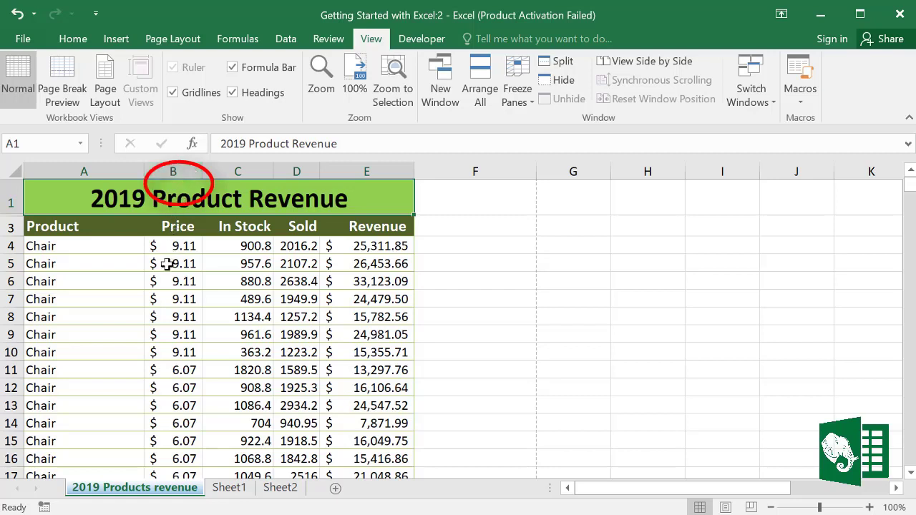
Step: Select cell A6, then move through Sheet1 and Sheet2, ending back on Sheet1
click(127, 279)
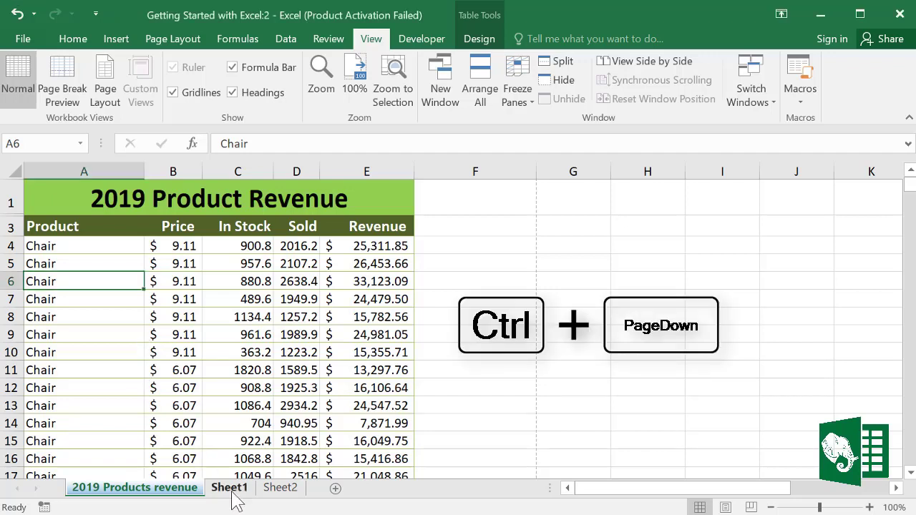
key(ctrl+Page_Down)
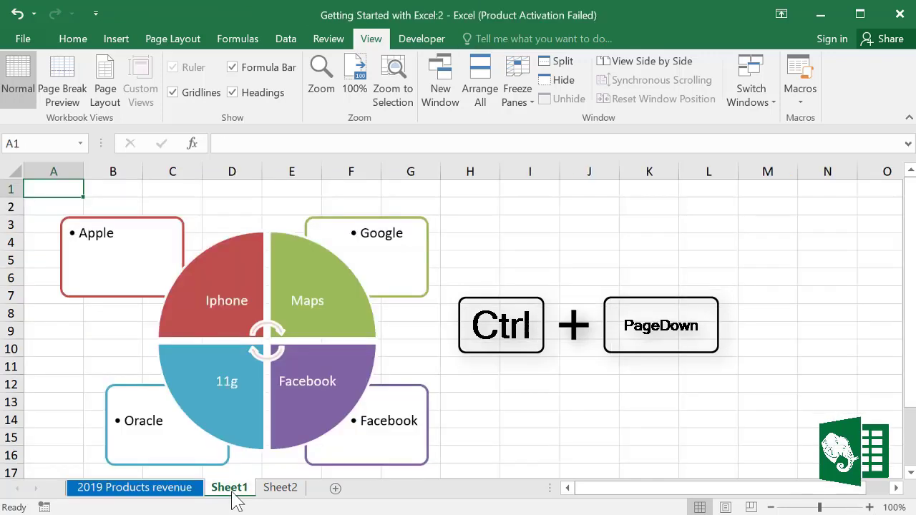
key(ctrl+Page_Down)
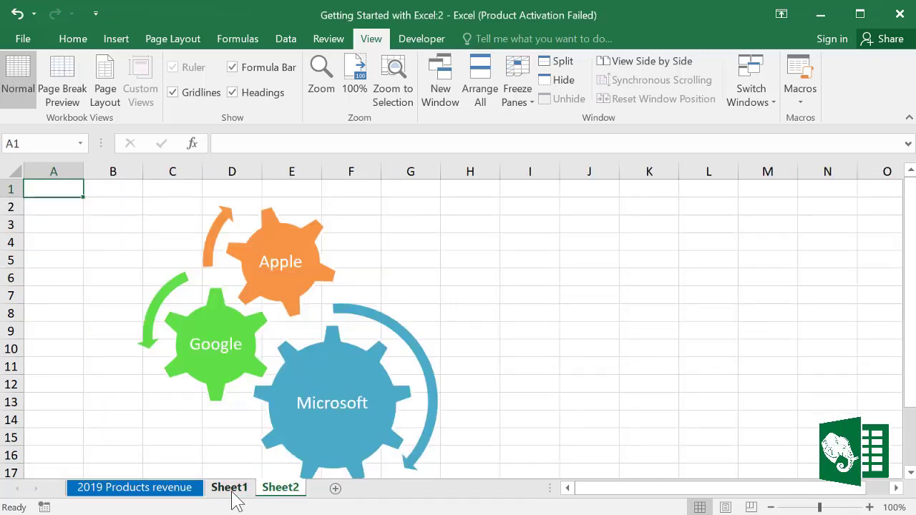
key(ctrl+Page_Up)
key(ctrl+Page_Up)
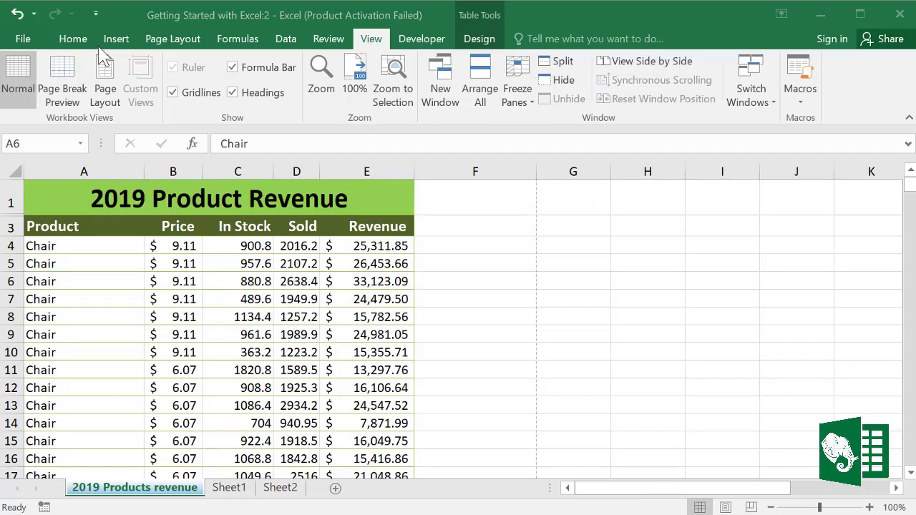
Step: Switch to the 2018 country surveillance report workbook with View > Switch Windows
click(73, 39)
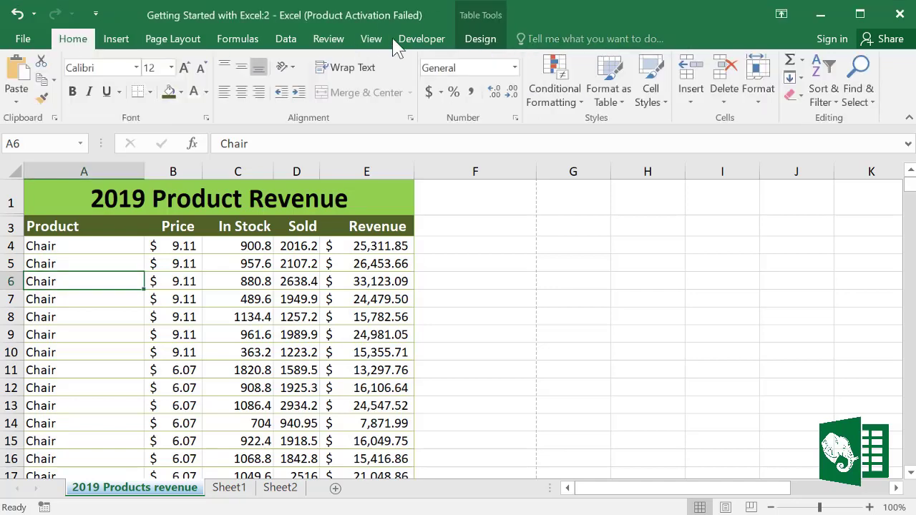
click(371, 39)
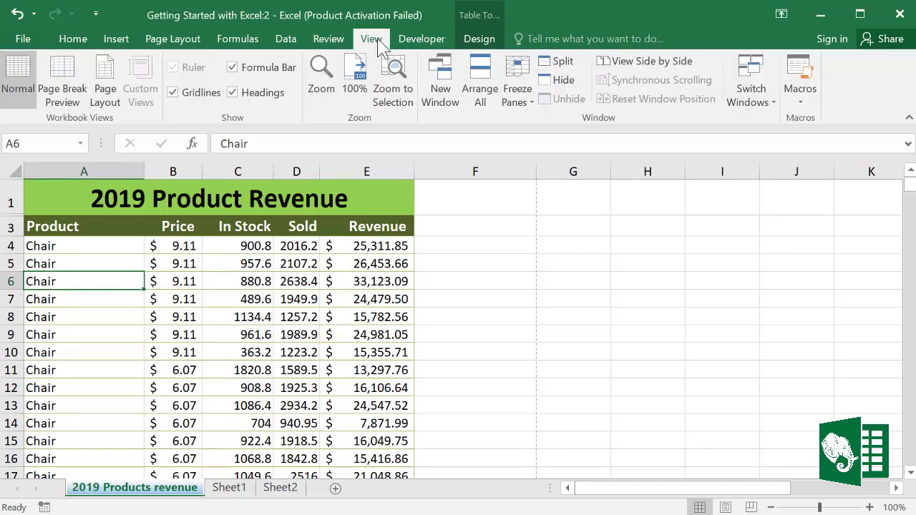
click(770, 100)
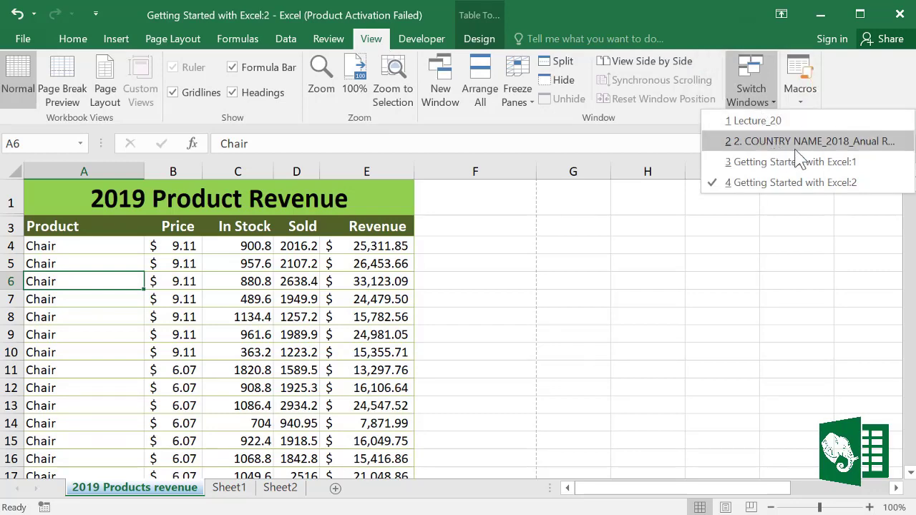
click(725, 147)
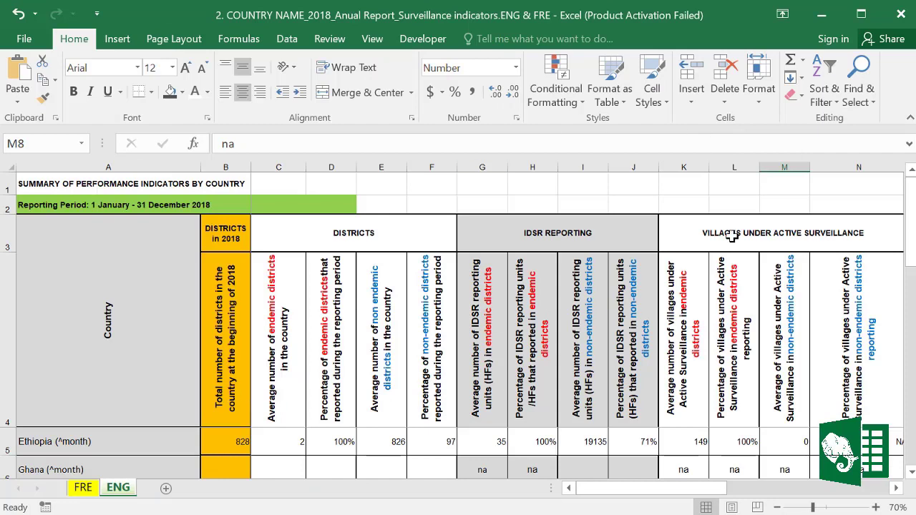
Step: Switch to the Lecture_20 workbook, then check the open-window list again and dismiss it
click(374, 40)
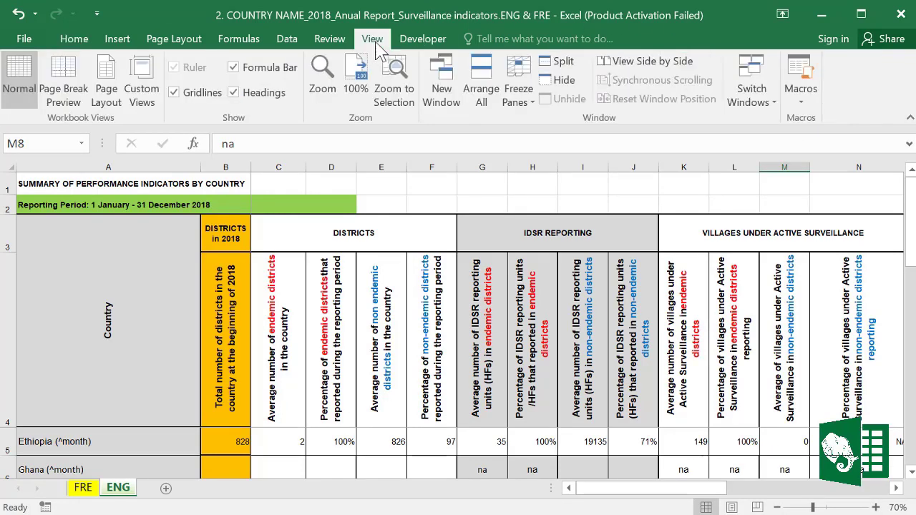
click(751, 96)
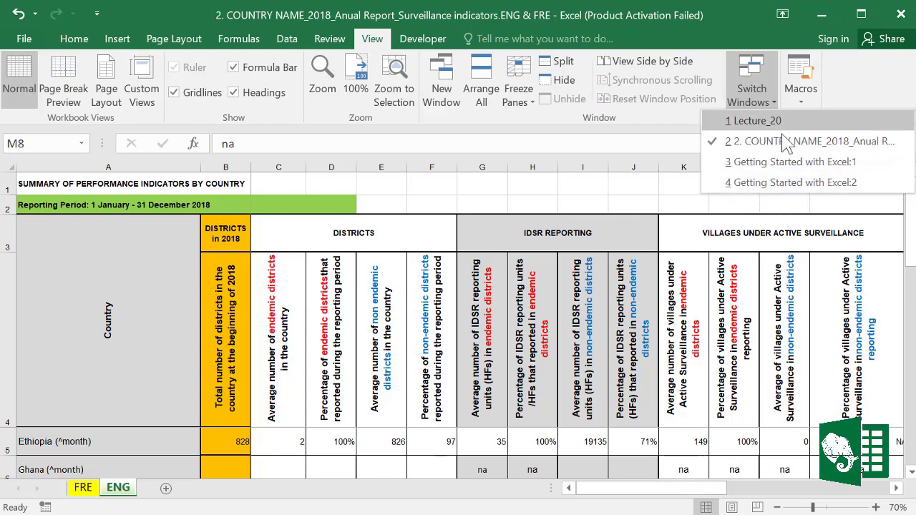
click(759, 122)
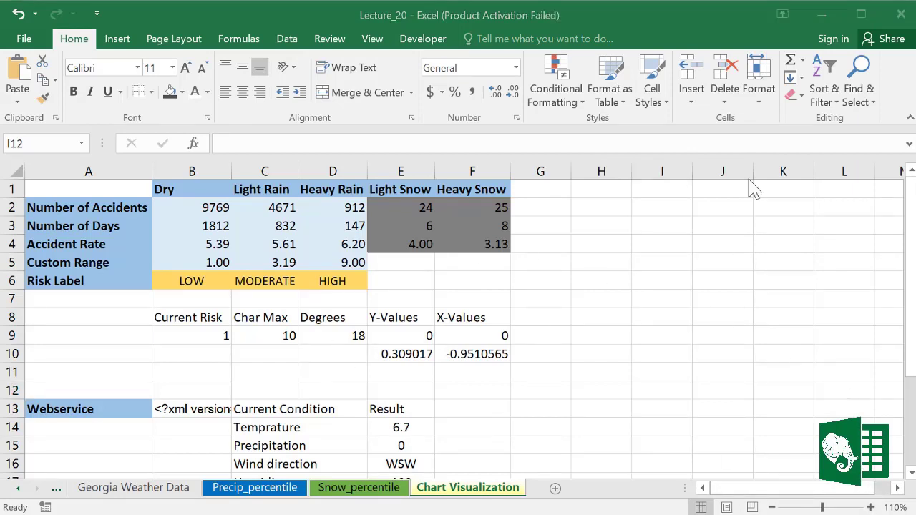
click(372, 39)
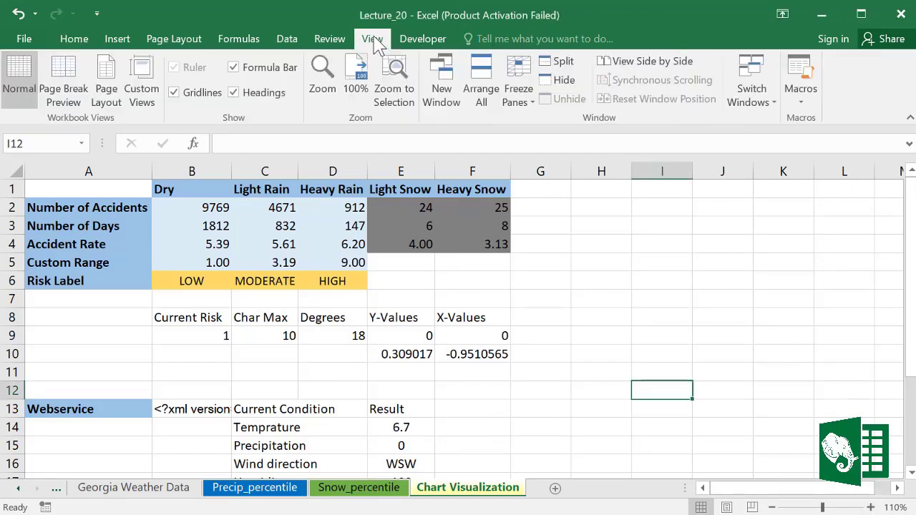
click(775, 104)
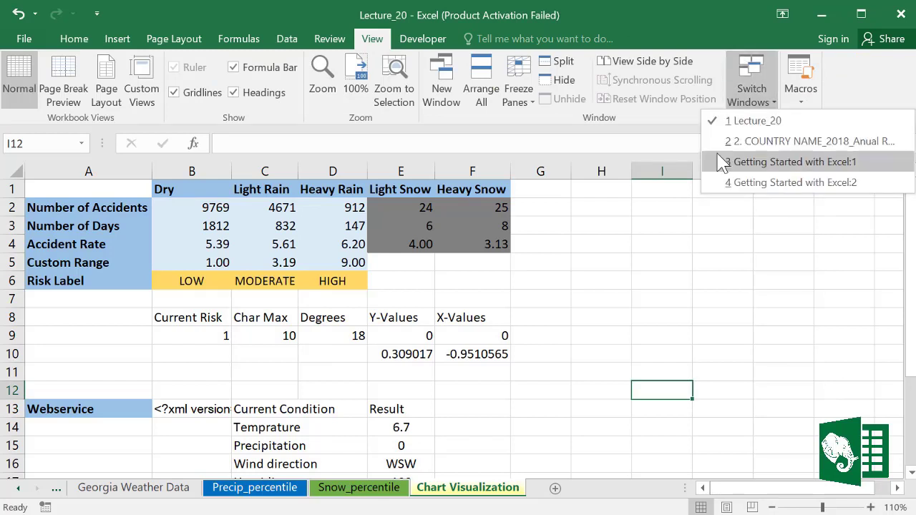
key(Escape)
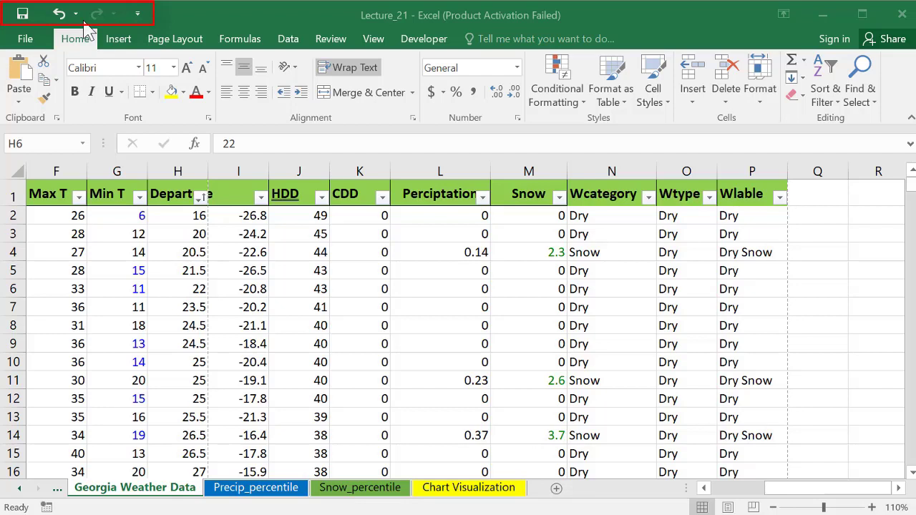
Step: Add Double Underline to the Quick Access Toolbar
click(121, 92)
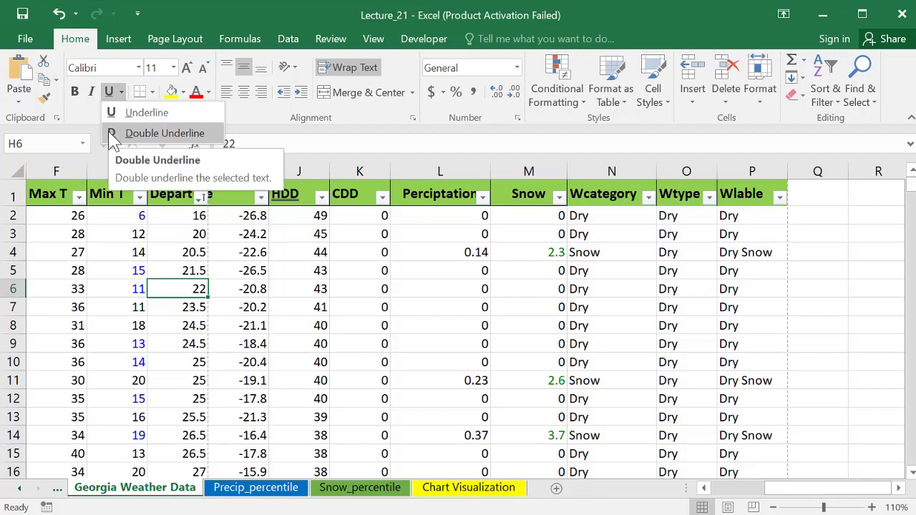
right_click(152, 141)
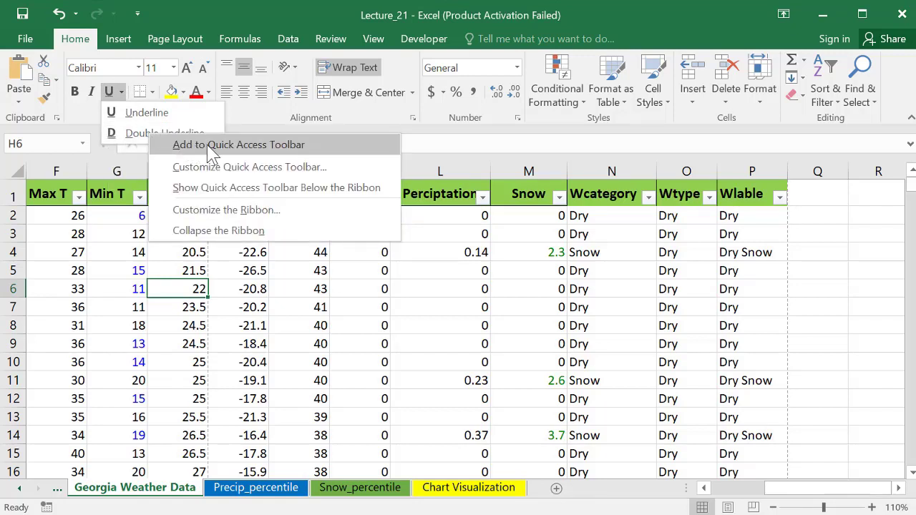
click(253, 146)
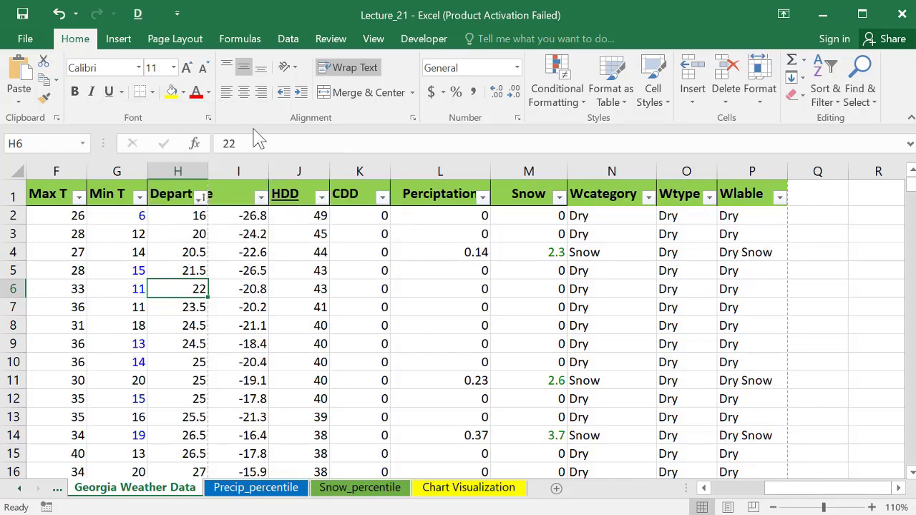
Step: Double-underline the Perciptation header L1 and cell L6
click(120, 40)
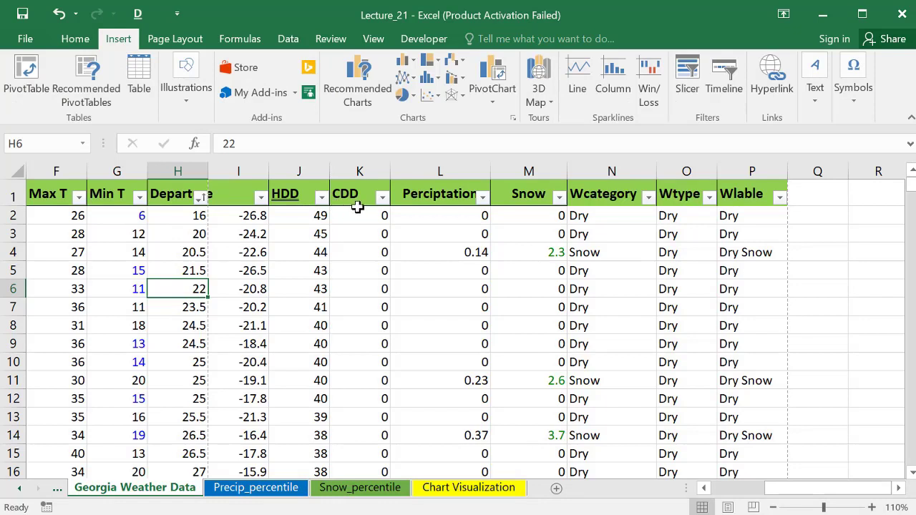
click(424, 200)
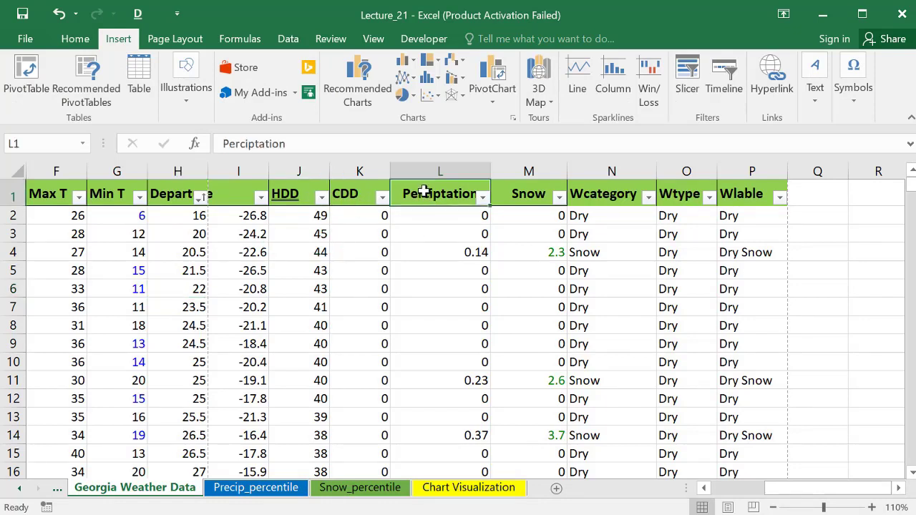
click(139, 16)
click(462, 289)
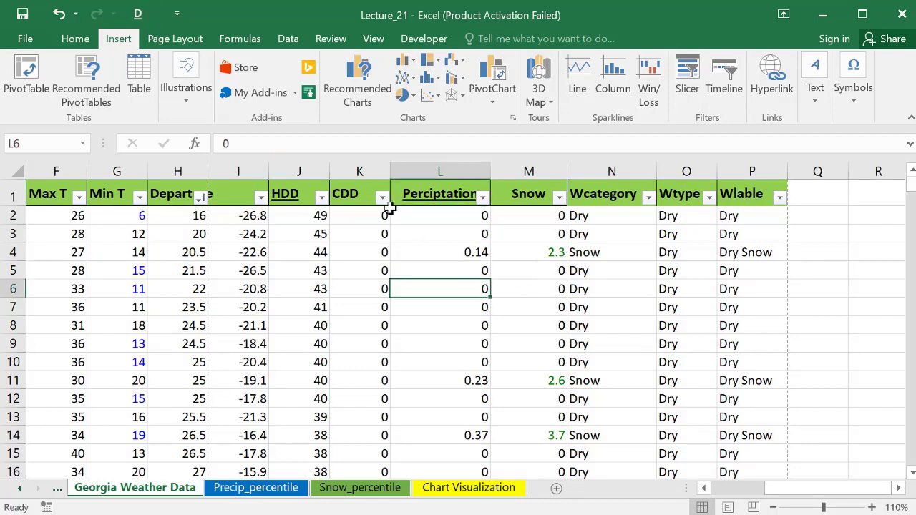
click(140, 17)
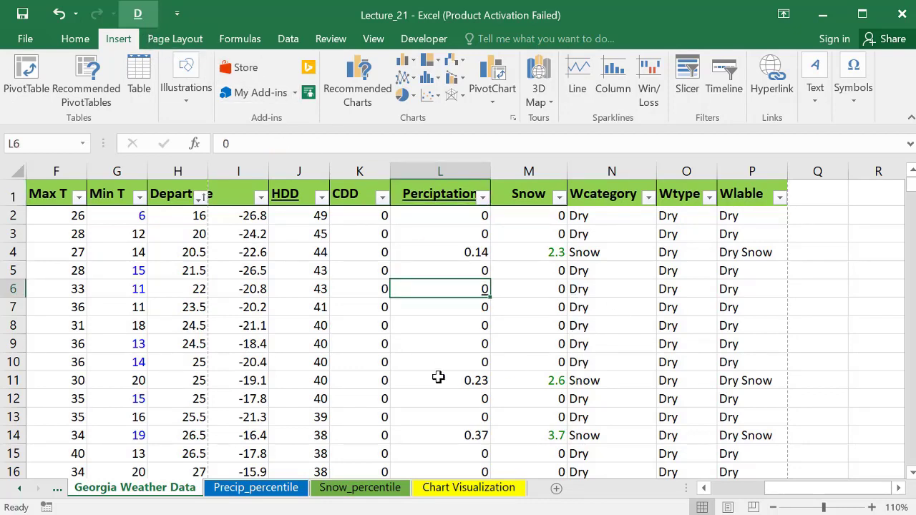
Step: On the Chart Visualization sheet, underline the Atlanta weather analytics title
click(362, 495)
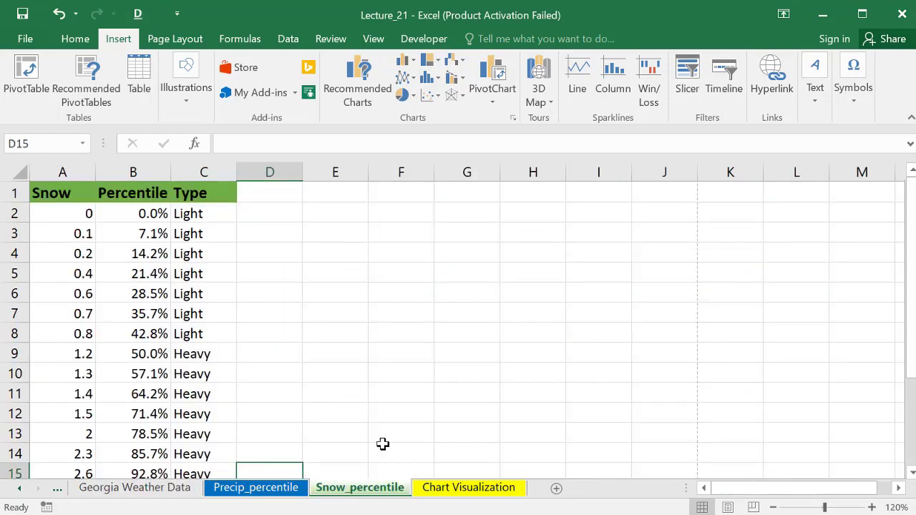
click(467, 495)
click(302, 263)
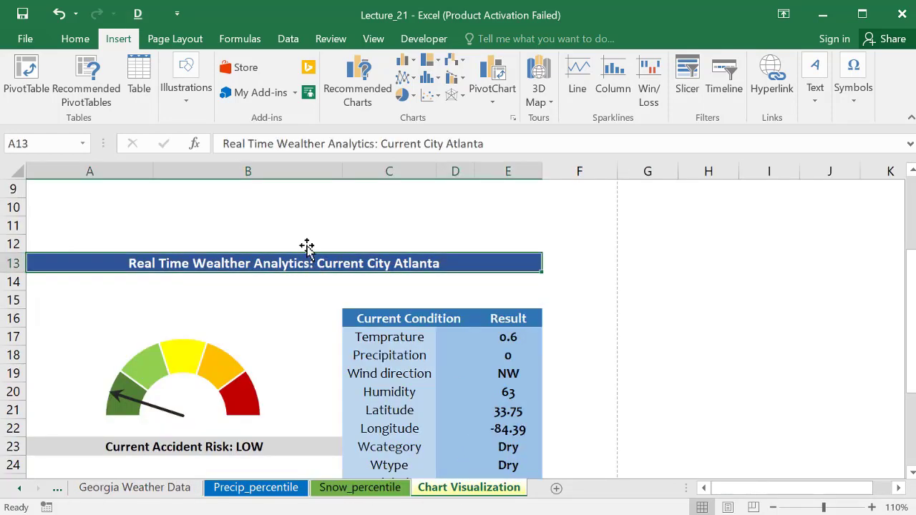
click(139, 14)
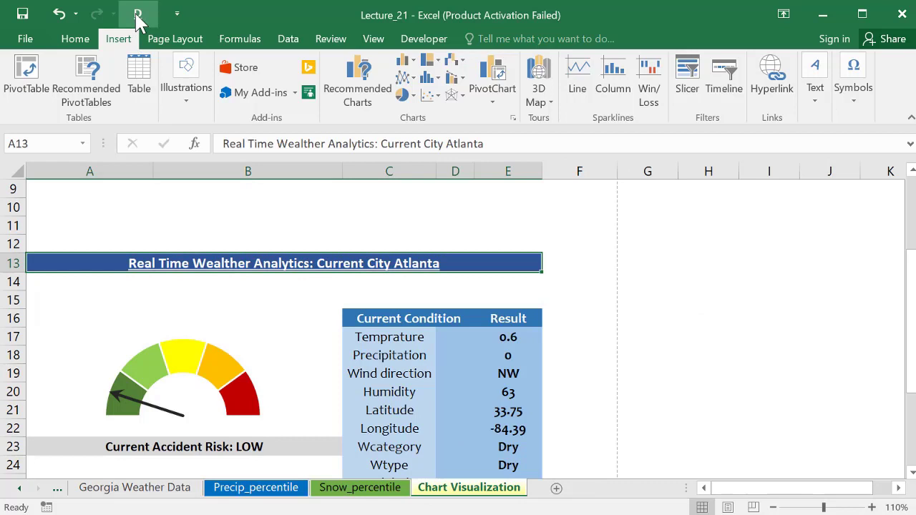
Step: Add Quick Print and Sort Ascending to the Quick Access Toolbar
click(635, 258)
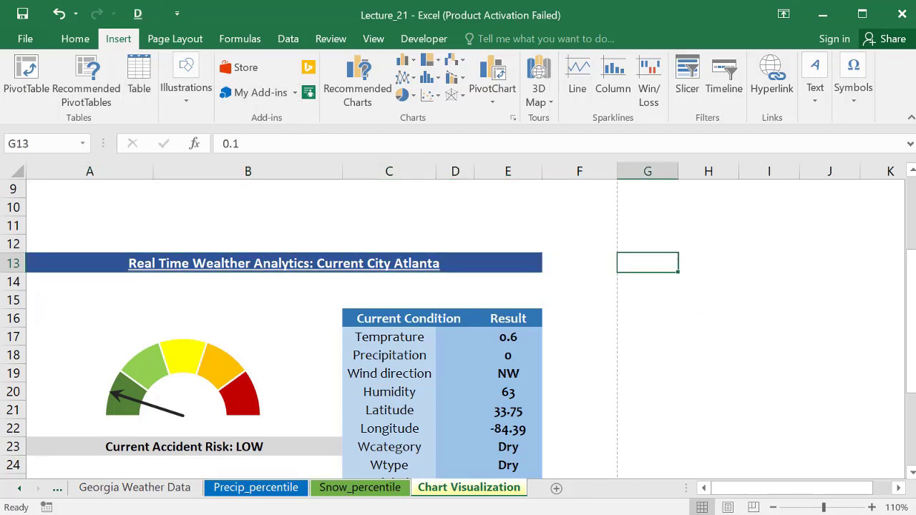
scroll(750, 329, down, 1)
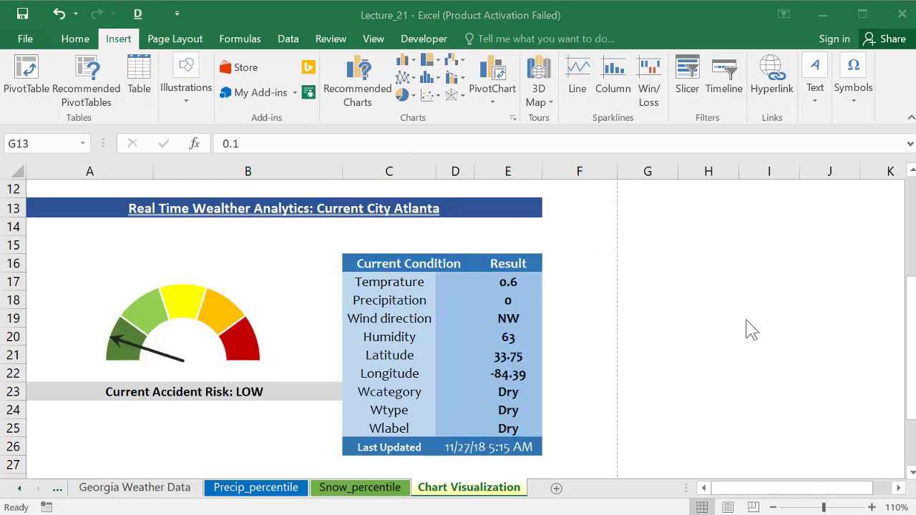
click(178, 15)
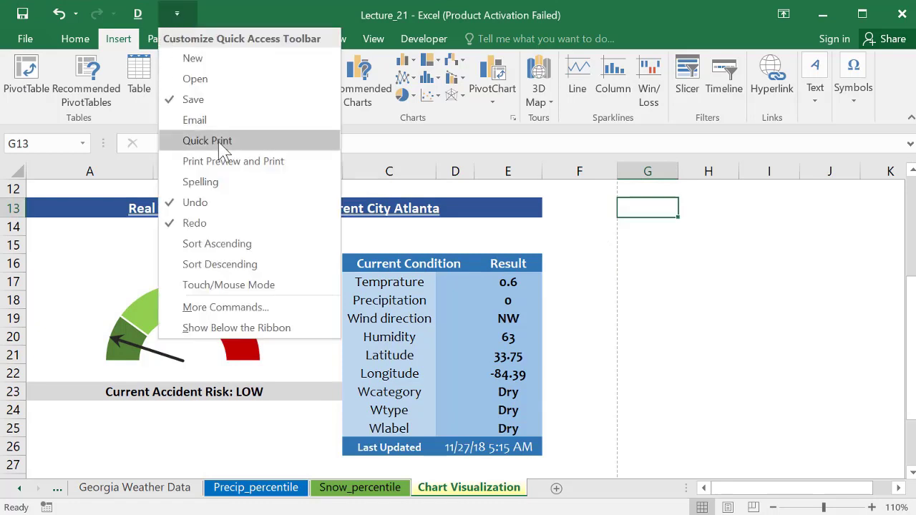
click(194, 137)
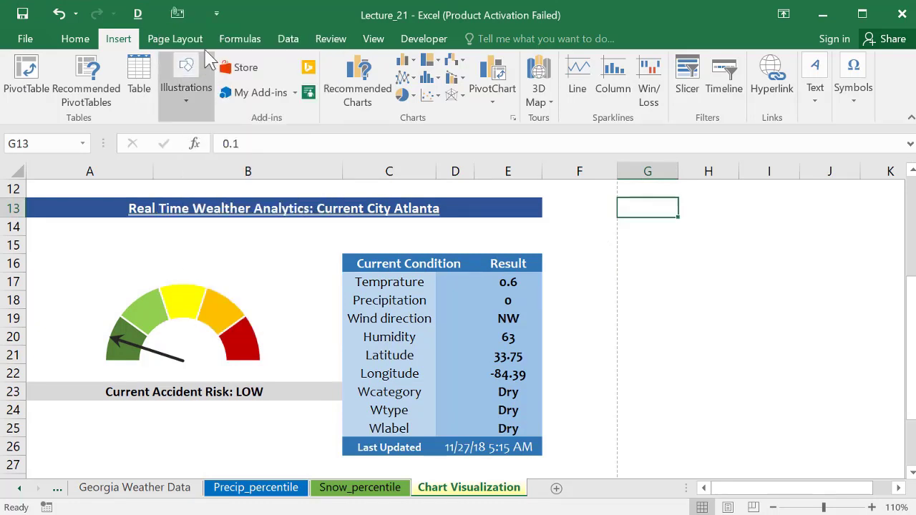
click(217, 21)
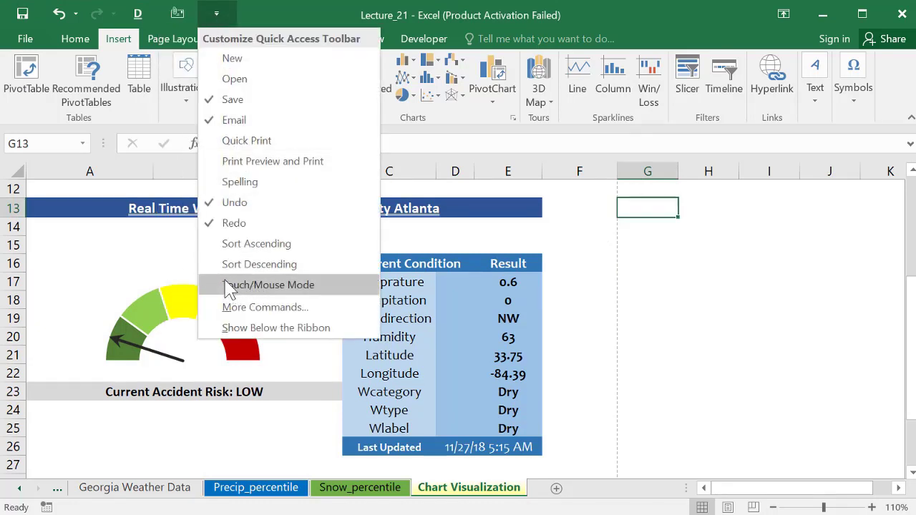
click(238, 250)
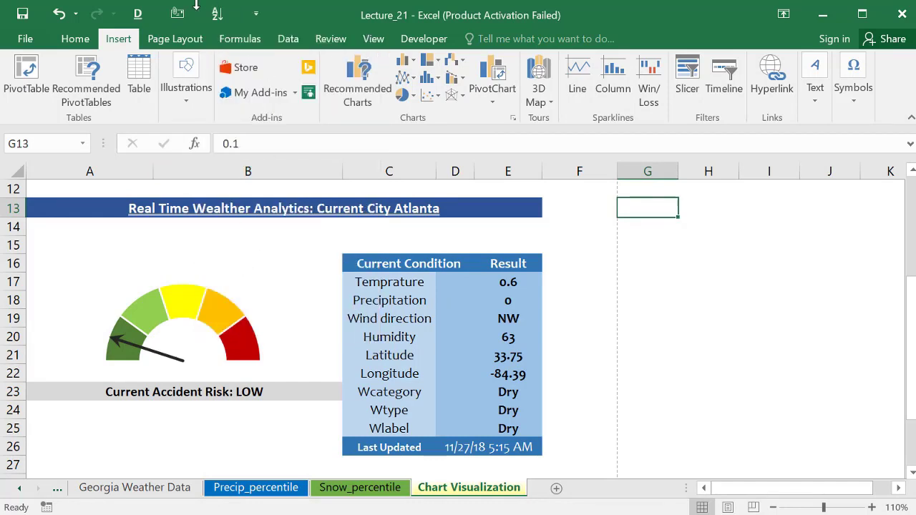
click(256, 14)
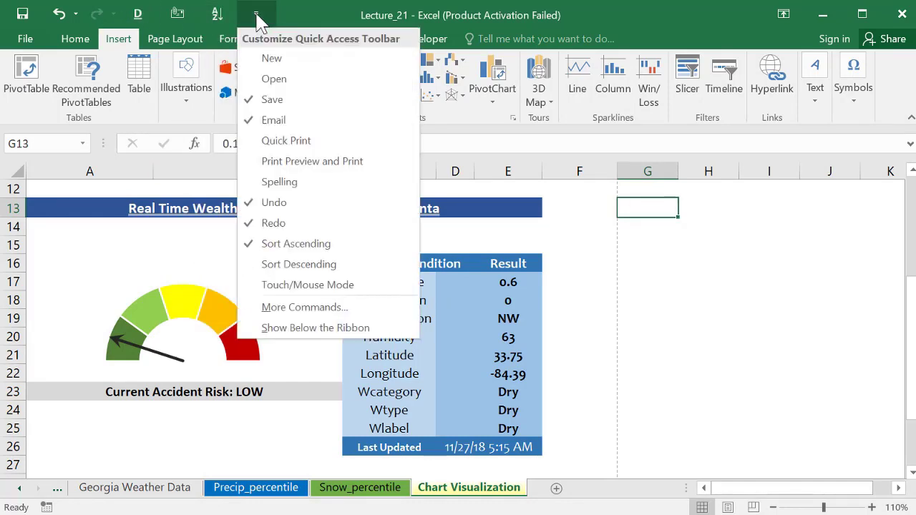
Step: In More Commands, add Create Chart from the popular commands to the toolbar
click(295, 309)
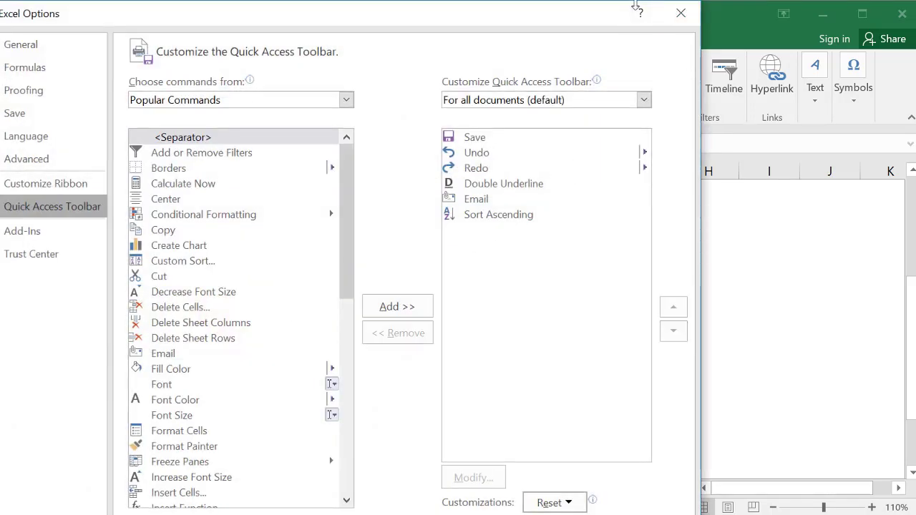
drag(635, 6, 631, 131)
drag(511, 147, 583, 25)
click(248, 258)
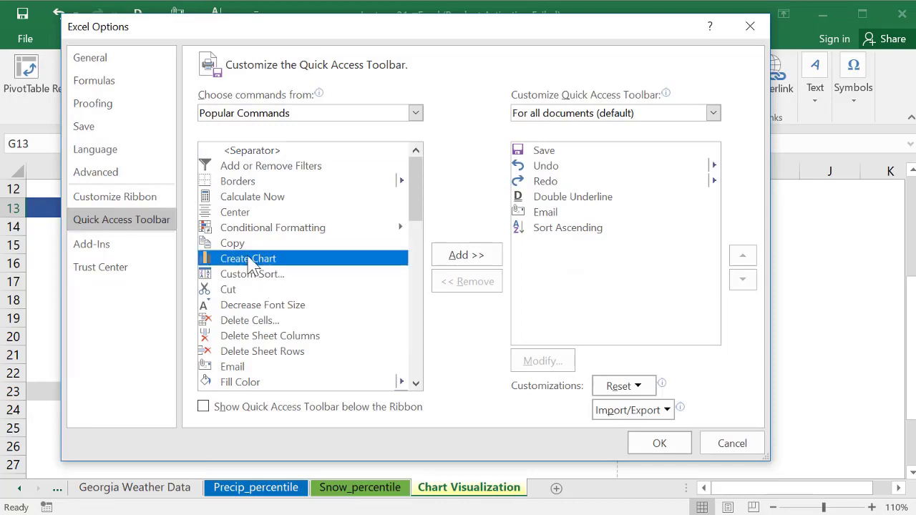
click(472, 257)
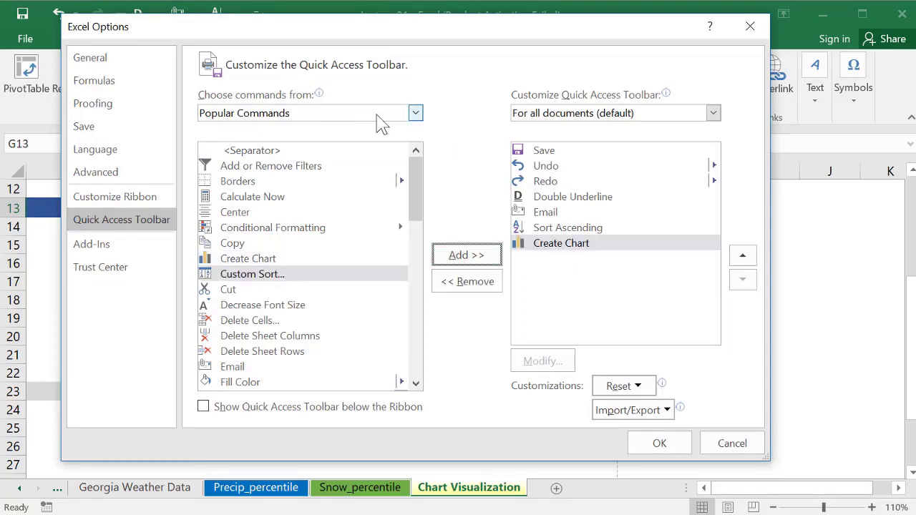
Step: Add Alt Text from Commands Not in the Ribbon to the toolbar
click(415, 113)
click(416, 113)
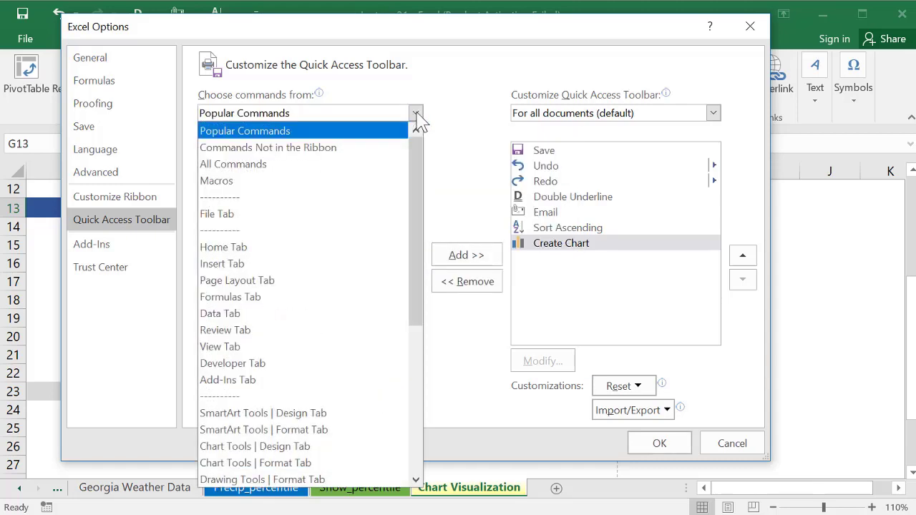
click(233, 147)
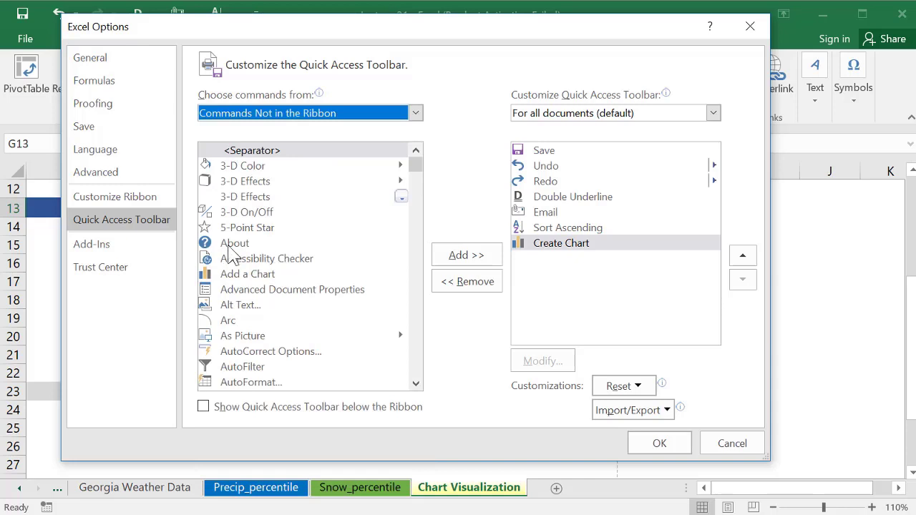
click(252, 307)
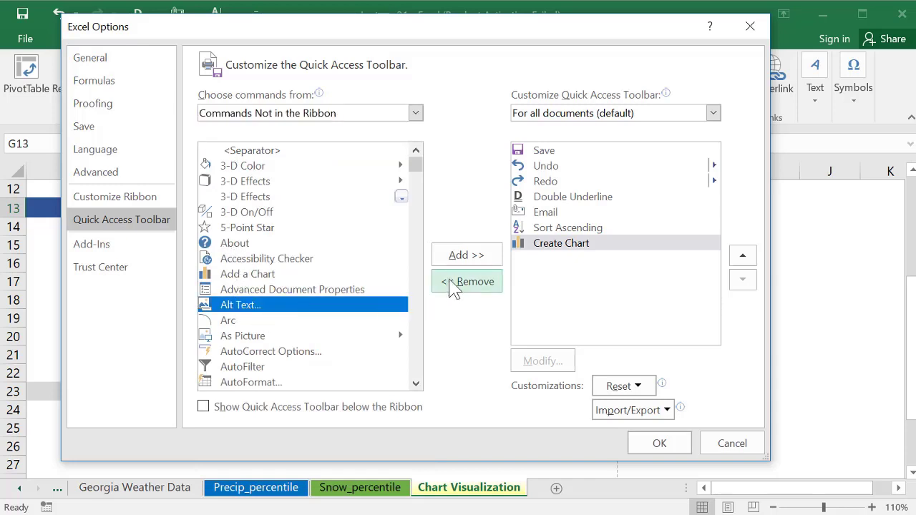
click(463, 258)
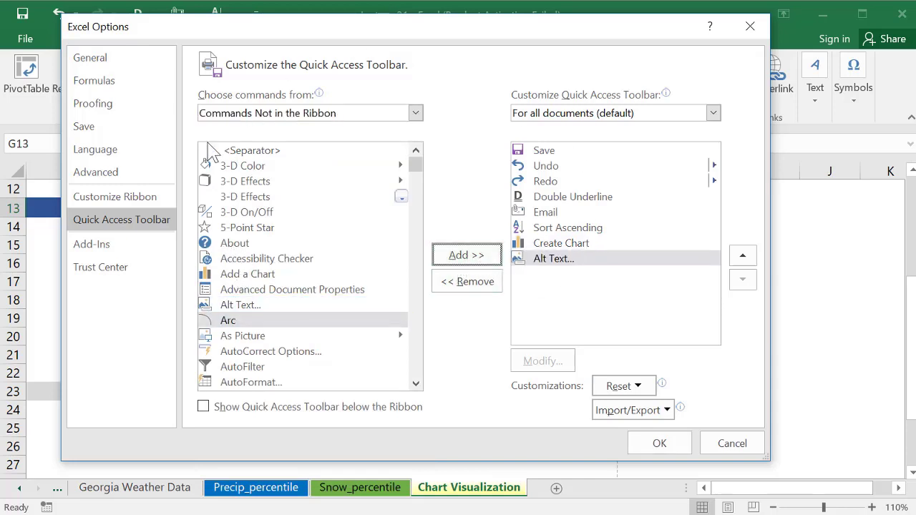
Step: Add Add or Remove Filters from All Commands and confirm the changes
drag(416, 164, 415, 379)
click(415, 113)
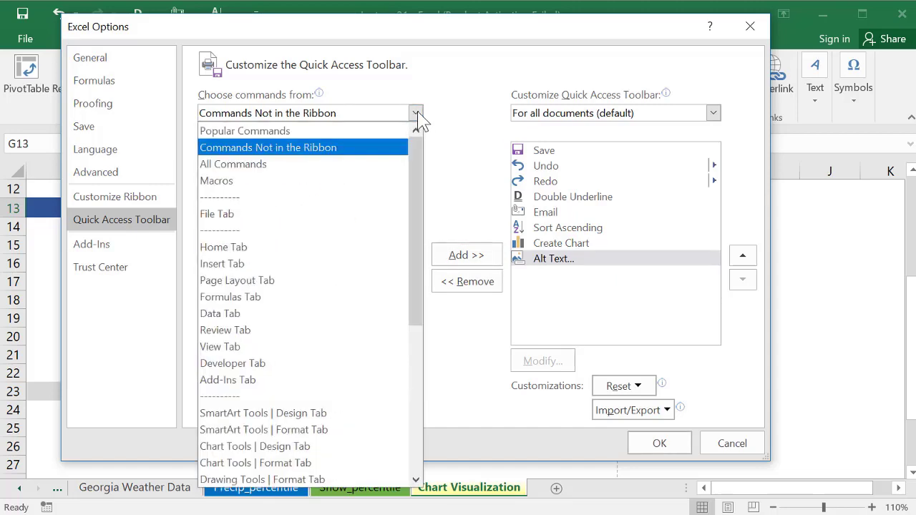
click(232, 164)
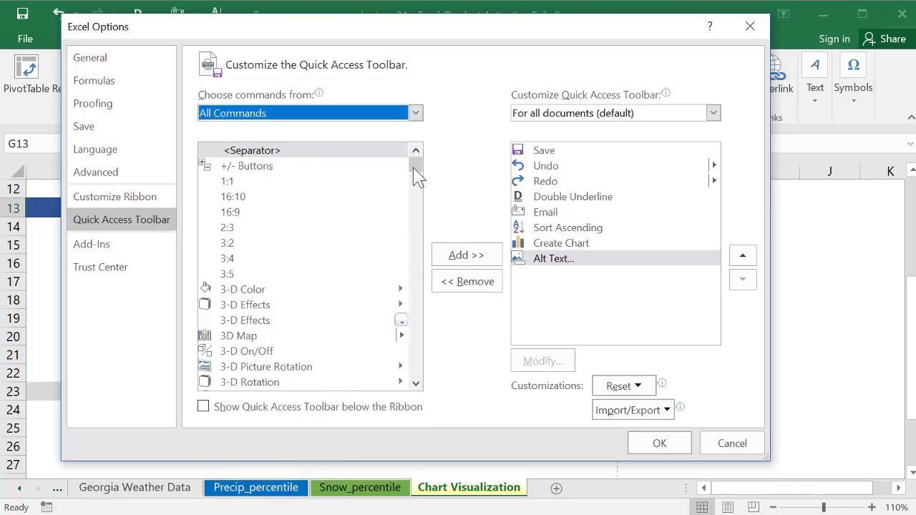
drag(417, 169, 421, 179)
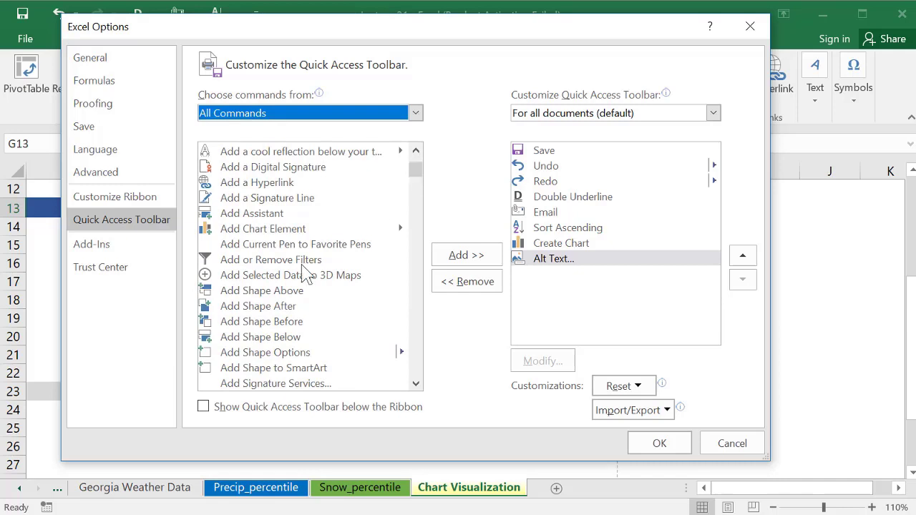
click(243, 261)
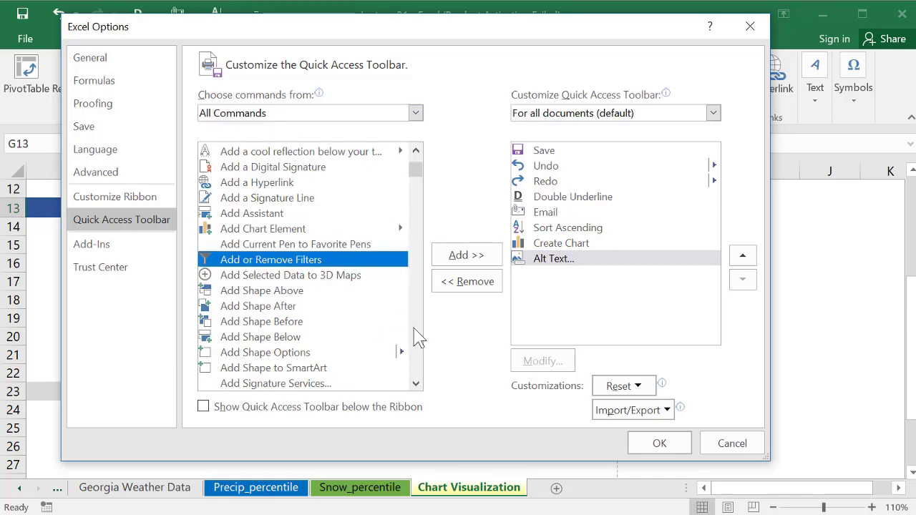
click(475, 259)
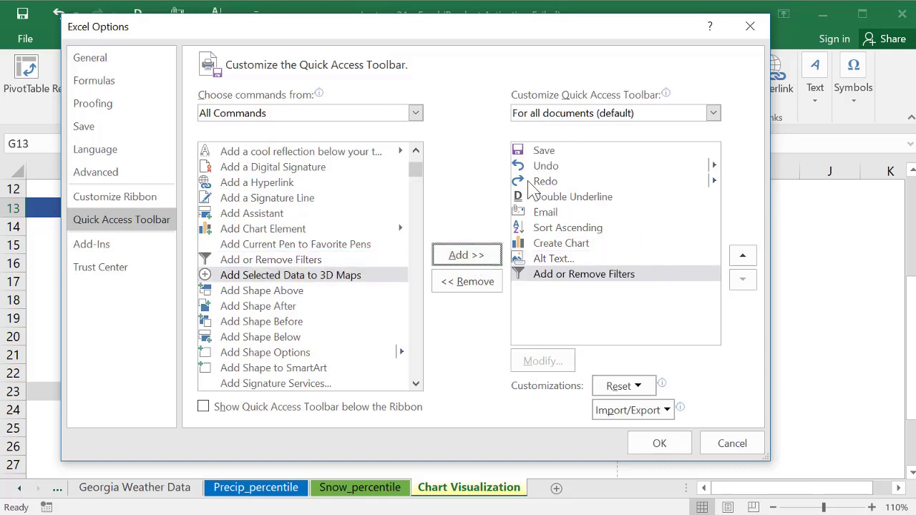
drag(493, 33, 490, 60)
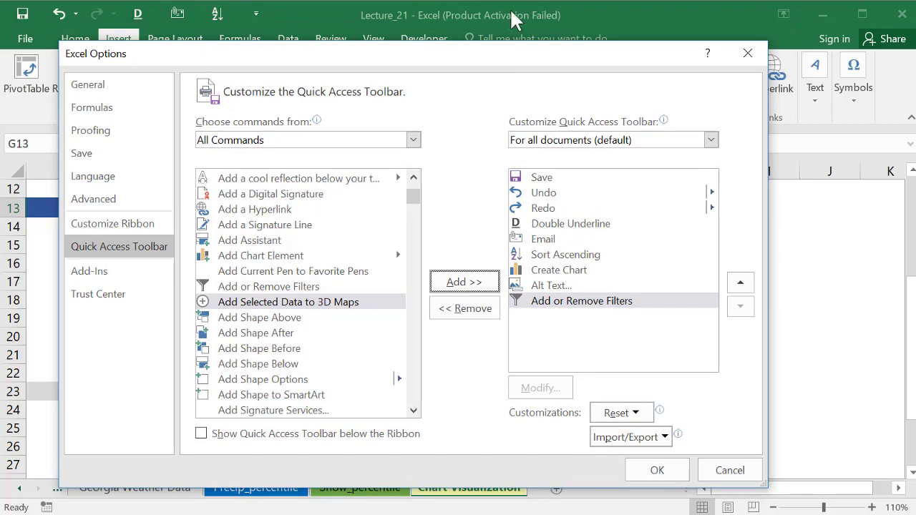
click(665, 470)
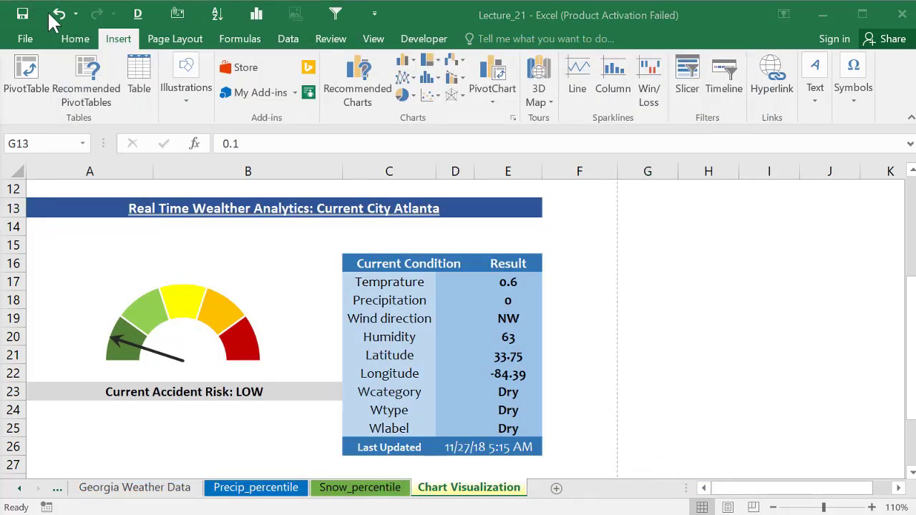
Step: Remove the filter command from the toolbar and move Save below Double Underline
right_click(337, 14)
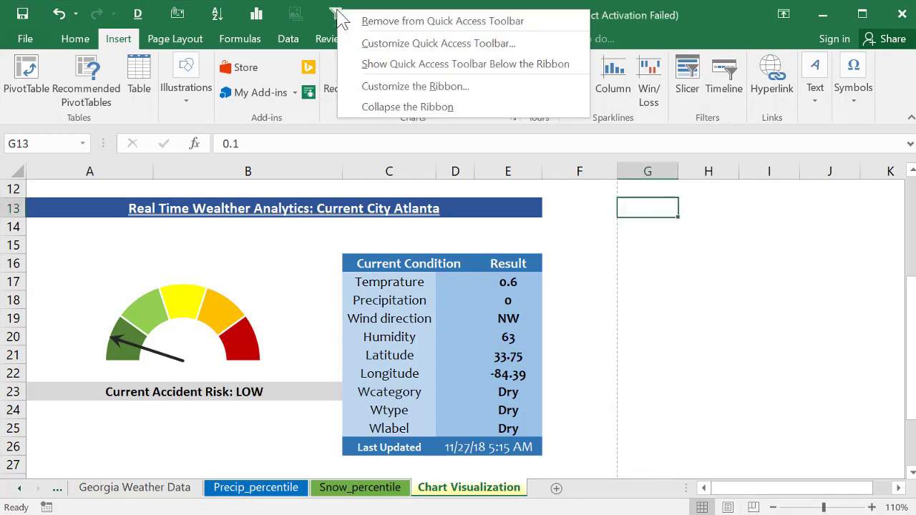
click(362, 22)
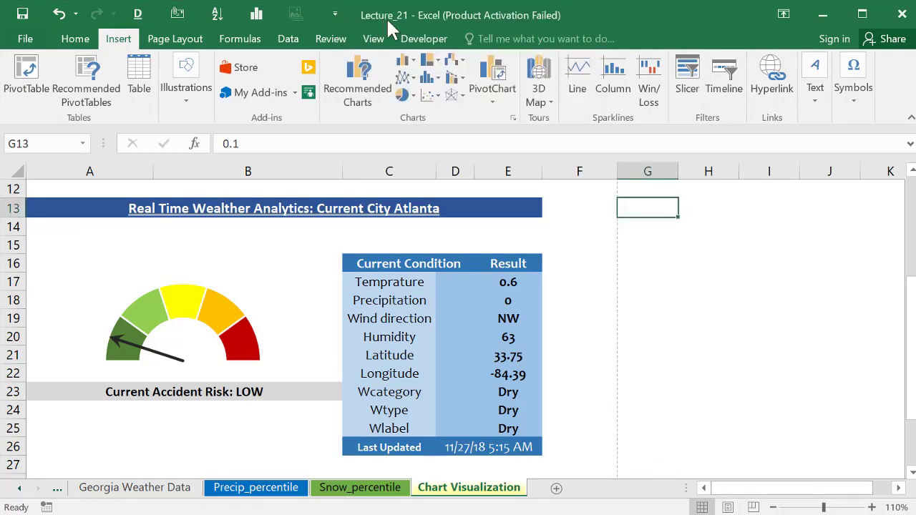
right_click(258, 16)
click(307, 41)
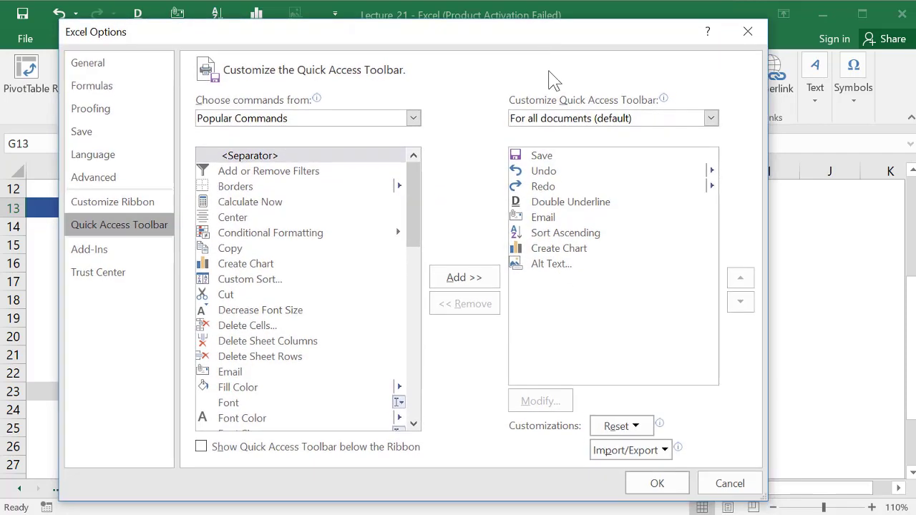
click(541, 156)
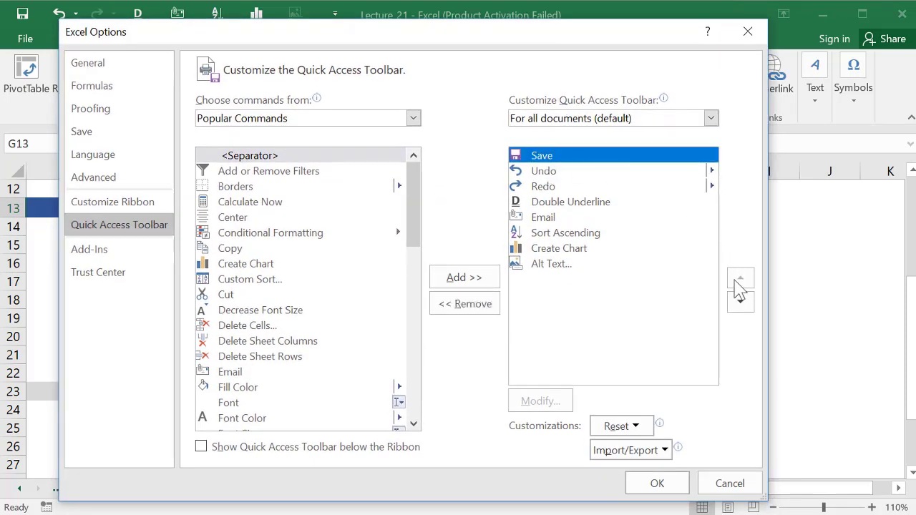
click(742, 305)
click(742, 304)
click(742, 304)
click(559, 248)
Step: Move Create Chart to the front of the toolbar order and apply it
click(741, 279)
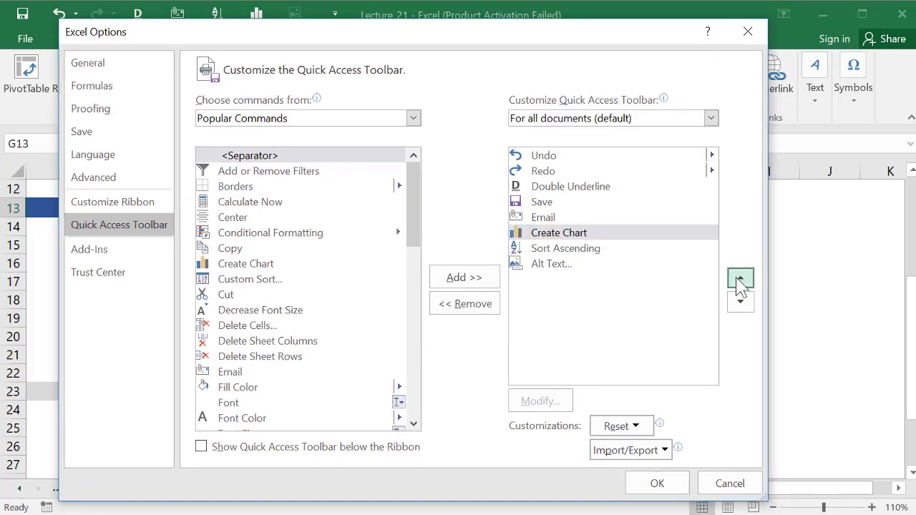
click(741, 279)
click(740, 279)
click(740, 279)
click(741, 281)
click(741, 280)
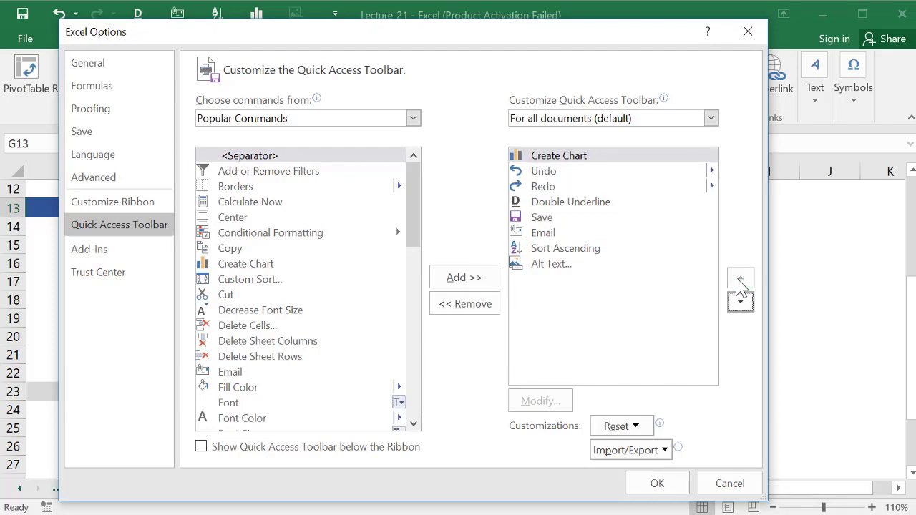
click(656, 484)
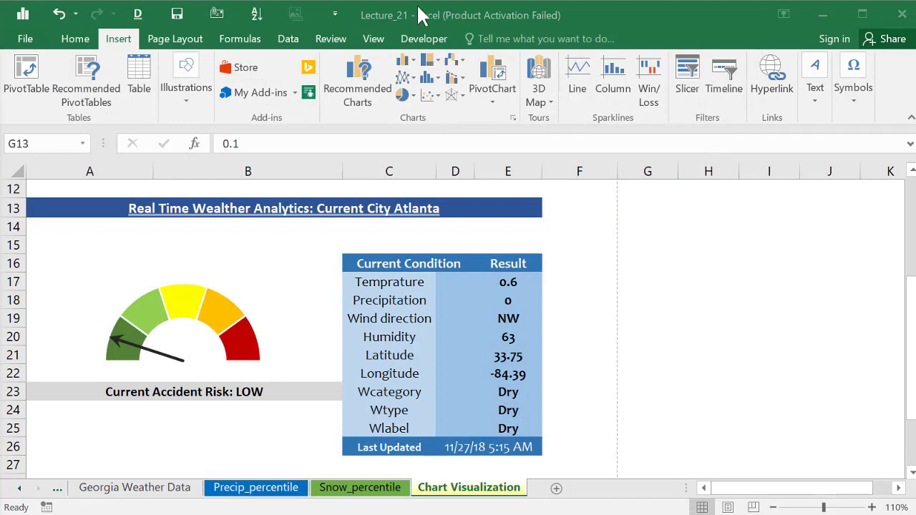
Step: Reset only the Quick Access Toolbar, leaving just Save, Undo and Redo
right_click(259, 16)
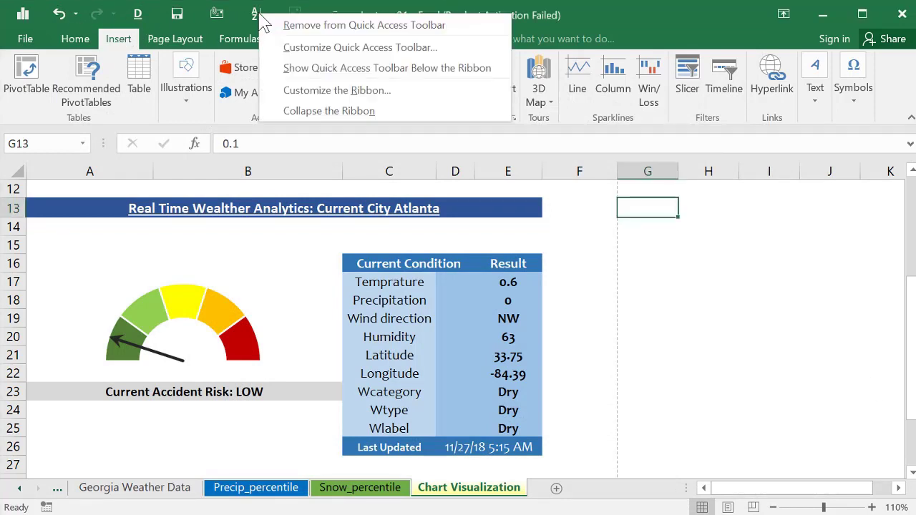
click(318, 48)
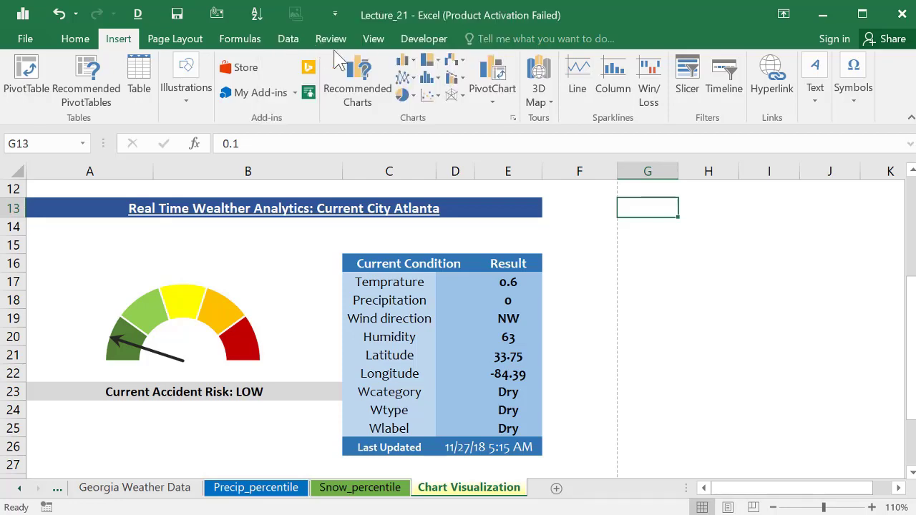
drag(421, 65, 422, 34)
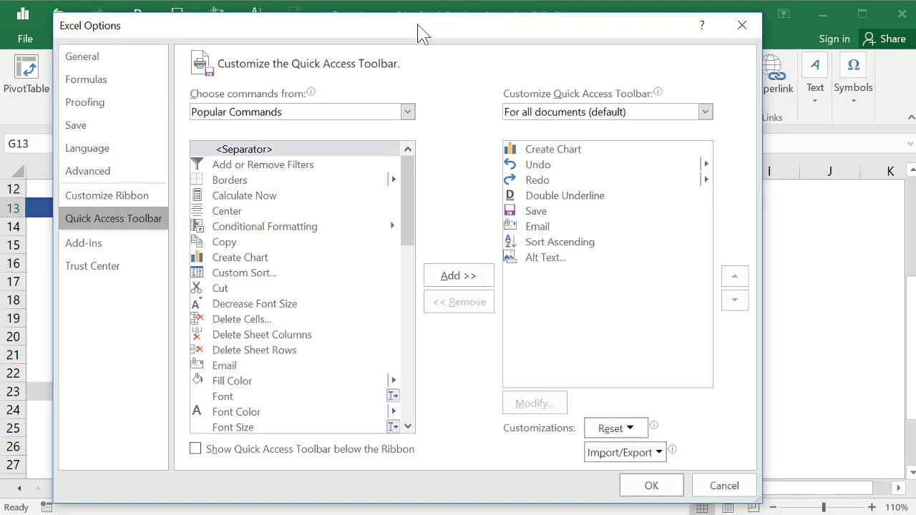
click(604, 429)
click(608, 449)
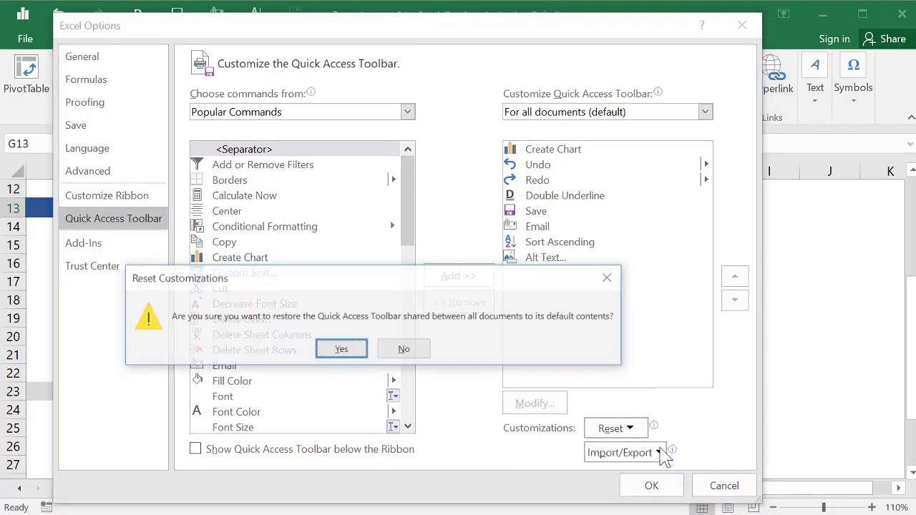
click(348, 350)
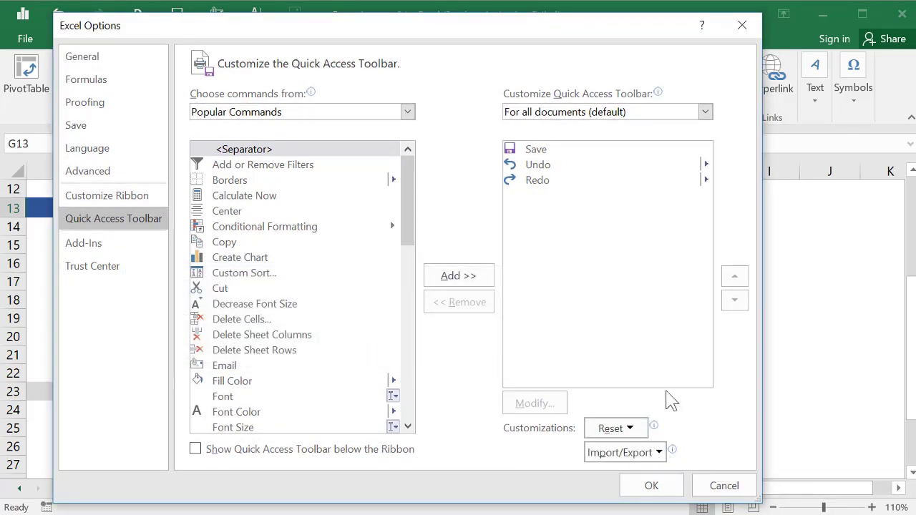
click(648, 488)
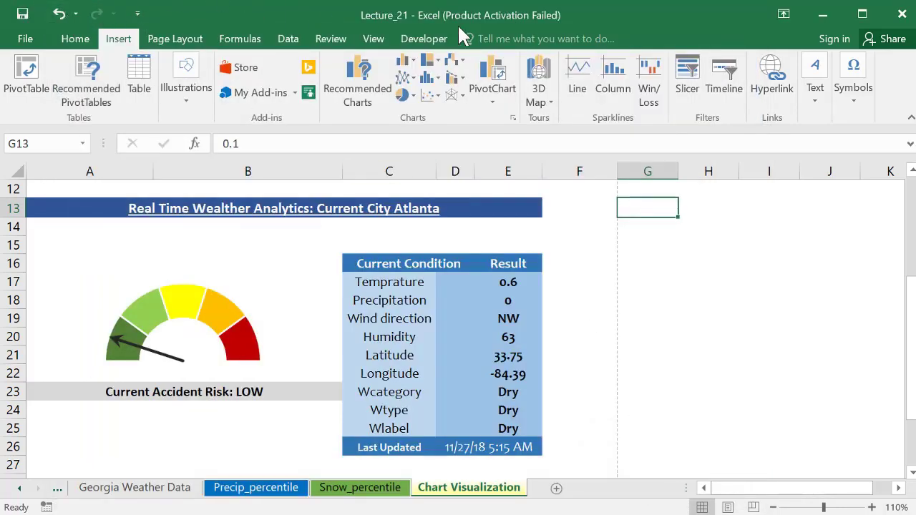
Step: Place the Quick Access Toolbar below the ribbon, then return it above the ribbon
click(137, 13)
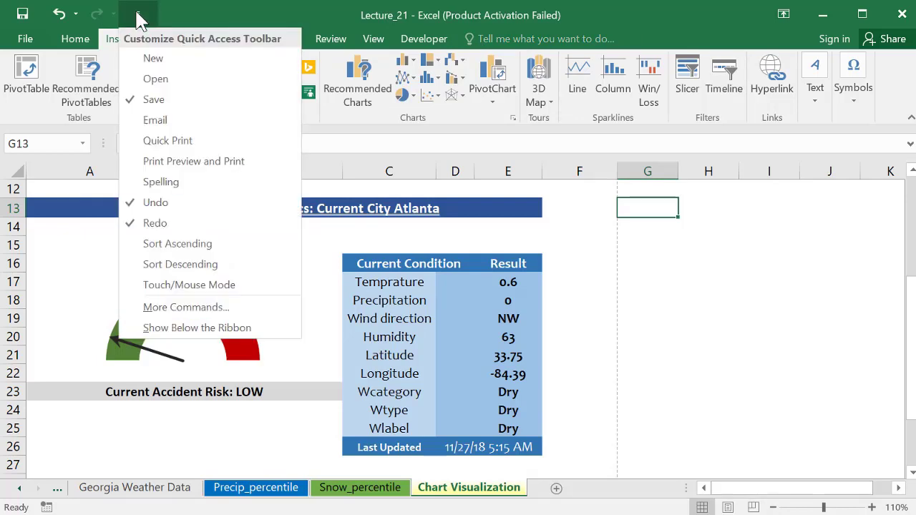
click(179, 327)
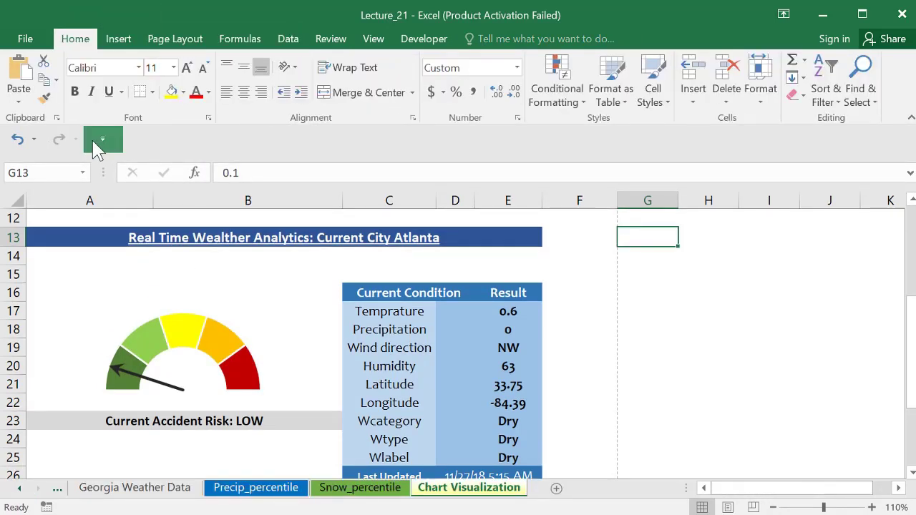
click(98, 140)
click(151, 441)
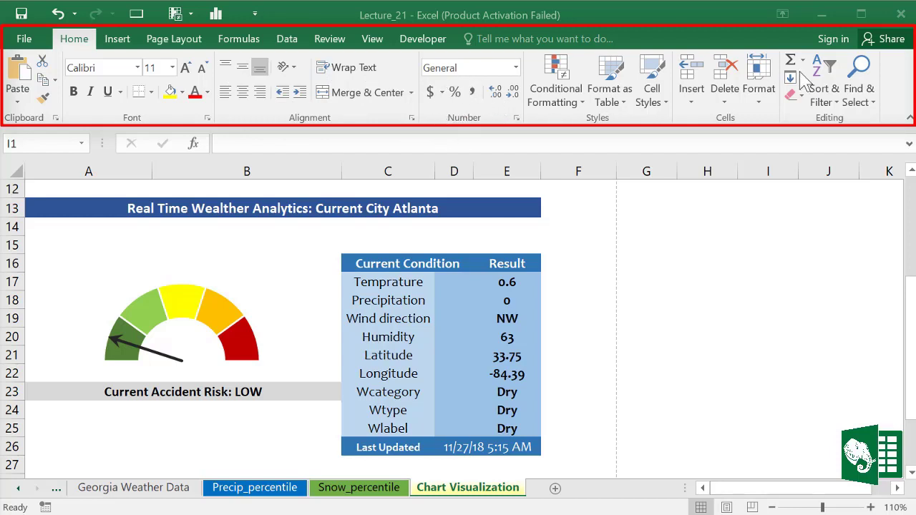
Step: Browse the Insert, Page Layout, Formulas and Data tabs
click(118, 40)
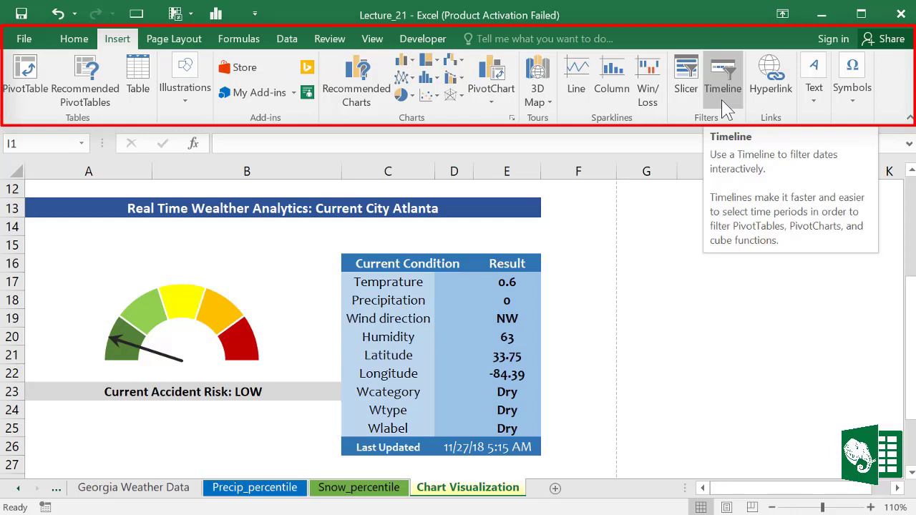
click(177, 45)
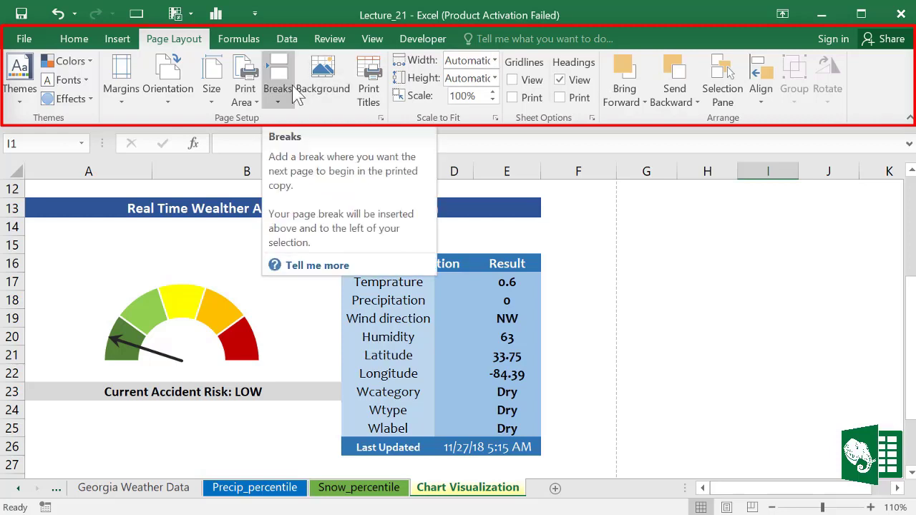
click(252, 45)
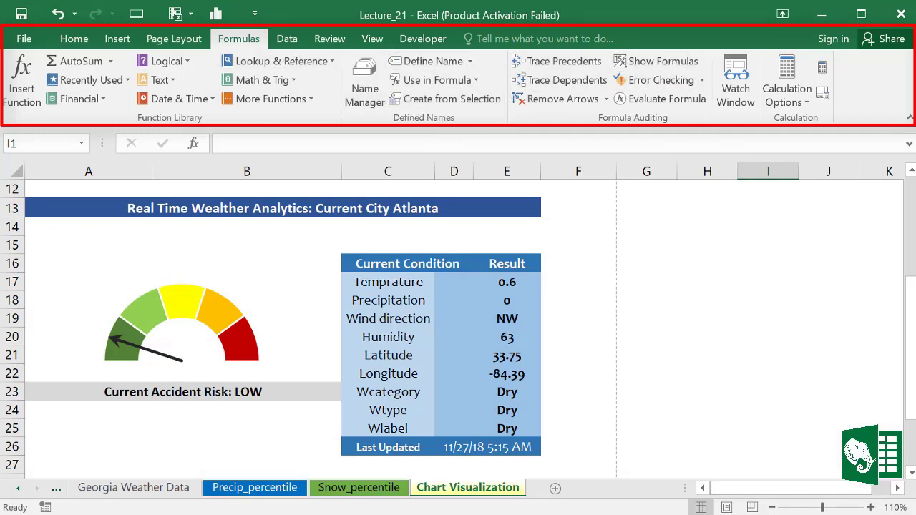
click(295, 42)
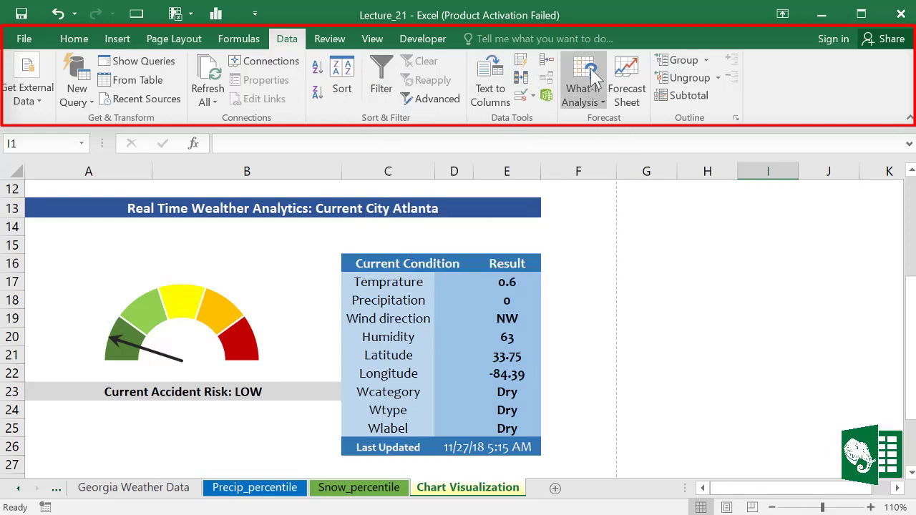
Step: Look at Review's Protect Sheet and the View tab, then open Lecture_21's Info page
click(330, 40)
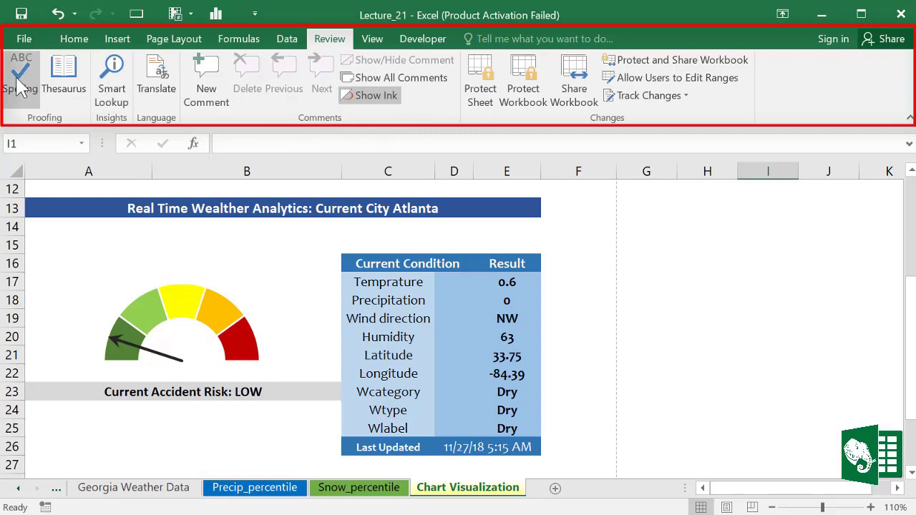
click(489, 107)
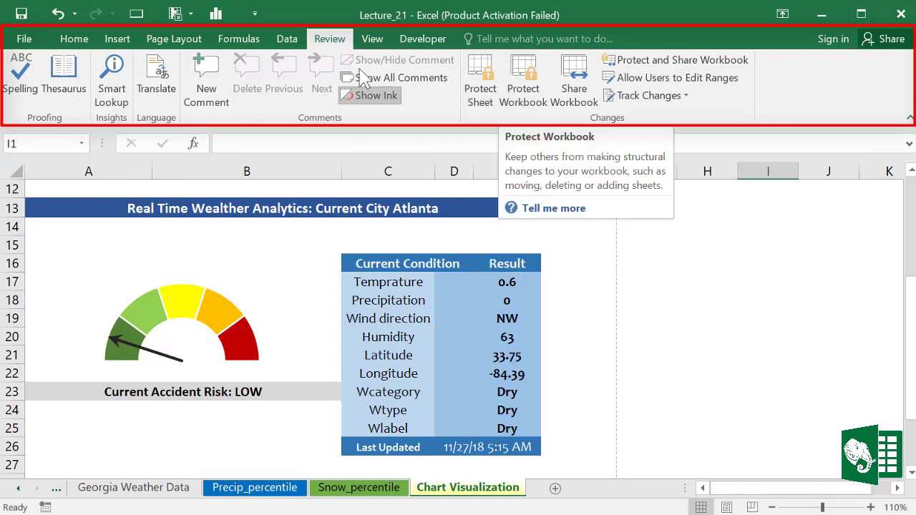
click(373, 40)
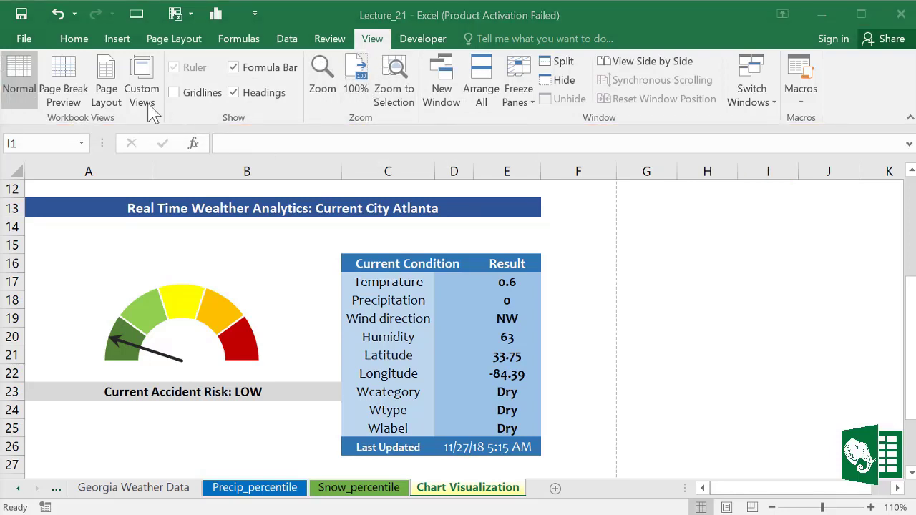
click(29, 43)
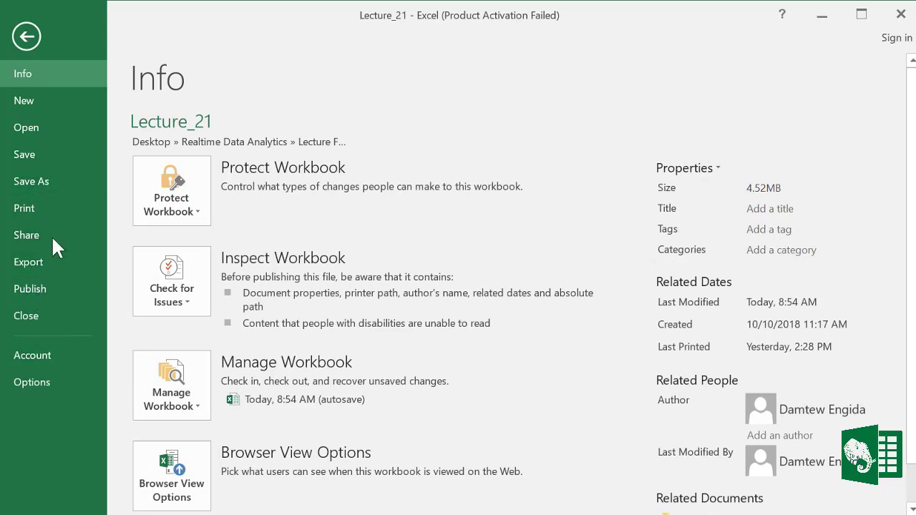
Step: Return from Backstage to the Chart Visualization sheet and show the Home tab
click(27, 37)
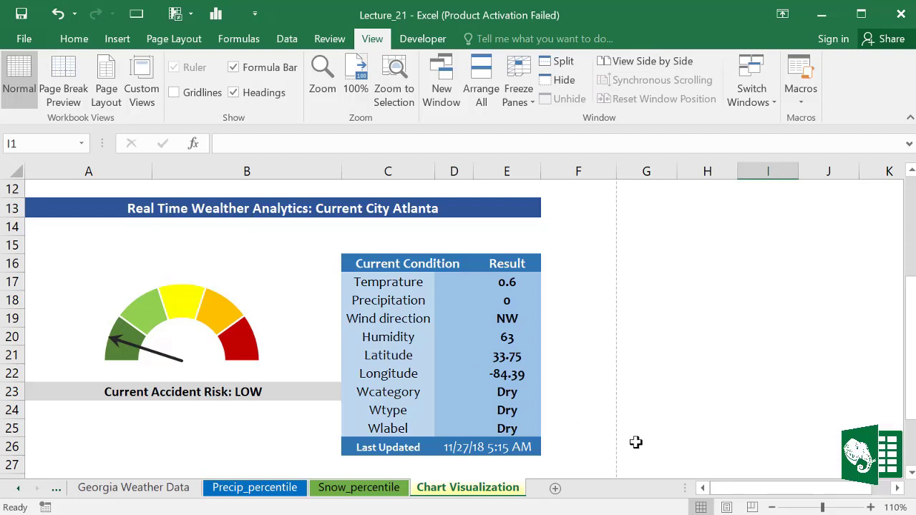
click(76, 40)
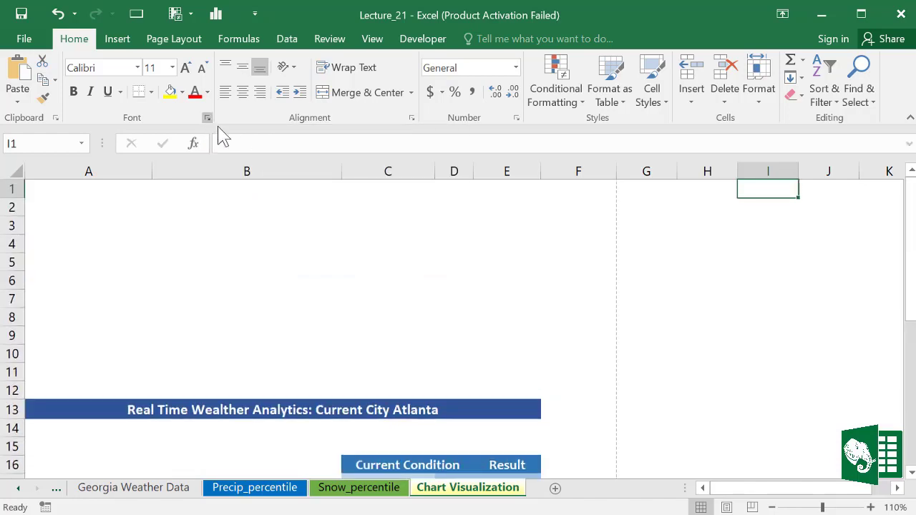
Step: Open the Format Cells Font dialog with Ctrl+Shift+F, then close it
key(ctrl+shift+f)
drag(367, 106, 377, 74)
click(557, 73)
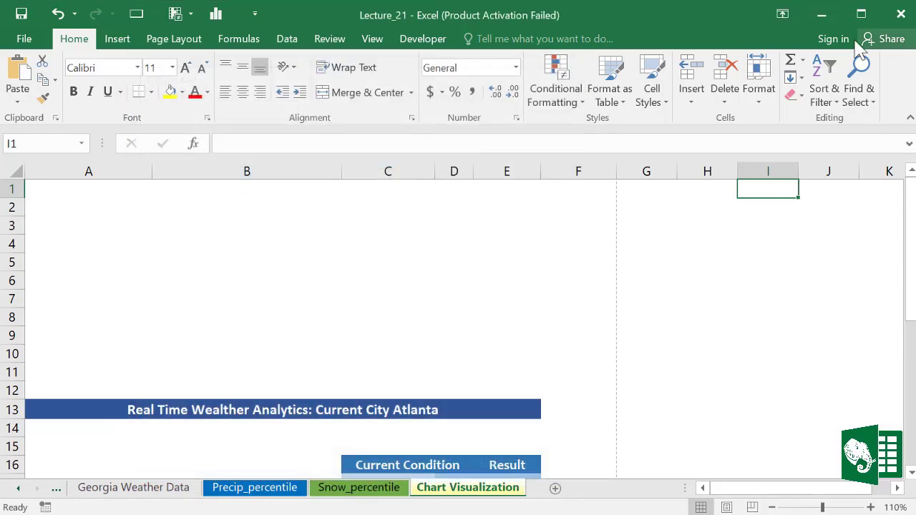
Step: Switch the ribbon to Show Tabs, then Auto-hide, then Show Tabs and Commands, and maximize
click(784, 14)
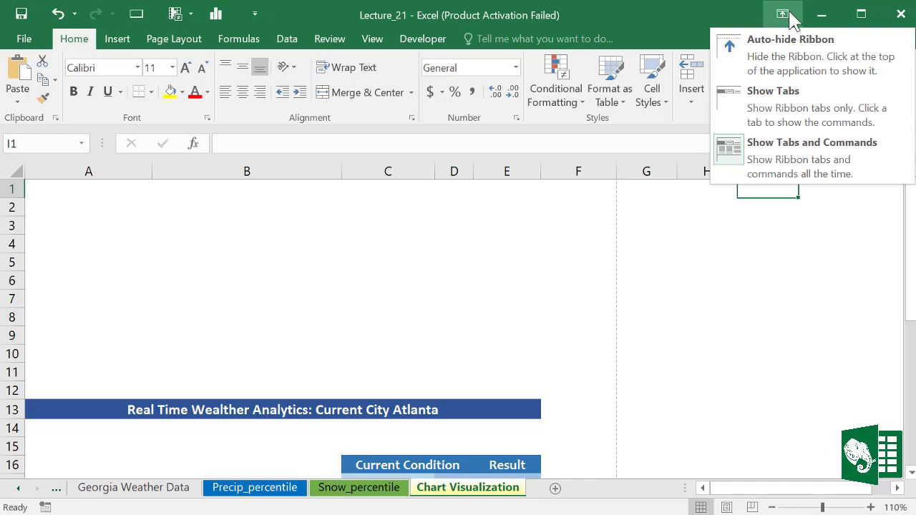
click(778, 101)
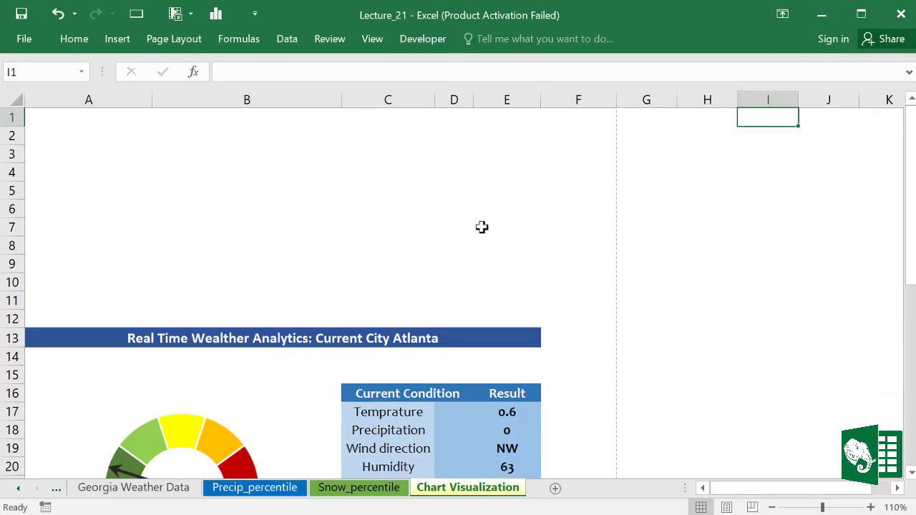
drag(911, 214, 911, 252)
click(783, 15)
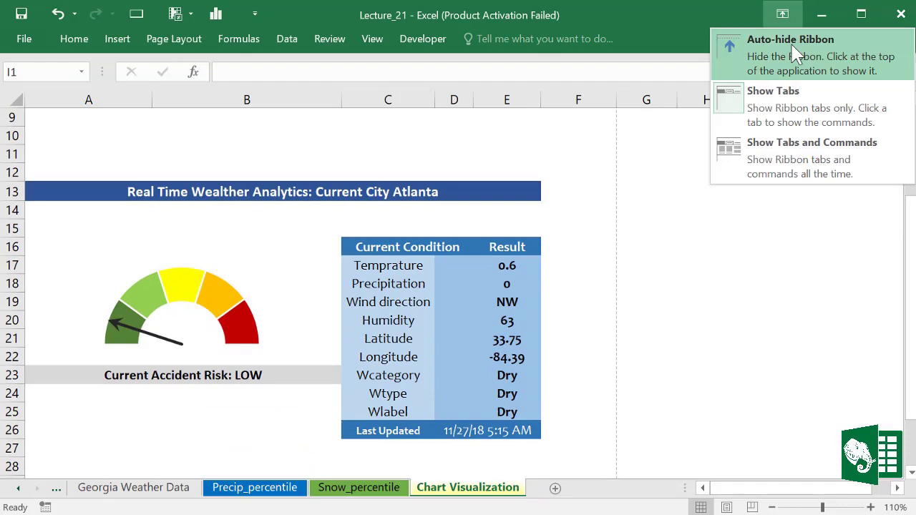
click(785, 50)
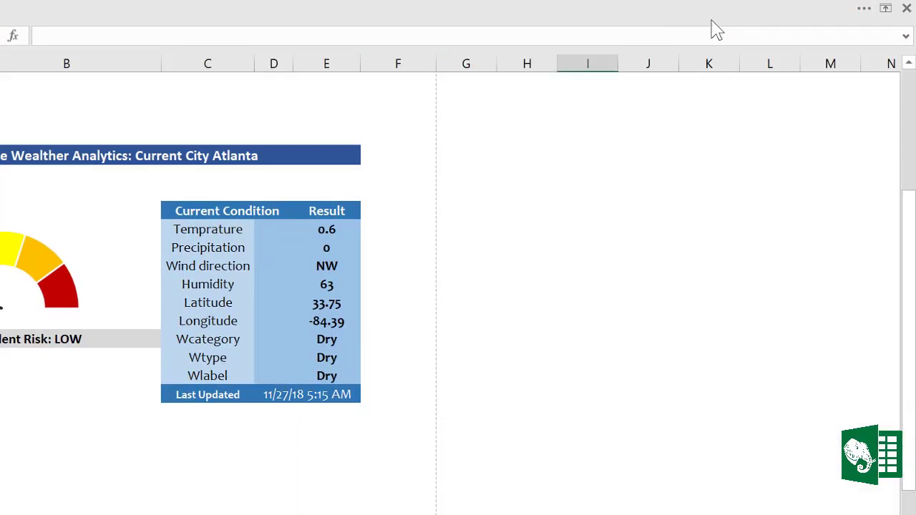
click(887, 9)
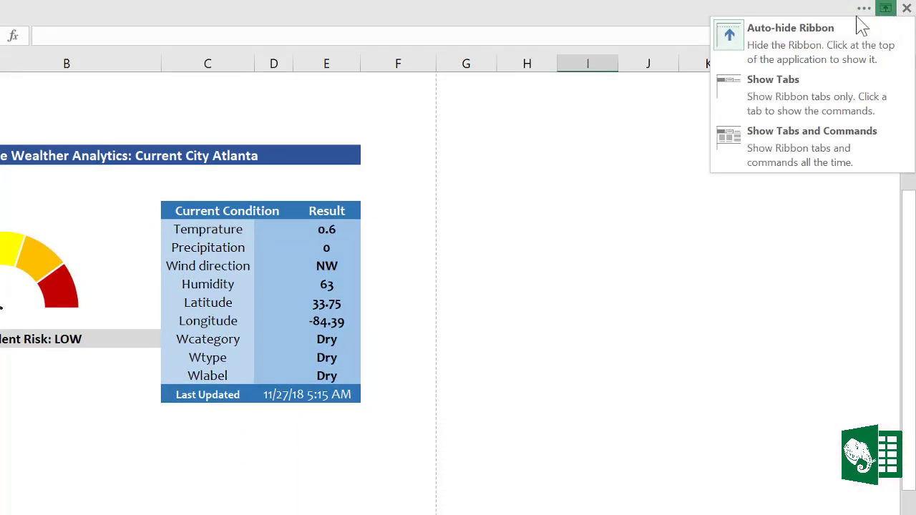
click(777, 133)
click(860, 14)
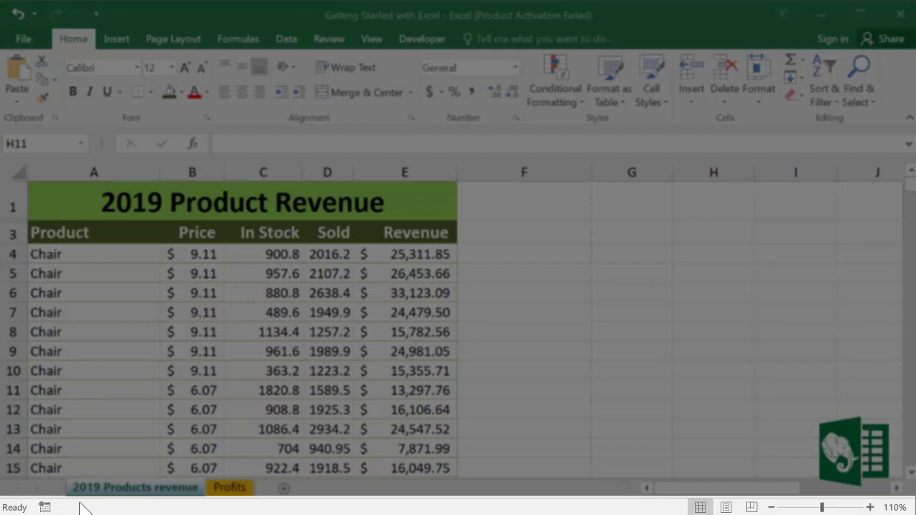
Step: For the Revenue column, add Minimum, Maximum and Numerical Count to the status bar
key(Caps_Lock)
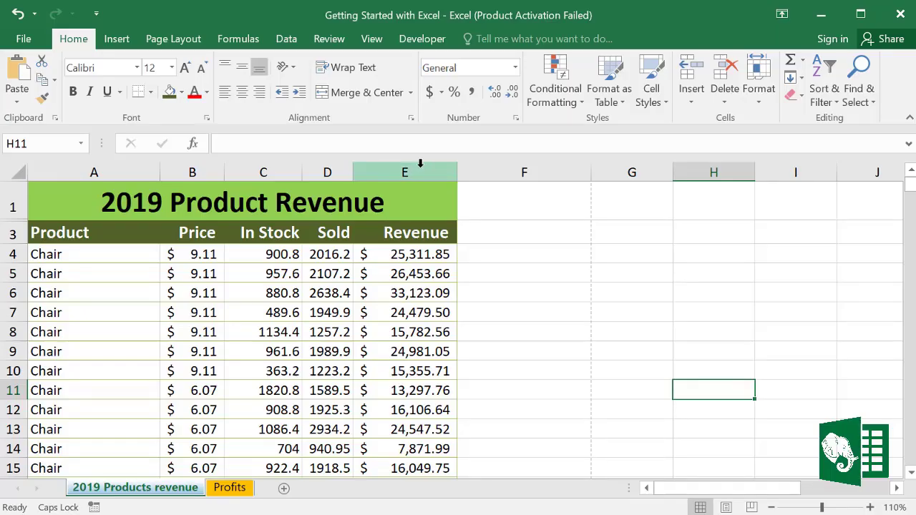
click(420, 169)
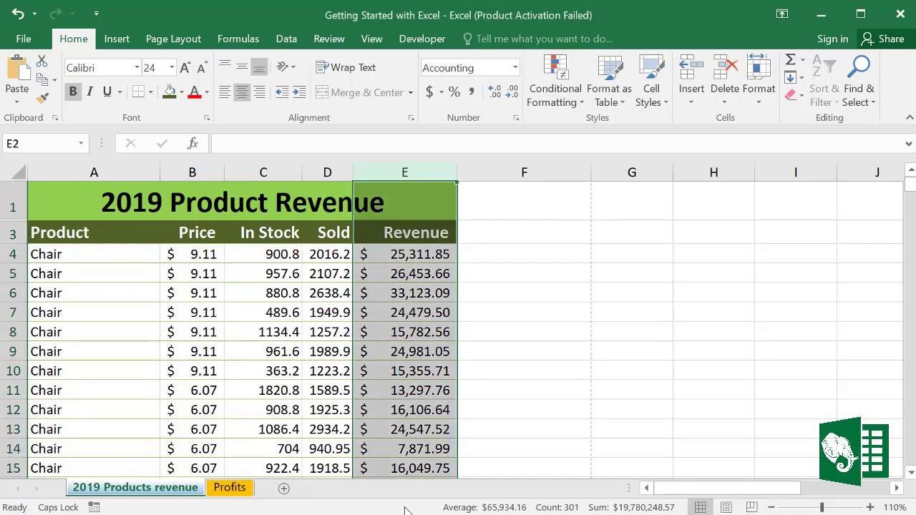
right_click(405, 510)
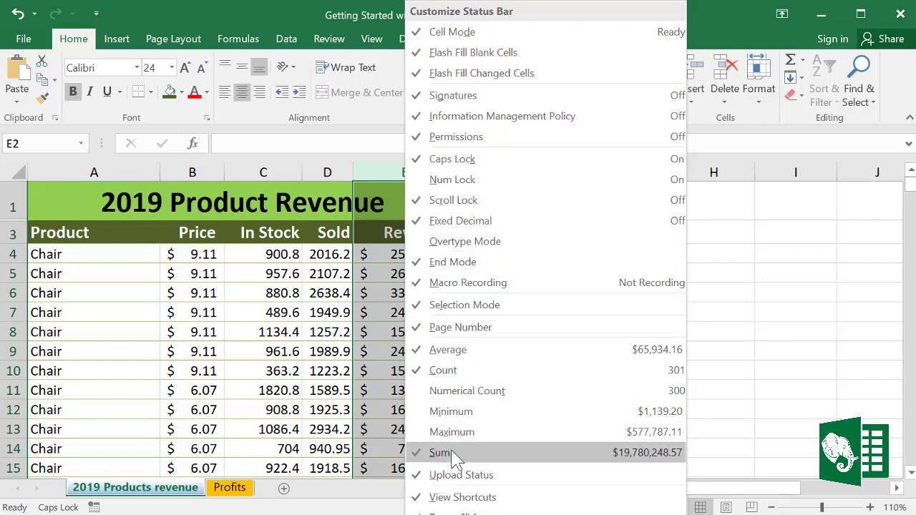
click(430, 416)
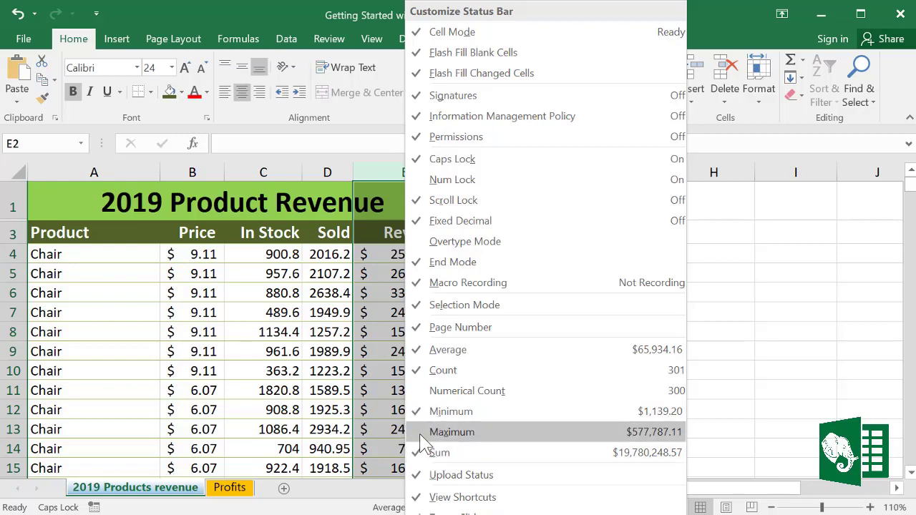
click(420, 431)
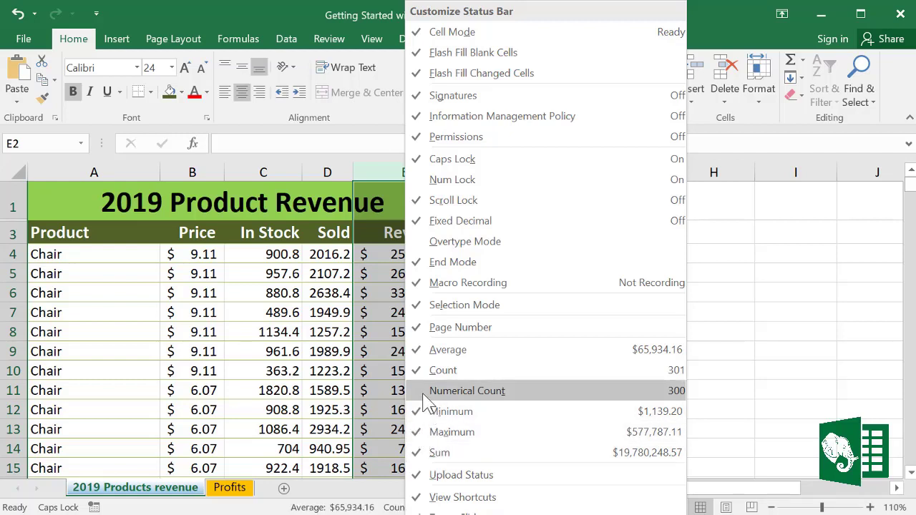
click(427, 398)
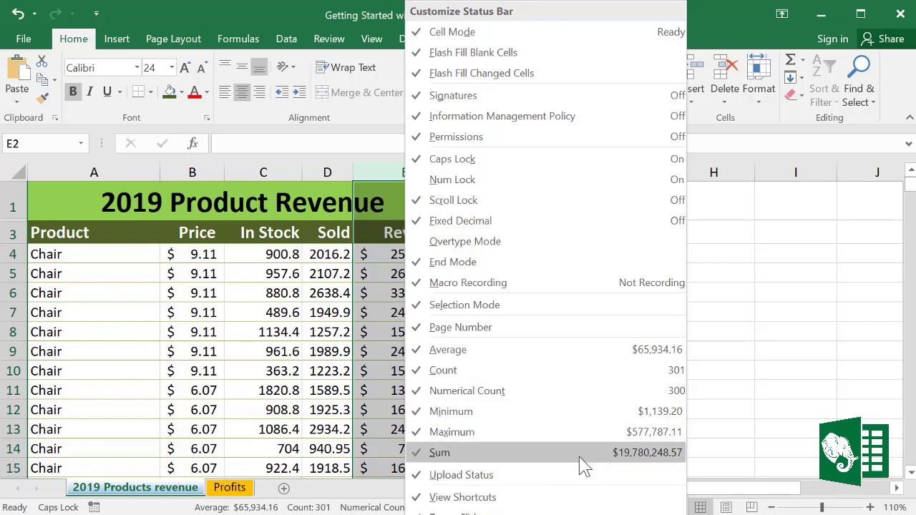
click(173, 512)
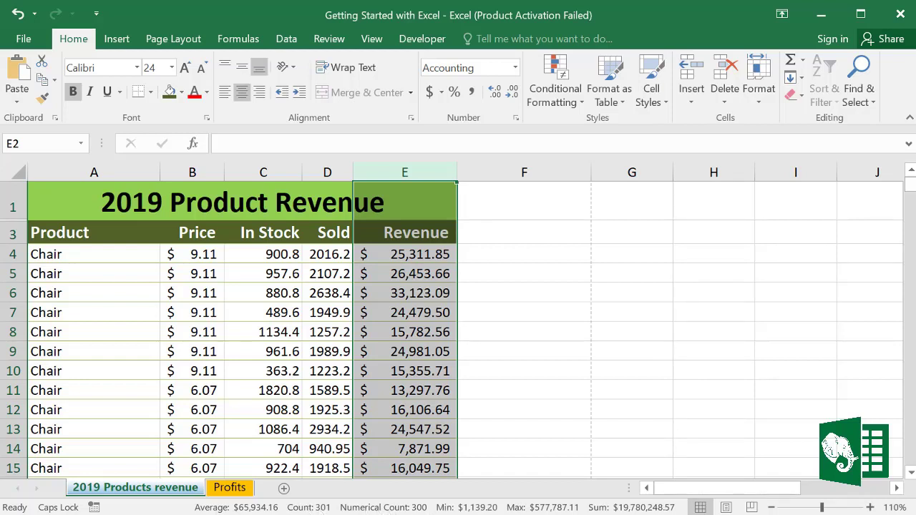
Step: Show the revenue sheet in Page Layout view and inspect its HOME logo and '2012 Product Line Revenue' header
key(alt+Tab)
click(727, 507)
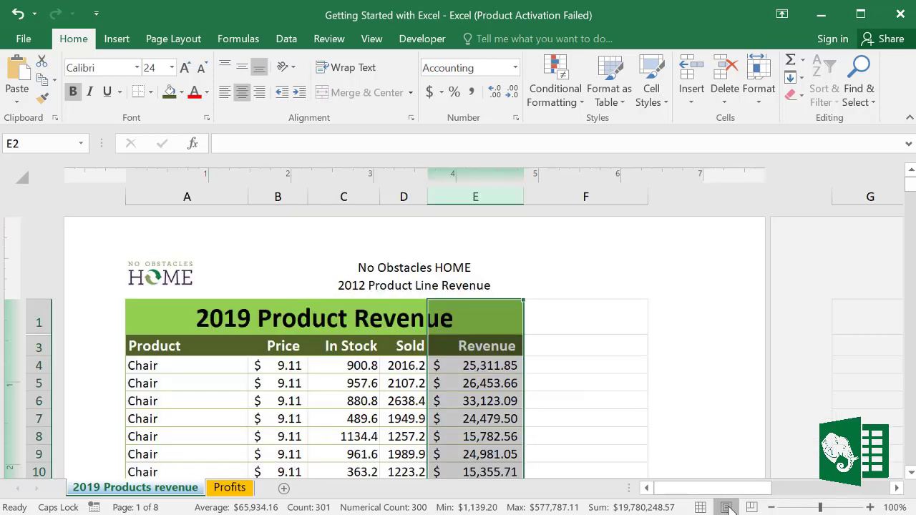
click(588, 344)
click(494, 281)
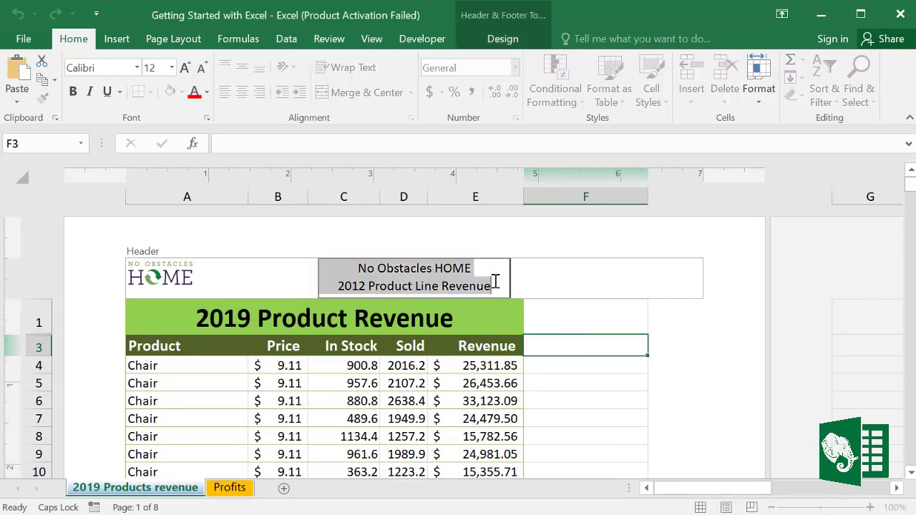
drag(495, 282, 312, 267)
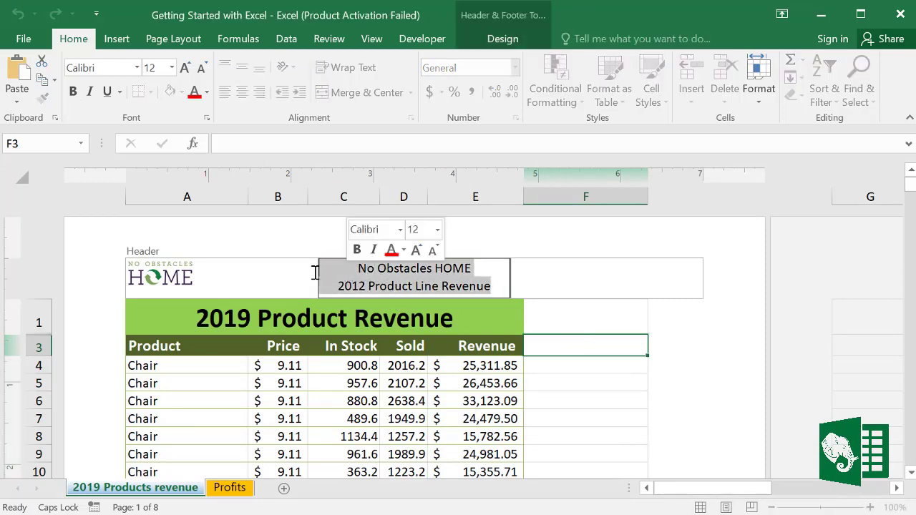
click(187, 275)
click(250, 247)
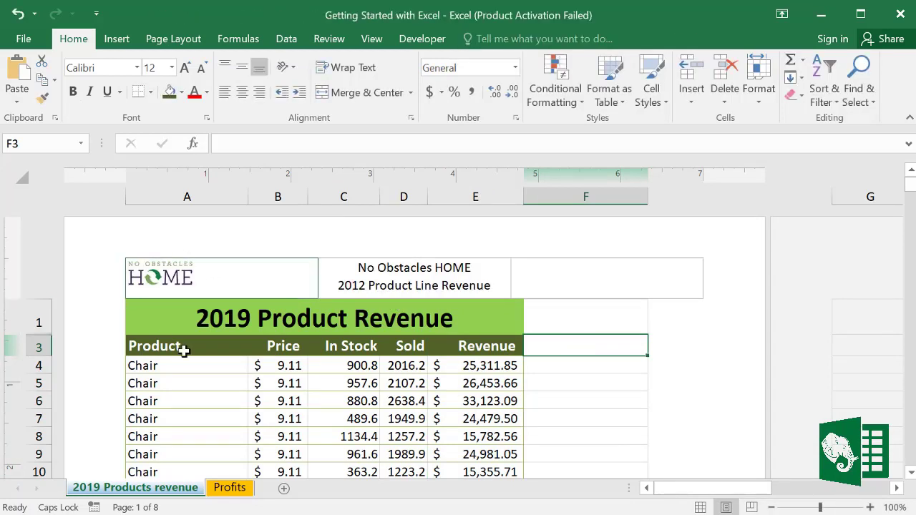
Step: Check the 2019 Product Revenue page breaks, then return to Normal view with A4 selected
click(752, 508)
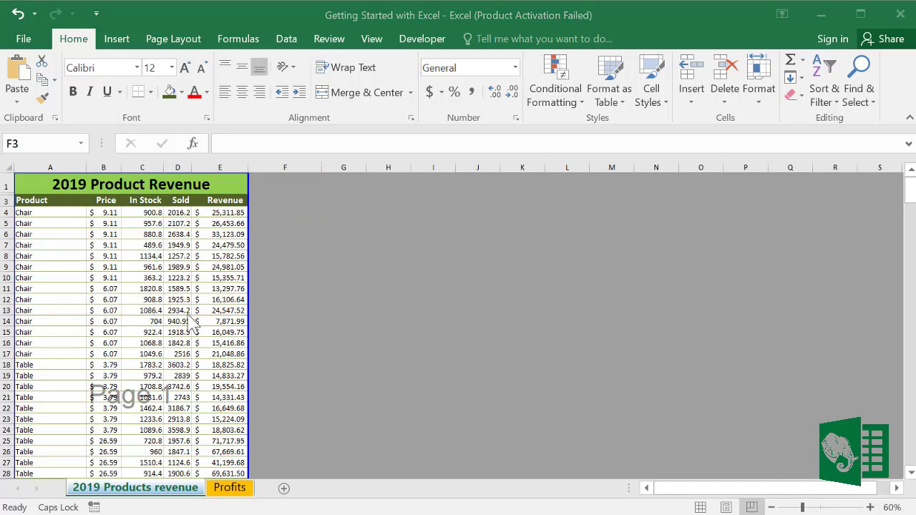
scroll(187, 328, down, 20)
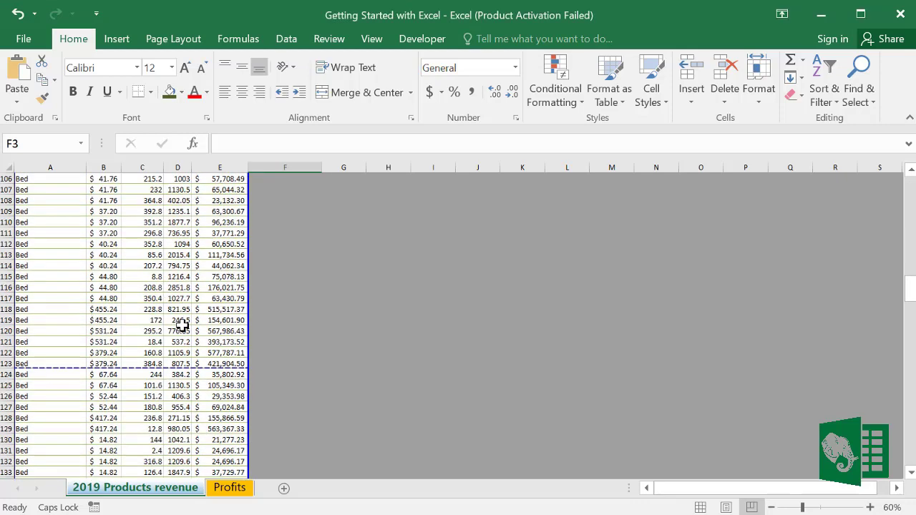
scroll(182, 325, down, 20)
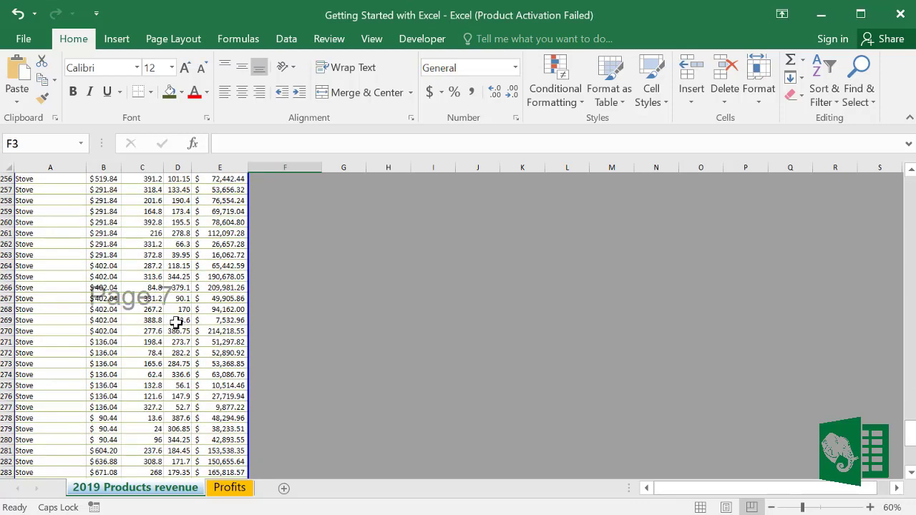
scroll(176, 322, down, 10)
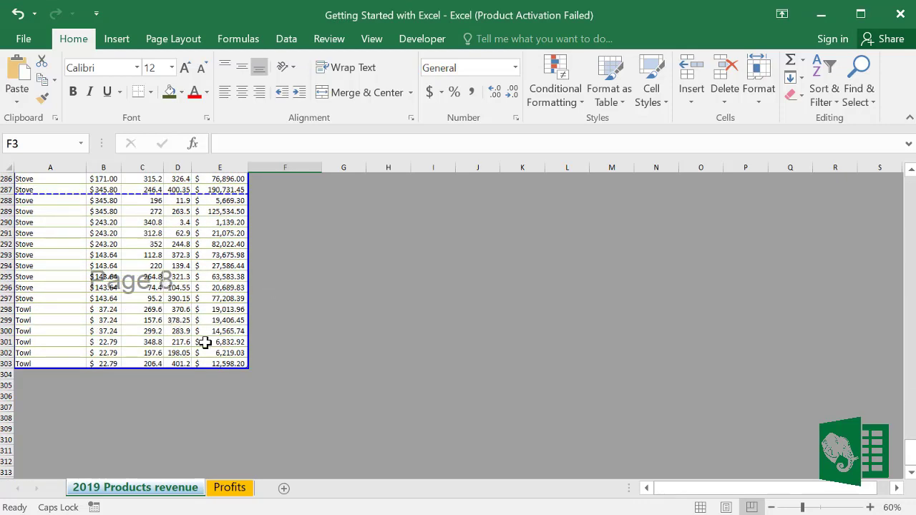
scroll(205, 343, up, 20)
scroll(206, 342, up, 20)
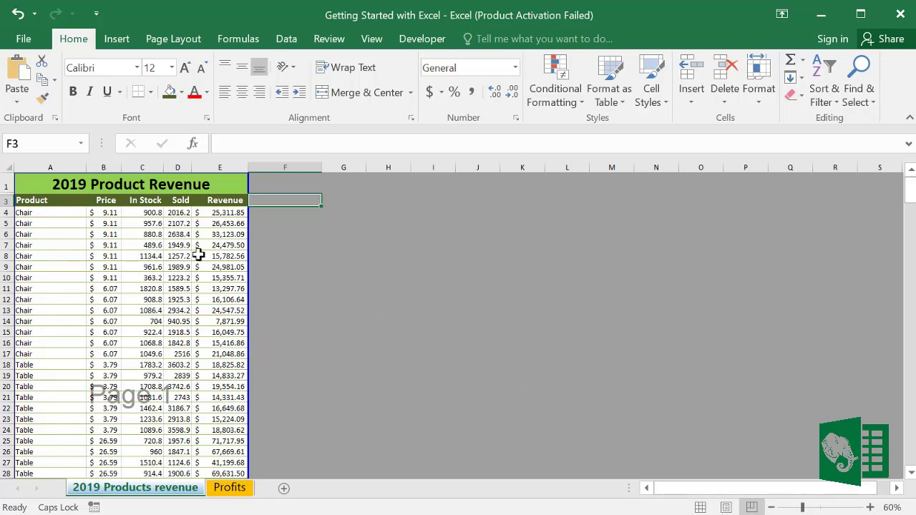
click(73, 213)
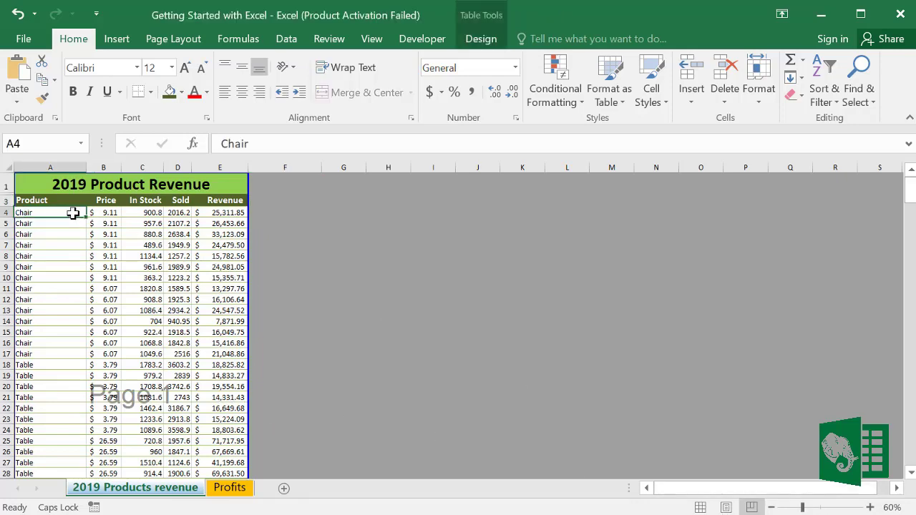
click(700, 507)
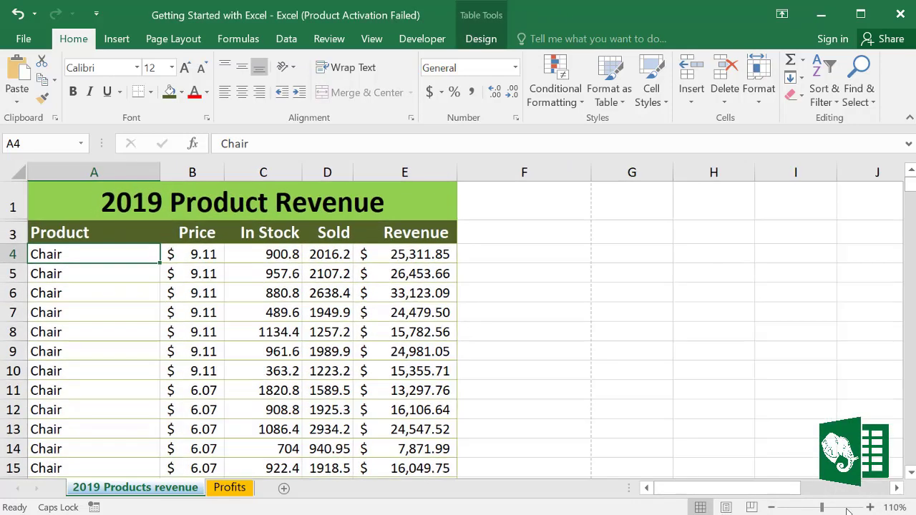
click(771, 508)
click(771, 508)
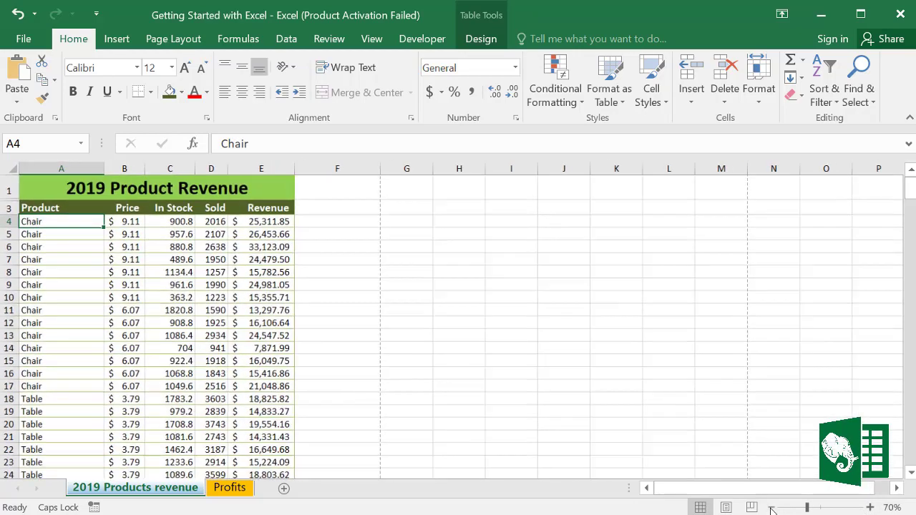
click(870, 507)
click(871, 507)
click(870, 507)
click(871, 507)
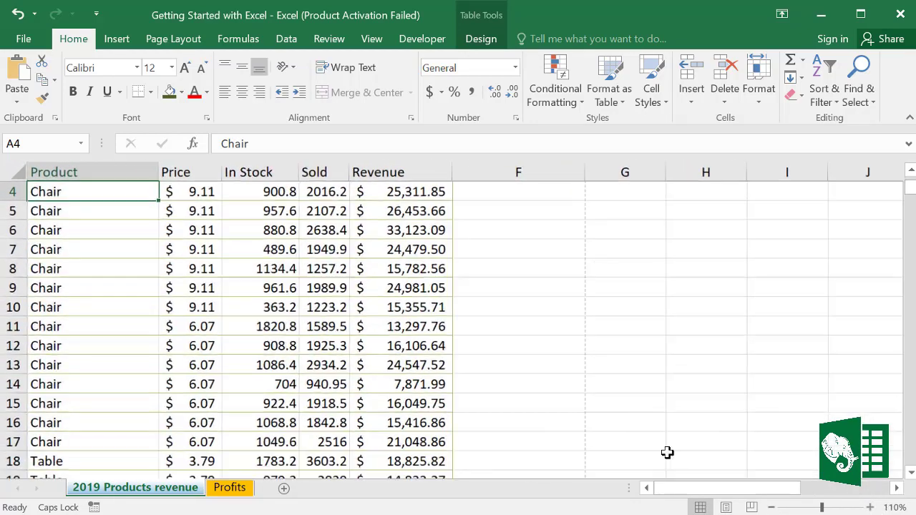
scroll(666, 452, up, 1)
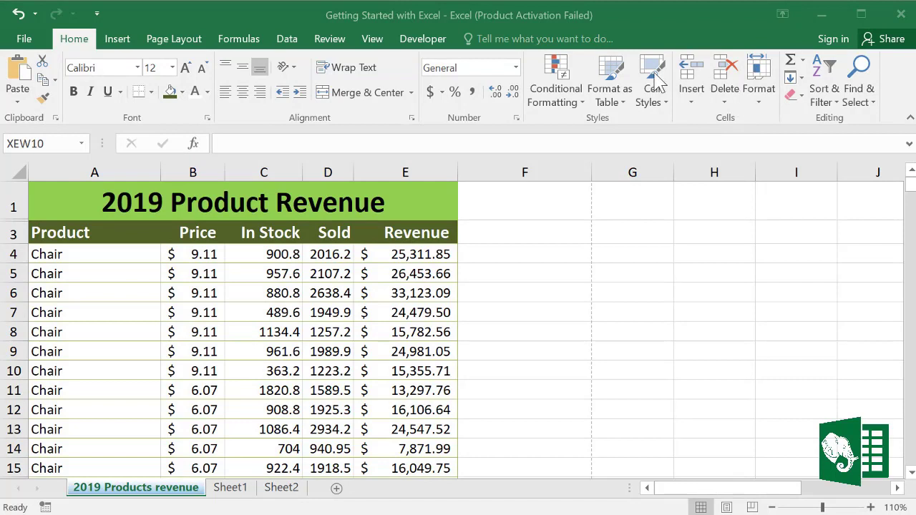
click(118, 40)
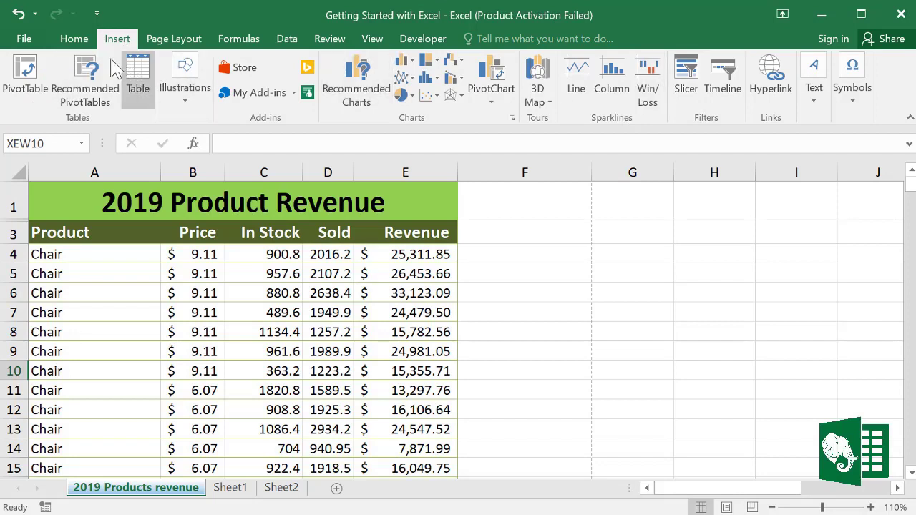
click(75, 39)
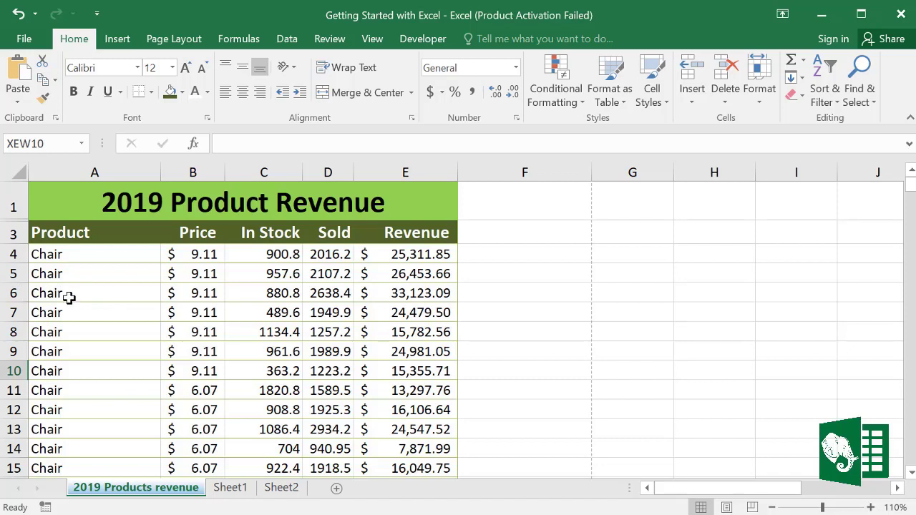
Step: Insert a blank row at row 7, pushing the Chair rows down; dismiss the sheet-tab menu unused
click(11, 309)
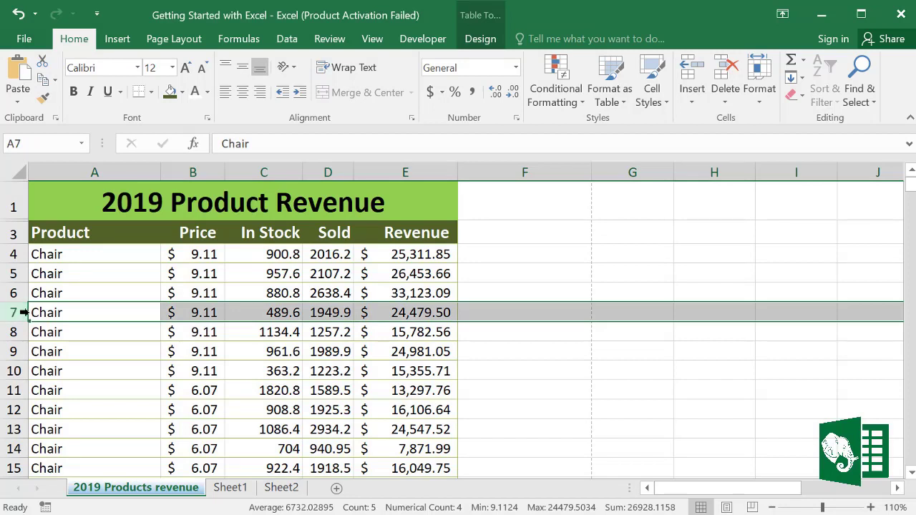
right_click(10, 312)
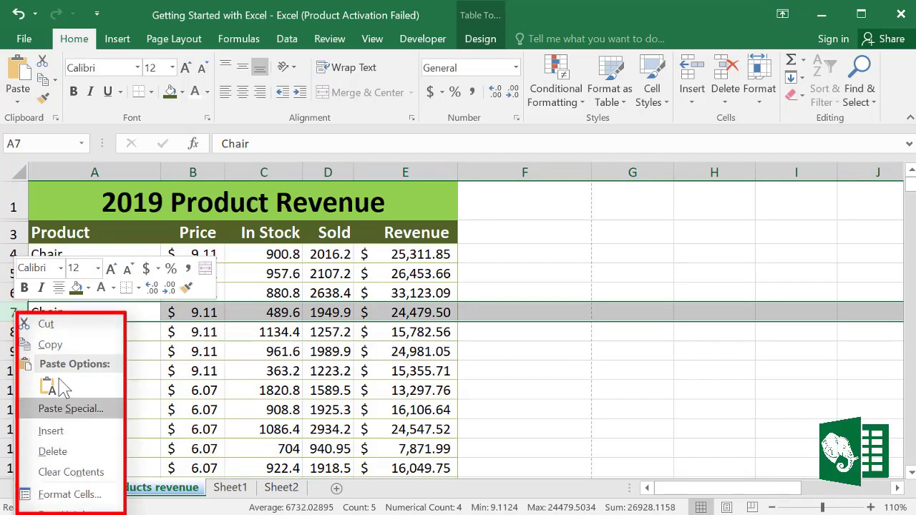
click(52, 431)
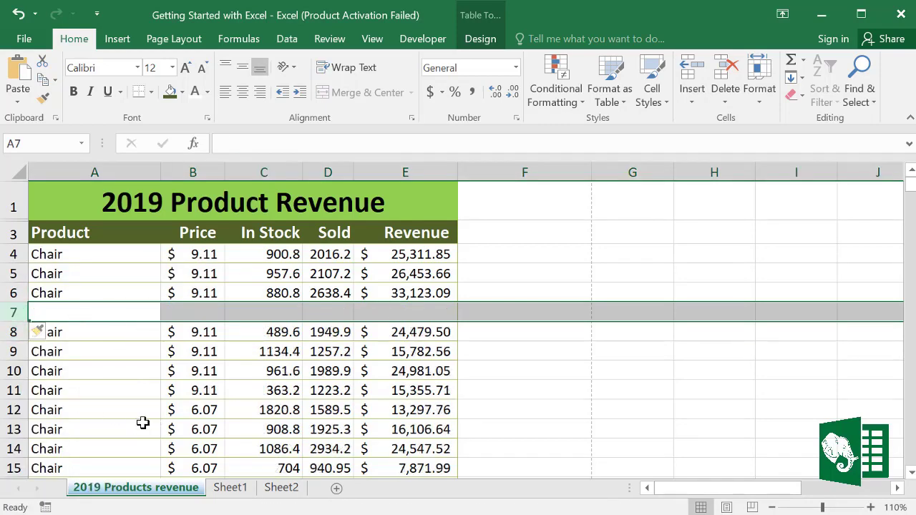
right_click(172, 496)
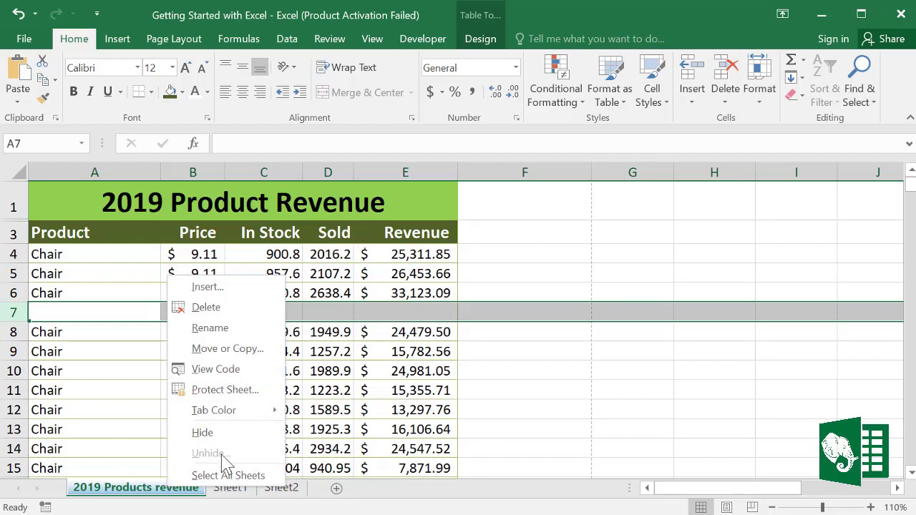
click(197, 510)
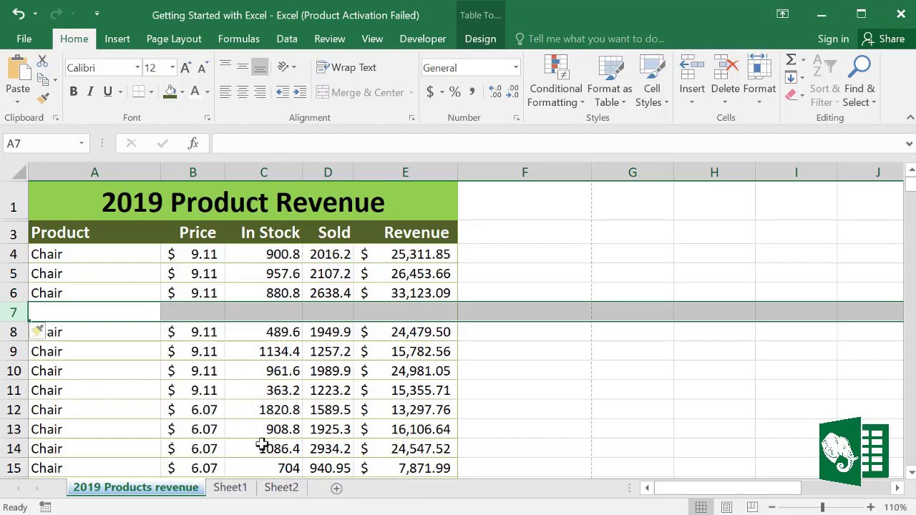
right_click(286, 19)
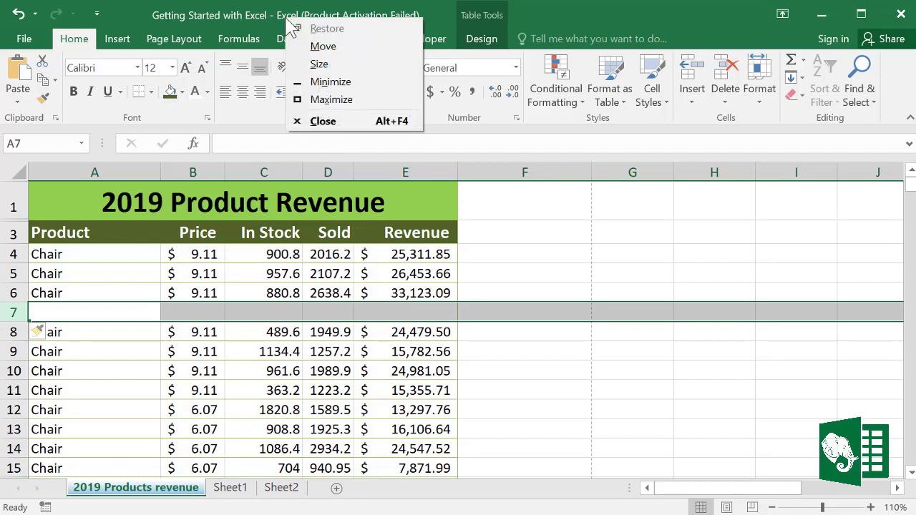
right_click(532, 18)
click(402, 71)
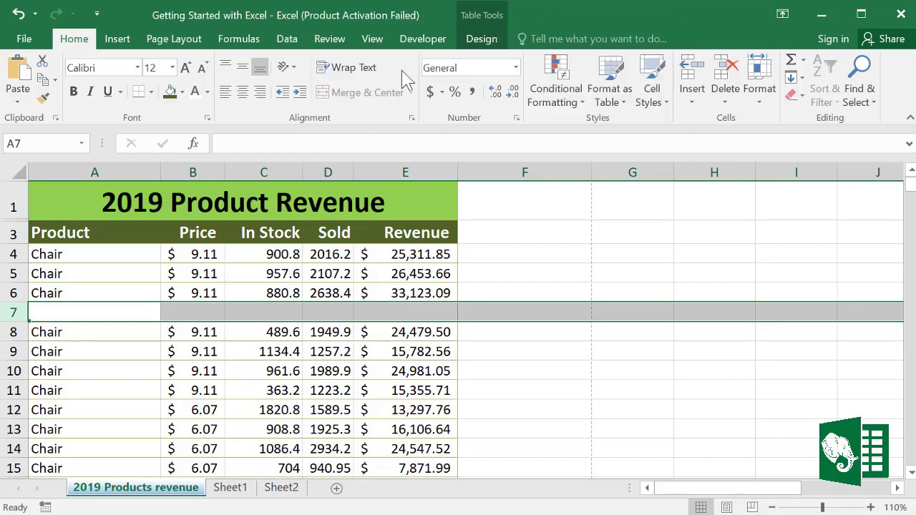
right_click(402, 70)
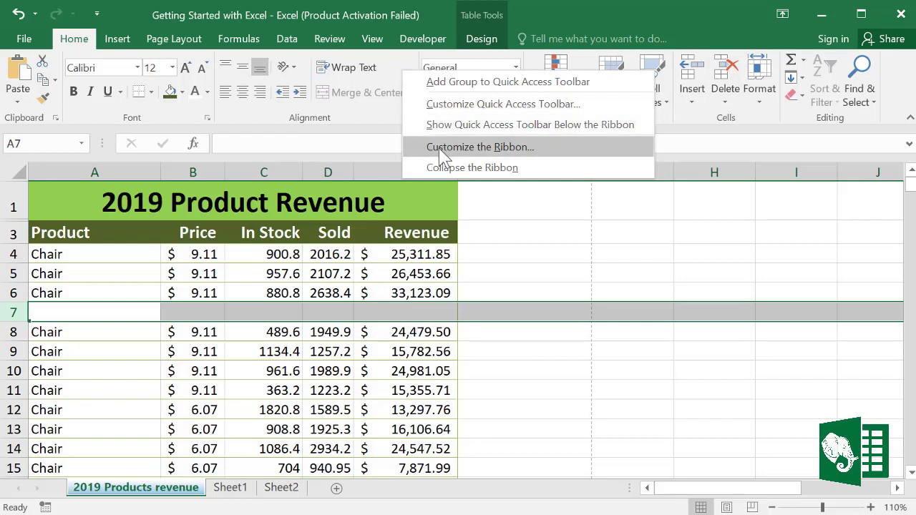
key(Escape)
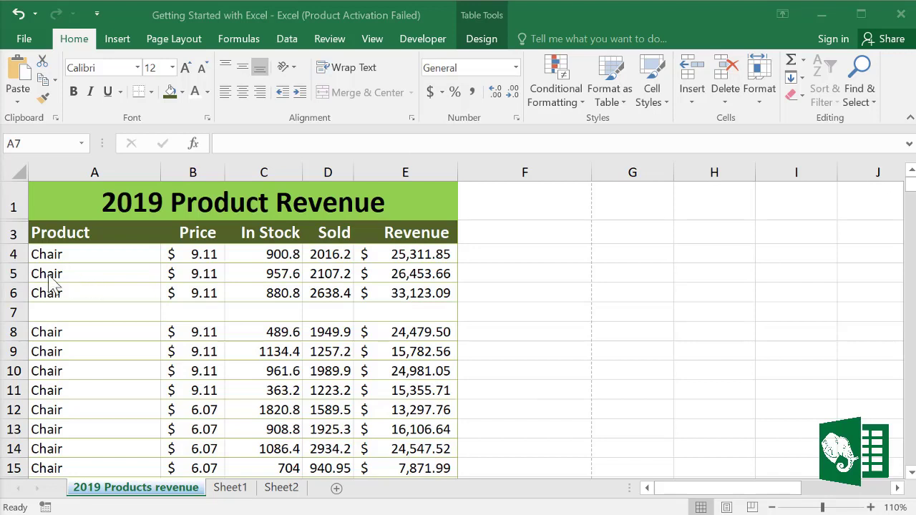
Step: Fill cells C4:E6 with Orange, Accent 6, Lighter 60%
click(89, 272)
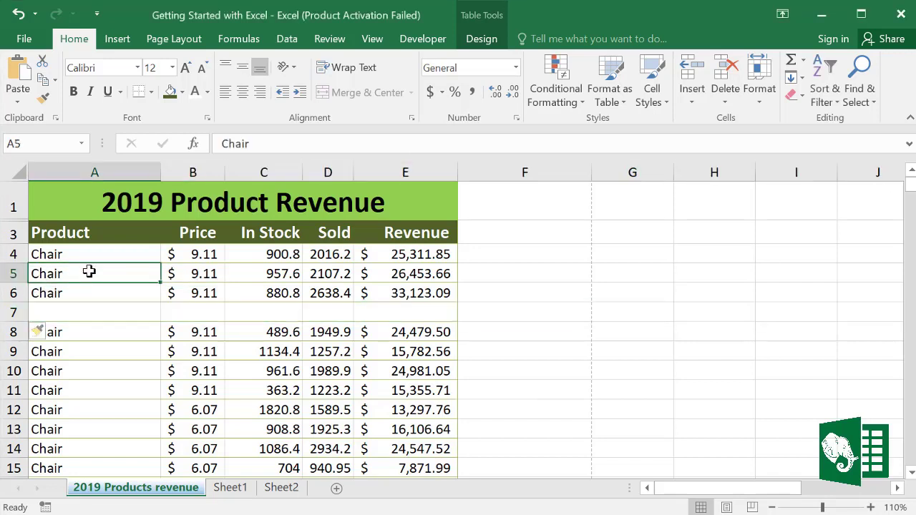
right_click(89, 272)
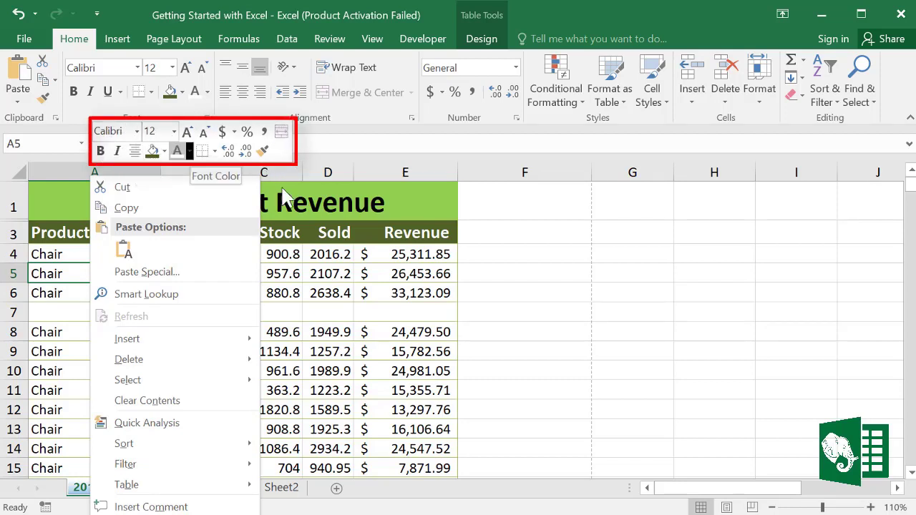
key(Escape)
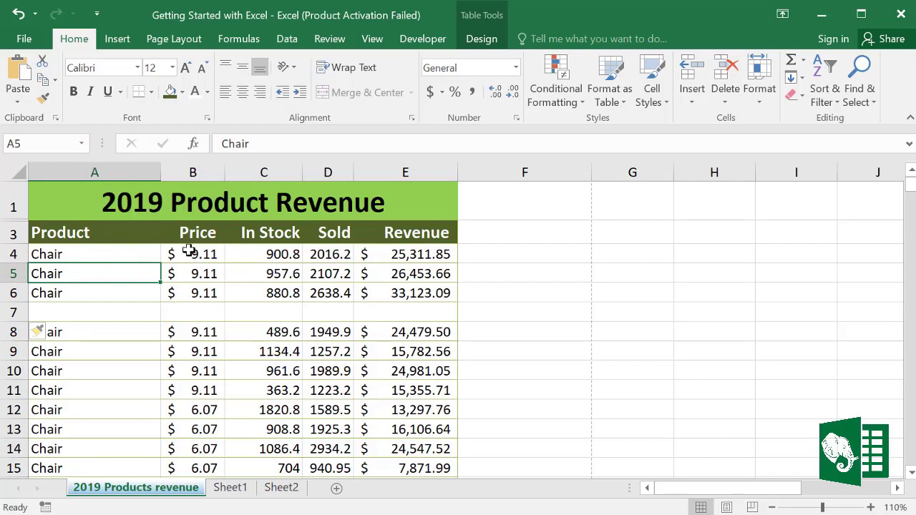
drag(251, 256, 412, 279)
right_click(410, 279)
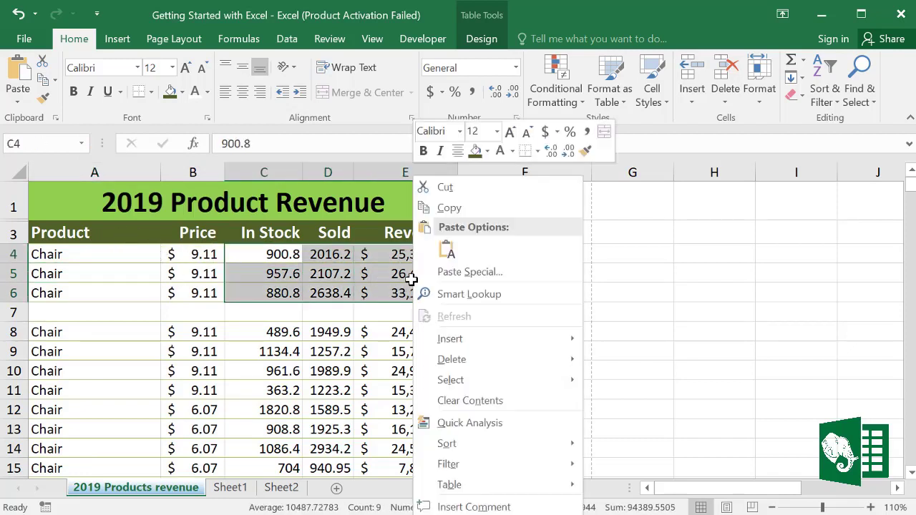
click(486, 151)
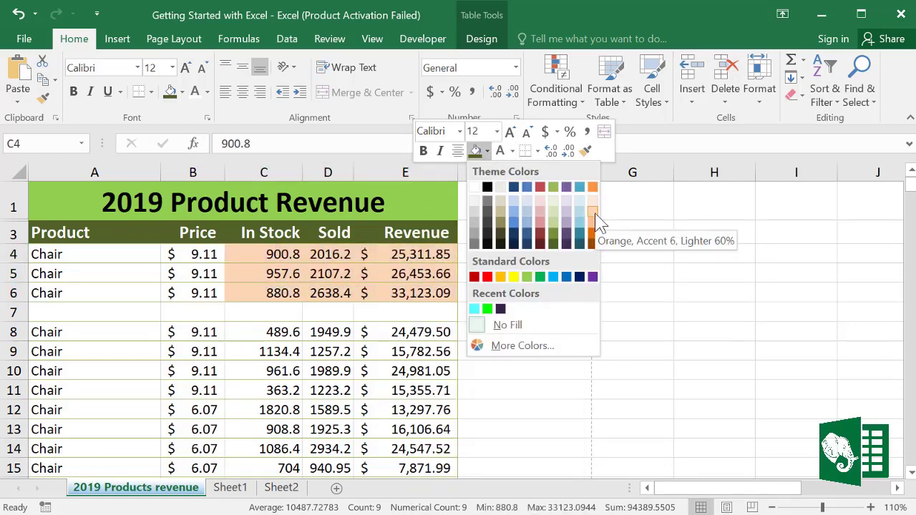
click(594, 214)
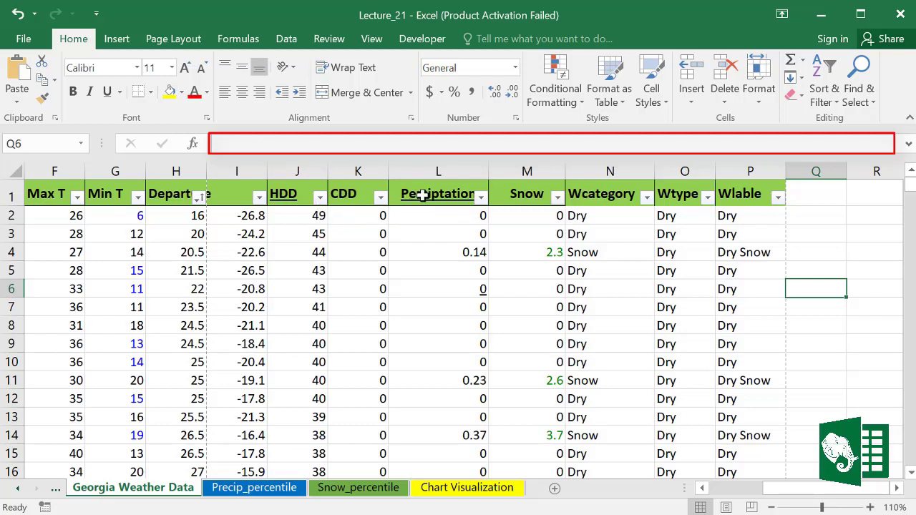
click(426, 195)
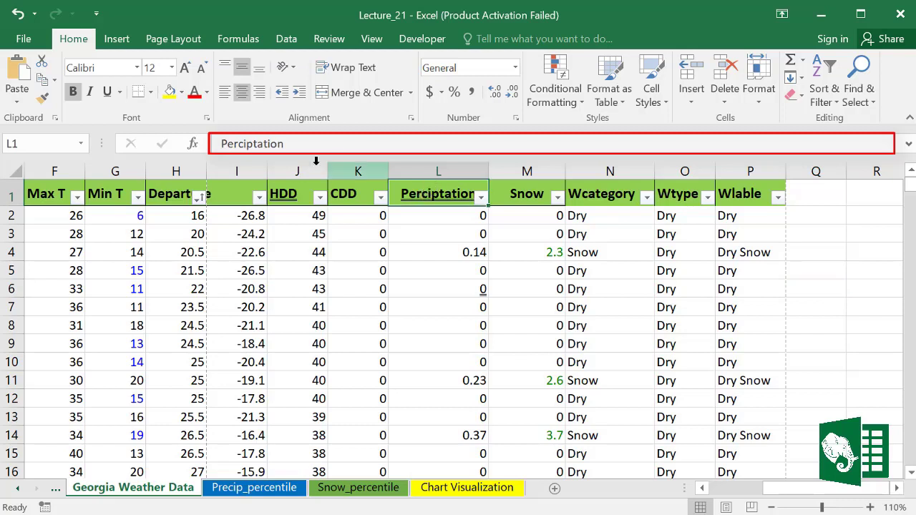
drag(297, 143, 214, 144)
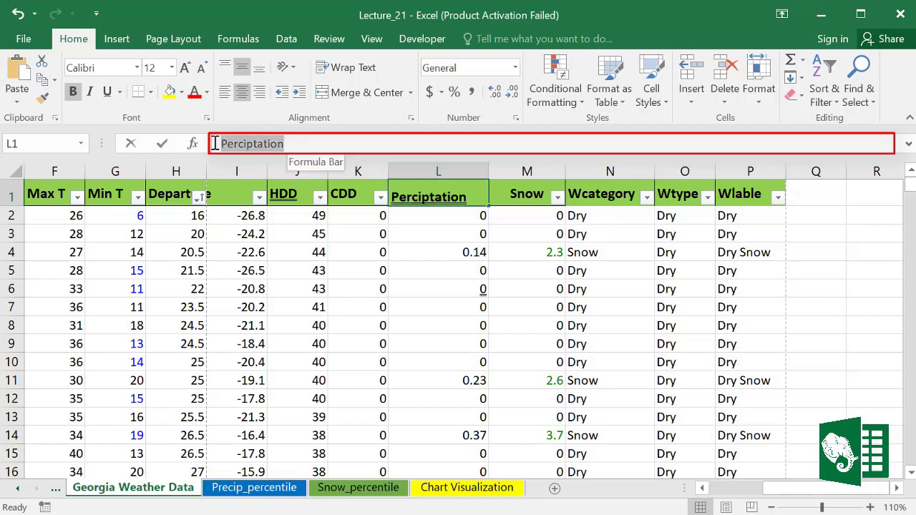
click(315, 306)
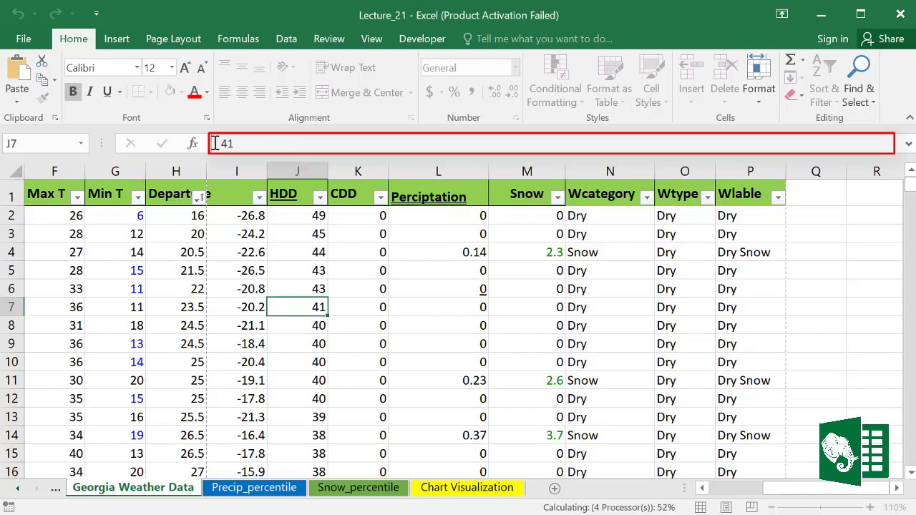
click(794, 309)
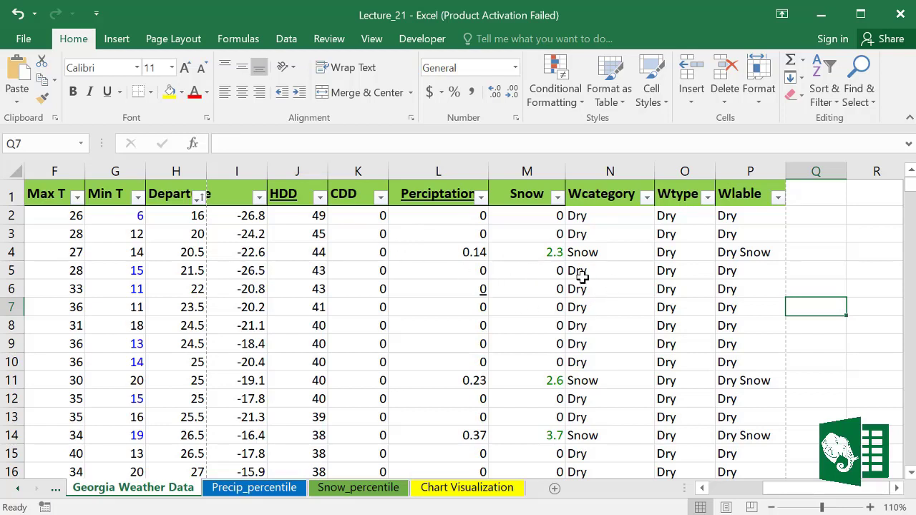
click(584, 216)
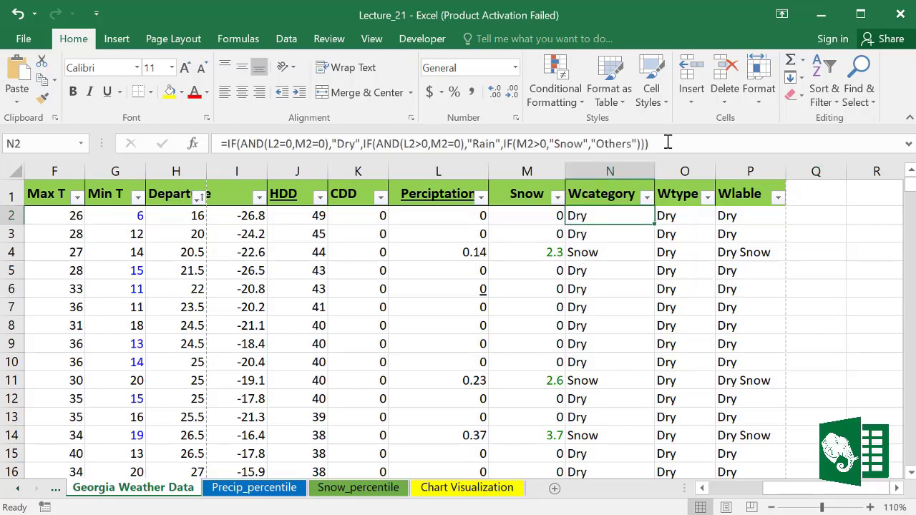
drag(668, 142, 179, 141)
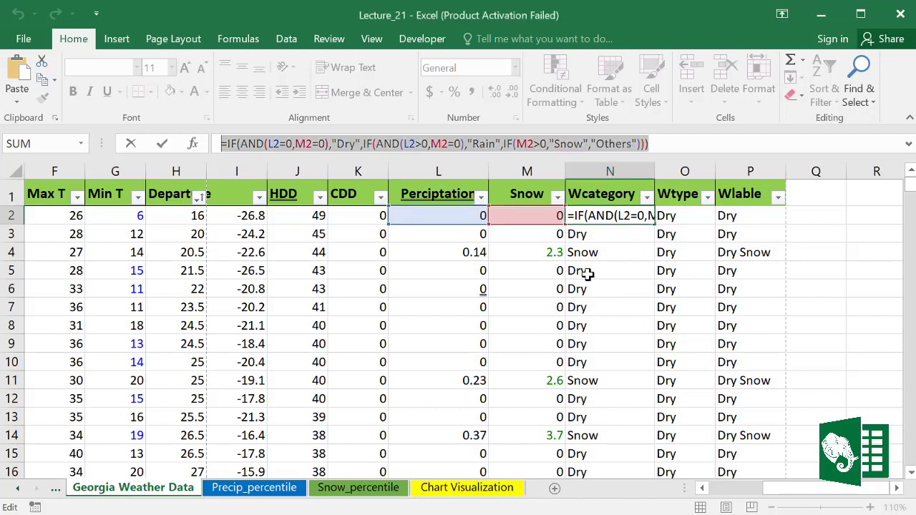
key(Escape)
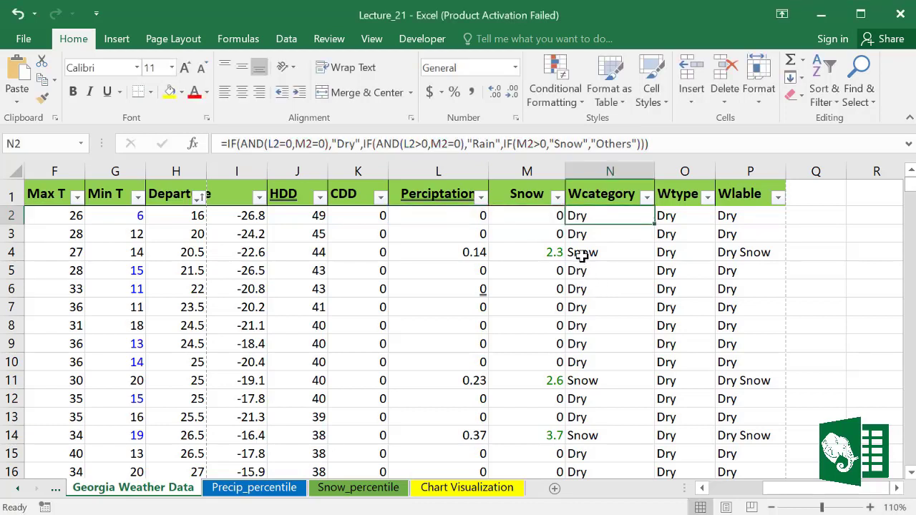
click(581, 259)
key(Left)
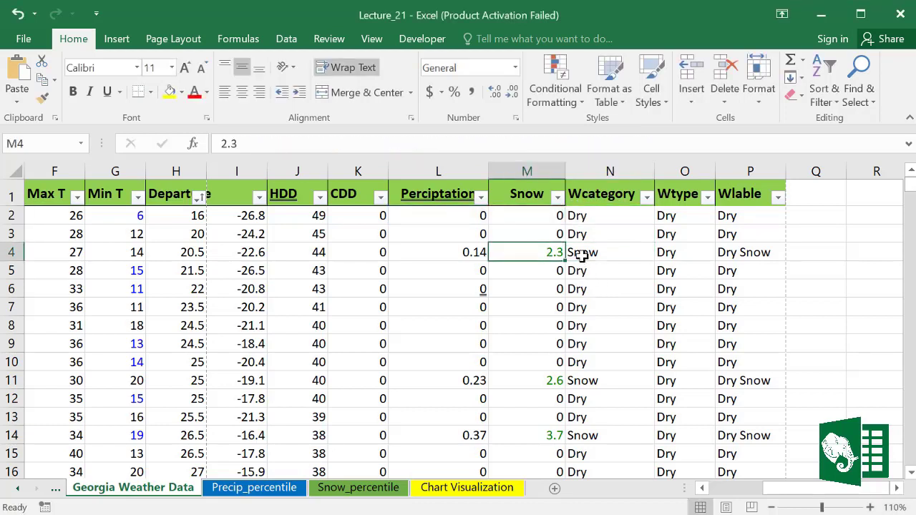
key(Down)
key(Right)
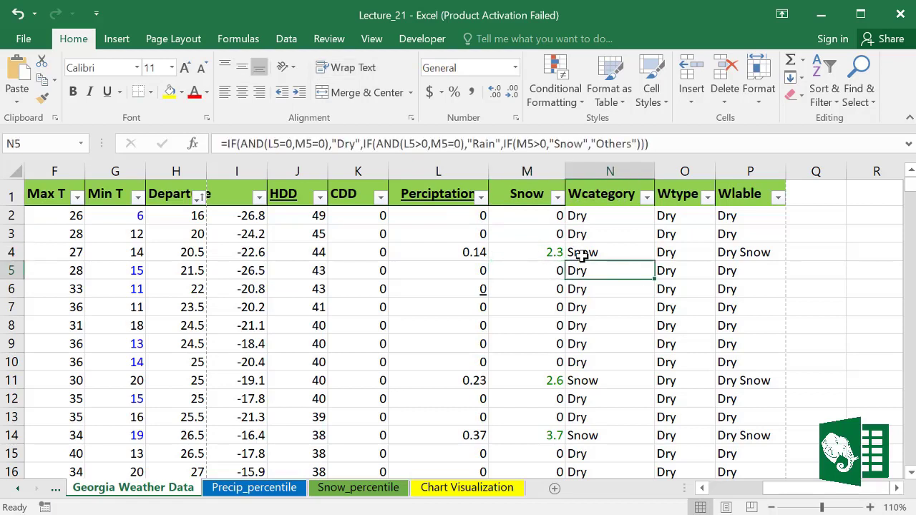
key(Up)
key(Up)
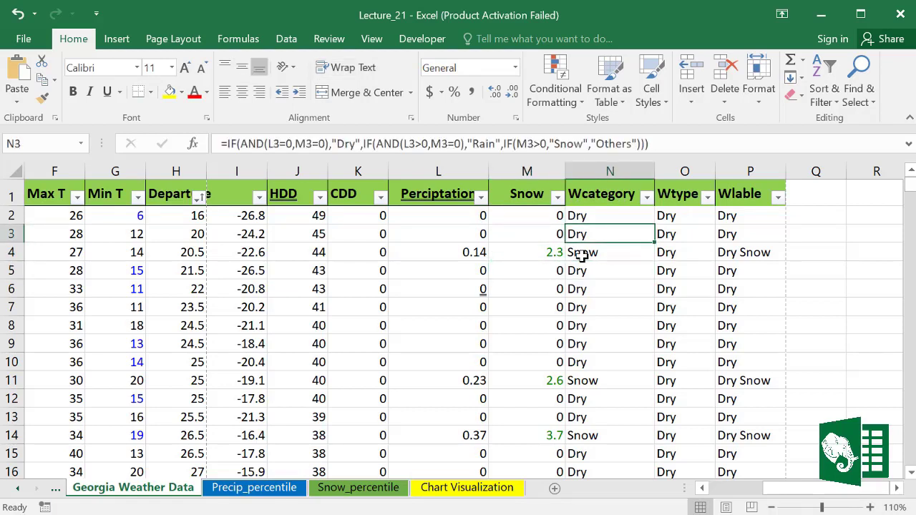
key(Left)
key(Left)
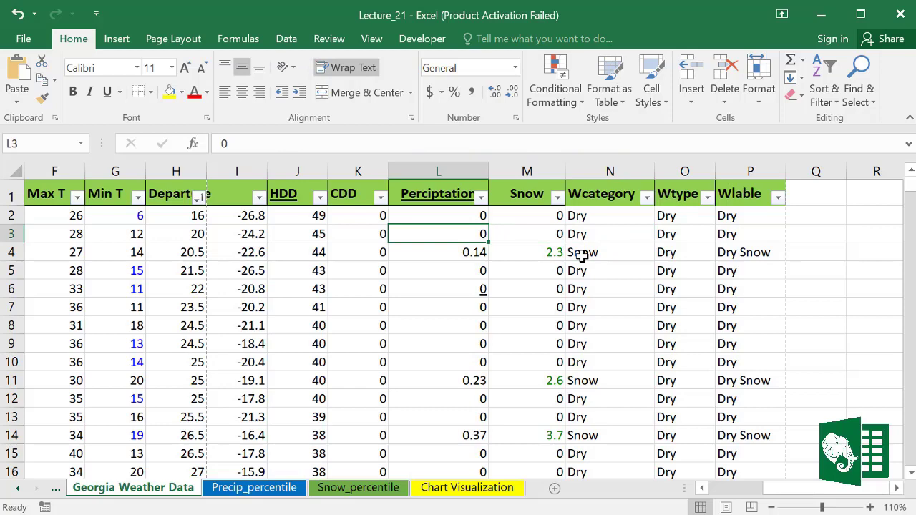
key(Down)
key(Right)
key(Right)
key(Page_Down)
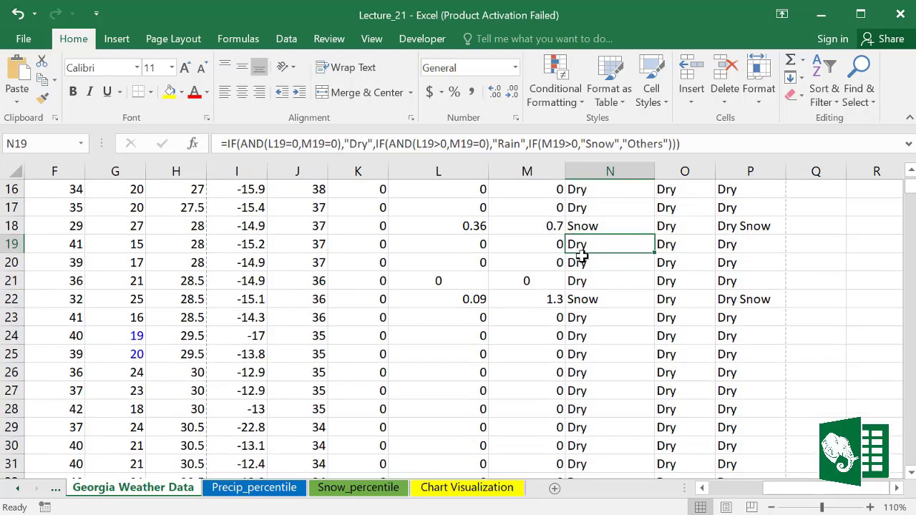
key(Page_Down)
key(Up)
key(Up)
key(Up)
key(Up)
key(Up)
key(Up)
key(Up)
key(Up)
key(Up)
key(Up)
key(Up)
key(Up)
key(Up)
key(Up)
key(Up)
key(Up)
key(Up)
key(Up)
key(Up)
key(Up)
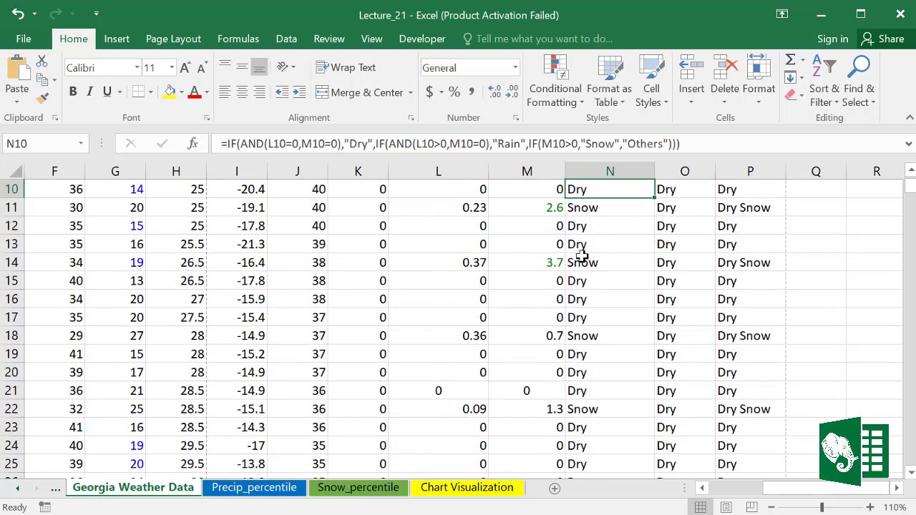
key(Up)
key(Up)
key(Up)
key(Up)
key(Up)
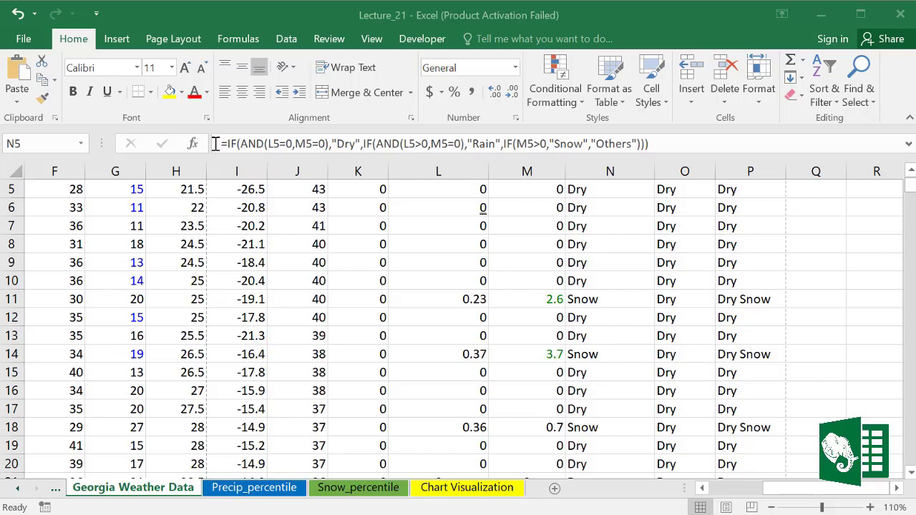
Step: Replace the N5 formula with a new one referencing L8, then N9
drag(657, 144, 208, 144)
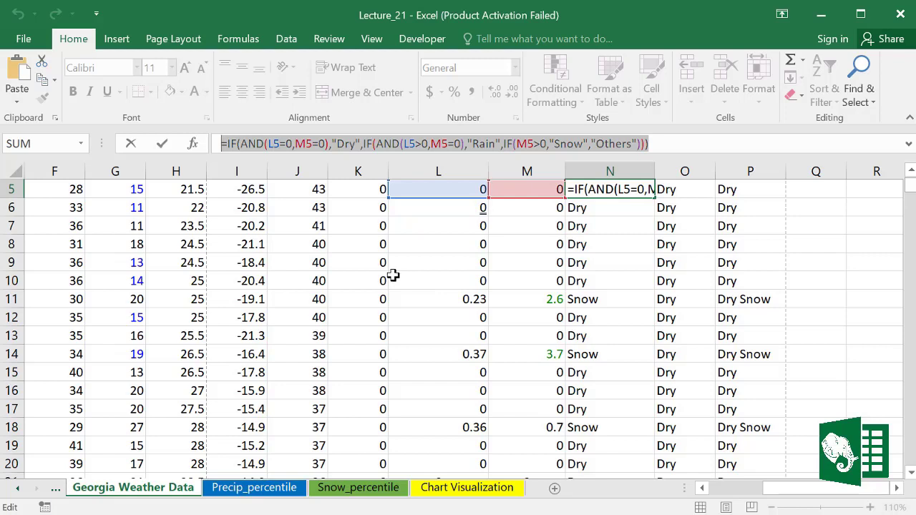
text(=)
click(432, 247)
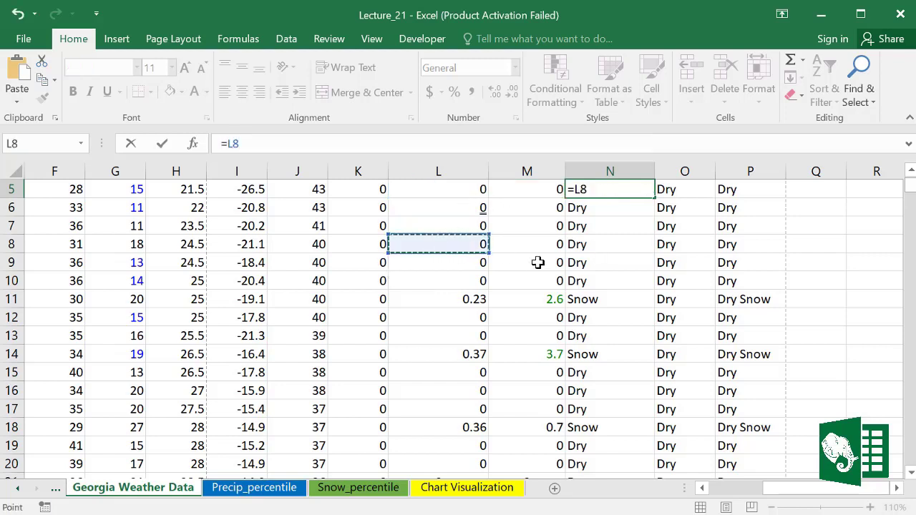
click(578, 262)
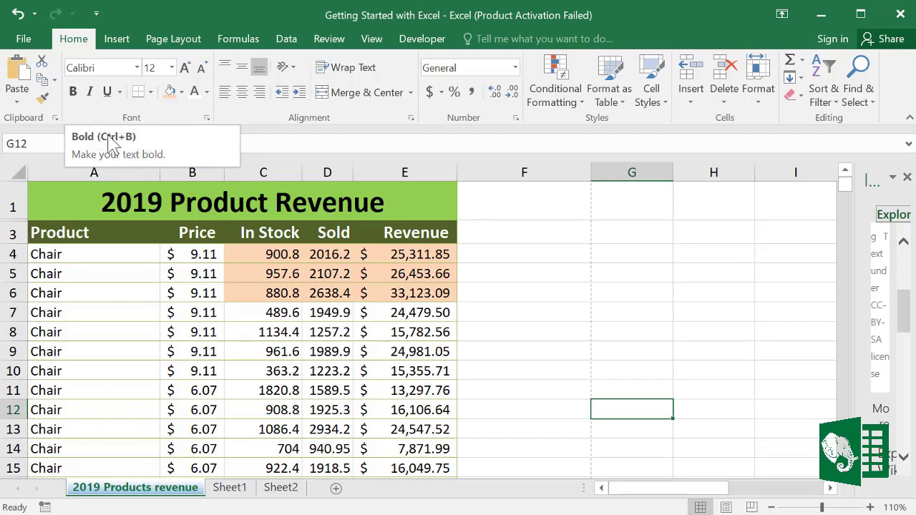
Step: Dismiss the Font Color choices without applying one and show the Data tab commands
click(208, 91)
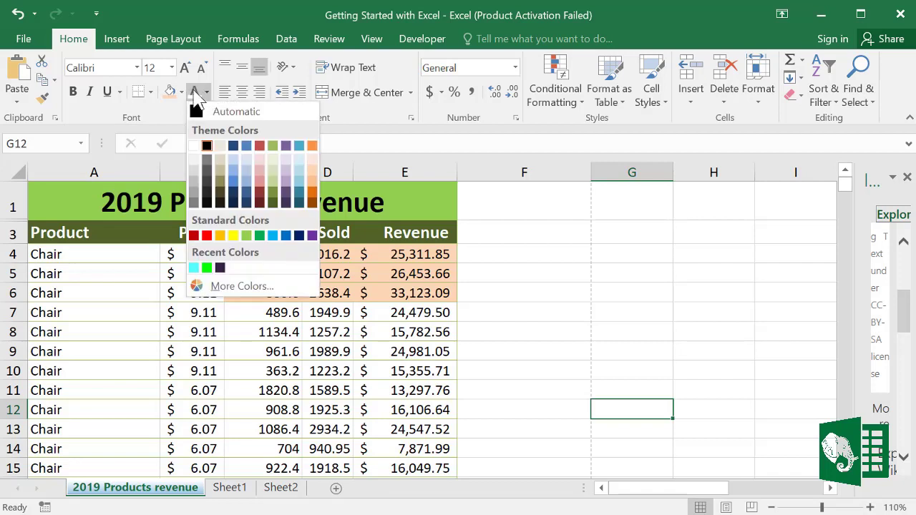
key(Escape)
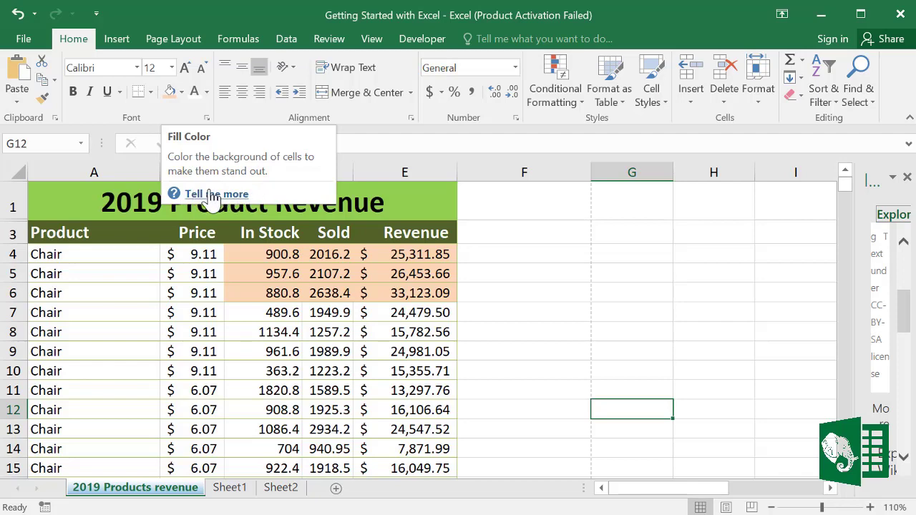
click(286, 40)
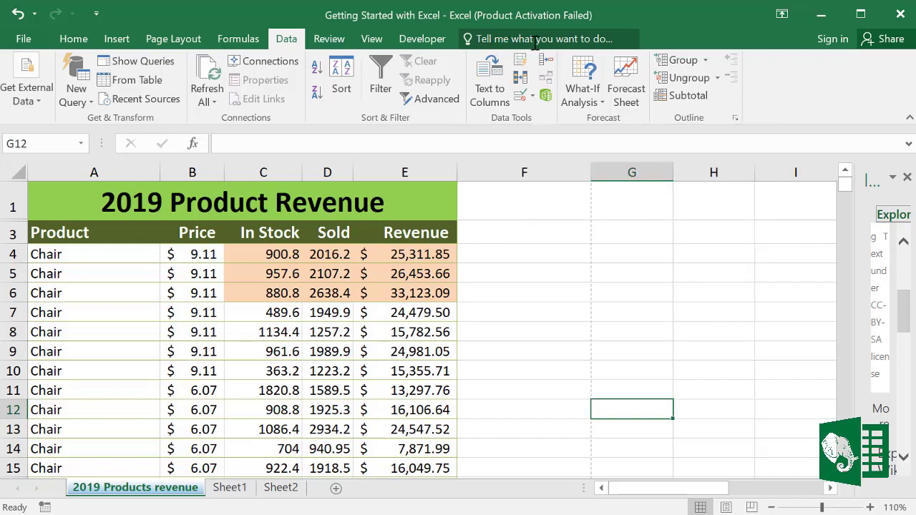
click(483, 38)
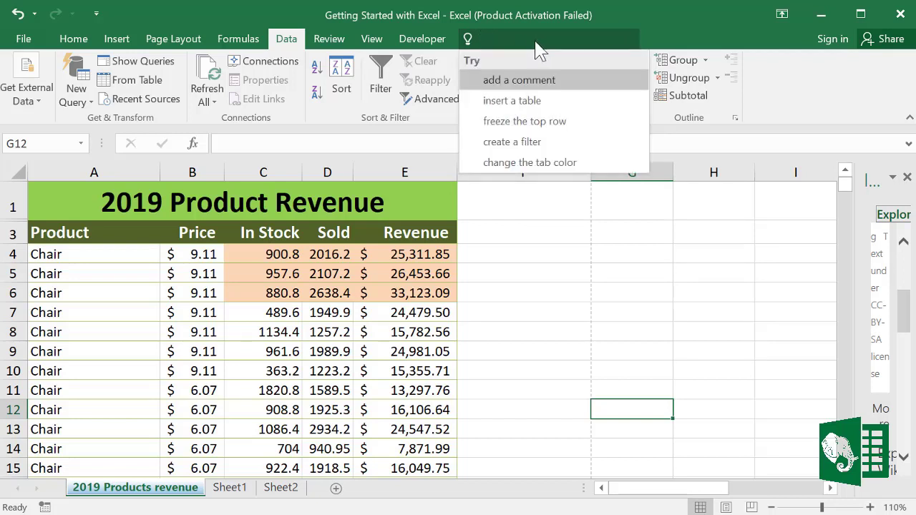
text(fil)
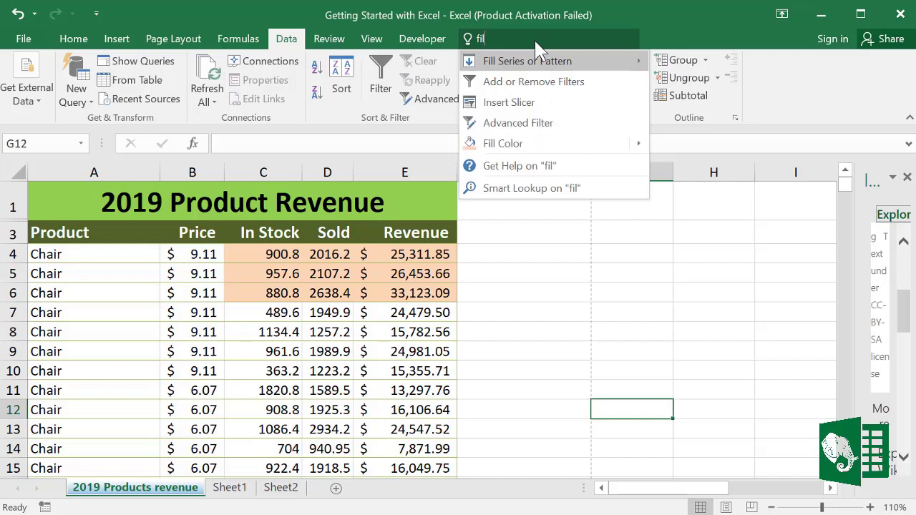
text(ter)
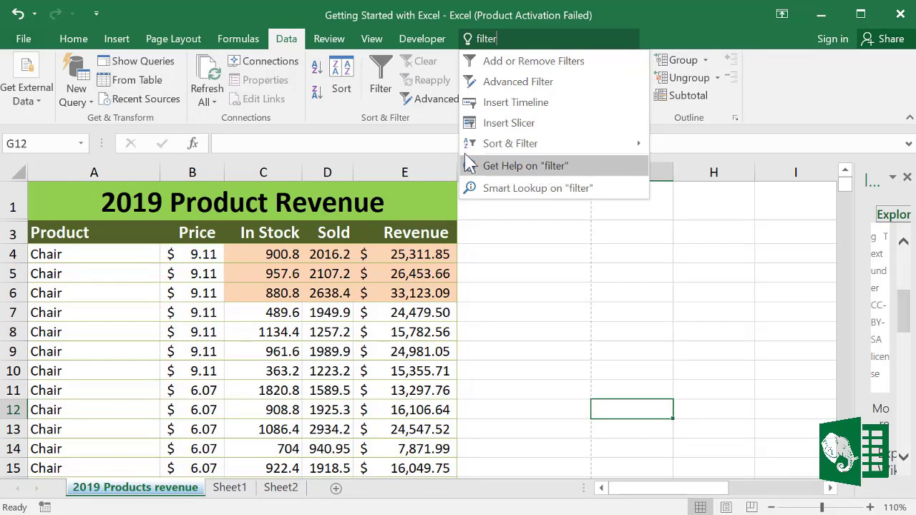
click(525, 165)
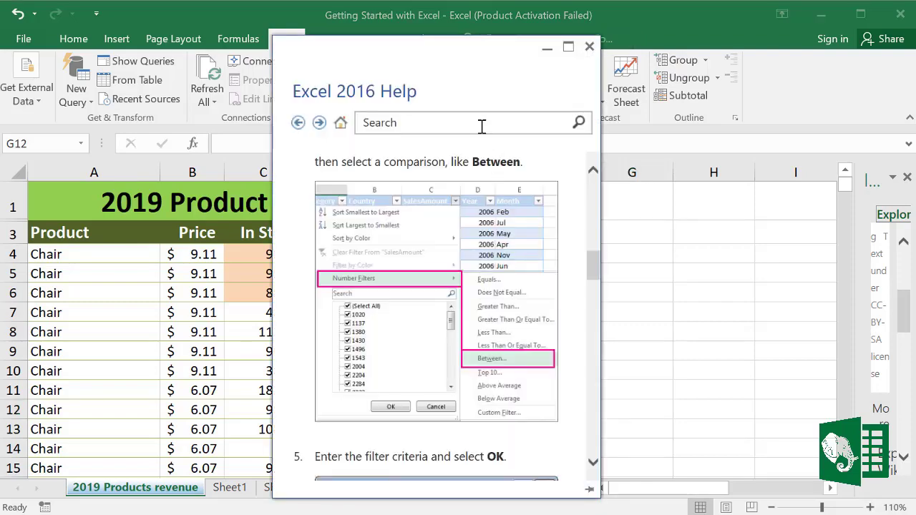
scroll(561, 258, up, 2)
scroll(561, 254, up, 6)
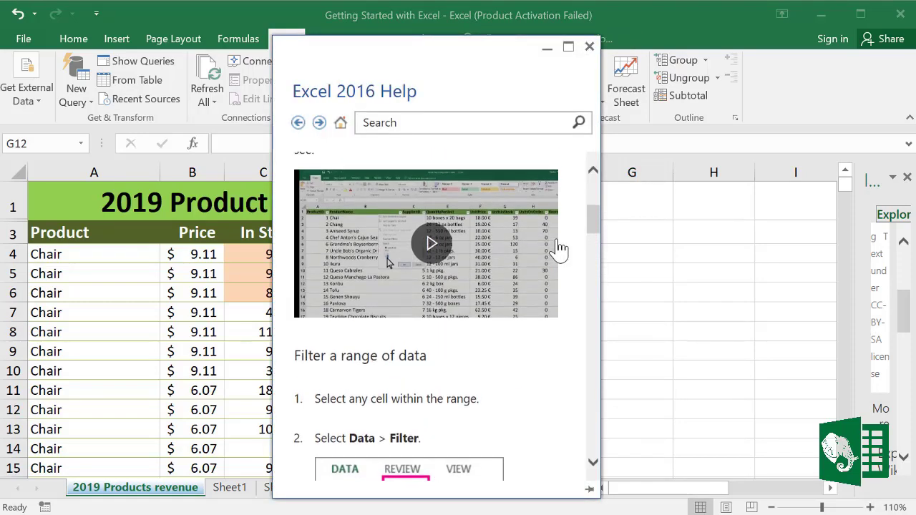
scroll(560, 244, down, 10)
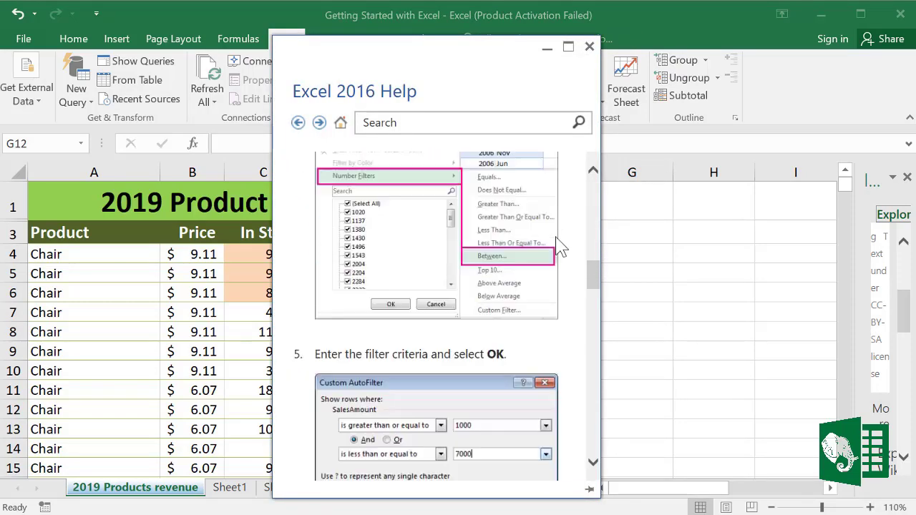
scroll(562, 254, down, 5)
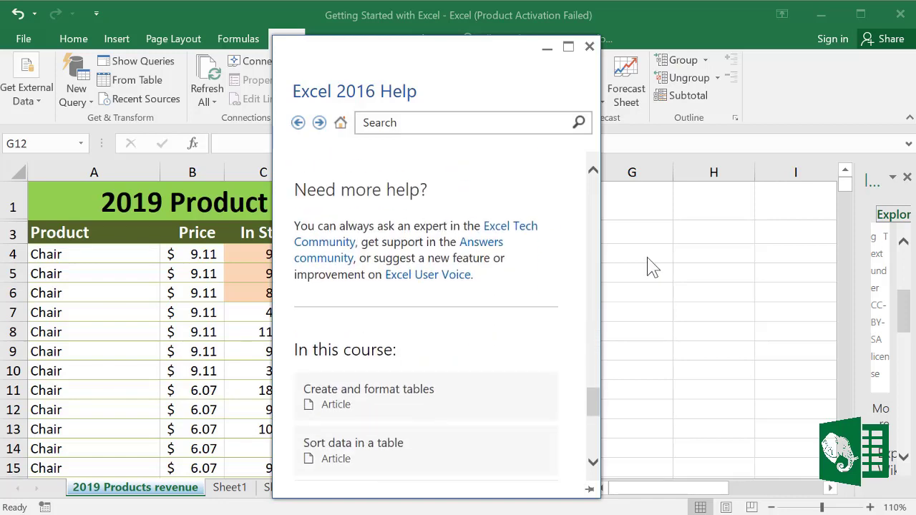
Step: Close the Help pane and search Tell me for 'sparklines' commands
click(589, 46)
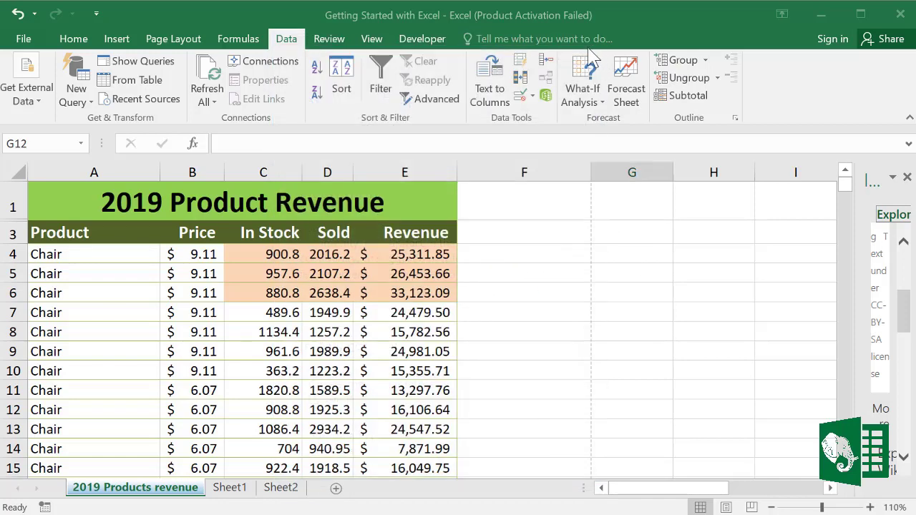
click(541, 39)
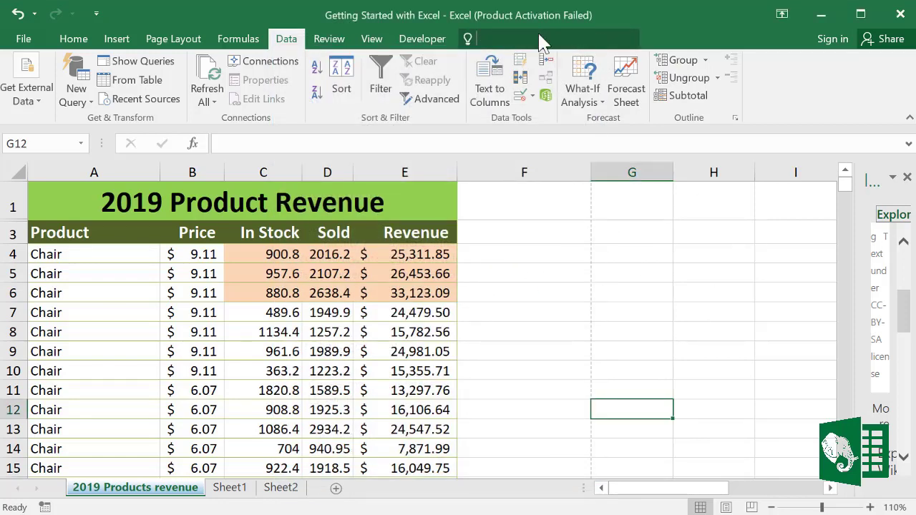
text(s)
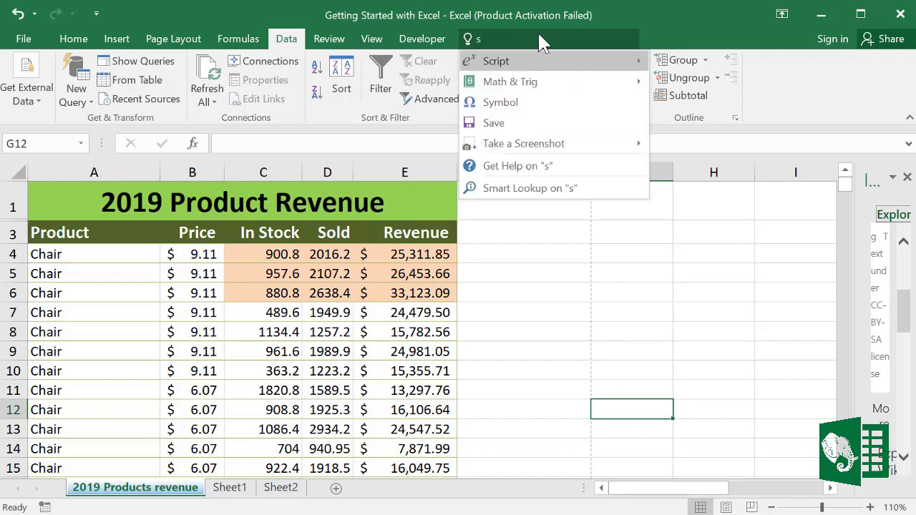
text(park)
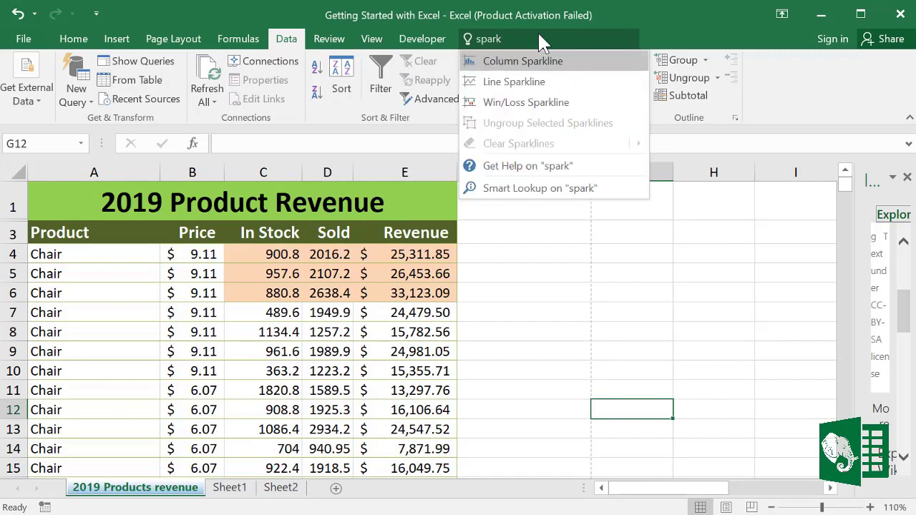
text(lines)
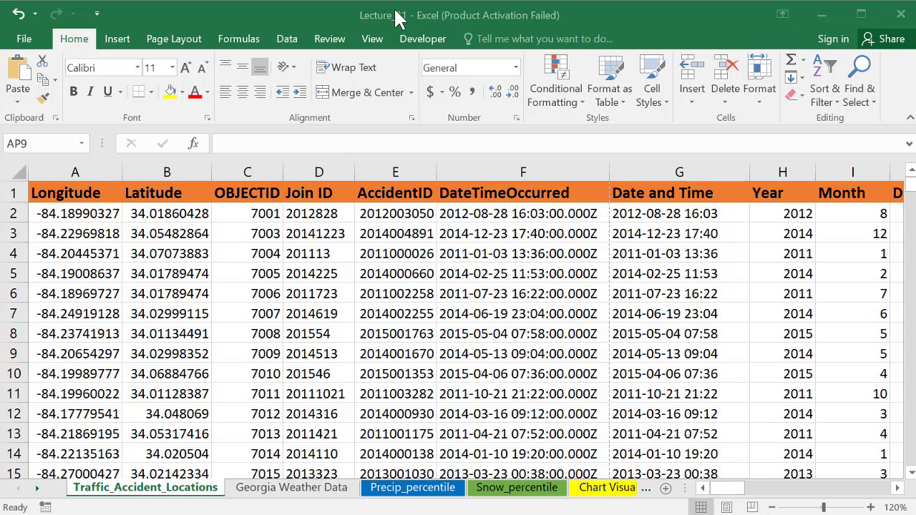
Step: Start a new blank workbook, Book1, from the New templates page
click(30, 39)
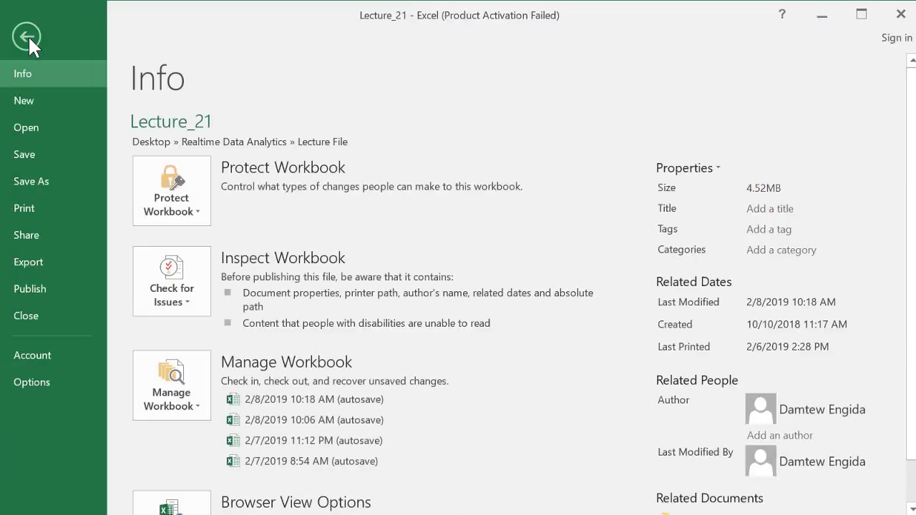
click(31, 98)
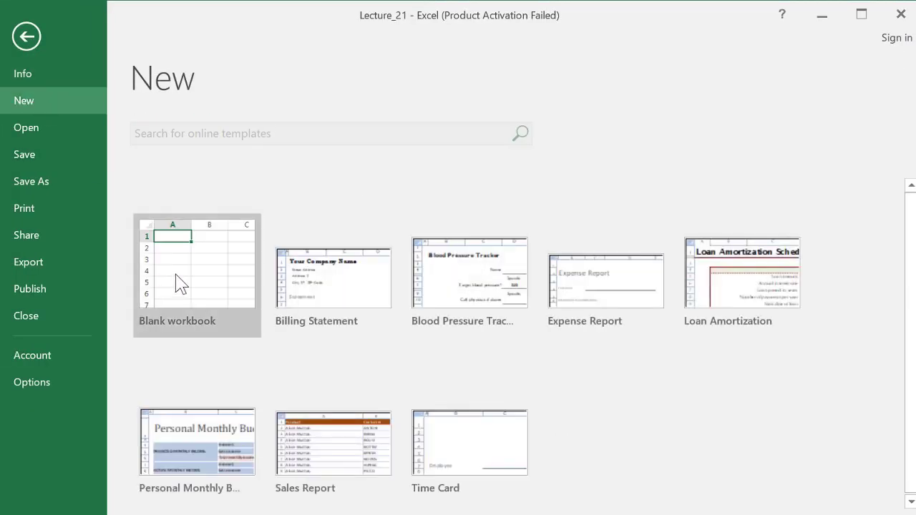
click(179, 283)
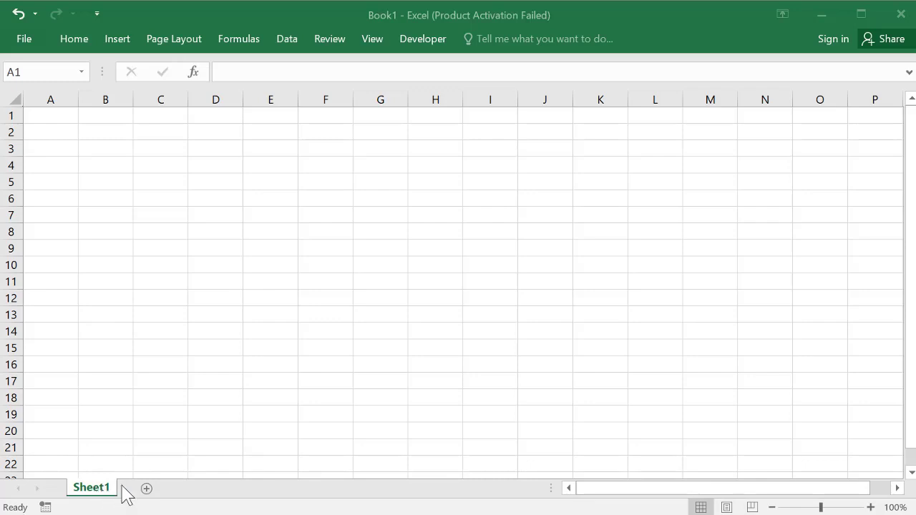
Step: Add two new worksheets to Book1 with Shift+F11
click(149, 494)
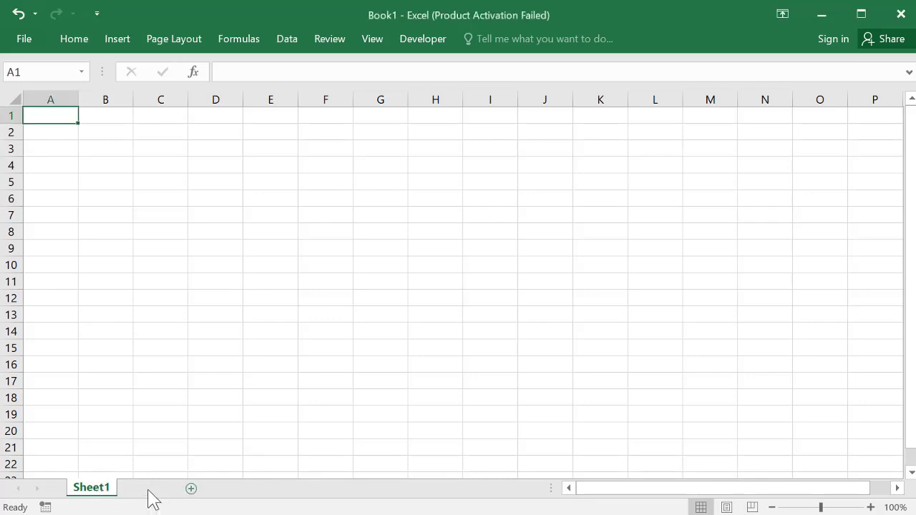
key(shift+F11)
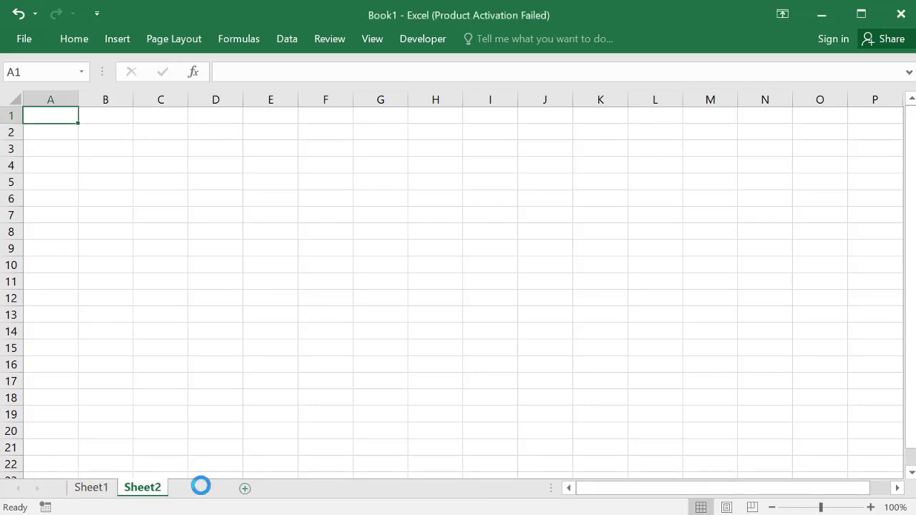
key(shift+F11)
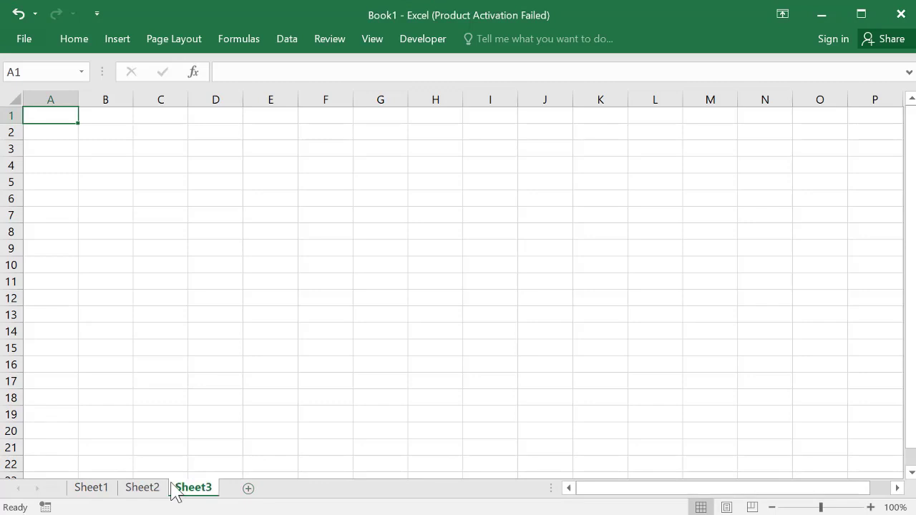
Step: Rename Sheet1 to 'New', move it between Sheet2 and Sheet3, and go to Sheet3
click(107, 490)
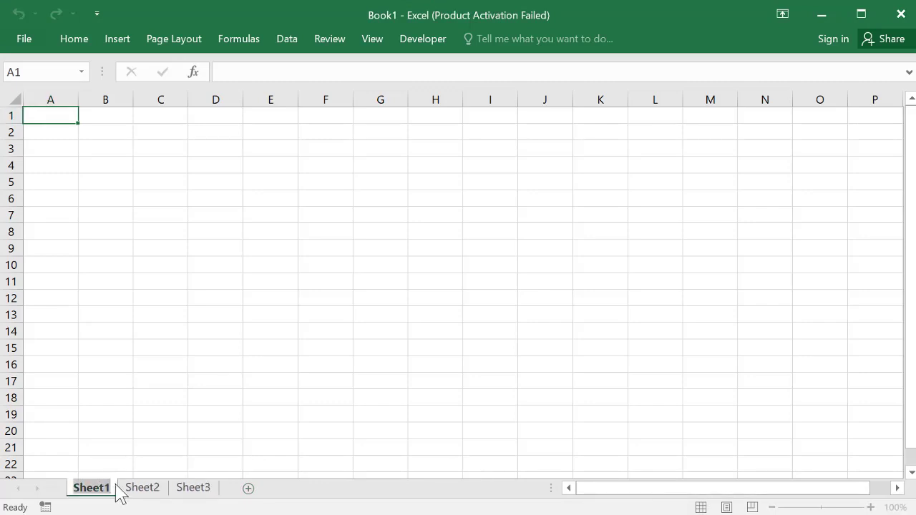
text(New)
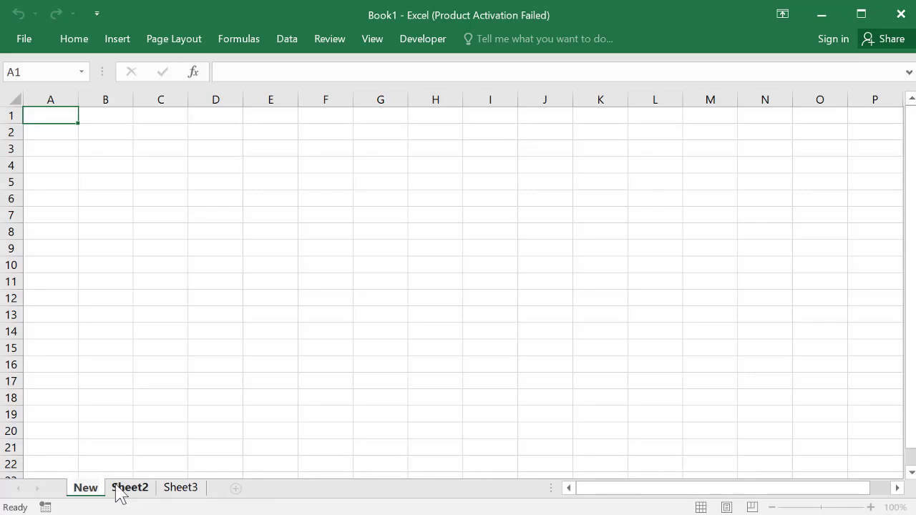
click(190, 416)
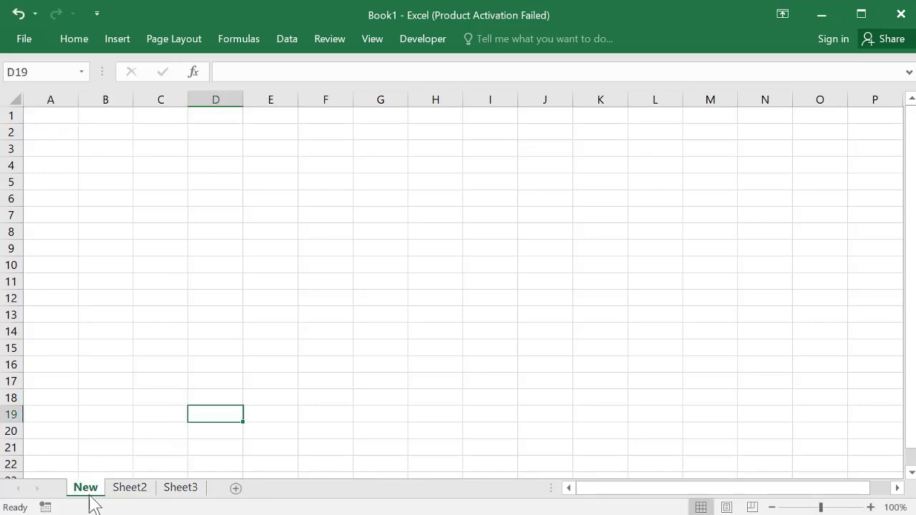
mouse_move(91, 489)
mouse_down()
mouse_move(186, 487)
mouse_move(153, 494)
mouse_up()
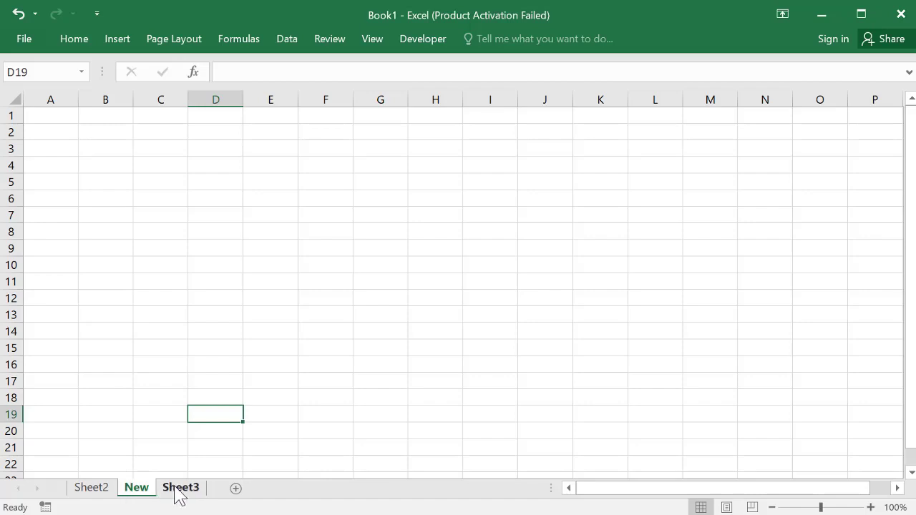
click(178, 493)
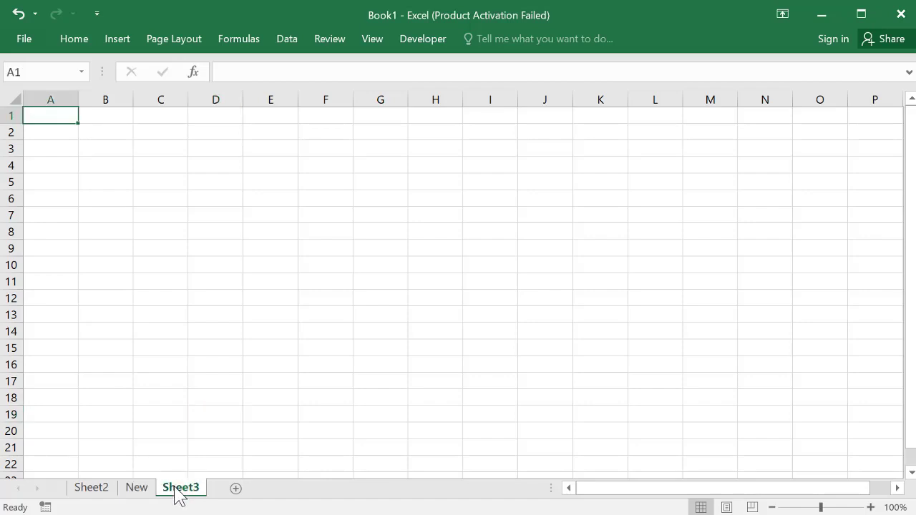
Step: Colour Sheet3's tab green and return to the New sheet
right_click(175, 490)
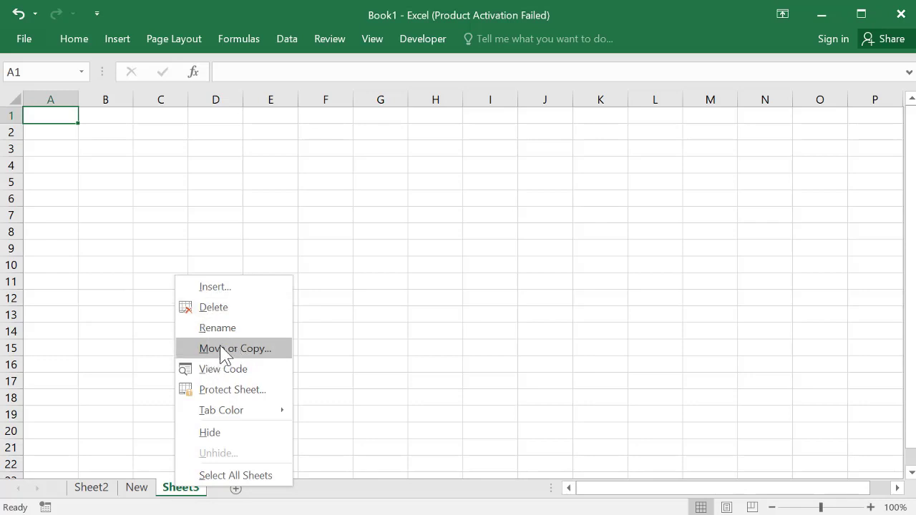
mouse_move(216, 414)
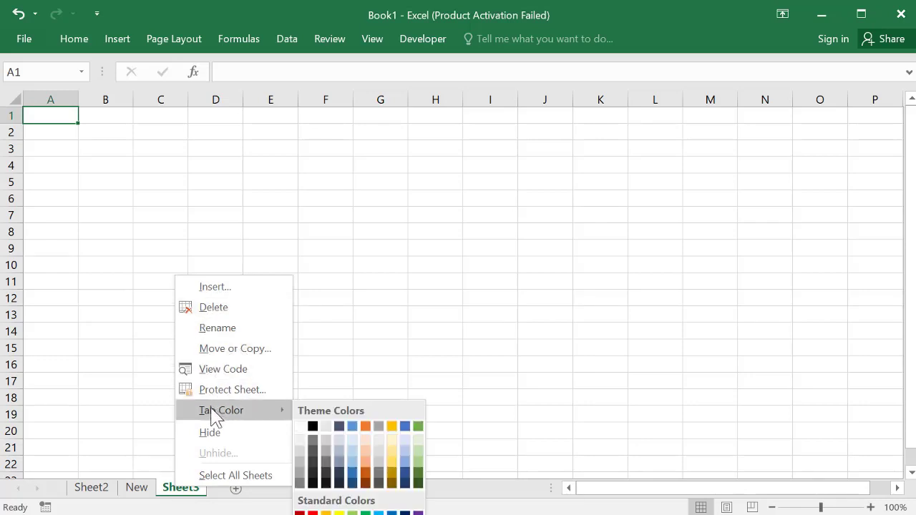
click(418, 426)
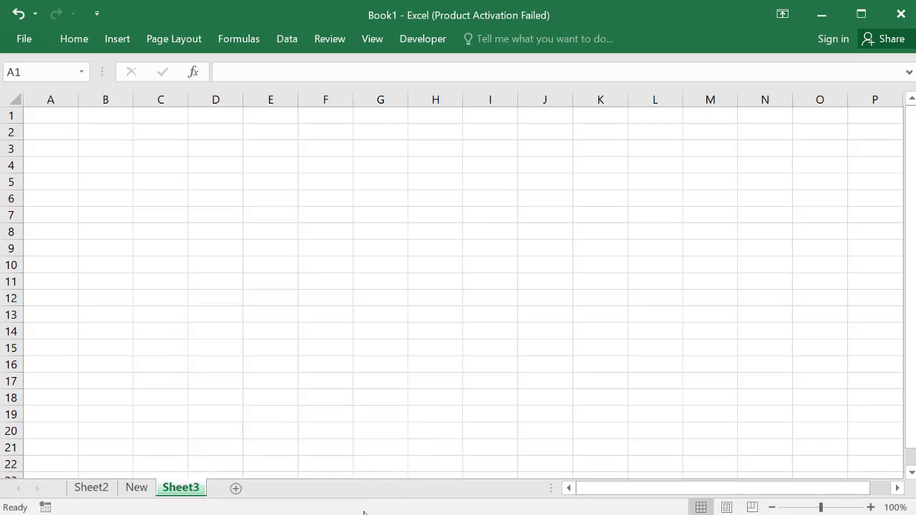
click(295, 432)
click(140, 489)
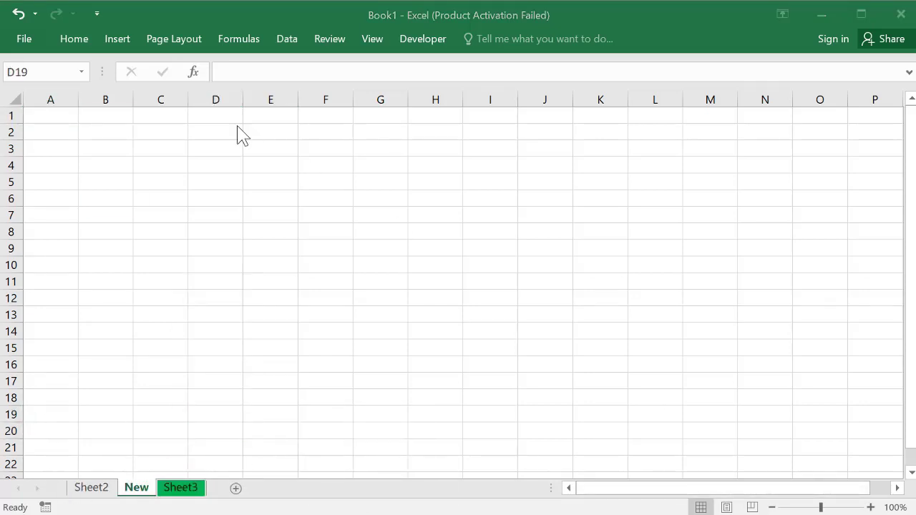
click(139, 493)
Step: Move the New sheet tab back before Sheet2, then select cell A3
drag(152, 497, 64, 465)
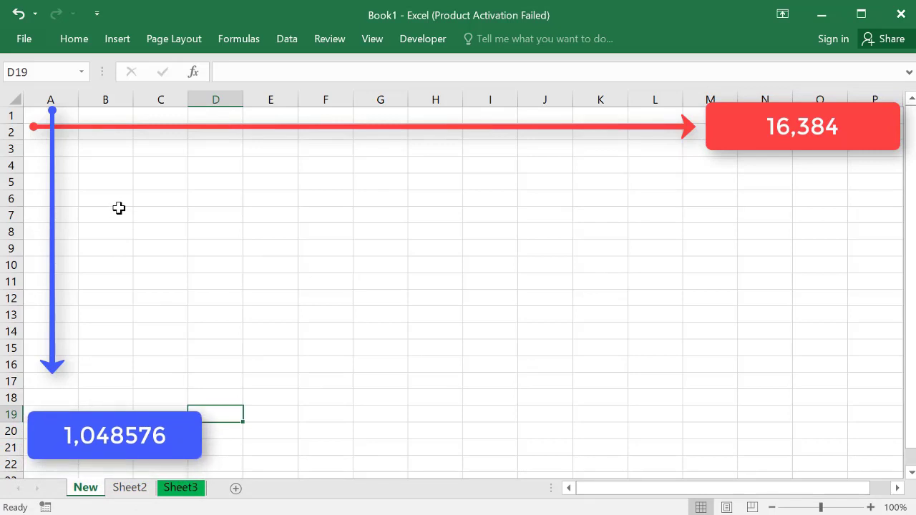
click(67, 146)
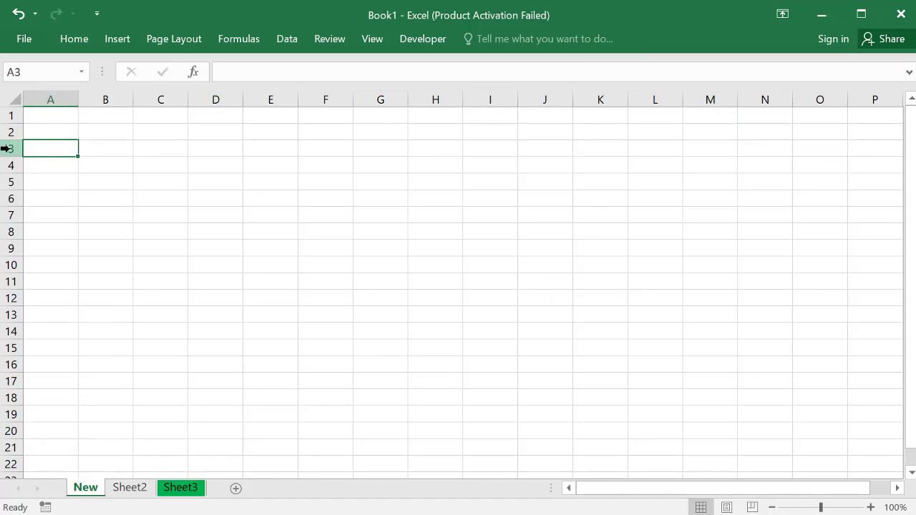
Step: Select range B3:D10, then look through Sheet2 and Sheet3 and scroll right
click(12, 68)
drag(96, 148, 242, 263)
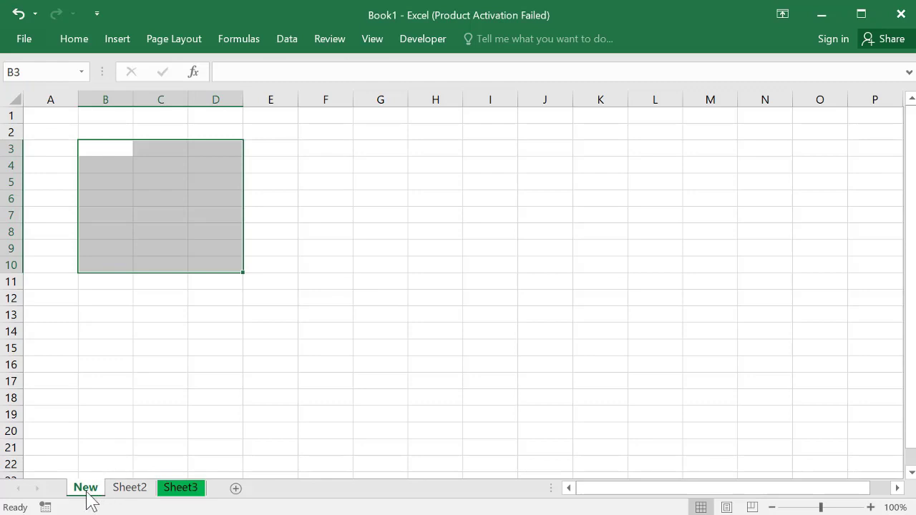
click(137, 490)
click(179, 489)
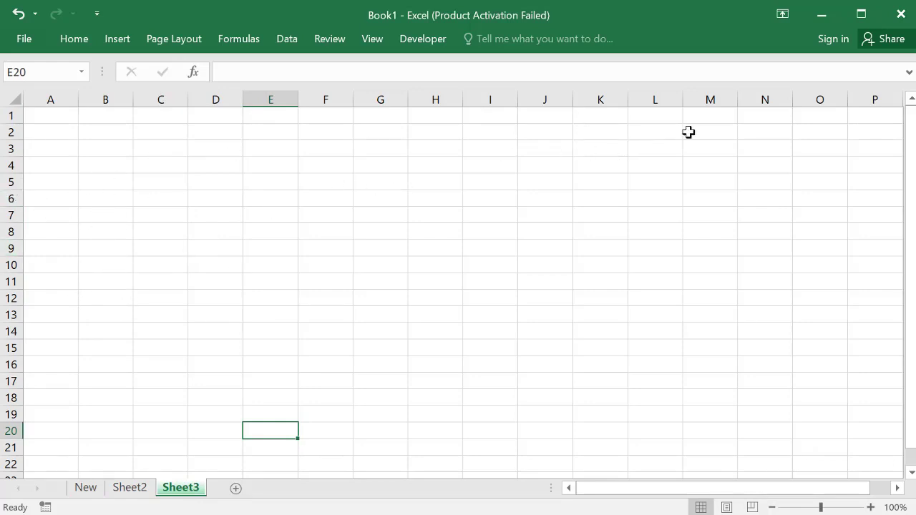
drag(813, 491, 837, 490)
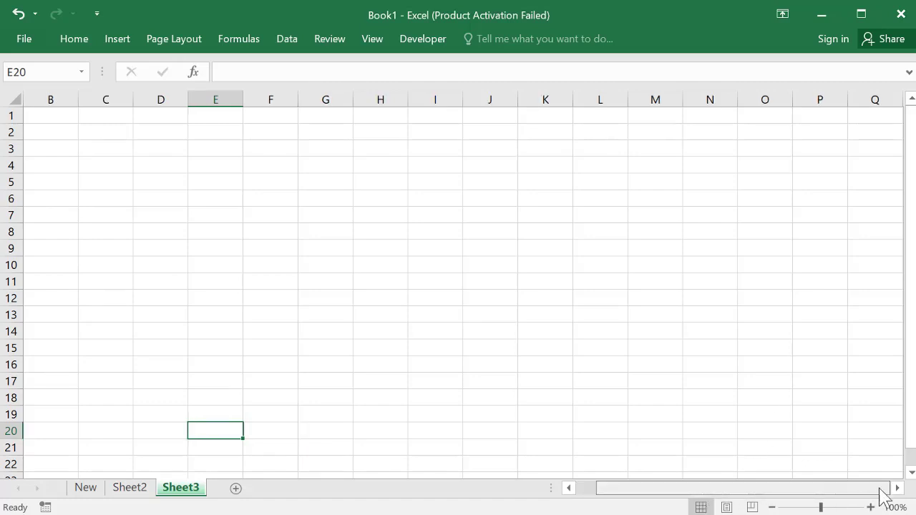
scroll(897, 487, right, 3)
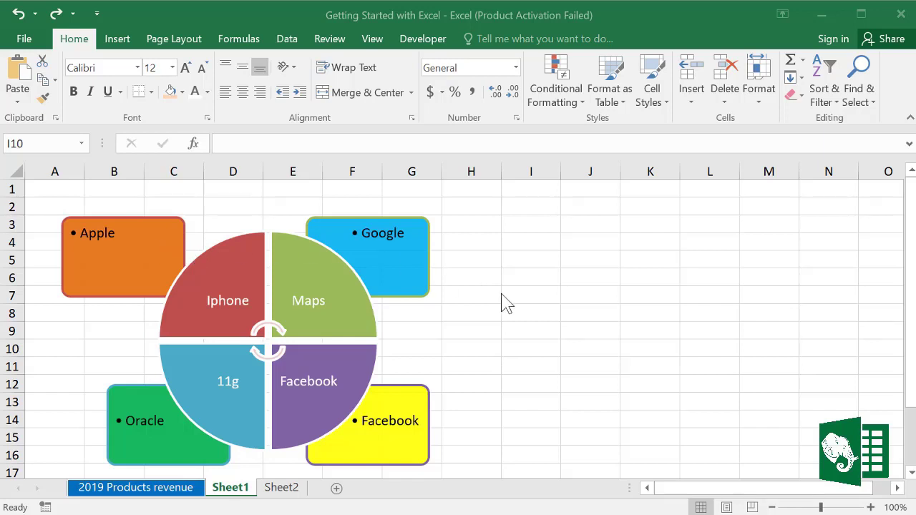
Step: Create blank workbook Book4 with Ctrl+N and show the File backstage's recent workbooks
key(ctrl+n)
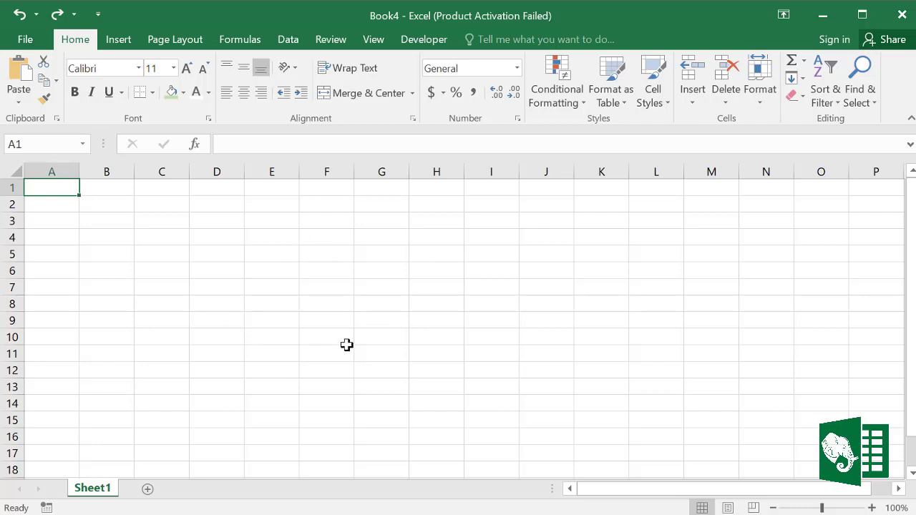
click(25, 39)
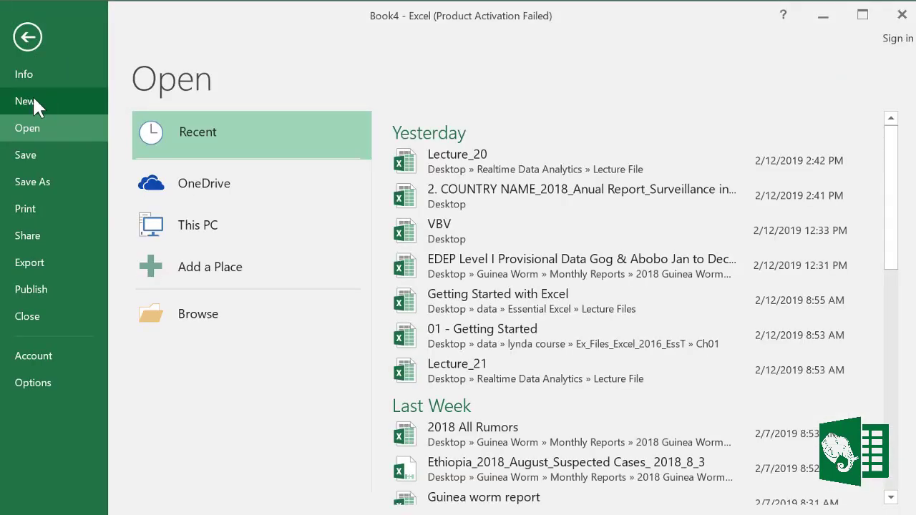
Step: Browse the New template gallery and preview the Monthly company budget template
click(33, 98)
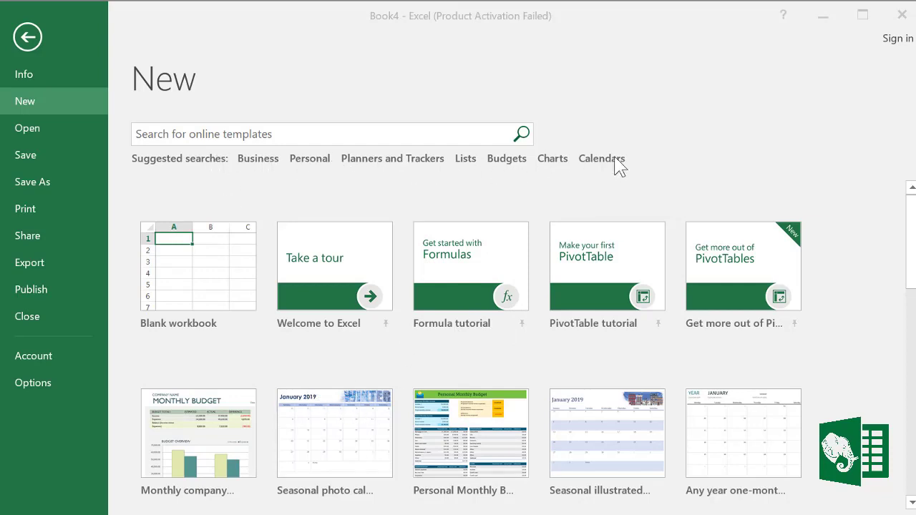
drag(914, 226, 907, 265)
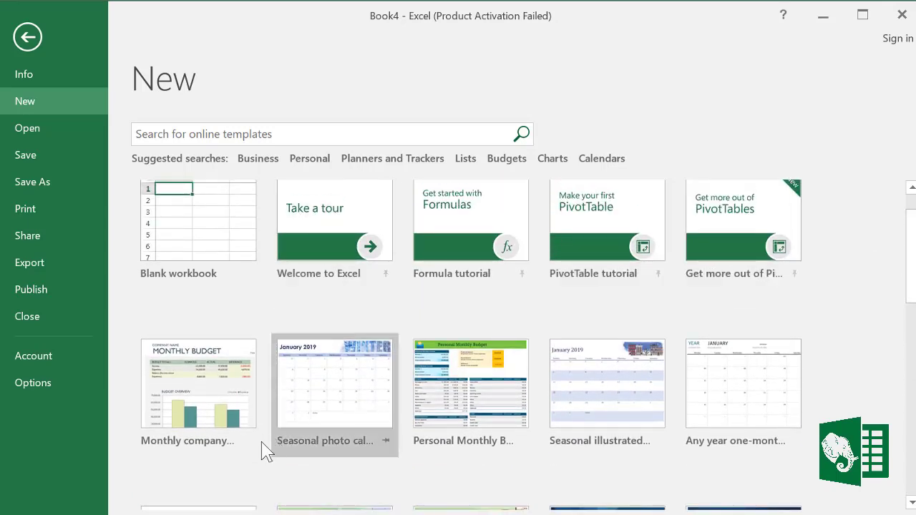
click(212, 397)
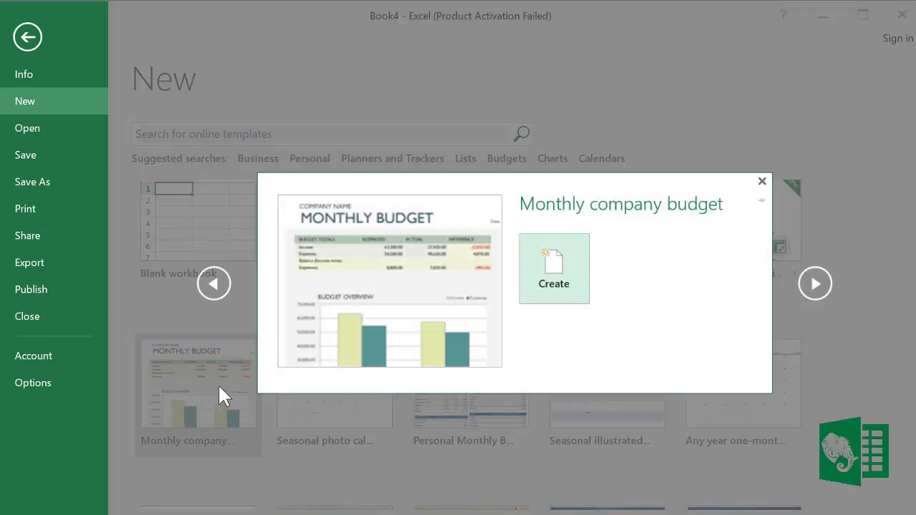
Step: Create the Monthly company budget workbook and view its Budget Overview chart, Income and Personnel Expenses sheets
click(555, 284)
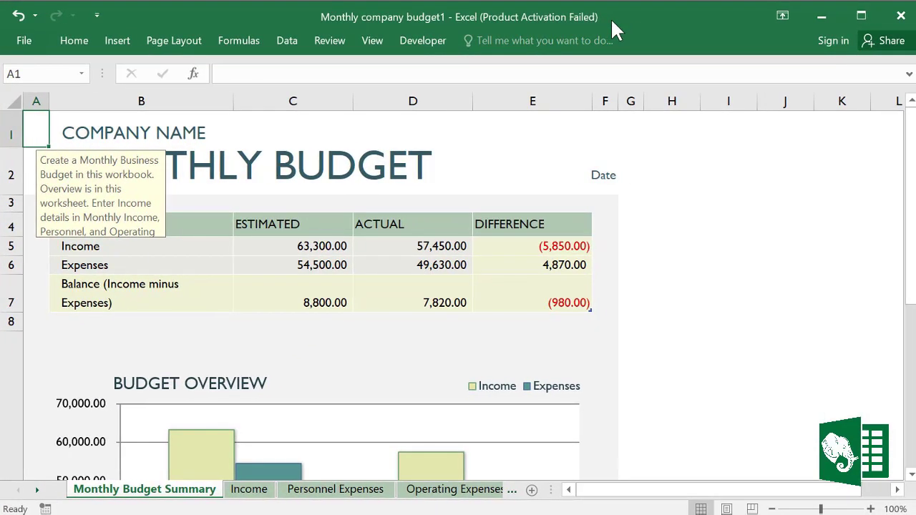
click(356, 381)
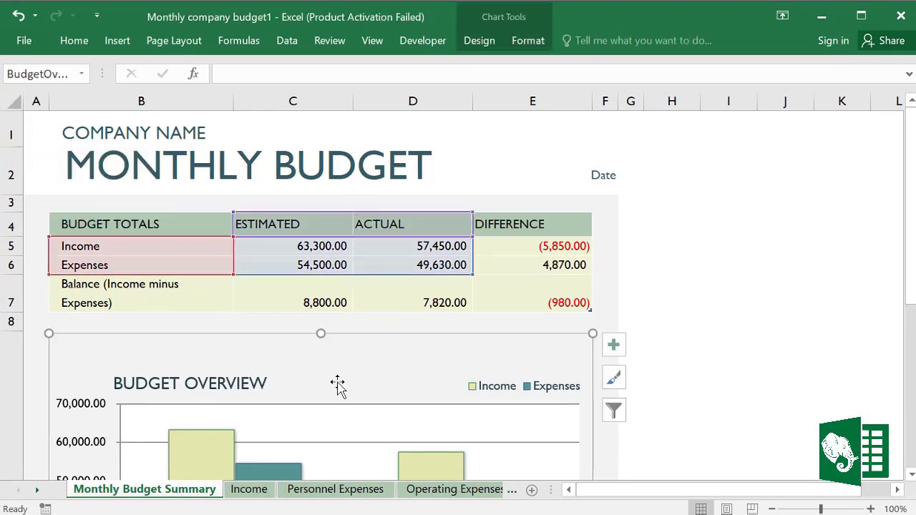
scroll(340, 429, down, 5)
scroll(336, 401, up, 5)
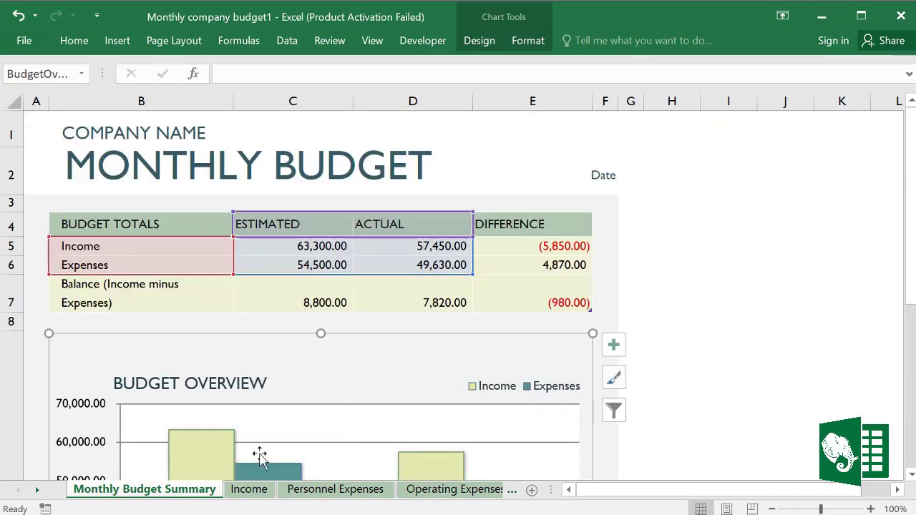
click(249, 491)
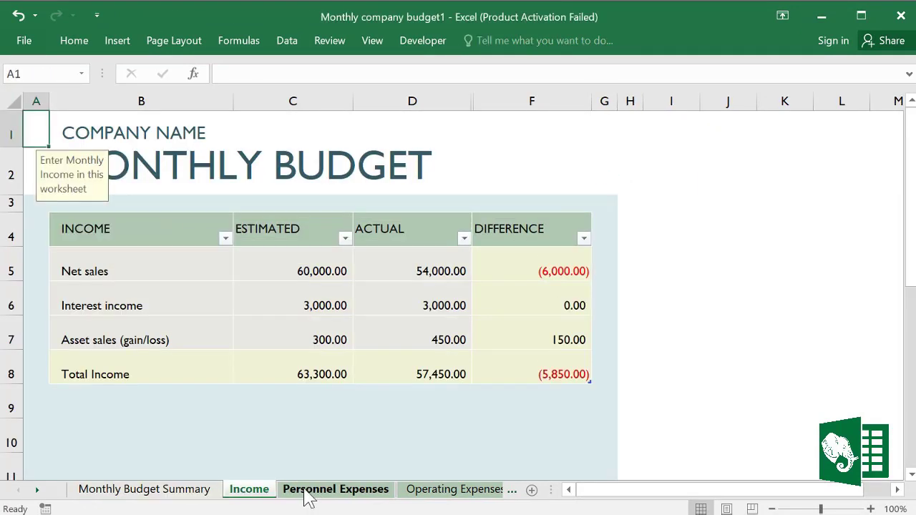
click(342, 492)
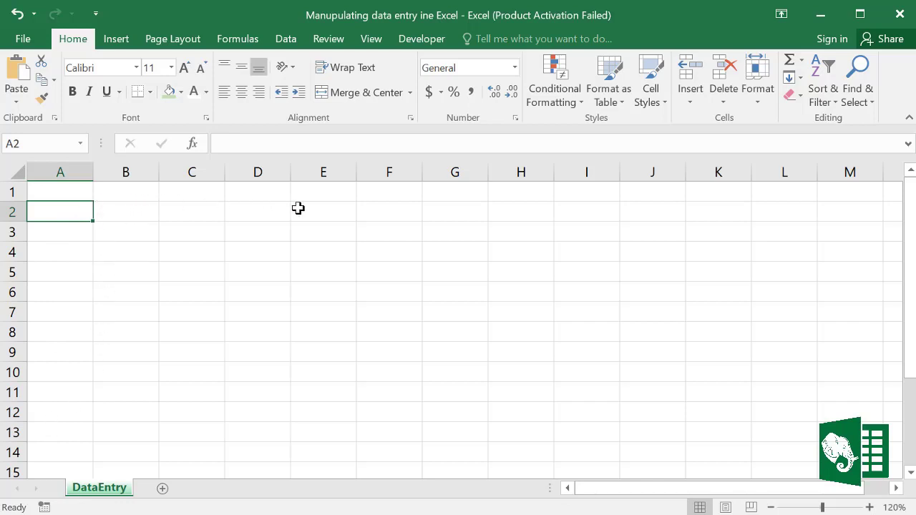
Step: Enter Google, Facebook and Microst down cells A2 to A4
click(63, 223)
click(64, 209)
text(Google)
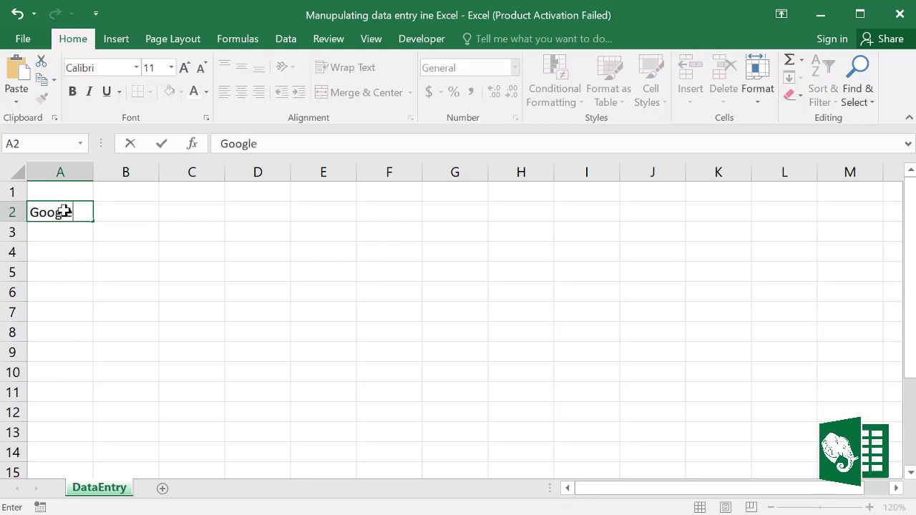
key(Return)
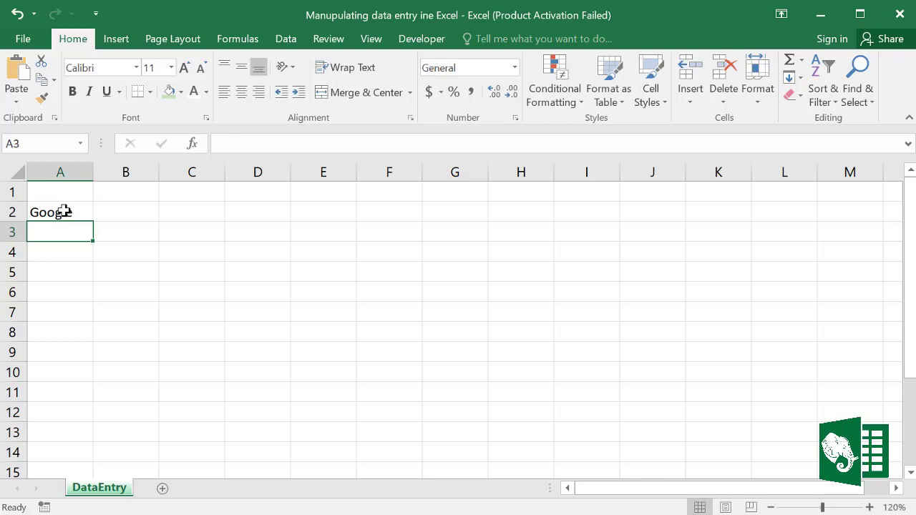
text(Facebook)
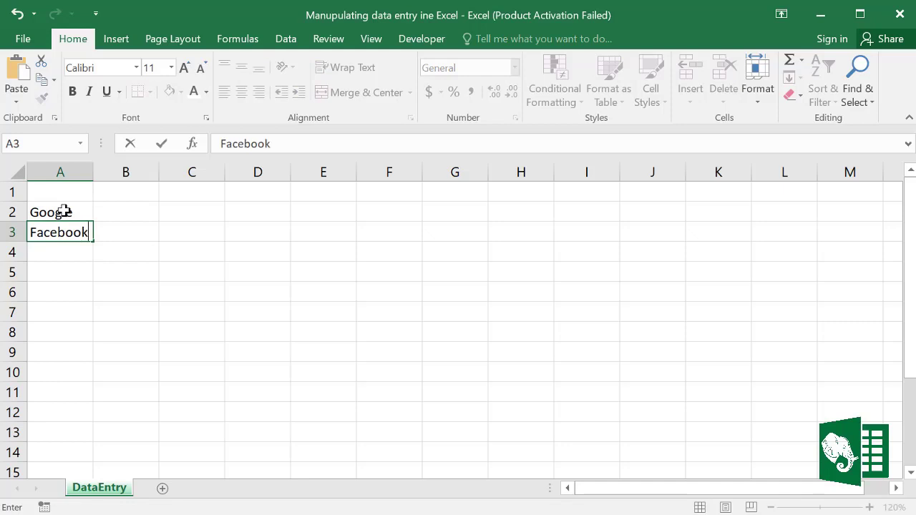
key(Return)
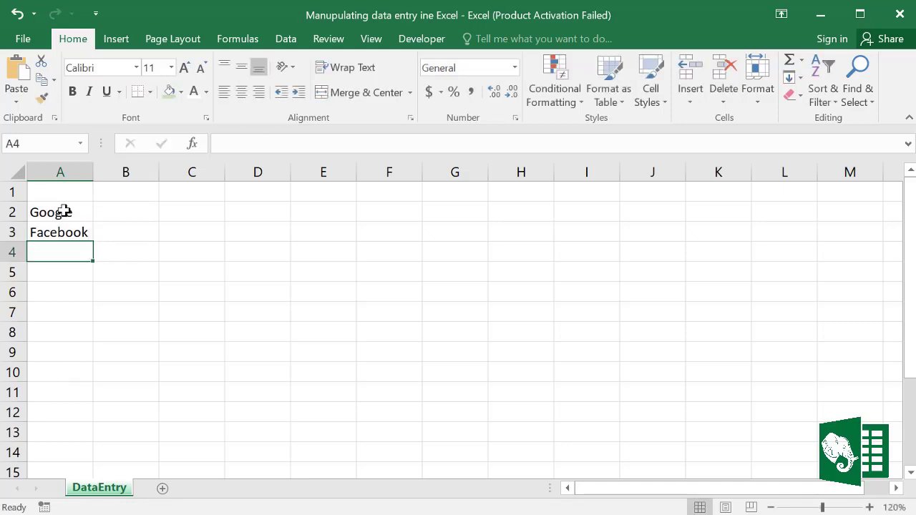
text(Microst)
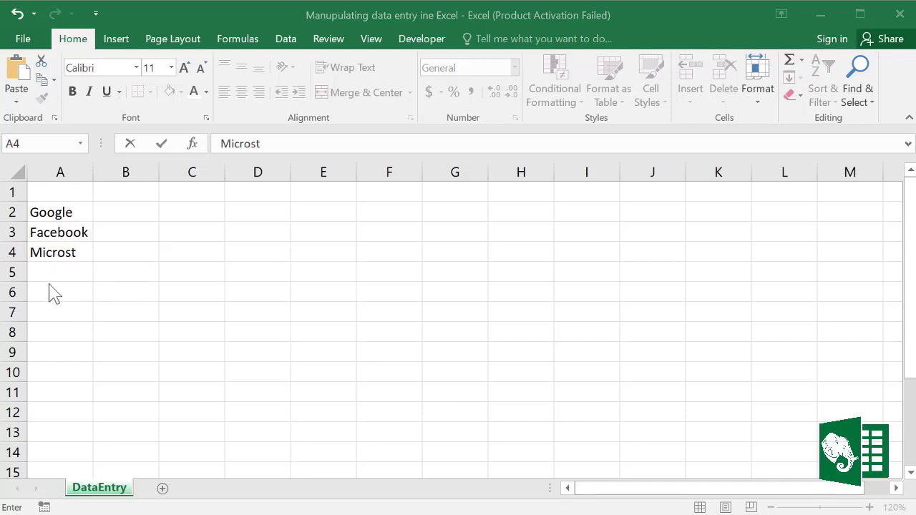
key(Return)
Step: Edit A4's text, placing the insertion point between s and t to fix Microst
click(84, 256)
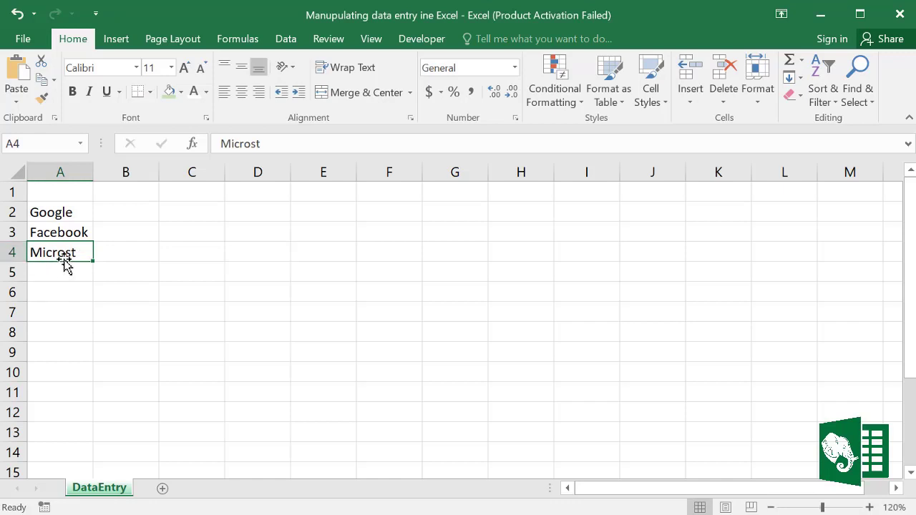
double_click(65, 252)
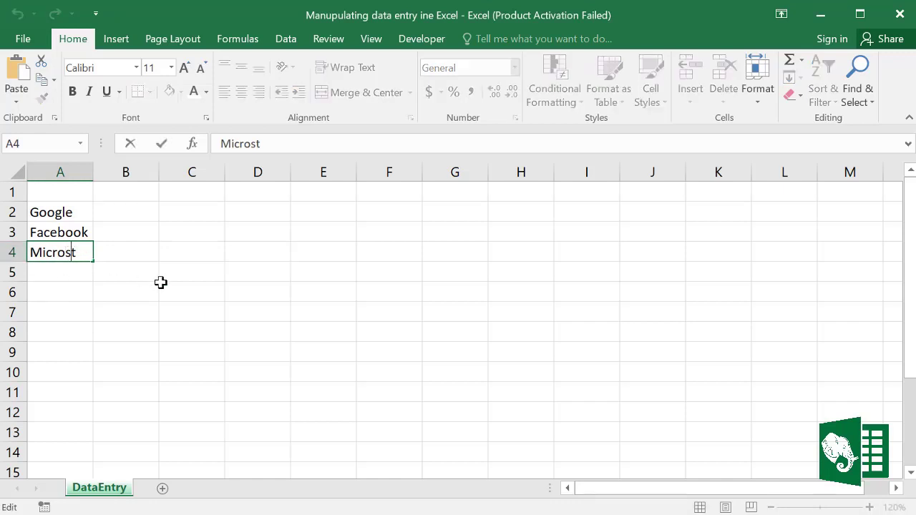
text(f)
key(BackSpace)
click(123, 292)
click(55, 246)
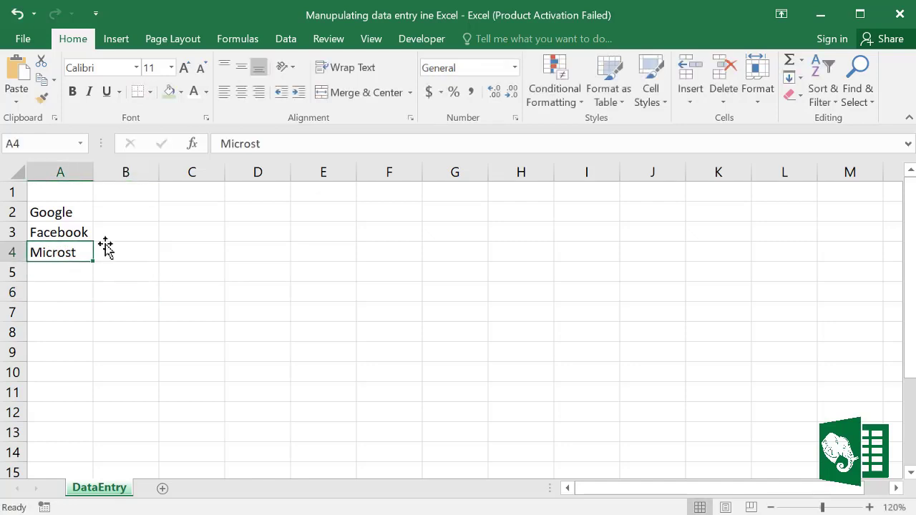
drag(268, 143, 240, 144)
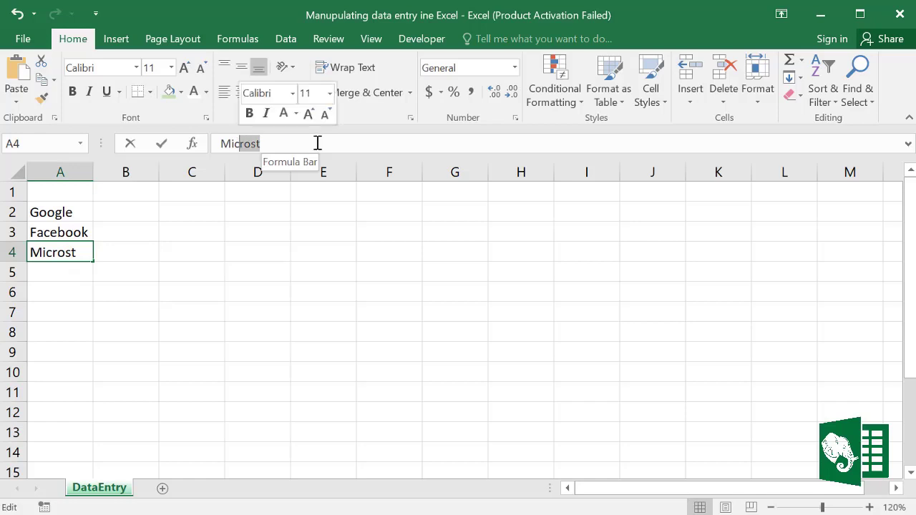
click(258, 143)
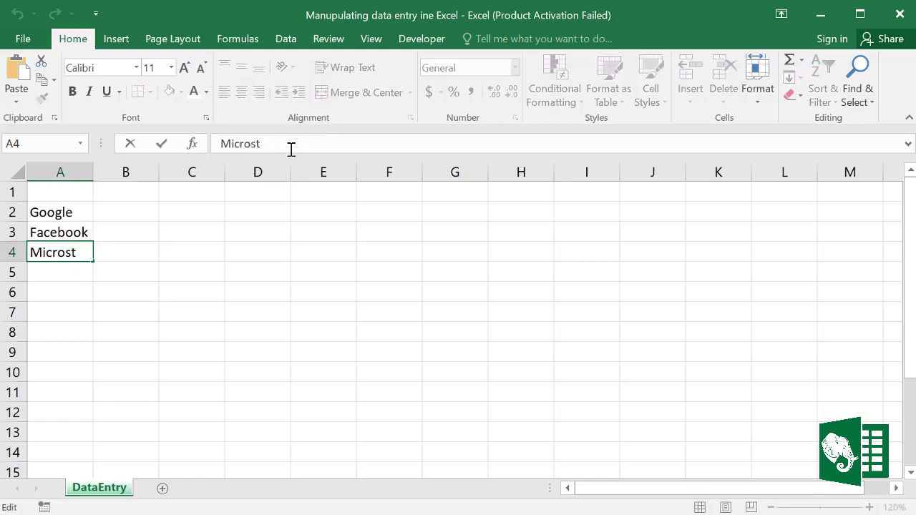
Step: Correct A4 to Microsoft, then undo the correction
text(of)
click(74, 286)
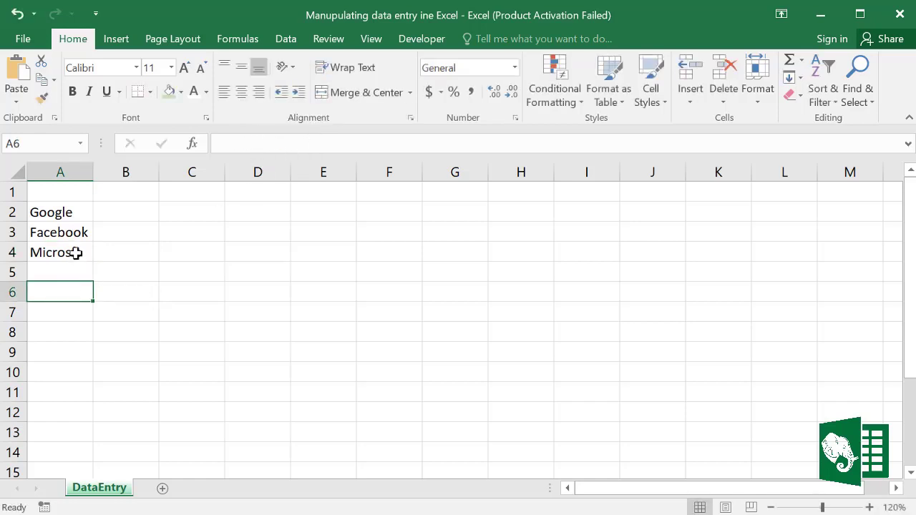
key(ctrl+z)
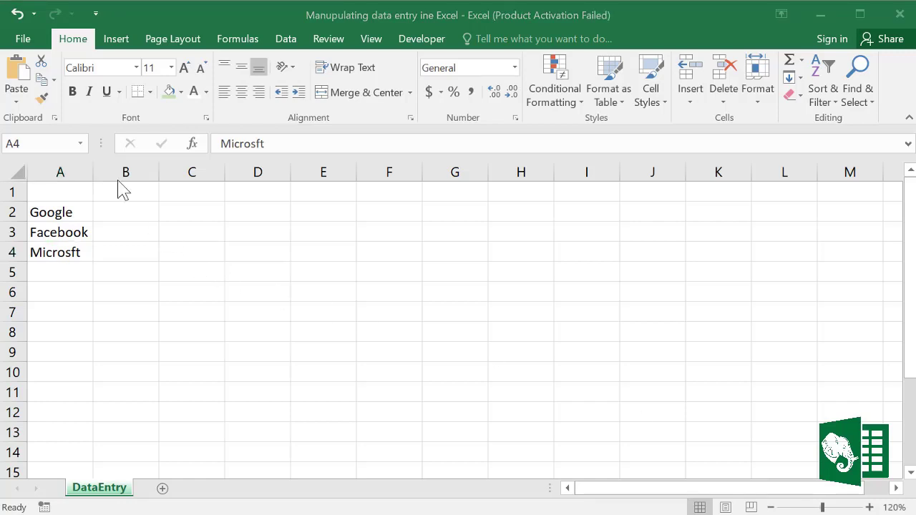
Step: Enter the headings Q1, Q2 and Q3 across B1:D1
click(115, 194)
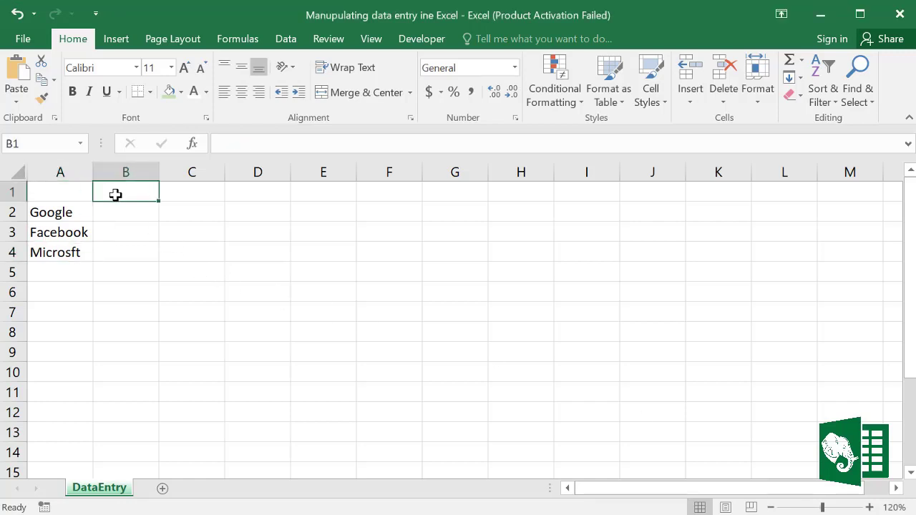
text(Q1)
key(Tab)
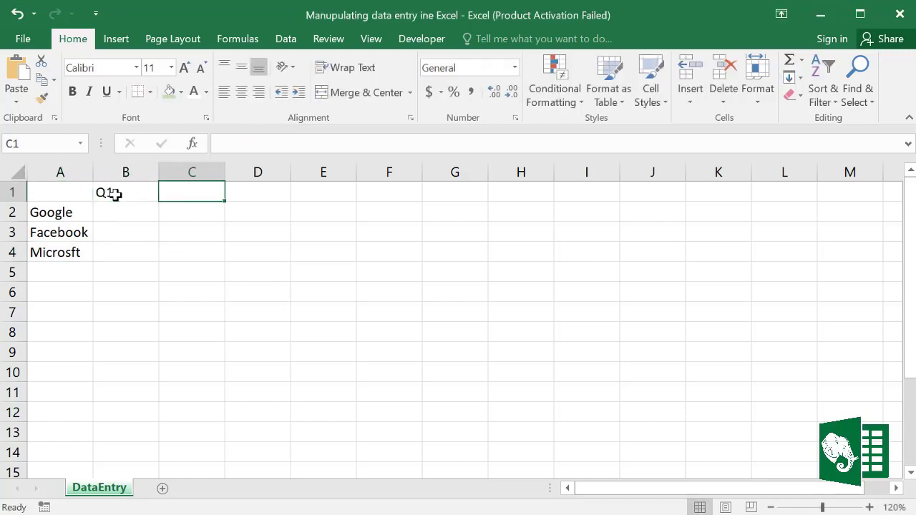
text(Q2)
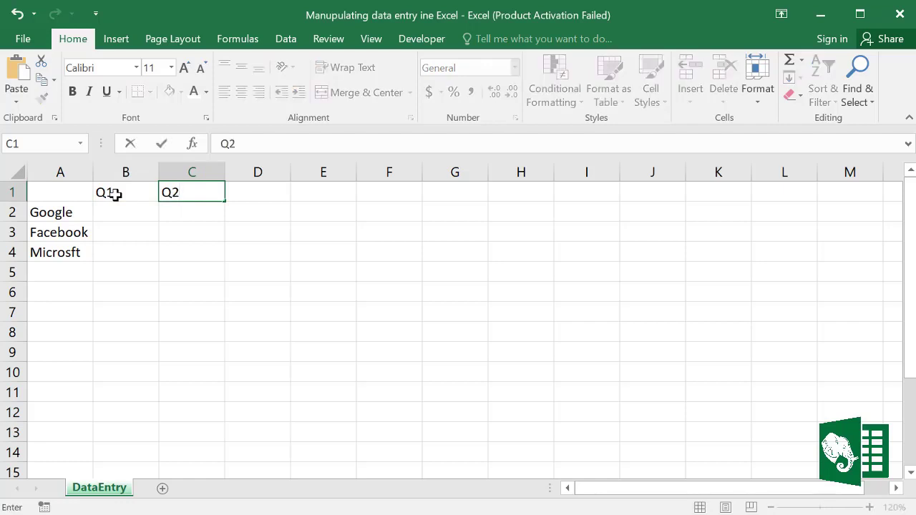
key(Tab)
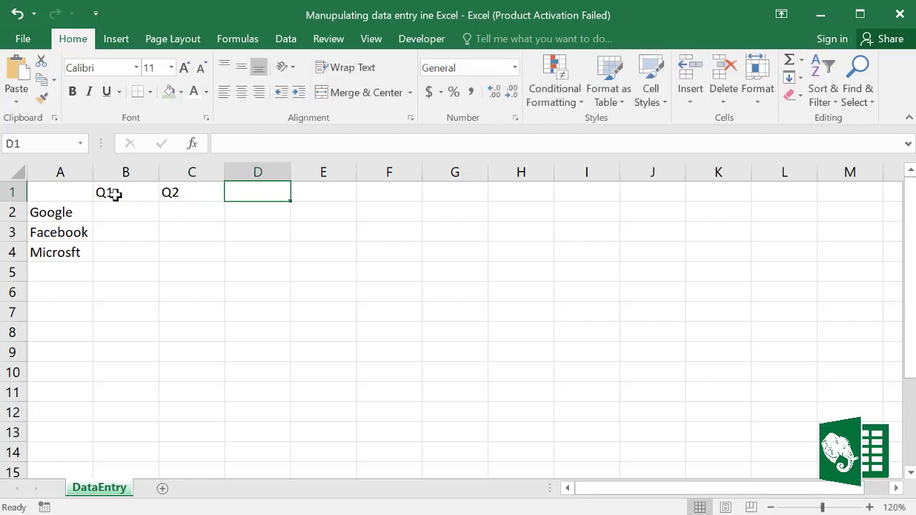
text(Q)
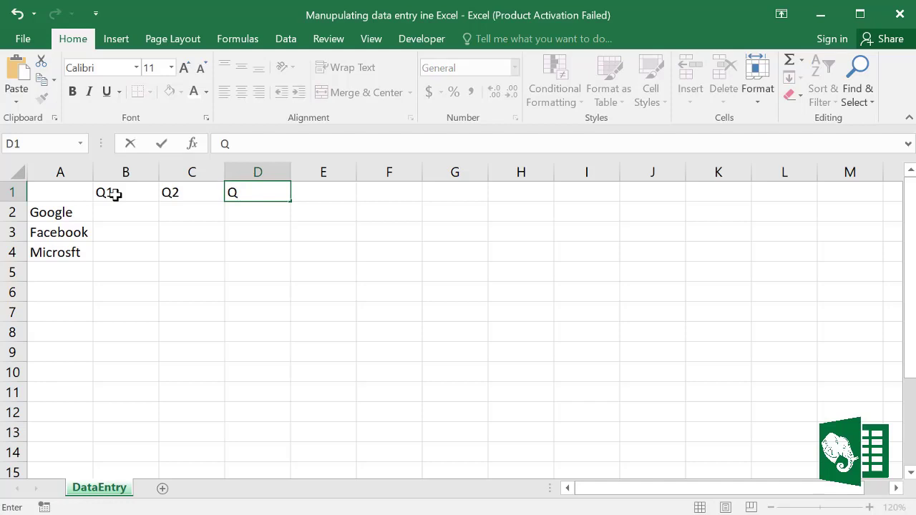
text(3)
click(122, 211)
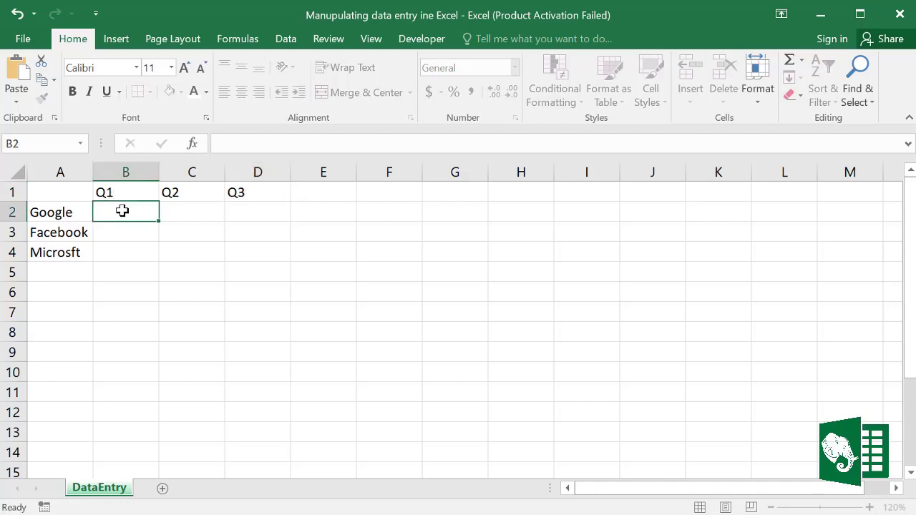
Step: Enter Google's quarterly values 120, 125 and 14o in B2:D2
text(120)
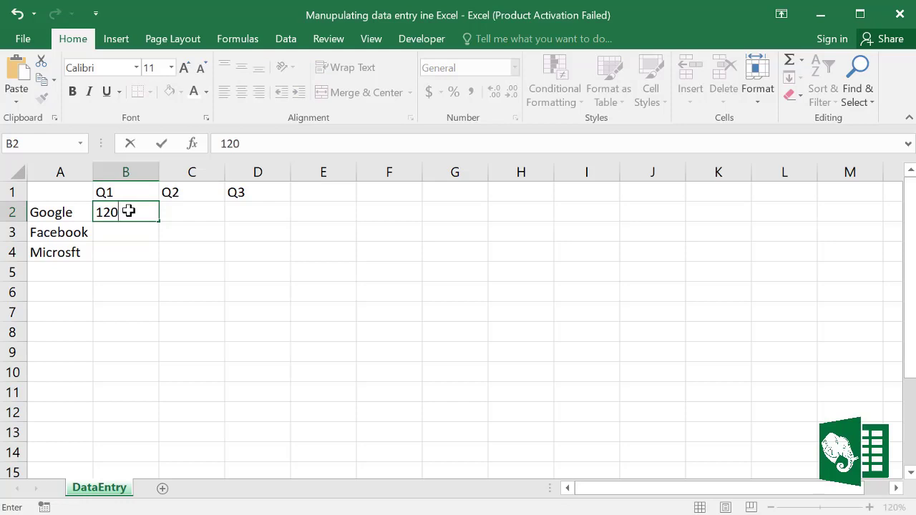
click(212, 212)
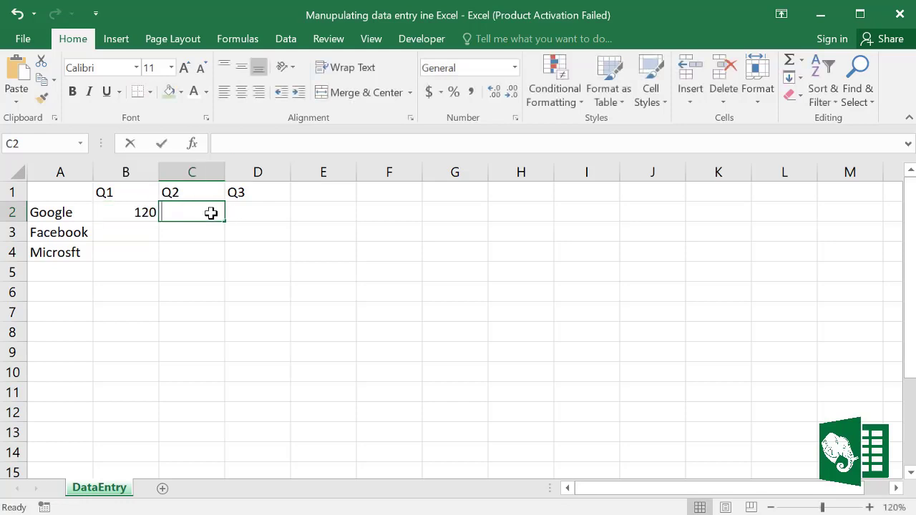
text(125)
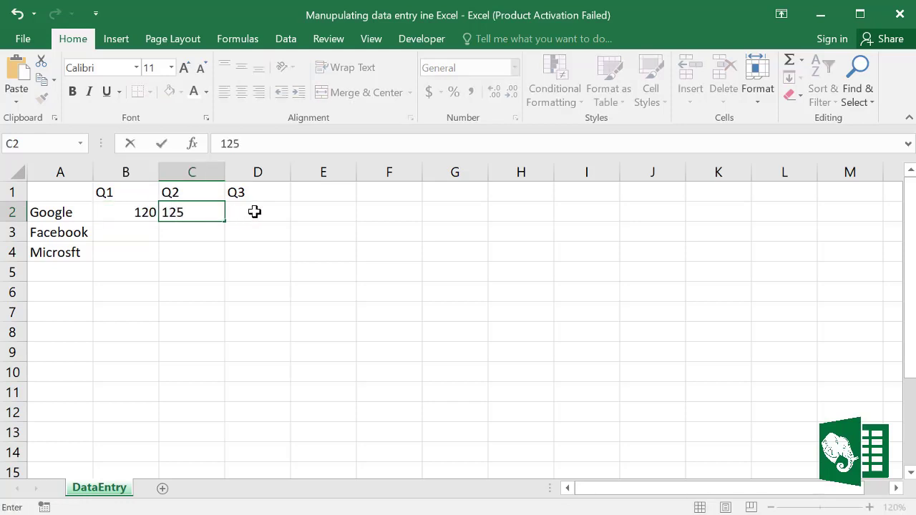
click(254, 211)
text(1)
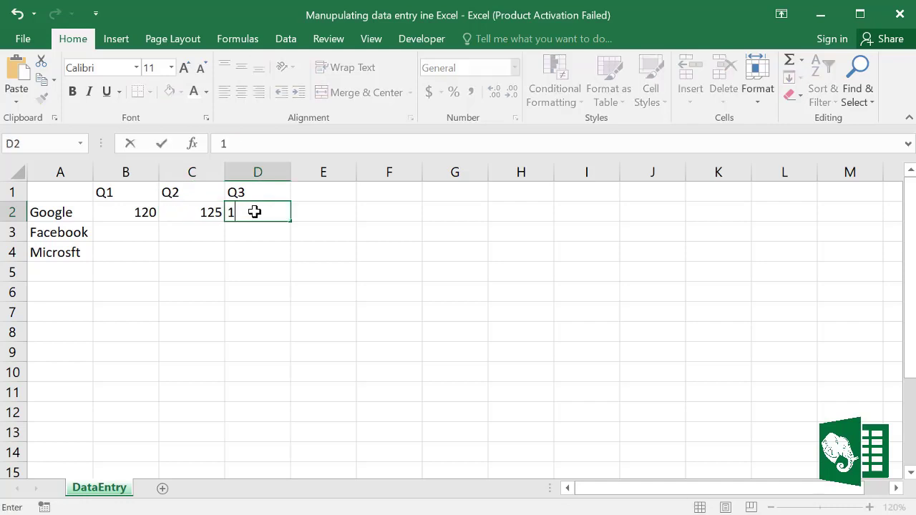
text(4o)
click(294, 244)
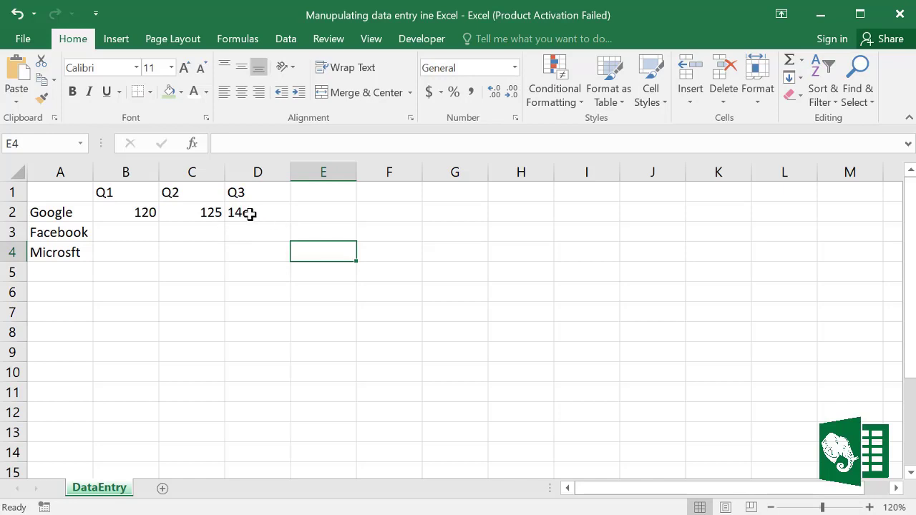
Step: Change cell D2's entry from 14o to 140
click(249, 214)
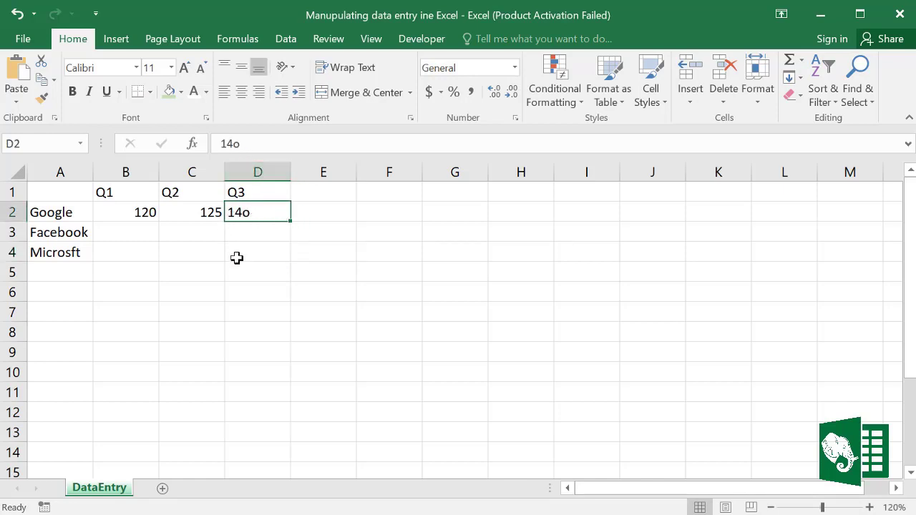
double_click(263, 213)
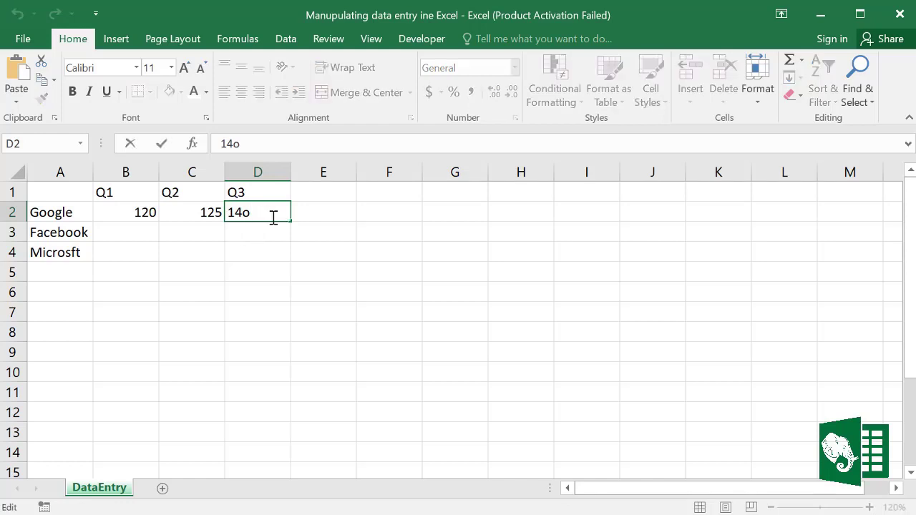
key(BackSpace)
text(0)
key(Return)
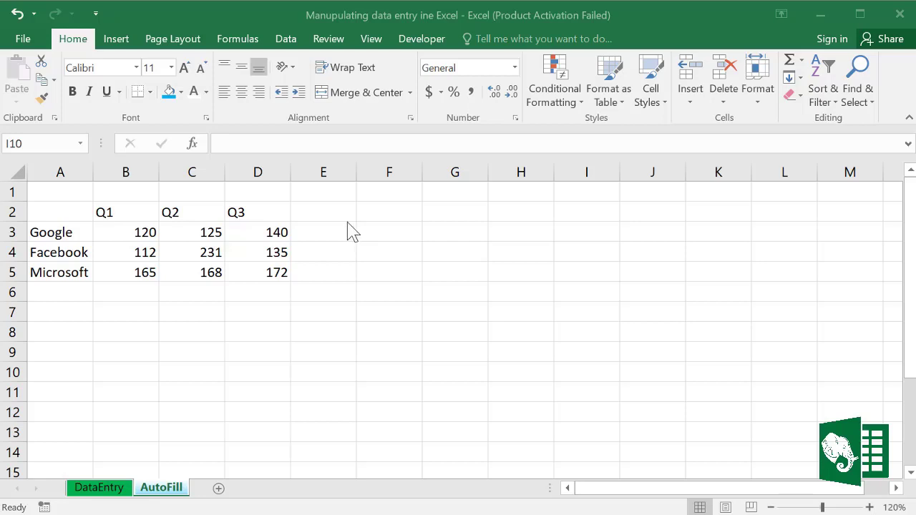
Step: Select B2:D2 on the AutoFill sheet and delete the Q1–Q3 headings
drag(119, 210, 254, 214)
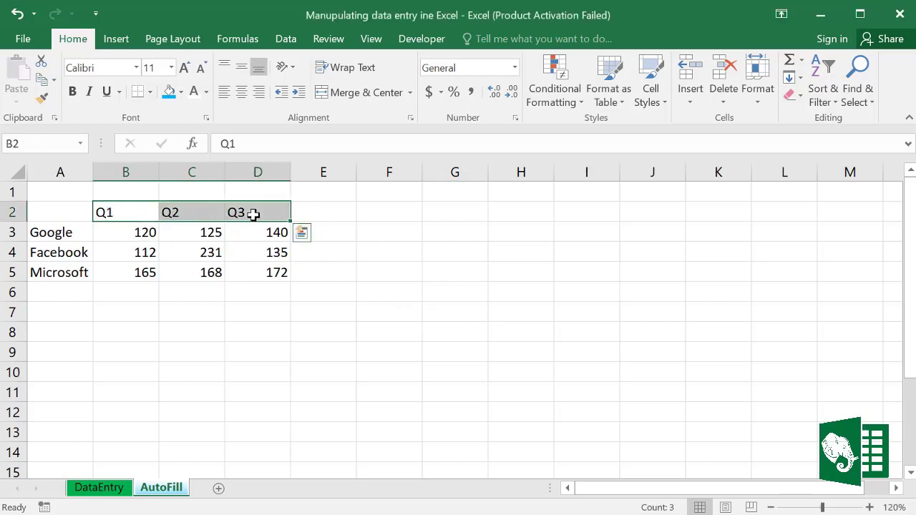
key(Delete)
click(376, 311)
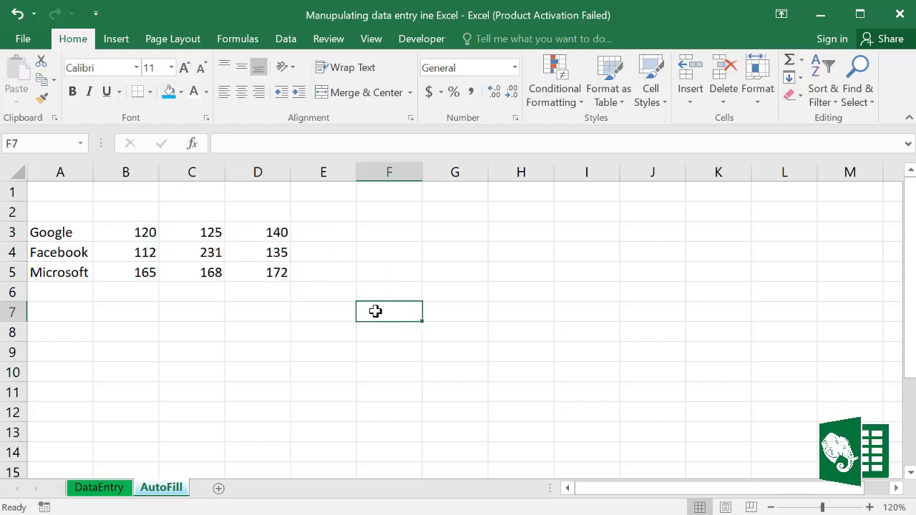
Step: Type Q1 in B2 and drag the fill handle to D2 to AutoFill Q2 and Q3
click(129, 211)
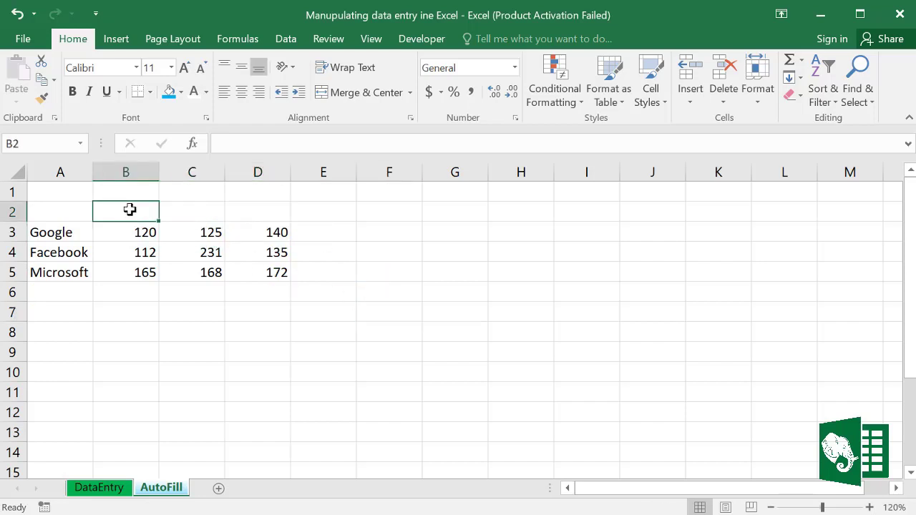
text(Q)
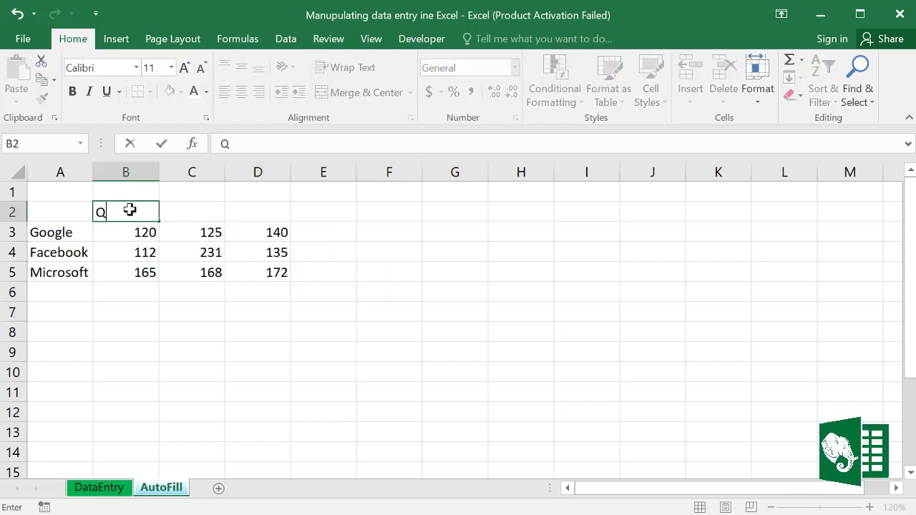
text(1)
drag(160, 223, 210, 219)
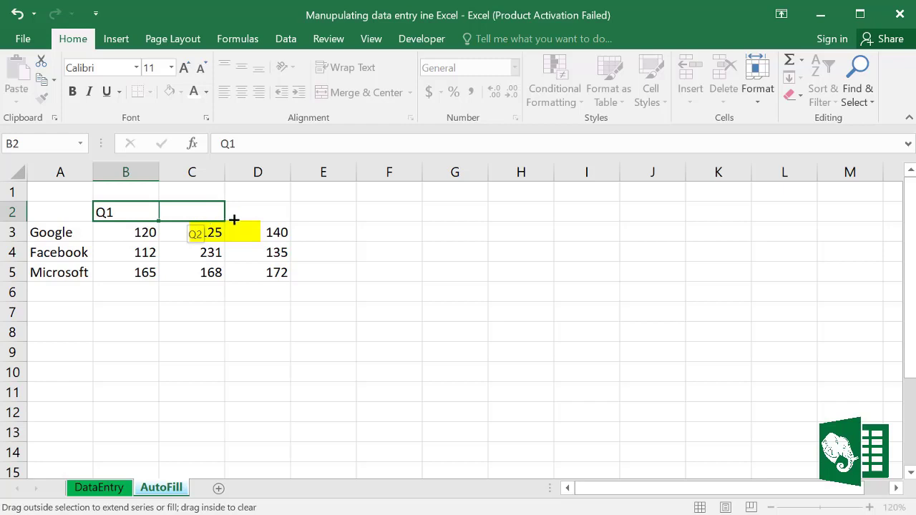
drag(234, 220, 281, 219)
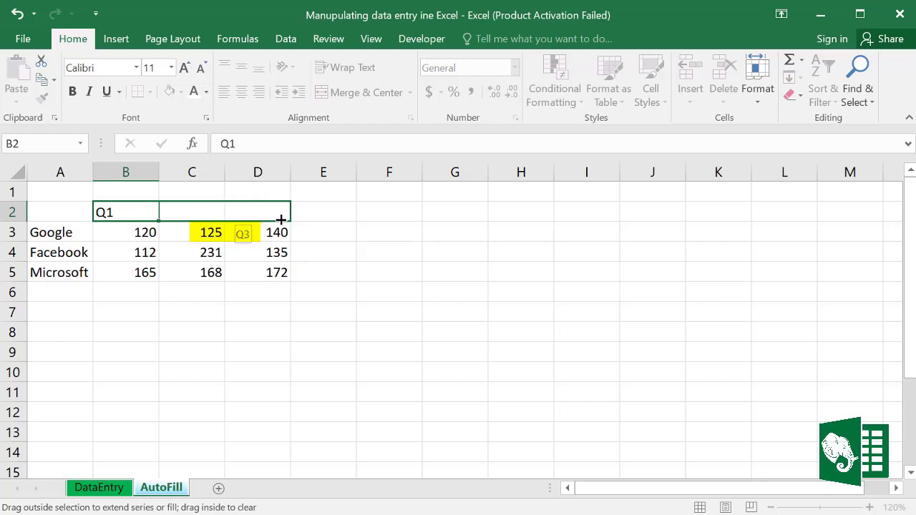
drag(284, 218, 284, 218)
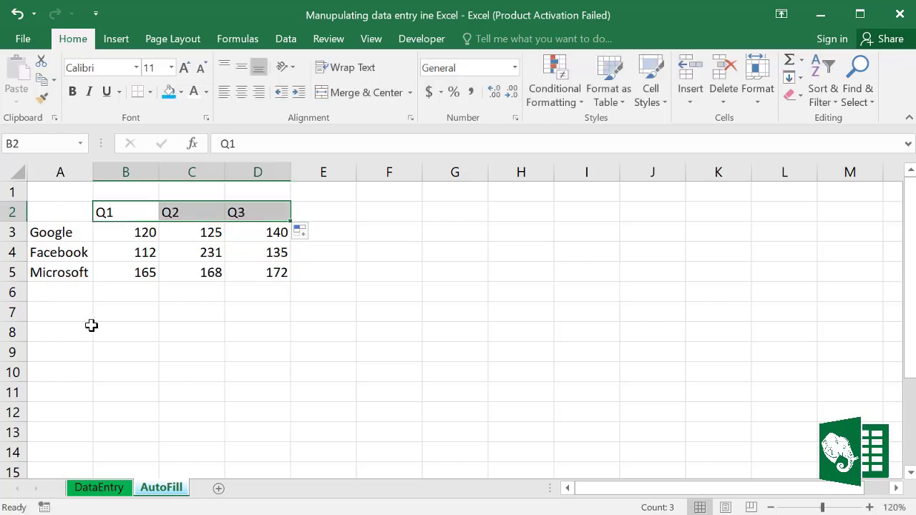
Step: Enter April in A7 and fill the month series down through October in A13
click(72, 311)
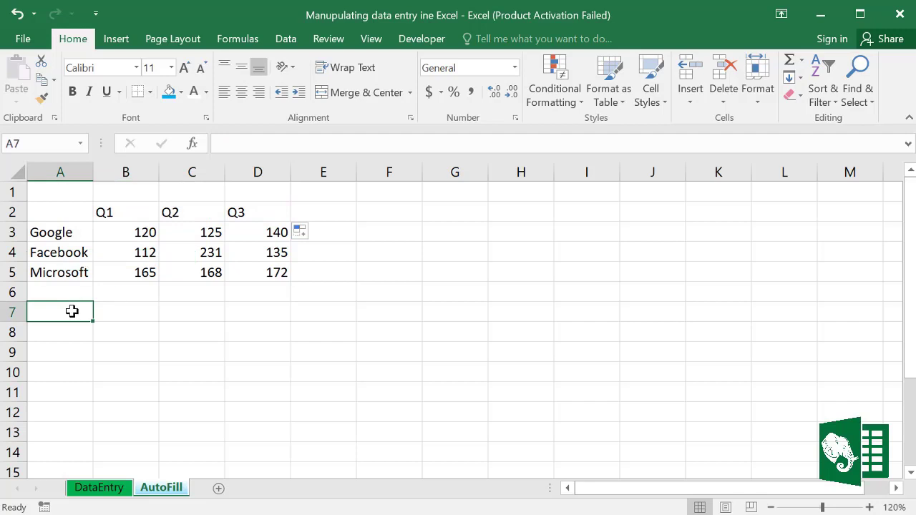
text(A)
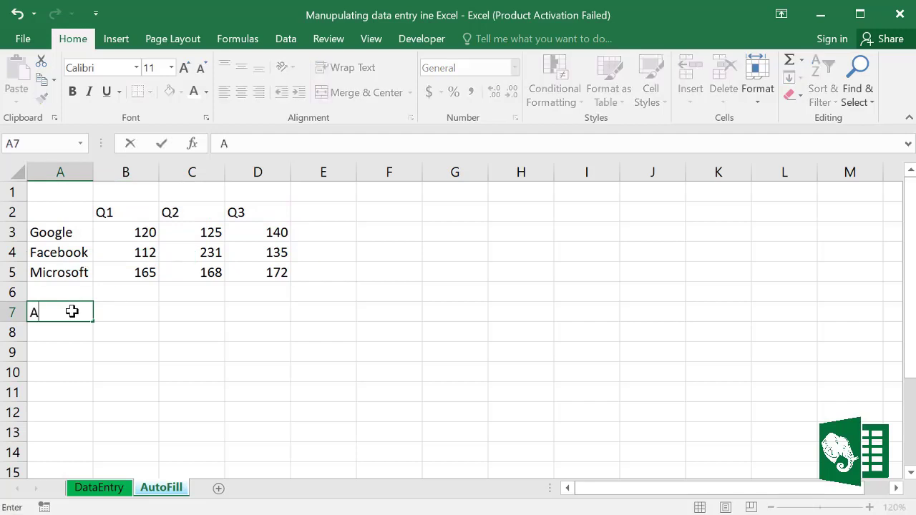
text(pril)
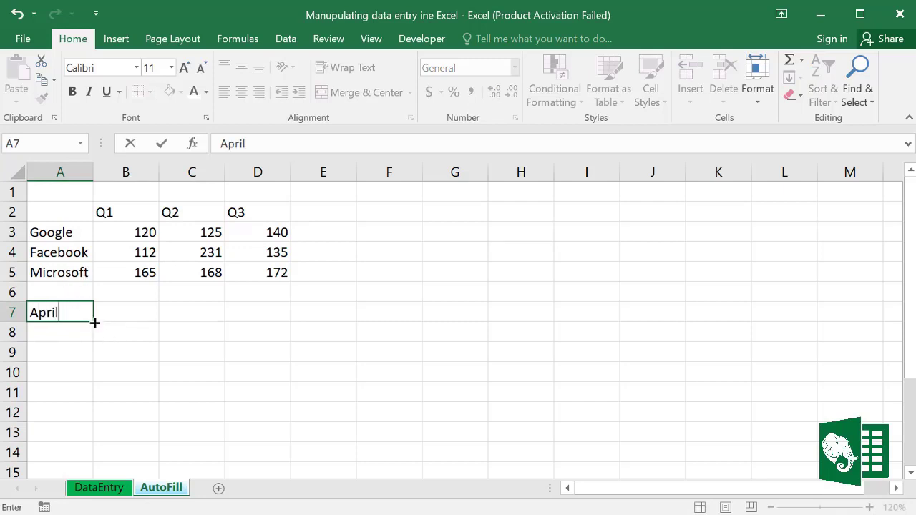
click(95, 322)
drag(95, 323, 92, 431)
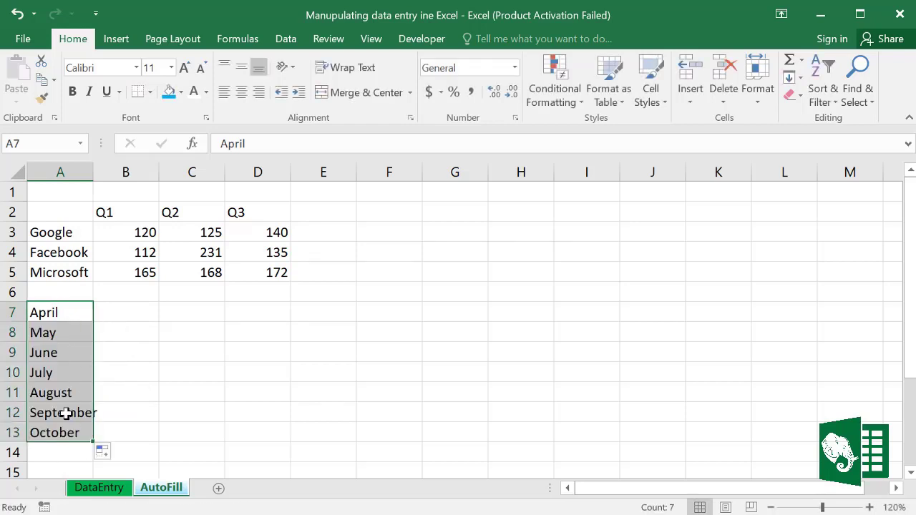
Step: Try filling months across row 7 to D7, then clear May, June and July from B7:D7
click(53, 313)
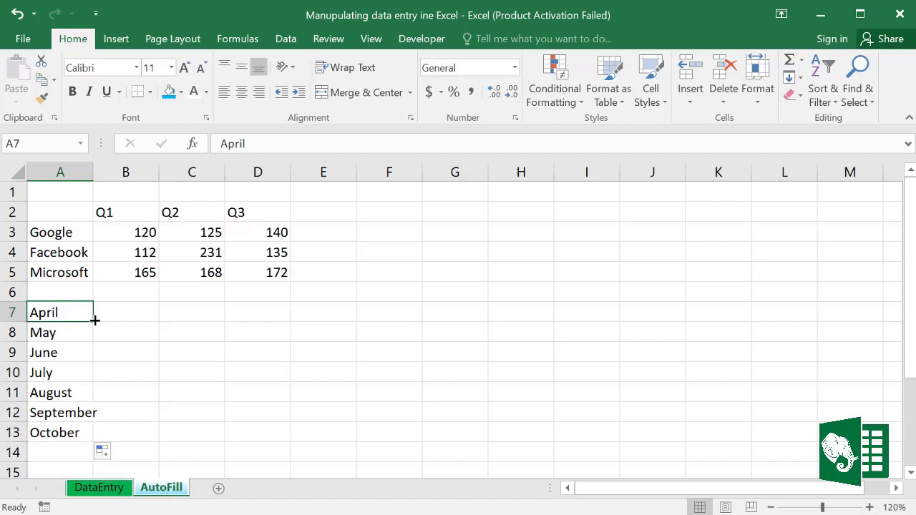
drag(94, 321, 298, 321)
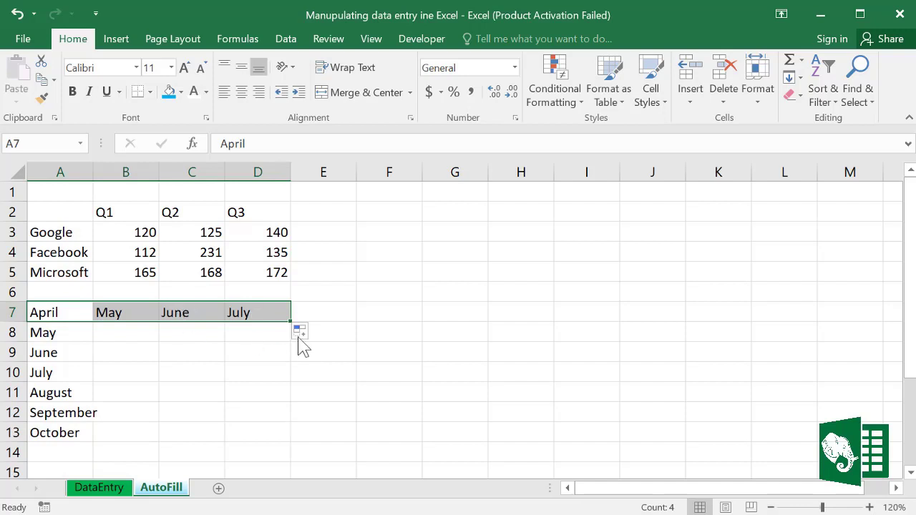
click(170, 315)
drag(124, 313, 238, 312)
key(Delete)
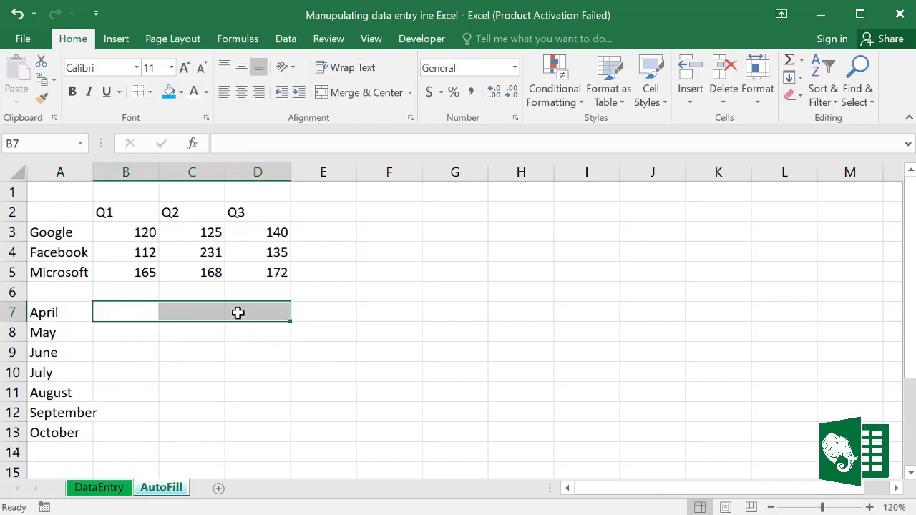
Step: Enter Jan in B7 and fill abbreviated months down to Jul in B13
click(136, 313)
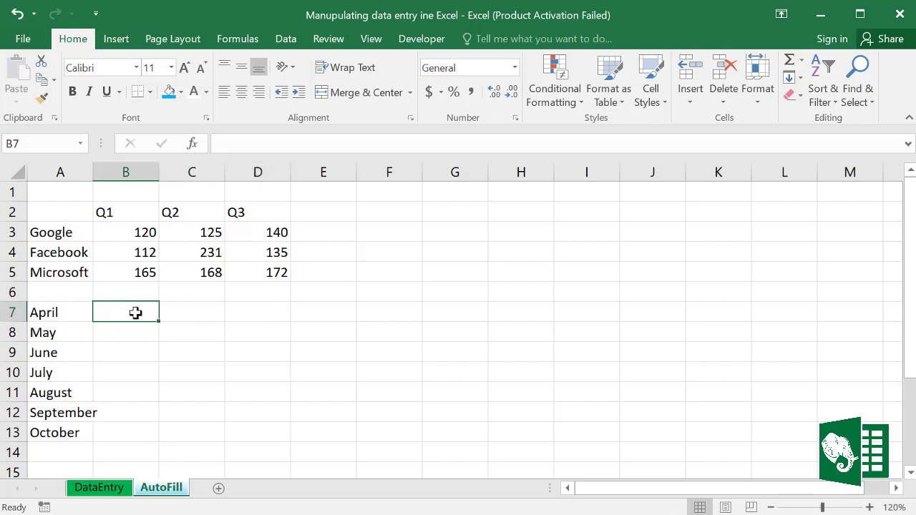
text(Jan)
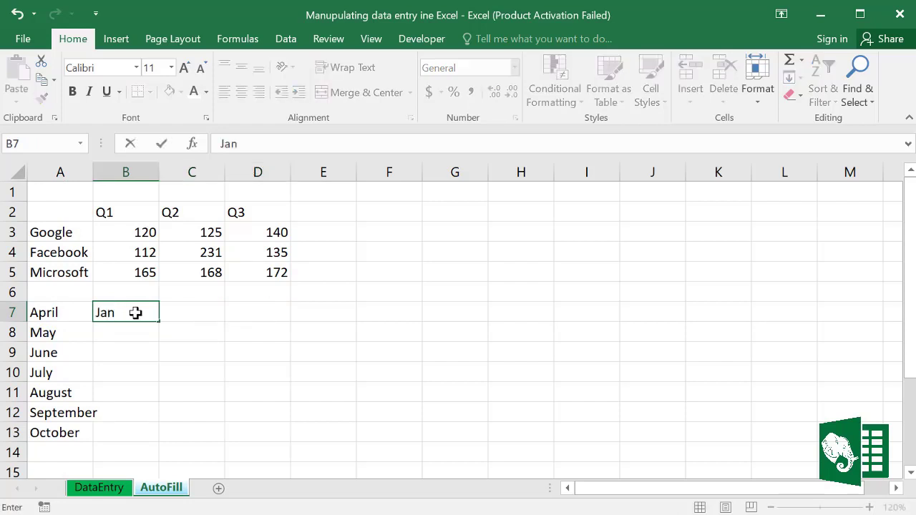
click(159, 321)
drag(159, 322, 154, 435)
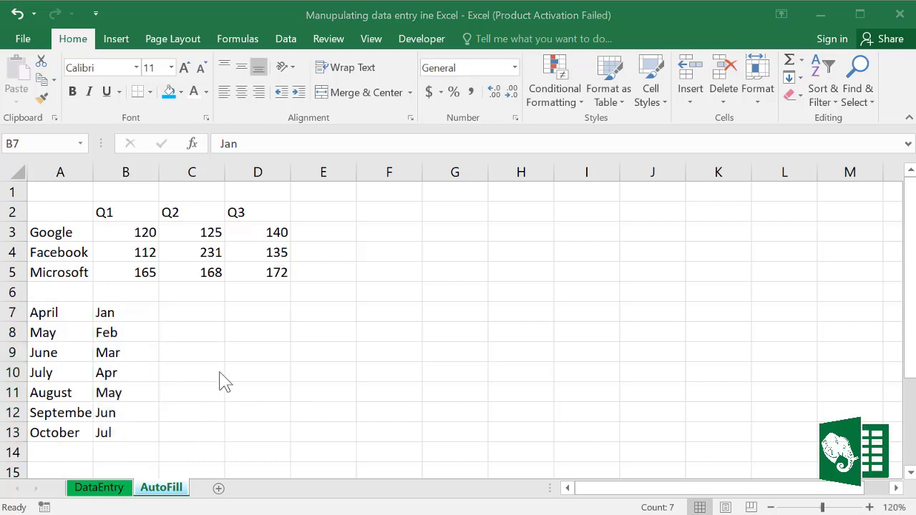
Step: Enter April in D10 and fill upward so D7:D10 reads January to April
click(247, 369)
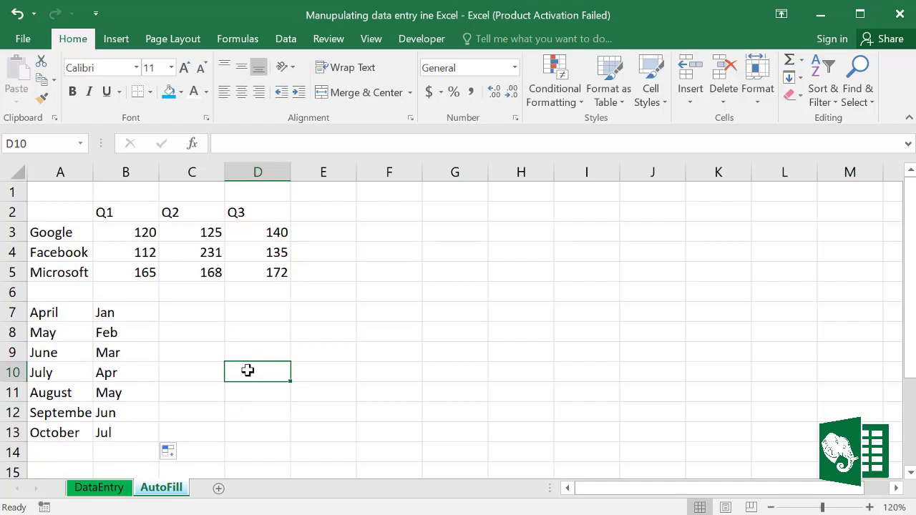
text(A)
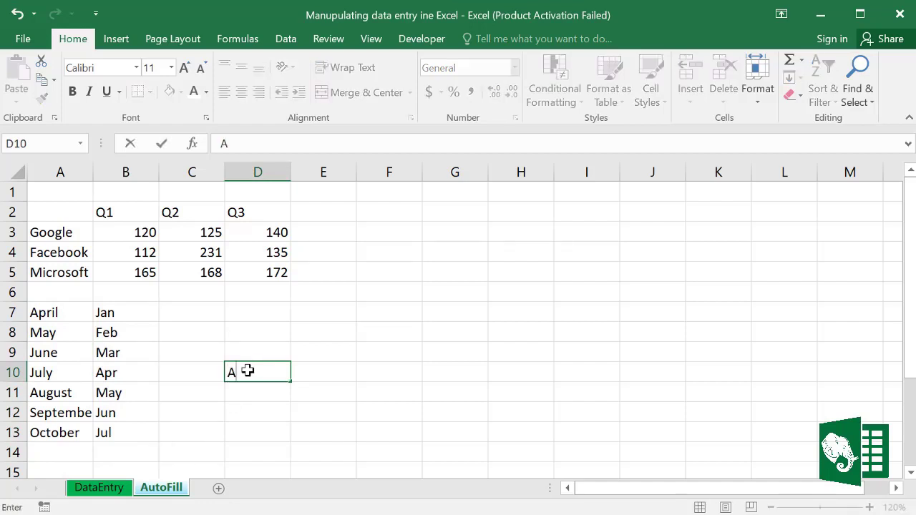
text(pril)
drag(292, 380, 286, 311)
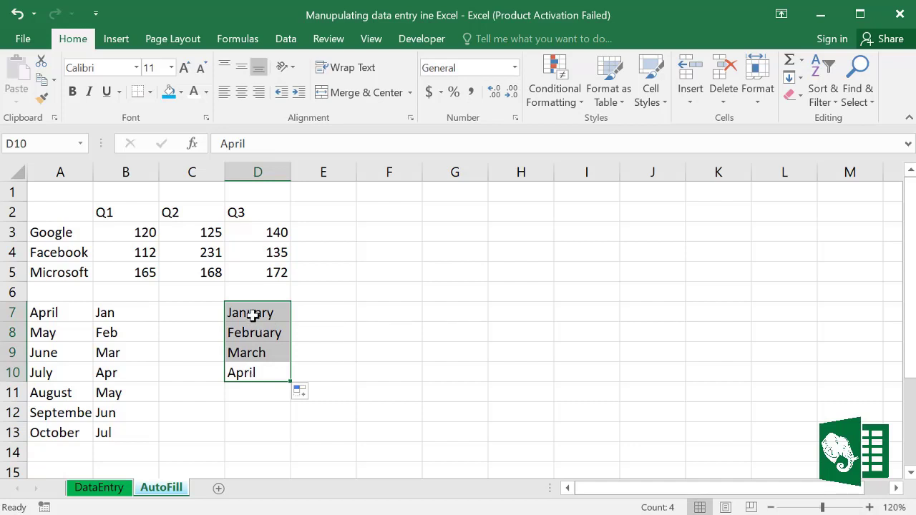
click(399, 364)
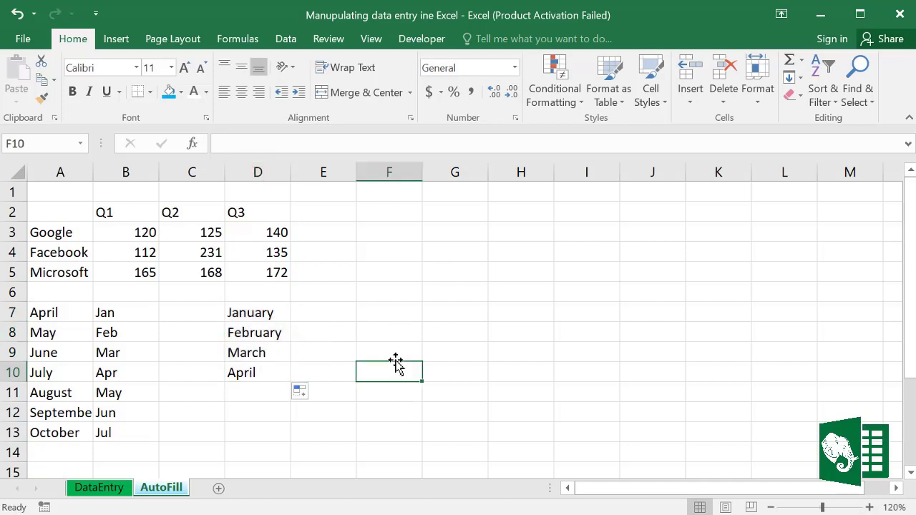
Step: Enter 1/1/2020 in F7 and fill a daily date series down to F12
click(374, 313)
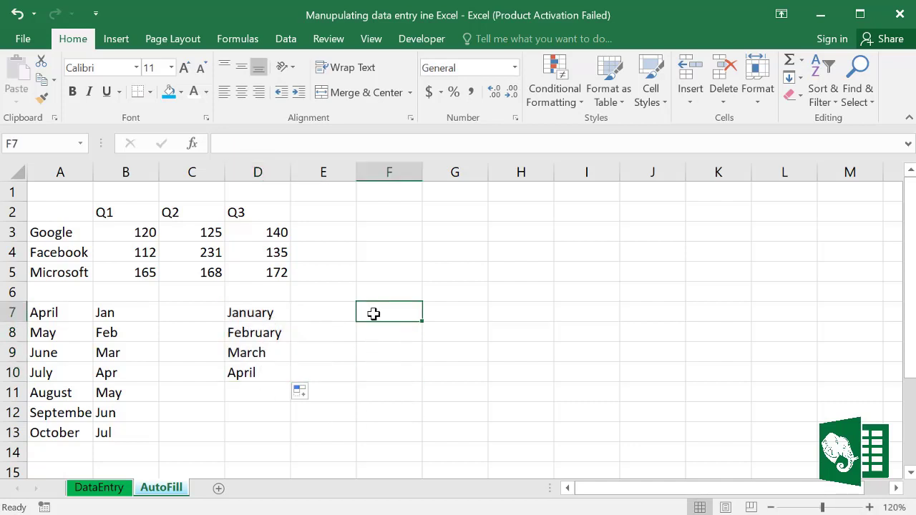
text(1/1/20)
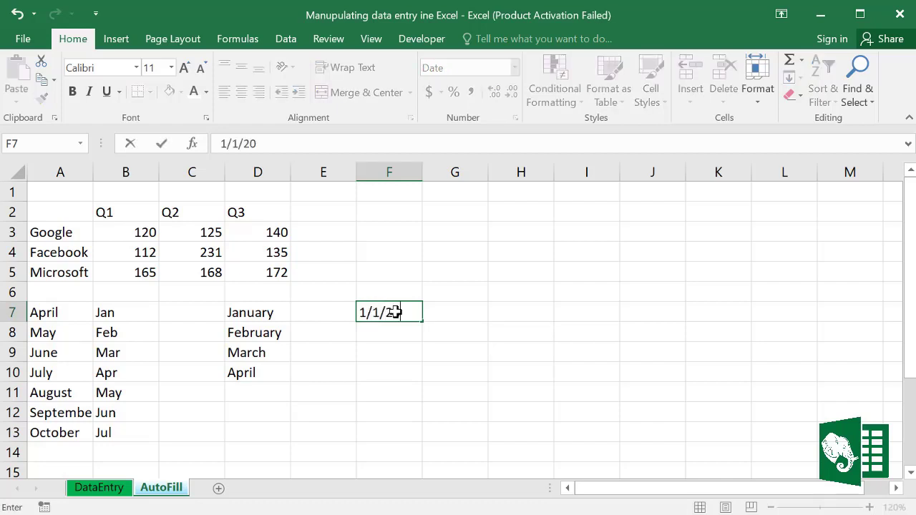
text(20)
drag(424, 323, 417, 439)
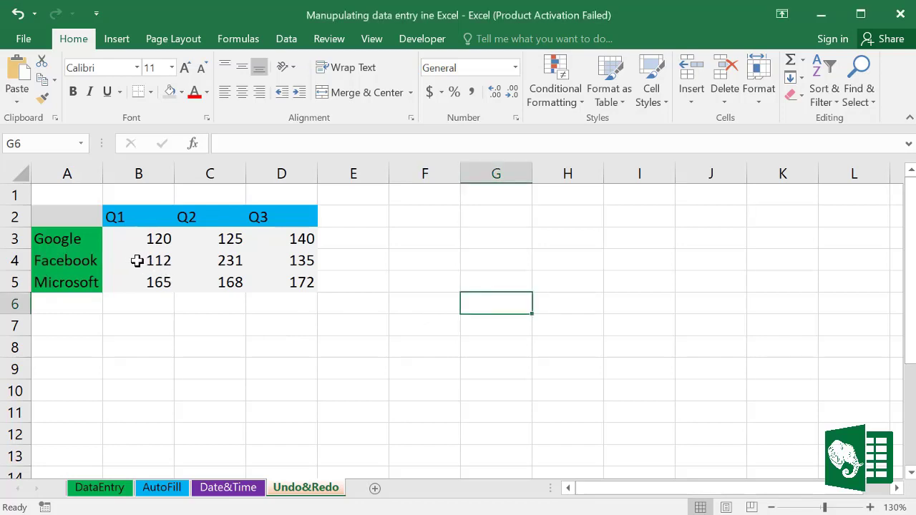
Step: Delete Facebook's B4:D4 figures, undo that, then undo six earlier actions to strip the fills
drag(137, 261, 273, 265)
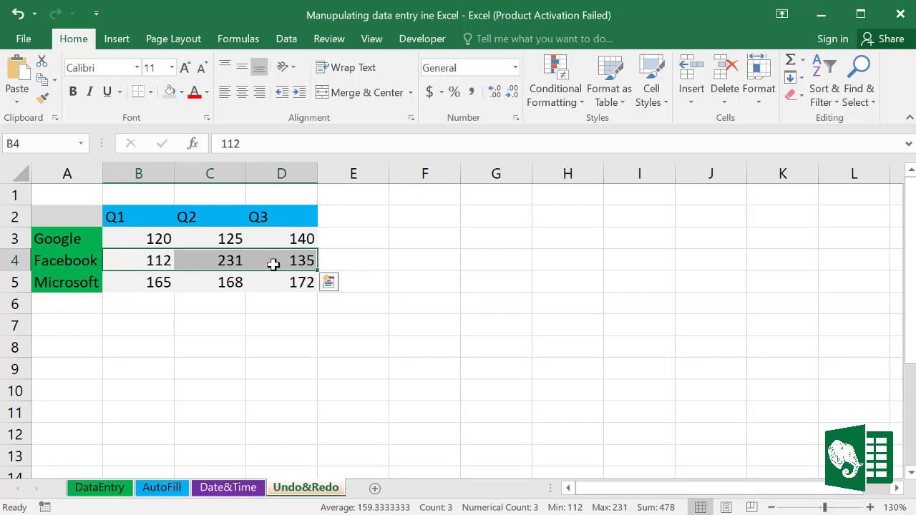
key(Delete)
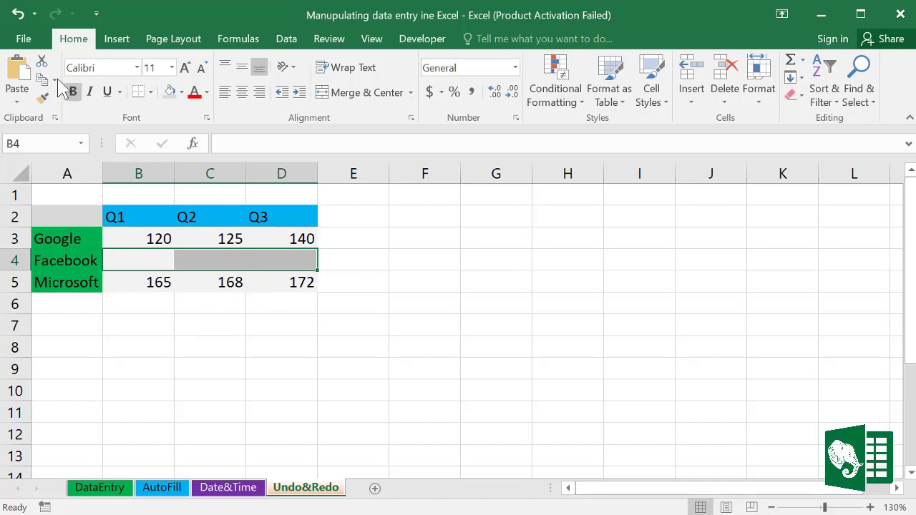
click(17, 14)
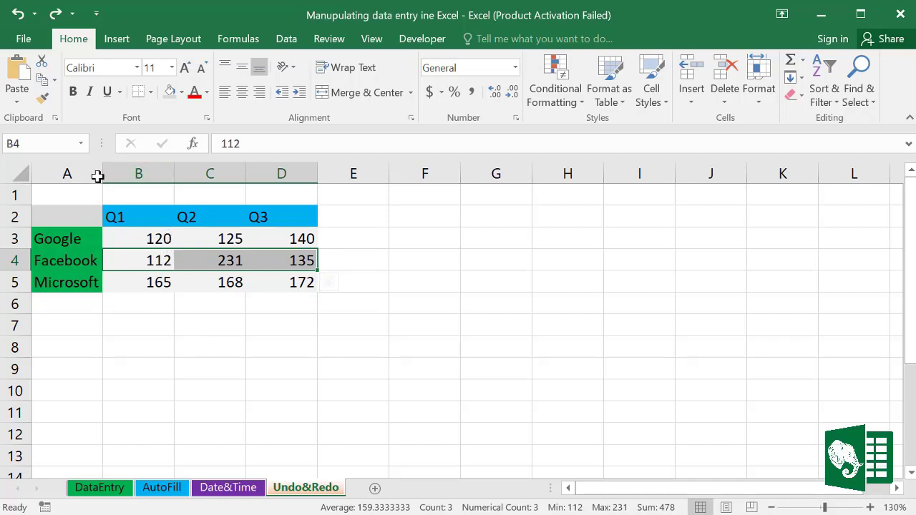
click(34, 14)
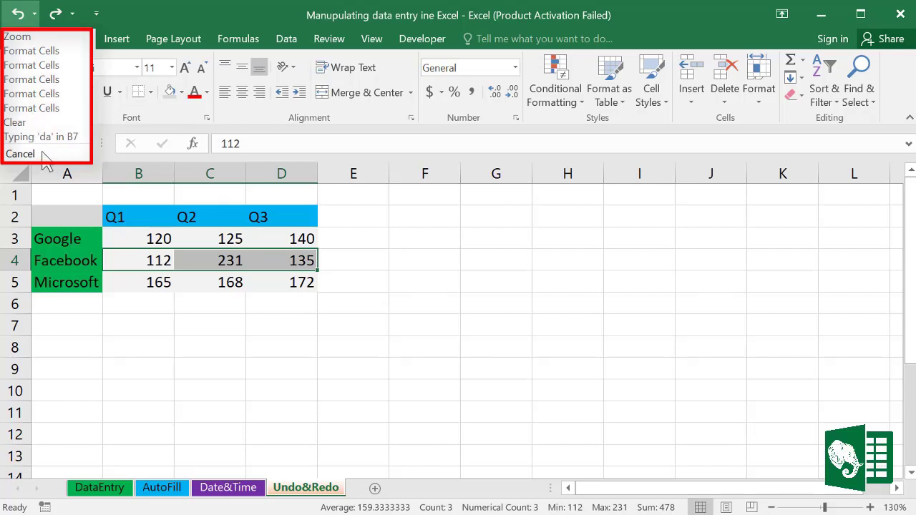
click(36, 118)
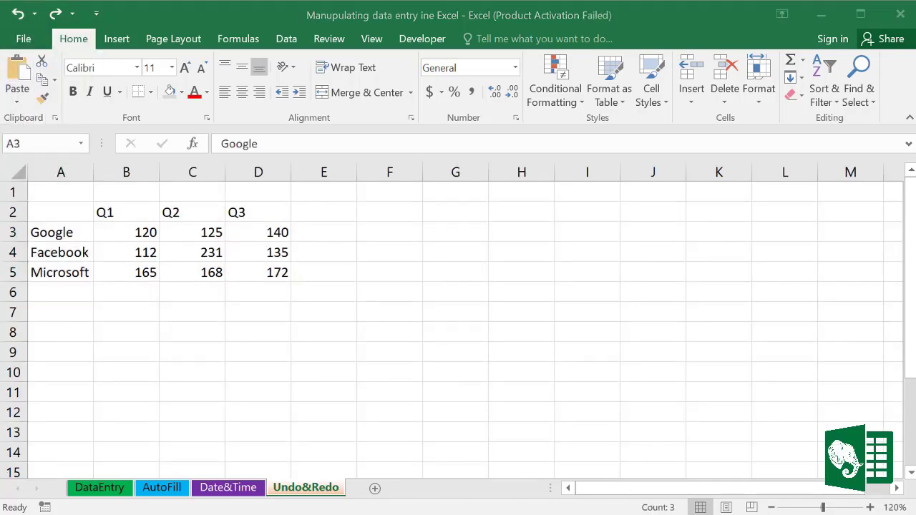
Step: Redo the green name fill and blue header fill, then add a new blank worksheet
click(33, 14)
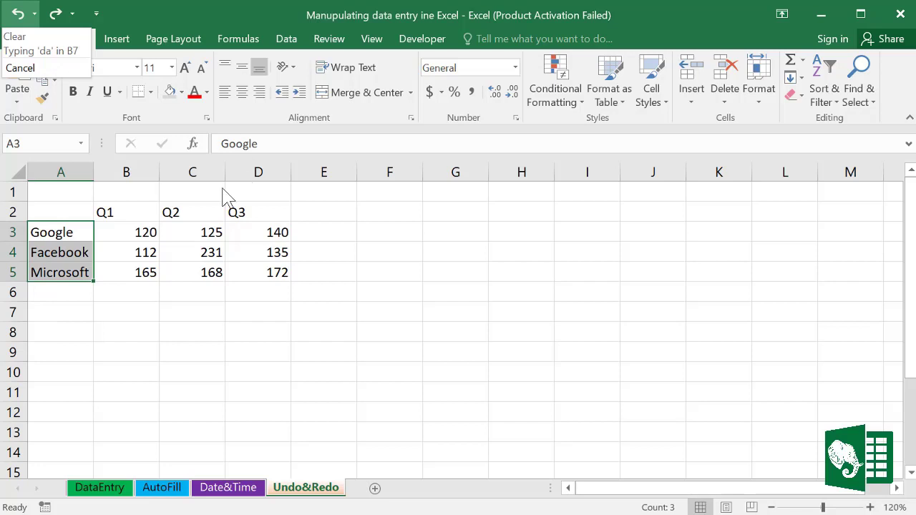
click(257, 119)
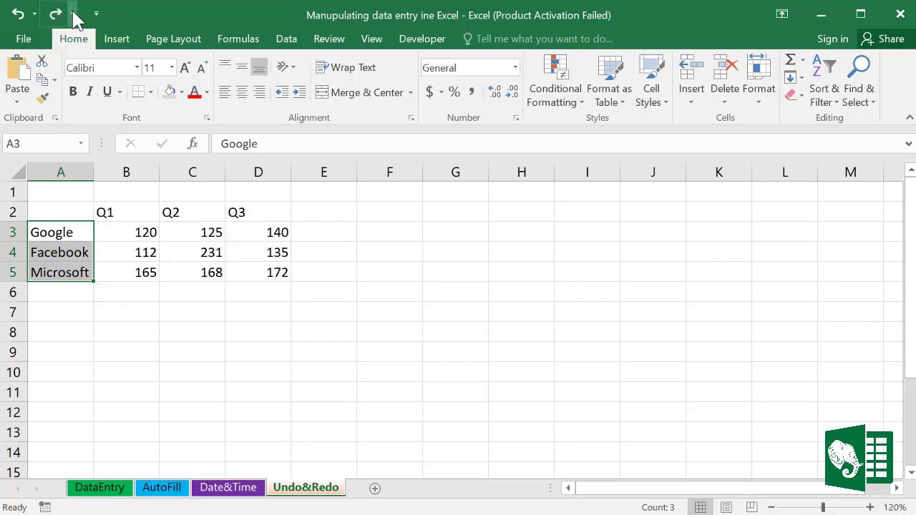
click(72, 13)
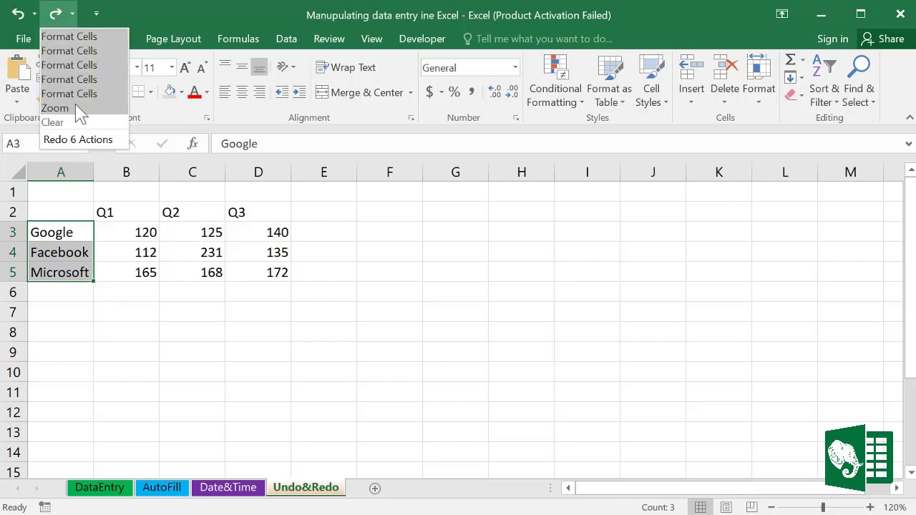
click(65, 37)
click(72, 13)
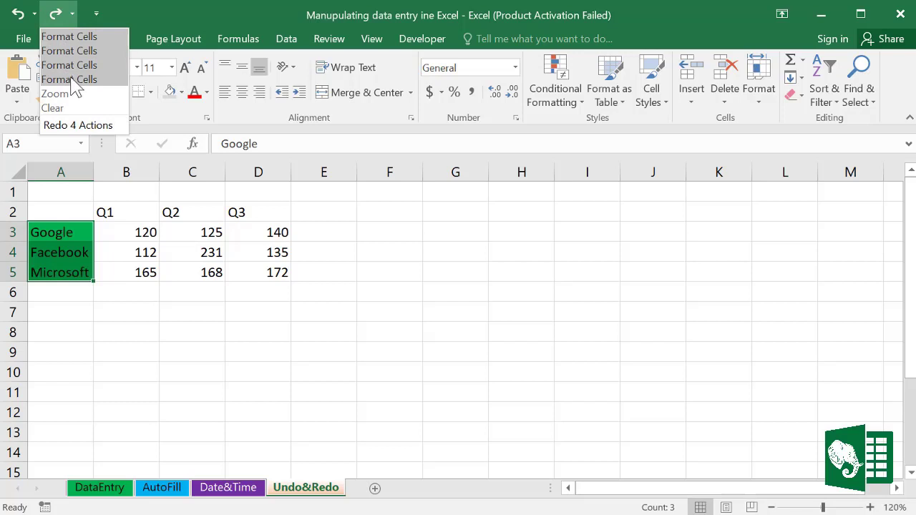
click(80, 51)
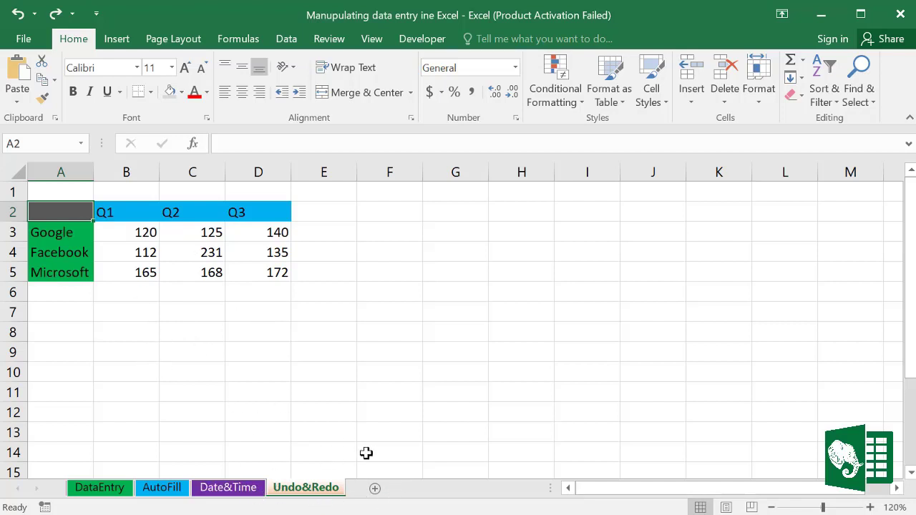
click(374, 488)
Step: Delete the blank Sheet4 and display the View ribbon commands
right_click(379, 490)
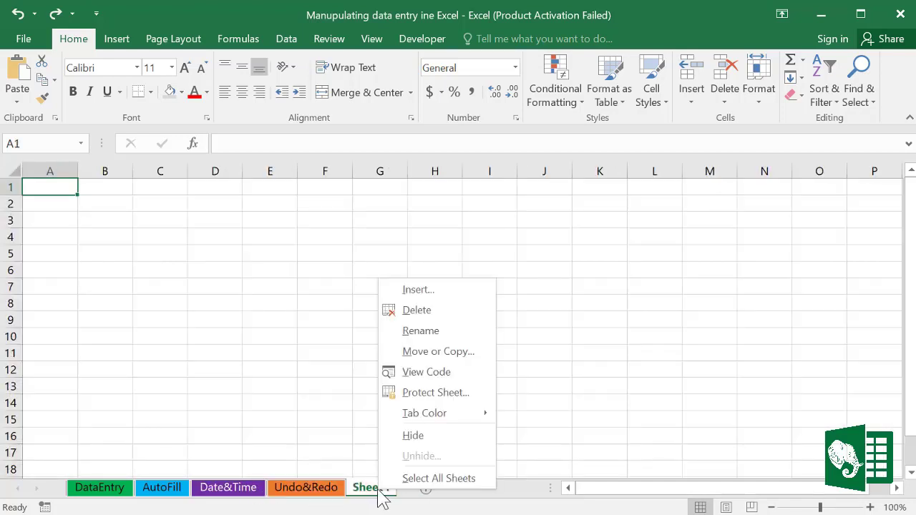
click(417, 313)
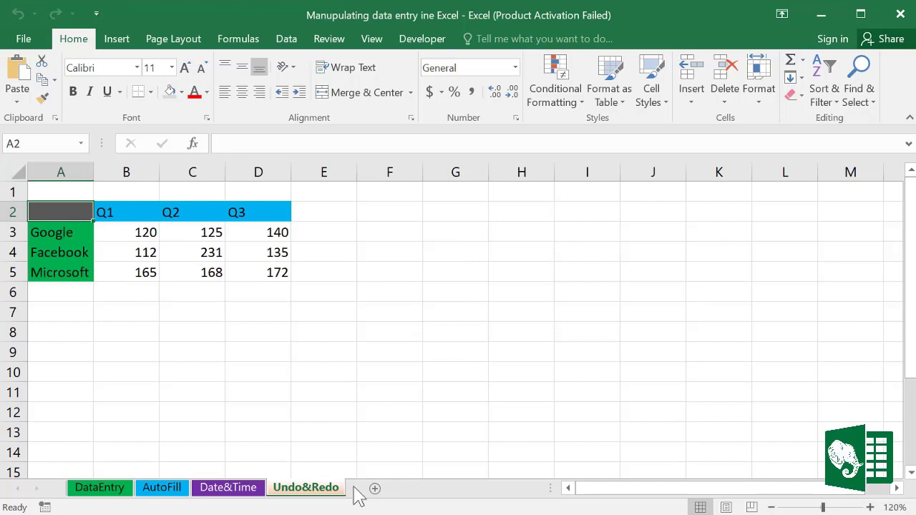
click(379, 40)
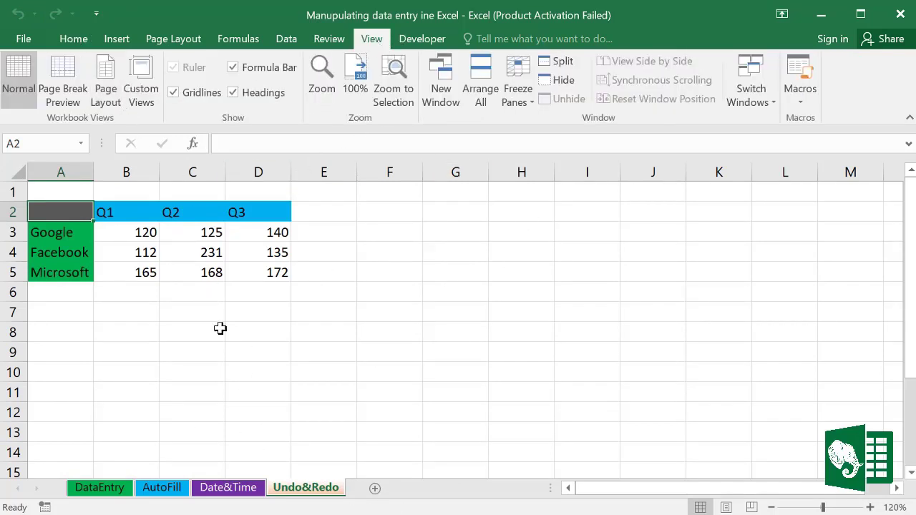
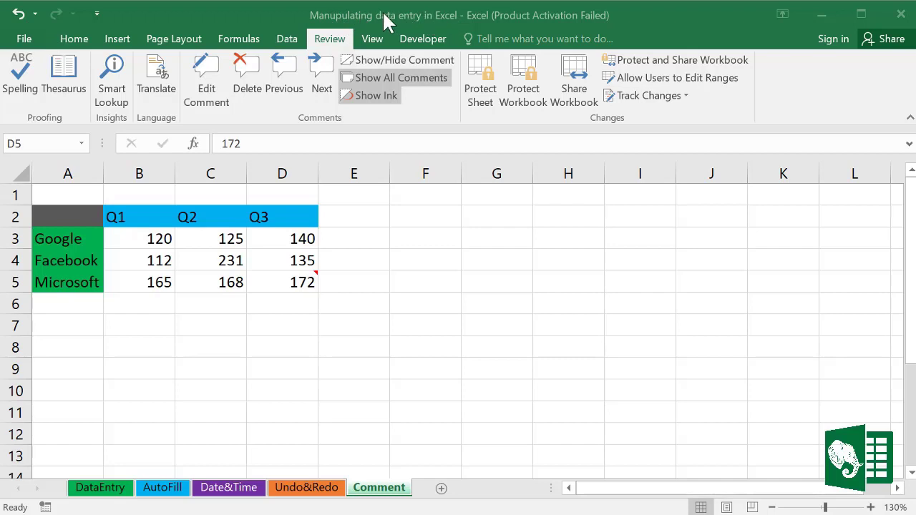
Step: Save the workbook as an Excel 97-2003 Template named 'Data Entry and Edit', accepting the compatibility warning
click(27, 40)
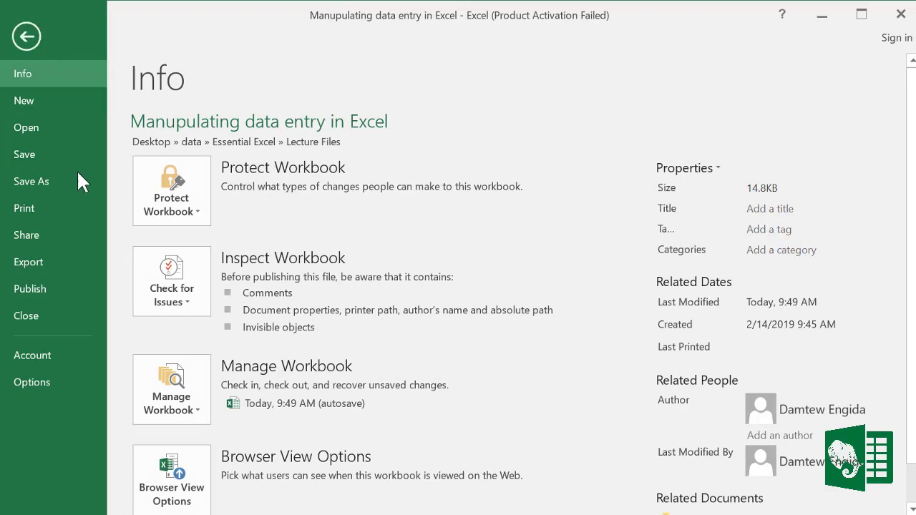
click(18, 179)
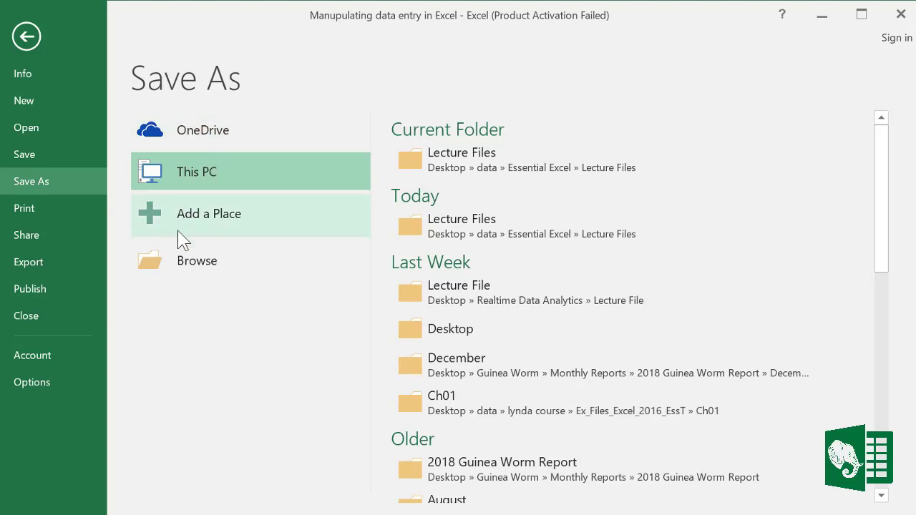
double_click(190, 179)
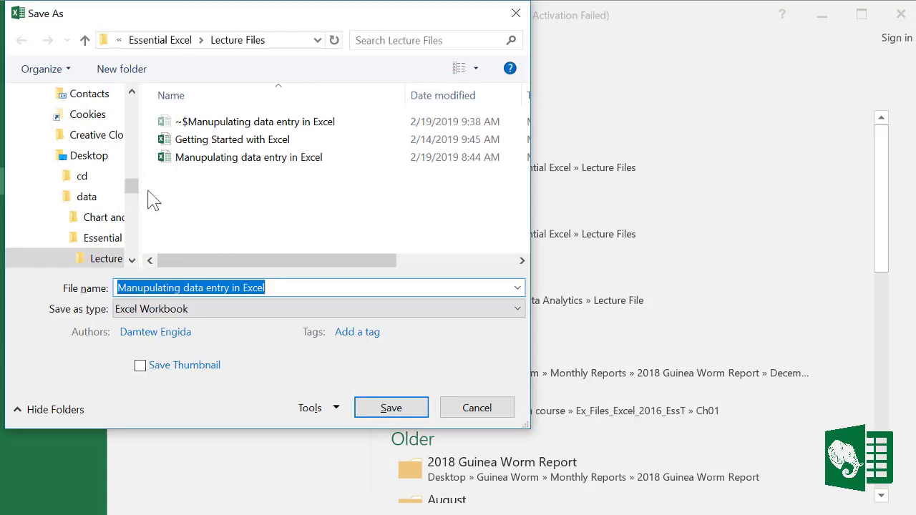
drag(132, 186, 132, 104)
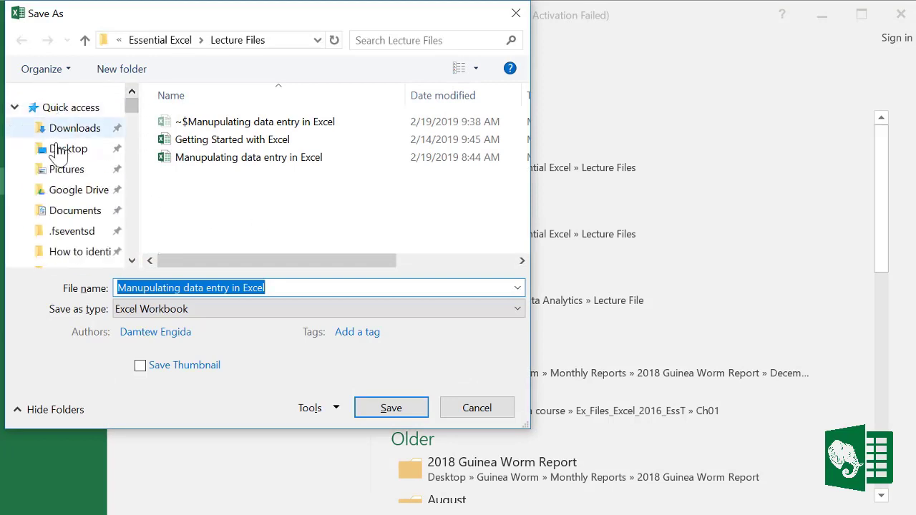
click(70, 148)
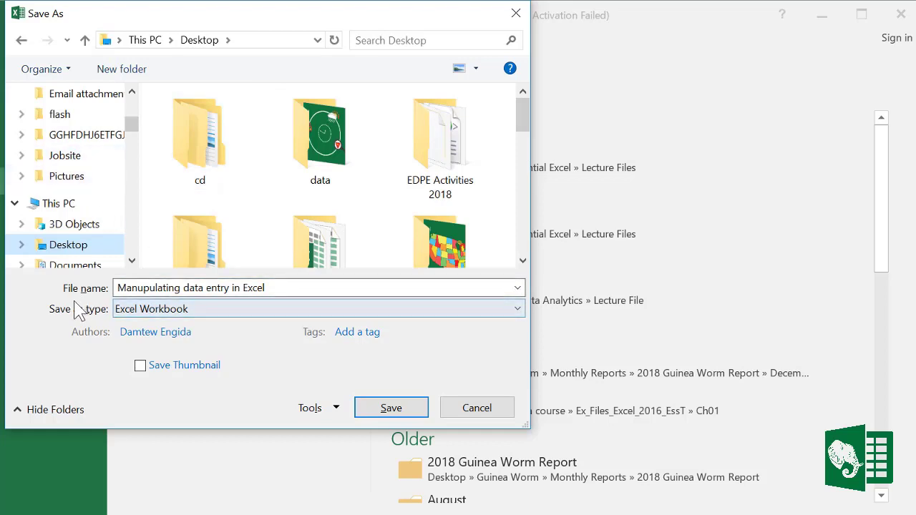
click(276, 287)
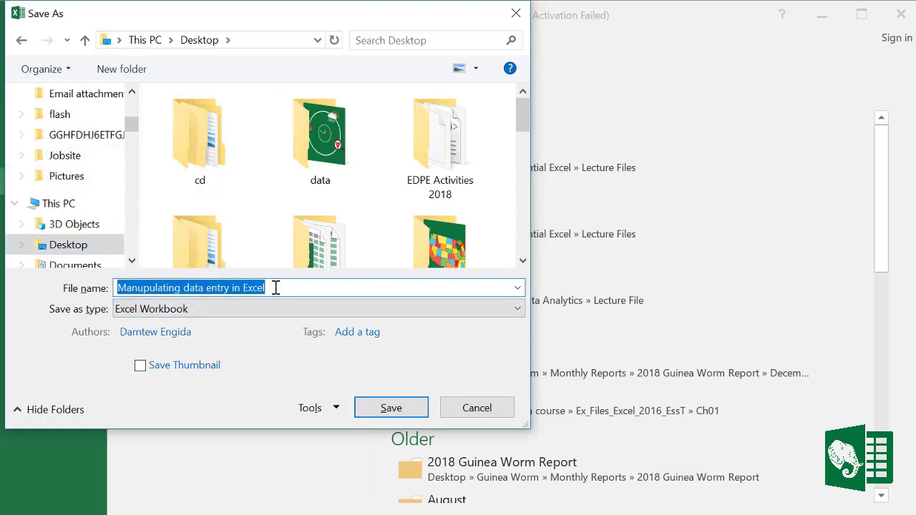
text(Data Entry and Edit)
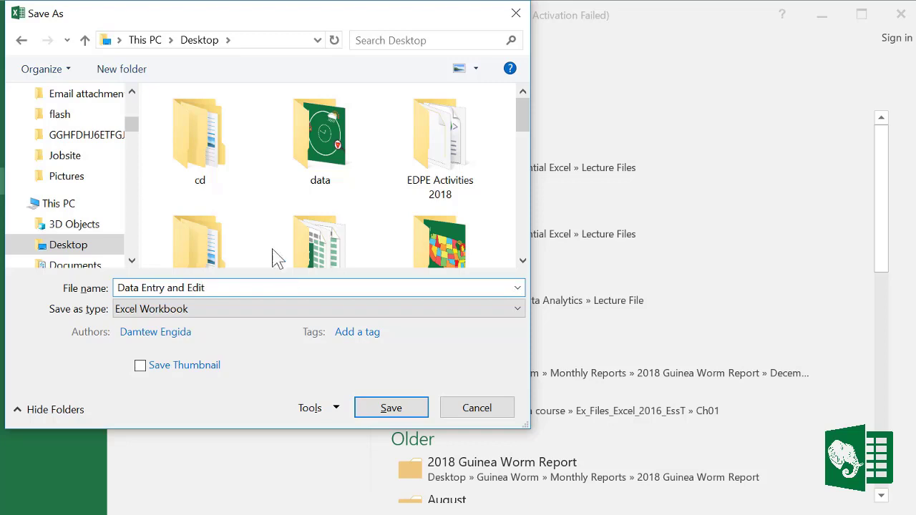
click(158, 312)
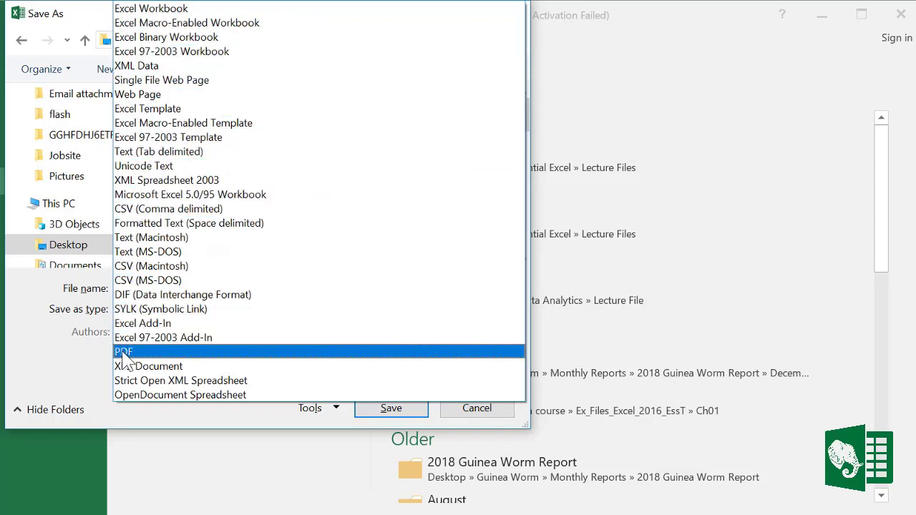
click(145, 141)
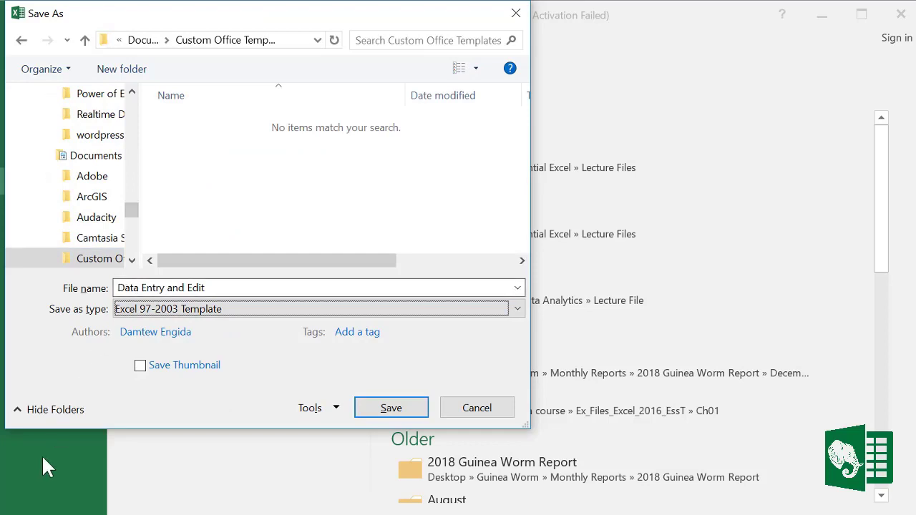
click(386, 414)
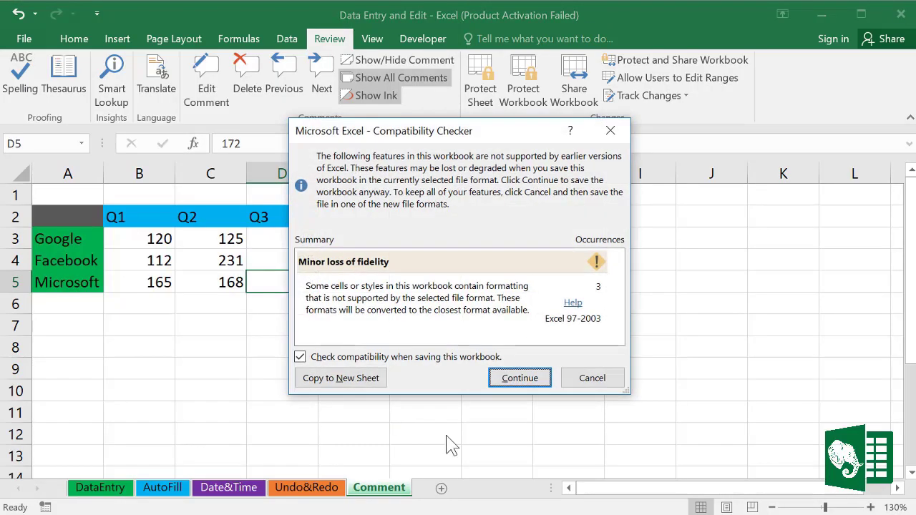
click(533, 381)
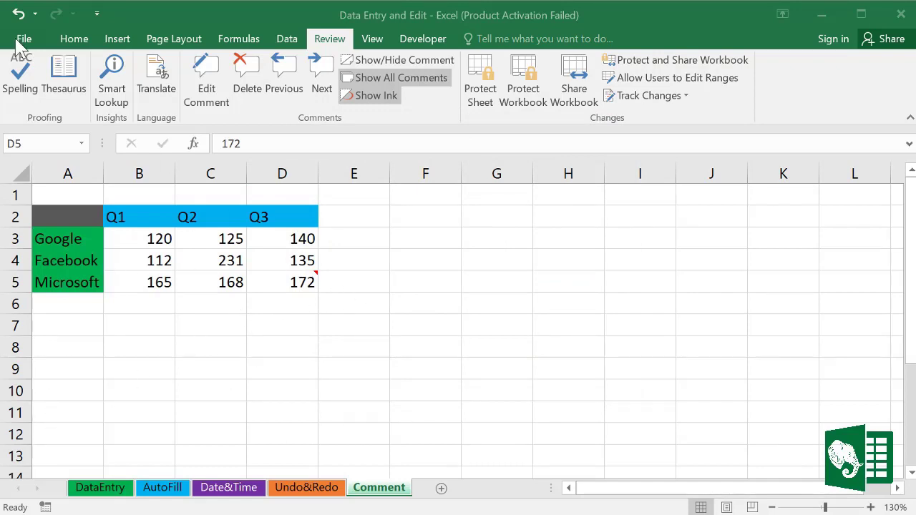
Step: Leave the File page and return to the 'Manupulating data entry in Excel' Comment sheet
click(76, 40)
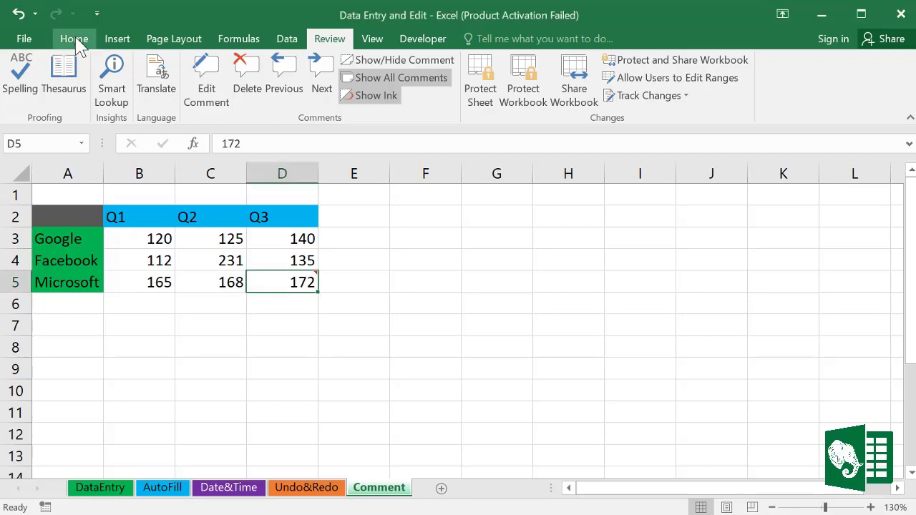
click(21, 37)
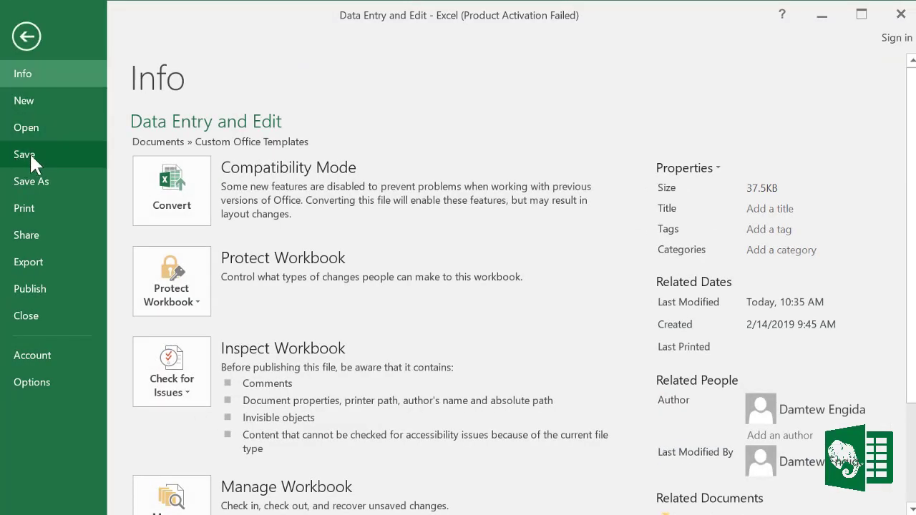
click(26, 37)
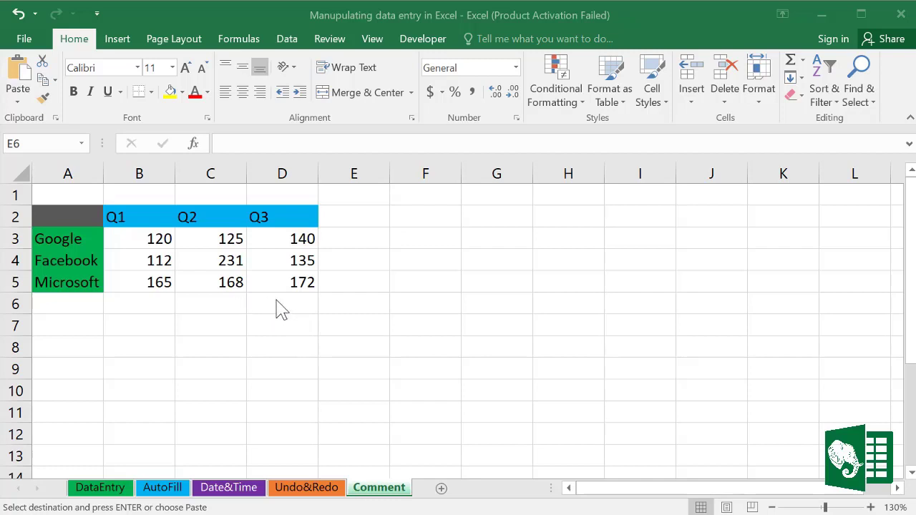
Step: Add the comment 'The Data is approximate' to cell D5 (Microsoft's Q3, 172) and resize its box
click(288, 282)
right_click(290, 282)
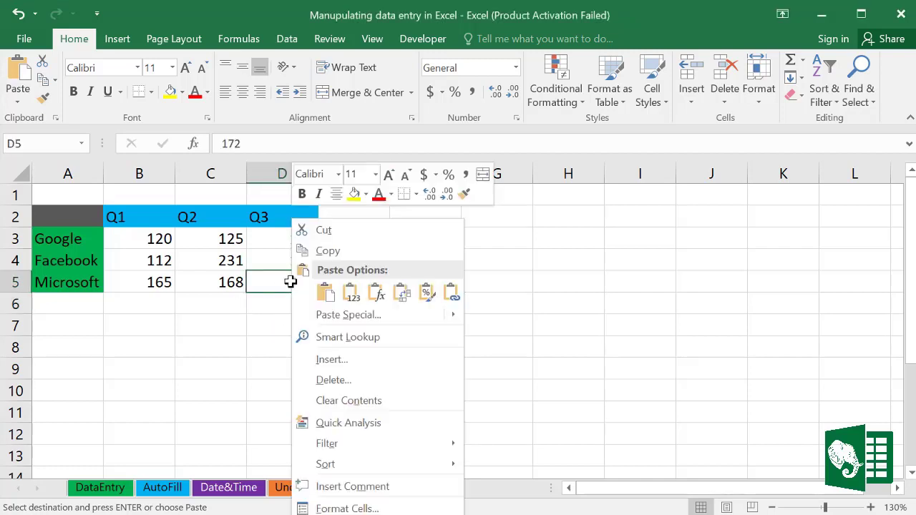
click(331, 487)
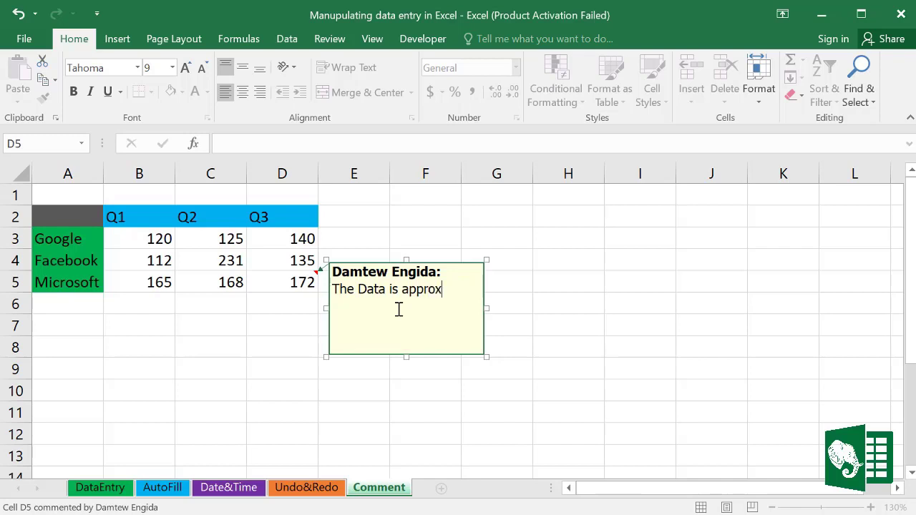
text(imate)
drag(486, 356, 485, 322)
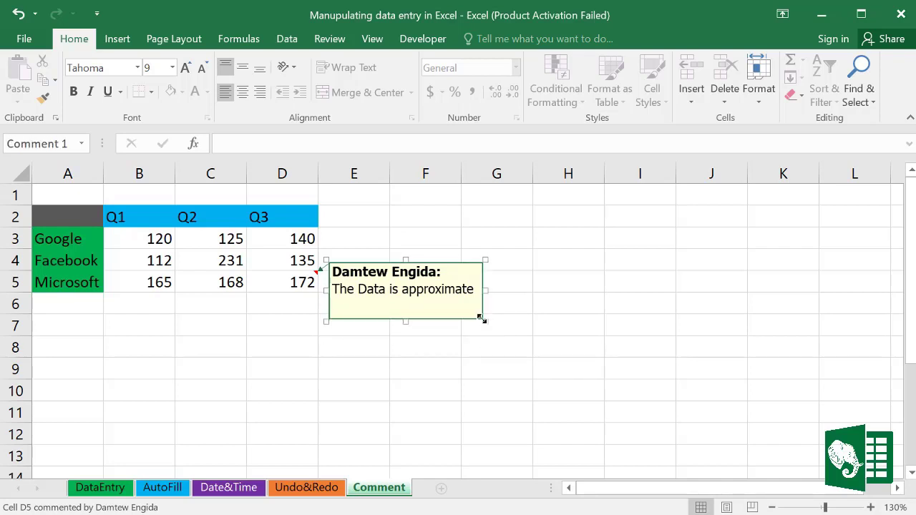
click(510, 356)
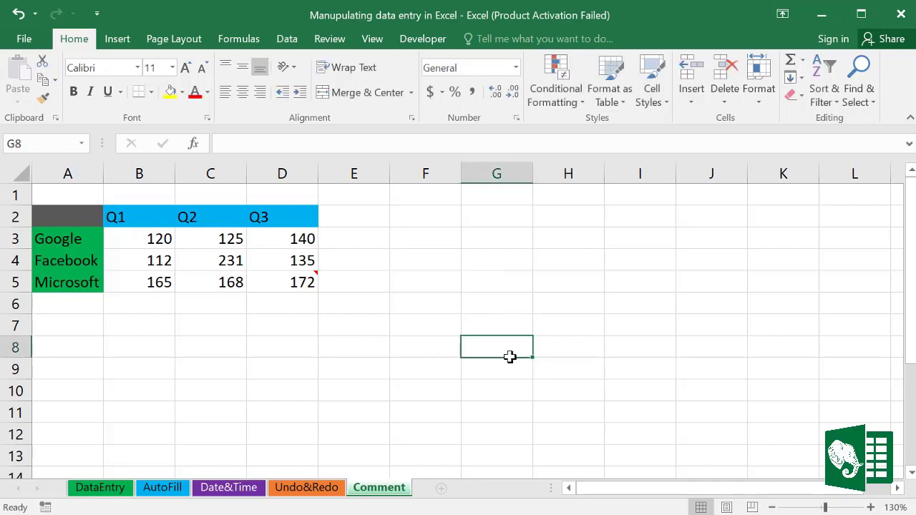
mouse_move(314, 271)
Step: Show all comments from the Review tab, edit the D5 comment, then hide it again
click(301, 281)
right_click(302, 279)
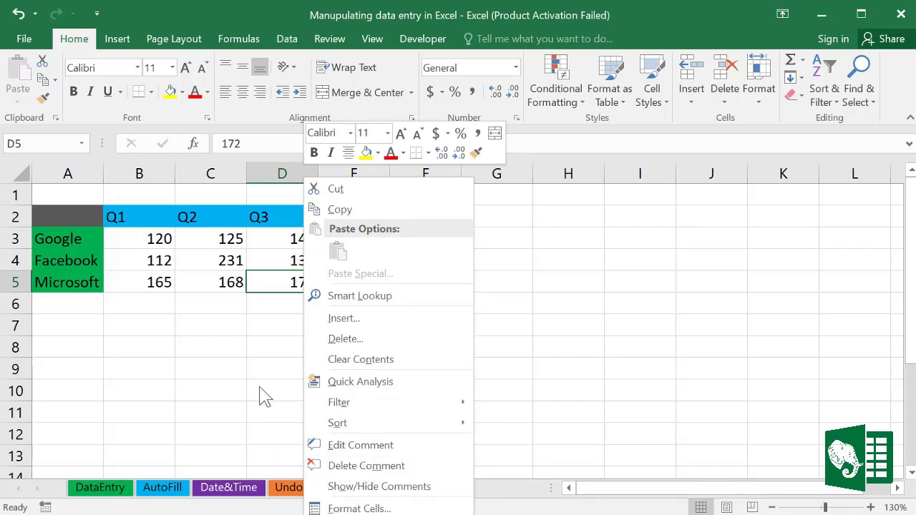
key(Escape)
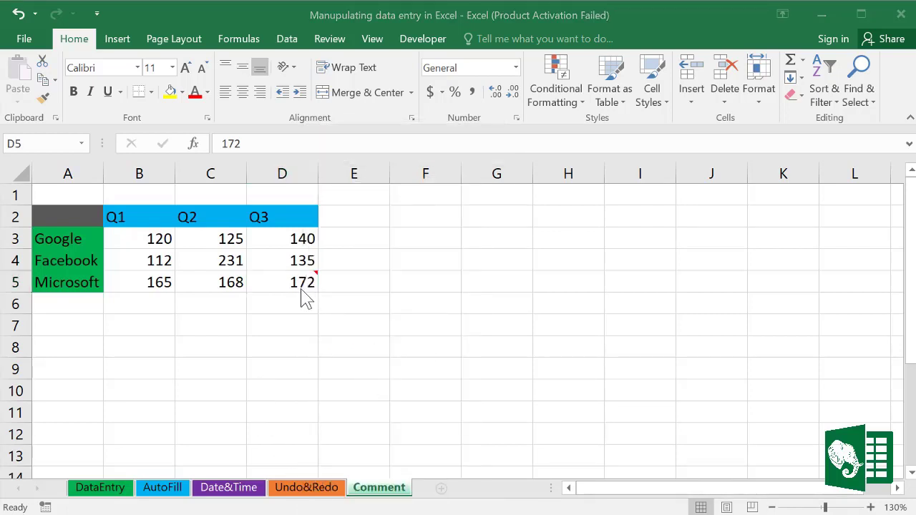
click(334, 41)
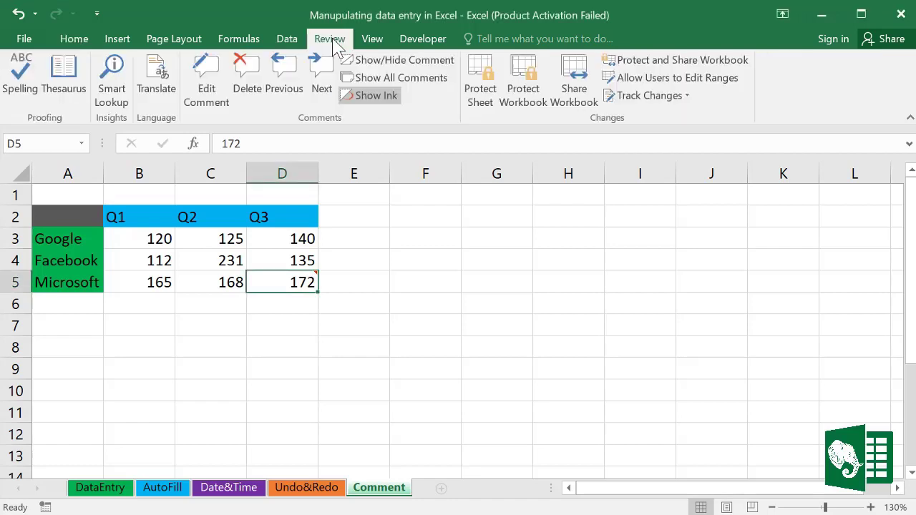
click(375, 80)
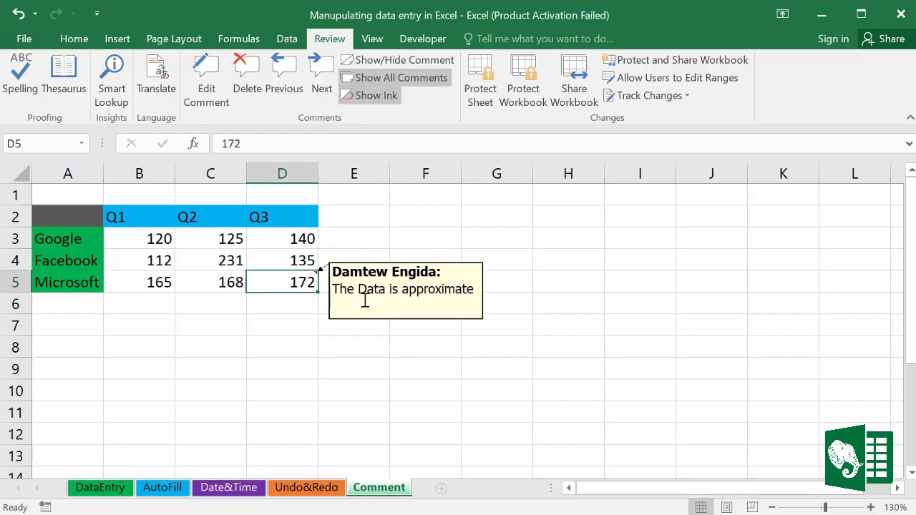
click(469, 295)
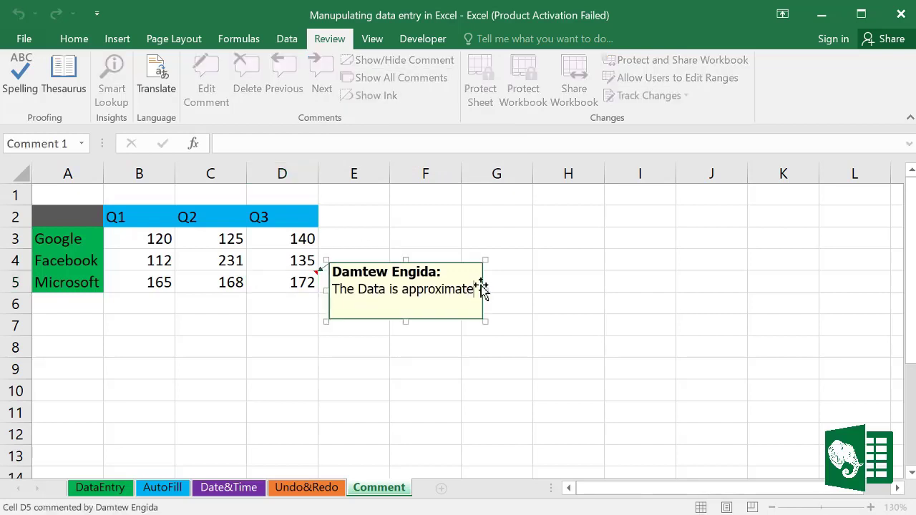
click(314, 276)
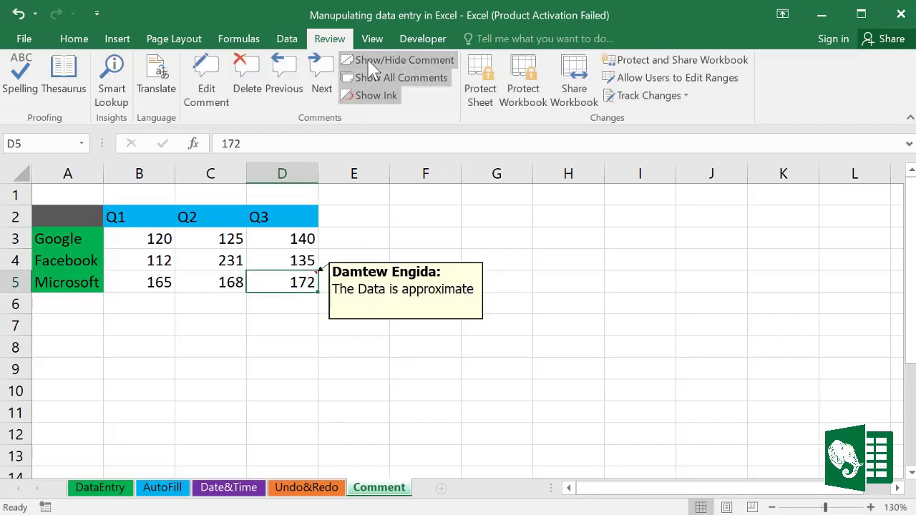
click(370, 63)
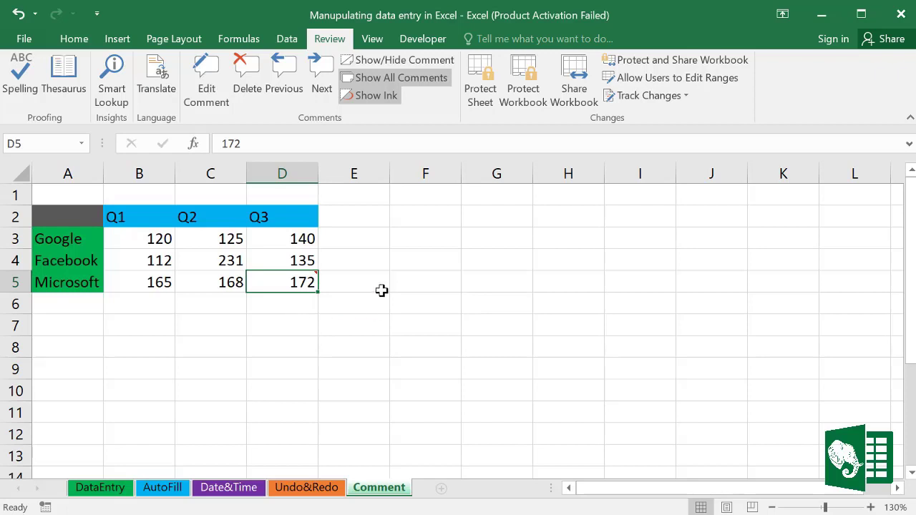
mouse_move(256, 272)
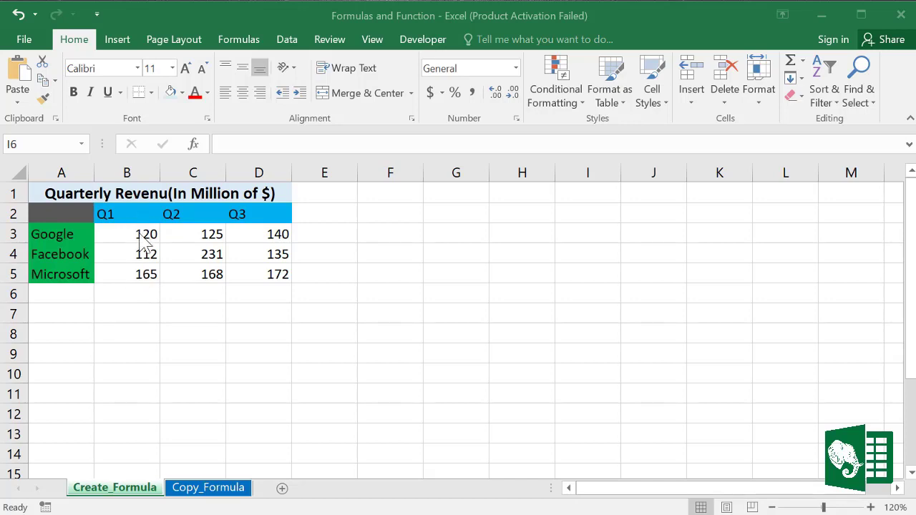
Step: Type =B3+B4+B5 into B6, fixing typos, to get the Q1 total of 397
click(133, 292)
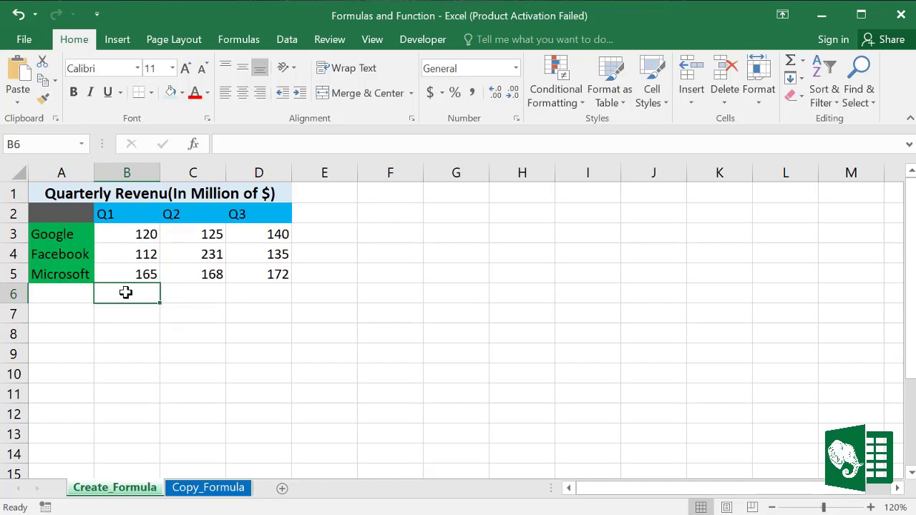
text(=)
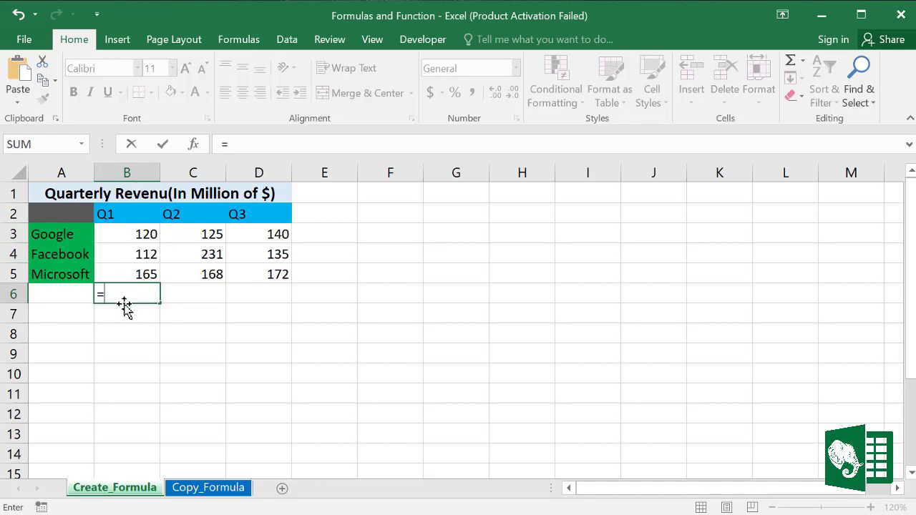
text(b)
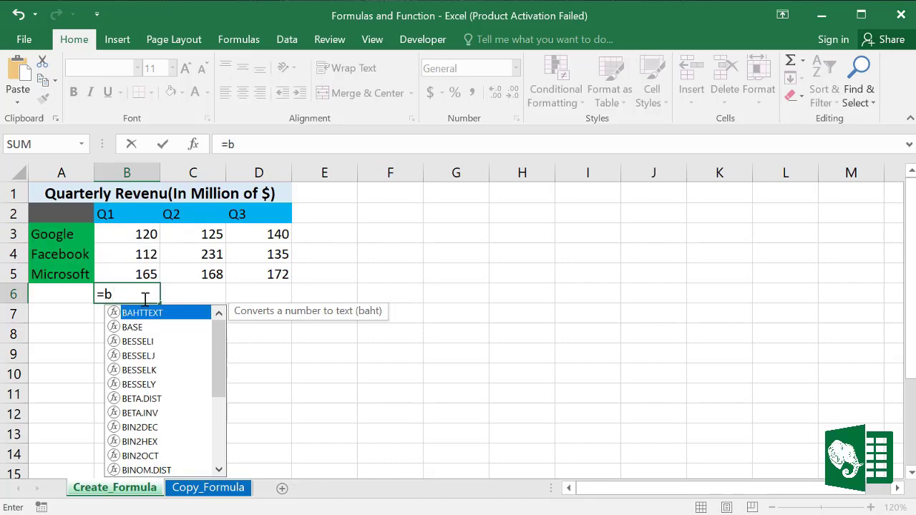
text(3)
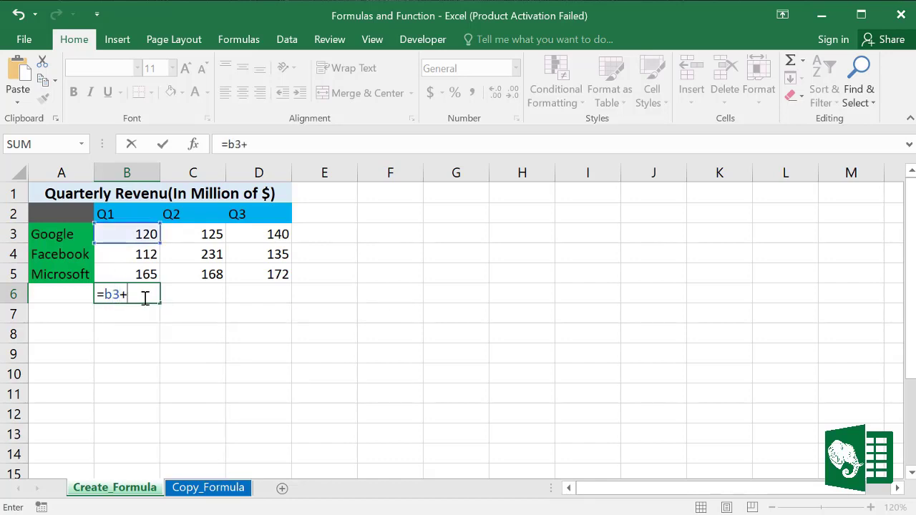
text(+c3)
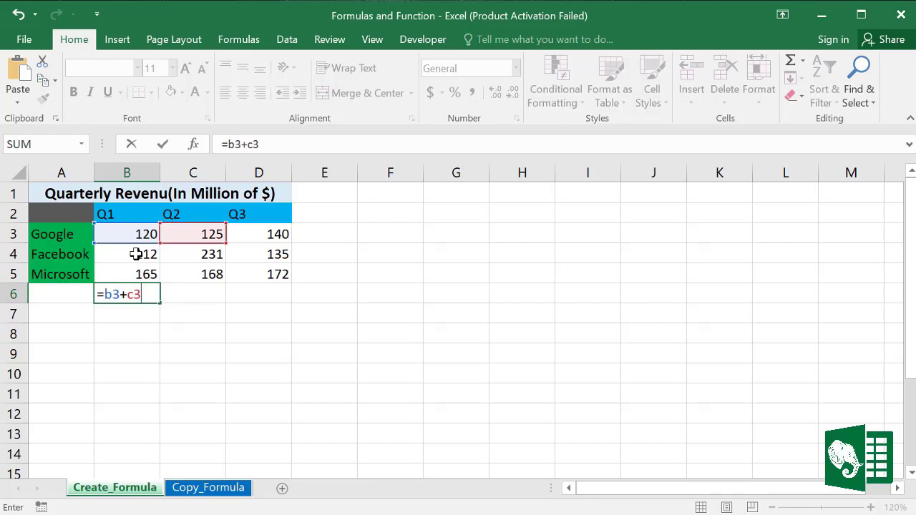
key(BackSpace)
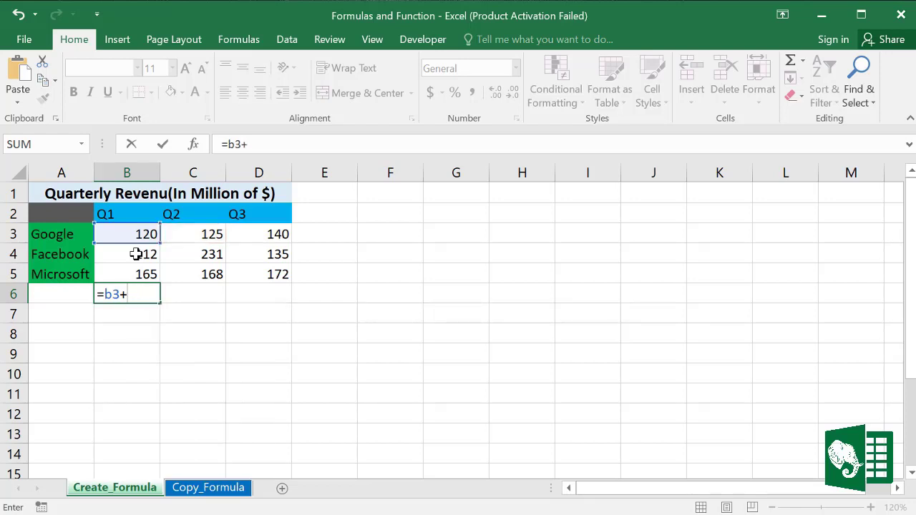
text(b)
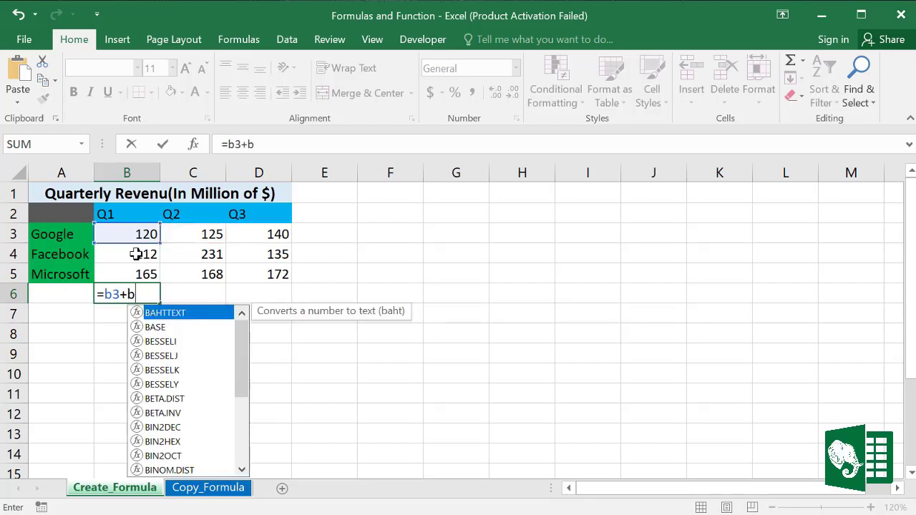
text(4)
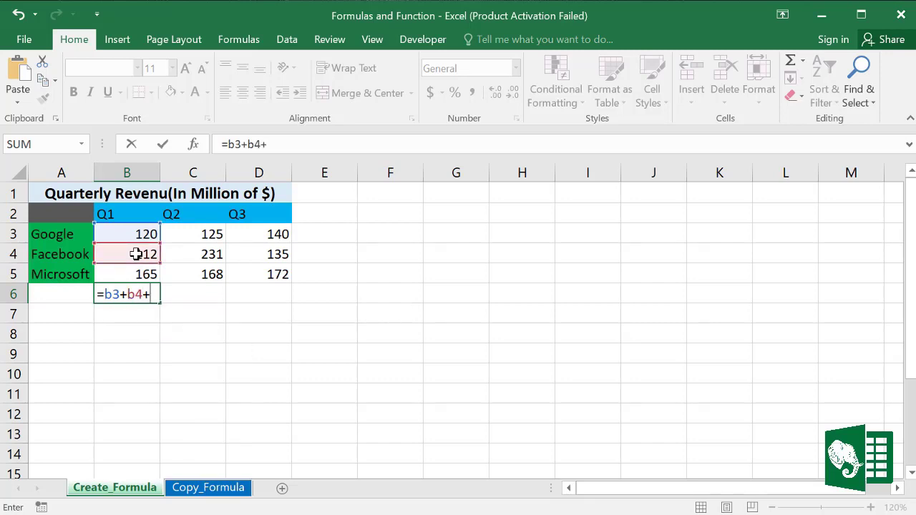
text(+b55)
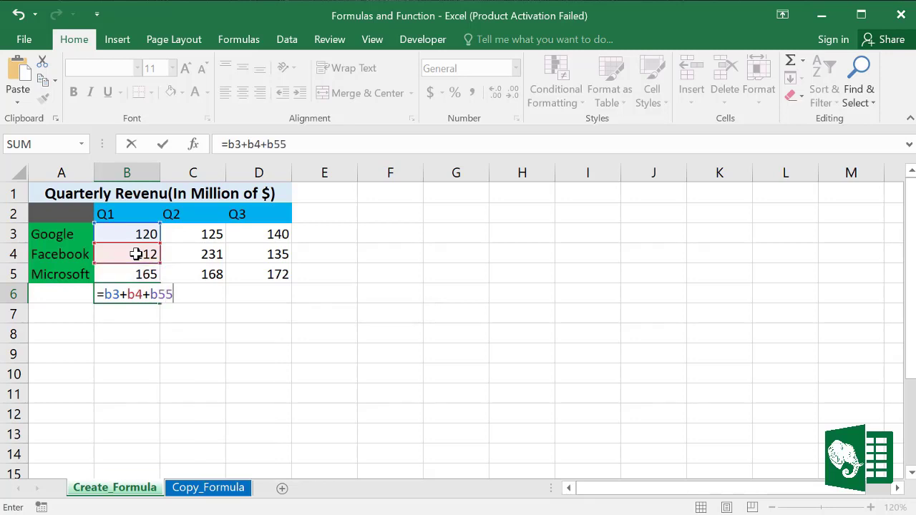
key(BackSpace)
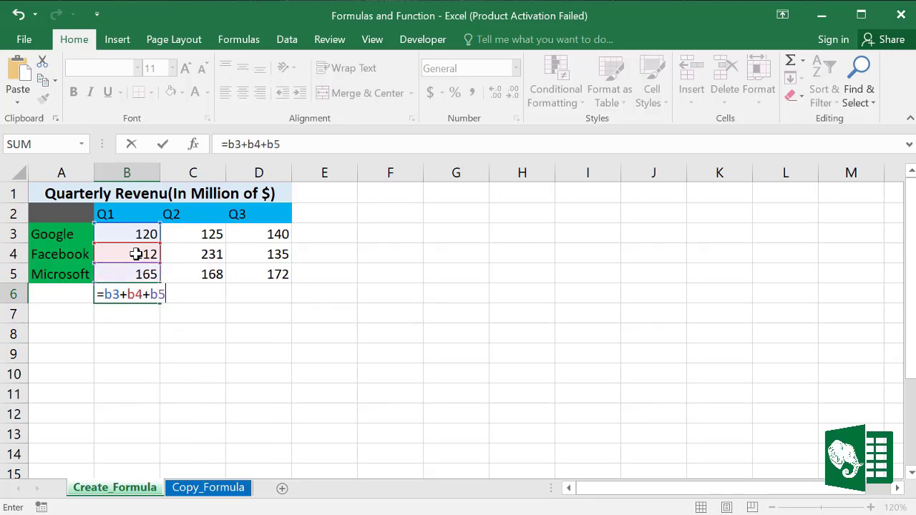
key(Return)
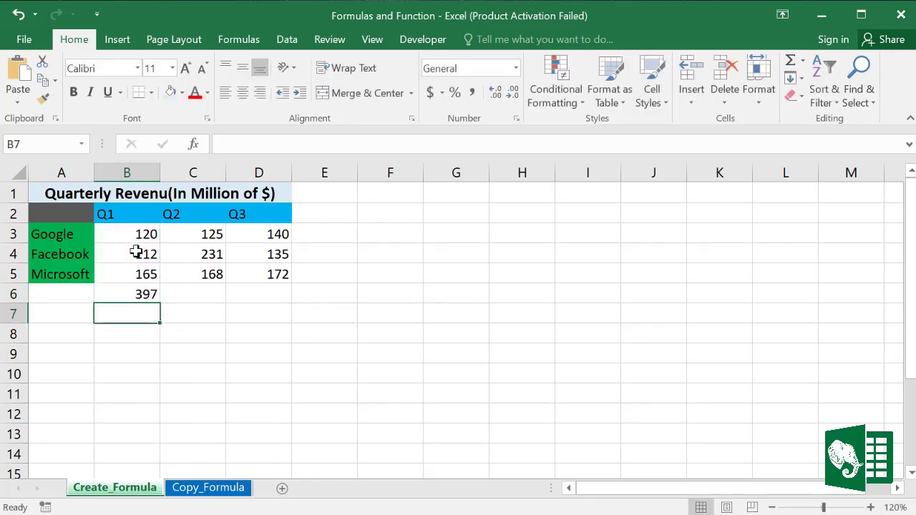
click(136, 295)
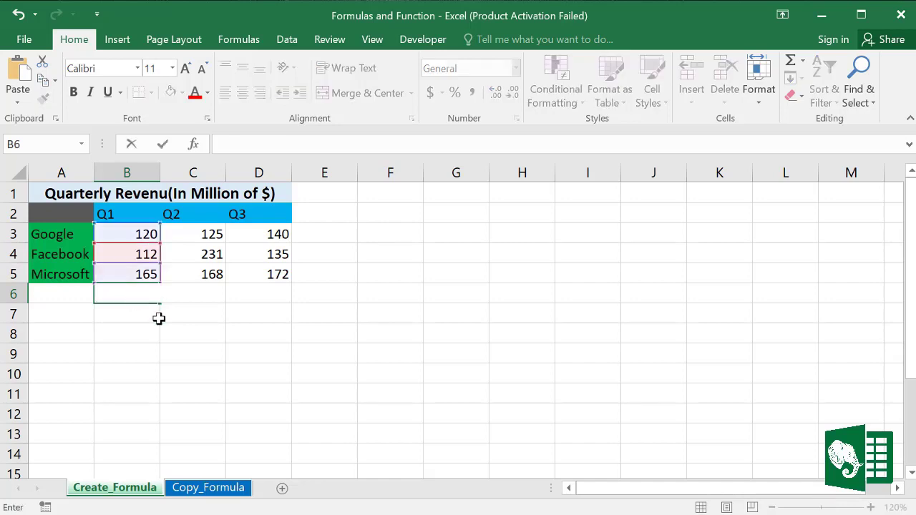
Step: Rebuild B6 as =B3+B4+B5 by pointing at each Q1 cell, showing 397
click(247, 349)
click(131, 295)
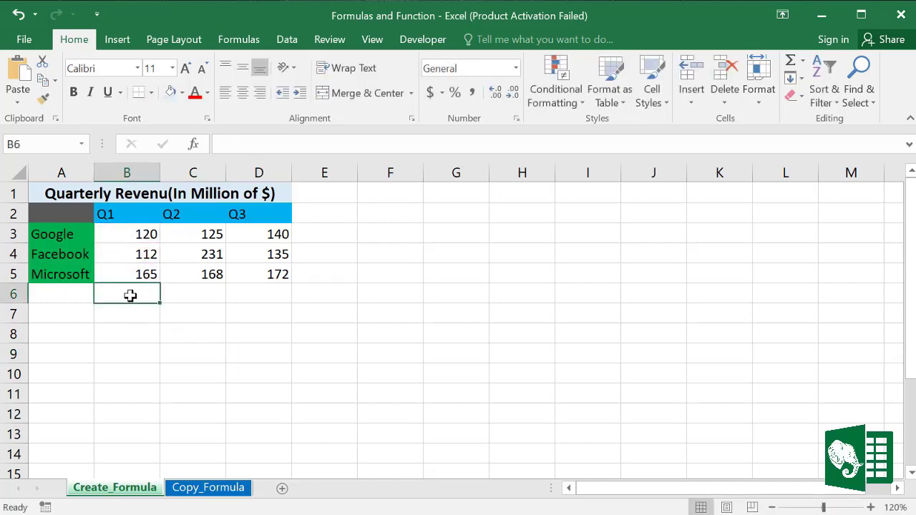
text(=)
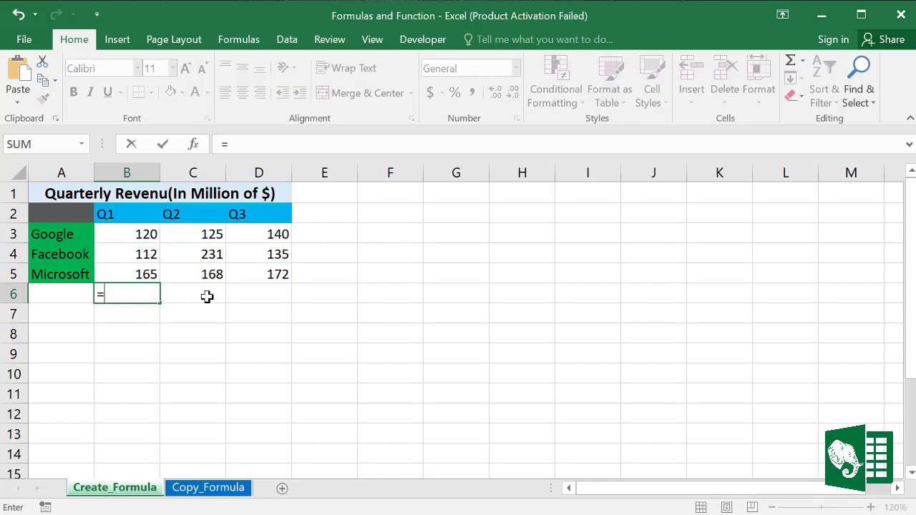
click(135, 234)
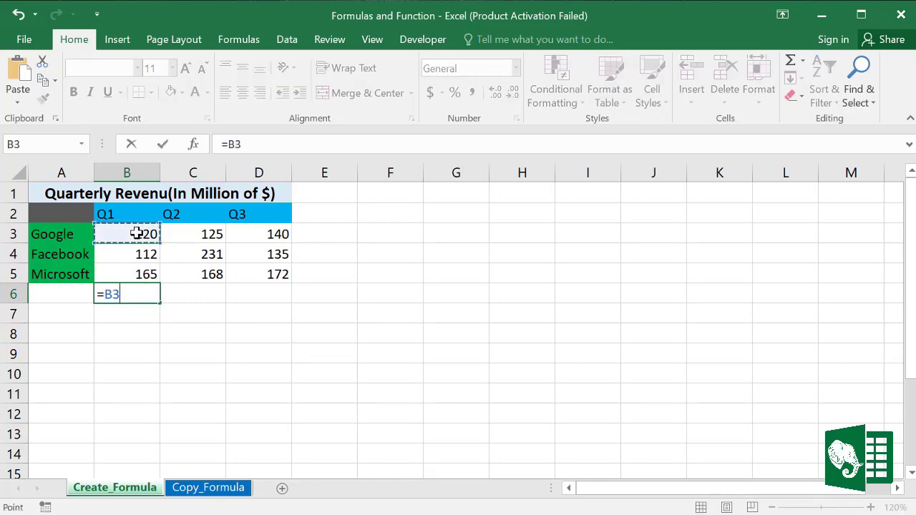
text(+)
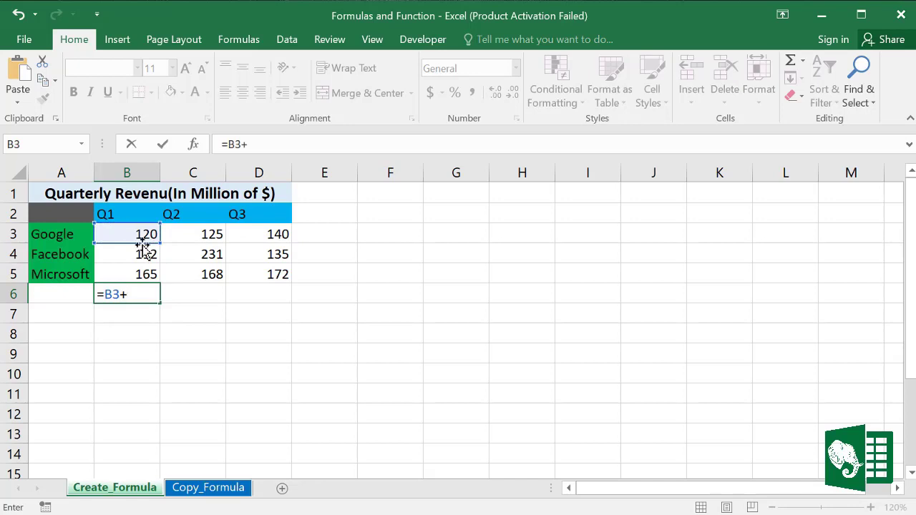
click(140, 256)
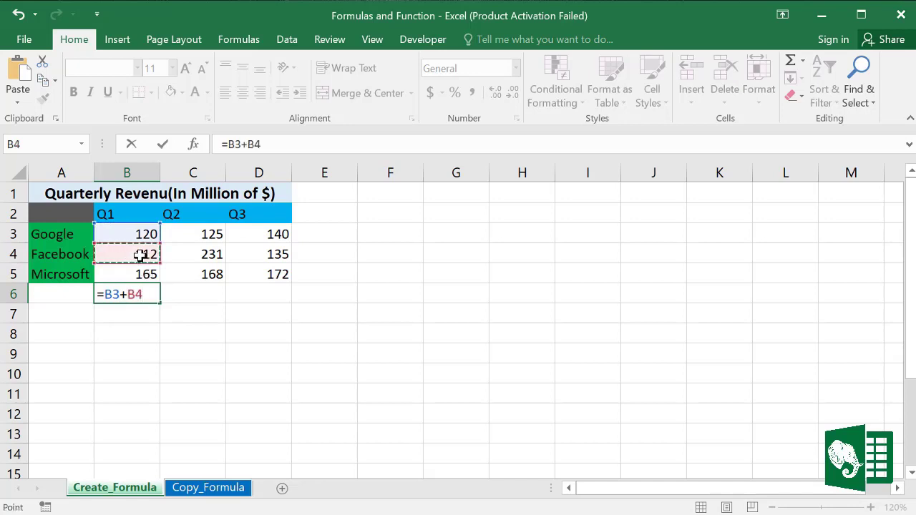
text(+)
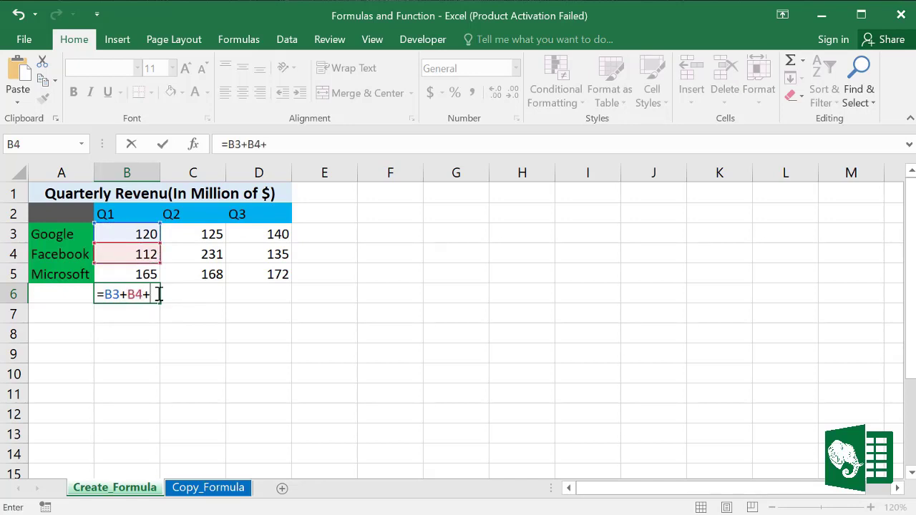
click(148, 275)
key(Return)
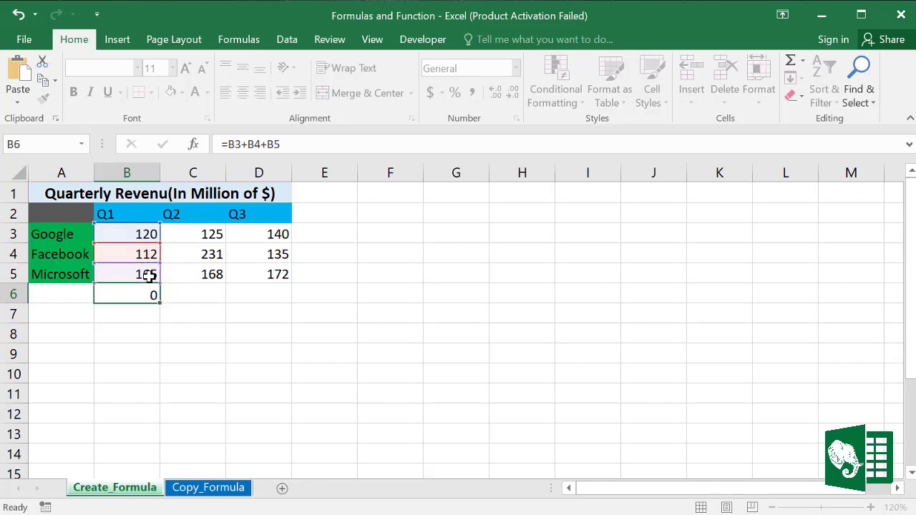
click(136, 292)
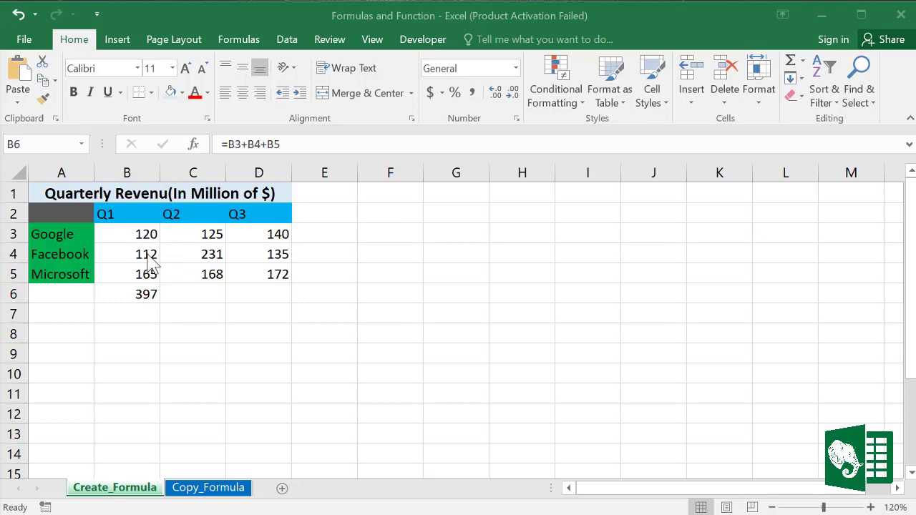
Step: Enter 'Total' in E2 and 'Average' in F2, then select Google's figures B3:D3
click(330, 215)
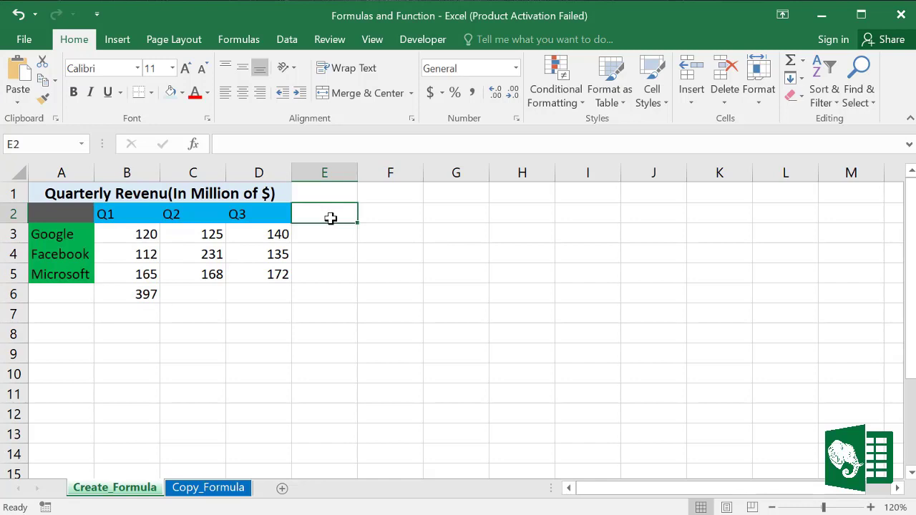
text(Totaal)
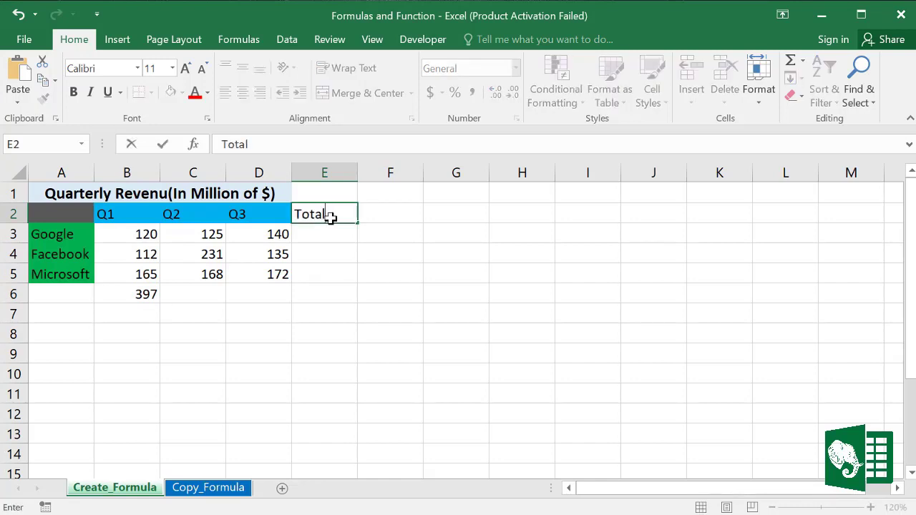
click(398, 213)
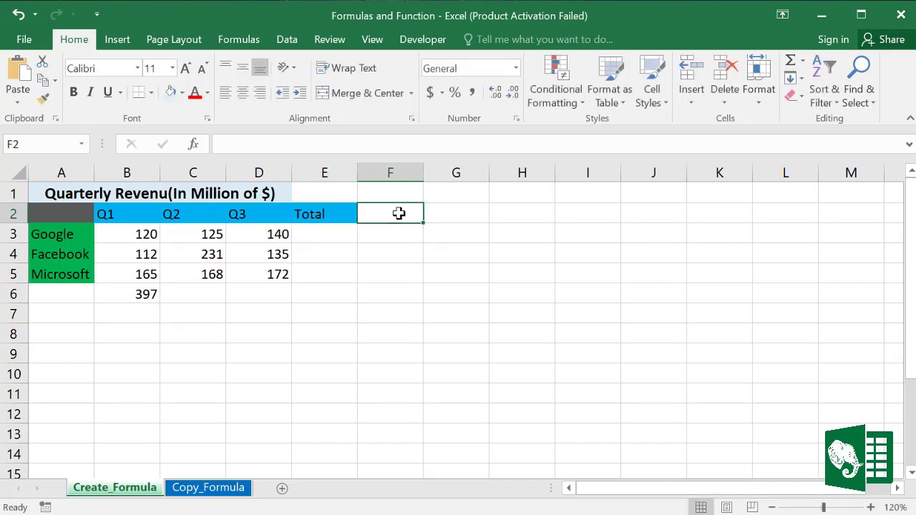
text(Average)
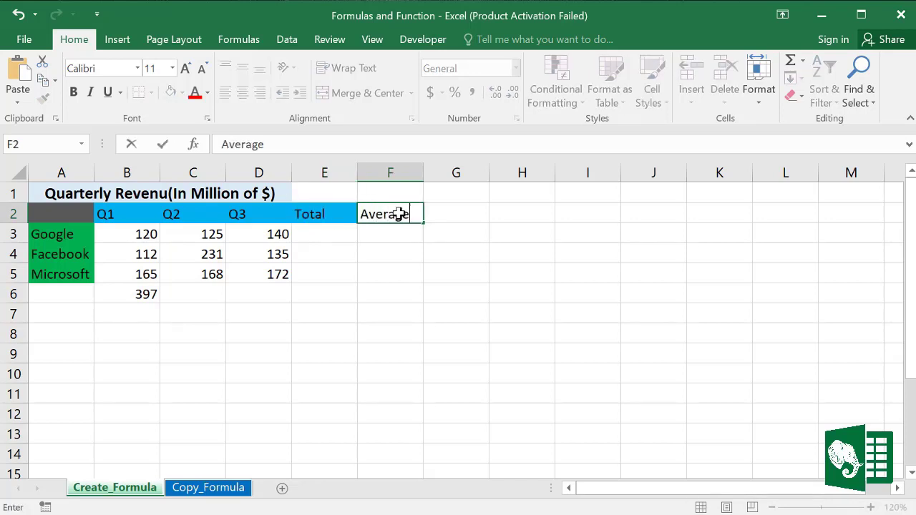
click(485, 273)
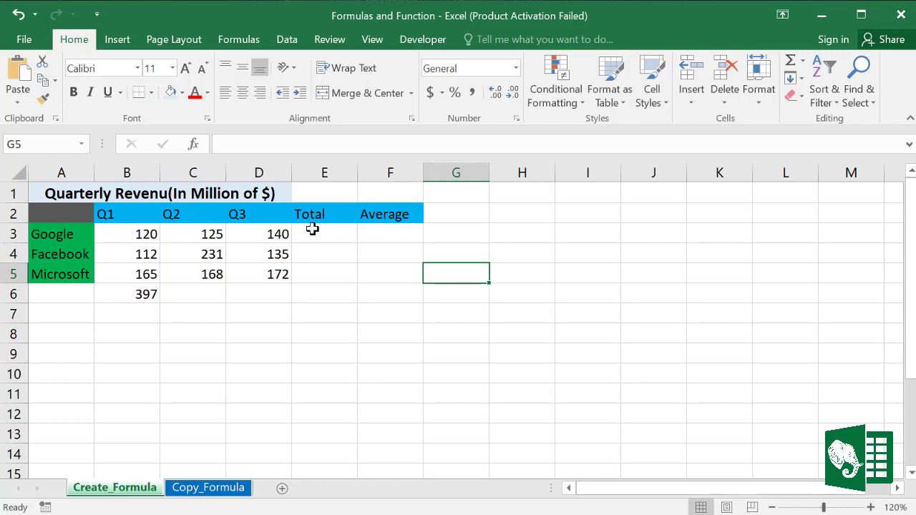
click(123, 234)
drag(176, 234, 247, 235)
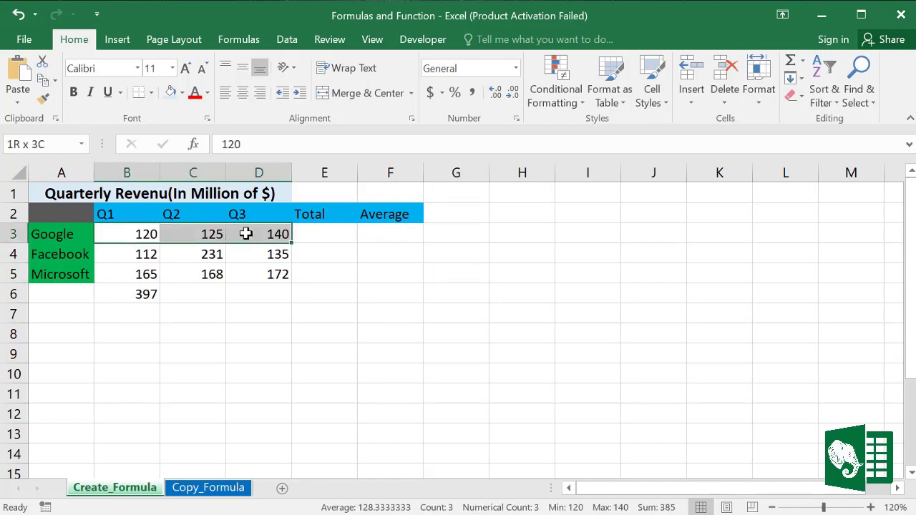
Step: Enter =SUM(B3:D3) in E3, giving Google's Q1–Q3 total of 385
click(331, 233)
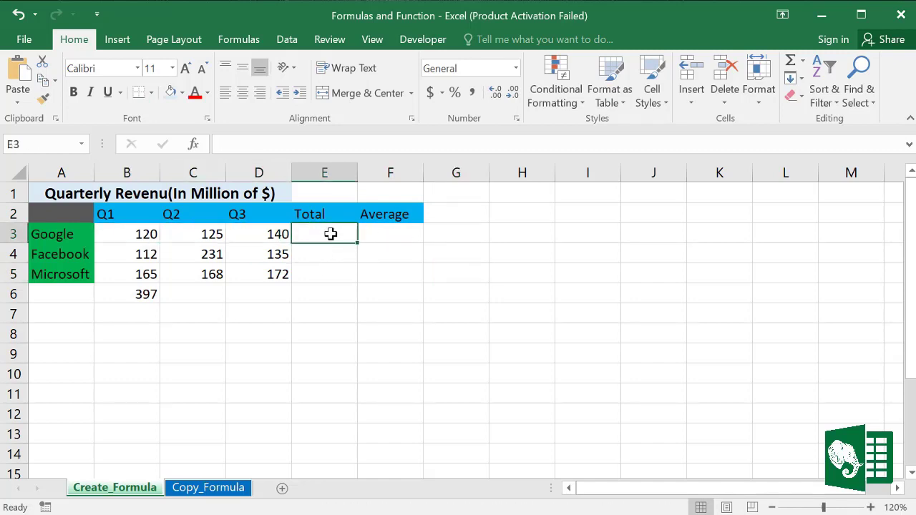
text(=)
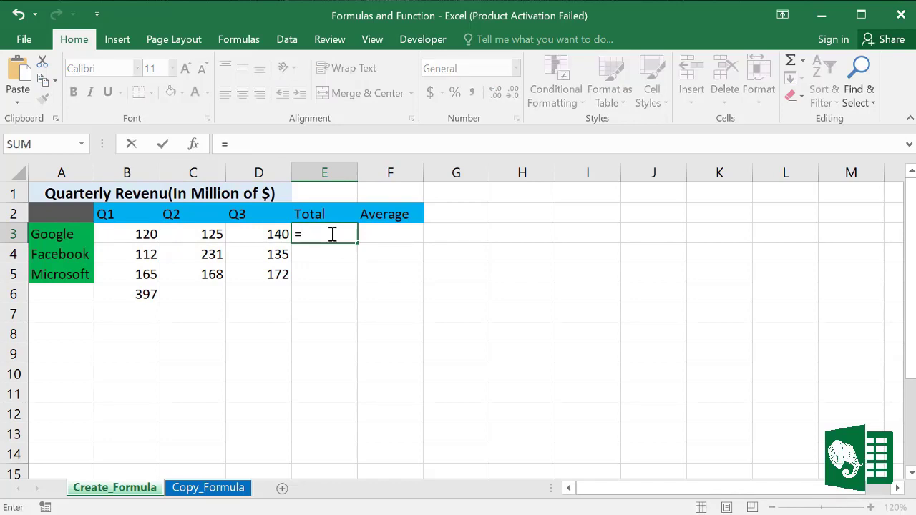
text(s)
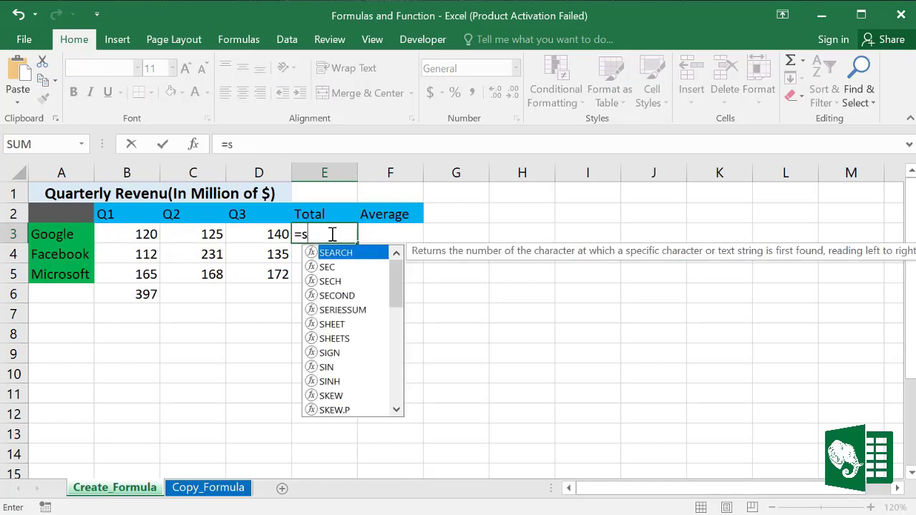
text(u)
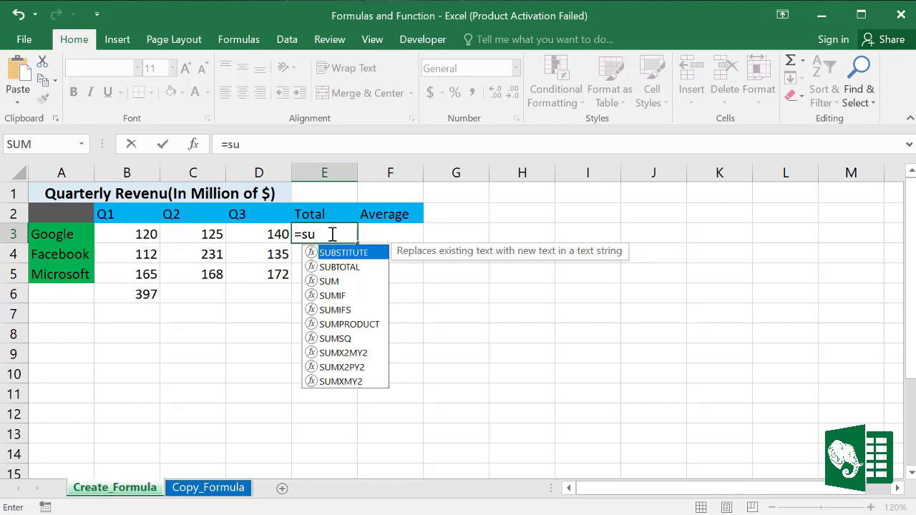
text(m)
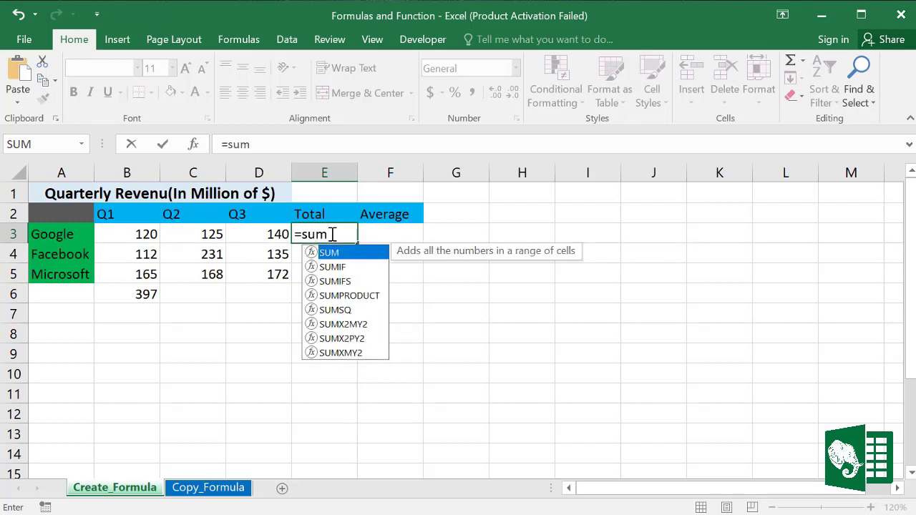
text(()
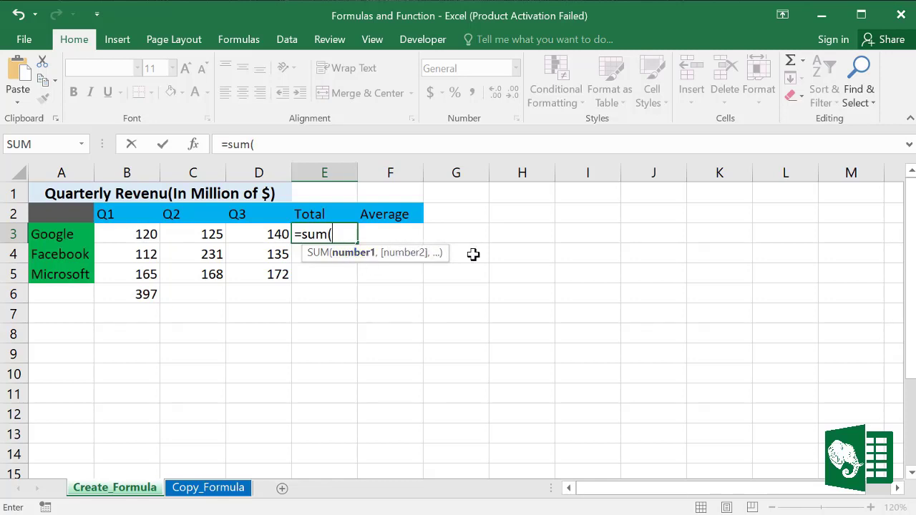
drag(140, 234, 248, 234)
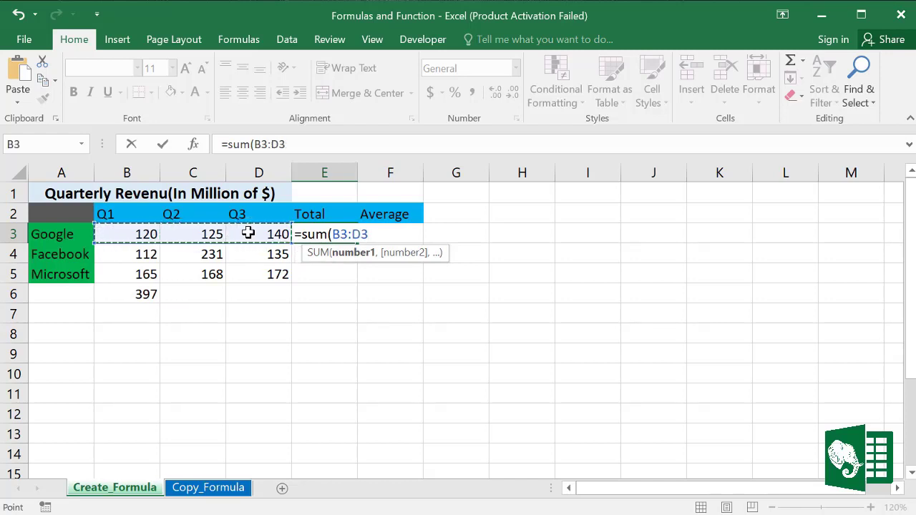
text())
key(Return)
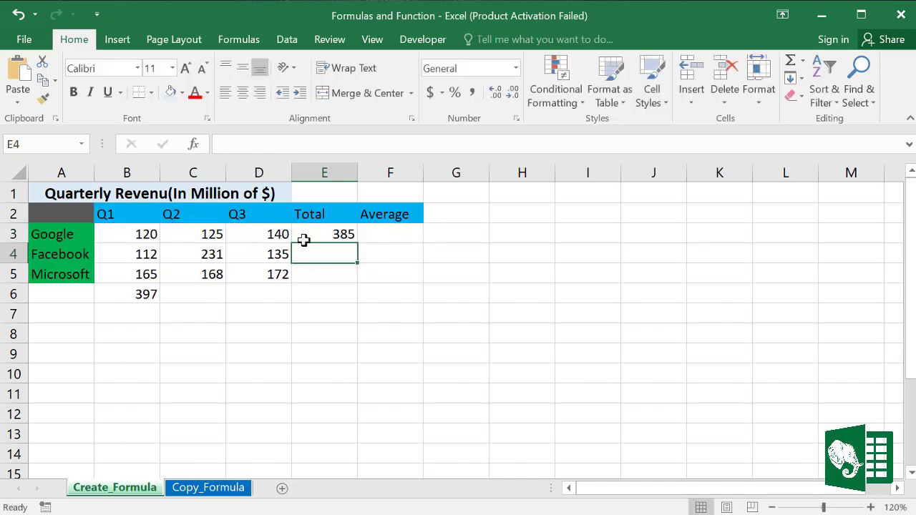
click(337, 235)
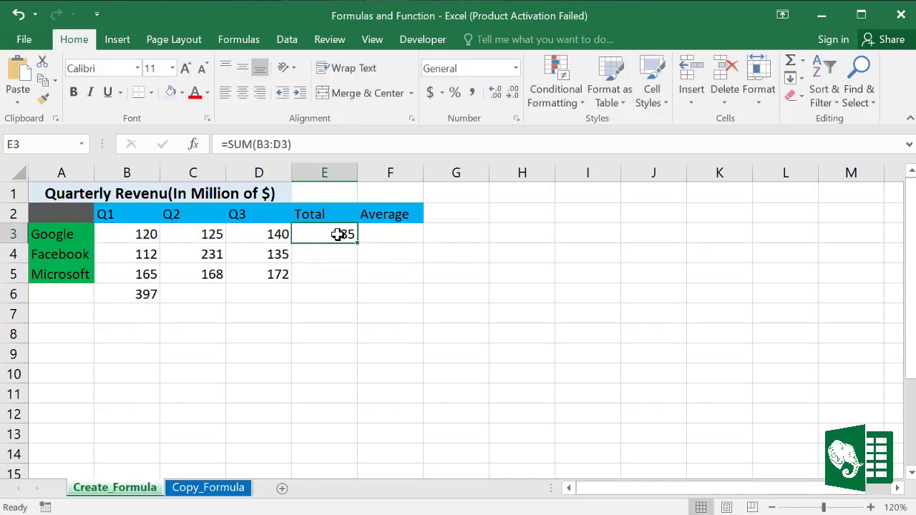
Step: Enter =AVERAGE(B3:D3) in F3 via autocomplete, giving Google's average of 128.3333
click(380, 234)
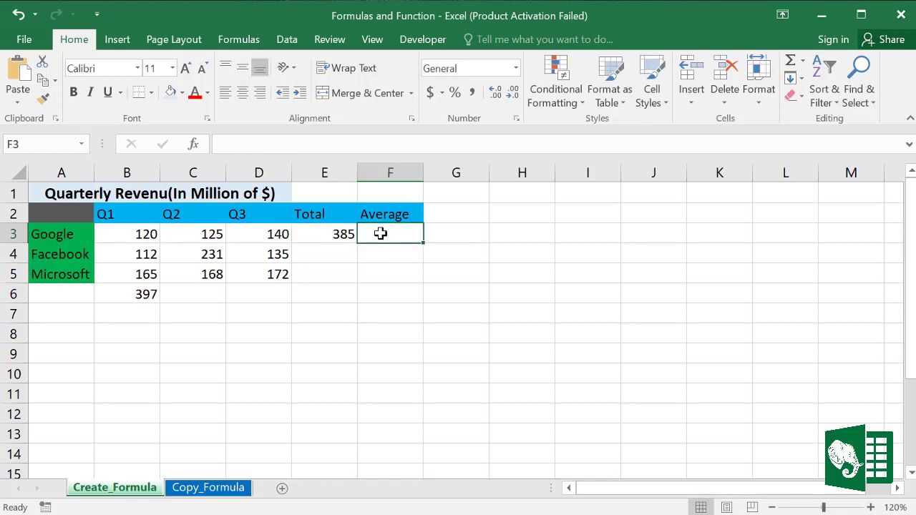
text(=ave)
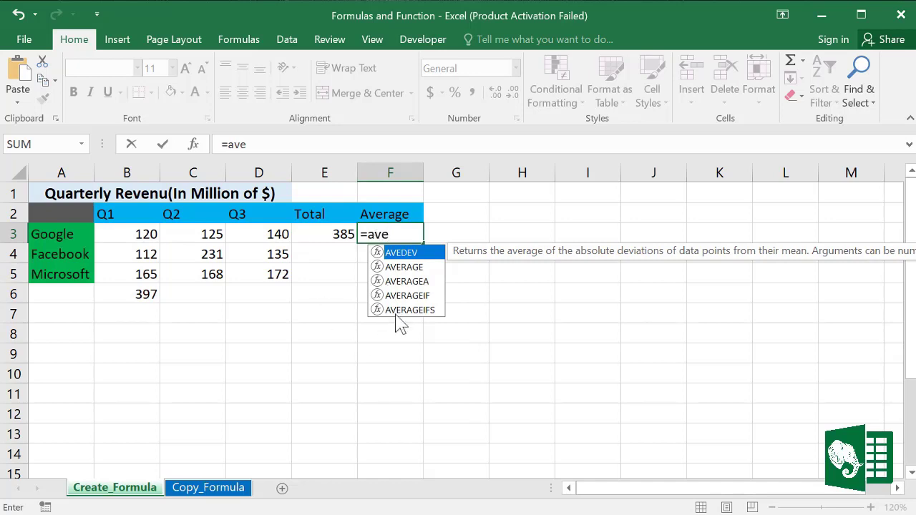
click(404, 270)
double_click(405, 272)
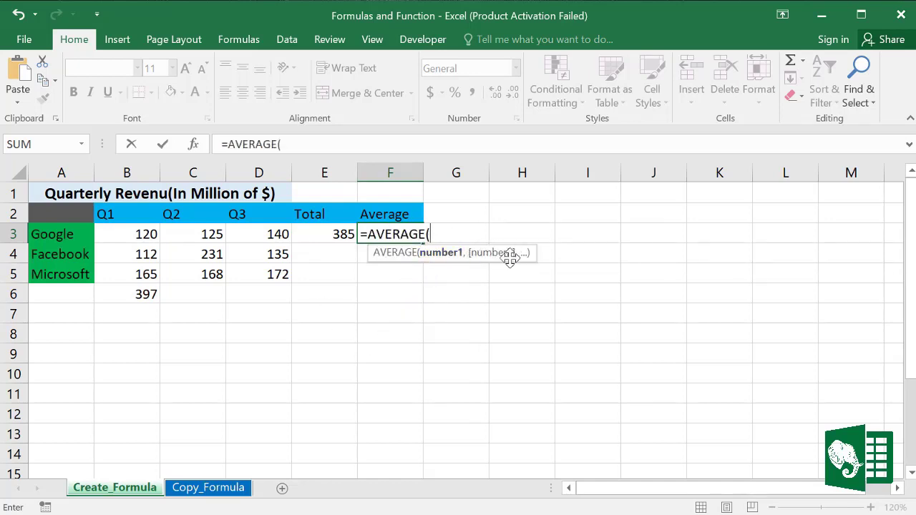
drag(141, 237, 244, 236)
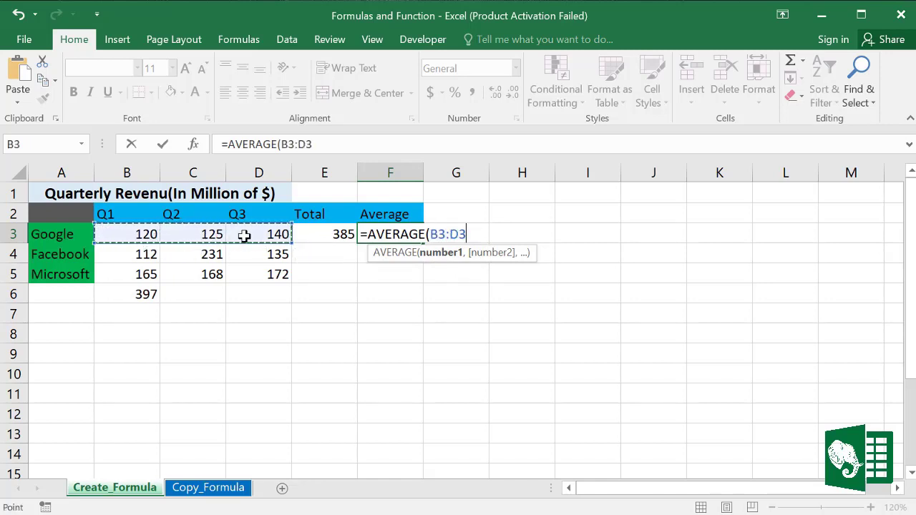
text())
key(Return)
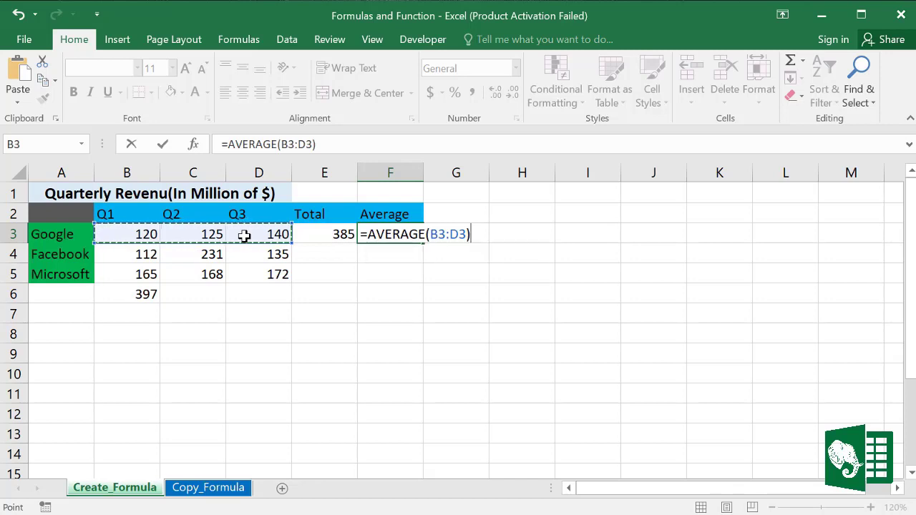
click(382, 238)
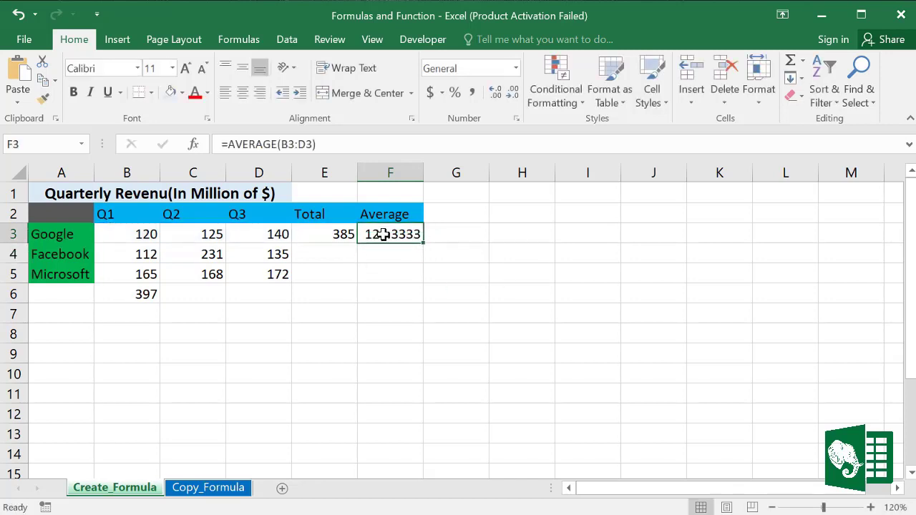
Step: Fill E3:F3 down to row 5, cut averages to one decimal, and shade them blue-grey
drag(324, 228, 423, 283)
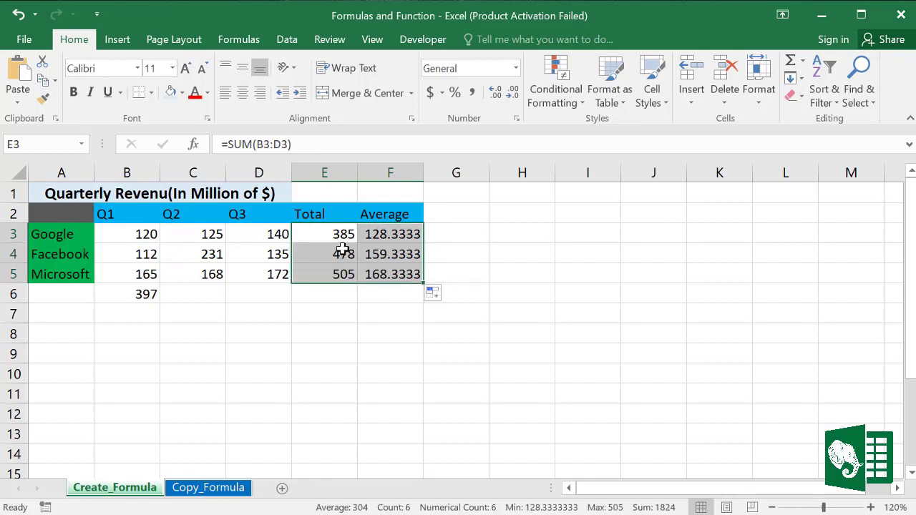
drag(337, 236, 395, 269)
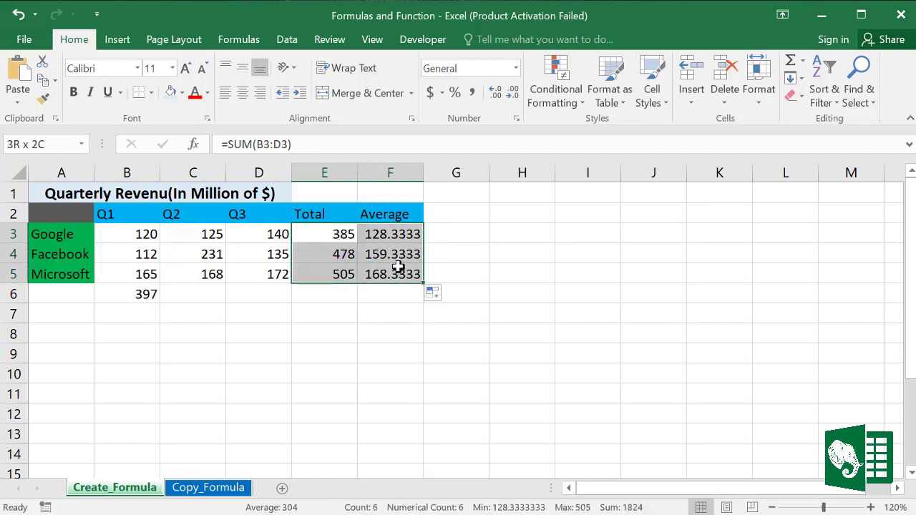
drag(393, 235, 399, 274)
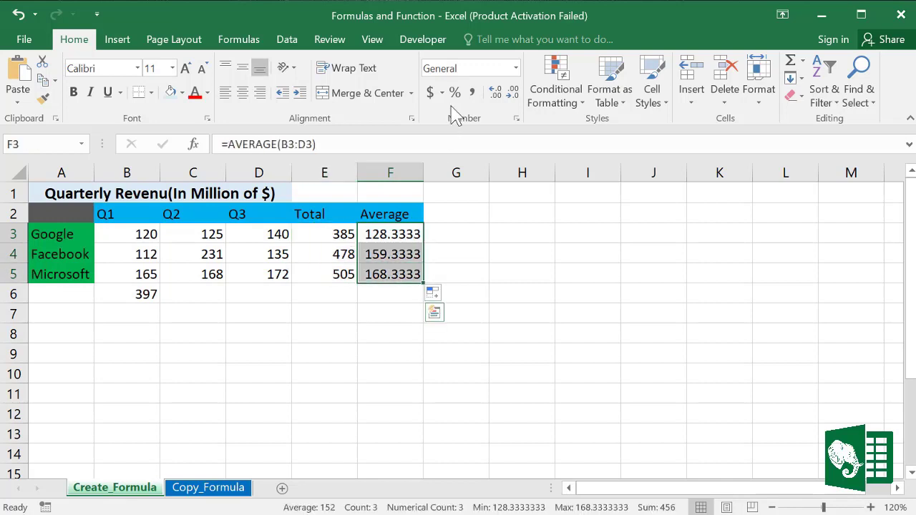
click(513, 93)
click(513, 93)
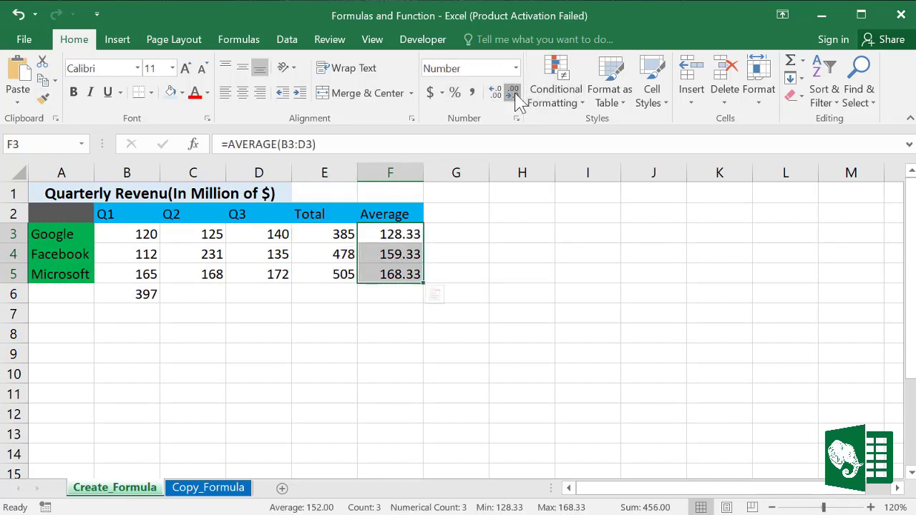
click(513, 93)
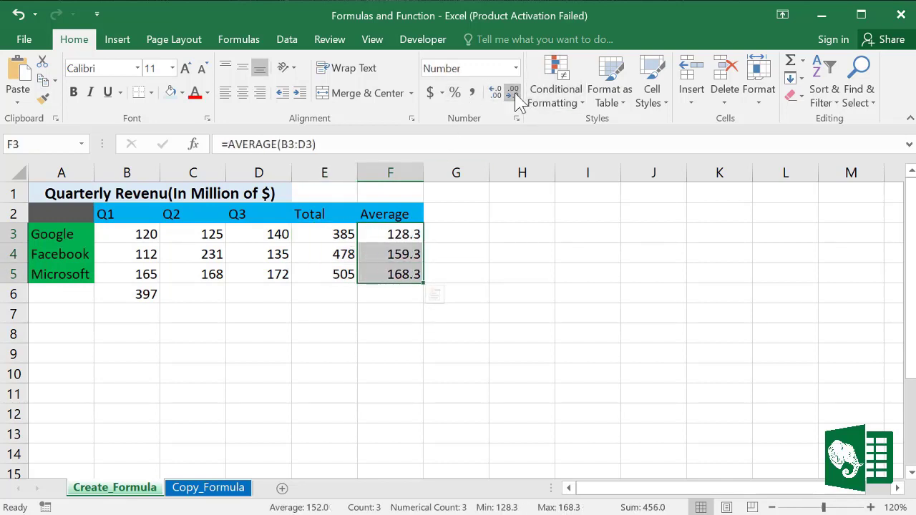
click(172, 93)
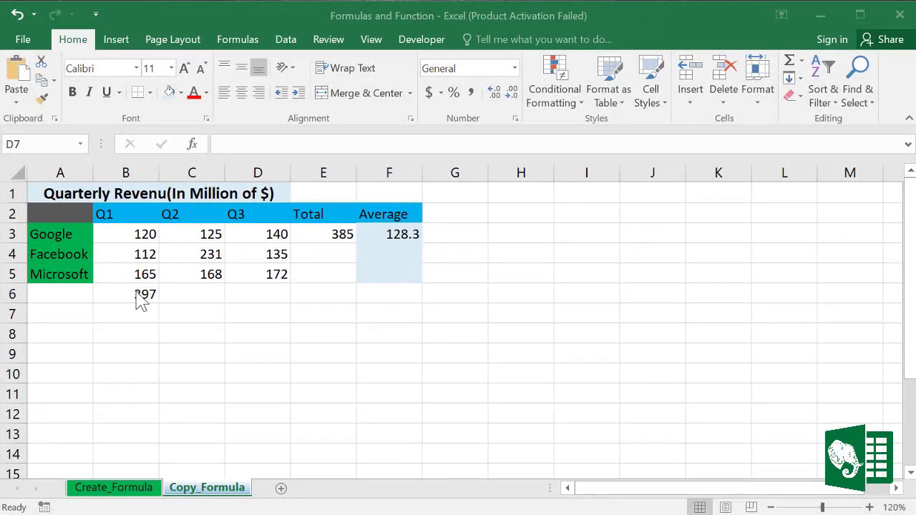
Step: Copy B6's column-sum formula to C6:D6 for totals 524 and 447, and confirm D6 reads =D3+D4+D5
click(137, 294)
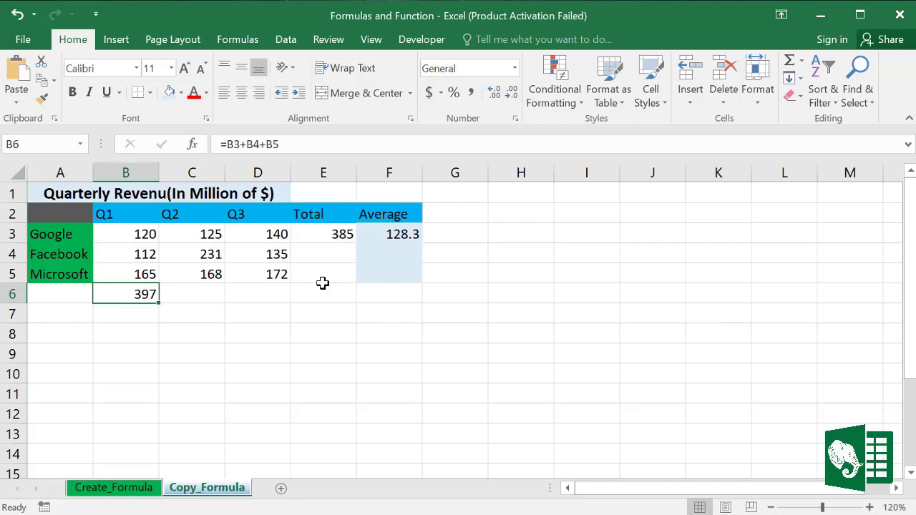
double_click(142, 297)
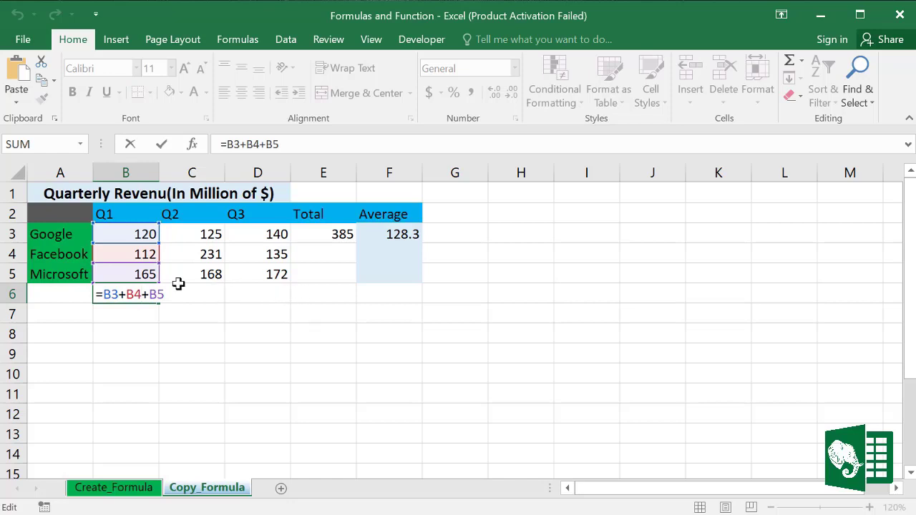
key(ctrl+Return)
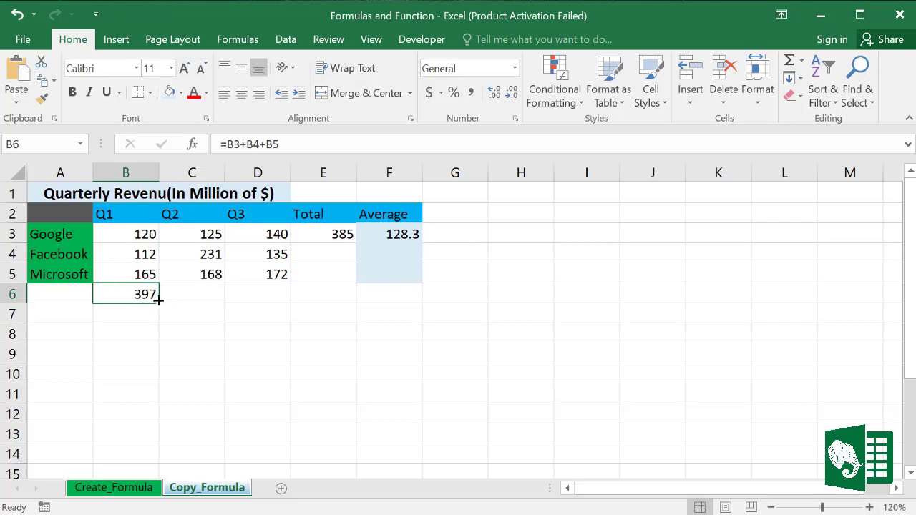
drag(158, 301, 213, 301)
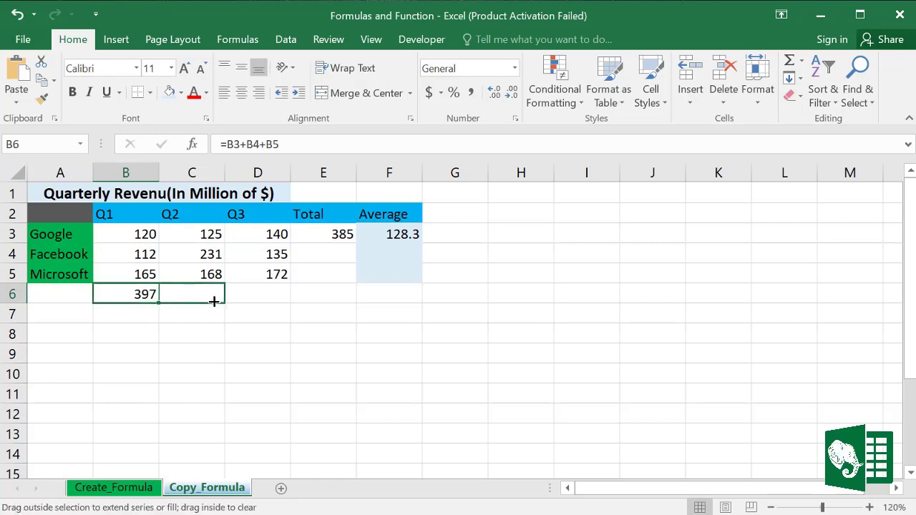
drag(271, 302, 288, 302)
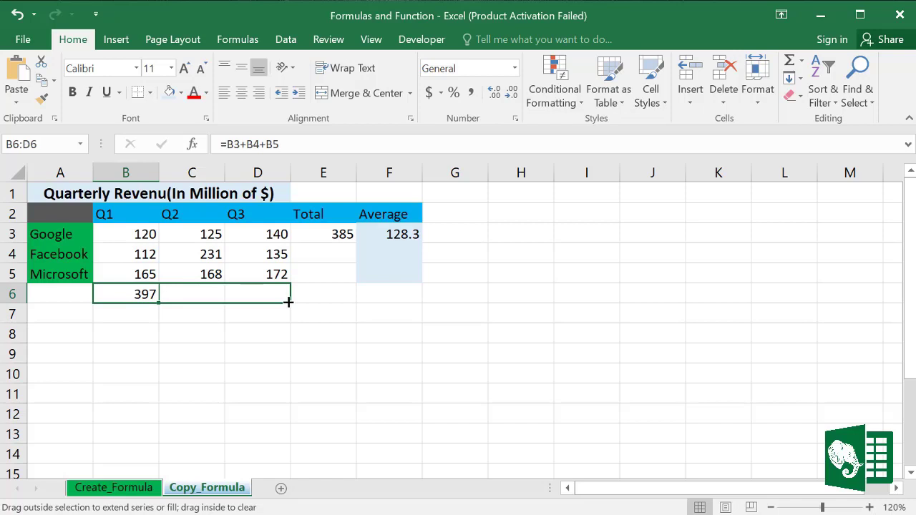
drag(288, 302, 289, 301)
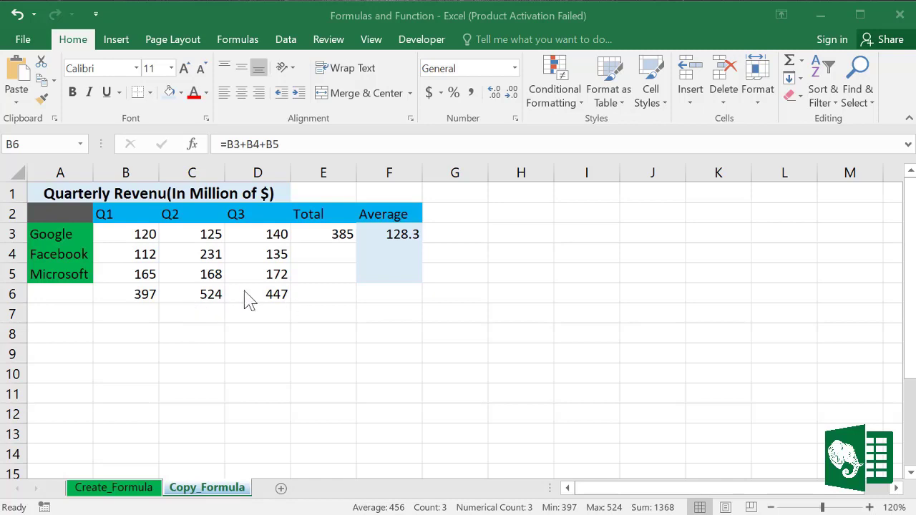
click(270, 293)
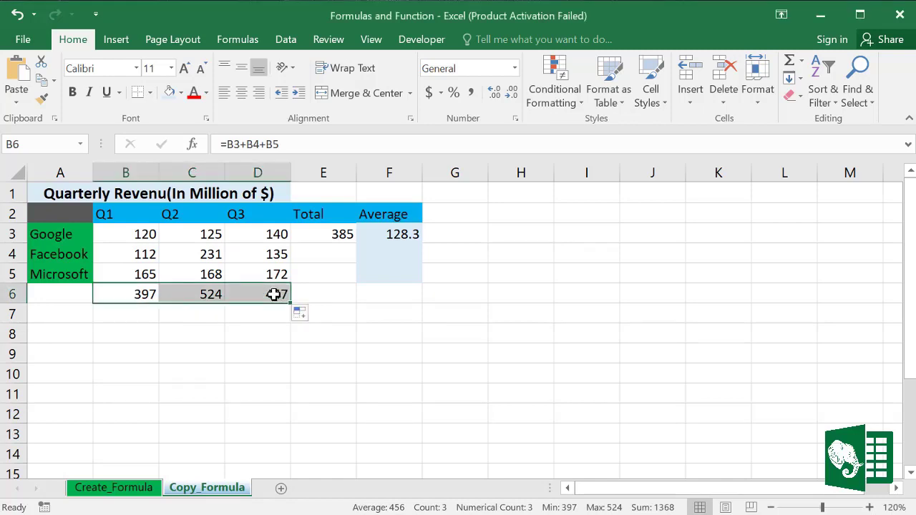
click(274, 294)
double_click(276, 294)
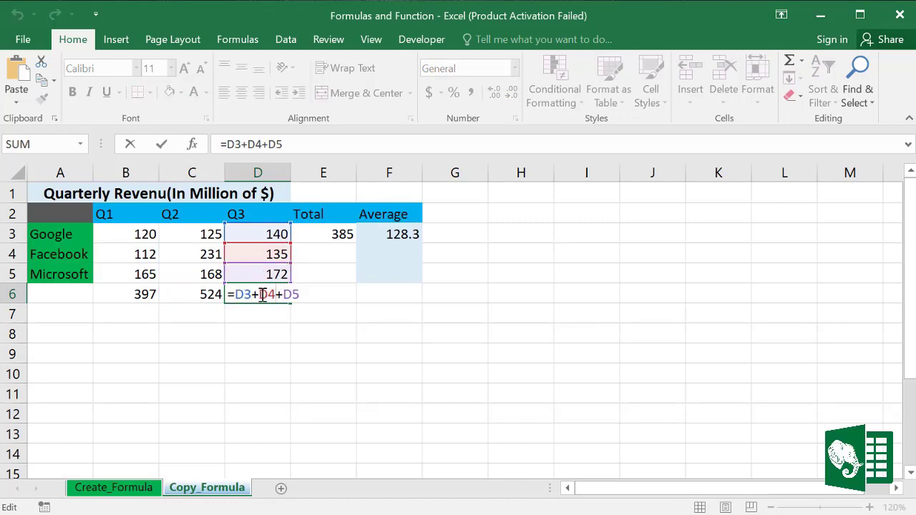
key(Escape)
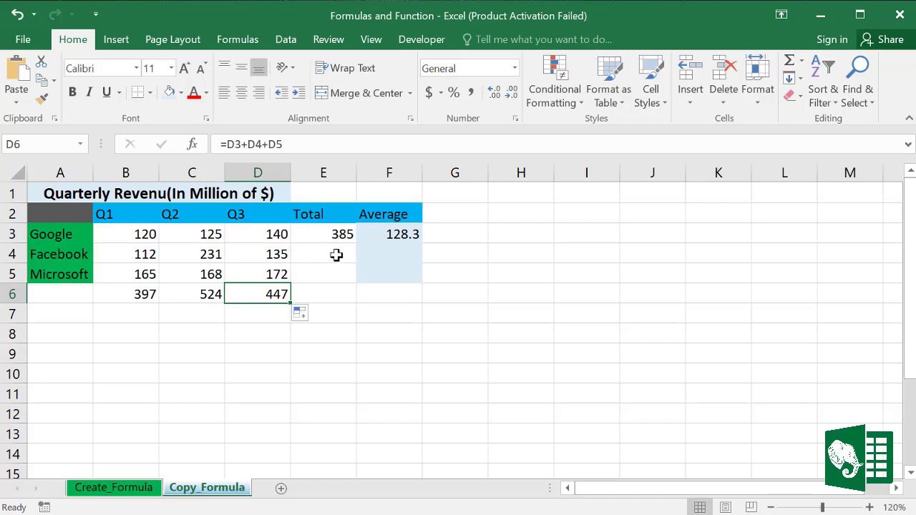
Step: Fill the Total formula in E3 and the Average formula in F3 down to row 6, then check row 6
click(343, 230)
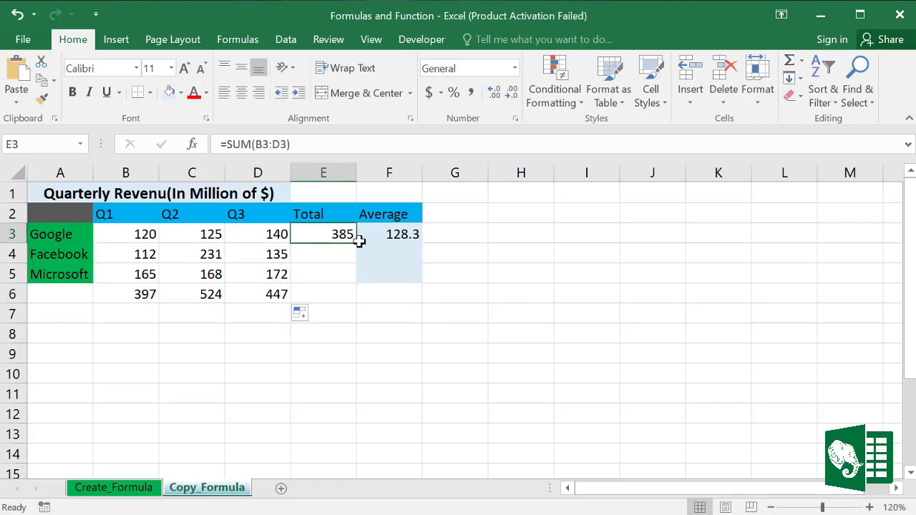
drag(358, 243, 350, 304)
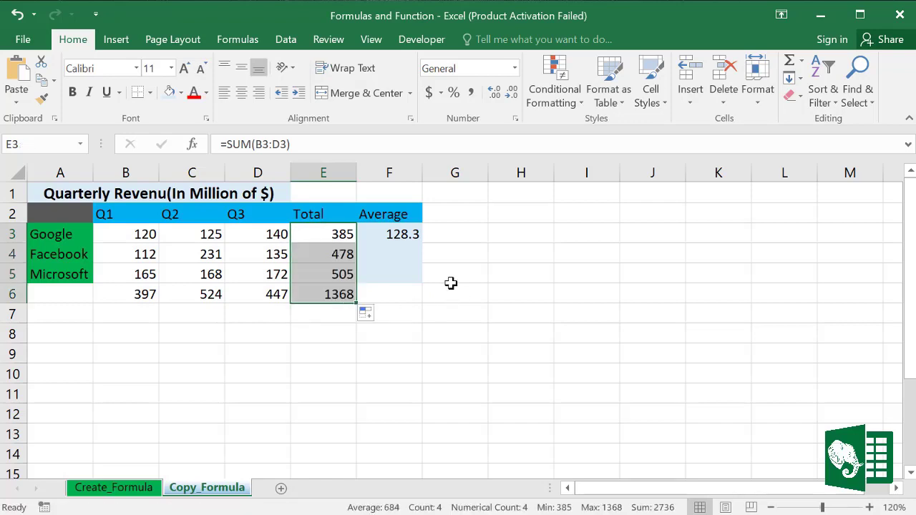
click(394, 232)
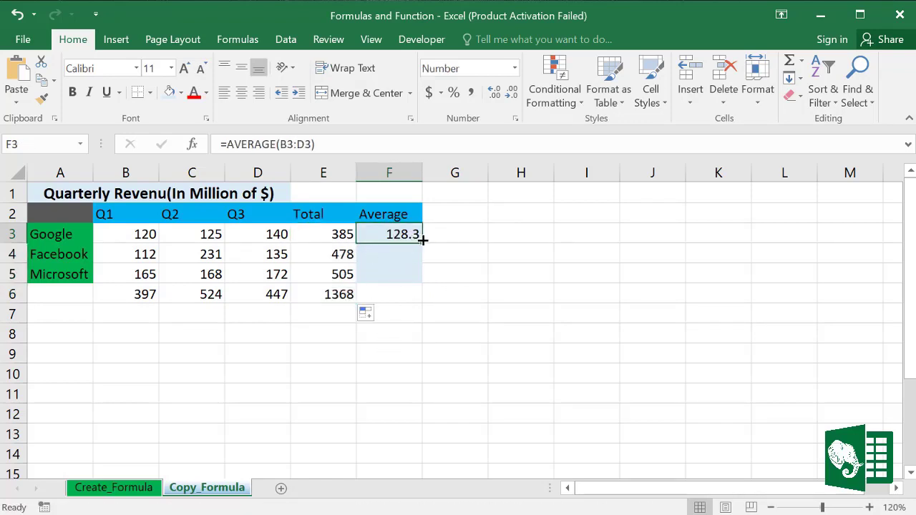
drag(423, 241, 417, 304)
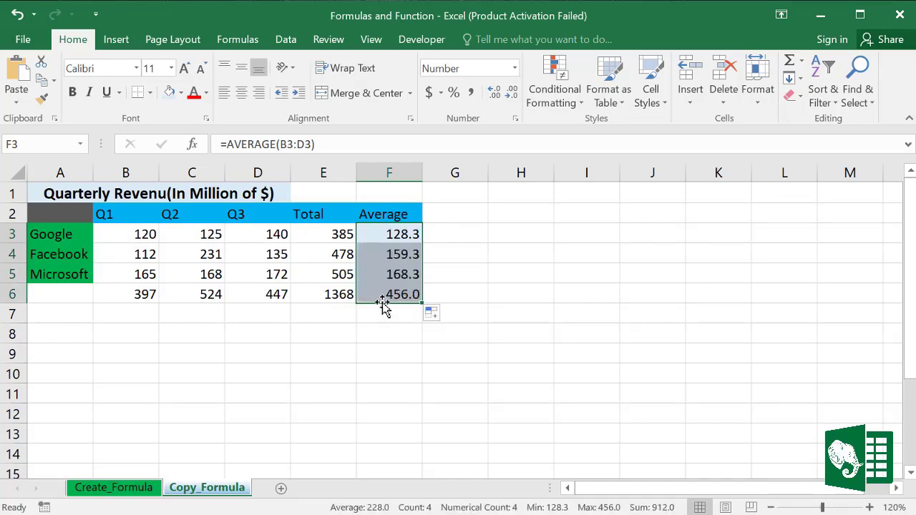
click(145, 292)
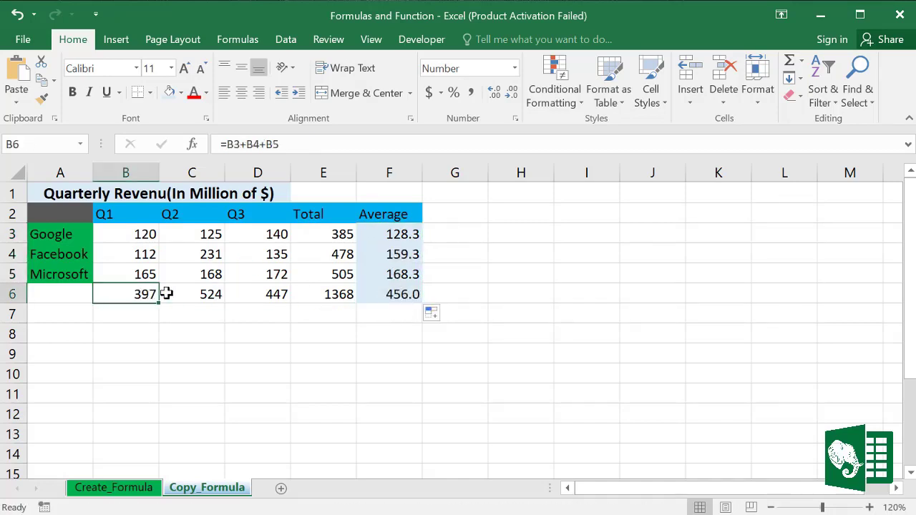
click(194, 294)
click(241, 292)
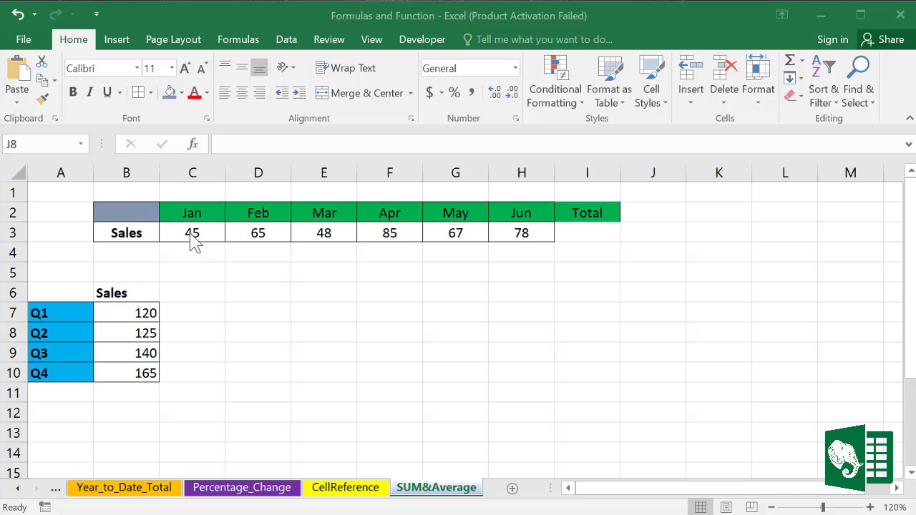
drag(193, 233, 518, 232)
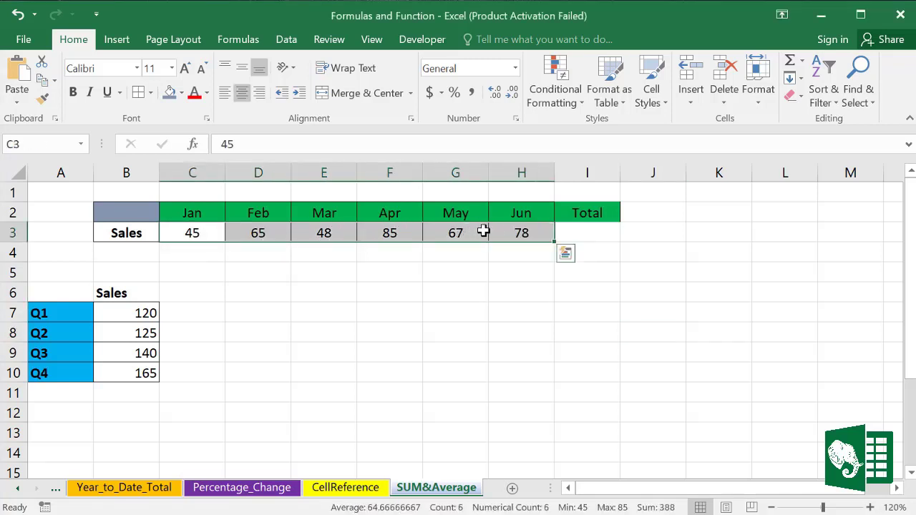
click(580, 231)
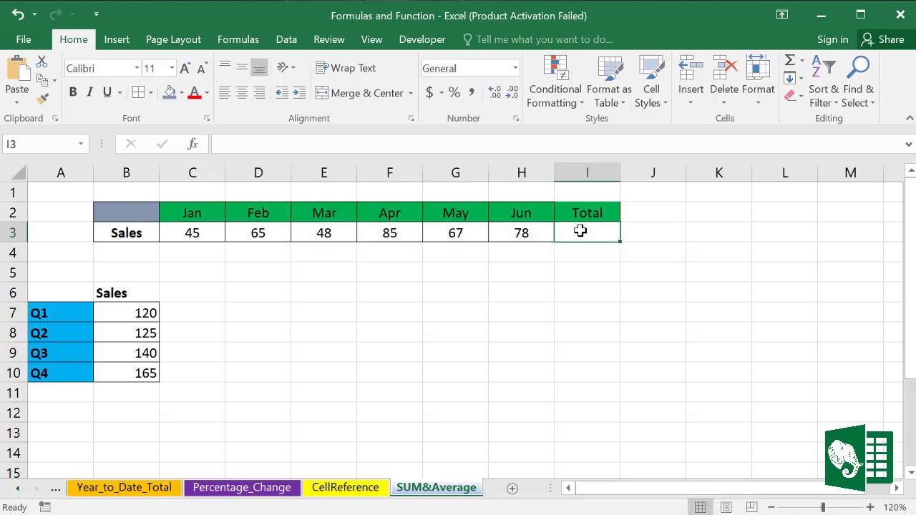
text(=)
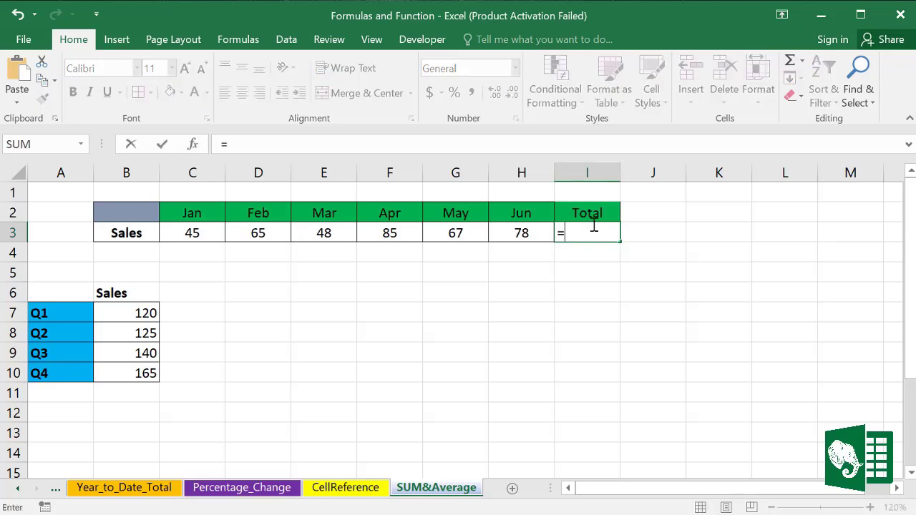
text(su)
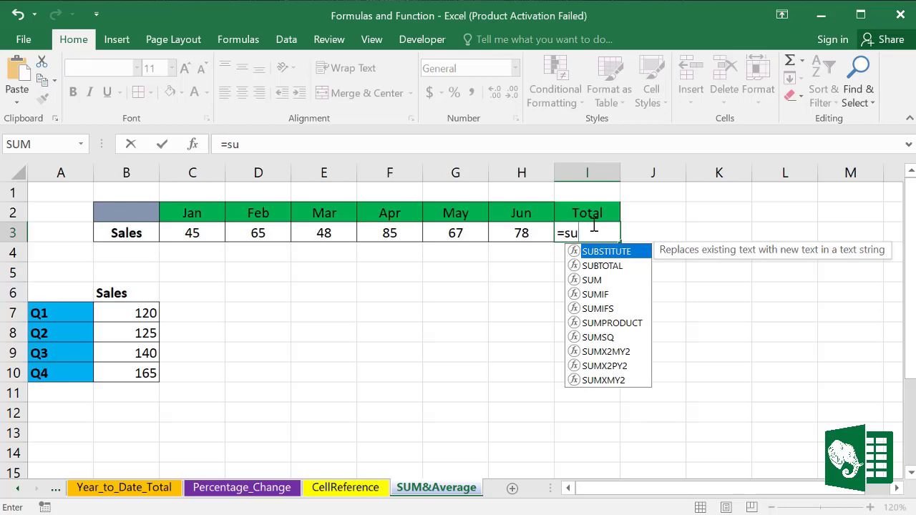
double_click(591, 279)
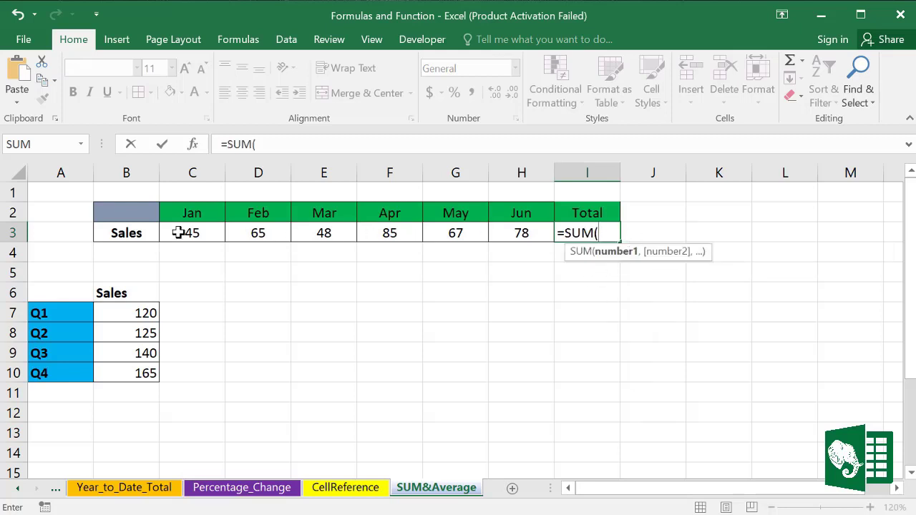
drag(177, 233, 522, 232)
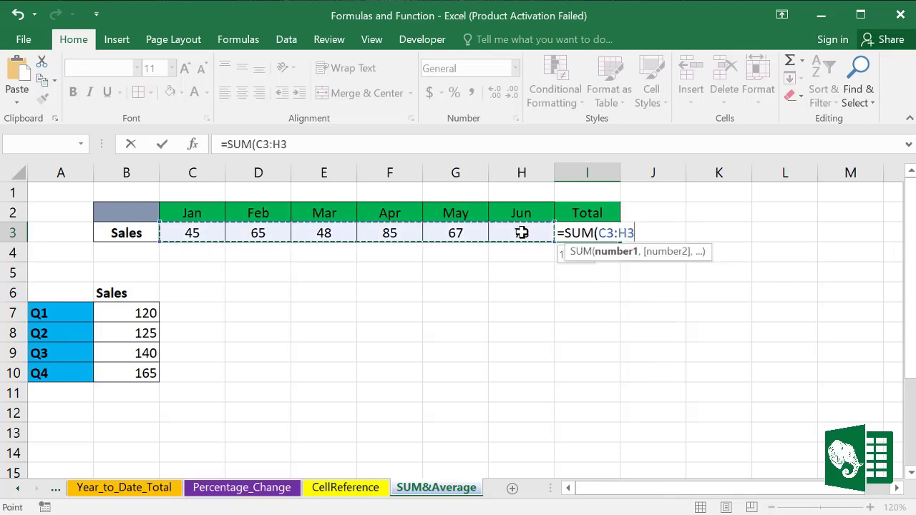
key(Return)
click(605, 233)
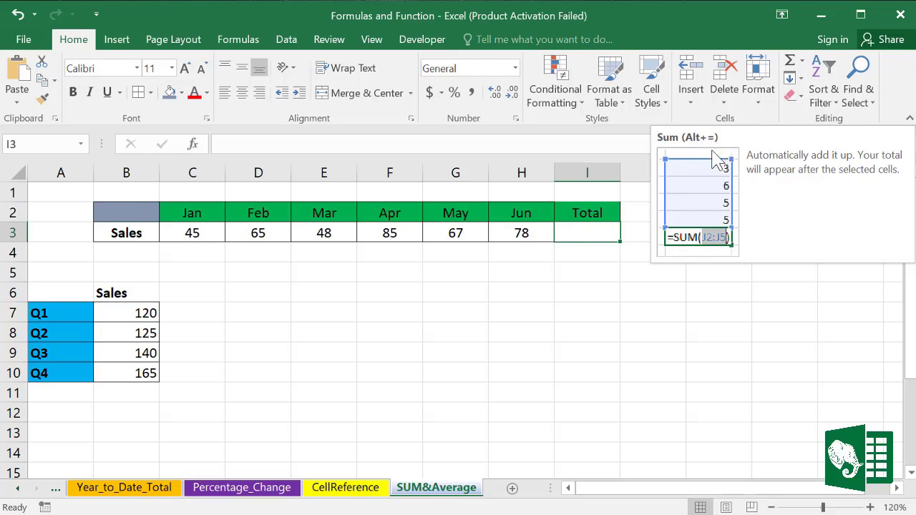
click(790, 65)
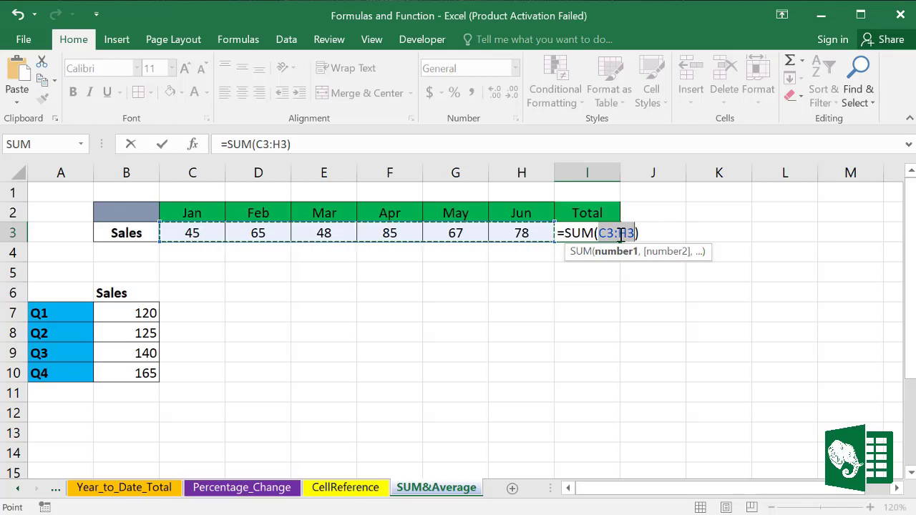
key(Return)
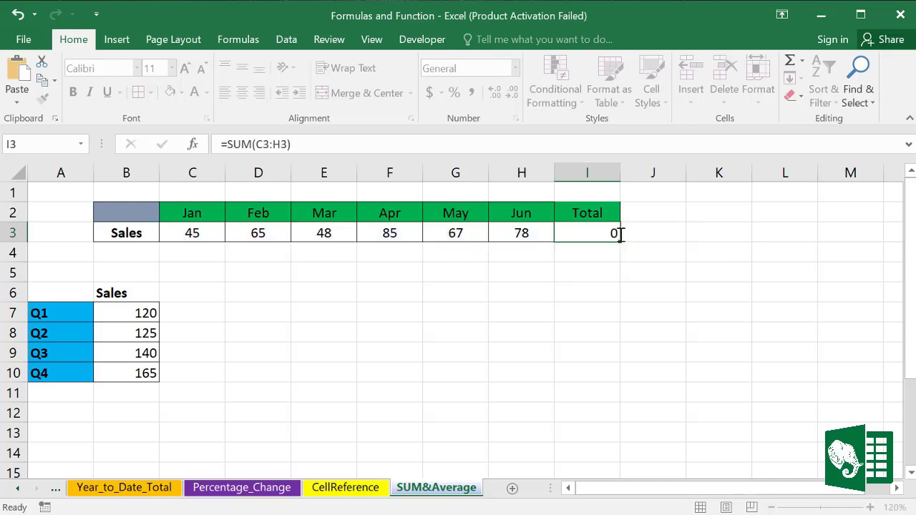
click(611, 229)
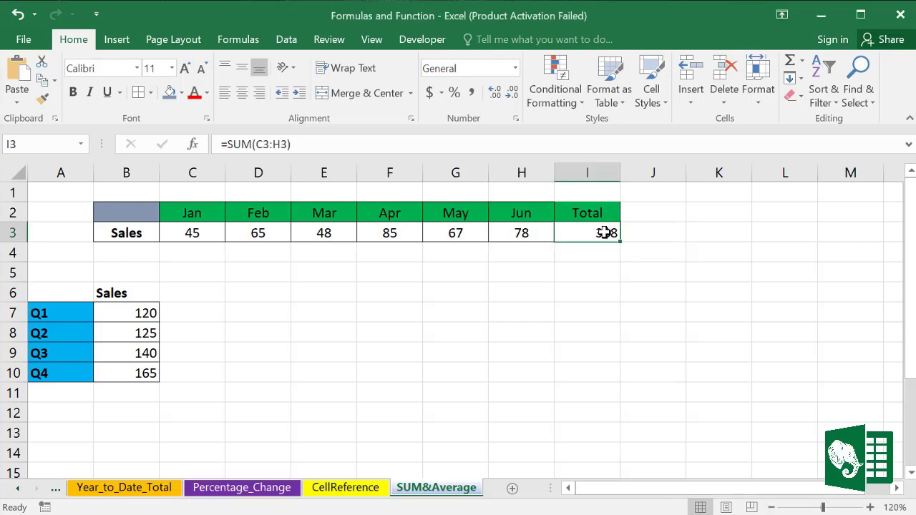
key(Delete)
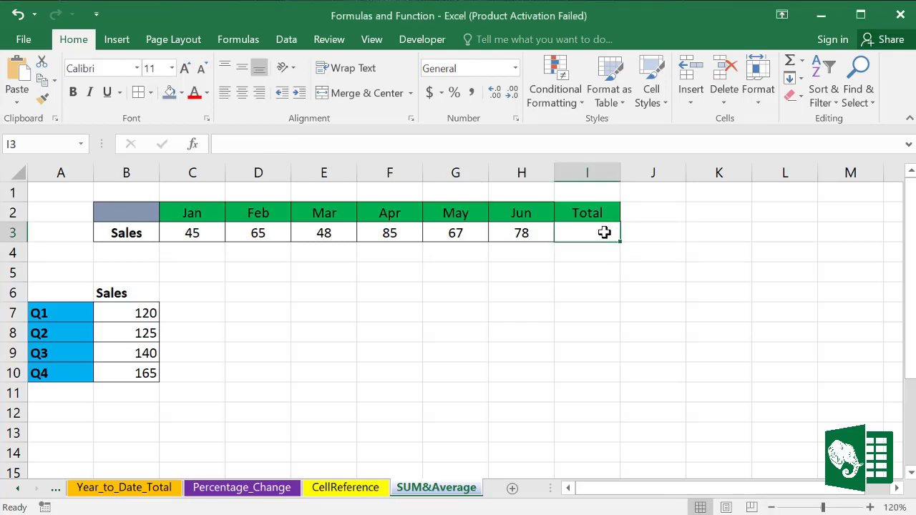
click(664, 312)
drag(201, 228, 523, 229)
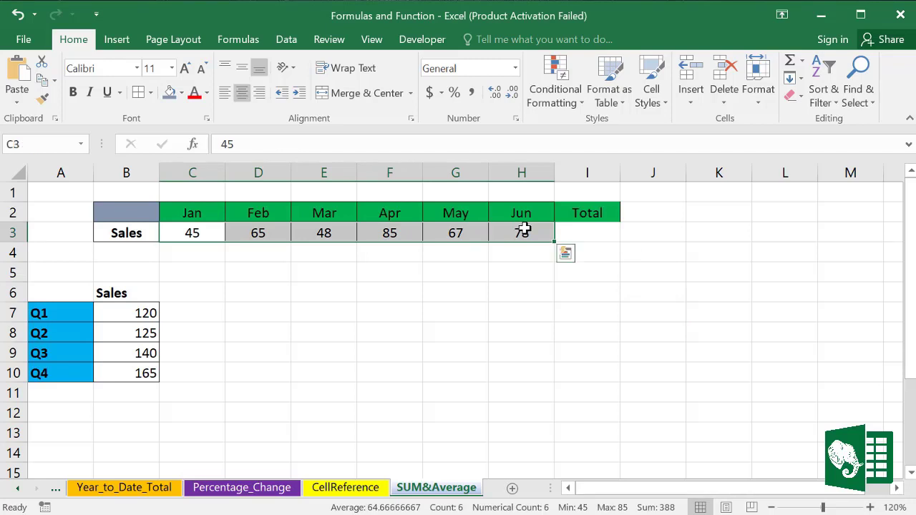
click(791, 63)
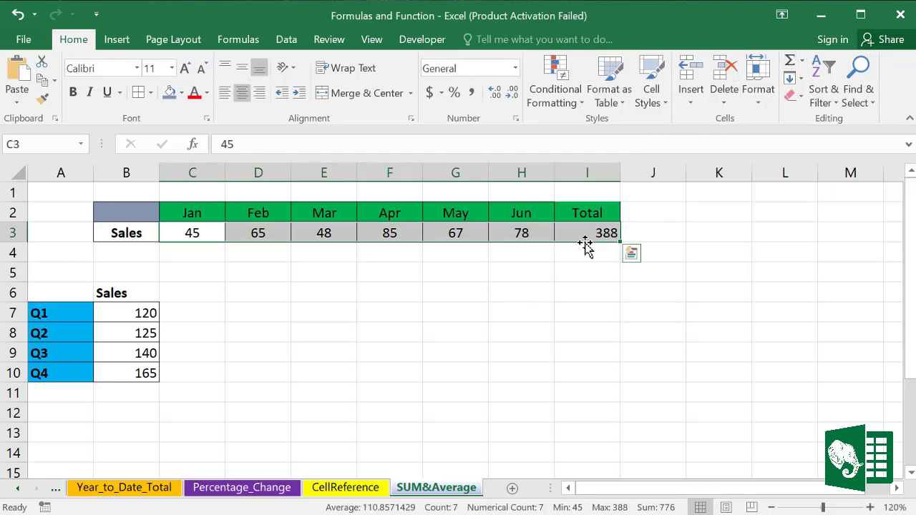
click(590, 229)
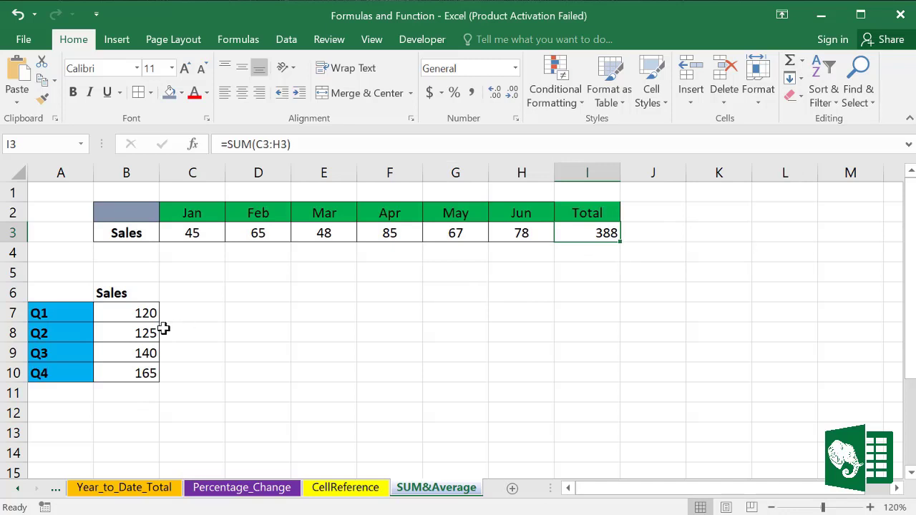
drag(137, 313, 138, 374)
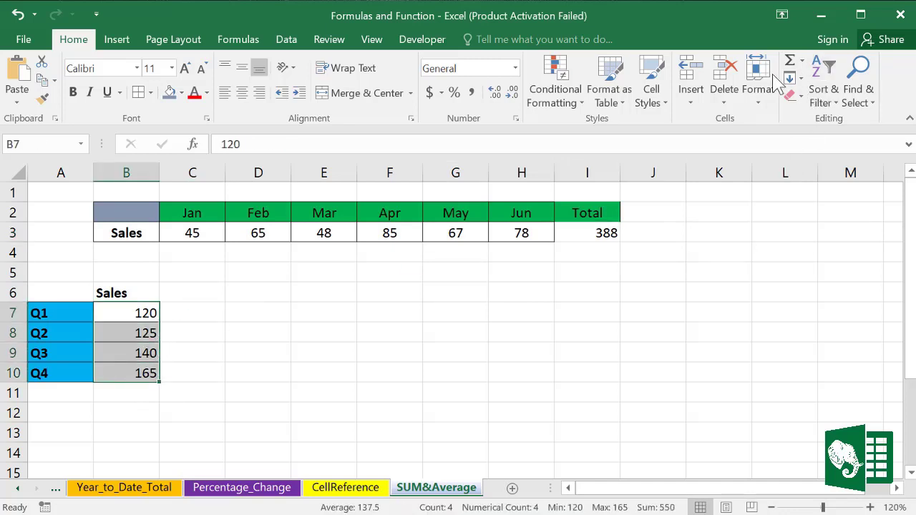
click(792, 63)
click(128, 392)
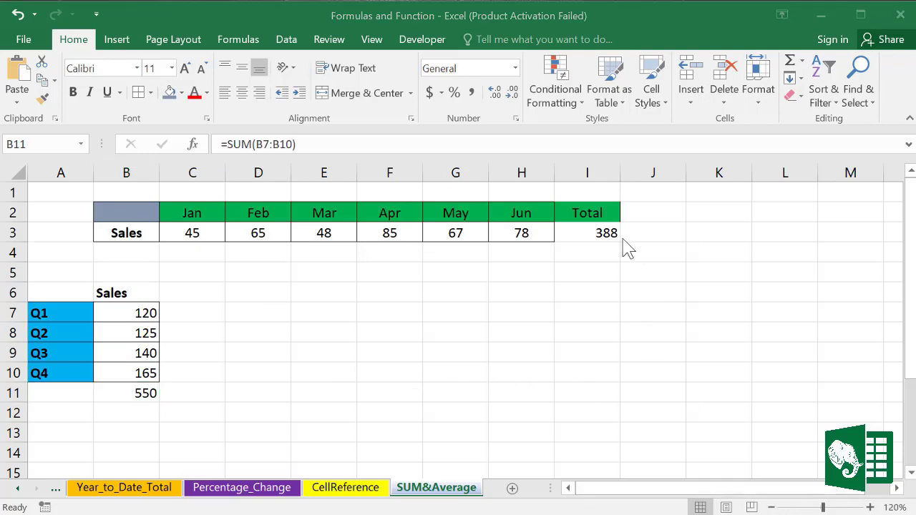
key(F2)
click(601, 234)
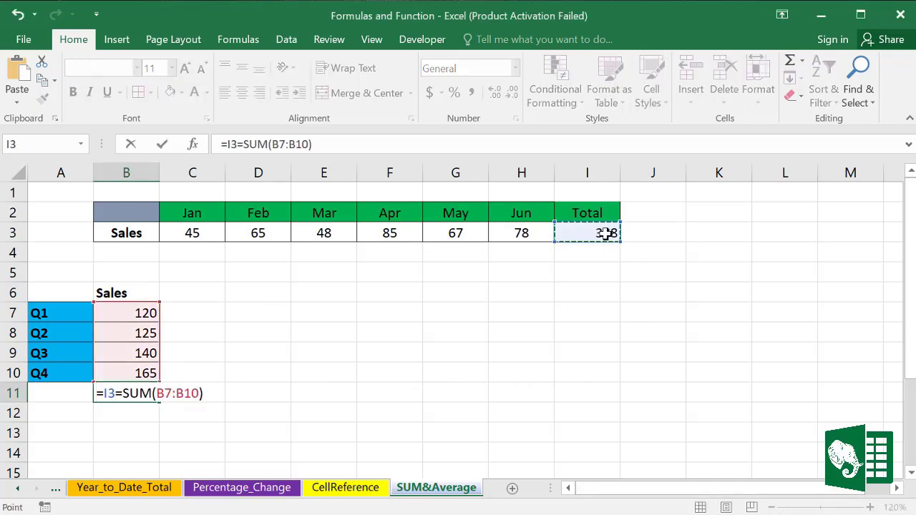
key(Delete)
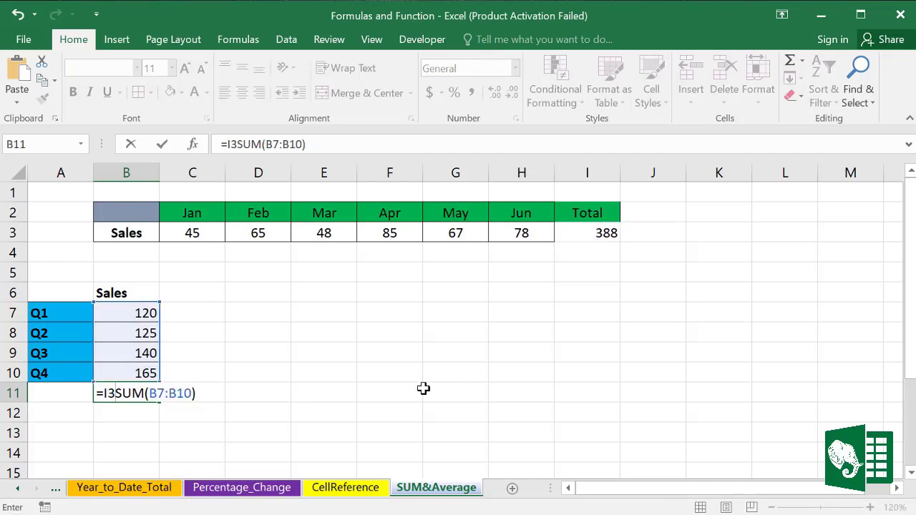
key(Return)
key(Escape)
click(547, 415)
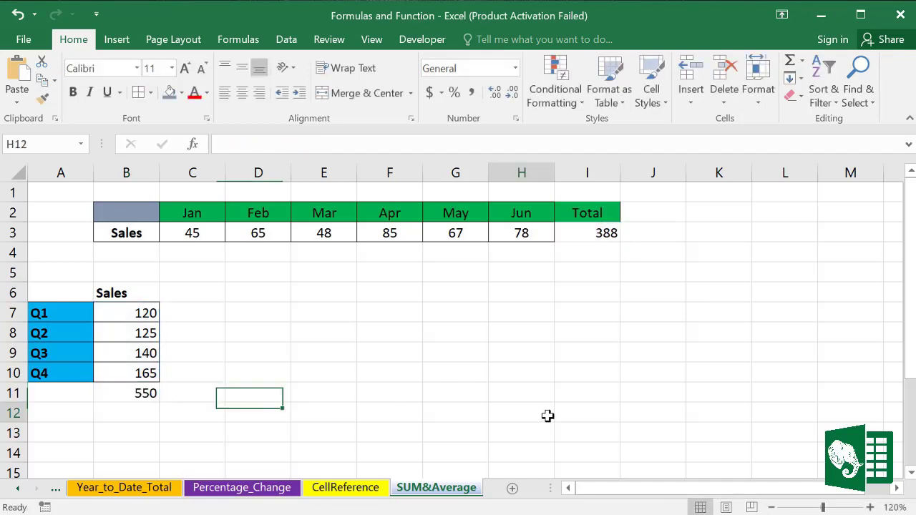
click(145, 393)
key(Delete)
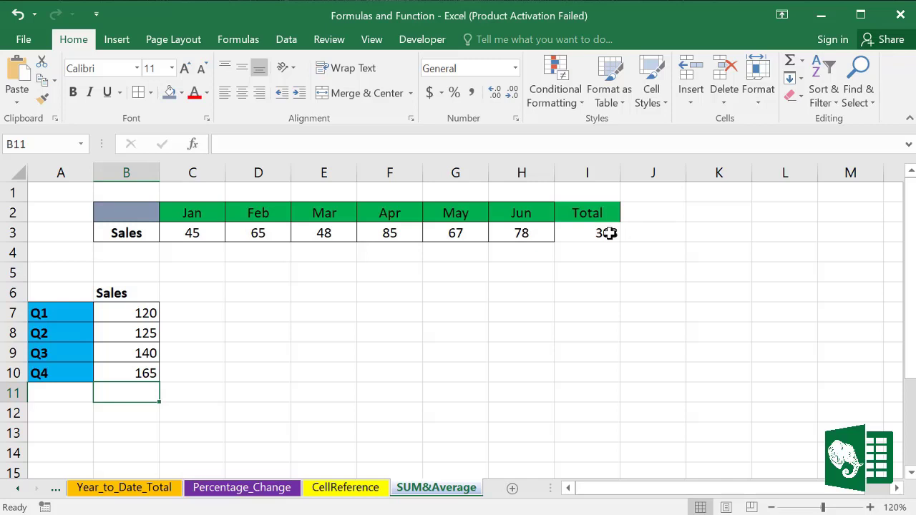
click(603, 233)
key(Delete)
click(703, 305)
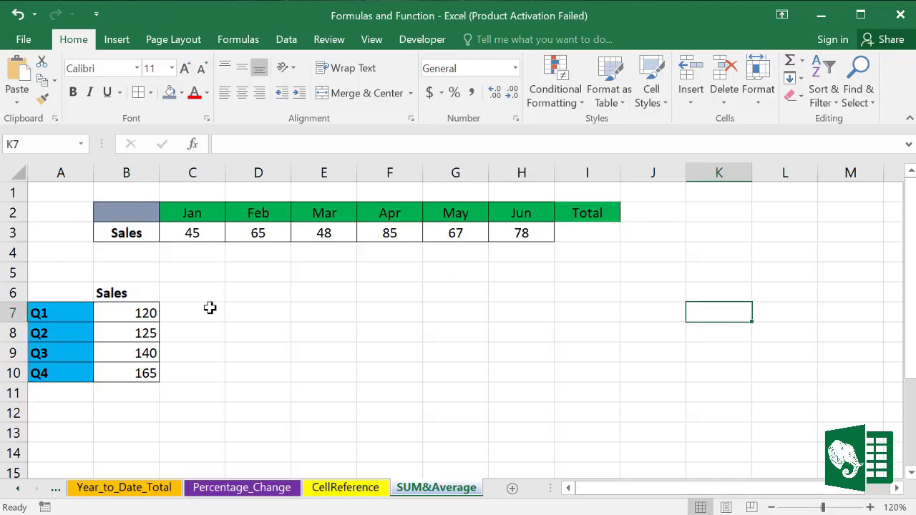
Step: Enter =SUM(D3:E3,B8:B9) in D7 with AutoSum, giving 378
click(268, 313)
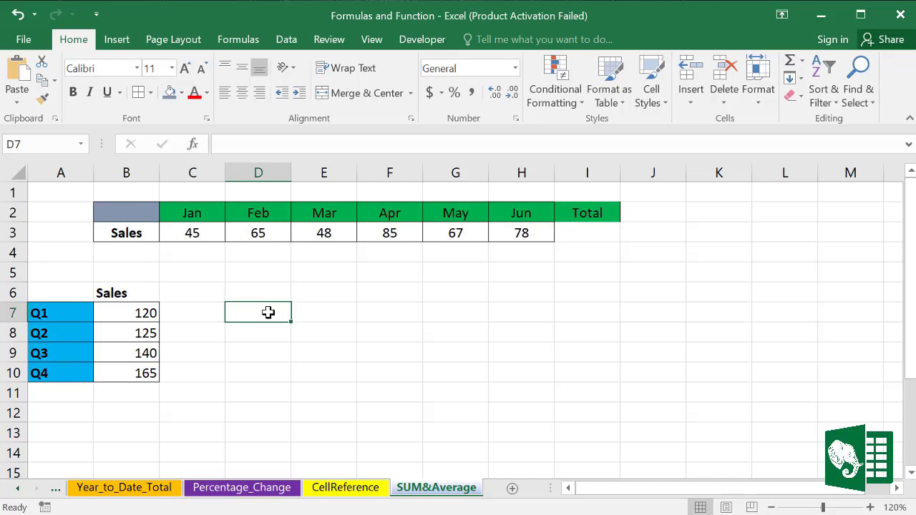
key(alt+equal)
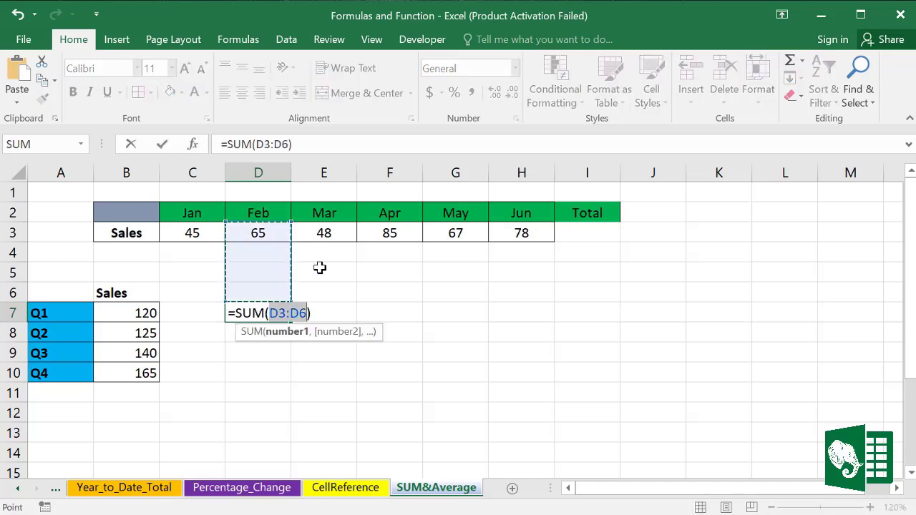
click(261, 232)
drag(292, 231, 324, 230)
text(,)
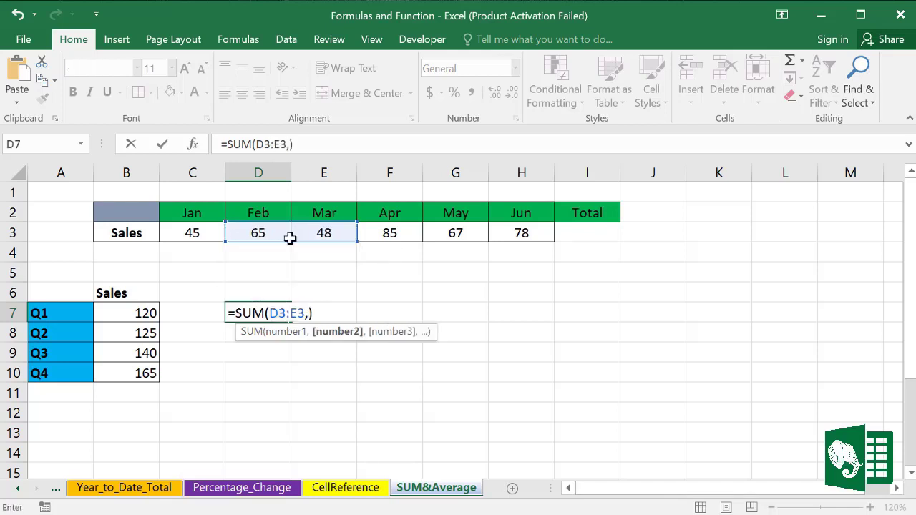
drag(120, 338, 120, 349)
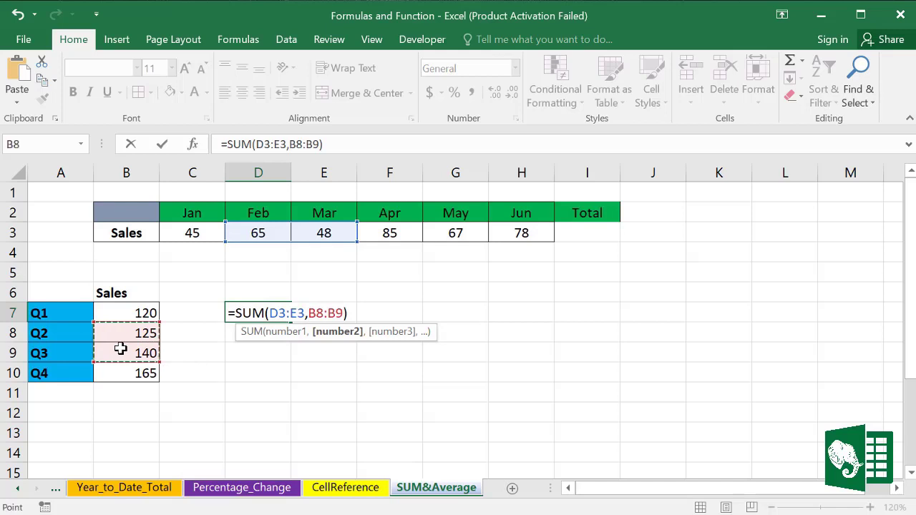
key(Return)
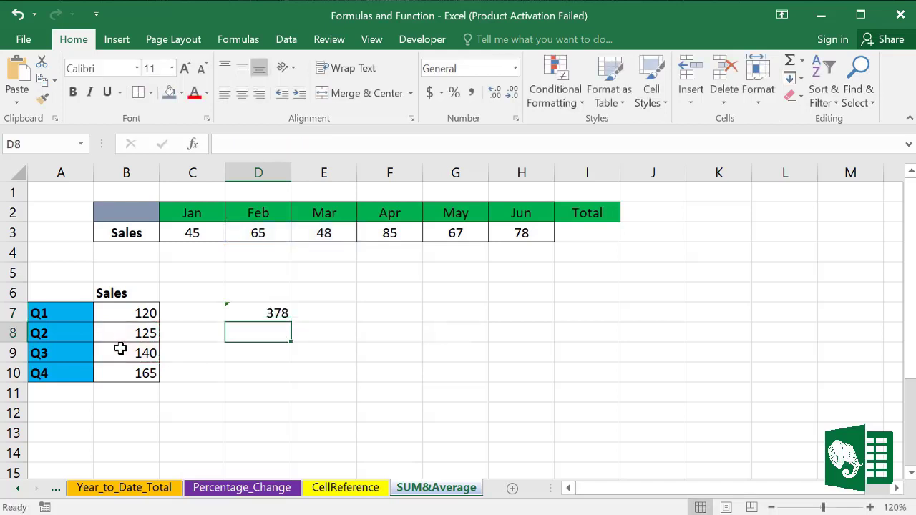
click(272, 312)
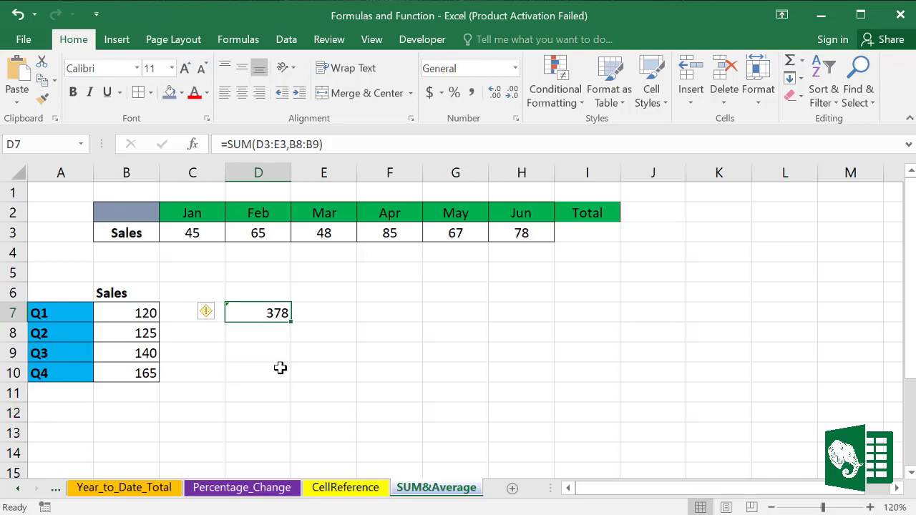
Step: Put the average of the quarterly sales B7:B10, 137.5, into B11 with AutoSum Average
click(139, 314)
drag(136, 338, 139, 375)
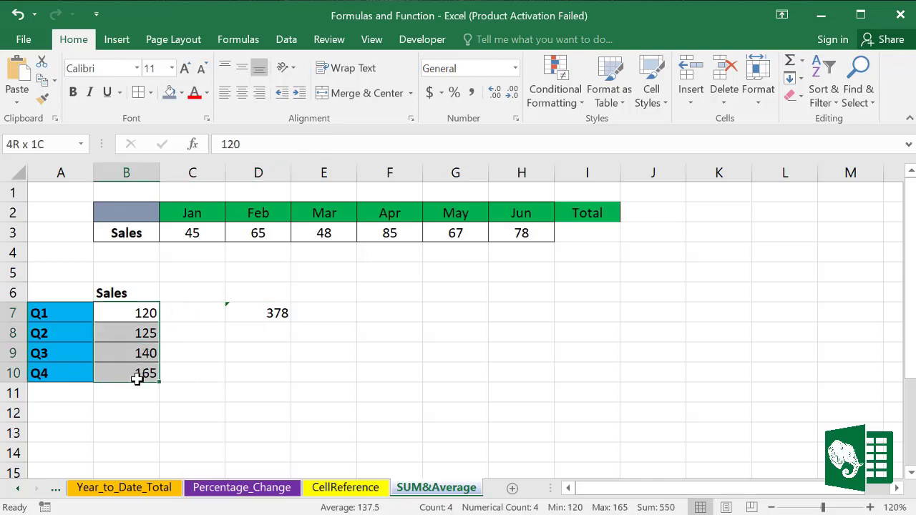
click(802, 61)
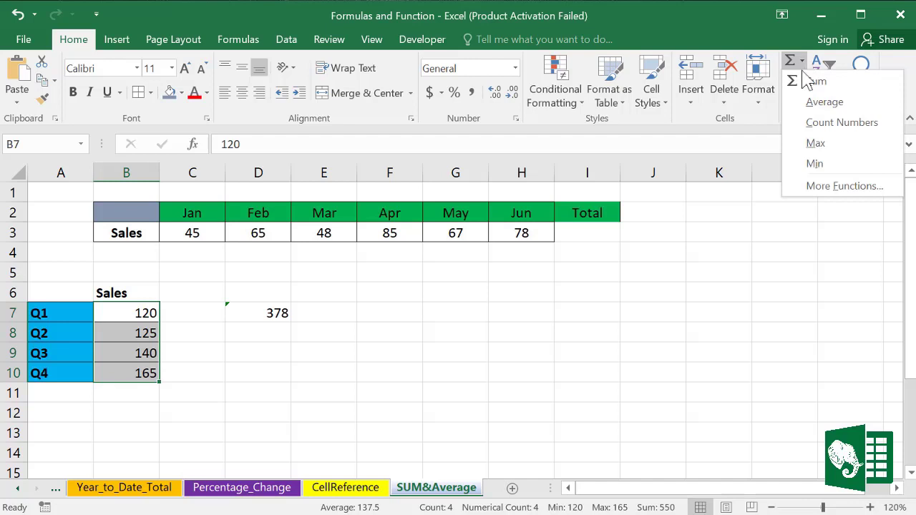
click(824, 101)
click(138, 393)
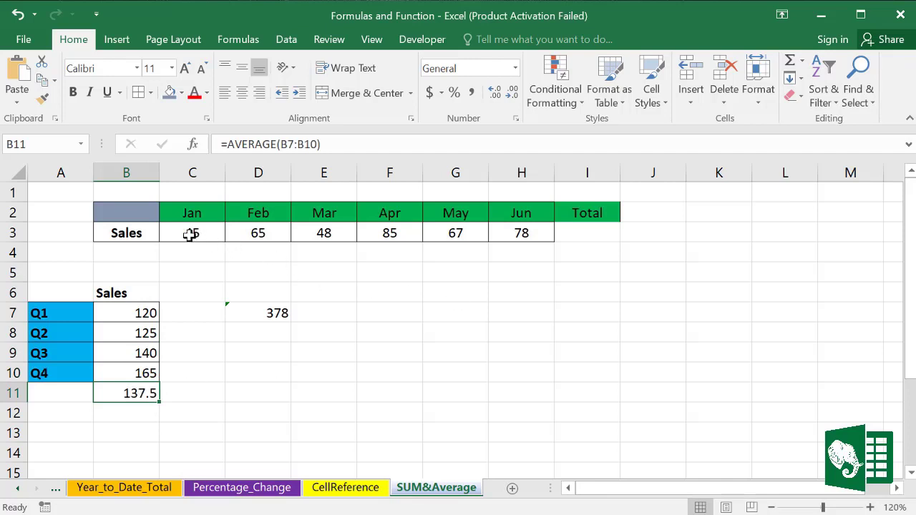
Step: Put the highest Jan–Jun sale, 85, into I3 with AutoSum Max
drag(192, 234, 526, 234)
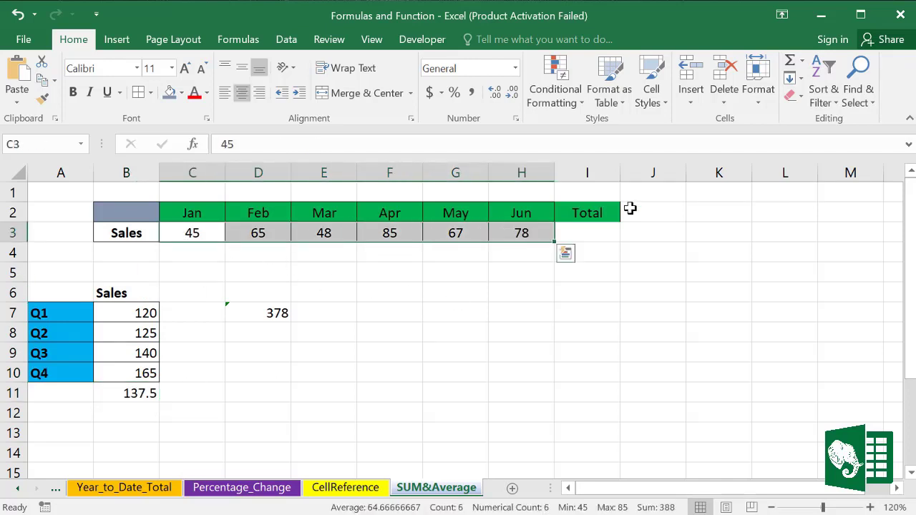
click(803, 62)
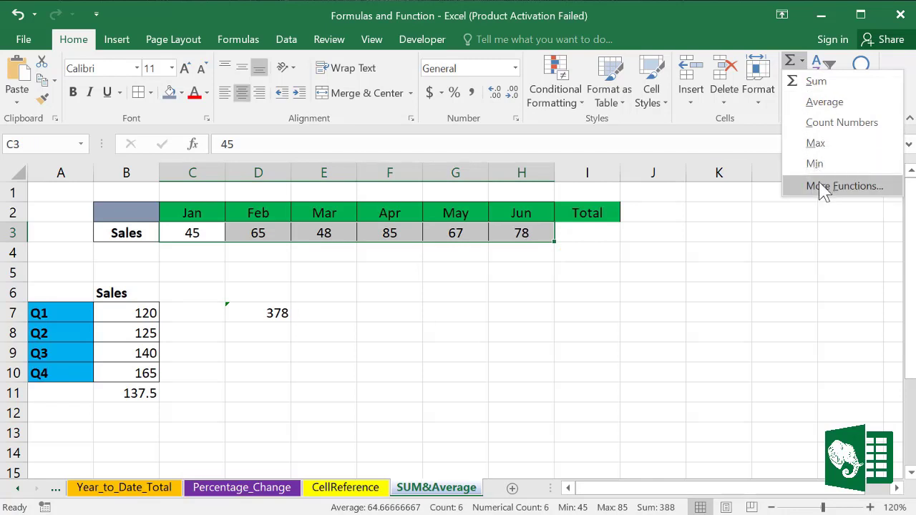
click(813, 143)
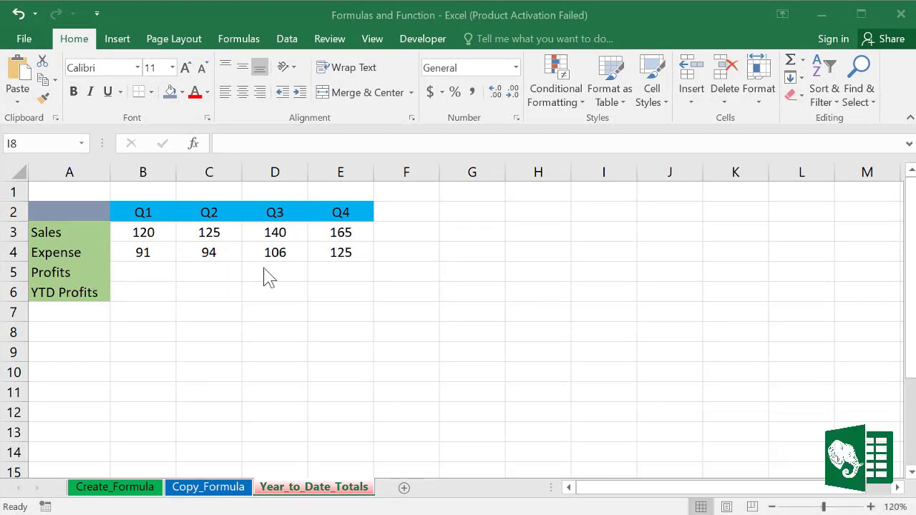
Step: Make B5 subtract the Q1 expense from Q1 sales, then copy that profit formula across to E5
click(147, 268)
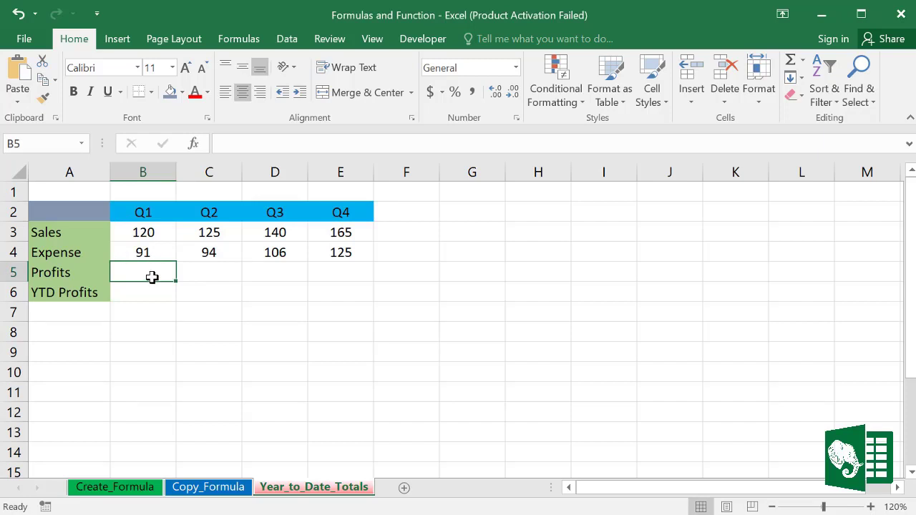
text(=)
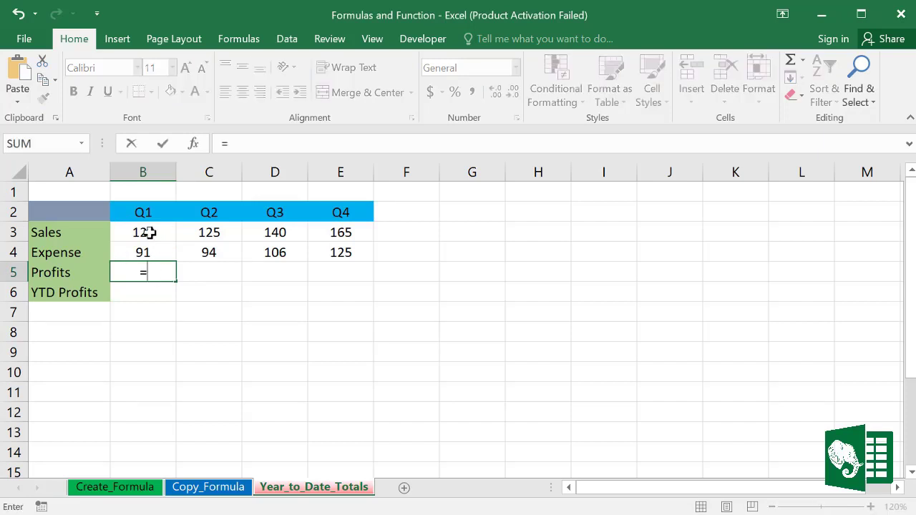
click(149, 233)
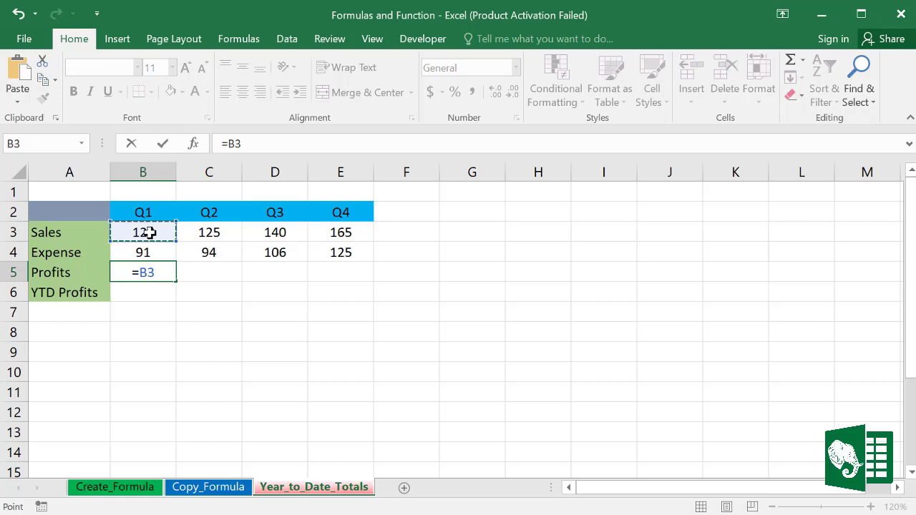
text(-)
click(146, 253)
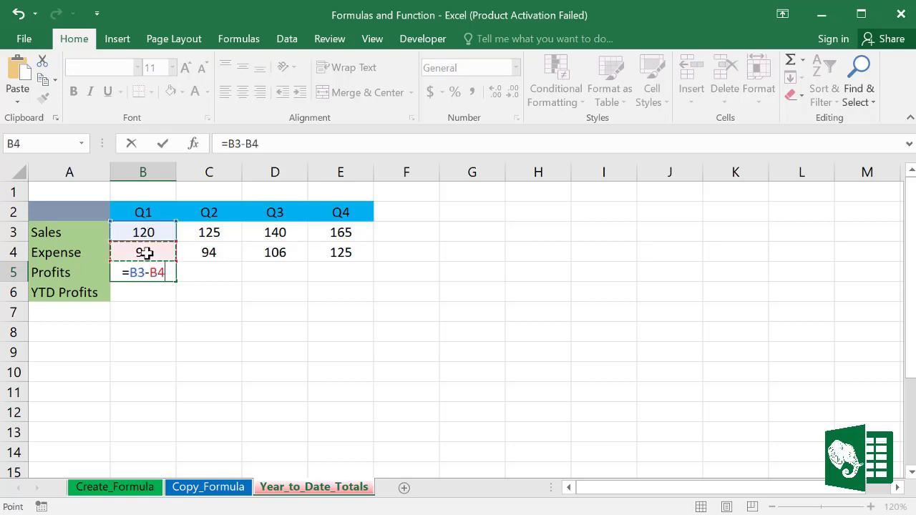
key(Return)
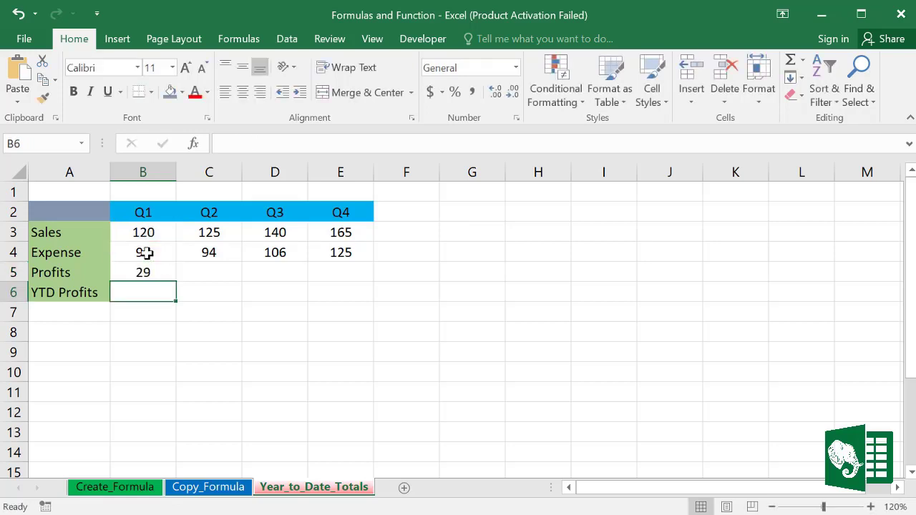
click(152, 272)
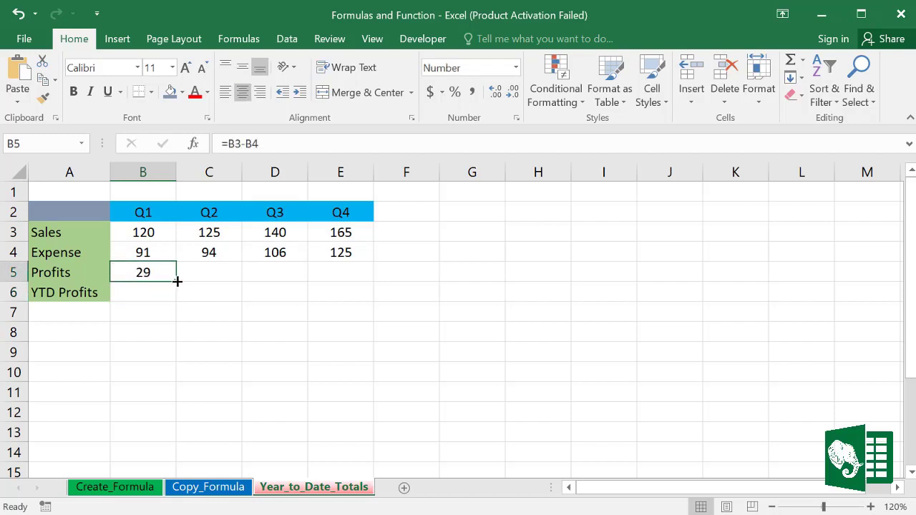
drag(177, 281, 357, 277)
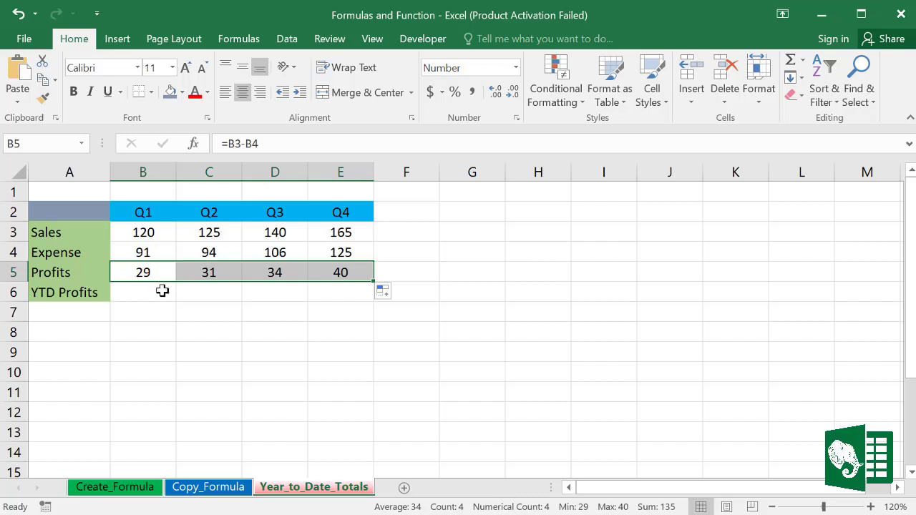
Step: Set B6 to =B5 as the first YTD profit total of 29
click(139, 292)
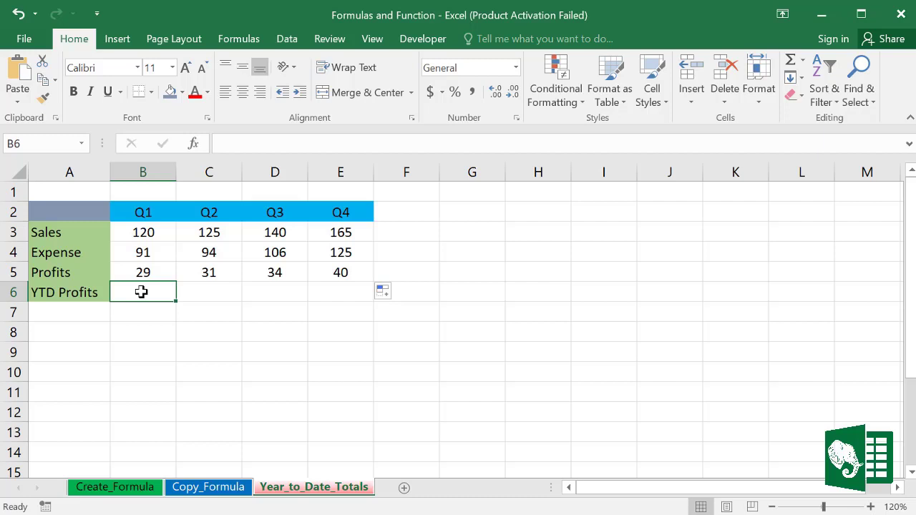
text(=)
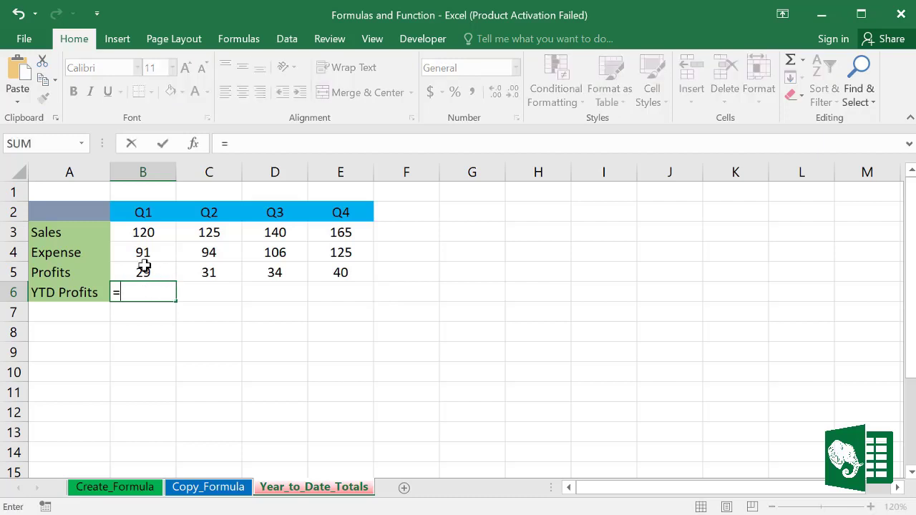
click(145, 272)
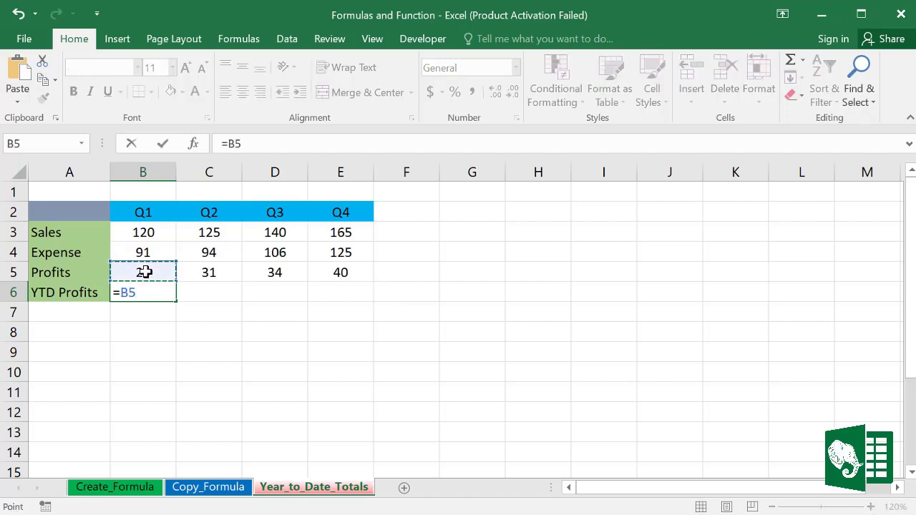
key(Return)
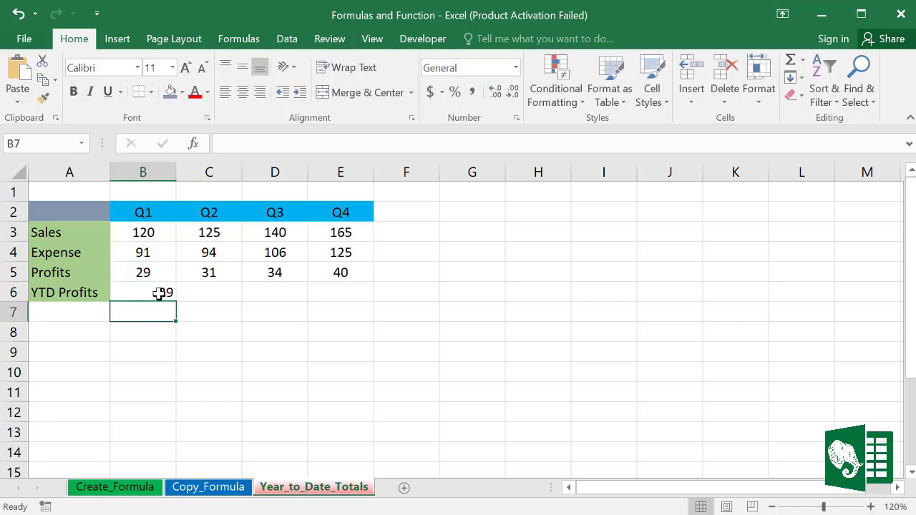
click(159, 294)
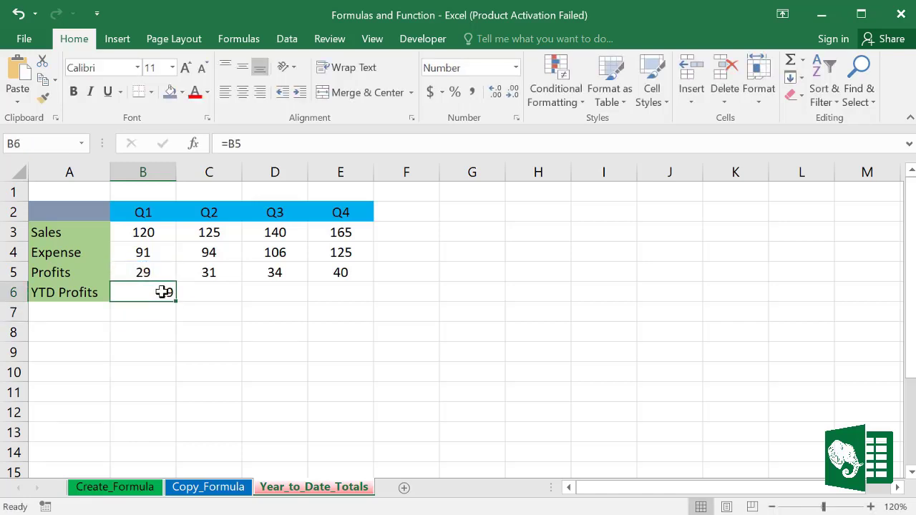
click(205, 288)
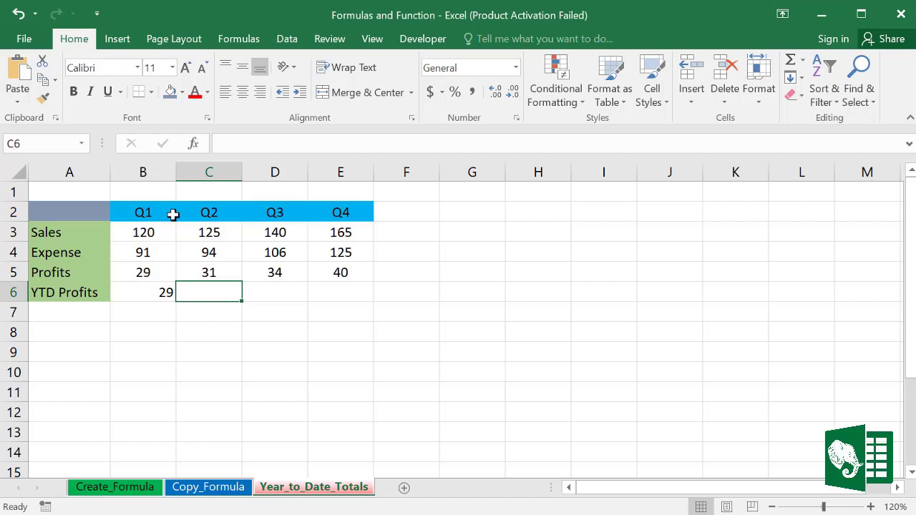
click(163, 293)
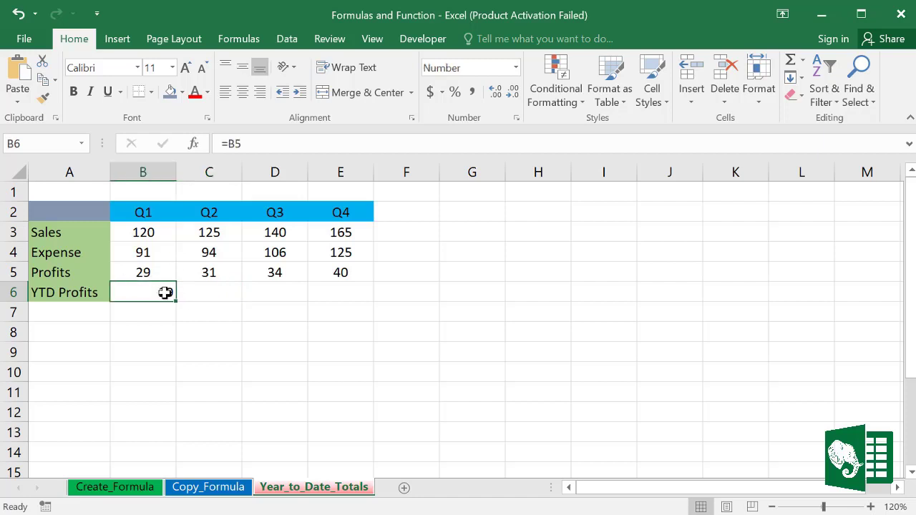
click(206, 271)
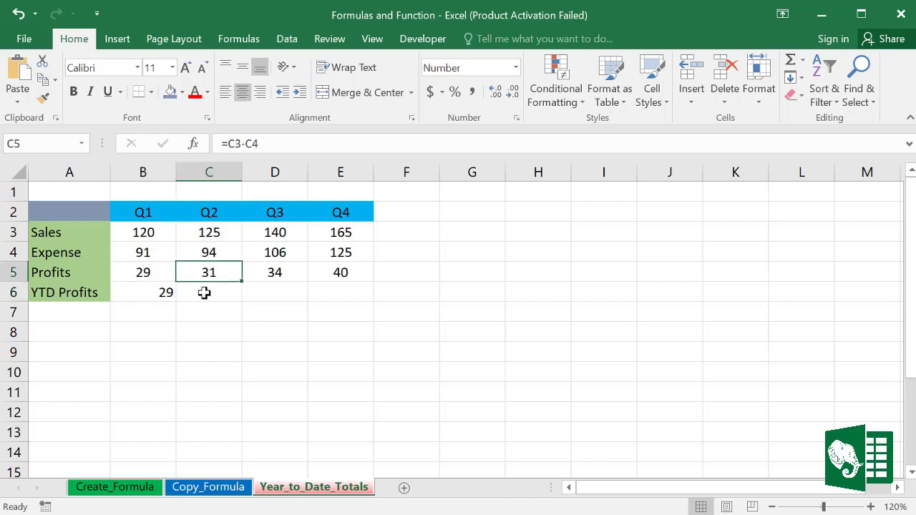
Step: Enter =B6+C5 in C6 and fill it across to E6 for running totals through Q4
click(204, 289)
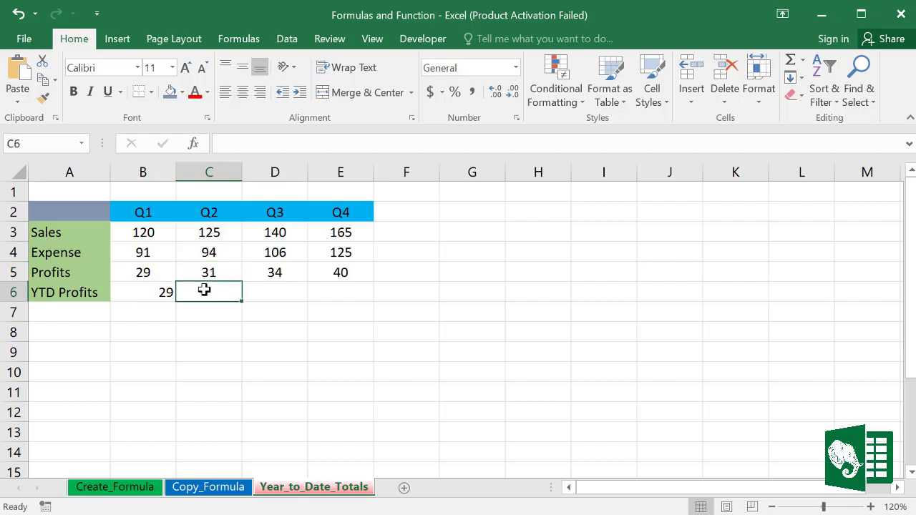
text(=)
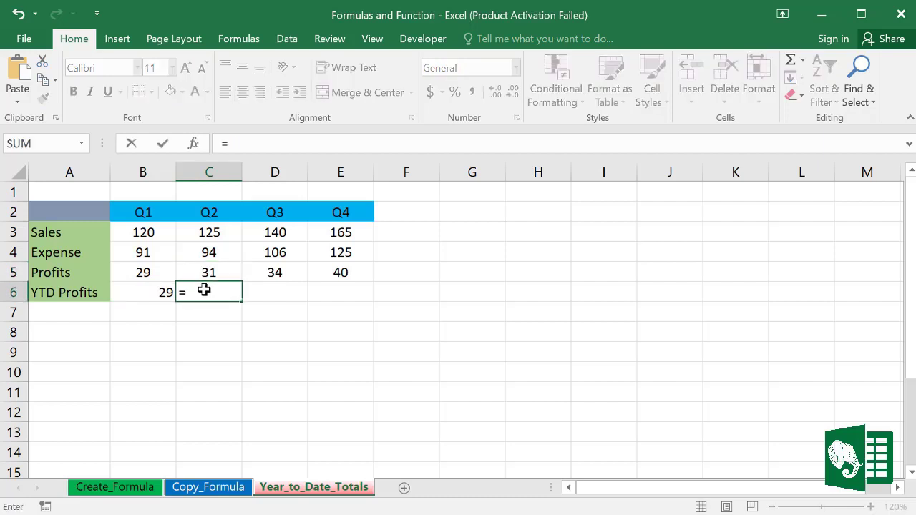
click(152, 292)
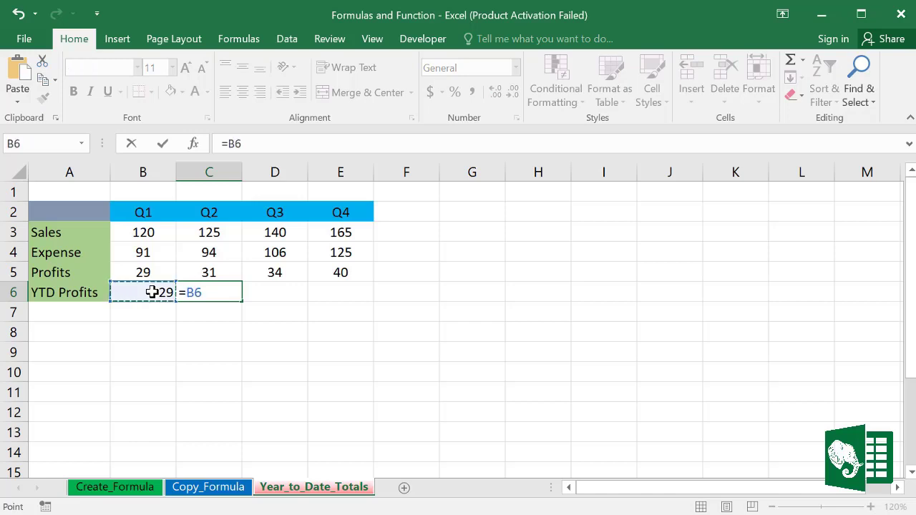
text(+)
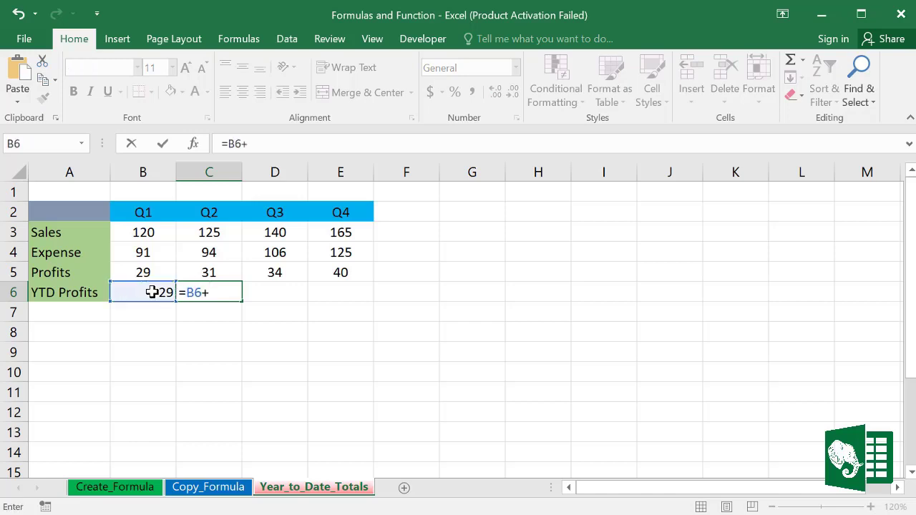
click(210, 273)
key(Return)
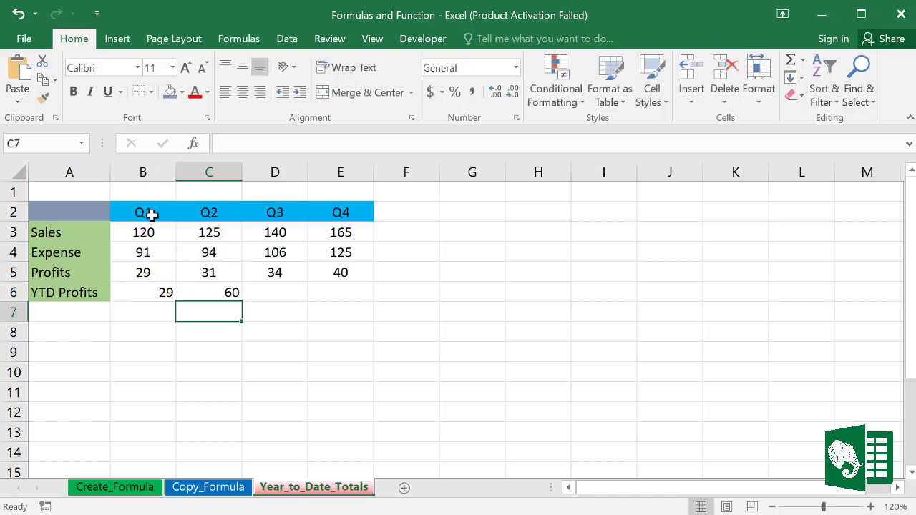
drag(143, 270, 207, 271)
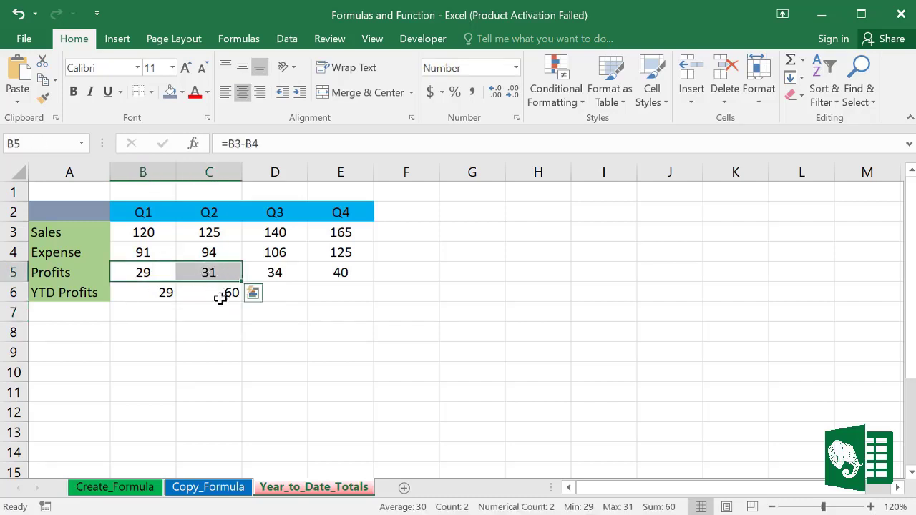
click(215, 293)
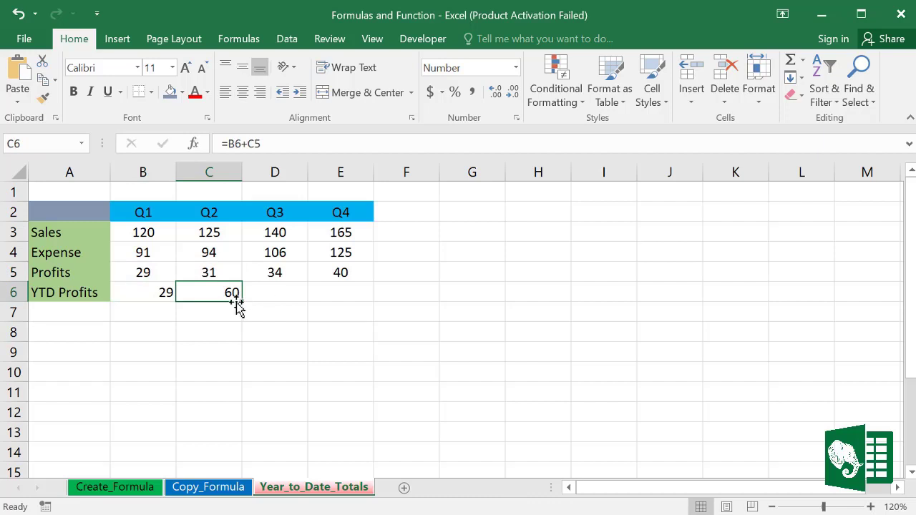
drag(241, 302, 362, 301)
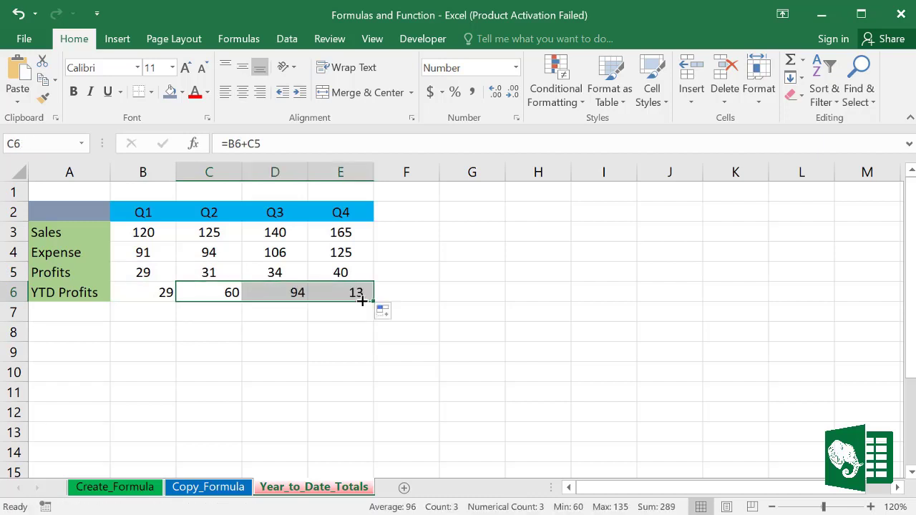
click(441, 336)
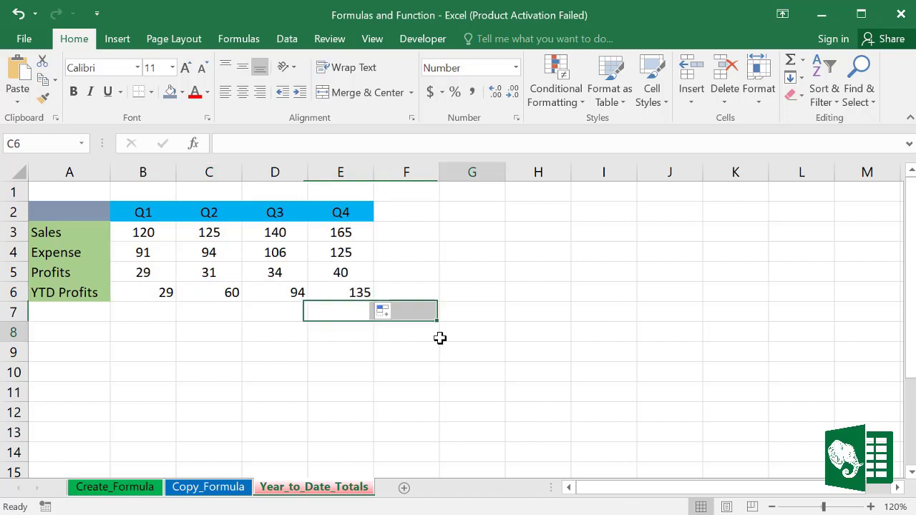
Step: Verify the YTD formulas in B6 through E6, then select B6:E6 and center-align them
drag(145, 272, 274, 272)
click(151, 270)
click(158, 293)
click(229, 292)
click(286, 292)
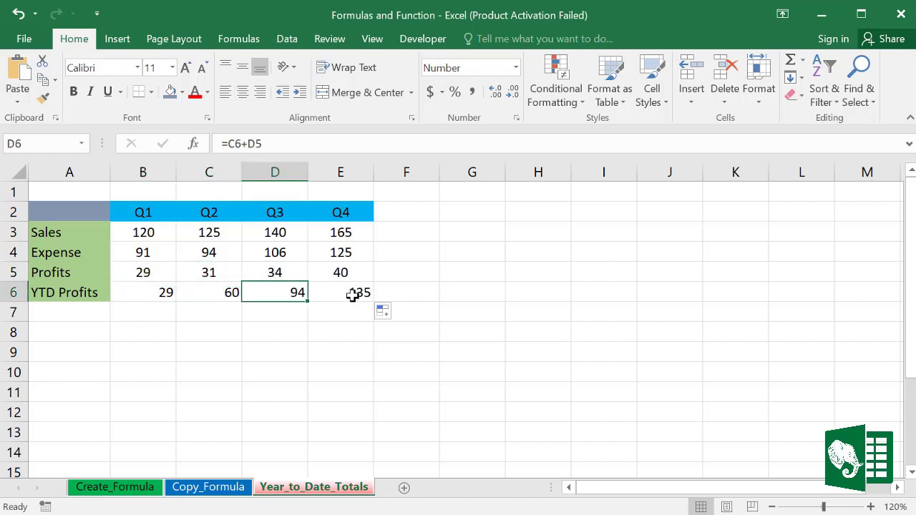
click(353, 294)
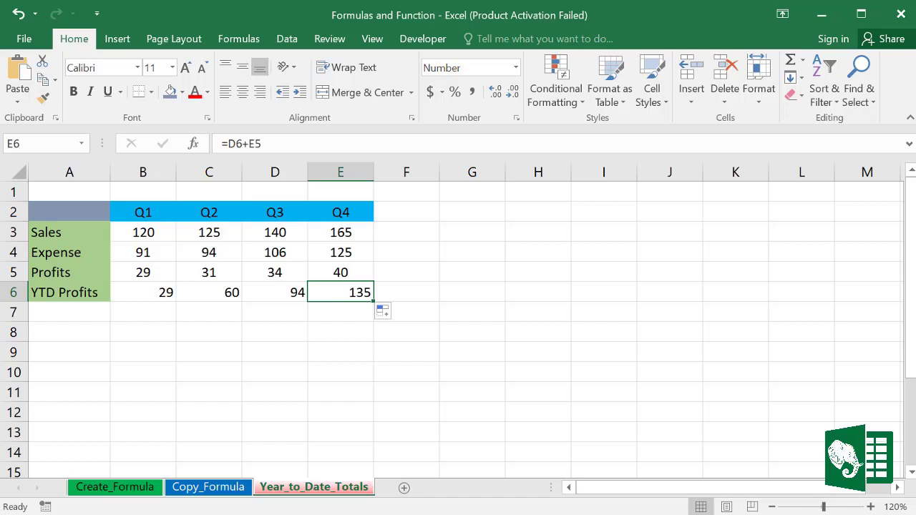
drag(147, 291, 328, 294)
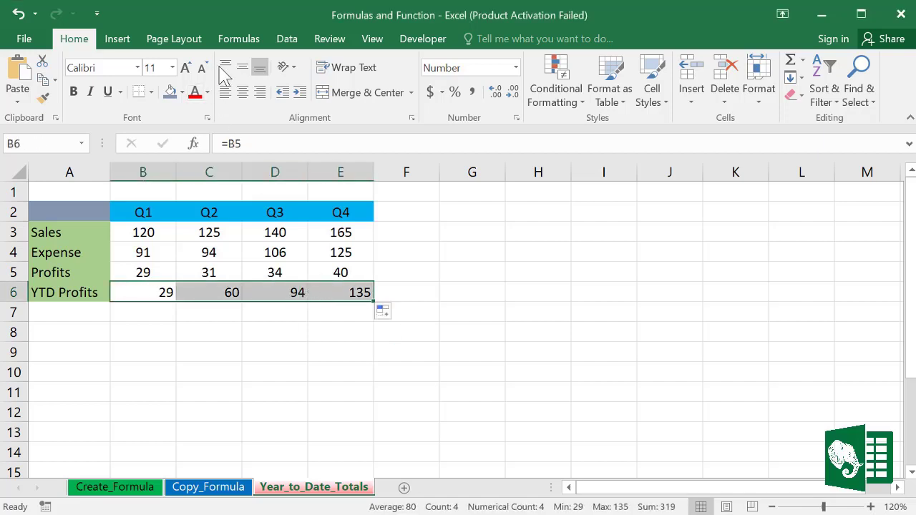
click(243, 93)
Step: Shade B7, the Q1 Percentage change cell, with a blue-grey fill
click(515, 355)
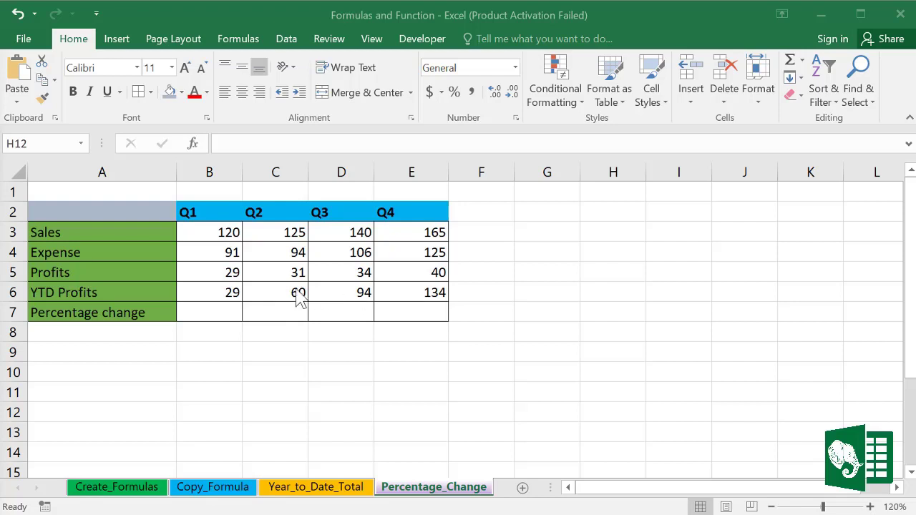
click(206, 310)
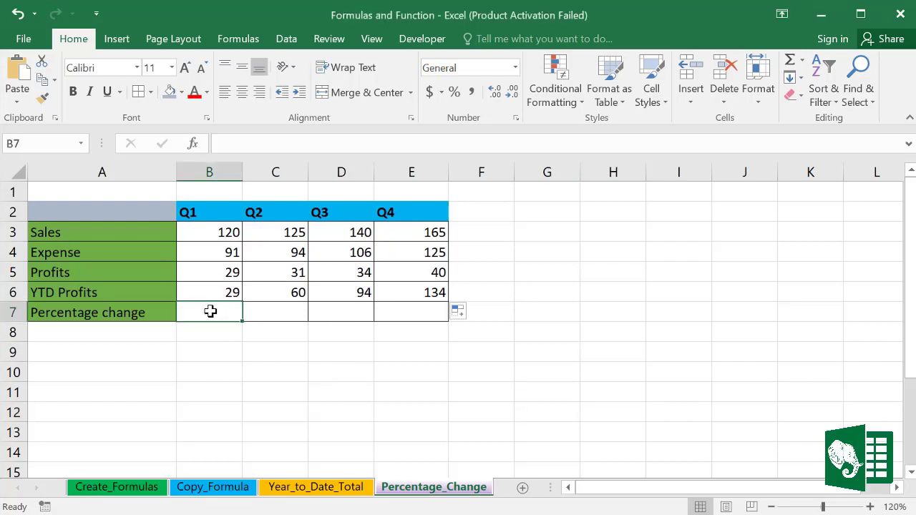
click(172, 93)
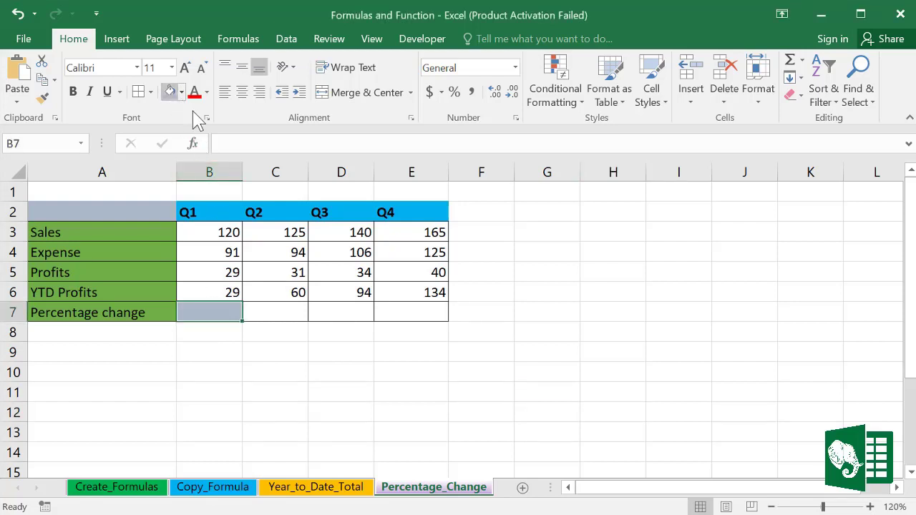
Step: Review the YTD formulas in B6 and C6, then select C7 for the next formula
click(272, 312)
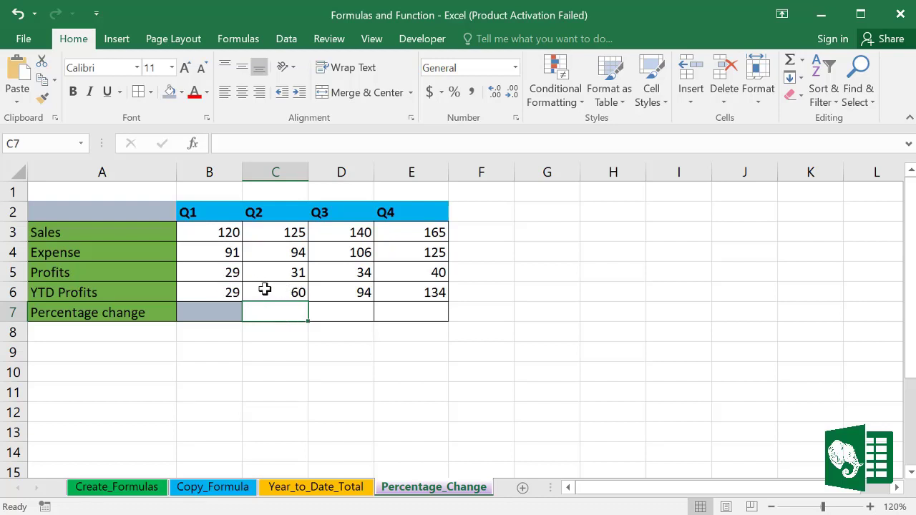
click(225, 289)
click(282, 292)
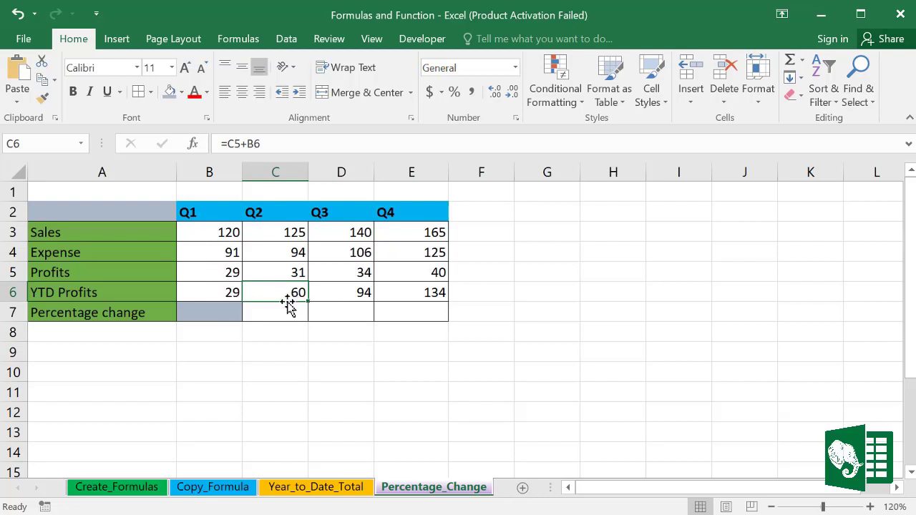
click(229, 293)
click(279, 309)
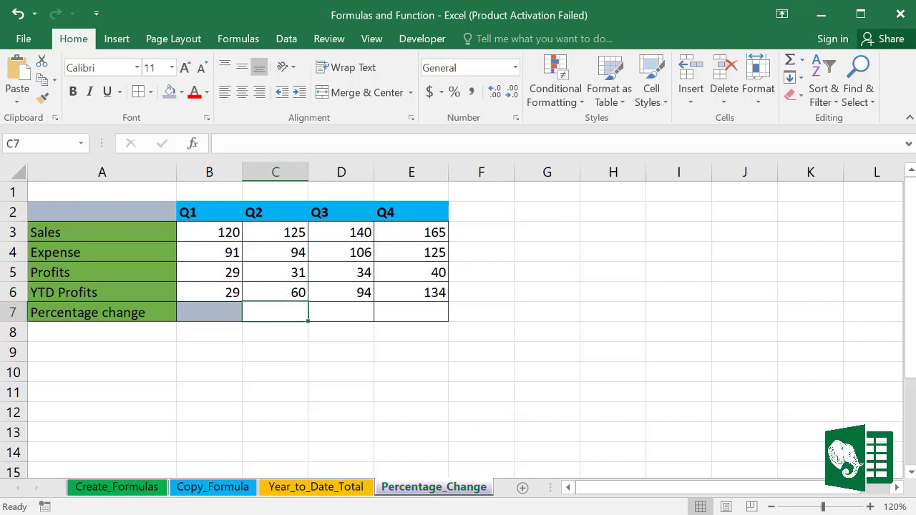
click(281, 312)
Step: Enter =(C6-B6)/B6 in C7, giving a Q2 percentage change of 1.068966
text(=)
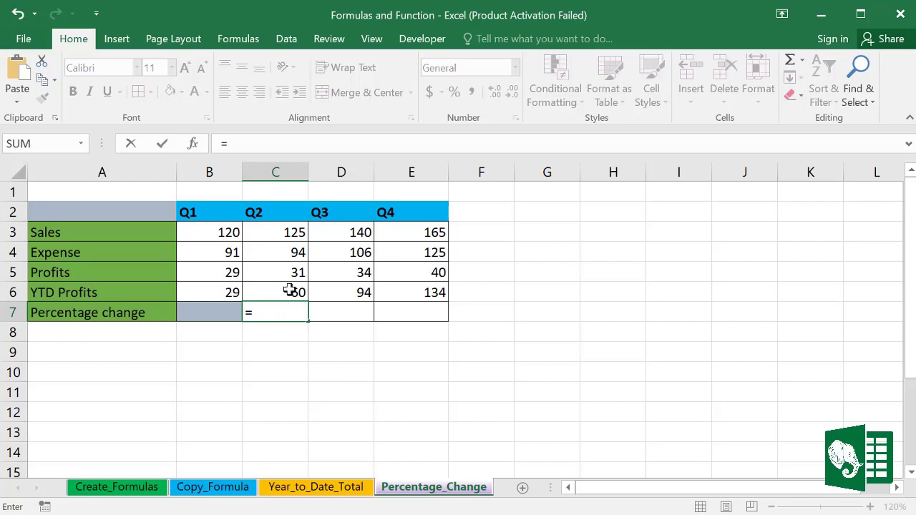
click(289, 290)
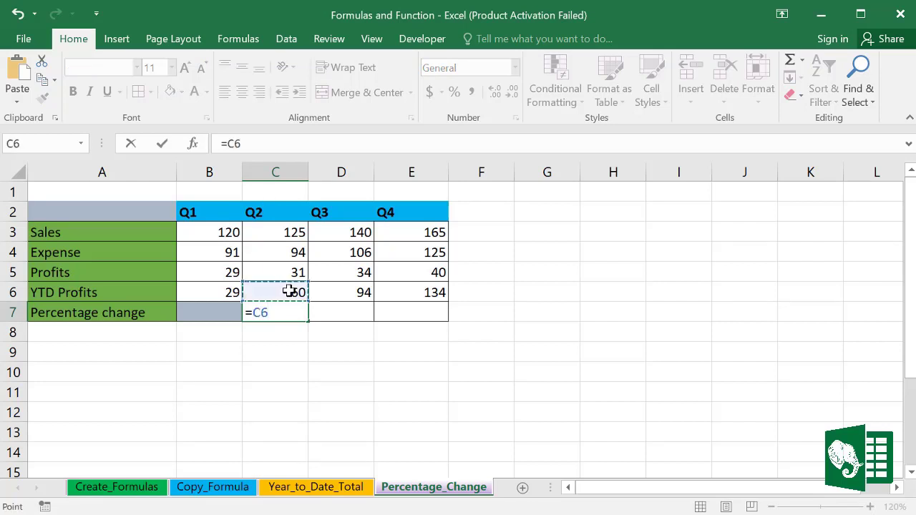
text(-)
click(224, 293)
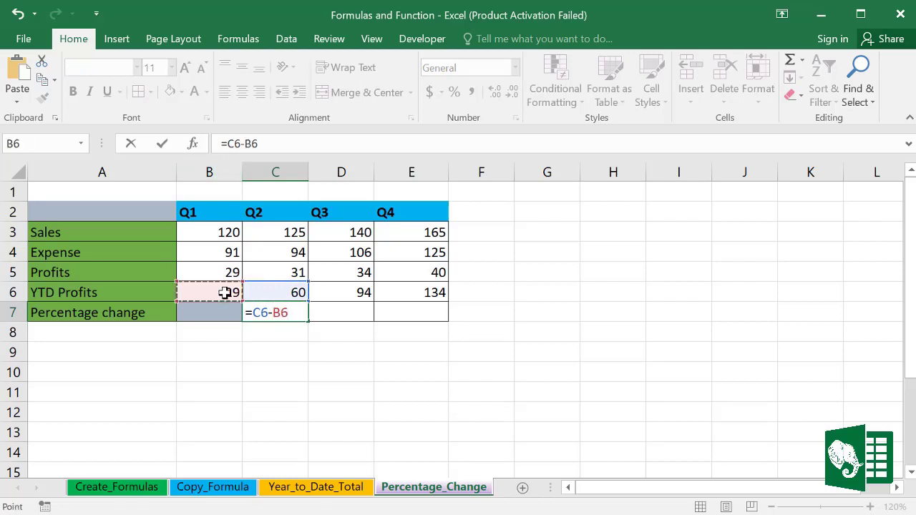
text(/)
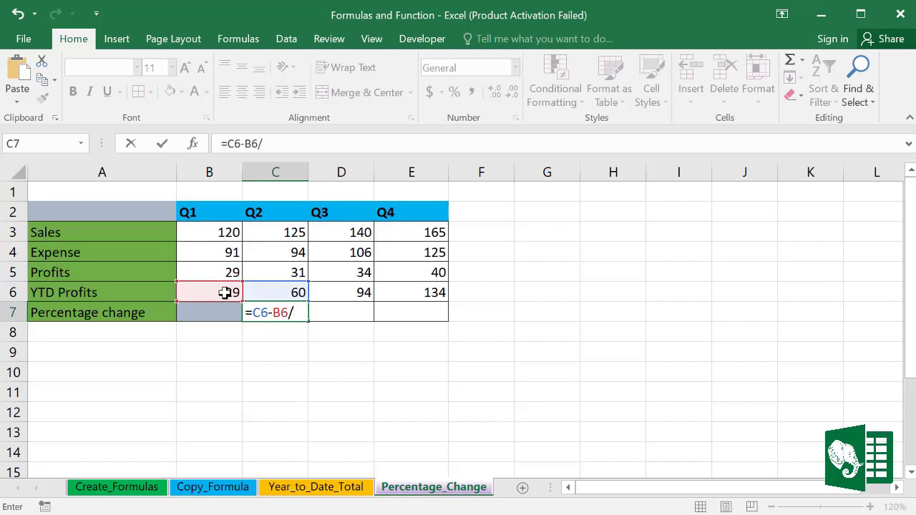
text(q)
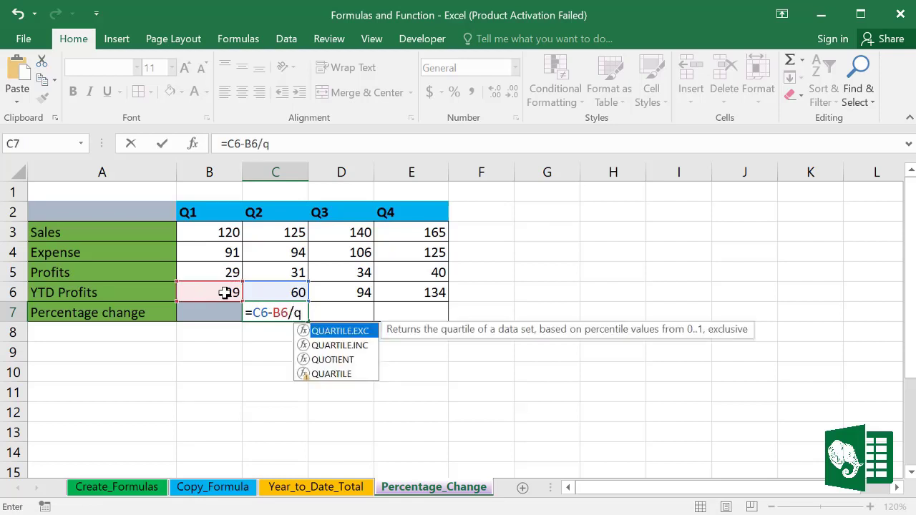
key(BackSpace)
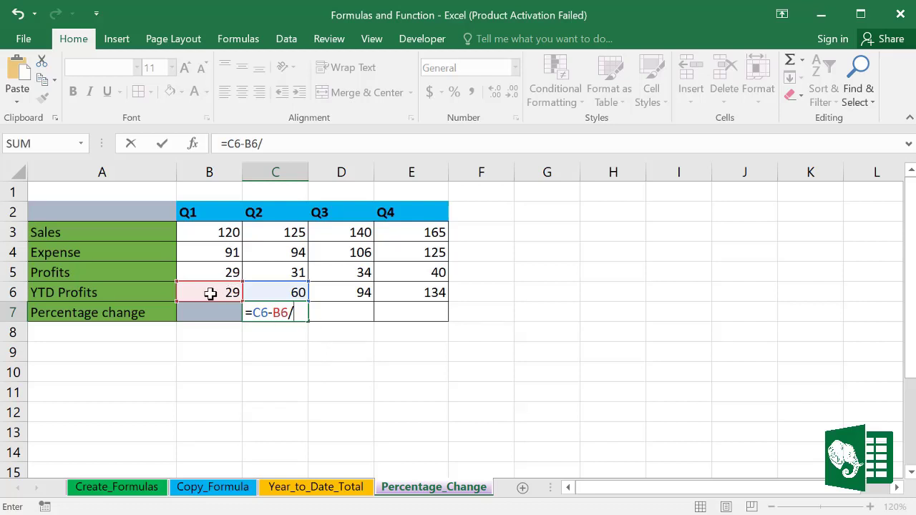
click(210, 294)
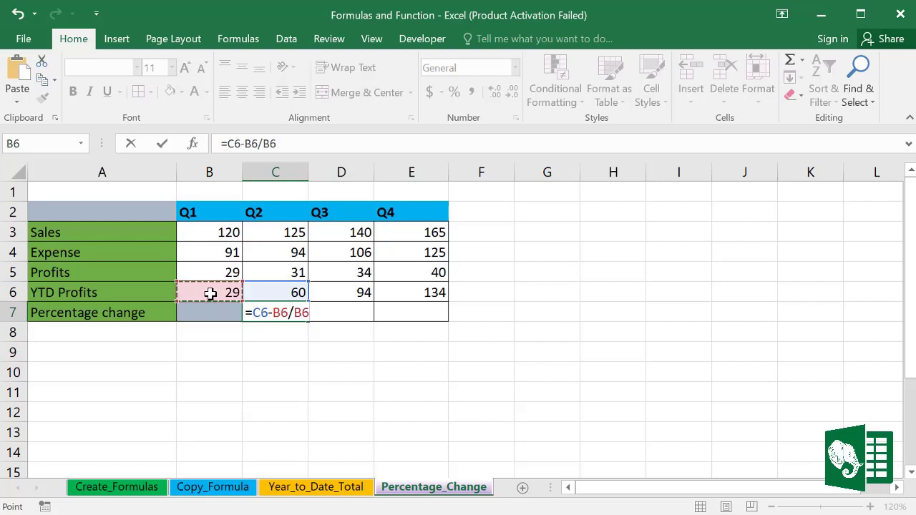
click(306, 313)
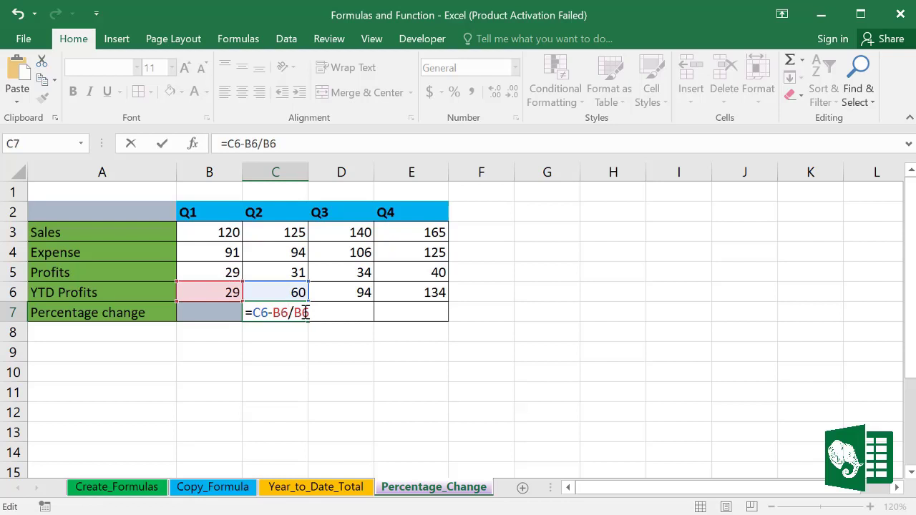
text())
click(254, 316)
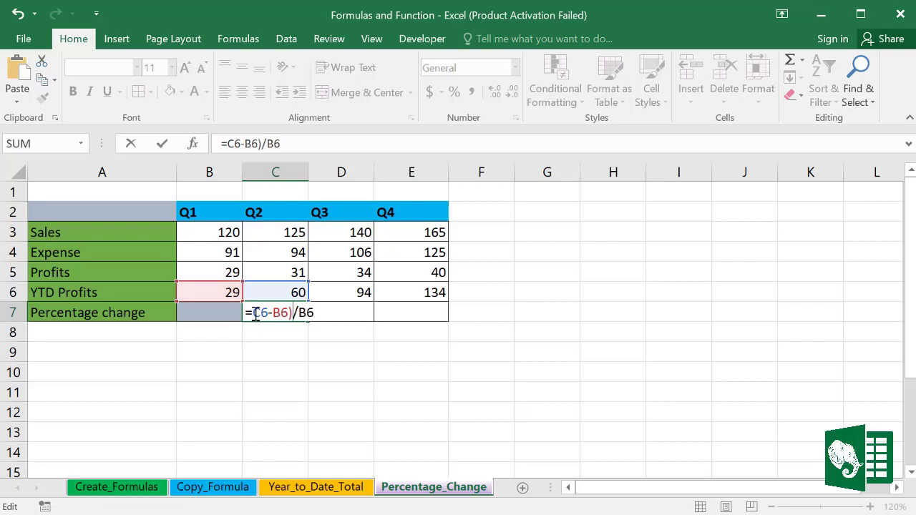
text(()
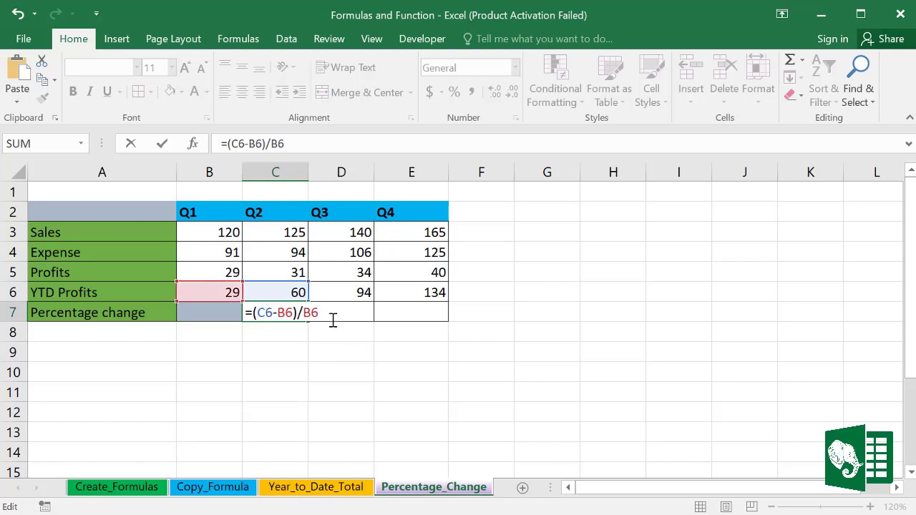
key(Return)
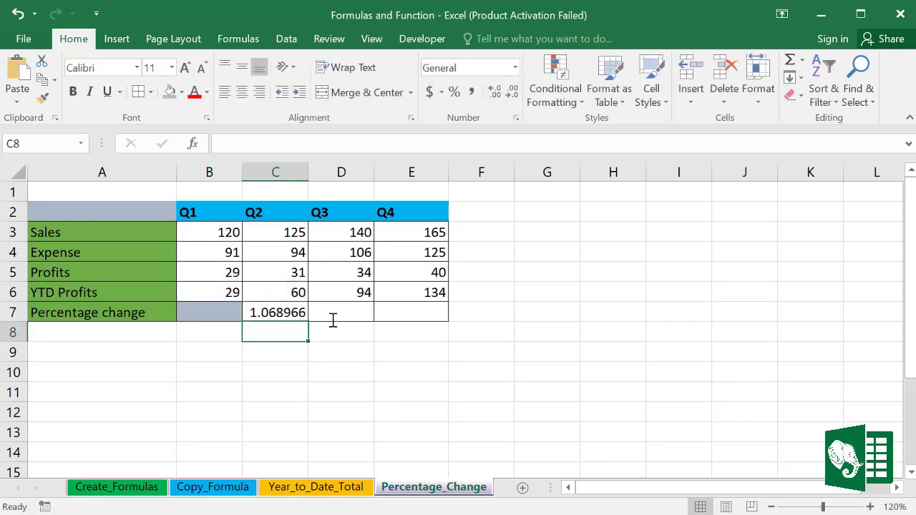
Step: Compare C7's result without brackets, then restore the bracketed =(C6-B6)/B6 formula
click(281, 312)
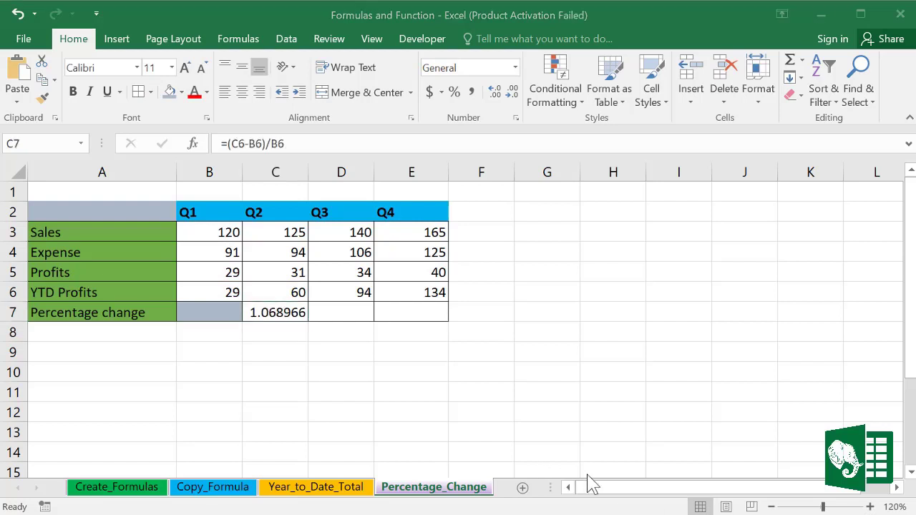
double_click(275, 313)
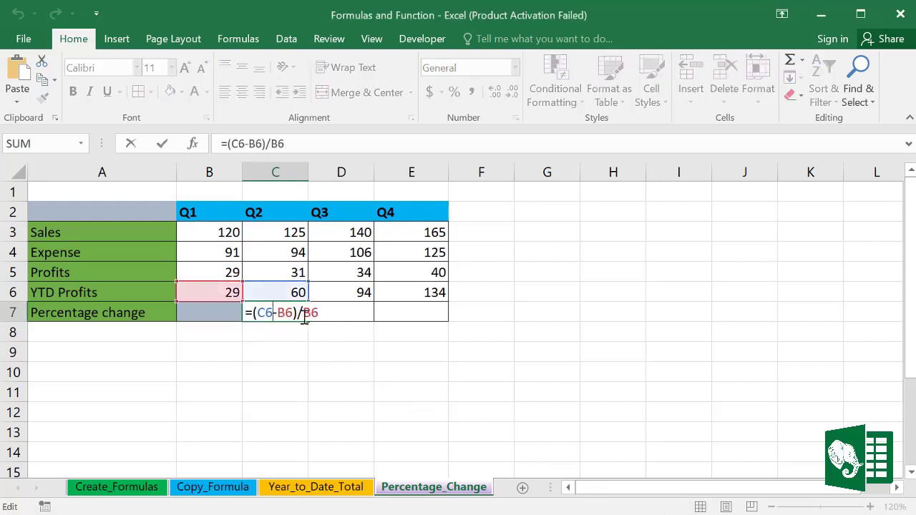
click(297, 312)
key(BackSpace)
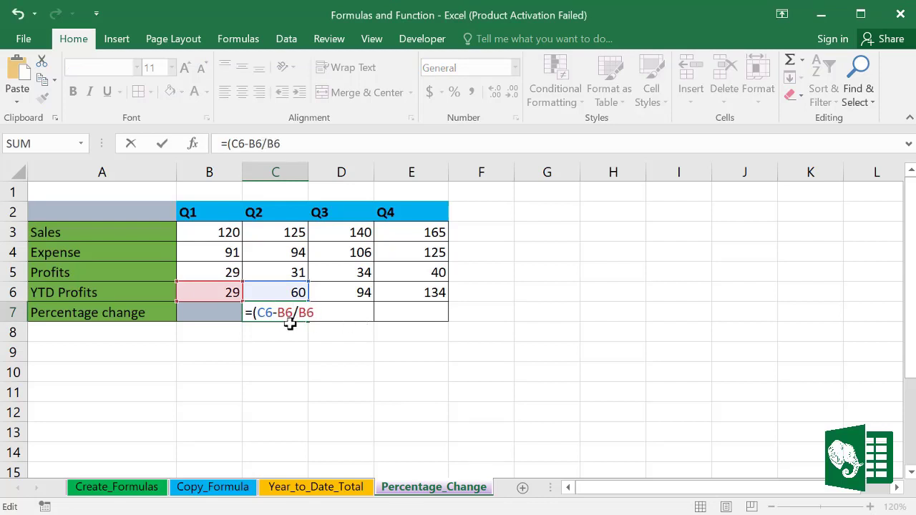
click(258, 312)
key(BackSpace)
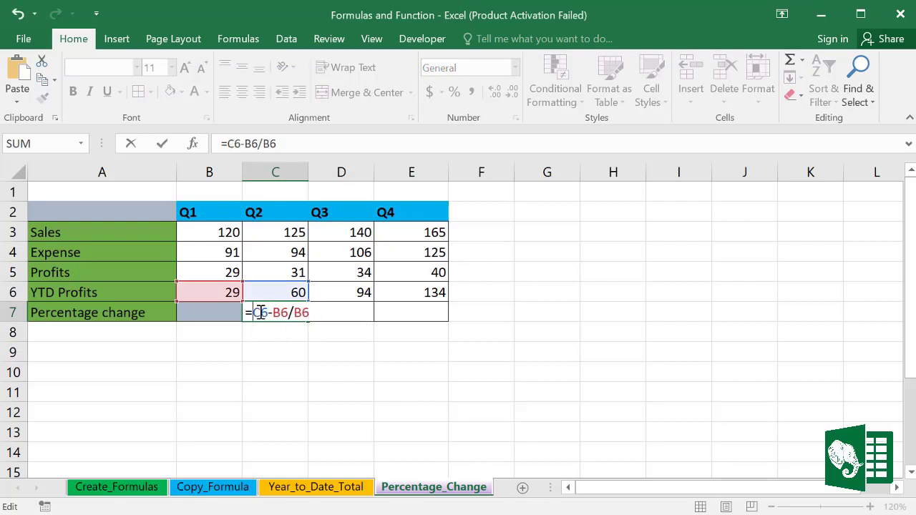
key(Return)
click(298, 313)
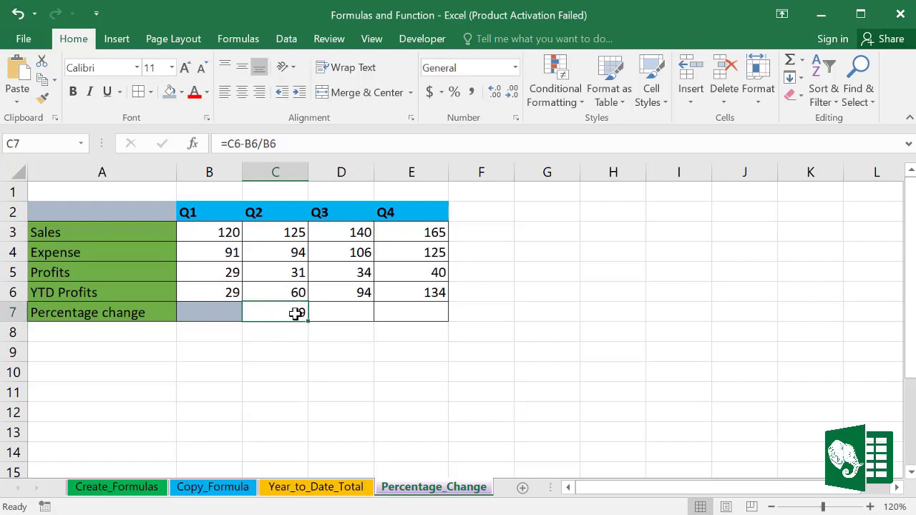
double_click(300, 312)
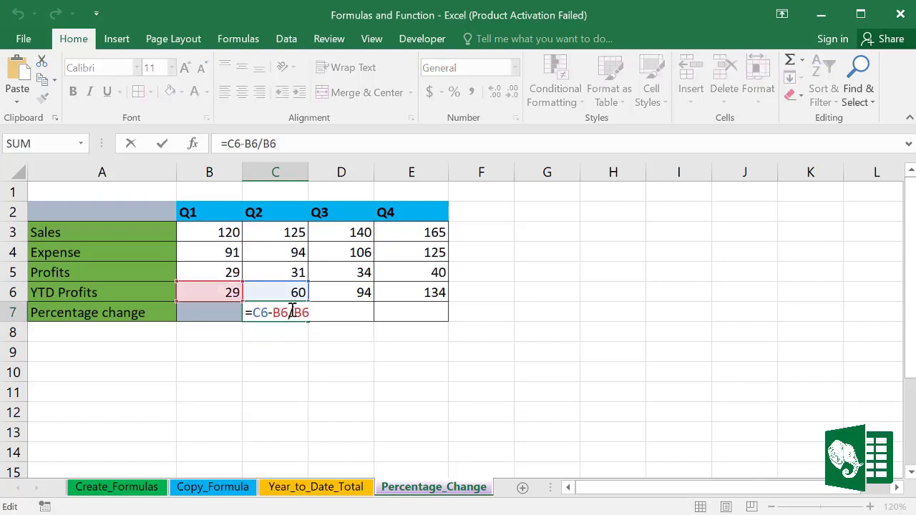
text())
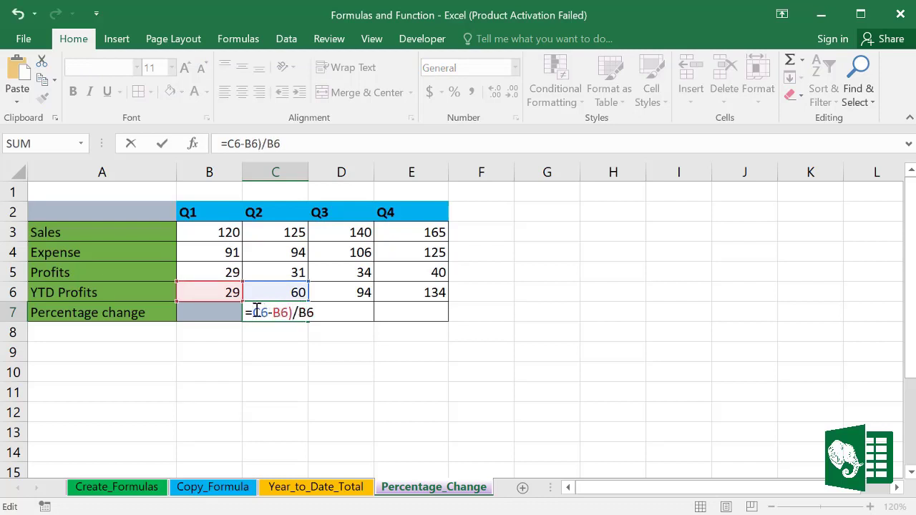
text(()
key(Return)
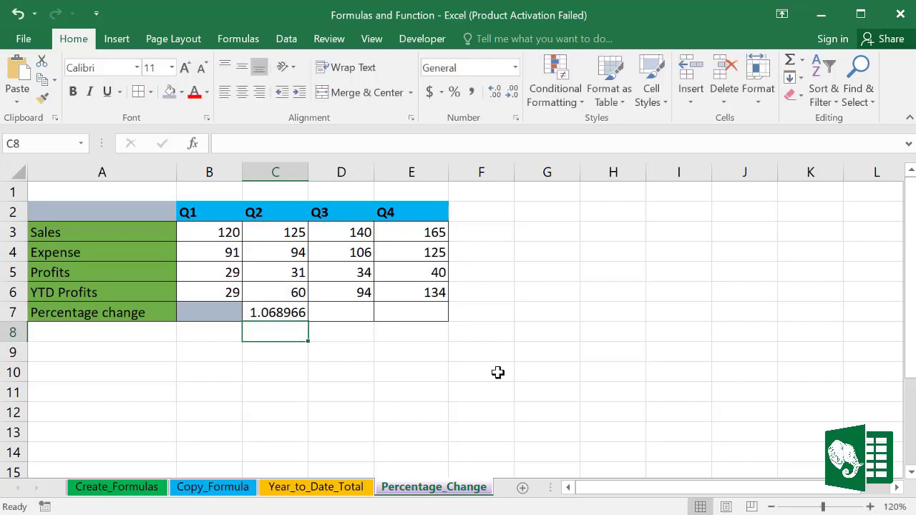
click(282, 311)
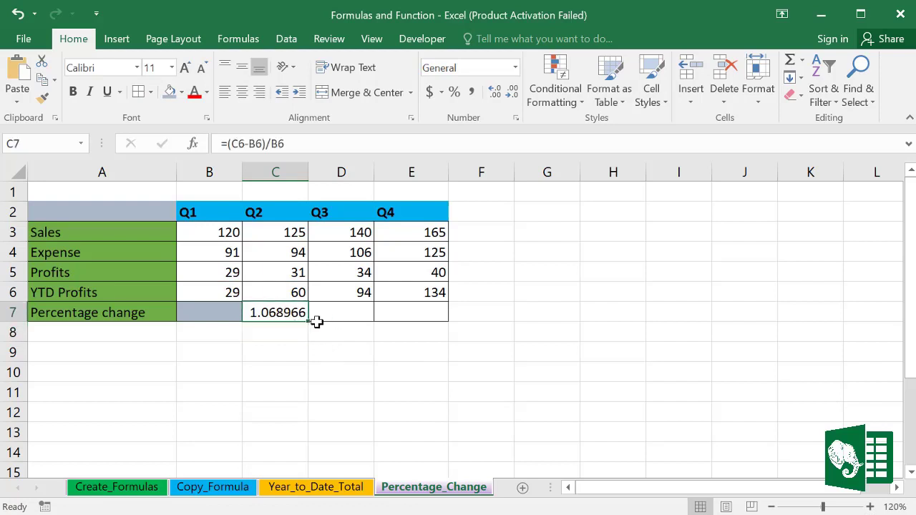
Step: Fill C7's formula into D7:E7 and round row 7 to two decimals: 1.07, 0.57, 0.43
drag(309, 323, 429, 322)
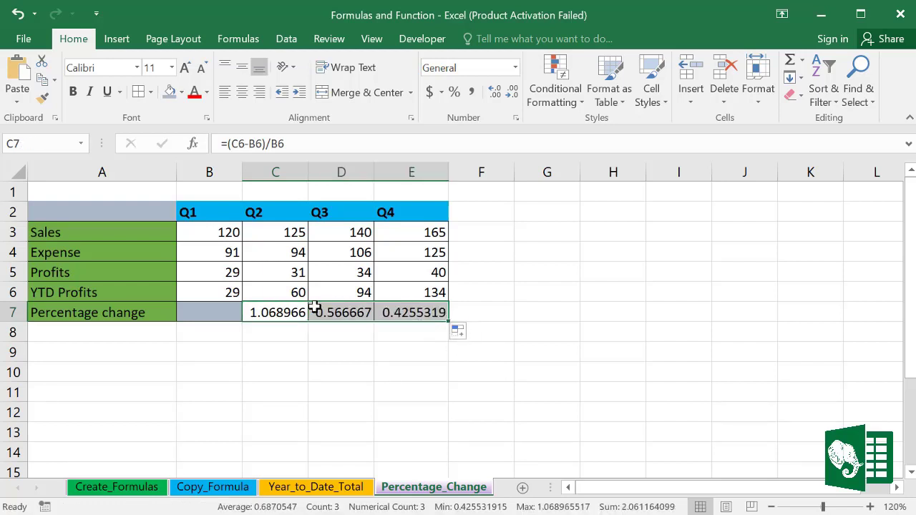
click(501, 95)
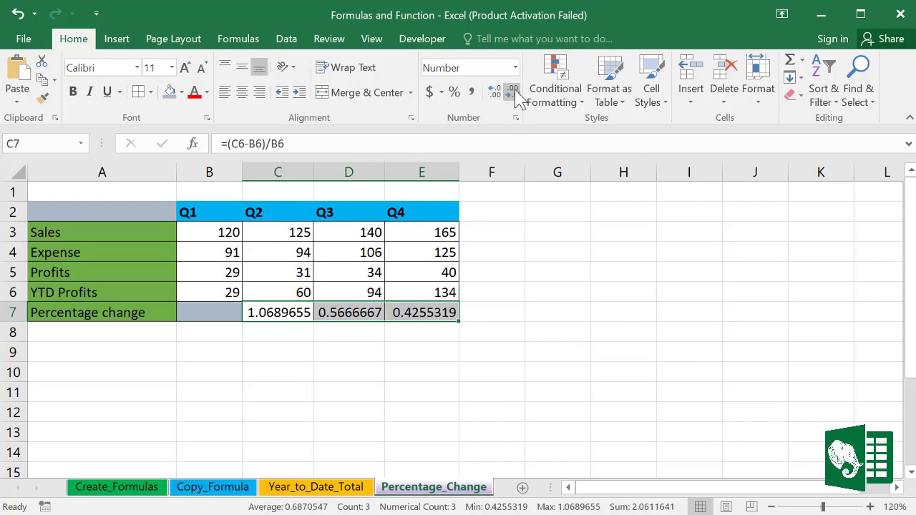
click(513, 93)
click(513, 93)
click(513, 93)
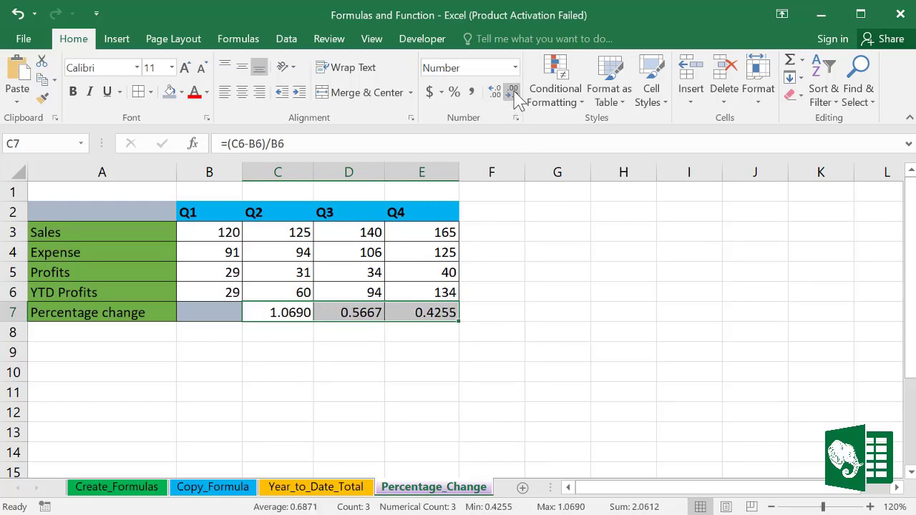
click(512, 93)
click(513, 93)
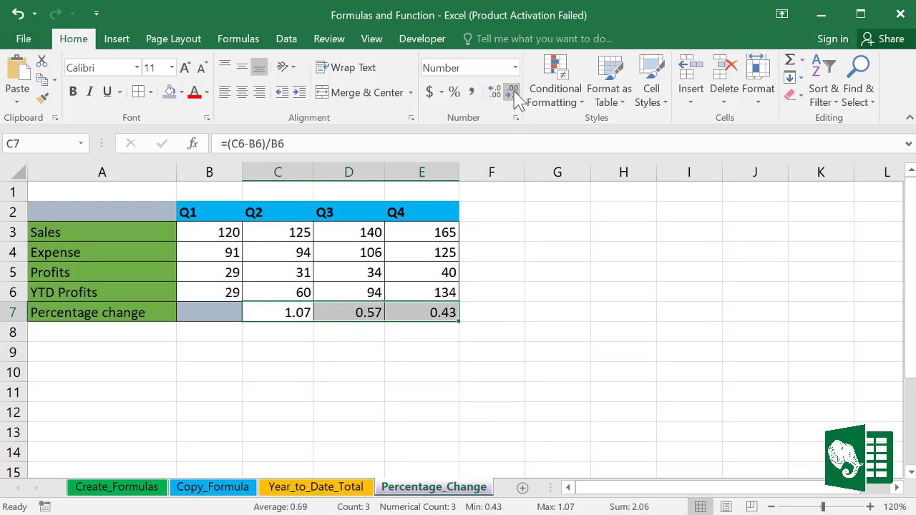
Step: Apply Percent Style to C7:E7 so they show 107%, 57% and 43%
click(454, 93)
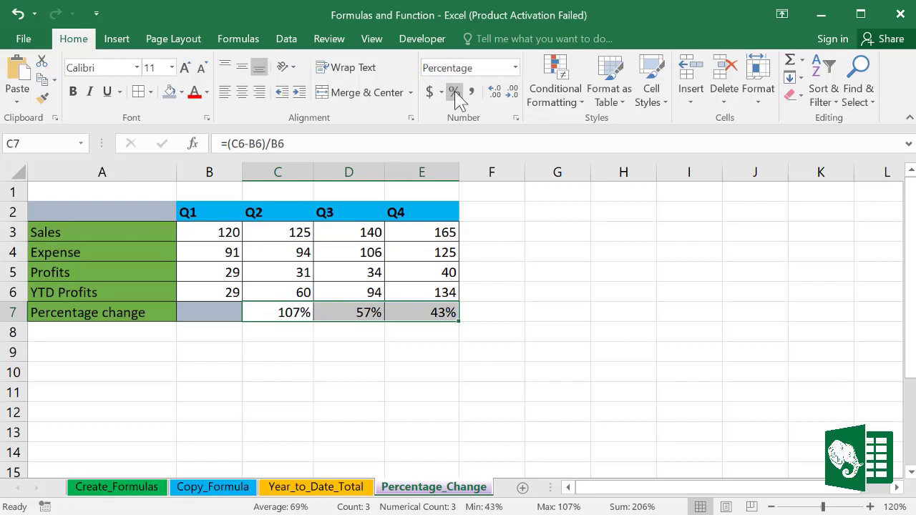
click(365, 345)
drag(286, 317, 417, 311)
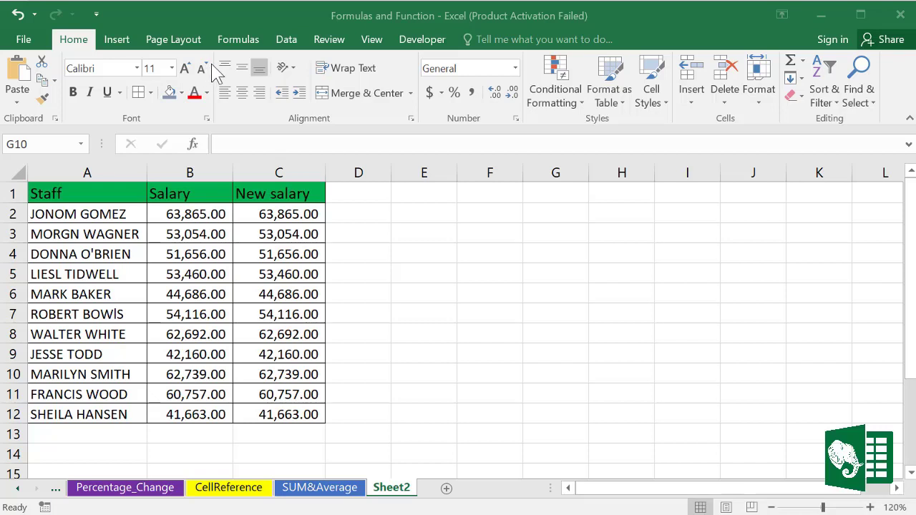
click(245, 41)
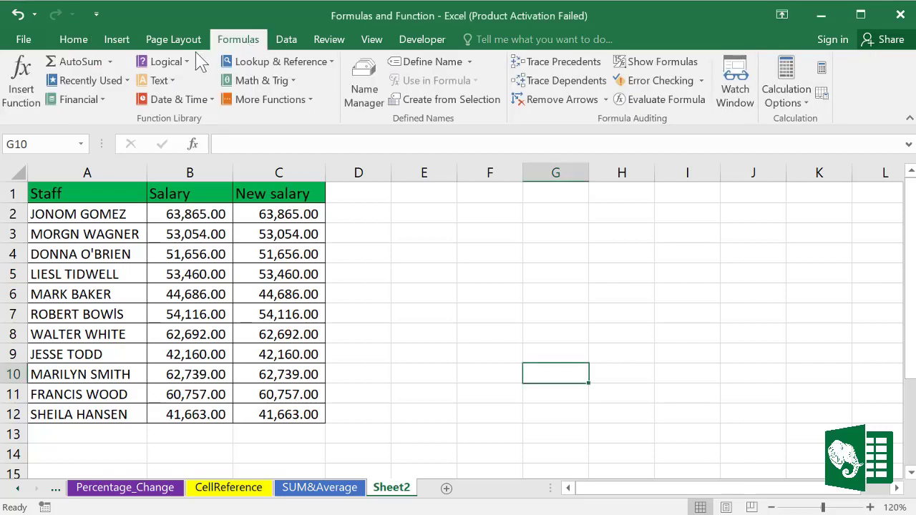
click(105, 100)
scroll(90, 239, down, 10)
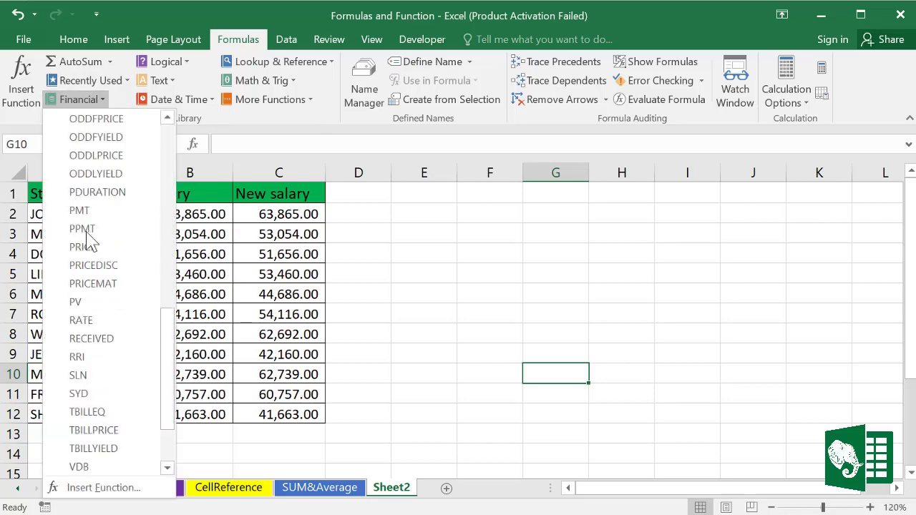
scroll(90, 239, up, 10)
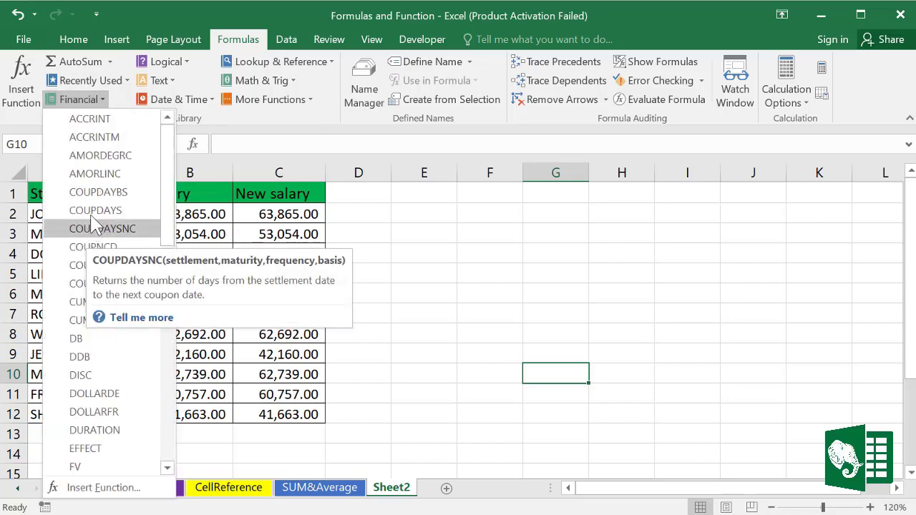
click(191, 22)
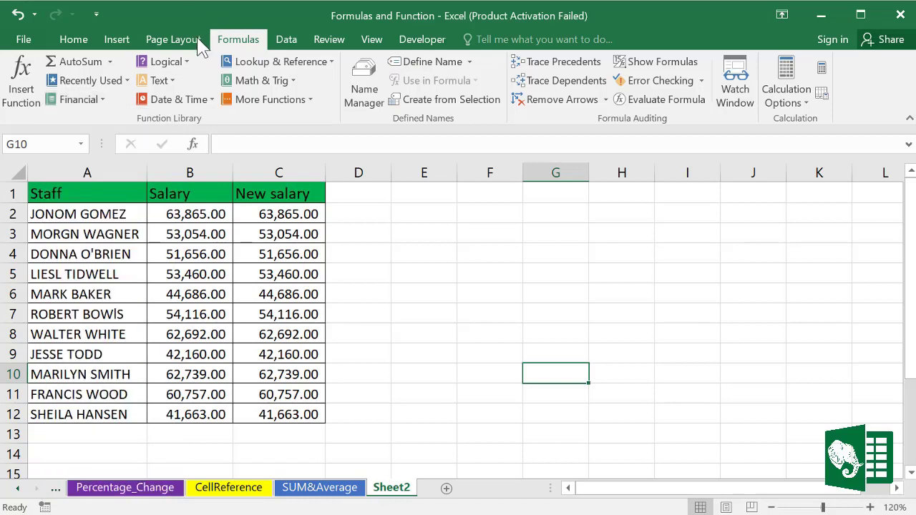
click(188, 64)
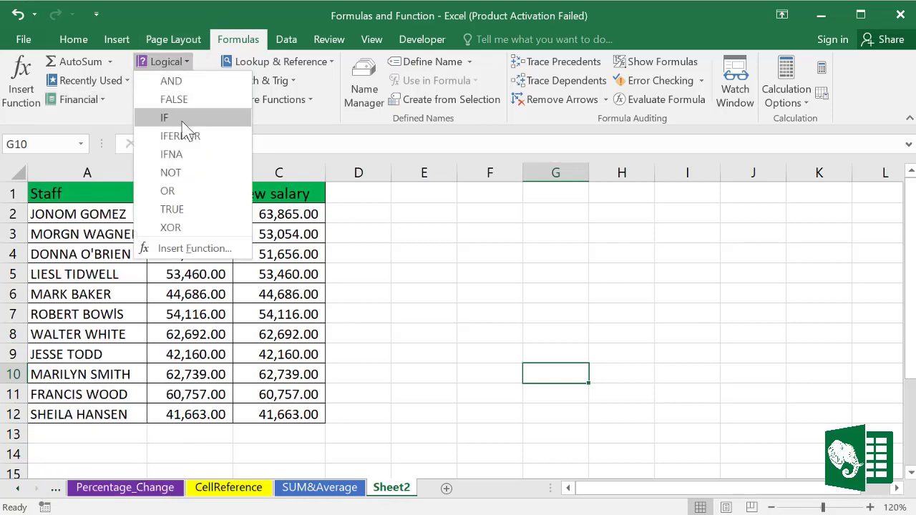
click(122, 120)
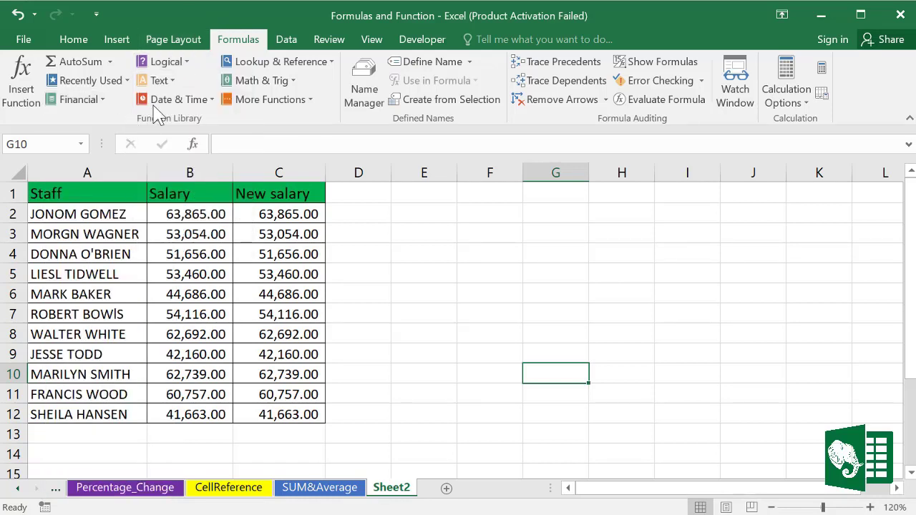
click(170, 84)
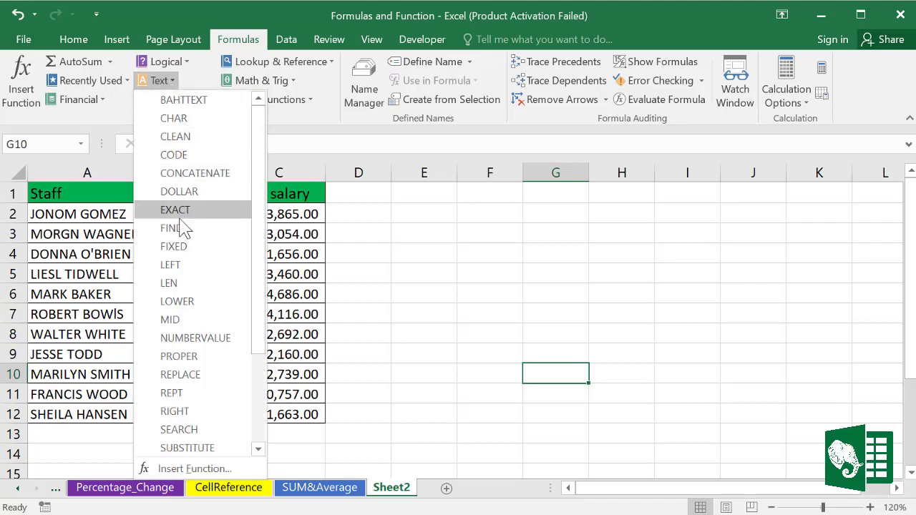
scroll(185, 226, down, 2)
scroll(184, 214, up, 2)
click(130, 123)
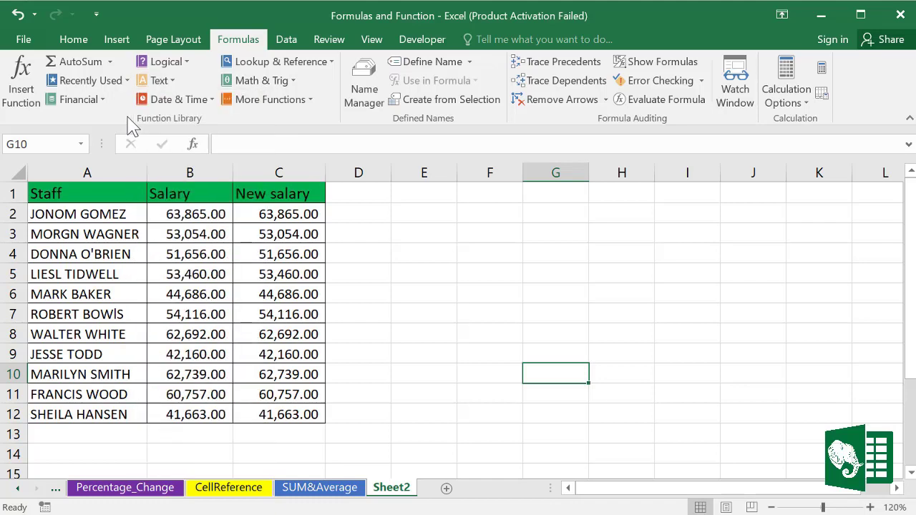
click(208, 100)
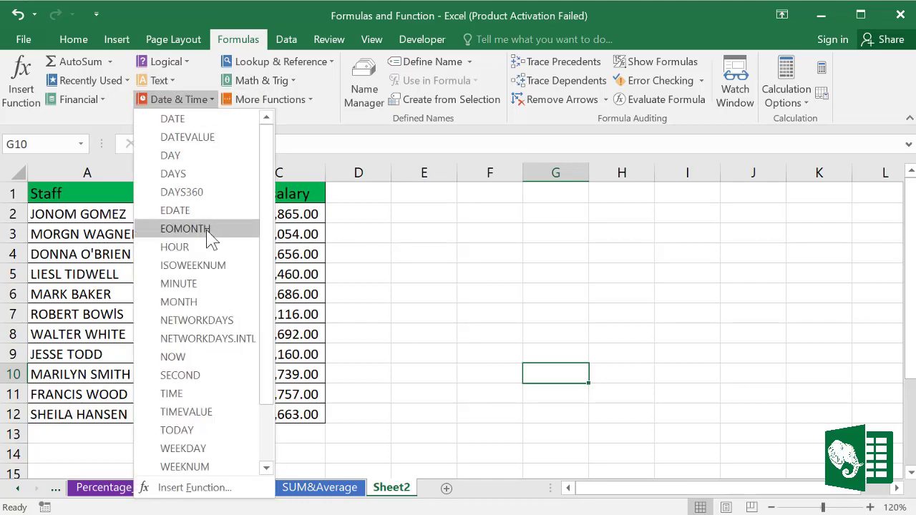
scroll(207, 236, down, 2)
scroll(207, 237, up, 2)
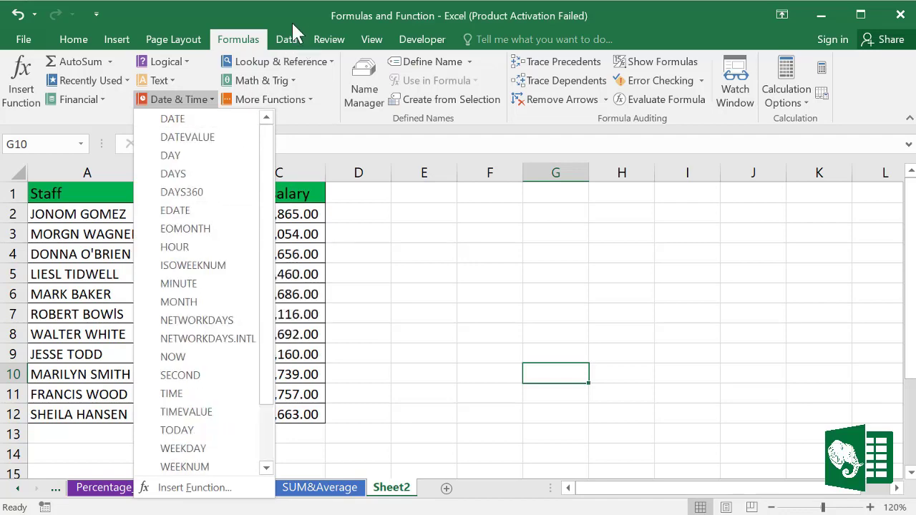
click(306, 61)
click(306, 66)
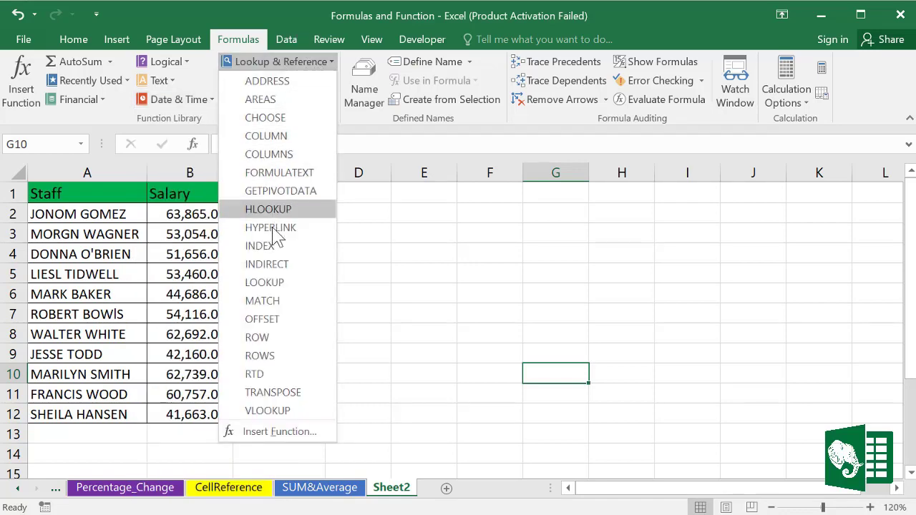
click(358, 137)
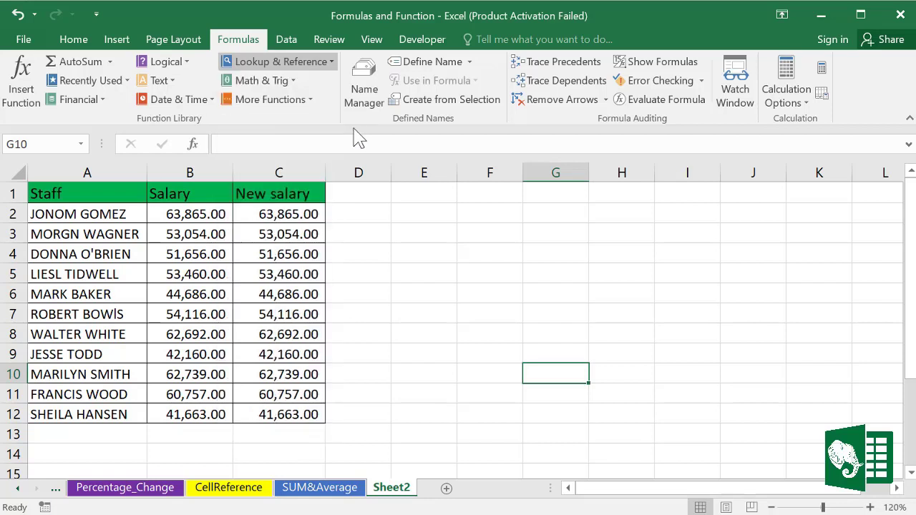
click(291, 80)
scroll(261, 228, down, 10)
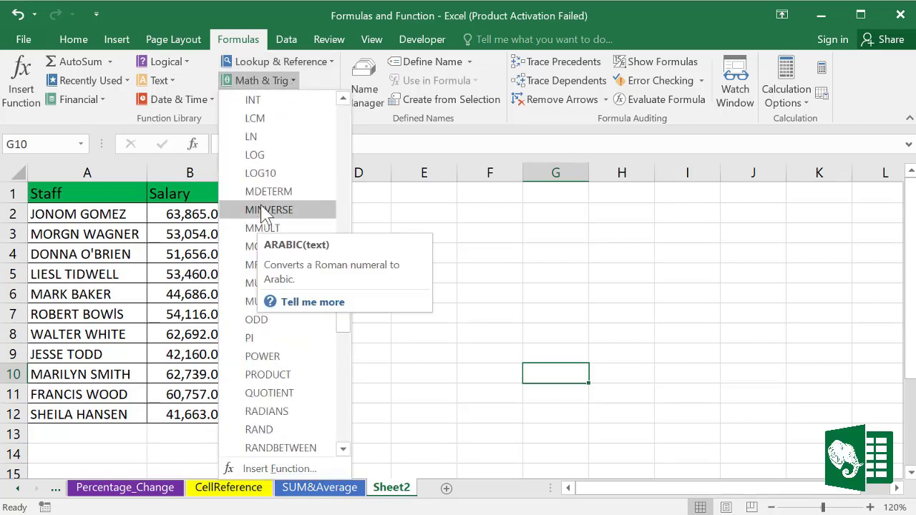
click(118, 120)
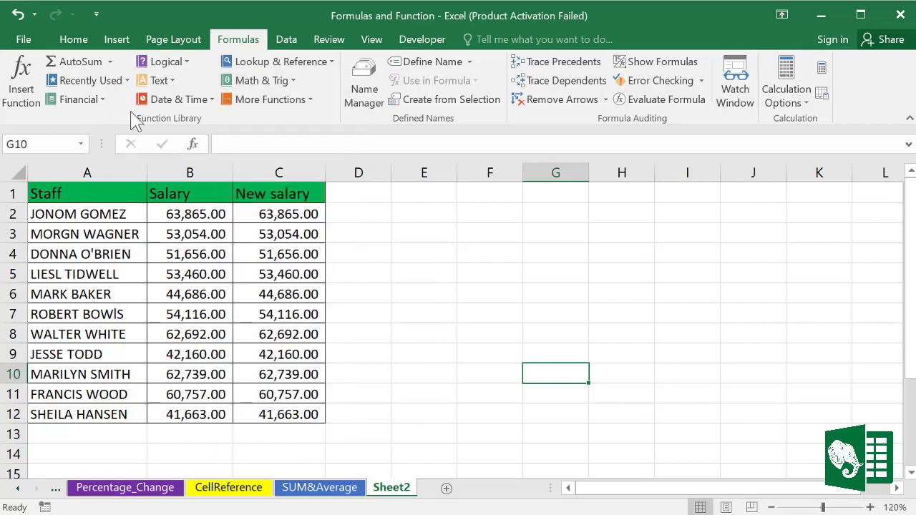
click(313, 100)
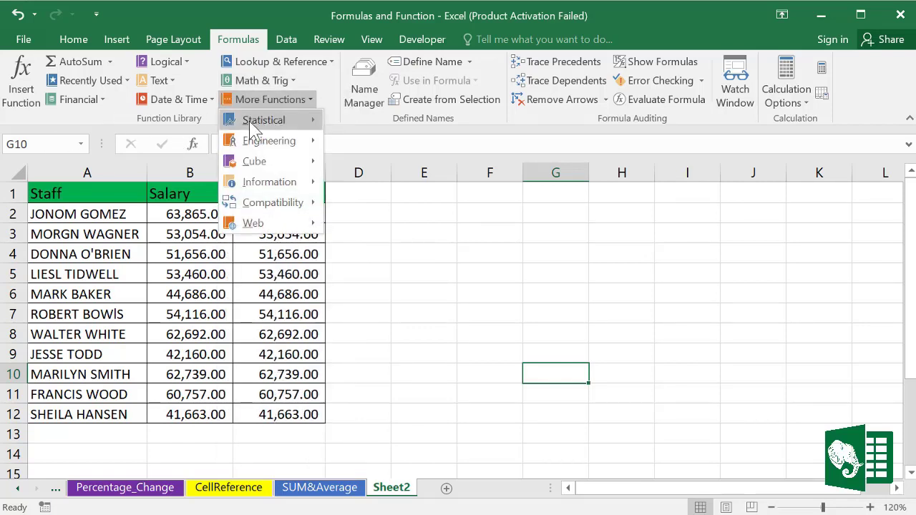
mouse_move(250, 129)
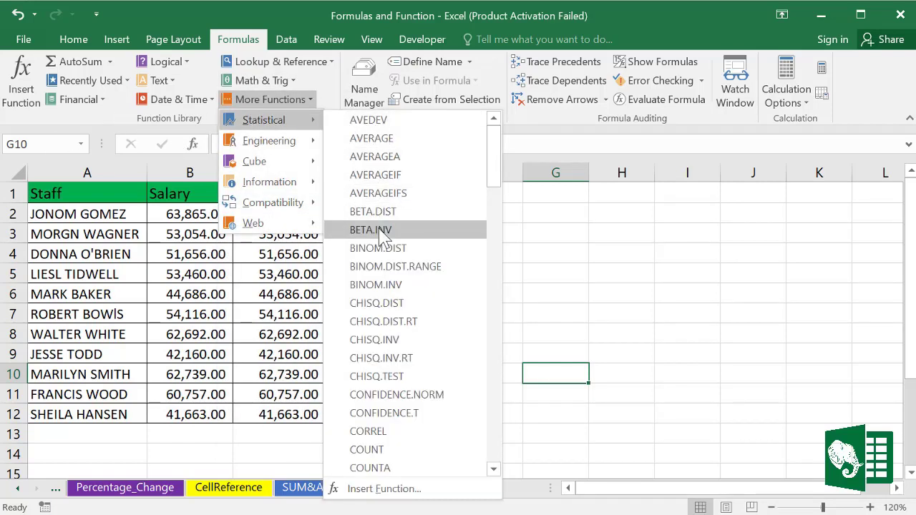
mouse_move(268, 143)
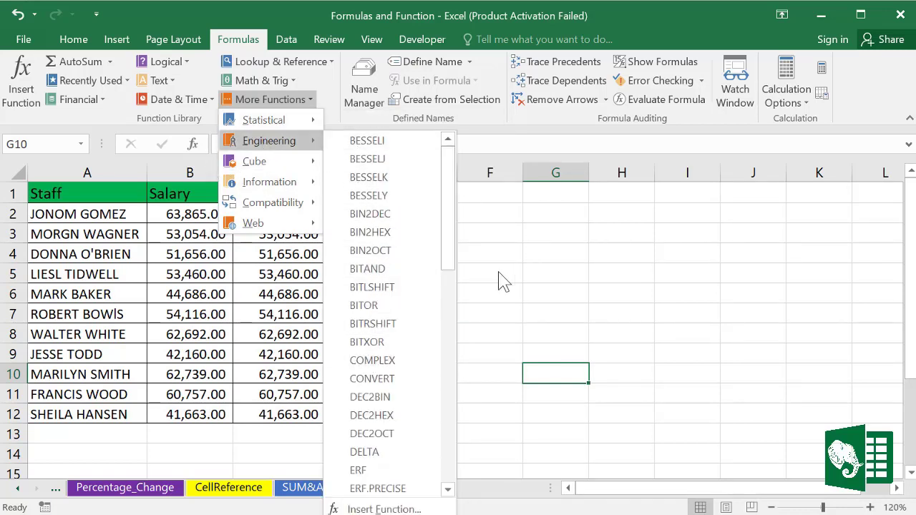
click(551, 286)
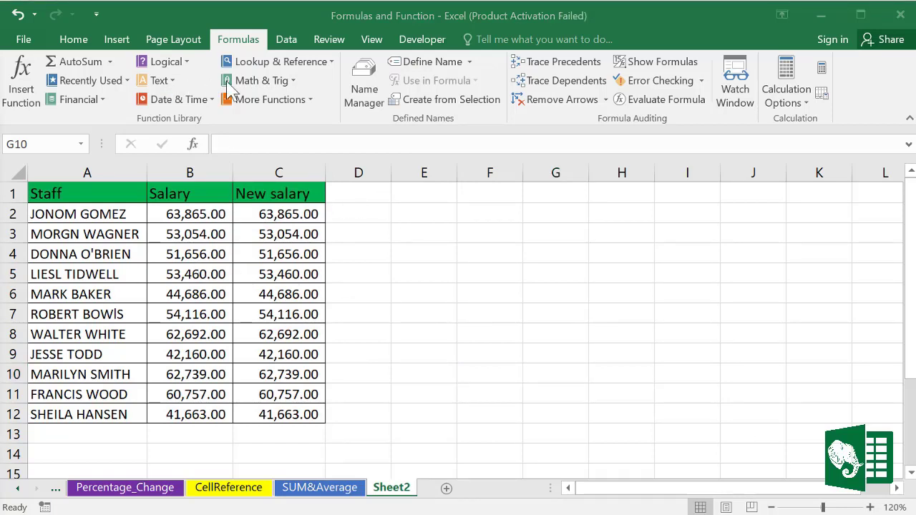
click(293, 81)
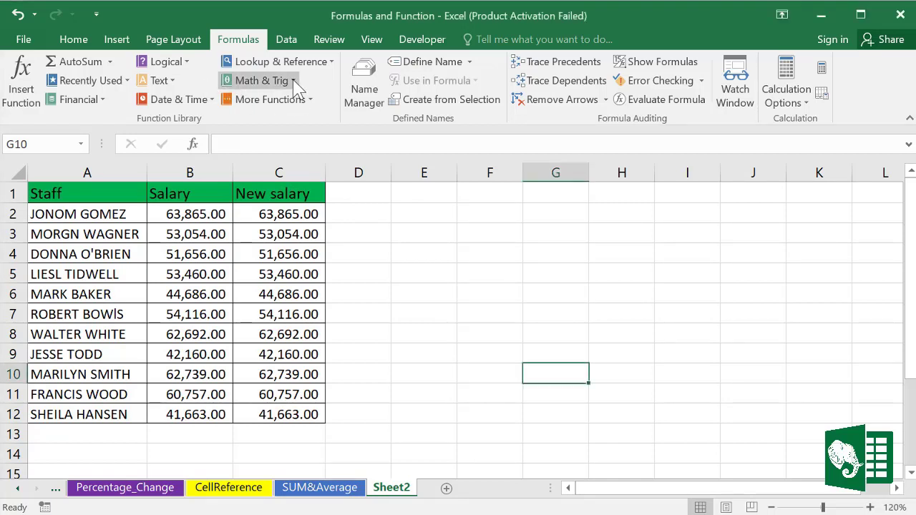
click(293, 81)
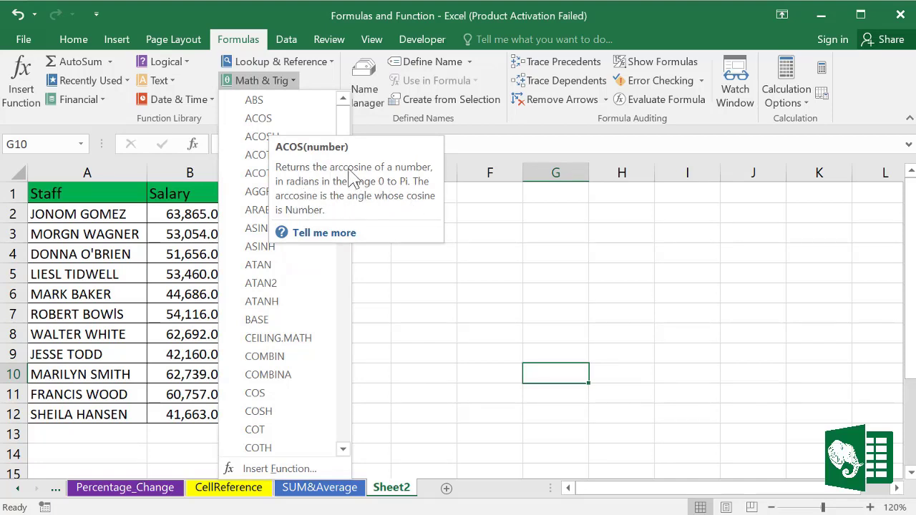
click(458, 325)
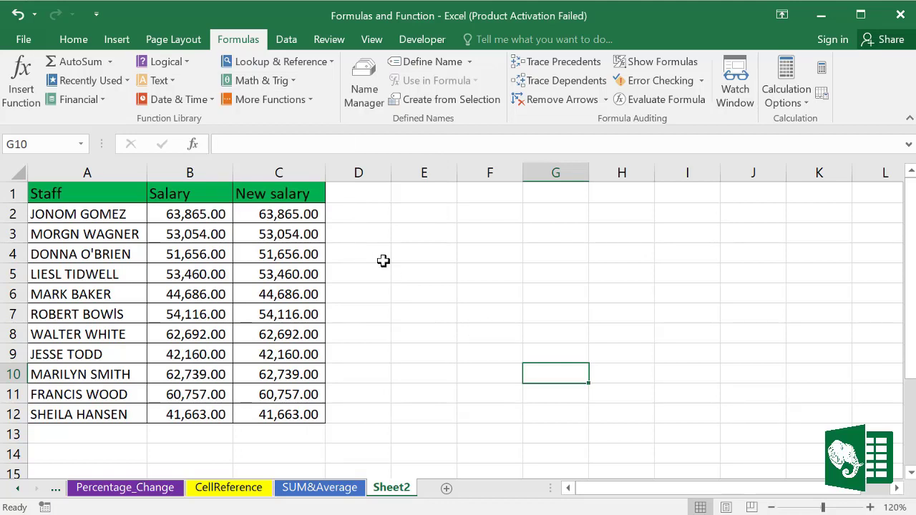
Step: Start a RANK.AVG formula in D2 on C2 and column C, then dismiss the too-few-arguments warning
drag(288, 214, 283, 418)
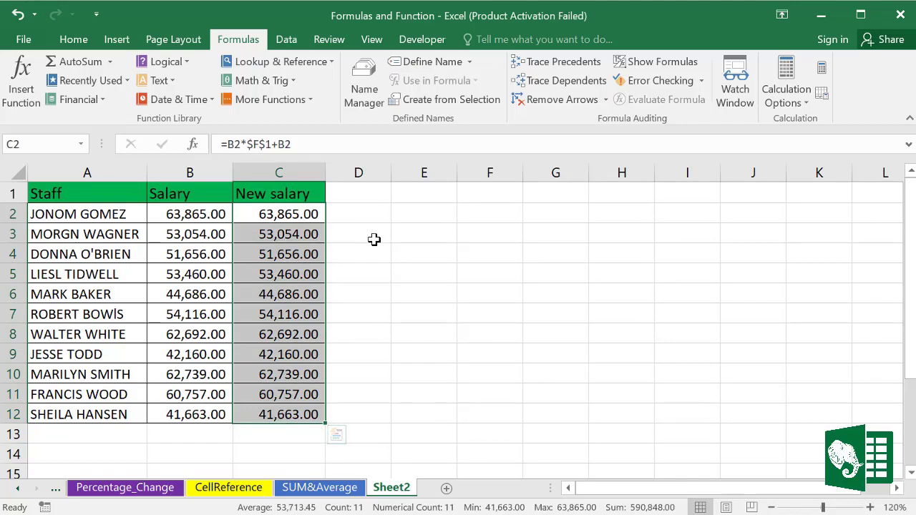
click(372, 214)
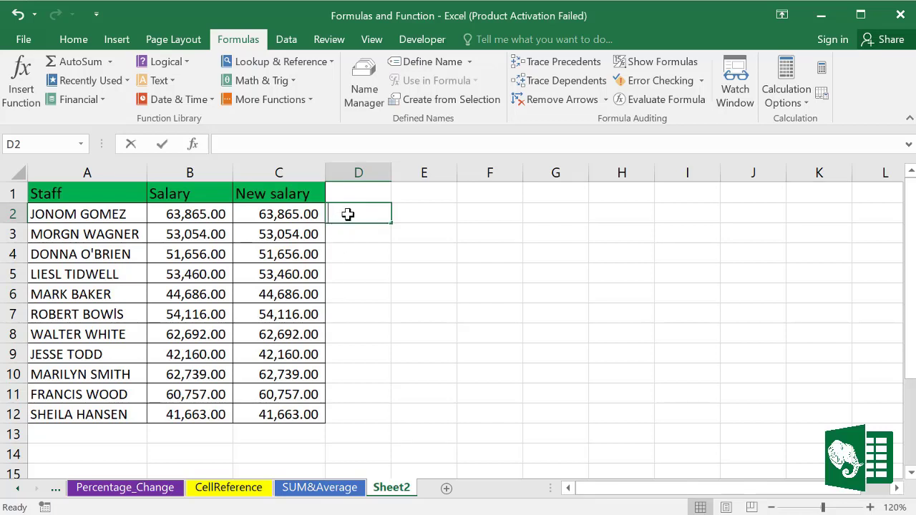
text(=ran)
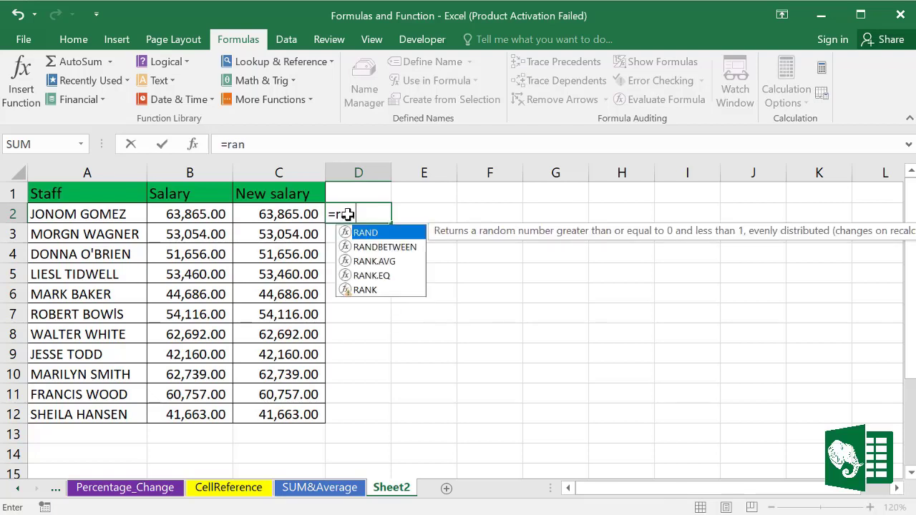
text(k)
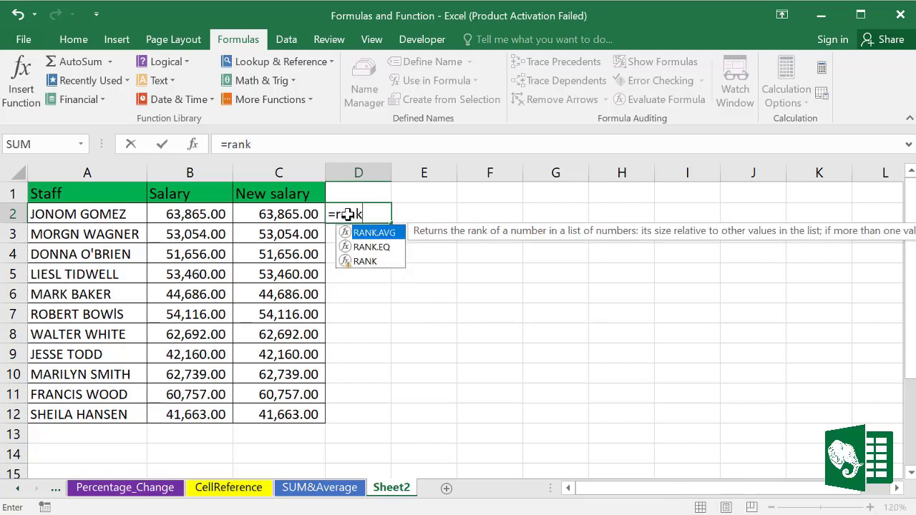
double_click(375, 234)
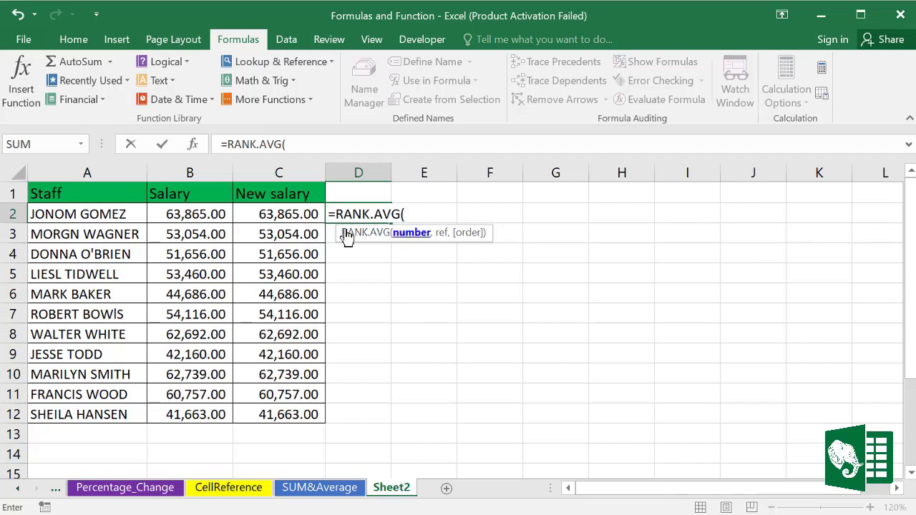
click(284, 214)
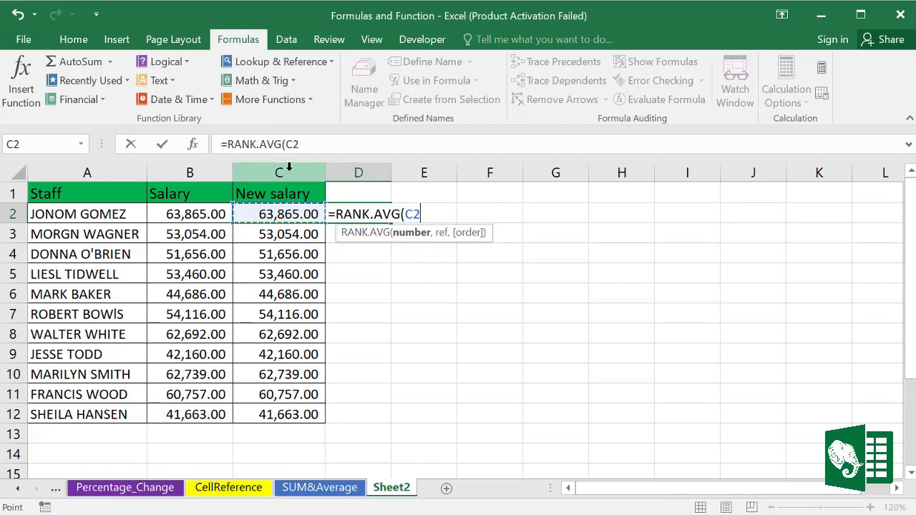
click(287, 170)
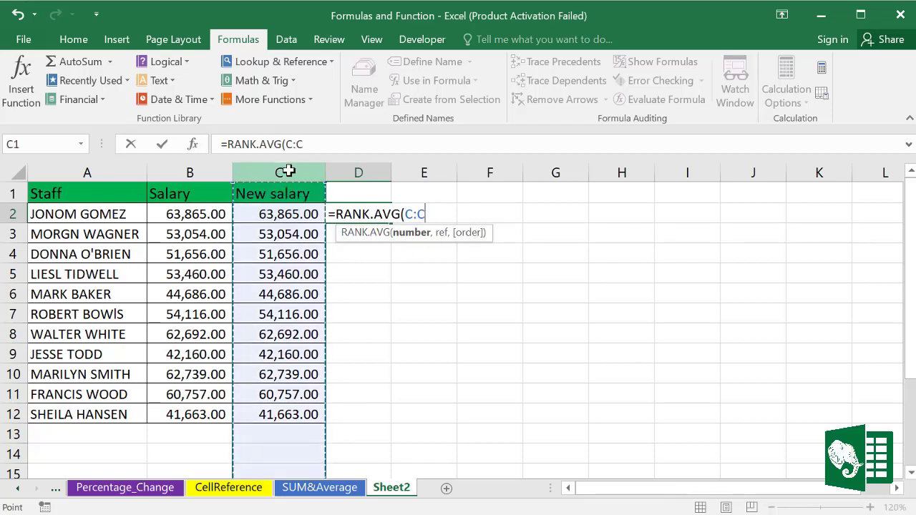
text())
key(Return)
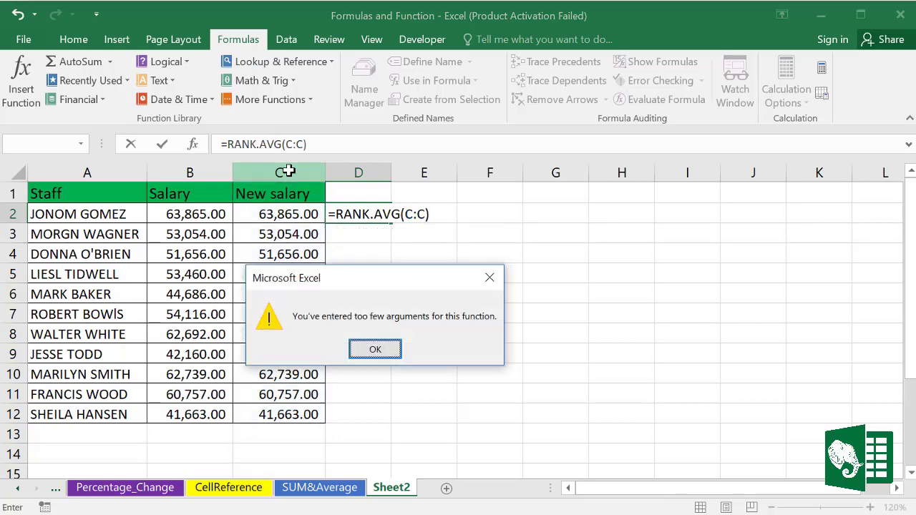
click(386, 349)
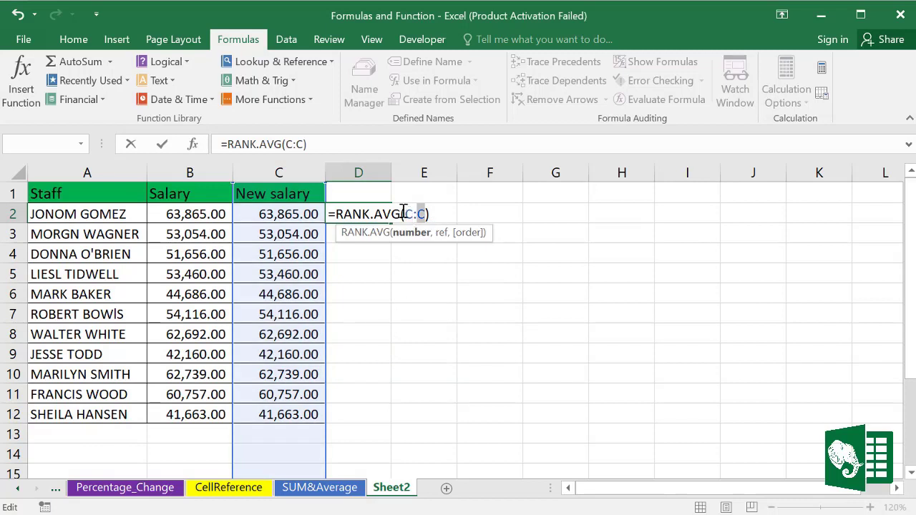
Step: Correct D2 to =RANK.AVG(C2,C:C), ranking the first new salary of 63,865.00 as 1
click(404, 213)
drag(421, 214, 406, 213)
click(287, 213)
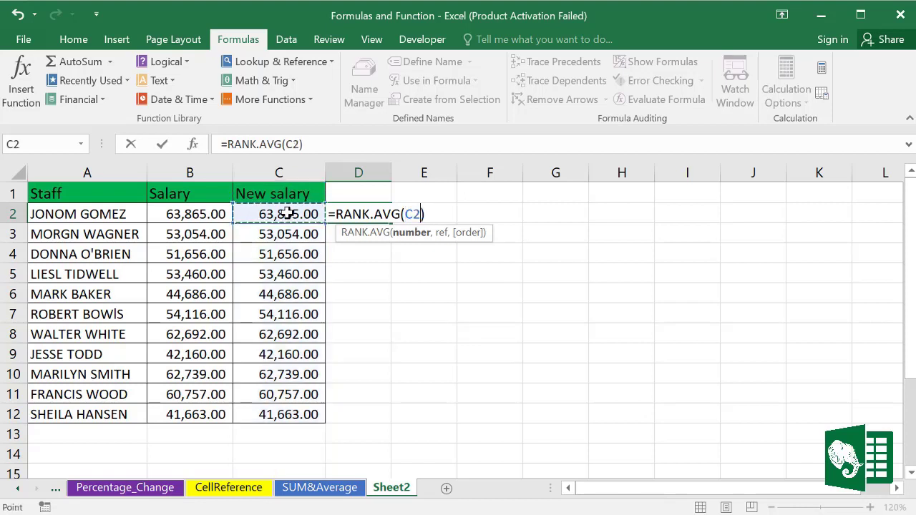
text(,)
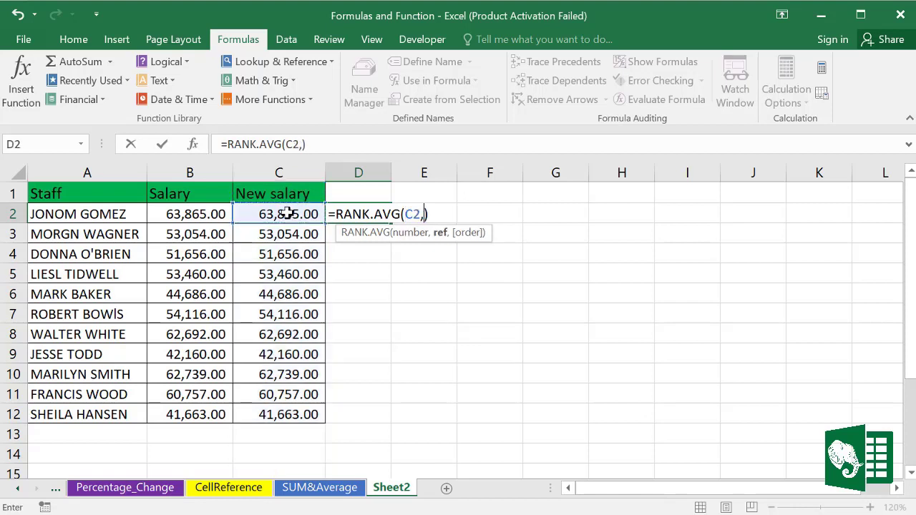
click(276, 165)
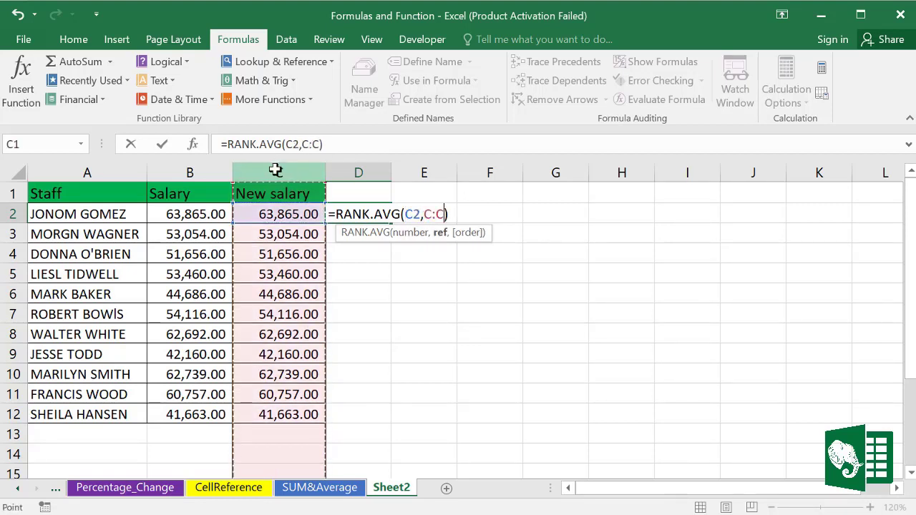
key(Return)
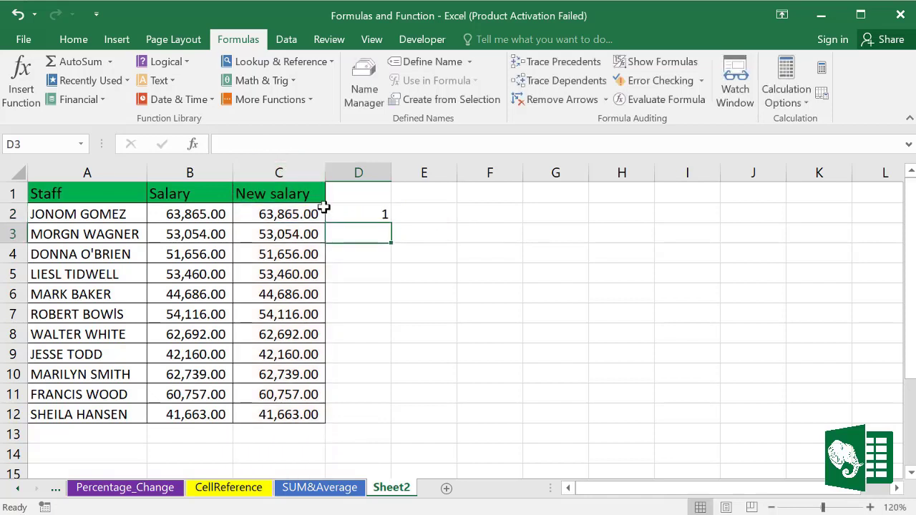
Step: Copy the RANK.AVG formula from D2 down through D12
click(353, 213)
drag(391, 223, 385, 432)
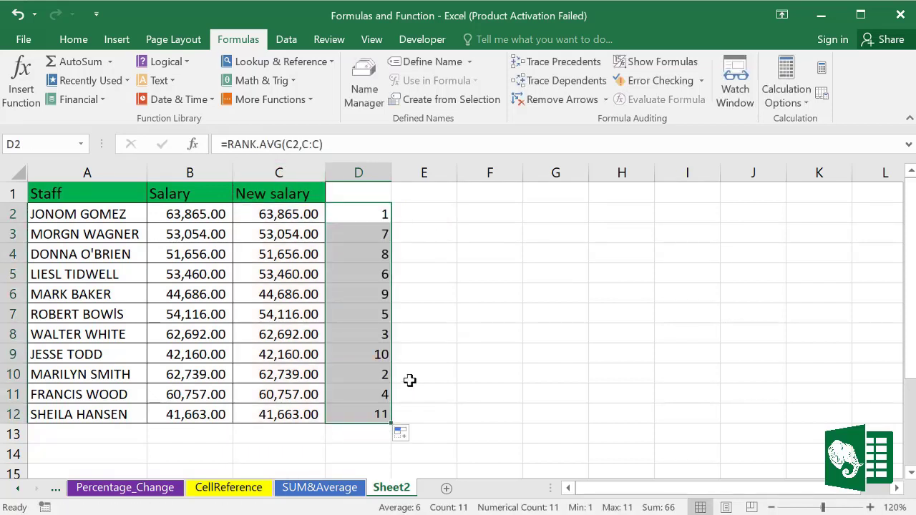
click(372, 214)
click(293, 214)
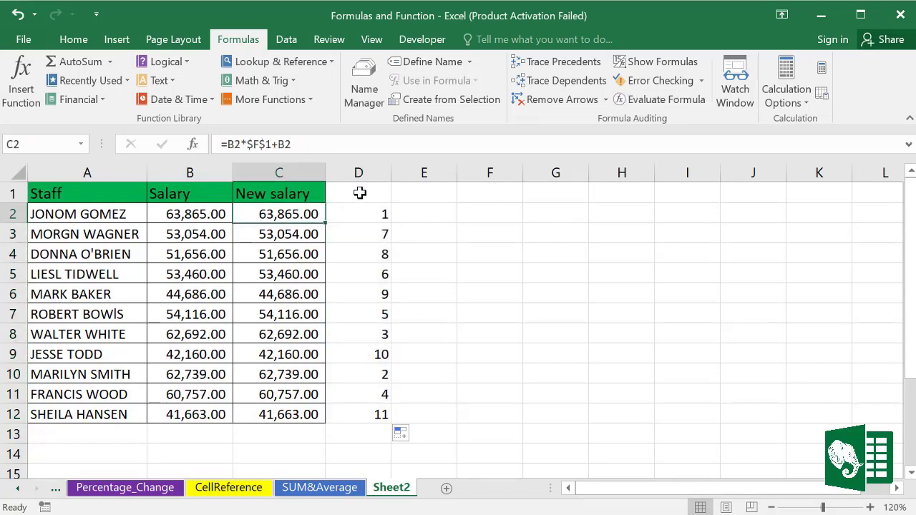
Step: Enter the header 'Rank' in D1 and spot-check the formulas in D2, C9 and D9
click(360, 192)
text(Rank)
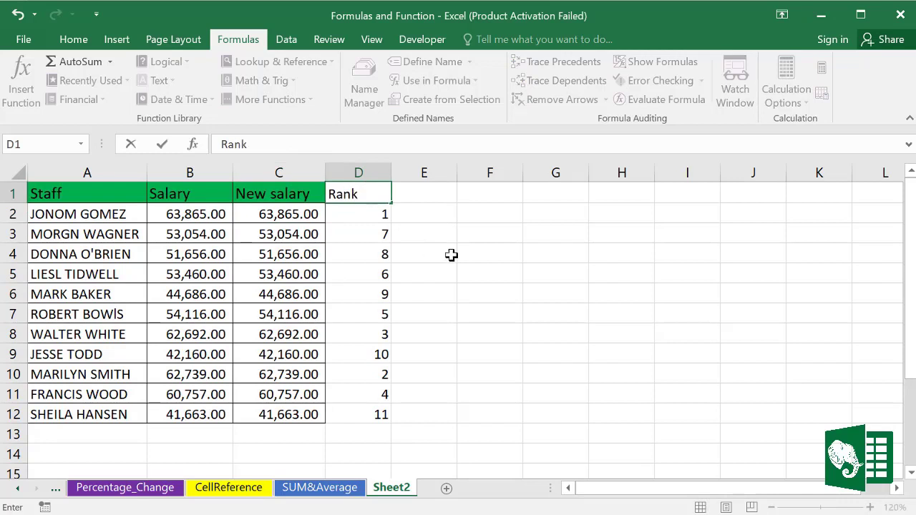
click(451, 255)
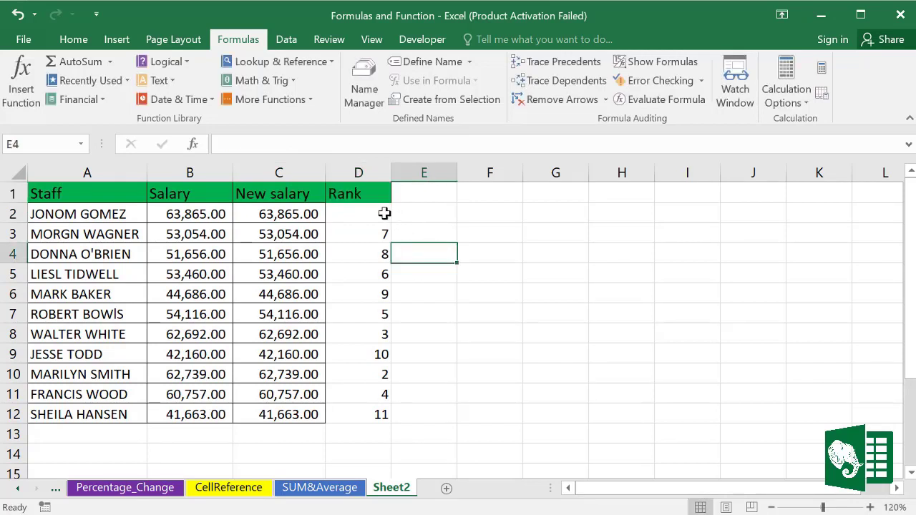
click(384, 213)
click(276, 353)
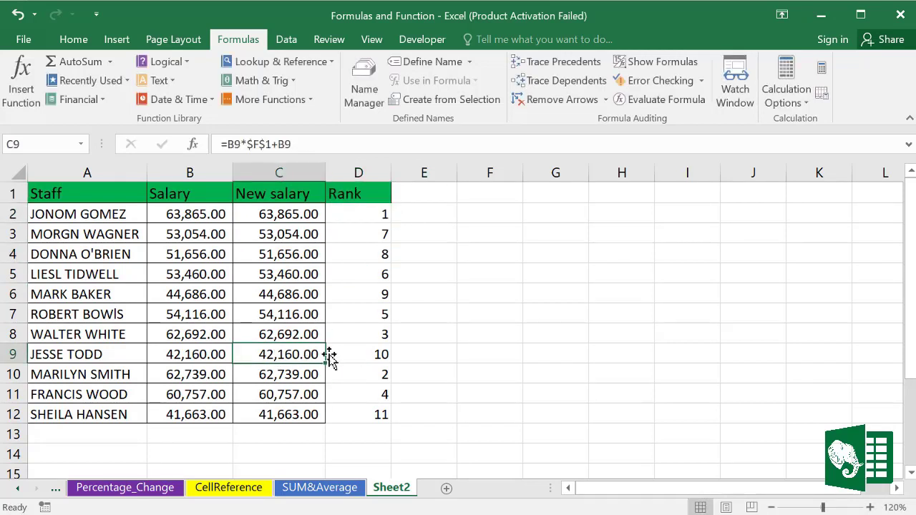
click(380, 354)
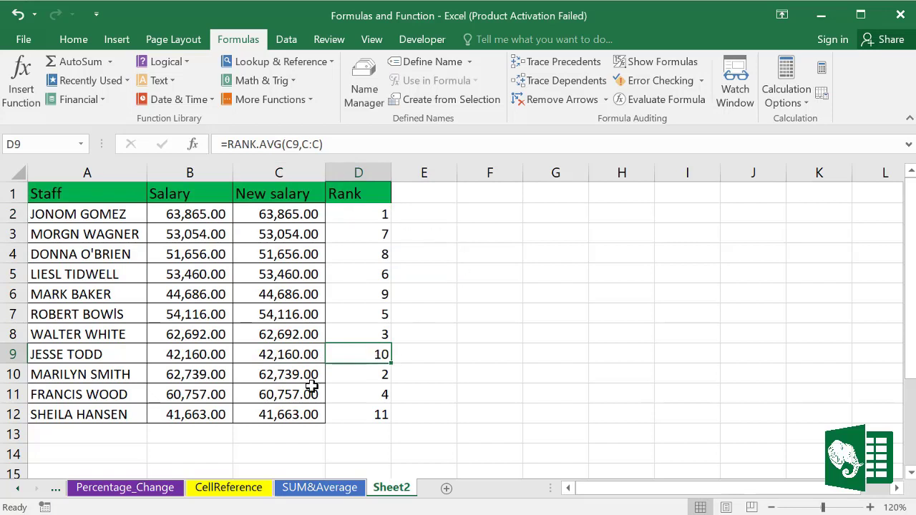
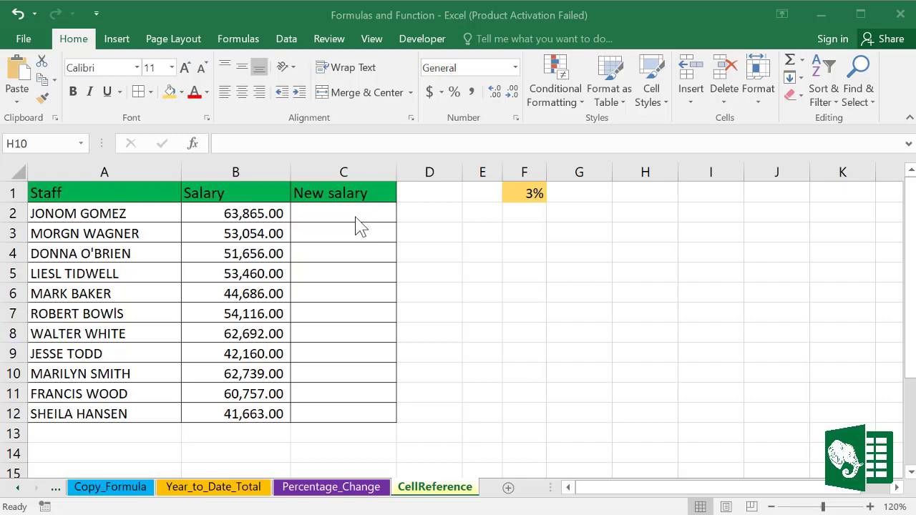
Step: Enter =B2+3000 in C2 so the first new salary shows 66,865.00
click(272, 212)
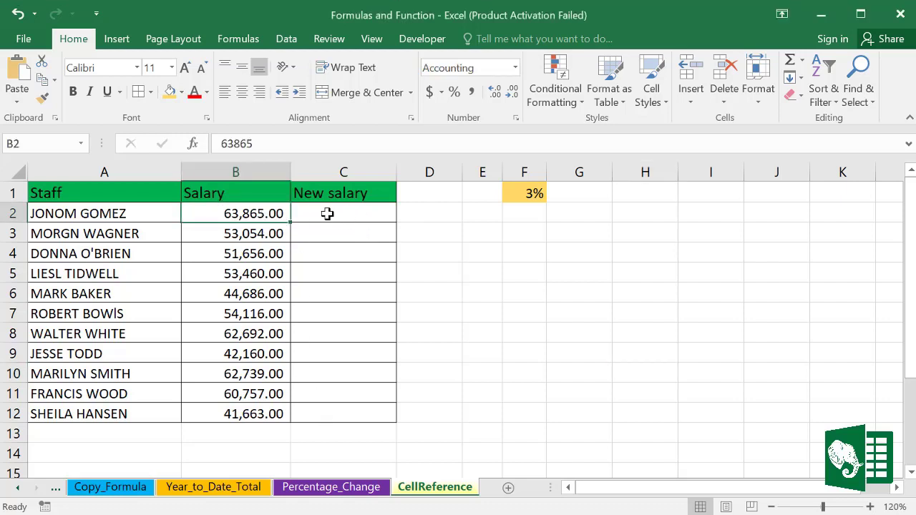
click(326, 213)
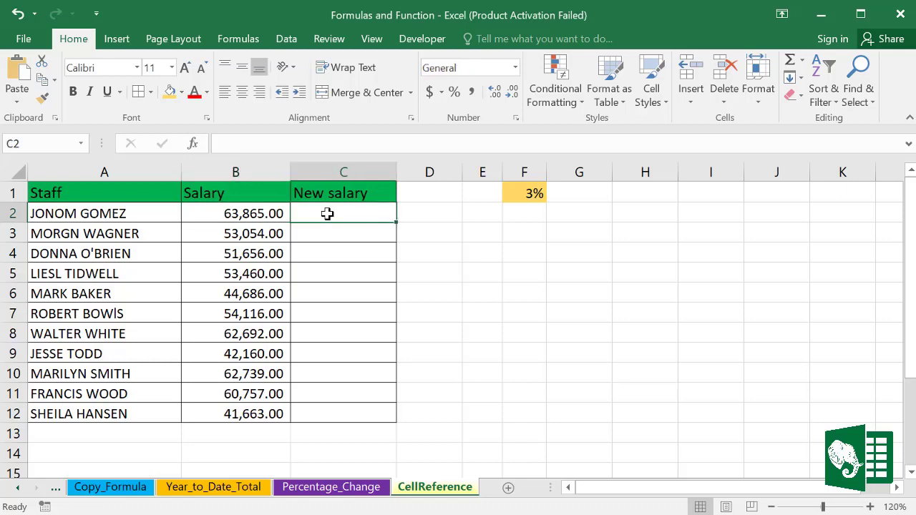
text(=)
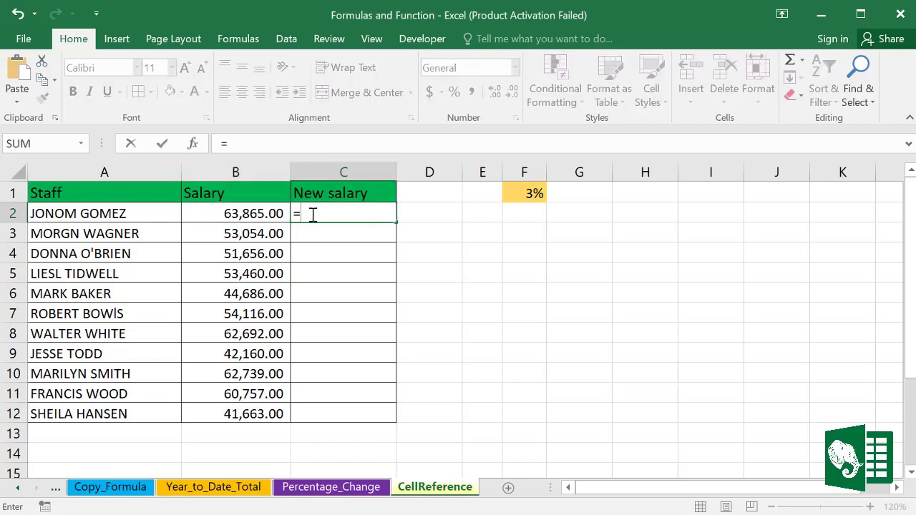
click(247, 214)
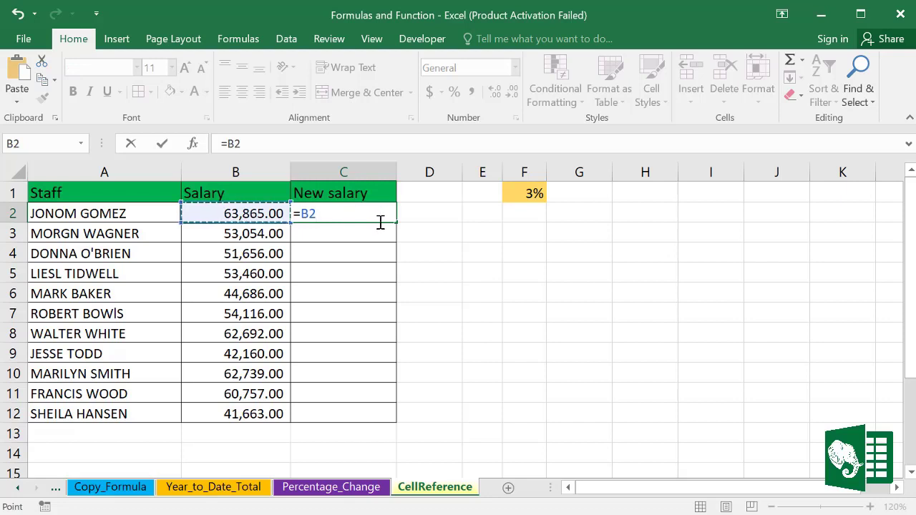
text(+3000)
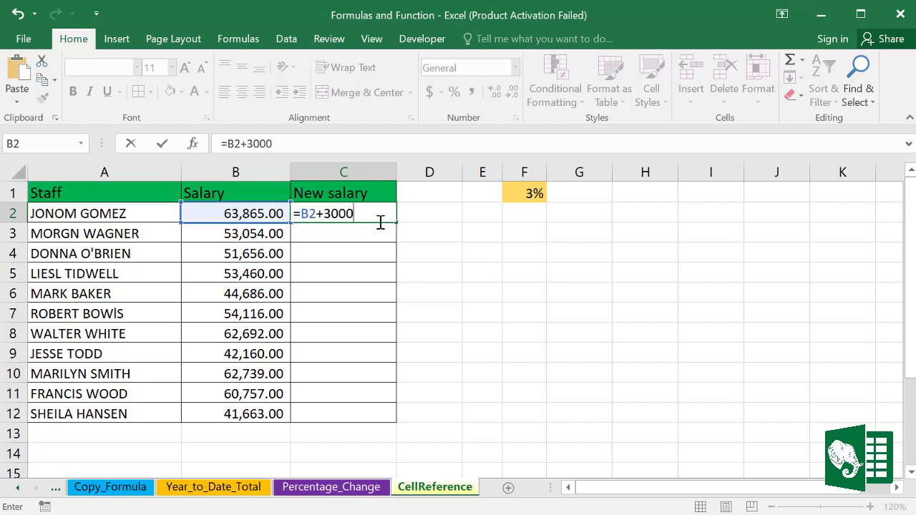
key(Return)
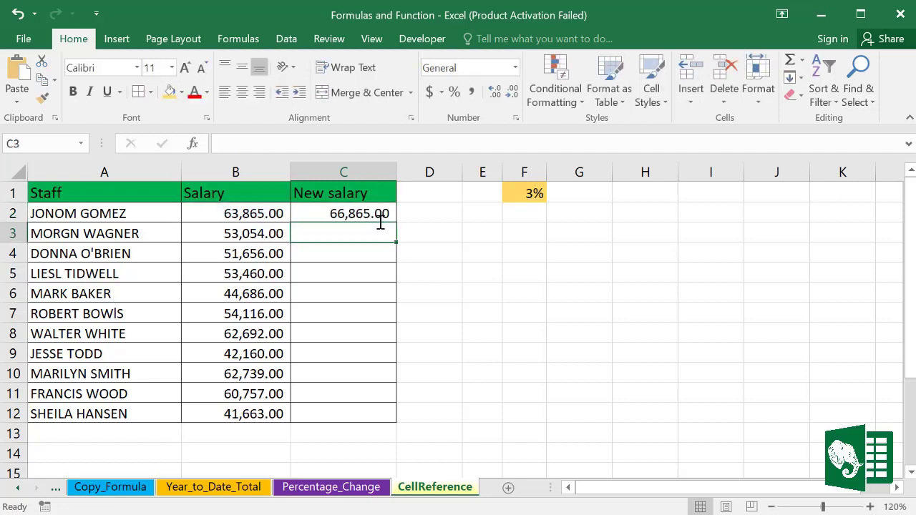
click(335, 210)
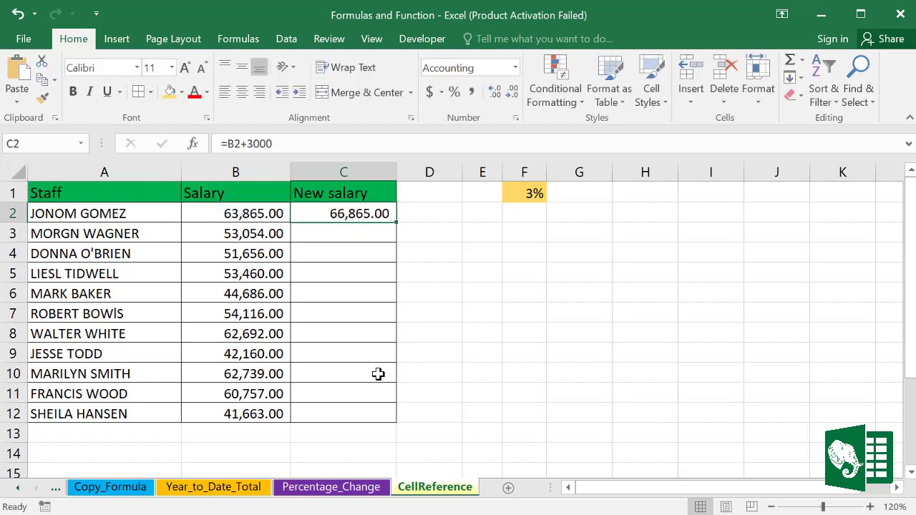
Step: Fill C2's formula down to C12 and check the relative references in C3, C4, C9 and C12
drag(397, 221, 395, 419)
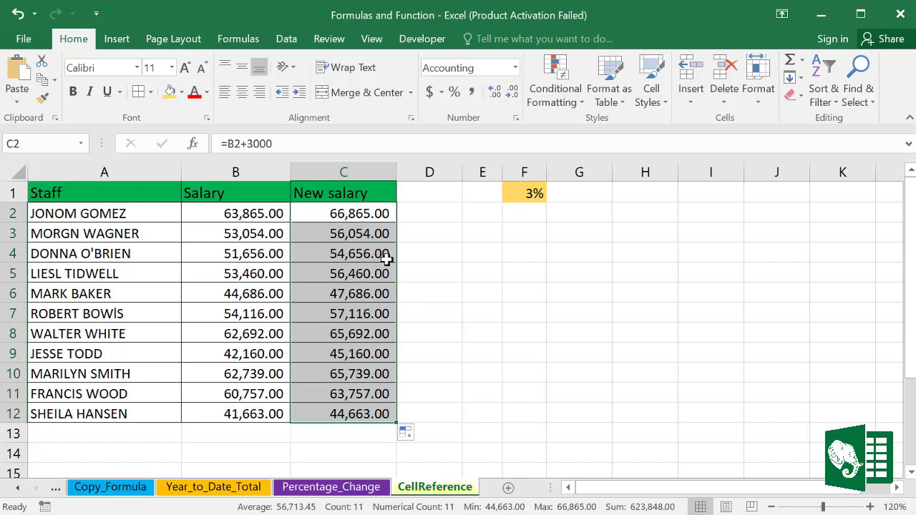
click(352, 233)
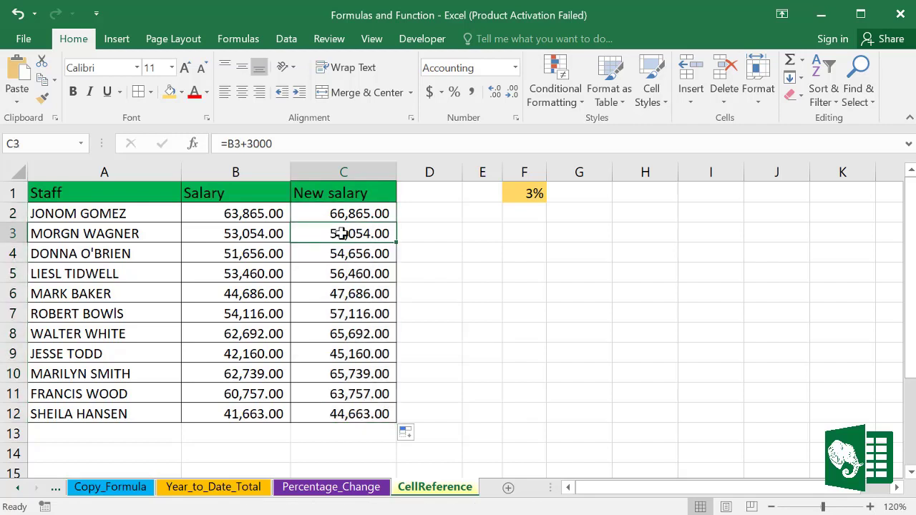
double_click(334, 233)
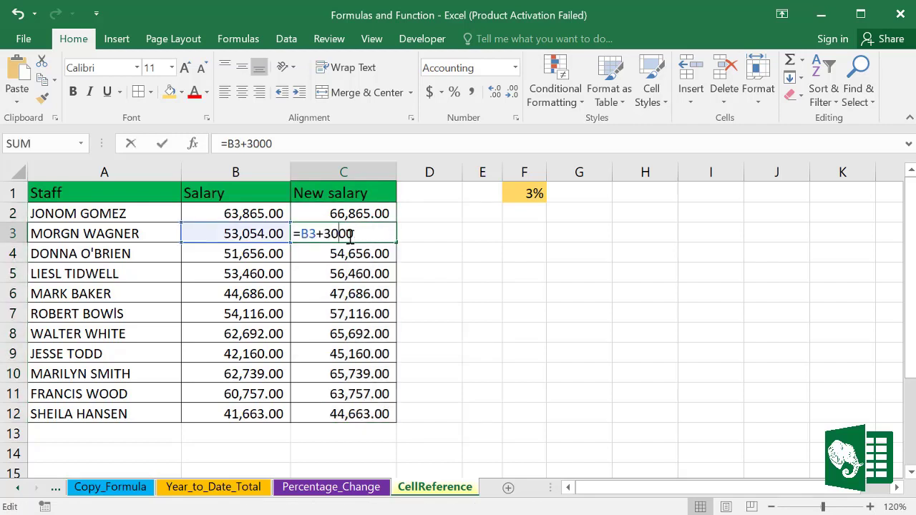
double_click(309, 230)
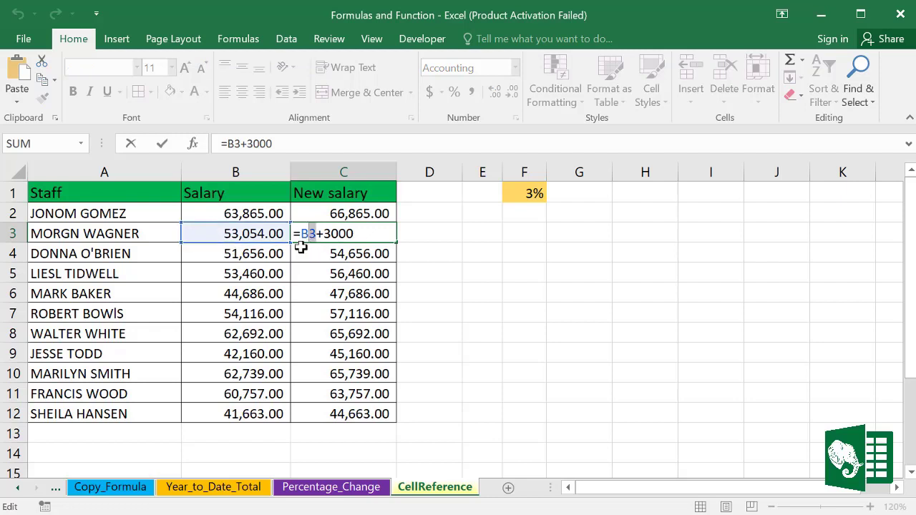
double_click(335, 253)
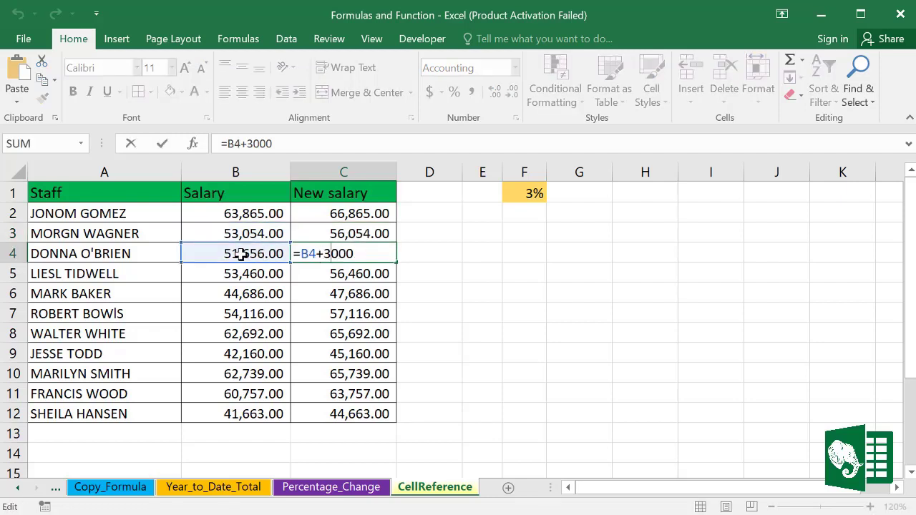
click(337, 349)
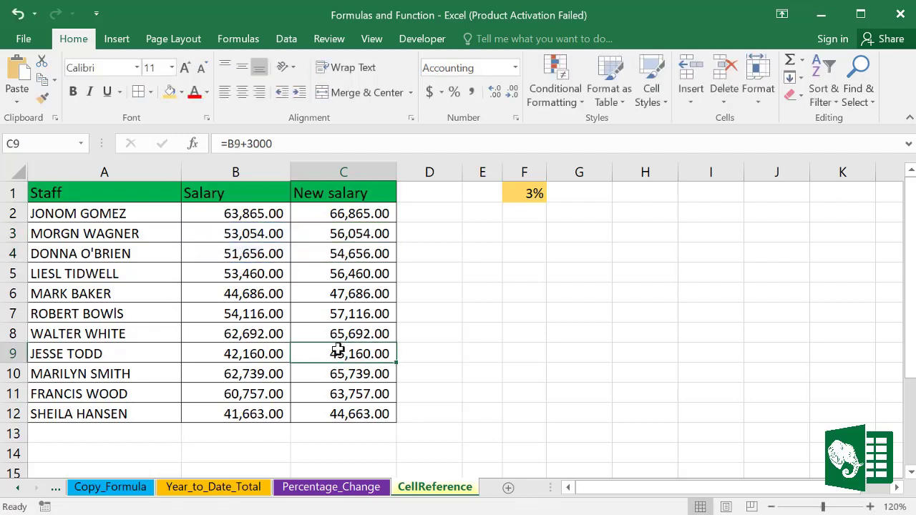
double_click(337, 351)
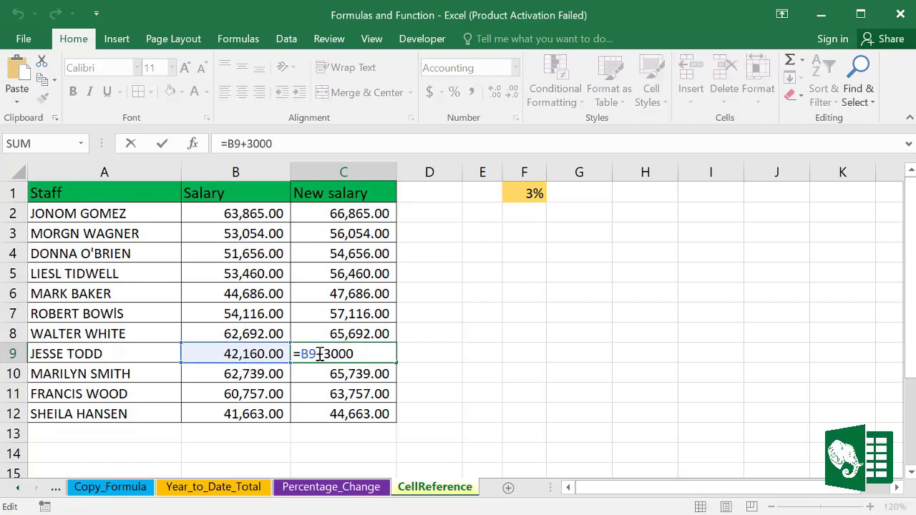
double_click(341, 414)
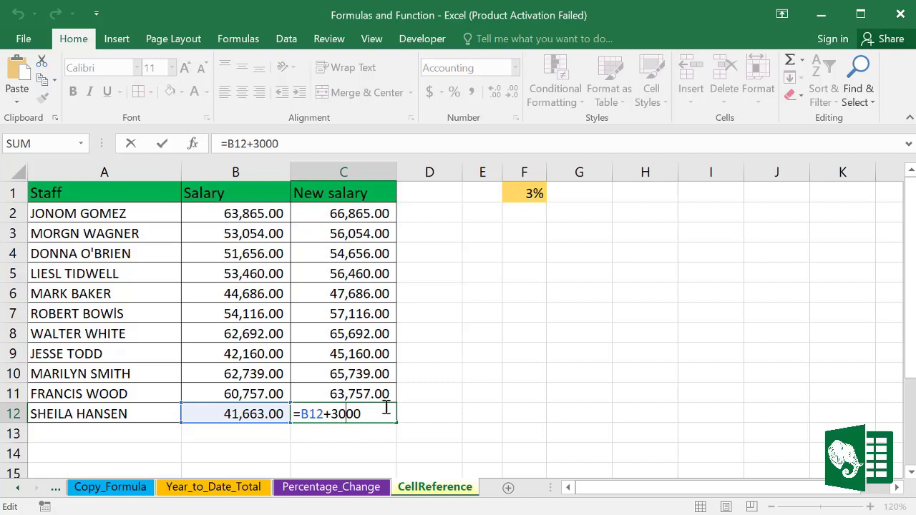
key(ctrl+Return)
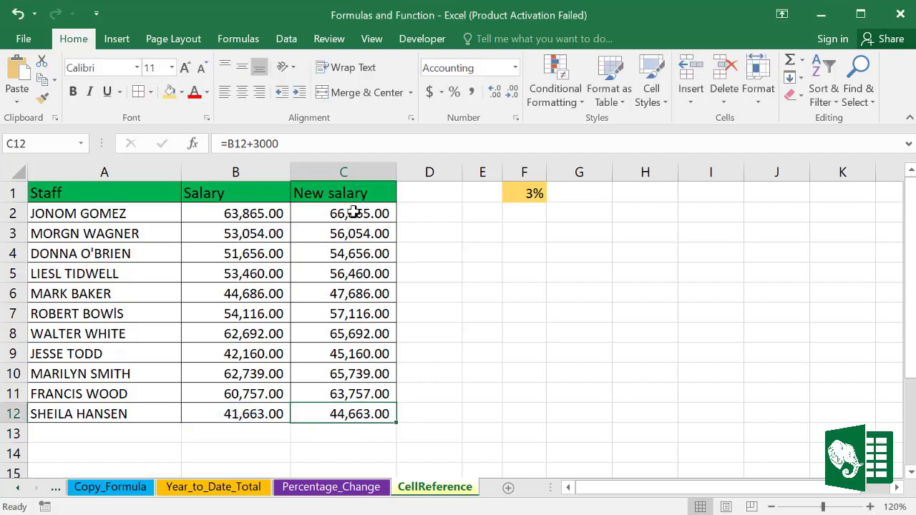
Step: Review the salaries in B2:B12 and the 3% rate in F1, then select C2's formula text for rewriting
click(367, 213)
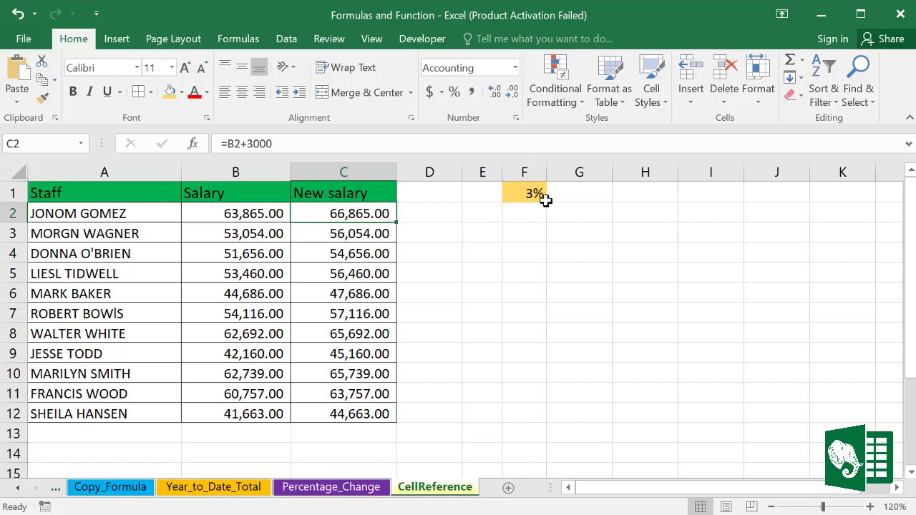
click(254, 218)
drag(254, 218, 258, 413)
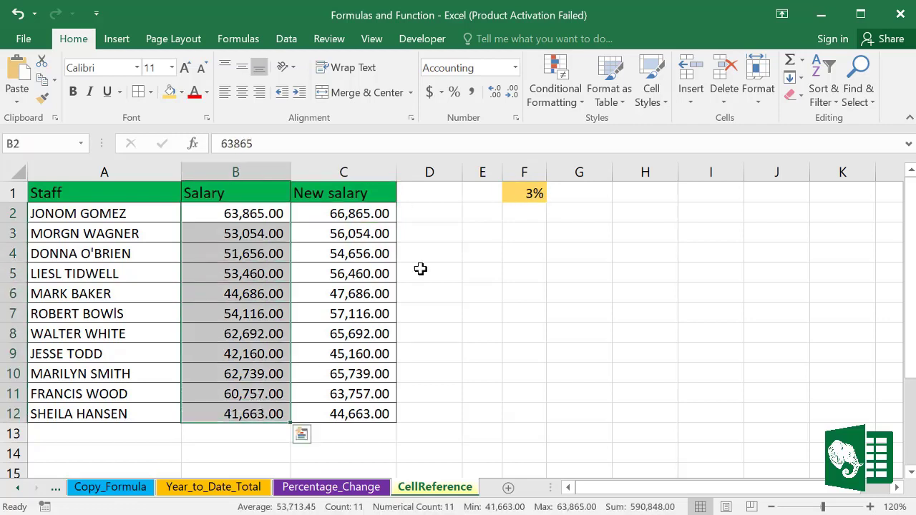
click(535, 189)
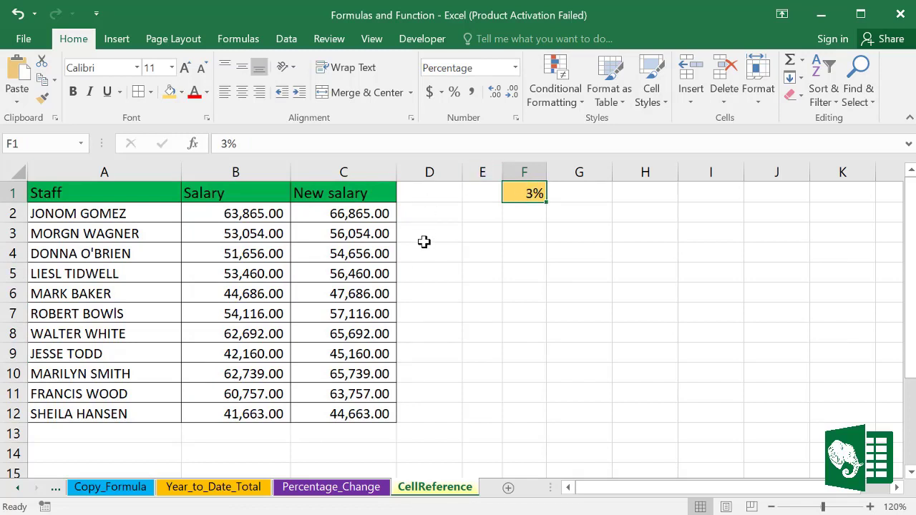
click(383, 218)
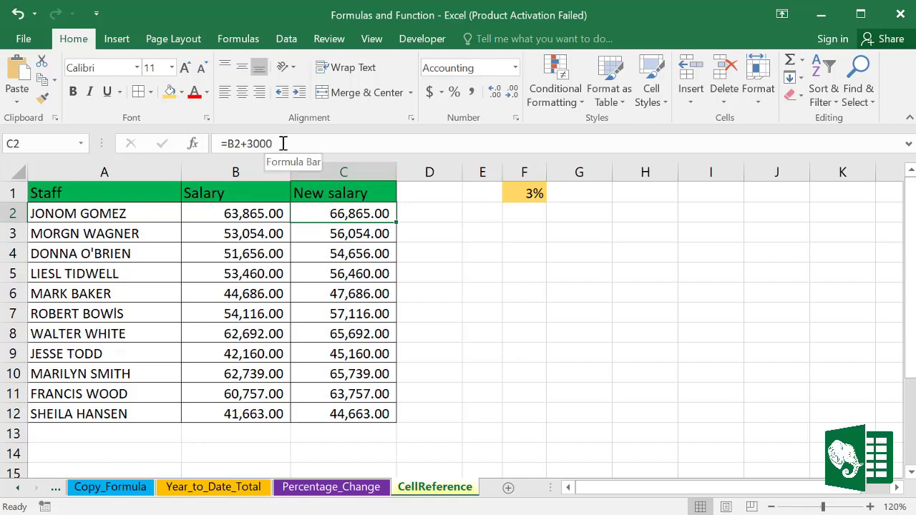
drag(283, 143, 225, 143)
Step: Replace C2's formula with =B2*F1+B2 (65,780.95) and fill it down to C12
key(BackSpace)
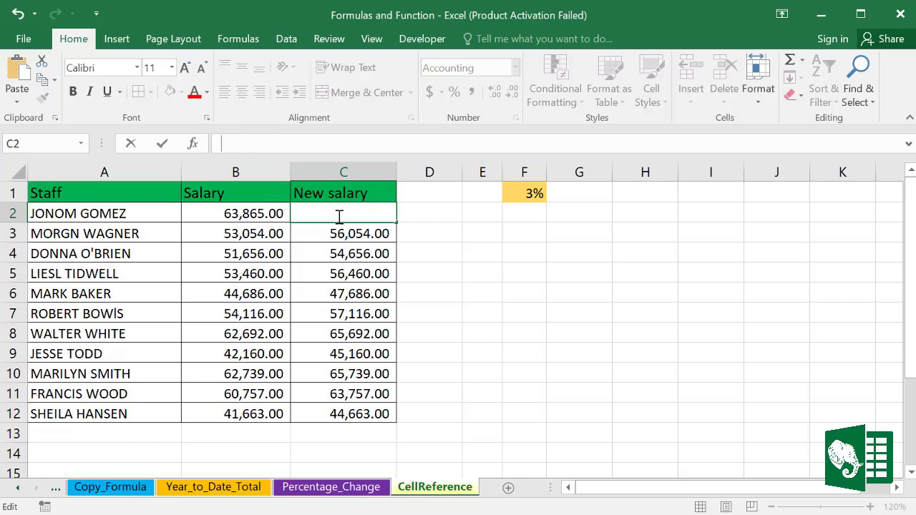
text(=)
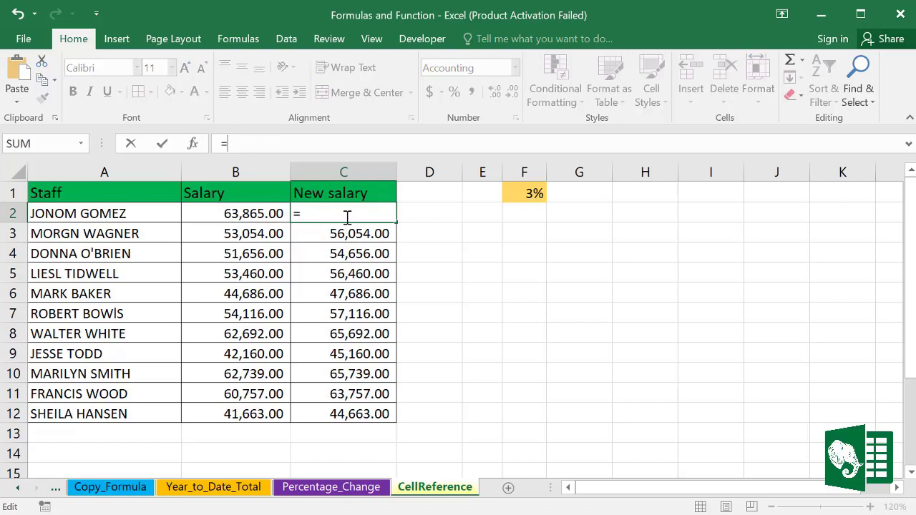
click(235, 213)
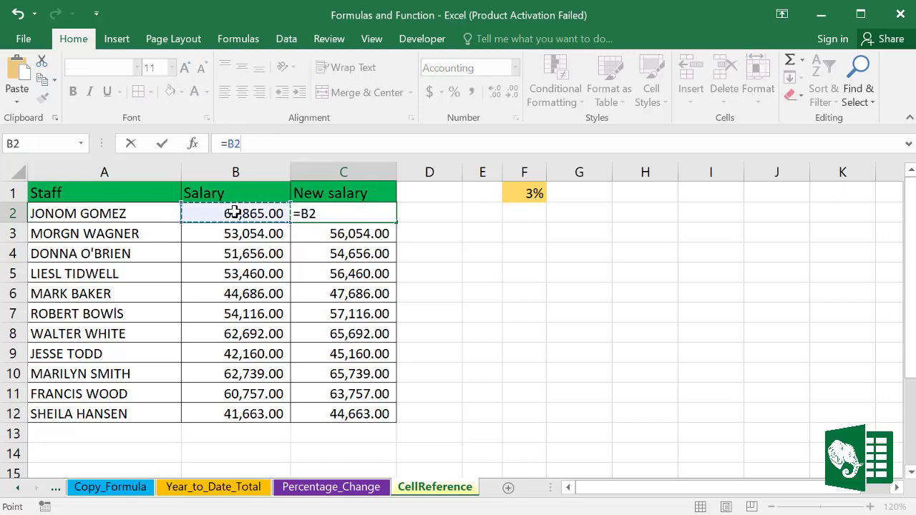
text(*)
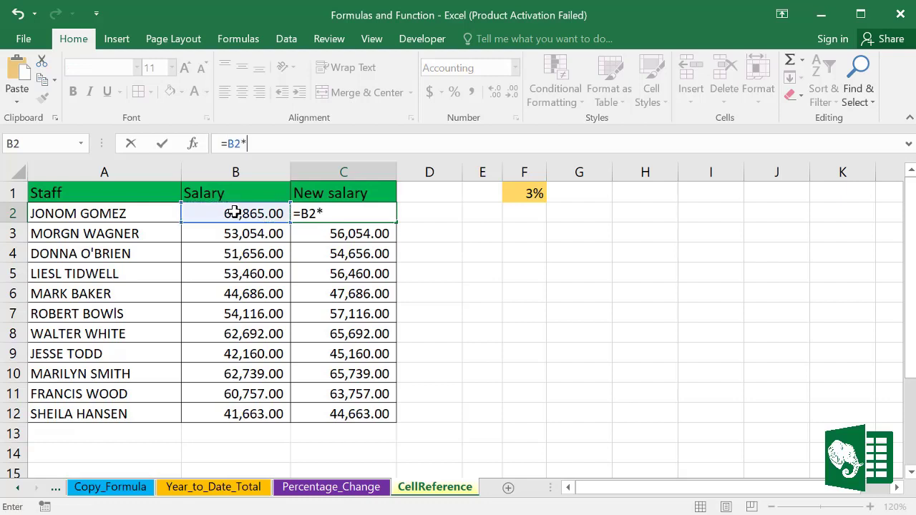
click(537, 193)
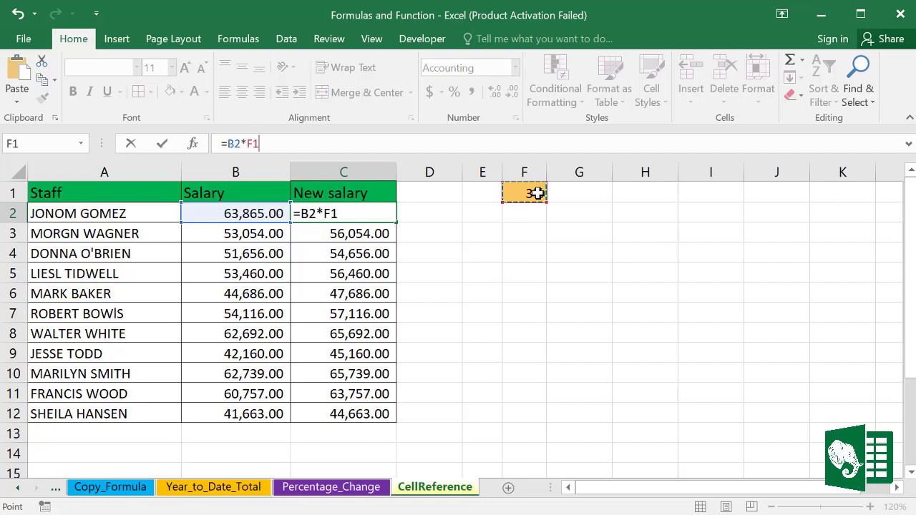
text(+)
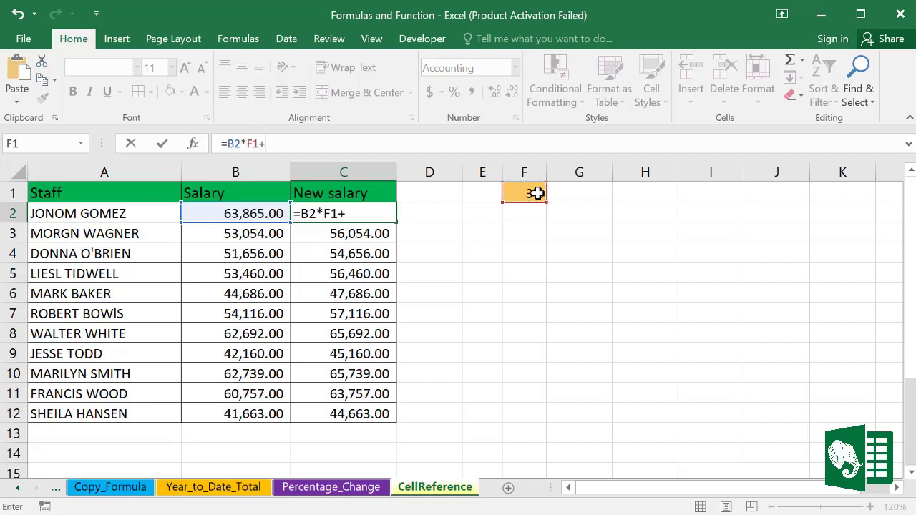
click(259, 213)
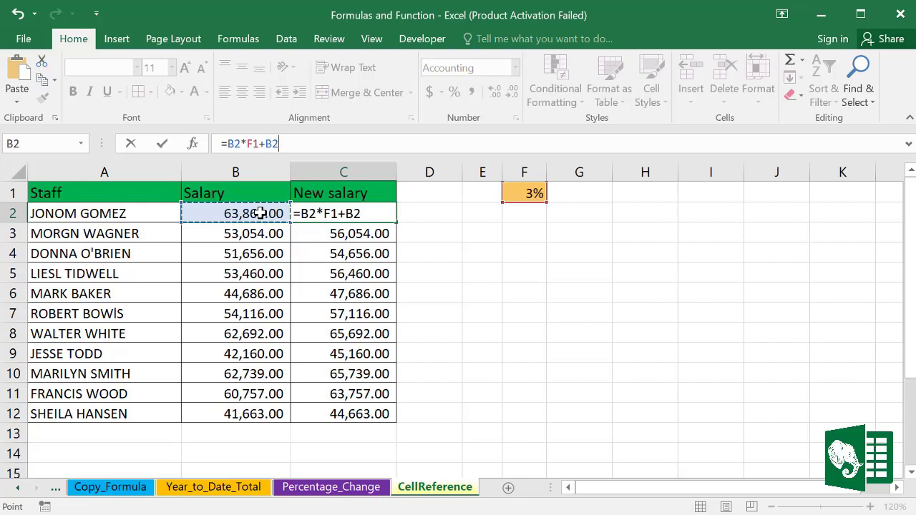
key(Return)
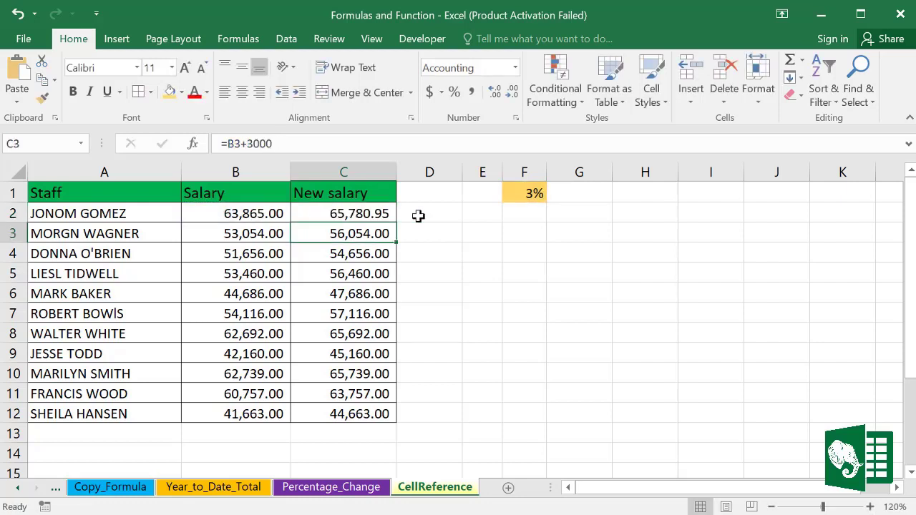
click(385, 213)
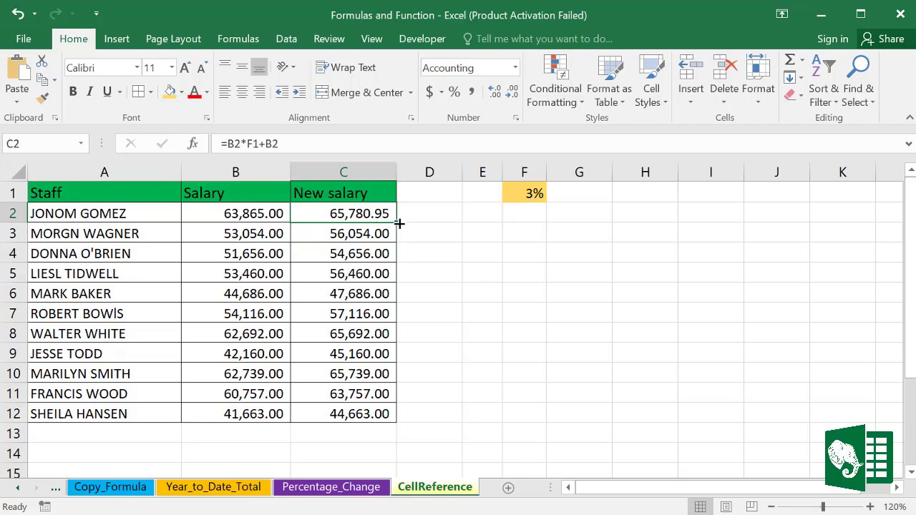
drag(399, 221, 390, 419)
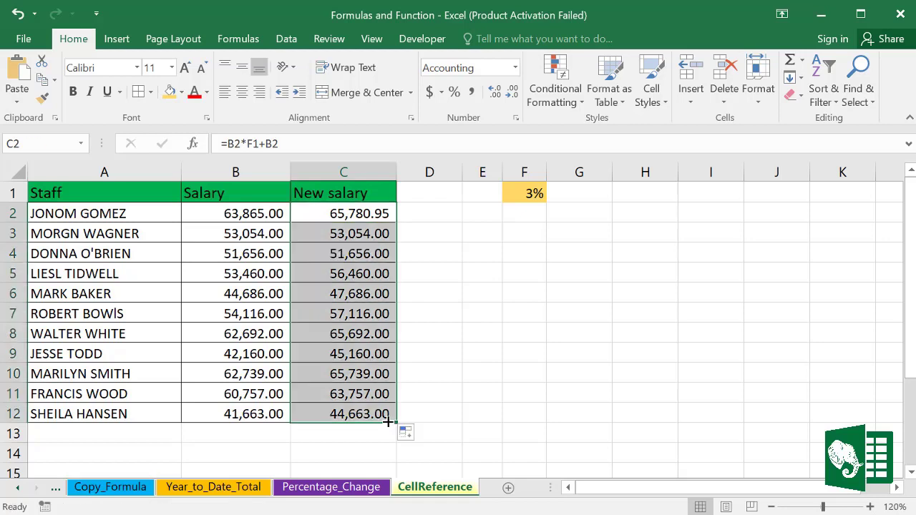
Step: Inspect the copied formulas in C3, C7 and C10 to see the shifted rate reference
click(345, 233)
click(247, 234)
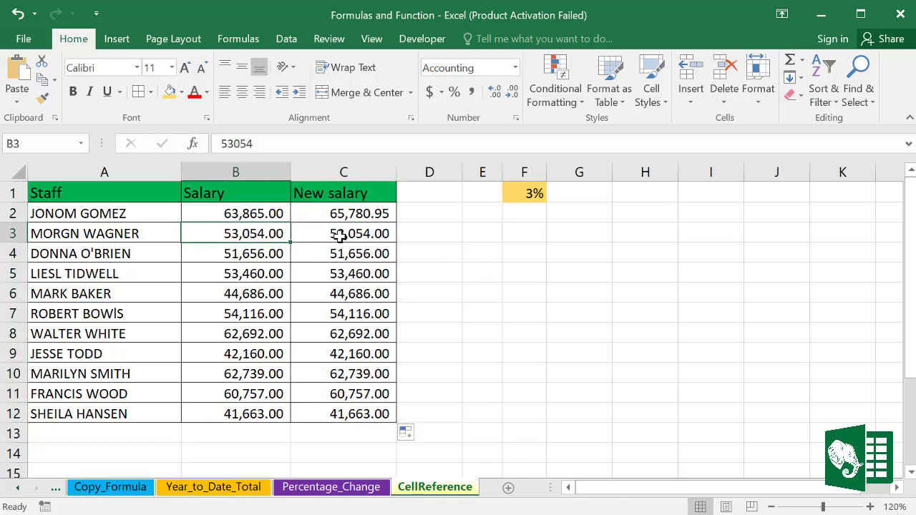
click(347, 233)
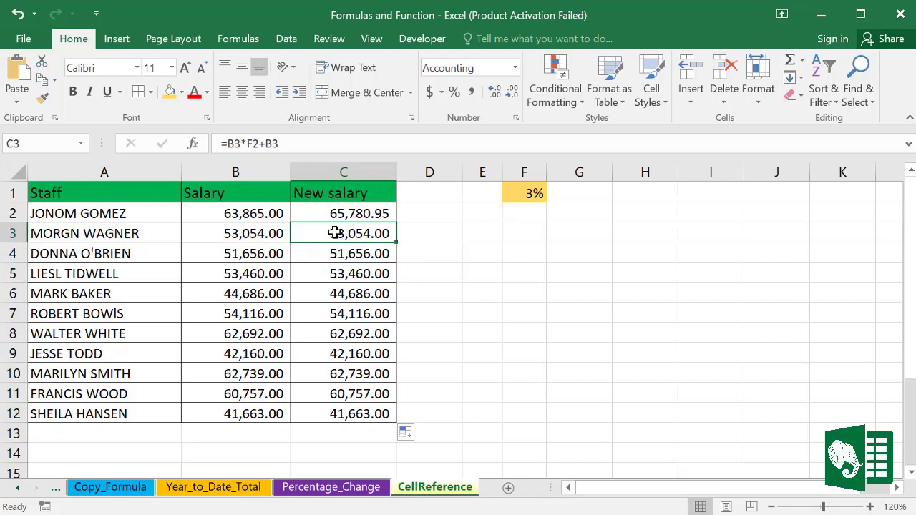
double_click(353, 234)
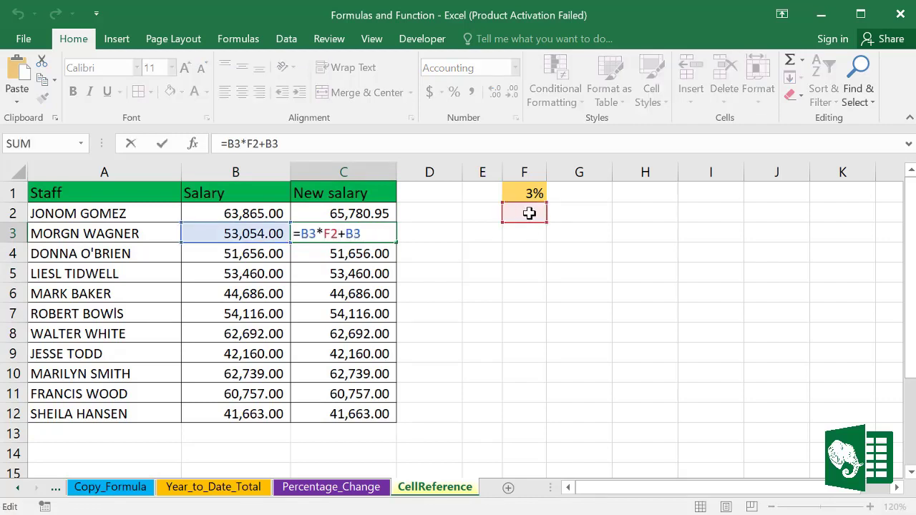
key(Escape)
double_click(364, 313)
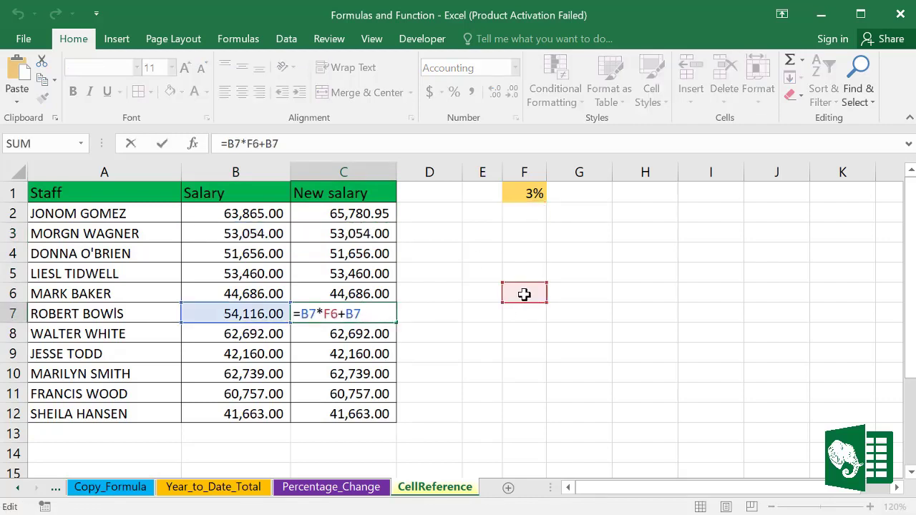
key(Escape)
double_click(357, 371)
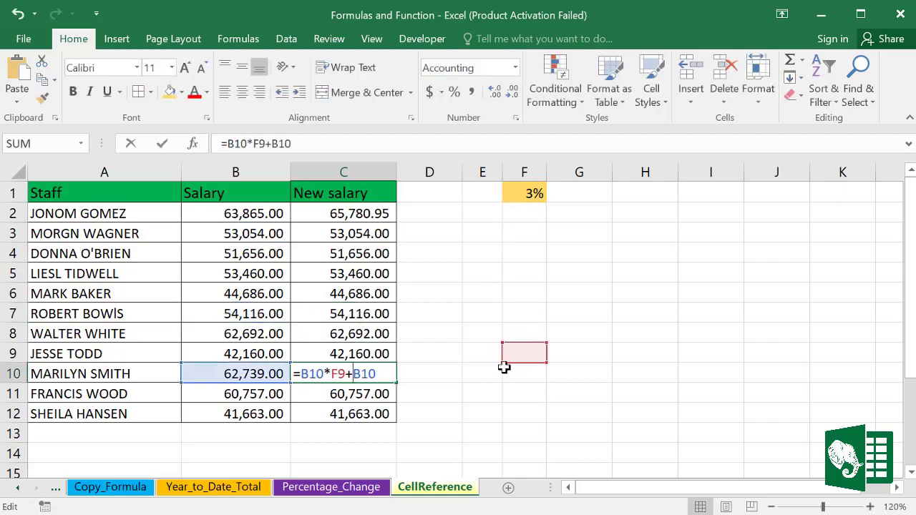
click(355, 213)
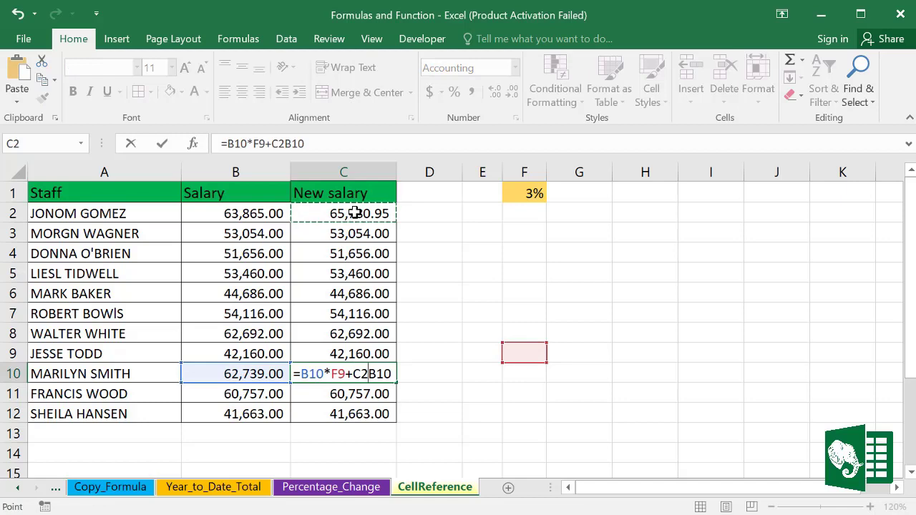
key(Escape)
Step: Make C2's rate reference absolute ($F$1), fill down to C12, and confirm C3 and C12 use $F$1
click(366, 213)
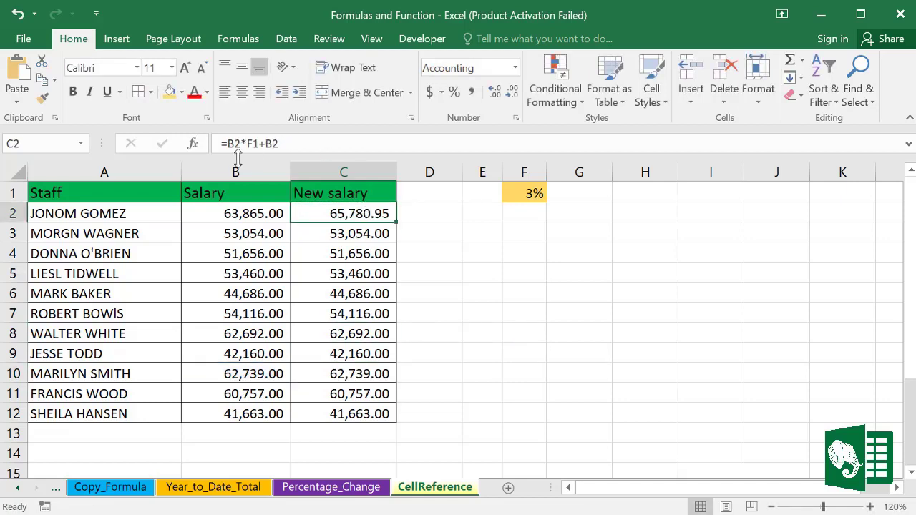
double_click(355, 213)
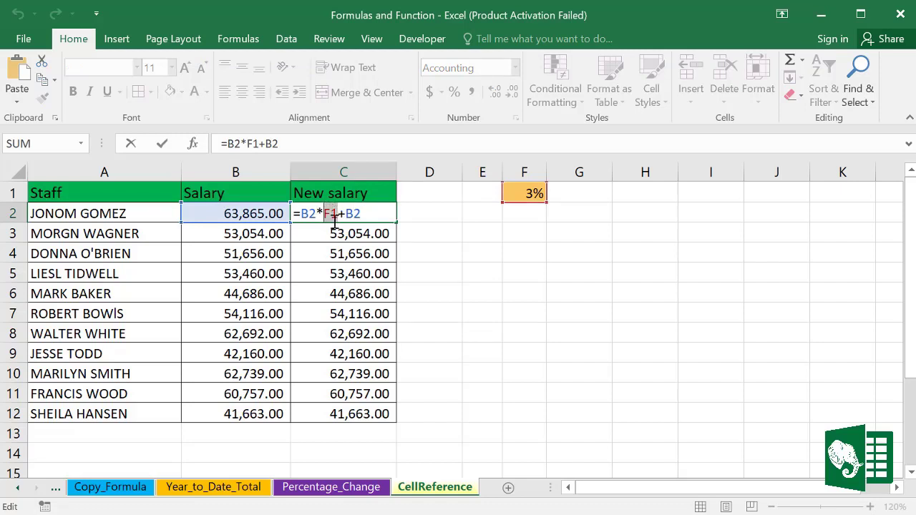
key(F4)
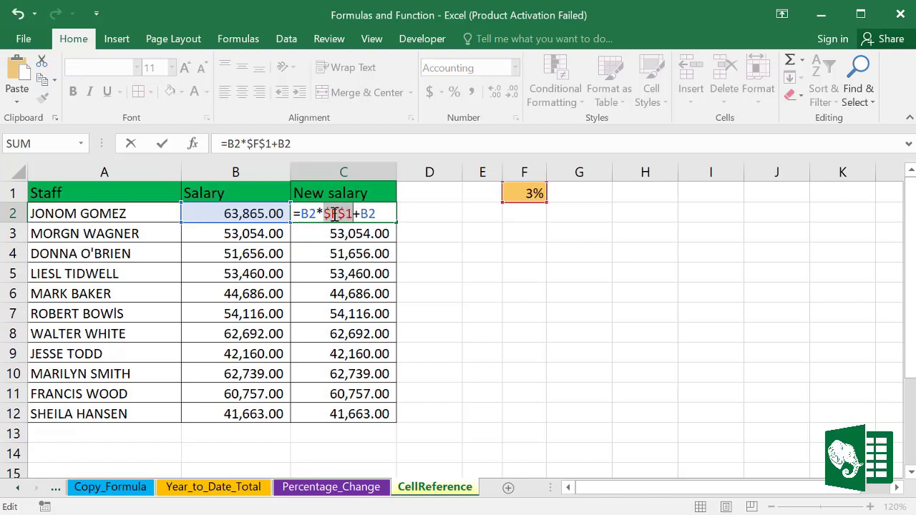
key(Return)
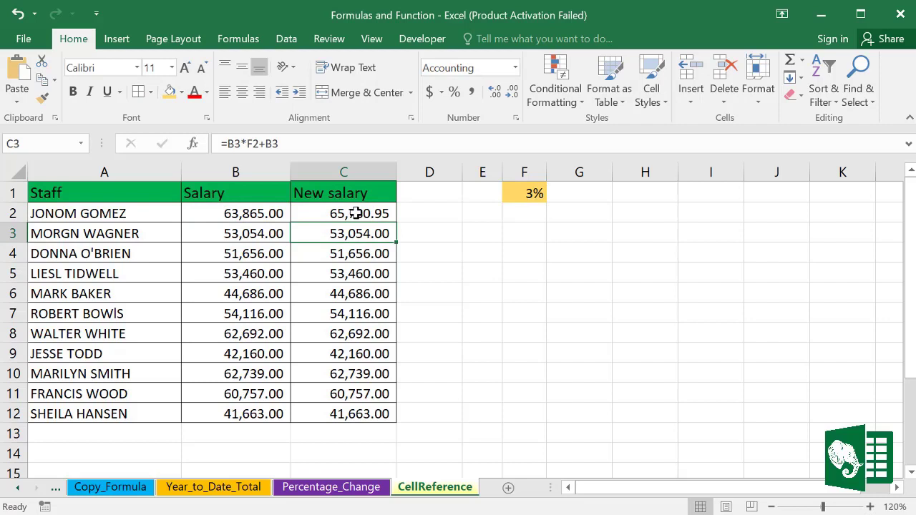
click(355, 213)
drag(395, 222, 391, 423)
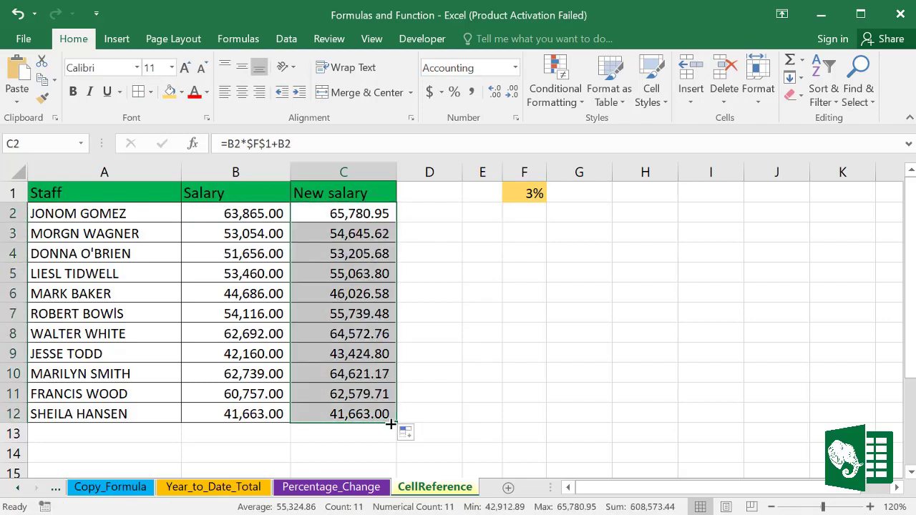
click(341, 236)
double_click(340, 236)
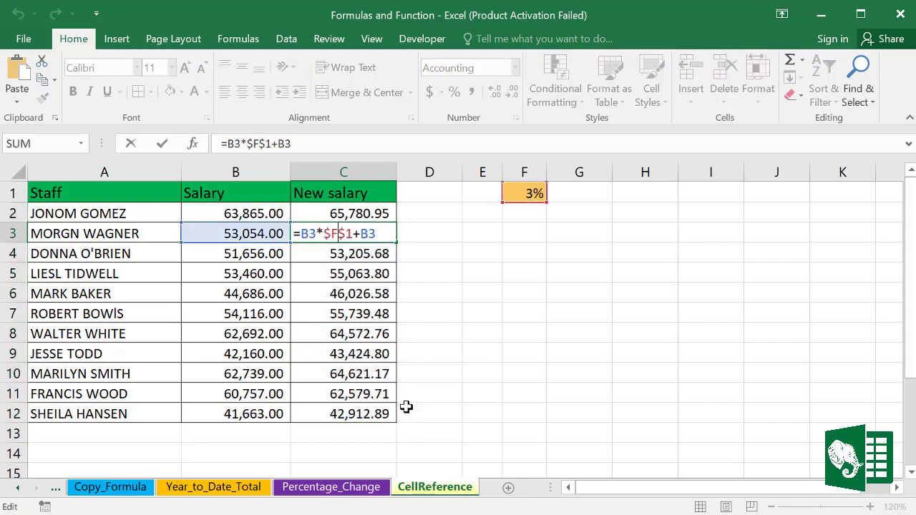
double_click(364, 414)
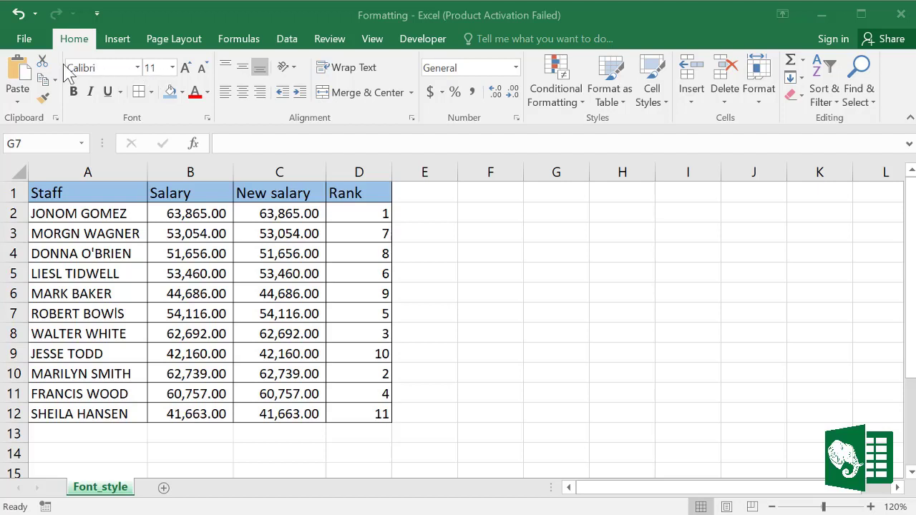
Step: Select the table A1:D12 on the Font_style sheet and set its font to Ebrima
click(139, 67)
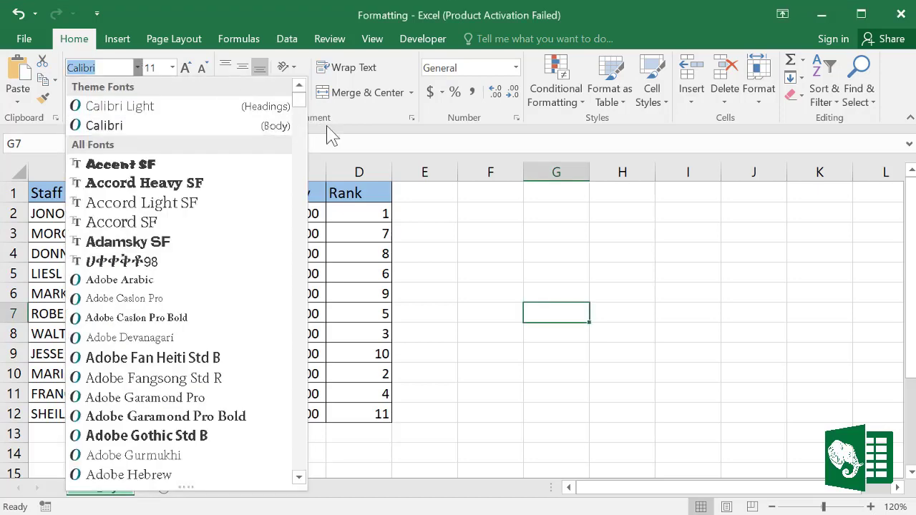
key(Escape)
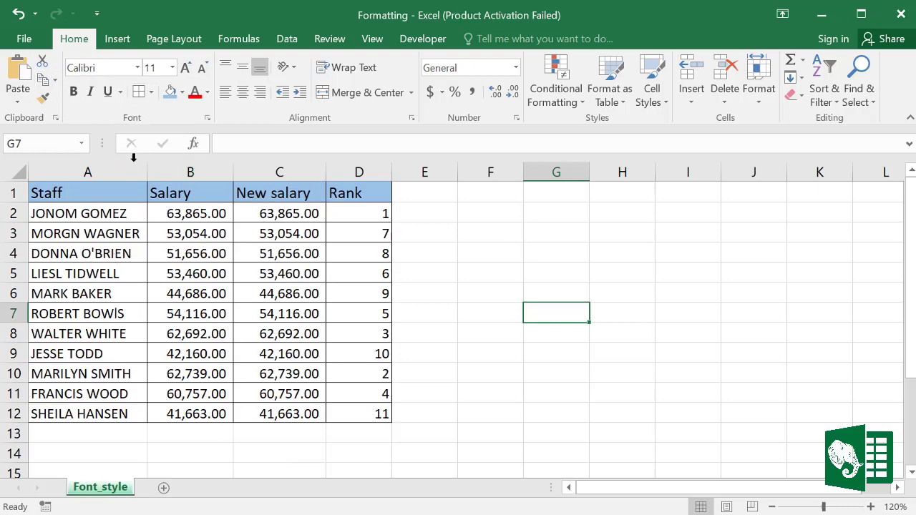
click(127, 270)
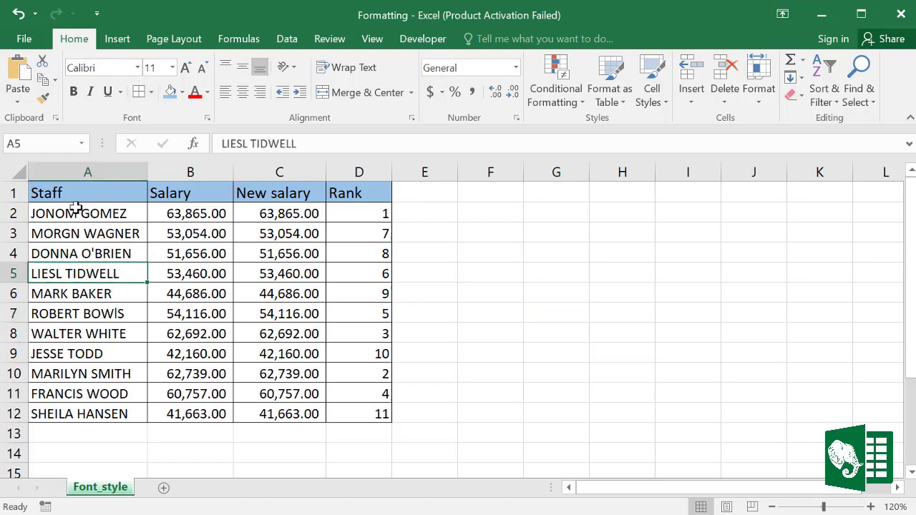
drag(75, 194, 378, 411)
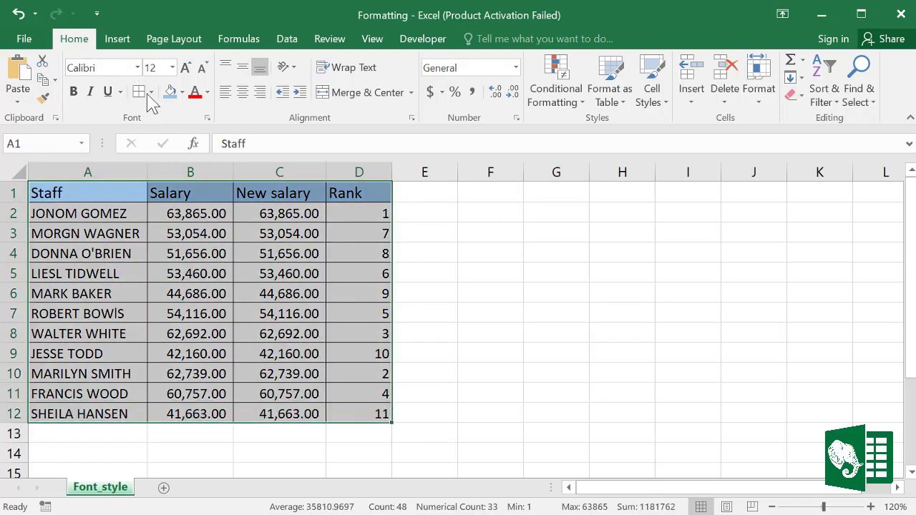
click(138, 67)
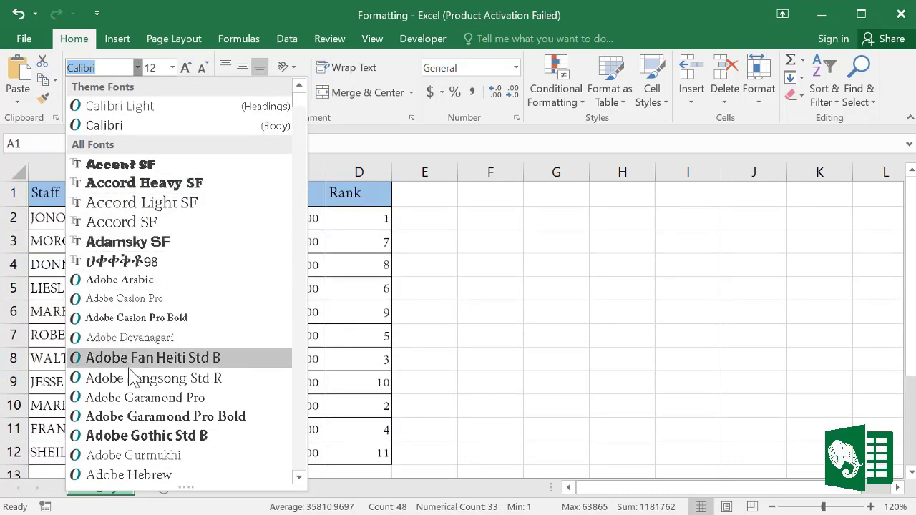
scroll(132, 414, down, 20)
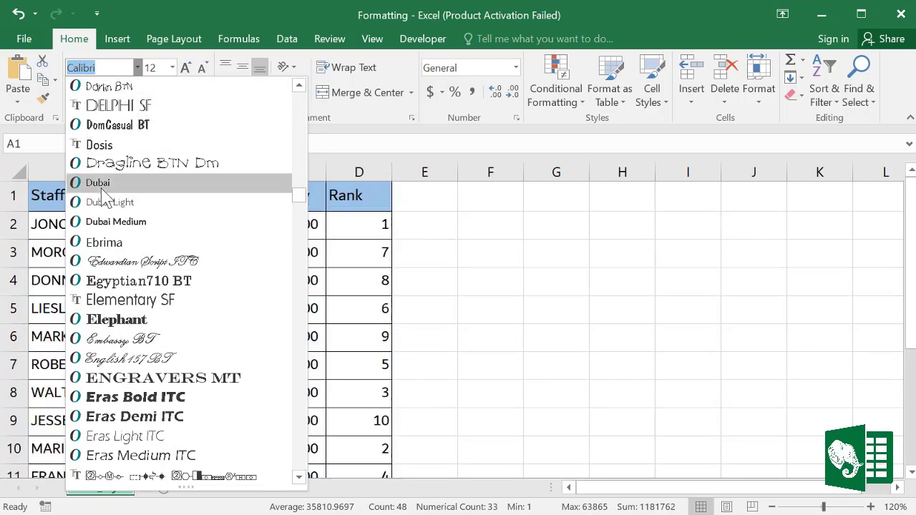
click(104, 243)
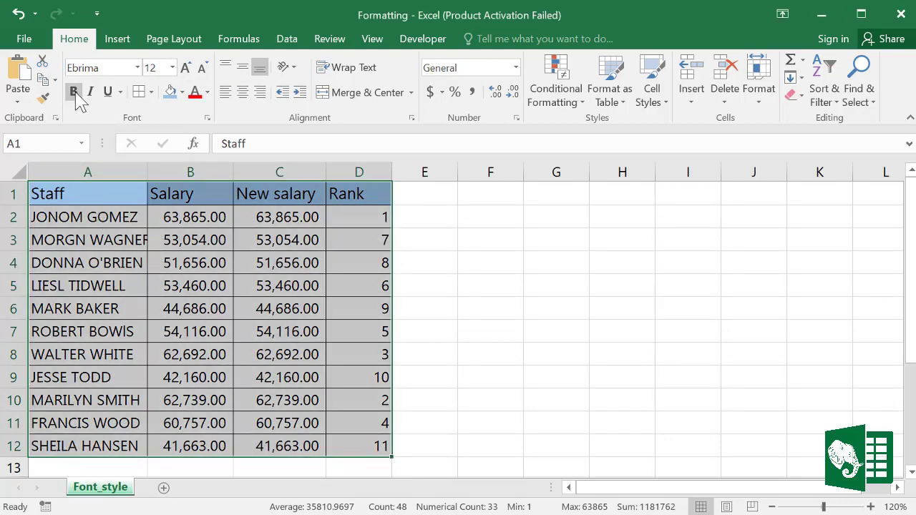
Step: Make A2:C3 bold, italic and underlined, and widen column B slightly
click(170, 273)
drag(72, 215, 291, 237)
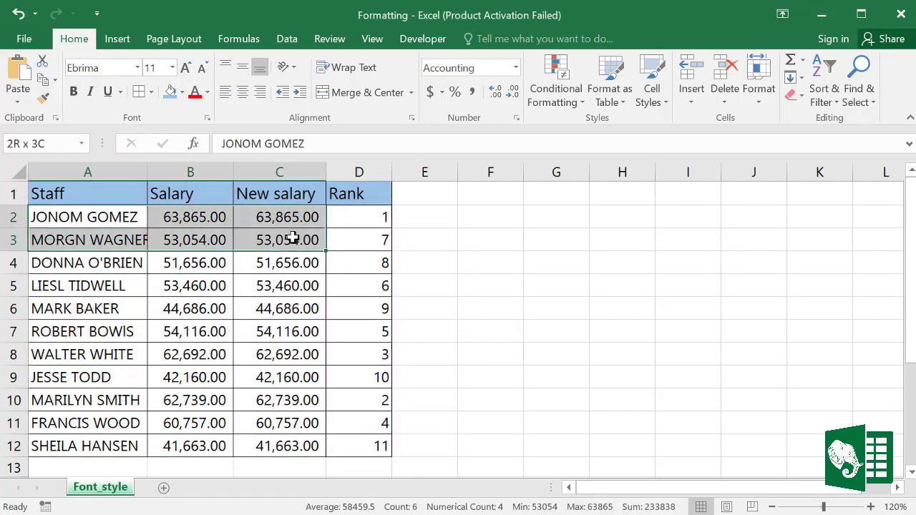
click(74, 92)
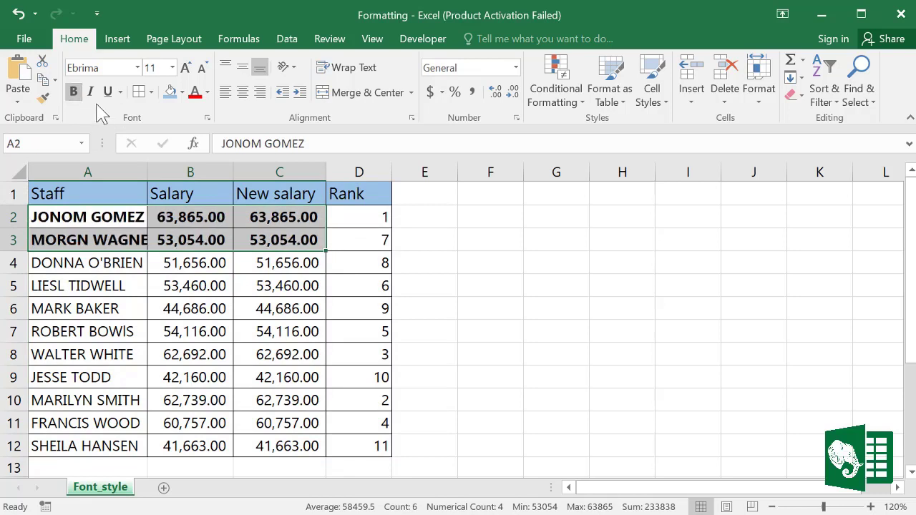
click(91, 92)
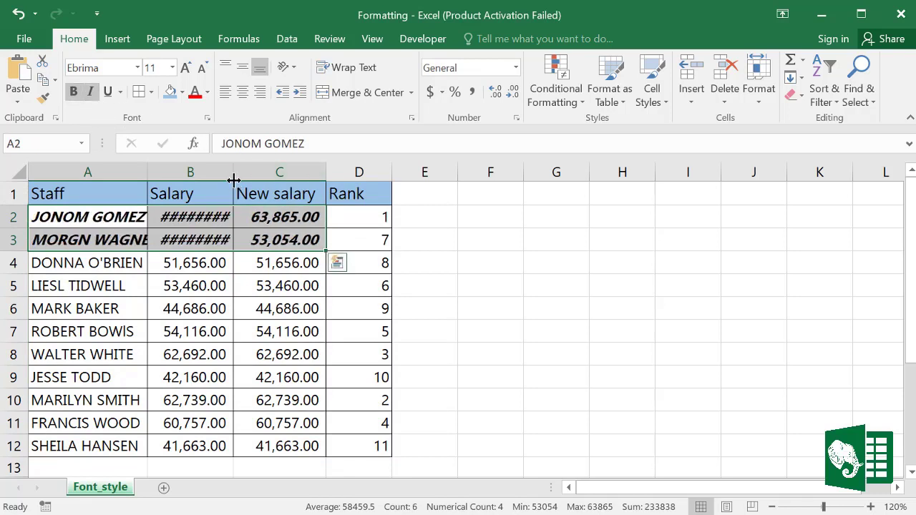
drag(233, 178, 242, 172)
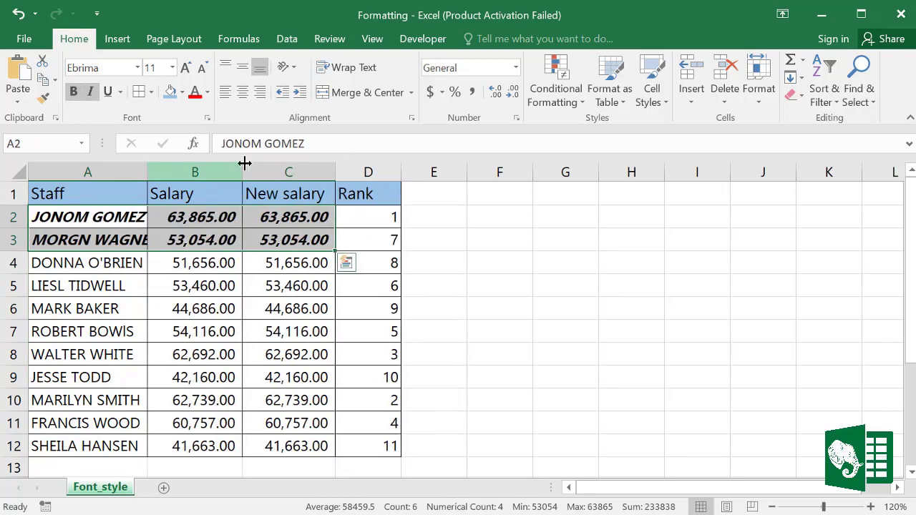
click(108, 92)
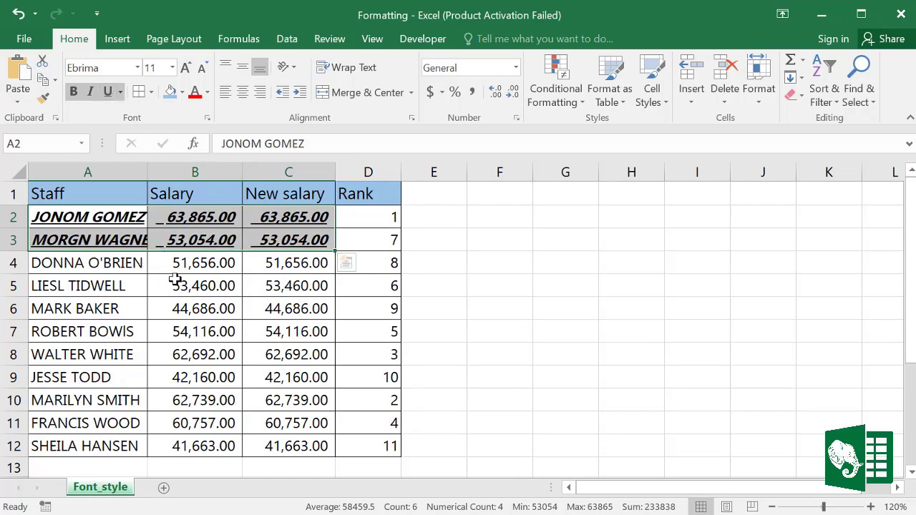
Step: Remove the underline, italics and bold from A2:C3 again
click(246, 240)
drag(104, 224, 265, 232)
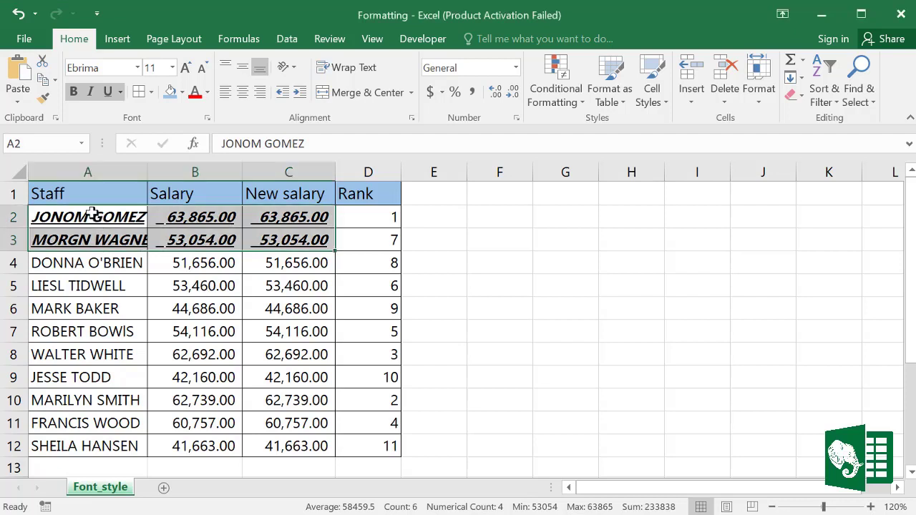
click(107, 91)
click(90, 91)
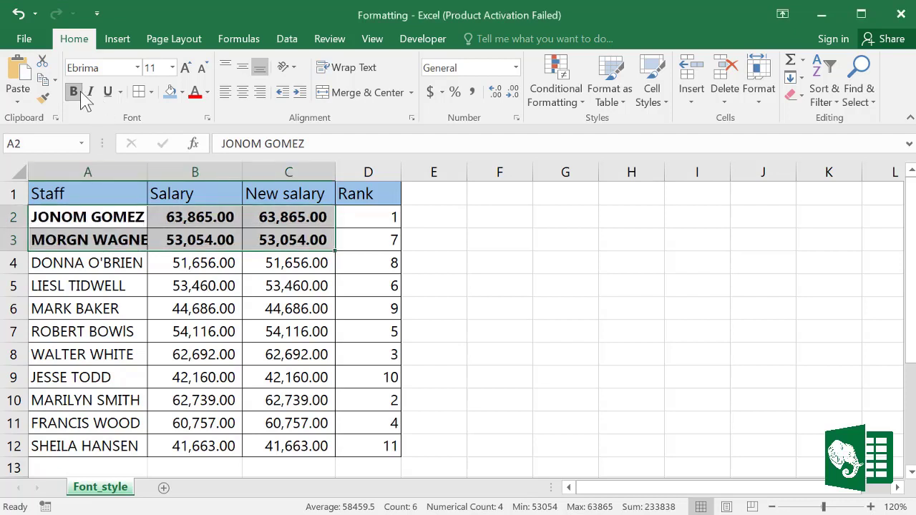
click(73, 92)
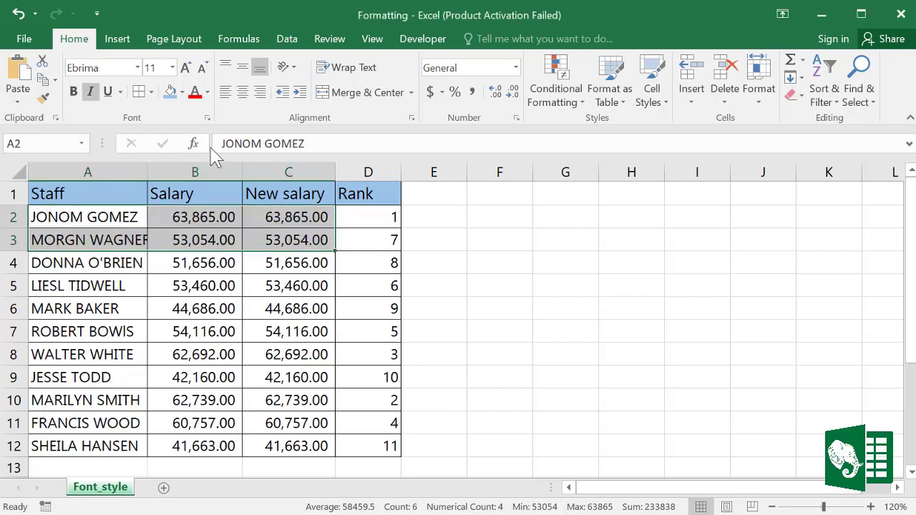
Step: Colour the text of rows 2–3 blue and fill the header row A1:D1 green
click(207, 92)
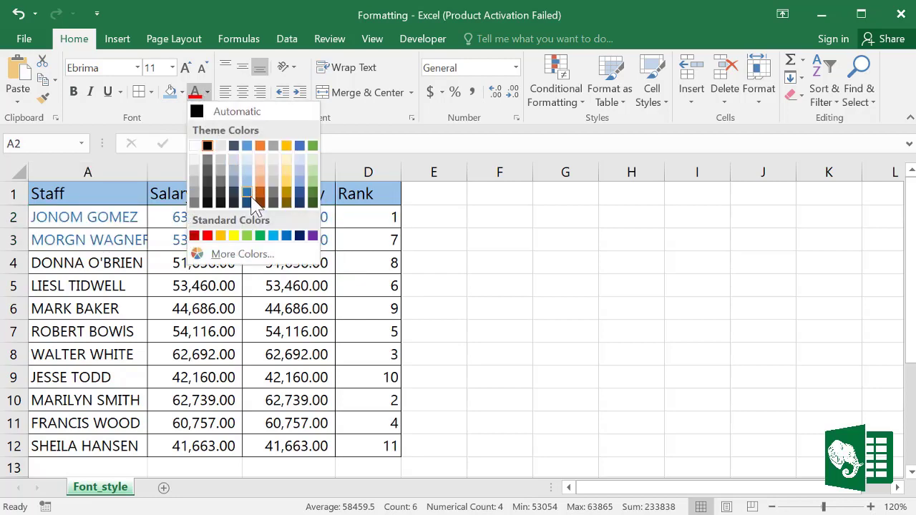
click(251, 198)
click(365, 306)
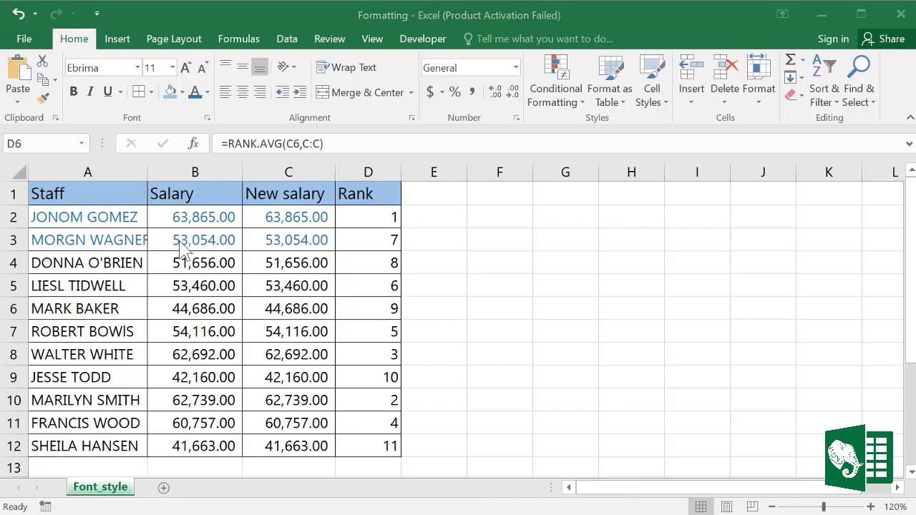
drag(57, 194, 353, 201)
click(183, 92)
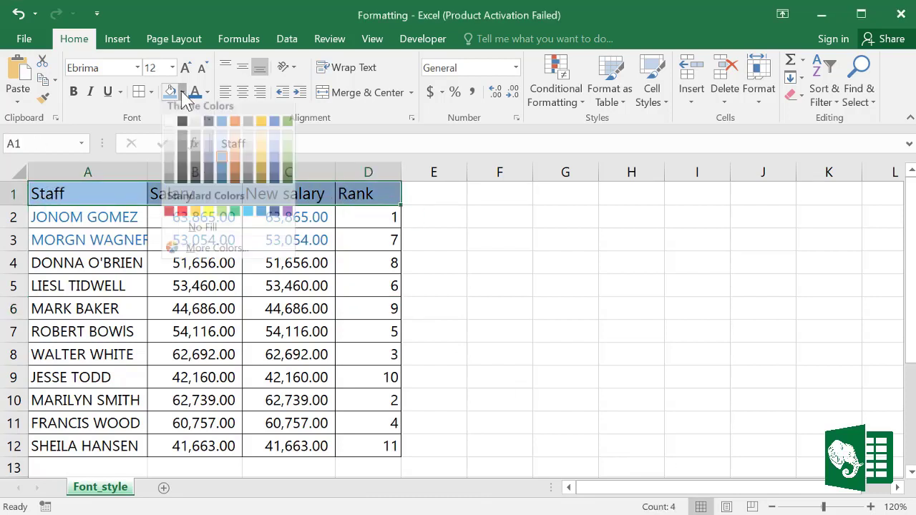
click(234, 216)
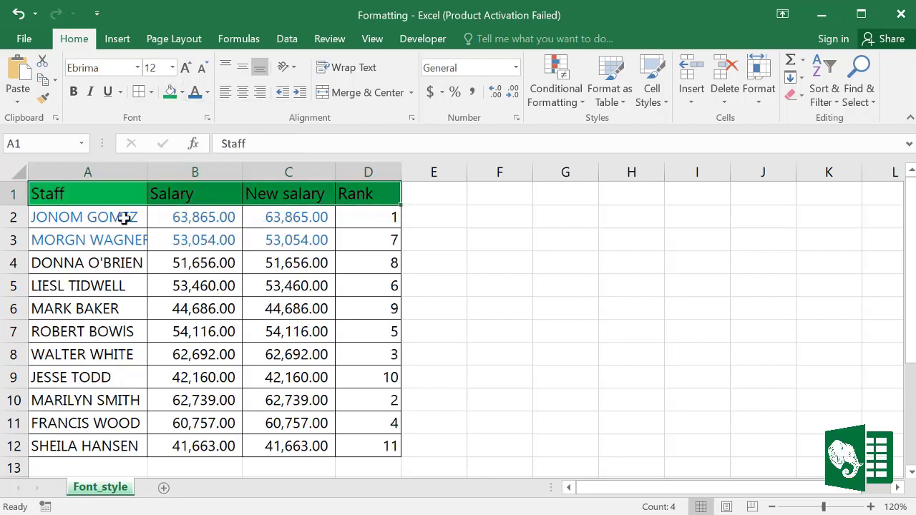
Step: Fill the Staff column A1:A12 and the data cells B2:D12 light blue
drag(82, 194, 85, 444)
click(207, 92)
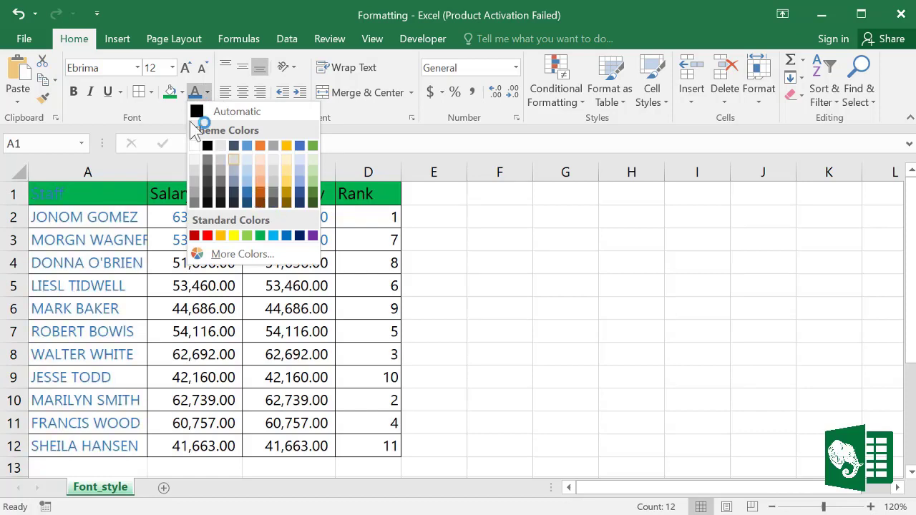
click(183, 91)
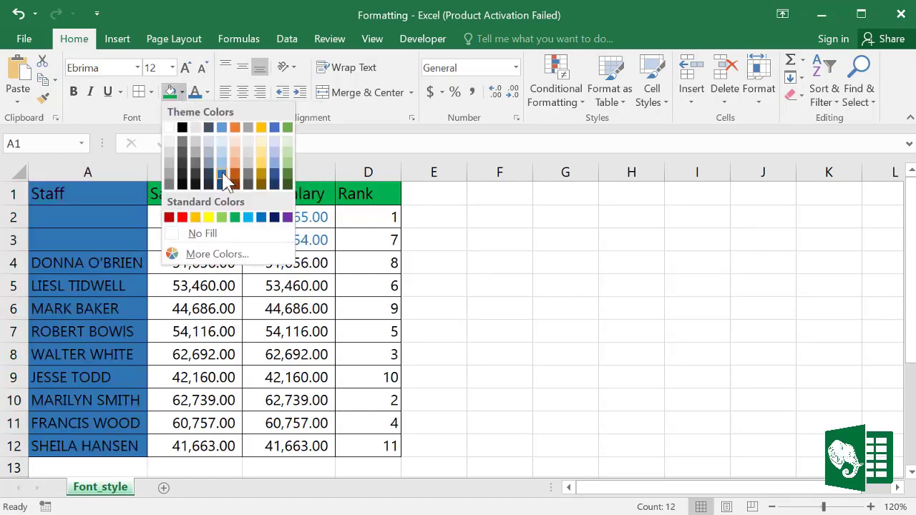
click(221, 171)
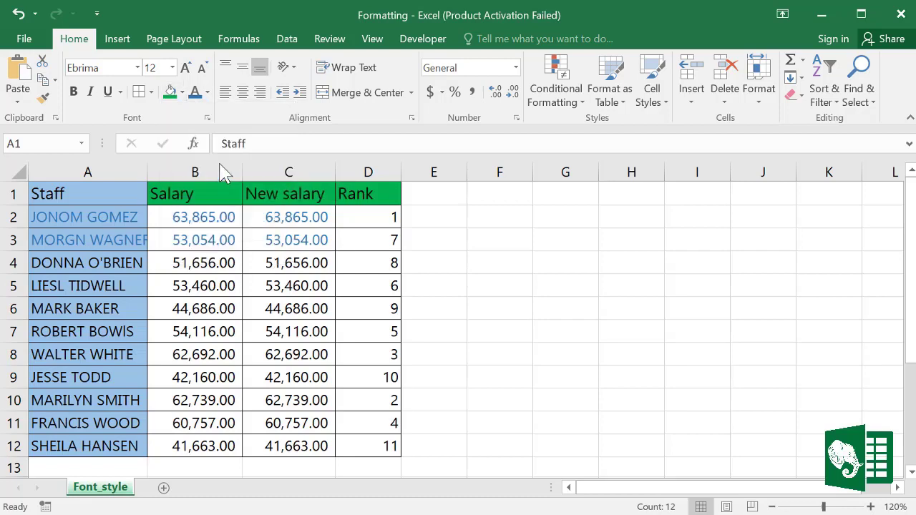
drag(178, 215, 367, 439)
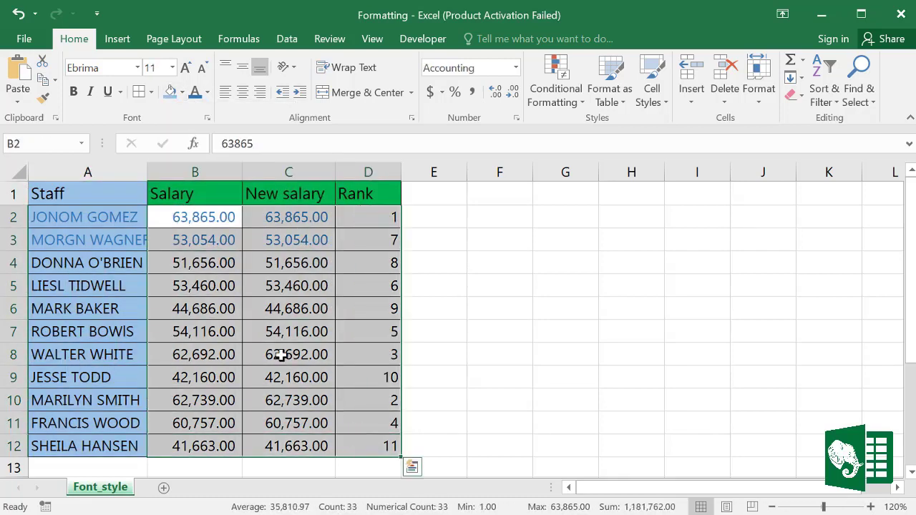
click(182, 93)
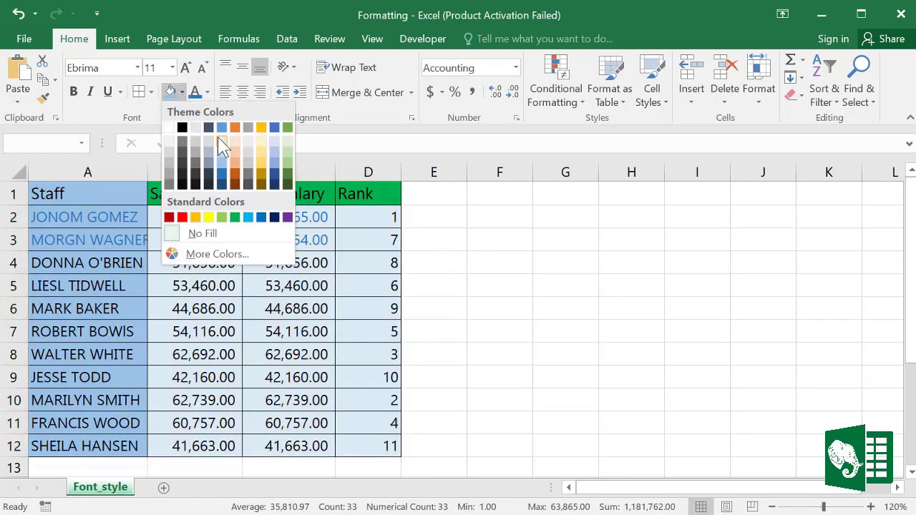
click(224, 147)
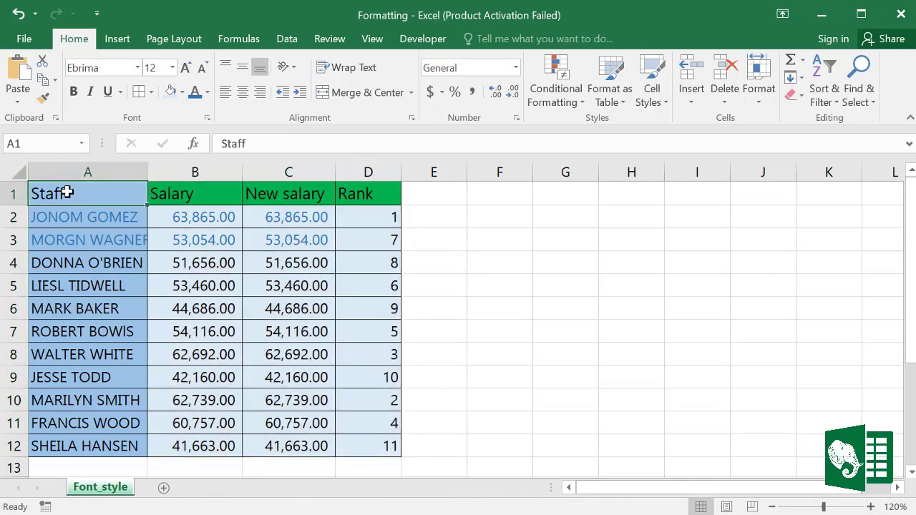
Step: Refill the header row A1:D1 dark blue
drag(65, 191, 368, 192)
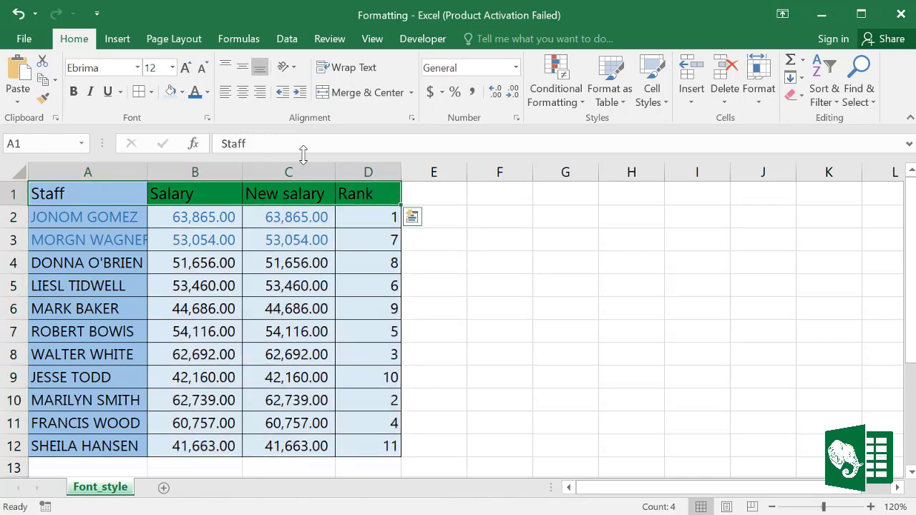
click(182, 92)
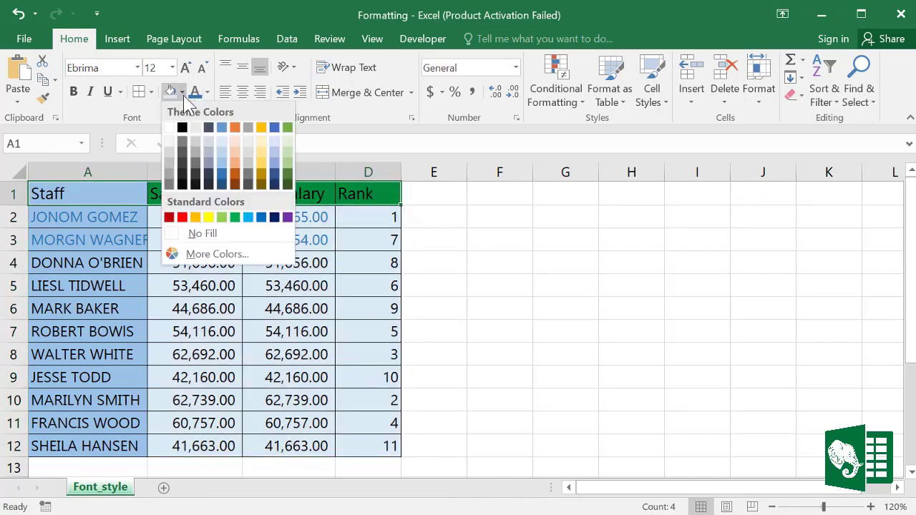
click(262, 217)
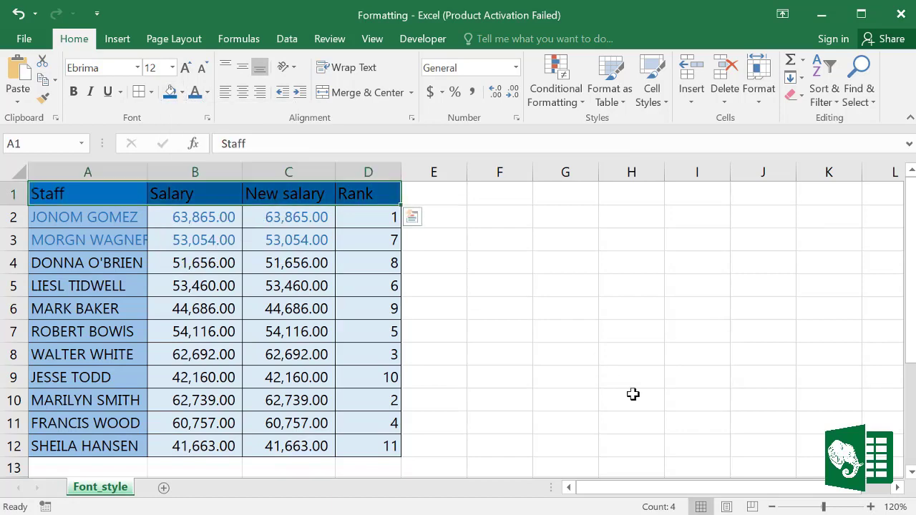
Step: Review the header row's font settings in the Format Cells Font tab and confirm with OK
click(206, 120)
drag(341, 75, 379, 57)
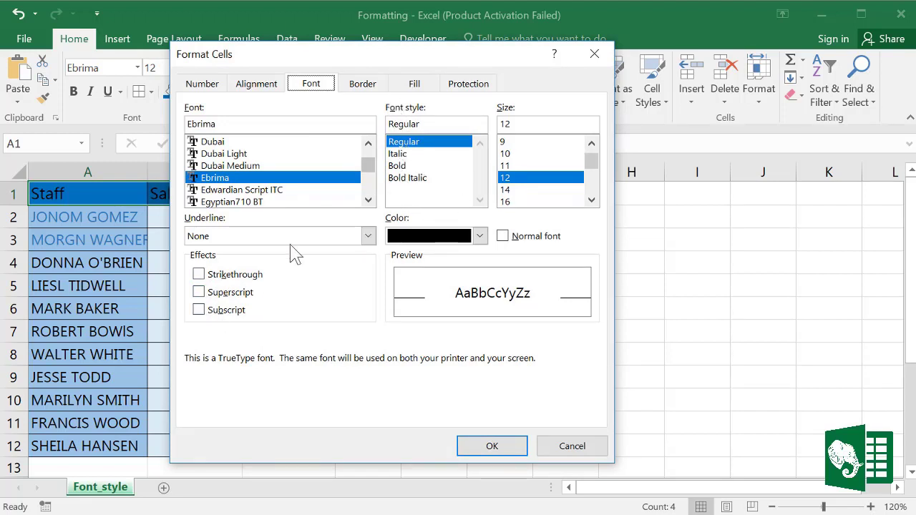
click(494, 446)
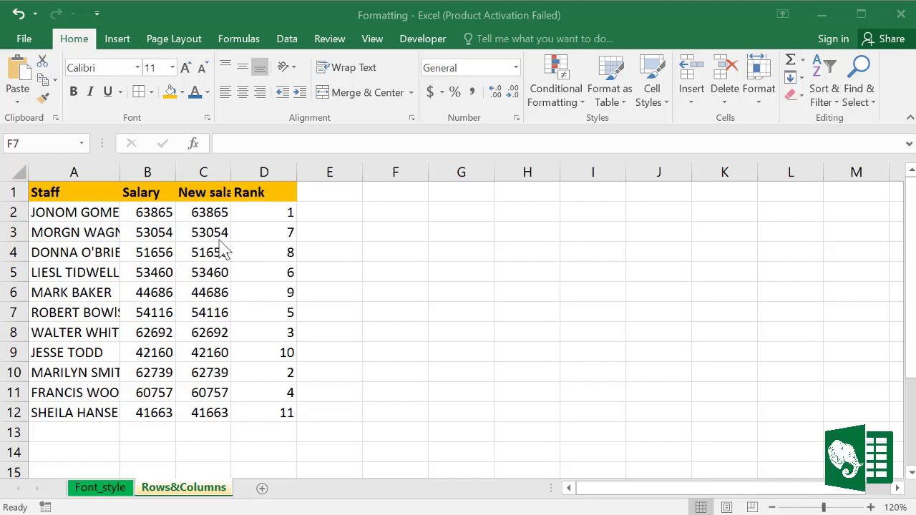
Step: Widen columns B and C, then auto-fit columns B, C and A to their contents
click(164, 172)
drag(164, 171, 206, 169)
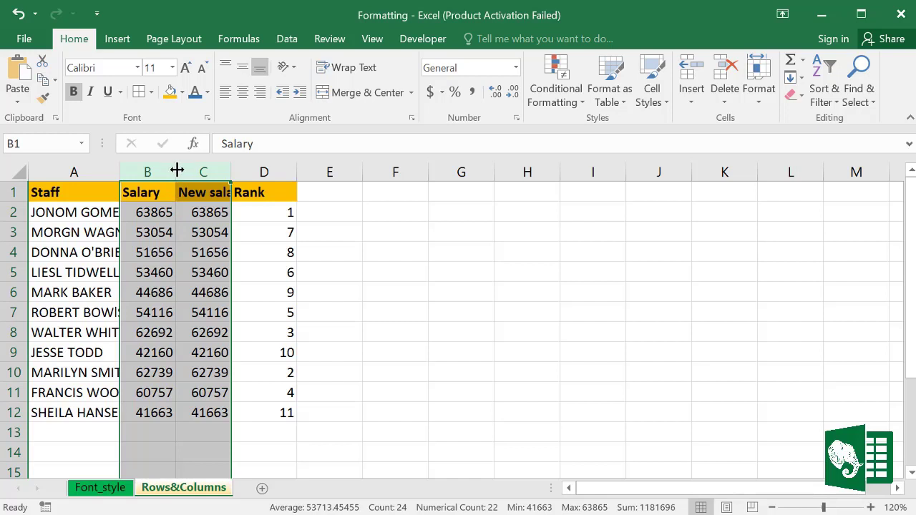
drag(175, 171, 174, 171)
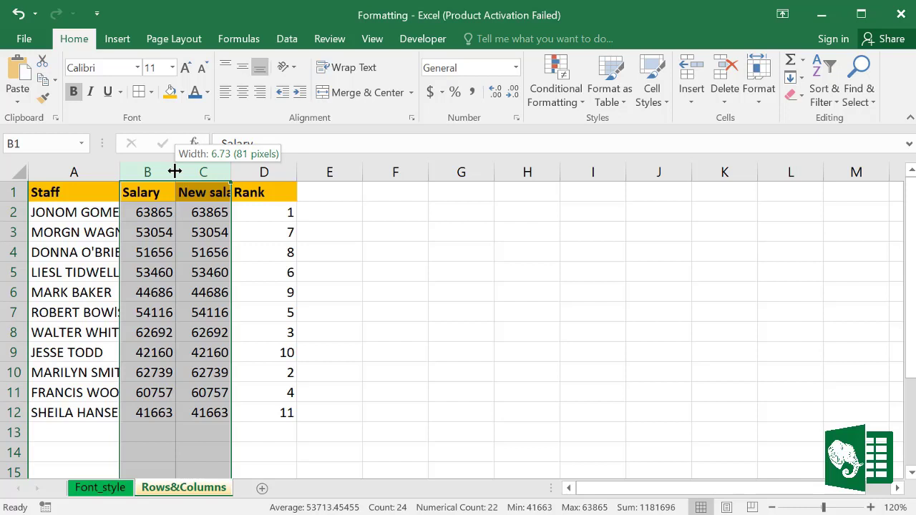
drag(175, 171, 201, 171)
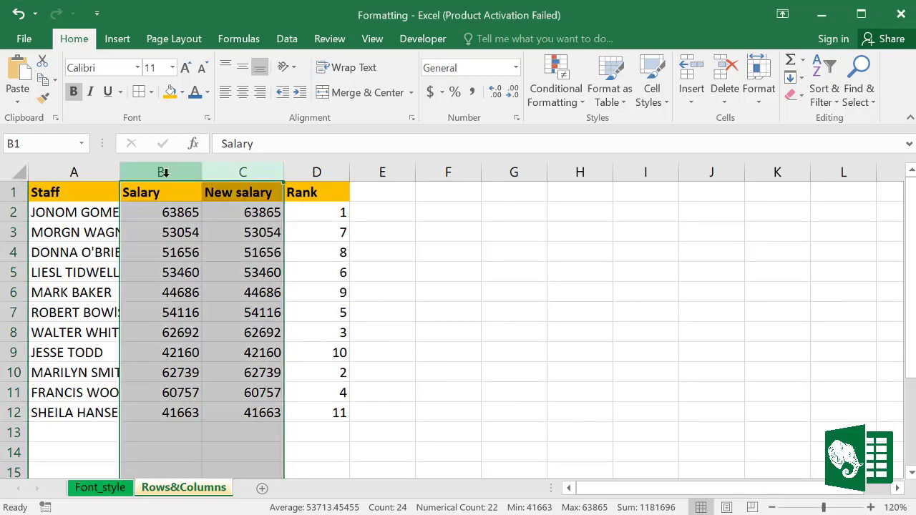
double_click(203, 171)
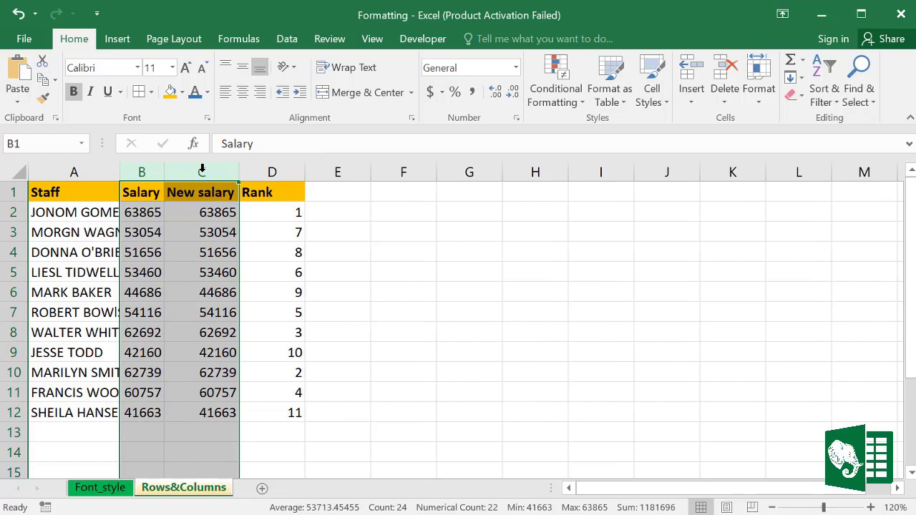
click(148, 212)
drag(147, 210, 205, 210)
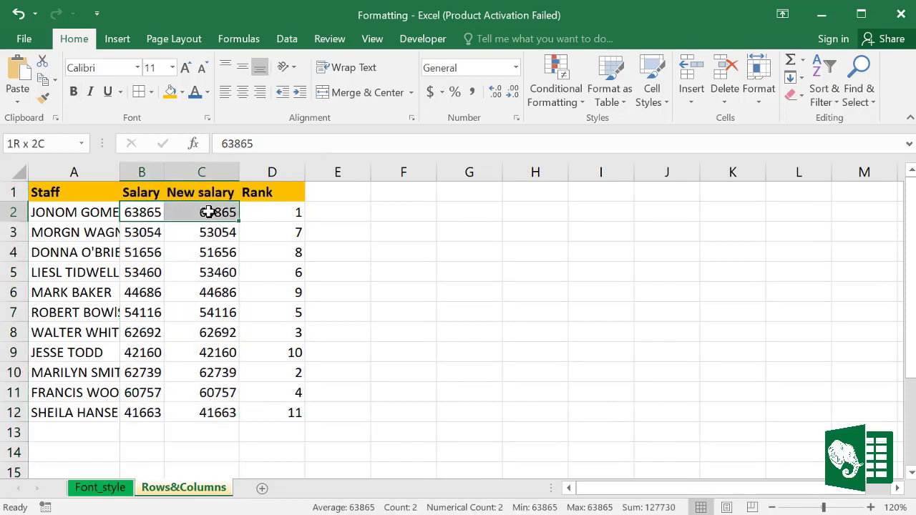
click(241, 274)
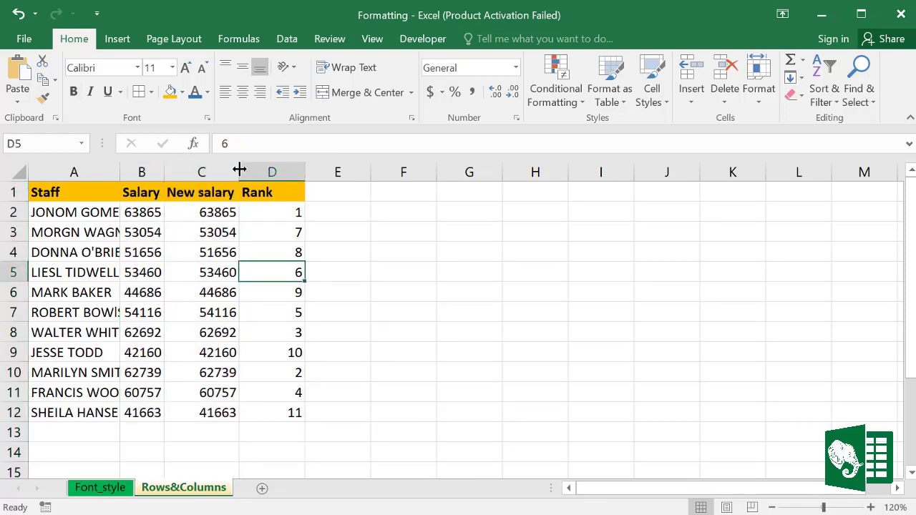
click(211, 192)
drag(212, 212, 200, 402)
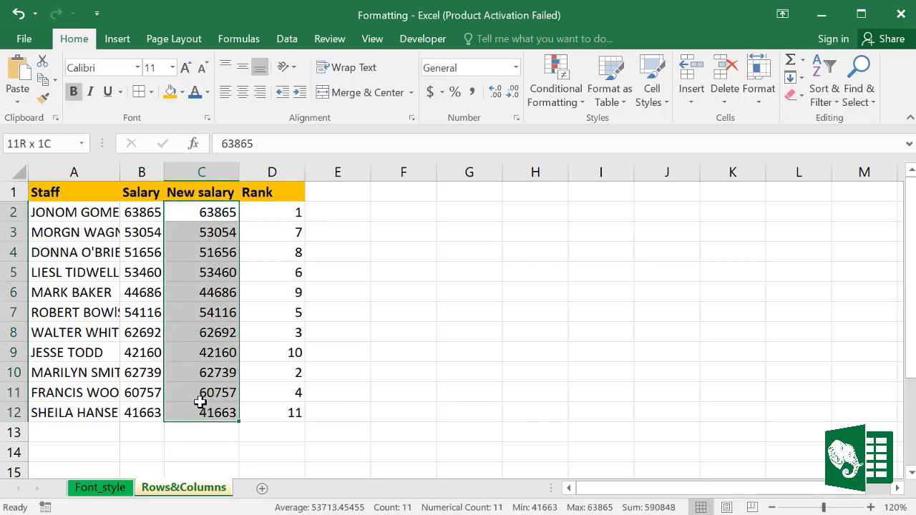
double_click(122, 174)
click(96, 212)
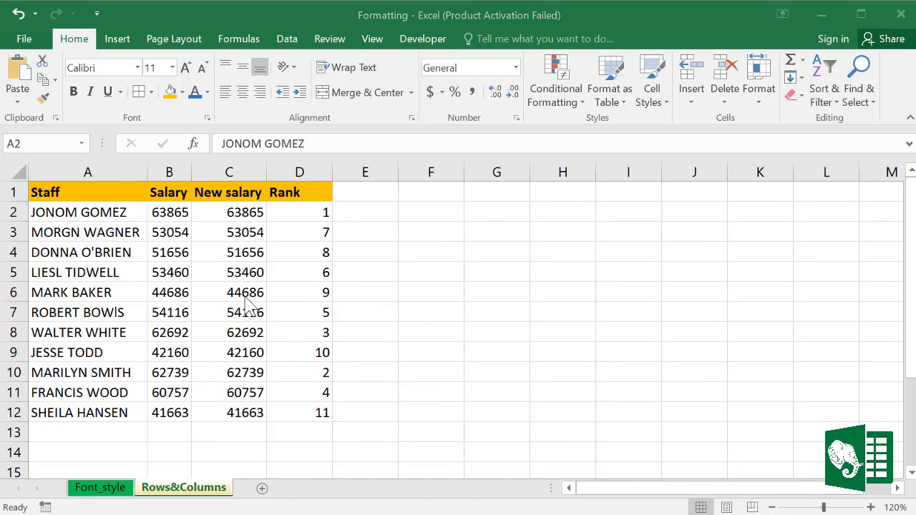
Step: Select the whole sheet and auto-fit every column to its contents
click(19, 172)
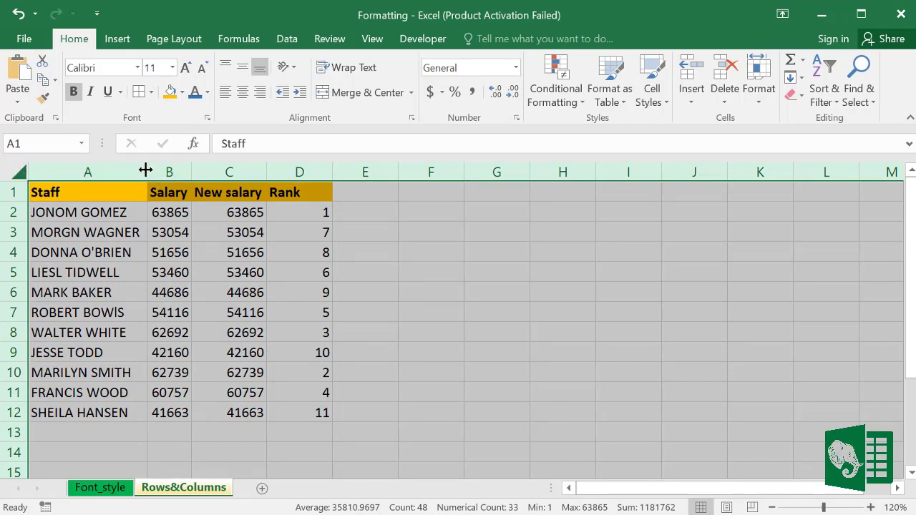
drag(189, 171, 233, 172)
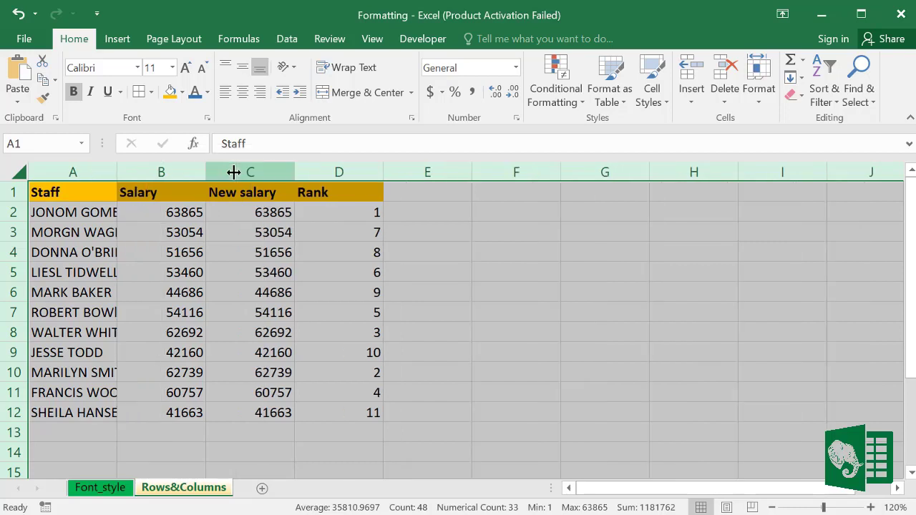
double_click(119, 172)
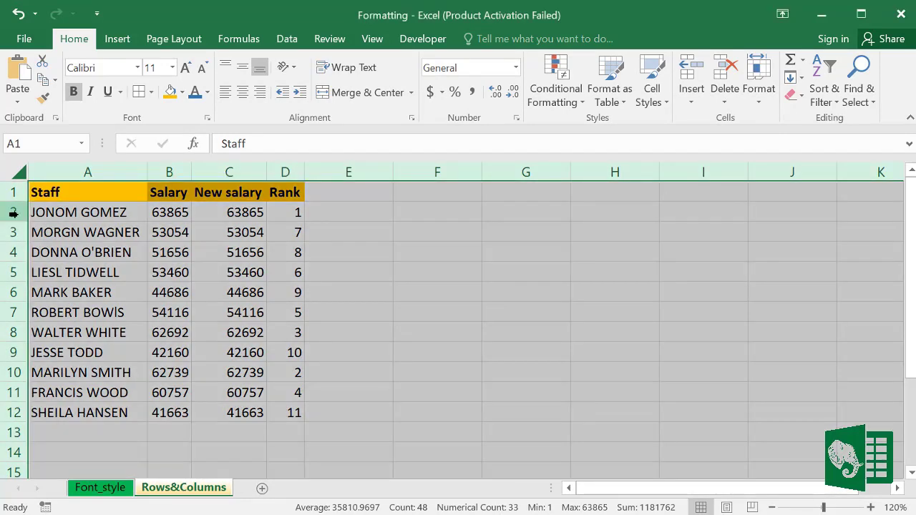
Step: Give rows 2–12 an exact row height of 15 using Format > Row Height
click(13, 212)
click(273, 274)
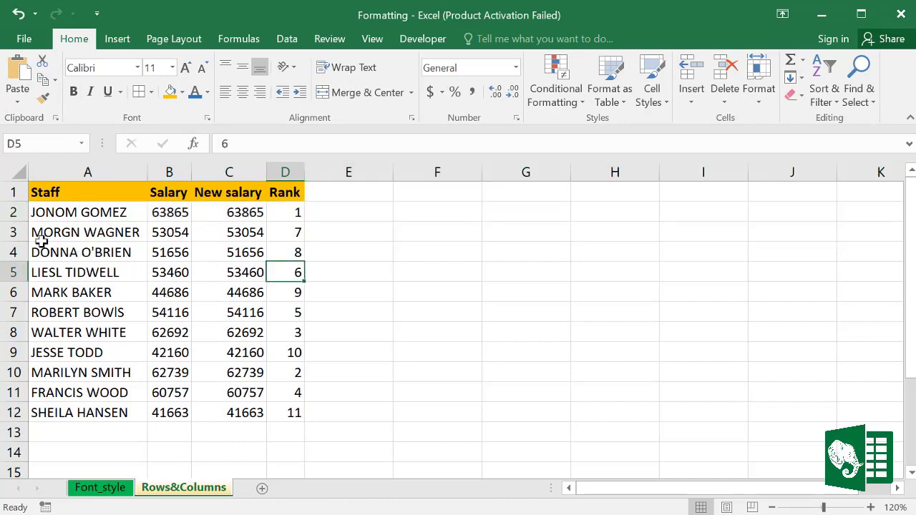
drag(13, 210, 34, 418)
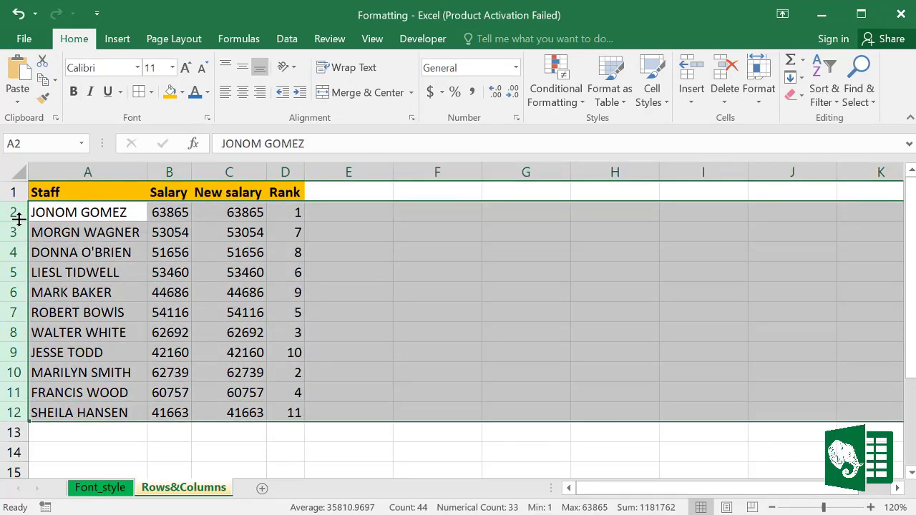
drag(19, 219, 19, 228)
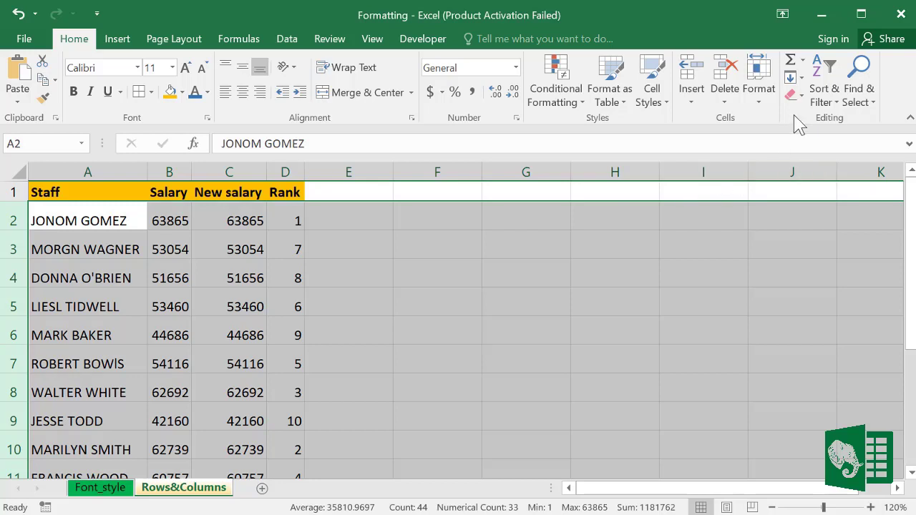
click(760, 104)
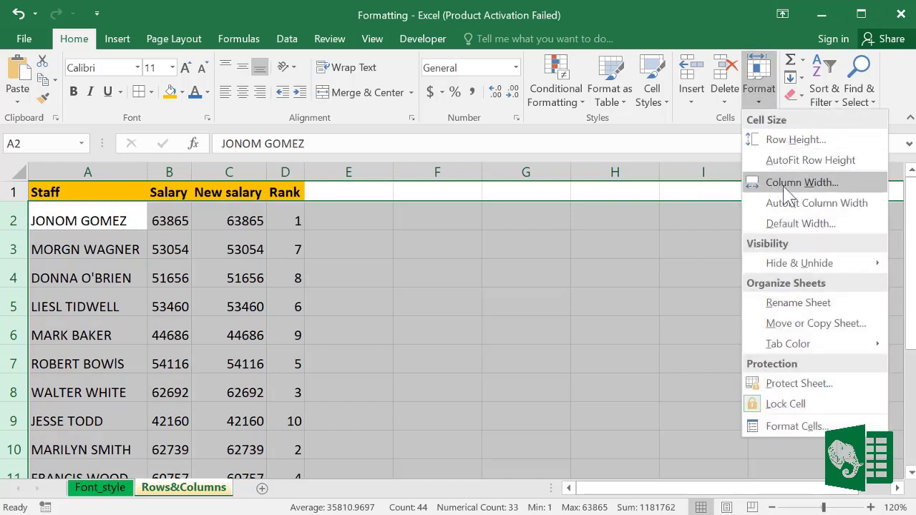
click(785, 143)
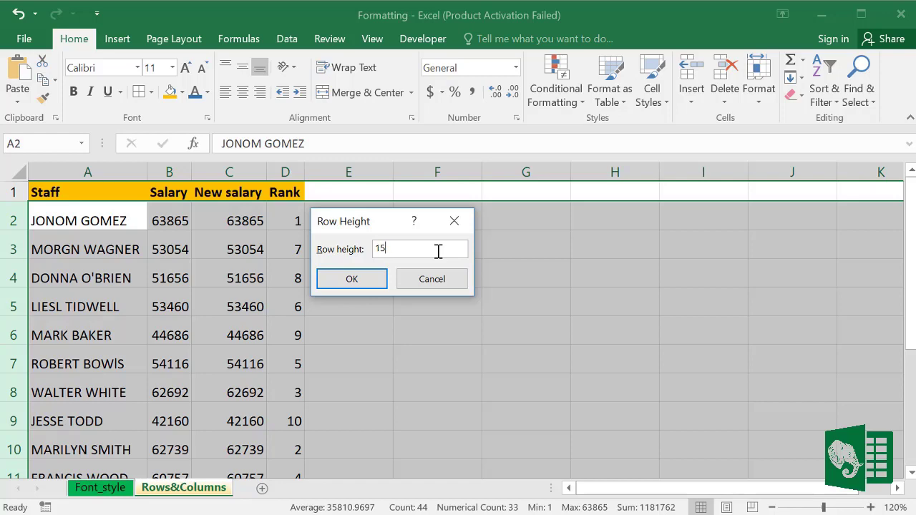
key(Return)
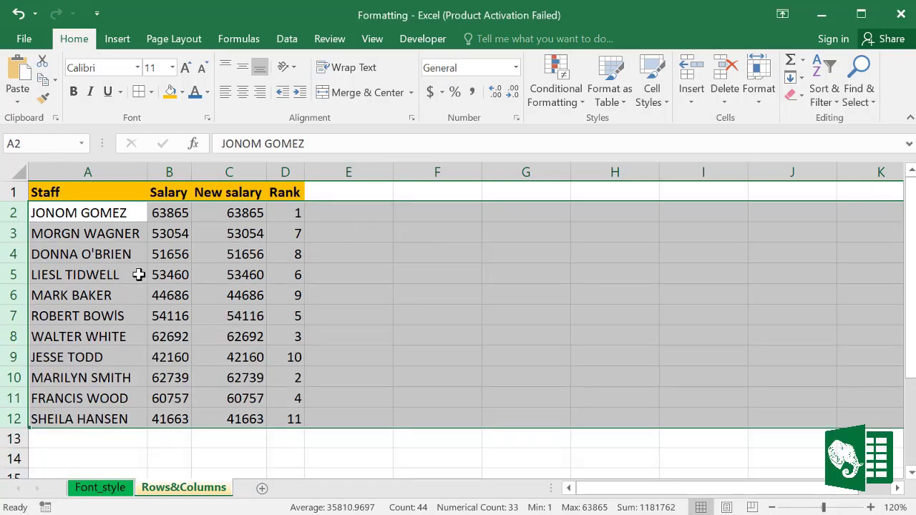
click(272, 361)
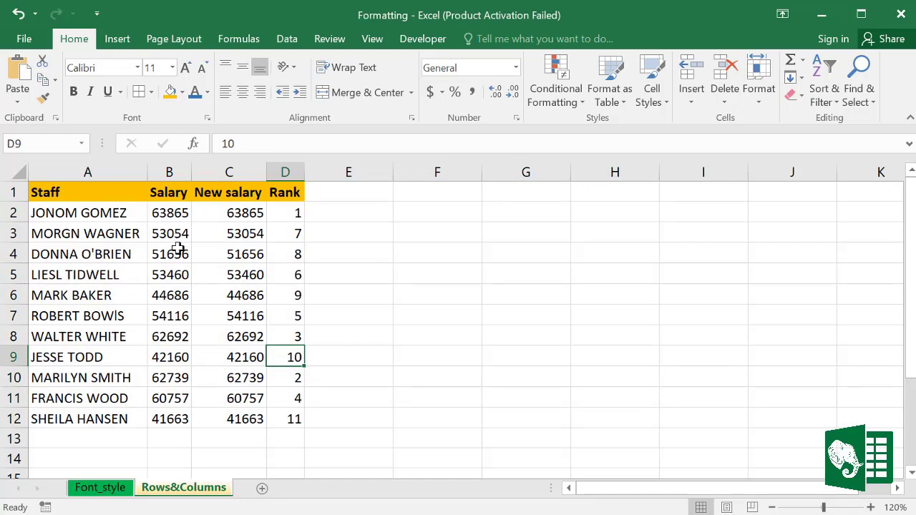
click(120, 349)
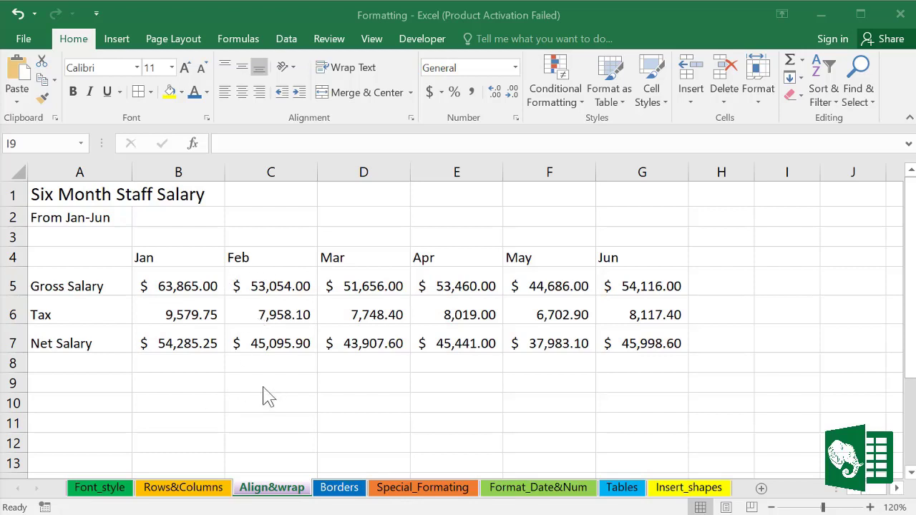
click(198, 385)
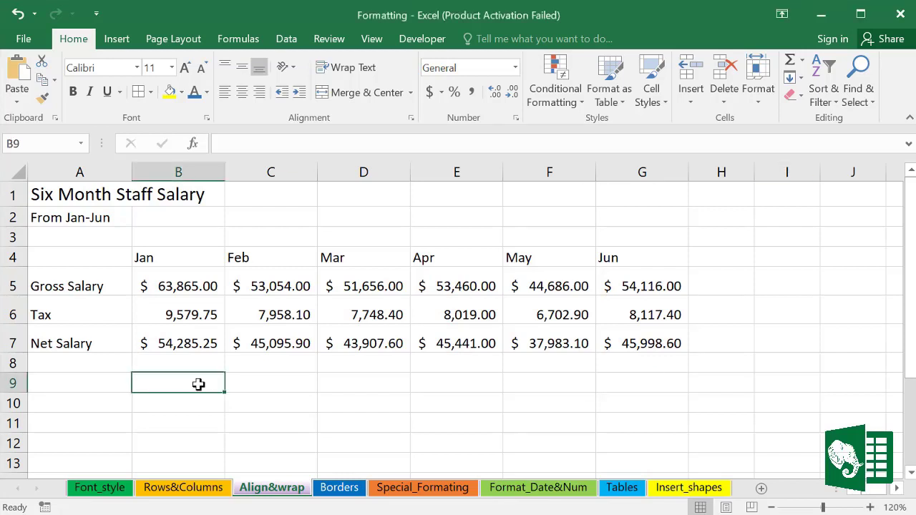
text(gf)
click(303, 397)
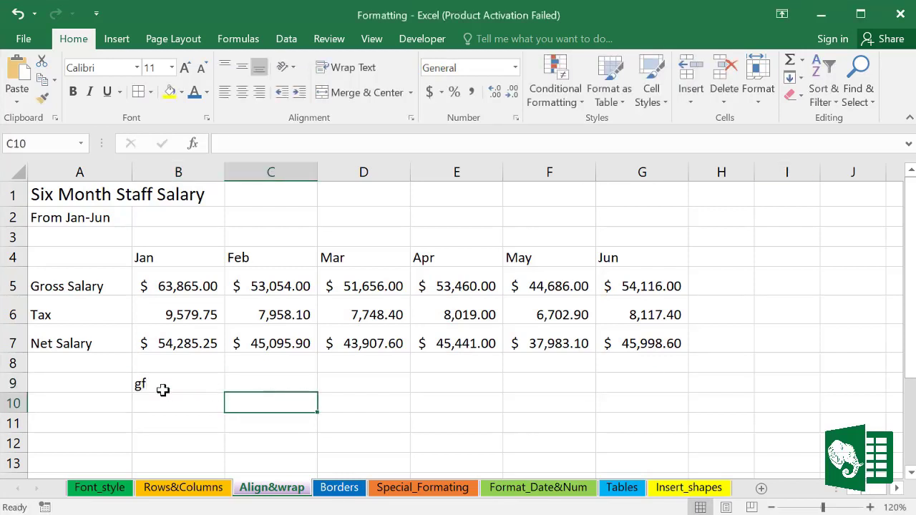
click(163, 385)
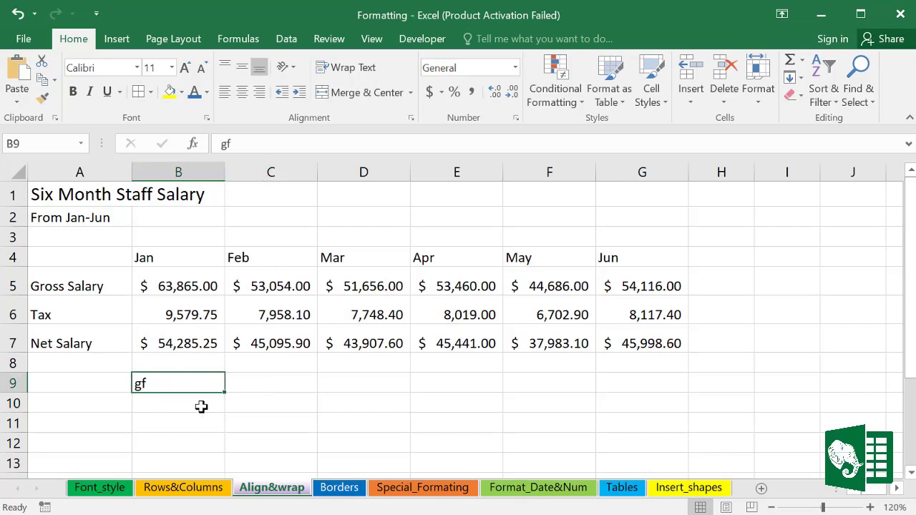
click(199, 406)
text(78)
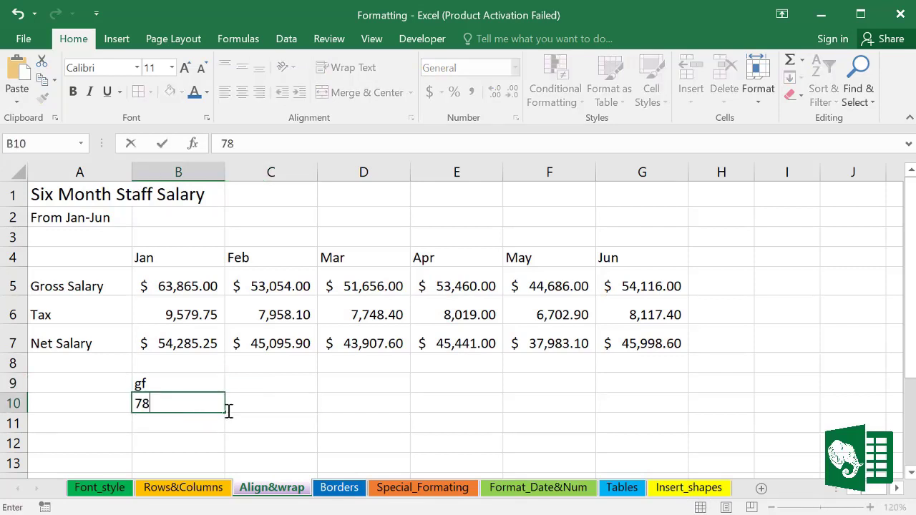
click(247, 405)
click(176, 405)
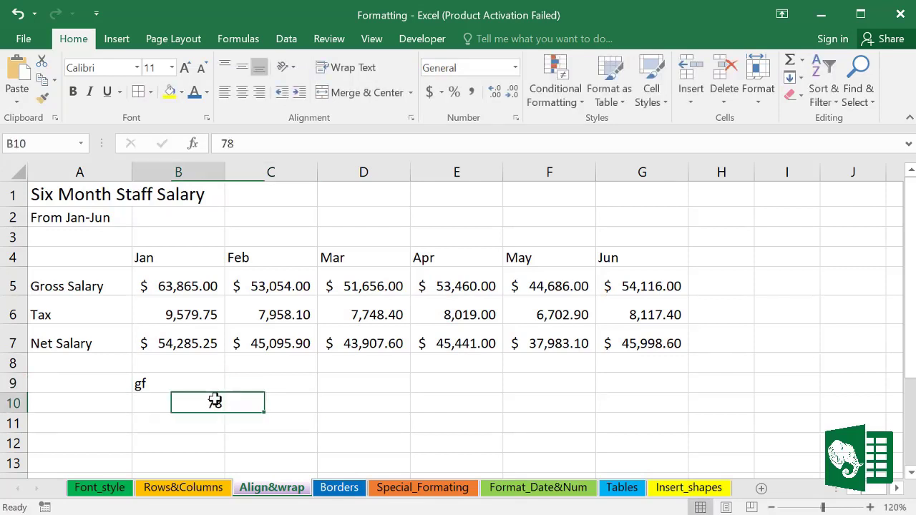
click(150, 384)
click(263, 403)
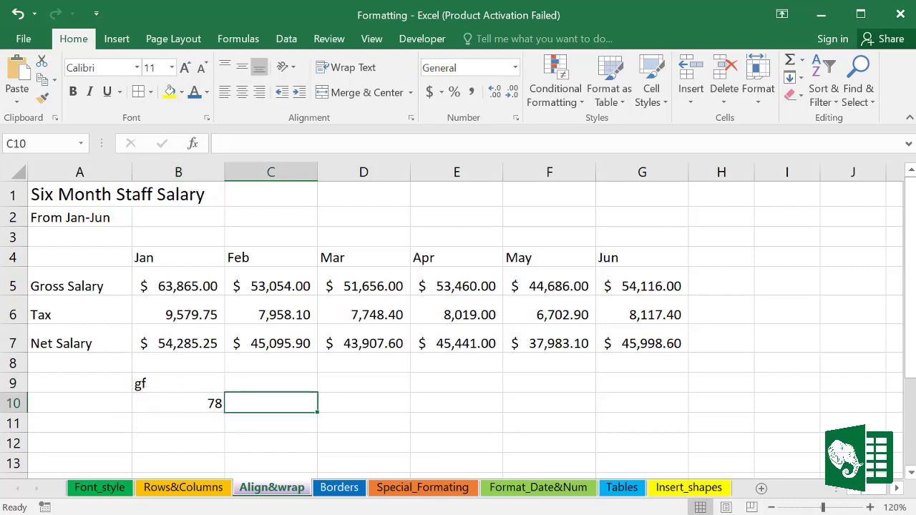
drag(147, 384, 178, 405)
key(Delete)
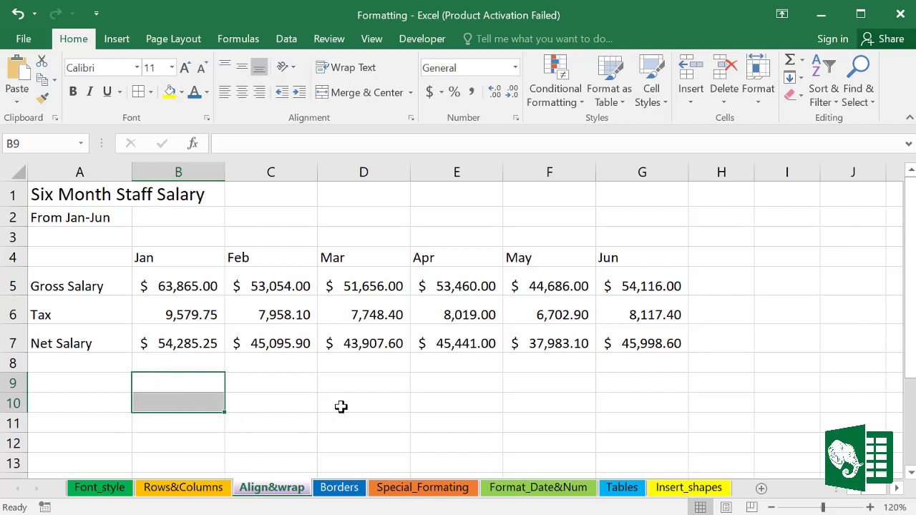
click(339, 406)
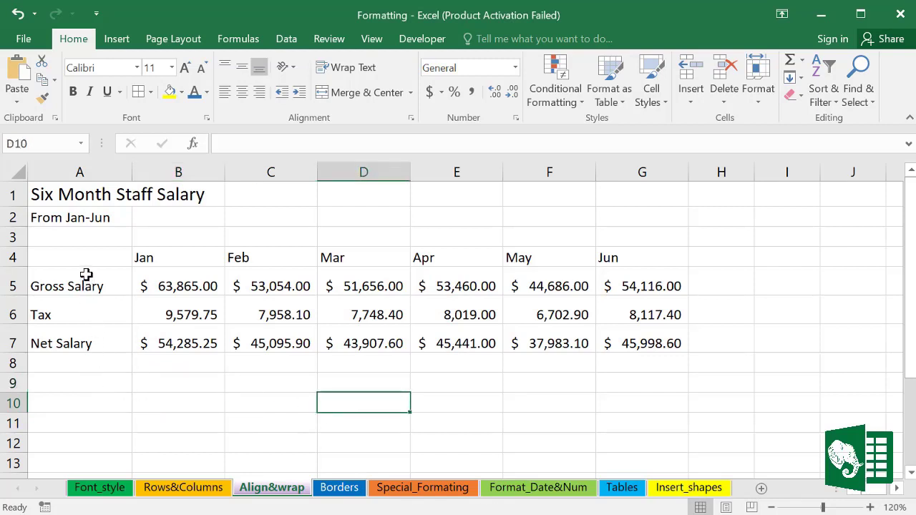
drag(86, 274, 79, 343)
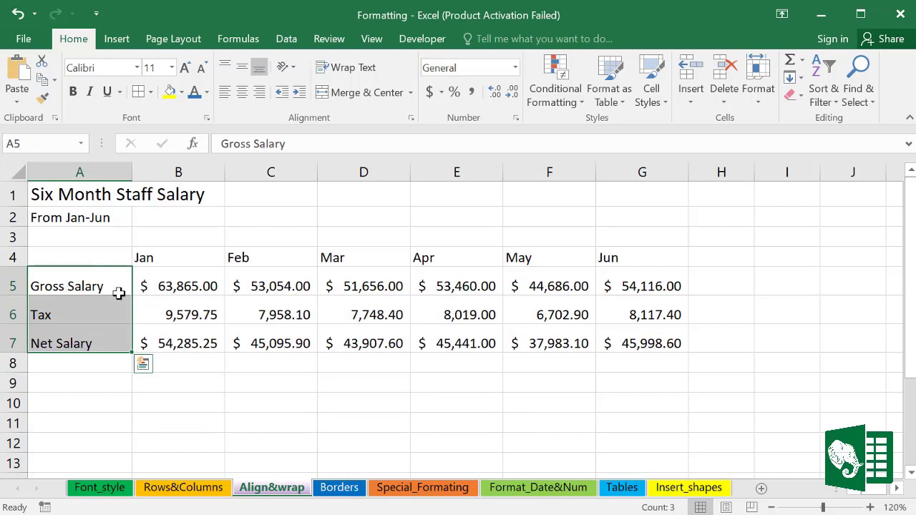
Step: Right-align the Gross Salary, Tax and Net Salary row labels in A5:A7
click(261, 97)
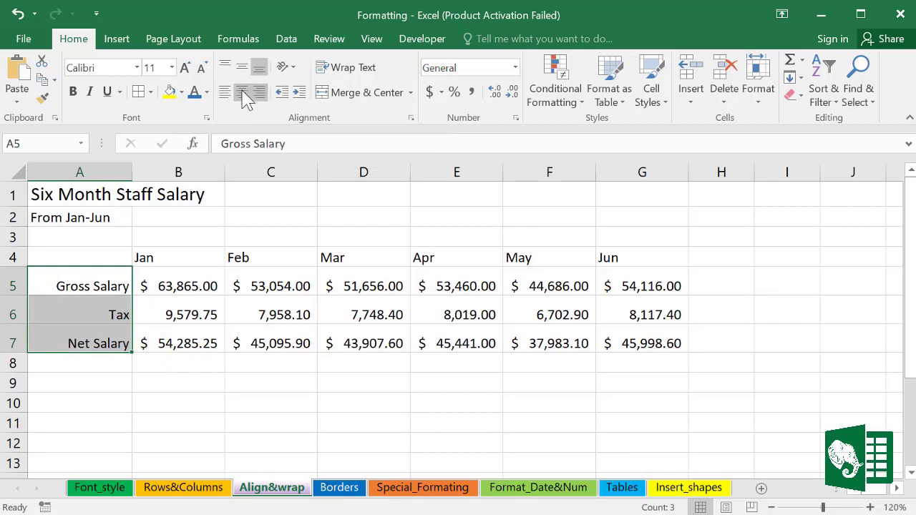
click(243, 93)
click(228, 95)
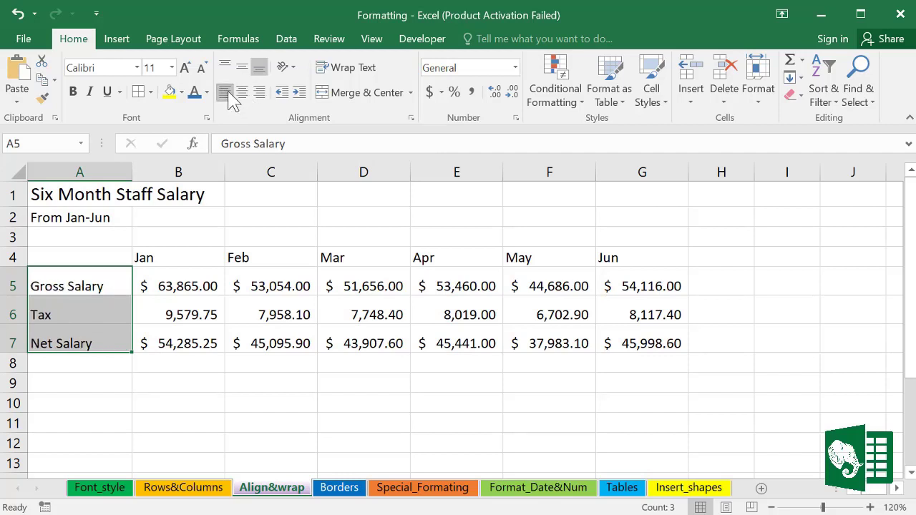
click(260, 98)
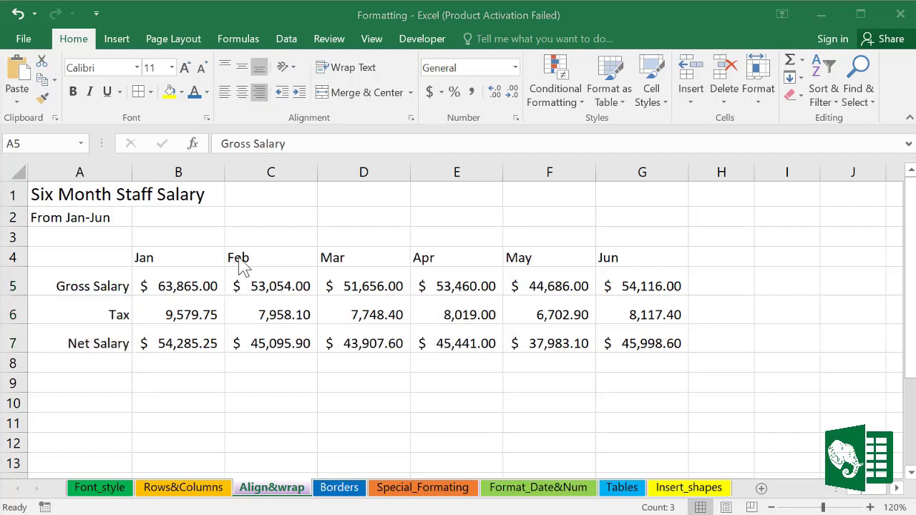
Step: Centre the Jan–Jun headers in B4:G4 and right-align the salary figures in B5:G7
drag(151, 256, 607, 258)
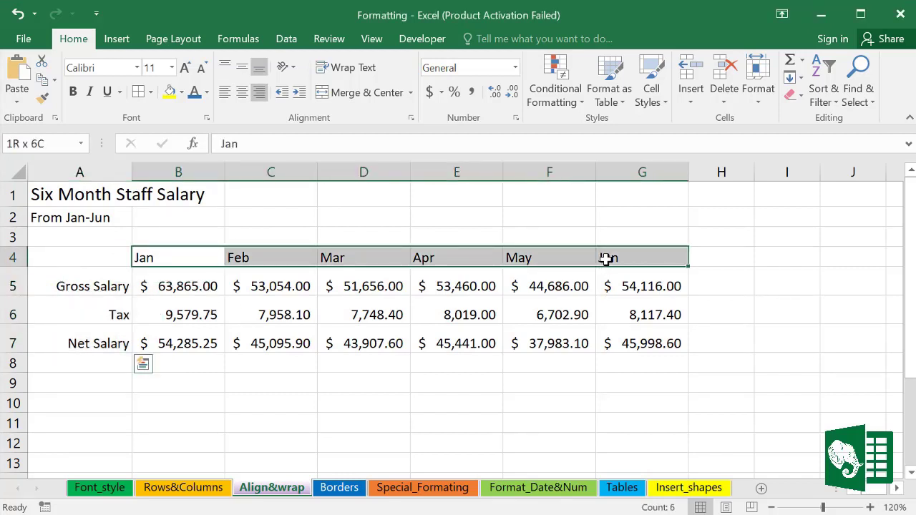
click(260, 92)
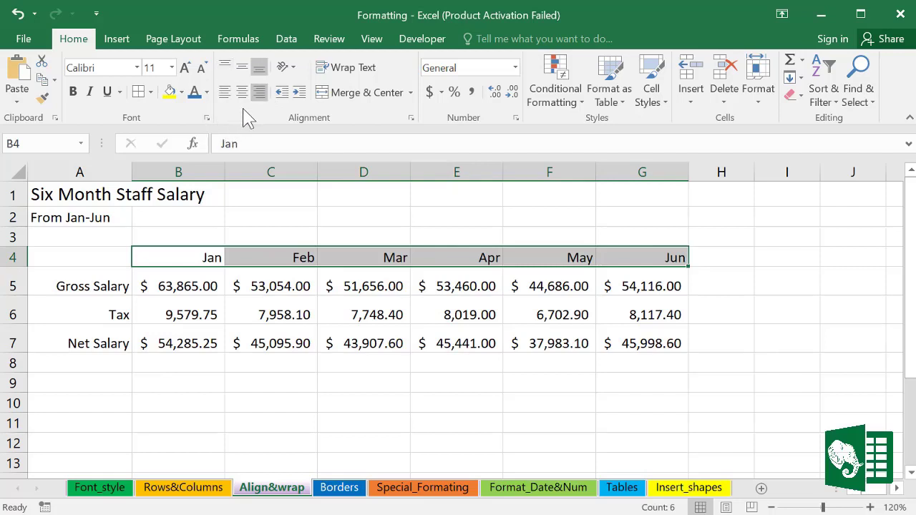
click(242, 92)
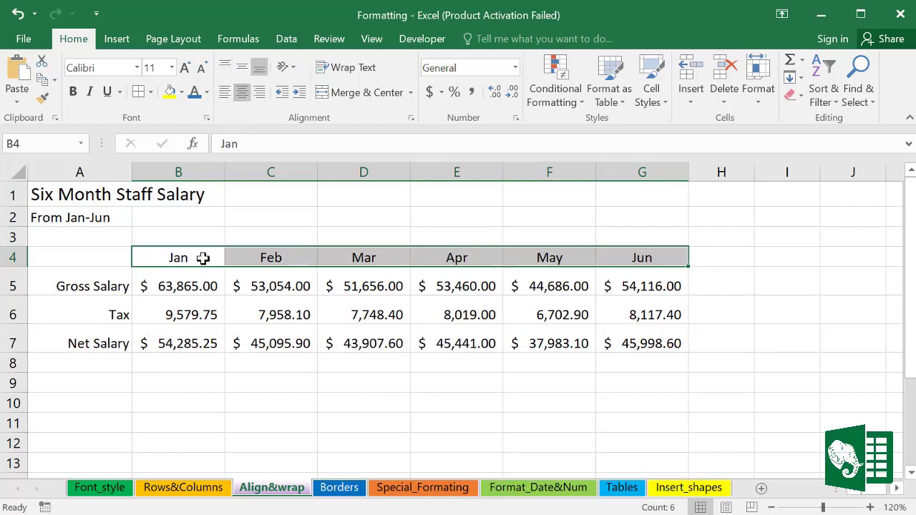
drag(166, 286, 637, 348)
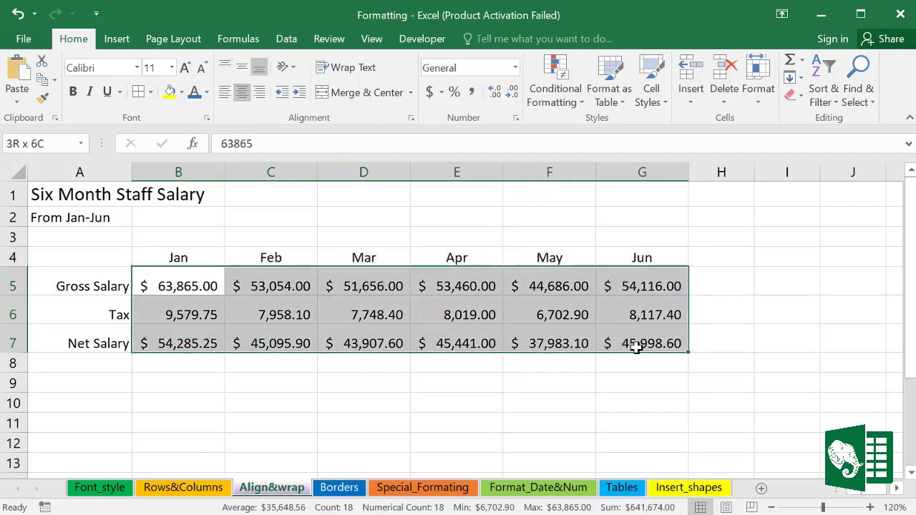
click(260, 93)
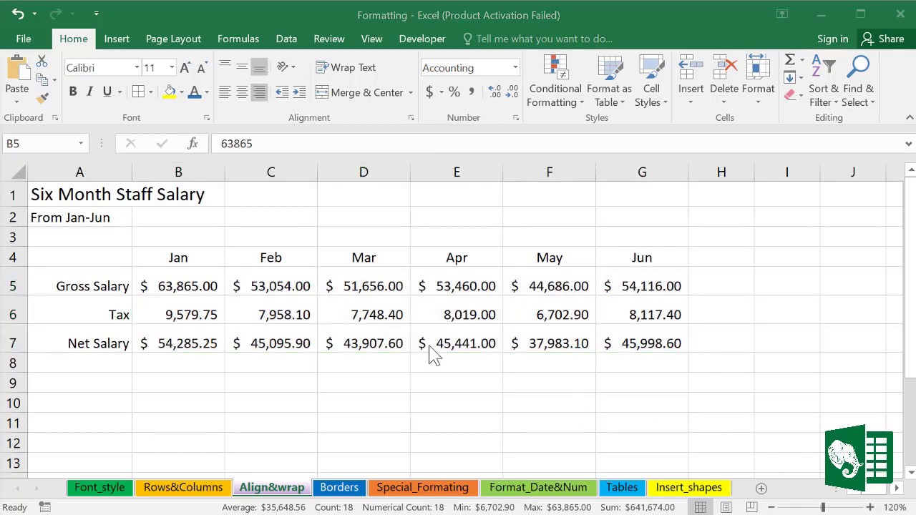
Step: Extend the G4 header to 'Jun salary detail' and wrap it within the cell
double_click(662, 259)
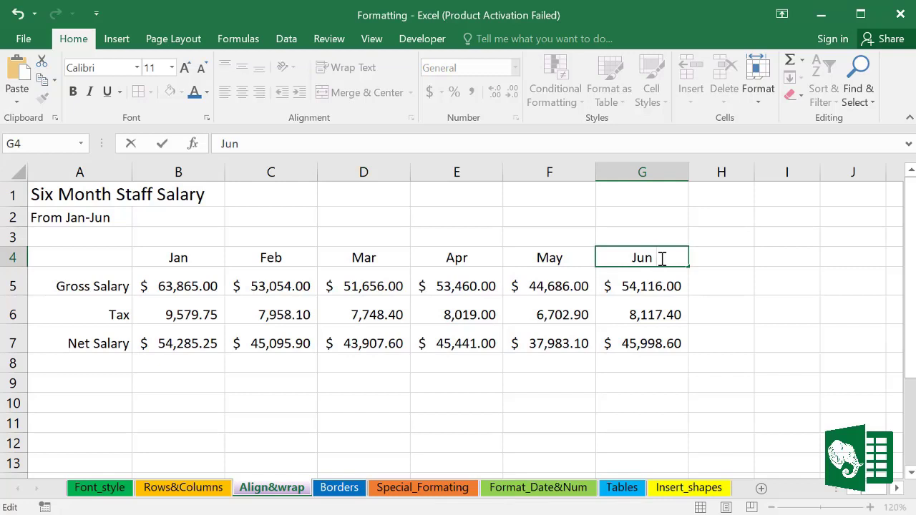
text(salary d)
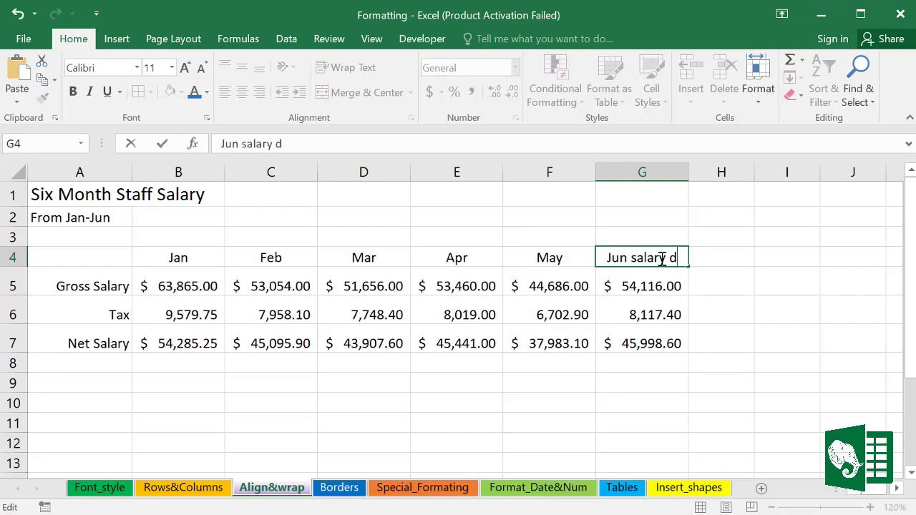
text(etail)
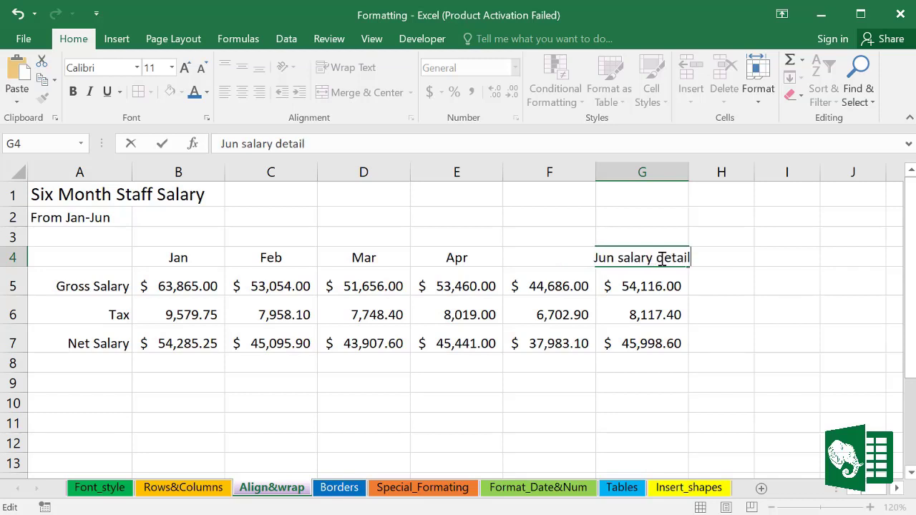
click(706, 306)
click(651, 253)
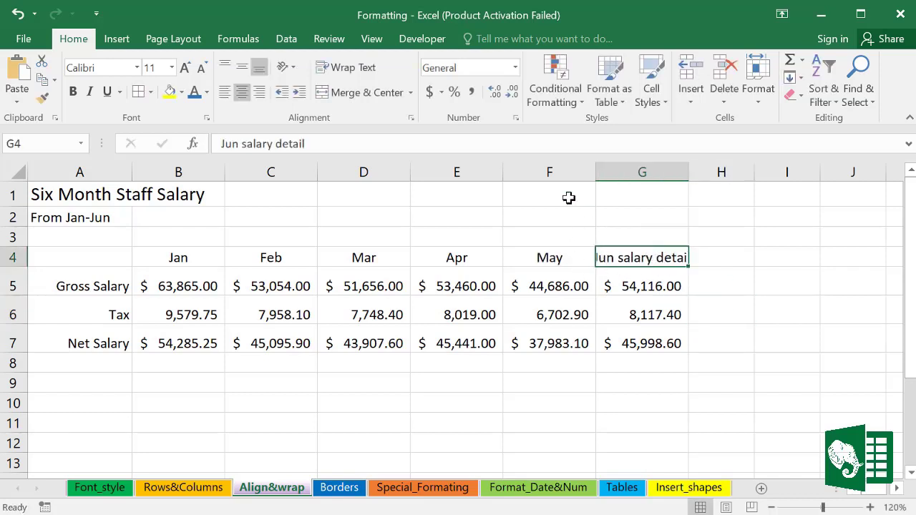
click(360, 71)
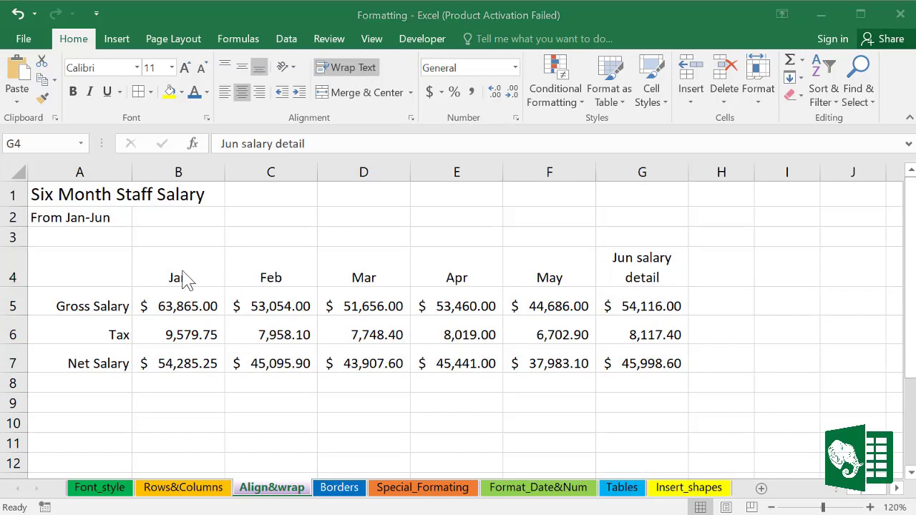
Step: Vertically centre the B4:G4 header row with Middle Align, then select the Jan–May headers
drag(164, 267, 619, 268)
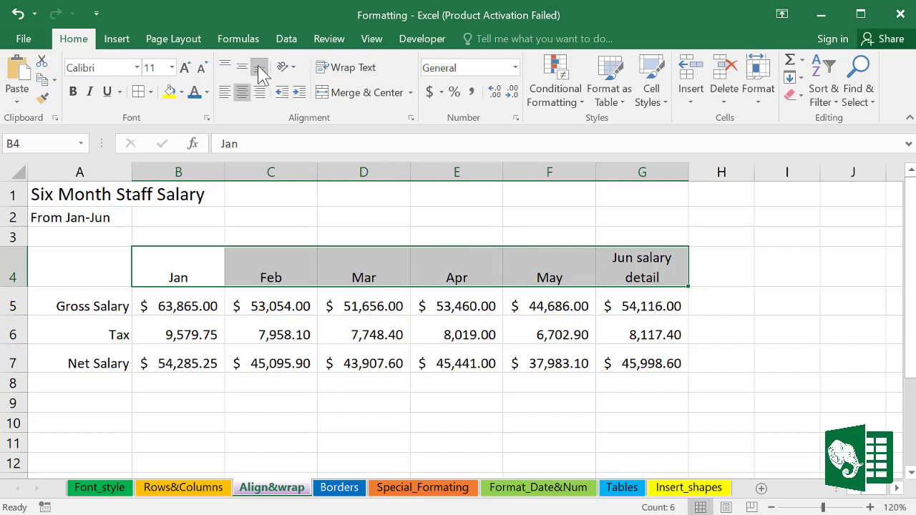
click(242, 67)
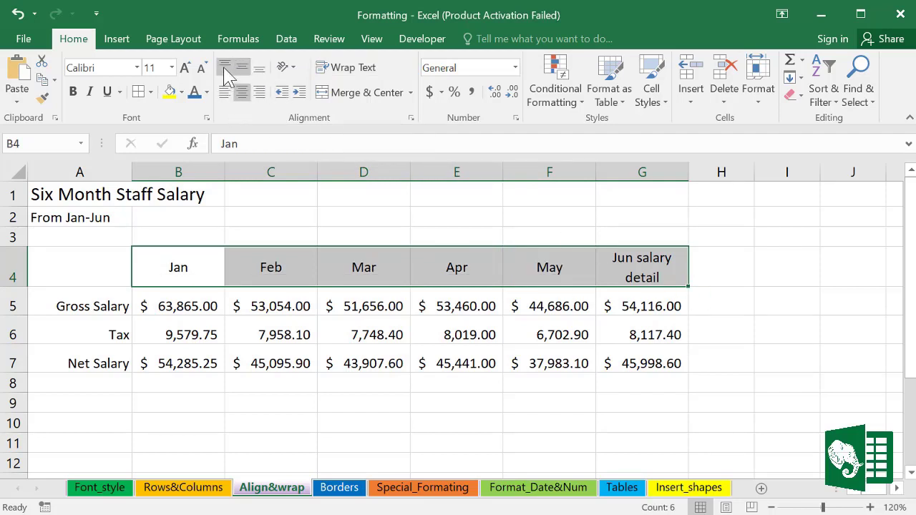
click(224, 67)
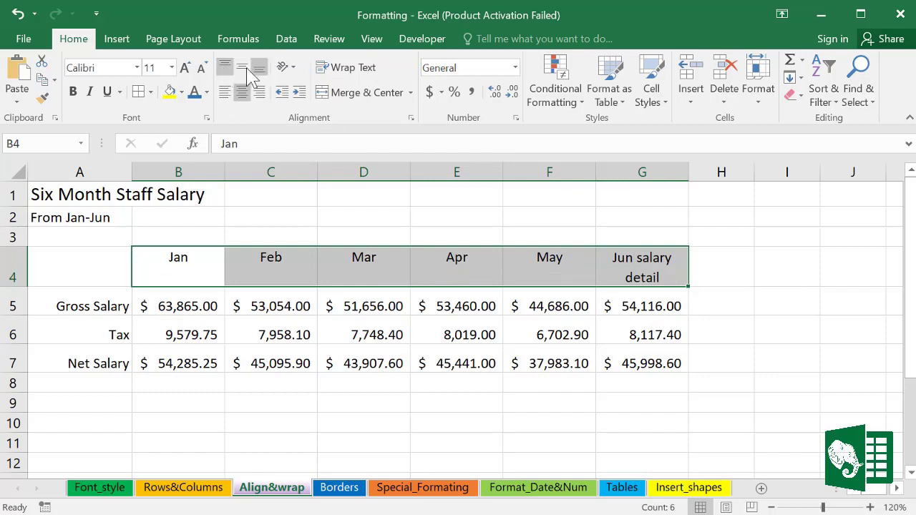
click(242, 70)
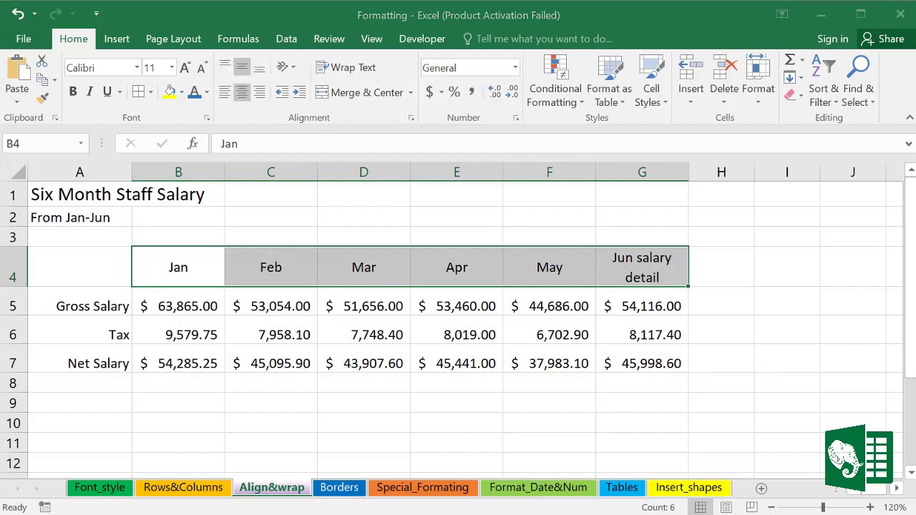
click(188, 280)
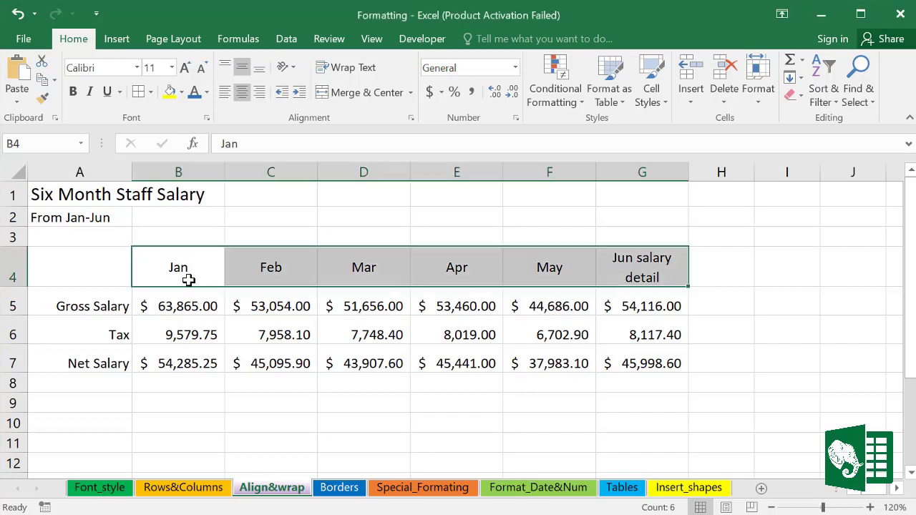
click(172, 268)
drag(209, 267, 564, 289)
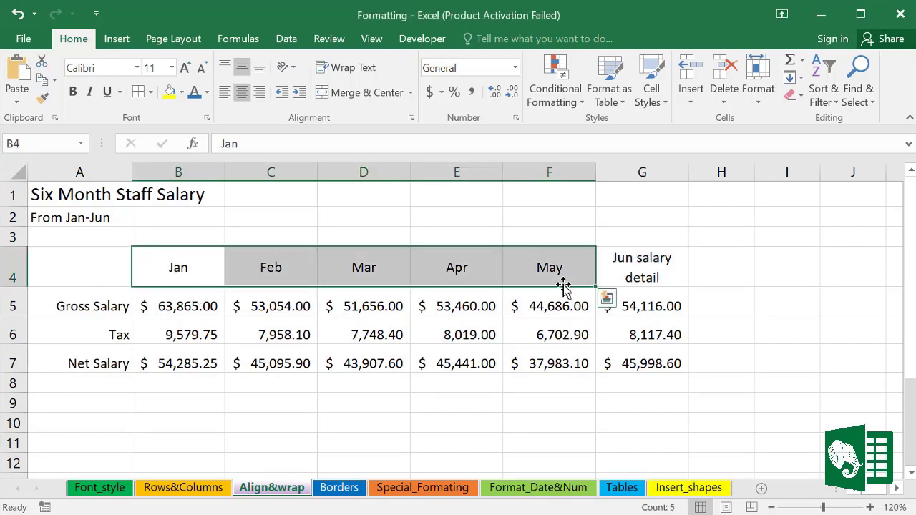
Step: Angle the Jan–May headers counterclockwise after trying Vertical Text and Rotate Text Up
click(293, 67)
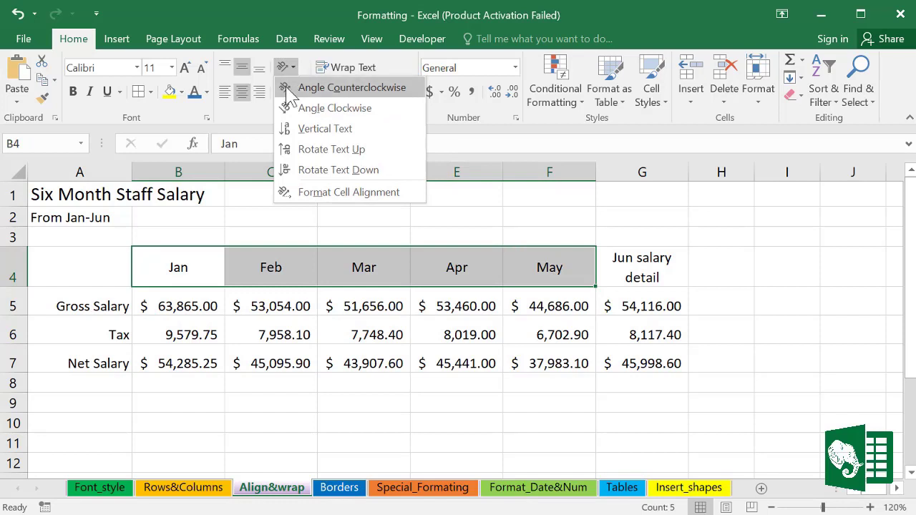
click(292, 130)
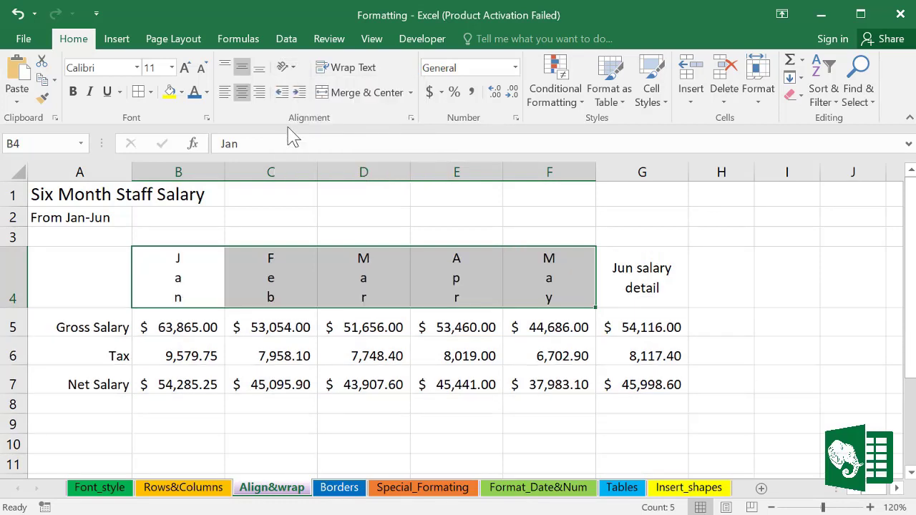
click(294, 68)
click(304, 148)
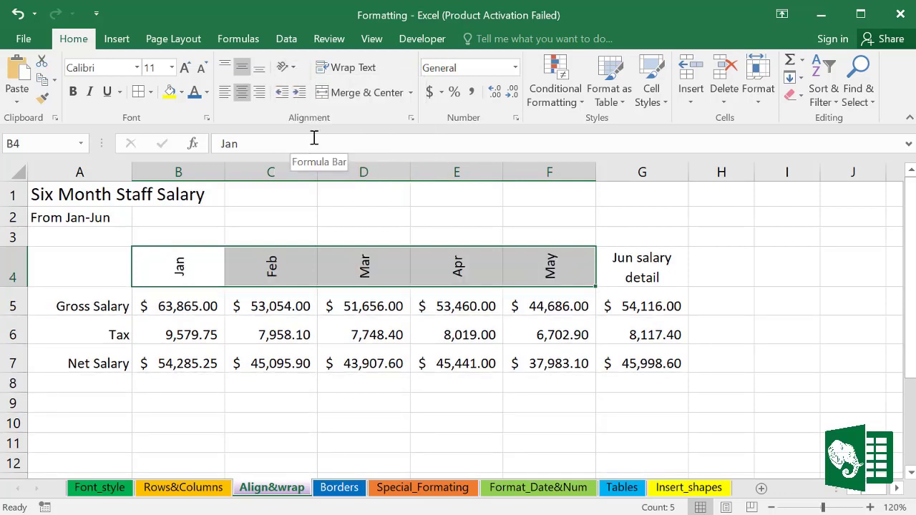
click(292, 68)
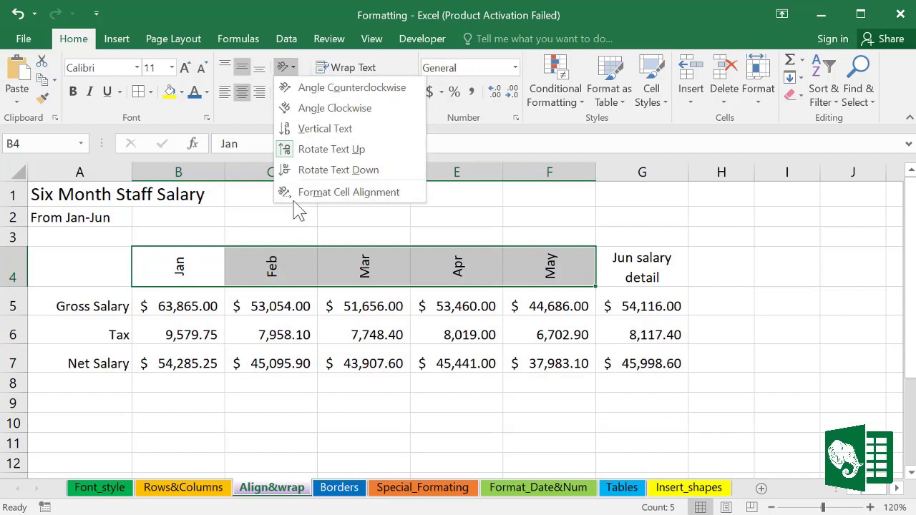
key(Escape)
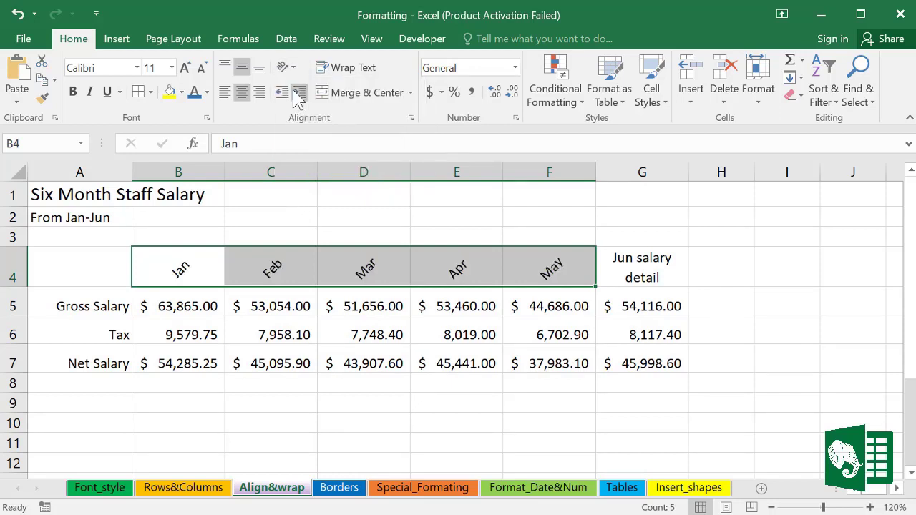
Step: Set the B4:F4 month headers to a 30-degree orientation in Format Cells
click(434, 334)
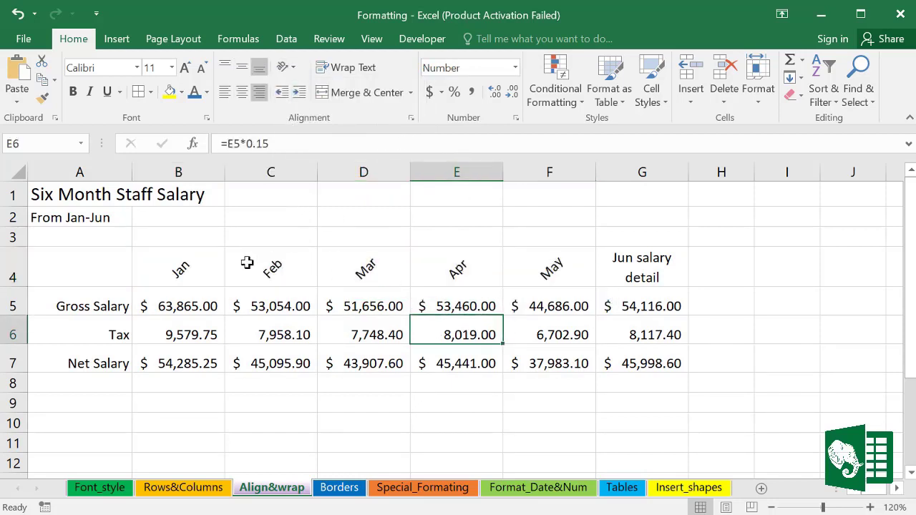
drag(246, 262, 456, 265)
drag(173, 262, 258, 263)
drag(443, 264, 525, 259)
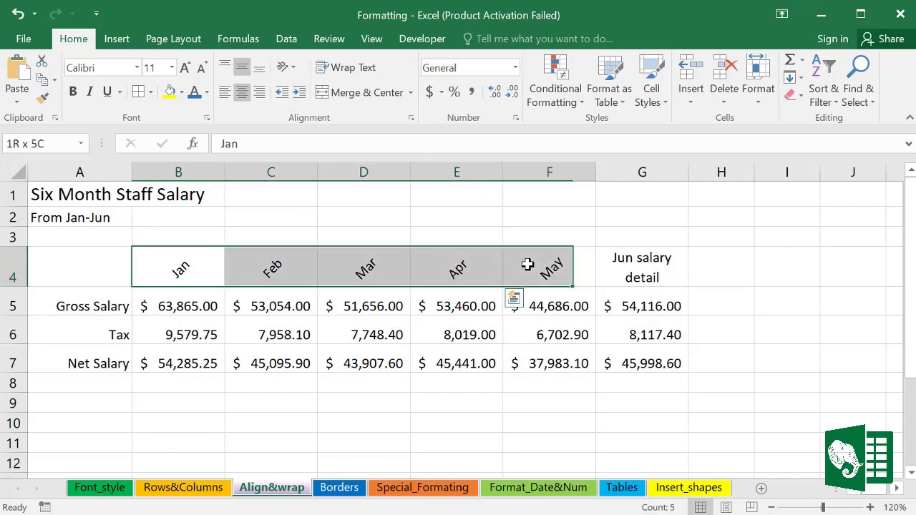
click(411, 118)
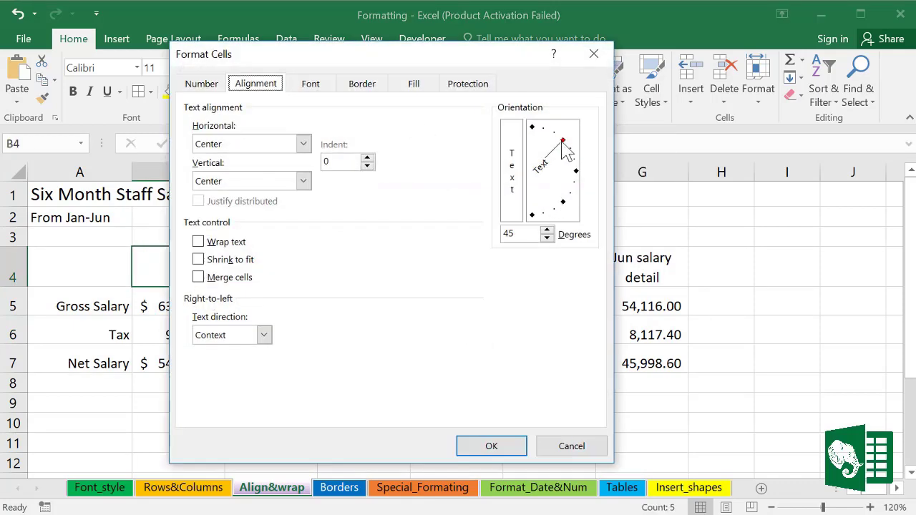
drag(563, 148, 573, 159)
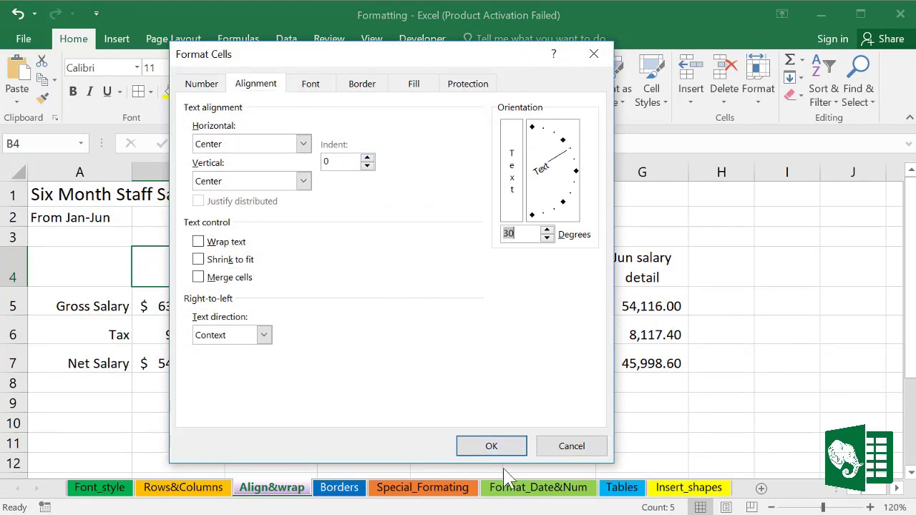
click(488, 445)
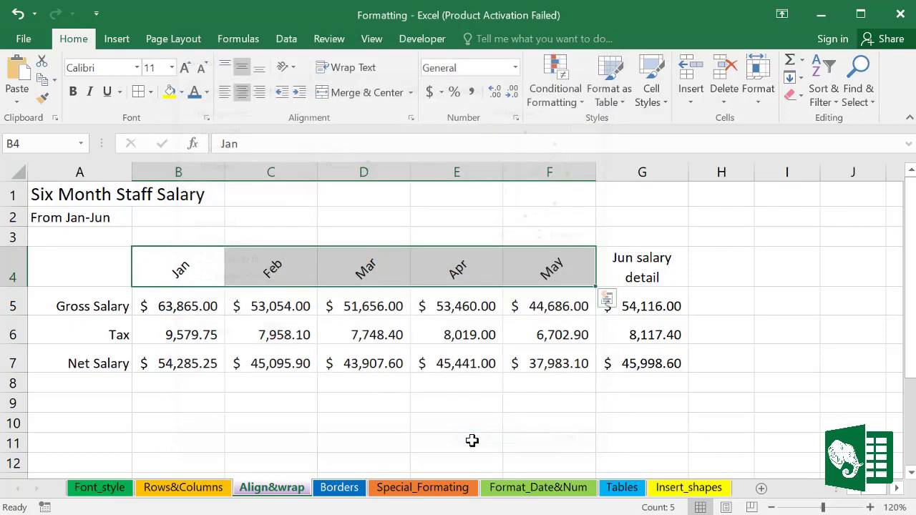
click(652, 403)
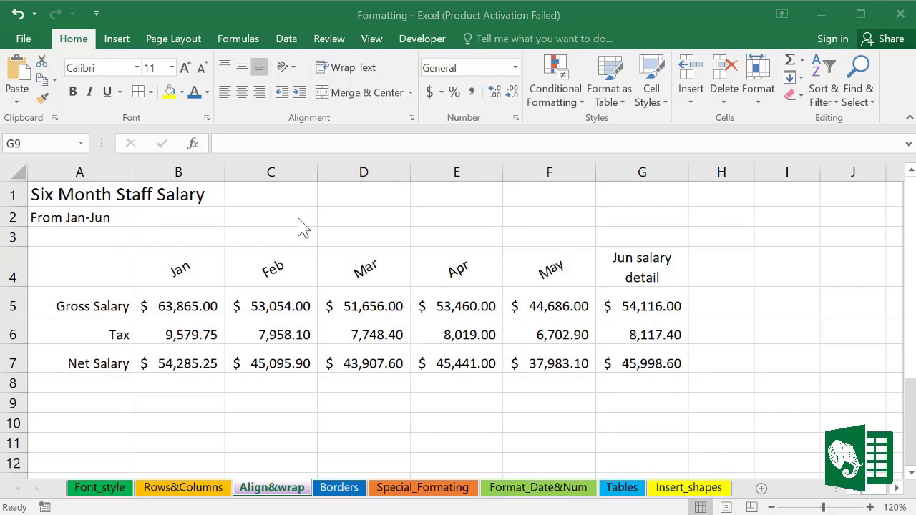
Step: Merge and centre the title across A1:G1 and the subtitle across A2:G2
click(127, 192)
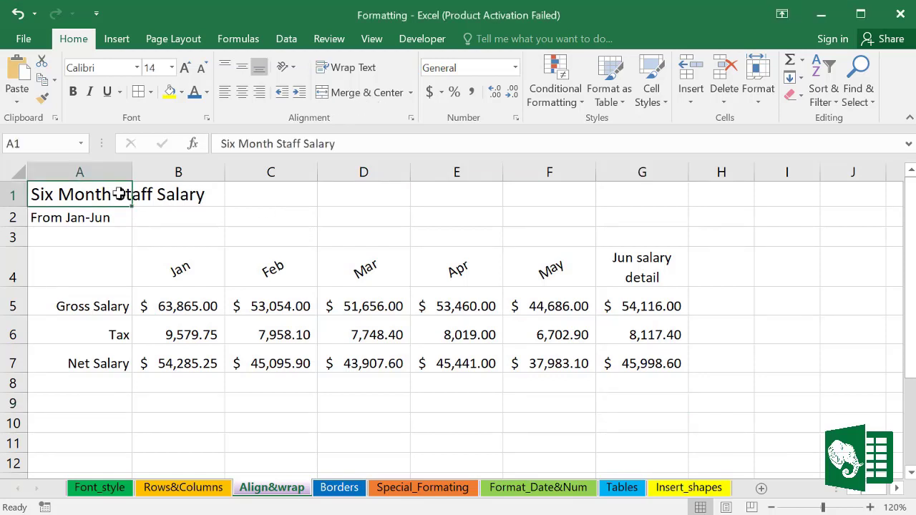
drag(63, 193, 636, 204)
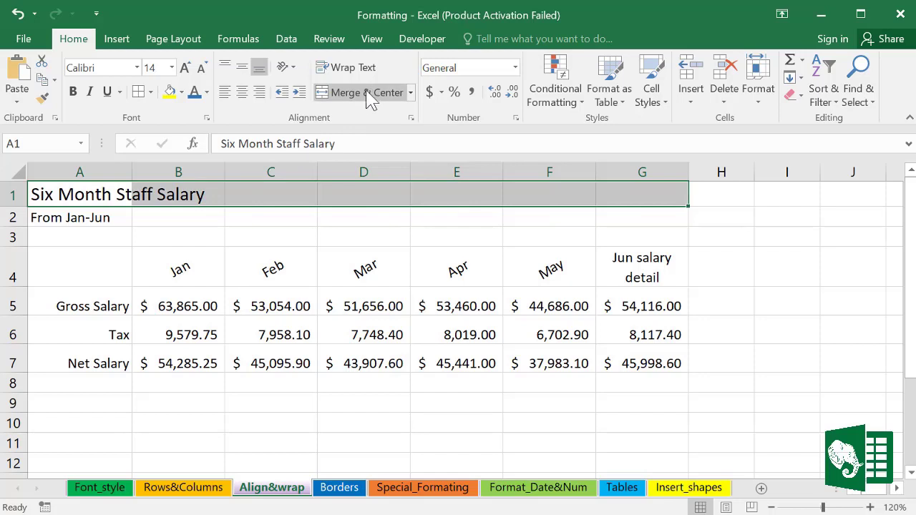
click(410, 93)
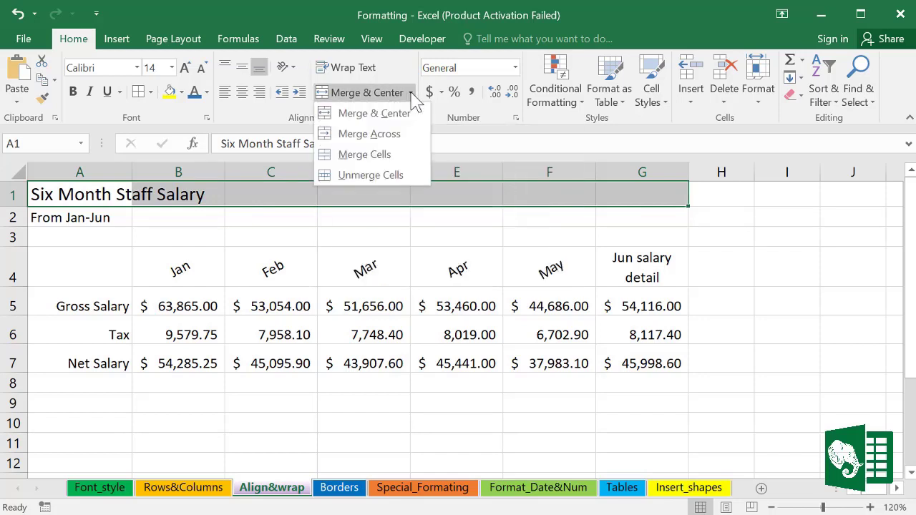
click(348, 93)
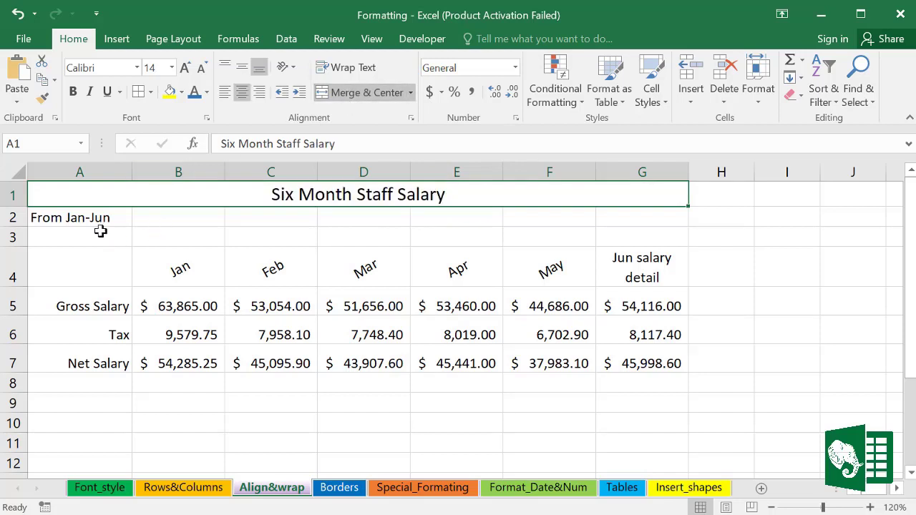
drag(52, 216, 618, 211)
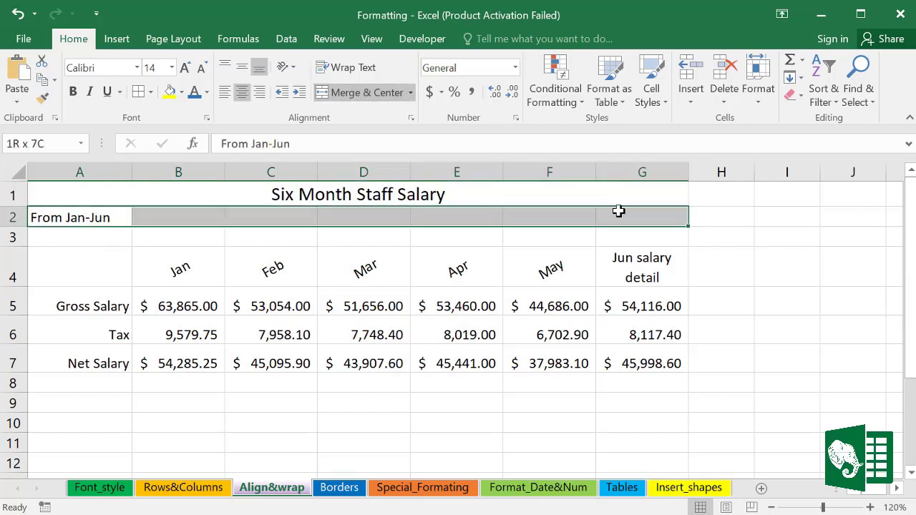
click(340, 93)
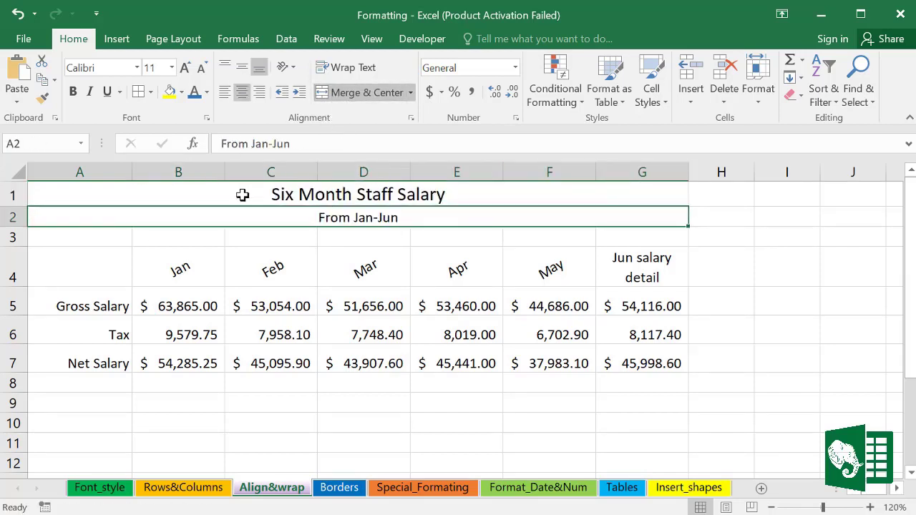
Step: Fill the merged title row green
click(215, 194)
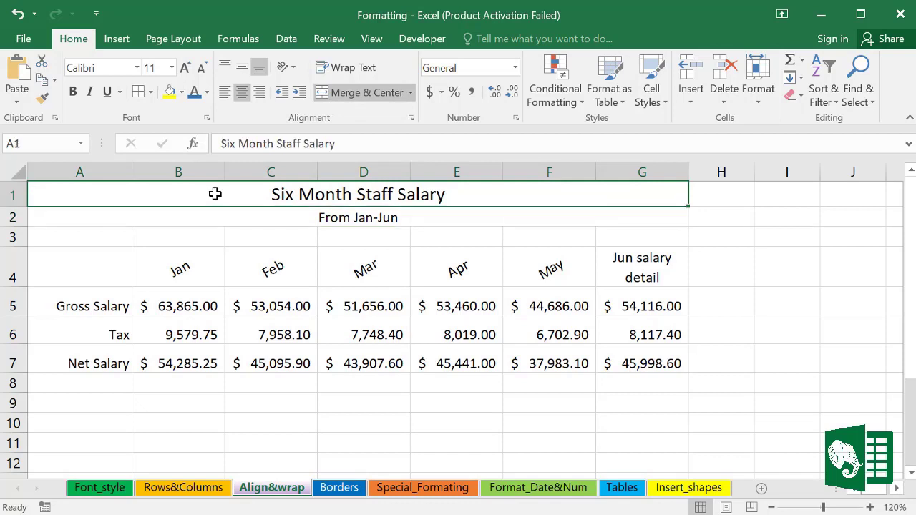
click(182, 92)
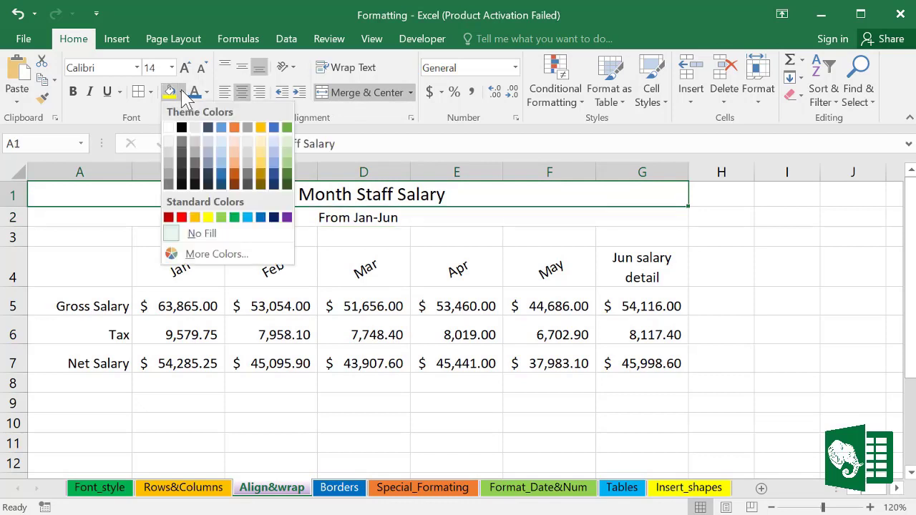
click(221, 216)
click(232, 329)
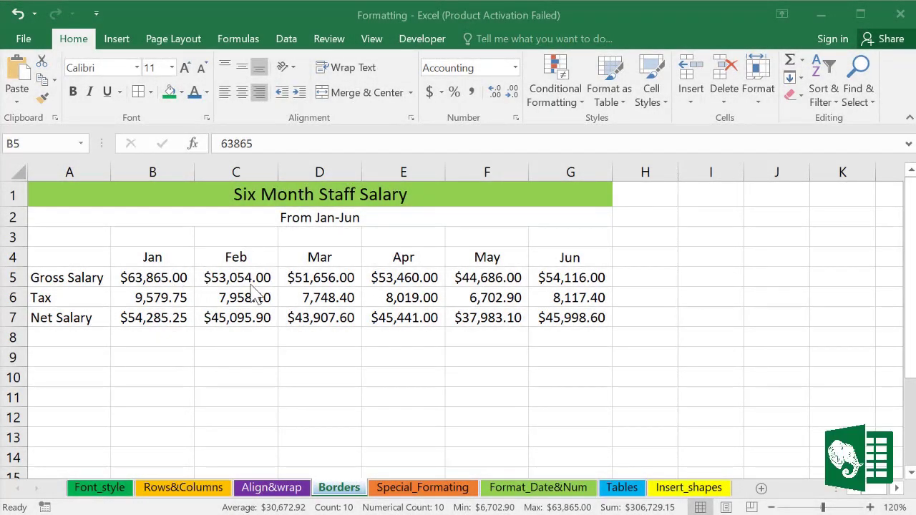
Step: Select cells on the Borders sheet and browse the border styles list
double_click(163, 274)
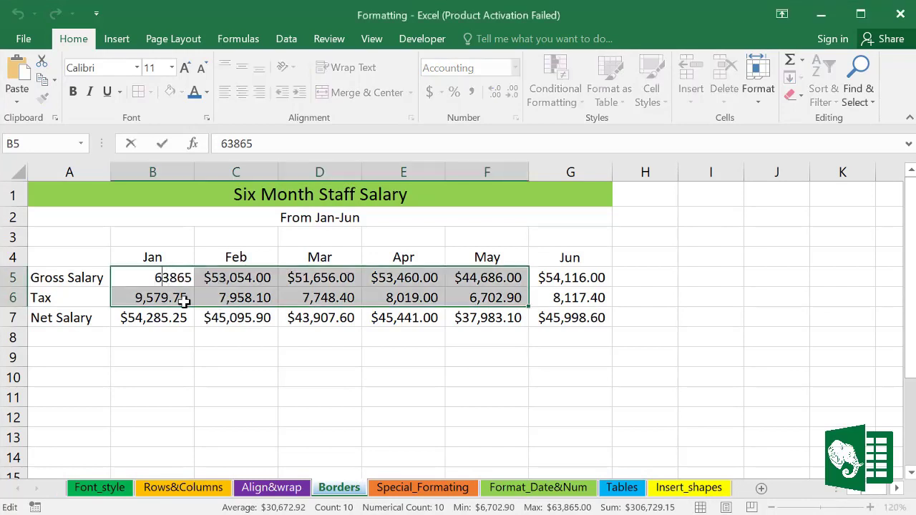
click(197, 331)
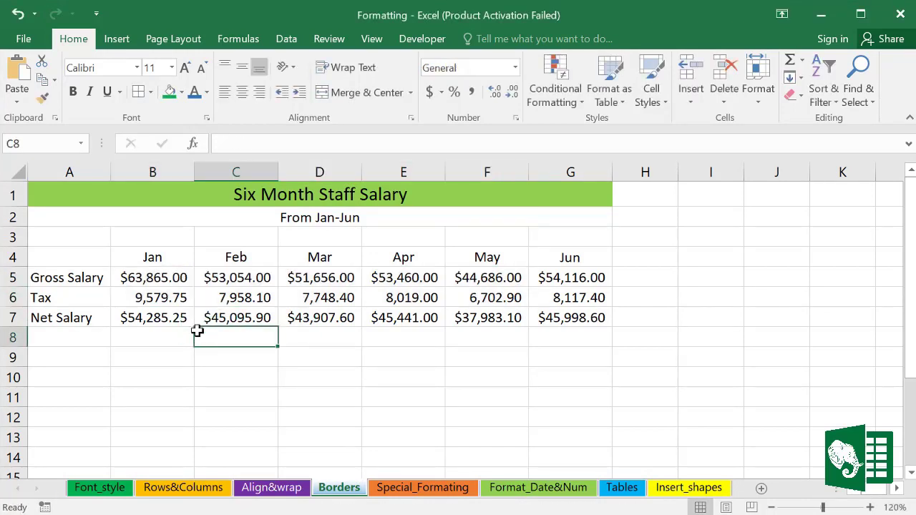
click(179, 317)
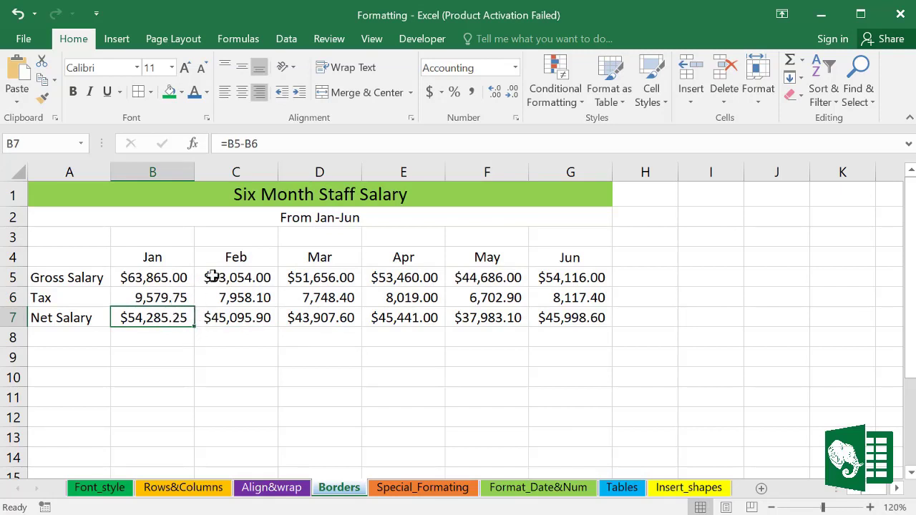
click(151, 93)
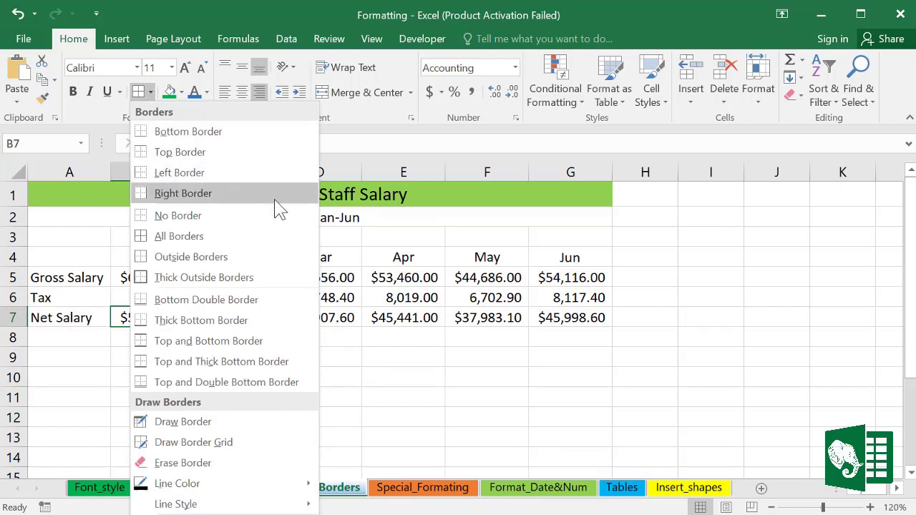
click(214, 175)
drag(176, 274, 300, 290)
click(150, 93)
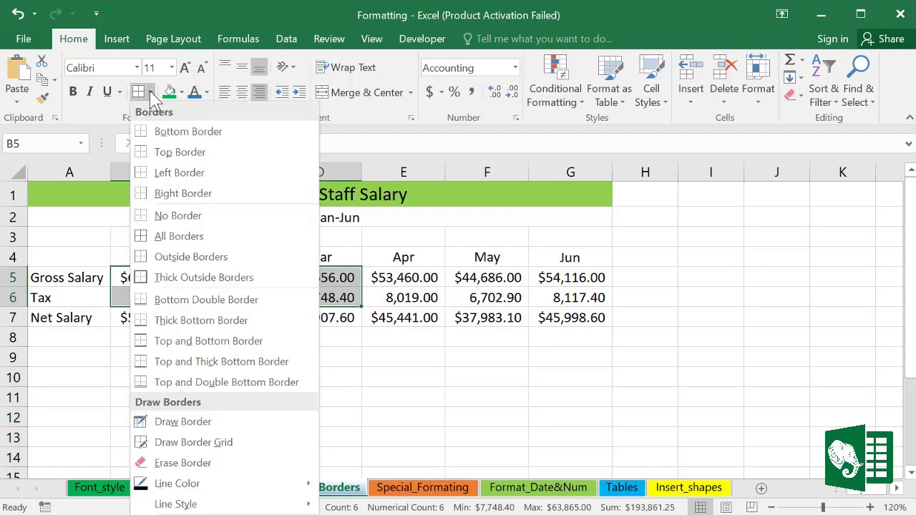
click(159, 281)
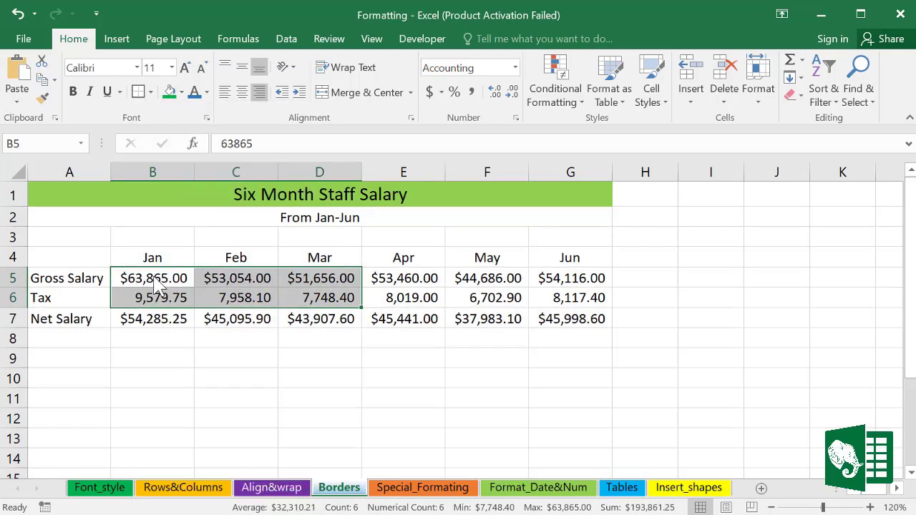
click(324, 379)
Step: Apply Outside Borders to the Jan–Mar Gross Salary and Tax figures in B5:D6
drag(139, 278, 327, 299)
click(151, 92)
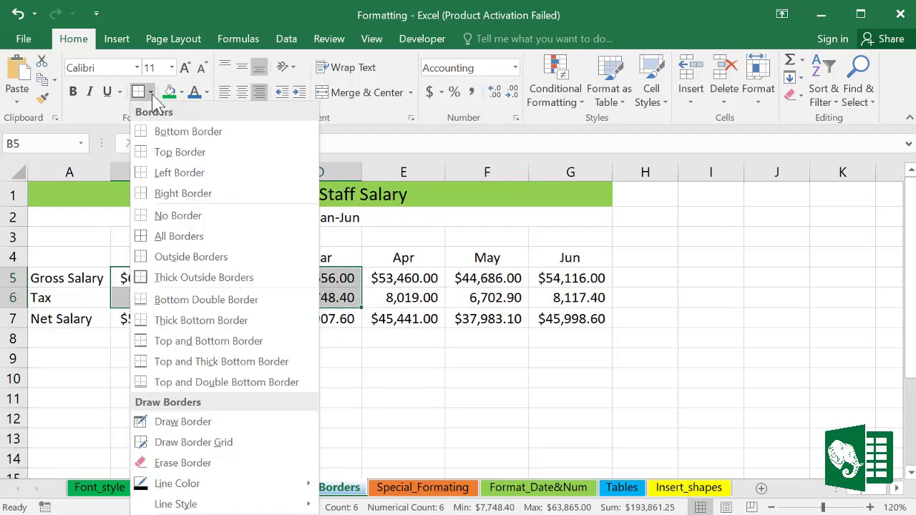
click(153, 257)
click(335, 372)
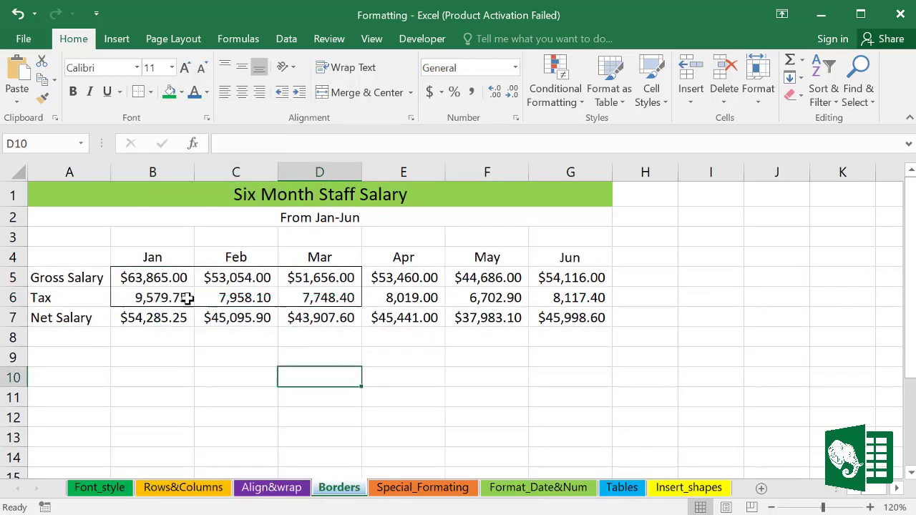
drag(141, 278, 327, 299)
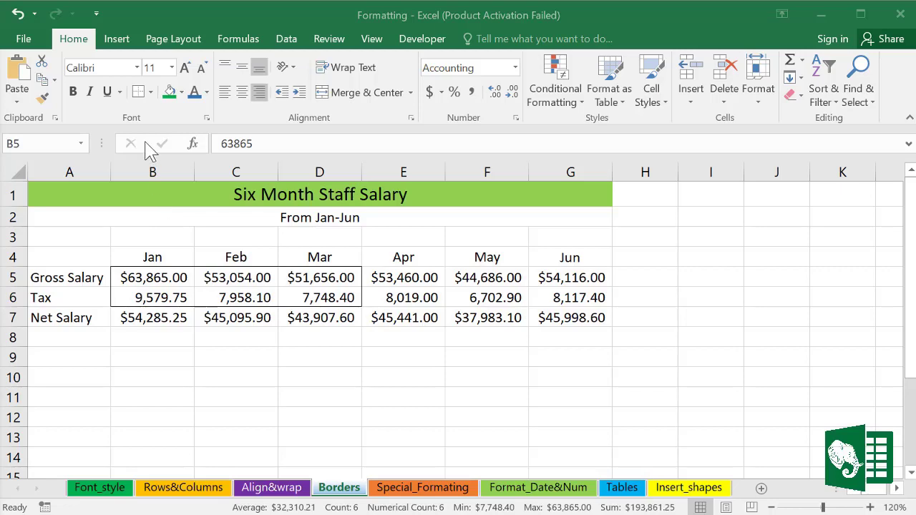
click(151, 96)
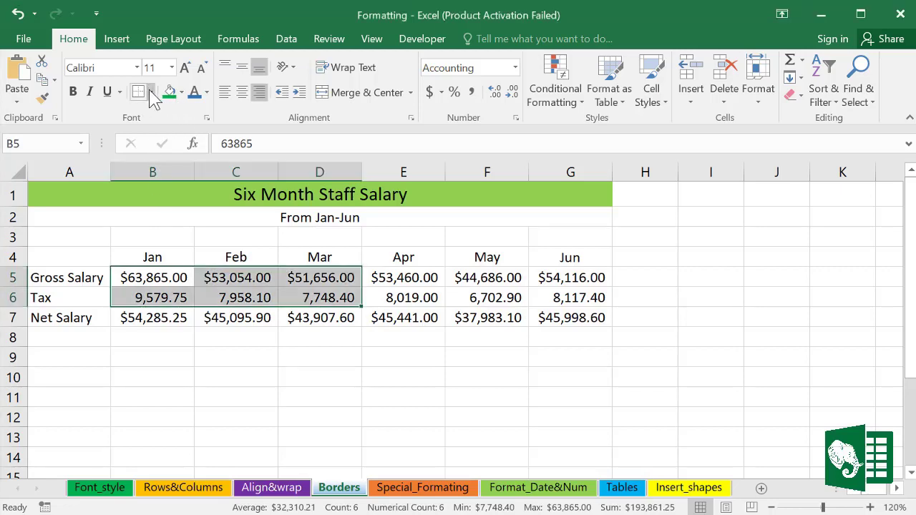
click(151, 93)
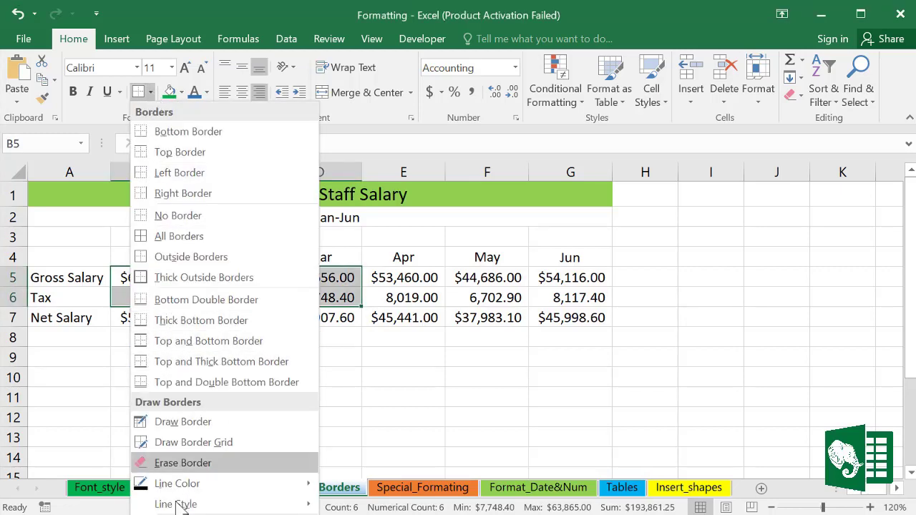
Step: Give B5:D6 red dotted outline and inside borders through Format Cells
key(m)
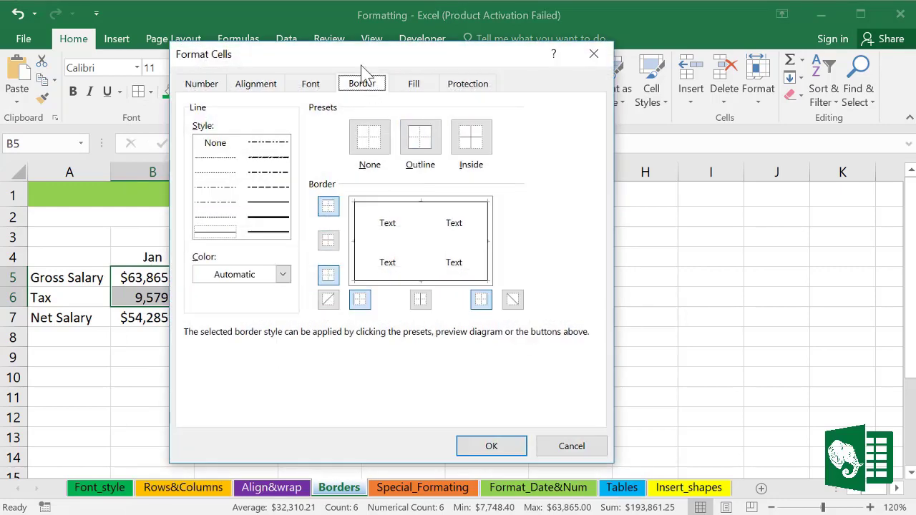
drag(372, 60, 412, 60)
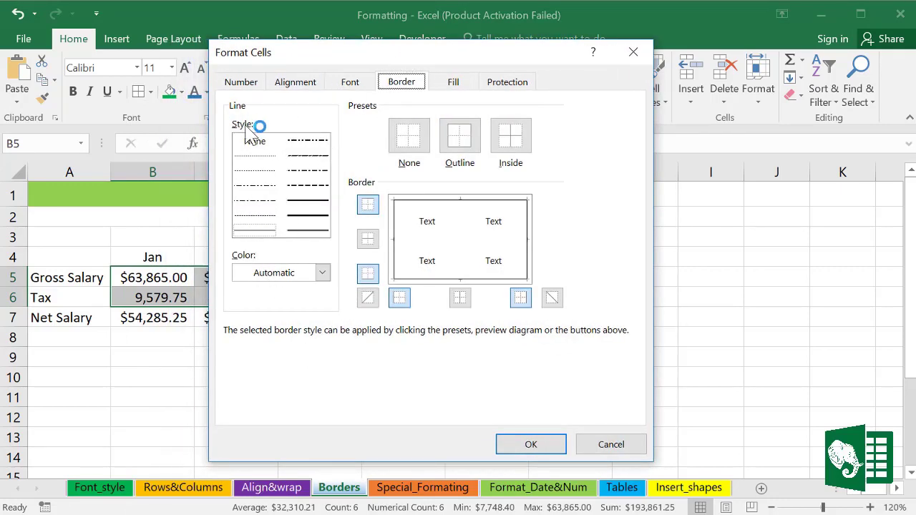
click(256, 156)
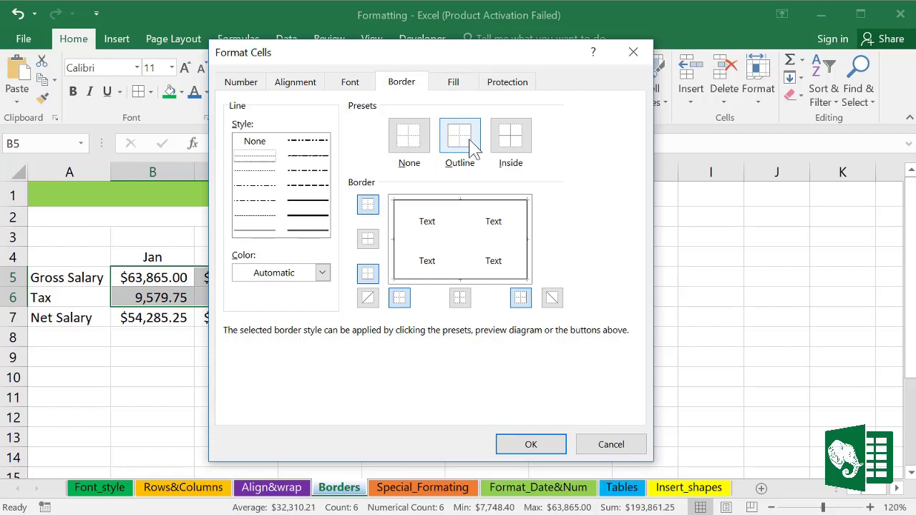
click(509, 139)
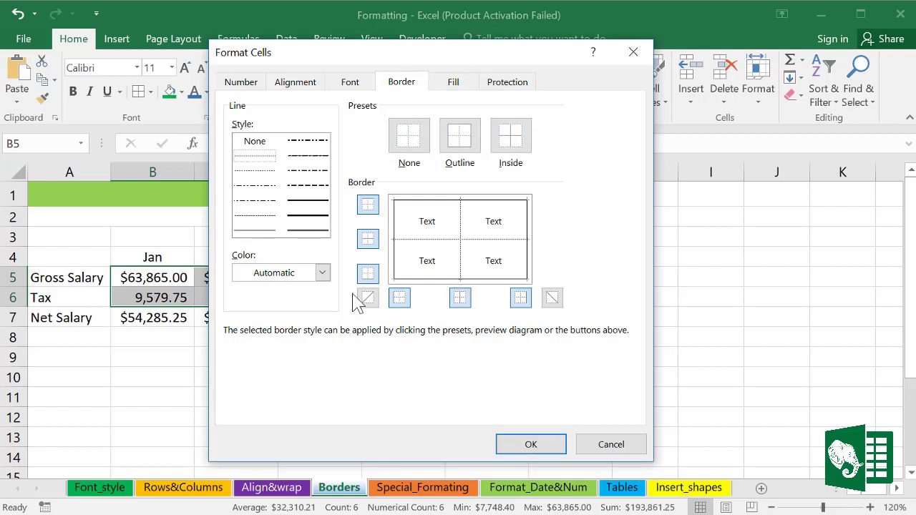
click(323, 274)
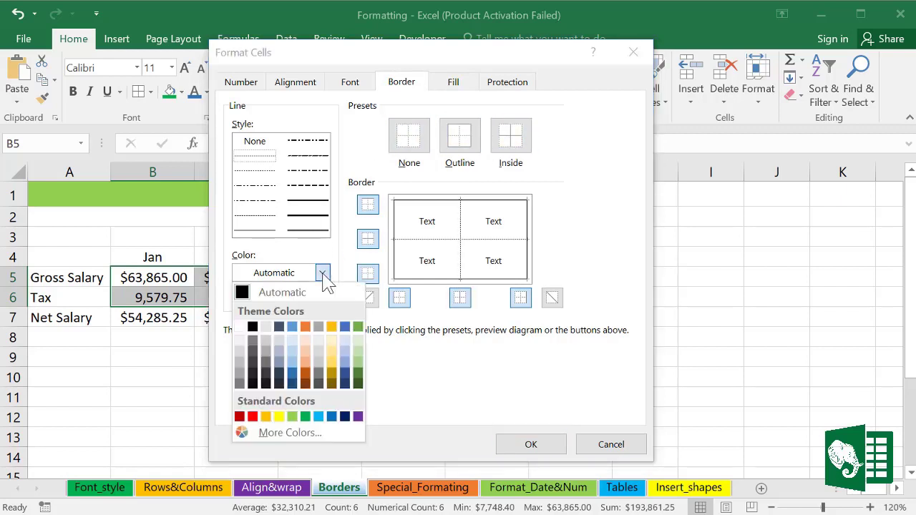
click(252, 416)
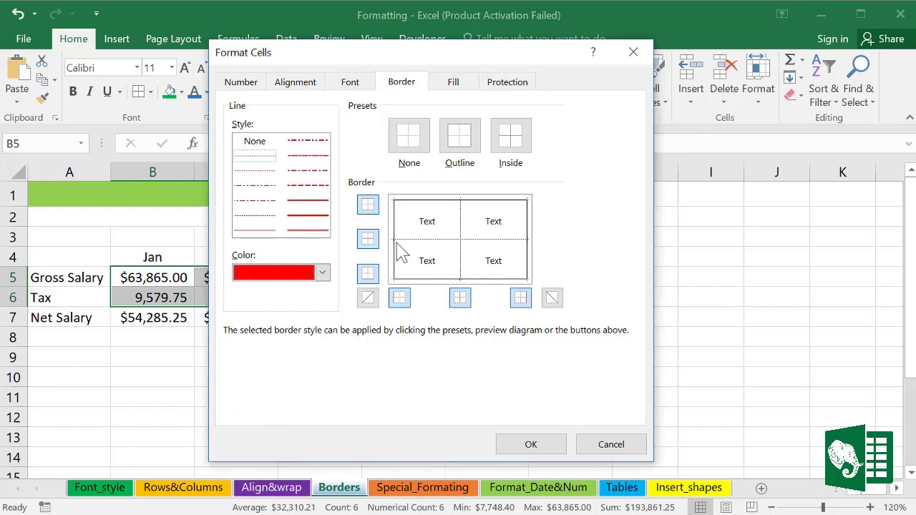
click(368, 238)
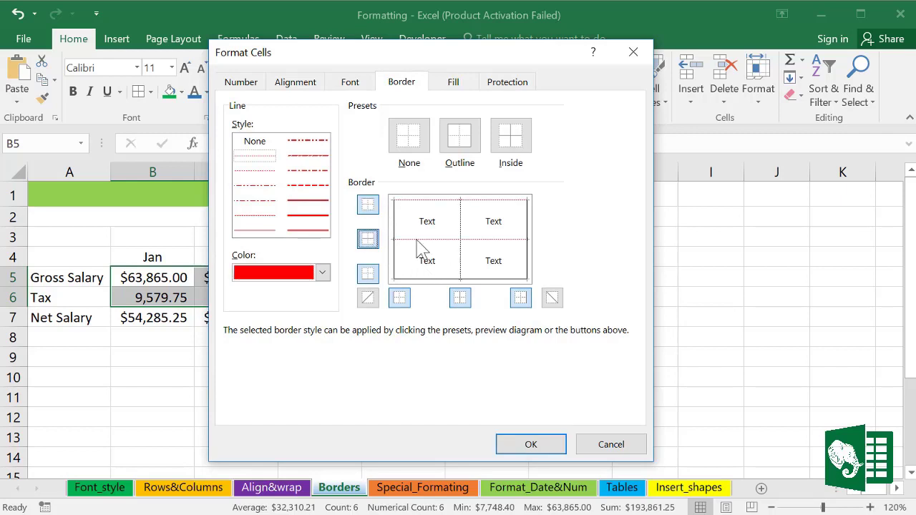
click(366, 273)
click(399, 296)
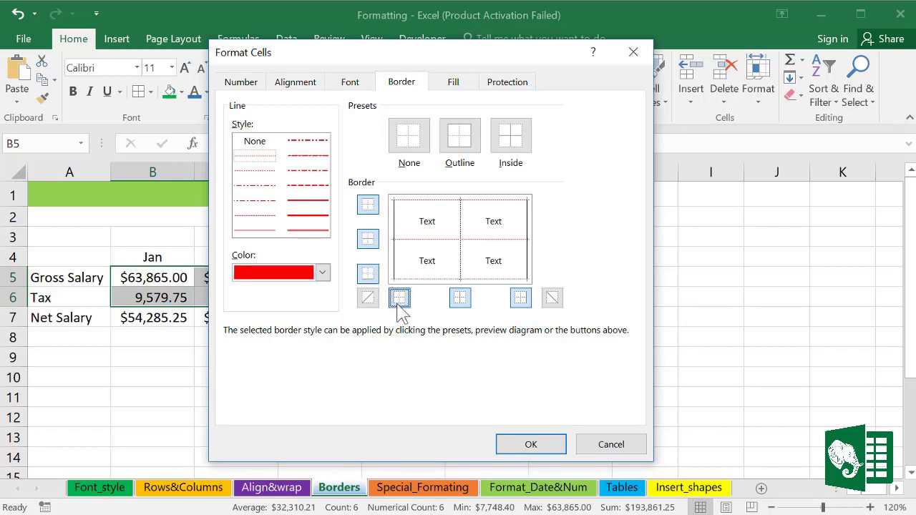
click(460, 297)
click(523, 302)
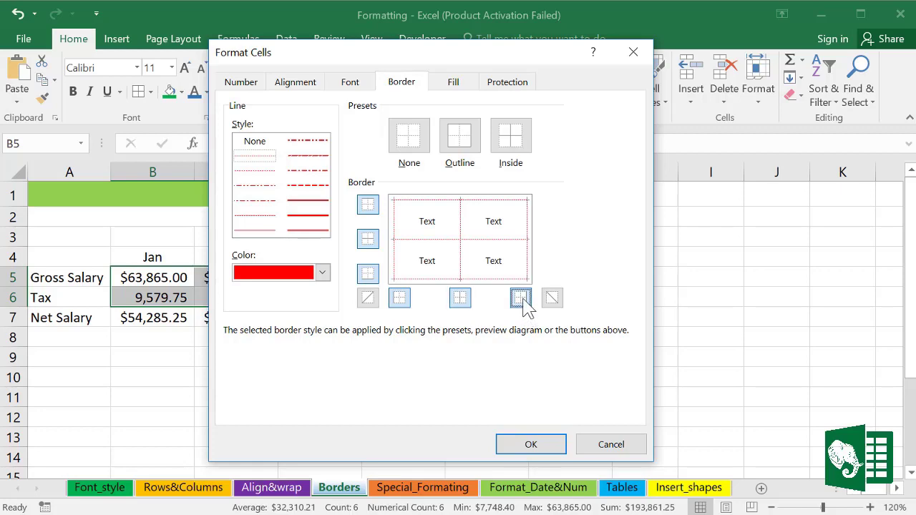
click(530, 441)
click(449, 398)
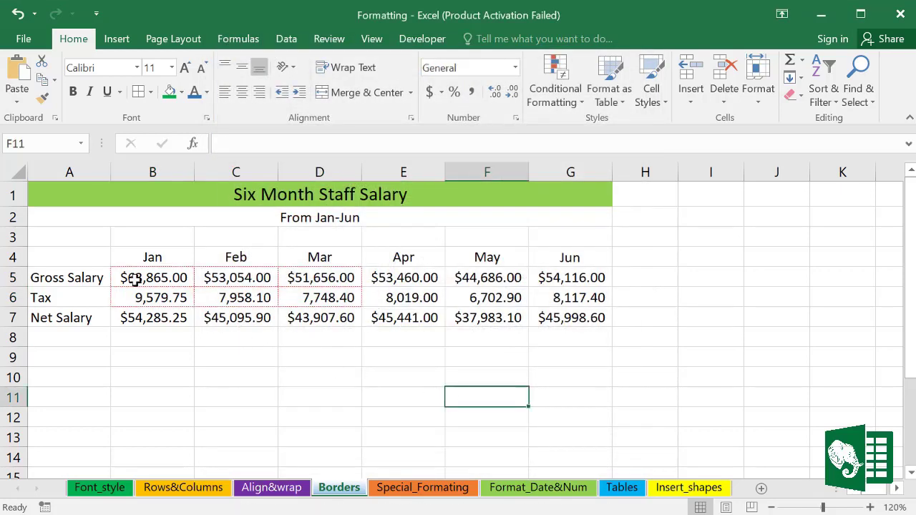
Step: Remove all borders from B5:D6 with No Border
drag(128, 276, 307, 294)
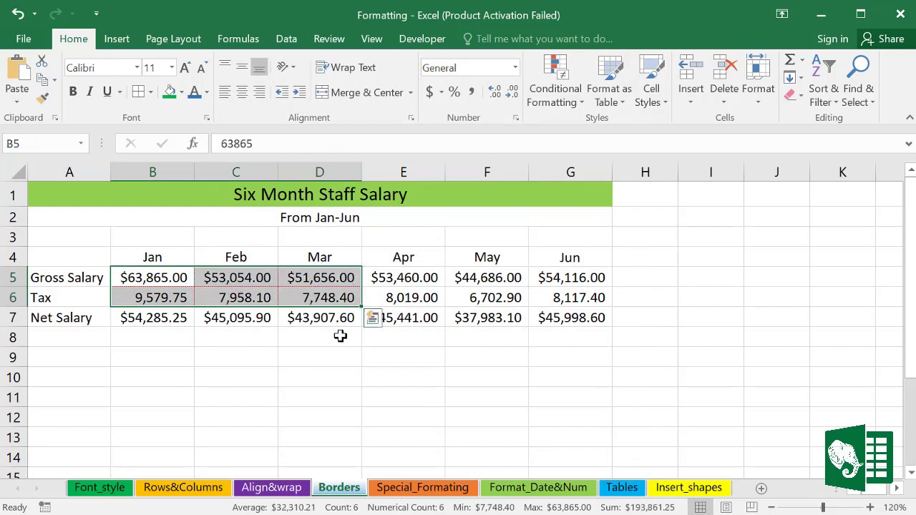
click(403, 389)
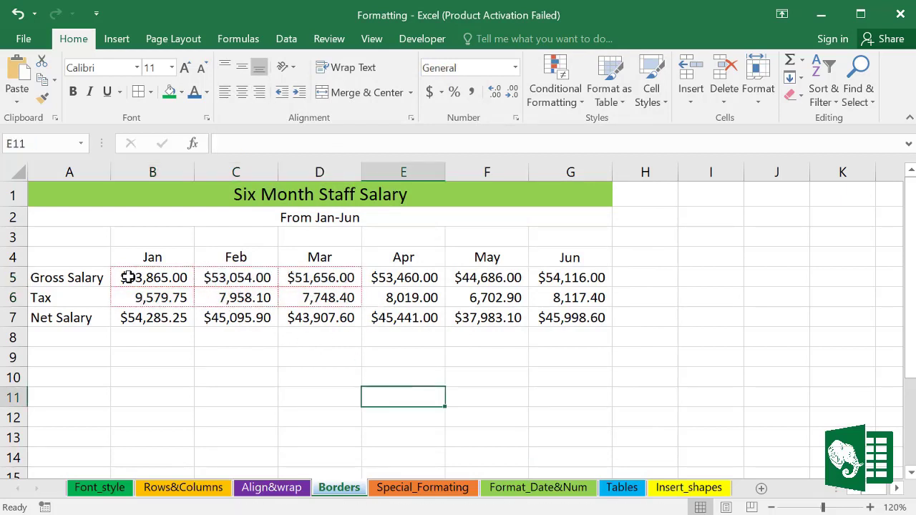
drag(128, 277, 308, 297)
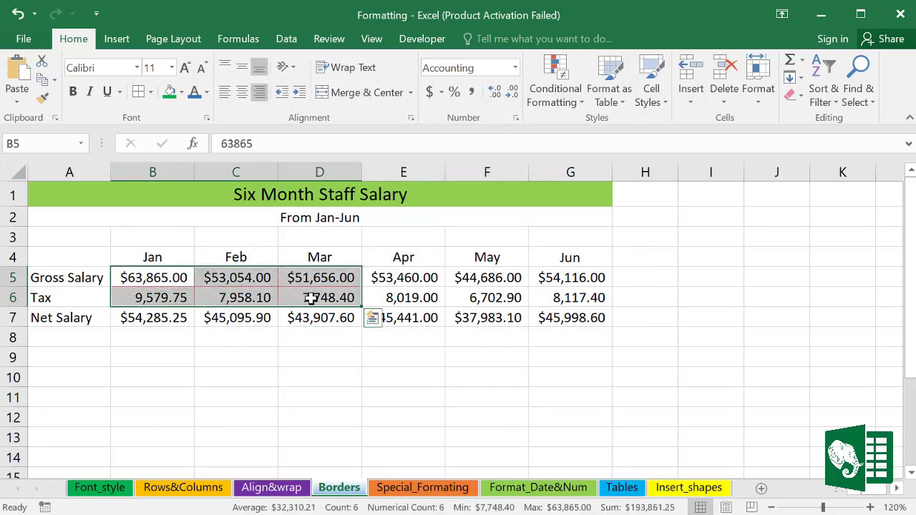
click(150, 92)
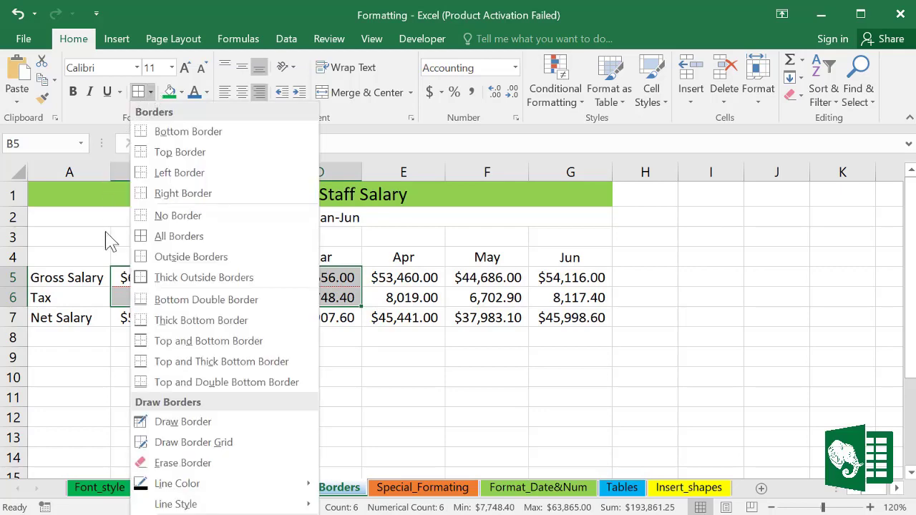
click(171, 216)
click(453, 377)
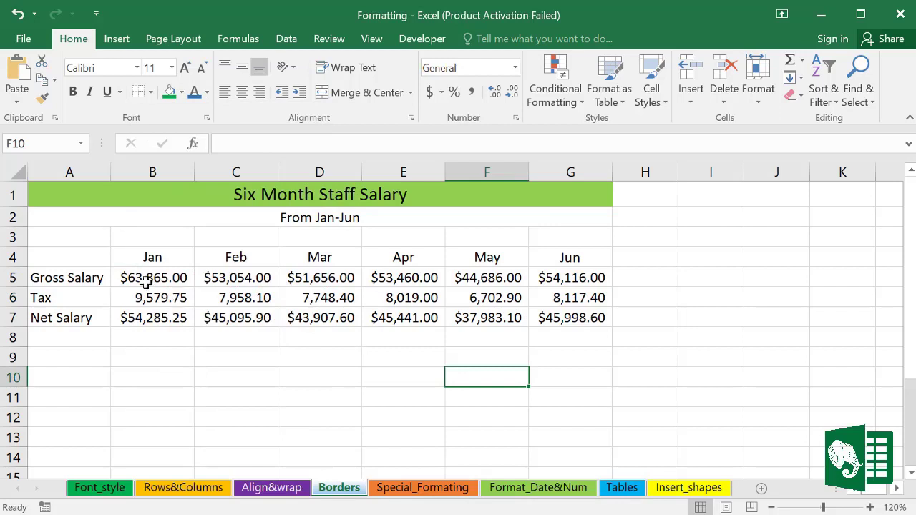
drag(145, 281, 285, 301)
Step: Draw an outline around the Mar figures and put All Borders on cell D9
click(356, 359)
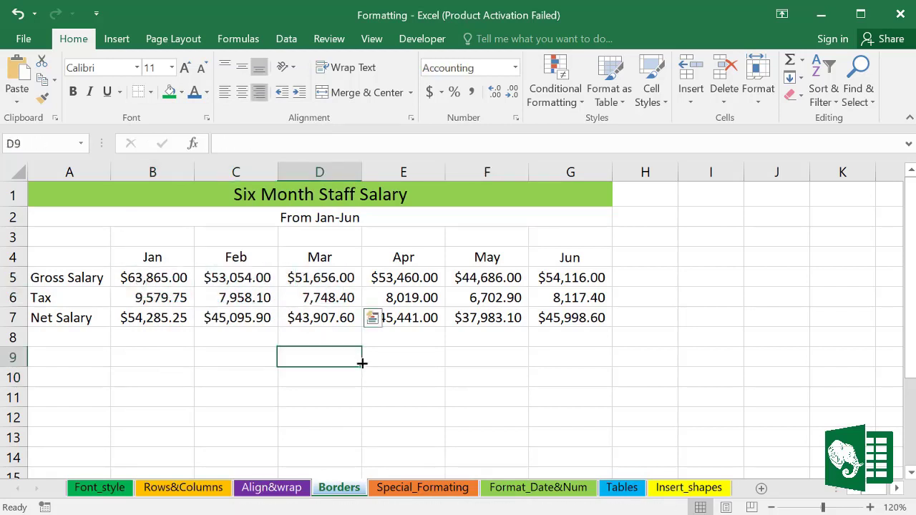
click(151, 92)
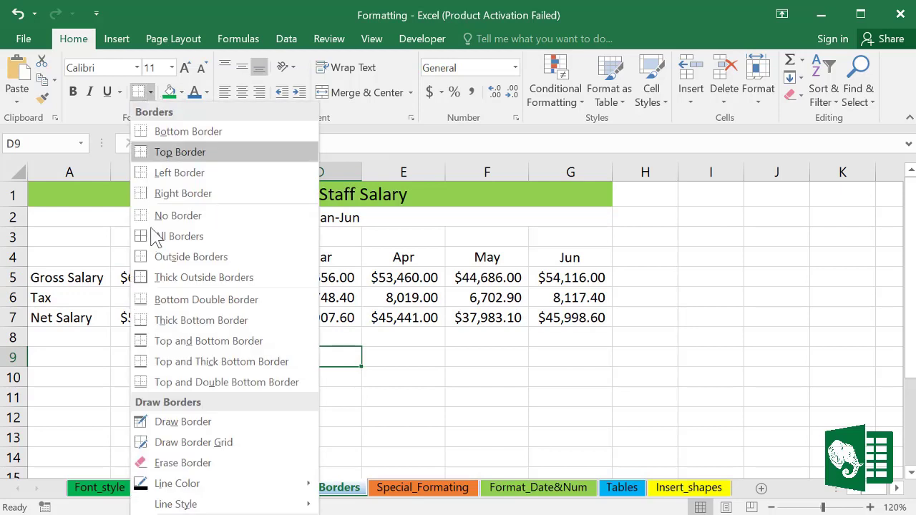
click(179, 437)
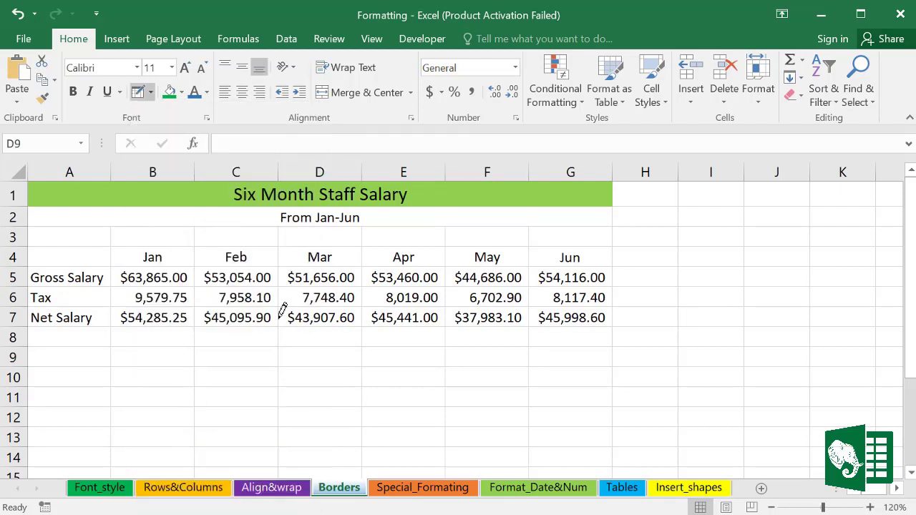
mouse_move(283, 299)
mouse_down()
mouse_move(323, 317)
mouse_move(543, 319)
mouse_move(359, 318)
mouse_up()
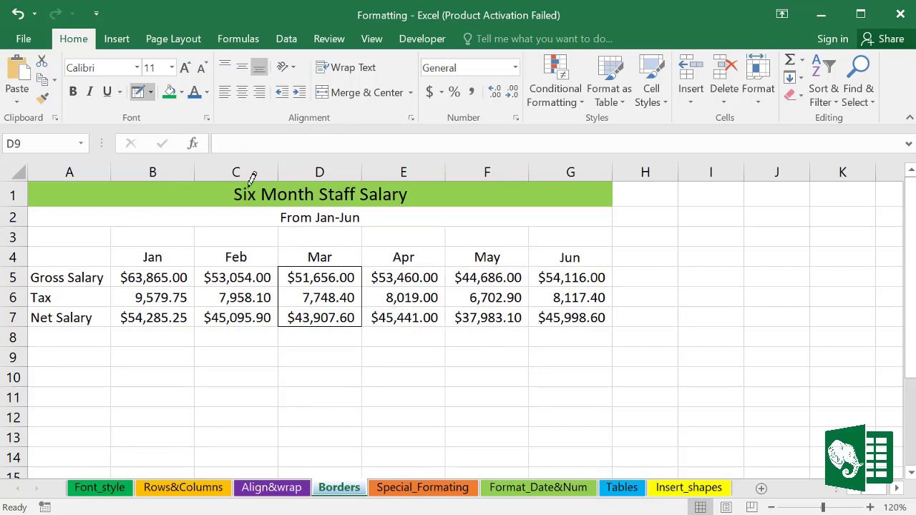
click(150, 92)
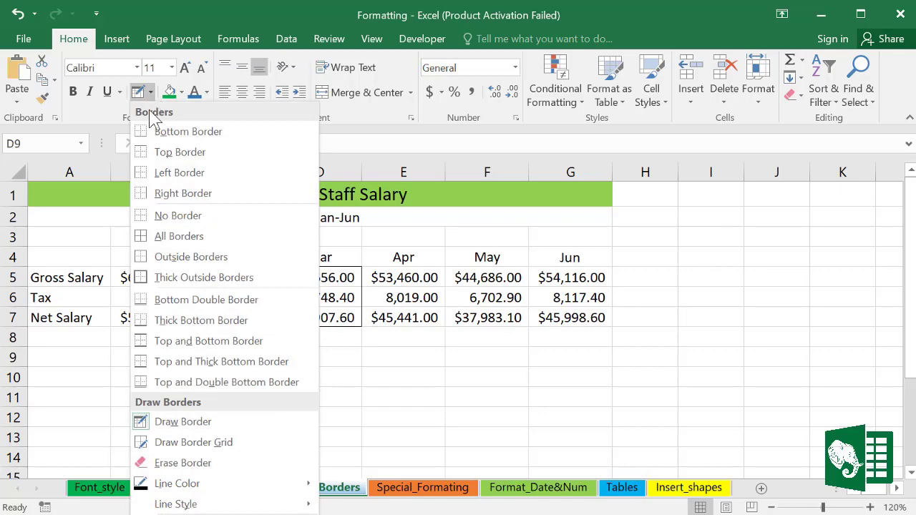
click(149, 234)
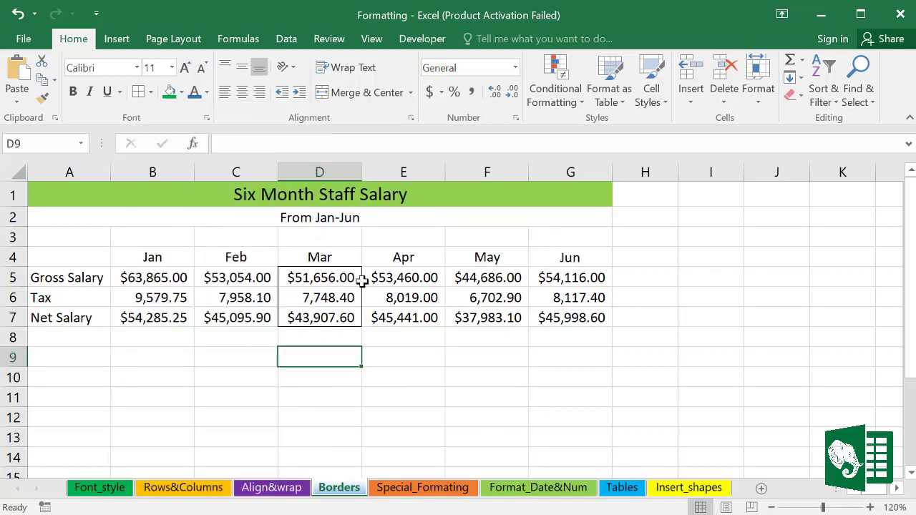
Step: Draw a border around the May and Jun figures, adding lines under F5 and F6
click(150, 92)
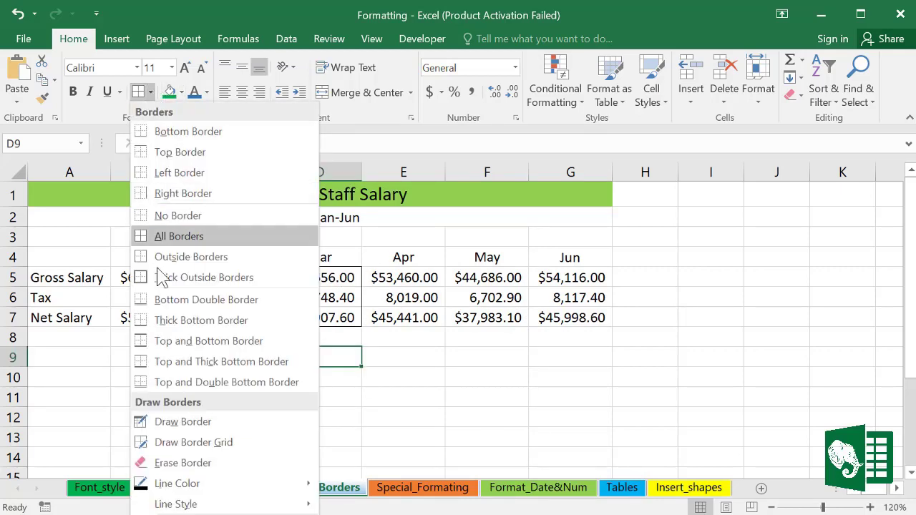
click(165, 426)
mouse_move(445, 267)
mouse_down()
mouse_move(468, 301)
mouse_move(528, 326)
mouse_move(577, 309)
mouse_up()
mouse_move(460, 264)
mouse_down()
mouse_move(521, 271)
mouse_move(452, 271)
mouse_move(512, 293)
mouse_up()
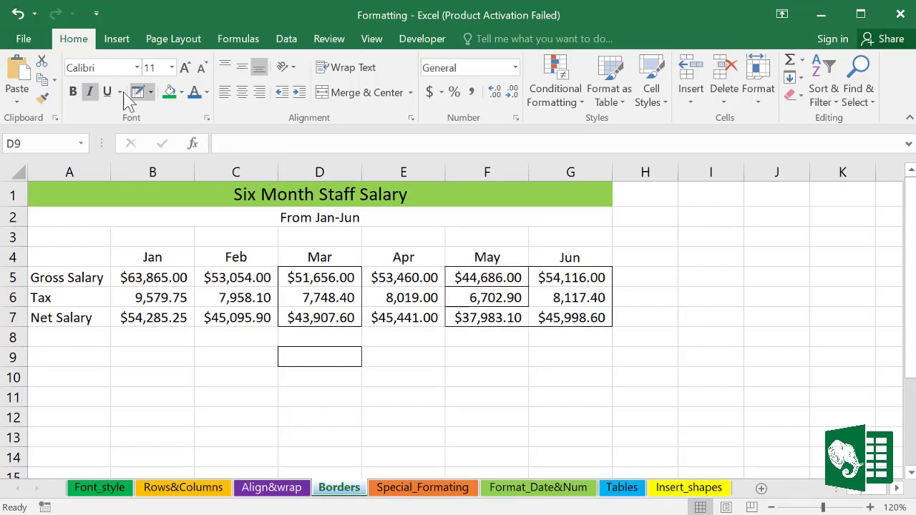
Step: Set the drawn border line to red dashed and draw it around E5
click(150, 91)
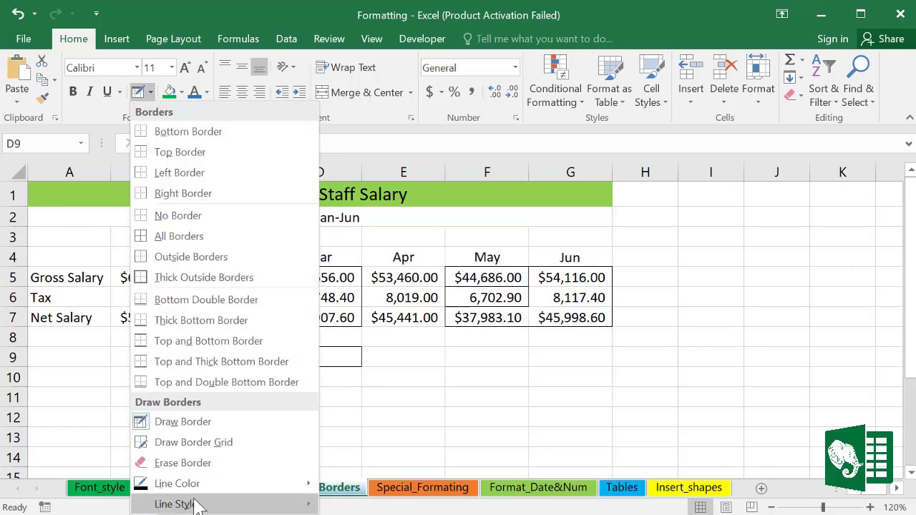
mouse_move(182, 487)
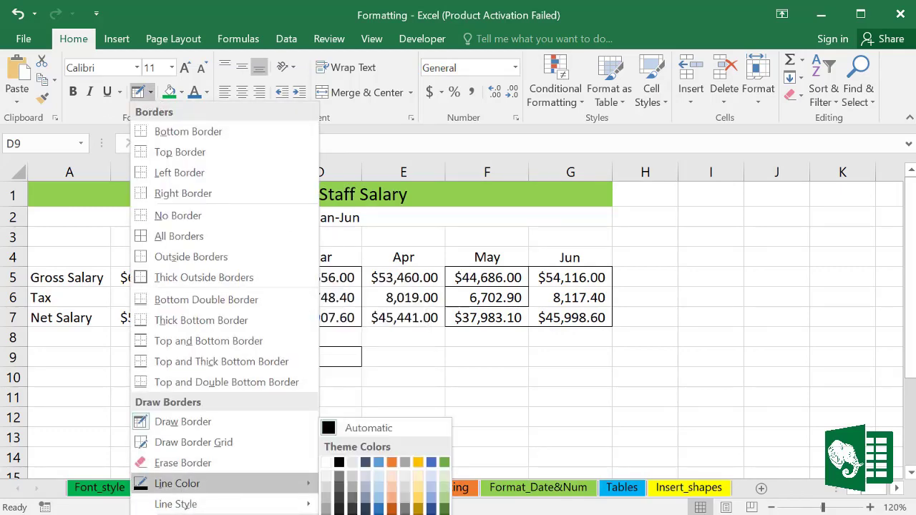
click(392, 462)
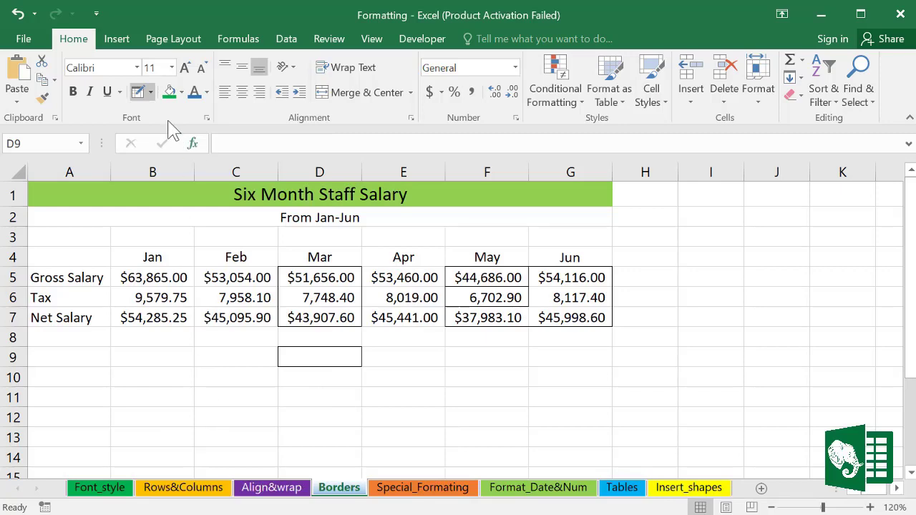
click(150, 92)
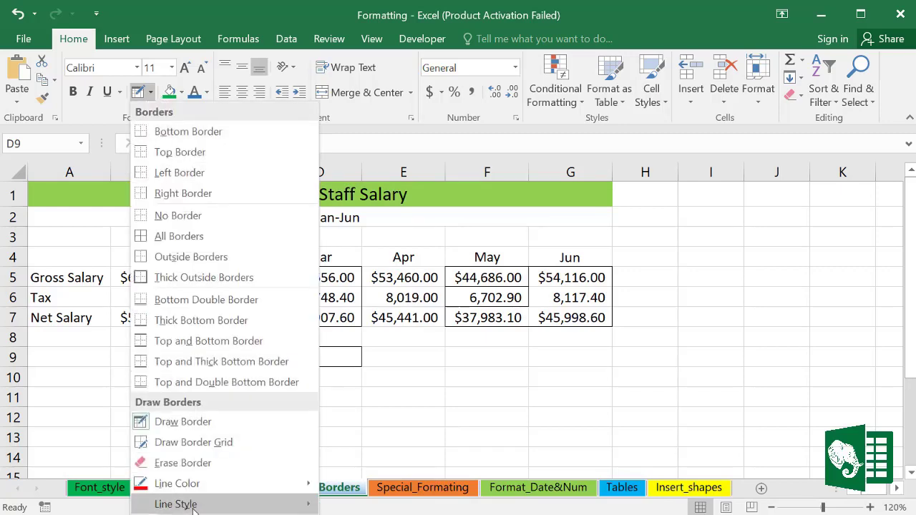
mouse_move(247, 504)
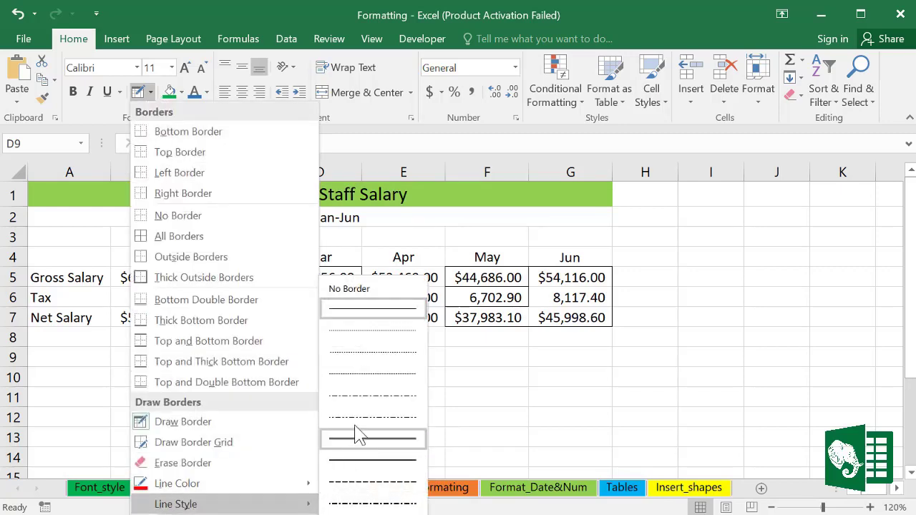
click(363, 379)
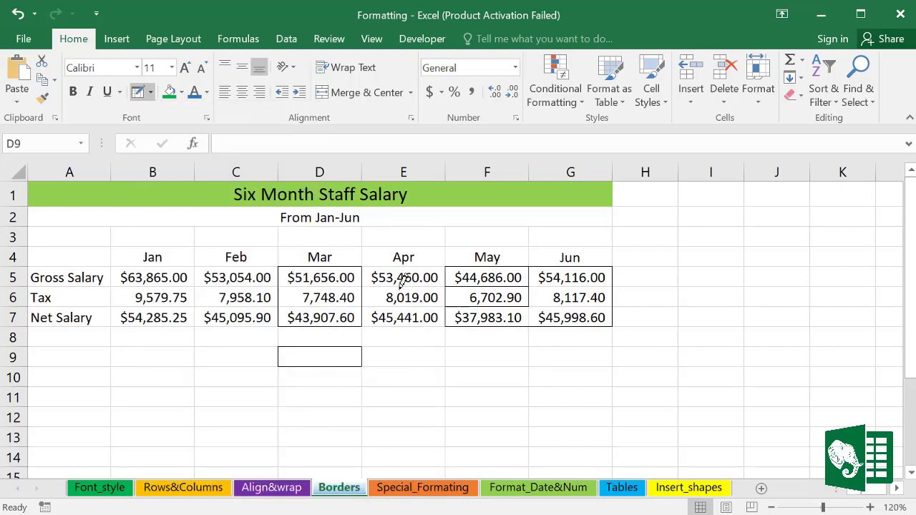
mouse_move(387, 270)
mouse_down()
mouse_move(420, 296)
mouse_move(418, 279)
mouse_move(406, 297)
mouse_move(431, 311)
mouse_up()
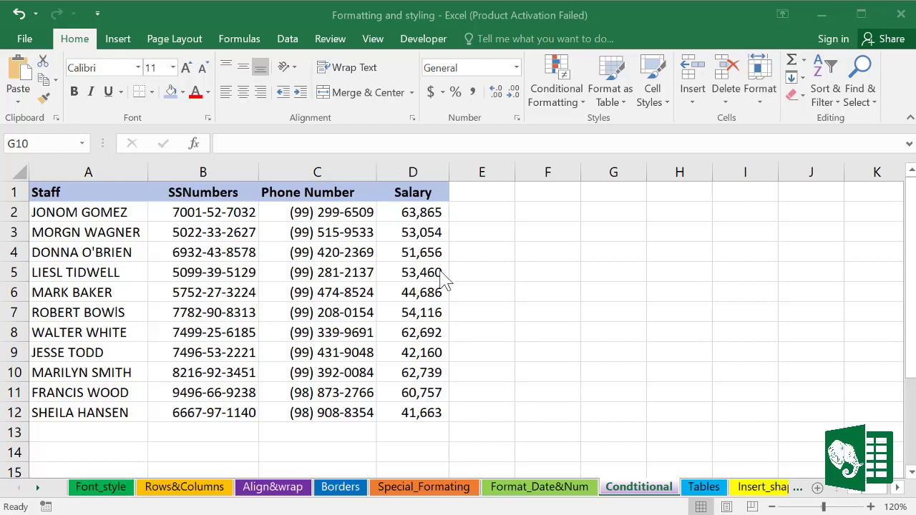
Step: Select Salary column D and open Conditional Formatting's Highlight Cells Rules menu
click(585, 103)
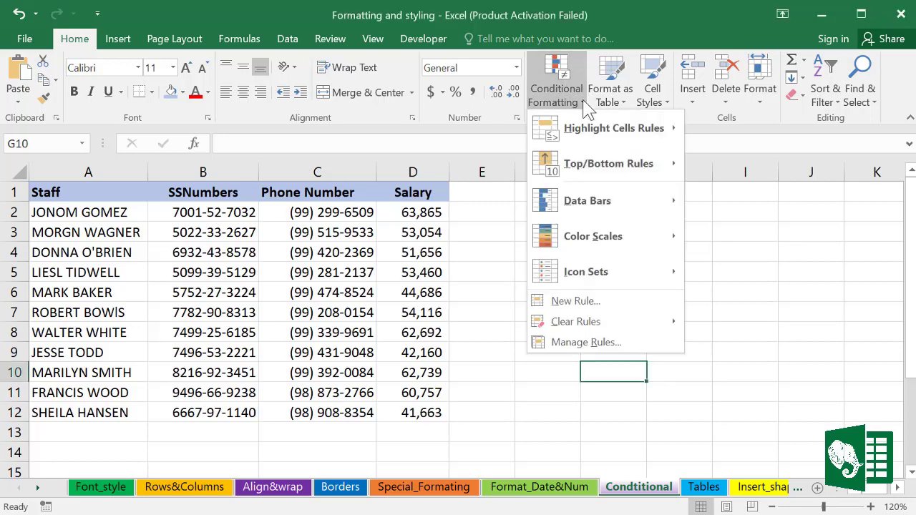
mouse_move(587, 128)
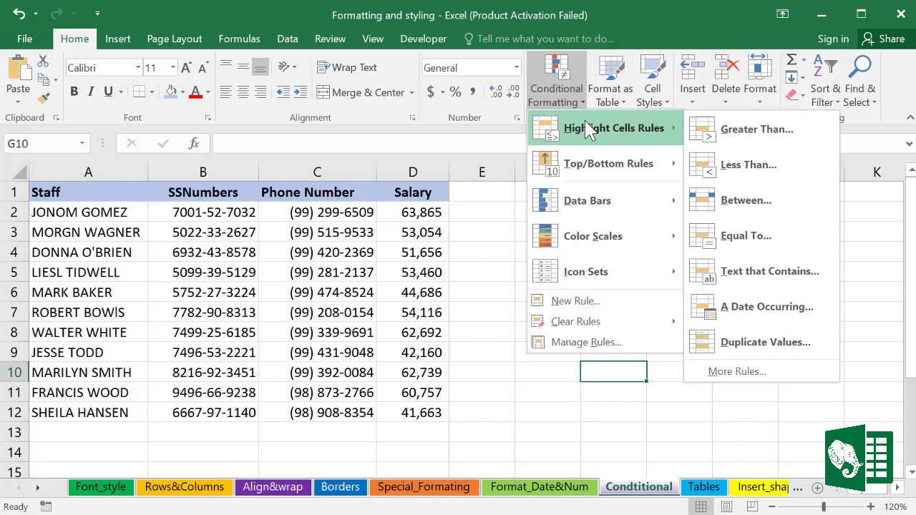
click(443, 190)
click(432, 172)
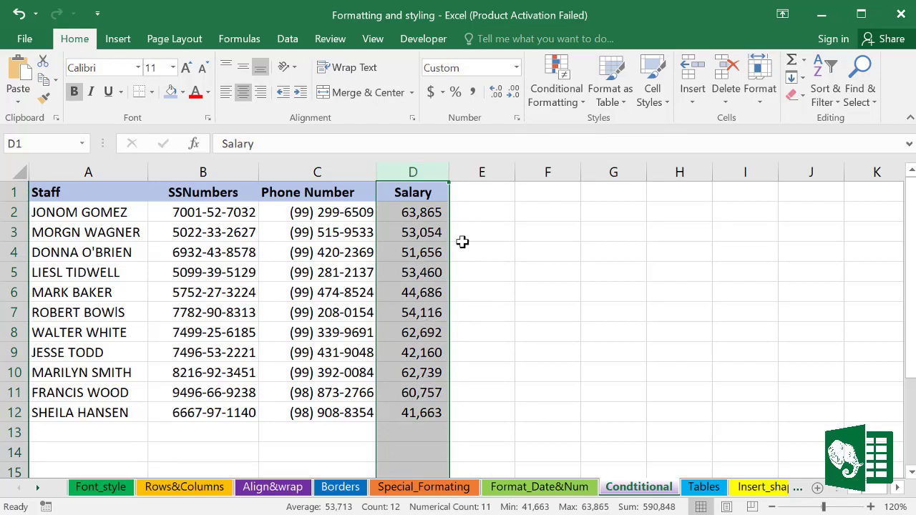
click(585, 107)
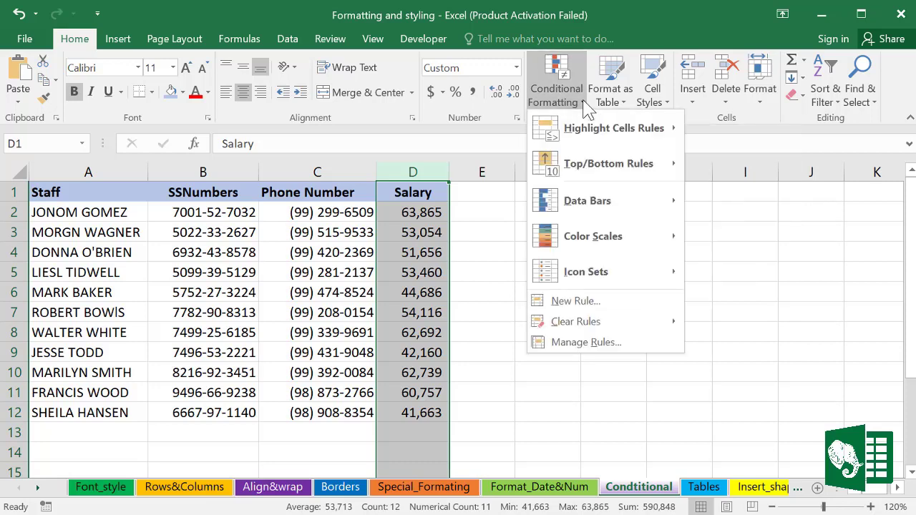
mouse_move(573, 127)
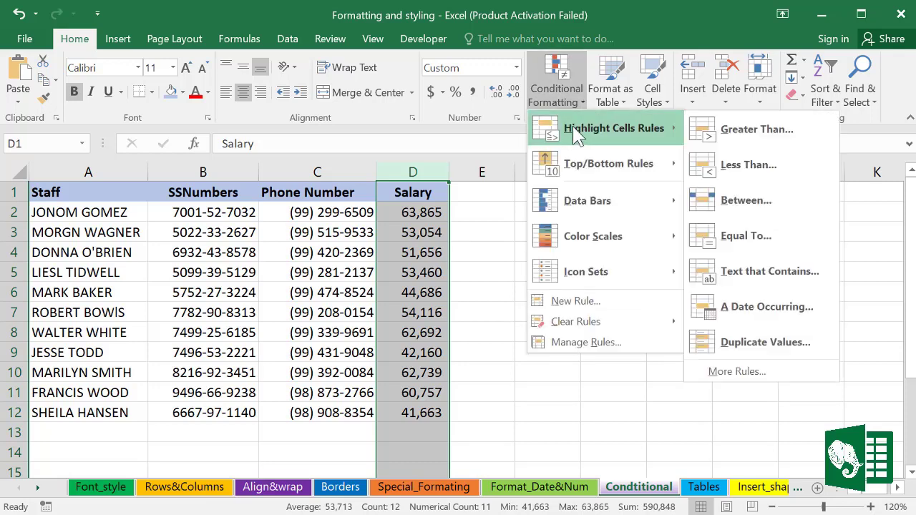
Step: Add a Greater Than 60000 rule with a custom yellow fill to the salaries
click(744, 136)
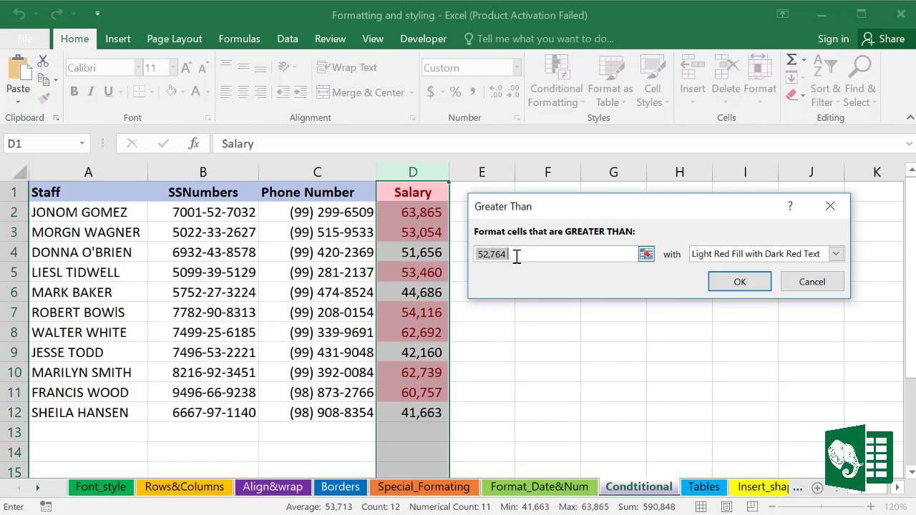
text(60000)
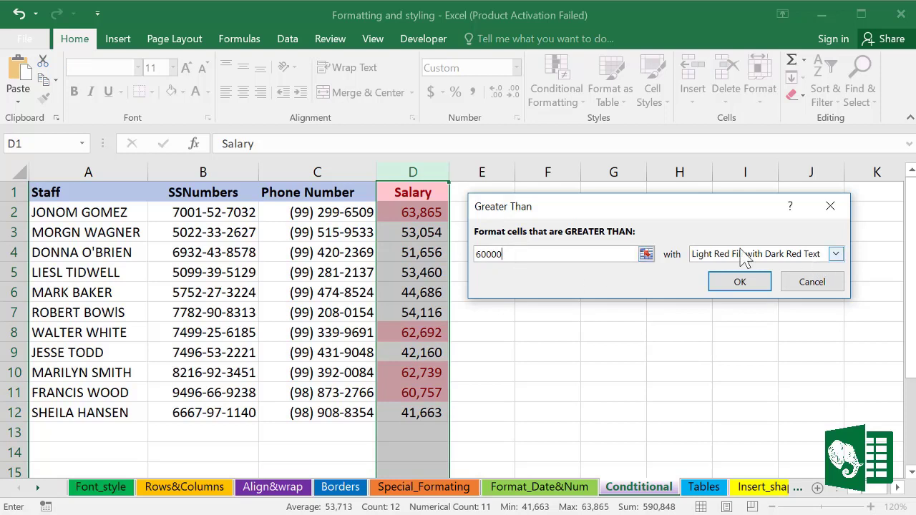
click(835, 257)
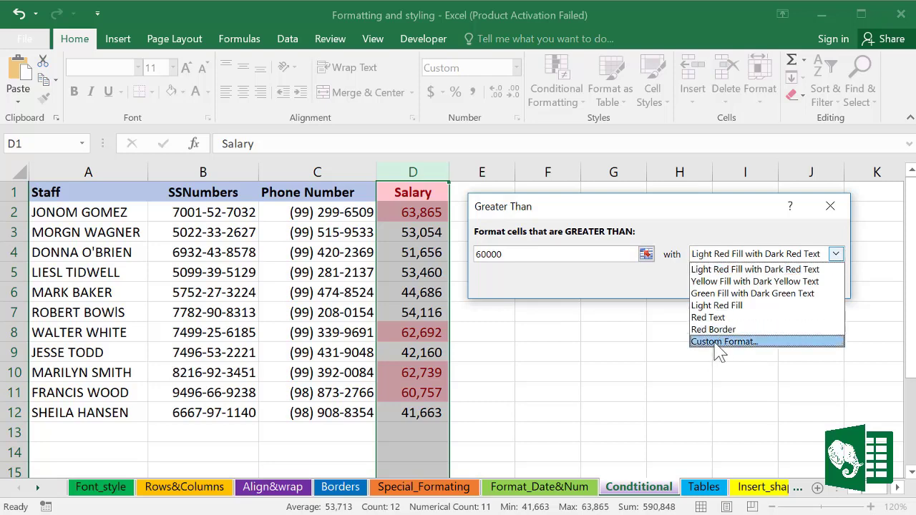
click(722, 341)
drag(626, 13, 593, 44)
click(477, 235)
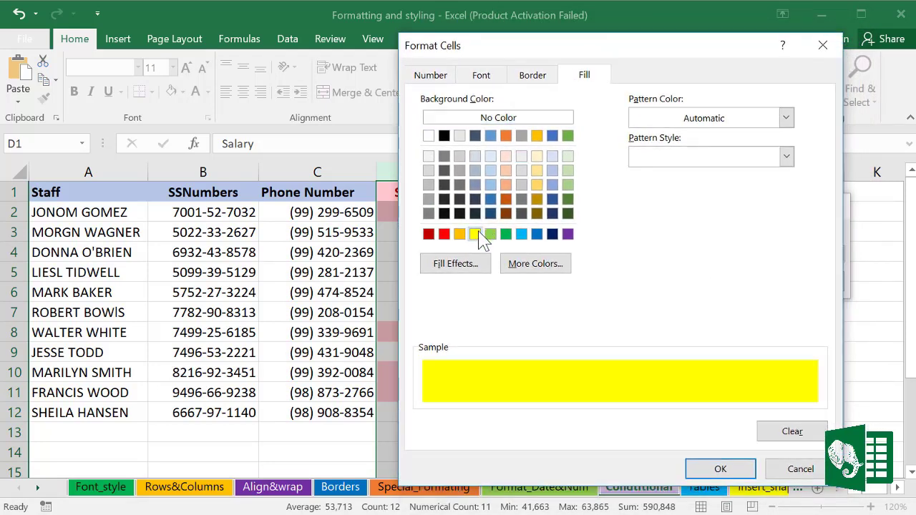
click(720, 468)
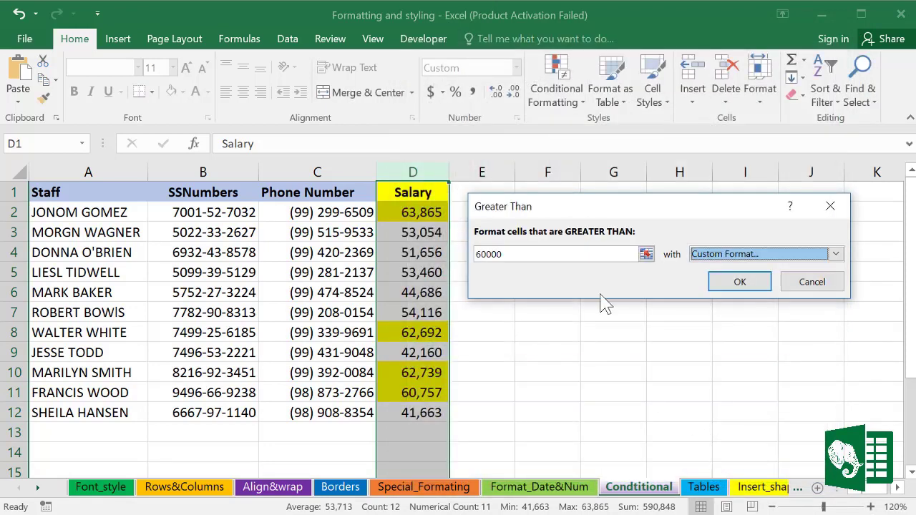
click(741, 283)
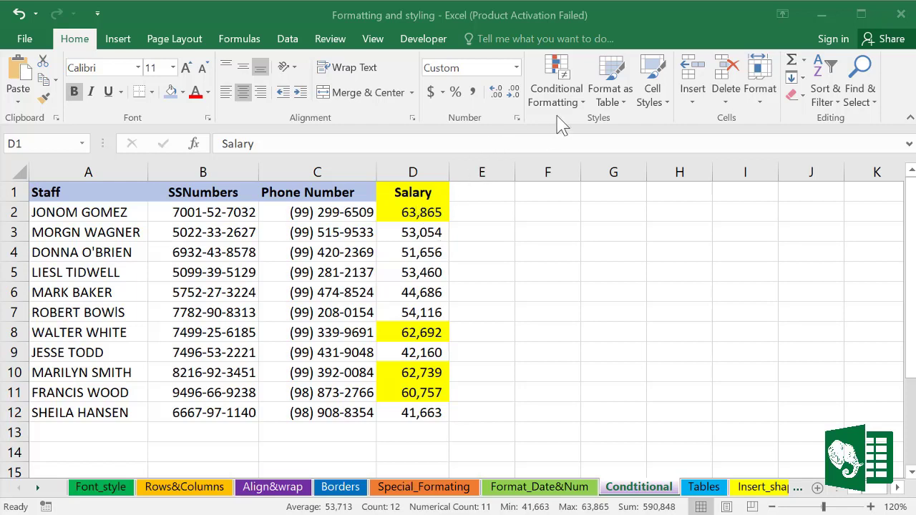
Step: Clear the conditional formatting rules from Salary column D
click(424, 172)
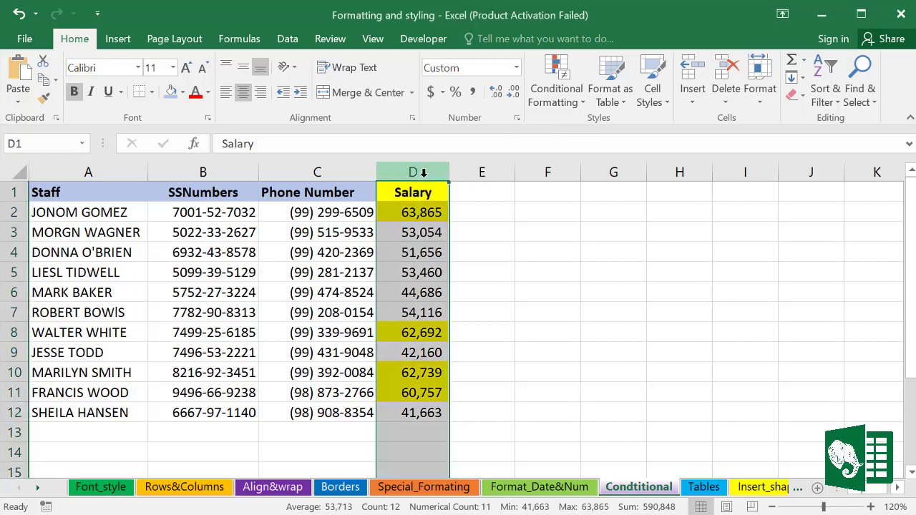
click(581, 103)
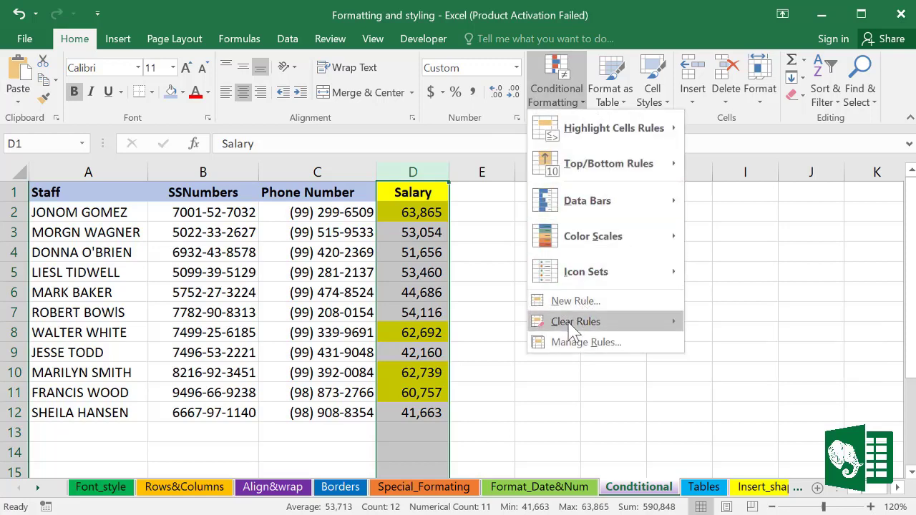
mouse_move(572, 323)
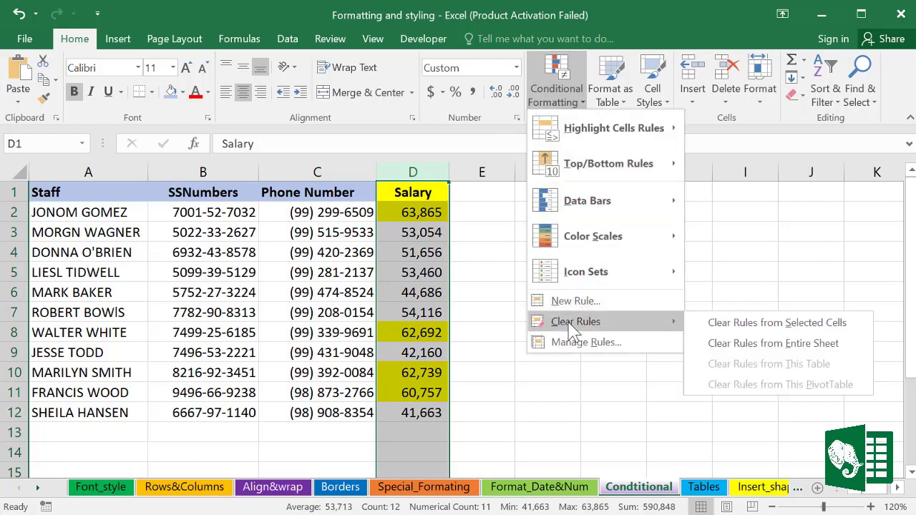
click(785, 325)
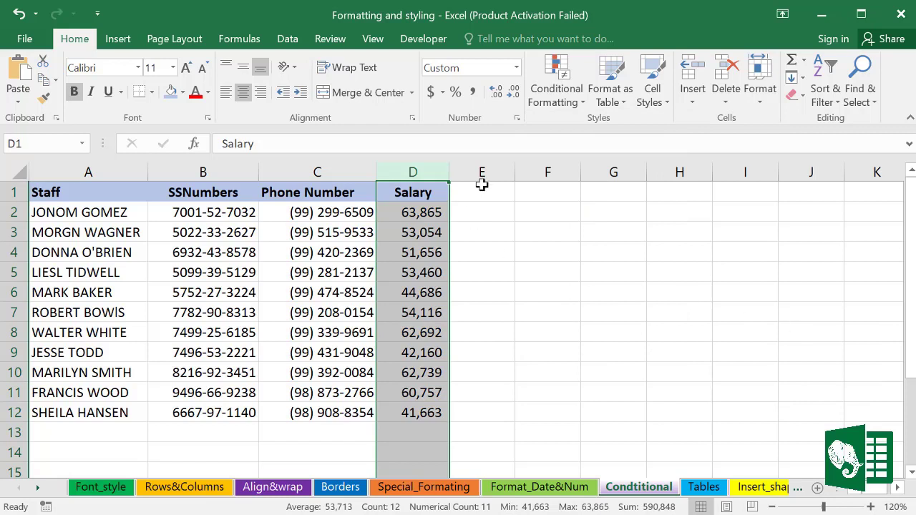
Step: Apply the Green-Yellow-Red colour scale to the salaries
click(585, 102)
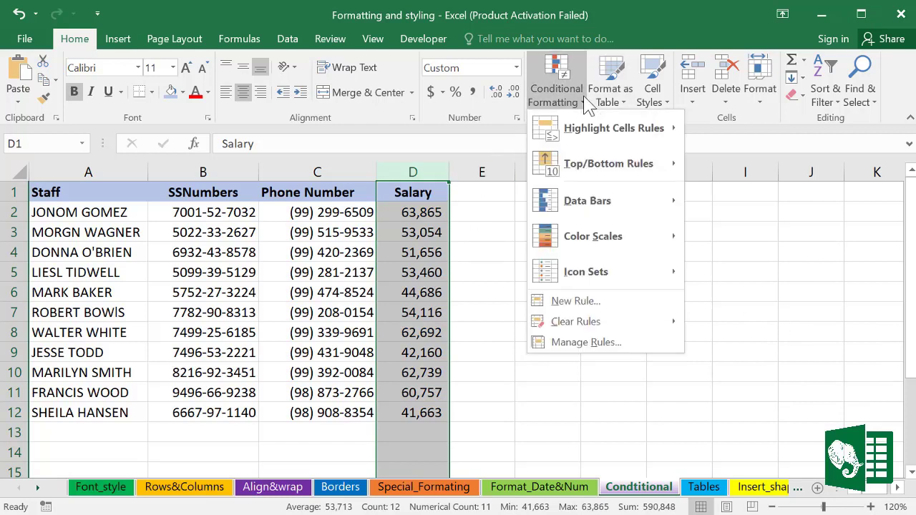
mouse_move(610, 243)
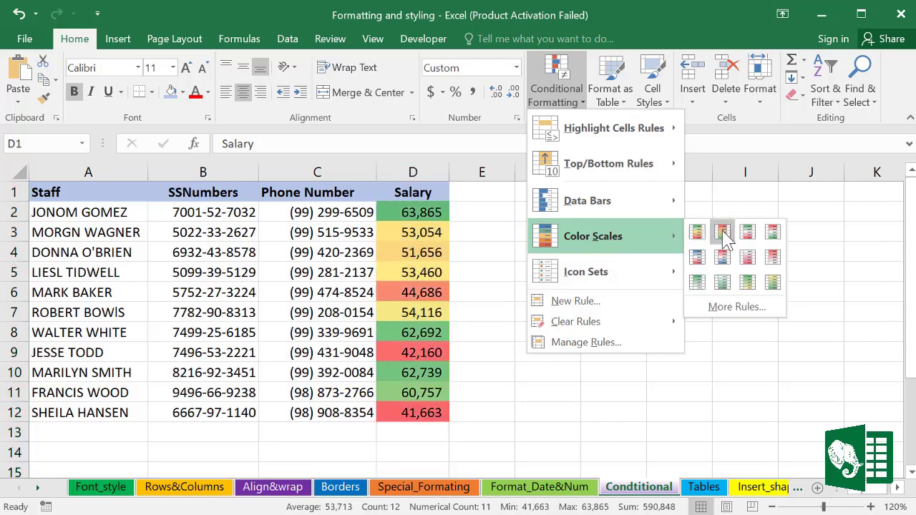
click(697, 236)
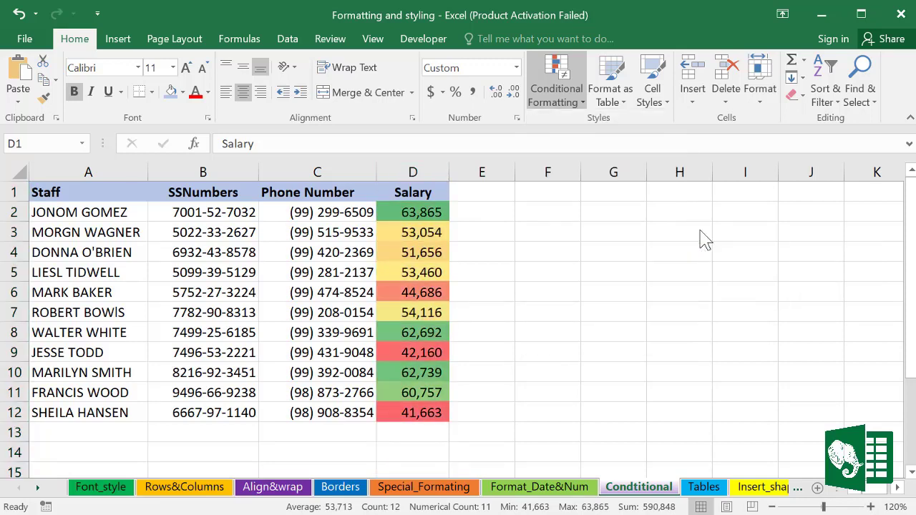
click(491, 286)
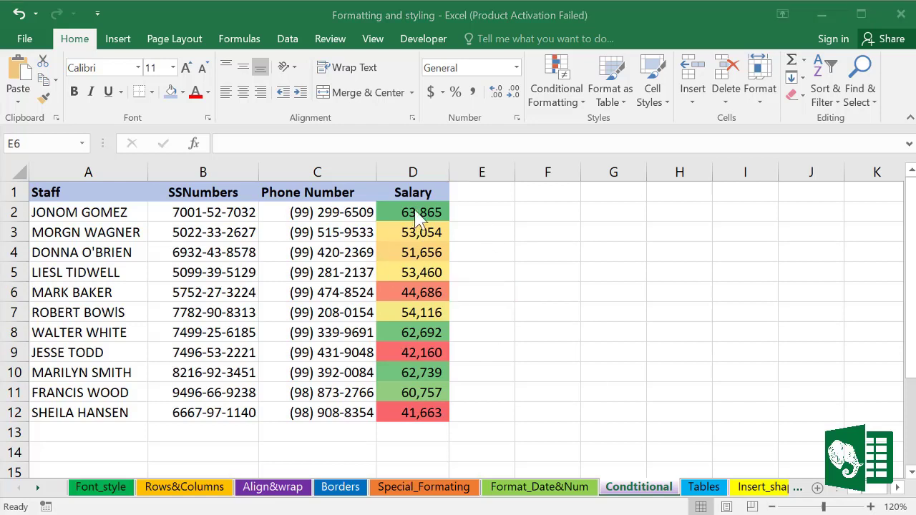
Step: Clear the colour scale rule from the Salary column (column D)
click(419, 172)
click(581, 103)
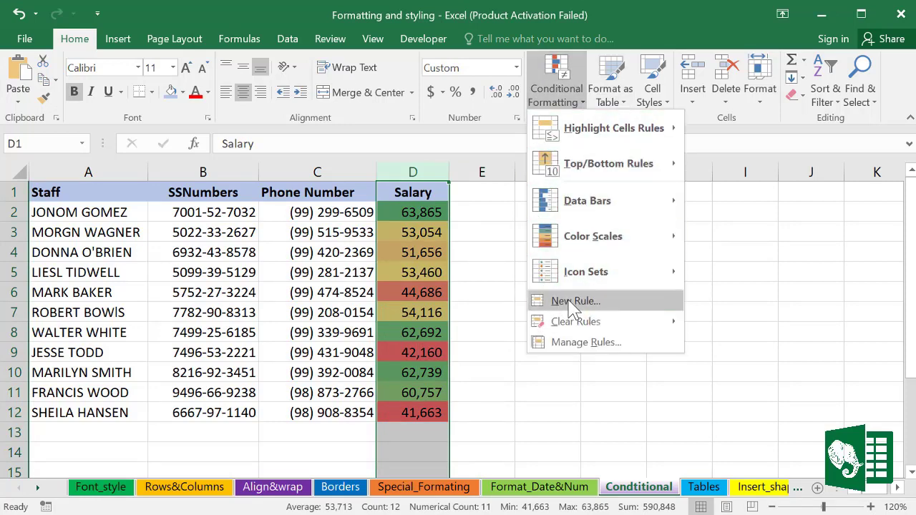
mouse_move(603, 323)
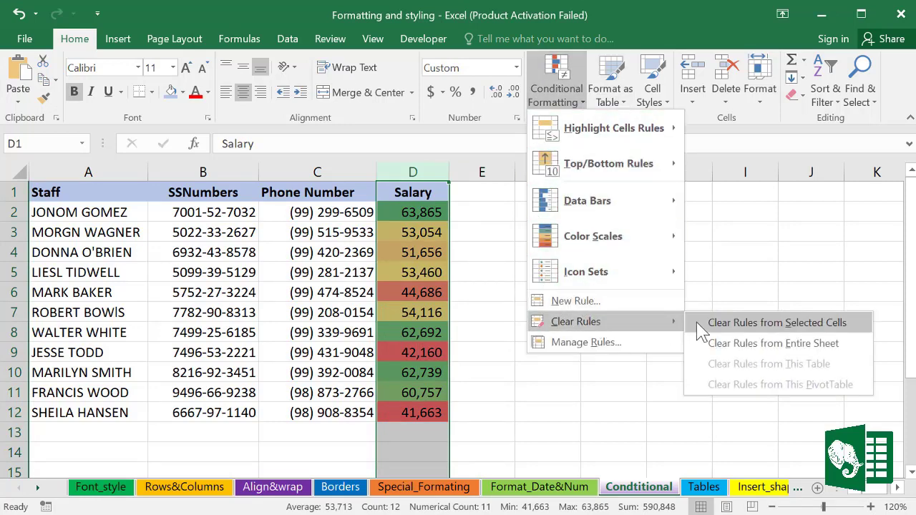
click(737, 333)
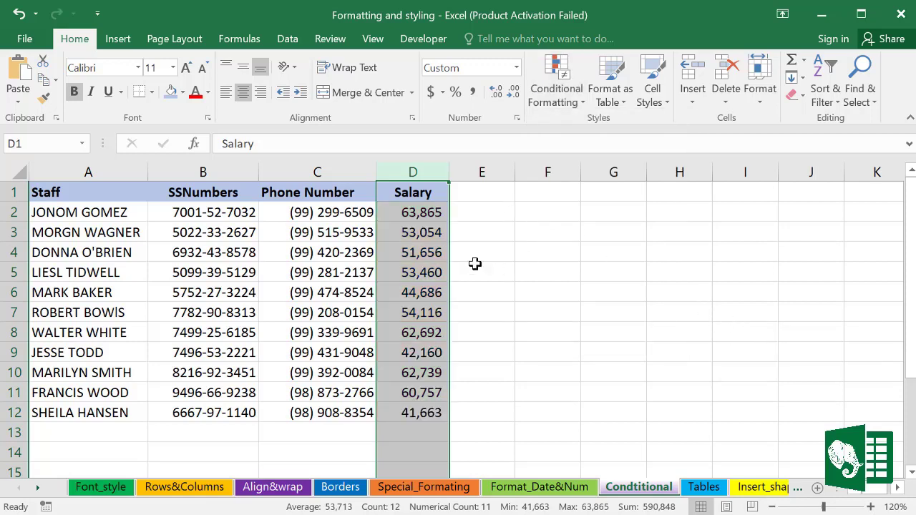
Step: Add the 4 Ratings icon set to the Salary column
click(585, 105)
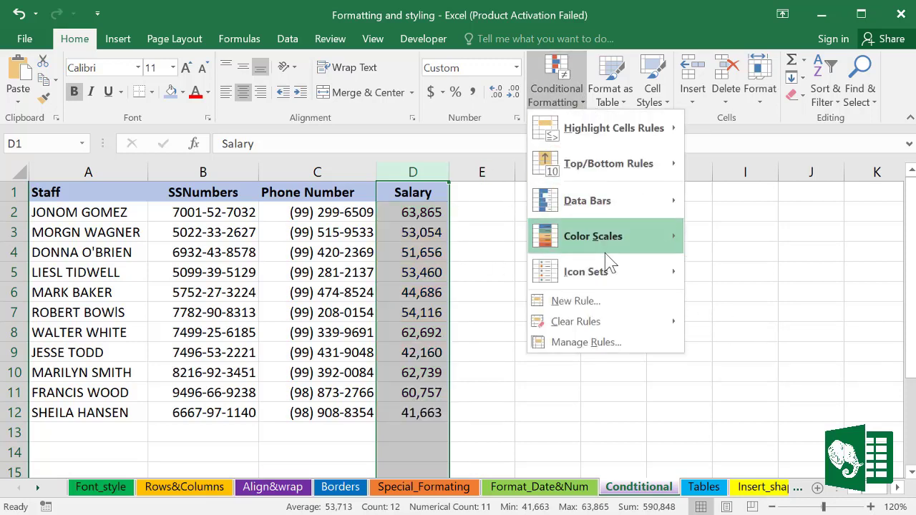
mouse_move(570, 281)
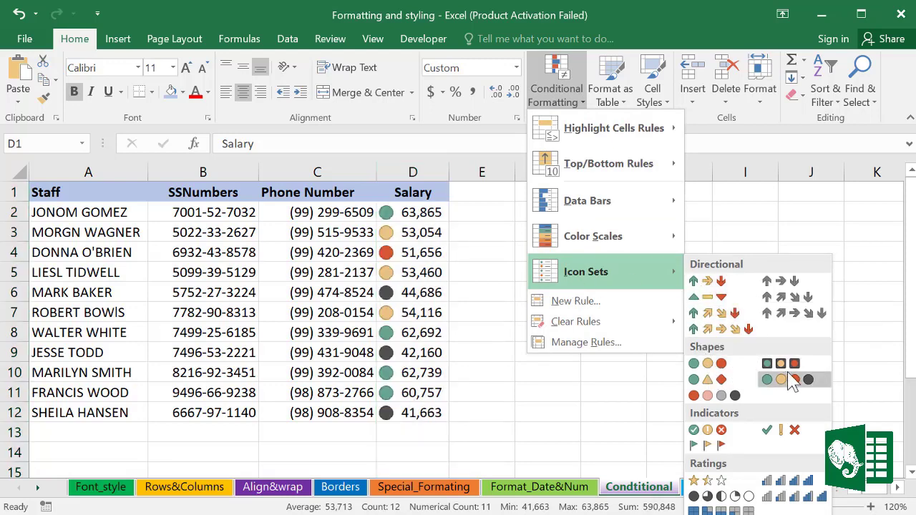
click(801, 485)
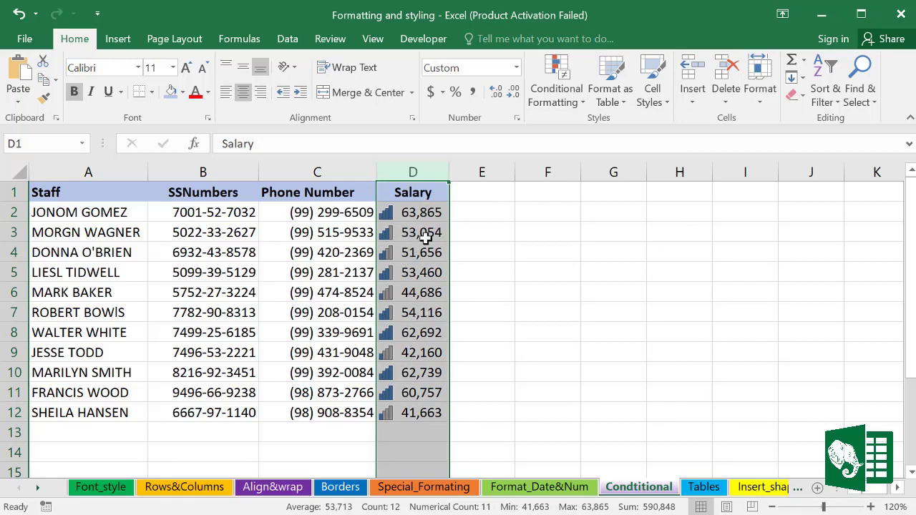
Step: Inspect the Salary icon rule's 75/50/25 percent thresholds in Manage Rules, leaving them unchanged
click(582, 108)
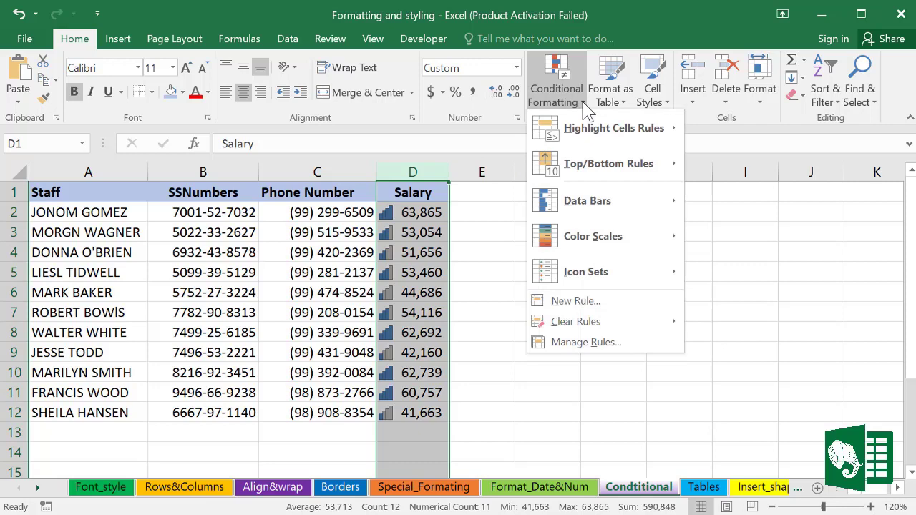
click(564, 343)
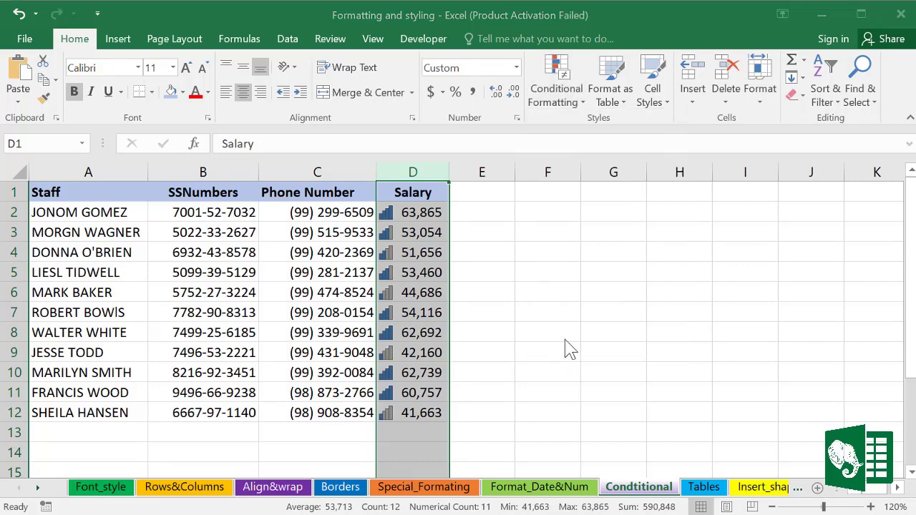
drag(686, 140, 494, 126)
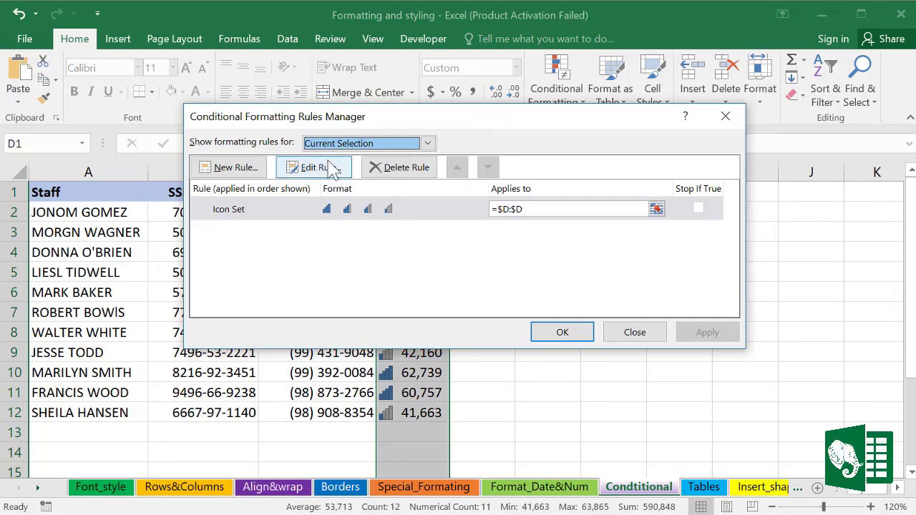
key(Escape)
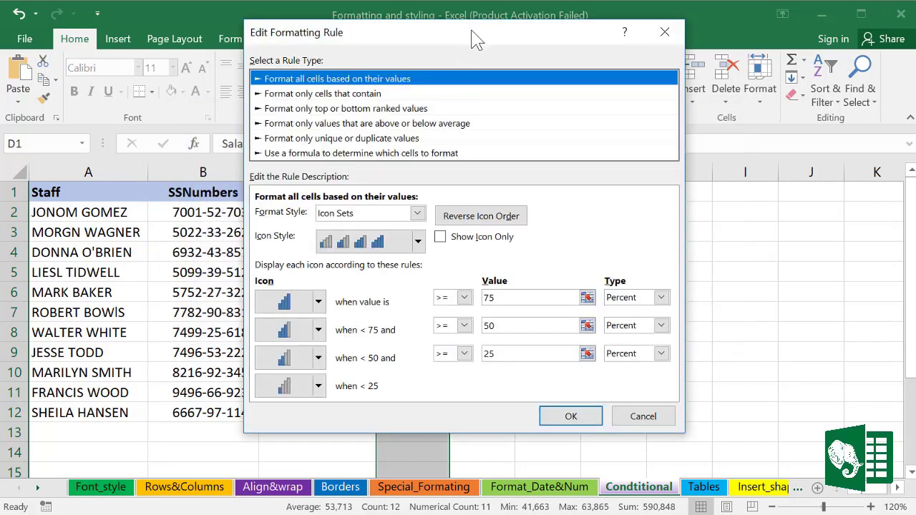
drag(472, 39, 486, 55)
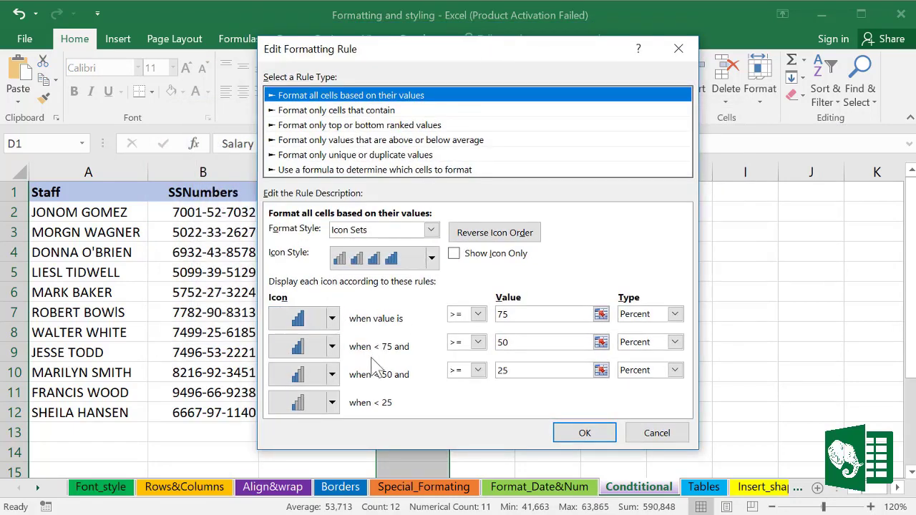
click(588, 433)
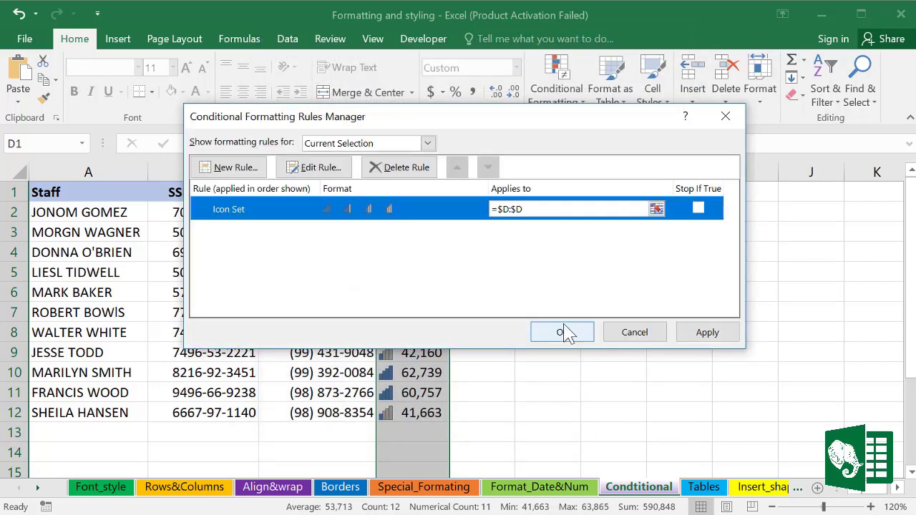
click(564, 332)
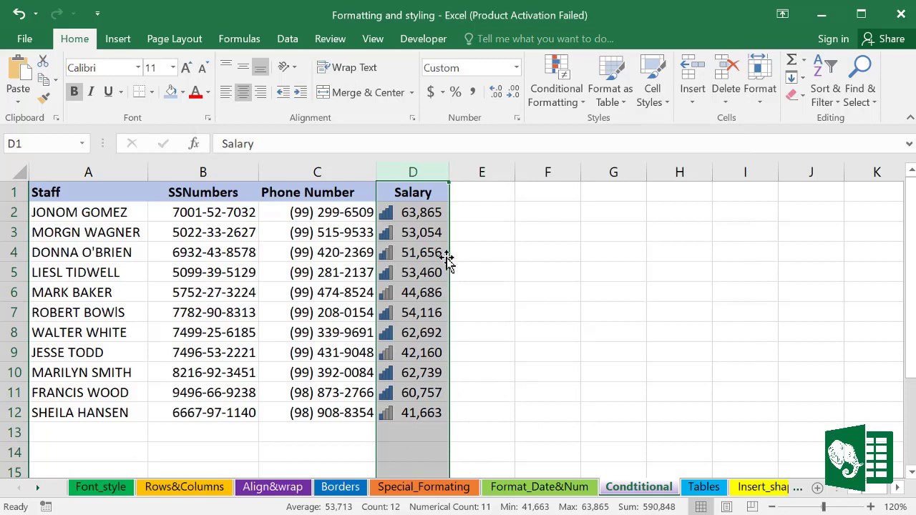
Step: Browse the Conditional Formatting icon set choices and leave without changes
click(579, 107)
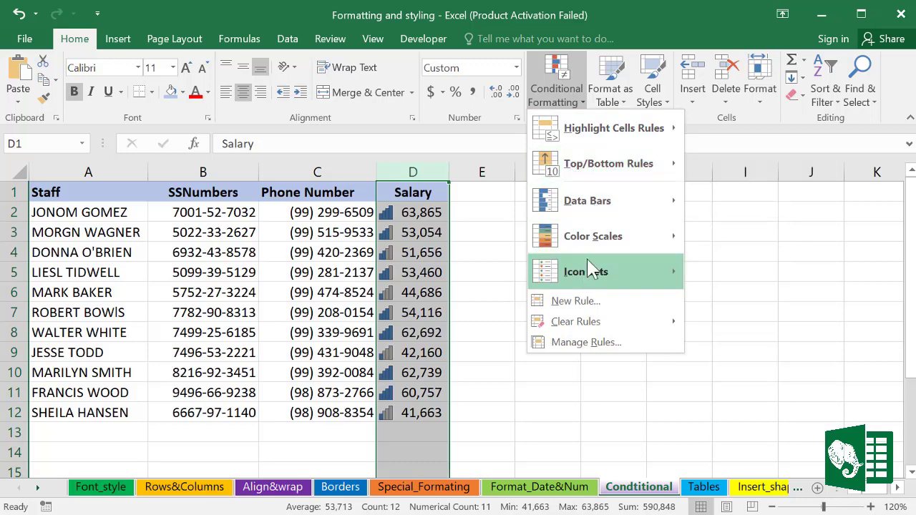
mouse_move(647, 272)
click(737, 204)
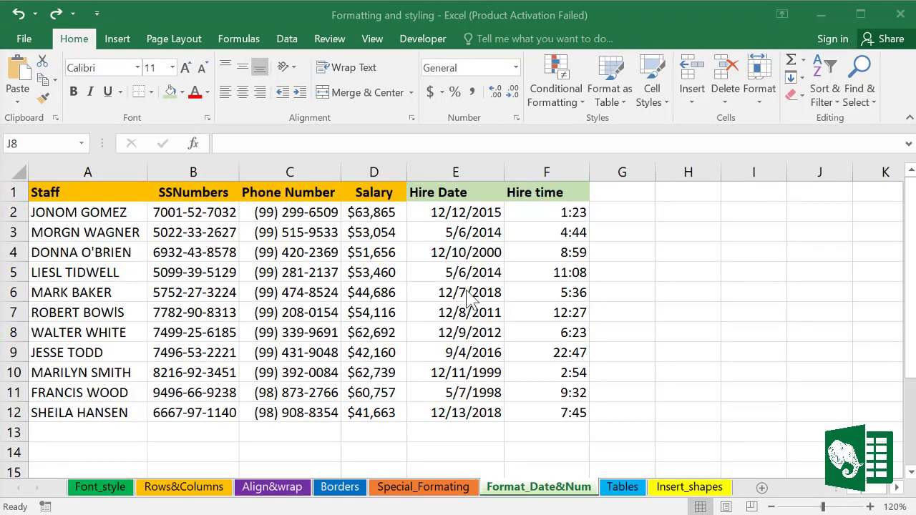
Step: Format column E as Long Date (e.g. Saturday, December 12, 2015) and autofit its width
click(470, 163)
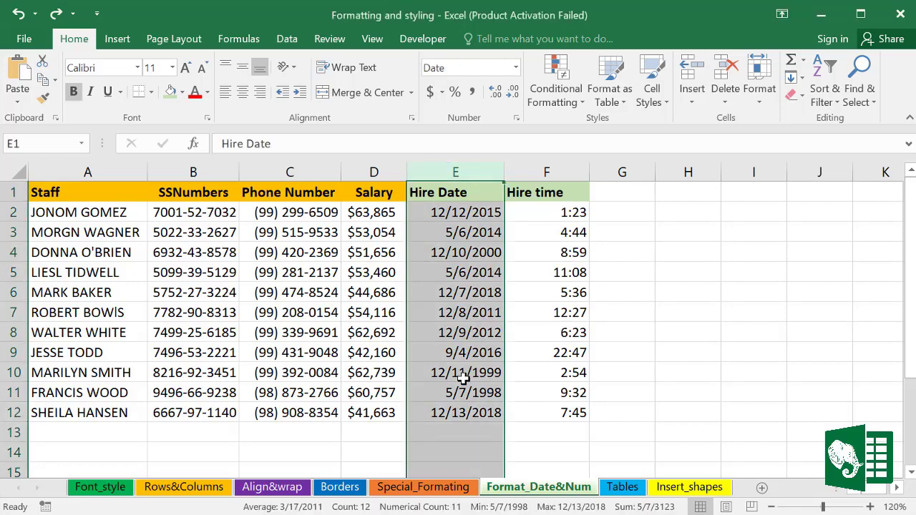
click(441, 211)
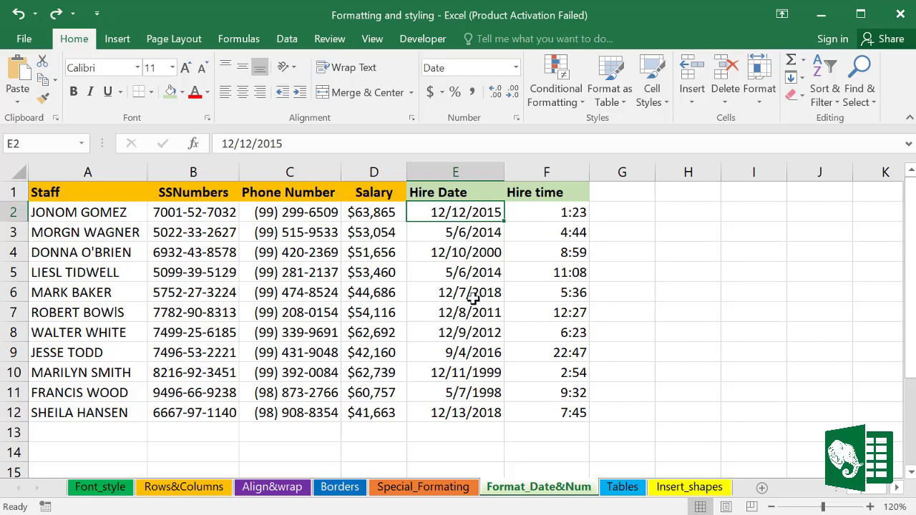
click(469, 337)
click(459, 173)
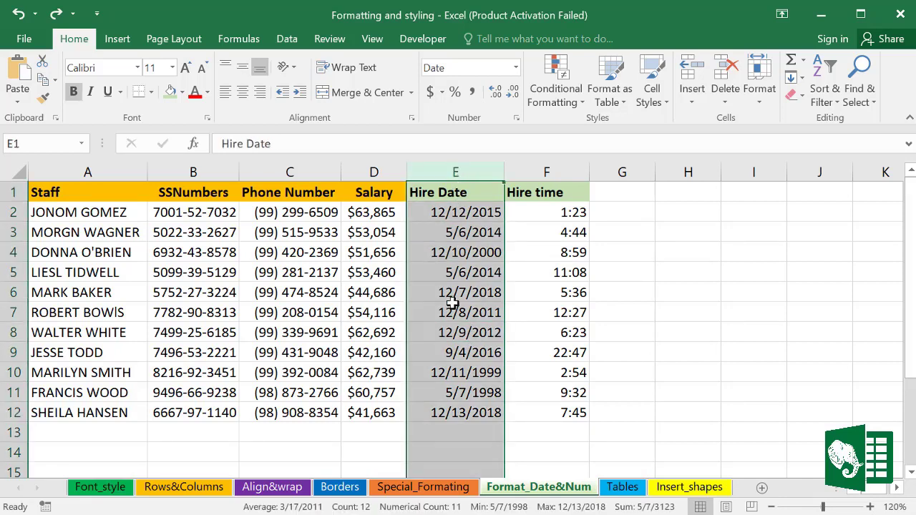
click(515, 68)
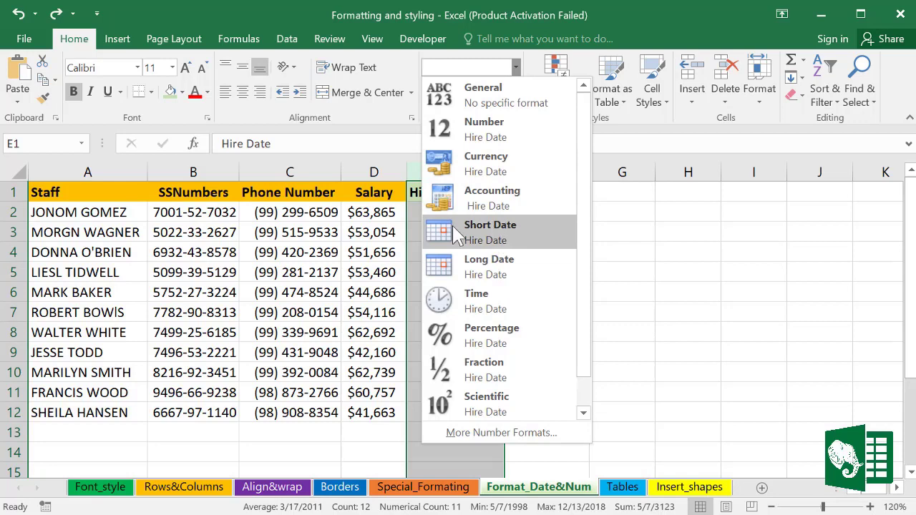
click(474, 271)
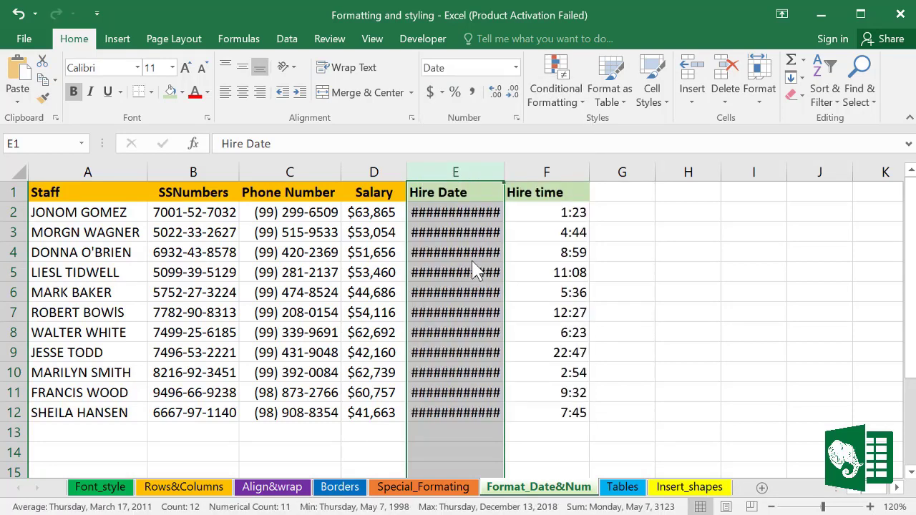
double_click(506, 172)
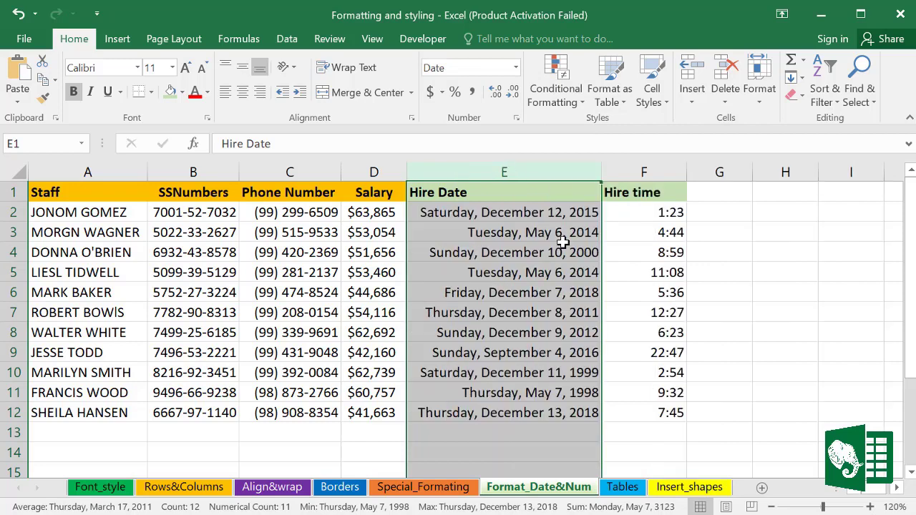
click(475, 210)
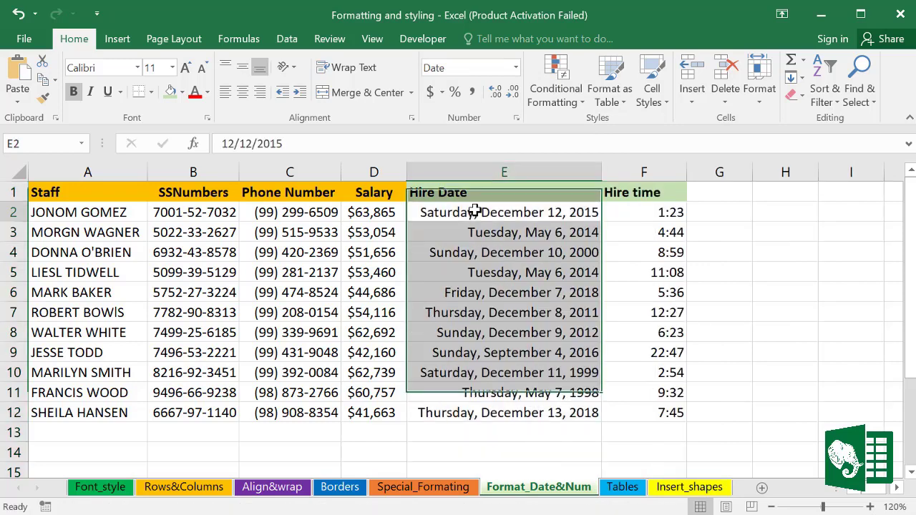
click(506, 173)
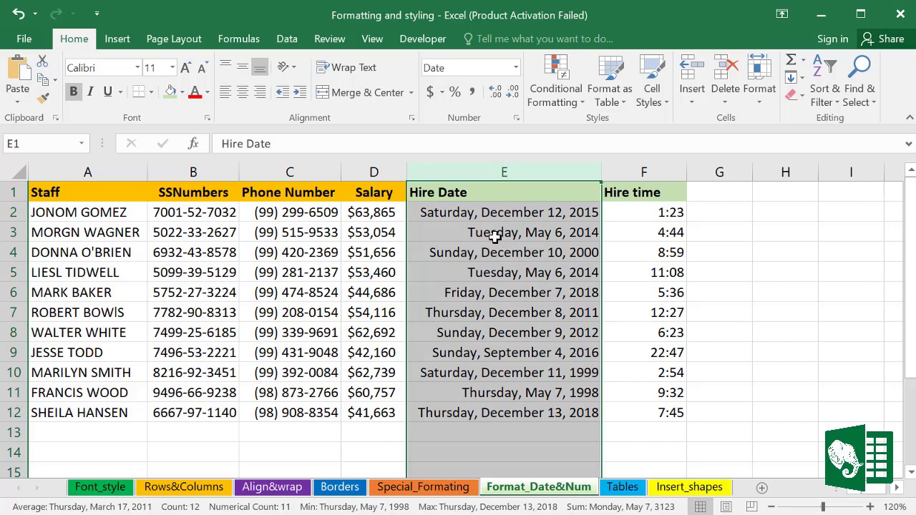
Step: Apply the 14-Mar-12 date type to the hire dates and autofit column E to the shorter dates
key(ctrl+1)
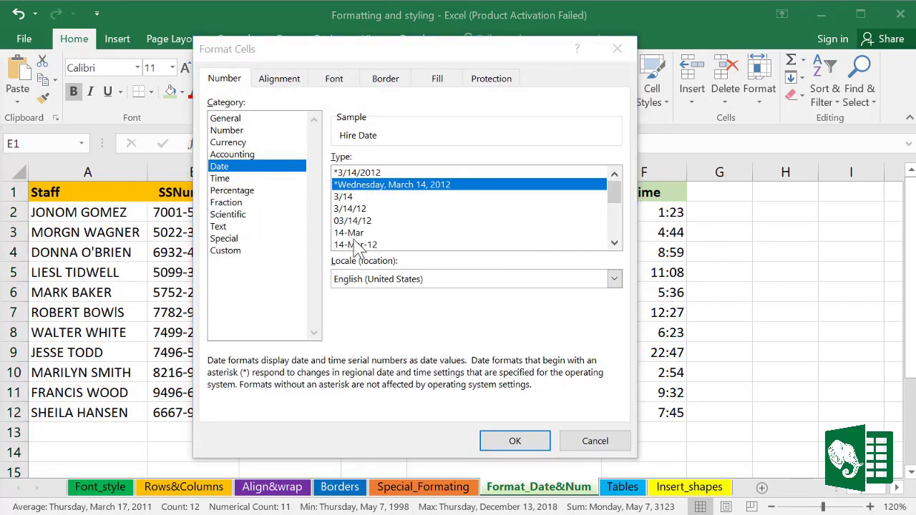
click(614, 214)
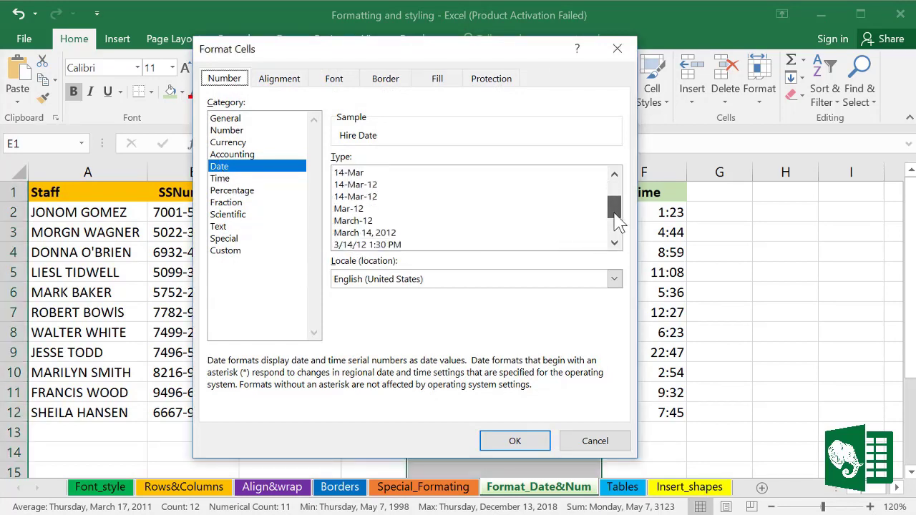
click(346, 222)
click(346, 186)
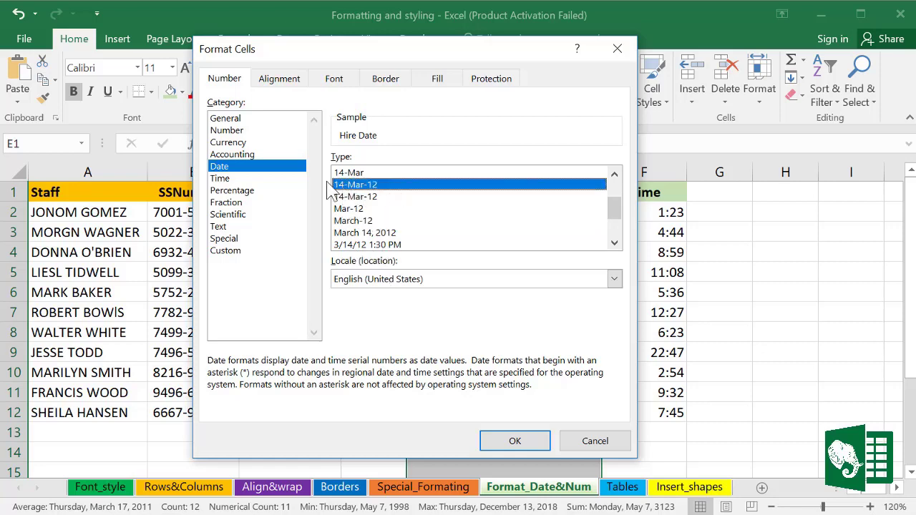
click(516, 441)
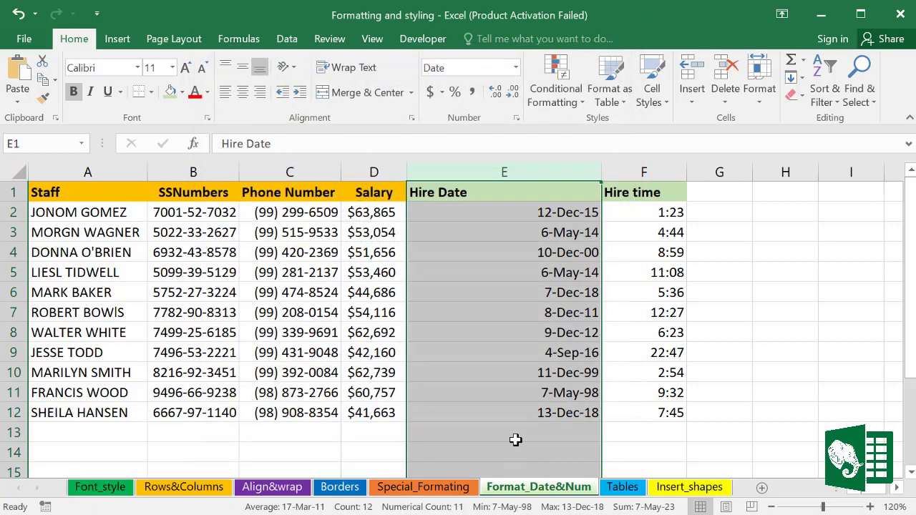
double_click(601, 171)
drag(446, 212, 460, 412)
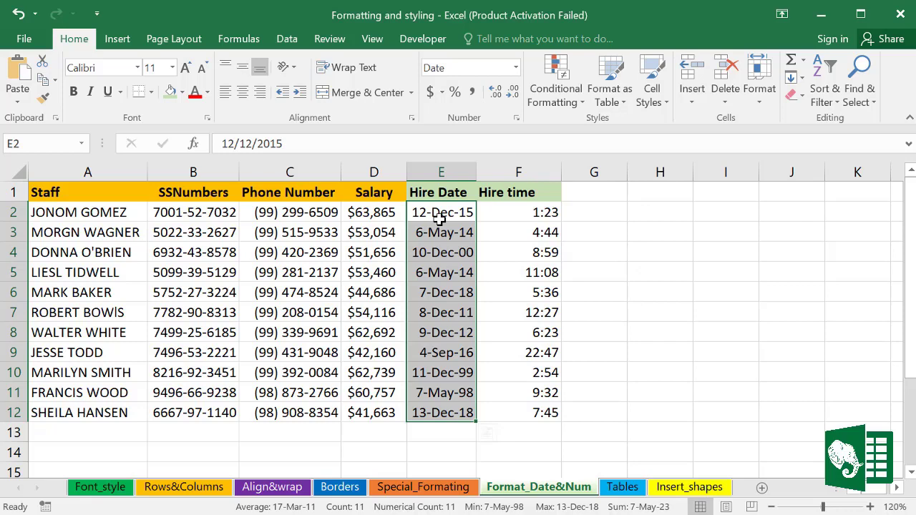
Step: Give the hire dates the custom format d-mmm-yyyy, e.g. 12-Dec-2015
key(ctrl+1)
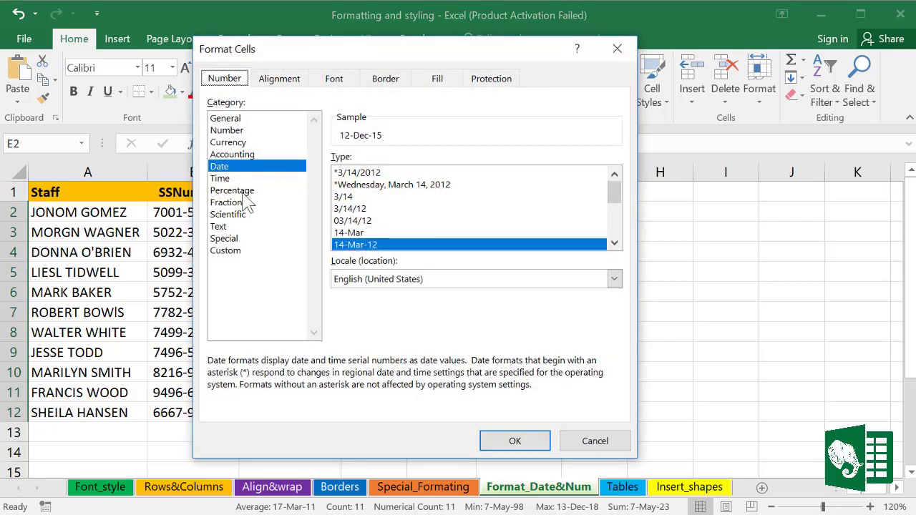
click(223, 251)
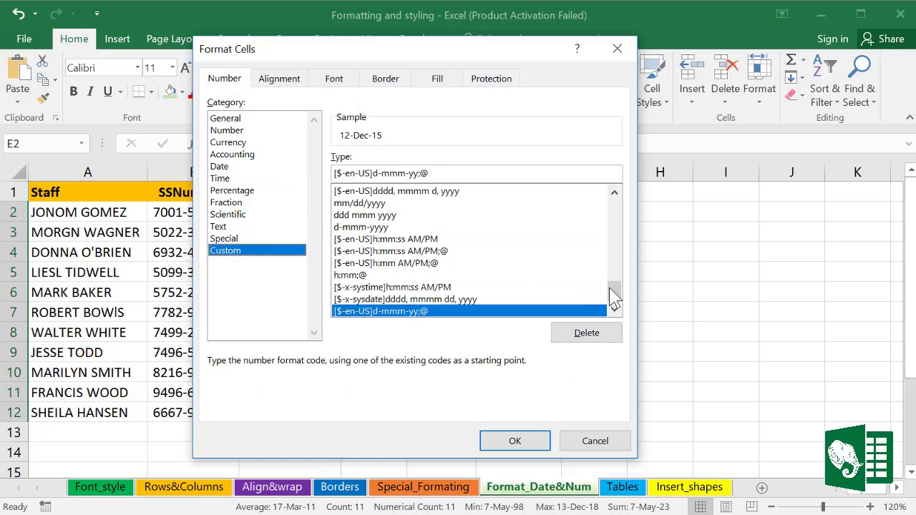
drag(614, 290, 614, 245)
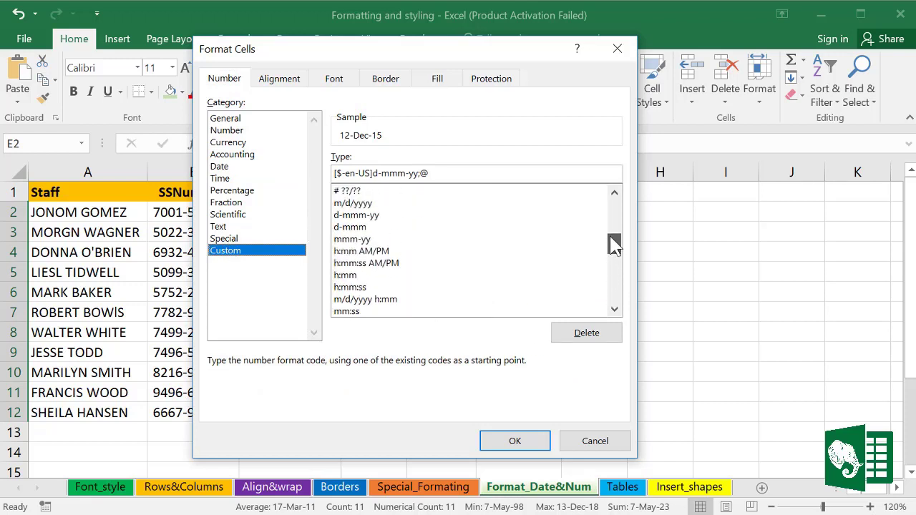
click(366, 216)
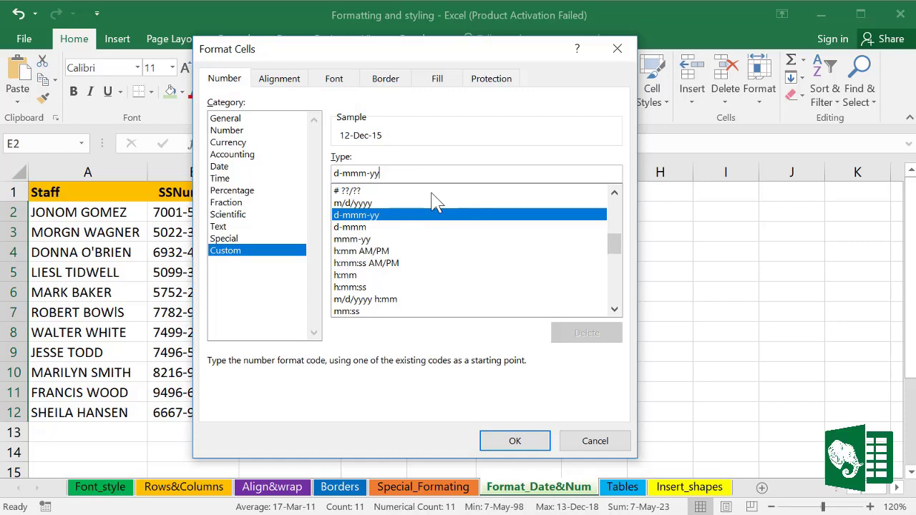
text(yy)
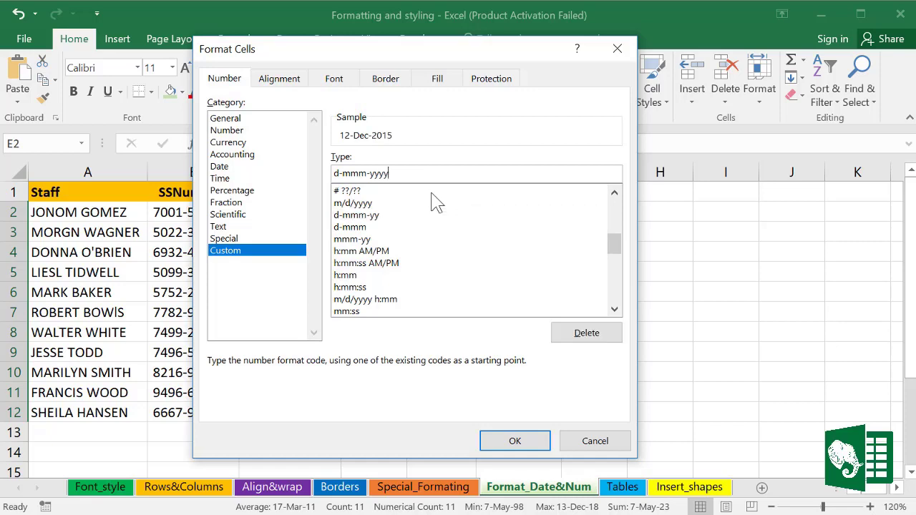
click(533, 447)
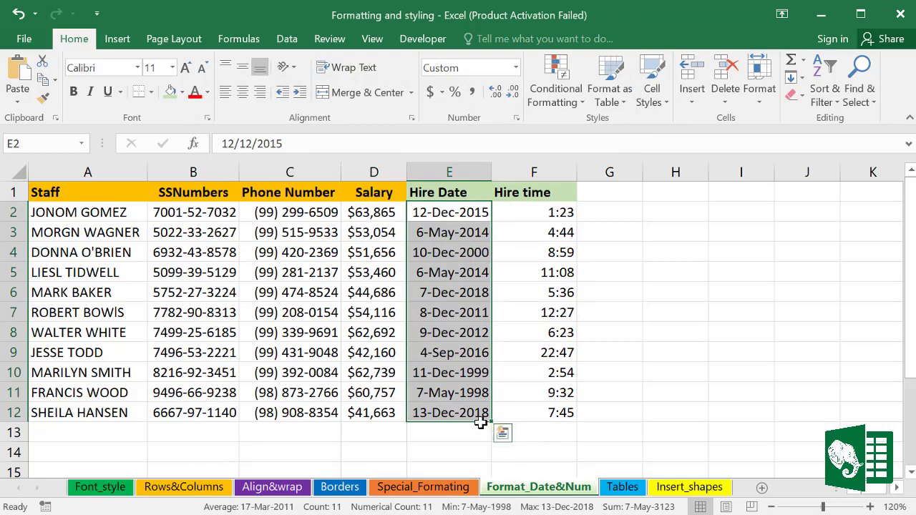
Step: Apply the Time number format to hire times F2:F12, showing values like 1:23:00 AM, and bring up Format Cells
click(571, 346)
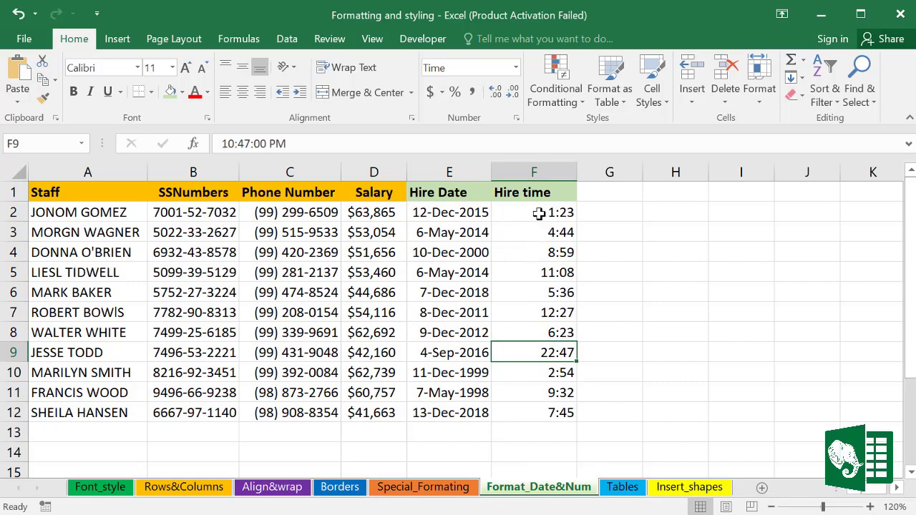
drag(539, 213, 543, 412)
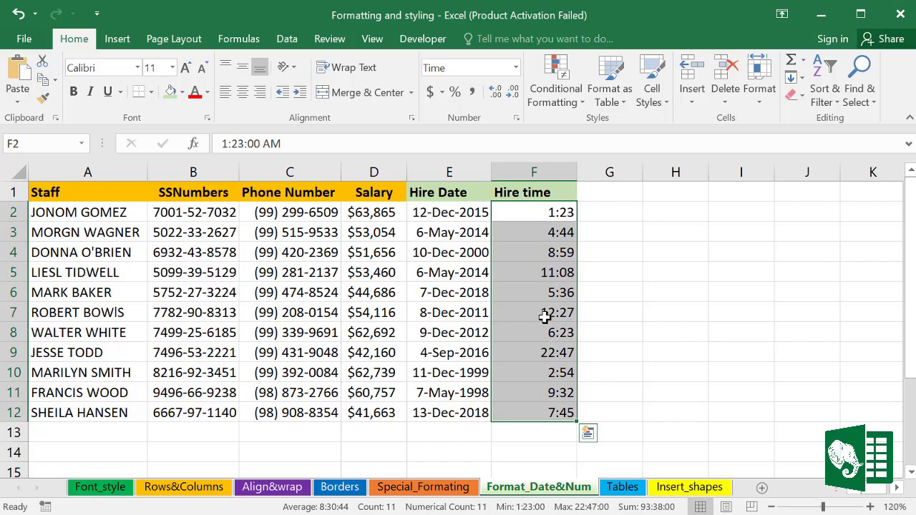
click(516, 68)
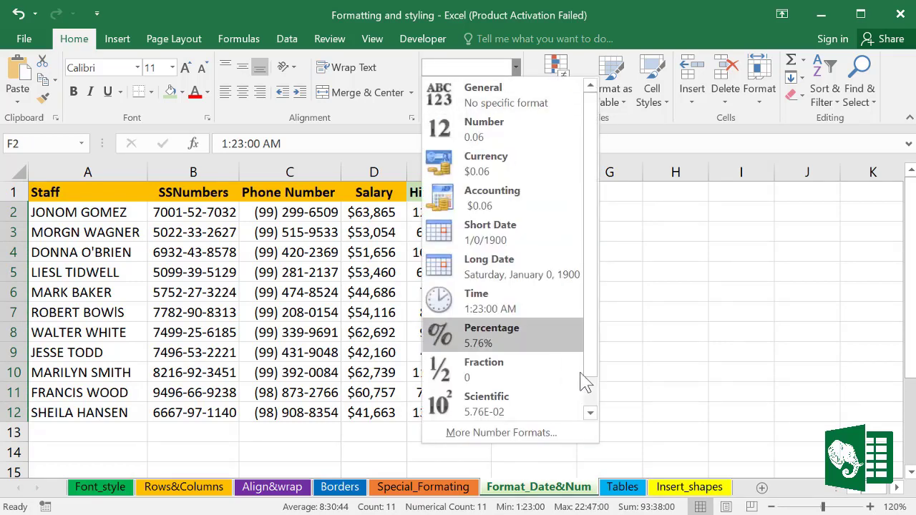
click(494, 304)
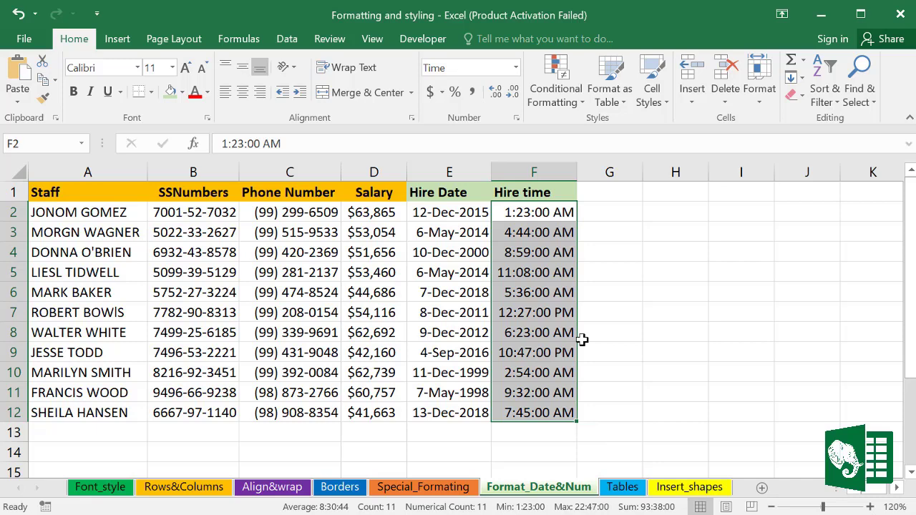
key(ctrl+1)
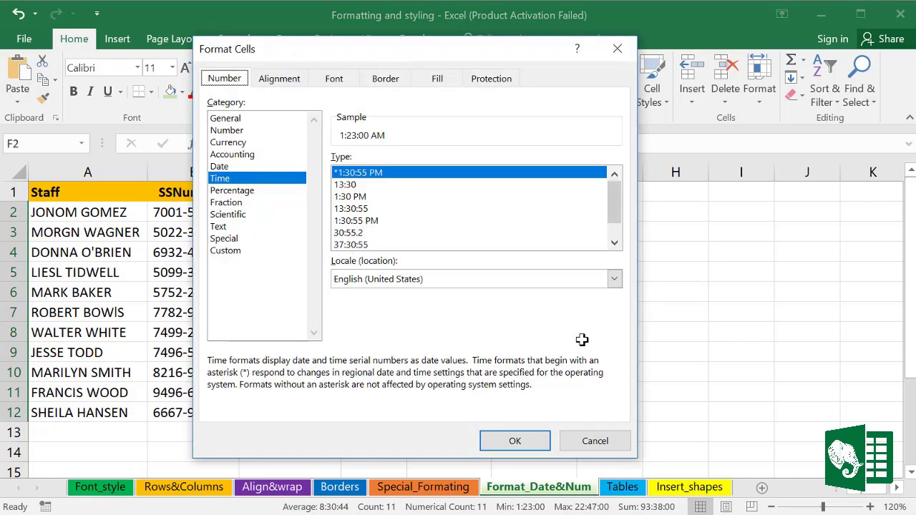
Step: Apply the 1:30 PM time type, then switch the hire times to custom mm:ss, showing 23:00
click(357, 197)
click(525, 433)
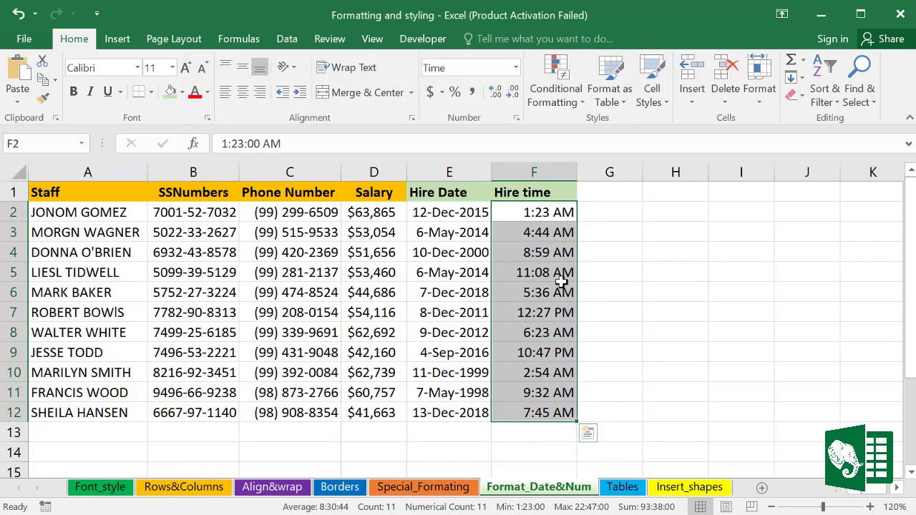
key(ctrl+1)
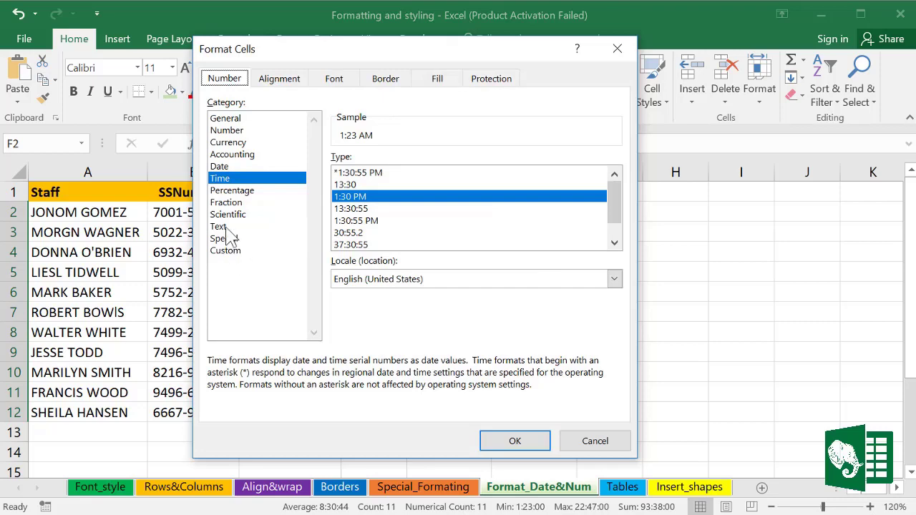
click(242, 252)
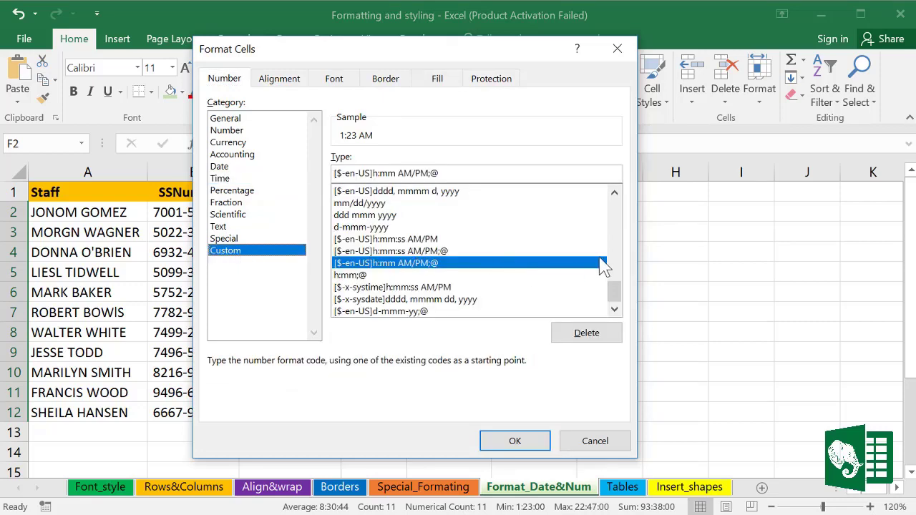
drag(615, 293, 616, 248)
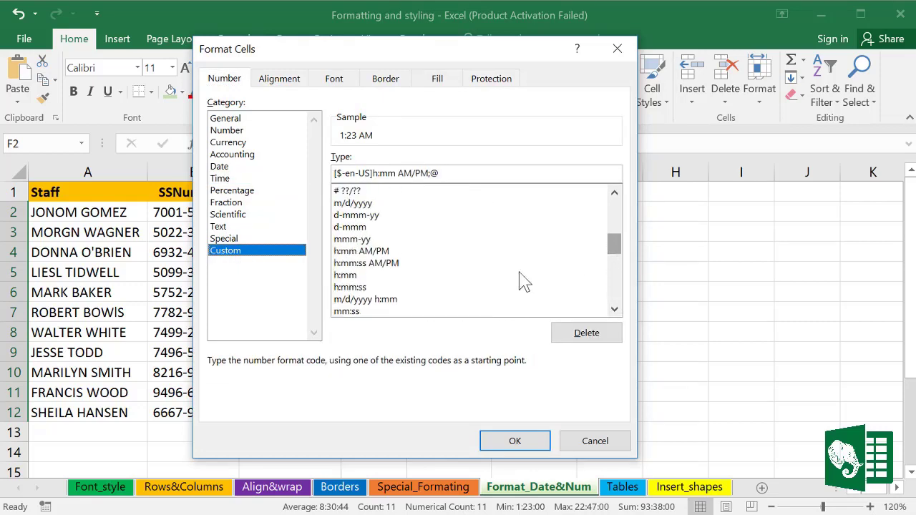
click(355, 287)
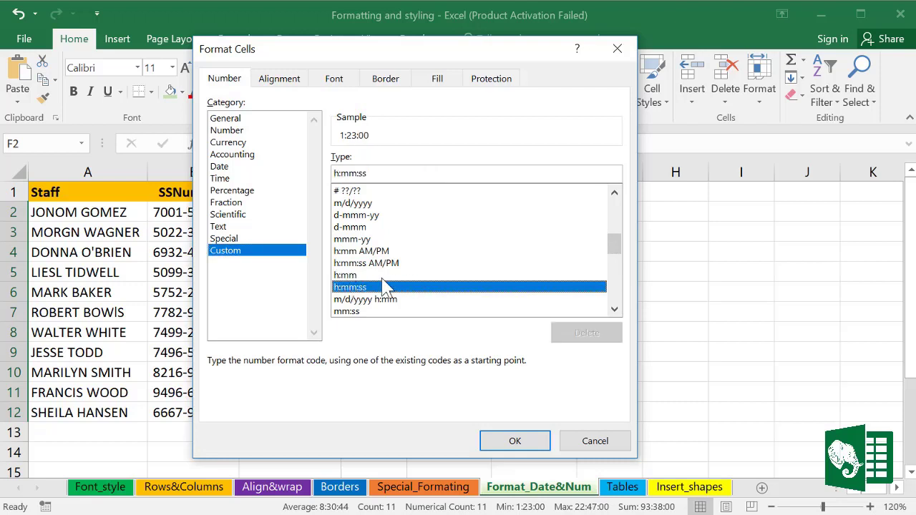
click(345, 312)
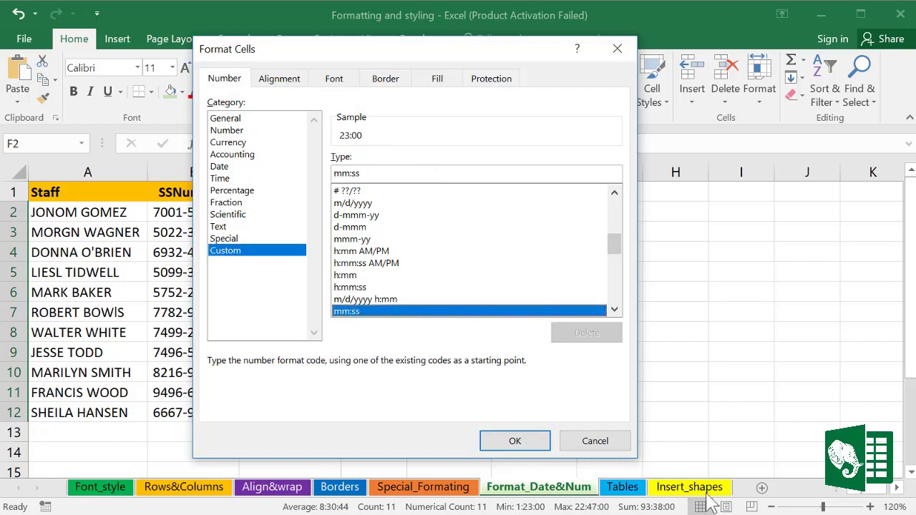
click(519, 435)
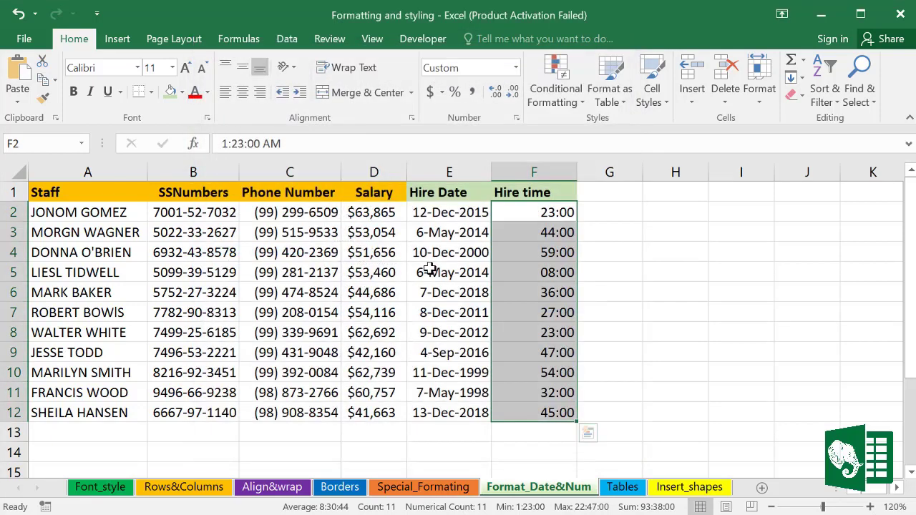
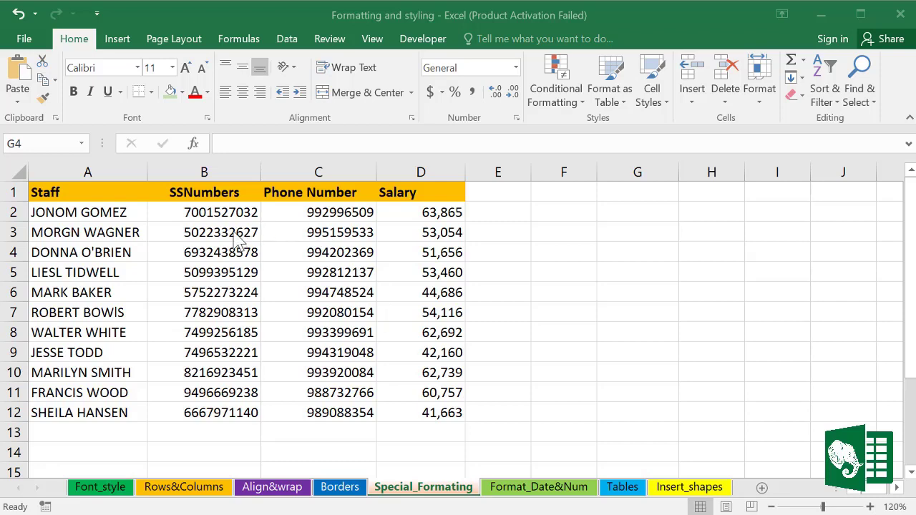
Step: Inspect the SSNumbers entries, adding a hyphen to the second number and then deleting it
click(204, 171)
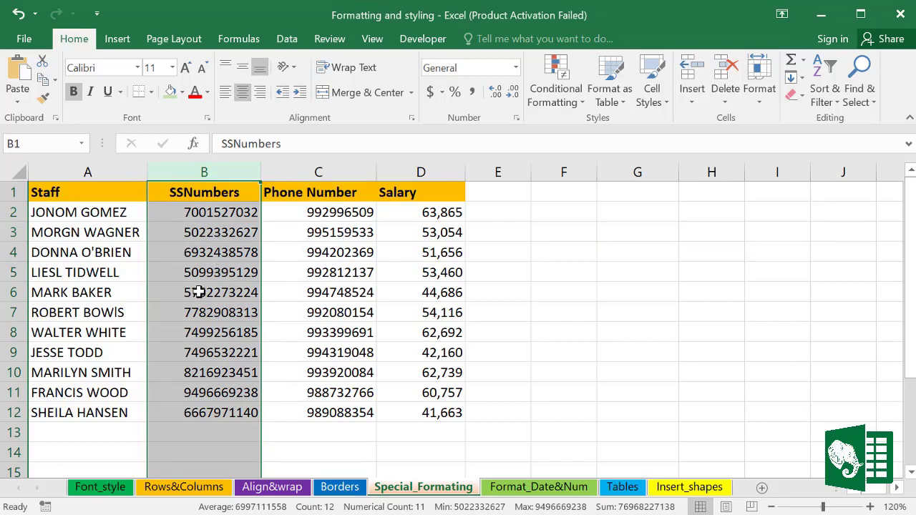
click(202, 214)
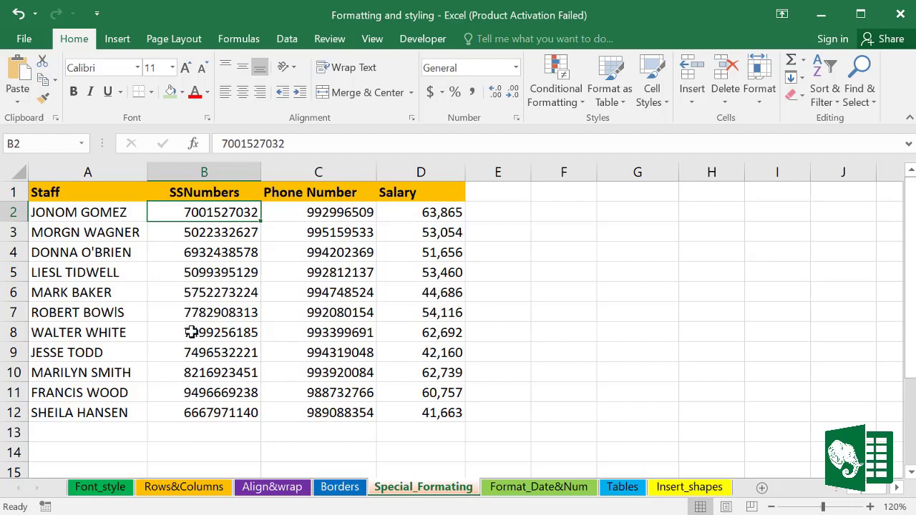
click(202, 234)
double_click(212, 234)
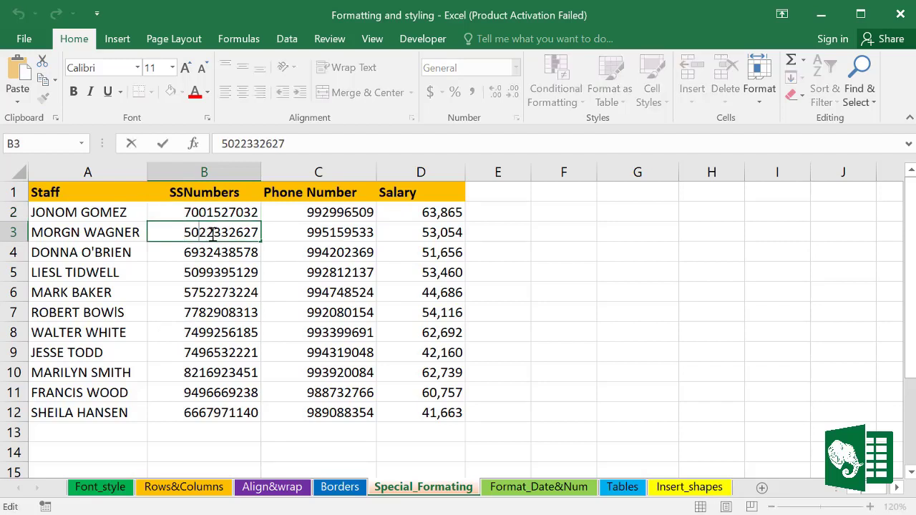
text(-)
key(BackSpace)
click(219, 313)
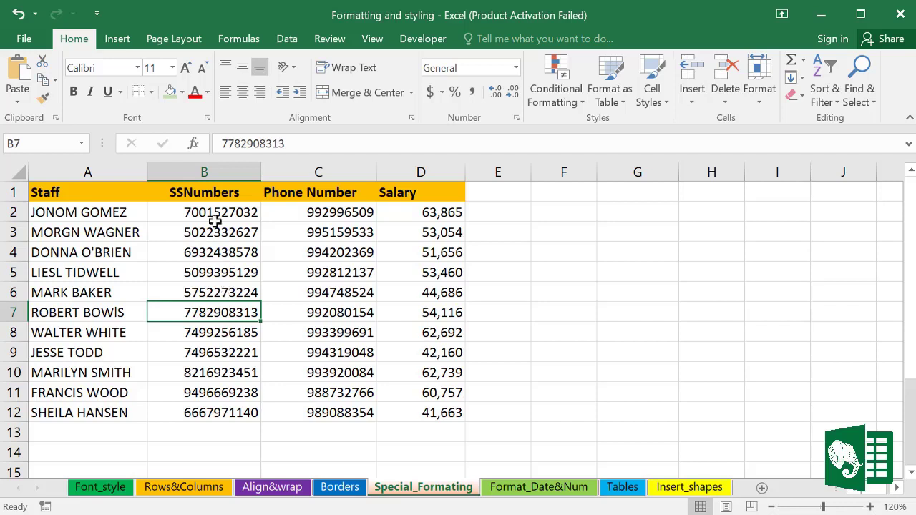
Step: Apply the Special Social Security Number format to B2:B12
drag(213, 213, 214, 413)
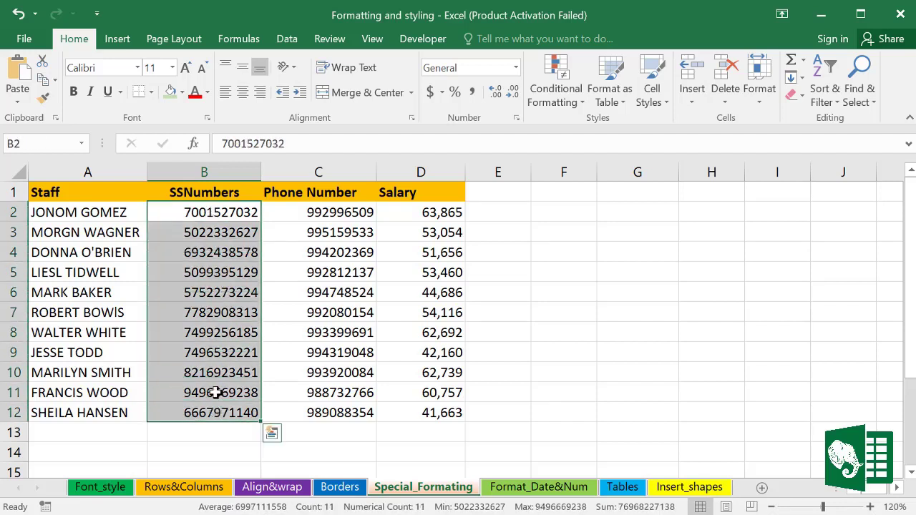
right_click(205, 234)
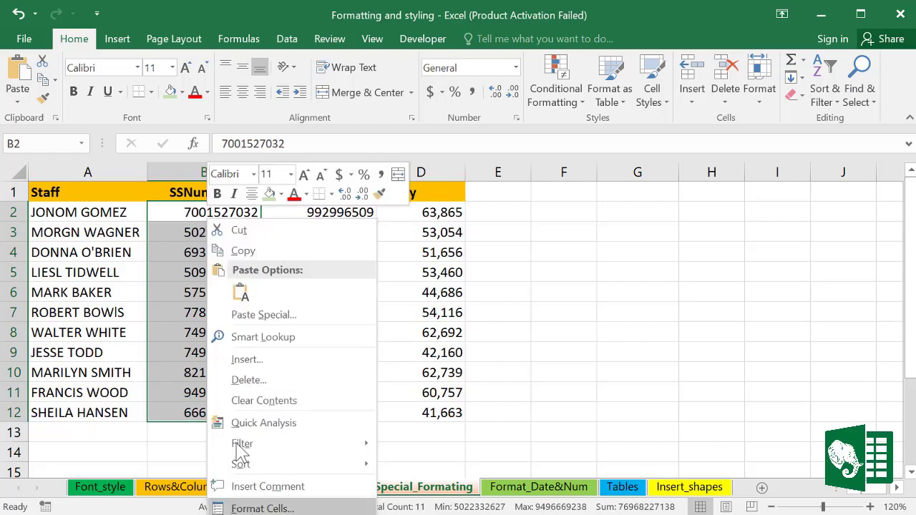
key(Escape)
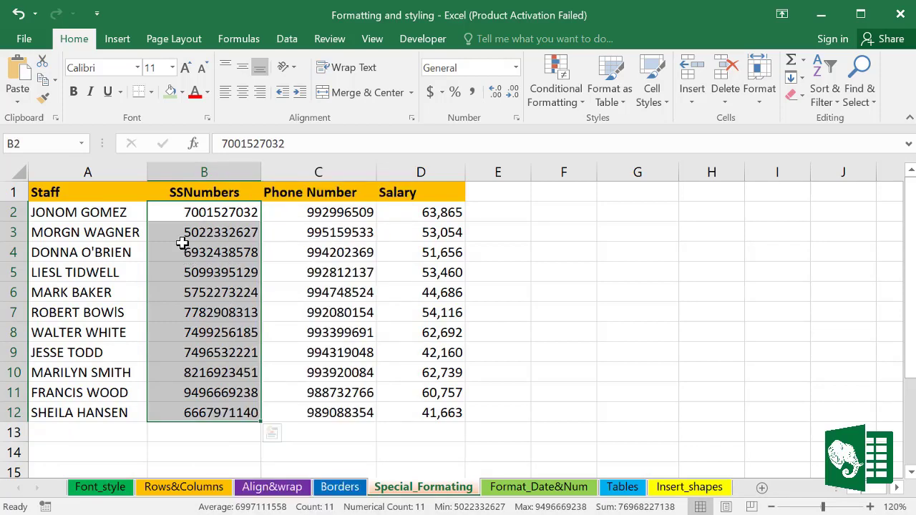
key(ctrl+1)
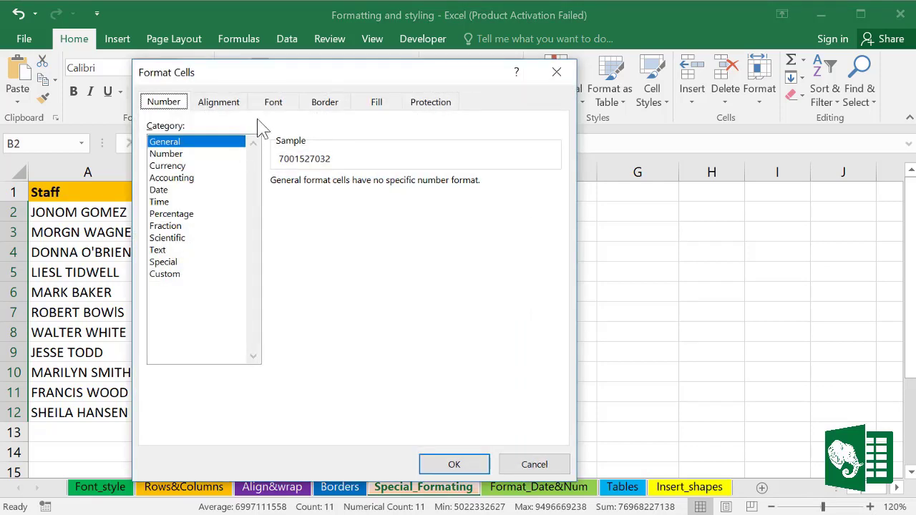
drag(303, 77, 349, 55)
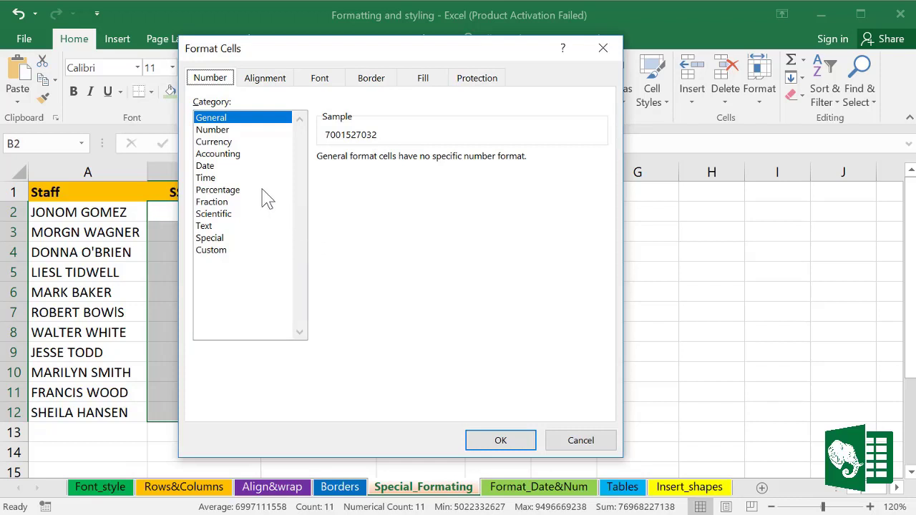
click(212, 240)
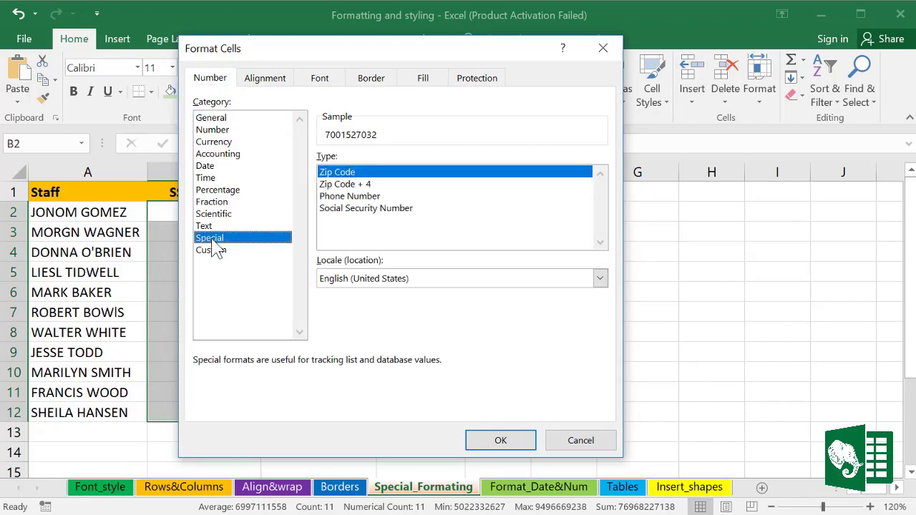
click(342, 208)
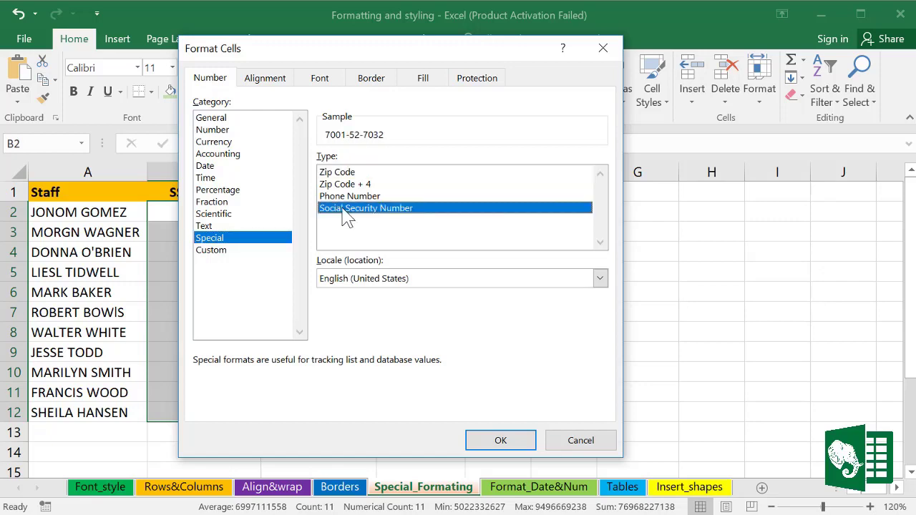
click(501, 440)
Step: Check the first number's stored digits without changing them, then reselect the SSNumbers values
click(232, 213)
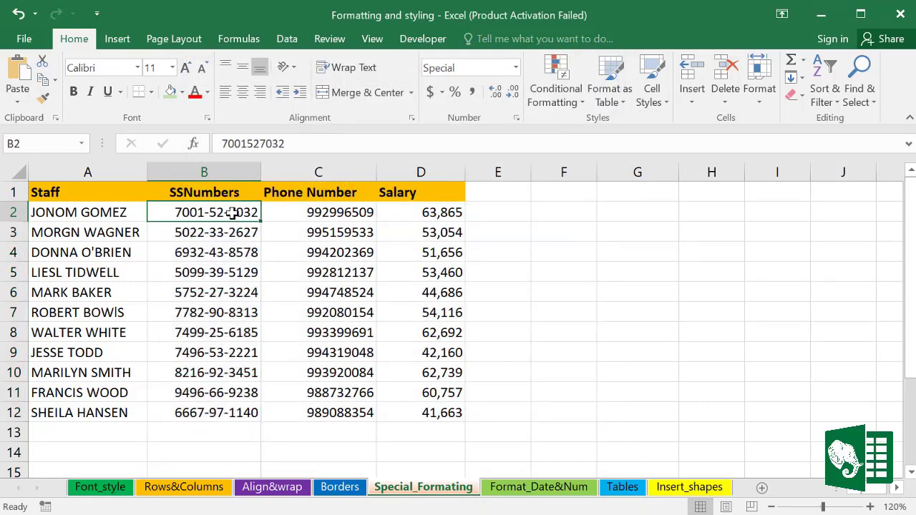
drag(210, 212, 219, 411)
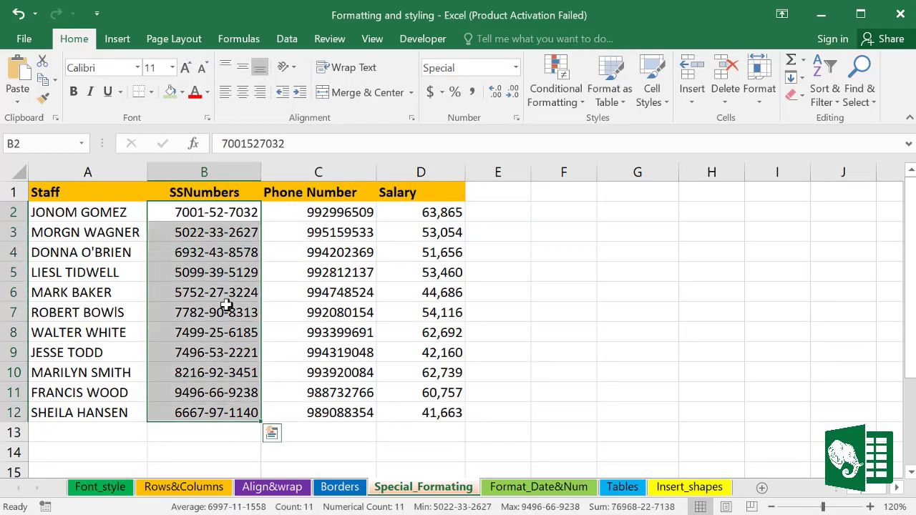
click(195, 212)
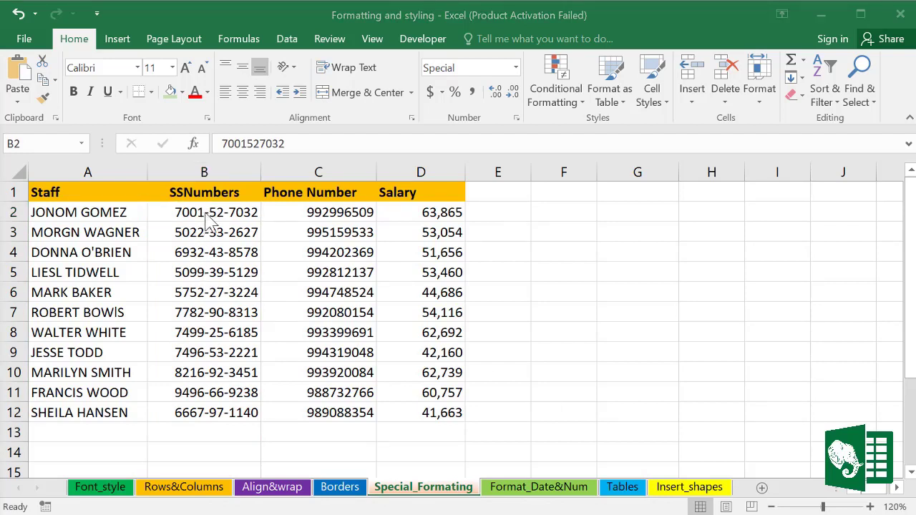
click(205, 212)
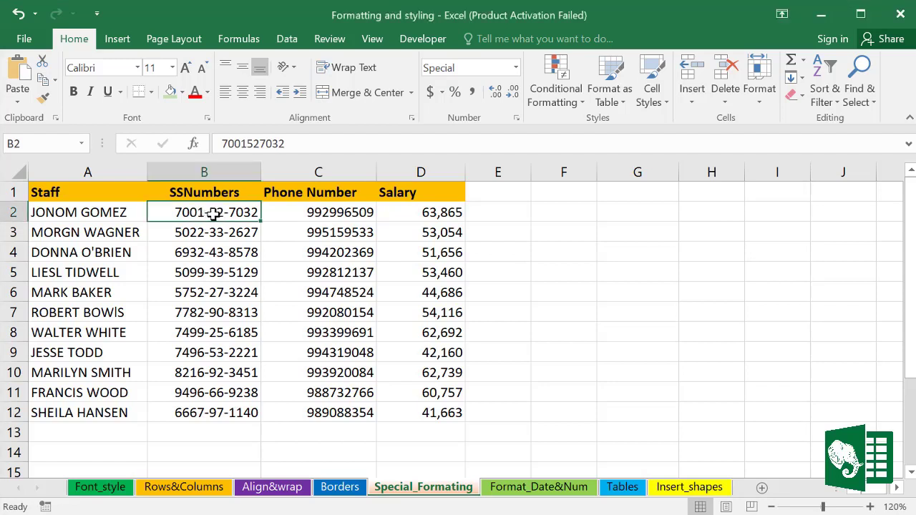
double_click(215, 211)
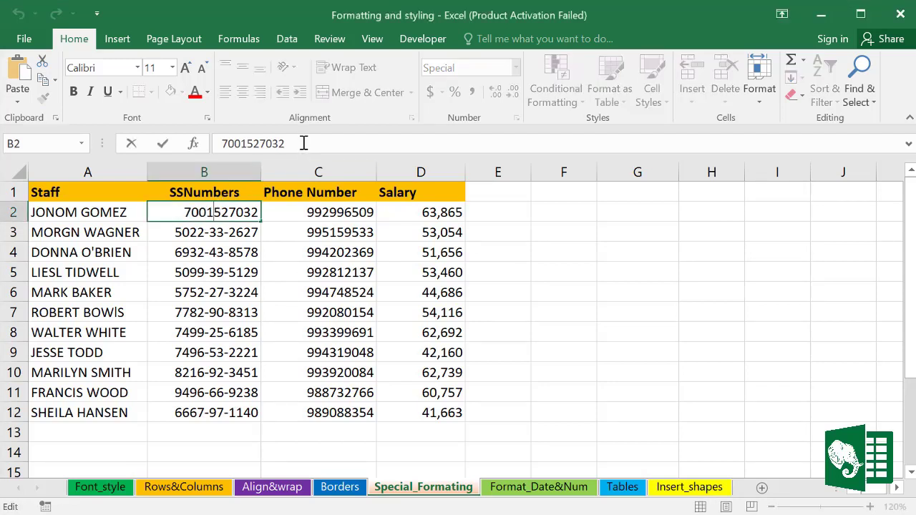
drag(303, 143, 231, 144)
click(228, 240)
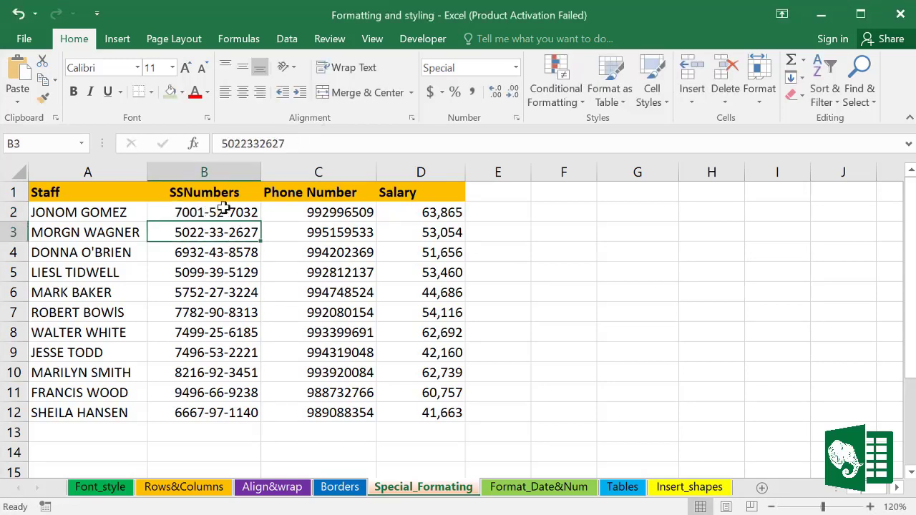
drag(217, 210, 218, 406)
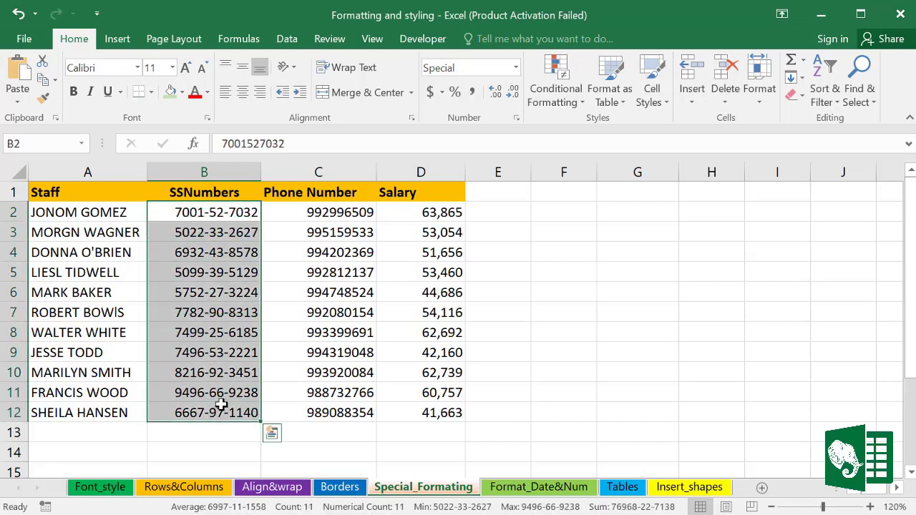
Step: Apply the Special Phone Number format to C2:C12, giving values like (99) 299-6509
click(331, 330)
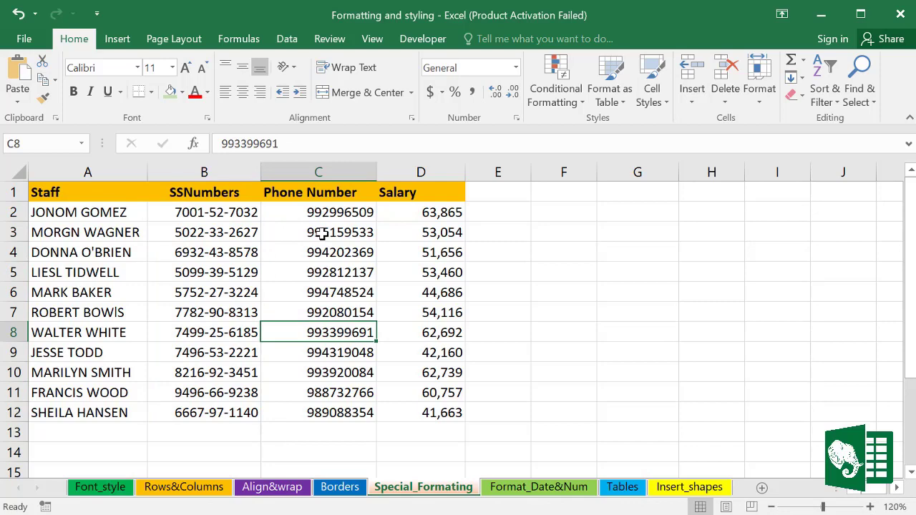
click(333, 206)
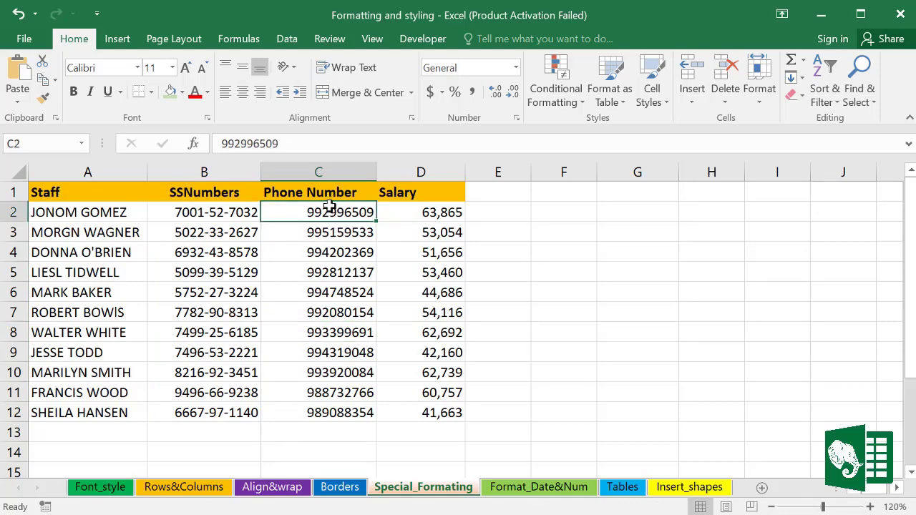
drag(329, 206, 324, 410)
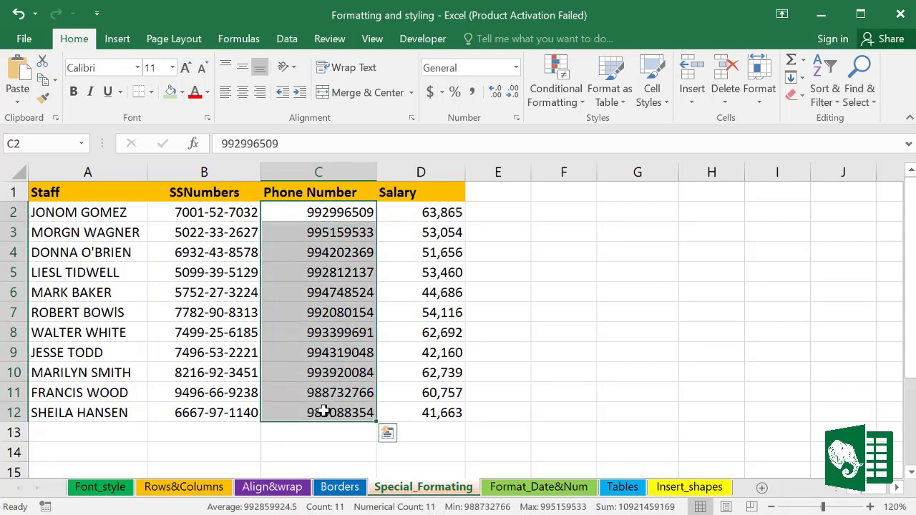
key(ctrl+1)
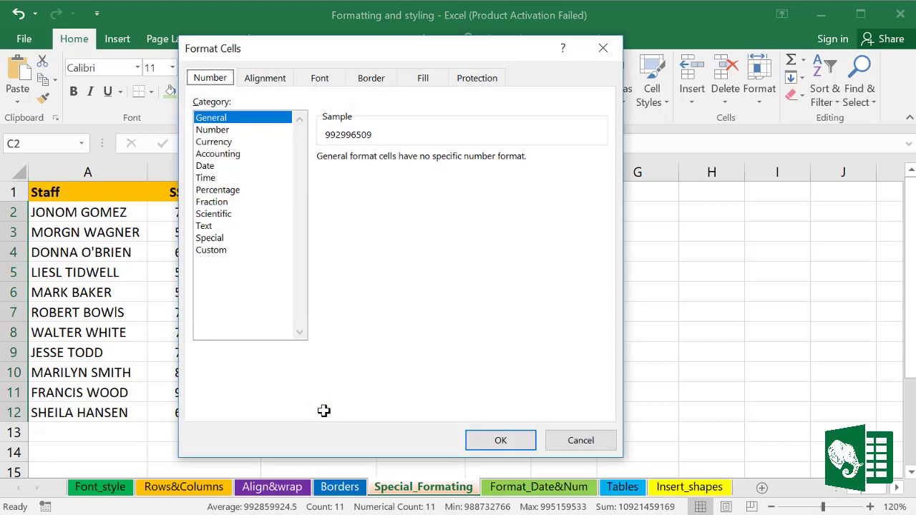
click(215, 239)
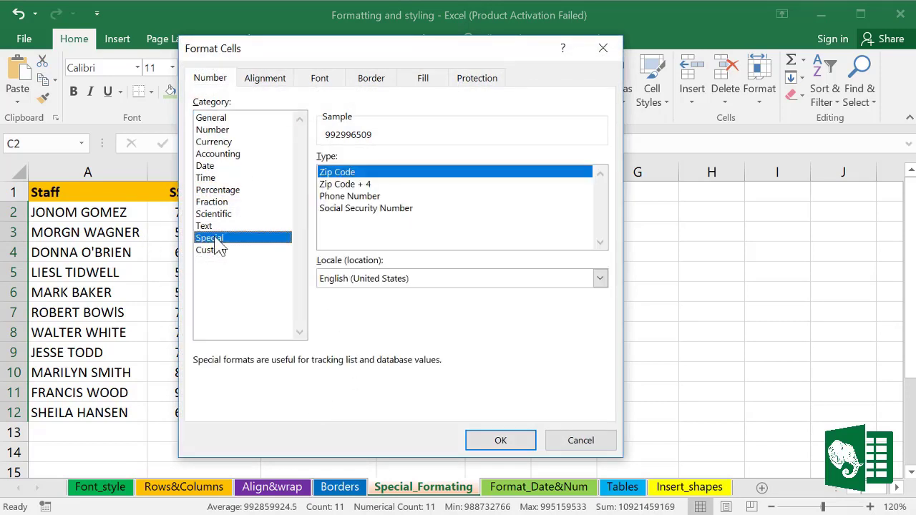
click(340, 198)
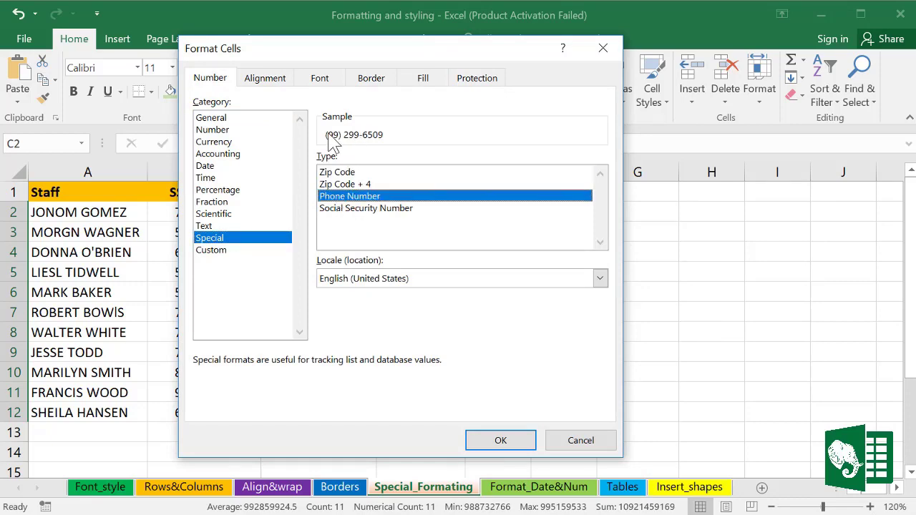
click(495, 438)
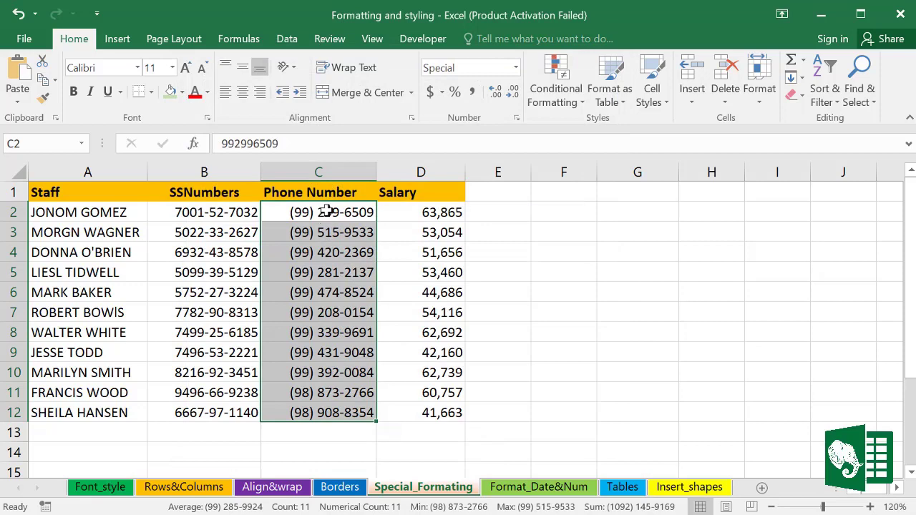
drag(327, 208, 327, 409)
Step: Try the Accounting format on the salaries, widen the Salary column and reselect D2:D12
drag(430, 213, 430, 413)
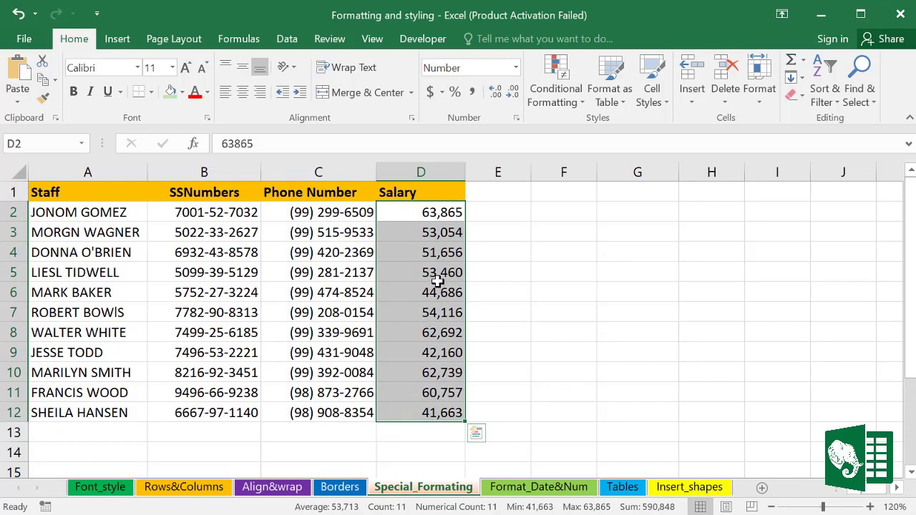
click(432, 92)
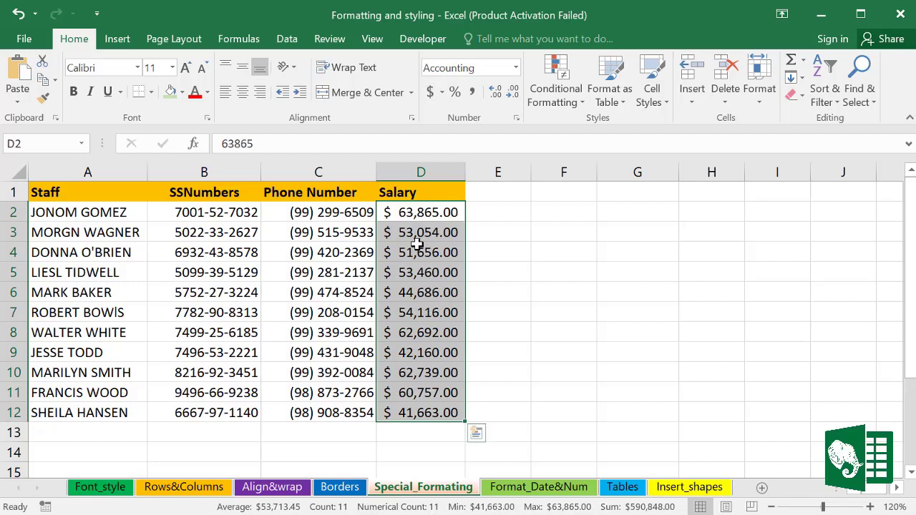
click(396, 213)
click(400, 235)
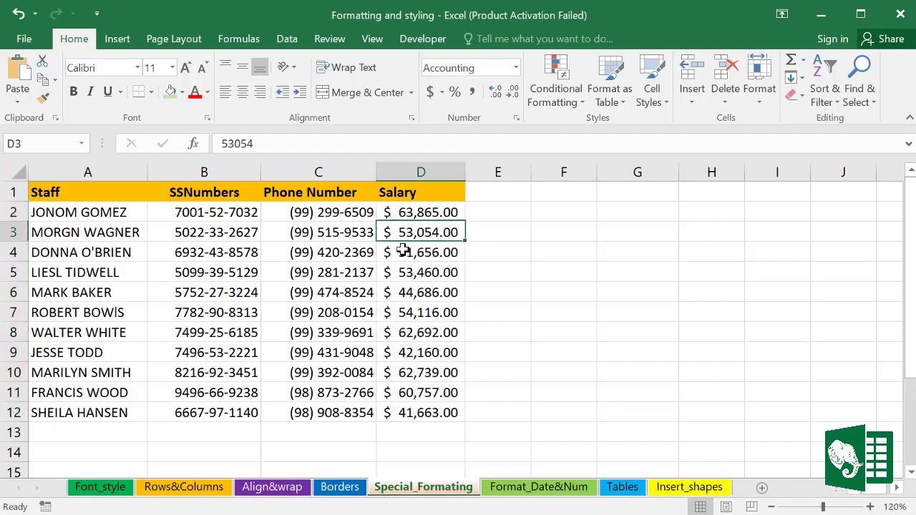
click(415, 312)
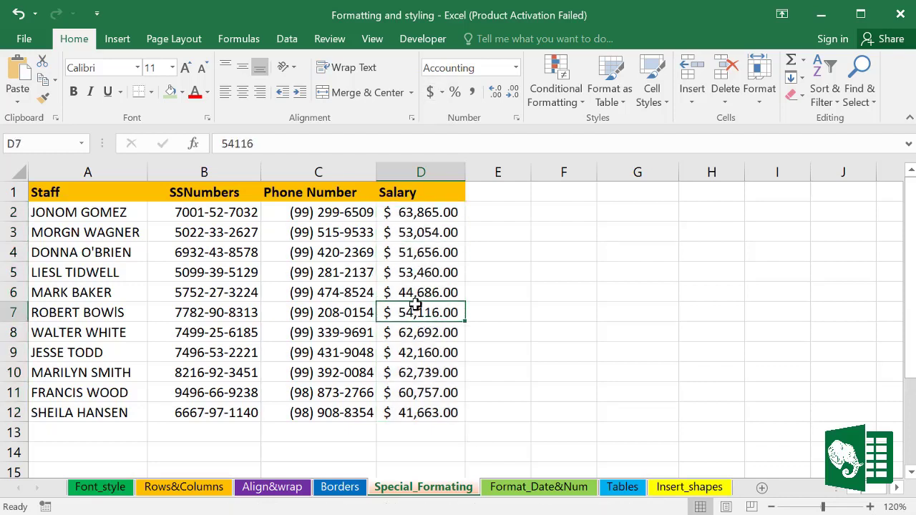
drag(465, 169, 528, 171)
click(609, 312)
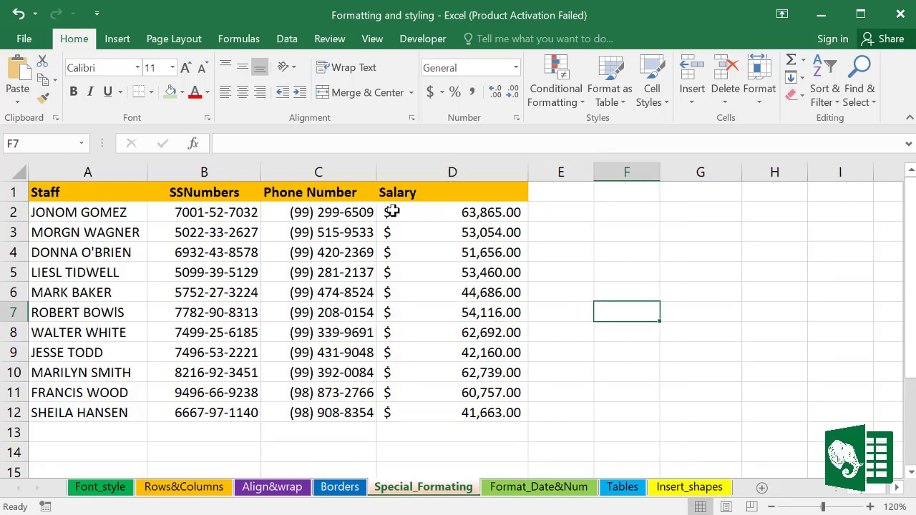
drag(392, 212, 413, 420)
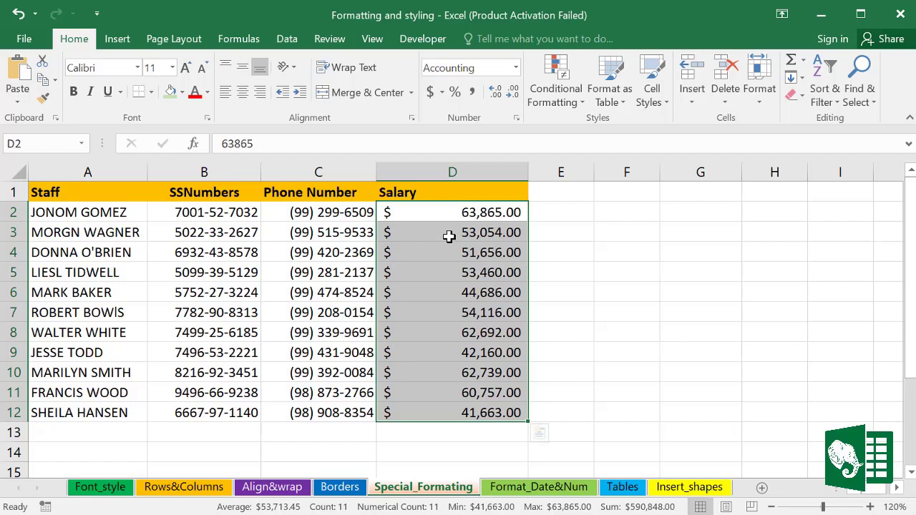
Step: Format the salaries D2:D12 as Currency with zero decimal places
key(ctrl+1)
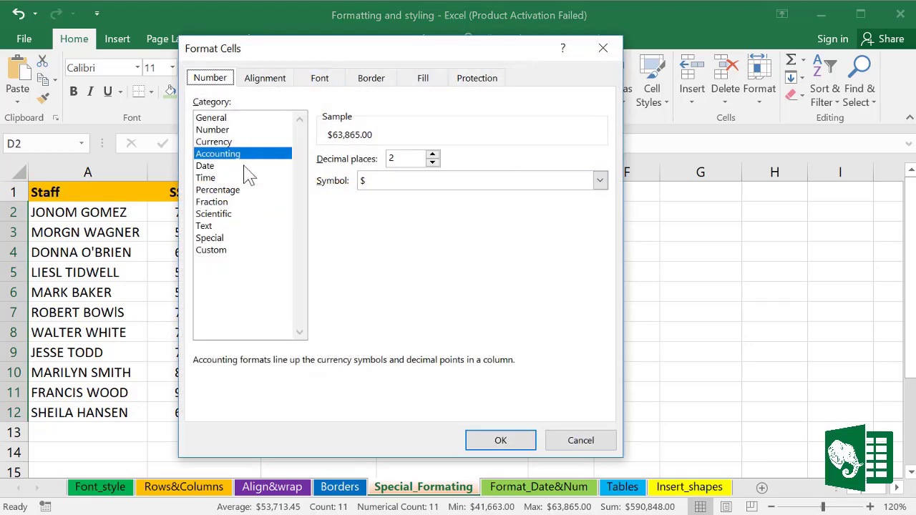
click(223, 143)
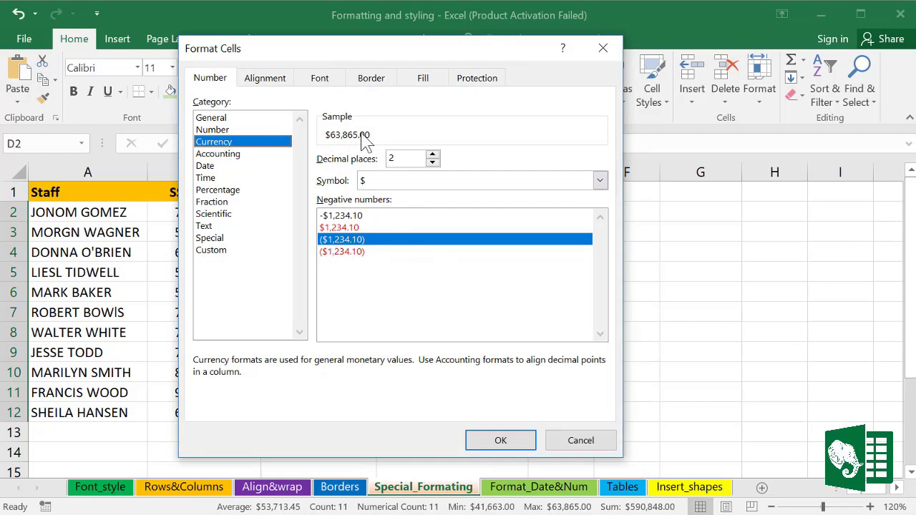
click(501, 440)
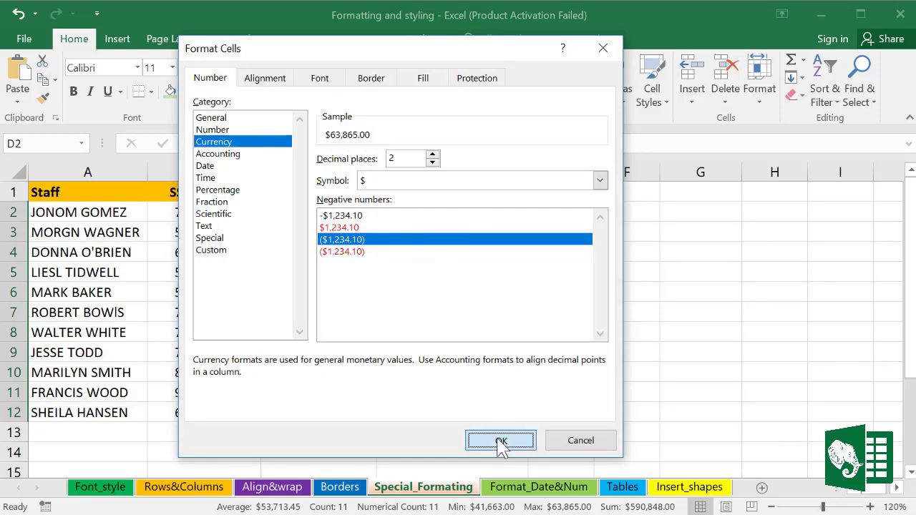
drag(472, 212, 475, 408)
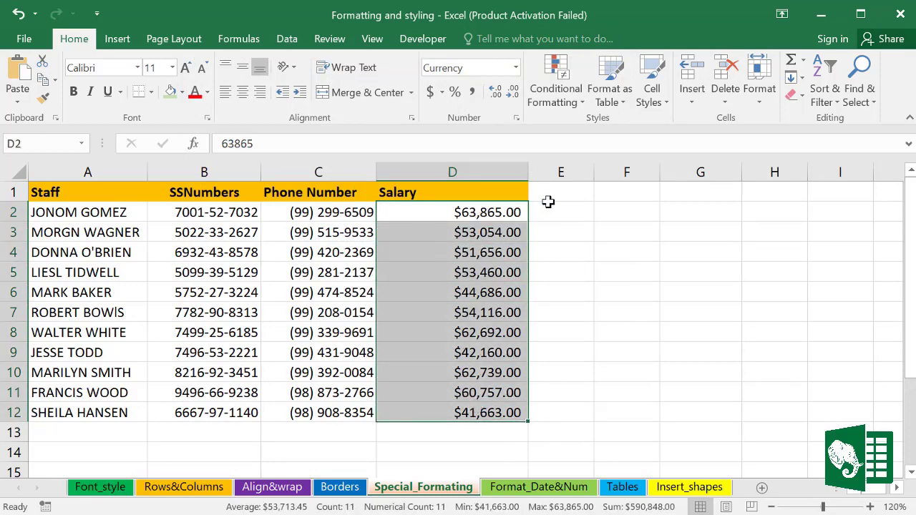
click(513, 94)
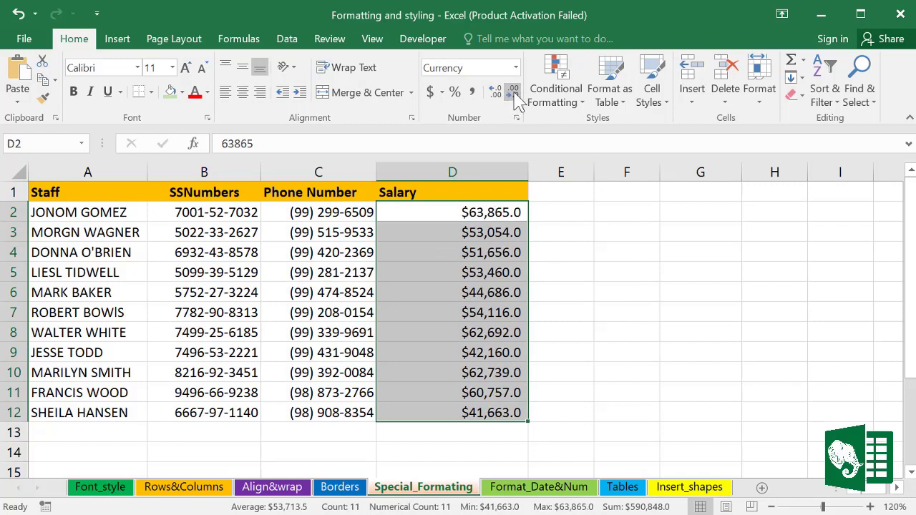
click(512, 93)
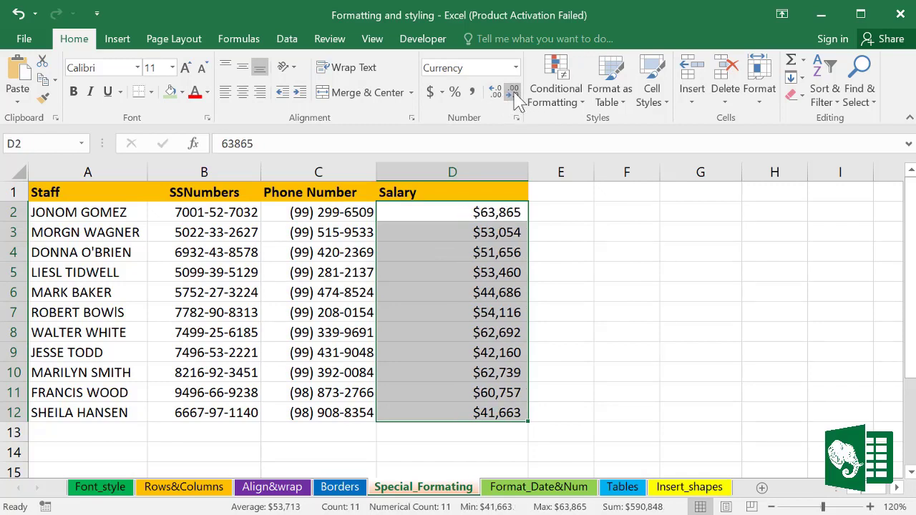
Step: Centre the salary values and the Salary heading in D1
click(250, 97)
click(623, 315)
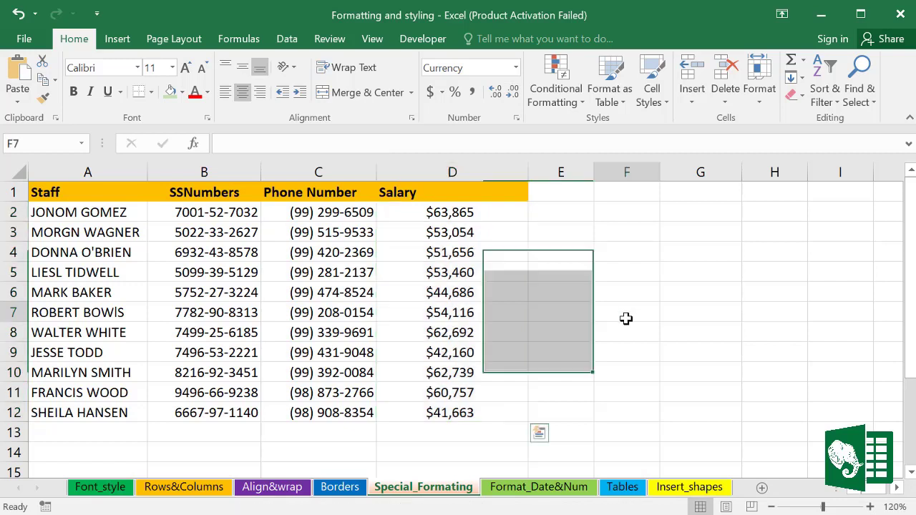
click(403, 189)
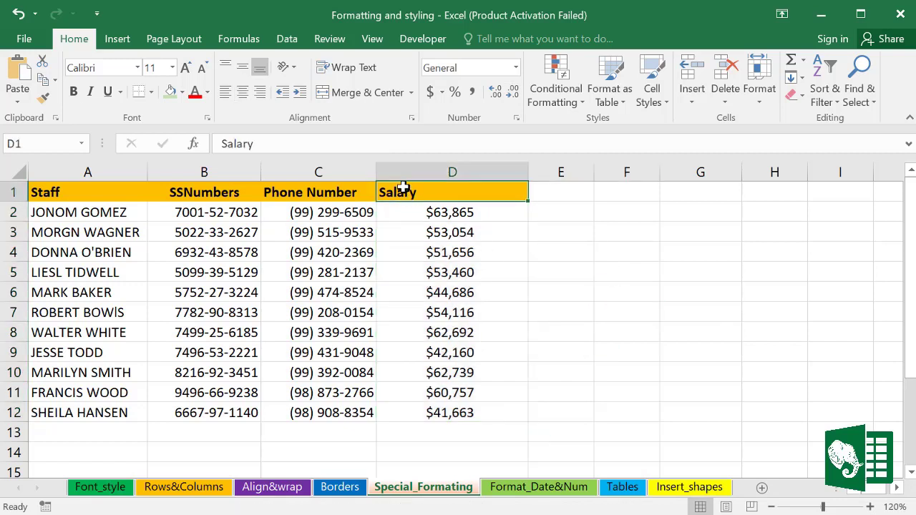
click(244, 93)
click(664, 352)
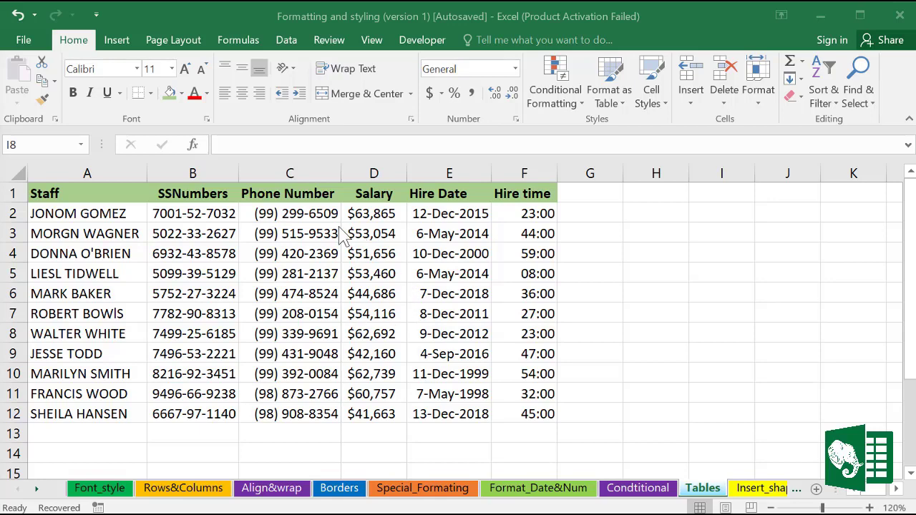
Step: Bring up the Insert ribbon for the staff data on the Tables sheet
click(117, 40)
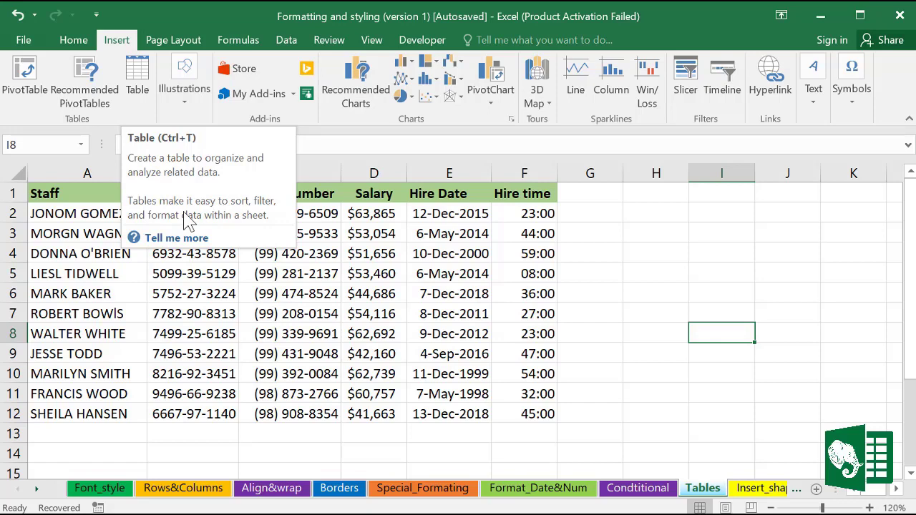
Step: Create a table from the staff data A1:F12 with headers
click(403, 270)
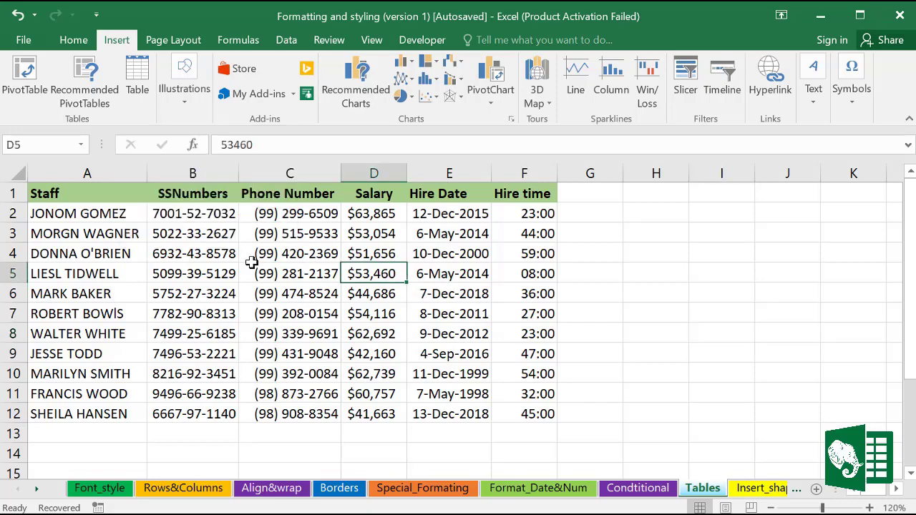
click(217, 256)
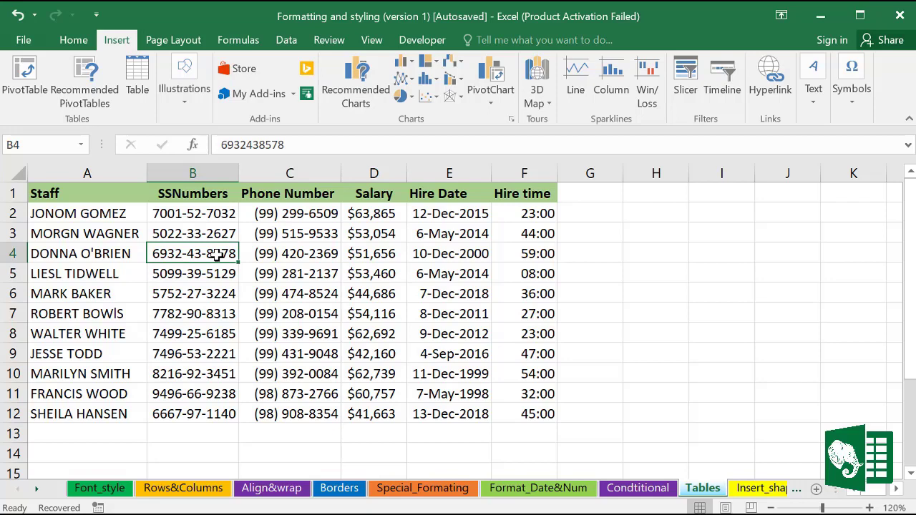
click(143, 86)
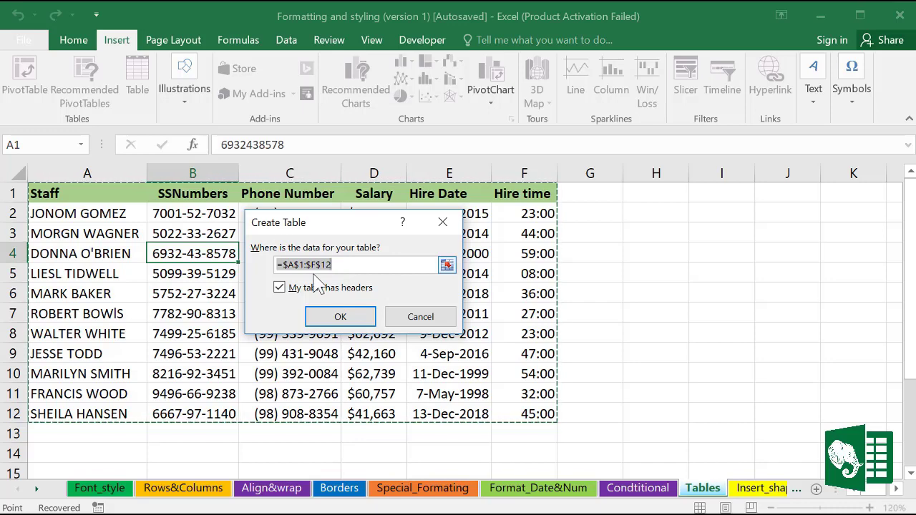
click(345, 320)
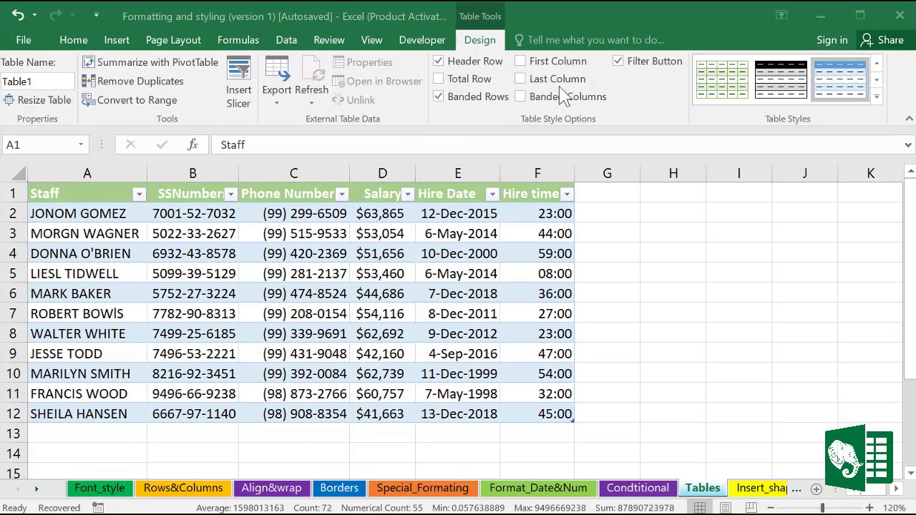
Step: Give the table a green Medium style with banded columns instead of banded rows
click(862, 90)
click(876, 97)
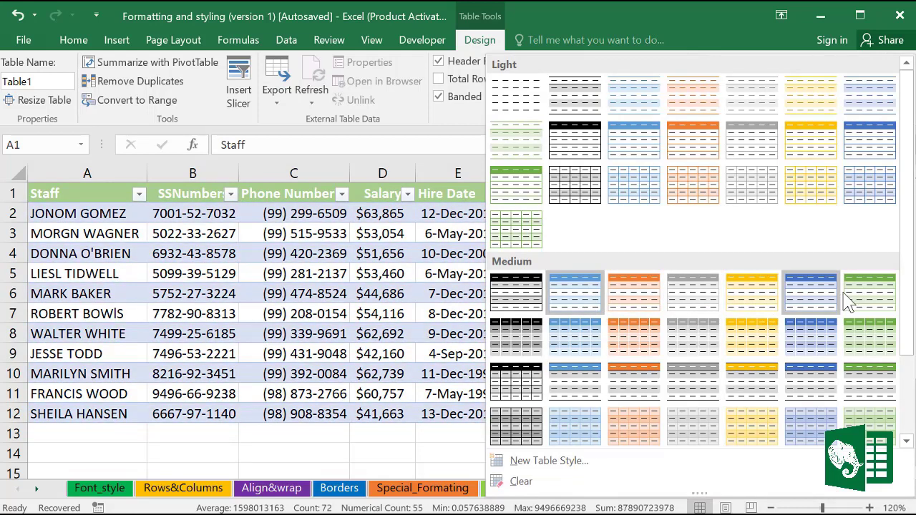
click(864, 302)
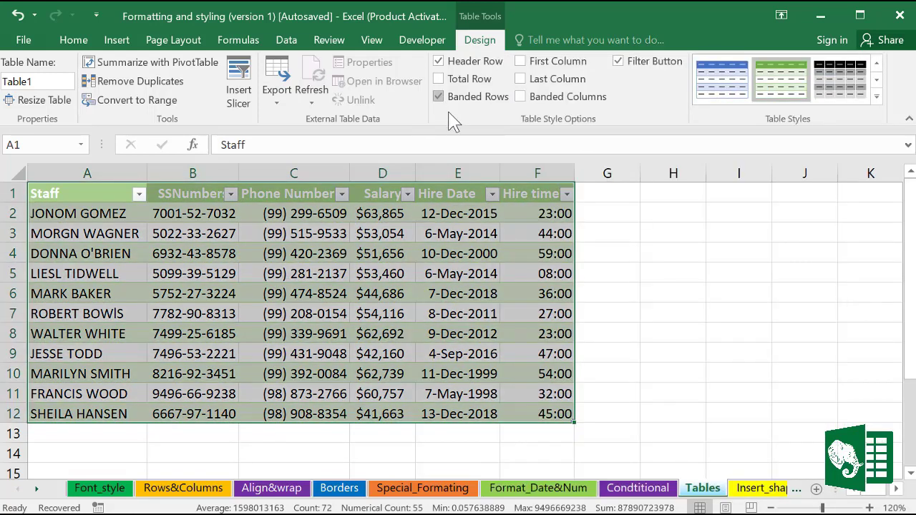
click(440, 99)
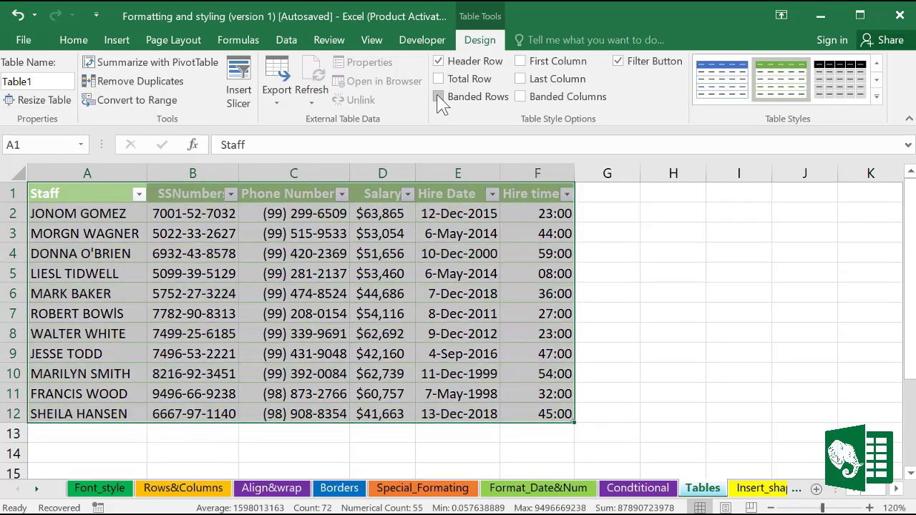
click(520, 97)
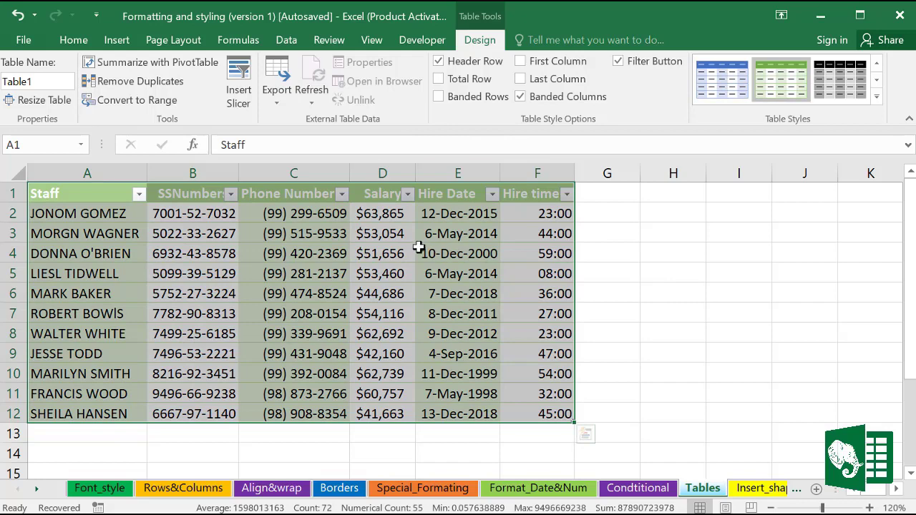
click(373, 264)
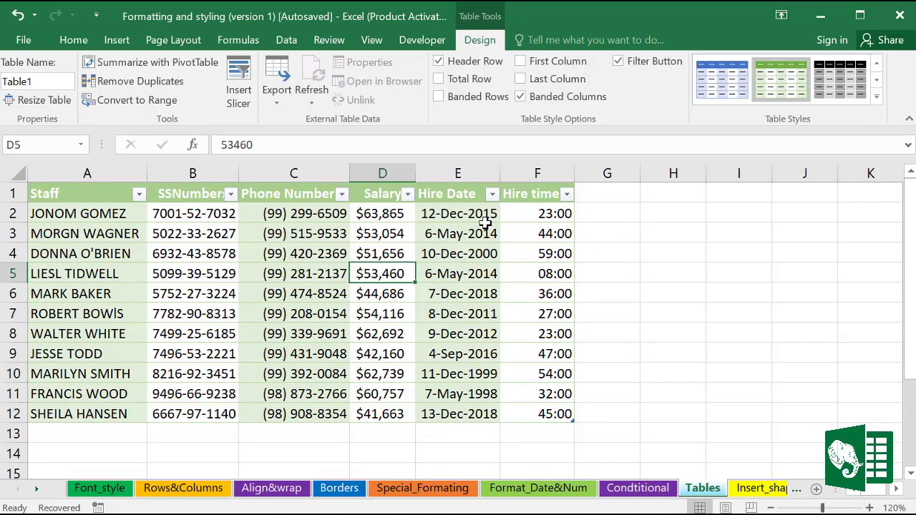
click(383, 172)
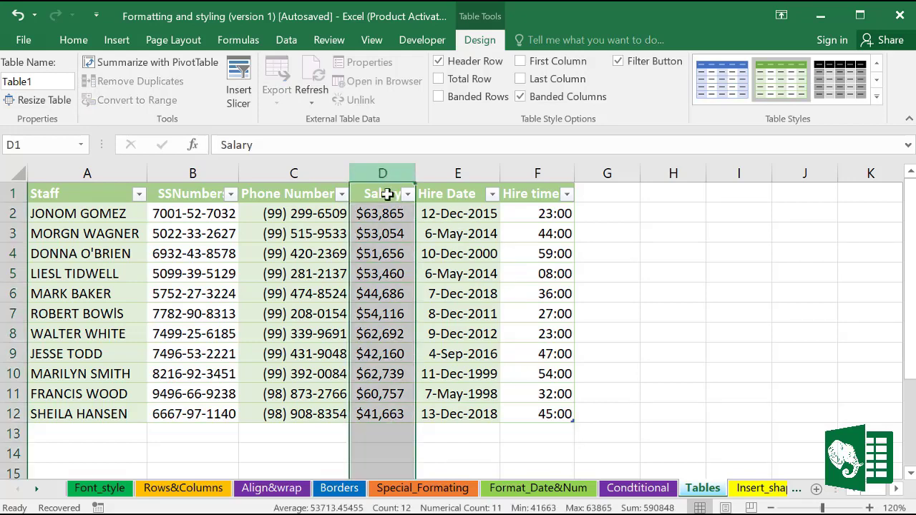
Step: Add the heading 'New Salary' in G1, extending the table
click(603, 213)
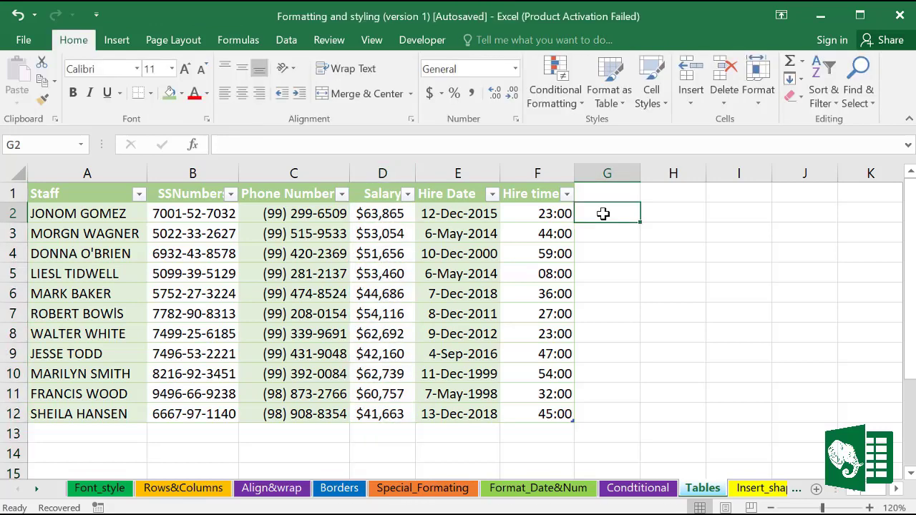
click(604, 195)
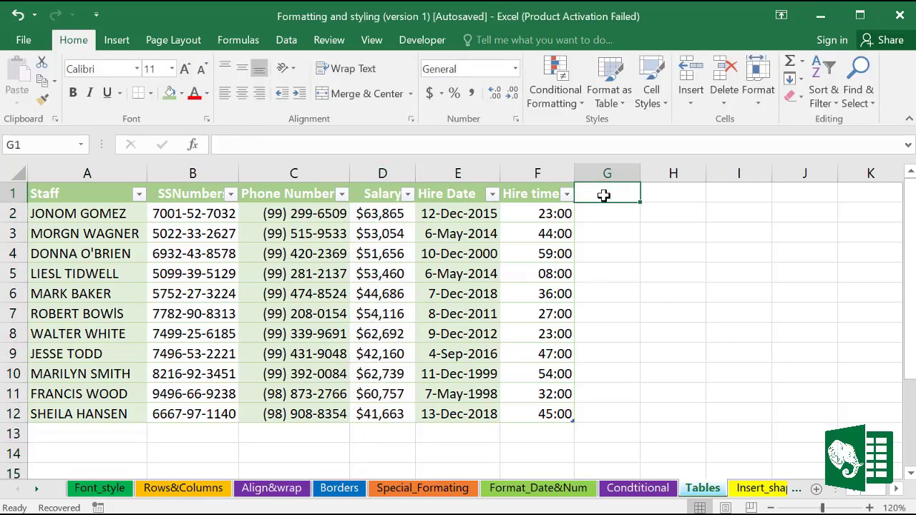
text(New Salary)
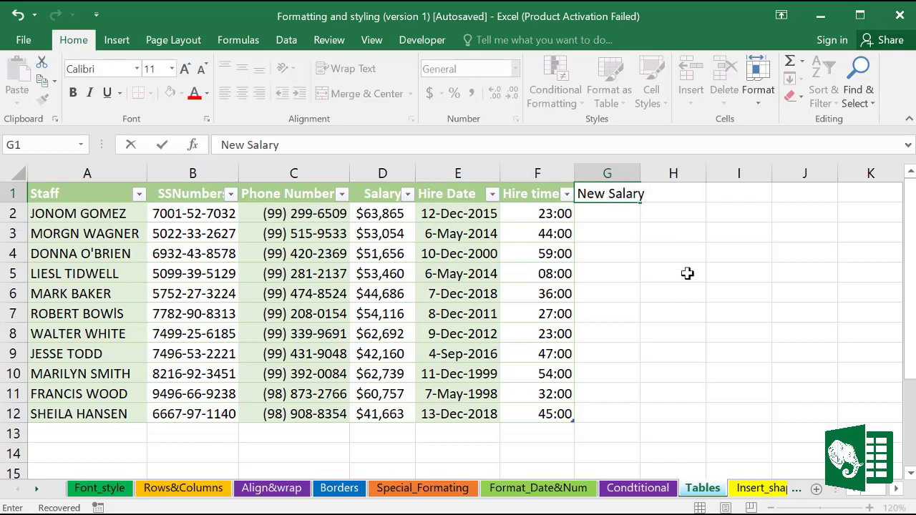
click(687, 273)
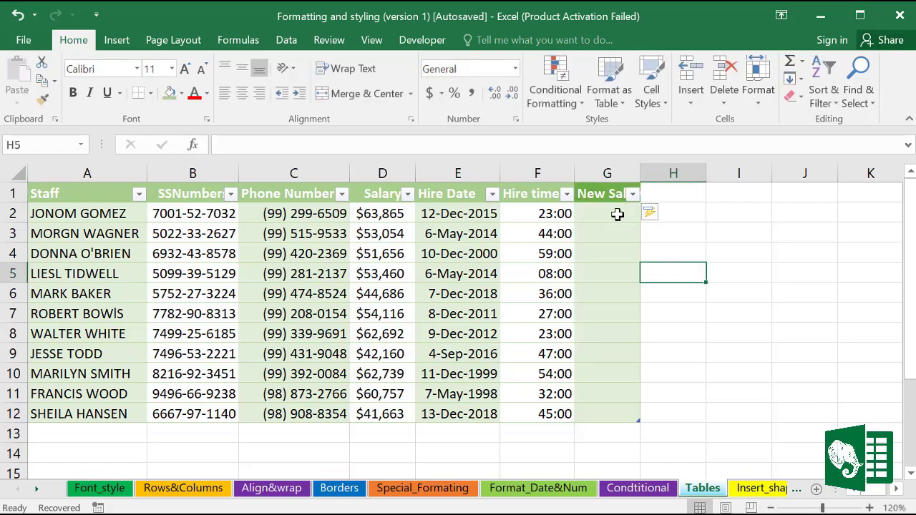
click(607, 211)
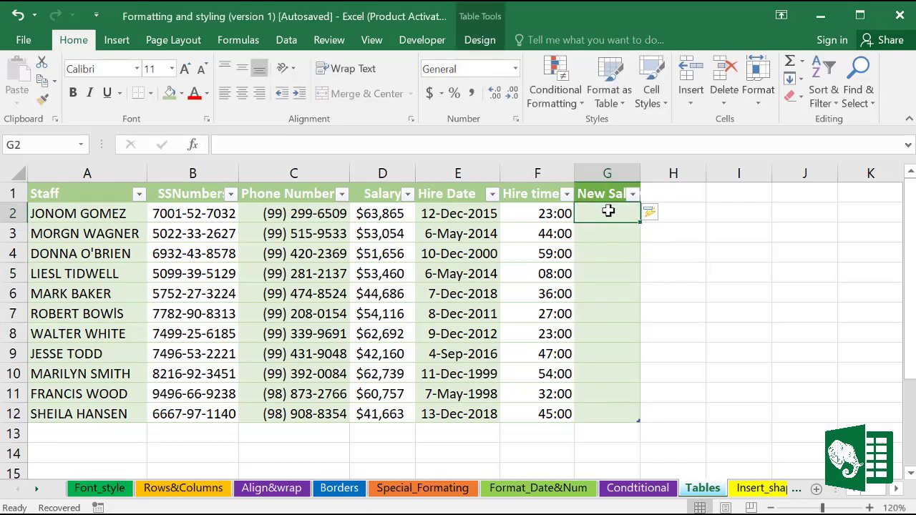
text(=)
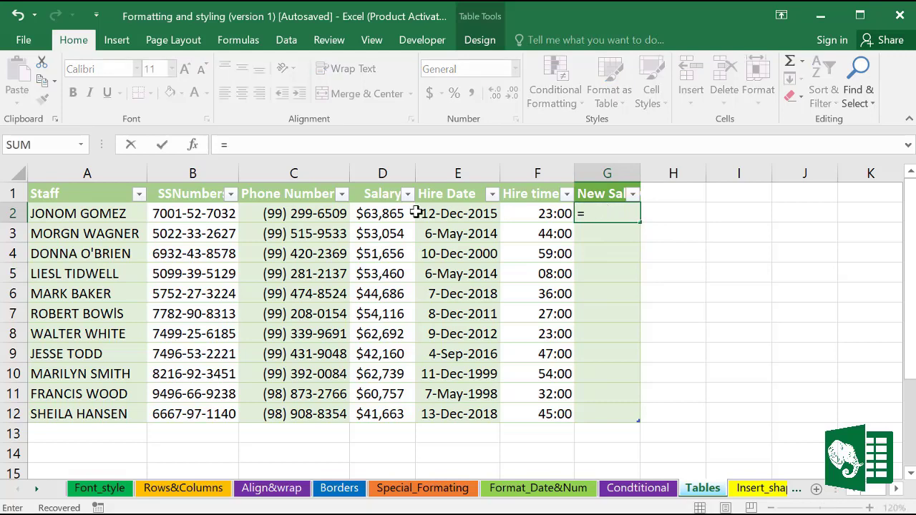
click(389, 214)
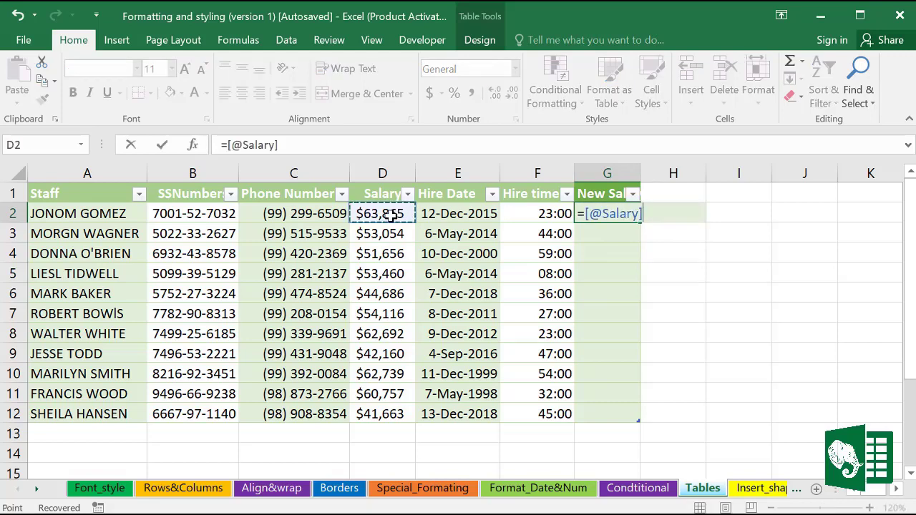
text(+2000)
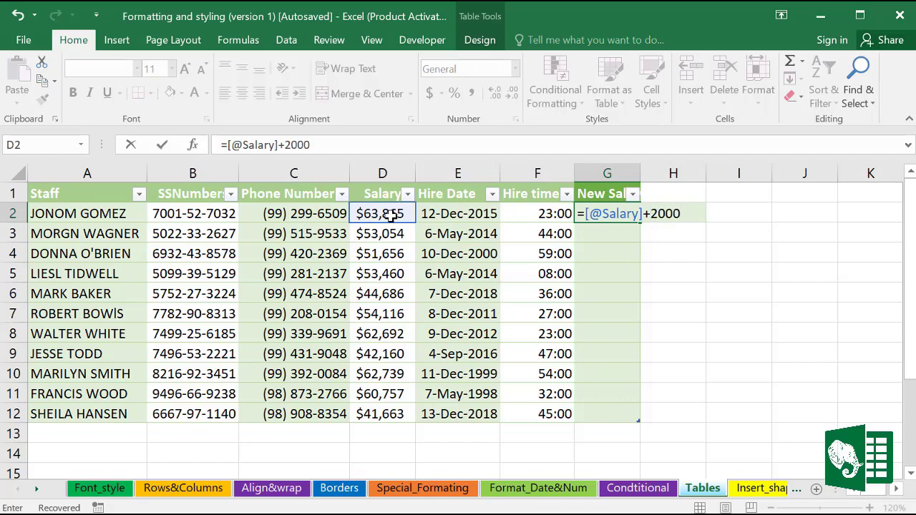
key(Return)
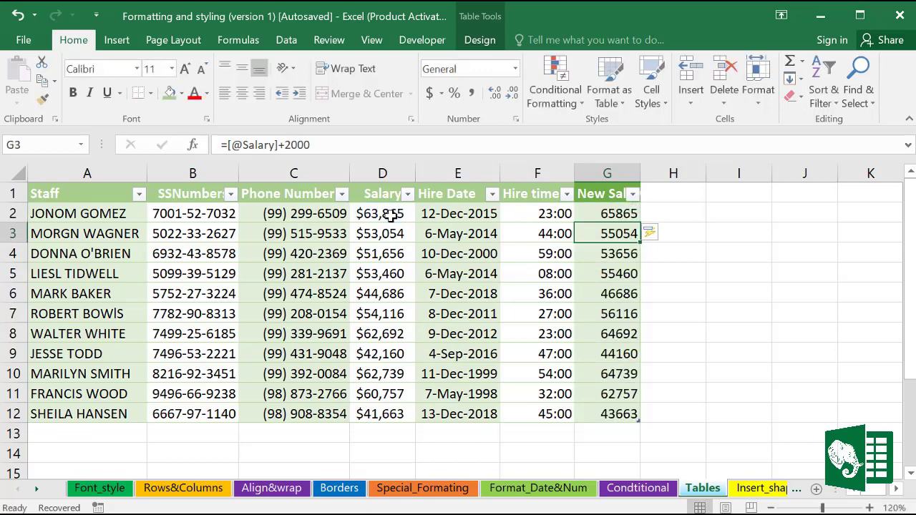
drag(607, 213, 607, 416)
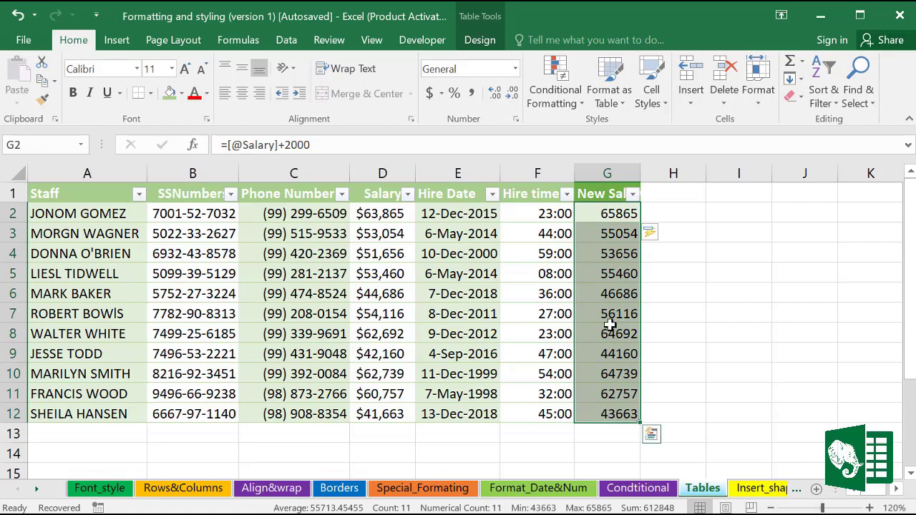
click(556, 305)
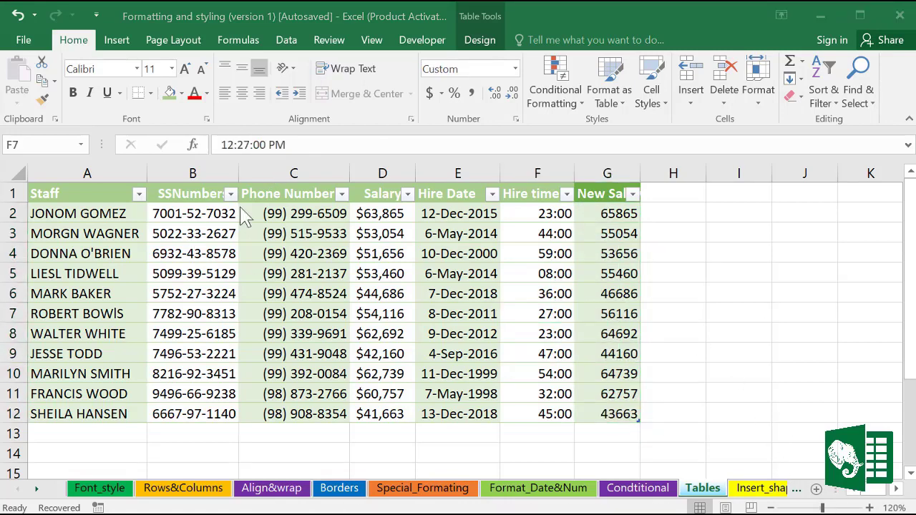
key(F2)
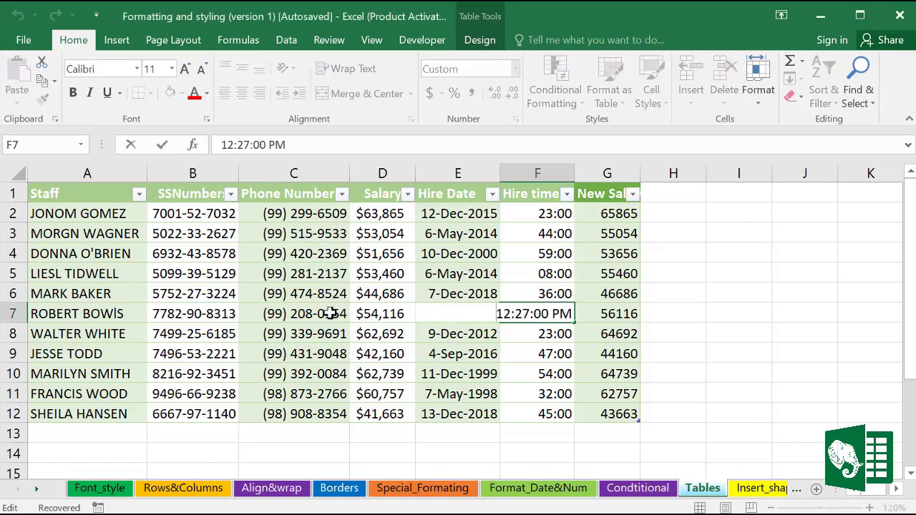
click(330, 313)
Step: Insert a slicer on the Department column of Table1
click(478, 40)
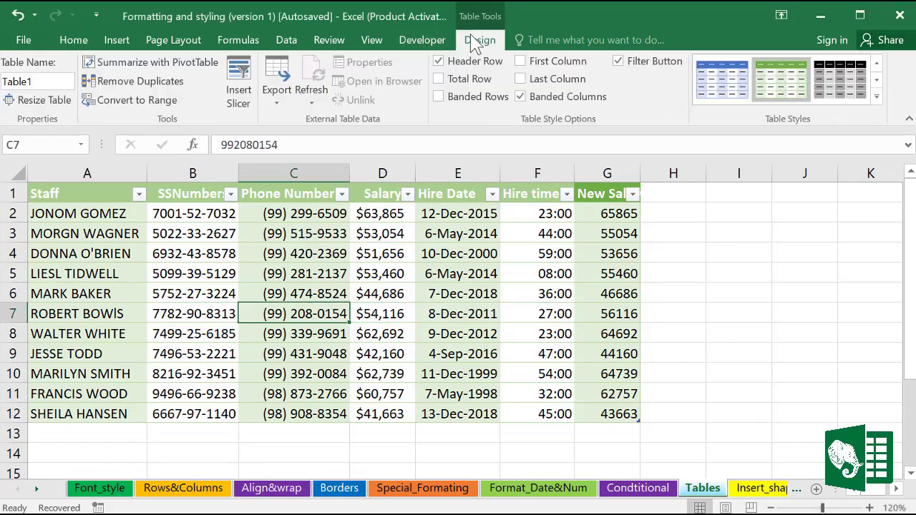
click(247, 90)
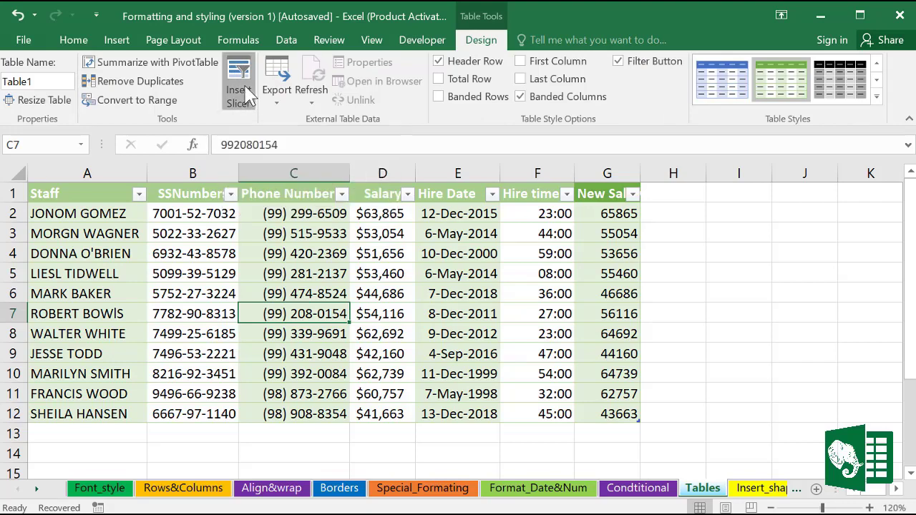
drag(438, 56, 509, 113)
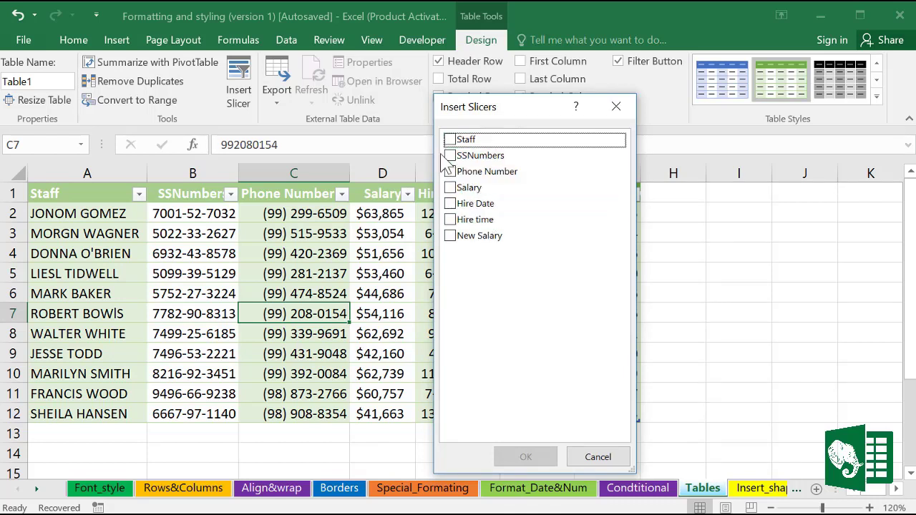
click(596, 457)
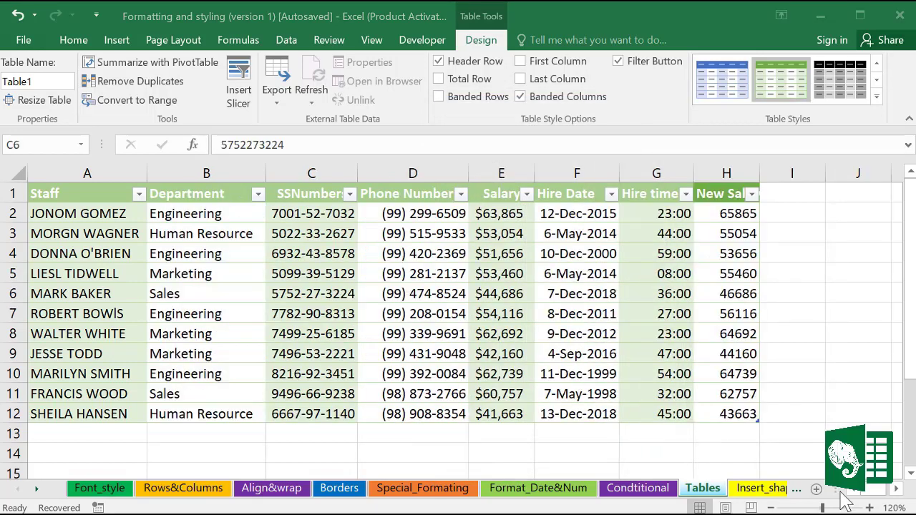
click(244, 86)
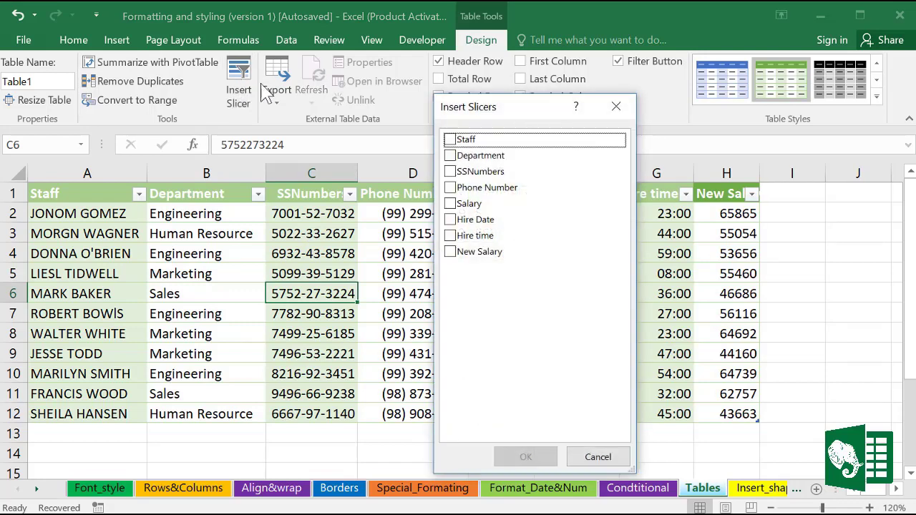
drag(507, 109, 485, 109)
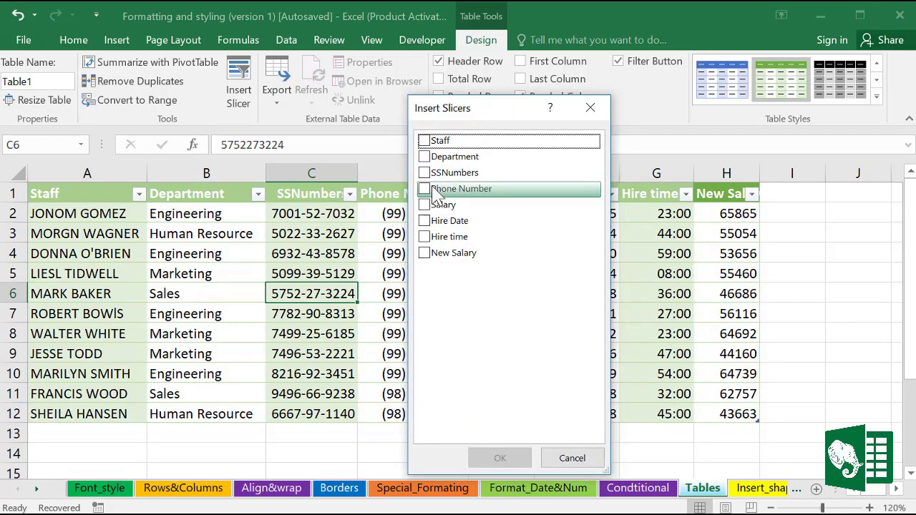
click(425, 157)
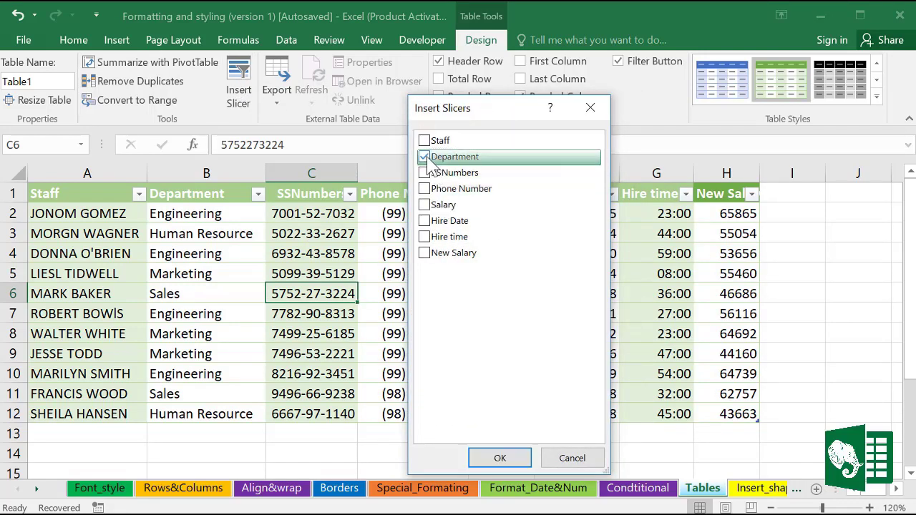
click(503, 459)
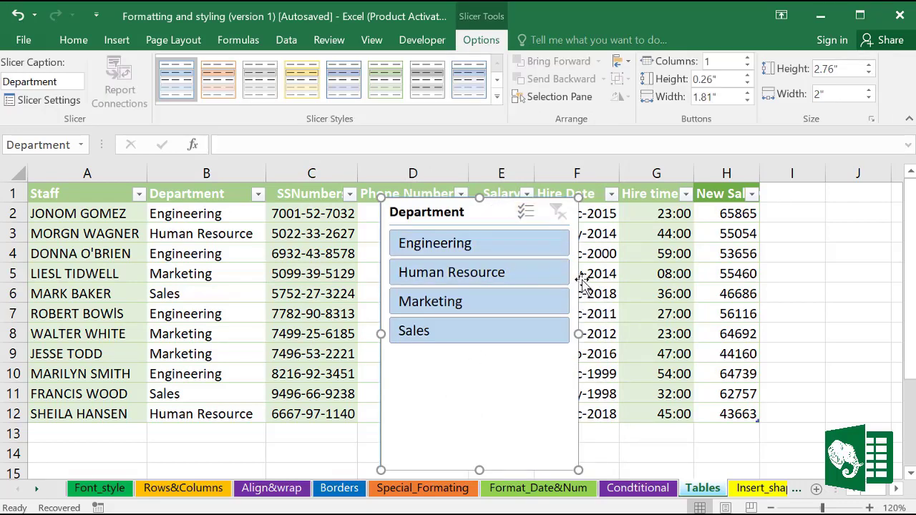
Step: Shrink the slicer beside the table, filter each department in turn, then clear the filter
drag(576, 470, 524, 460)
drag(415, 211, 845, 203)
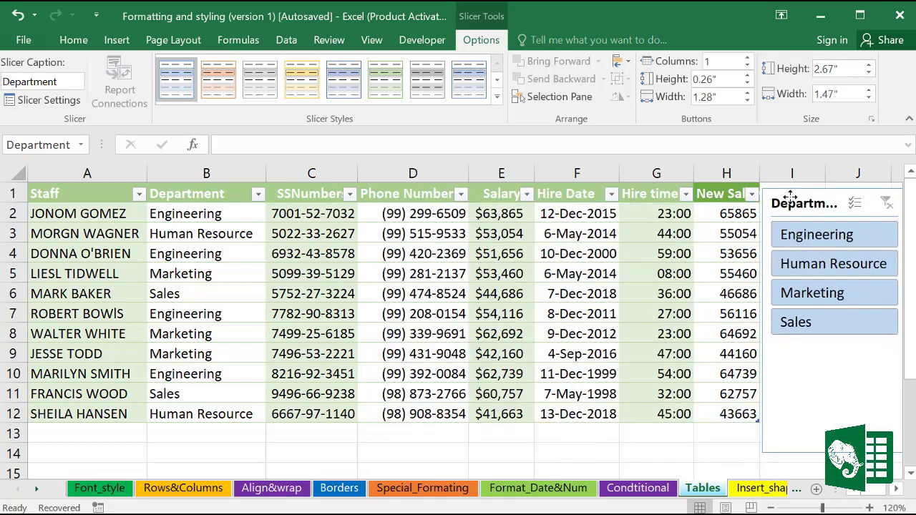
click(820, 242)
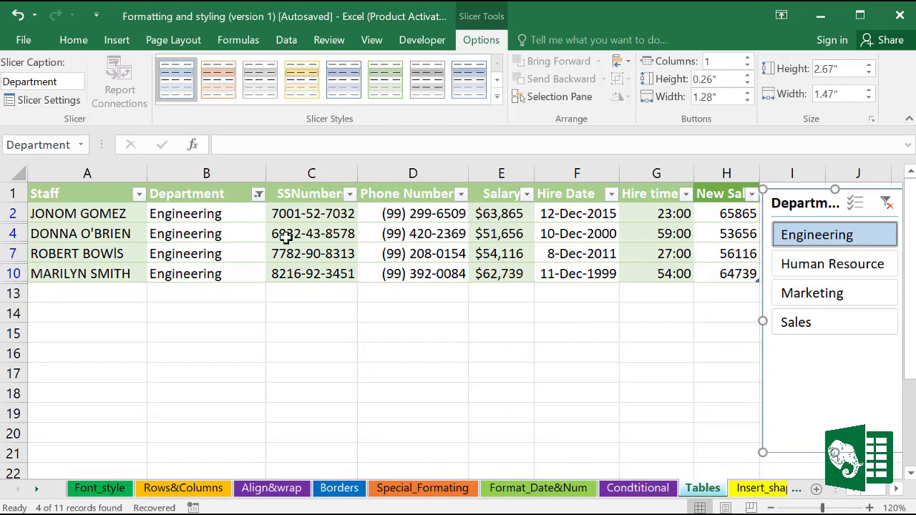
click(830, 269)
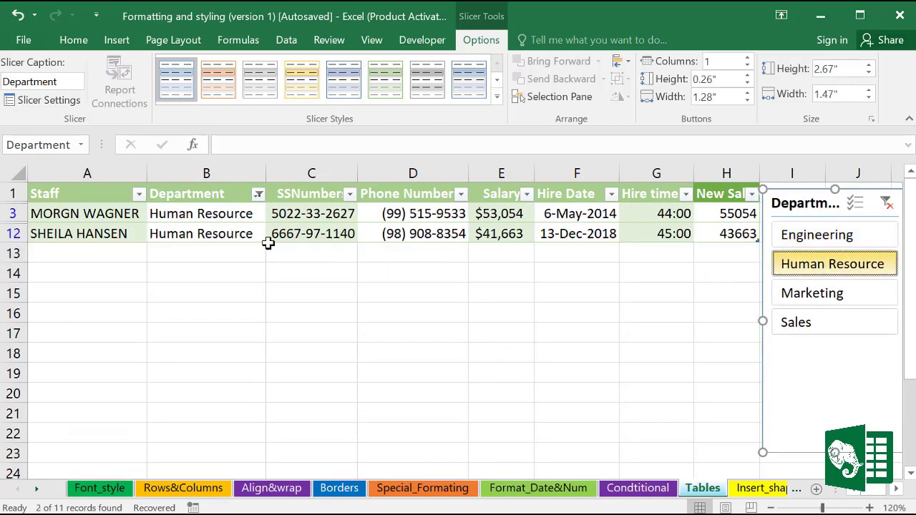
click(832, 301)
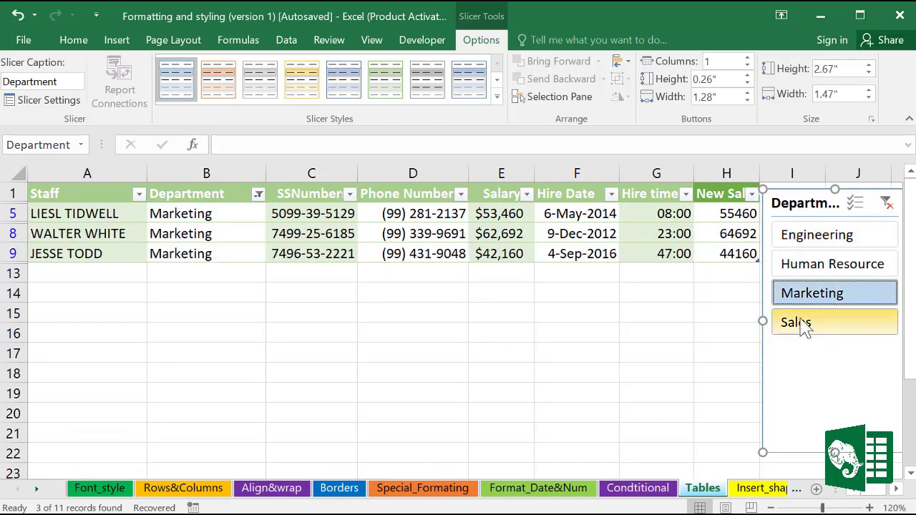
click(804, 327)
click(856, 240)
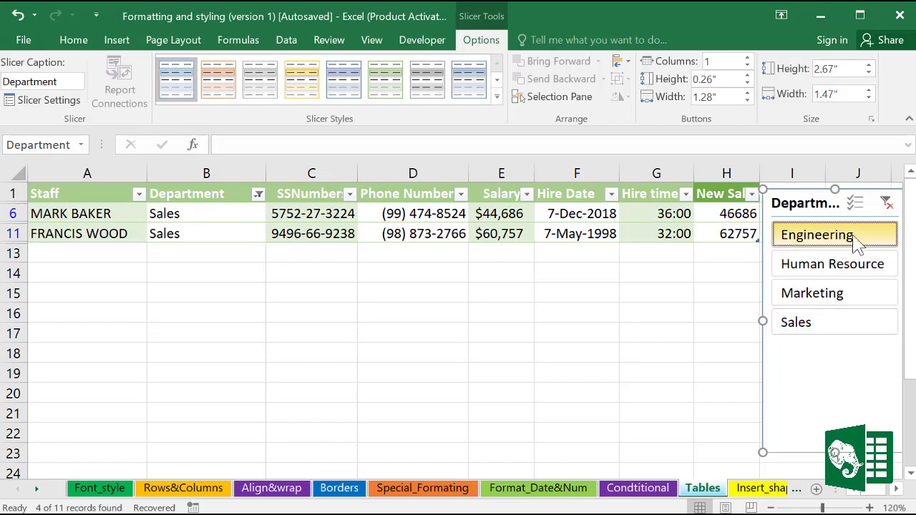
click(886, 203)
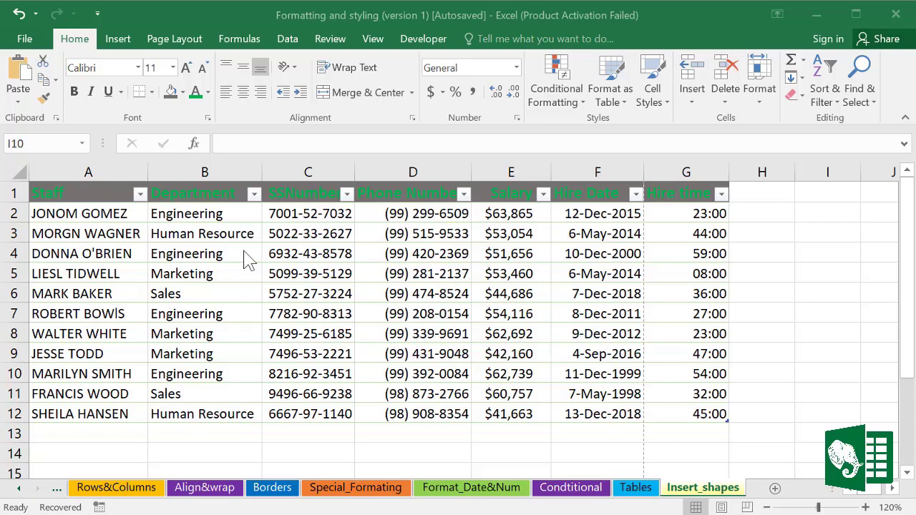
Step: Insert the logo picture from Desktop\data\logo onto the Insert_shapes sheet
click(118, 39)
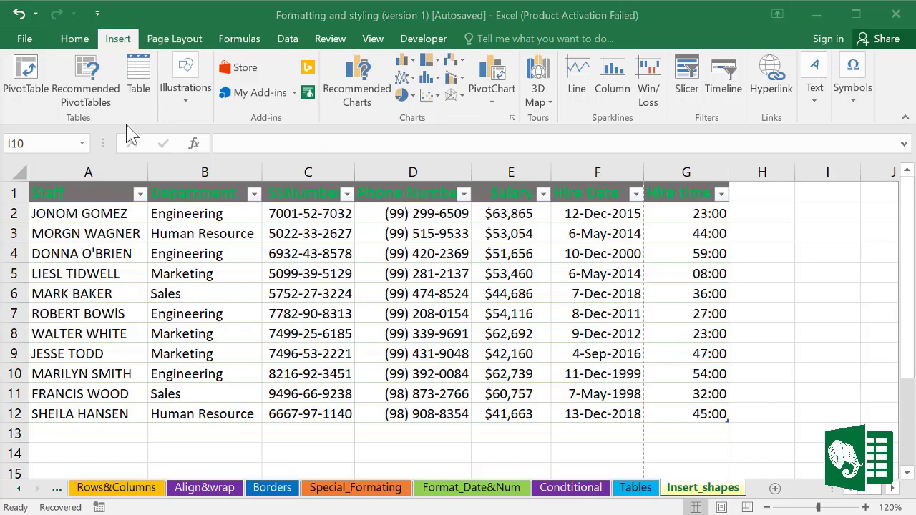
click(188, 106)
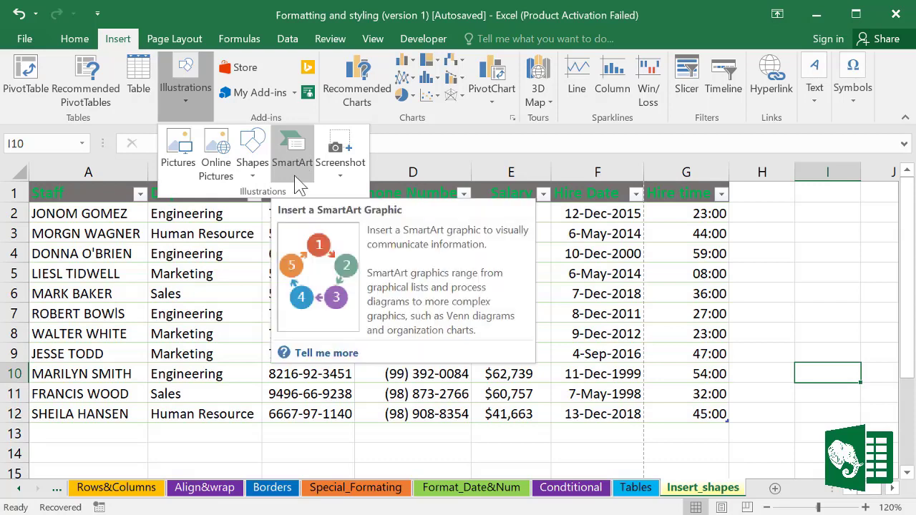
click(181, 161)
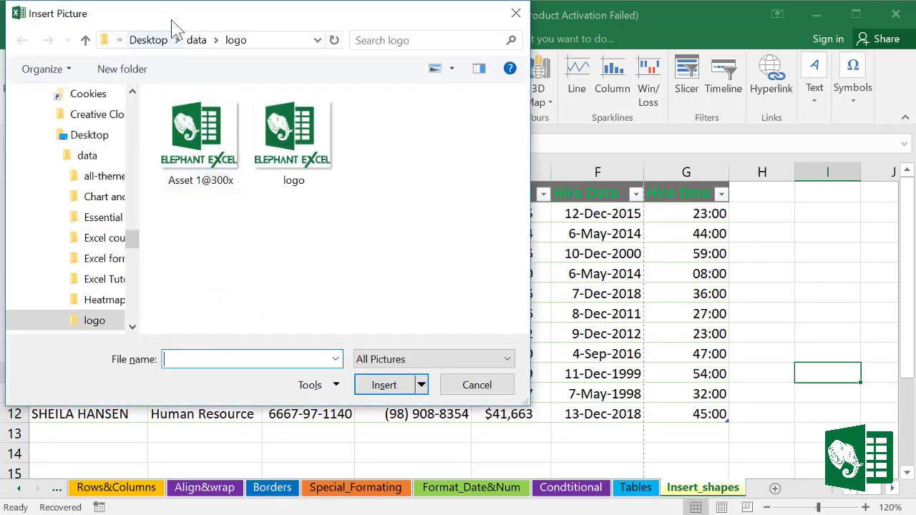
drag(222, 18, 299, 23)
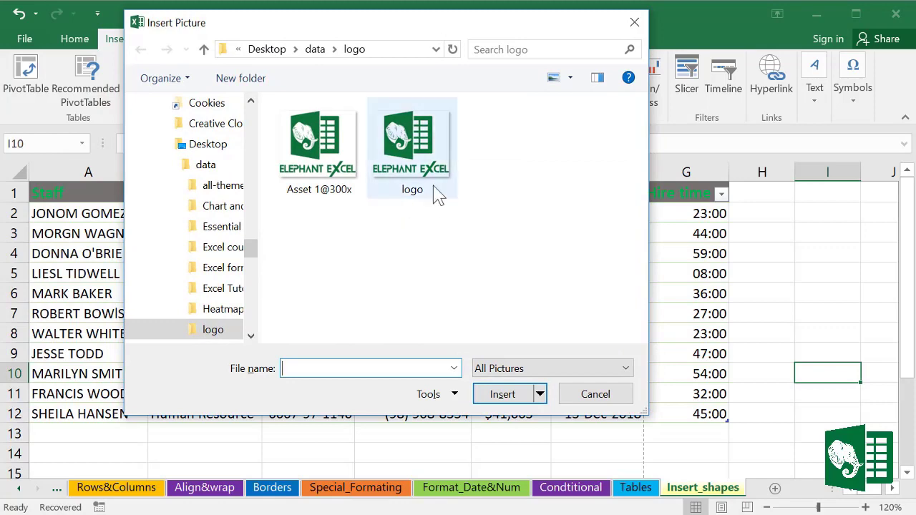
click(427, 163)
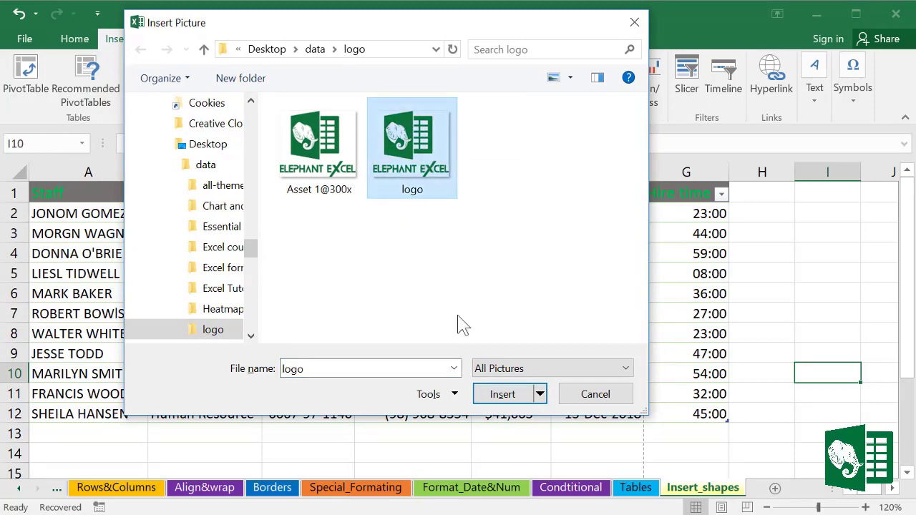
click(502, 395)
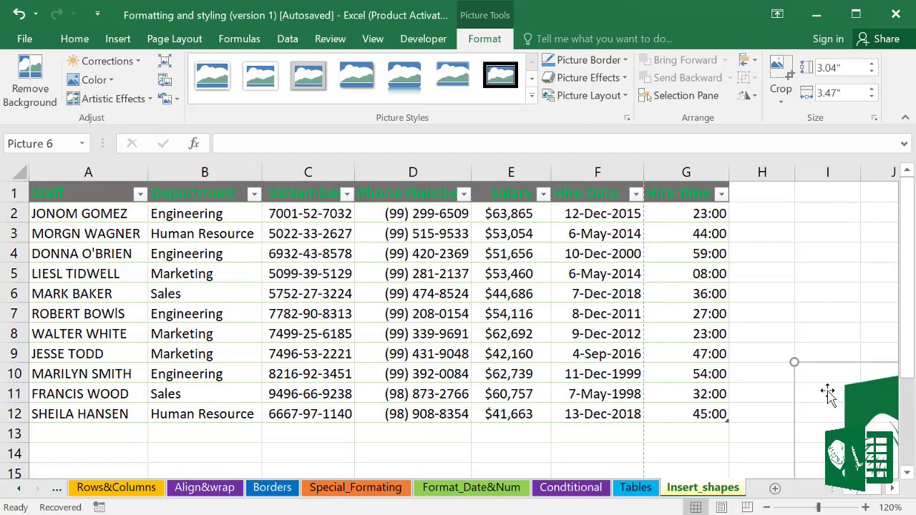
Step: Shrink the logo to a small size and move it over column B
drag(828, 394, 318, 211)
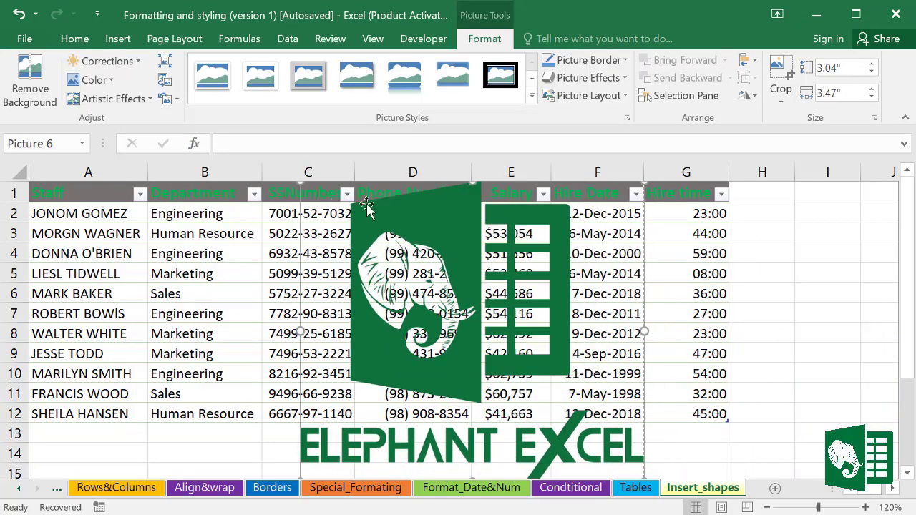
drag(634, 189, 304, 269)
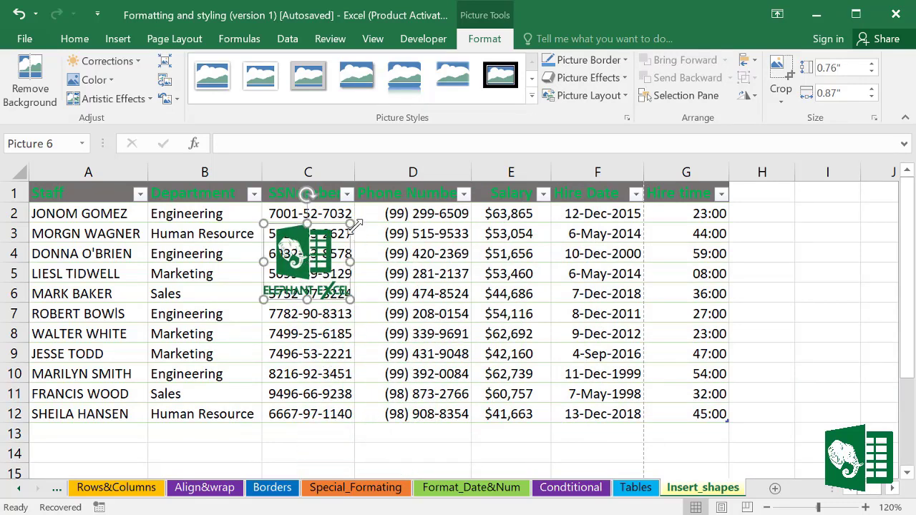
drag(349, 226, 341, 233)
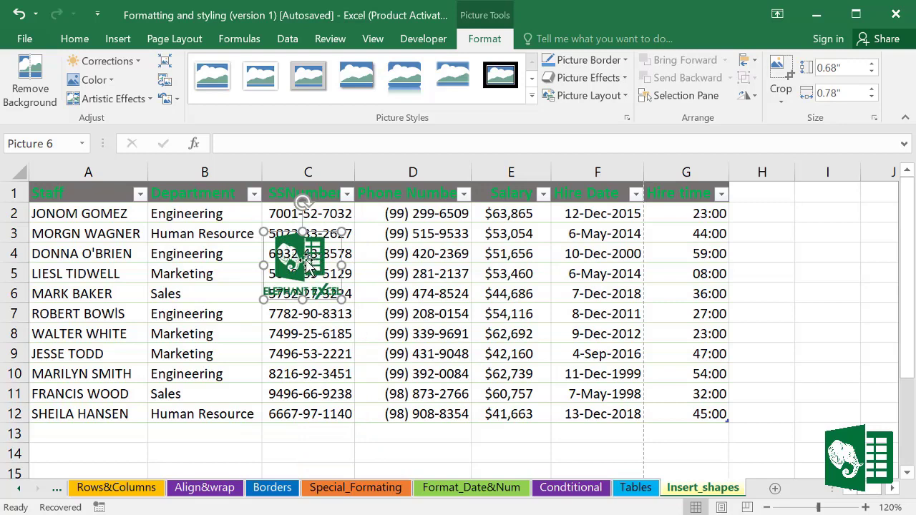
drag(264, 246, 183, 216)
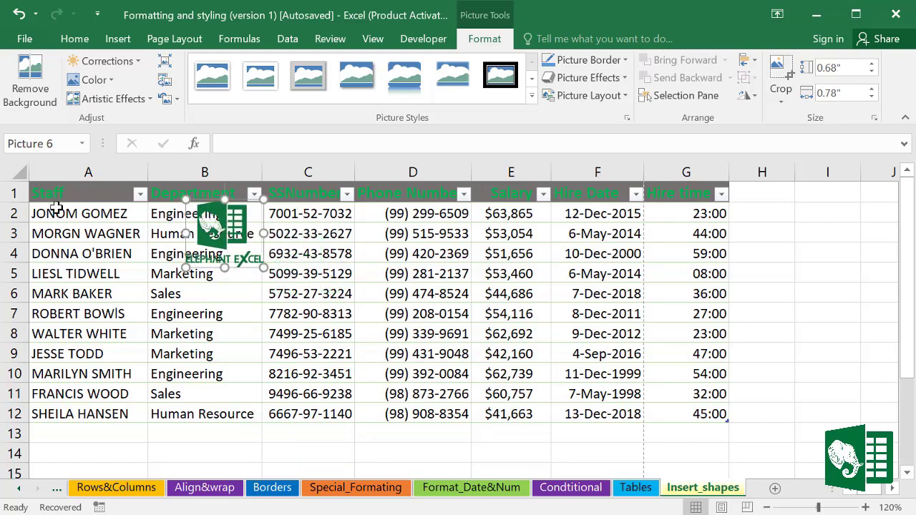
Step: Insert a taller new row 1 above the table and fit the logo inside it
click(11, 191)
right_click(10, 190)
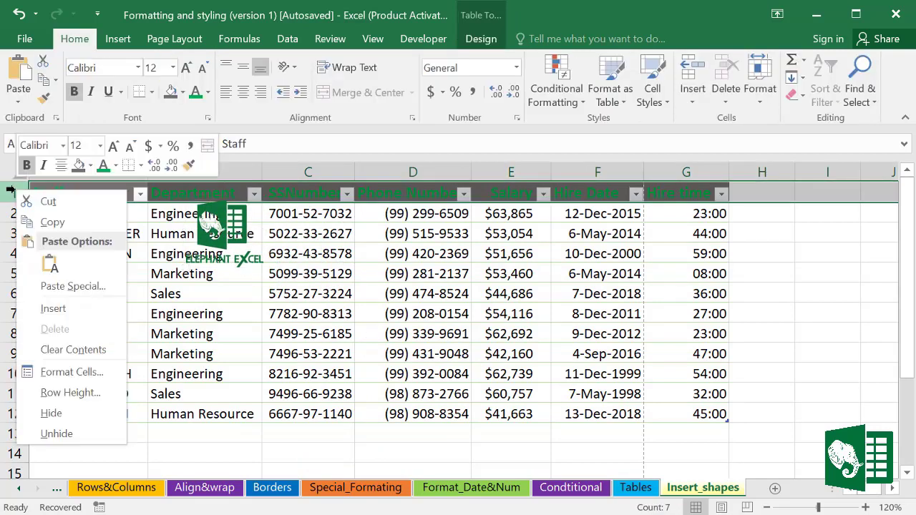
click(68, 308)
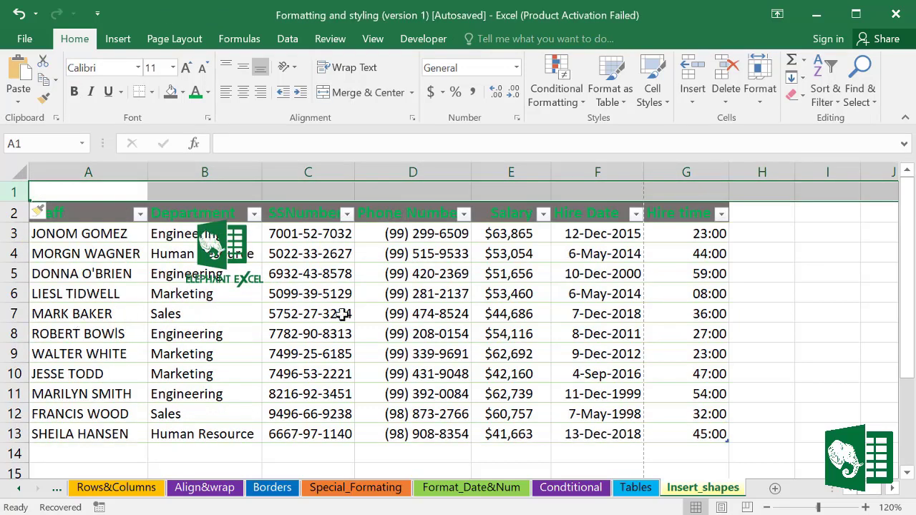
click(360, 314)
drag(18, 199, 15, 236)
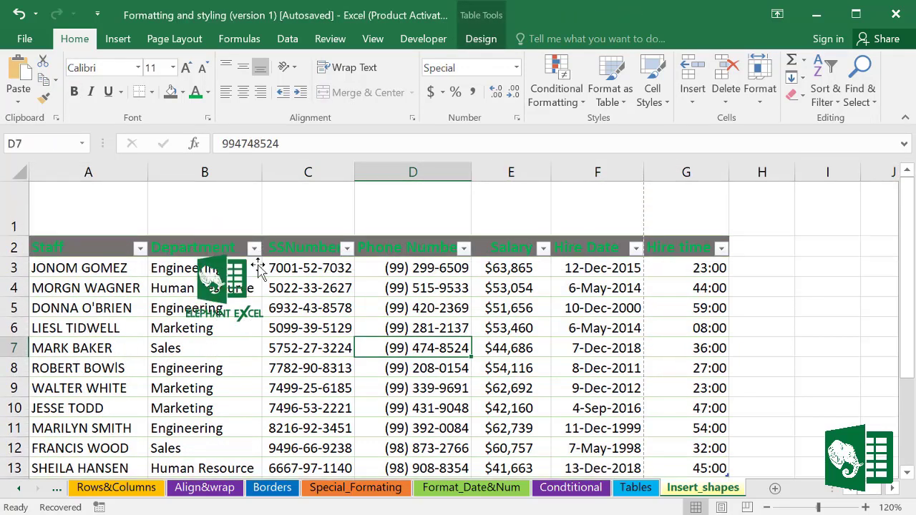
drag(230, 282, 90, 199)
drag(16, 237, 14, 255)
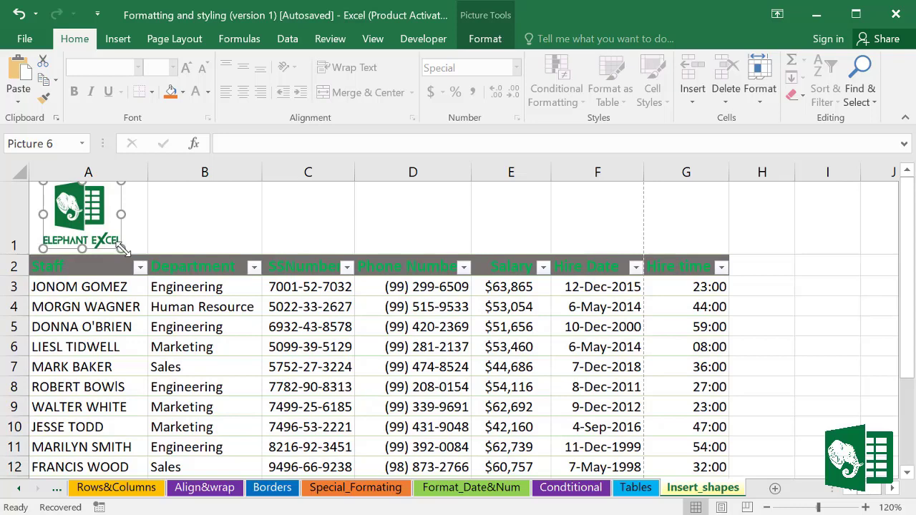
drag(123, 248, 105, 234)
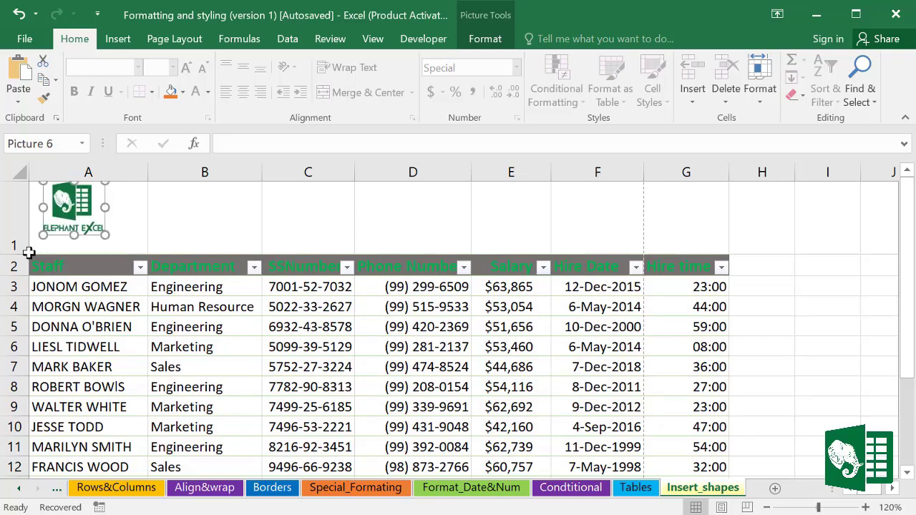
drag(16, 252, 15, 236)
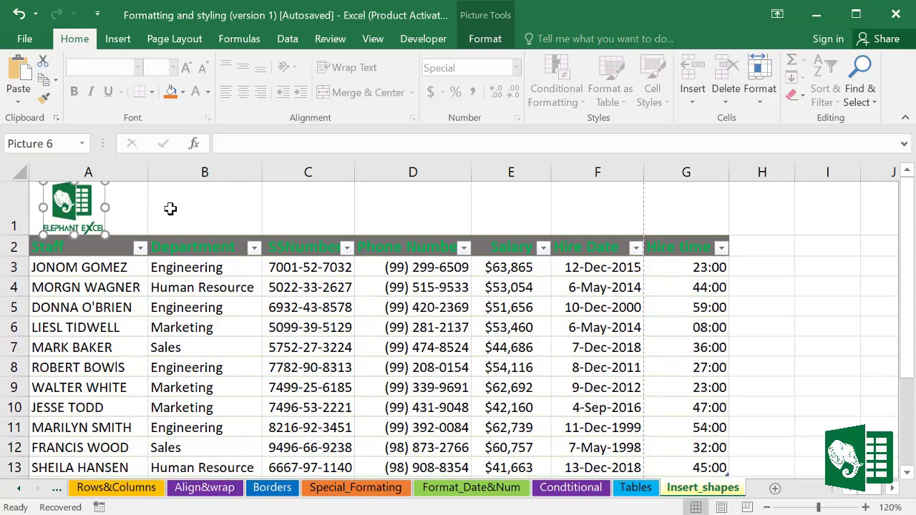
drag(136, 205, 687, 209)
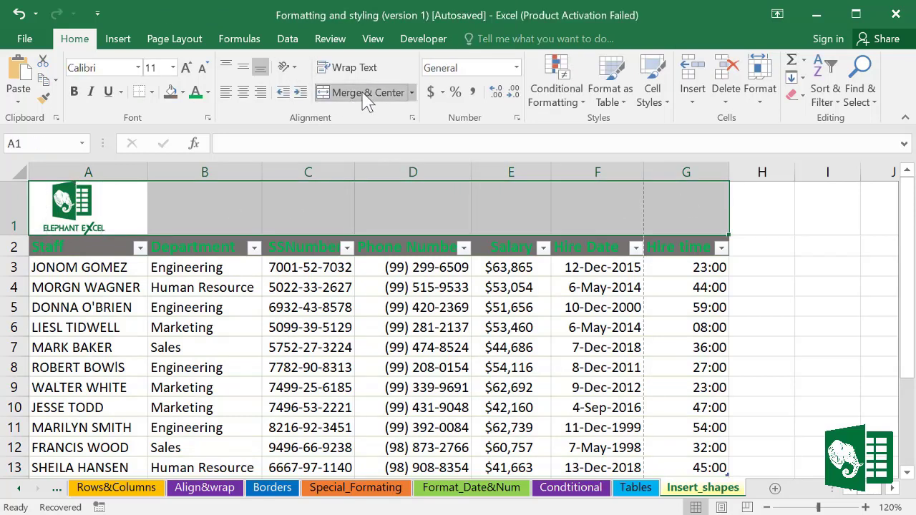
Step: Merge row 1 across the table's width, then open the Insert > Shapes gallery
click(368, 94)
click(787, 344)
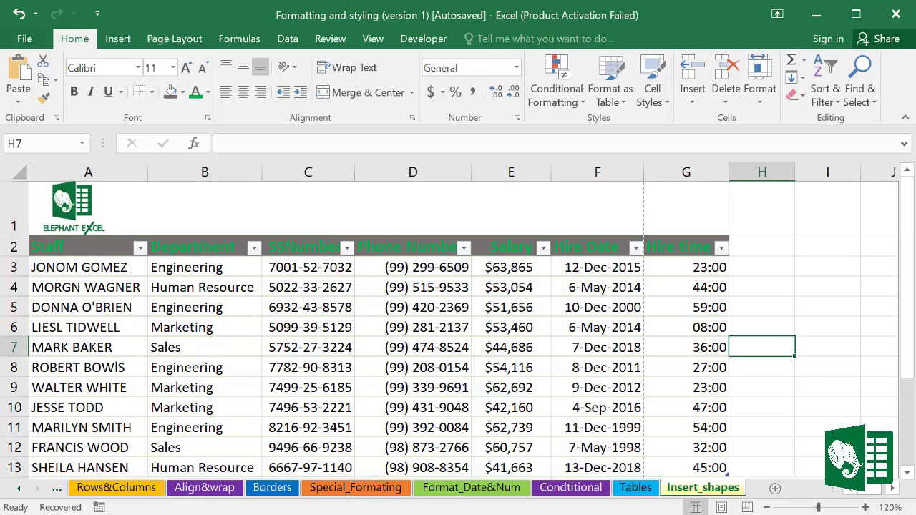
click(124, 42)
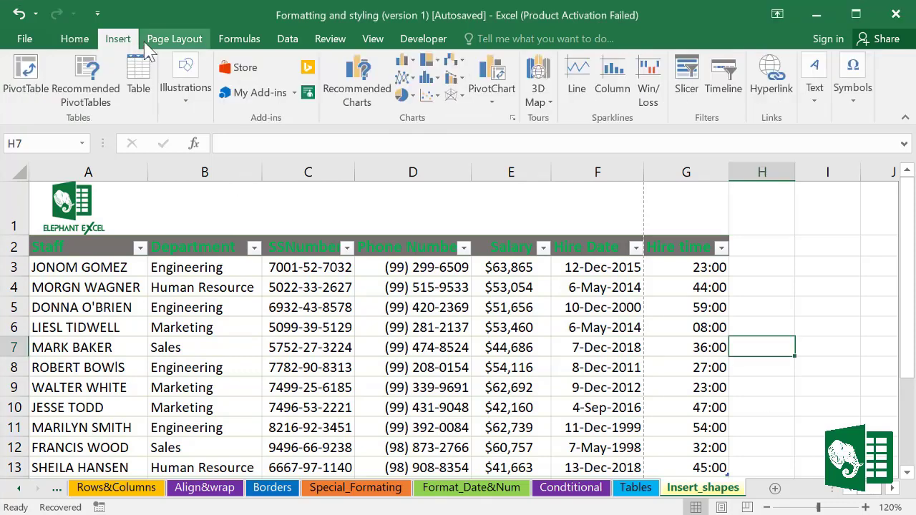
click(193, 90)
click(254, 173)
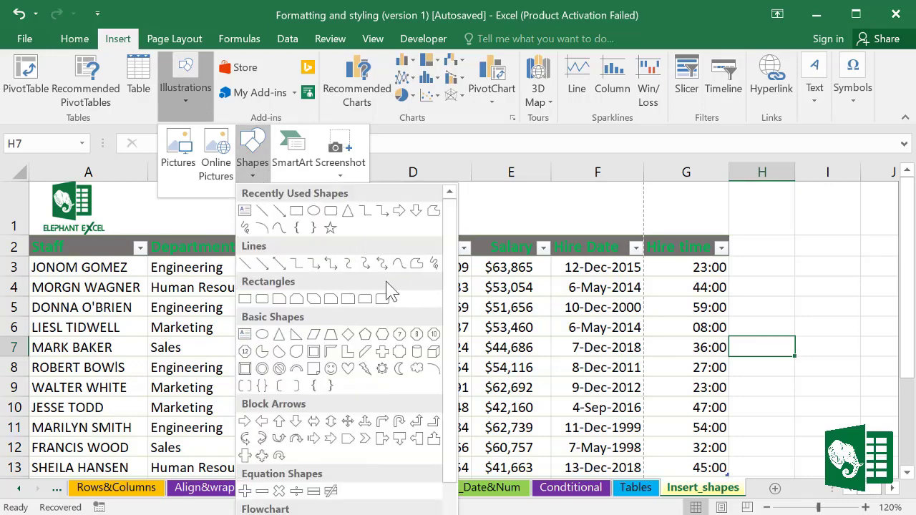
scroll(348, 348, down, 3)
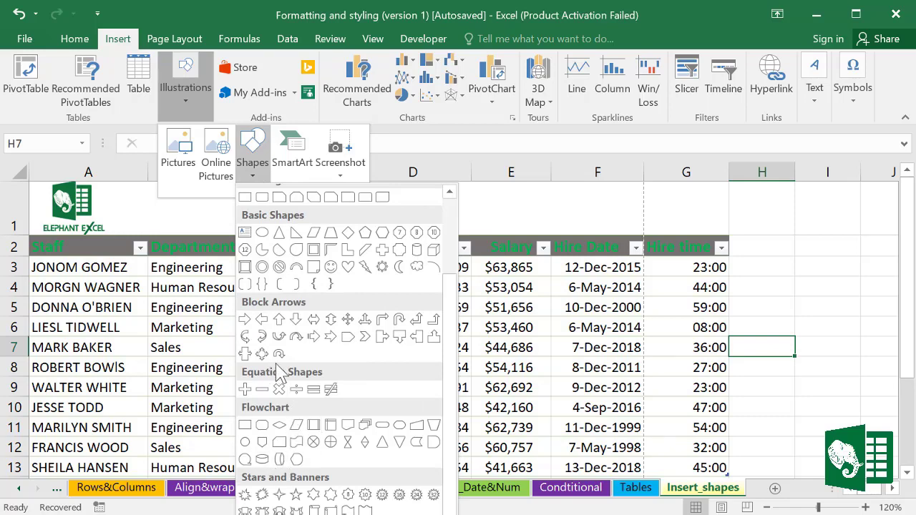
scroll(290, 369, up, 3)
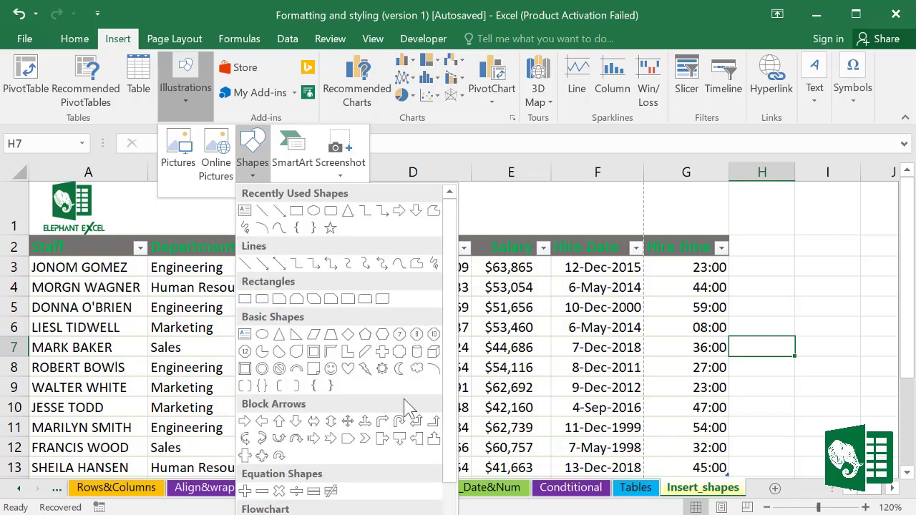
Step: Draw a Hexagon shape over the table and resize it to 0.45" x 5.5"
click(383, 336)
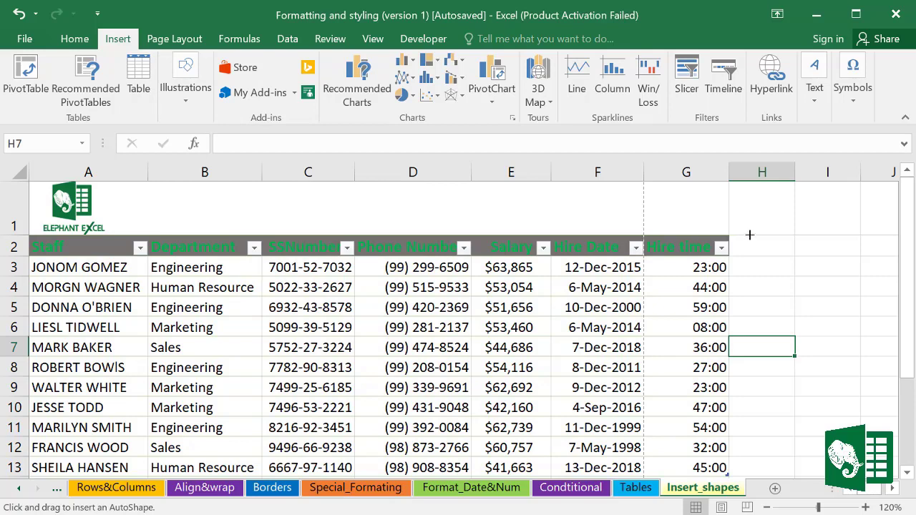
drag(749, 235, 843, 307)
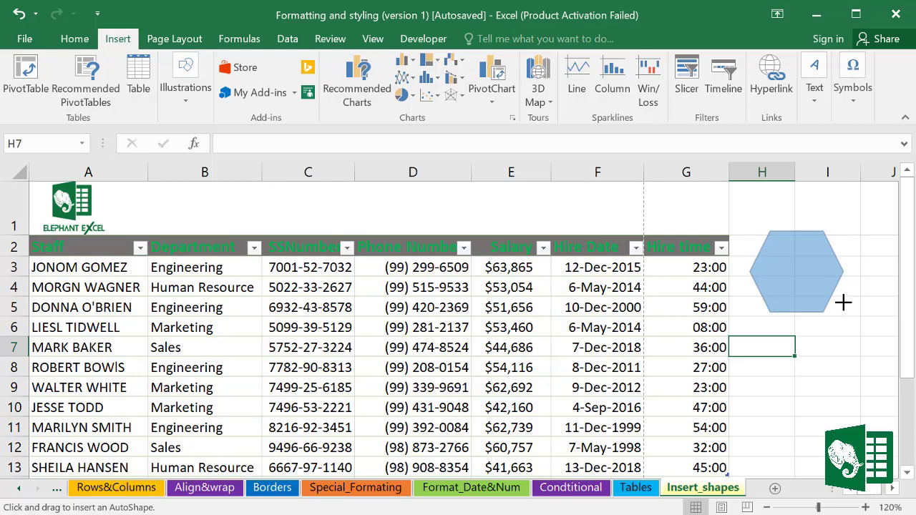
drag(843, 302, 844, 303)
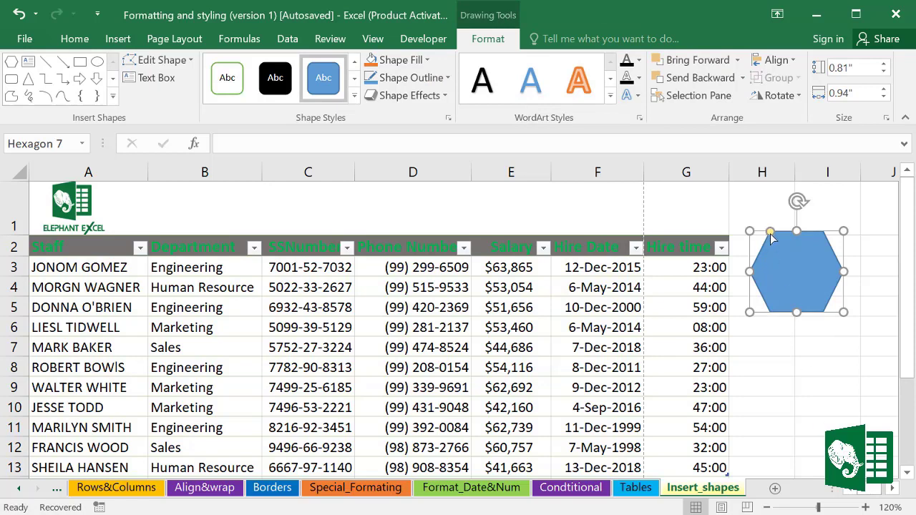
mouse_move(771, 236)
mouse_down()
mouse_move(796, 232)
mouse_move(733, 239)
mouse_move(779, 232)
mouse_move(764, 239)
mouse_up()
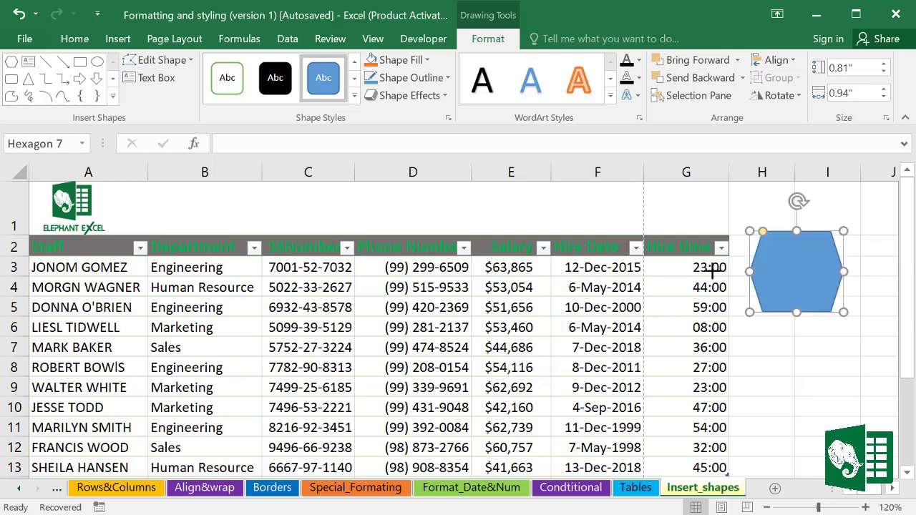
drag(712, 269, 253, 265)
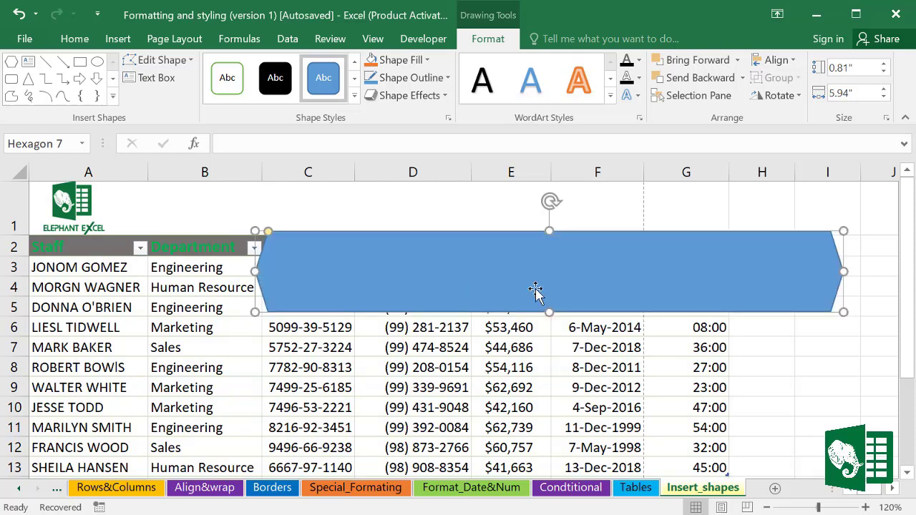
drag(548, 310, 548, 274)
drag(817, 255, 775, 256)
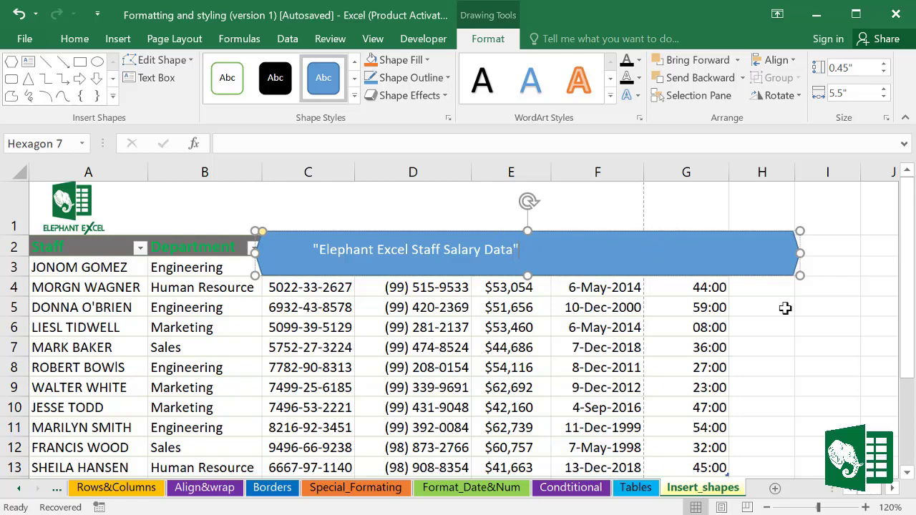
Step: Fill the hexagon banner green, move it into row 1 and widen it to column G
click(830, 328)
click(537, 267)
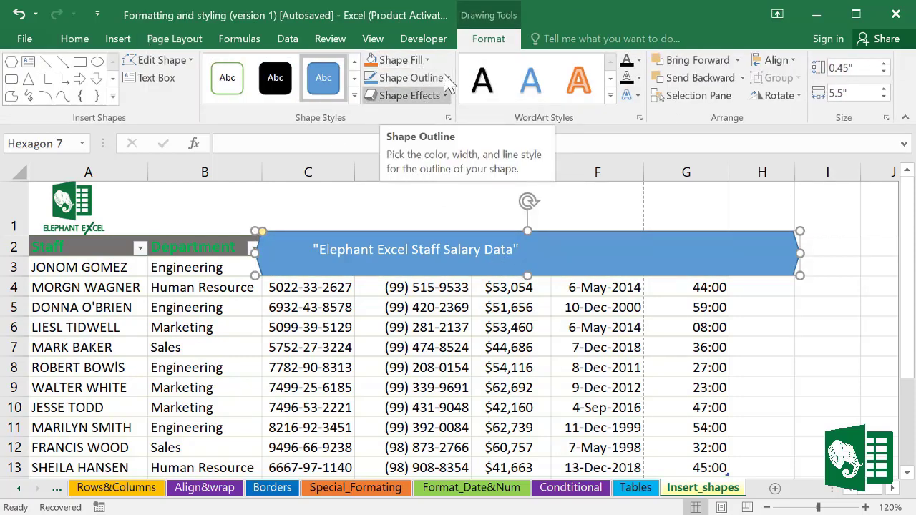
click(400, 61)
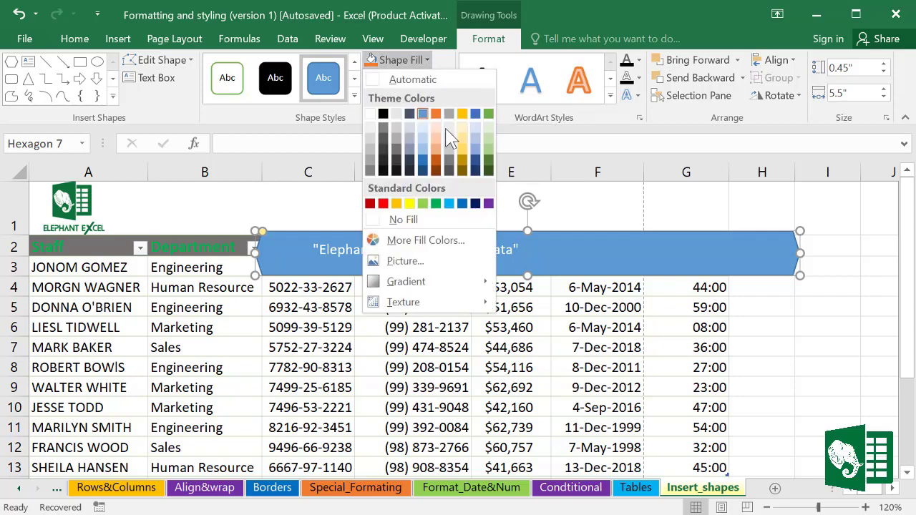
click(435, 203)
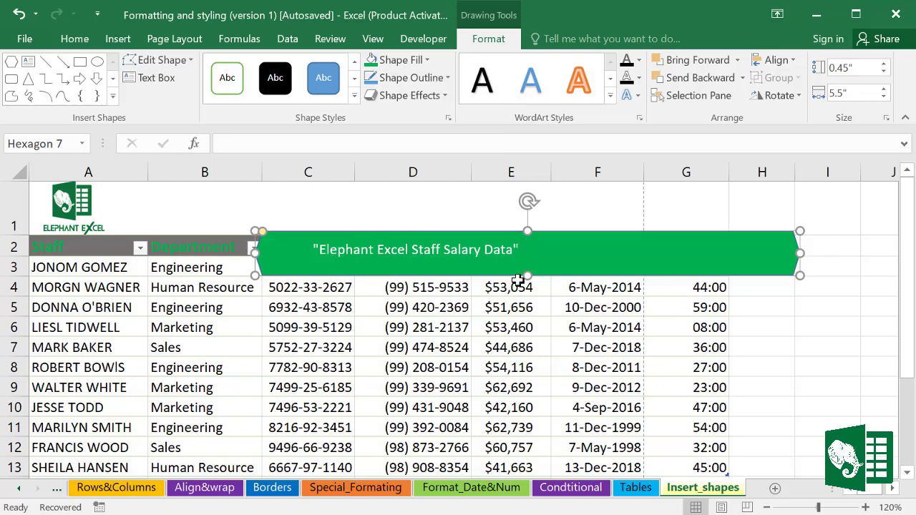
drag(535, 258, 402, 213)
drag(663, 207, 731, 206)
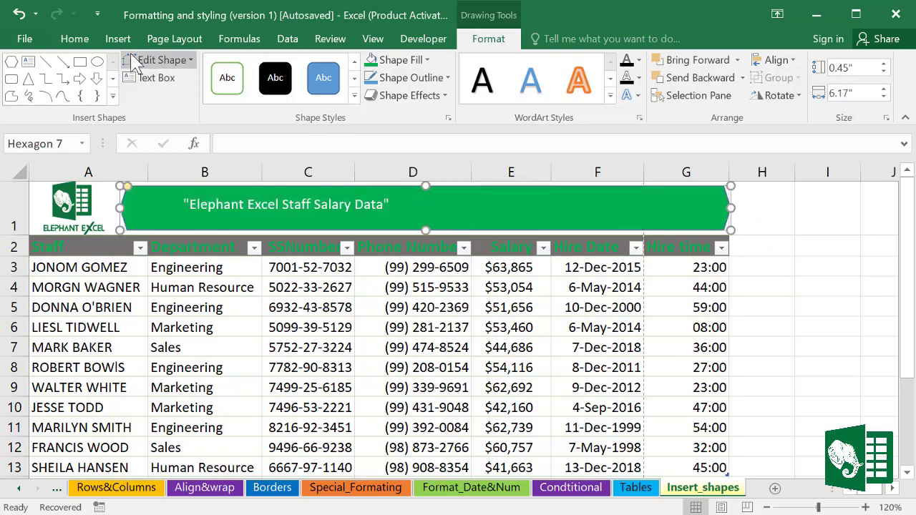
Step: Set the banner title to 18-point font with Center and Middle Align
click(76, 39)
click(191, 66)
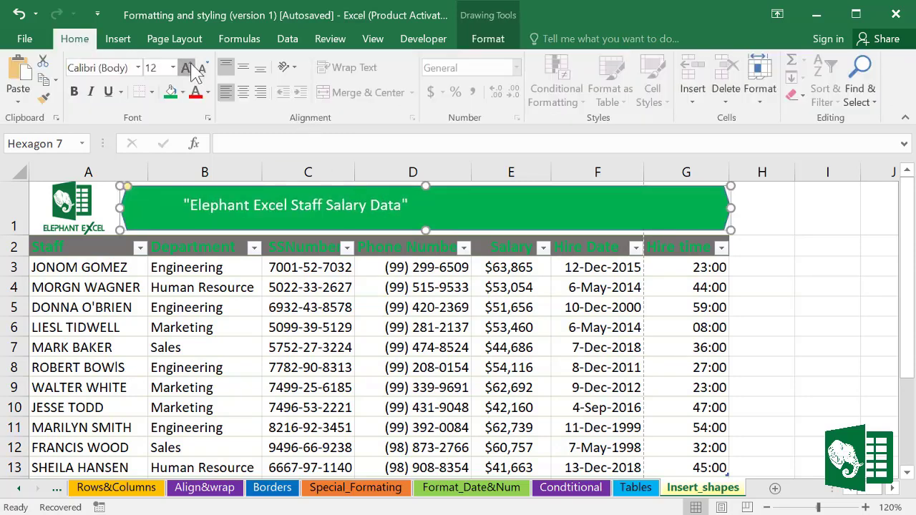
click(190, 66)
click(190, 66)
click(190, 66)
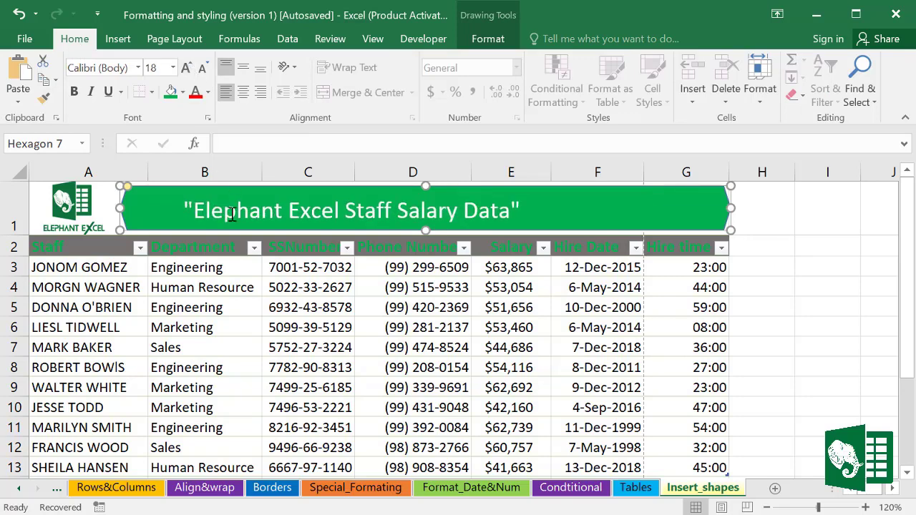
drag(192, 204, 541, 208)
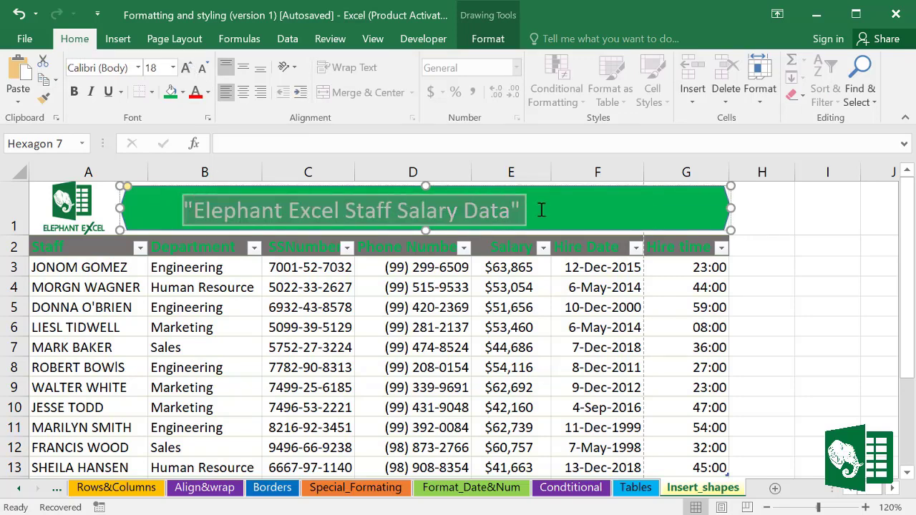
click(243, 92)
click(245, 68)
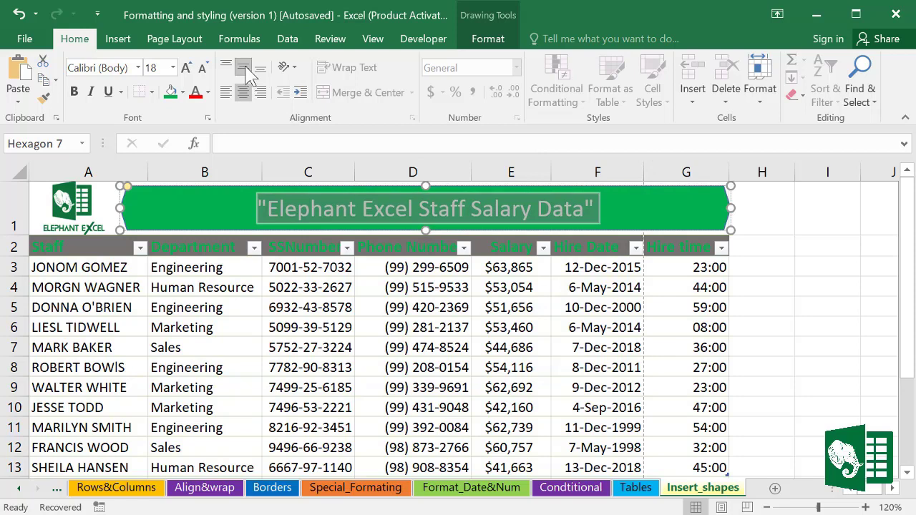
click(810, 245)
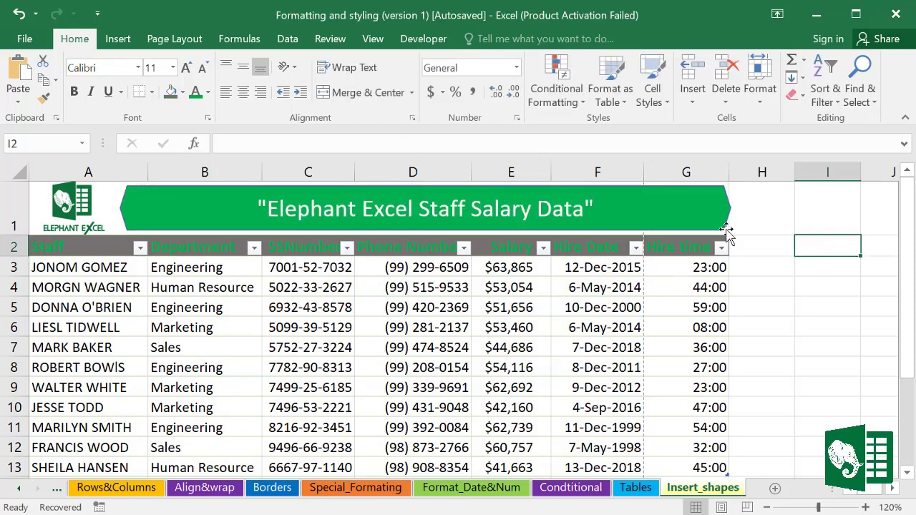
Step: Deselect the banner and open the SmartArt graphic chooser under Insert > Illustrations
click(720, 208)
click(790, 281)
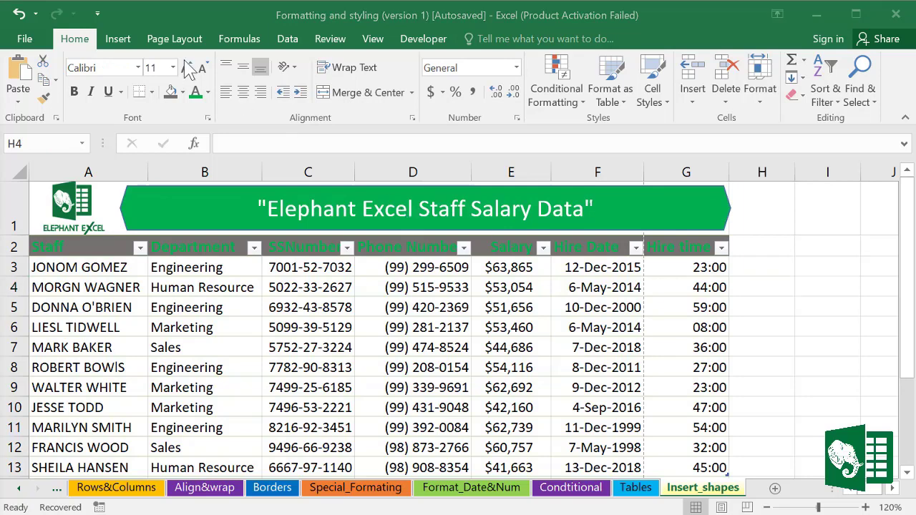
click(123, 46)
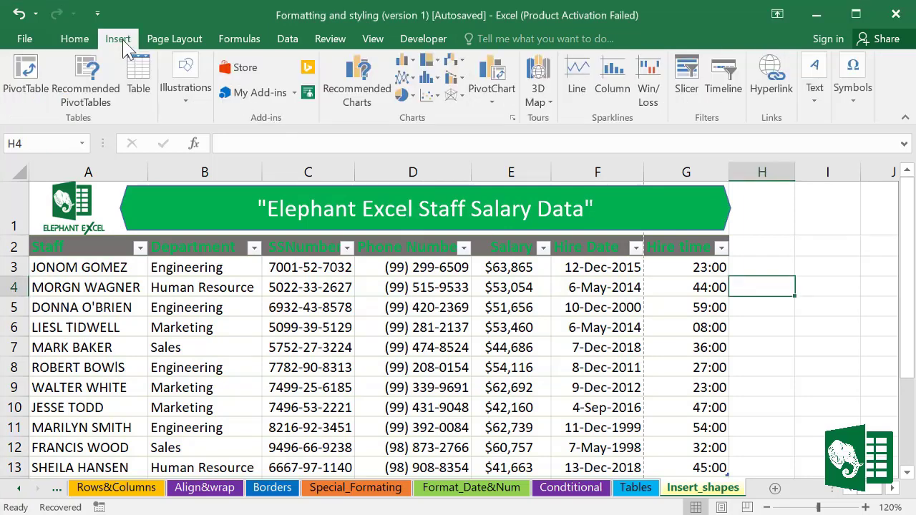
click(182, 95)
click(301, 163)
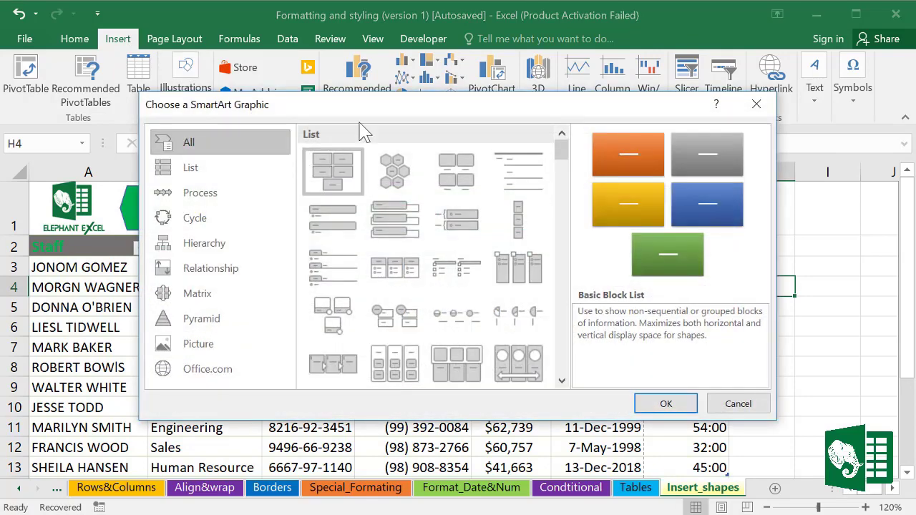
Step: Browse the SmartArt categories, then insert the Gear layout from the Cycle category
click(189, 170)
click(197, 195)
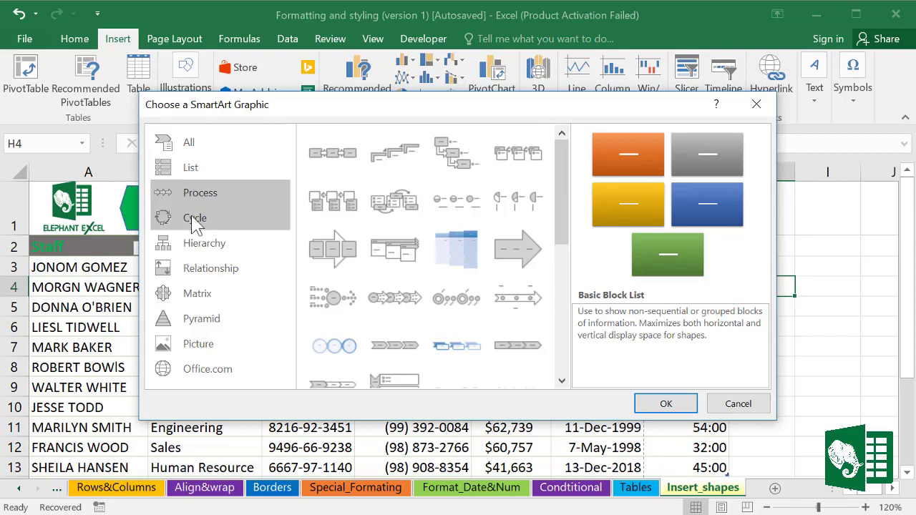
click(195, 218)
click(205, 244)
click(210, 269)
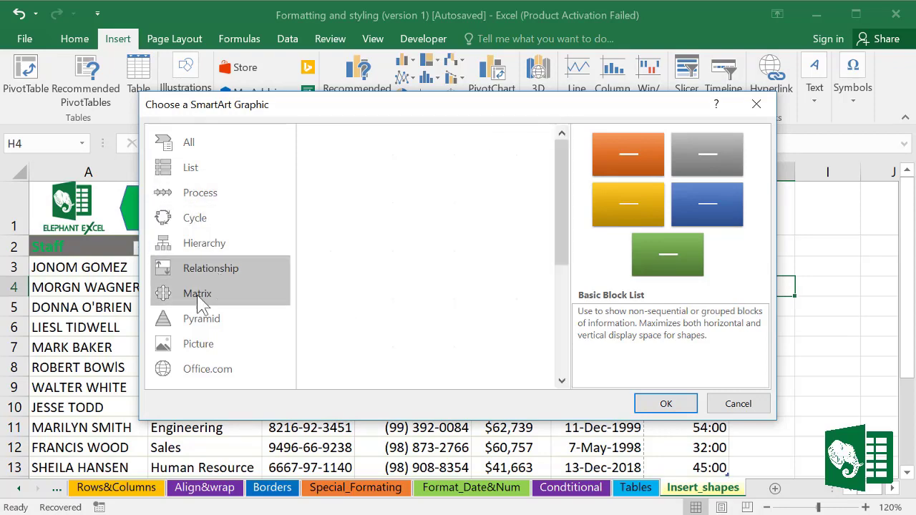
click(202, 293)
click(204, 320)
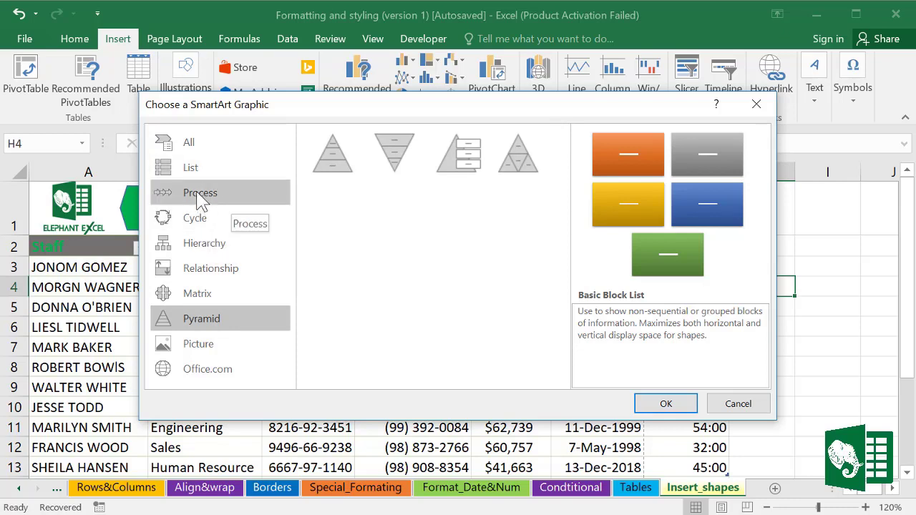
click(197, 219)
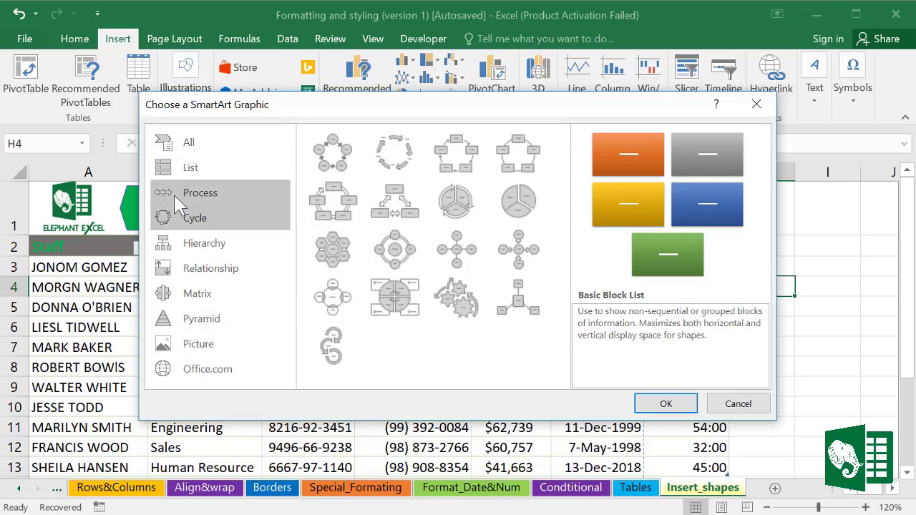
click(465, 306)
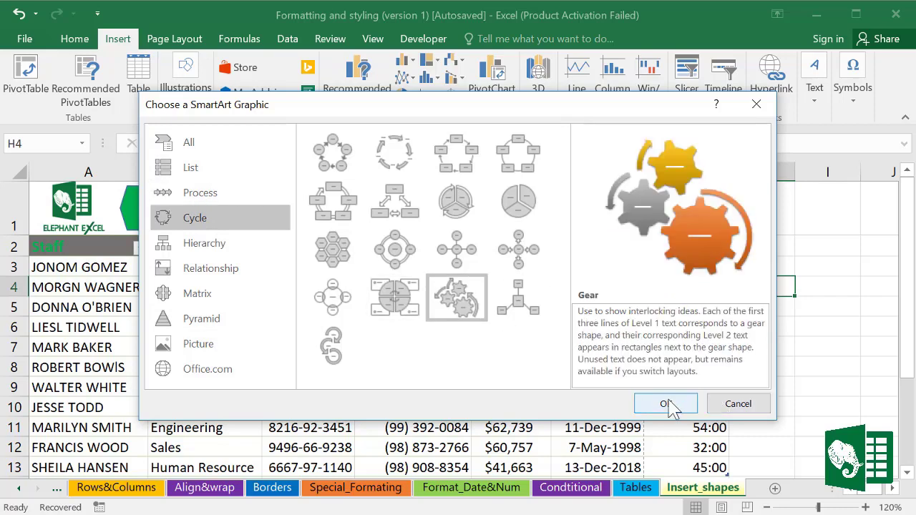
click(669, 404)
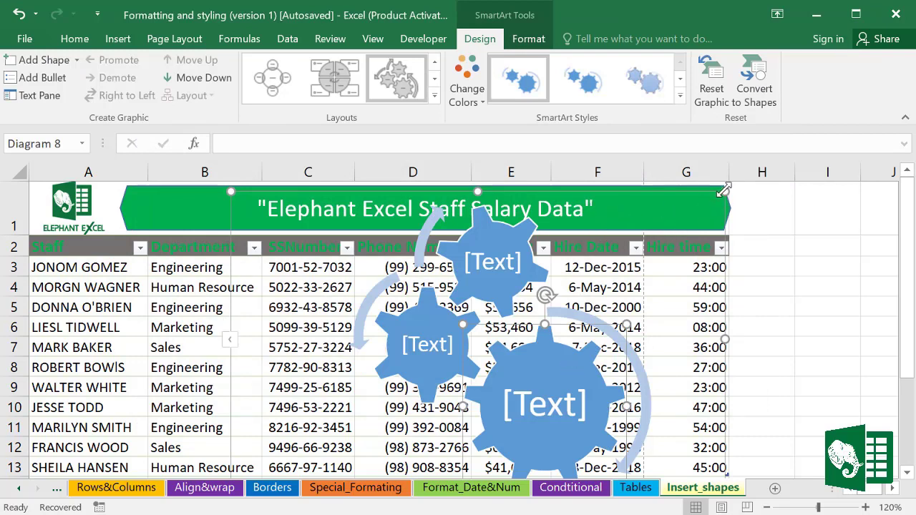
Step: Resize the gear diagram beside the table in columns H–I and label the gears Phase 1, Phase 2, Phase 3
drag(723, 189, 842, 215)
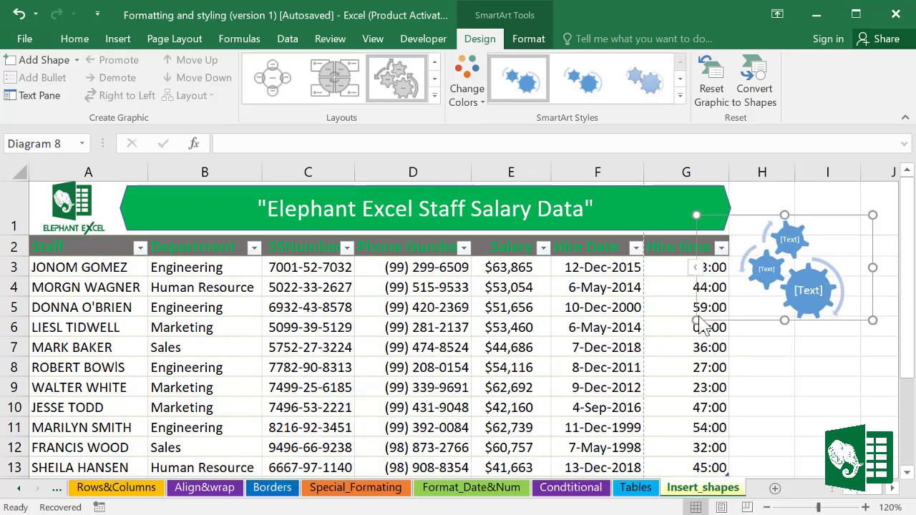
drag(696, 321, 674, 358)
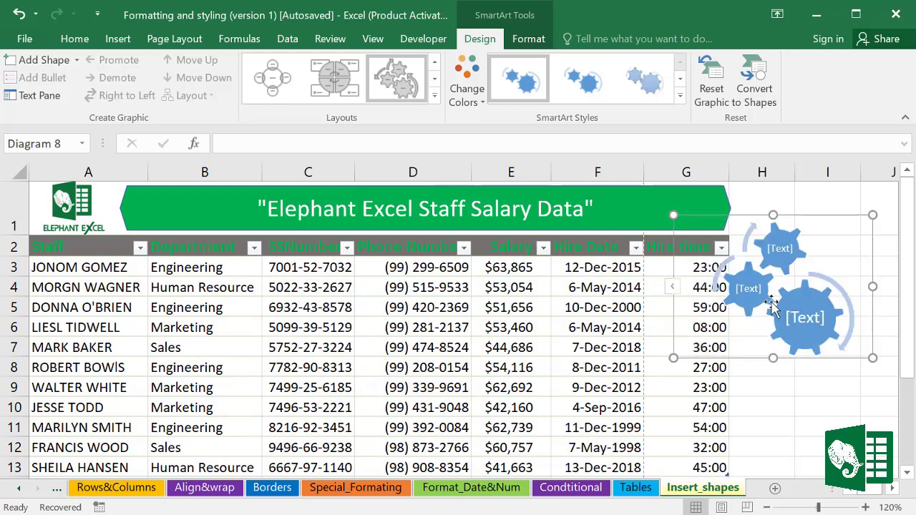
click(808, 318)
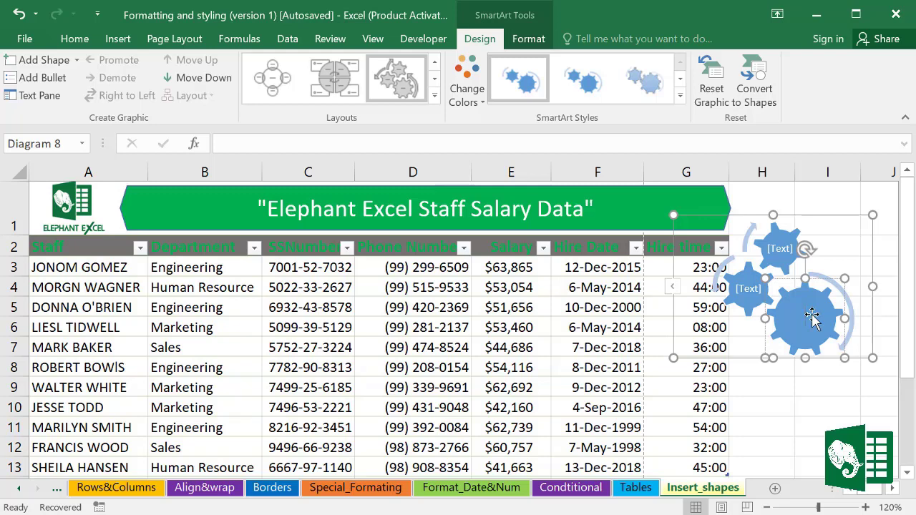
text(Phase 1)
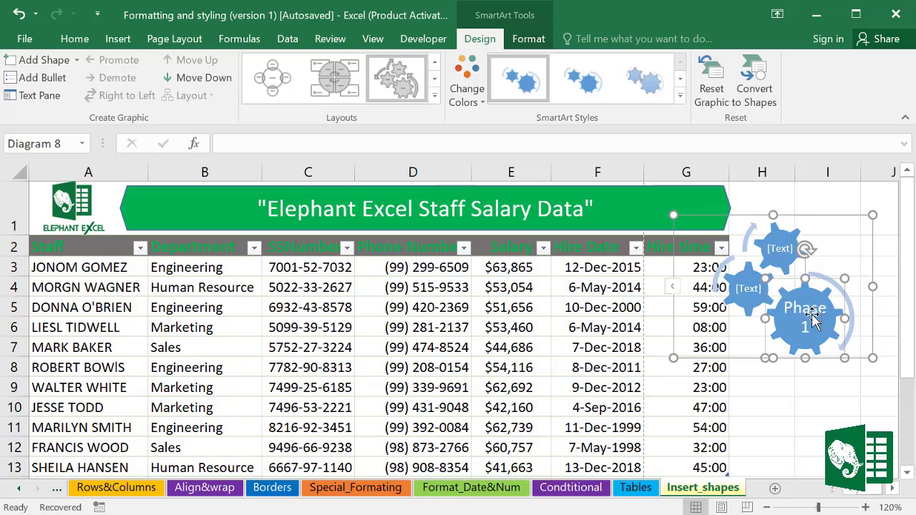
click(757, 292)
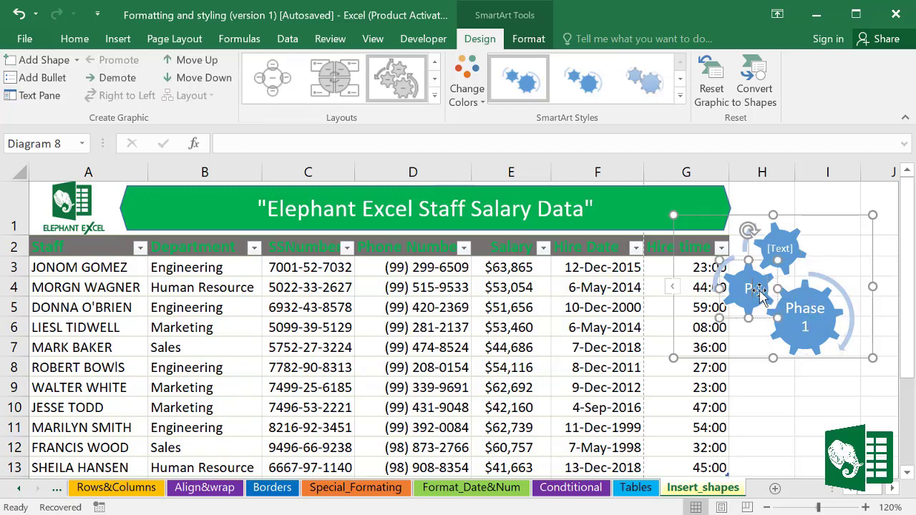
text(Phase 2)
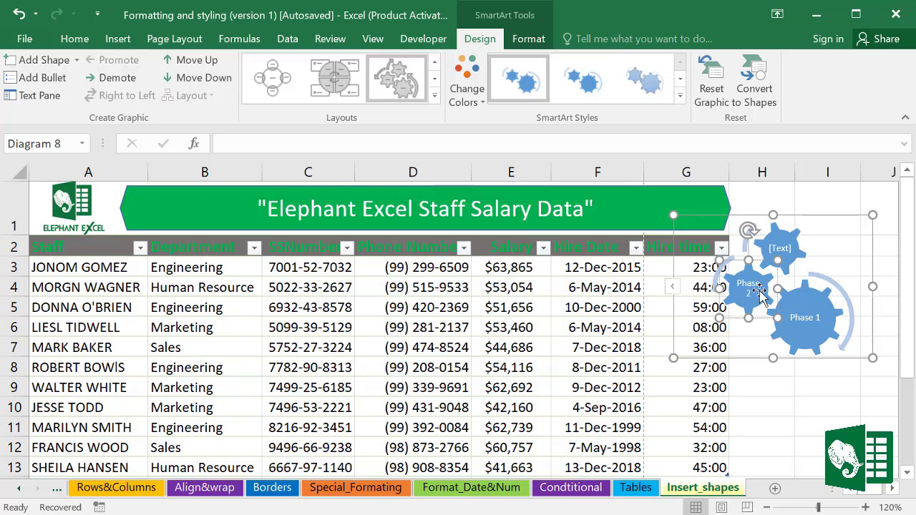
click(790, 249)
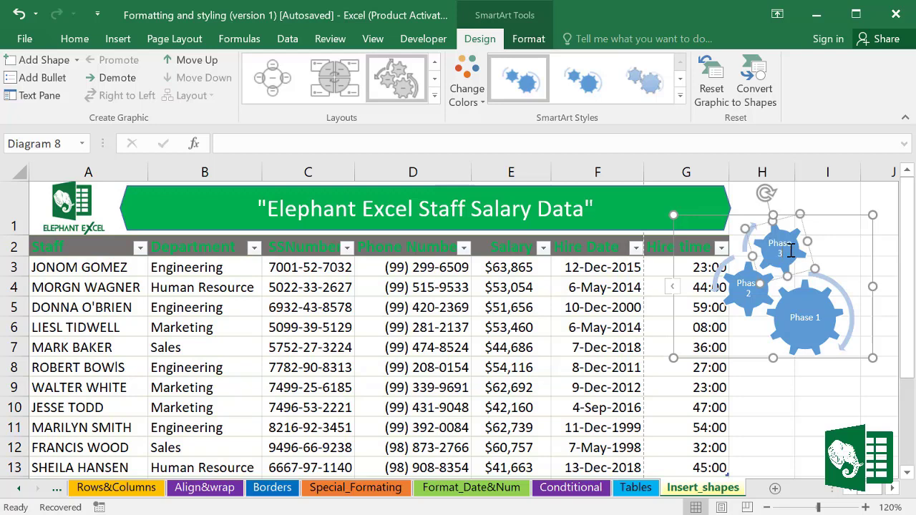
click(845, 395)
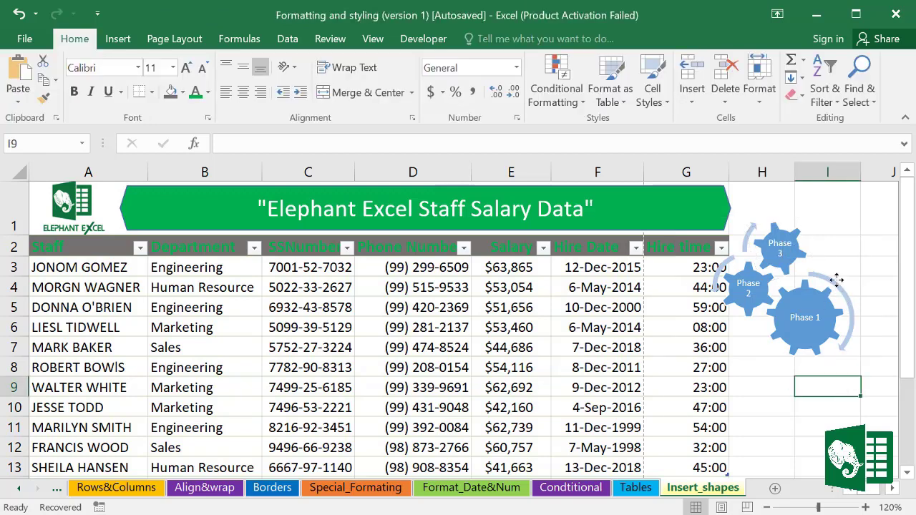
Step: Apply the Colorful green, yellow and blue colour scheme to the gear graphic
click(842, 291)
click(484, 111)
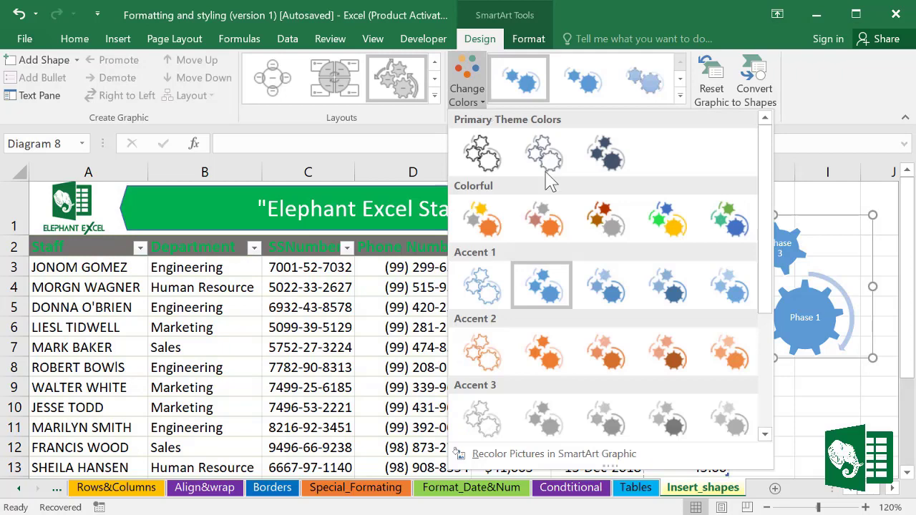
click(662, 223)
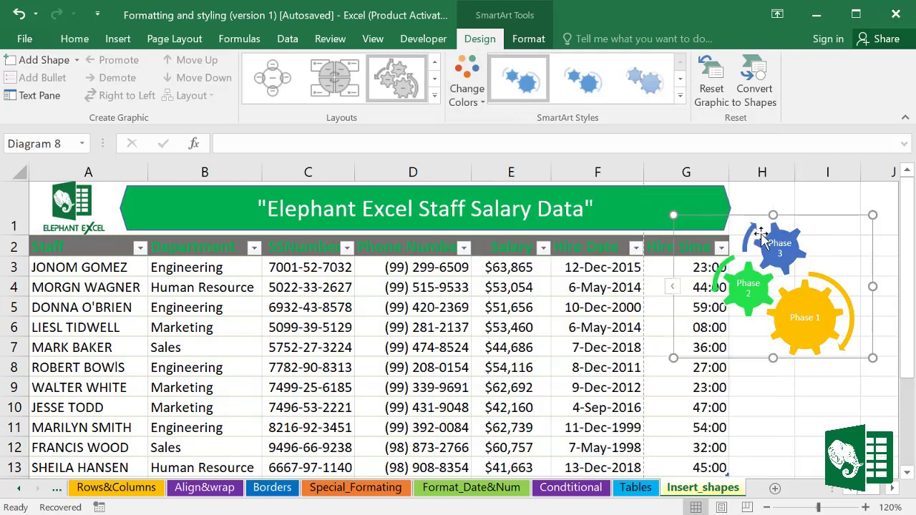
click(851, 196)
Step: Shrink the gear graphic beside the table and give it a light blue-gray background fill
click(849, 290)
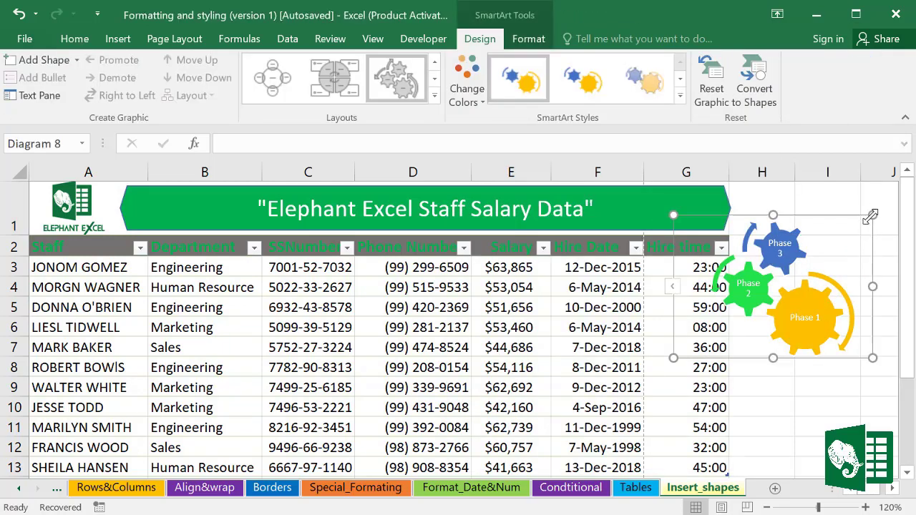
drag(871, 215, 862, 236)
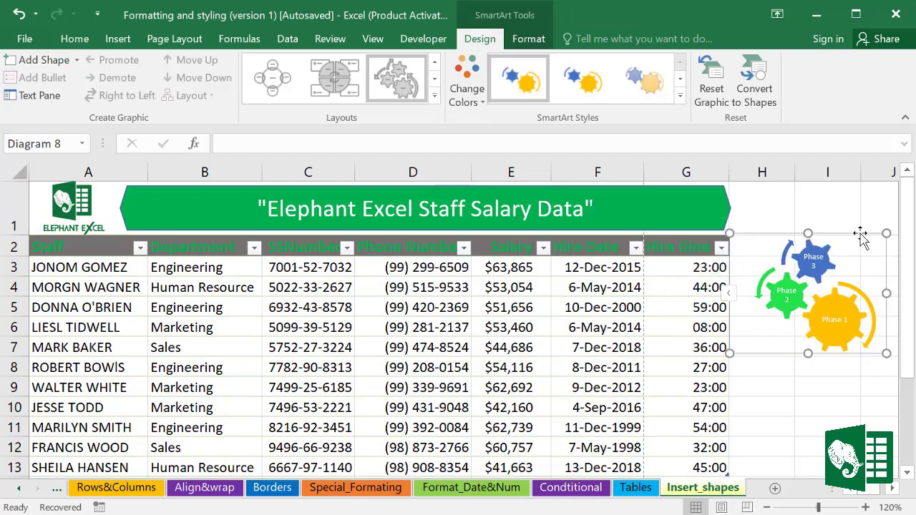
click(528, 40)
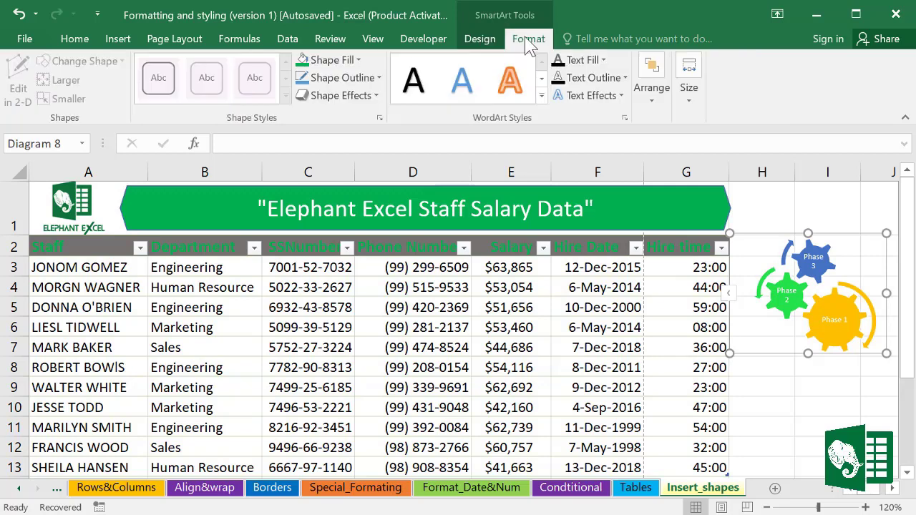
click(359, 62)
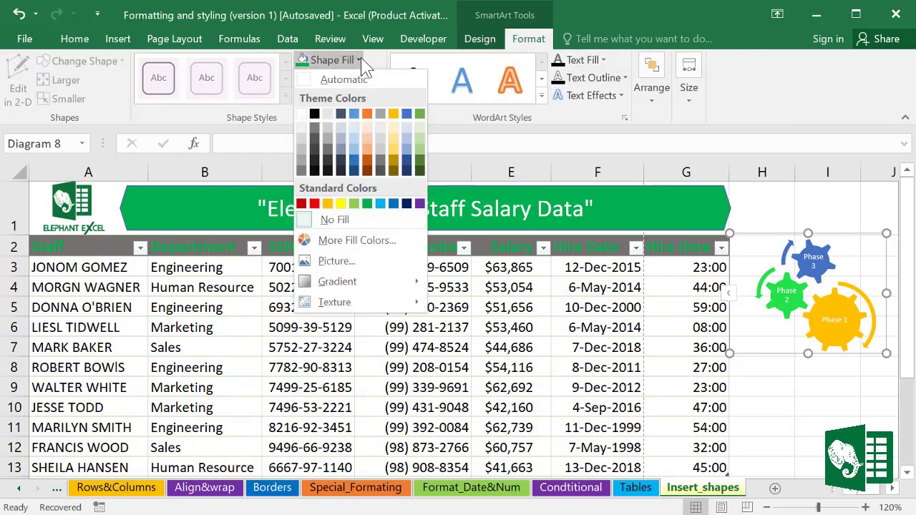
click(342, 133)
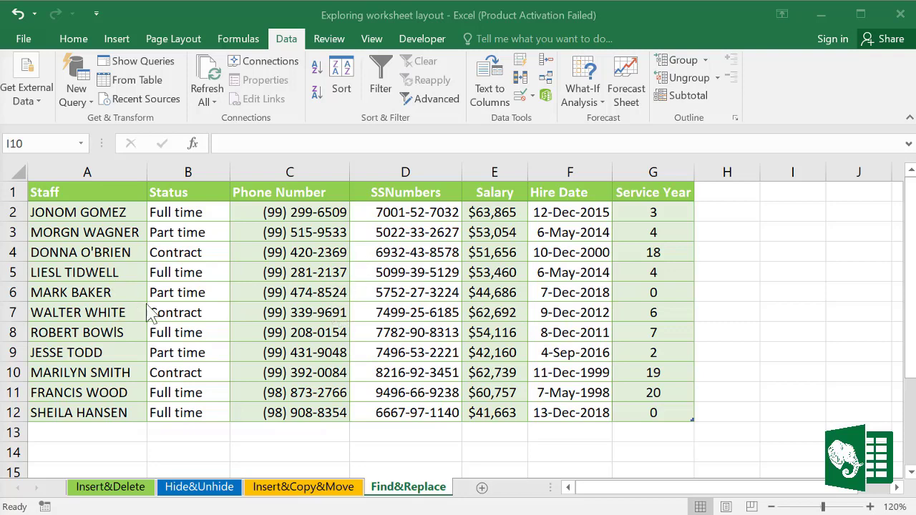
Step: Find All occurrences of the staff first name, locating its single match in A8, then close Find
key(alt+h)
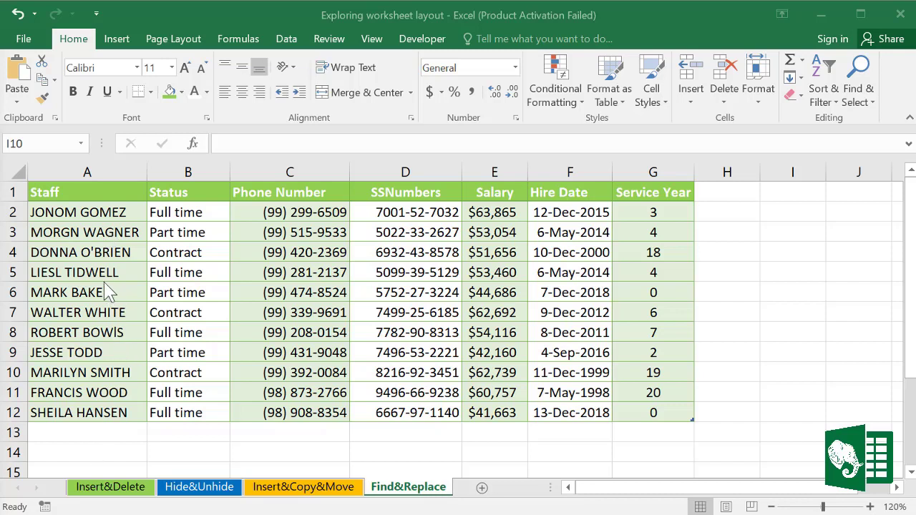
click(872, 99)
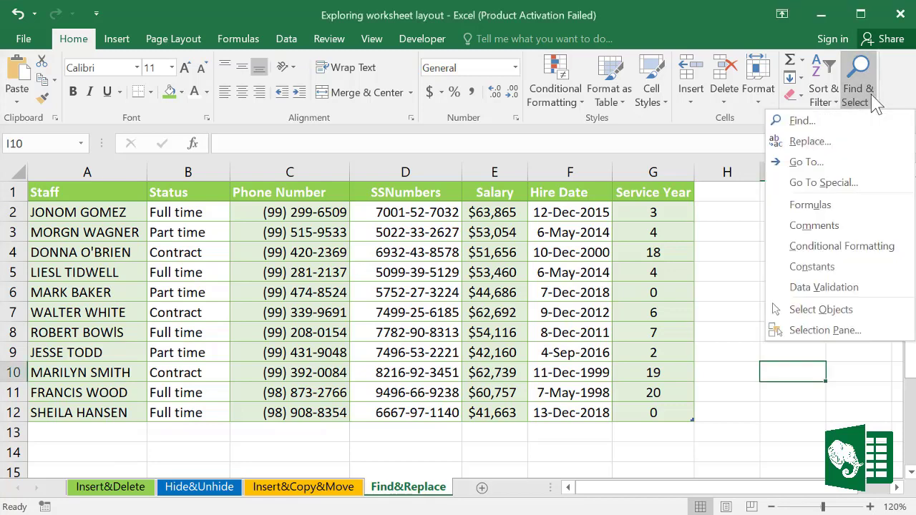
click(800, 121)
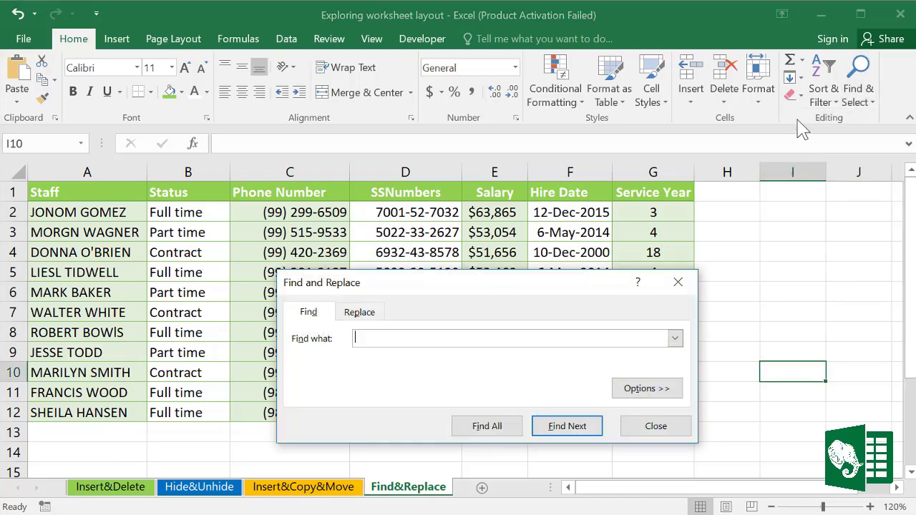
drag(440, 285, 440, 213)
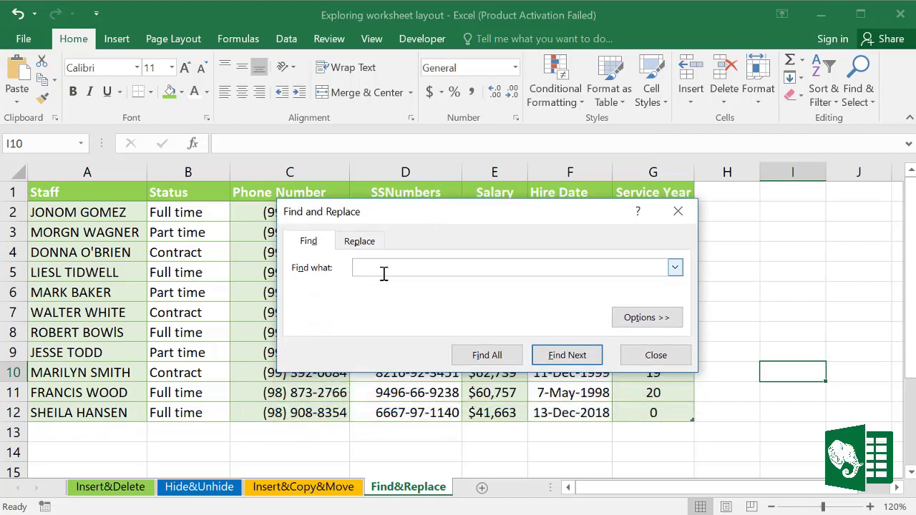
key(Caps_Lock)
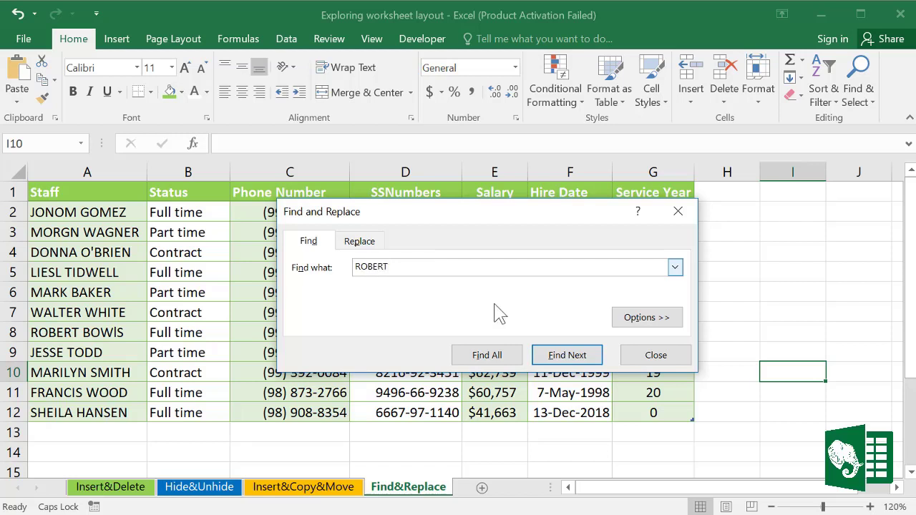
click(486, 369)
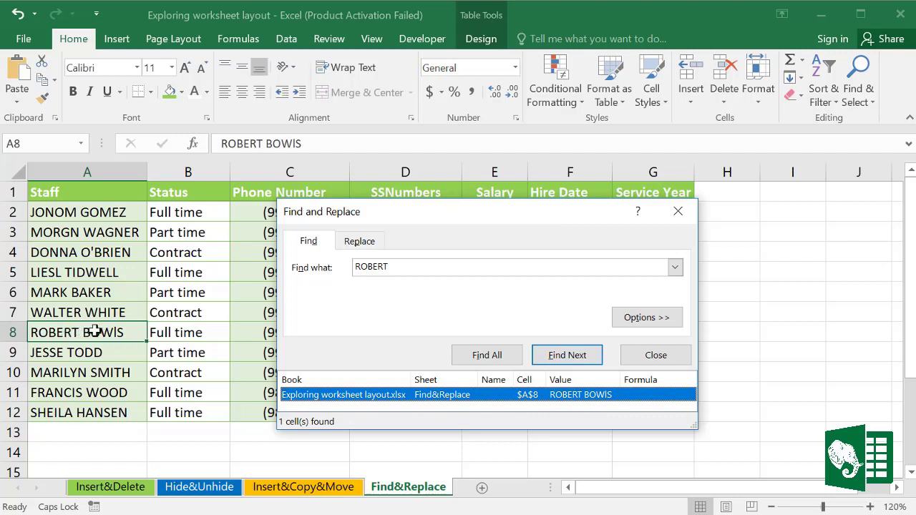
click(488, 358)
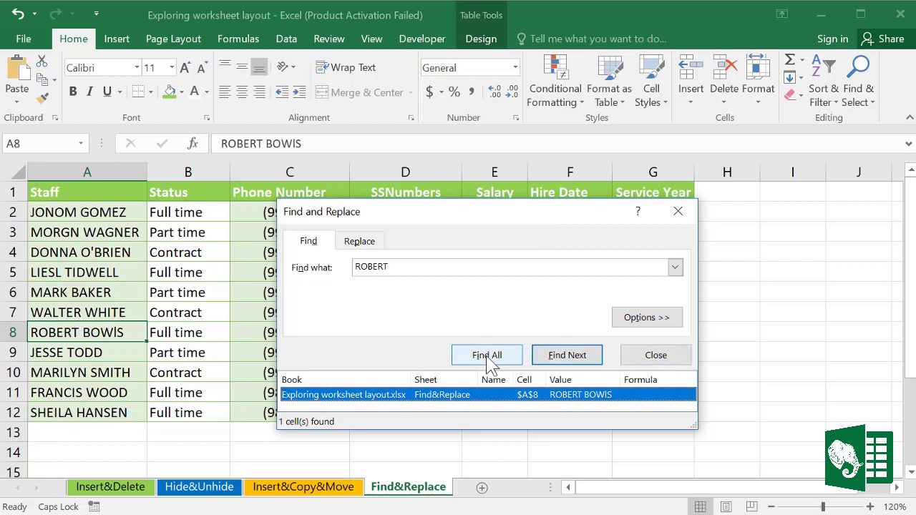
click(648, 361)
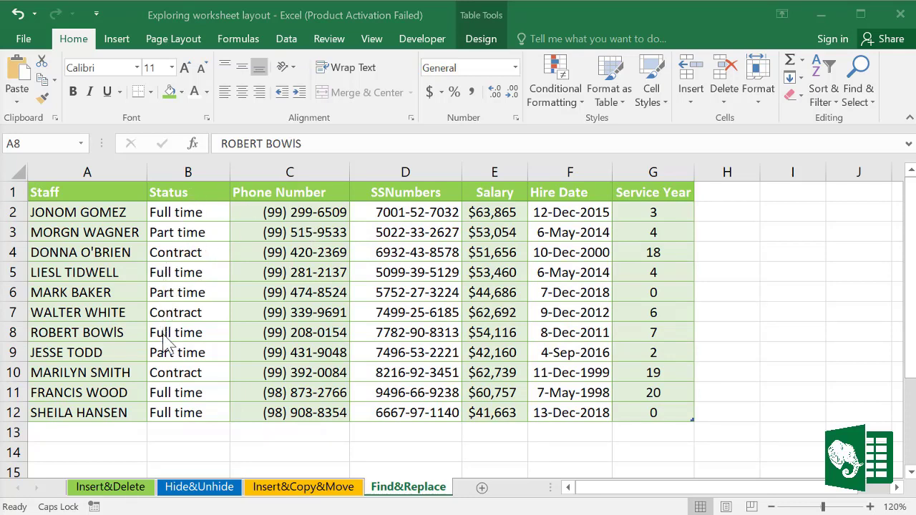
Step: Inspect the Status values in B3, B4 and B6, then select the whole column B
click(180, 166)
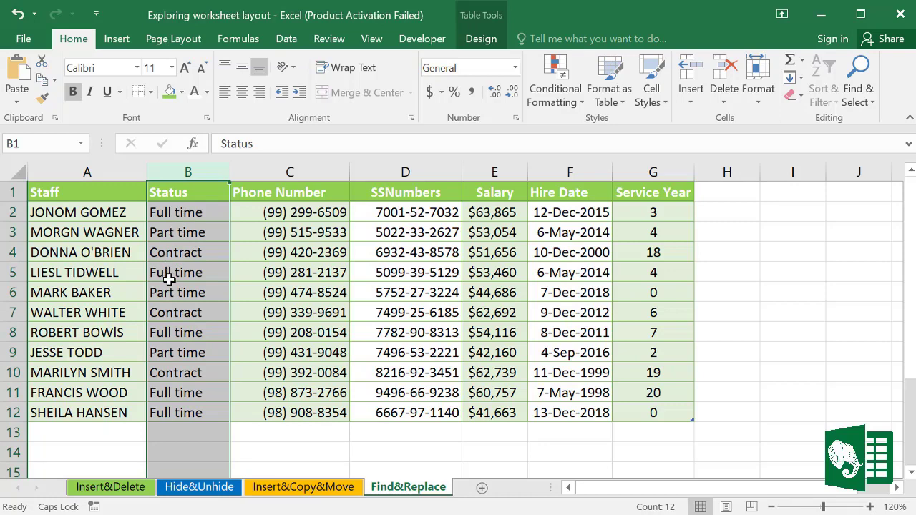
click(179, 234)
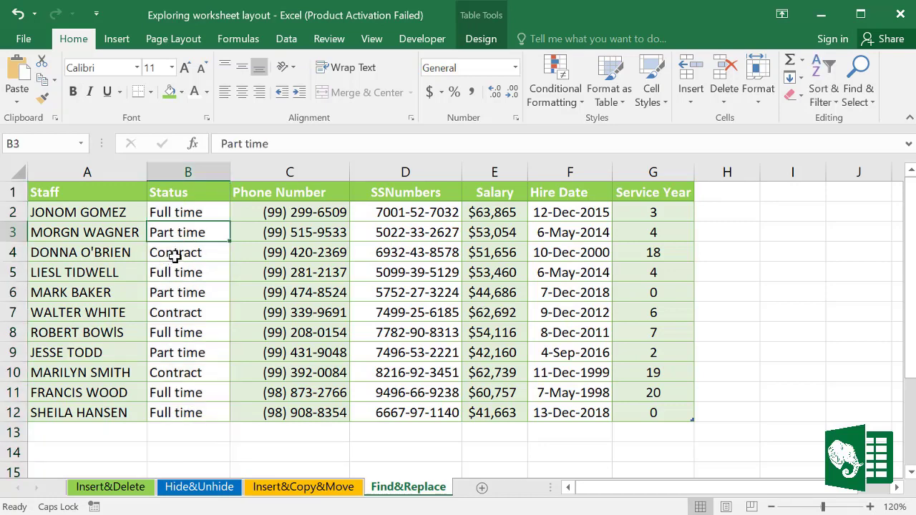
click(179, 255)
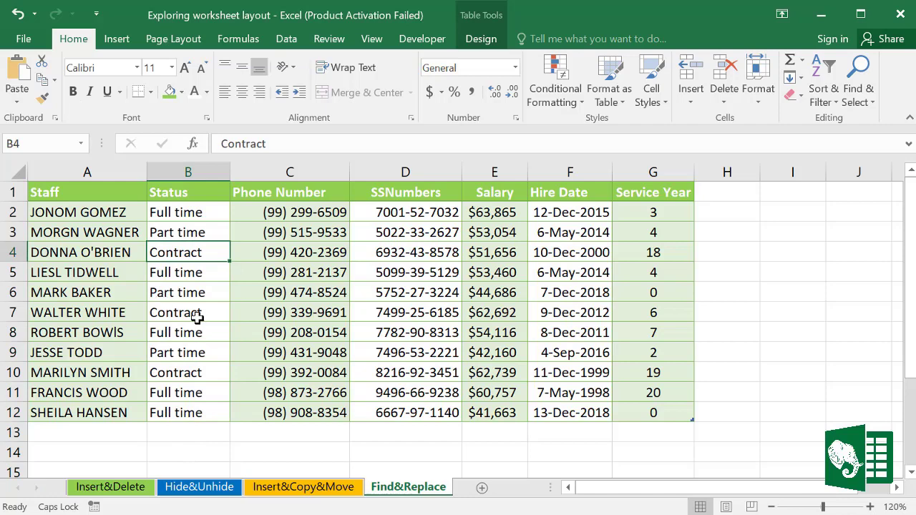
click(178, 293)
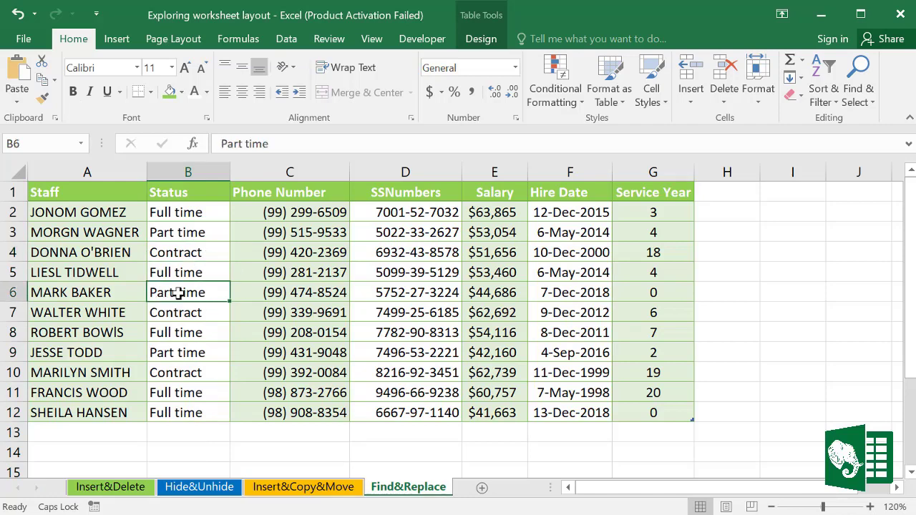
click(183, 171)
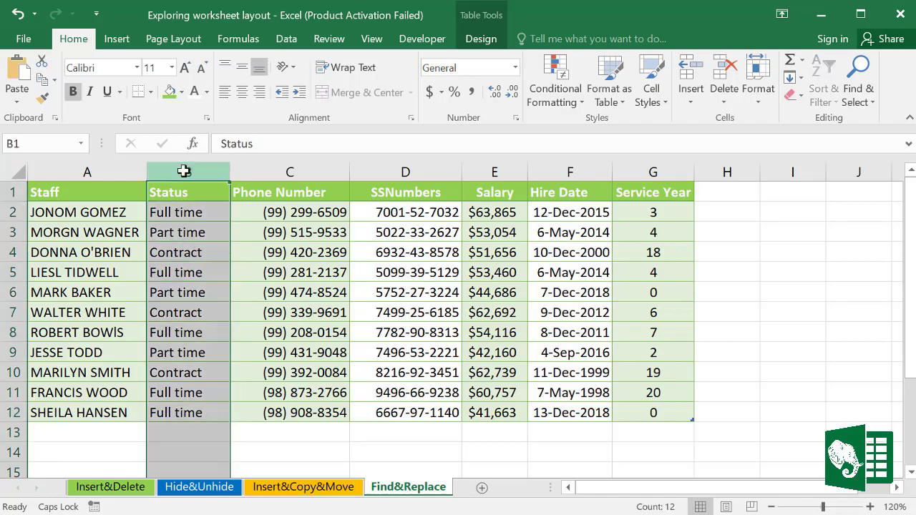
click(873, 103)
Step: Replace all 'Contract' statuses with 'Part time', changing B4, B7 and B10
click(811, 145)
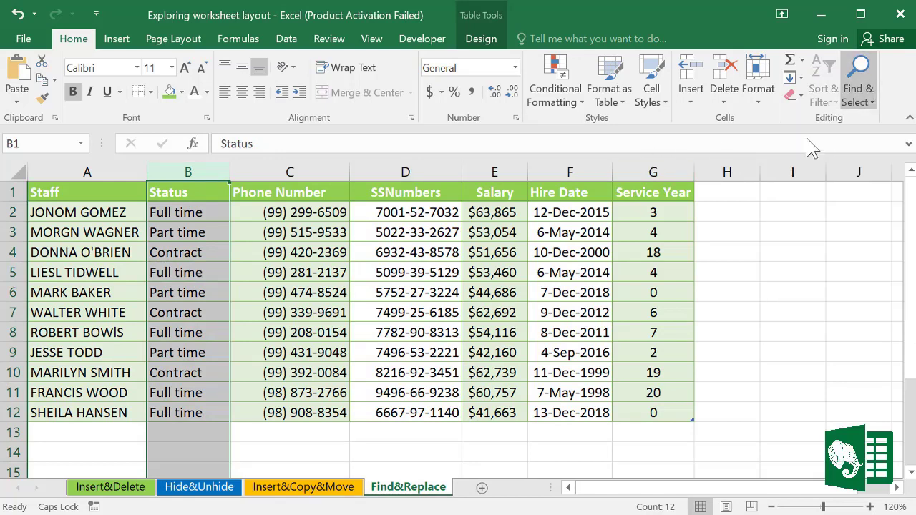
drag(457, 272, 474, 230)
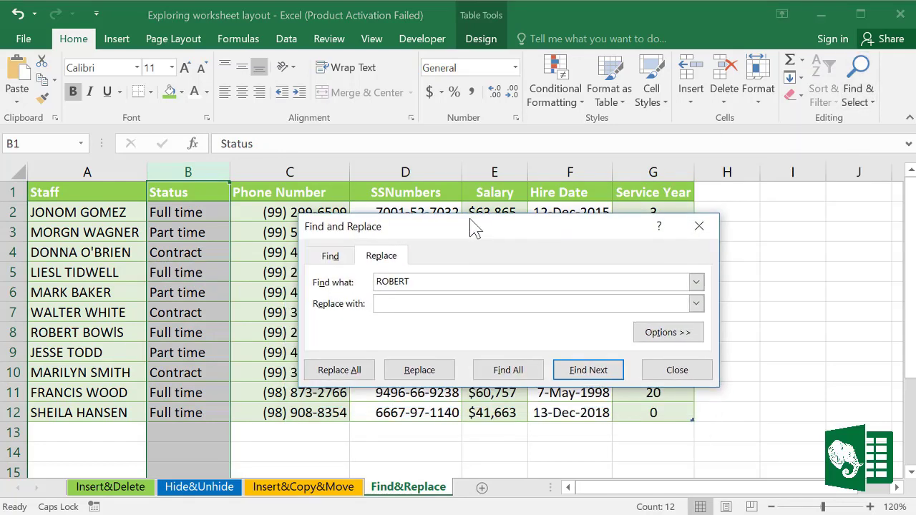
drag(426, 278, 361, 279)
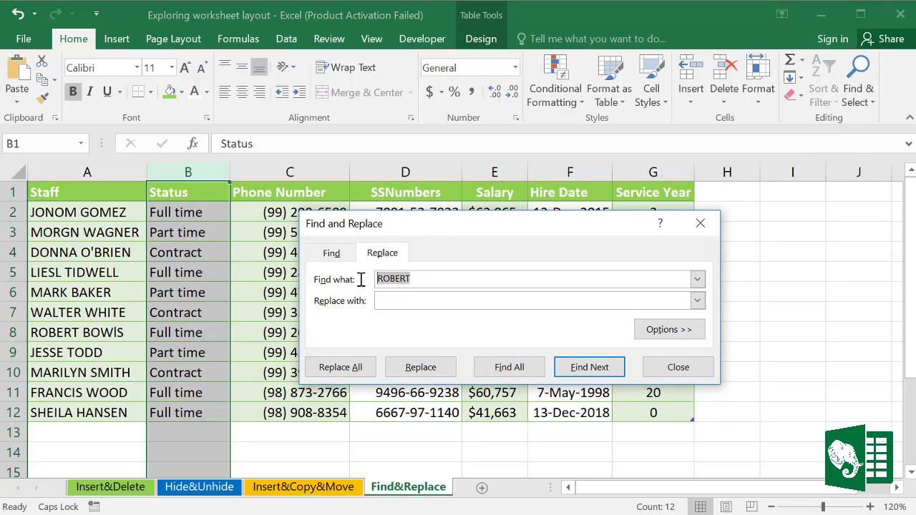
key(BackSpace)
key(Caps_Lock)
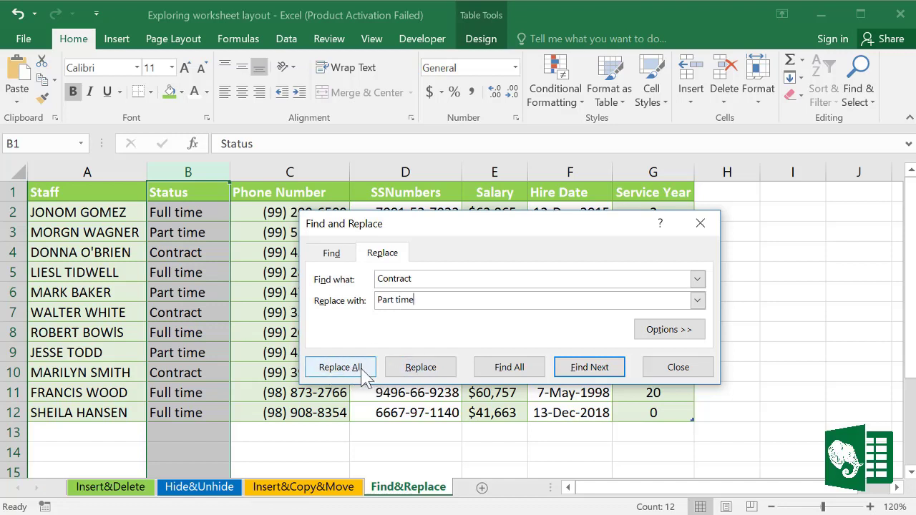
click(526, 370)
drag(579, 226, 602, 112)
drag(560, 357, 562, 427)
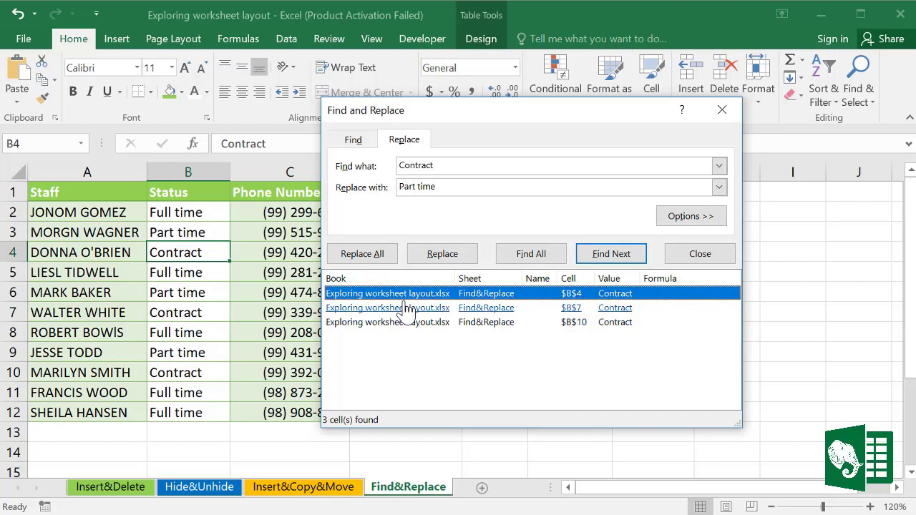
click(478, 293)
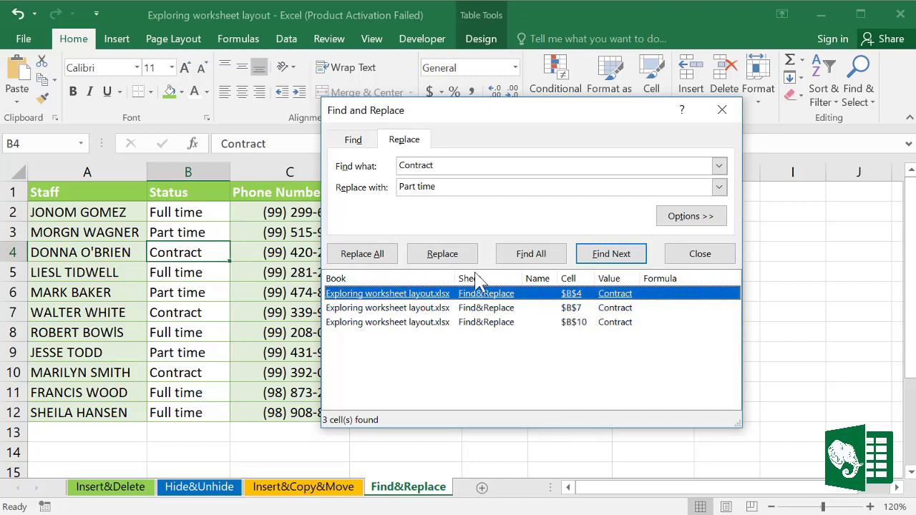
click(377, 255)
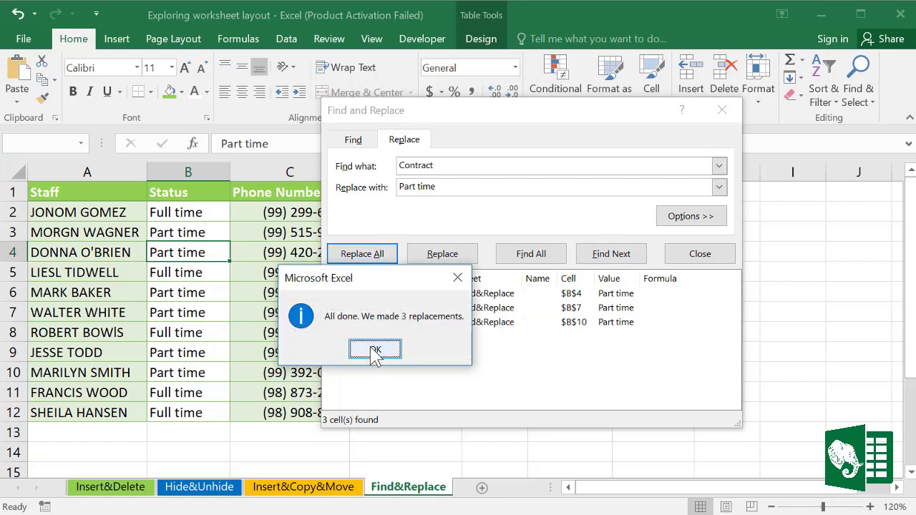
click(375, 350)
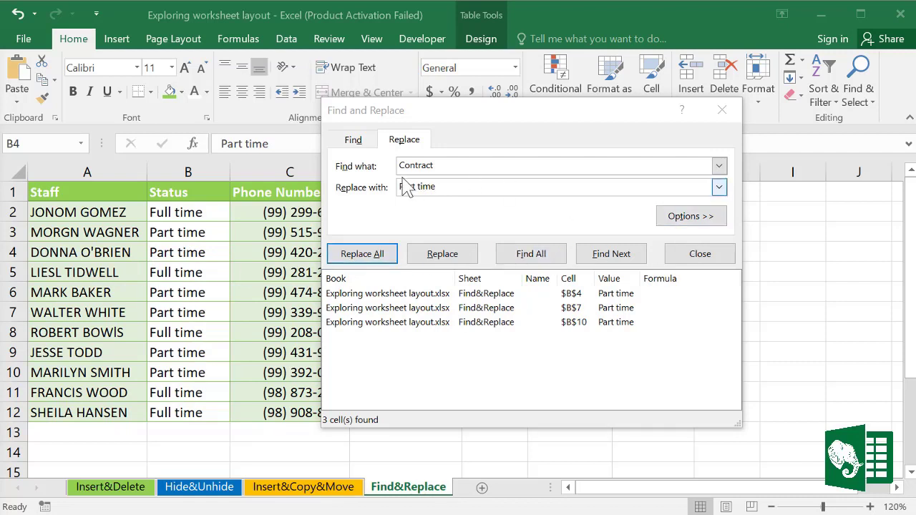
Step: Set the replacement format to a yellow fill, then search 'Contract' again, finding 0 cells
click(700, 219)
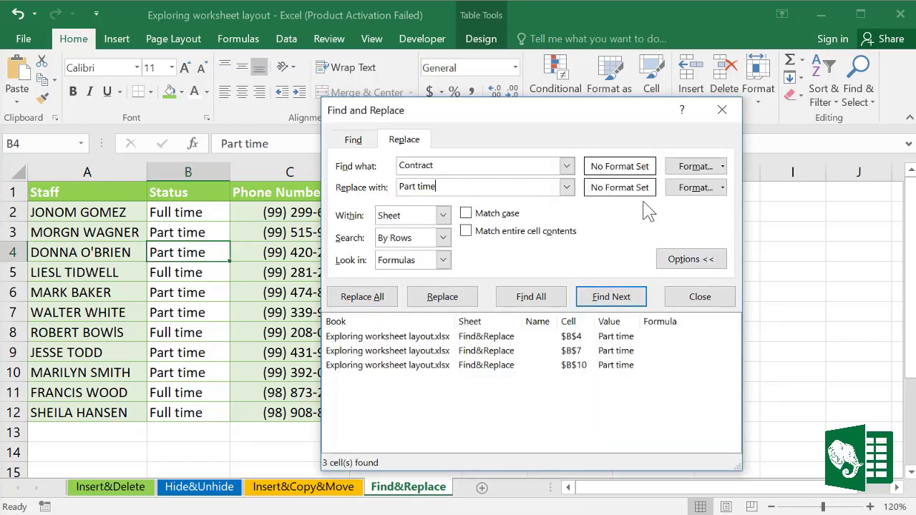
click(706, 189)
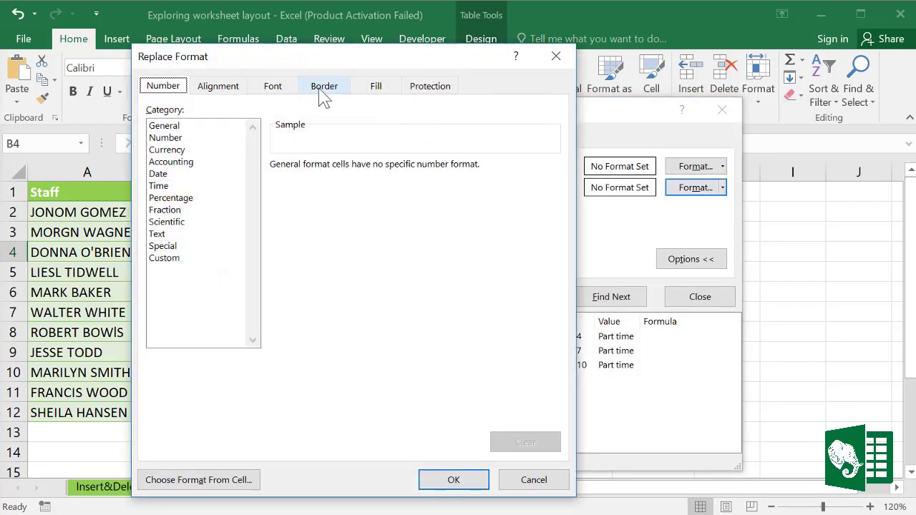
click(377, 88)
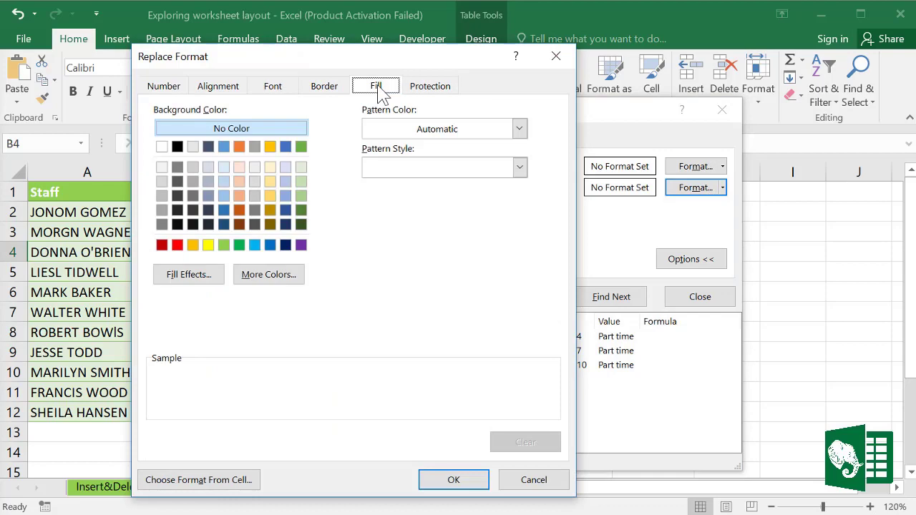
click(208, 247)
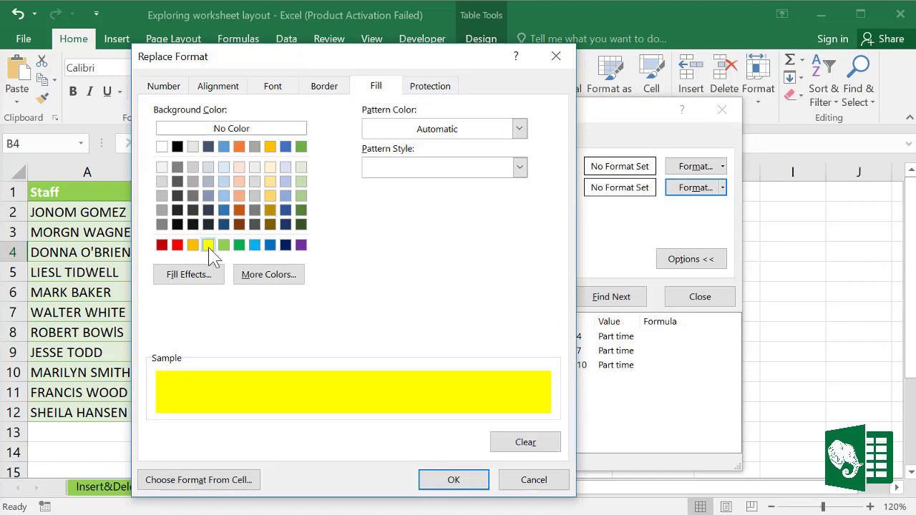
click(458, 480)
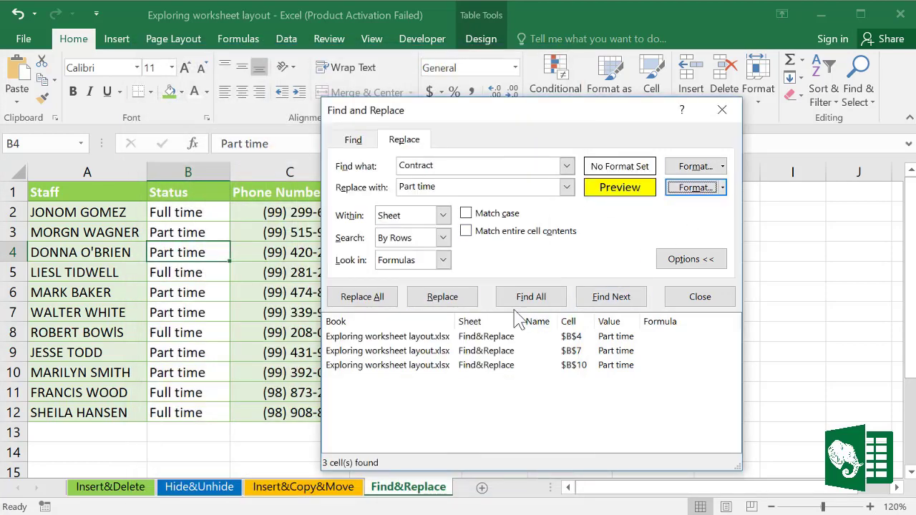
click(539, 300)
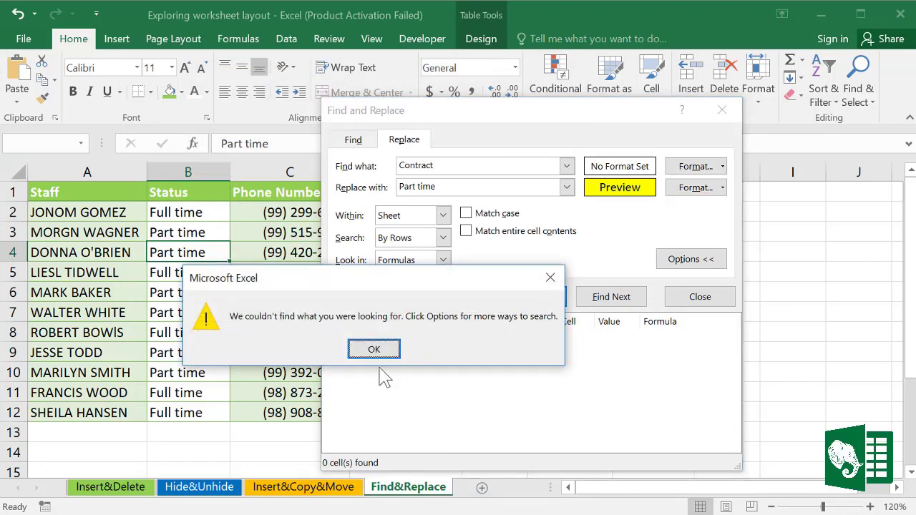
click(376, 350)
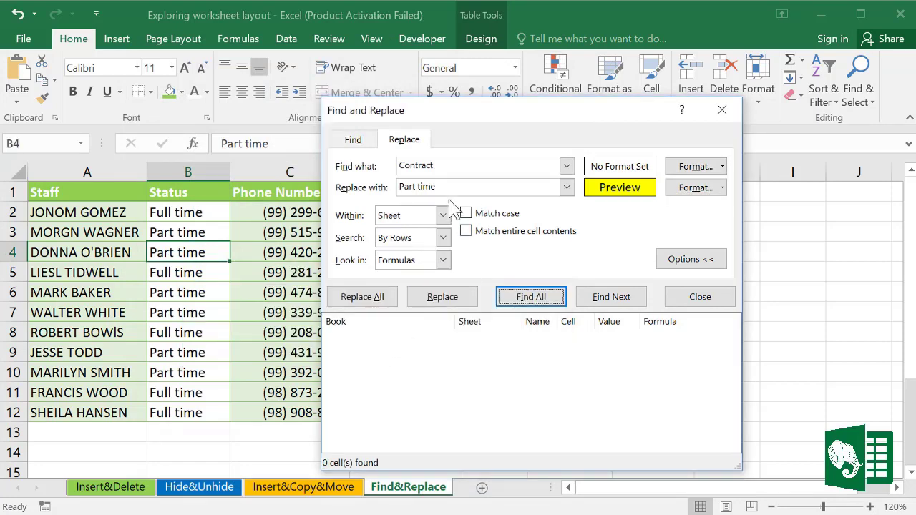
Step: Replace every Part time status with Contract using Find All and Replace All, then close the dialog
double_click(440, 168)
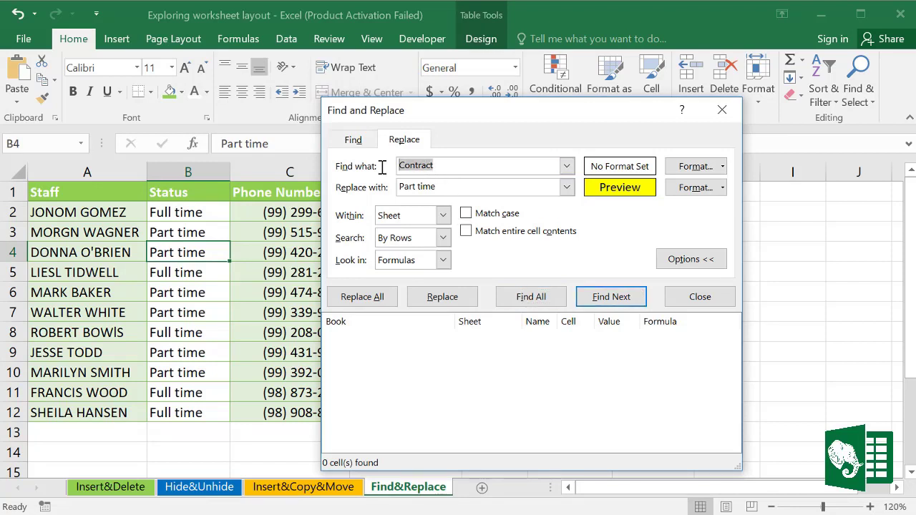
text(Part time)
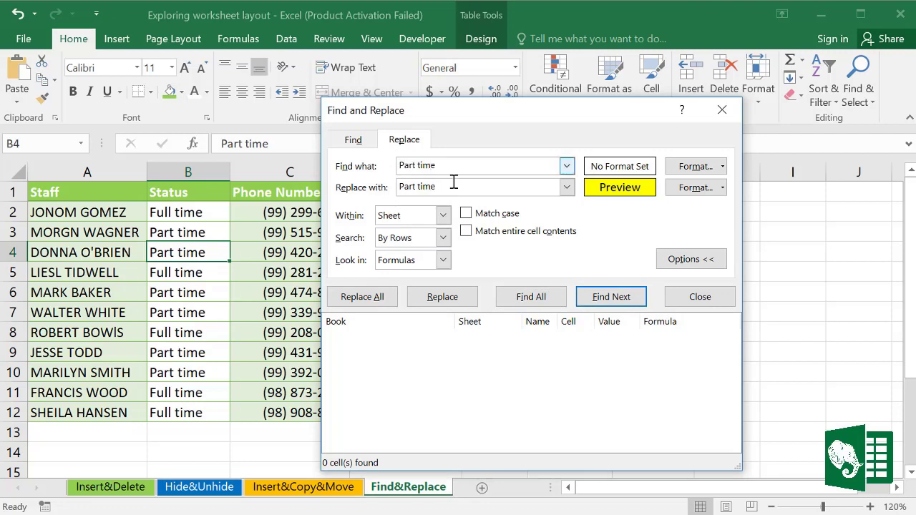
drag(445, 187, 374, 188)
text(Contract)
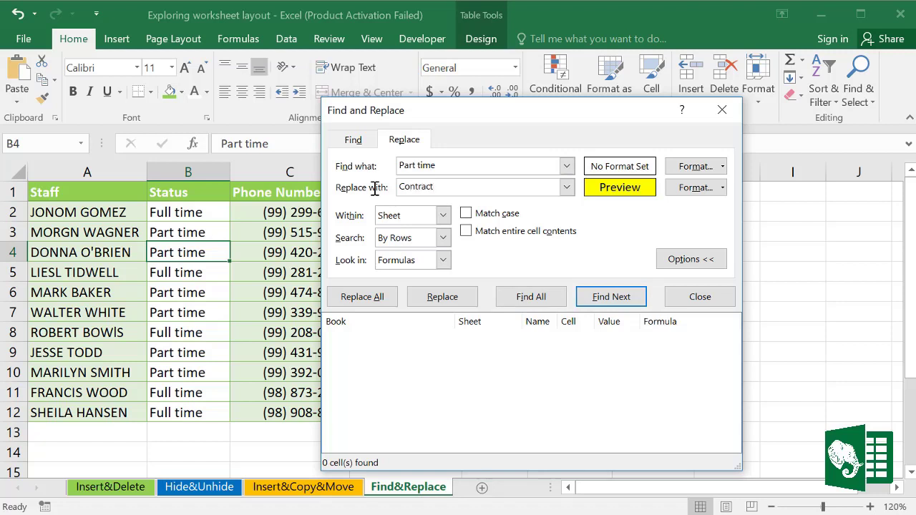
click(551, 299)
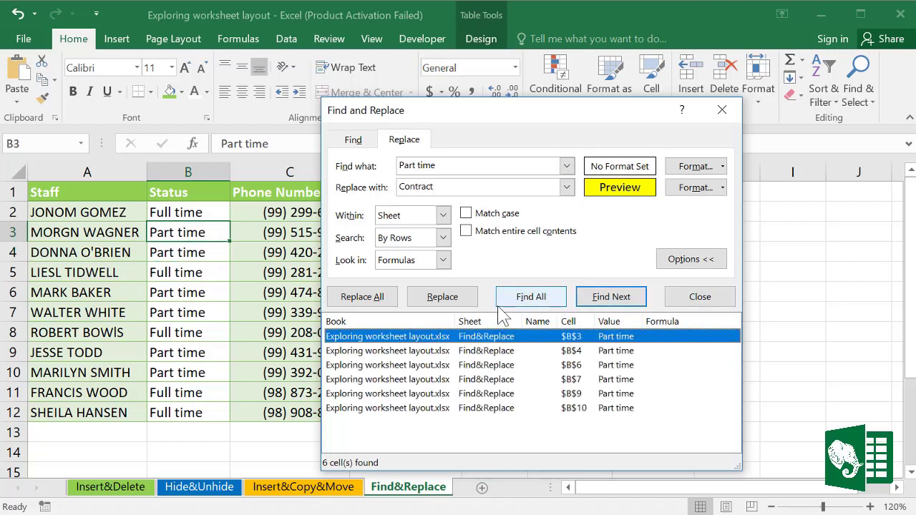
click(371, 299)
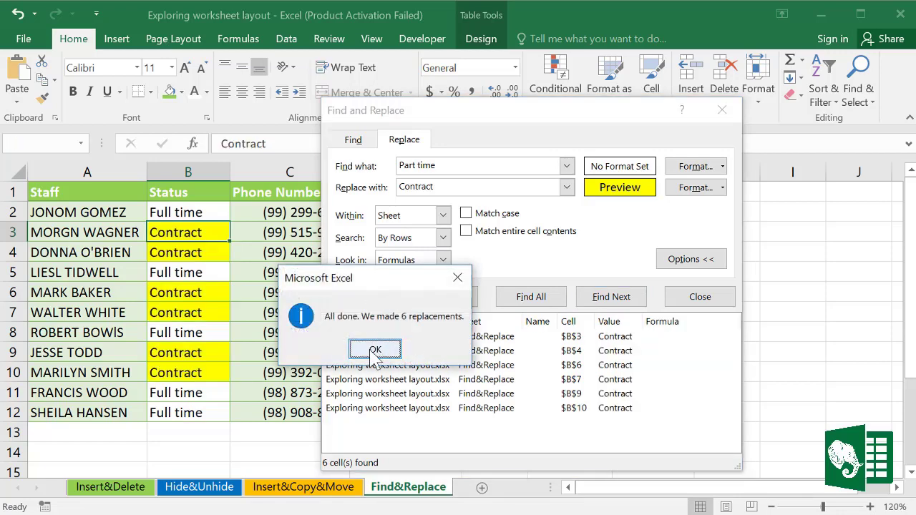
click(373, 349)
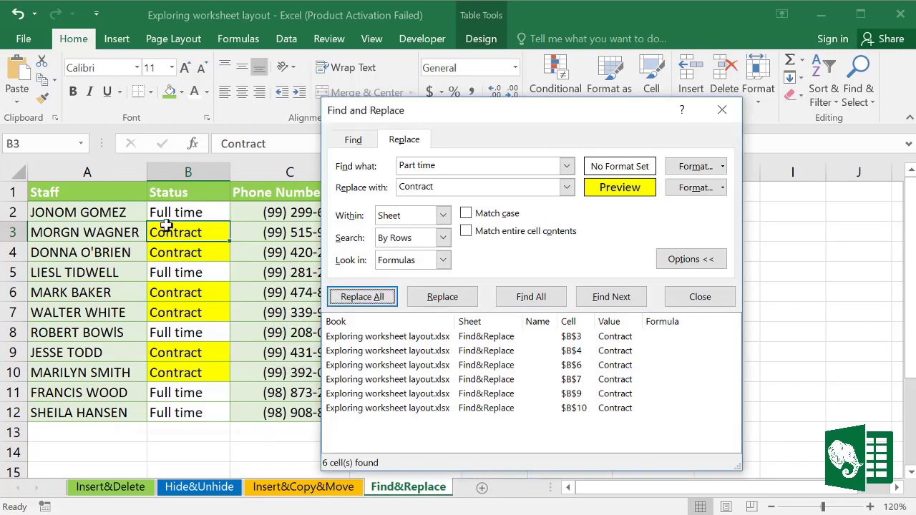
drag(168, 232, 174, 318)
click(672, 296)
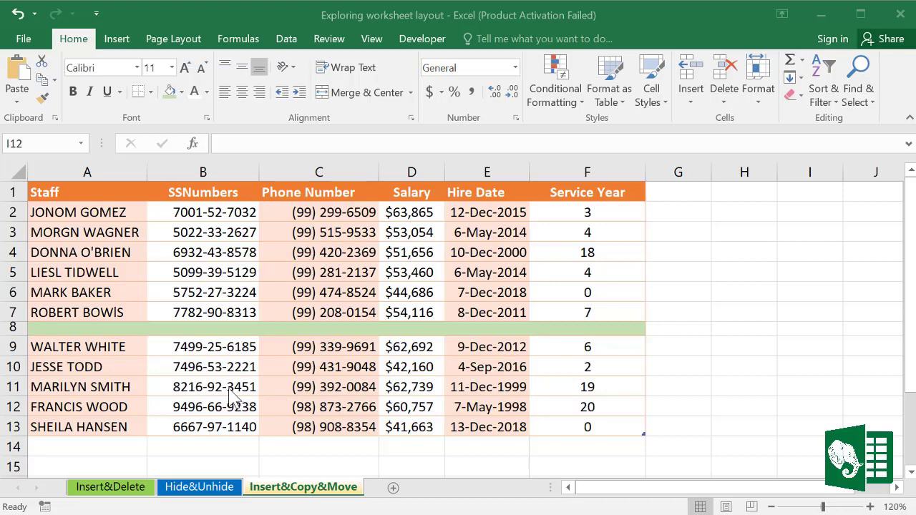
drag(76, 348, 589, 424)
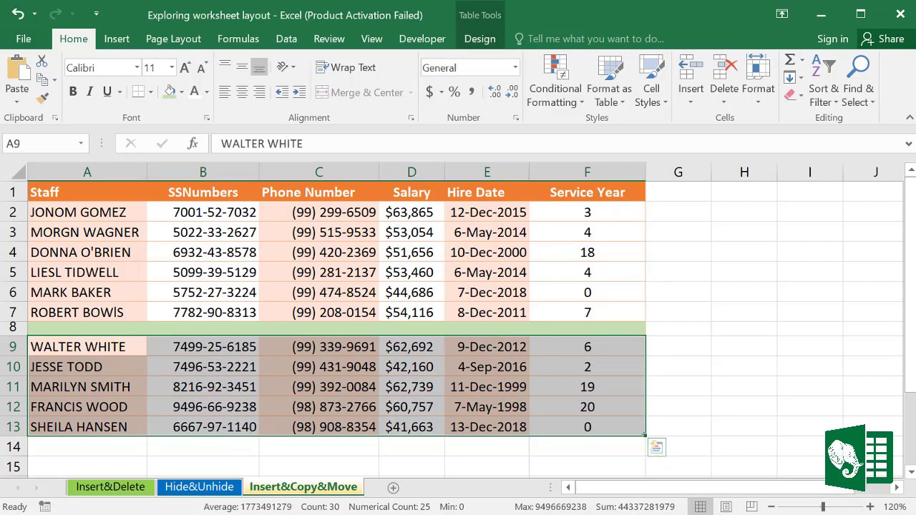
scroll(657, 448, down, 2)
click(96, 224)
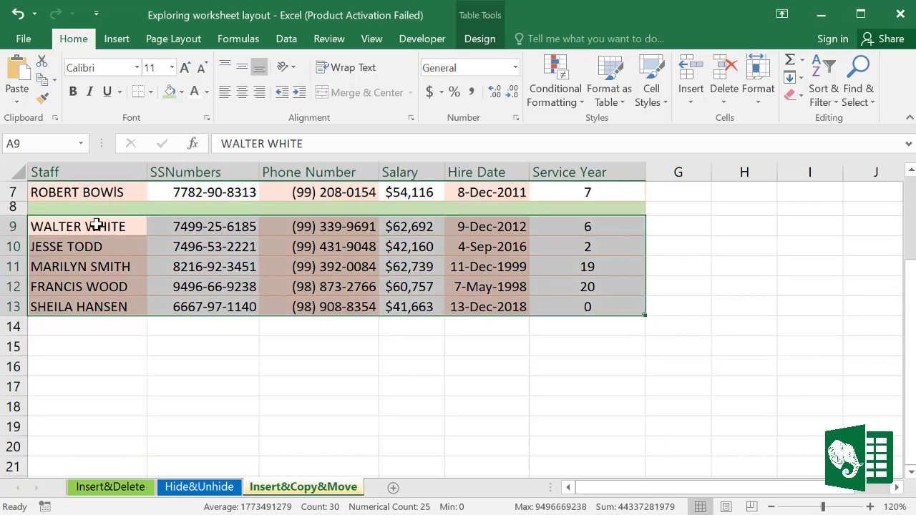
key(ctrl+c)
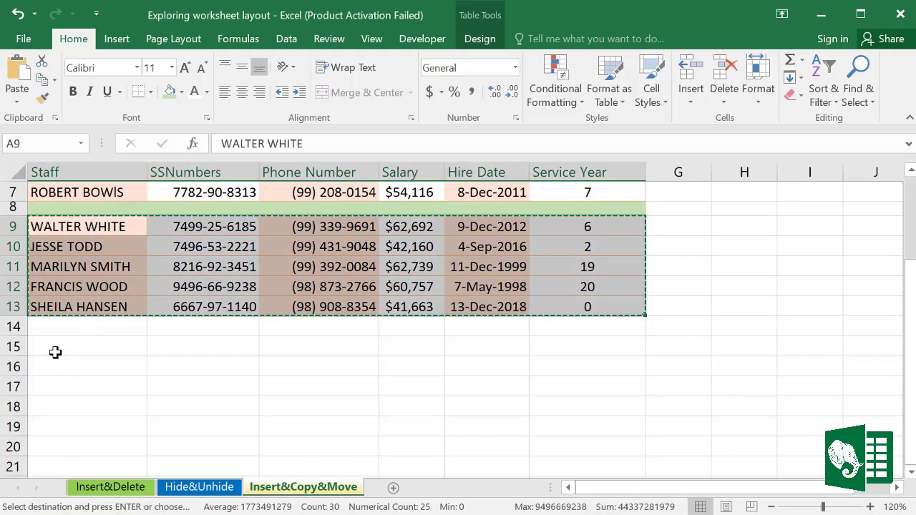
click(55, 351)
key(ctrl+v)
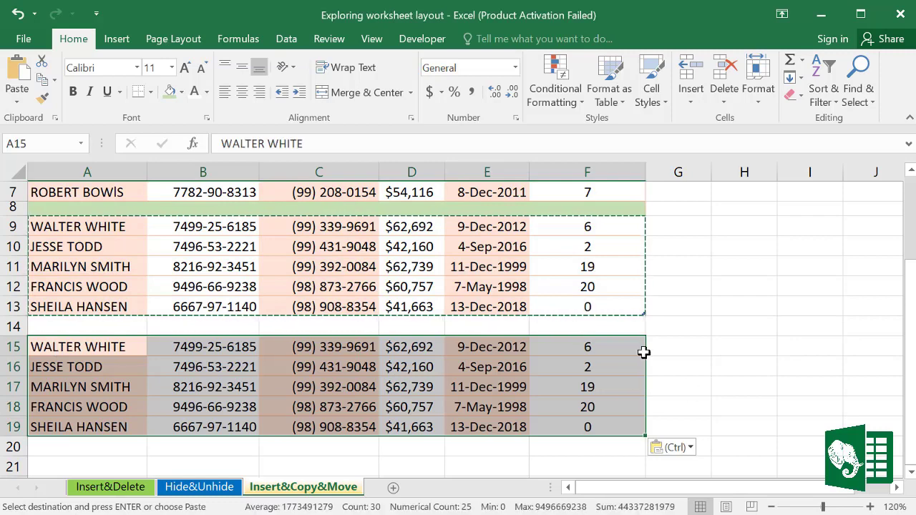
key(ctrl+z)
click(240, 314)
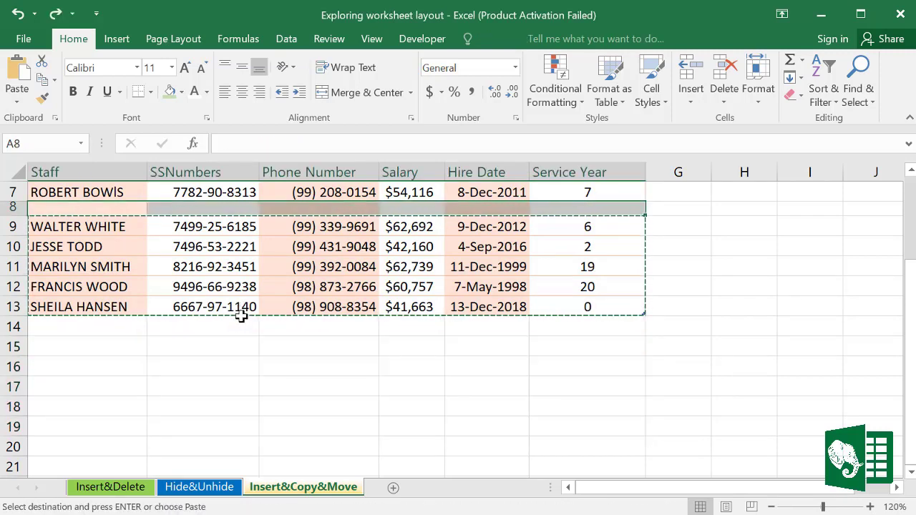
click(636, 362)
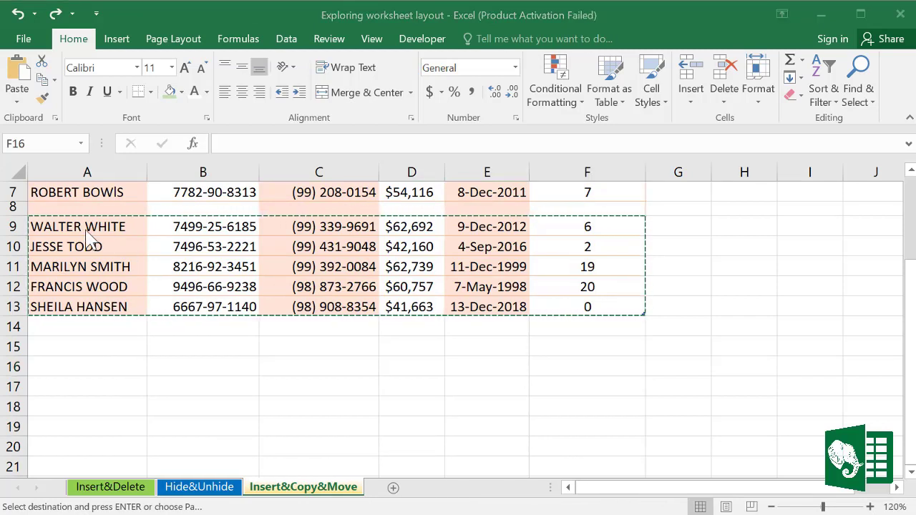
drag(43, 226, 643, 342)
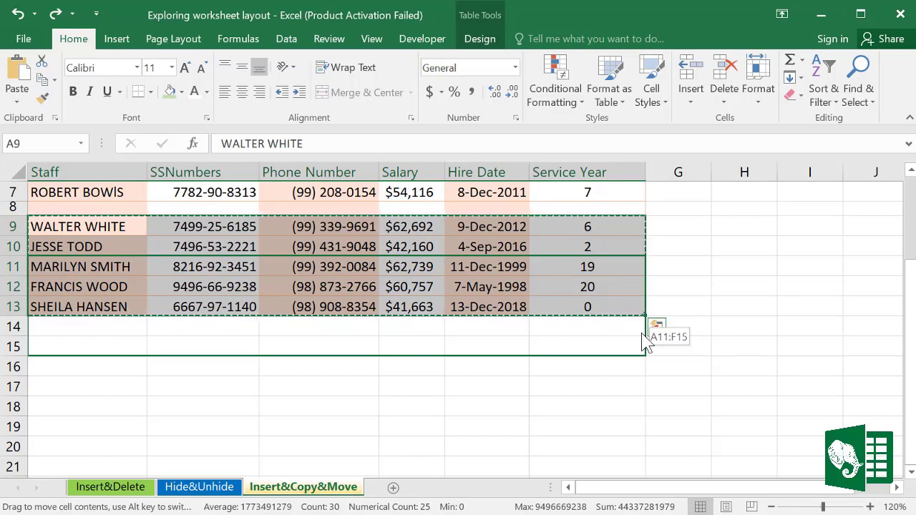
key(ctrl)
drag(644, 342, 639, 410)
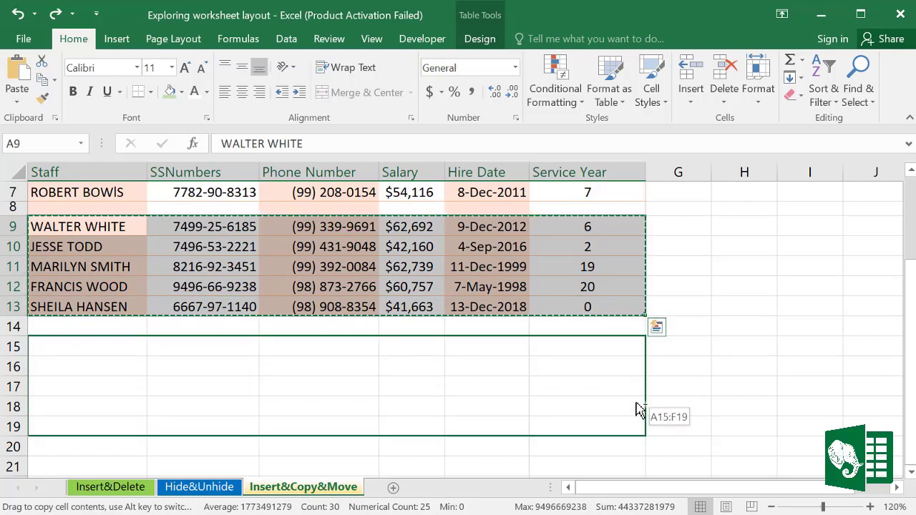
drag(639, 419, 639, 430)
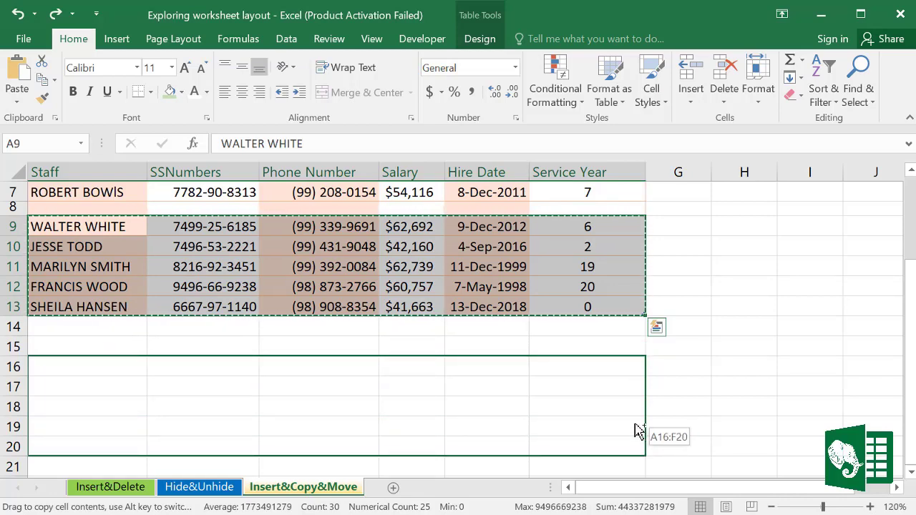
drag(639, 430, 637, 430)
click(414, 309)
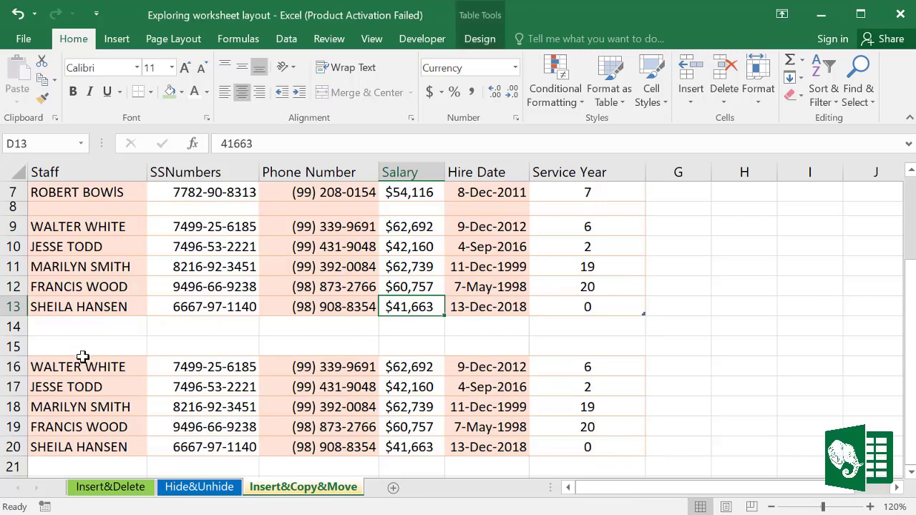
mouse_move(83, 356)
mouse_down()
mouse_move(367, 437)
mouse_move(596, 438)
mouse_up()
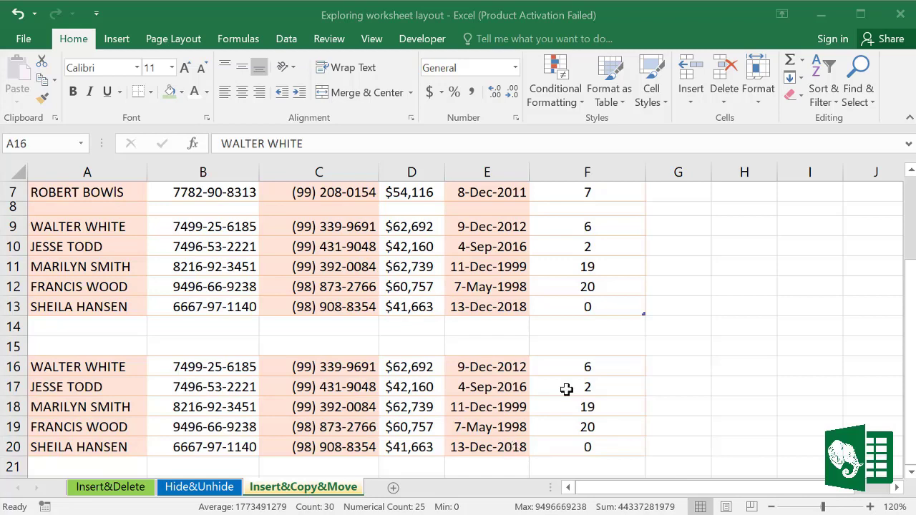
key(ctrl+z)
Step: Move the Phone Number column in front of SSNumbers, between Staff and SSNumbers
click(800, 398)
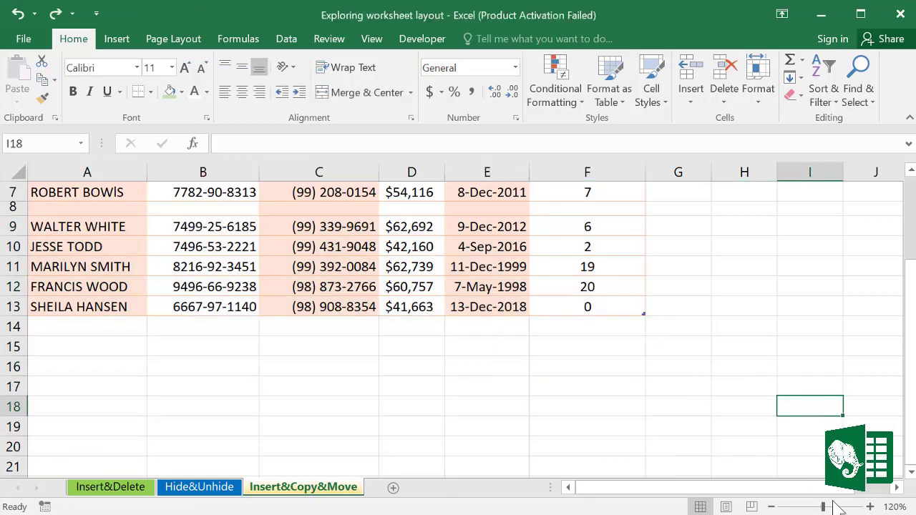
scroll(742, 376, up, 2)
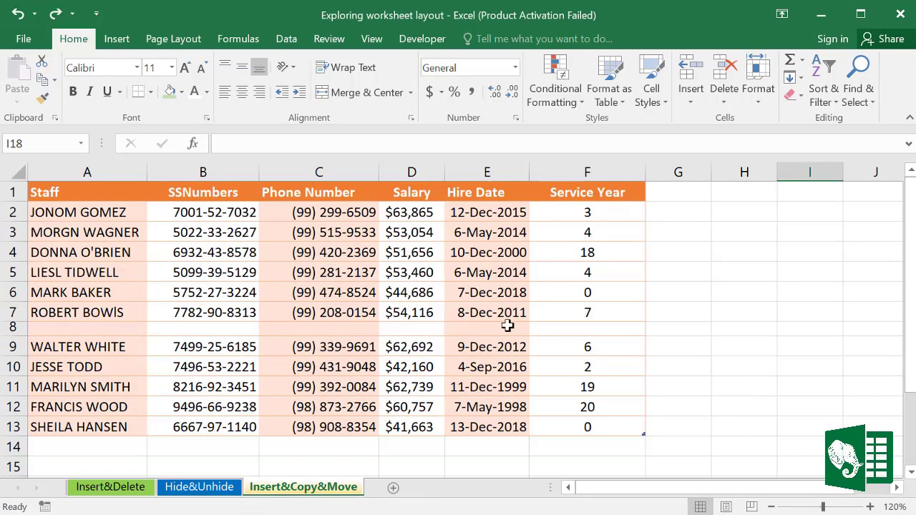
click(234, 173)
click(328, 171)
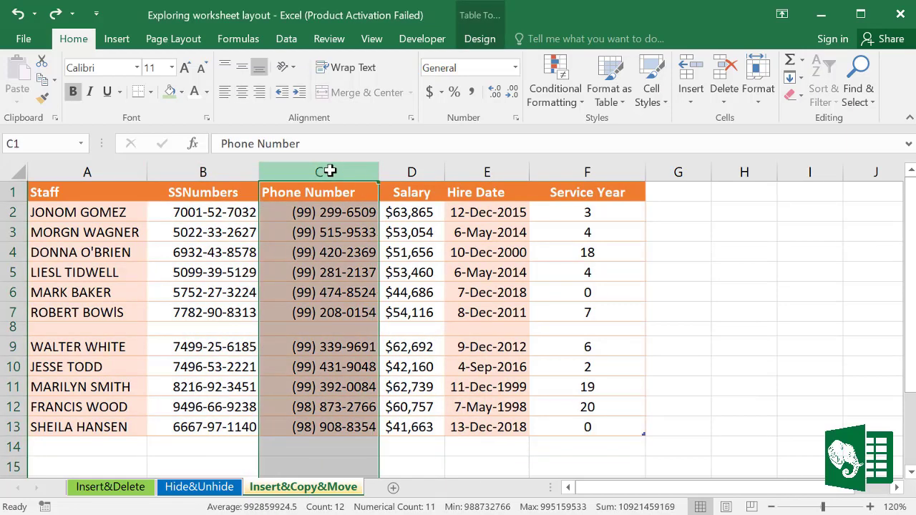
click(14, 252)
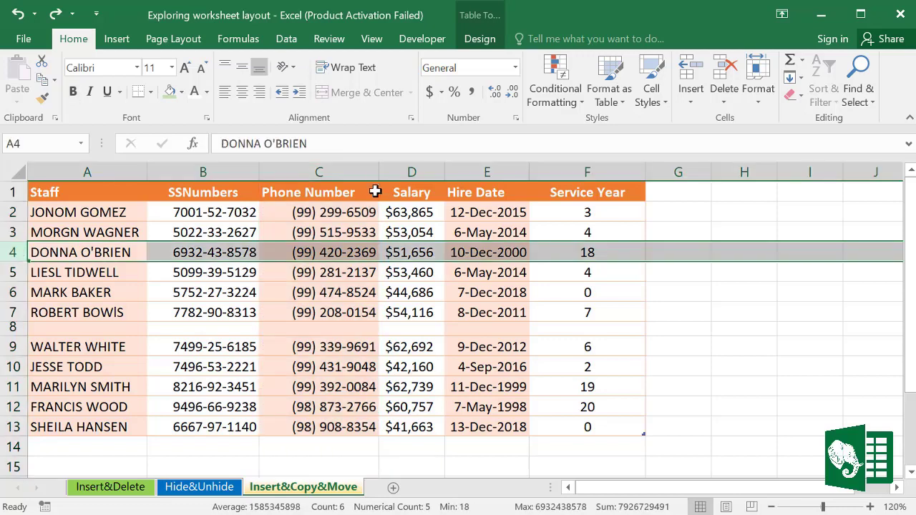
click(334, 173)
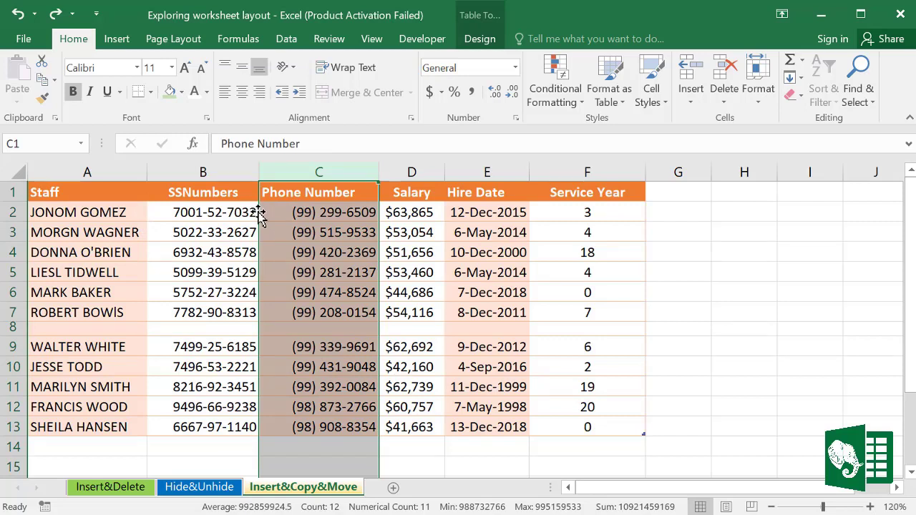
drag(259, 212, 242, 213)
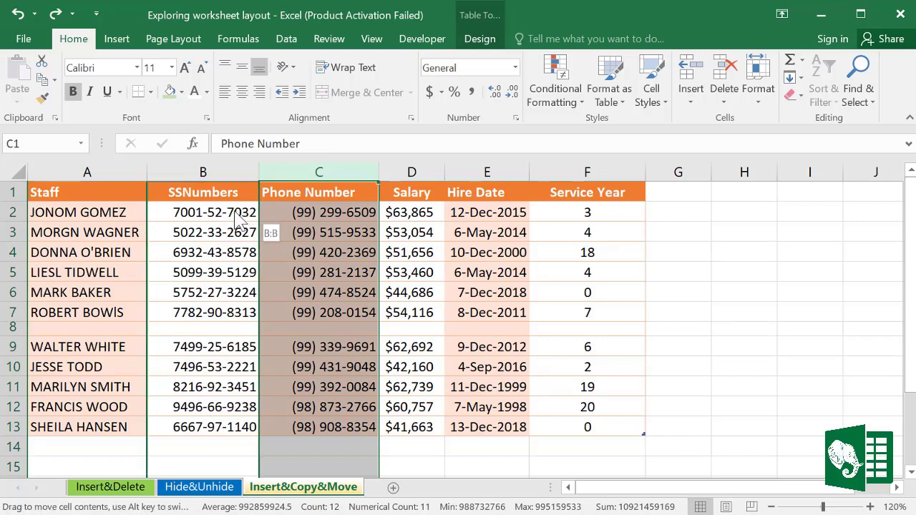
drag(239, 221, 152, 214)
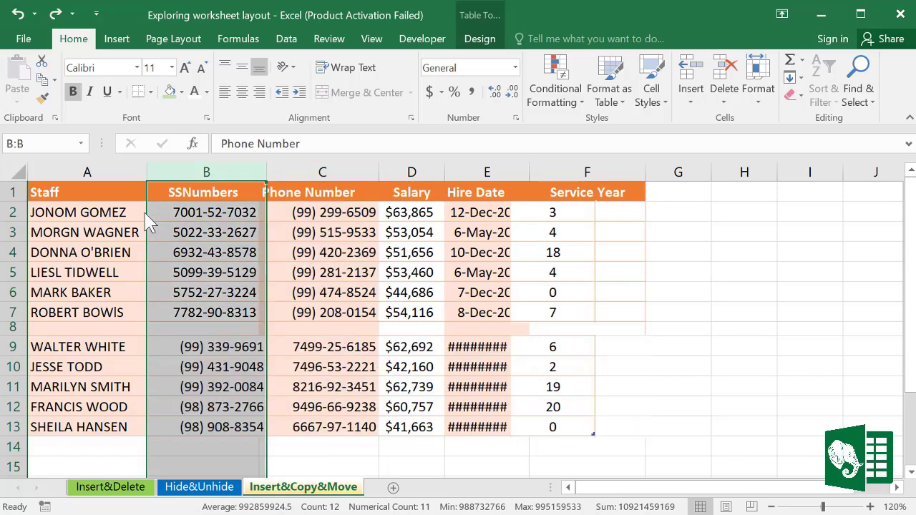
click(204, 212)
Step: AutoFit the Hire Date column (E) so its dates display fully
click(214, 161)
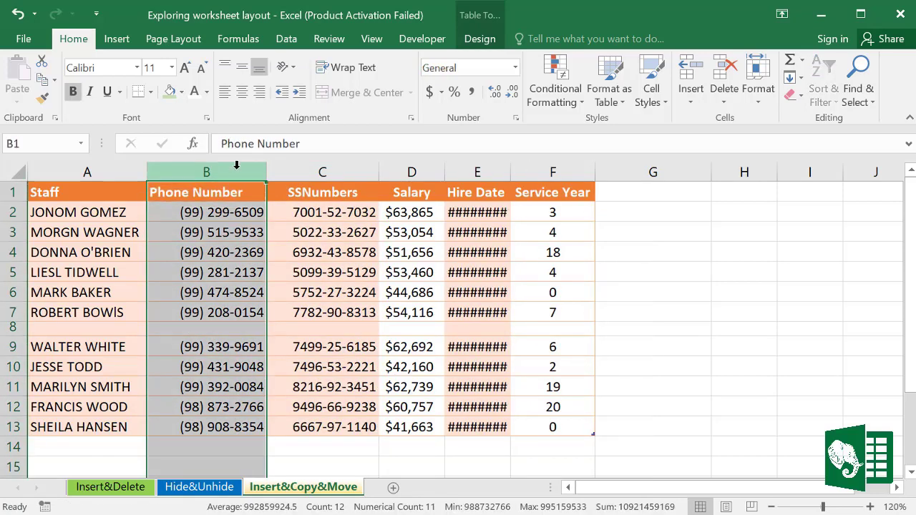
double_click(513, 171)
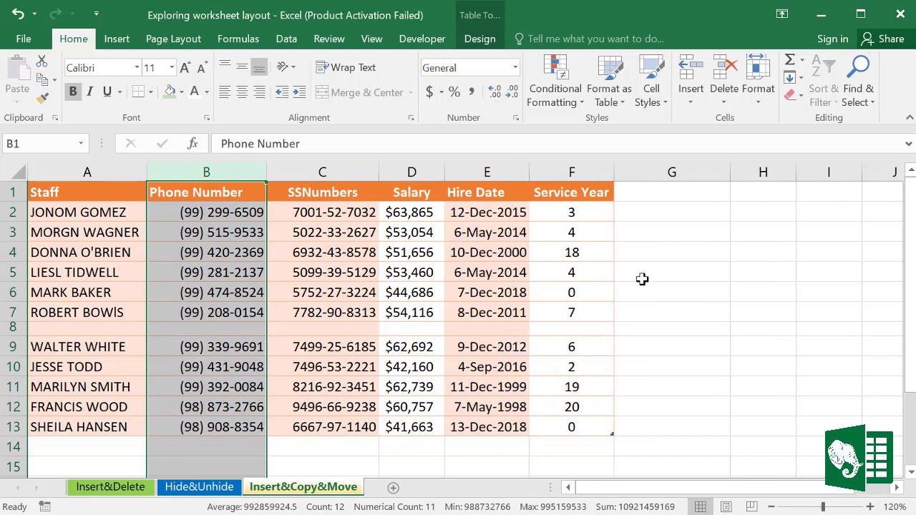
click(642, 278)
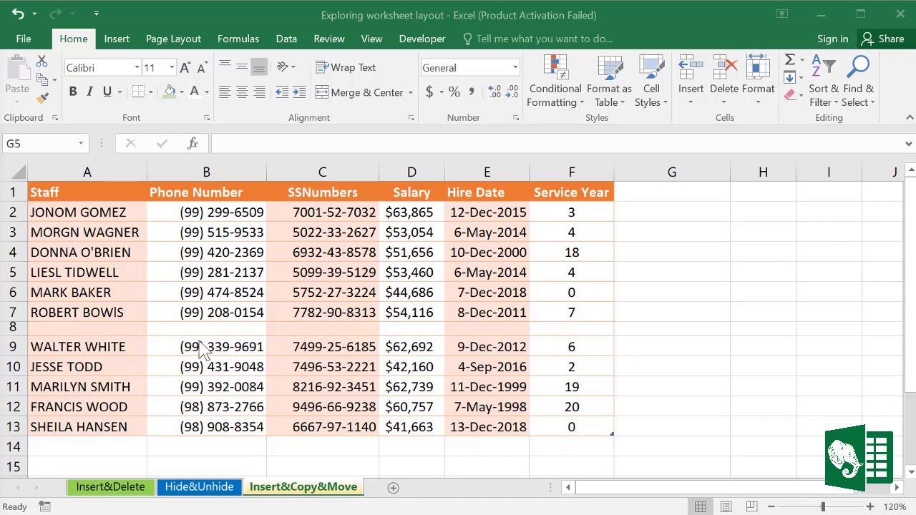
Step: Insert the row 9 record (A9:F9) into row 7 without overwriting, and set row height 17
click(35, 345)
key(ctrl+shift+Right)
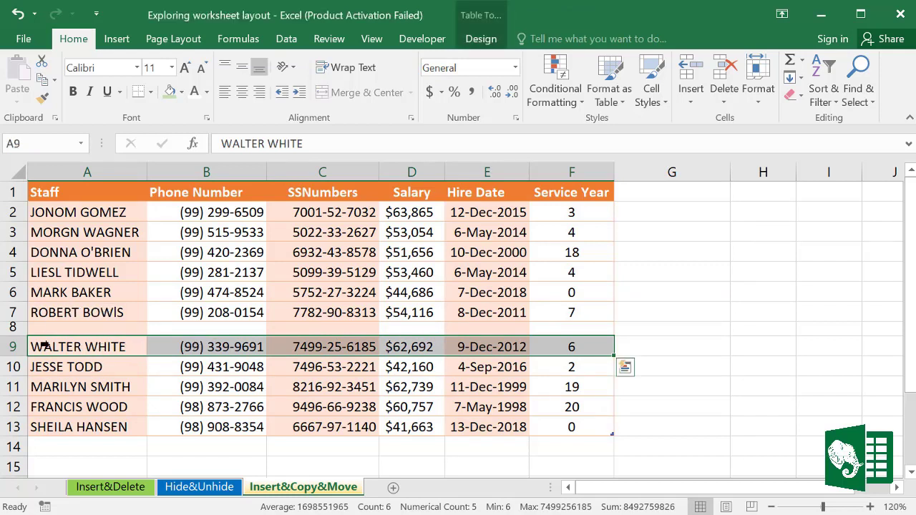
drag(55, 338, 57, 315)
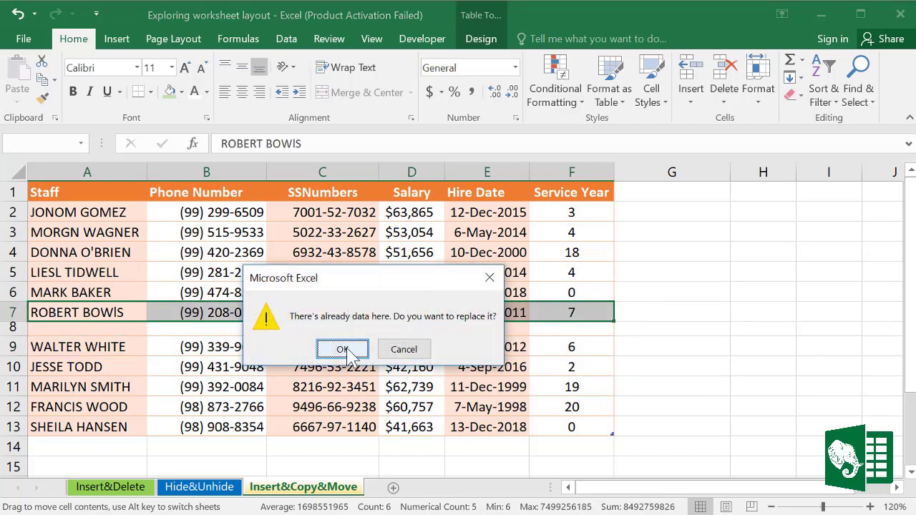
click(403, 349)
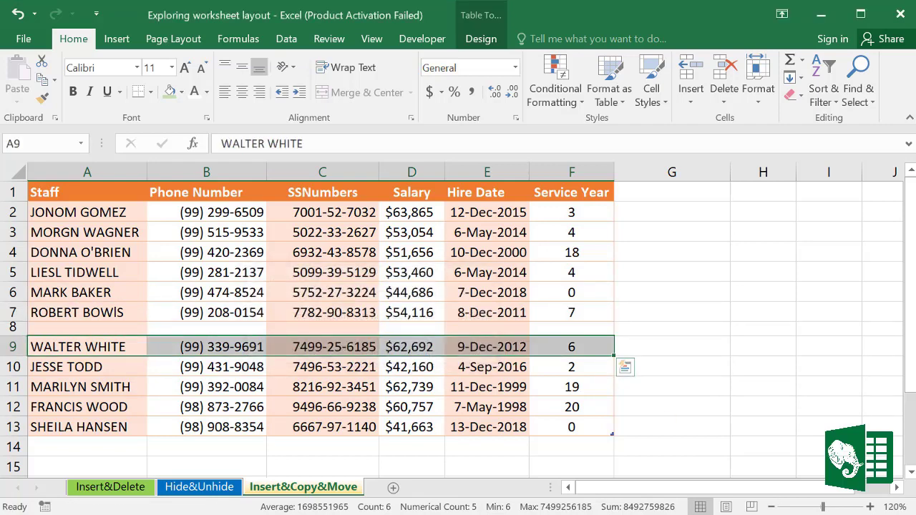
key(ctrl+z)
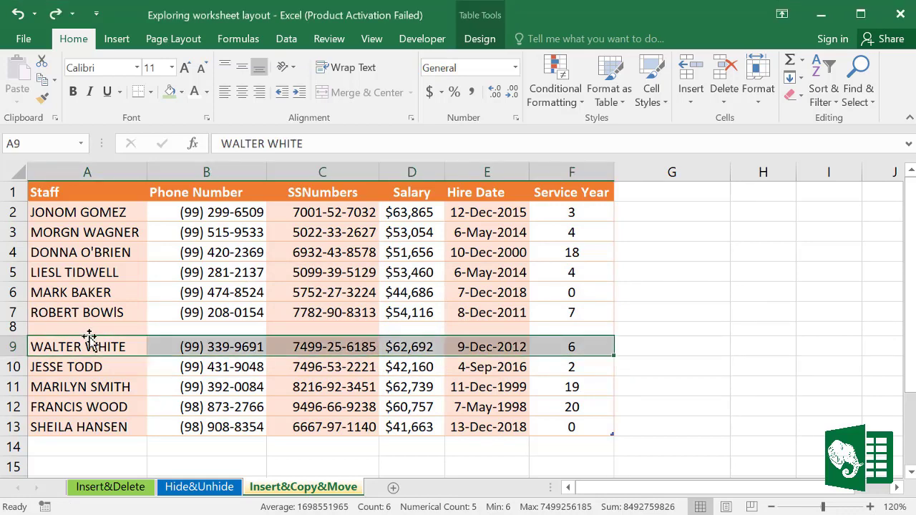
drag(131, 337, 141, 312)
click(32, 324)
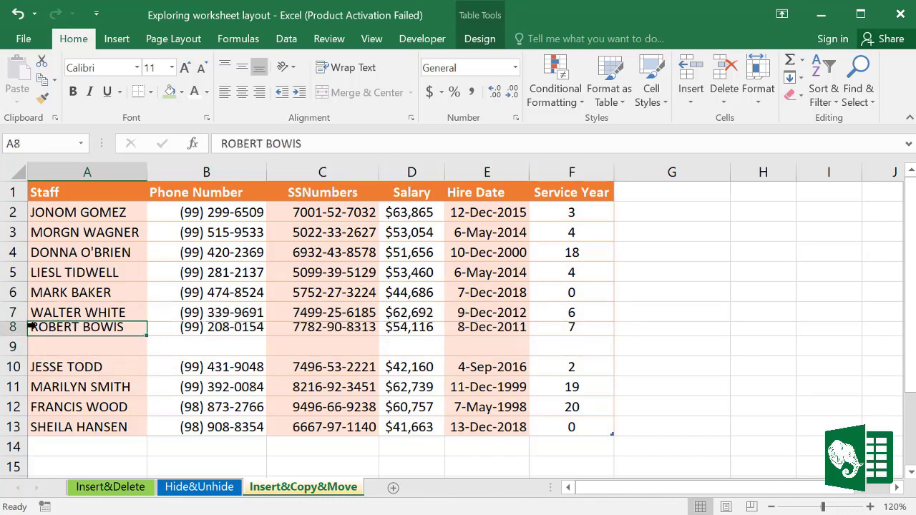
drag(18, 319, 7, 322)
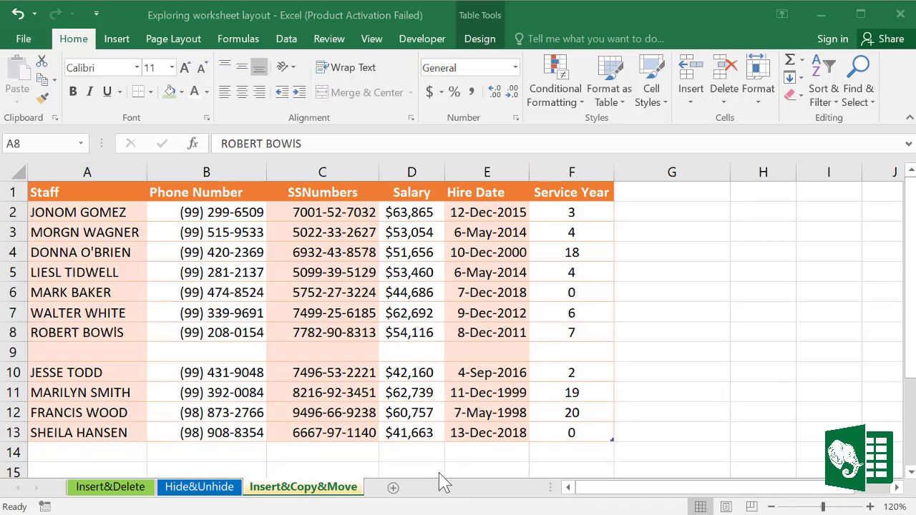
click(304, 499)
right_click(304, 493)
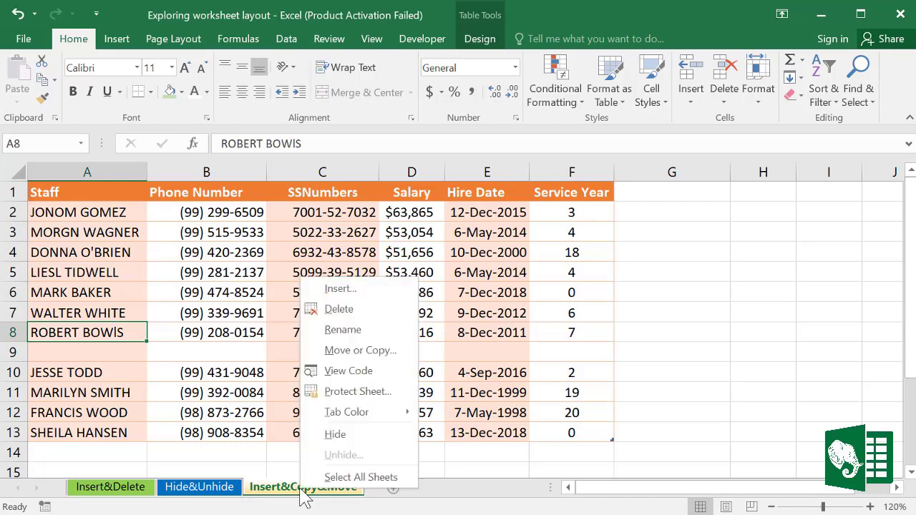
click(361, 353)
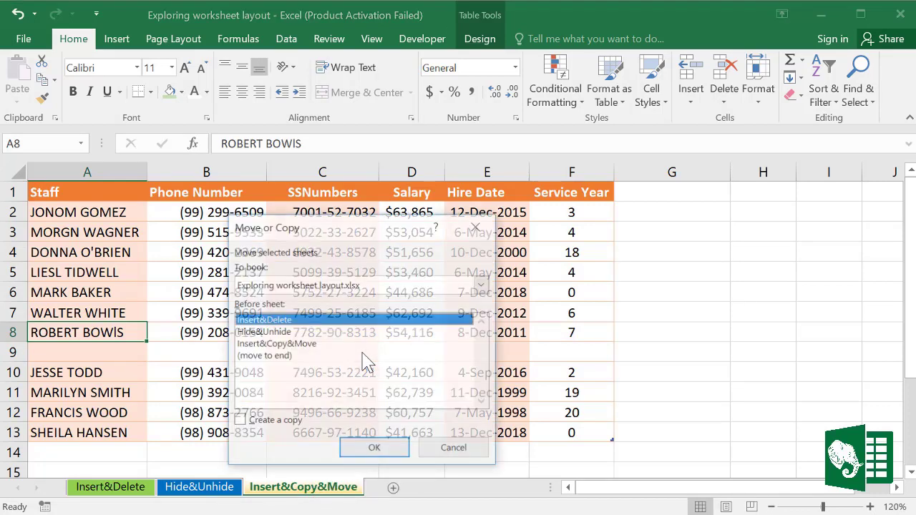
drag(345, 223, 412, 213)
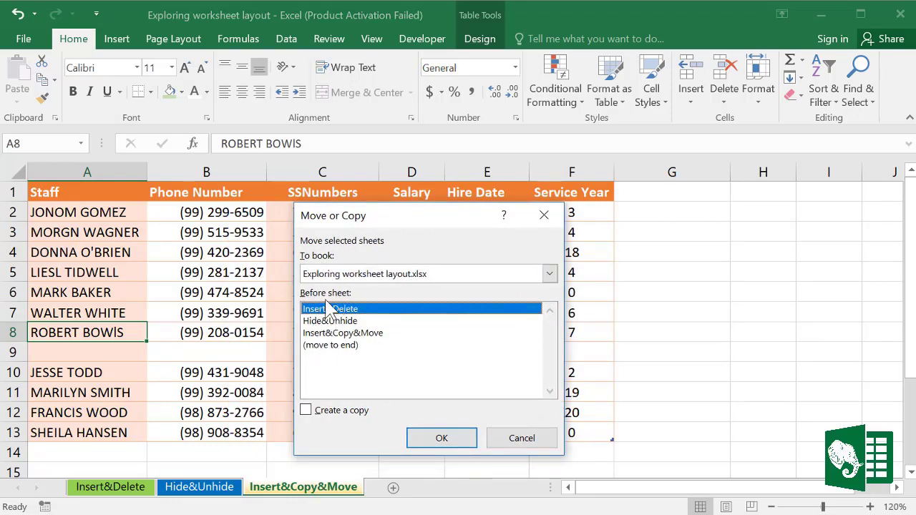
click(307, 412)
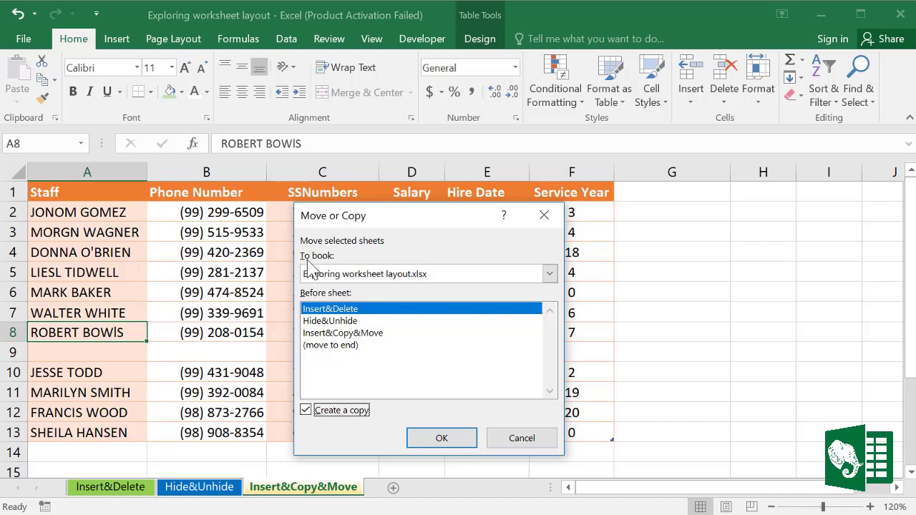
click(397, 274)
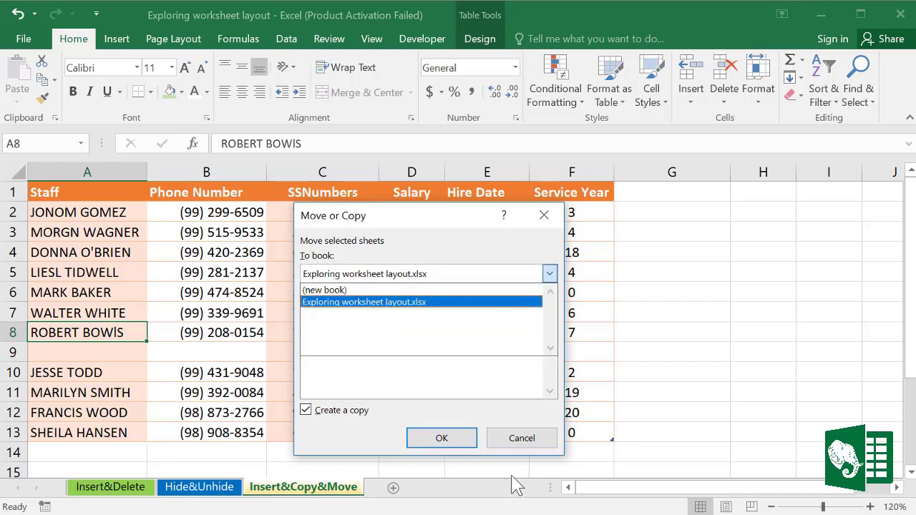
click(519, 442)
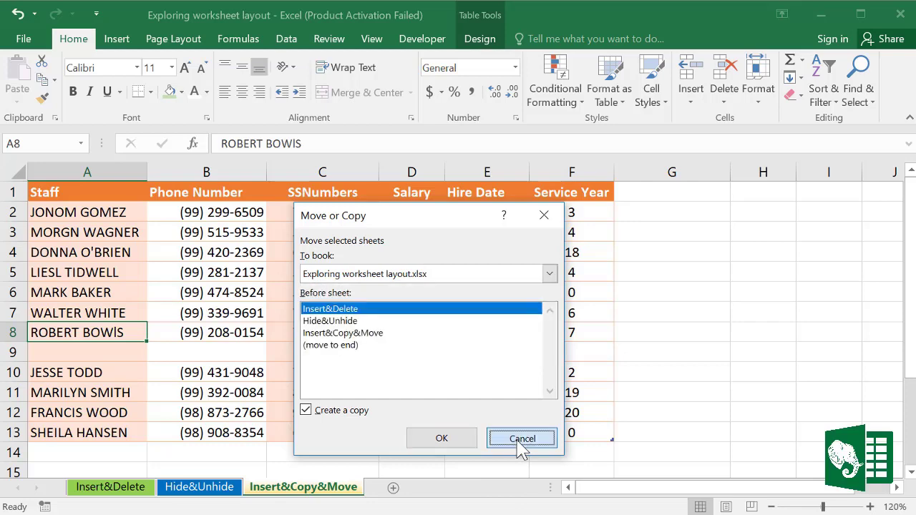
click(520, 442)
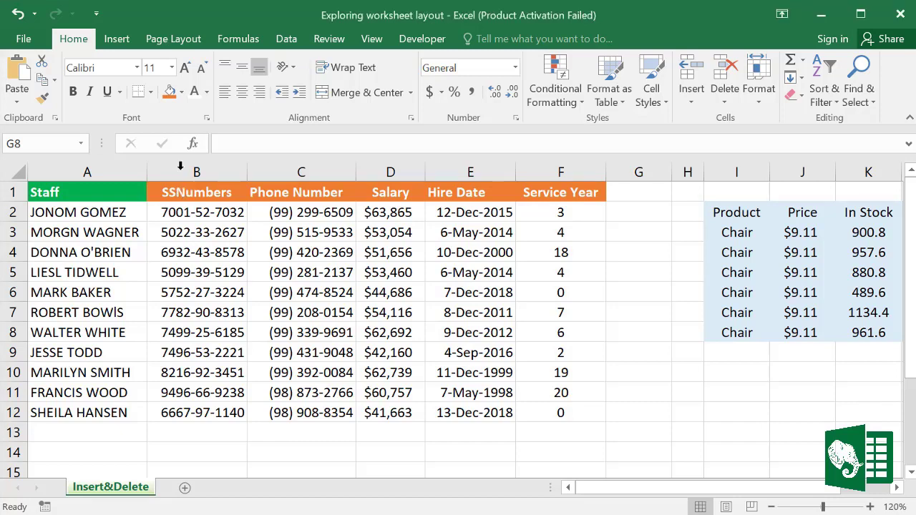
Step: Select column B (SSNumbers) on the Insert&Delete sheet
click(181, 170)
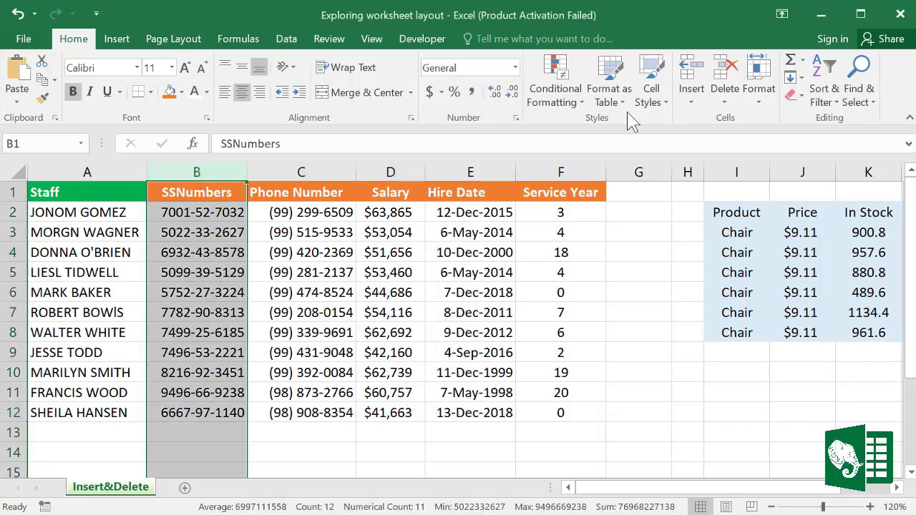
Step: Insert a narrow blank column B before SSNumbers and give it the header Staff ID
click(692, 102)
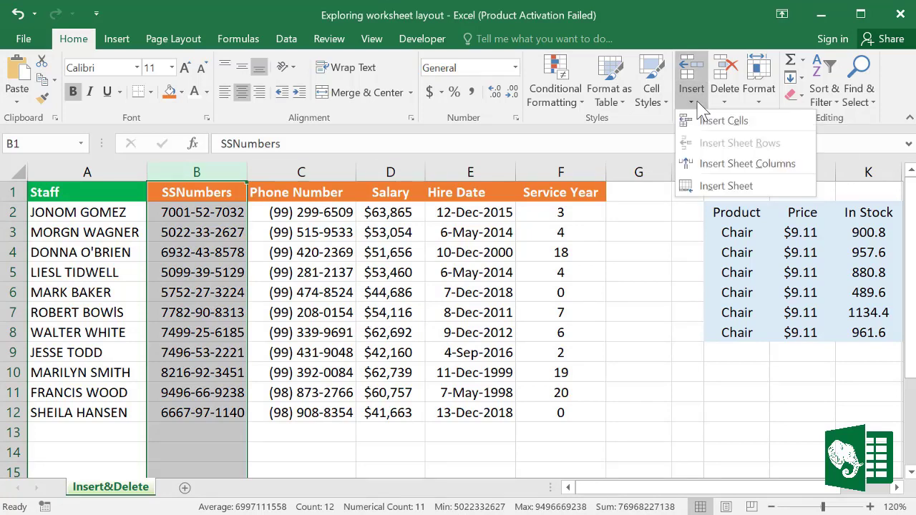
click(737, 166)
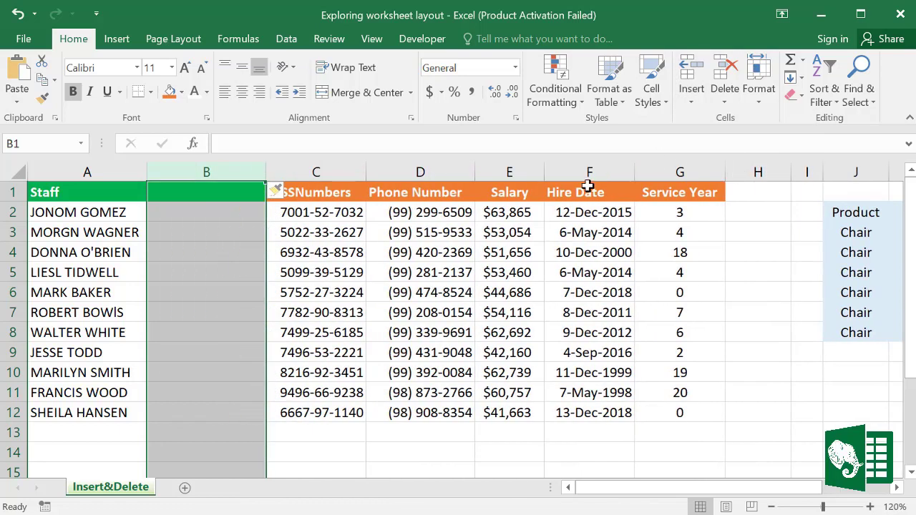
key(ctrl+z)
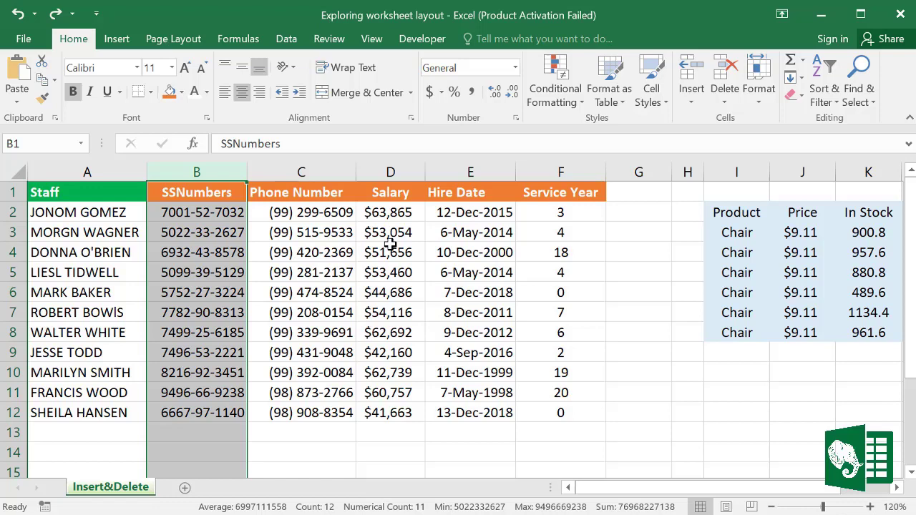
right_click(207, 169)
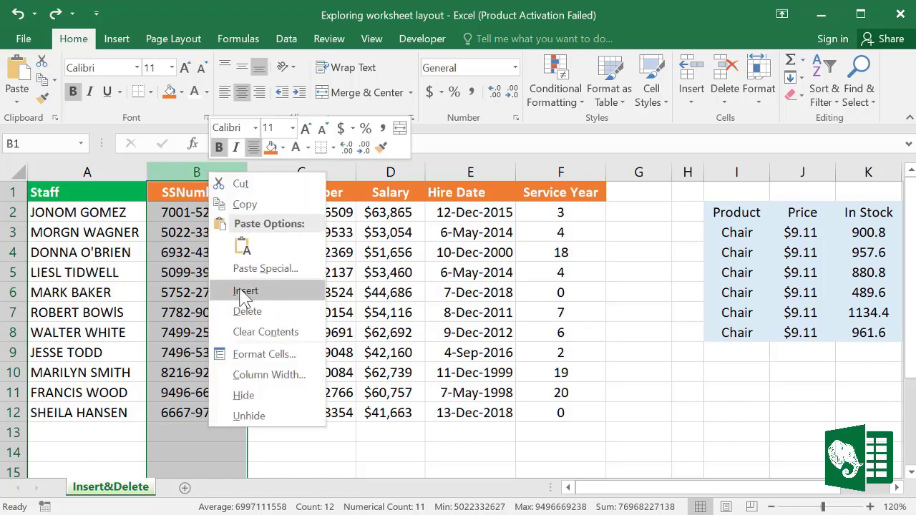
key(Escape)
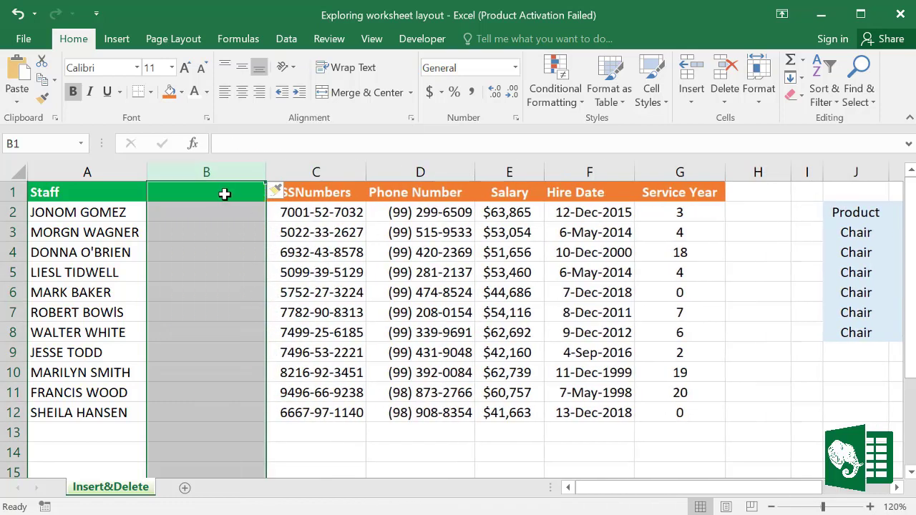
click(222, 193)
drag(266, 172, 250, 172)
text(Sta)
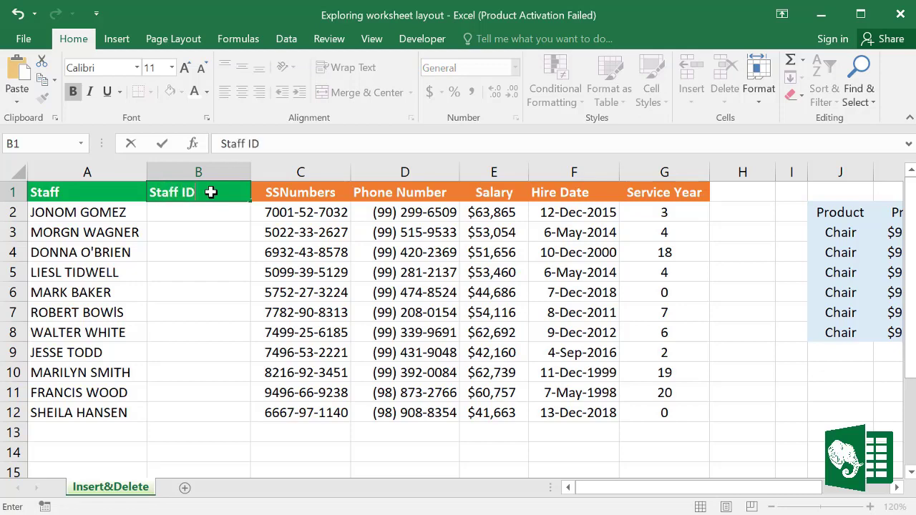
text(ff ID)
click(229, 283)
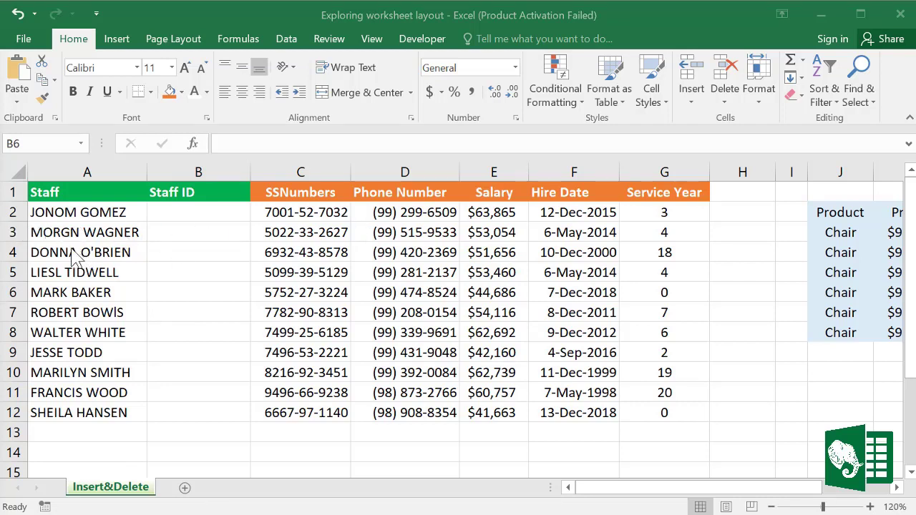
click(13, 250)
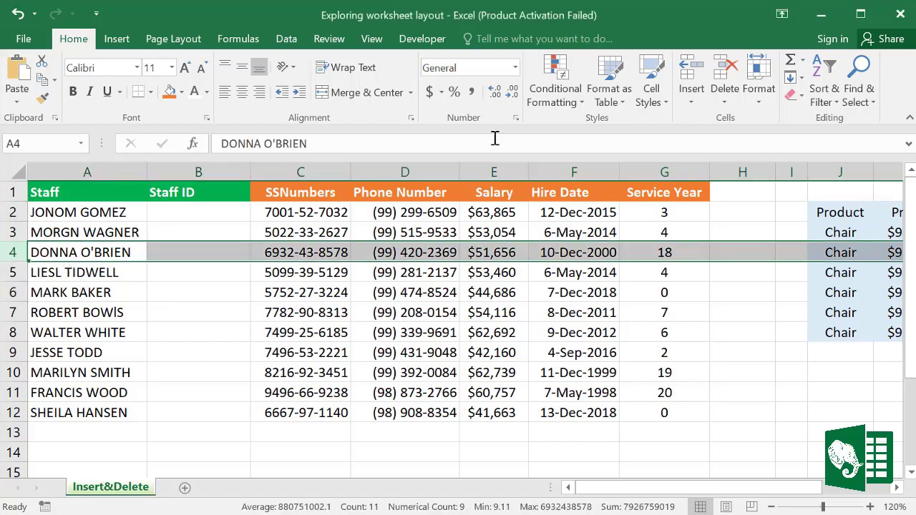
click(691, 96)
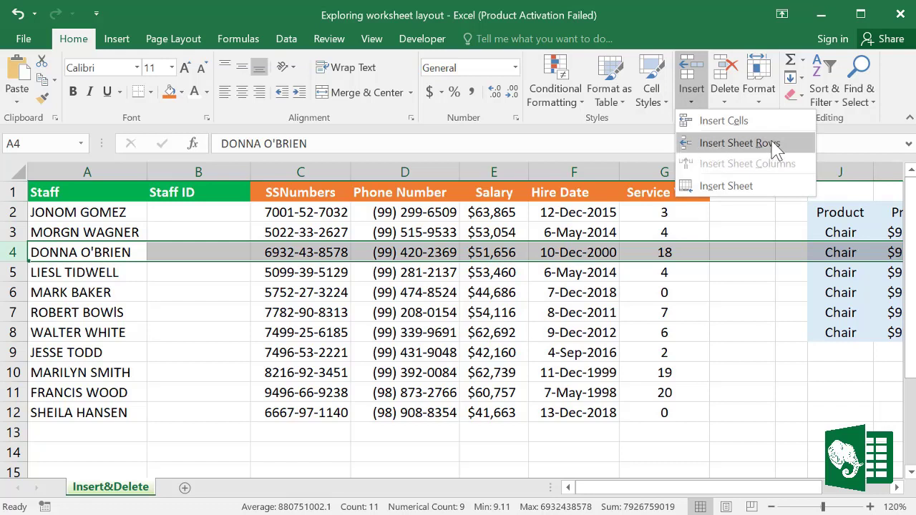
click(18, 258)
right_click(10, 249)
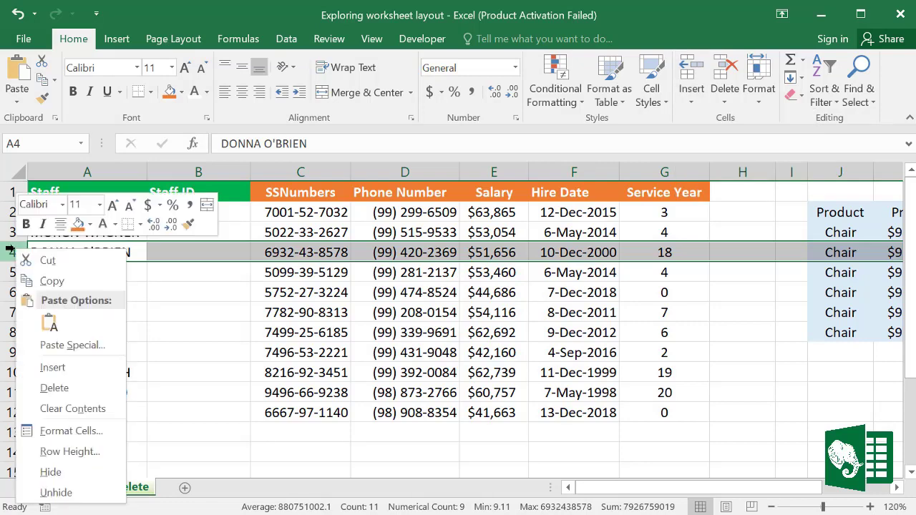
click(53, 367)
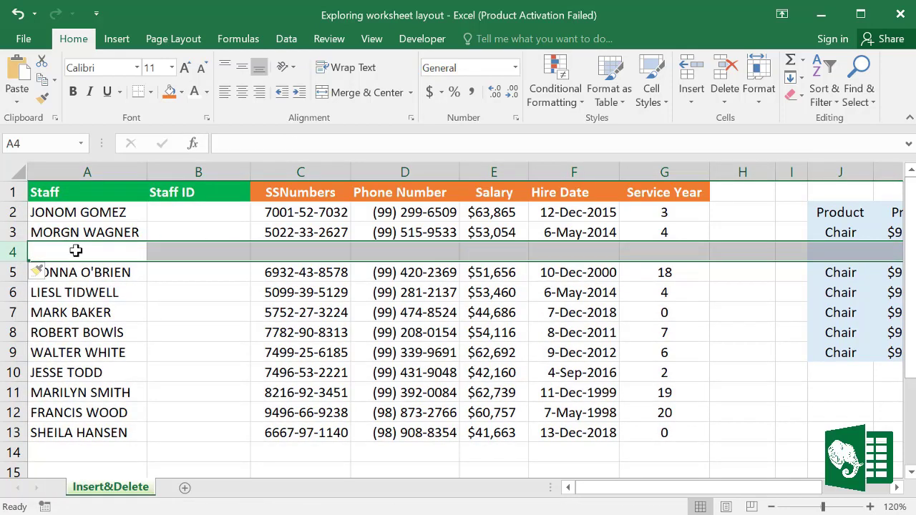
click(75, 250)
click(13, 250)
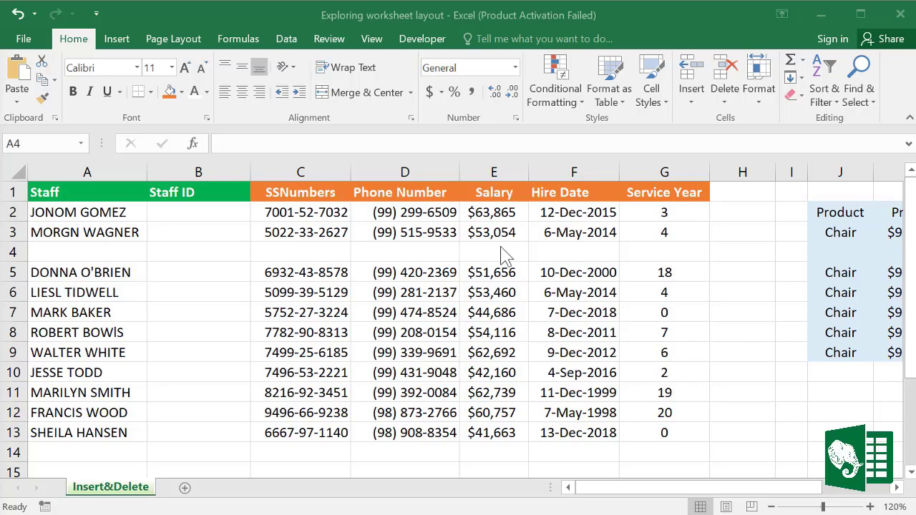
click(787, 502)
drag(785, 493, 860, 498)
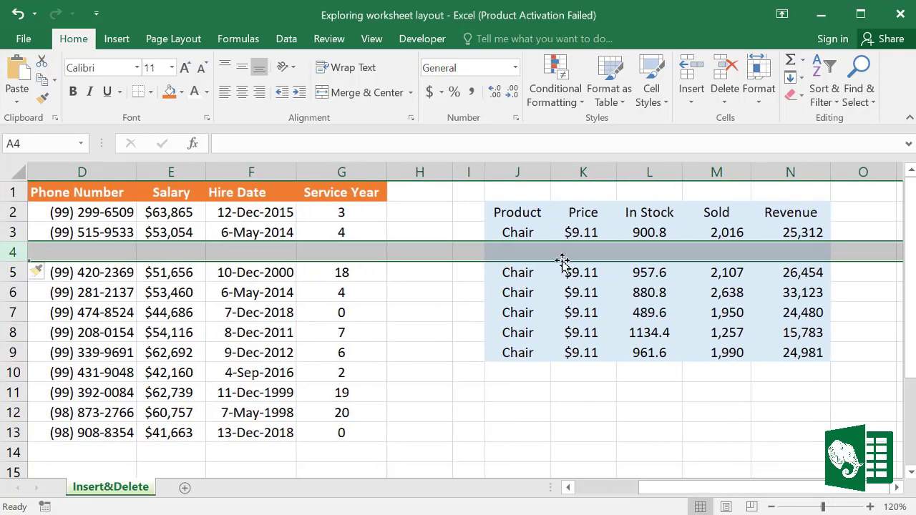
click(517, 255)
click(691, 251)
drag(526, 252, 779, 258)
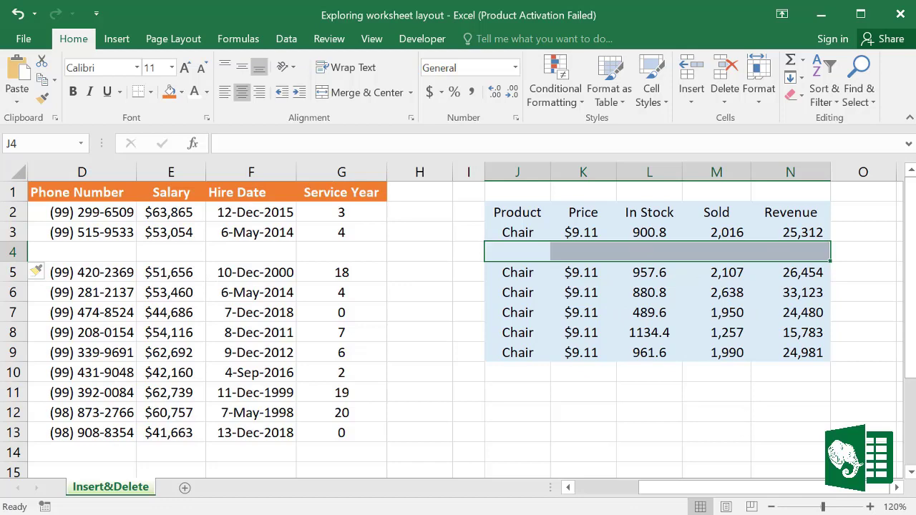
drag(787, 498, 618, 497)
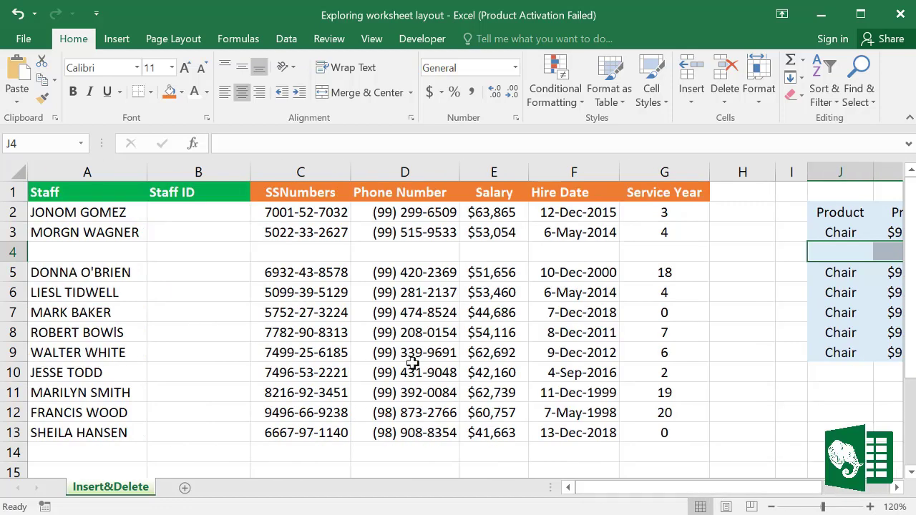
Step: Insert blank cells in A4:G4 with Shift cells down instead of a full blank row
key(ctrl+z)
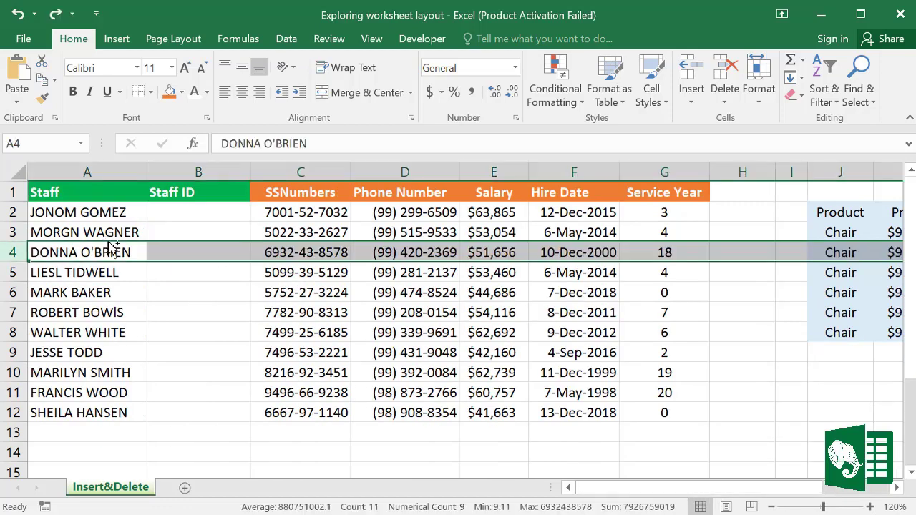
click(374, 368)
drag(52, 251, 640, 252)
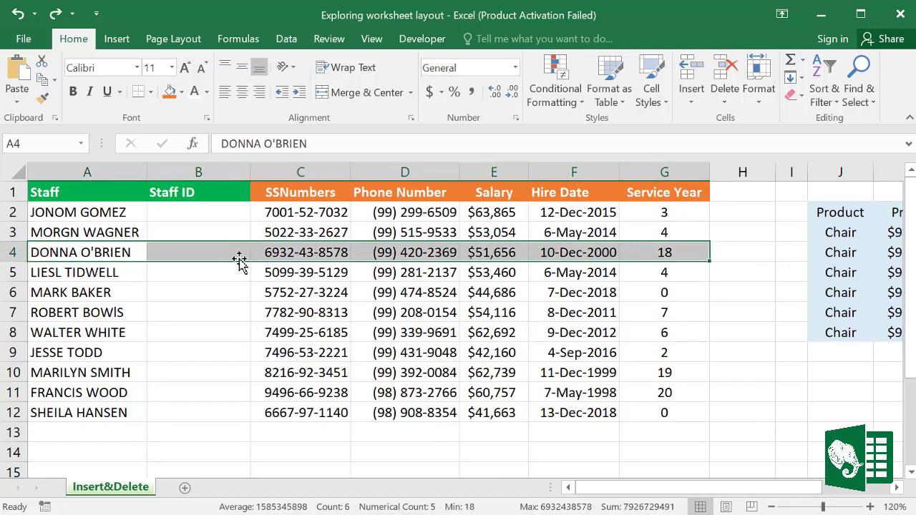
right_click(84, 250)
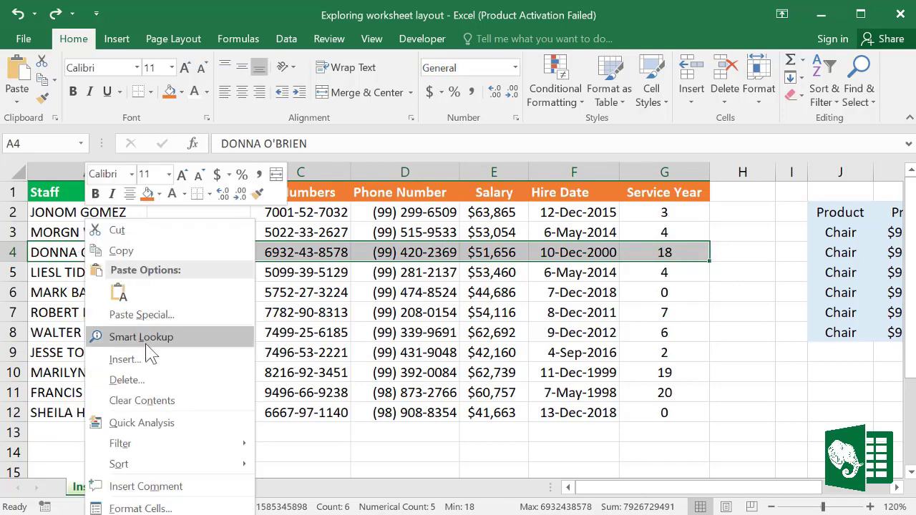
click(129, 359)
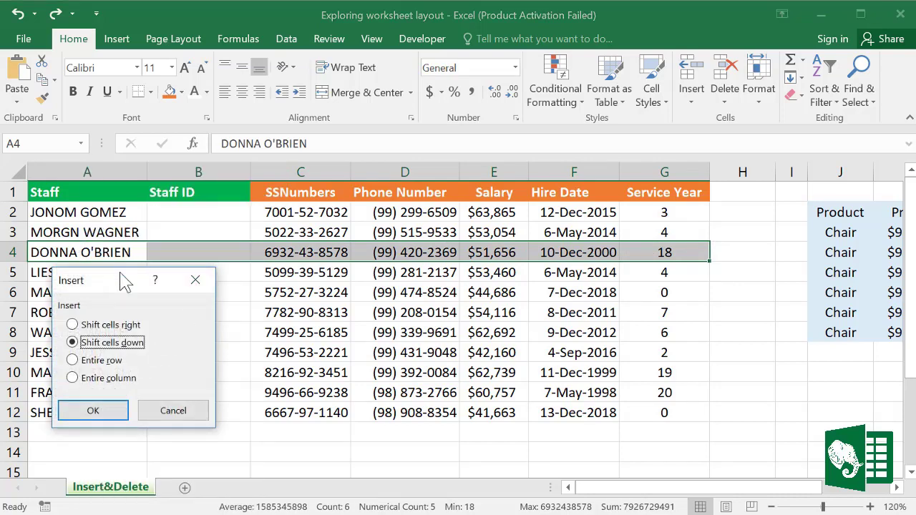
drag(122, 280, 383, 166)
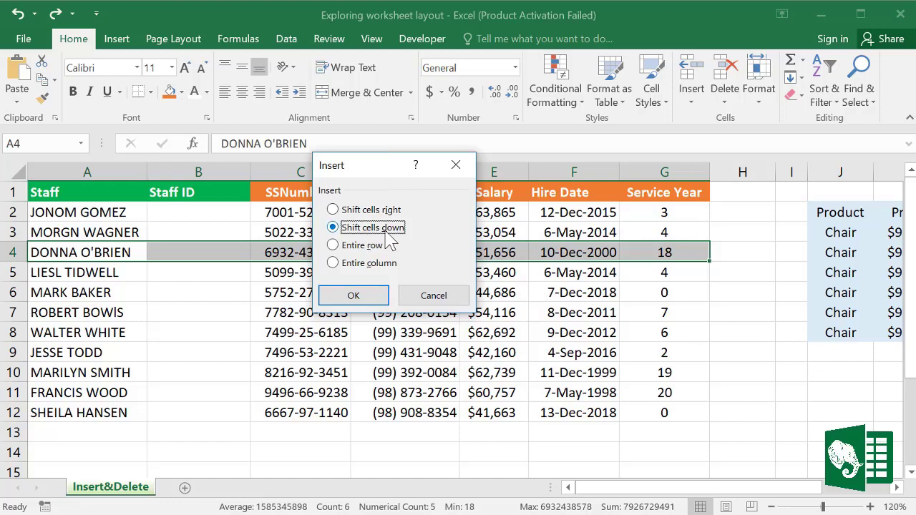
click(361, 295)
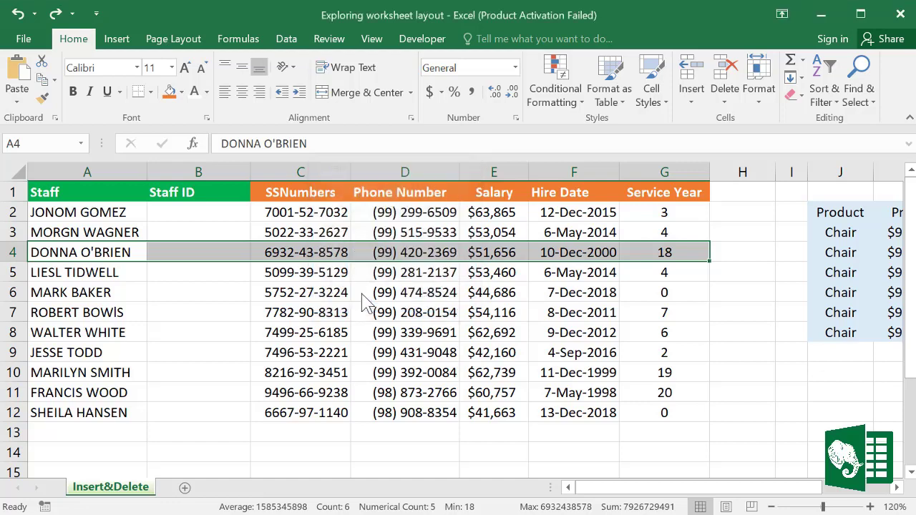
click(740, 294)
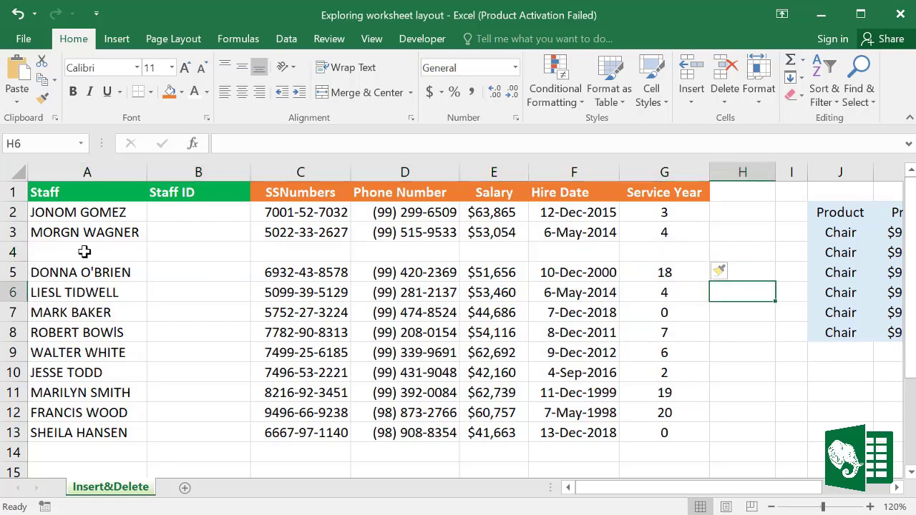
drag(85, 251, 684, 249)
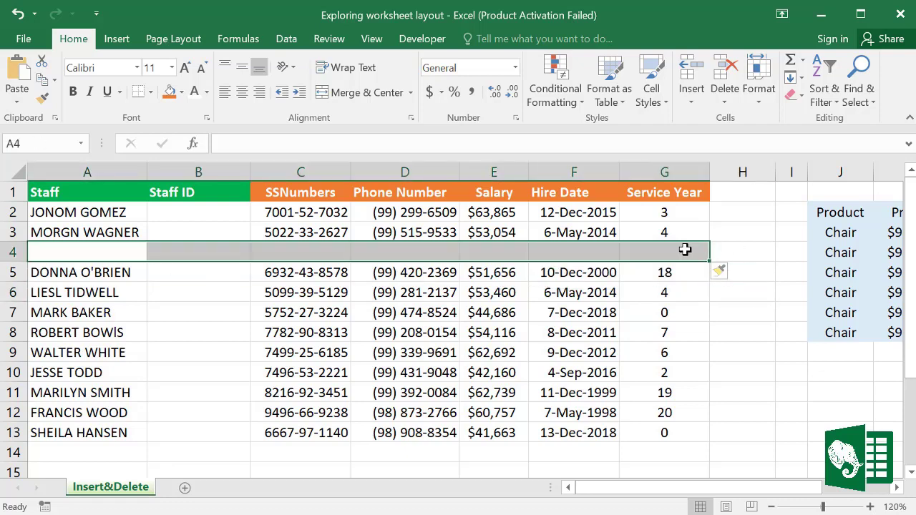
drag(760, 493, 579, 494)
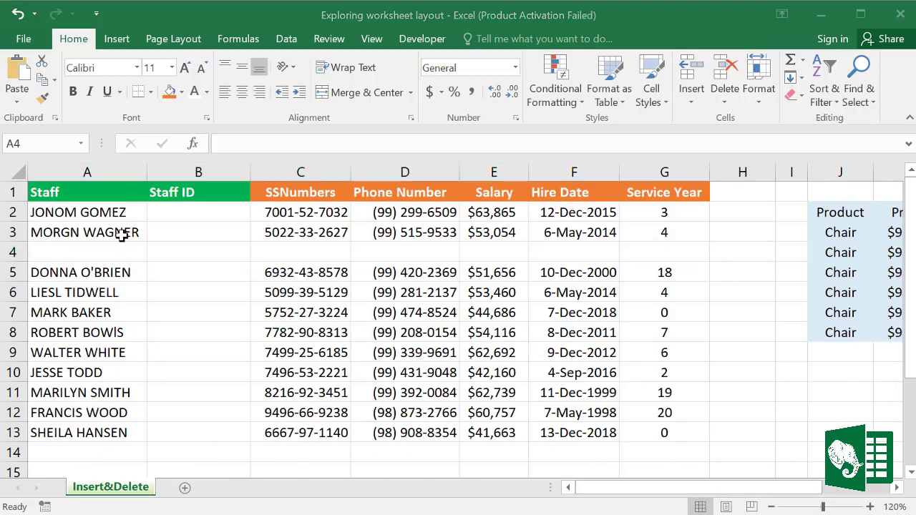
Step: Delete the blank cells A4:G4 with Shift cells up
drag(51, 248, 665, 250)
right_click(440, 254)
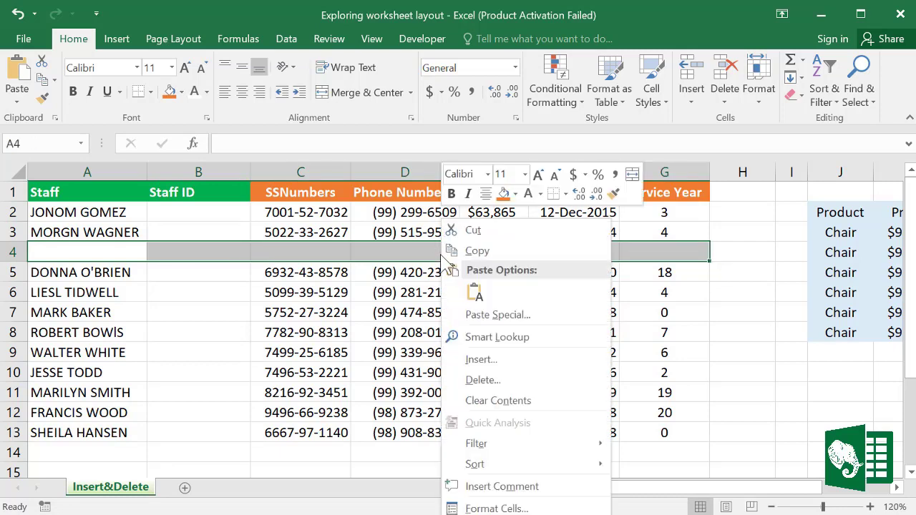
click(482, 380)
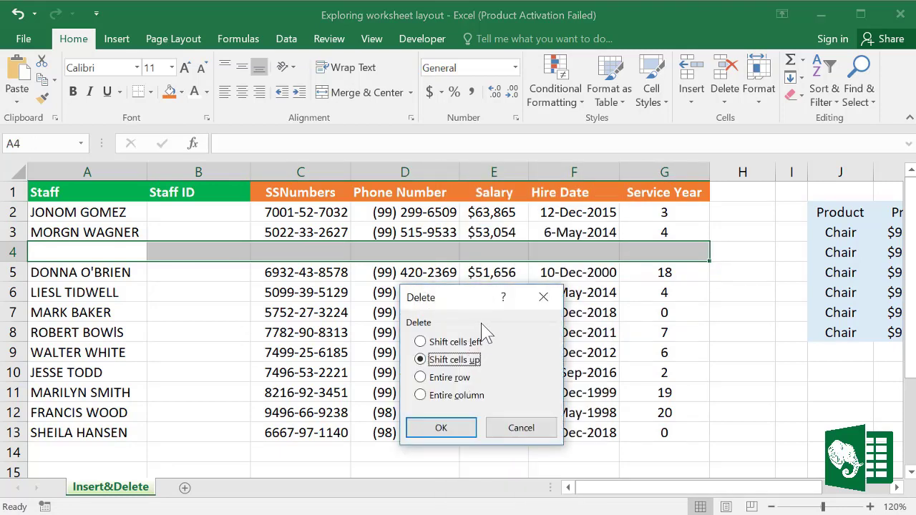
click(458, 429)
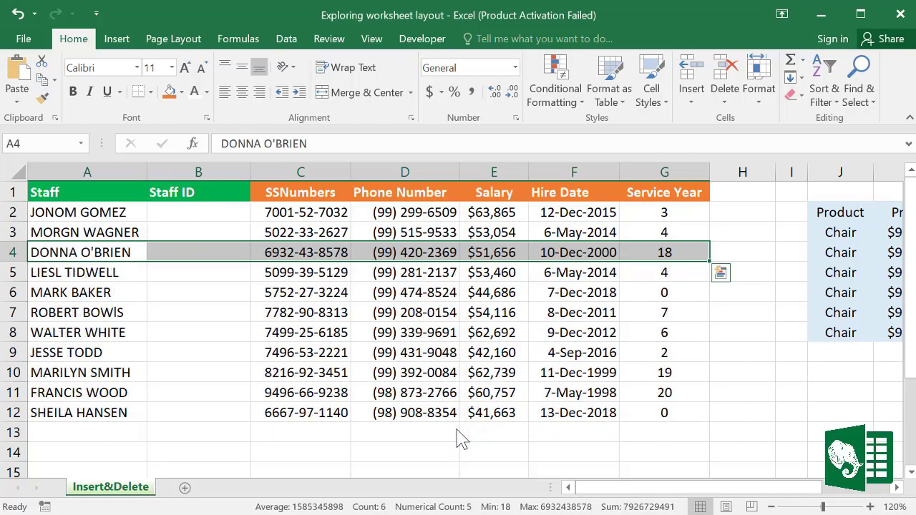
Step: Inspect the G10 formula and the Staff ID column's options without deleting anything
click(694, 380)
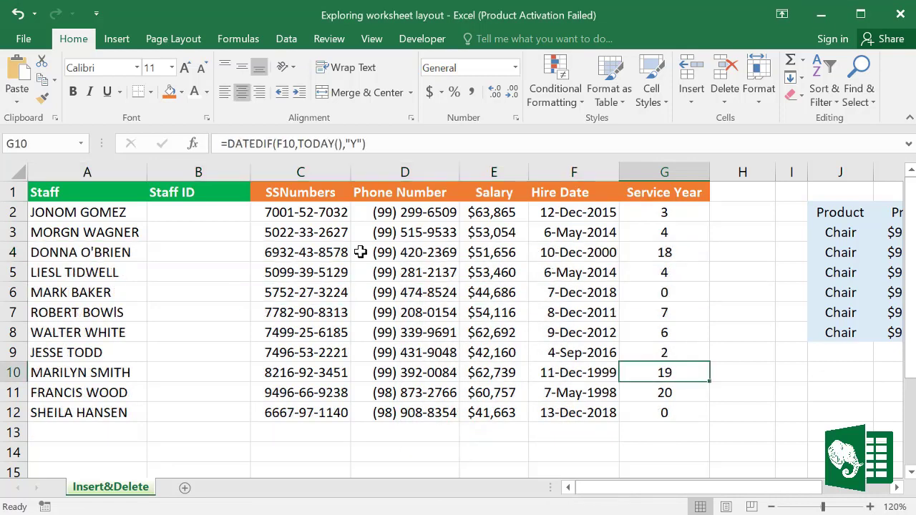
click(213, 167)
right_click(212, 165)
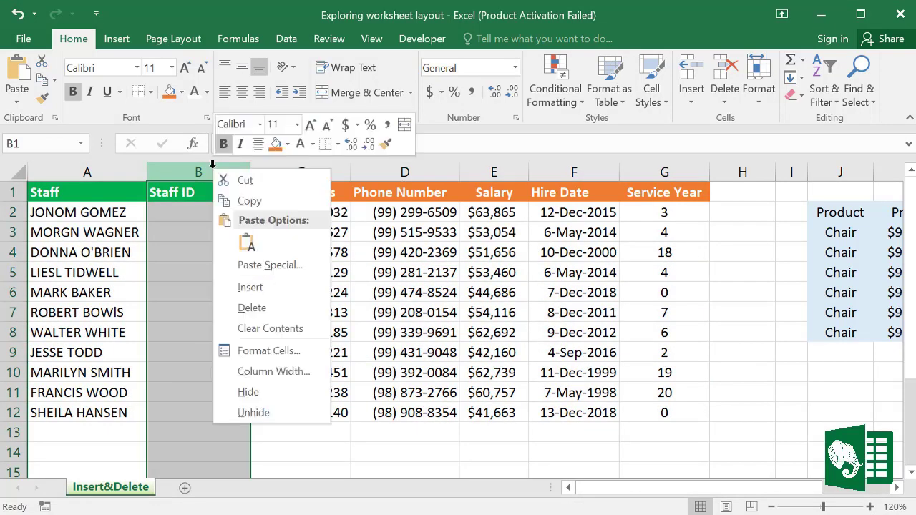
click(244, 309)
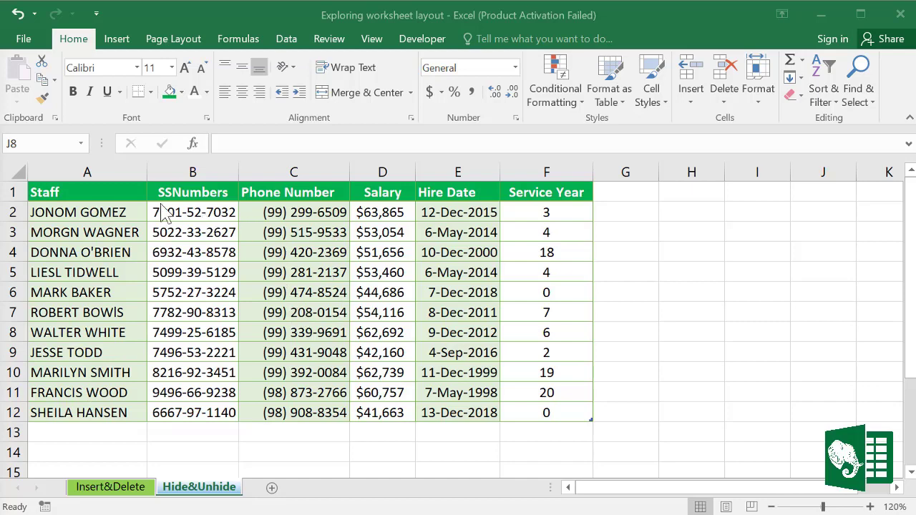
Step: Hide column B (SSNumbers) on the Hide&Unhide sheet
click(185, 163)
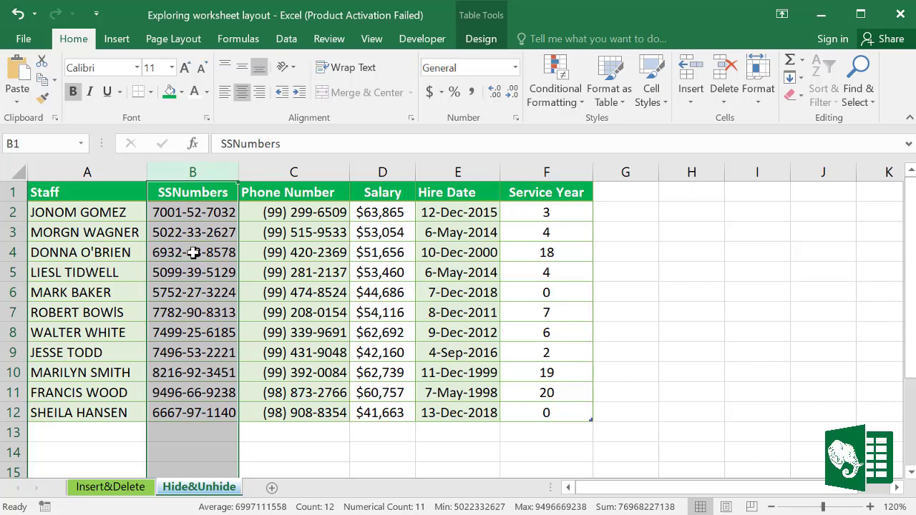
click(293, 333)
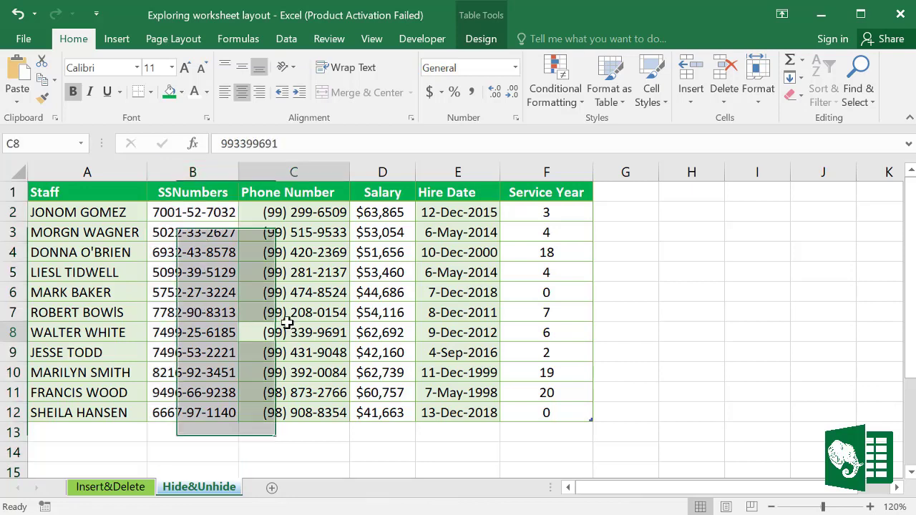
click(195, 170)
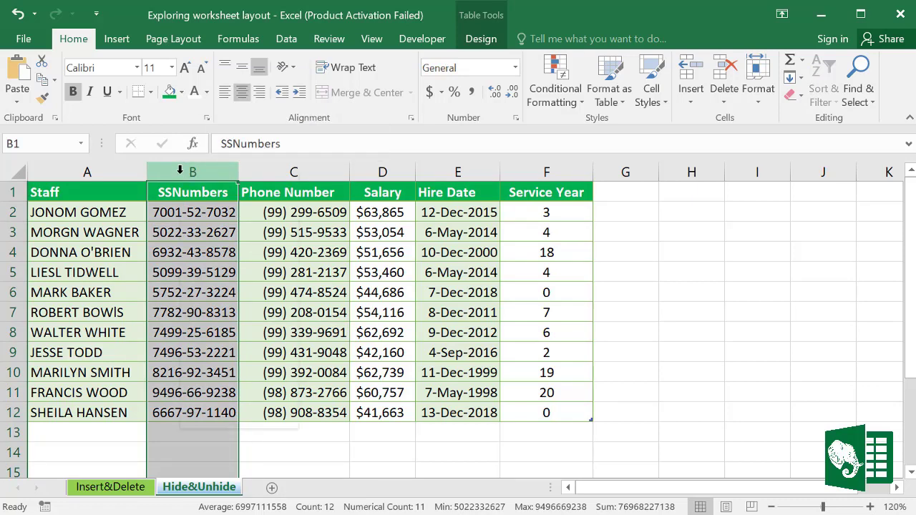
right_click(180, 170)
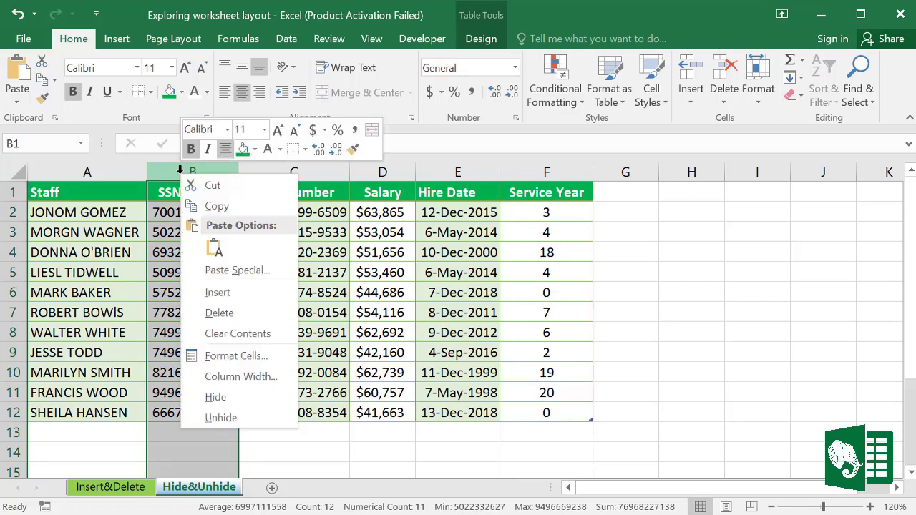
click(216, 398)
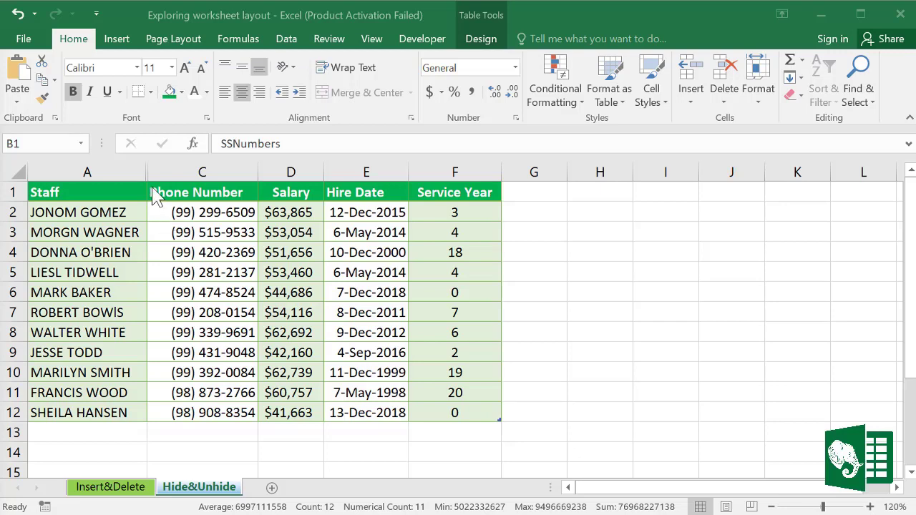
Step: Unhide SSNumbers via Unhide on columns A:C, then again by double-clicking the header border
click(116, 166)
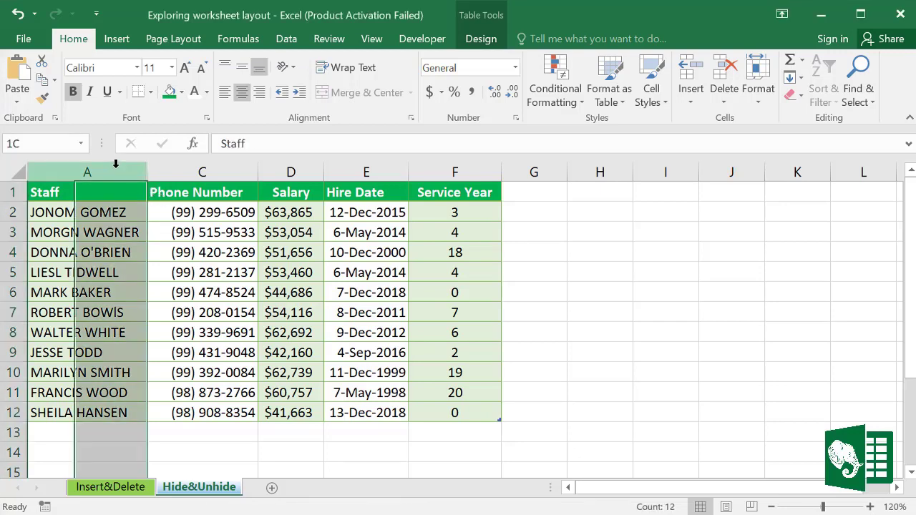
drag(116, 166, 168, 169)
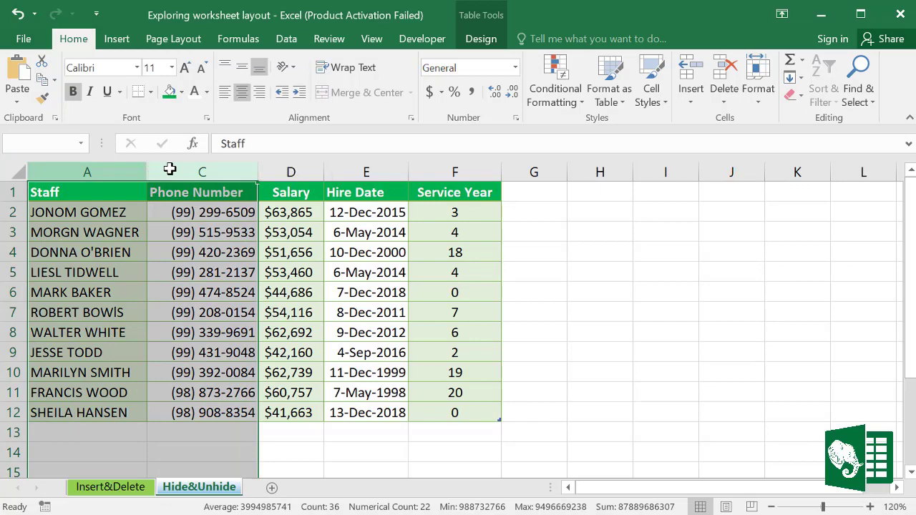
right_click(160, 169)
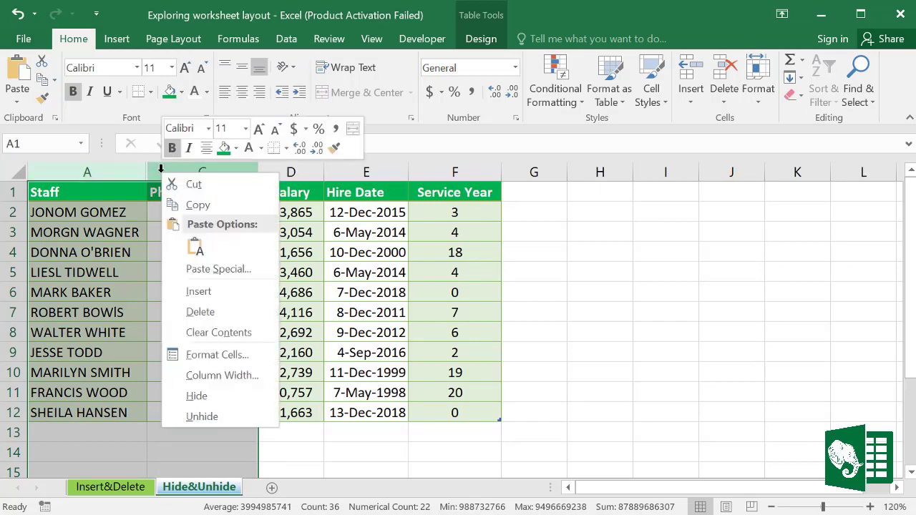
key(Escape)
right_click(161, 169)
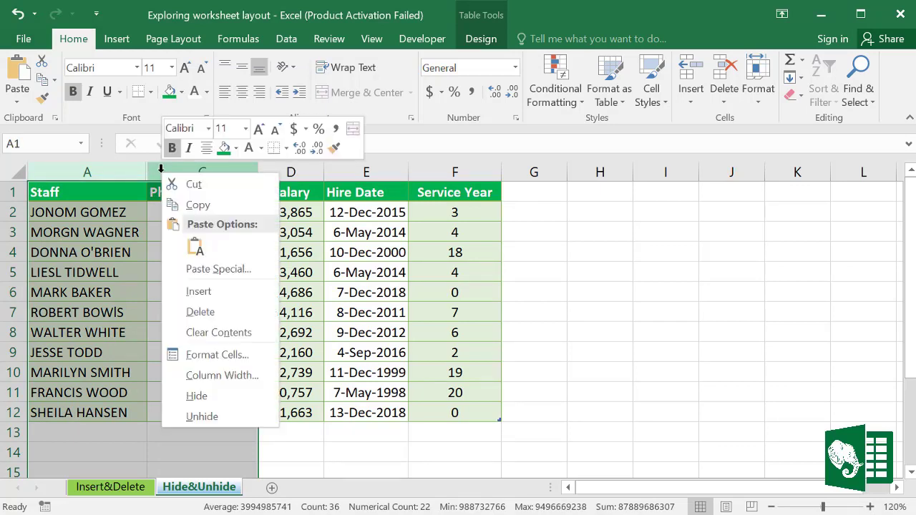
click(202, 417)
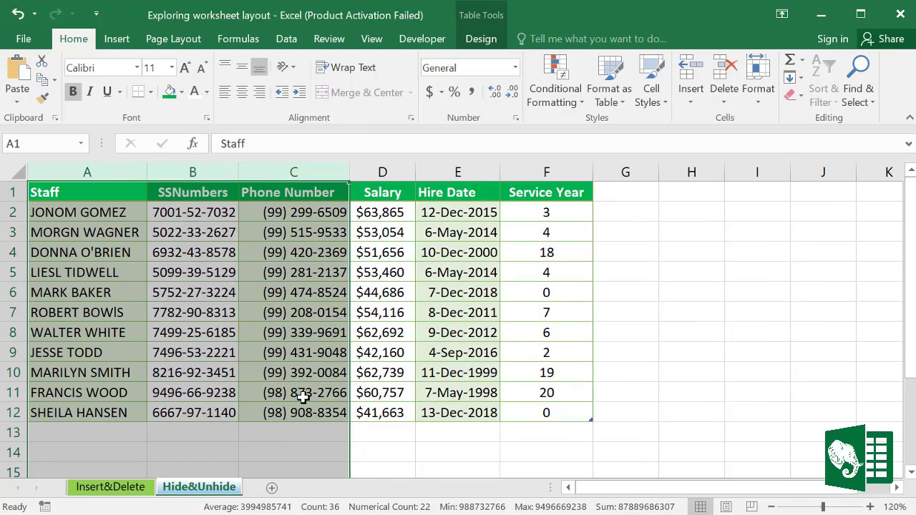
key(ctrl+z)
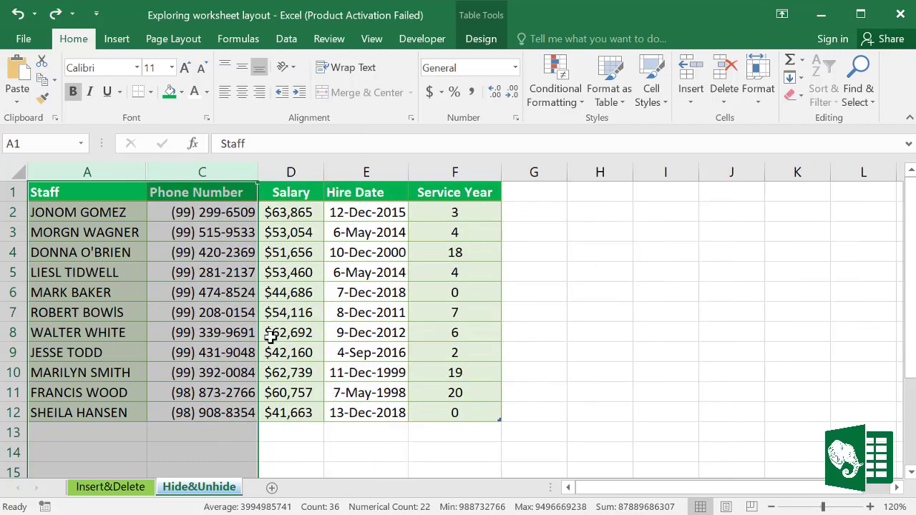
double_click(148, 171)
Step: Check the restored SSNumbers column and select the table cells in row 3
click(636, 370)
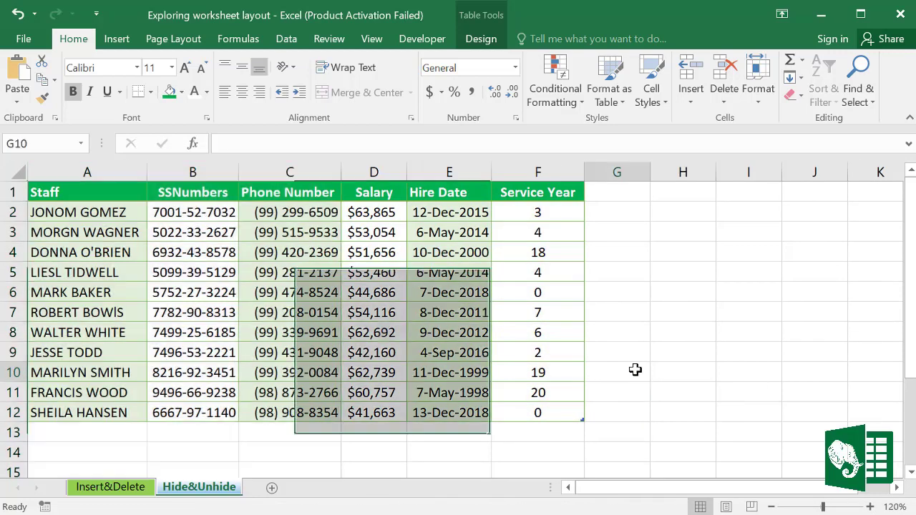
click(195, 173)
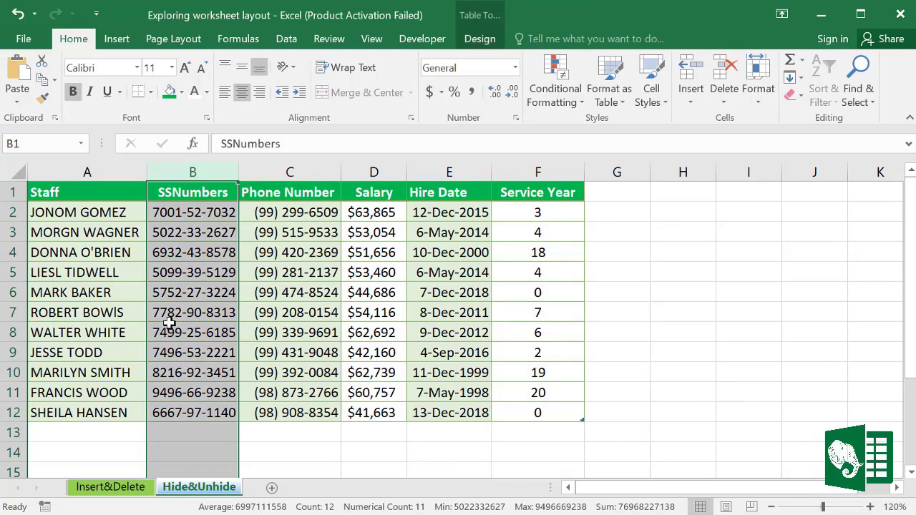
click(587, 328)
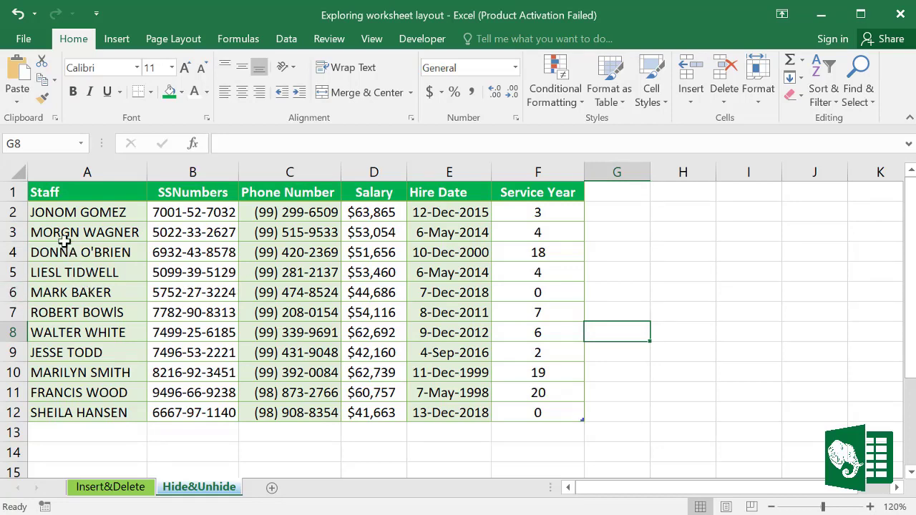
click(31, 233)
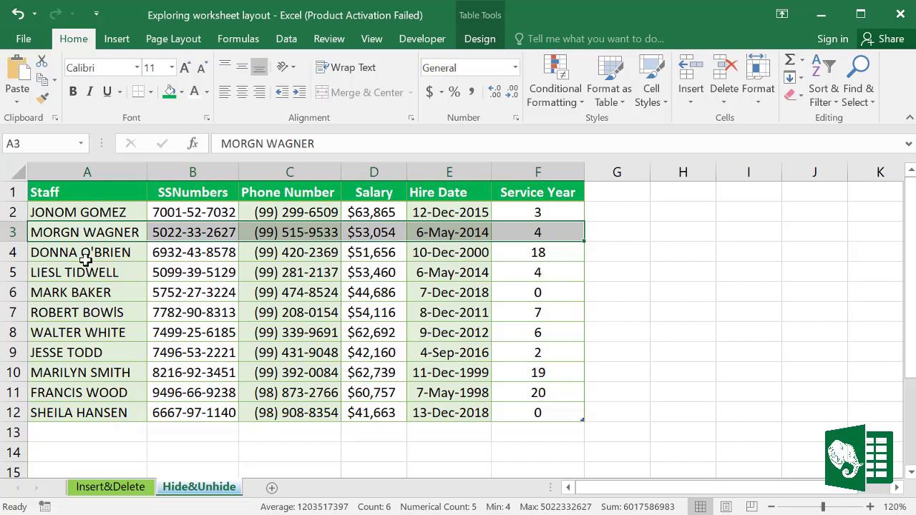
Step: Hide row 3 of the staff table
click(13, 232)
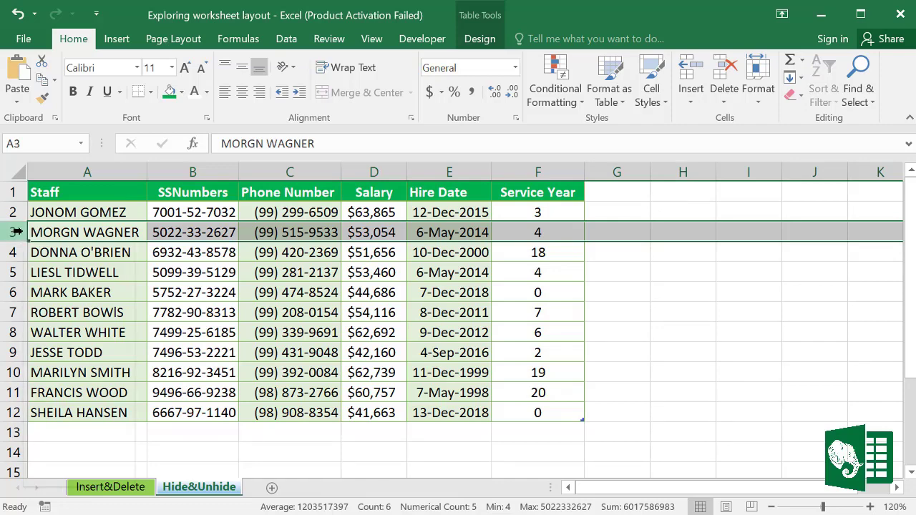
right_click(16, 231)
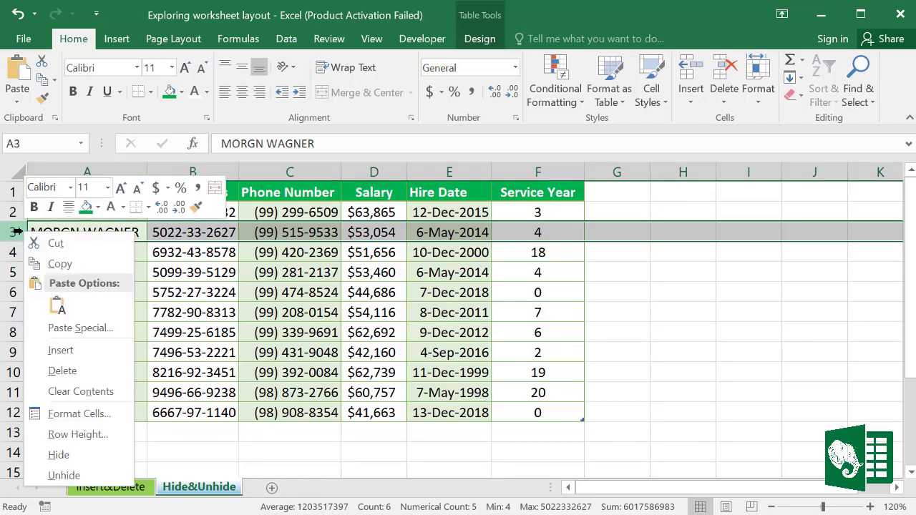
click(59, 454)
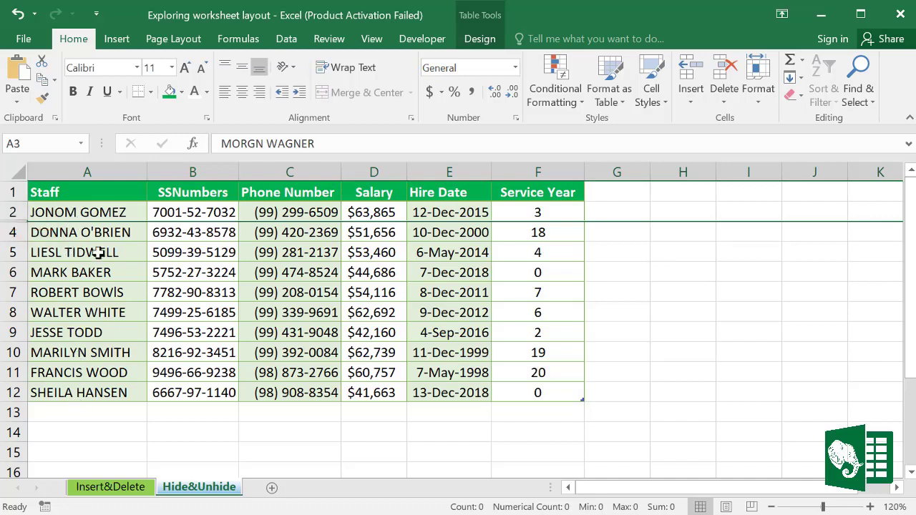
Step: Unhide row 3 by selecting rows 2–4 and choosing Unhide
double_click(17, 223)
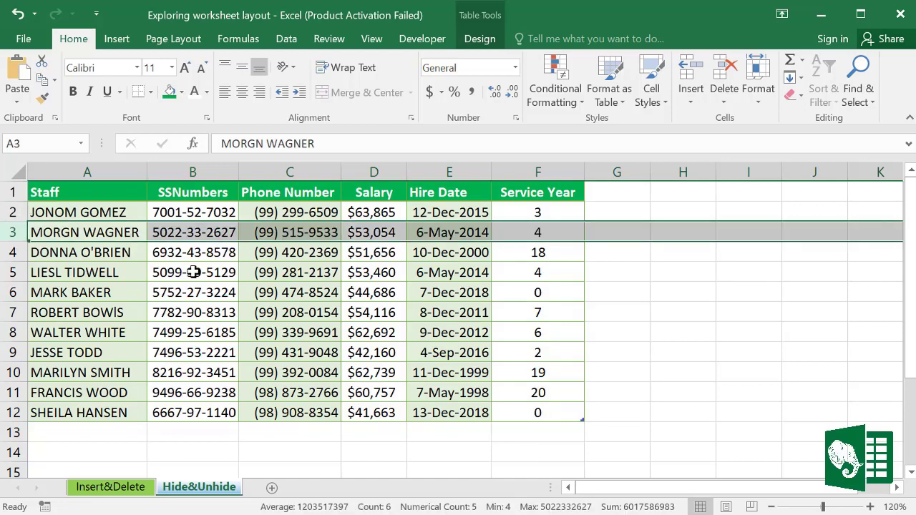
key(ctrl+z)
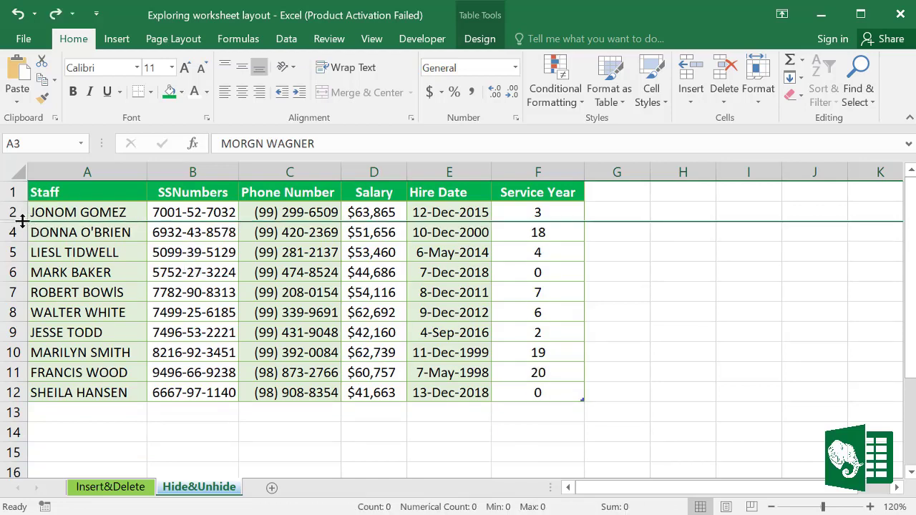
drag(13, 213, 13, 230)
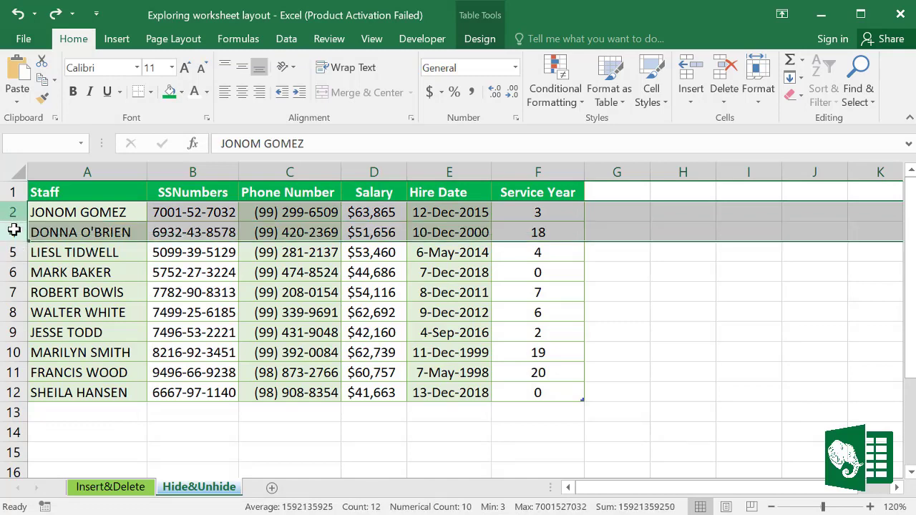
right_click(10, 213)
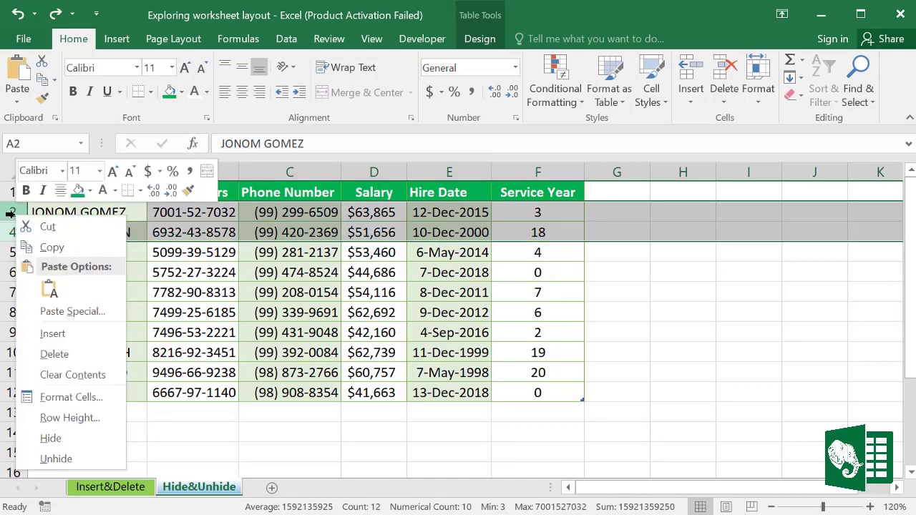
click(55, 459)
click(58, 227)
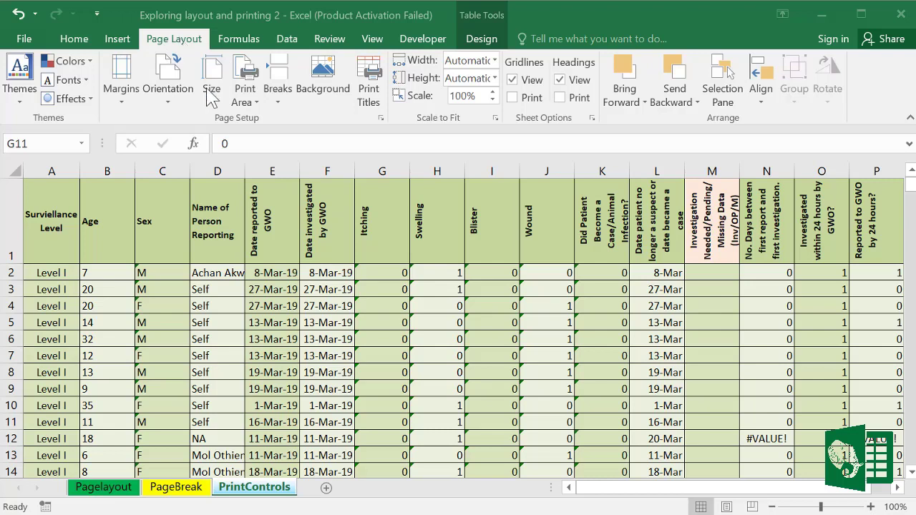
Step: Open Page Setup for PrintControls and keep portrait orientation
click(382, 123)
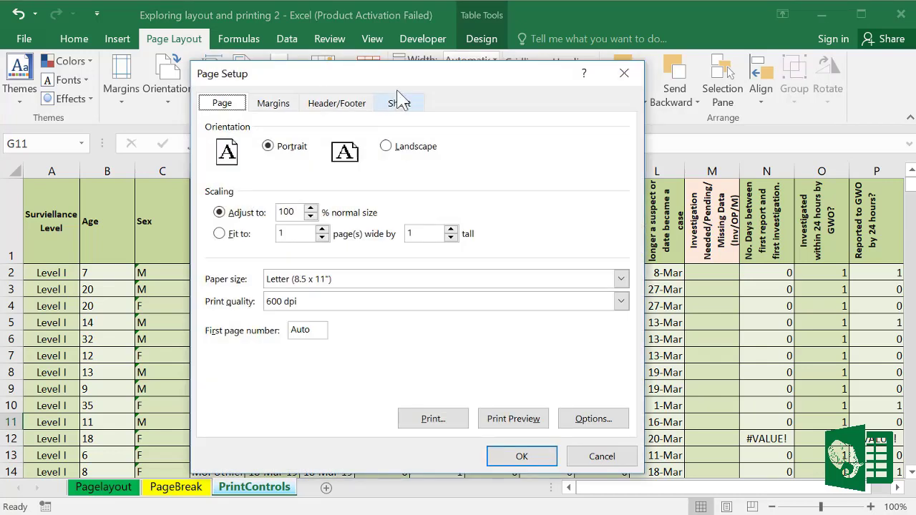
drag(406, 86, 422, 61)
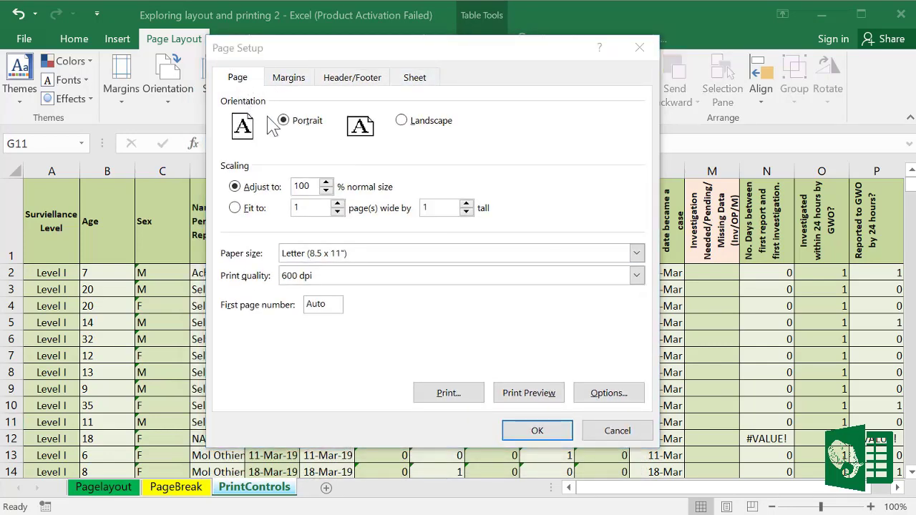
click(402, 123)
click(287, 121)
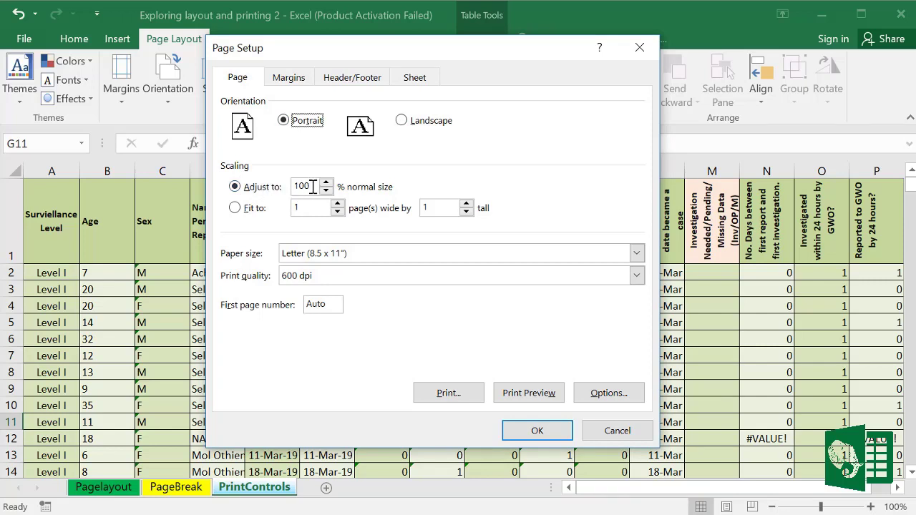
Step: Change scaling from 100% to fit 1 page wide by 8 pages tall
drag(312, 187, 296, 186)
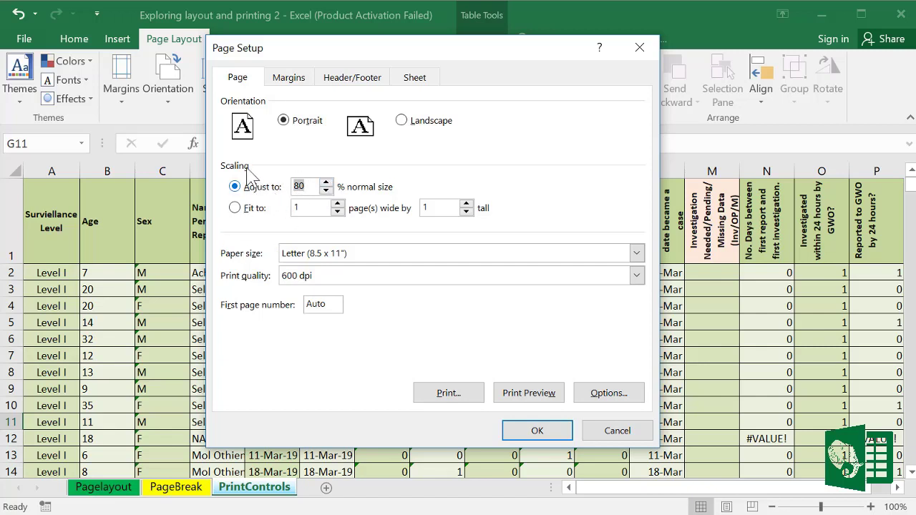
click(235, 208)
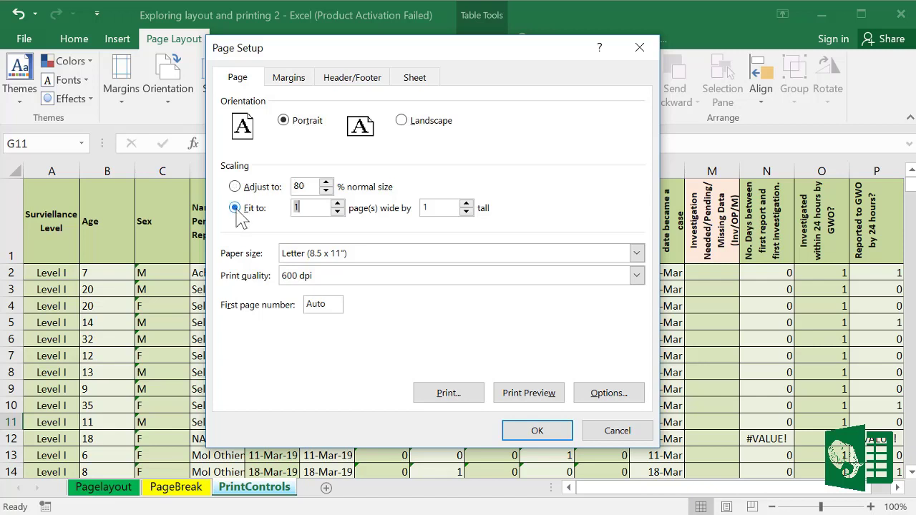
double_click(309, 208)
double_click(437, 207)
text(8)
Step: Lower the top and bottom margins to 0.25 and widen the right margin to 0.95
click(290, 78)
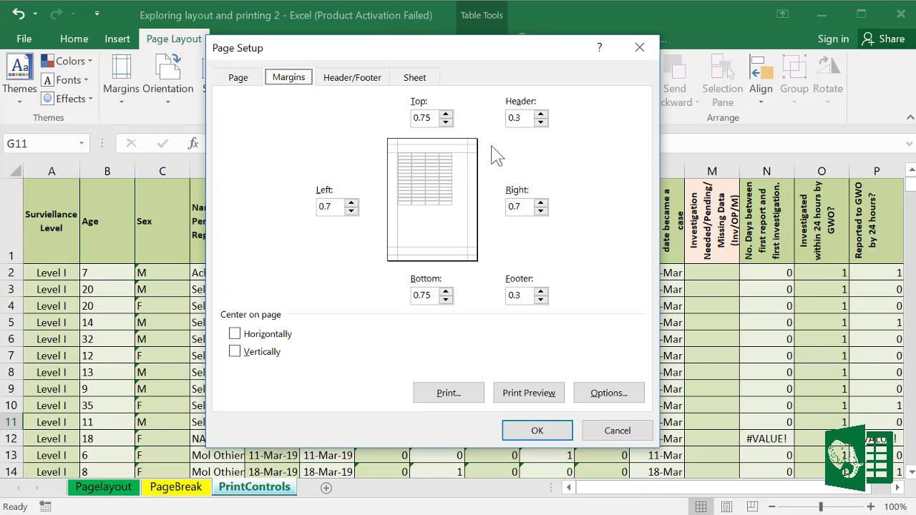
click(445, 123)
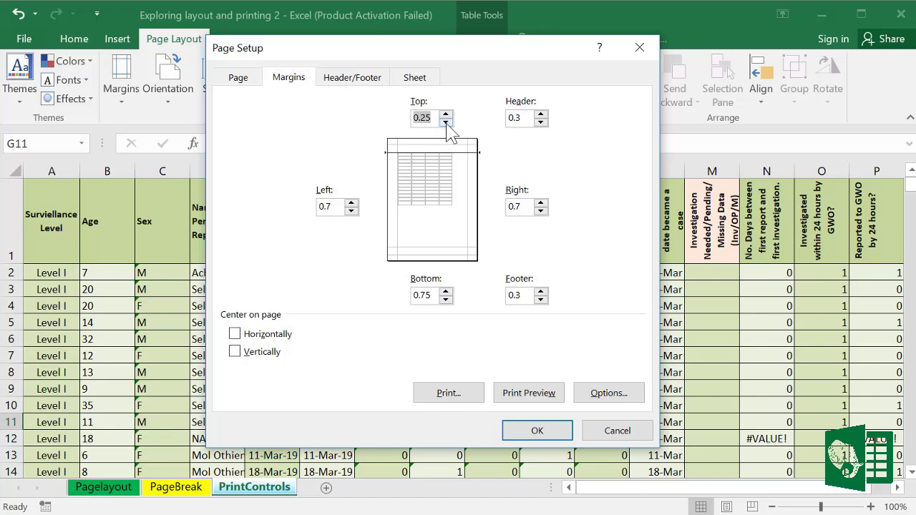
click(445, 299)
click(445, 300)
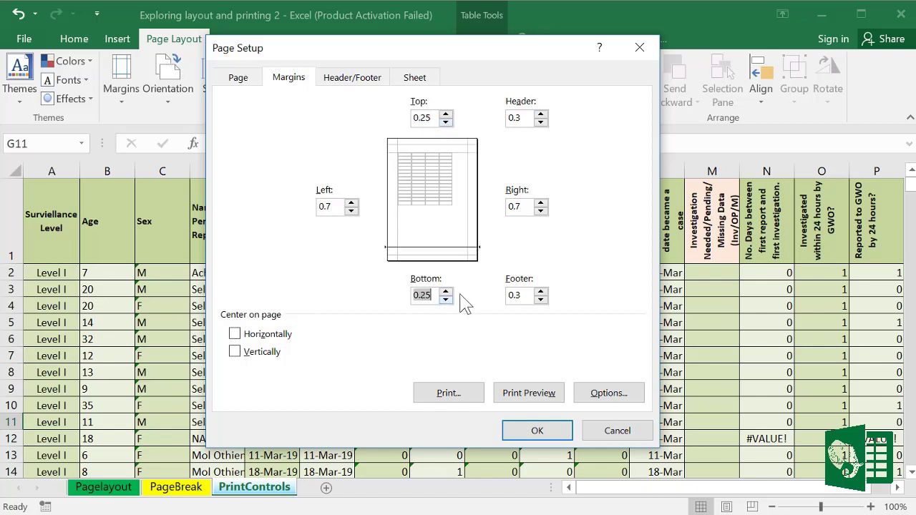
click(541, 203)
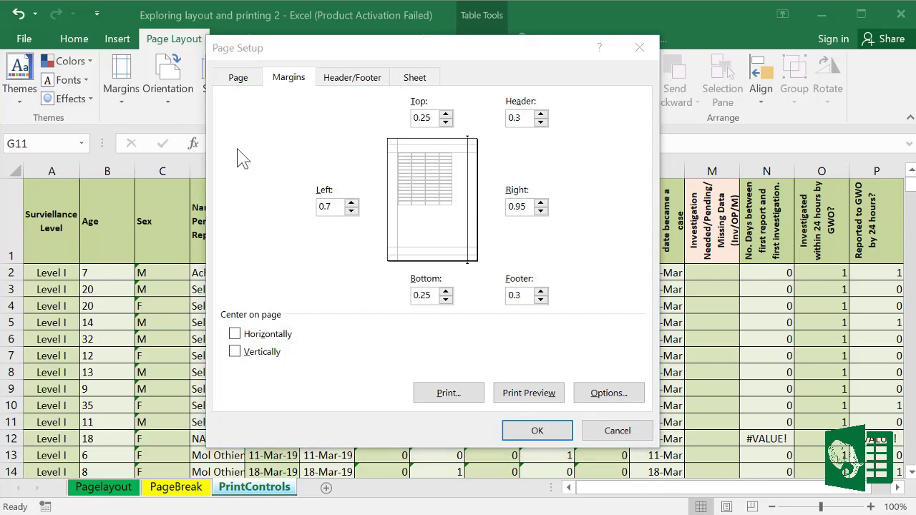
Step: Build a custom footer: page number left, 'Health Information' centre, date and time right
click(355, 80)
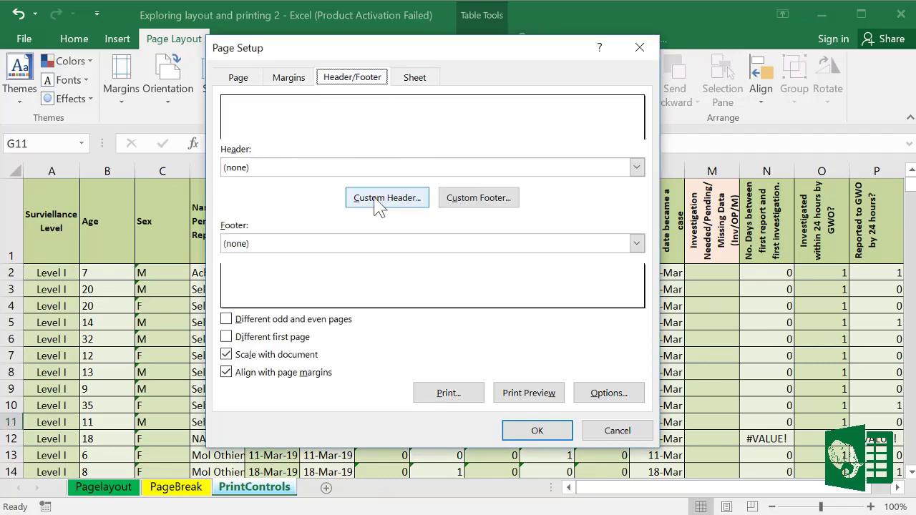
click(487, 203)
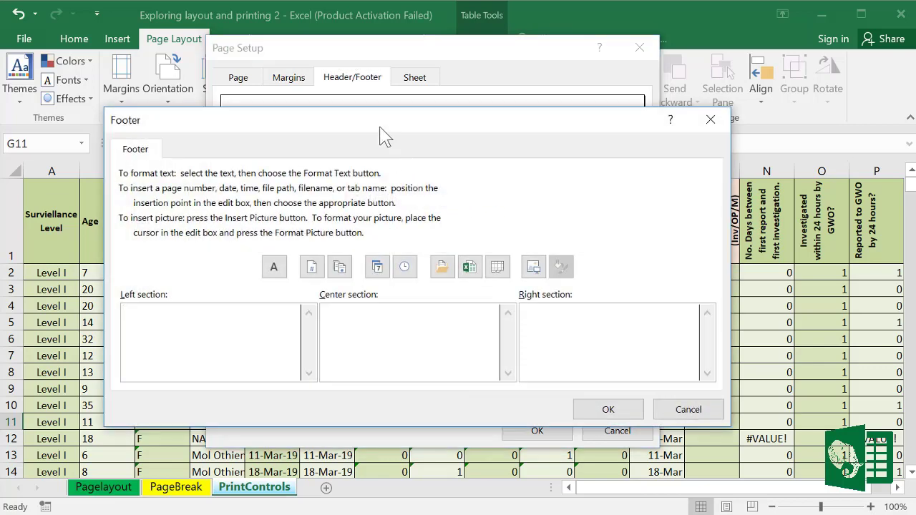
drag(379, 127, 450, 82)
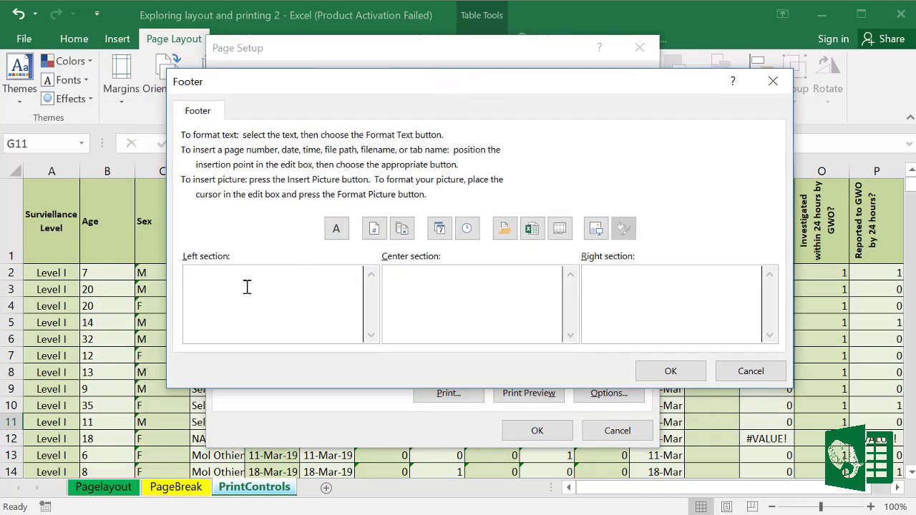
click(373, 229)
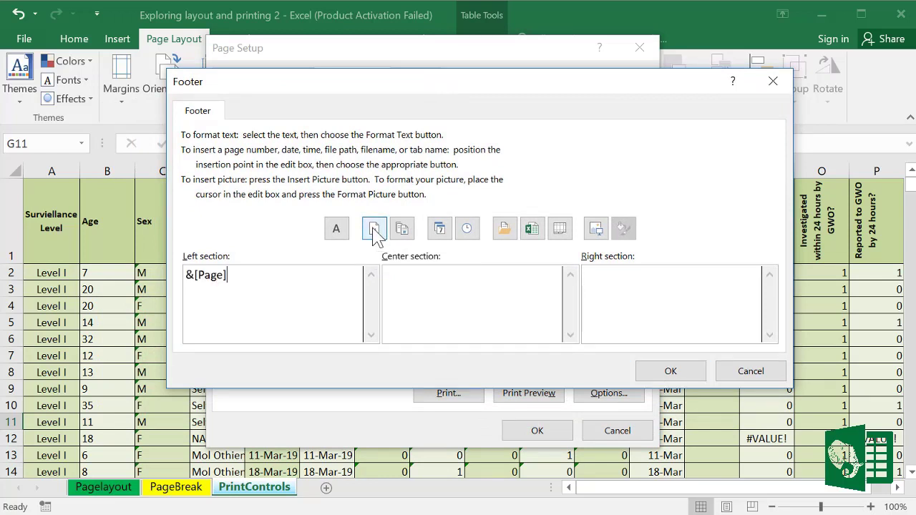
click(409, 278)
text(Health Infor)
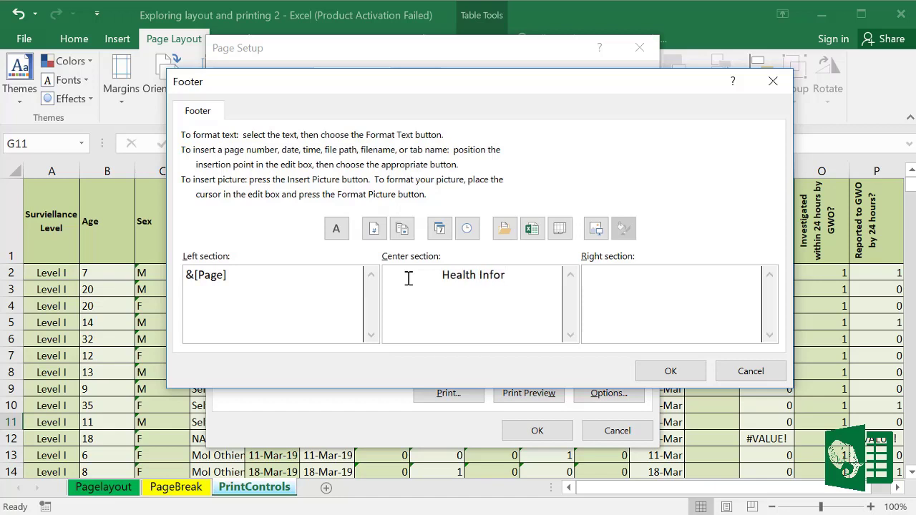
text(mation)
click(442, 229)
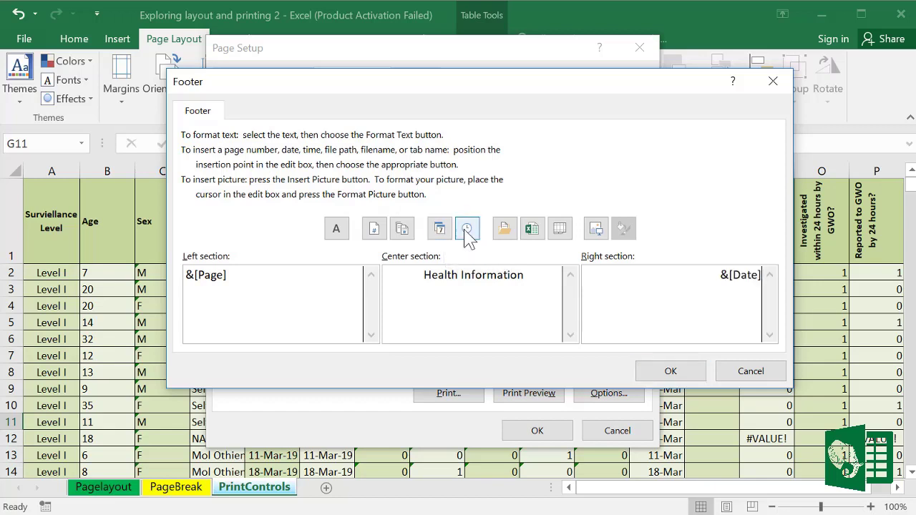
click(469, 229)
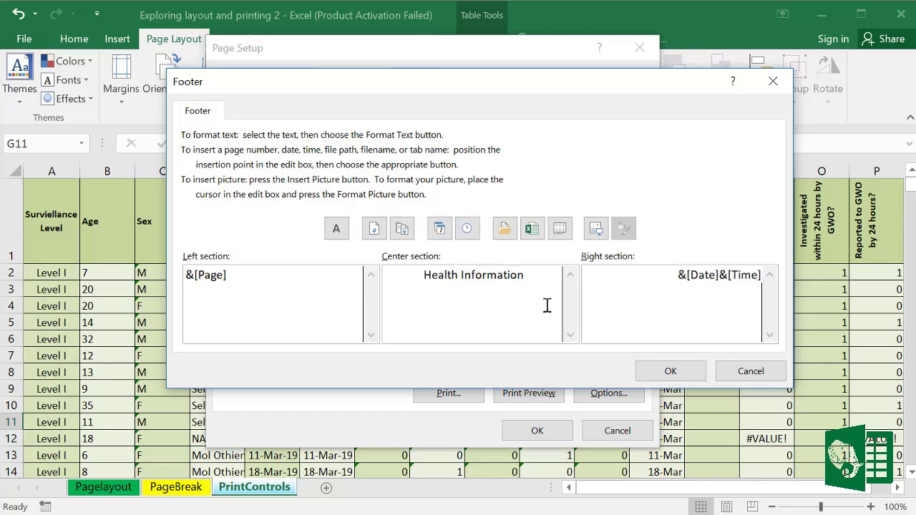
click(690, 377)
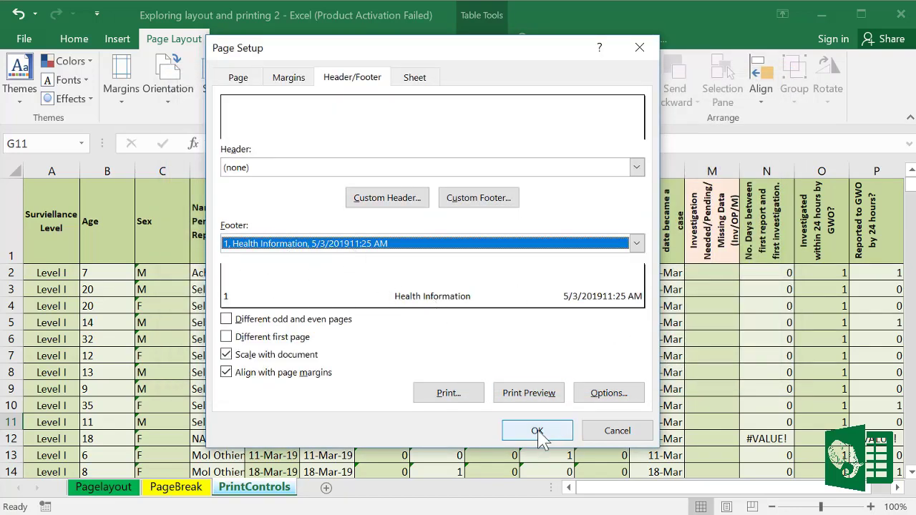
Step: Leave printed gridlines off, then review the Header/Footer, Margins and Page settings
click(422, 80)
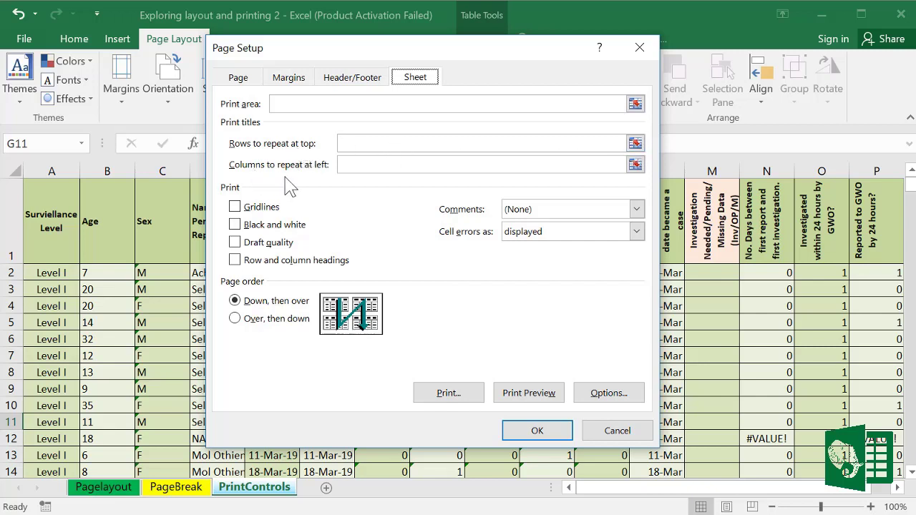
click(235, 207)
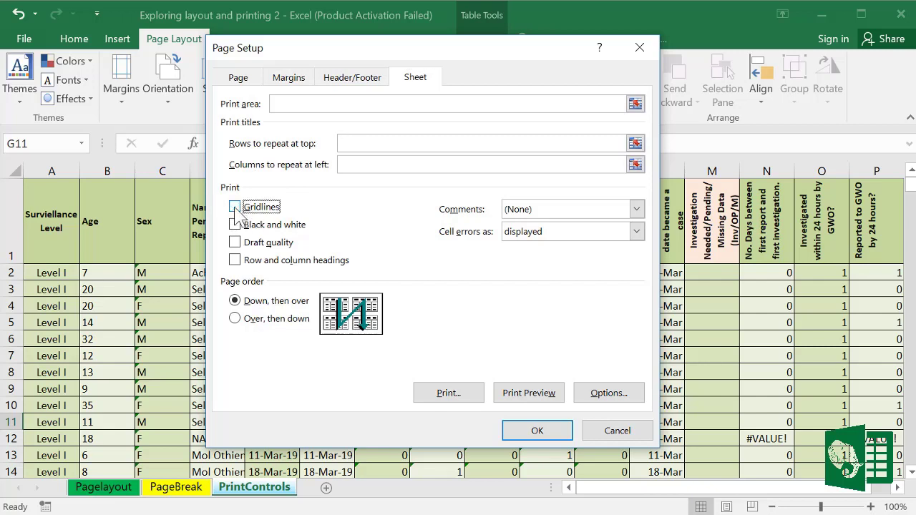
click(235, 206)
click(367, 85)
click(291, 80)
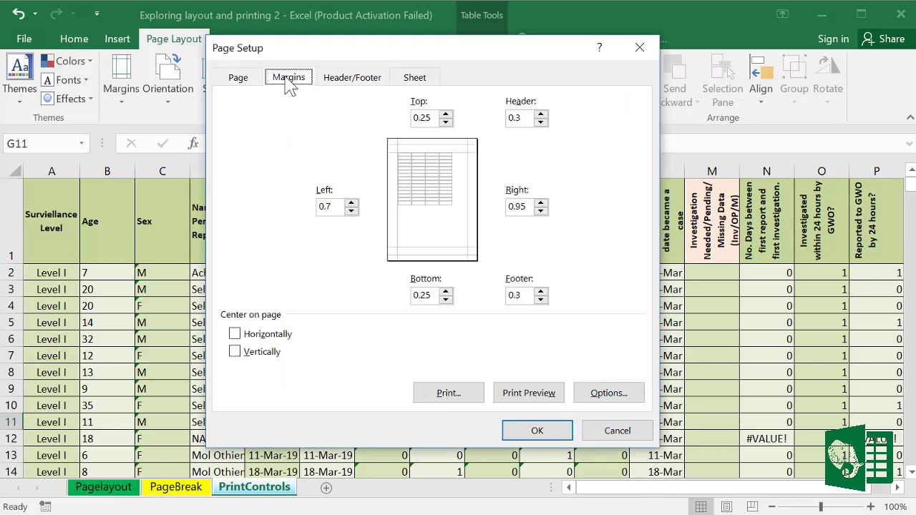
click(245, 81)
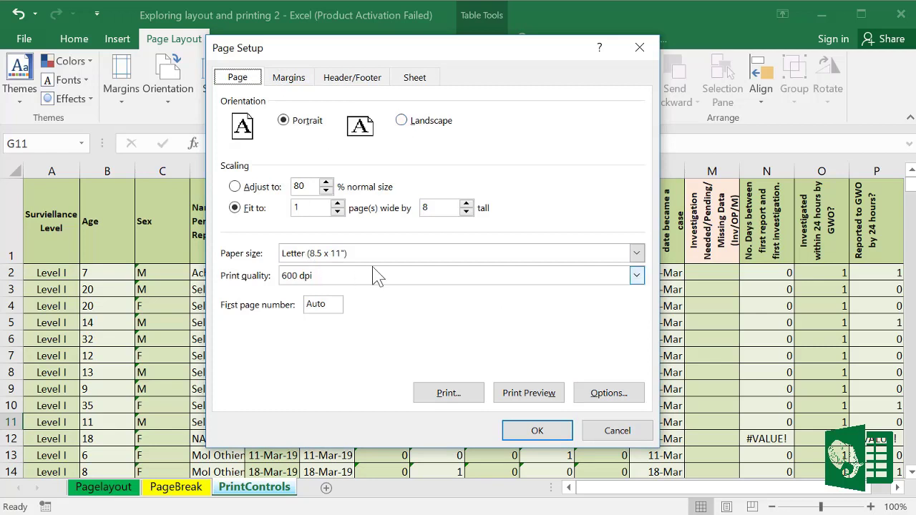
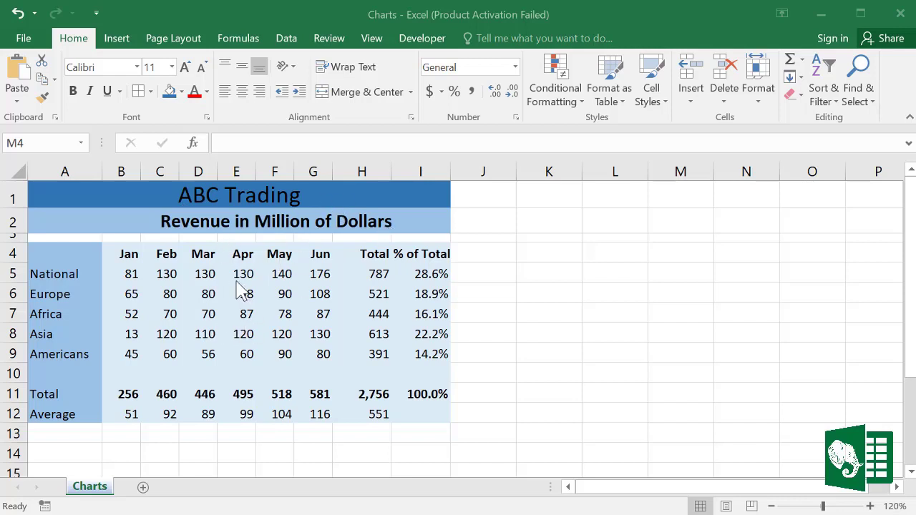
Step: Select the region names and Jan–Total revenue figures in A4:H9
click(346, 295)
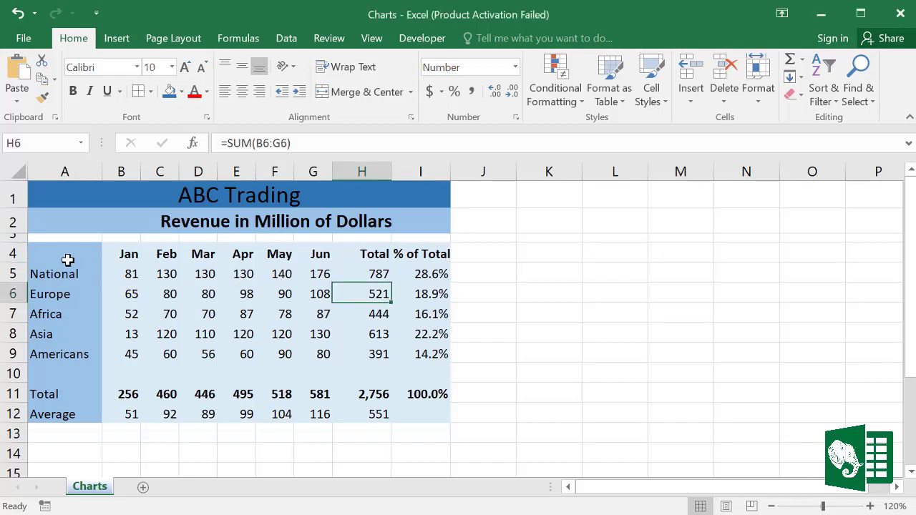
drag(67, 257, 364, 354)
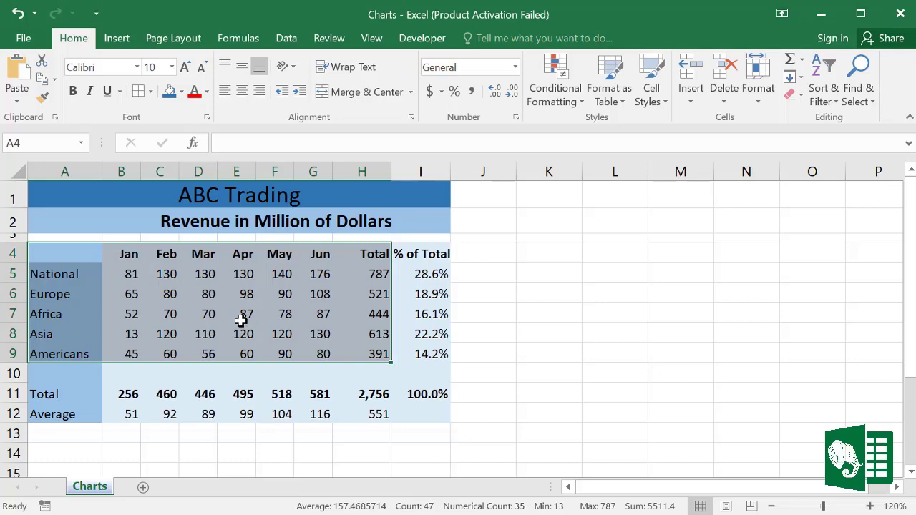
Step: Insert a default clustered column chart with Alt+F1, shrink it, and place it over columns L–O
key(alt+F1)
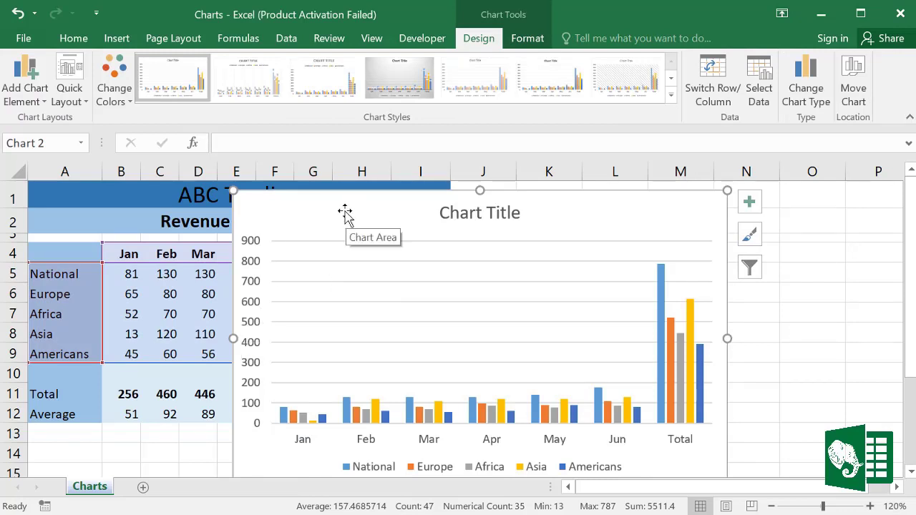
drag(237, 194, 460, 260)
drag(517, 268, 542, 215)
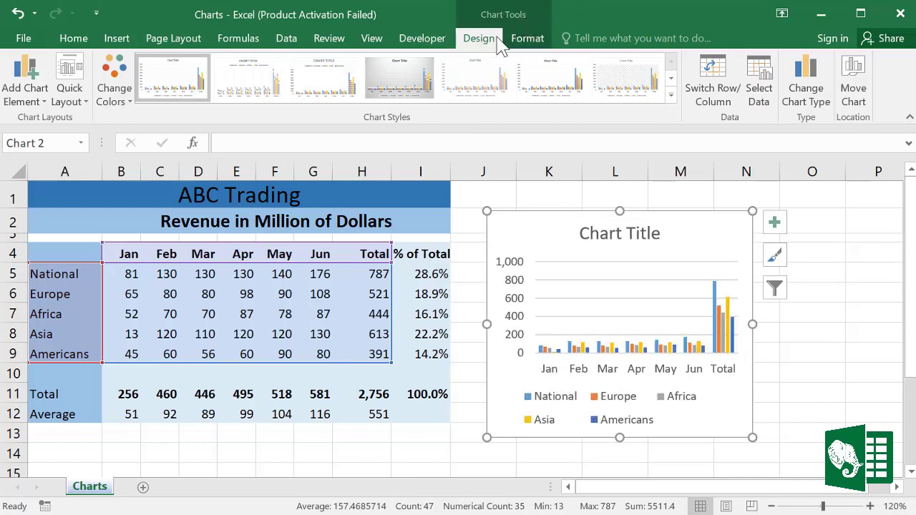
click(542, 44)
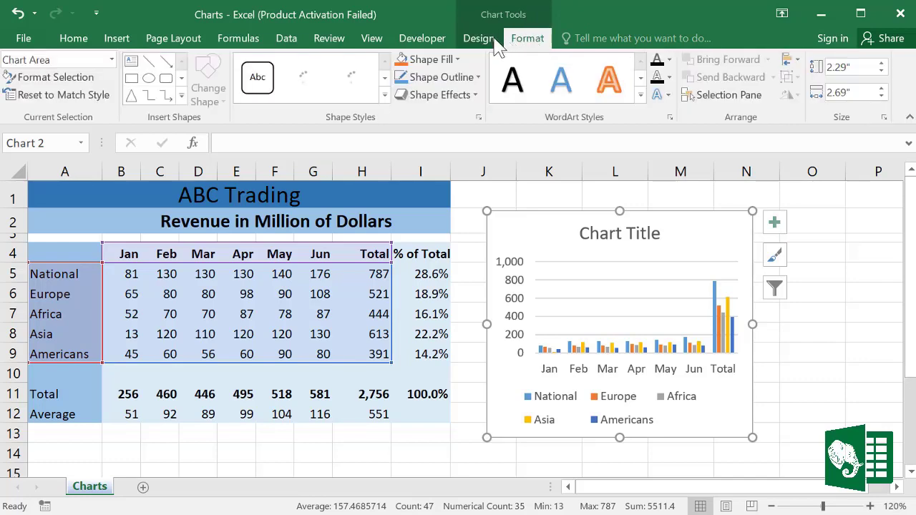
click(484, 40)
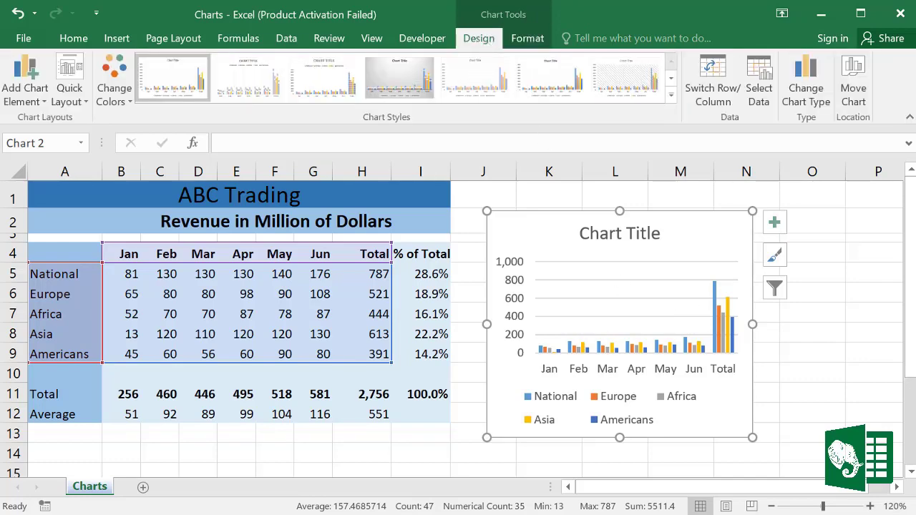
drag(540, 361, 629, 345)
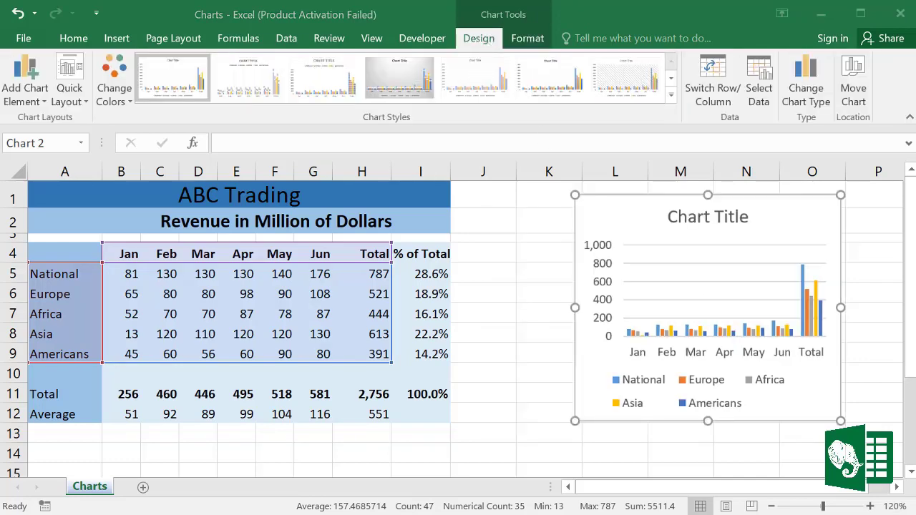
click(520, 275)
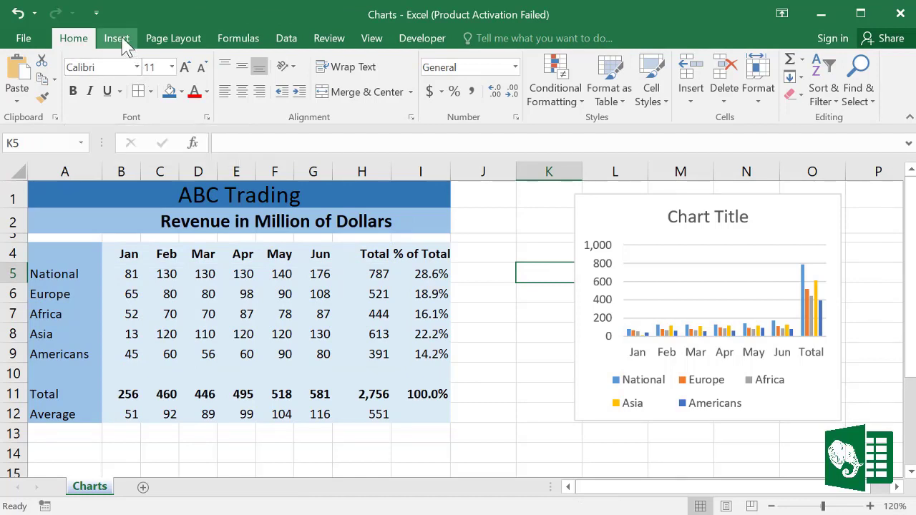
Step: For A4:H9, preview the Recommended Charts suggestions and insert the Clustered Column chart
click(184, 287)
drag(77, 259, 356, 354)
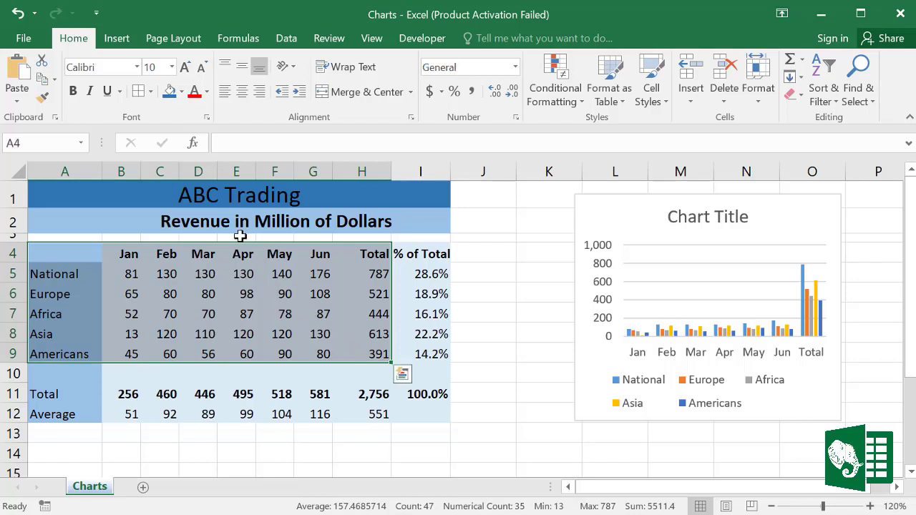
click(116, 39)
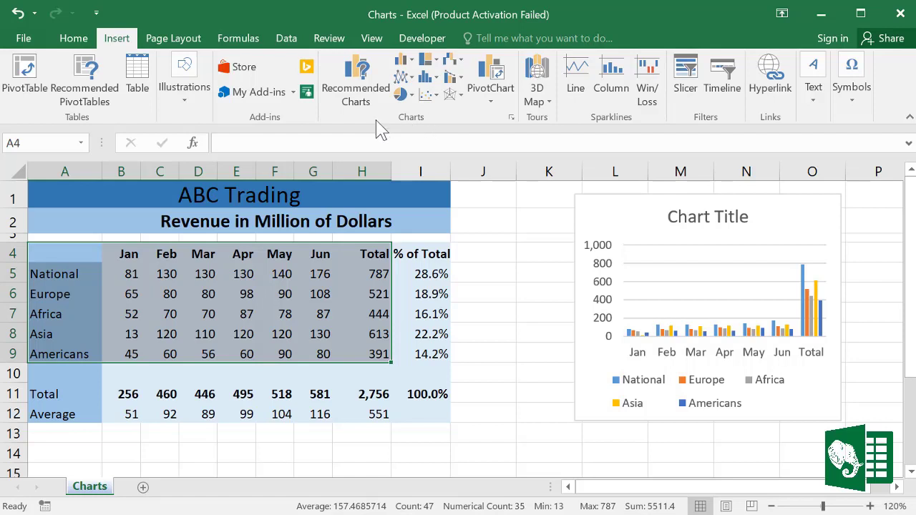
click(363, 84)
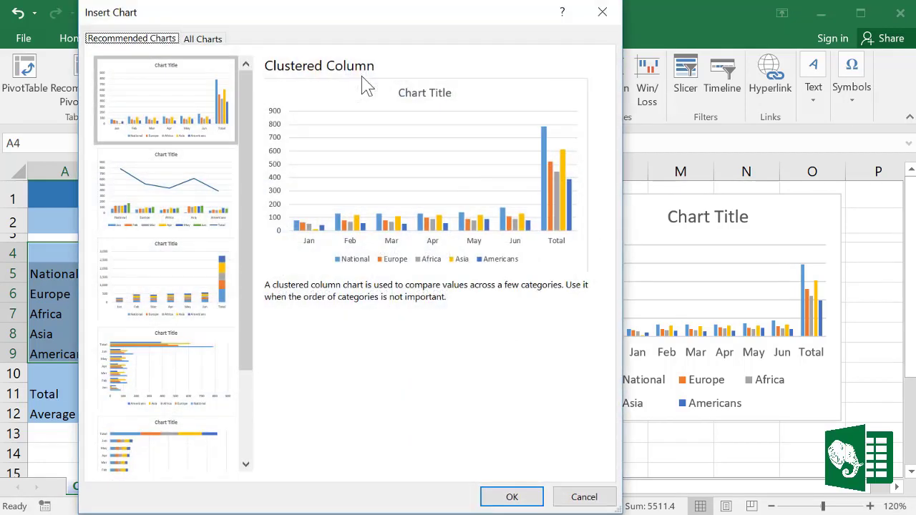
click(193, 184)
click(183, 279)
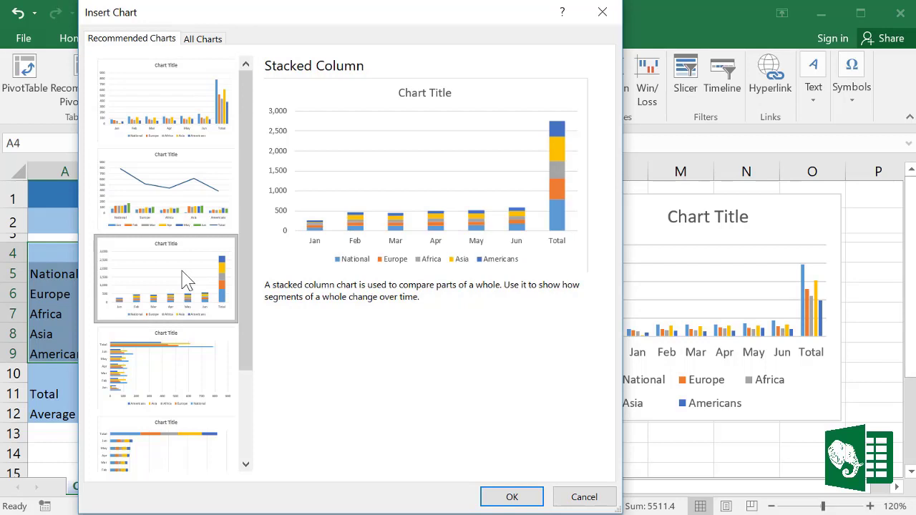
click(181, 364)
click(180, 446)
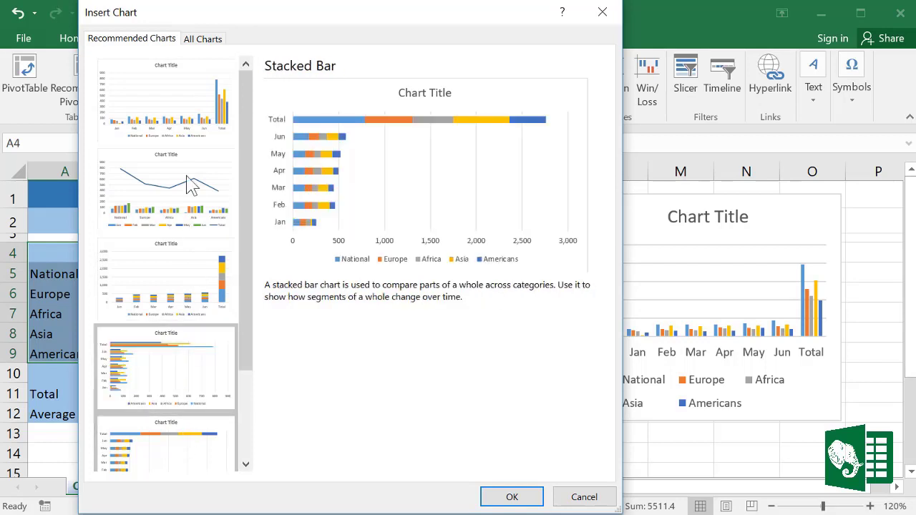
click(188, 127)
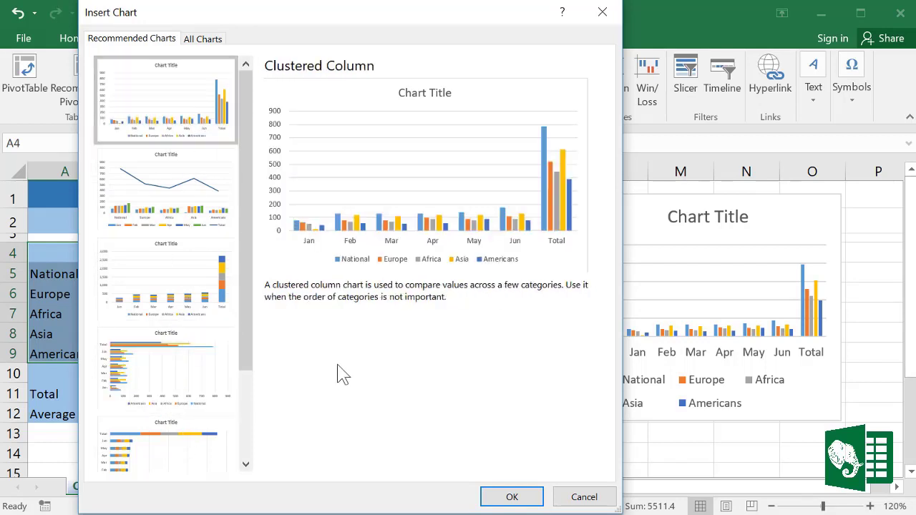
click(510, 497)
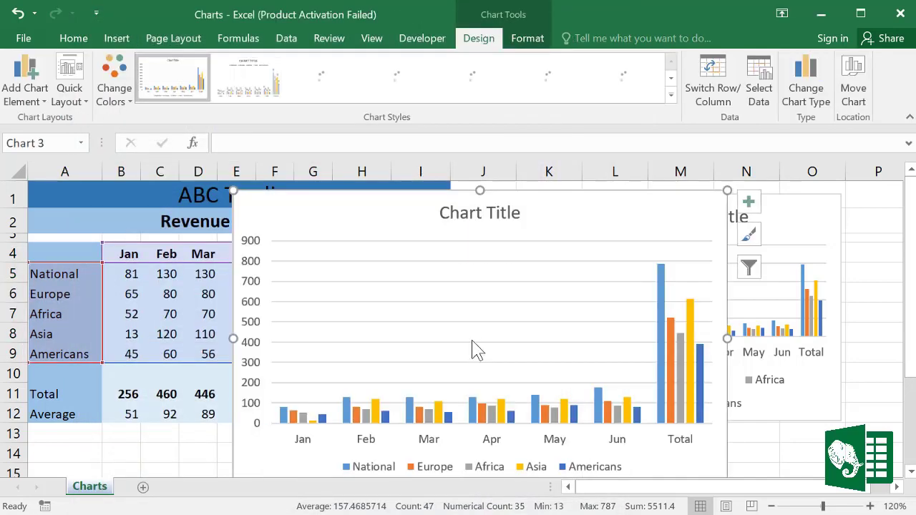
Step: Shrink the recommended chart and add another 2-D clustered column chart, moved up and right
drag(727, 190, 545, 327)
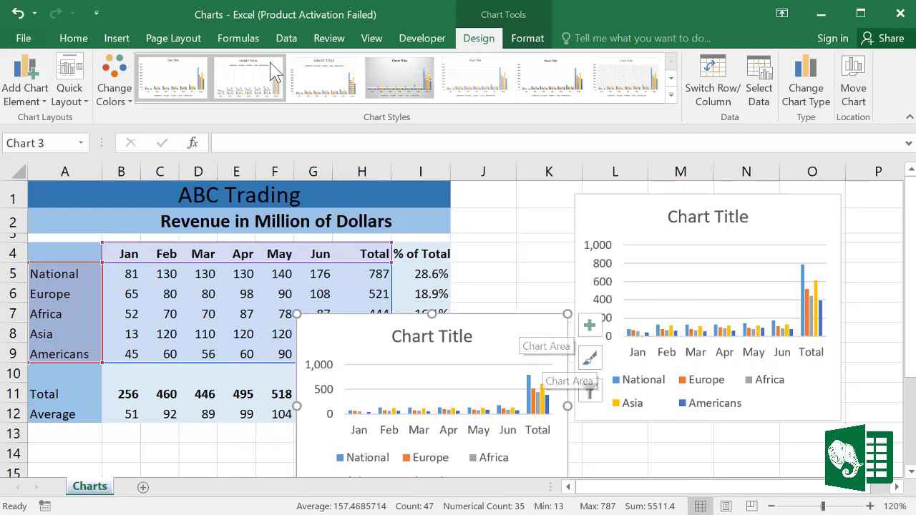
click(116, 37)
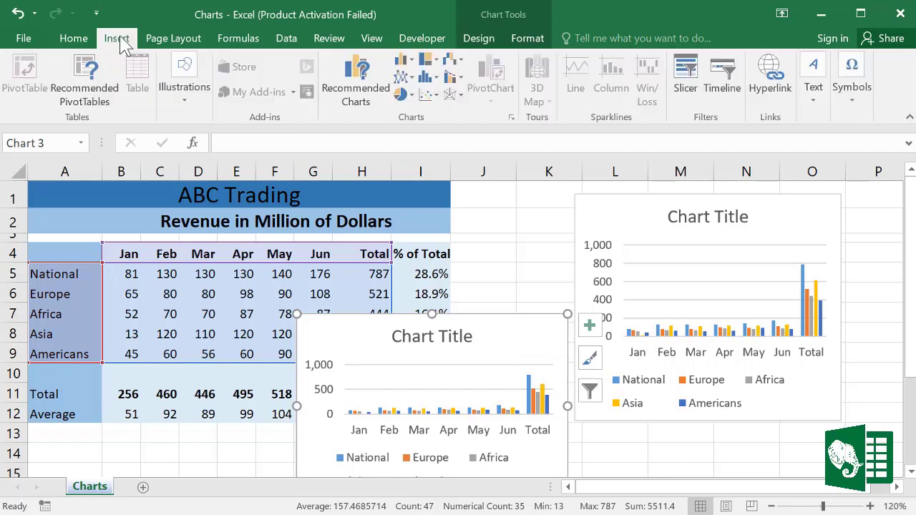
click(403, 60)
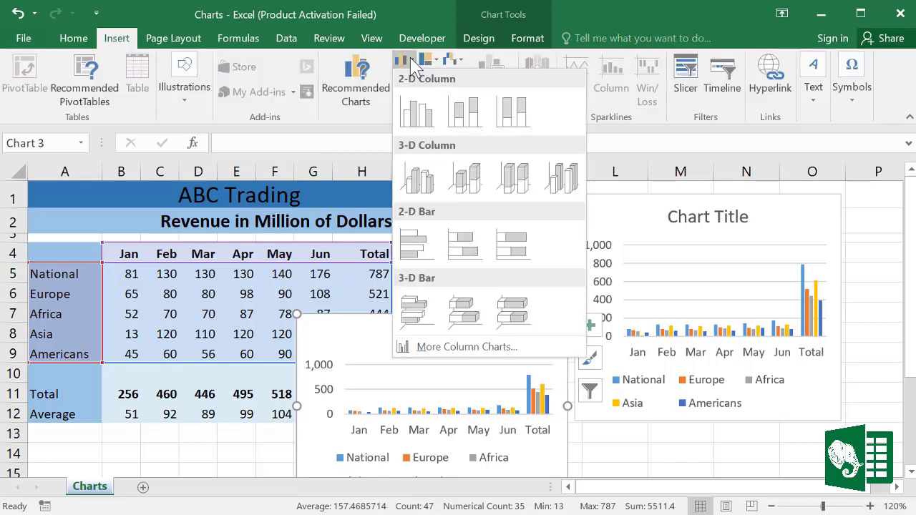
click(426, 117)
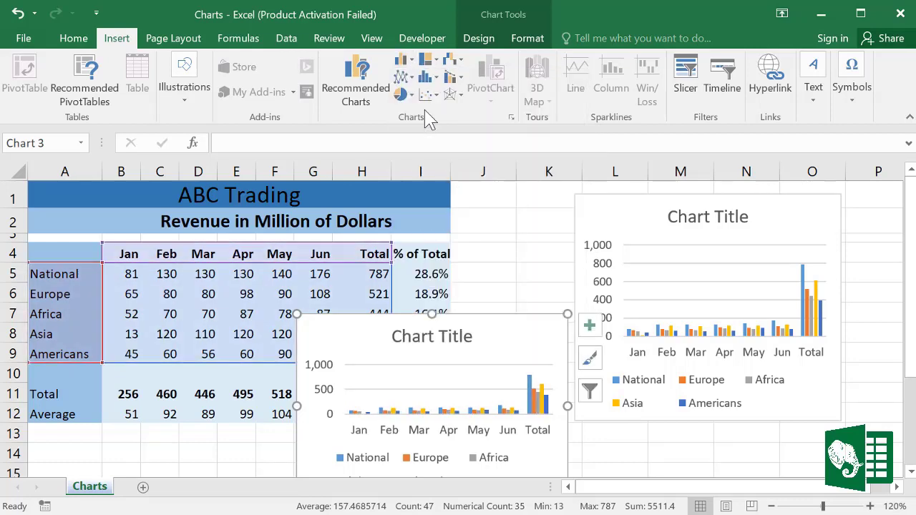
drag(497, 342, 583, 257)
Step: Delete both charts, leaving only the ABC Trading revenue table
key(Delete)
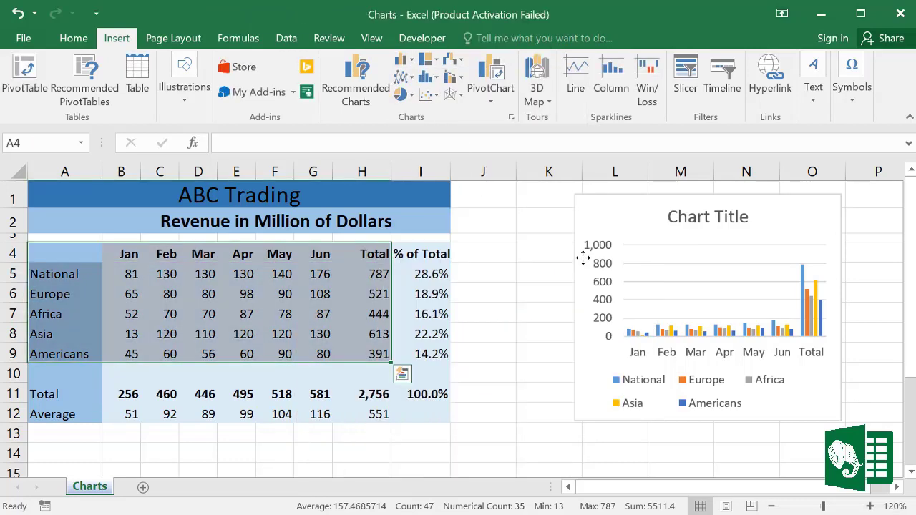
click(596, 206)
key(Delete)
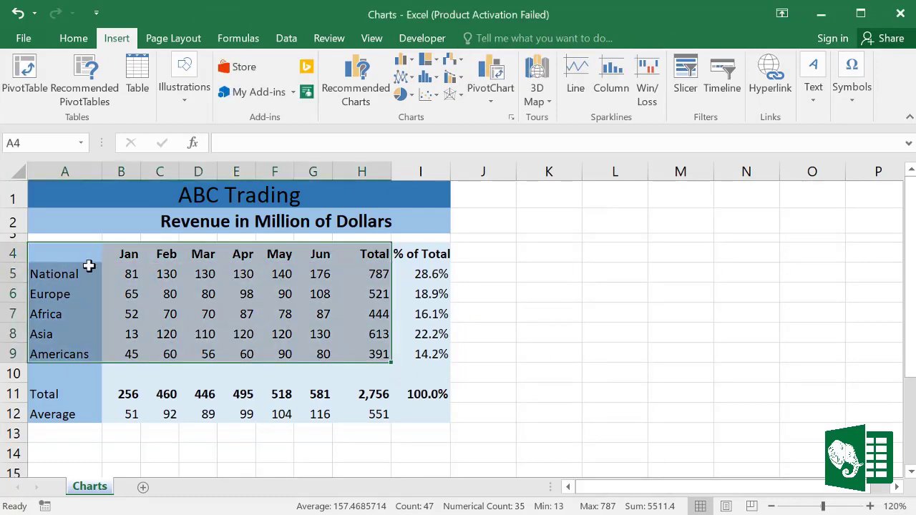
click(404, 60)
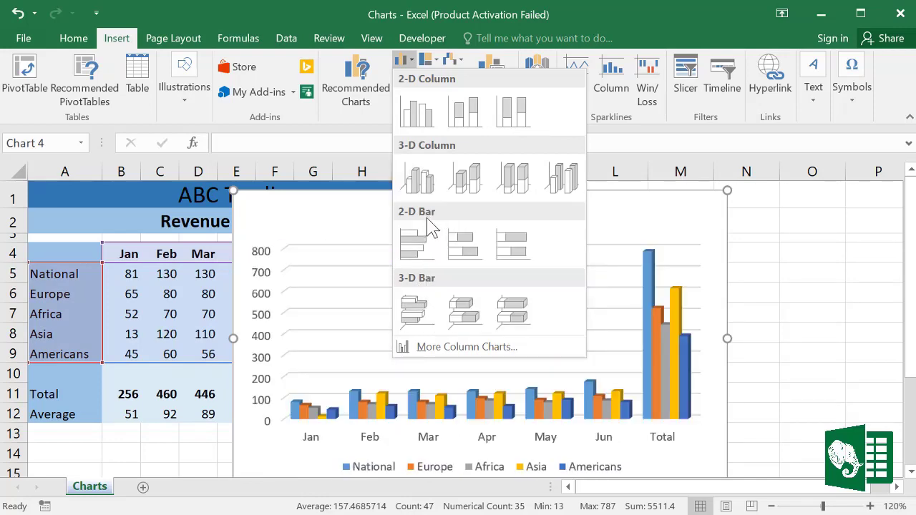
click(472, 254)
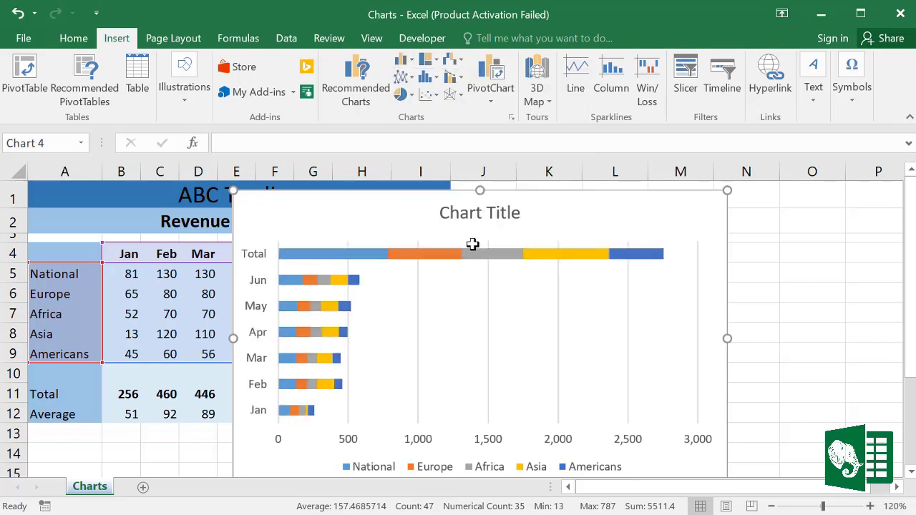
drag(729, 191, 630, 240)
drag(681, 207, 770, 191)
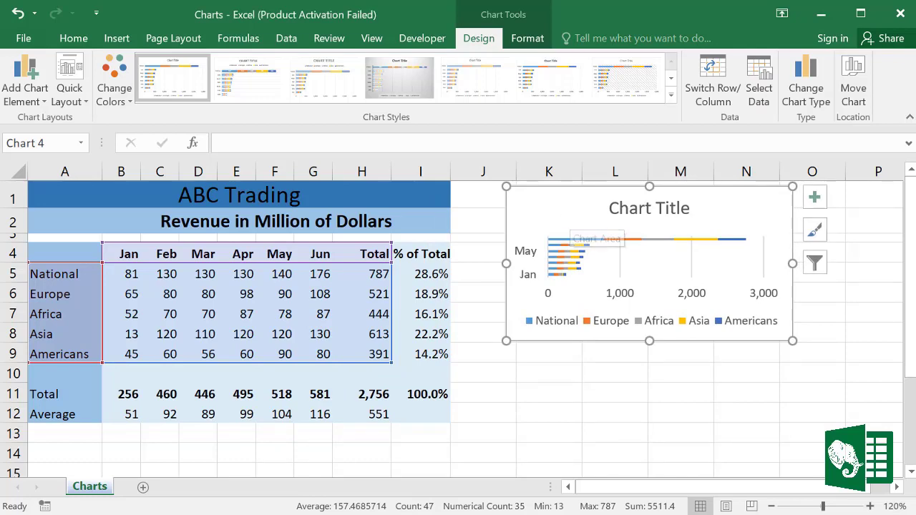
key(Delete)
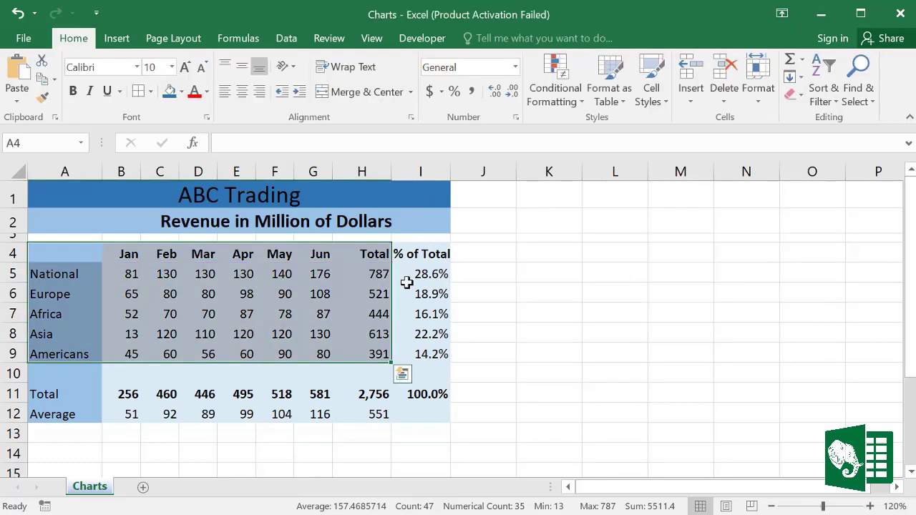
Step: Use Quick Analysis on A4:H9 to add a column chart with a Total line, resized beside the table
click(549, 315)
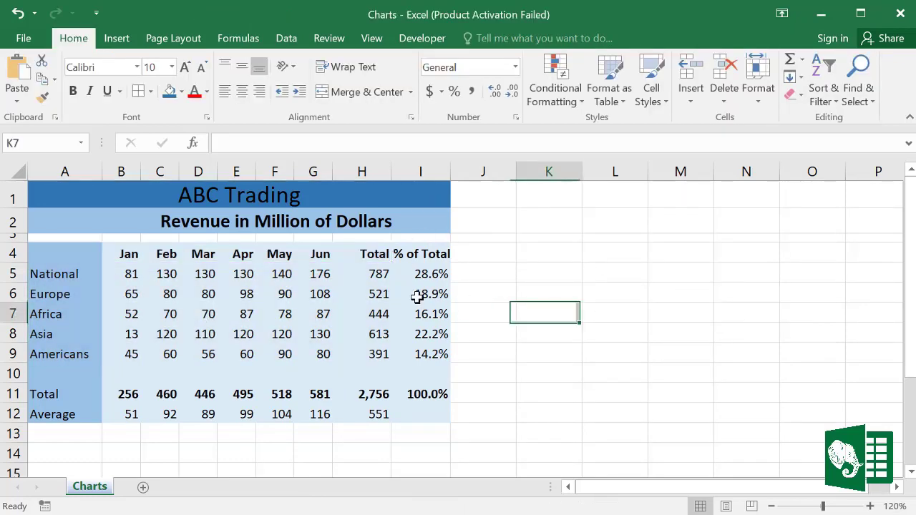
drag(63, 256, 367, 348)
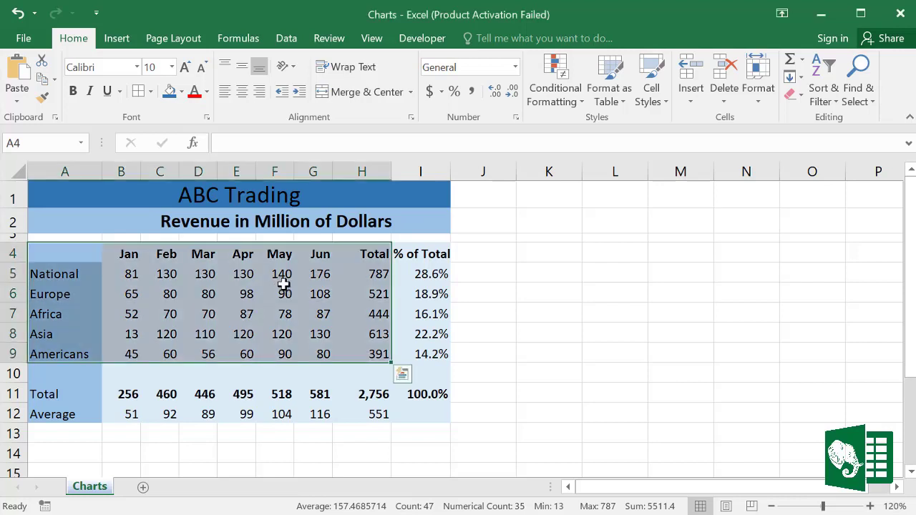
click(403, 377)
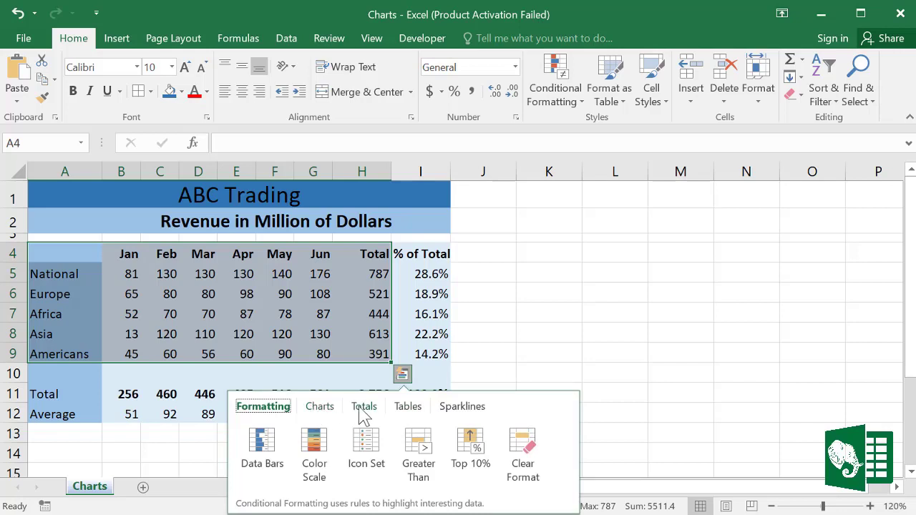
click(331, 410)
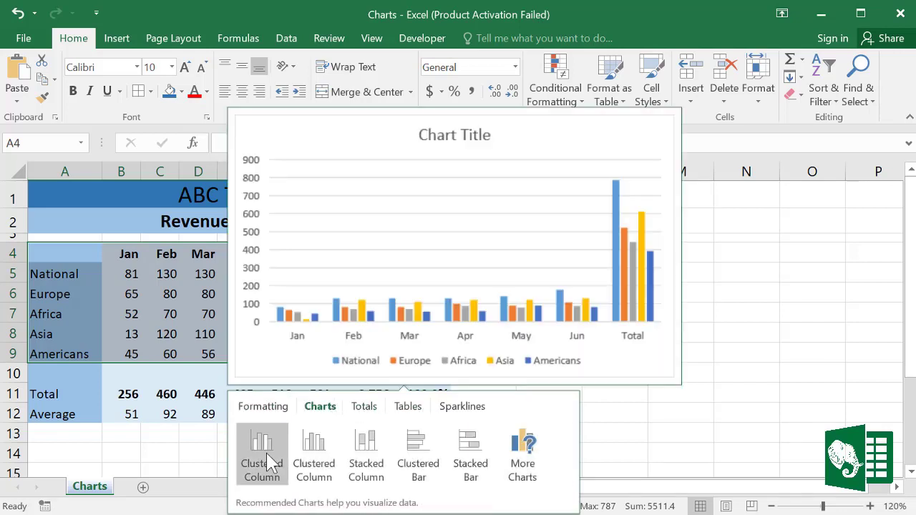
click(312, 455)
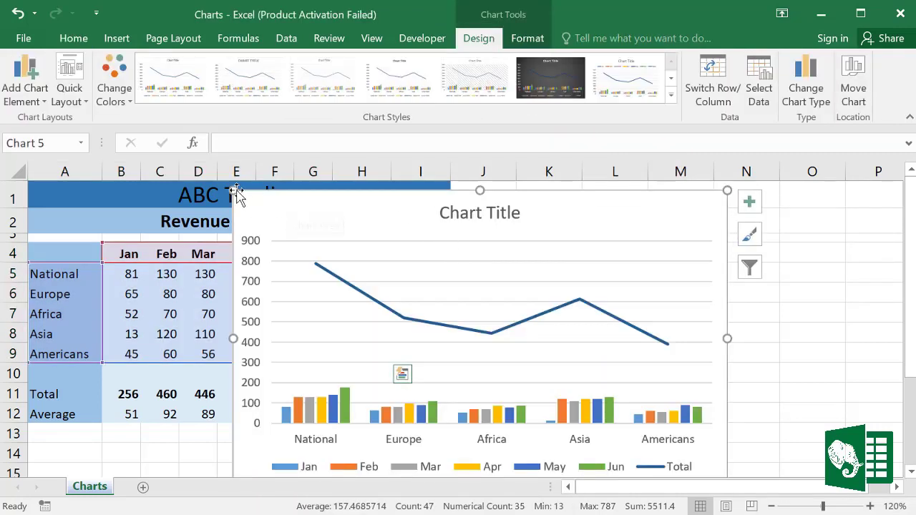
drag(236, 191, 514, 212)
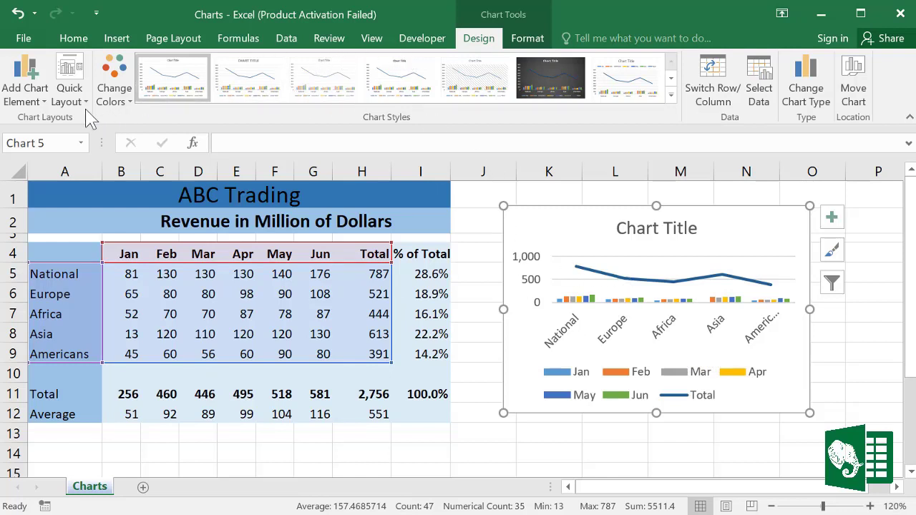
click(25, 93)
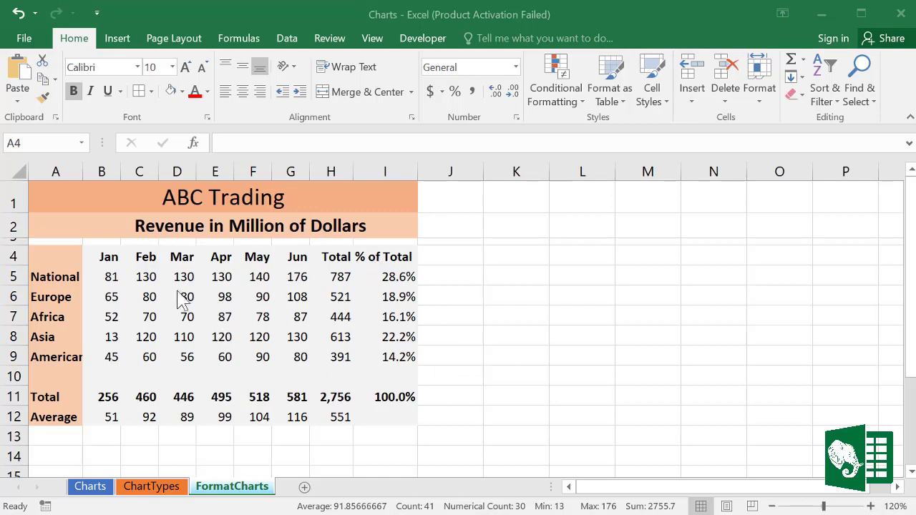
Step: Select A4:G9, insert the recommended Line chart, and resize it beside the table
click(74, 269)
drag(75, 262, 287, 349)
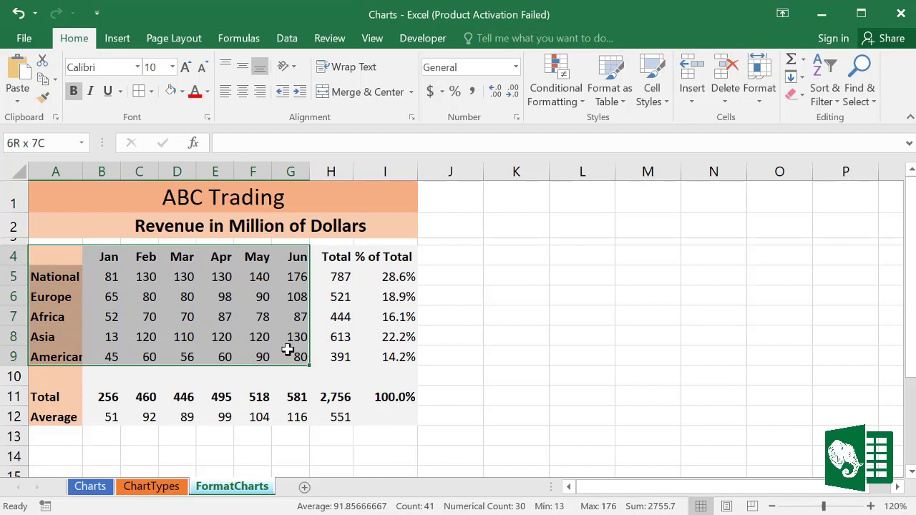
drag(287, 349, 287, 349)
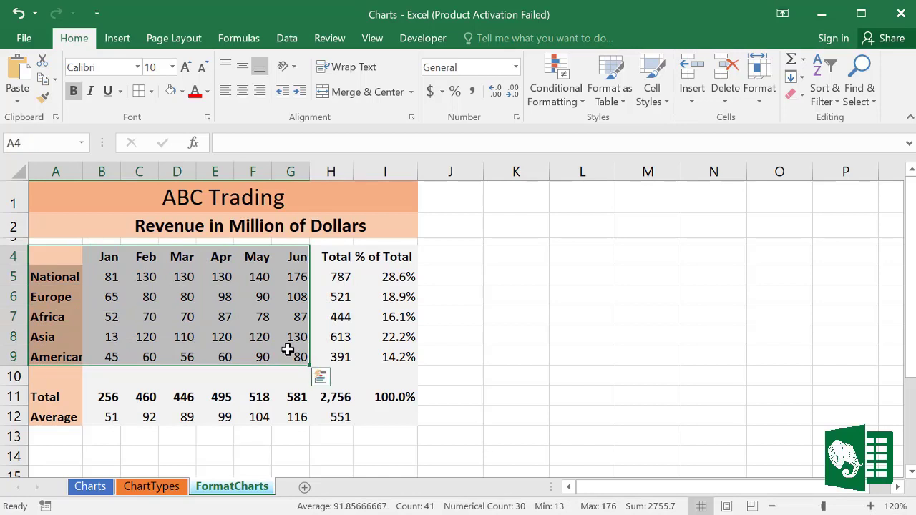
click(117, 39)
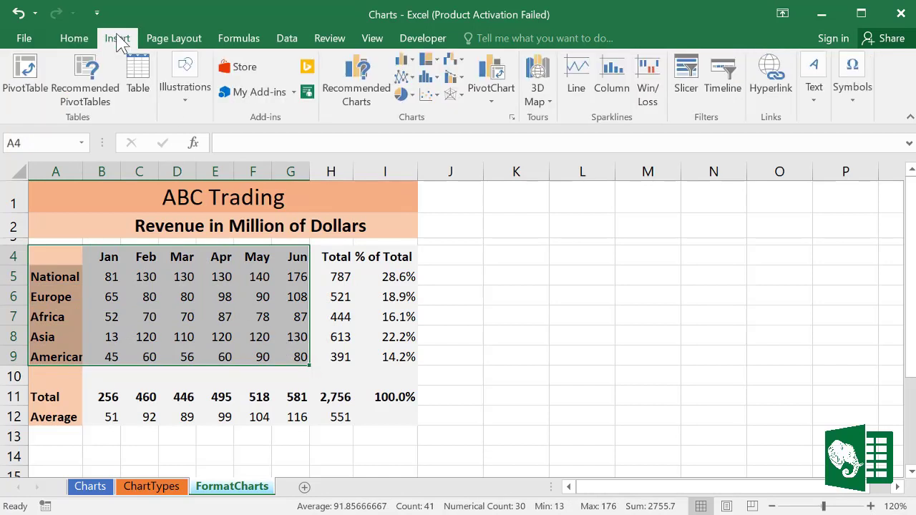
click(365, 83)
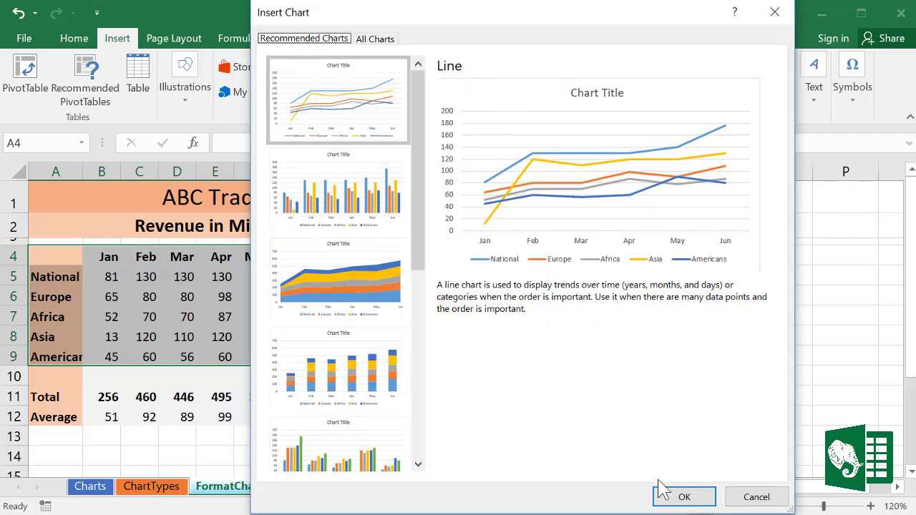
click(684, 498)
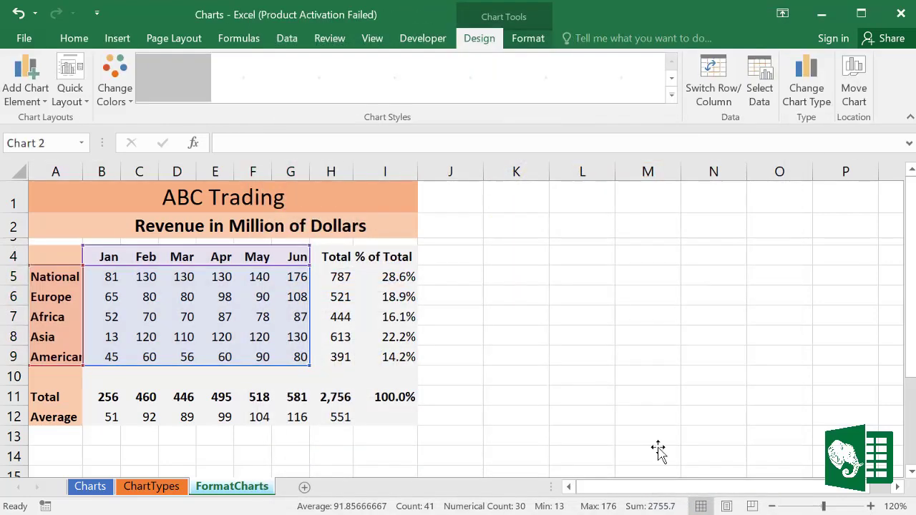
mouse_move(235, 193)
mouse_down()
mouse_move(347, 235)
mouse_move(349, 273)
mouse_move(477, 217)
mouse_move(480, 198)
mouse_up()
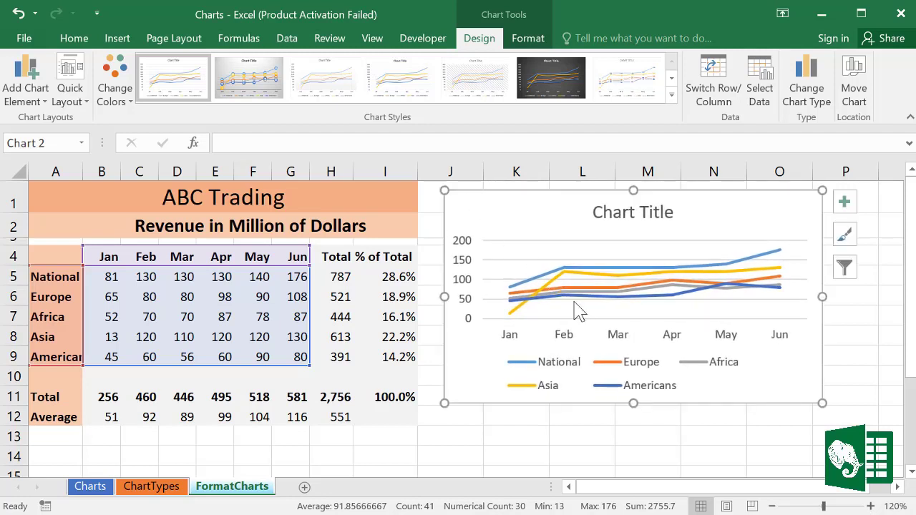
Step: Set the chart title to the formula =A1 so it displays 'ABC Trading'
click(628, 210)
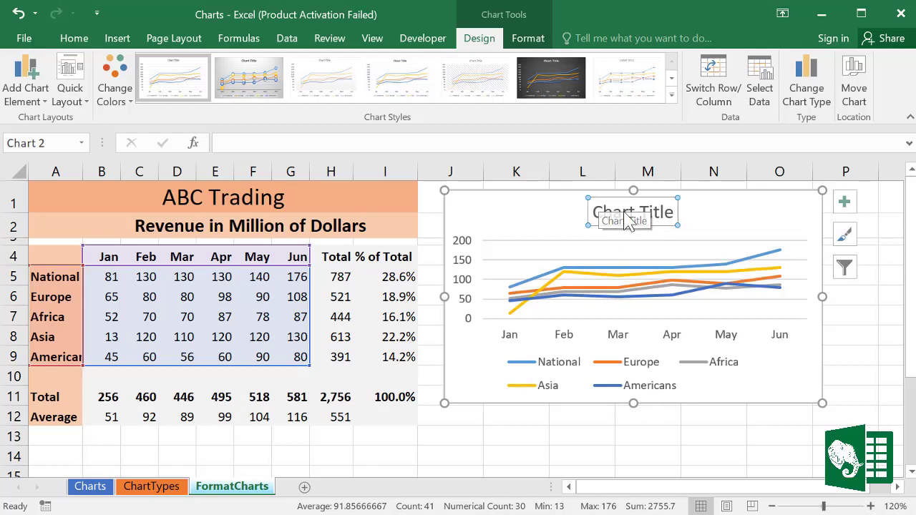
text(=)
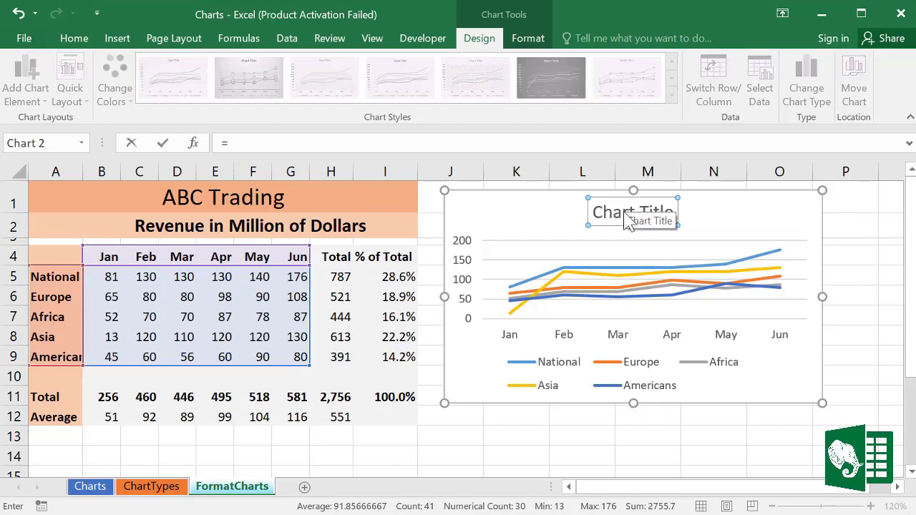
click(231, 198)
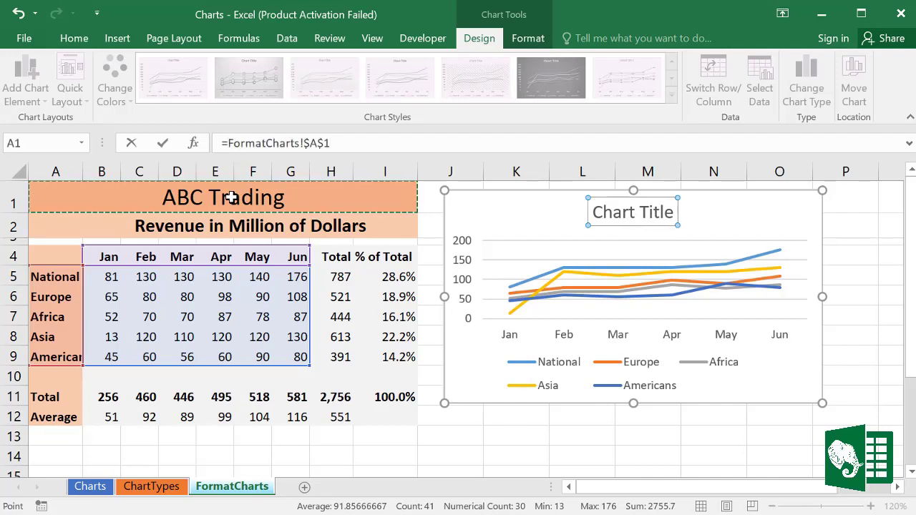
key(Return)
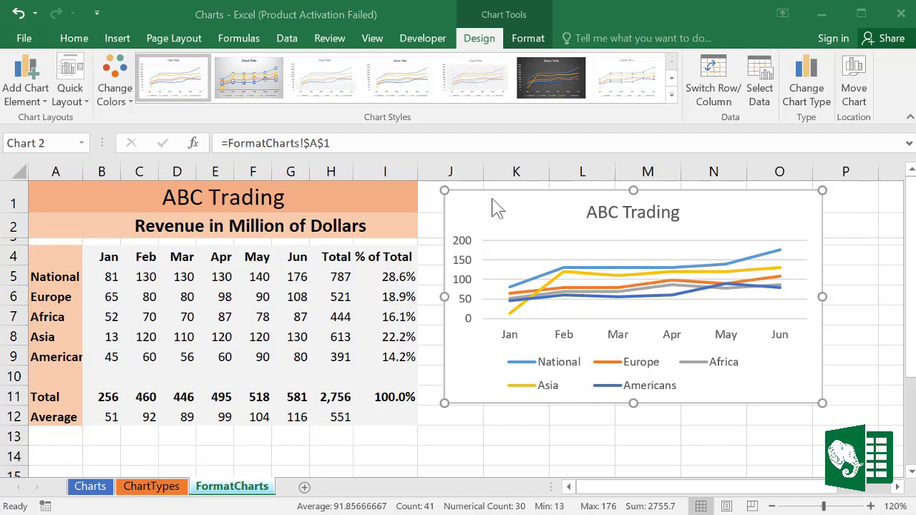
Step: Apply Quick Layout 1 with the legend at right and make the chart taller
click(84, 103)
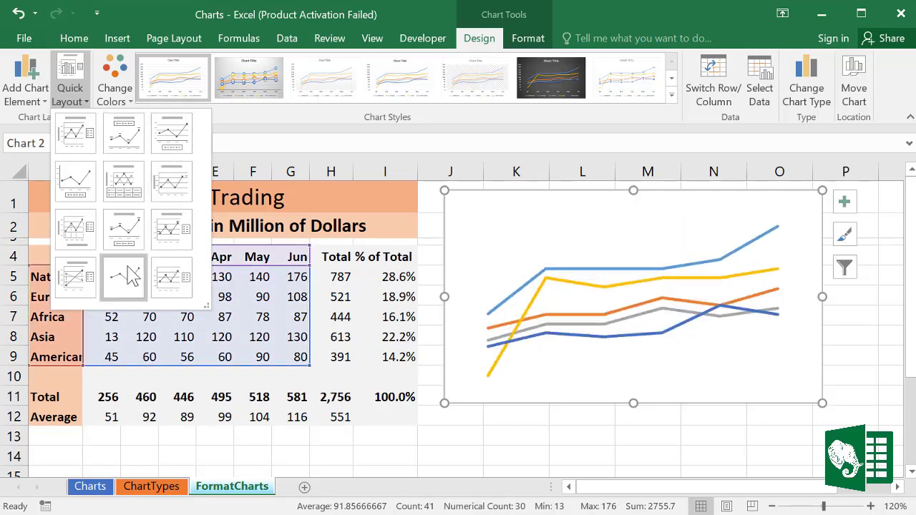
click(76, 133)
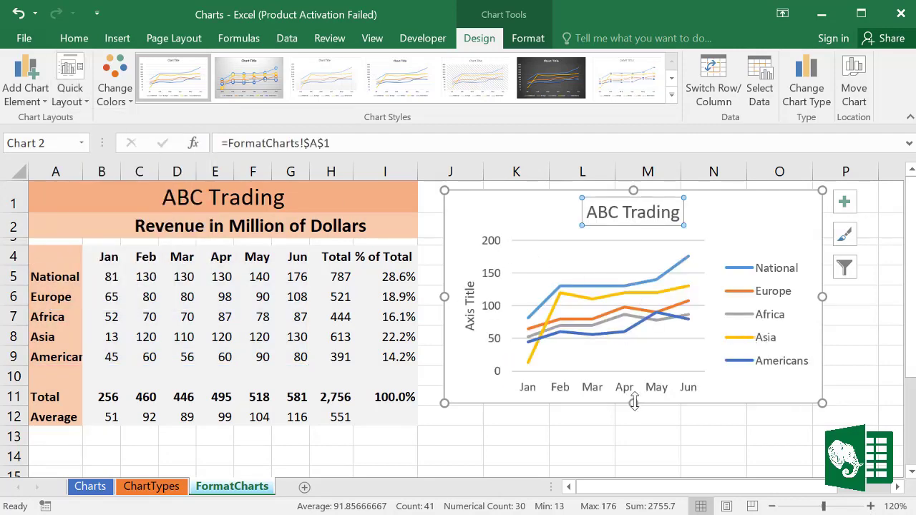
drag(634, 402, 634, 424)
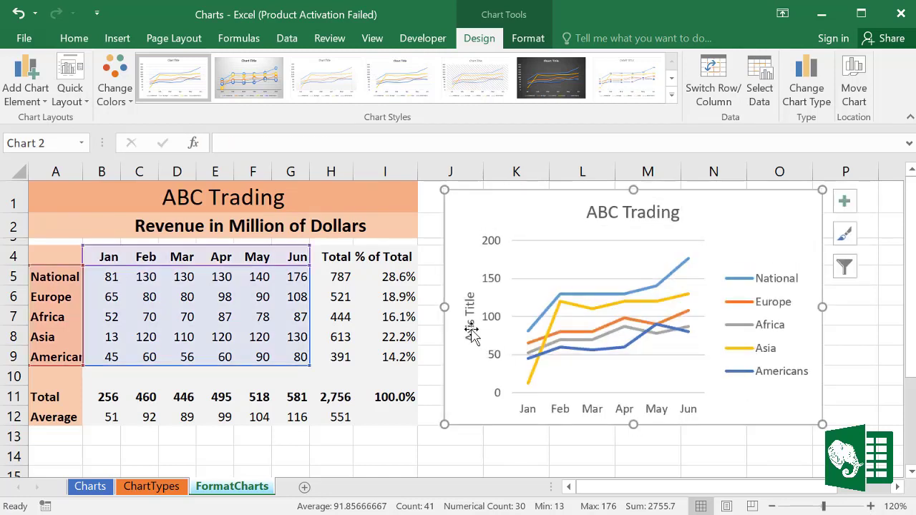
Step: Title the vertical axis 'Sales in Millions of Dollars'
click(470, 329)
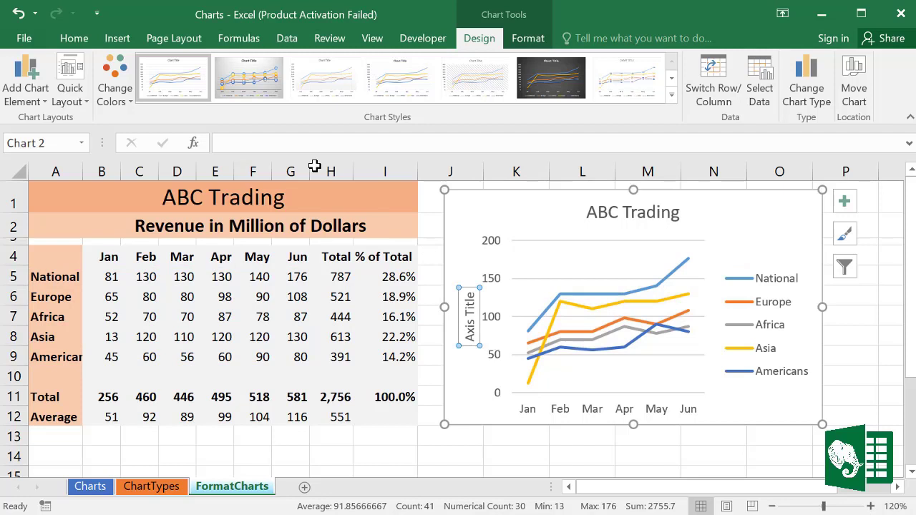
text(Sales in Millions of Dollars)
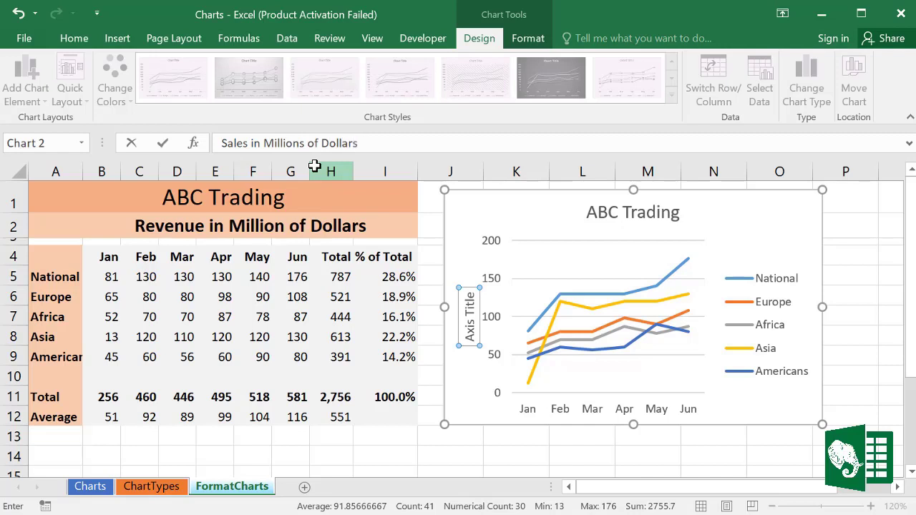
key(Return)
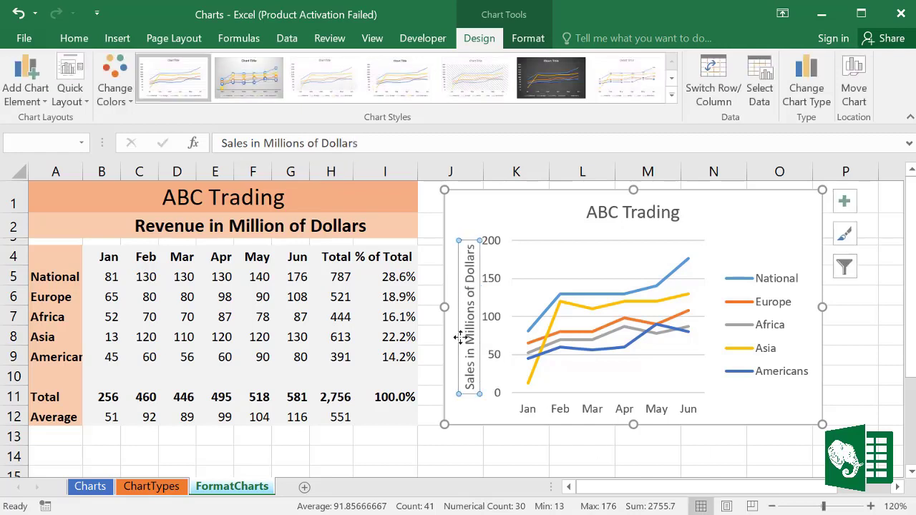
click(543, 209)
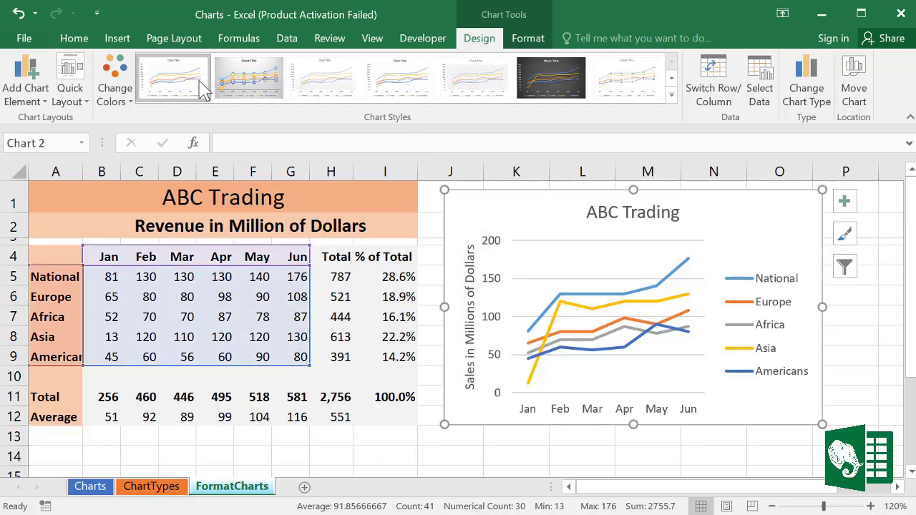
Step: Try several chart styles, settle on the dark glowing-line style, and reapply Layout 1
click(250, 82)
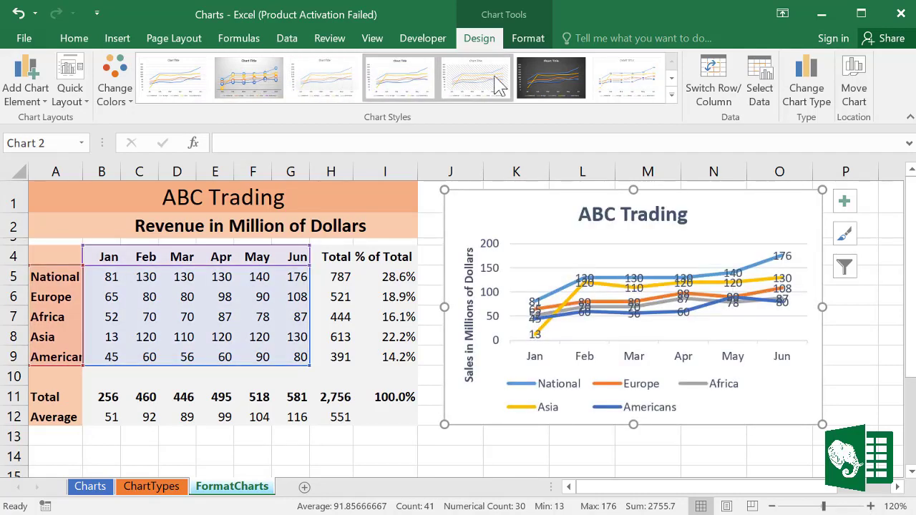
click(543, 75)
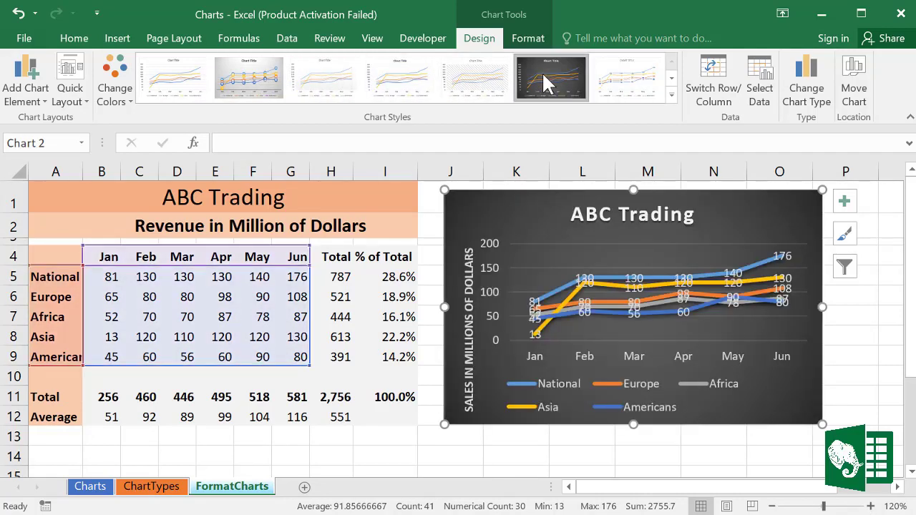
click(672, 94)
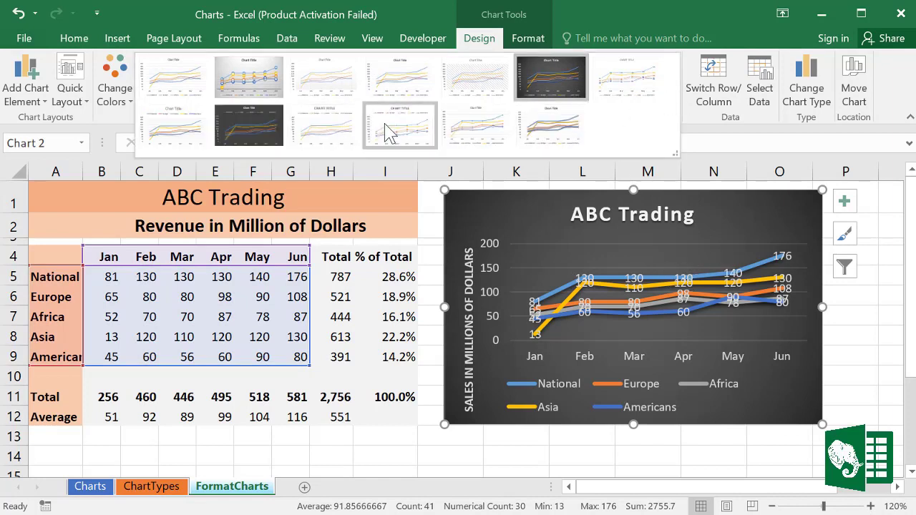
click(264, 127)
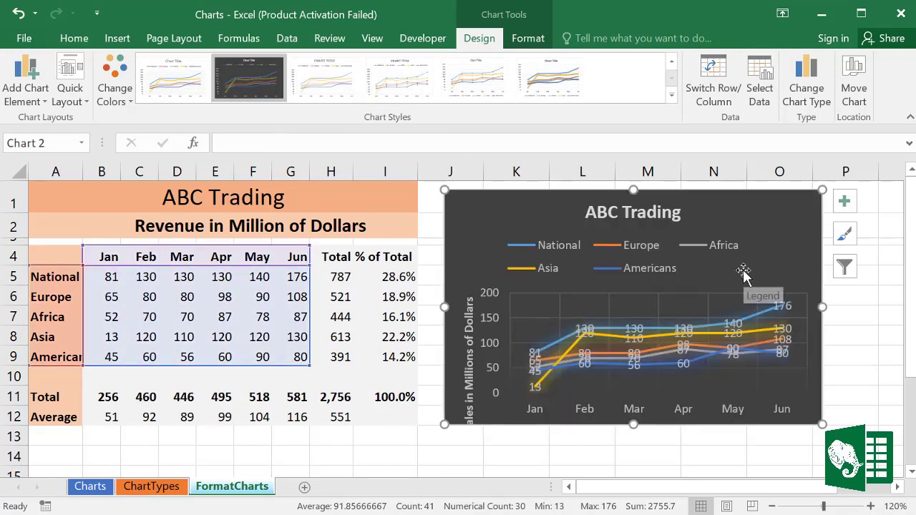
click(76, 94)
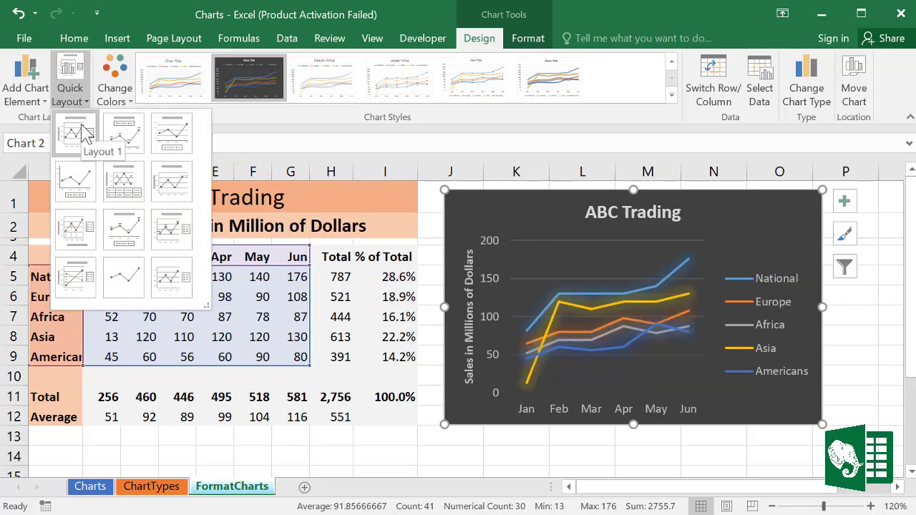
click(81, 125)
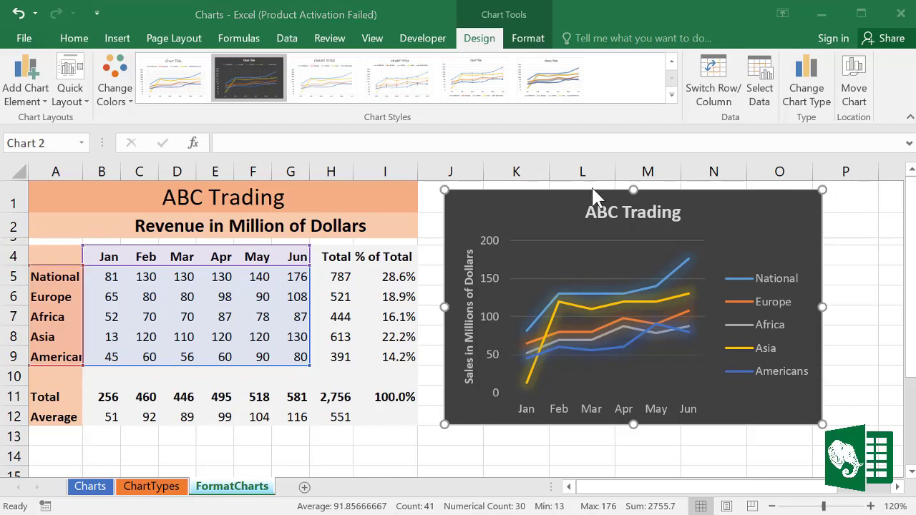
Step: Apply the grey intense-effect gradient shape style to the chart area
click(531, 41)
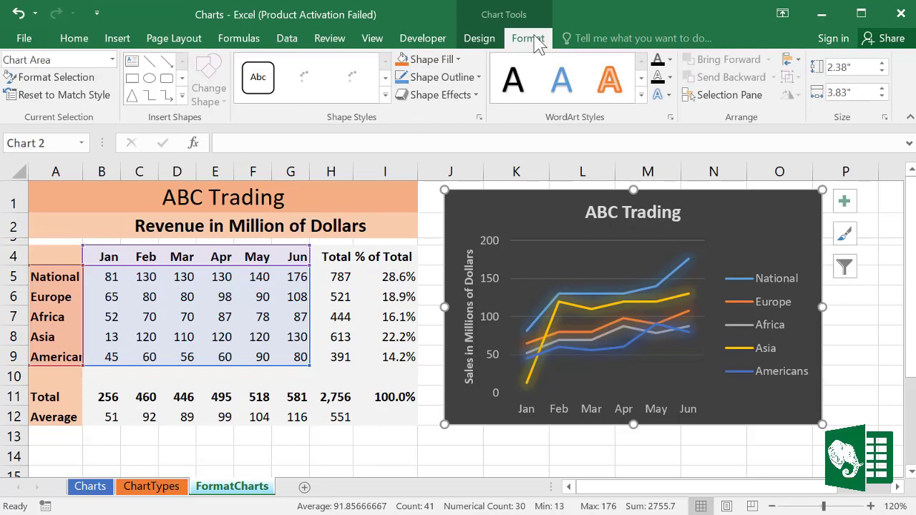
click(385, 96)
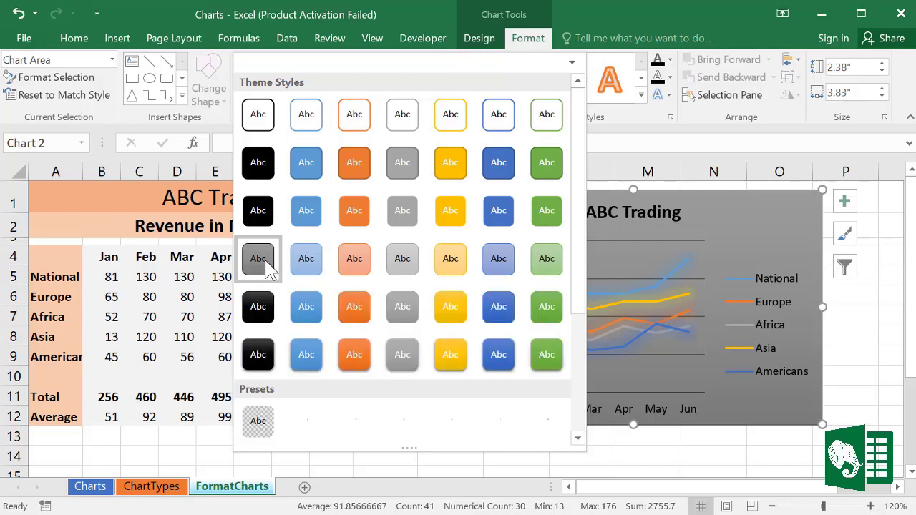
click(259, 259)
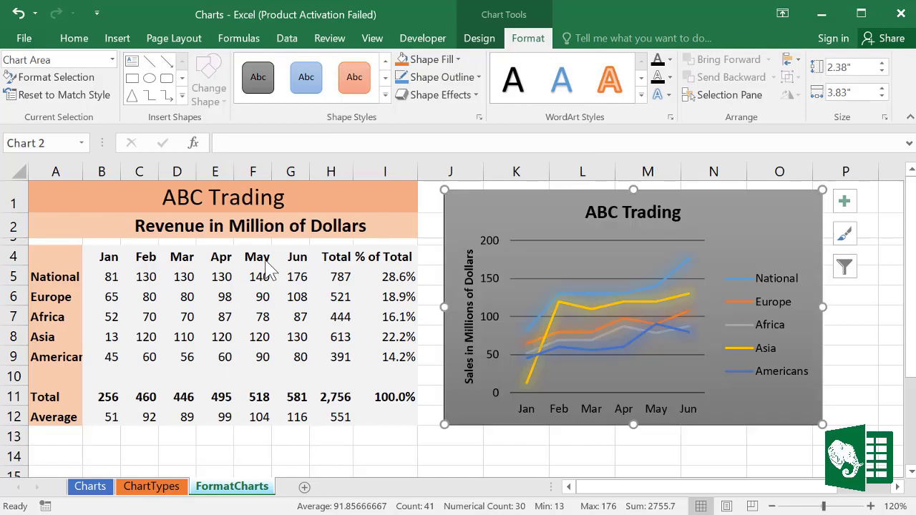
click(604, 214)
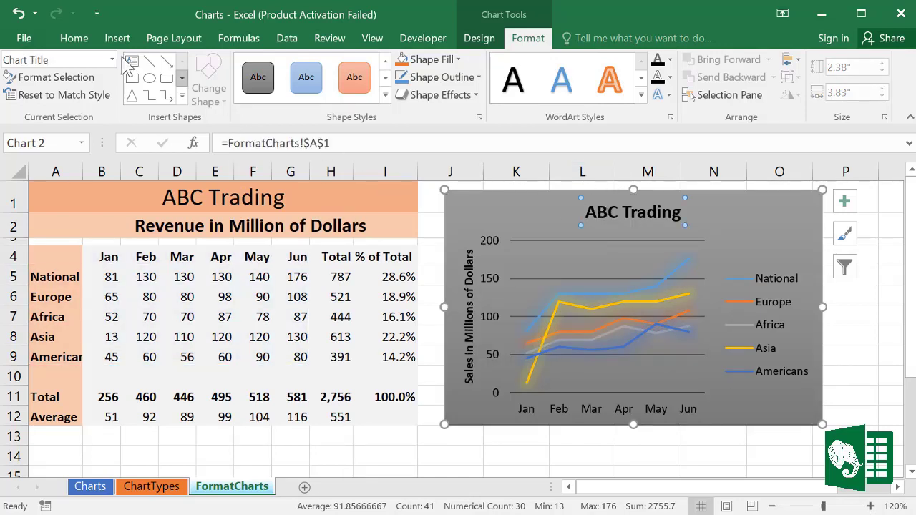
Step: Make the chart title and the vertical axis title text white
click(73, 38)
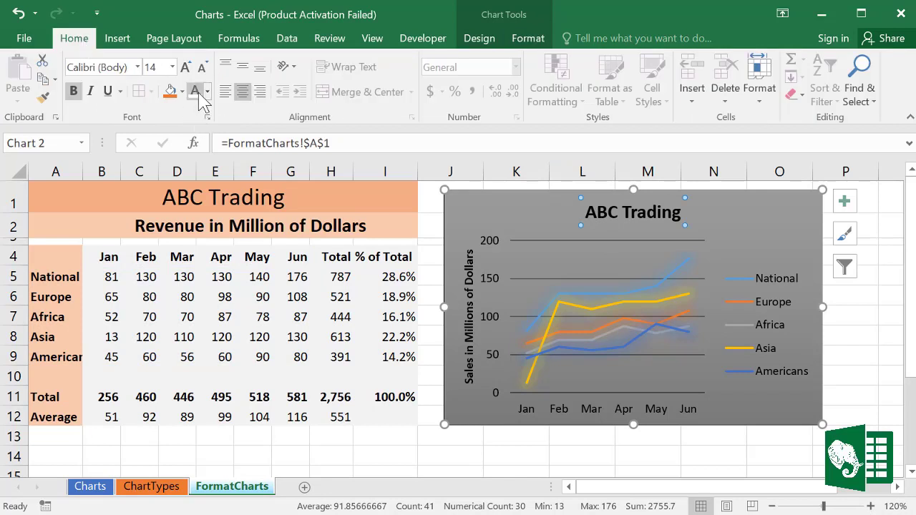
click(194, 91)
click(469, 314)
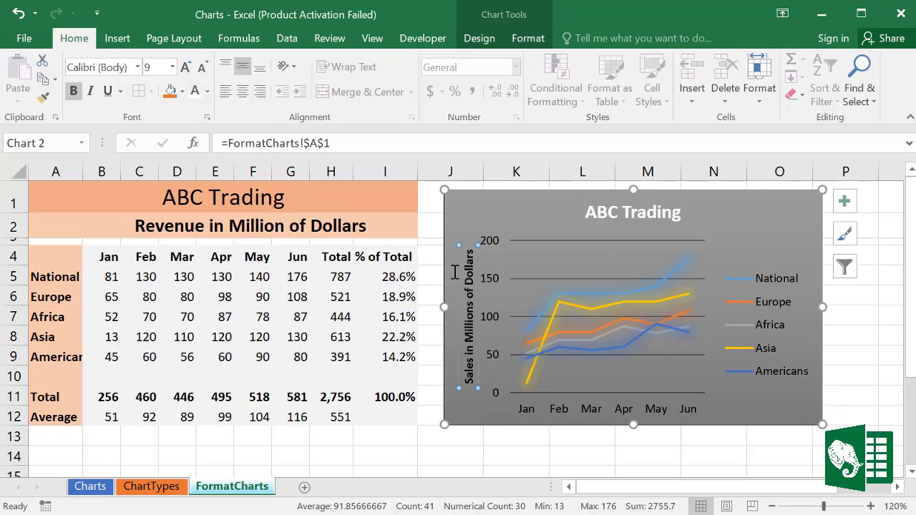
click(194, 92)
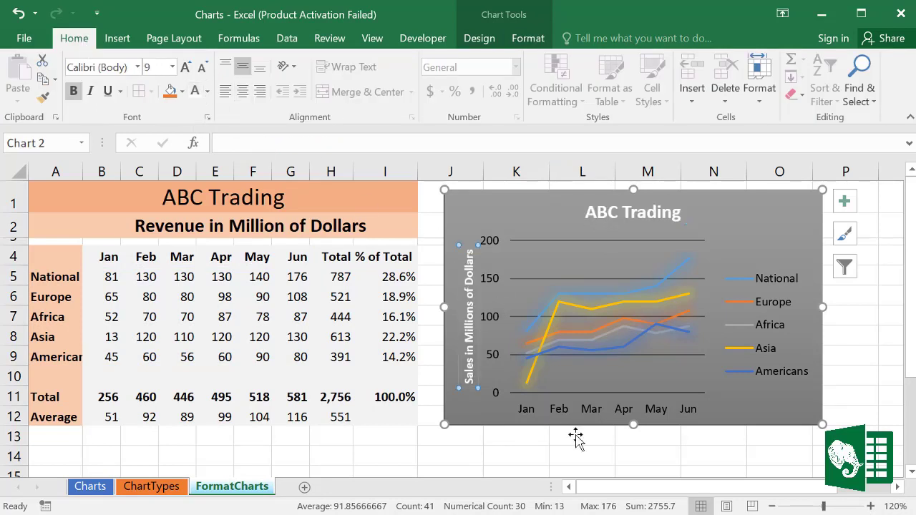
Step: Bold the month axis labels, then select the whole chart to bring up its Design options
click(572, 410)
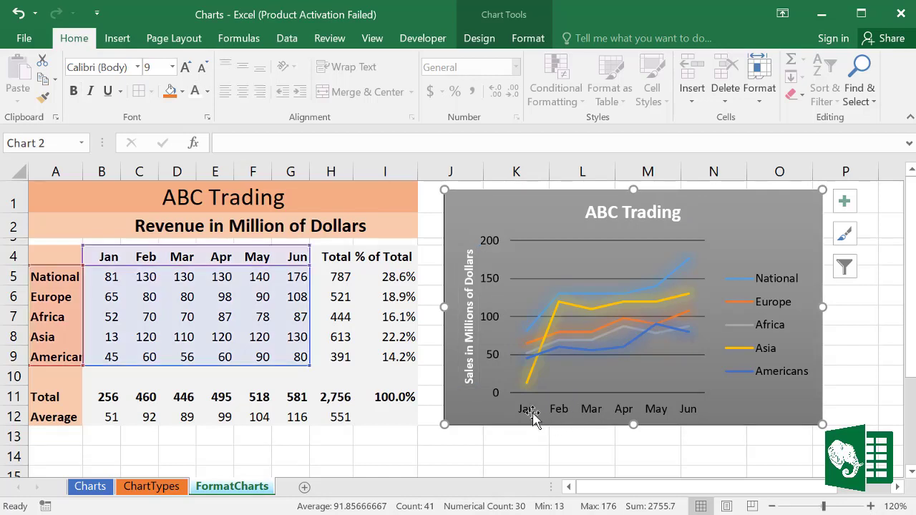
click(532, 415)
click(73, 91)
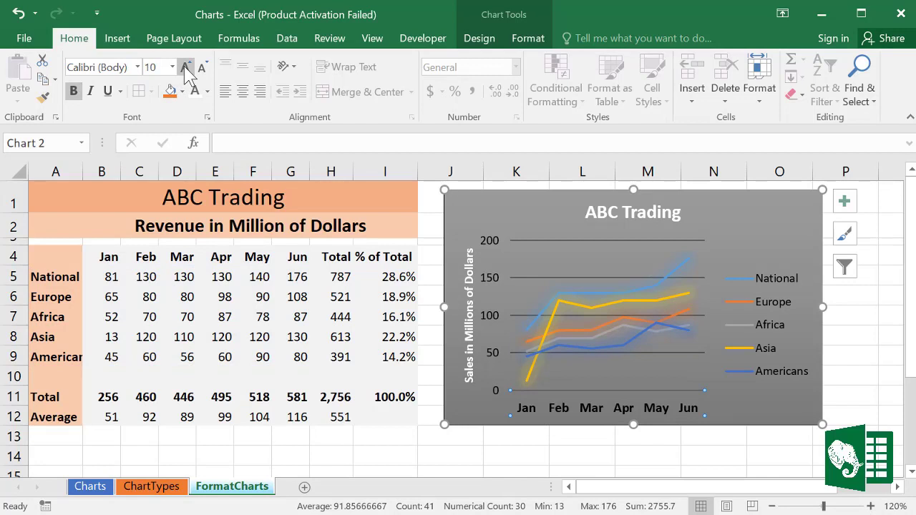
click(532, 200)
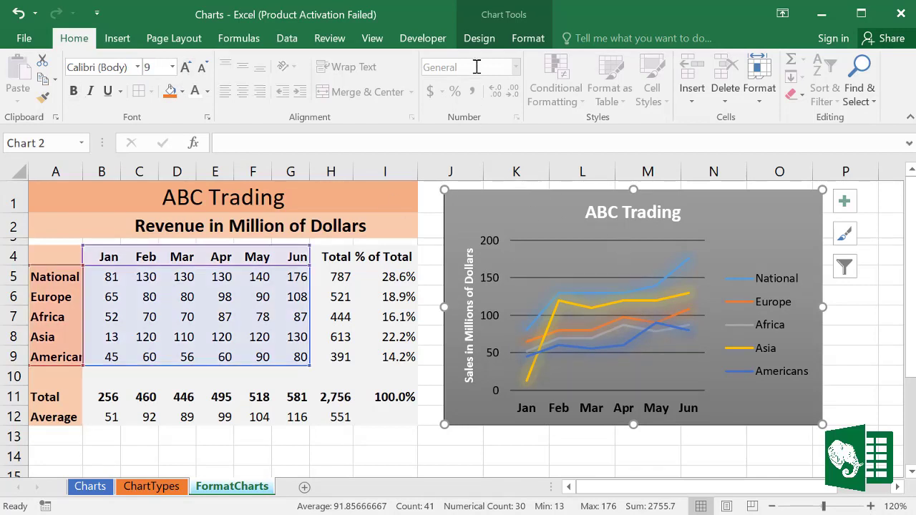
click(477, 39)
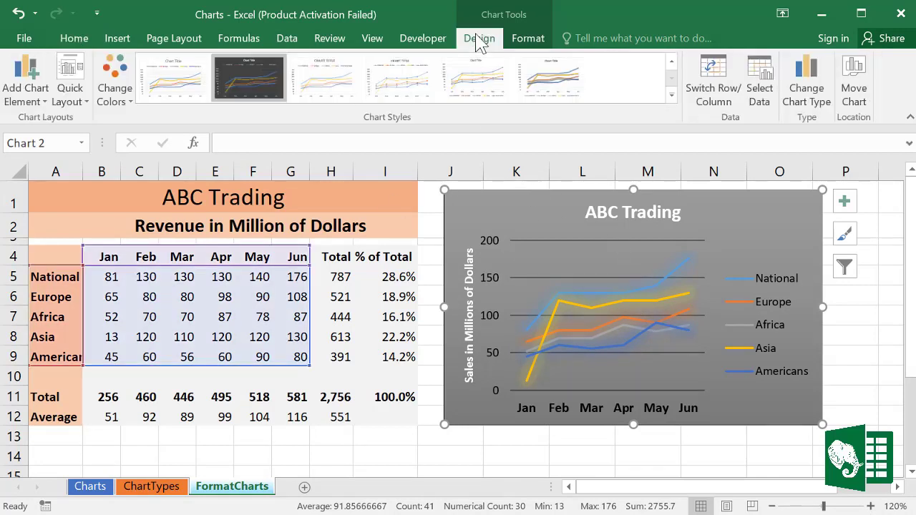
Step: Apply the dark-background style from the expanded Chart Styles gallery
click(671, 96)
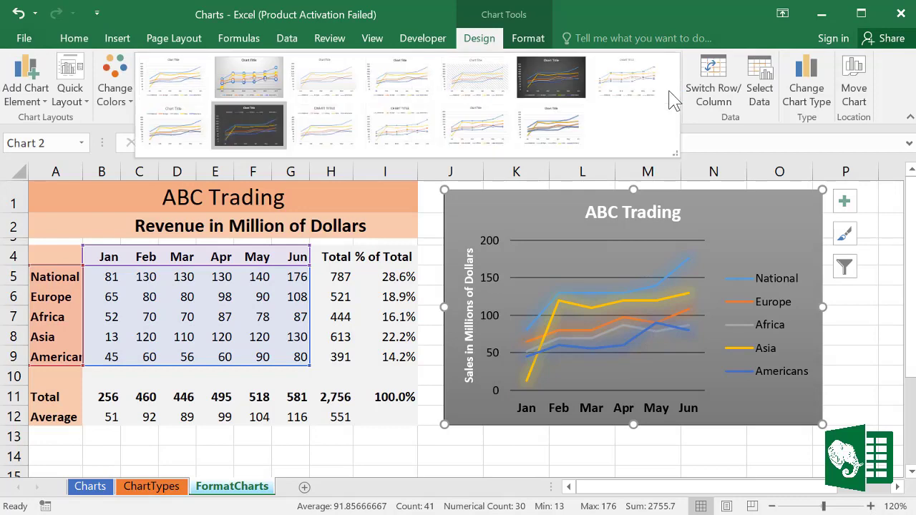
click(561, 79)
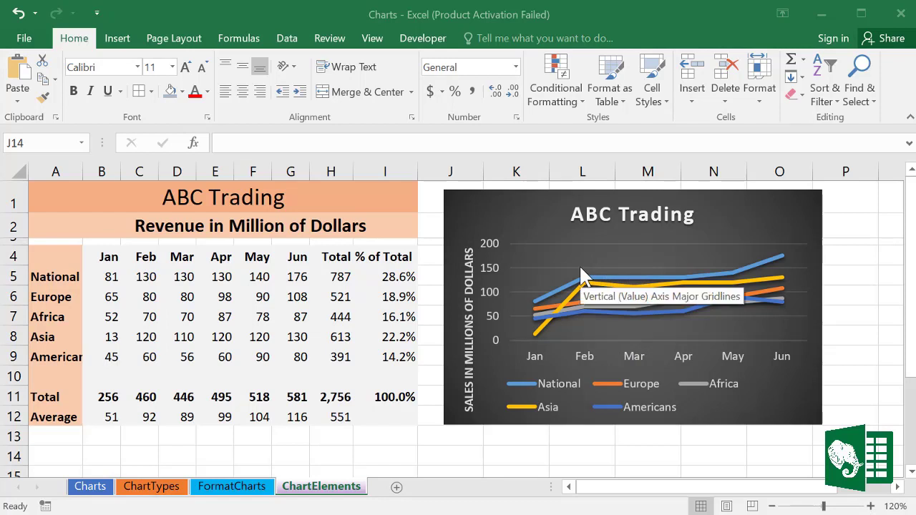
Step: Switch the ABC Trading chart from the dark style to plain white Style 1 via the Chart Styles button
click(777, 208)
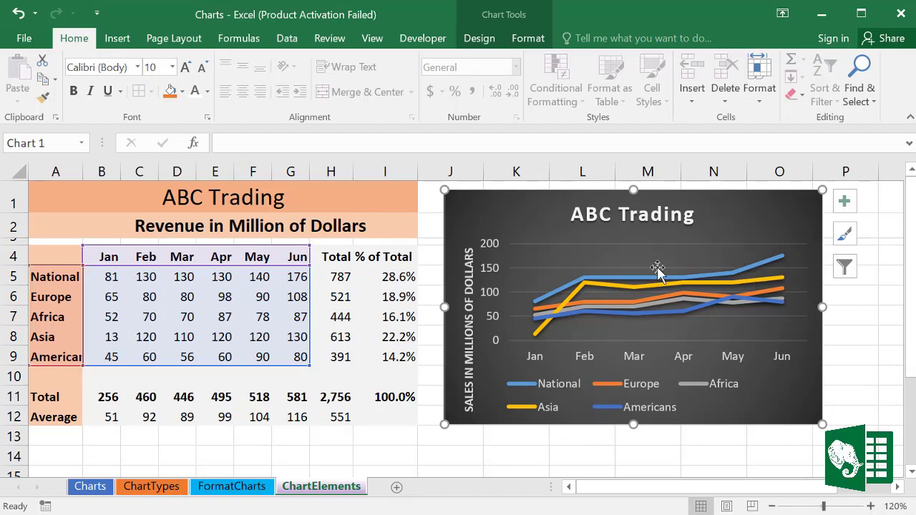
click(554, 248)
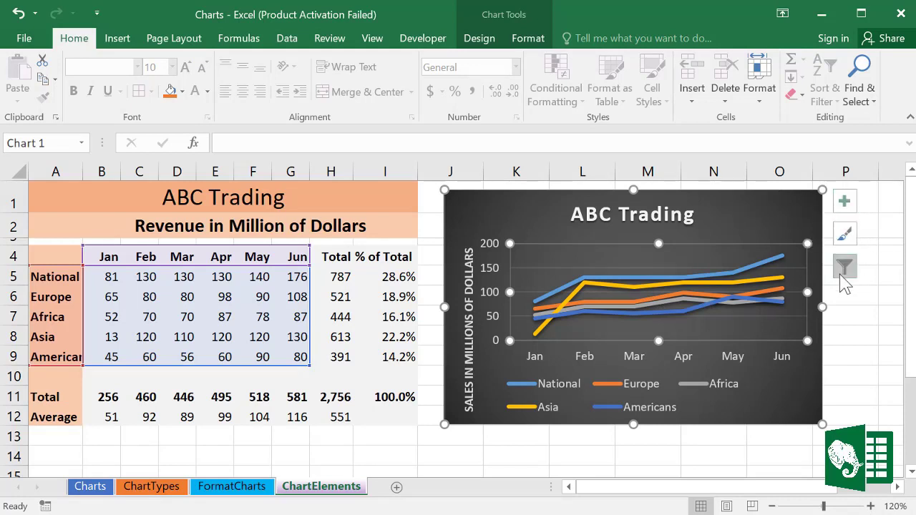
click(846, 236)
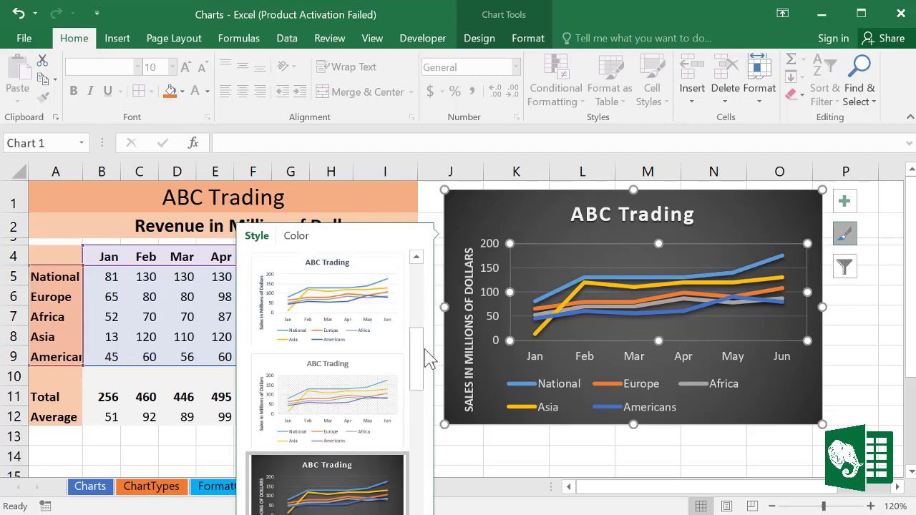
drag(424, 349, 433, 283)
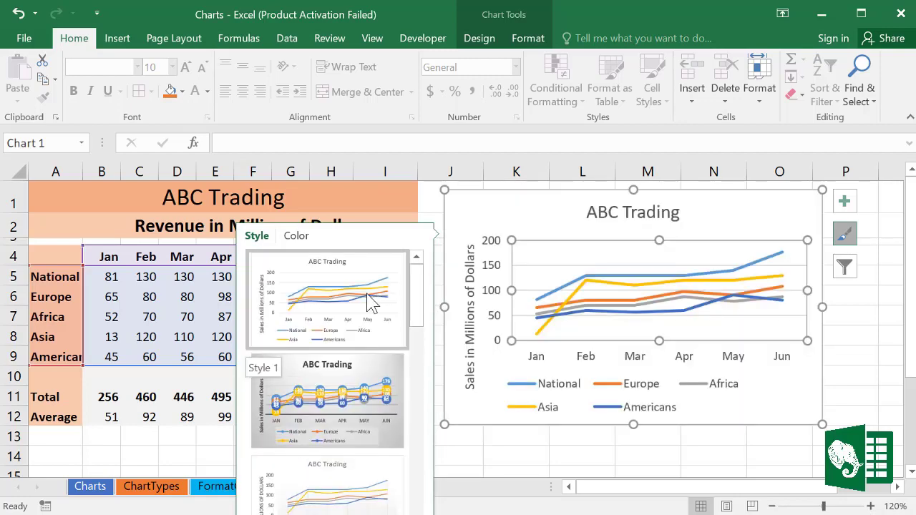
click(370, 300)
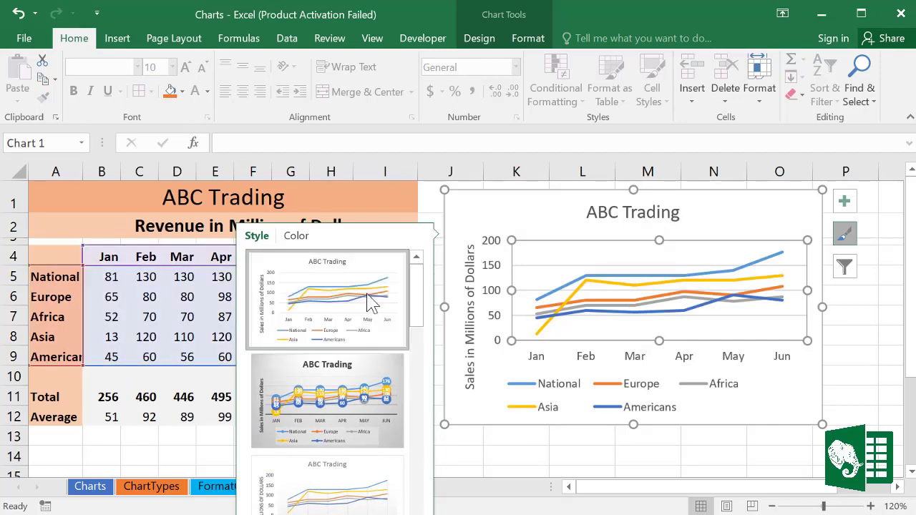
click(839, 331)
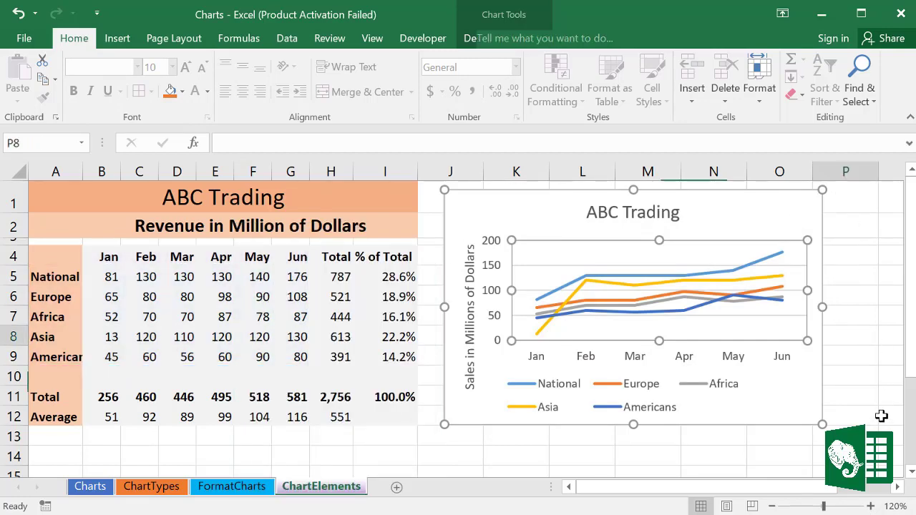
click(795, 213)
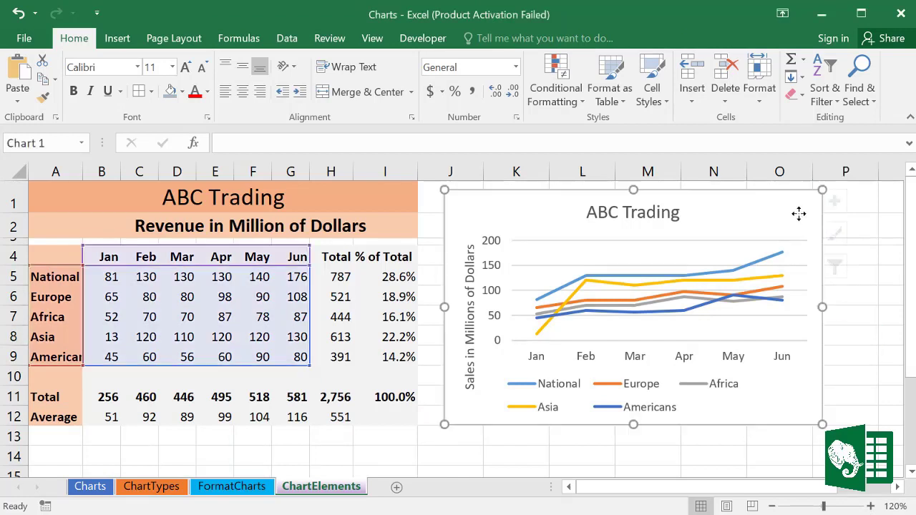
Step: Hide the primary vertical and horizontal axes through Chart Elements, then restore both
click(846, 209)
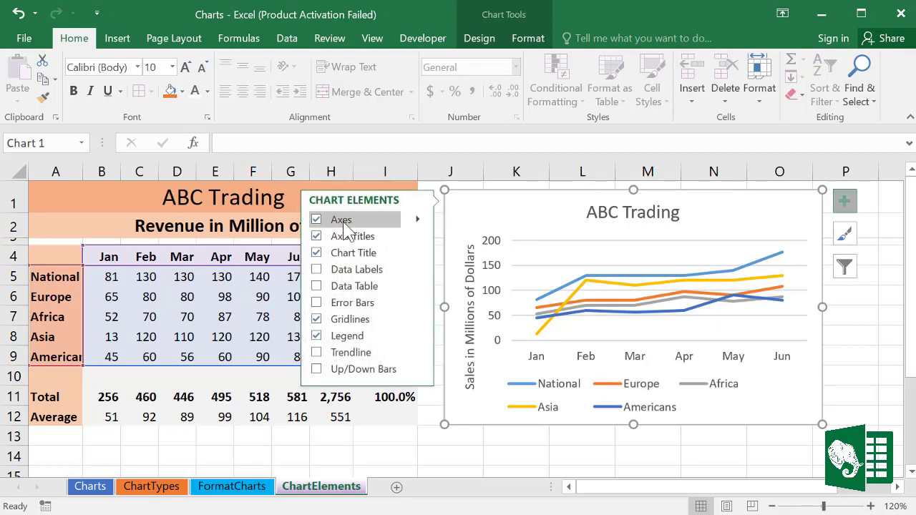
click(417, 219)
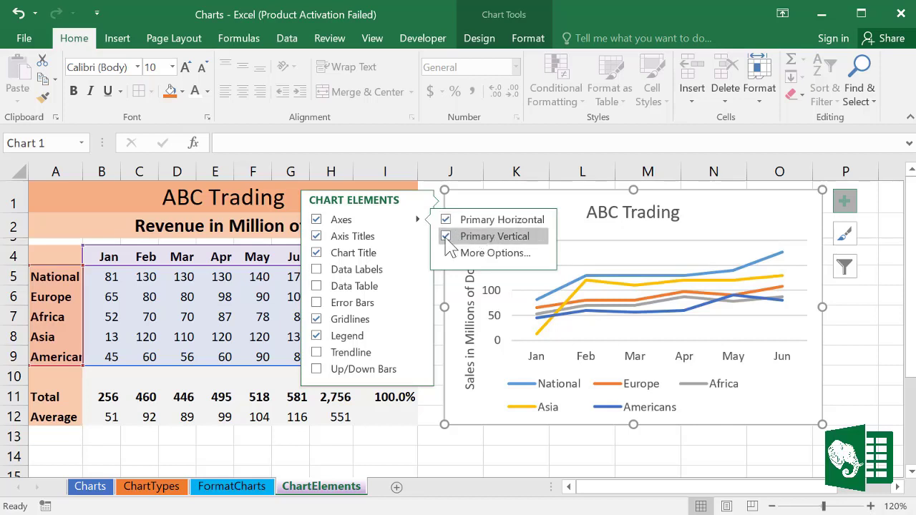
click(445, 237)
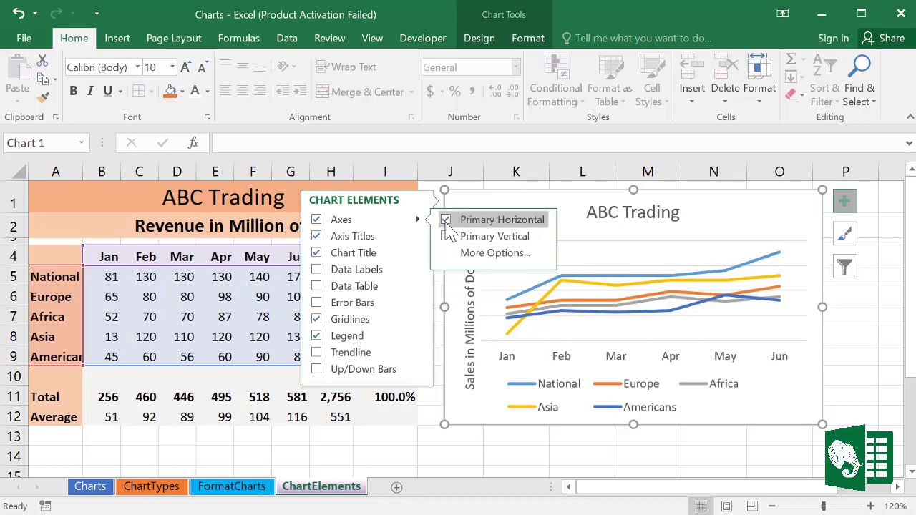
click(446, 219)
click(447, 237)
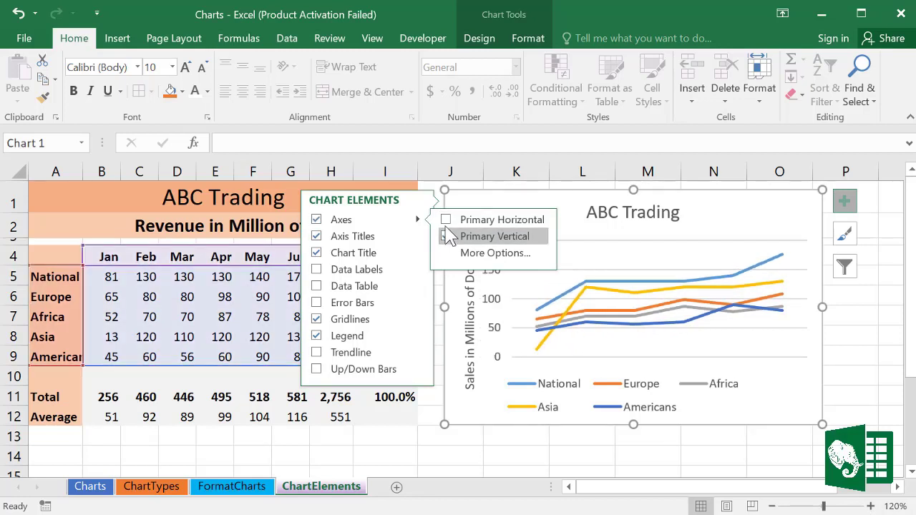
click(446, 220)
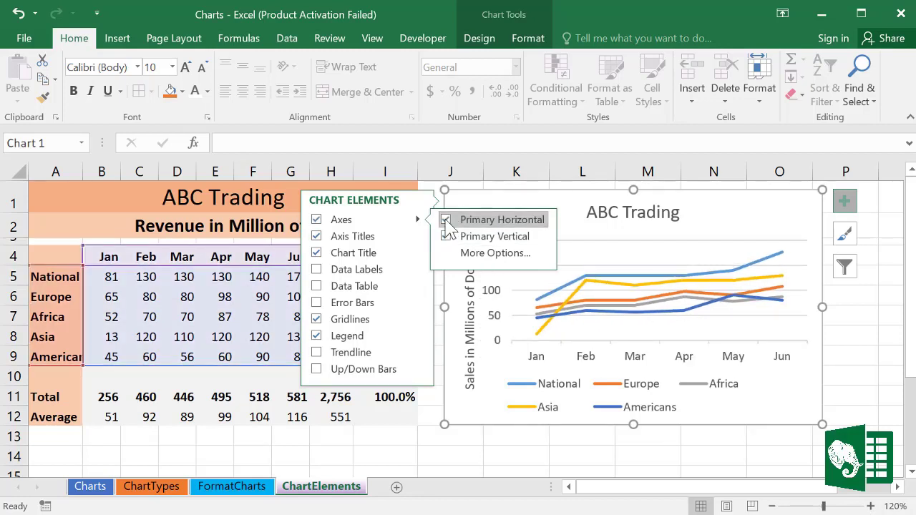
Step: Remove the axis titles, then add placeholder titles to the horizontal and vertical axes
click(373, 240)
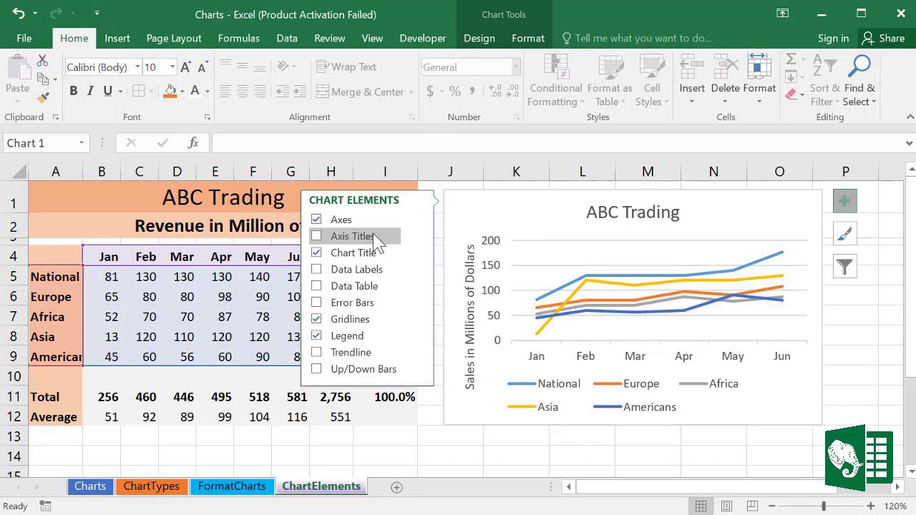
click(419, 238)
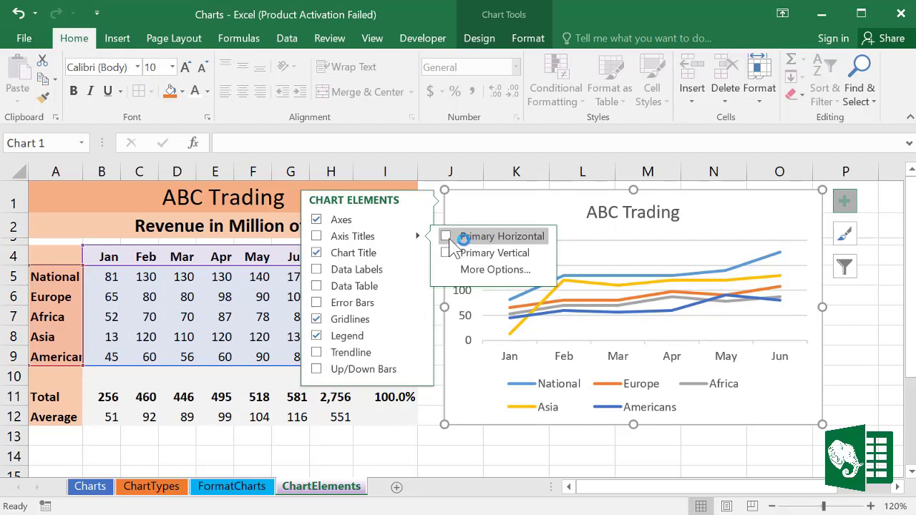
click(446, 237)
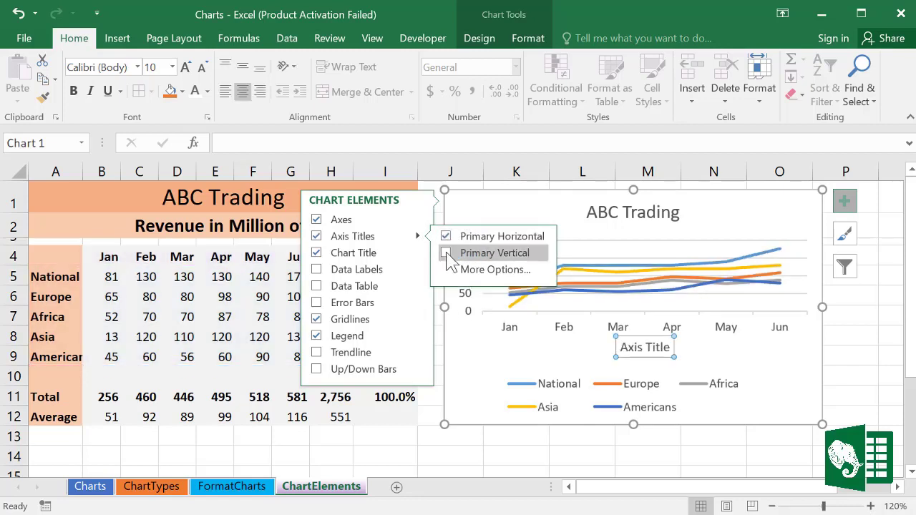
click(447, 254)
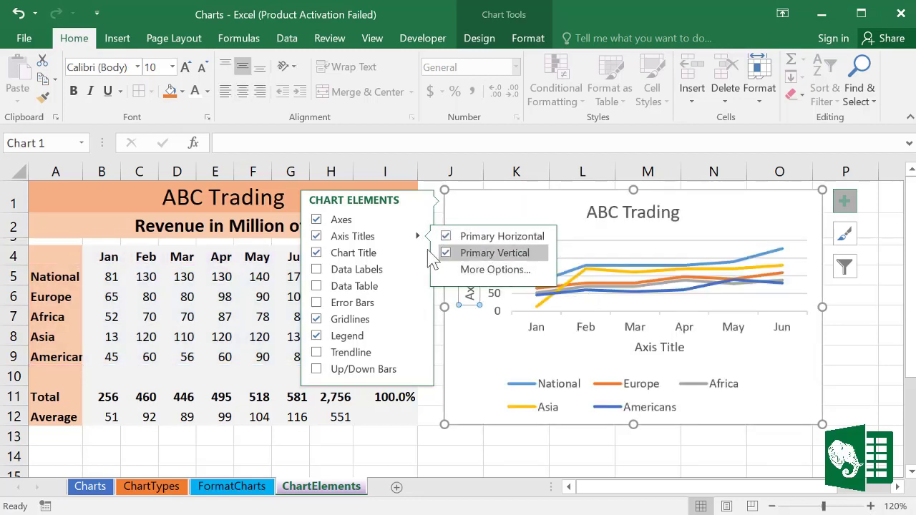
Step: Replace the ABC Trading title with a default 'Chart Title' and show the Data Labels options
click(338, 253)
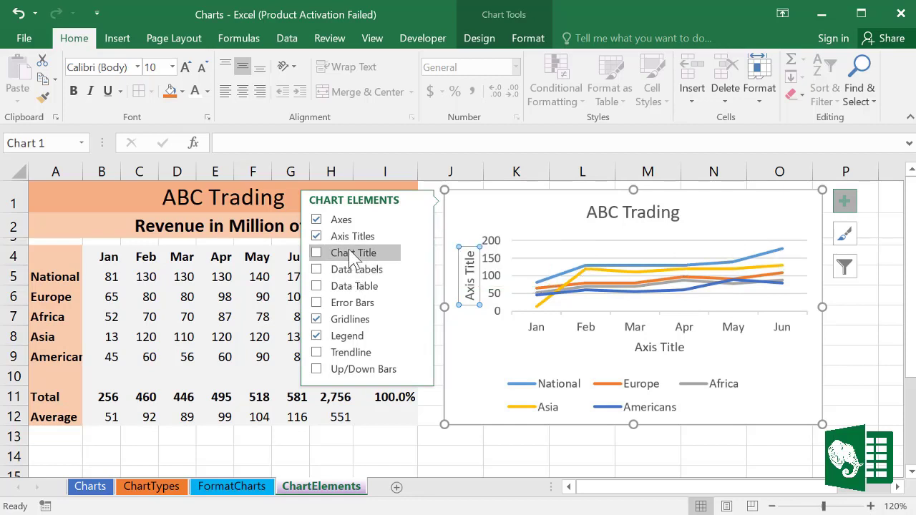
click(318, 257)
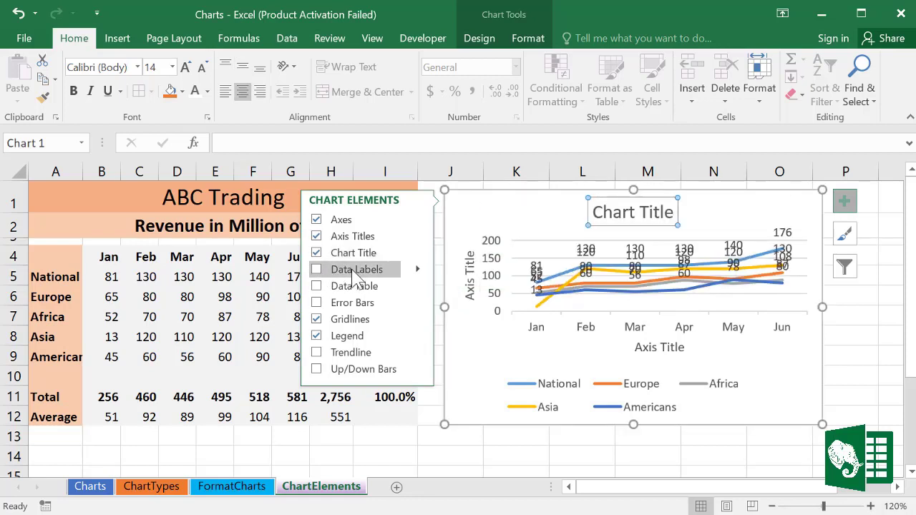
click(418, 271)
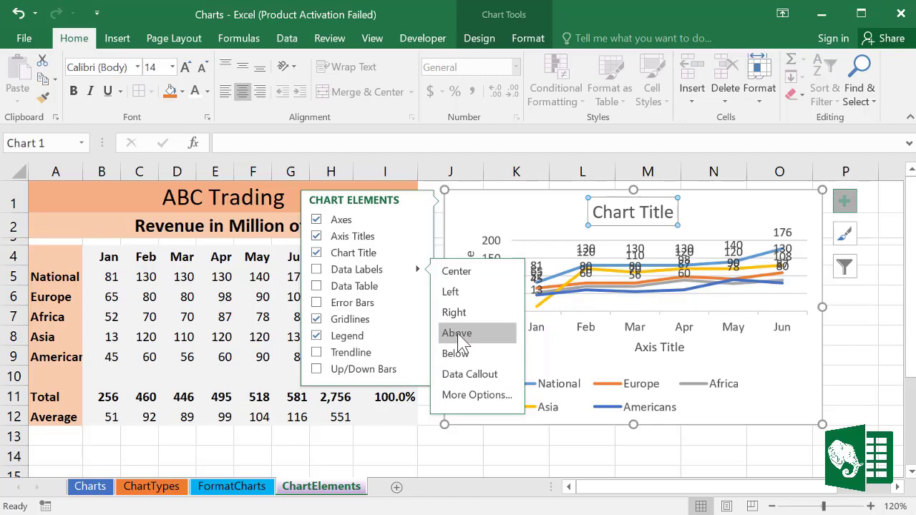
Step: Add a data table to the chart, remove it again, and close the Chart Elements list
click(367, 291)
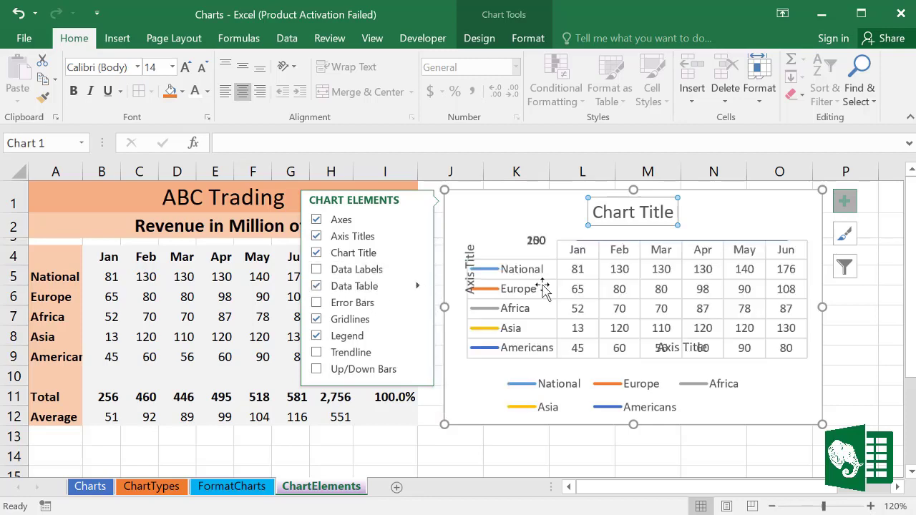
click(319, 287)
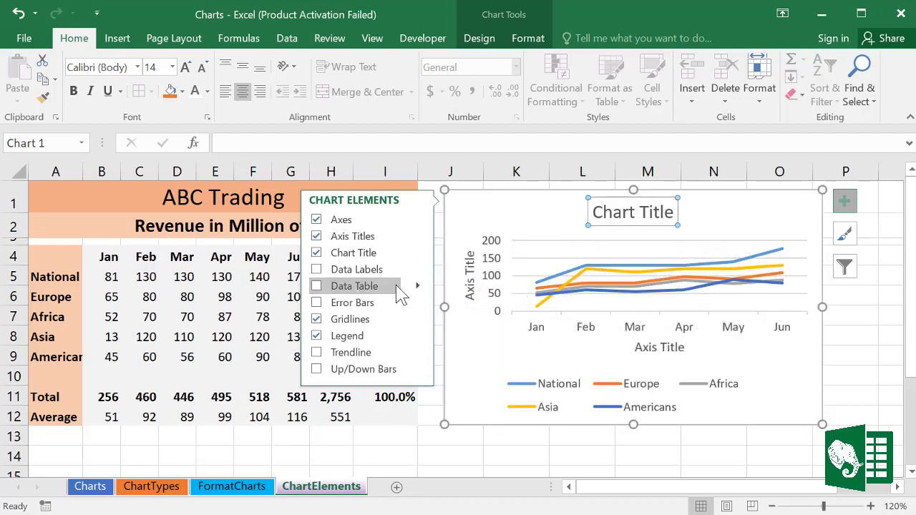
click(419, 289)
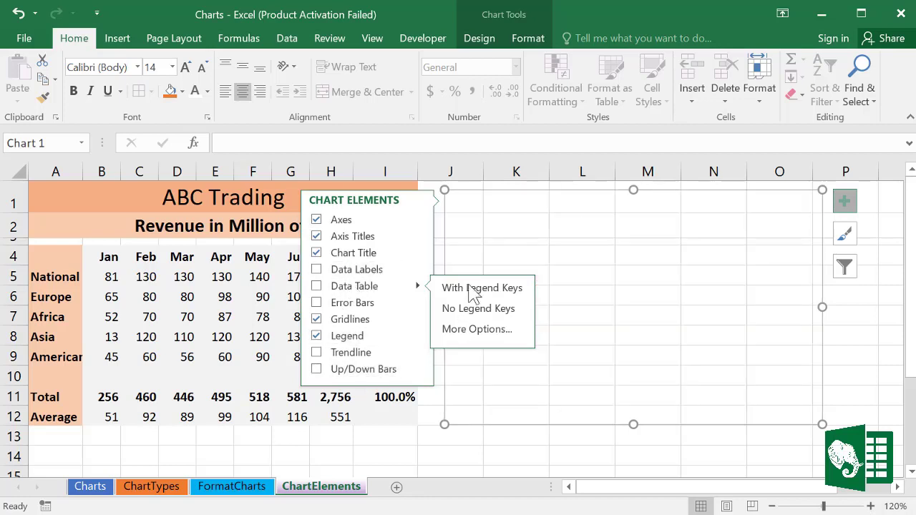
click(479, 205)
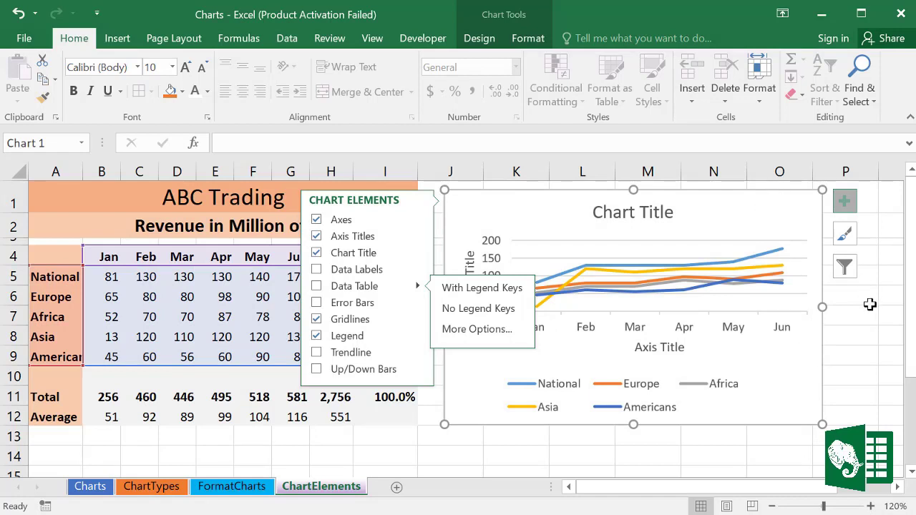
click(850, 322)
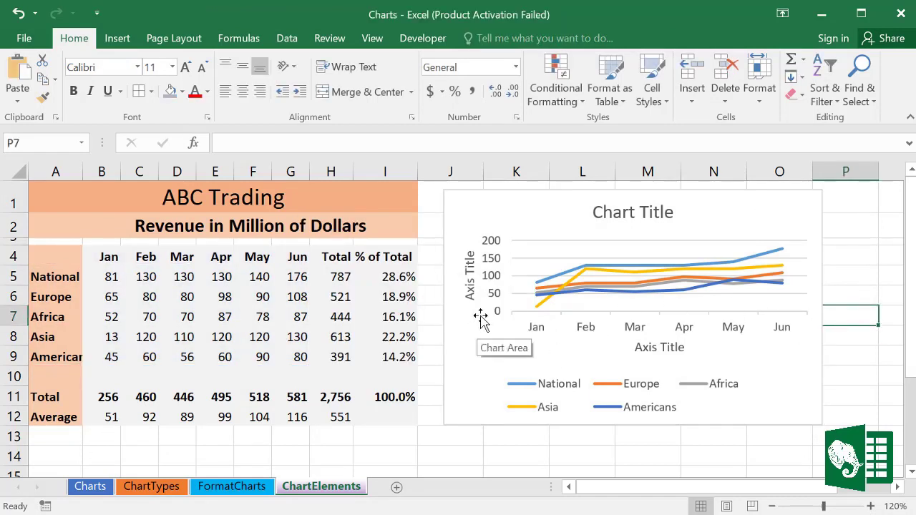
Step: Open Format Axis Title for the vertical axis title, view Effects and Size & Properties, then select the month axis
click(471, 274)
double_click(471, 274)
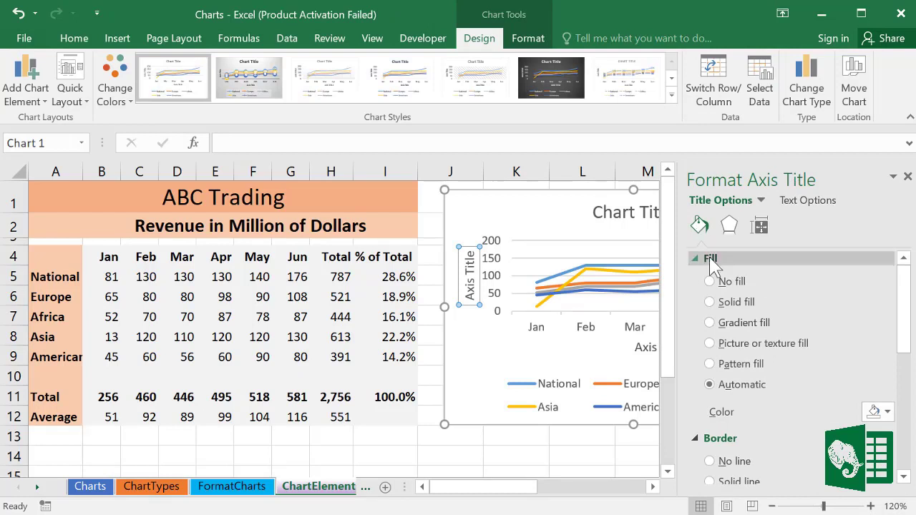
click(731, 228)
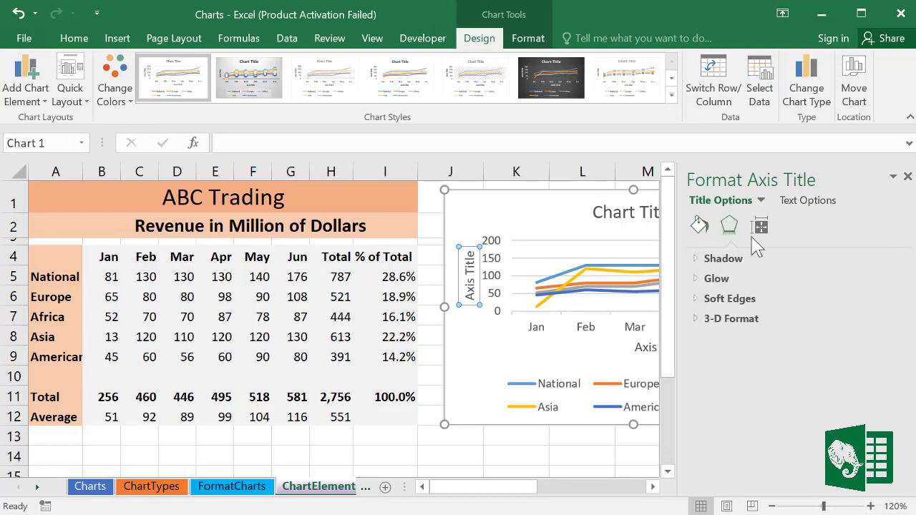
click(760, 227)
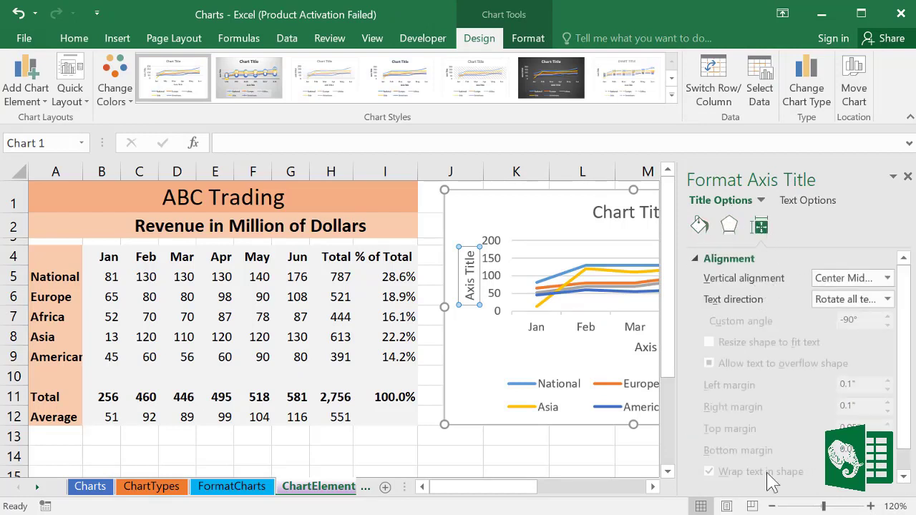
click(541, 331)
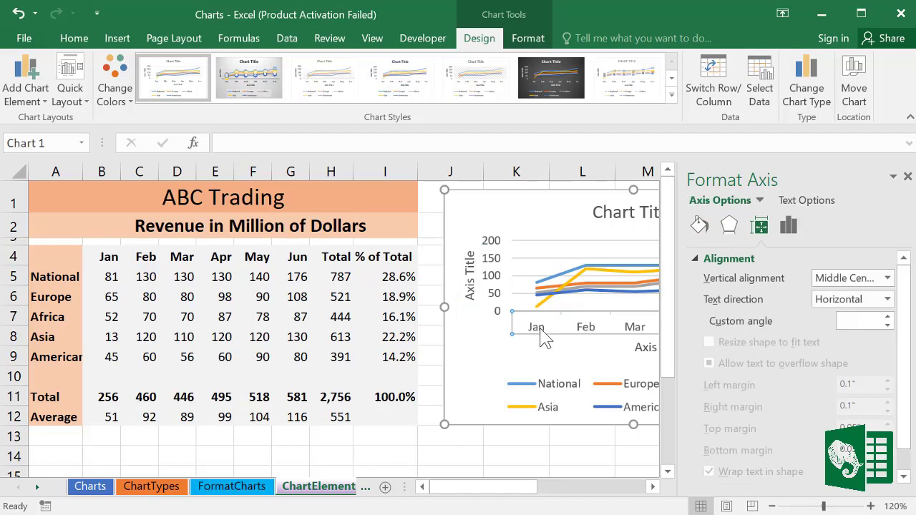
Step: Review the month axis's Effects, Fill & Line, Axis Options and alignment settings, then close the pane
click(729, 227)
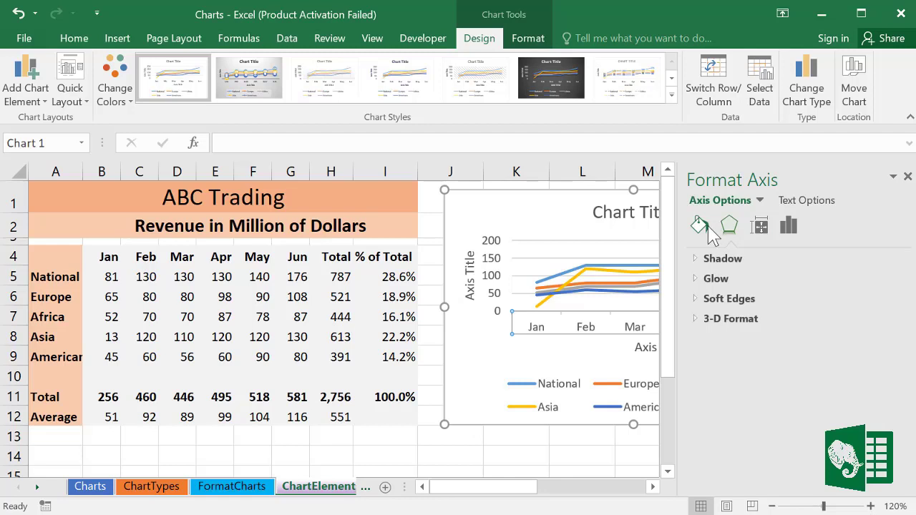
click(708, 229)
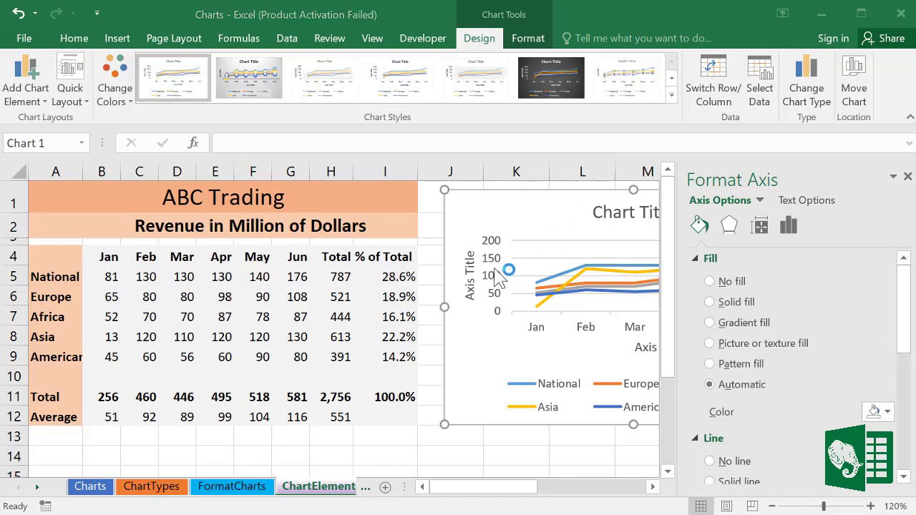
click(788, 225)
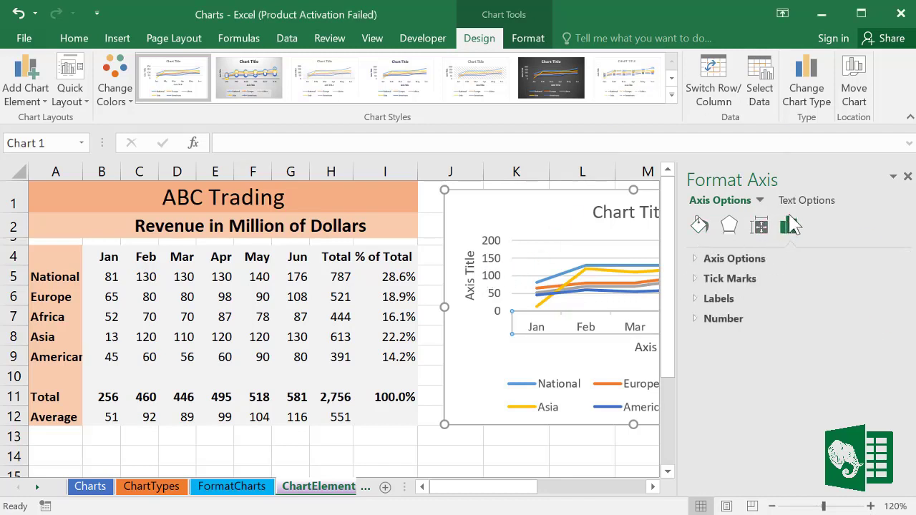
click(699, 261)
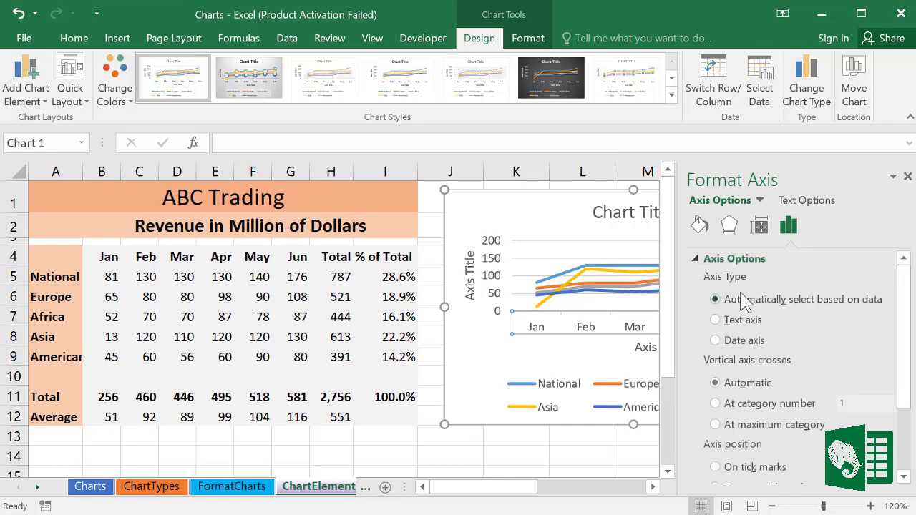
drag(903, 300, 903, 360)
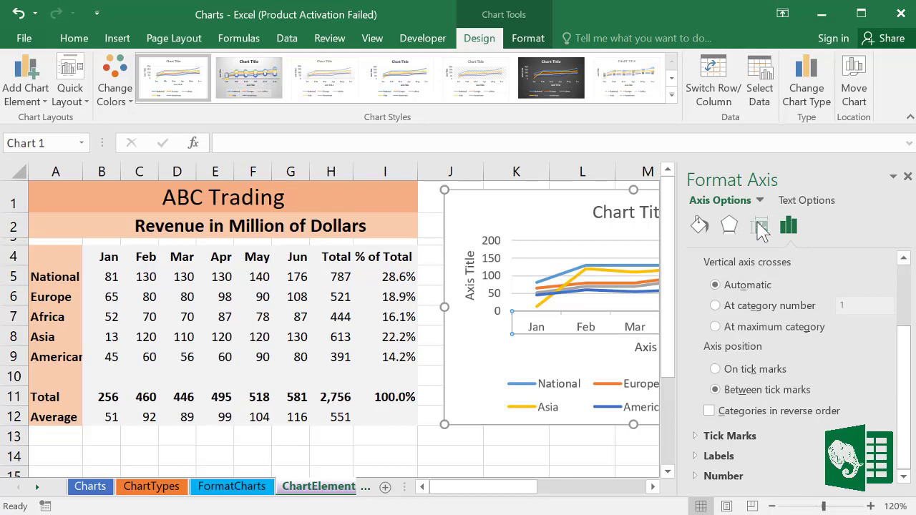
click(759, 228)
scroll(807, 382, up, 1)
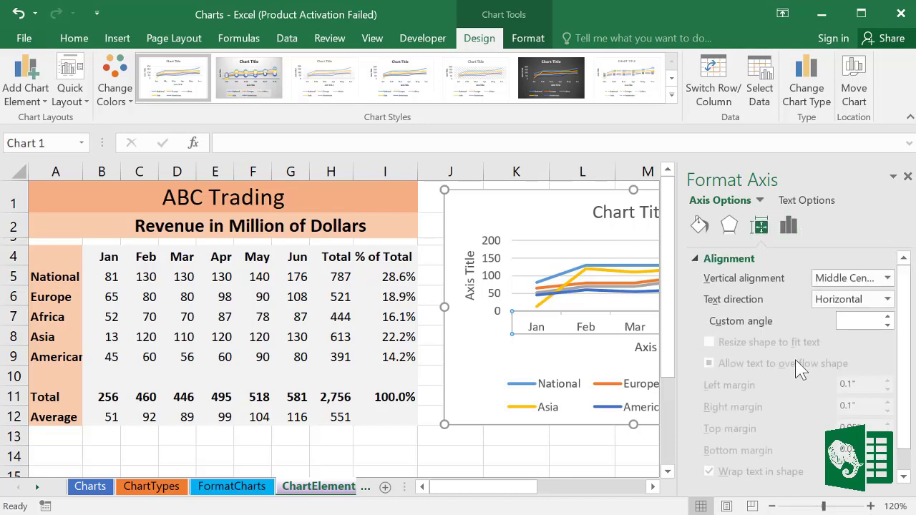
click(729, 225)
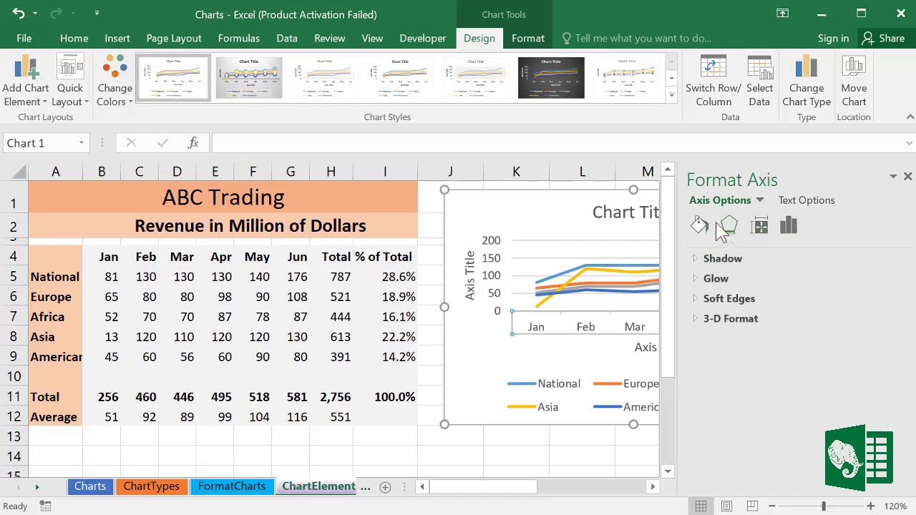
click(907, 176)
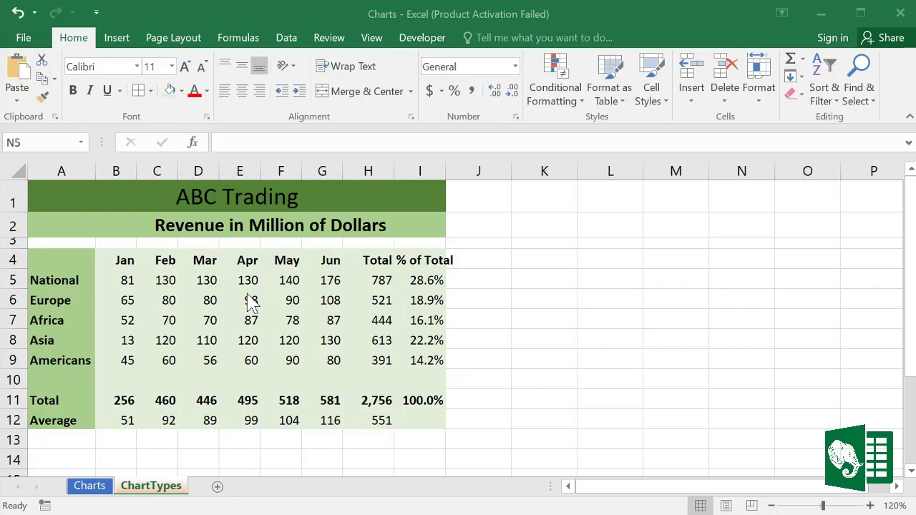
Step: Select A4:G9 and insert a default clustered column chart with Alt+F1
click(104, 275)
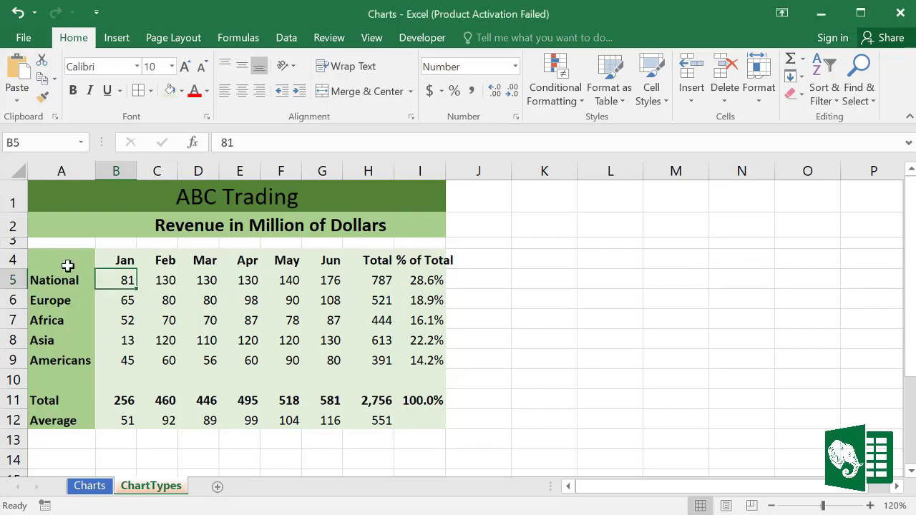
drag(67, 265, 289, 345)
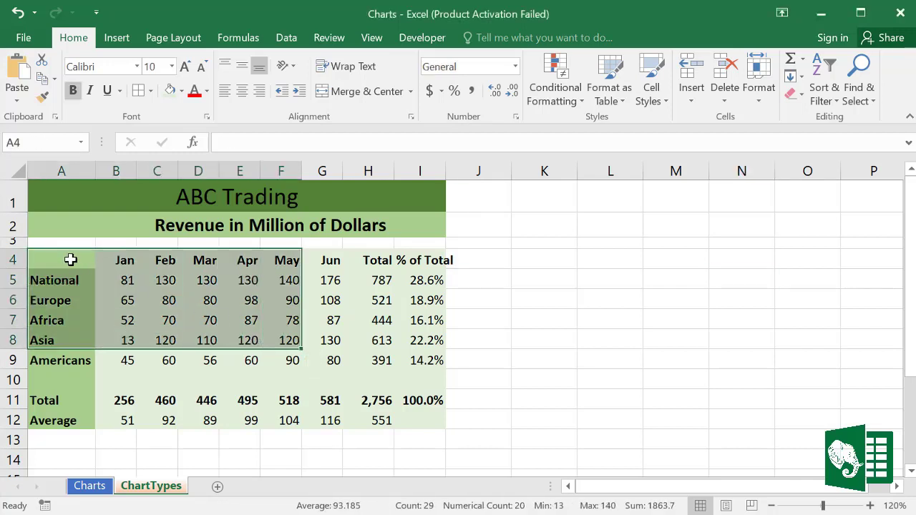
drag(72, 260, 313, 356)
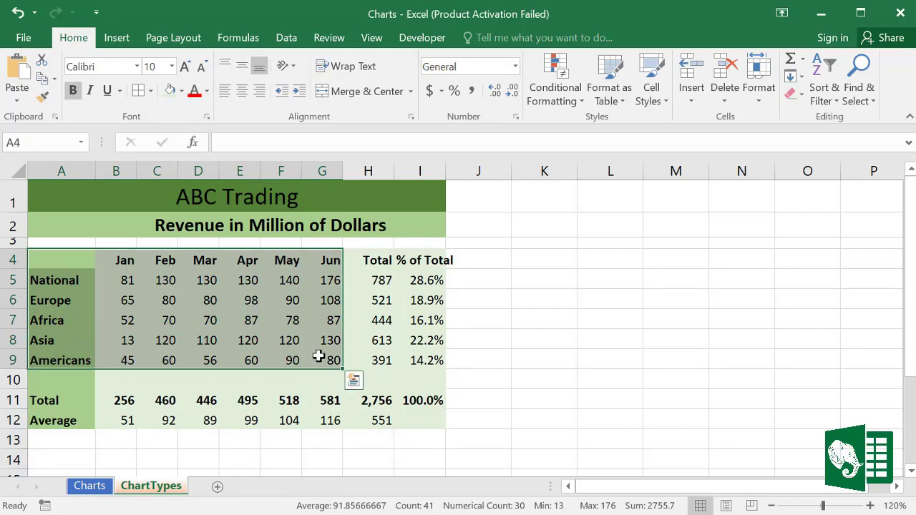
key(alt+F1)
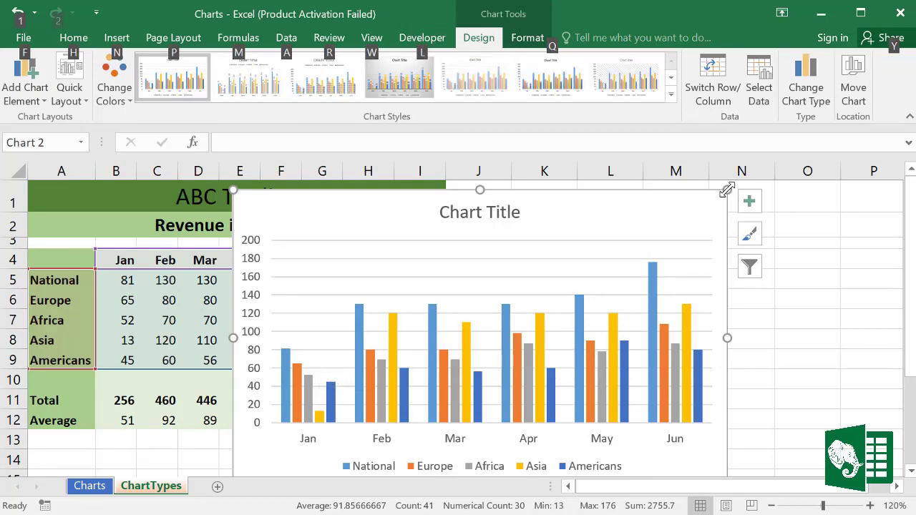
Step: Shrink the chart and place it beside the table, clear of the Total and % of Total columns
drag(726, 190, 671, 251)
drag(601, 261, 726, 196)
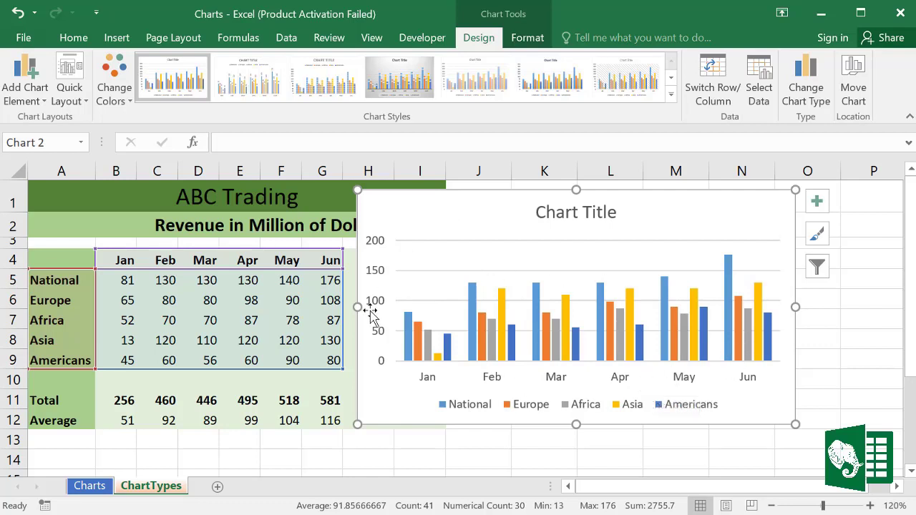
drag(357, 305, 450, 306)
drag(796, 310, 837, 319)
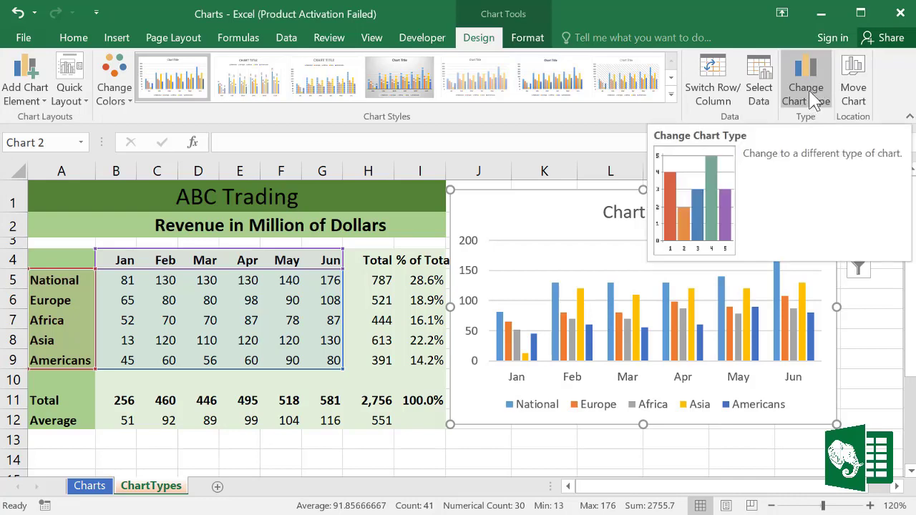
Step: Change the chart type to 3-D Column and enlarge the chart slightly down and to the right
click(808, 93)
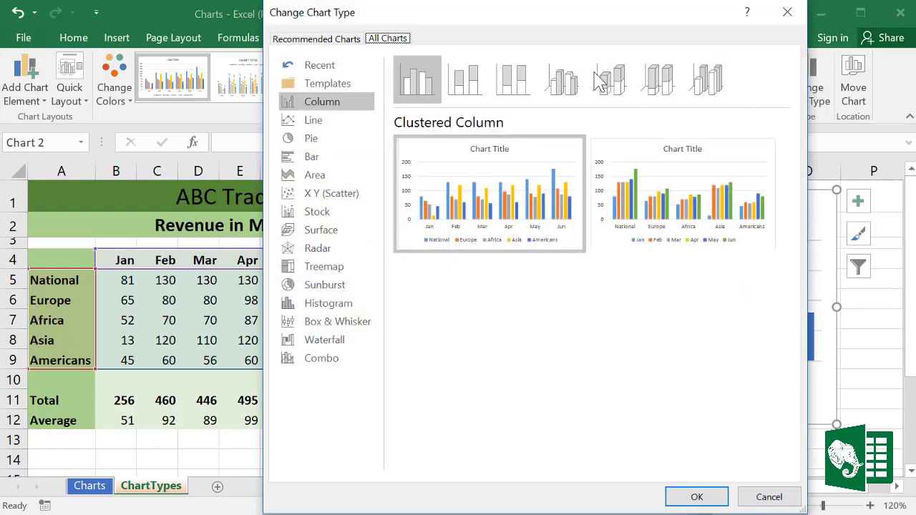
drag(515, 25, 504, 23)
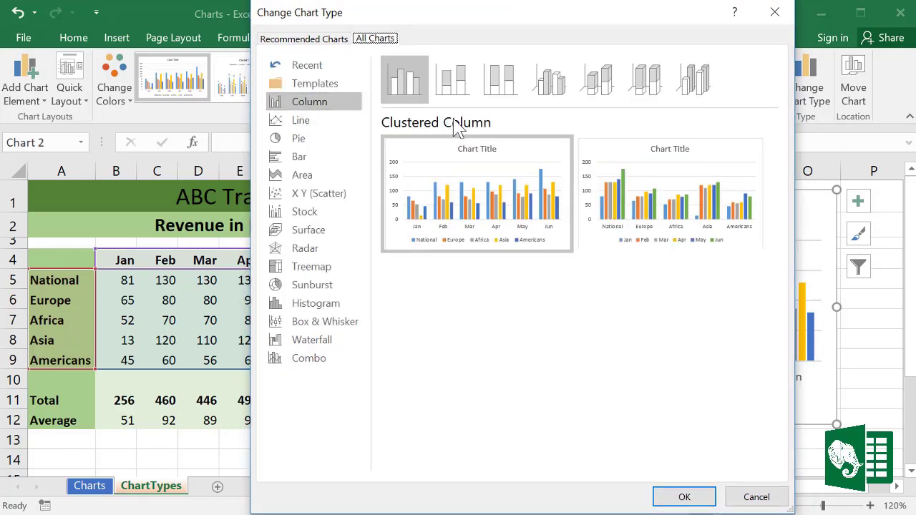
click(459, 87)
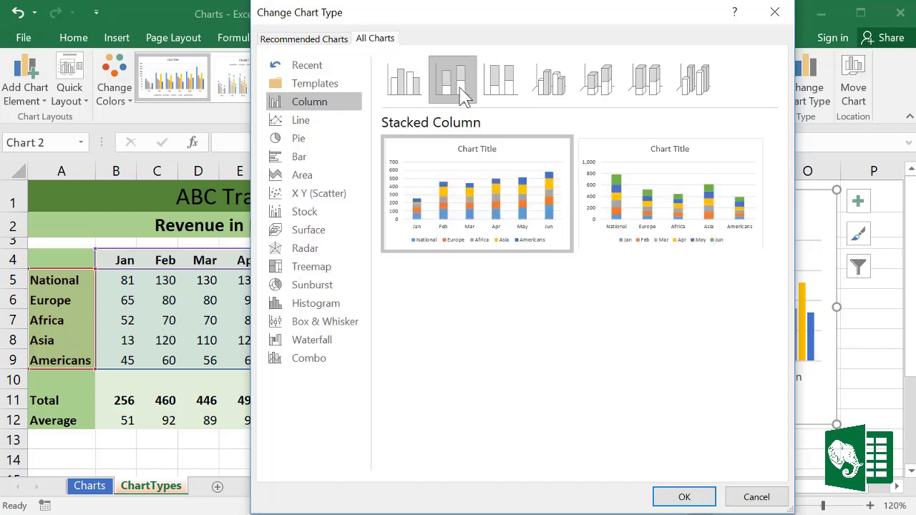
click(503, 90)
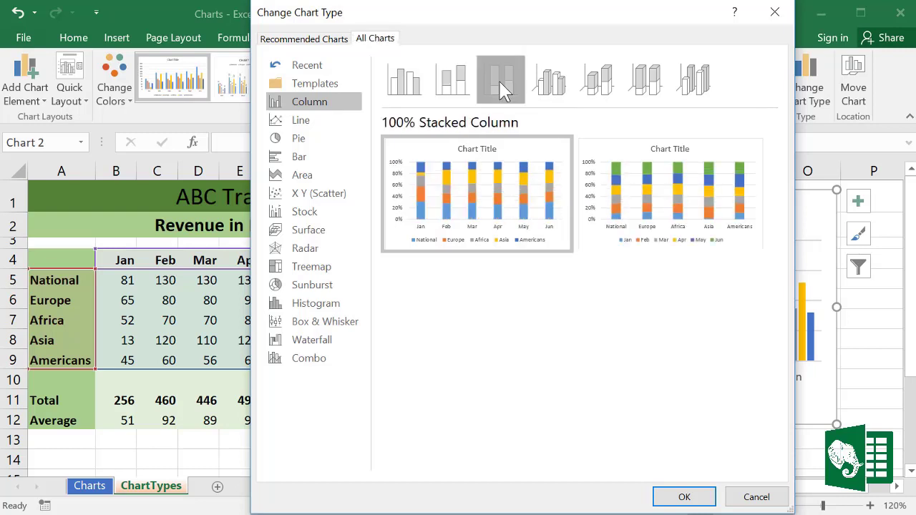
click(700, 89)
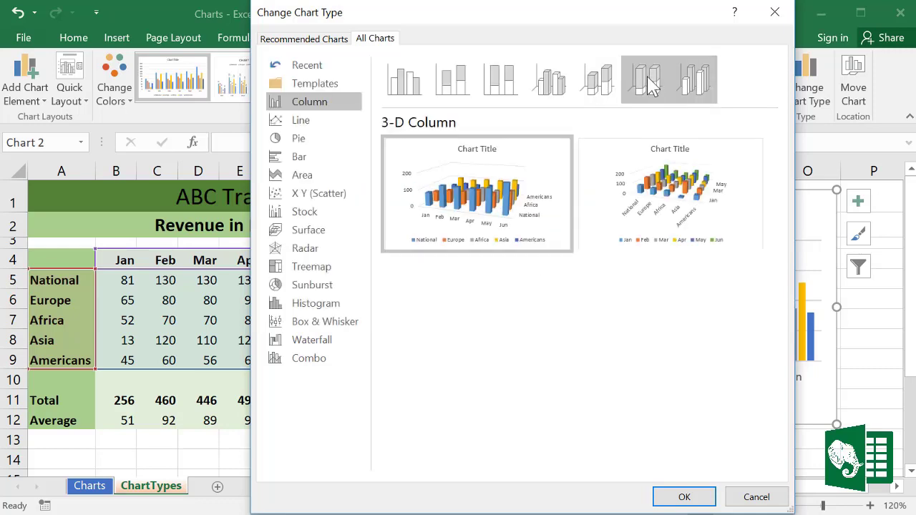
mouse_move(496, 215)
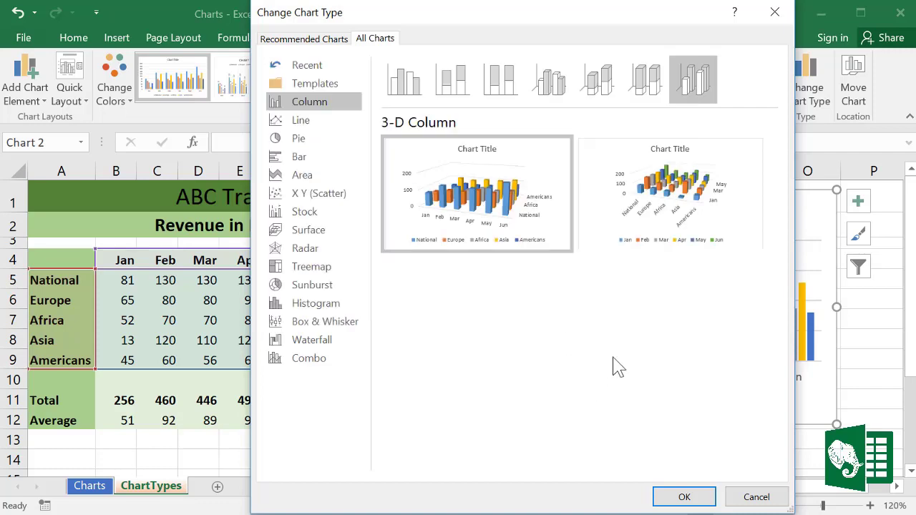
click(683, 495)
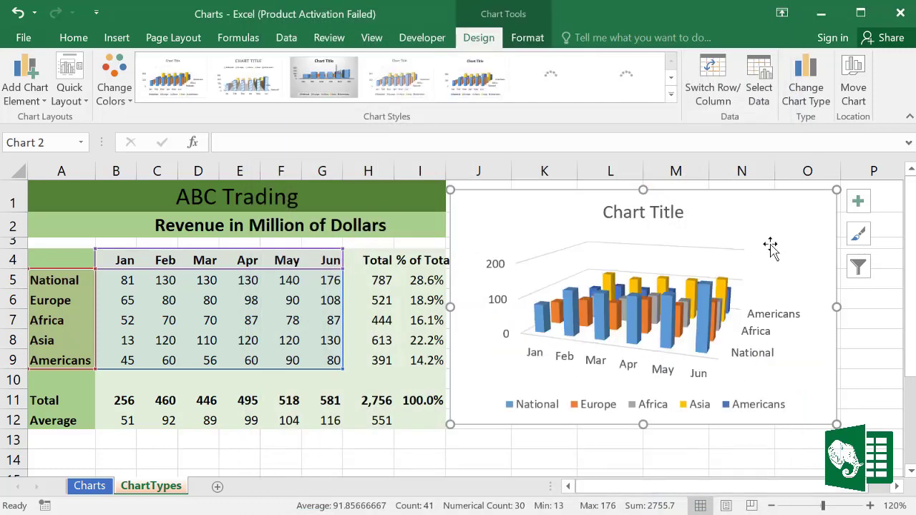
drag(761, 229, 770, 229)
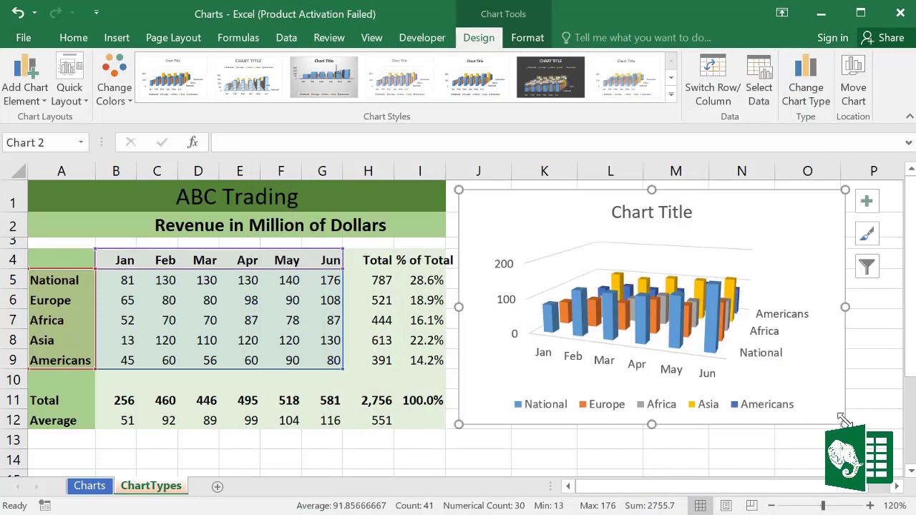
drag(843, 421, 848, 434)
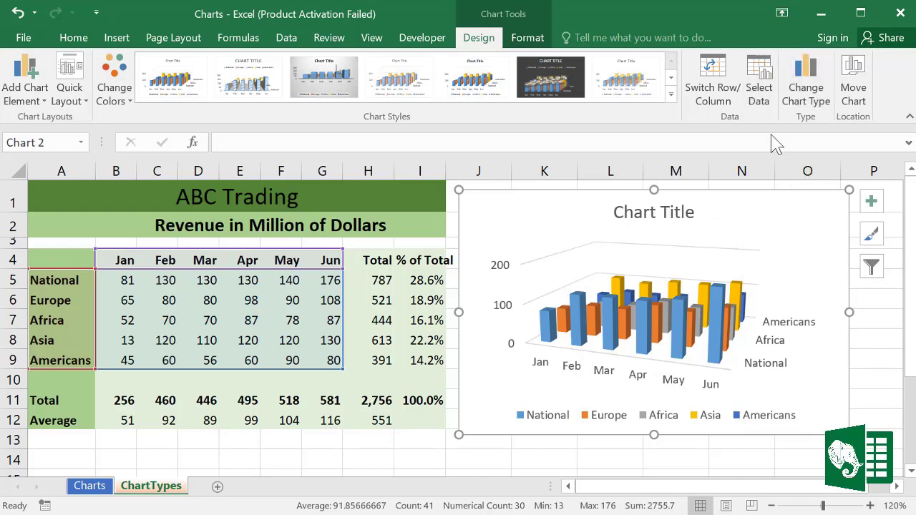
Step: Switch the revenue chart to the Stacked Bar type after previewing 100% Stacked Bar
click(808, 92)
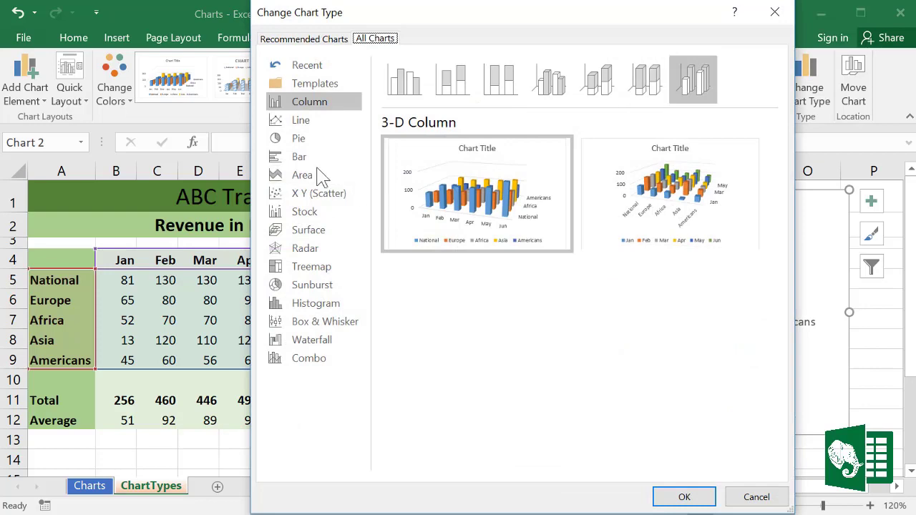
click(293, 158)
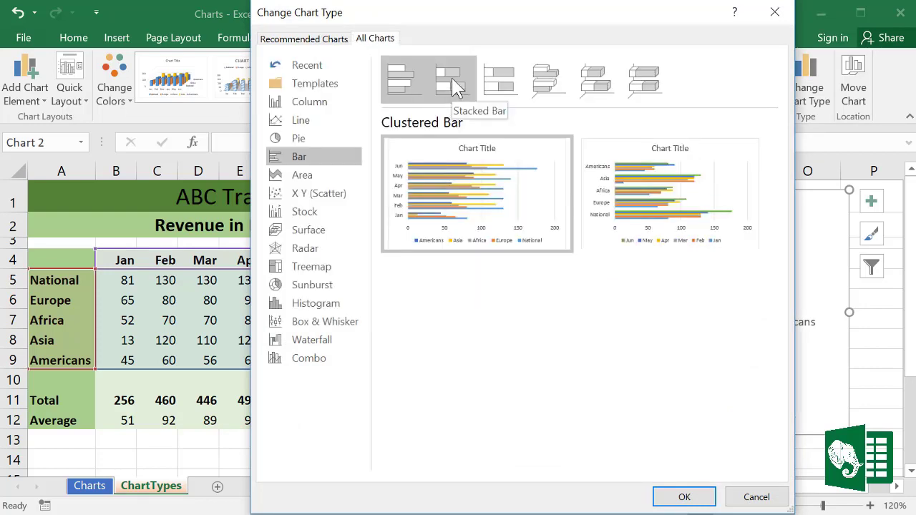
click(455, 88)
click(493, 82)
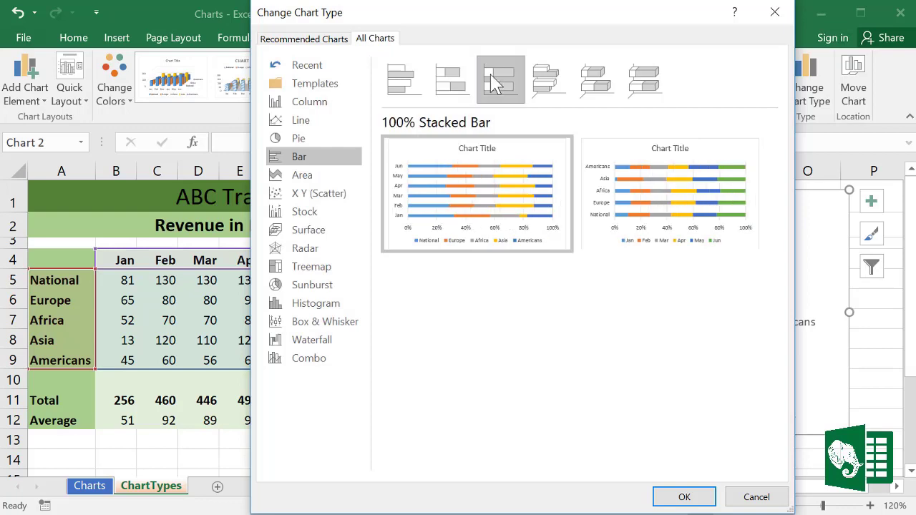
click(455, 88)
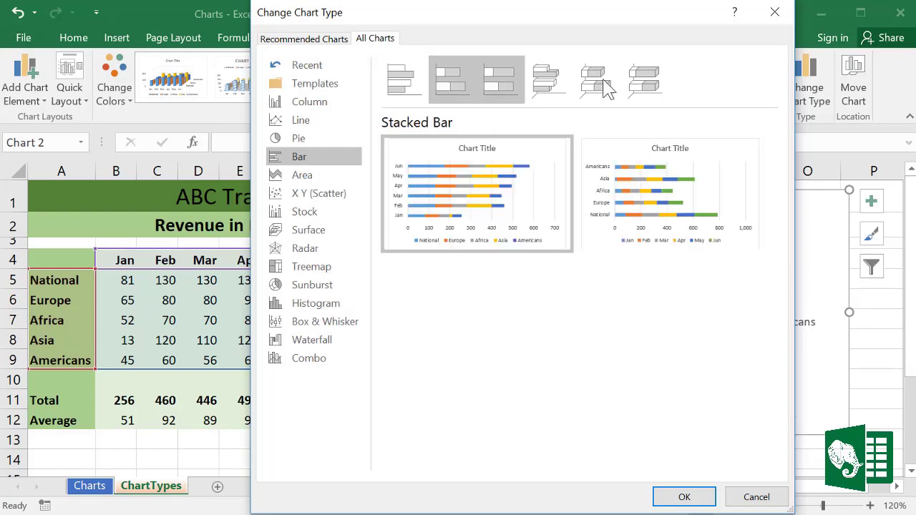
click(691, 497)
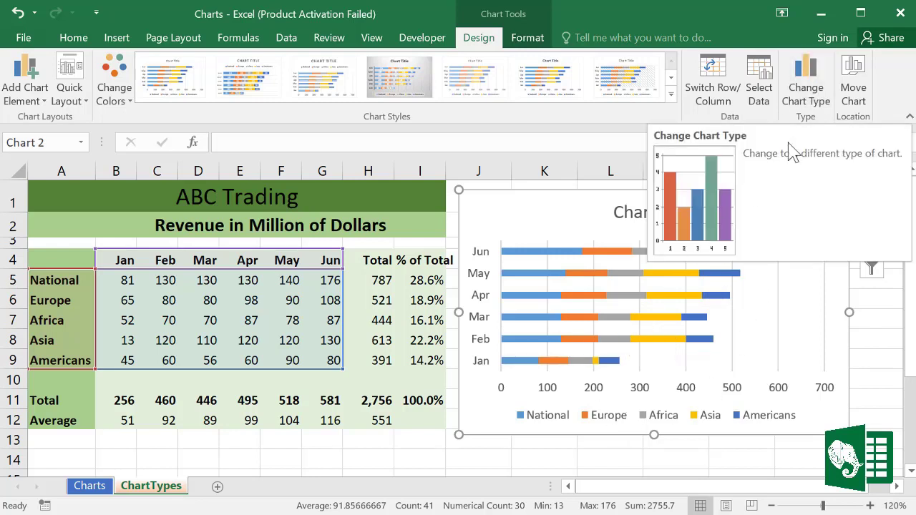
Step: Change the revenue chart to Line with Markers and select the Jan–Jun headers B4:G4
click(805, 86)
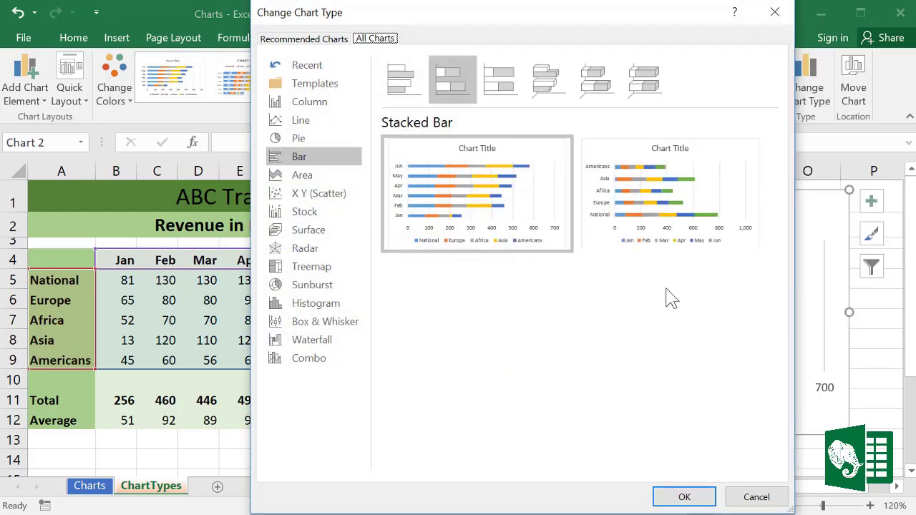
click(303, 123)
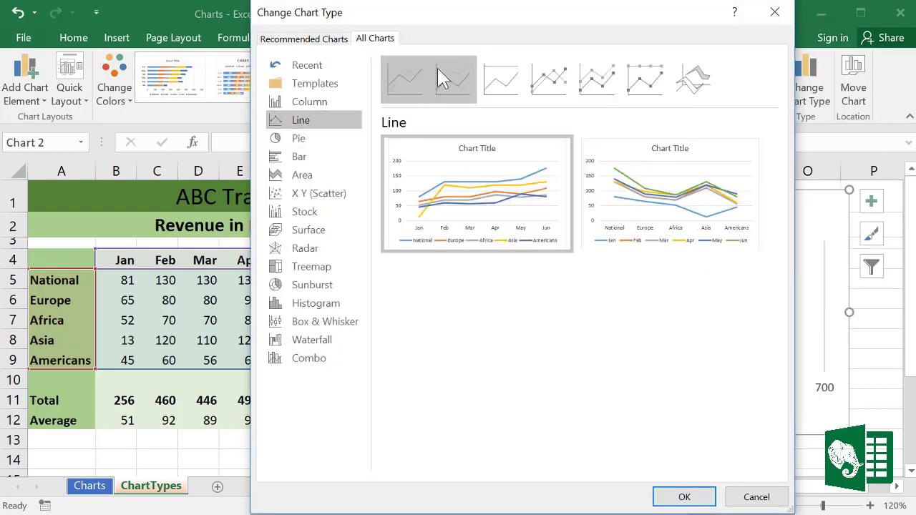
click(558, 89)
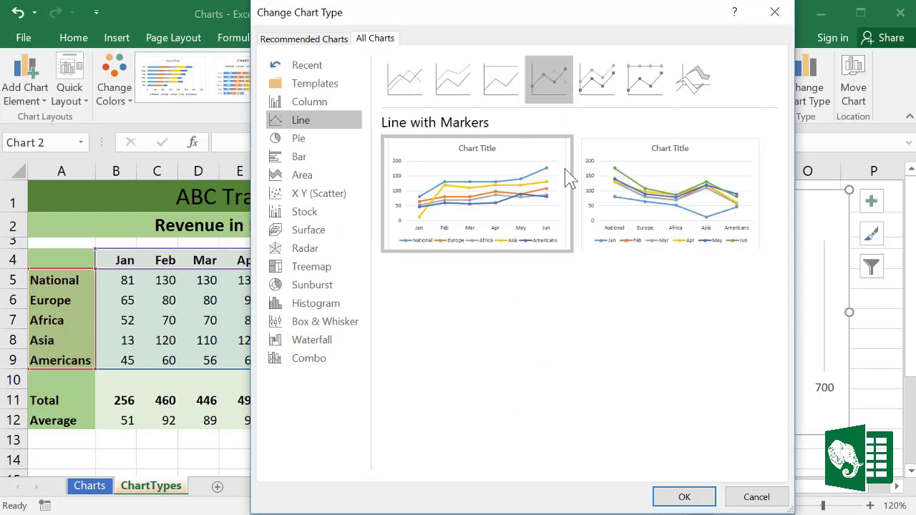
mouse_move(547, 211)
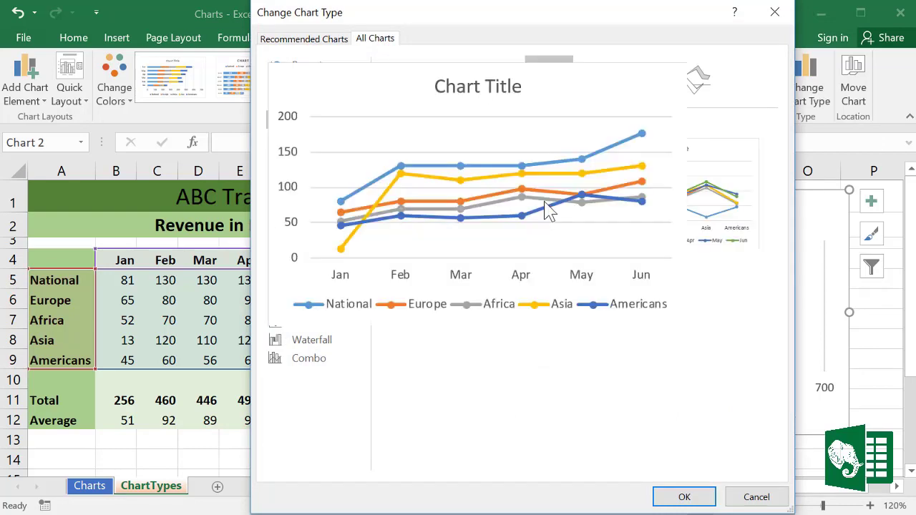
click(680, 495)
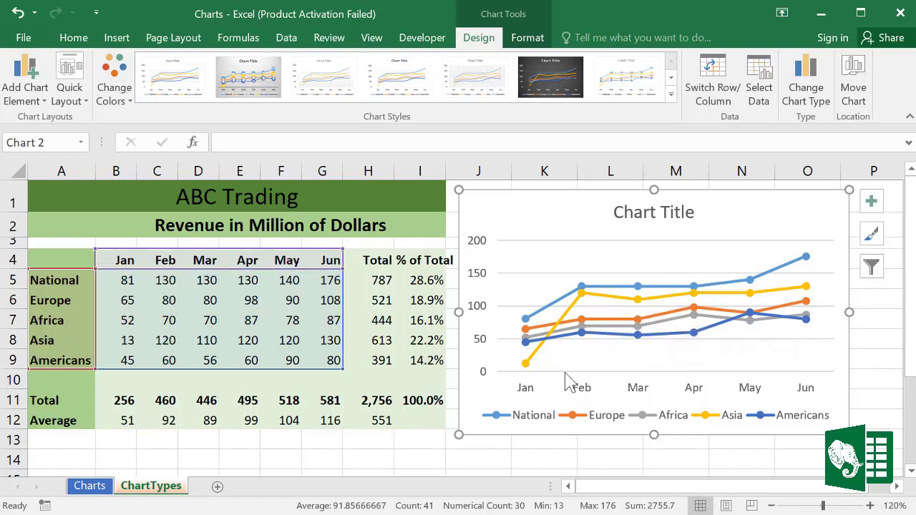
drag(134, 260, 331, 260)
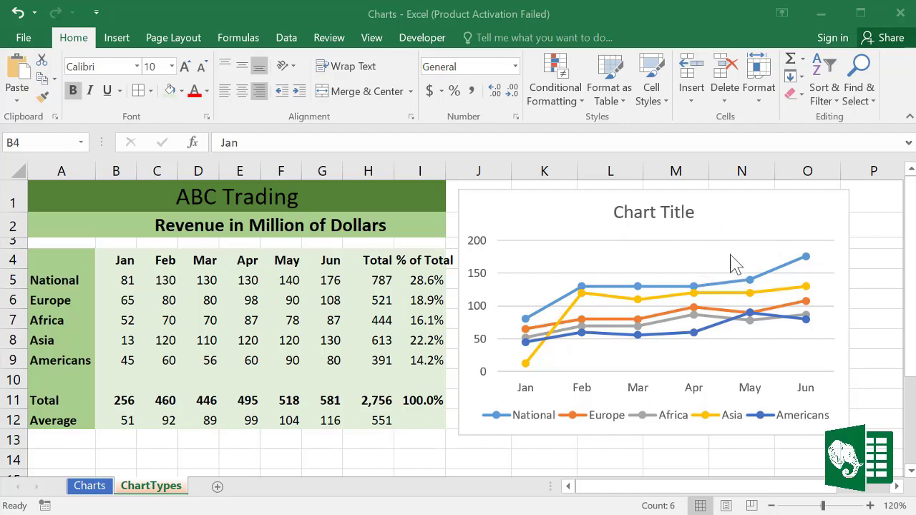
Step: Convert the selected revenue chart to a 3-D Pie chart
click(730, 231)
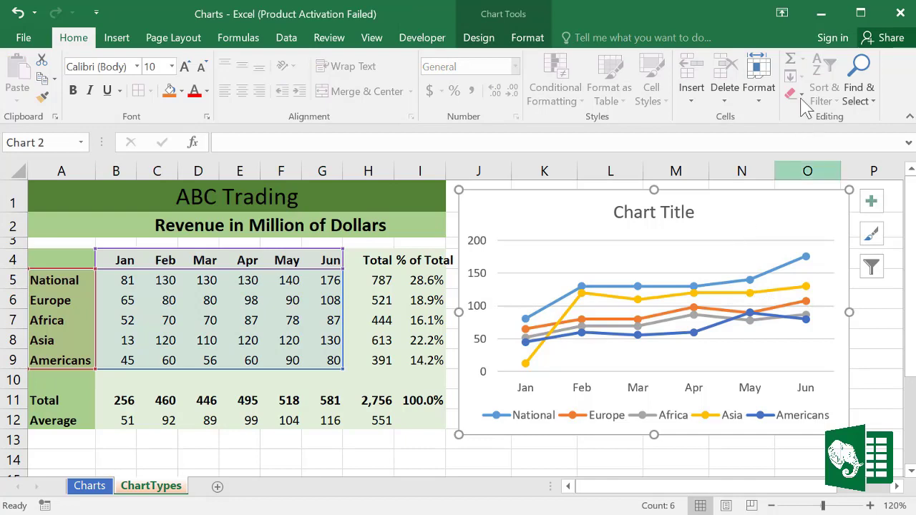
click(476, 37)
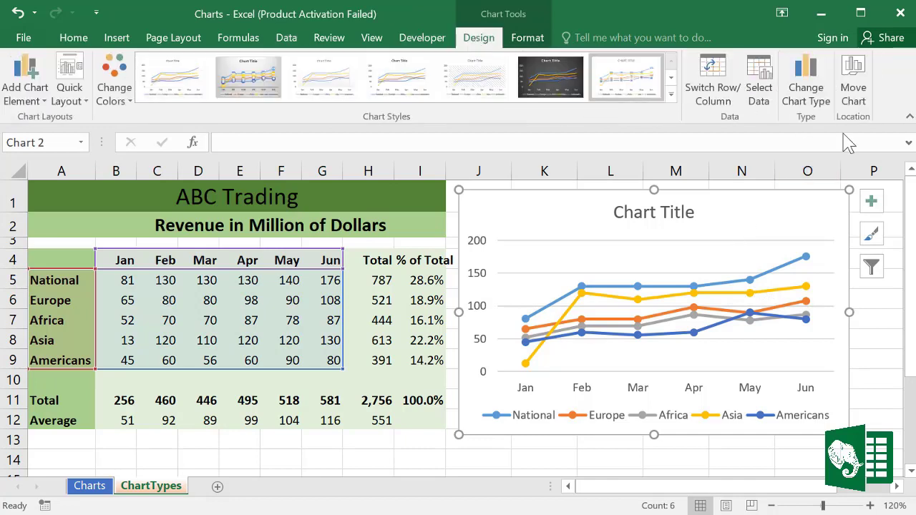
click(807, 86)
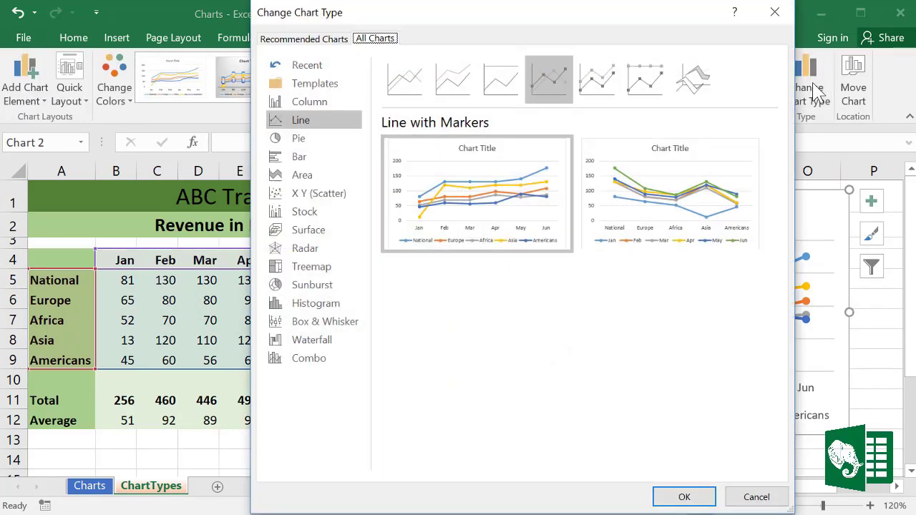
click(296, 140)
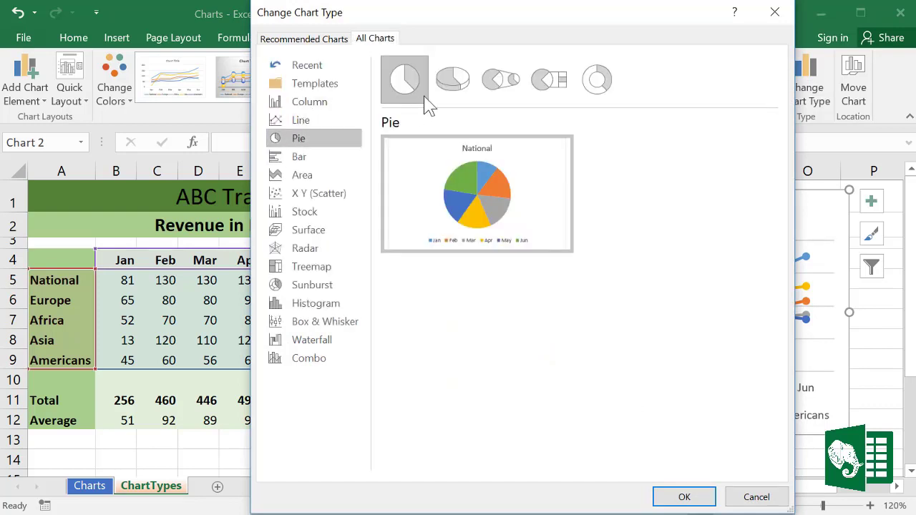
click(452, 82)
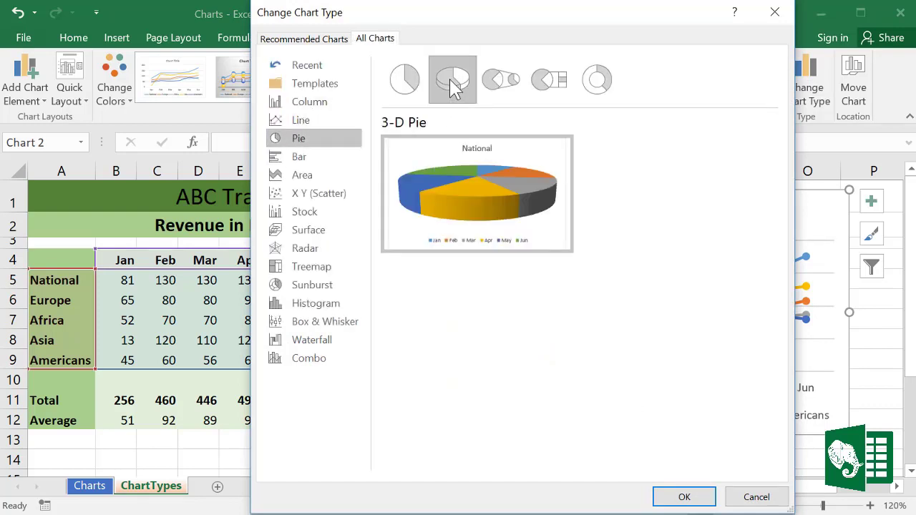
click(700, 497)
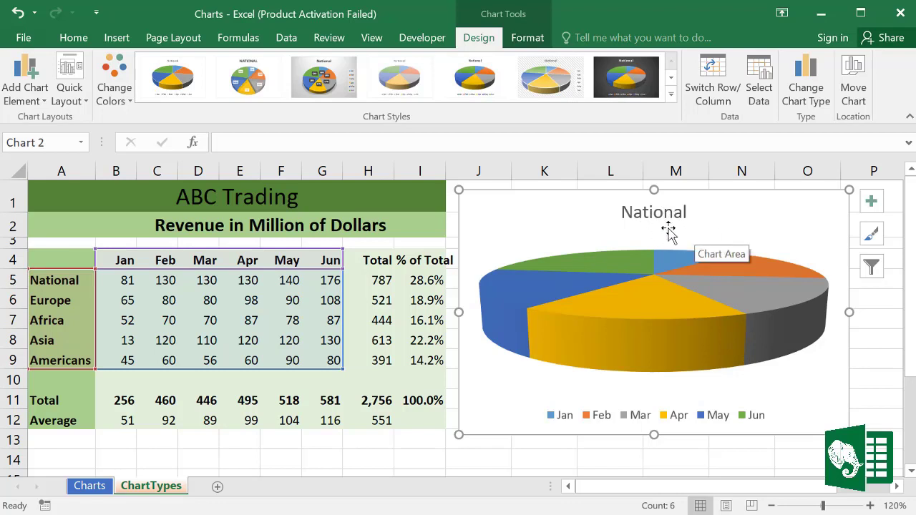
Step: Select the National row's monthly values and keep the pie in 3-D when warned
drag(72, 279, 336, 281)
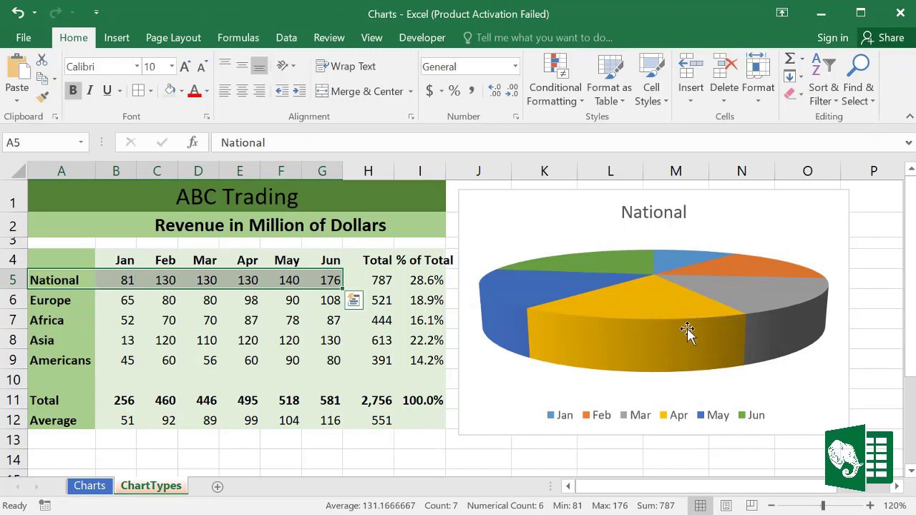
mouse_move(695, 363)
click(653, 293)
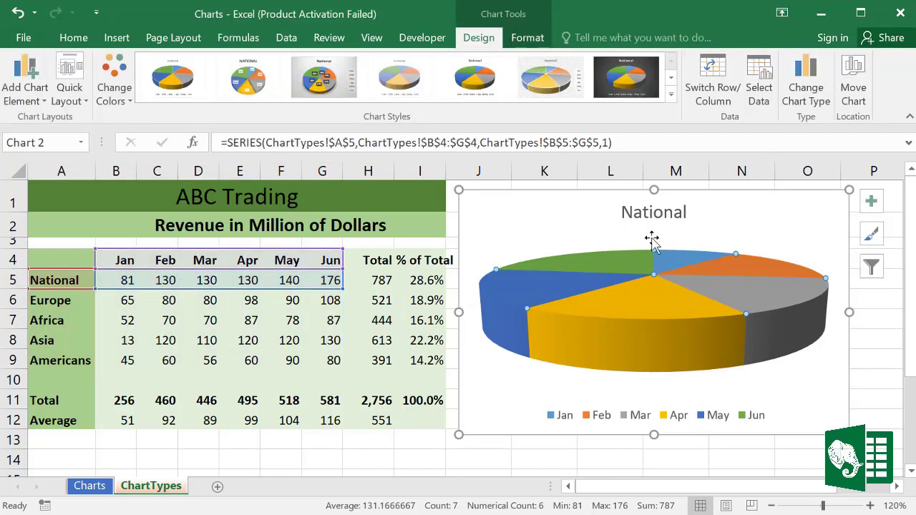
click(807, 93)
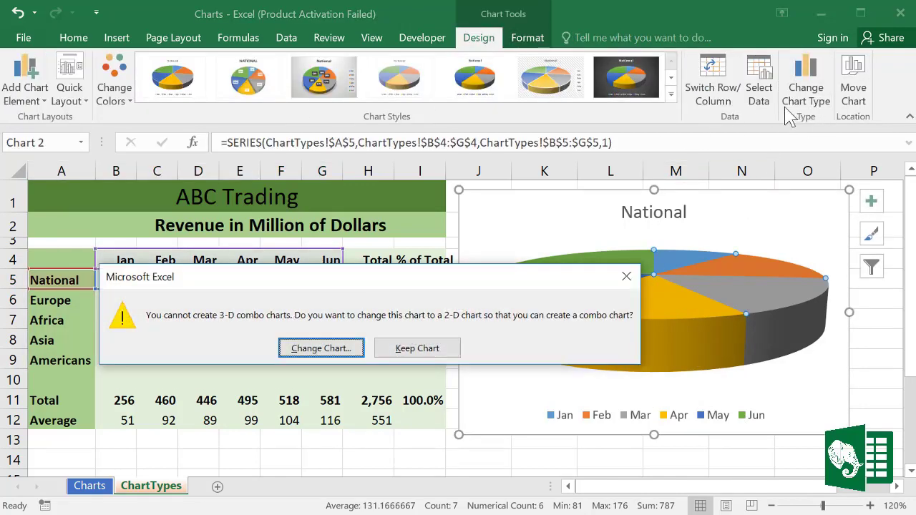
click(417, 348)
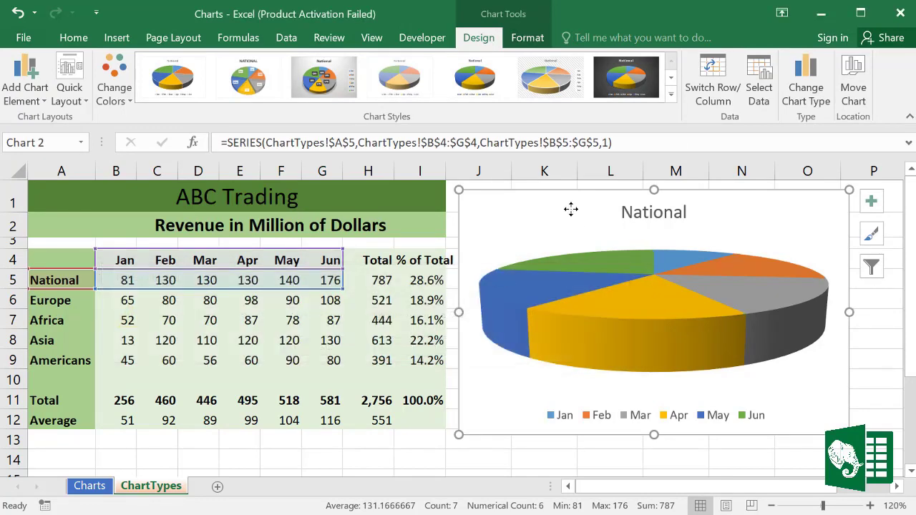
click(570, 207)
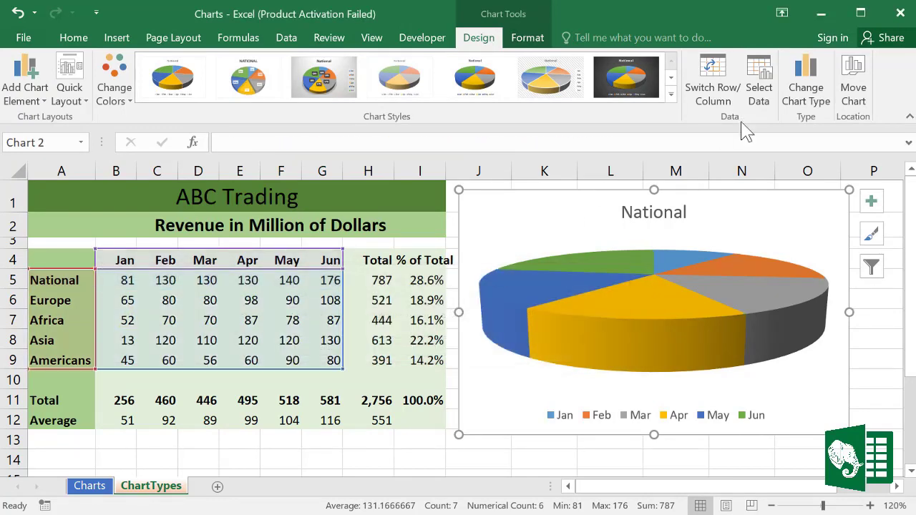
Step: Preview the Area, X Y (Scatter), Stock, Surface and Radar chart types
click(799, 84)
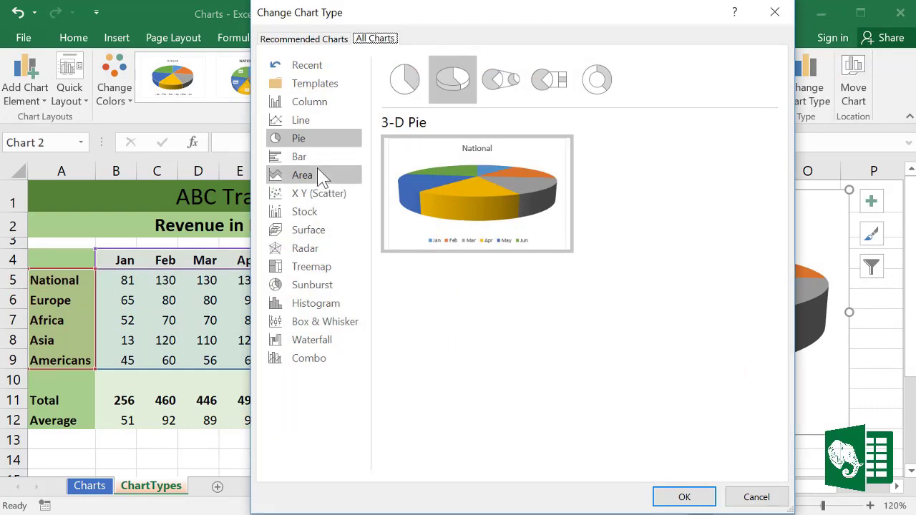
click(304, 179)
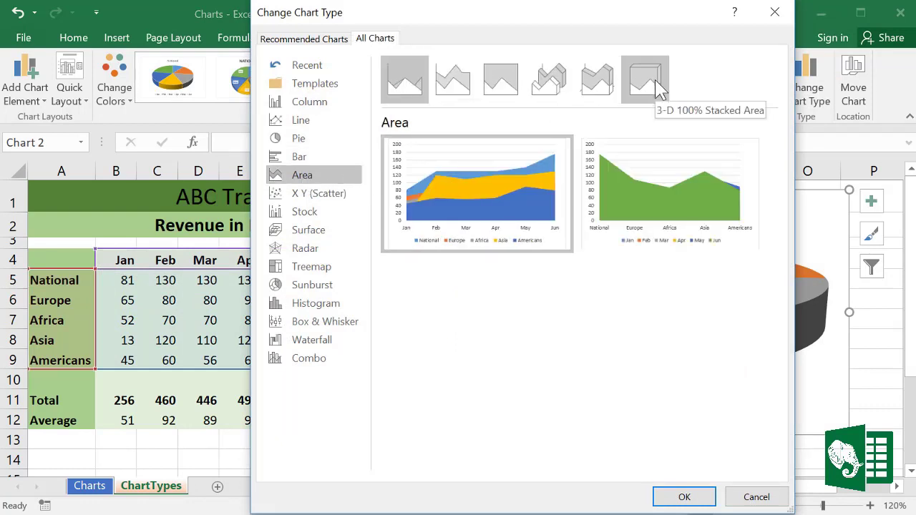
click(655, 86)
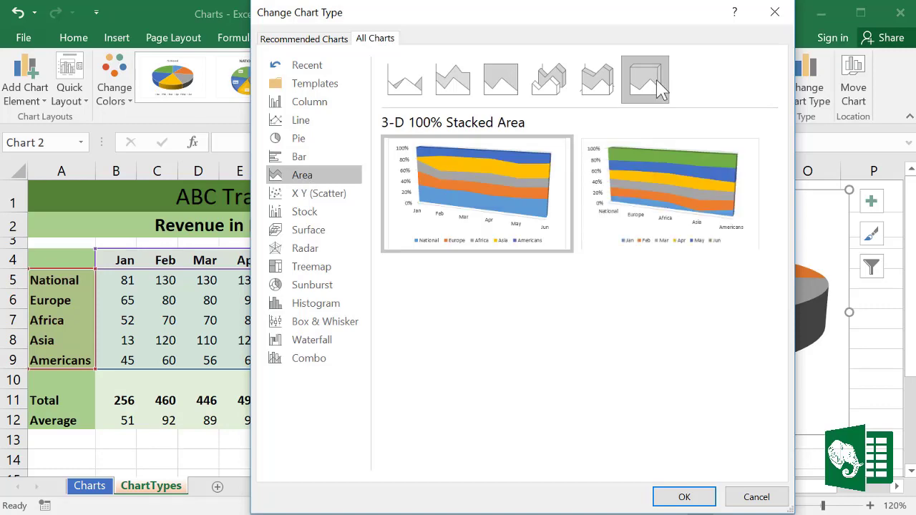
click(312, 197)
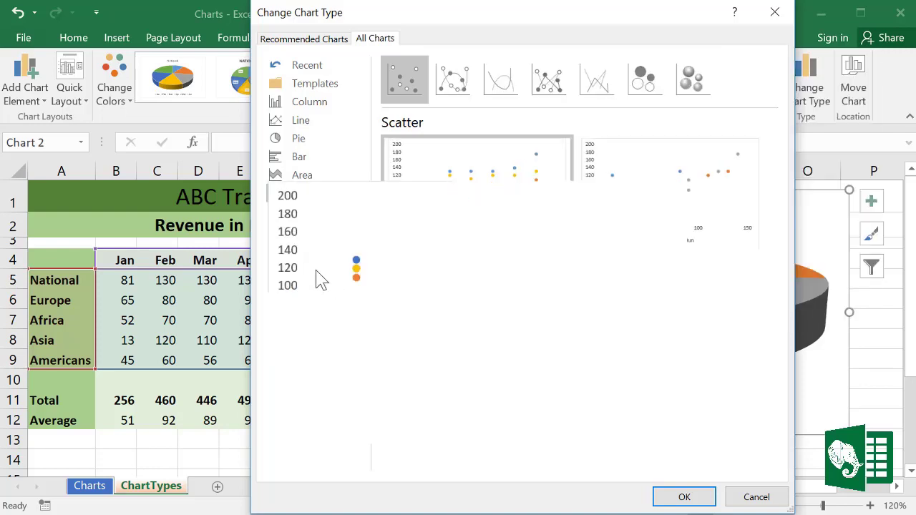
click(304, 212)
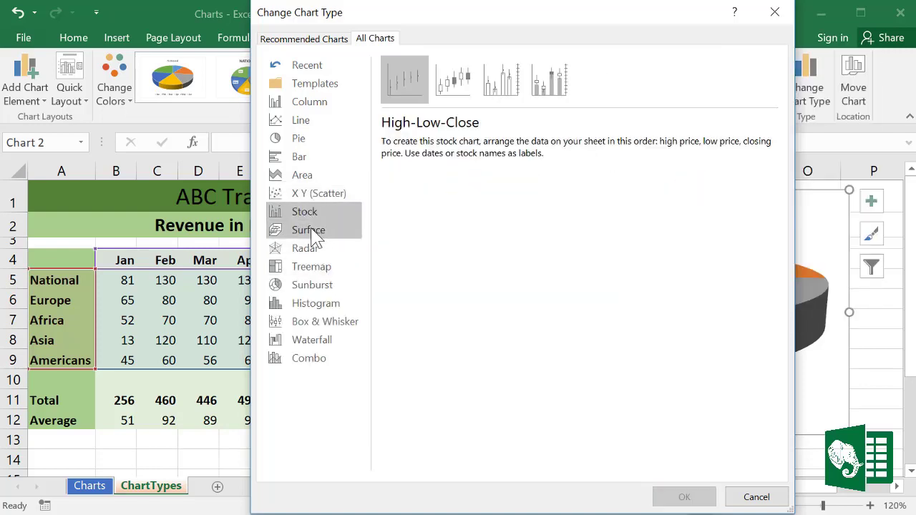
click(312, 236)
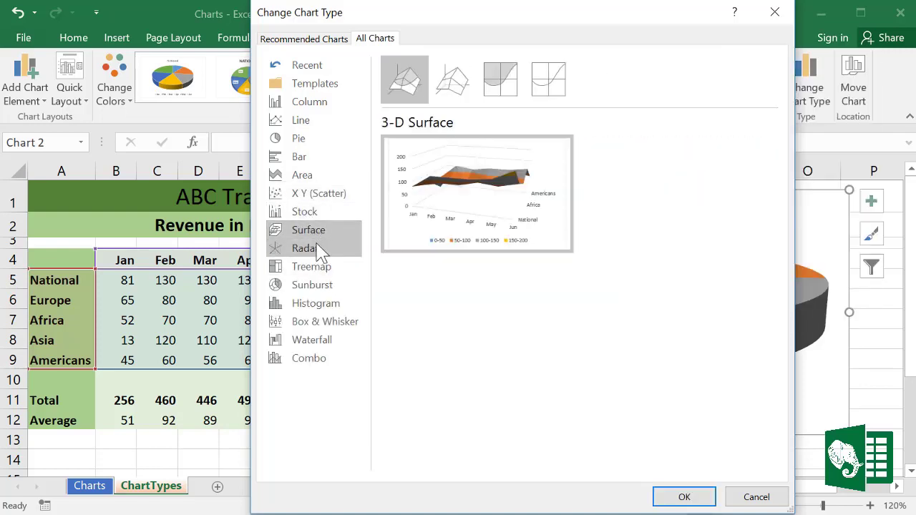
click(317, 243)
Step: Preview the Treemap, Sunburst, Histogram/Pareto, Box & Whisker, Waterfall and Combo chart types
click(314, 266)
mouse_move(467, 208)
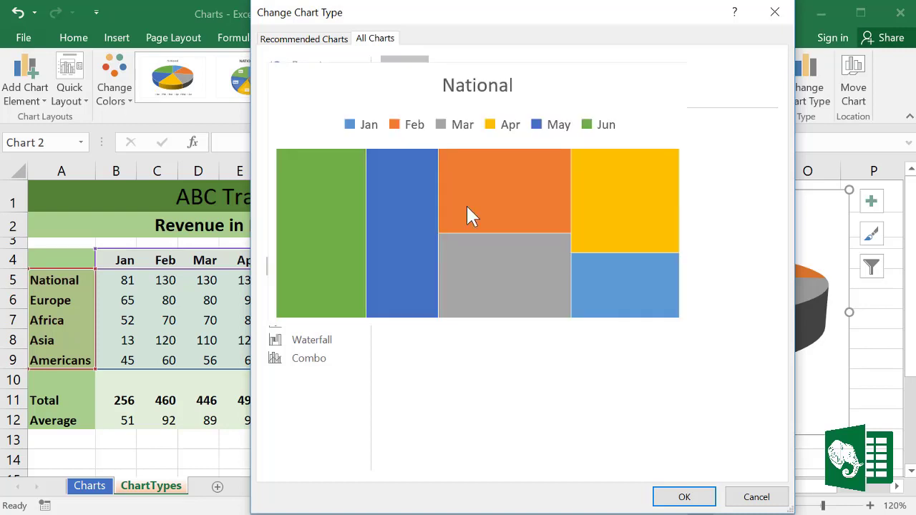
click(313, 287)
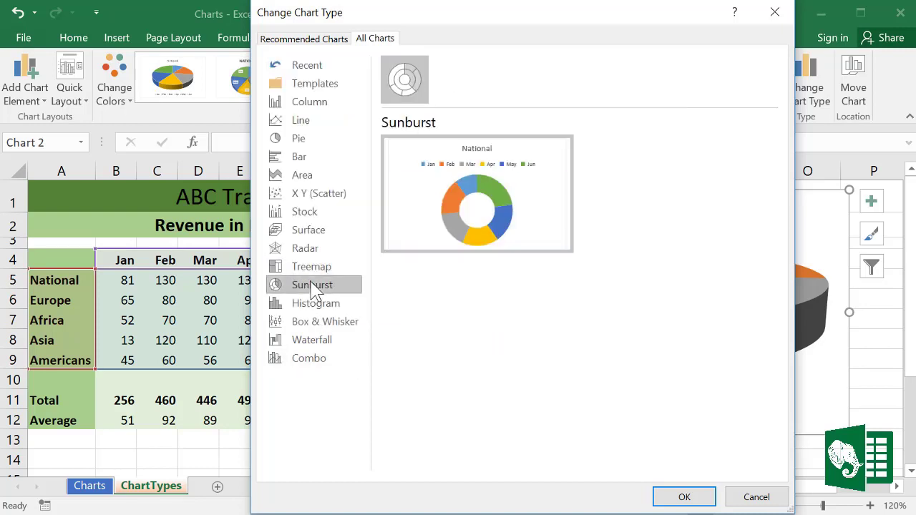
click(325, 306)
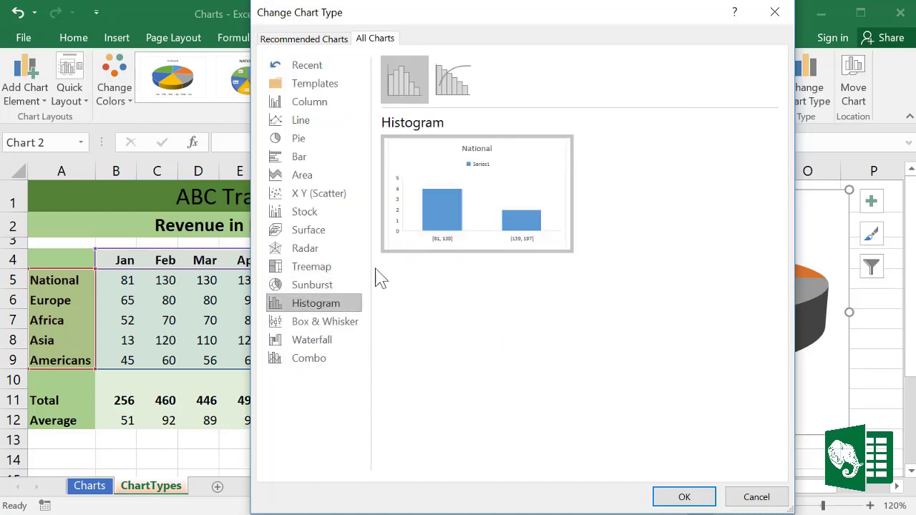
click(452, 84)
mouse_move(454, 210)
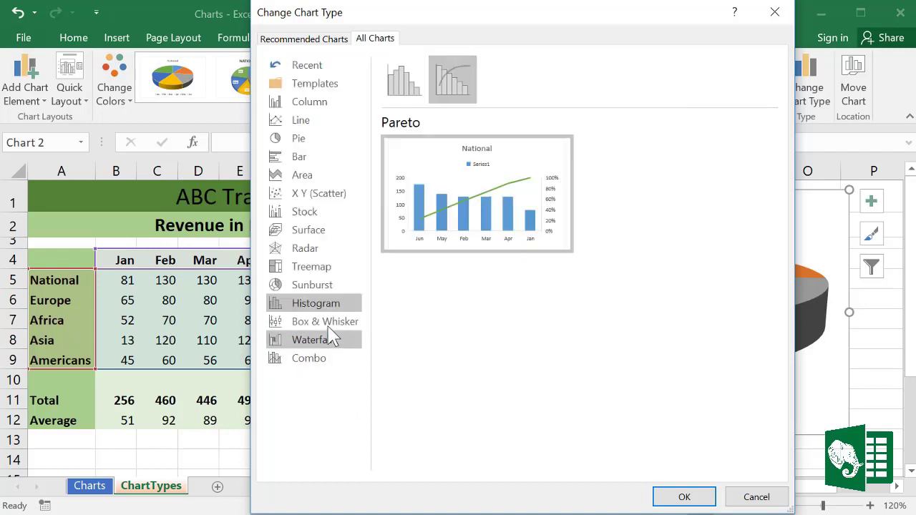
click(326, 322)
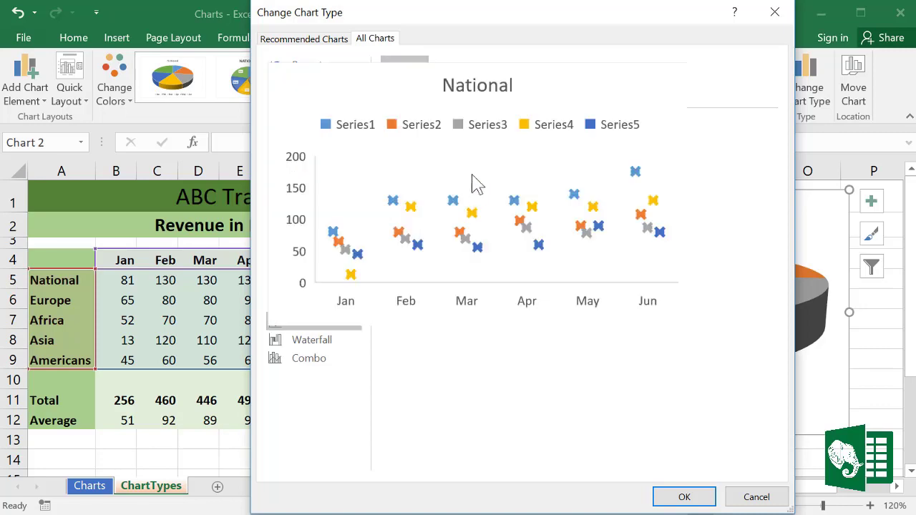
click(341, 343)
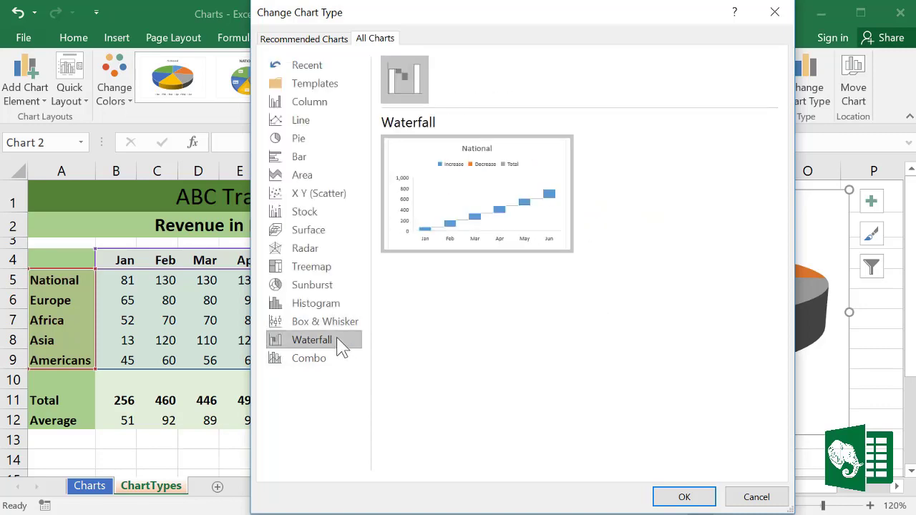
mouse_move(505, 199)
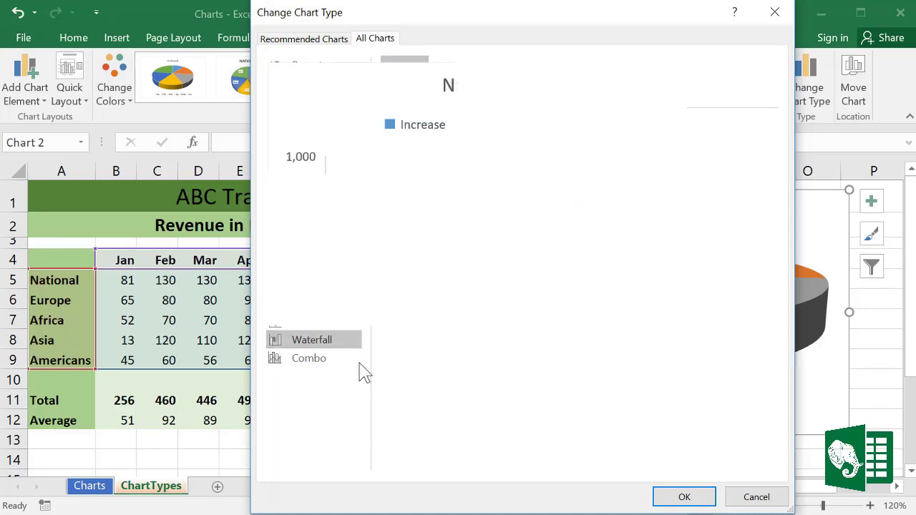
click(324, 366)
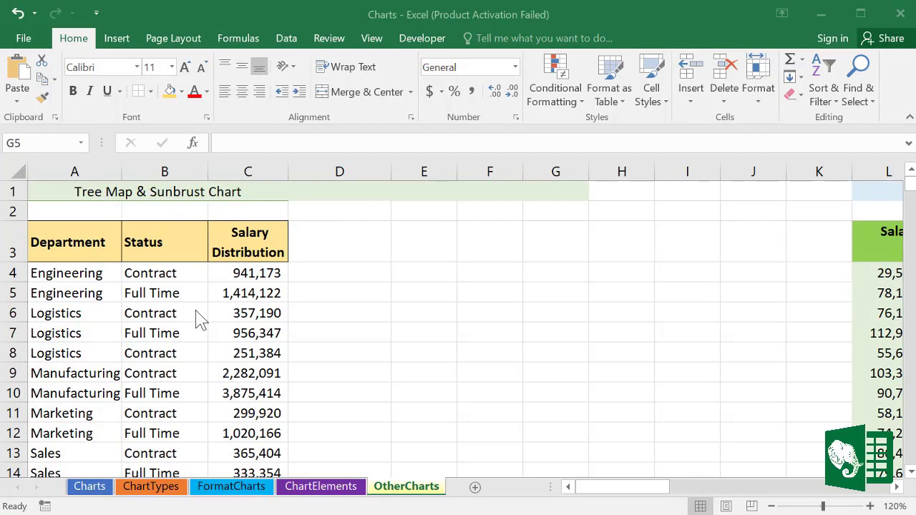
Step: On OtherCharts, select the Tree Map & Sunburst title, Status and Department headers, and a salary cell
click(126, 186)
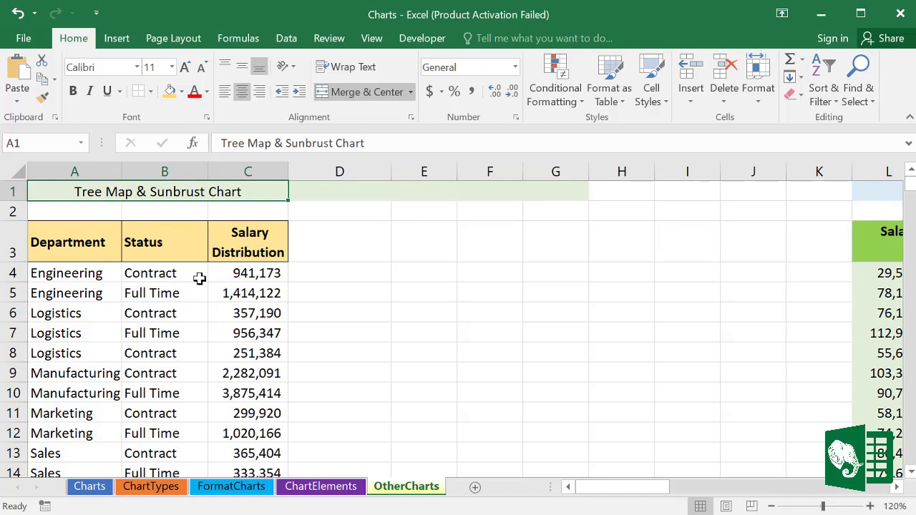
click(157, 232)
click(82, 236)
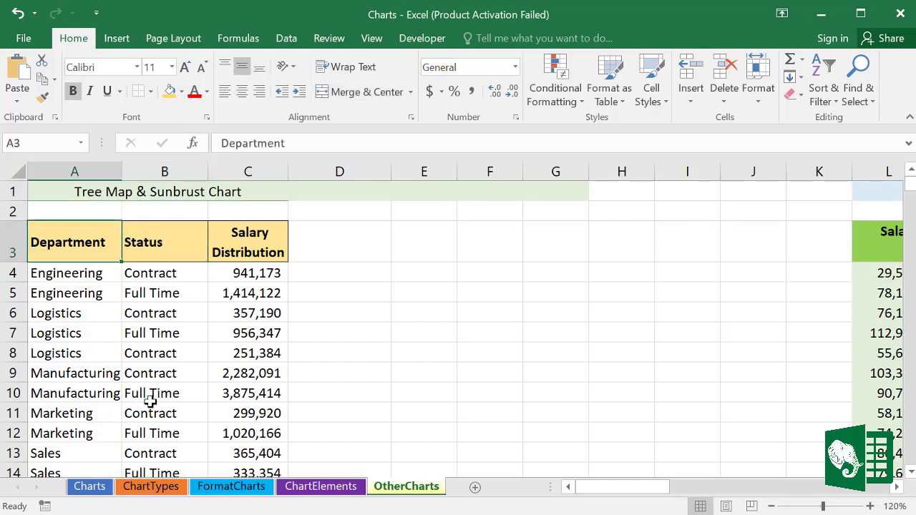
click(186, 305)
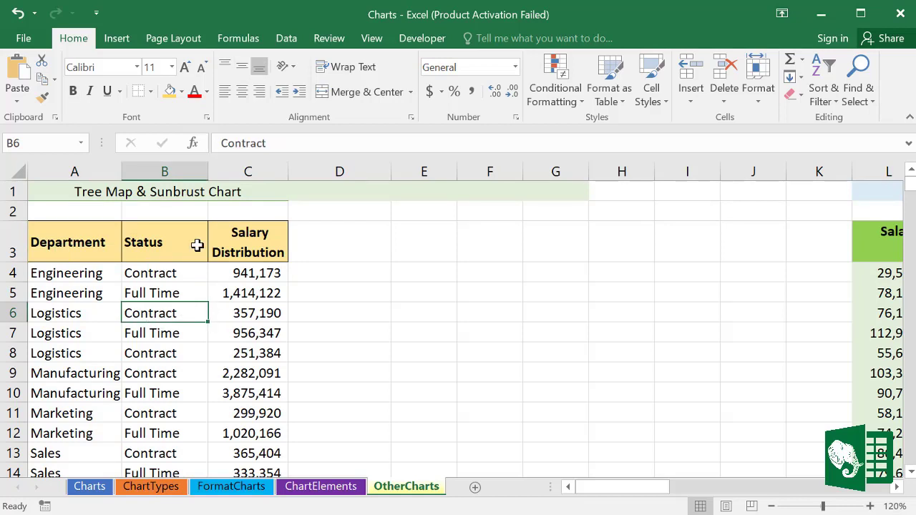
click(117, 39)
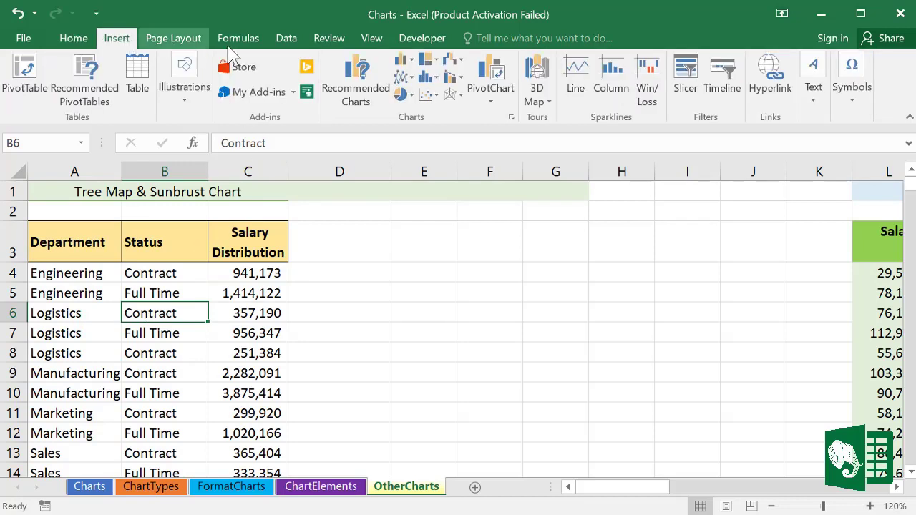
click(436, 63)
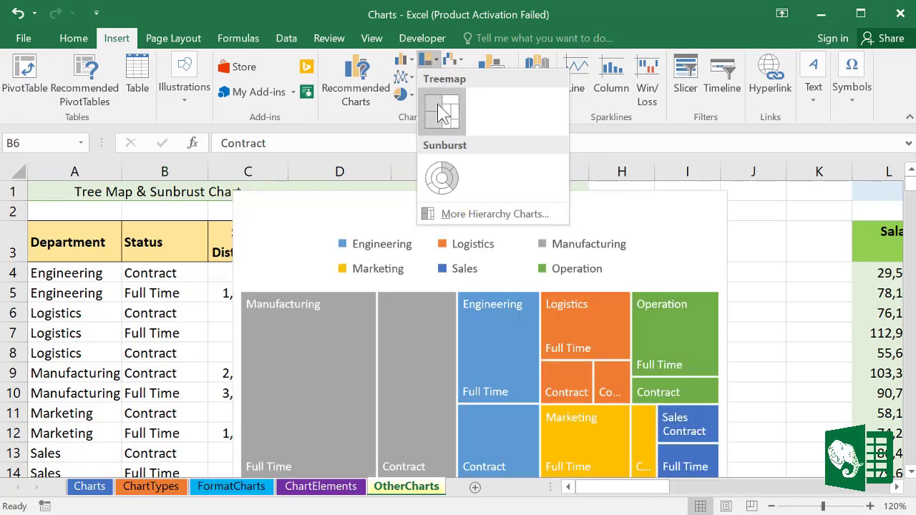
click(444, 115)
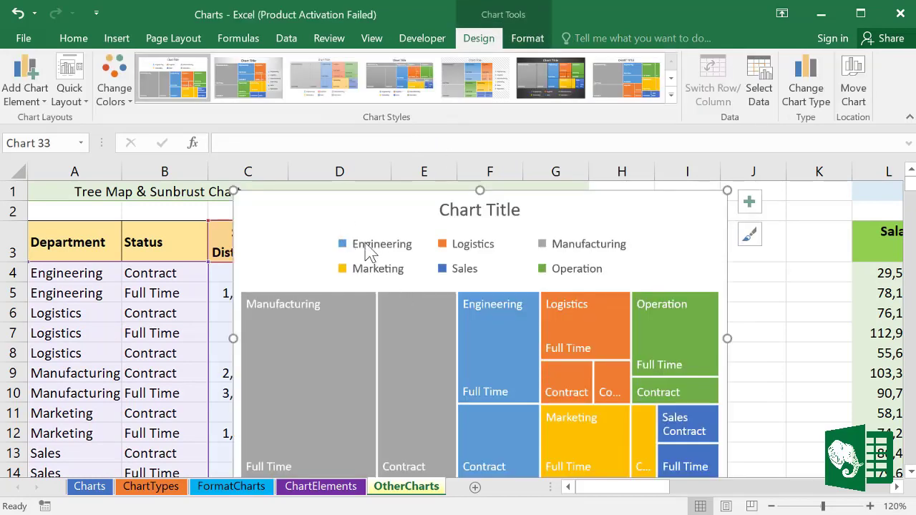
click(373, 250)
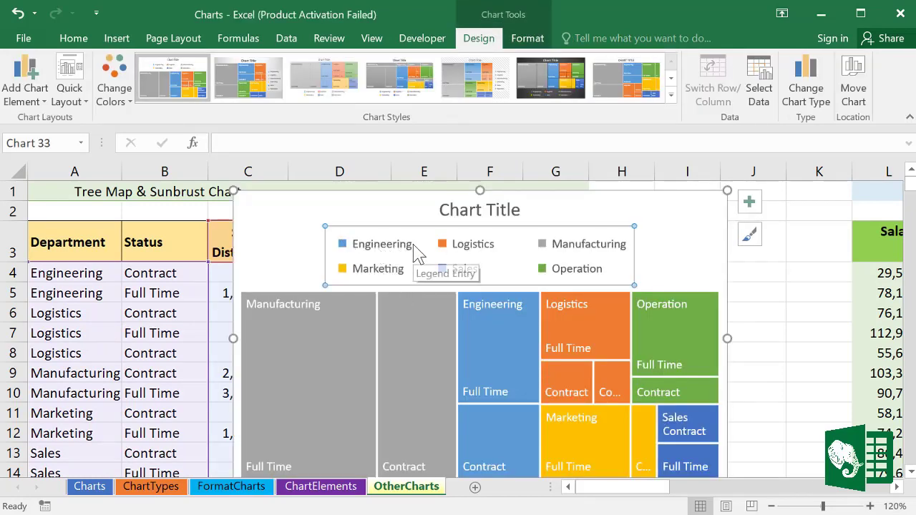
key(Delete)
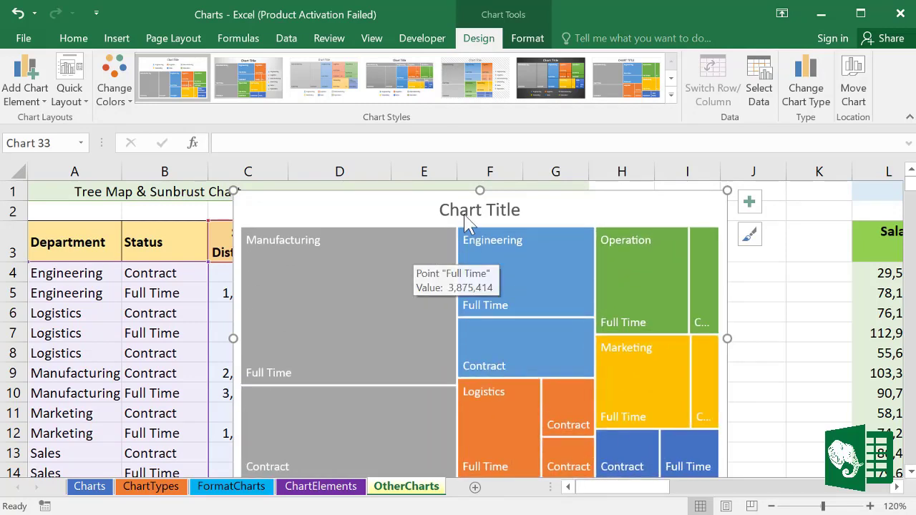
drag(303, 208, 324, 205)
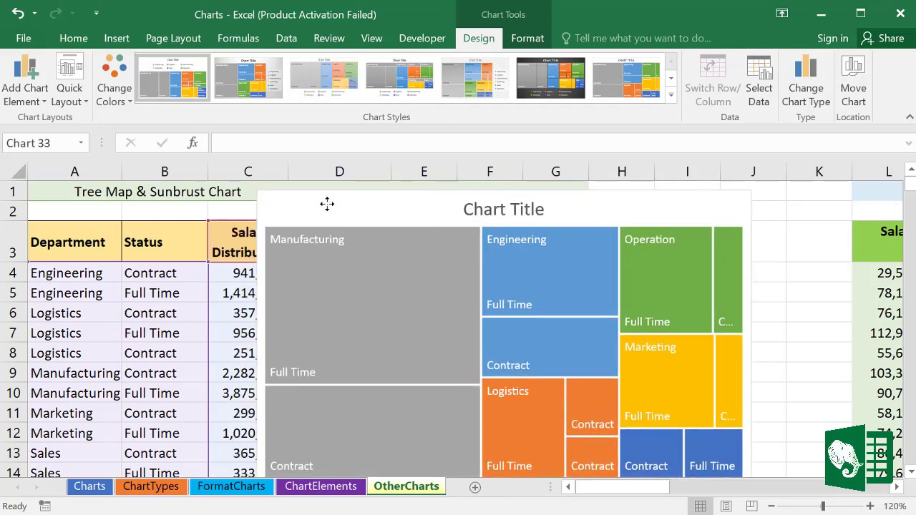
drag(265, 227, 328, 236)
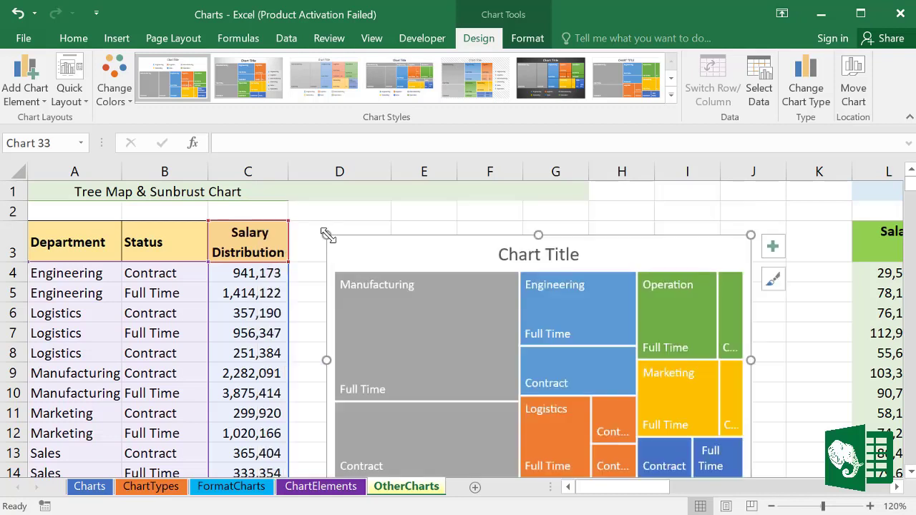
drag(365, 261, 341, 237)
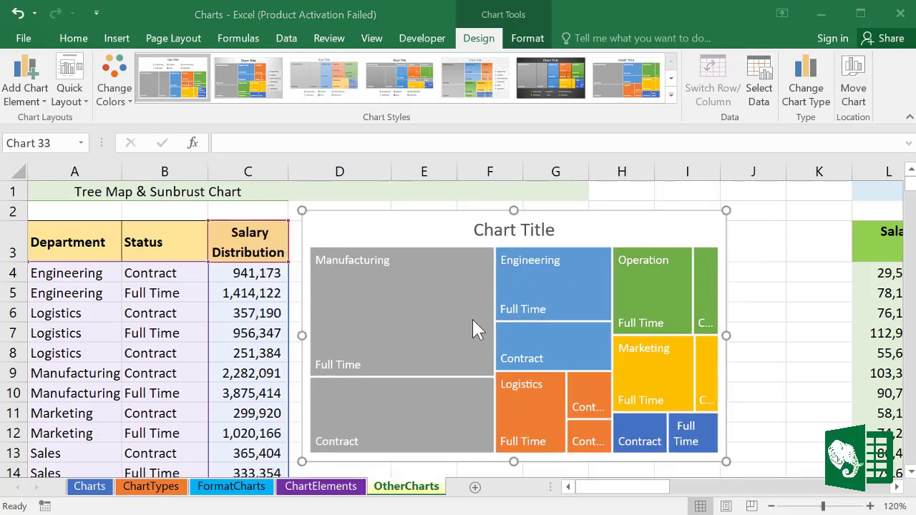
mouse_move(418, 309)
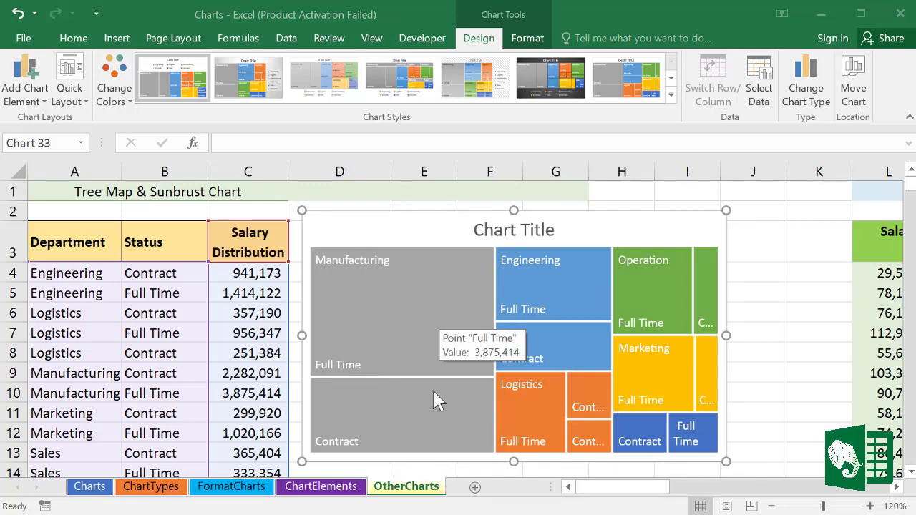
mouse_move(382, 328)
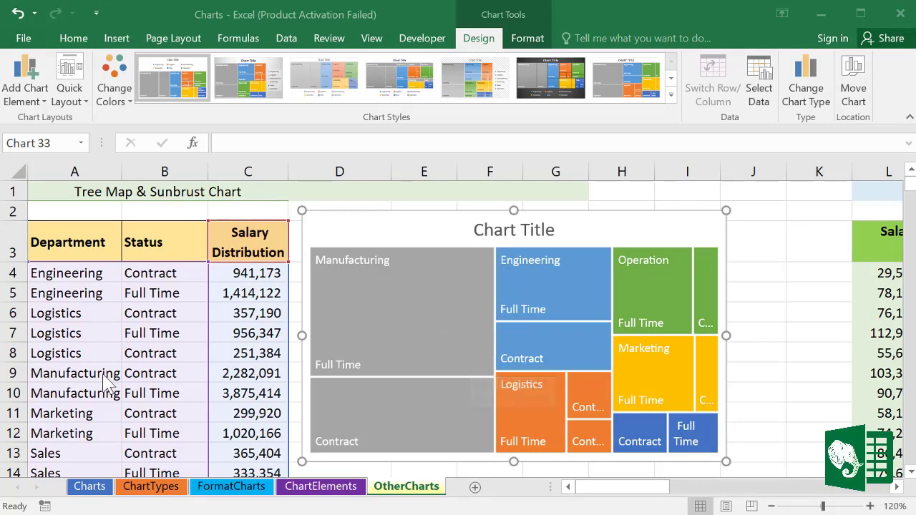
click(236, 372)
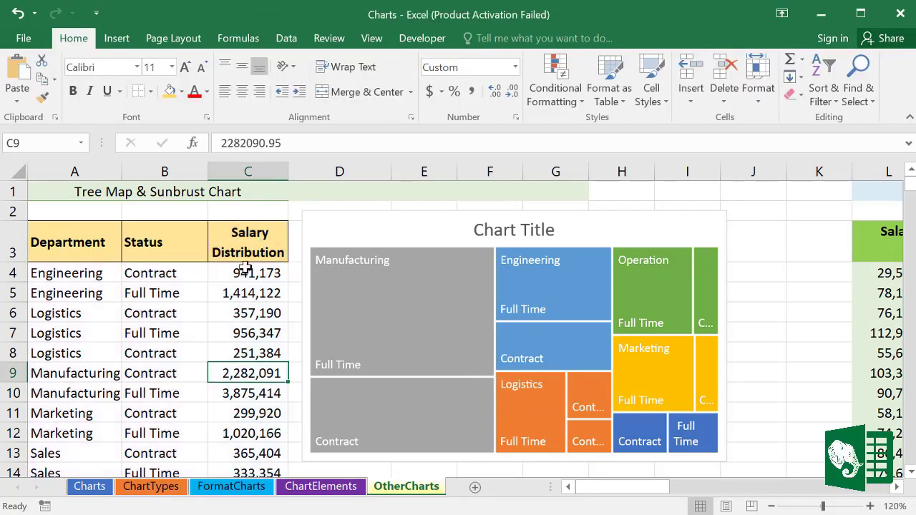
mouse_move(229, 372)
mouse_down()
mouse_move(265, 392)
mouse_move(224, 384)
mouse_up()
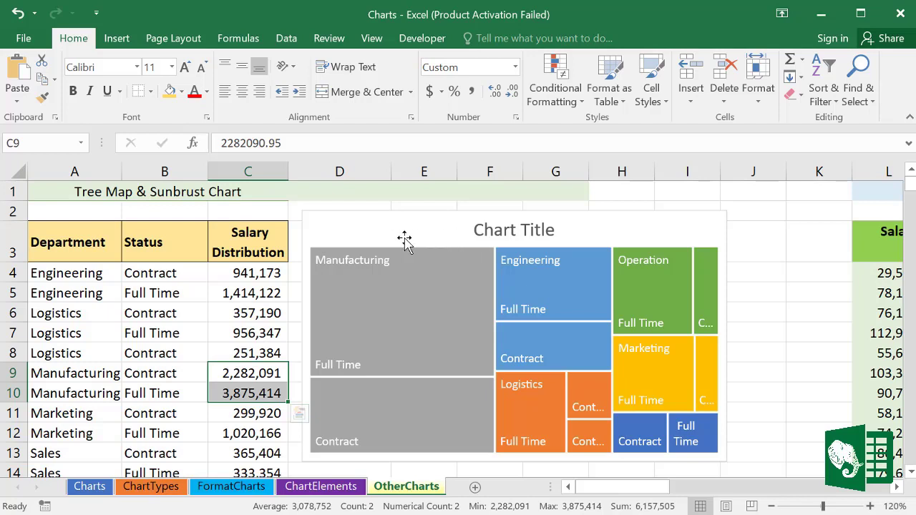
click(401, 228)
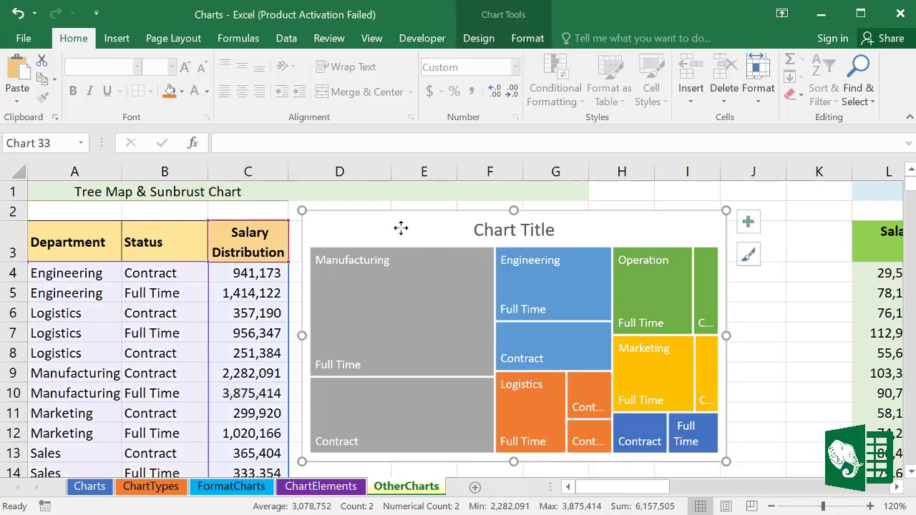
key(Delete)
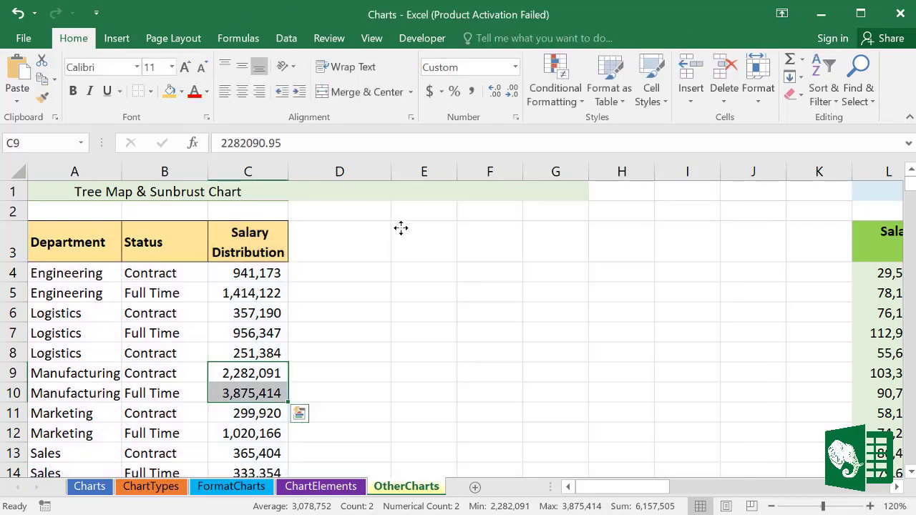
Step: Insert a Sunburst chart of the salary table, move it right of column C, and select A9:C10
click(150, 326)
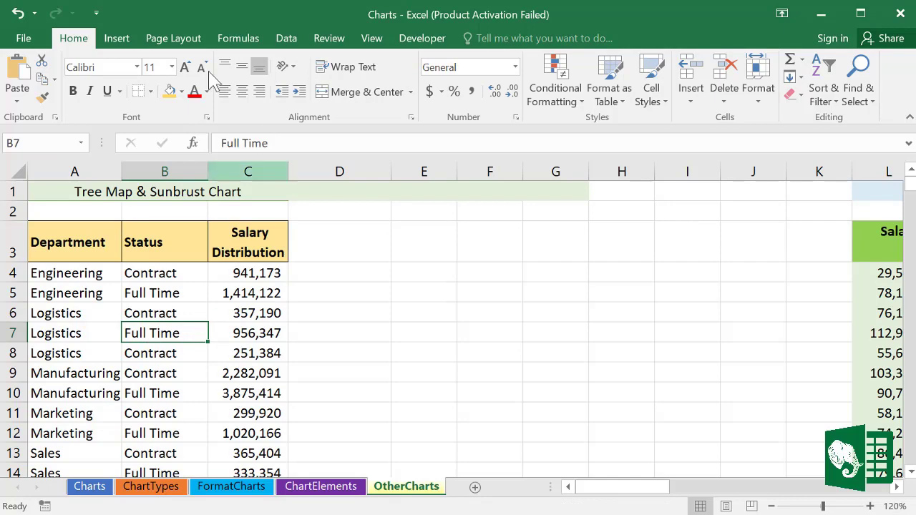
click(113, 43)
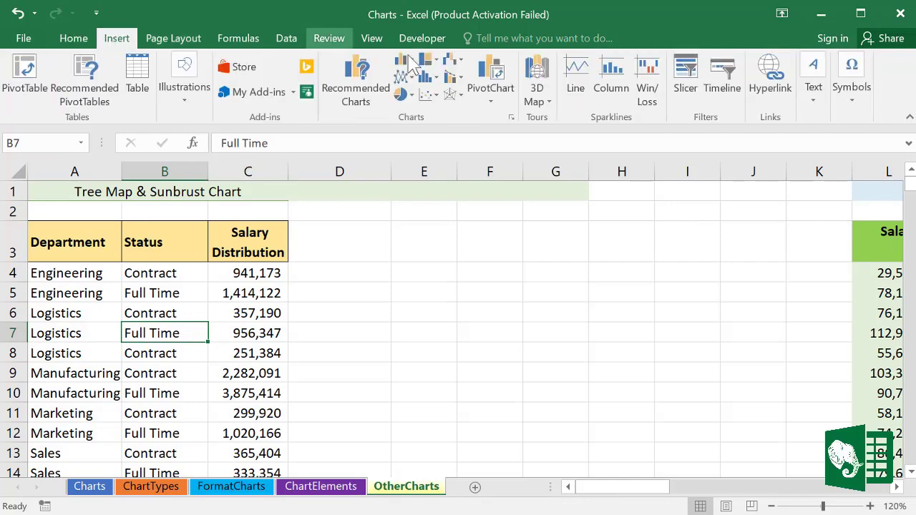
click(437, 66)
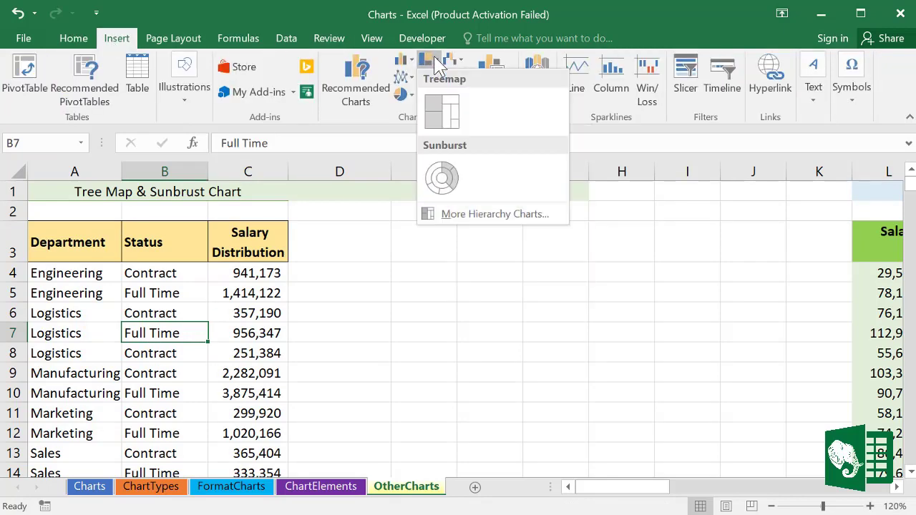
click(442, 177)
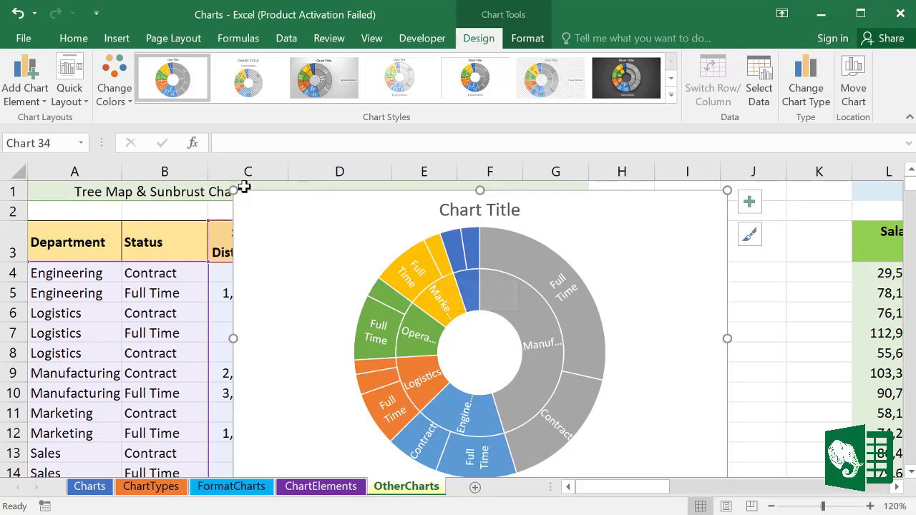
drag(241, 198, 337, 240)
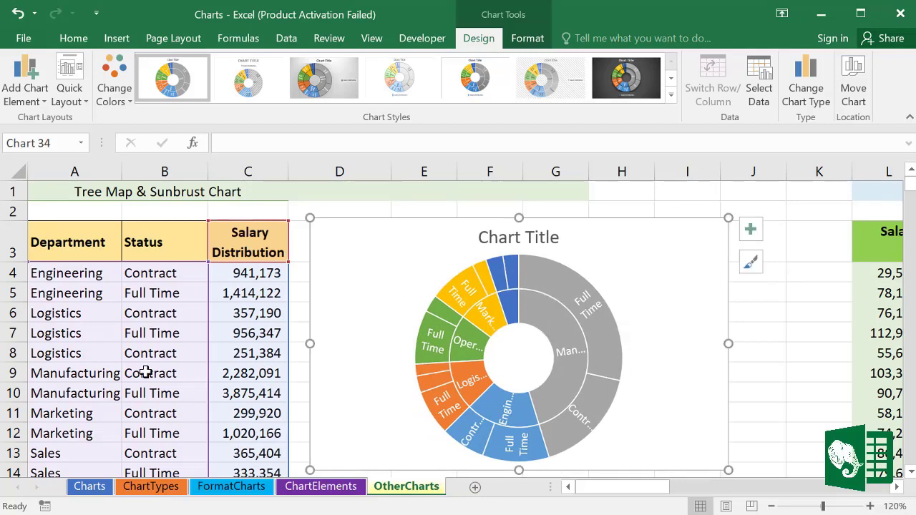
drag(102, 375, 247, 391)
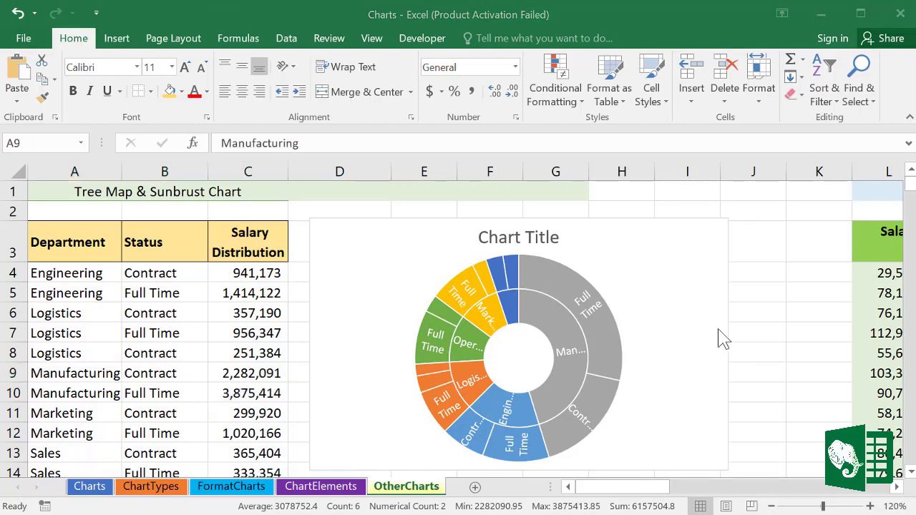
Step: Scroll to the Salary column and insert a histogram of it, moved and shrunk beside the data
click(900, 492)
scroll(900, 492, right, 3)
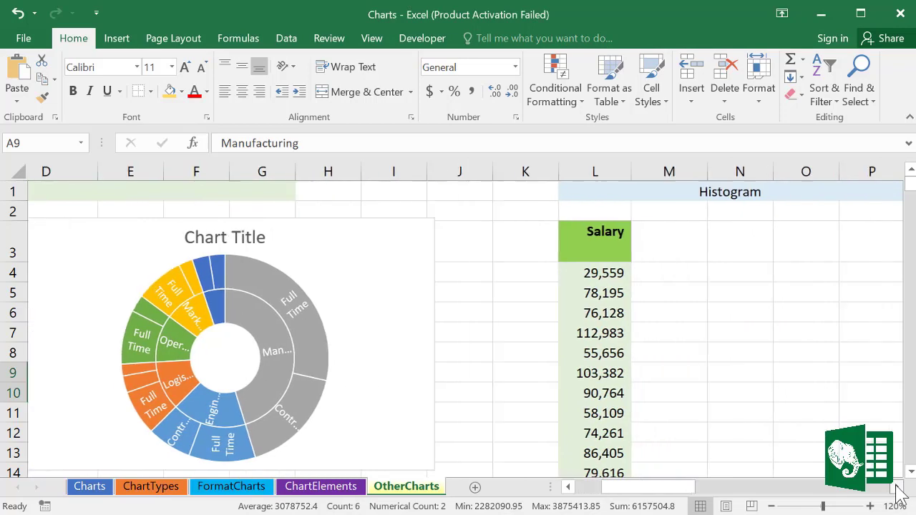
scroll(900, 492, right, 6)
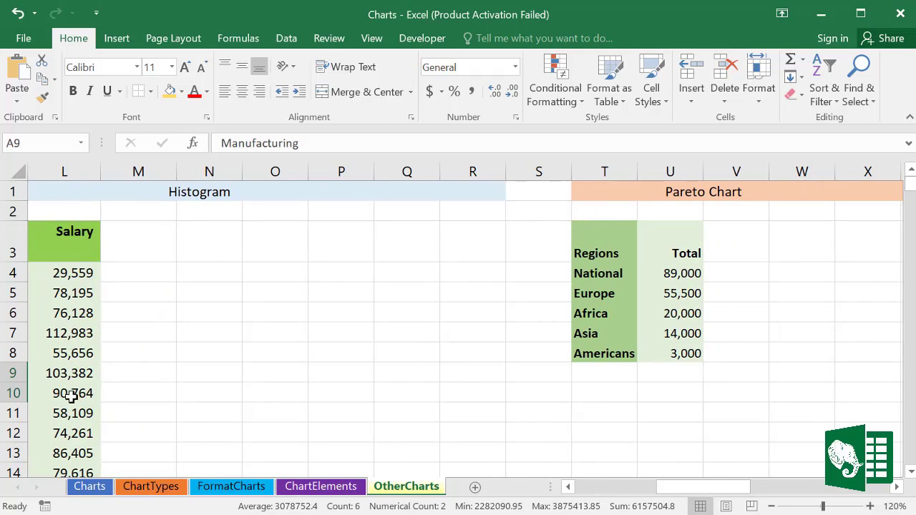
click(68, 274)
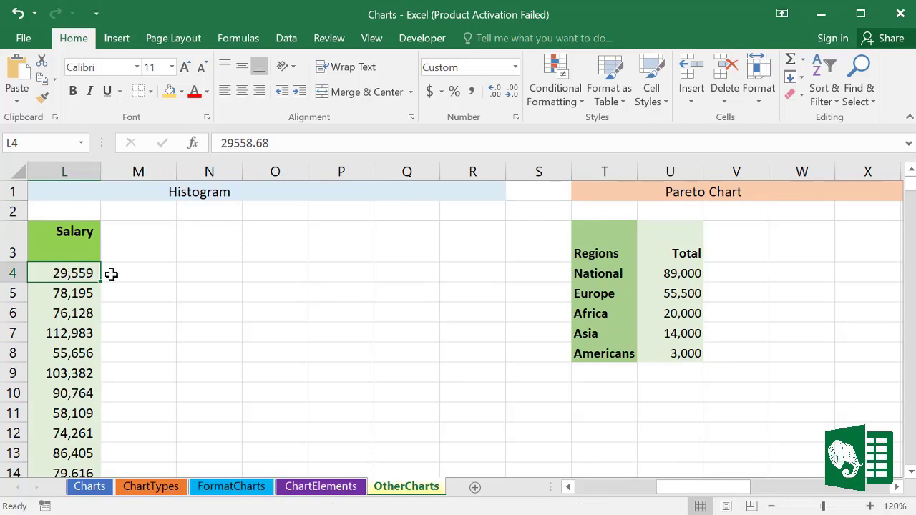
click(125, 39)
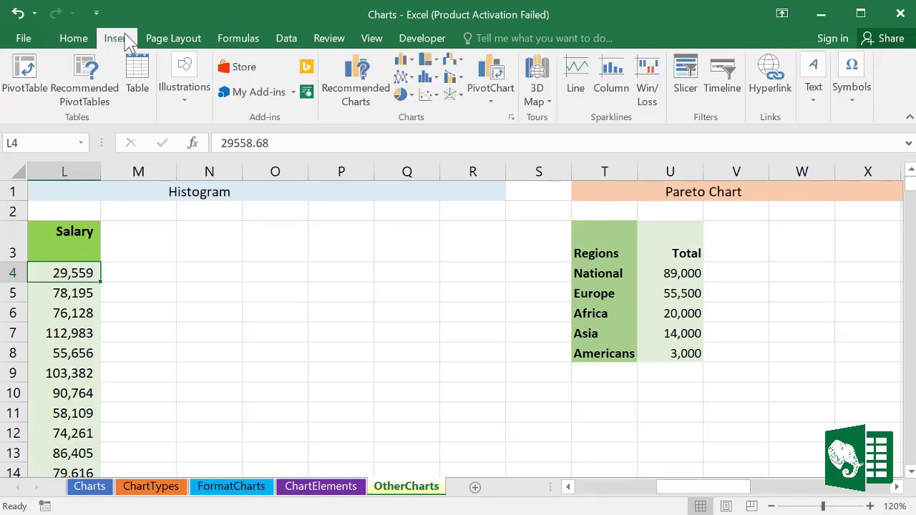
click(438, 78)
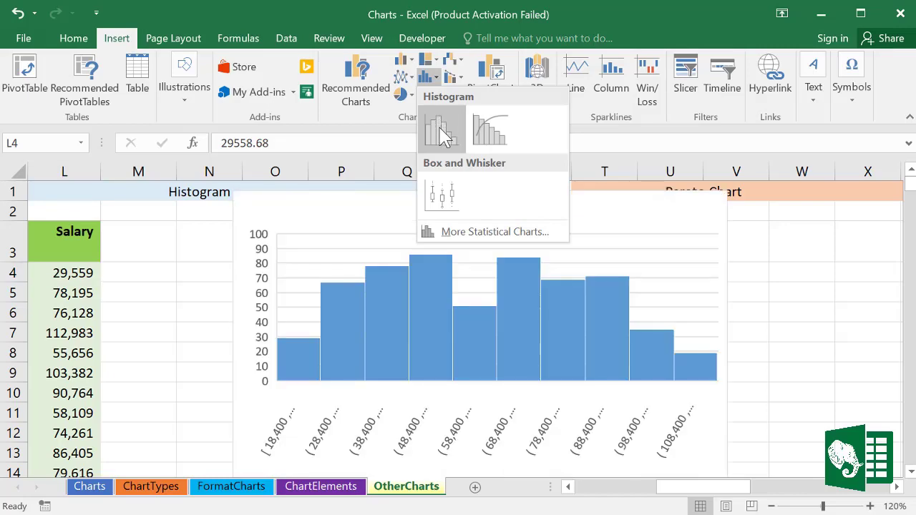
click(441, 132)
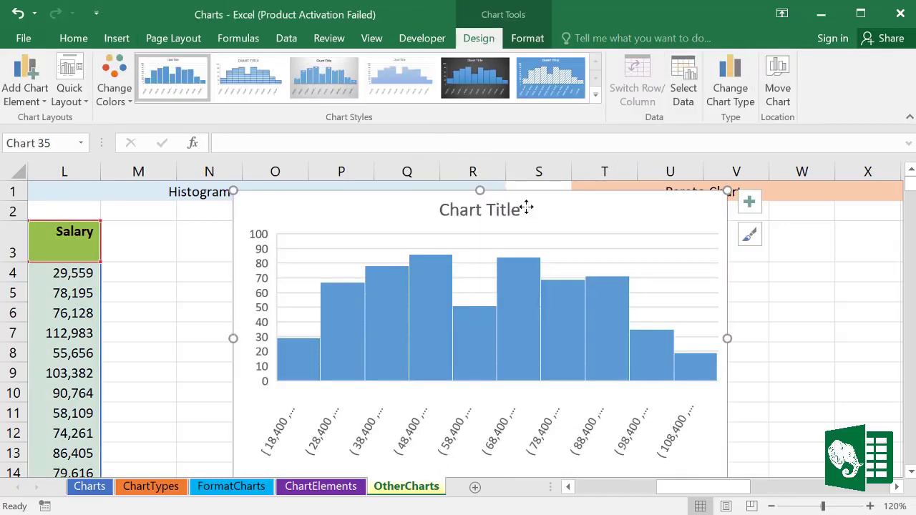
drag(521, 207, 415, 236)
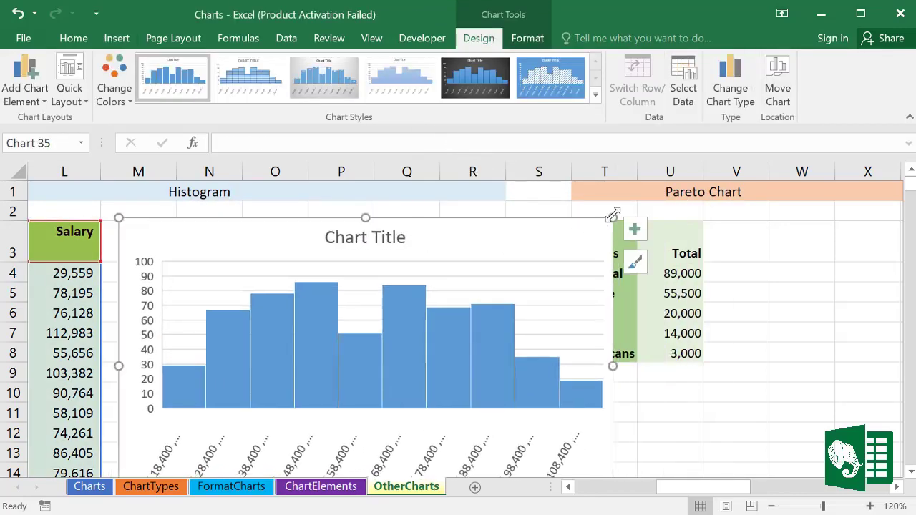
drag(612, 218, 498, 217)
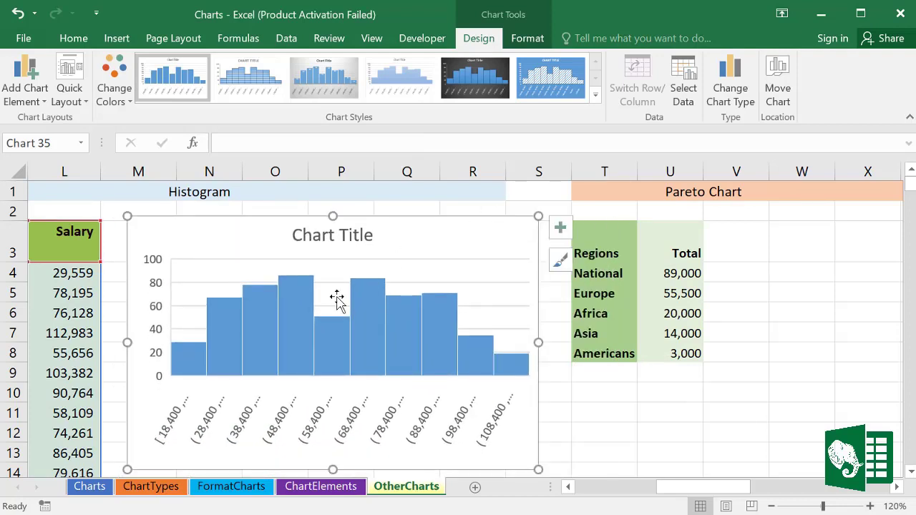
Step: Set the histogram bin width to 1000, try dark and light styles, and close the axis pane
double_click(243, 429)
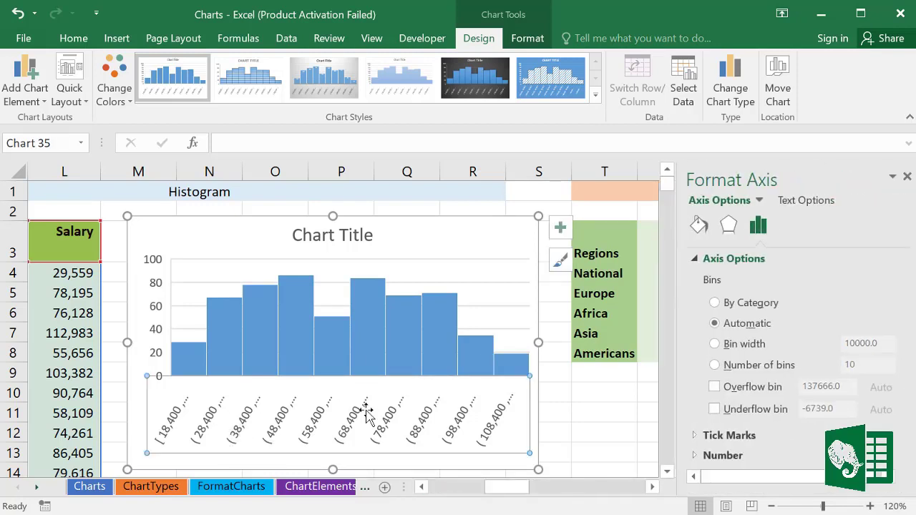
click(715, 343)
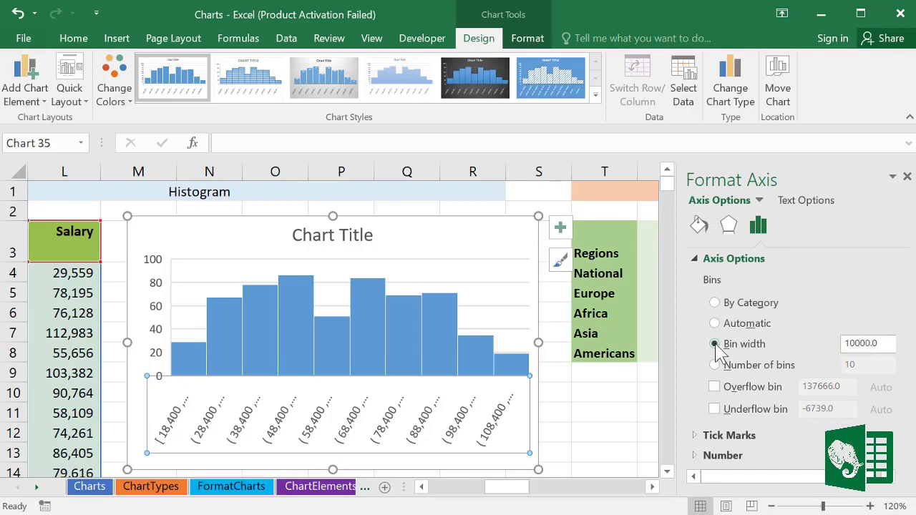
click(853, 343)
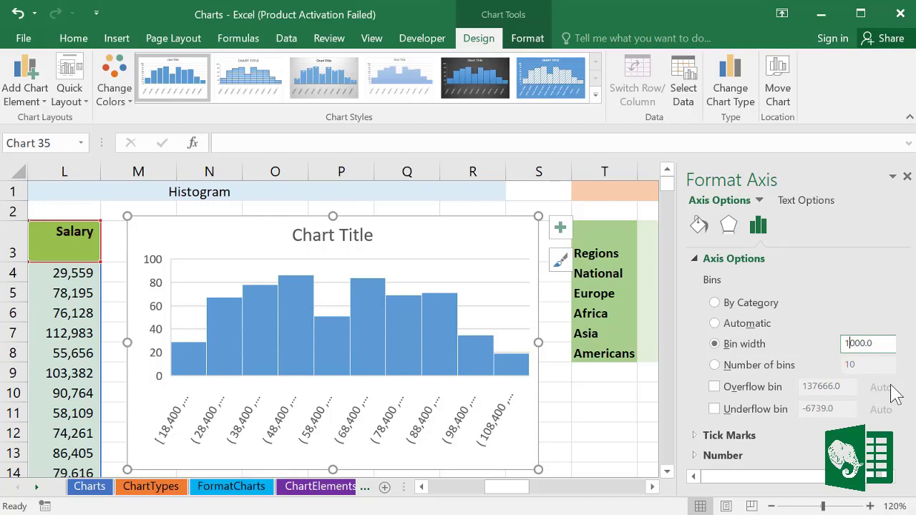
key(Return)
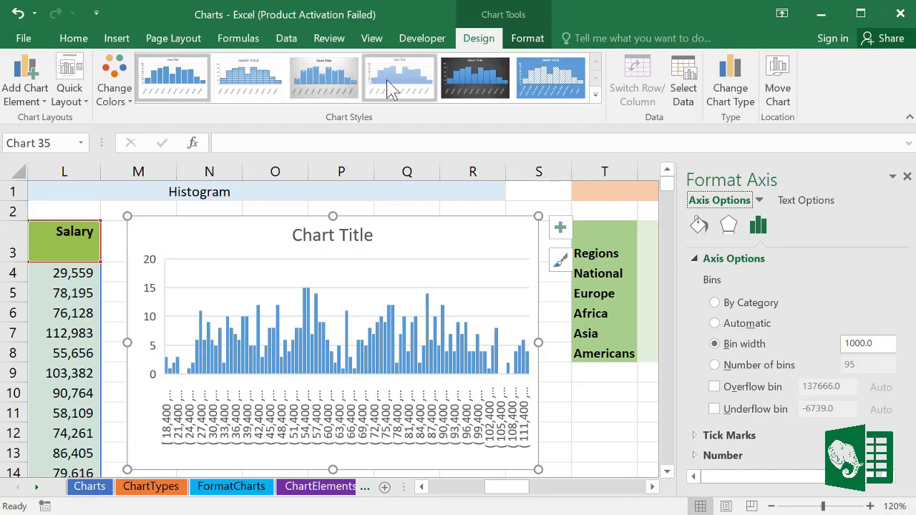
click(473, 79)
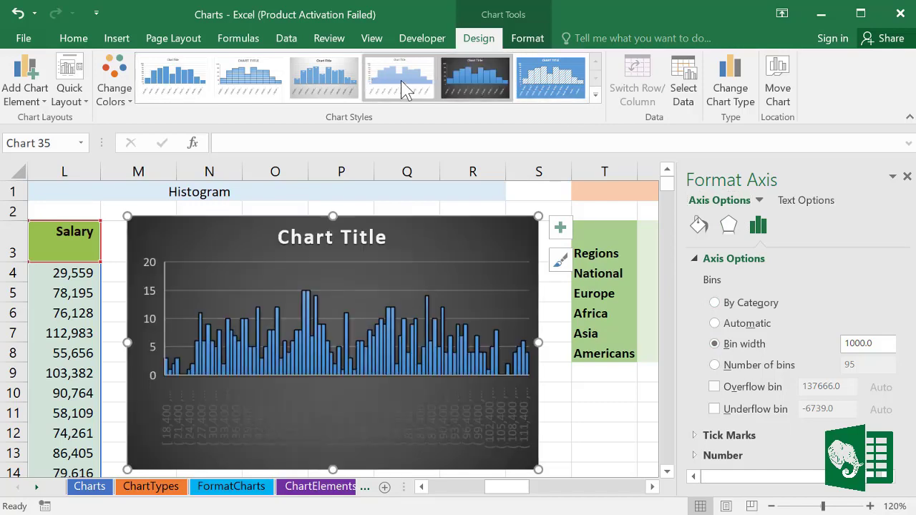
click(402, 80)
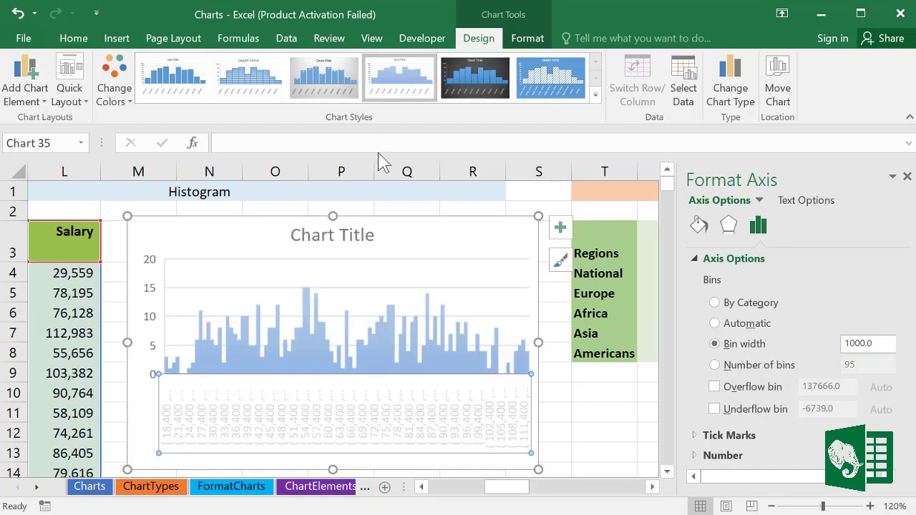
click(906, 176)
Step: Undo back to the dark histogram style, then insert a Pareto chart of the Regions totals
key(ctrl+z)
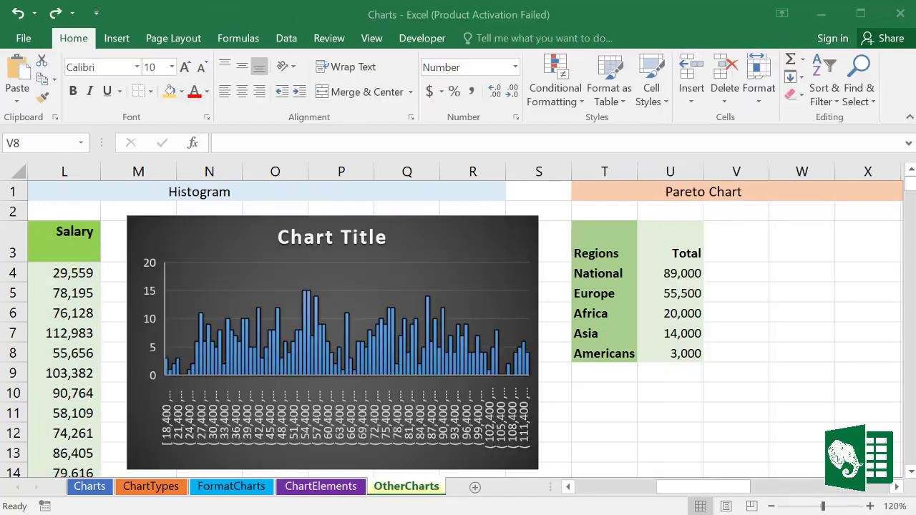
drag(898, 489, 898, 488)
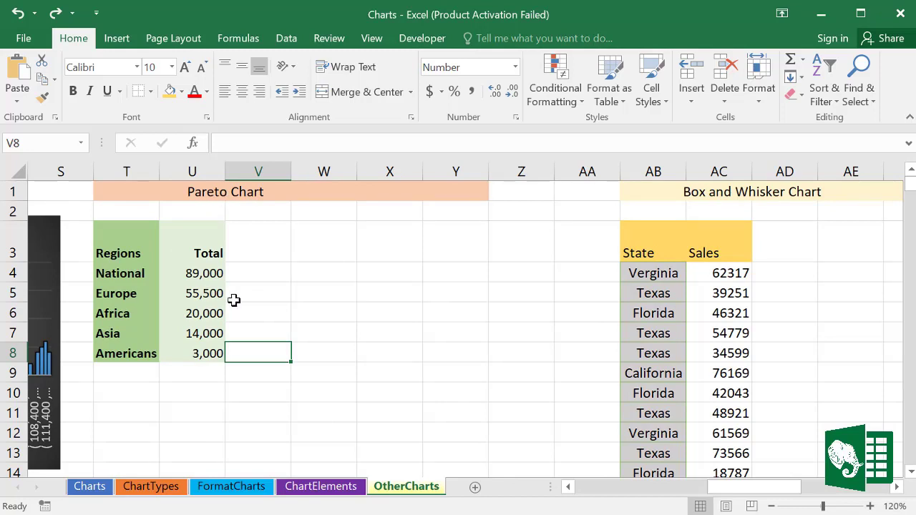
drag(143, 261, 148, 354)
drag(204, 253, 201, 344)
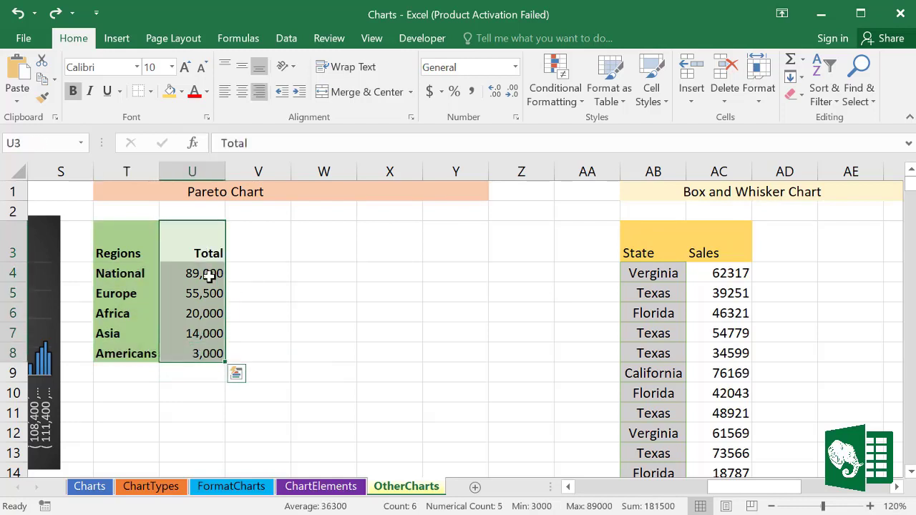
click(190, 293)
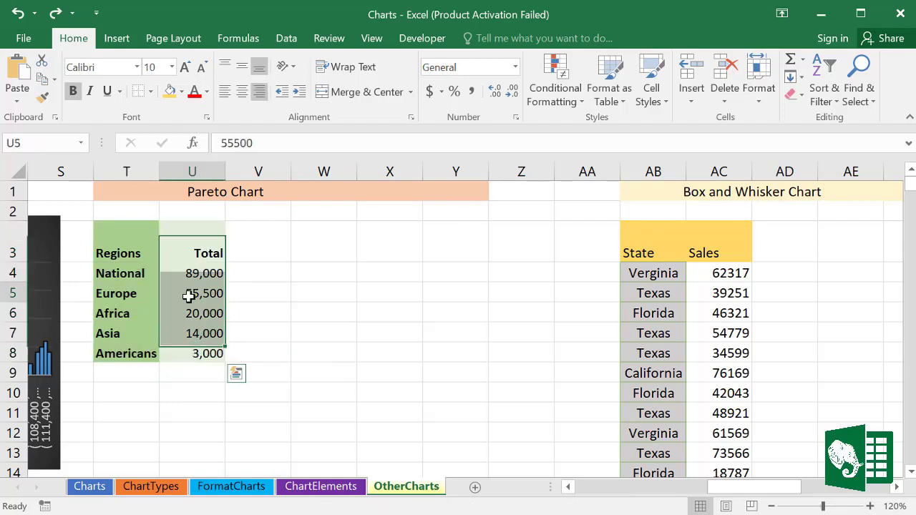
click(116, 38)
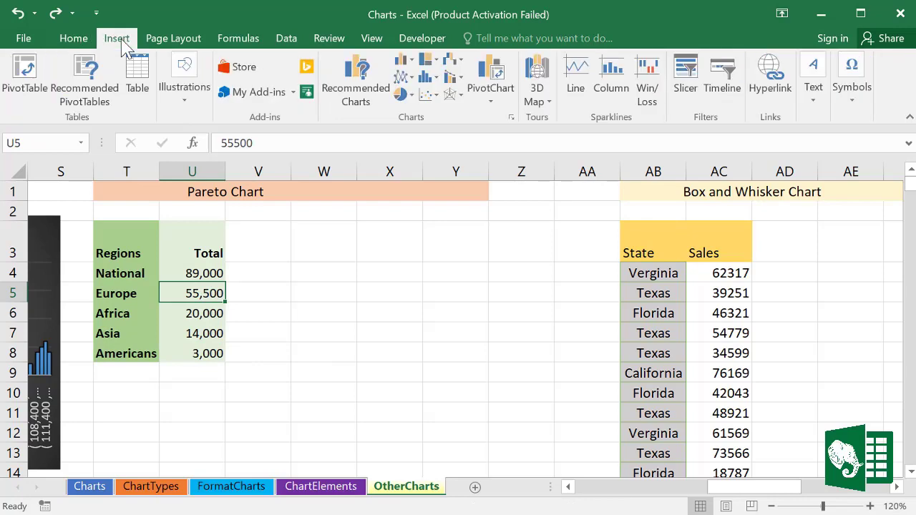
click(431, 76)
click(493, 122)
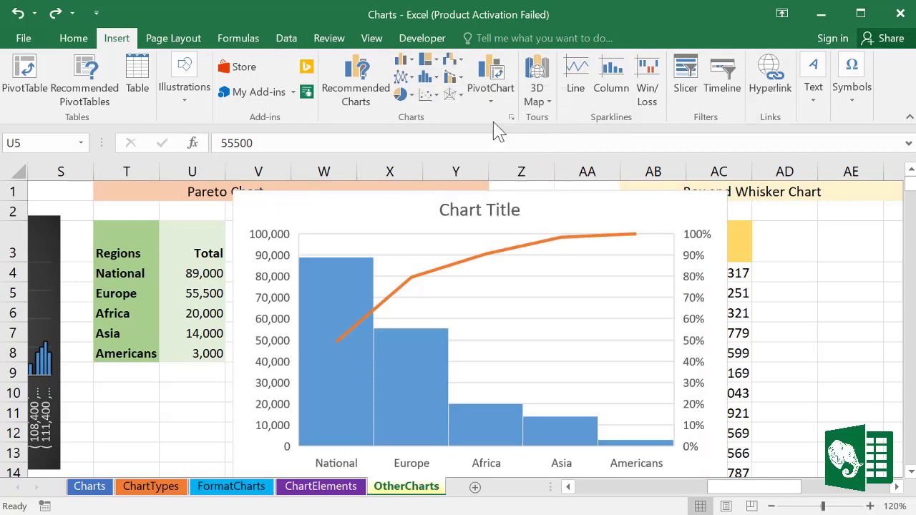
Step: Shrink the Pareto chart, move it up beside its table, and scroll right to the next tables
drag(729, 190, 592, 271)
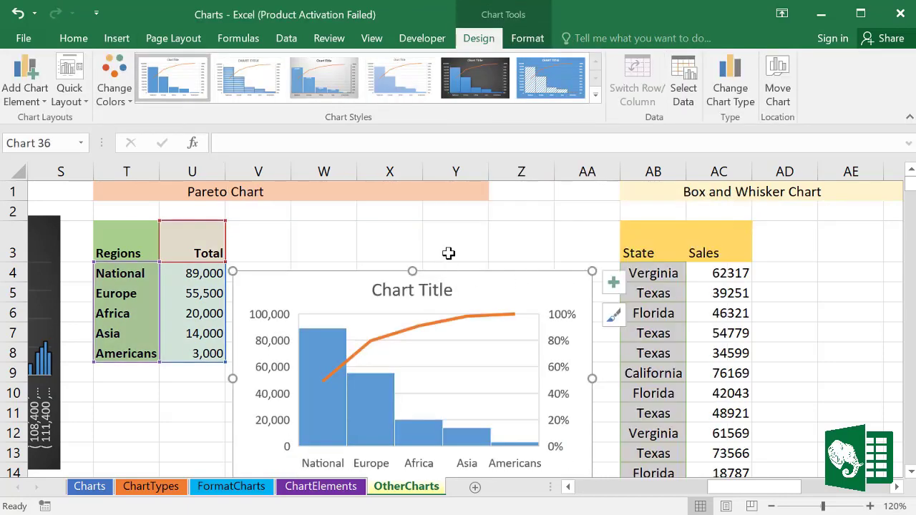
key(Down)
click(507, 281)
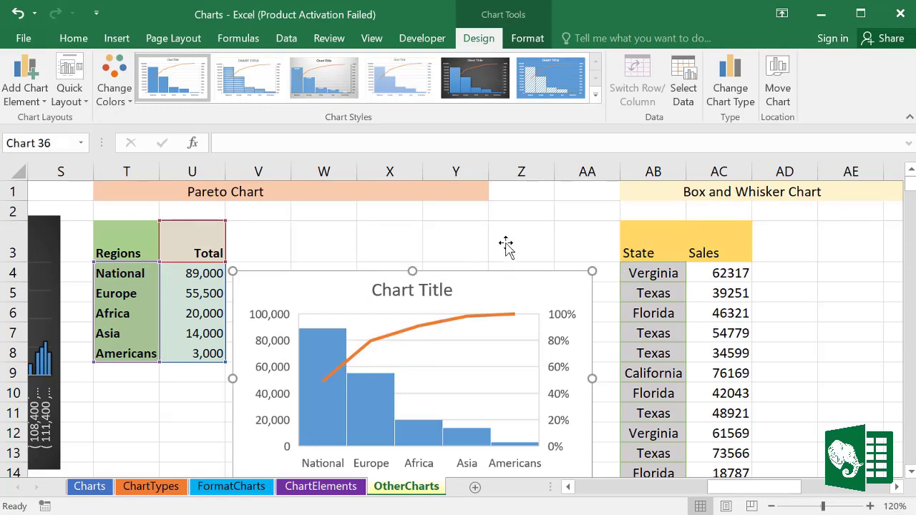
double_click(503, 276)
drag(503, 276, 502, 225)
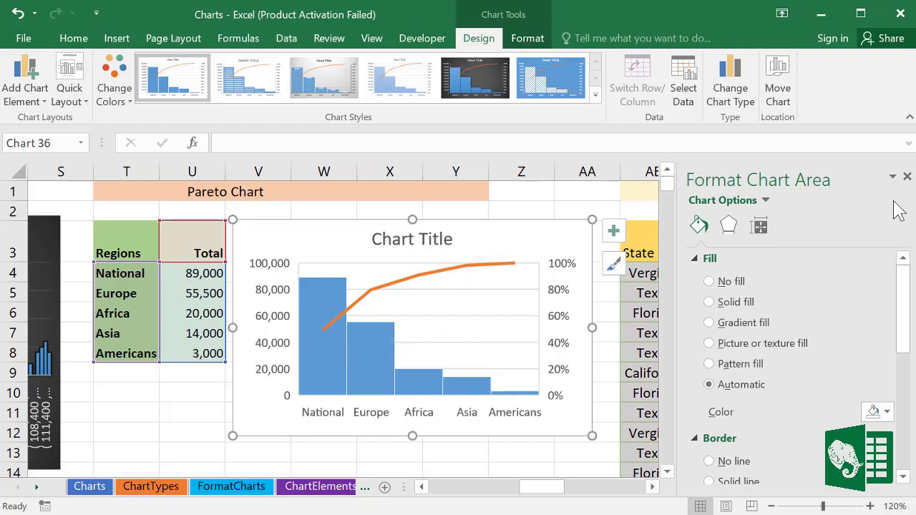
click(906, 177)
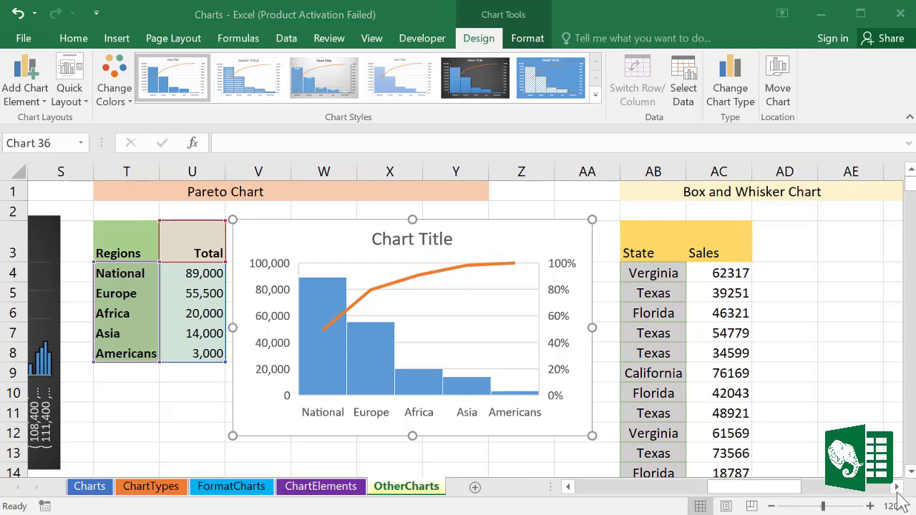
click(895, 487)
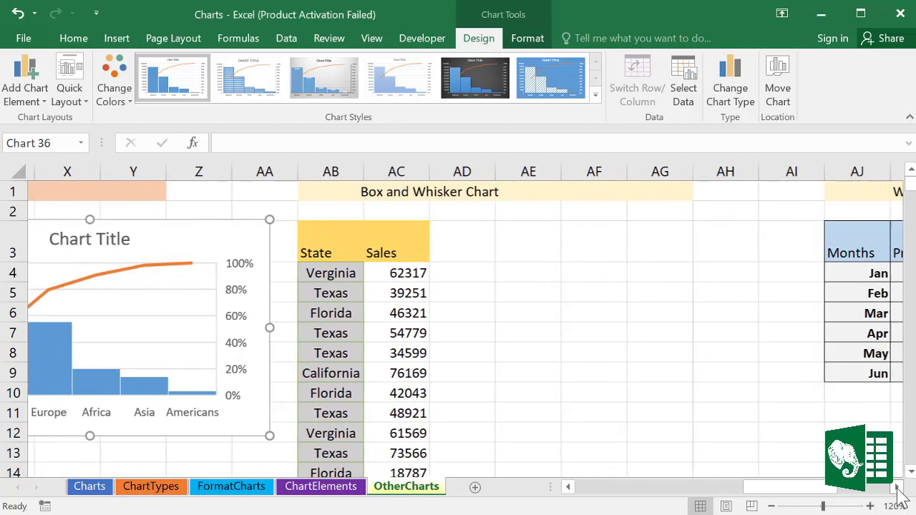
click(895, 487)
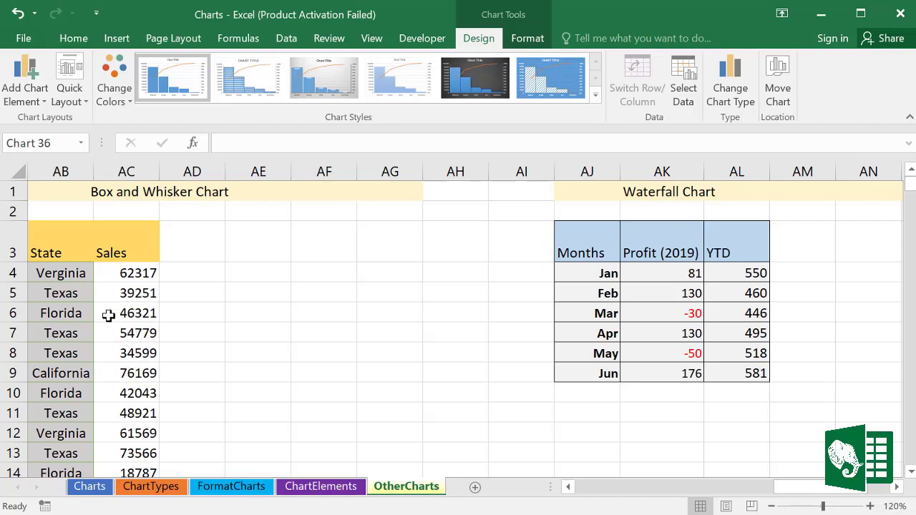
Step: Insert a Box and Whisker chart of the State/Sales data
click(69, 367)
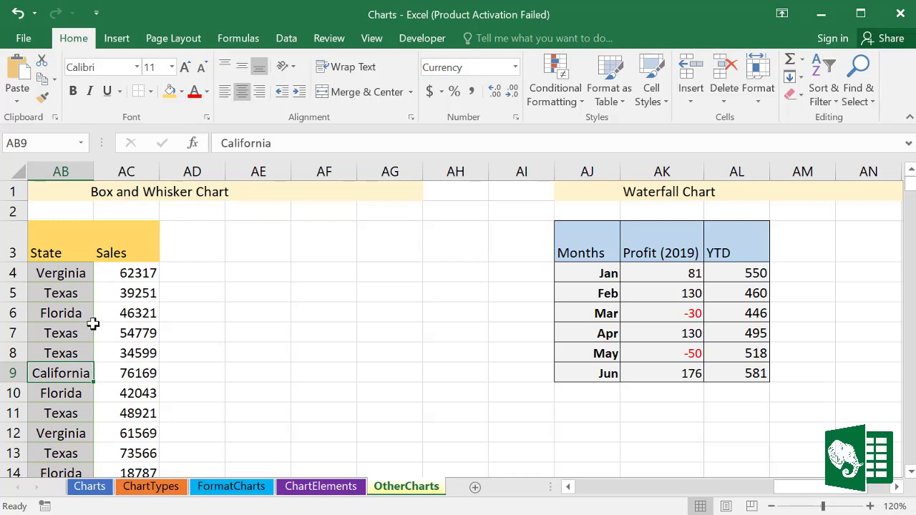
click(123, 40)
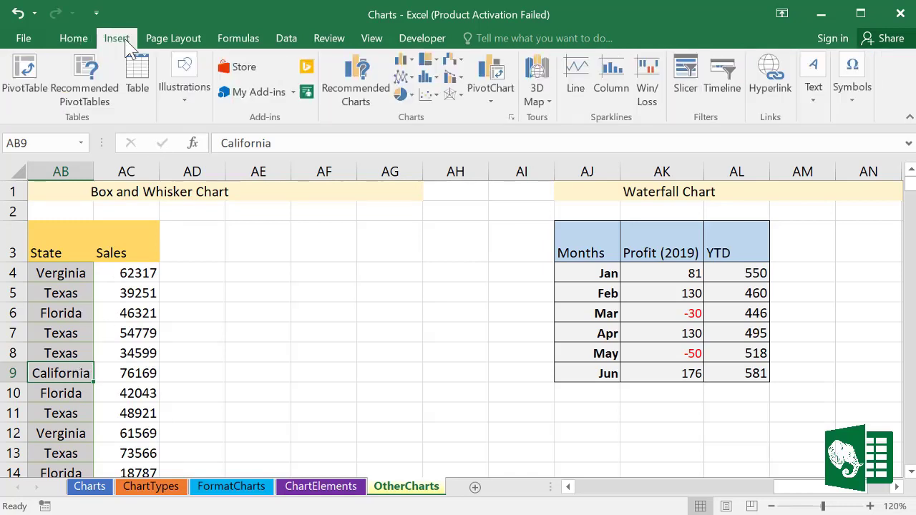
click(458, 60)
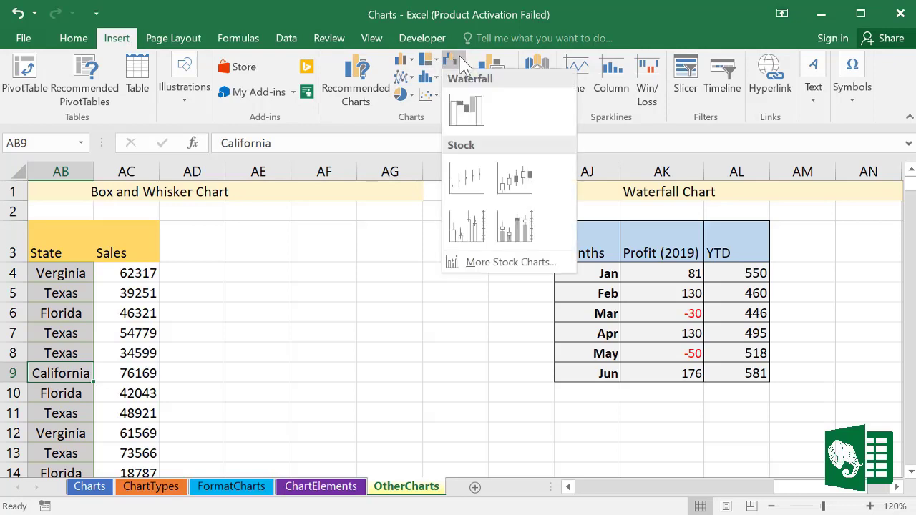
click(435, 78)
click(438, 82)
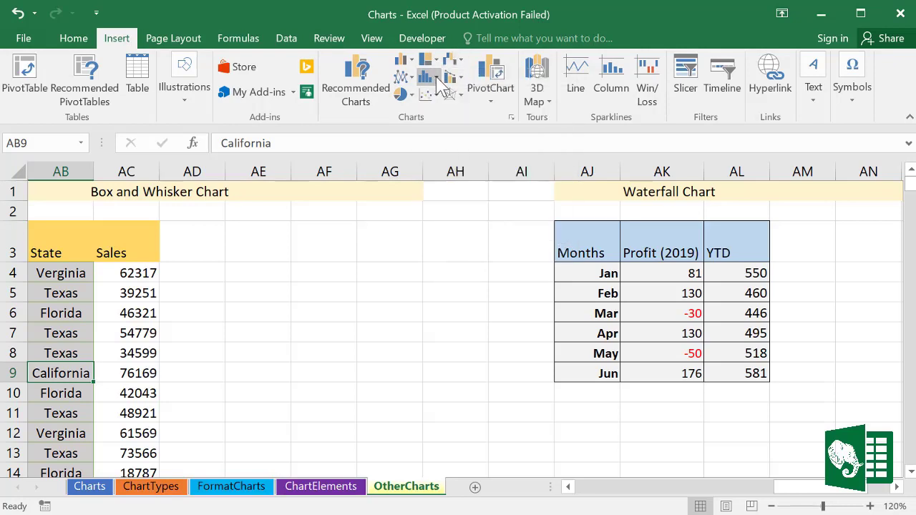
click(438, 80)
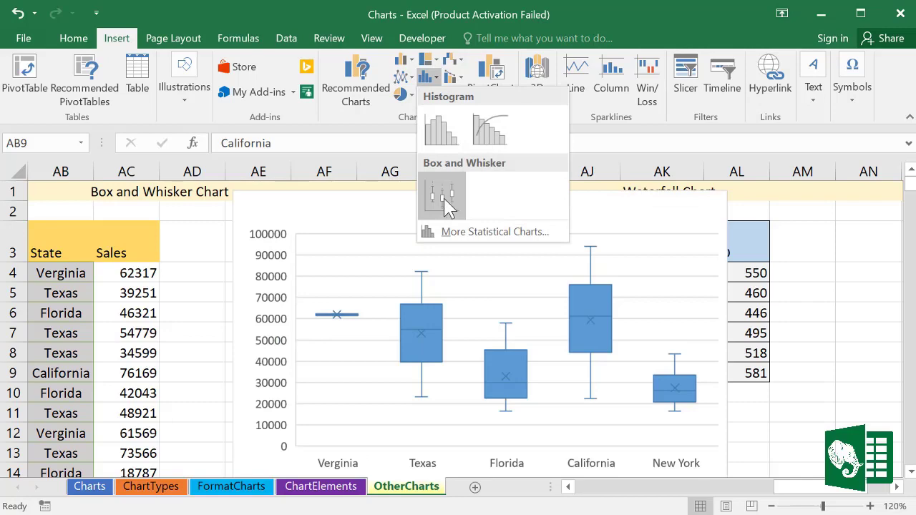
click(444, 204)
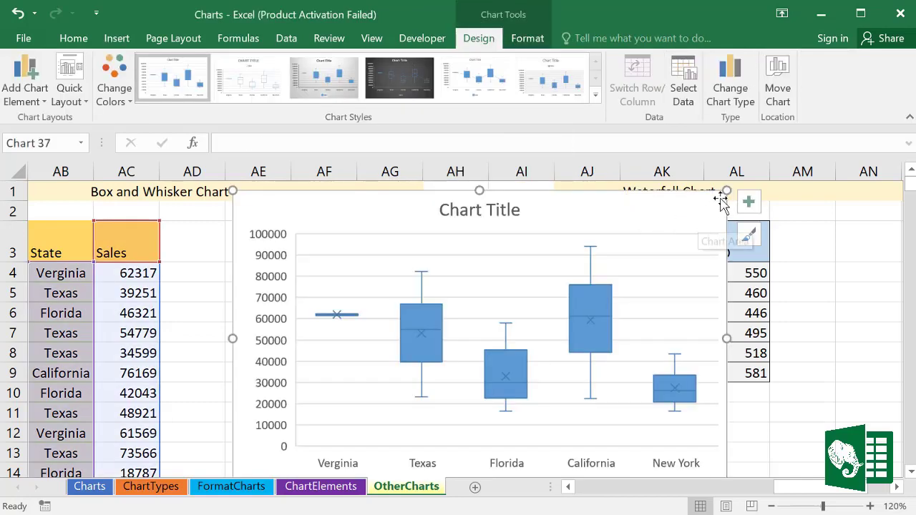
Step: Resize the Box and Whisker chart beside its table, show the mean line, and toggle inner points
click(591, 302)
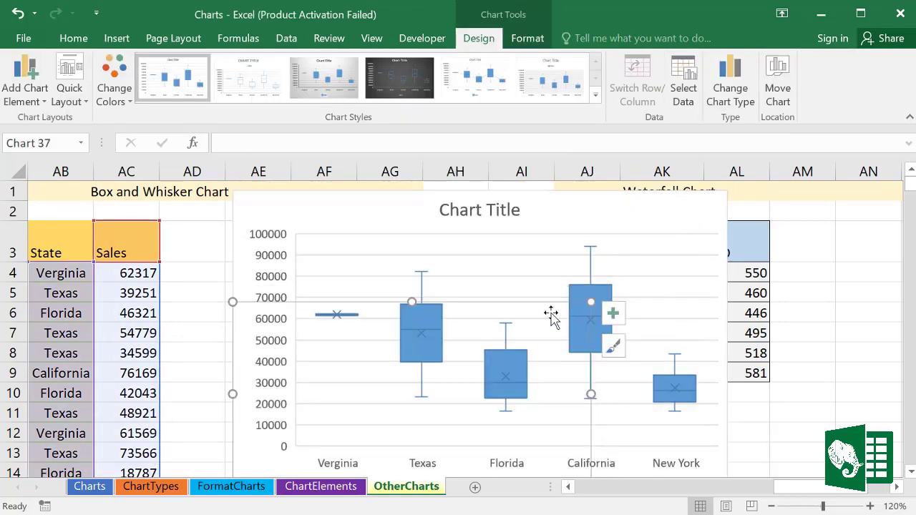
drag(521, 312, 454, 235)
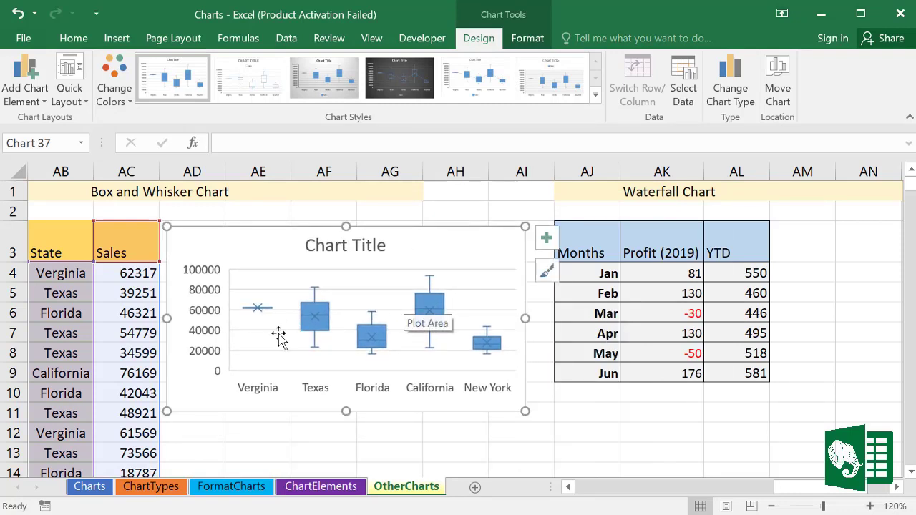
drag(345, 412, 346, 436)
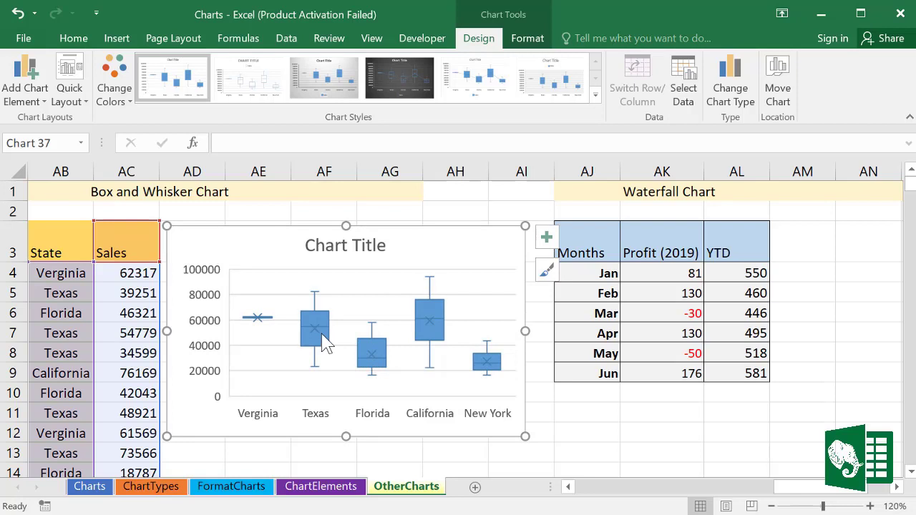
double_click(323, 342)
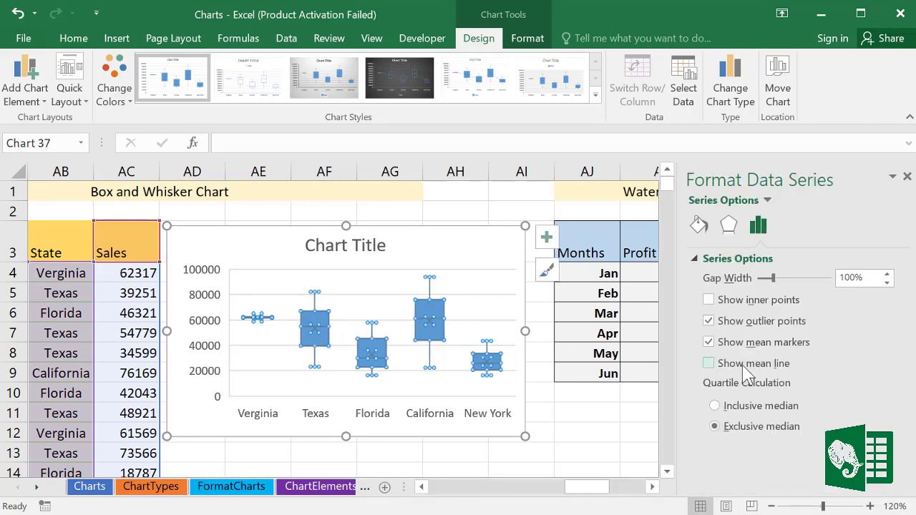
click(708, 363)
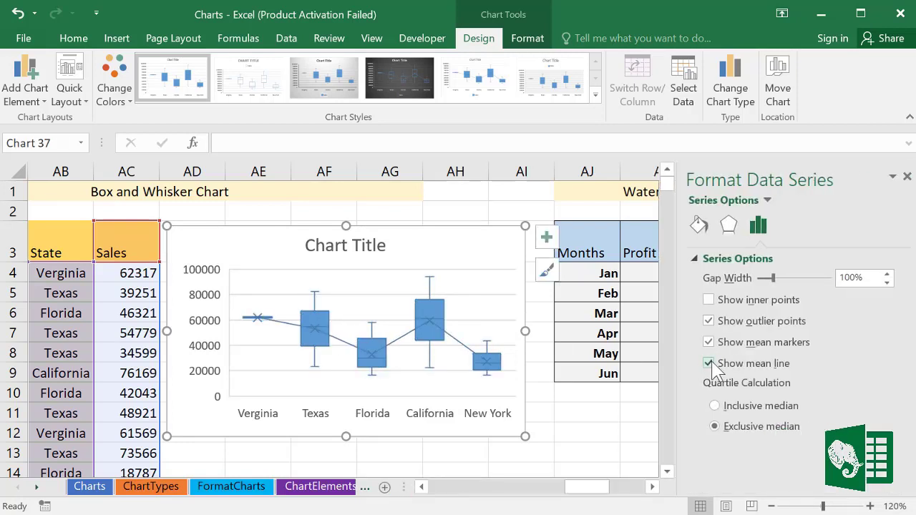
click(709, 299)
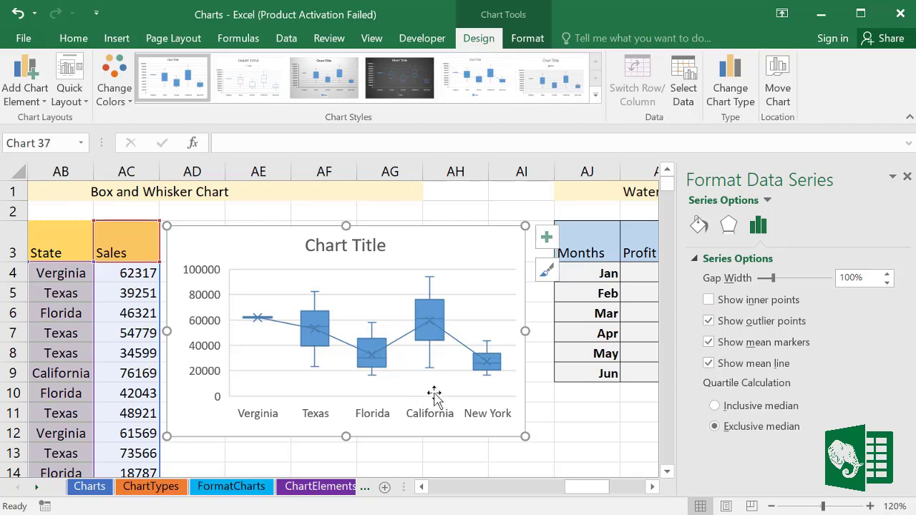
click(906, 176)
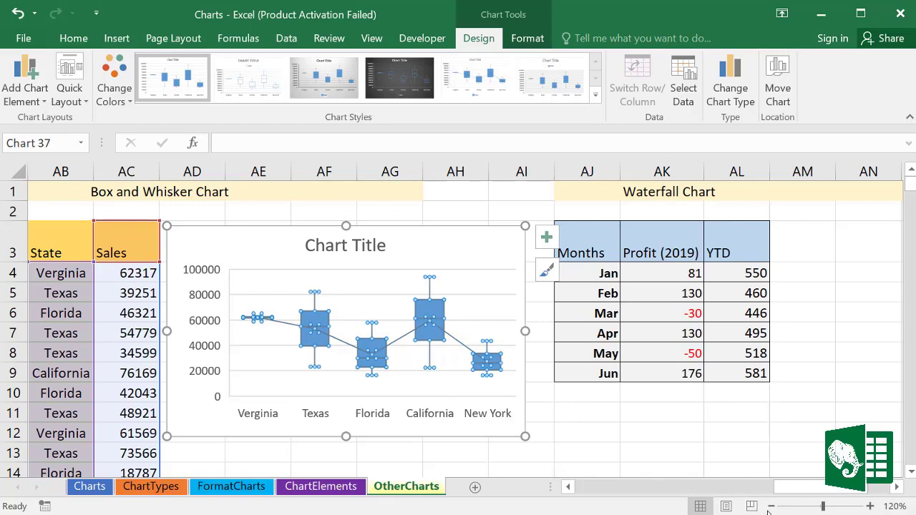
drag(898, 492, 900, 494)
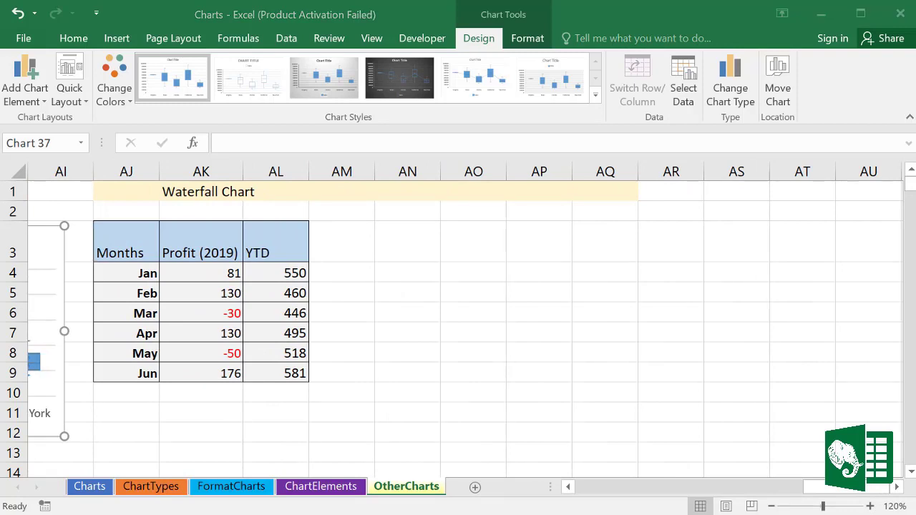
Step: Insert a Waterfall chart of the 2019 profit and resize it beside its table
click(219, 293)
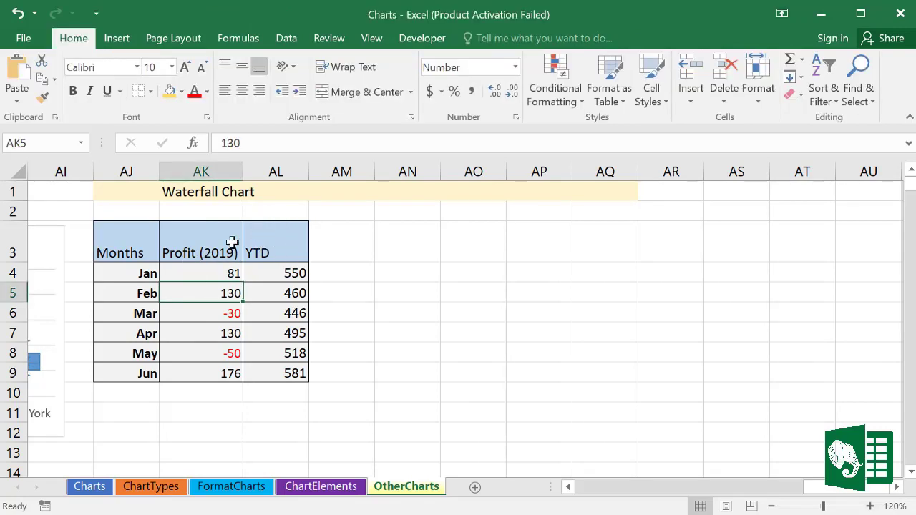
click(113, 41)
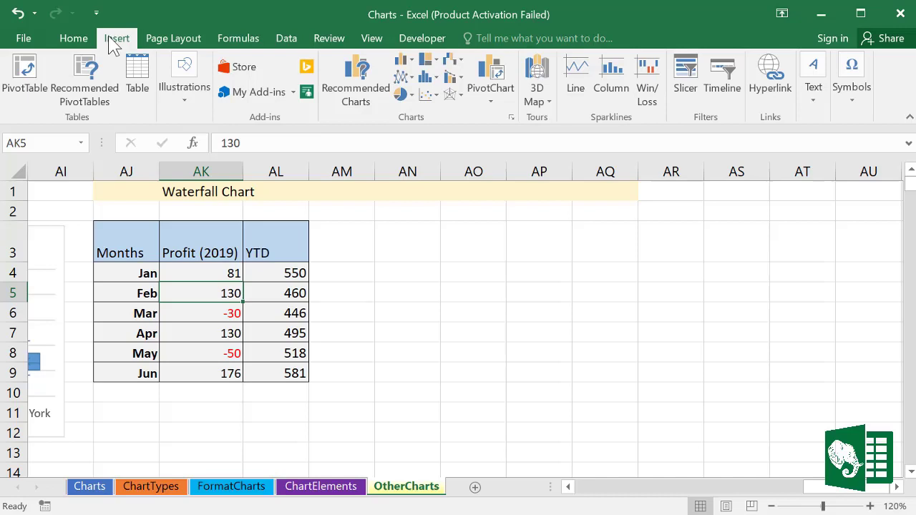
click(453, 60)
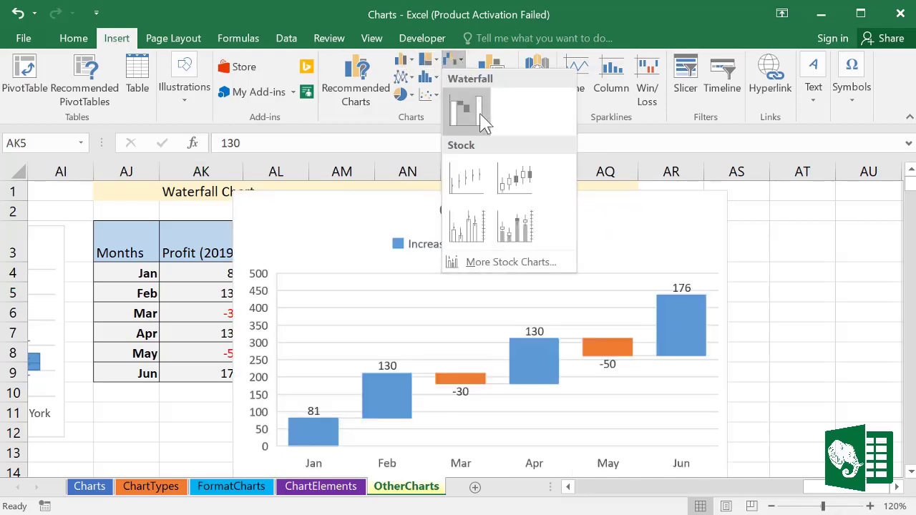
click(481, 119)
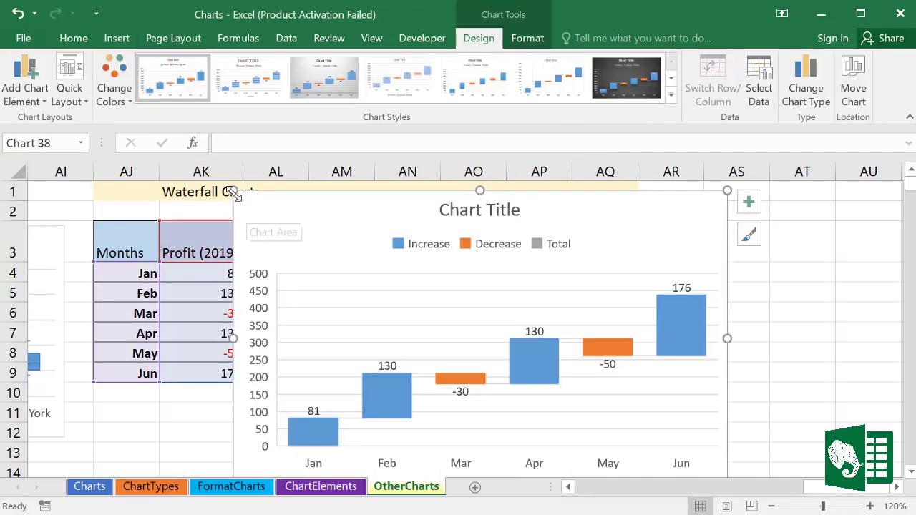
mouse_move(235, 193)
mouse_down()
mouse_move(374, 290)
mouse_move(378, 229)
mouse_move(359, 218)
mouse_up()
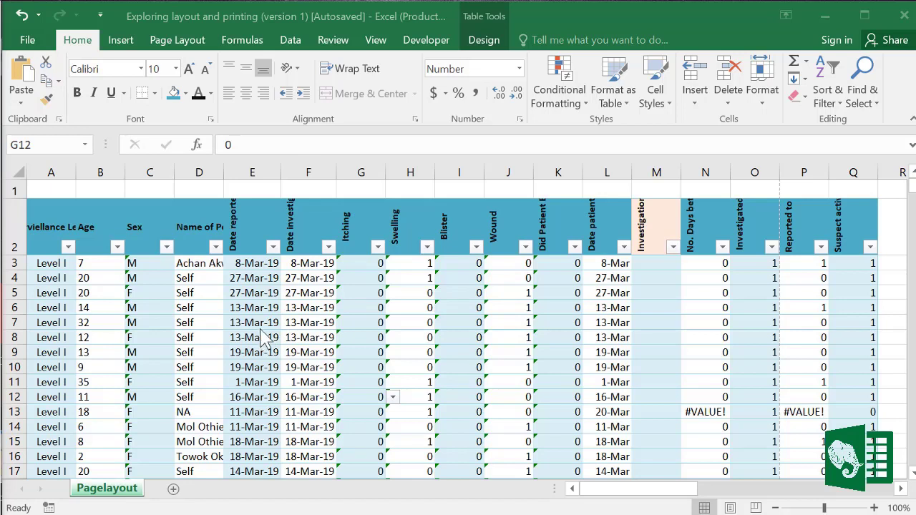
click(100, 15)
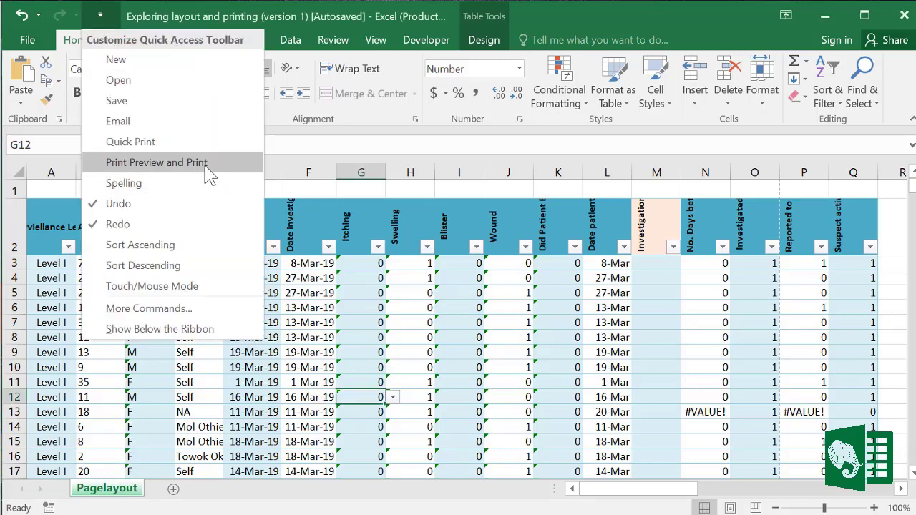
click(355, 293)
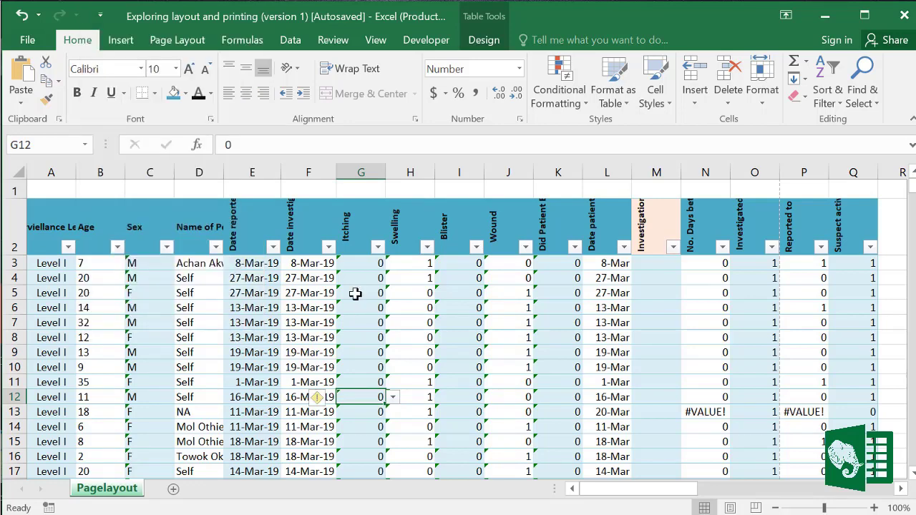
key(ctrl+F2)
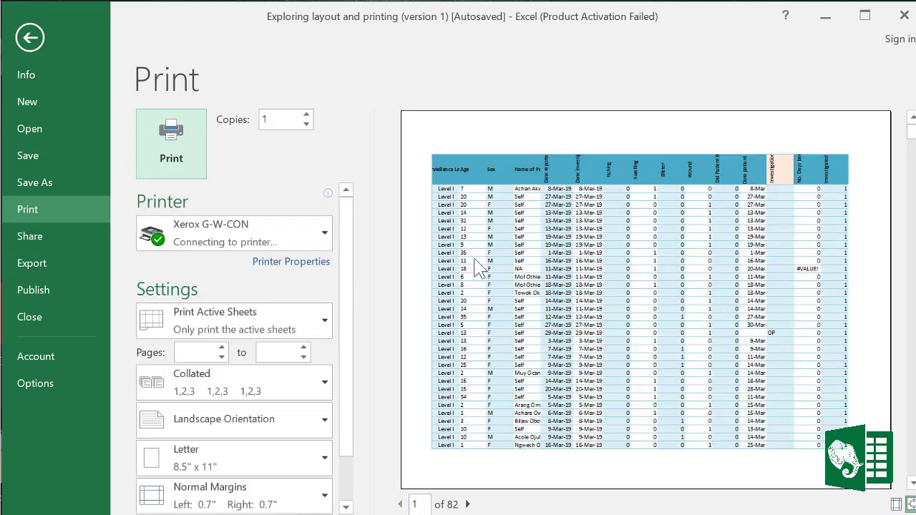
click(31, 37)
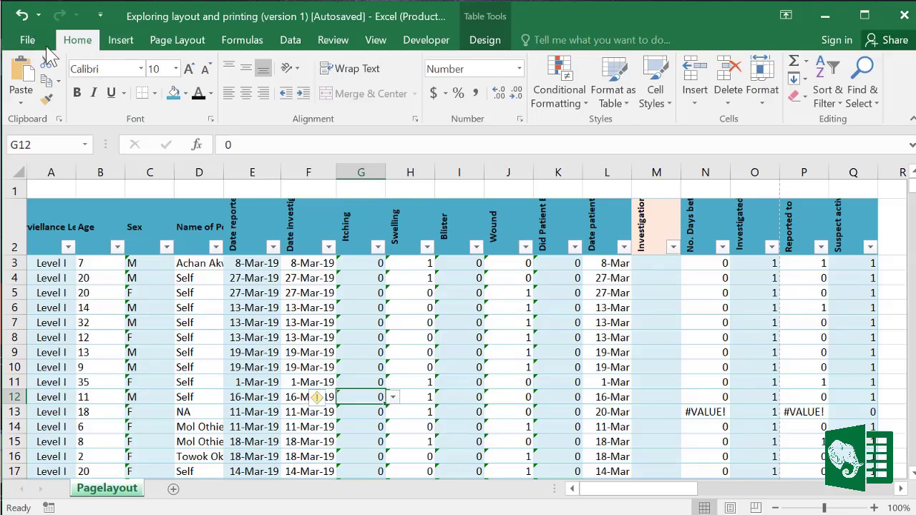
click(33, 41)
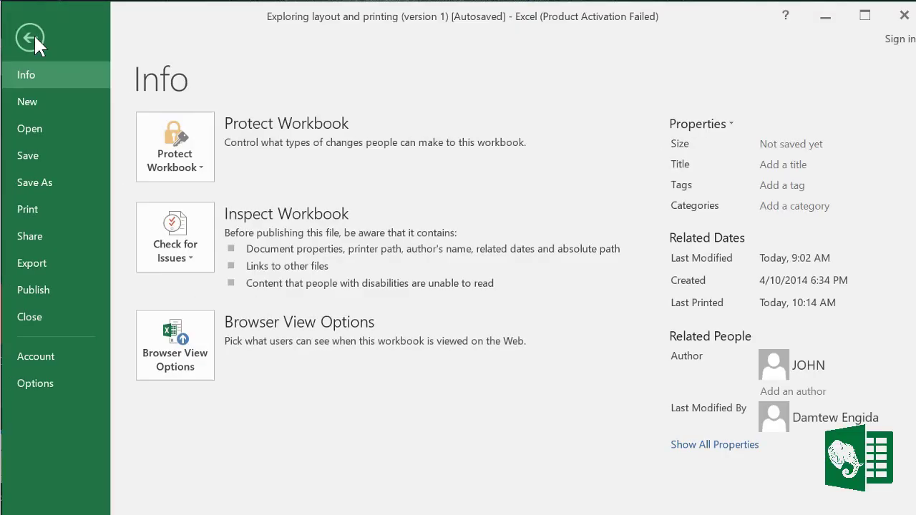
click(30, 206)
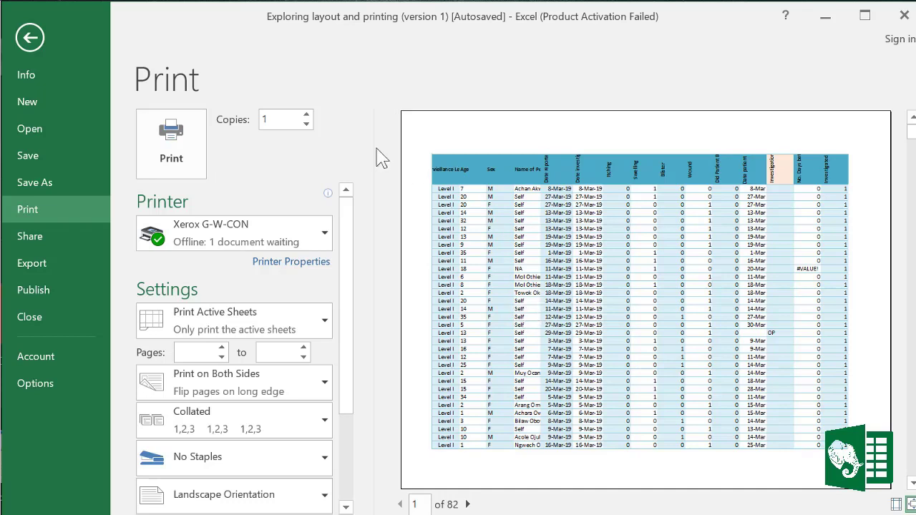
click(30, 37)
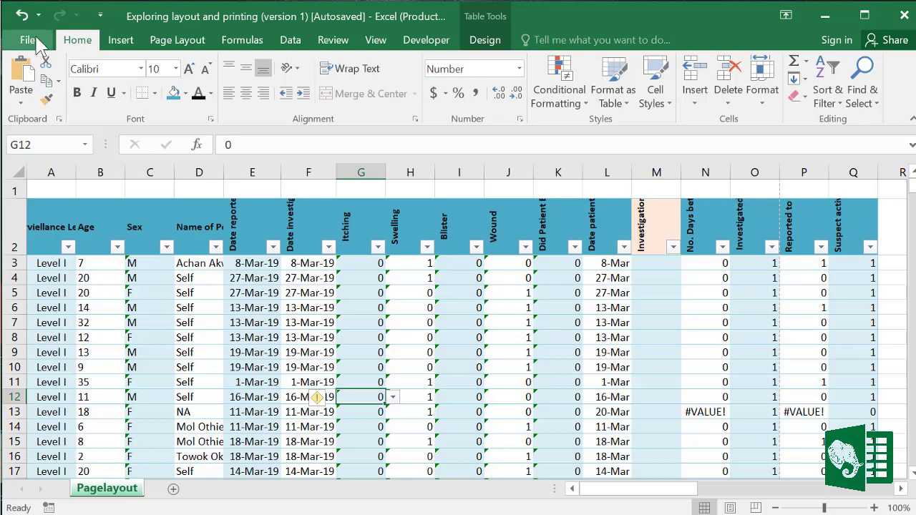
Step: Switch the page orientation from landscape to portrait
click(177, 41)
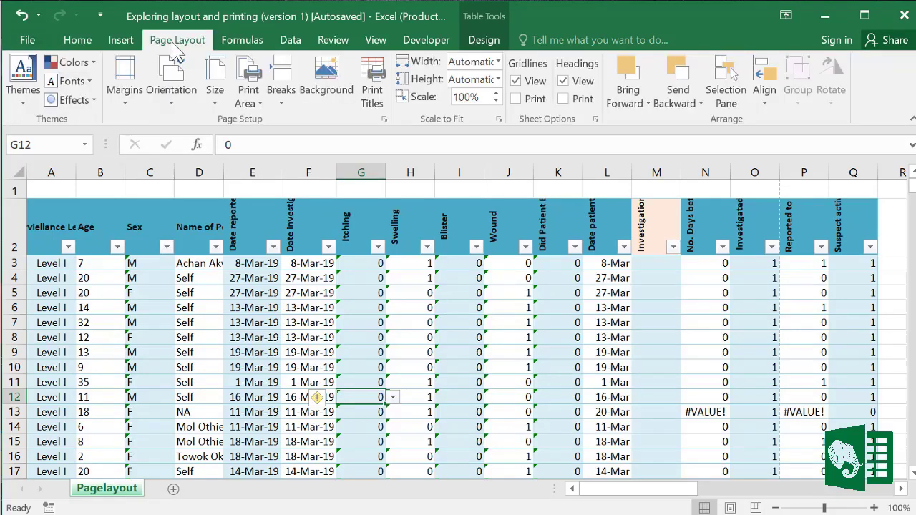
click(176, 108)
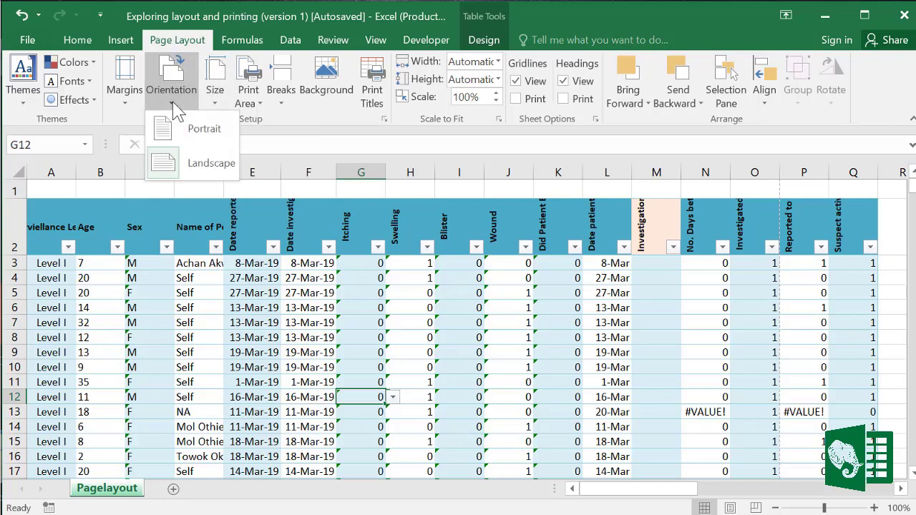
click(204, 135)
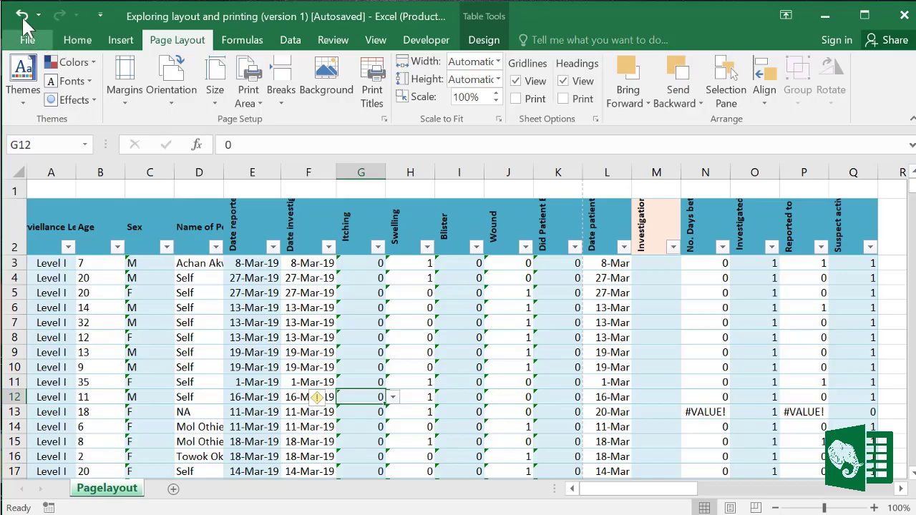
Step: Check the portrait printout in print preview, which now runs to 60 pages, then return to the sheet
click(27, 42)
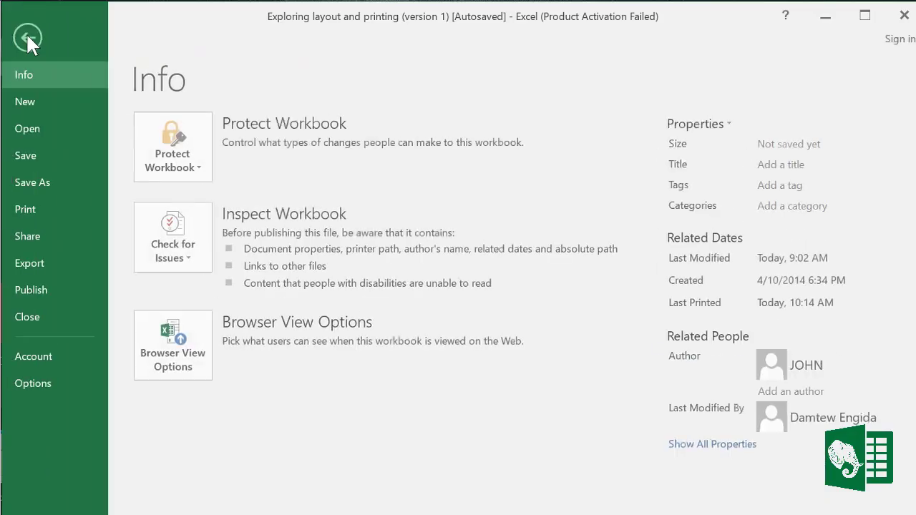
click(33, 209)
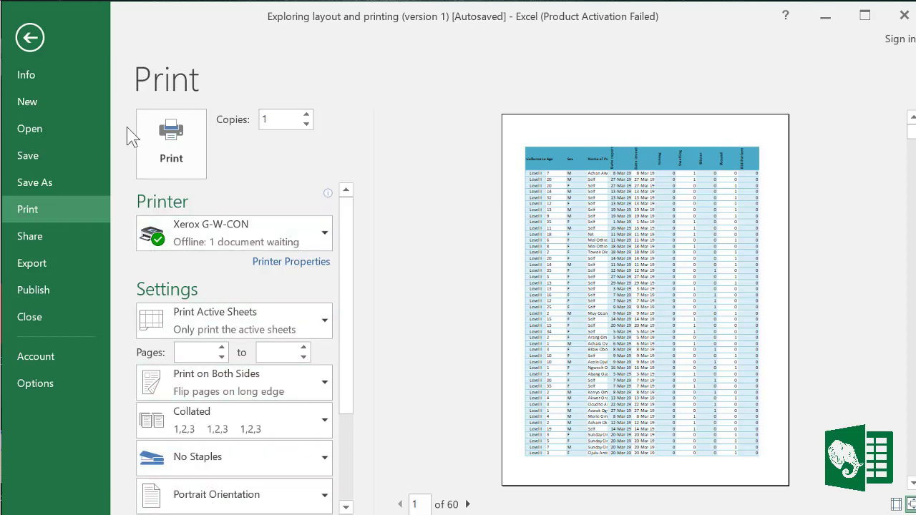
click(31, 34)
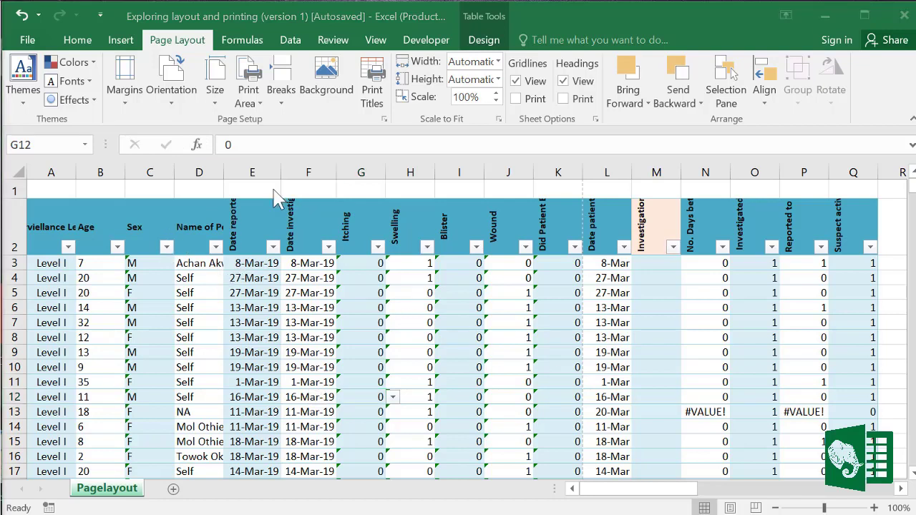
Step: Set row 2 ($2:$2) as the Print Titles row that repeats at the top of every page
click(374, 100)
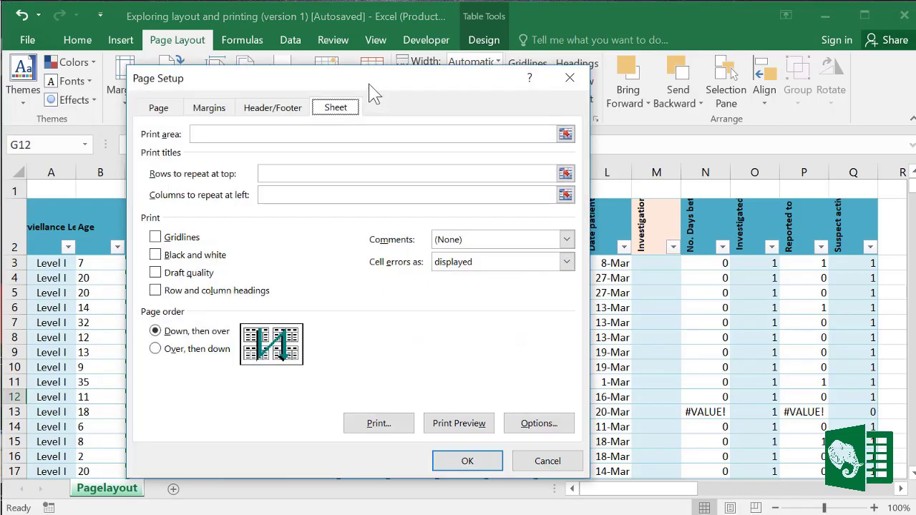
drag(370, 83, 436, 74)
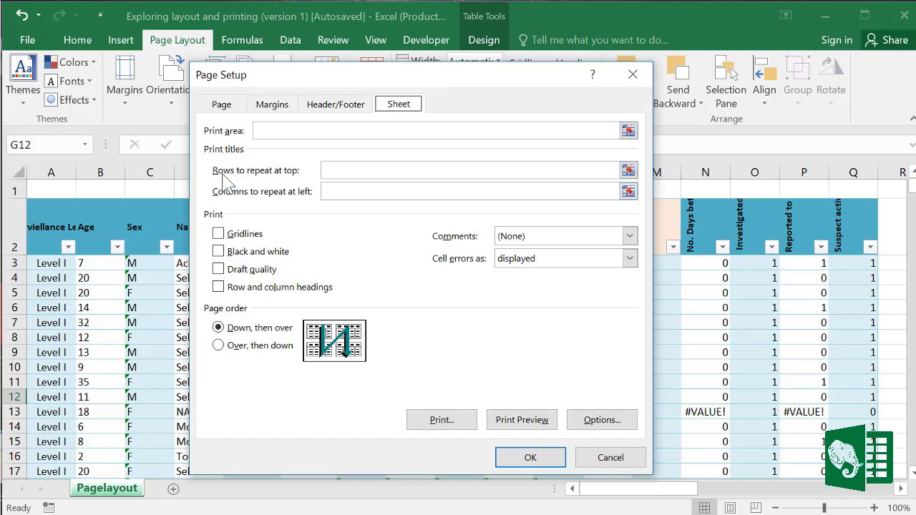
click(627, 171)
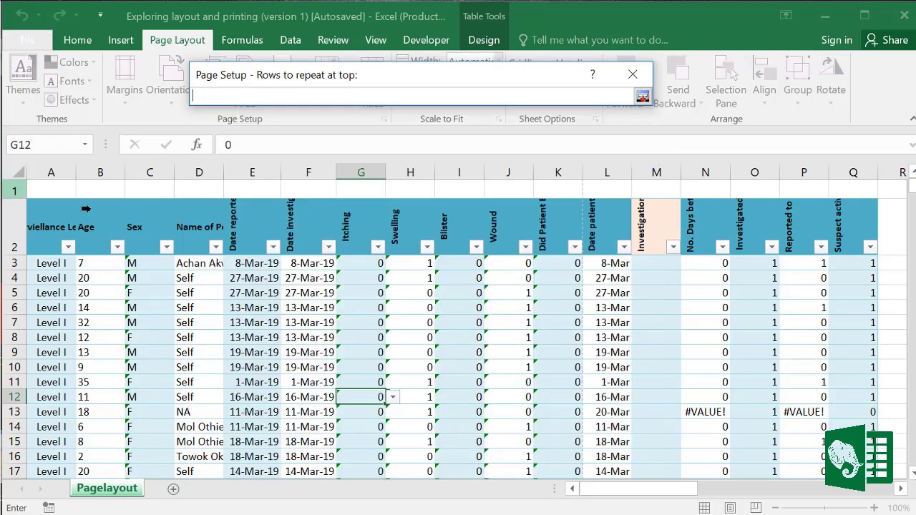
click(16, 222)
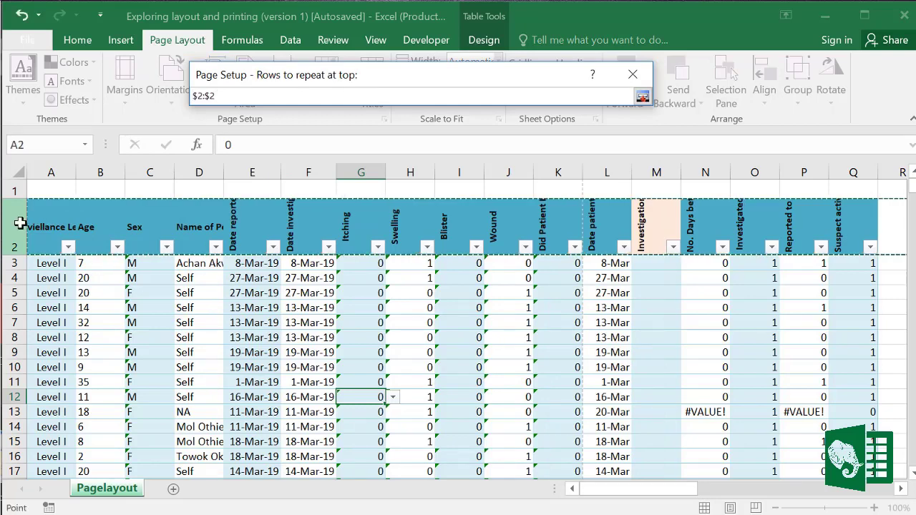
click(641, 95)
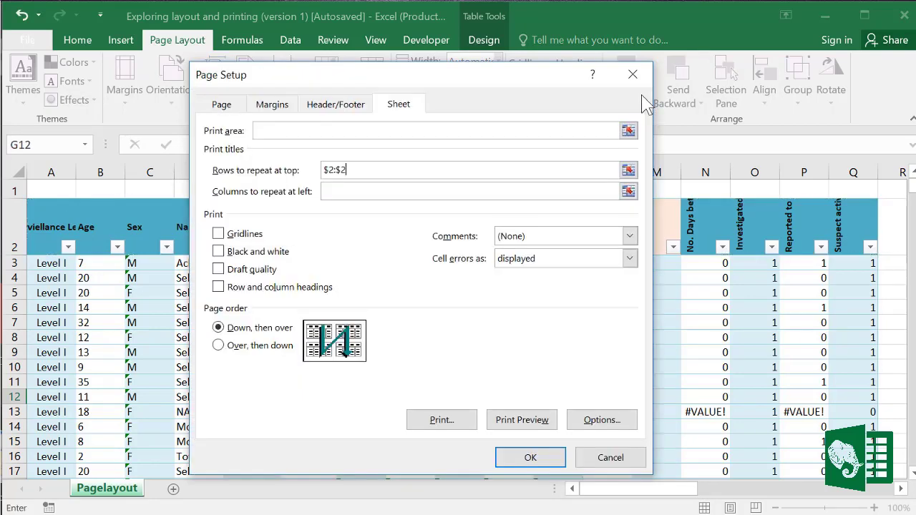
click(540, 461)
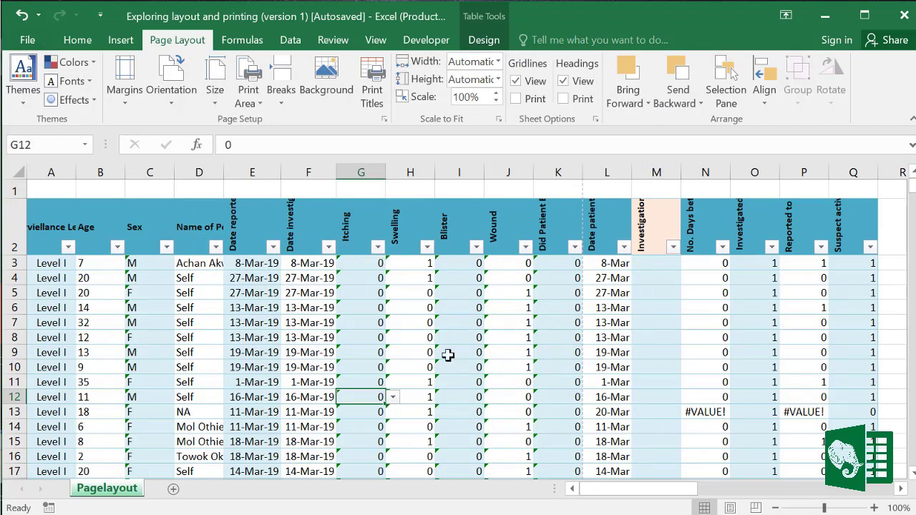
Step: In Page Layout view, type 'Health Information' in the centre header
click(729, 507)
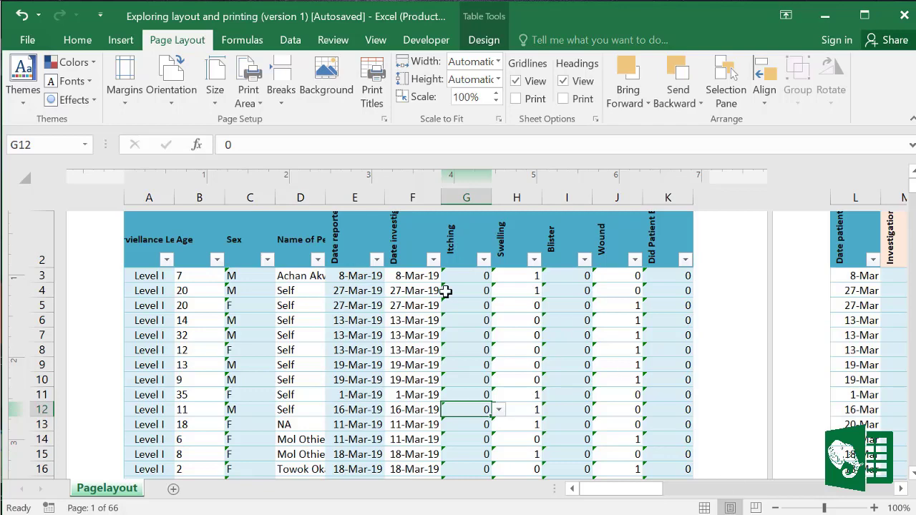
scroll(576, 301, up, 1)
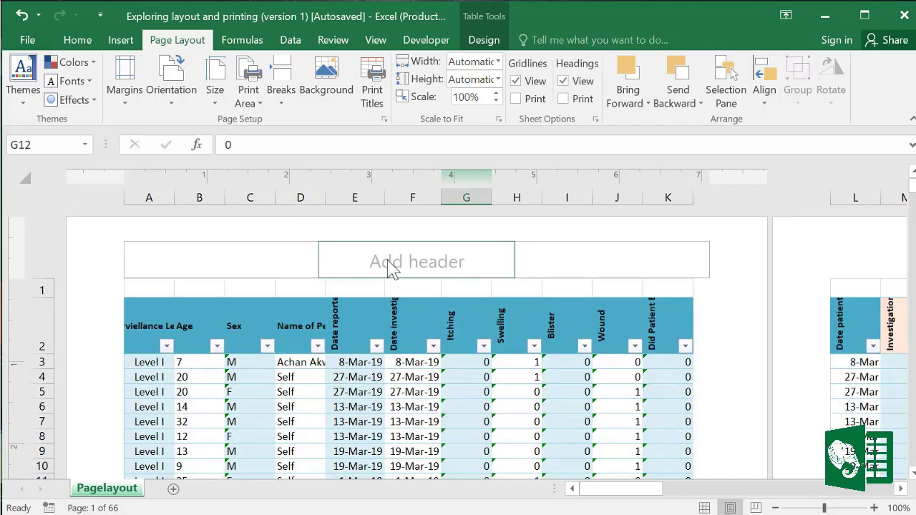
click(427, 264)
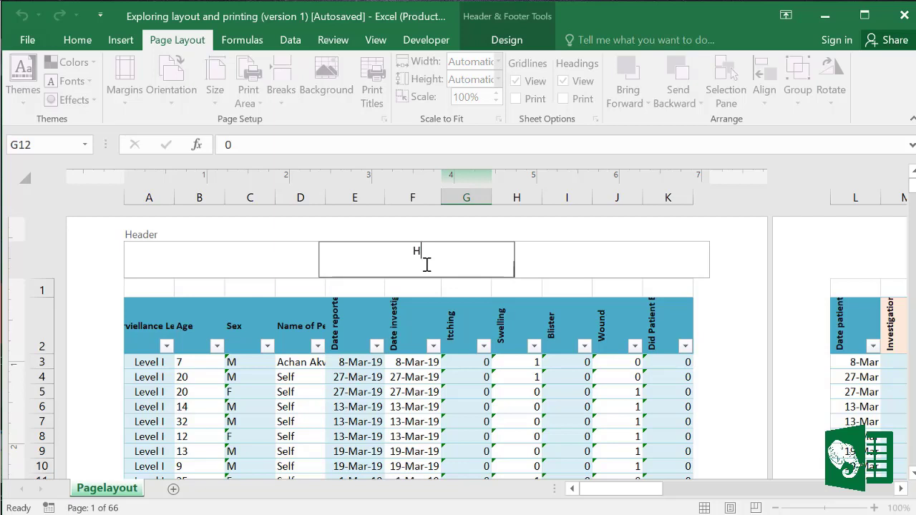
text(Health Information)
Step: Put 'Page' followed by the page number in the left header
click(591, 270)
click(230, 265)
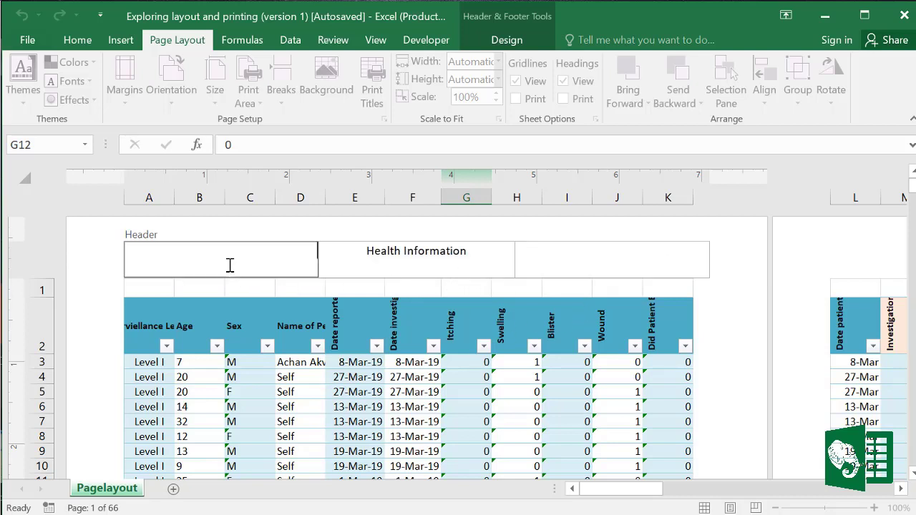
click(512, 41)
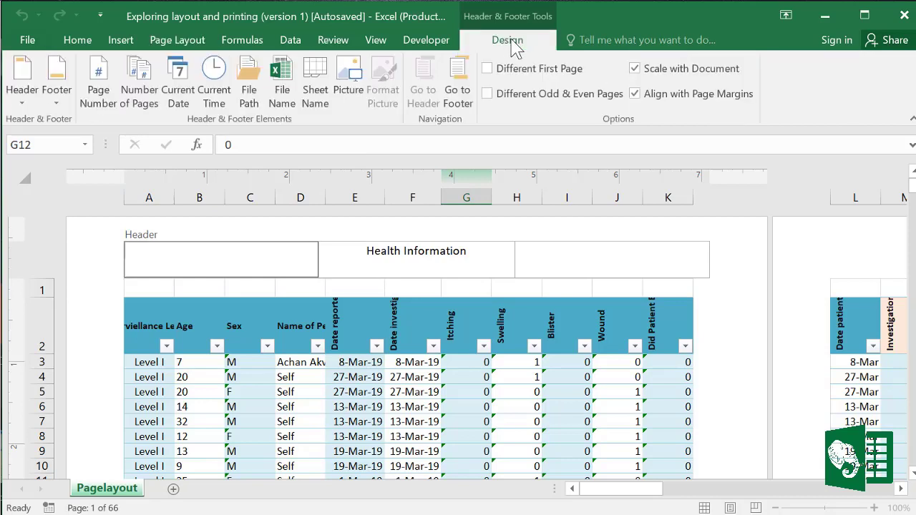
click(100, 101)
click(421, 279)
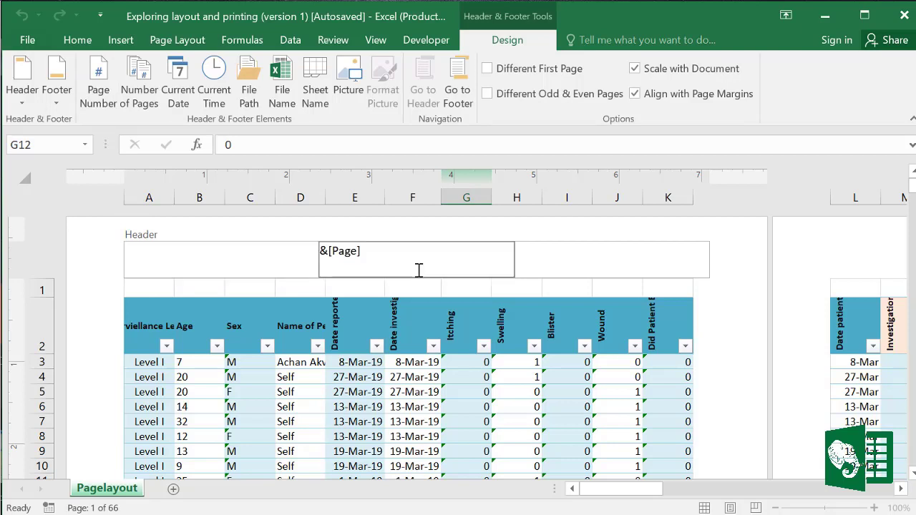
click(128, 255)
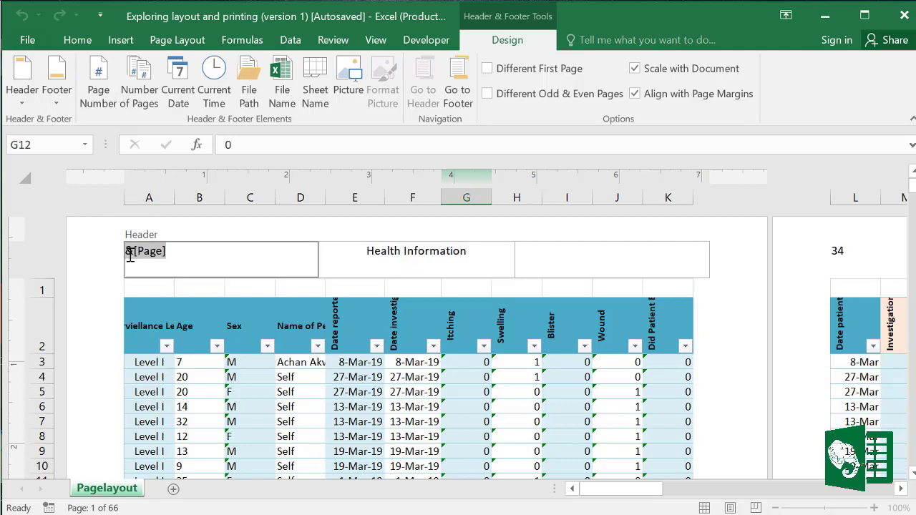
click(128, 252)
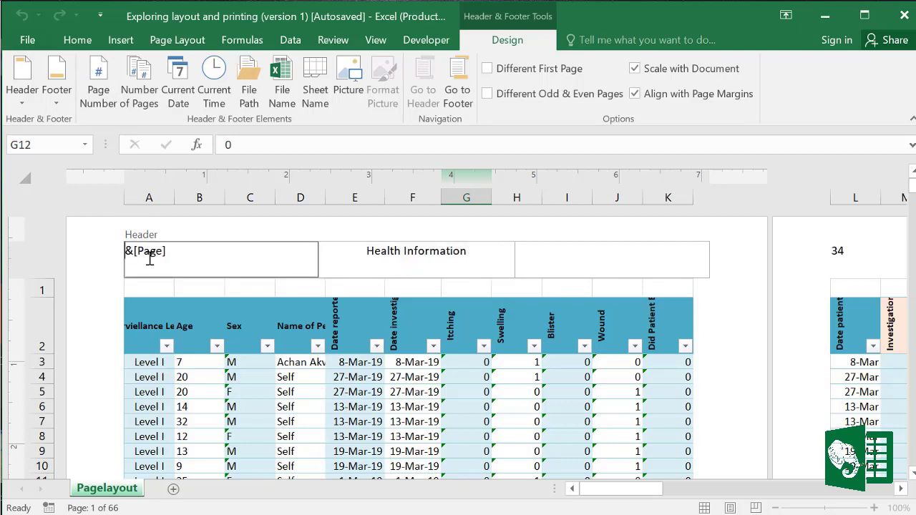
text(Page)
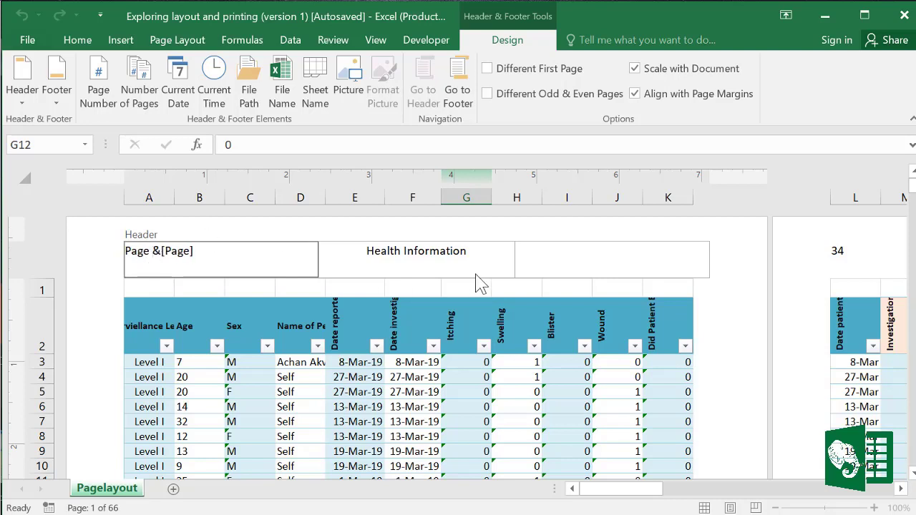
Step: Add the current date and time to the right header, then return to Normal view
click(575, 260)
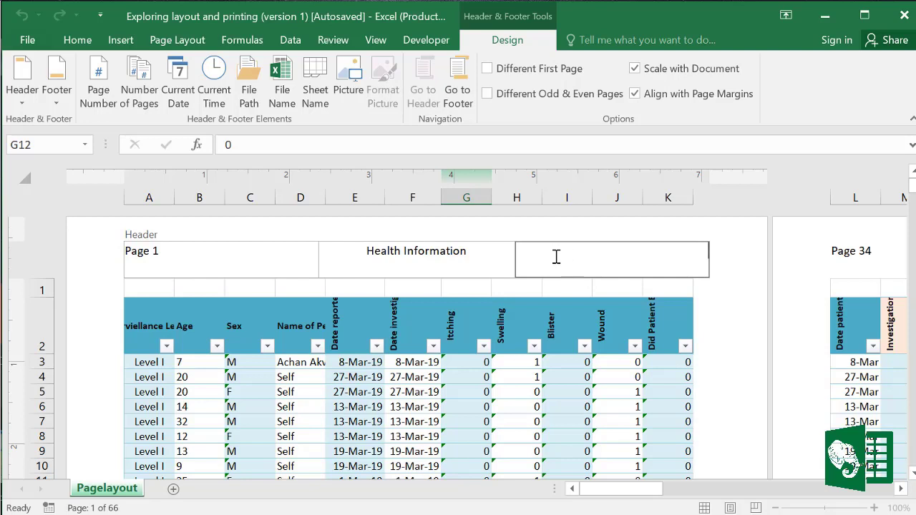
click(186, 93)
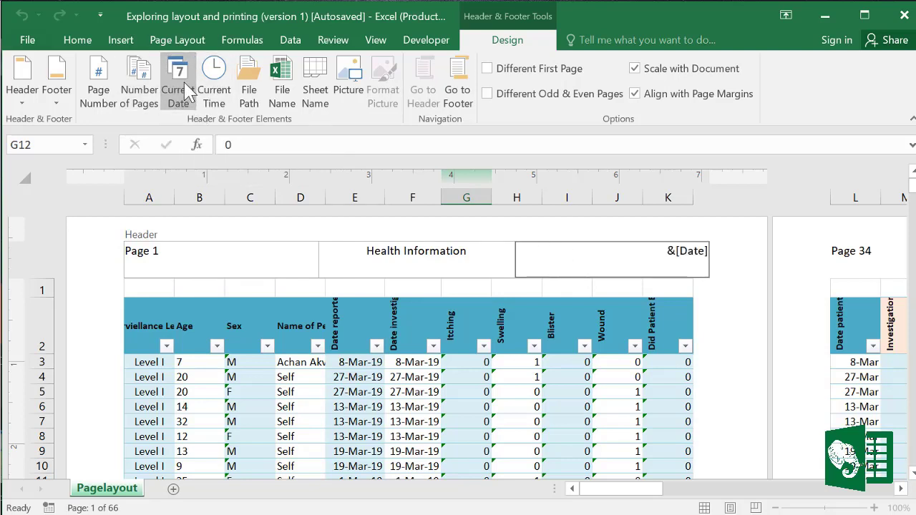
click(221, 99)
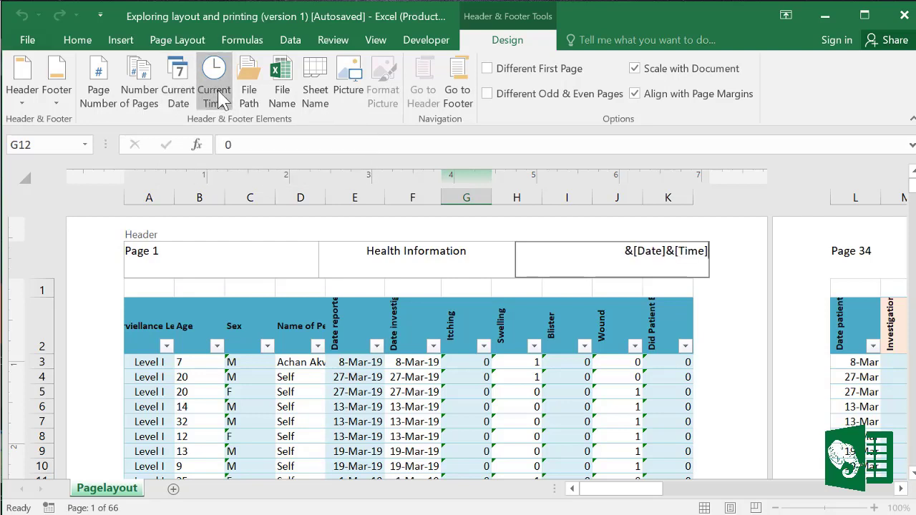
click(721, 342)
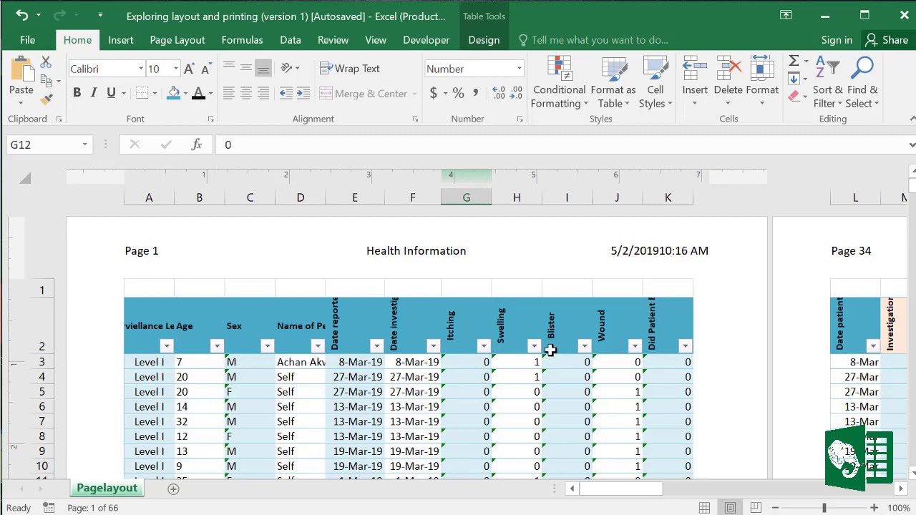
click(704, 508)
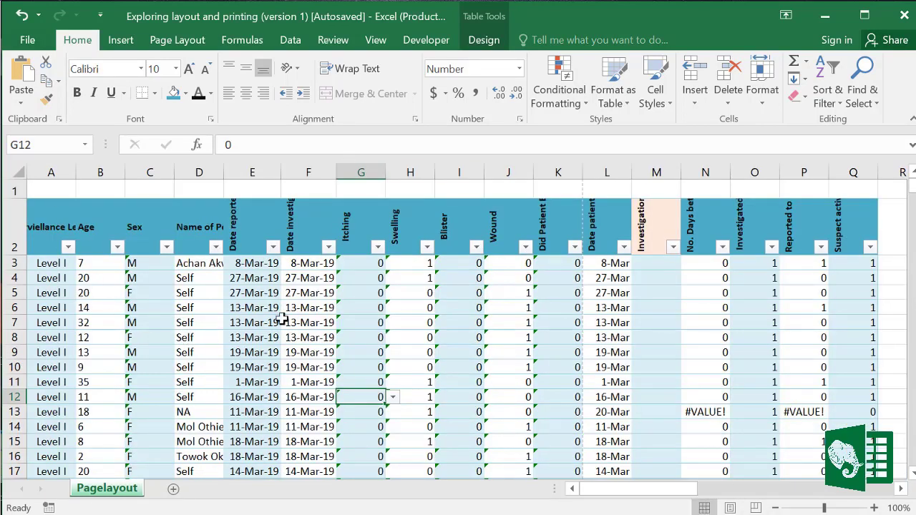
Step: Review the print preview with the new page header, then go back to the worksheet
click(30, 39)
click(28, 208)
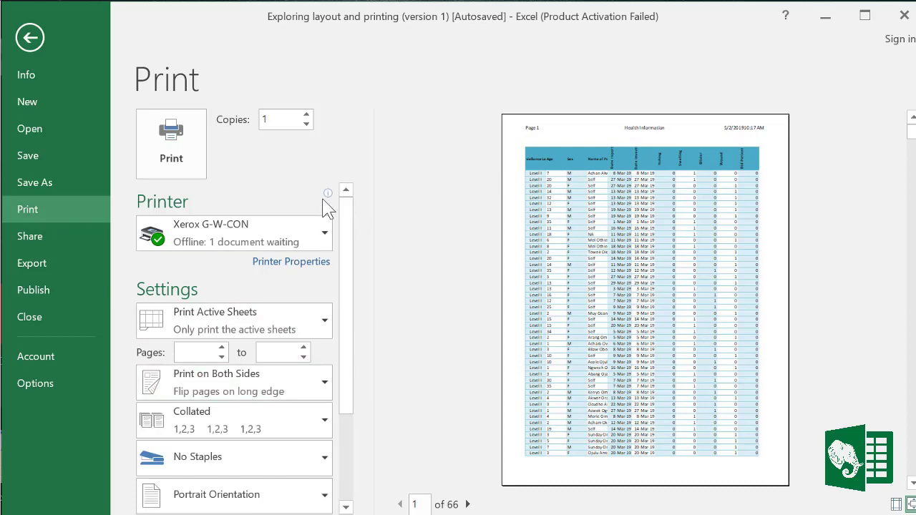
click(31, 39)
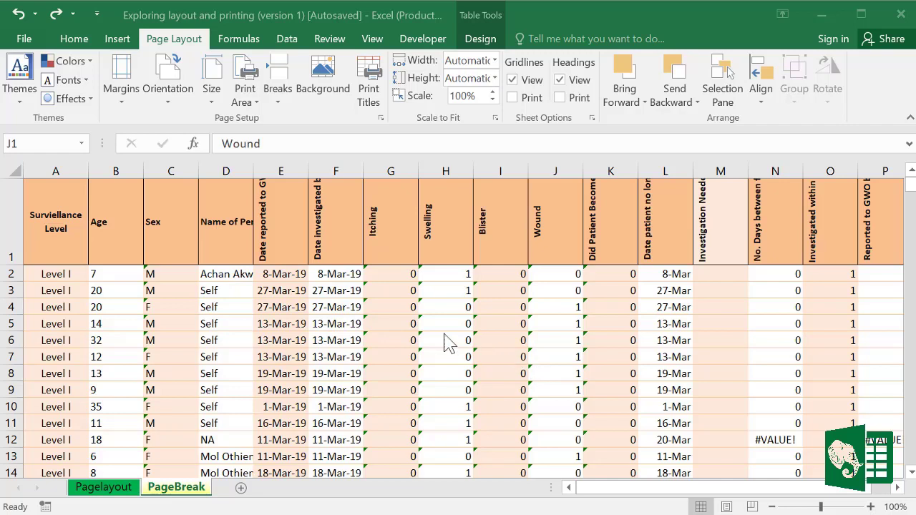
Step: Show the PageBreak sheet in Page Break Preview and apply Normal, then Narrow margins
click(751, 506)
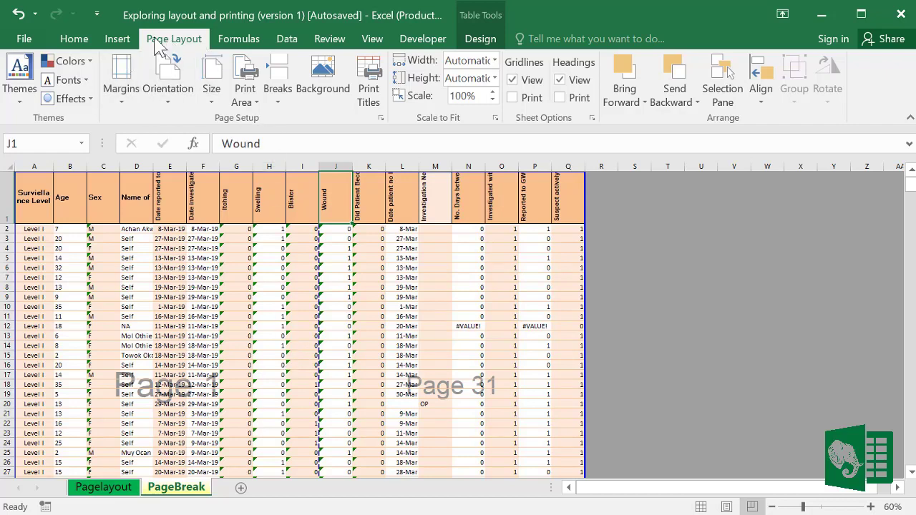
click(123, 102)
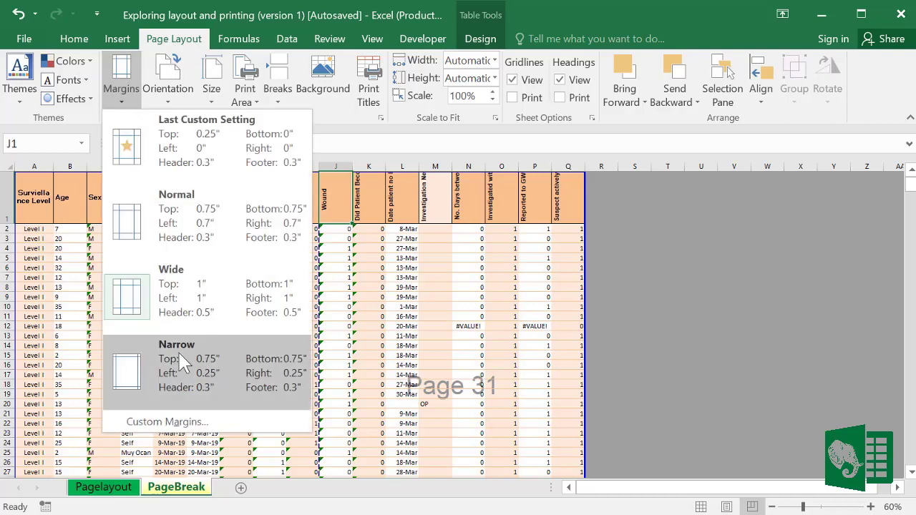
click(153, 219)
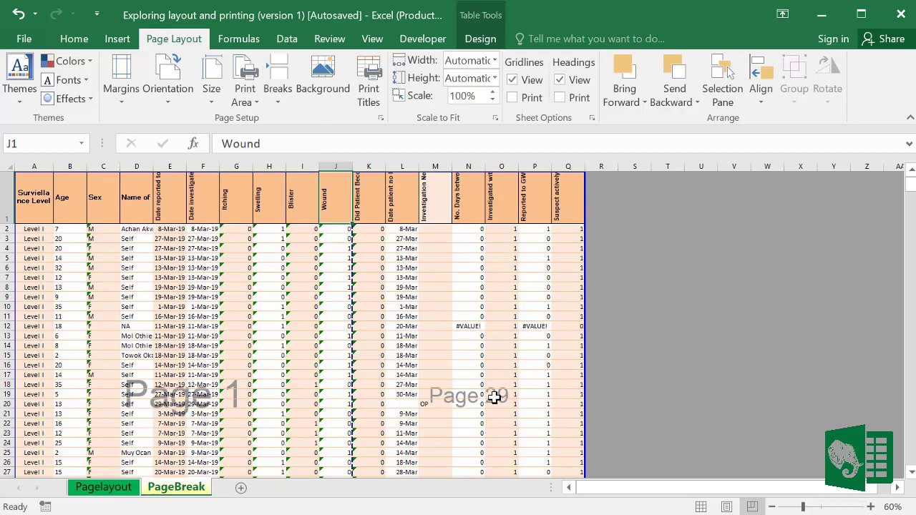
click(119, 100)
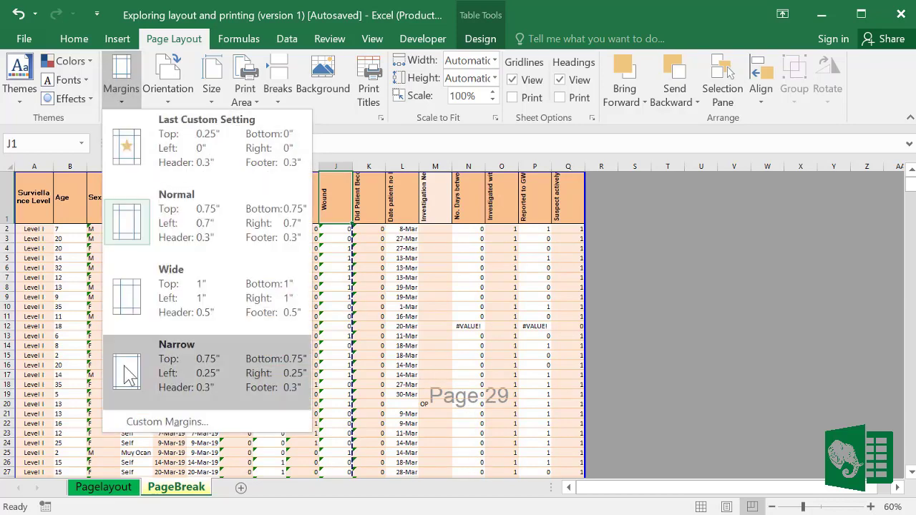
click(128, 375)
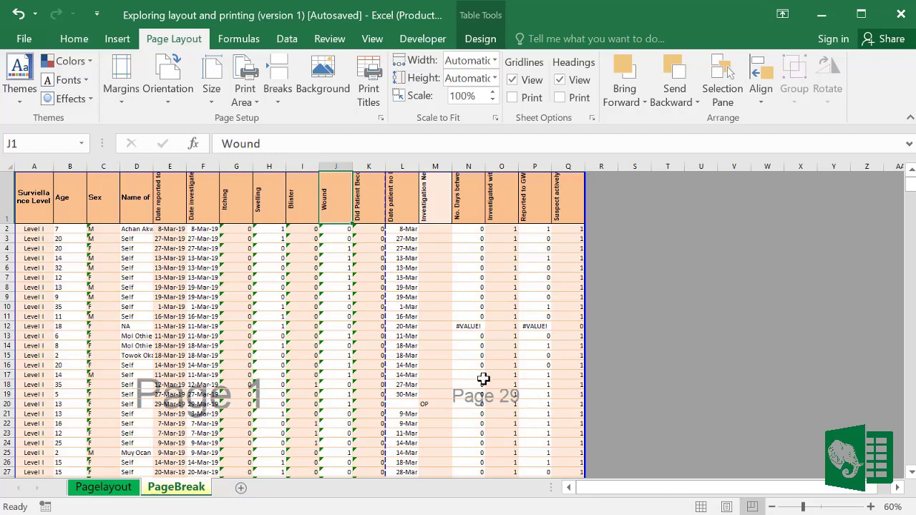
Step: Narrow all columns together, then widen column E so the dates display
click(7, 167)
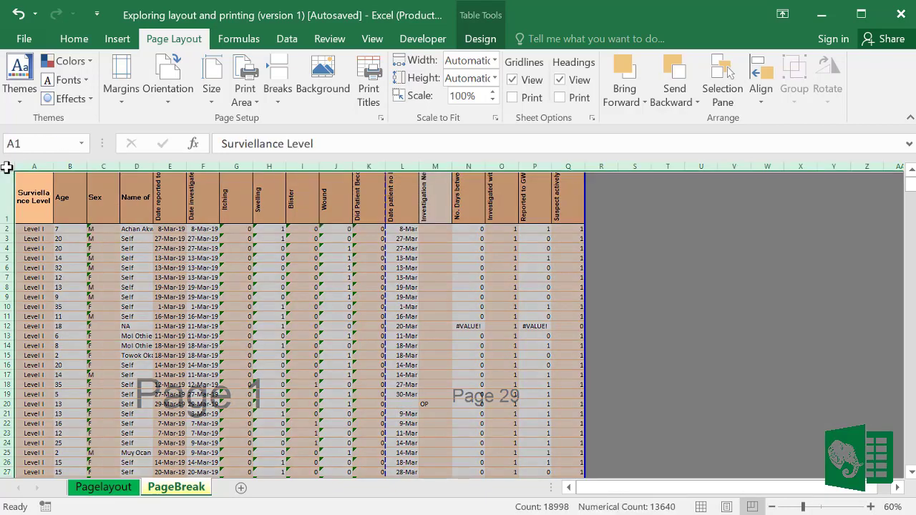
drag(54, 169, 44, 169)
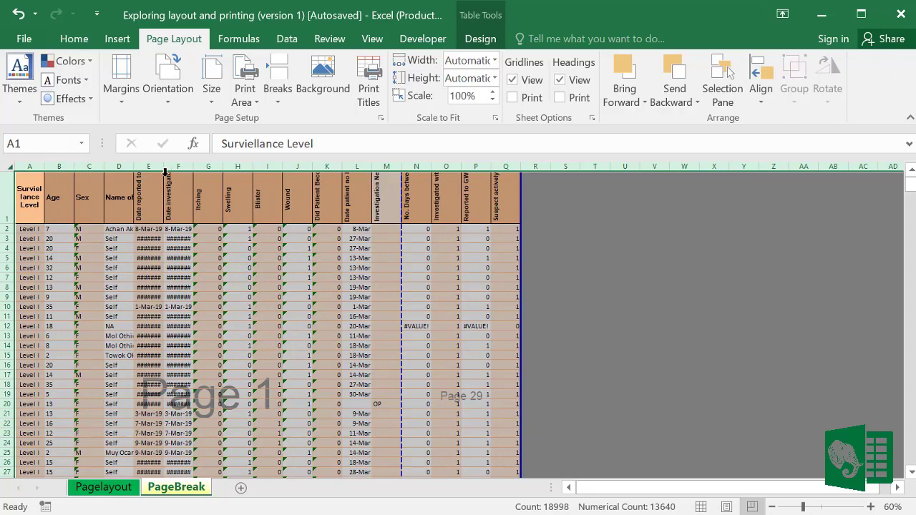
click(386, 306)
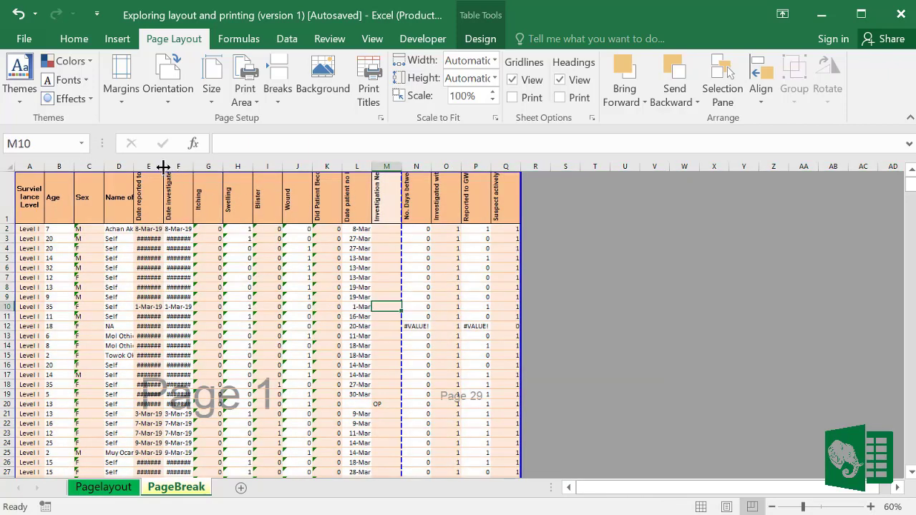
drag(162, 165, 205, 167)
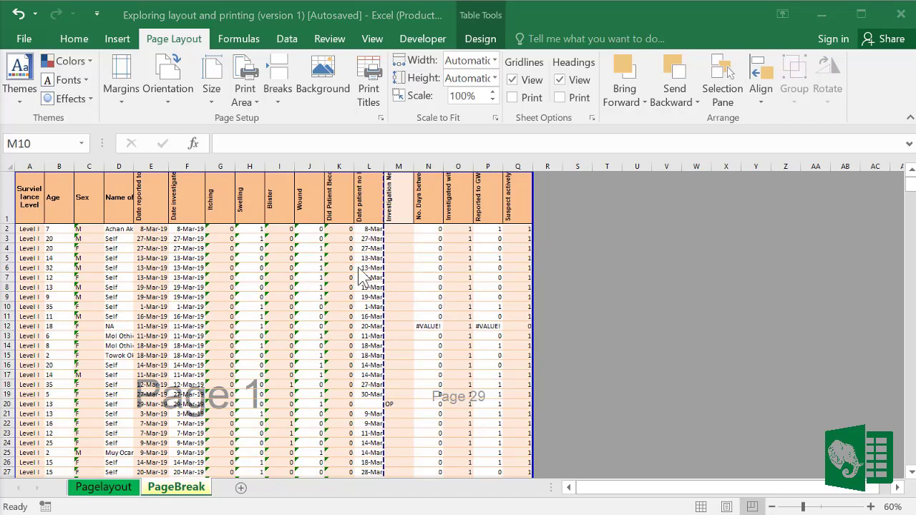
Step: Drag the vertical page break so page 1 spans columns A–Q at 75% scale
click(384, 230)
drag(384, 233, 535, 235)
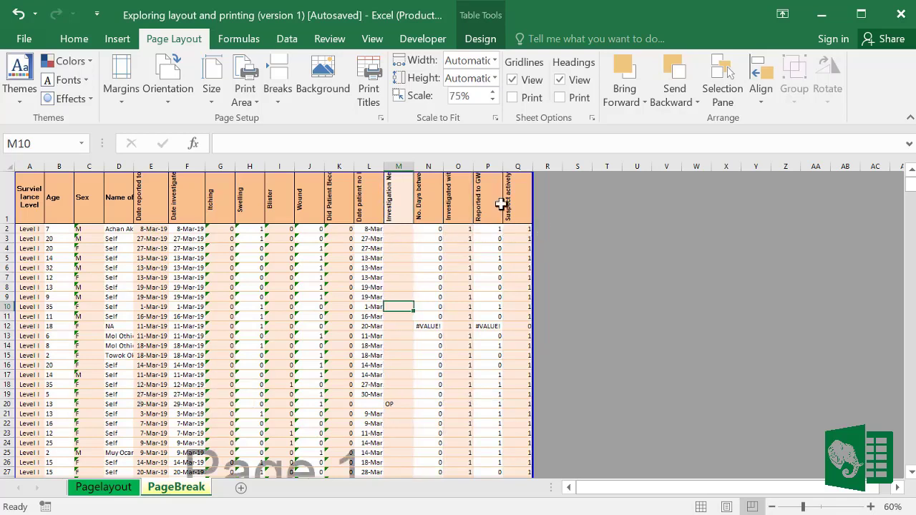
scroll(335, 318, down, 5)
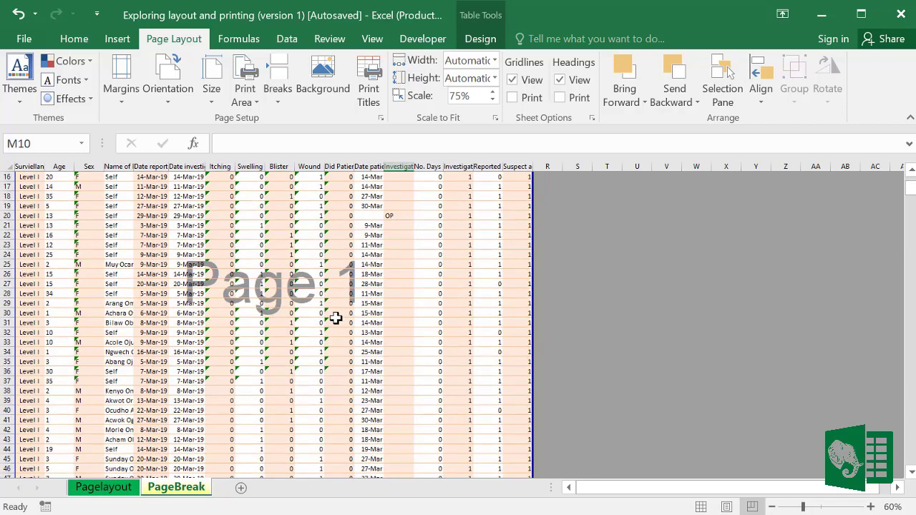
scroll(335, 318, down, 5)
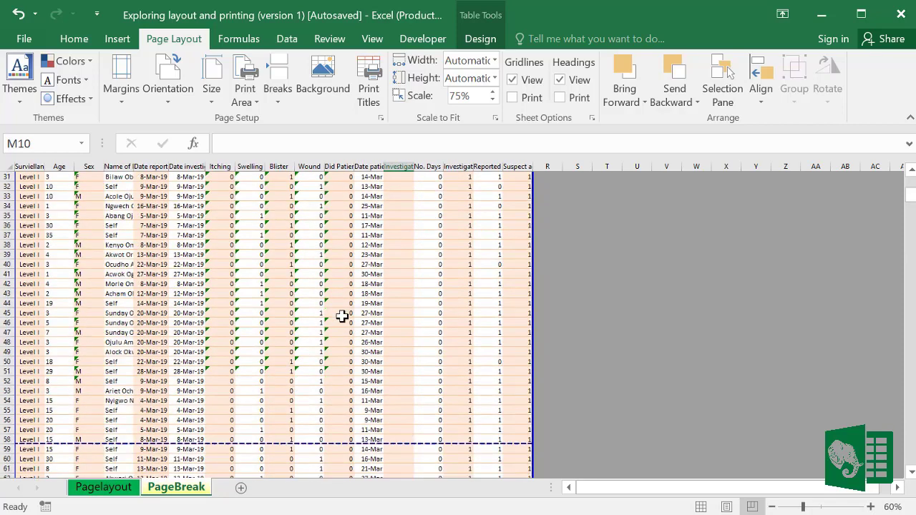
scroll(342, 316, up, 10)
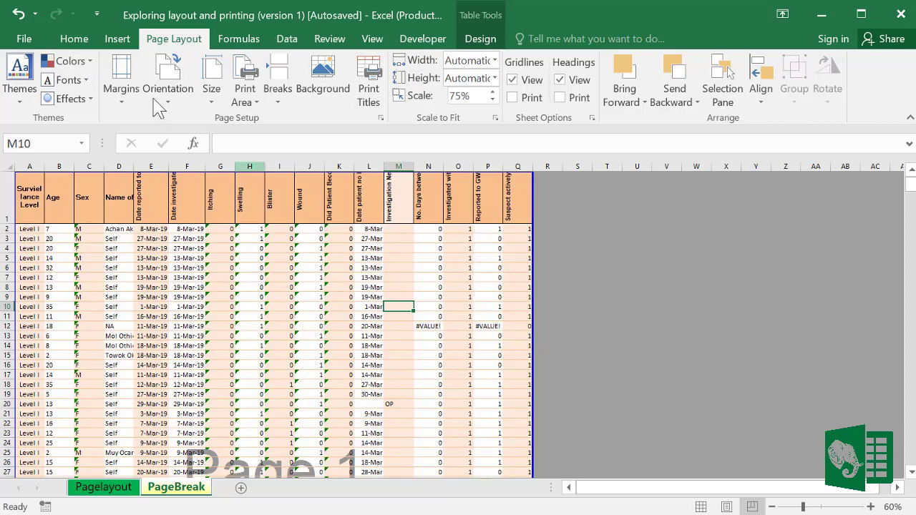
click(27, 39)
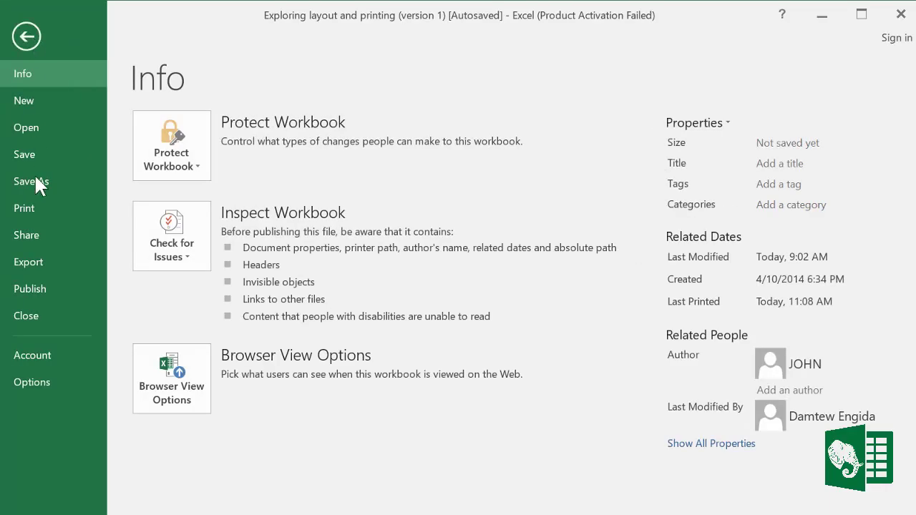
Step: Preview the 21-page printout, keep Print Active Sheets, and set pages 2 to 4
click(32, 207)
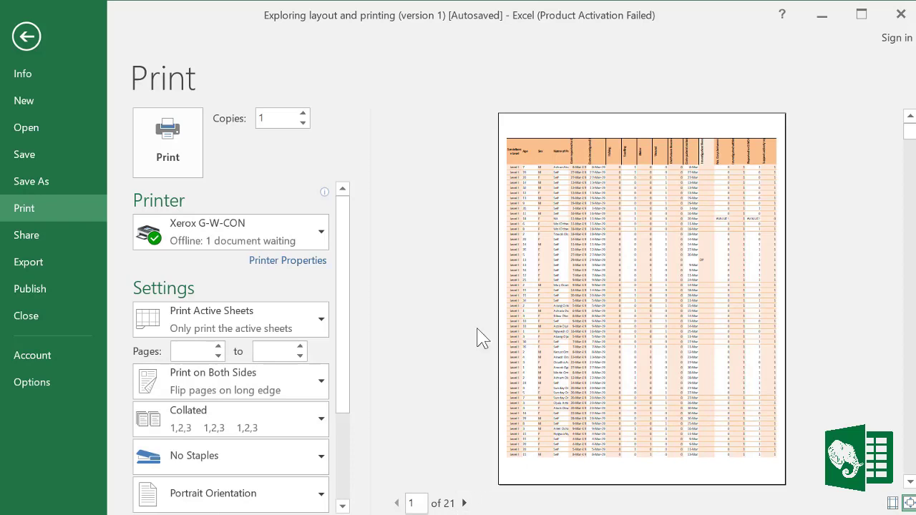
click(266, 320)
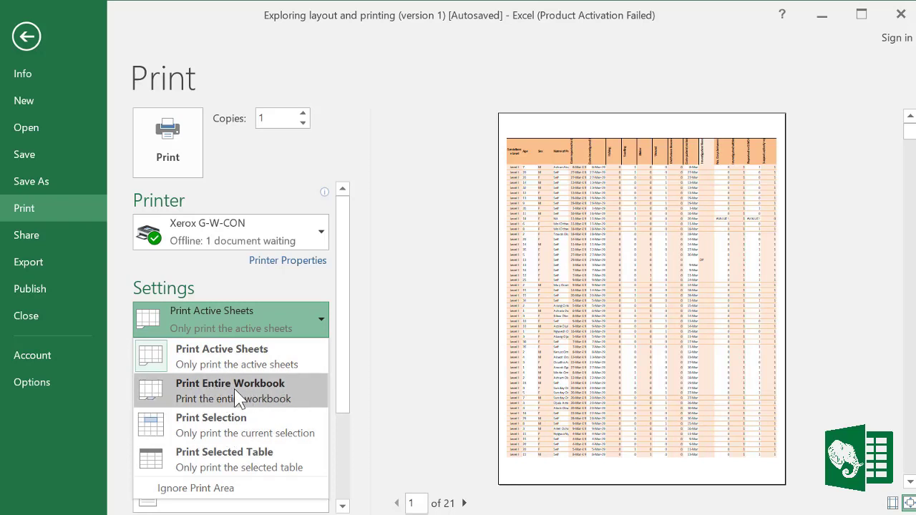
click(406, 369)
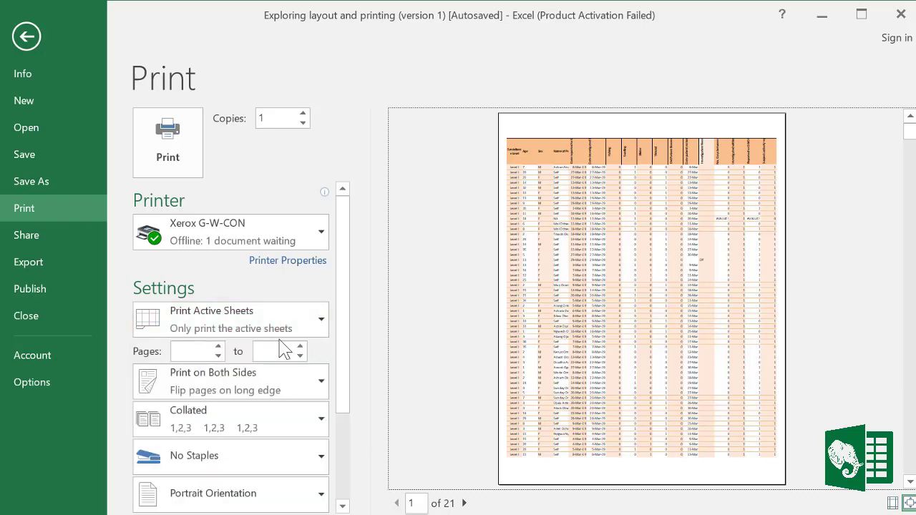
click(183, 349)
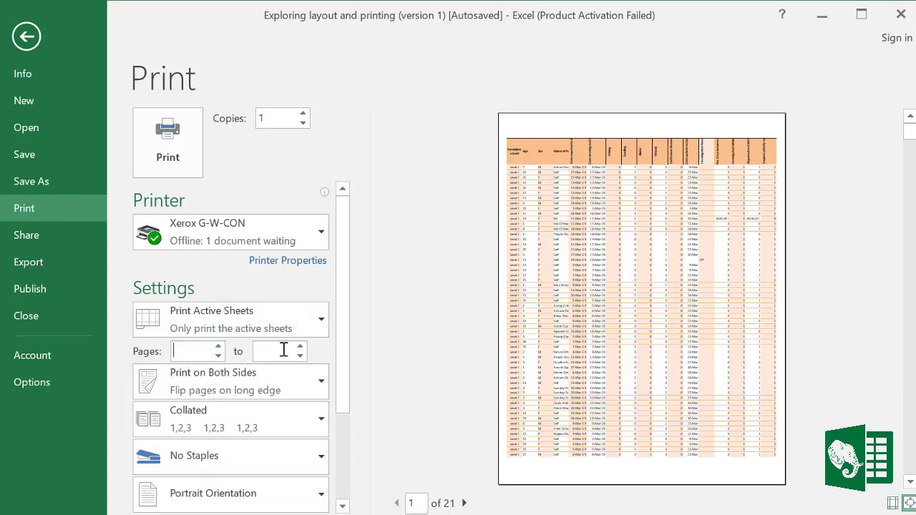
text(2)
click(265, 351)
text(4)
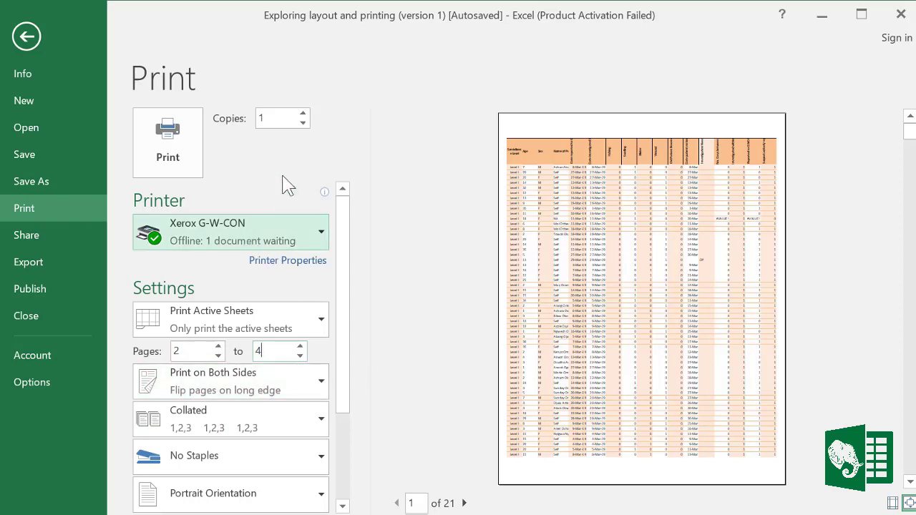
Step: Return to the worksheet and zoom the sheet to 100%
click(28, 35)
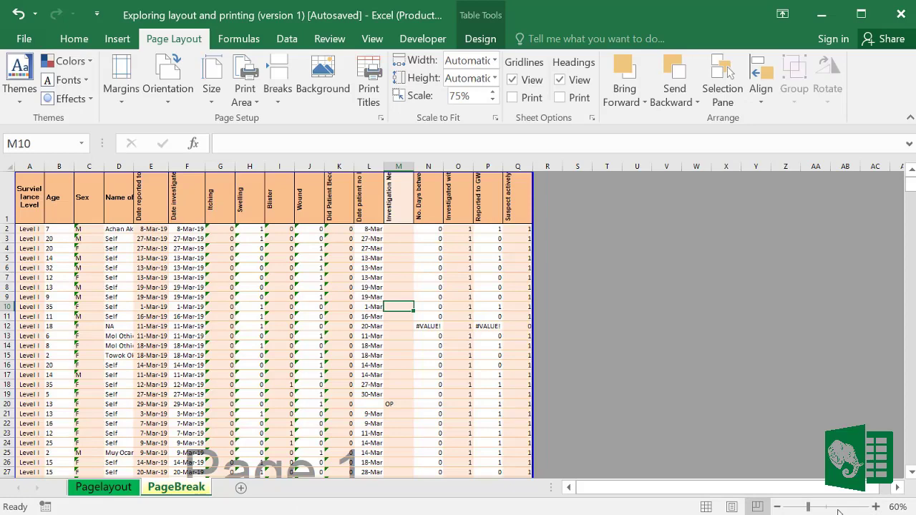
click(876, 508)
click(876, 508)
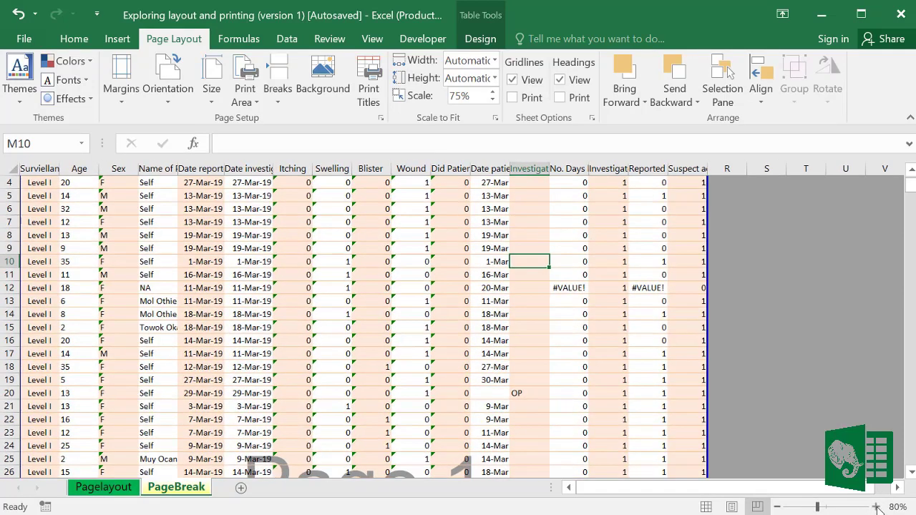
click(877, 508)
click(877, 508)
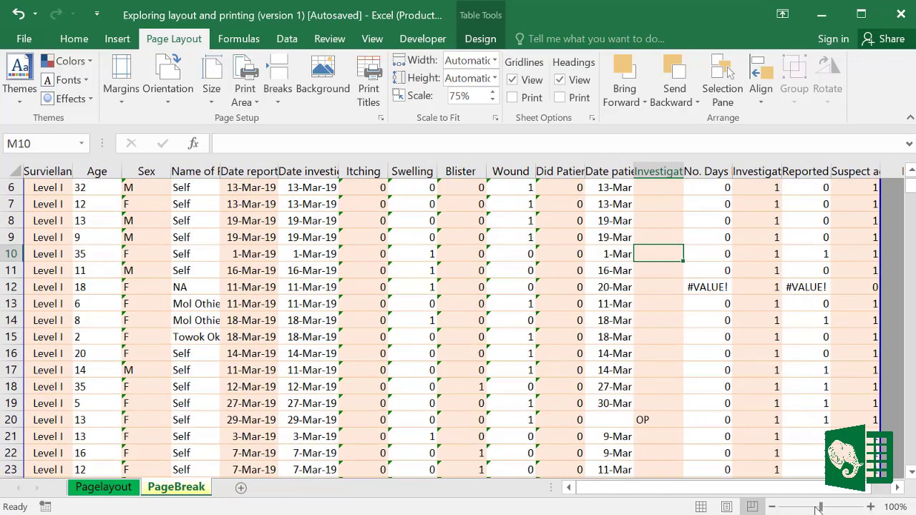
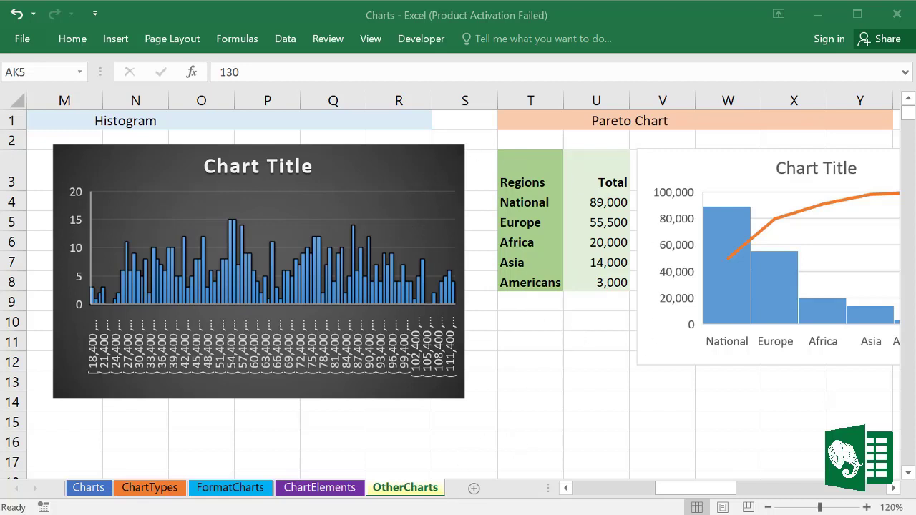
Step: Cycle through the open workbooks, switching to Formulas and Function and back to Charts
mouse_move(398, 514)
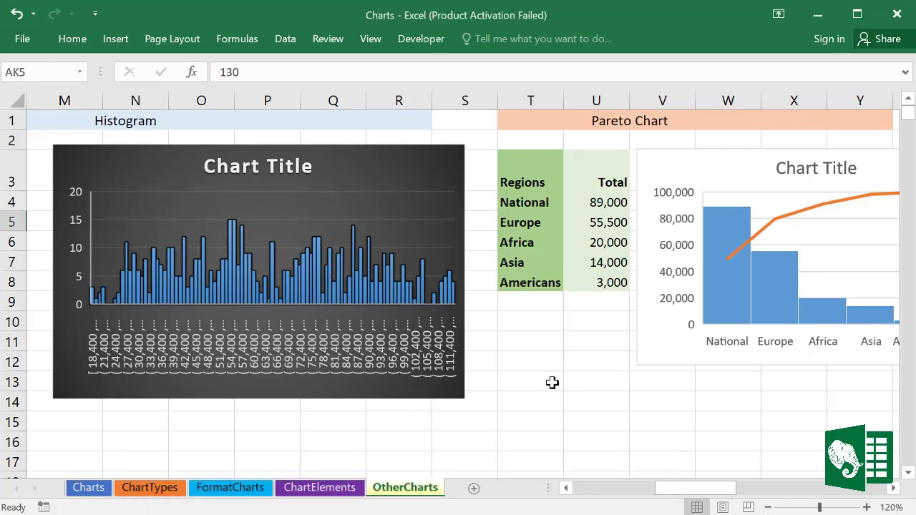
key(ctrl+Tab)
key(ctrl+Tab)
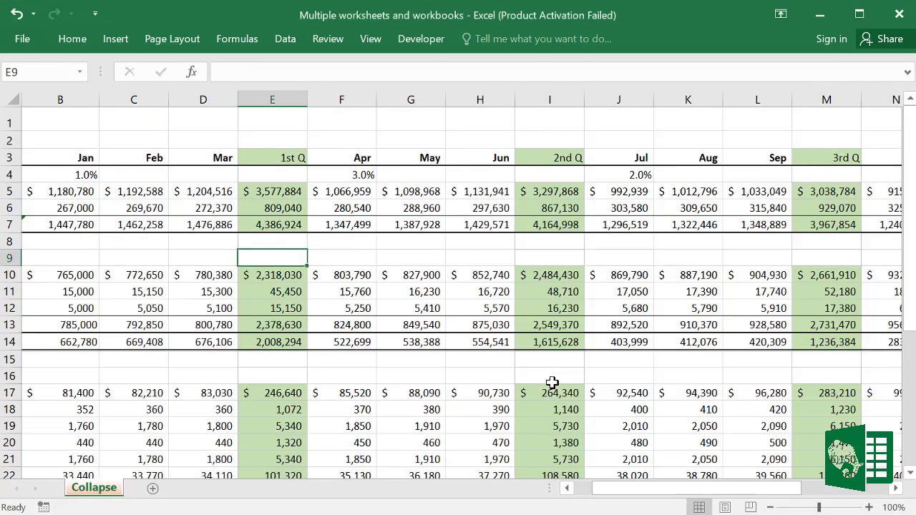
key(ctrl+Tab)
key(ctrl+Tab)
key(ctrl+Tab)
click(372, 40)
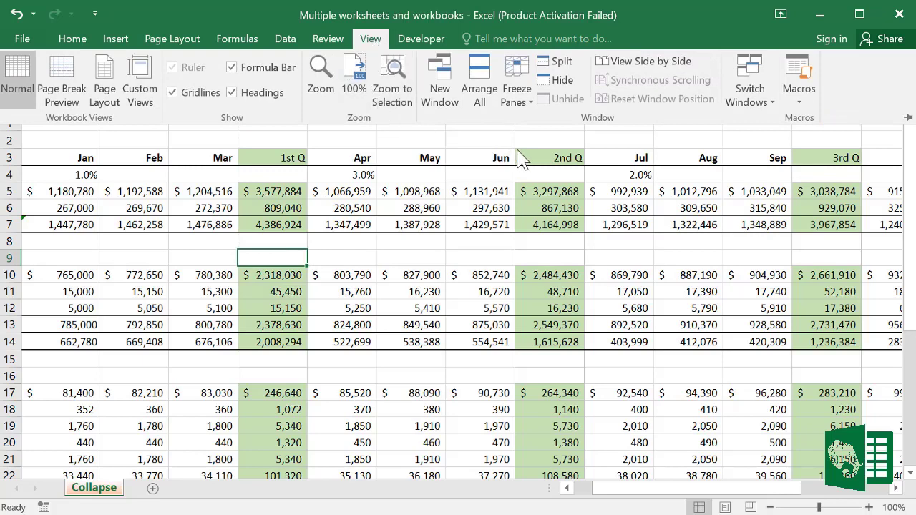
click(772, 107)
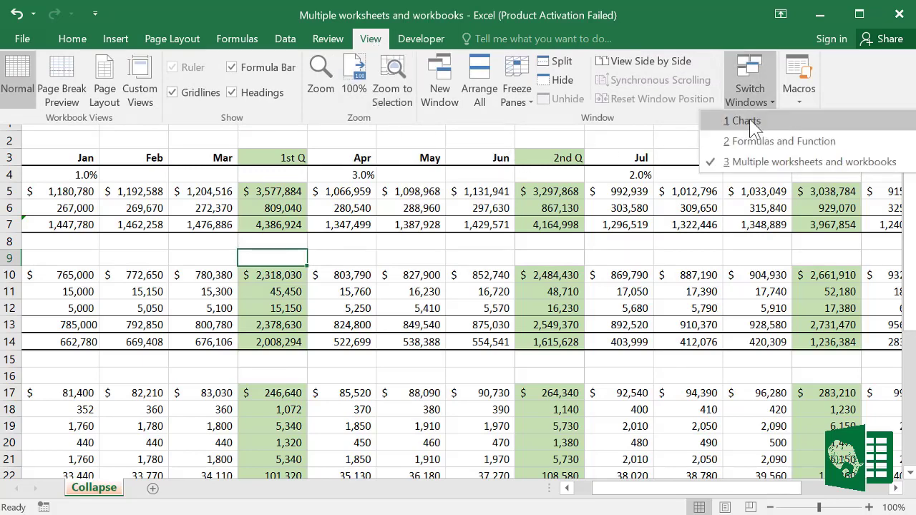
key(Escape)
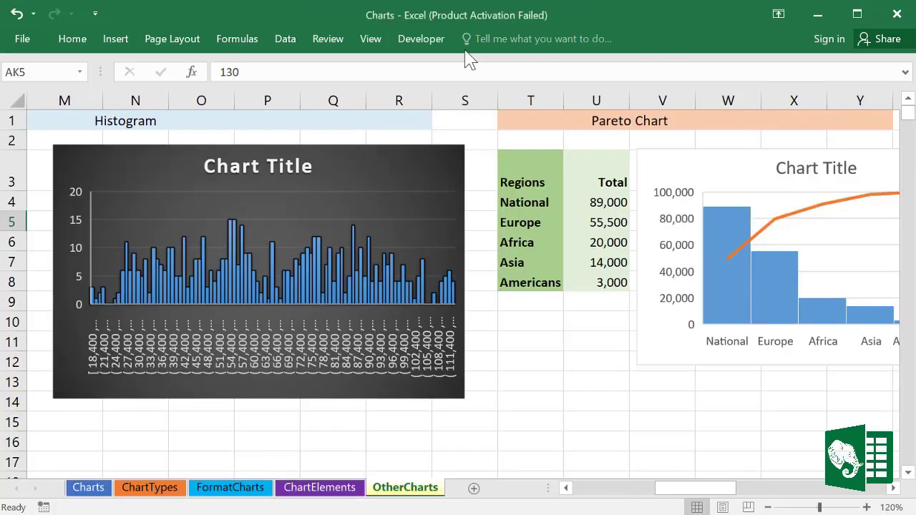
click(374, 38)
click(752, 100)
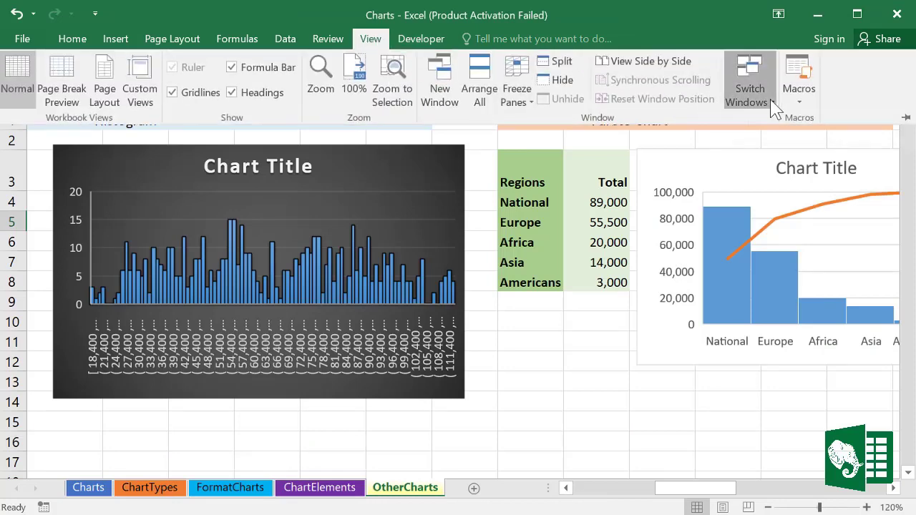
click(764, 143)
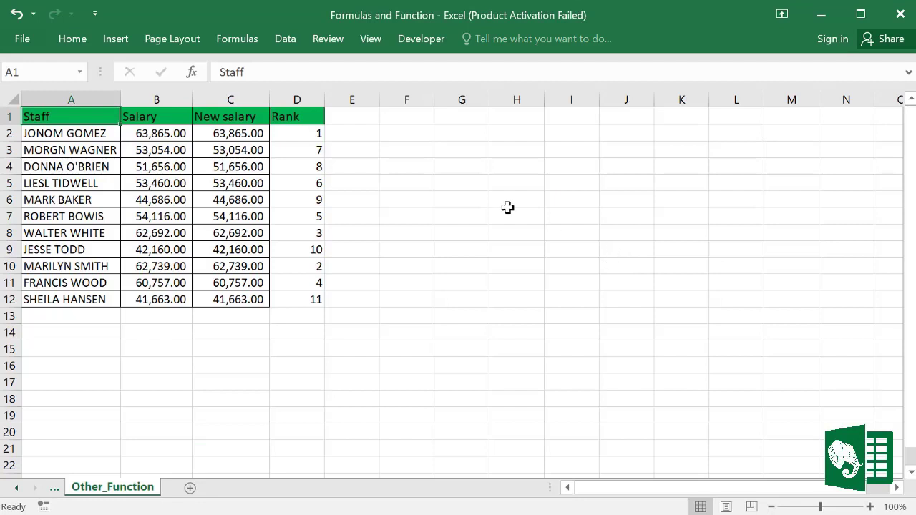
click(372, 40)
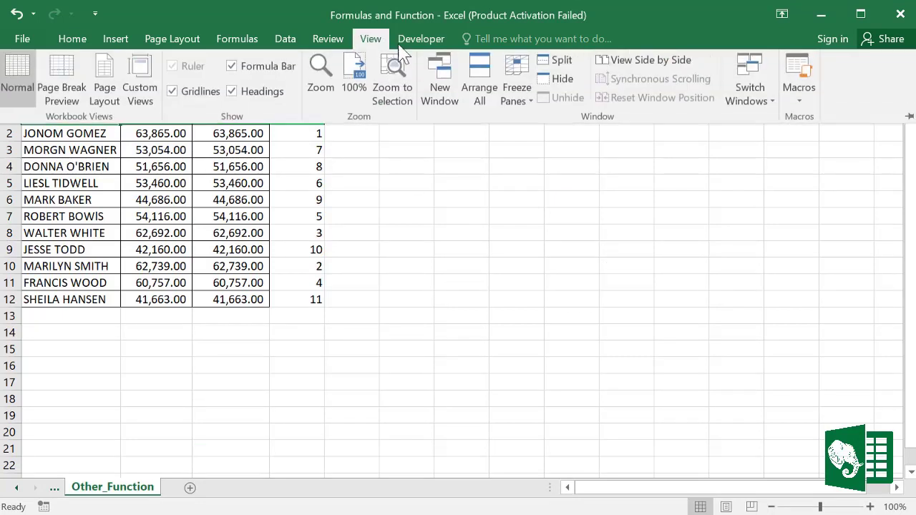
click(767, 102)
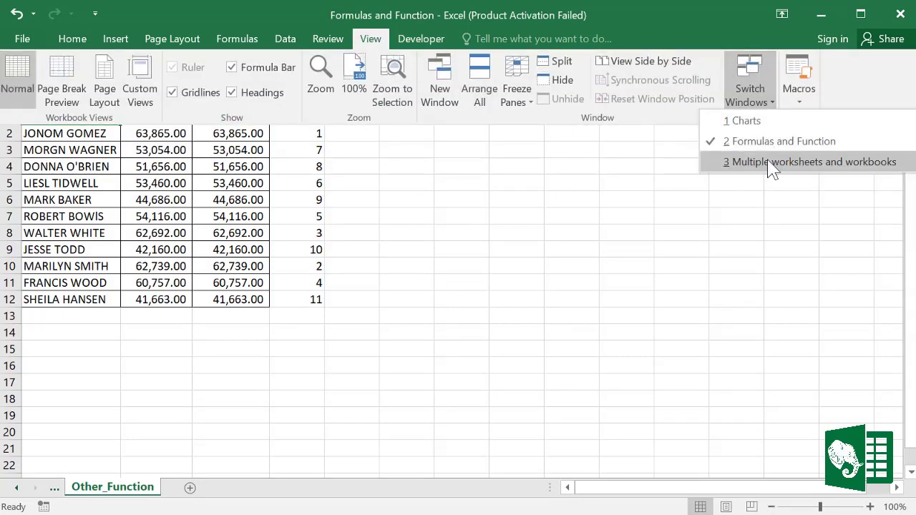
click(745, 120)
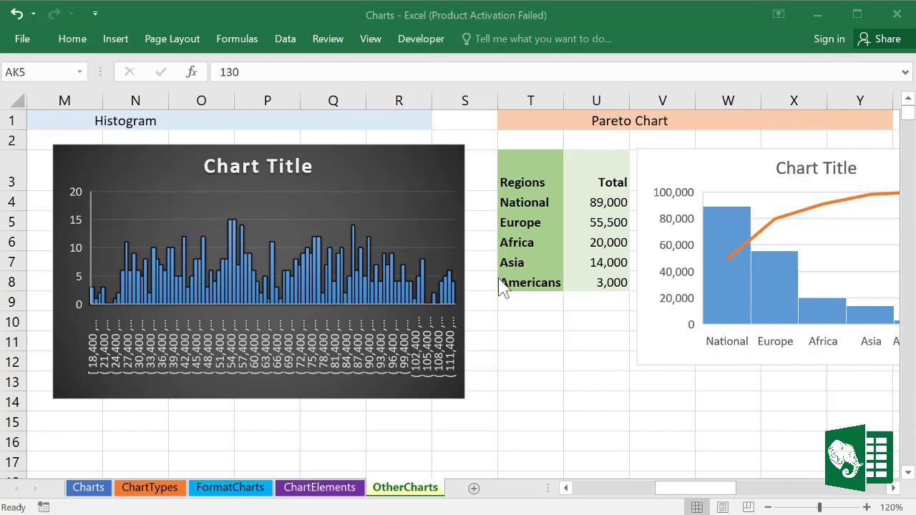
Step: Tile all three open workbook windows with Arrange All
click(371, 40)
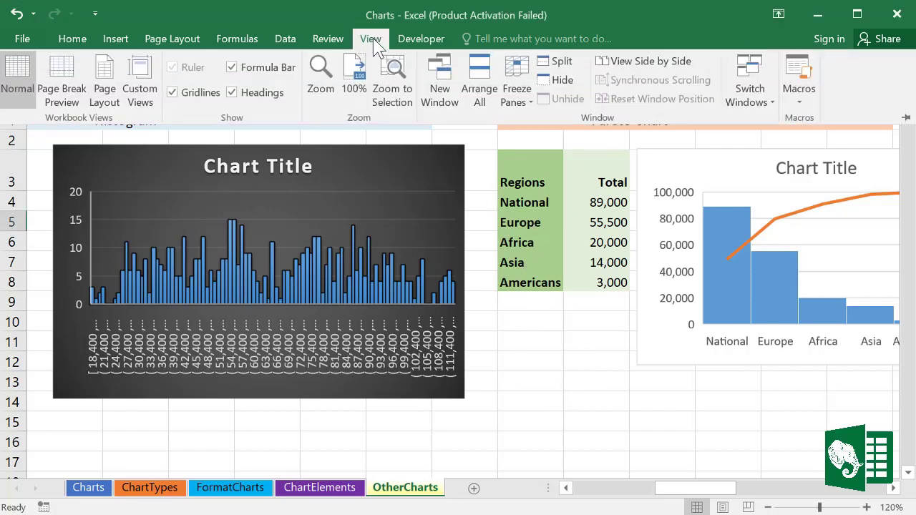
click(478, 89)
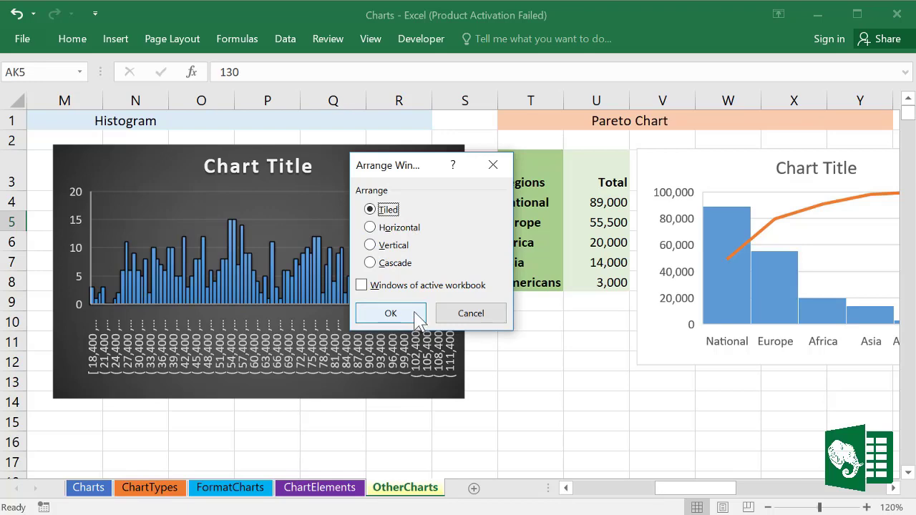
click(390, 313)
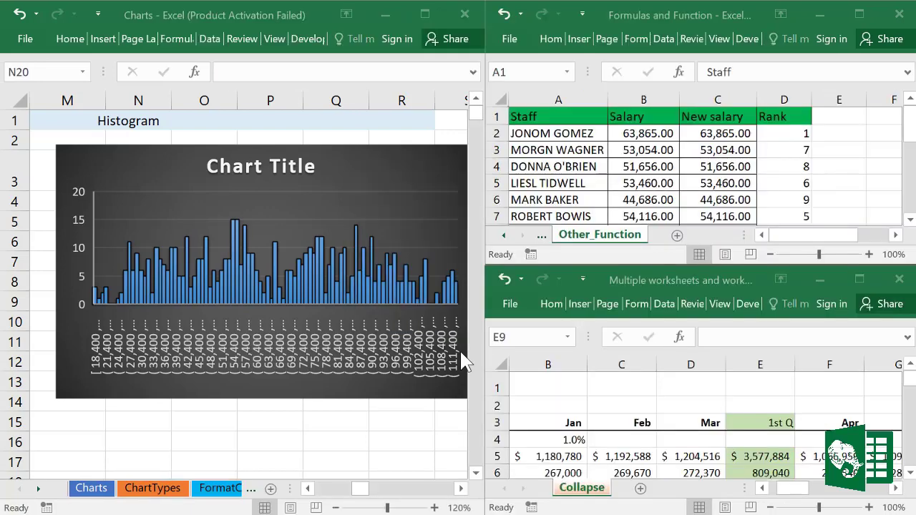
Step: Narrow the Formulas and Function window and zoom its sheet out to 60%
click(592, 236)
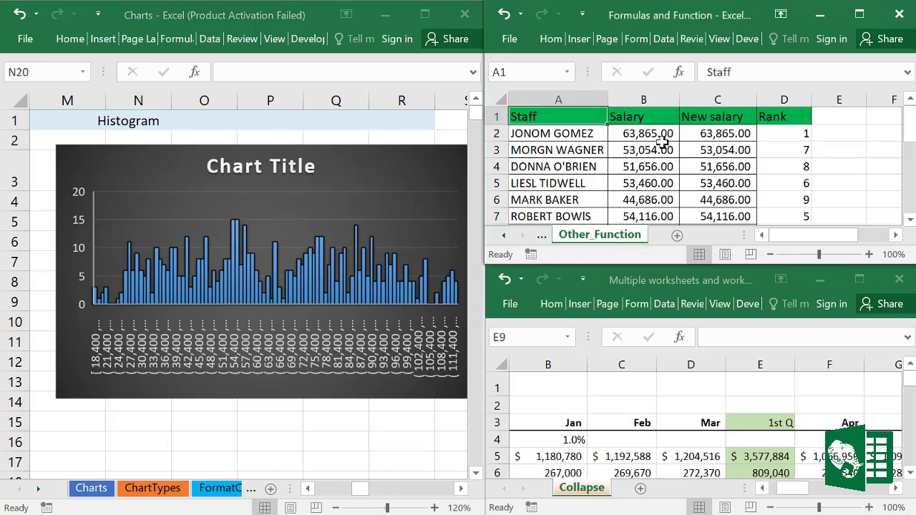
click(683, 121)
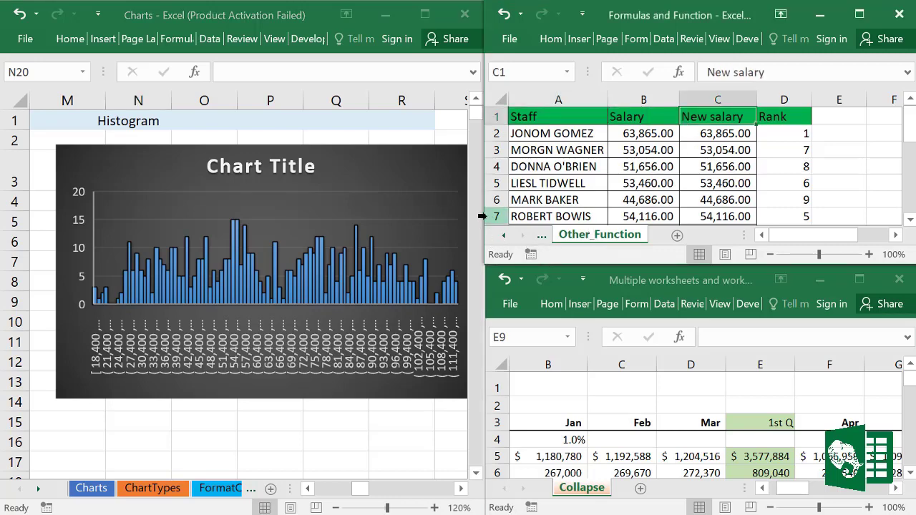
mouse_move(482, 215)
mouse_down()
mouse_move(500, 212)
mouse_move(482, 212)
mouse_up()
click(816, 201)
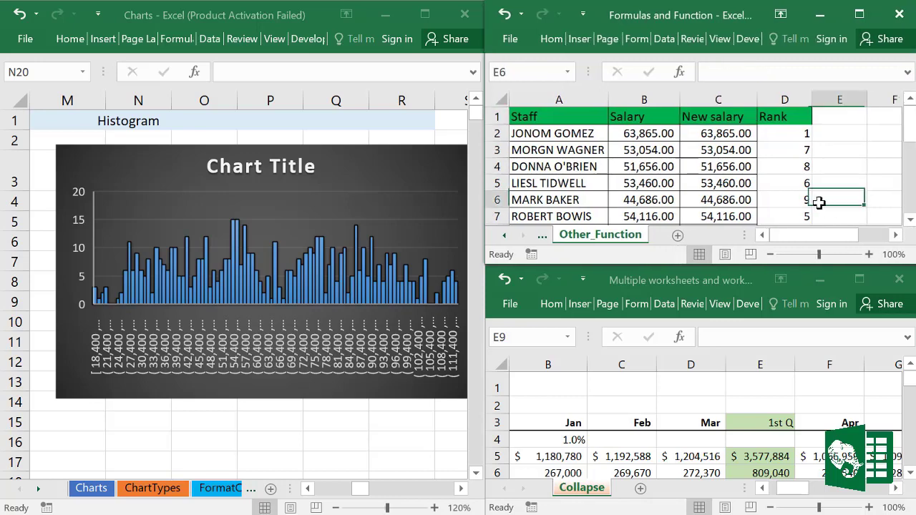
click(770, 254)
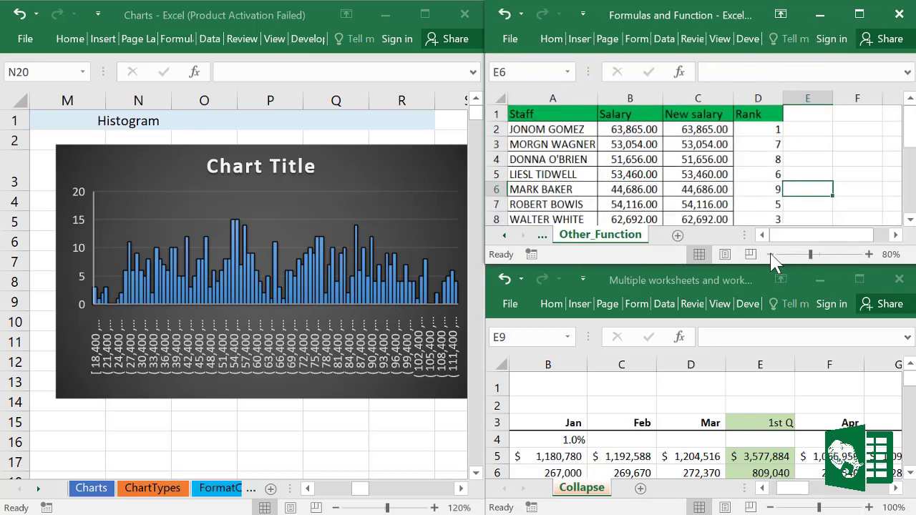
click(769, 254)
click(770, 253)
click(770, 254)
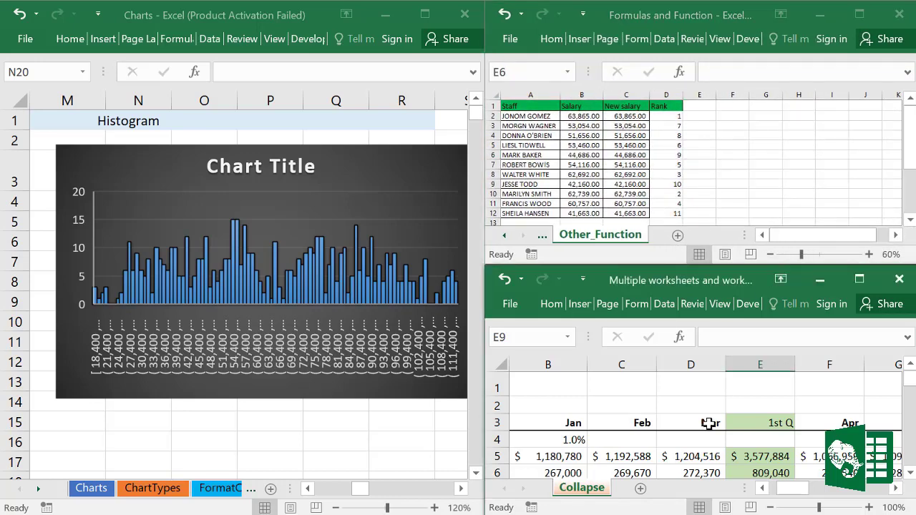
scroll(708, 422, down, 6)
scroll(708, 423, down, 19)
Step: Close Multiple worksheets without saving, then close Formulas and Function
click(398, 367)
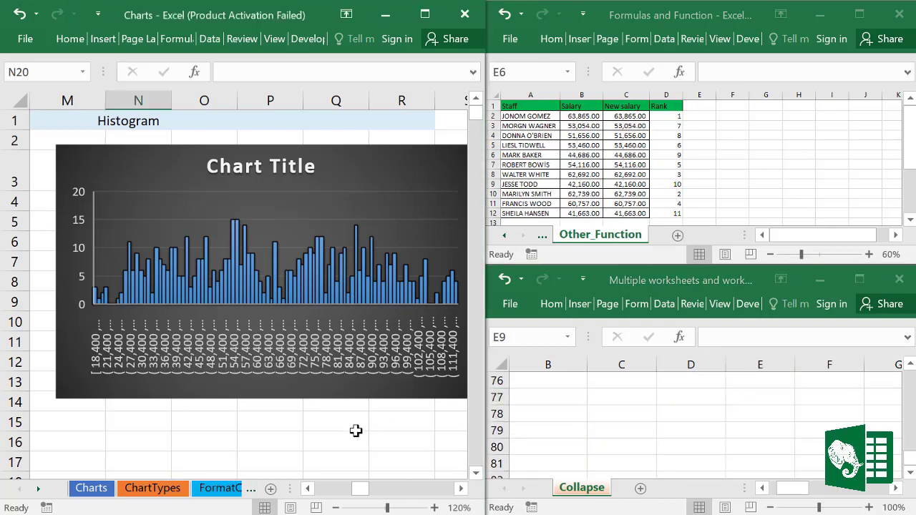
scroll(344, 382, down, 20)
scroll(343, 382, up, 20)
click(658, 377)
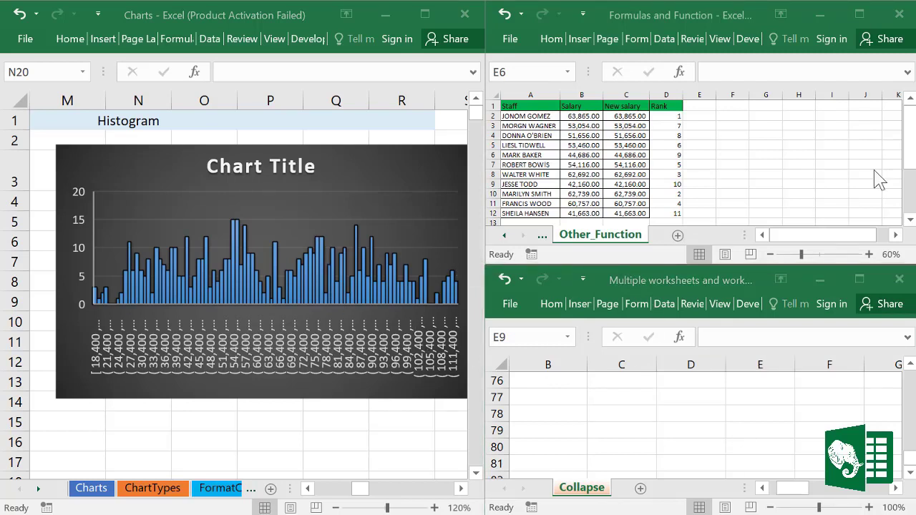
click(900, 282)
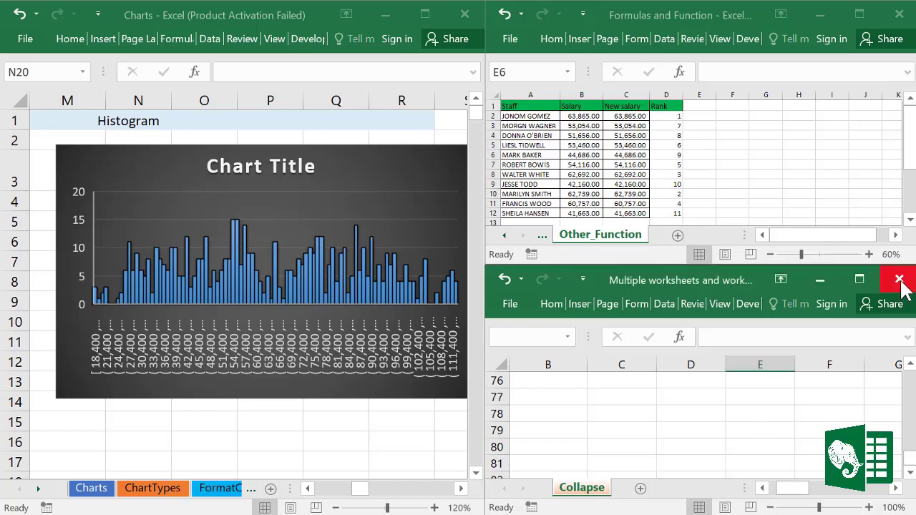
click(900, 281)
click(369, 331)
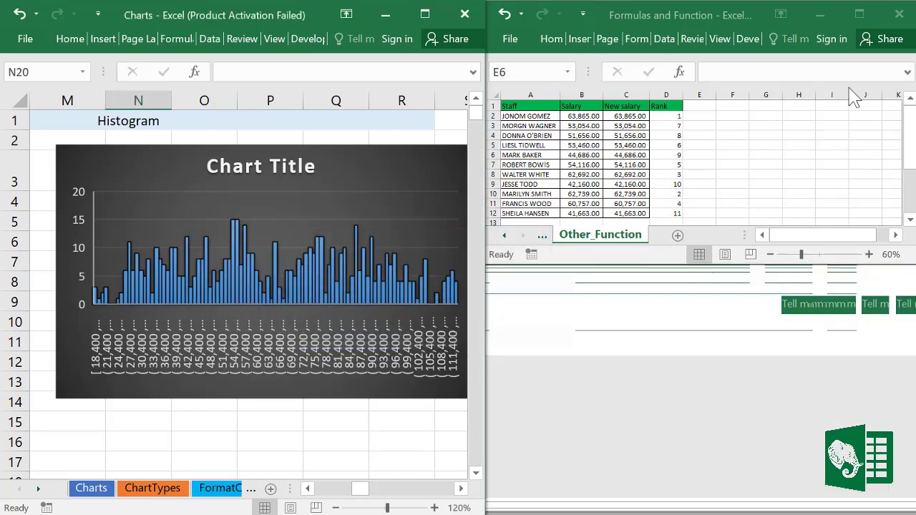
click(899, 13)
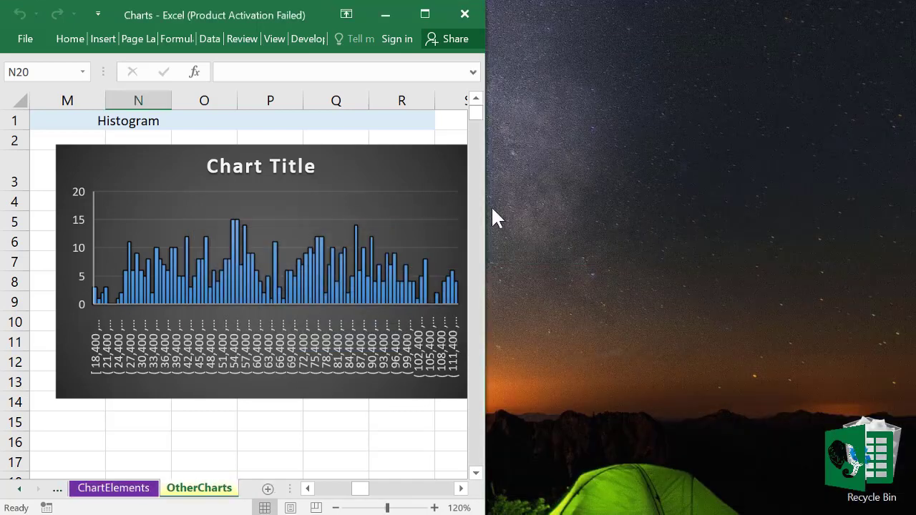
Step: Maximize the Charts window and flip through FormatCharts and ChartElements back to OtherCharts
click(424, 13)
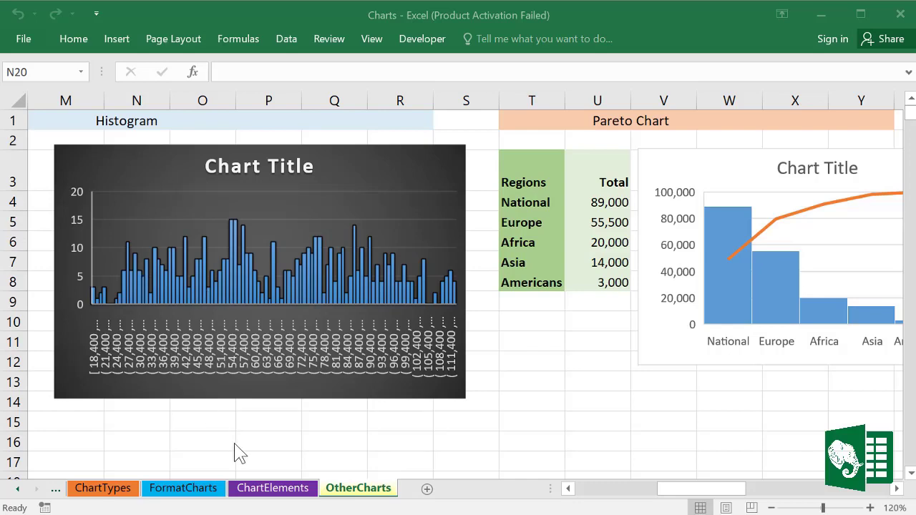
click(203, 494)
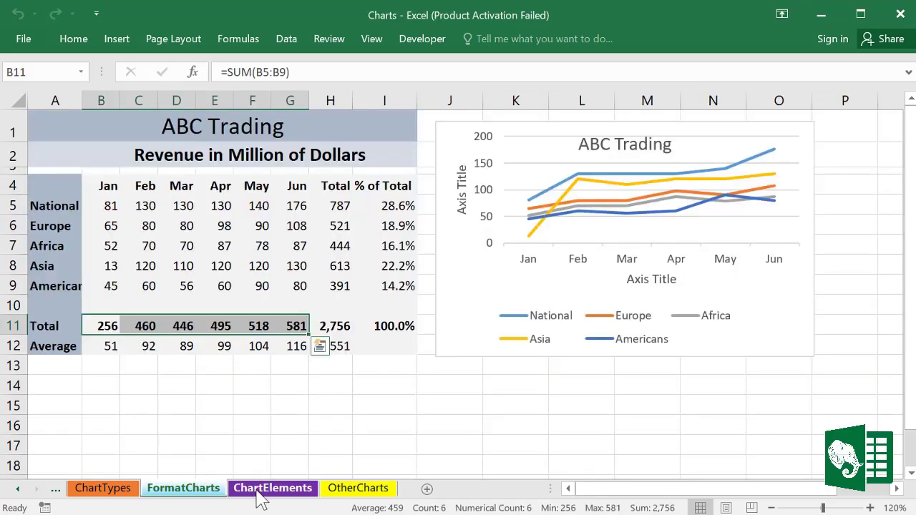
click(261, 494)
click(353, 494)
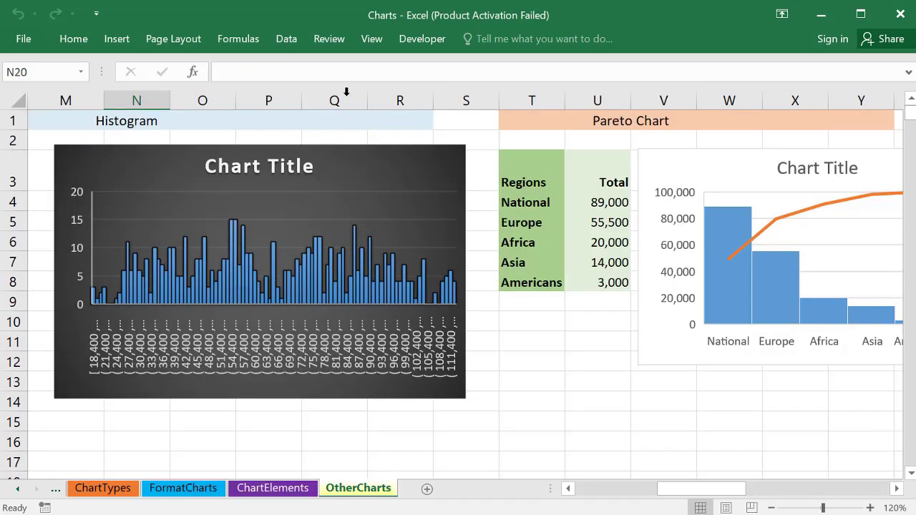
click(372, 42)
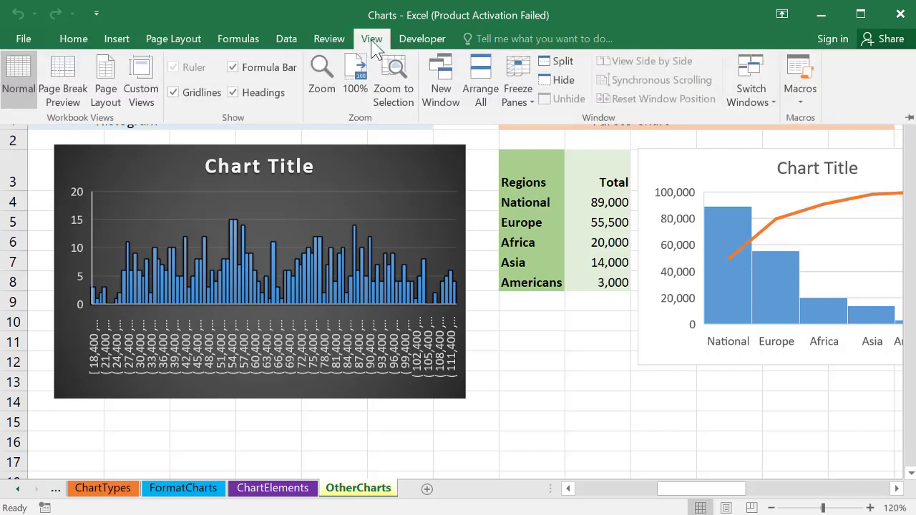
Step: Open two more Charts windows and tile only this workbook's three windows
click(443, 82)
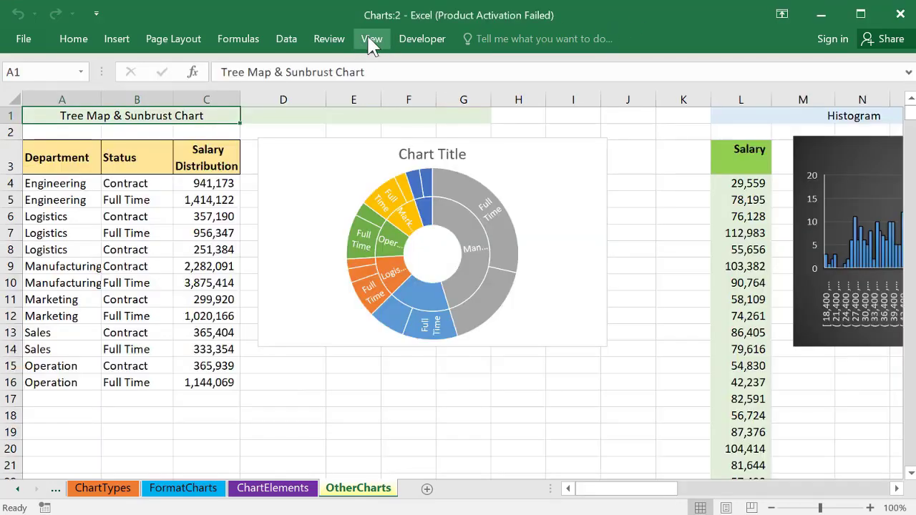
click(372, 41)
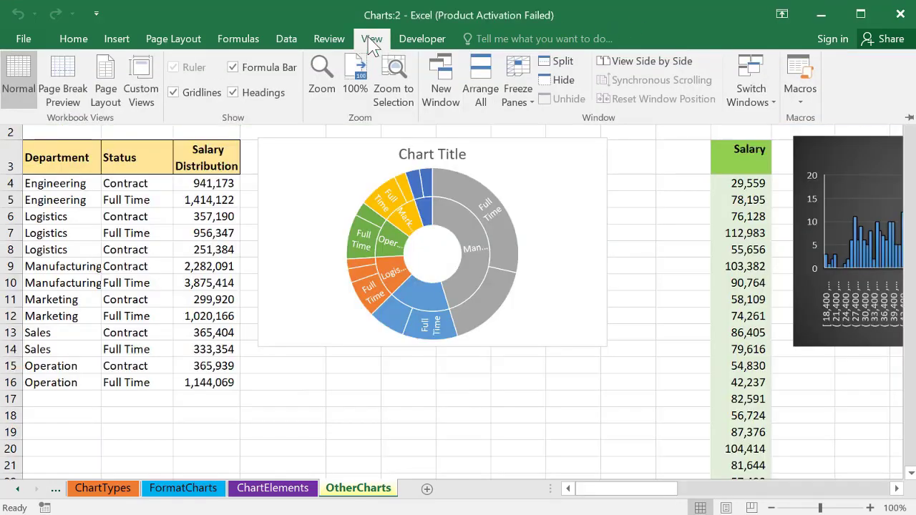
click(445, 83)
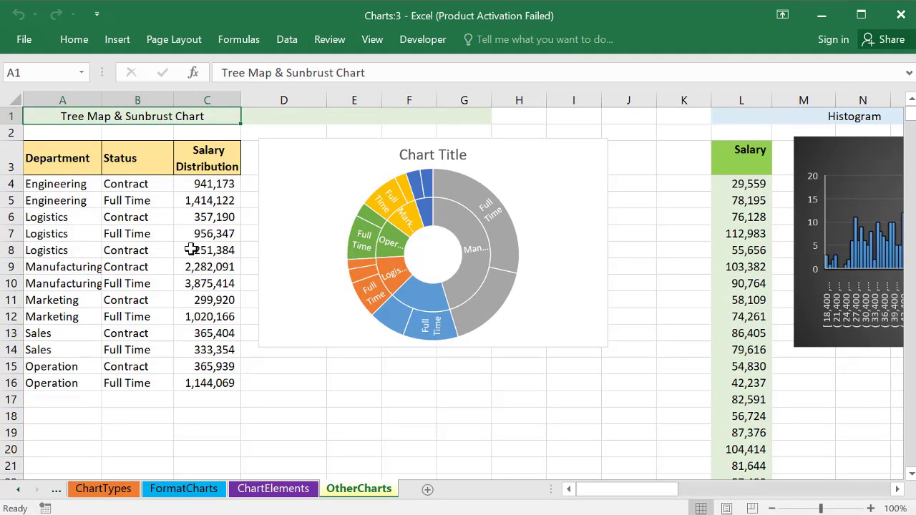
click(374, 42)
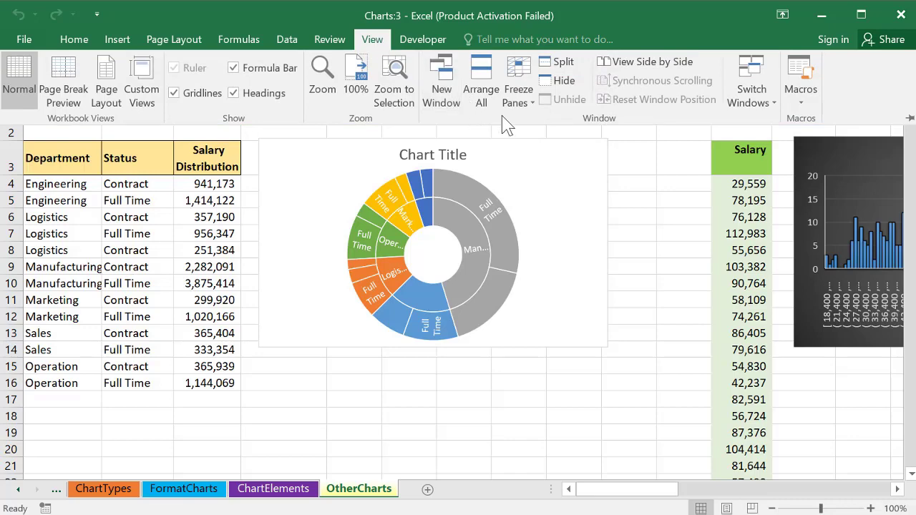
click(491, 89)
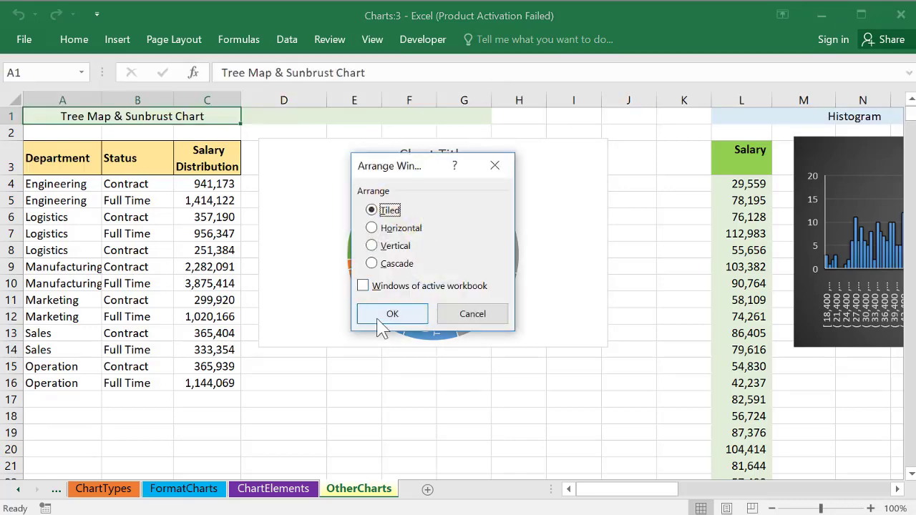
click(362, 285)
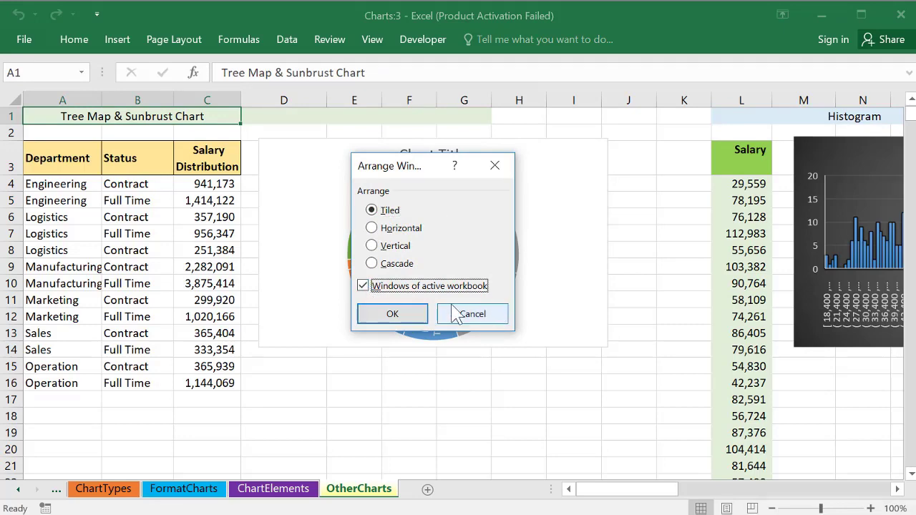
click(392, 315)
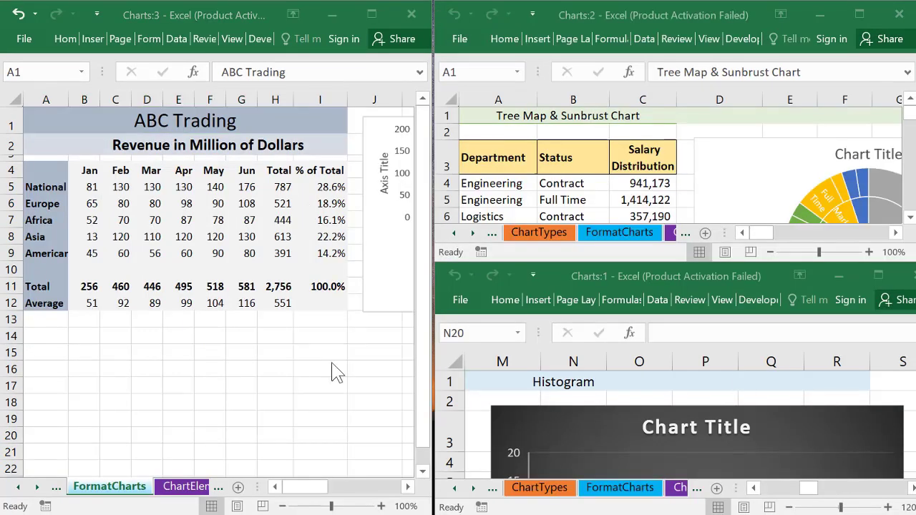
Step: Show ChartElements in the first window, select the sunburst chart, then activate the Histogram window
click(191, 490)
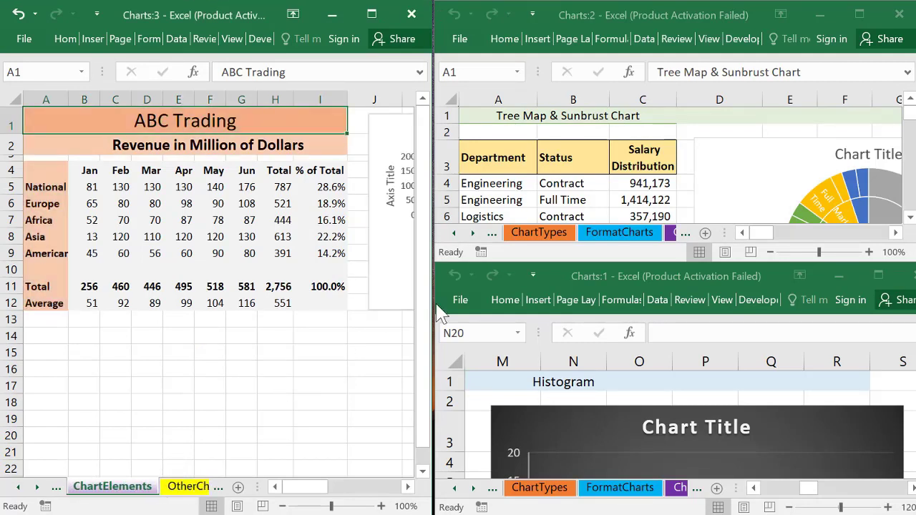
click(548, 198)
click(683, 184)
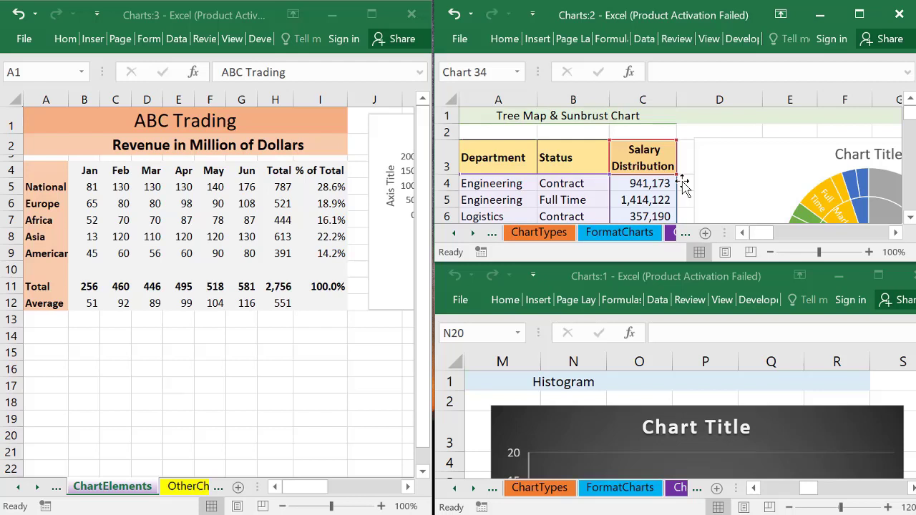
click(631, 442)
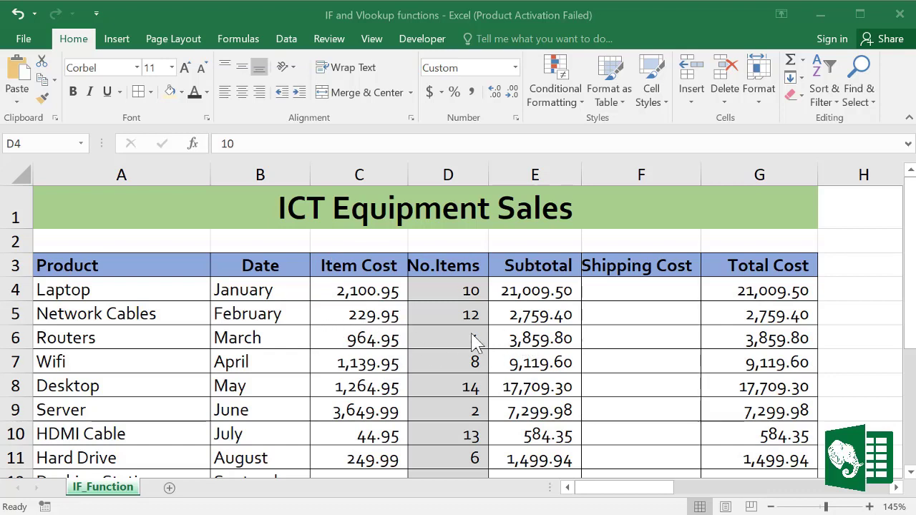
click(376, 340)
click(527, 339)
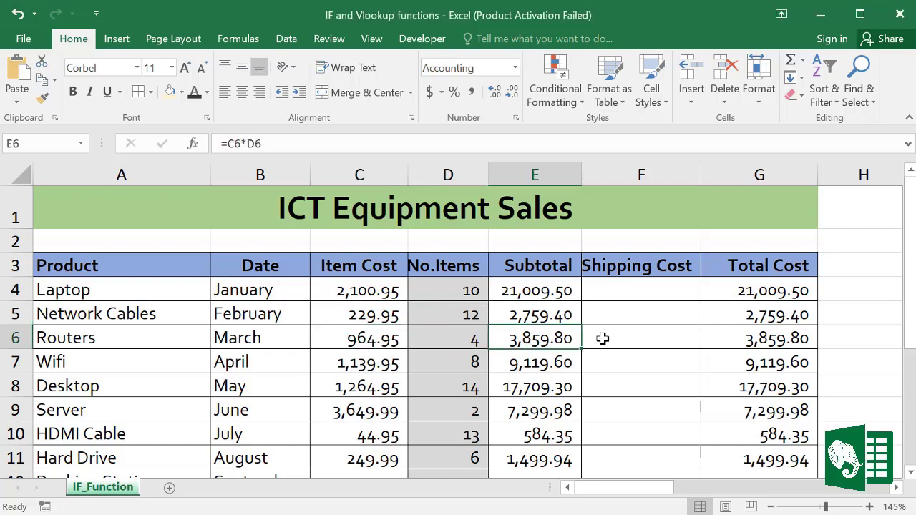
click(627, 339)
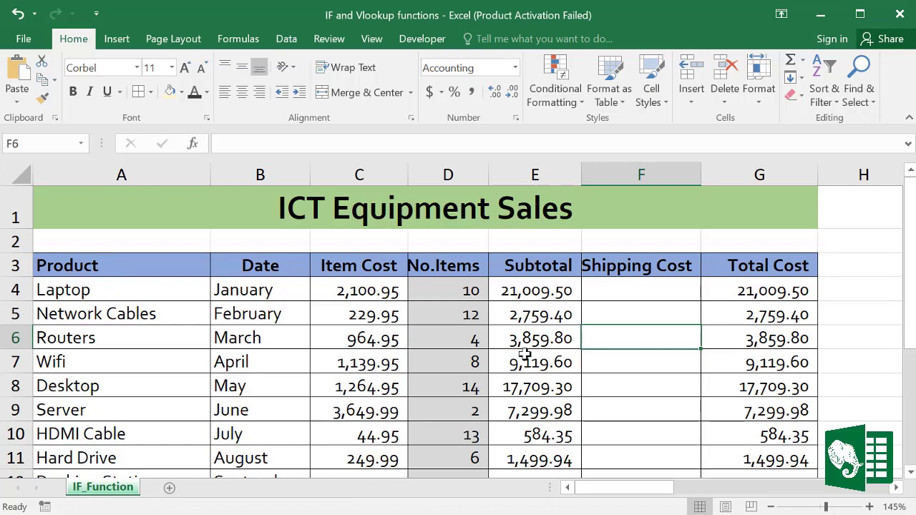
click(538, 258)
drag(538, 257, 536, 434)
click(613, 348)
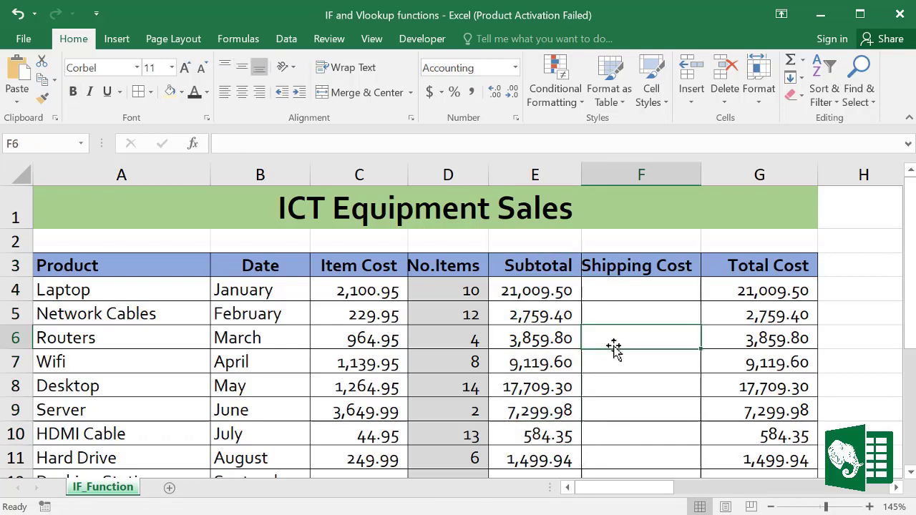
click(622, 265)
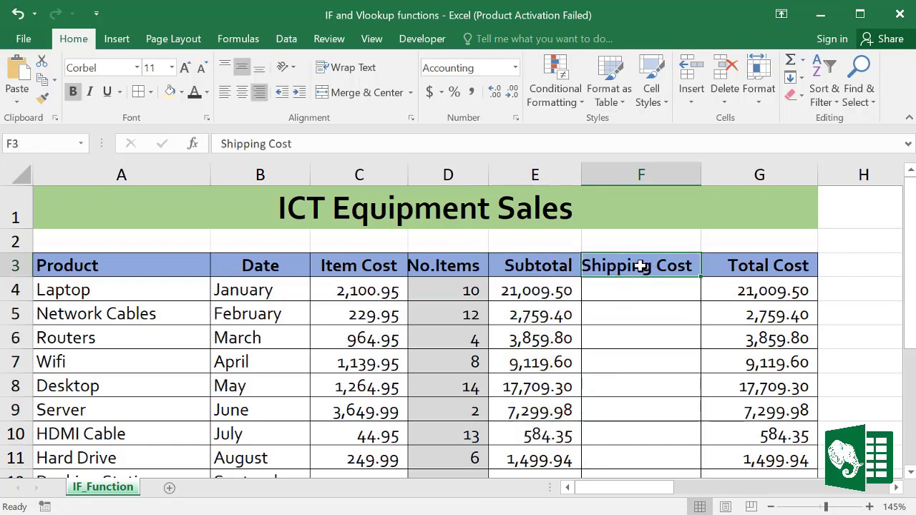
click(776, 267)
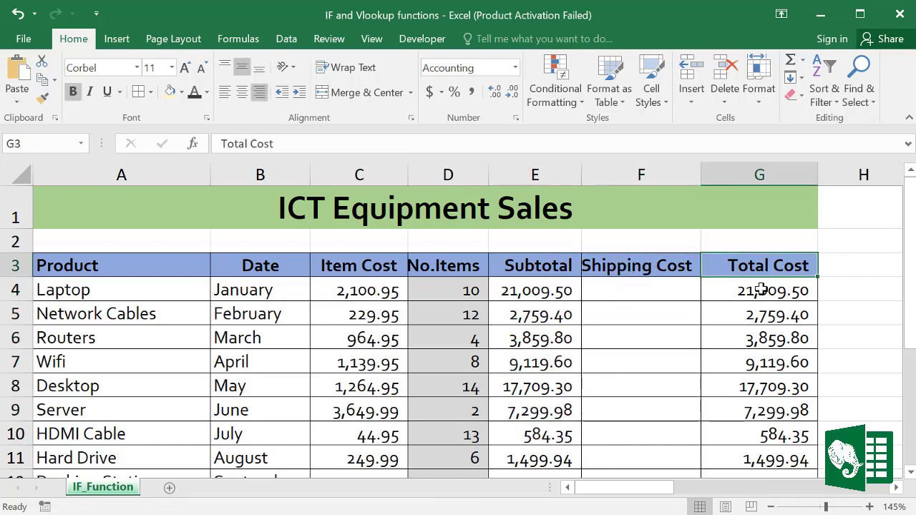
click(762, 289)
click(642, 265)
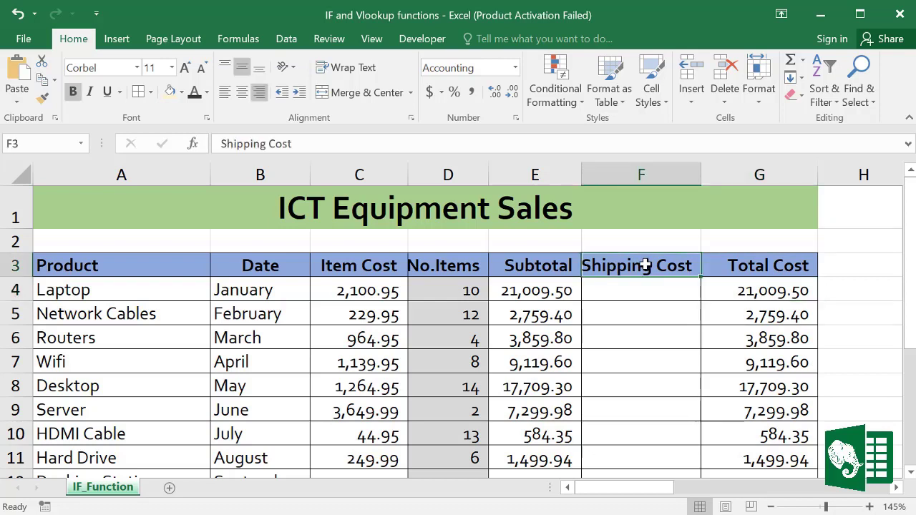
click(645, 285)
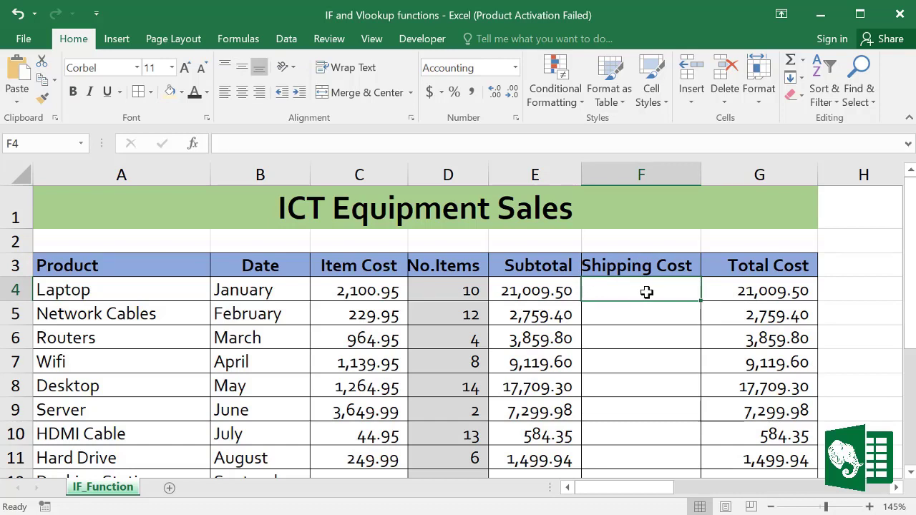
drag(538, 290, 538, 390)
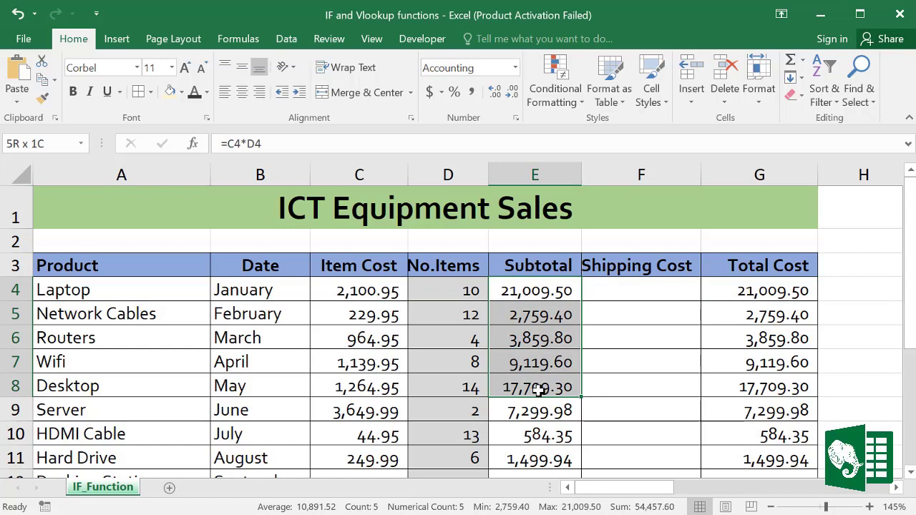
click(630, 289)
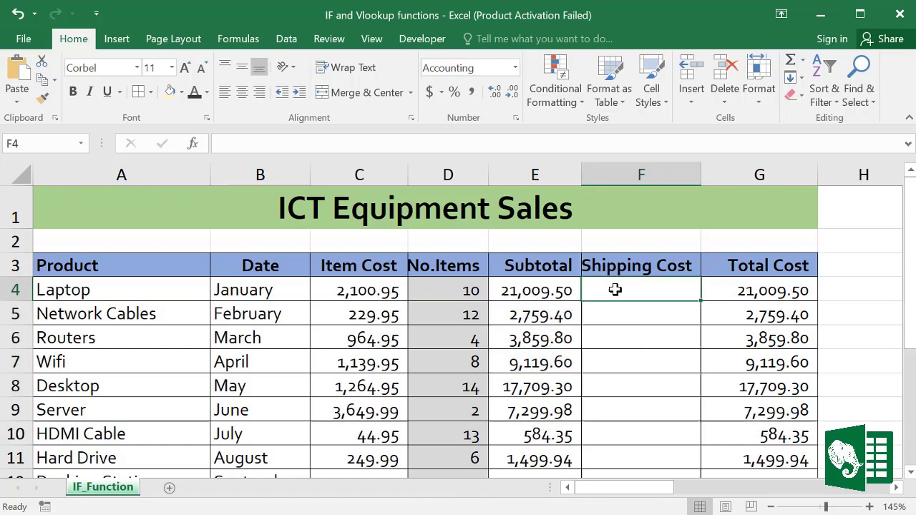
click(558, 290)
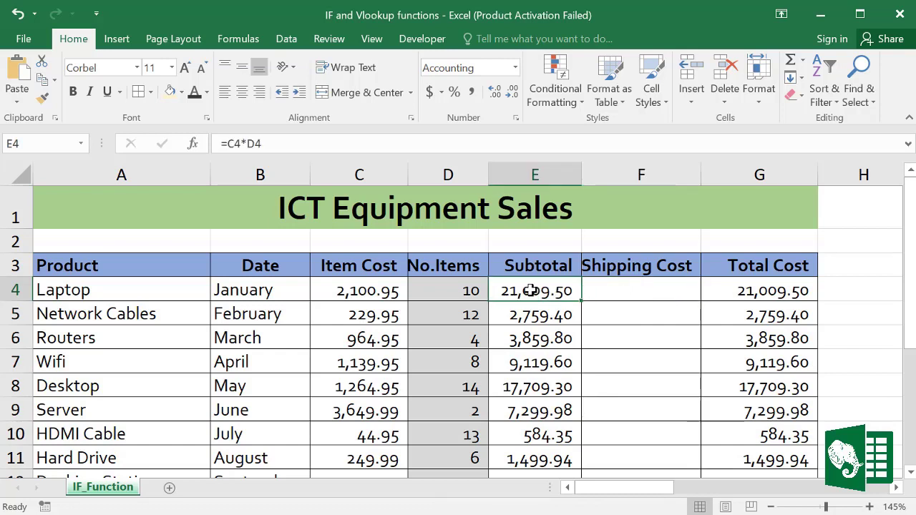
click(601, 290)
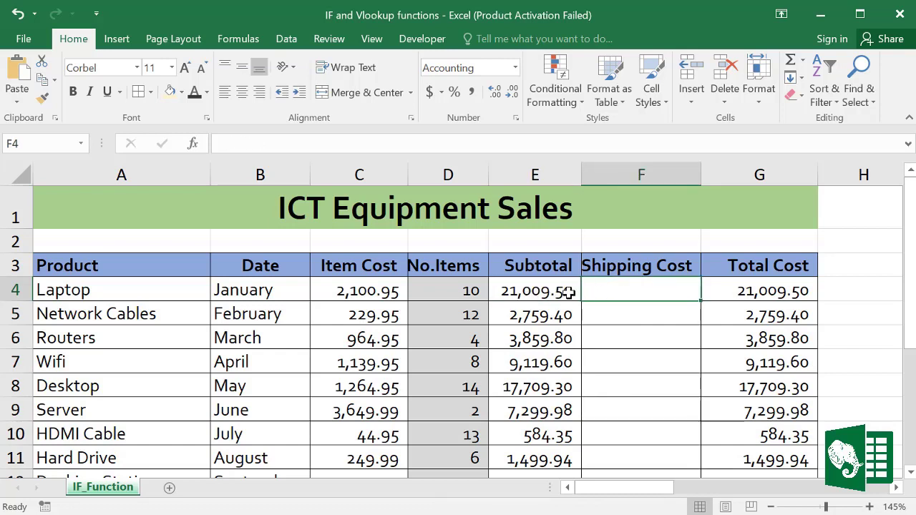
click(610, 317)
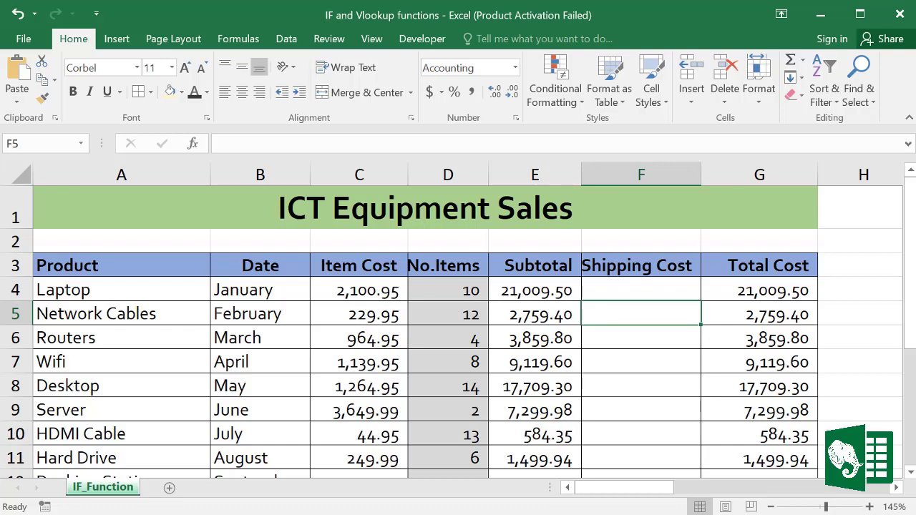
click(625, 289)
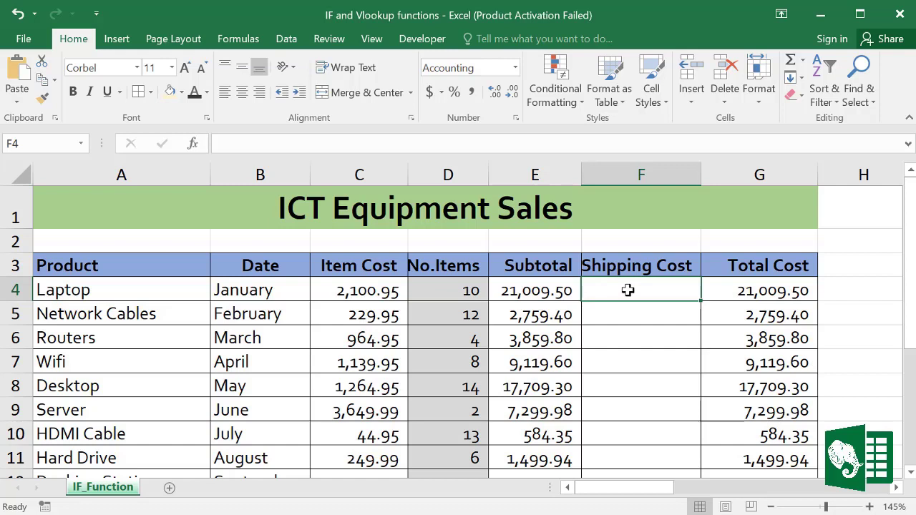
Step: Enter =IF(E4>=5000,0,2%*E4) in F4 as the Laptop's shipping cost
text(=)
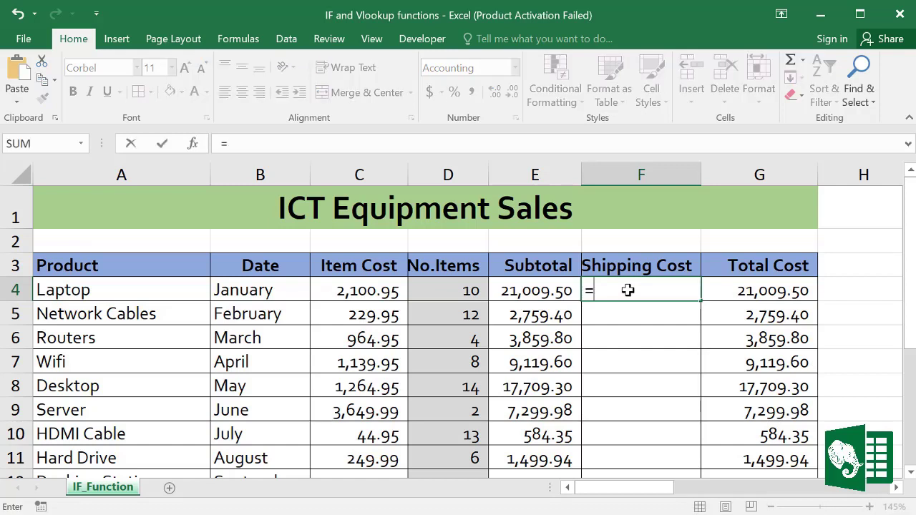
text(I)
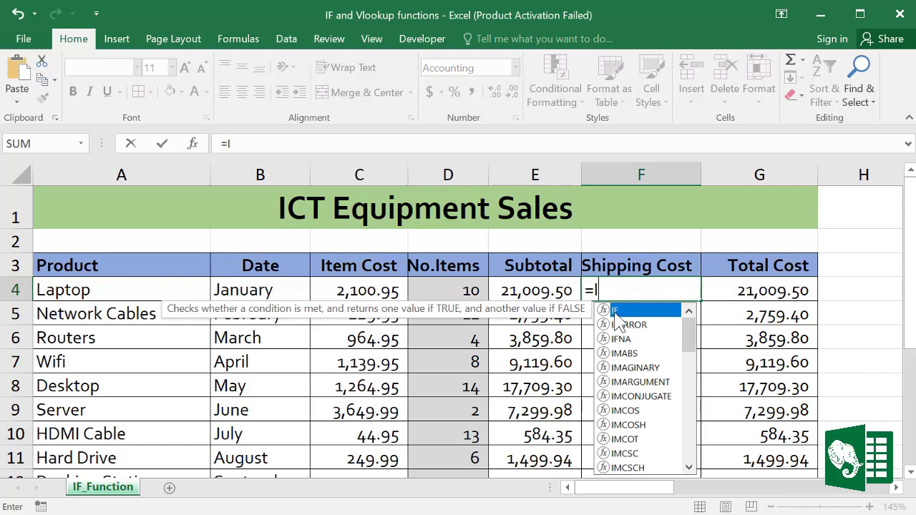
double_click(614, 312)
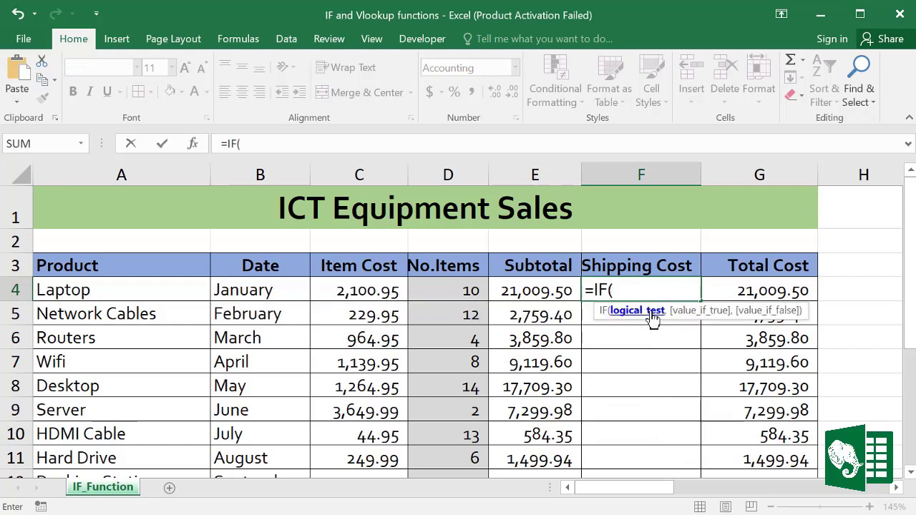
click(537, 289)
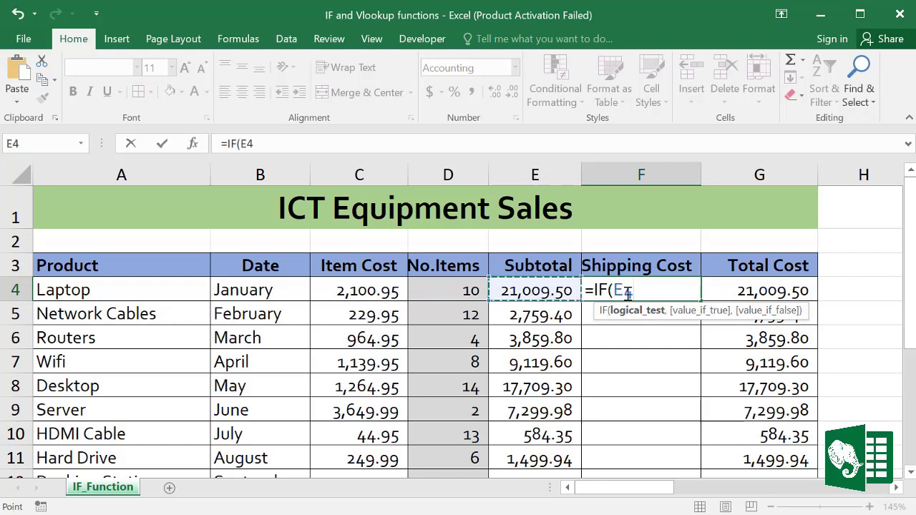
text(>)
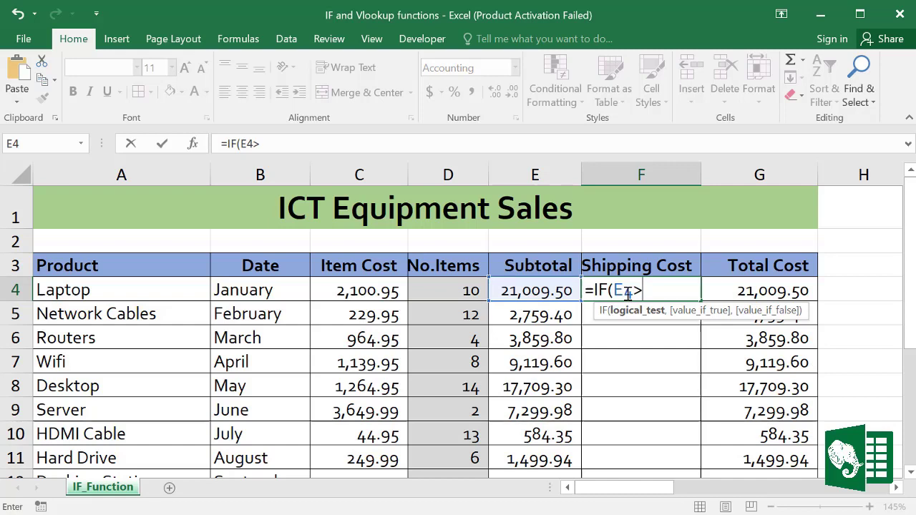
text(=500)
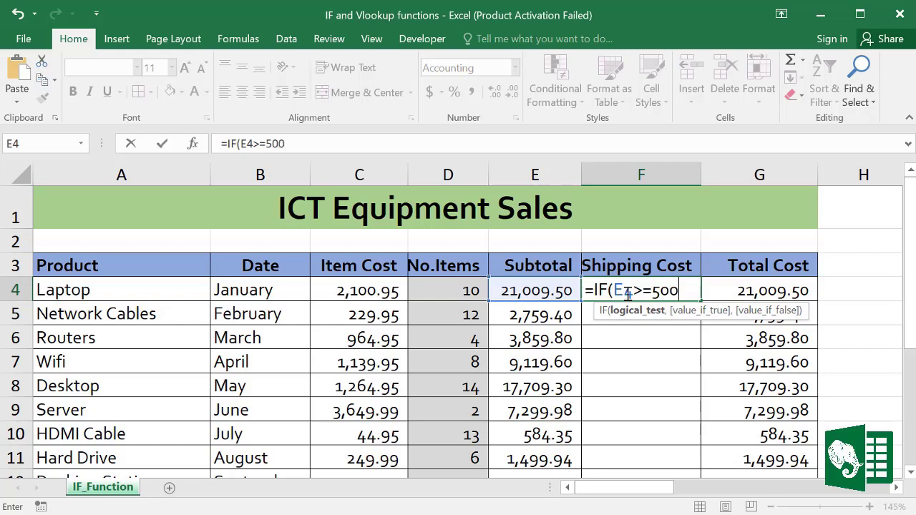
text(0,)
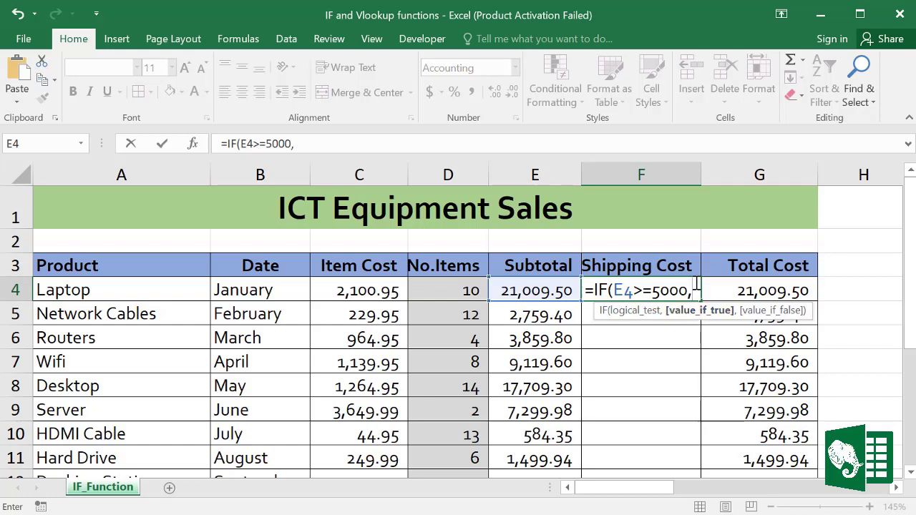
text(0)
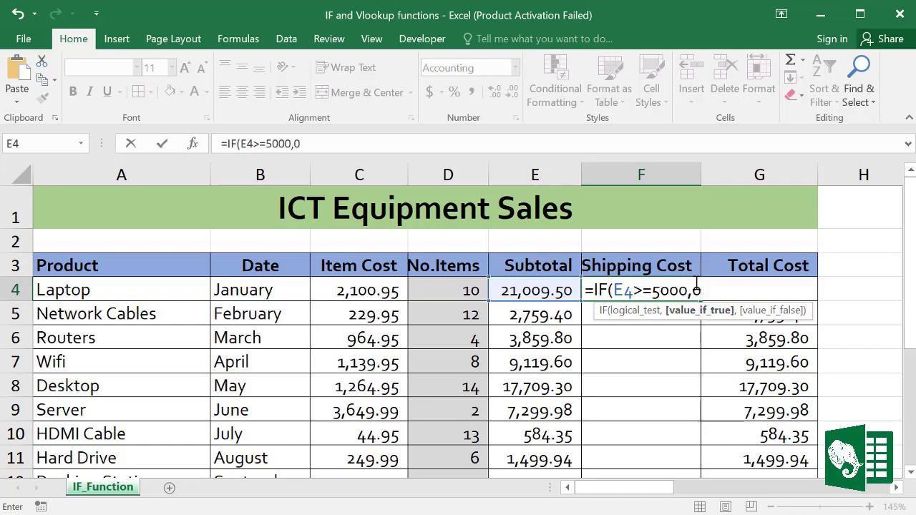
text(,)
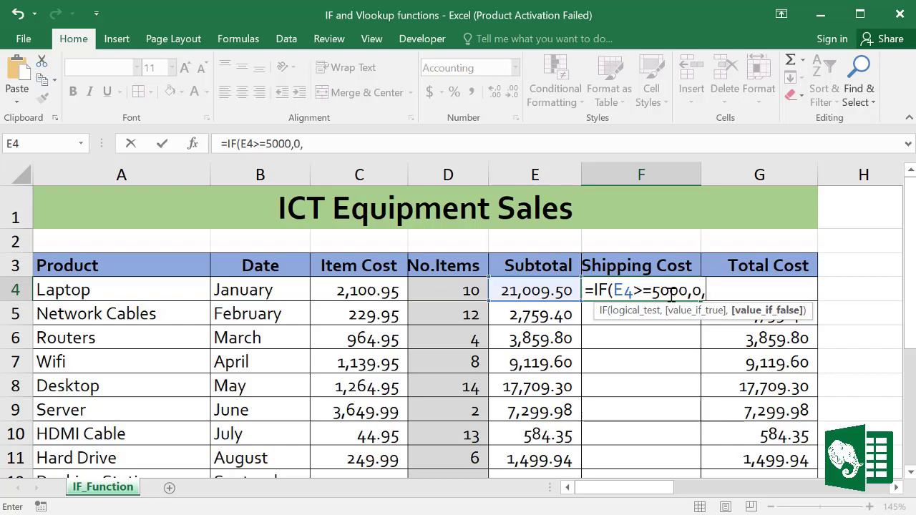
text(2%%)
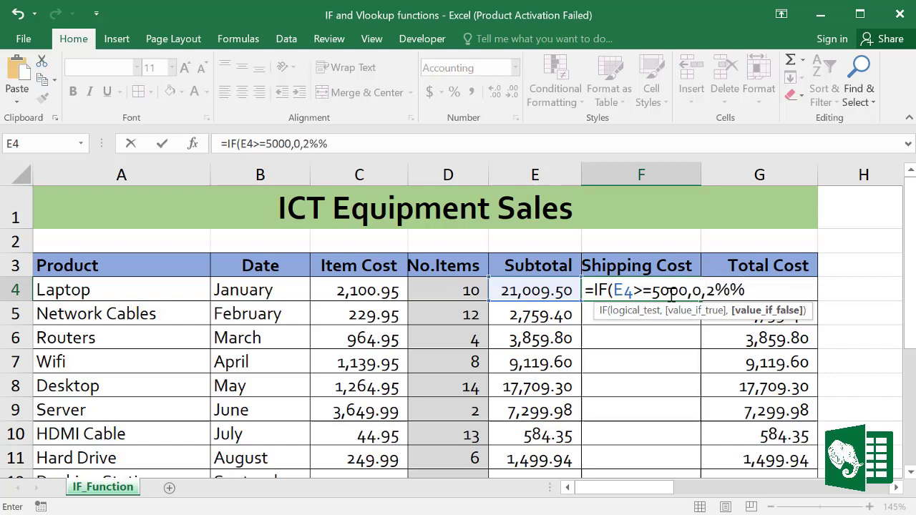
key(BackSpace)
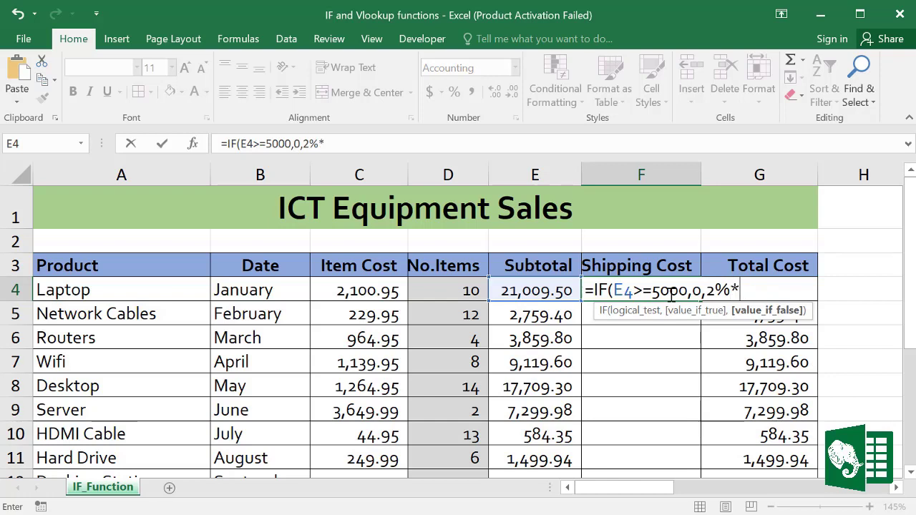
click(537, 290)
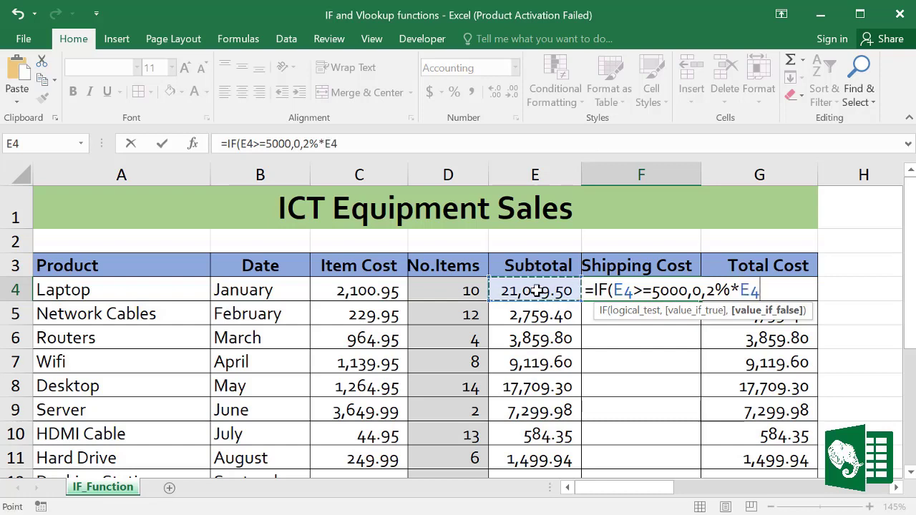
text())
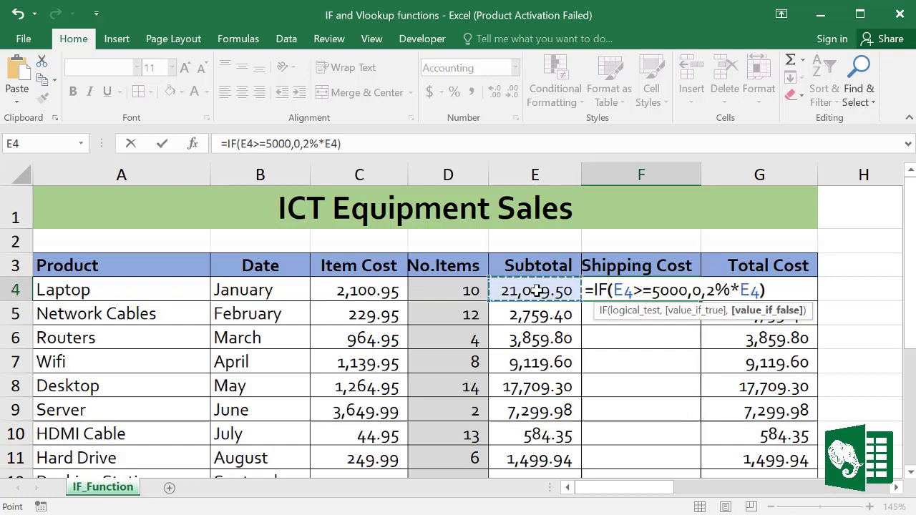
key(ctrl+Return)
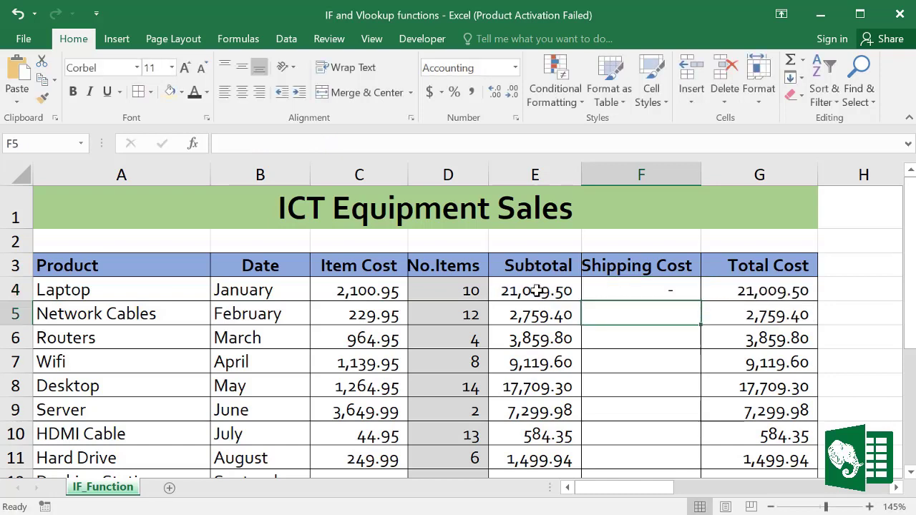
Step: Fill F4's IF formula down to F11 and check the copied results against the subtotals
click(671, 286)
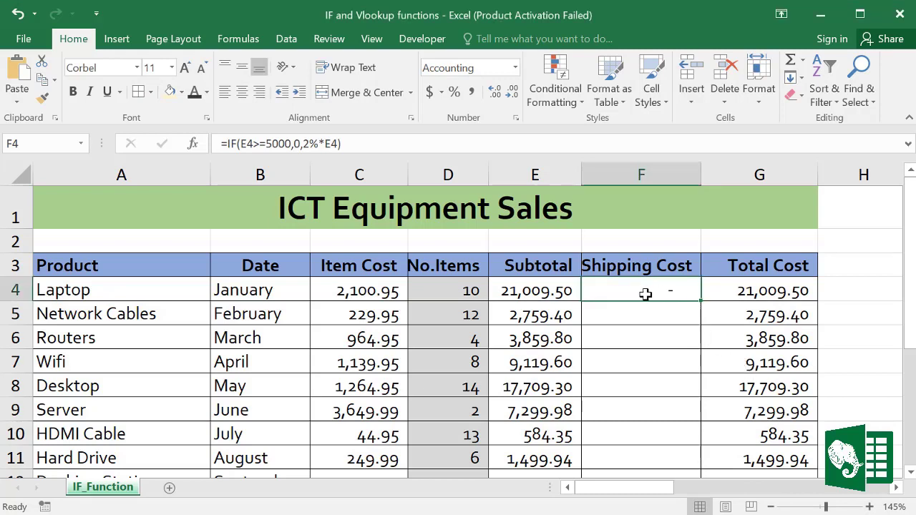
click(538, 293)
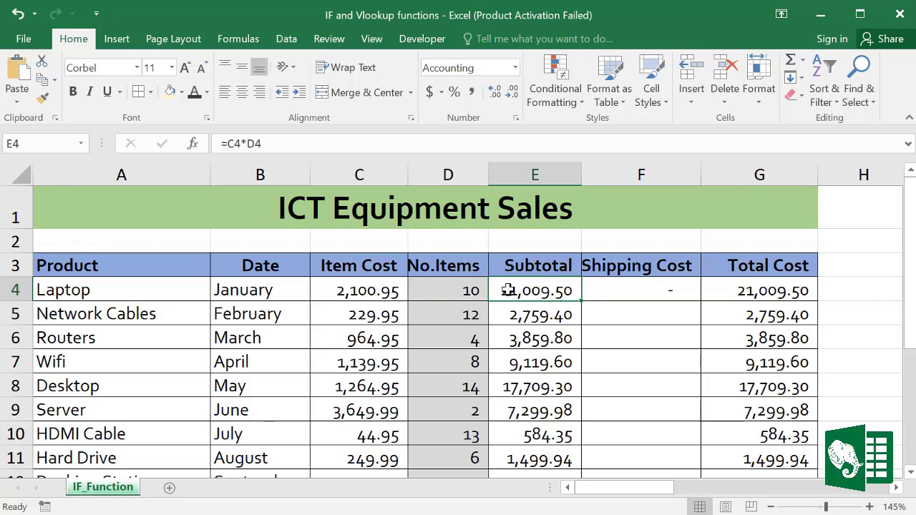
click(626, 291)
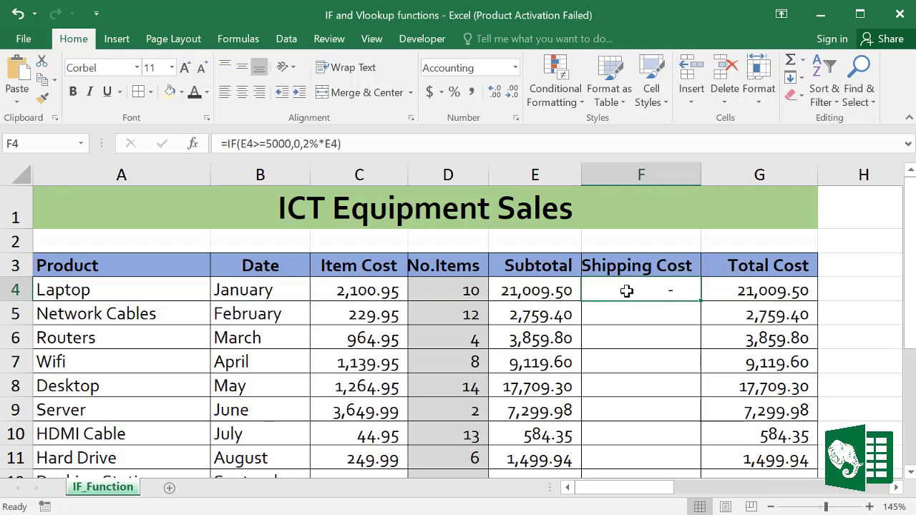
double_click(700, 301)
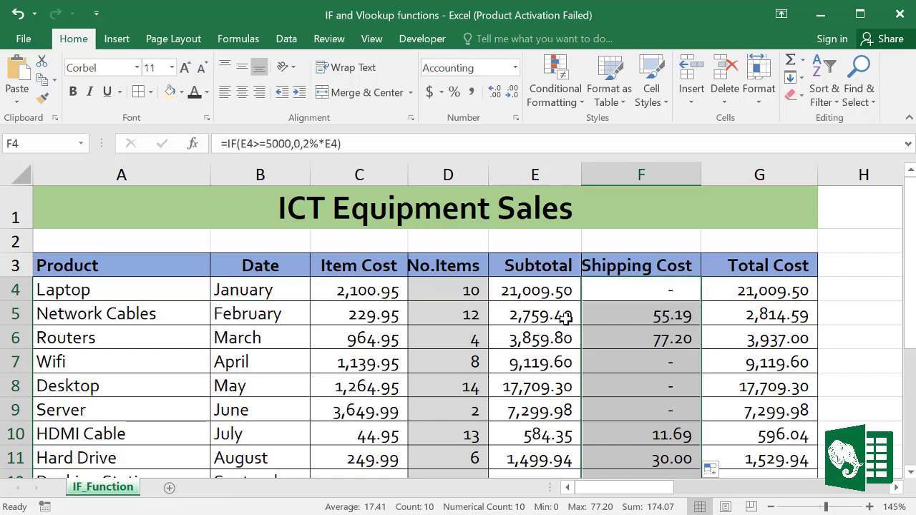
click(656, 316)
click(669, 336)
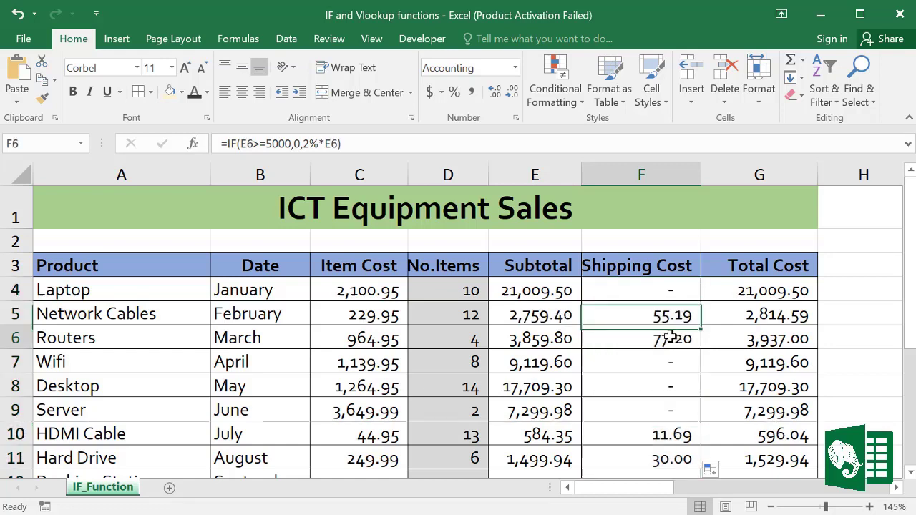
click(672, 438)
click(671, 458)
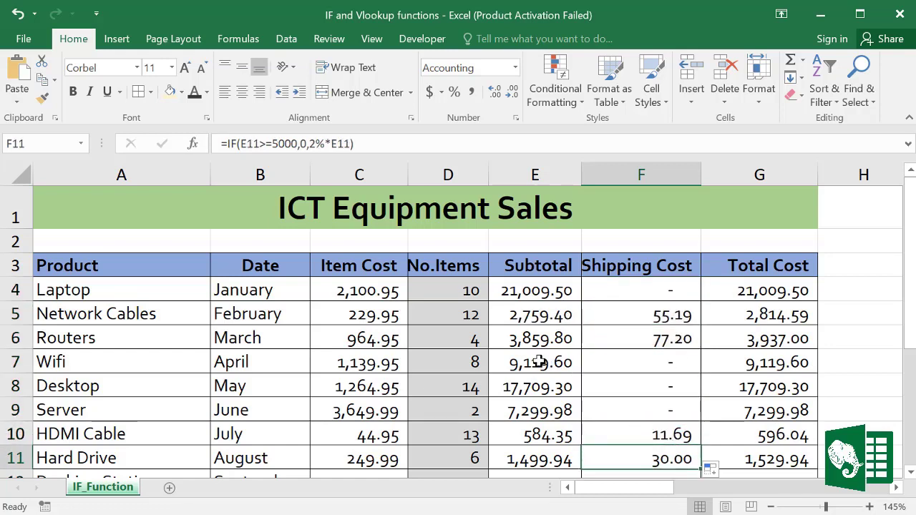
drag(538, 362, 579, 404)
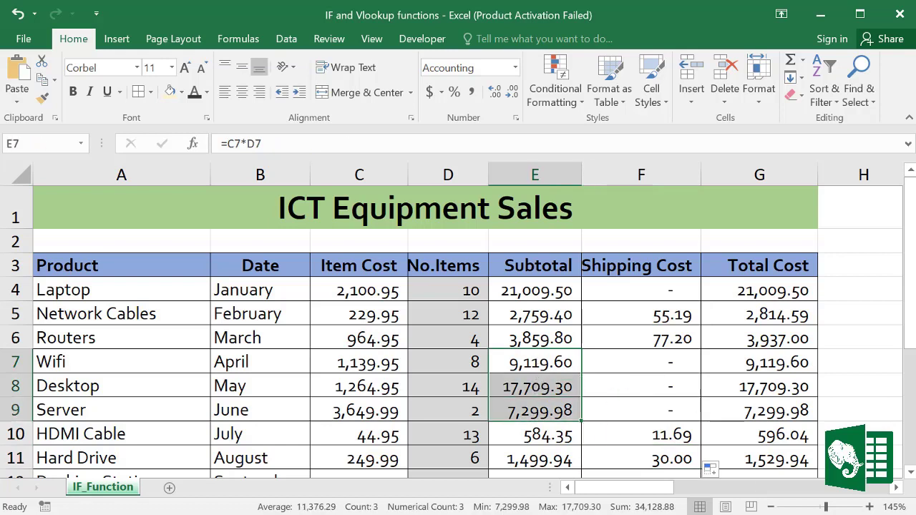
Step: Reopen F4's formula for editing, then cancel the accidental change with Esc
click(672, 291)
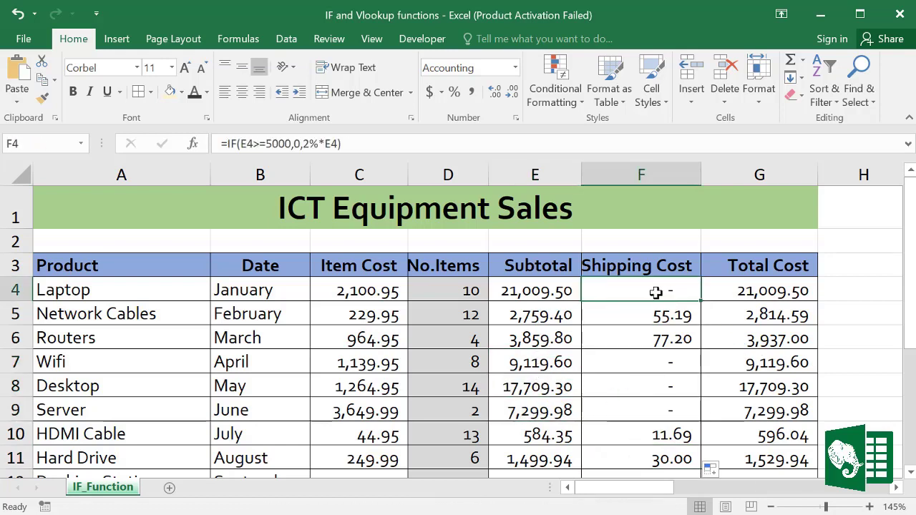
click(350, 143)
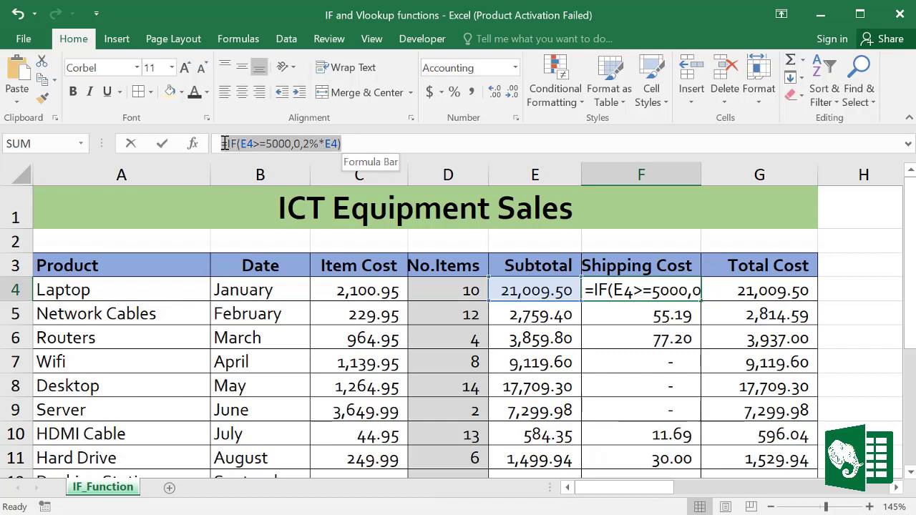
click(703, 389)
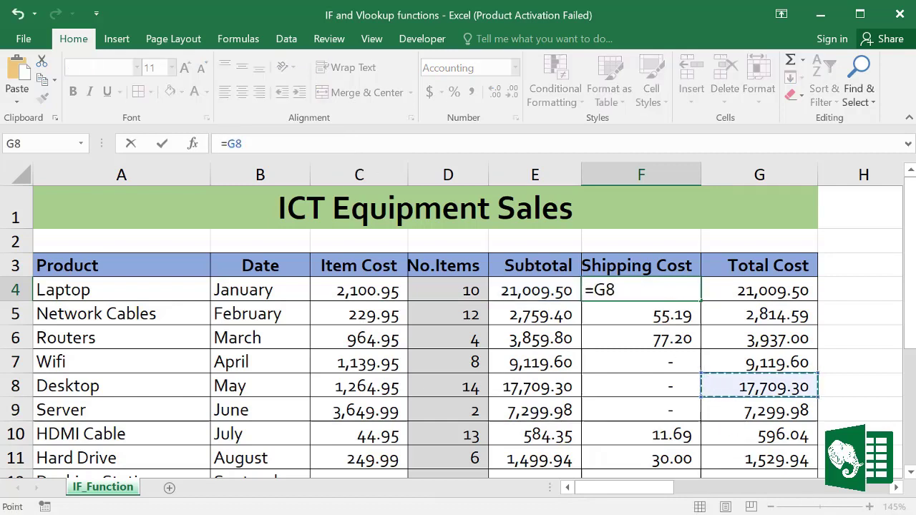
key(Escape)
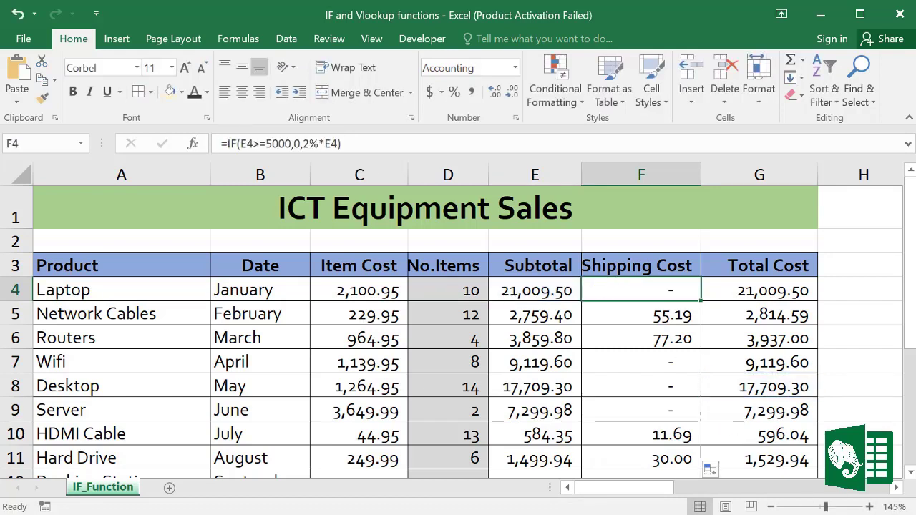
click(633, 290)
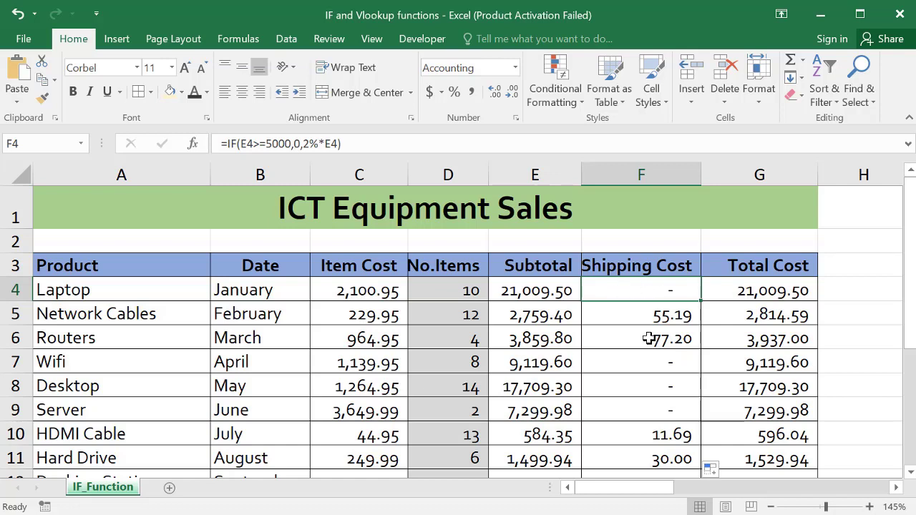
Step: Nest a second IF in F4 charging 1% of E4 when the subtotal is 3000 or more
double_click(639, 289)
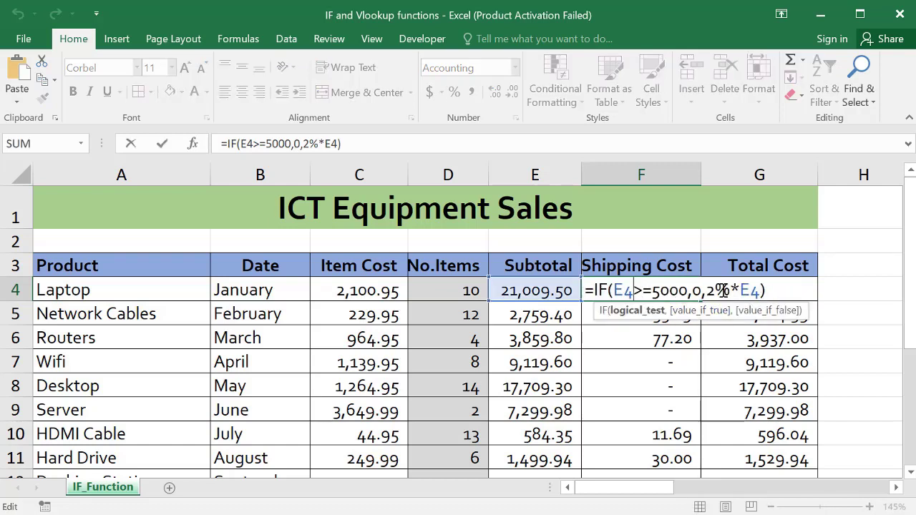
drag(613, 289, 711, 299)
click(706, 293)
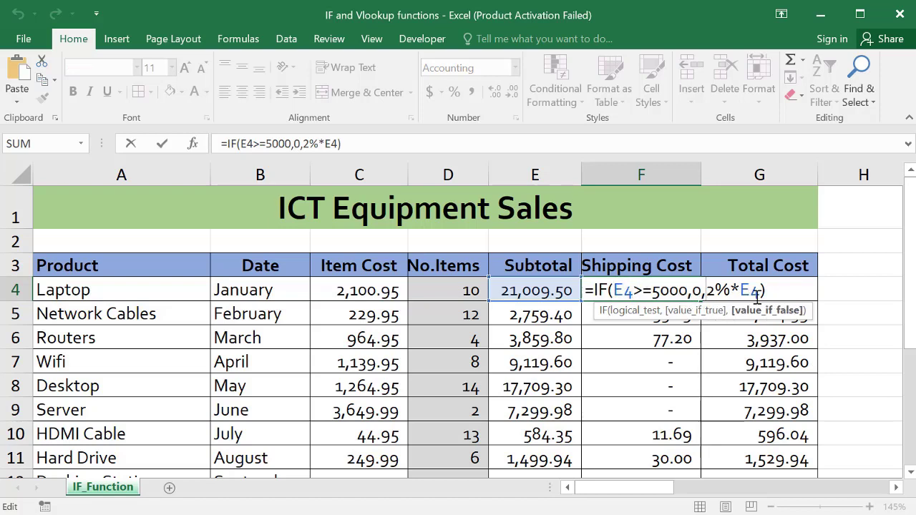
text(I)
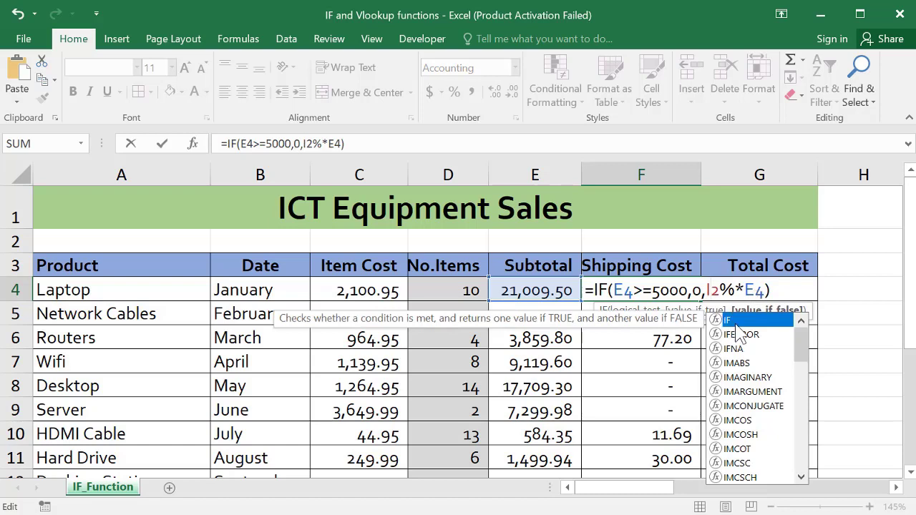
text(F()
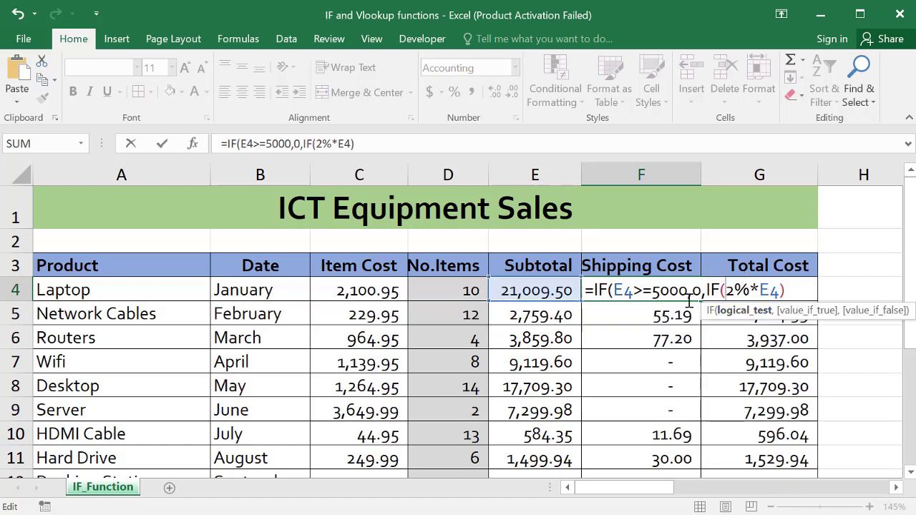
click(531, 289)
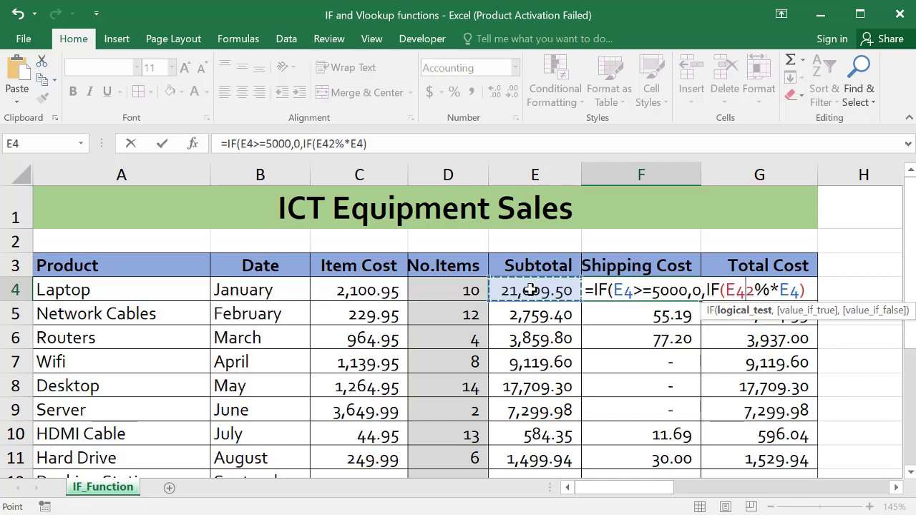
text(>)
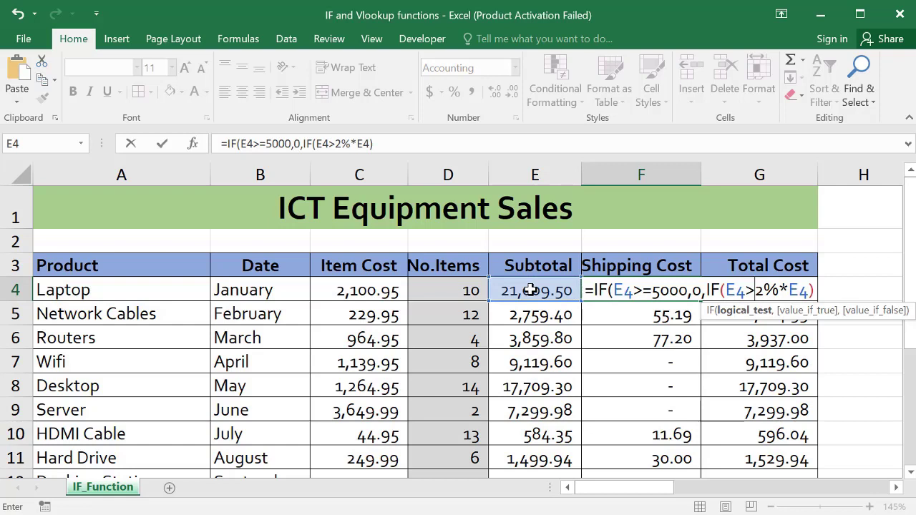
text(=)
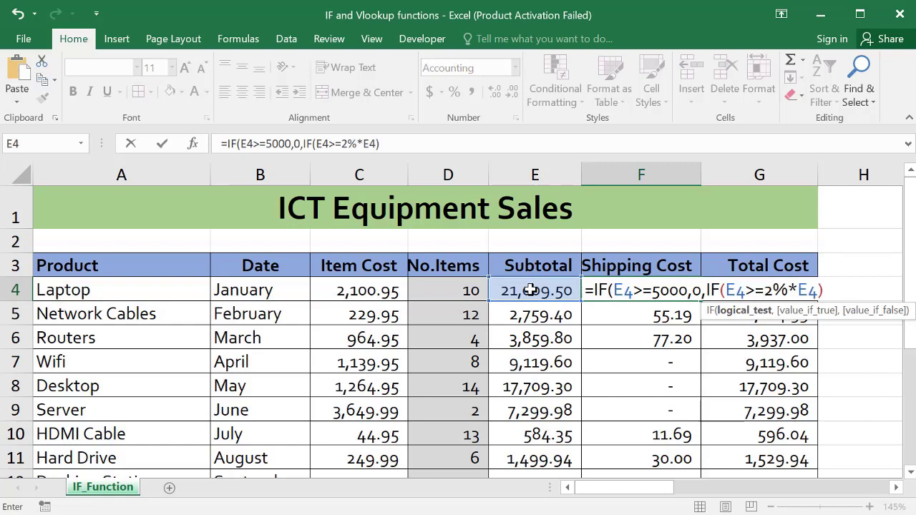
text(3000)
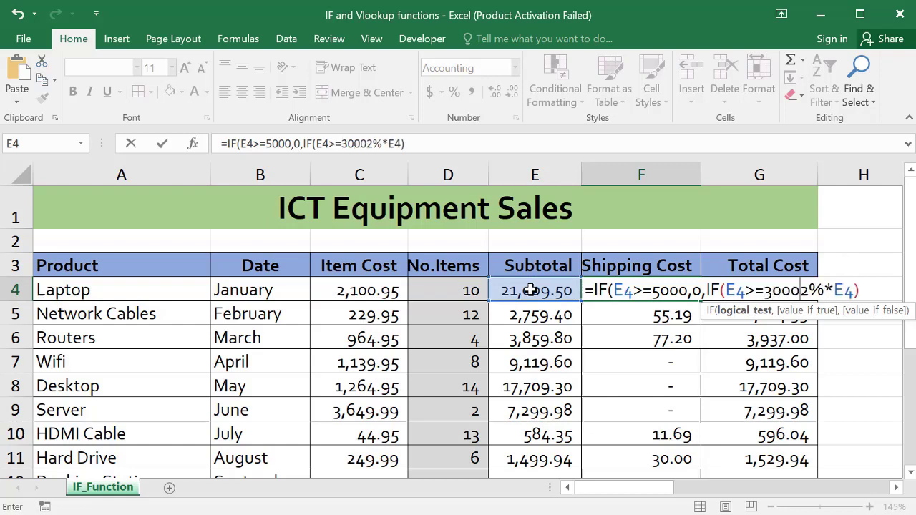
text(,)
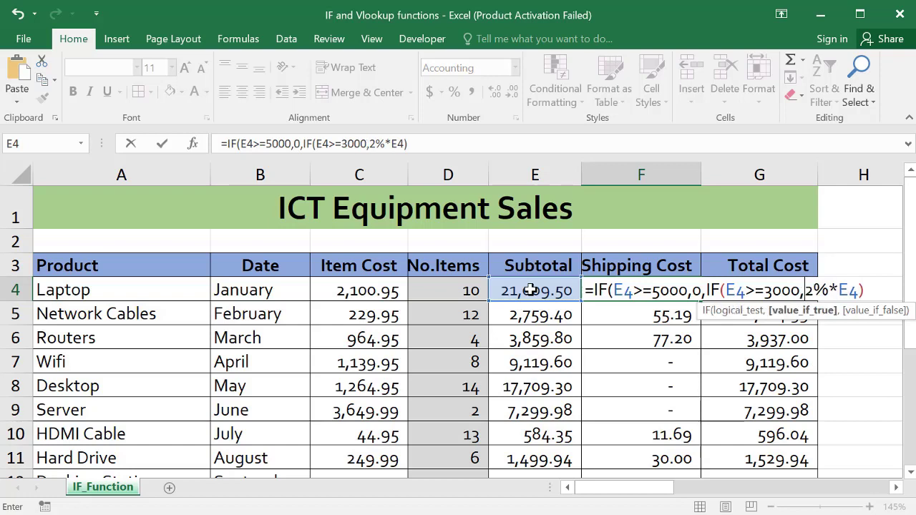
text(1)
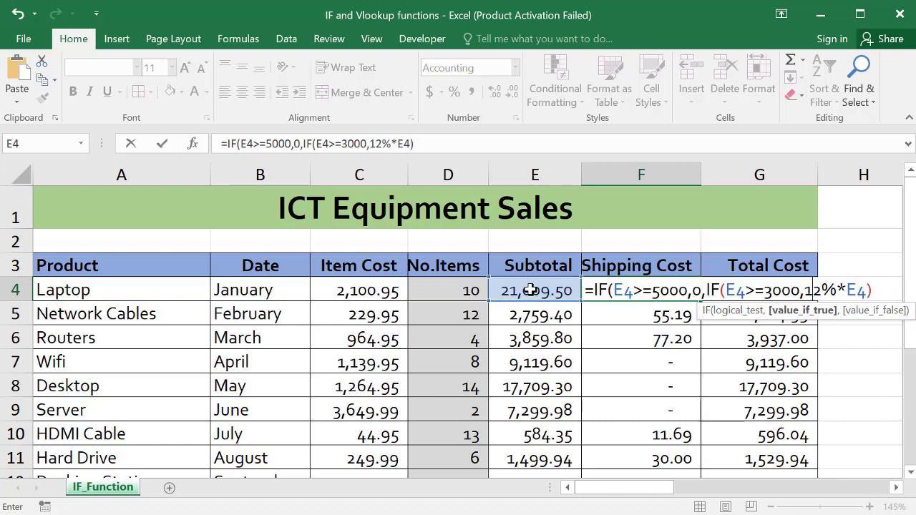
text(%)
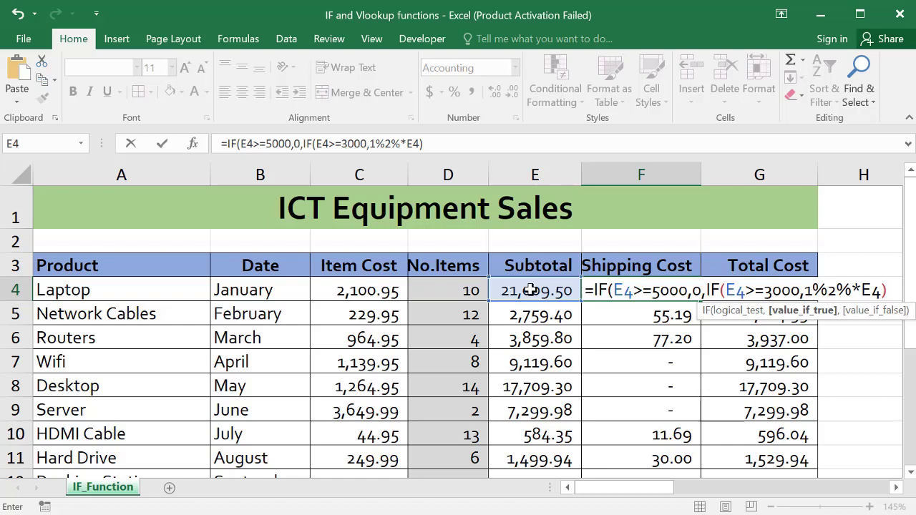
text(*)
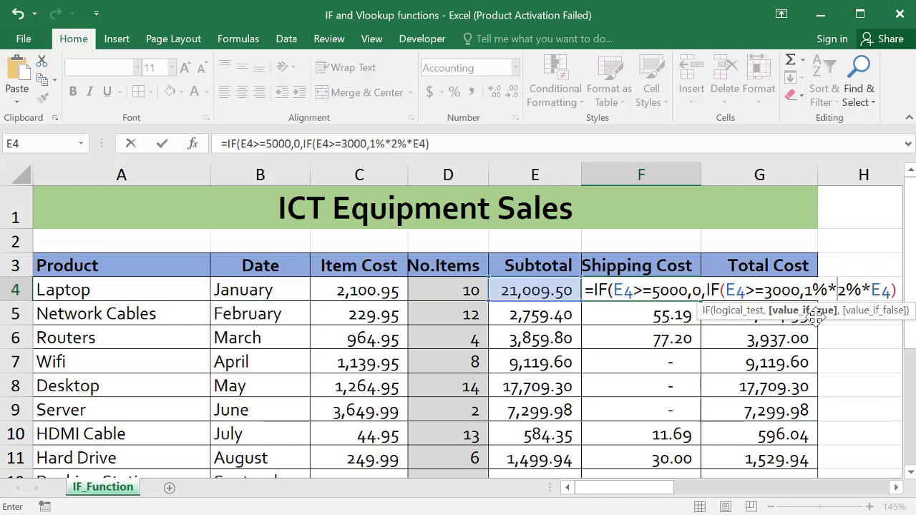
click(520, 290)
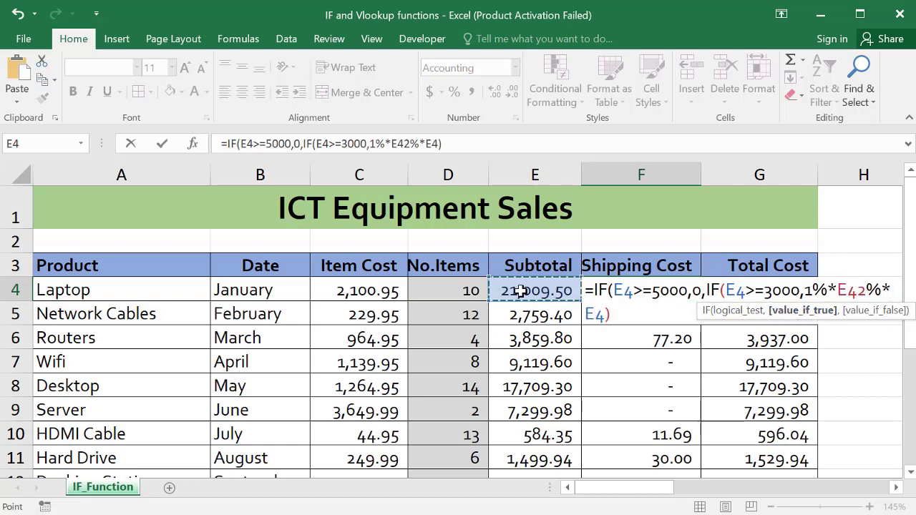
text(,)
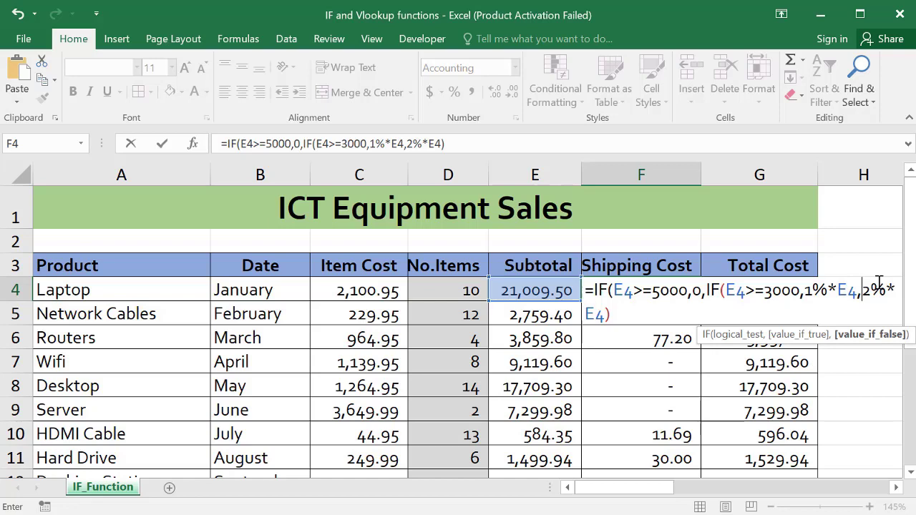
key(Return)
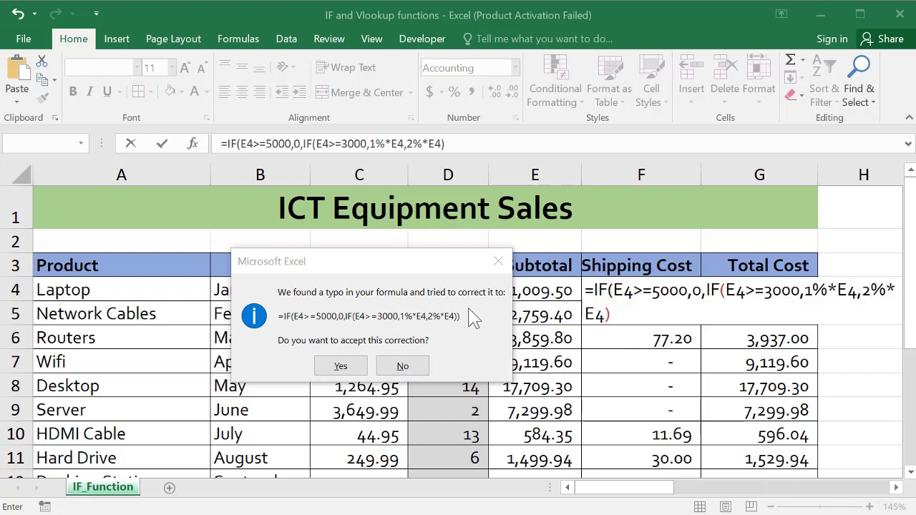
click(341, 366)
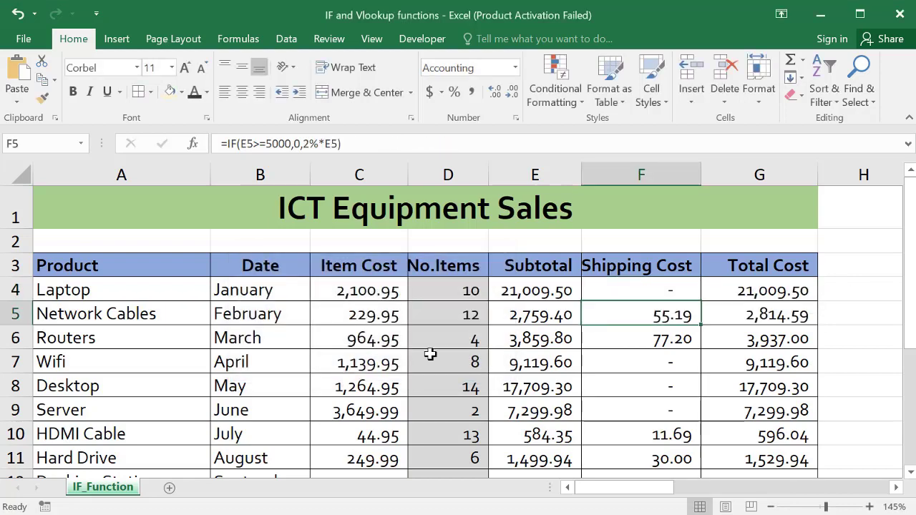
Step: Discard a stray edit and fill the nested formula down column F; Routers now shows 38.60
click(665, 290)
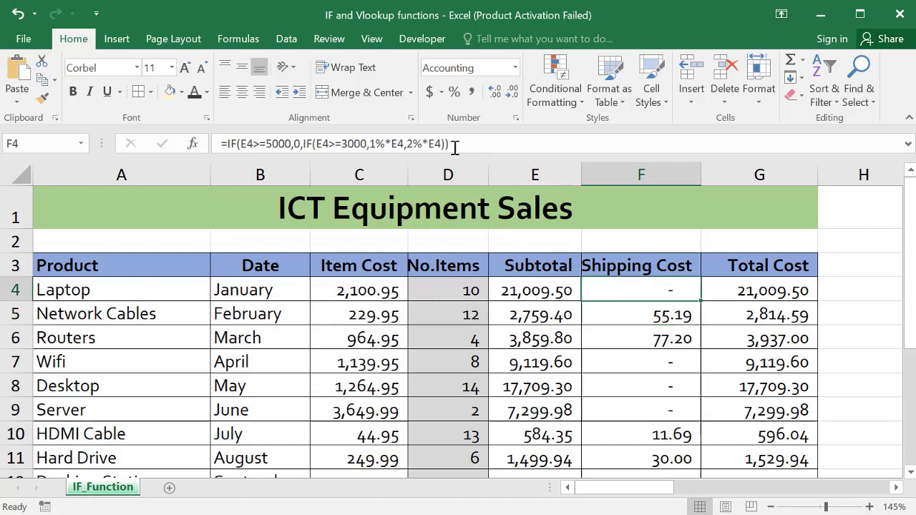
click(480, 143)
key(shift+Home)
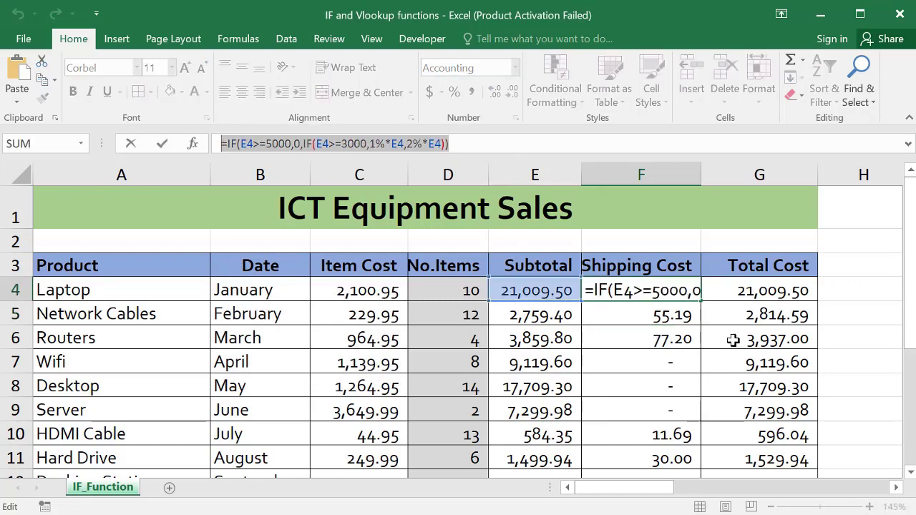
click(679, 370)
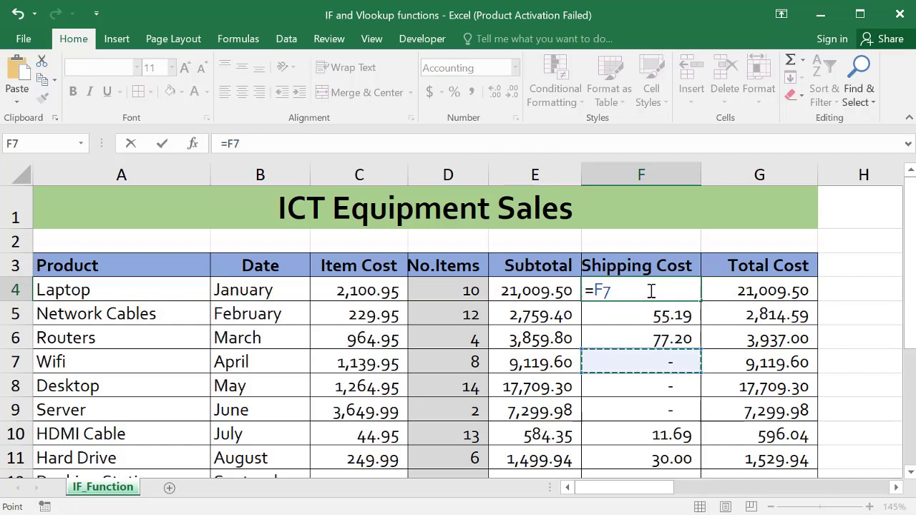
key(ctrl+Return)
key(Escape)
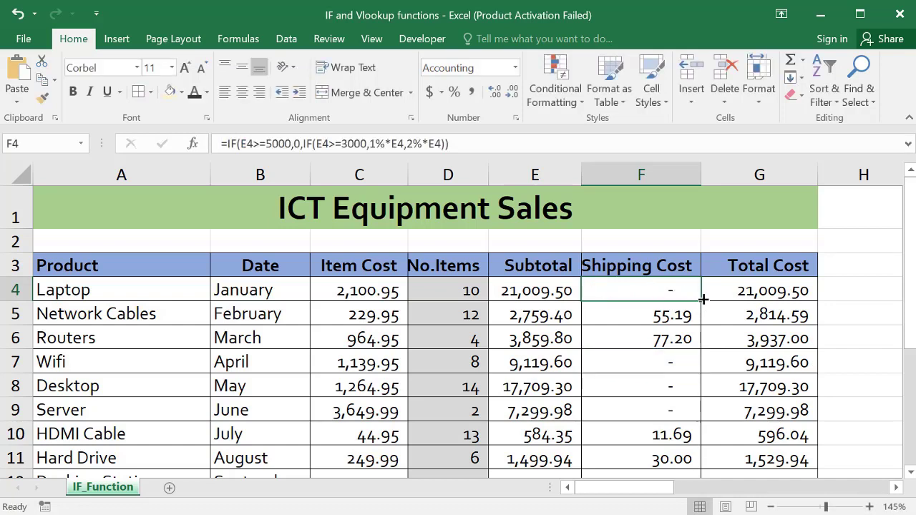
double_click(701, 299)
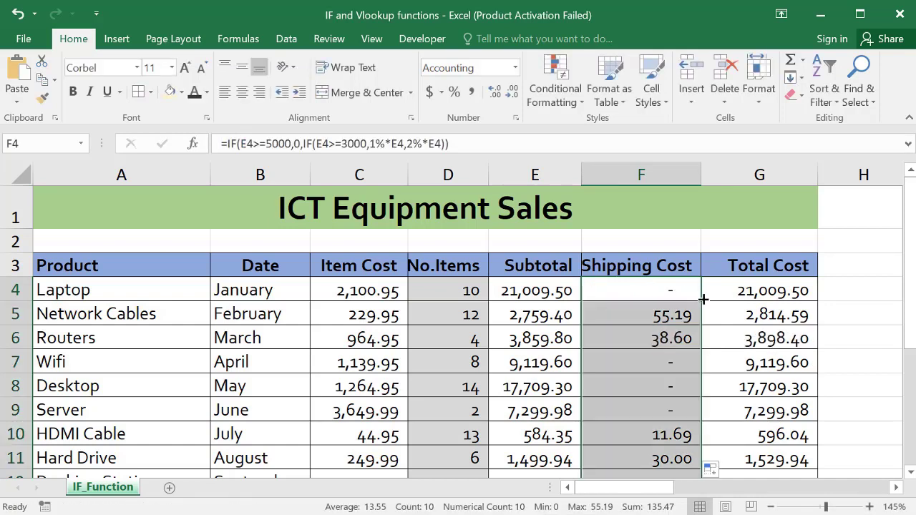
click(656, 337)
click(518, 337)
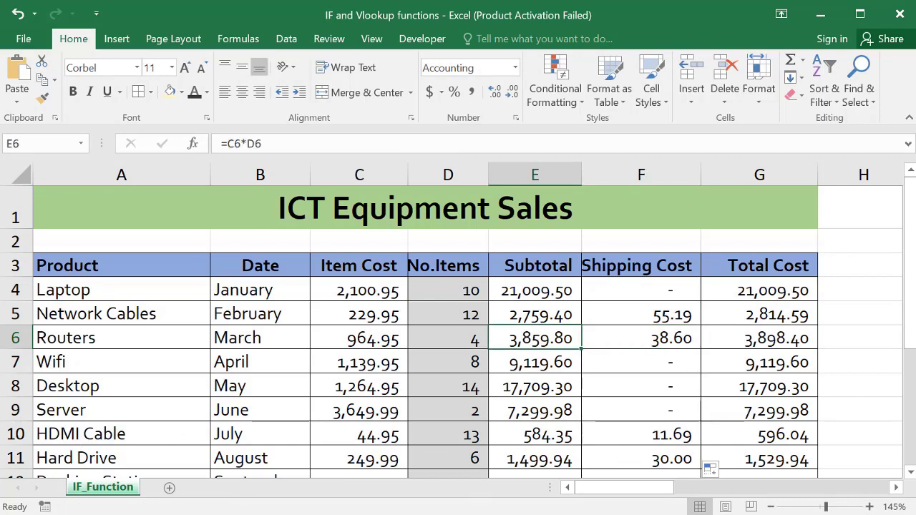
click(651, 291)
drag(449, 143, 220, 143)
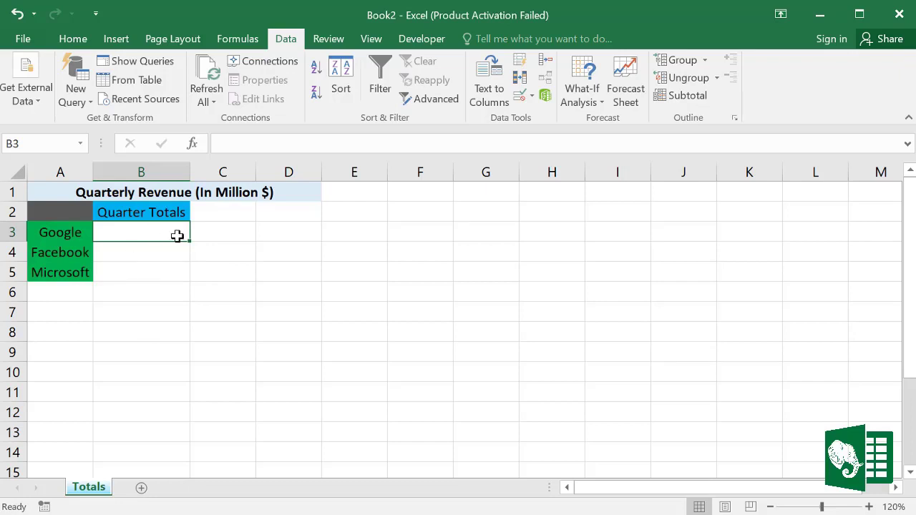
Step: In Book2's B3 enter = and click Book1's Totals B3, giving 395
click(136, 290)
click(140, 232)
text(=)
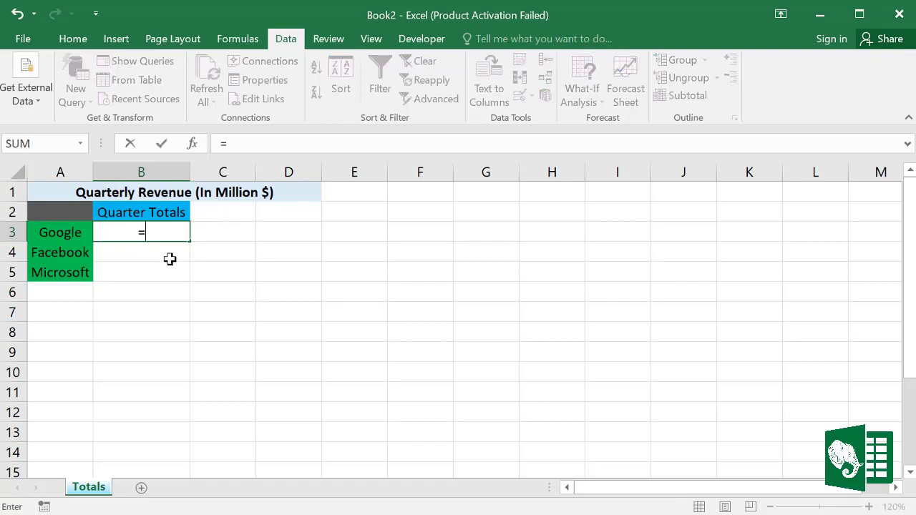
click(370, 40)
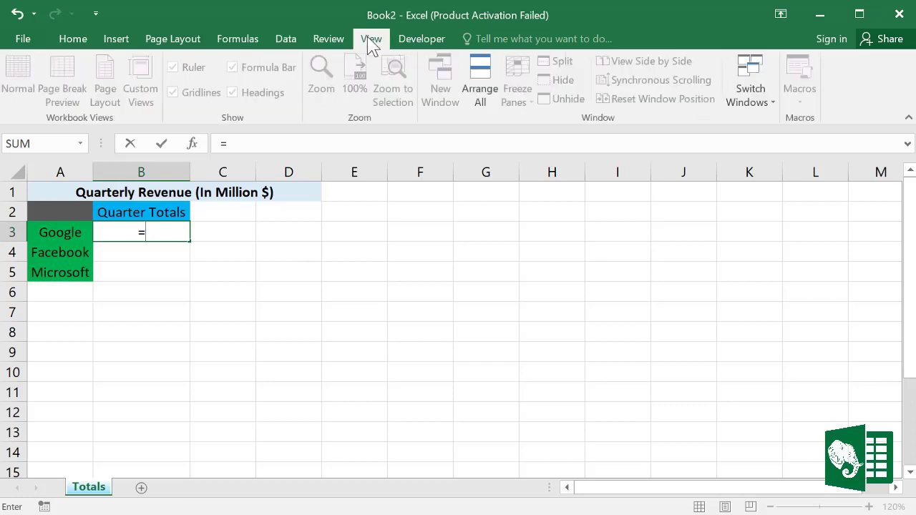
click(773, 106)
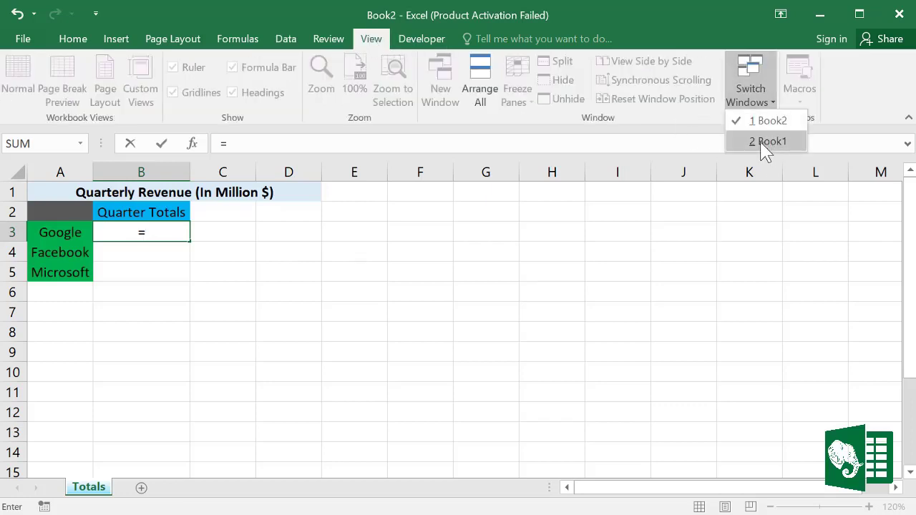
click(765, 143)
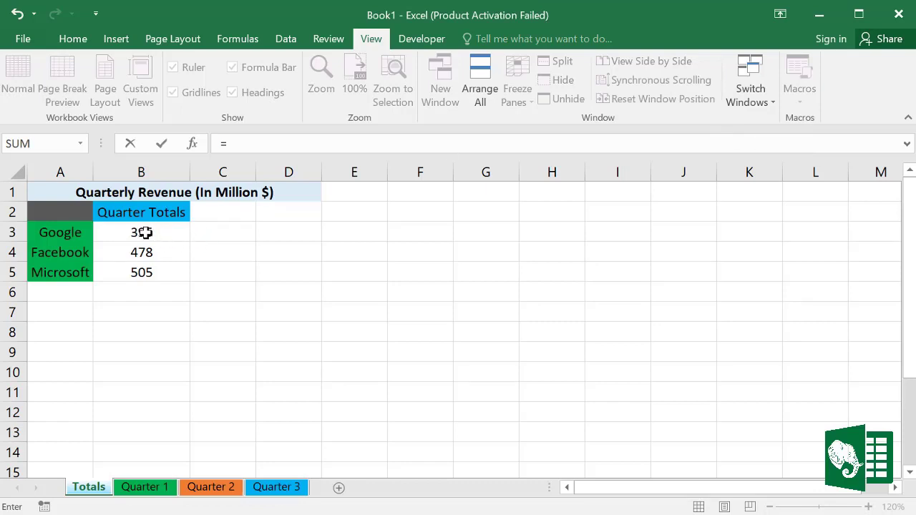
click(160, 231)
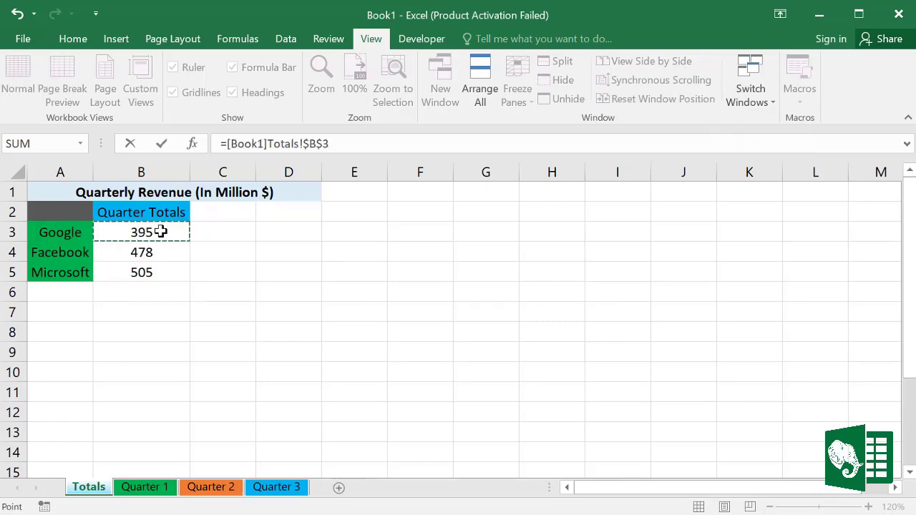
key(Return)
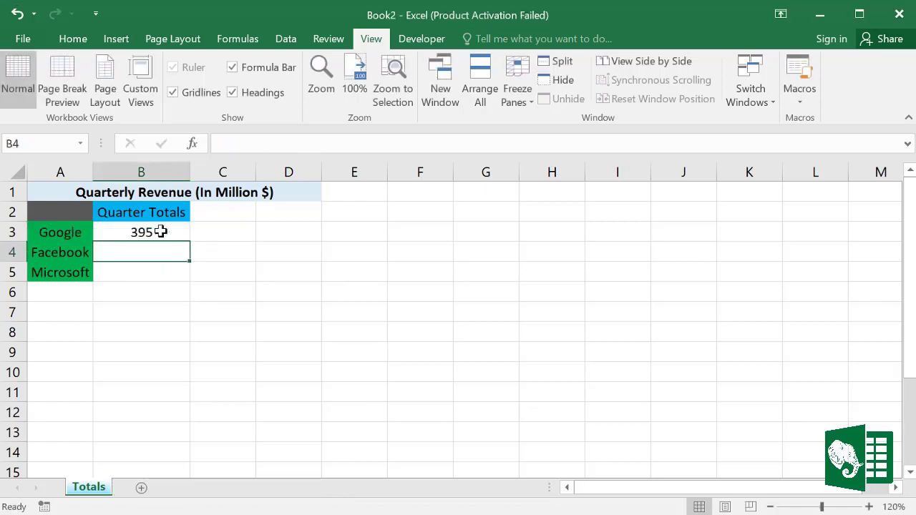
Step: Inspect B3's =[Book1]Totals!$B$3 link, open the Data tab, then delete and restore it
click(157, 230)
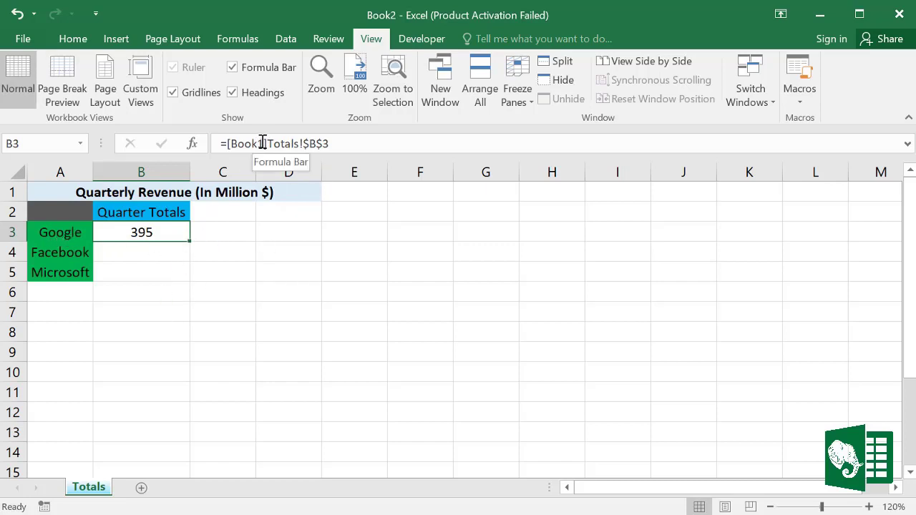
drag(262, 143, 231, 143)
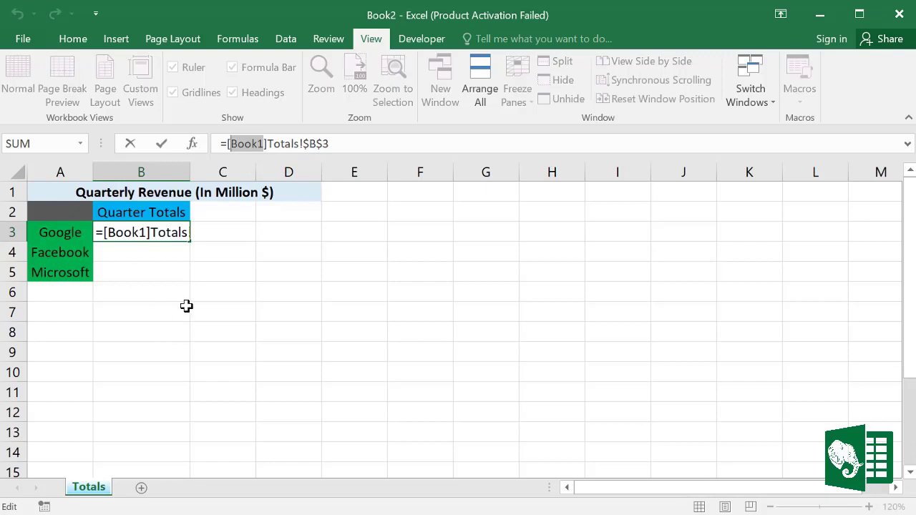
click(220, 292)
click(160, 232)
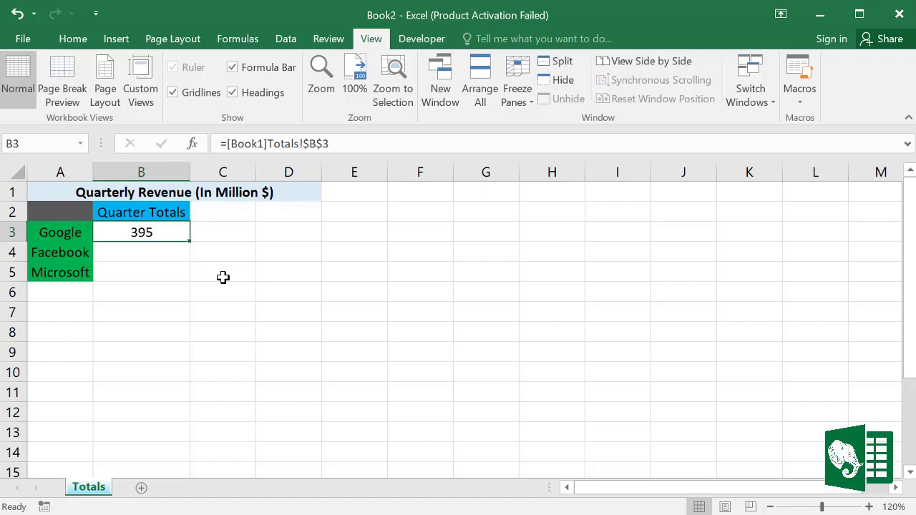
click(284, 40)
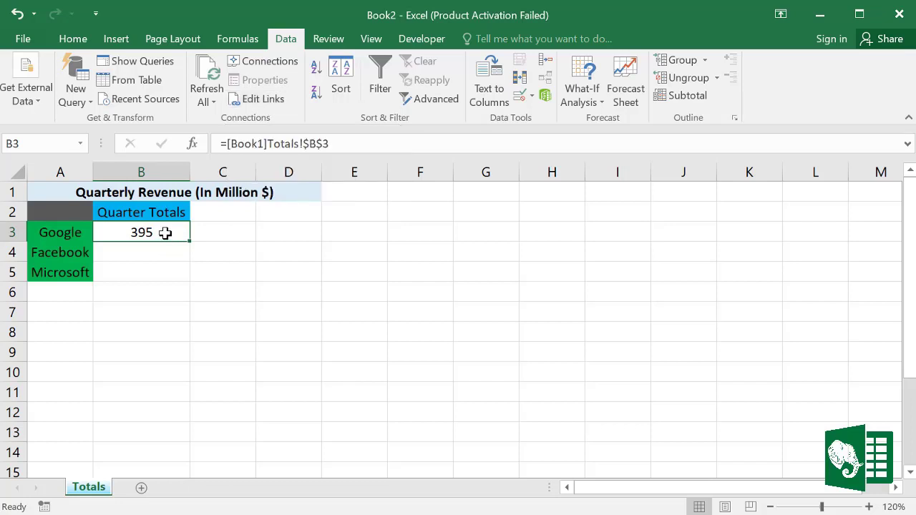
key(Delete)
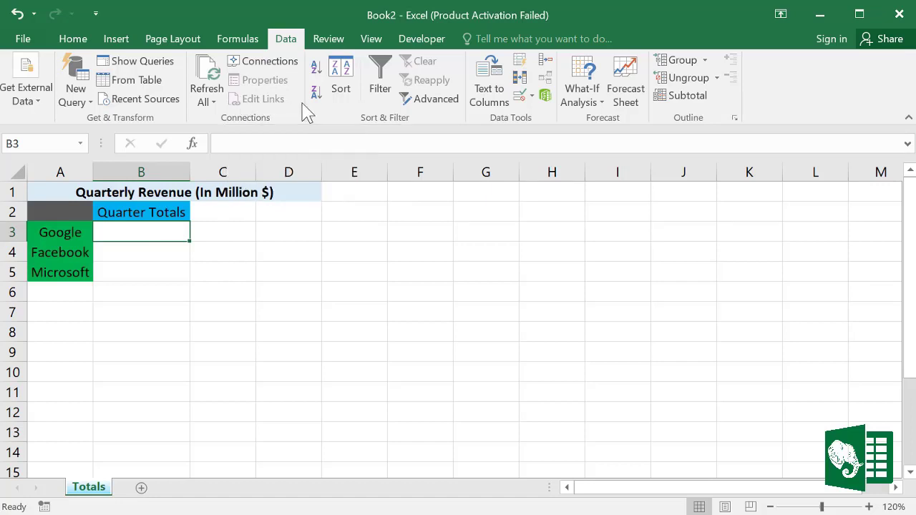
key(ctrl+z)
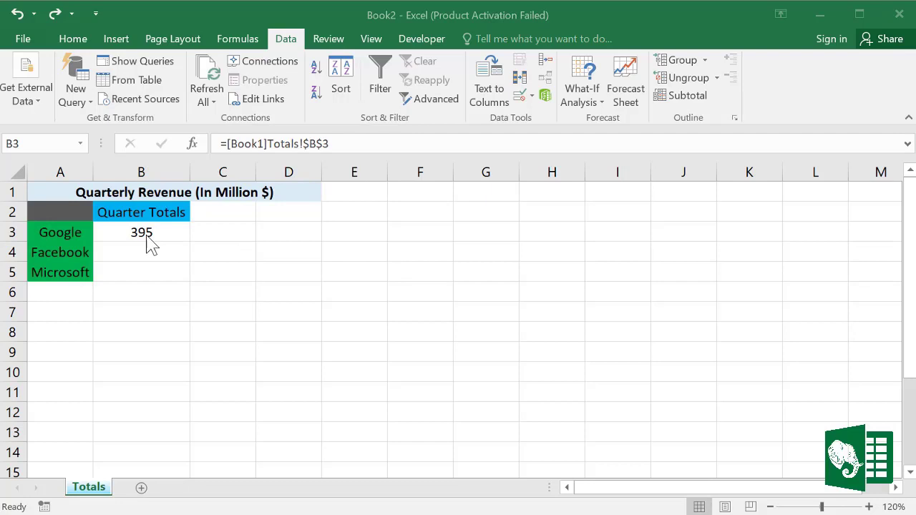
Step: Open Edit Links and check the status of the Book1 link
click(265, 101)
drag(409, 137, 525, 123)
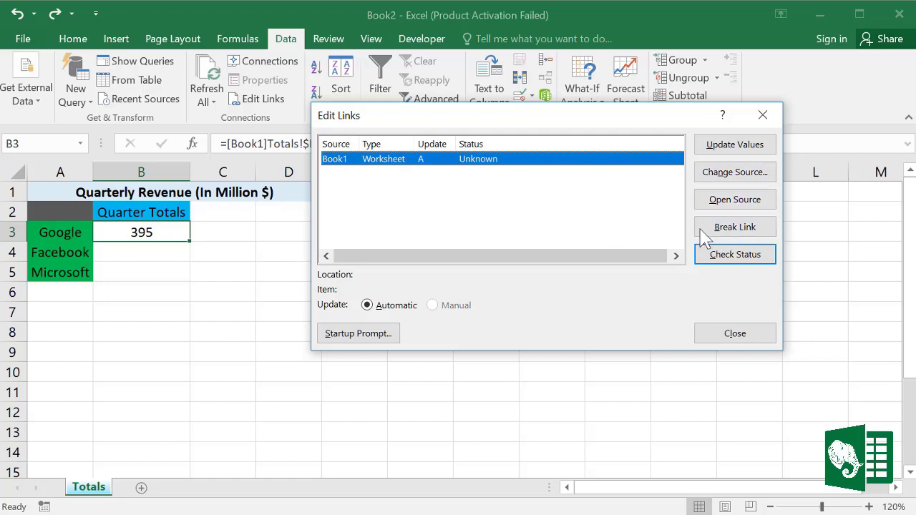
click(737, 259)
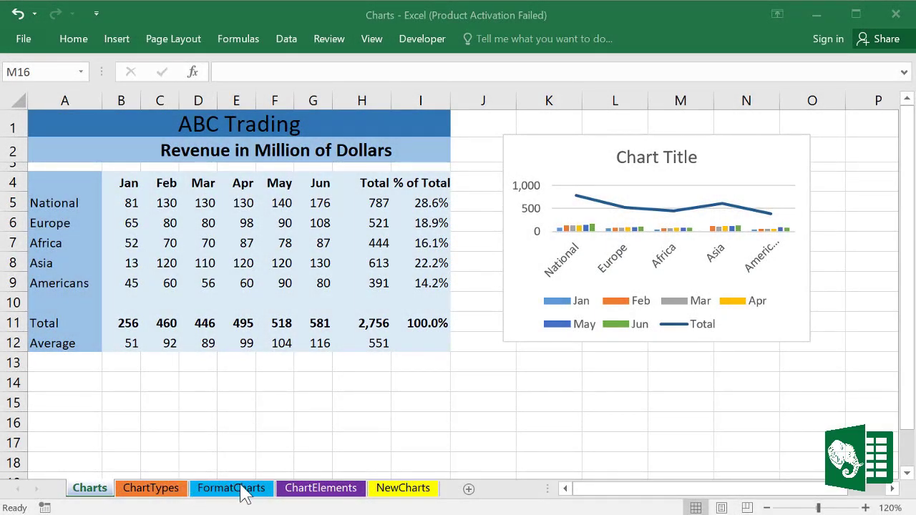
Step: Move ChartElements after Charts and ChartTypes after FormatCharts, then view ChartElements
click(321, 490)
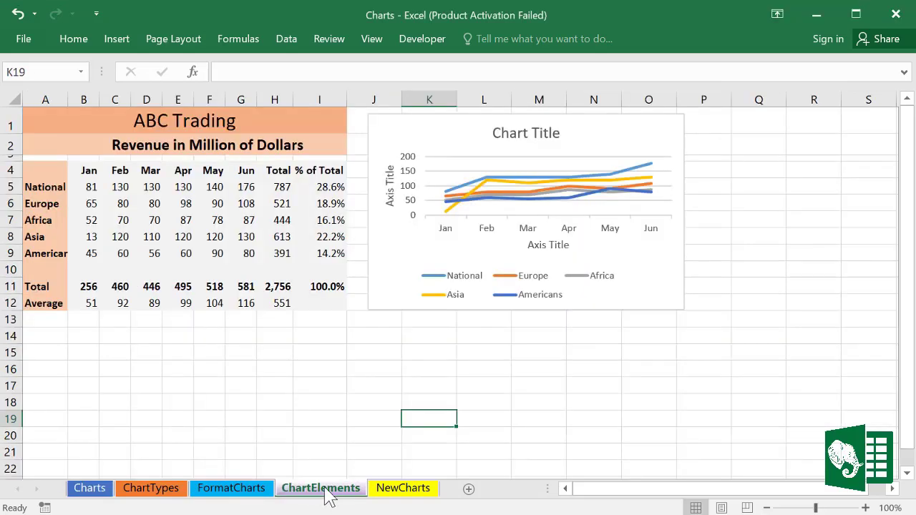
mouse_move(325, 499)
mouse_down()
mouse_move(254, 477)
mouse_move(129, 474)
mouse_move(116, 462)
mouse_move(117, 478)
mouse_up()
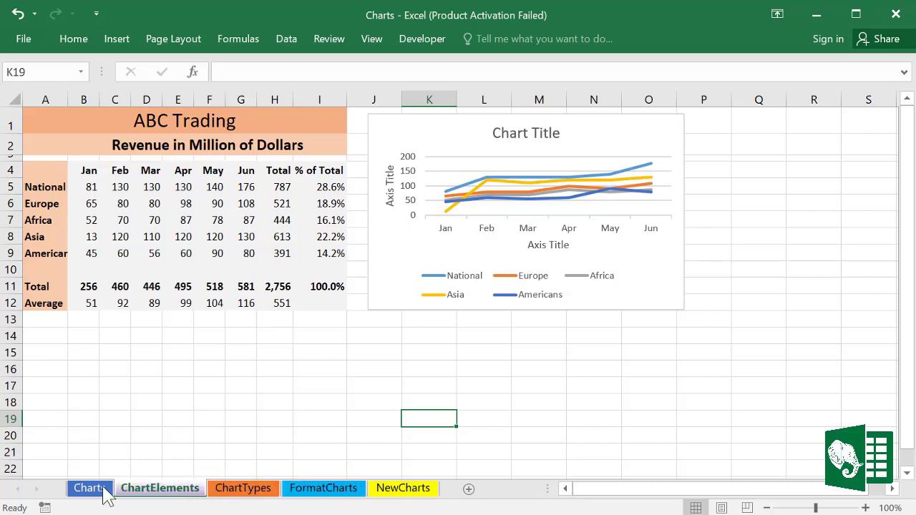
mouse_move(244, 492)
mouse_down()
mouse_move(299, 476)
mouse_move(377, 477)
mouse_up()
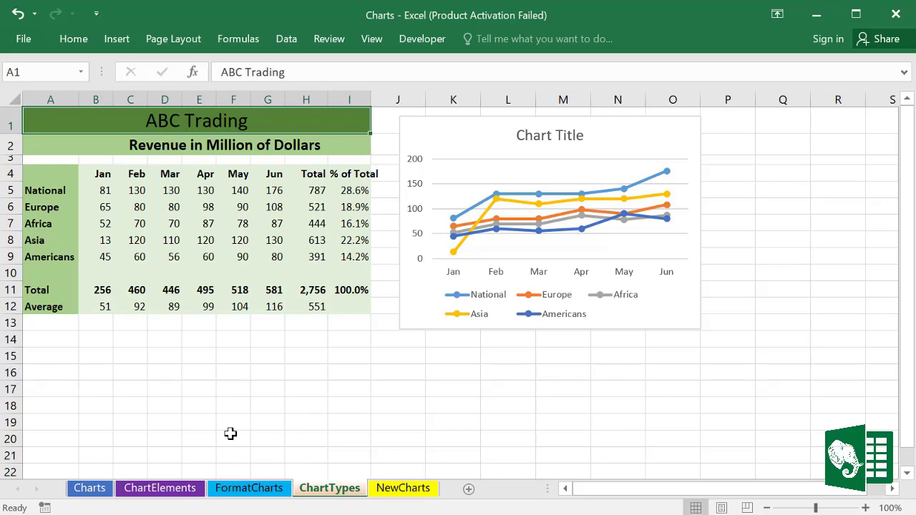
click(184, 494)
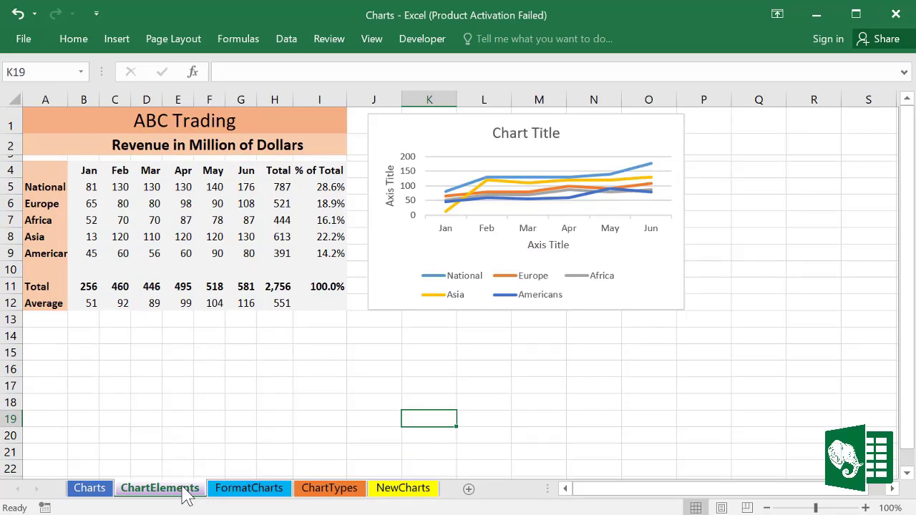
Step: Copy the ChartElements sheet to a new workbook (Book3) with Move or Copy, ticking Create a copy
right_click(184, 494)
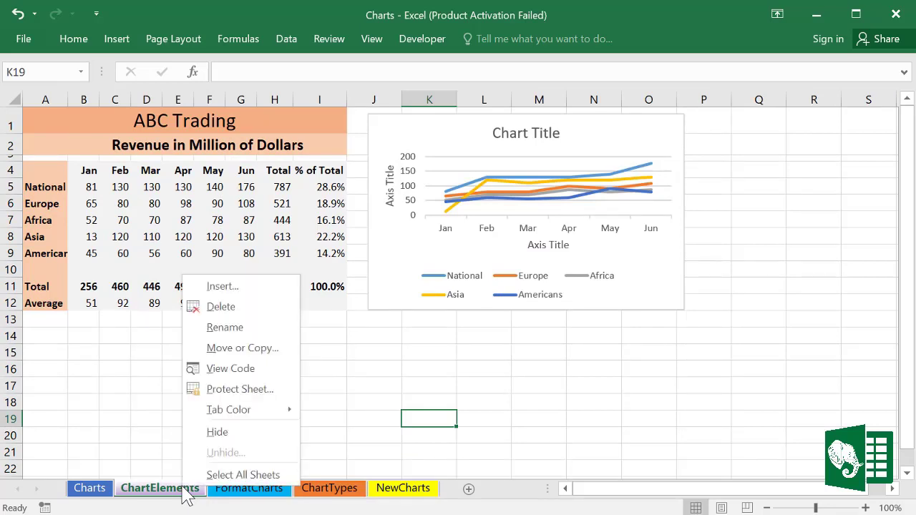
click(248, 350)
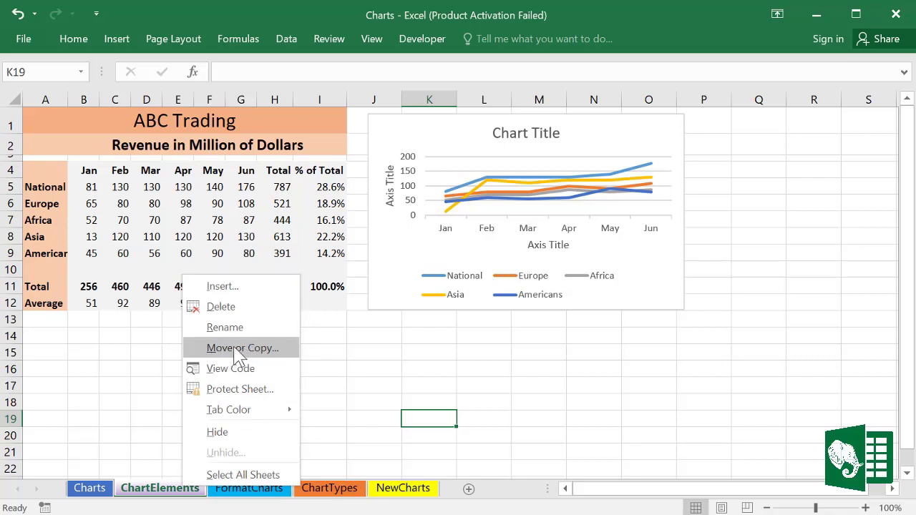
click(233, 348)
drag(256, 173, 361, 191)
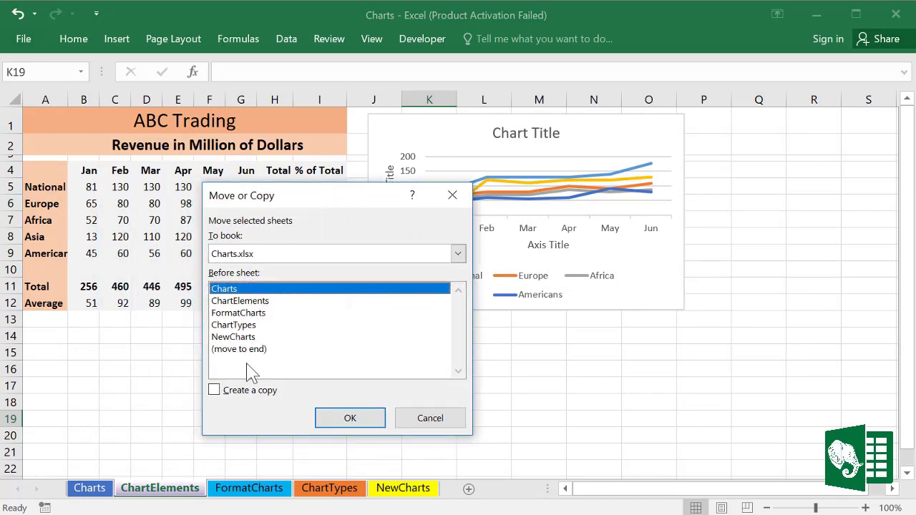
click(214, 390)
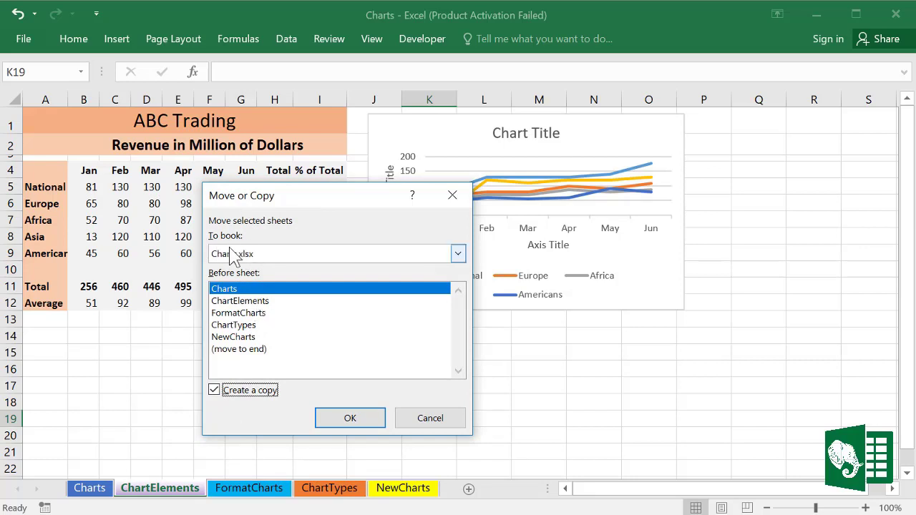
click(272, 253)
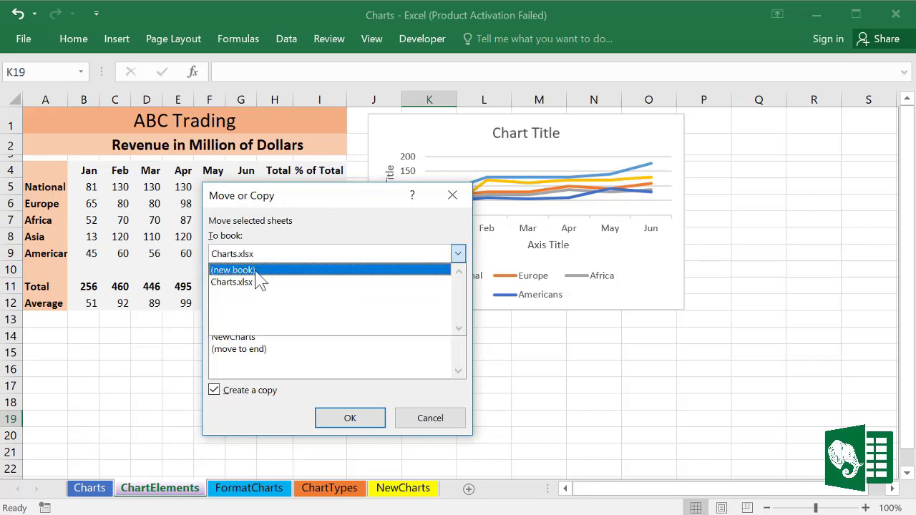
click(342, 229)
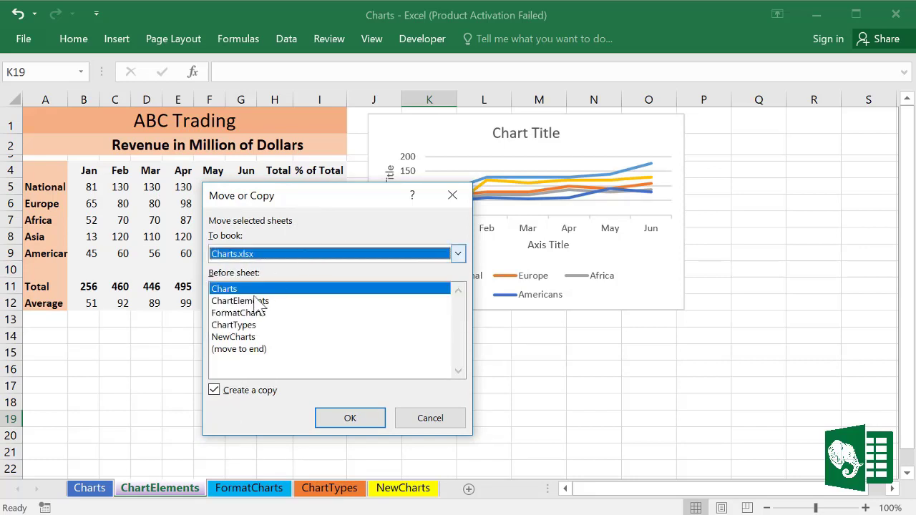
click(229, 326)
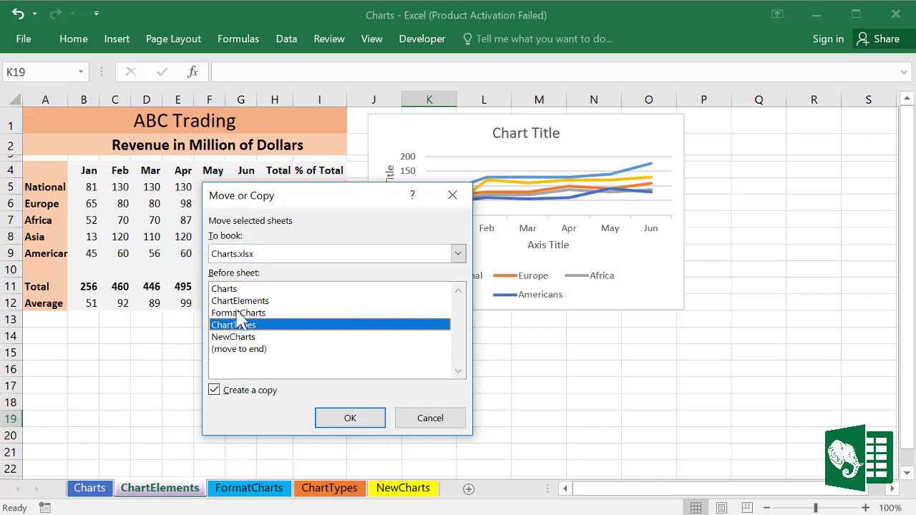
click(238, 313)
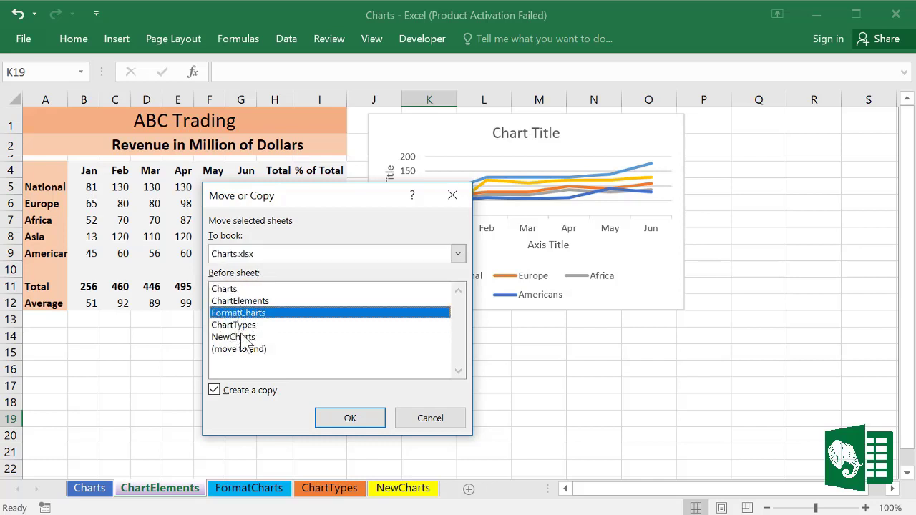
click(276, 256)
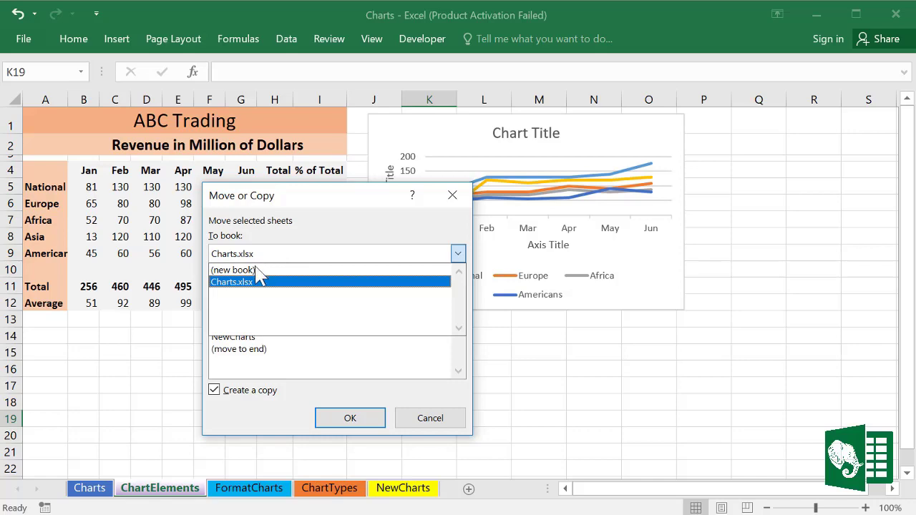
click(250, 271)
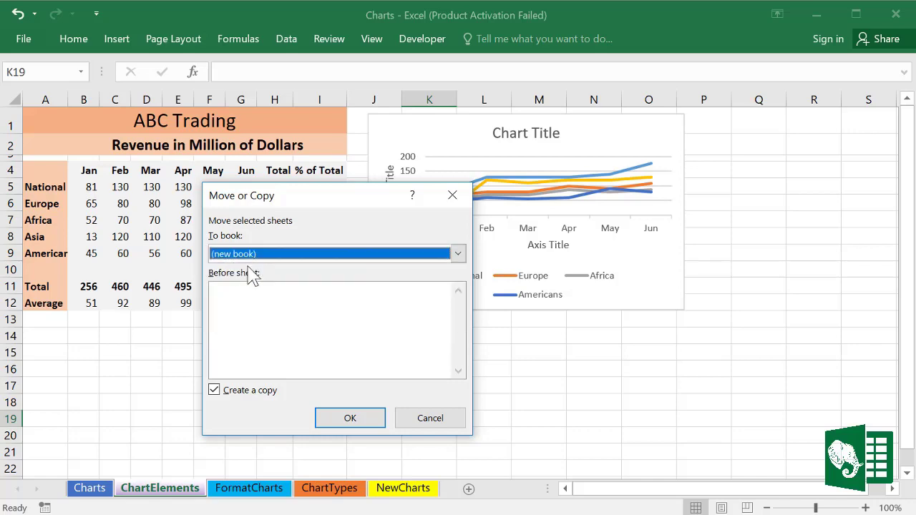
click(367, 422)
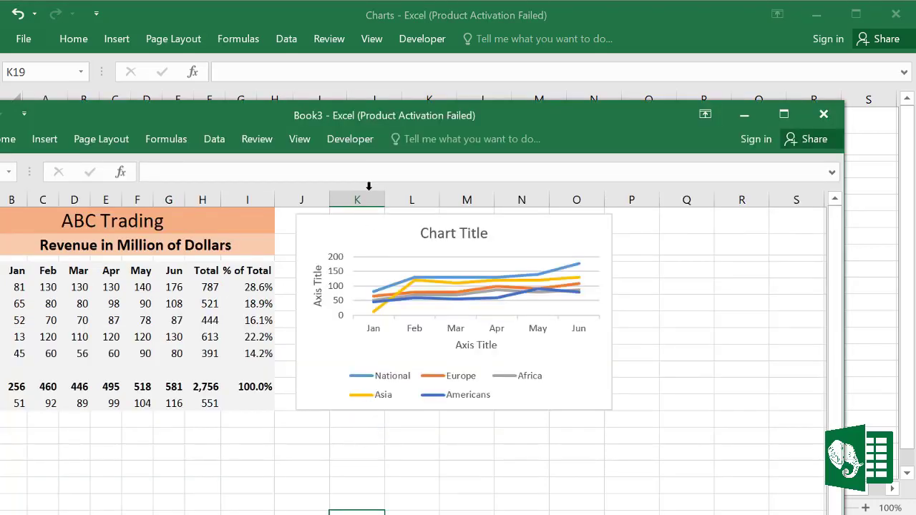
Step: Maximize the Book3 window, then close it choosing Don't Save
drag(473, 115, 615, 7)
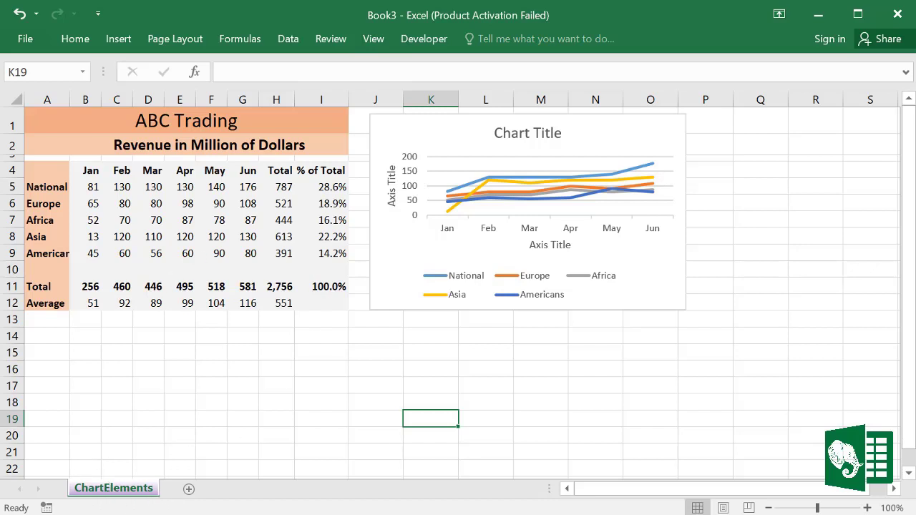
click(897, 14)
click(368, 322)
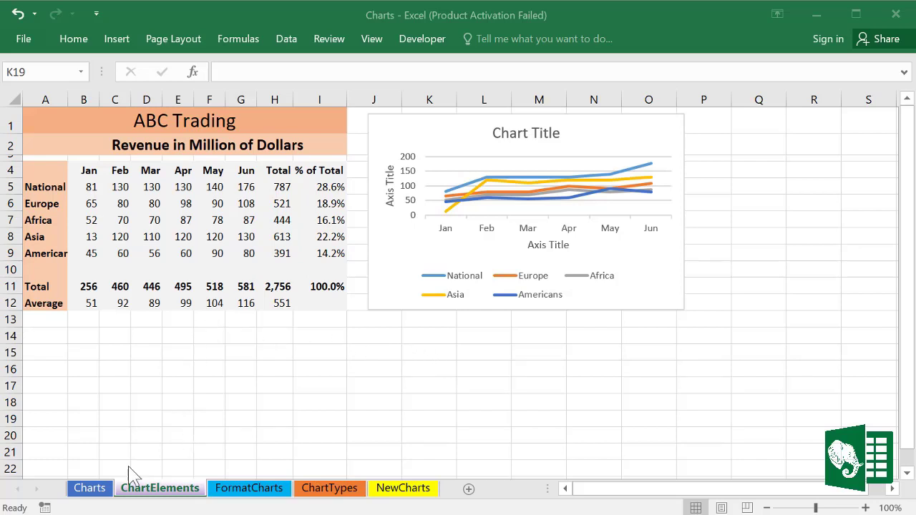
Step: Group the Charts through FormatCharts sheets and make row 2 taller across all of them
click(89, 494)
click(88, 493)
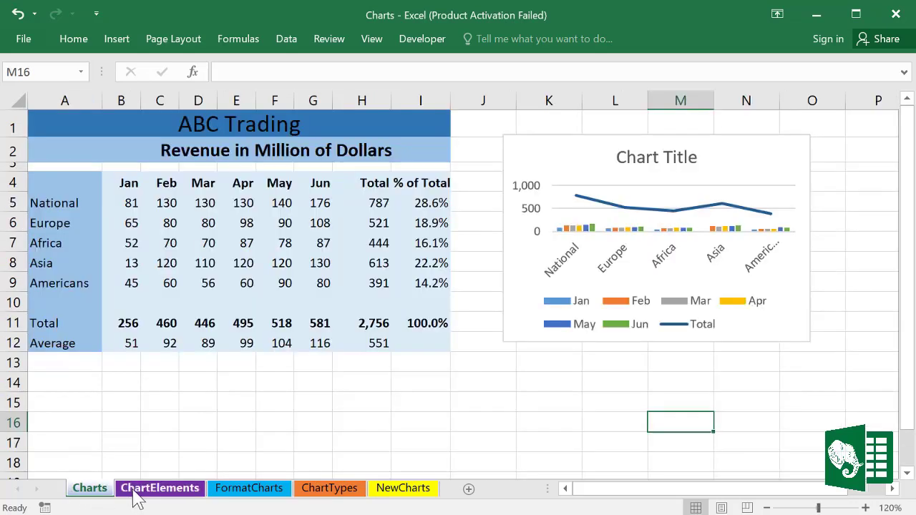
click(150, 495)
click(249, 493)
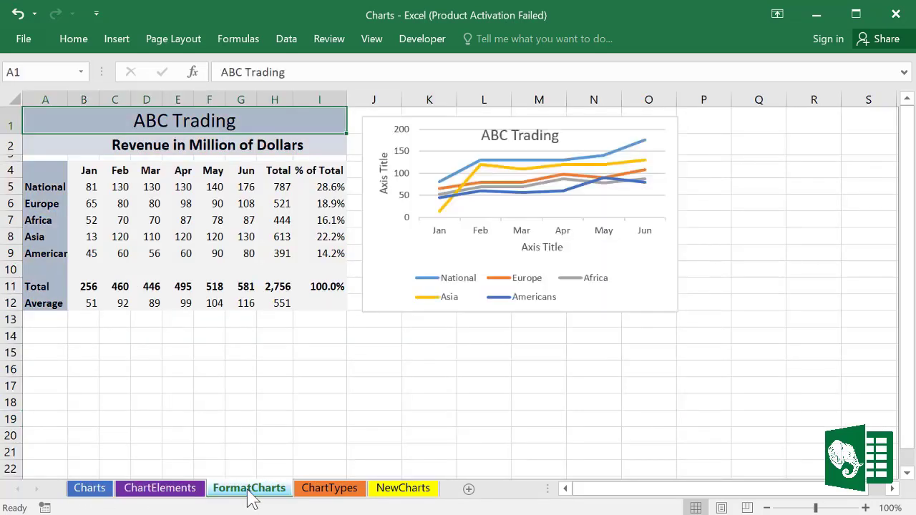
click(89, 492)
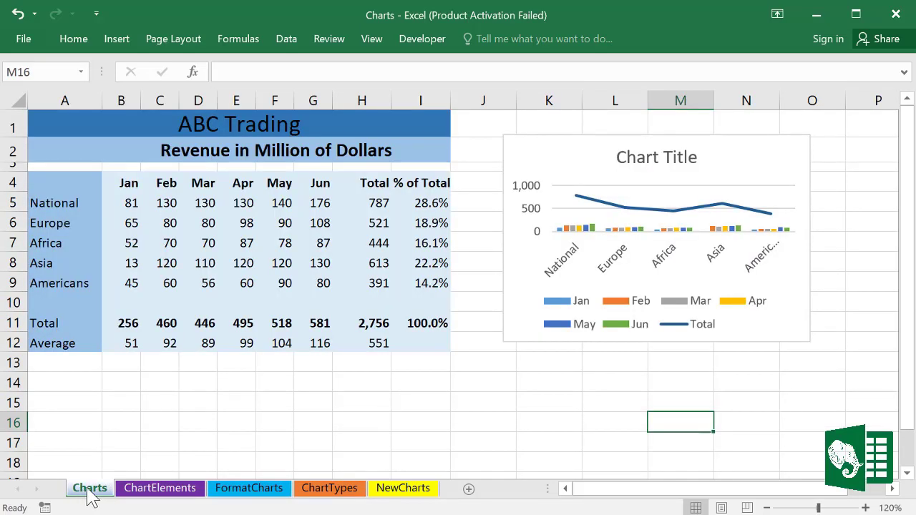
shift+click(238, 491)
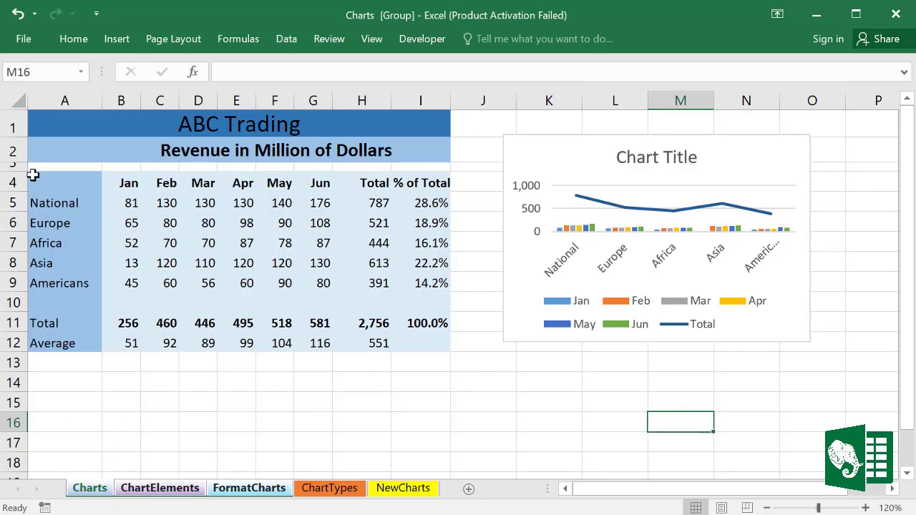
click(16, 98)
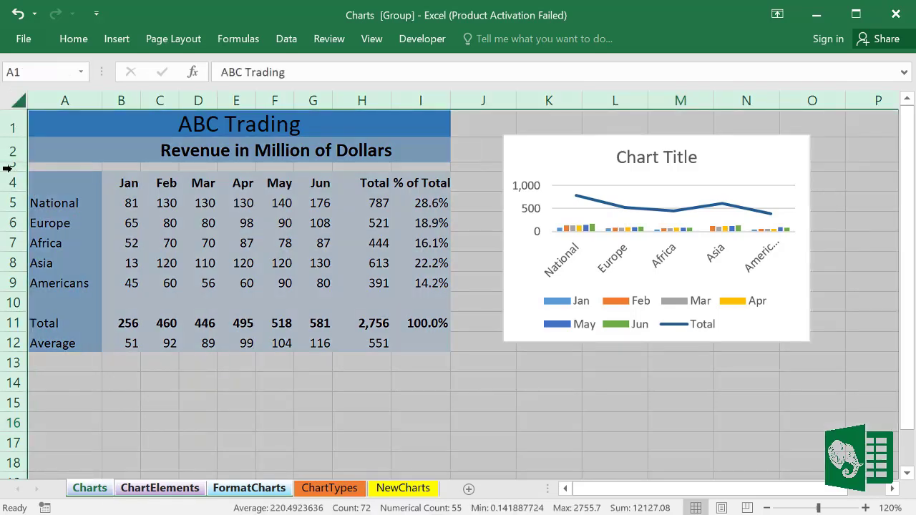
drag(13, 163, 11, 201)
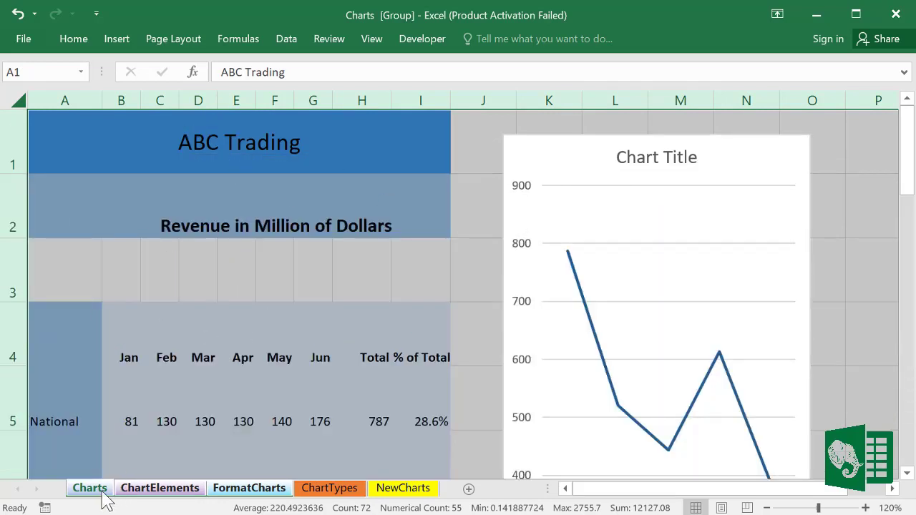
Step: Check the row 2 change on ChartElements and FormatCharts, then undo it with Ctrl+Z
click(133, 497)
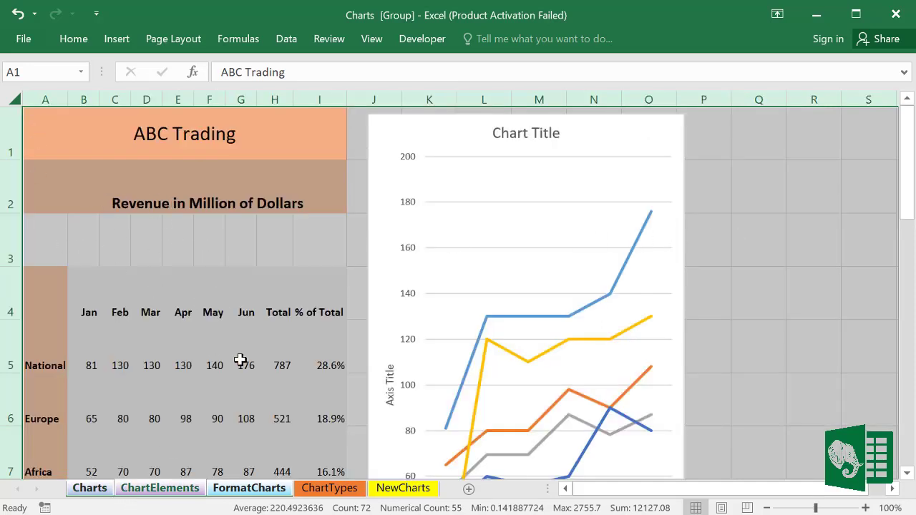
click(247, 489)
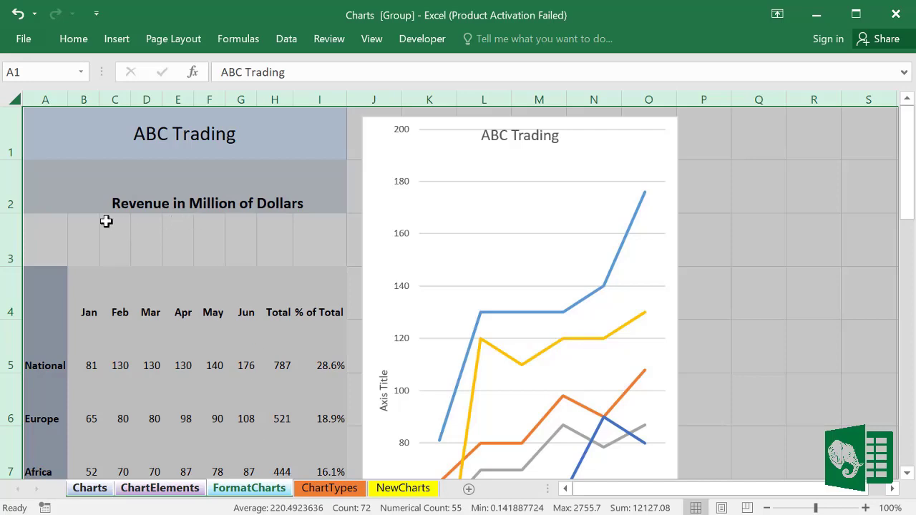
click(355, 492)
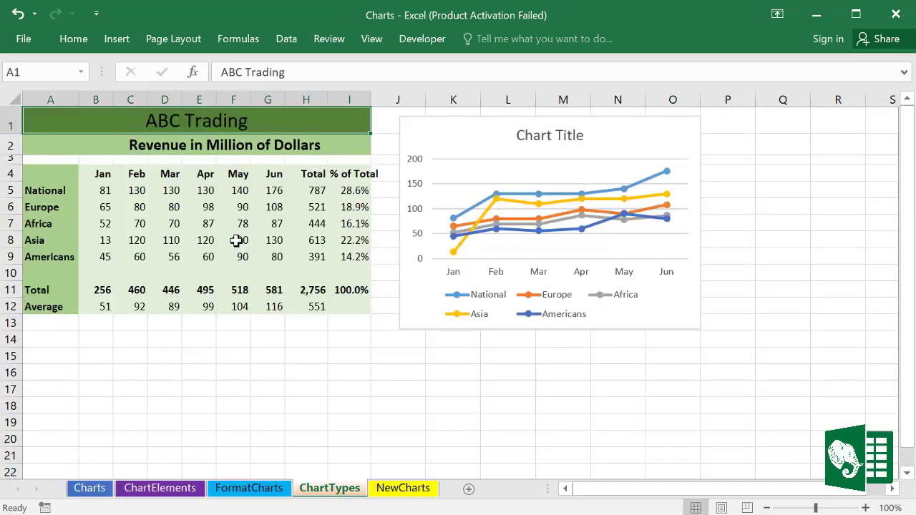
click(430, 492)
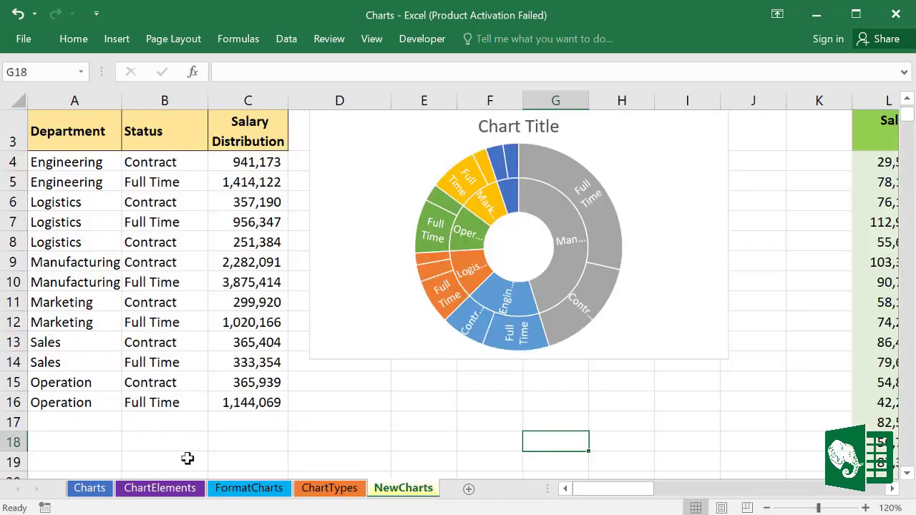
click(92, 490)
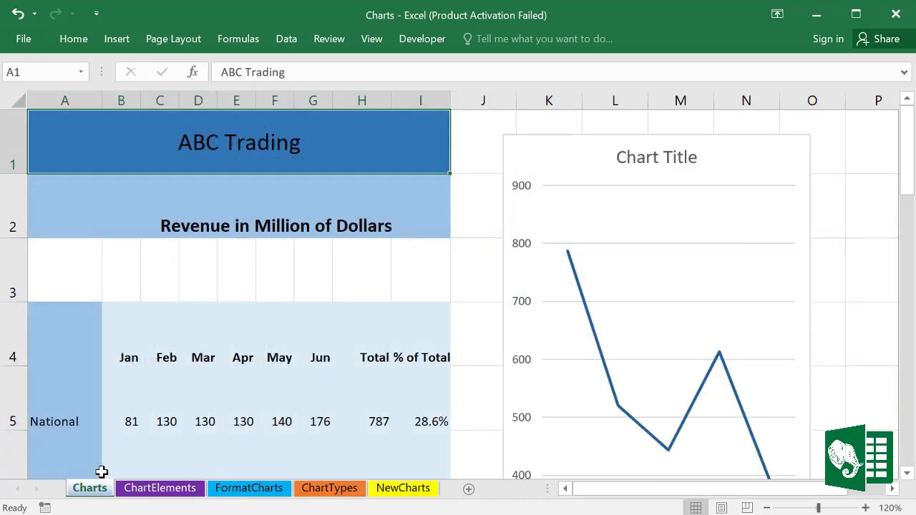
key(ctrl+z)
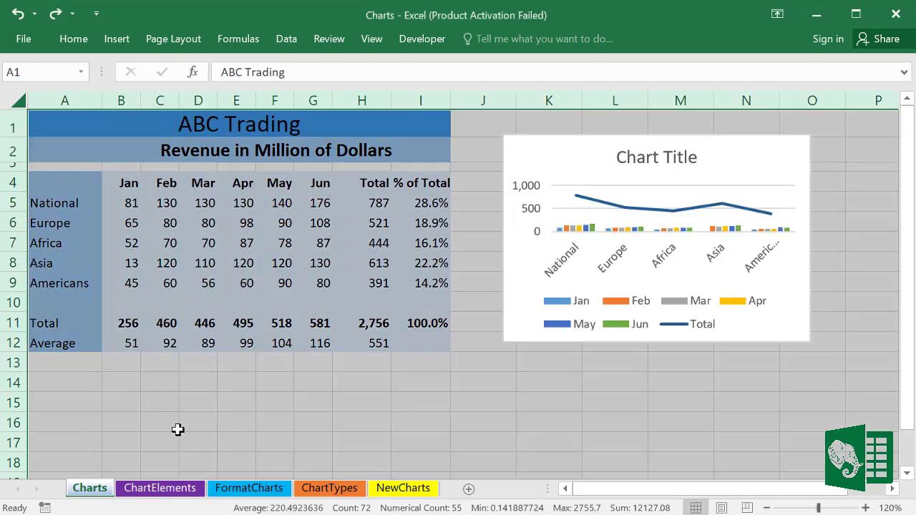
Step: Regroup Charts, ChartElements and FormatCharts, then choose Ungroup Sheets from the tab menu
click(139, 492)
click(254, 493)
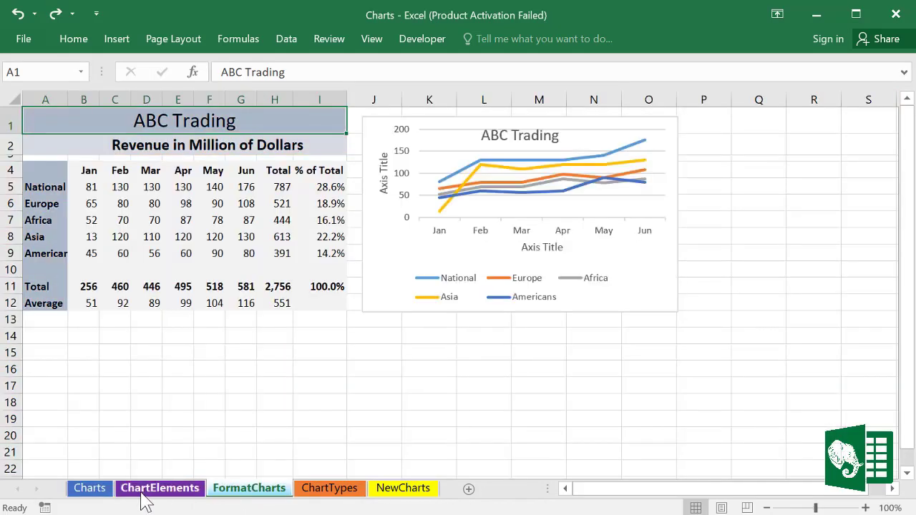
click(91, 494)
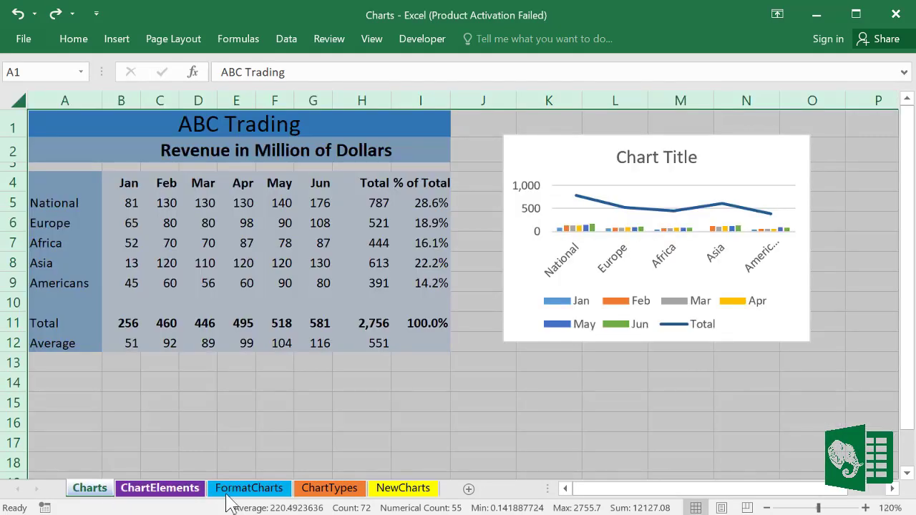
shift+click(252, 492)
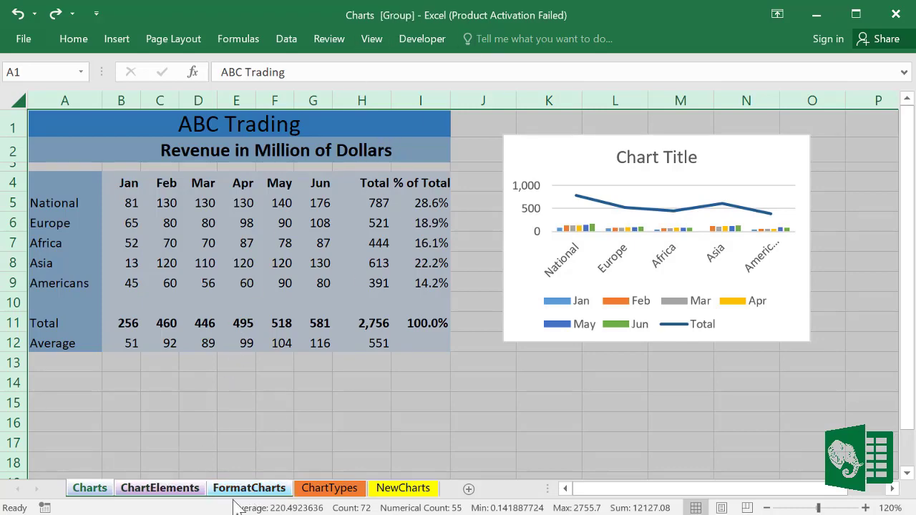
right_click(238, 494)
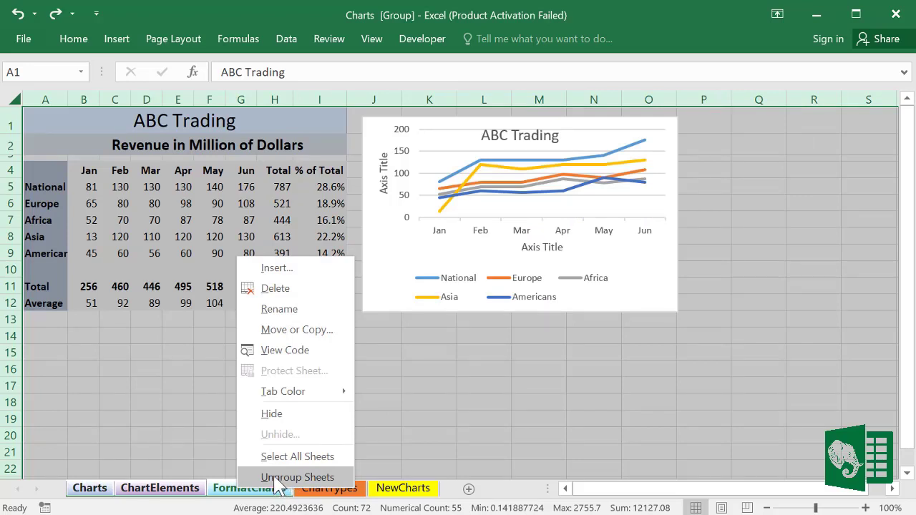
click(276, 478)
click(338, 464)
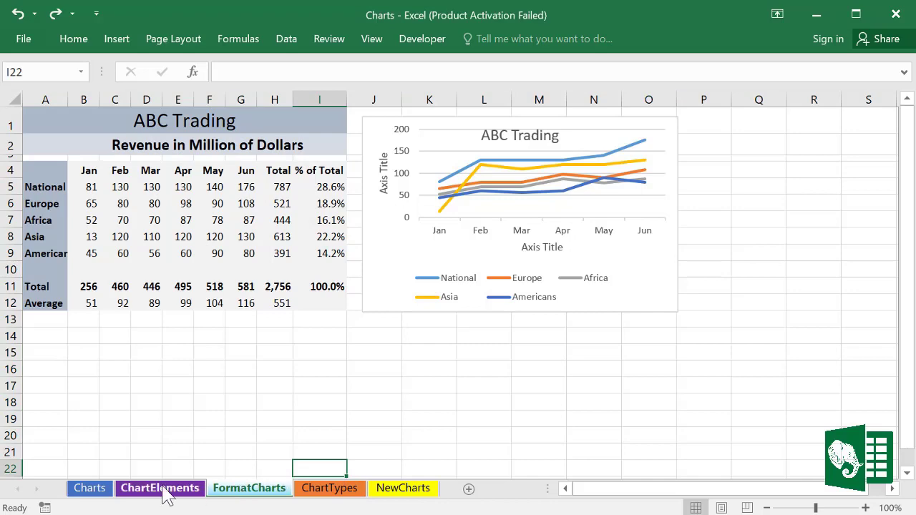
click(97, 491)
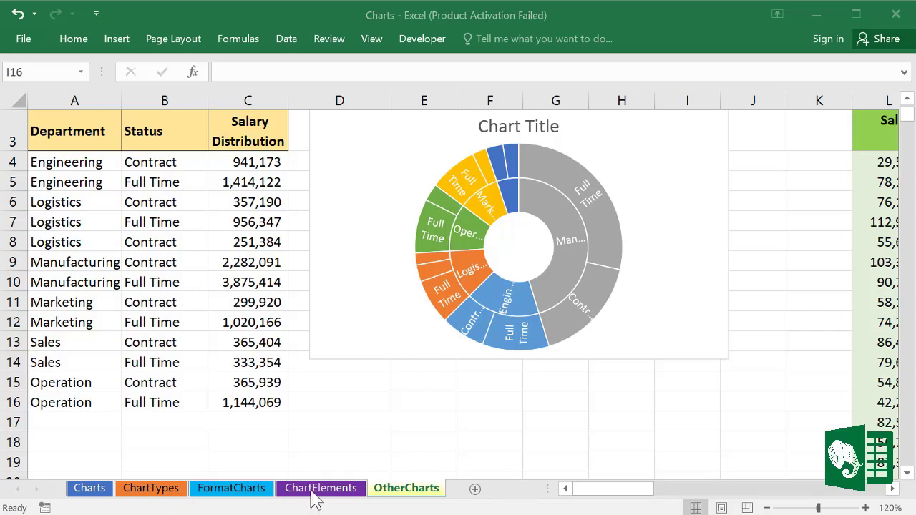
Step: Edit the OtherCharts tab name, replacing 'Other' with 'New' to make it NewCharts
click(407, 493)
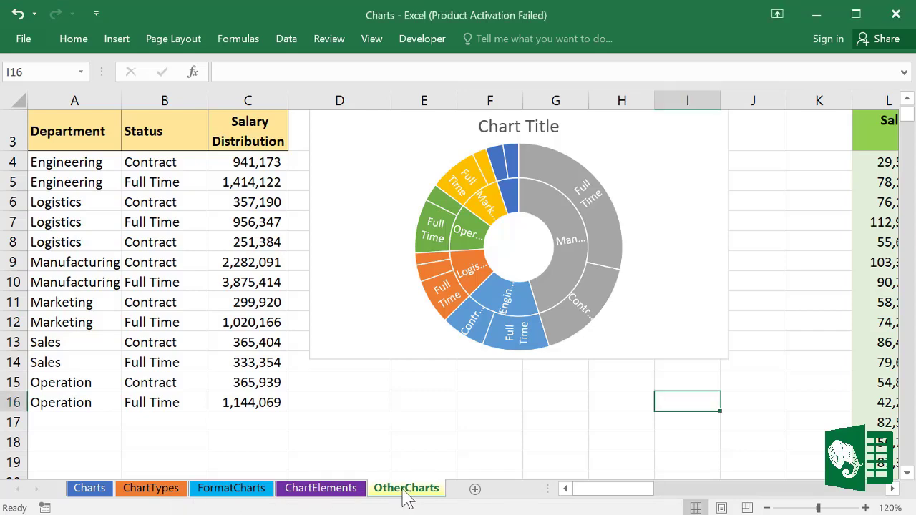
click(351, 491)
click(404, 493)
double_click(403, 489)
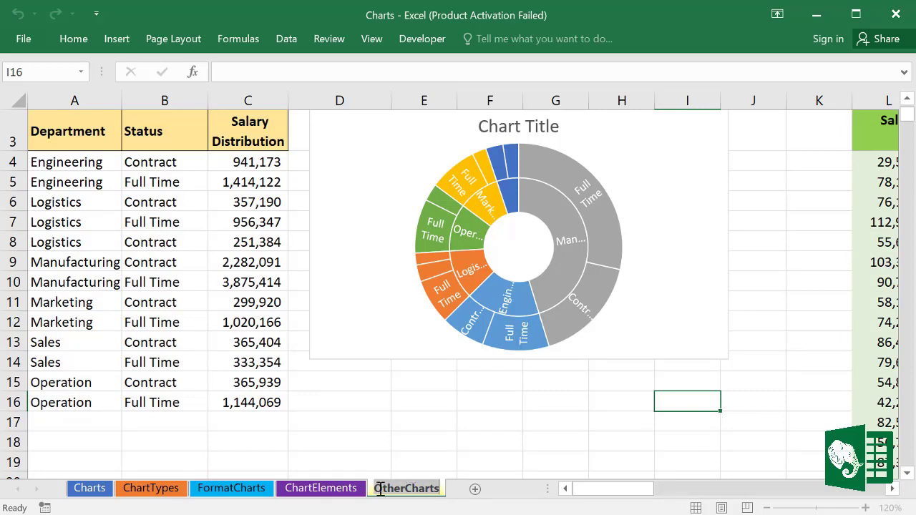
click(405, 490)
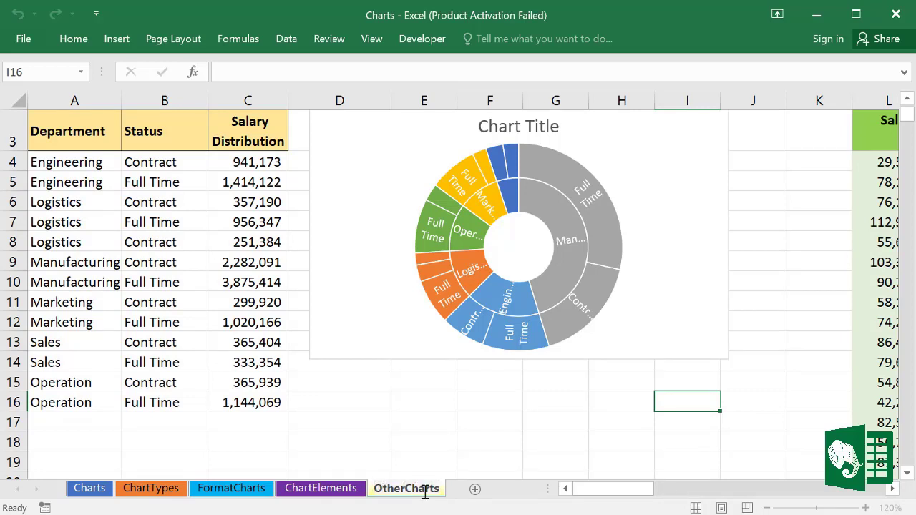
key(BackSpace)
key(BackSpace)
key(BackSpace)
key(BackSpace)
key(BackSpace)
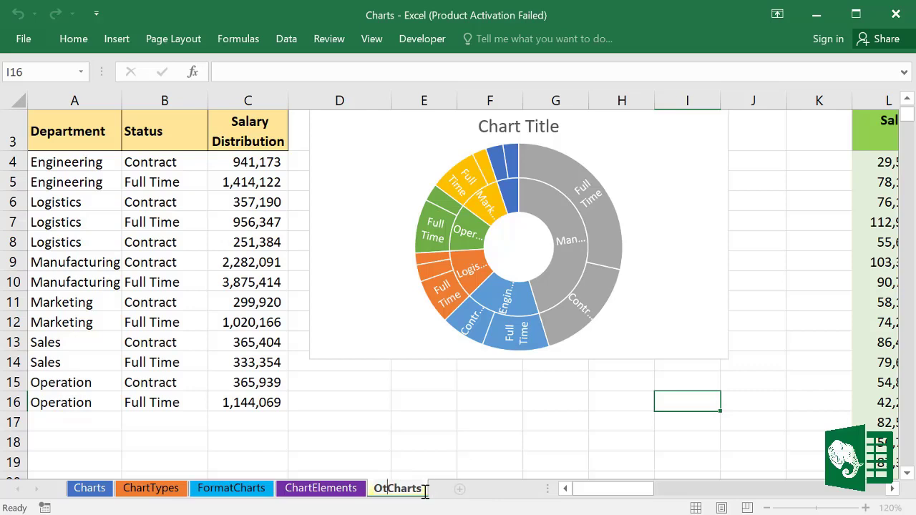
text(New)
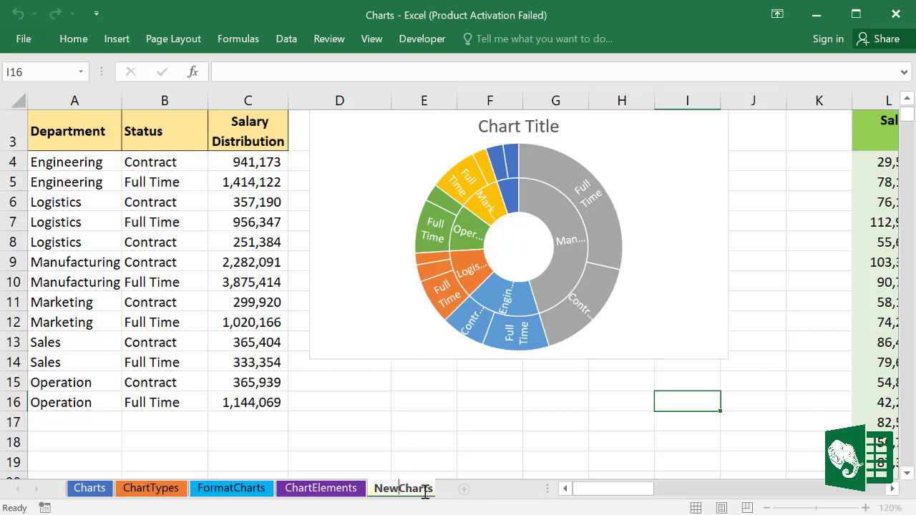
click(445, 446)
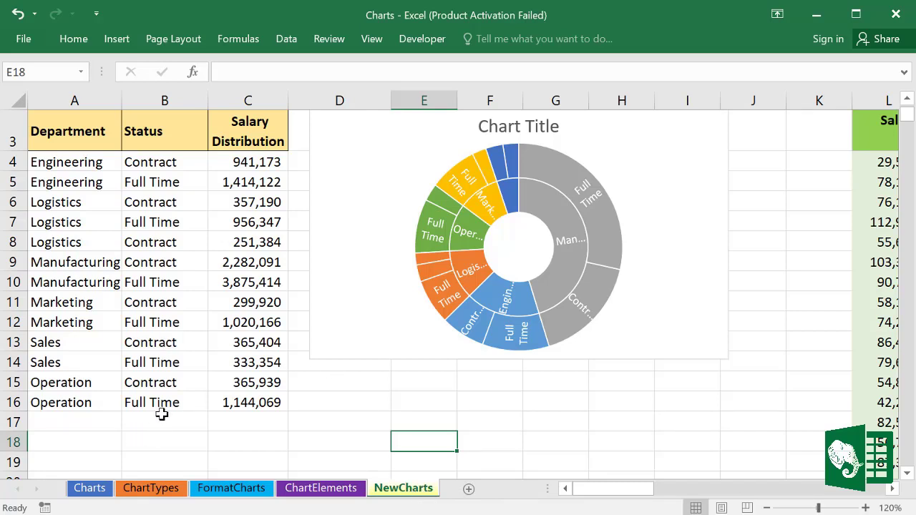
Step: Dismiss the Insert dialog from the FormatCharts tab, then add blank Sheet1 before it with Shift+F11
click(231, 490)
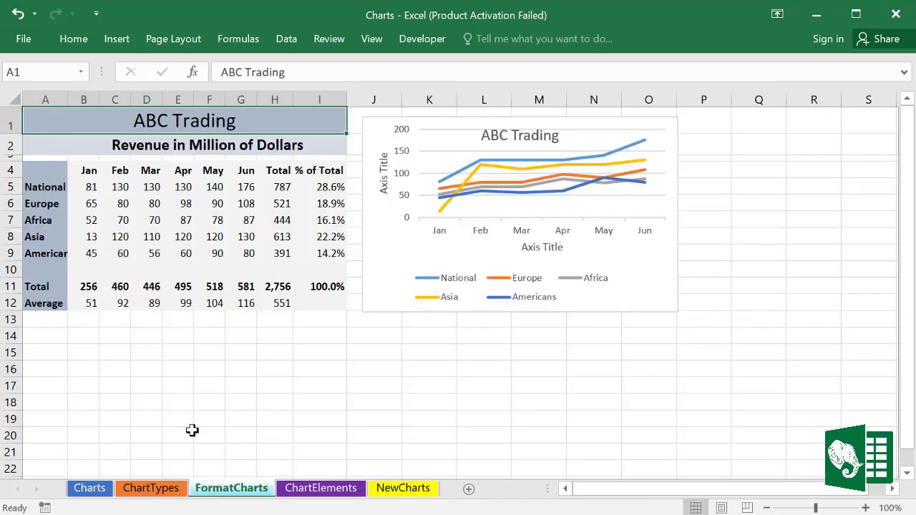
right_click(203, 491)
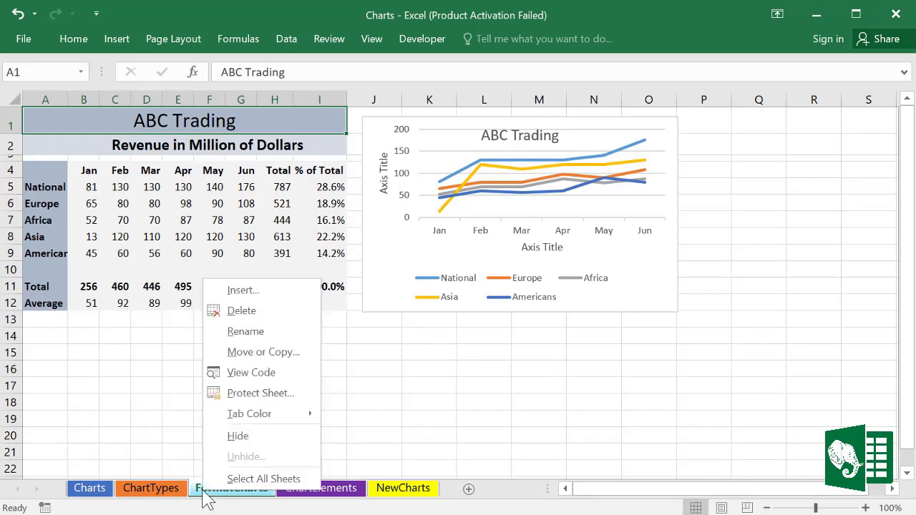
click(247, 292)
drag(139, 147, 466, 144)
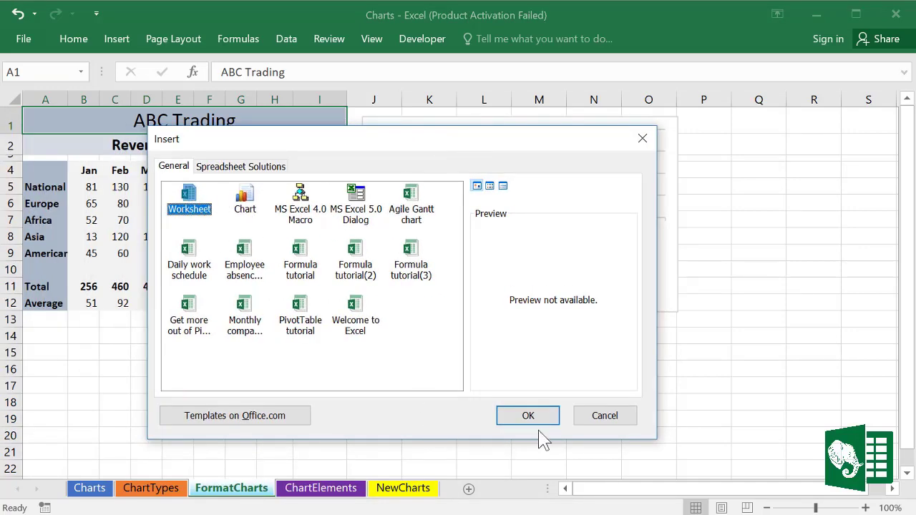
click(605, 418)
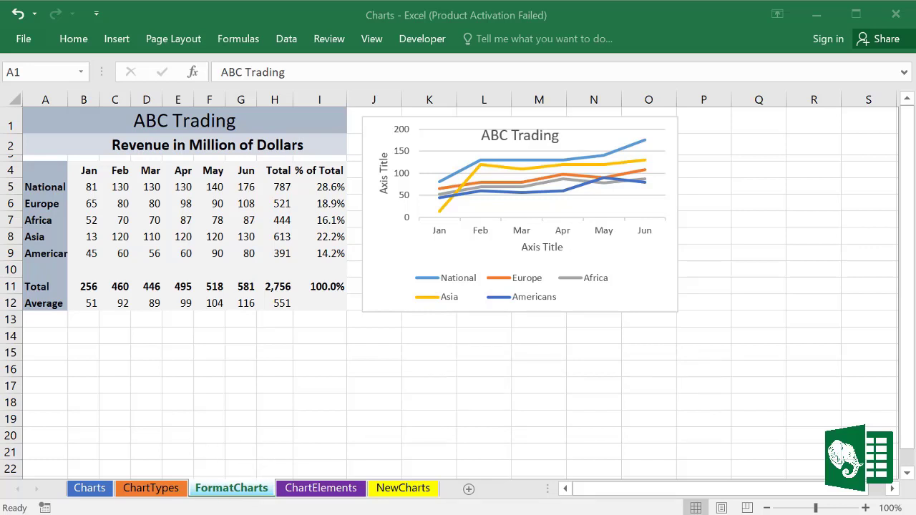
key(shift+F11)
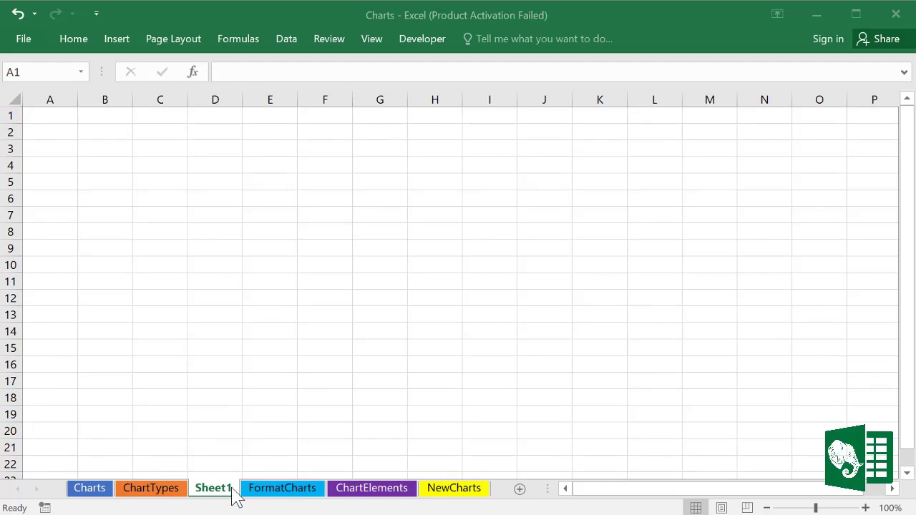
click(275, 494)
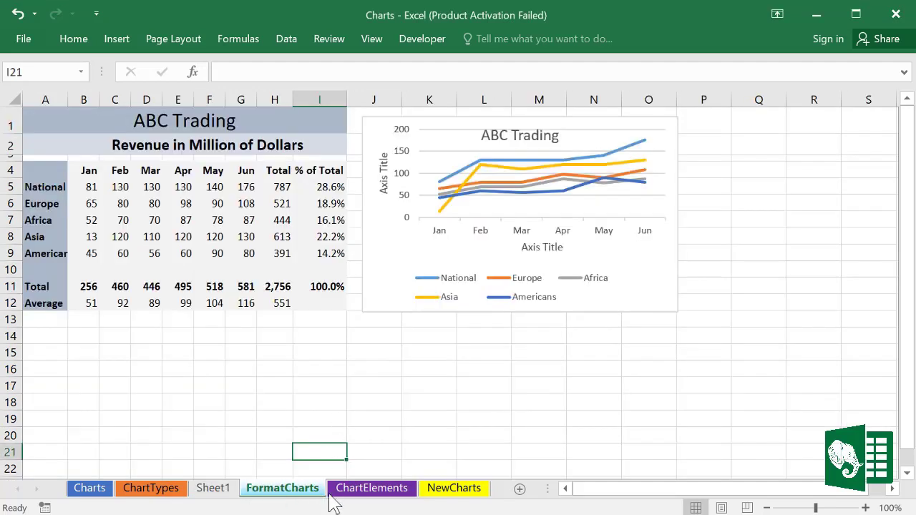
Step: Add a blank Sheet2 with the + button, then delete it again
click(520, 489)
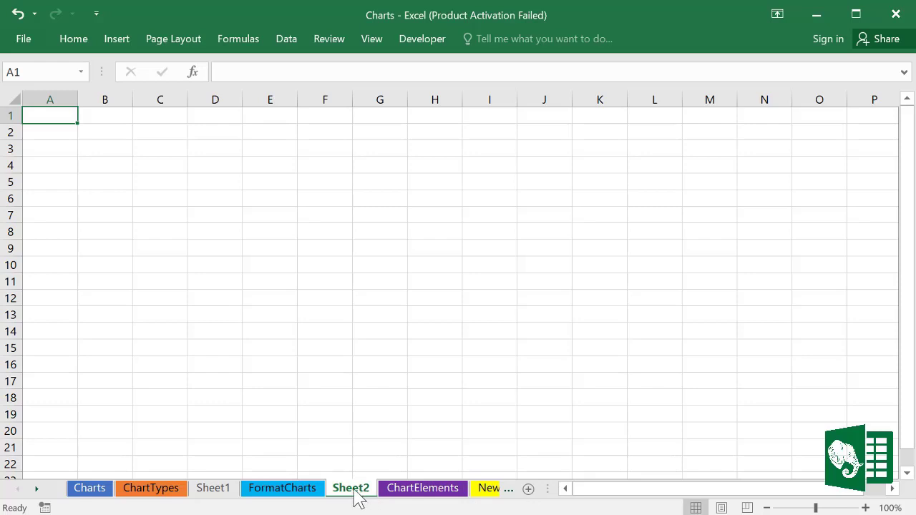
click(419, 493)
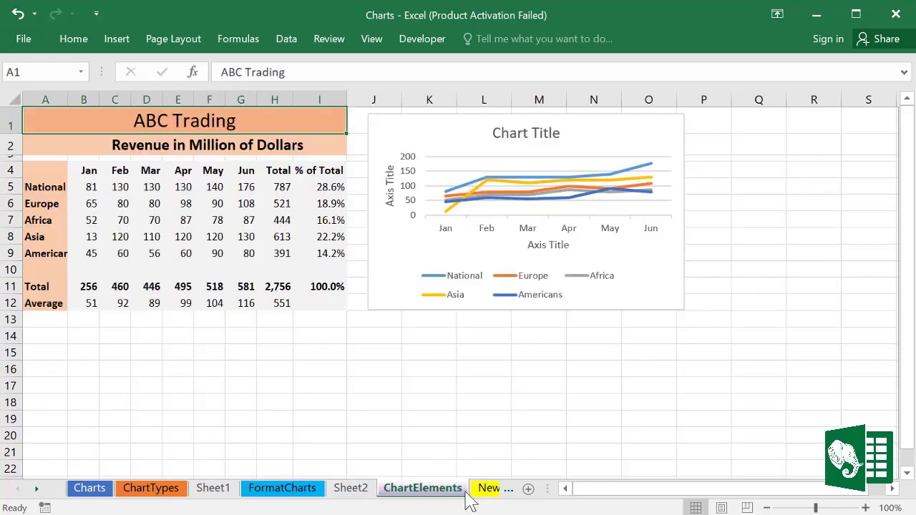
click(362, 494)
right_click(362, 494)
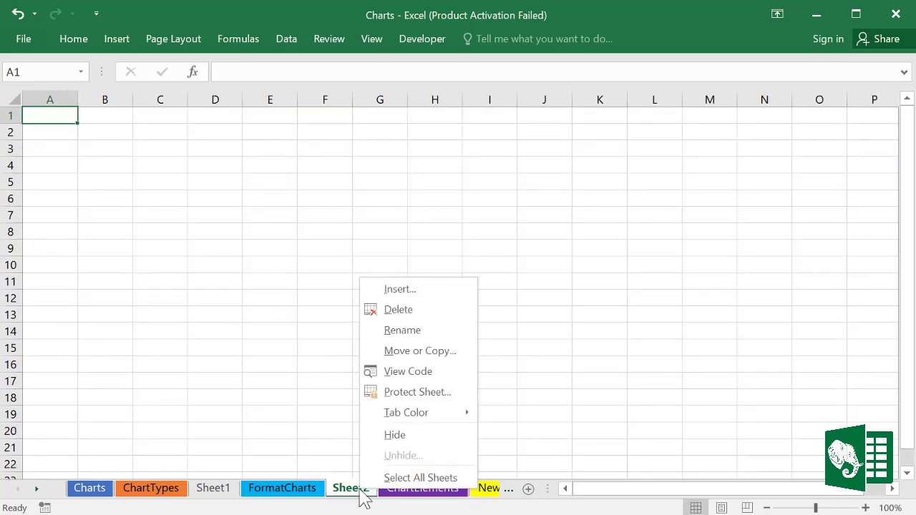
click(404, 318)
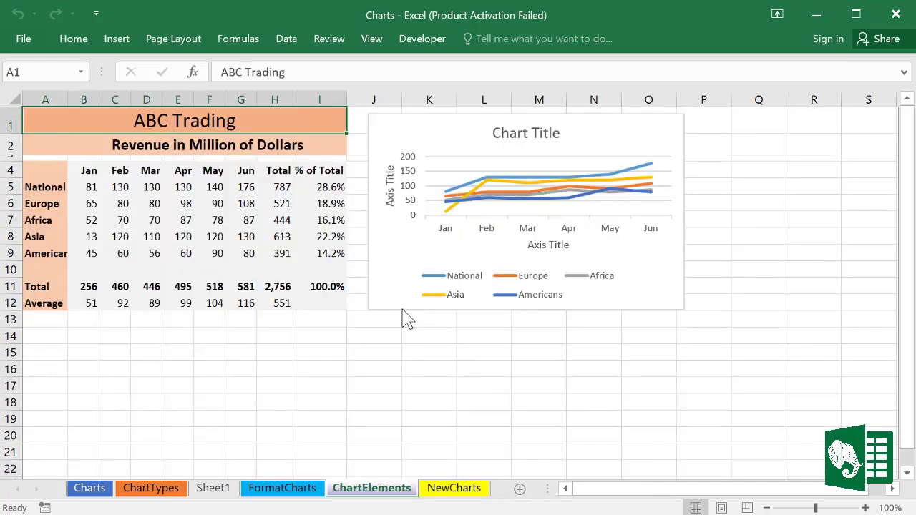
Step: Choose Delete on the NewCharts sheet tab, leaving confirmation pending
click(458, 495)
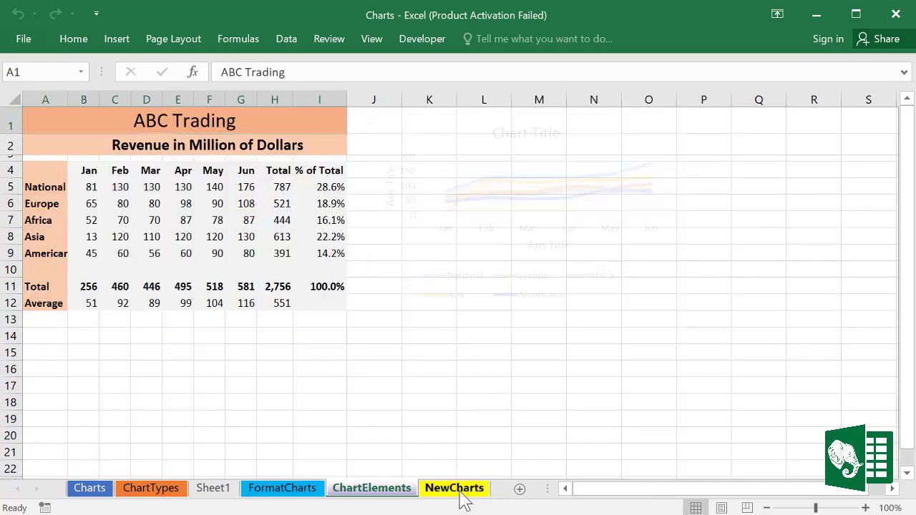
right_click(461, 498)
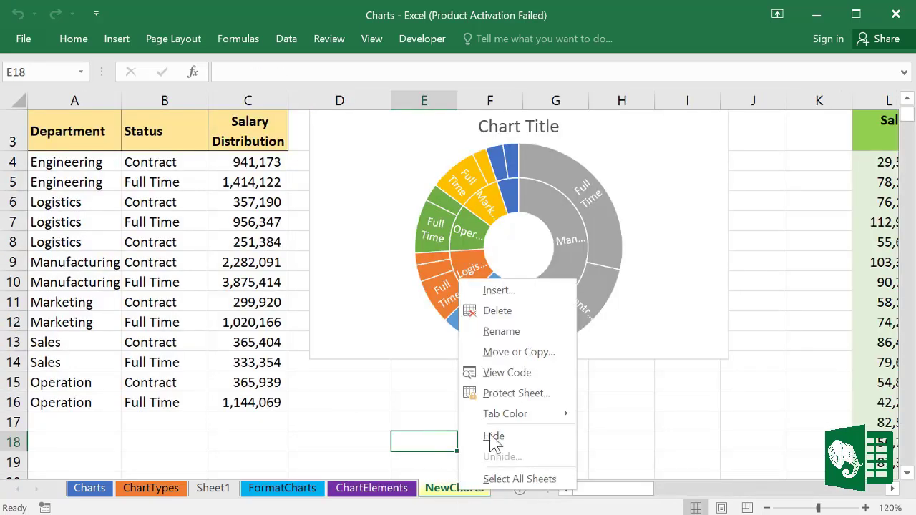
click(499, 309)
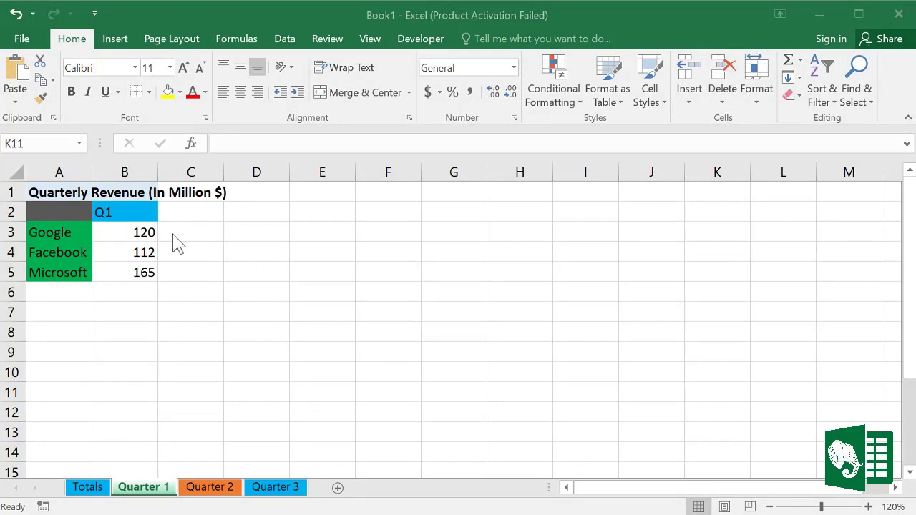
Step: Review the B2:B5 values on Quarter 1, 2 and 3, and the empty Totals cells B3:B5
click(149, 494)
drag(126, 214, 129, 265)
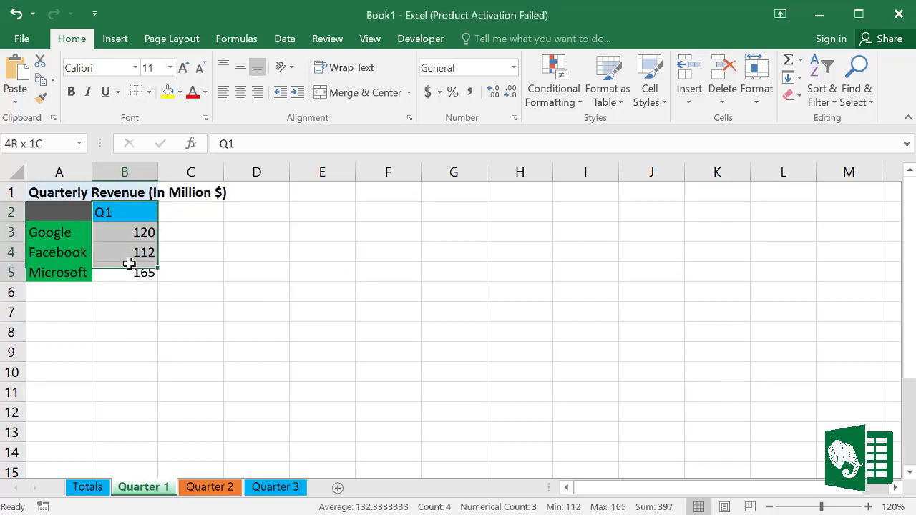
click(207, 489)
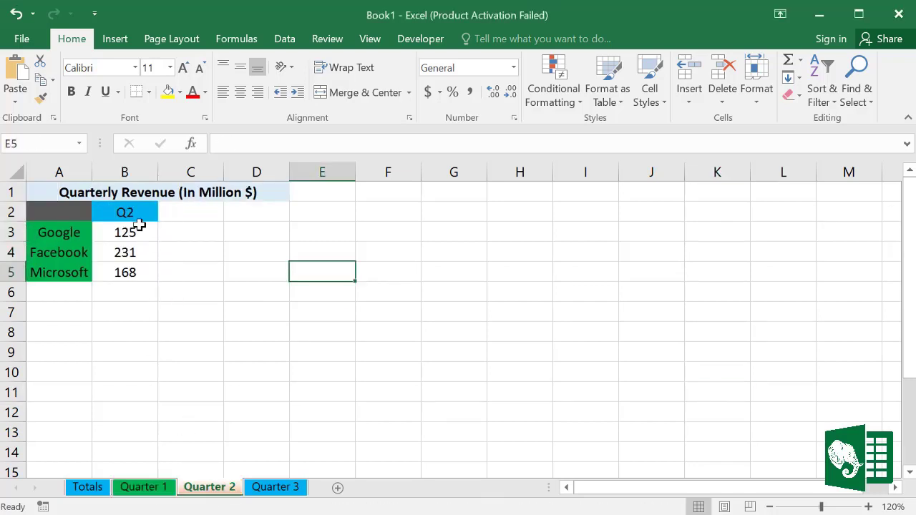
drag(133, 214, 138, 278)
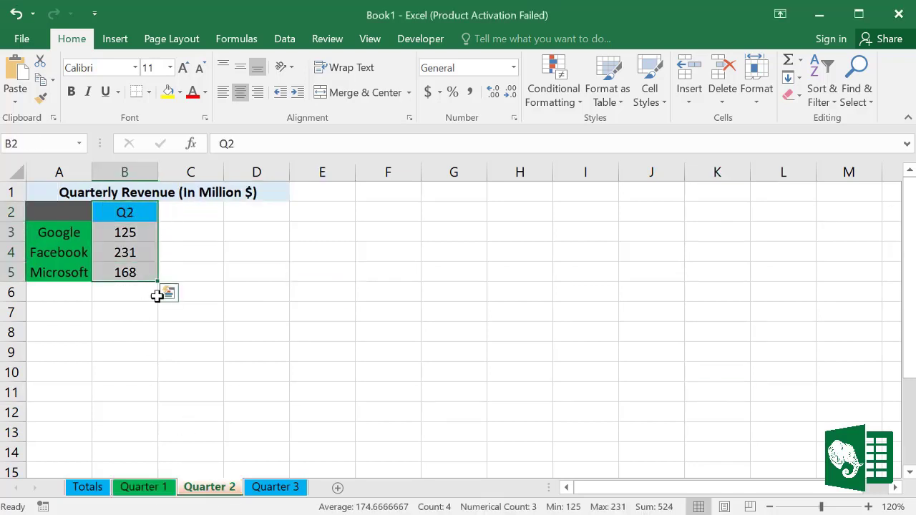
click(274, 491)
drag(127, 217, 130, 268)
click(248, 263)
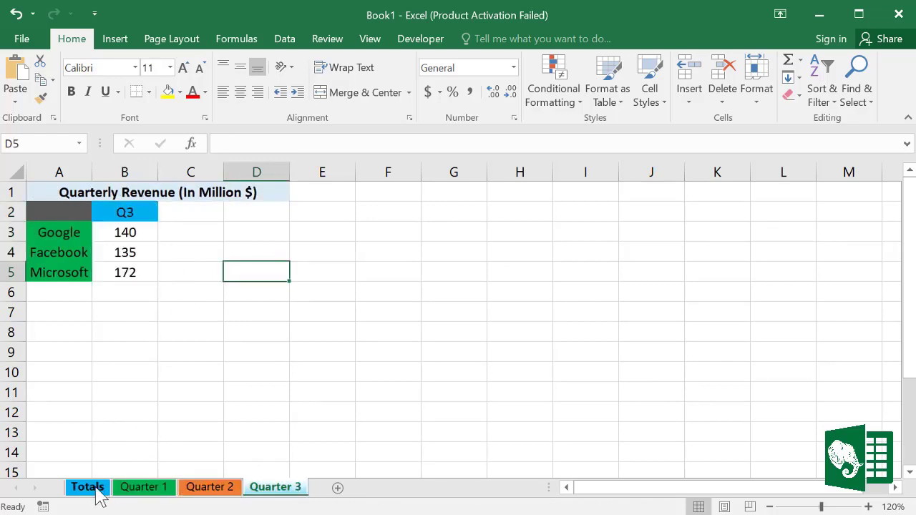
click(98, 492)
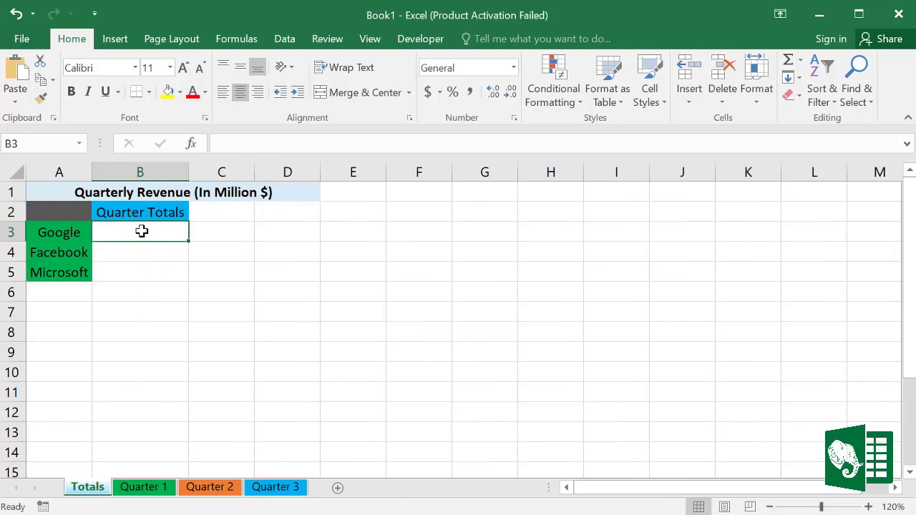
drag(138, 227, 167, 268)
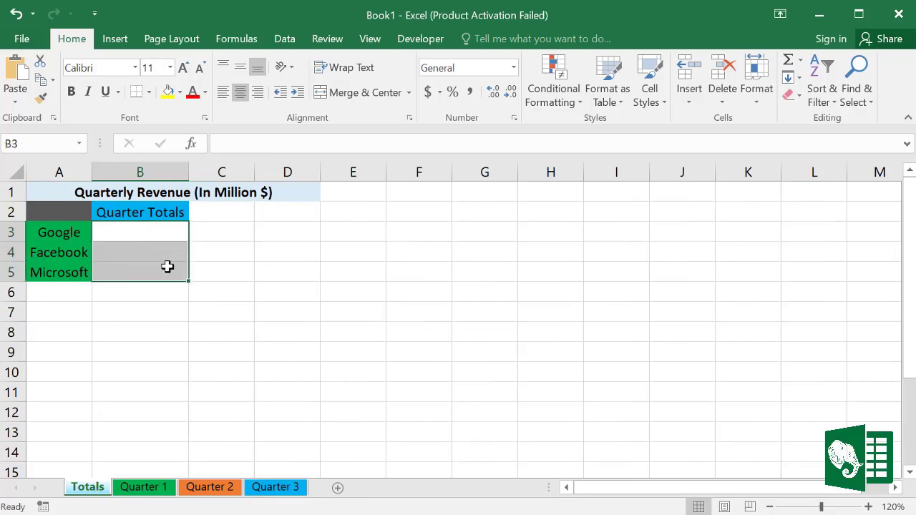
click(282, 296)
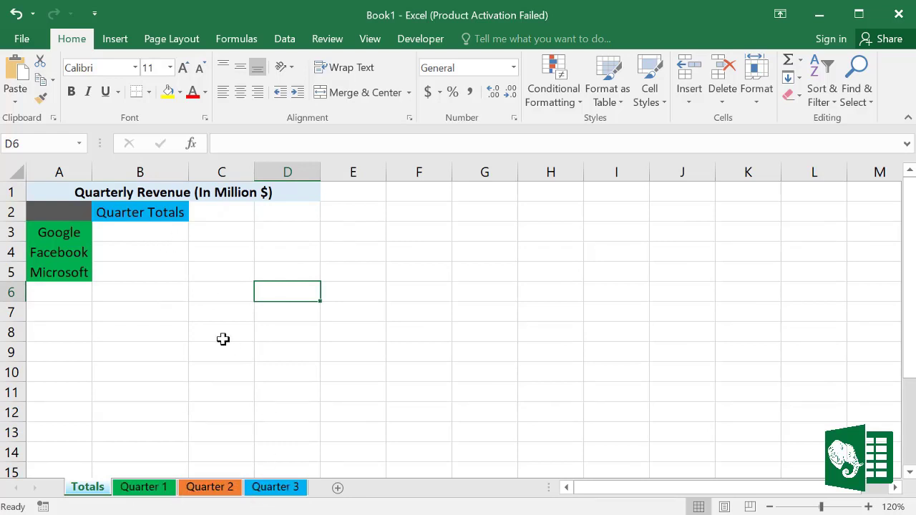
Step: Enter ='Quarter 1'!B3+'Quarter 2'!B3+'Quarter 3'!B3 in Totals B3 for Google
click(77, 232)
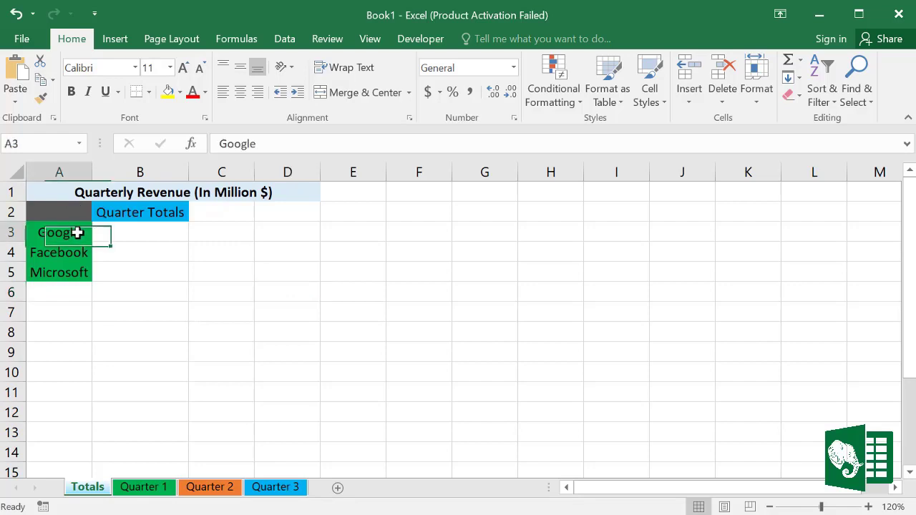
click(135, 232)
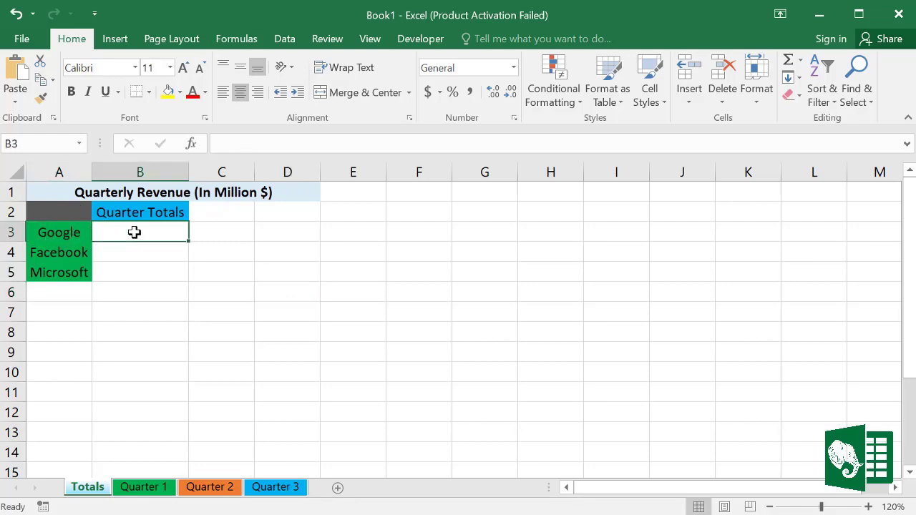
text(=)
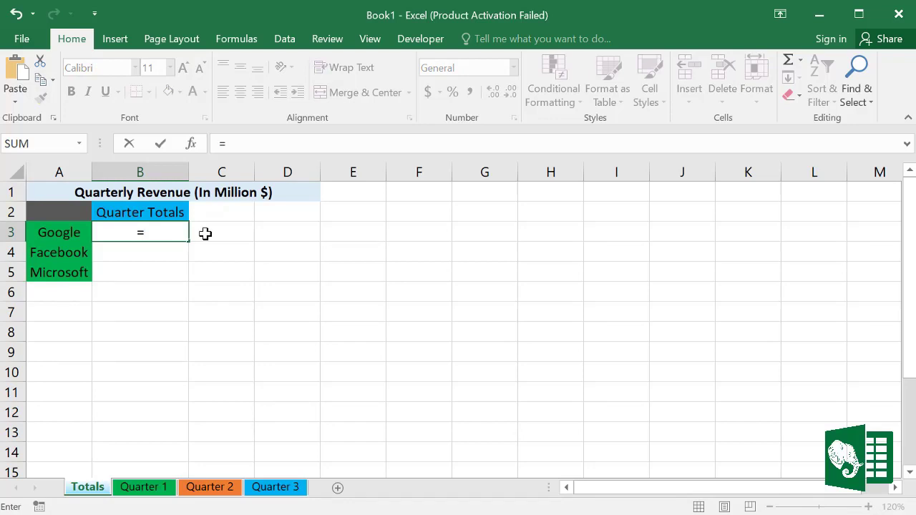
click(162, 490)
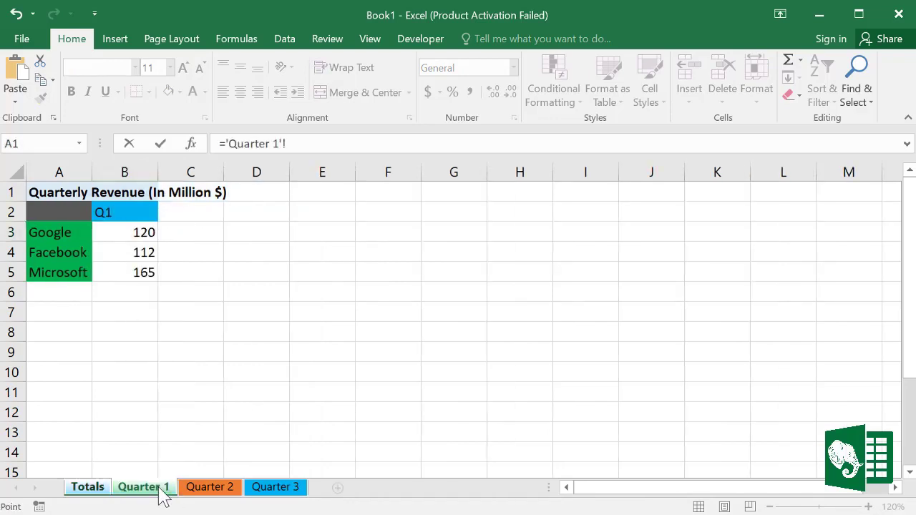
click(139, 233)
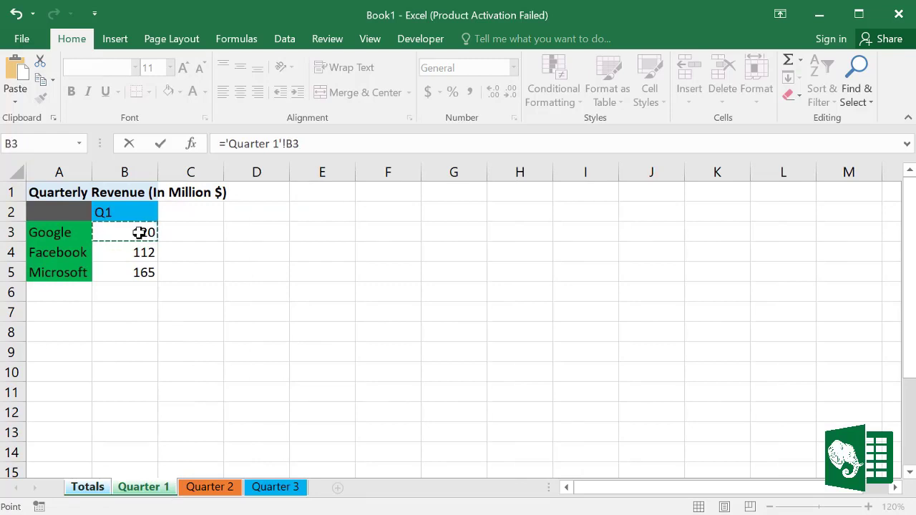
text(+)
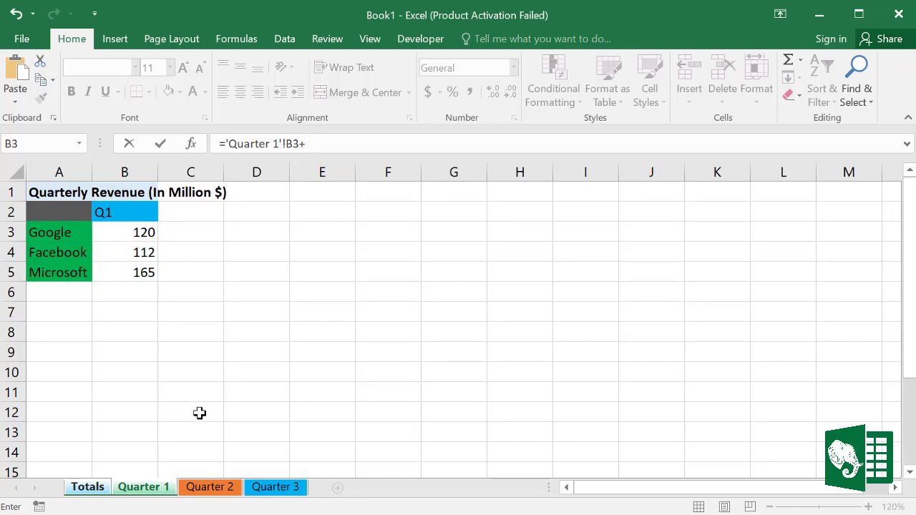
click(209, 492)
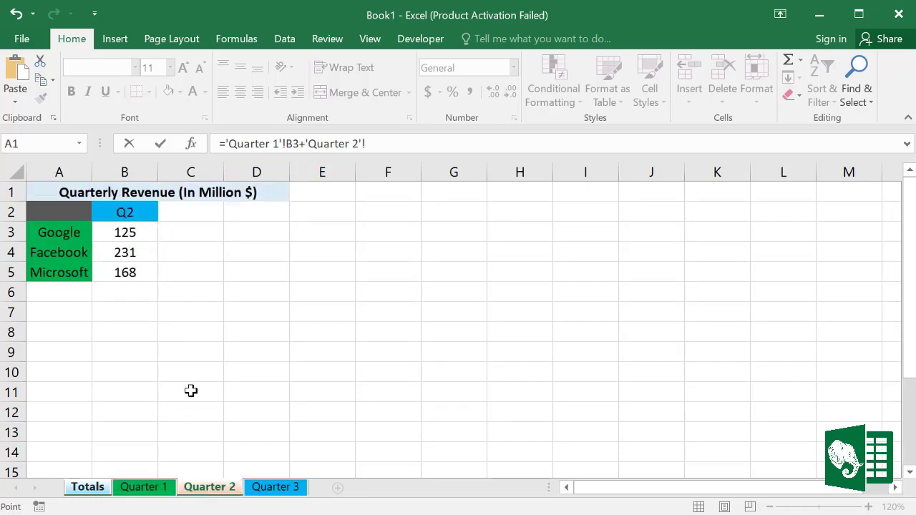
click(139, 232)
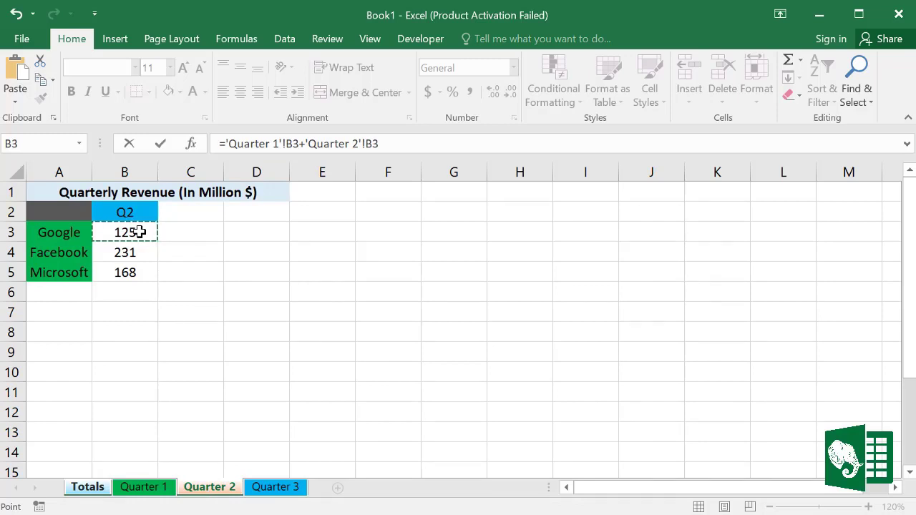
text(+)
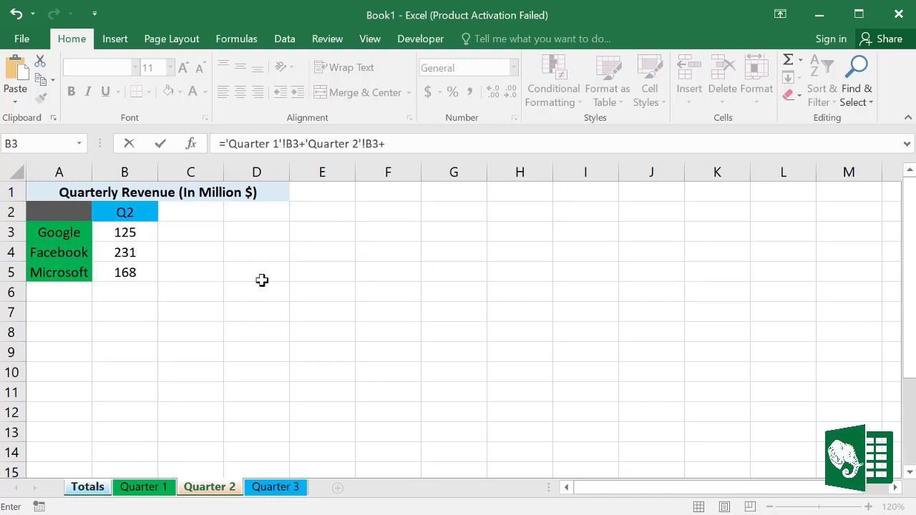
click(275, 488)
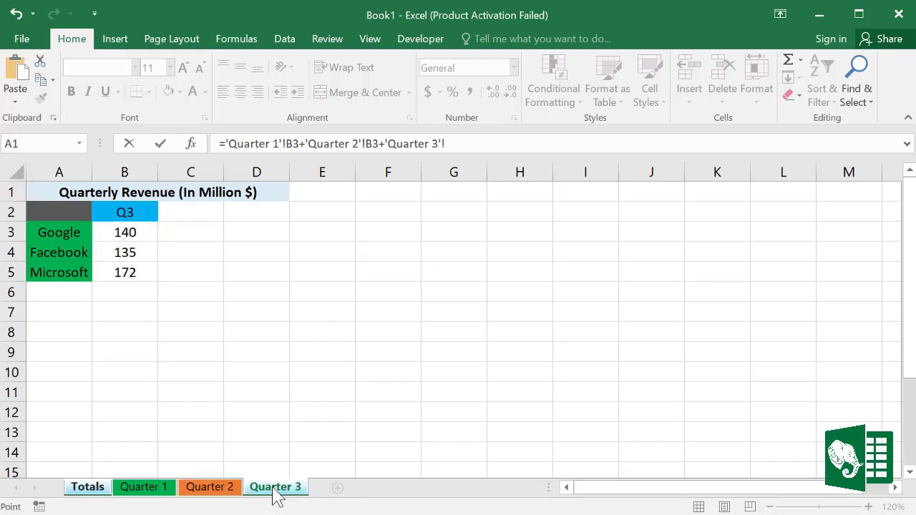
click(125, 231)
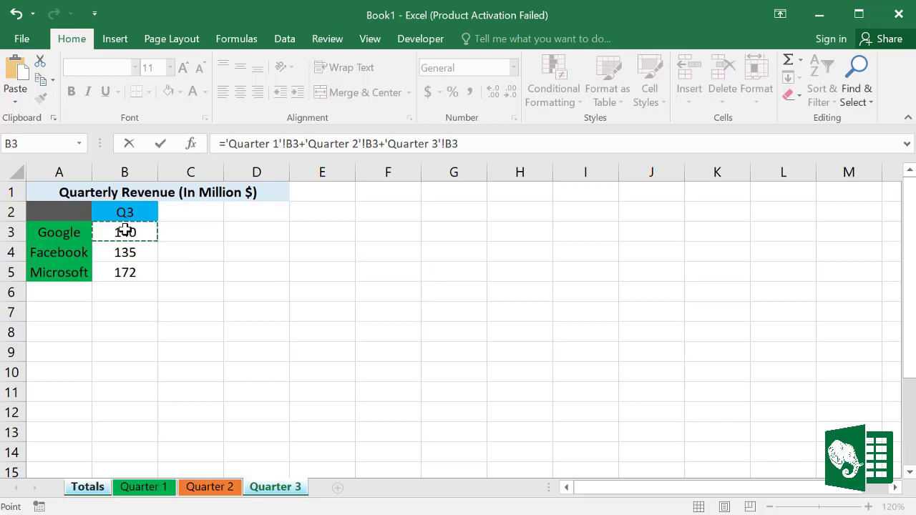
key(Return)
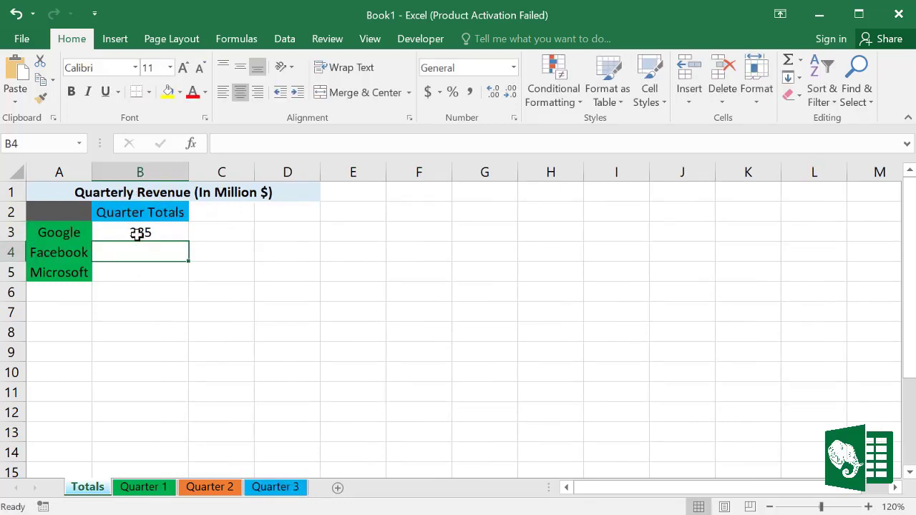
Step: Fill Google's total formula down to Facebook and Microsoft, giving 478 and 505
click(127, 231)
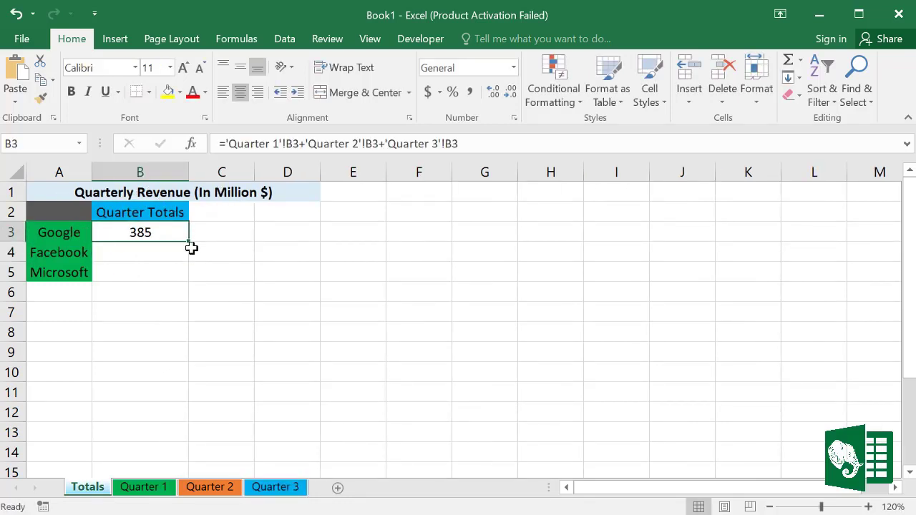
drag(188, 241, 179, 273)
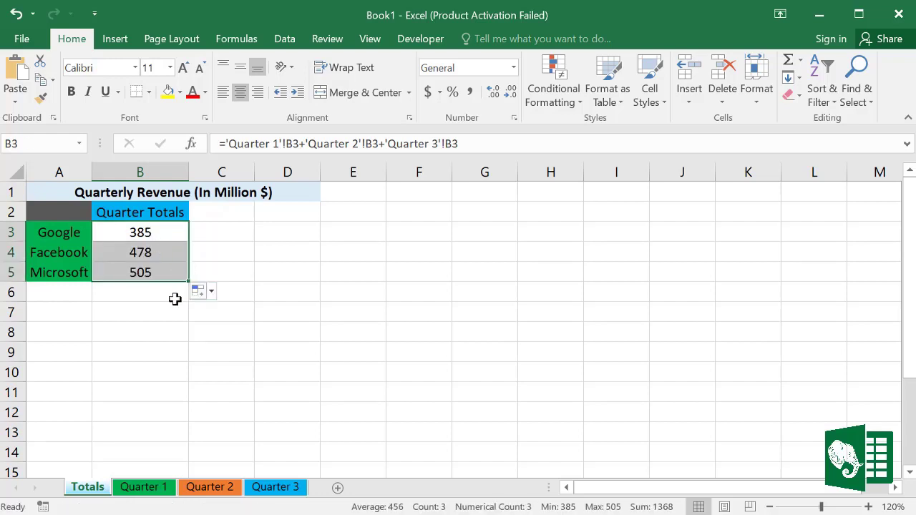
click(175, 299)
Step: Inspect Google's B3 formula and its sheet references in the formula bar, then reselect B3
drag(160, 237, 160, 259)
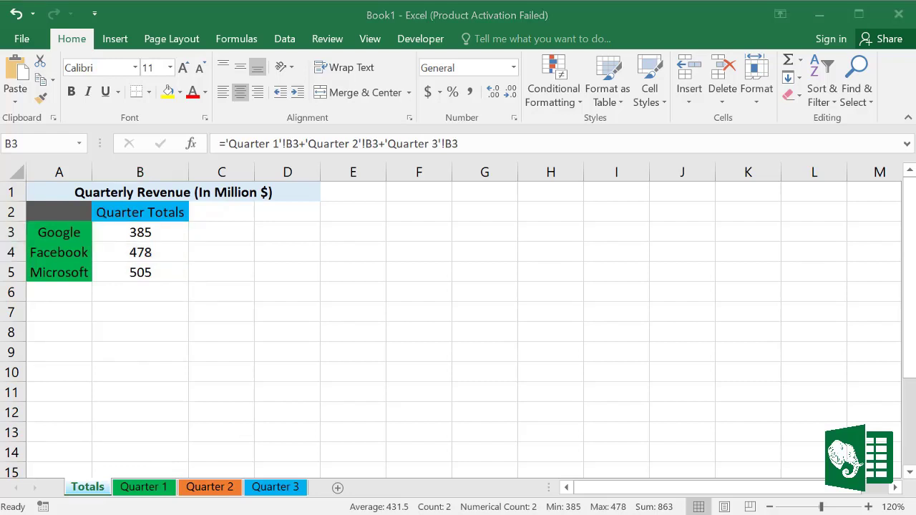
click(154, 233)
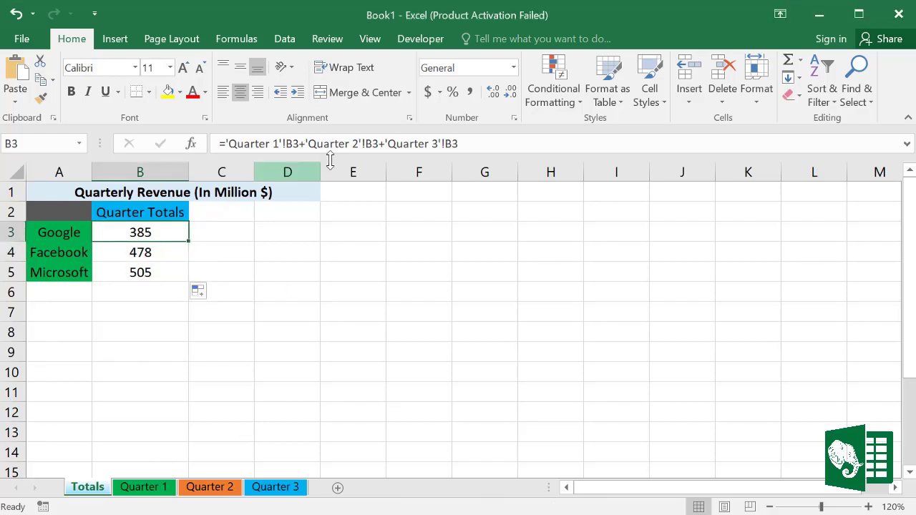
click(236, 143)
drag(235, 143, 468, 146)
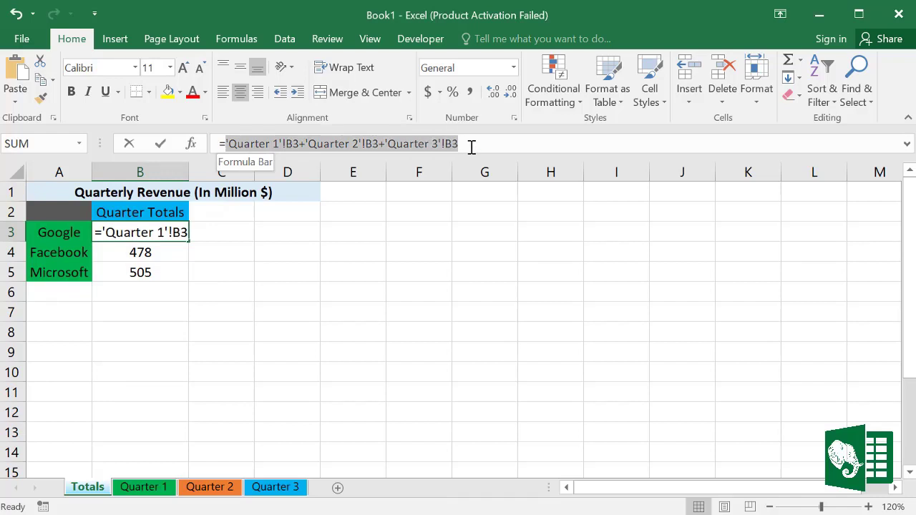
click(256, 143)
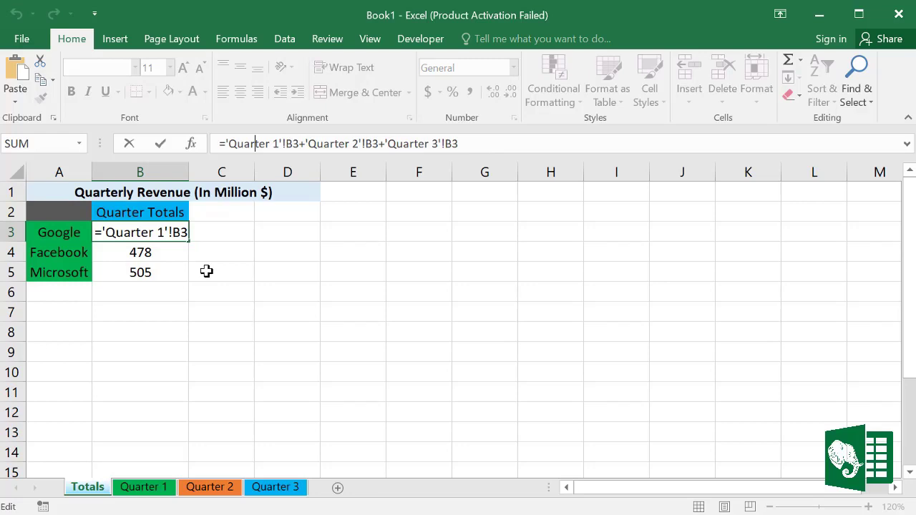
click(208, 250)
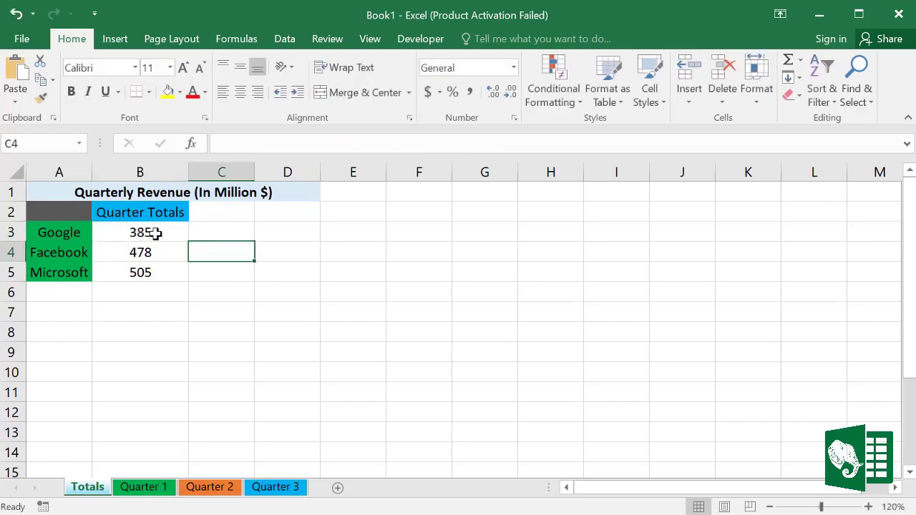
click(155, 233)
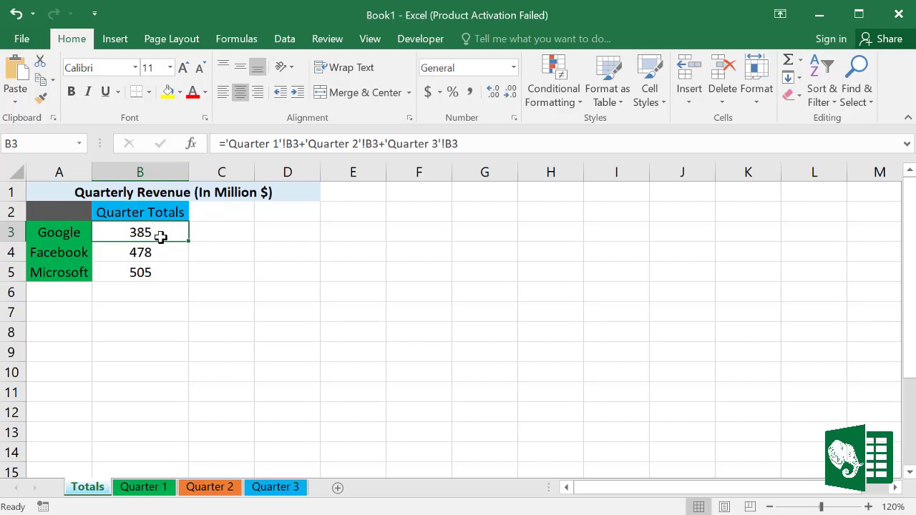
Step: Replace Google's B3 total with =SUM('Quarter 1:Quarter 3'!B3), still giving 385
key(Delete)
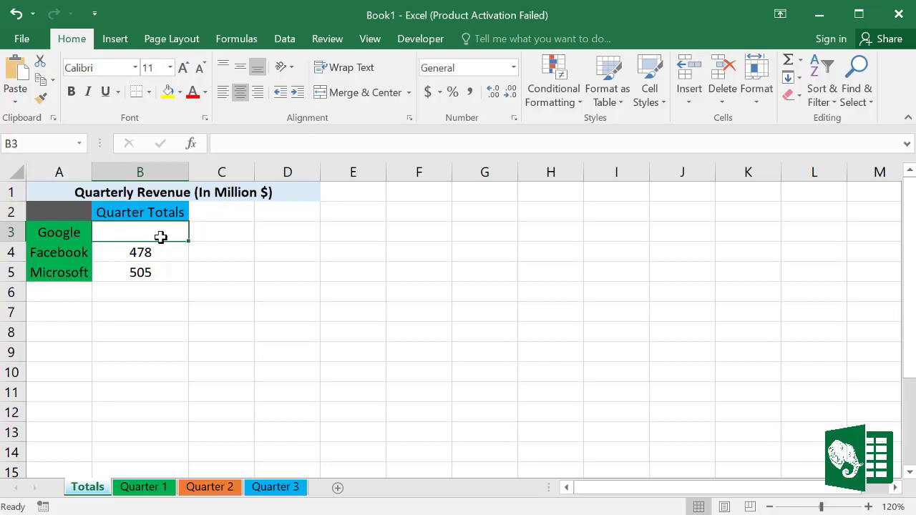
text(=sum)
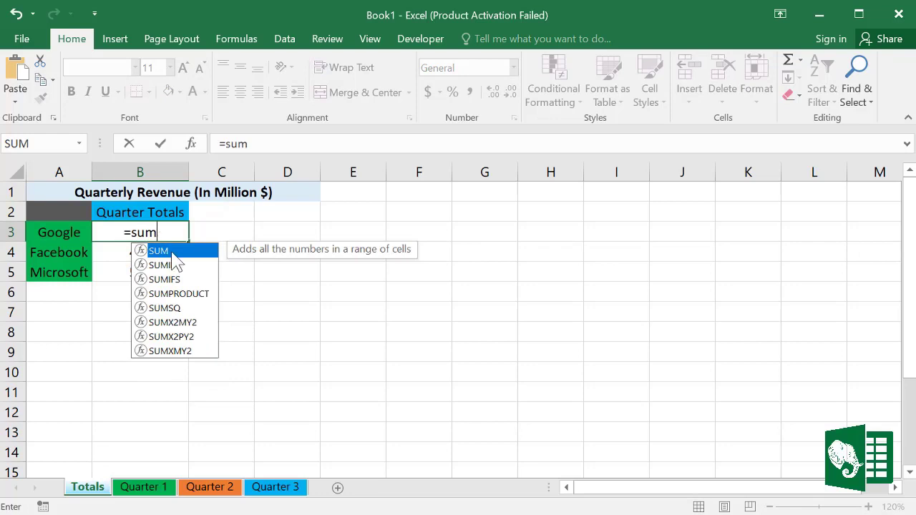
double_click(172, 252)
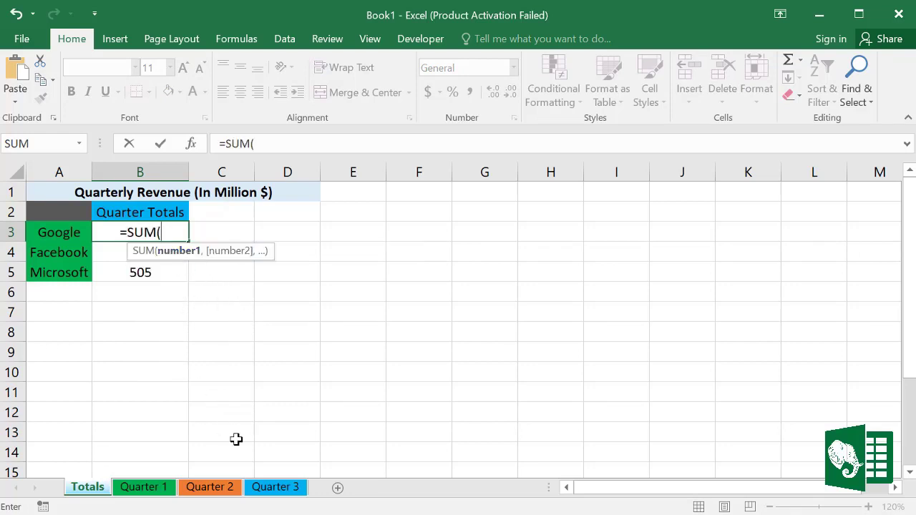
click(152, 491)
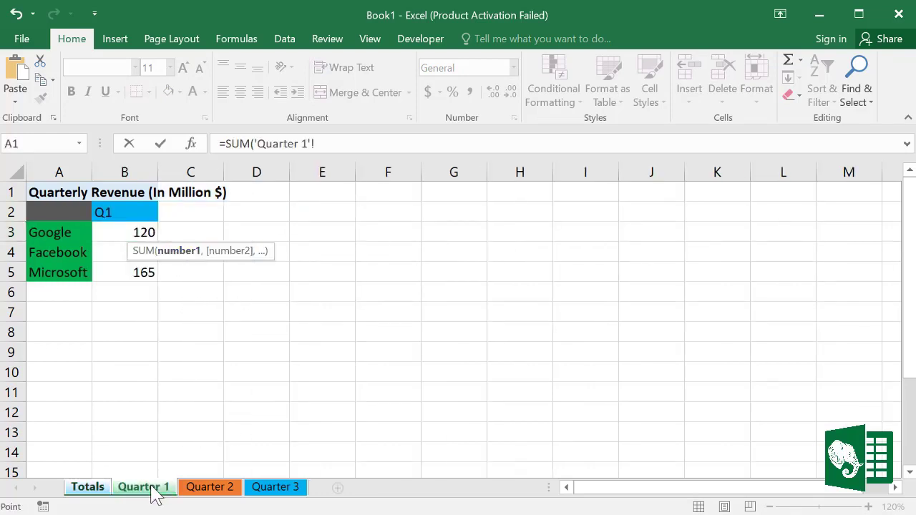
click(132, 233)
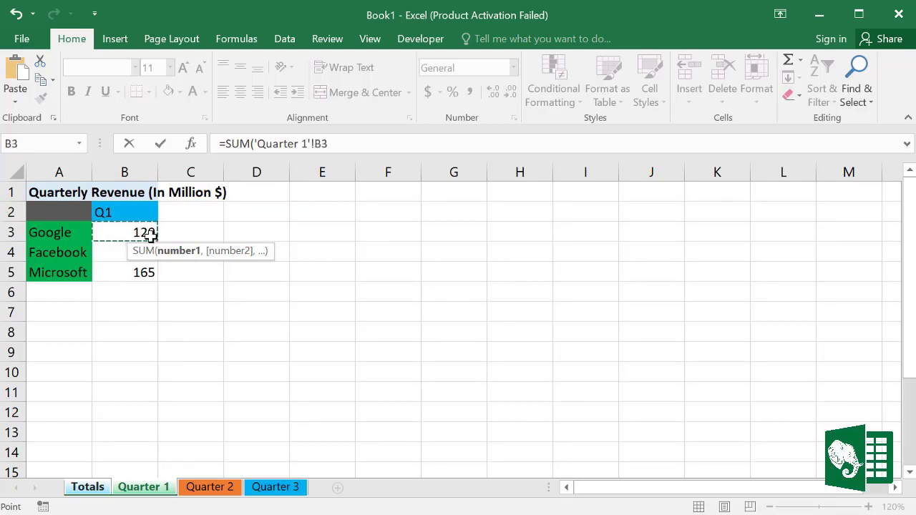
shift+click(281, 491)
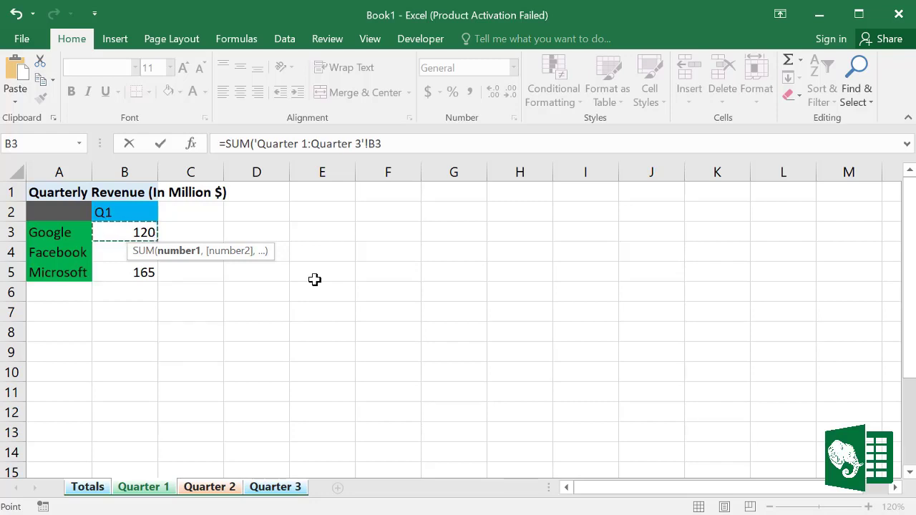
key(Return)
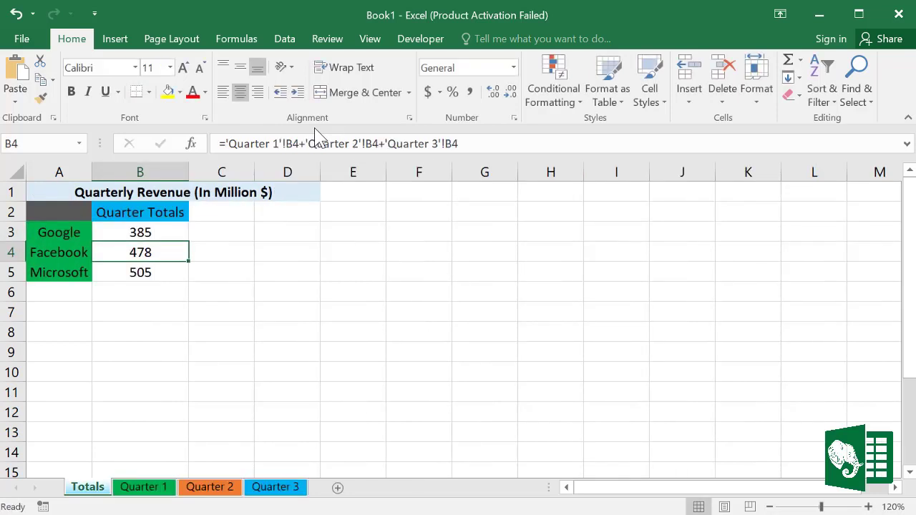
Step: Compare Google's SUM formula with Facebook's B4 formula, leaving B3 unchanged
click(146, 232)
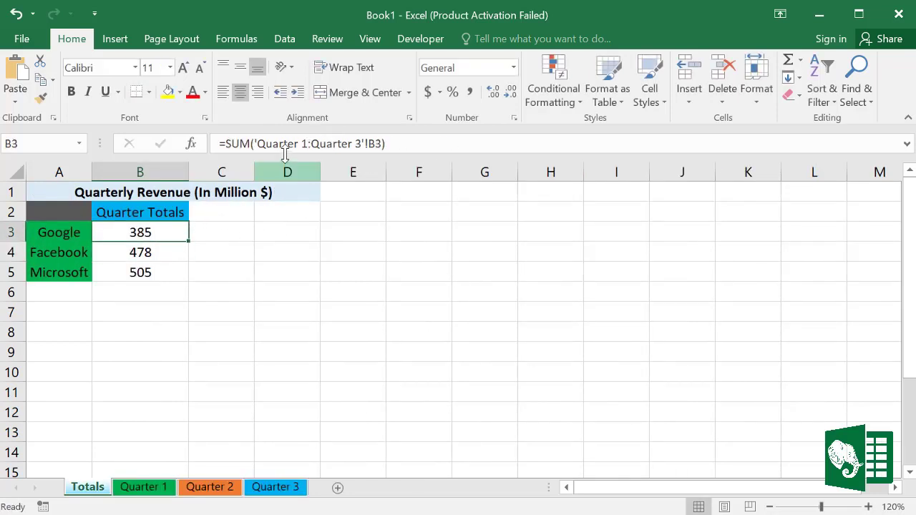
click(158, 252)
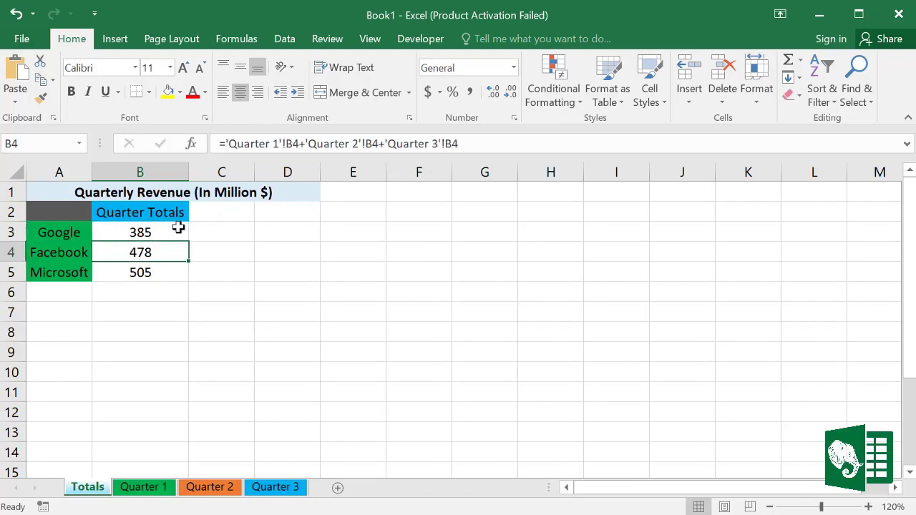
click(168, 231)
click(390, 143)
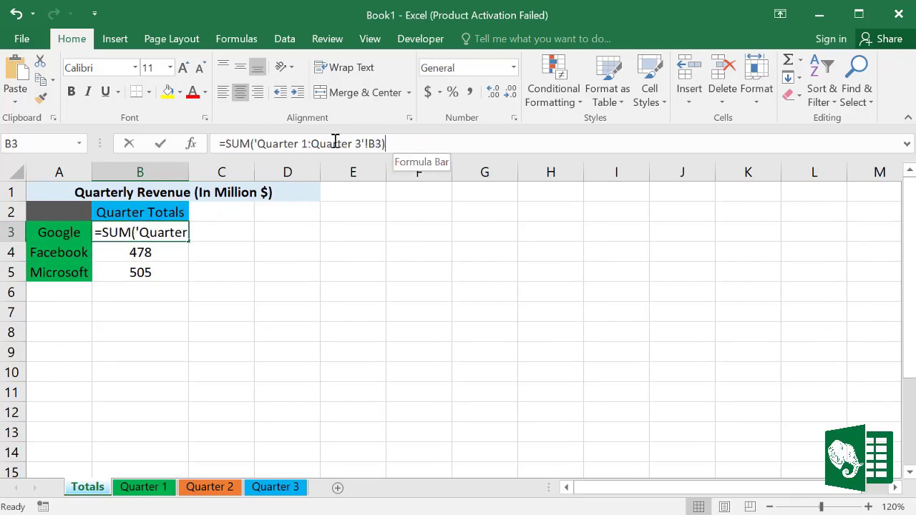
drag(335, 141, 242, 146)
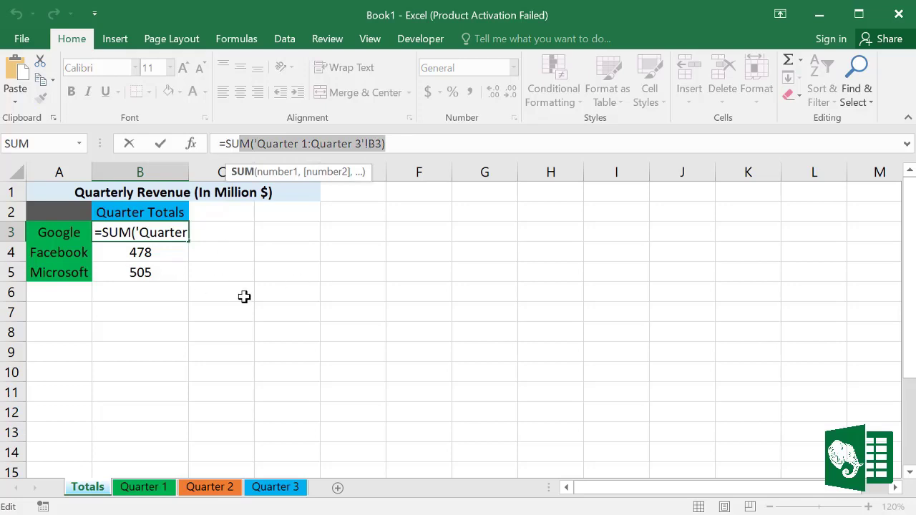
key(Return)
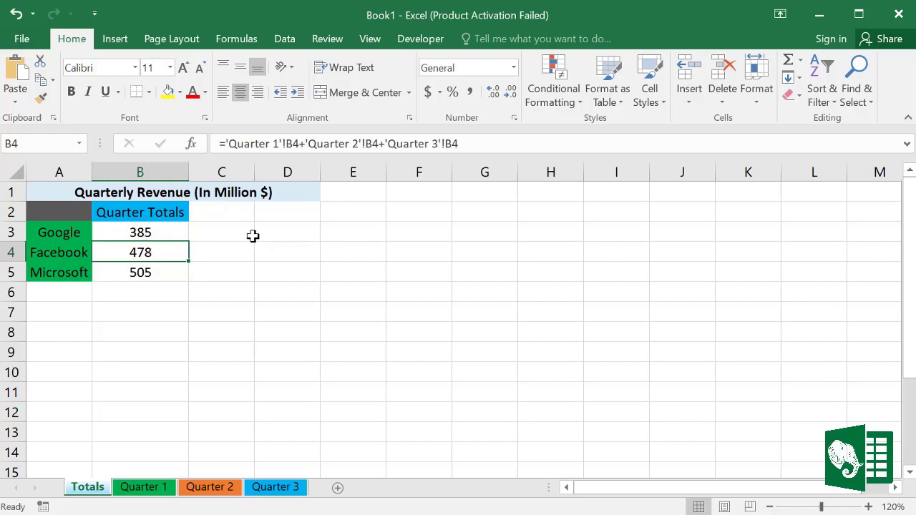
Step: Switch to Book2, start a formula with = in Google's B3, then list windows to return to Book1
click(366, 40)
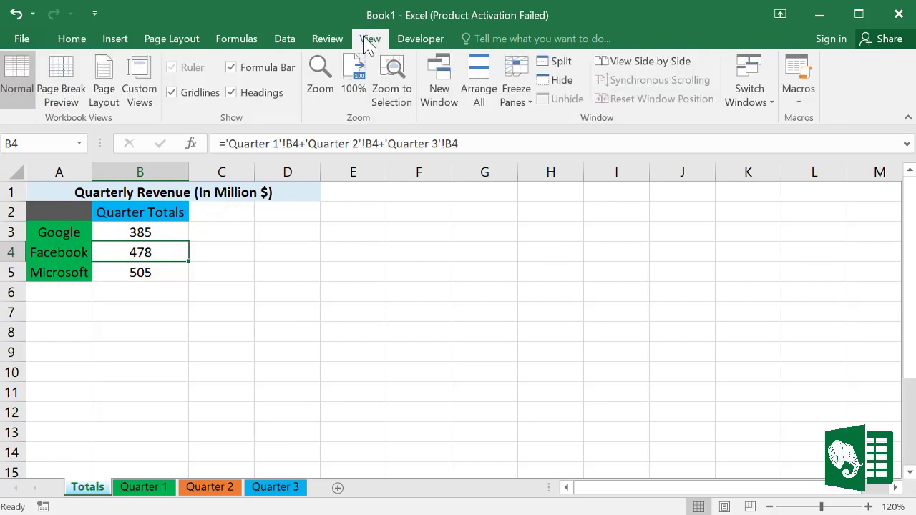
click(760, 101)
click(777, 123)
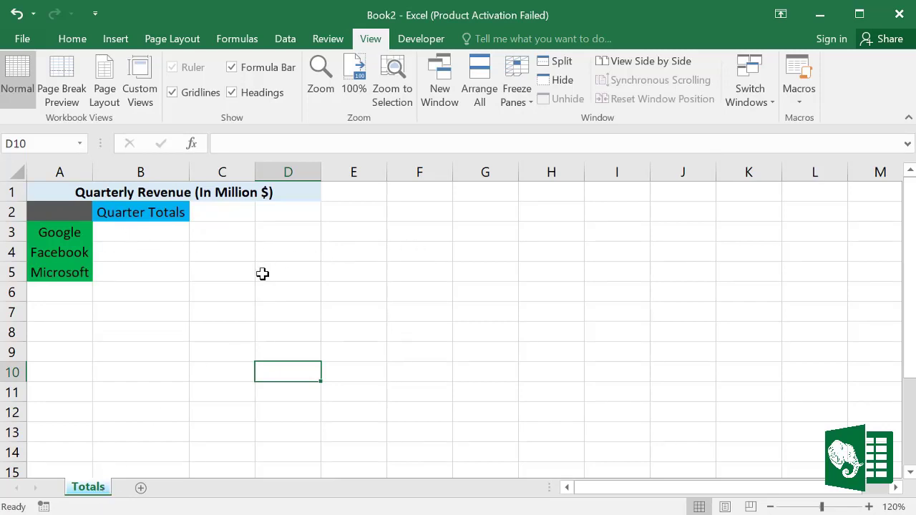
click(141, 231)
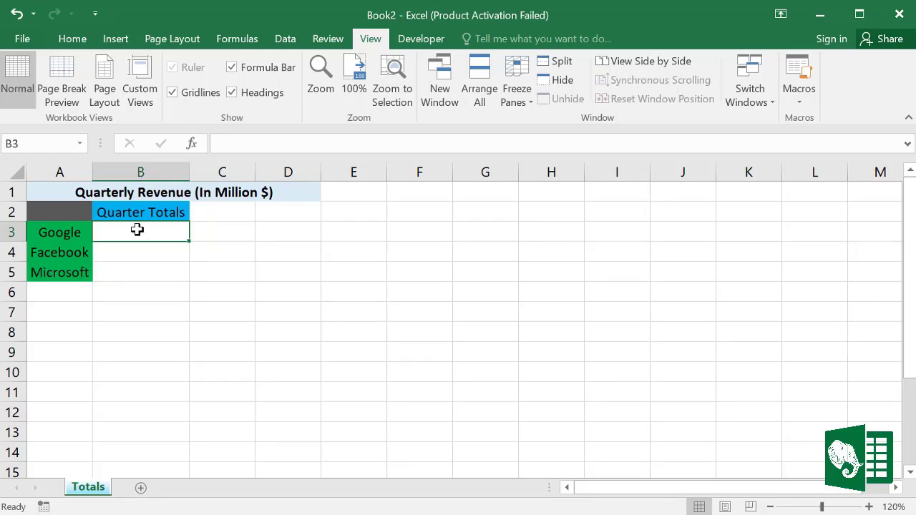
text(=)
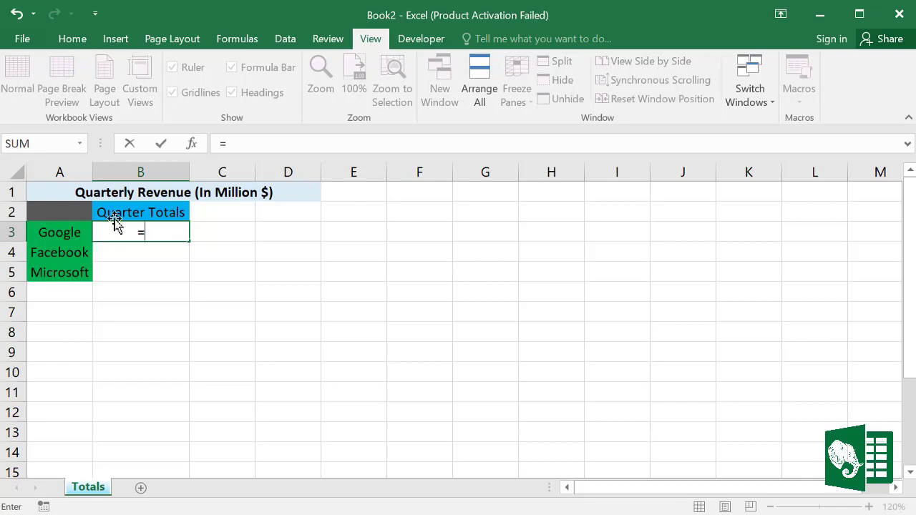
click(770, 107)
Step: Enter Book2's Google total as Book1 Quarter 1 B3 + Quarter 2 B3 + Quarter 3 B3, giving 385
click(765, 143)
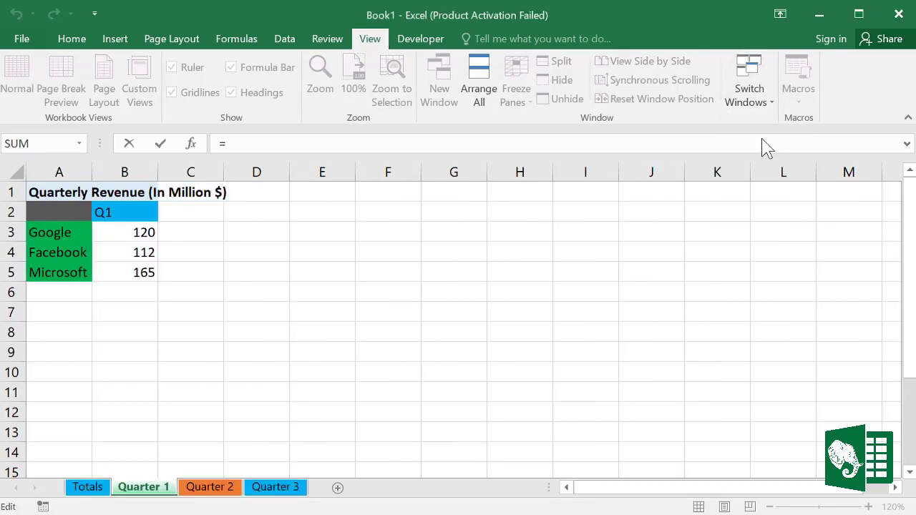
click(158, 492)
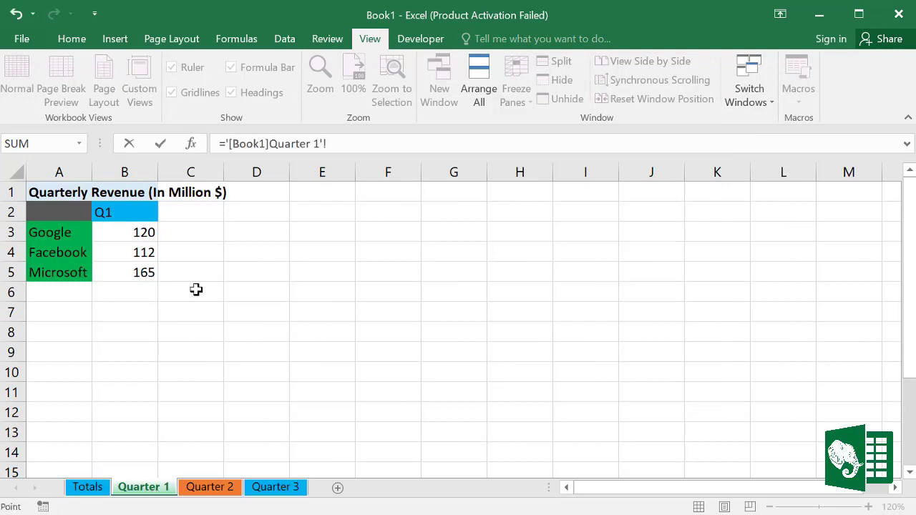
click(141, 233)
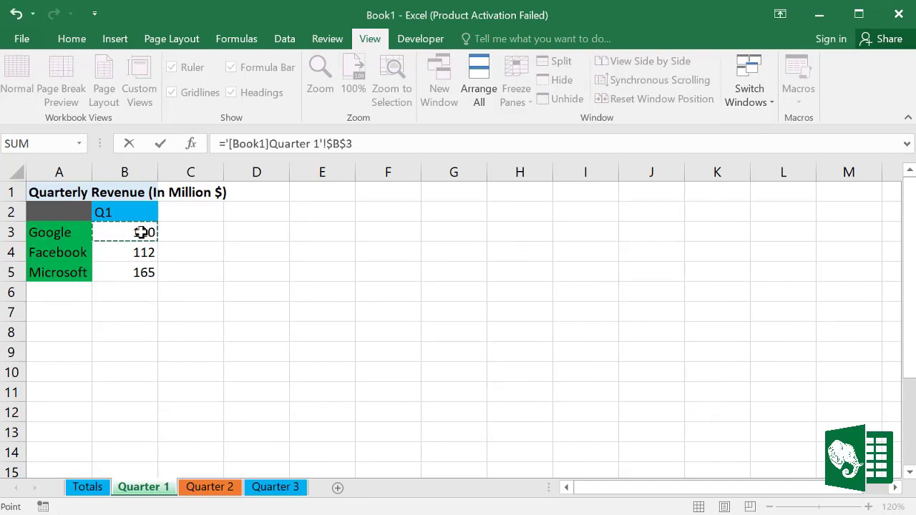
text(+)
click(218, 492)
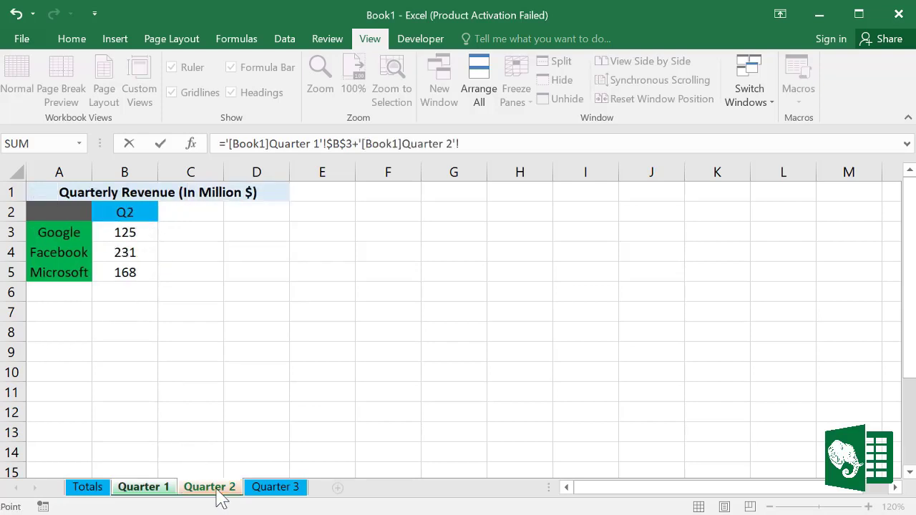
click(139, 232)
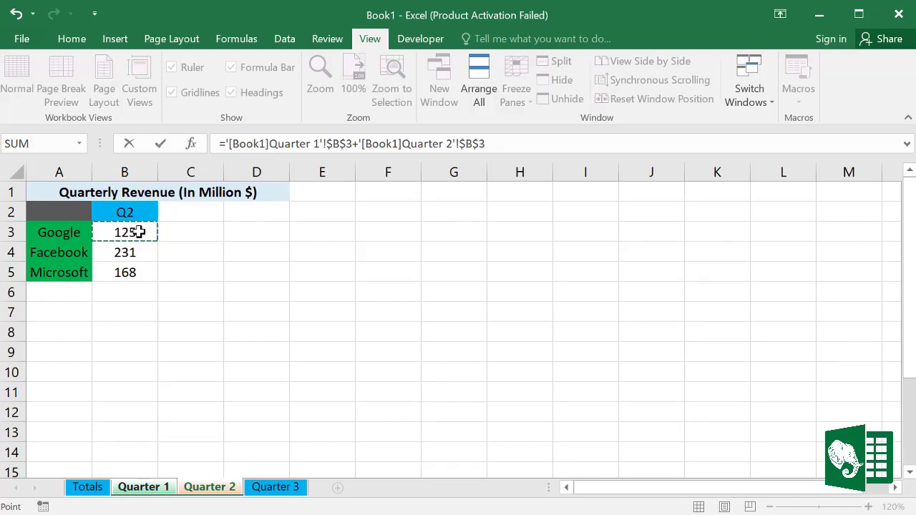
text(+)
click(283, 492)
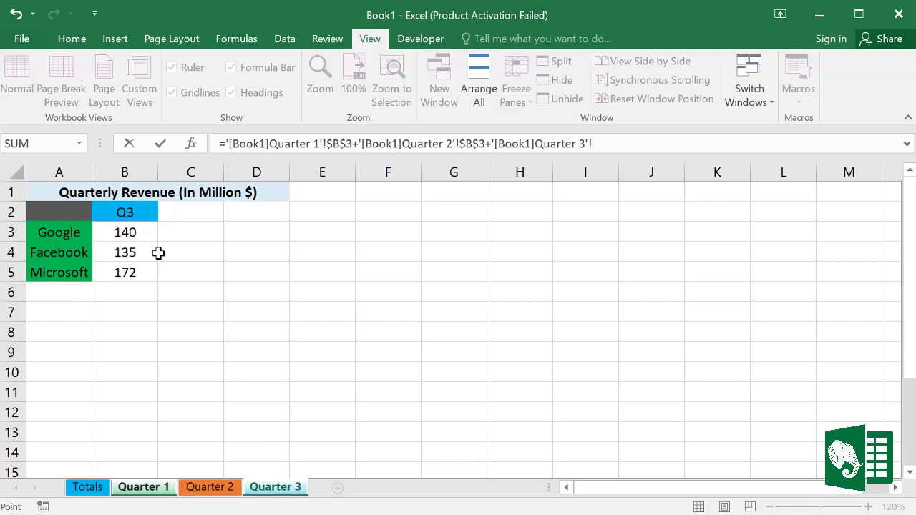
click(135, 233)
key(Return)
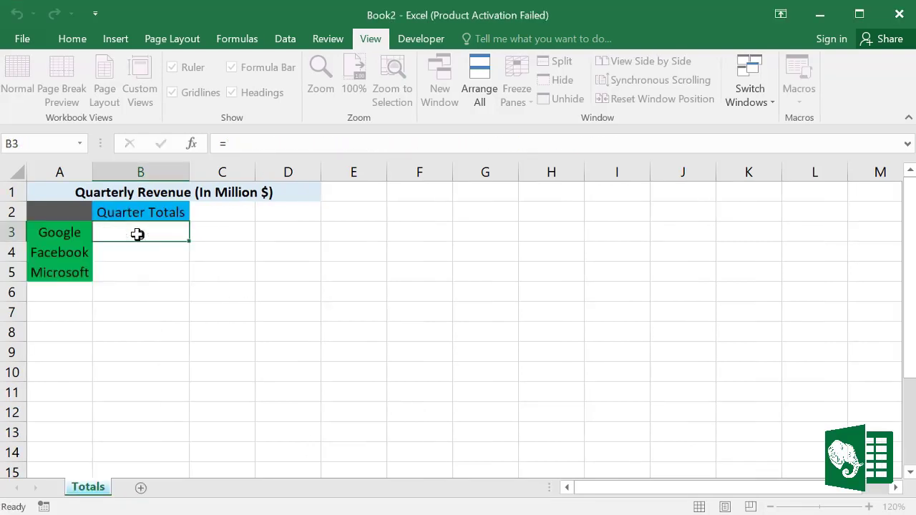
Step: Abandon a stray edit of B3, then fill its formula down to B5 for Facebook and Microsoft
click(166, 231)
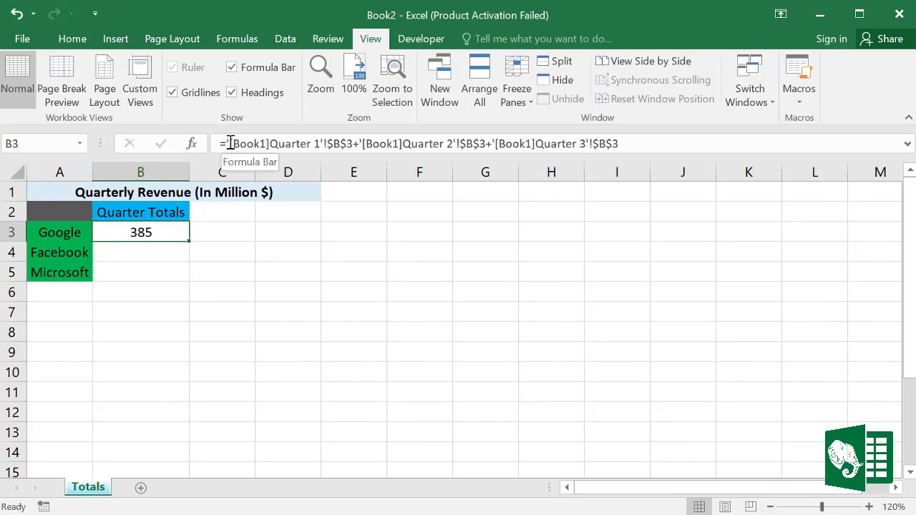
drag(223, 141, 623, 147)
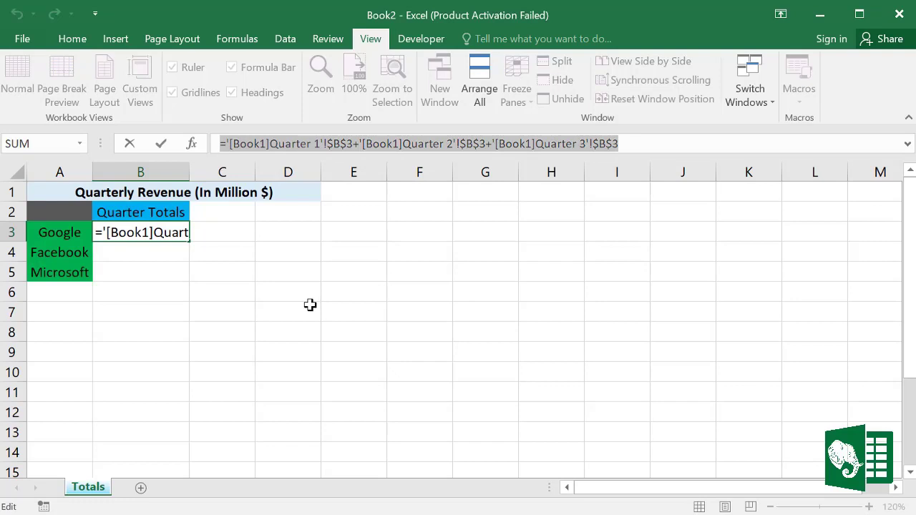
text(=)
click(160, 246)
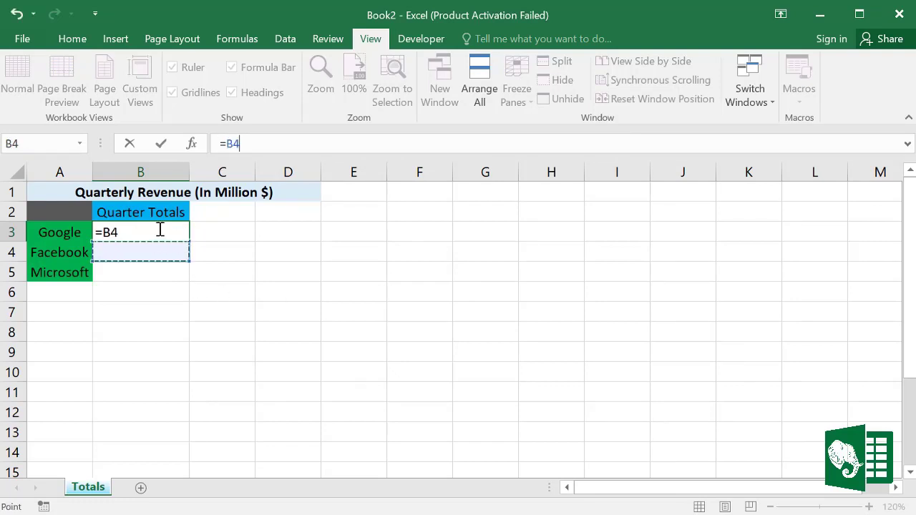
key(Escape)
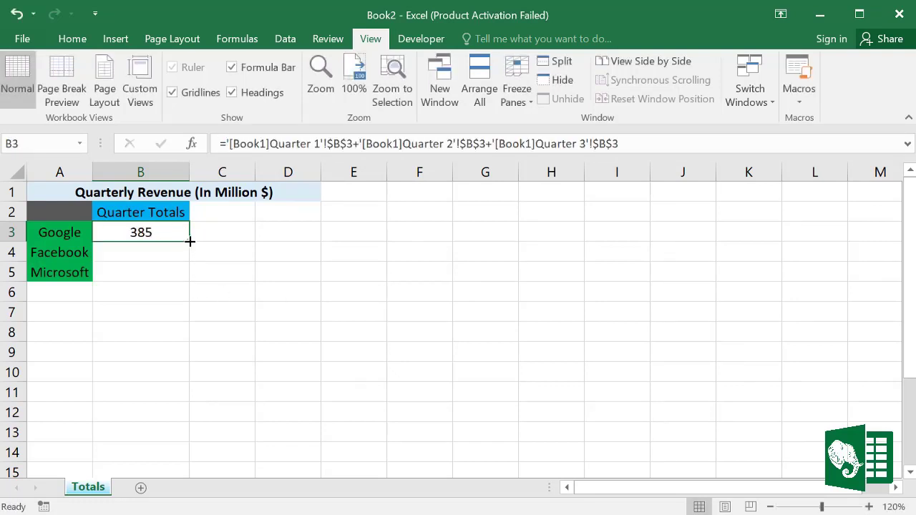
drag(190, 241, 184, 279)
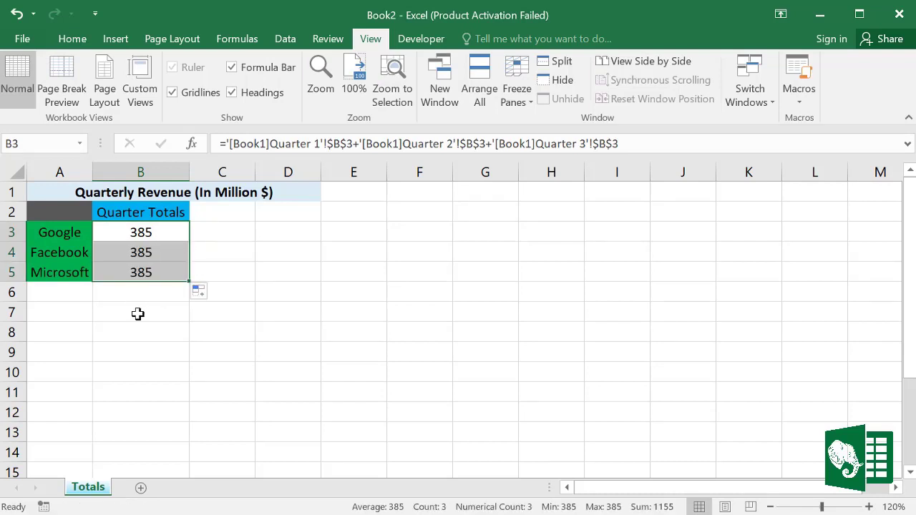
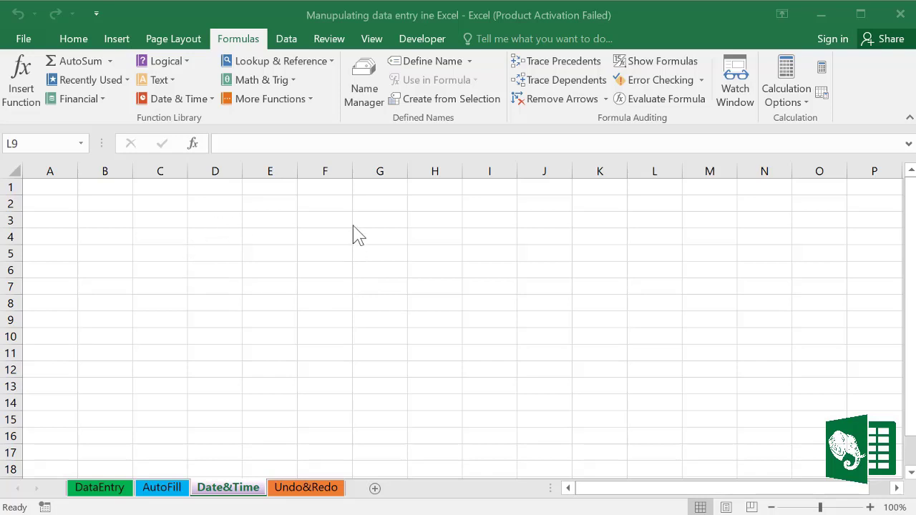
Step: Browse the Date & Time function list, then close it
click(213, 105)
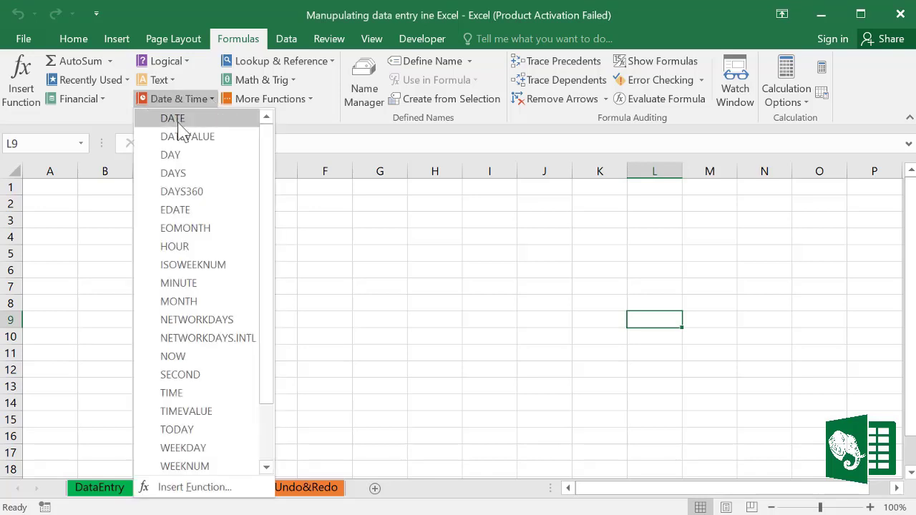
scroll(211, 268, down, 2)
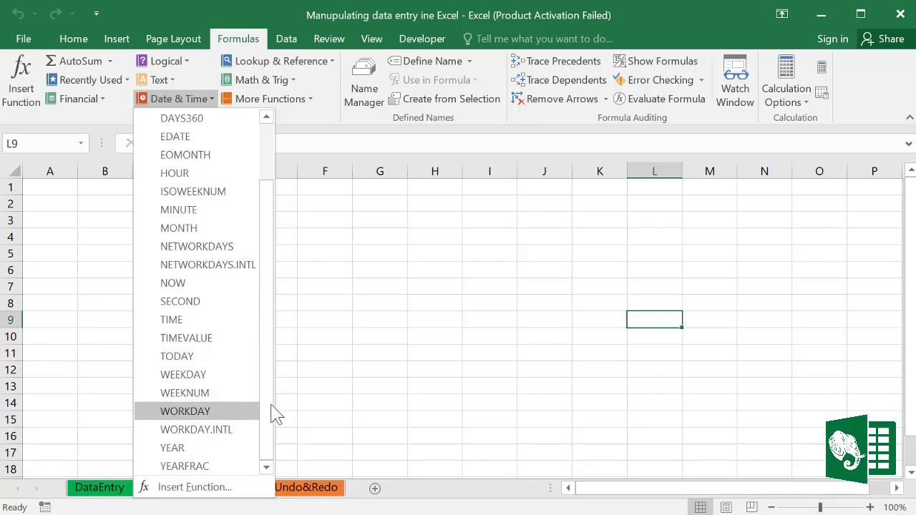
click(363, 254)
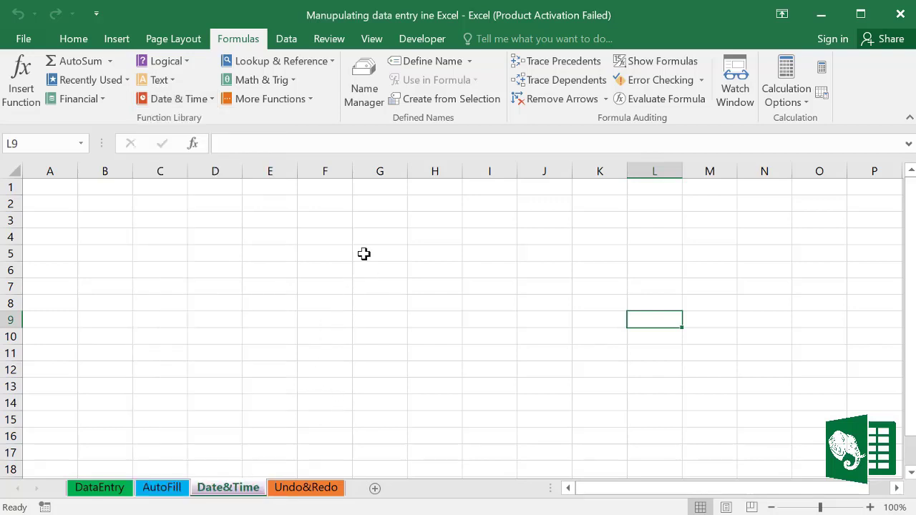
Step: Enter the date 8/1/2020 in C2 and 8-1-2020 in C4
click(160, 202)
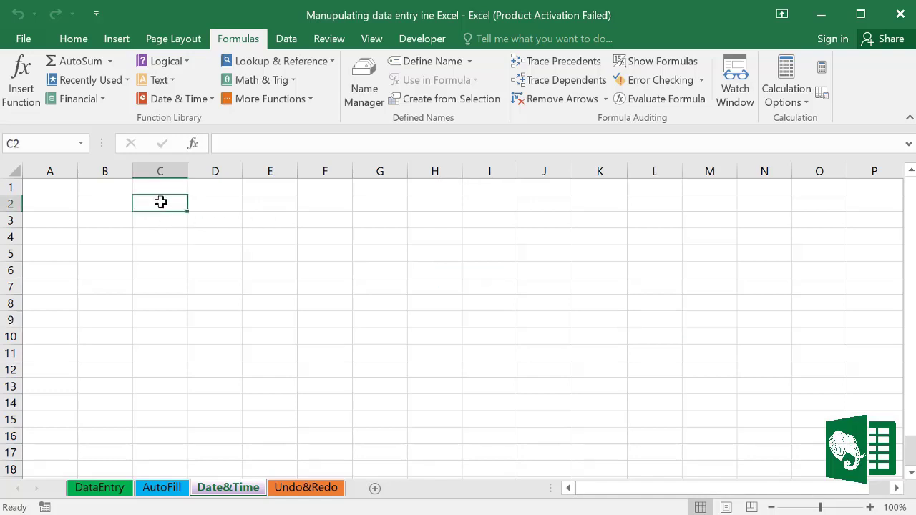
text(8/1/2020)
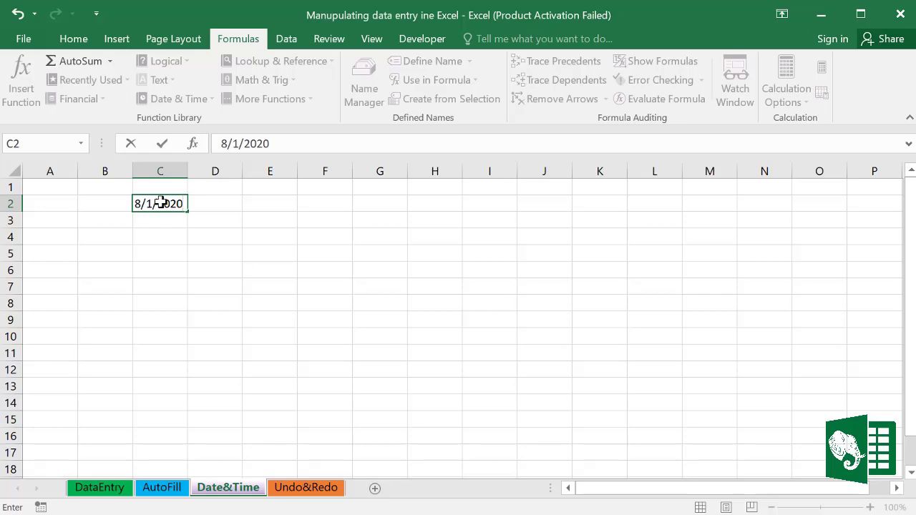
key(Return)
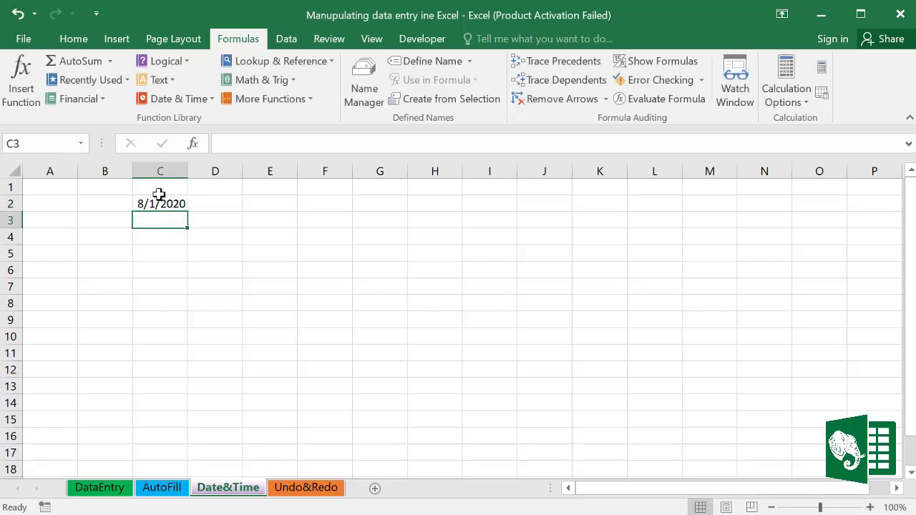
click(159, 234)
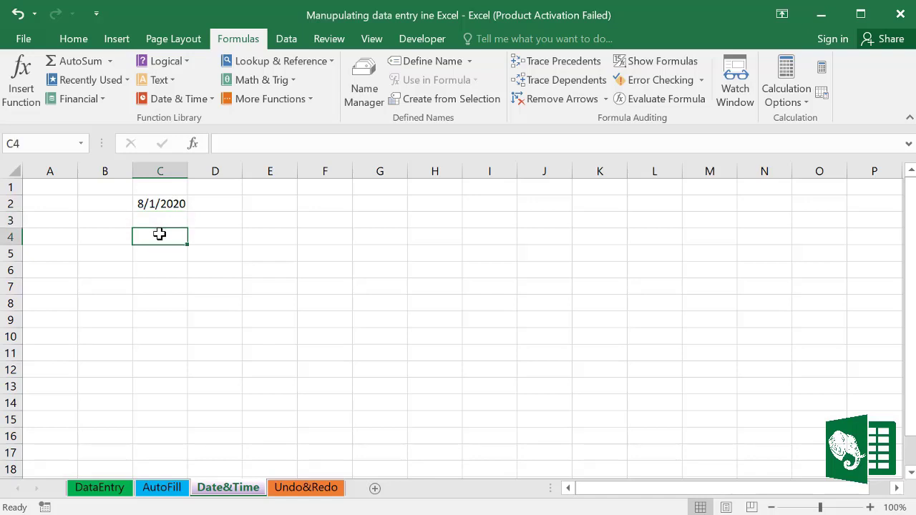
text(8-1)
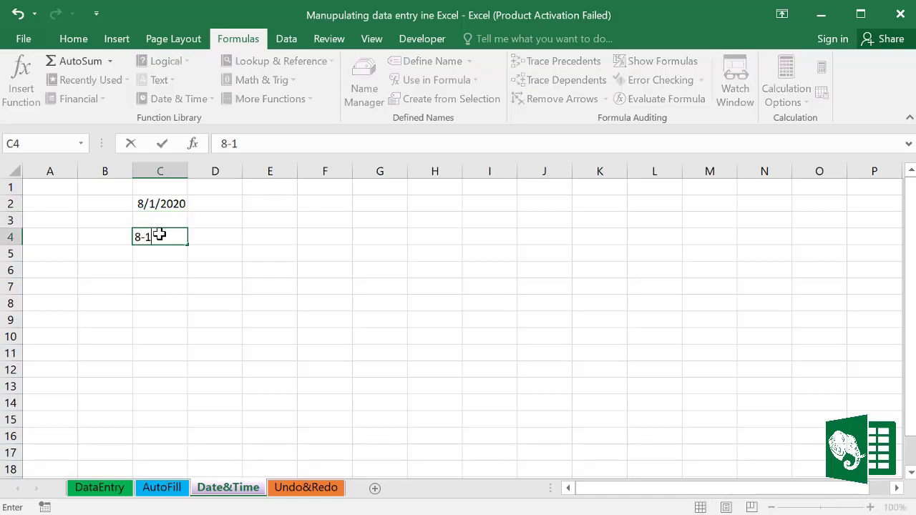
text(-2020)
key(Return)
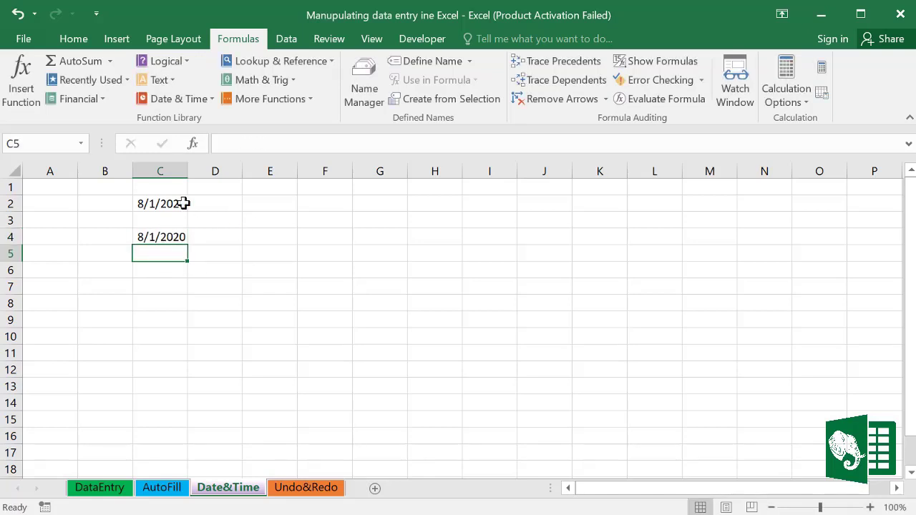
Step: Check the stored dates and select cells C2 through C4
click(169, 201)
click(170, 247)
click(170, 237)
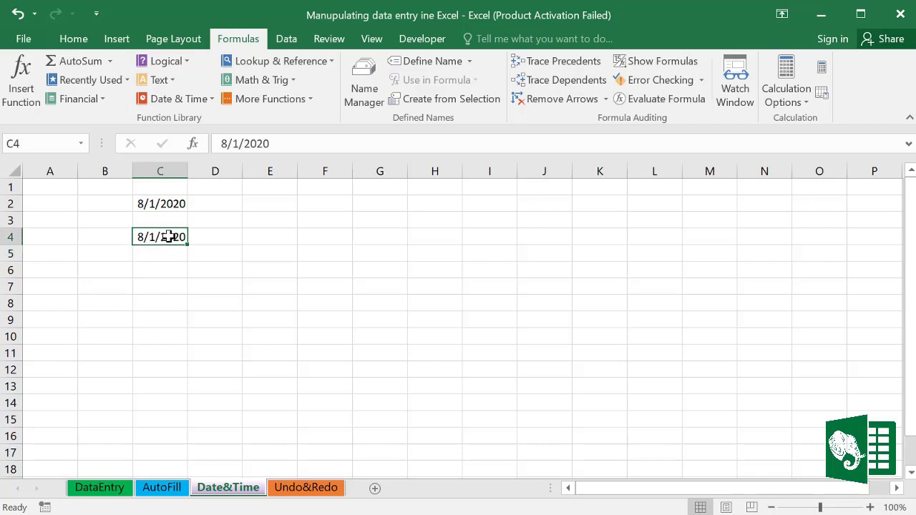
drag(158, 200, 157, 237)
Step: Apply the 14-Mar-12 date format to C2:C4 so both dates show 1-Aug-20
right_click(160, 206)
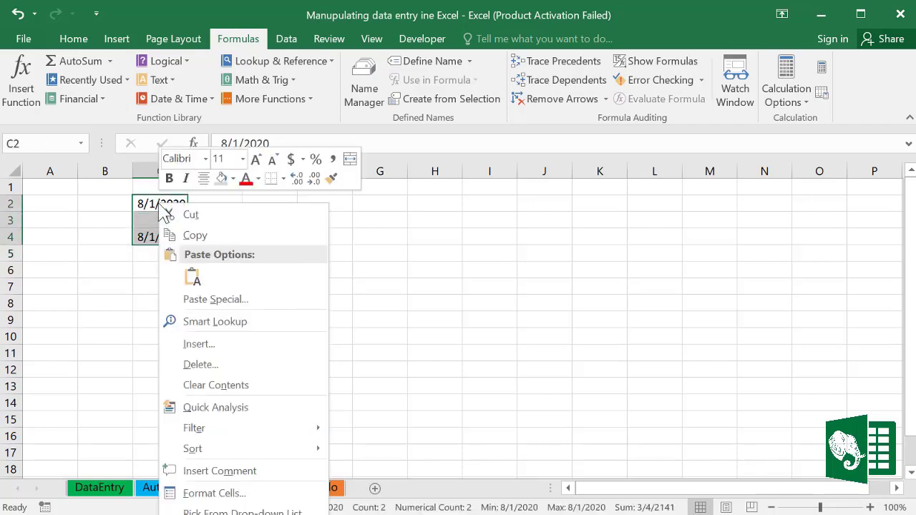
click(218, 493)
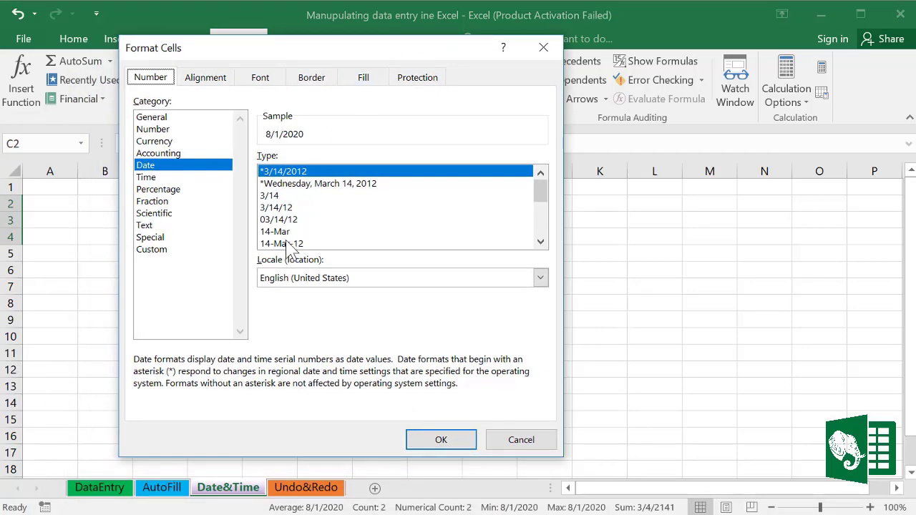
click(290, 244)
drag(540, 192, 547, 210)
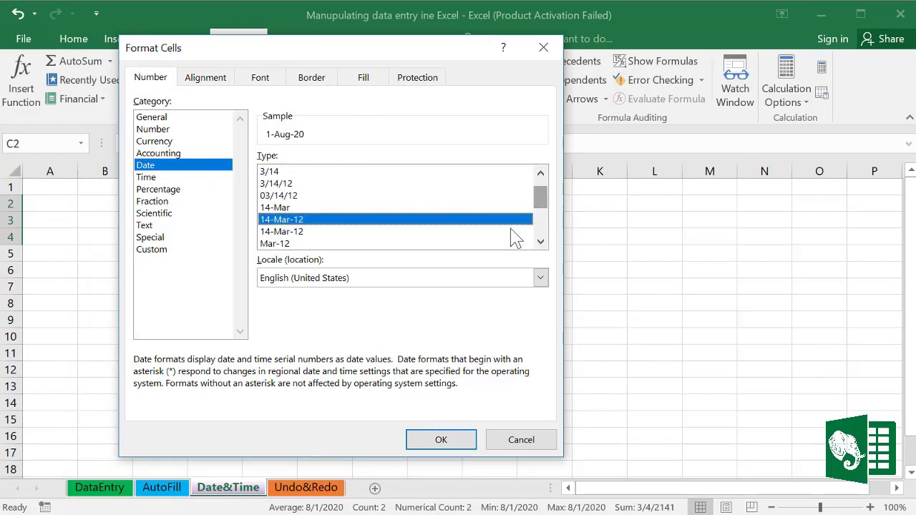
click(441, 439)
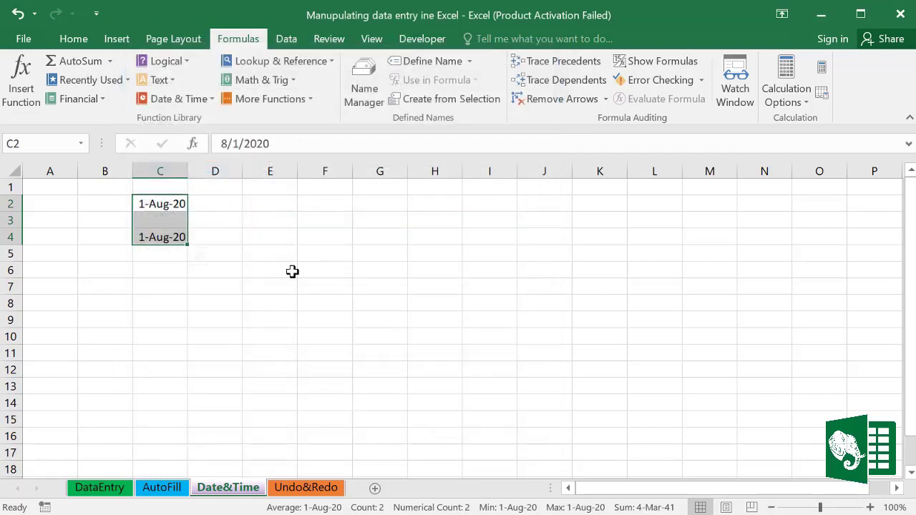
click(250, 265)
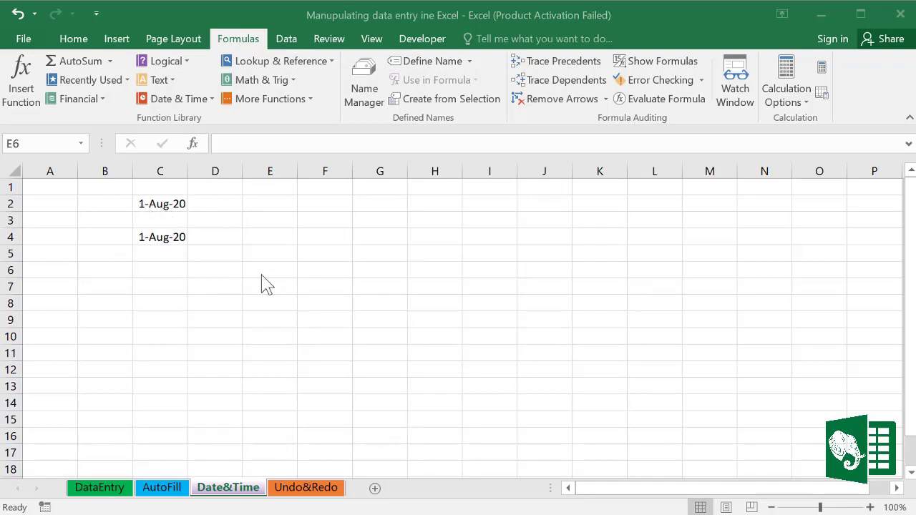
Step: Enter 2/30/2020 in E5 and widen column E
click(264, 253)
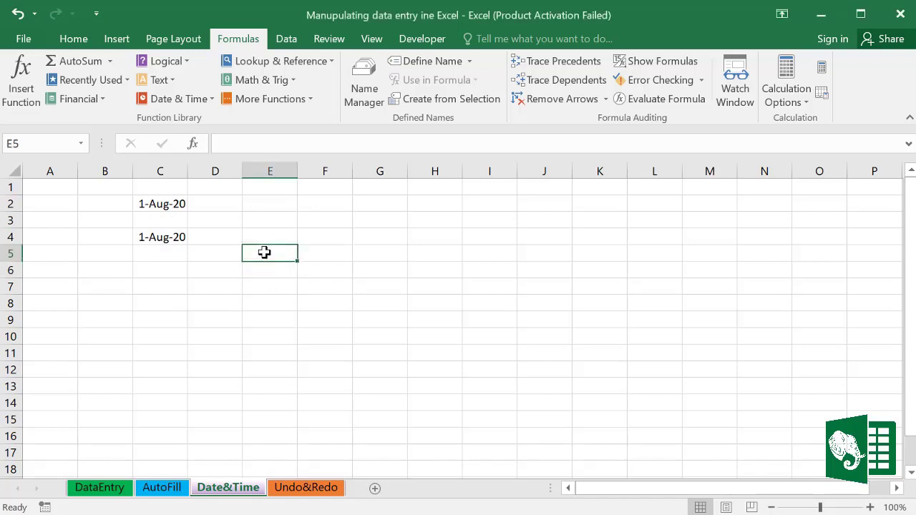
text(2/30)
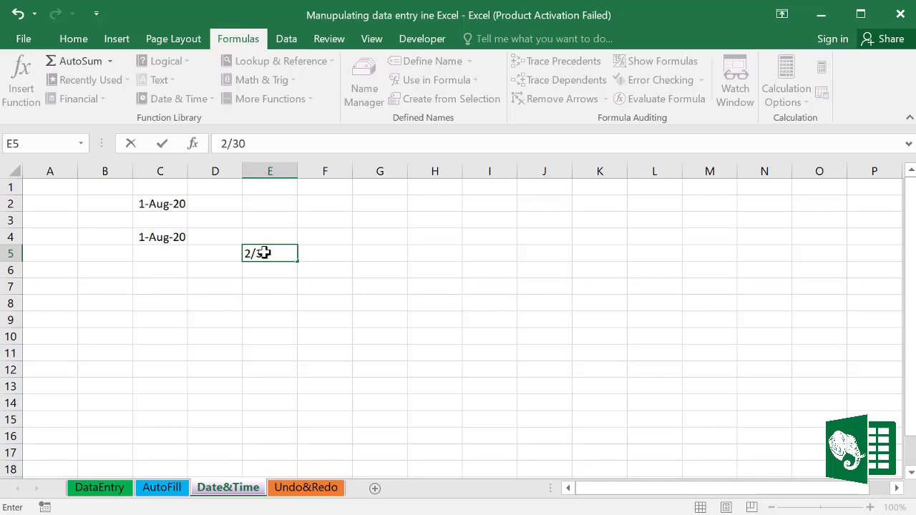
text(/2020)
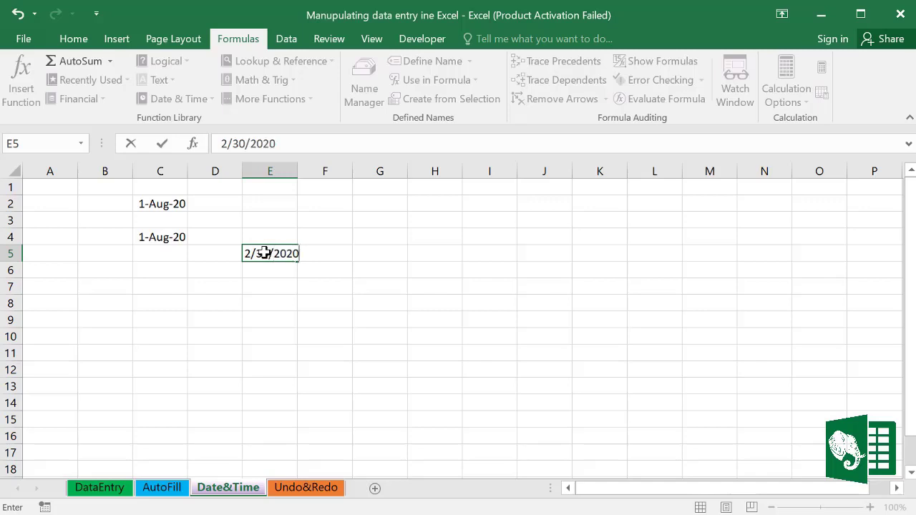
key(Return)
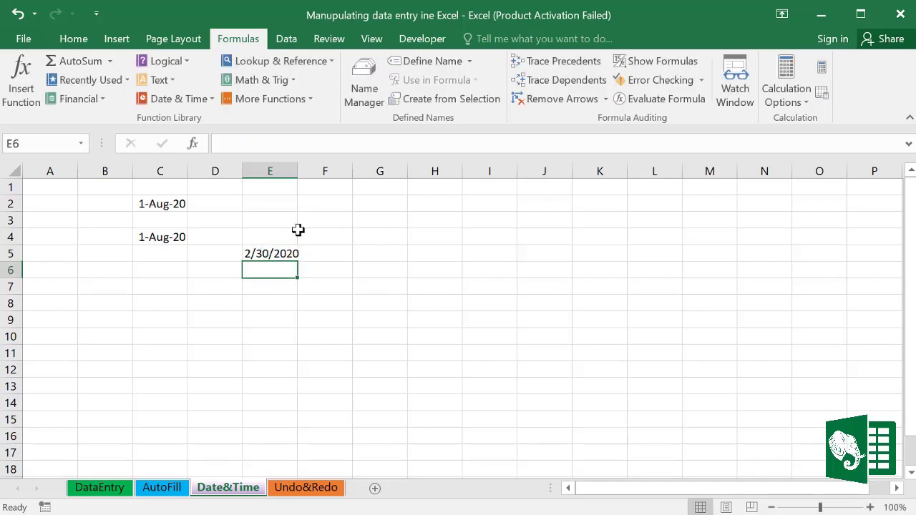
drag(298, 167, 329, 173)
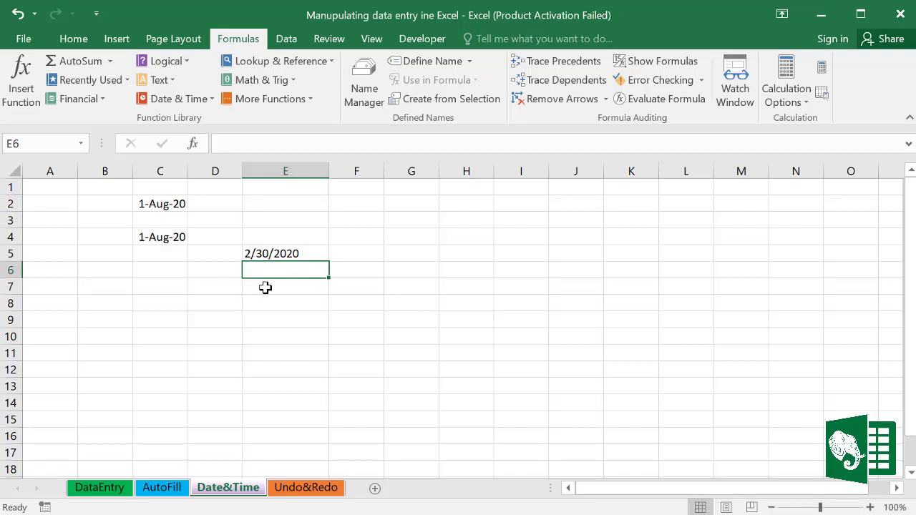
Step: Format cell E5 with the 14-Mar-12 date style
click(274, 247)
right_click(274, 247)
click(337, 508)
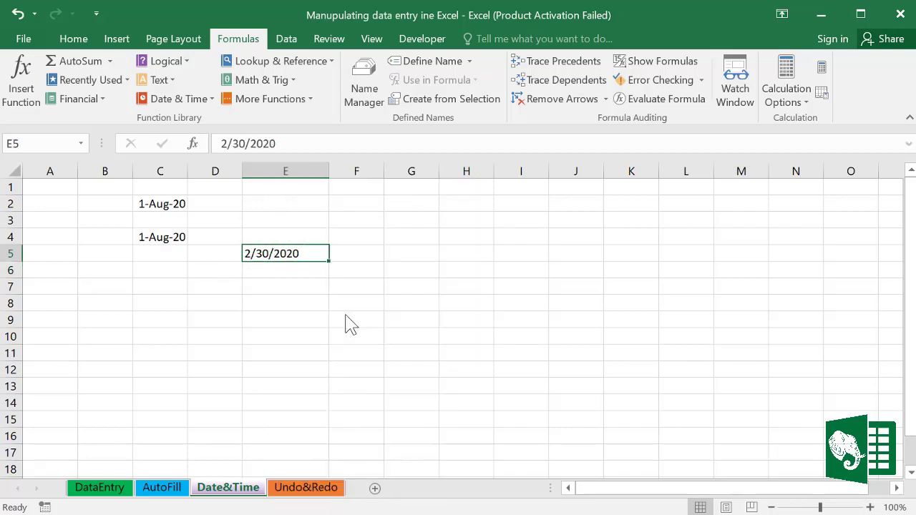
drag(329, 169, 418, 37)
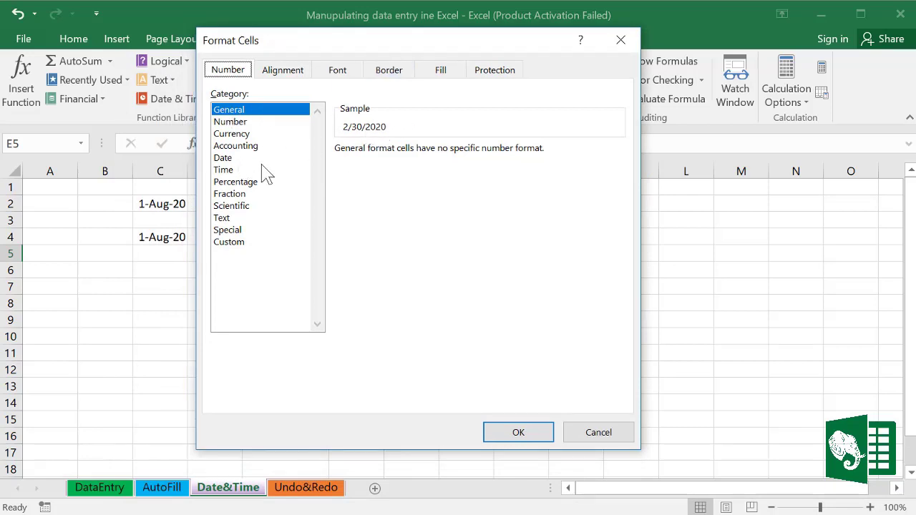
click(226, 159)
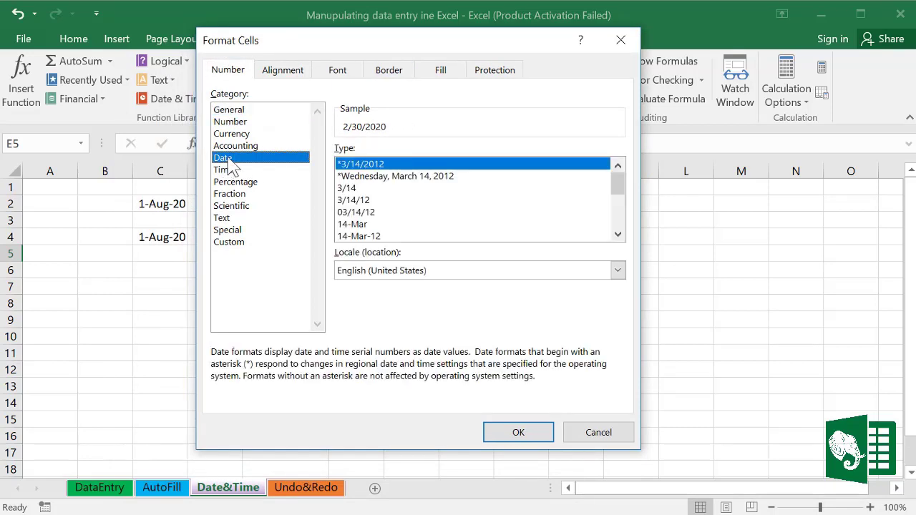
click(368, 236)
click(518, 433)
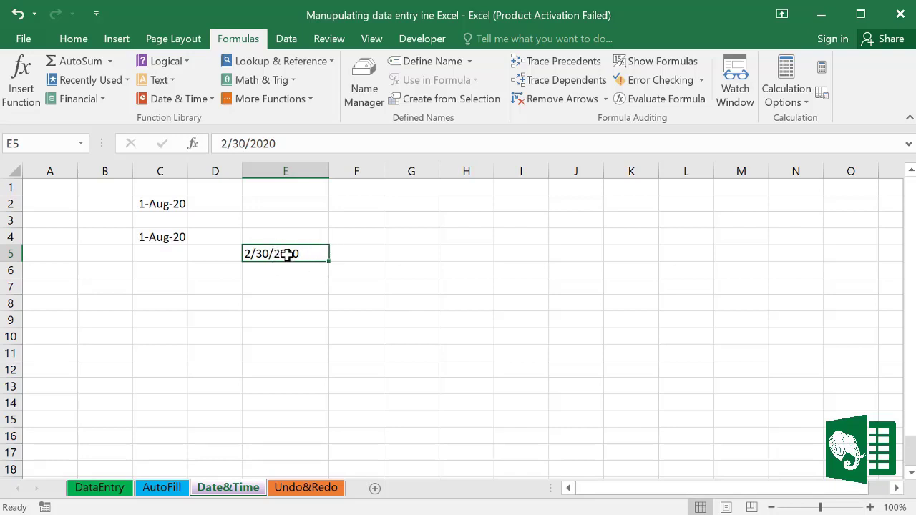
click(284, 271)
Step: Correct E5 to 2/28/2020 in the formula bar so it shows 28-Feb-20
click(278, 249)
click(246, 141)
key(BackSpace)
key(BackSpace)
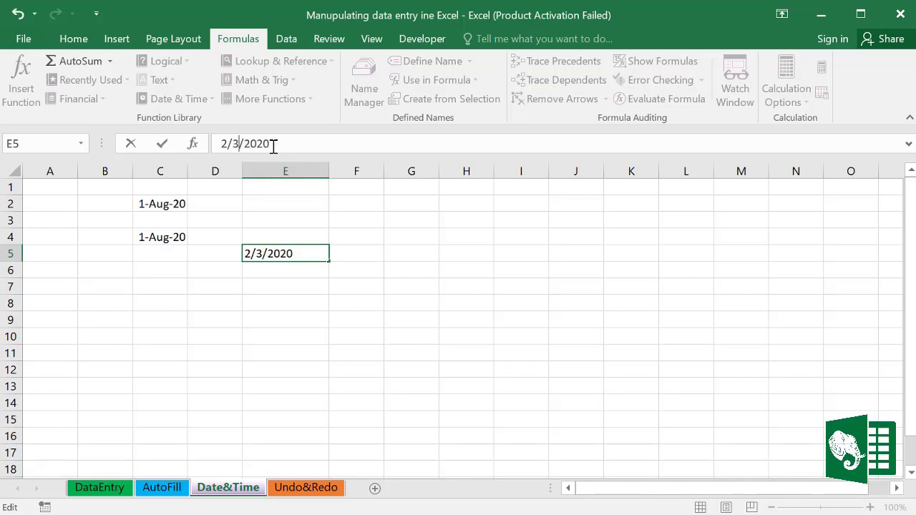
text(28)
key(Return)
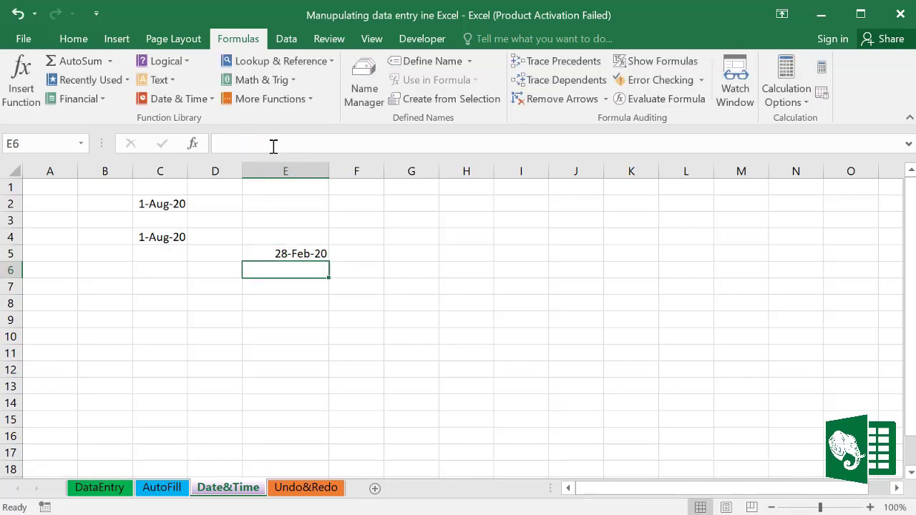
click(315, 256)
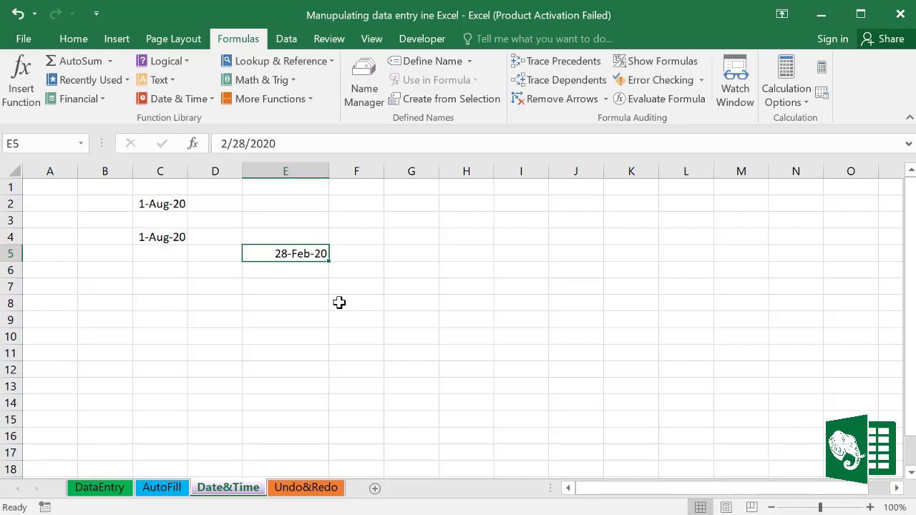
click(386, 319)
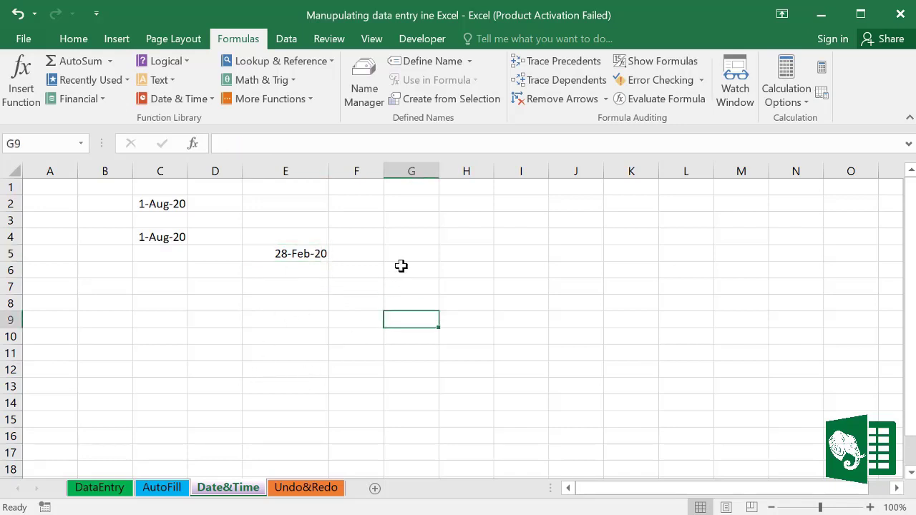
Step: Enter the time 14:38 in E8 and 11:30p in E9
key(Up)
key(Up)
key(Up)
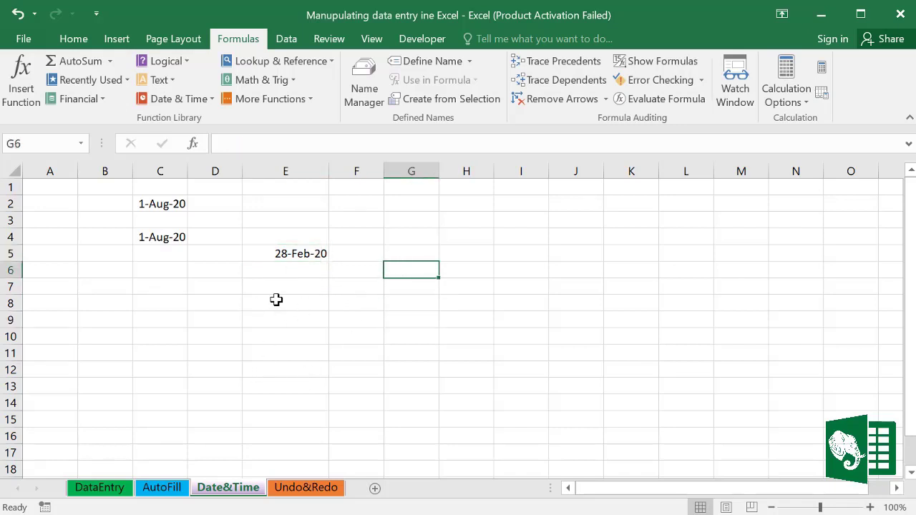
click(277, 300)
text(14:38)
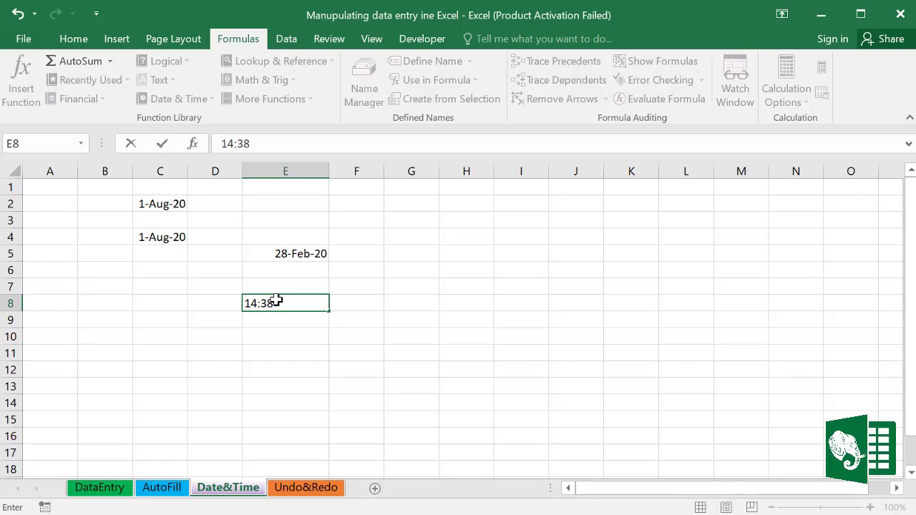
key(Return)
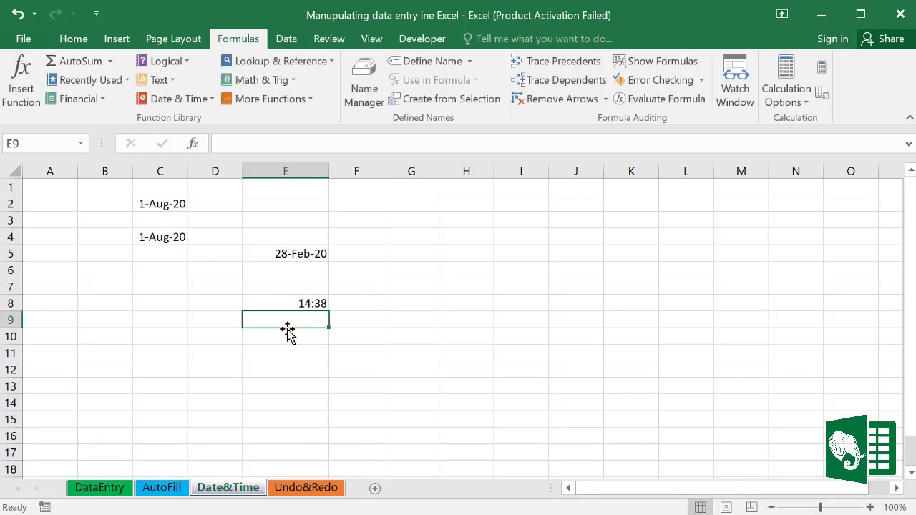
text(11:30p)
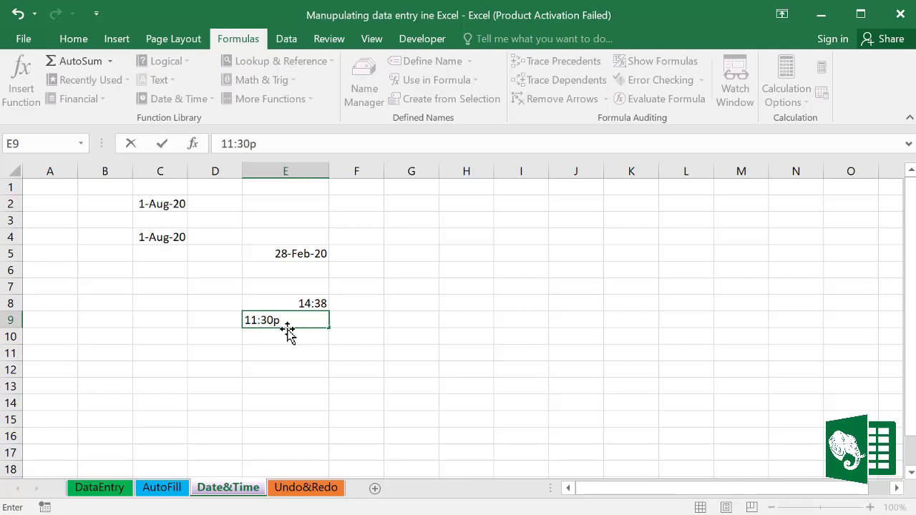
key(Return)
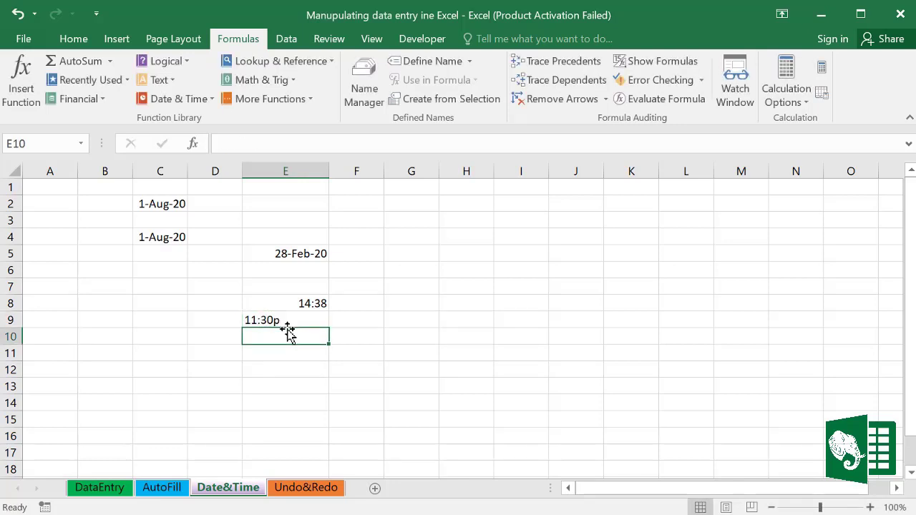
Step: Edit E9 so the time reads 11:30PM
click(296, 303)
click(286, 319)
double_click(286, 321)
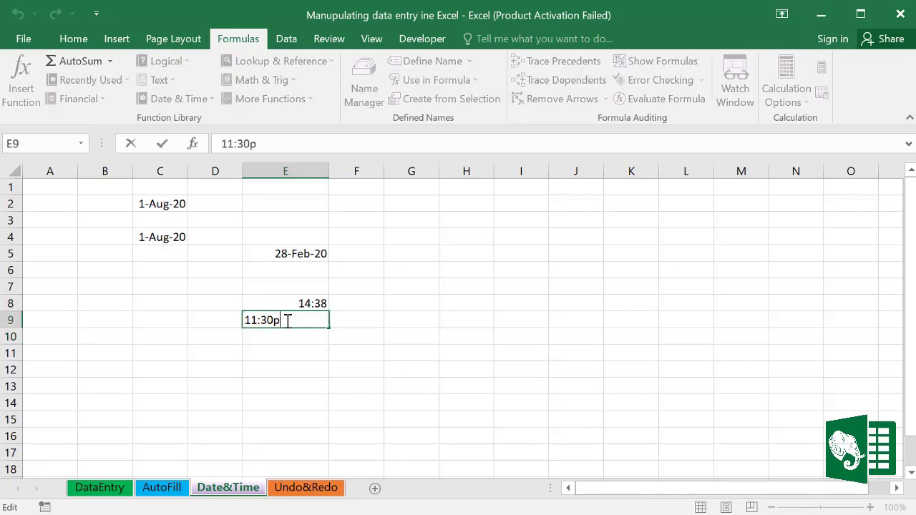
key(BackSpace)
text(PM)
click(300, 321)
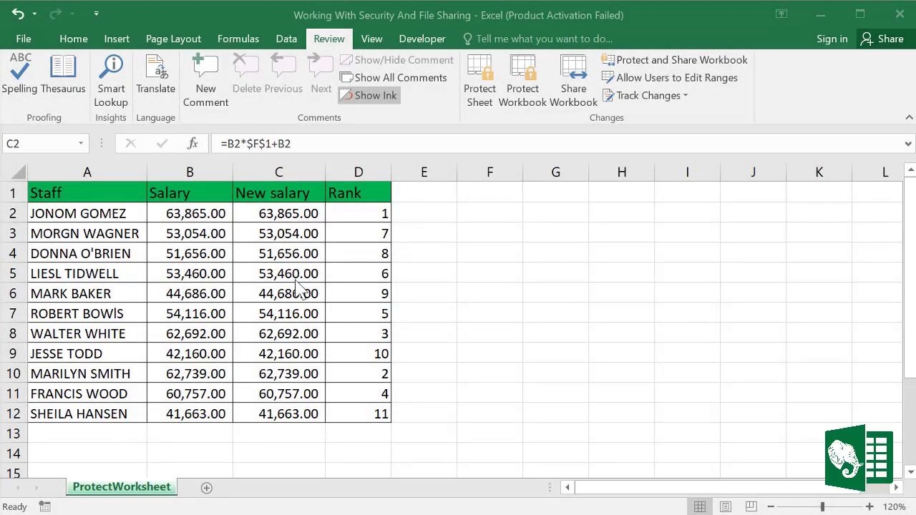
Step: Look over the Salary, New salary and Rank columns and the rank formula in D2
click(281, 172)
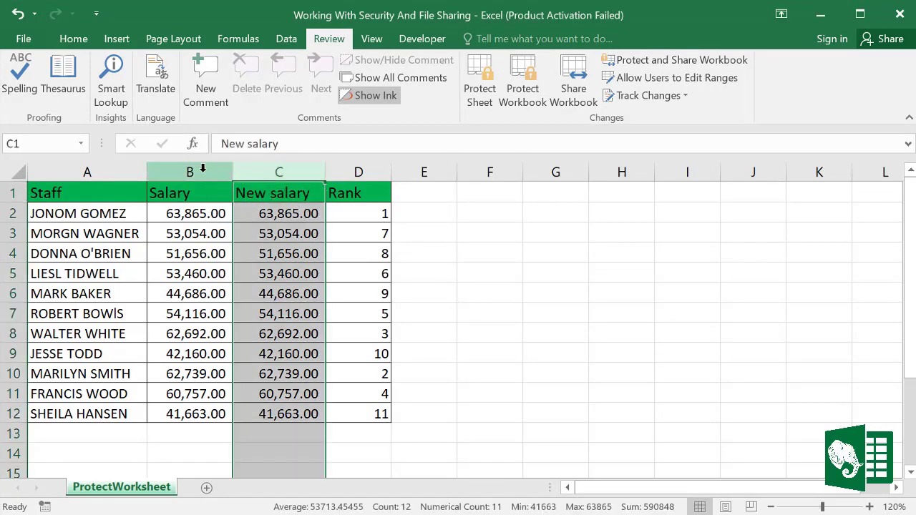
drag(184, 171, 256, 171)
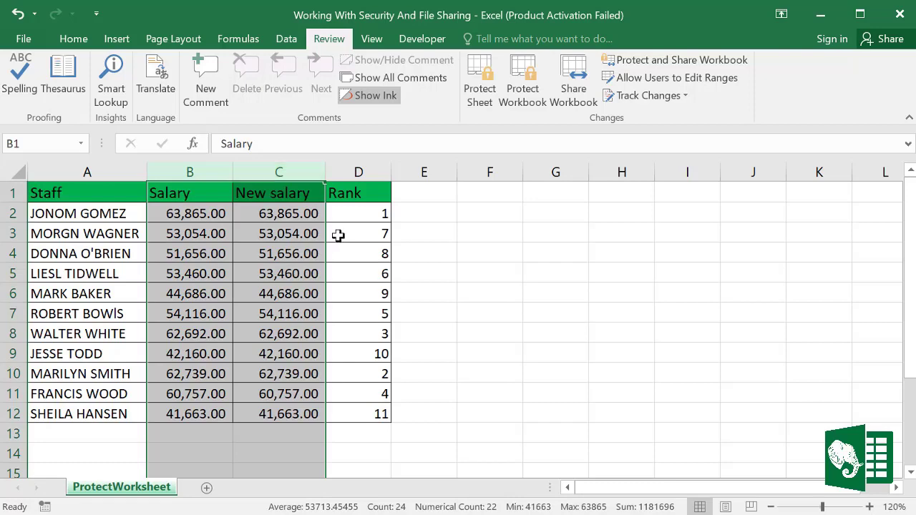
click(348, 213)
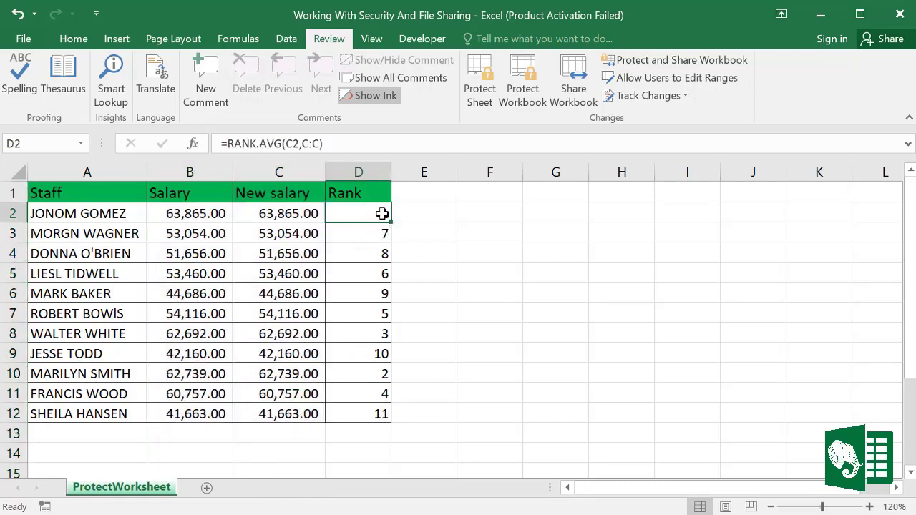
click(360, 172)
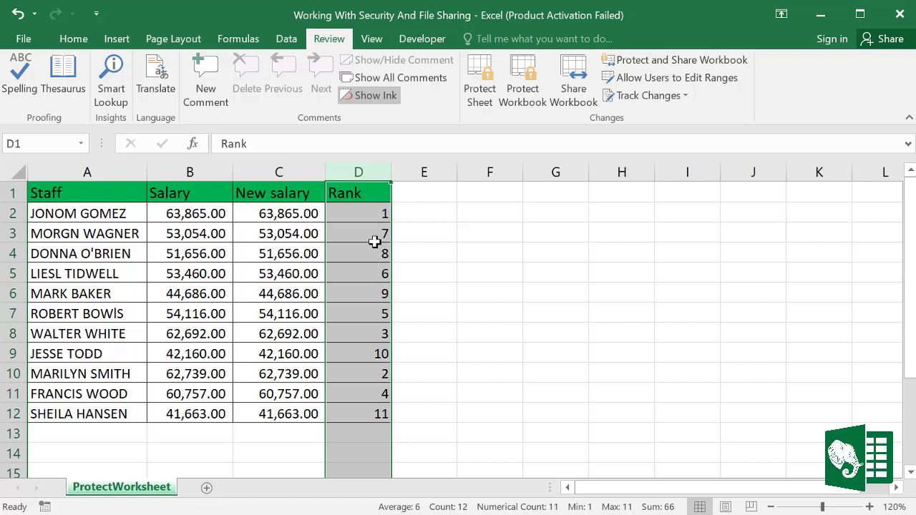
click(362, 218)
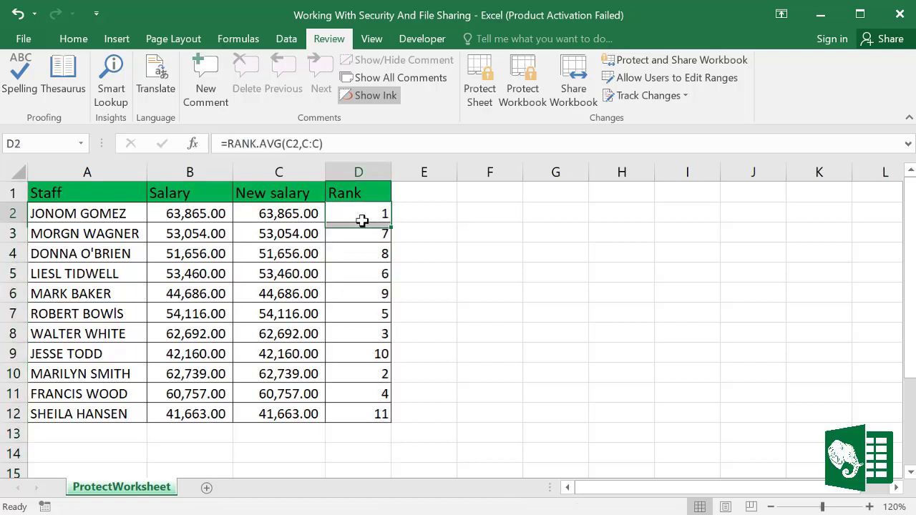
click(465, 349)
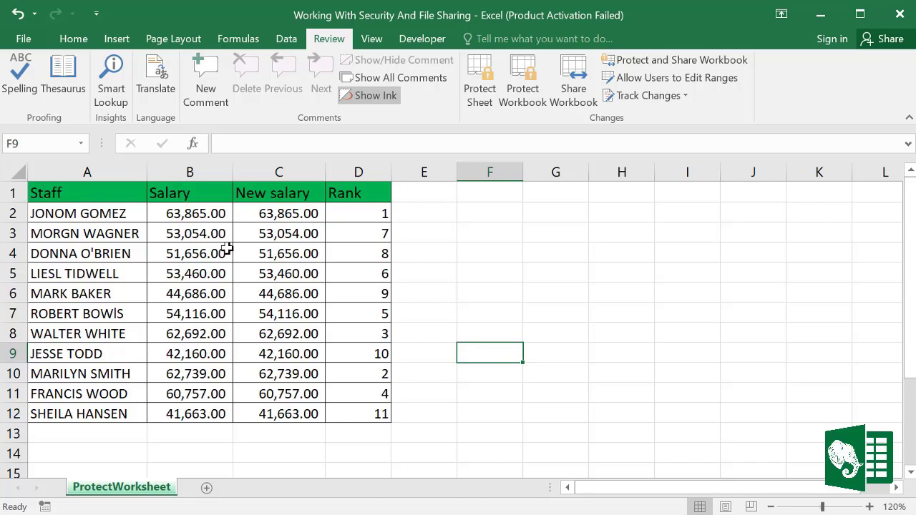
click(291, 324)
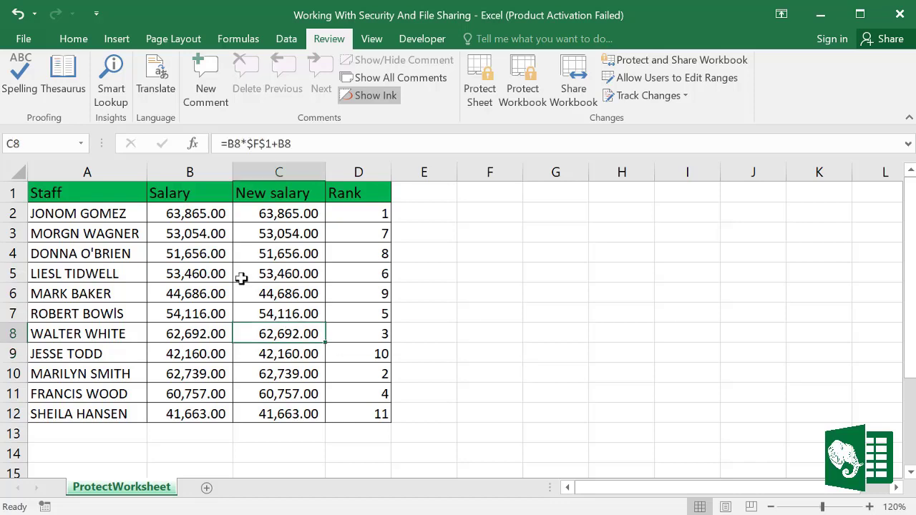
Step: Select the whole sheet and clear the Locked protection option for all cells
click(16, 174)
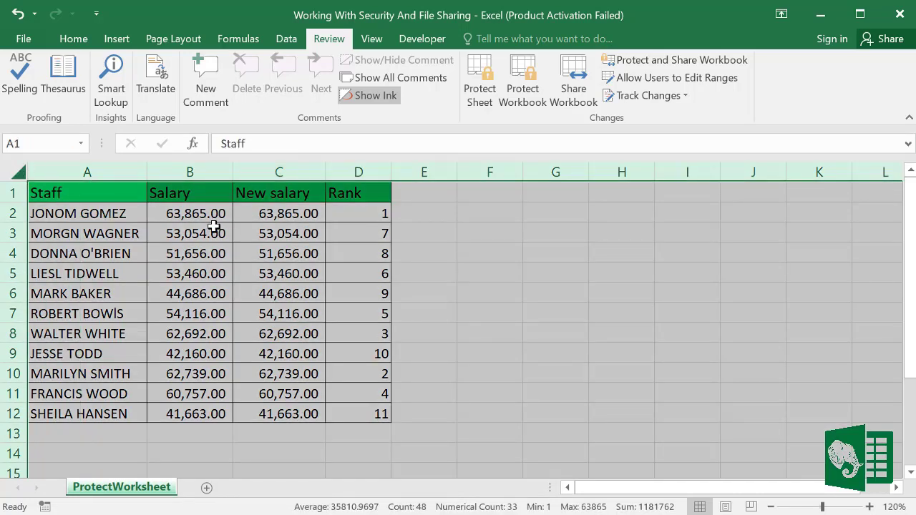
right_click(214, 226)
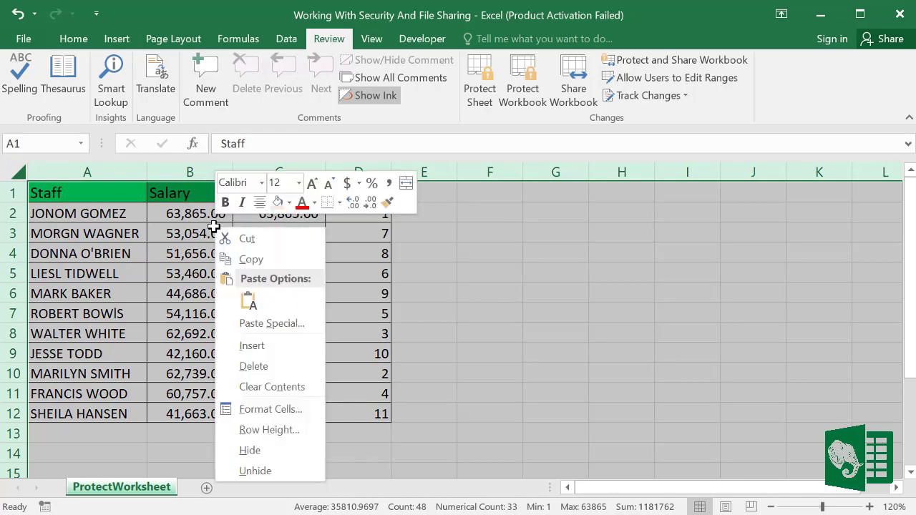
click(284, 412)
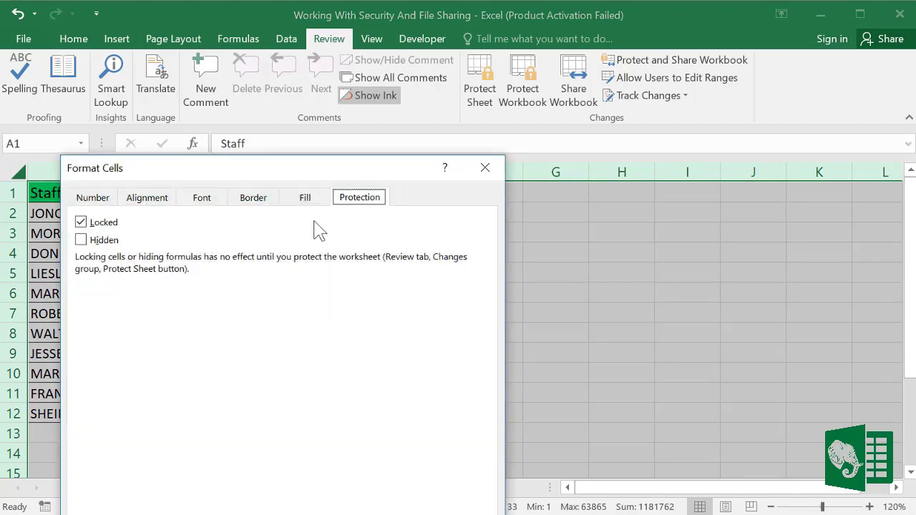
drag(298, 172, 393, 74)
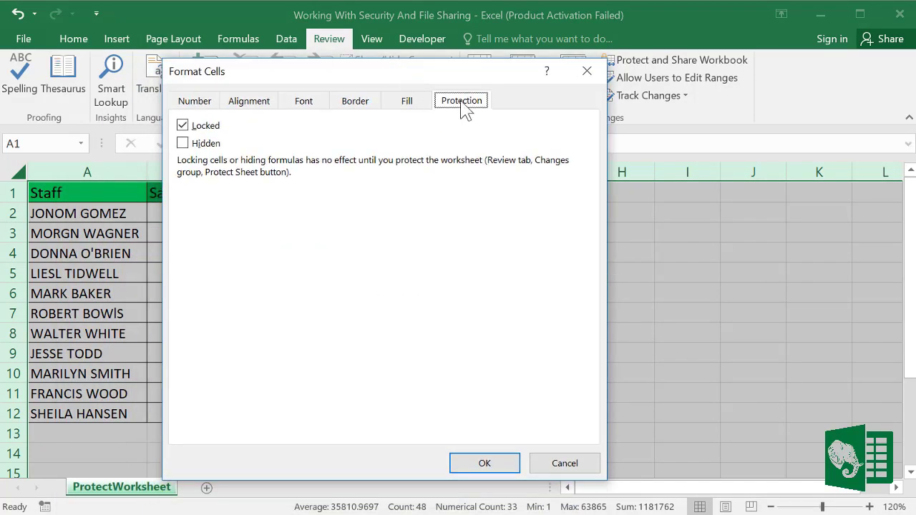
click(184, 127)
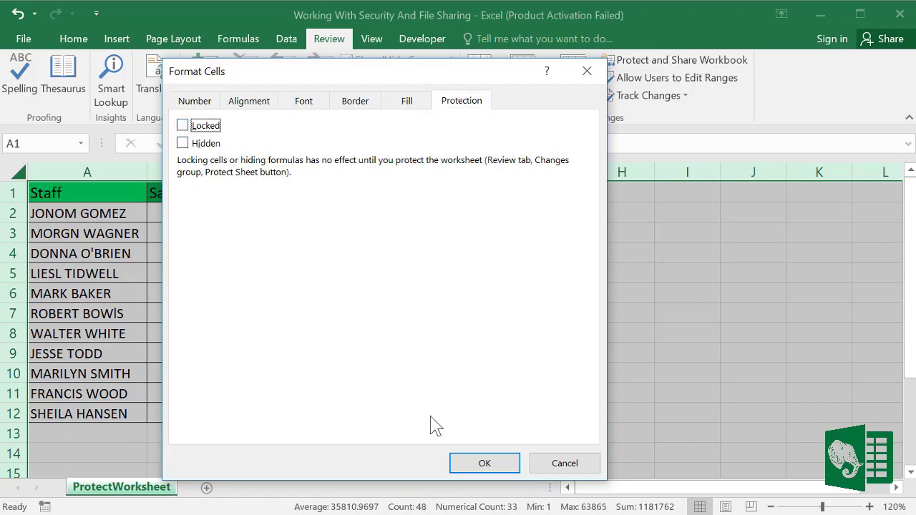
click(482, 463)
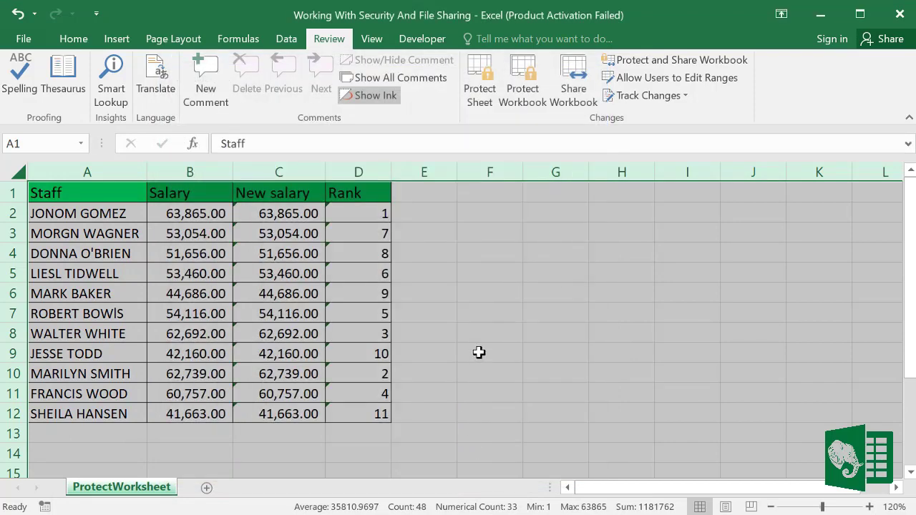
click(479, 353)
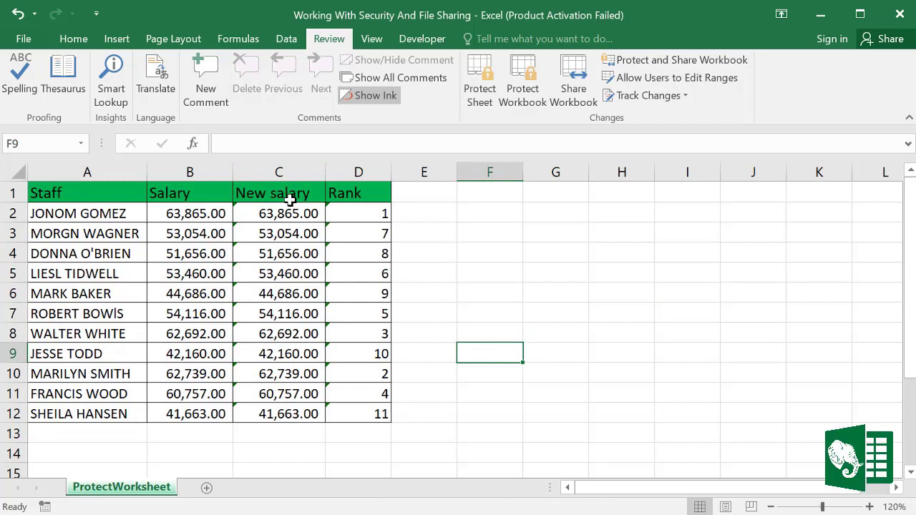
Step: Hide the Rank column D
click(212, 170)
drag(222, 173, 265, 174)
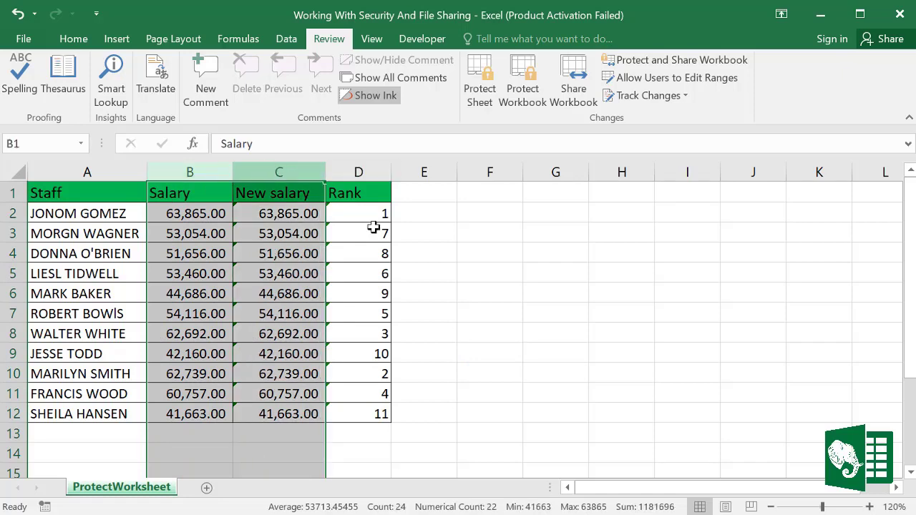
click(686, 332)
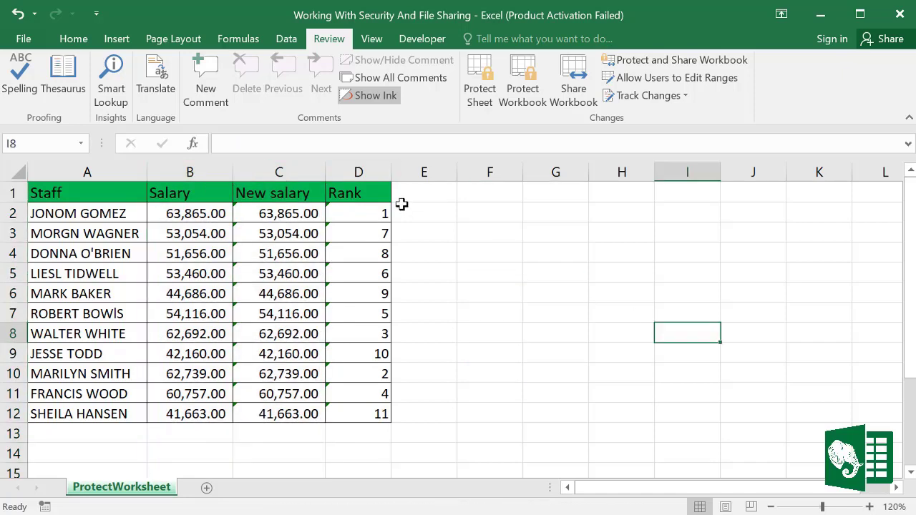
click(365, 163)
right_click(365, 165)
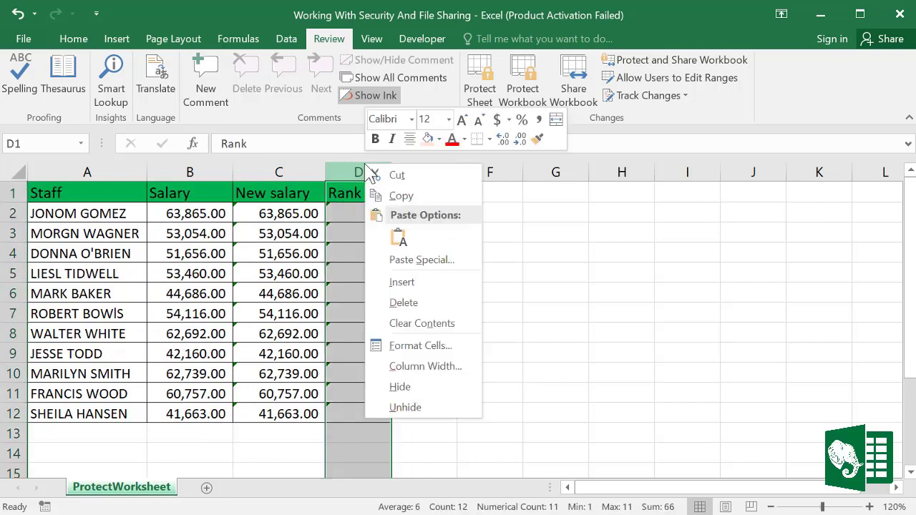
click(399, 387)
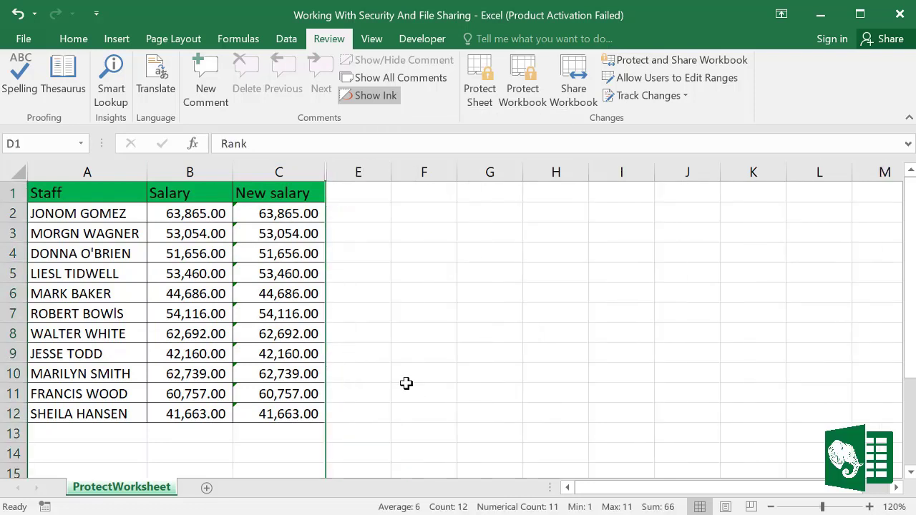
Step: Turn Locked back on for the Salary and New salary columns B:C
click(453, 378)
drag(200, 172, 260, 171)
right_click(259, 171)
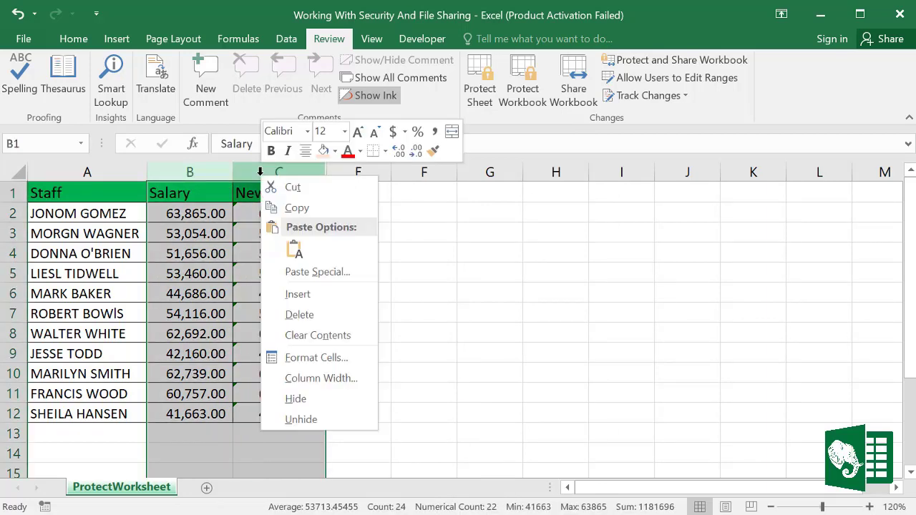
click(319, 357)
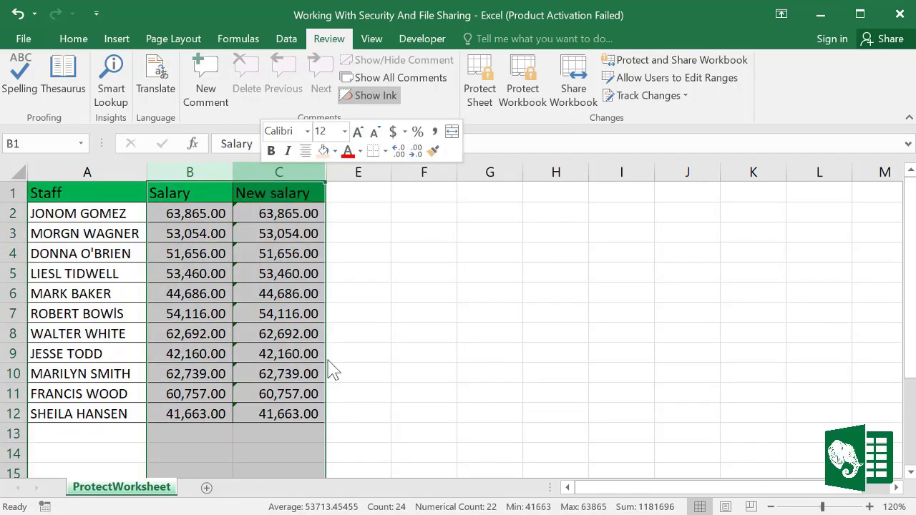
drag(306, 154, 336, 66)
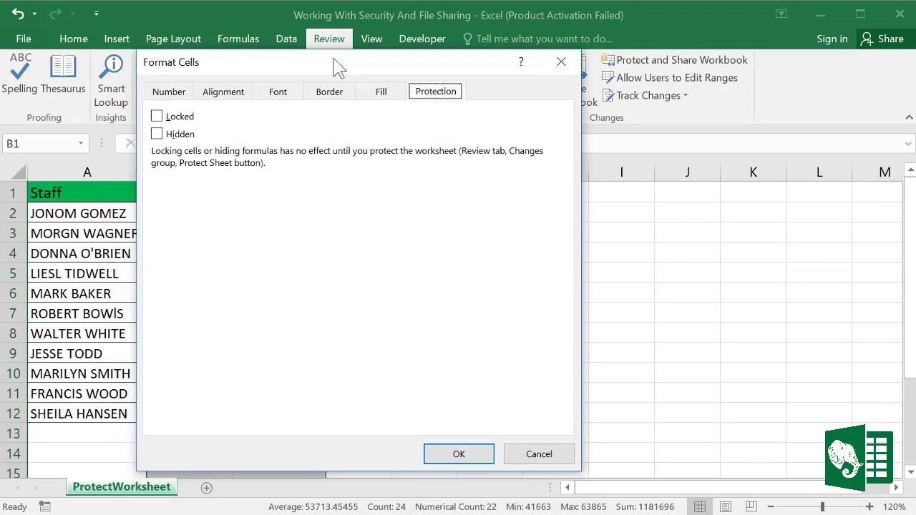
click(159, 118)
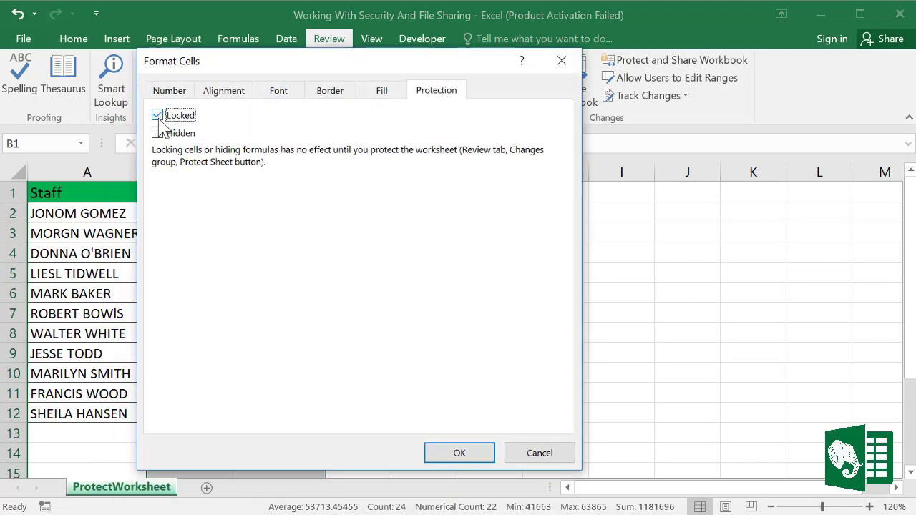
click(465, 456)
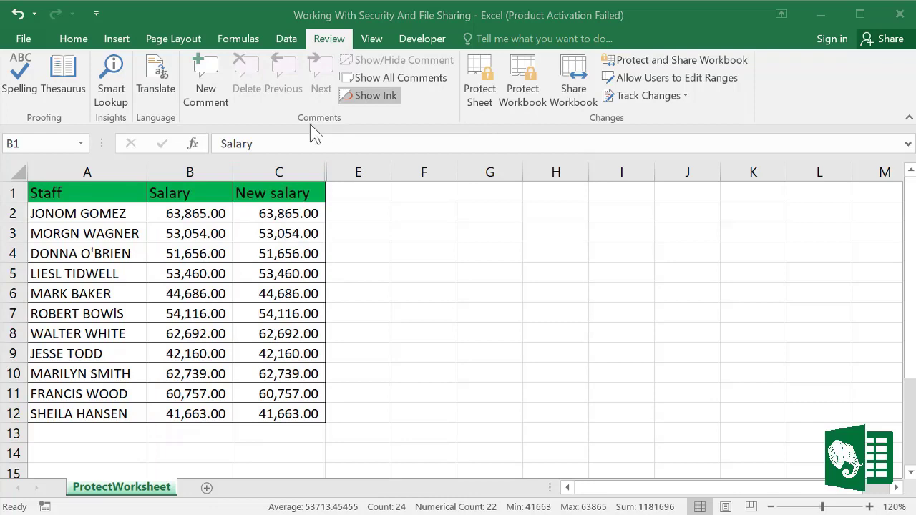
Step: Protect the ProtectWorksheet sheet from the Review tab with a confirmed password
click(72, 40)
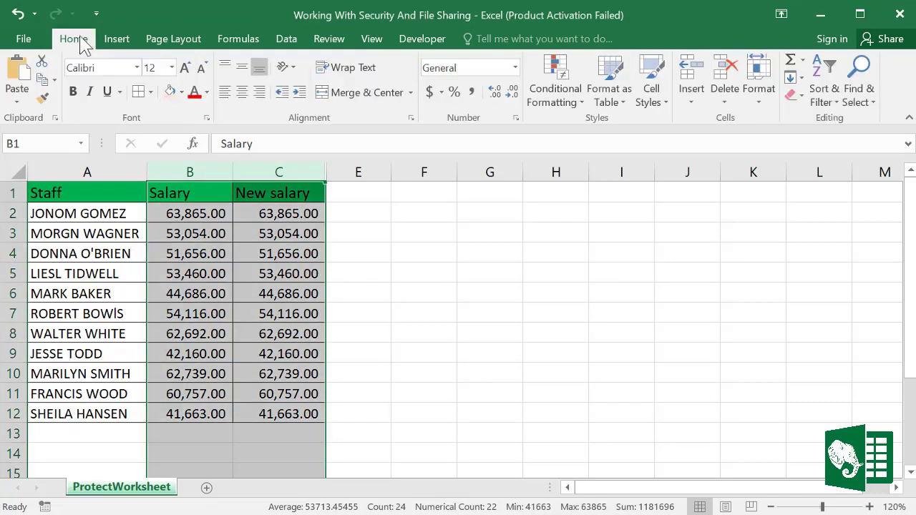
click(334, 43)
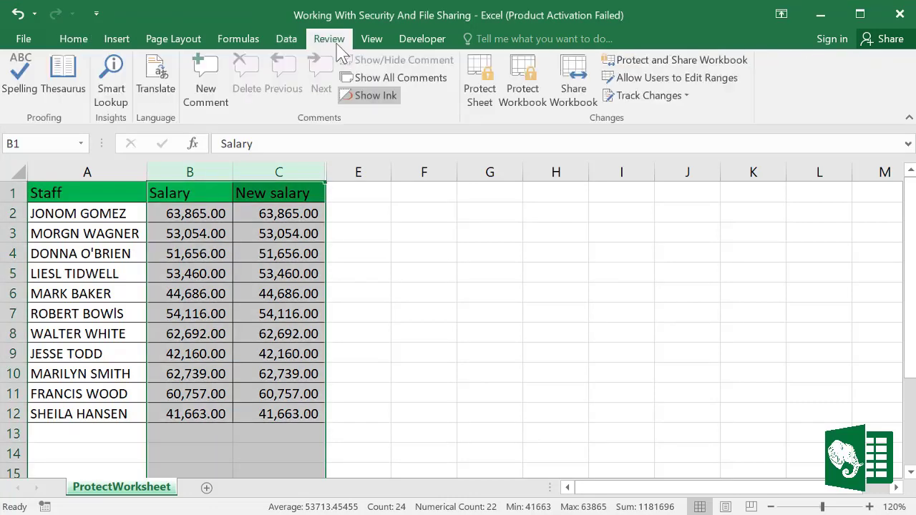
click(488, 100)
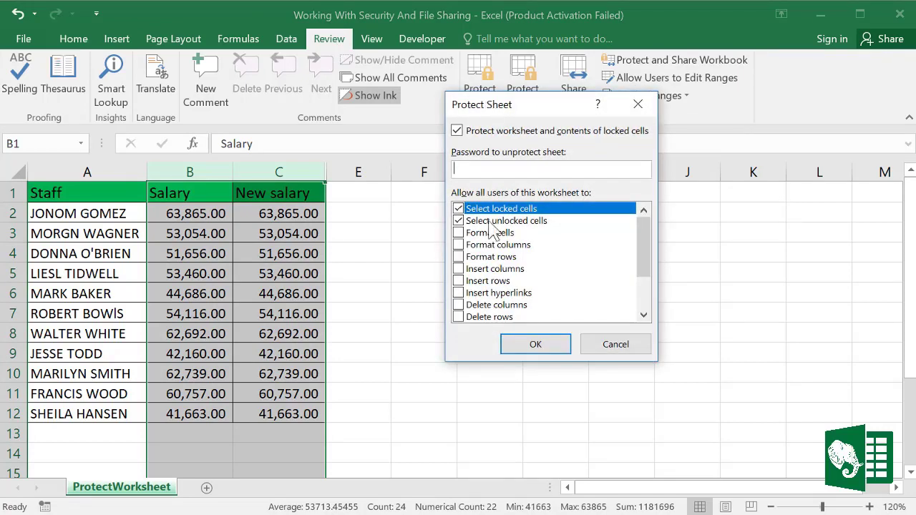
drag(527, 114, 464, 164)
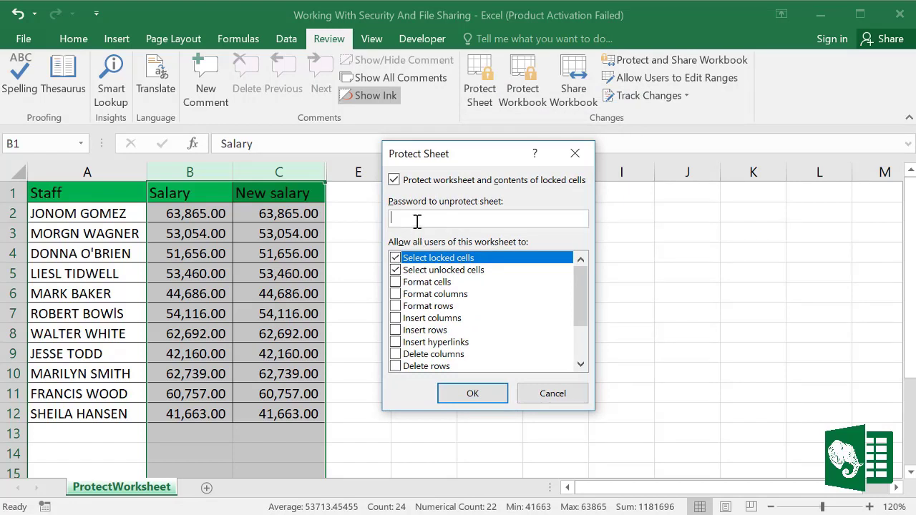
click(472, 395)
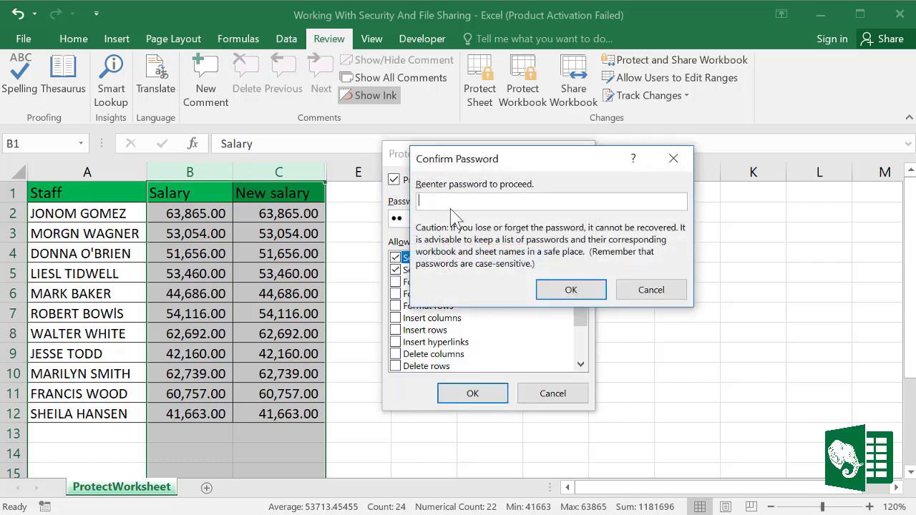
click(565, 290)
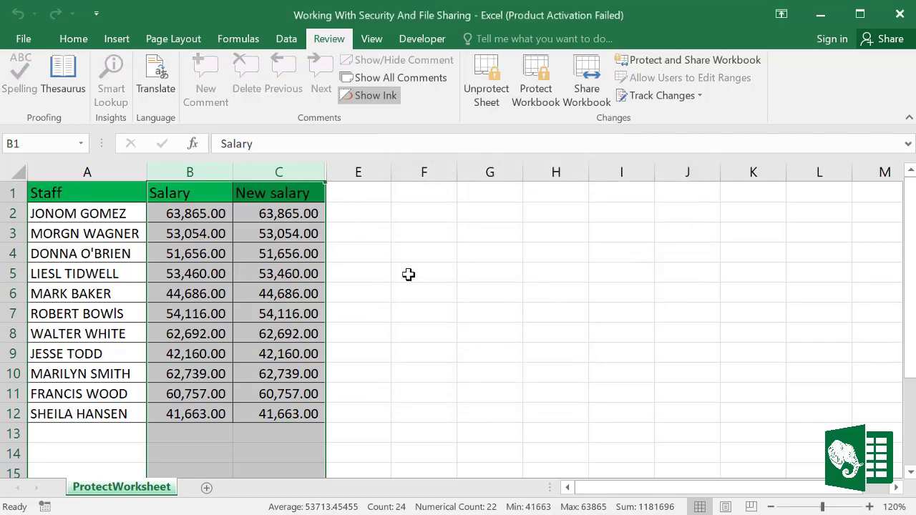
click(408, 275)
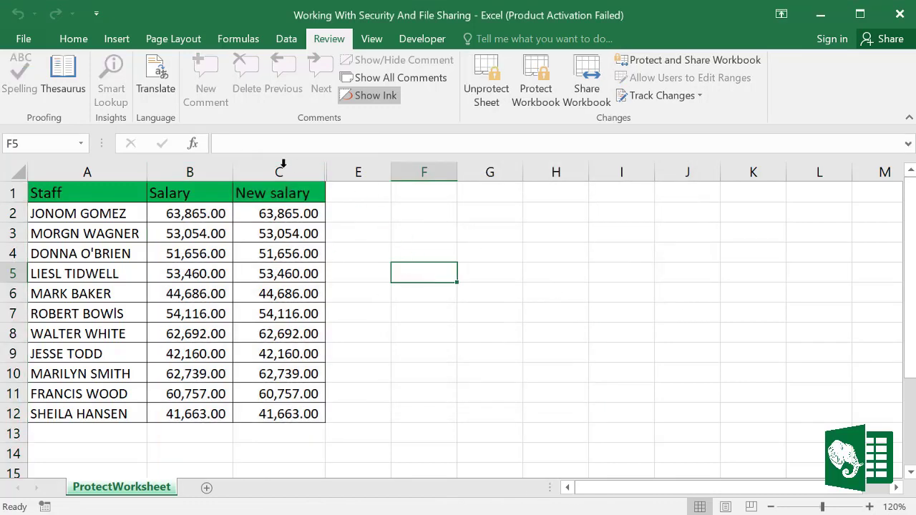
click(74, 41)
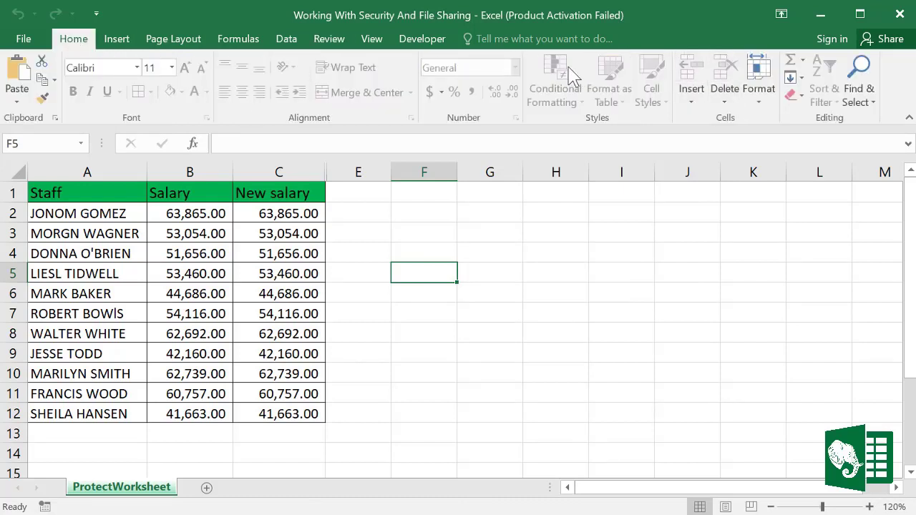
click(286, 249)
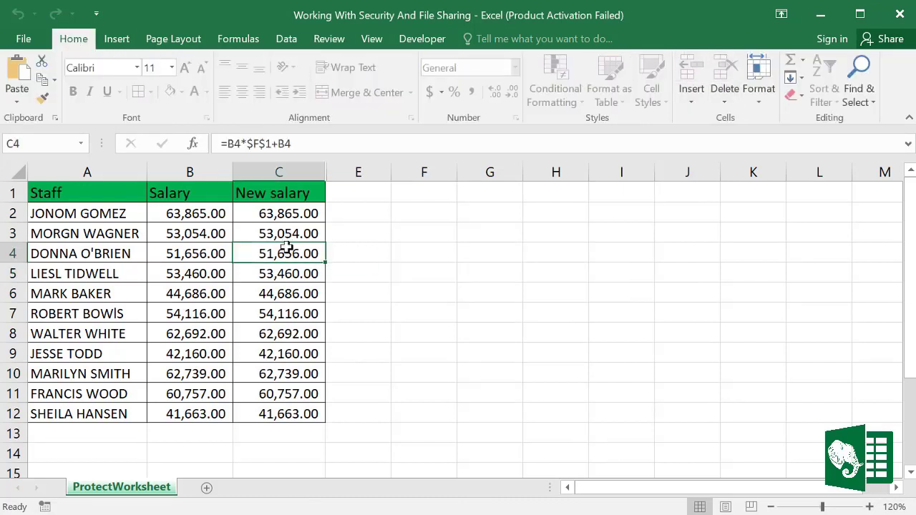
click(296, 235)
right_click(295, 235)
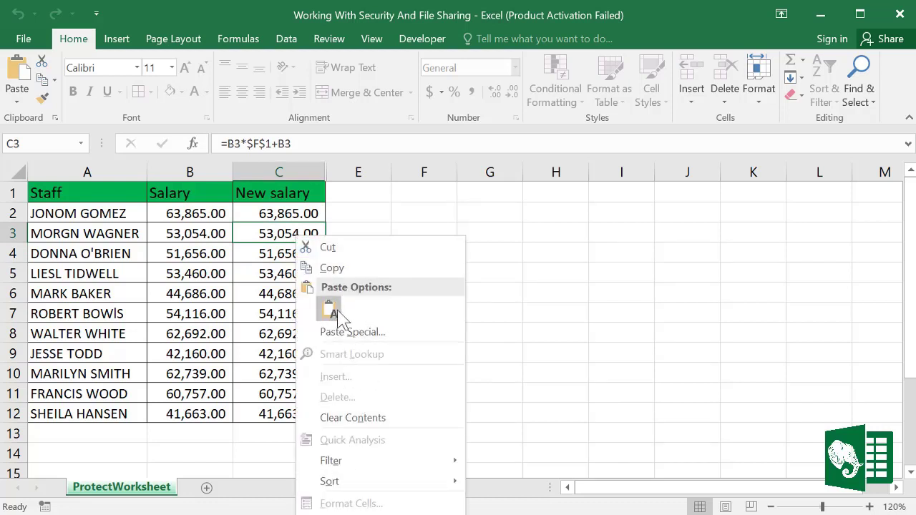
key(Escape)
scroll(218, 232, down, 5)
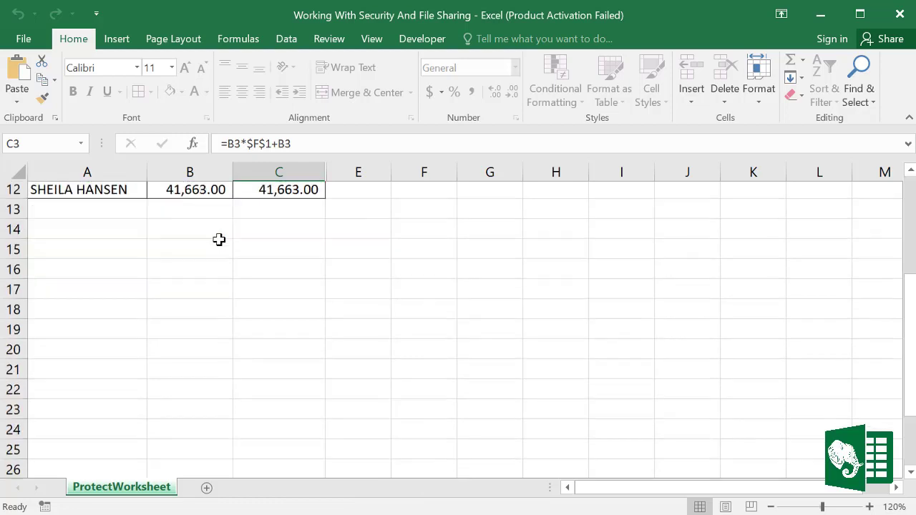
scroll(243, 234, up, 5)
right_click(207, 228)
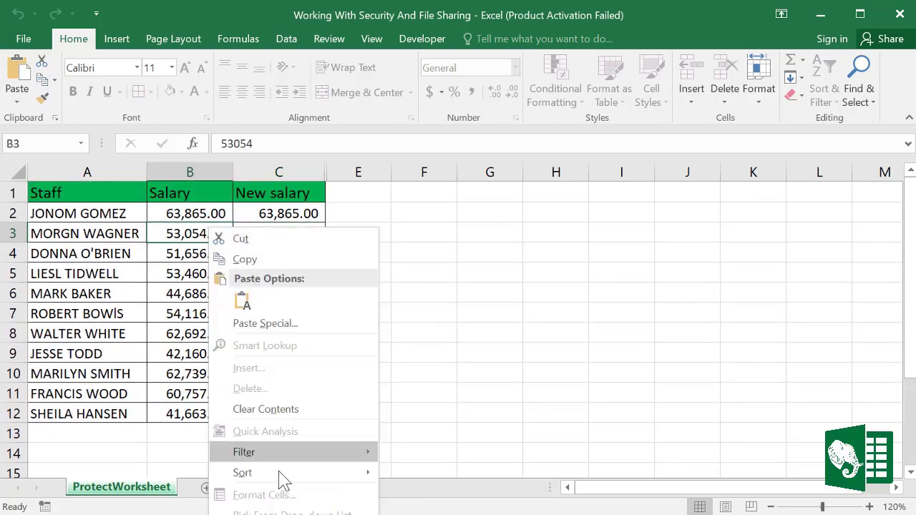
key(Escape)
click(282, 172)
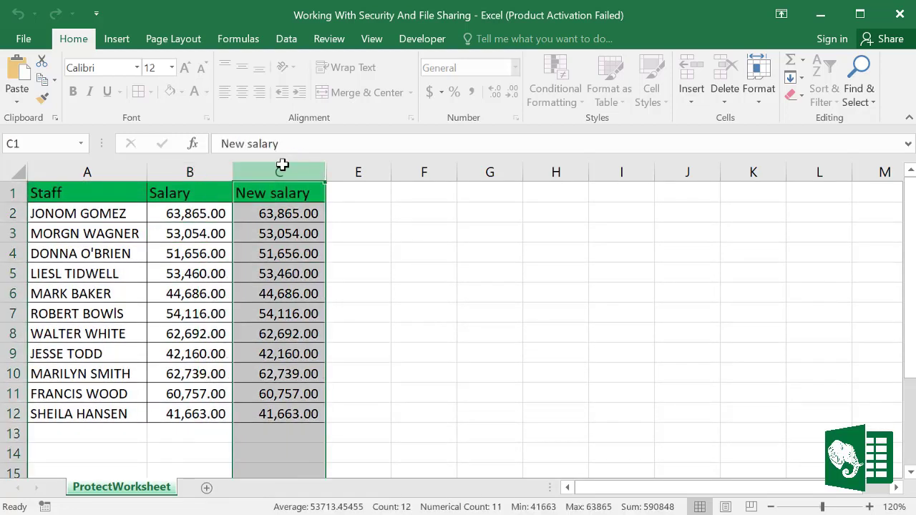
right_click(283, 166)
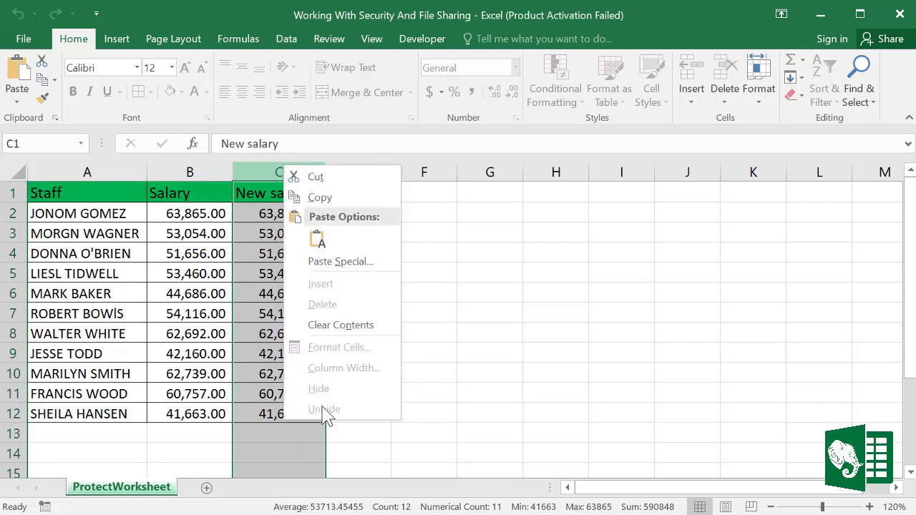
key(Escape)
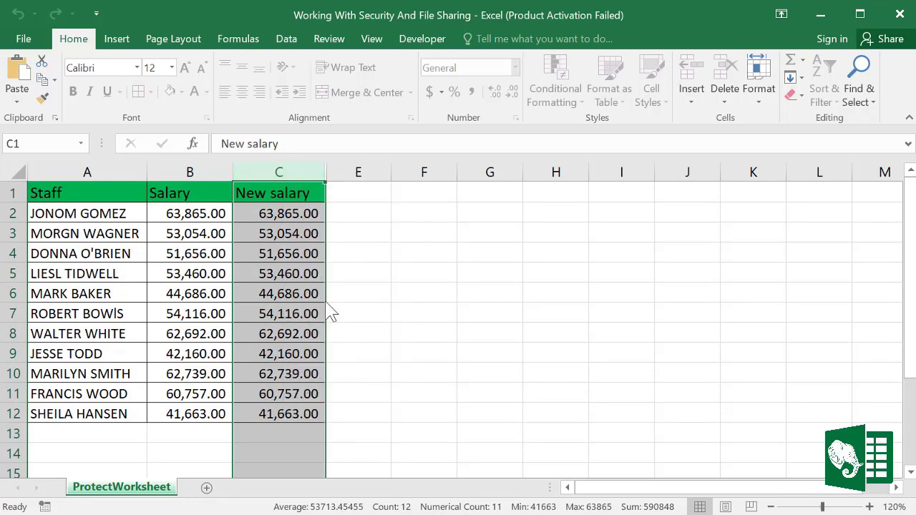
click(449, 315)
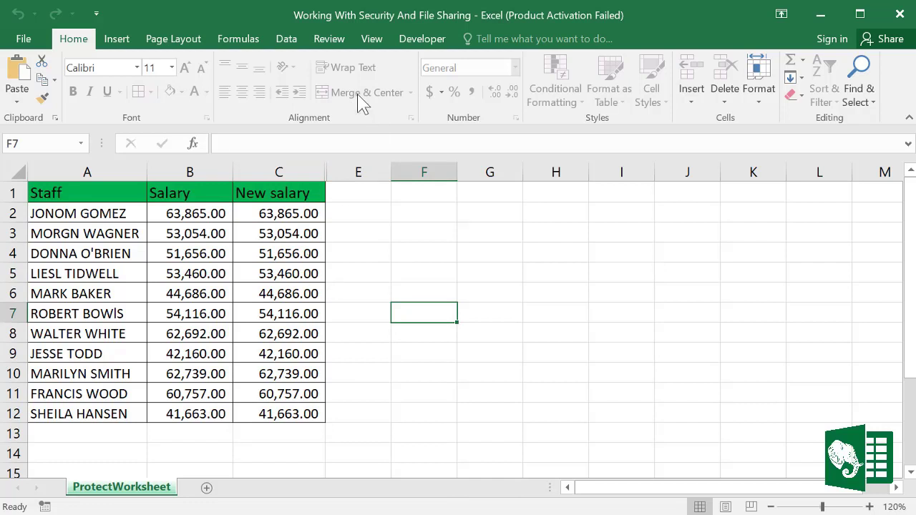
click(330, 40)
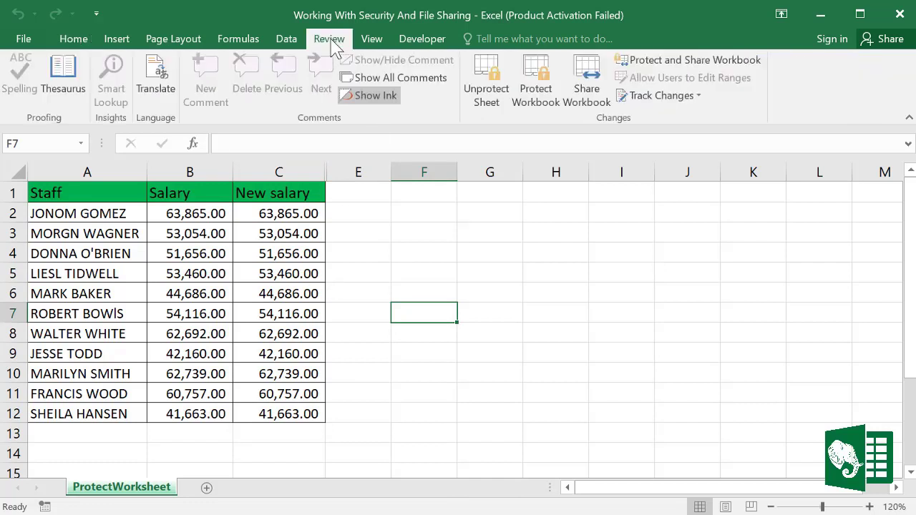
Step: Unprotect the ProtectWorksheet sheet by entering its password
click(486, 97)
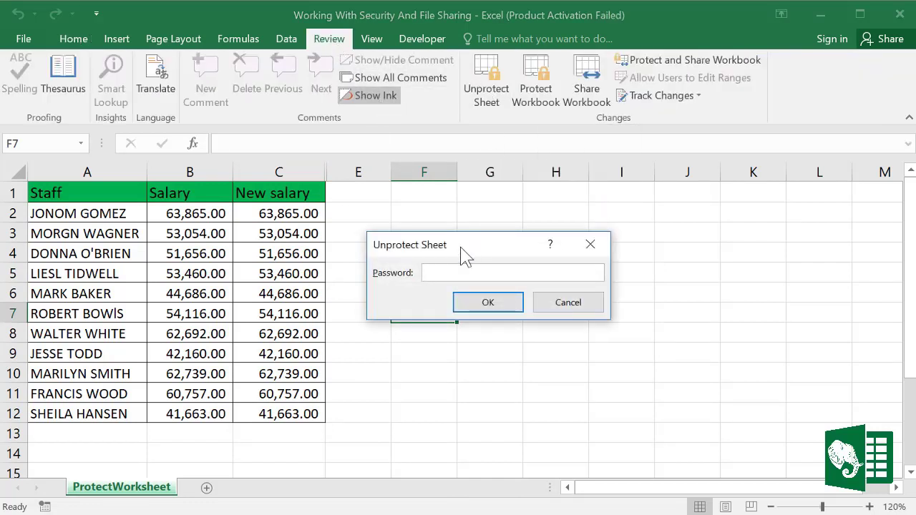
text(12)
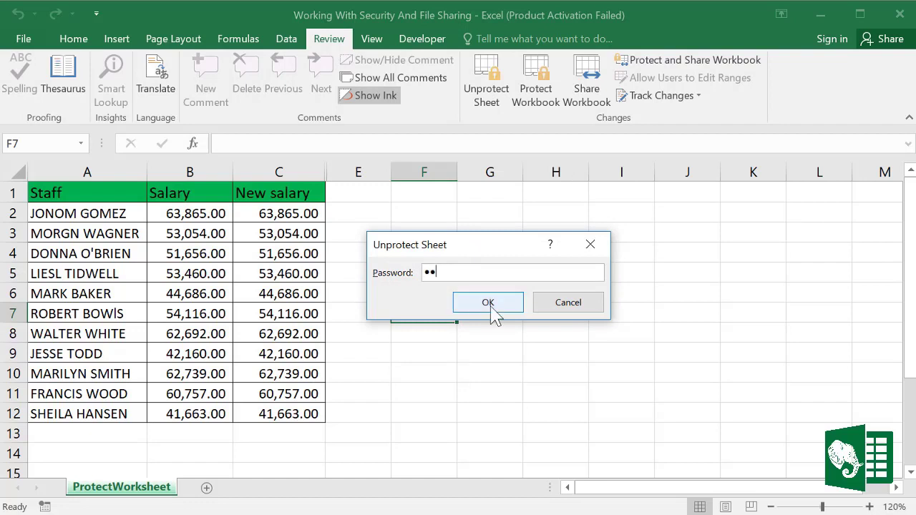
click(491, 307)
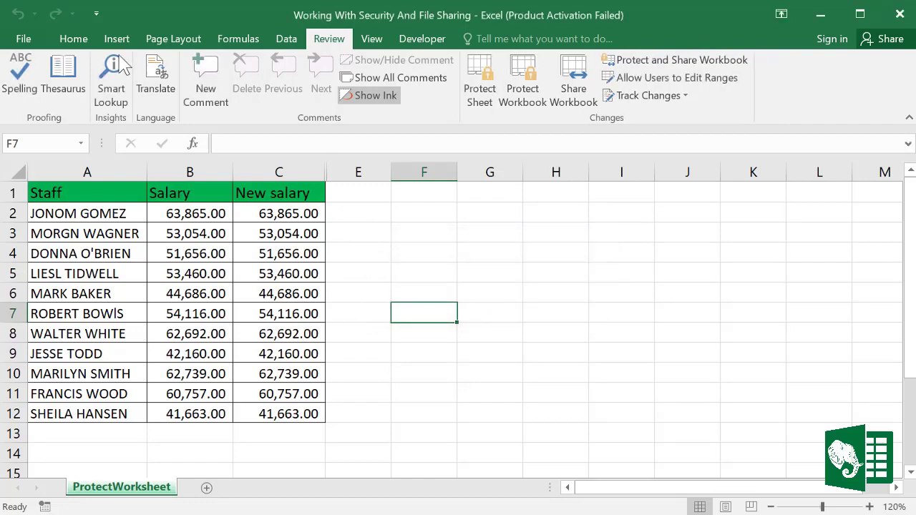
Step: Unhide the Rank column D beside New salary
click(75, 38)
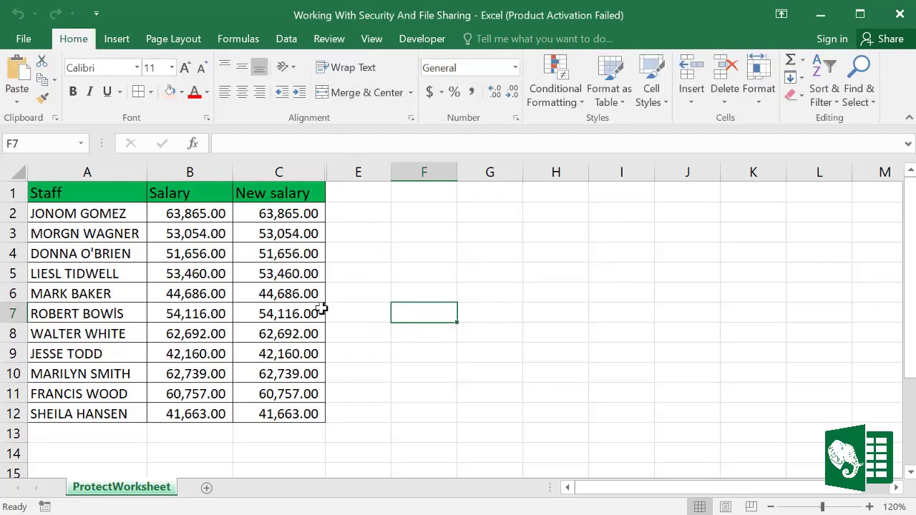
click(337, 171)
right_click(339, 172)
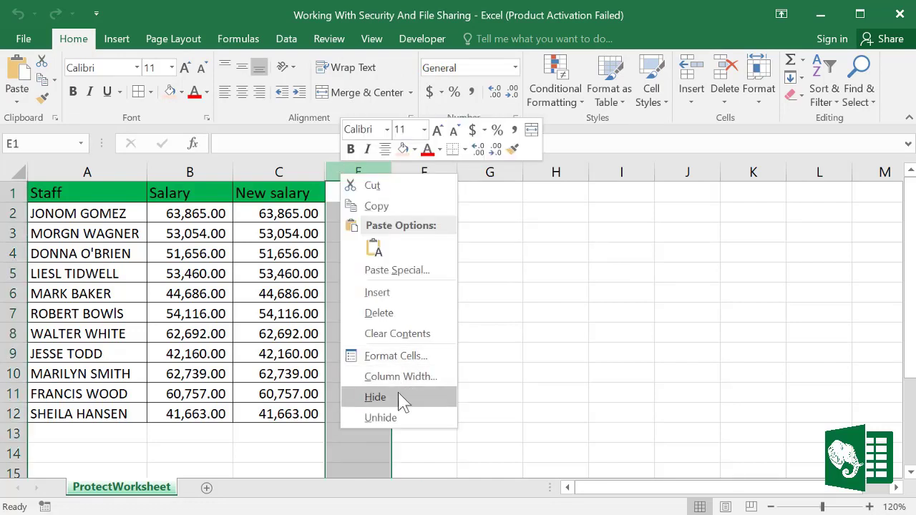
click(386, 417)
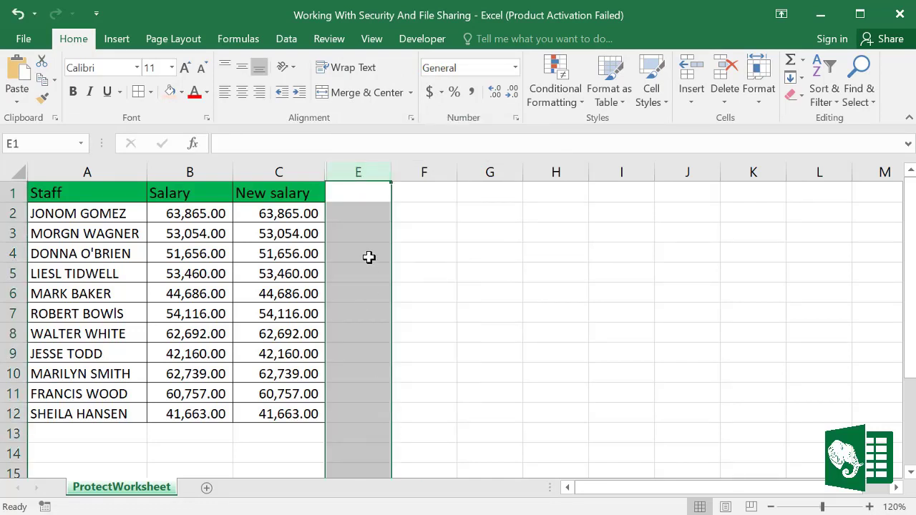
right_click(361, 169)
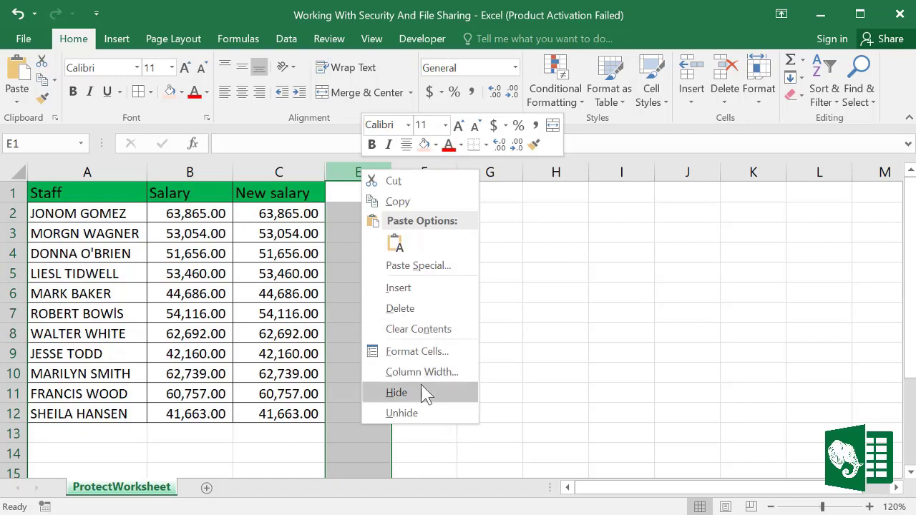
click(402, 415)
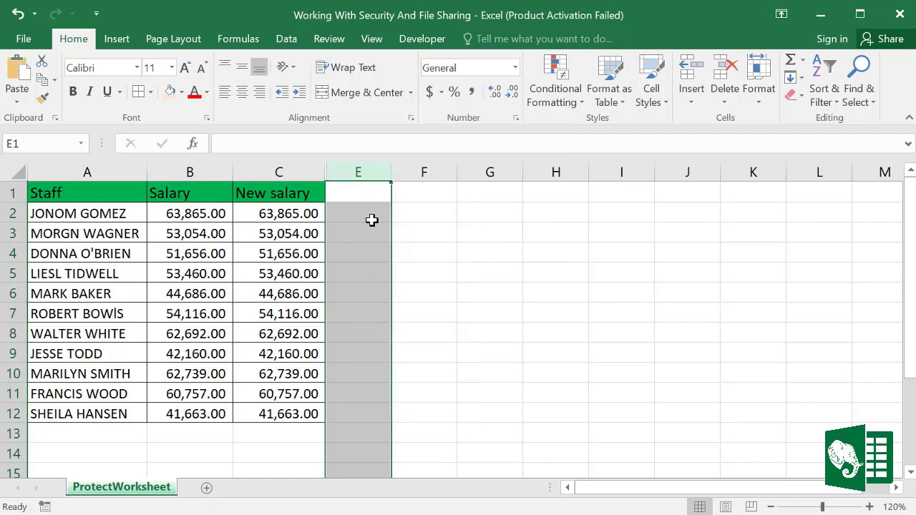
double_click(325, 172)
click(518, 287)
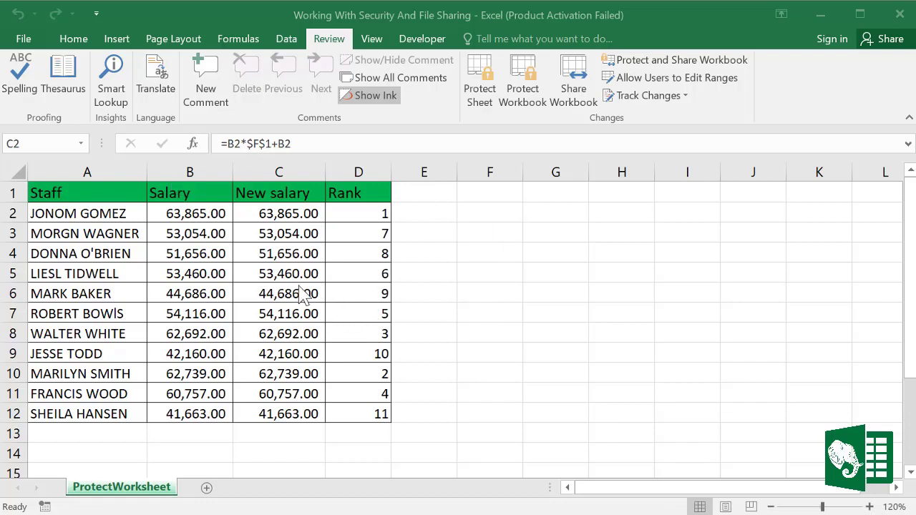
Step: Save the workbook via Save As with a confirmed password to open set in General Options
click(24, 39)
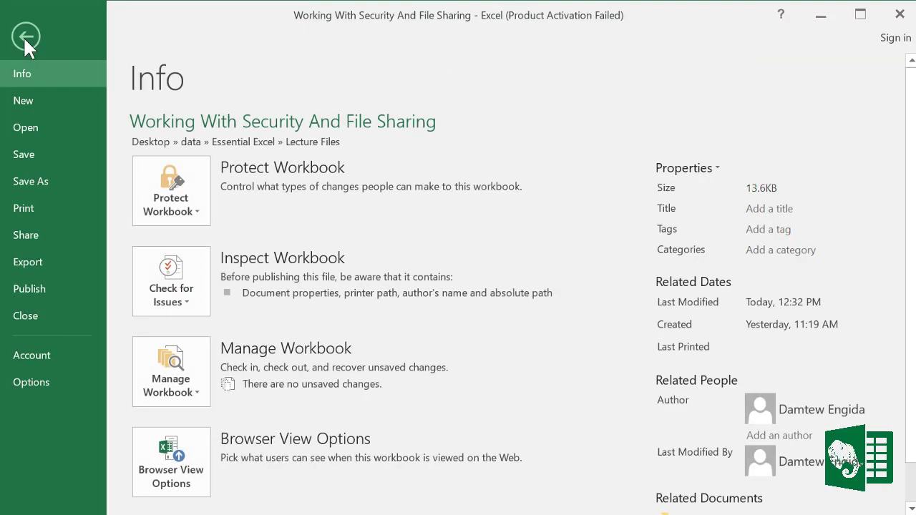
click(30, 181)
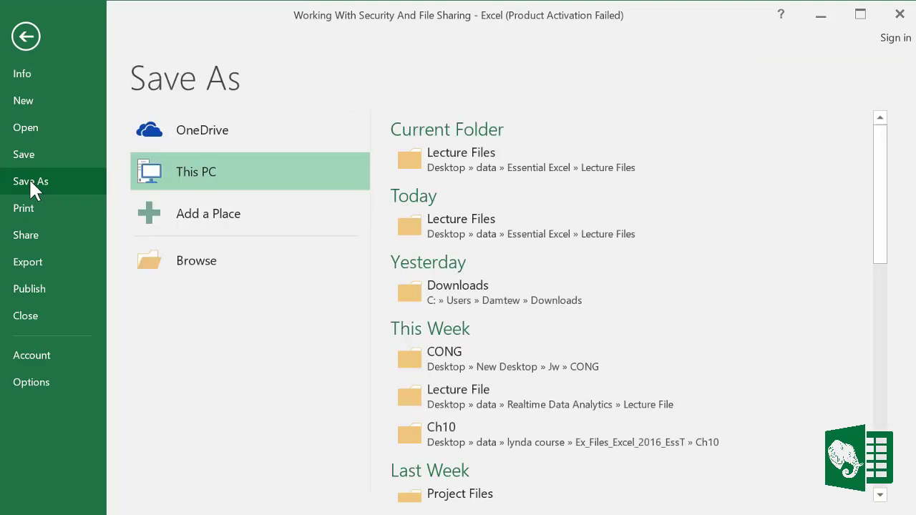
double_click(207, 179)
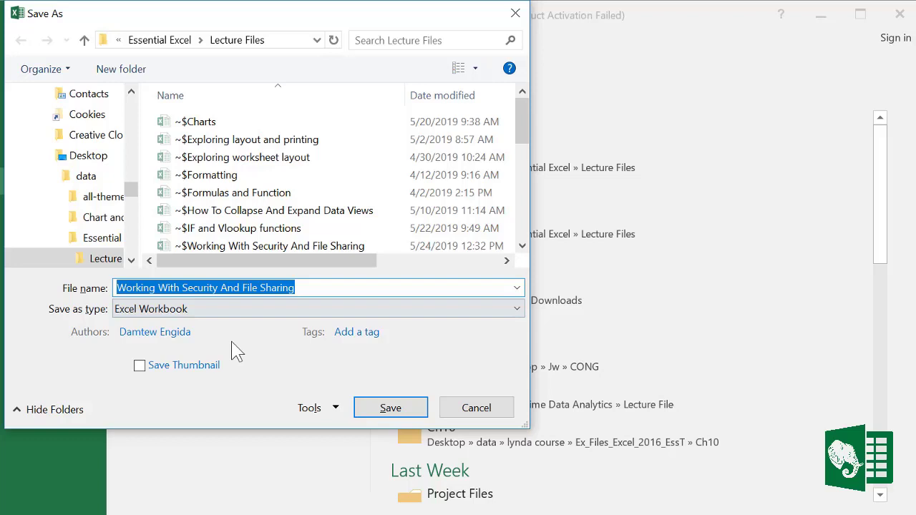
click(334, 409)
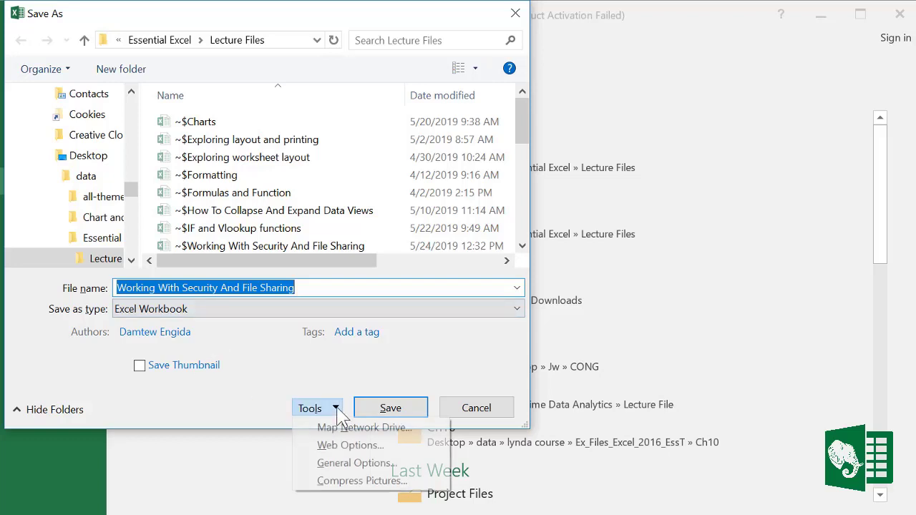
click(351, 464)
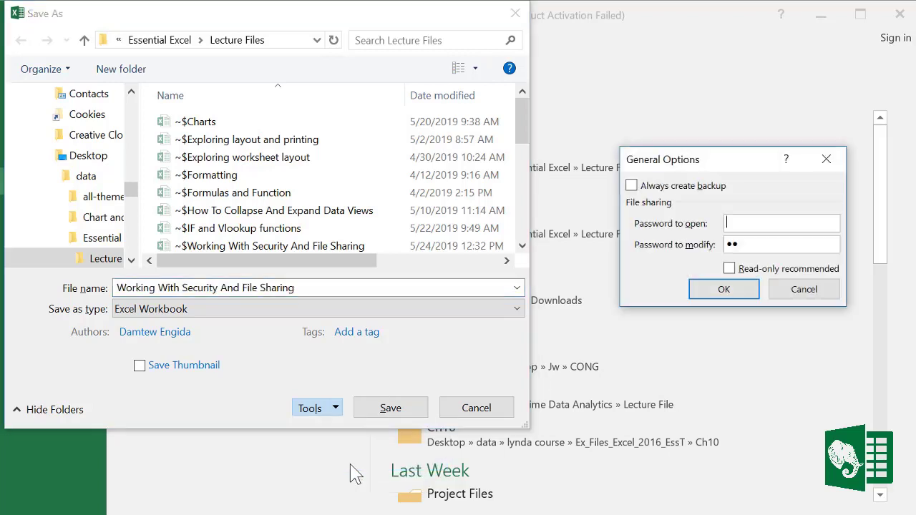
drag(697, 165, 489, 147)
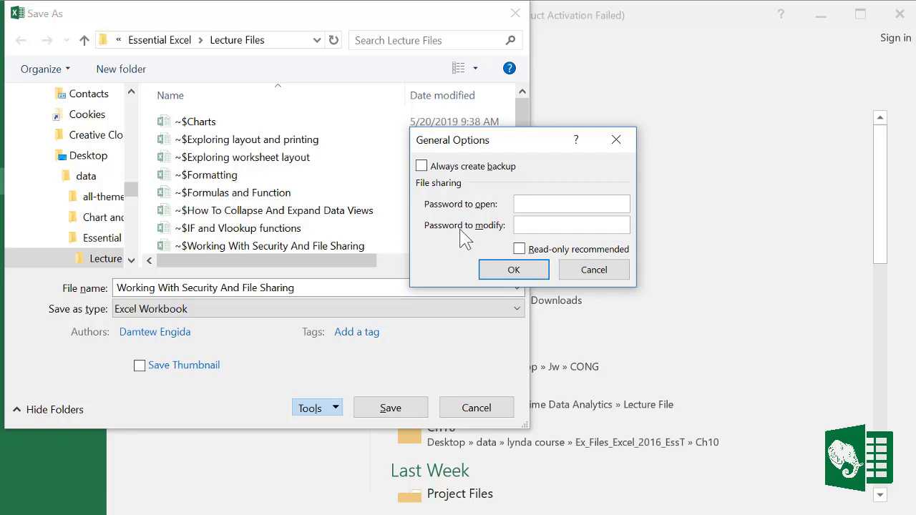
right_click(526, 205)
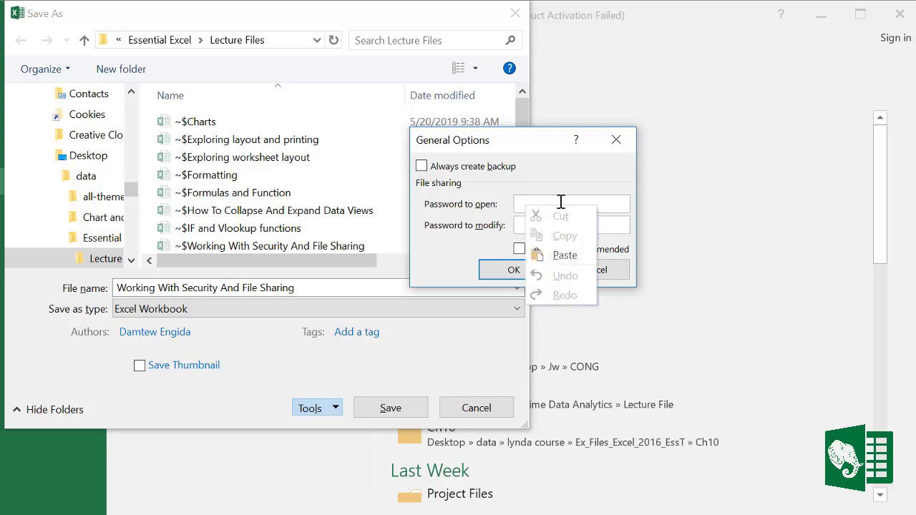
click(516, 208)
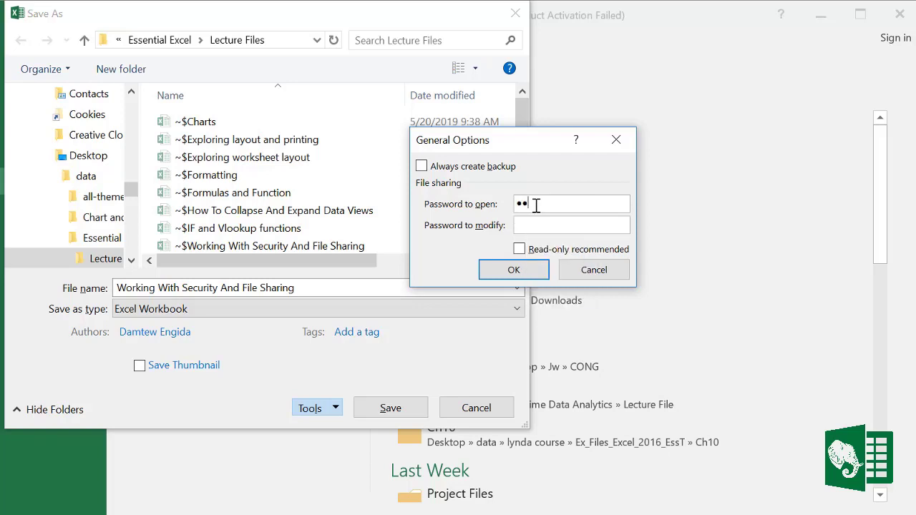
click(535, 272)
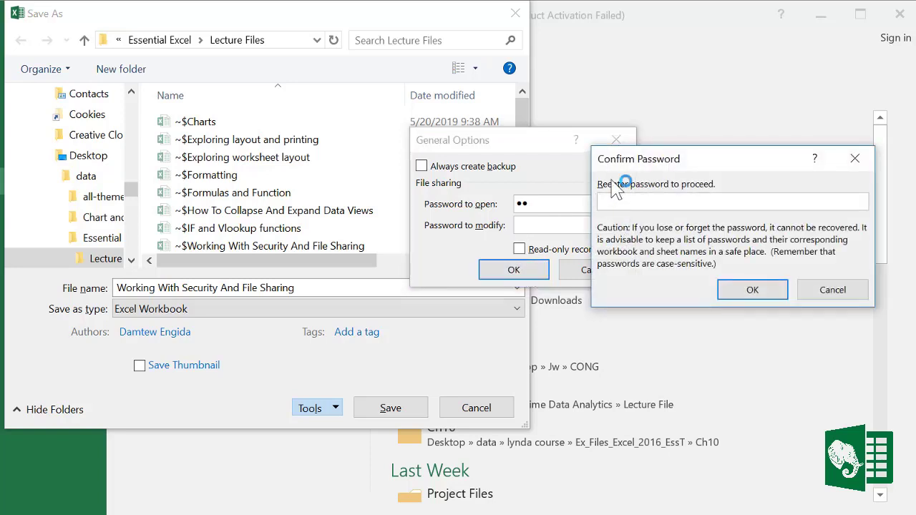
text(1)
click(752, 290)
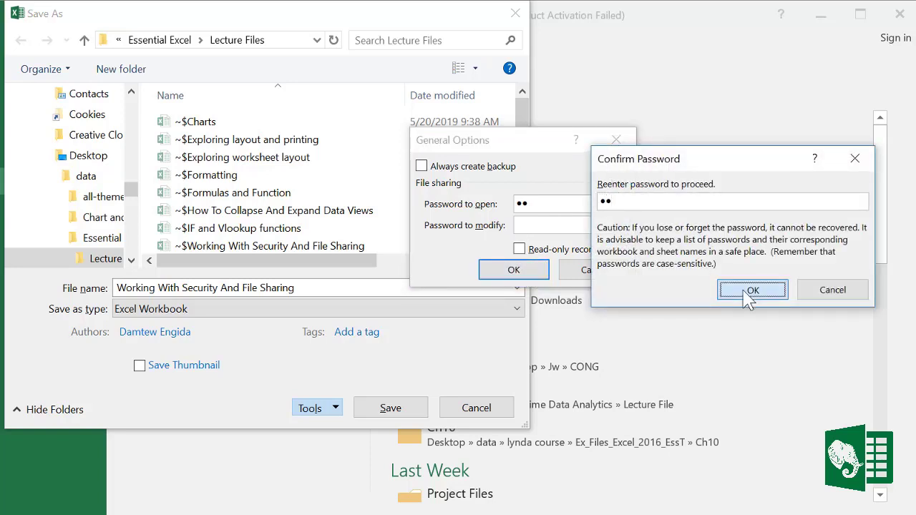
click(398, 412)
Step: Replace the existing file, then close and reopen the workbook from Recent with its password
click(418, 304)
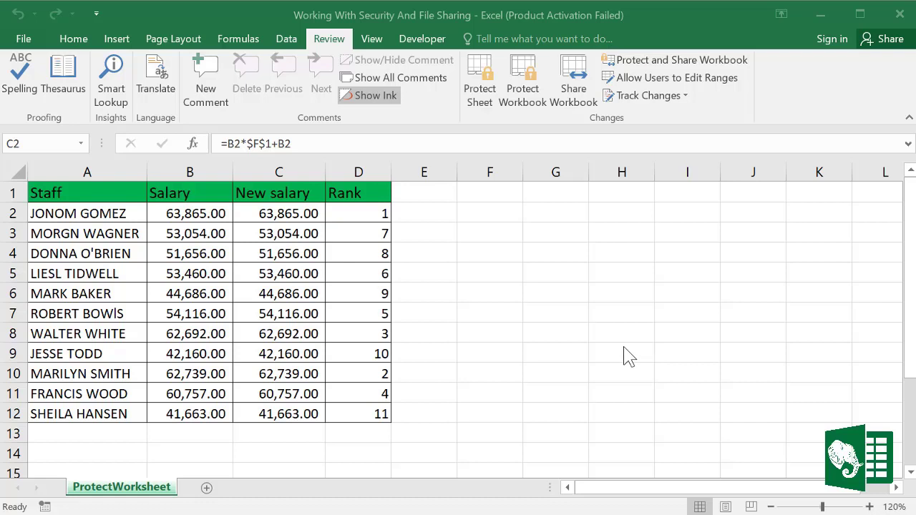
click(547, 334)
key(ctrl+w)
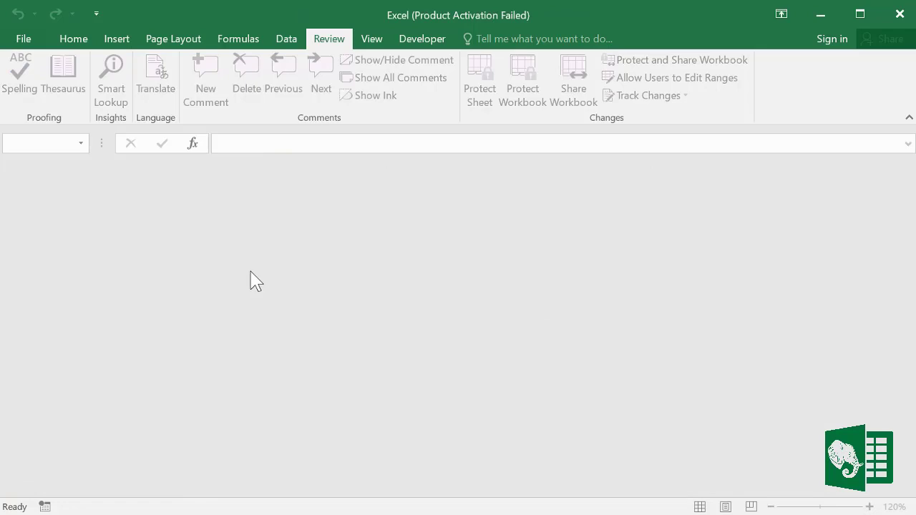
key(ctrl+o)
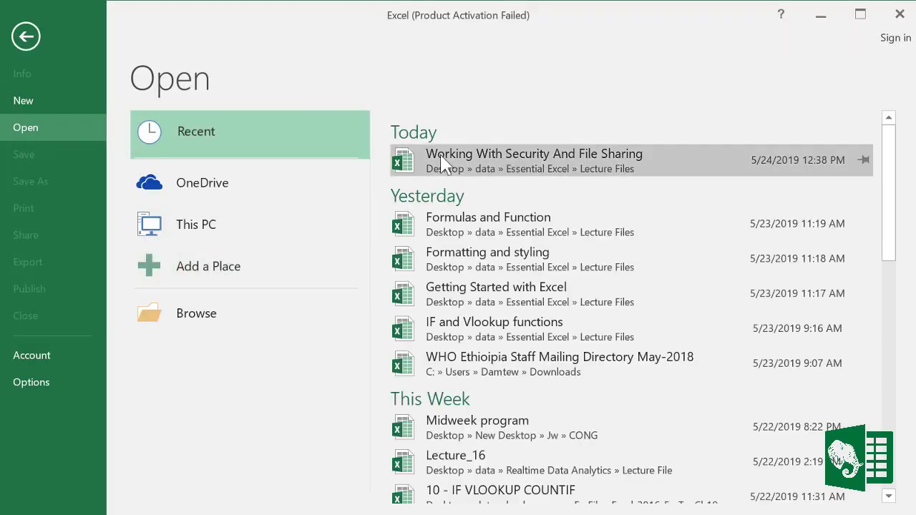
click(478, 164)
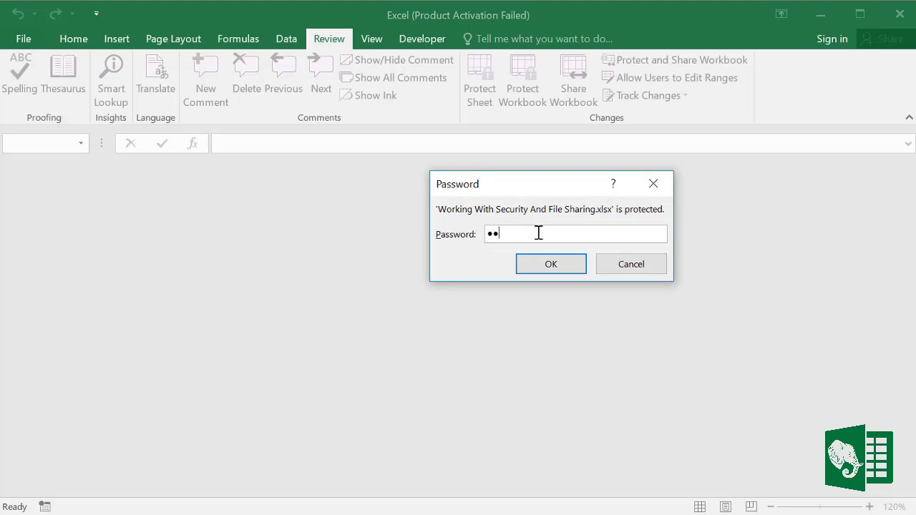
click(561, 270)
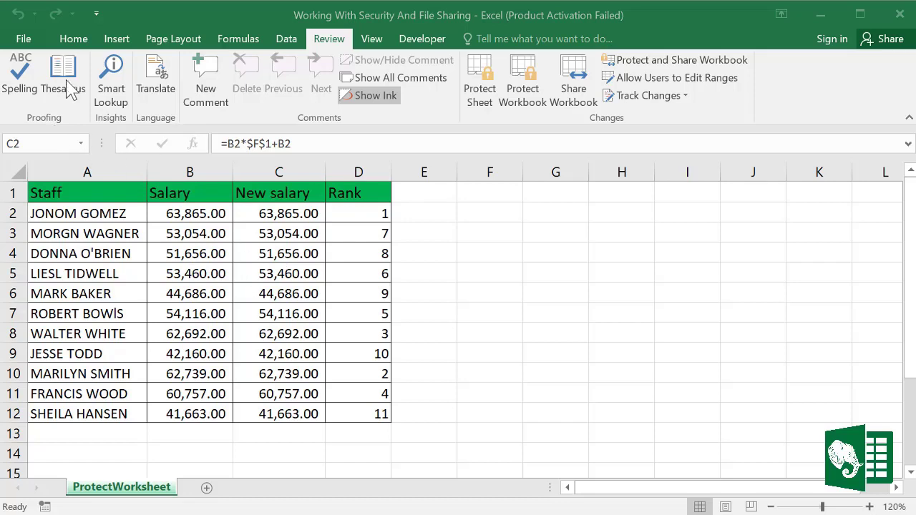
Step: Re-save the workbook over the existing file with a confirmed password to modify, not to open
click(25, 39)
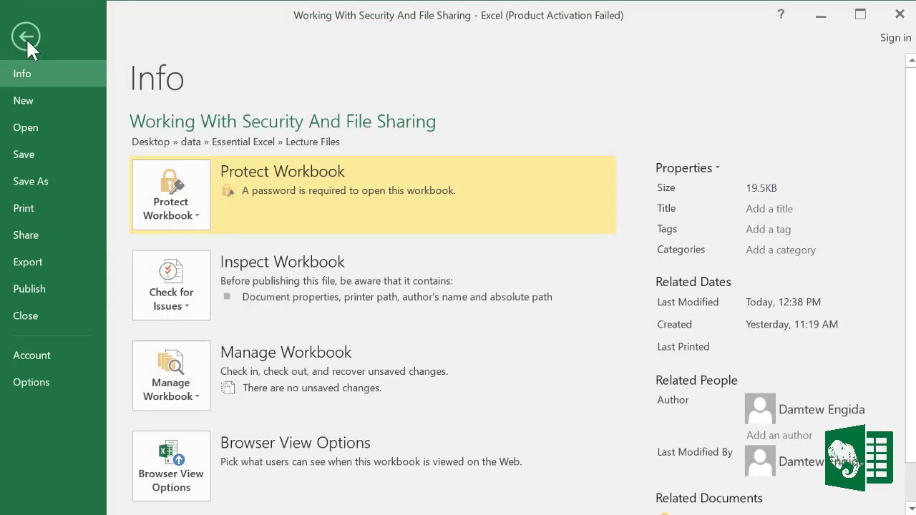
click(40, 180)
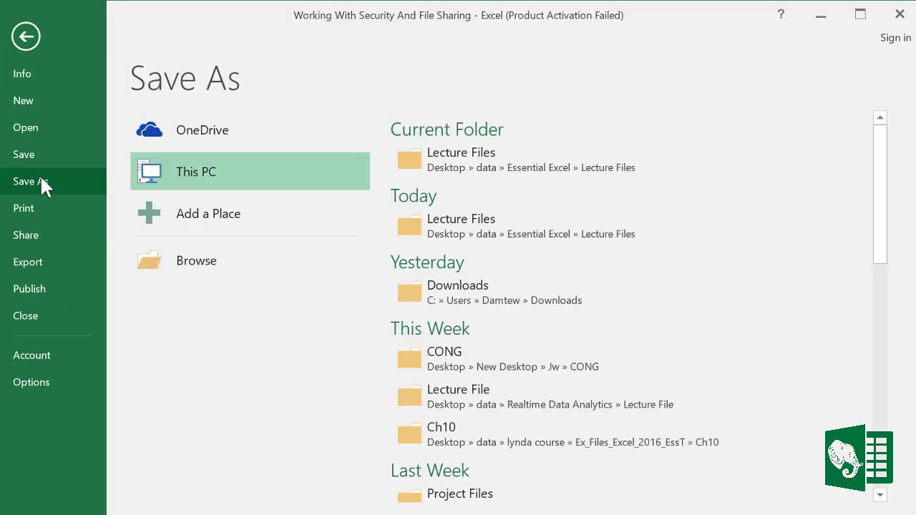
click(208, 185)
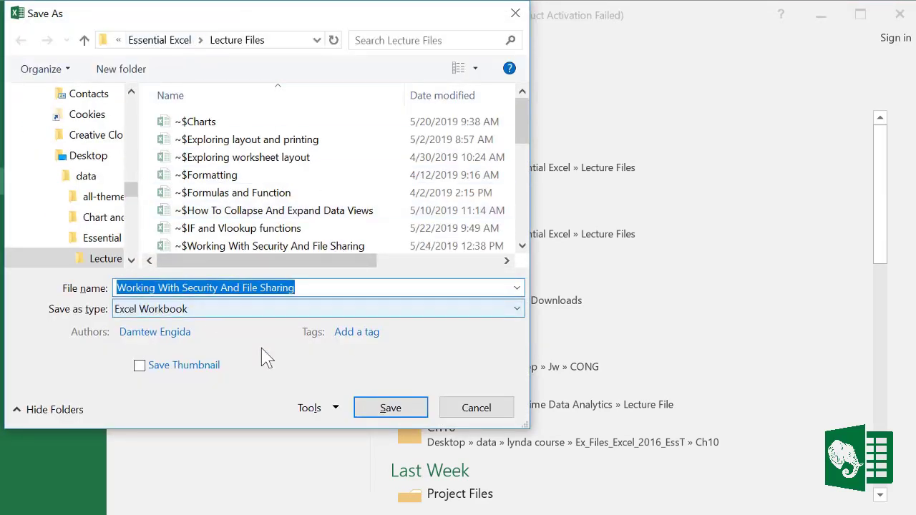
click(334, 409)
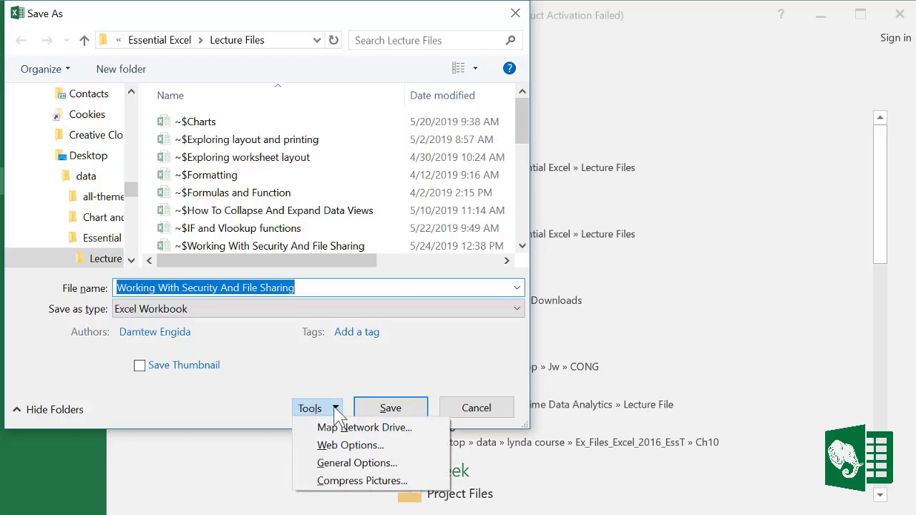
click(351, 462)
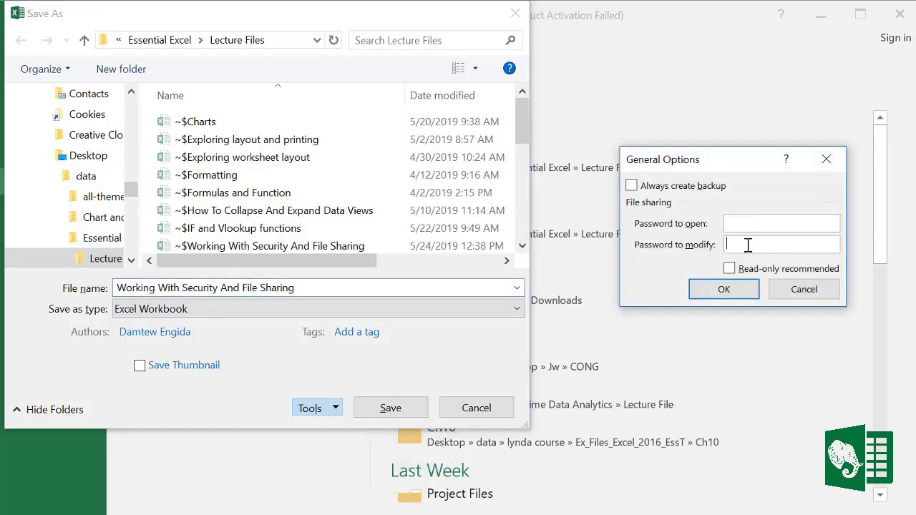
click(746, 245)
text(12)
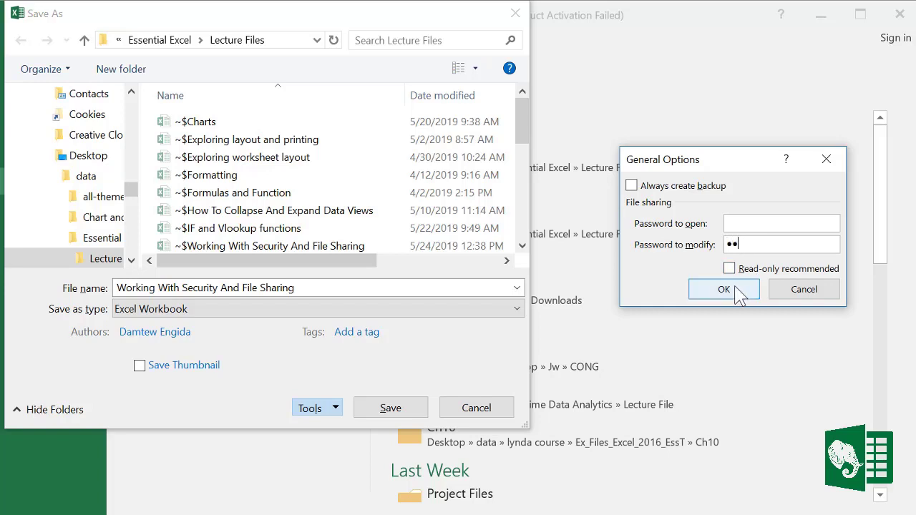
click(740, 290)
text(1)
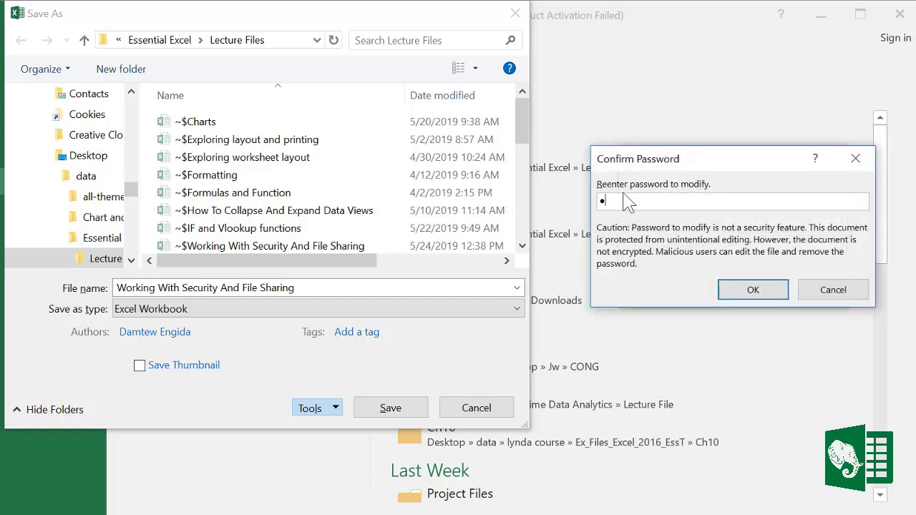
text(2)
click(751, 290)
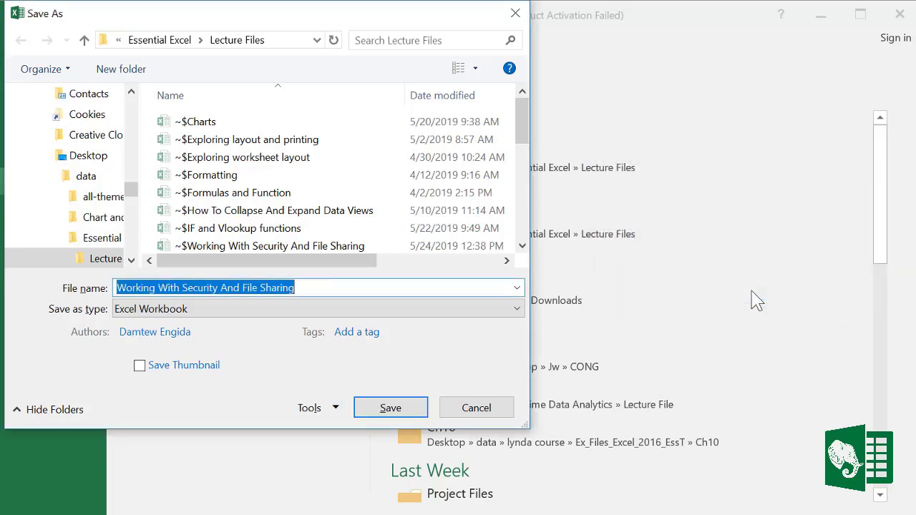
click(398, 412)
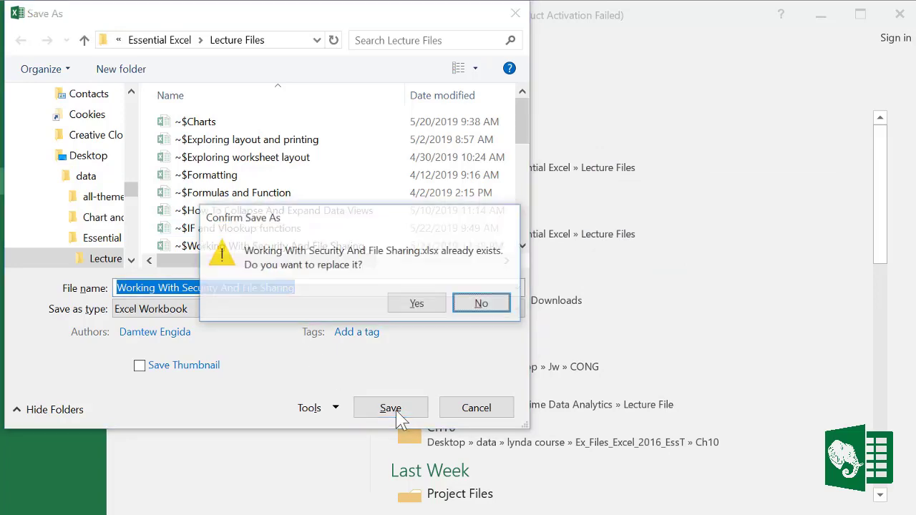
click(425, 309)
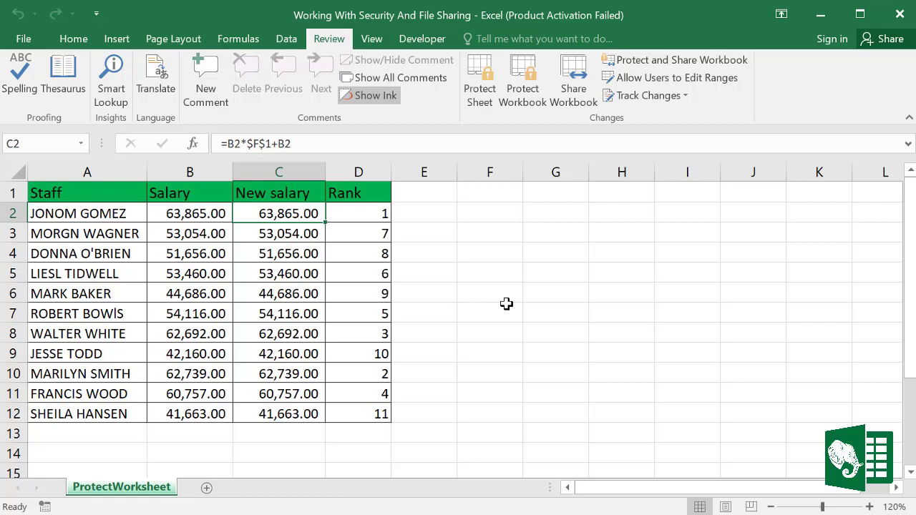
Step: Close and reopen Working With Security And File Sharing from Recent, entering the write-access password
click(548, 312)
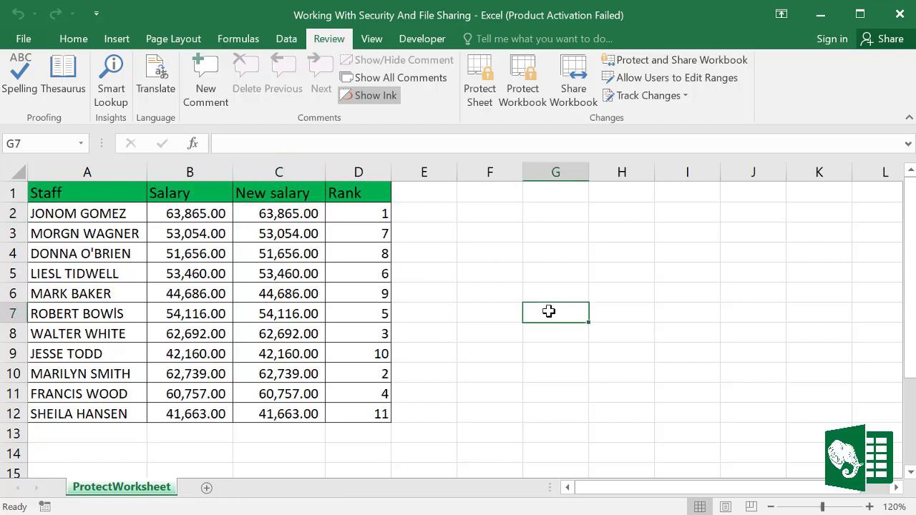
key(ctrl+w)
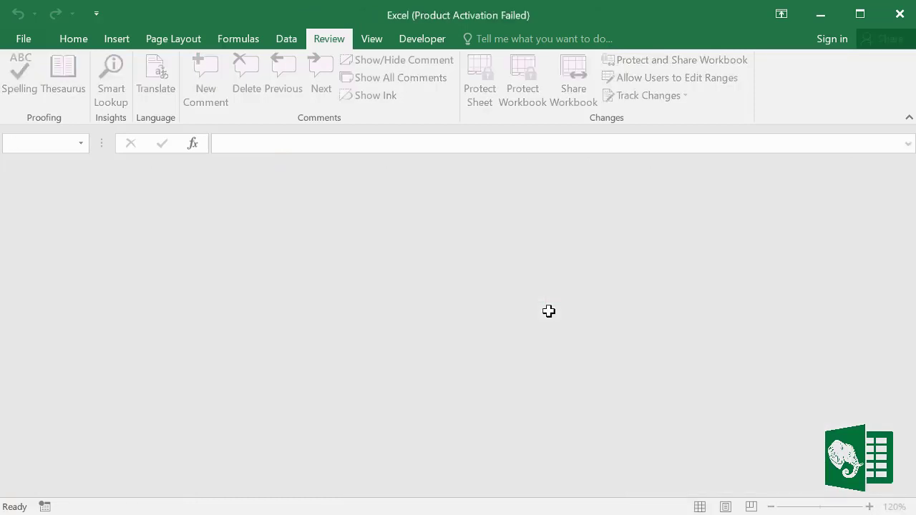
key(ctrl+o)
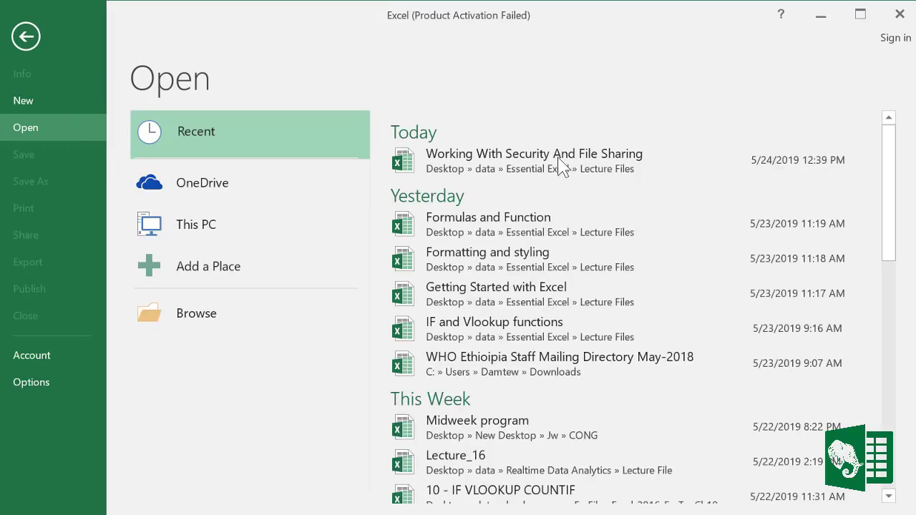
click(494, 160)
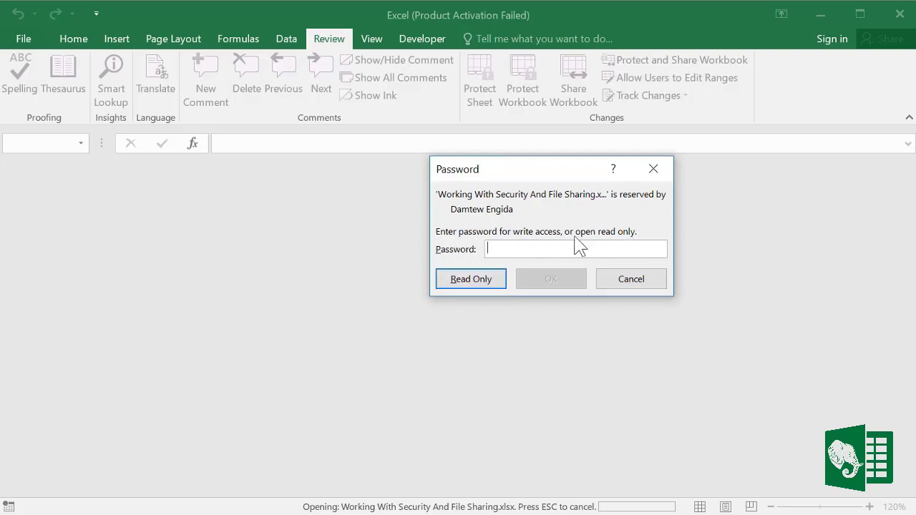
click(489, 285)
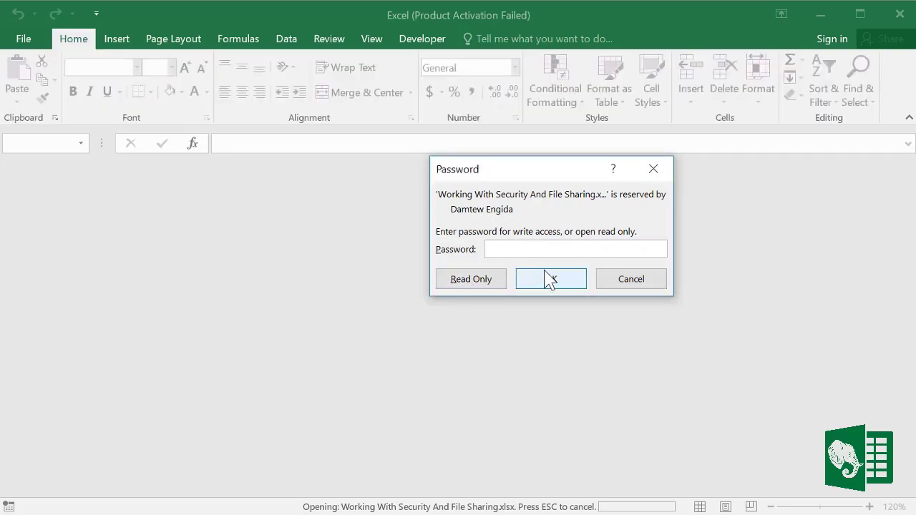
text(•)
click(551, 283)
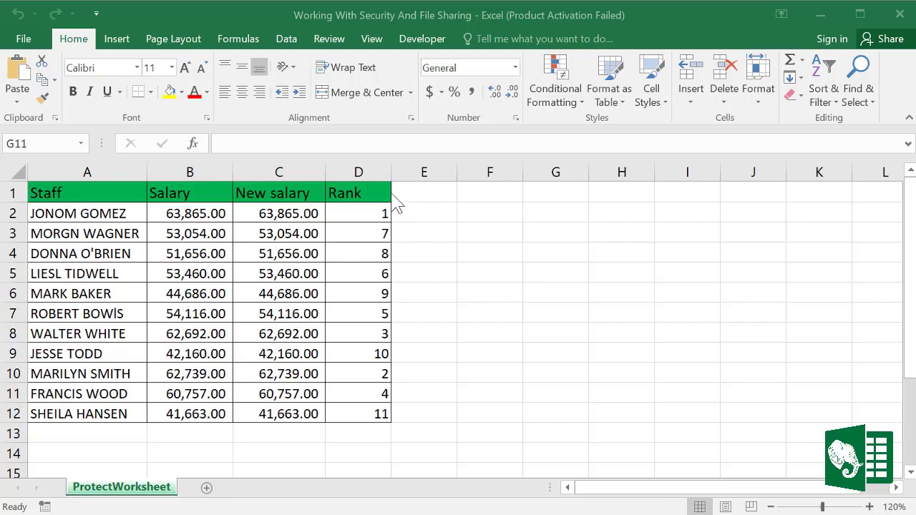
Step: Protect the workbook structure from the Review tab with a password, entered and confirmed
click(331, 41)
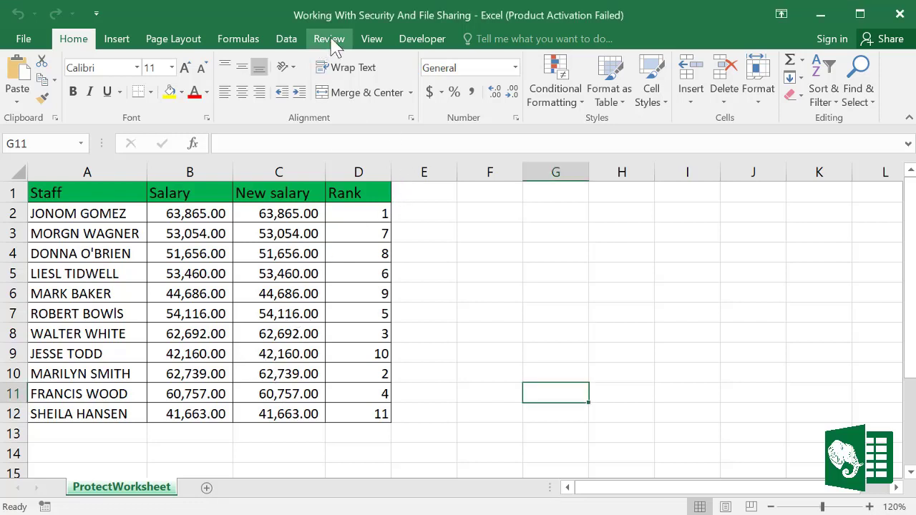
click(331, 42)
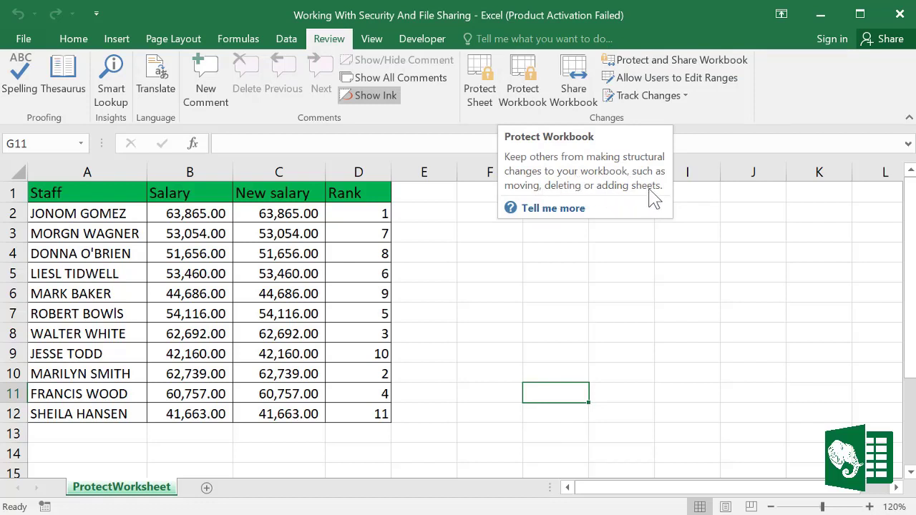
click(533, 93)
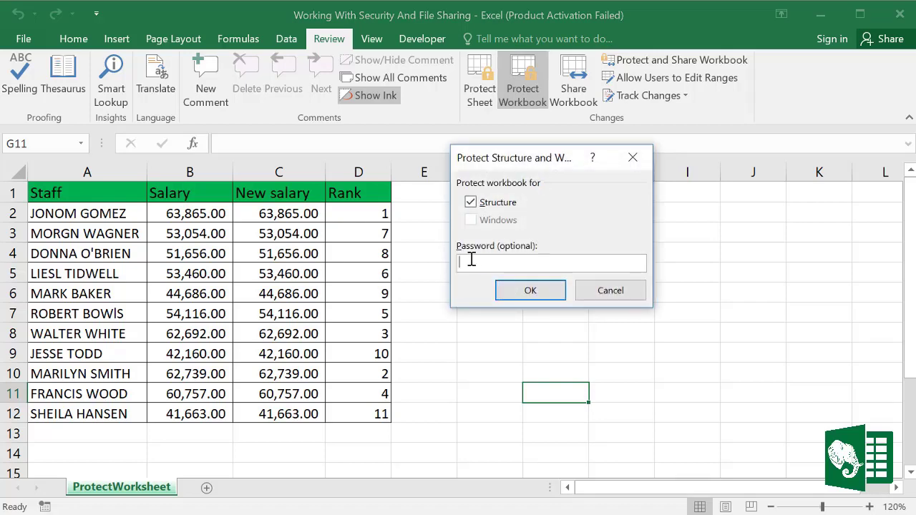
text(12)
click(551, 295)
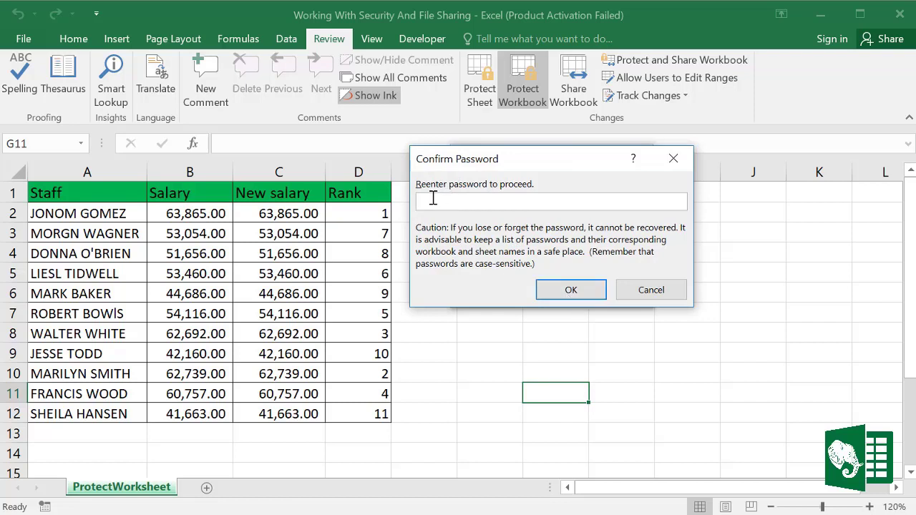
text(12)
click(570, 289)
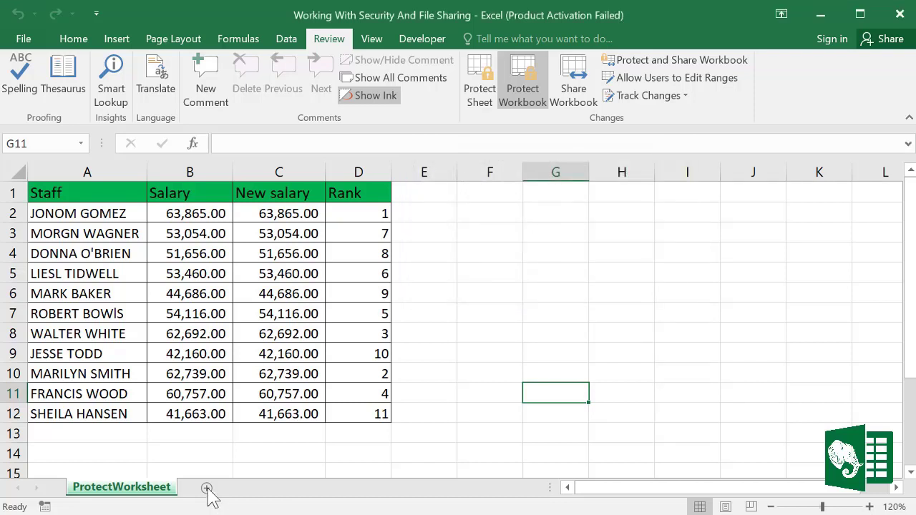
Step: Check the sheet-tab menu, unprotect the workbook structure with its password, then recheck the menu
right_click(153, 498)
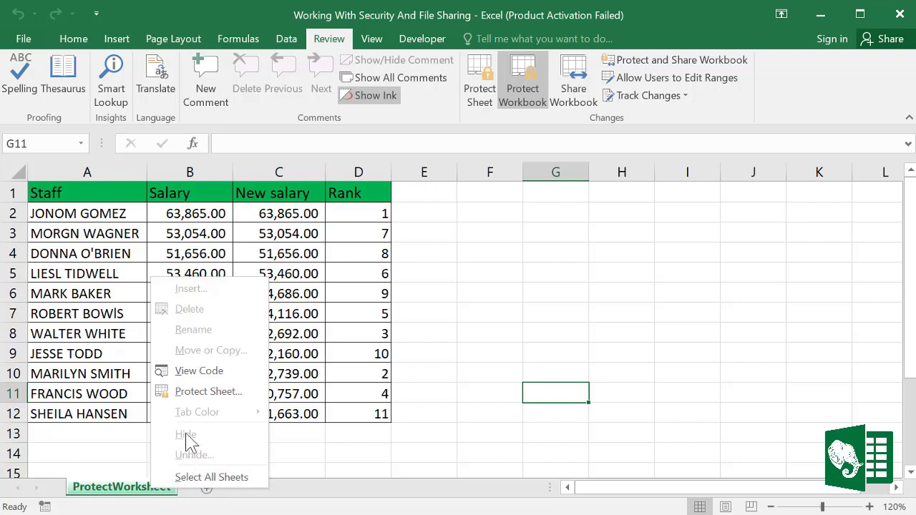
click(115, 430)
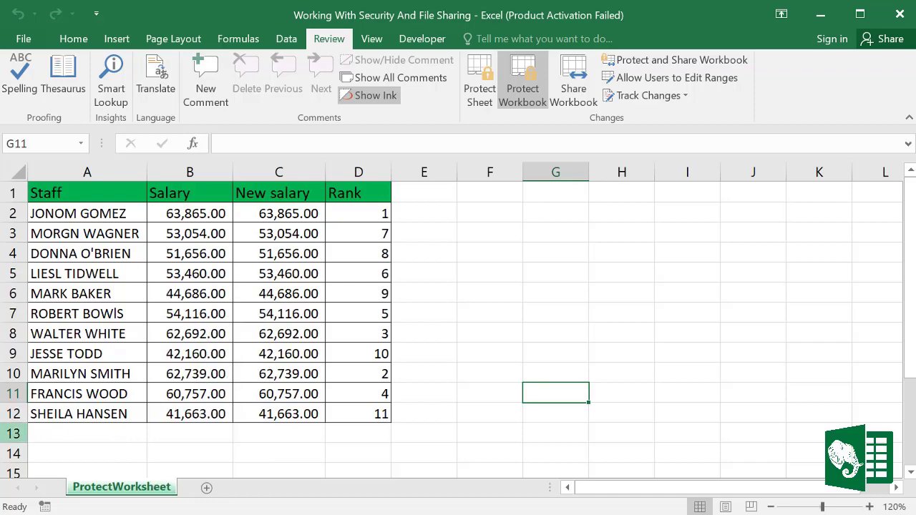
scroll(231, 432, down, 5)
scroll(265, 416, up, 5)
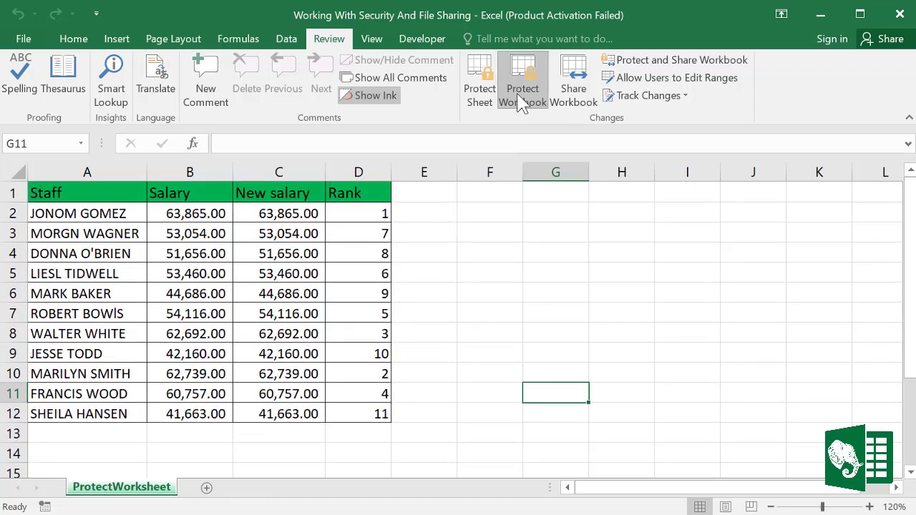
click(528, 98)
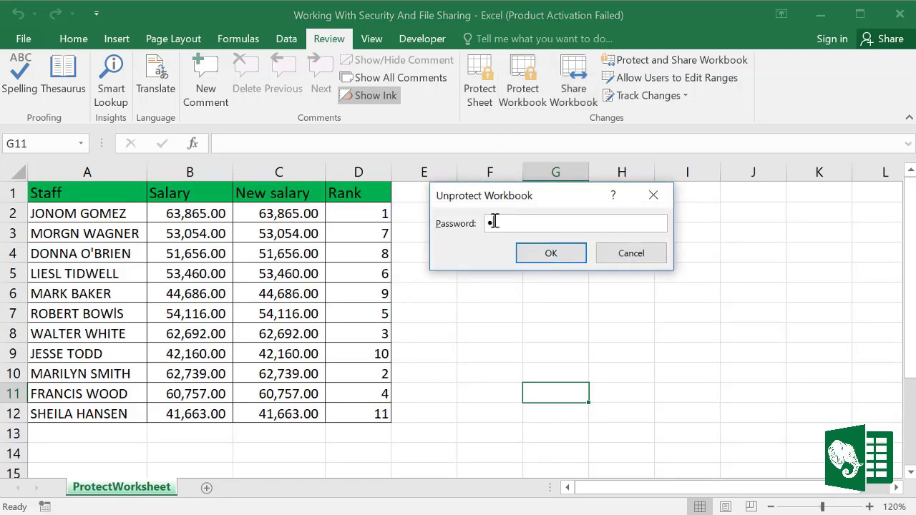
click(537, 256)
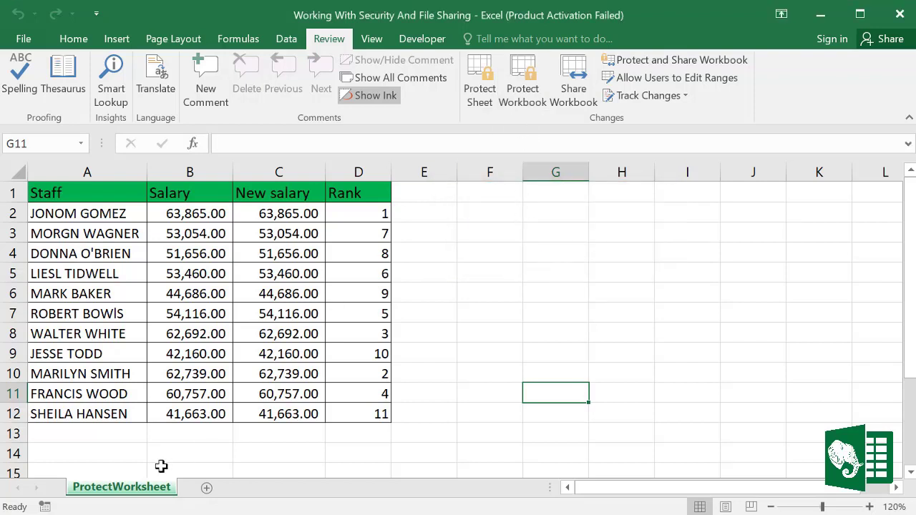
right_click(156, 494)
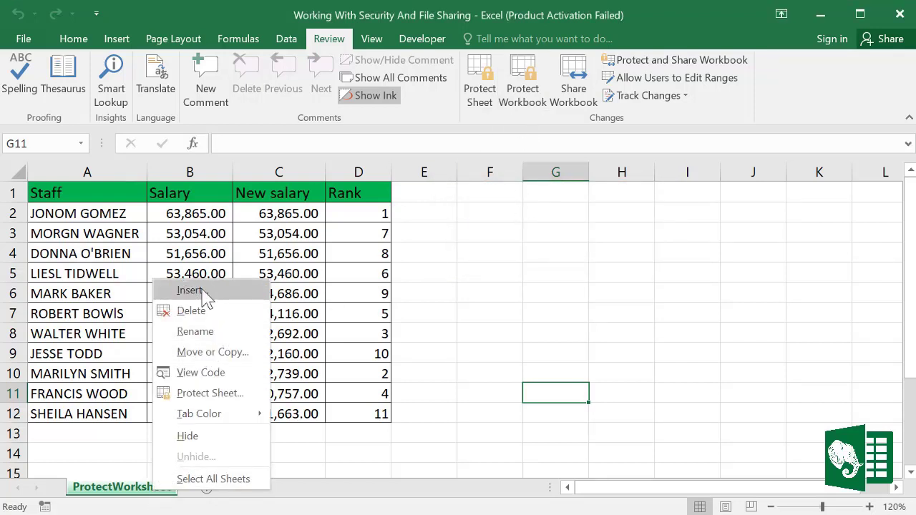
Step: Dismiss the sheet-tab context menu
click(440, 324)
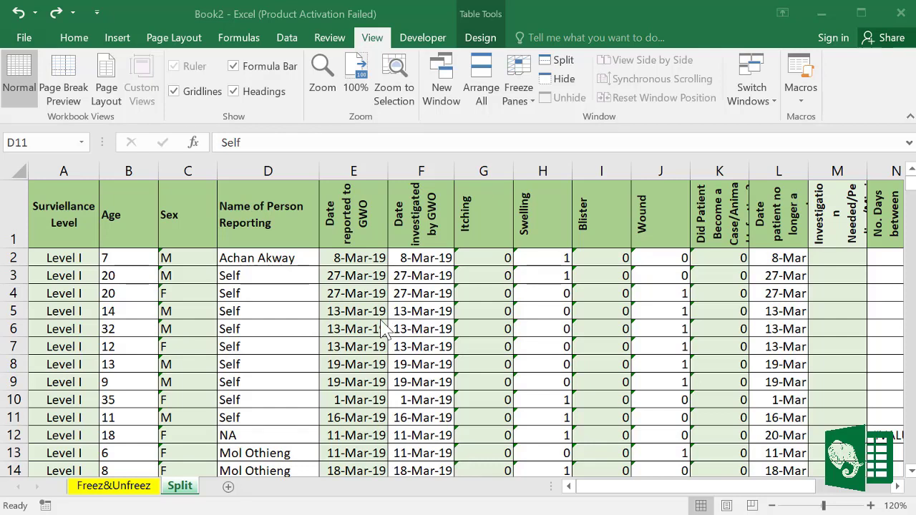
click(63, 344)
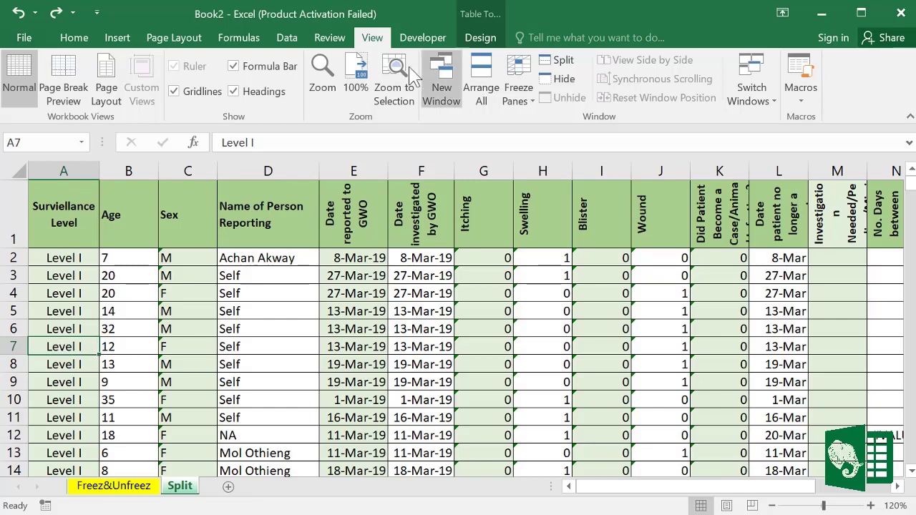
click(567, 64)
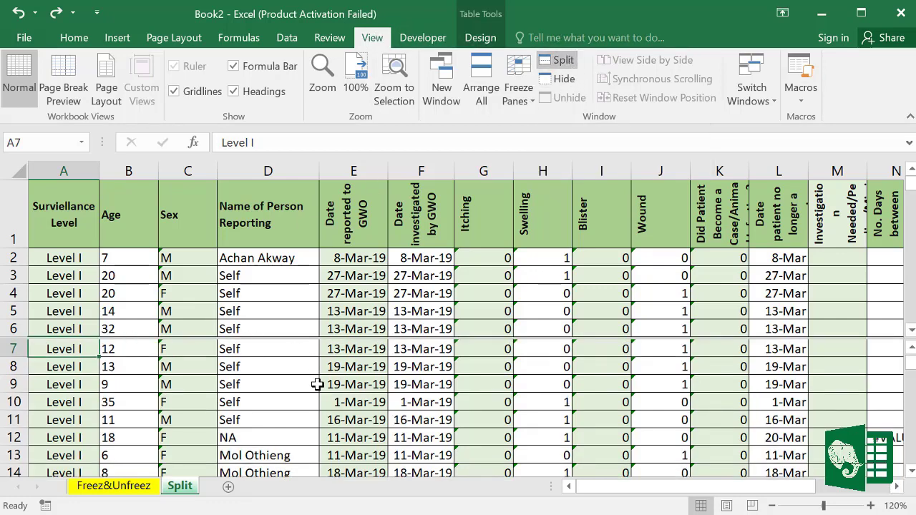
scroll(317, 383, down, 5)
scroll(317, 384, down, 14)
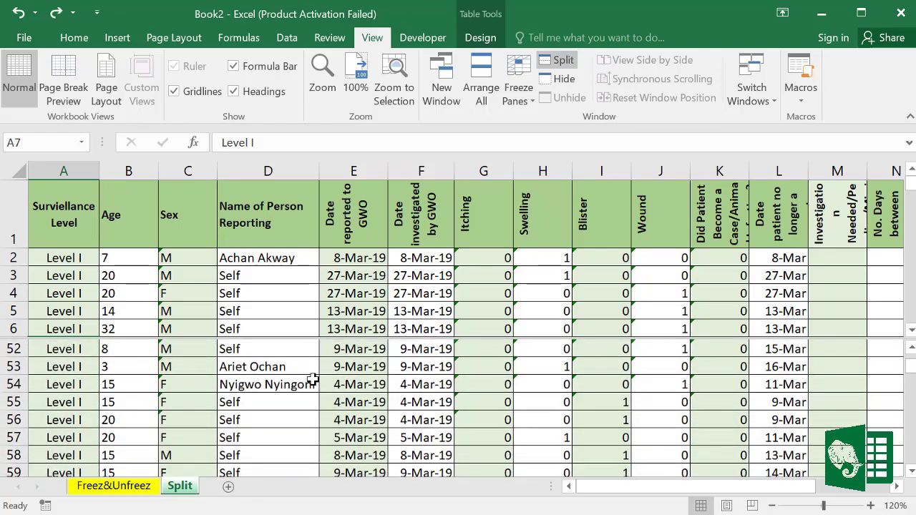
scroll(312, 379, down, 1)
click(299, 302)
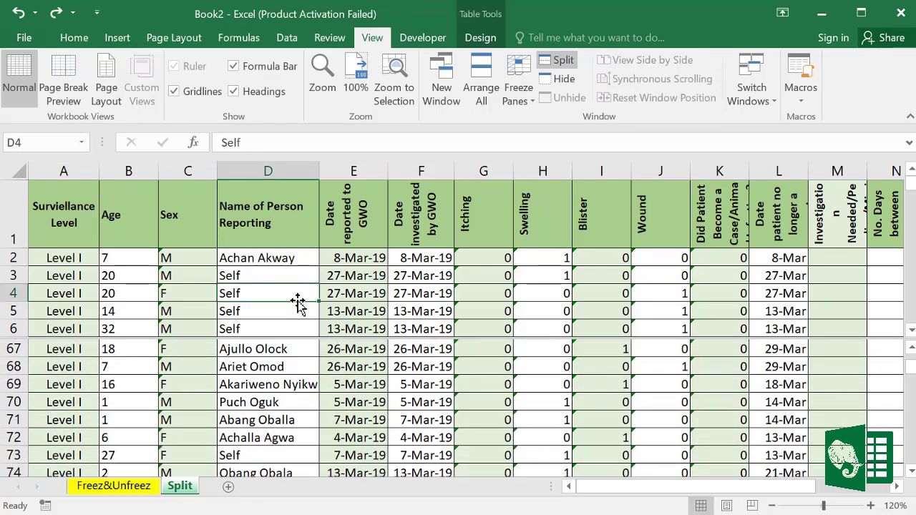
scroll(501, 295, down, 9)
scroll(443, 279, up, 9)
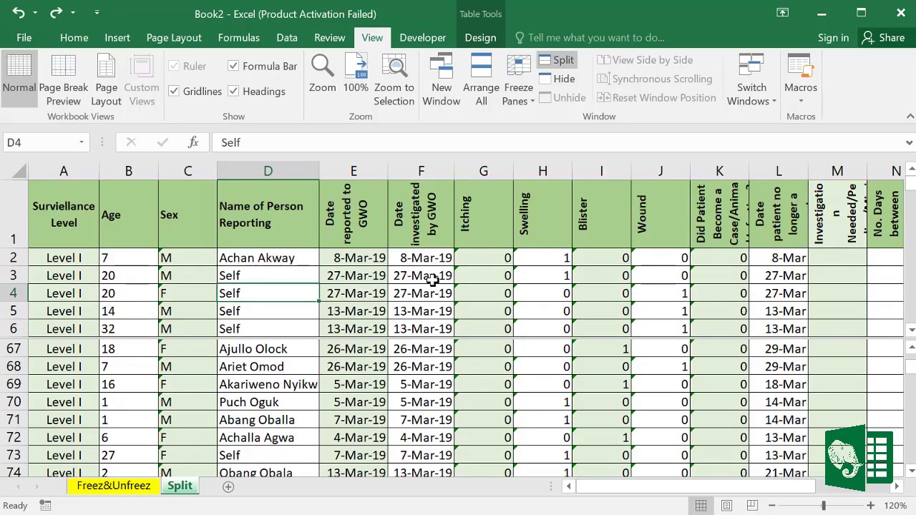
scroll(432, 281, down, 20)
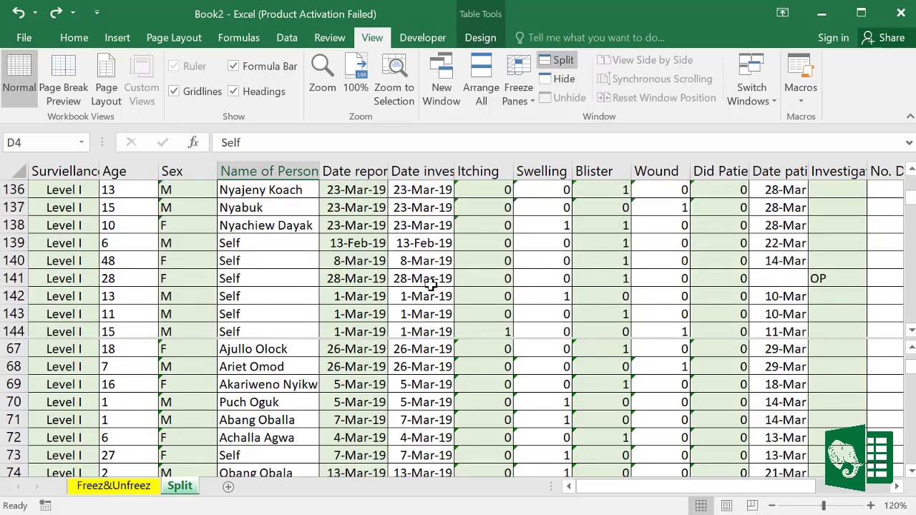
scroll(432, 284, down, 10)
click(378, 421)
scroll(374, 430, up, 5)
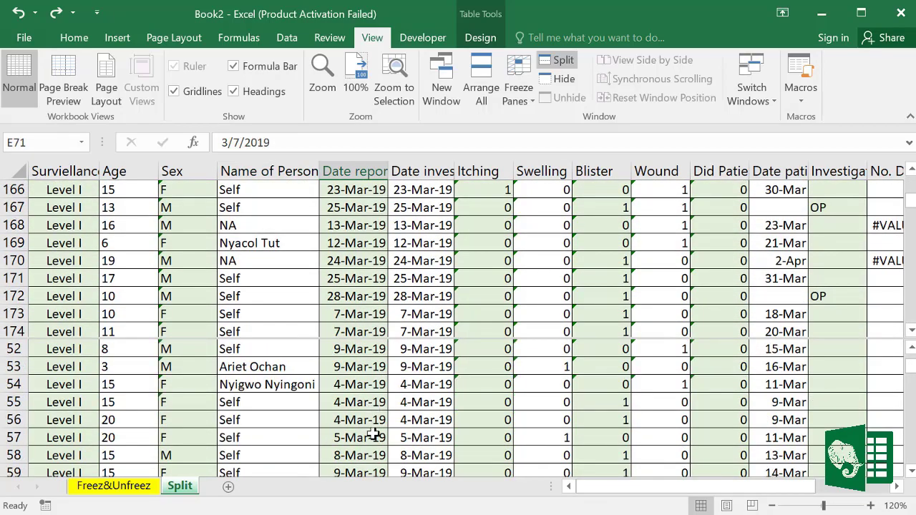
scroll(373, 433, up, 17)
scroll(374, 433, down, 4)
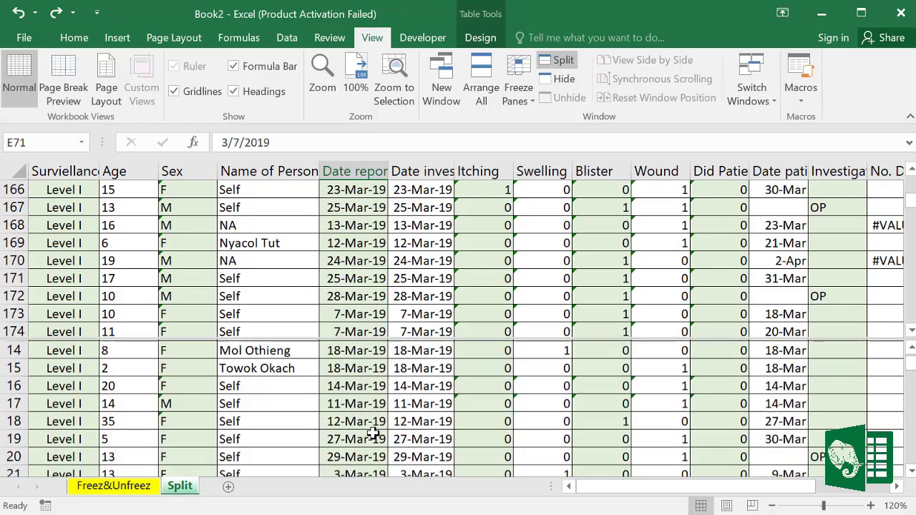
scroll(373, 433, down, 20)
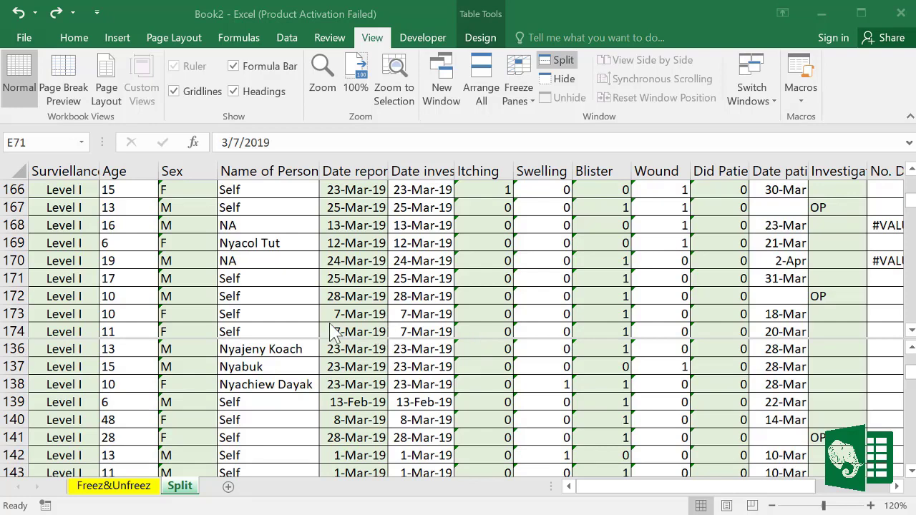
click(151, 340)
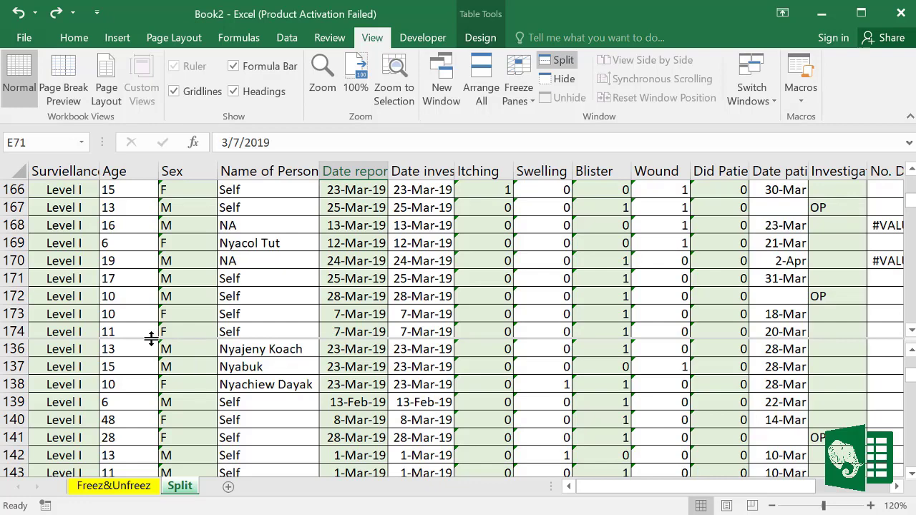
key(F2)
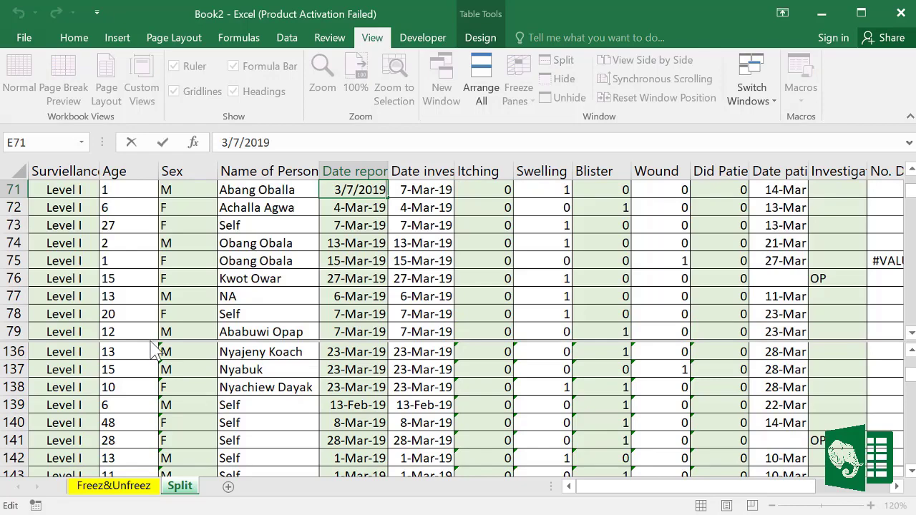
click(235, 348)
double_click(235, 341)
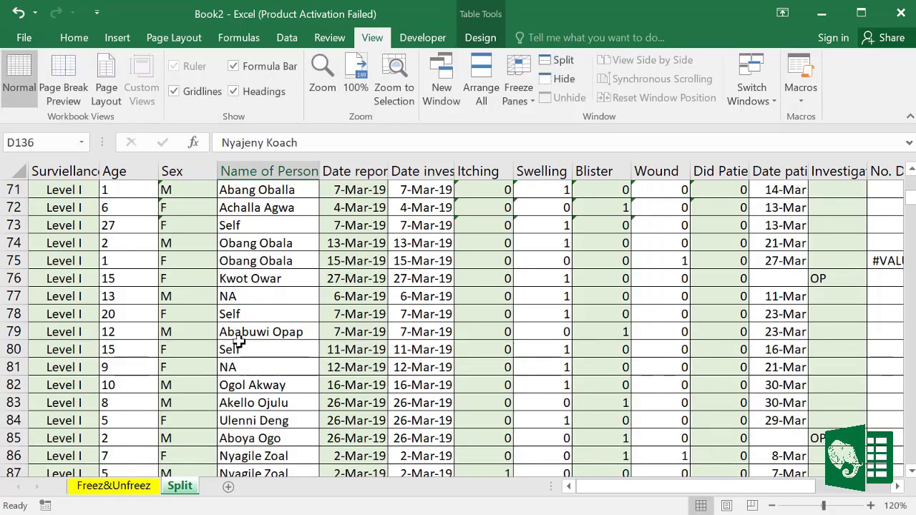
scroll(372, 340, up, 20)
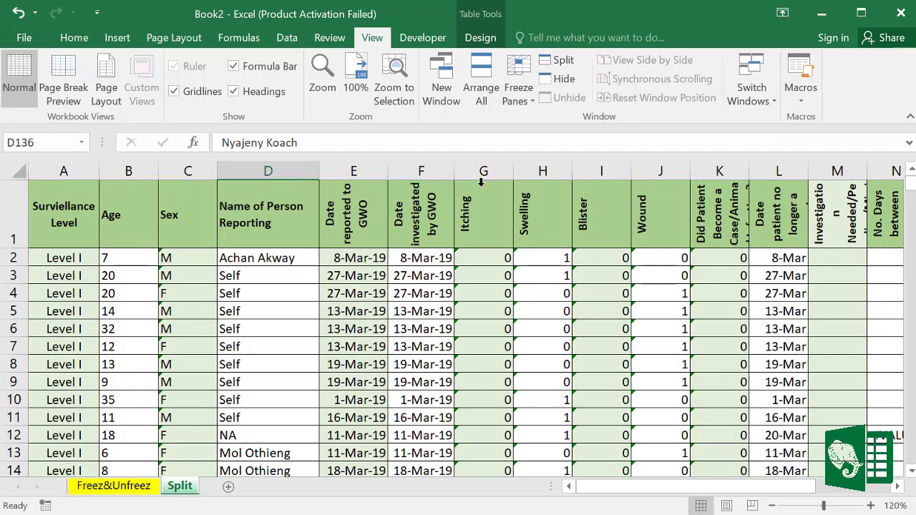
click(475, 209)
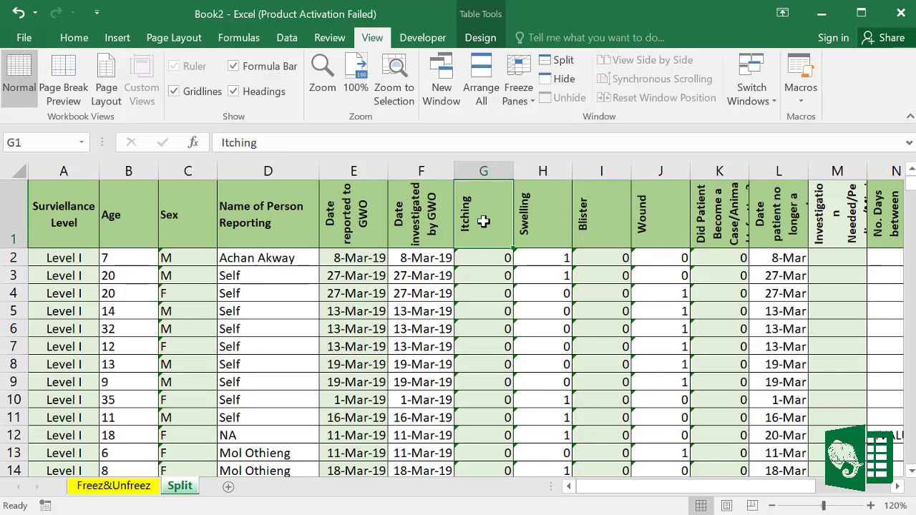
click(561, 64)
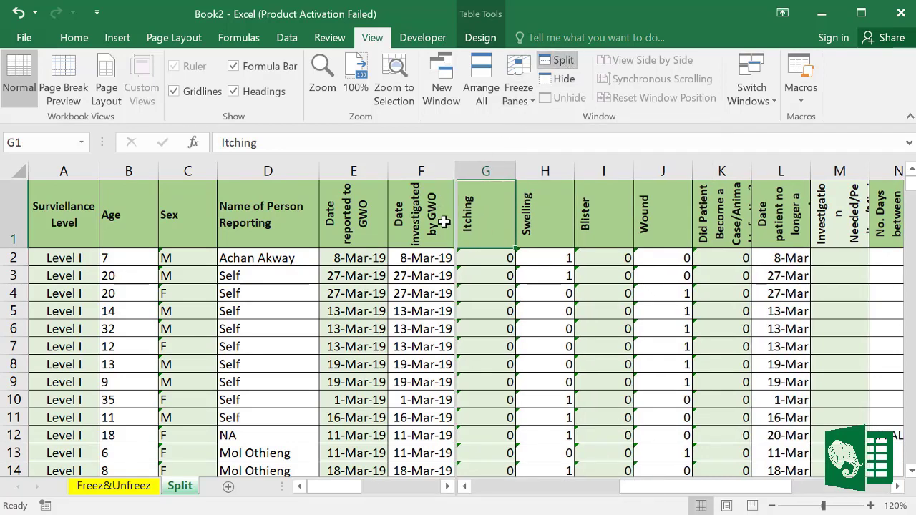
click(484, 331)
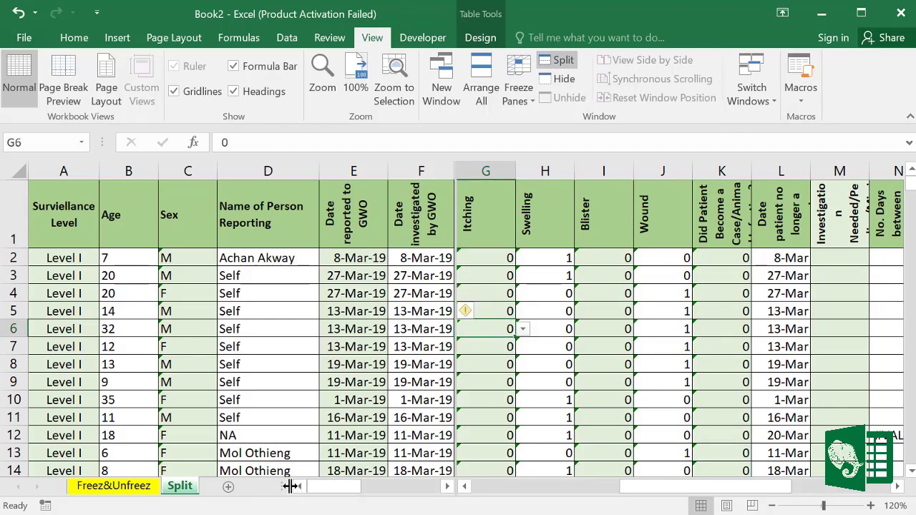
drag(289, 486, 236, 486)
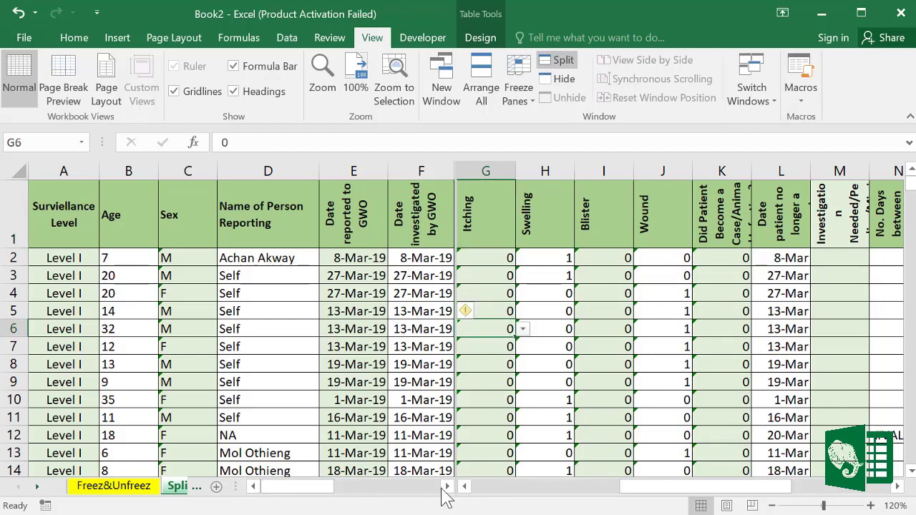
click(447, 485)
drag(776, 491, 733, 496)
drag(362, 491, 308, 493)
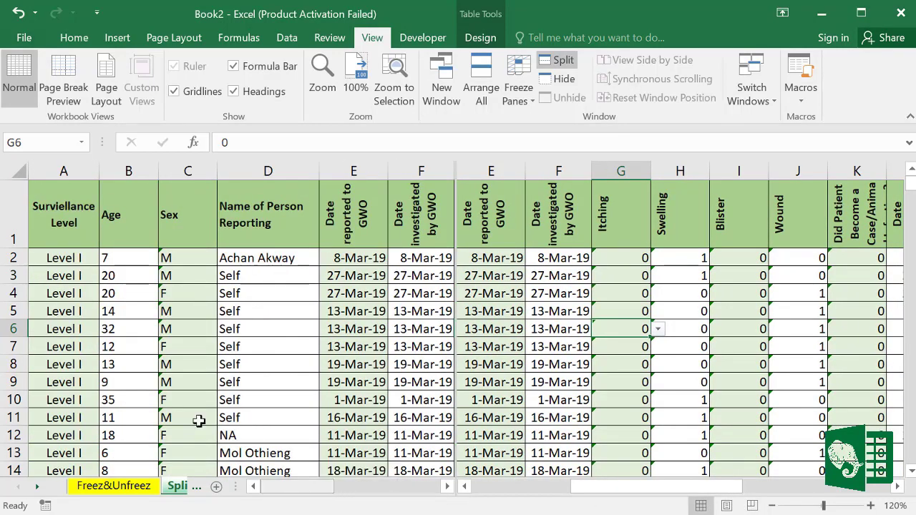
drag(604, 493, 593, 492)
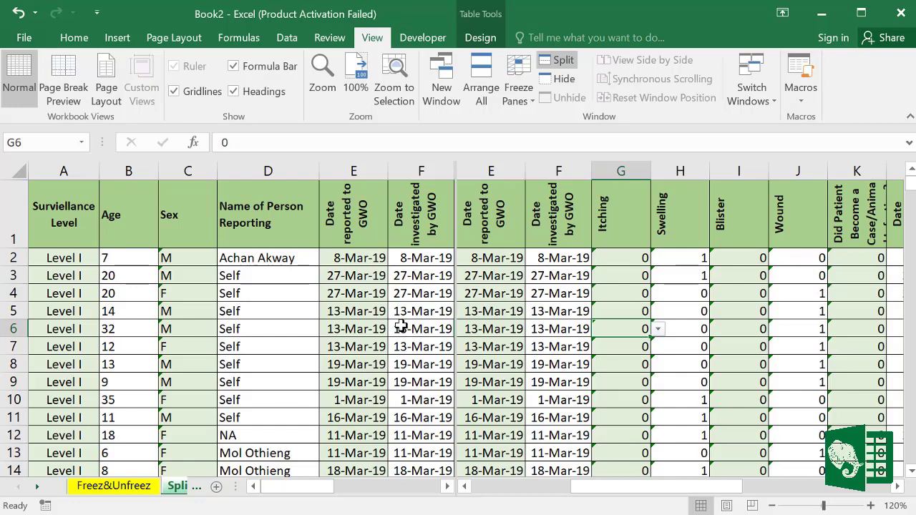
double_click(455, 263)
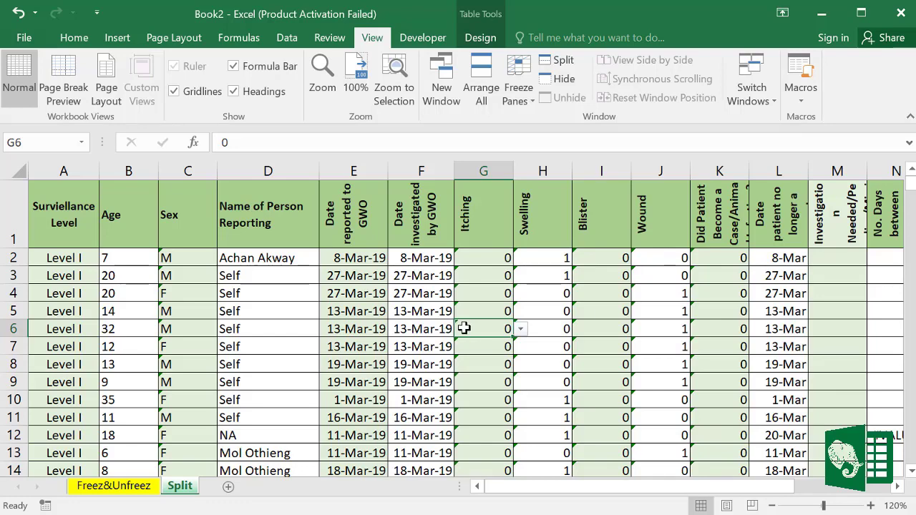
Step: Split the window at cell F6, above row 6 and left of column F
click(435, 328)
click(408, 327)
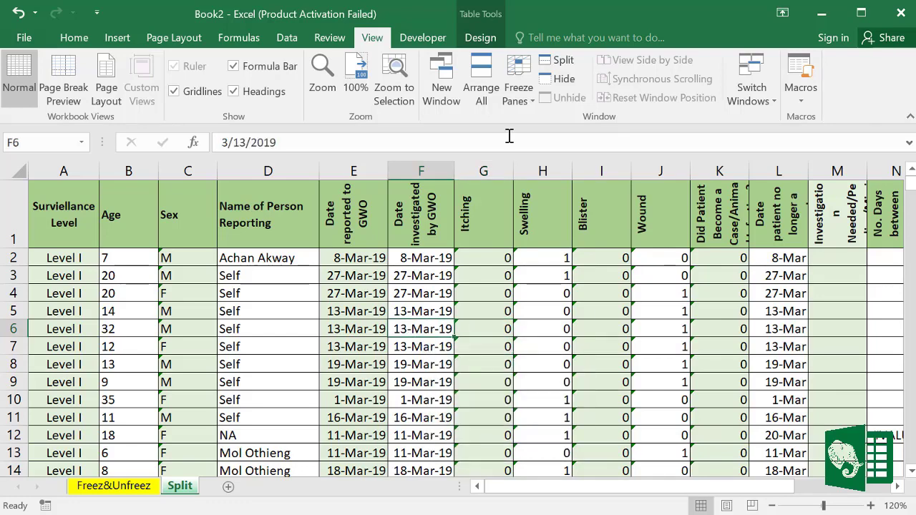
click(557, 61)
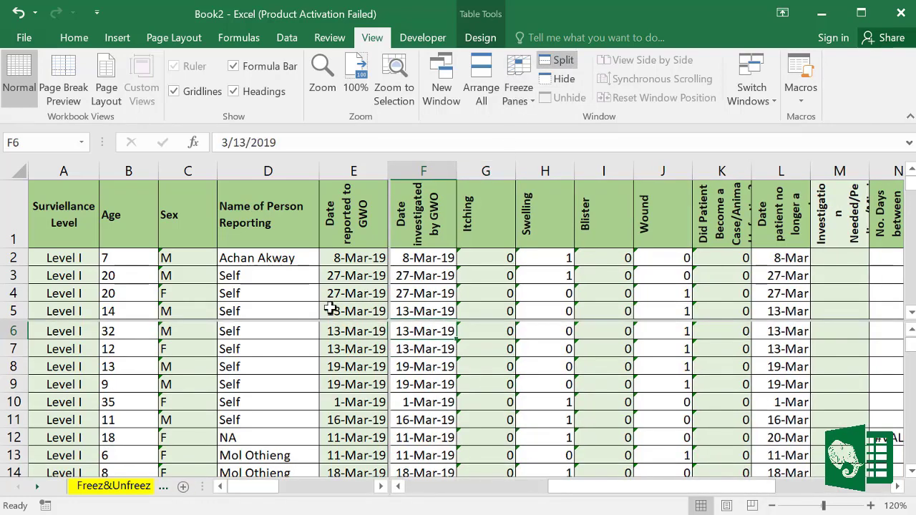
Step: Scroll through the split panes, selecting cells including a Name of Person entry
click(256, 293)
scroll(256, 292, down, 5)
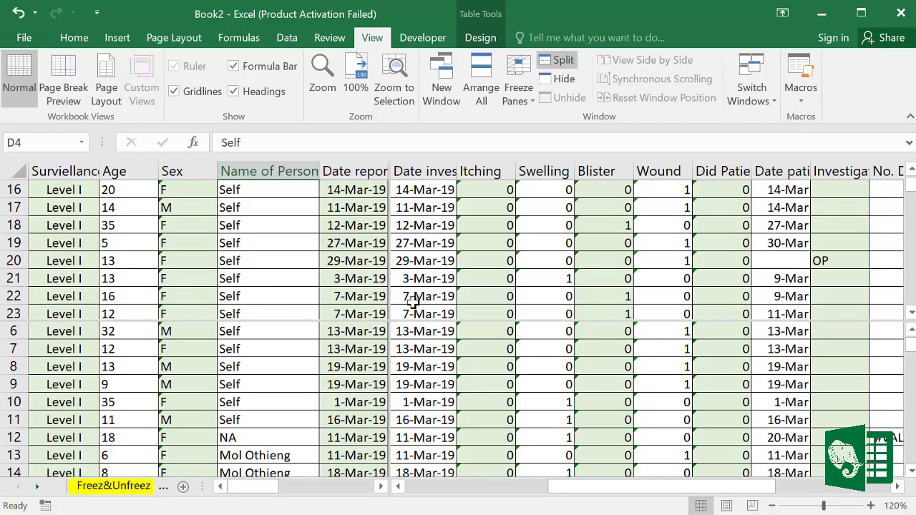
click(443, 291)
scroll(450, 293, up, 5)
scroll(333, 354, down, 10)
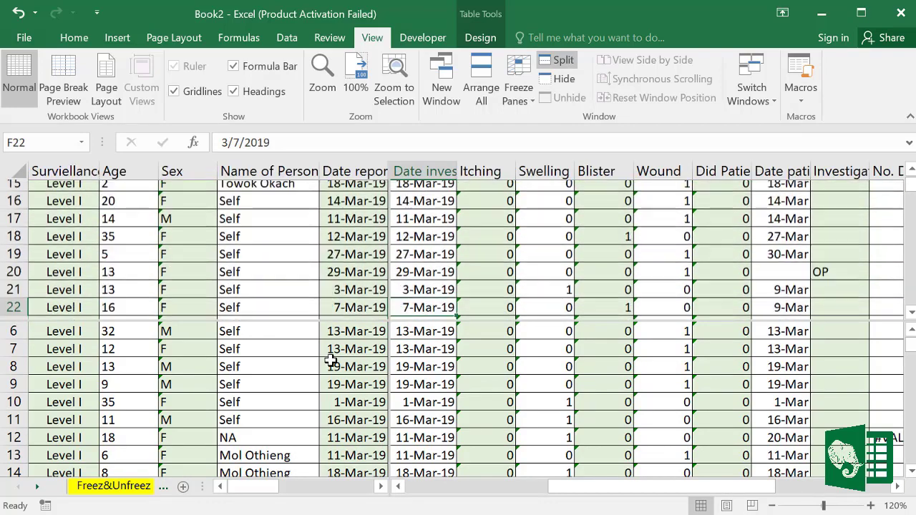
click(316, 365)
scroll(315, 365, down, 15)
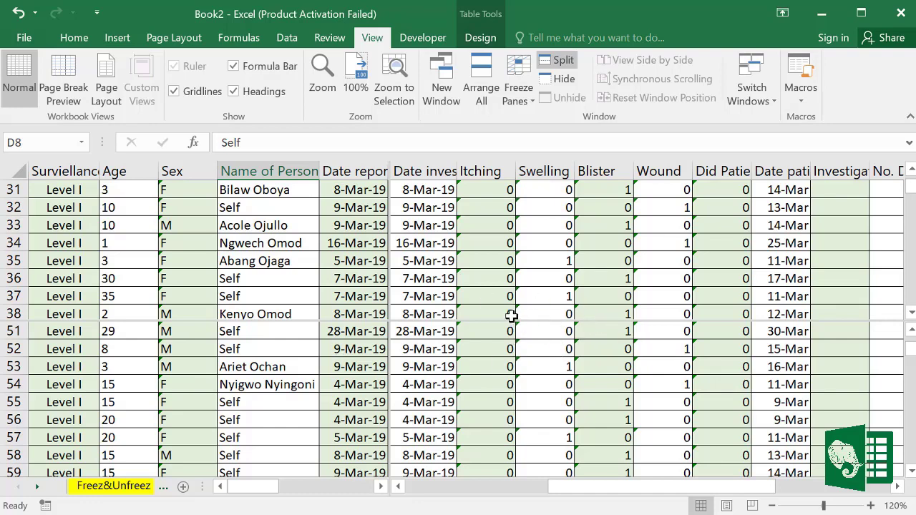
scroll(506, 315, up, 17)
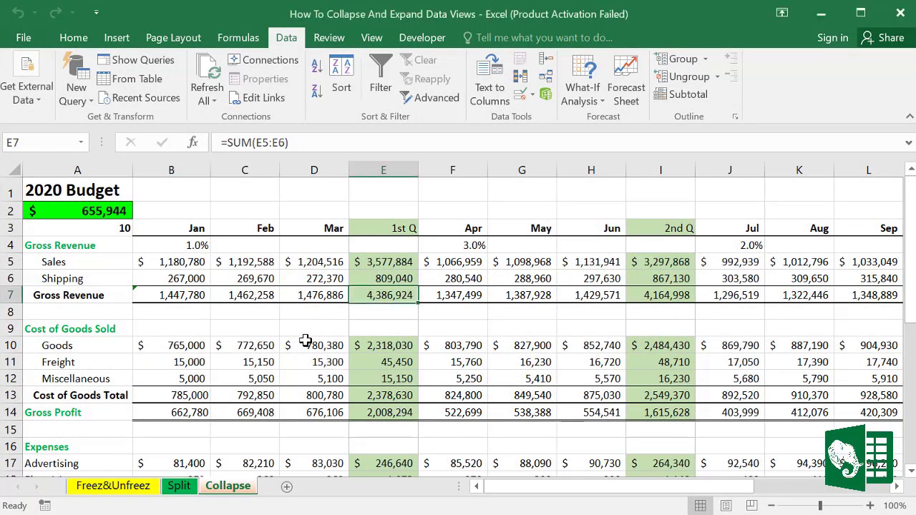
scroll(306, 340, down, 14)
scroll(305, 340, up, 9)
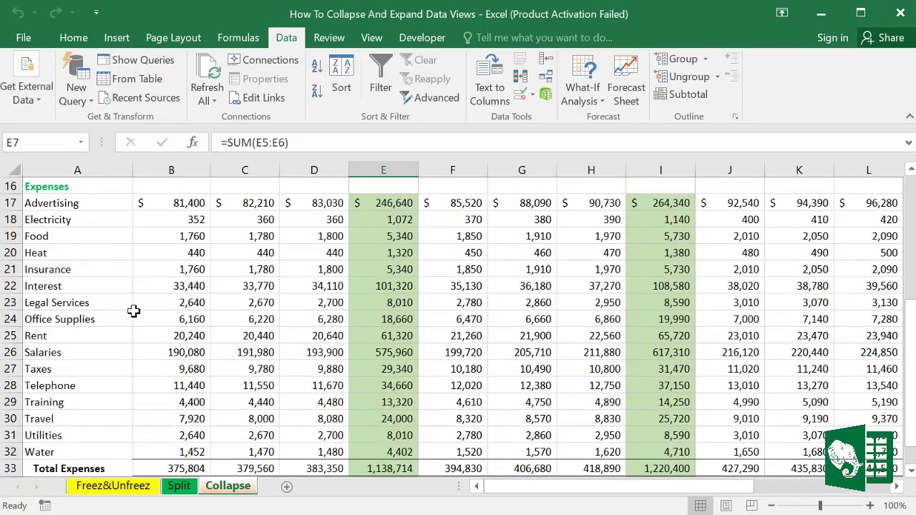
scroll(134, 311, up, 5)
drag(562, 491, 507, 487)
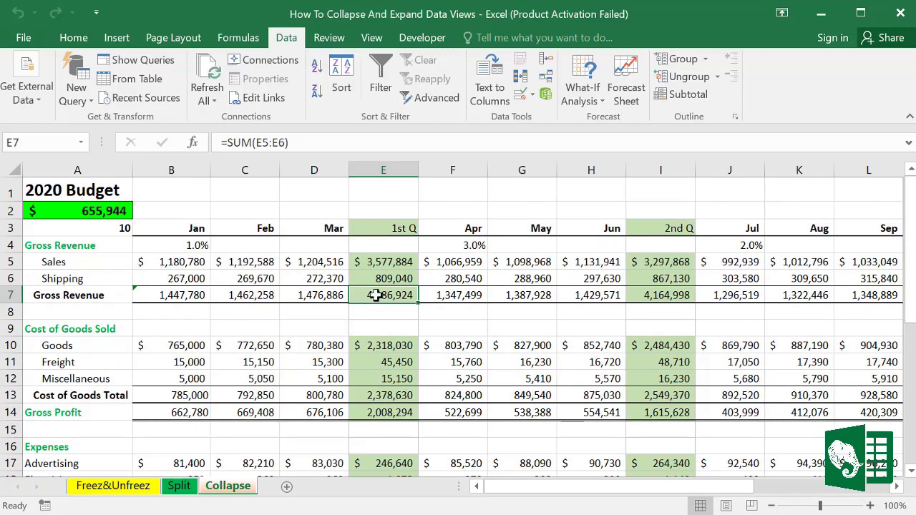
click(321, 302)
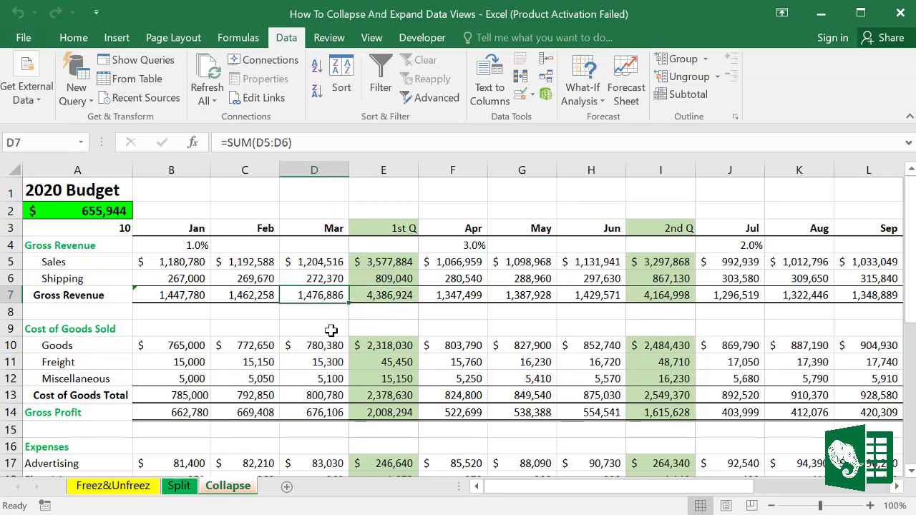
scroll(325, 323, down, 10)
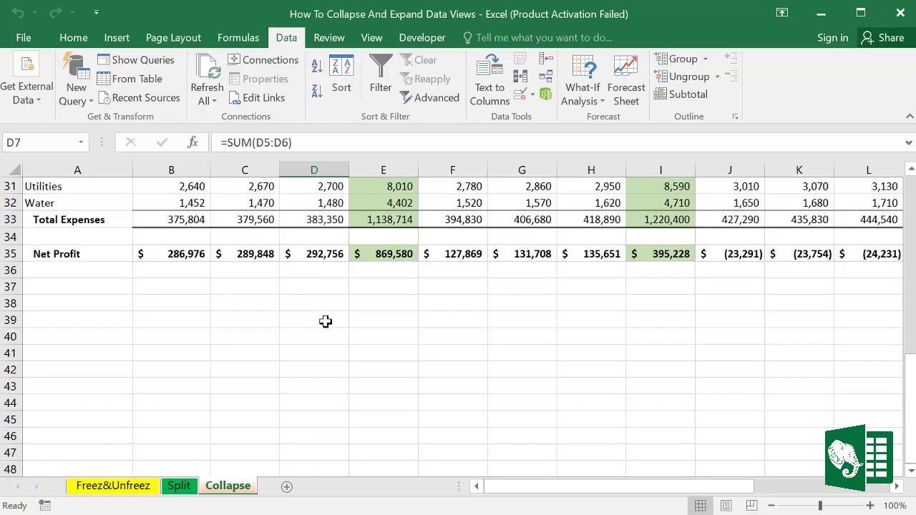
scroll(325, 323, up, 5)
scroll(324, 321, up, 5)
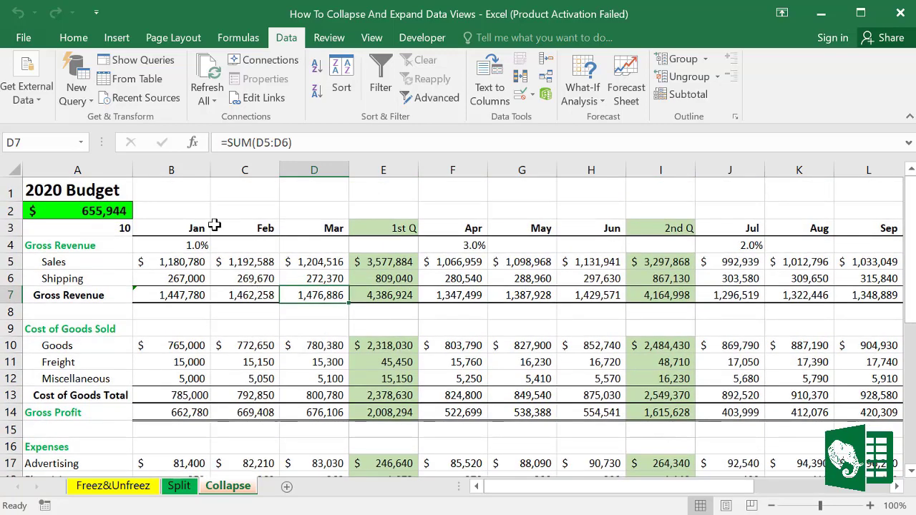
click(384, 169)
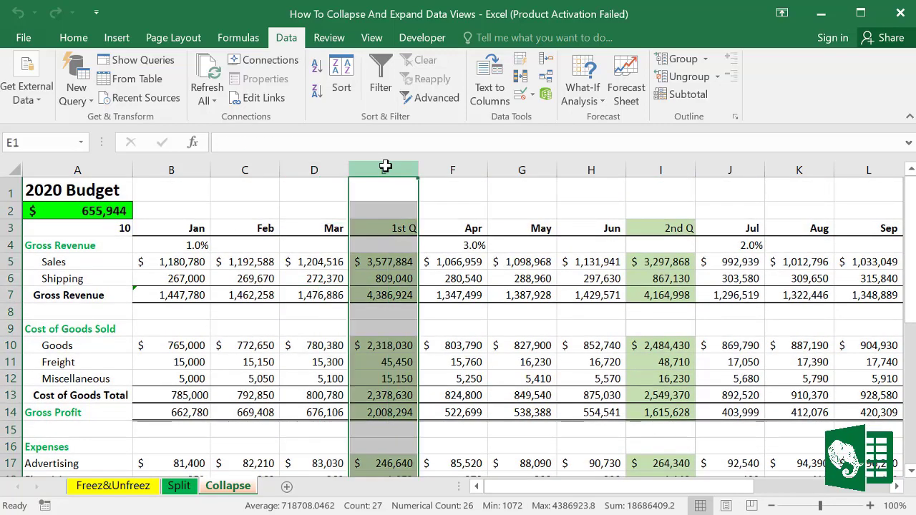
click(660, 170)
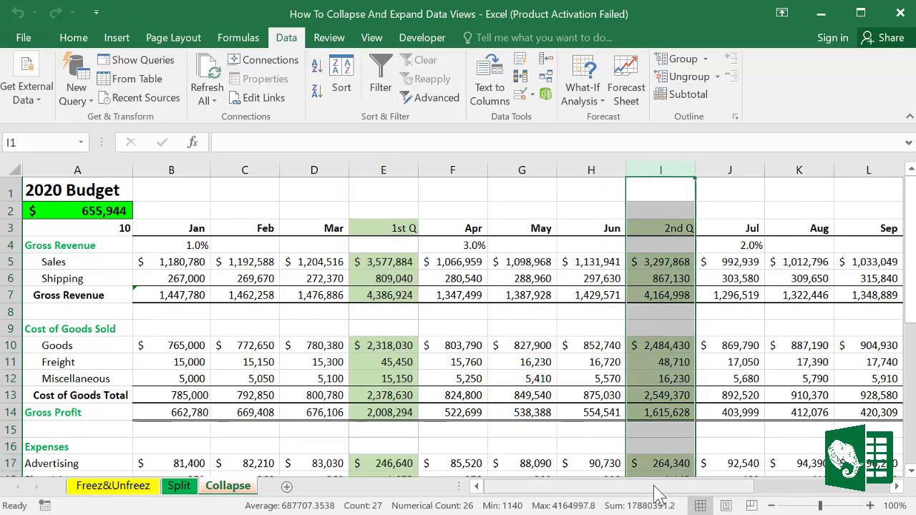
drag(644, 485, 676, 486)
click(612, 163)
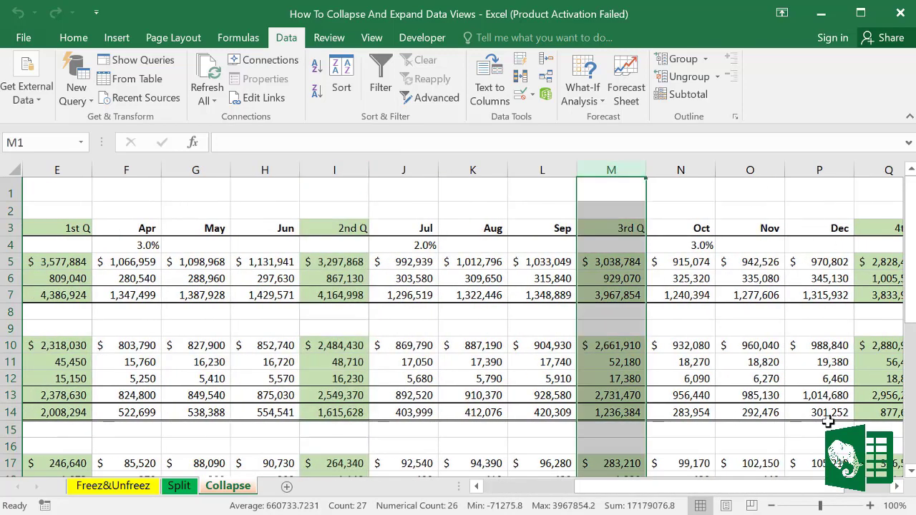
drag(794, 485, 841, 485)
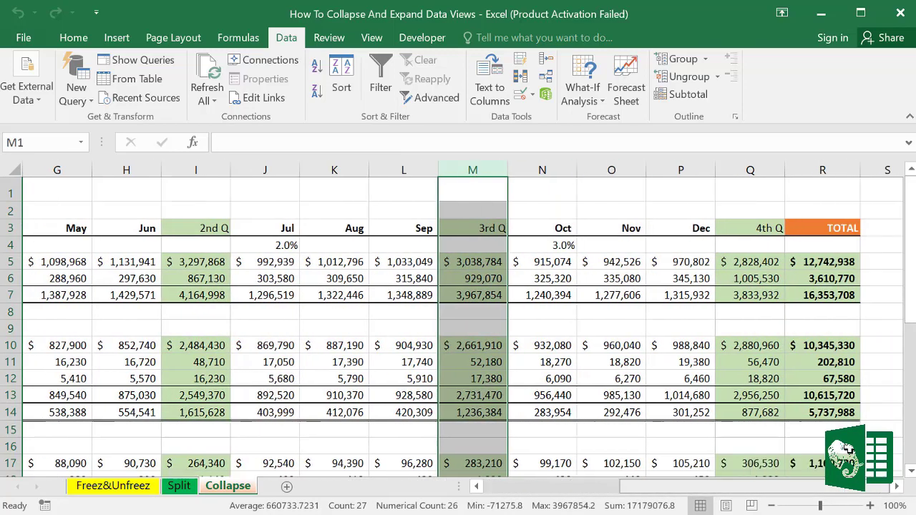
click(823, 170)
drag(744, 487, 515, 499)
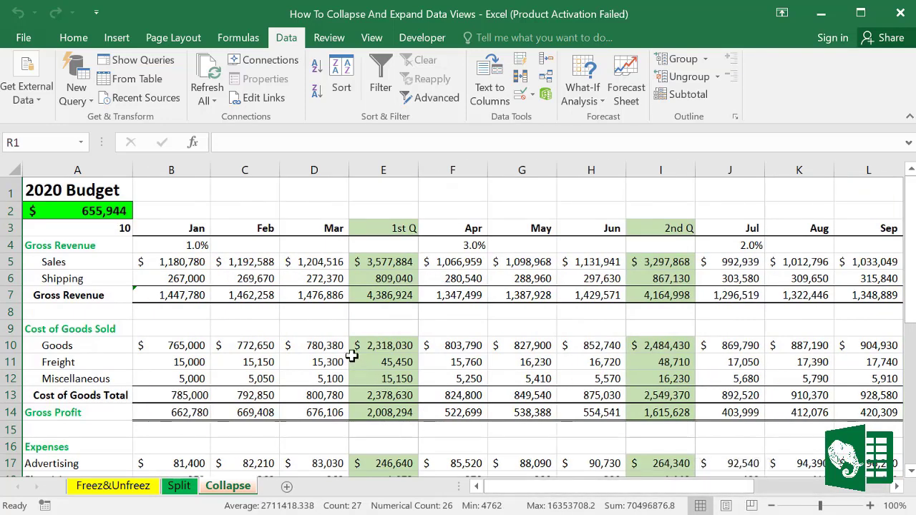
click(372, 278)
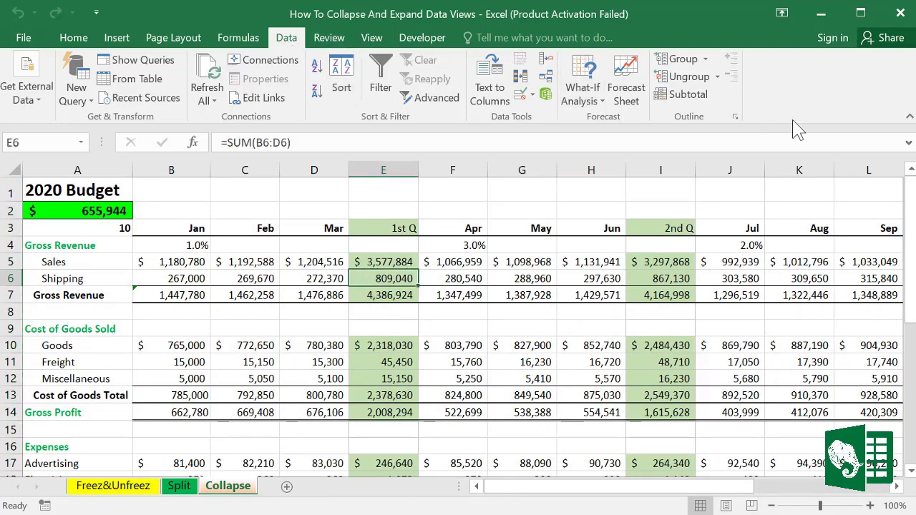
Step: Apply Auto Outline from the Data tab's Group dropdown to the 2020 Budget
click(705, 59)
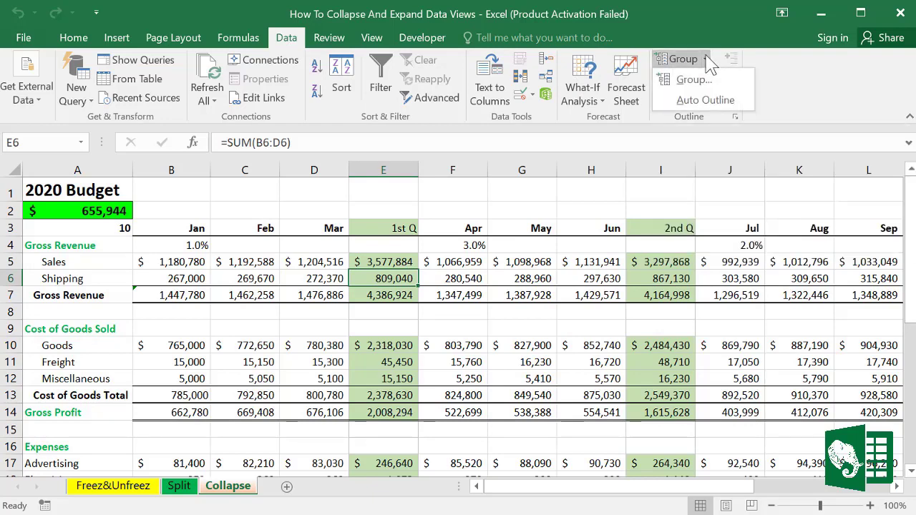
click(692, 105)
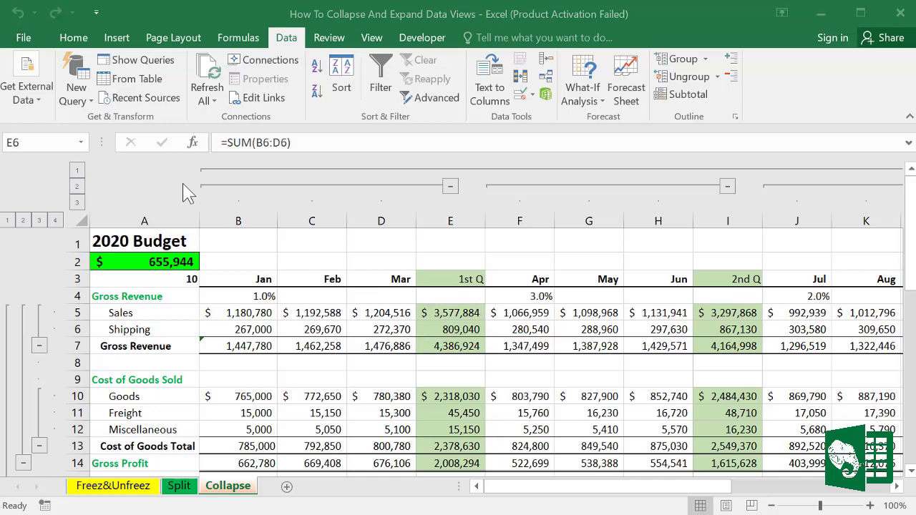
Step: Collapse columns and rows down to the TOTAL column and Net Profit, then inspect R35 and A2
click(77, 188)
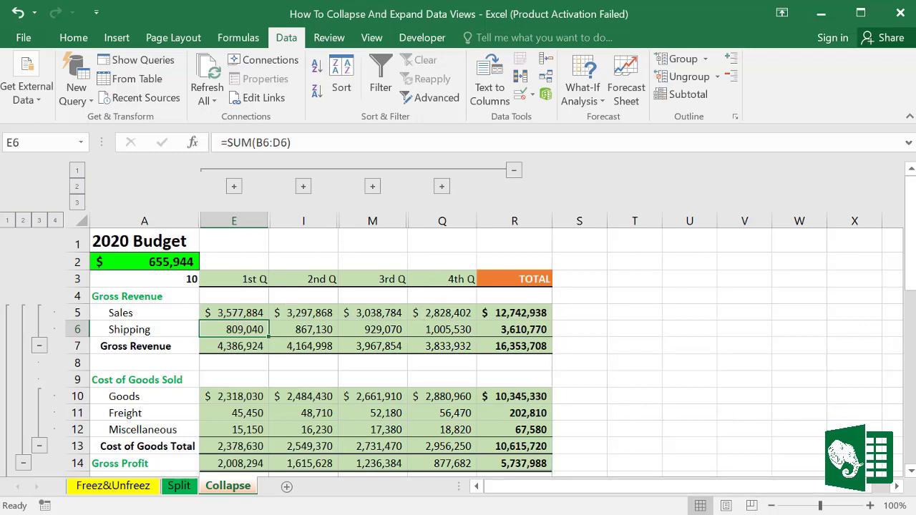
click(24, 223)
click(24, 221)
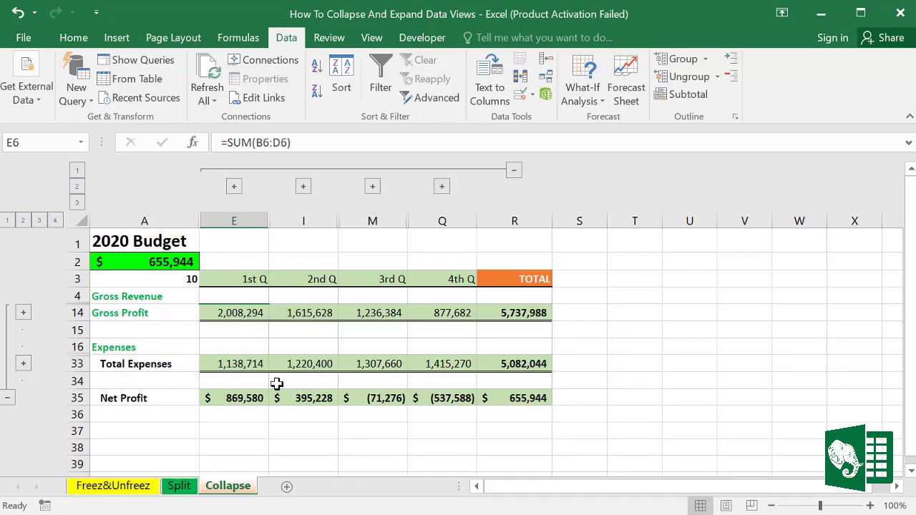
click(7, 221)
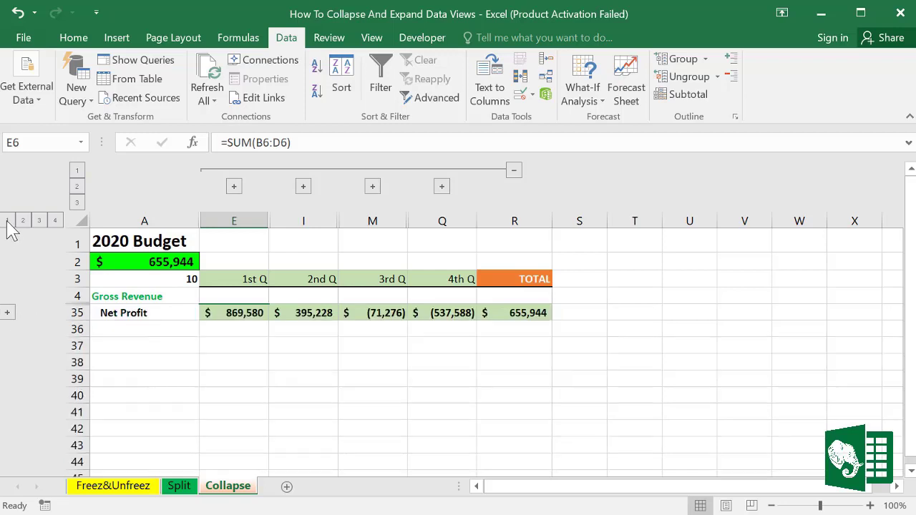
click(78, 172)
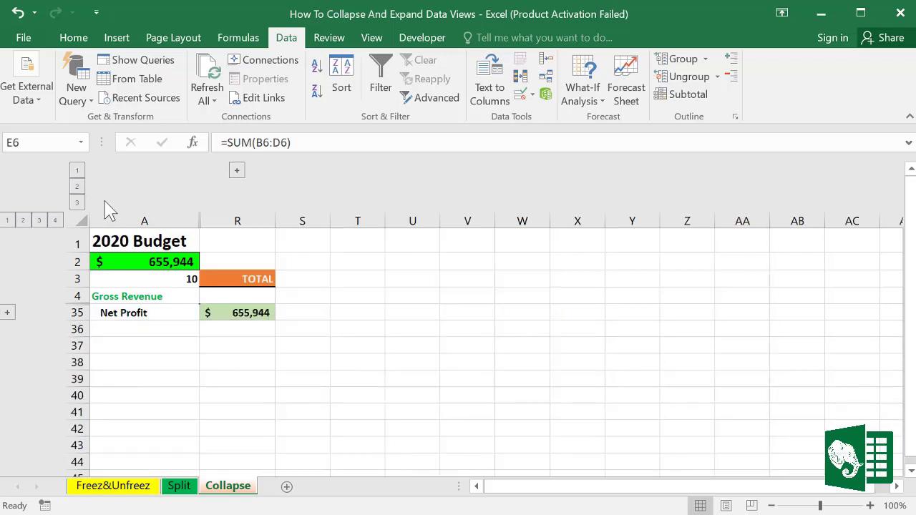
click(239, 318)
click(177, 261)
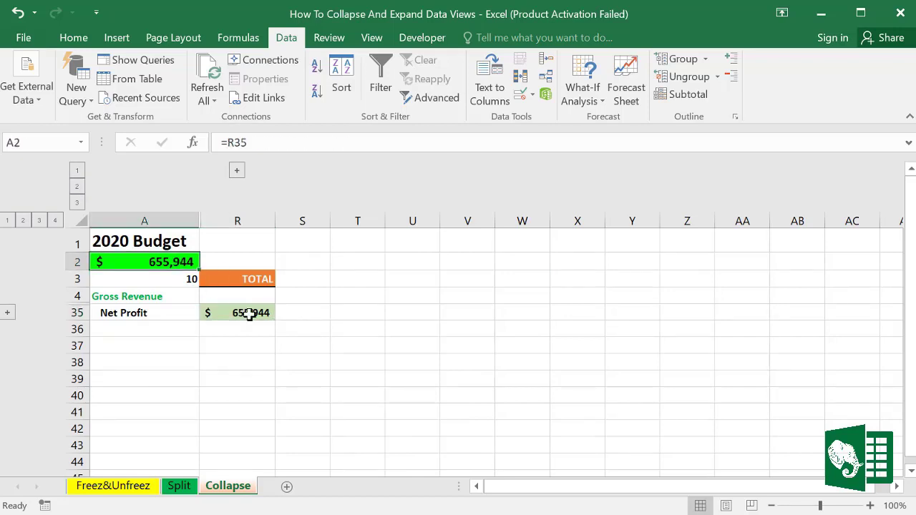
click(246, 313)
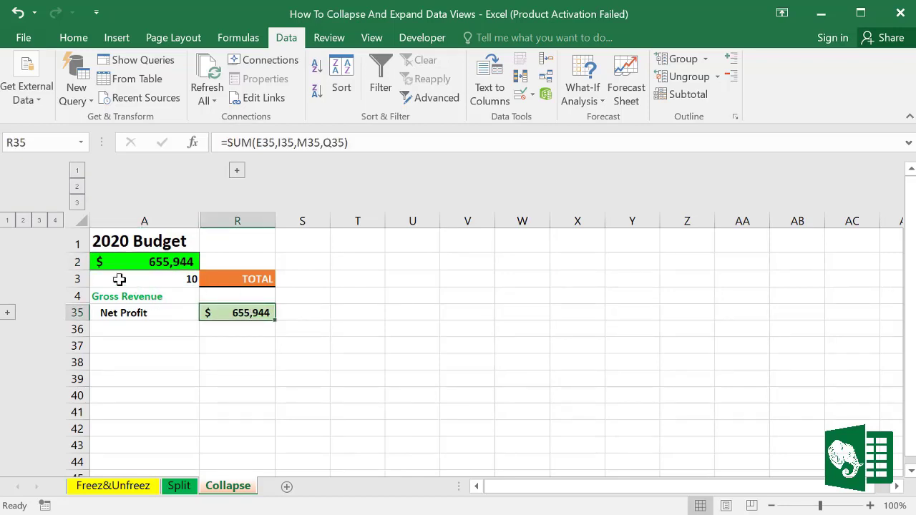
Step: Expand rows and columns back to every month, with subtotals and expense lines shown
click(22, 220)
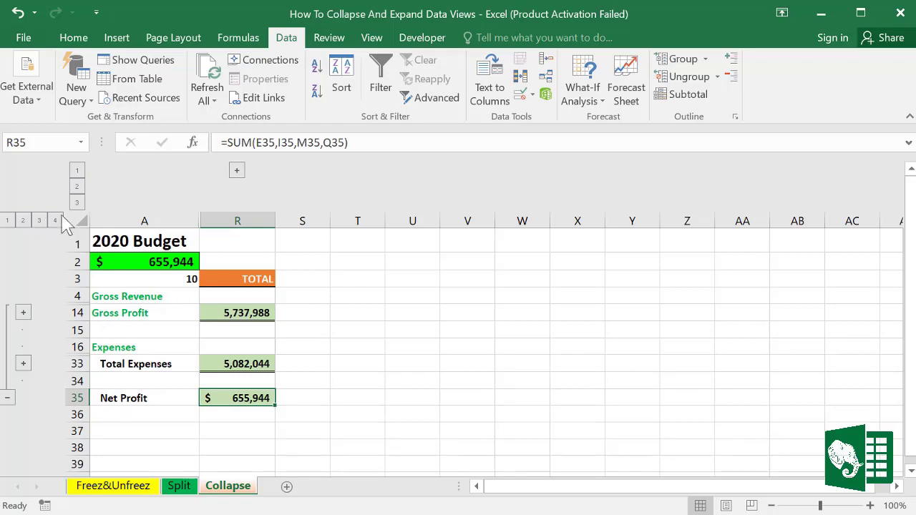
click(77, 187)
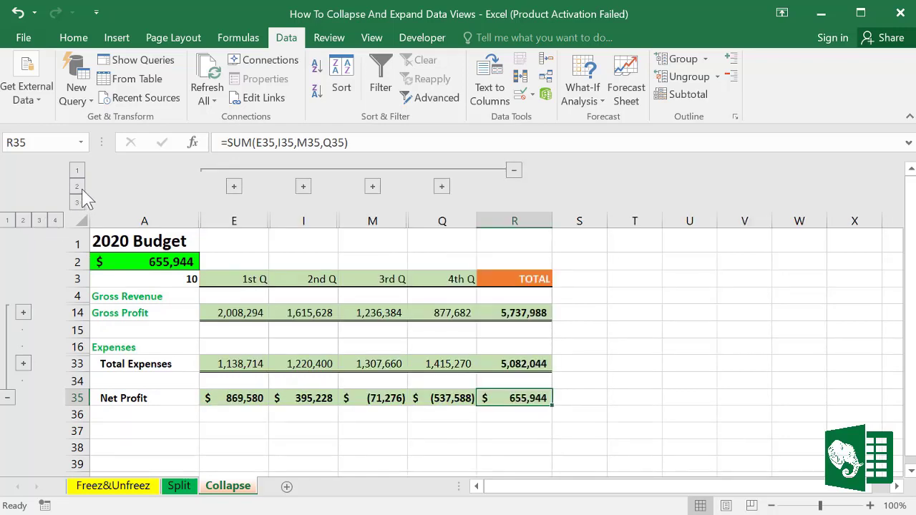
click(77, 204)
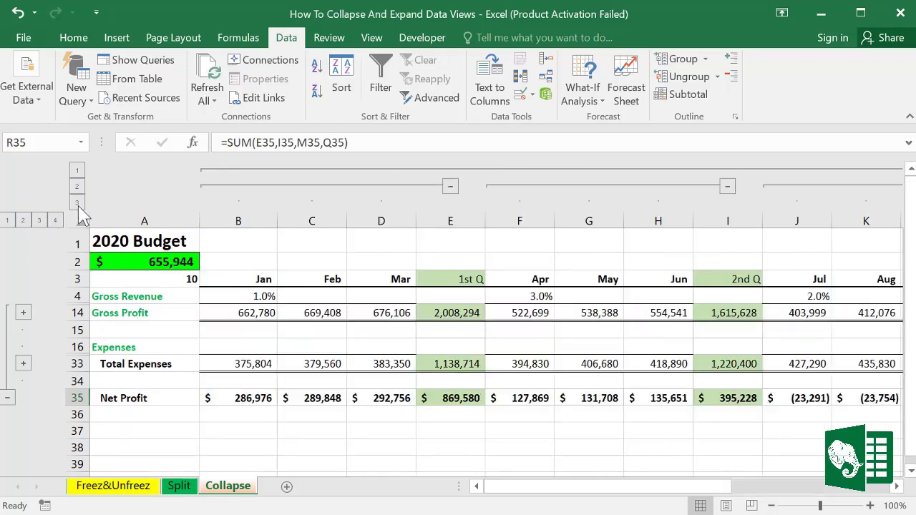
click(40, 221)
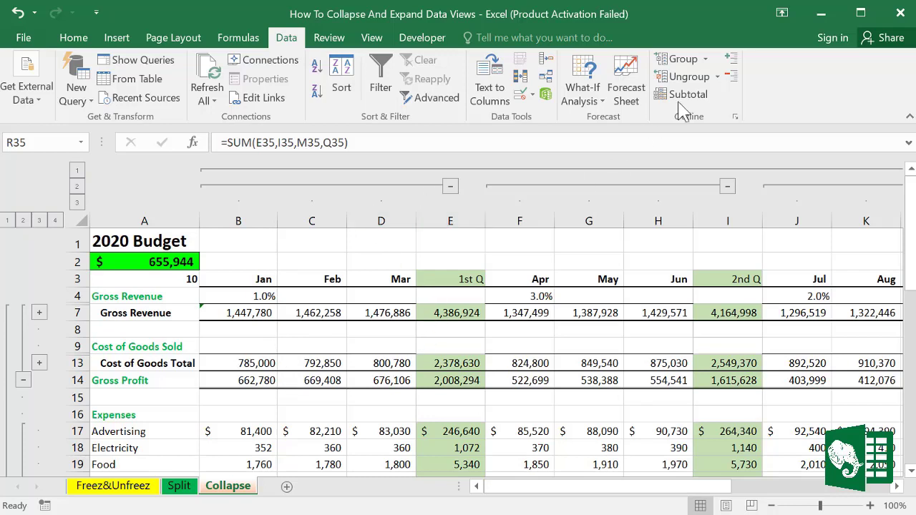
Step: Clear the outline from the whole sheet and check the Dec formula in cell P6
click(715, 77)
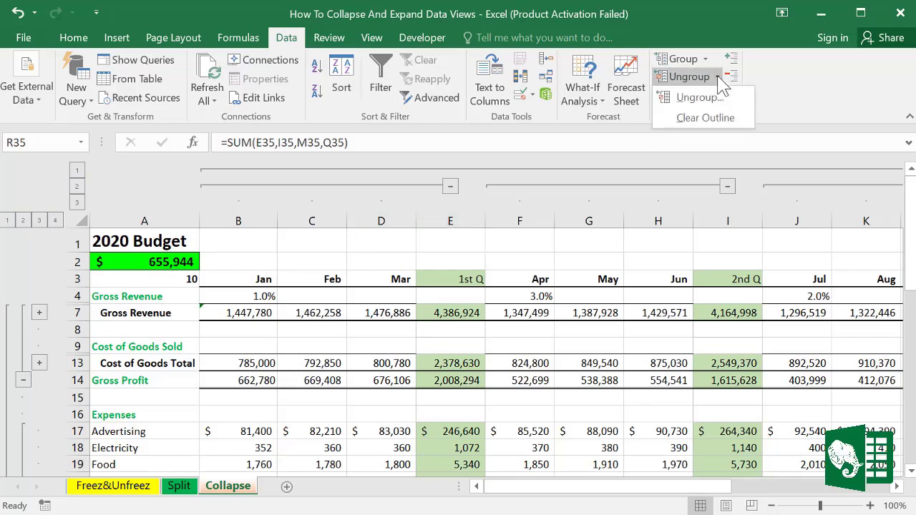
click(686, 121)
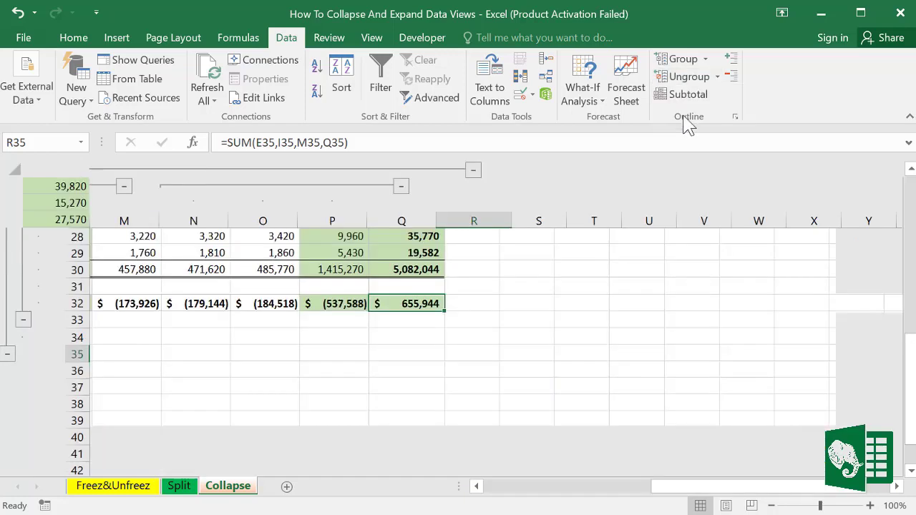
scroll(573, 322, up, 9)
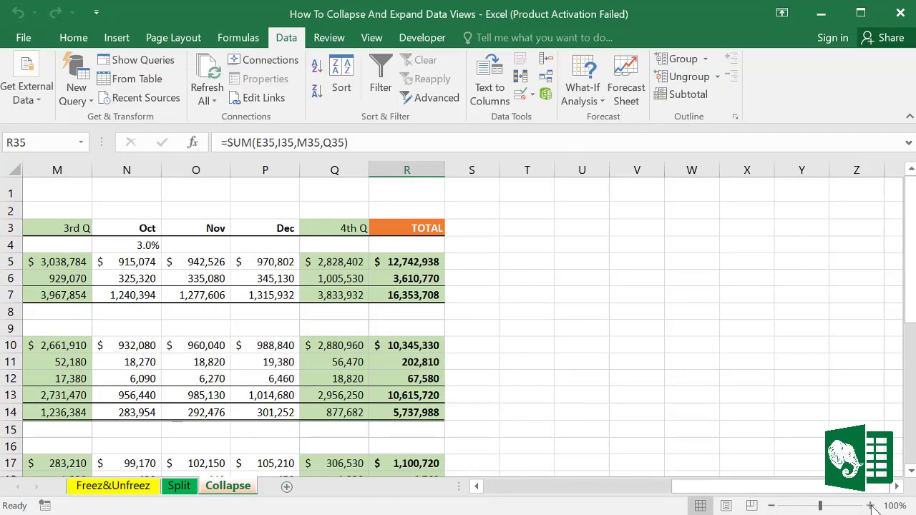
click(269, 278)
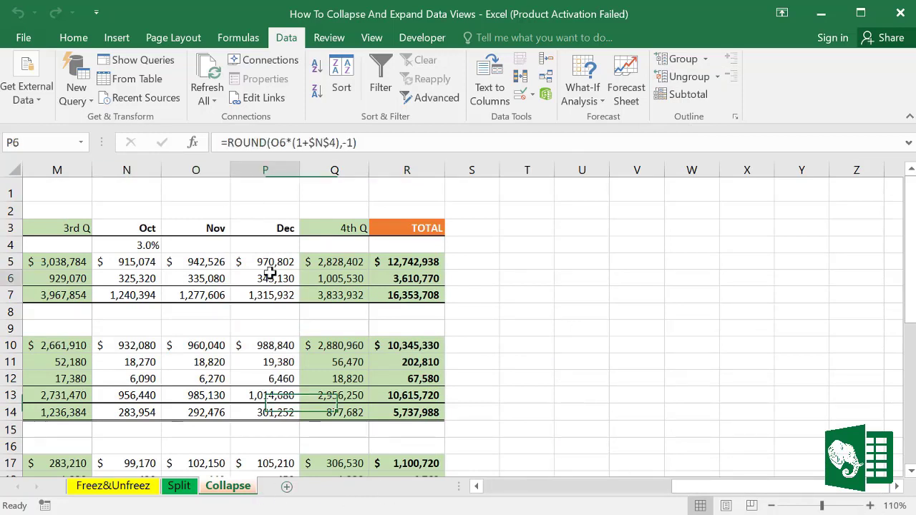
scroll(608, 394, left, 5)
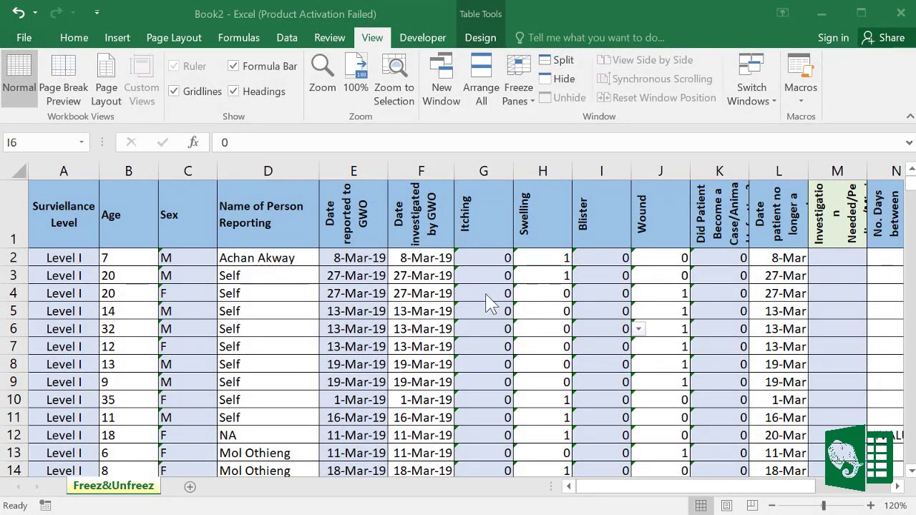
scroll(487, 300, down, 13)
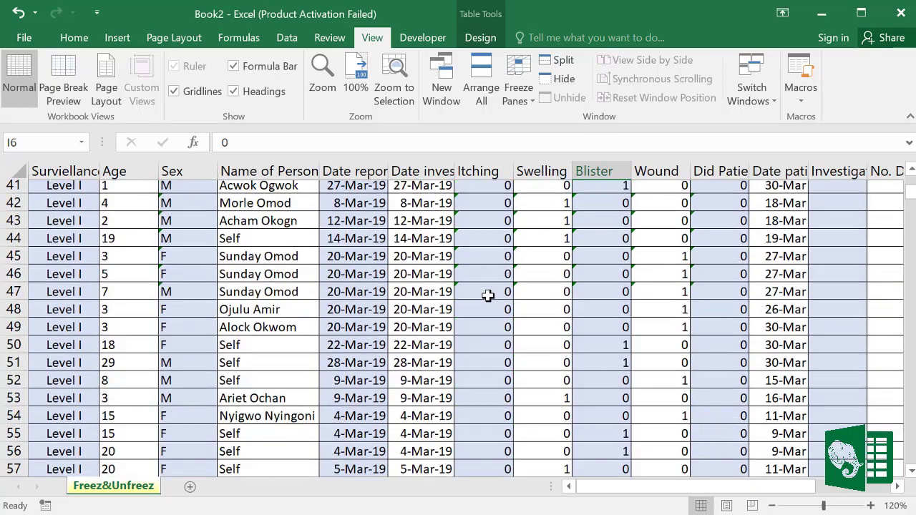
scroll(487, 296, down, 2)
scroll(487, 295, down, 10)
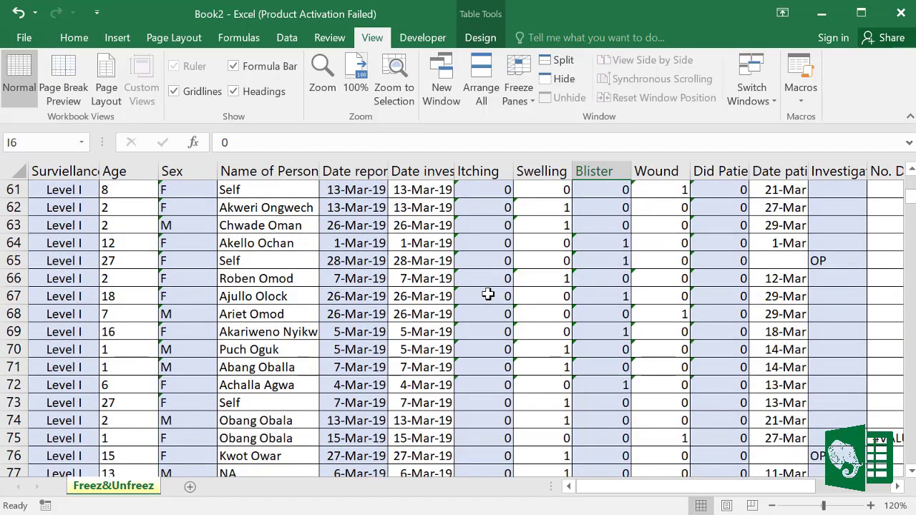
scroll(472, 292, up, 10)
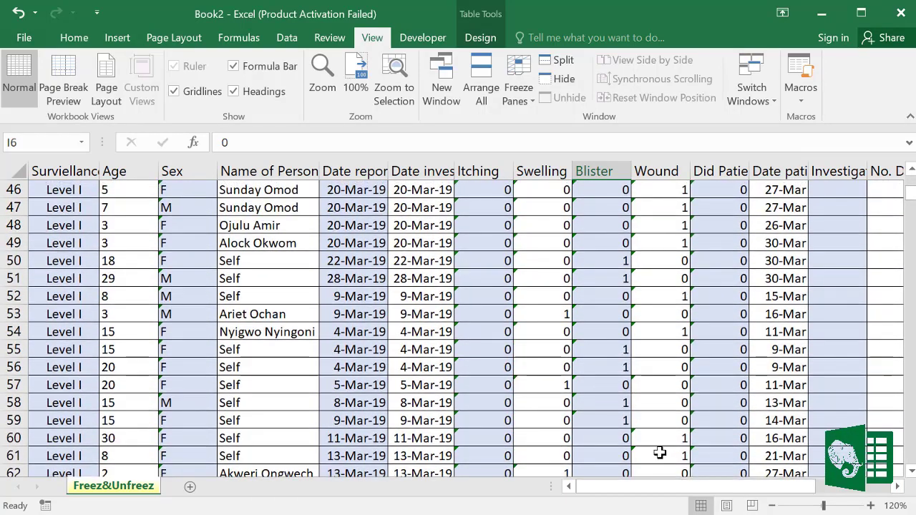
drag(705, 497, 654, 486)
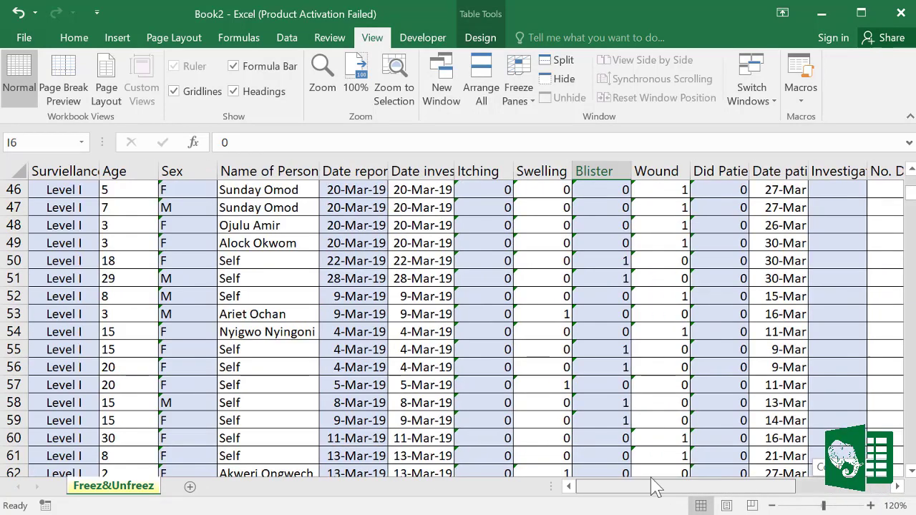
scroll(468, 307, up, 15)
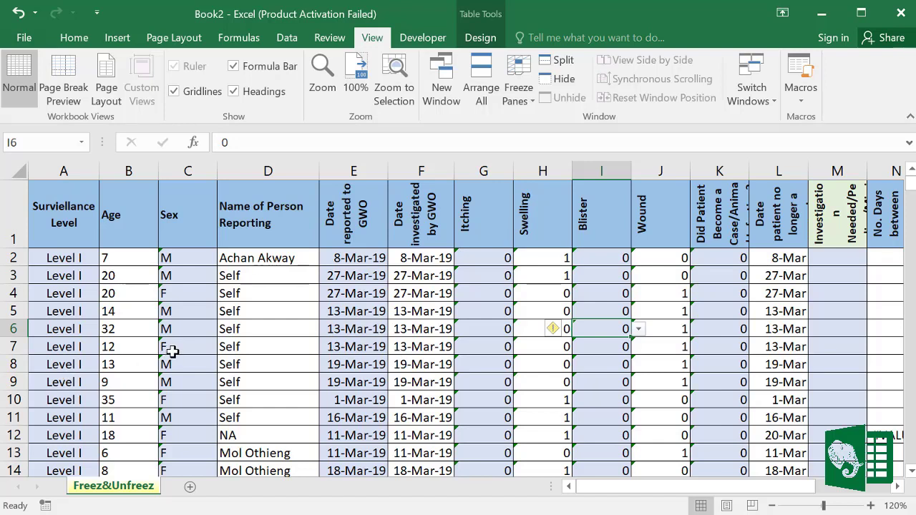
click(402, 313)
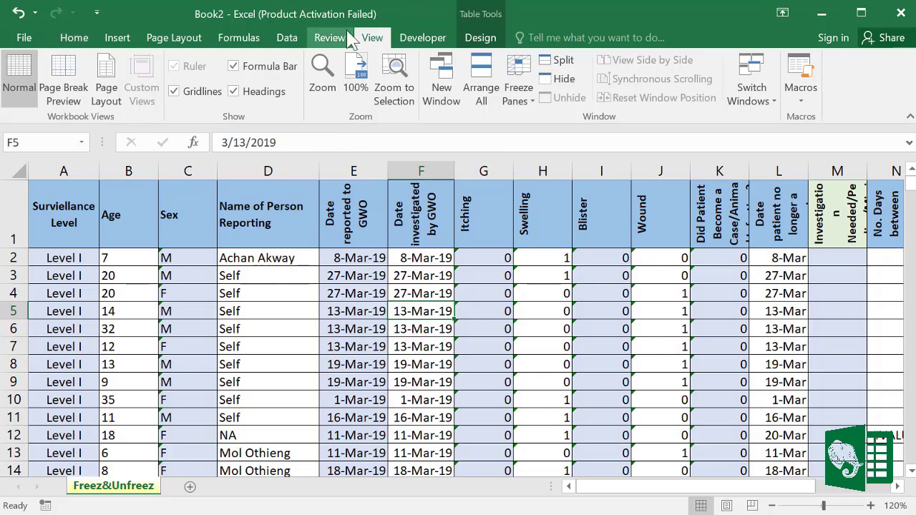
Step: Freeze the top header row on the Freez&Unfreez sheet, then scroll down and back to verify
click(532, 100)
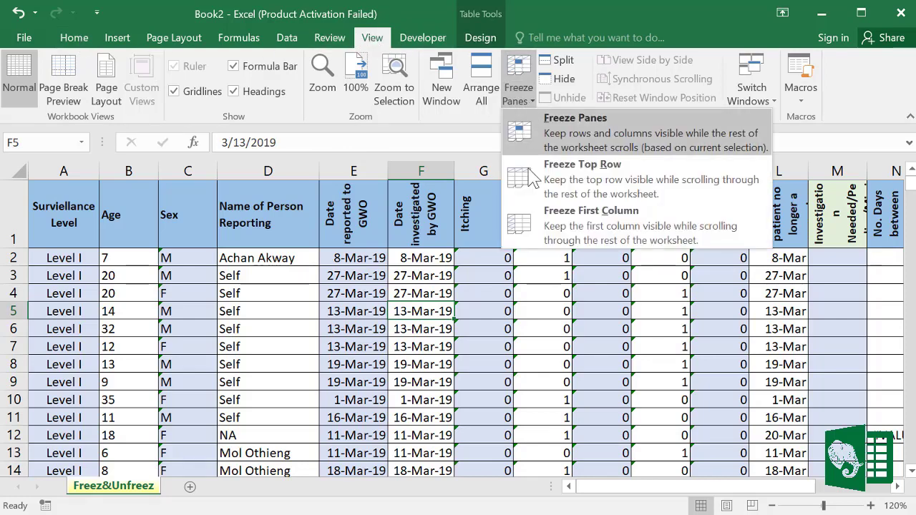
click(576, 177)
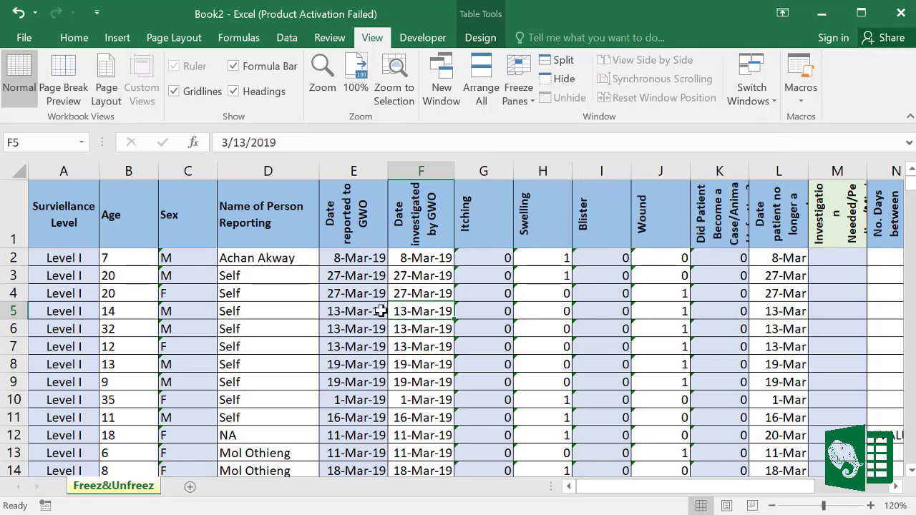
scroll(379, 311, down, 12)
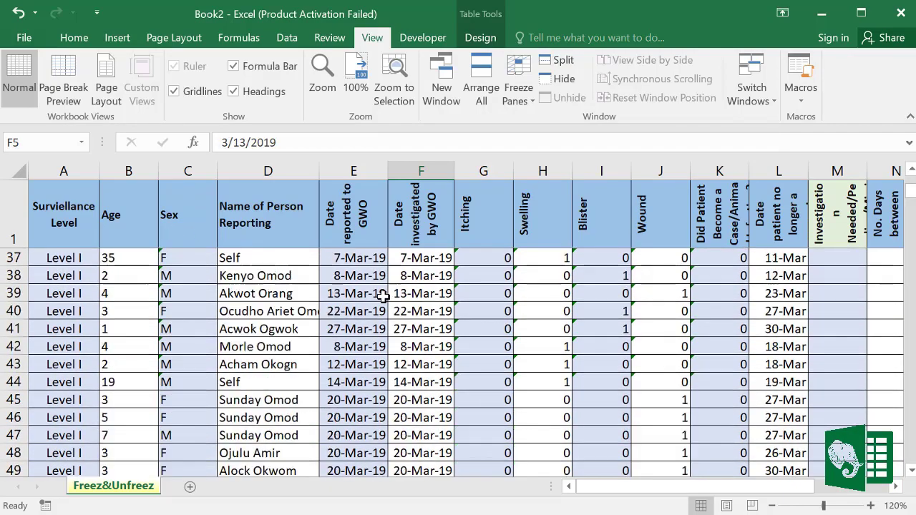
scroll(384, 297, down, 20)
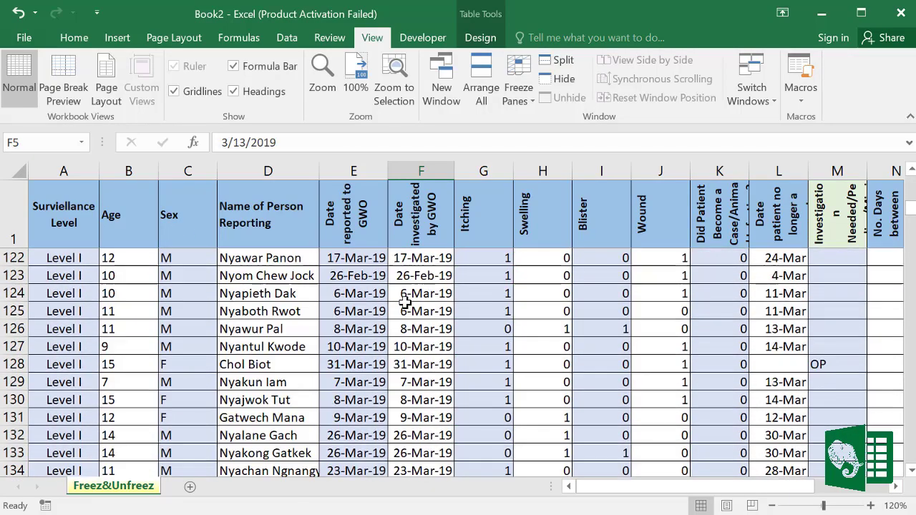
scroll(405, 301, down, 15)
scroll(409, 300, up, 10)
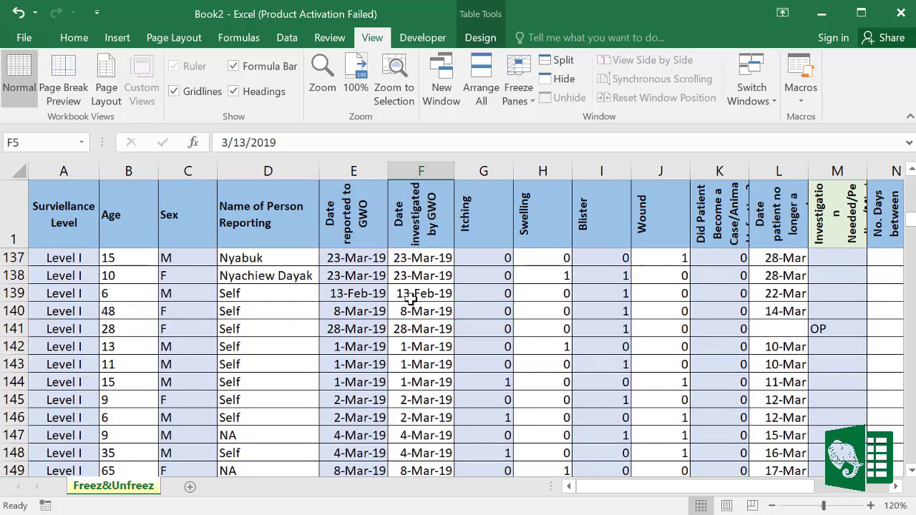
scroll(411, 299, up, 20)
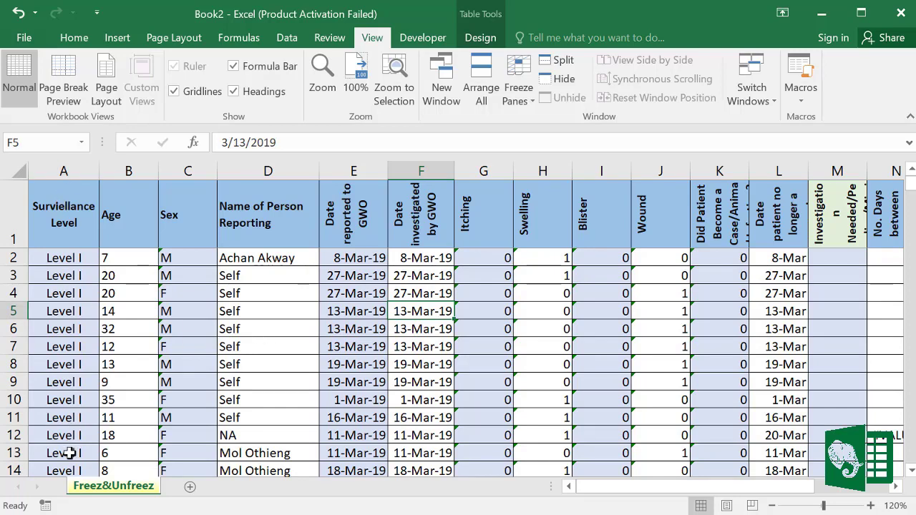
Step: Unfreeze the header row and freeze the first column, Surveillance Level, instead
click(535, 104)
click(561, 126)
click(535, 108)
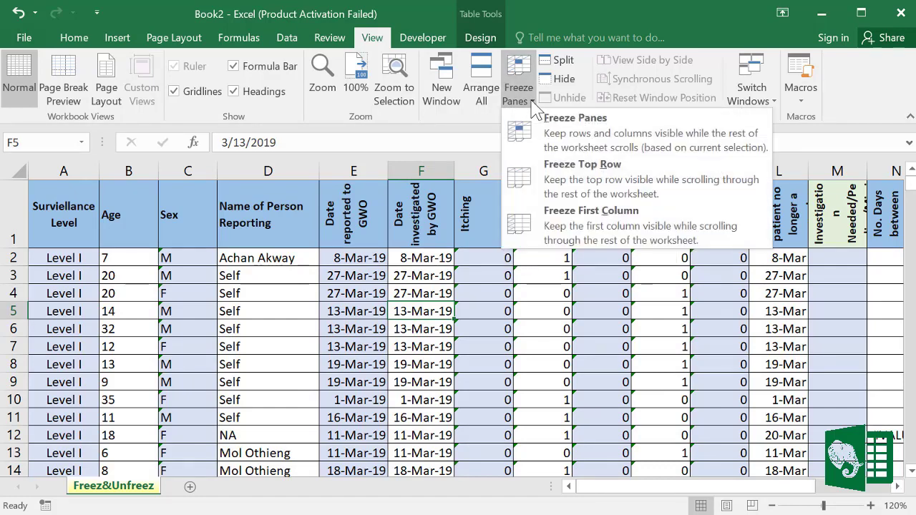
click(556, 223)
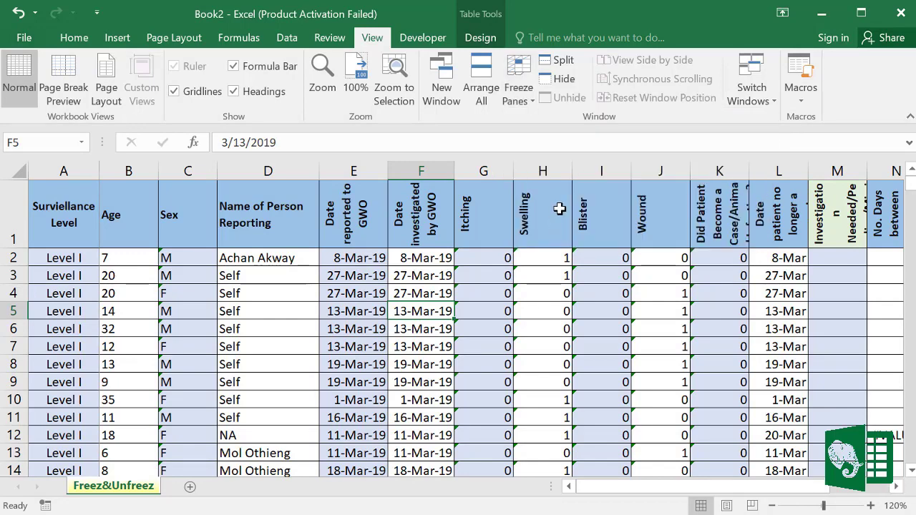
Step: Scroll right to columns P and Q and back to check Surveillance Level stays visible
click(507, 382)
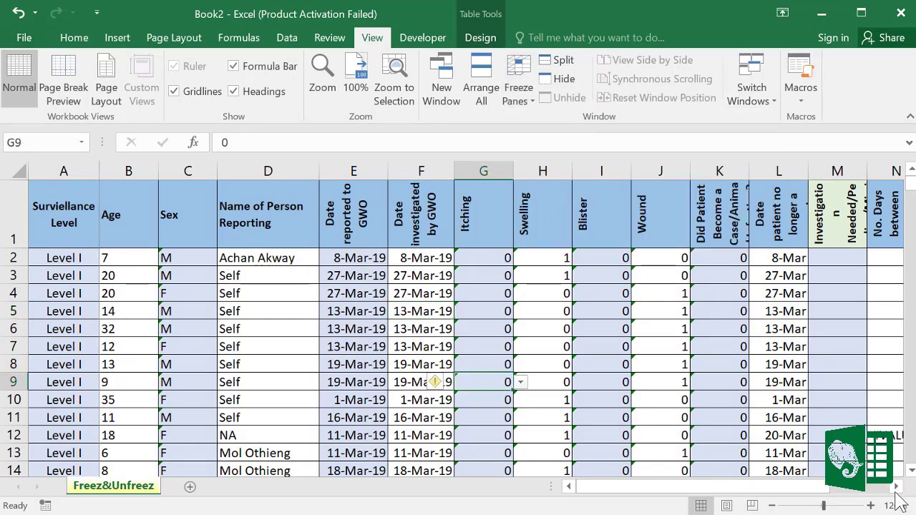
scroll(895, 486, right, 6)
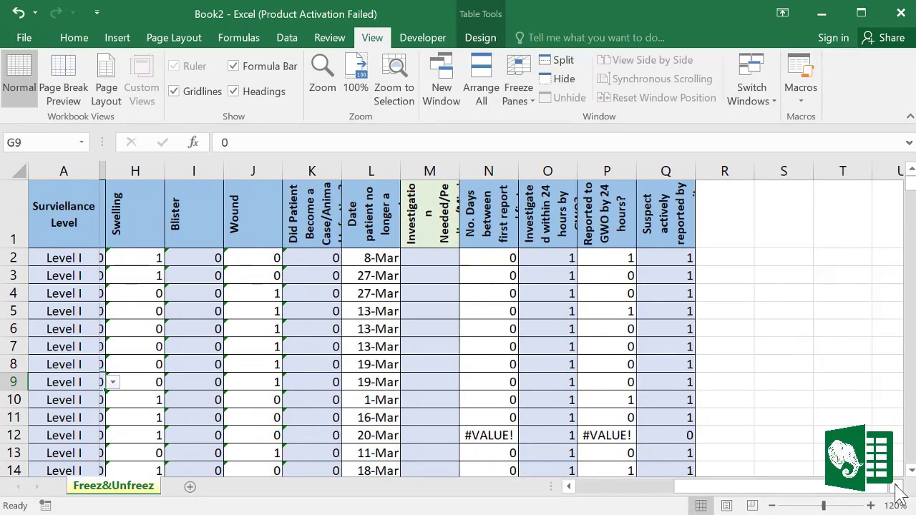
scroll(895, 486, right, 8)
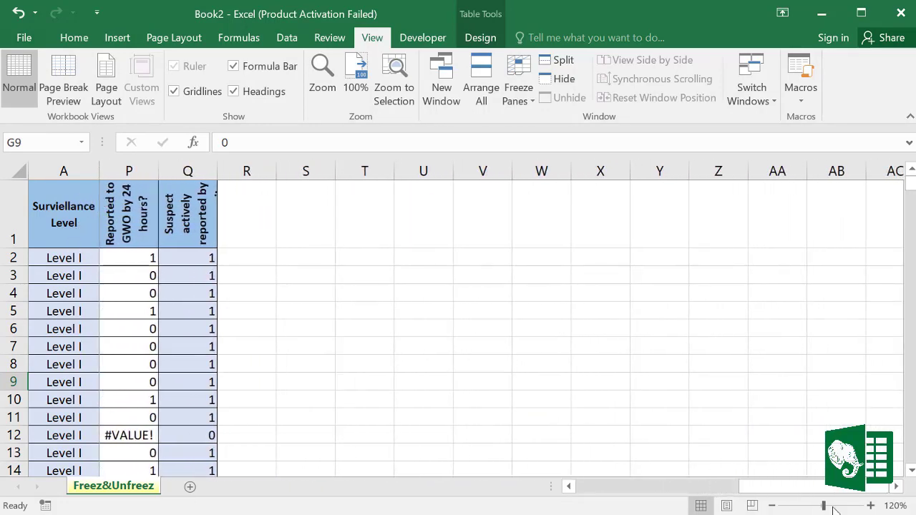
drag(758, 489, 533, 485)
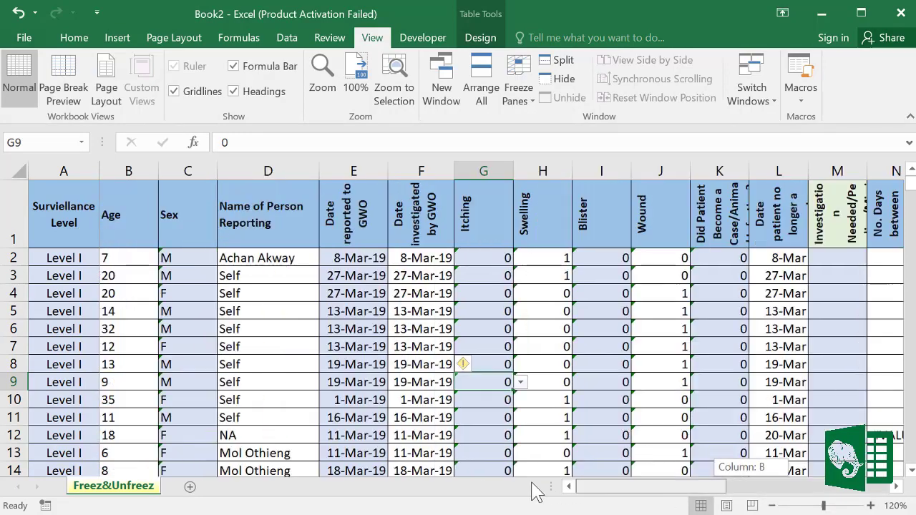
click(341, 292)
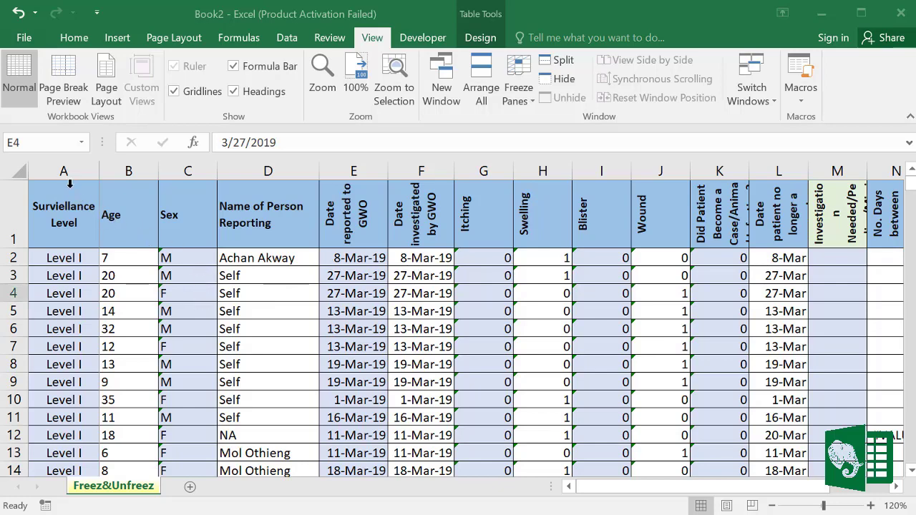
Step: Unfreeze the first column and freeze panes at D2, locking header row 1 and columns A–C
drag(64, 170, 187, 172)
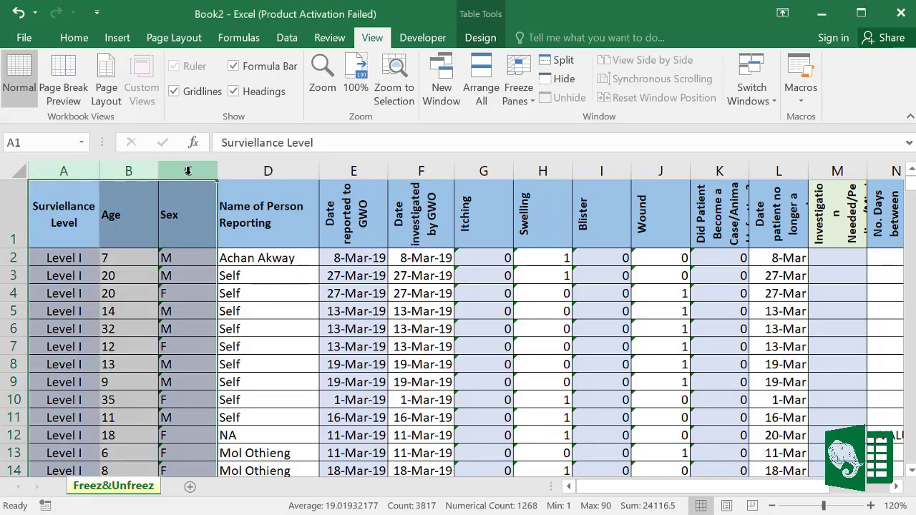
click(13, 214)
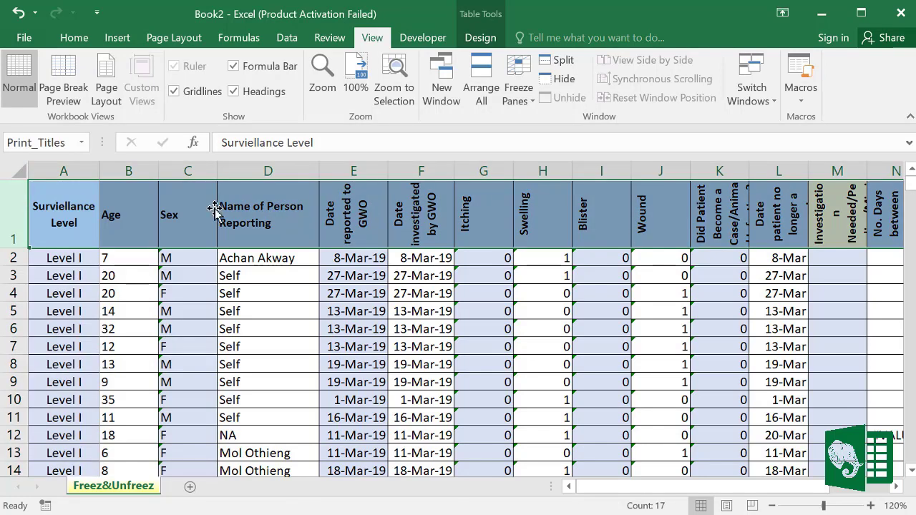
click(240, 260)
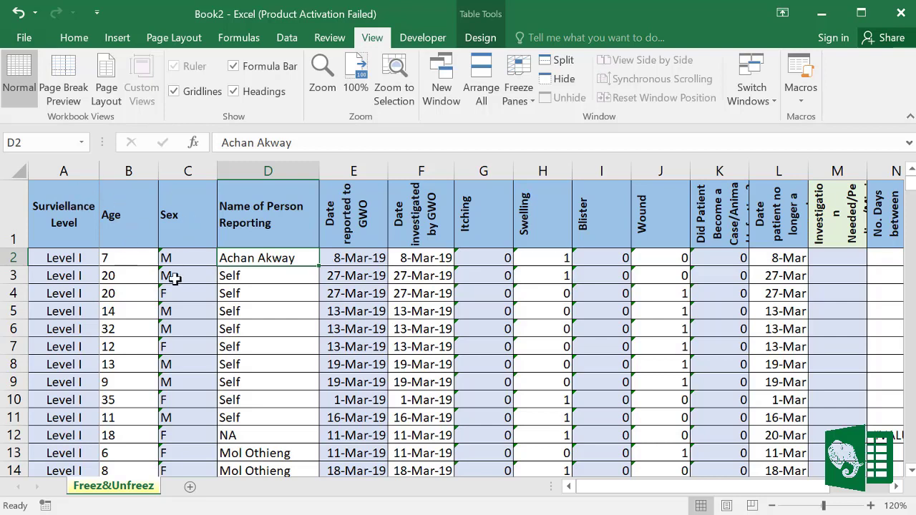
click(241, 274)
click(244, 256)
click(534, 107)
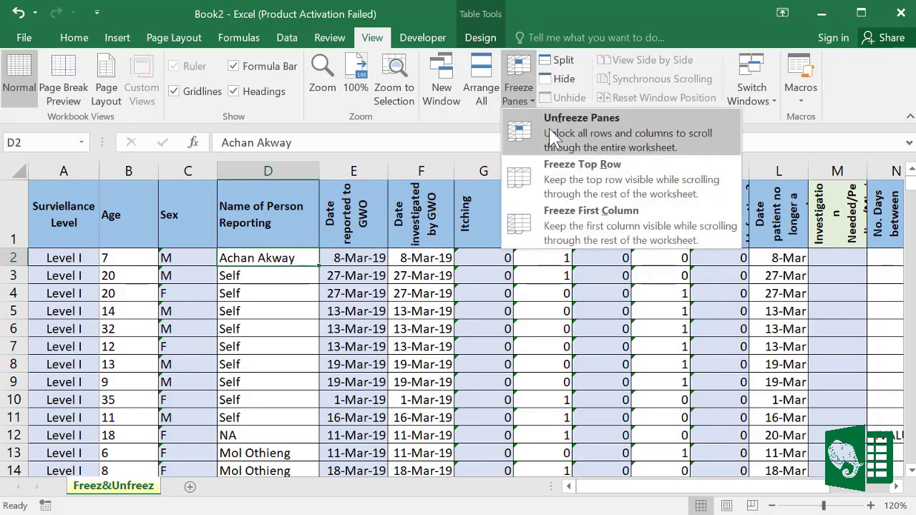
click(558, 136)
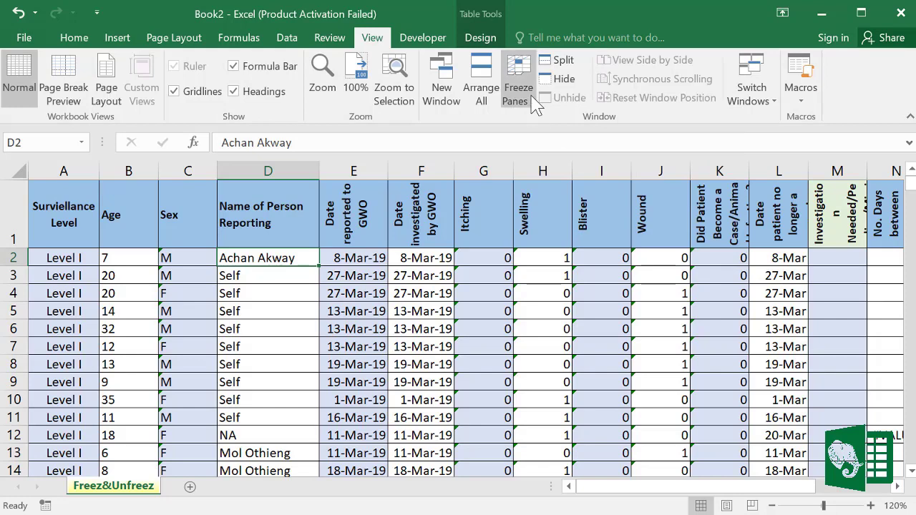
click(533, 103)
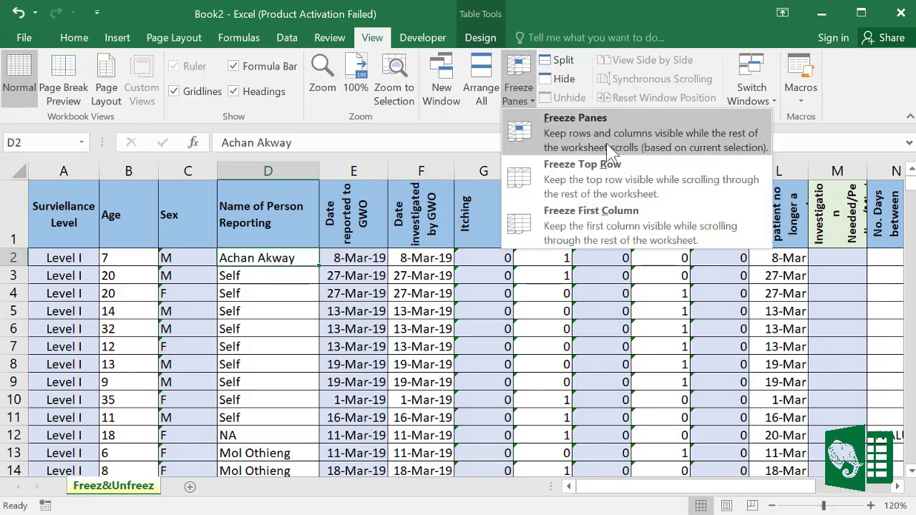
click(565, 142)
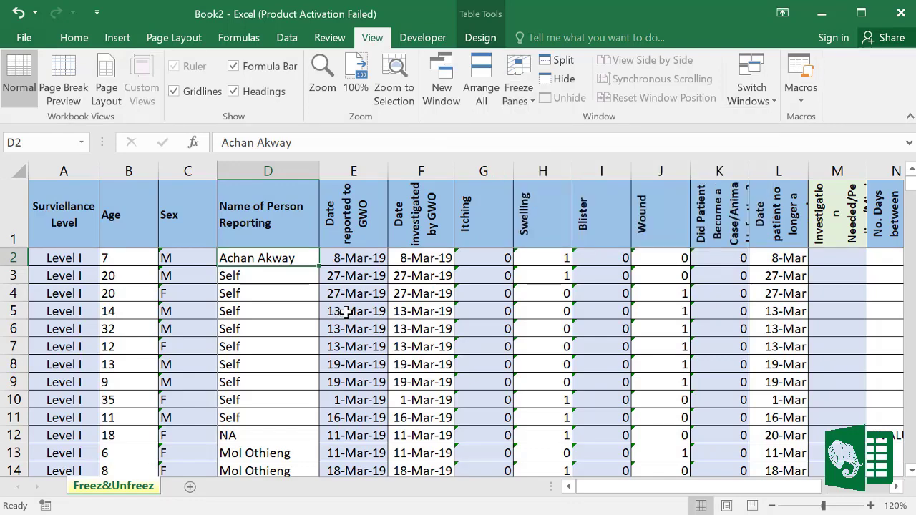
Step: Scroll down and right to confirm the header row and first three columns stay fixed
scroll(346, 312, down, 20)
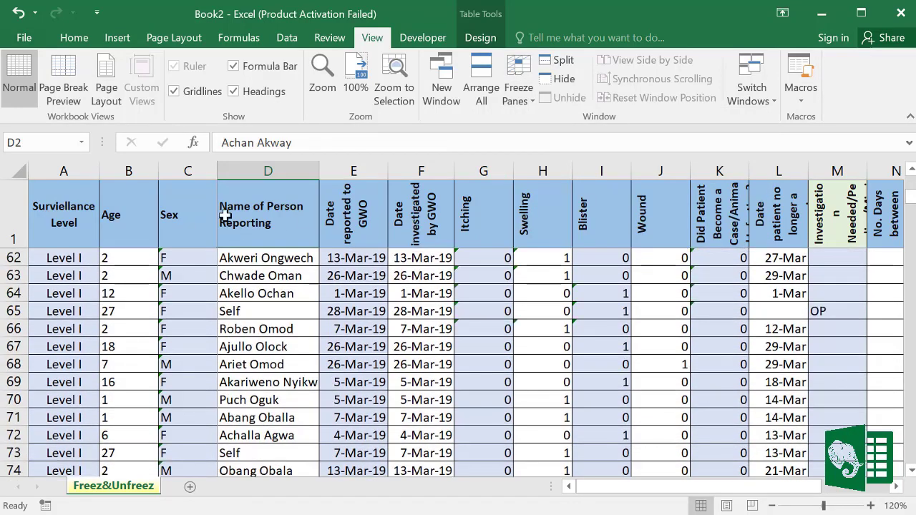
scroll(372, 297, down, 2)
click(895, 485)
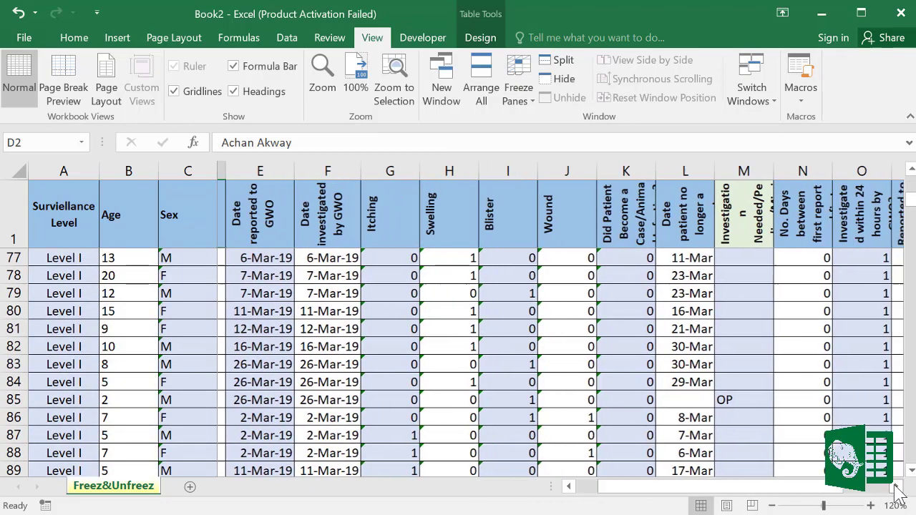
click(895, 486)
click(894, 486)
click(895, 486)
click(895, 486)
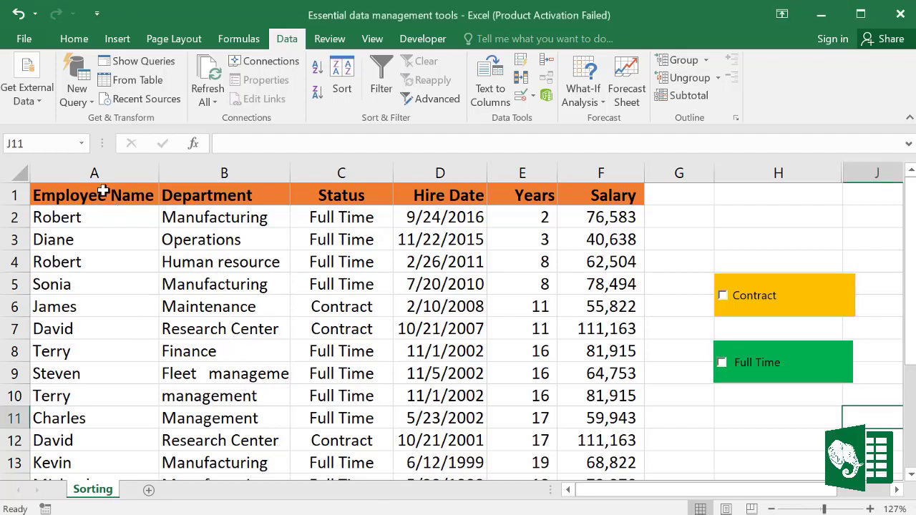
Step: Sort the employee table A to Z by Employee Name
click(101, 190)
click(222, 195)
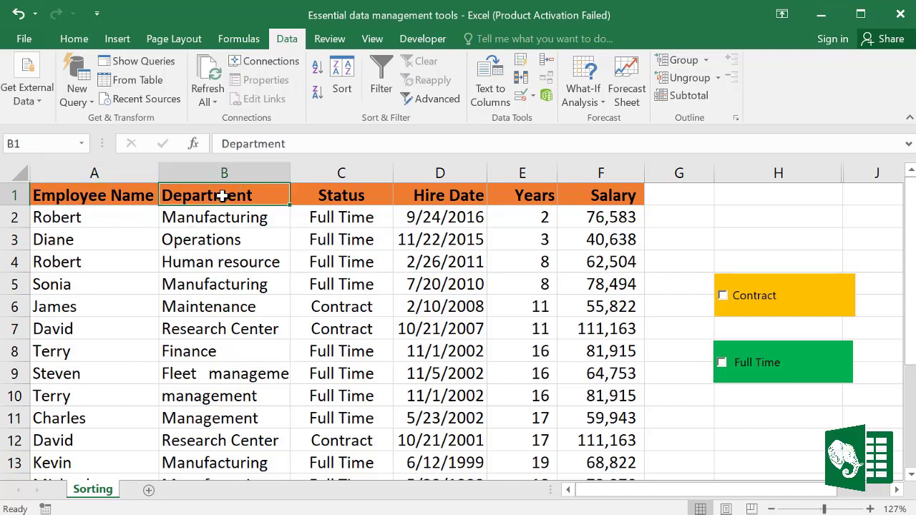
click(327, 195)
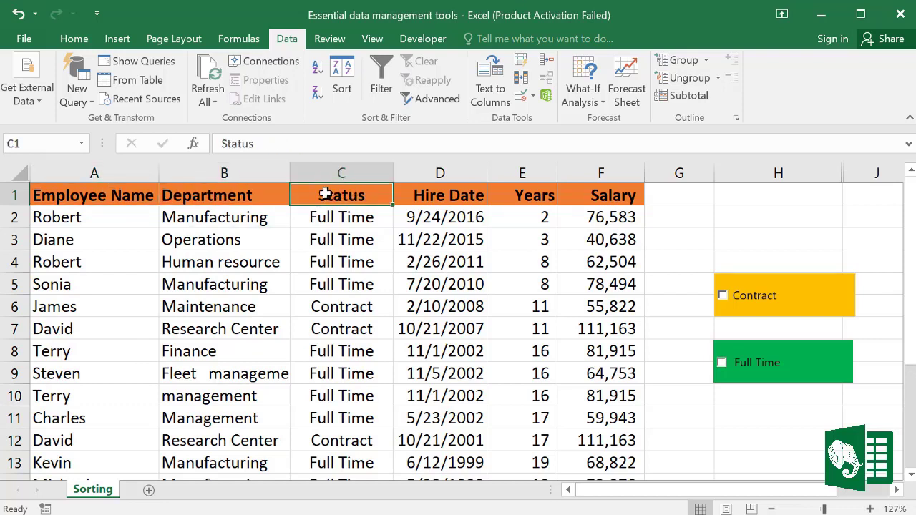
click(528, 195)
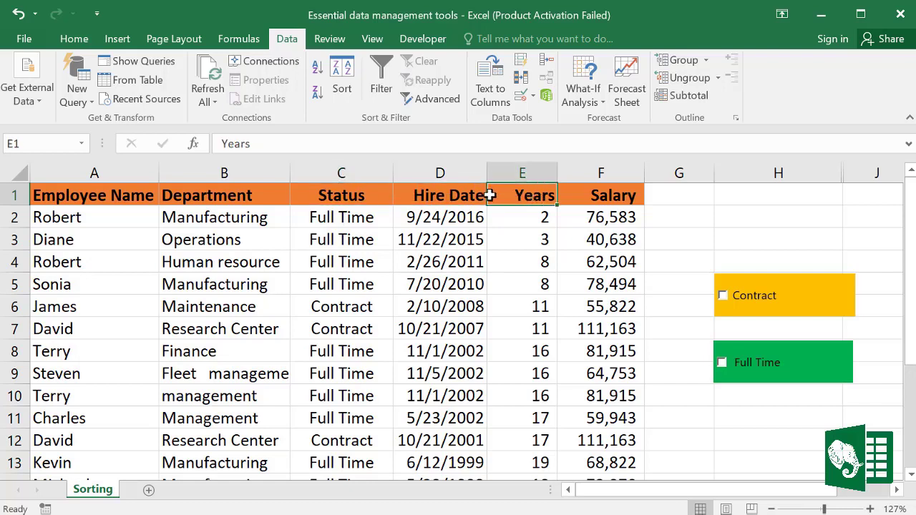
click(603, 196)
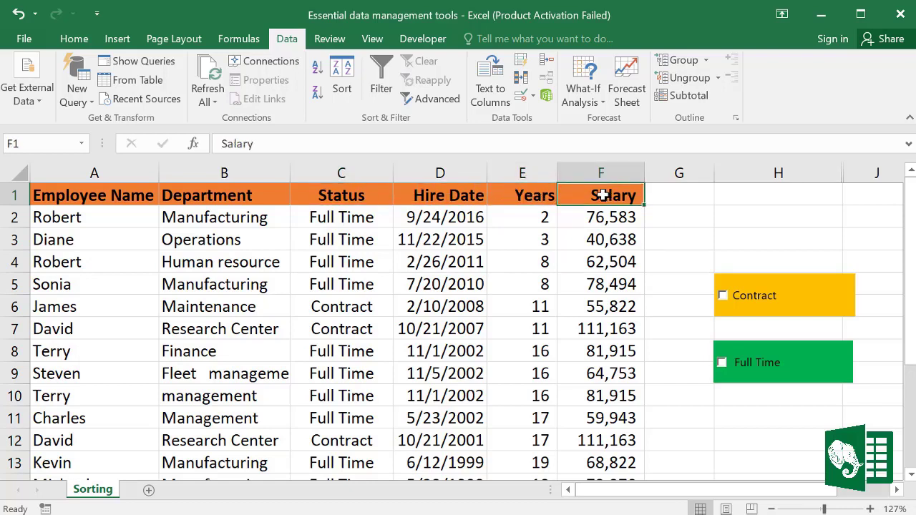
click(192, 290)
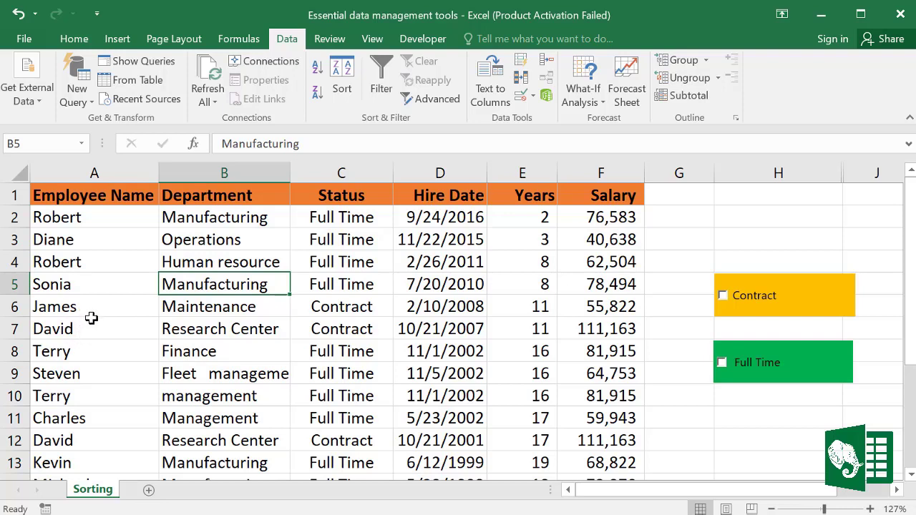
click(70, 307)
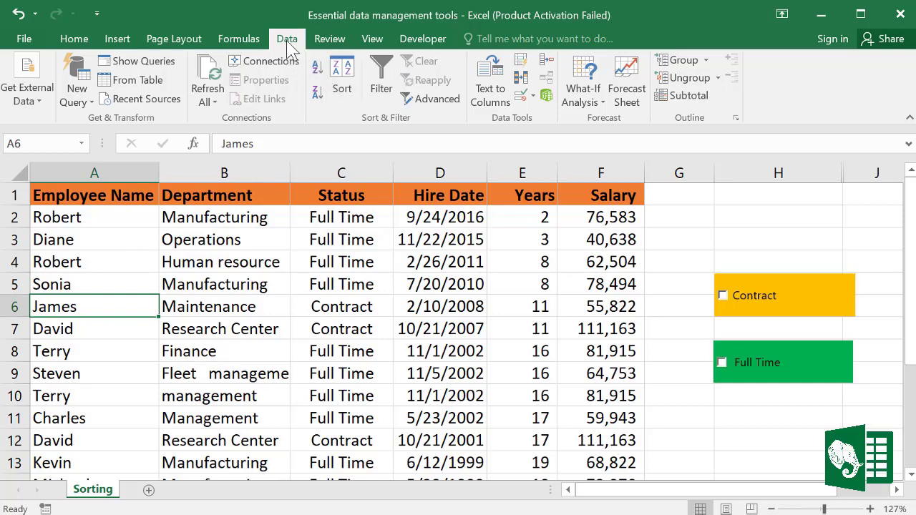
click(319, 69)
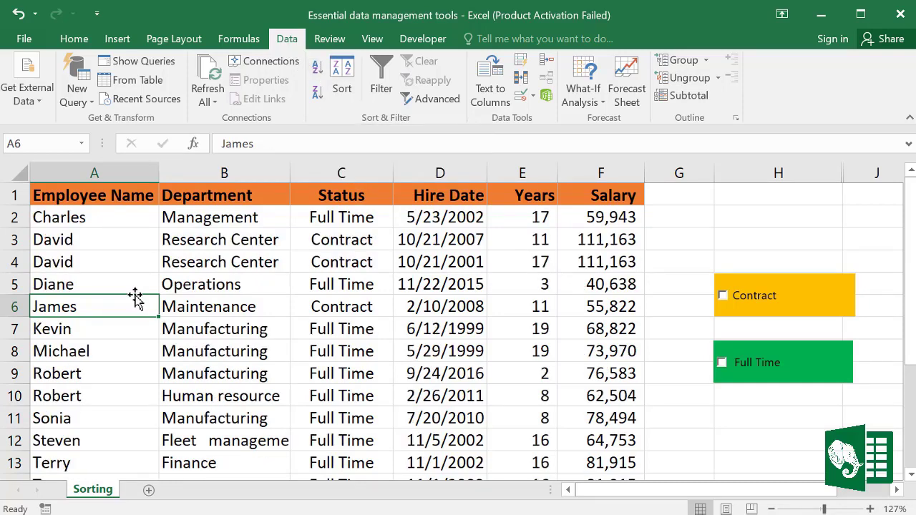
Step: Re-sort the table A to Z by Department, then by Status with Contract first
drag(83, 217, 84, 417)
click(216, 282)
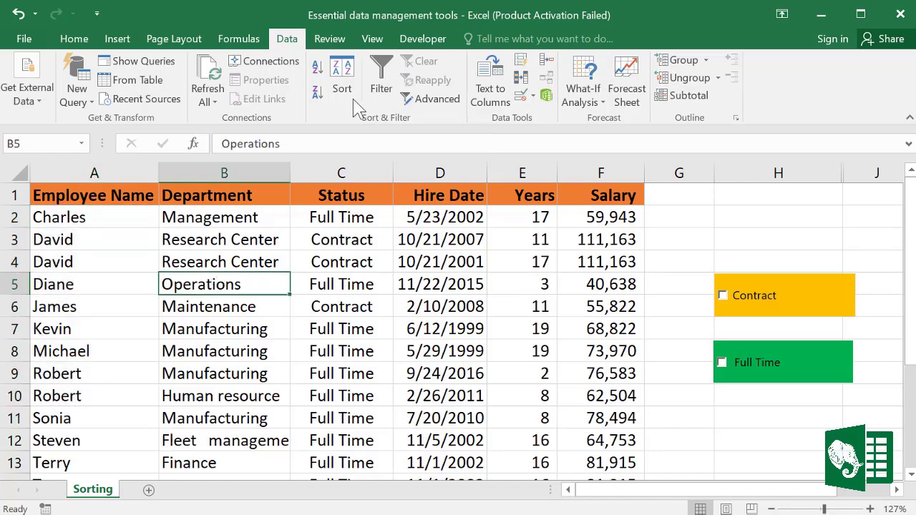
click(318, 70)
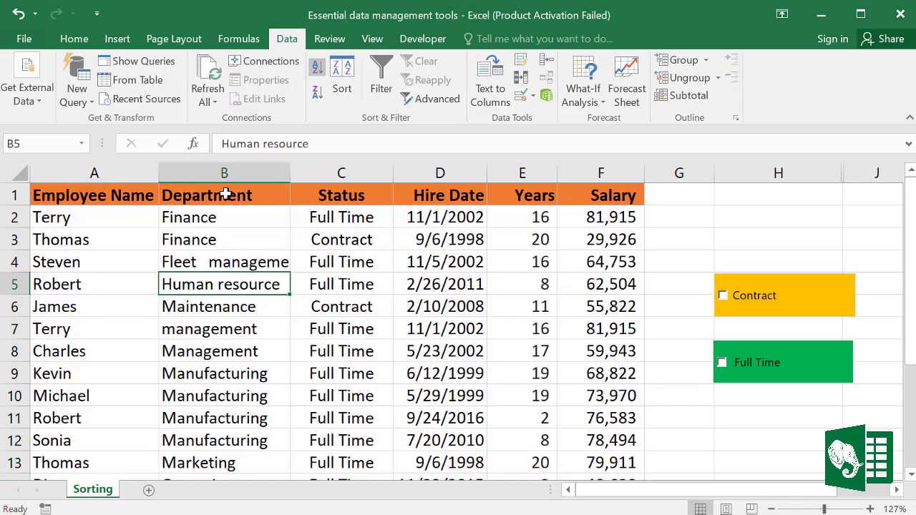
drag(209, 217, 220, 353)
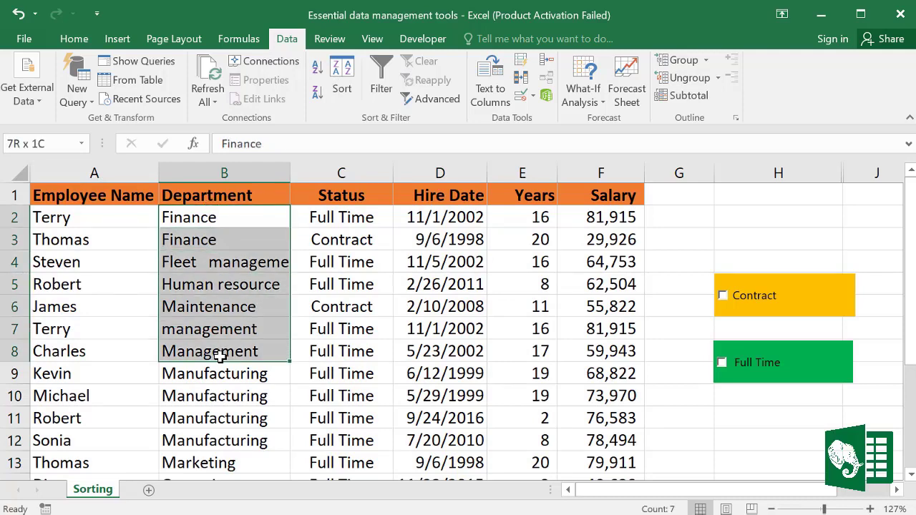
click(369, 236)
click(318, 69)
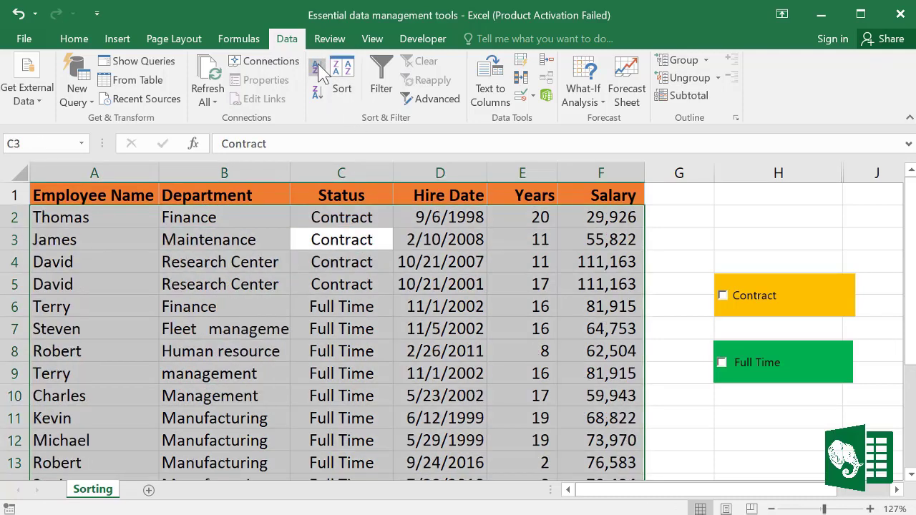
Step: Sort the table by Salary largest to smallest, cancelling a sort of only the selected salaries
click(614, 235)
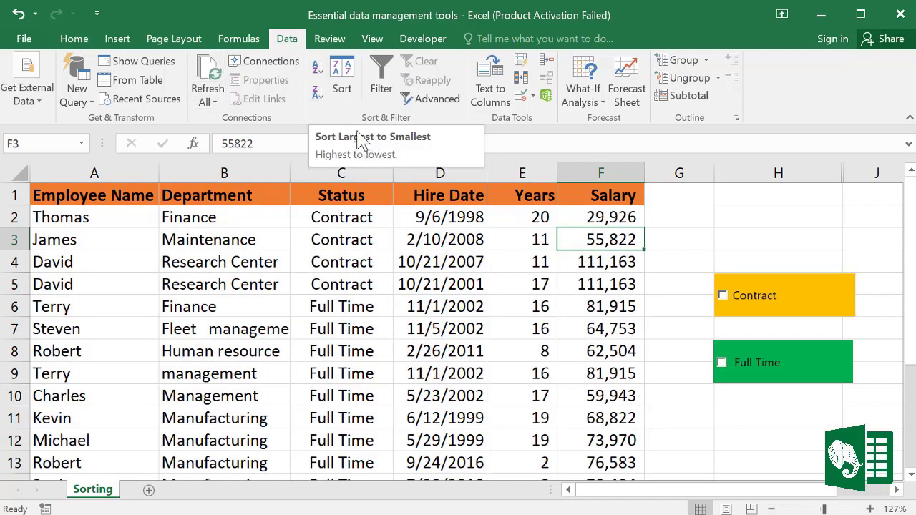
click(317, 94)
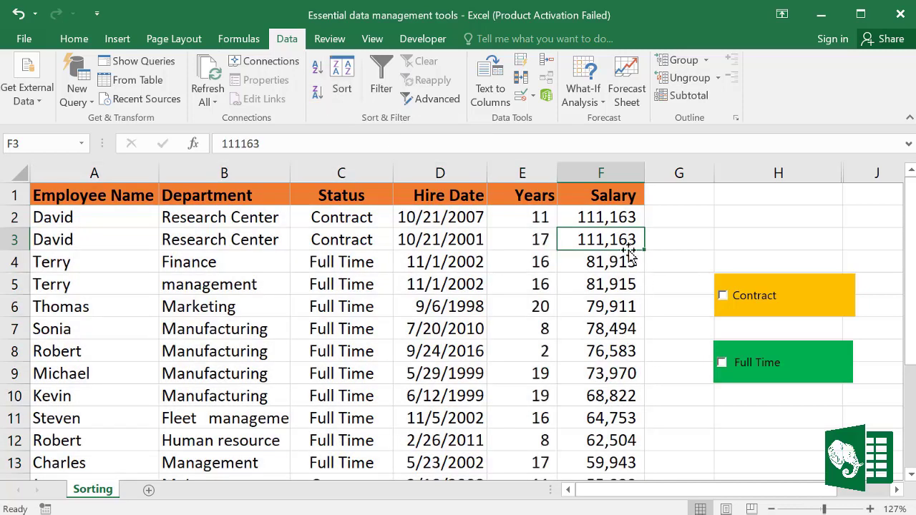
drag(607, 218, 607, 415)
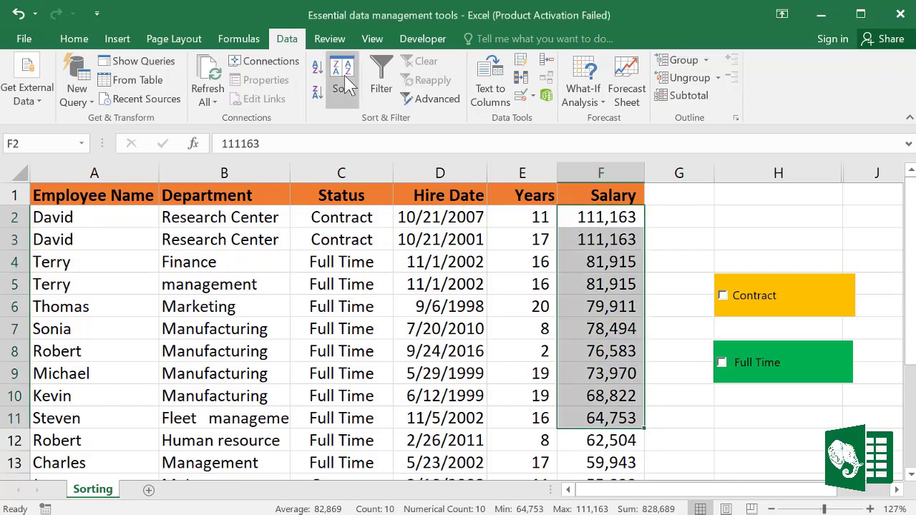
click(343, 85)
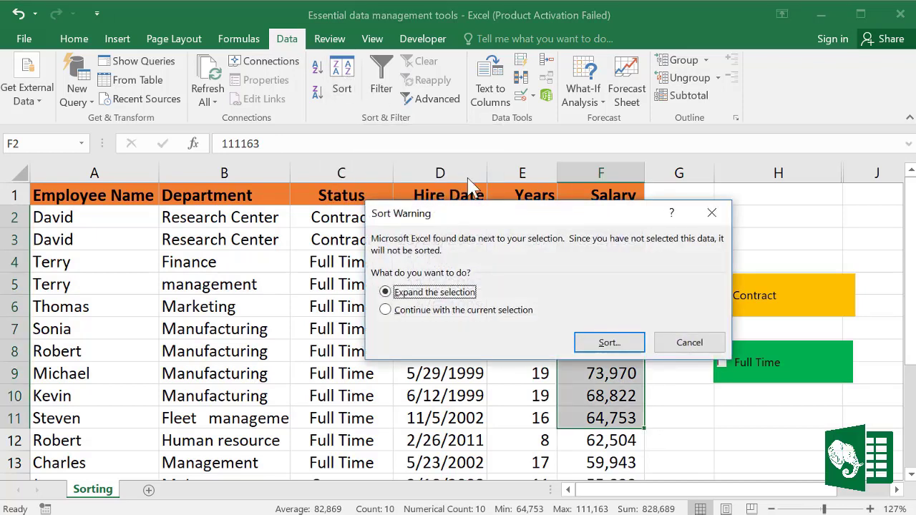
drag(498, 227, 472, 201)
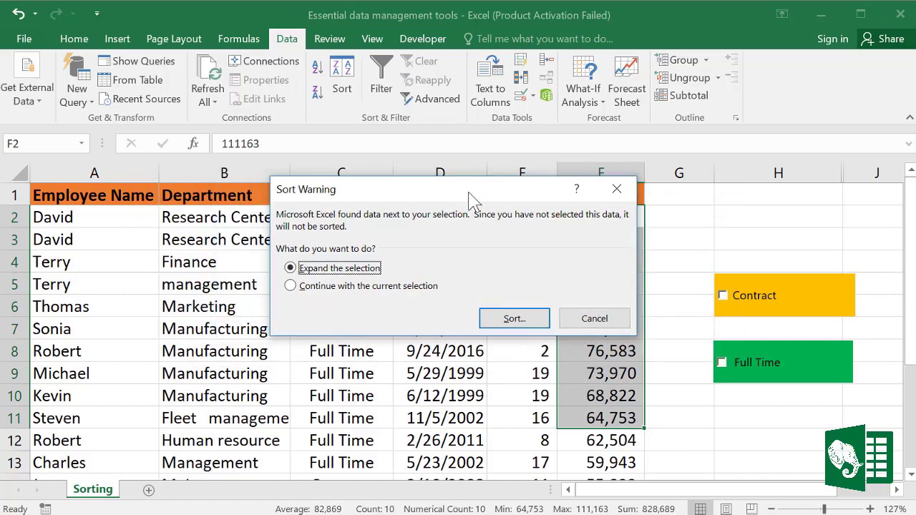
click(593, 318)
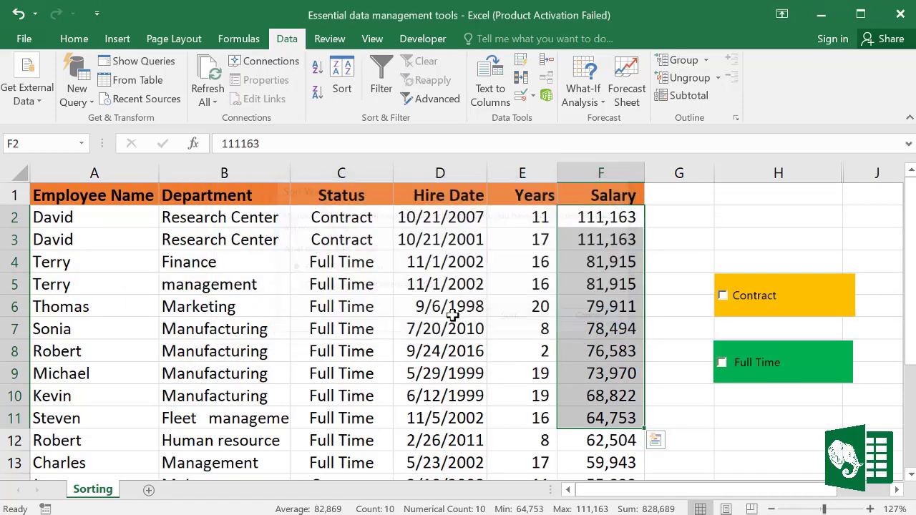
click(303, 286)
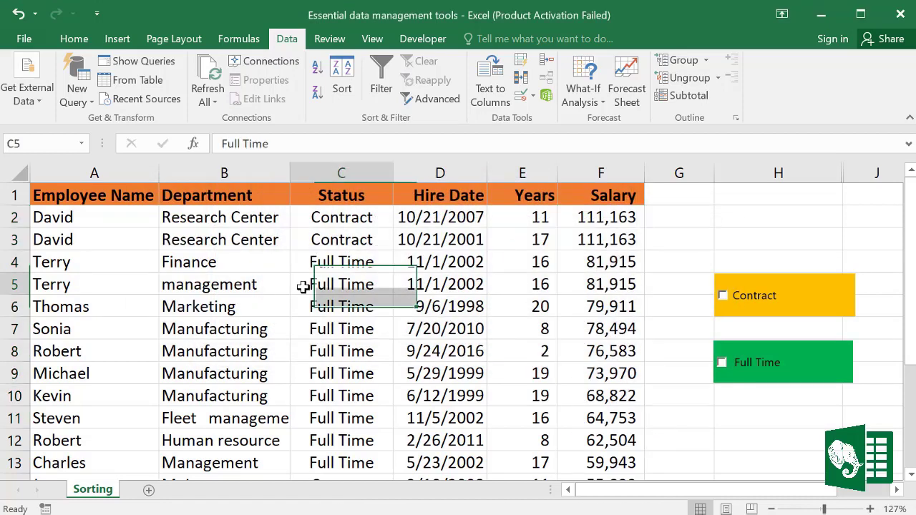
Step: In the Sort dialog, make Department A to Z the first sort level
click(345, 79)
drag(419, 170, 421, 151)
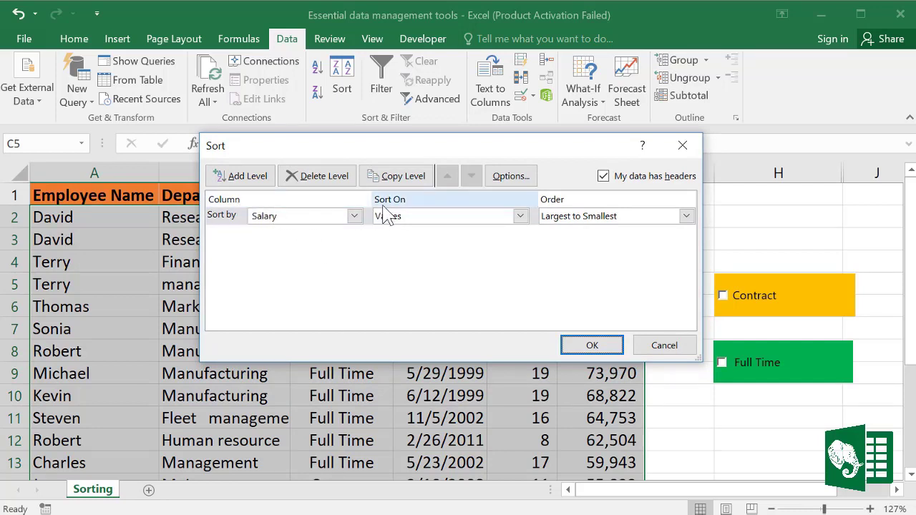
click(520, 216)
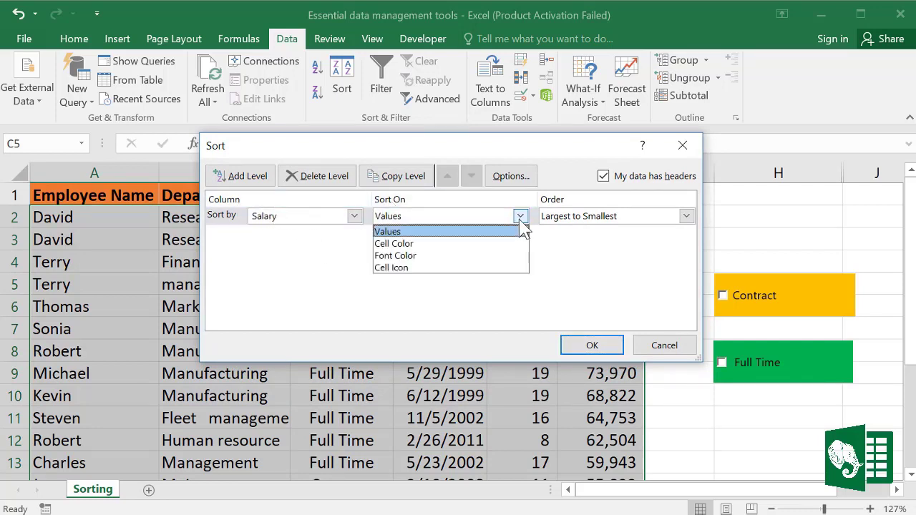
click(576, 211)
click(686, 216)
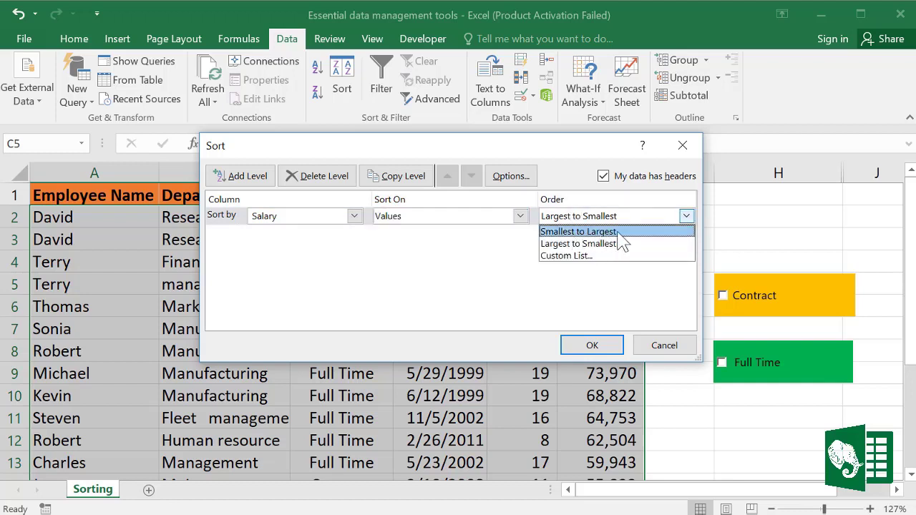
click(460, 281)
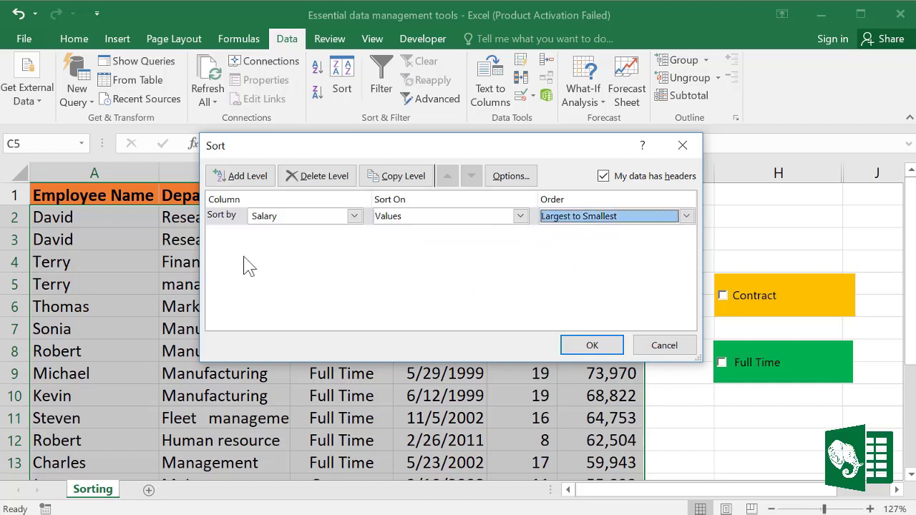
click(354, 217)
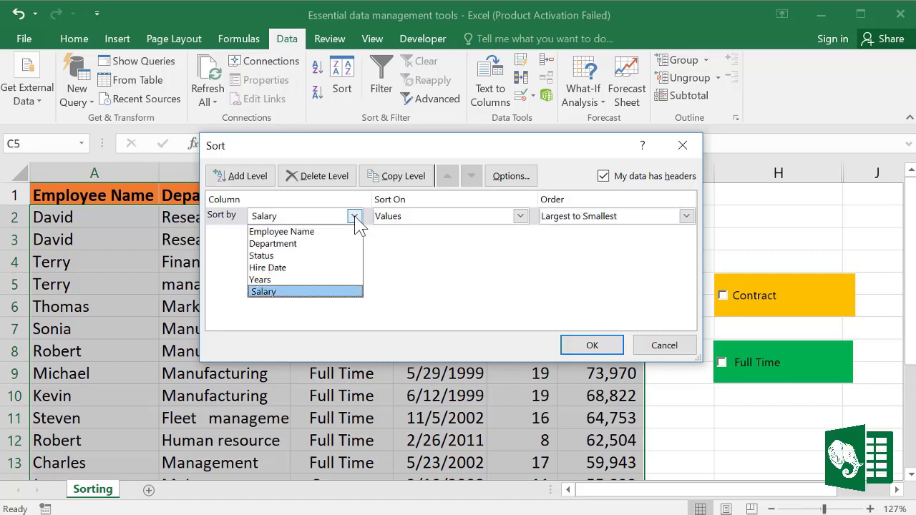
click(288, 244)
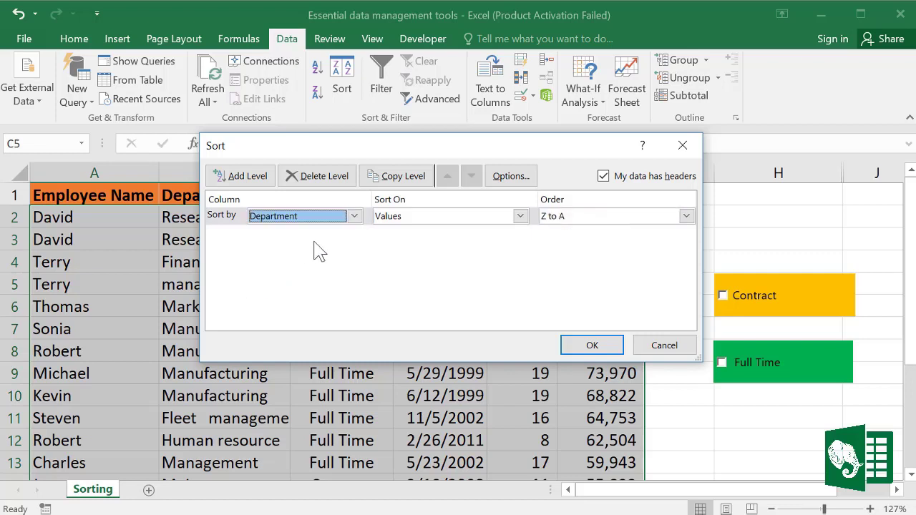
click(685, 216)
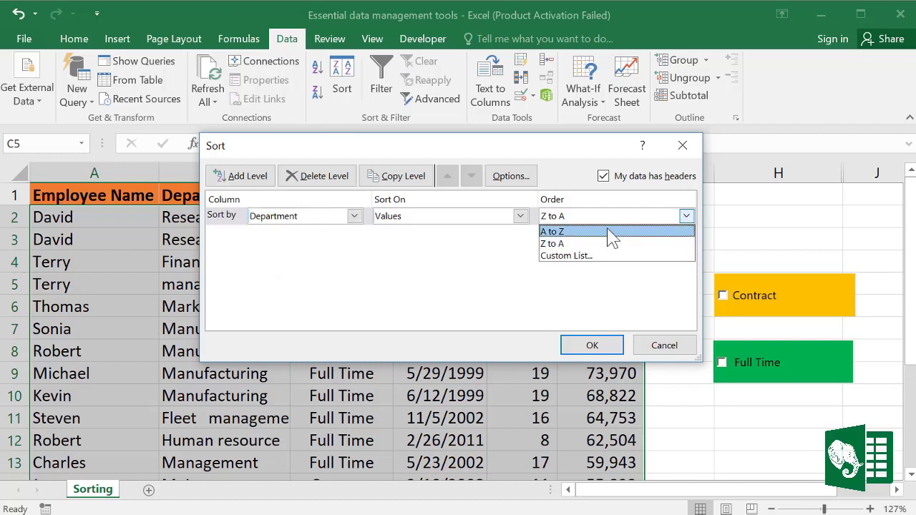
click(567, 231)
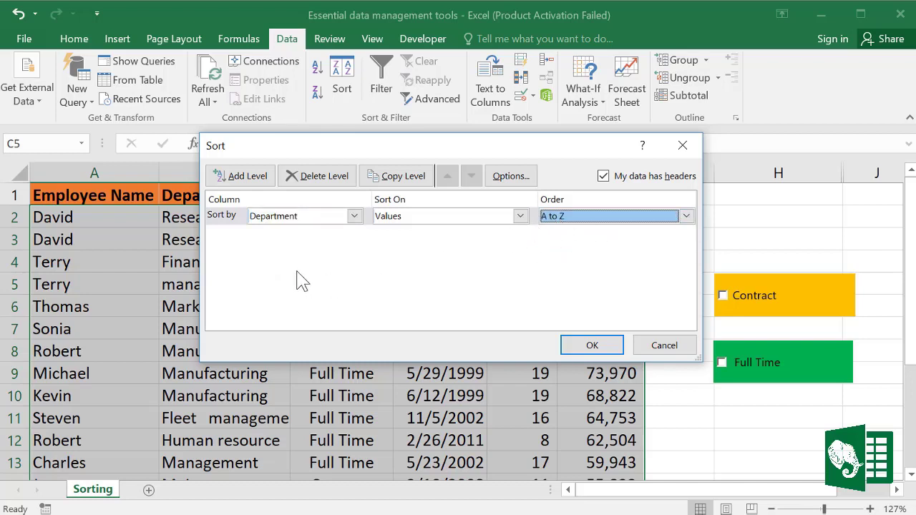
Step: Add second and third sort levels for Employee Name and Status
click(252, 177)
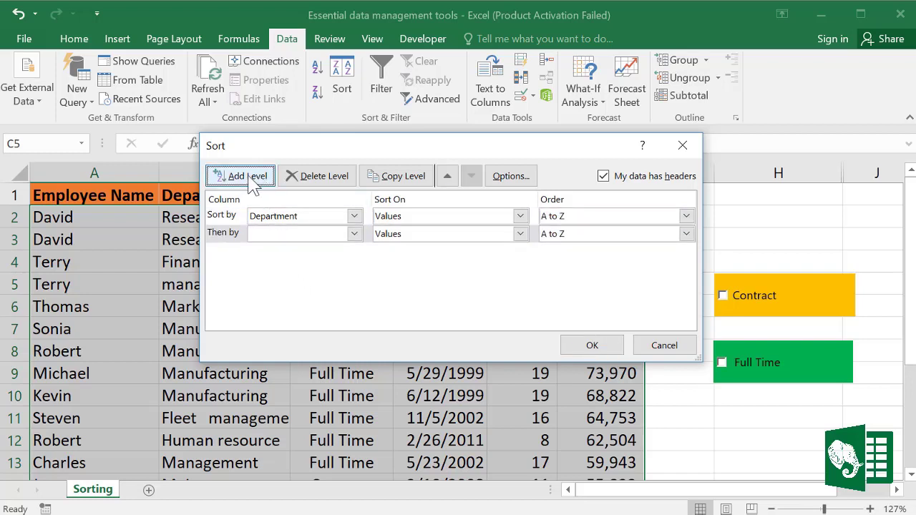
click(354, 234)
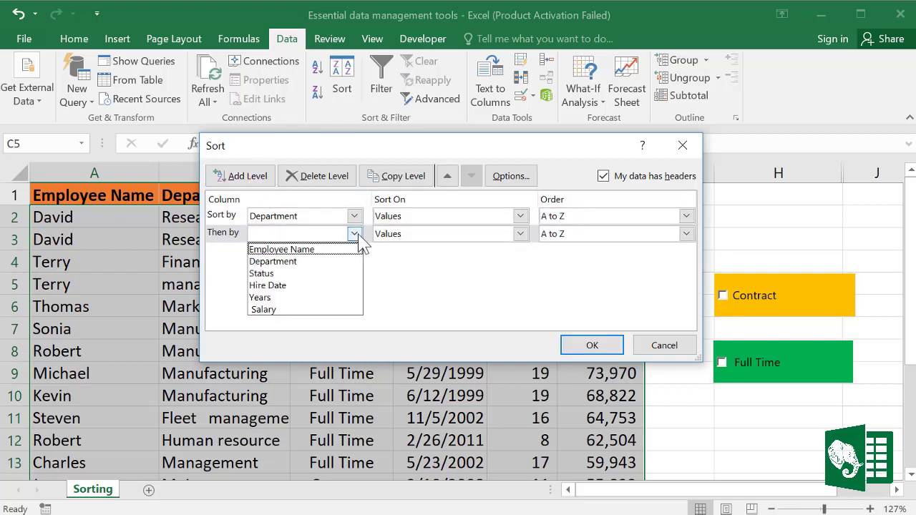
click(303, 250)
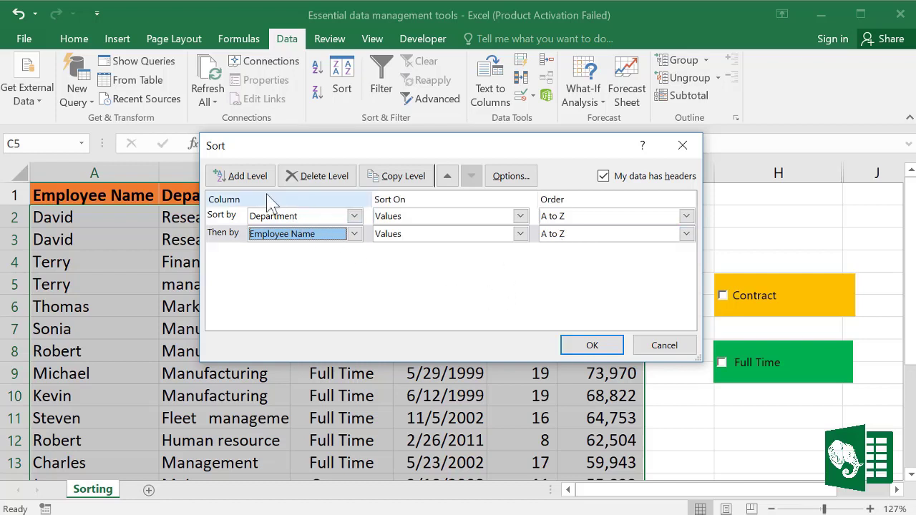
click(221, 179)
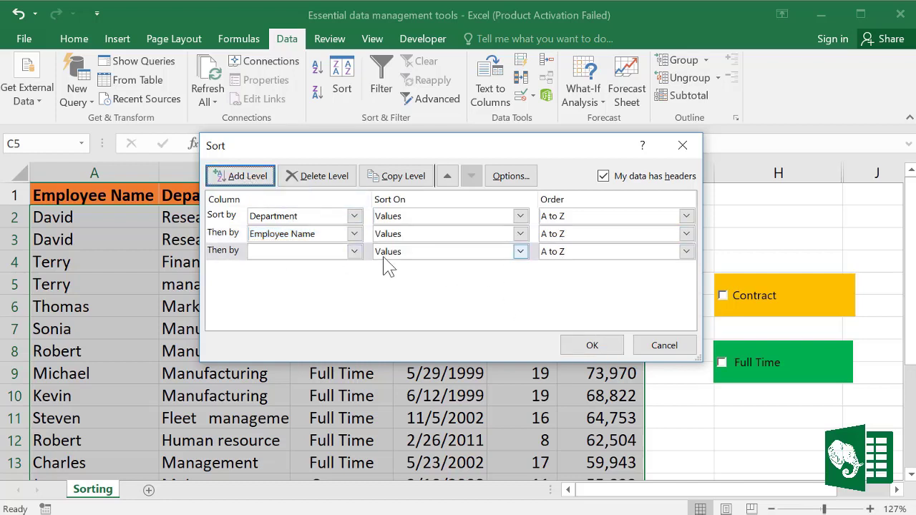
click(356, 252)
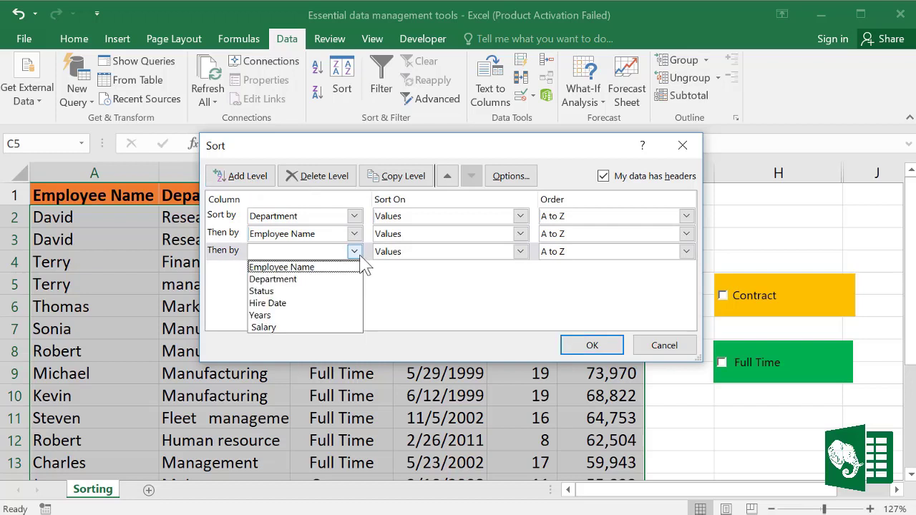
click(281, 291)
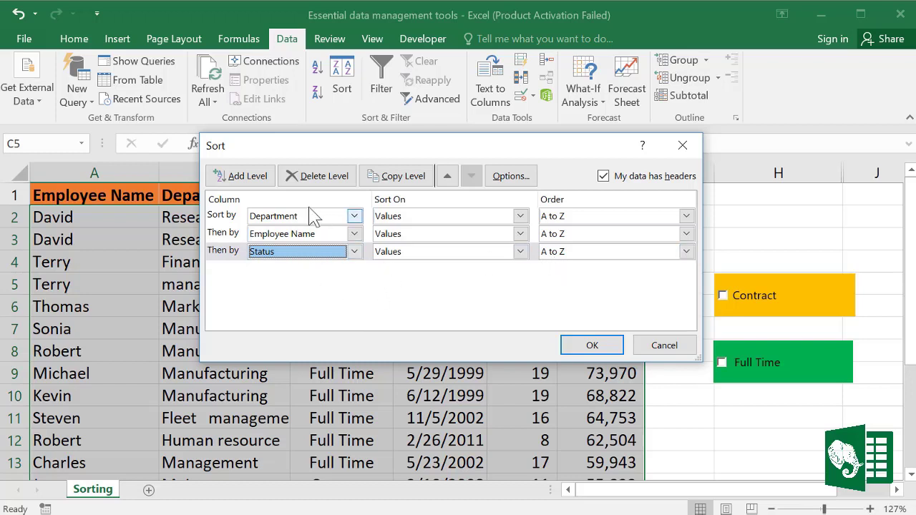
Step: Add a fourth level sorting Salary largest to smallest and apply the sort
click(260, 179)
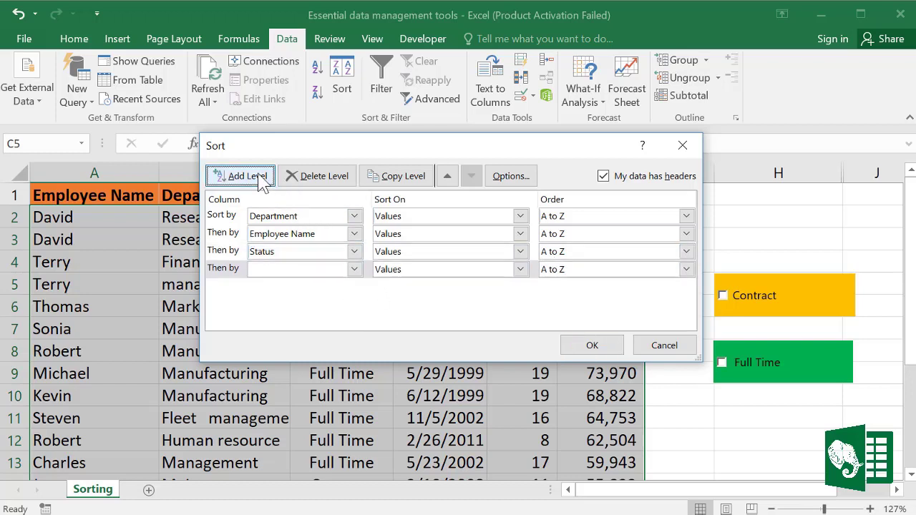
click(354, 270)
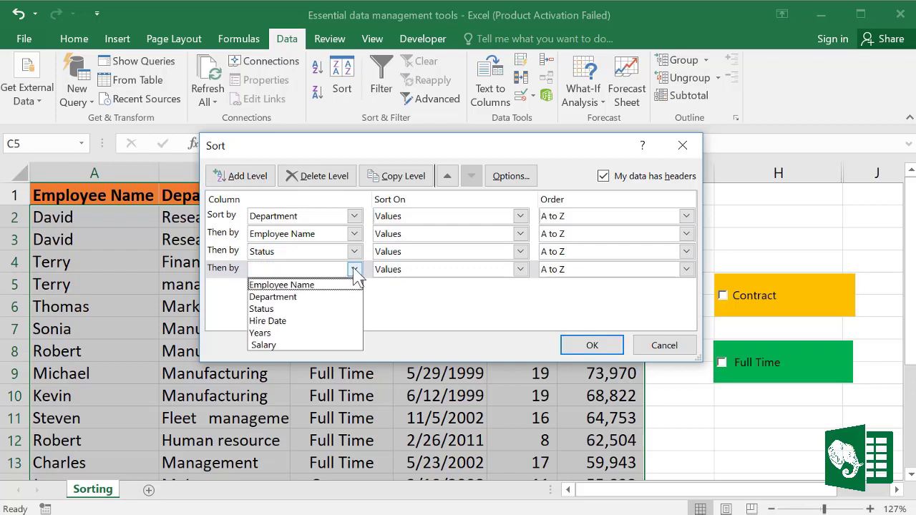
click(286, 346)
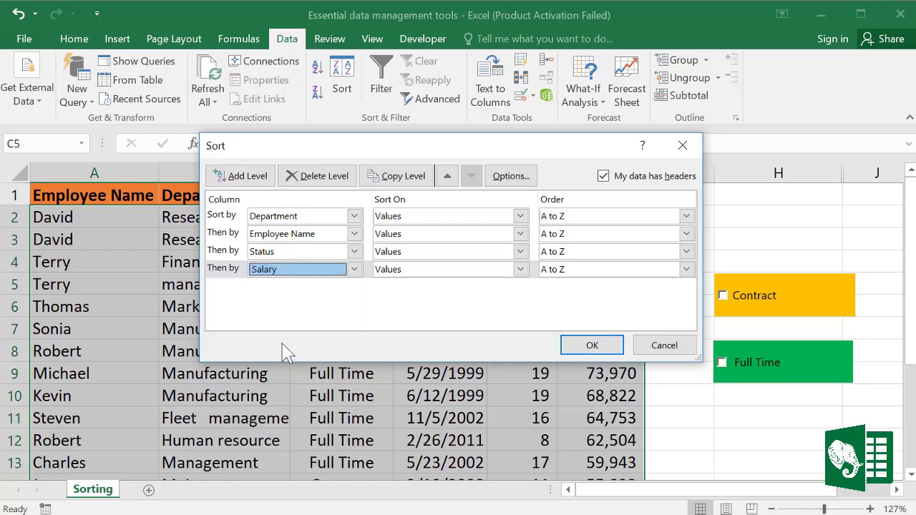
click(685, 269)
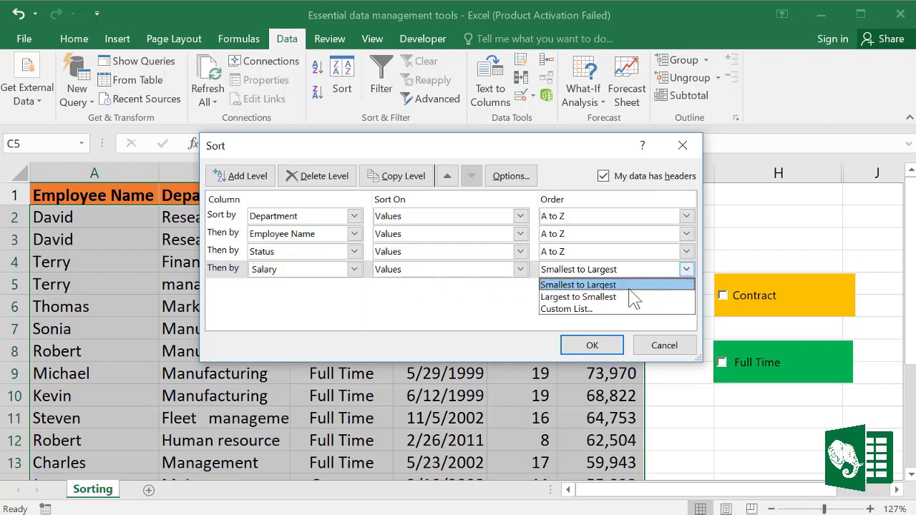
click(601, 297)
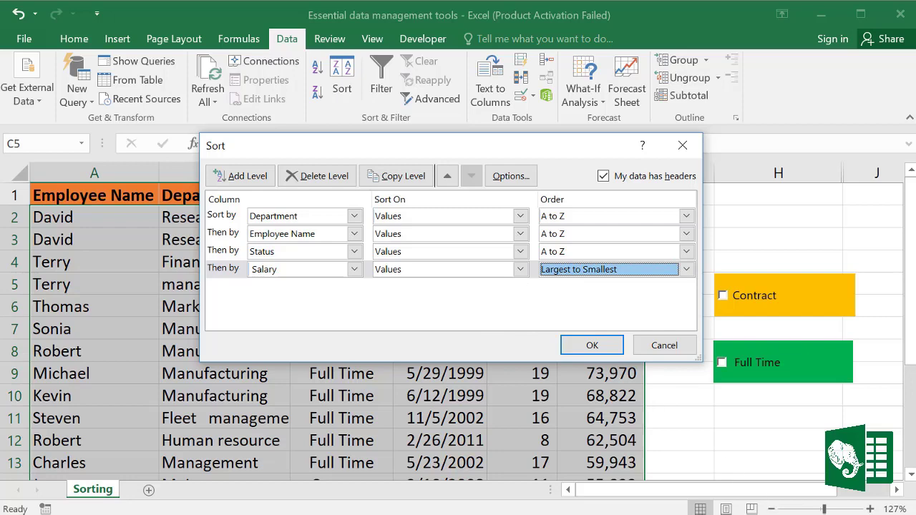
click(592, 345)
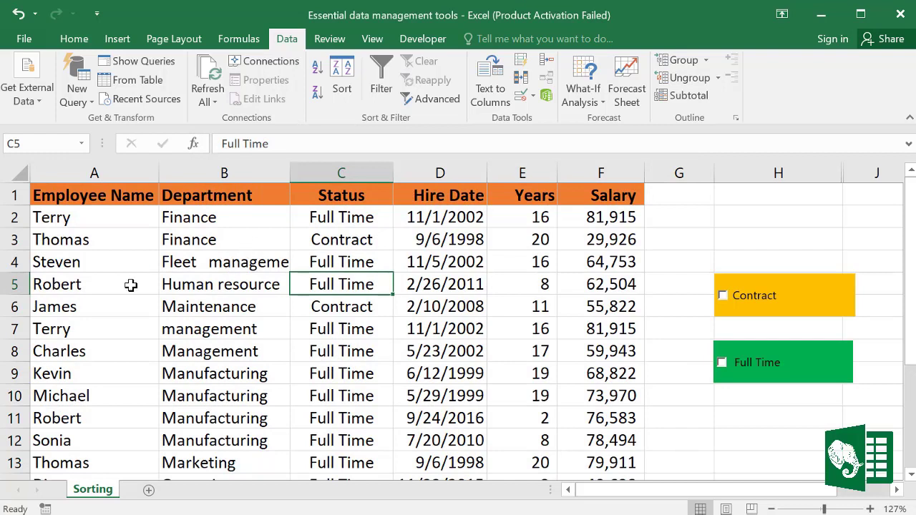
click(267, 342)
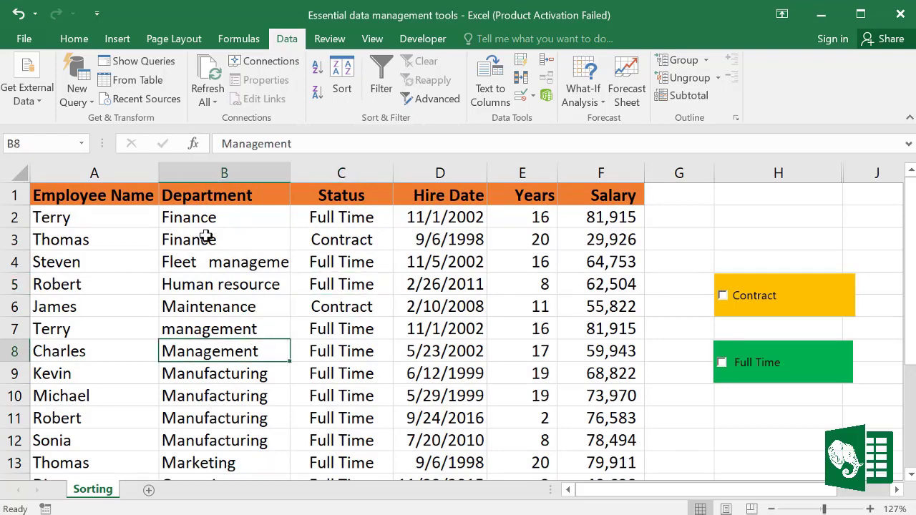
drag(190, 216, 194, 234)
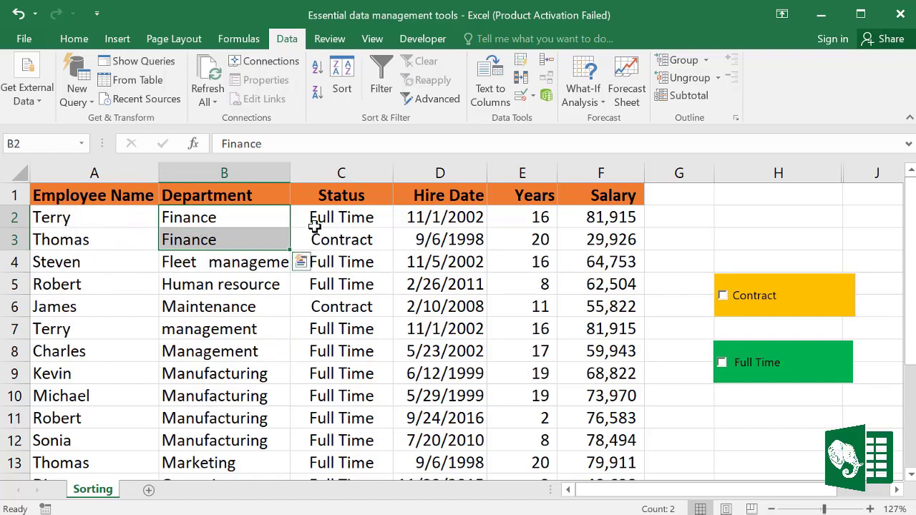
drag(325, 218, 327, 240)
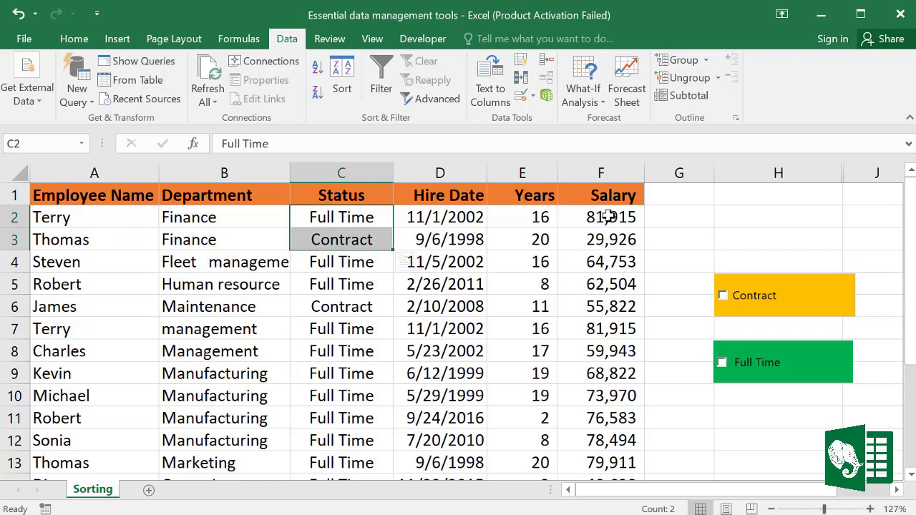
drag(607, 217, 610, 242)
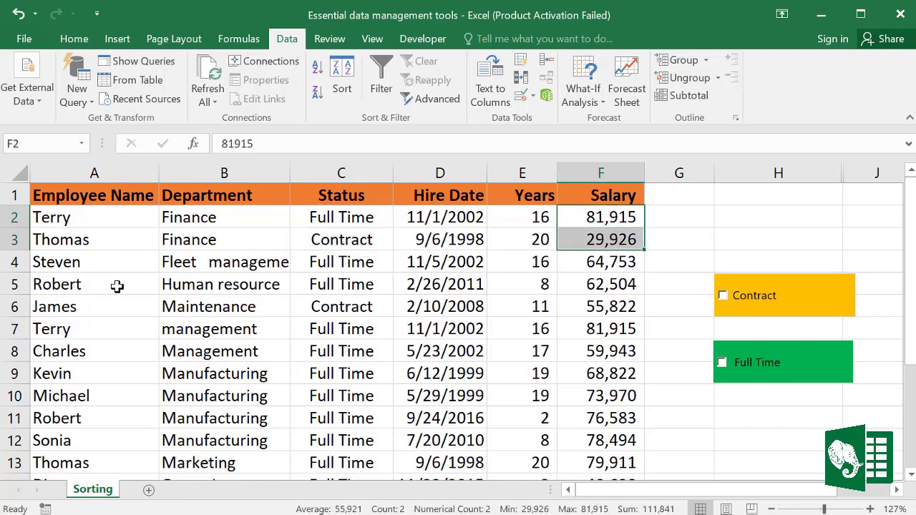
drag(194, 263, 229, 285)
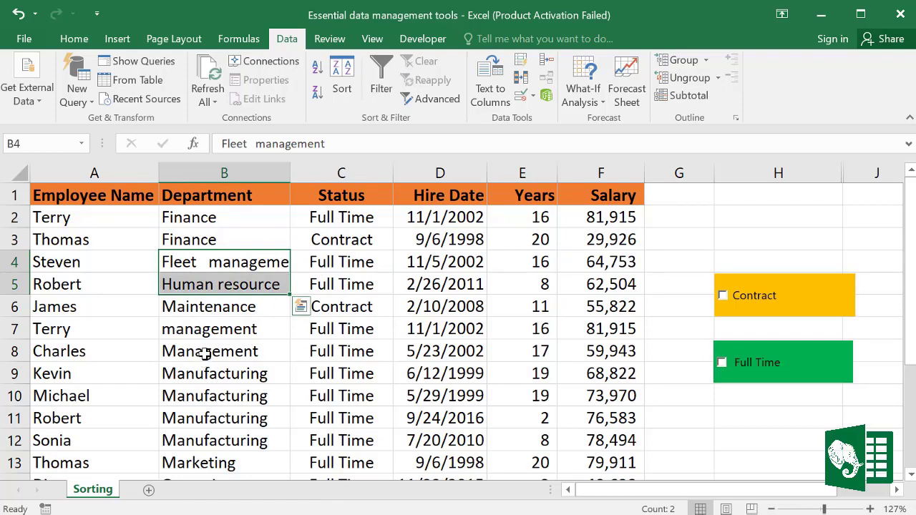
drag(194, 353, 182, 411)
drag(71, 358, 634, 418)
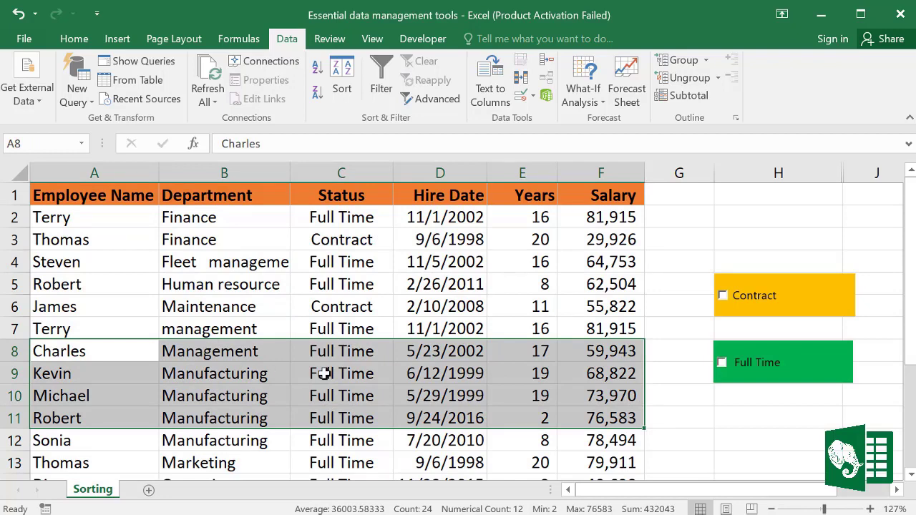
click(502, 364)
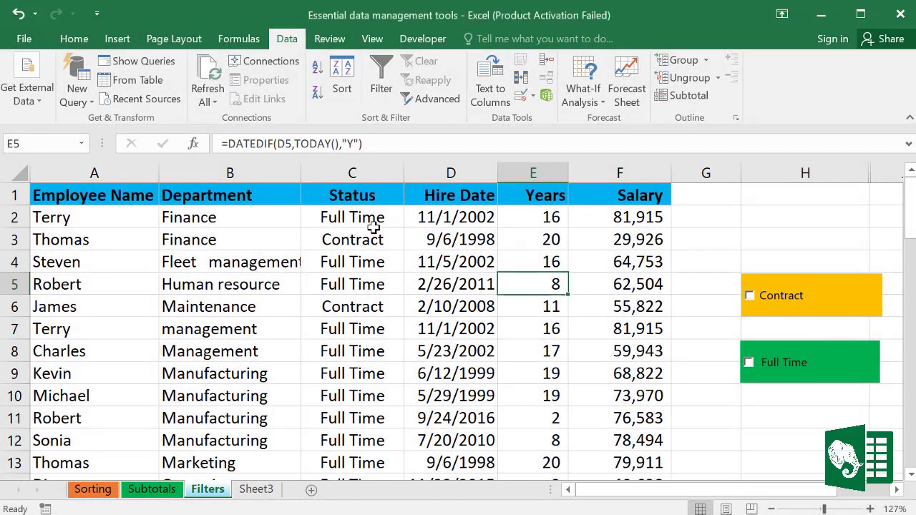
Step: Select cells inside the Filters sheet's employee table, ending with the active cell in the table
click(372, 217)
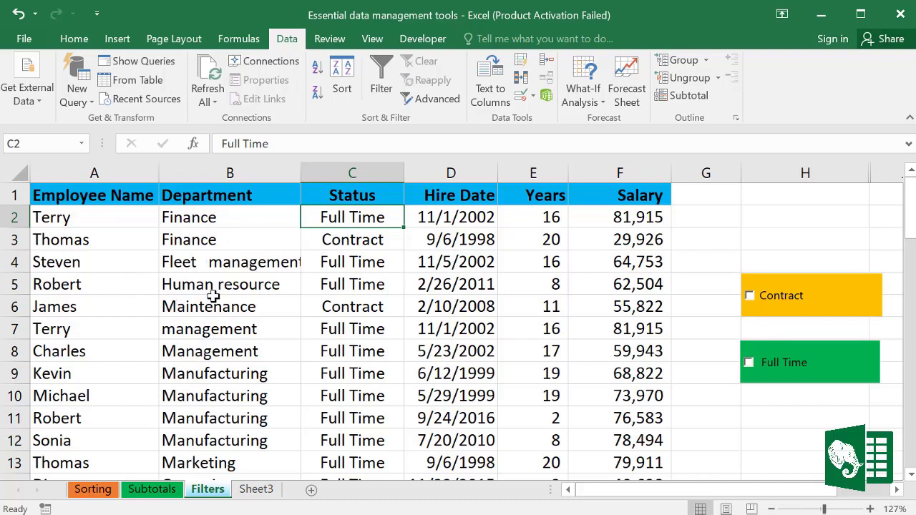
click(255, 247)
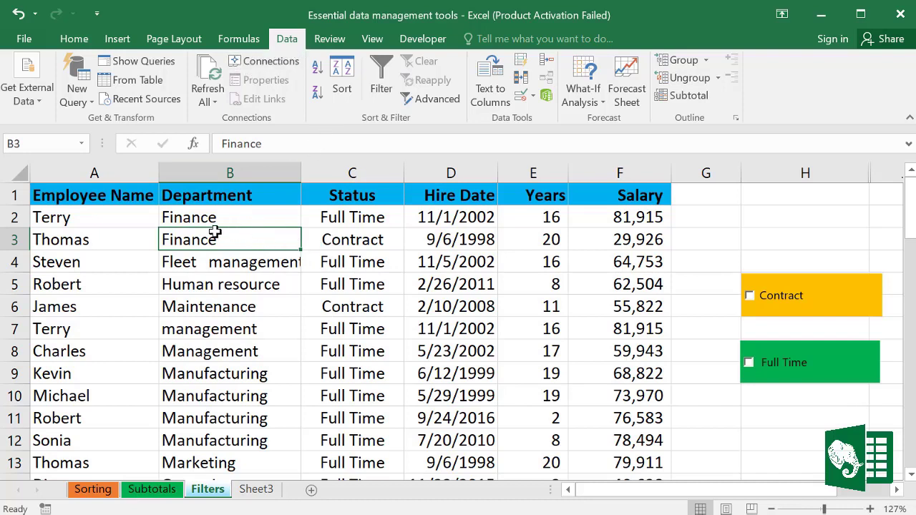
click(222, 275)
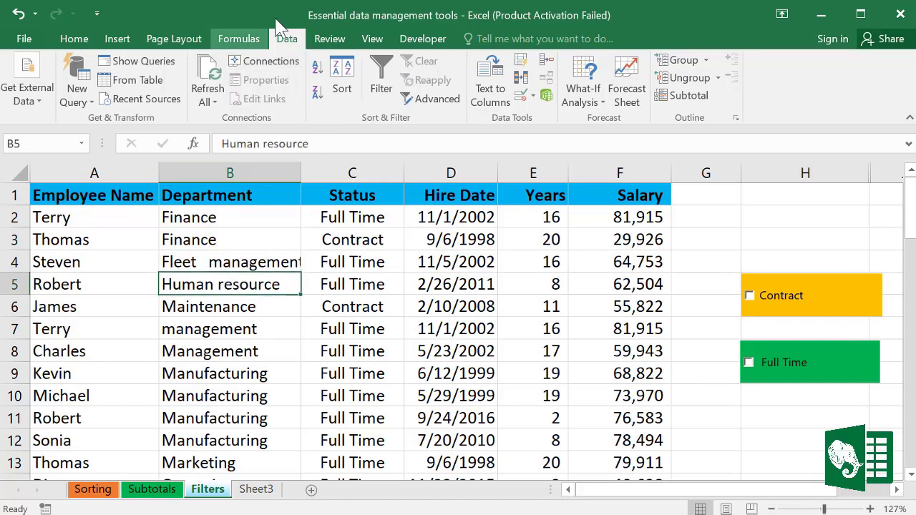
Step: Turn on filters and set the Department filter to show only Manufacturing
click(383, 80)
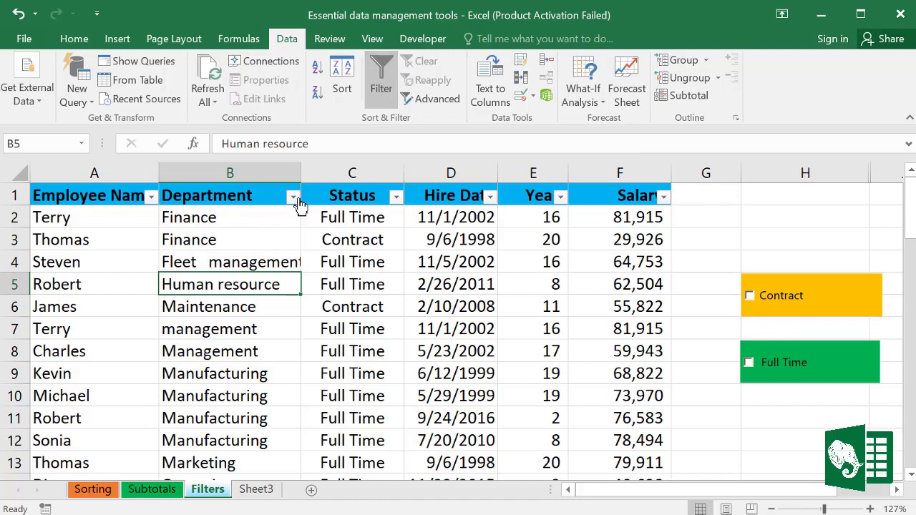
click(360, 303)
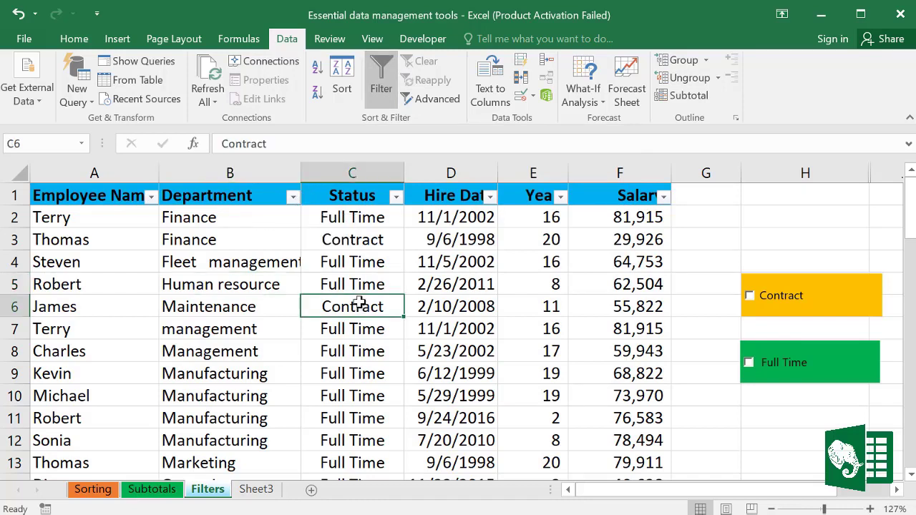
click(292, 197)
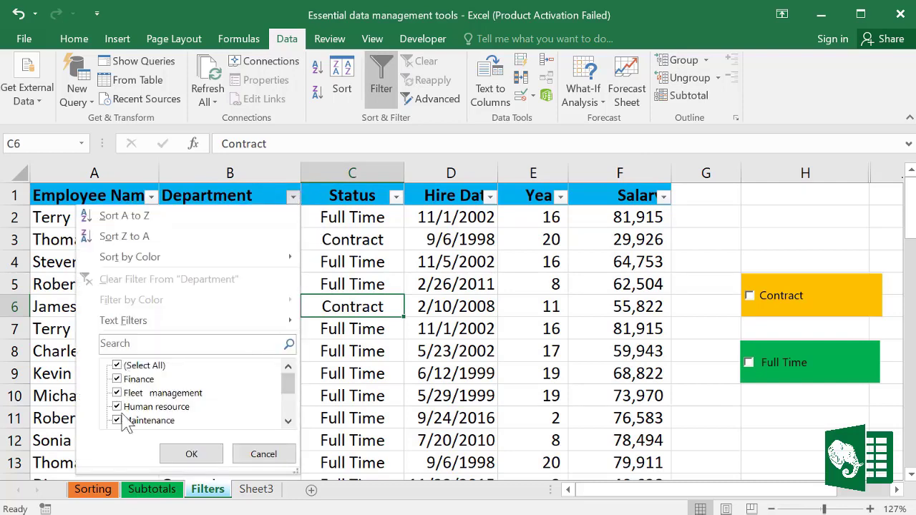
mouse_move(289, 398)
mouse_down()
mouse_move(289, 412)
mouse_move(293, 381)
mouse_up()
click(117, 365)
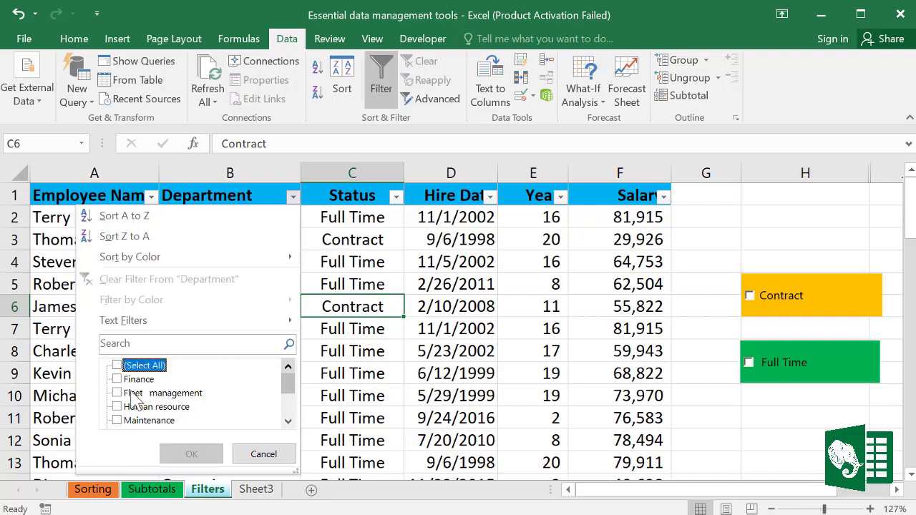
click(288, 422)
click(288, 422)
click(288, 422)
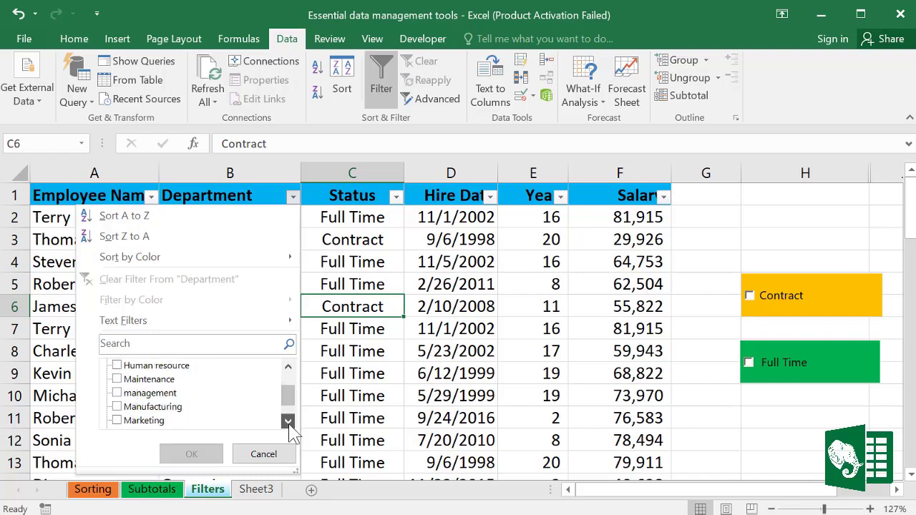
click(117, 407)
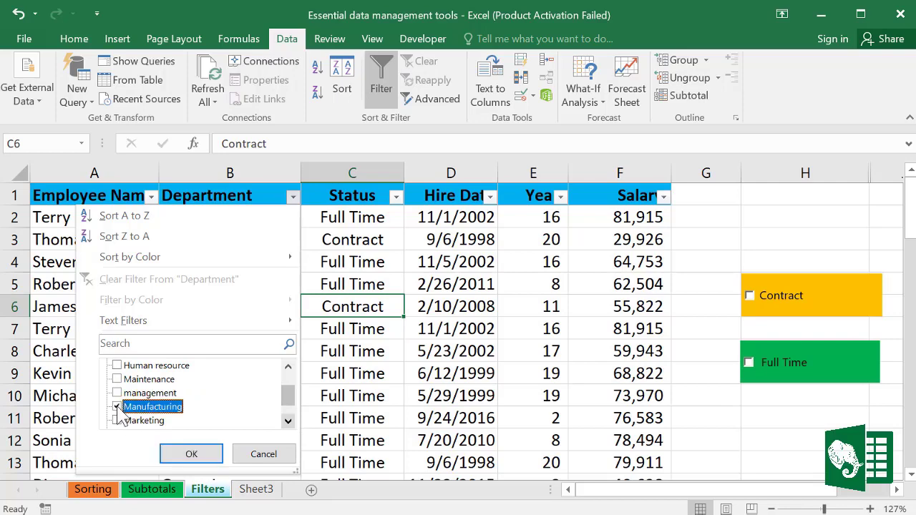
click(191, 453)
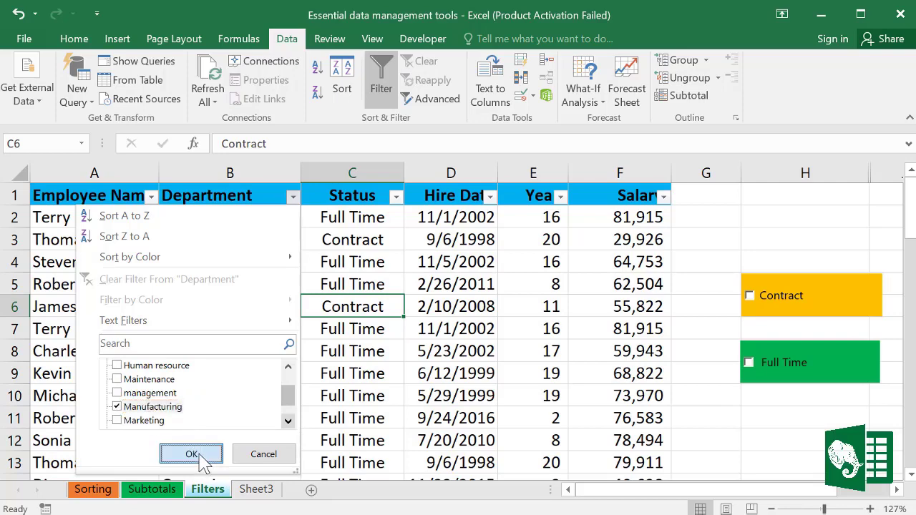
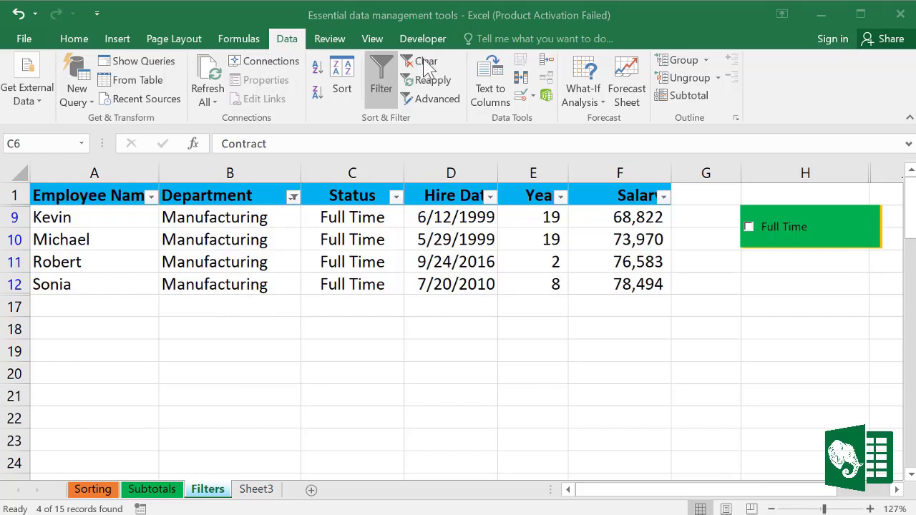
Step: Clear the Manufacturing filter and filter Department to show only Finance
click(423, 62)
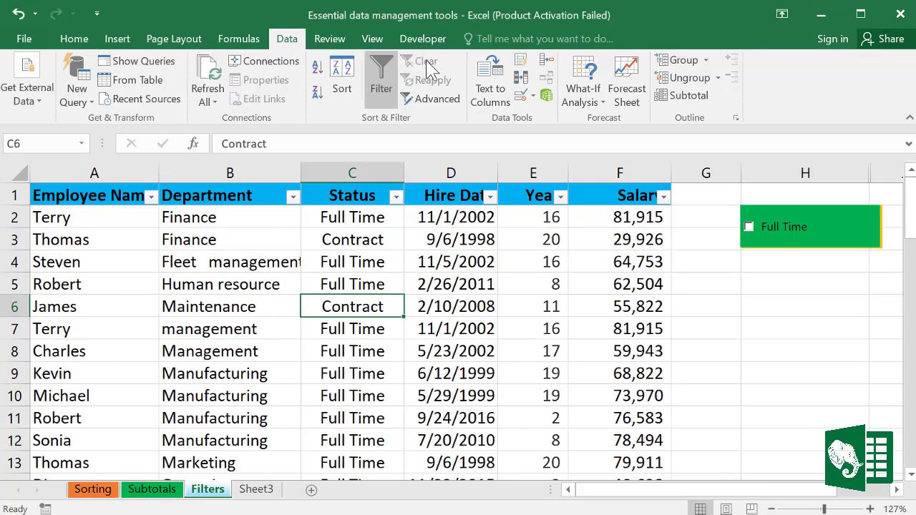
click(397, 368)
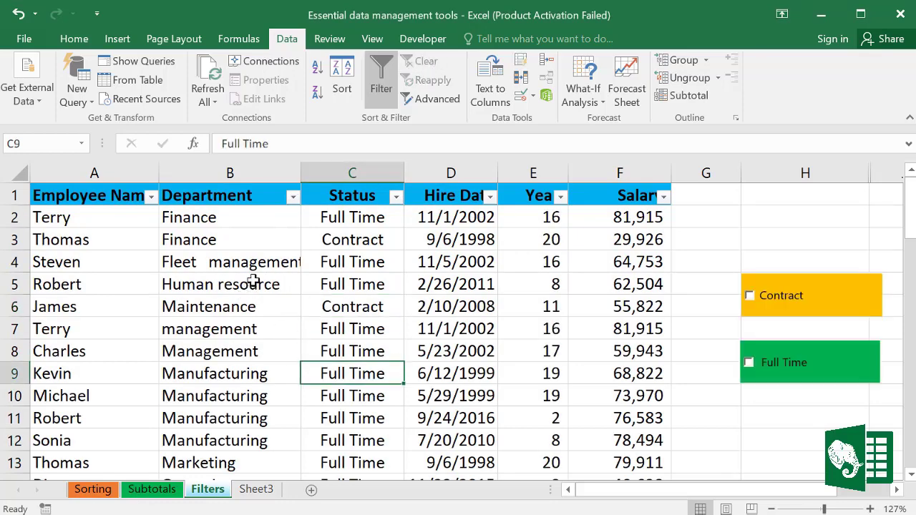
click(291, 198)
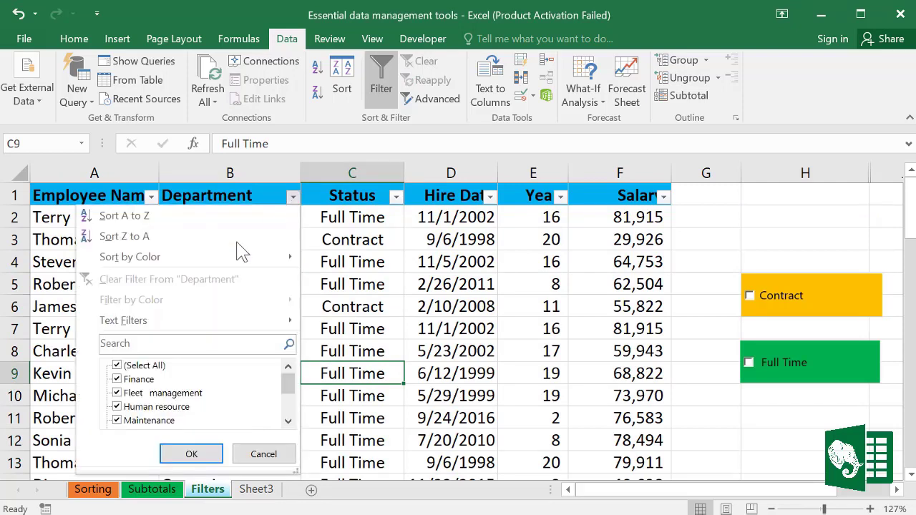
click(116, 366)
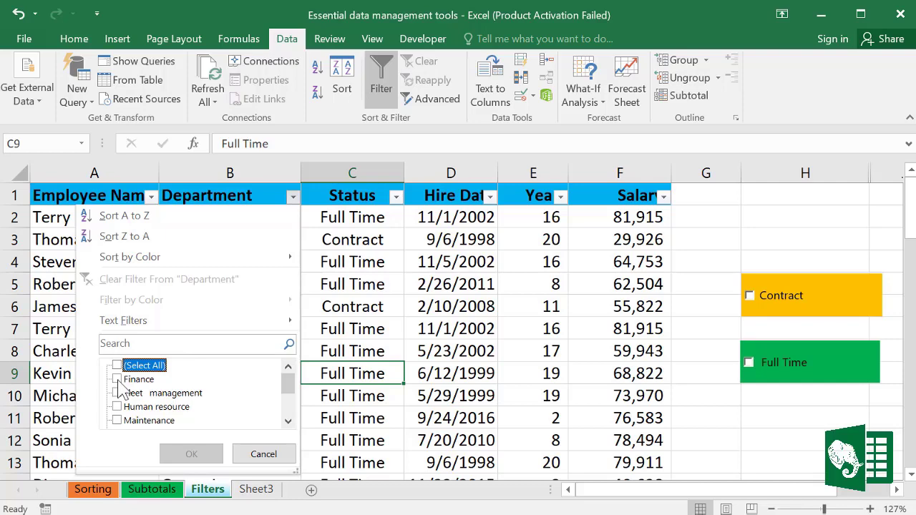
click(118, 380)
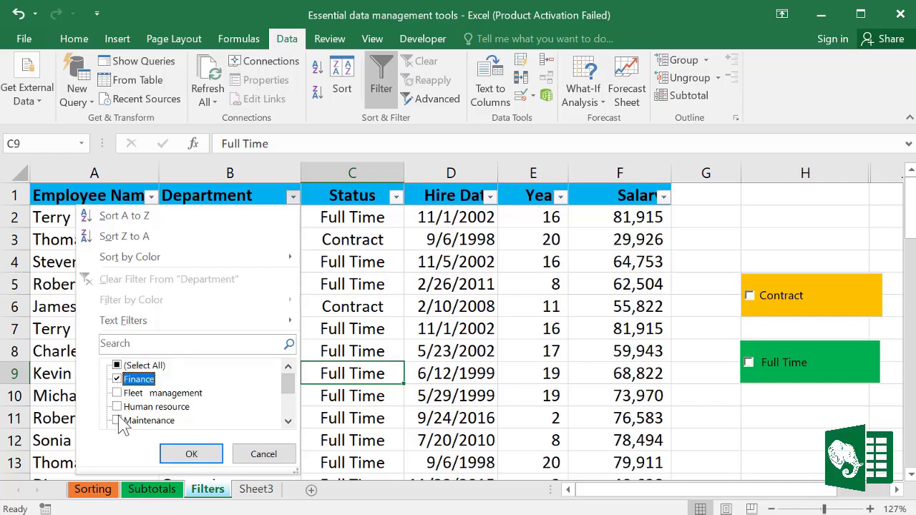
click(206, 454)
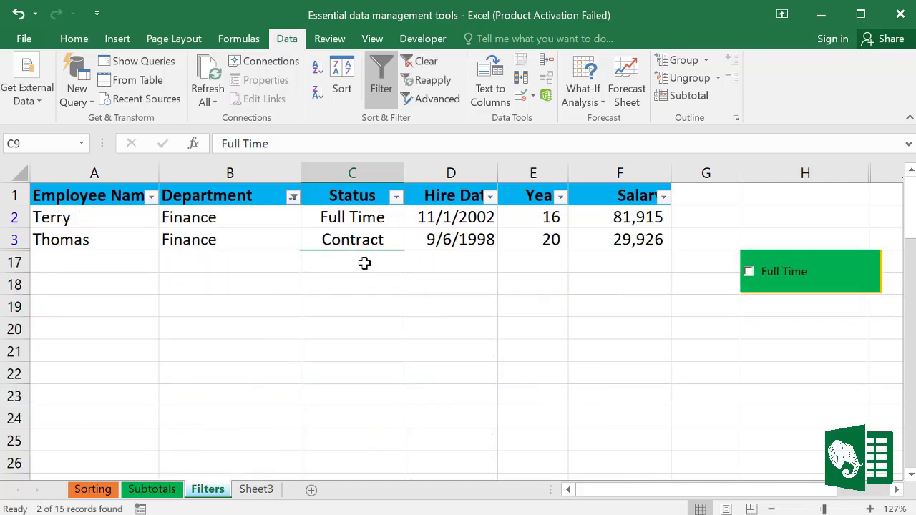
Step: Review the two Finance salaries, then clear the filter so all employee rows show
click(396, 197)
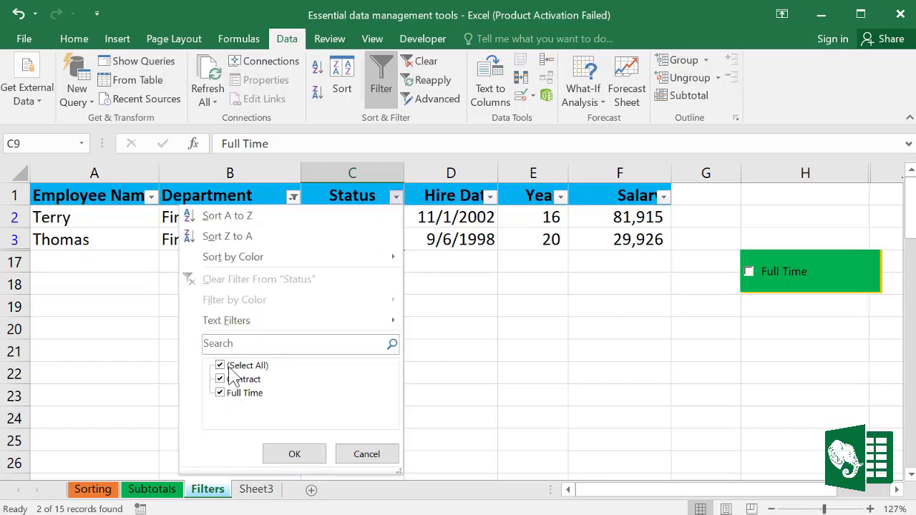
click(361, 456)
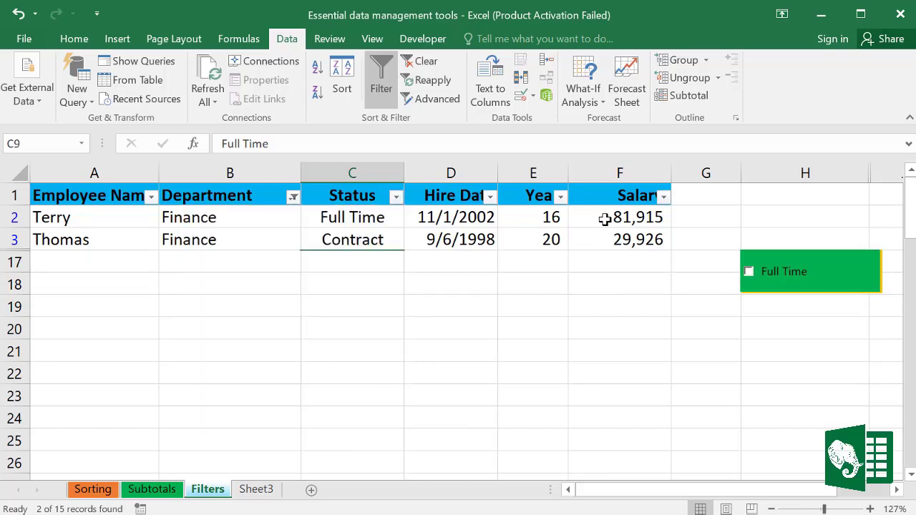
drag(605, 219, 613, 240)
click(294, 197)
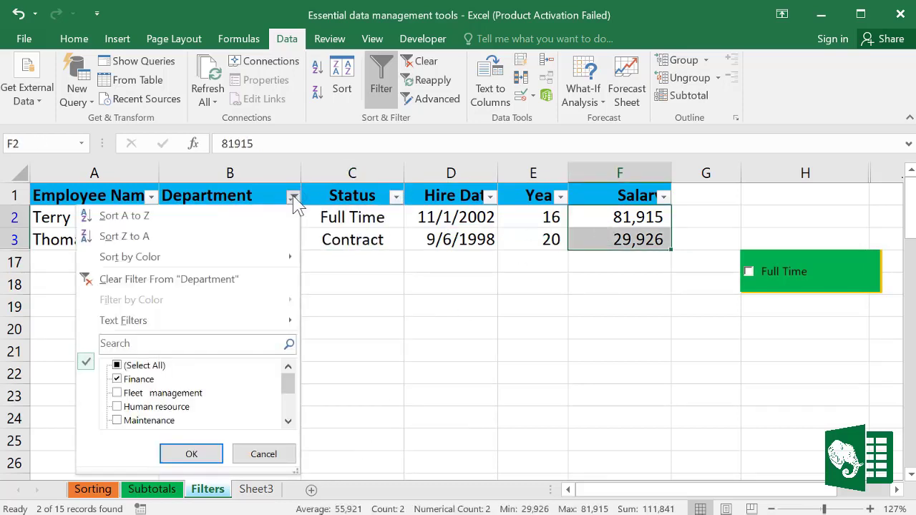
click(117, 365)
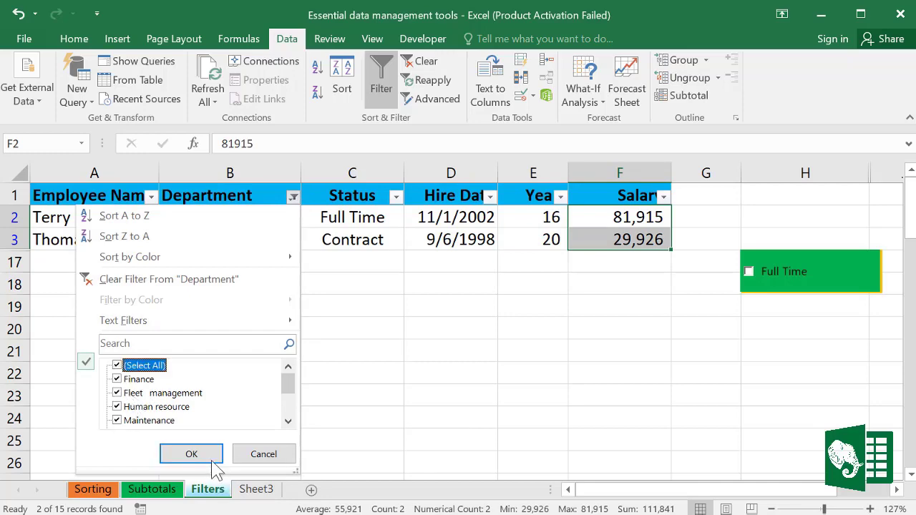
click(272, 453)
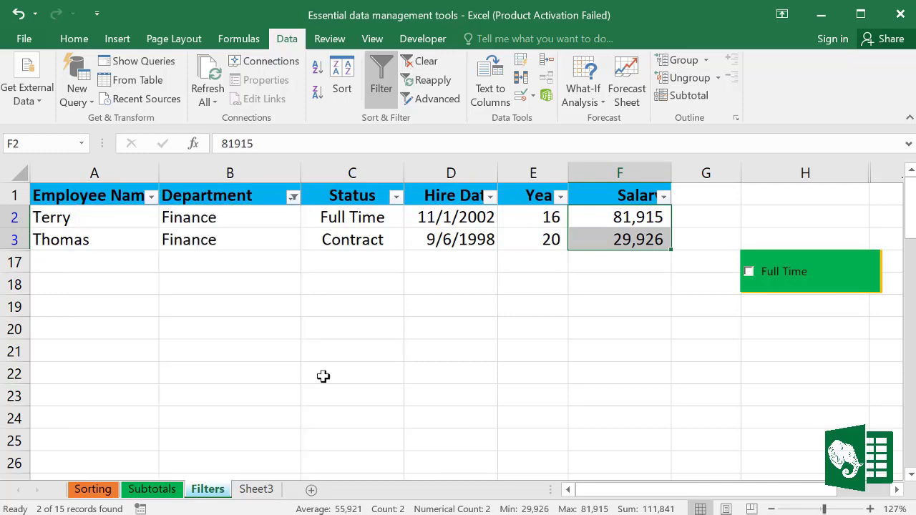
click(423, 63)
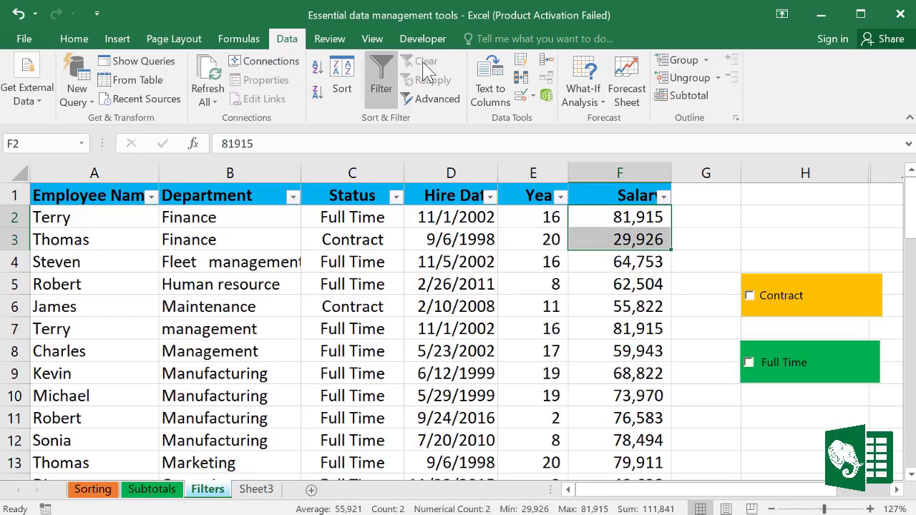
click(296, 333)
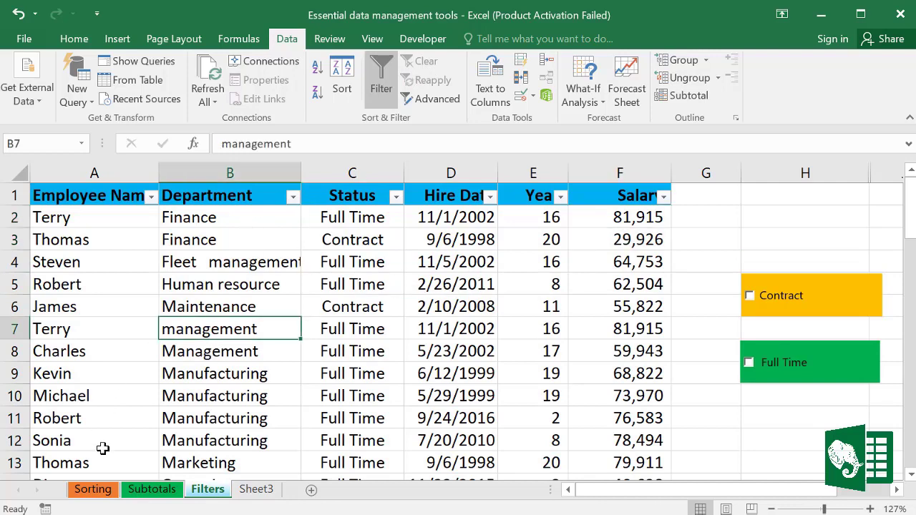
Step: Look over the Department column's Text Filters options without changing anything
click(293, 197)
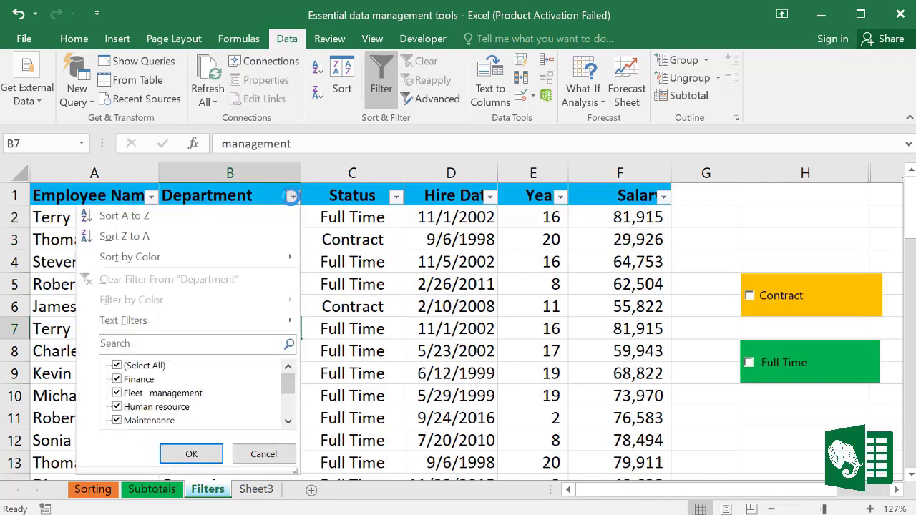
mouse_move(141, 328)
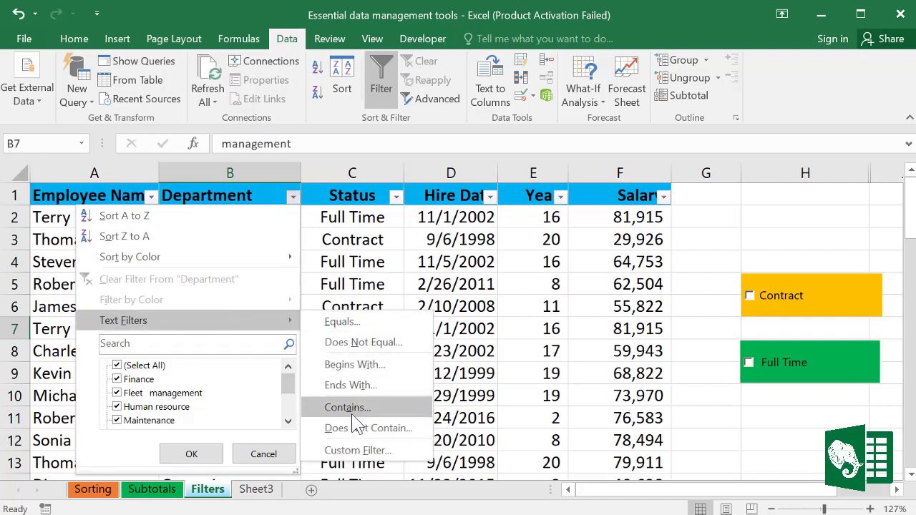
click(266, 453)
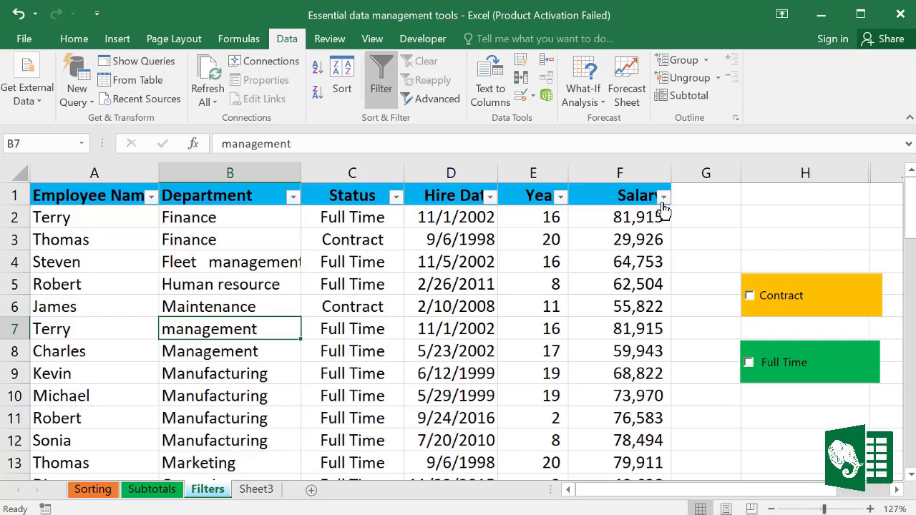
Step: Select the Salary and Years values, then bring up the Salary column's Number Filters list
click(608, 207)
drag(621, 348, 621, 351)
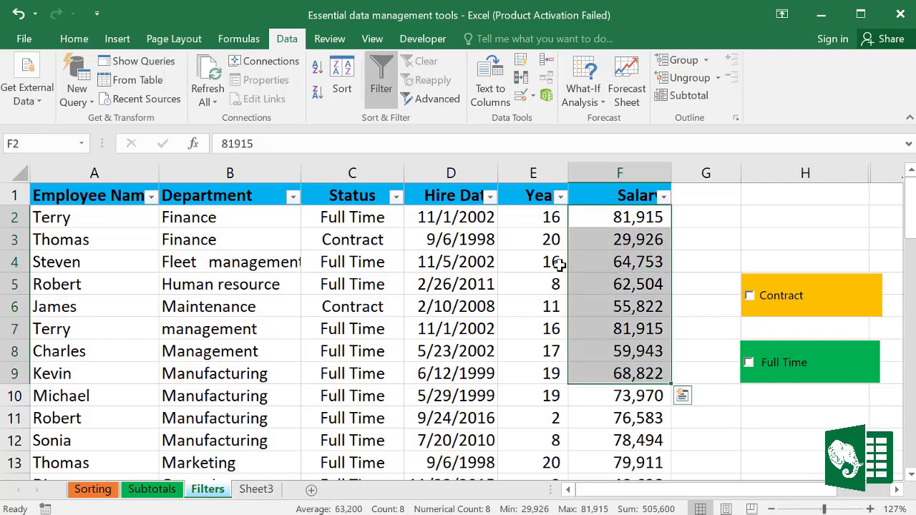
drag(548, 219, 551, 352)
click(663, 197)
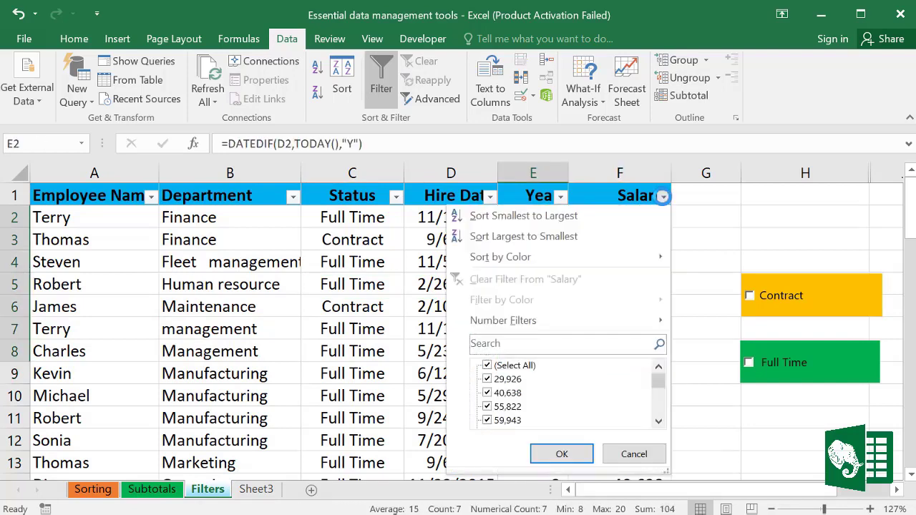
mouse_move(487, 322)
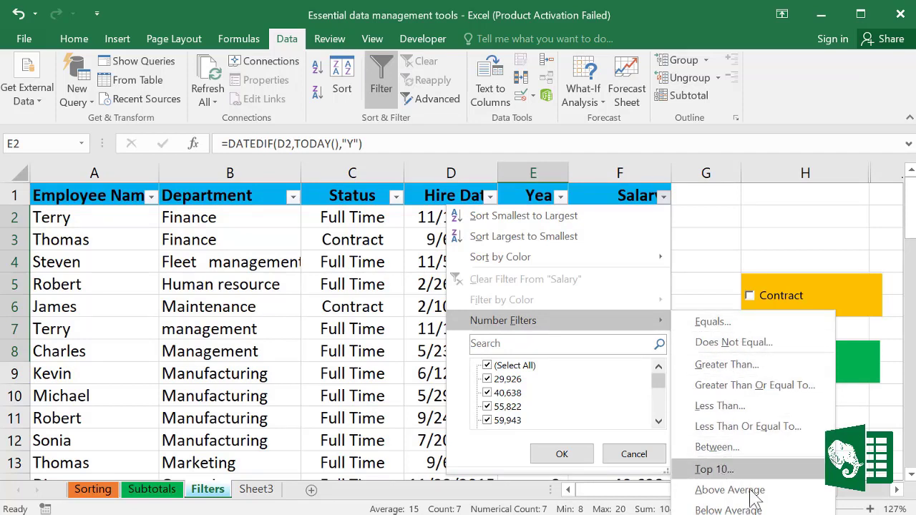
Step: Filter Salary to values greater than or equal to 70000 and less than 80000
click(718, 448)
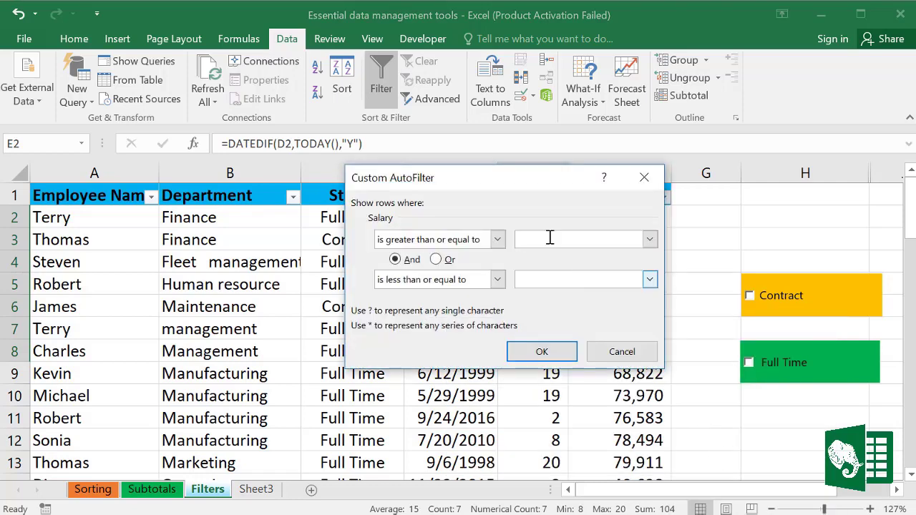
drag(528, 184, 456, 184)
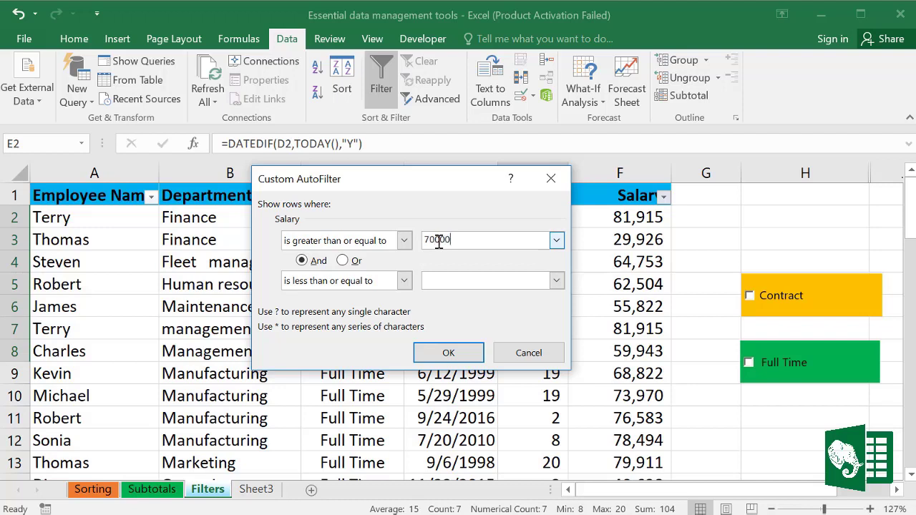
click(405, 281)
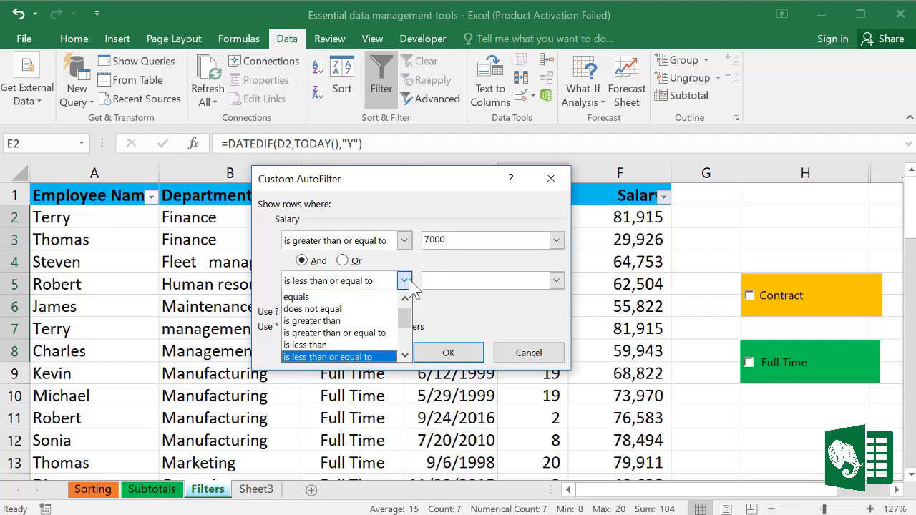
click(351, 344)
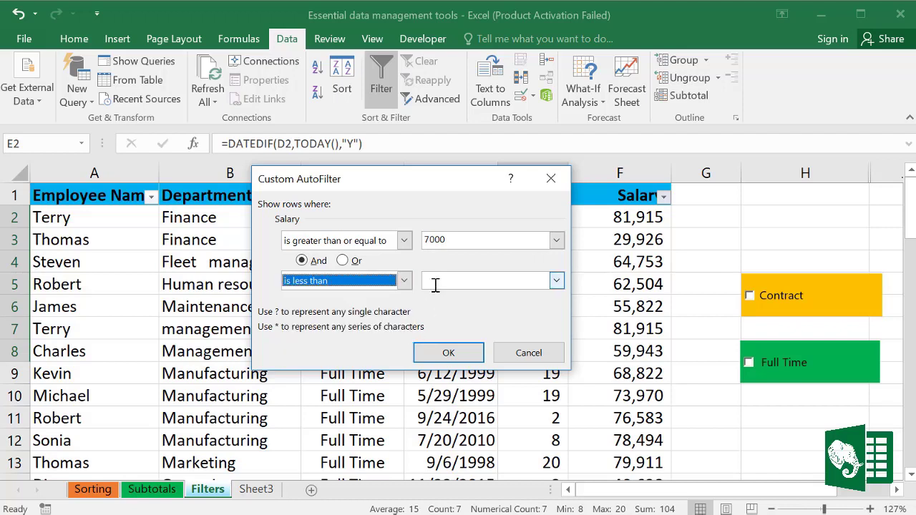
click(435, 283)
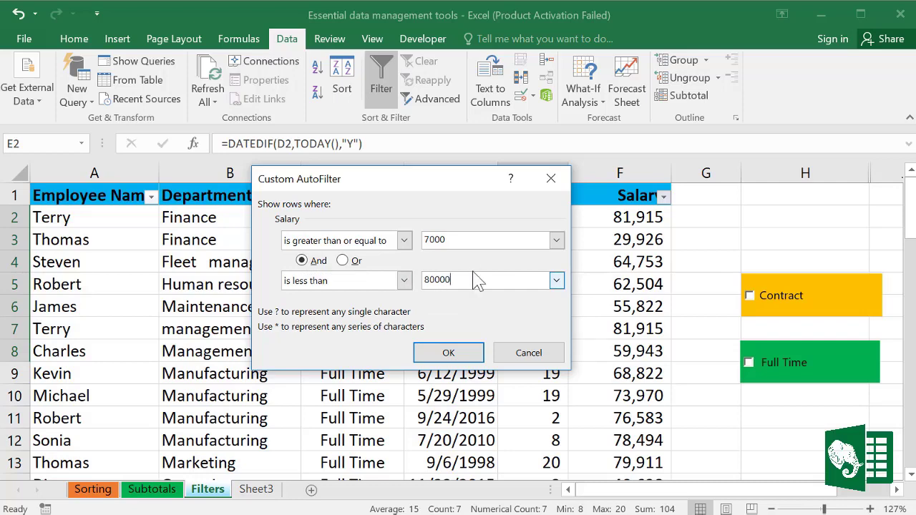
text(0)
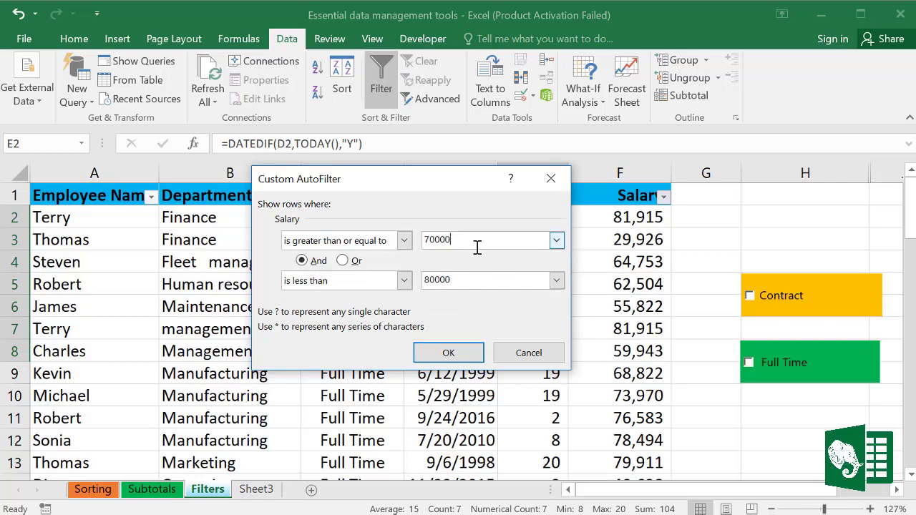
click(457, 352)
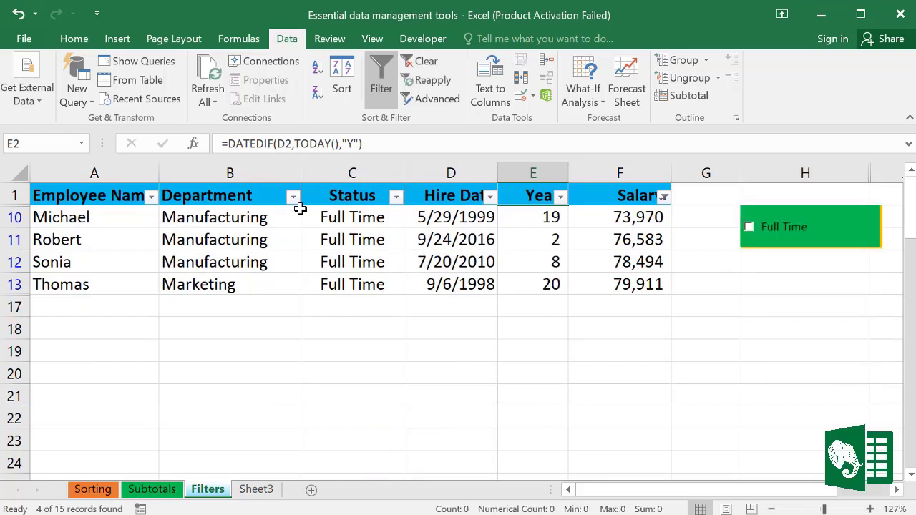
Step: Select the four filtered rows, then clear the salary filter
drag(176, 209, 640, 284)
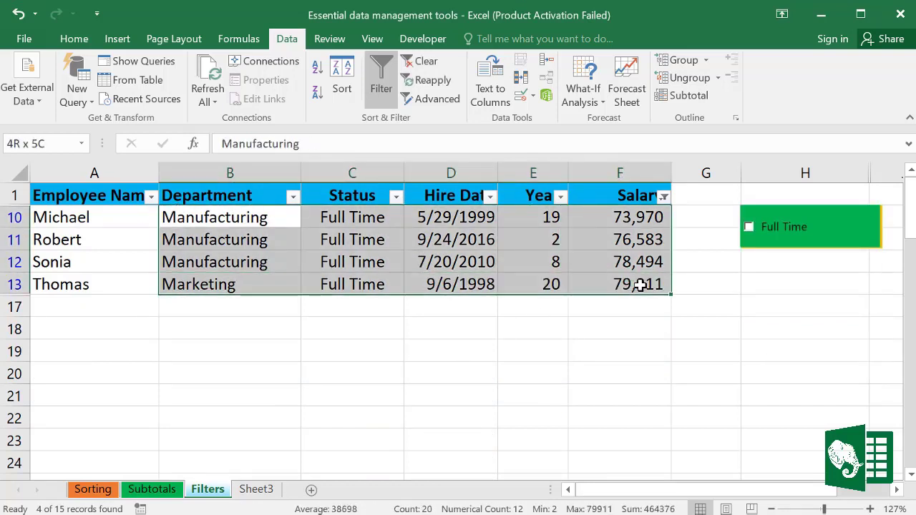
click(422, 61)
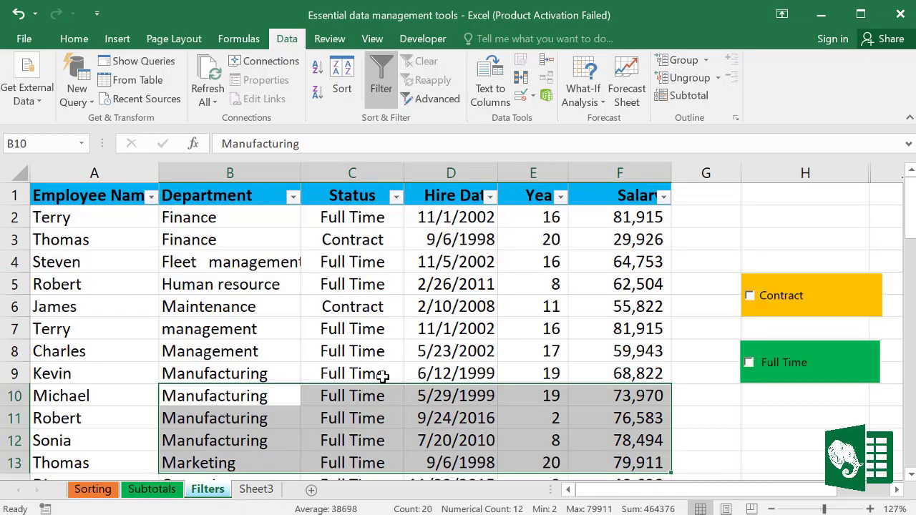
scroll(379, 372, down, 5)
scroll(365, 368, up, 5)
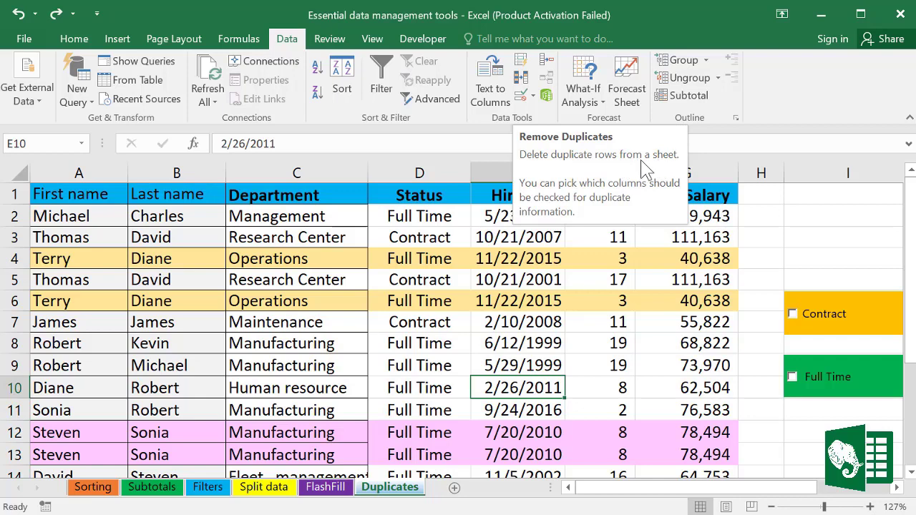
click(286, 325)
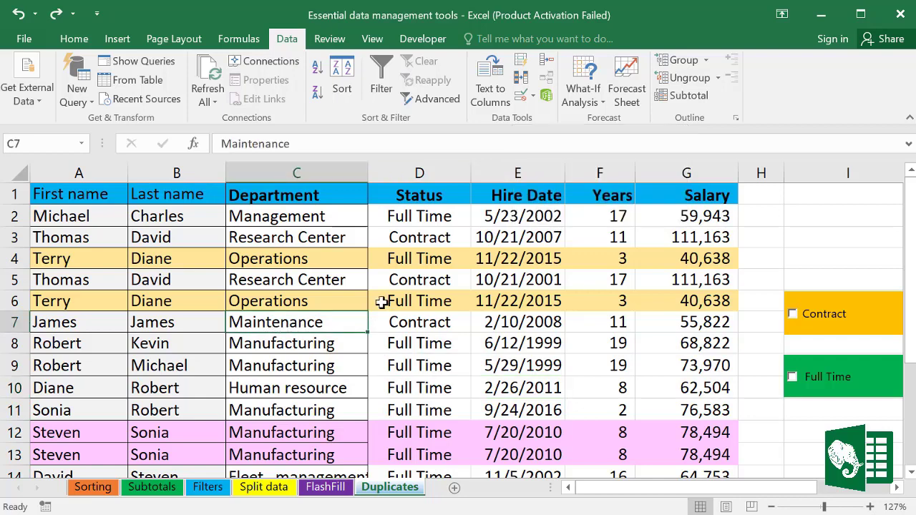
click(25, 258)
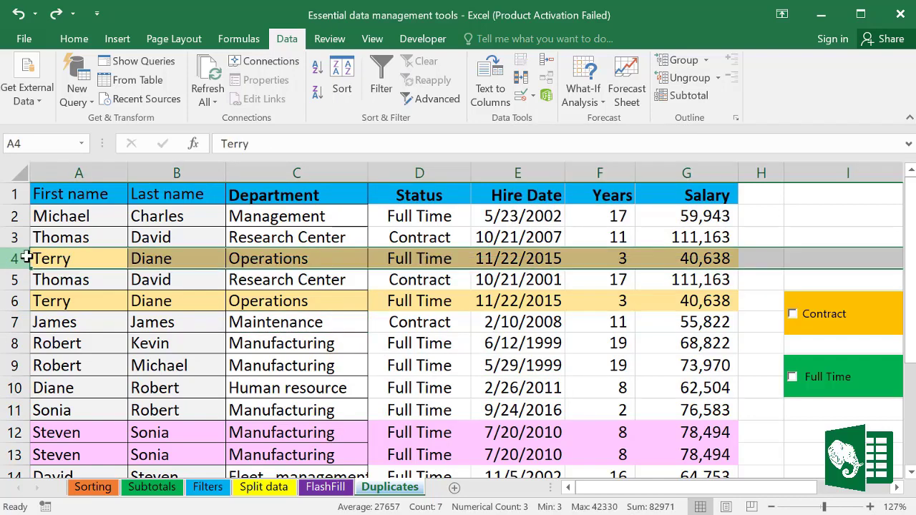
click(16, 301)
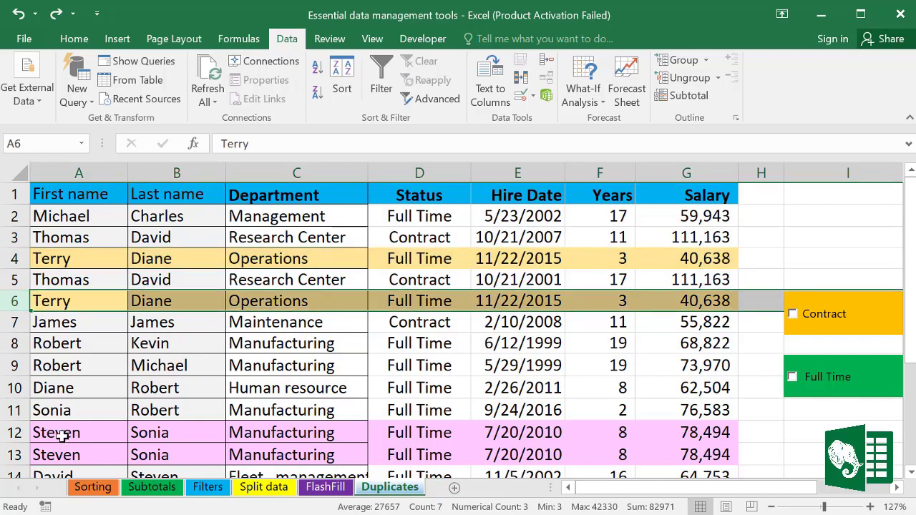
drag(17, 433, 23, 449)
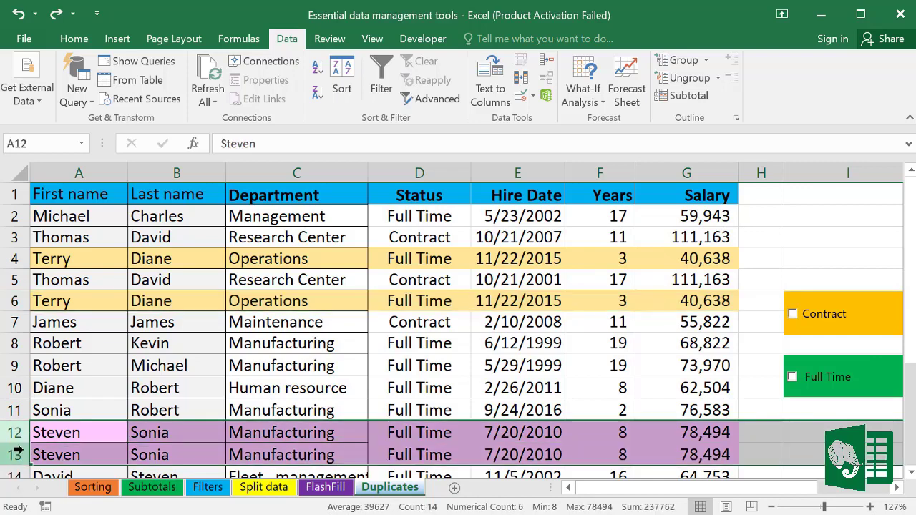
click(90, 448)
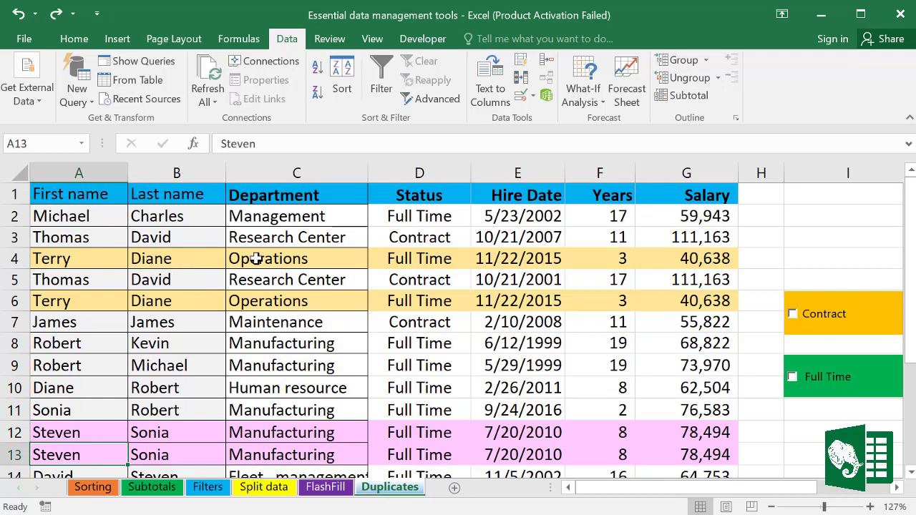
click(306, 258)
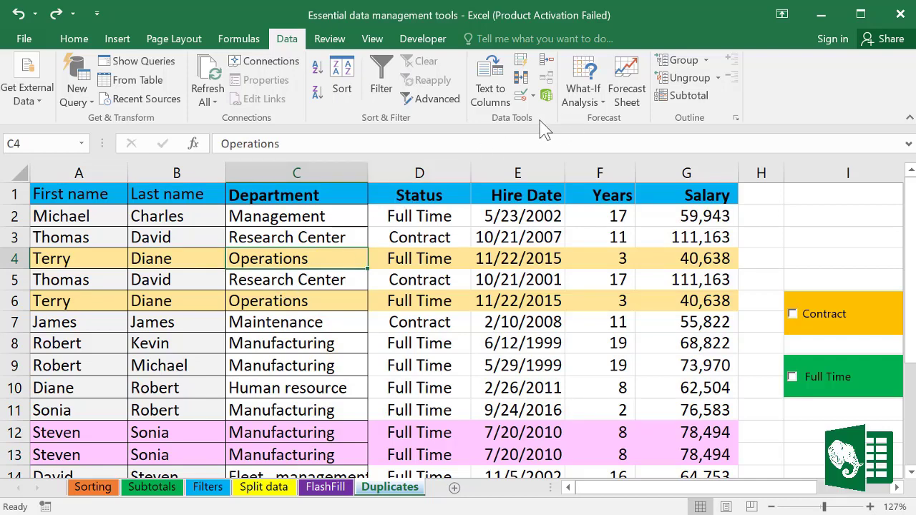
Step: Remove duplicates across all columns with headers, keeping 15 unique employee records
click(525, 82)
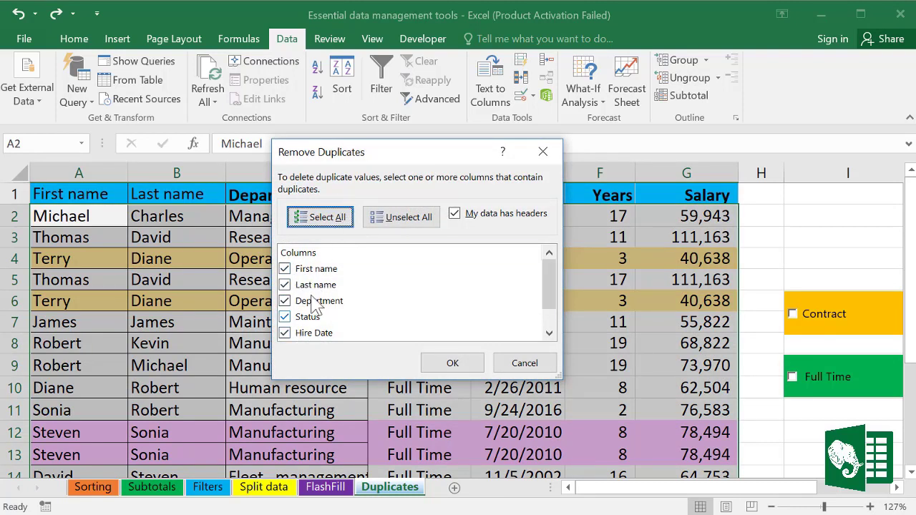
drag(551, 283, 548, 323)
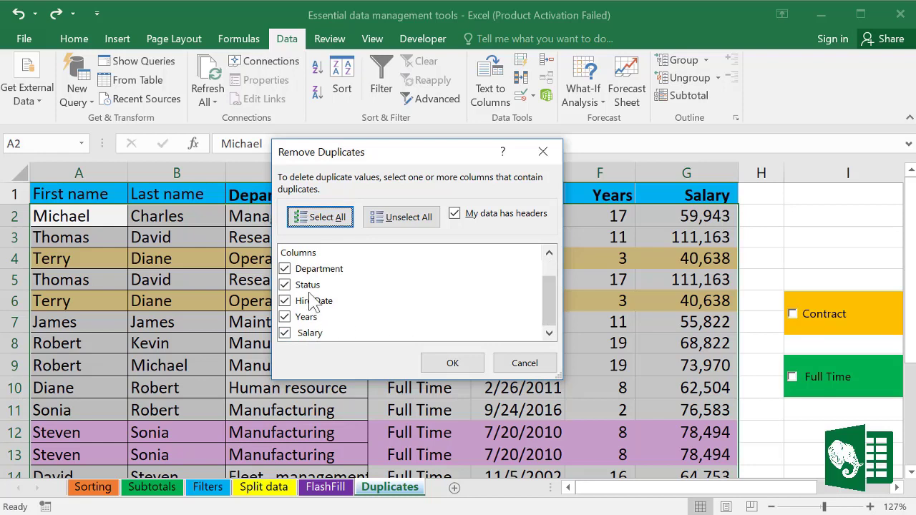
scroll(308, 301, up, 1)
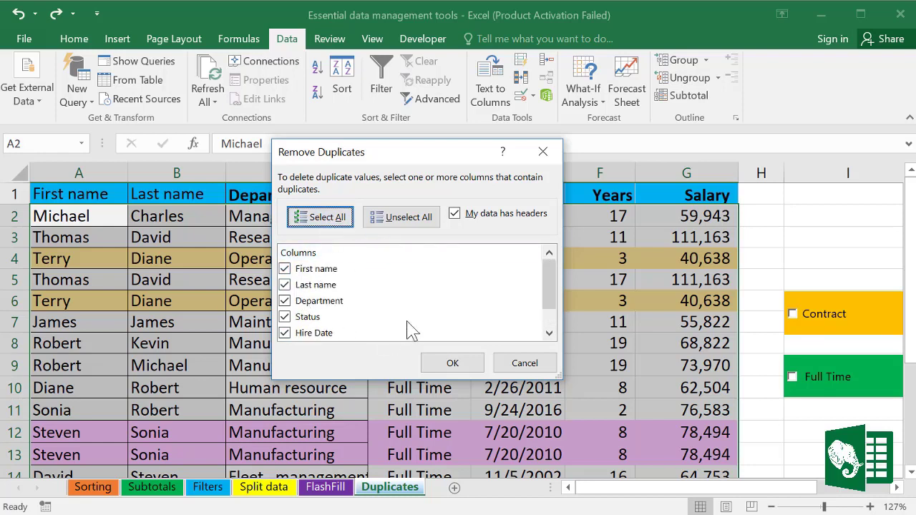
click(465, 364)
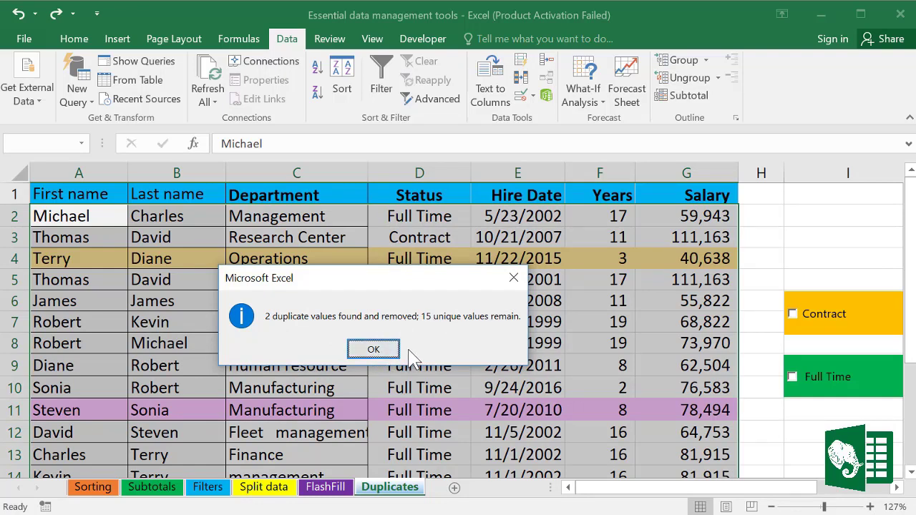
click(385, 352)
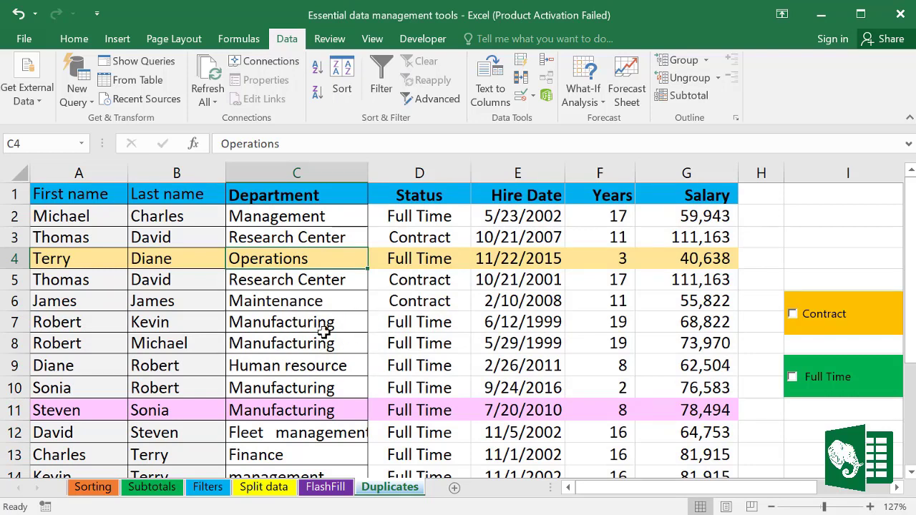
click(294, 276)
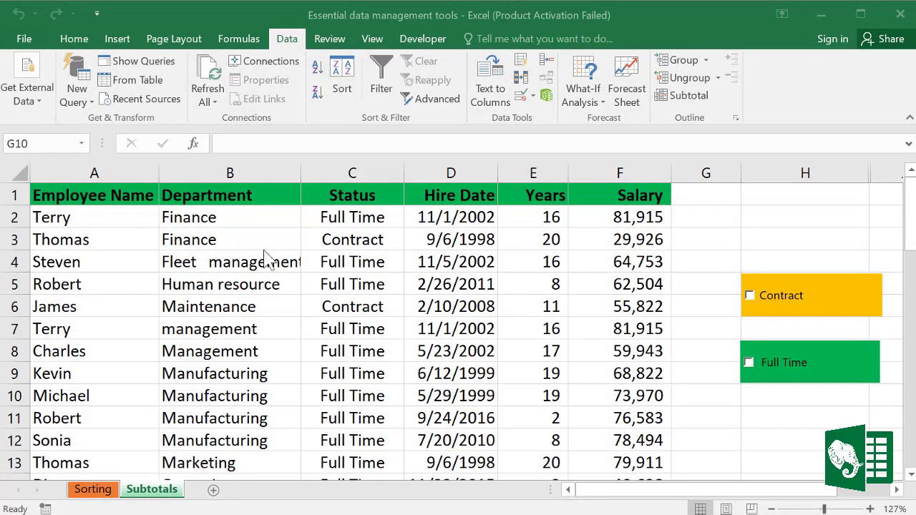
Step: Check the department-sorted list on the Subtotals sheet: Fleet management, management and Human resource entries
click(15, 262)
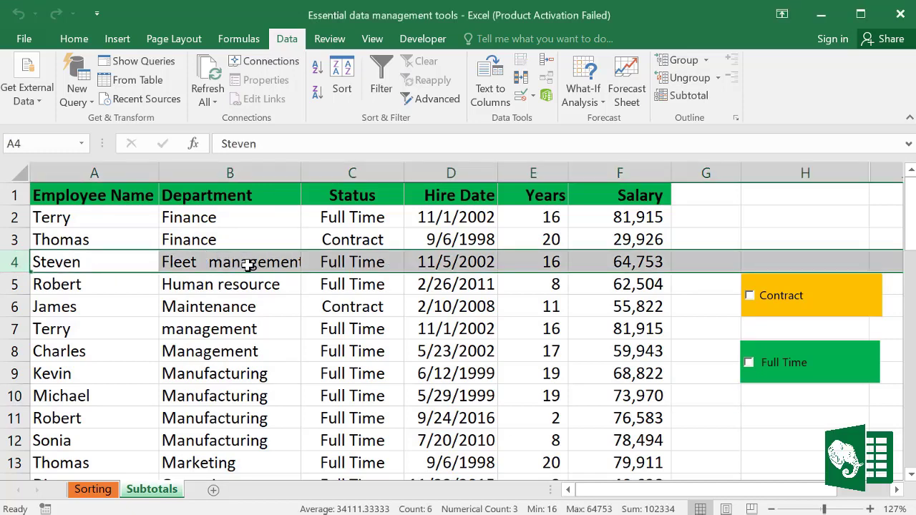
click(261, 332)
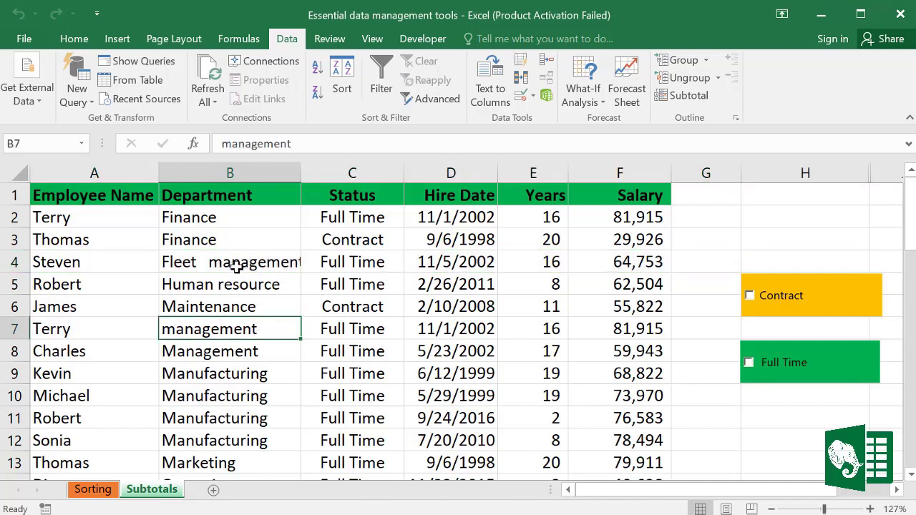
click(273, 285)
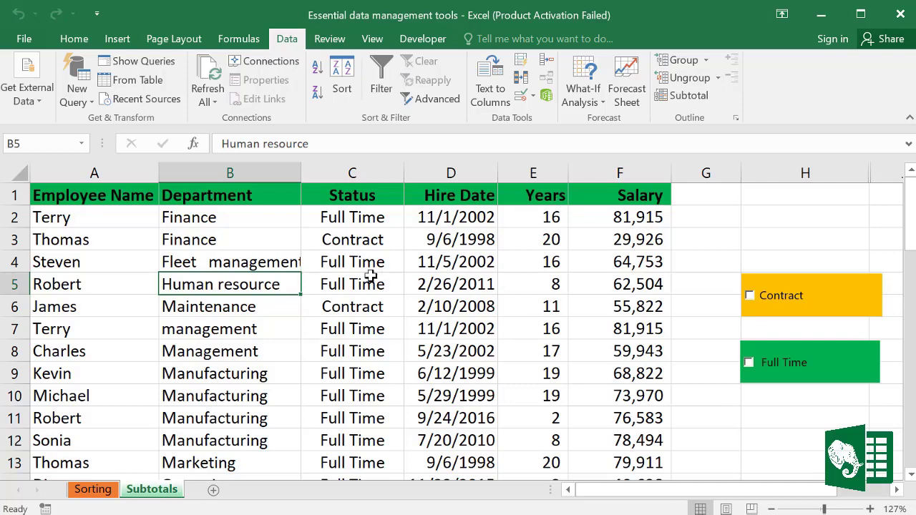
Step: Set subtotals at each change in Department, using Sum on Years and Salary
click(685, 97)
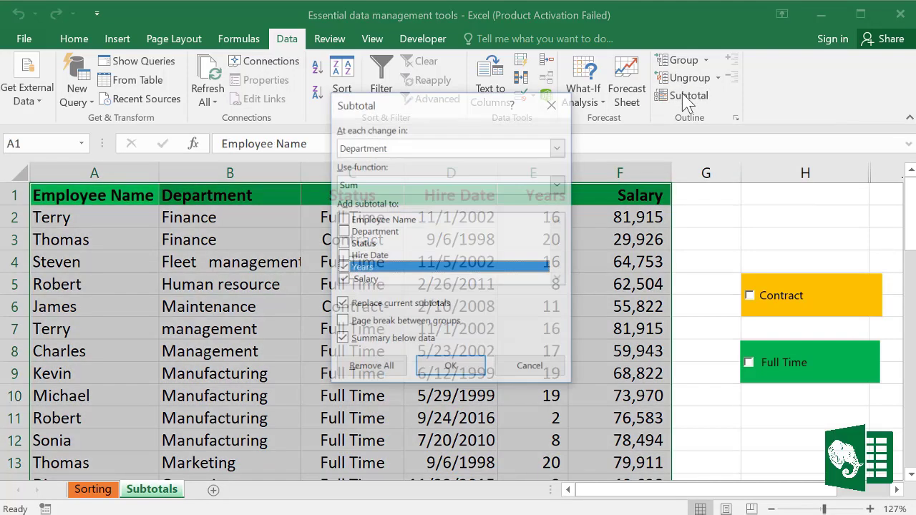
drag(435, 103, 385, 141)
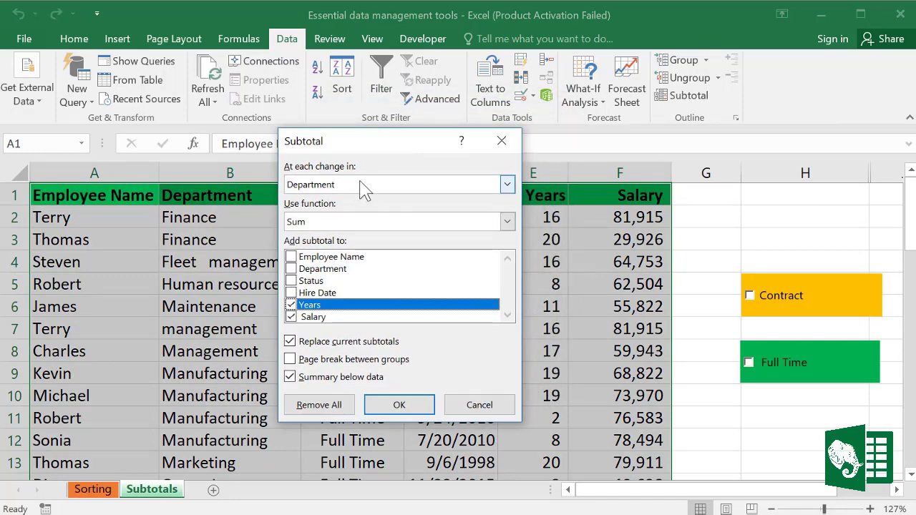
click(506, 184)
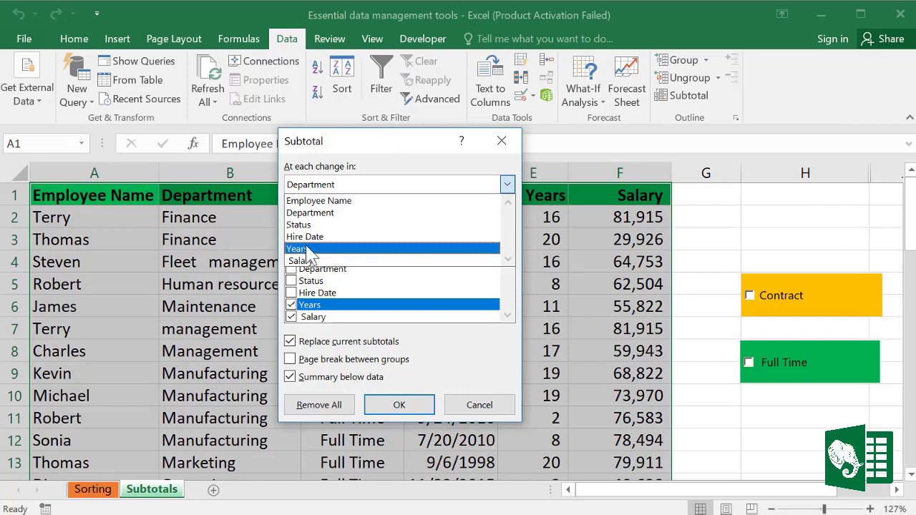
click(314, 213)
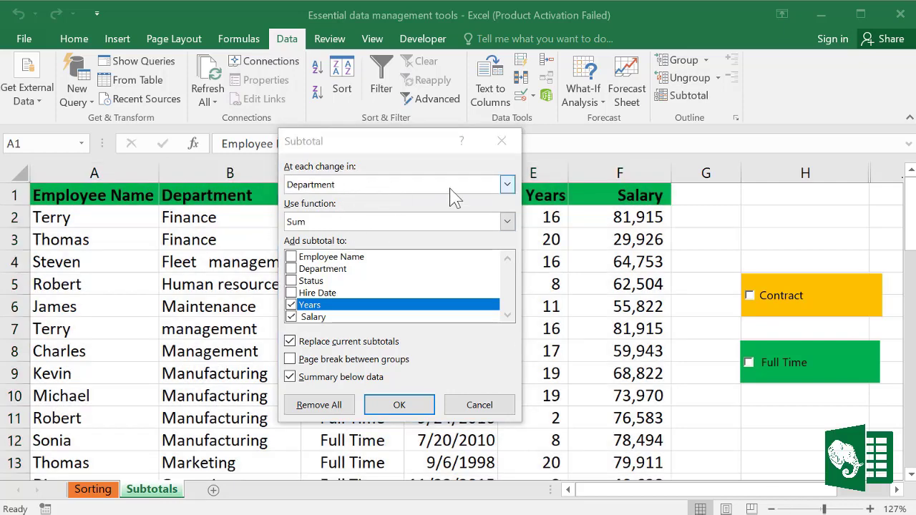
click(412, 222)
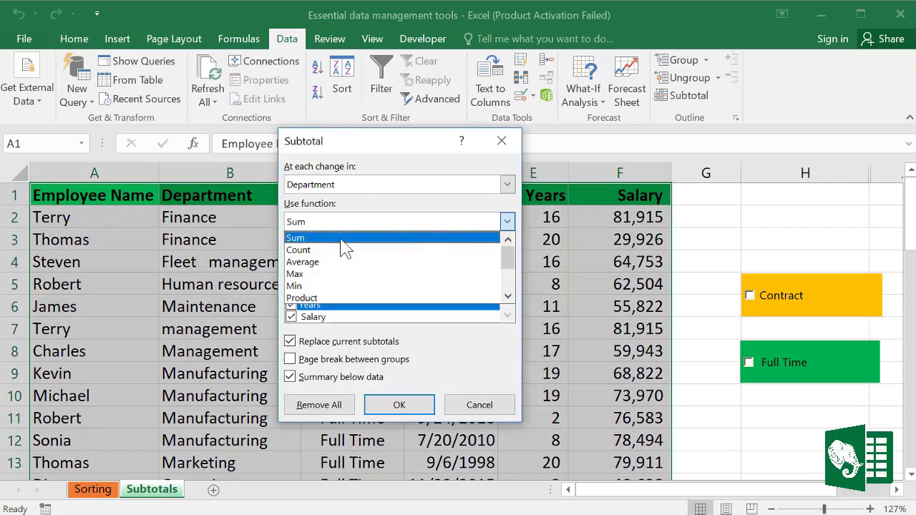
click(306, 240)
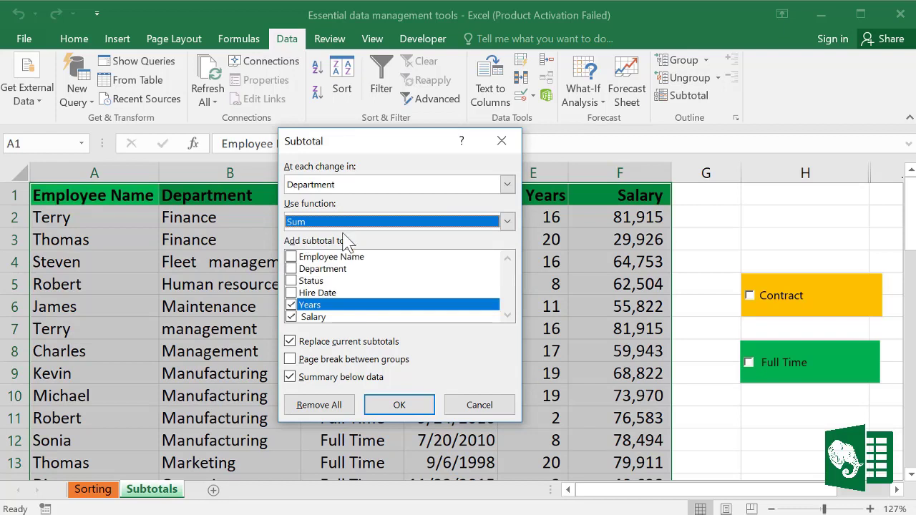
click(290, 305)
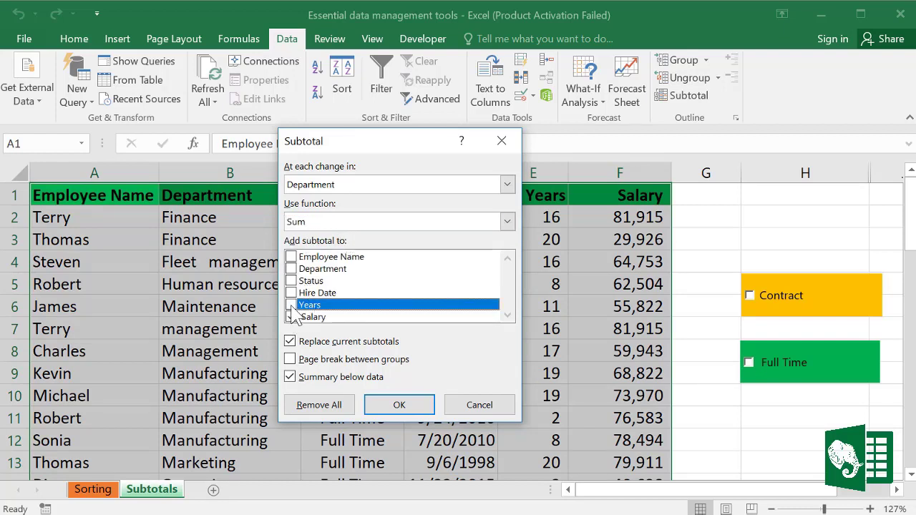
click(291, 305)
Step: Apply the subtotals and review the Finance, Fleet management and Maintenance Total rows
click(423, 409)
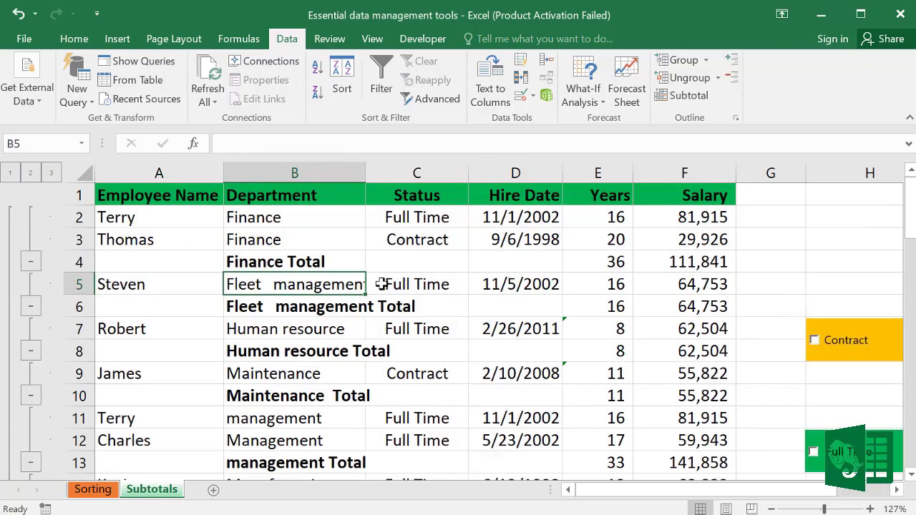
drag(259, 217, 684, 262)
drag(304, 309, 665, 312)
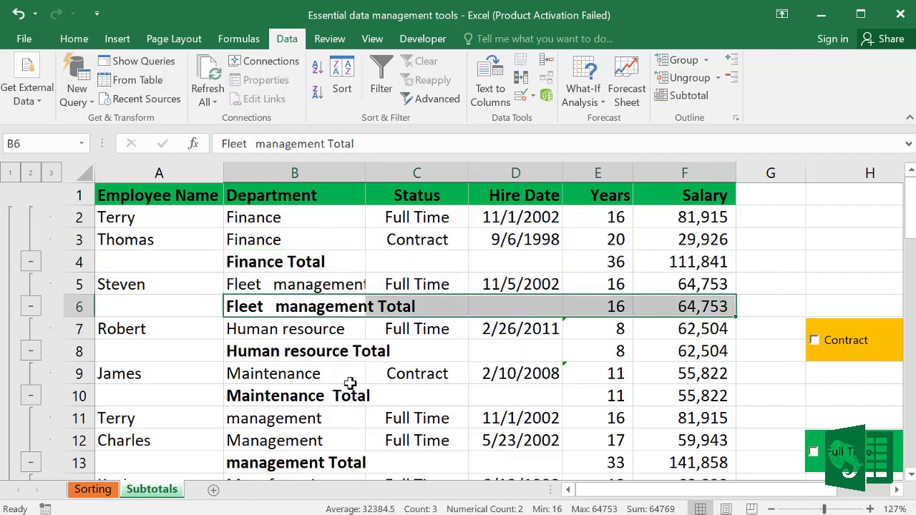
drag(270, 397, 623, 398)
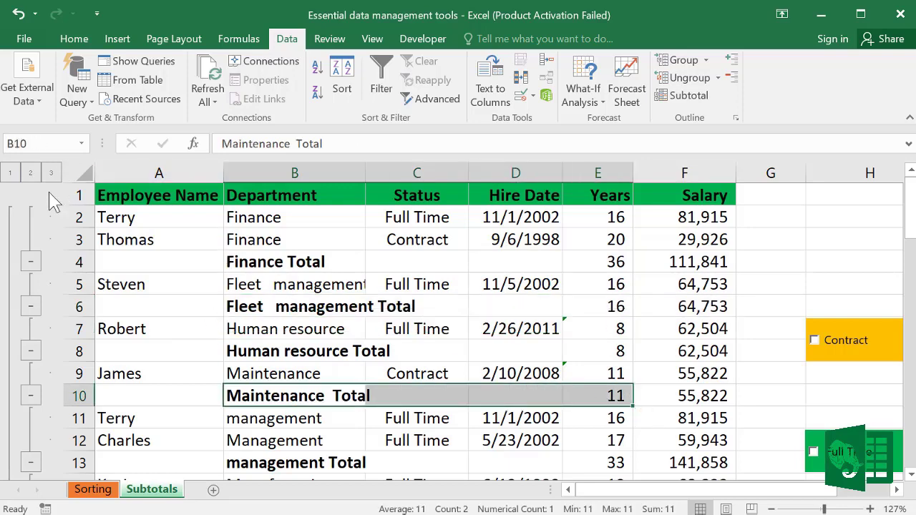
Step: Collapse the outline to level 2 and select the department totals through the Grand Total
click(30, 173)
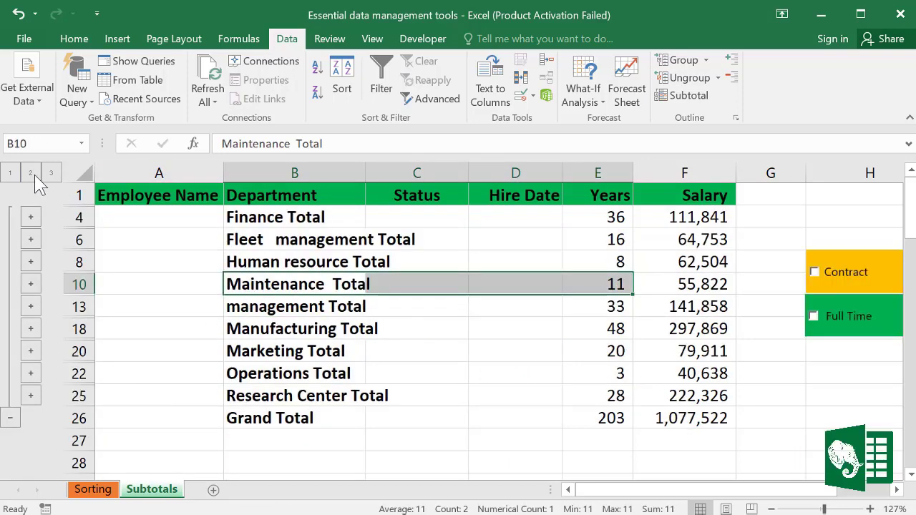
drag(258, 218, 256, 421)
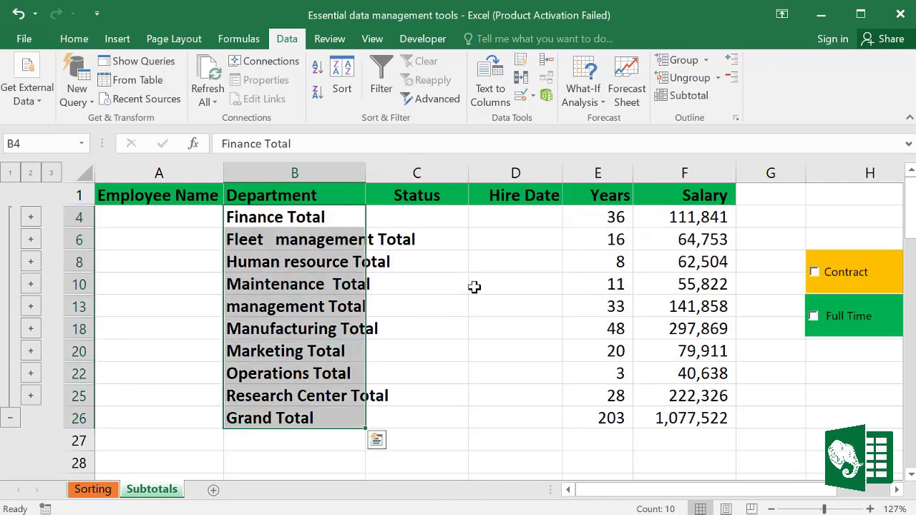
drag(616, 217, 602, 397)
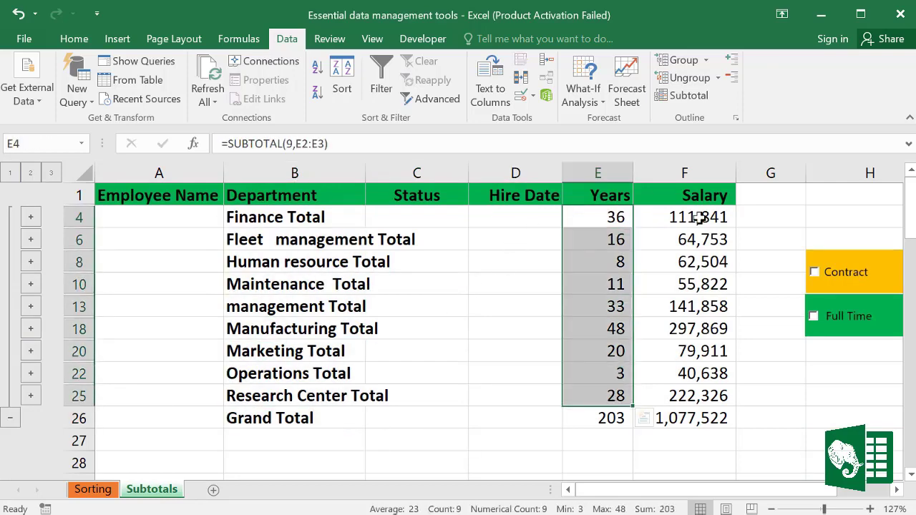
drag(699, 217, 654, 415)
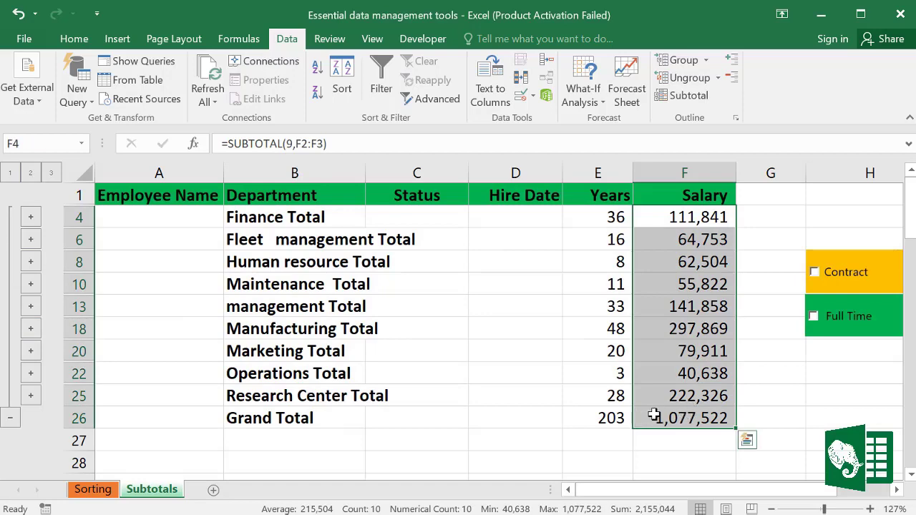
click(653, 416)
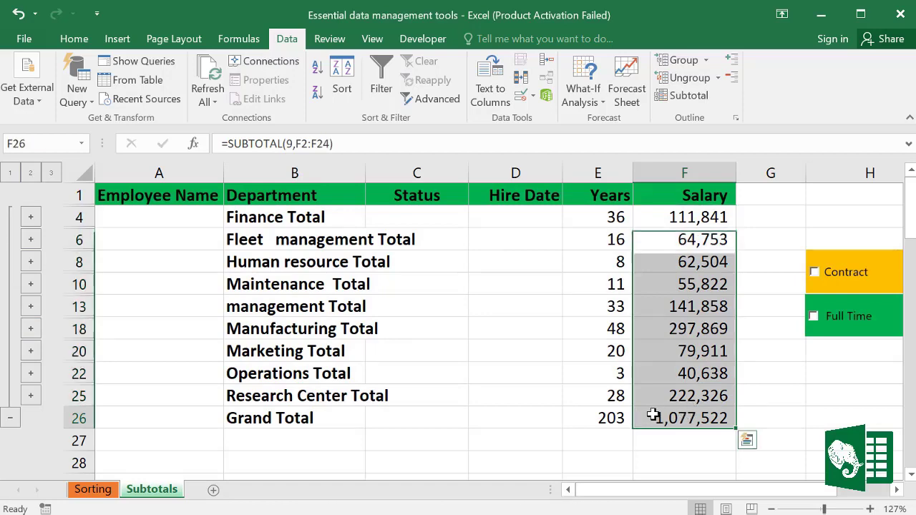
click(10, 174)
click(31, 174)
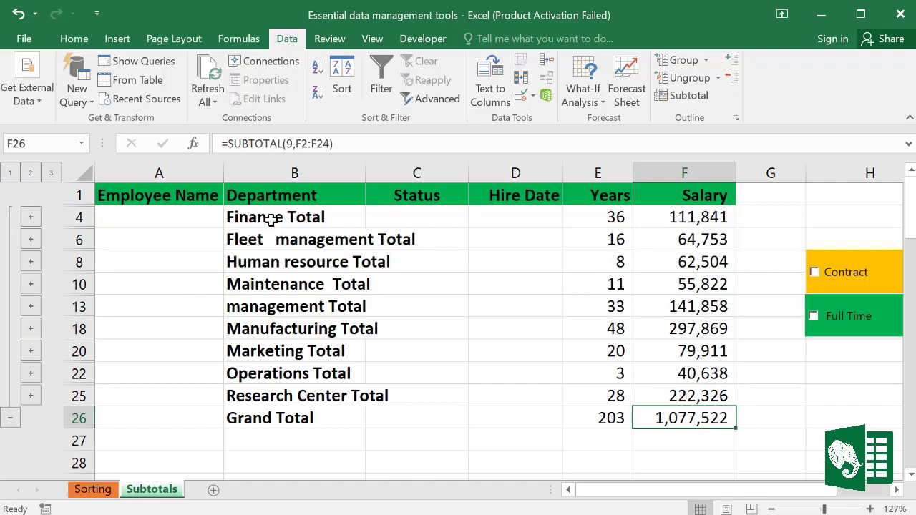
drag(264, 200, 695, 410)
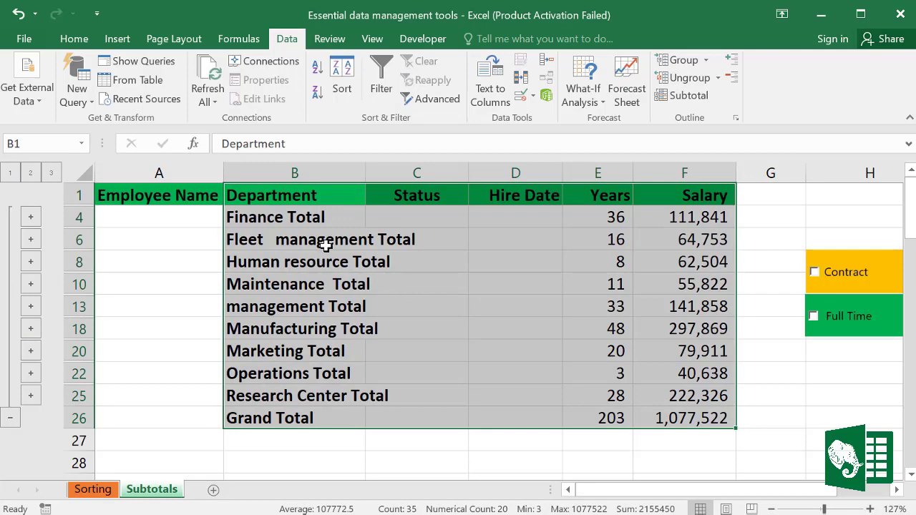
Step: Select only the visible total rows using Go To Special > Visible cells only
click(76, 39)
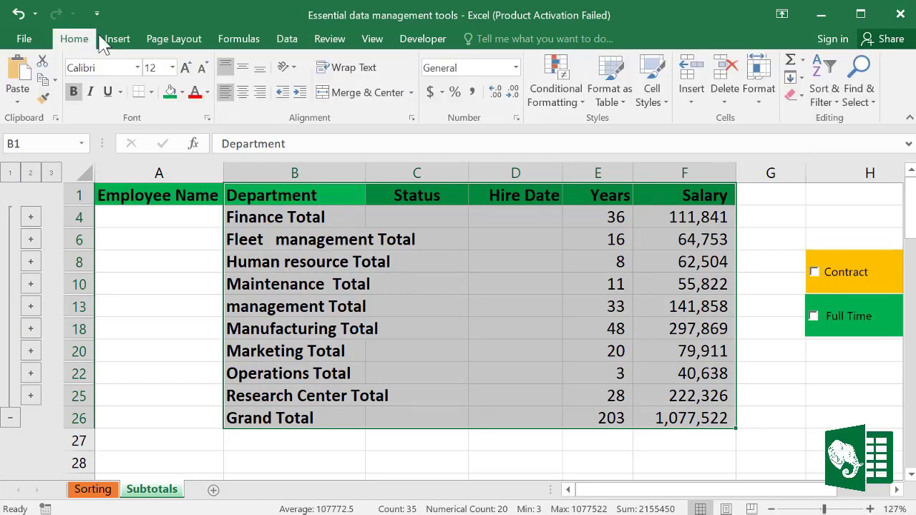
click(874, 104)
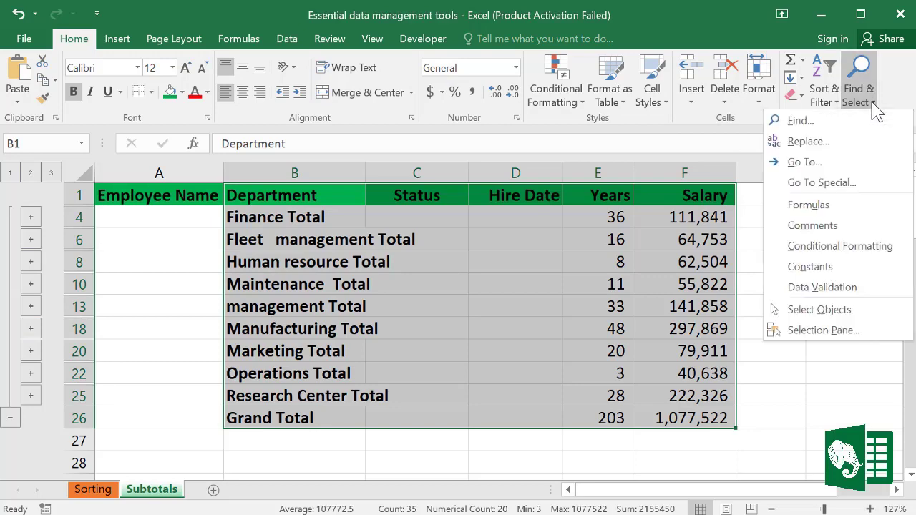
click(815, 183)
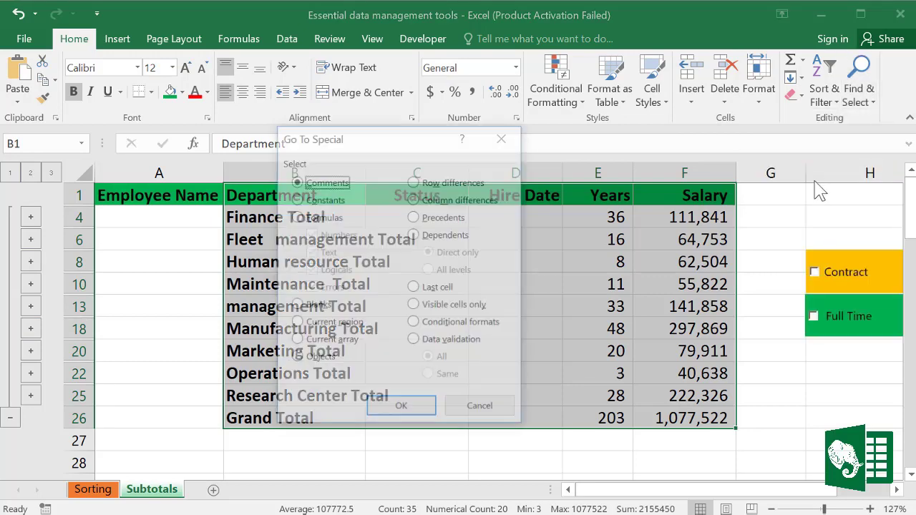
drag(416, 141, 533, 135)
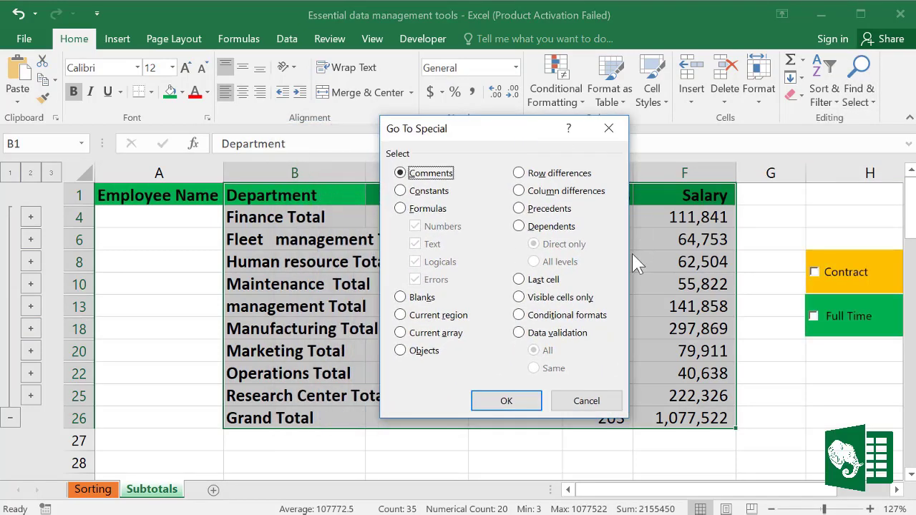
click(518, 297)
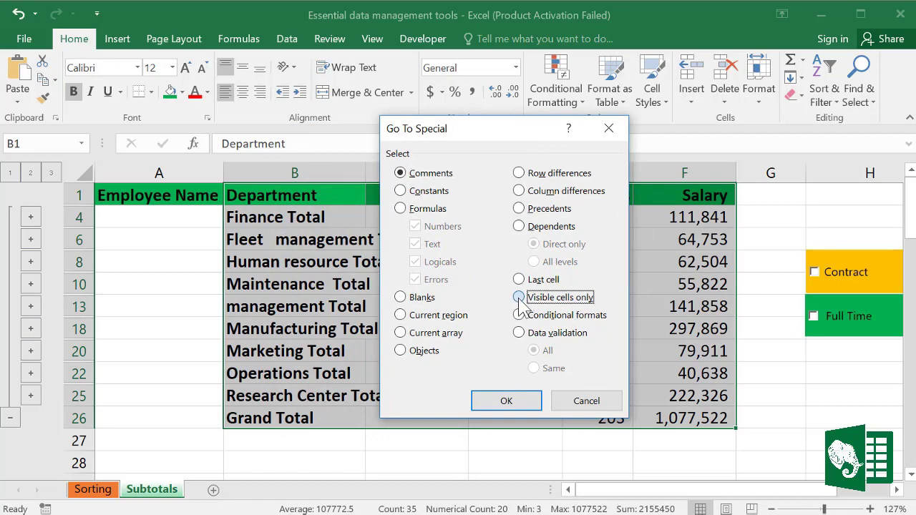
click(505, 402)
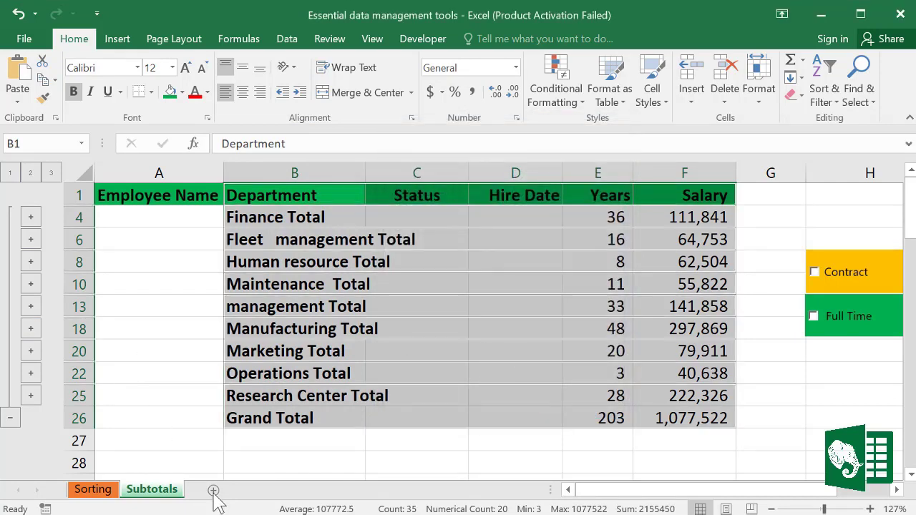
Step: Add a new worksheet, Sheet3, and try a paste into it
click(213, 490)
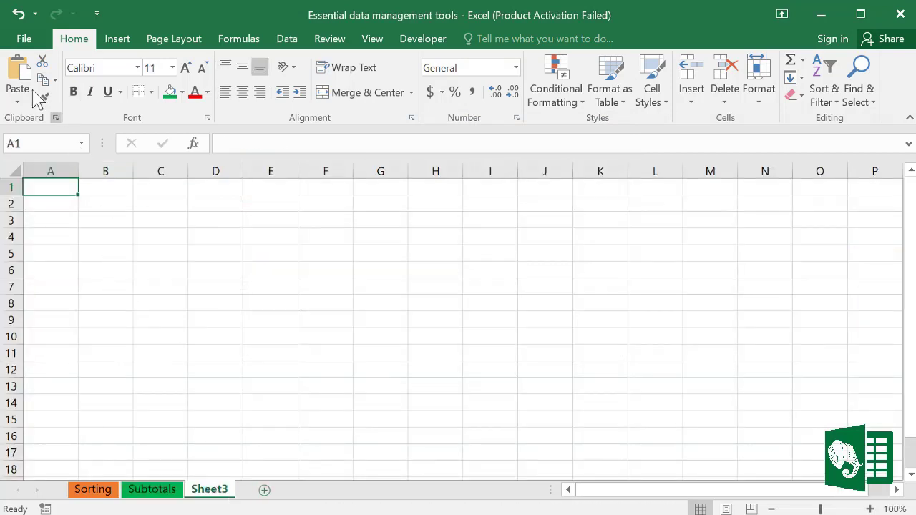
click(20, 72)
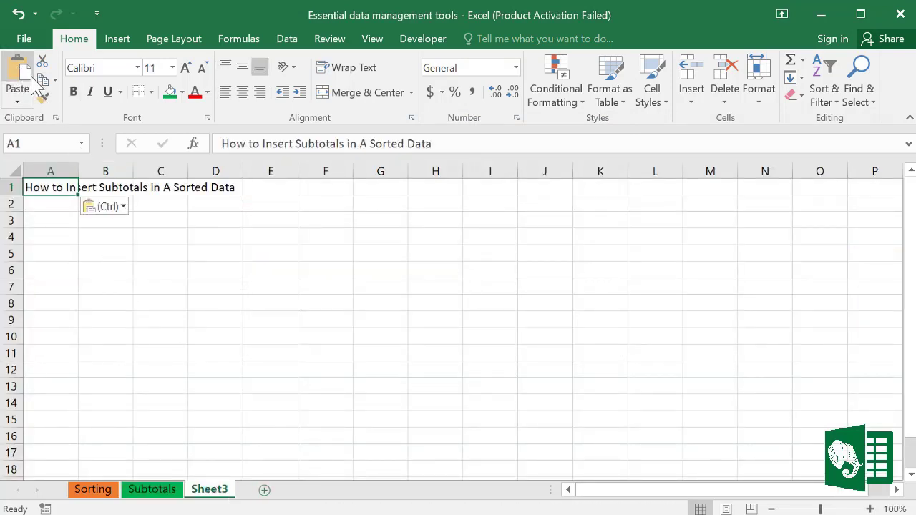
click(18, 101)
click(17, 142)
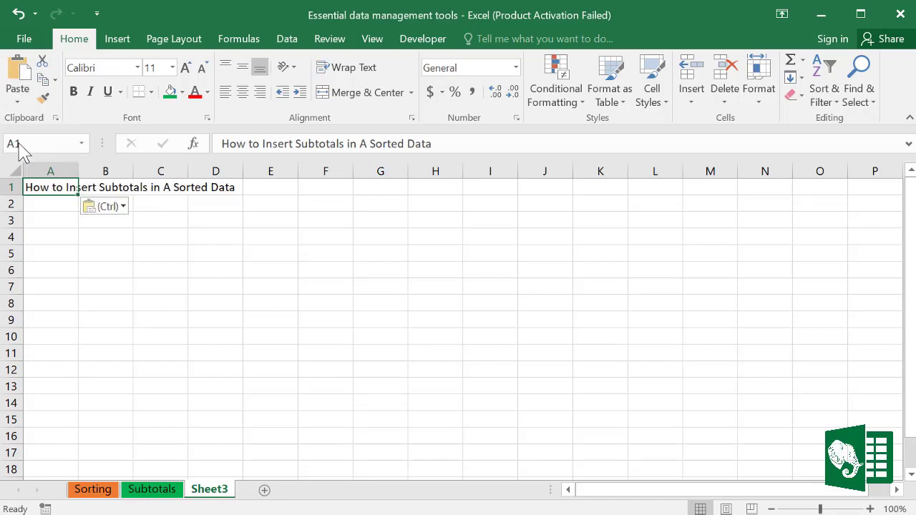
Step: Copy the visible subtotal rows and paste them at B2 on Sheet3
click(109, 490)
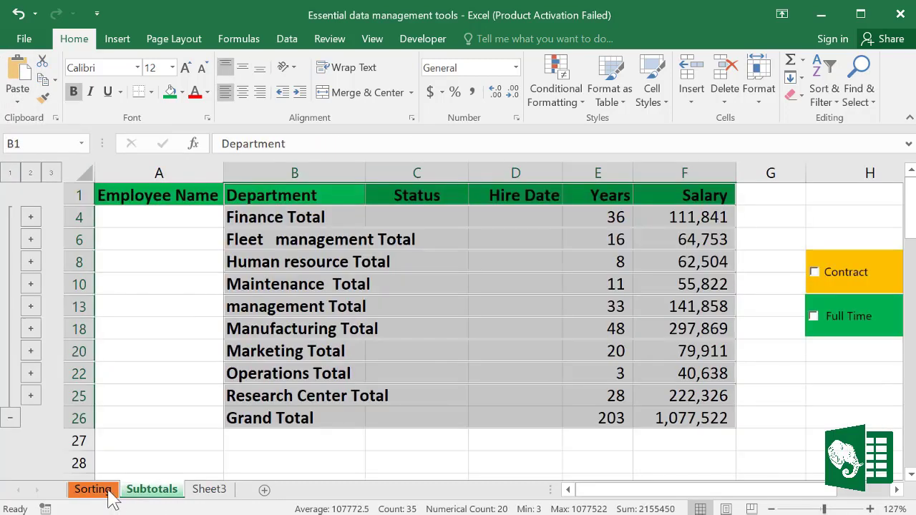
right_click(327, 269)
click(366, 232)
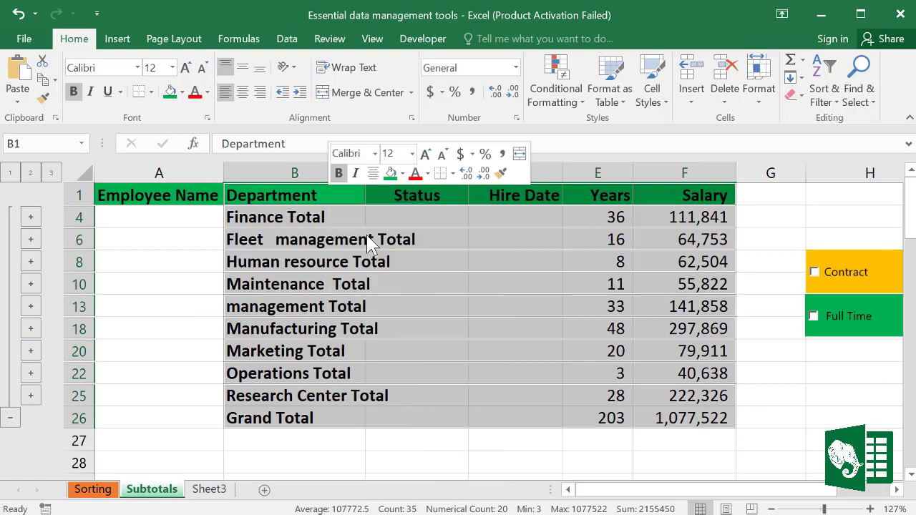
click(206, 488)
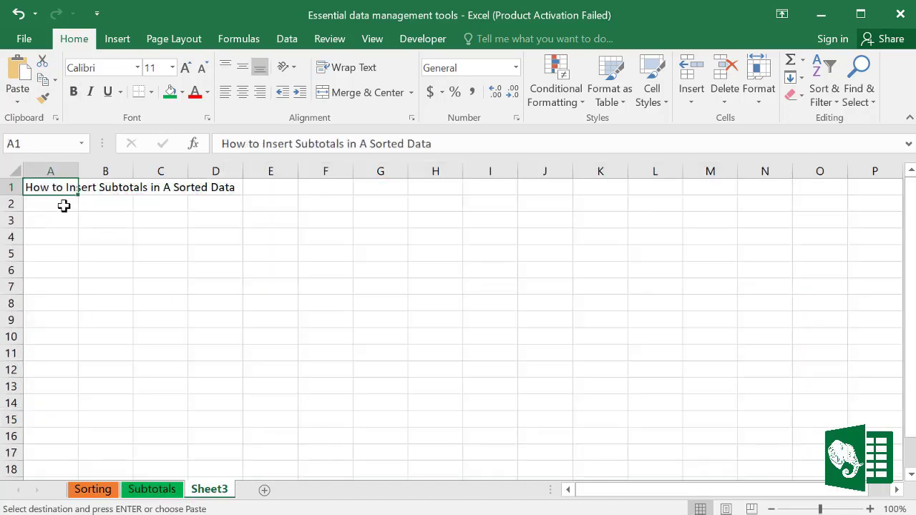
click(95, 205)
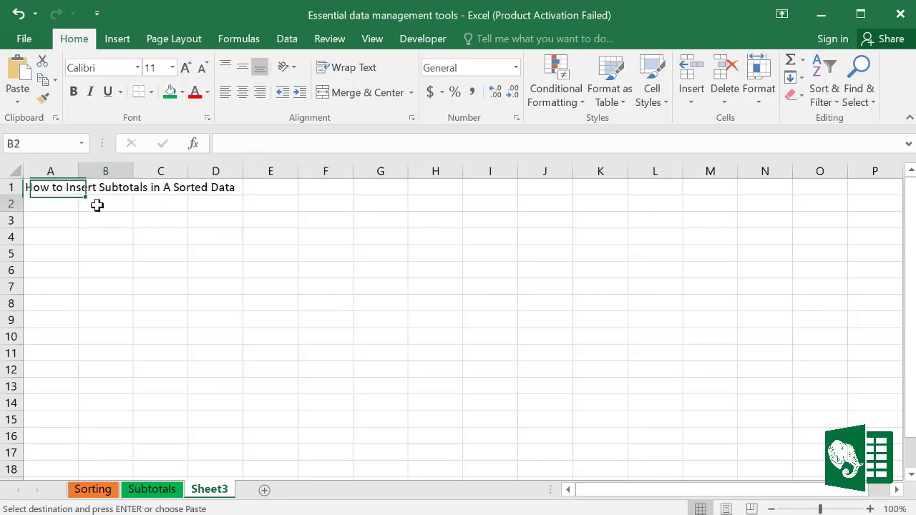
click(20, 79)
Step: Autofit column F so Salary values show, check the pasted table, and return to Subtotals
double_click(353, 171)
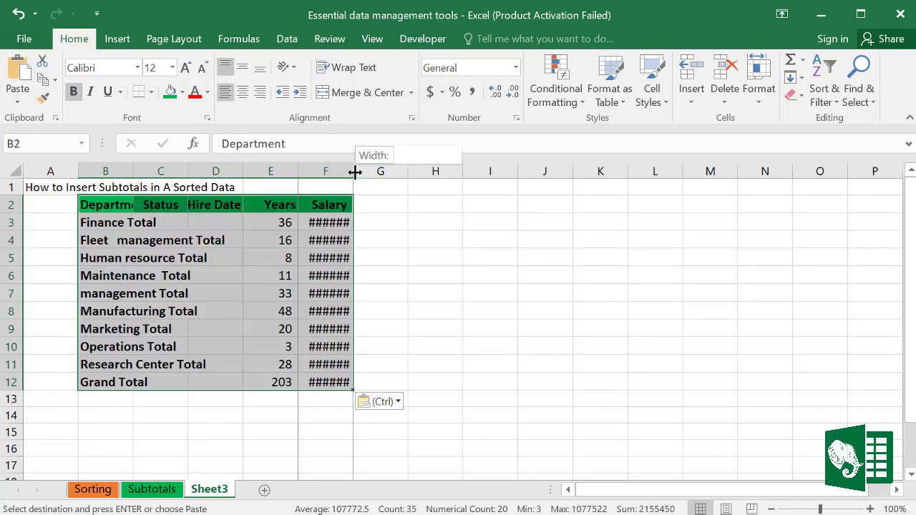
click(468, 375)
drag(171, 207, 362, 393)
drag(123, 206, 343, 382)
click(151, 490)
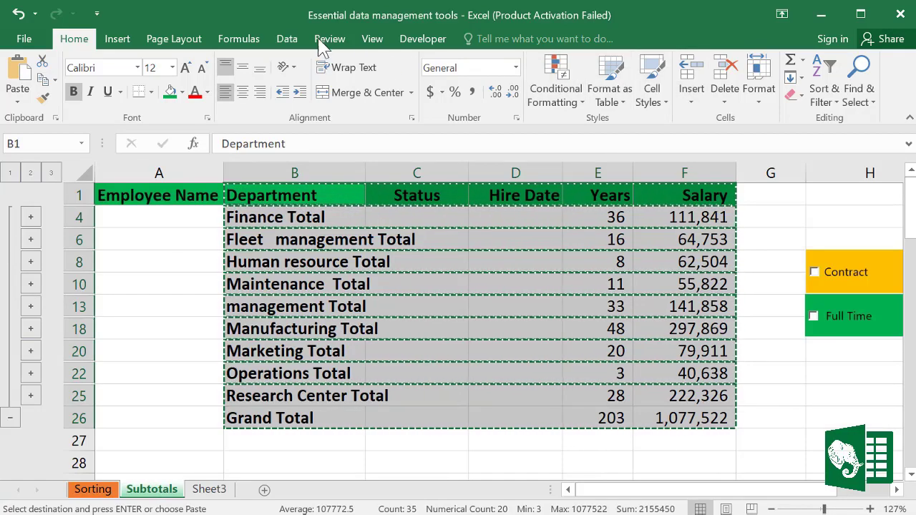
Step: Dismiss the multiple-range error, expand to outline level 3, and Remove All subtotals
click(296, 43)
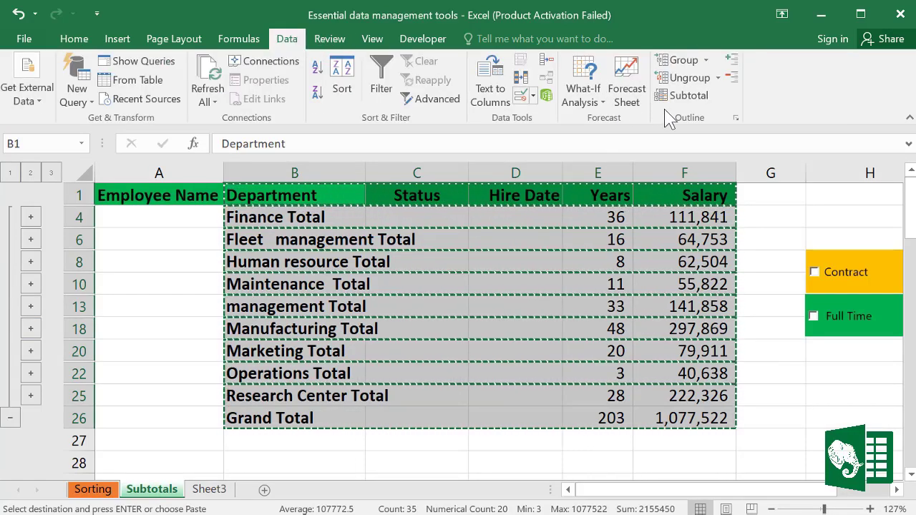
click(683, 95)
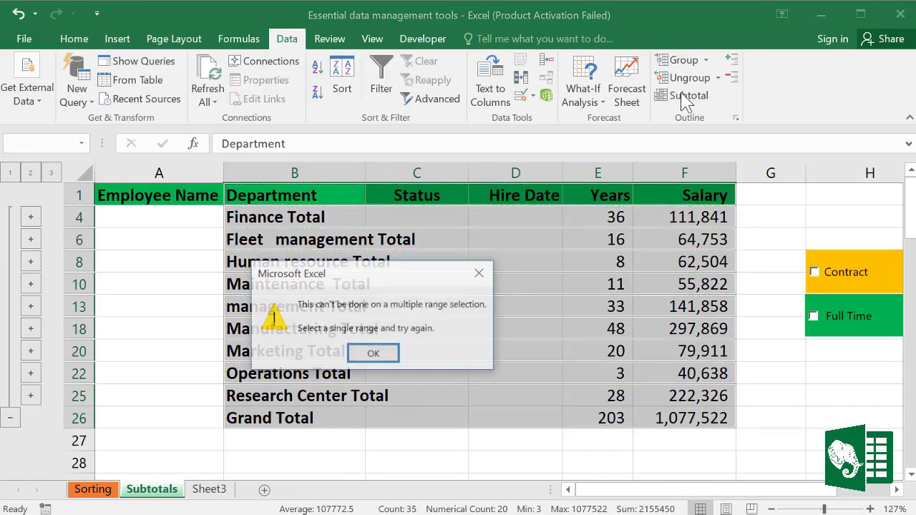
click(372, 353)
click(526, 417)
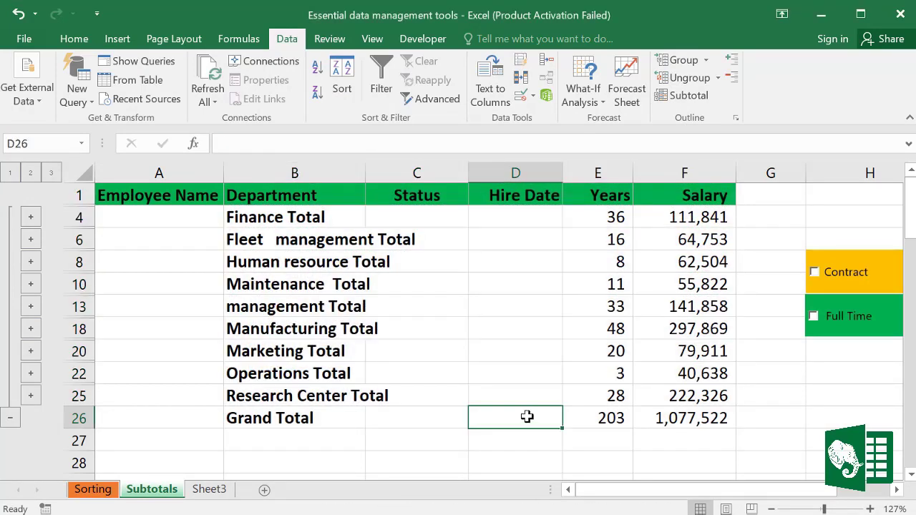
click(51, 173)
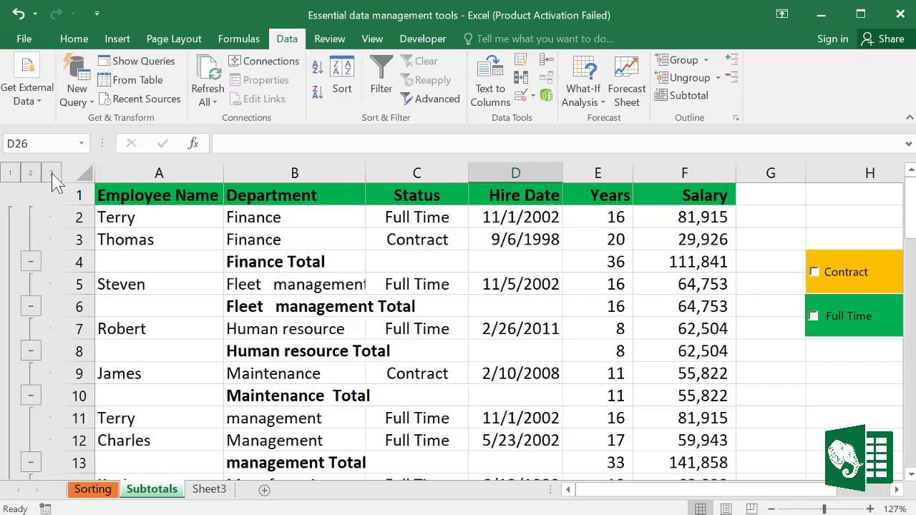
click(680, 94)
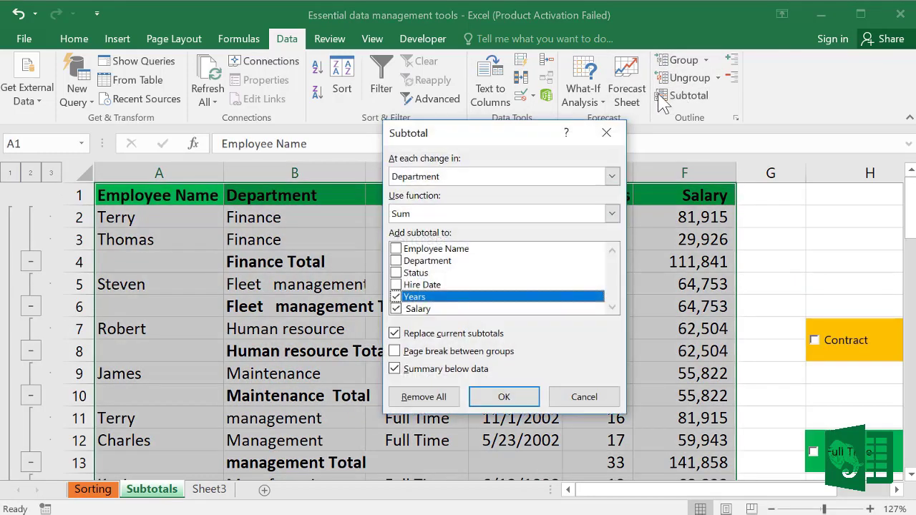
click(431, 400)
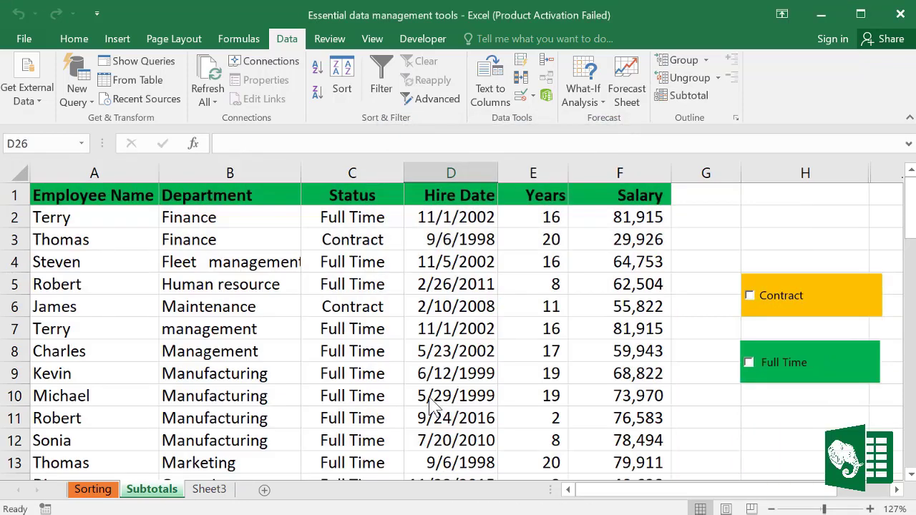
Step: On the Split data sheet, select the Employee Name column, then the Department column
drag(356, 220, 369, 350)
click(517, 350)
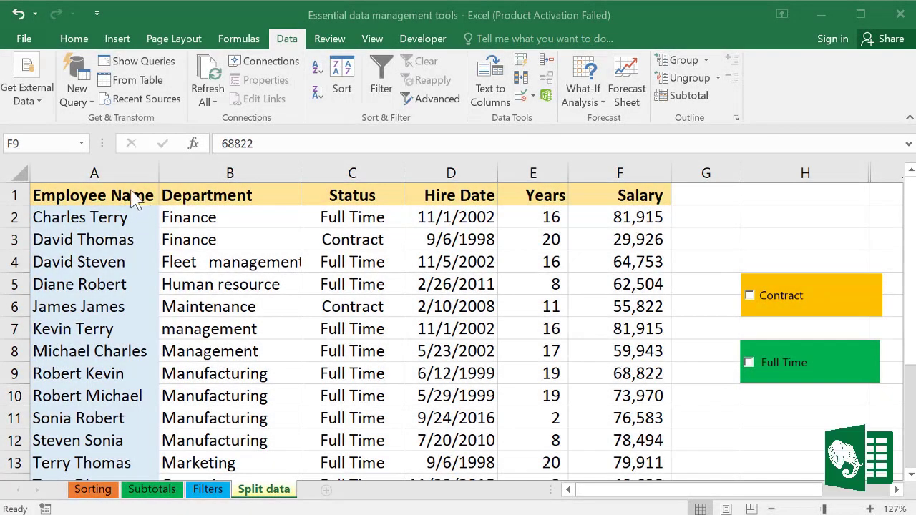
click(92, 172)
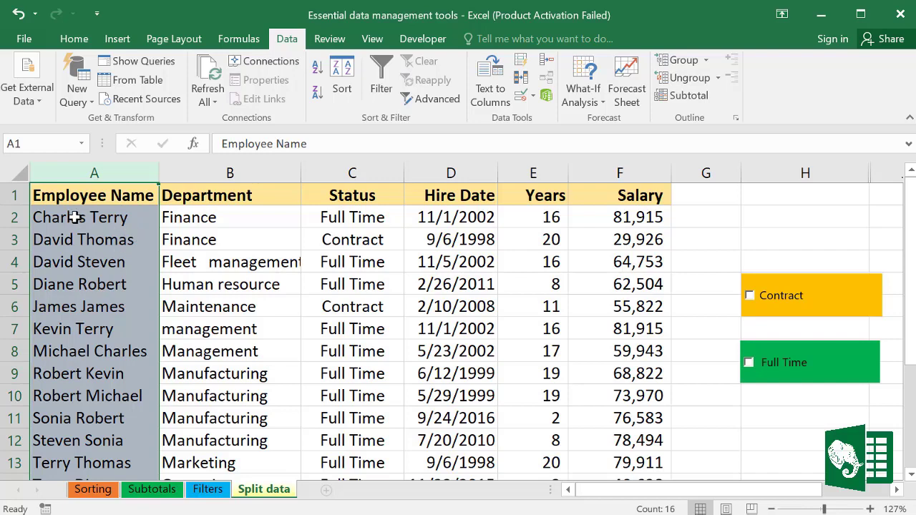
key(Return)
key(Return)
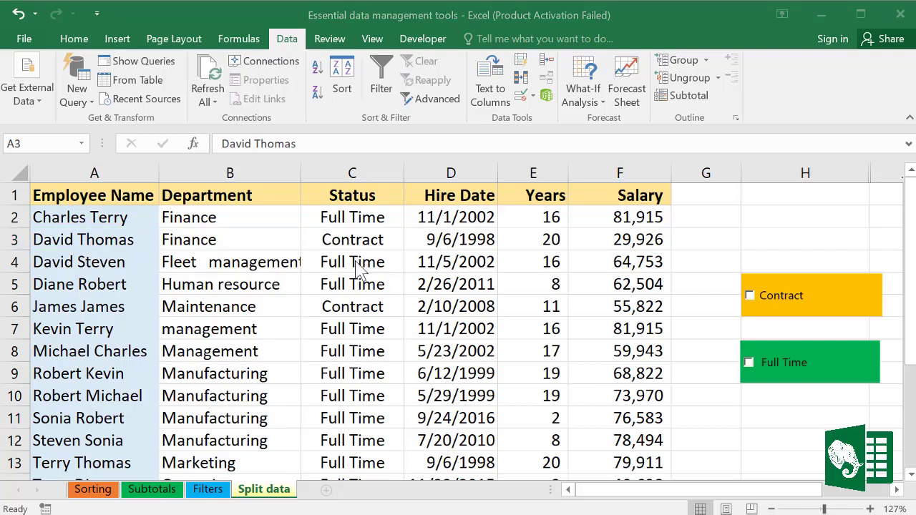
click(499, 91)
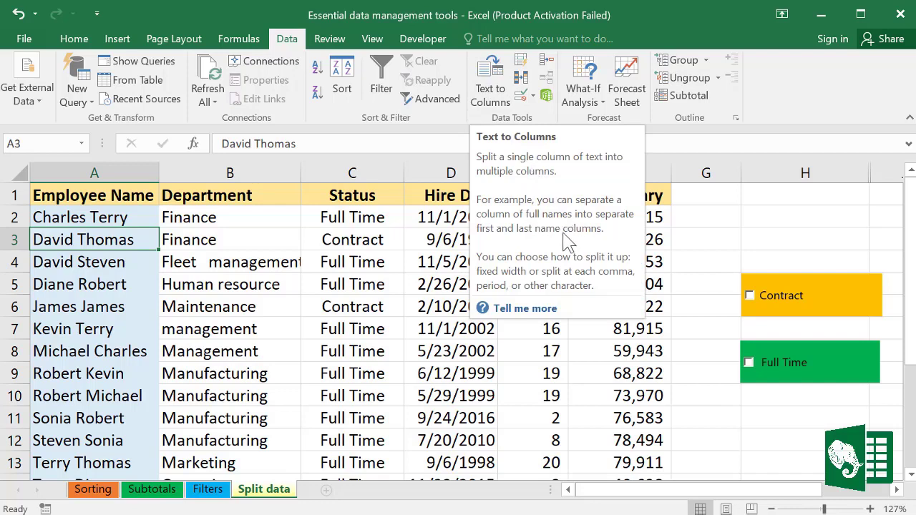
click(290, 312)
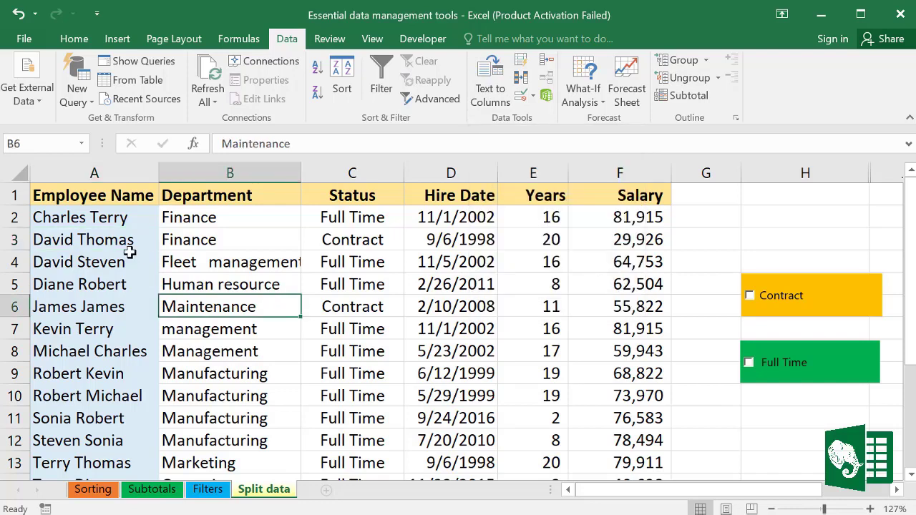
click(184, 169)
Step: Insert an empty column B between Employee Name and Department
right_click(183, 168)
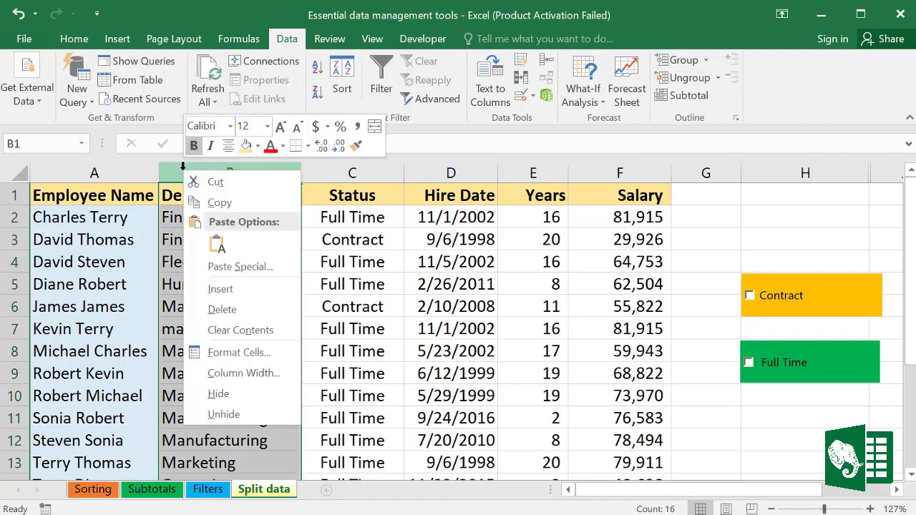
click(224, 289)
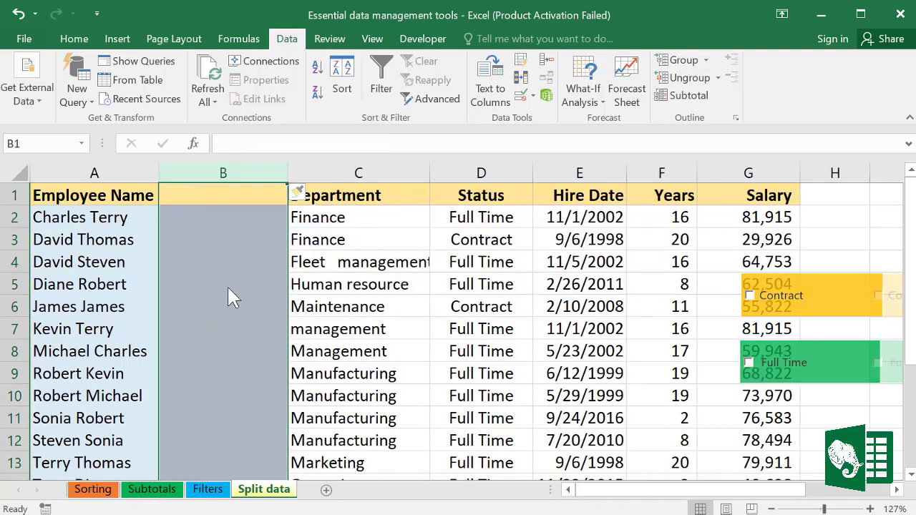
click(200, 224)
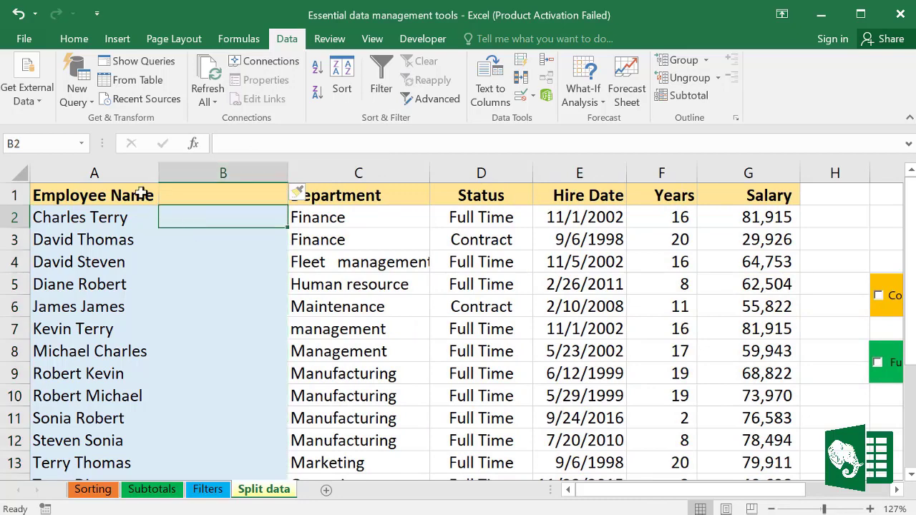
Step: Run Text to Columns on the Employee Name column as Delimited and continue to the separator step
click(104, 172)
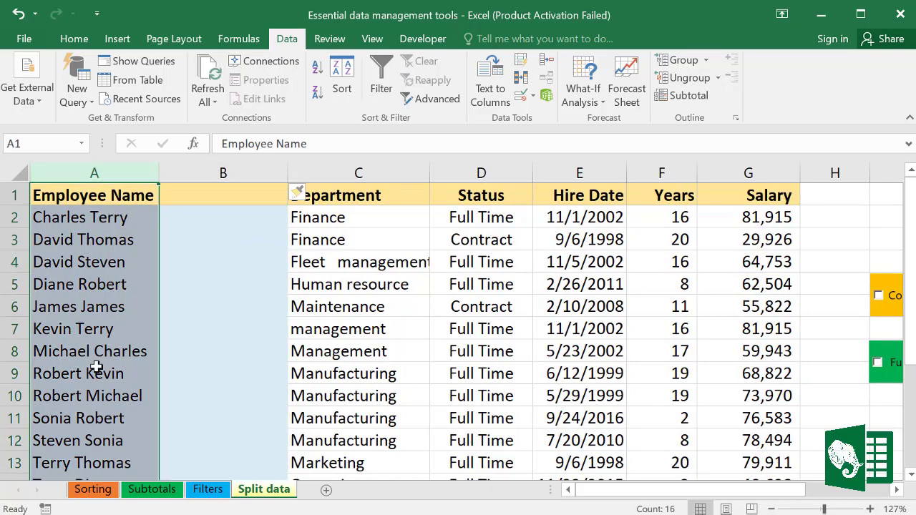
click(493, 90)
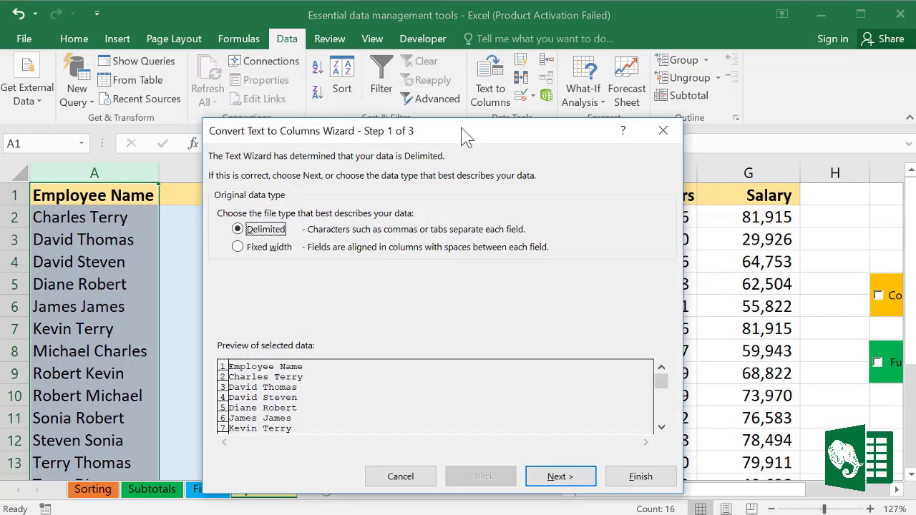
drag(462, 135, 438, 72)
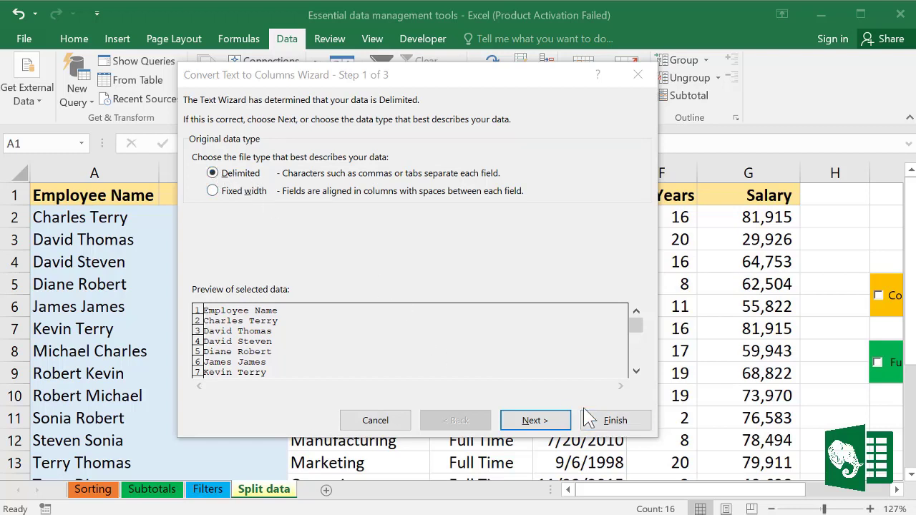
click(536, 420)
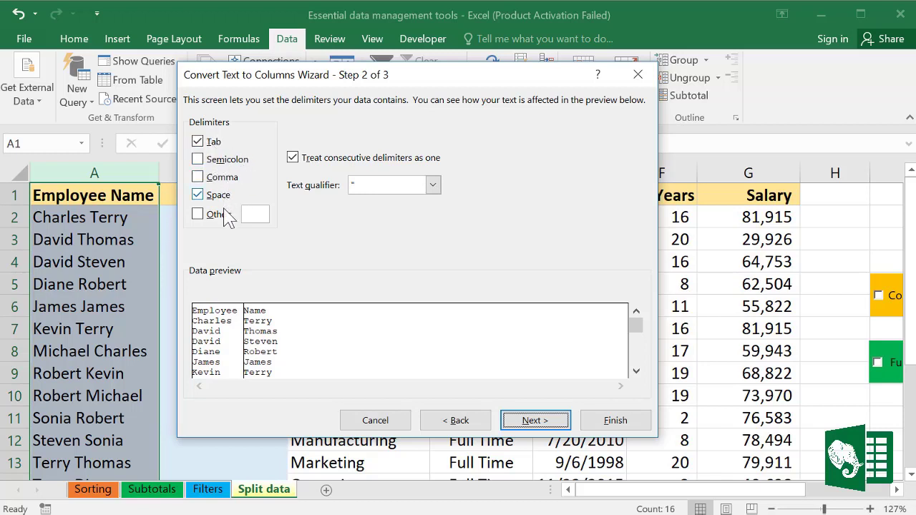
Step: Keep Space as the delimiter and finish, putting first names in column A and last names in B
click(206, 194)
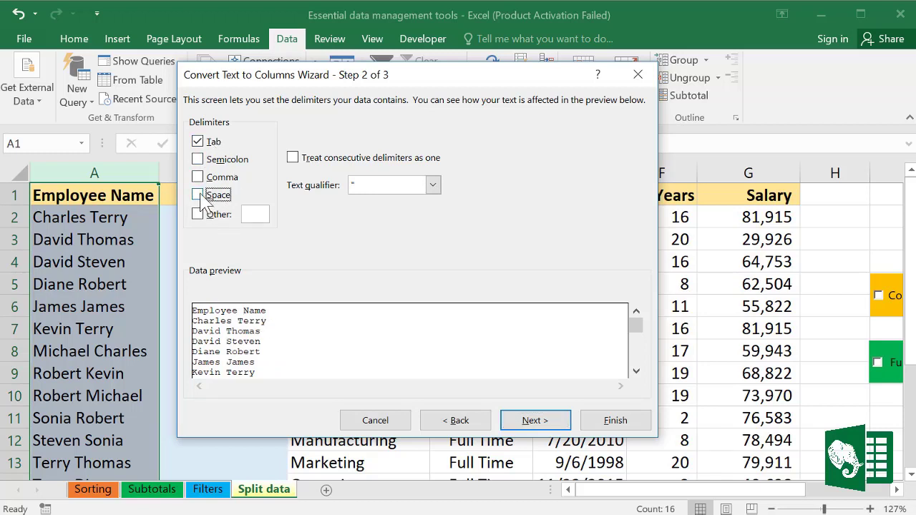
click(200, 196)
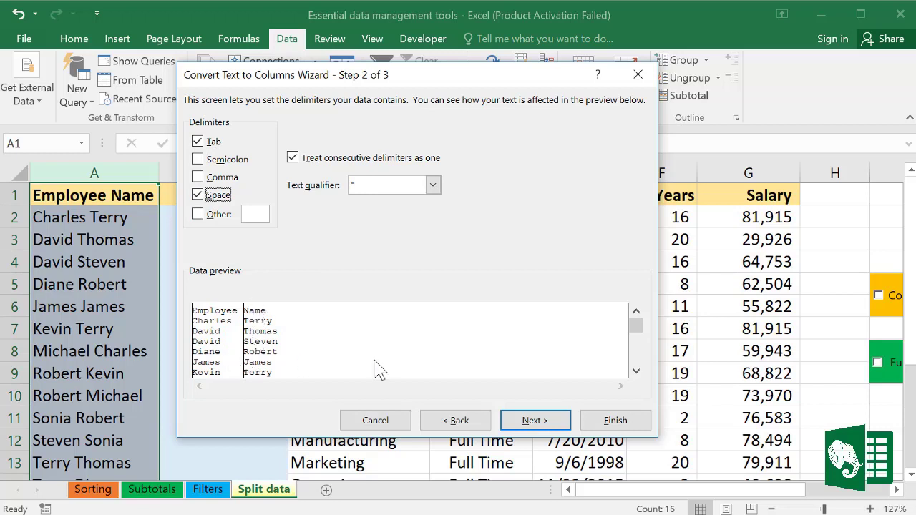
mouse_move(636, 324)
mouse_down()
mouse_move(640, 370)
mouse_move(636, 314)
mouse_up()
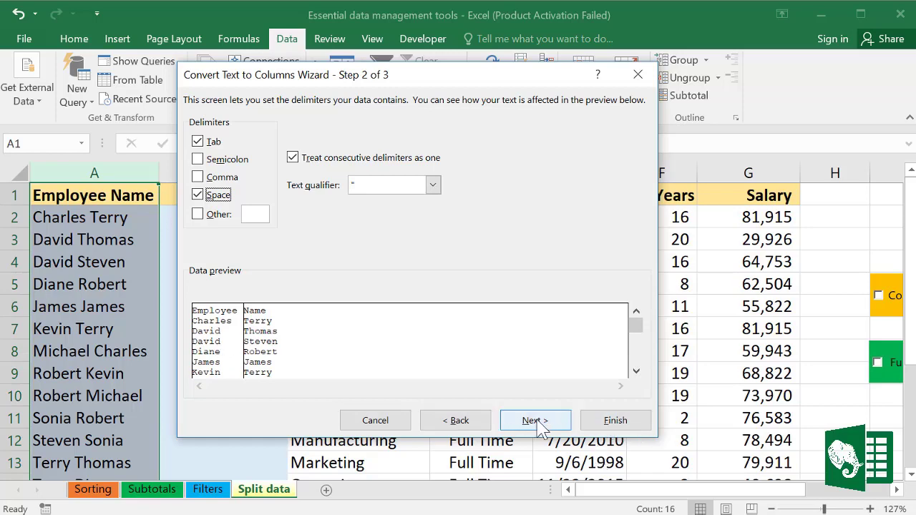
click(615, 421)
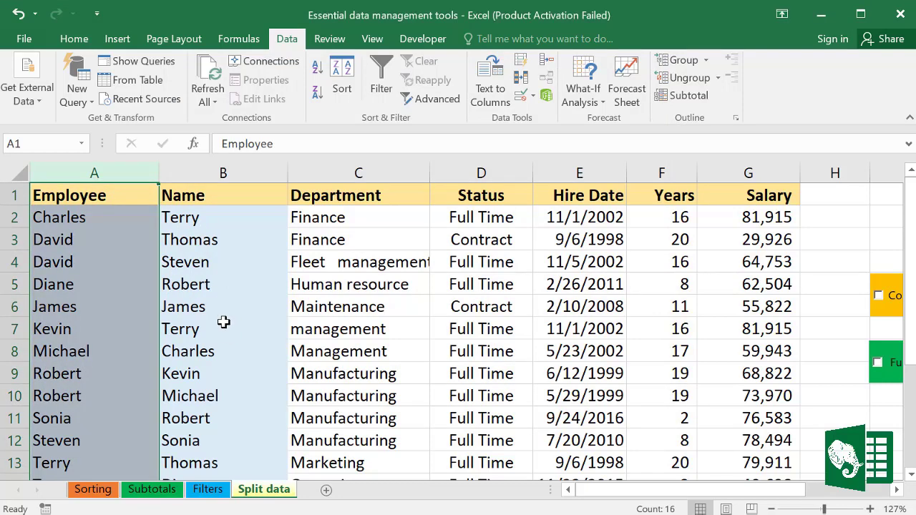
Step: Rename header B1 to 'Last name' and header A1 to 'First name'
click(191, 370)
scroll(219, 358, down, 5)
scroll(218, 354, up, 5)
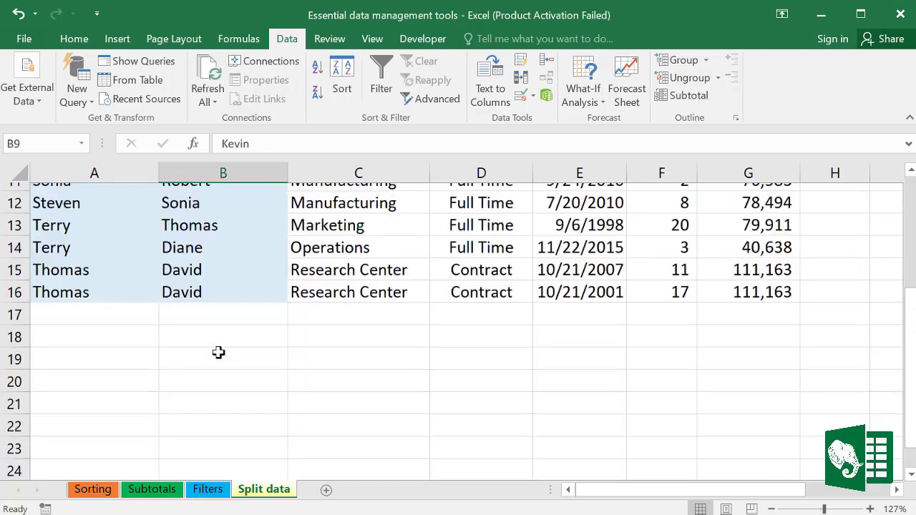
click(92, 197)
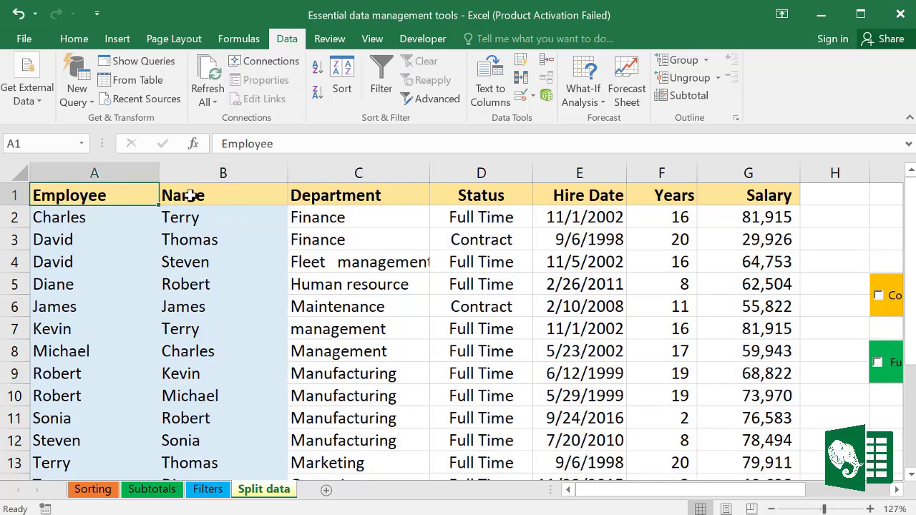
click(187, 194)
text(La)
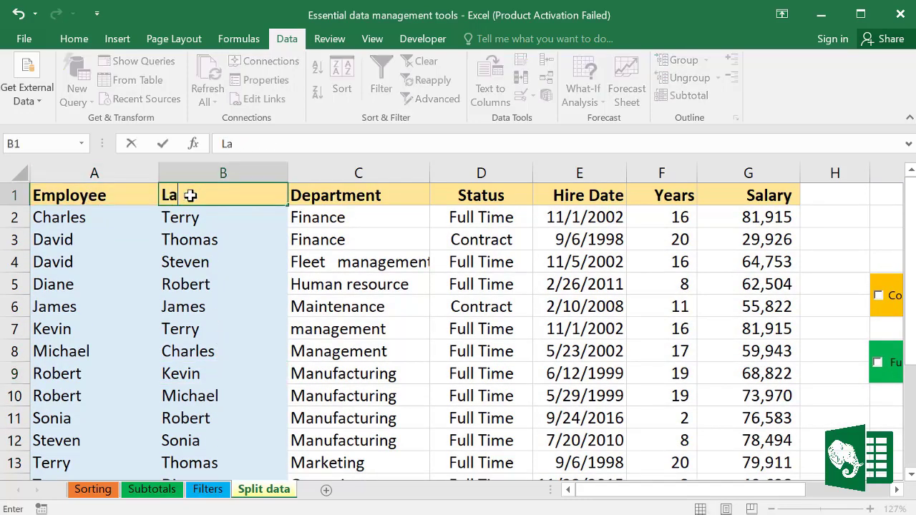
text(st name)
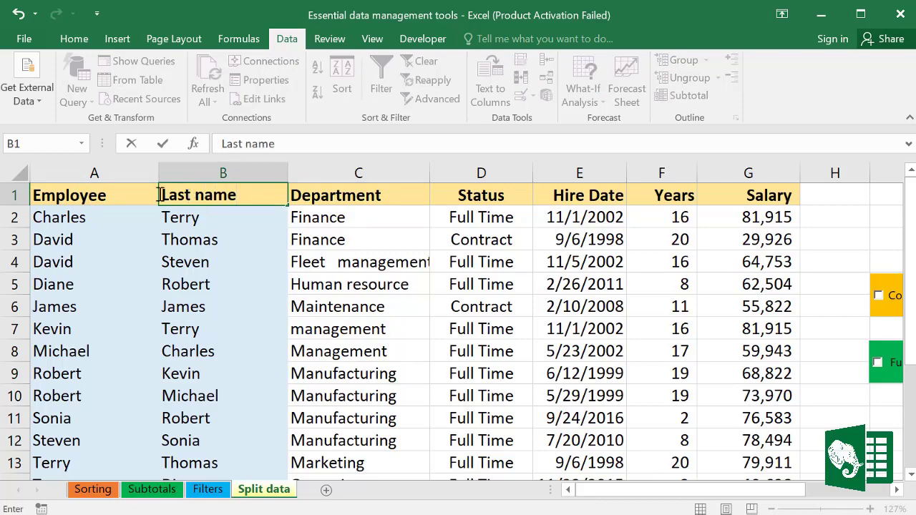
click(124, 190)
text(Fir)
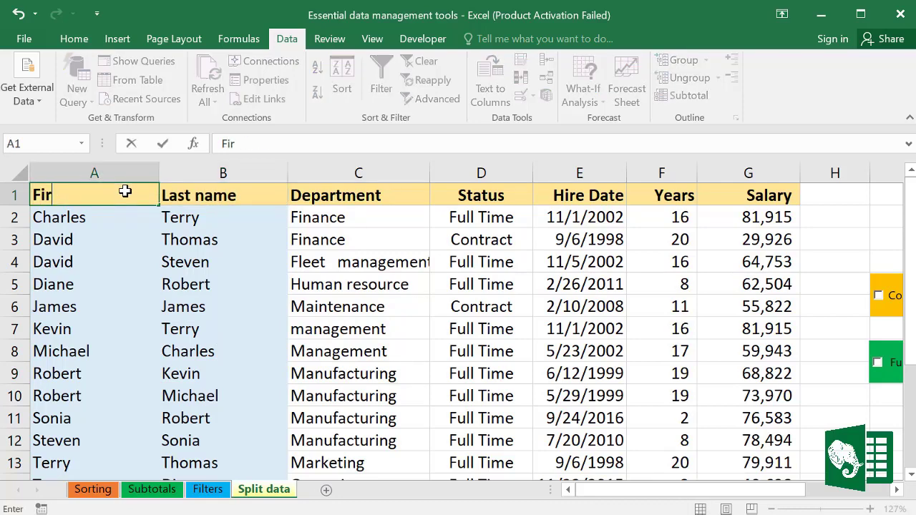
text(st name)
click(218, 282)
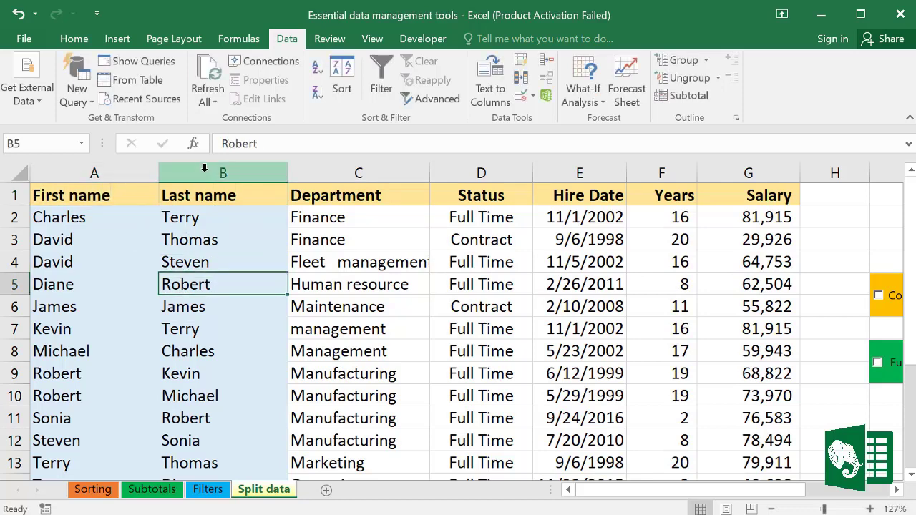
click(205, 236)
Step: Sort the employee table A to Z by last name and review the sorted last names in rows 2–11
click(318, 68)
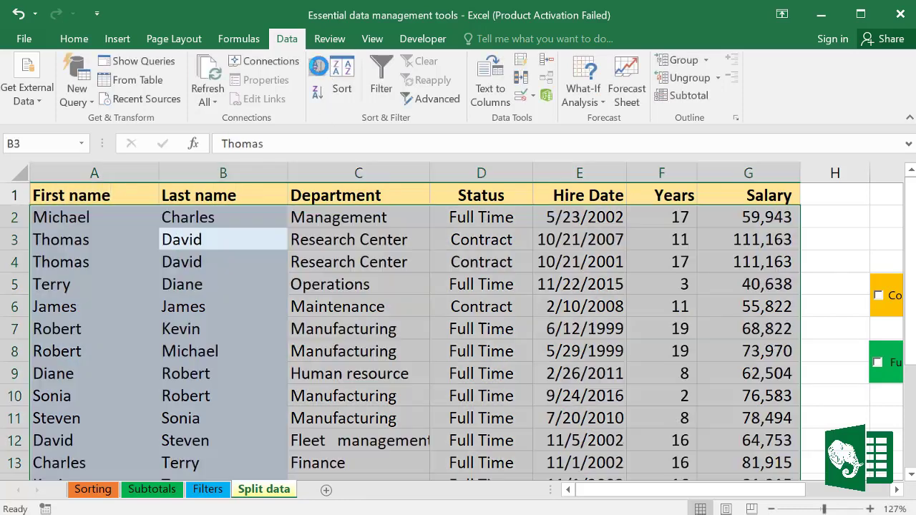
click(219, 213)
drag(202, 255, 204, 419)
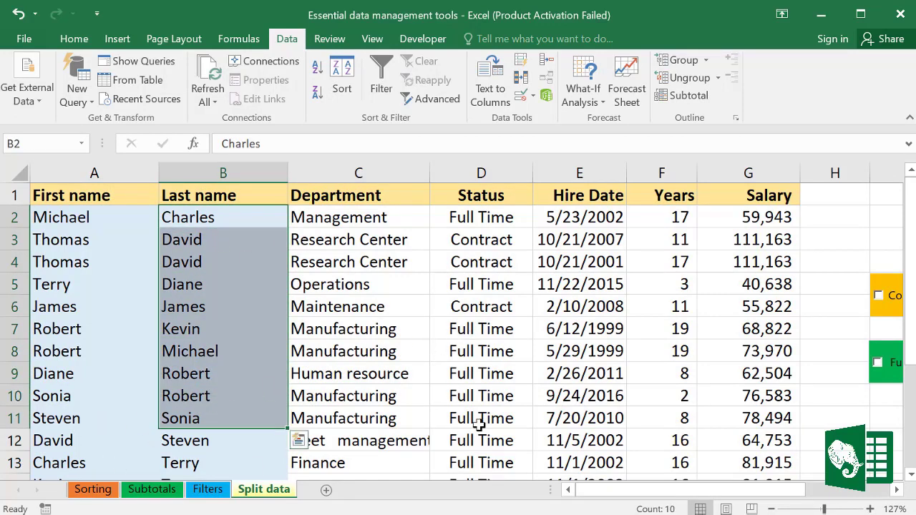
click(472, 397)
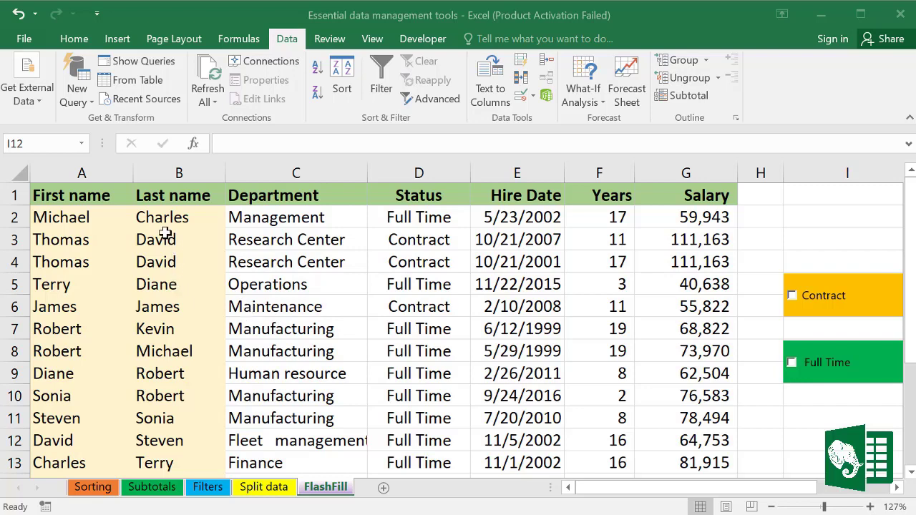
Step: Insert a blank column C before Department on the FlashFill sheet
click(169, 191)
click(155, 176)
click(82, 173)
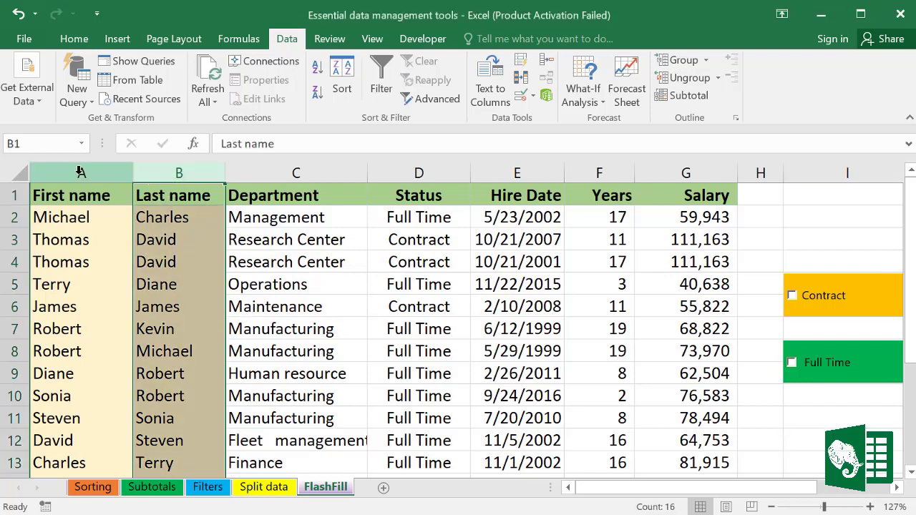
click(194, 172)
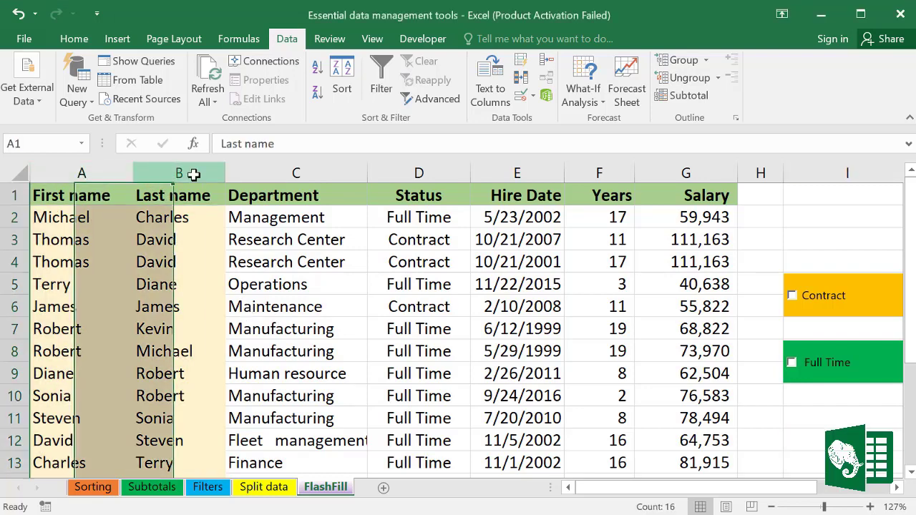
click(187, 260)
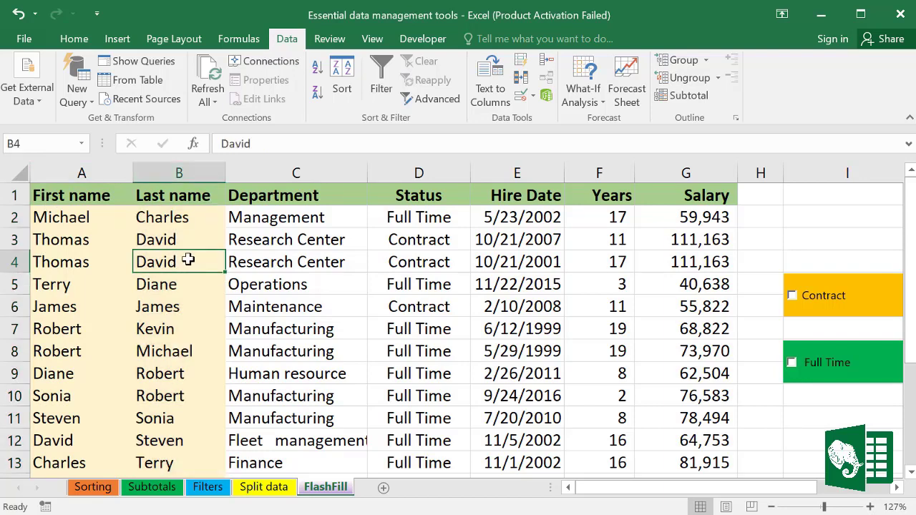
click(265, 170)
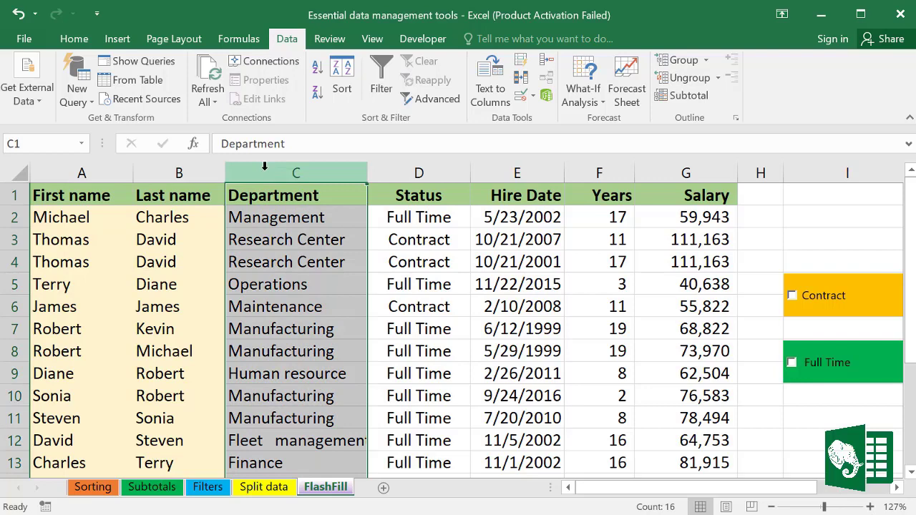
right_click(265, 166)
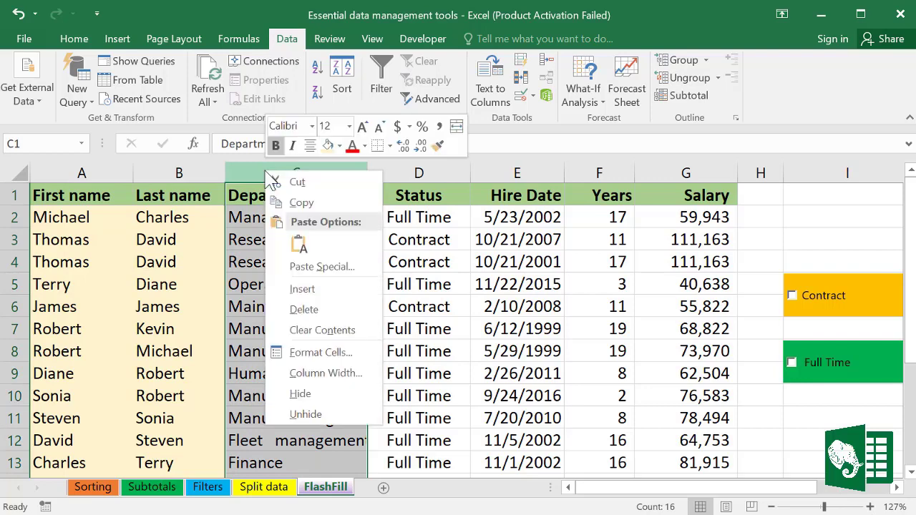
click(302, 290)
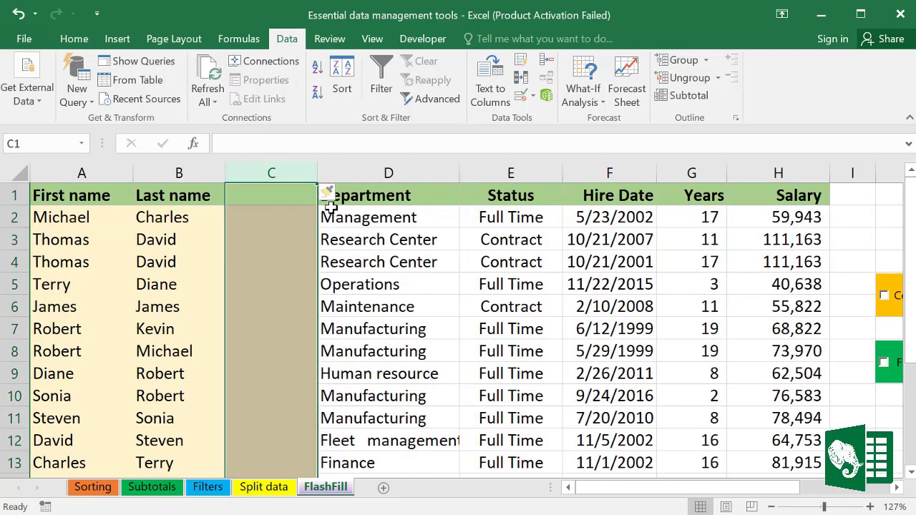
click(279, 217)
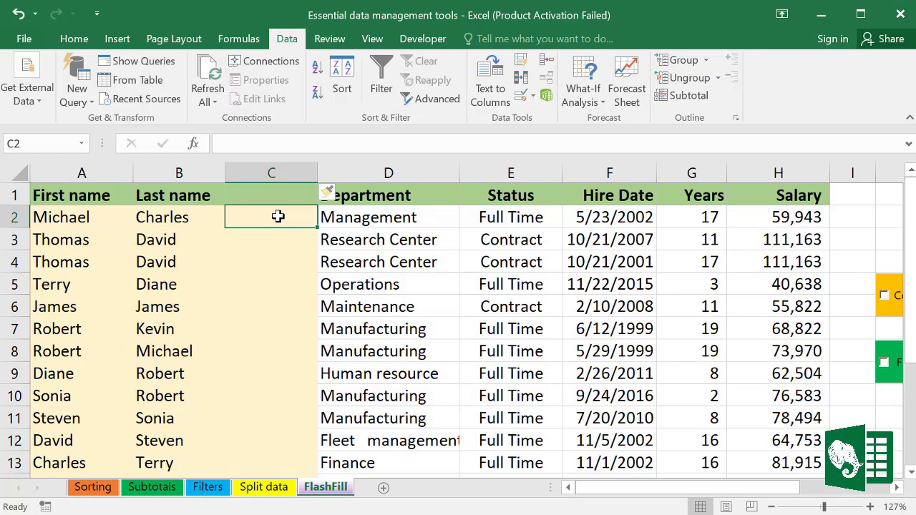
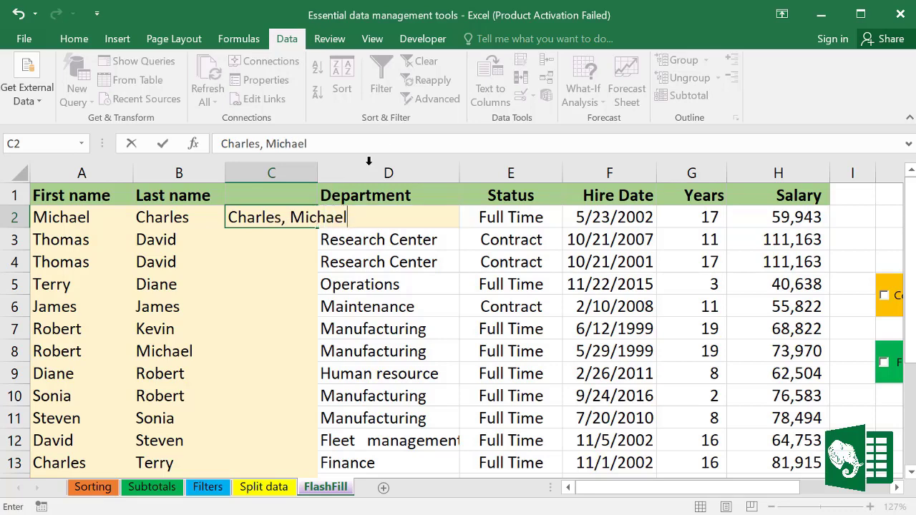
click(302, 262)
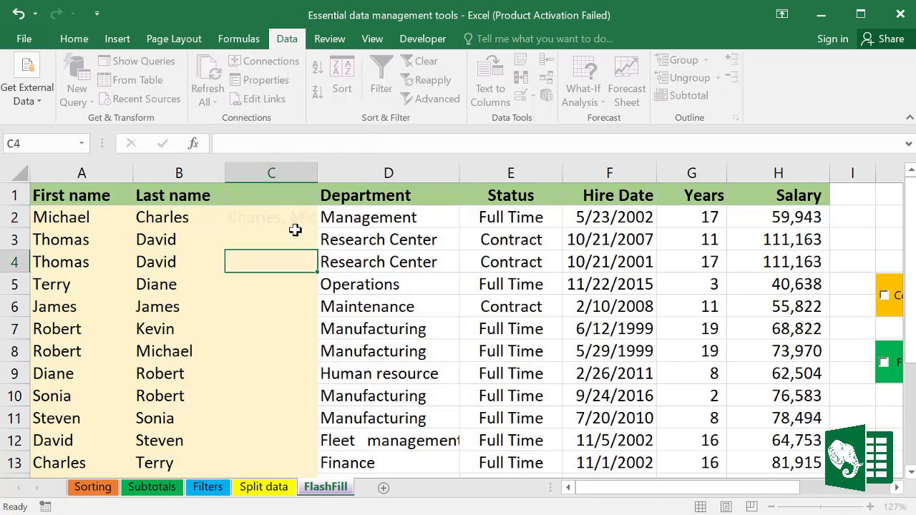
click(306, 217)
drag(317, 171, 366, 167)
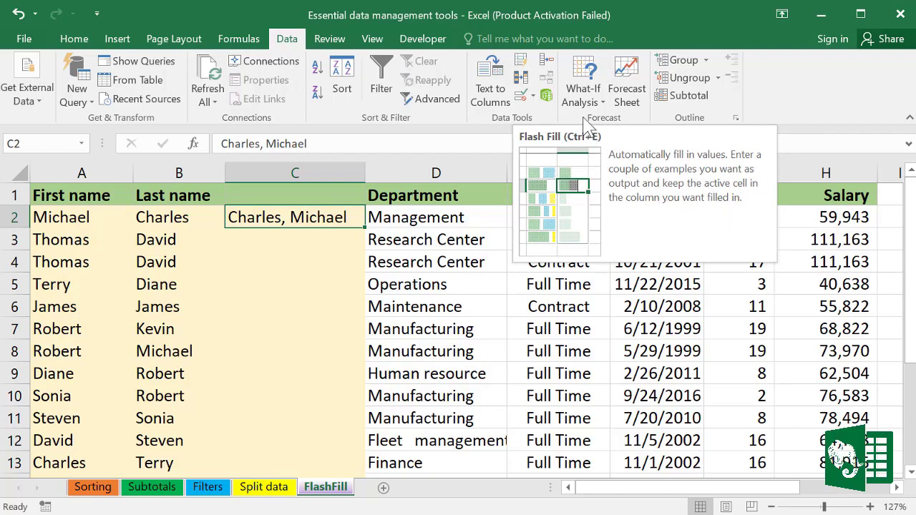
Step: Flash Fill column C from the C2 example and check the filled Last, First names
click(522, 62)
click(331, 263)
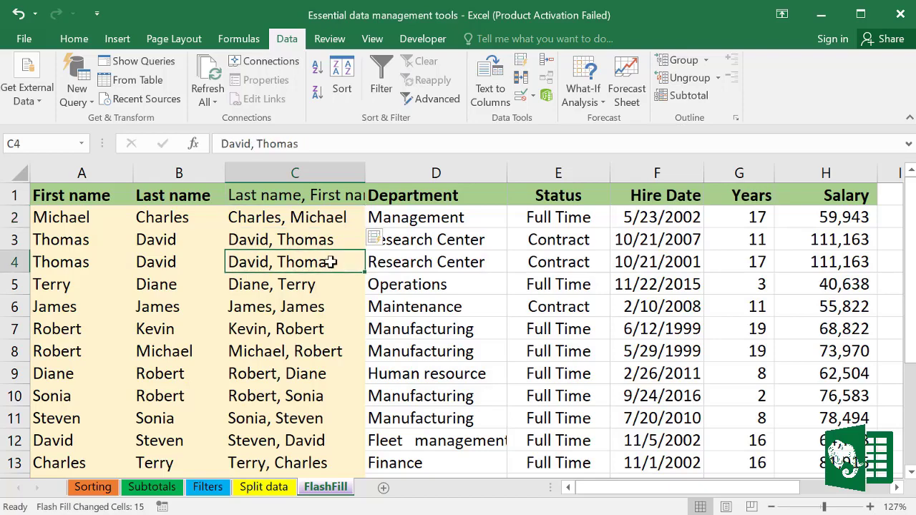
scroll(309, 289, down, 5)
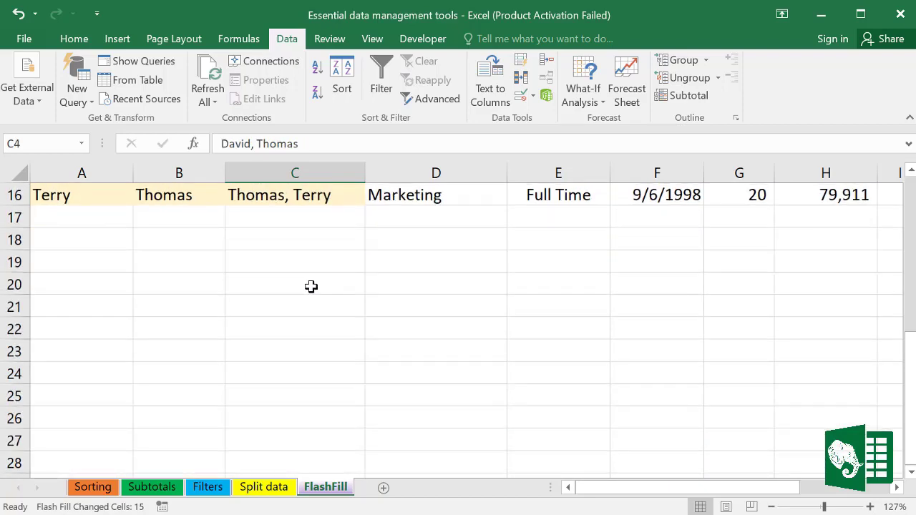
scroll(311, 286, up, 5)
click(275, 222)
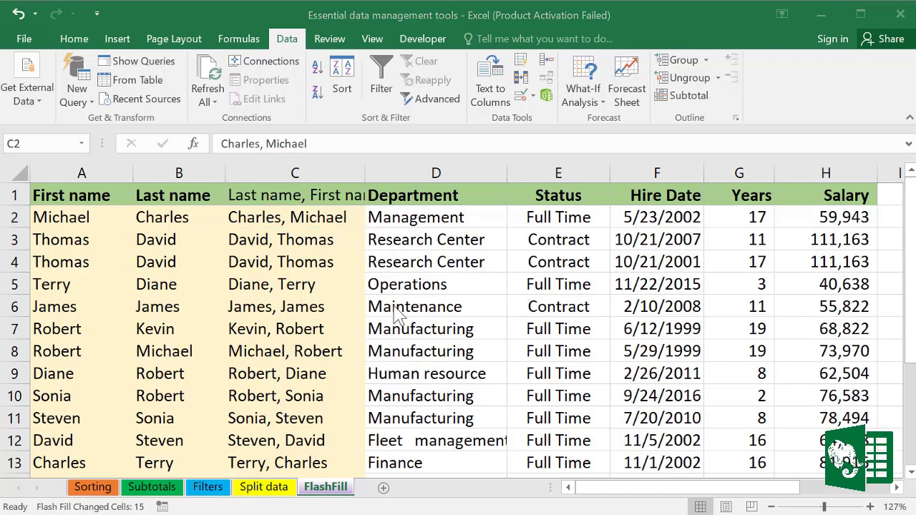
Step: Delete the original First name and Last name columns and autofit column A to the combined names
drag(107, 166, 157, 166)
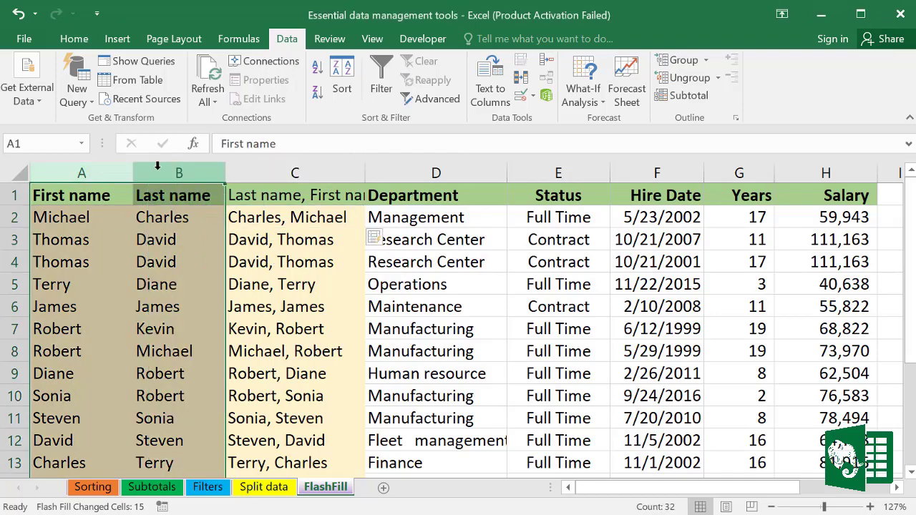
right_click(166, 169)
click(216, 308)
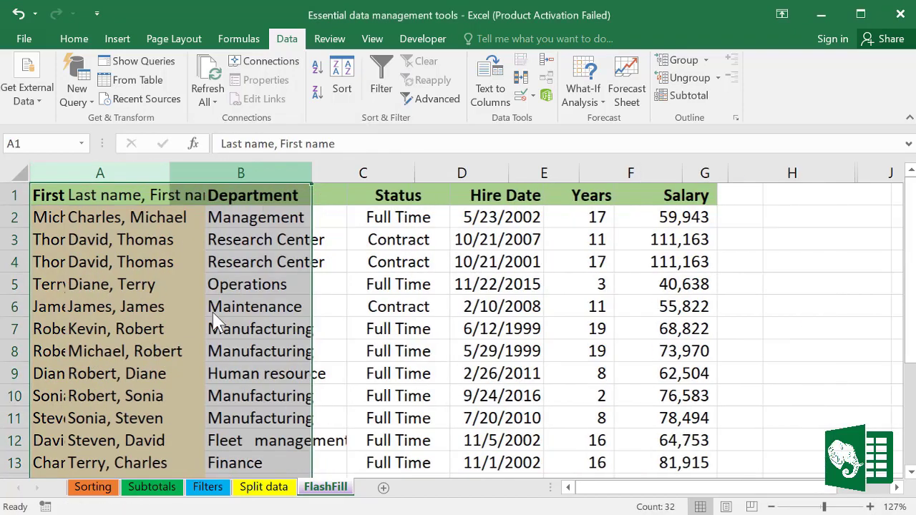
click(287, 323)
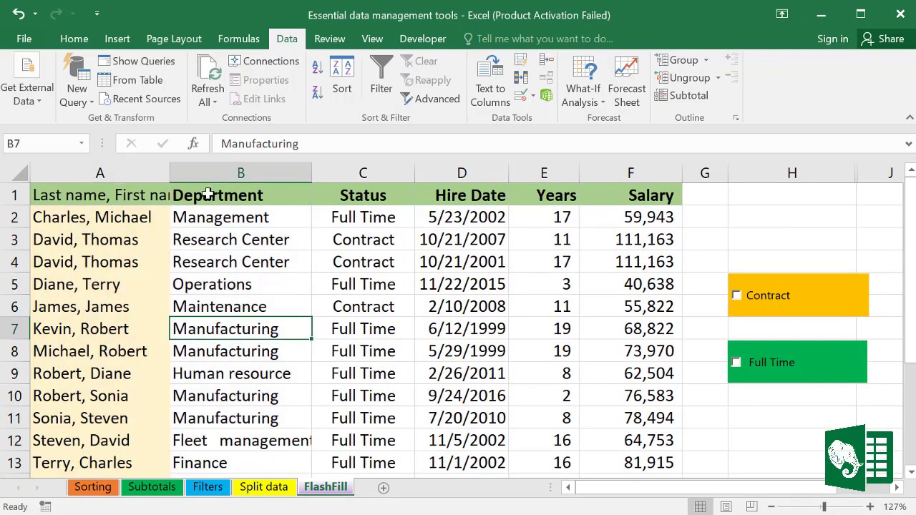
double_click(170, 171)
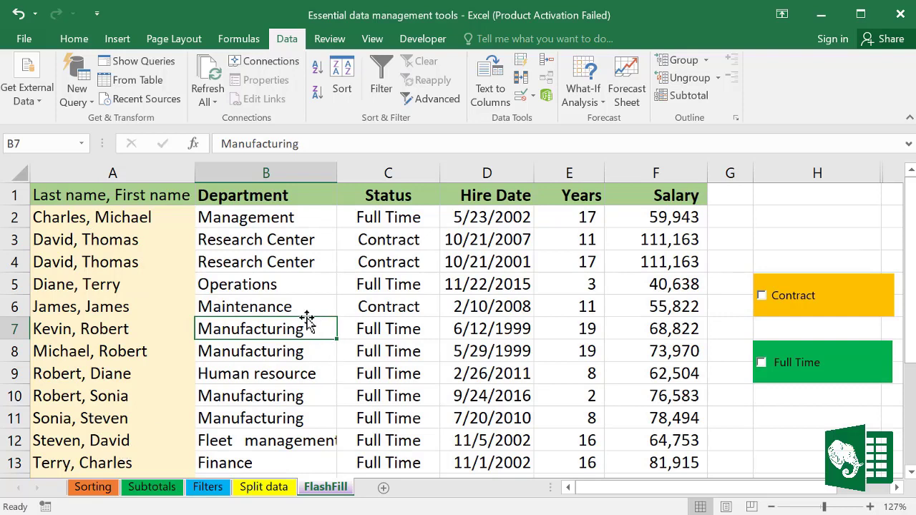
Step: Insert two empty columns before Department, narrow column B, and select A1:D16
click(243, 171)
right_click(243, 168)
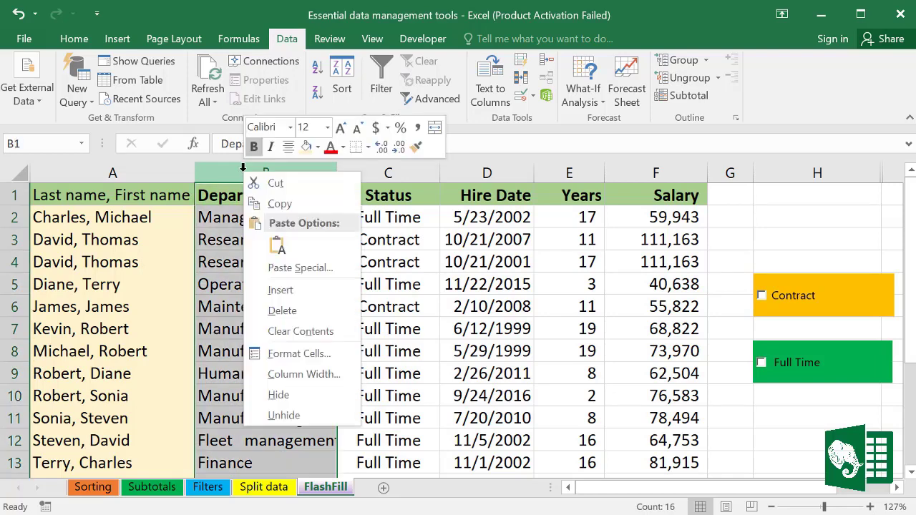
click(281, 290)
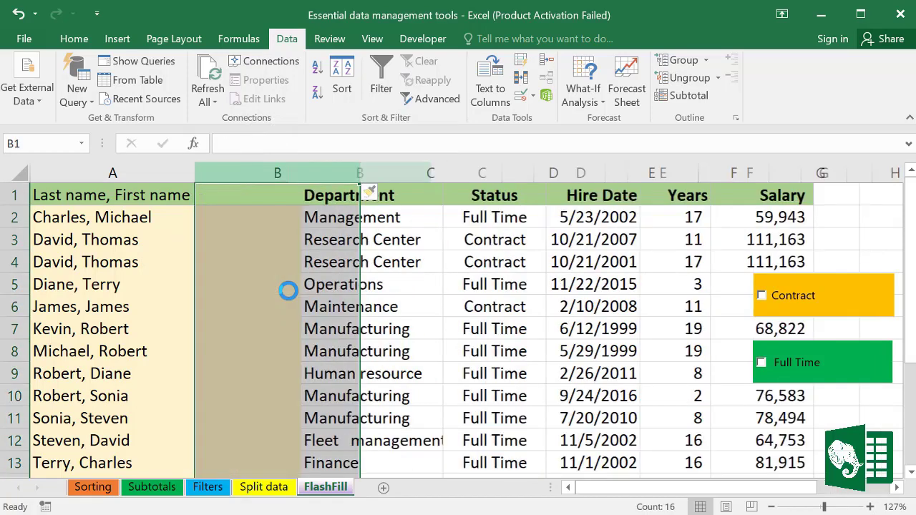
drag(360, 170, 294, 172)
right_click(308, 170)
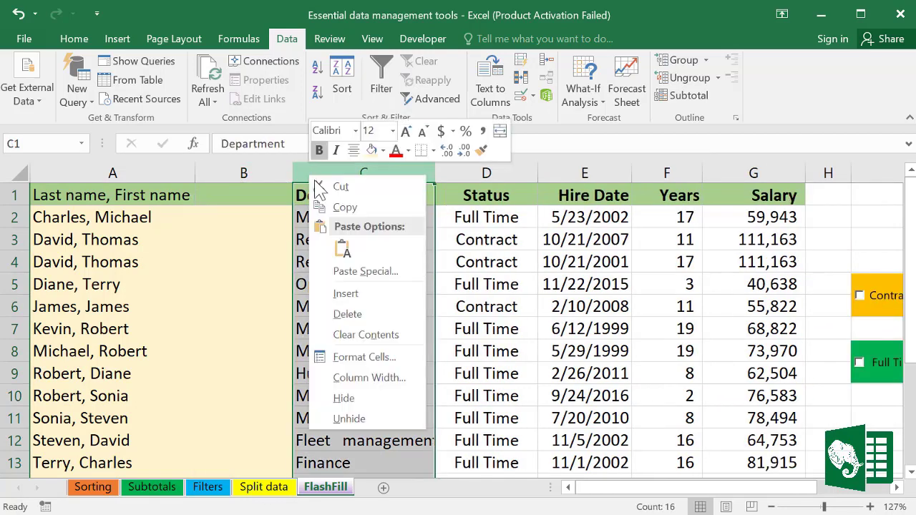
click(351, 291)
click(248, 219)
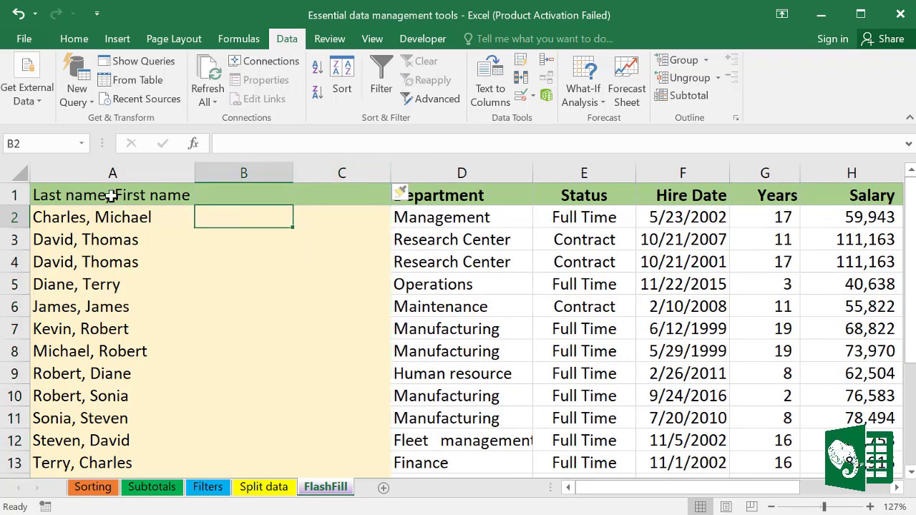
click(57, 194)
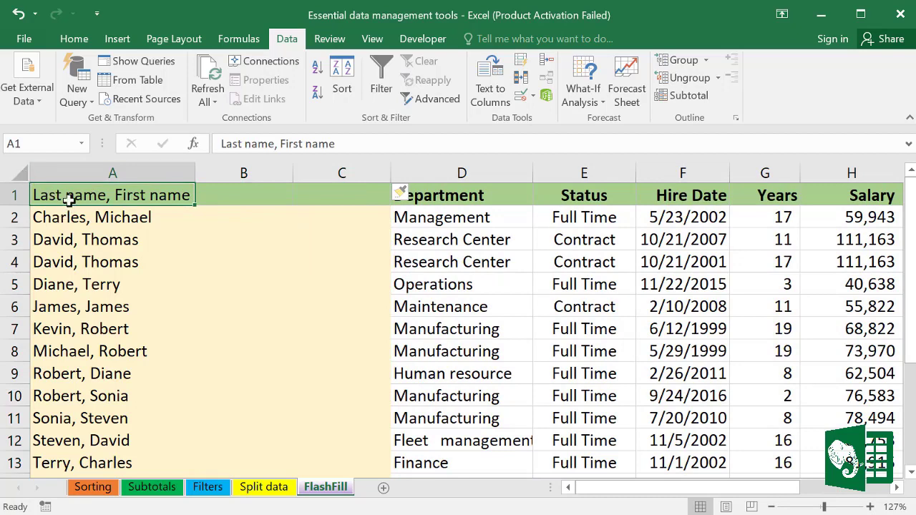
key(shift+Right)
key(shift+Right)
key(shift+Right)
key(shift+Down)
key(shift+Down)
key(shift+Down)
key(shift+Down)
key(shift+Down)
key(shift+Down)
key(shift+Down)
key(shift+Down)
key(shift+Down)
key(shift+Down)
key(shift+Down)
key(shift+Down)
key(shift+Down)
key(shift+Down)
key(shift+Down)
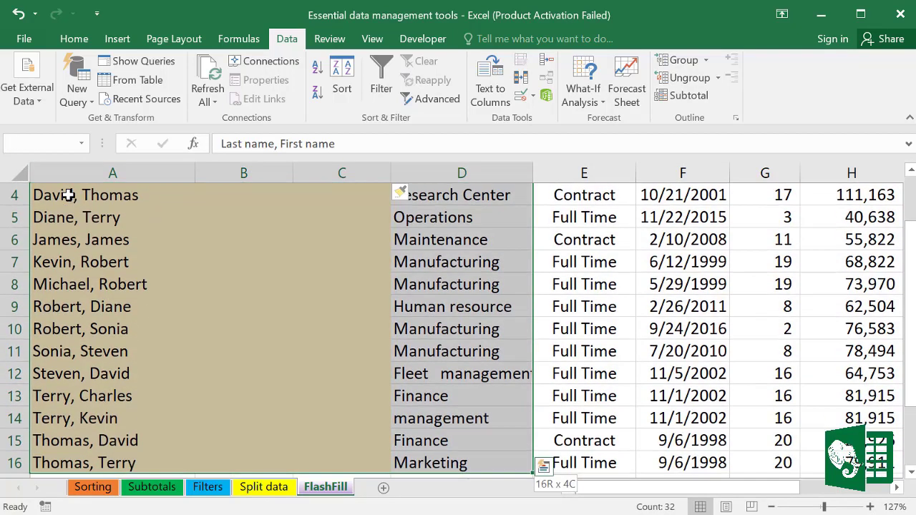
Step: Apply All Borders to the A1:D16 name block
click(73, 38)
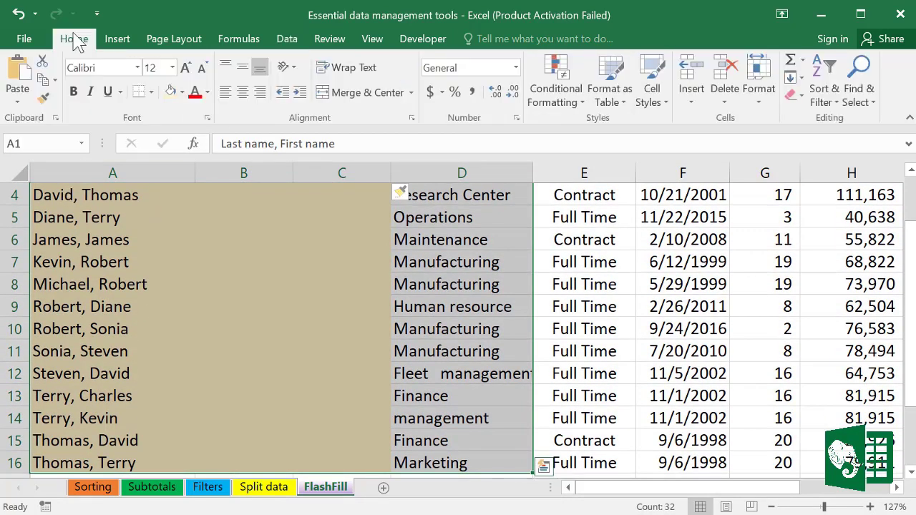
click(151, 91)
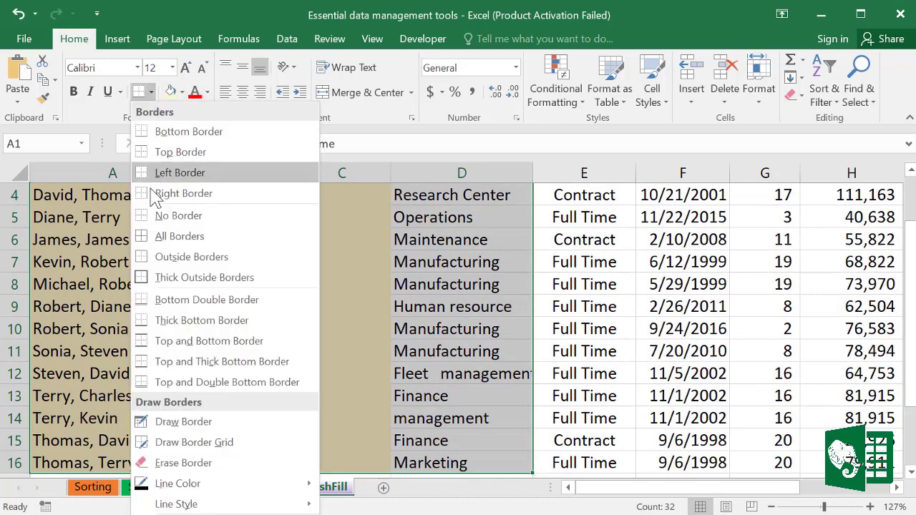
click(164, 236)
scroll(345, 311, up, 1)
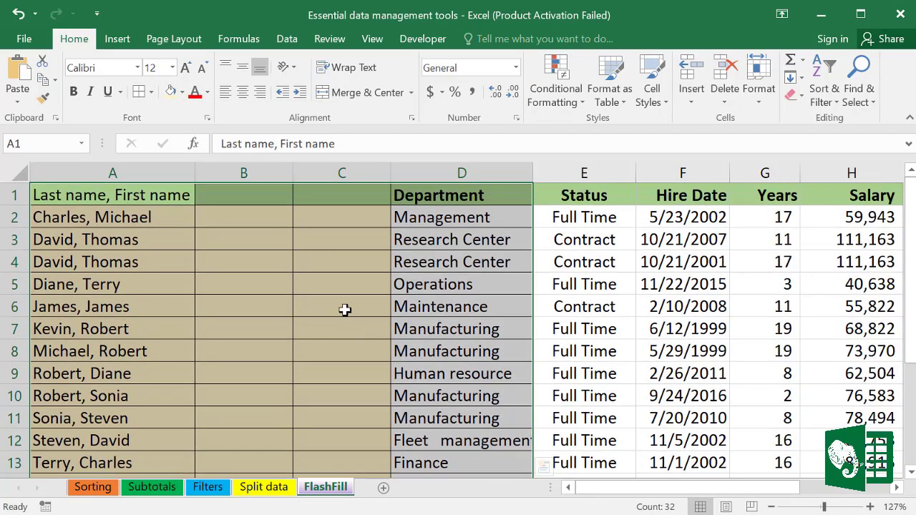
Step: Type 'Michael' in B2 and Flash Fill the first names down column B
click(240, 218)
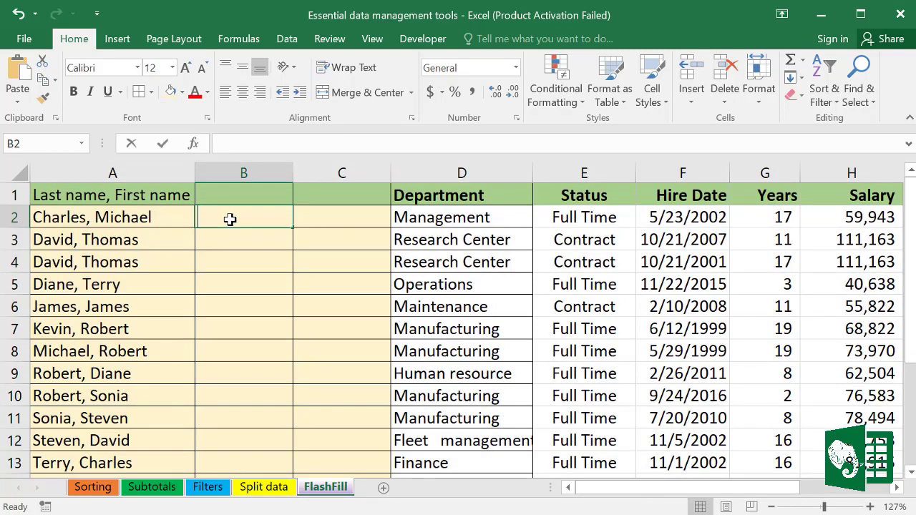
text(M)
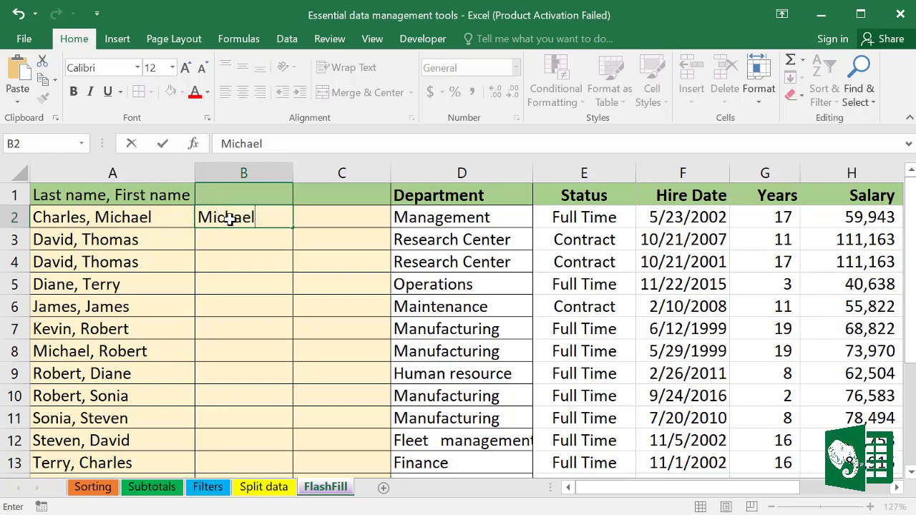
text(ichael)
key(Return)
click(263, 219)
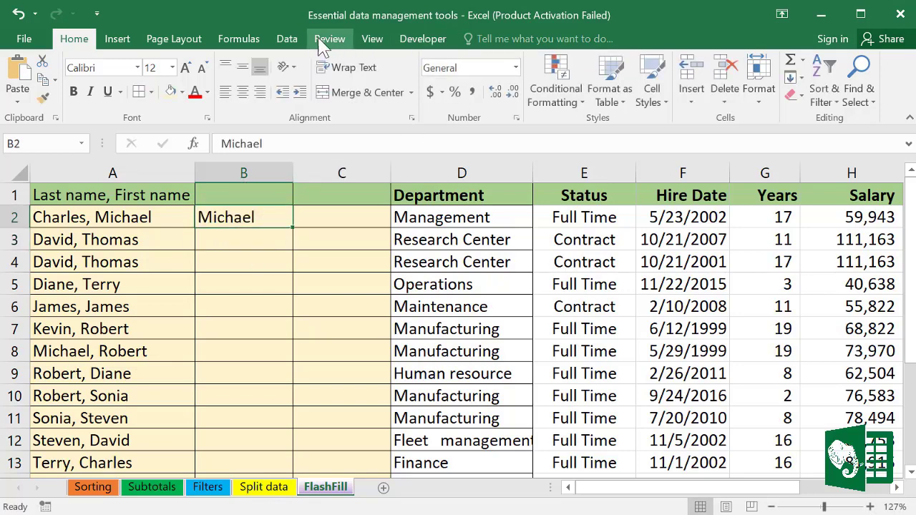
click(295, 43)
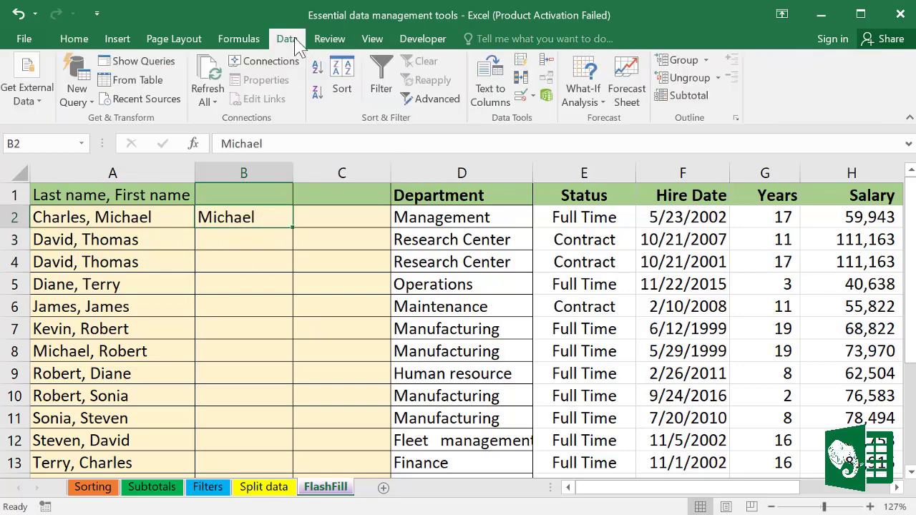
click(521, 62)
drag(230, 211, 240, 262)
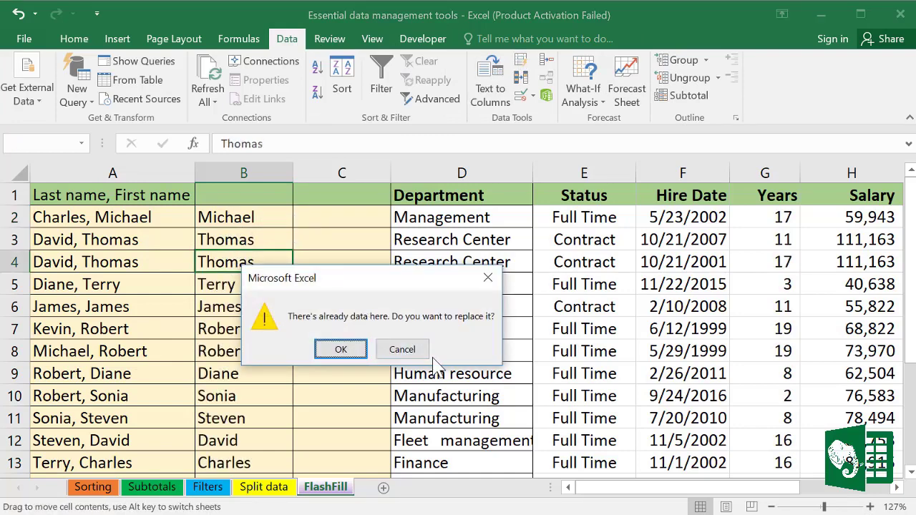
click(402, 349)
click(309, 292)
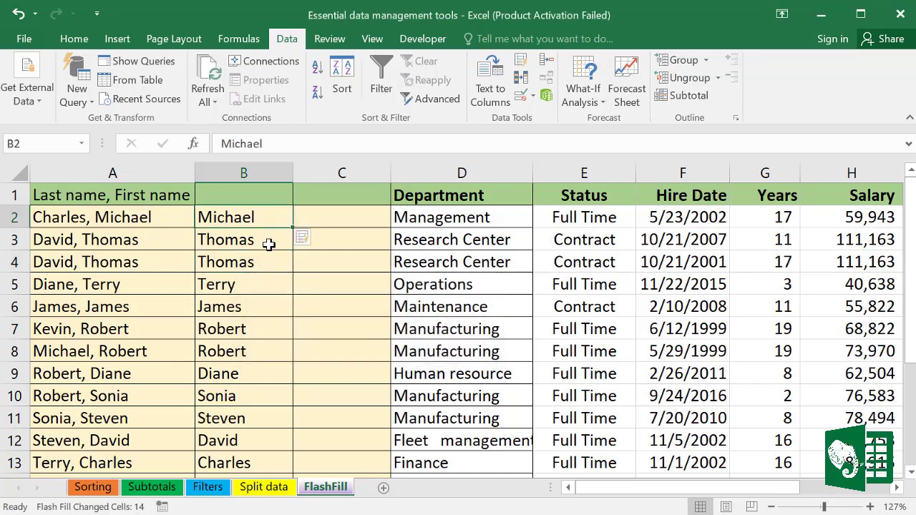
drag(202, 222, 229, 372)
click(339, 221)
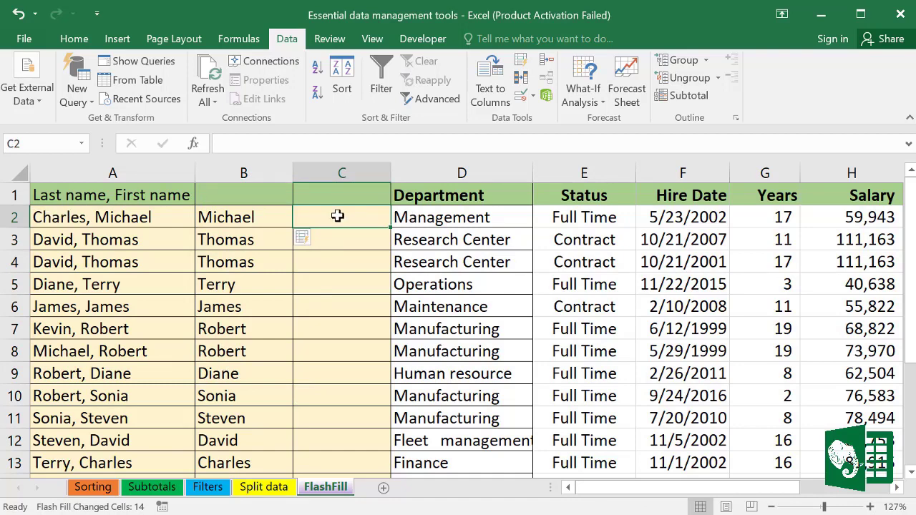
Step: Enter the example last name in C2 and Flash Fill last names down column C
text(Charles)
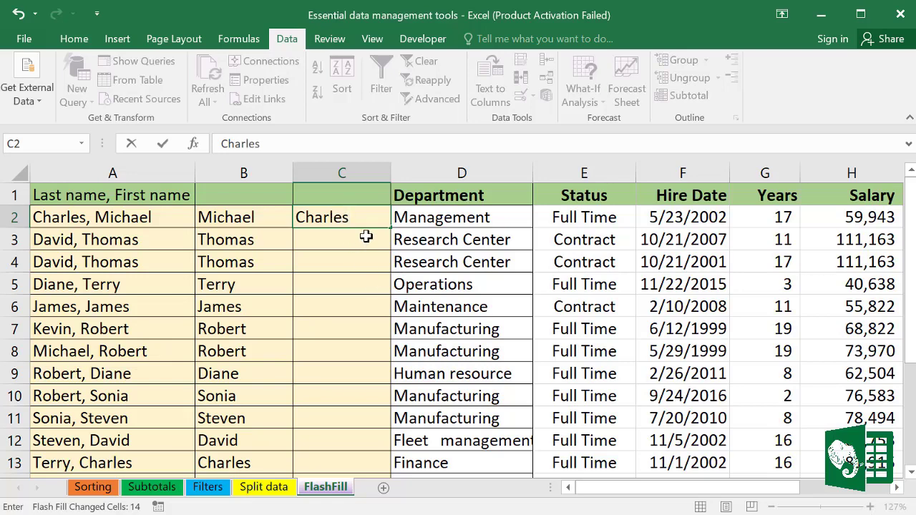
key(Return)
click(356, 216)
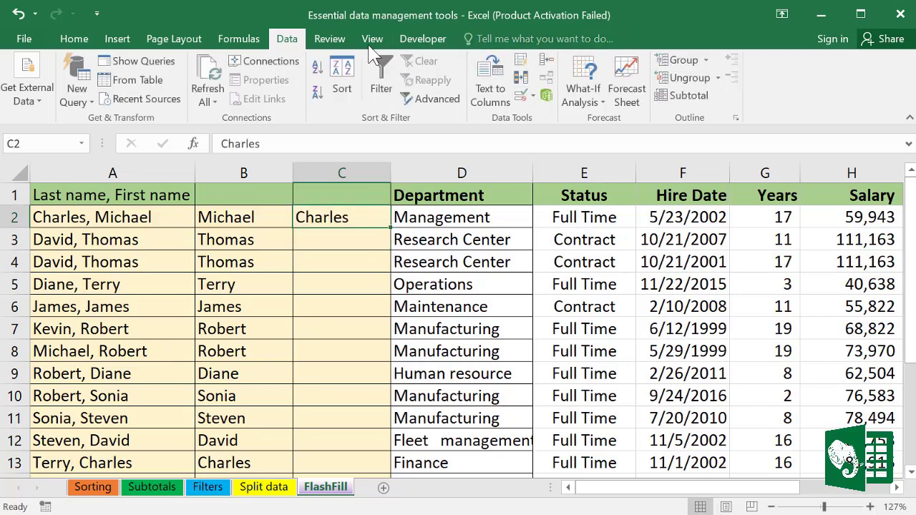
click(526, 64)
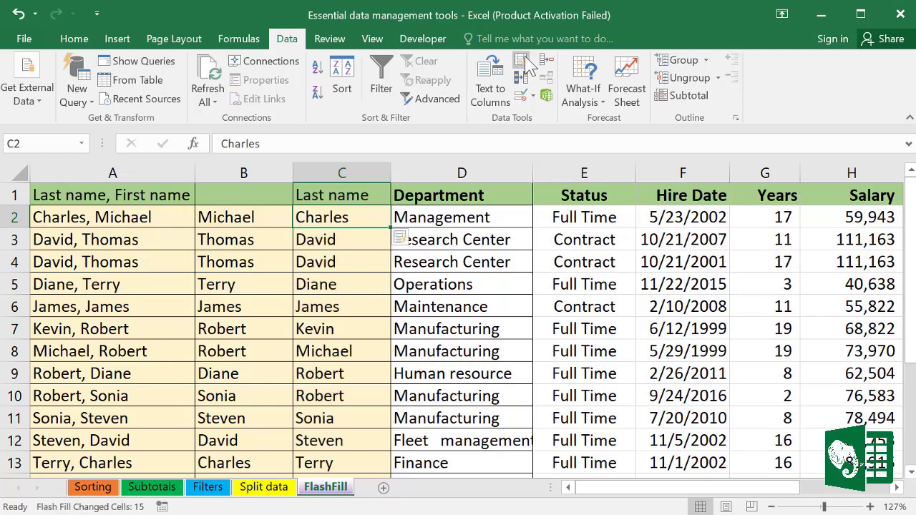
click(355, 280)
click(351, 416)
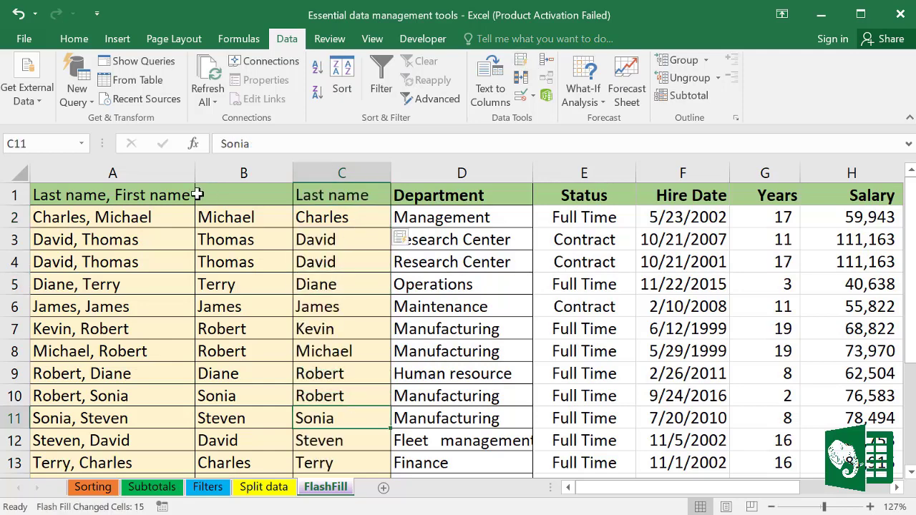
Step: Delete the combined name column A and head the new column A 'First name'
click(128, 166)
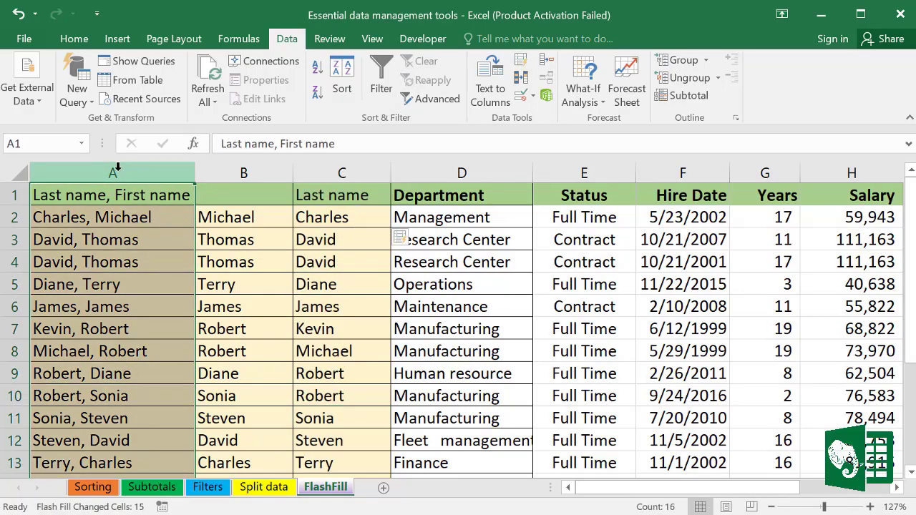
right_click(119, 168)
click(164, 314)
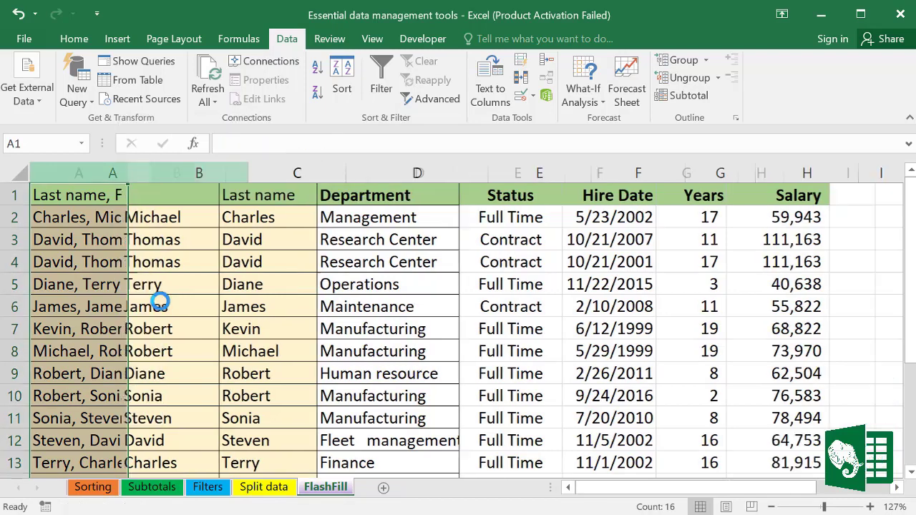
click(60, 192)
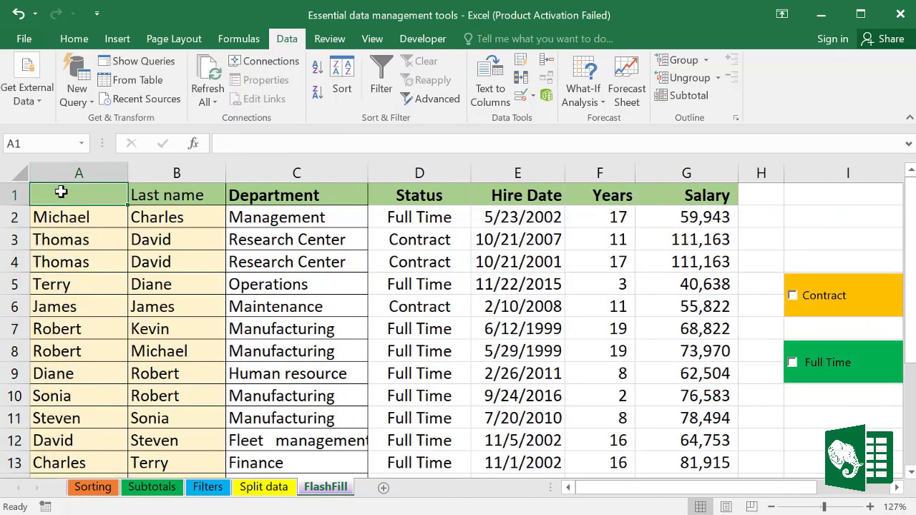
text(First)
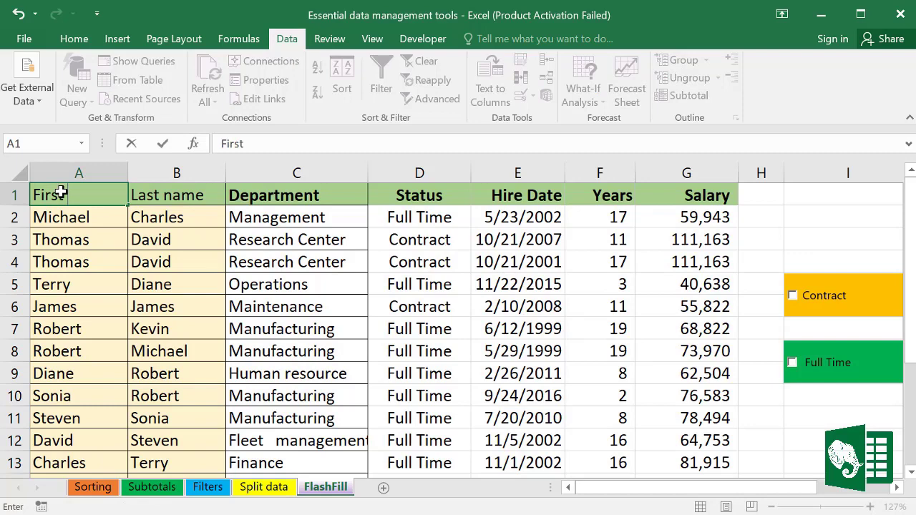
text( name)
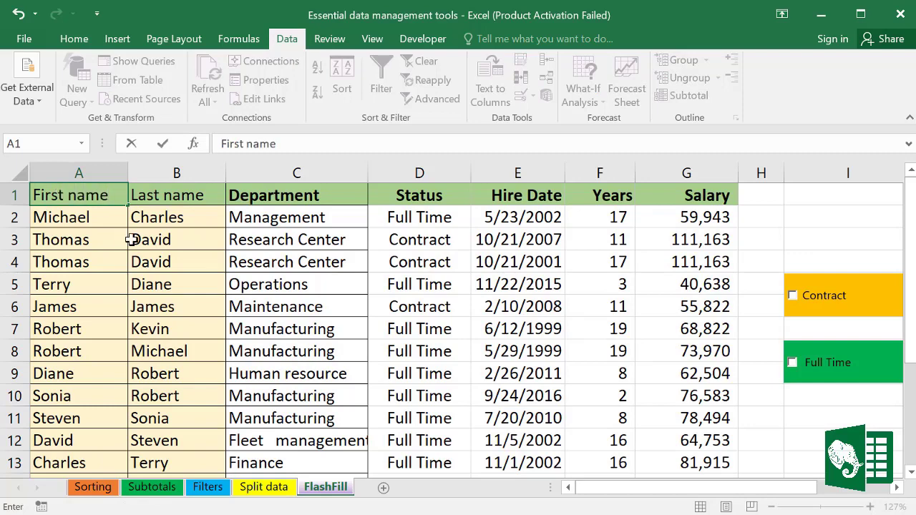
click(139, 326)
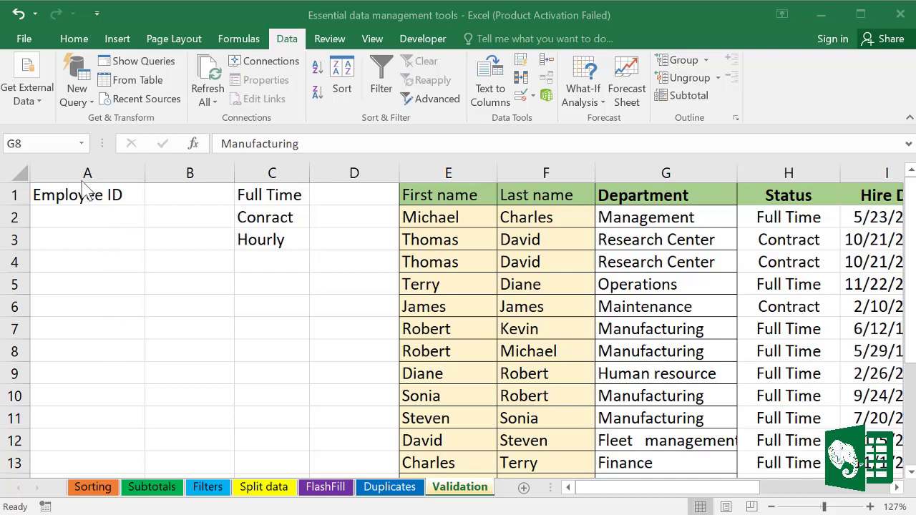
Step: Select the Employee ID column A on the Validation sheet and open Data Validation
click(113, 195)
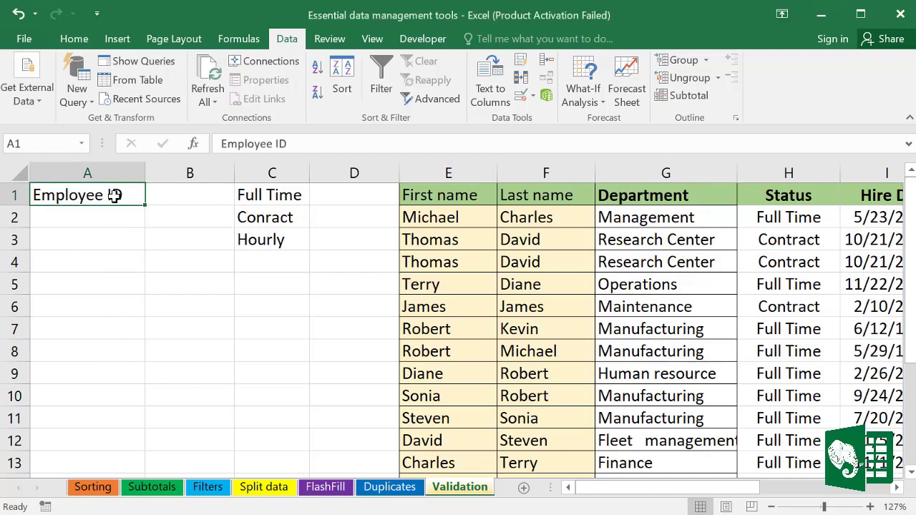
click(71, 218)
click(96, 242)
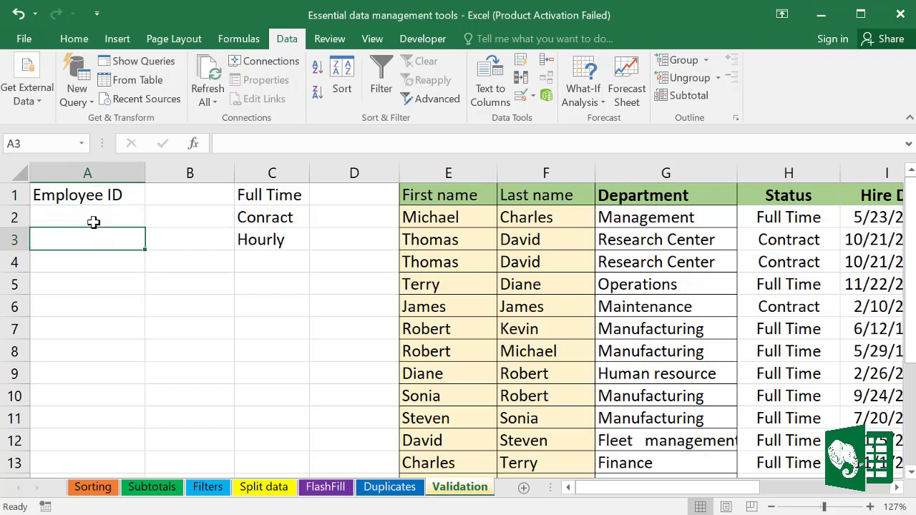
click(94, 221)
click(98, 243)
click(90, 171)
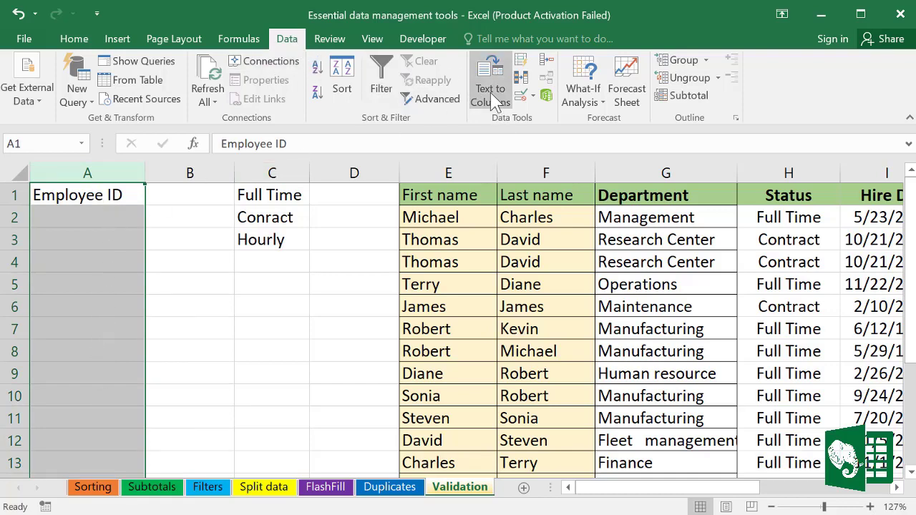
click(532, 97)
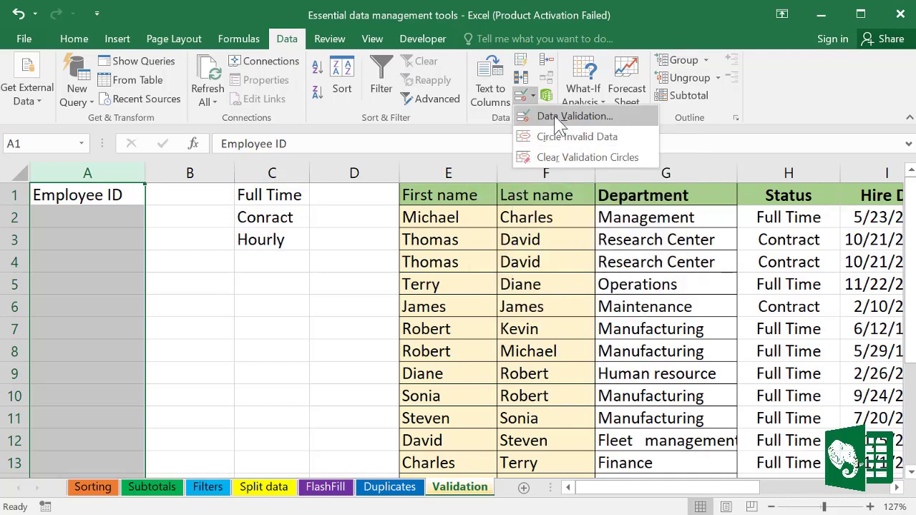
Step: Open the Data Validation dialog and look over its Input Message and Error Alert tabs
click(558, 120)
drag(390, 209, 370, 118)
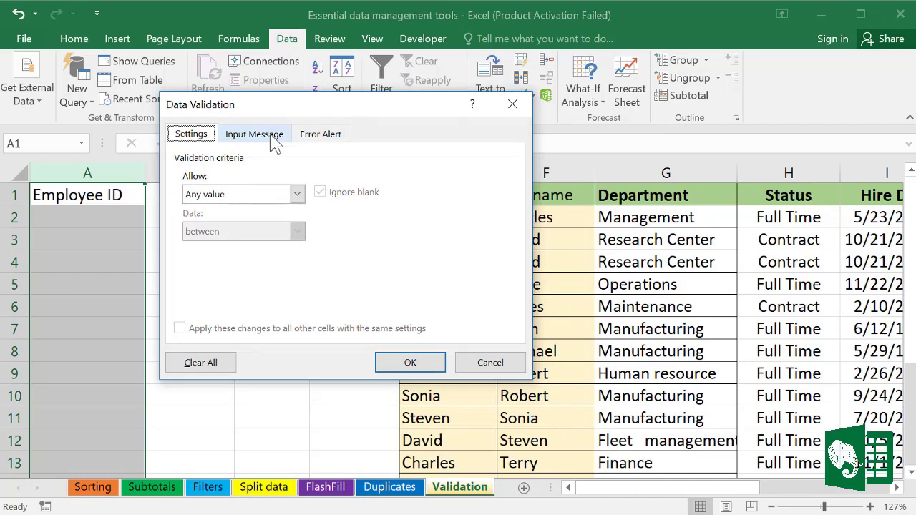
click(239, 137)
click(328, 138)
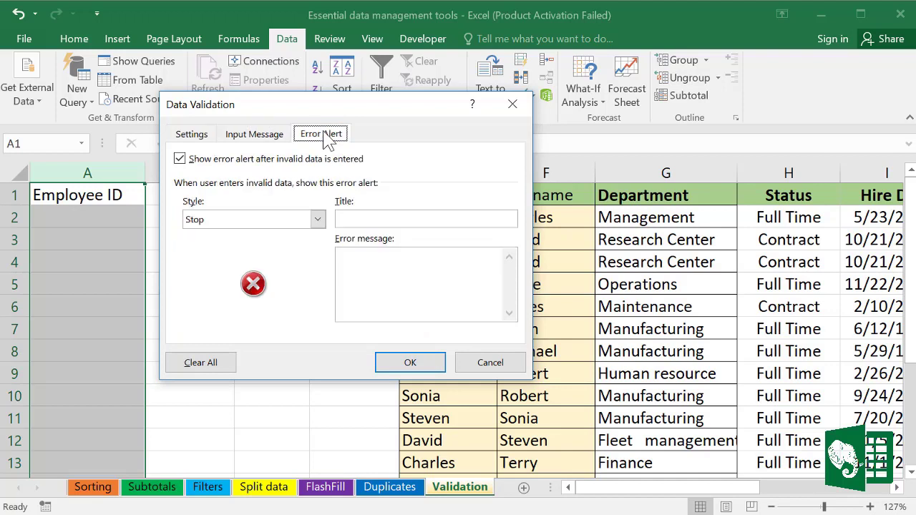
click(204, 142)
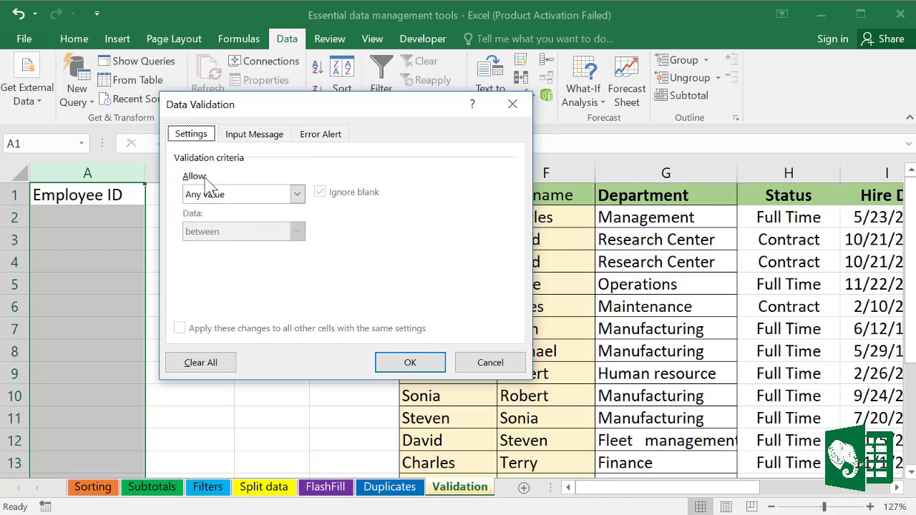
Step: Restrict column A entries to a text length equal to 4
click(297, 197)
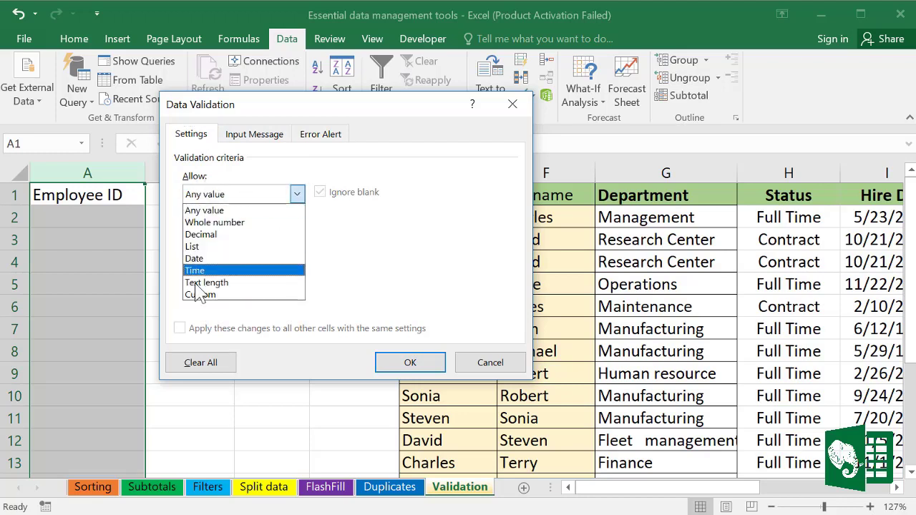
click(214, 282)
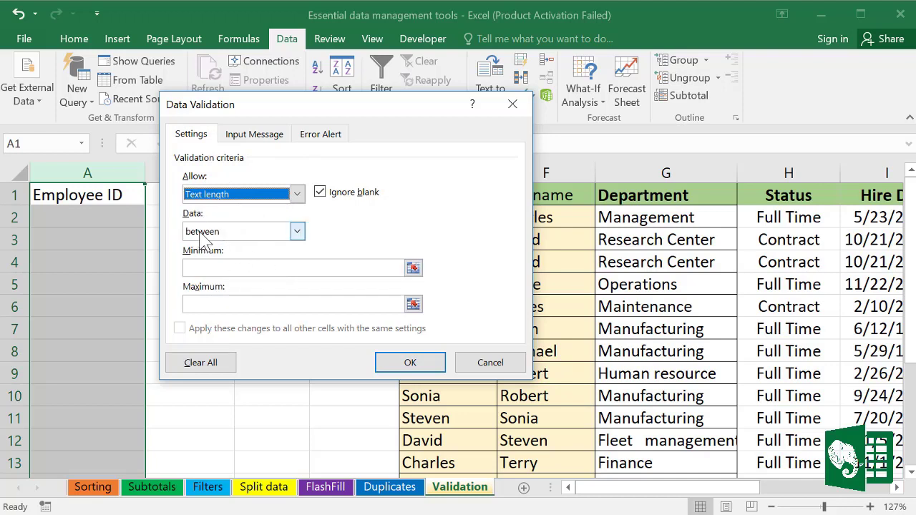
click(297, 232)
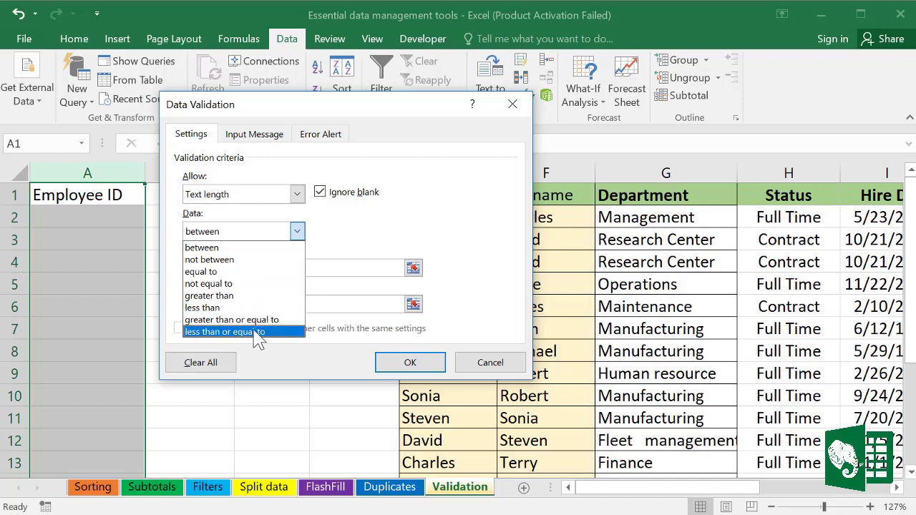
click(215, 273)
click(206, 271)
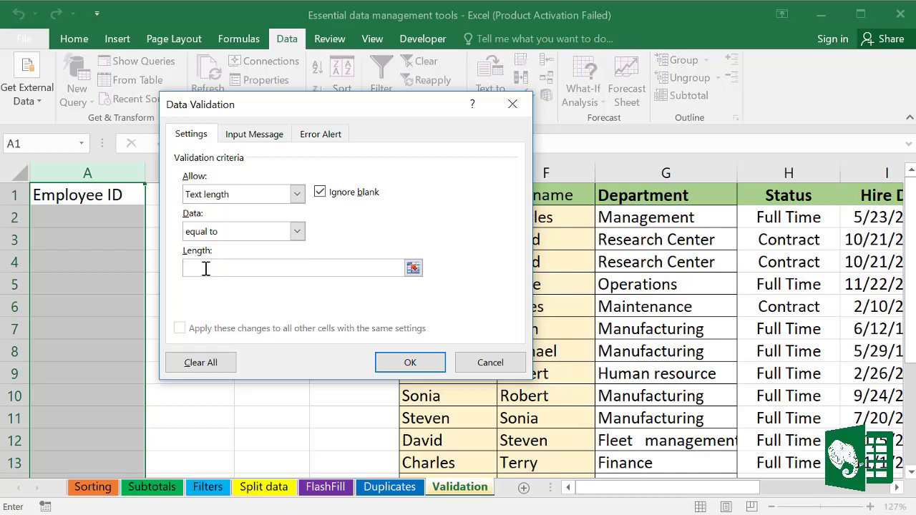
text(4)
key(Return)
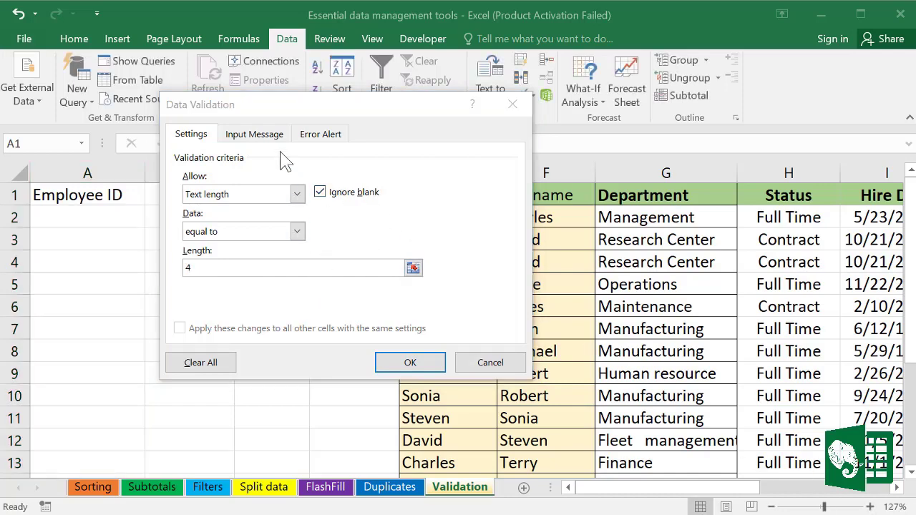
click(263, 137)
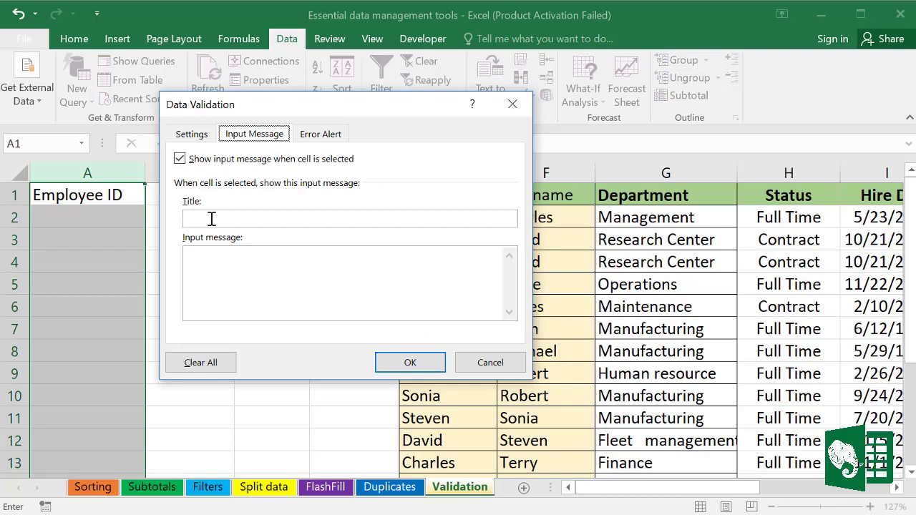
Step: Add a 'Reminder' input message reading 'Must be 4 character', apply it, and select A2
click(213, 218)
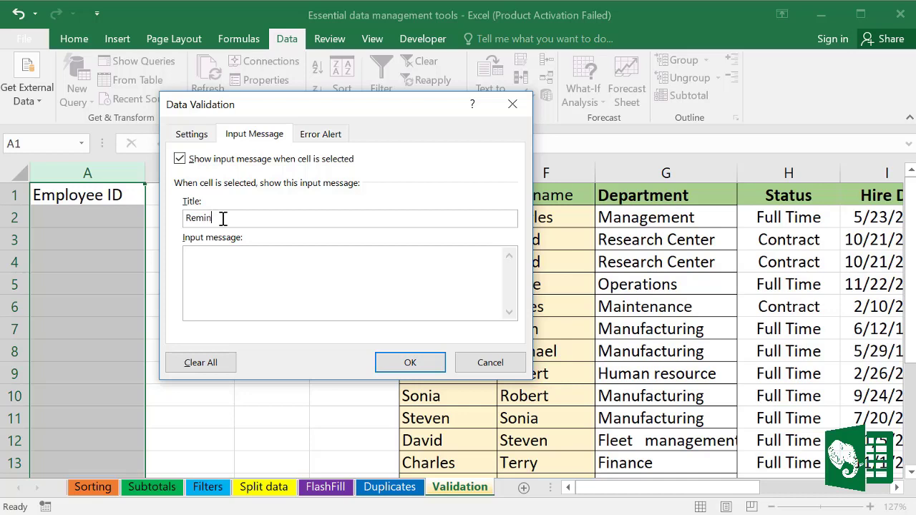
click(213, 277)
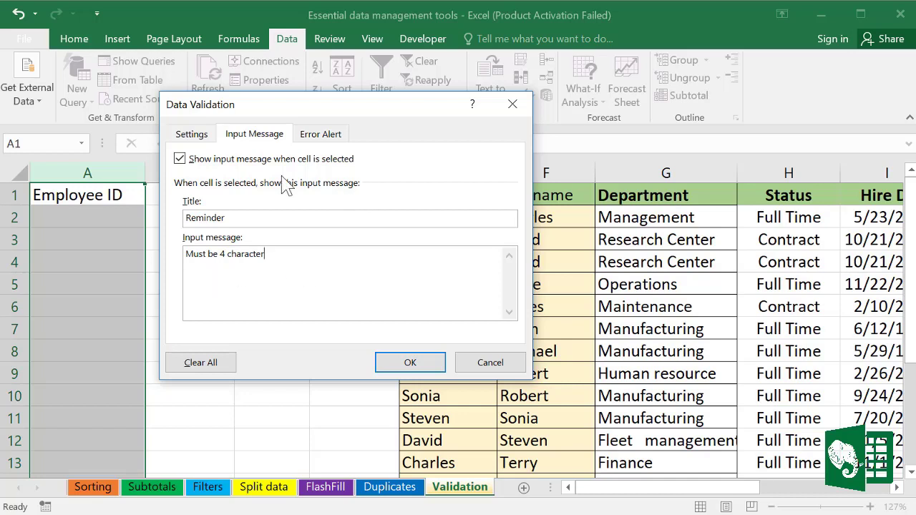
click(410, 362)
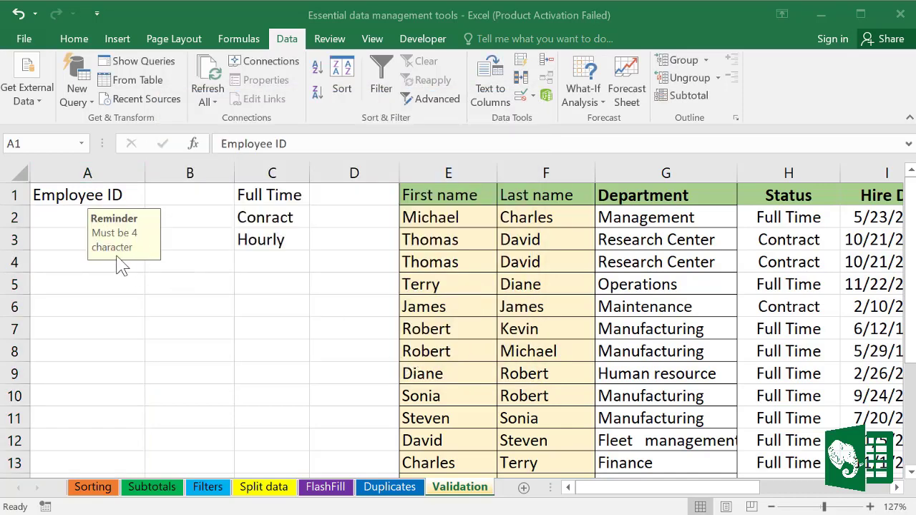
key(ctrl+shift+Down)
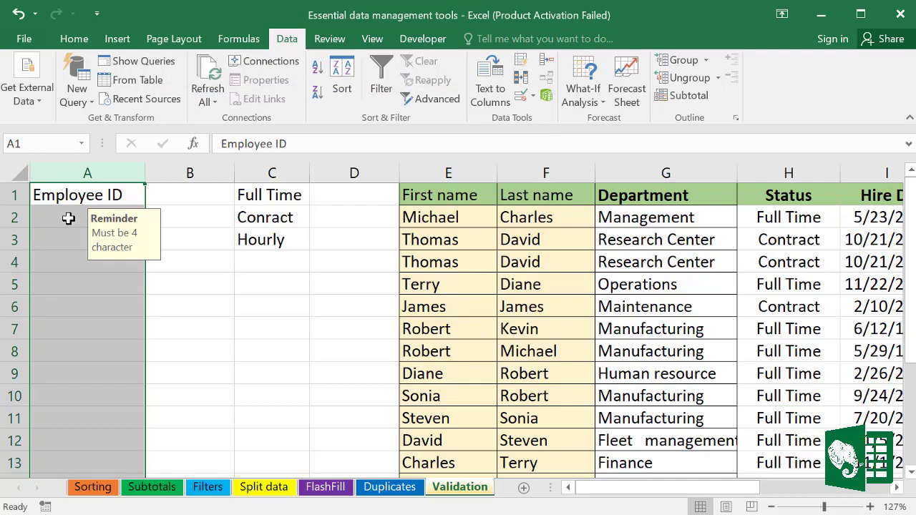
click(68, 219)
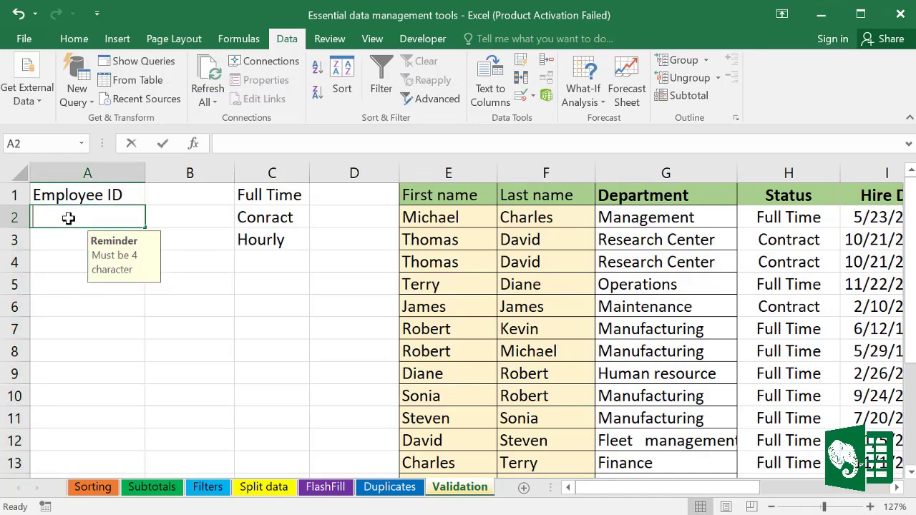
Step: Enter 235435 in A2 to see it rejected, then correct it to 2354
text(235435)
key(Return)
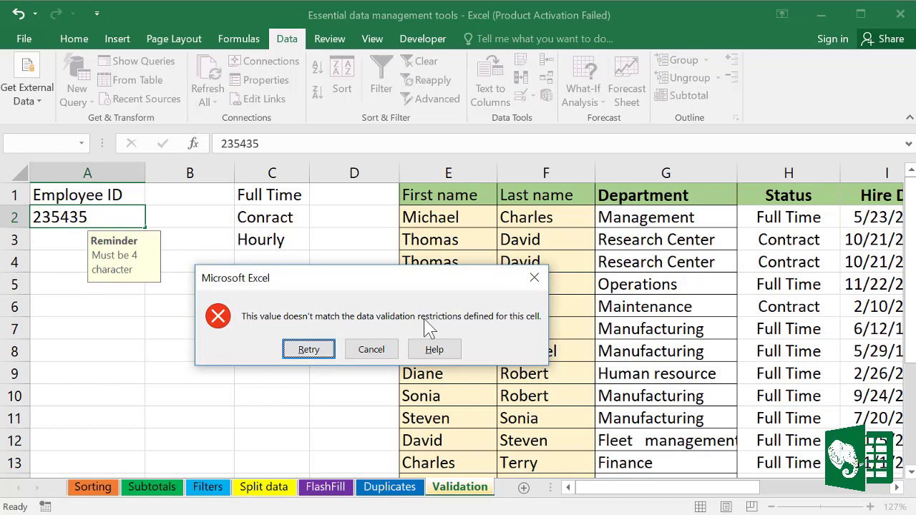
click(322, 352)
click(99, 216)
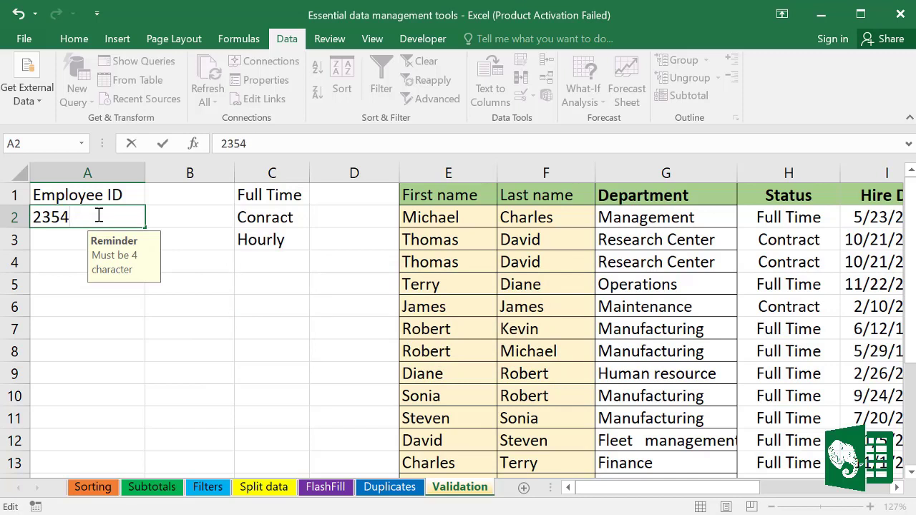
key(Return)
click(98, 214)
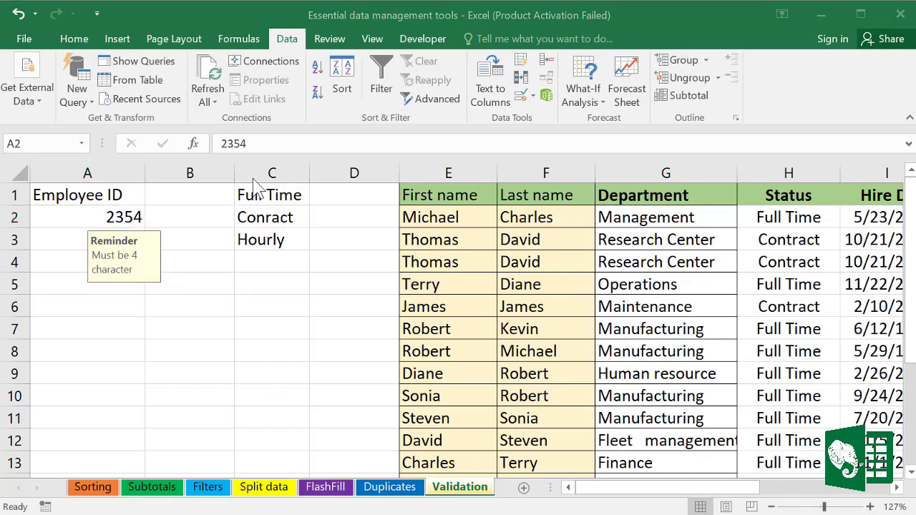
click(183, 212)
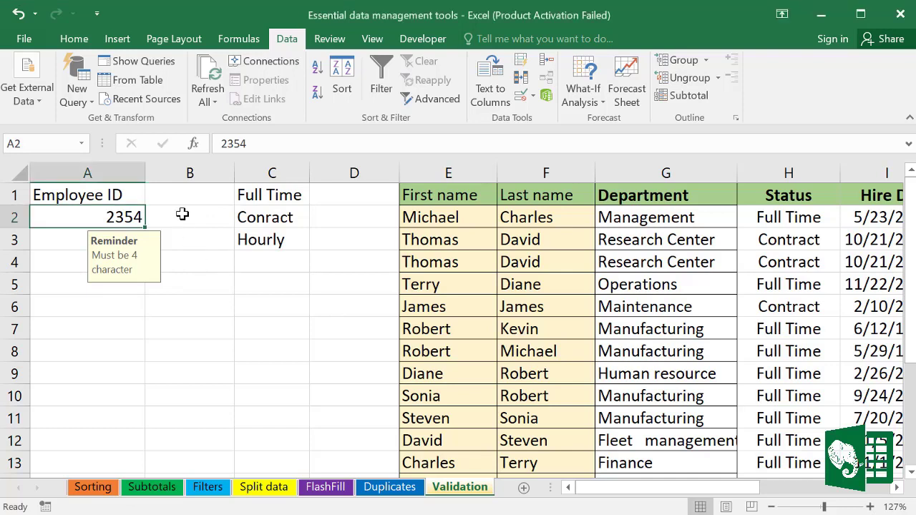
click(183, 192)
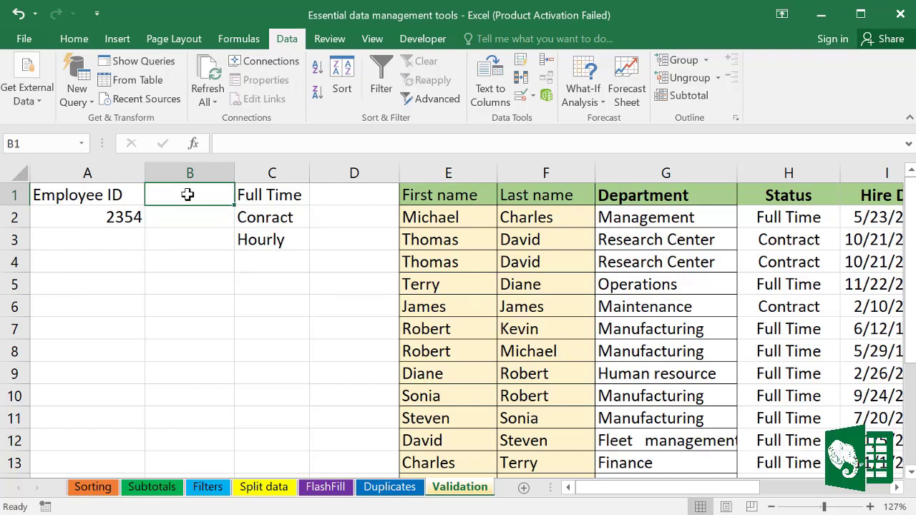
Step: Enter the heading 'Contract type' in B1 and autofit column B to it
text(De)
key(BackSpace)
key(BackSpace)
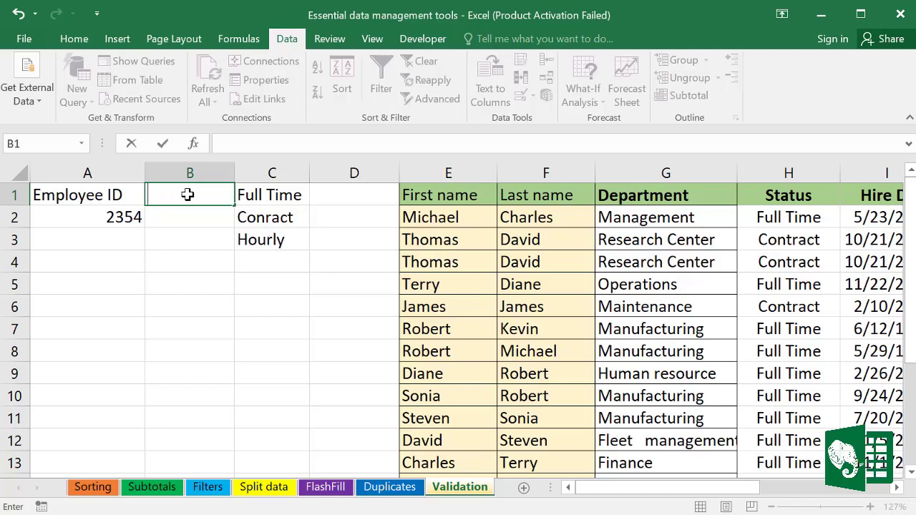
text(Nm)
key(BackSpace)
key(BackSpace)
text(Nam)
key(BackSpace)
key(BackSpace)
key(BackSpace)
text(Contra)
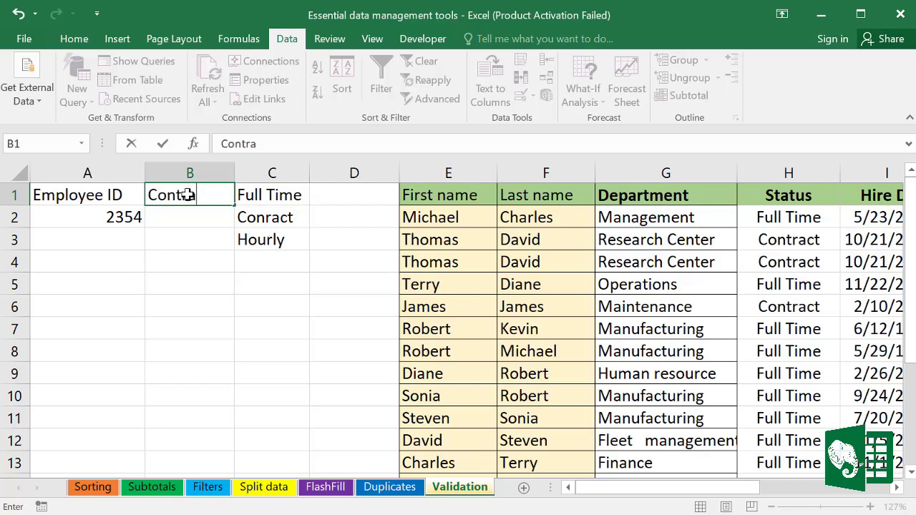
text(ct type)
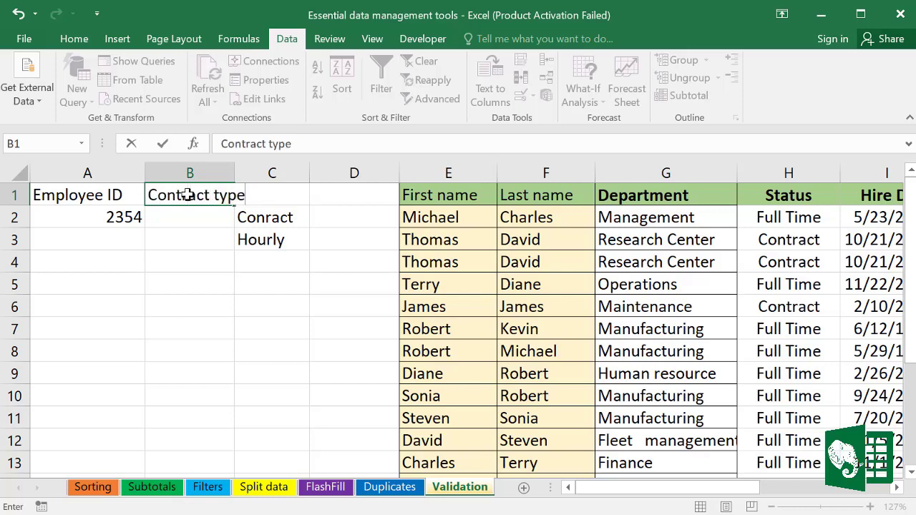
key(Return)
click(260, 279)
double_click(234, 172)
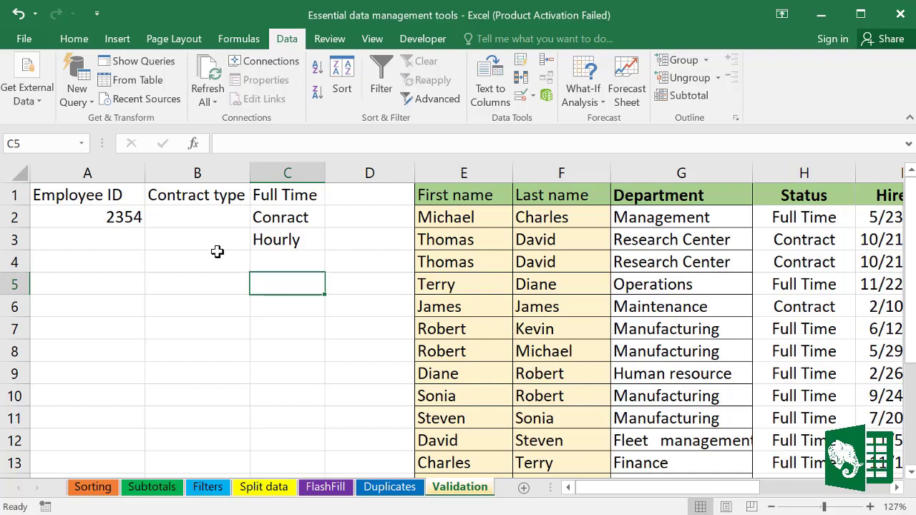
click(208, 173)
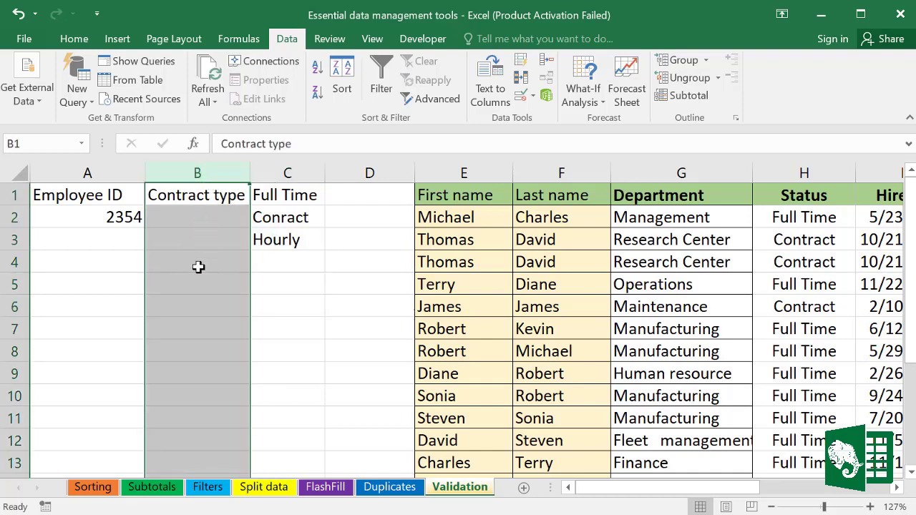
Step: Give column B a List validation rule sourced from C1:C3
click(533, 95)
click(565, 117)
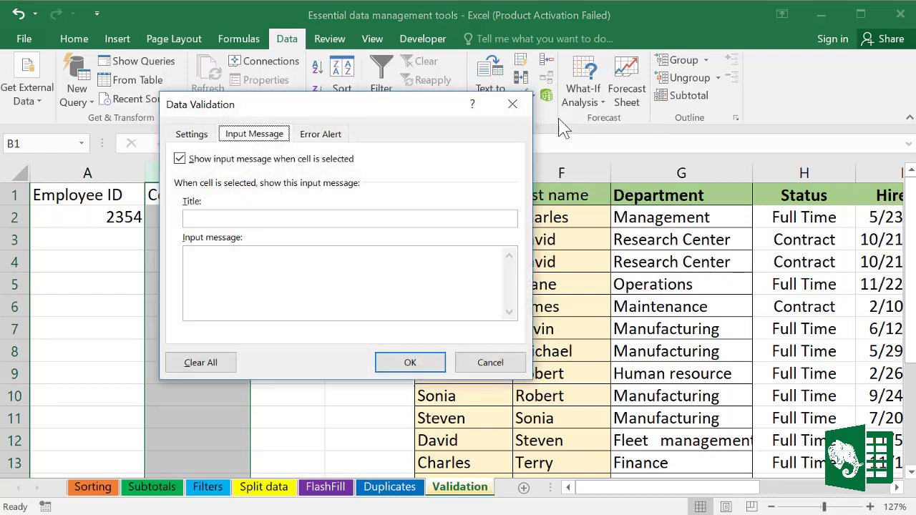
drag(370, 113, 492, 168)
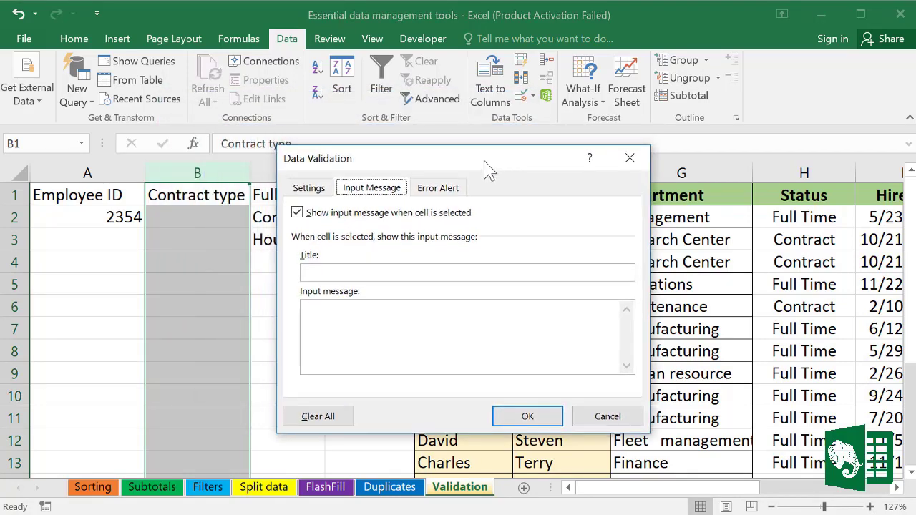
click(319, 192)
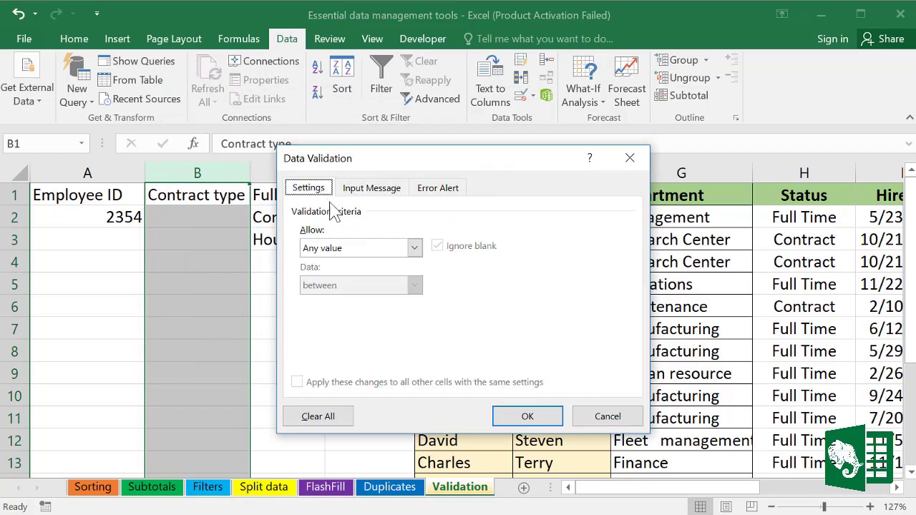
click(415, 248)
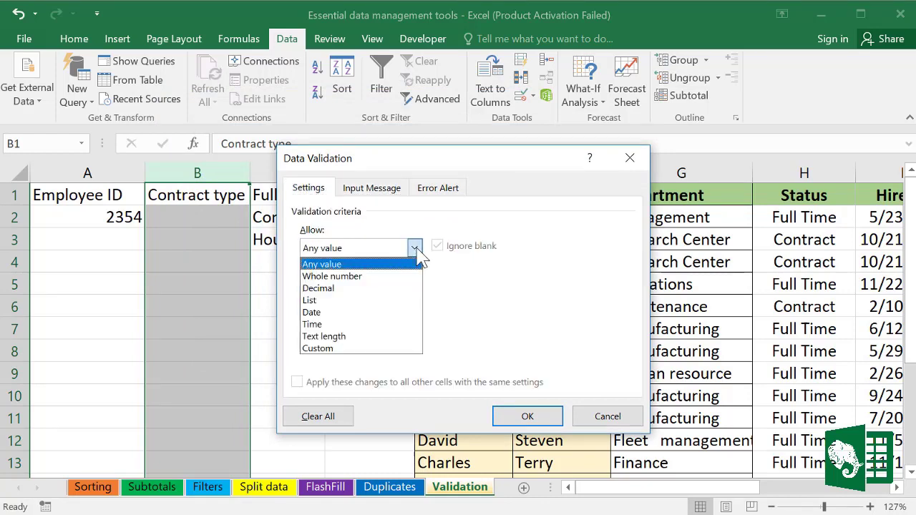
click(323, 301)
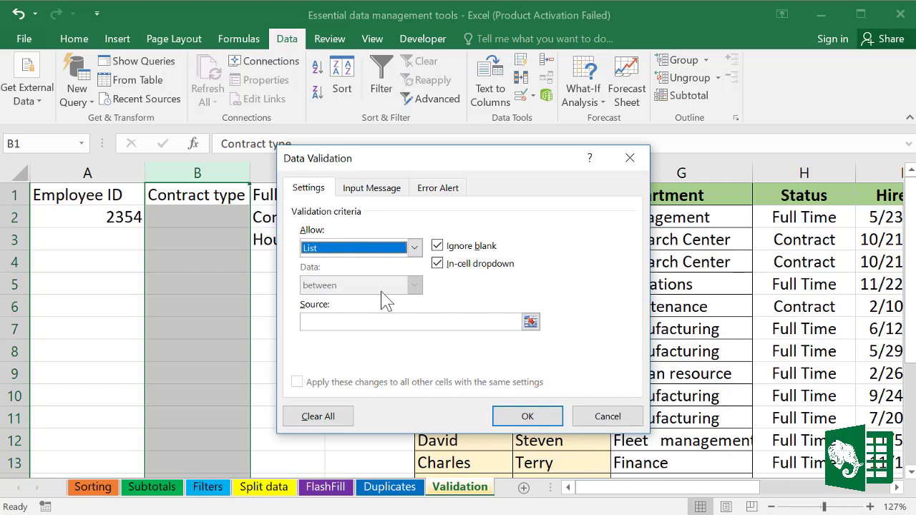
click(315, 319)
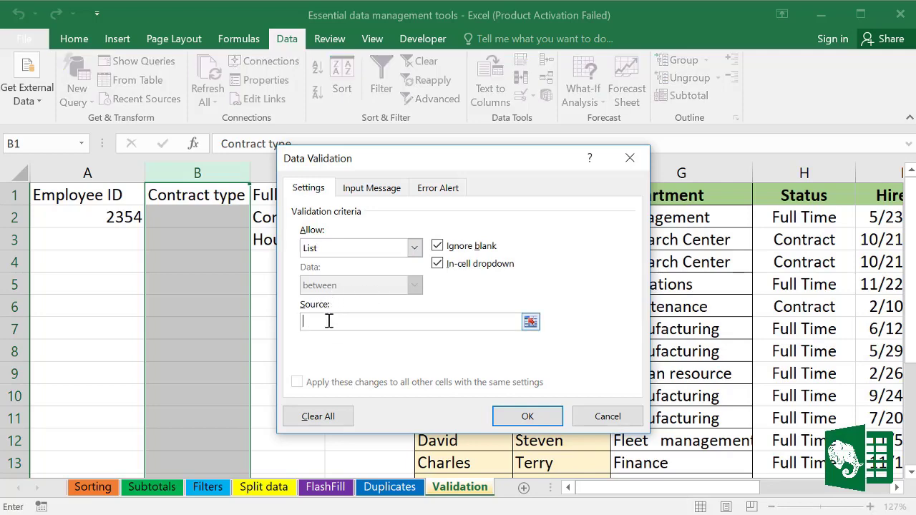
drag(488, 159, 602, 99)
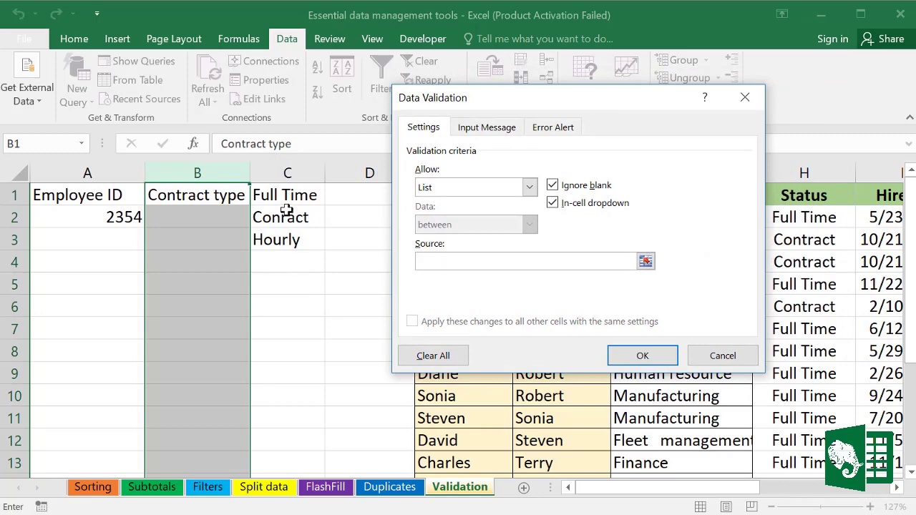
drag(286, 194, 286, 241)
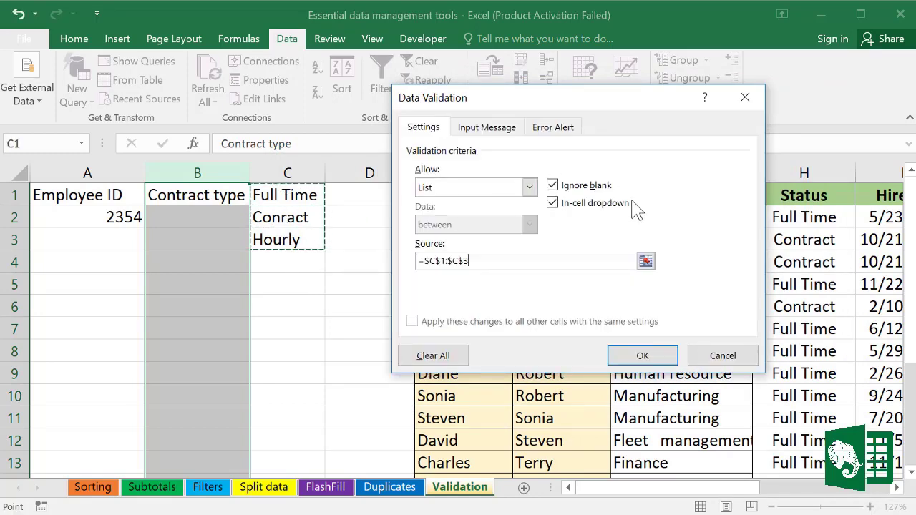
click(640, 356)
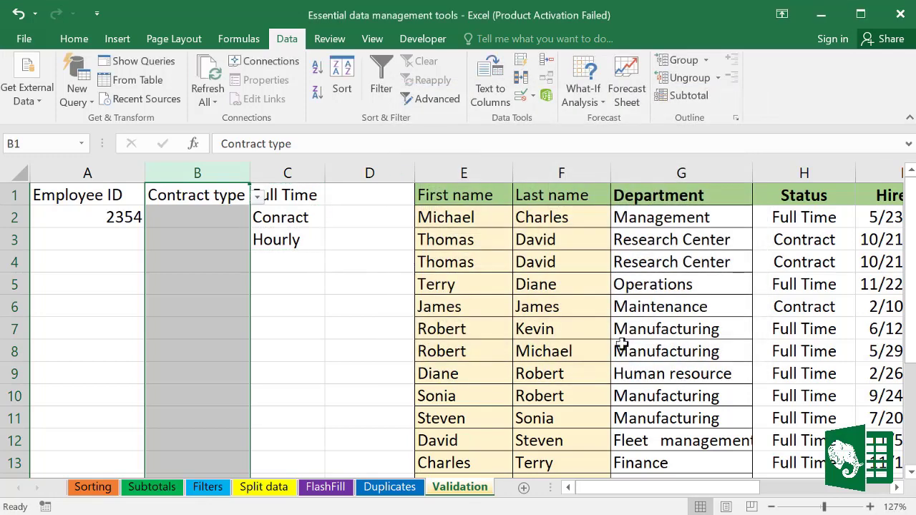
Step: Pick Conract for B2 and Hourly for B3 from the drop-down lists
click(209, 217)
click(258, 226)
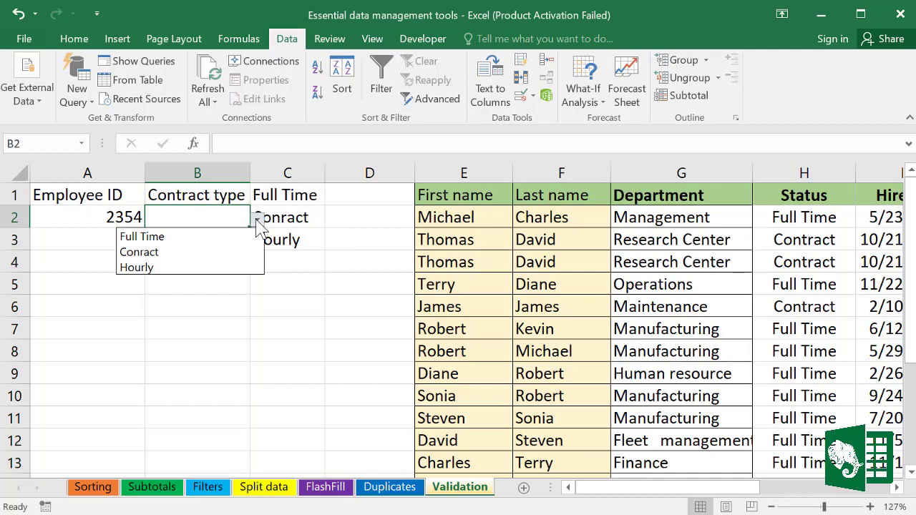
click(161, 254)
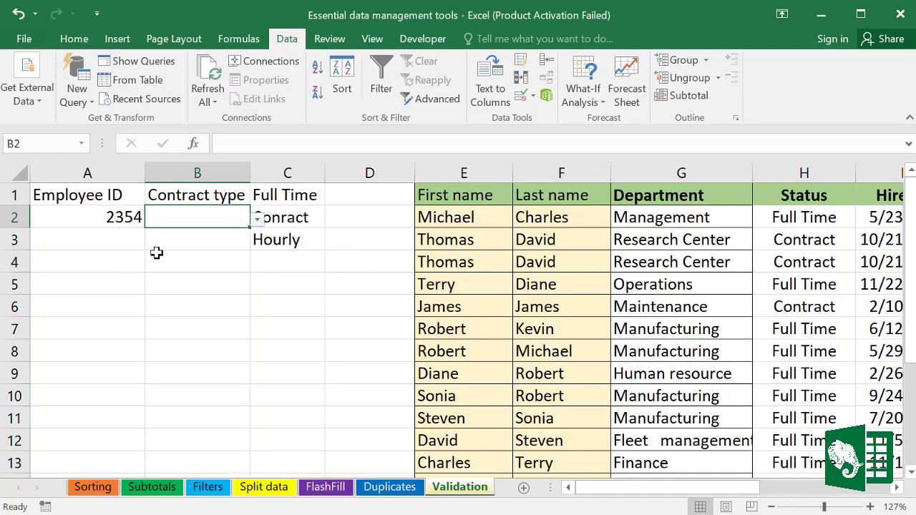
click(241, 241)
click(257, 242)
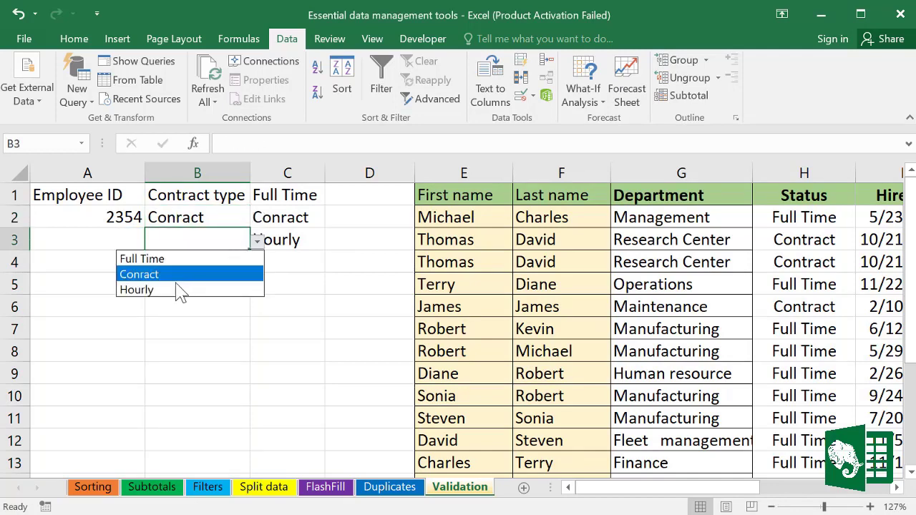
click(179, 291)
click(245, 263)
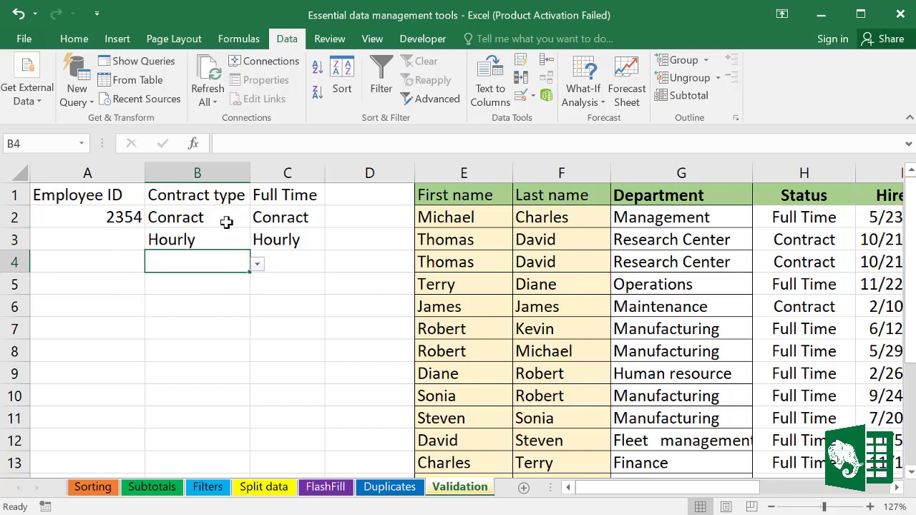
click(317, 291)
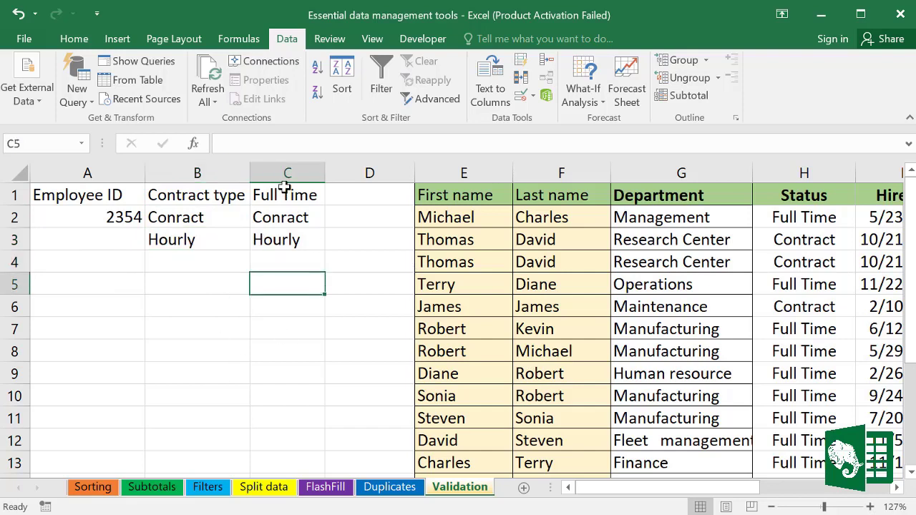
click(287, 173)
click(287, 167)
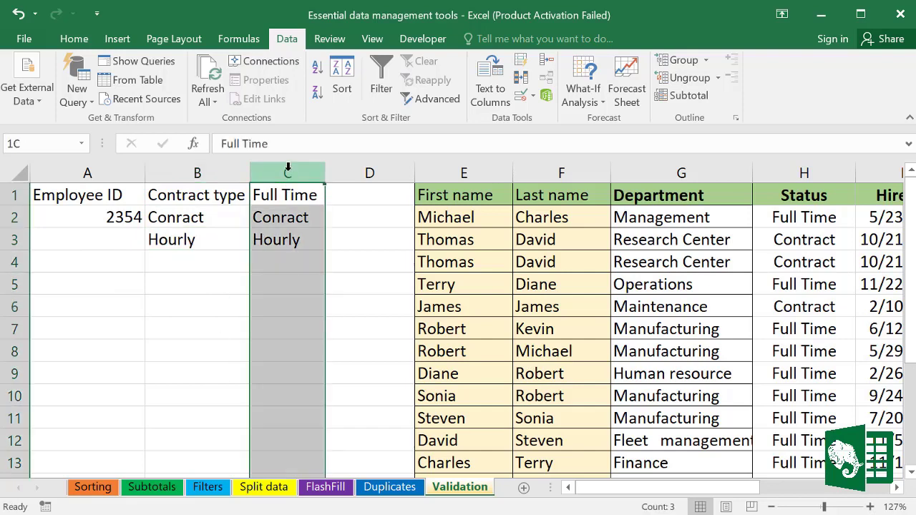
Step: Cut the list values from C1:C3 and paste them into A1 of a new Sheet4
drag(284, 193, 282, 239)
right_click(284, 192)
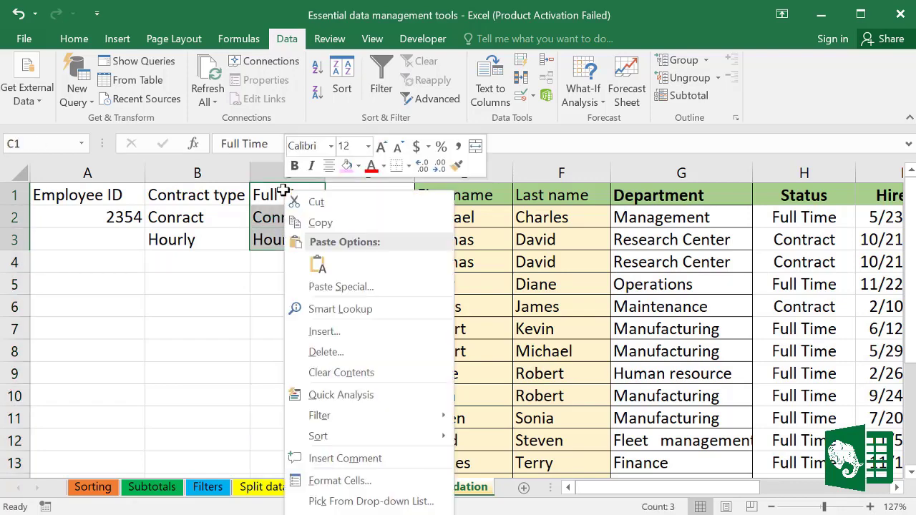
click(320, 221)
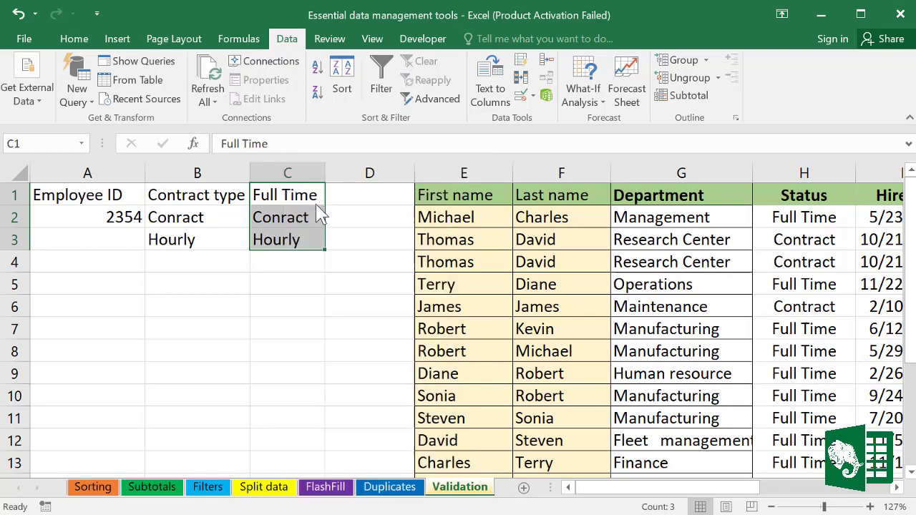
click(523, 488)
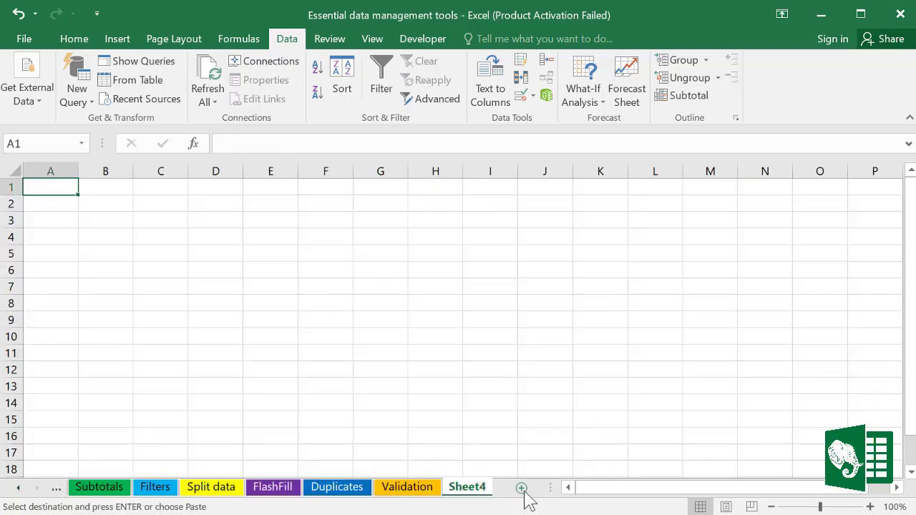
right_click(66, 187)
click(99, 265)
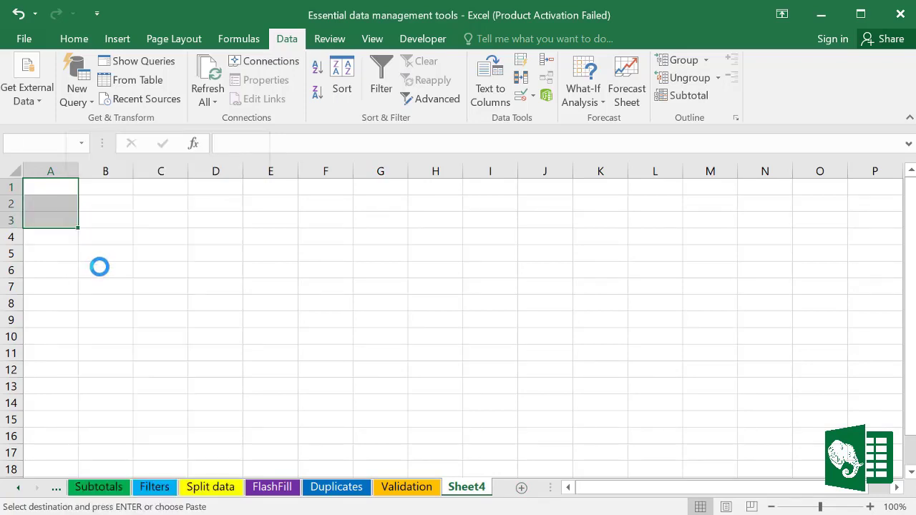
Step: Back on the Validation sheet, pick Conract for B4 from its drop-down
click(403, 491)
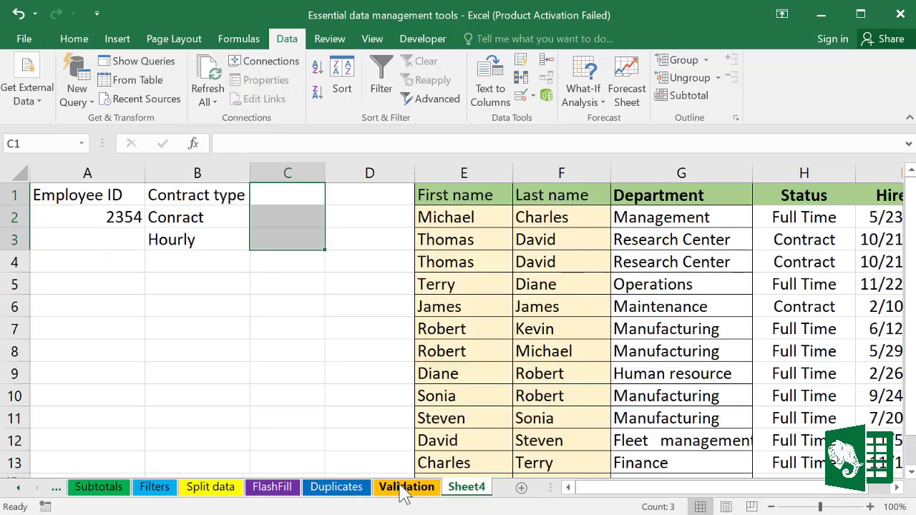
click(195, 222)
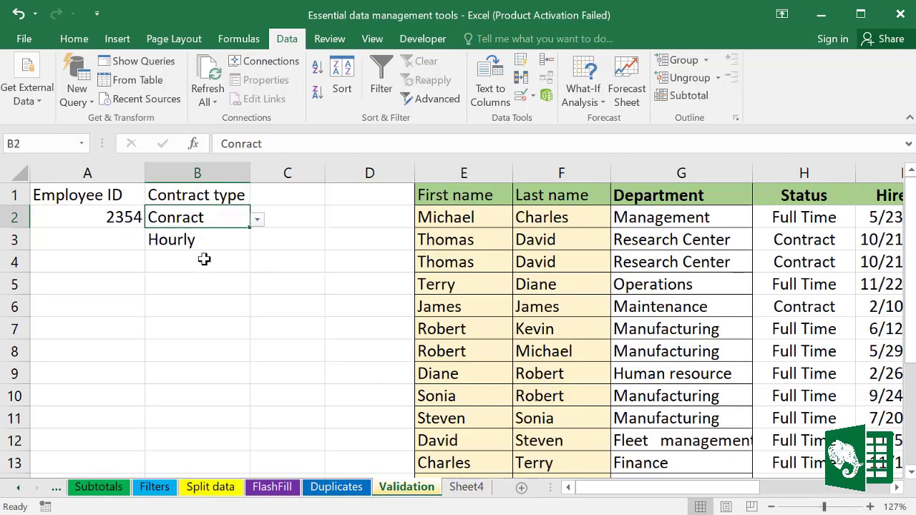
click(203, 258)
click(257, 264)
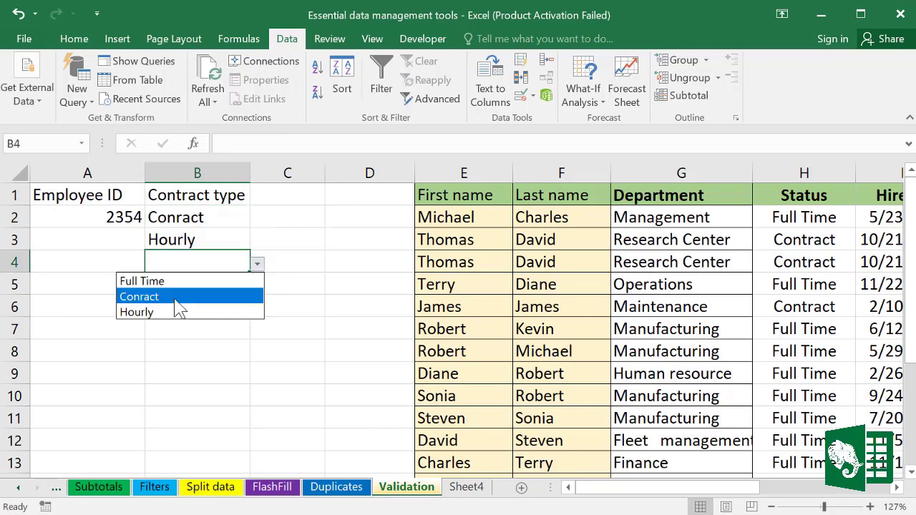
click(175, 298)
Step: Hide Sheet4 holding the list values
click(470, 489)
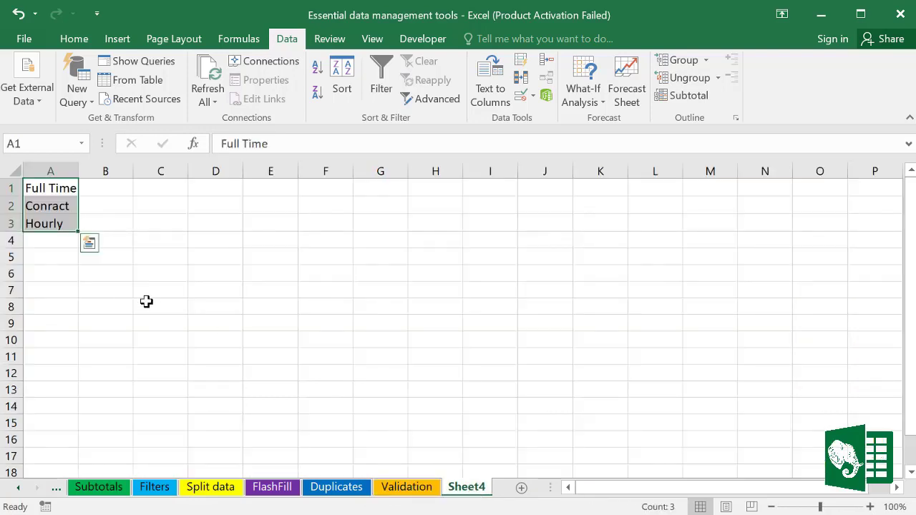
right_click(480, 494)
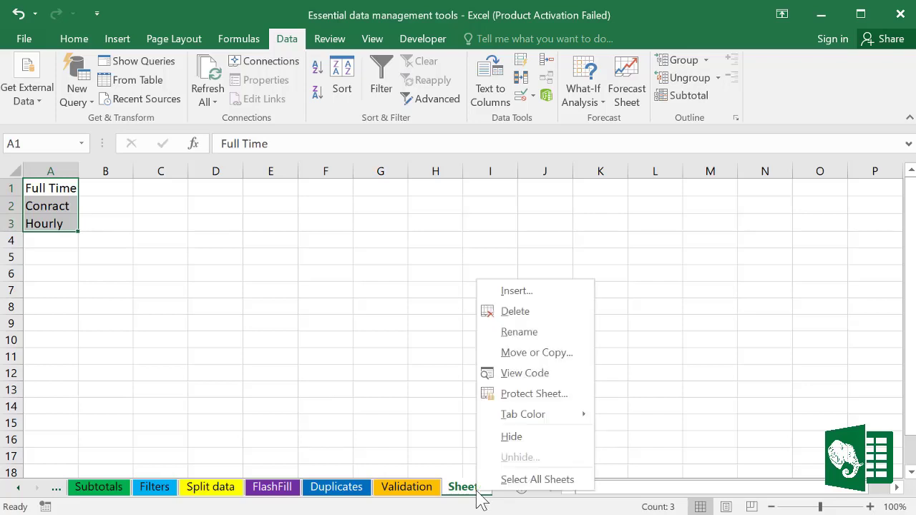
click(511, 439)
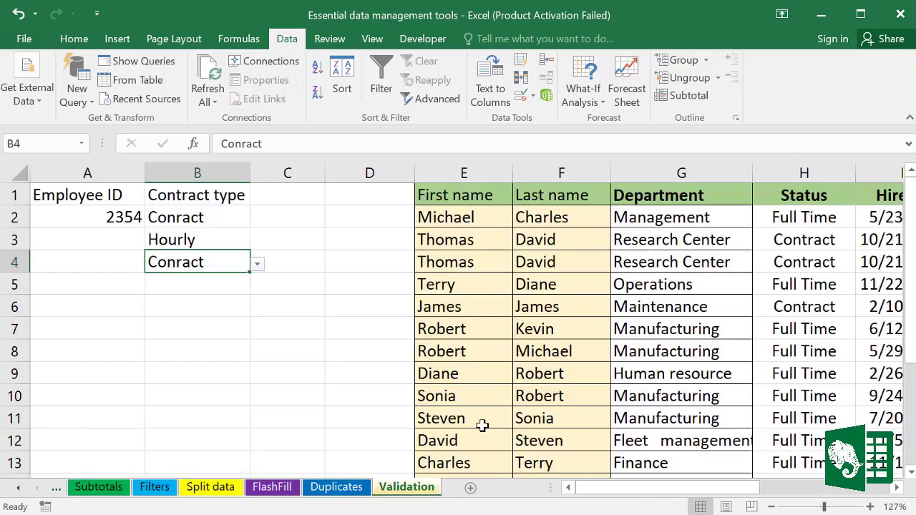
Step: Pick Conract for B5 and check the Employee ID reminder still appears
click(230, 300)
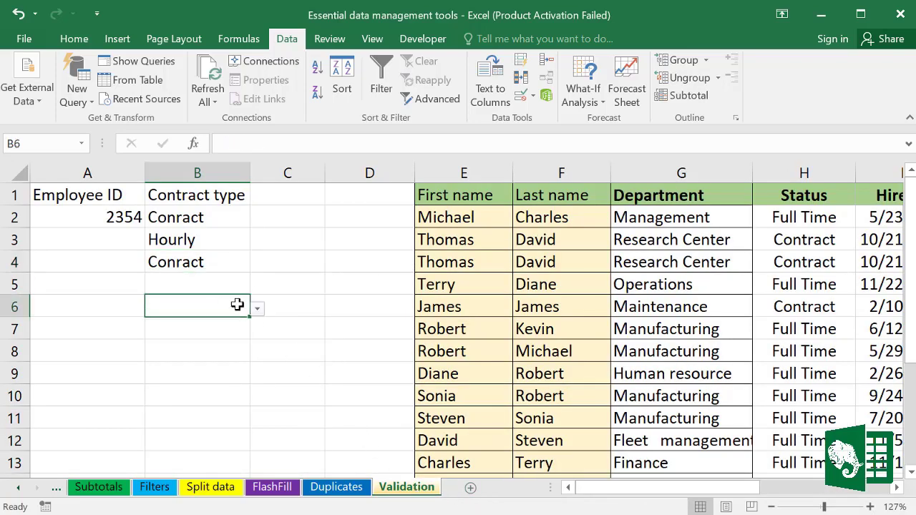
click(236, 280)
click(257, 286)
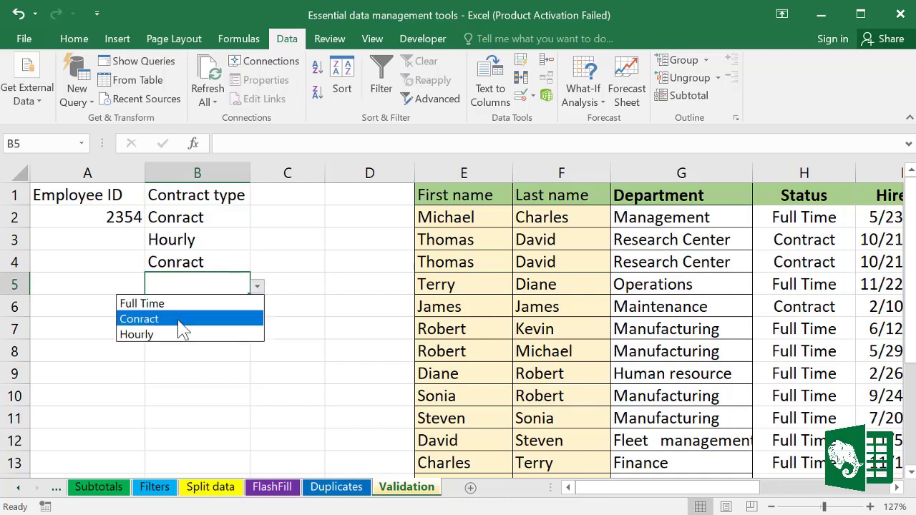
click(231, 319)
click(219, 372)
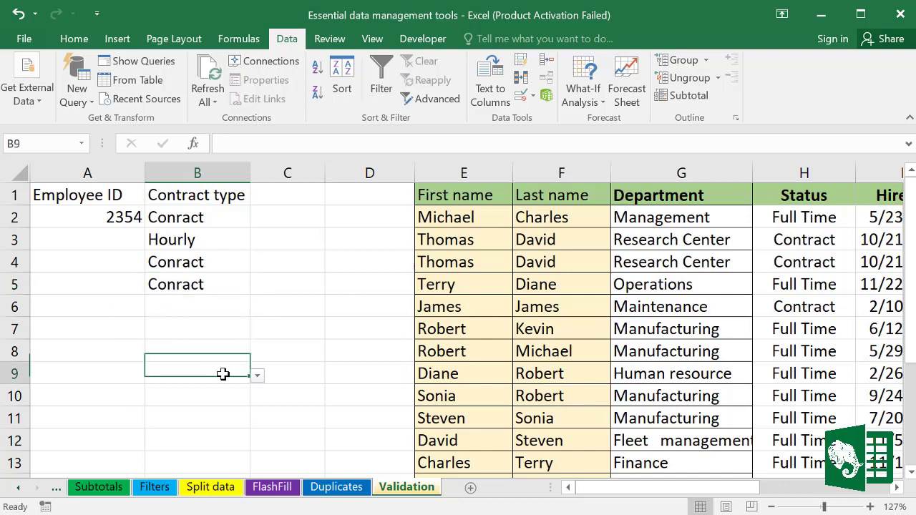
click(123, 231)
click(284, 329)
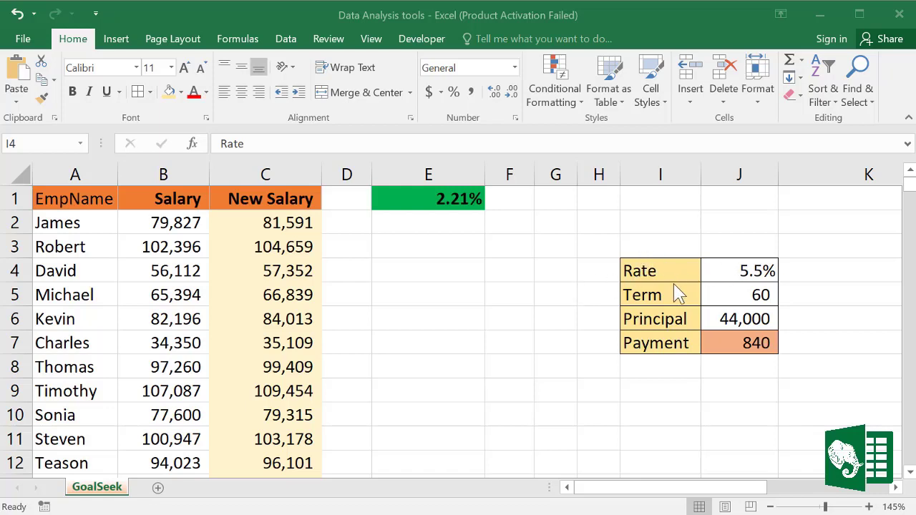
Step: Review the loan inputs: 5.5% rate, 60 term, 44,000 principal and the 840 PMT payment
click(758, 272)
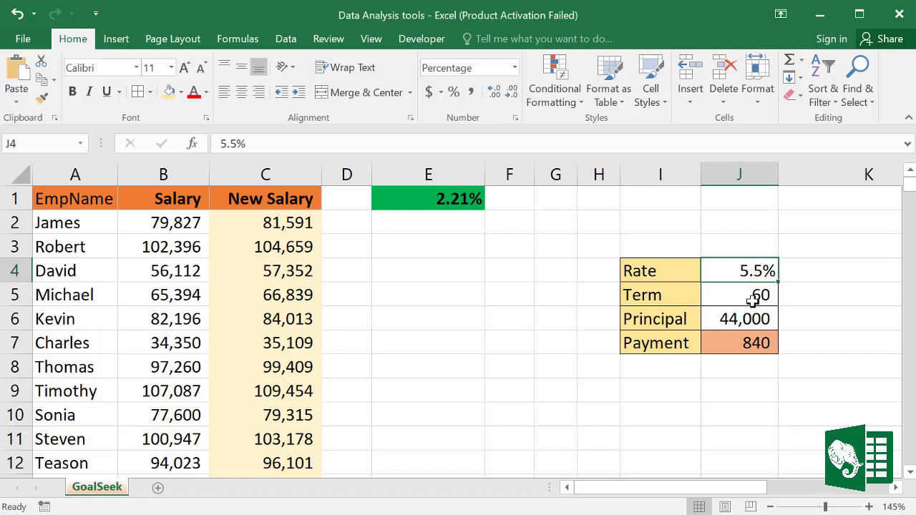
click(751, 297)
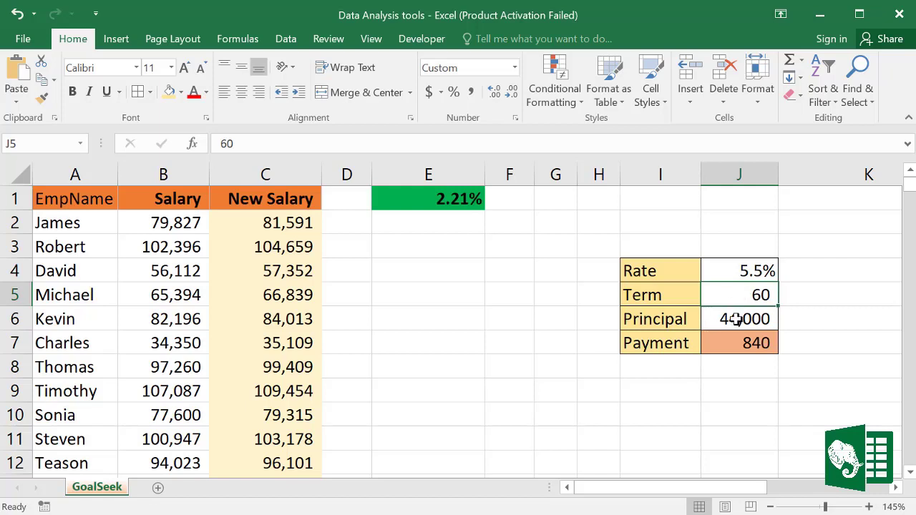
click(736, 319)
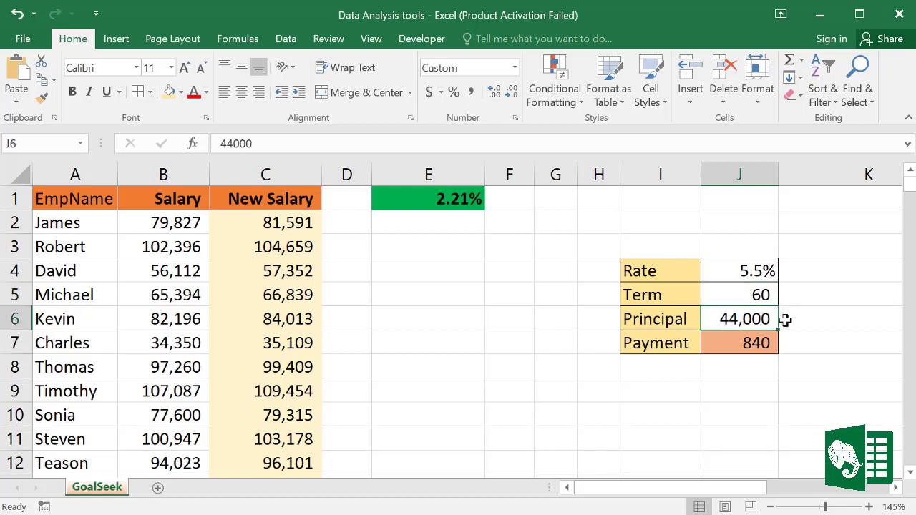
click(752, 343)
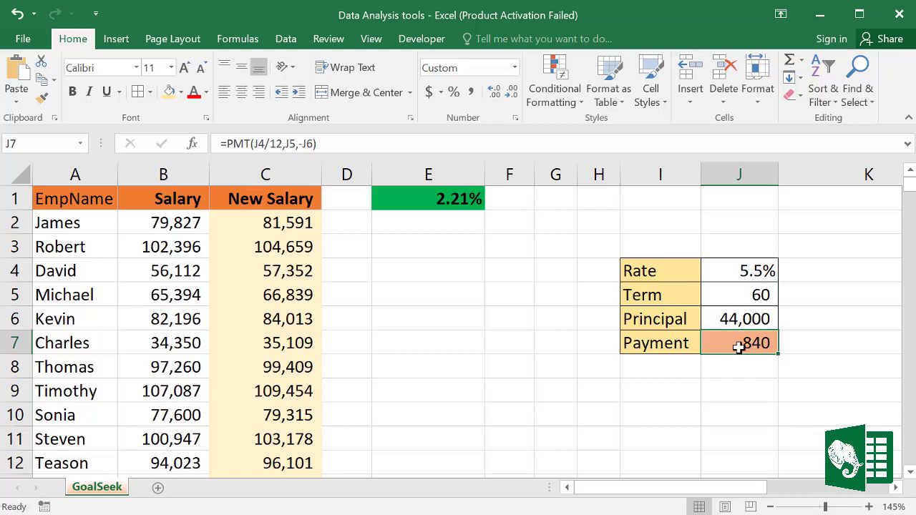
click(739, 292)
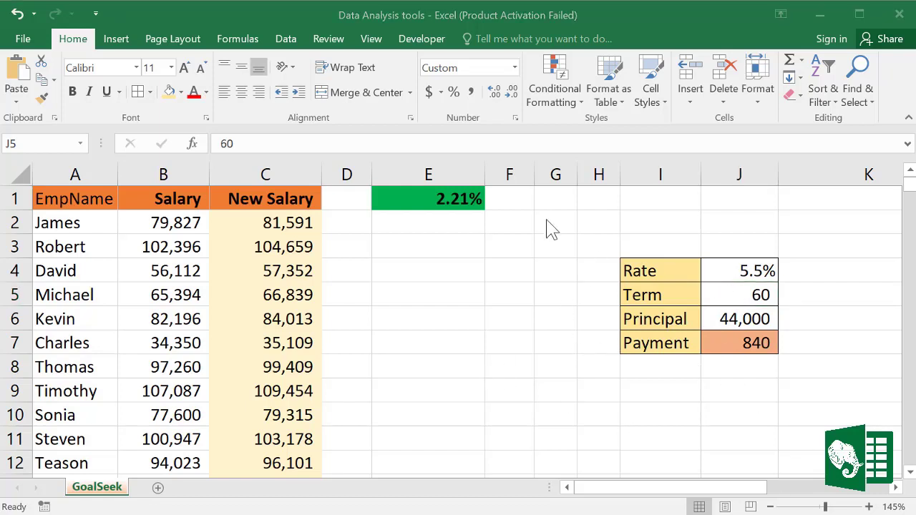
Step: Open Goal Seek and make the payment cell J7 its Set cell
click(286, 38)
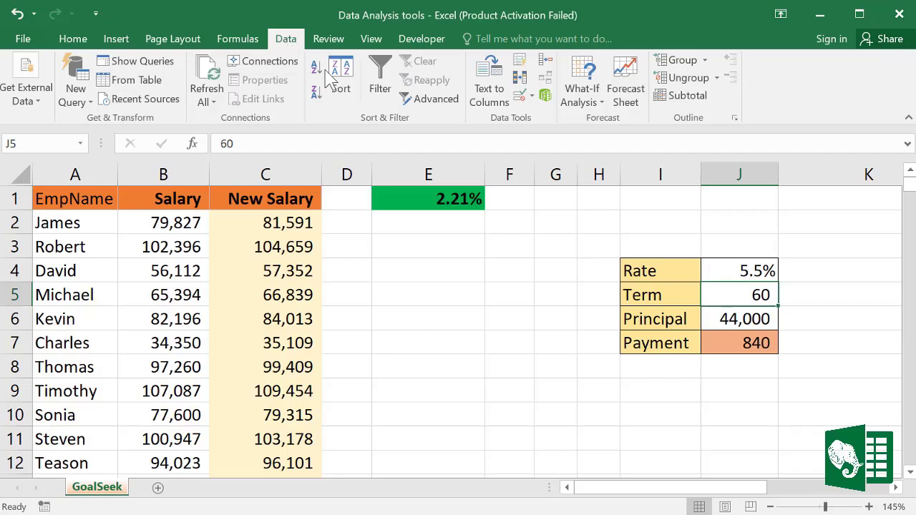
click(581, 97)
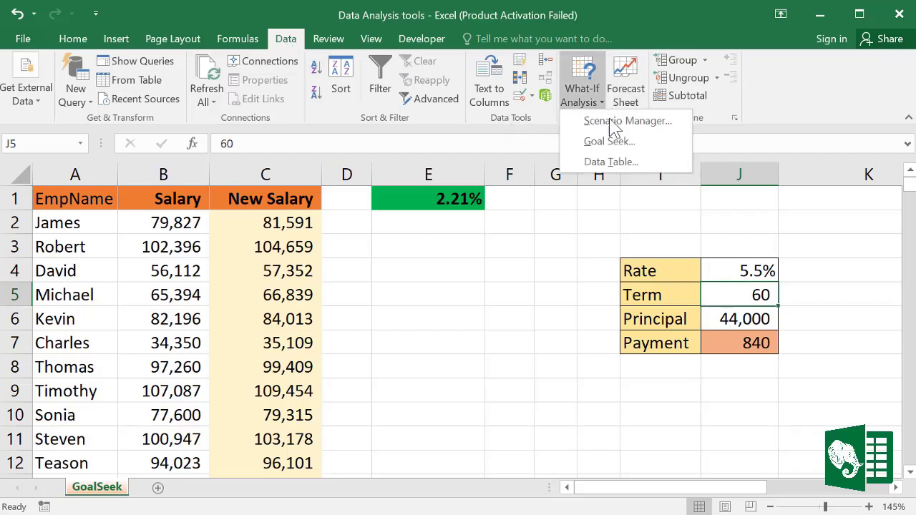
click(608, 142)
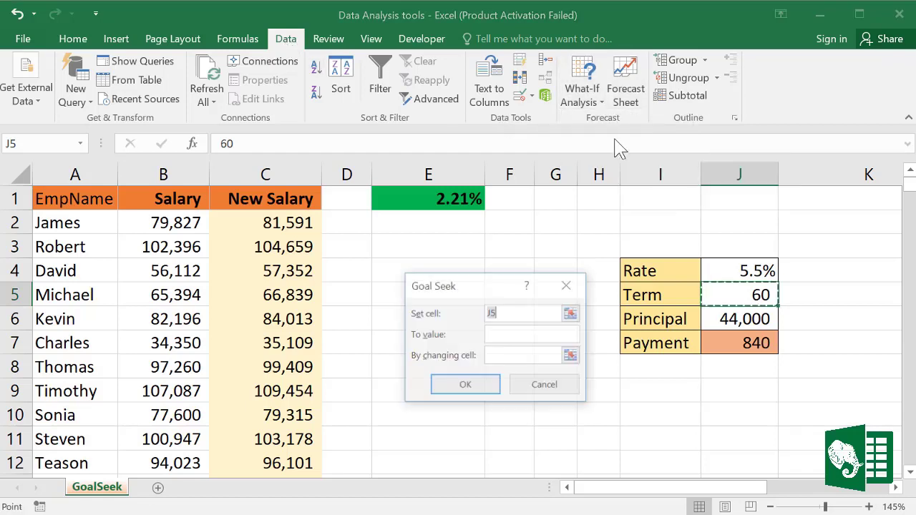
drag(496, 289, 500, 242)
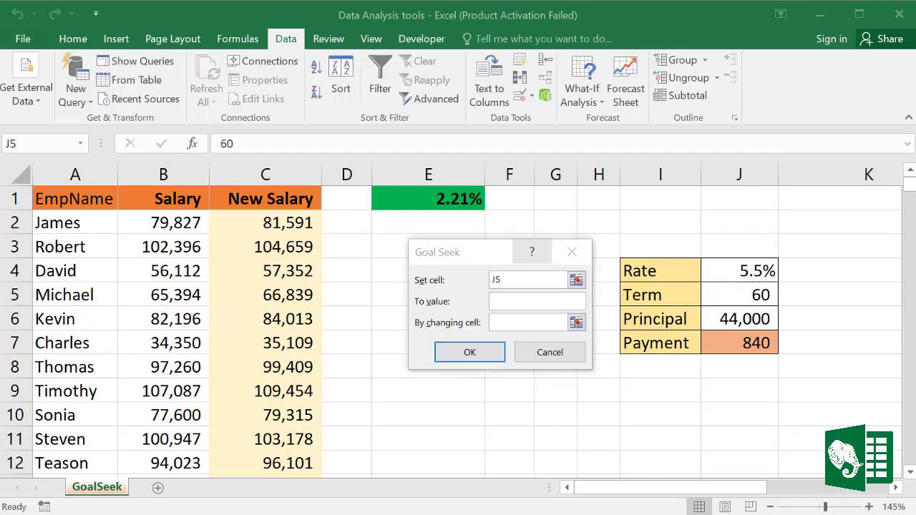
click(504, 279)
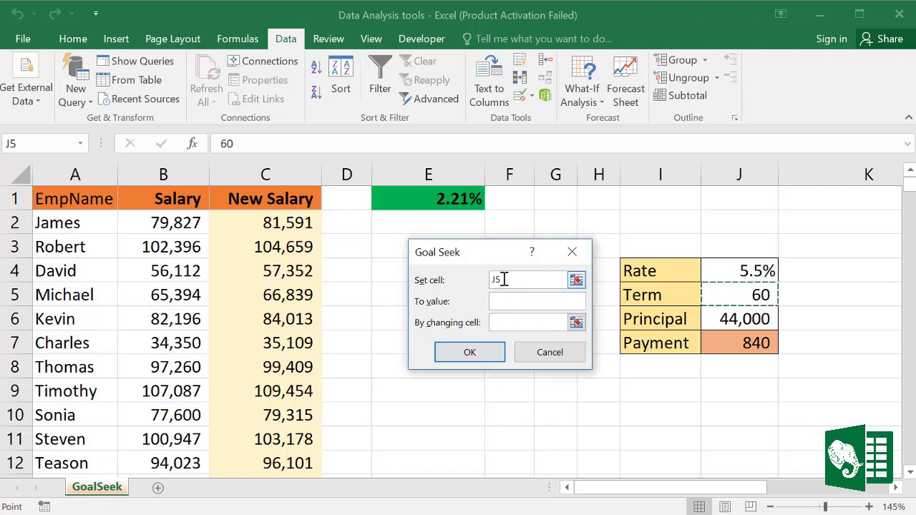
drag(504, 279, 486, 279)
click(486, 279)
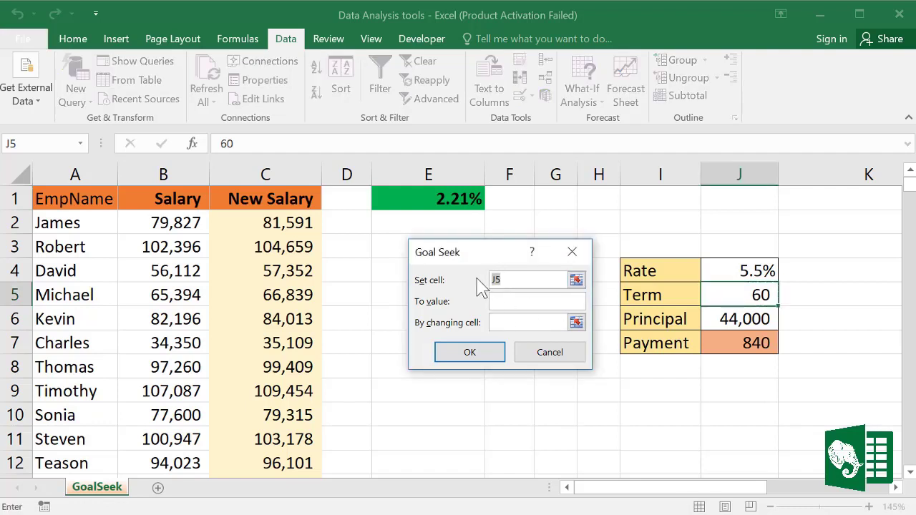
click(752, 343)
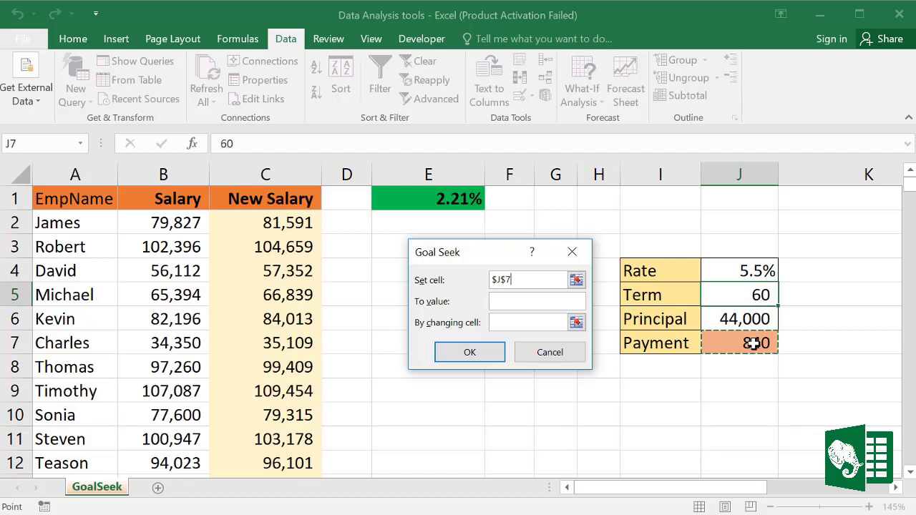
Step: Solve for a 500 payment by changing the term in J5, accepting 113
click(509, 302)
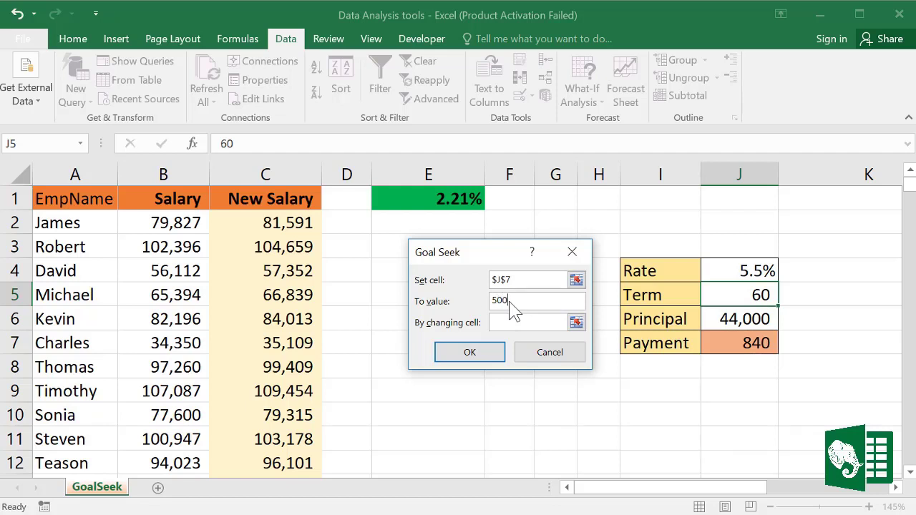
click(511, 322)
click(760, 295)
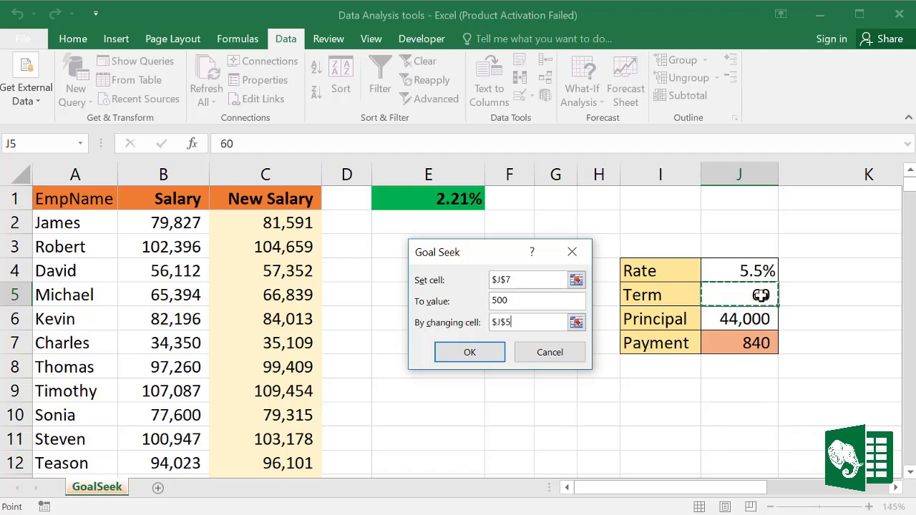
click(469, 353)
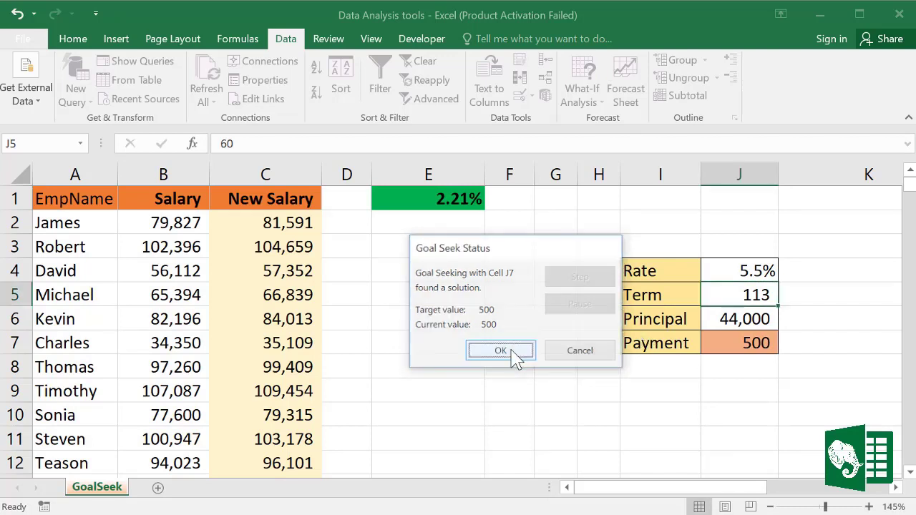
click(514, 352)
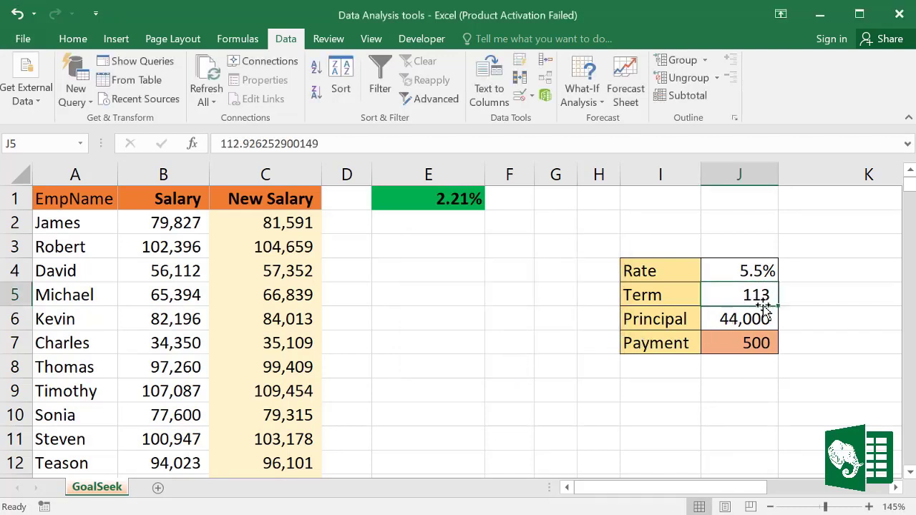
click(760, 312)
click(758, 294)
click(744, 347)
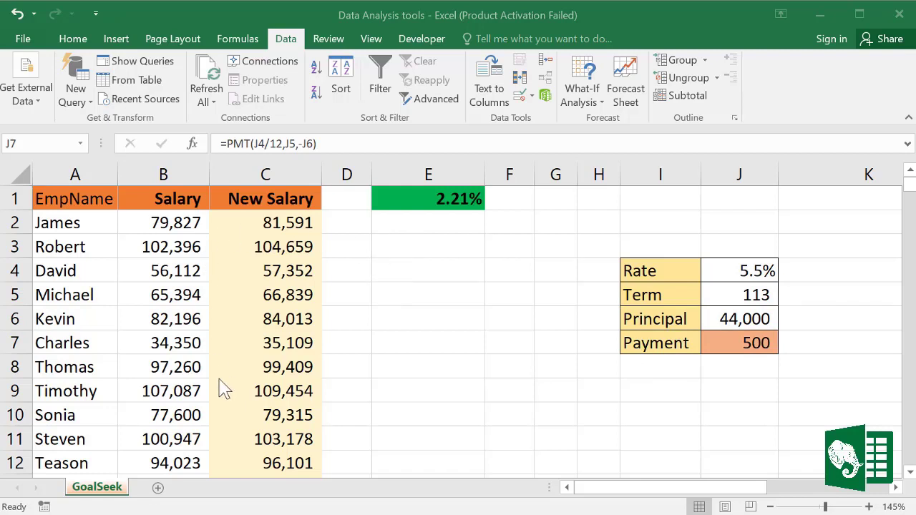
Step: Inspect the New Salary column, its C3 formula and the raise percentage in E1
click(266, 173)
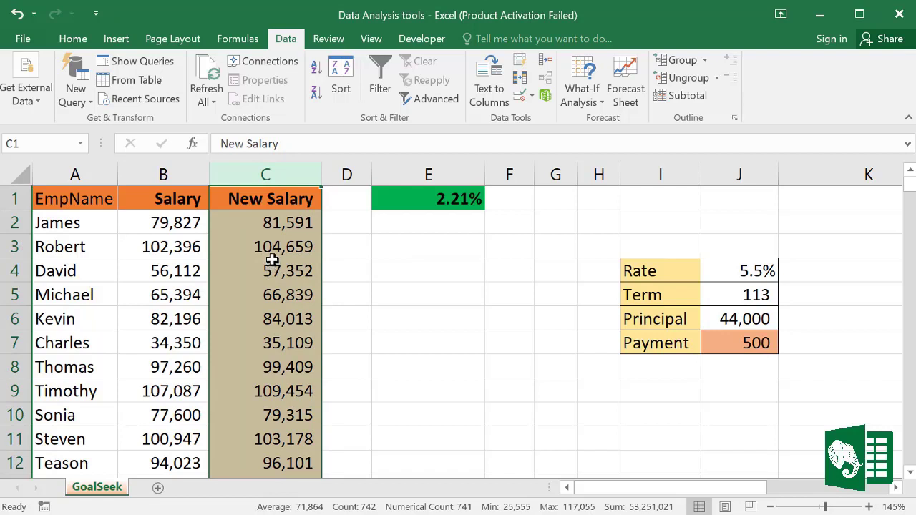
click(253, 241)
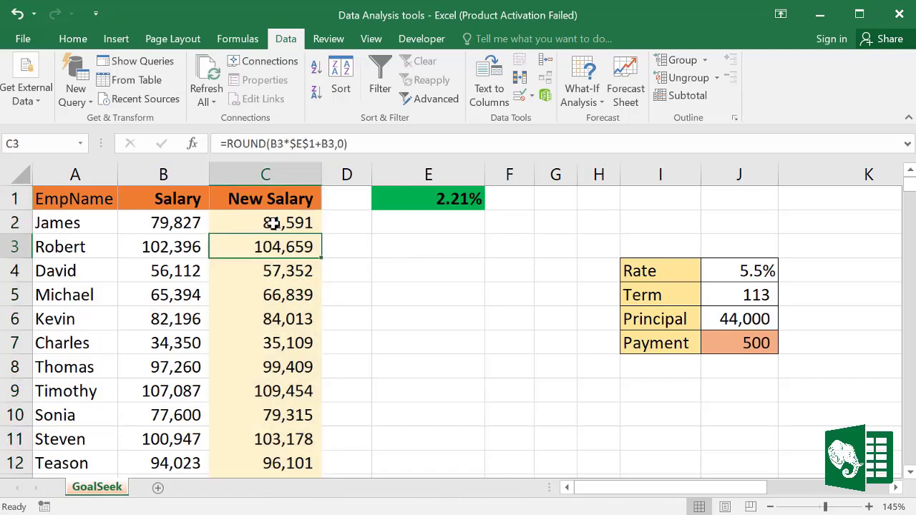
click(434, 206)
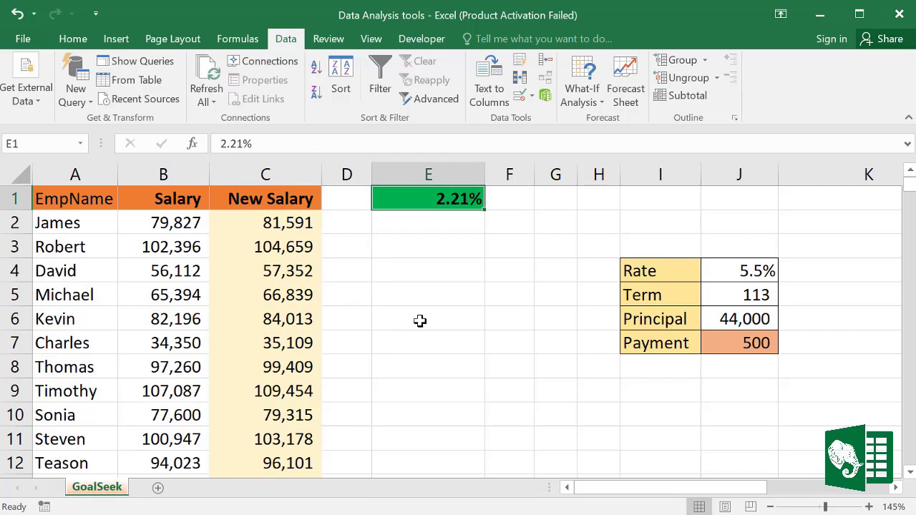
click(282, 171)
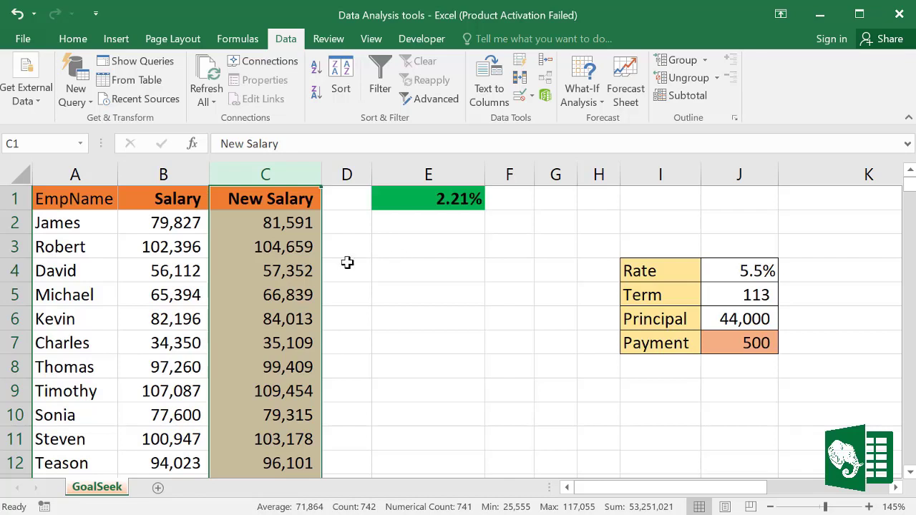
click(436, 199)
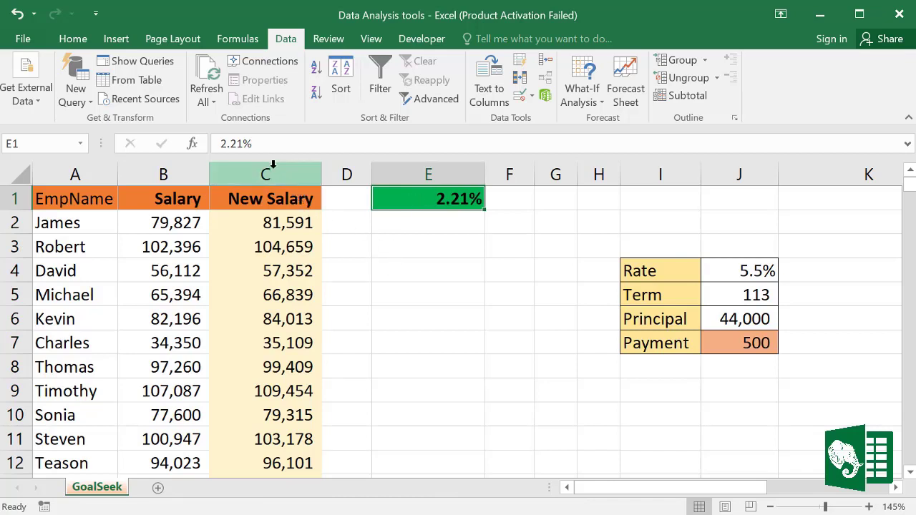
Step: Enter =SUM(C:C) in E3 with AutoSum, totalling 53,251,021
click(412, 246)
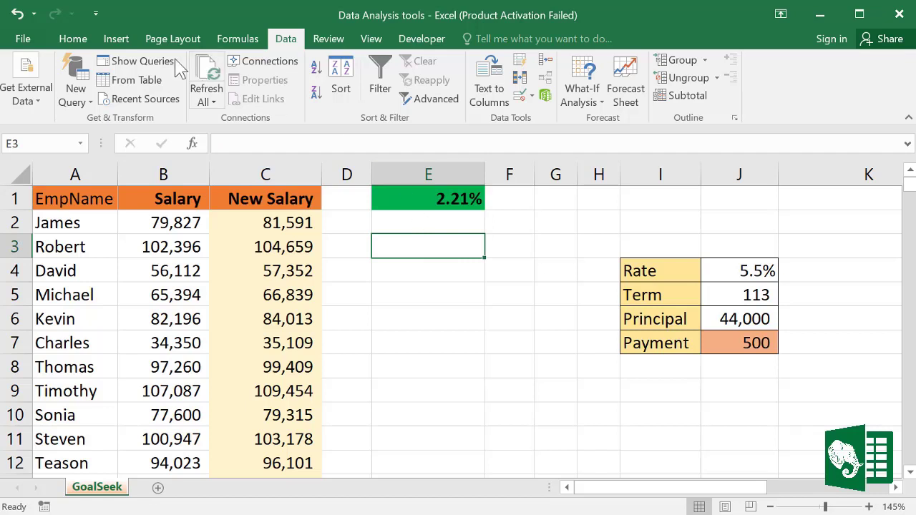
click(73, 38)
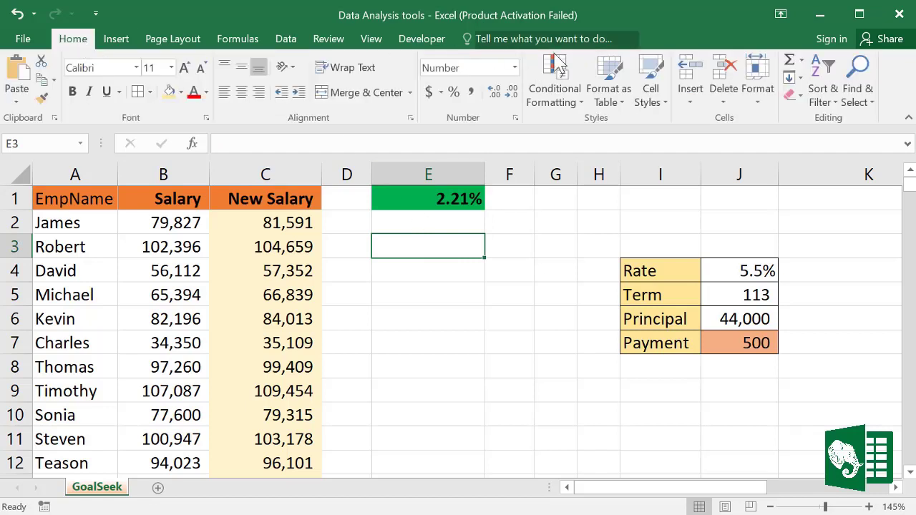
click(790, 61)
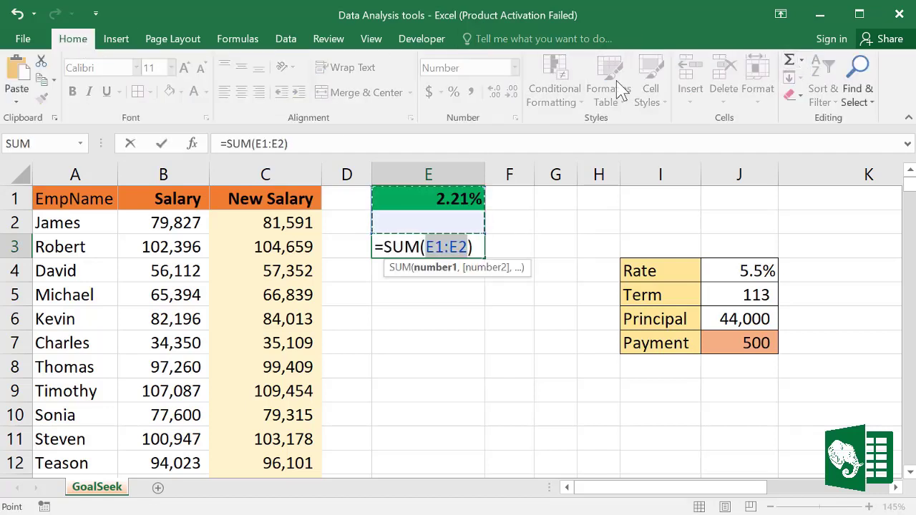
click(264, 173)
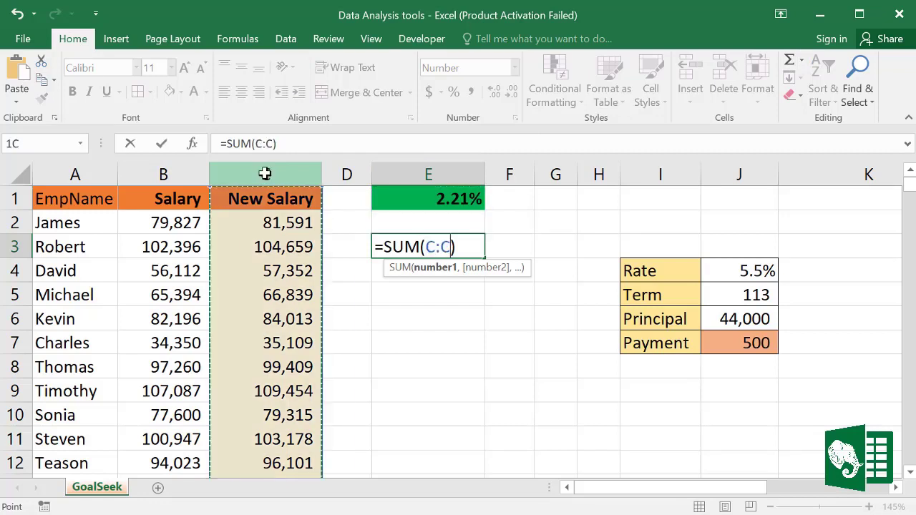
key(Return)
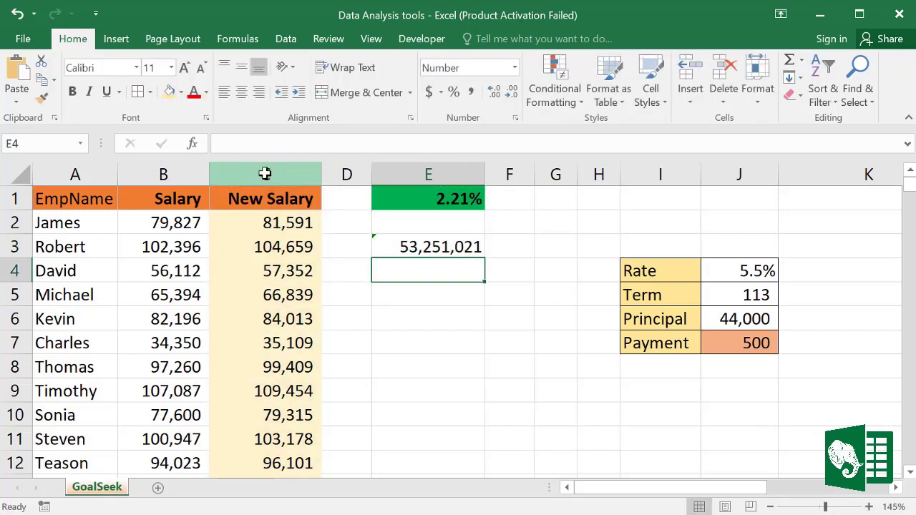
click(445, 248)
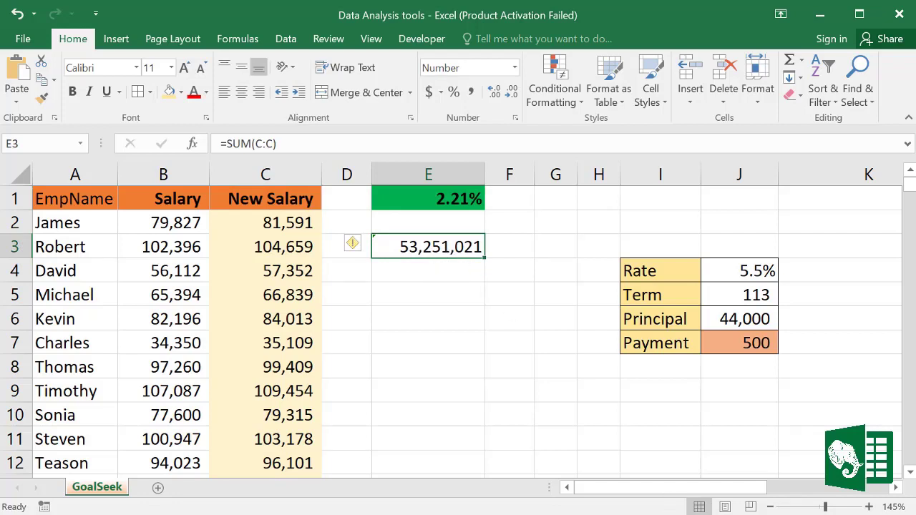
Step: Goal Seek E3 to 55,000,000 by changing E1, accepting the resulting 5.57% raise
click(287, 40)
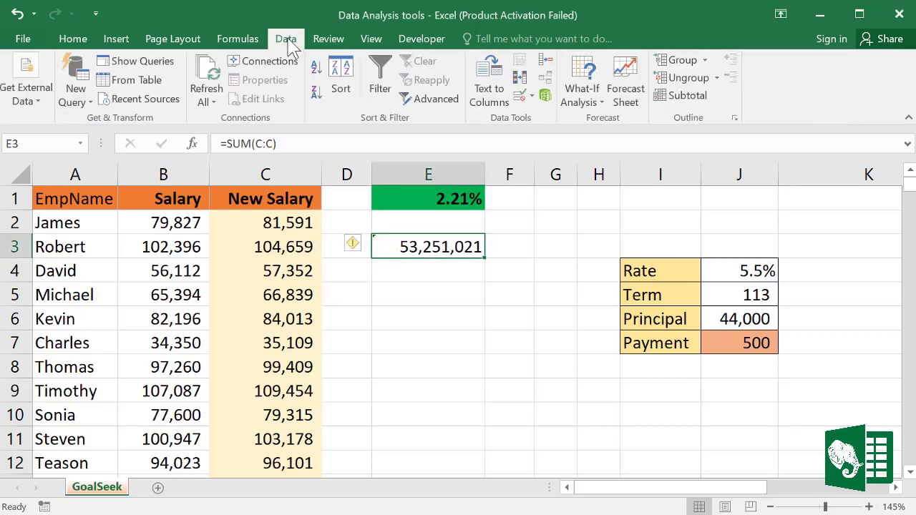
click(601, 103)
click(609, 141)
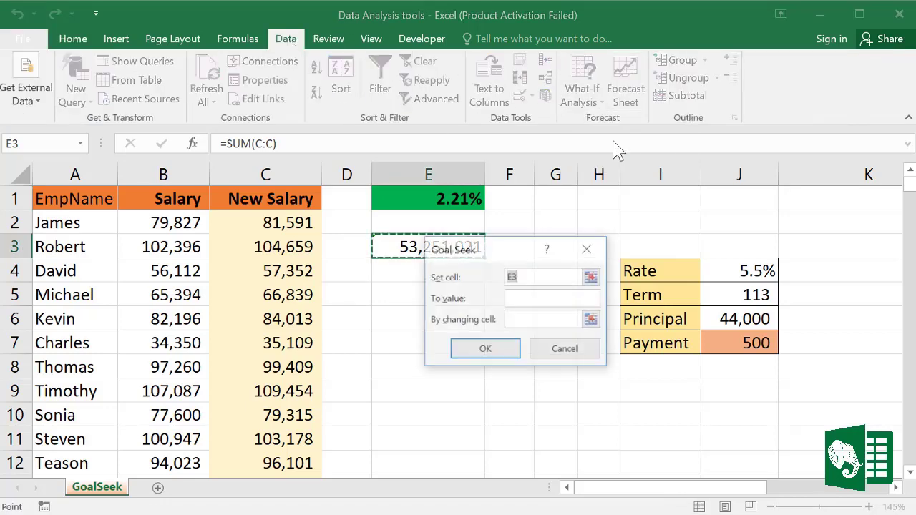
drag(521, 259, 497, 321)
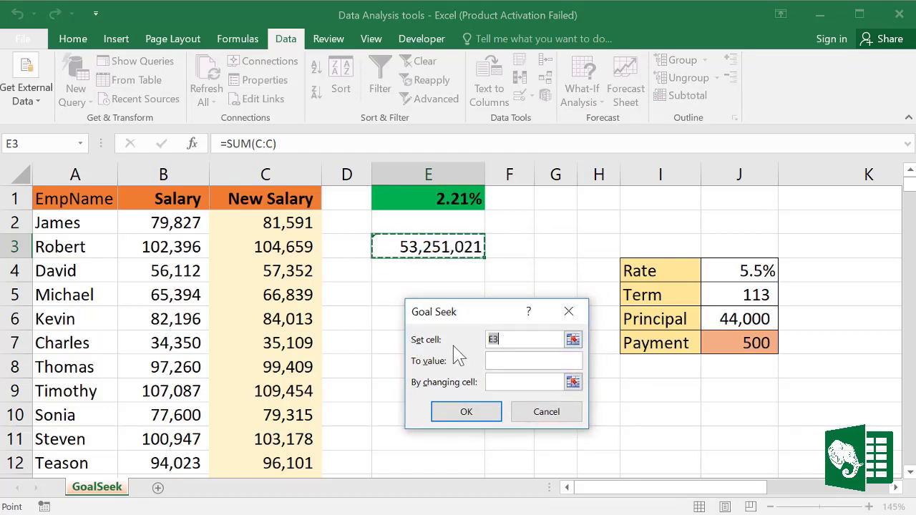
click(427, 247)
drag(517, 337, 470, 337)
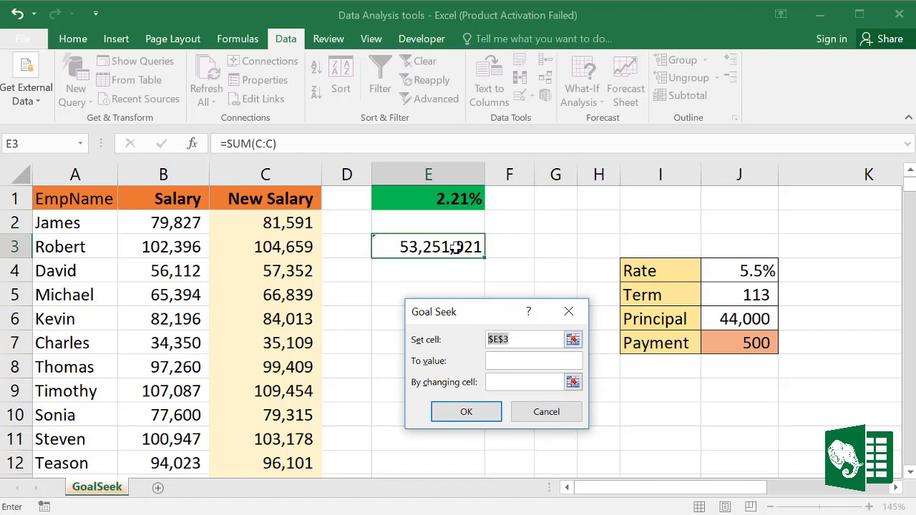
click(497, 362)
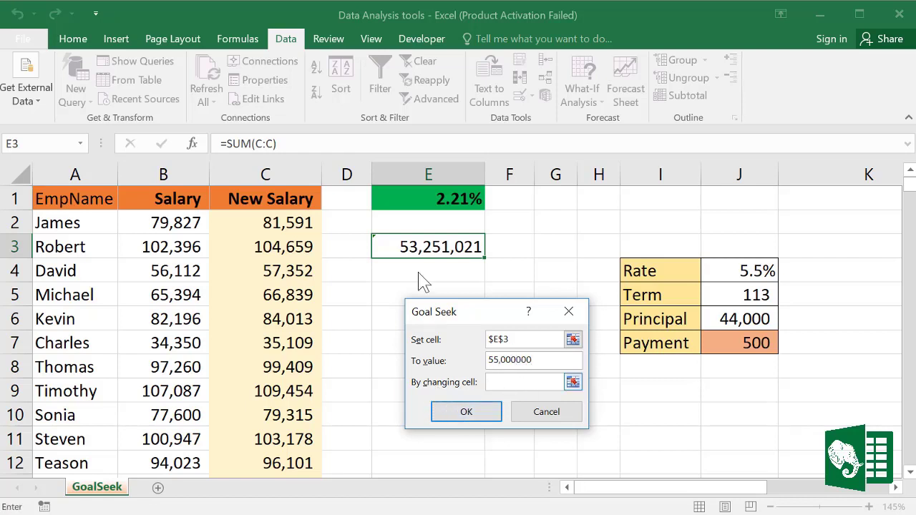
click(459, 199)
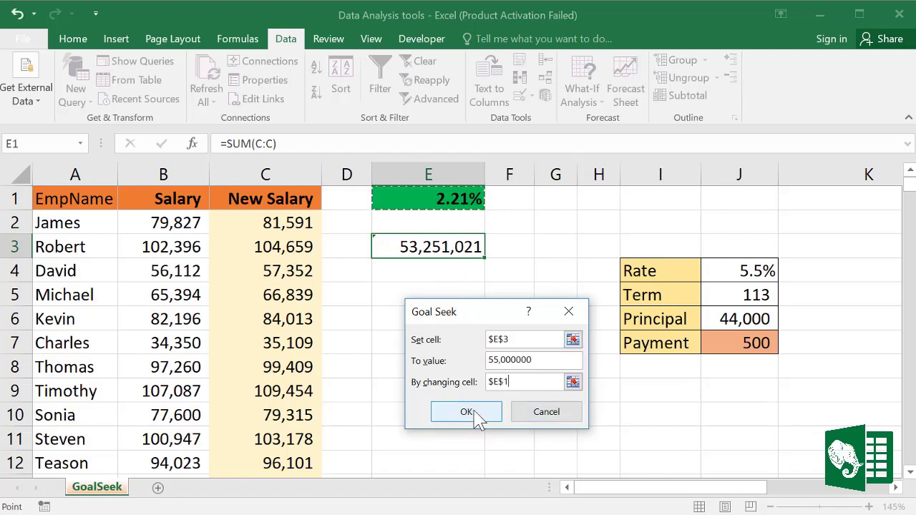
click(465, 413)
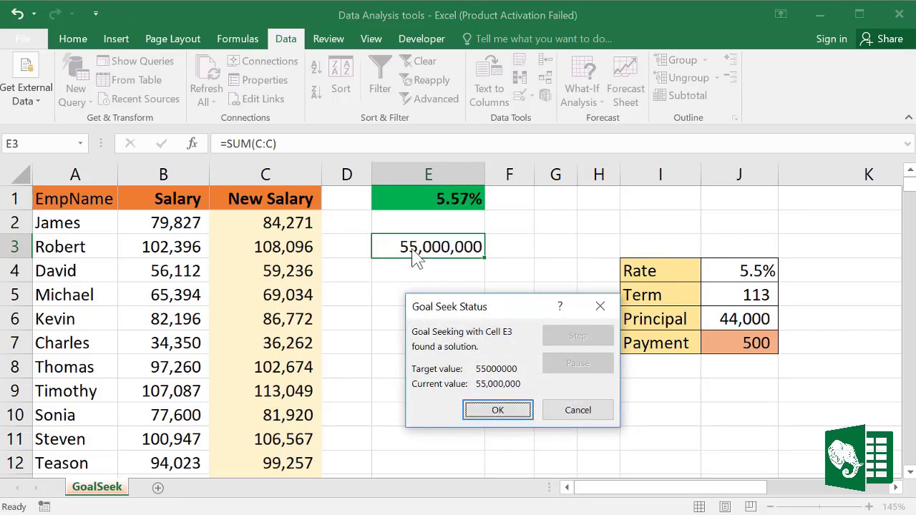
click(507, 416)
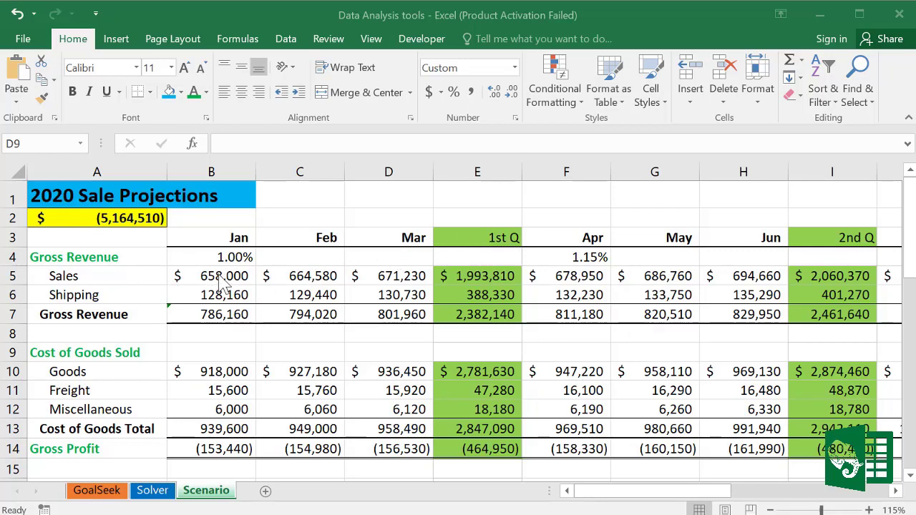
click(221, 244)
drag(223, 254, 223, 273)
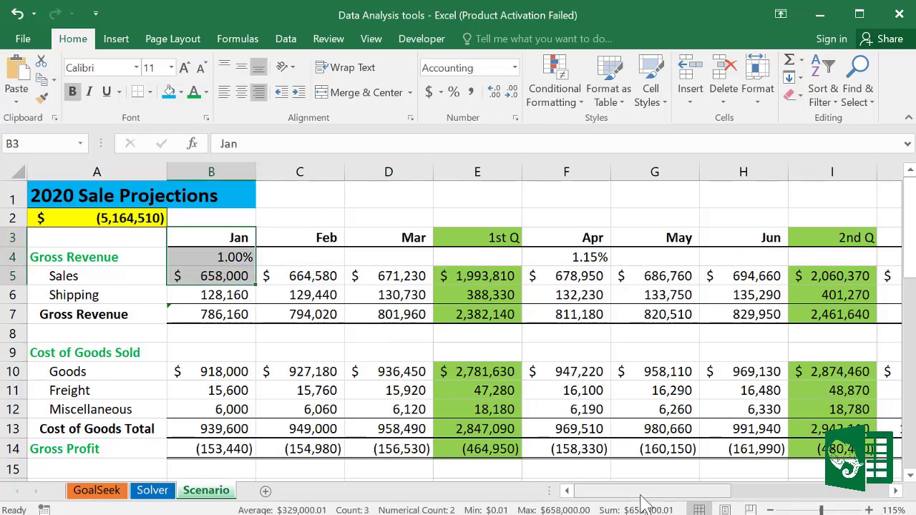
drag(667, 492, 593, 490)
click(213, 240)
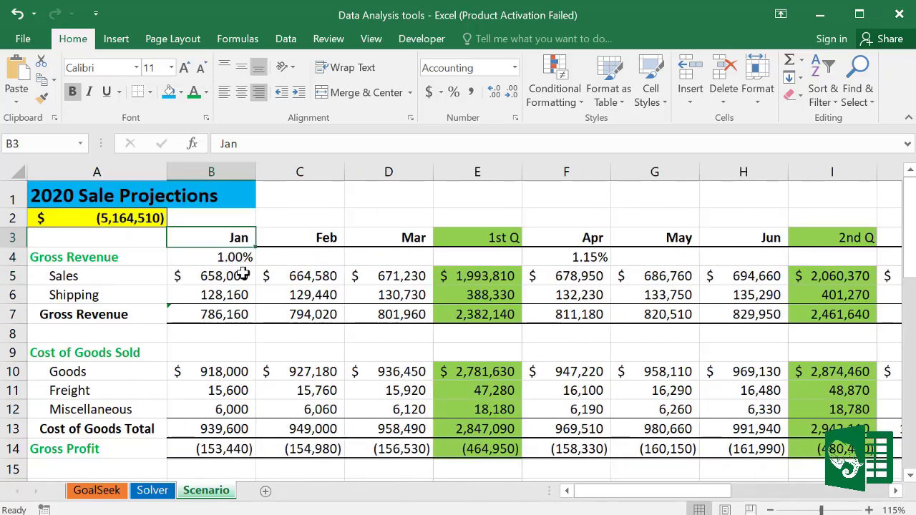
click(347, 352)
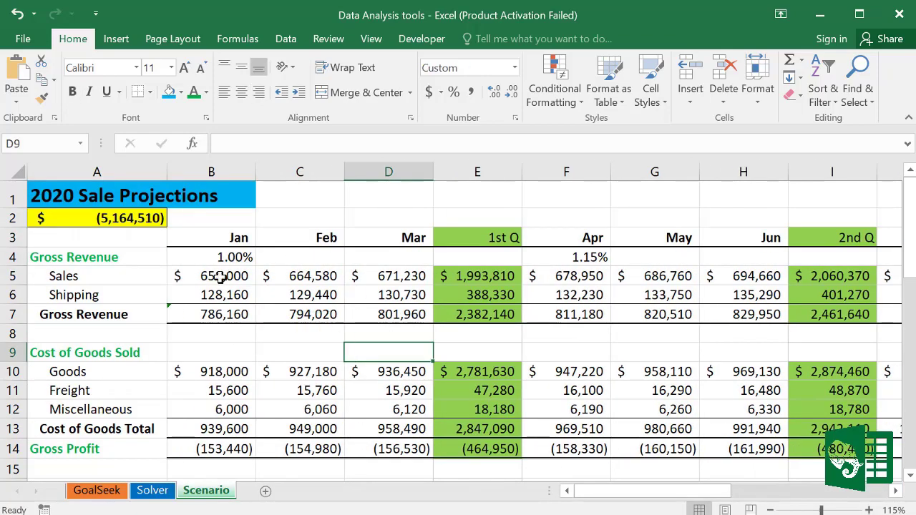
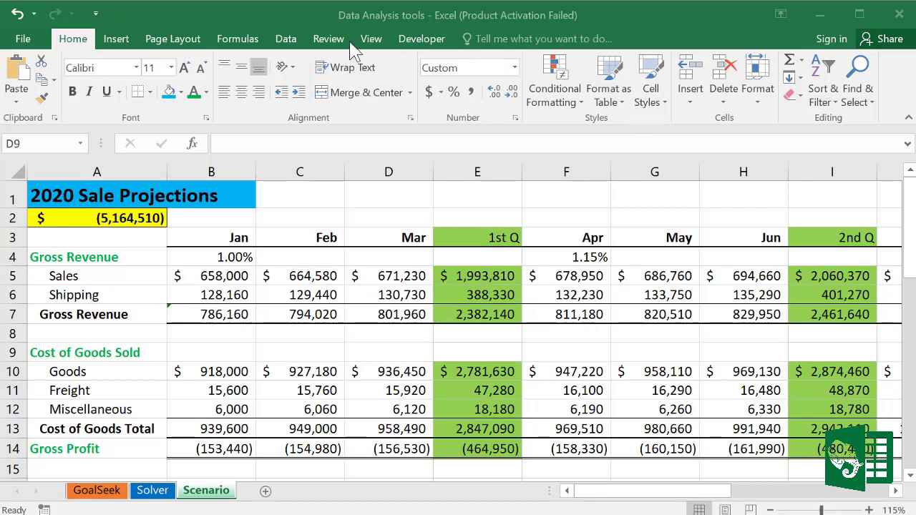
Step: Open Scenario Manager from Data > What-If Analysis to show the existing Standard scenario
click(288, 43)
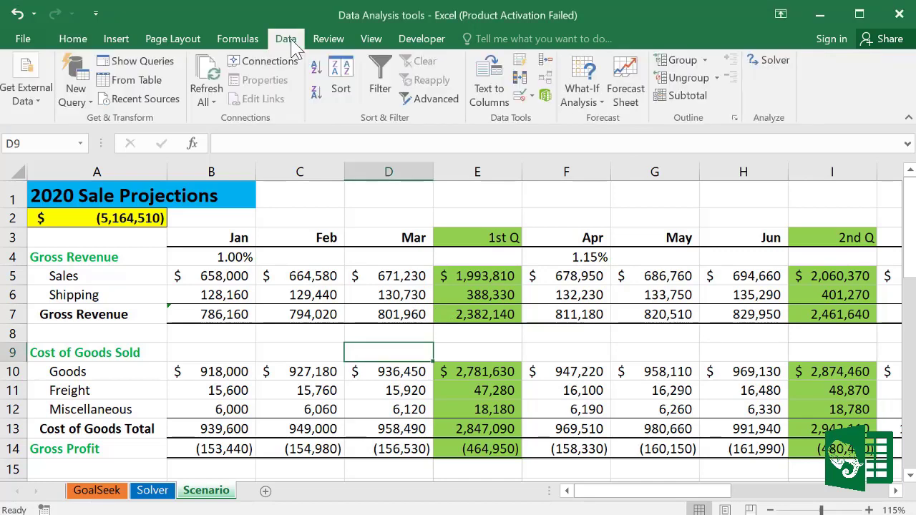
click(601, 108)
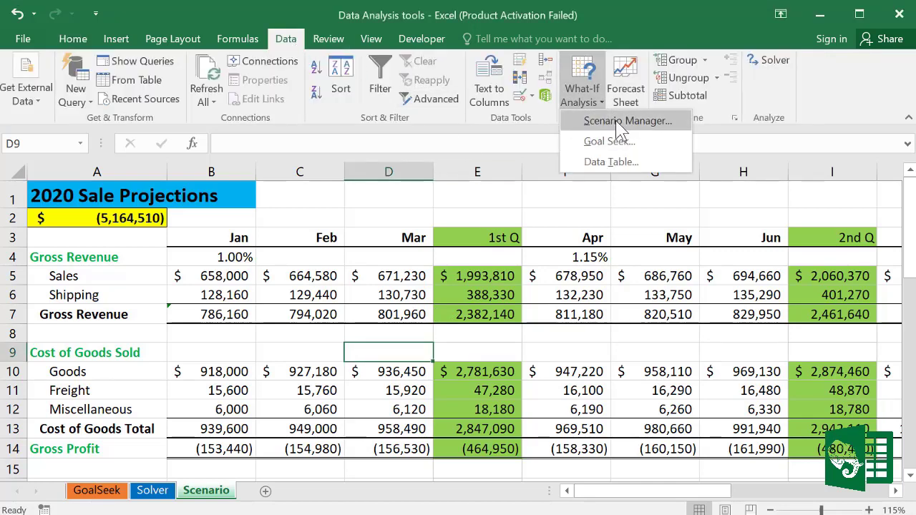
click(617, 122)
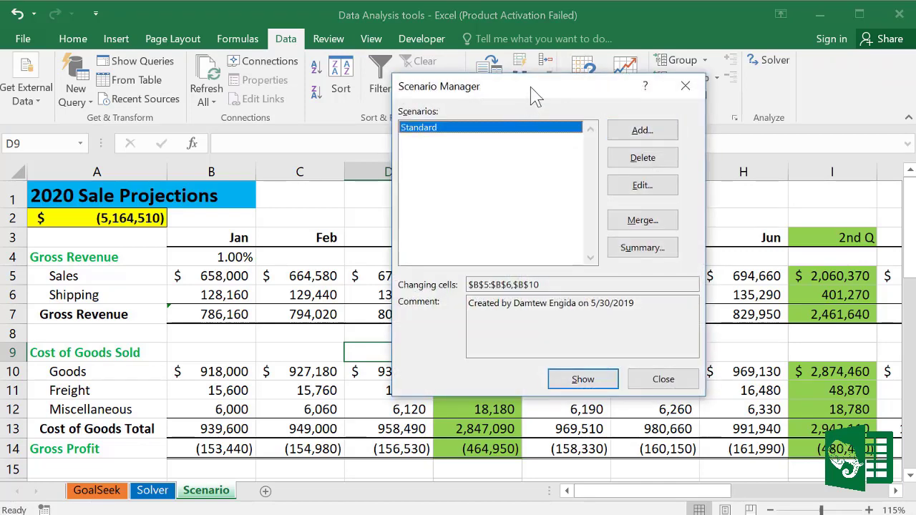
drag(533, 93, 483, 128)
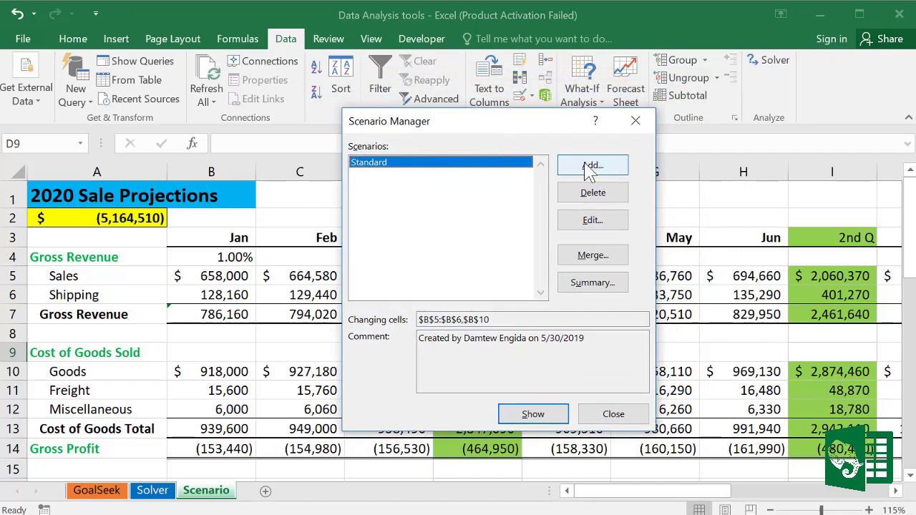
Step: Delete the Standard scenario and start a new scenario named Standard Sale
click(601, 198)
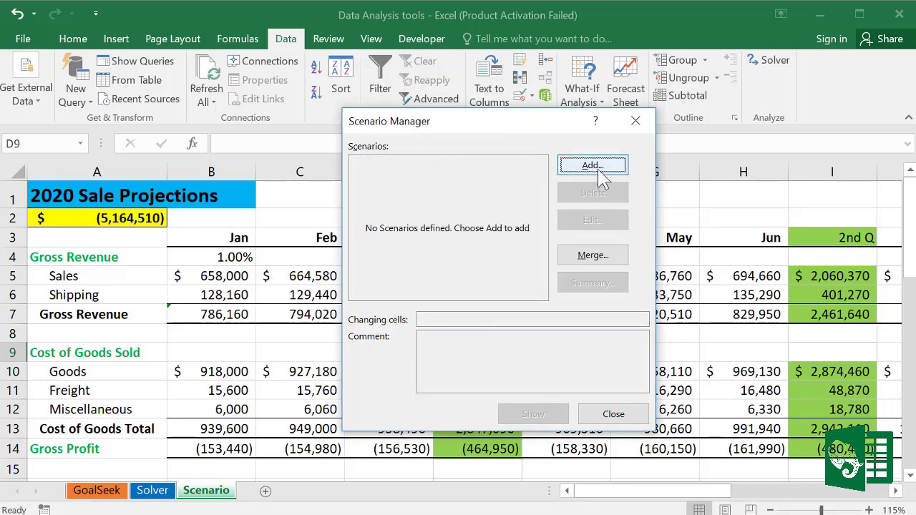
click(600, 171)
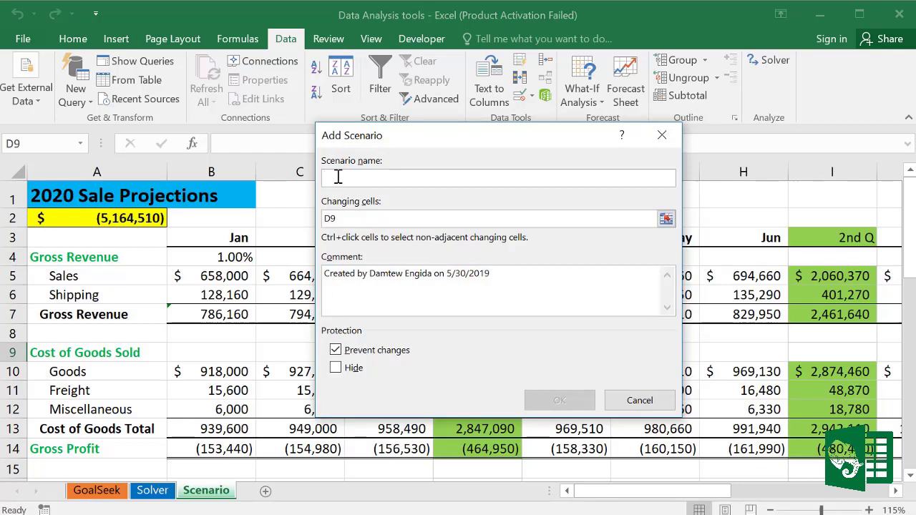
text(Standard Sale)
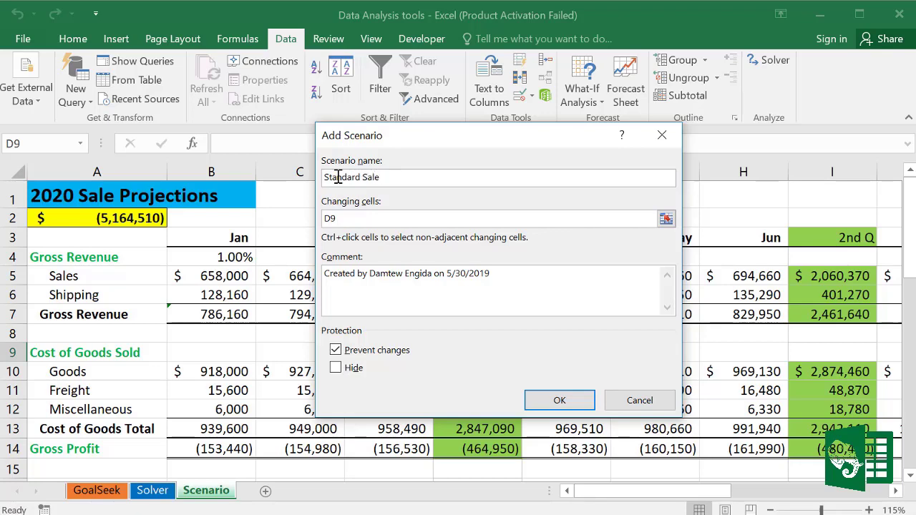
drag(491, 143, 503, 145)
key(Tab)
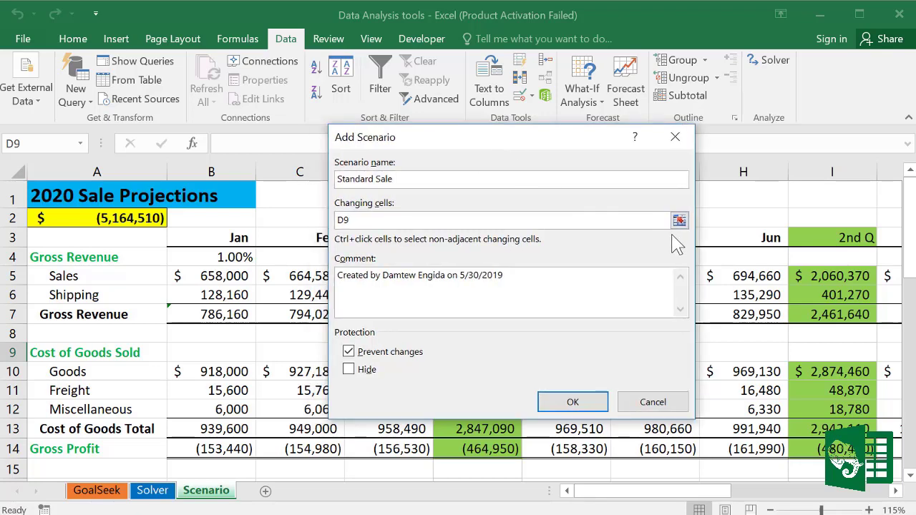
Step: Set Standard Sale's changing cells to B5:B6,B10 and keep values 658000, 128160, 918000
click(679, 221)
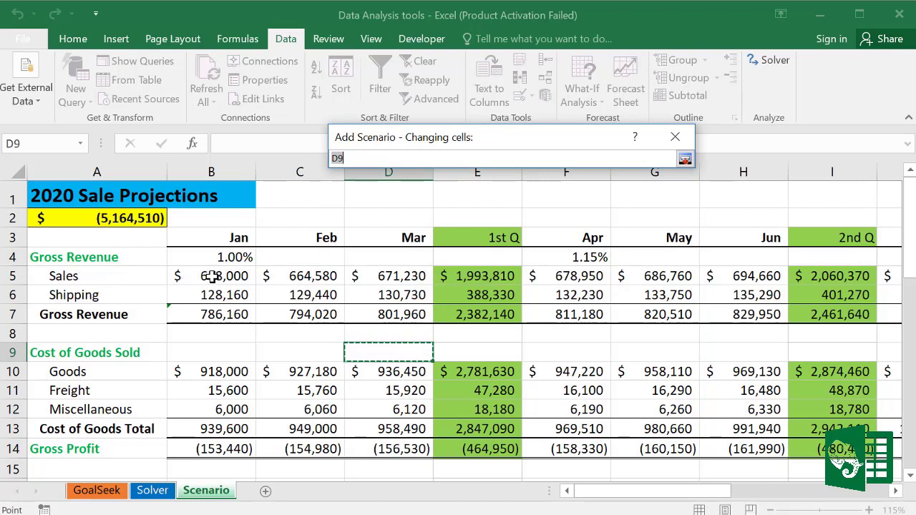
drag(213, 278, 212, 295)
text(,)
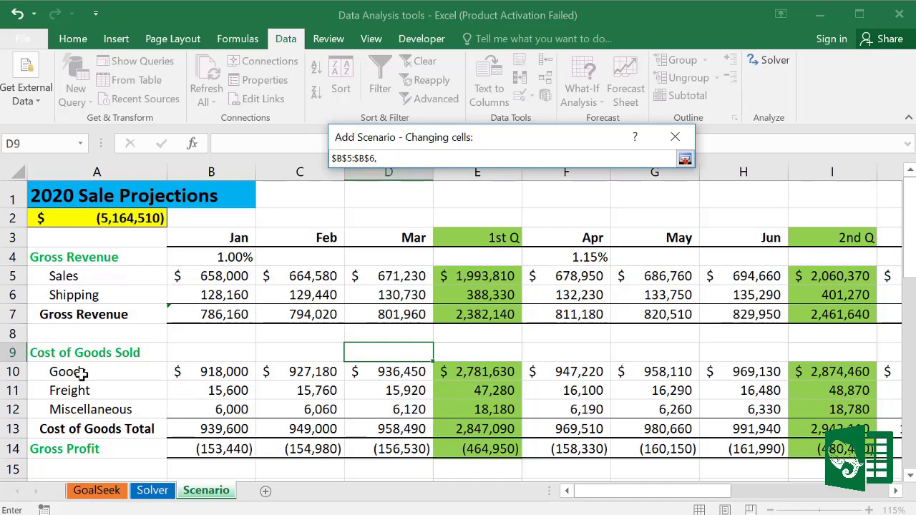
click(214, 372)
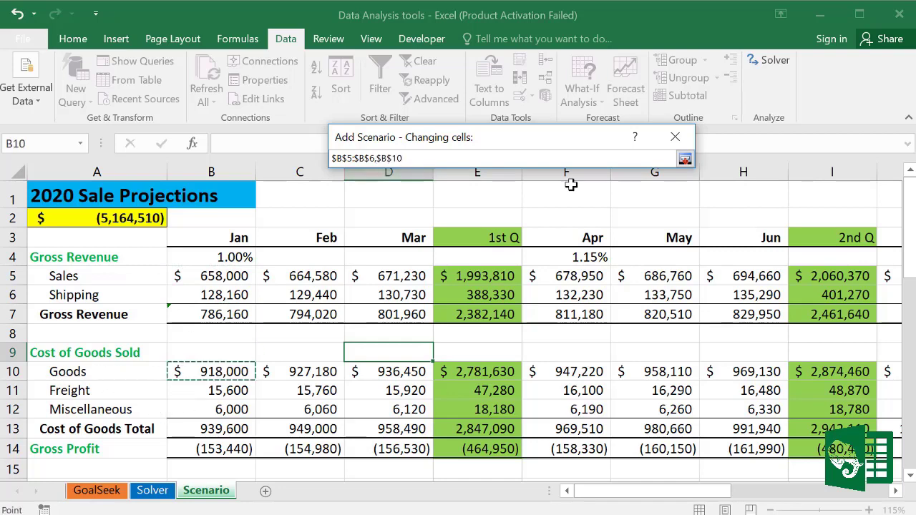
click(684, 160)
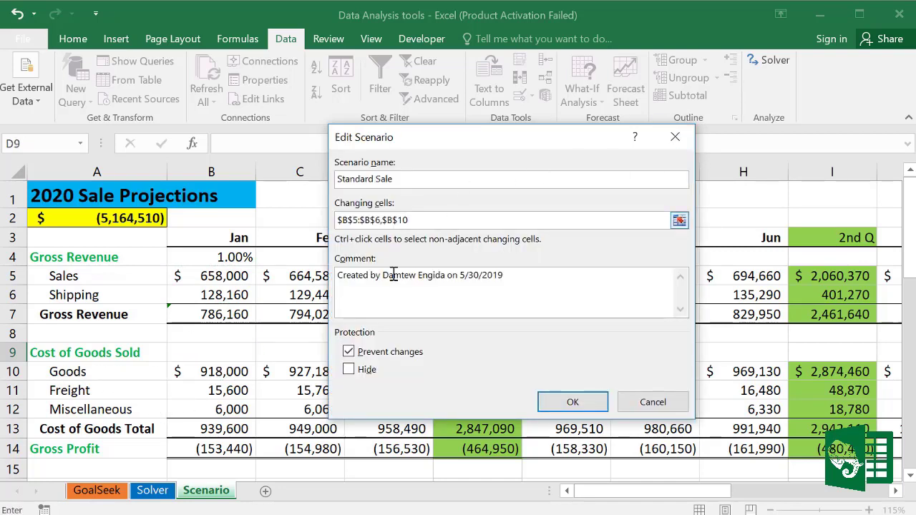
click(573, 402)
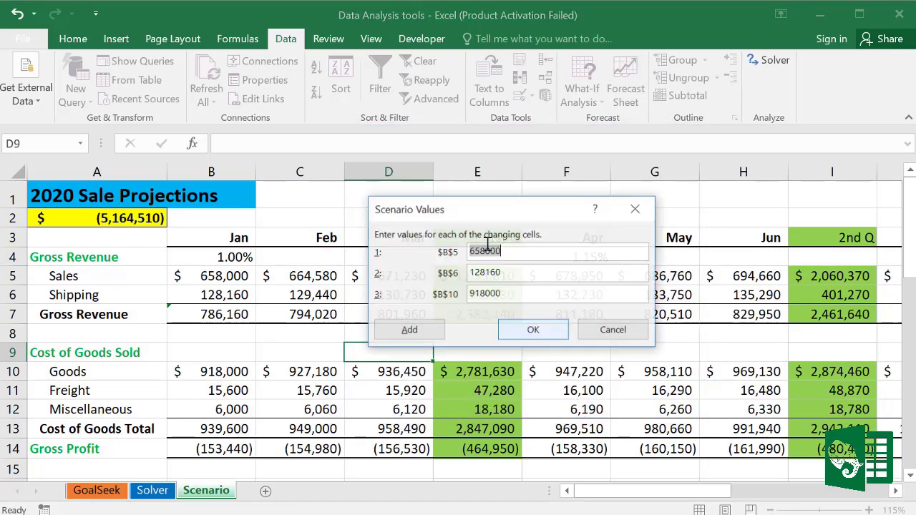
drag(486, 211, 491, 139)
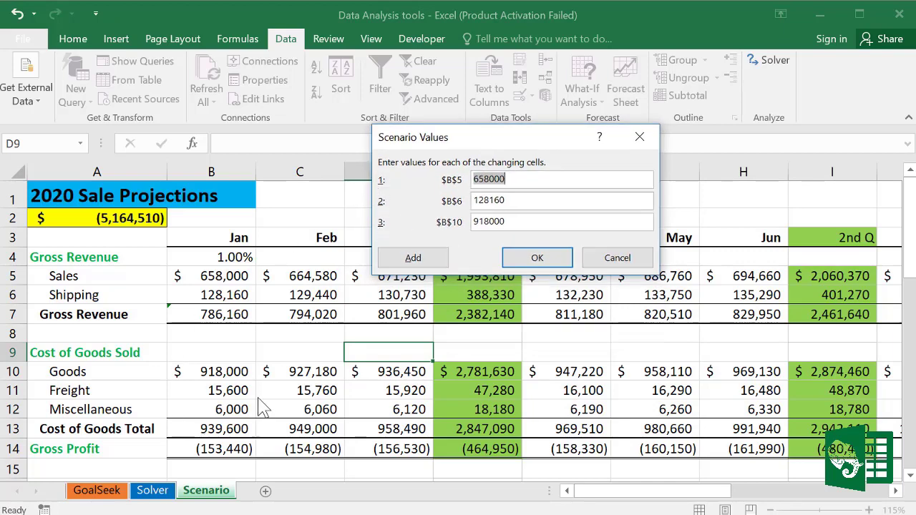
click(537, 259)
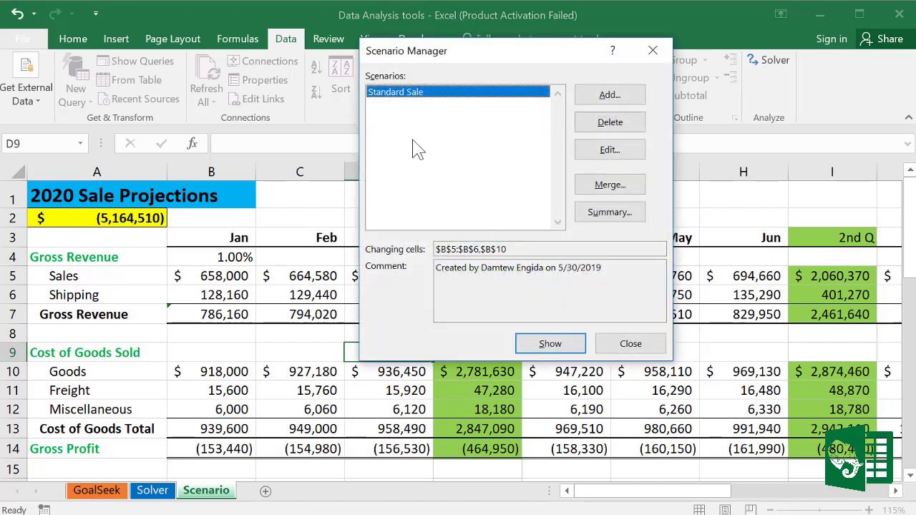
Step: Add a scenario named High Sale using the same changing cells
click(612, 96)
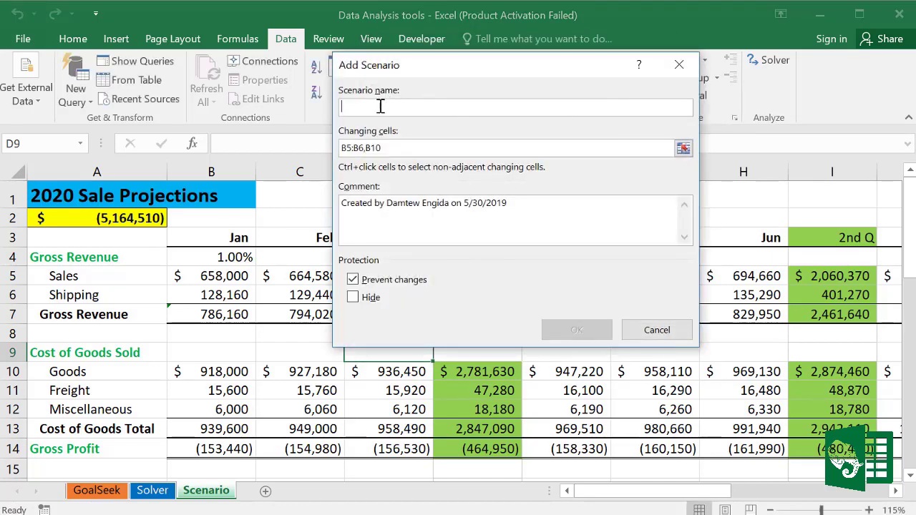
text(Max)
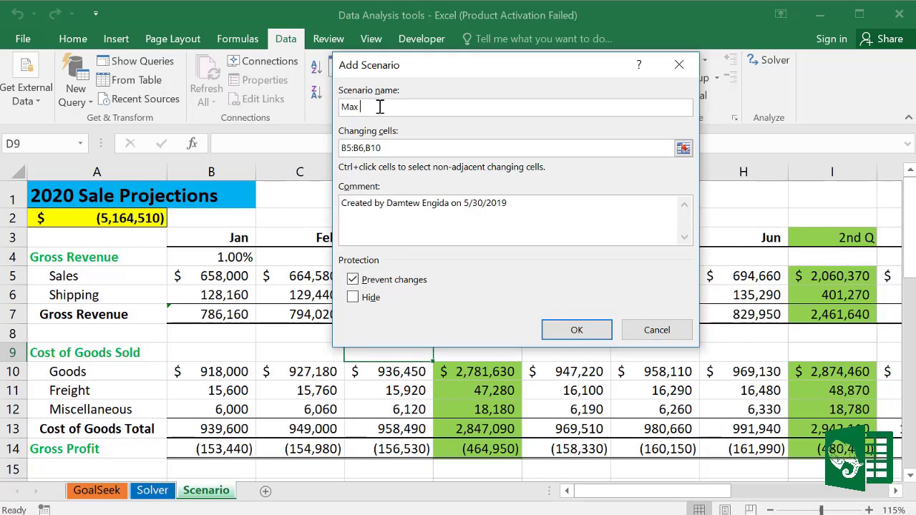
text(a)
key(BackSpace)
key(BackSpace)
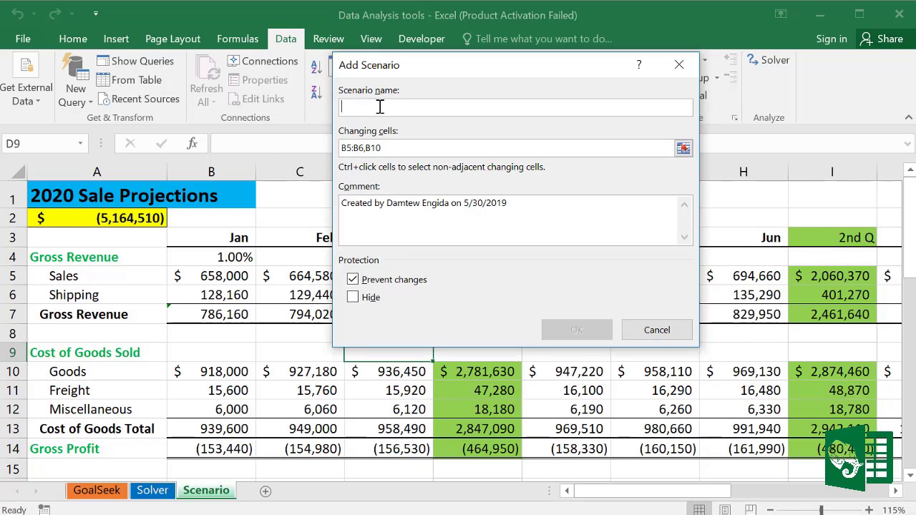
text(High Sale)
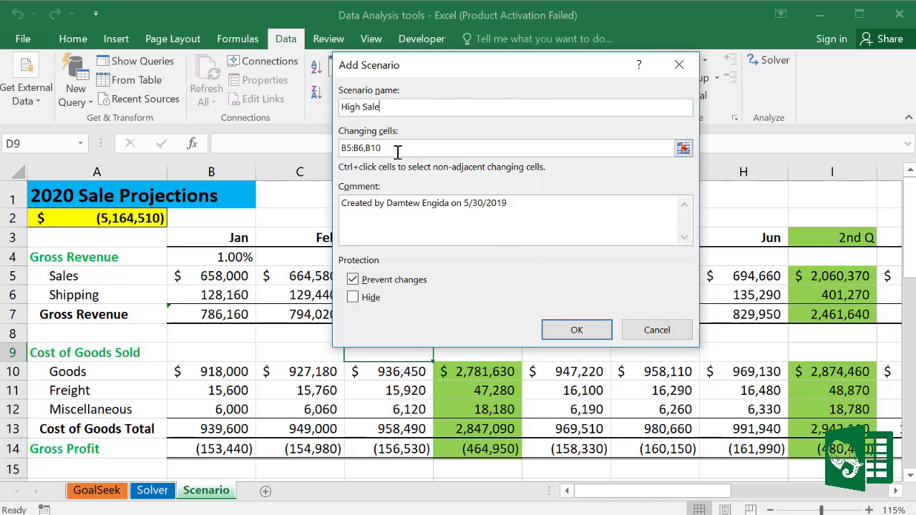
click(589, 335)
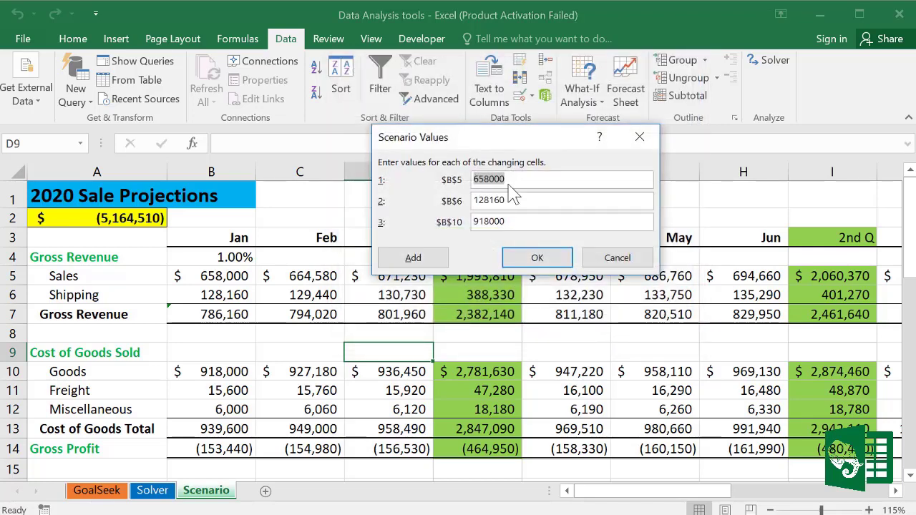
Step: Give High Sale the values 800,000, 140,000 and 700,000 and save it
drag(511, 148, 491, 190)
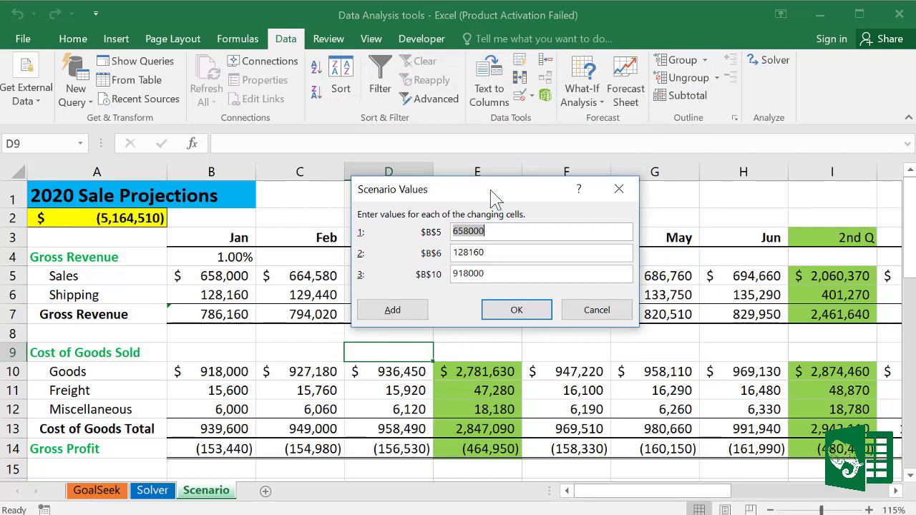
click(733, 438)
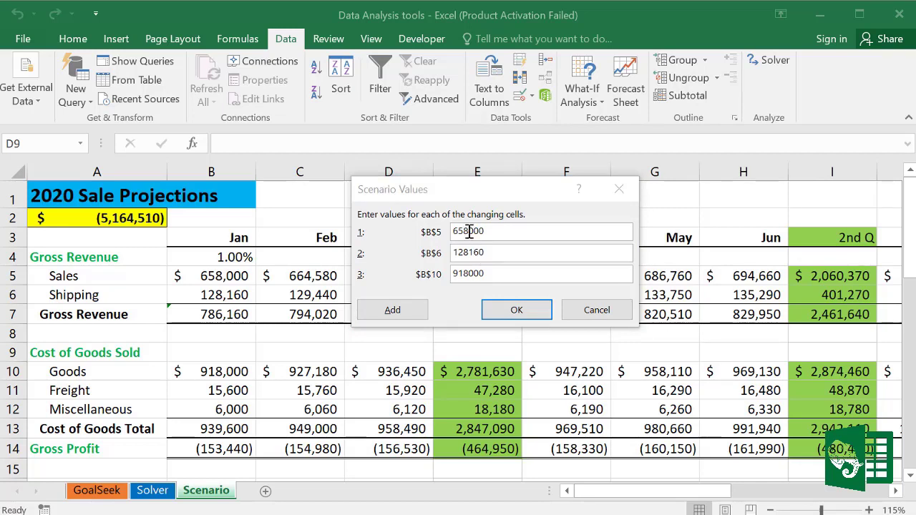
drag(467, 231, 450, 231)
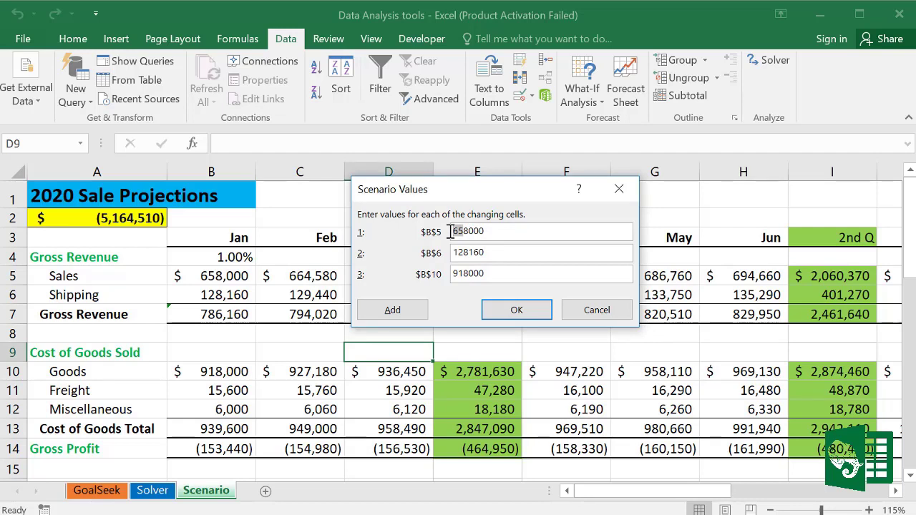
text(800)
key(shift+Left)
drag(468, 231, 439, 233)
text(8)
click(459, 254)
drag(501, 253, 452, 253)
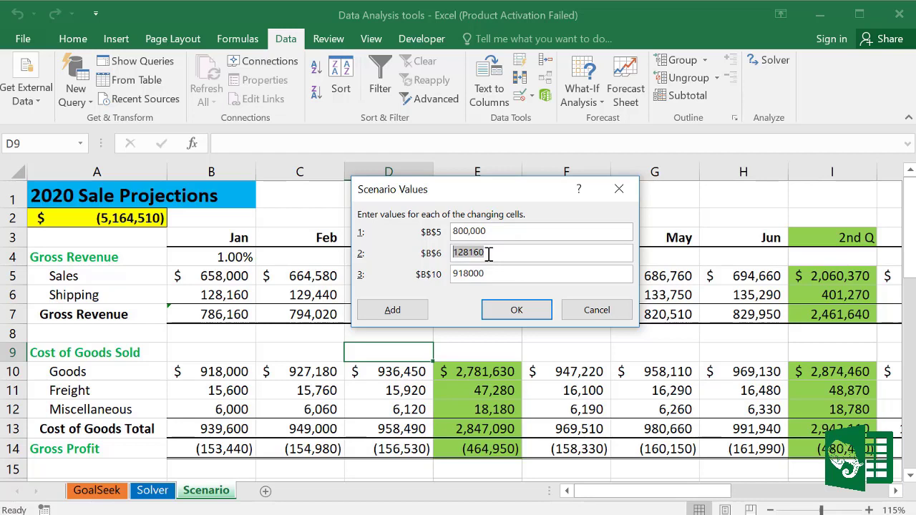
text(140,000)
double_click(472, 274)
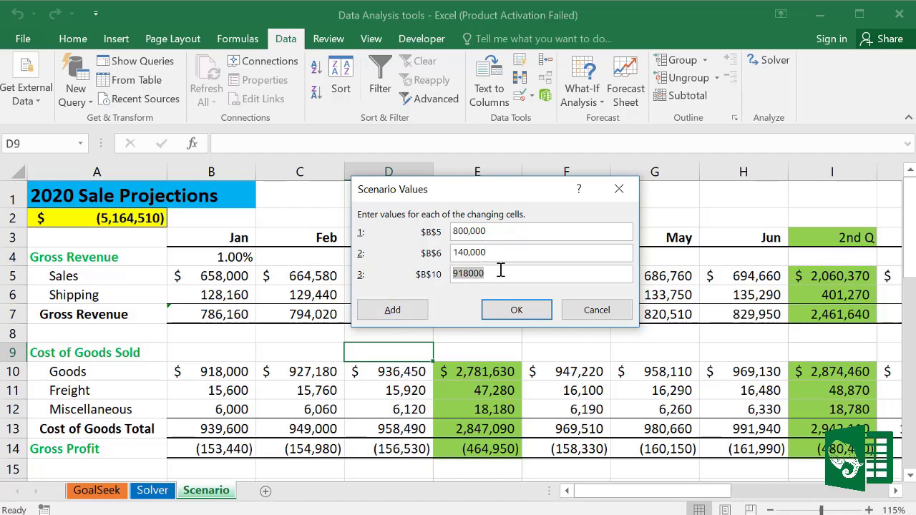
text(700,)
click(523, 312)
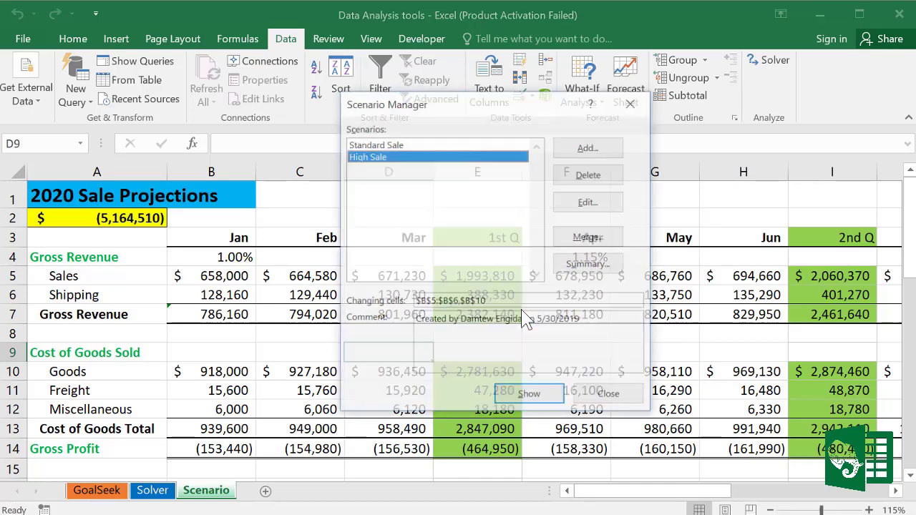
drag(519, 105, 480, 76)
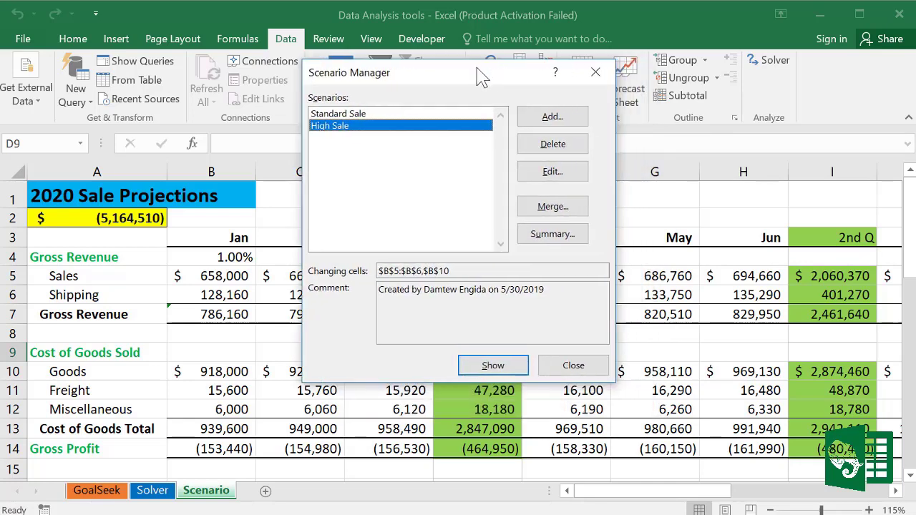
Step: Add a new scenario named Low Sale on the same changing cells
click(559, 127)
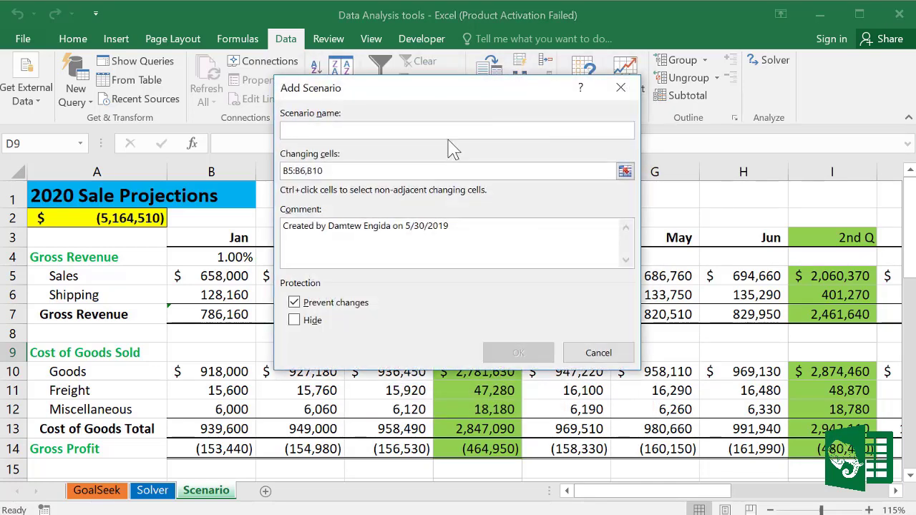
text(L)
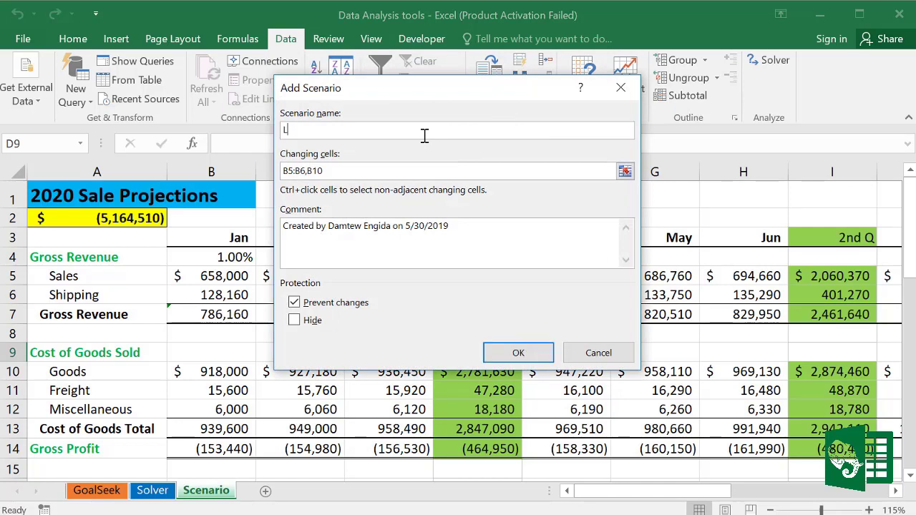
text(ow Sale)
click(531, 351)
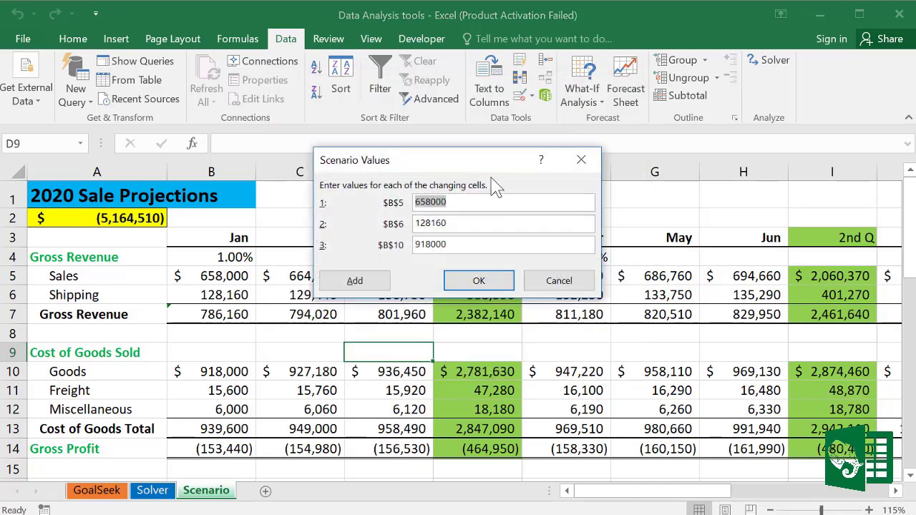
drag(495, 163, 518, 189)
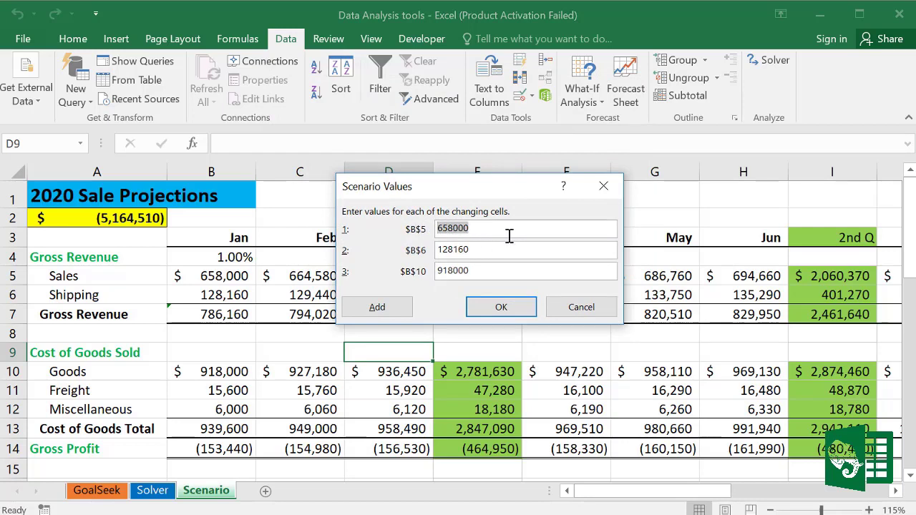
Step: Enter Low Sale values 500,000, 110,000 and 980,000 and save the scenario
text(500,)
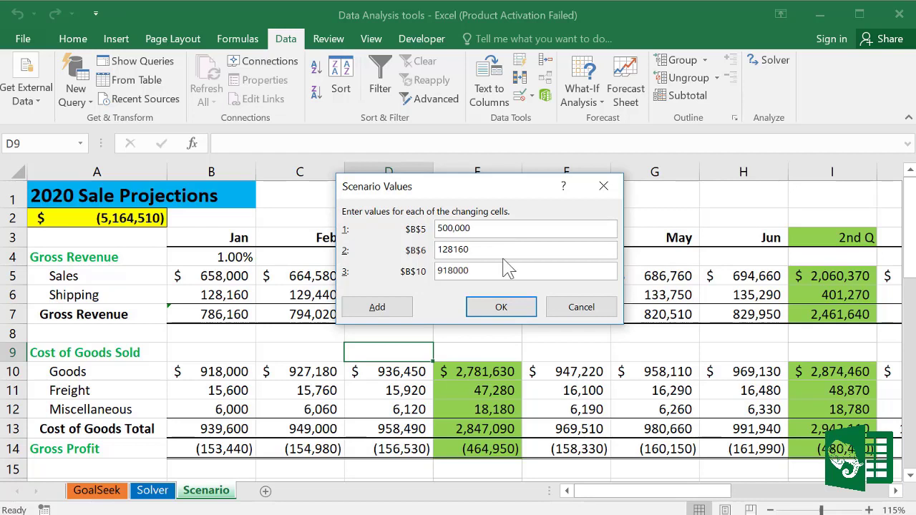
drag(493, 250, 399, 252)
text(110,00)
drag(512, 274, 429, 270)
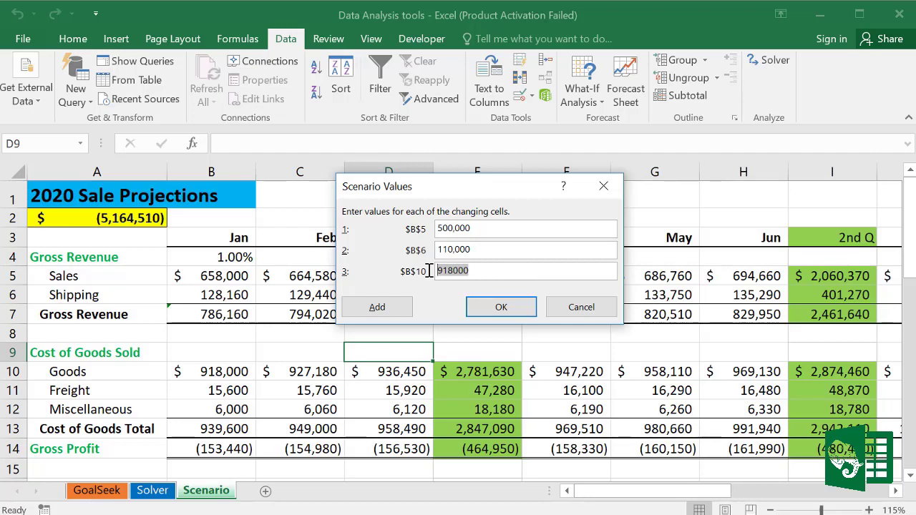
text(980,000)
click(501, 308)
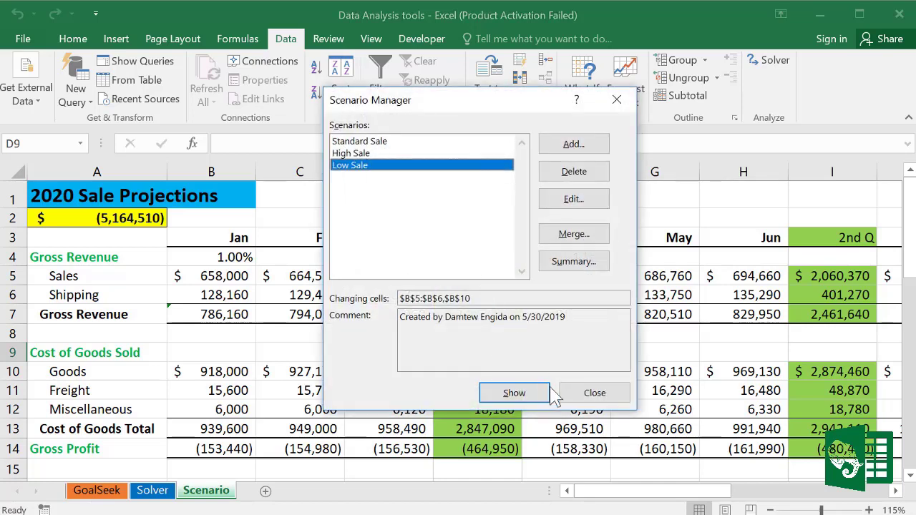
Step: Show High Sale and Low Sale alternately several times, end on High Sale, then close
click(368, 154)
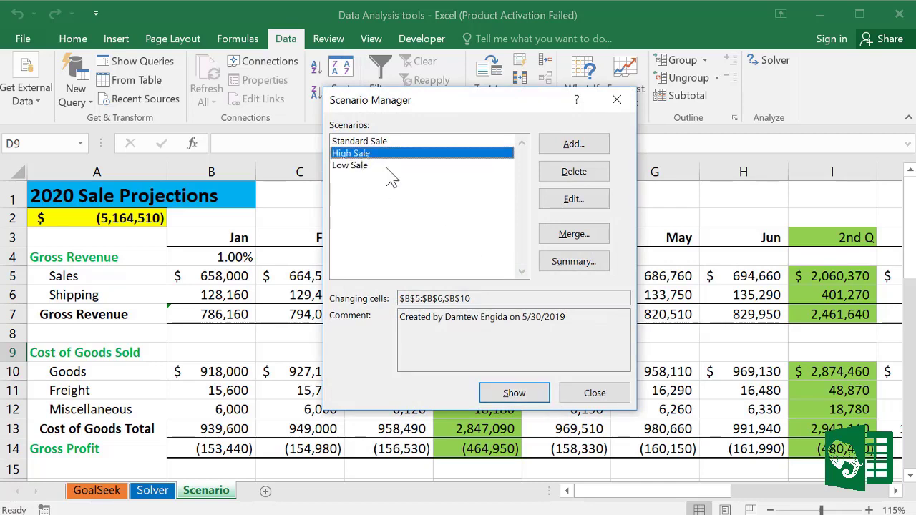
click(515, 393)
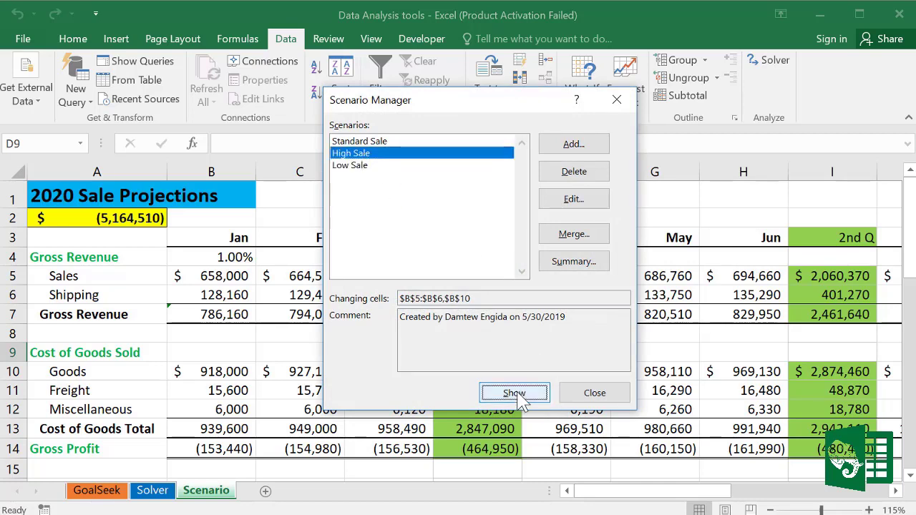
click(361, 166)
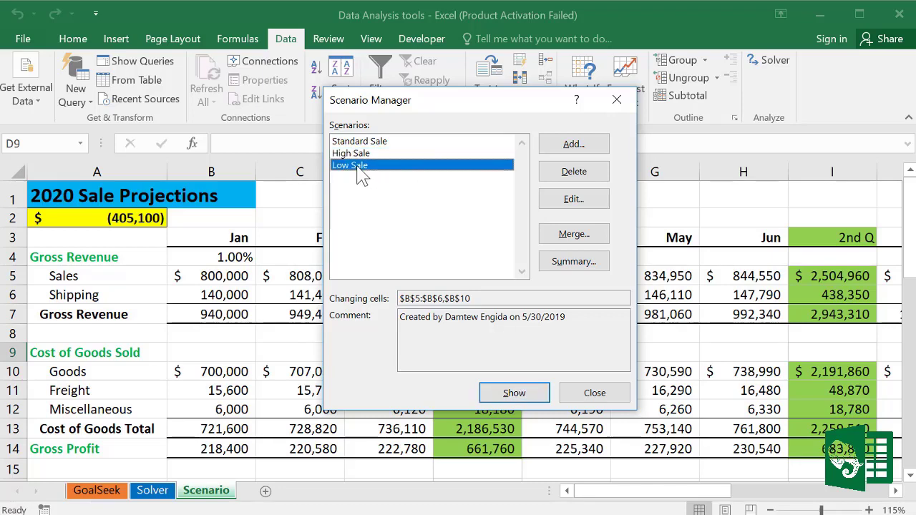
click(519, 398)
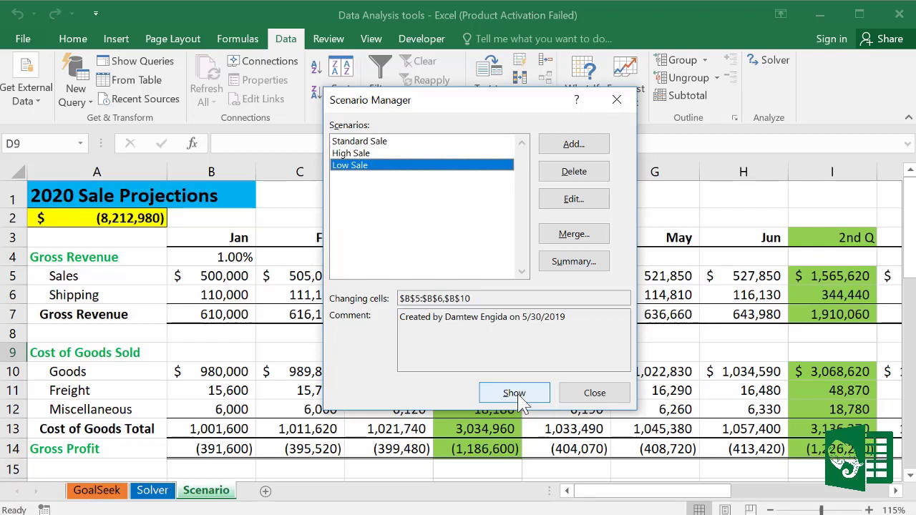
click(355, 154)
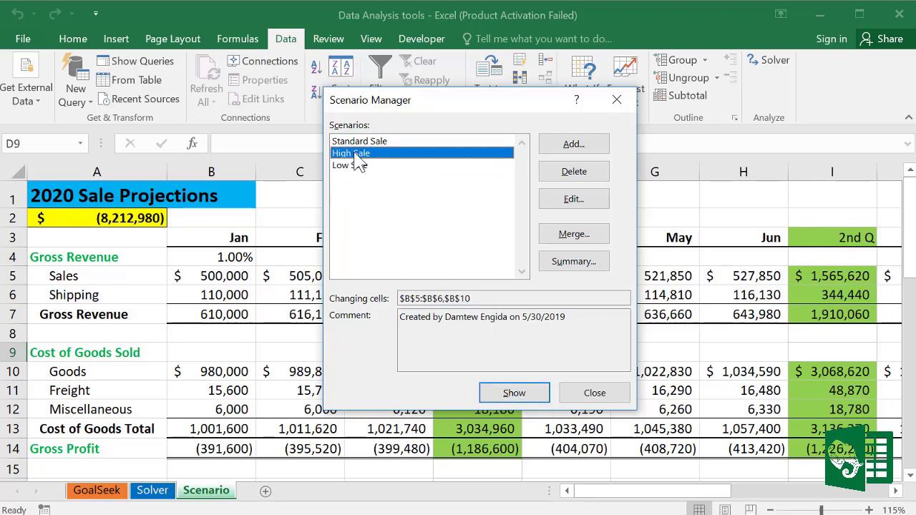
click(509, 399)
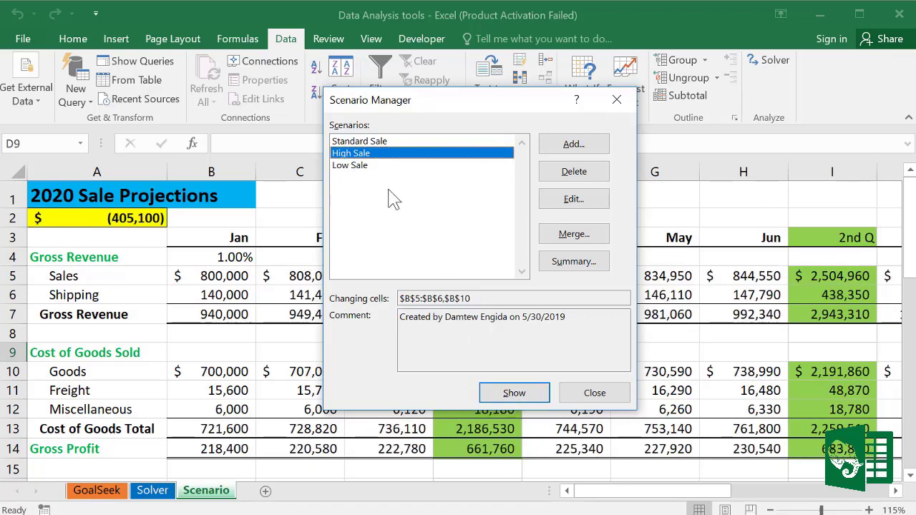
click(366, 167)
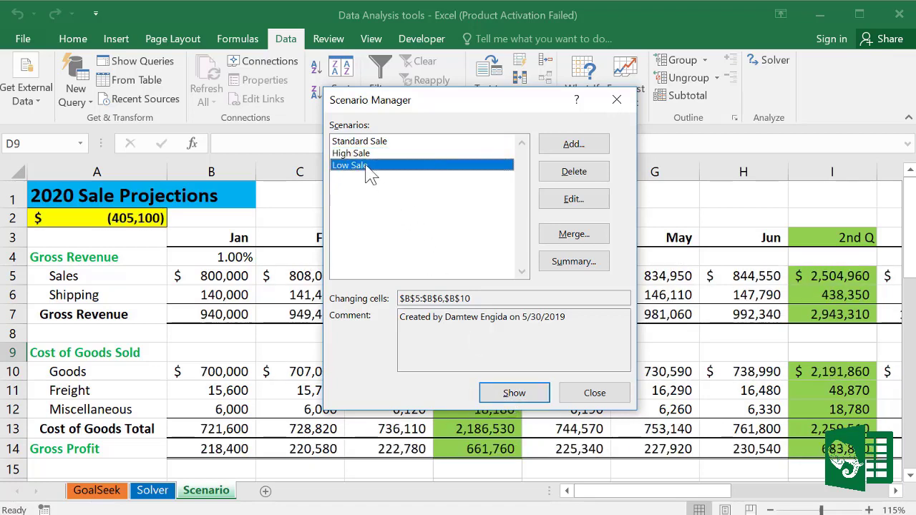
click(519, 399)
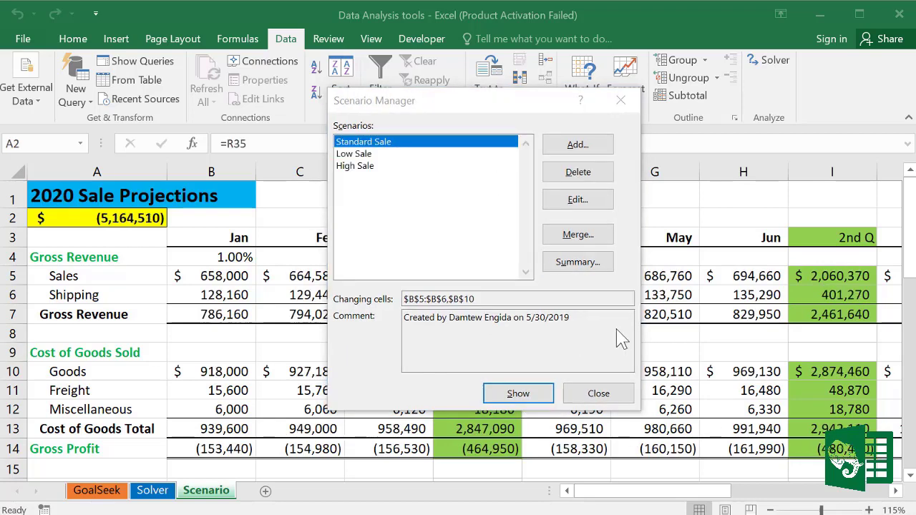
click(375, 154)
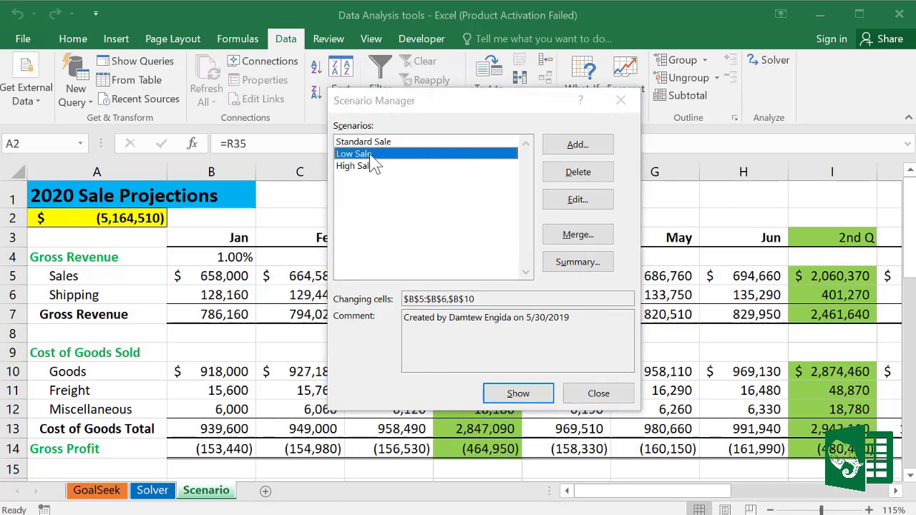
click(522, 395)
click(376, 167)
click(518, 392)
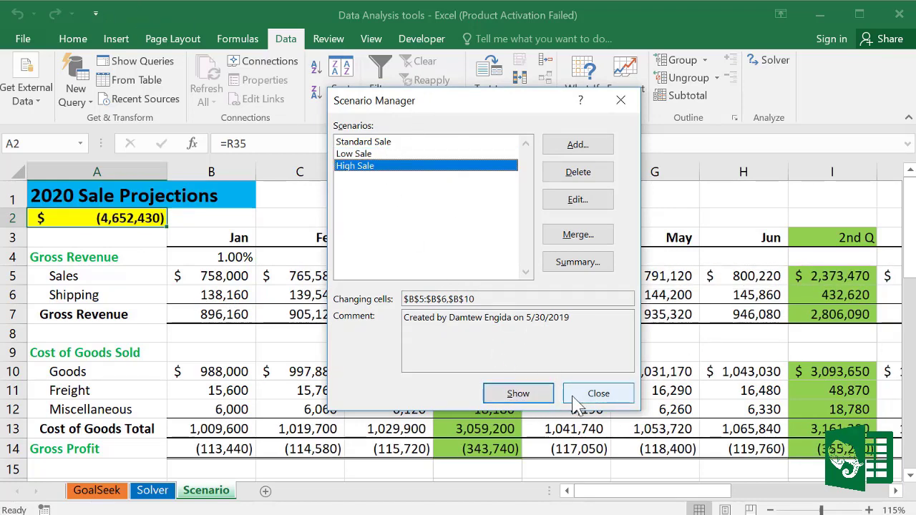
click(596, 396)
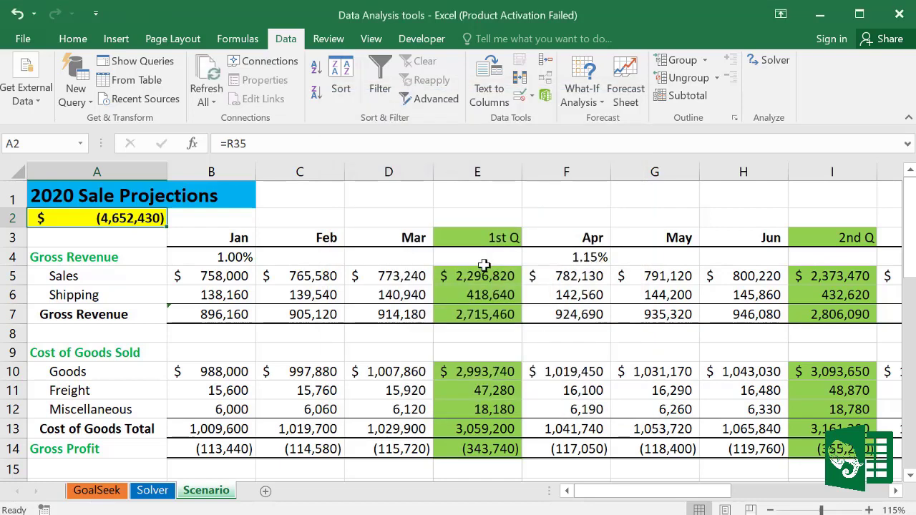
Step: Add the Scenario command from All Commands to the Quick Access Toolbar
click(96, 14)
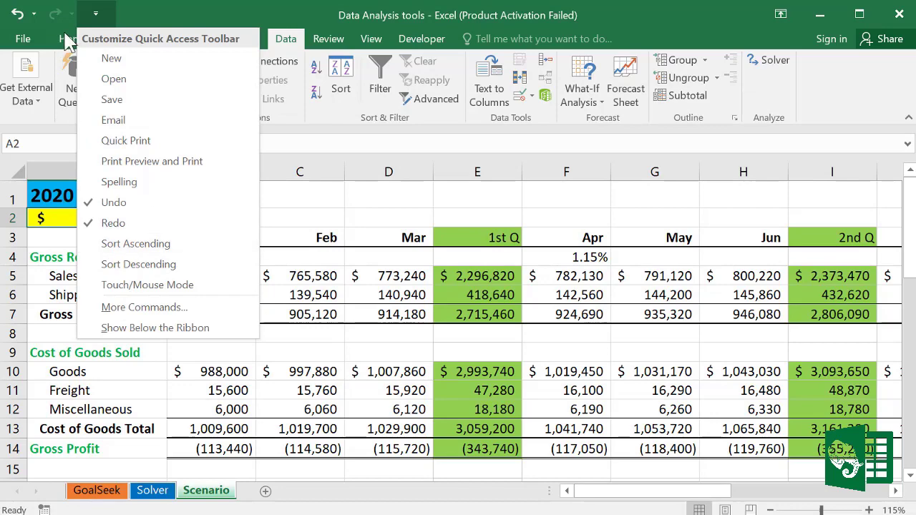
click(155, 309)
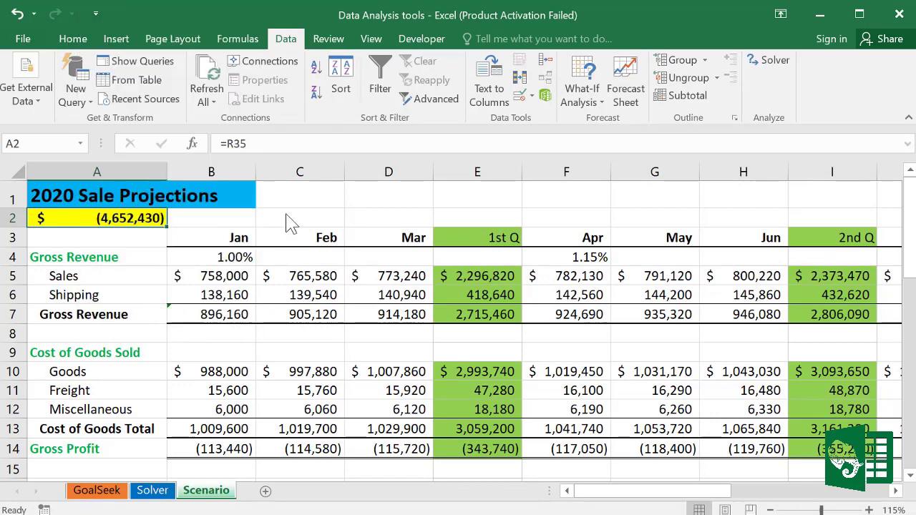
drag(333, 23, 369, 22)
click(312, 107)
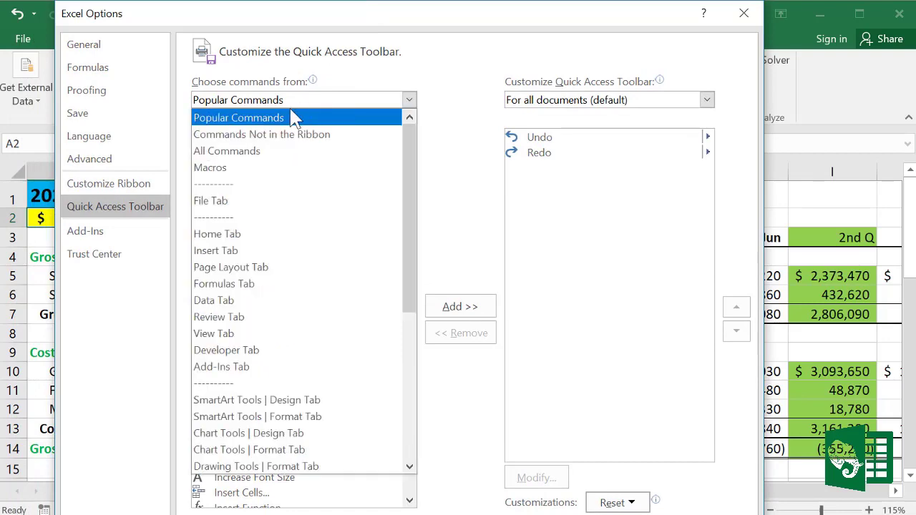
click(254, 152)
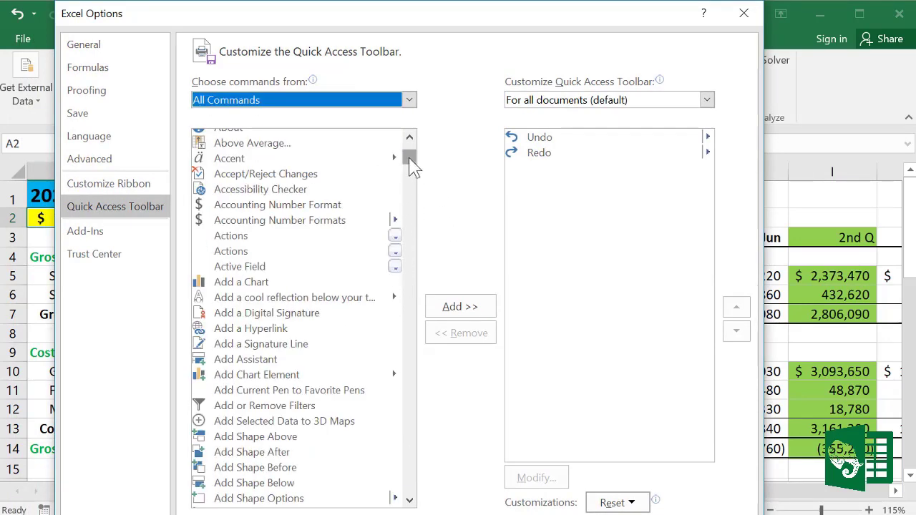
drag(409, 159, 397, 413)
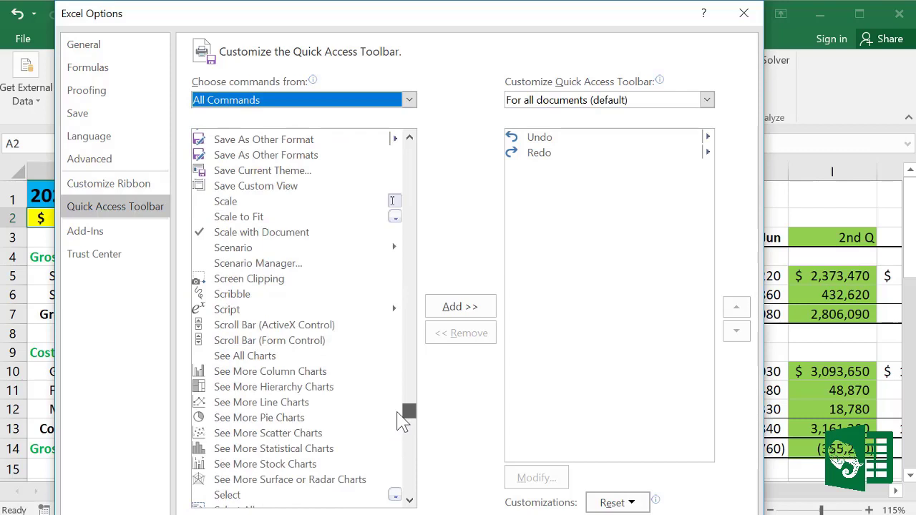
click(236, 249)
click(451, 313)
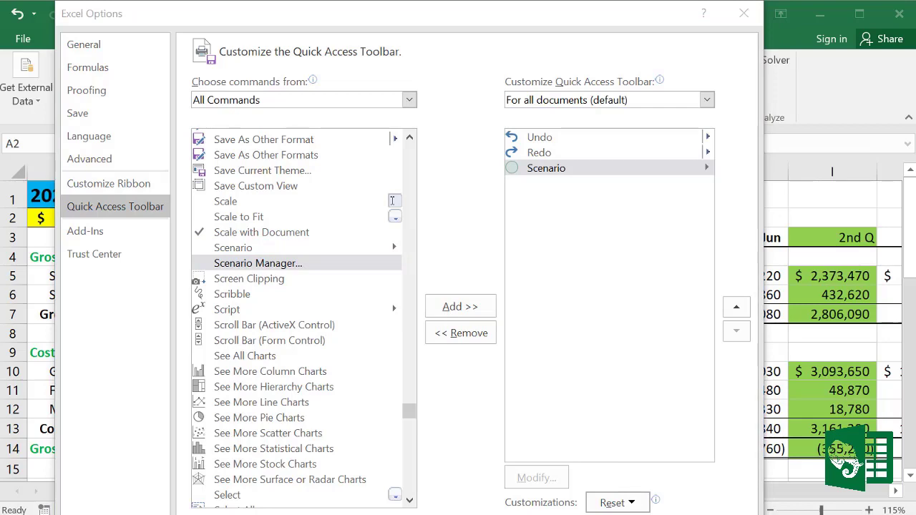
key(Return)
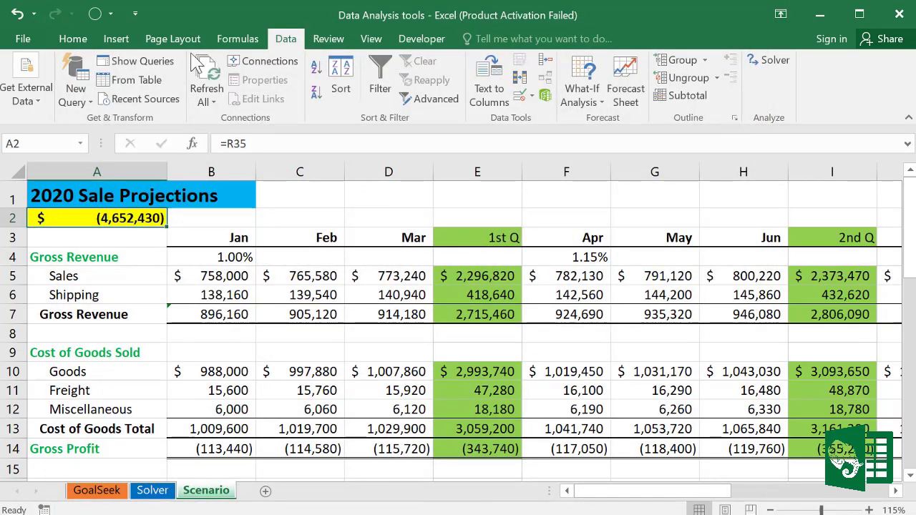
Step: Apply Low Sale, then Standard Sale, from the Quick Access Scenario list
click(107, 14)
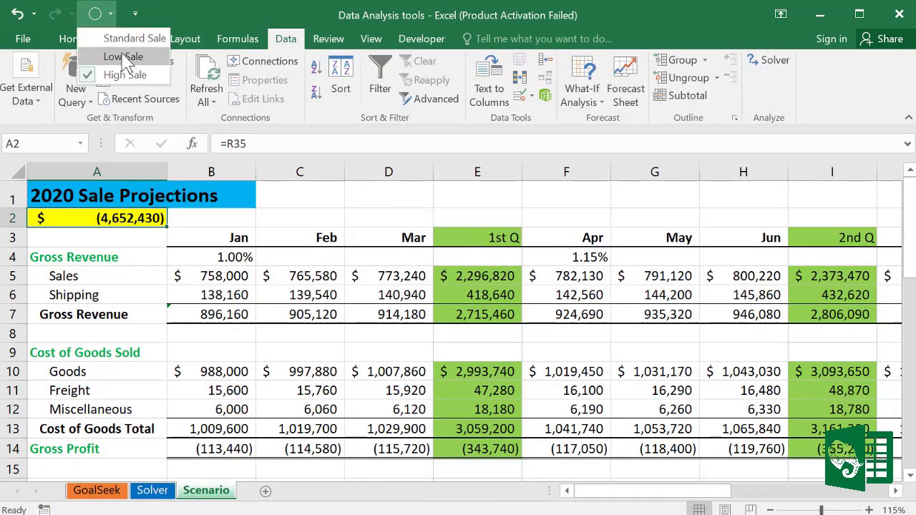
click(121, 57)
click(109, 14)
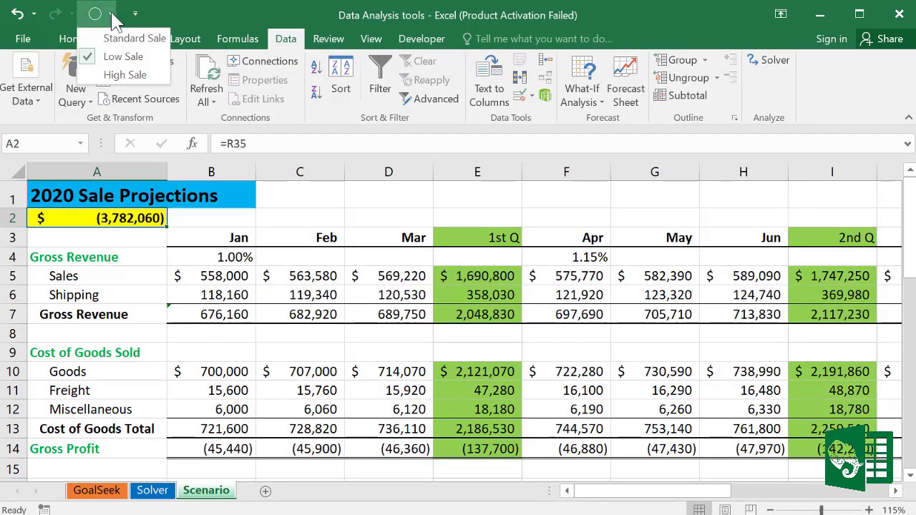
click(119, 38)
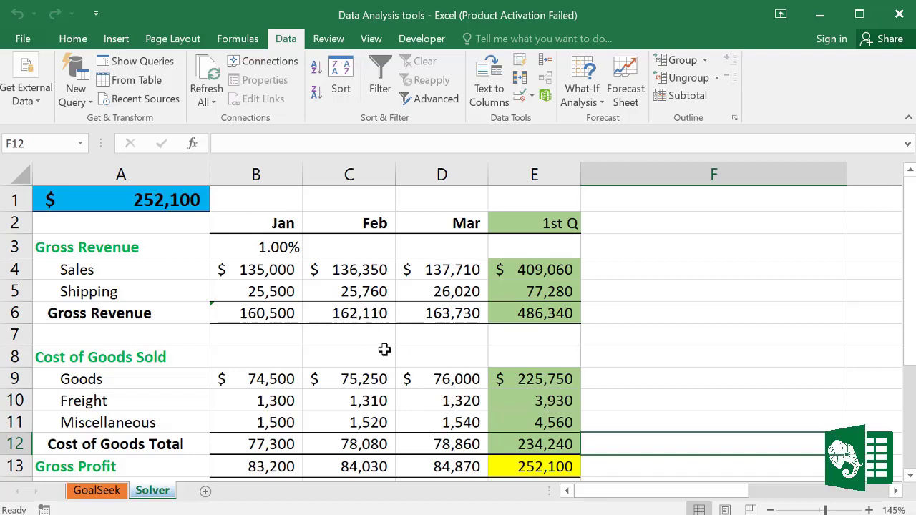
Step: Inspect the Solver sheet: cell F7, the E13 Gross Profit formula, and January Sales and Shipping
click(634, 331)
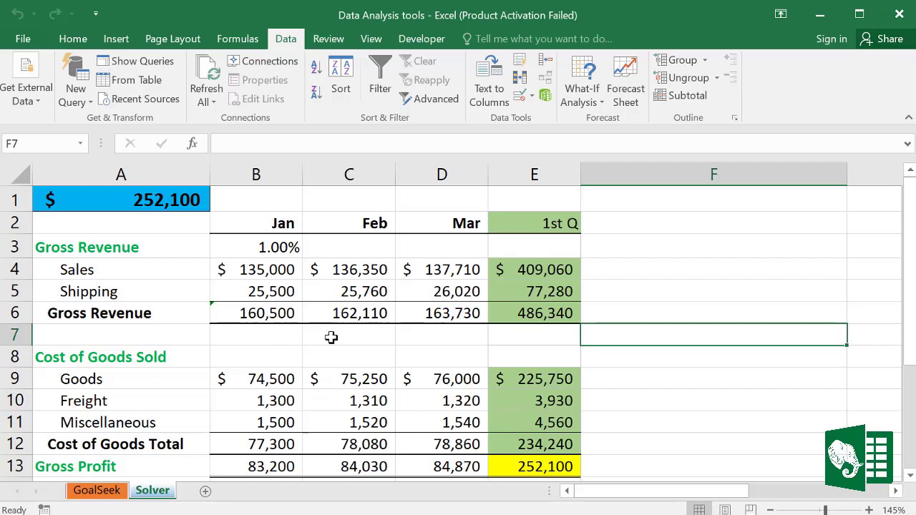
click(536, 467)
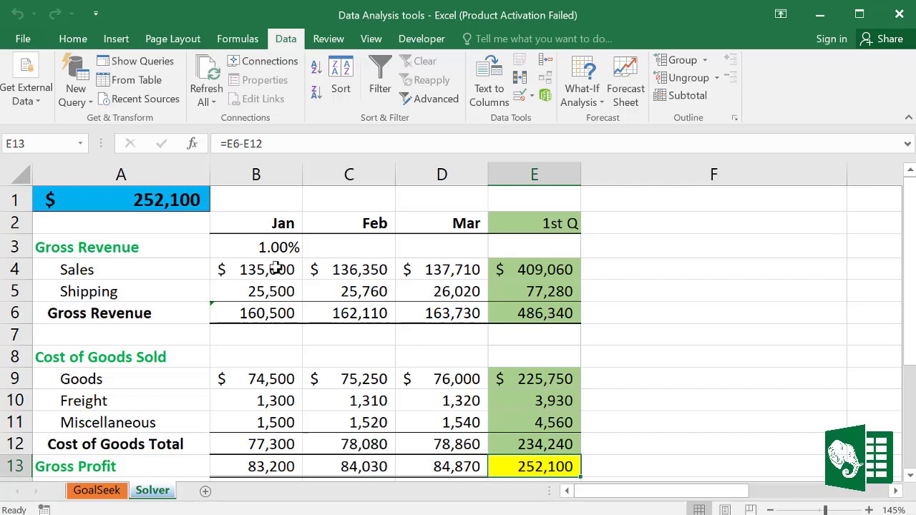
drag(276, 269, 276, 286)
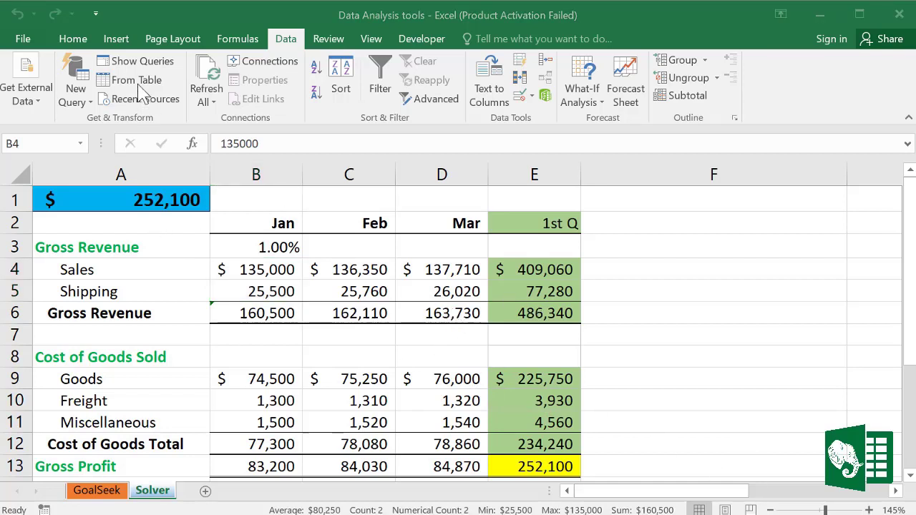
Step: Enable the Solver Add-in through Excel Options > Add-Ins > Manage Excel Add-ins
click(23, 38)
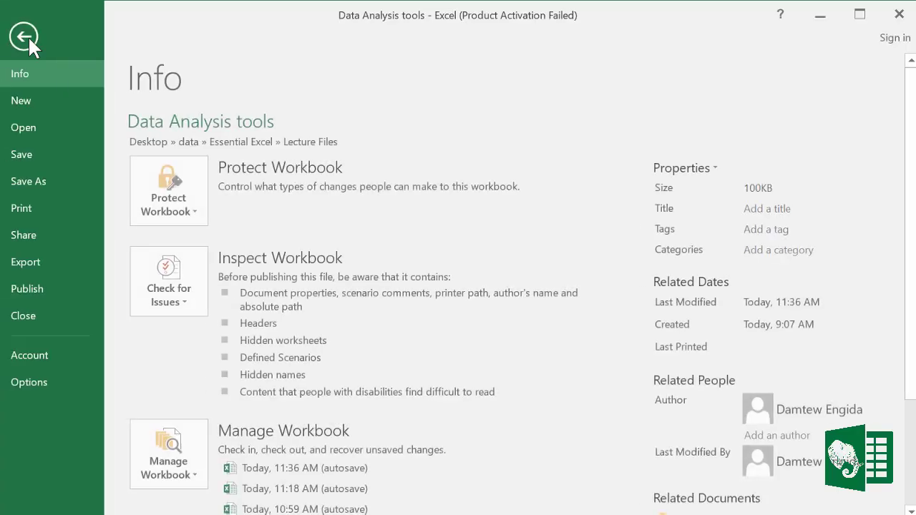
click(43, 375)
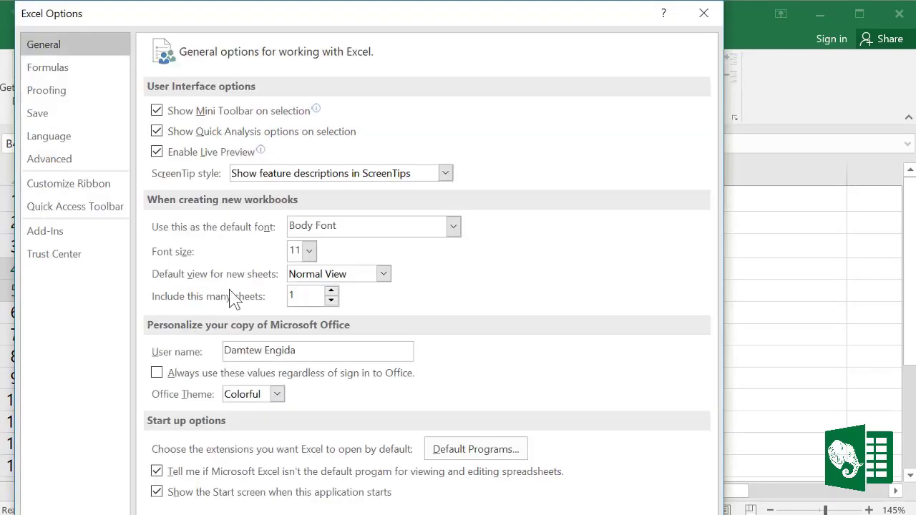
click(60, 239)
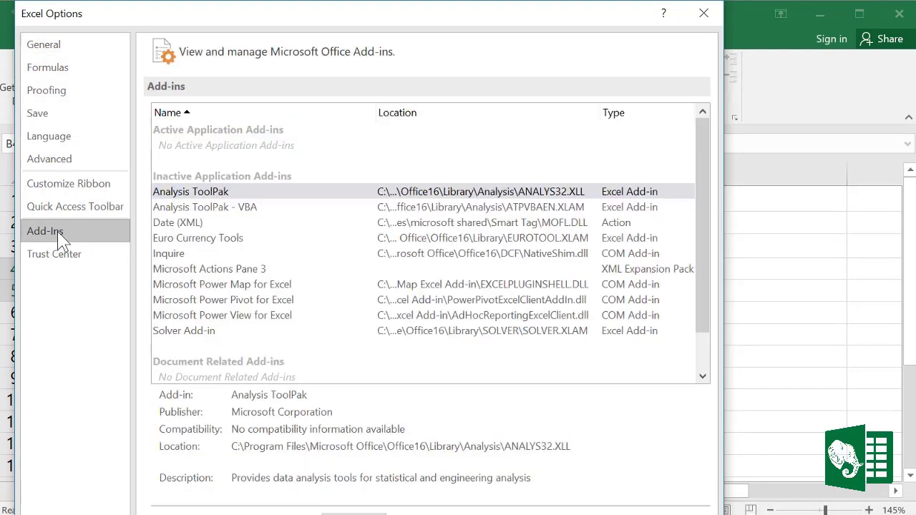
click(190, 333)
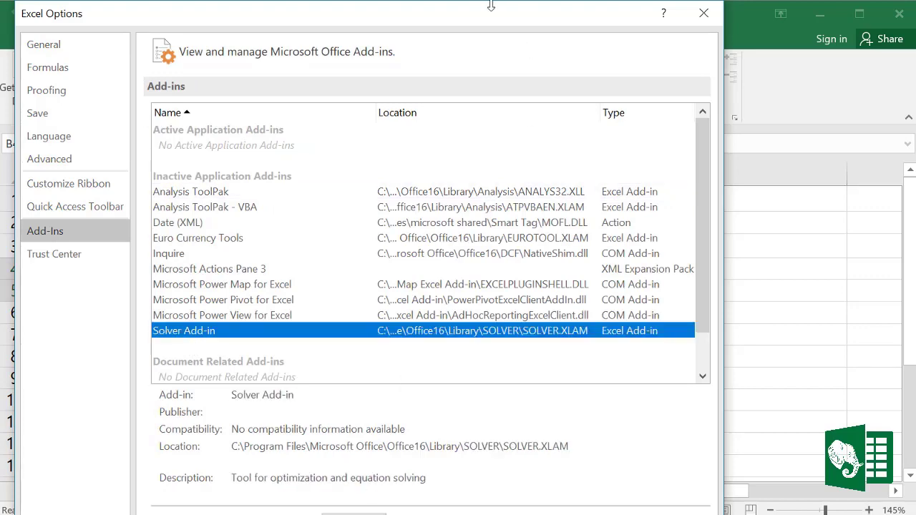
drag(491, 6, 485, 40)
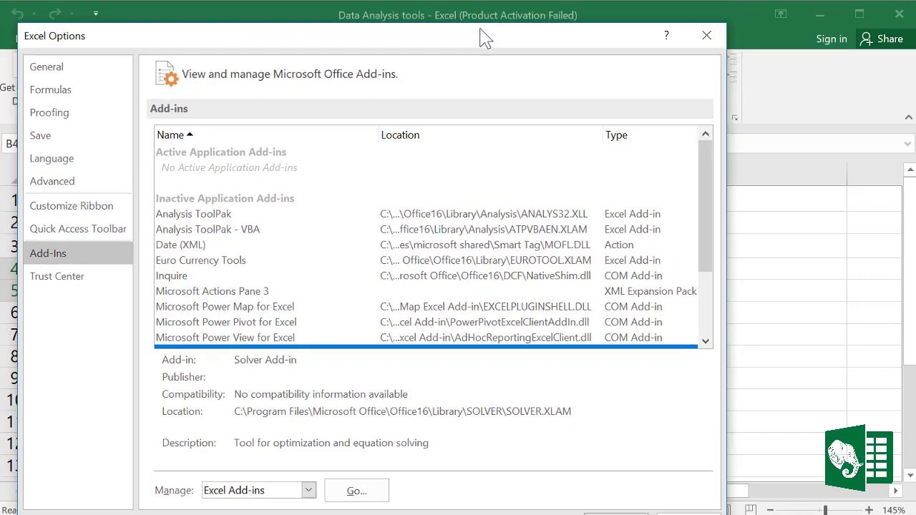
click(358, 481)
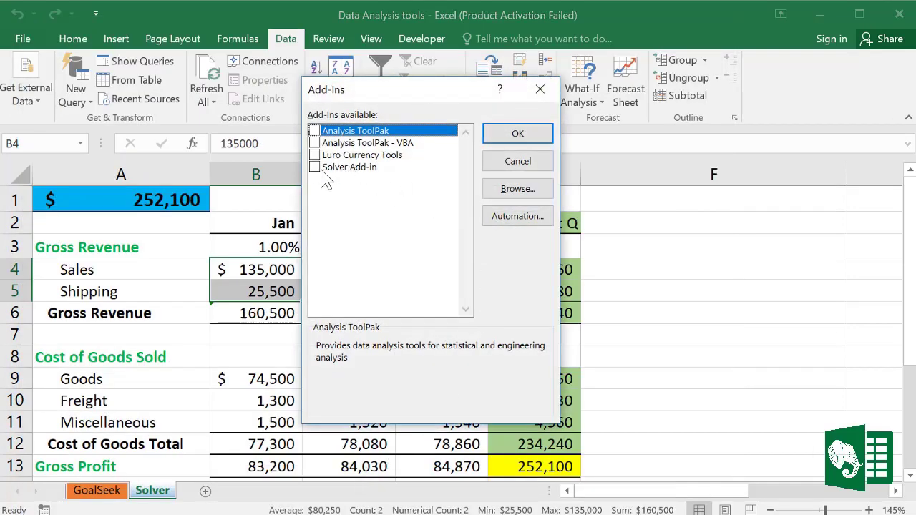
click(323, 168)
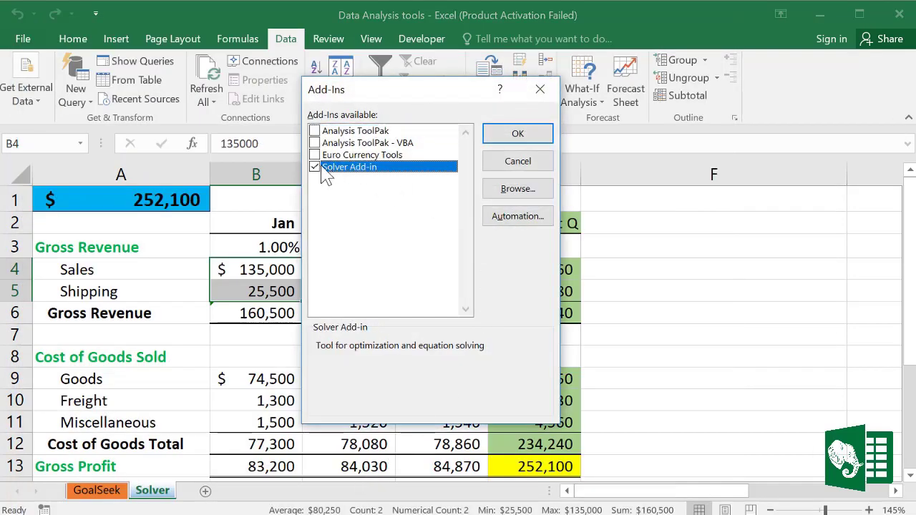
click(518, 135)
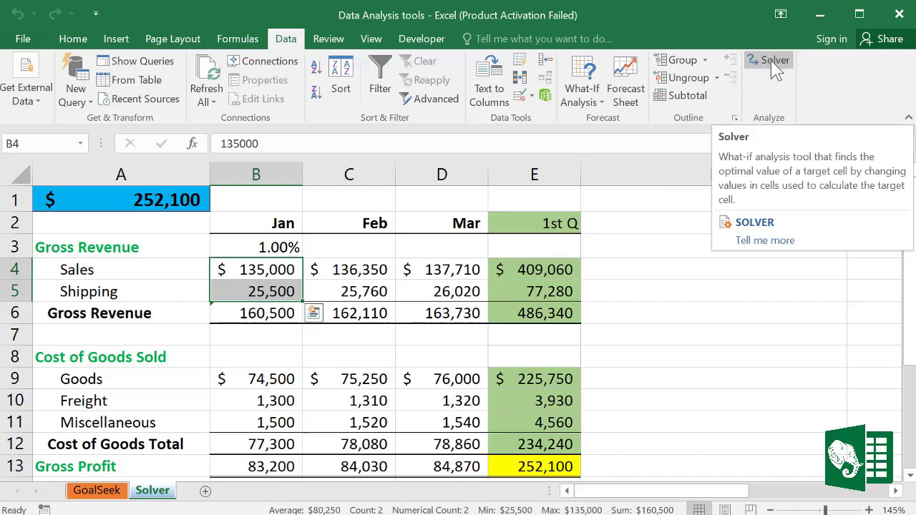
Step: In Solver, set objective E13 to reach a value of 260,000
click(775, 64)
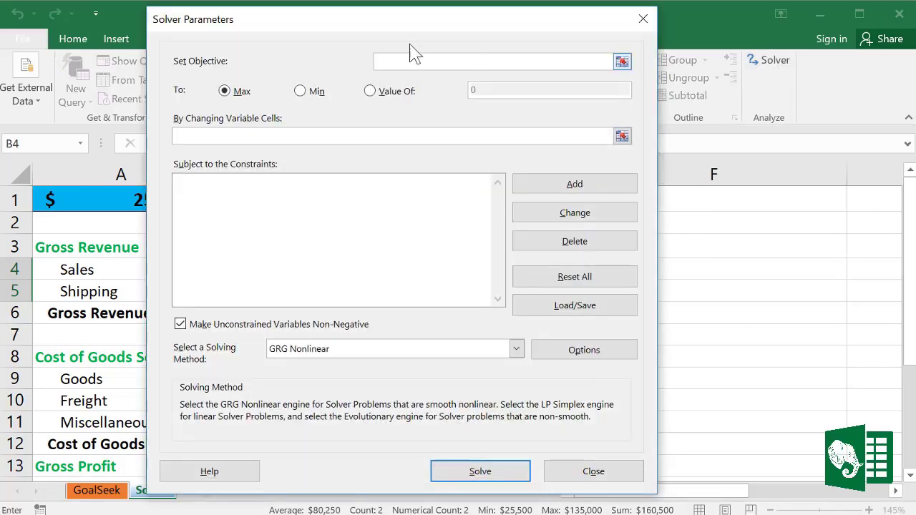
drag(415, 28, 494, 30)
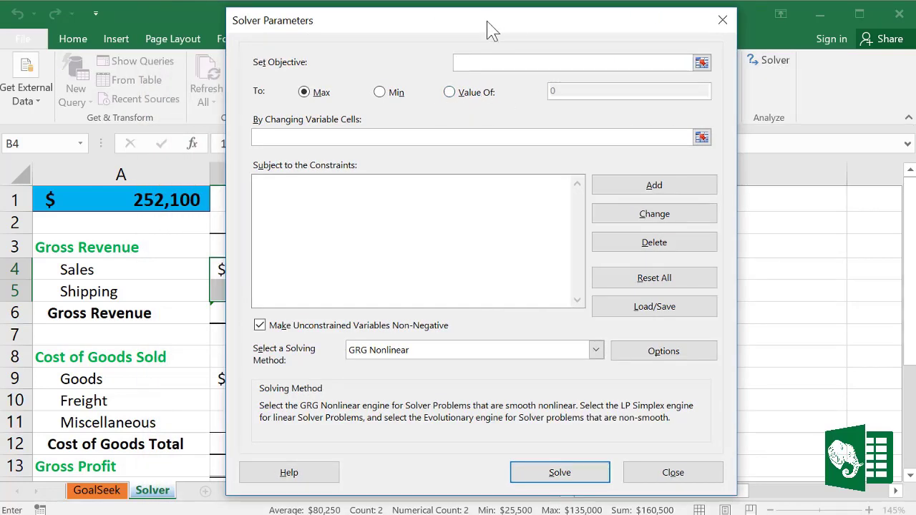
drag(492, 30, 275, 30)
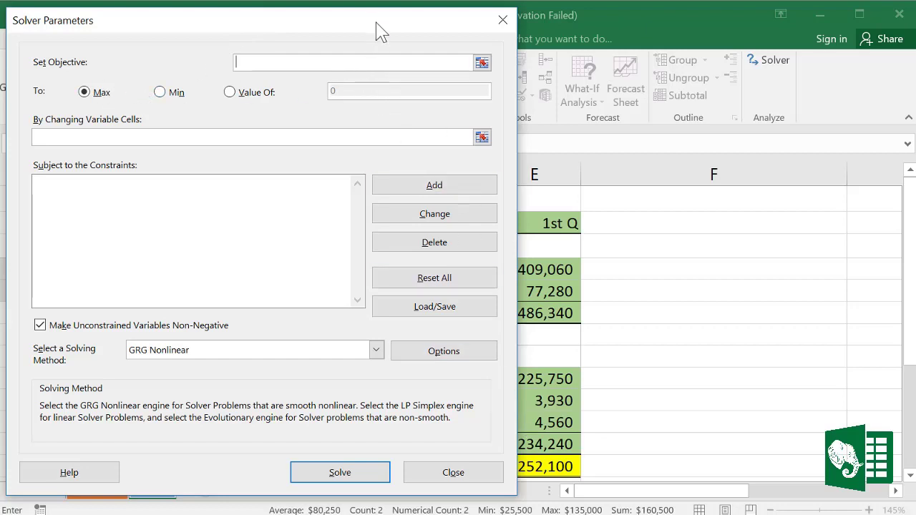
drag(380, 29, 361, 30)
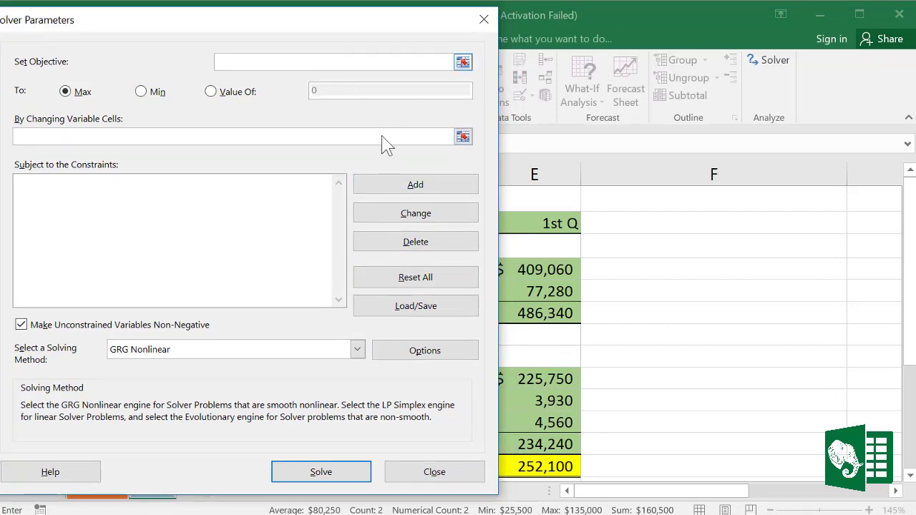
click(549, 467)
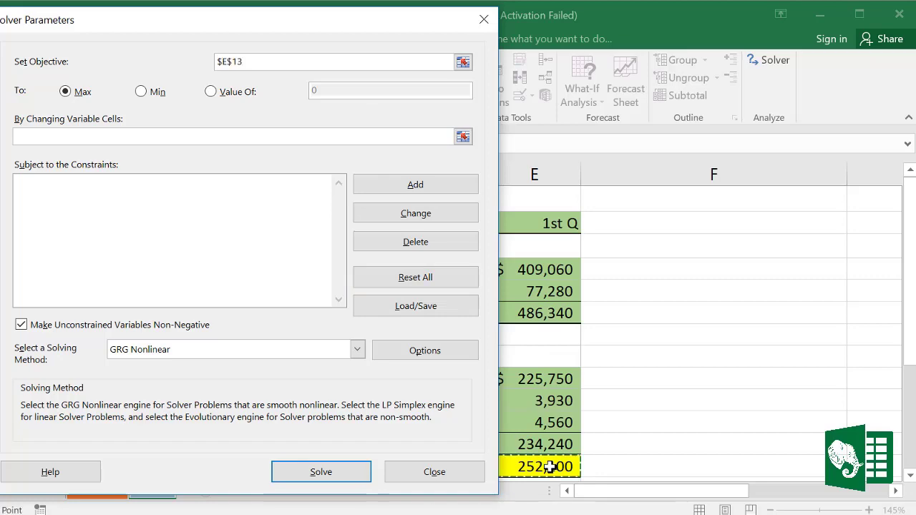
drag(406, 29, 594, 31)
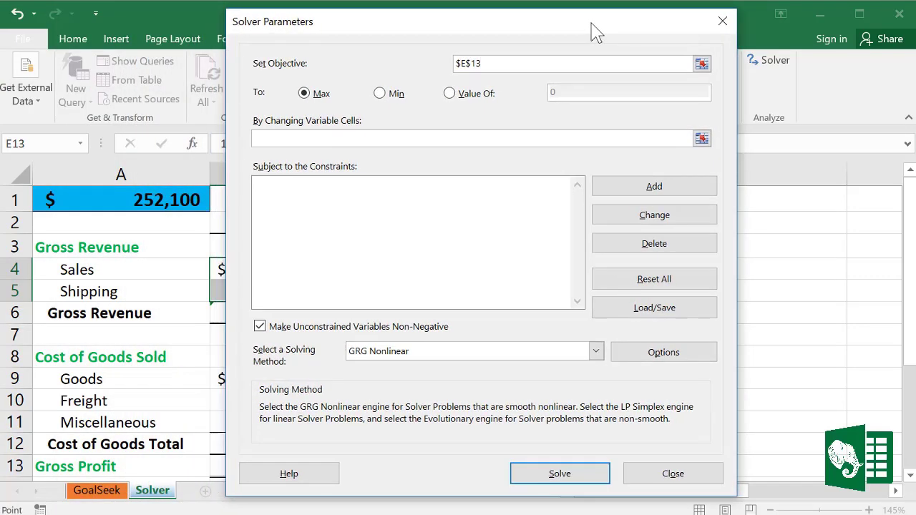
click(459, 99)
click(581, 94)
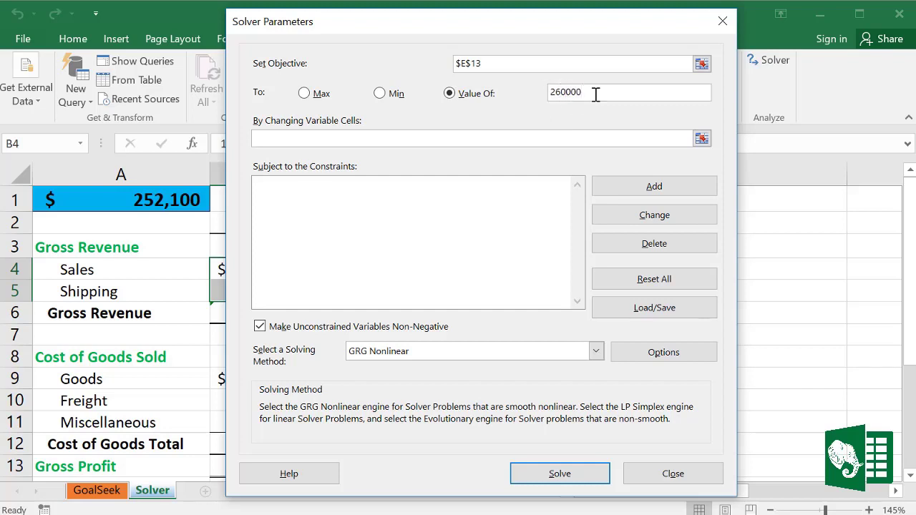
click(294, 138)
Step: Set Solver's variable cells to $B$4:$B$5,$B$9
drag(423, 20, 533, 25)
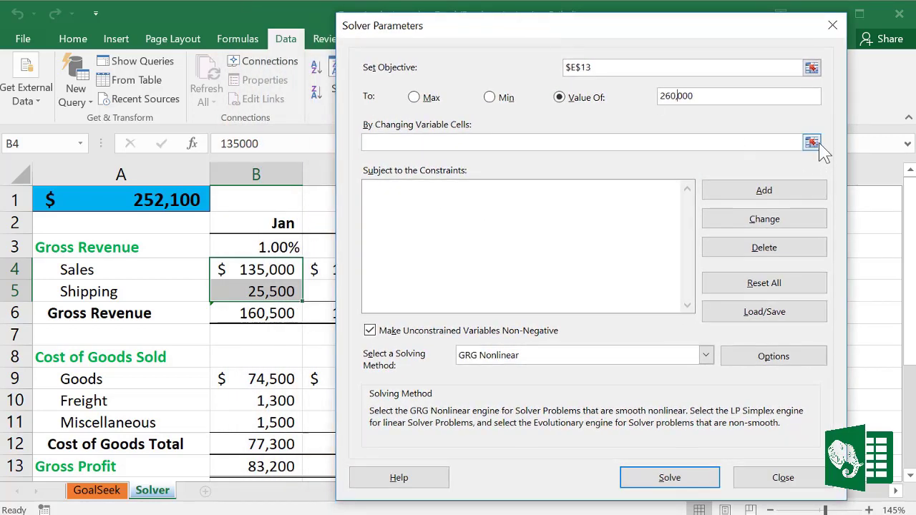
click(812, 143)
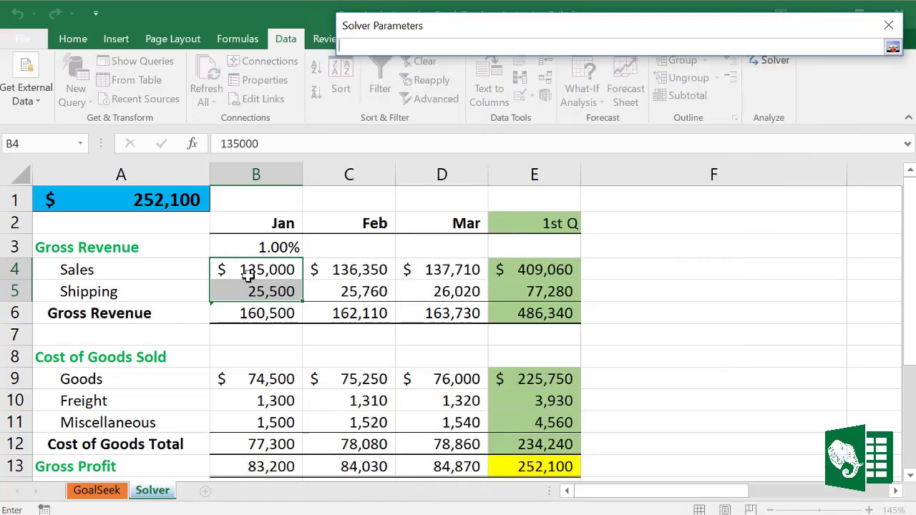
drag(265, 270, 266, 286)
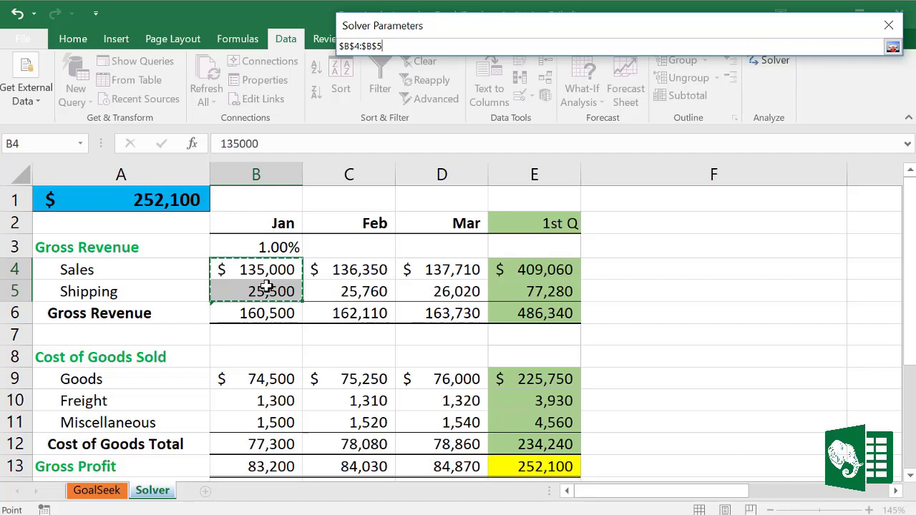
text(,)
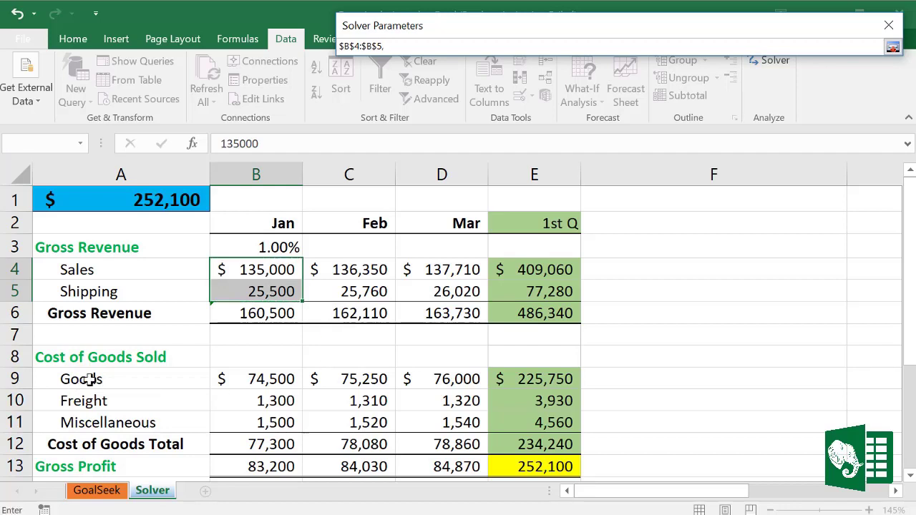
click(265, 379)
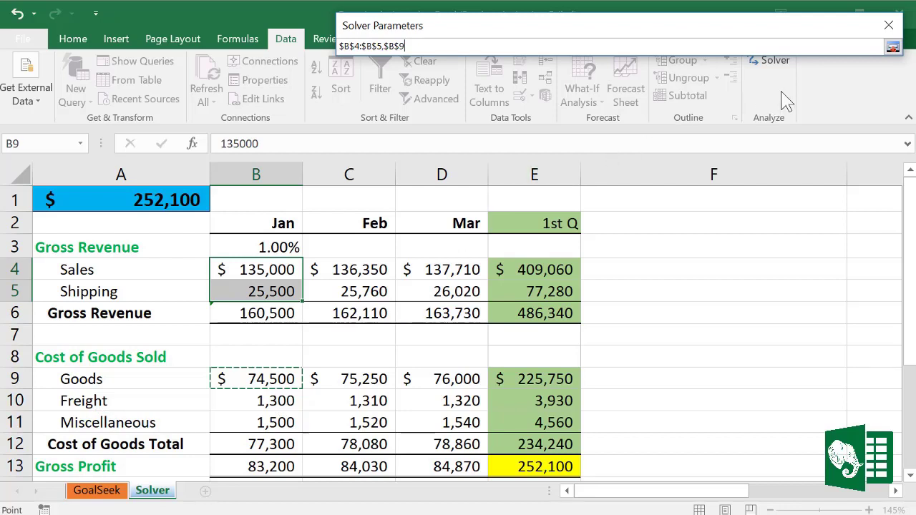
click(892, 47)
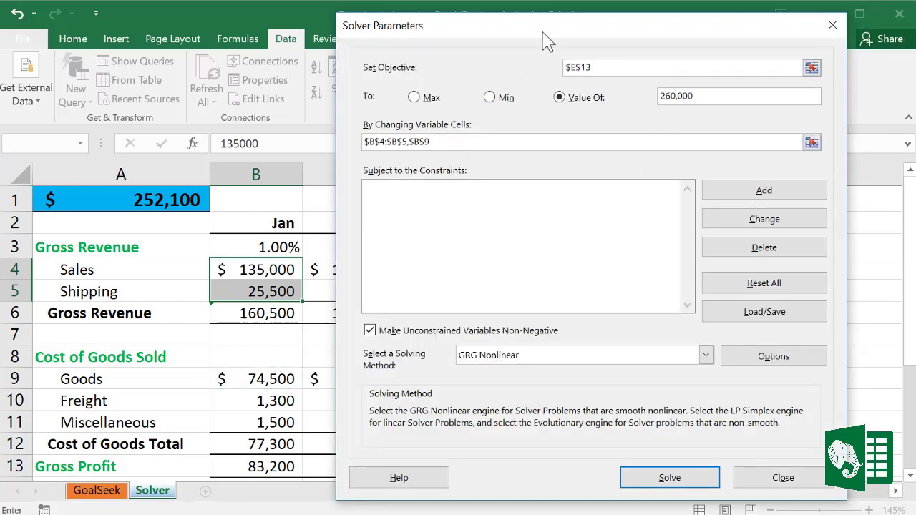
drag(542, 33, 522, 22)
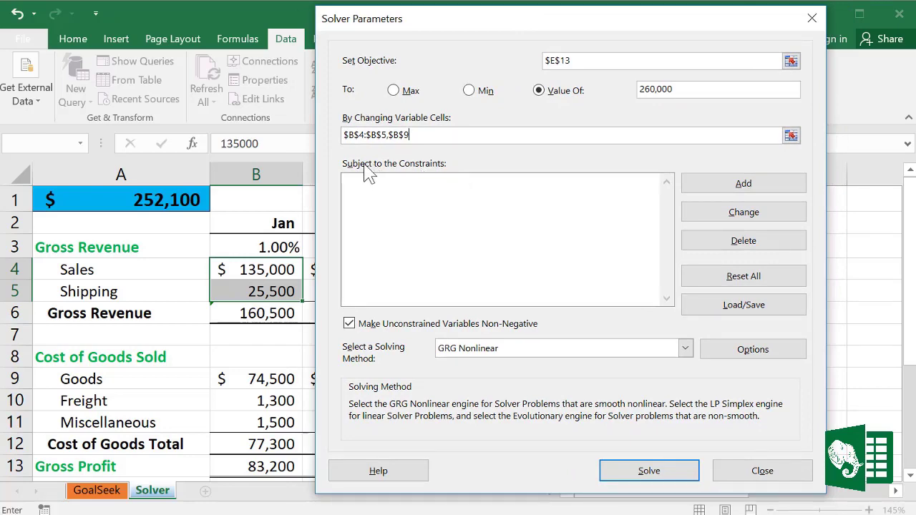
Step: Add a Solver constraint limiting the Sales cell B4
click(743, 183)
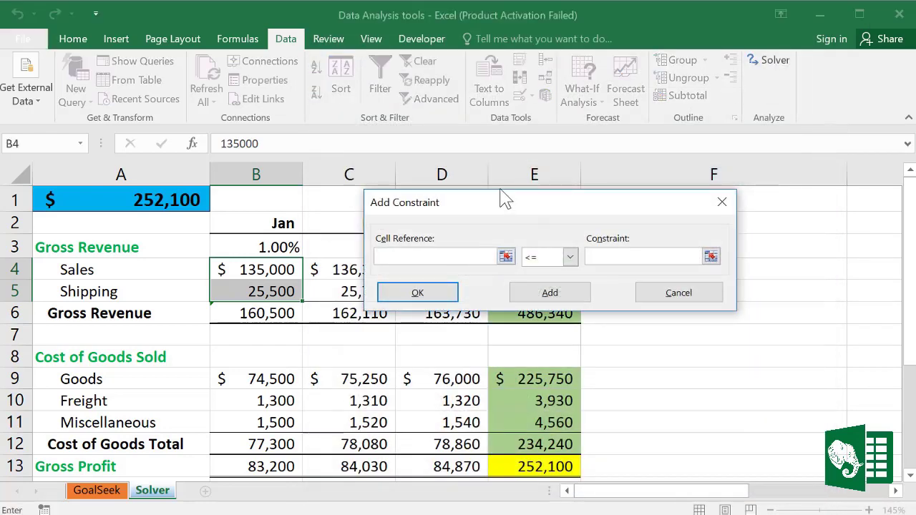
drag(498, 207, 542, 193)
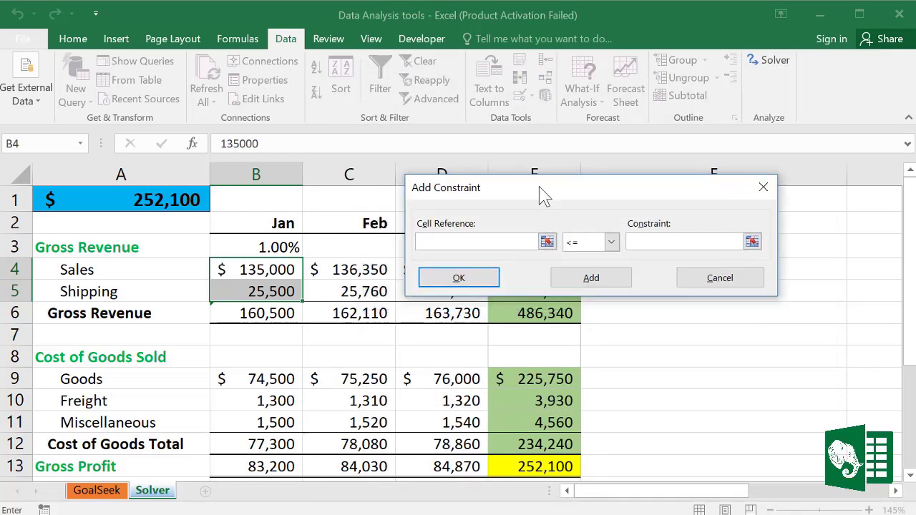
click(285, 269)
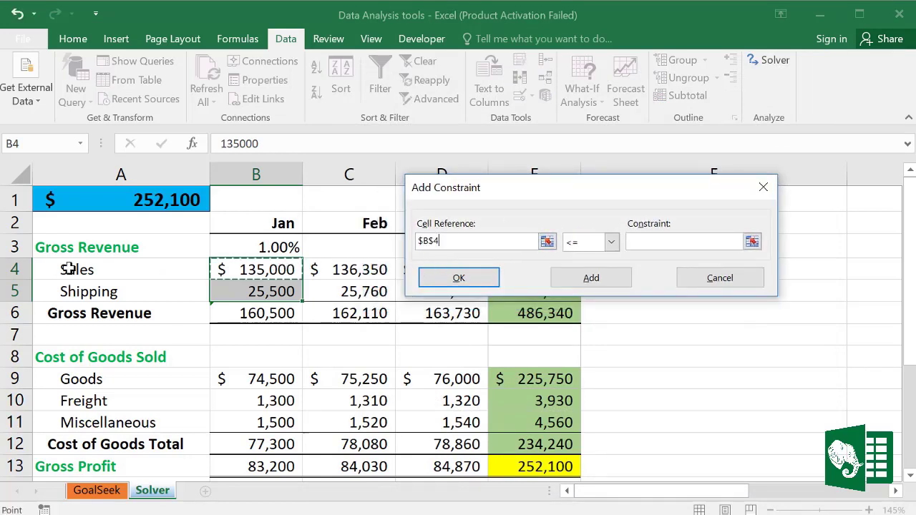
click(634, 243)
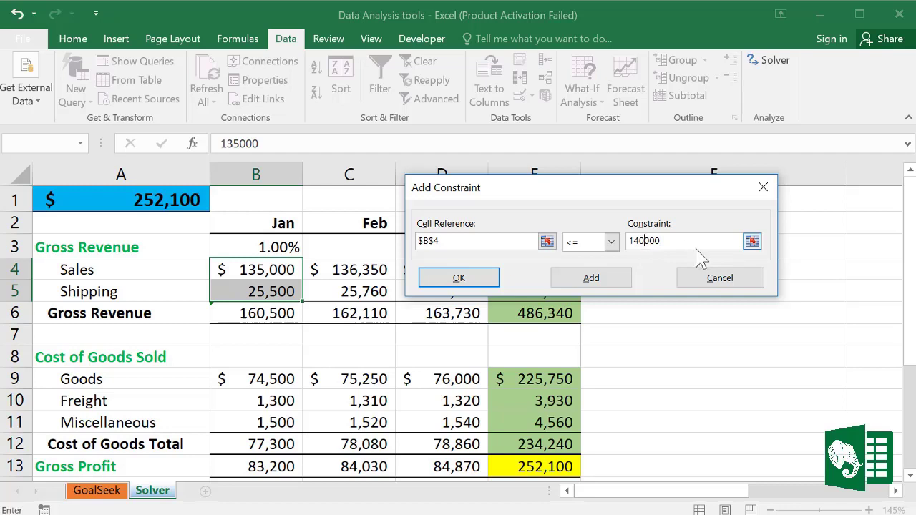
click(594, 279)
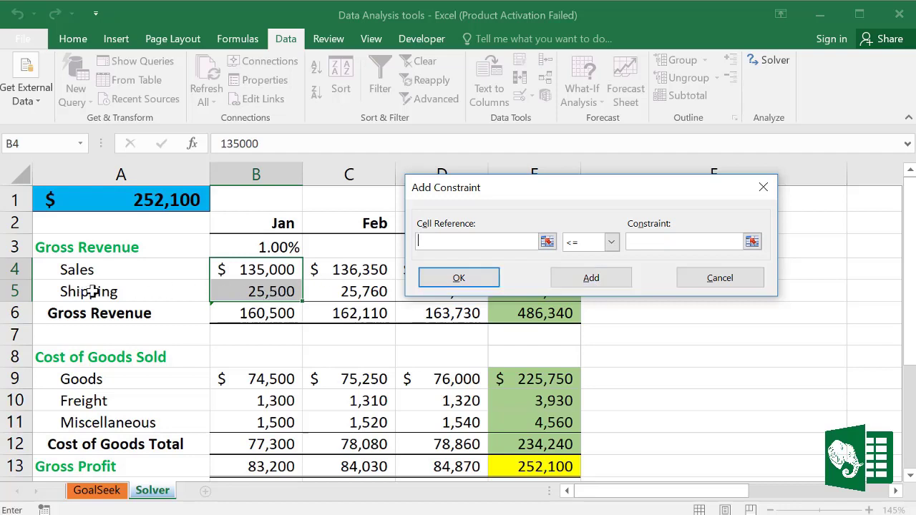
Step: Add the constraint keeping Shipping cell B5 at most 27,000
click(266, 292)
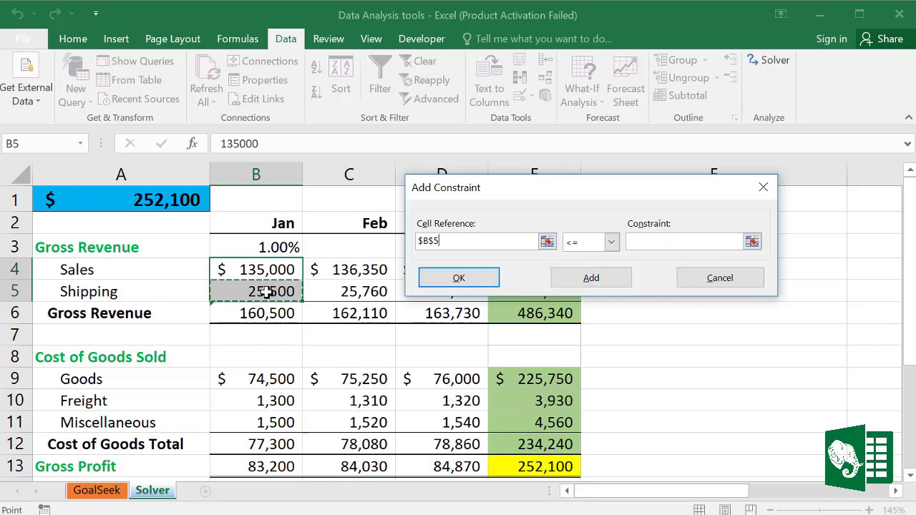
click(651, 241)
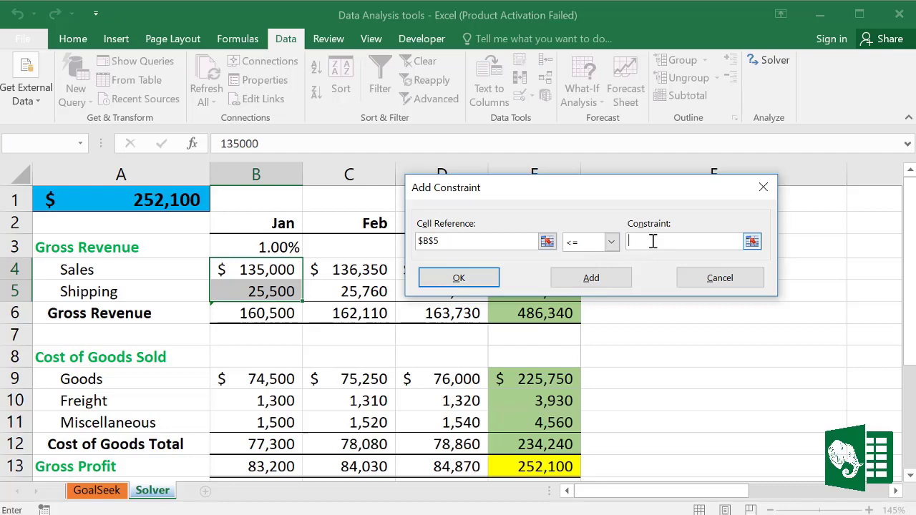
click(605, 285)
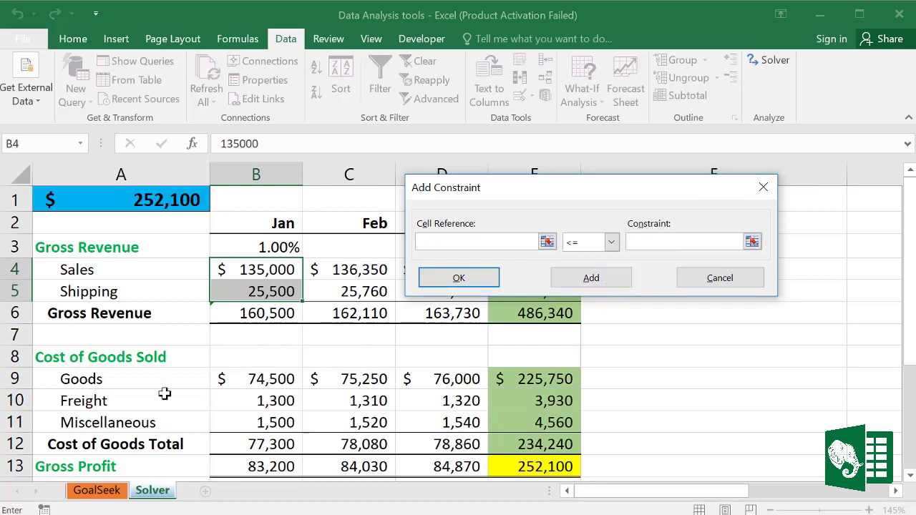
Step: Draft a constraint requiring Goods cell B9 to be at least 73,000
click(268, 379)
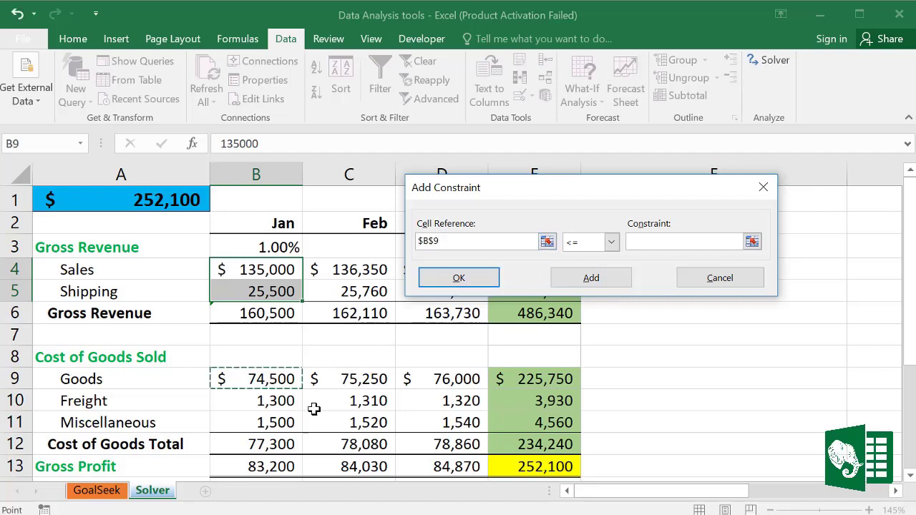
click(611, 241)
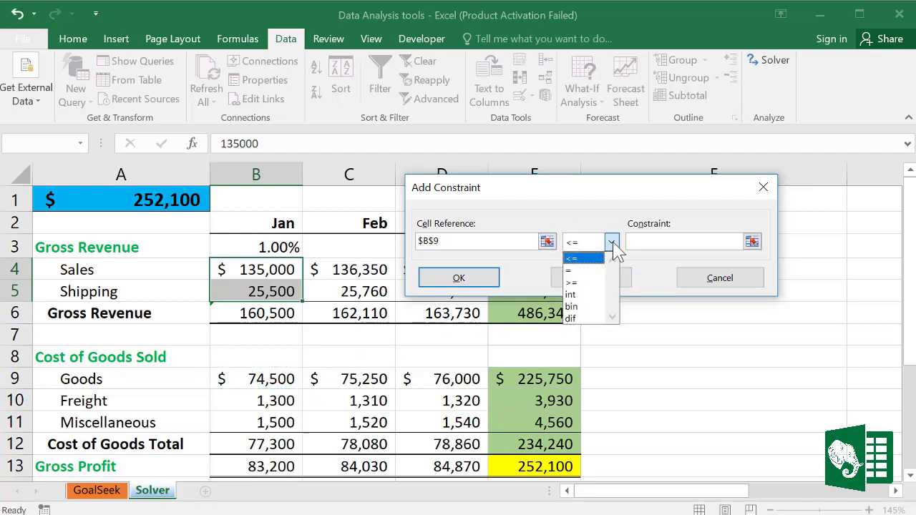
click(585, 283)
click(646, 242)
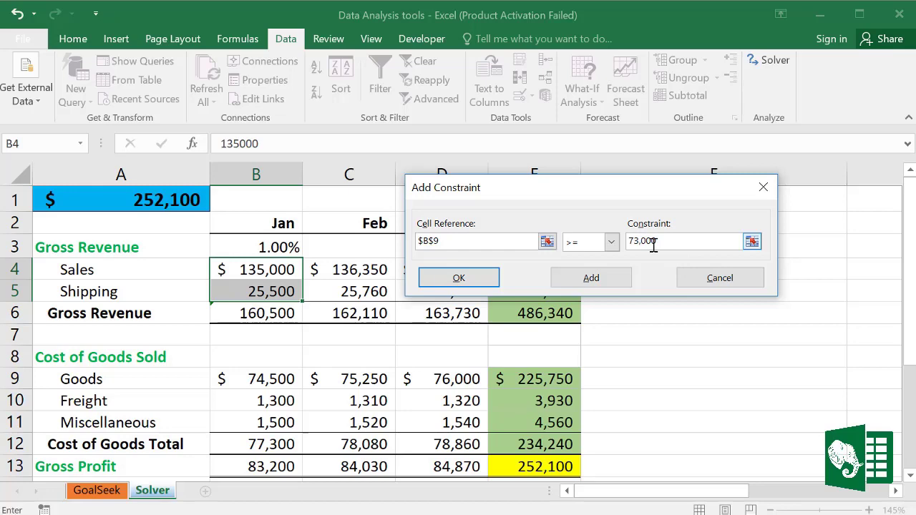
Step: Add the B9 ≥ 73,000 constraint, solve for 260,000 Gross Profit, and keep Solver's solution
click(479, 283)
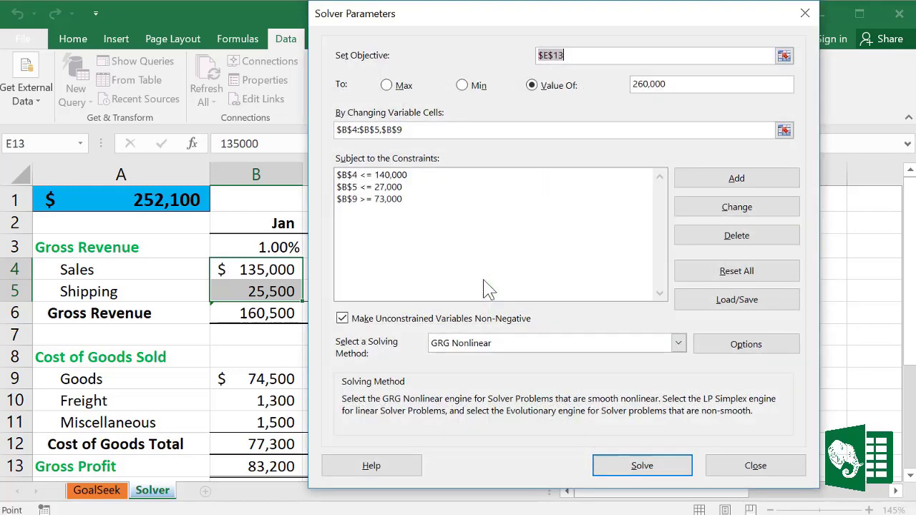
drag(587, 21, 524, 35)
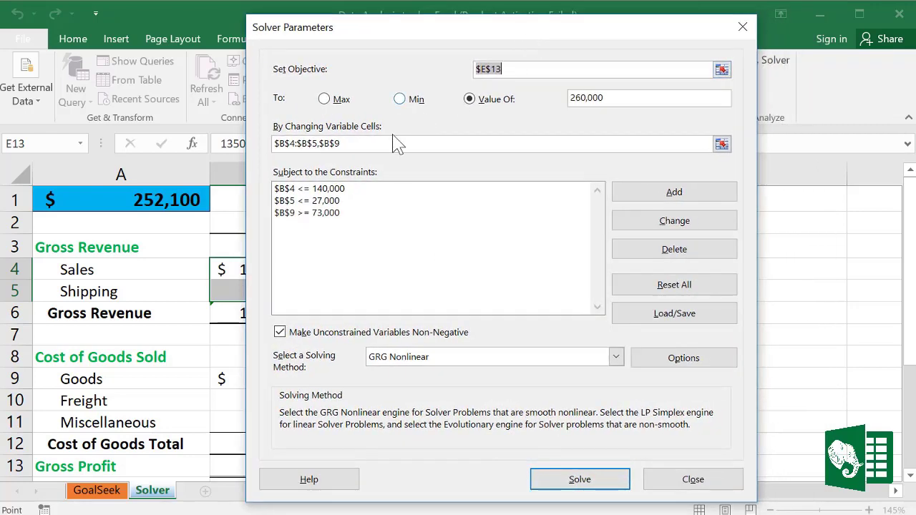
click(581, 479)
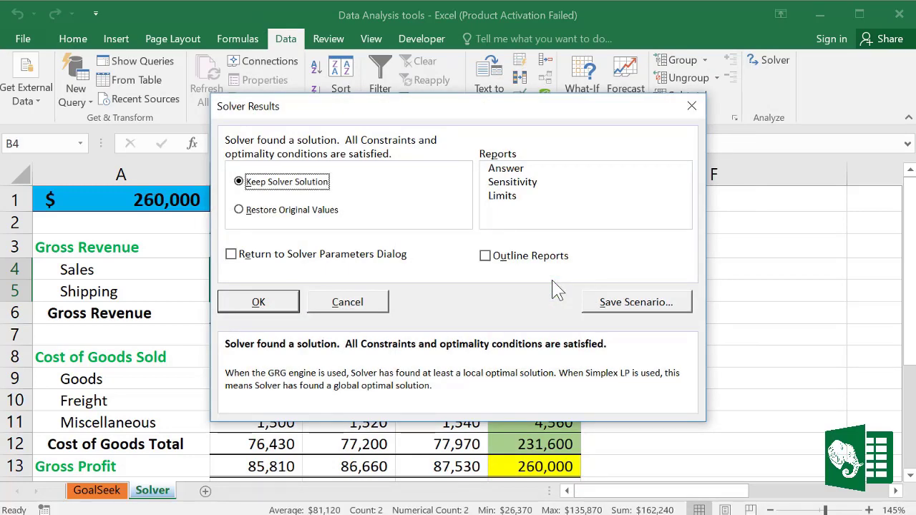
drag(524, 122, 688, 120)
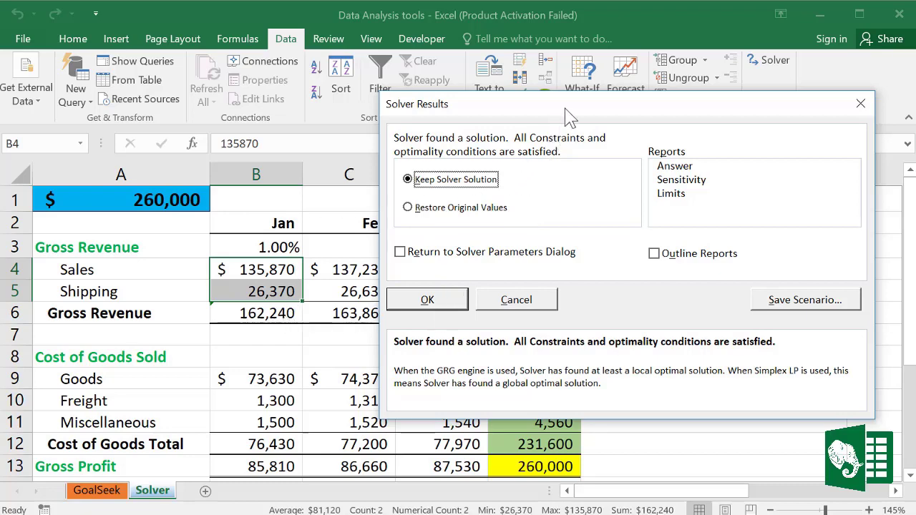
drag(564, 112, 501, 121)
click(383, 313)
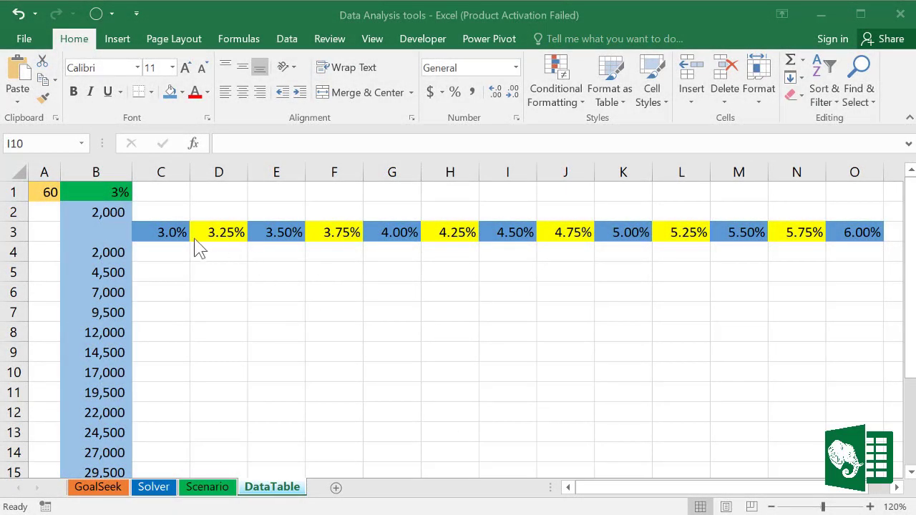
Step: Review the row 3 interest rates, column B loan amounts, and the A1 and B1 inputs
drag(166, 233, 837, 241)
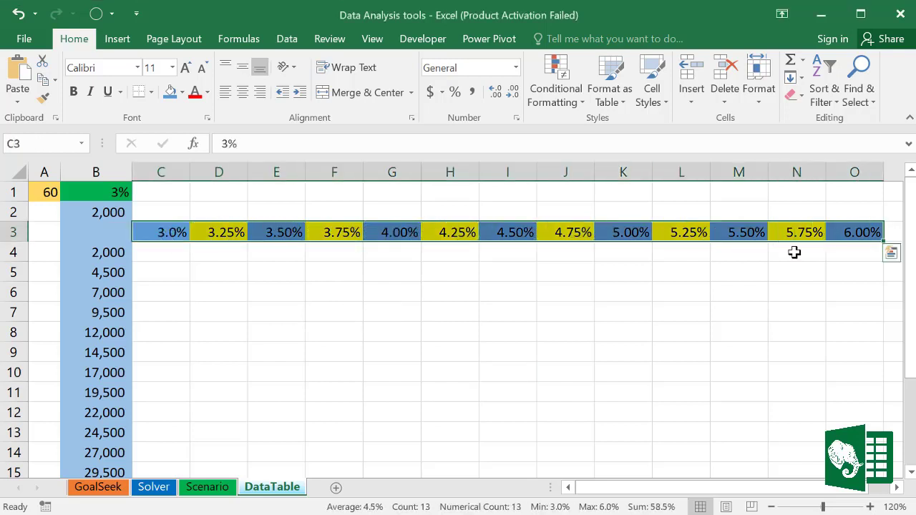
click(369, 346)
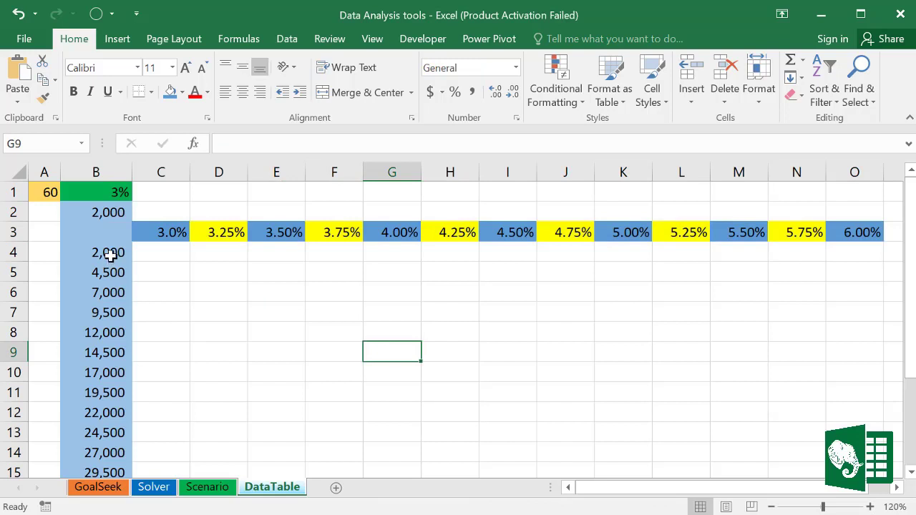
drag(107, 253, 105, 470)
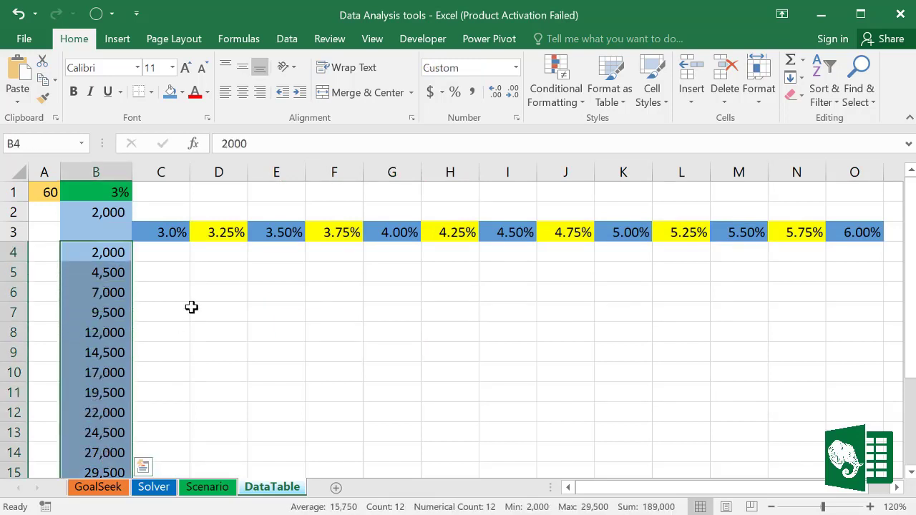
click(193, 294)
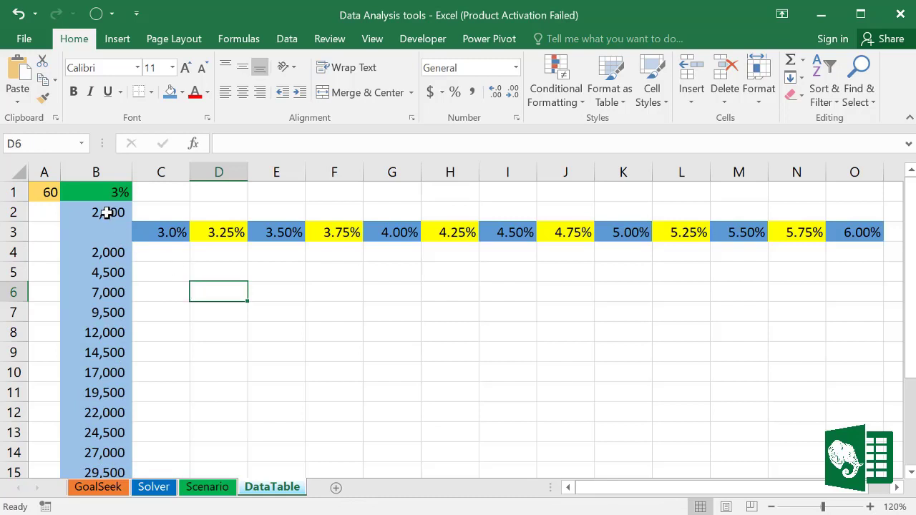
click(49, 192)
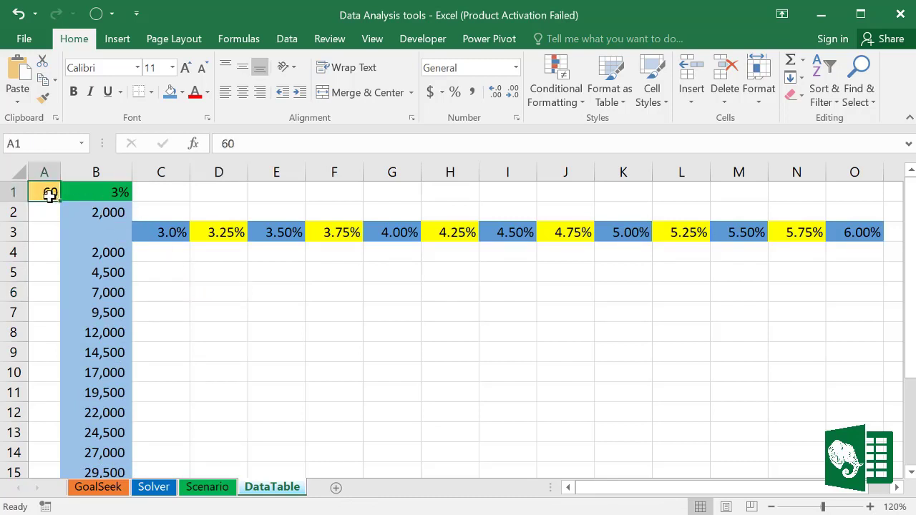
click(118, 195)
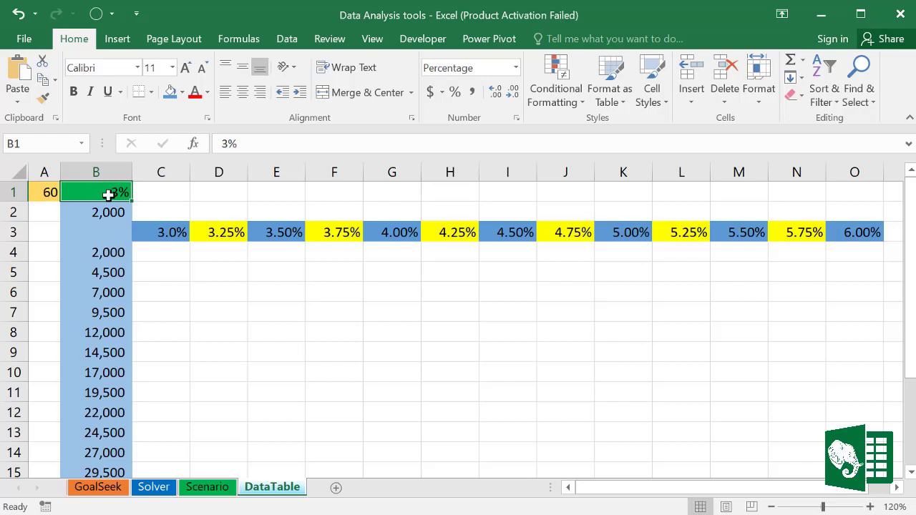
click(220, 284)
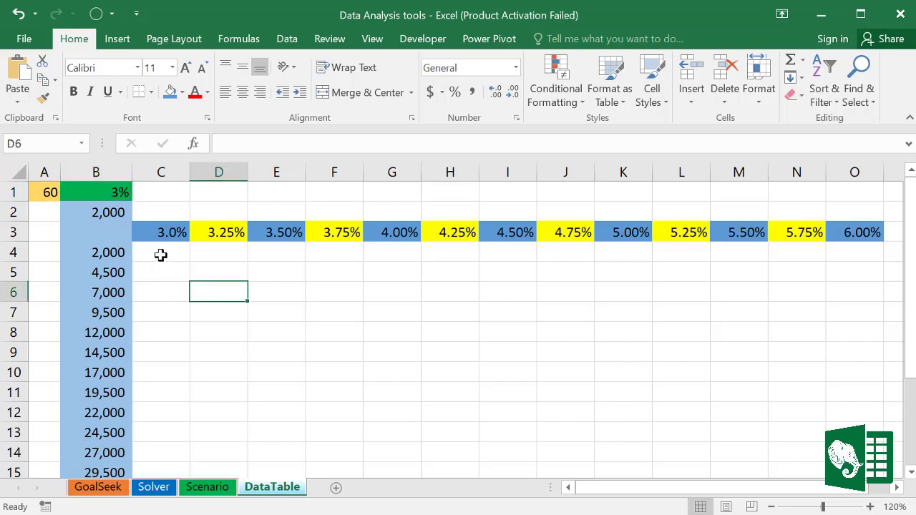
Step: Look over the table results area, then select cell B3 for the payment formula
mouse_move(160, 255)
mouse_down()
mouse_move(164, 287)
mouse_move(215, 392)
mouse_move(367, 453)
mouse_move(869, 474)
mouse_move(858, 475)
mouse_up()
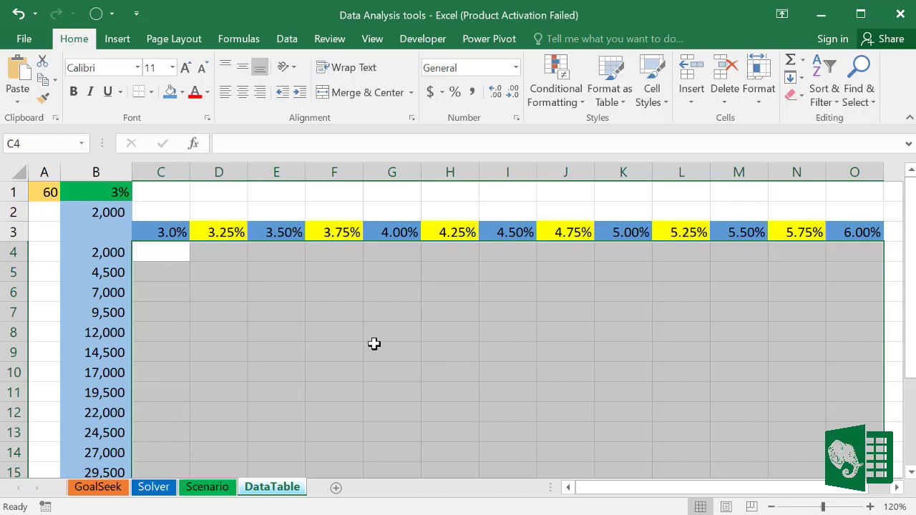
click(157, 266)
click(154, 251)
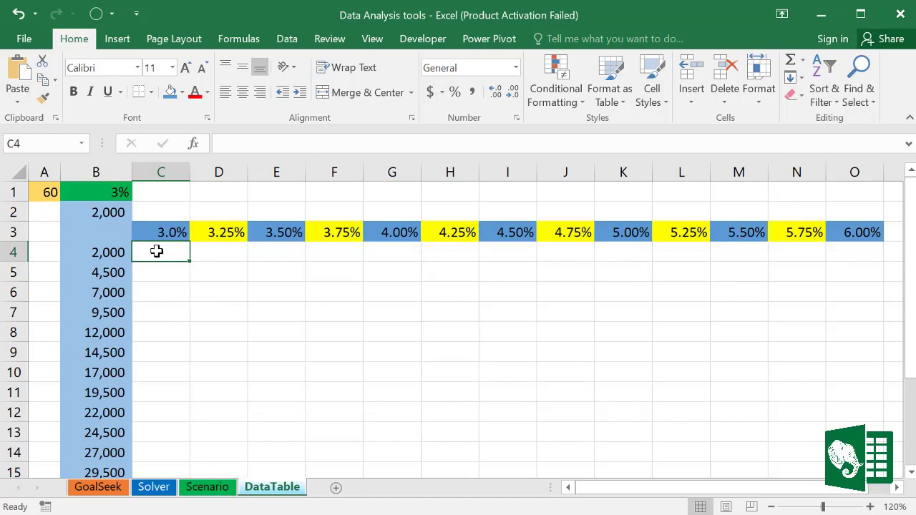
click(101, 230)
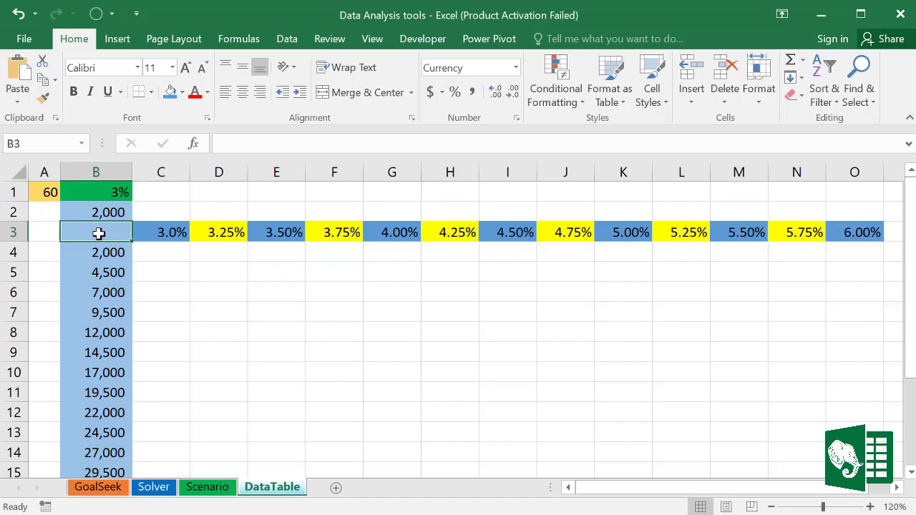
Step: Enter =PMT(B1/12,A1,B2) in B3
text(=)
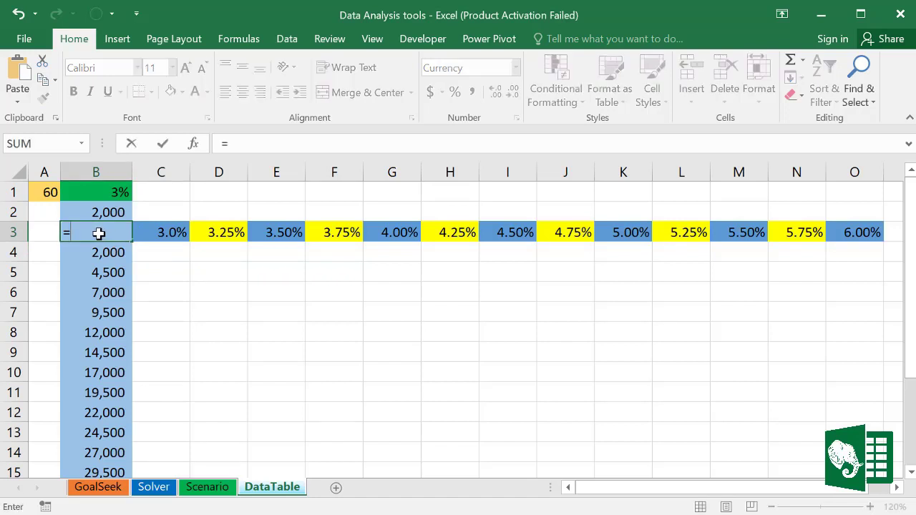
text(pm)
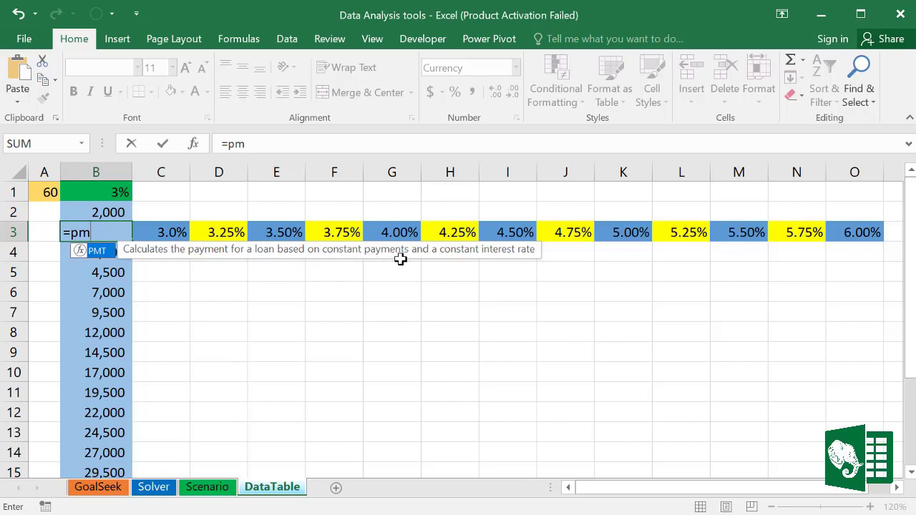
double_click(97, 252)
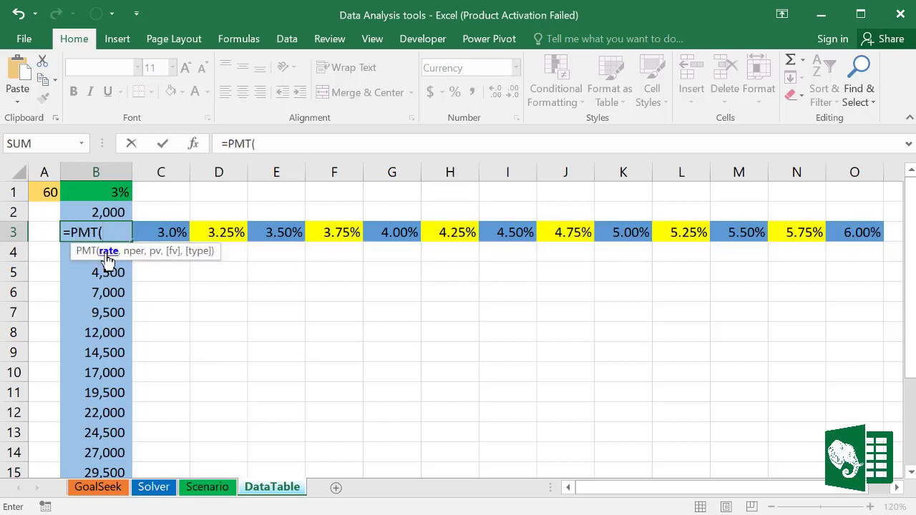
click(104, 192)
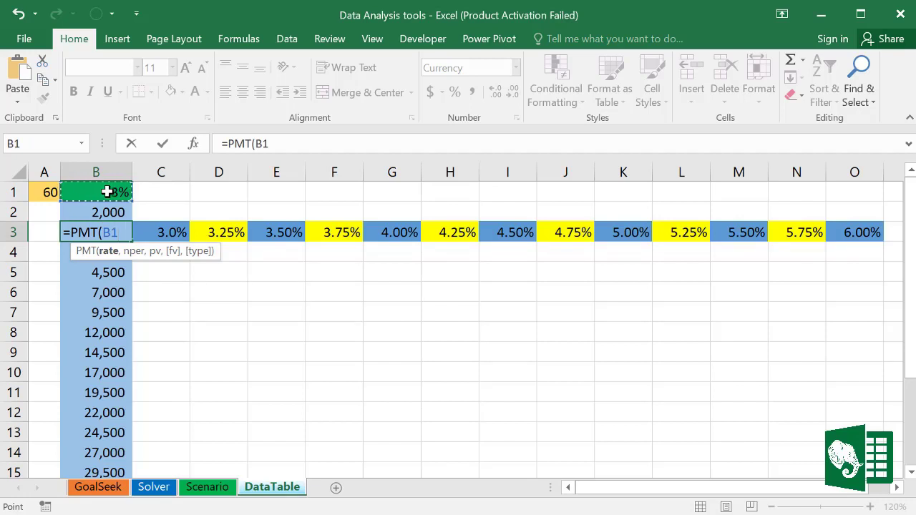
text(/)
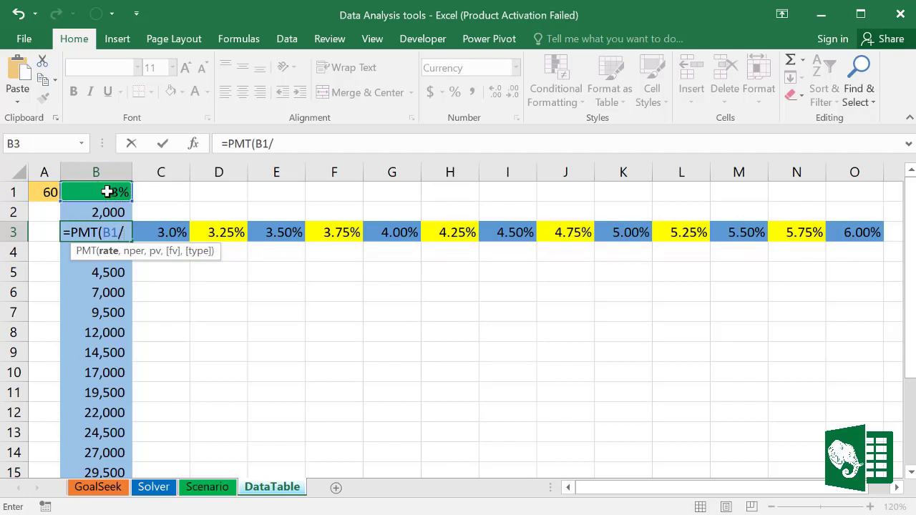
text(12)
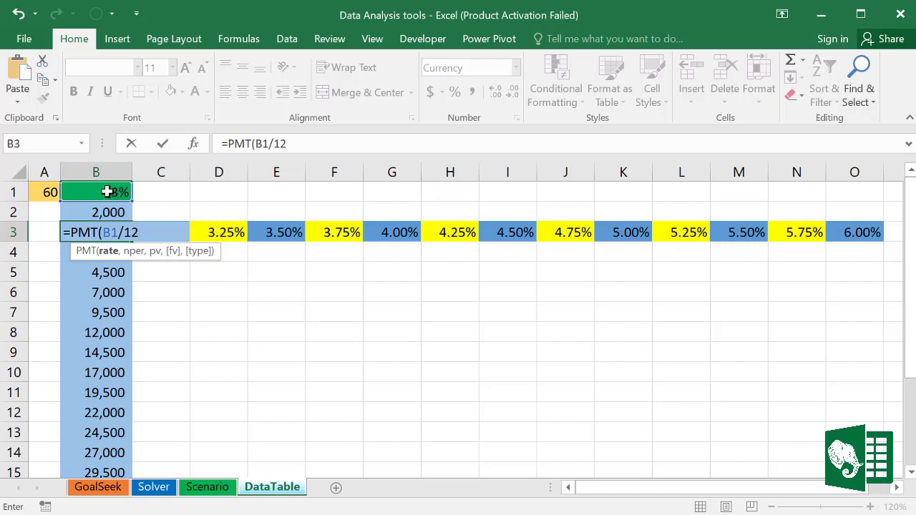
text(,)
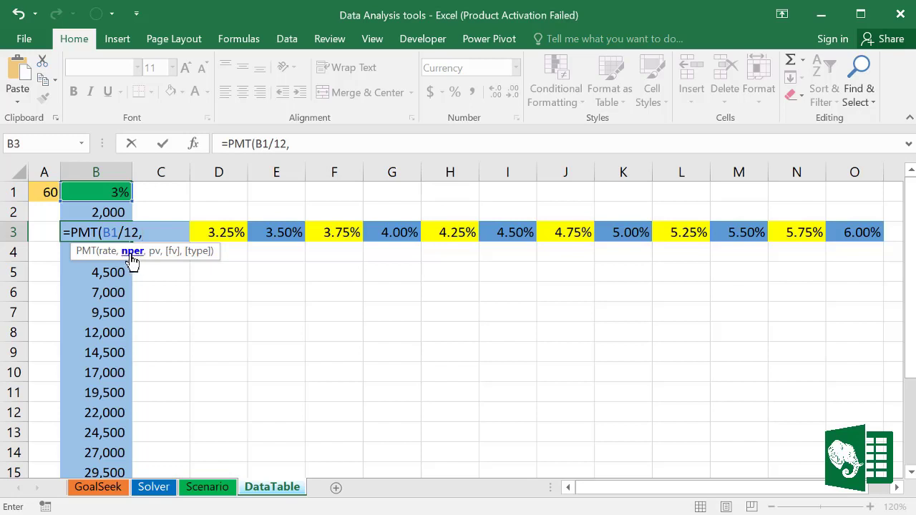
click(48, 193)
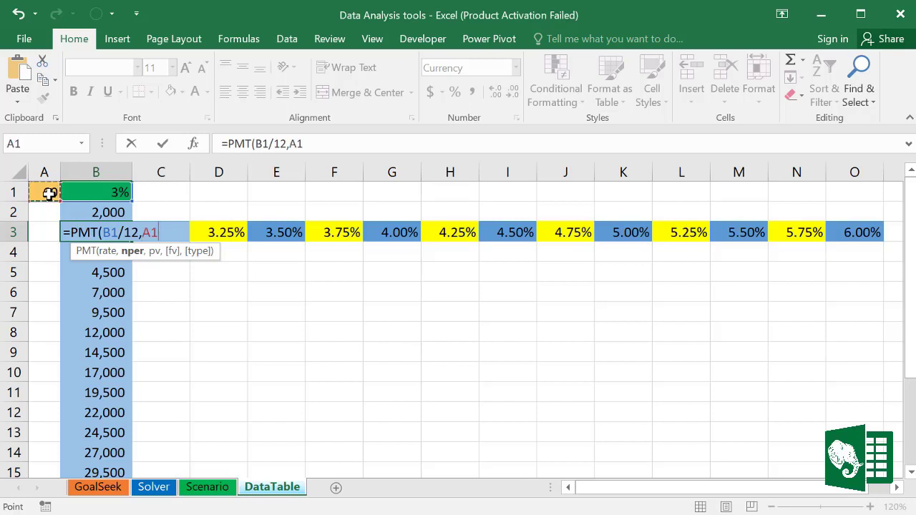
text(,)
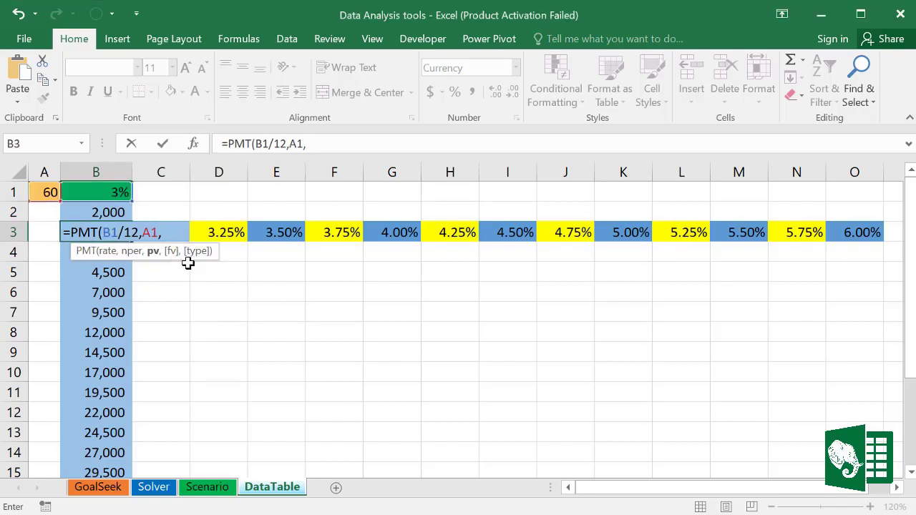
click(106, 211)
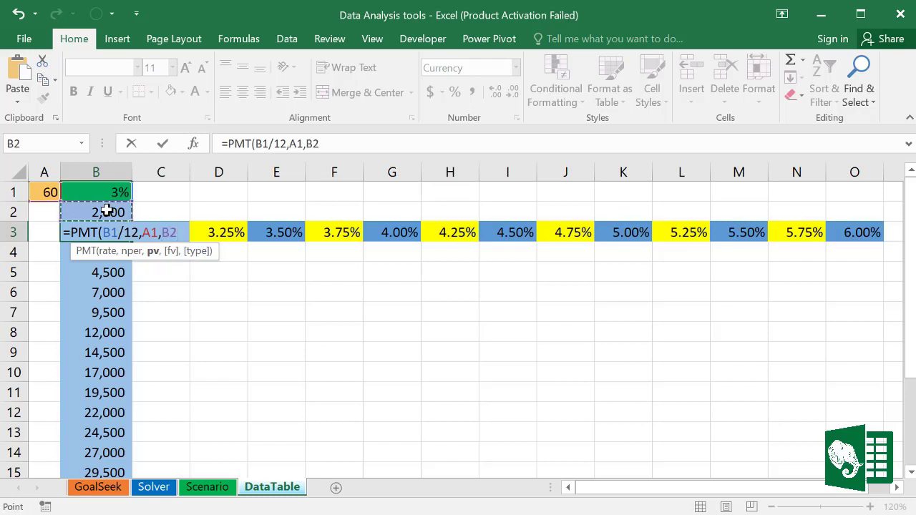
text())
key(Return)
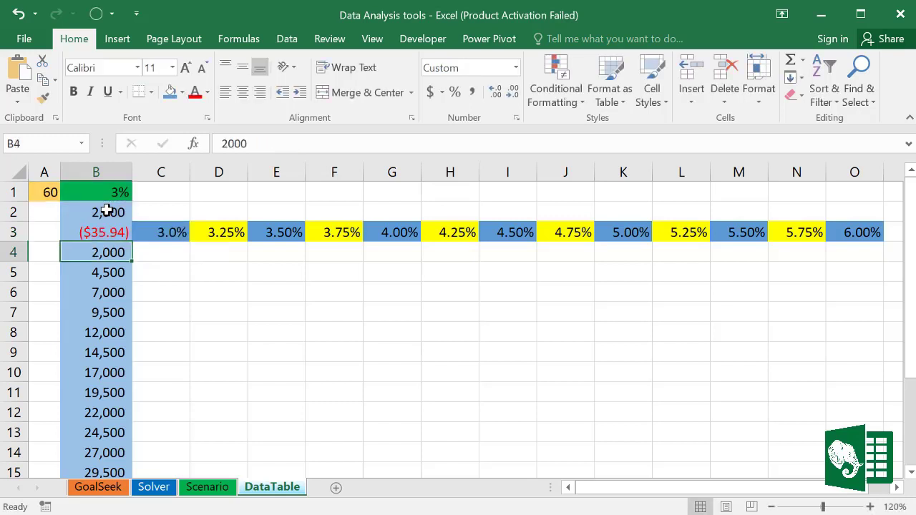
Step: Negate B2 in the formula so B3 shows a positive $35.94 payment
click(115, 232)
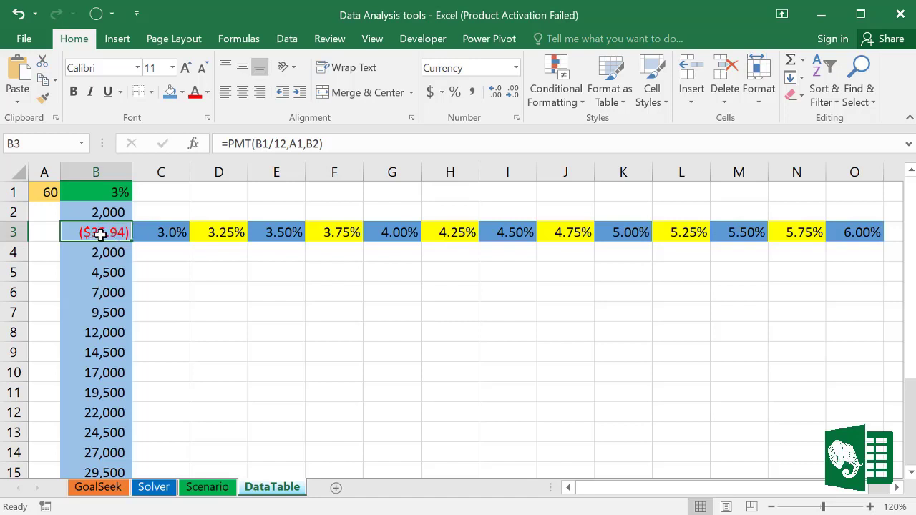
click(306, 144)
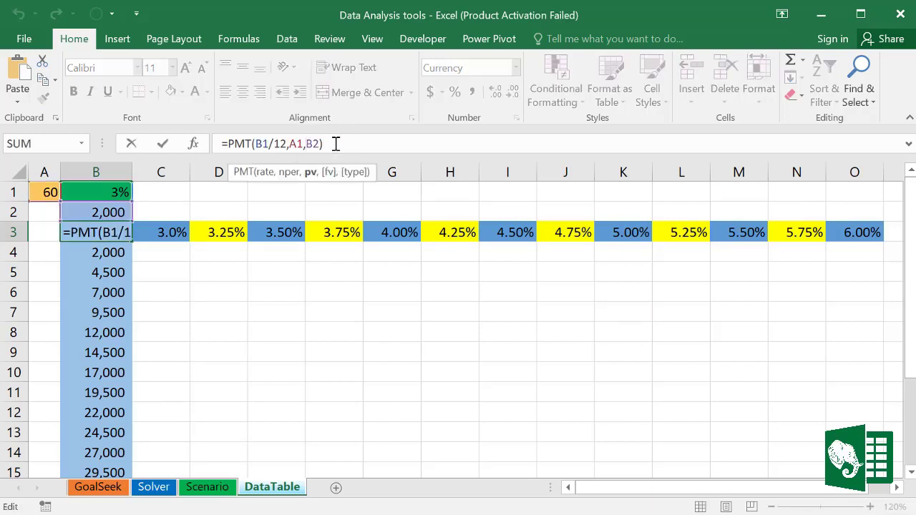
text(-)
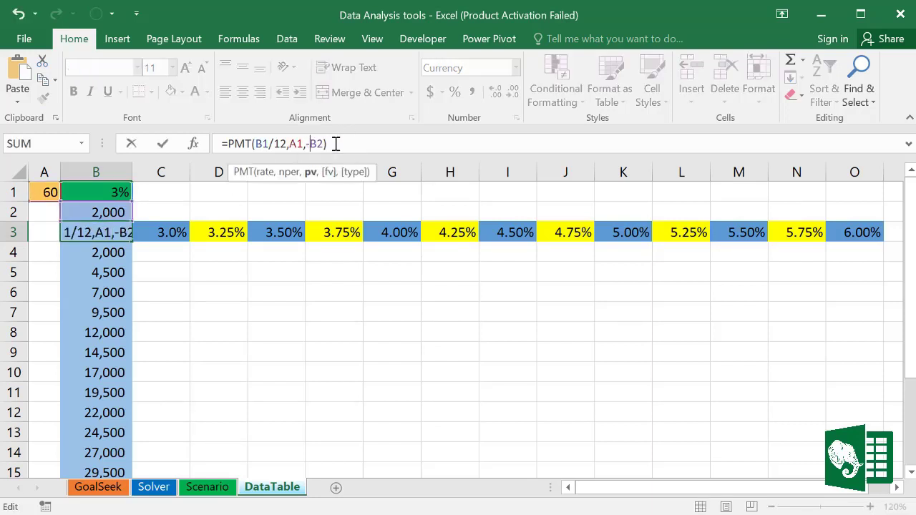
key(Return)
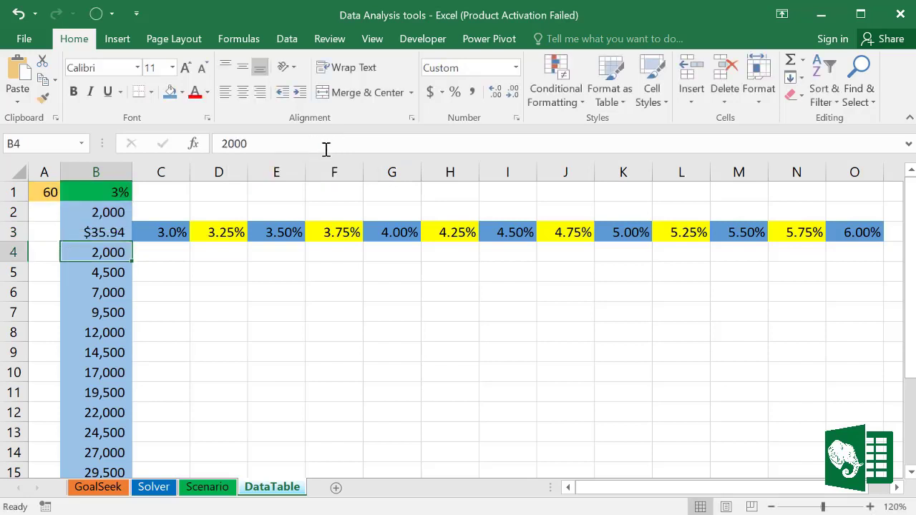
click(93, 232)
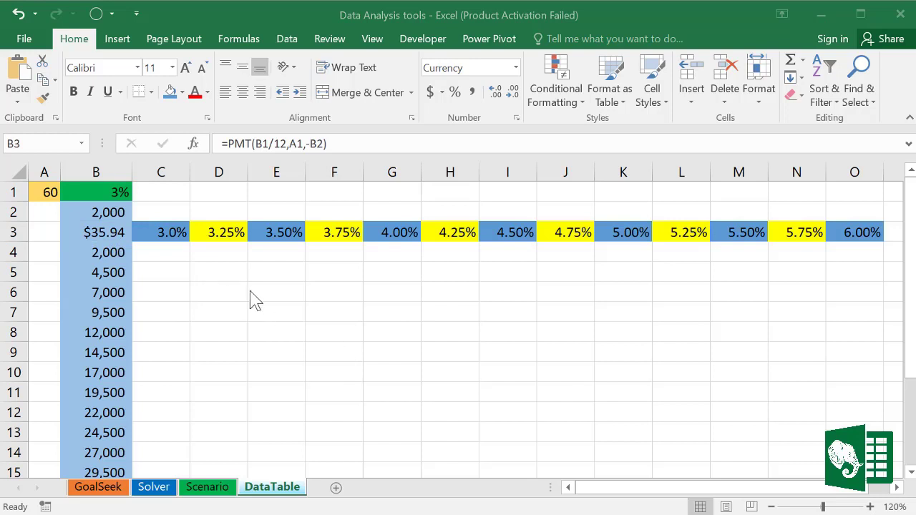
Step: Select the full data table range down through row 15
drag(160, 251, 336, 293)
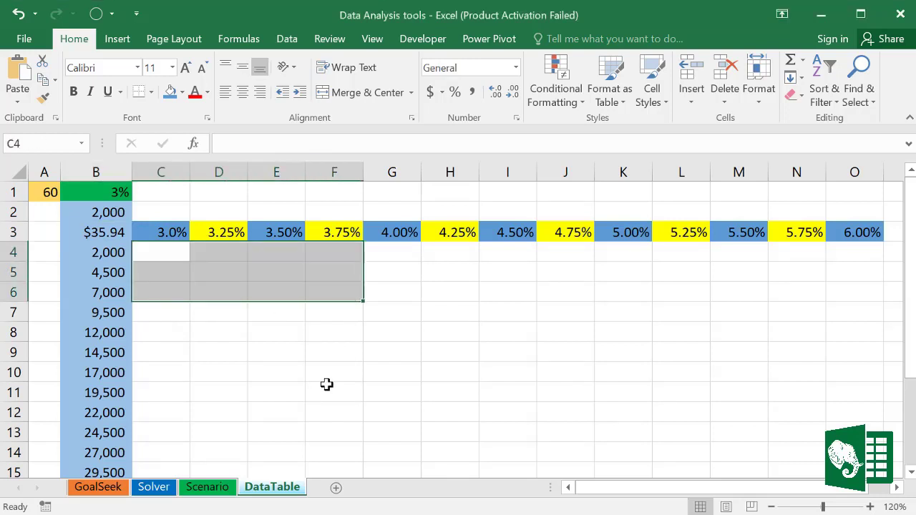
click(326, 384)
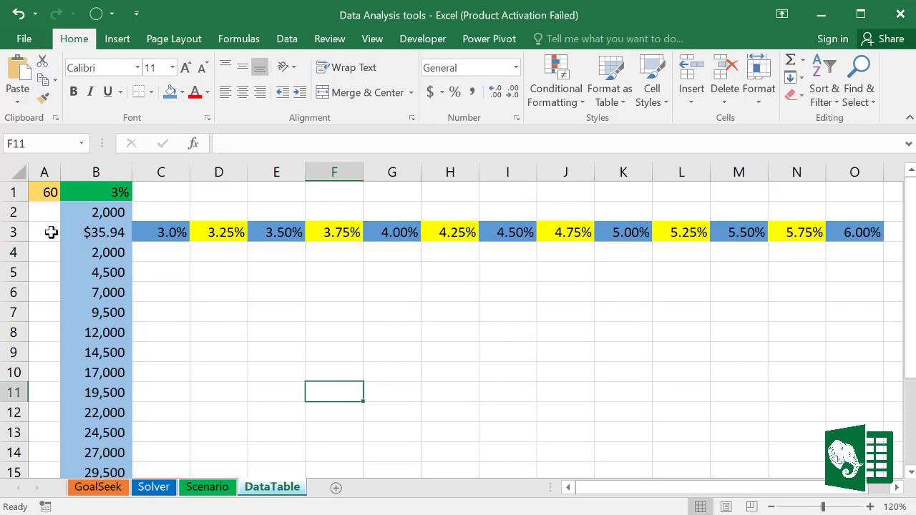
drag(53, 233, 850, 434)
scroll(659, 374, up, 1)
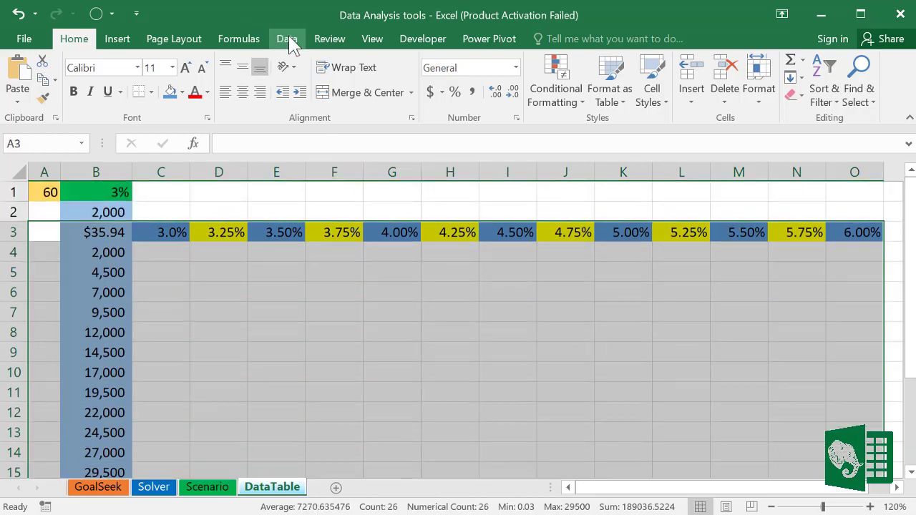
Step: Create a What-If data table with row input cell B1 and column input cell B2
click(288, 41)
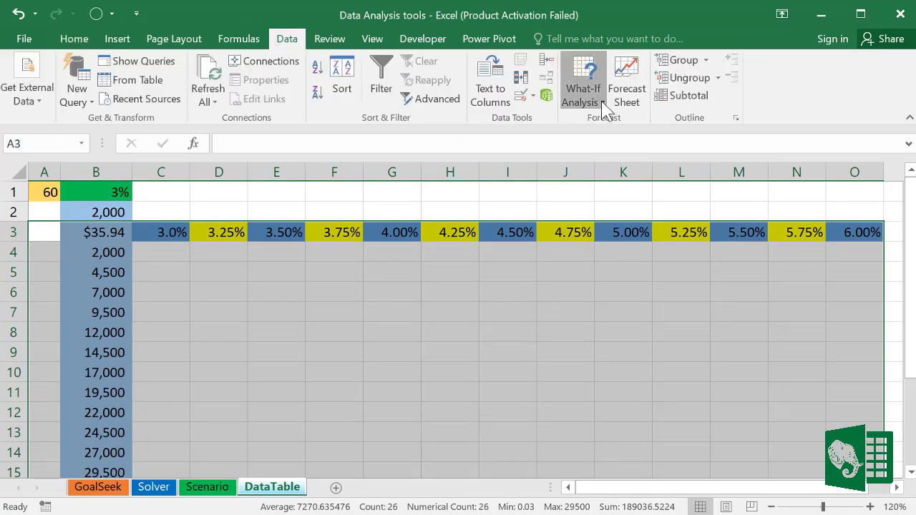
click(581, 99)
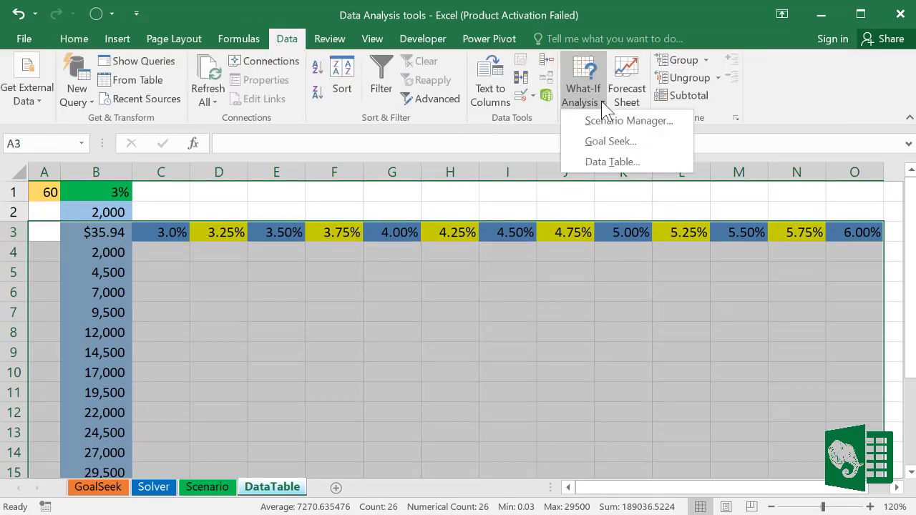
click(610, 162)
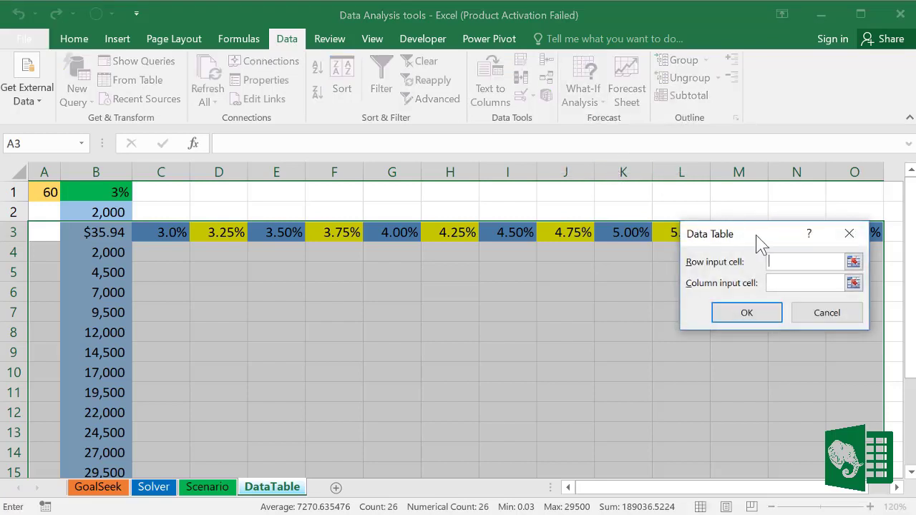
drag(759, 242, 380, 285)
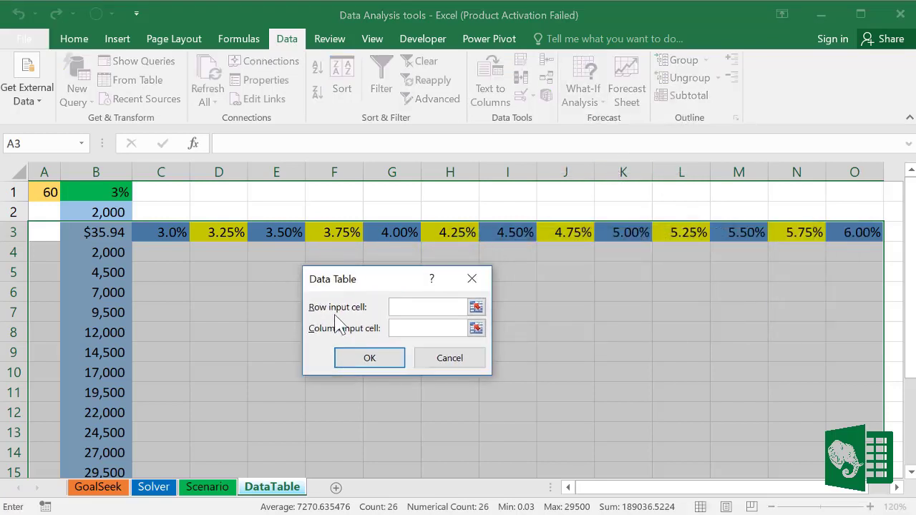
click(476, 307)
click(100, 191)
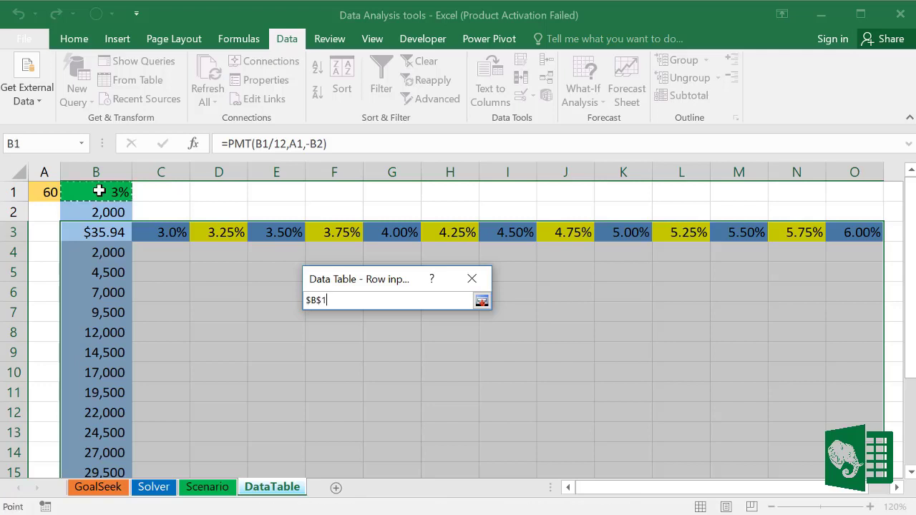
click(482, 302)
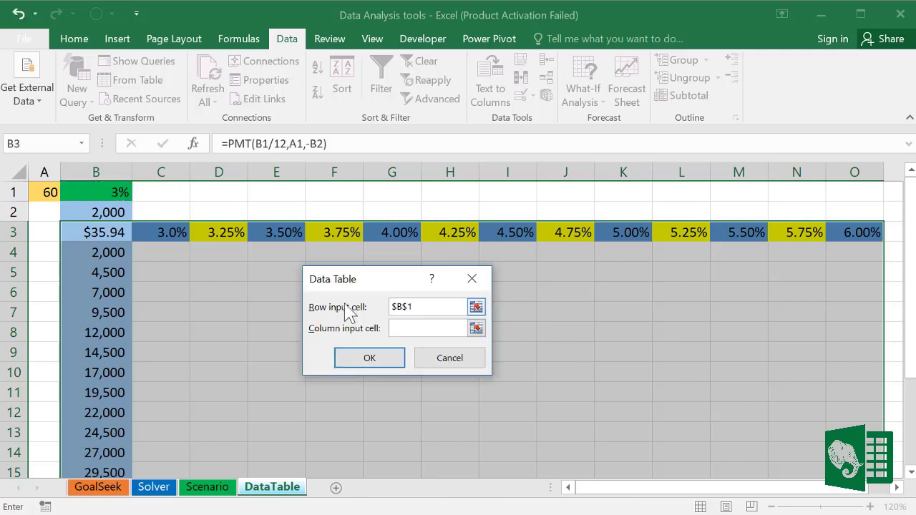
click(477, 329)
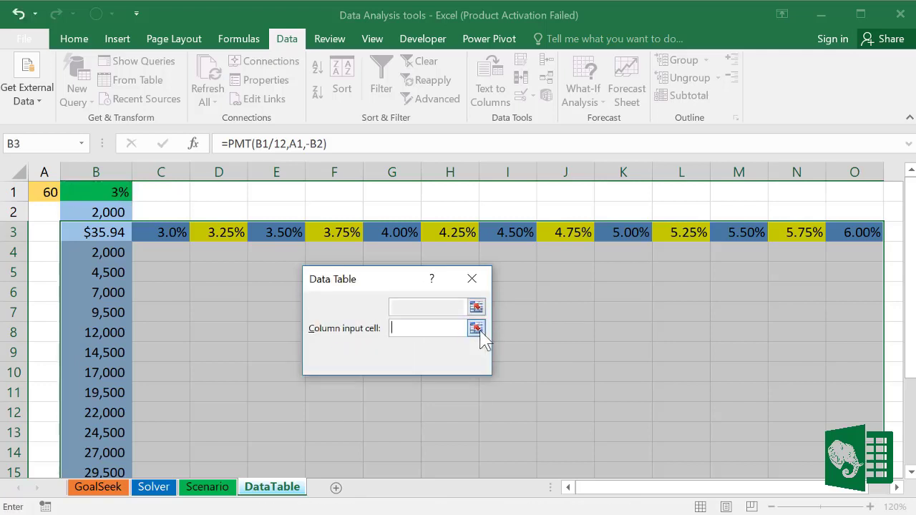
click(111, 214)
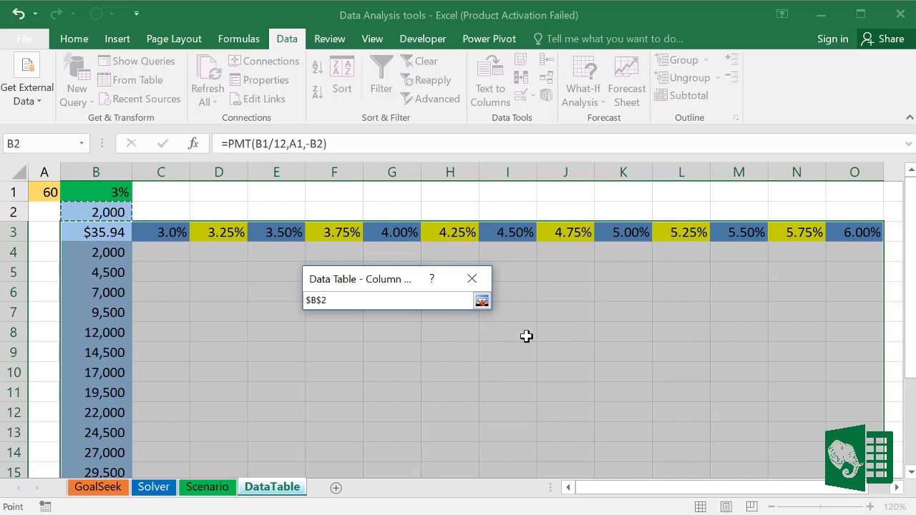
click(481, 301)
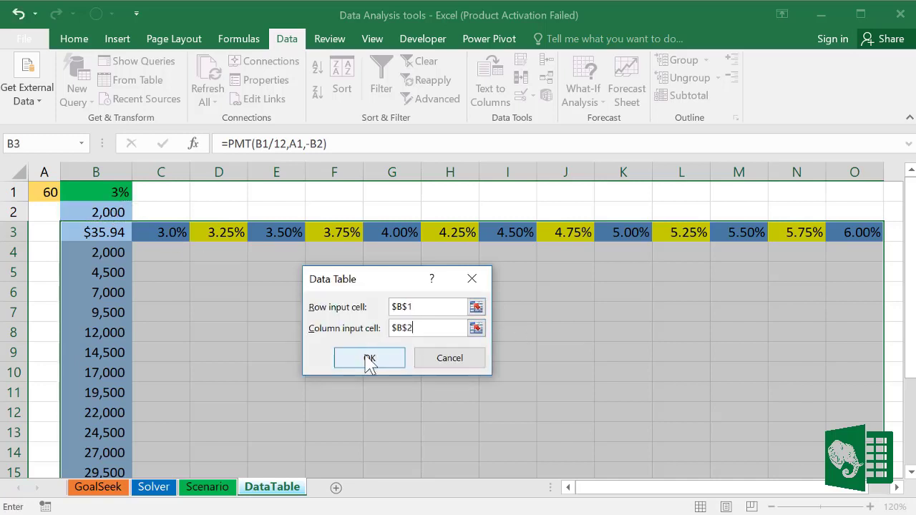
click(368, 360)
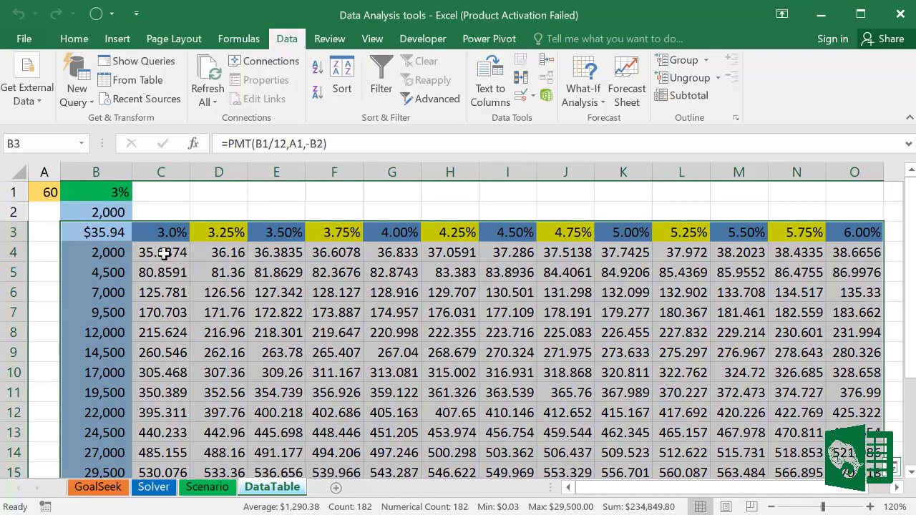
Step: Inspect the {=TABLE(B1,B2)} results across C4:O15
click(160, 253)
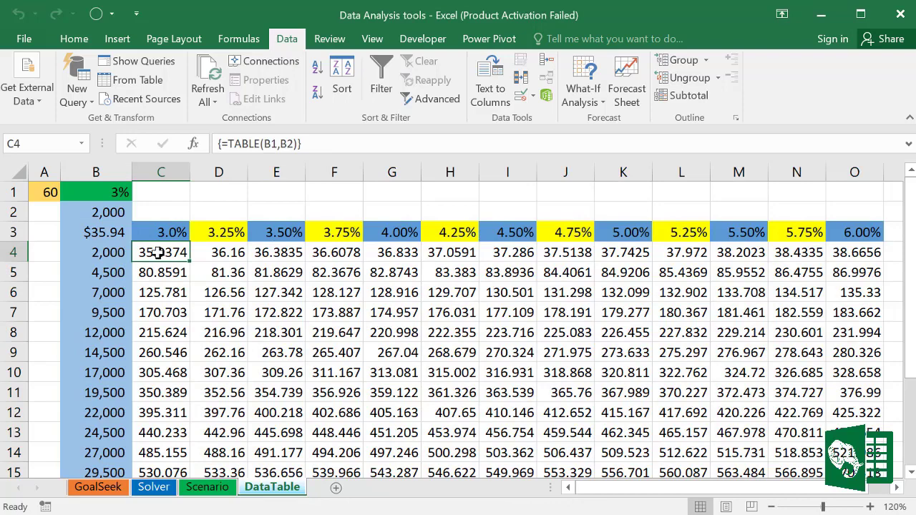
drag(157, 252, 869, 429)
scroll(561, 347, up, 1)
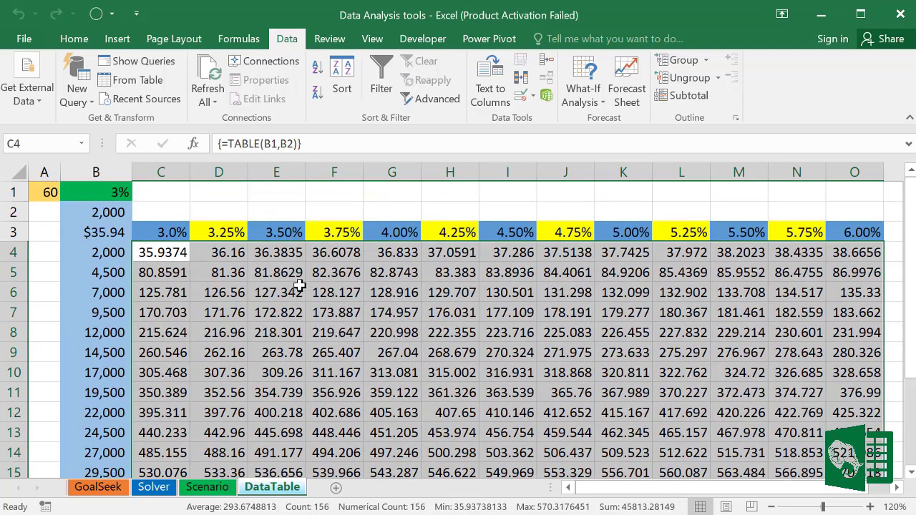
Step: Format the data table results as Number with 0 decimal places
right_click(276, 275)
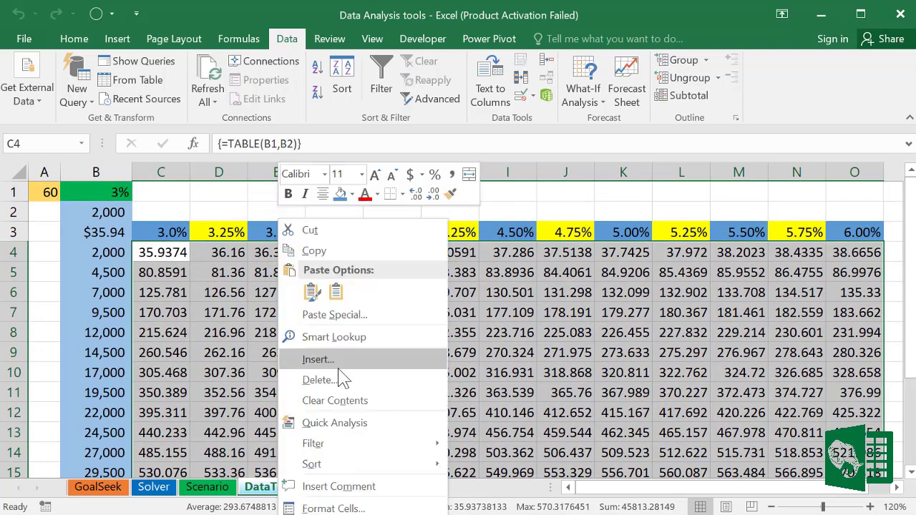
key(Escape)
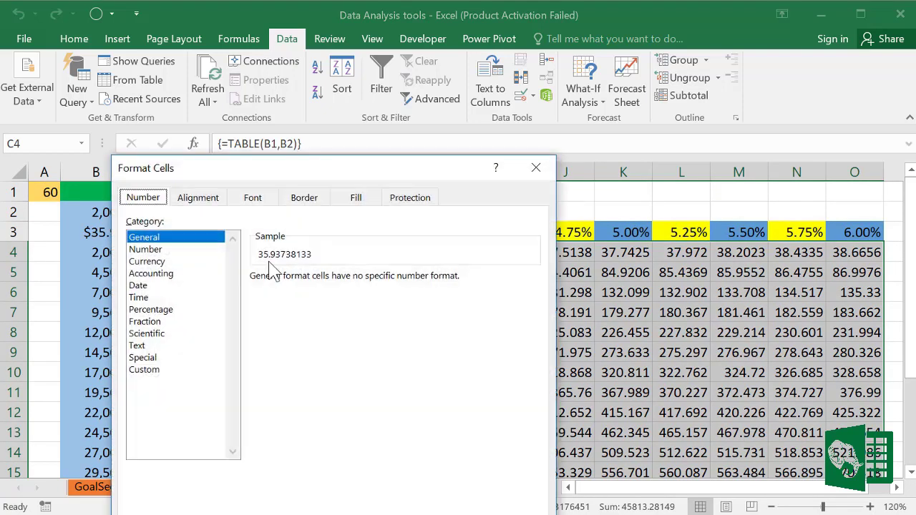
click(150, 249)
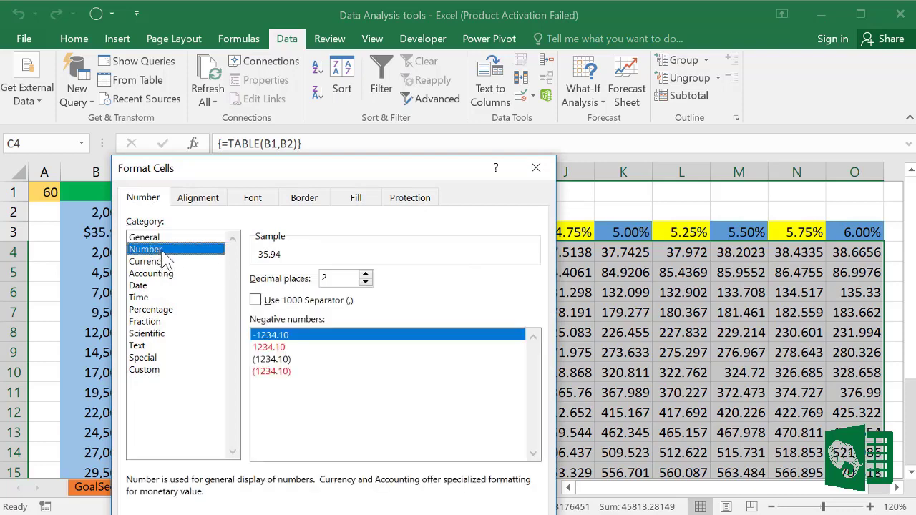
click(366, 283)
click(366, 283)
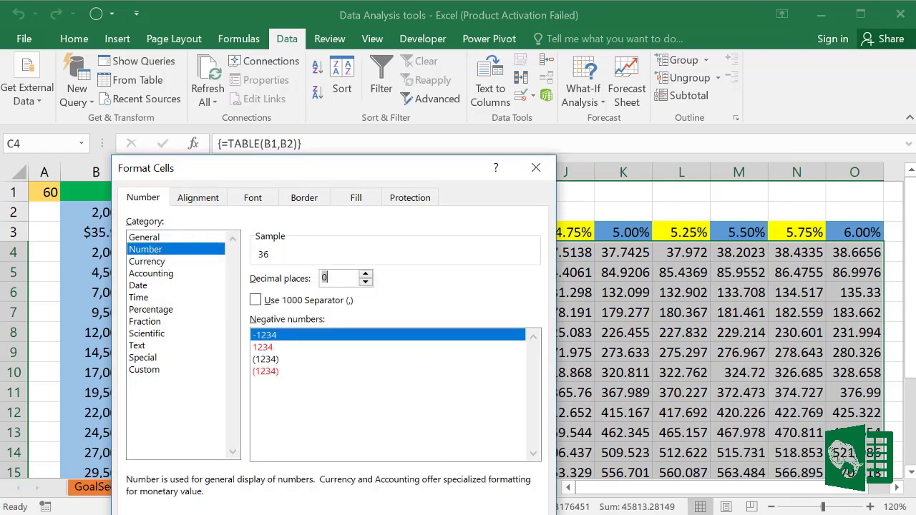
key(Return)
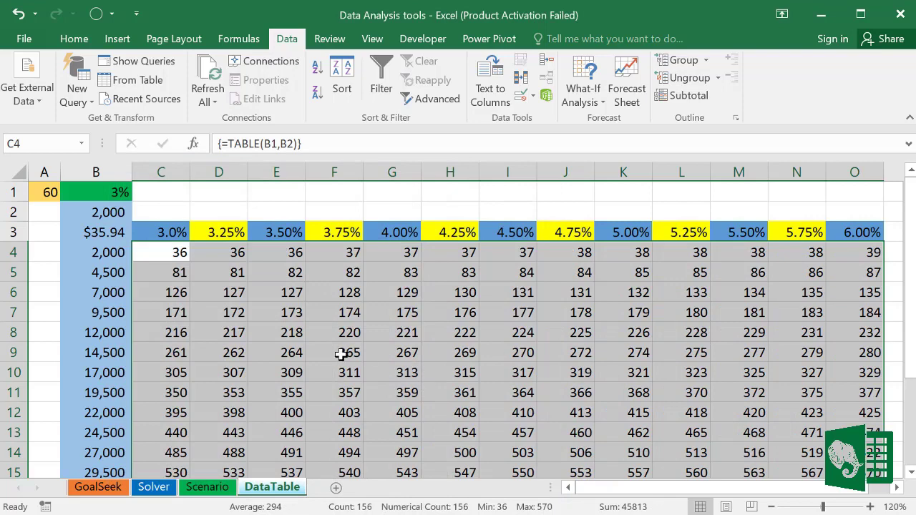
click(77, 41)
click(538, 347)
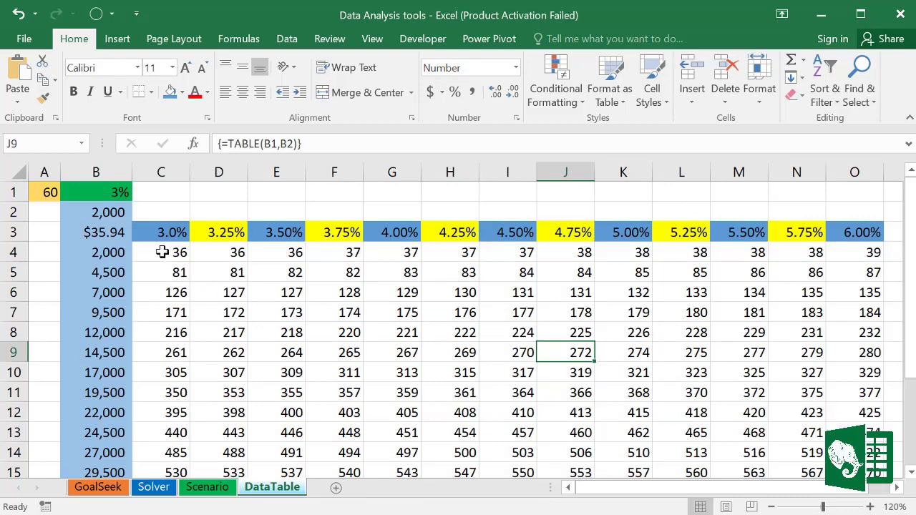
Step: Centre C4:O15 and set its font colour to Gray-25%, Background 2, Darker 50%
drag(162, 252, 858, 449)
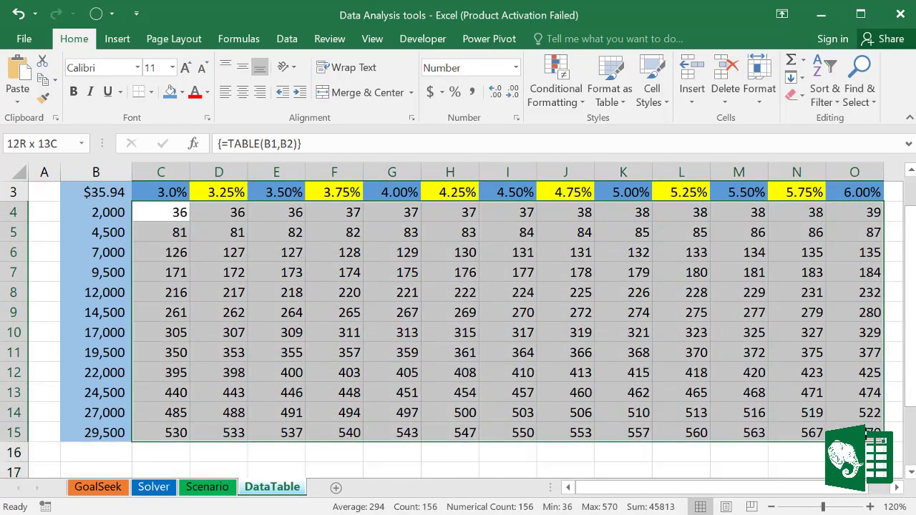
scroll(613, 372, up, 1)
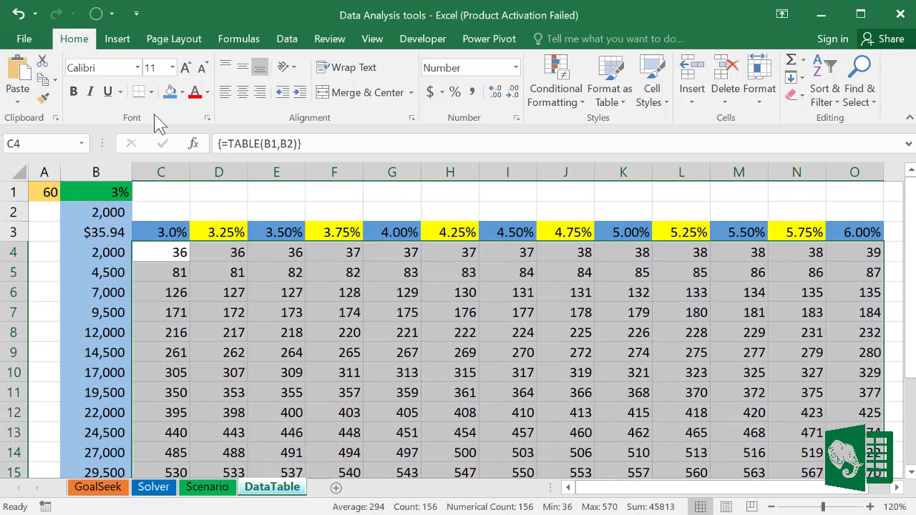
click(244, 93)
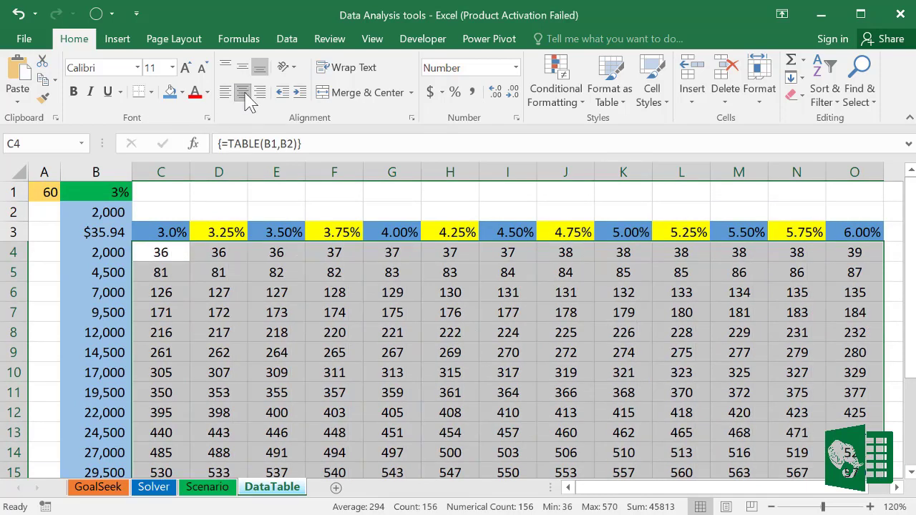
click(207, 92)
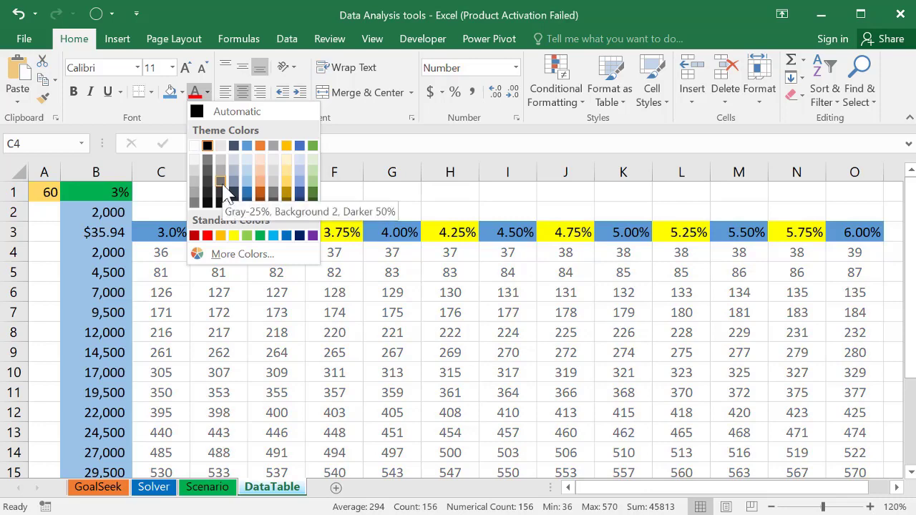
click(222, 192)
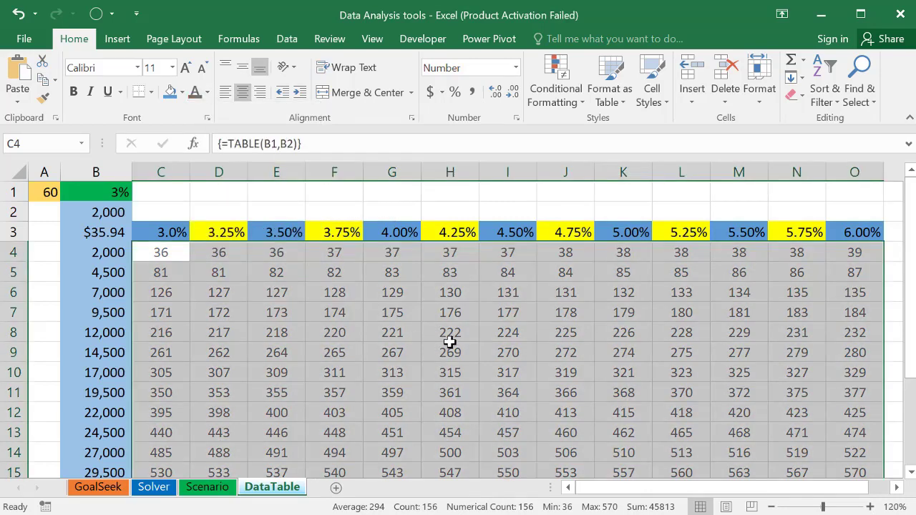
click(452, 333)
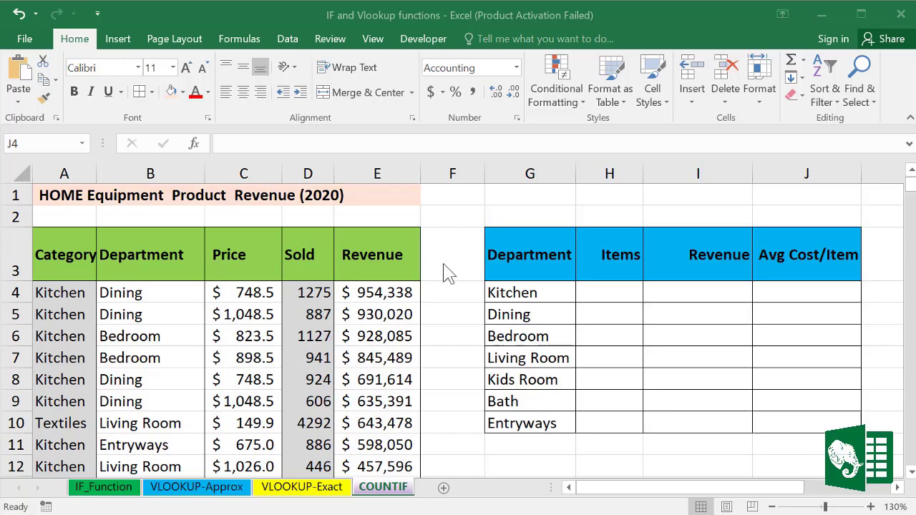
Step: Review the Category, Department and Revenue columns, E4's formula, and the empty Items cells
key(shift+Down)
key(shift+Down)
key(shift+Down)
key(shift+Down)
key(shift+Down)
key(shift+Down)
click(76, 165)
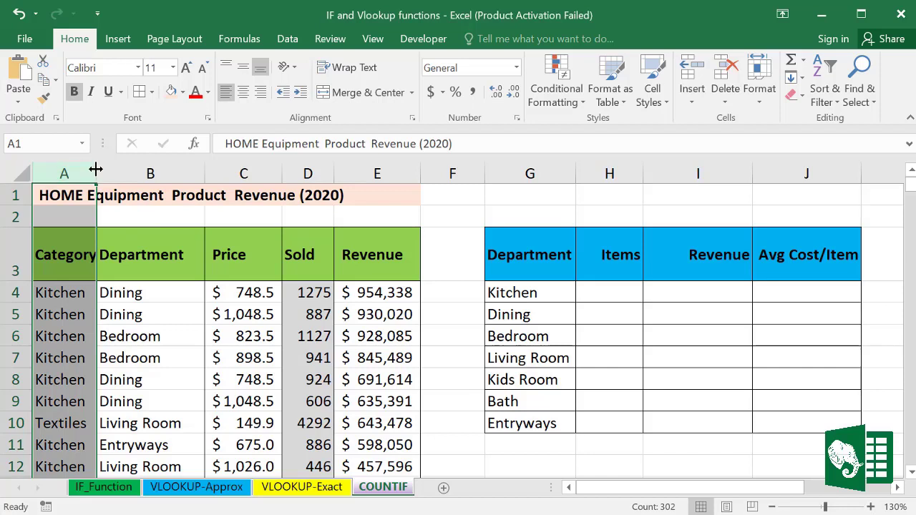
click(134, 163)
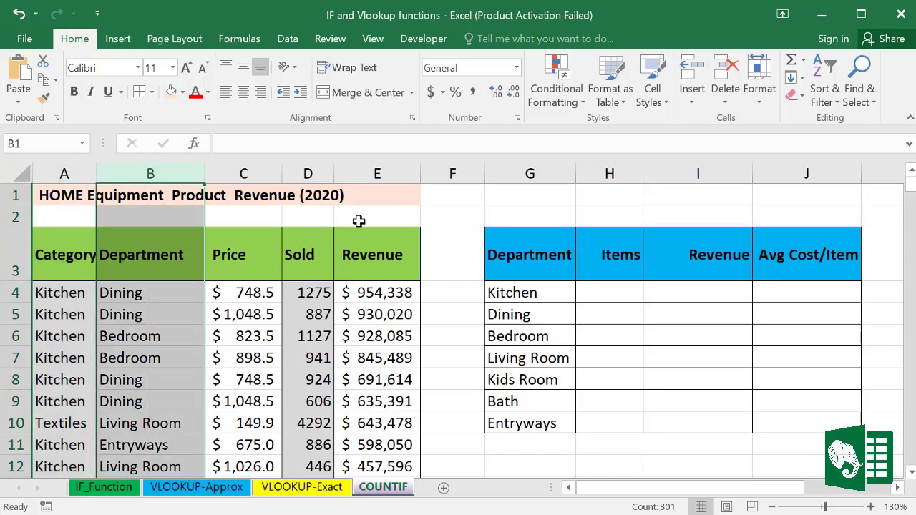
click(375, 169)
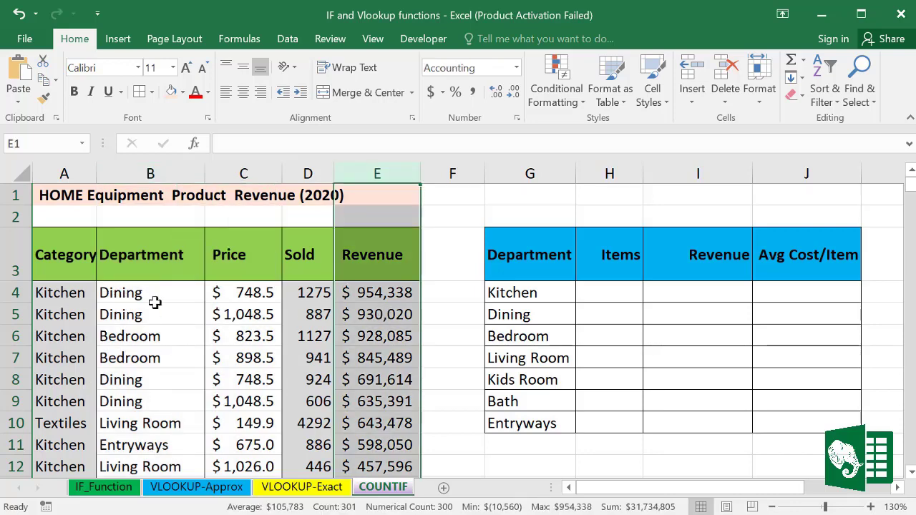
click(358, 289)
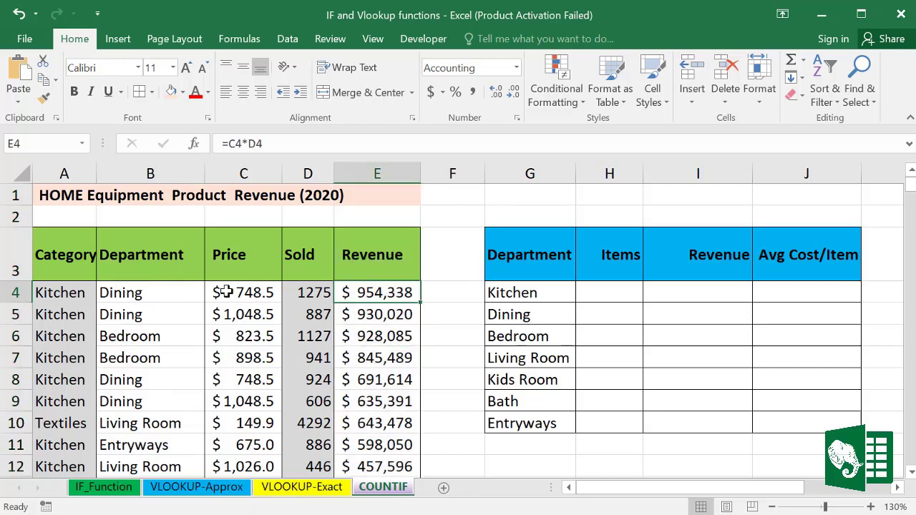
click(614, 298)
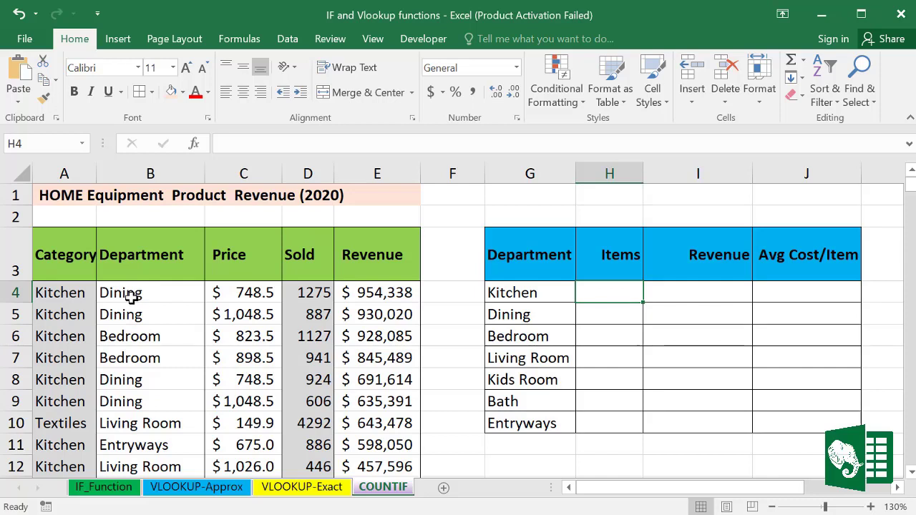
click(593, 320)
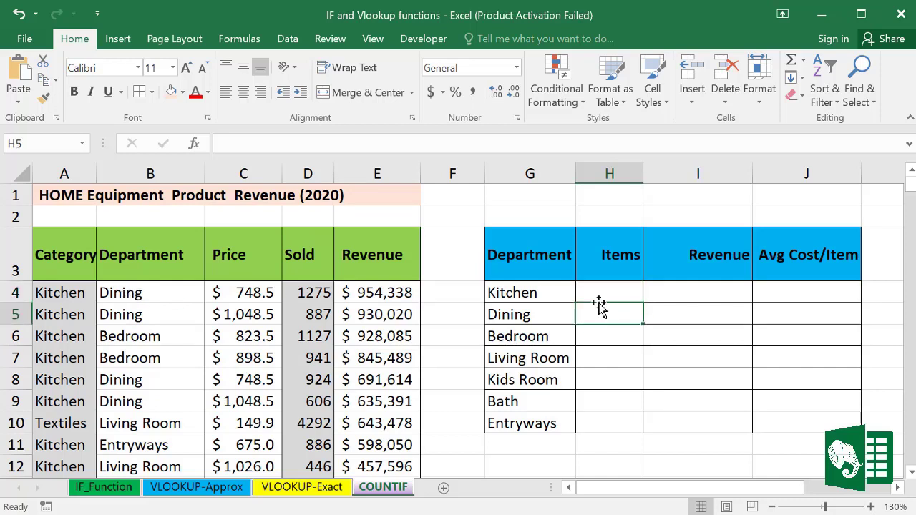
Step: Enter =COUNTIF(B:B,G4) in H4 and fill it down to H10, giving Kitchen 45
click(599, 291)
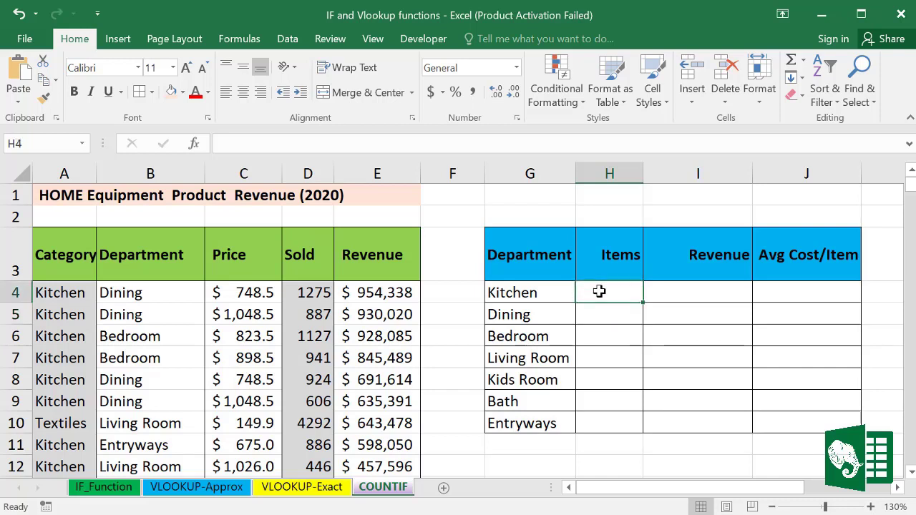
text(=)
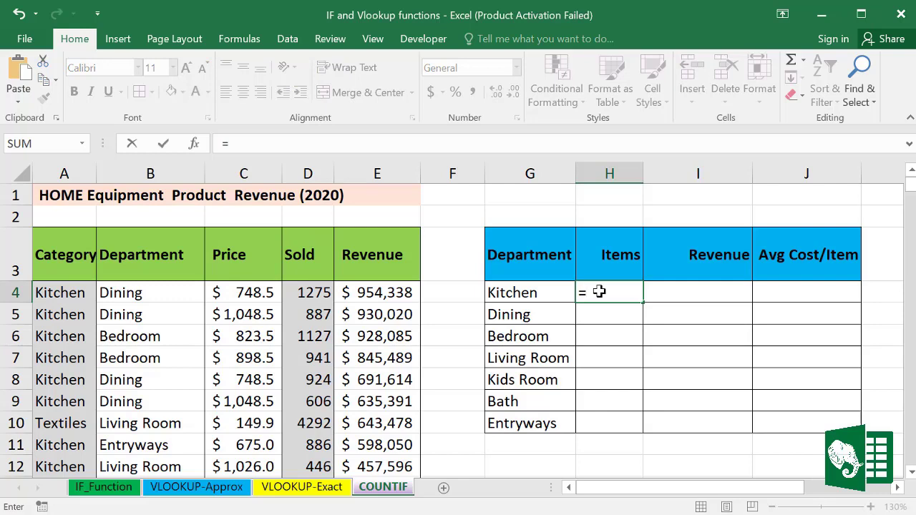
text(Coun)
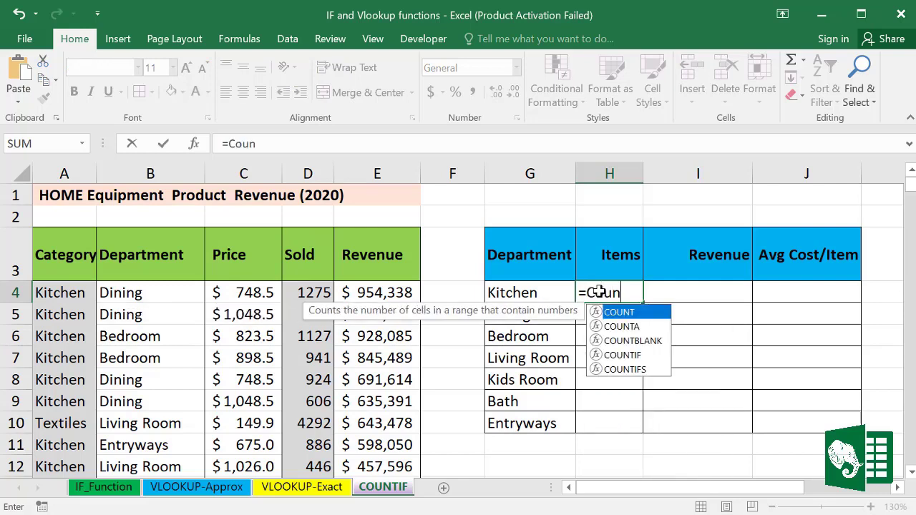
double_click(620, 355)
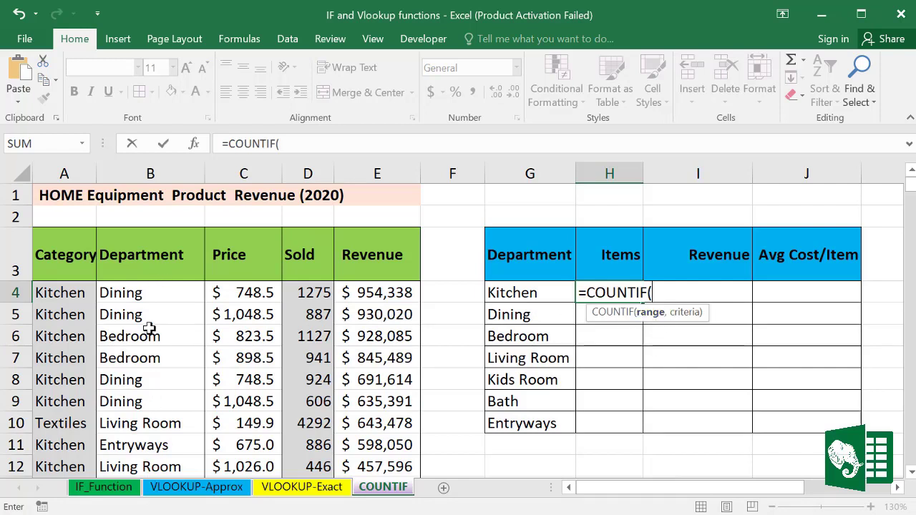
click(150, 163)
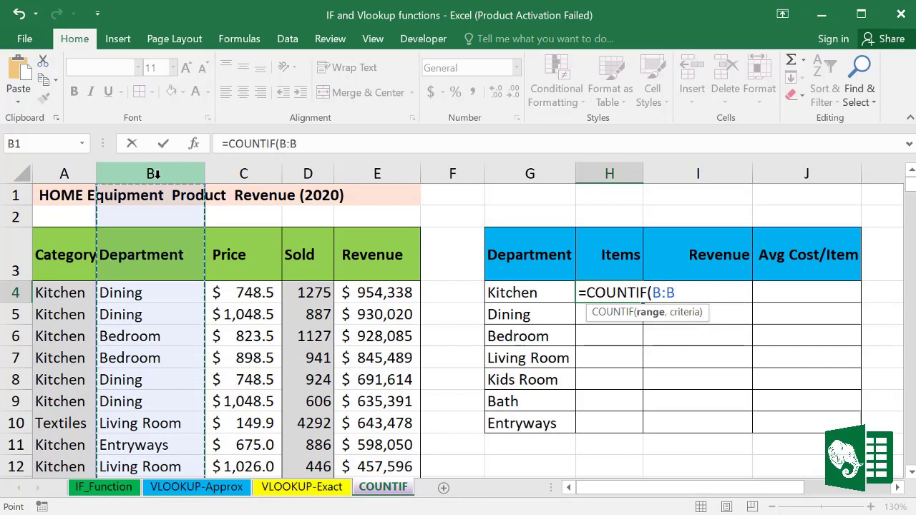
text(,)
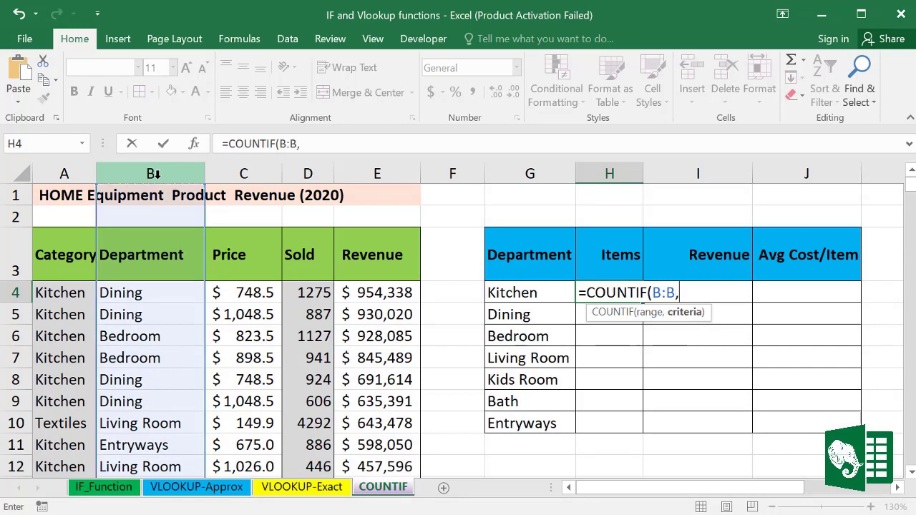
click(514, 293)
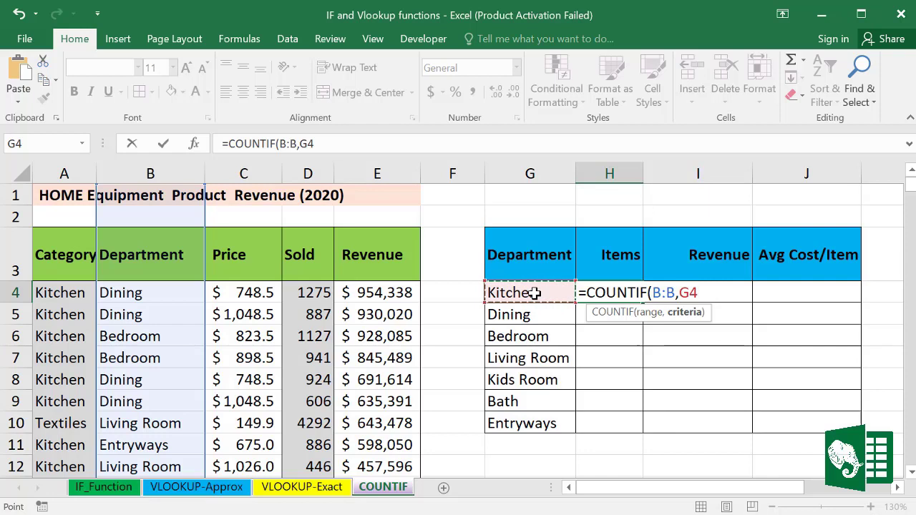
text())
key(Return)
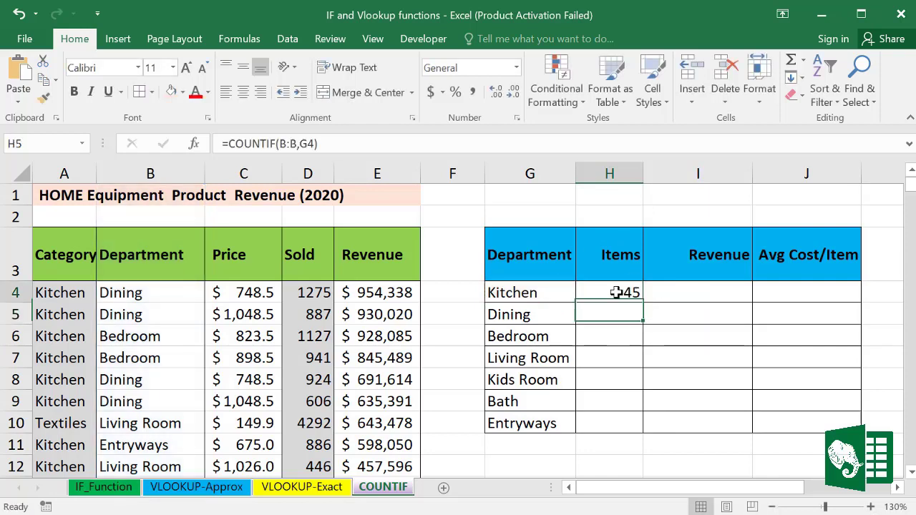
click(615, 292)
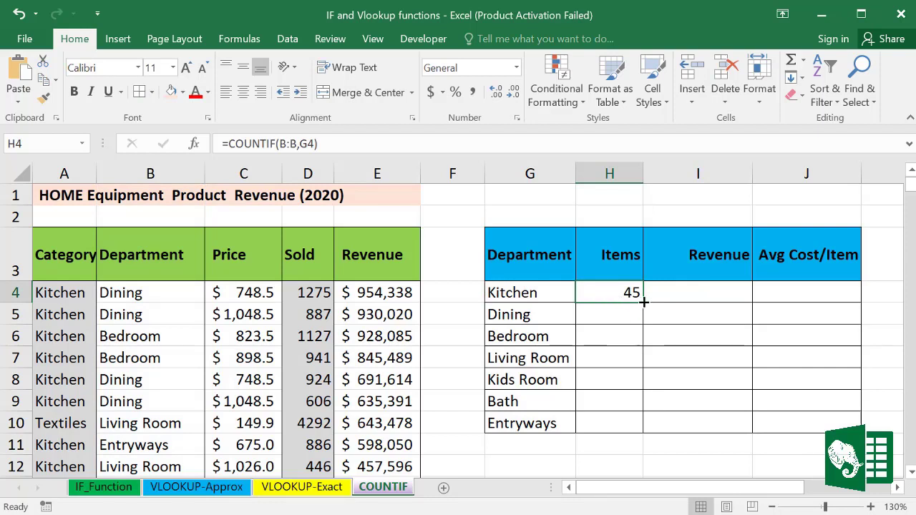
drag(643, 301, 640, 429)
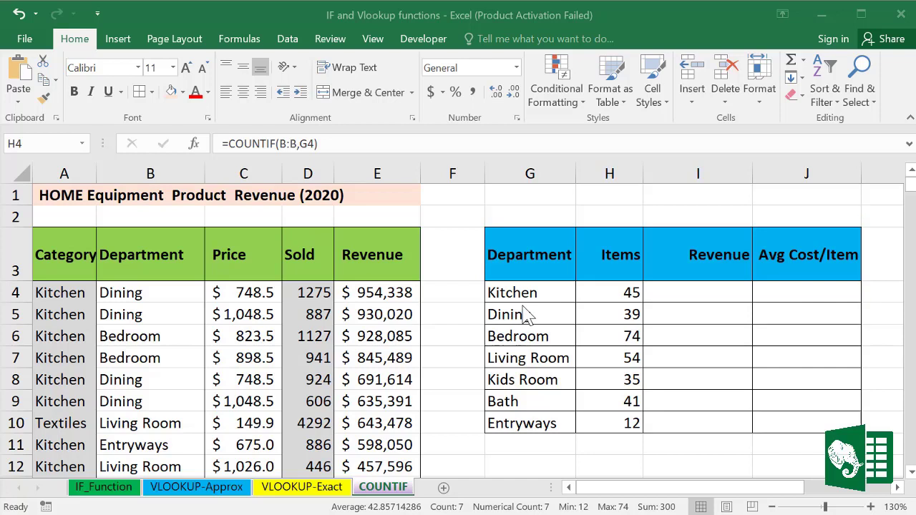
Step: Enter =SUMIF(B:B,G4,E:E) in I4 for Kitchen's revenue total
click(683, 290)
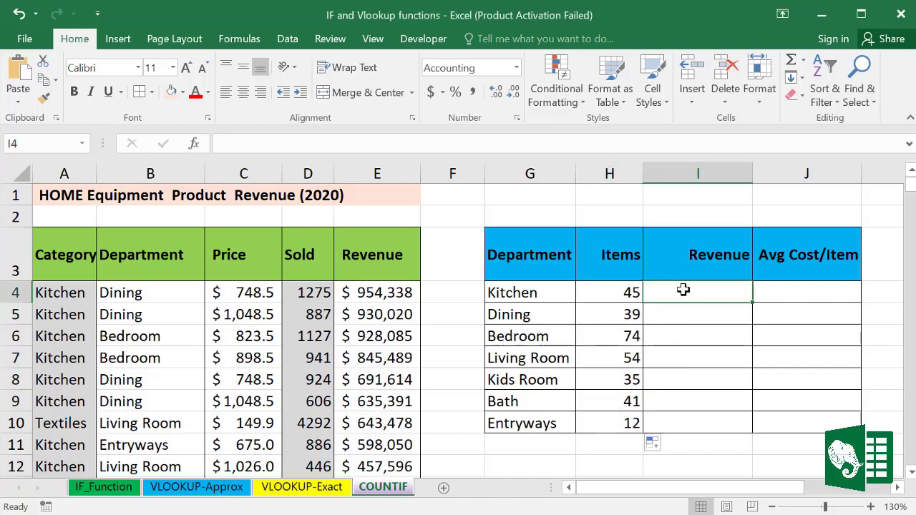
text(=)
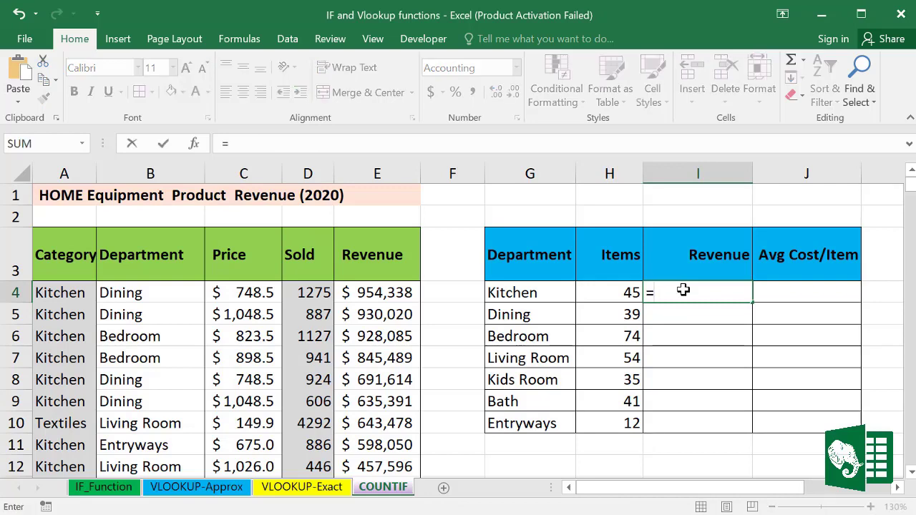
text(Sum)
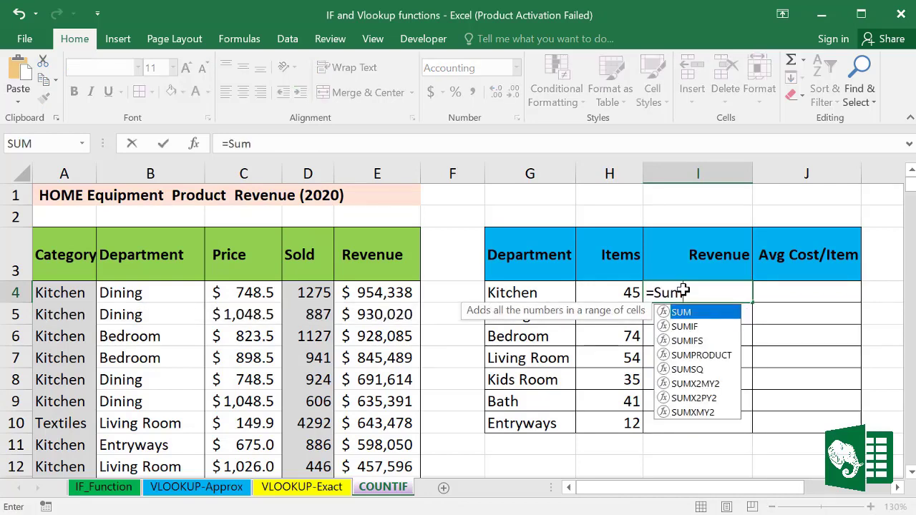
double_click(688, 326)
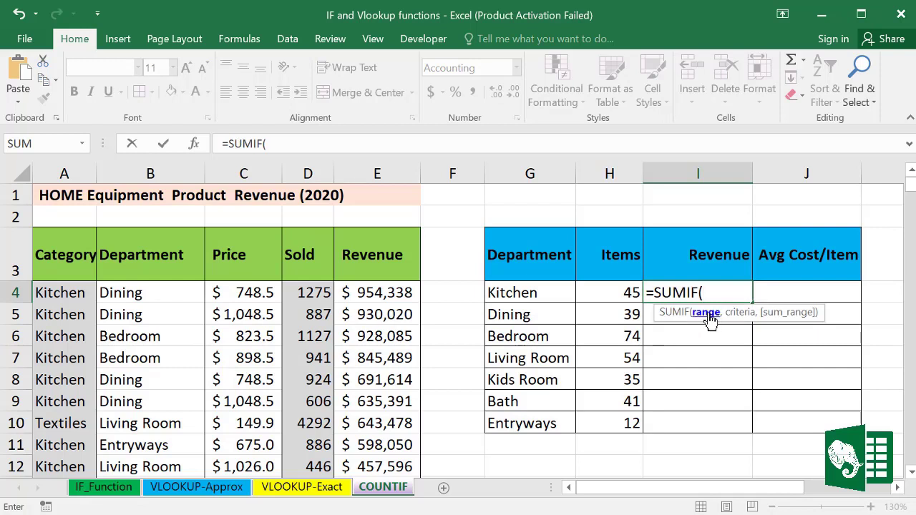
click(149, 171)
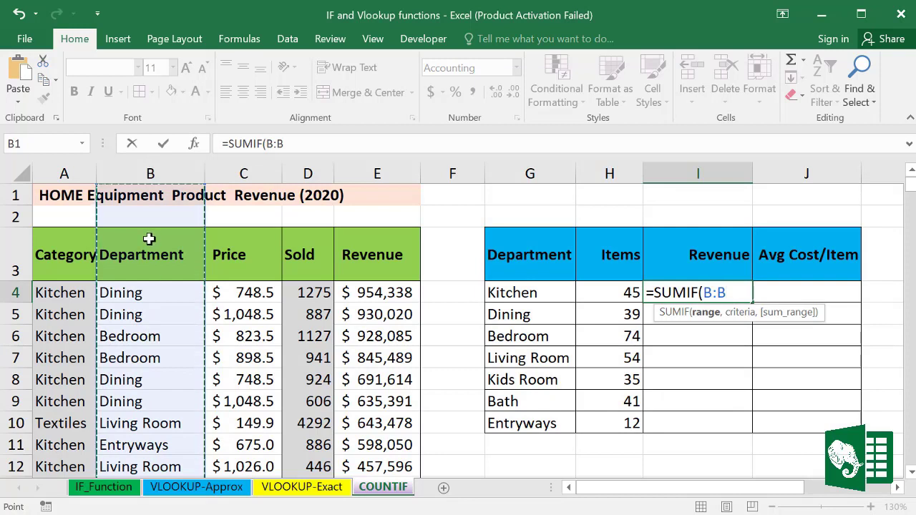
text(,)
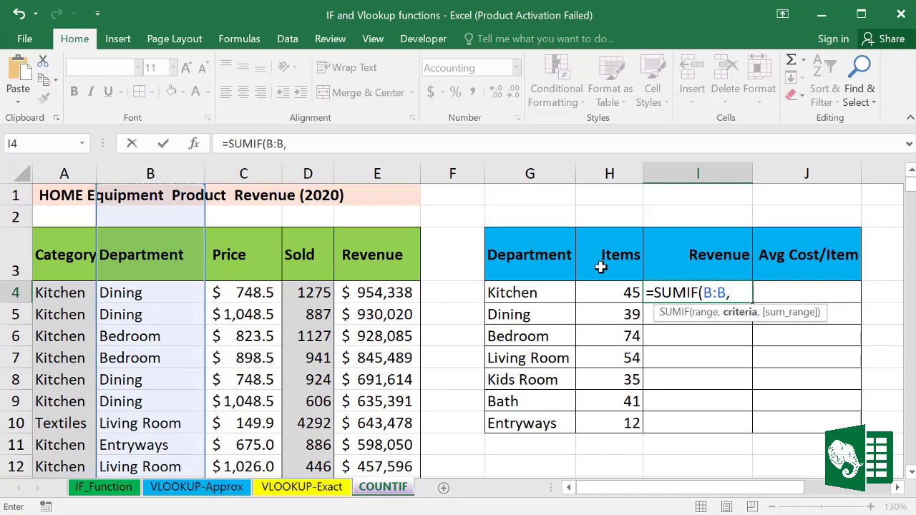
click(536, 292)
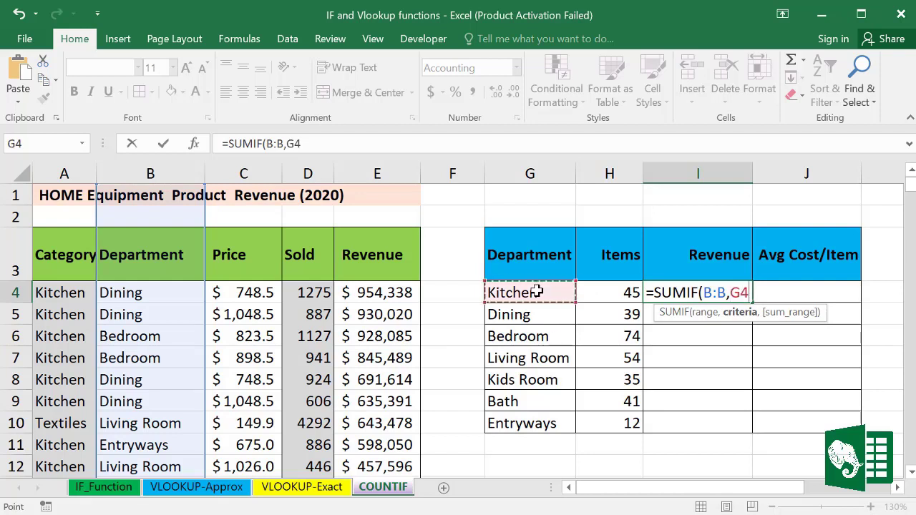
text(,)
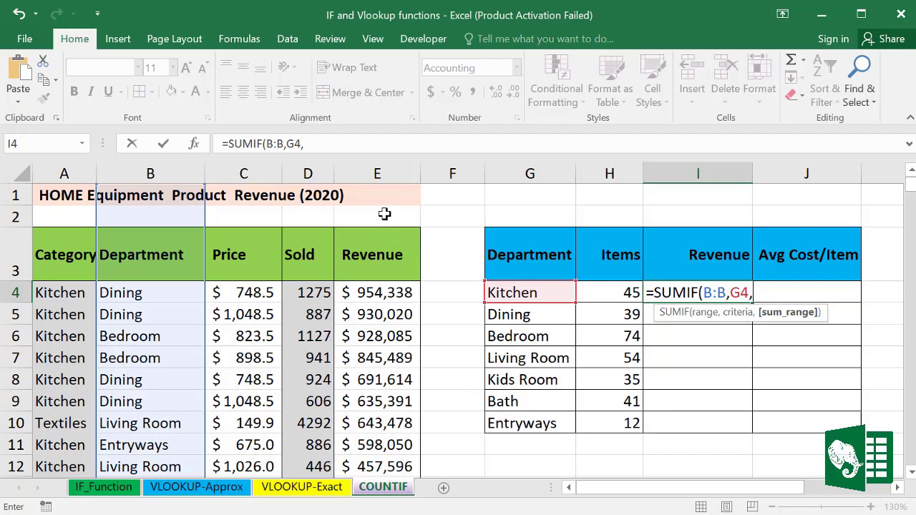
click(384, 172)
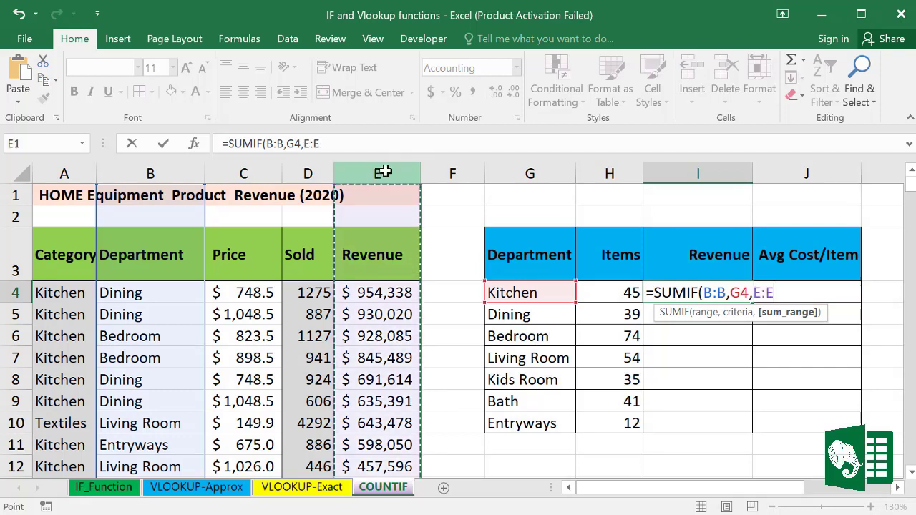
text())
key(Return)
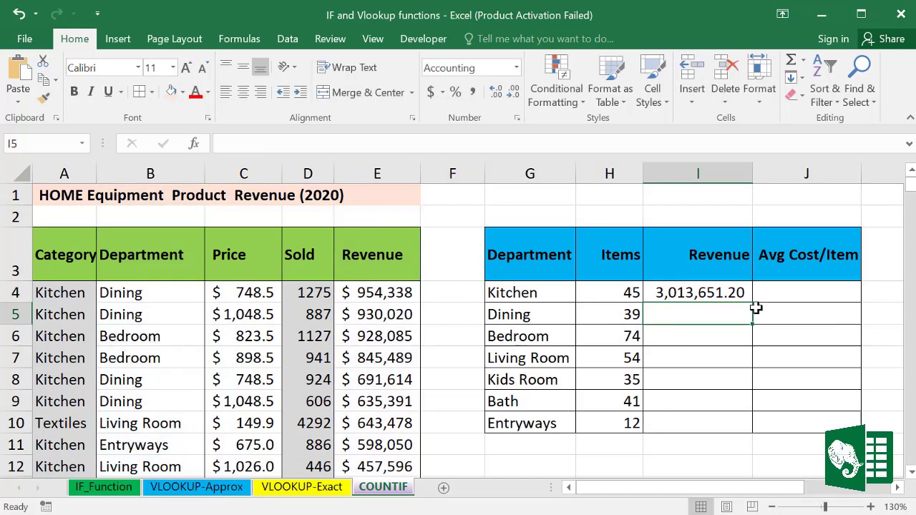
Step: Fill the SUMIF revenue formula down to I10, then review the Price column
click(710, 291)
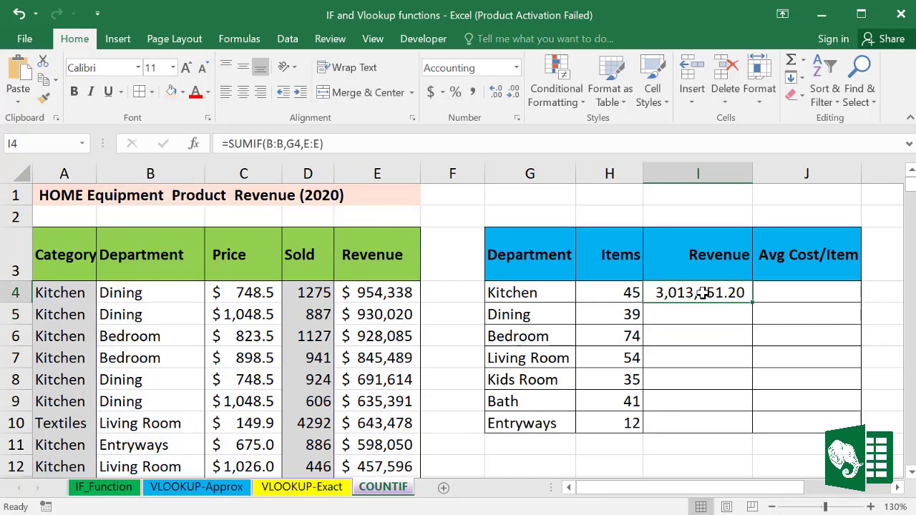
drag(751, 303, 747, 429)
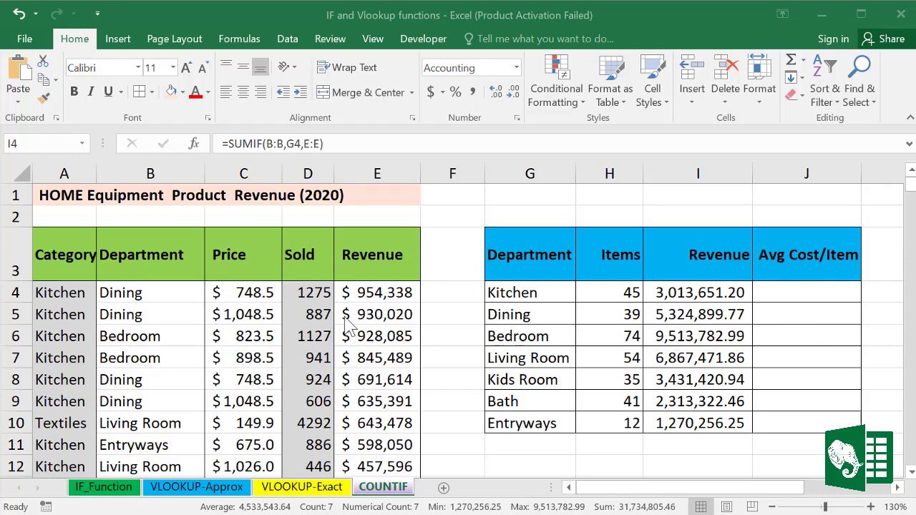
click(247, 174)
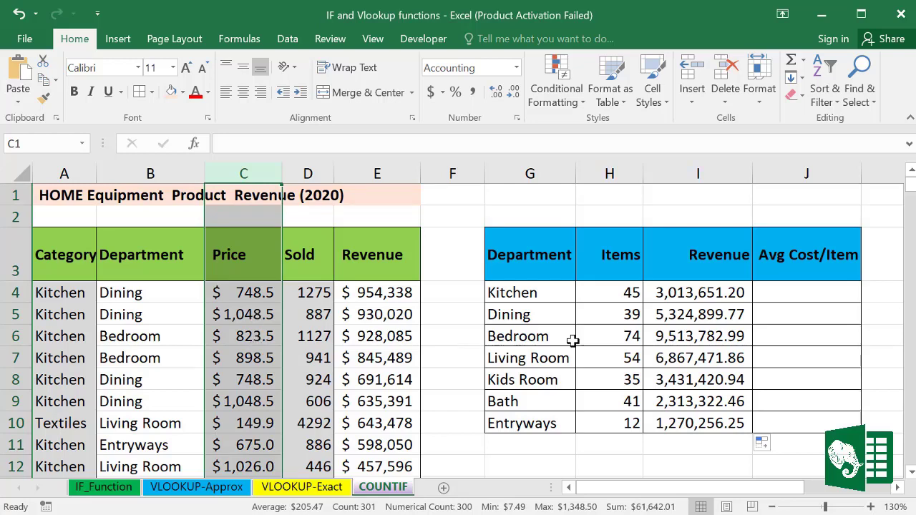
Step: Enter =AVERAGEIF(B:B,G4,C:C) in J4 and fill it down to J10
click(780, 290)
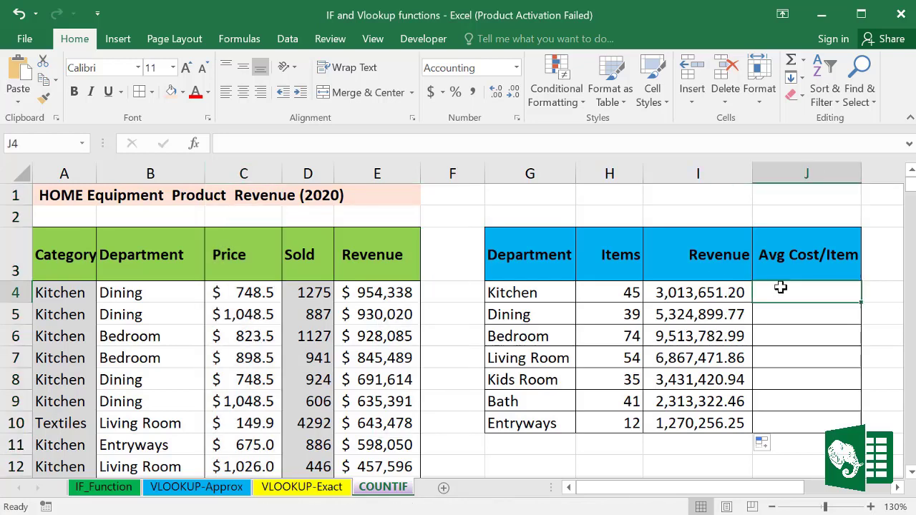
text(=A)
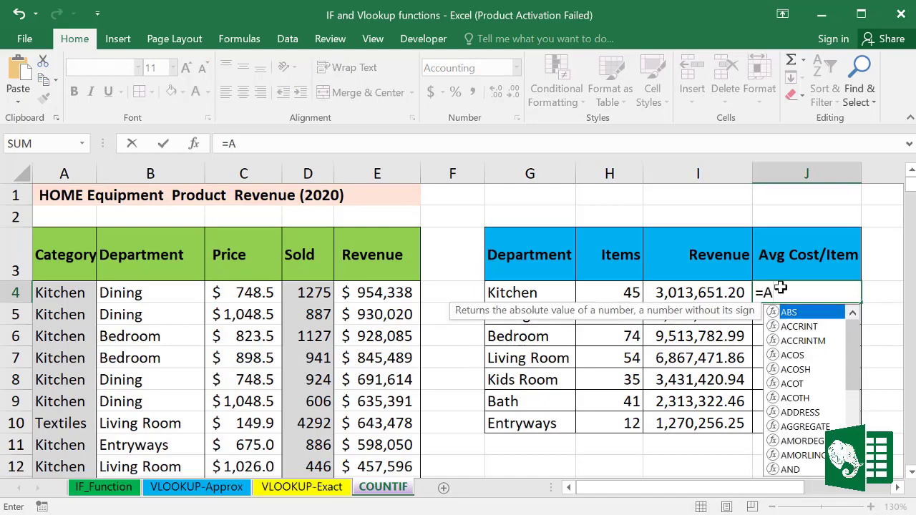
text(ver)
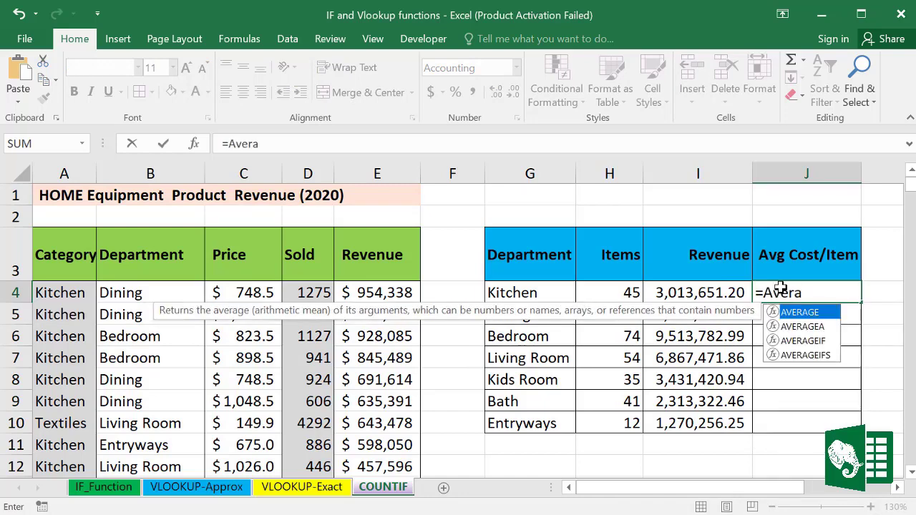
text(a)
double_click(801, 341)
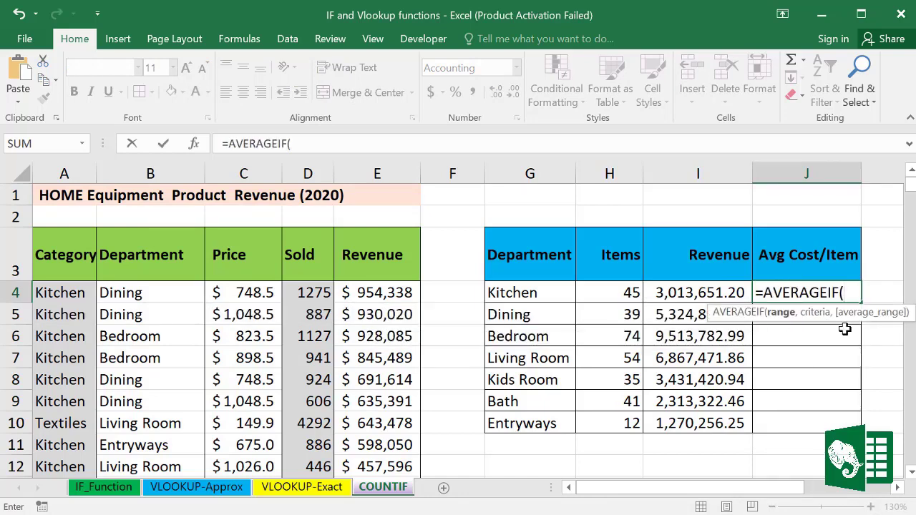
click(150, 172)
text(,)
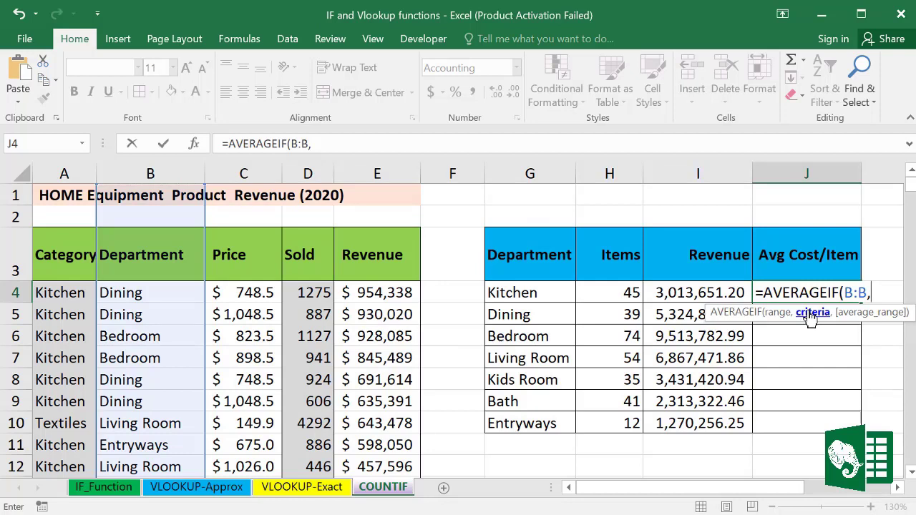
click(548, 293)
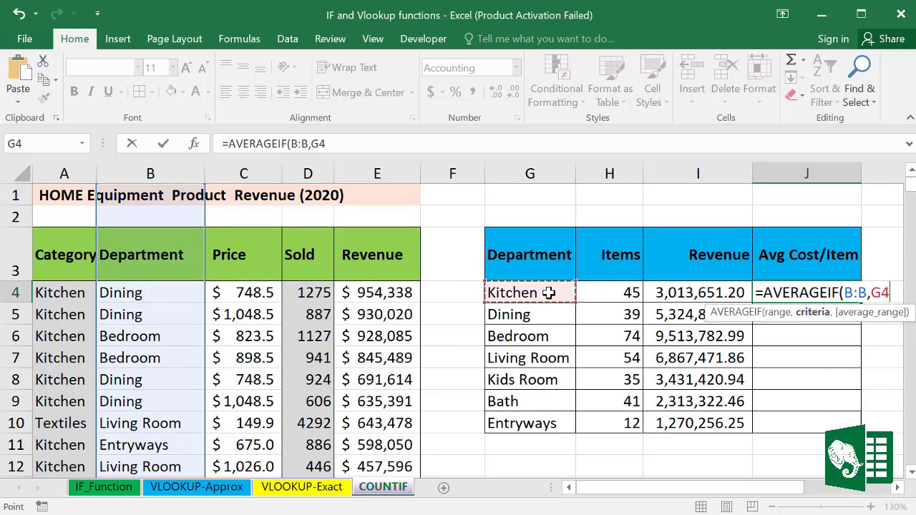
text(,)
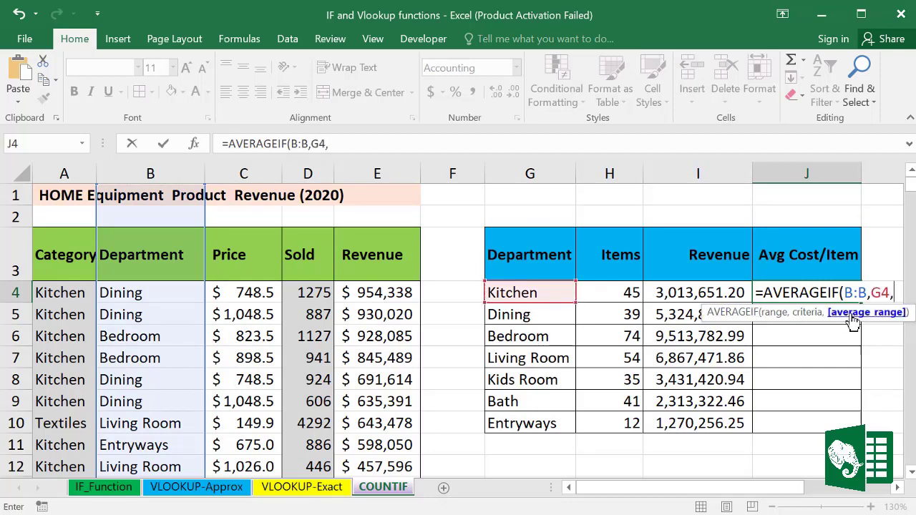
click(252, 168)
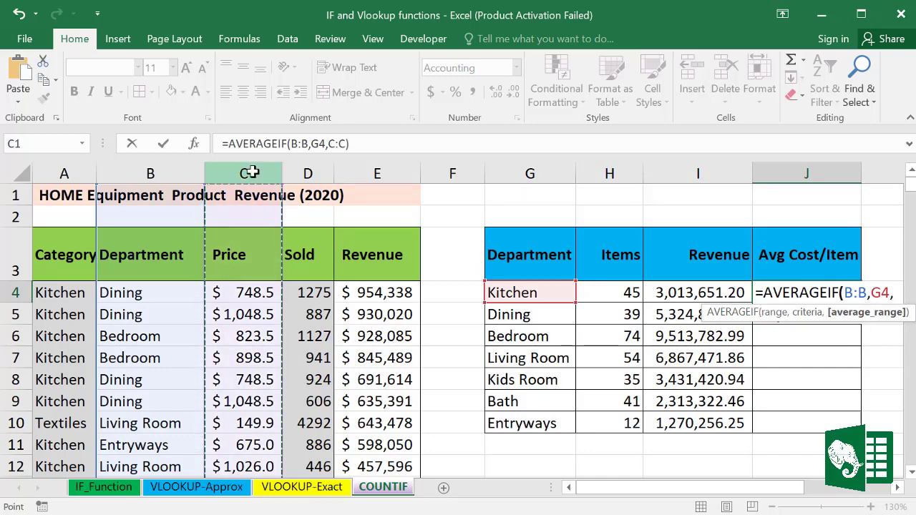
text())
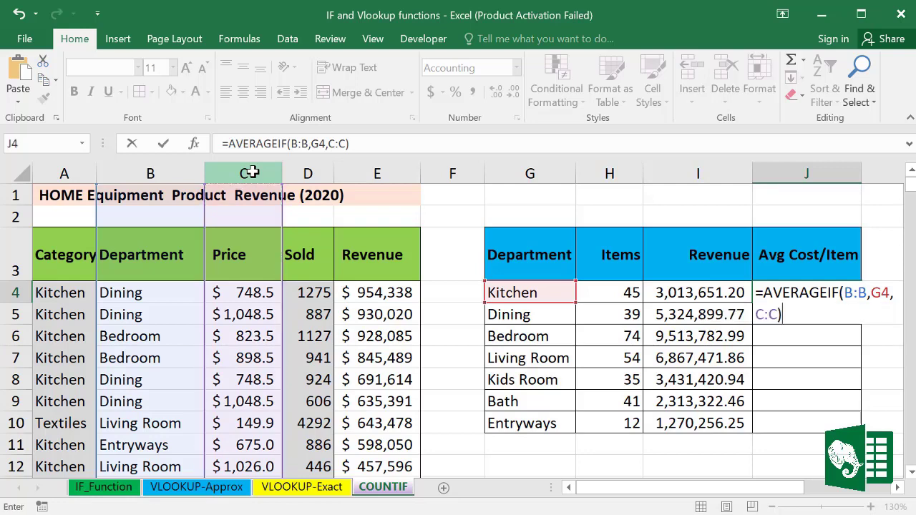
key(Return)
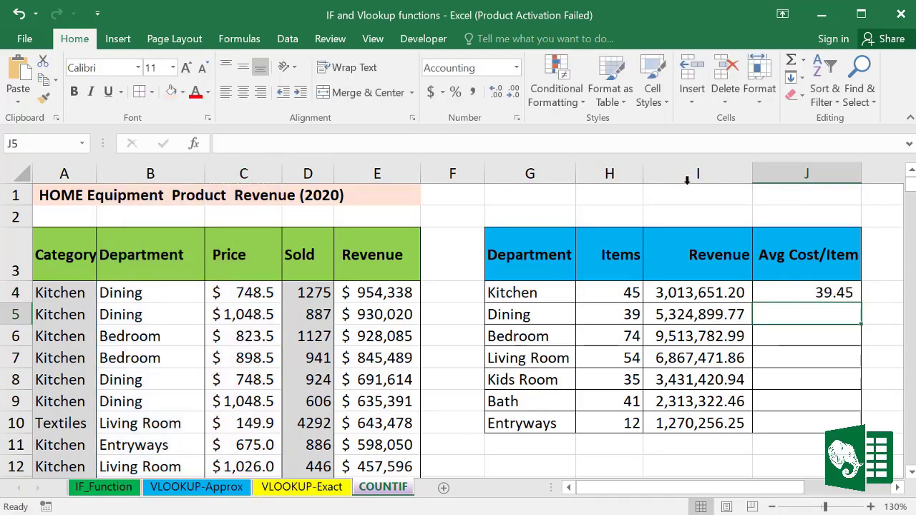
click(813, 294)
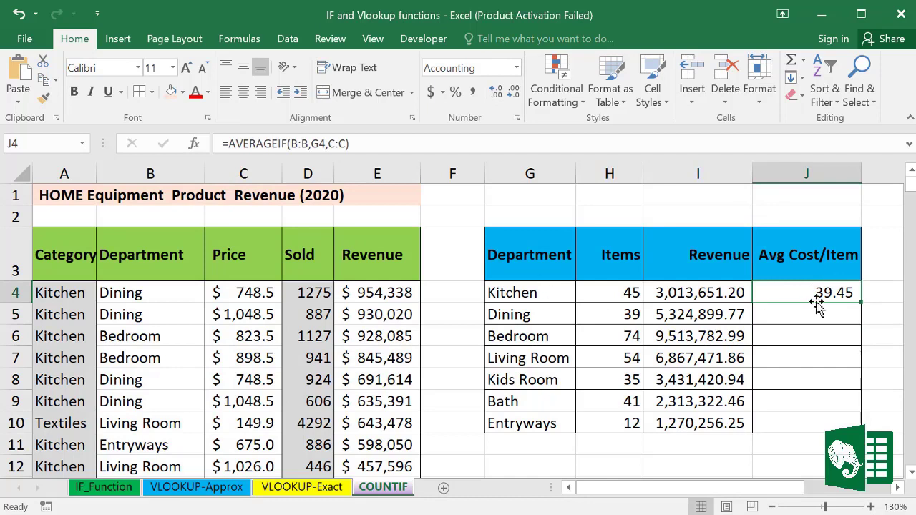
drag(860, 303, 854, 427)
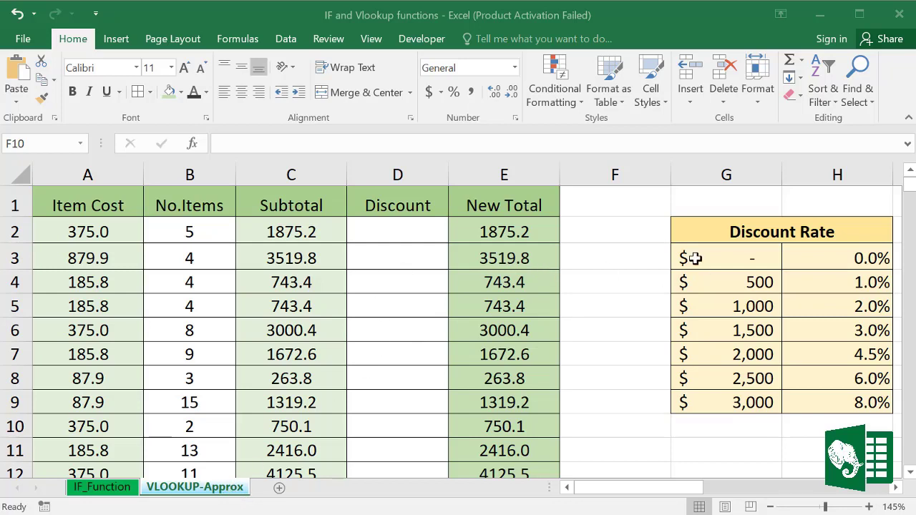
drag(709, 230, 806, 401)
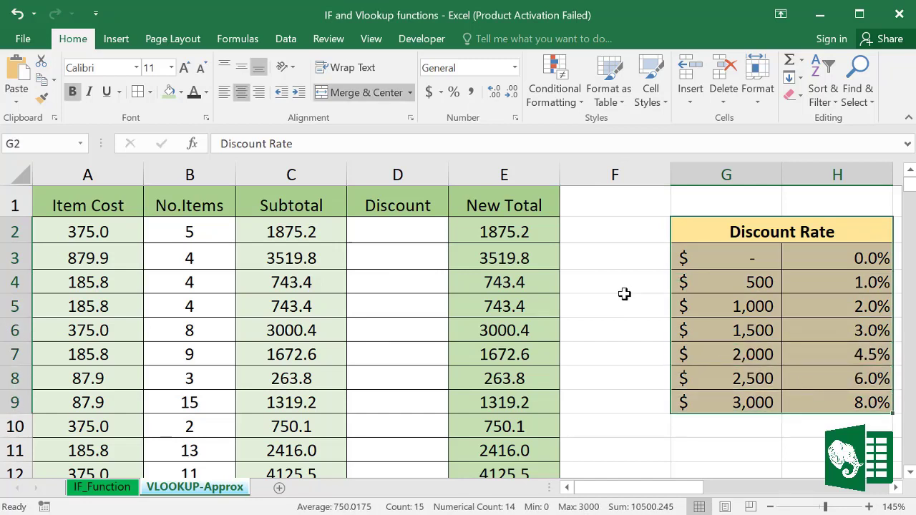
click(621, 286)
click(397, 170)
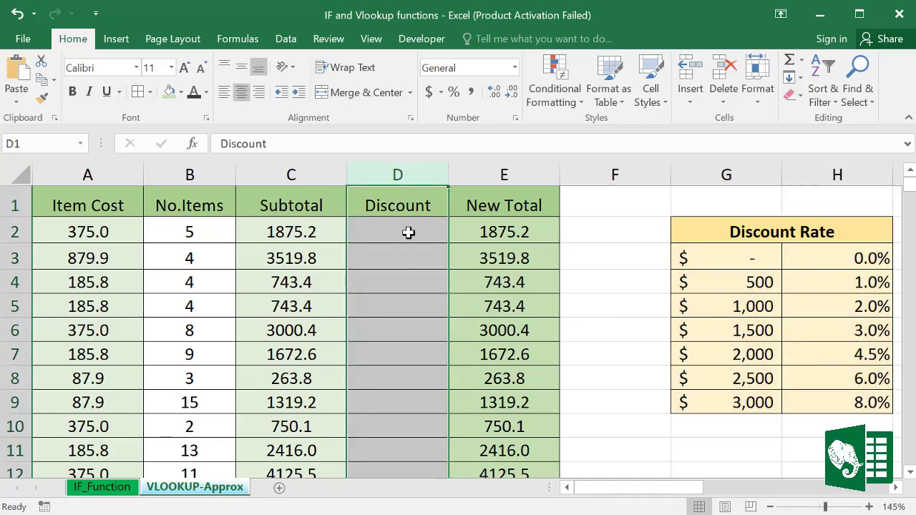
click(400, 232)
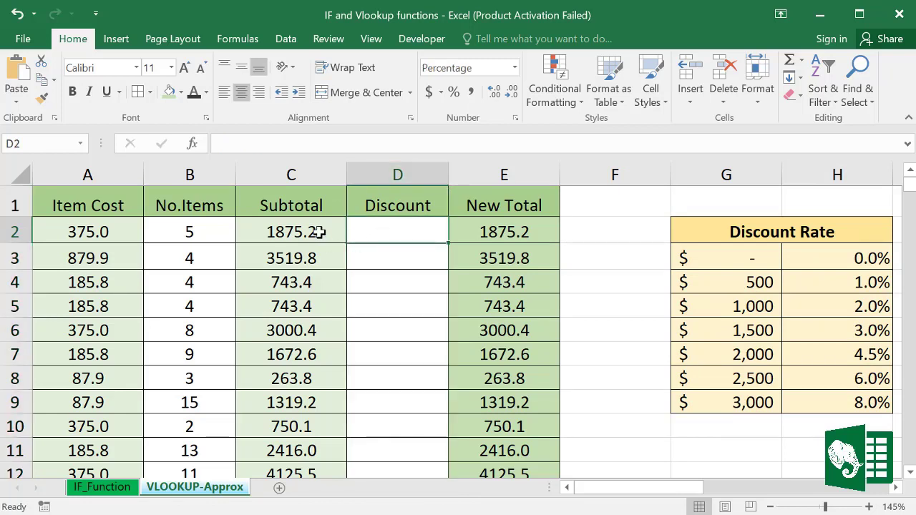
click(299, 174)
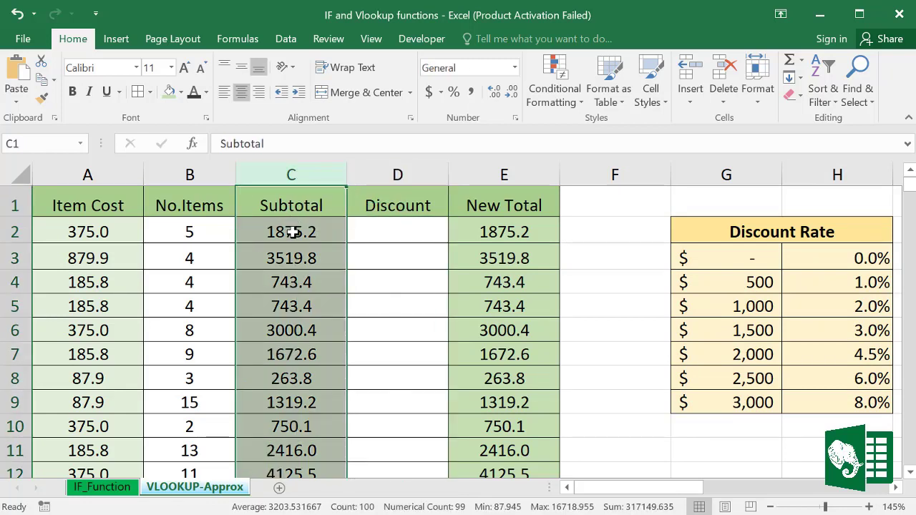
click(293, 233)
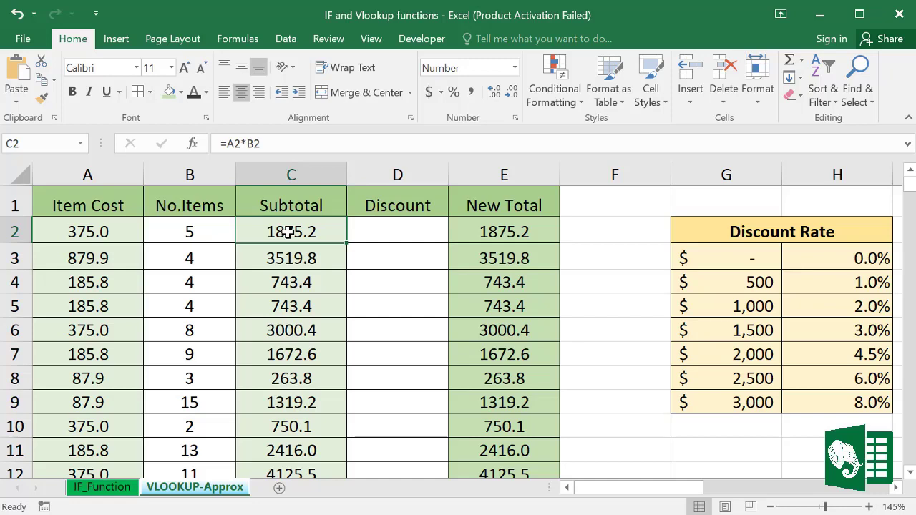
click(391, 233)
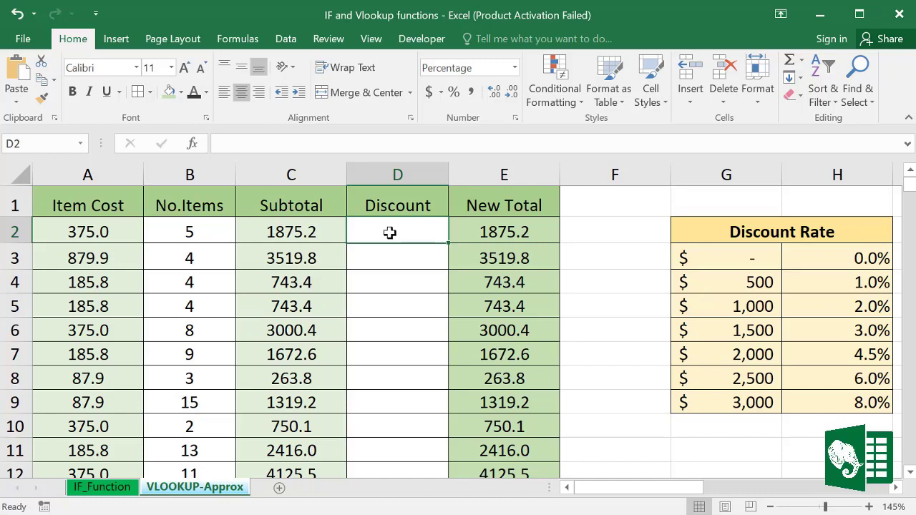
click(741, 261)
drag(738, 309, 738, 391)
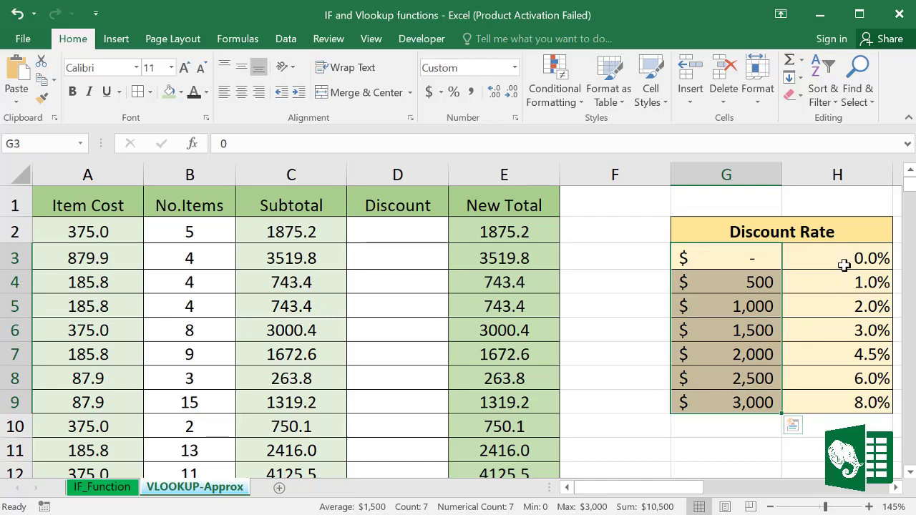
drag(845, 263, 842, 379)
click(407, 237)
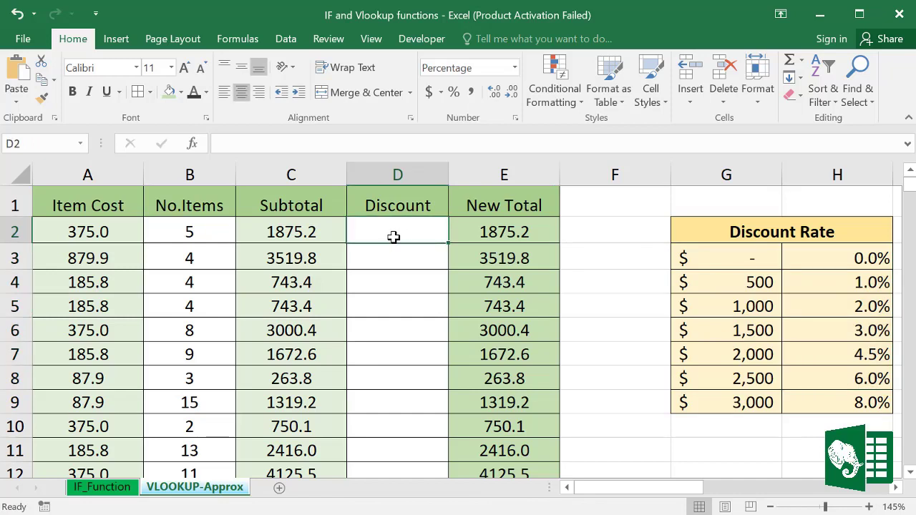
click(296, 180)
click(295, 233)
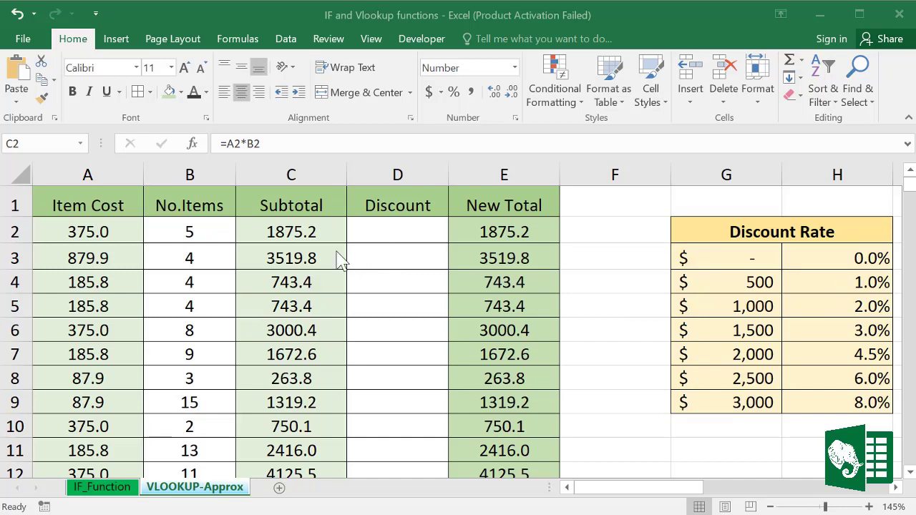
key(F2)
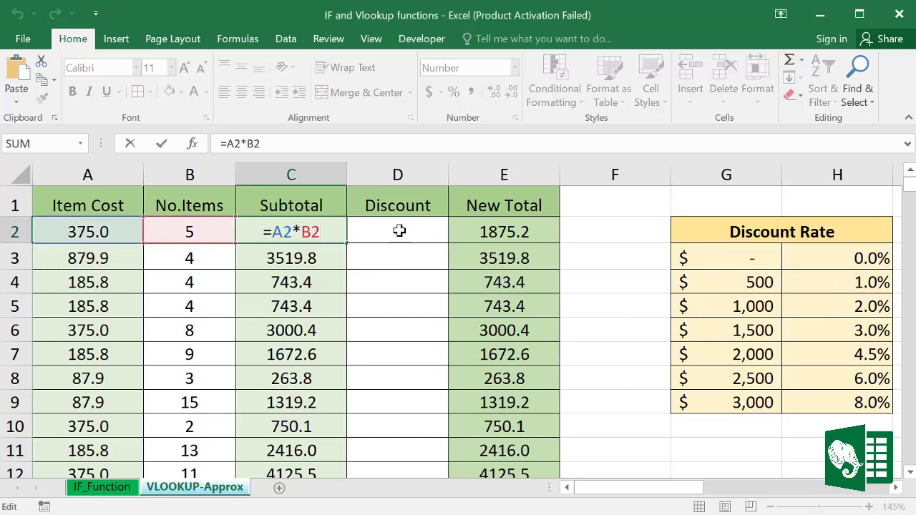
Step: In D2, start a VLOOKUP using C2 as the lookup value and G3:H9 as the table
click(399, 230)
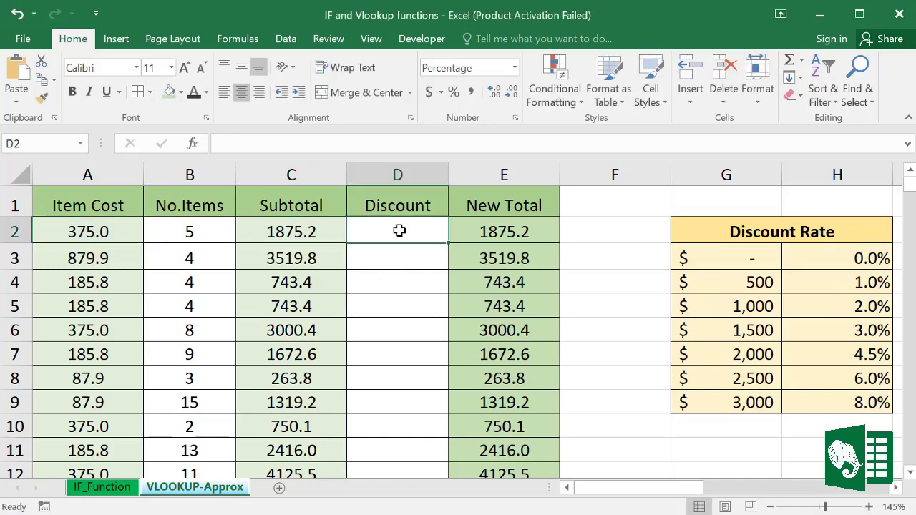
text(=)
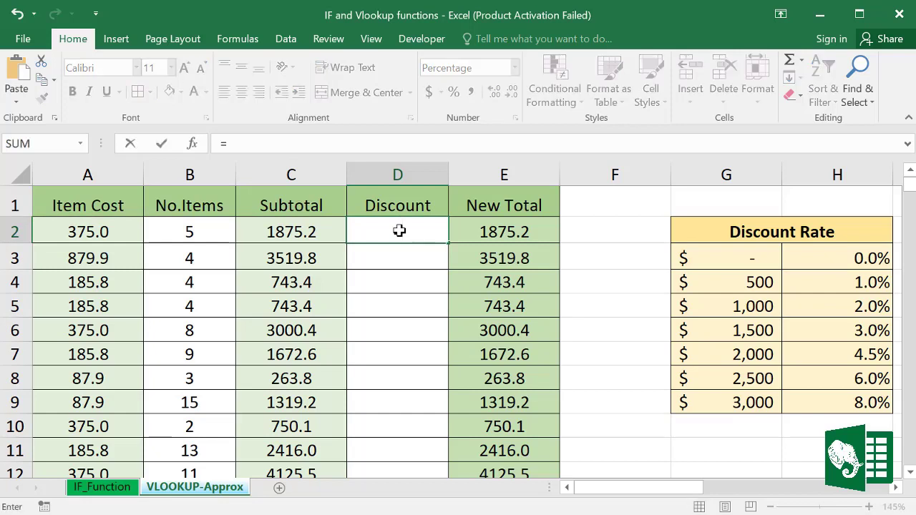
text(Vl)
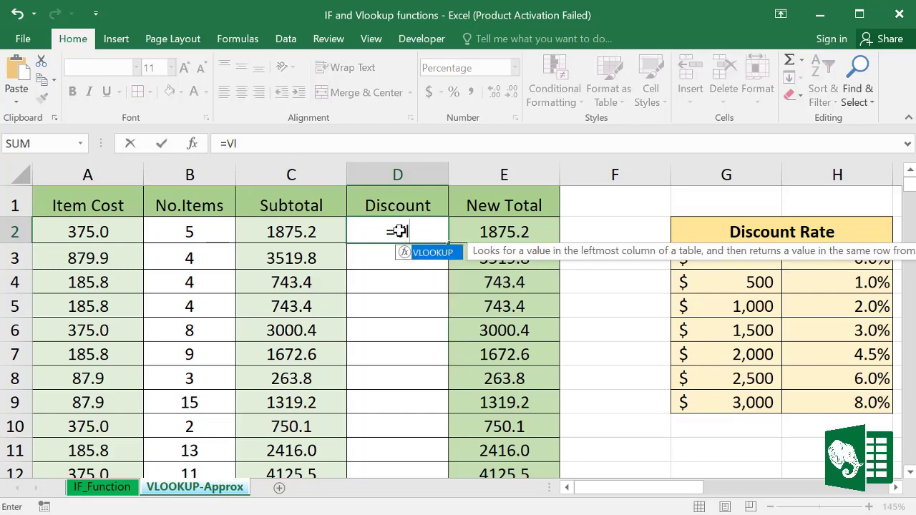
double_click(433, 254)
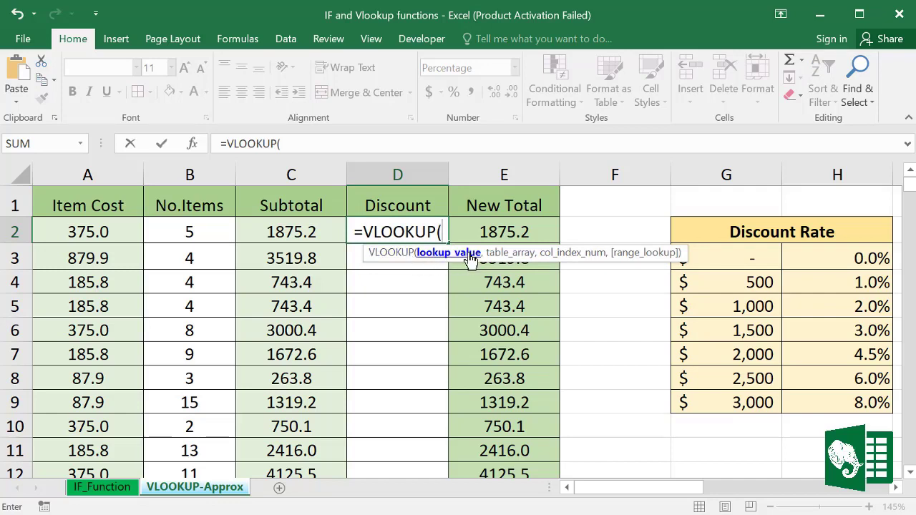
click(297, 235)
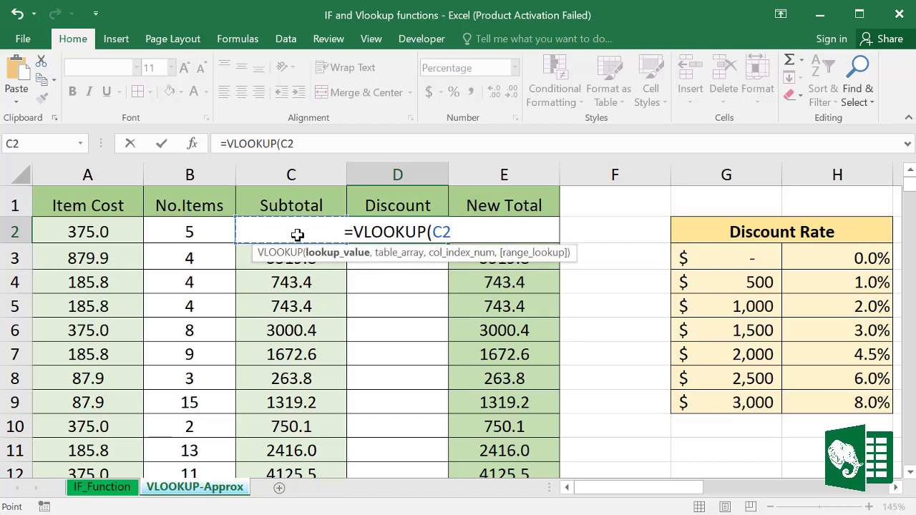
text(,)
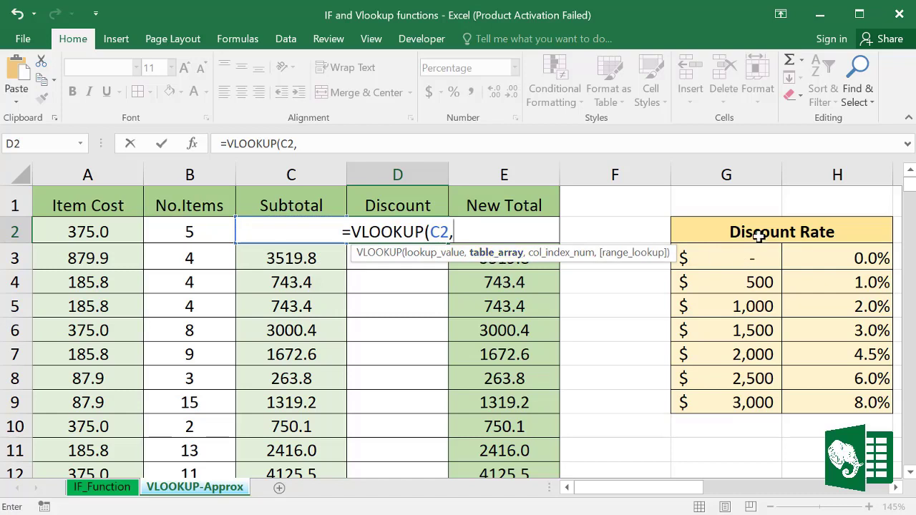
drag(705, 258, 829, 403)
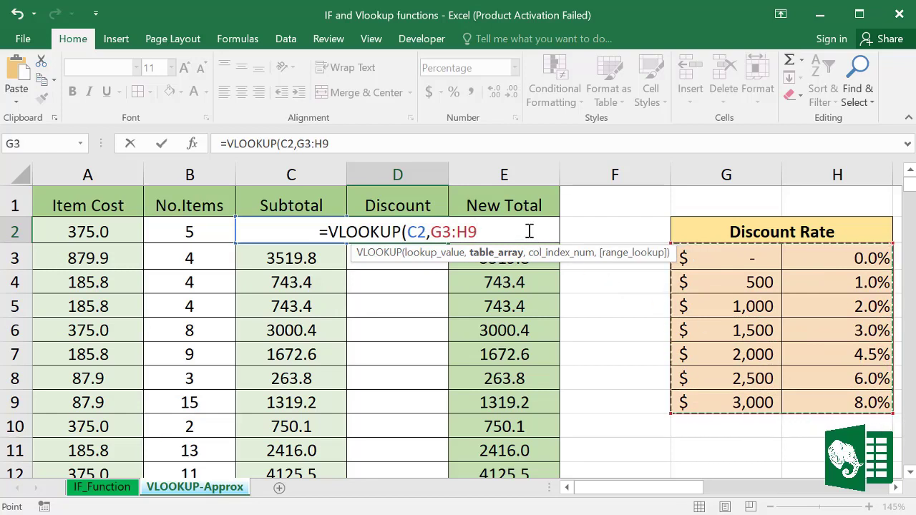
text(,)
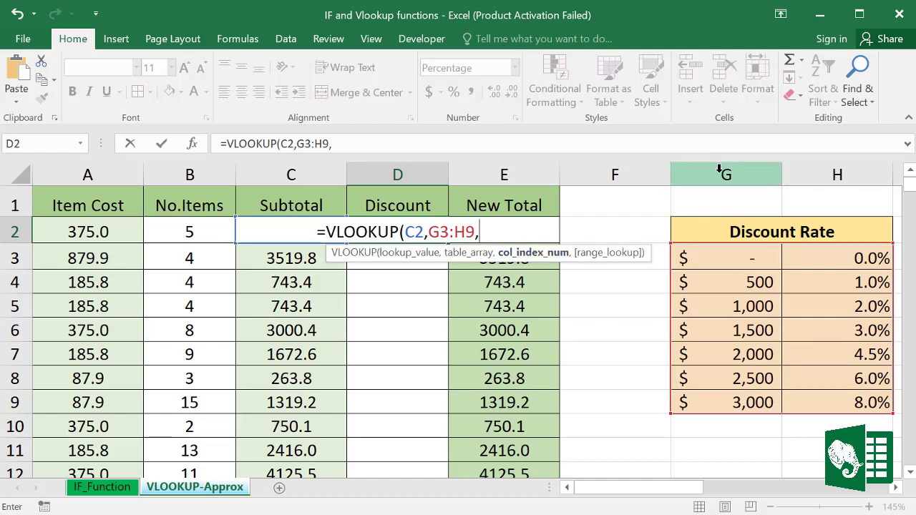
Step: Finish the VLOOKUP with column index 2 and TRUE for approximate match, returning 3.0%
drag(719, 168, 819, 174)
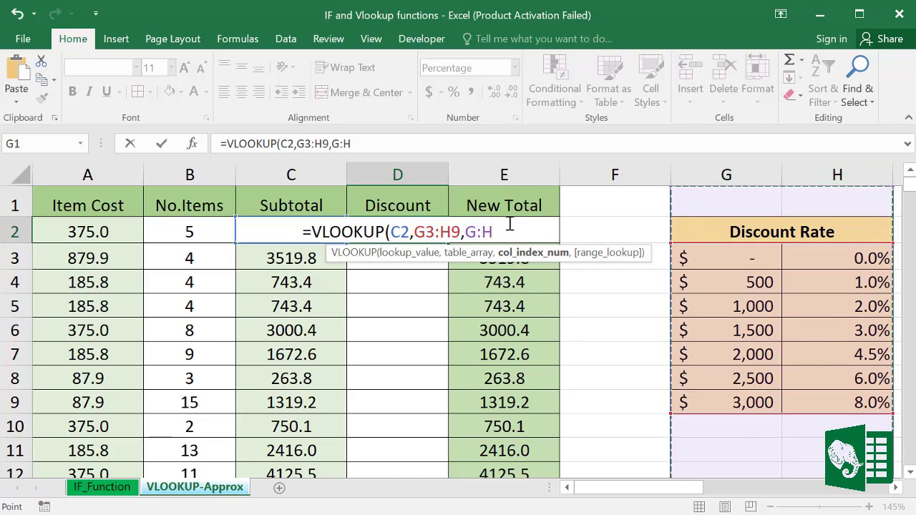
key(BackSpace)
key(BackSpace)
key(BackSpace)
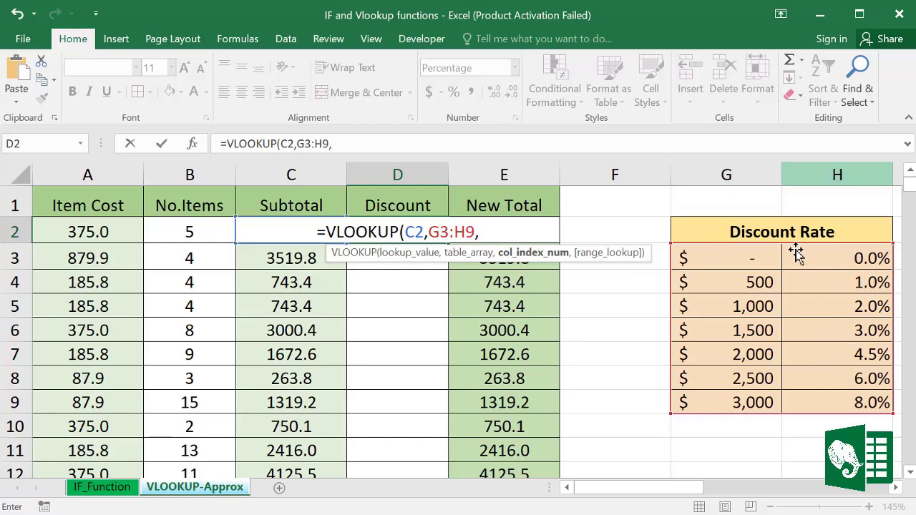
text(2)
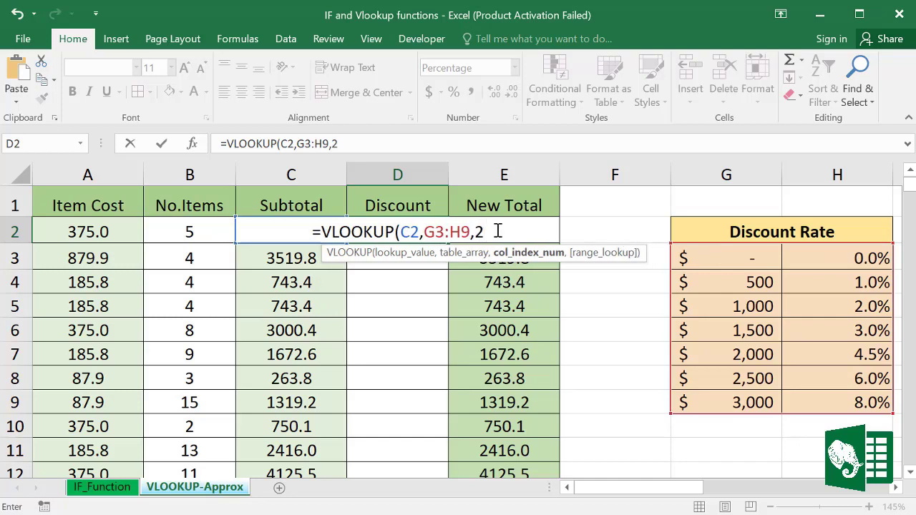
text(,)
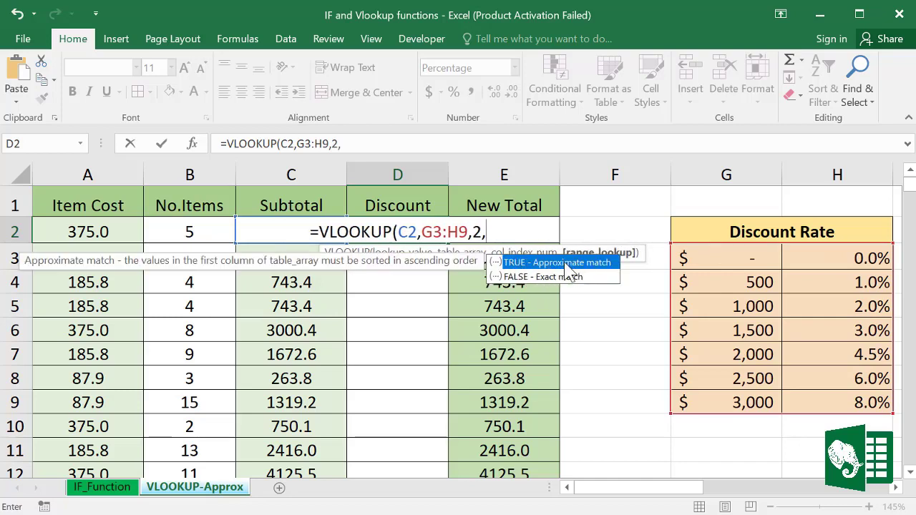
double_click(522, 262)
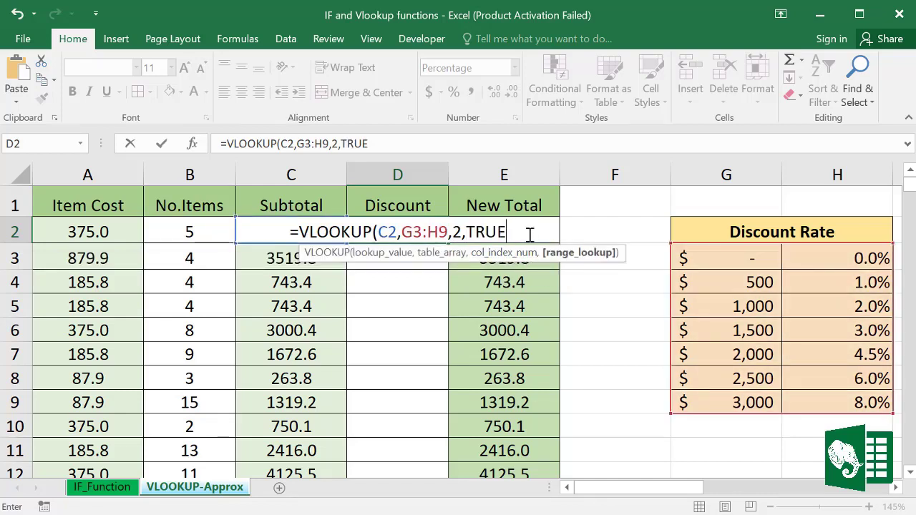
text())
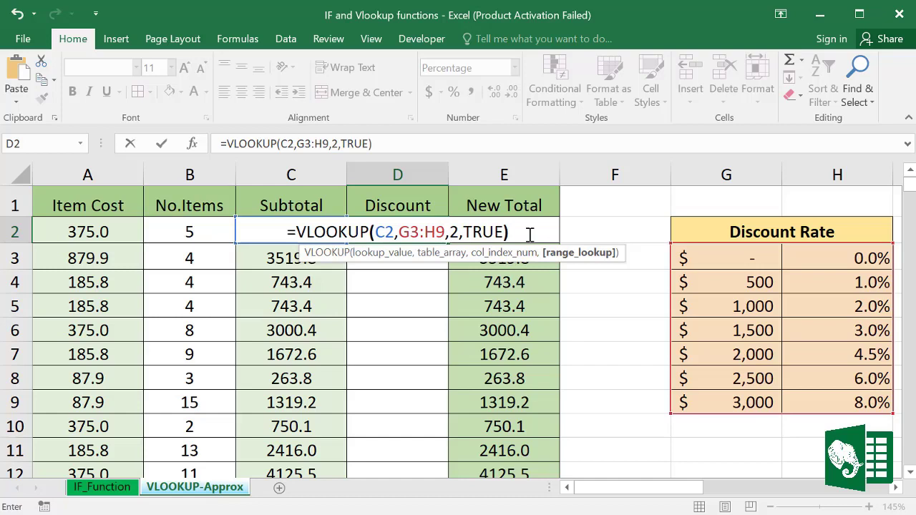
key(Return)
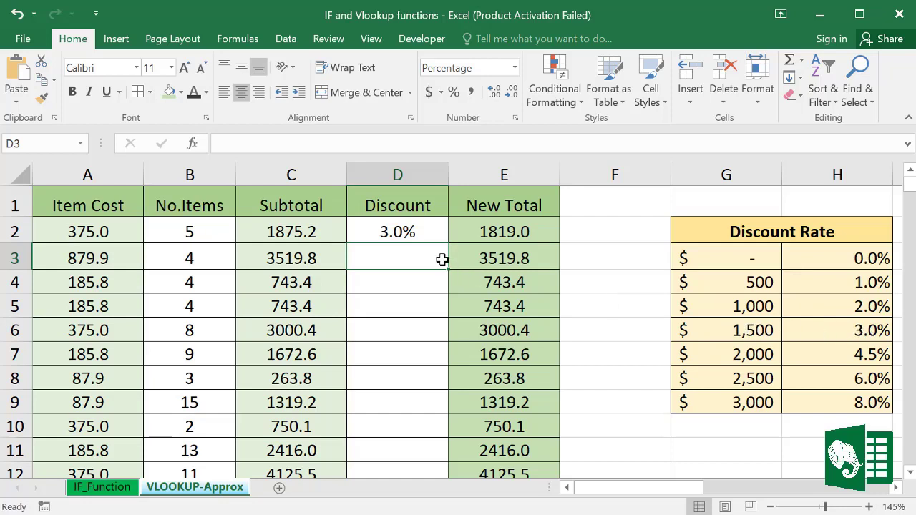
Step: Change D2's rate table reference to absolute $G$3:$H$9
click(431, 231)
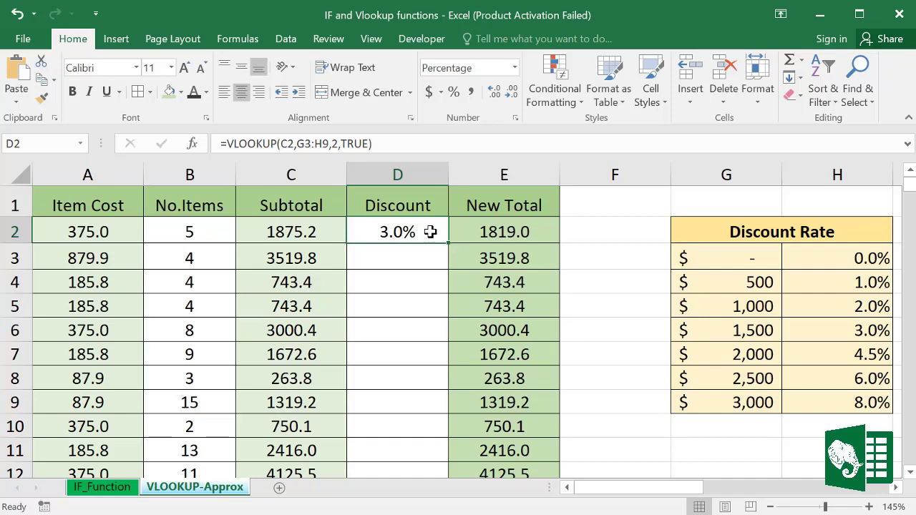
click(715, 261)
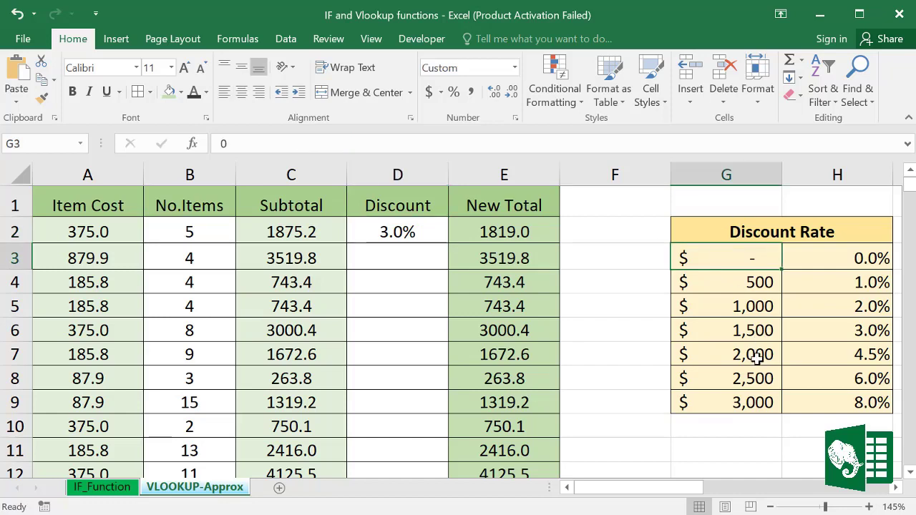
double_click(407, 231)
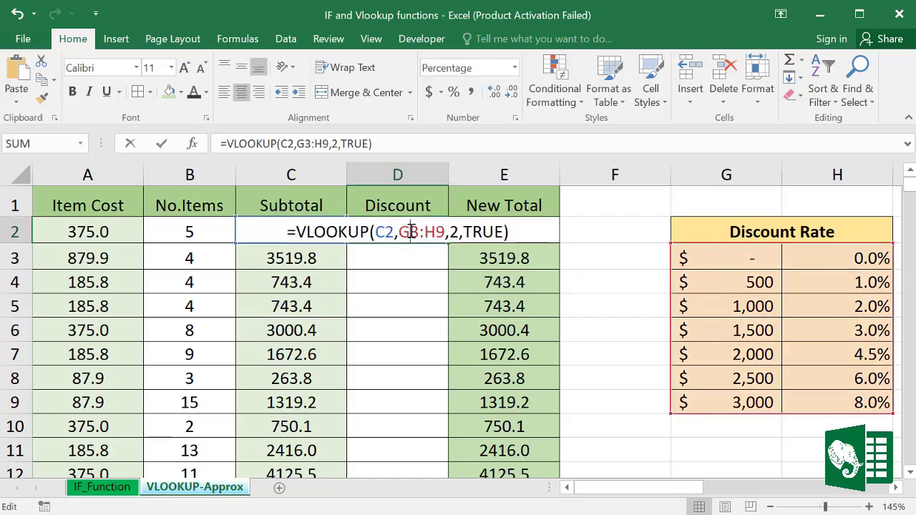
drag(399, 229, 444, 229)
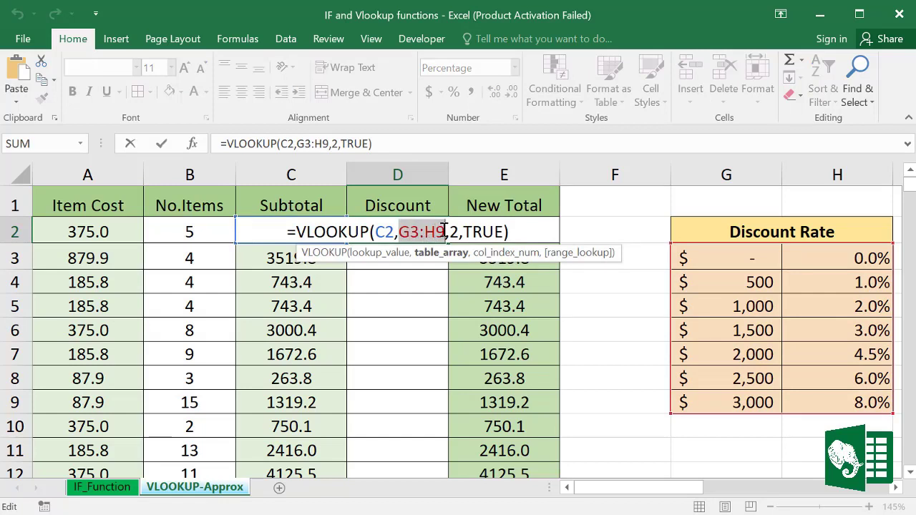
key(F4)
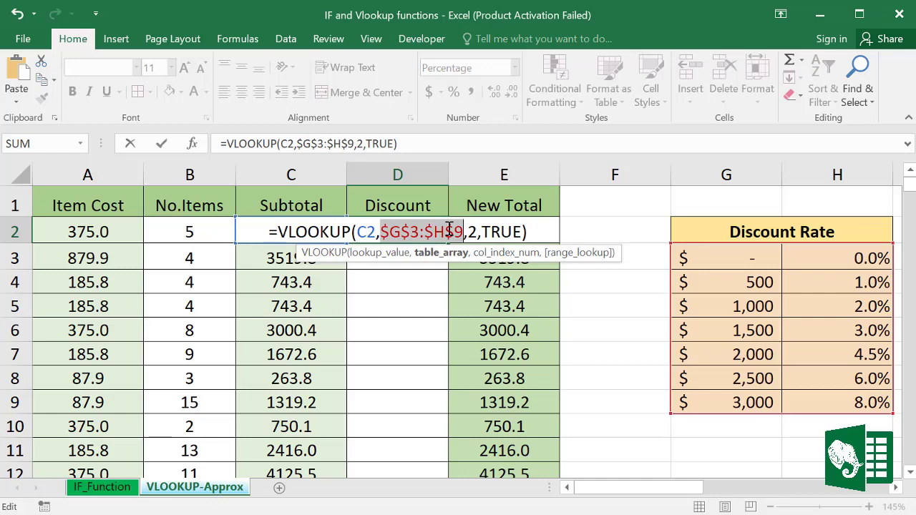
key(Return)
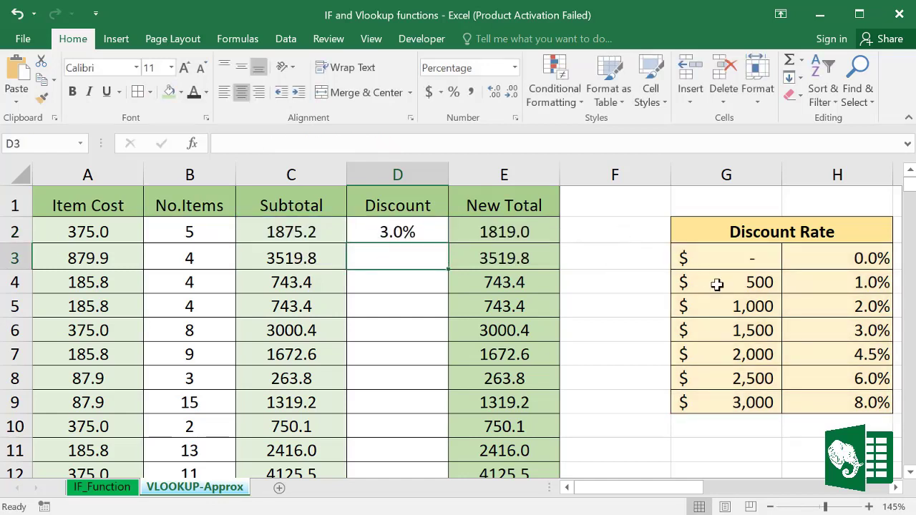
Step: Fill D2's discount formula down column D and verify the copied formulas in D4 and D6
key(Up)
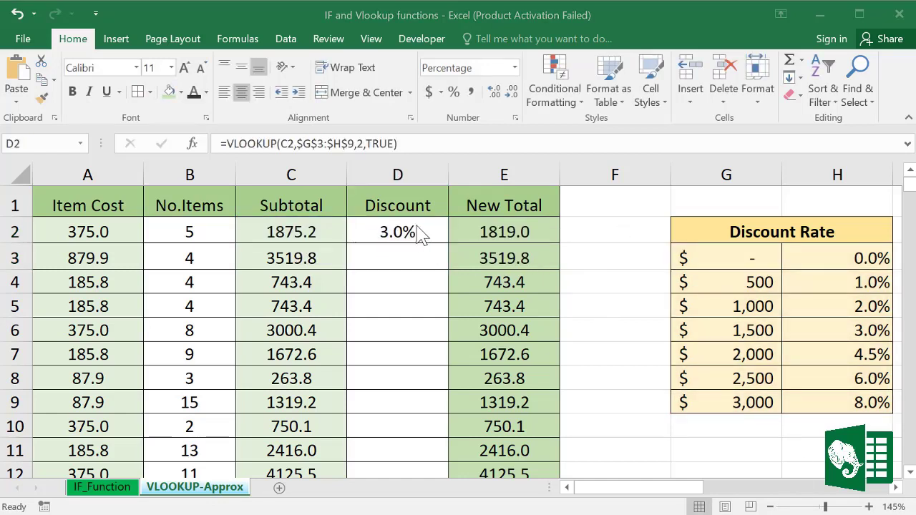
double_click(449, 243)
scroll(419, 287, down, 20)
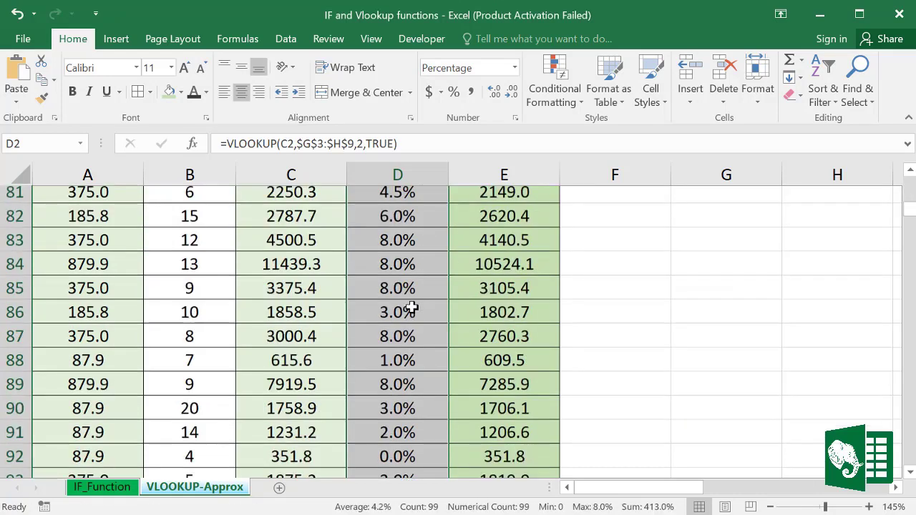
scroll(412, 308, up, 20)
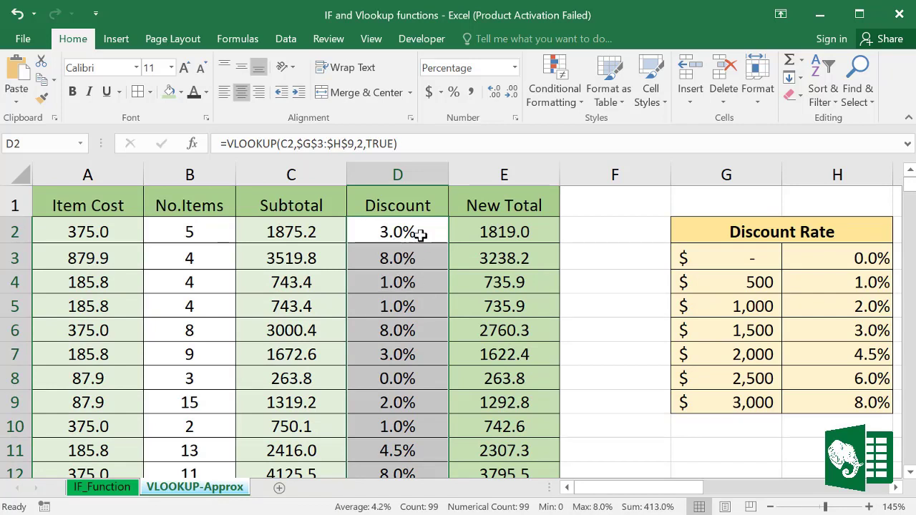
click(509, 232)
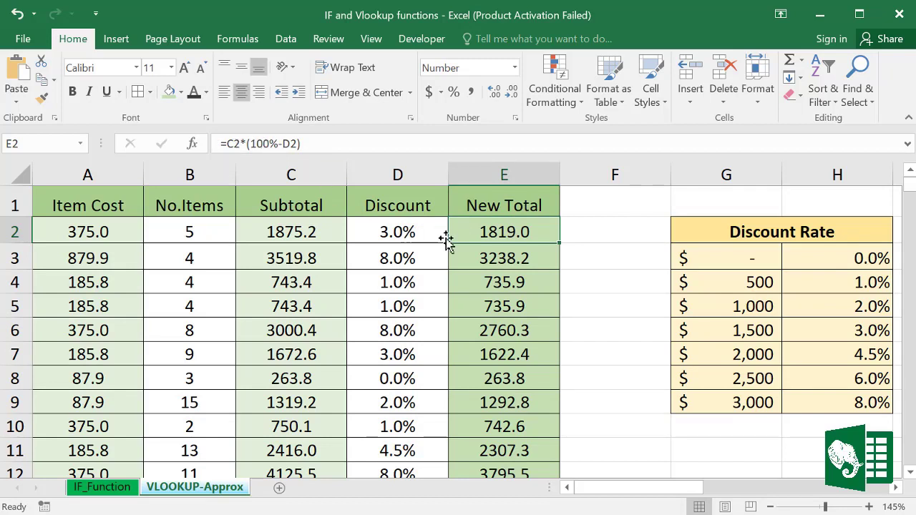
click(404, 284)
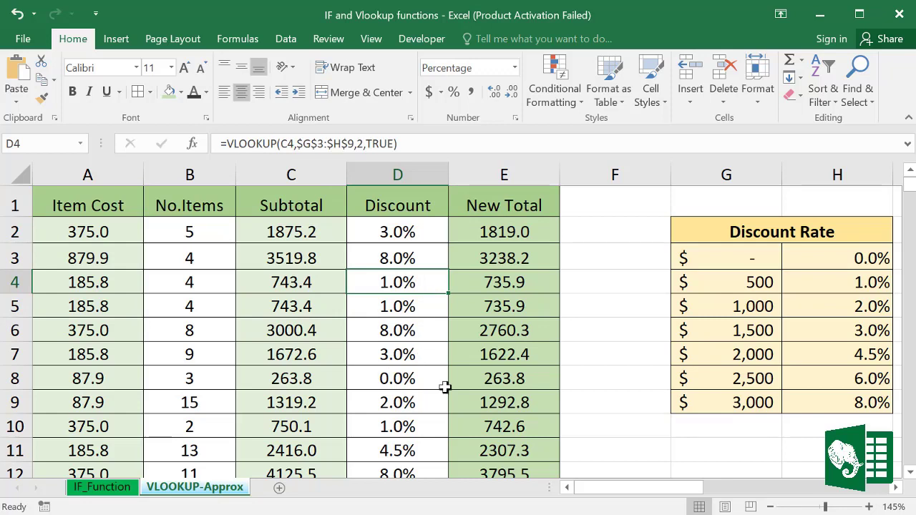
click(412, 337)
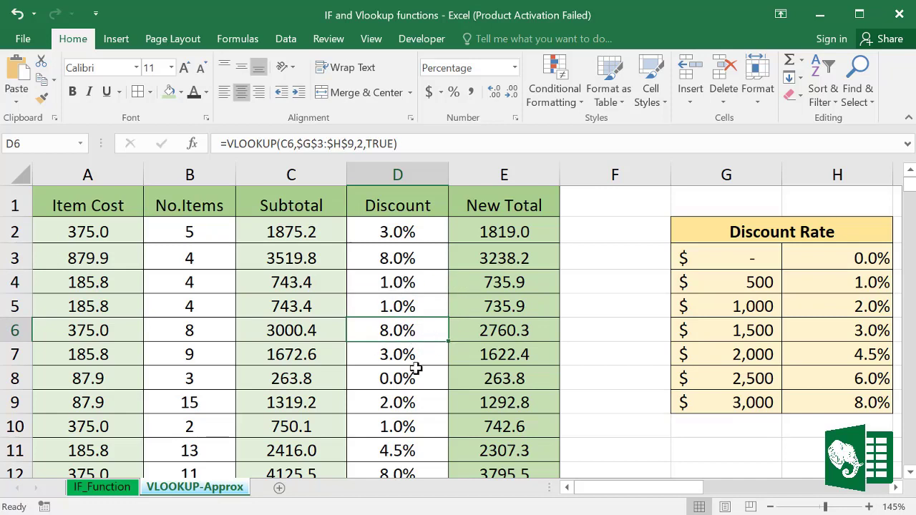
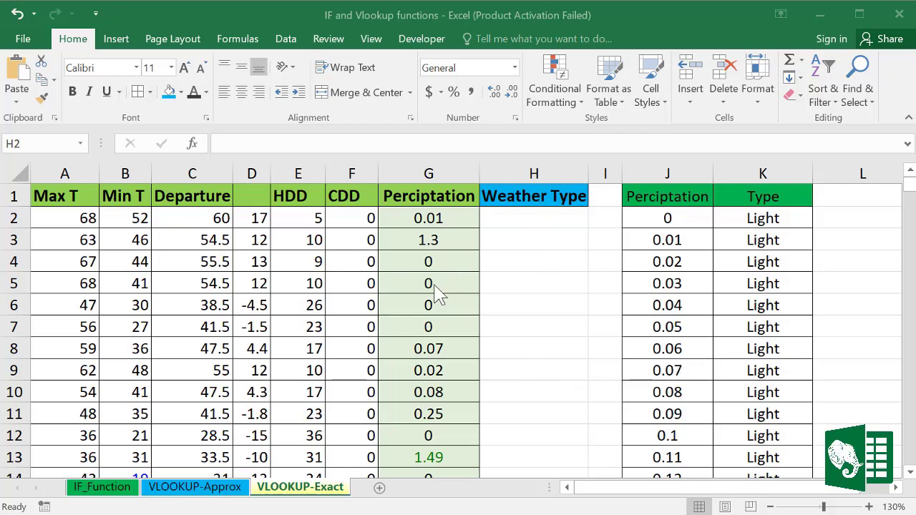
Step: Review the weather columns A:G and the J:K precipitation lookup table, then select H2
drag(65, 163, 446, 188)
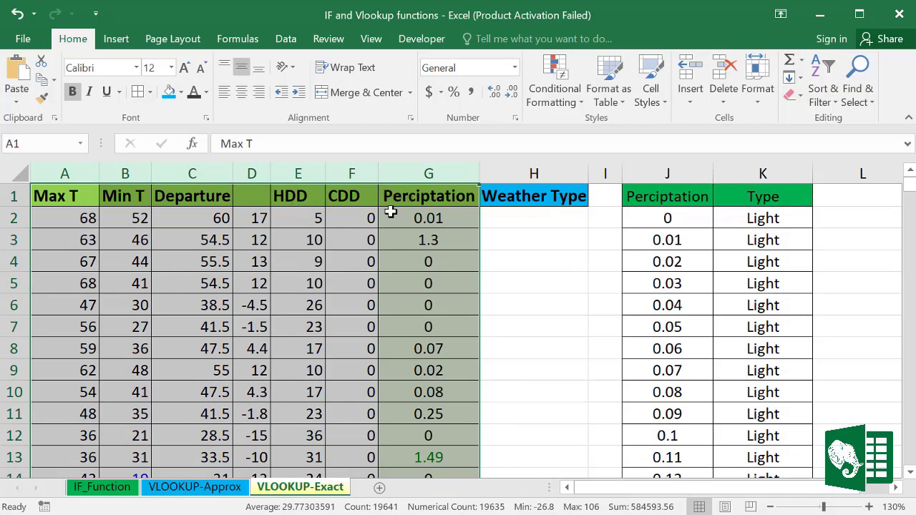
drag(659, 175, 748, 175)
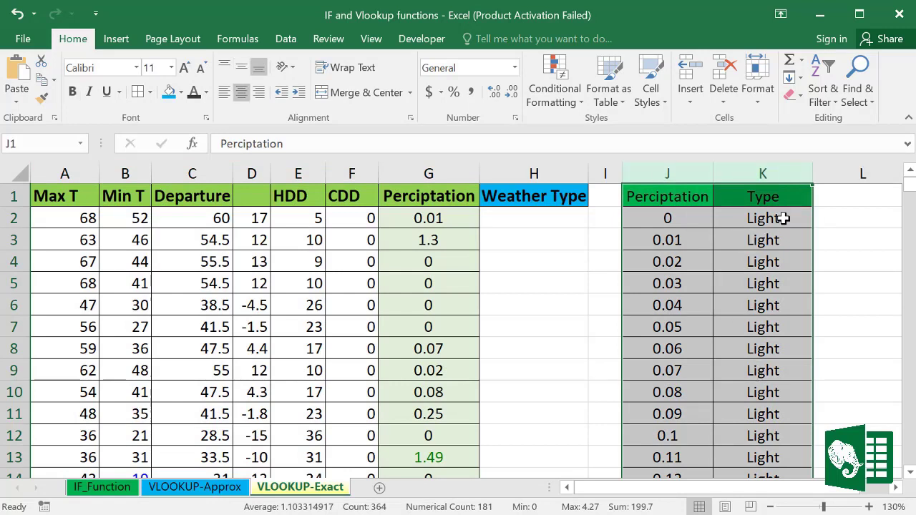
click(772, 197)
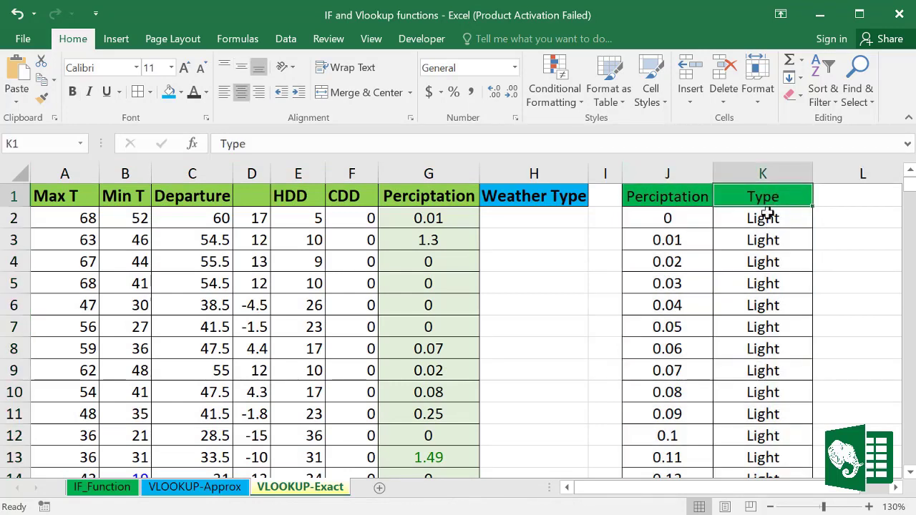
click(676, 190)
click(529, 220)
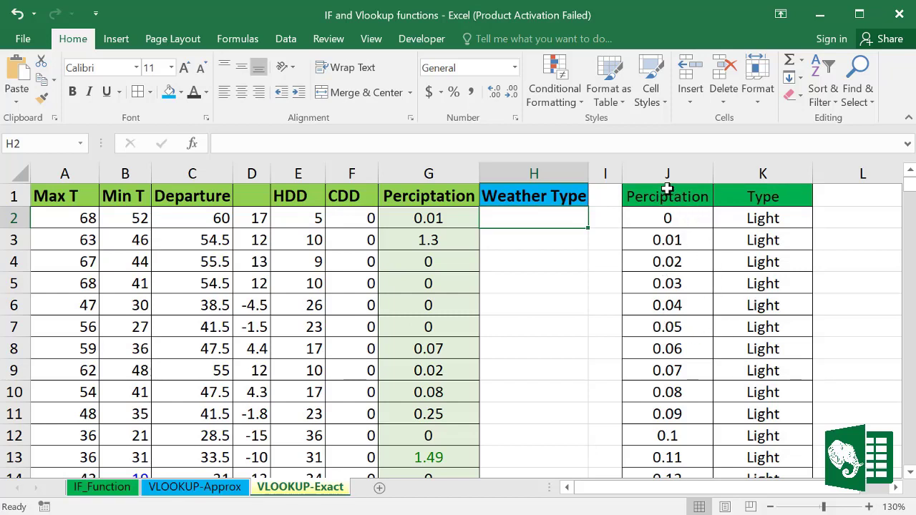
click(685, 172)
drag(685, 172, 733, 308)
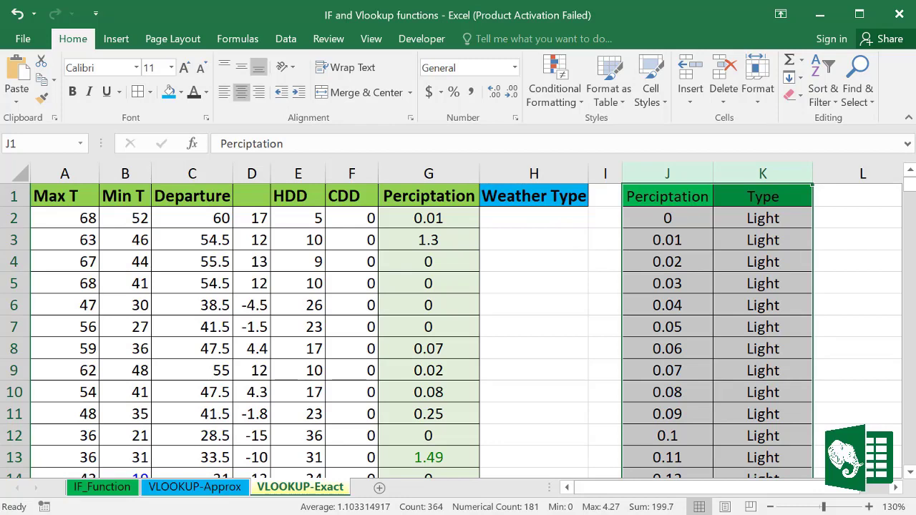
click(511, 218)
Step: Enter =VLOOKUP(G:G,J:K,2,FALSE) in H2 so it returns Light
text(=)
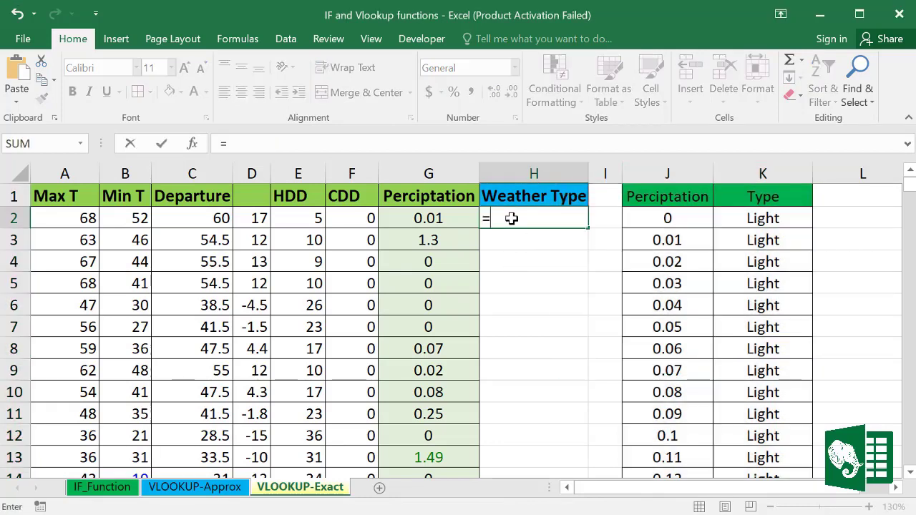
text(vl)
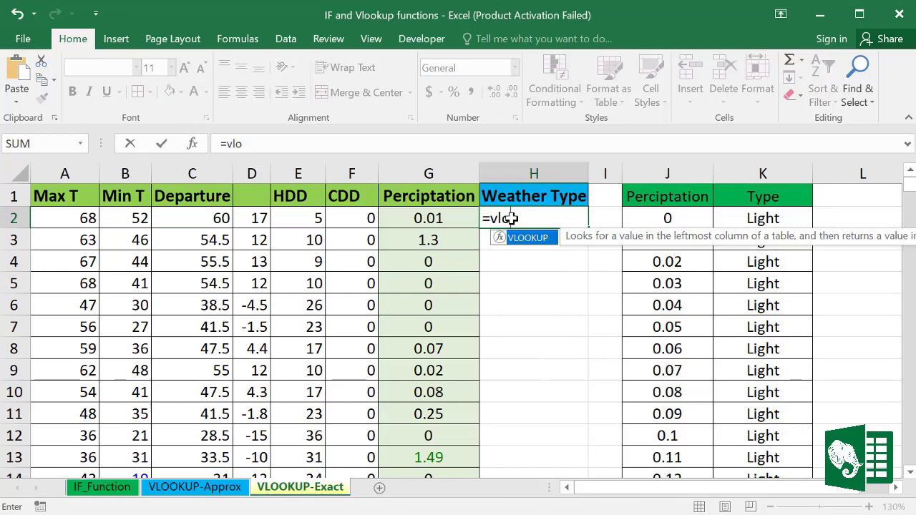
text(o)
double_click(522, 238)
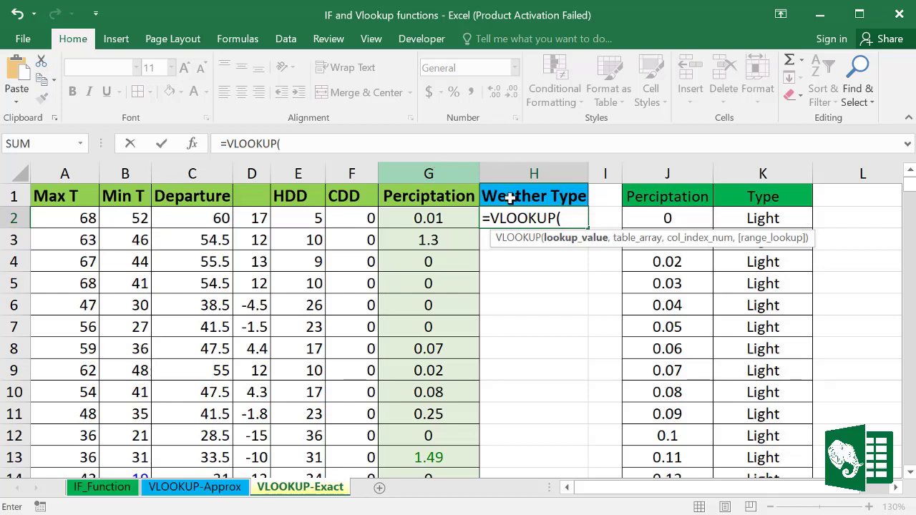
click(445, 168)
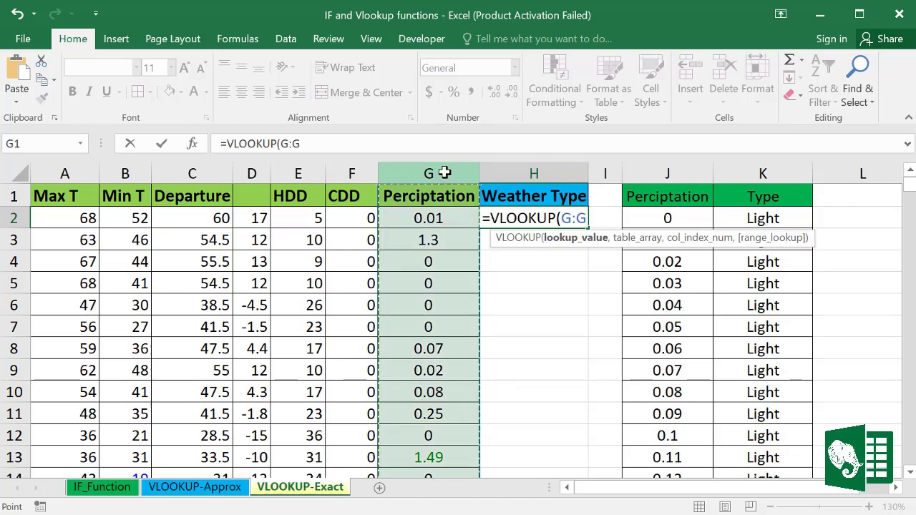
text(,)
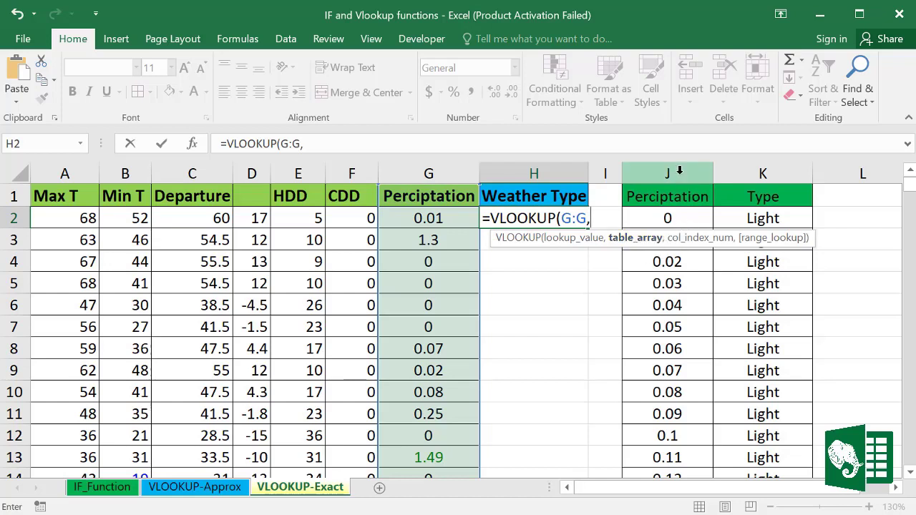
drag(680, 170, 735, 173)
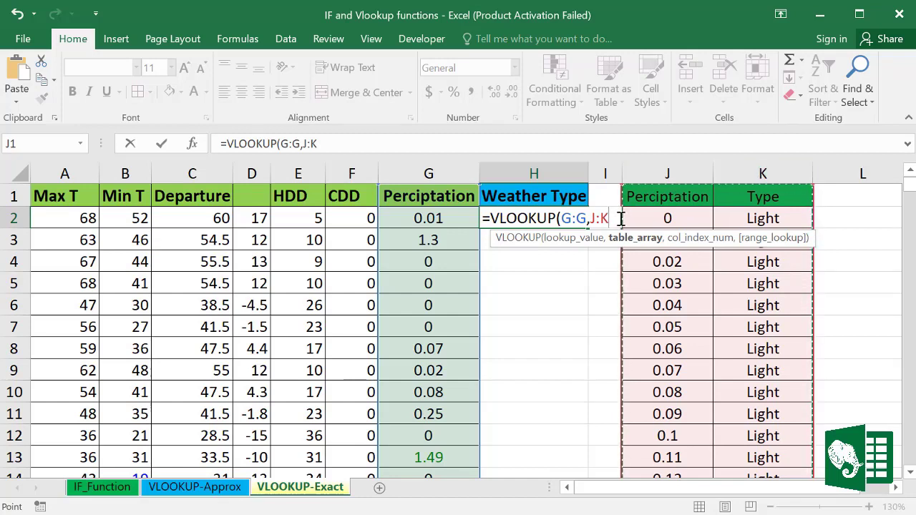
text(,2)
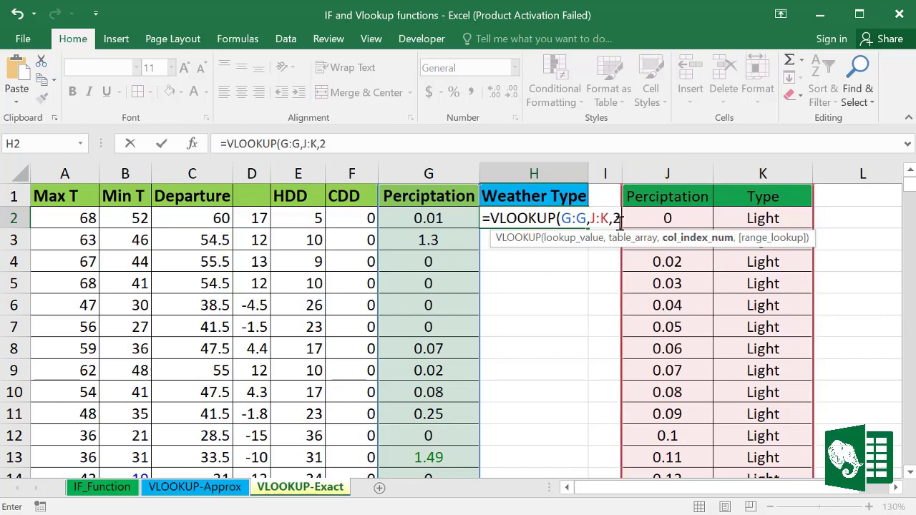
text(,)
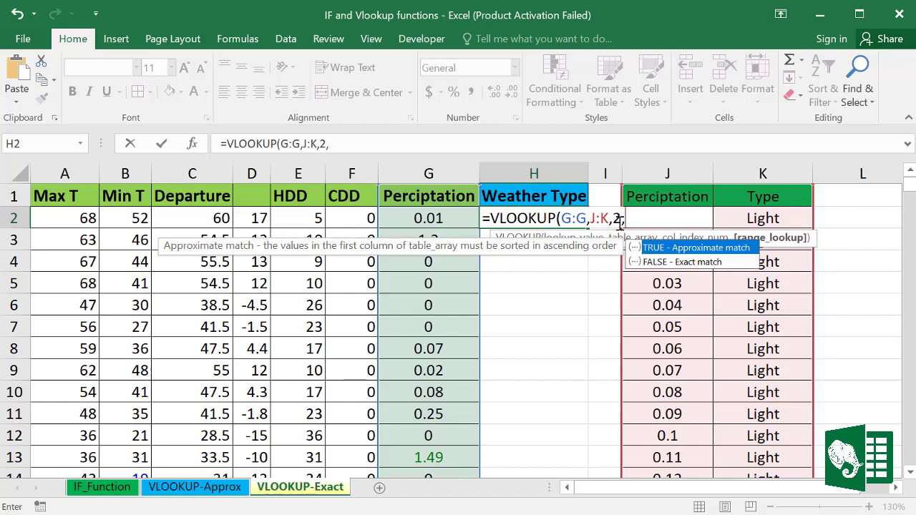
double_click(689, 263)
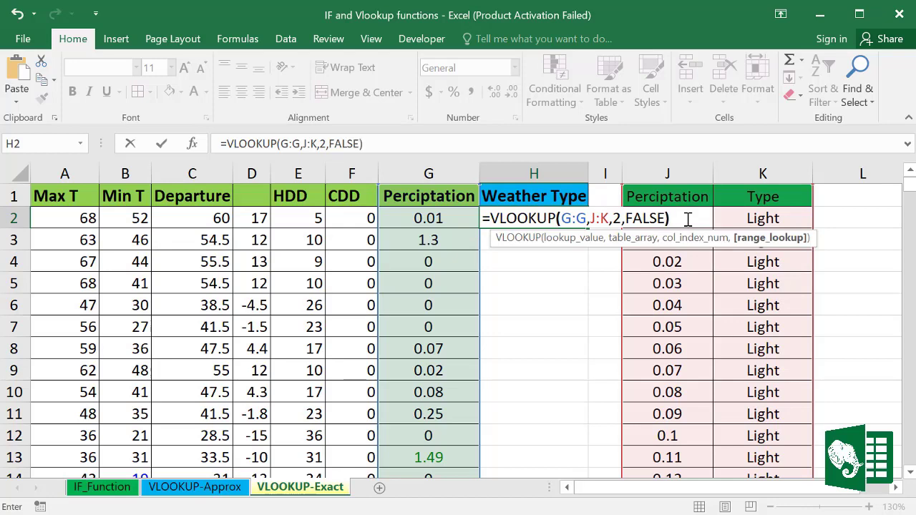
text())
key(Return)
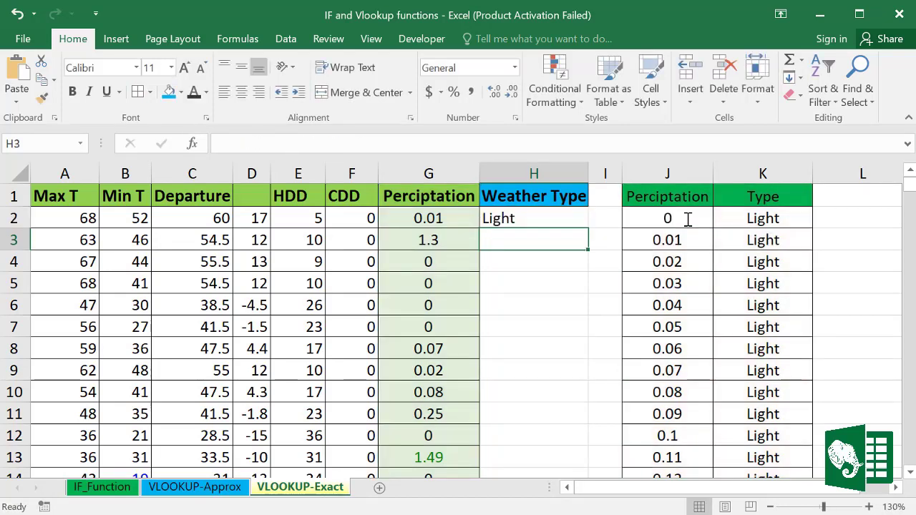
Step: Compare H2's formula with G2, then make its lookup table reference absolute as $J:$K
click(534, 220)
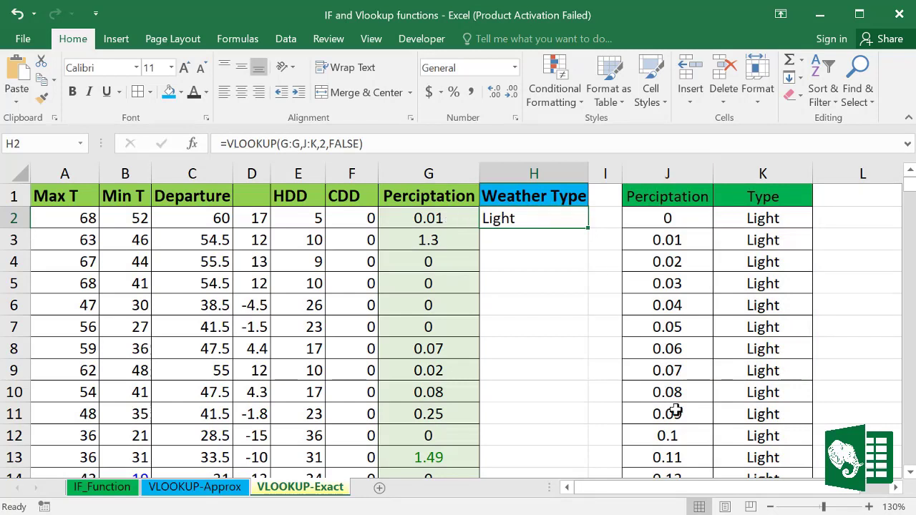
click(427, 219)
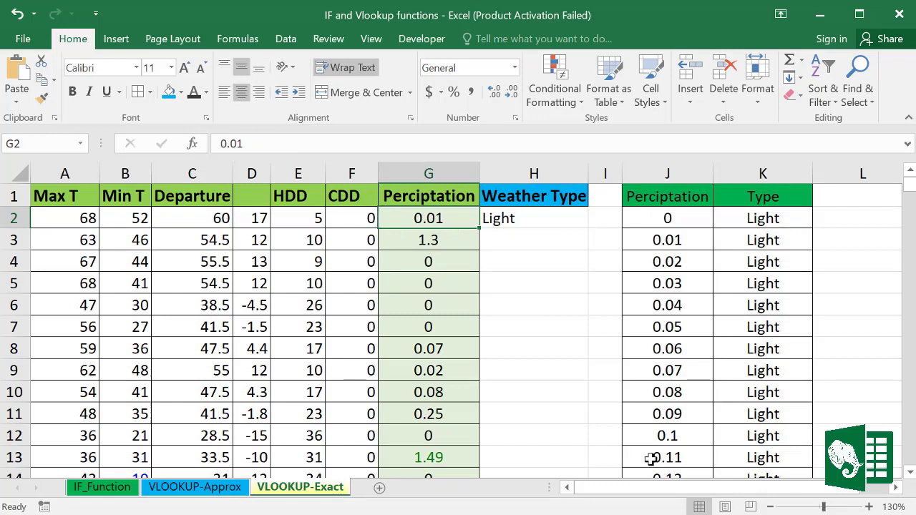
click(503, 218)
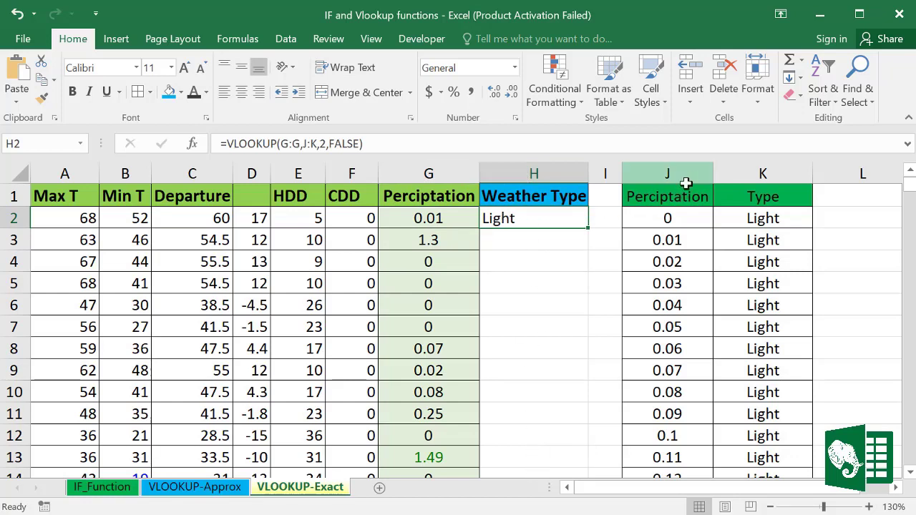
drag(684, 180, 754, 176)
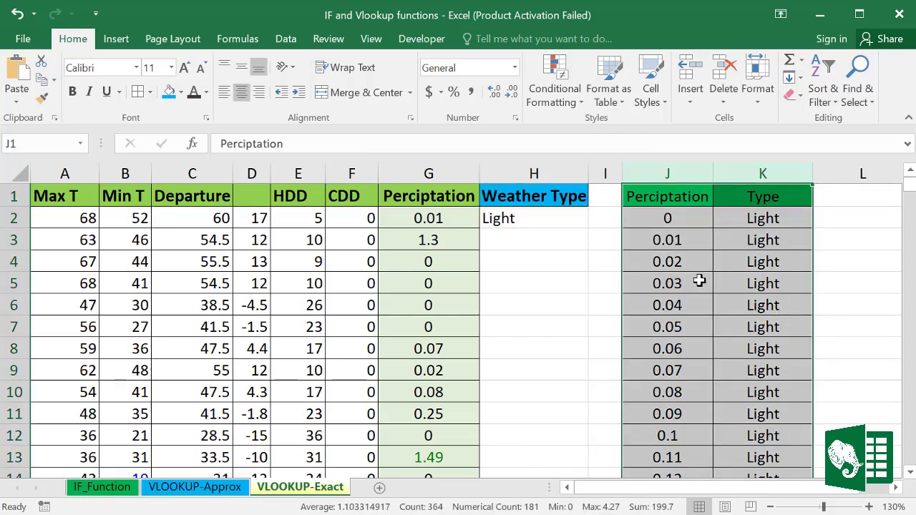
double_click(509, 219)
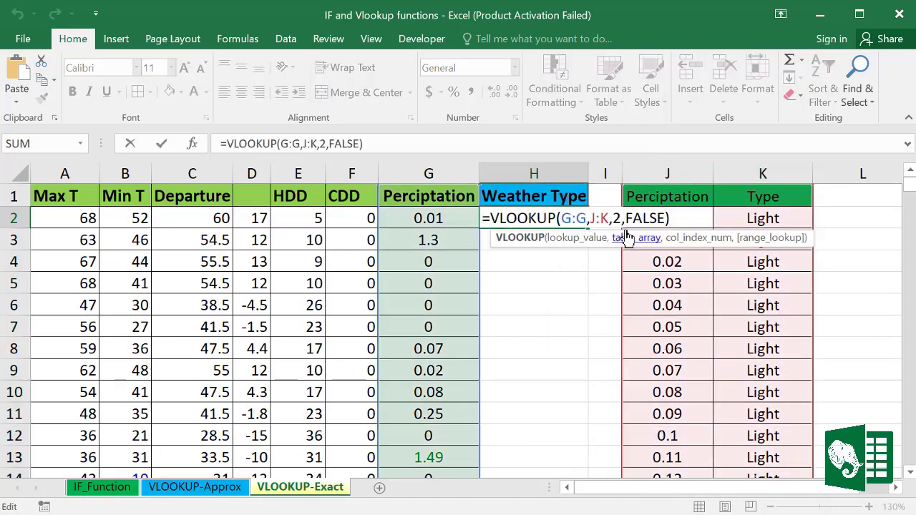
drag(590, 218, 605, 219)
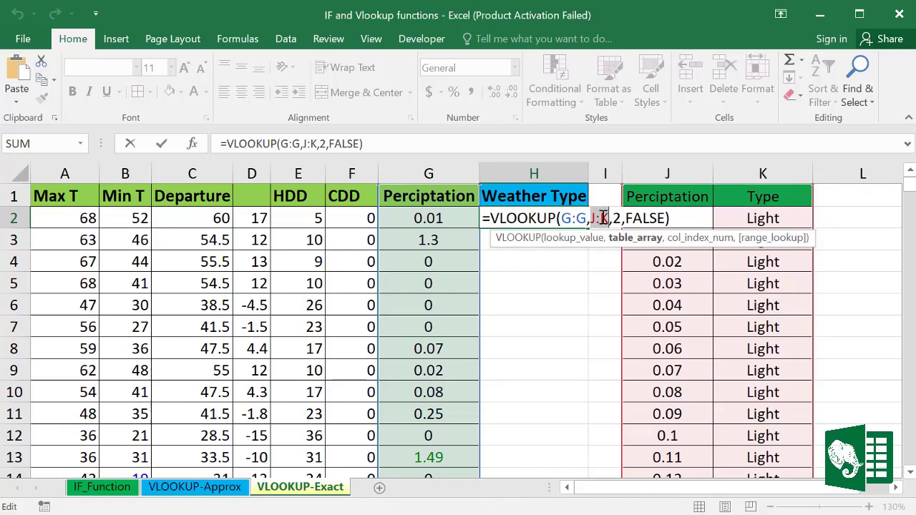
key(F4)
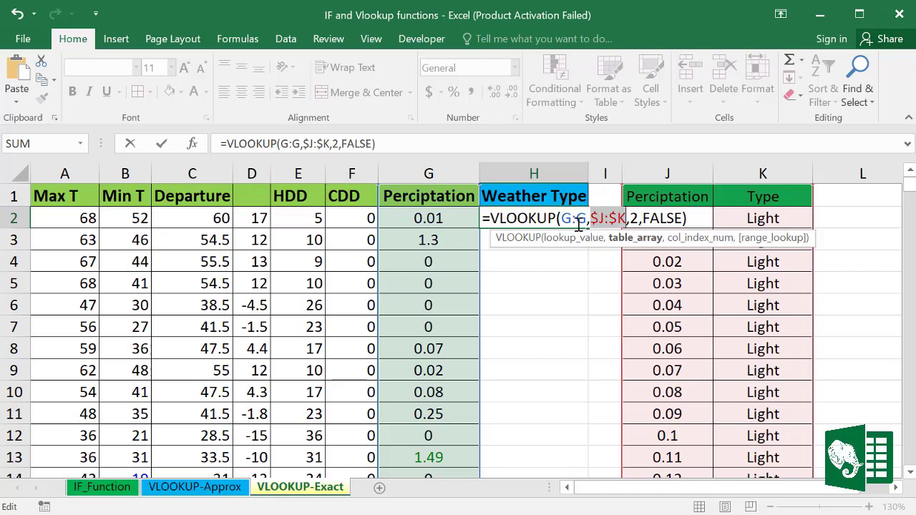
key(Return)
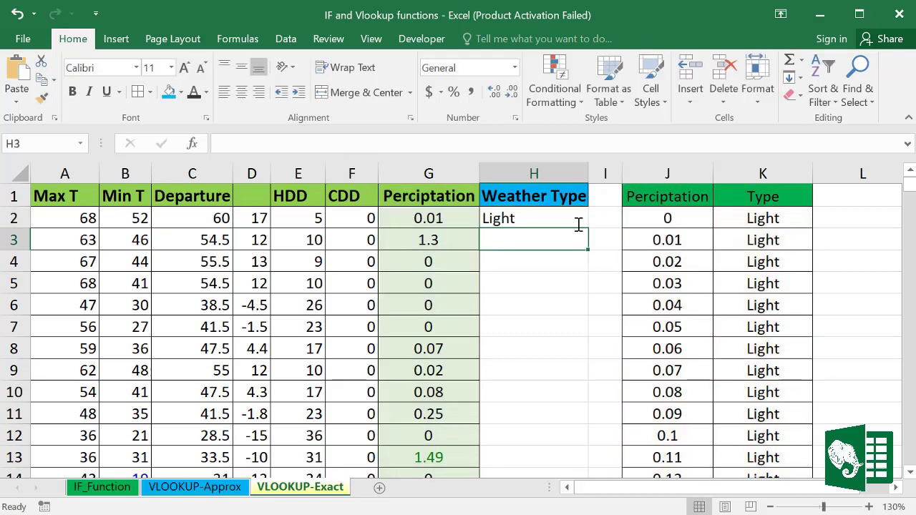
Step: Fill H2's formula down the whole Weather Type column and check the Light/Heavy results
click(561, 217)
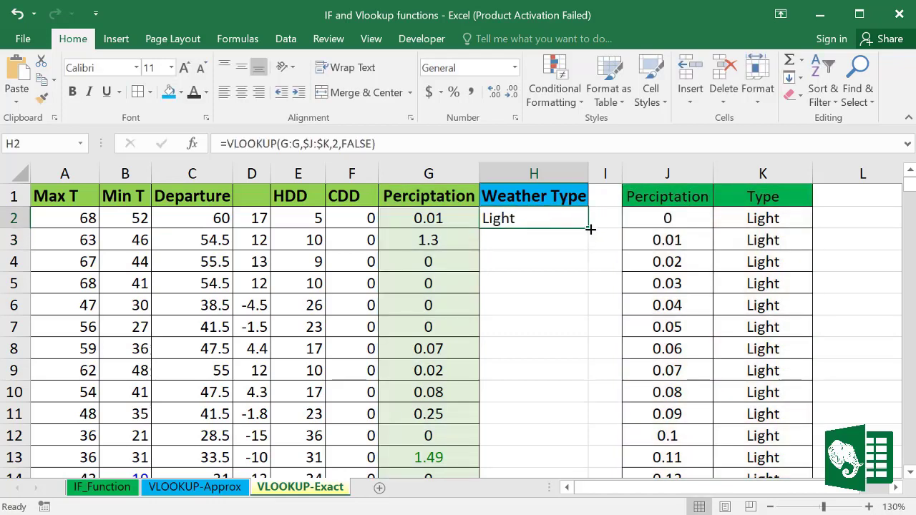
double_click(590, 227)
scroll(501, 323, down, 20)
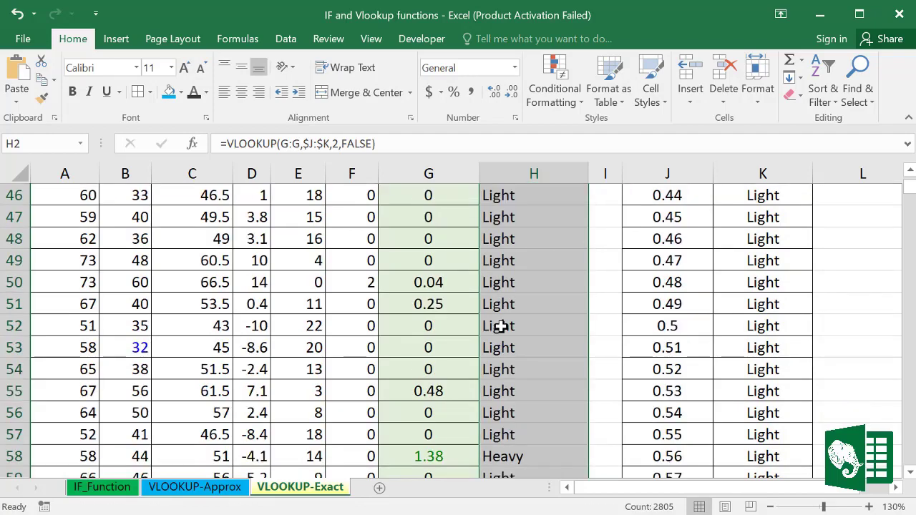
scroll(500, 327, down, 20)
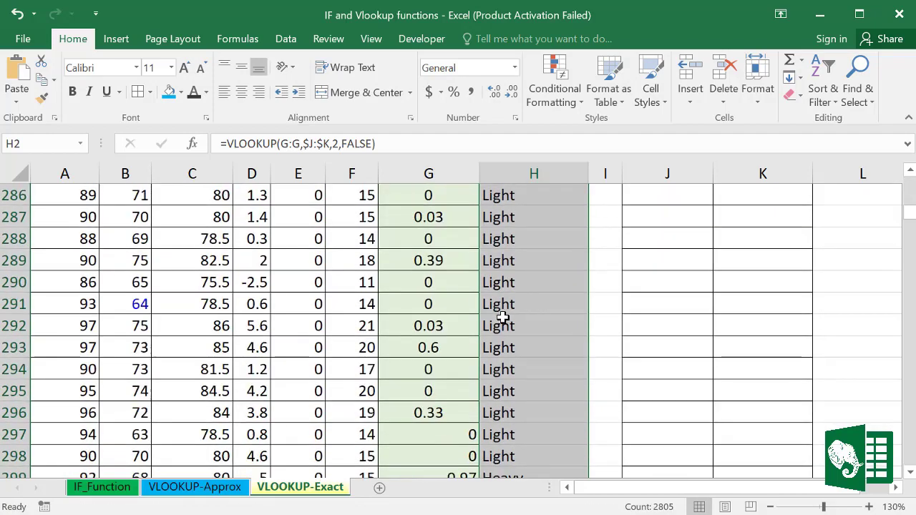
scroll(503, 320, down, 20)
scroll(503, 321, up, 20)
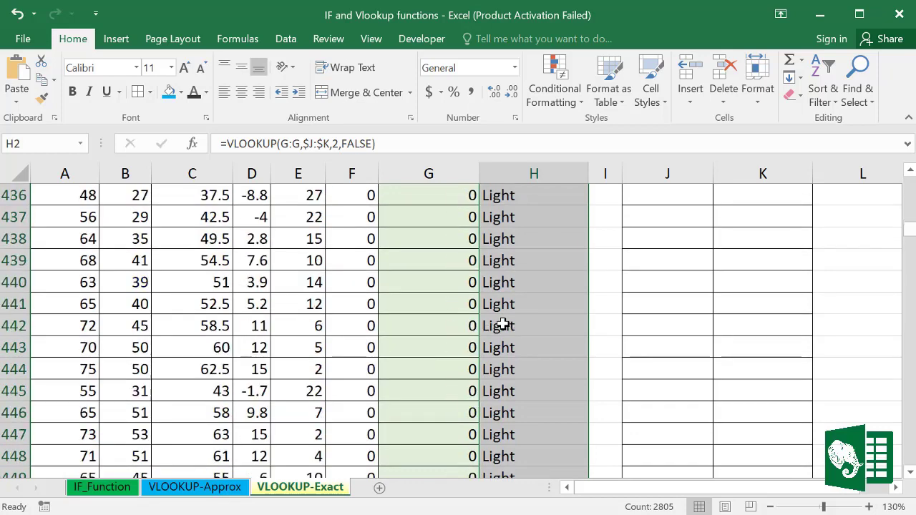
scroll(503, 324, up, 20)
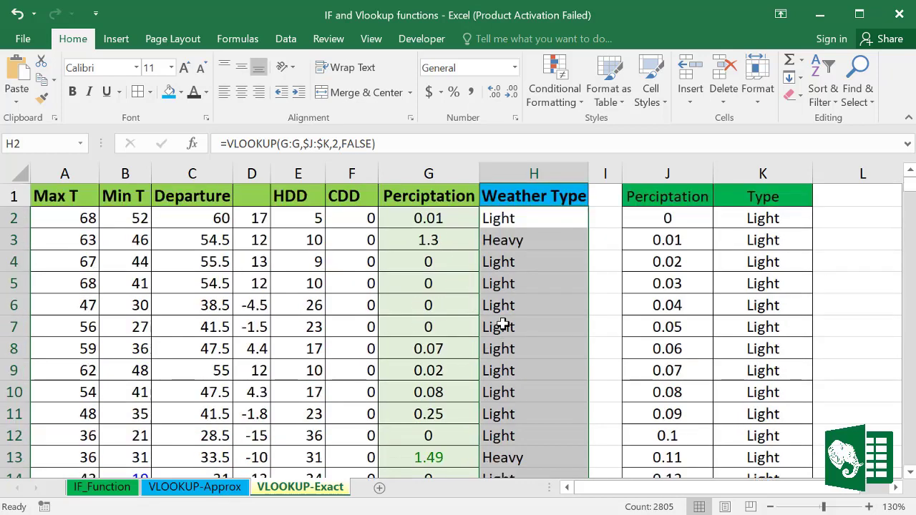
click(525, 283)
click(513, 218)
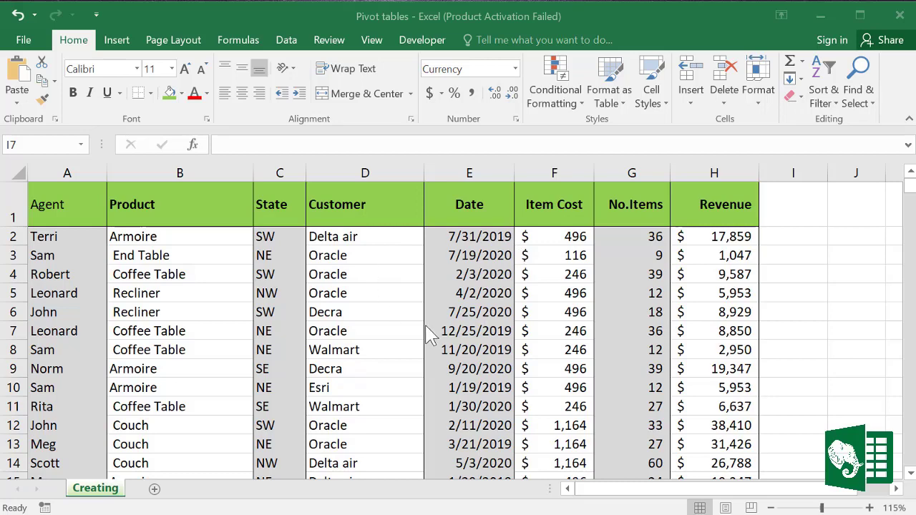
Step: Inspect sample Customer, Date, State and Product cells and row 5's full record in the Creating data
click(368, 205)
click(286, 42)
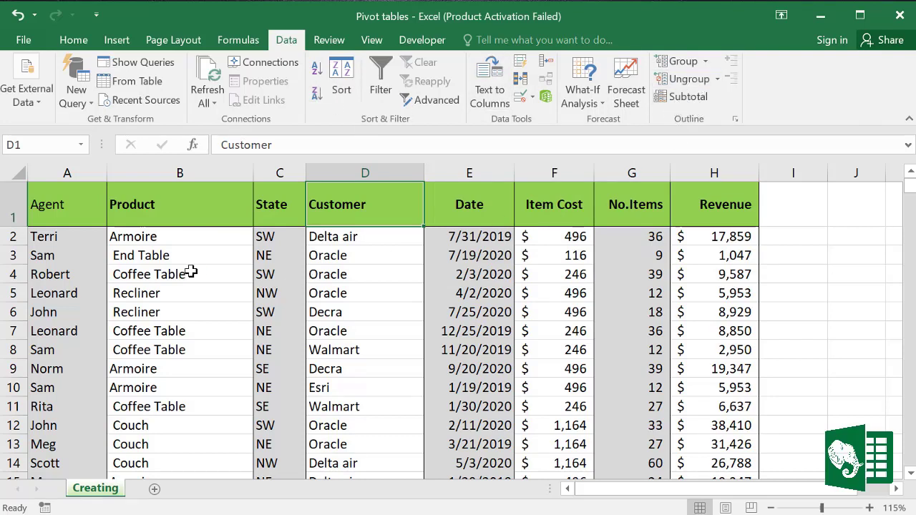
drag(190, 270, 294, 290)
click(473, 309)
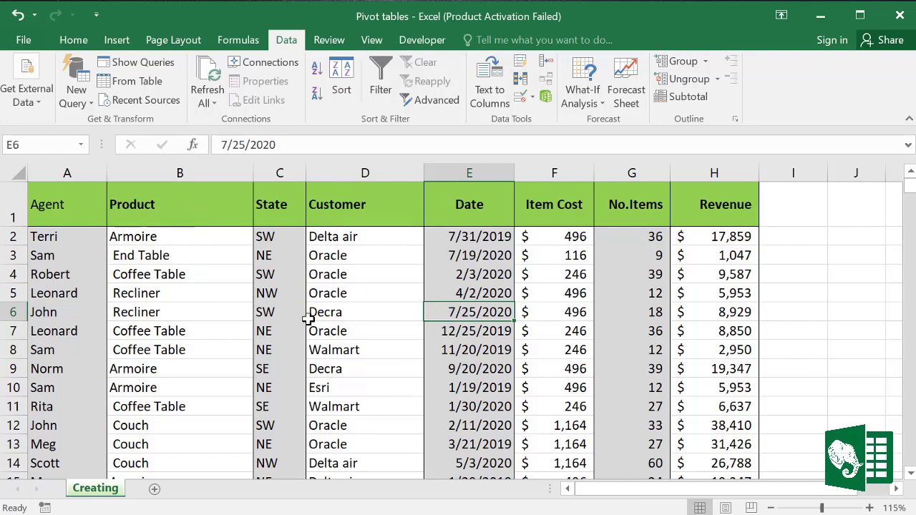
click(377, 348)
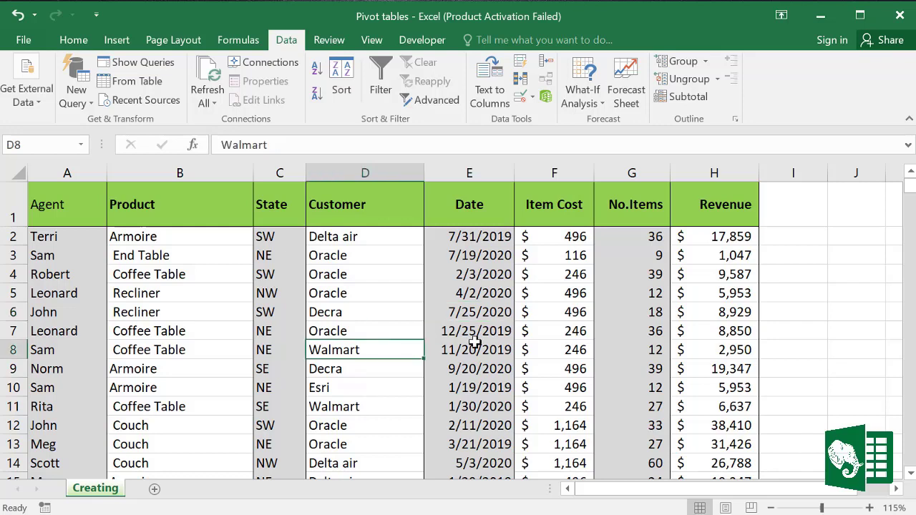
click(303, 292)
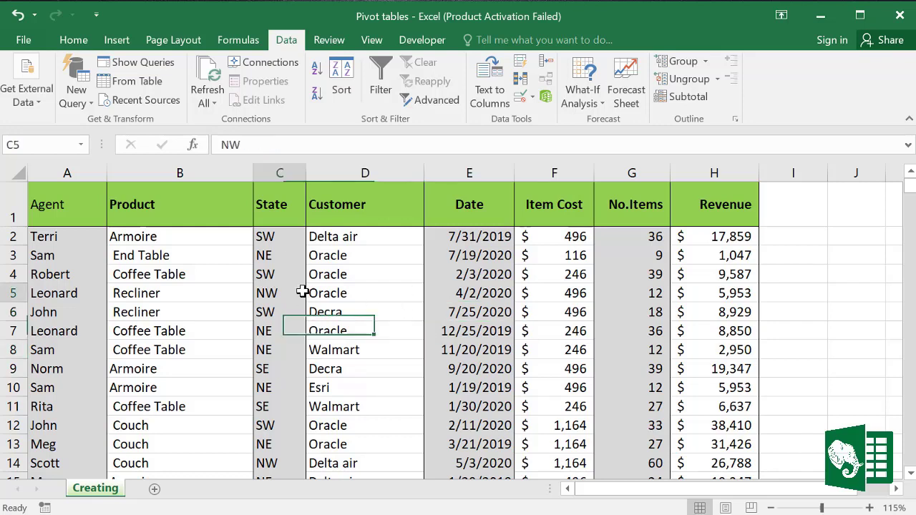
click(191, 292)
key(Home)
key(ctrl+shift+Right)
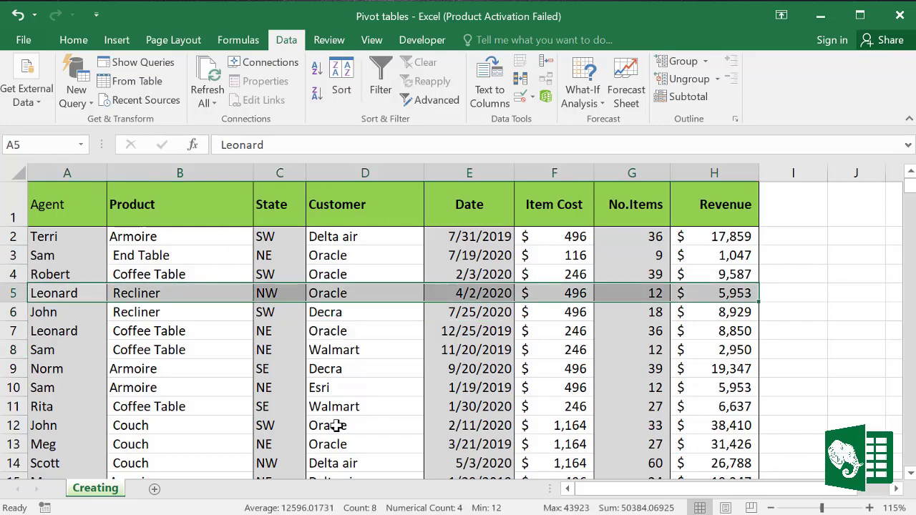
click(357, 366)
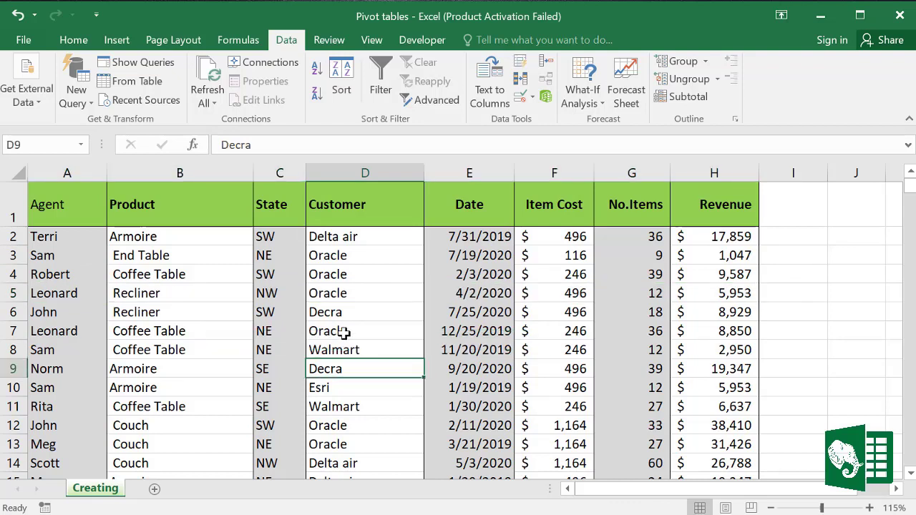
click(220, 307)
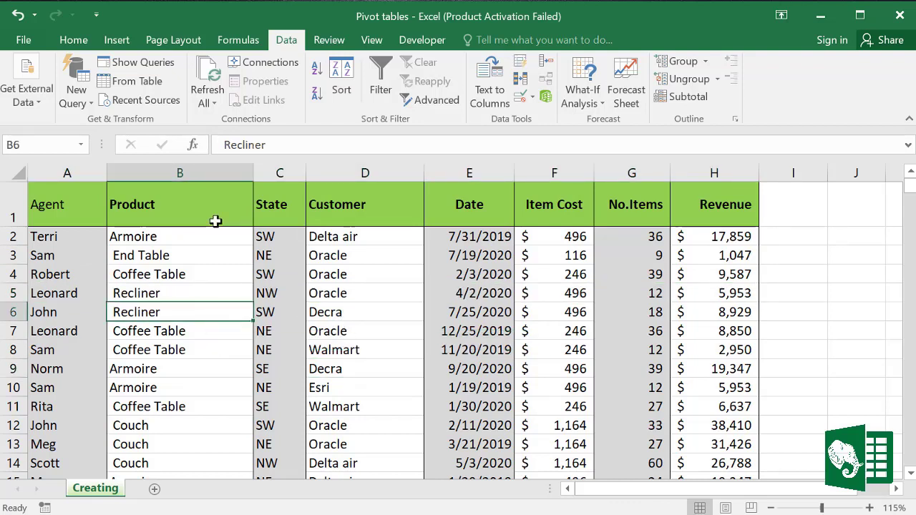
click(125, 42)
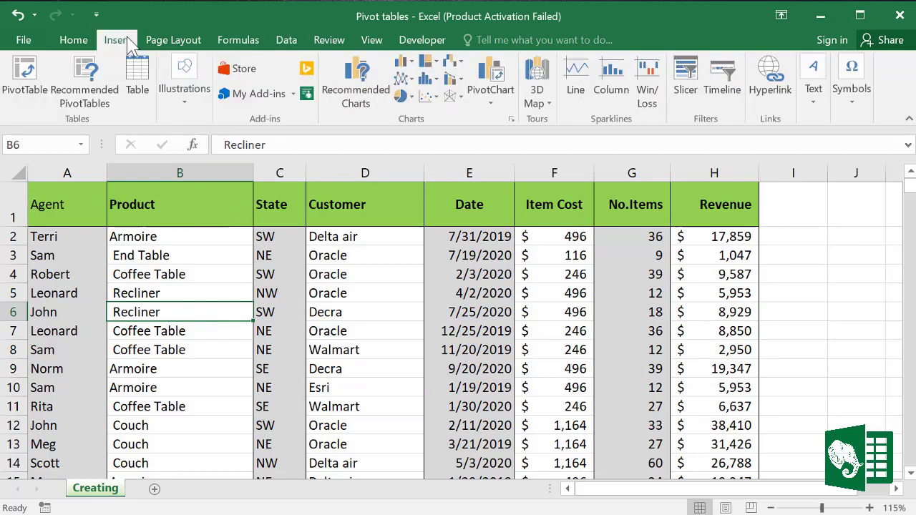
Step: Insert a PivotTable from Creating!$A$1:$H$910 on a new worksheet
click(26, 83)
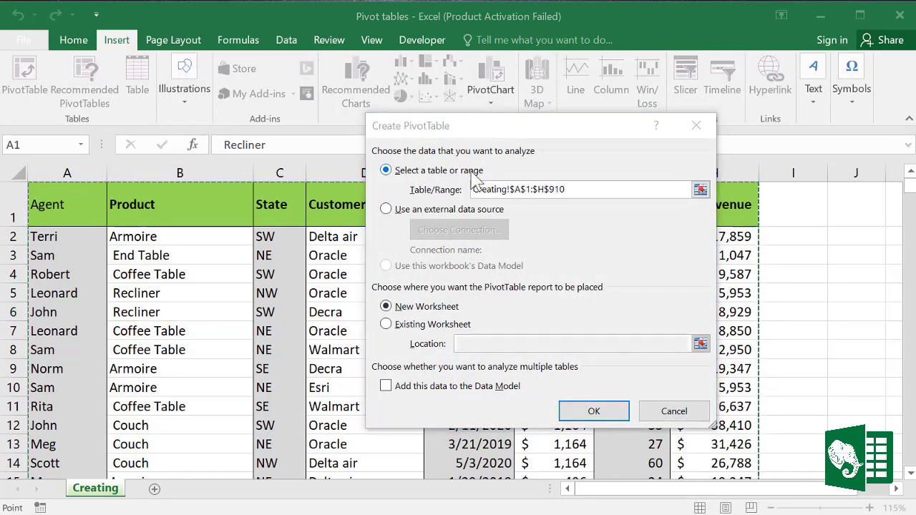
click(590, 188)
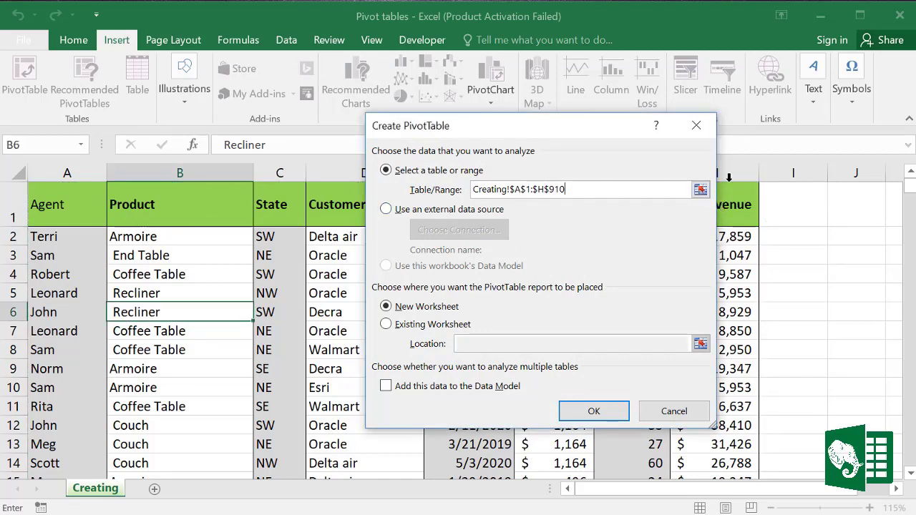
drag(578, 189, 470, 189)
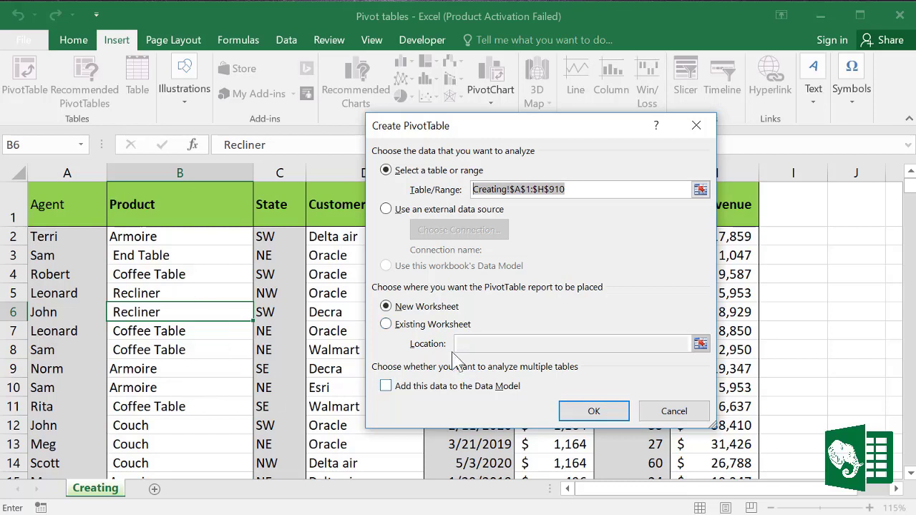
click(605, 415)
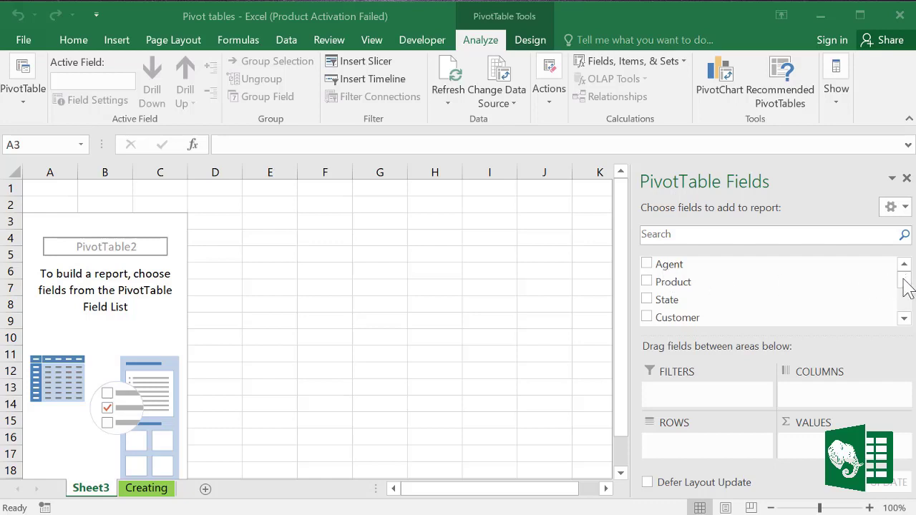
Step: Put the Agent field into the pivot table's Rows area
click(904, 307)
click(905, 320)
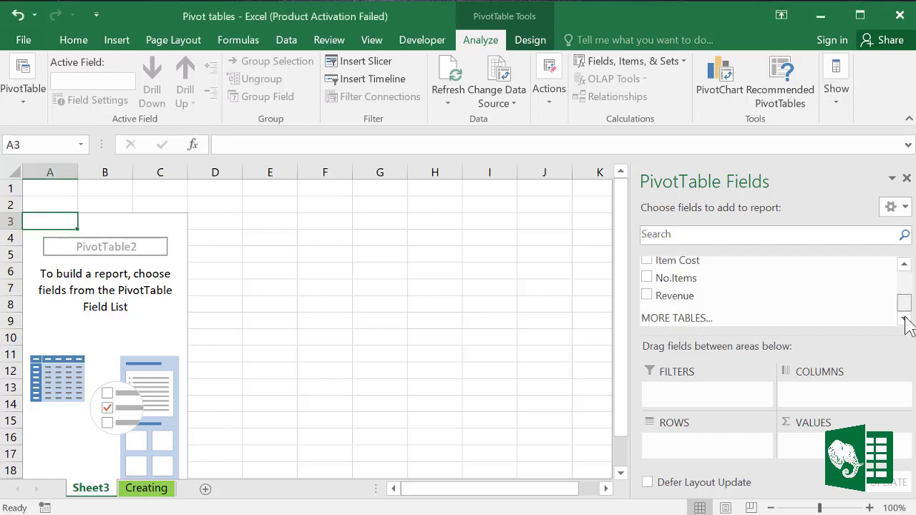
scroll(906, 321, up, 3)
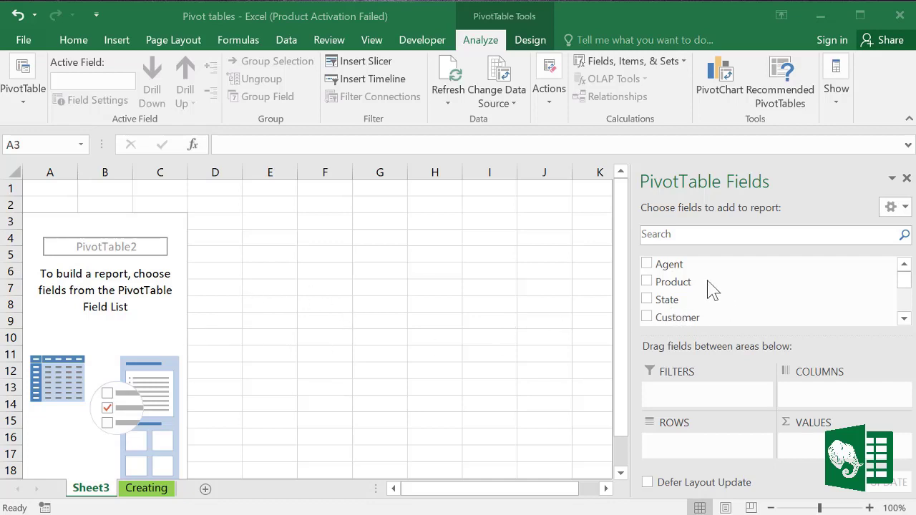
click(670, 265)
drag(670, 264, 677, 445)
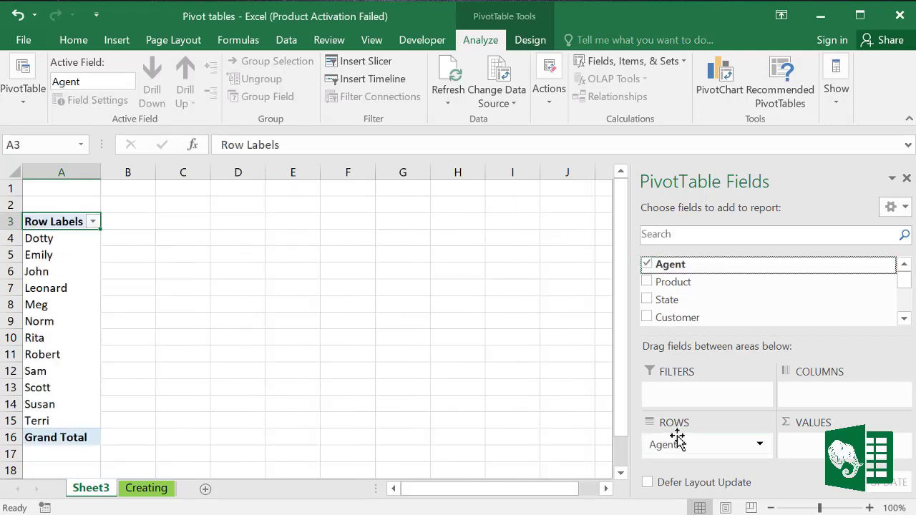
Step: Add Revenue to Values, showing each agent's Sum of Revenue totalling 12508382.94
click(904, 319)
click(903, 319)
click(904, 319)
click(904, 319)
click(904, 319)
click(904, 319)
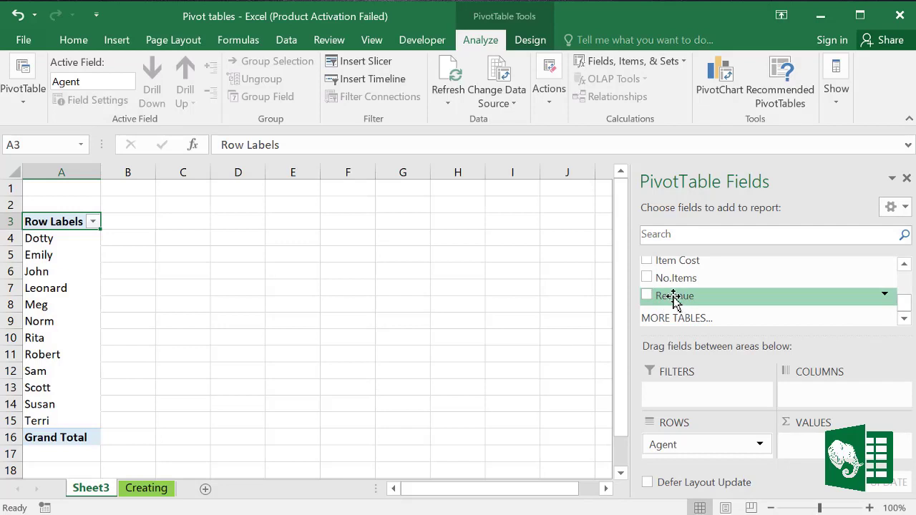
drag(676, 301, 819, 454)
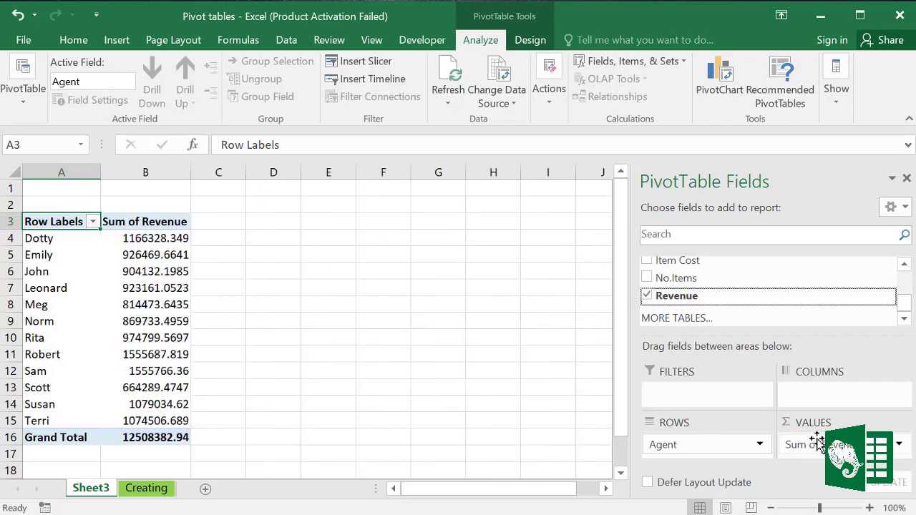
drag(52, 239, 165, 422)
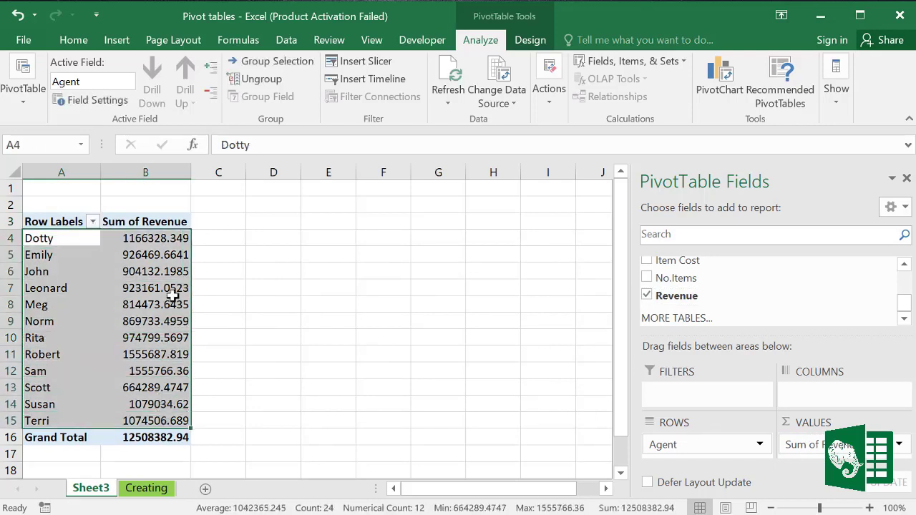
click(152, 222)
Step: Sort the agents by Sum of Revenue from largest to smallest
drag(147, 238, 149, 404)
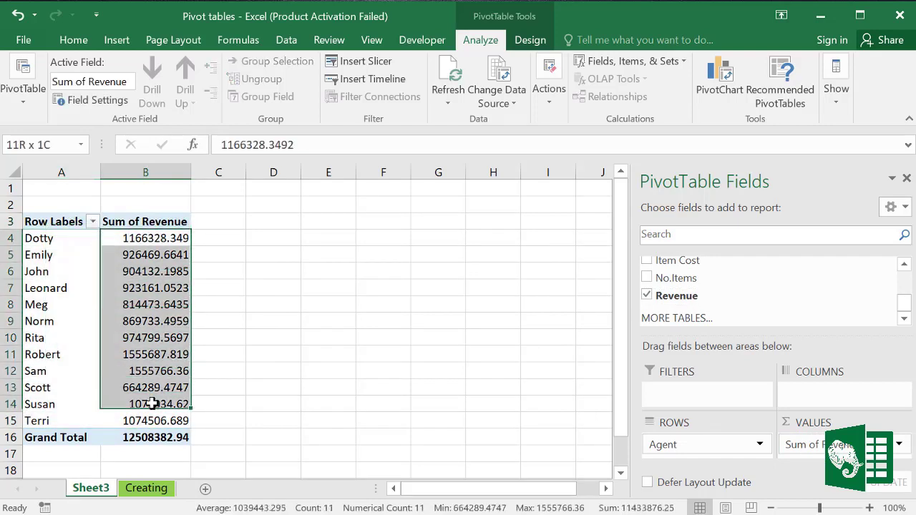
click(42, 406)
click(129, 421)
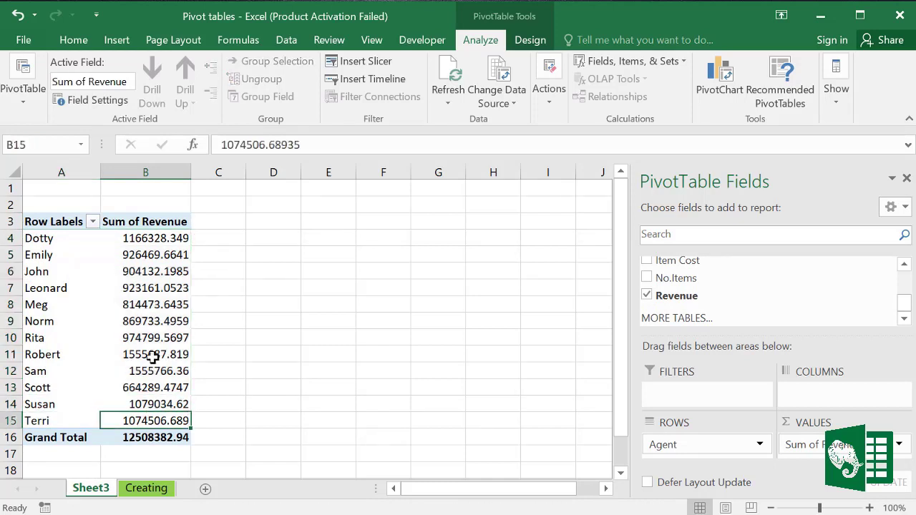
drag(154, 237, 160, 420)
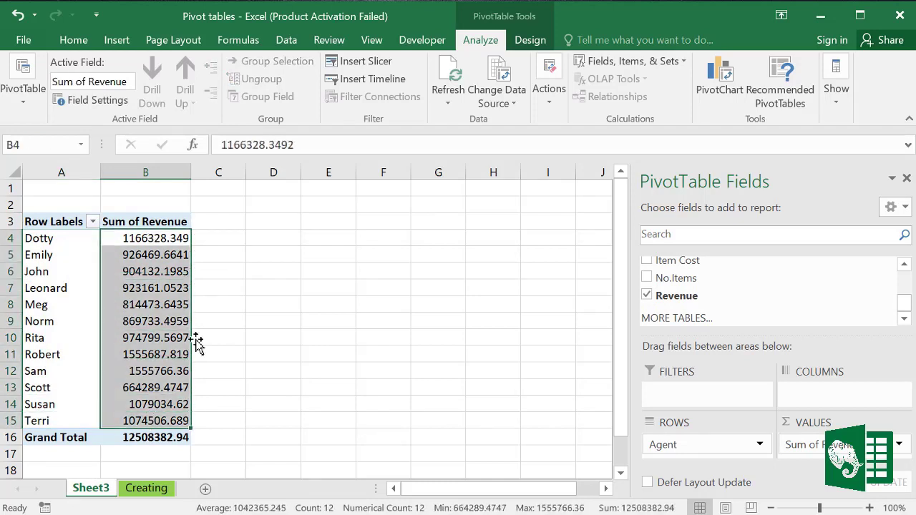
click(85, 43)
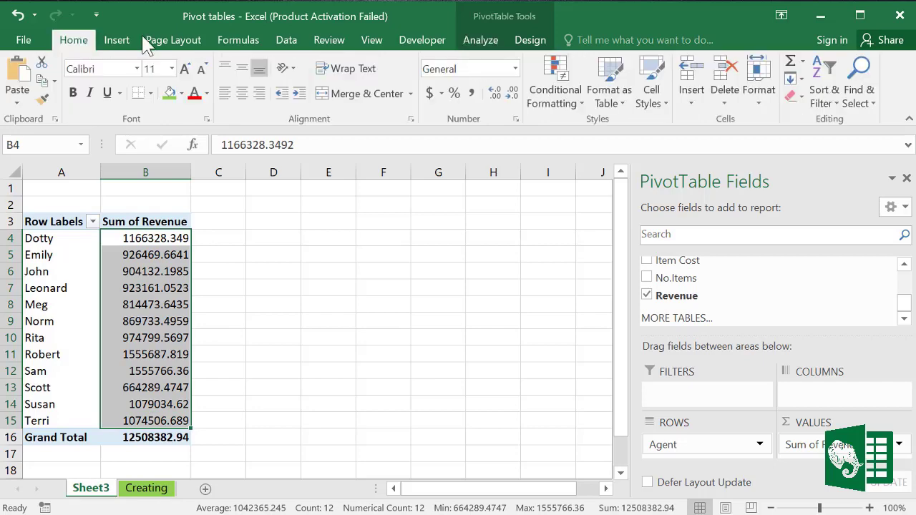
click(286, 40)
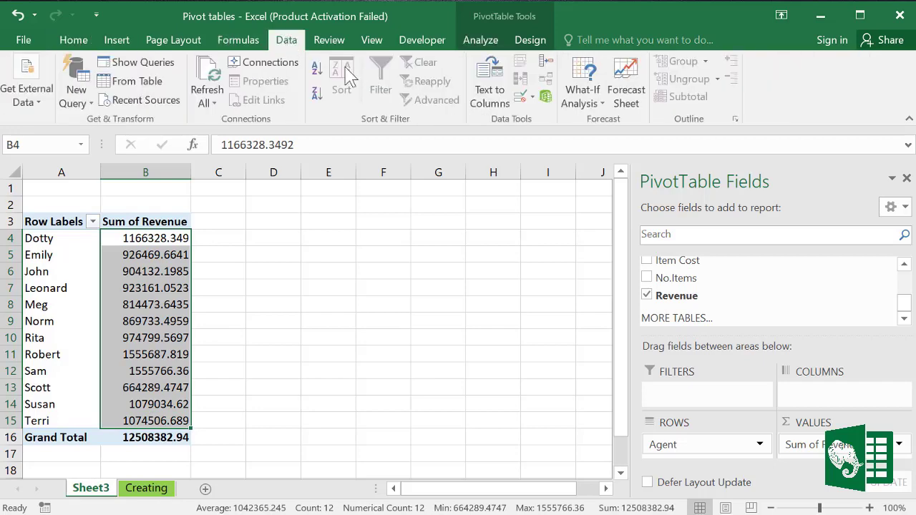
click(319, 99)
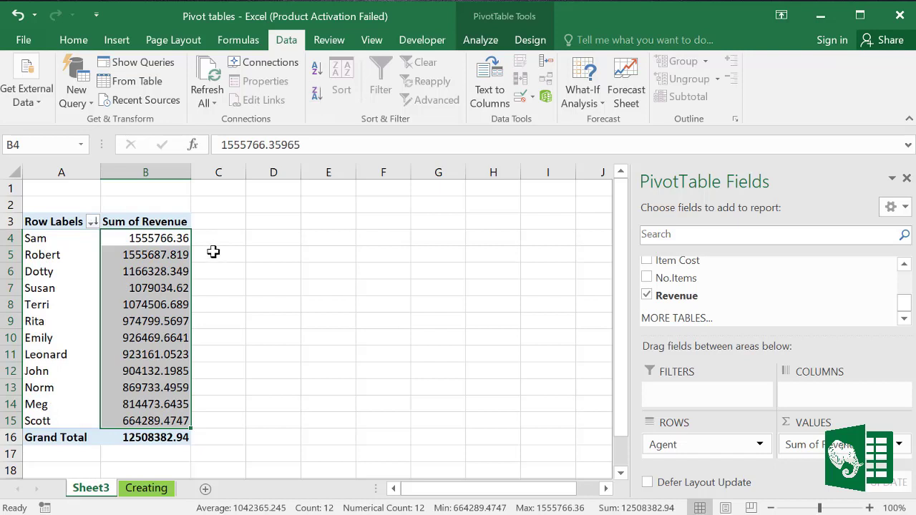
Step: Reduce the agents' revenue totals to one decimal place
click(54, 239)
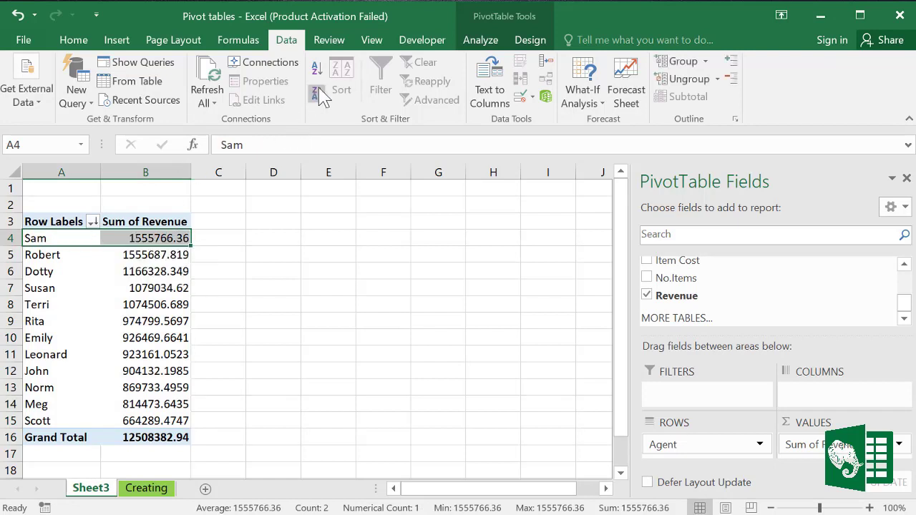
drag(164, 244, 161, 421)
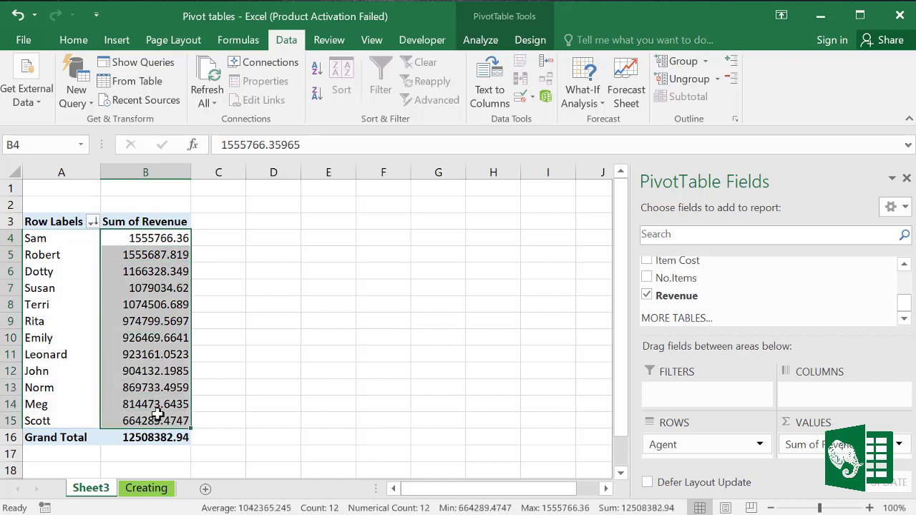
click(76, 39)
click(511, 95)
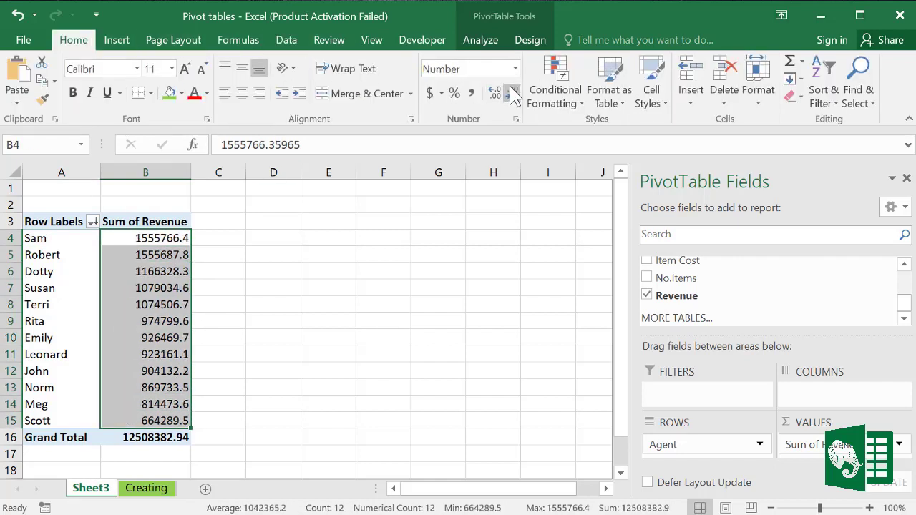
click(134, 324)
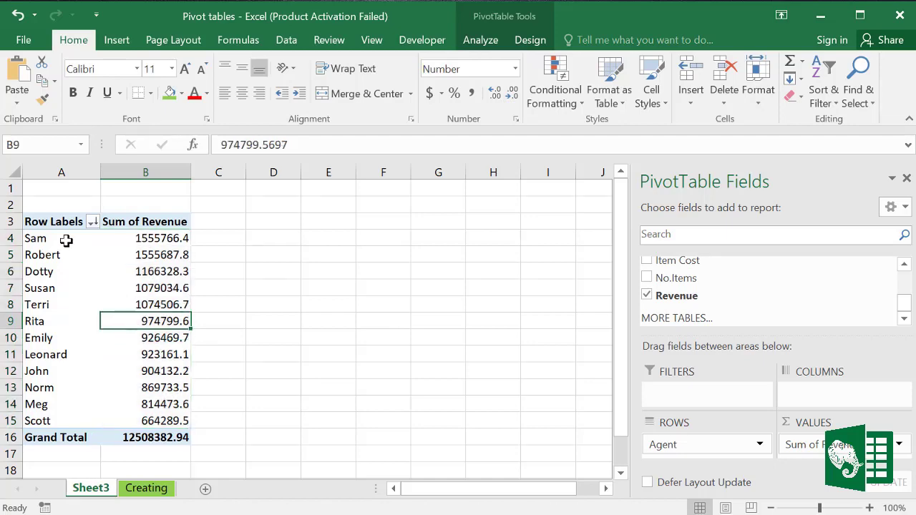
Step: Fill the top agent Sam's row A4:B4 green
drag(66, 241, 124, 239)
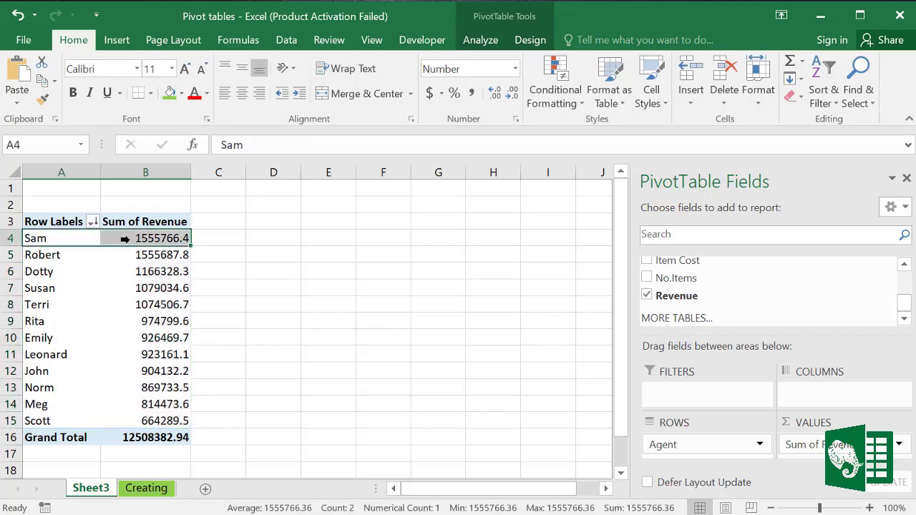
click(172, 93)
click(252, 288)
click(155, 275)
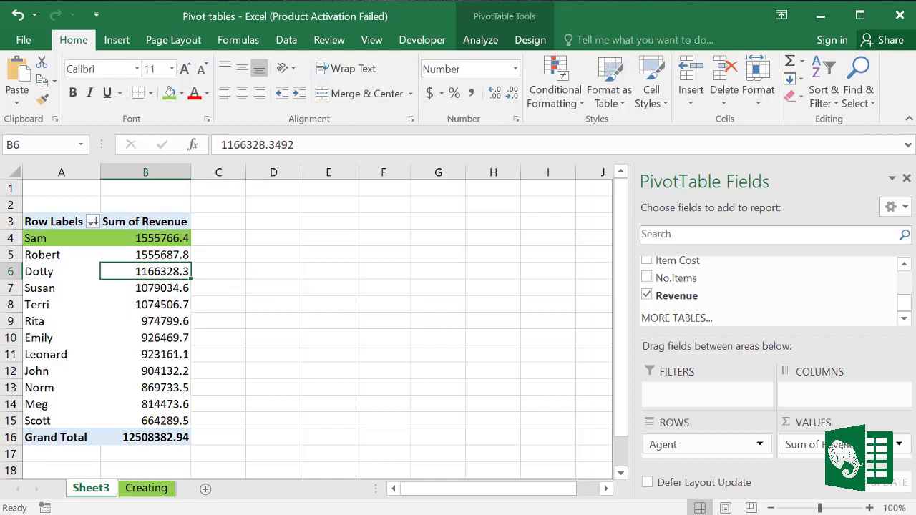
click(146, 321)
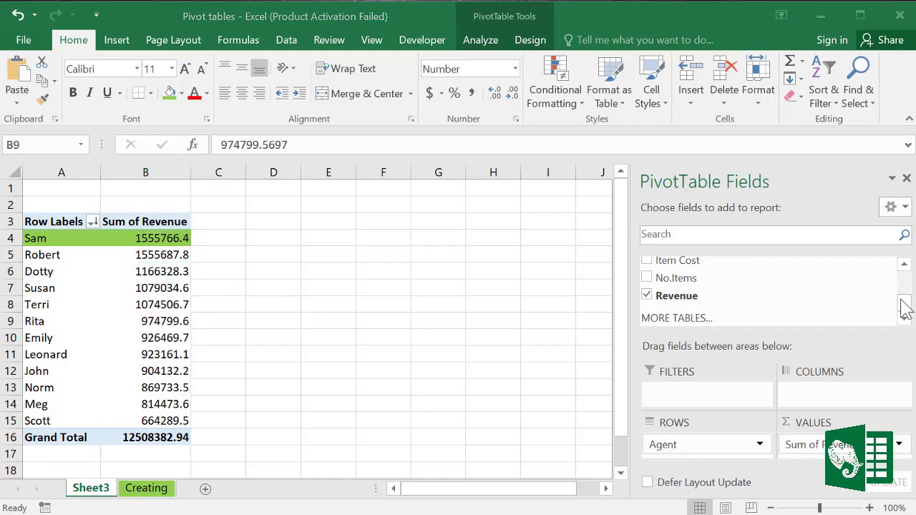
Step: Add Product to Columns so each agent's revenue breaks out by product, like Couch and Armoire
drag(902, 307, 902, 255)
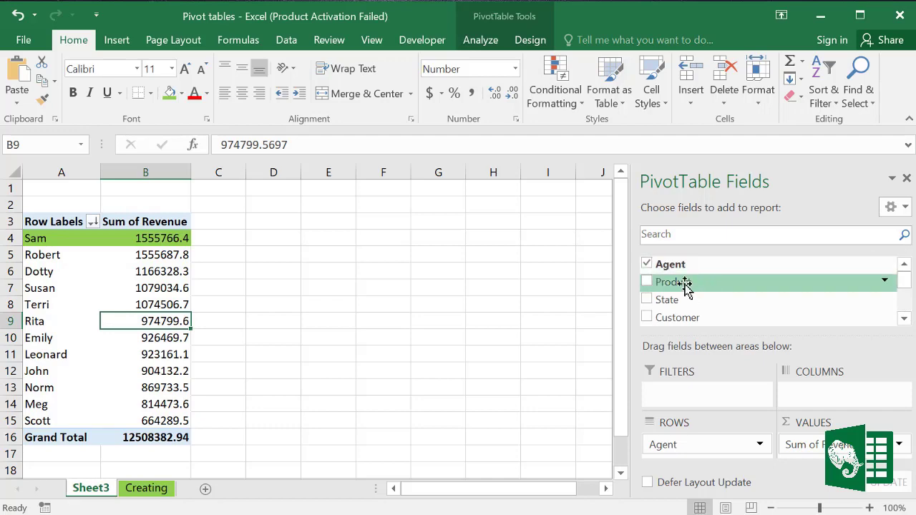
drag(685, 286, 828, 395)
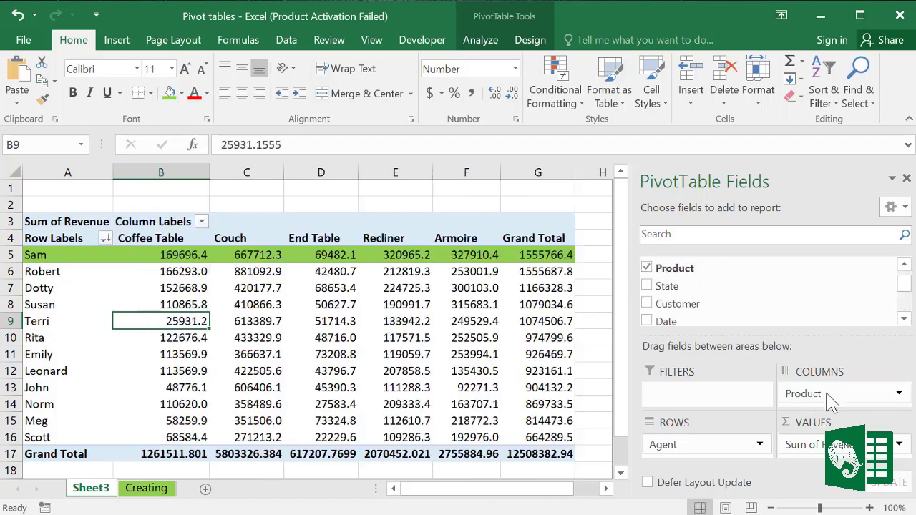
click(309, 283)
drag(161, 238, 161, 422)
click(243, 229)
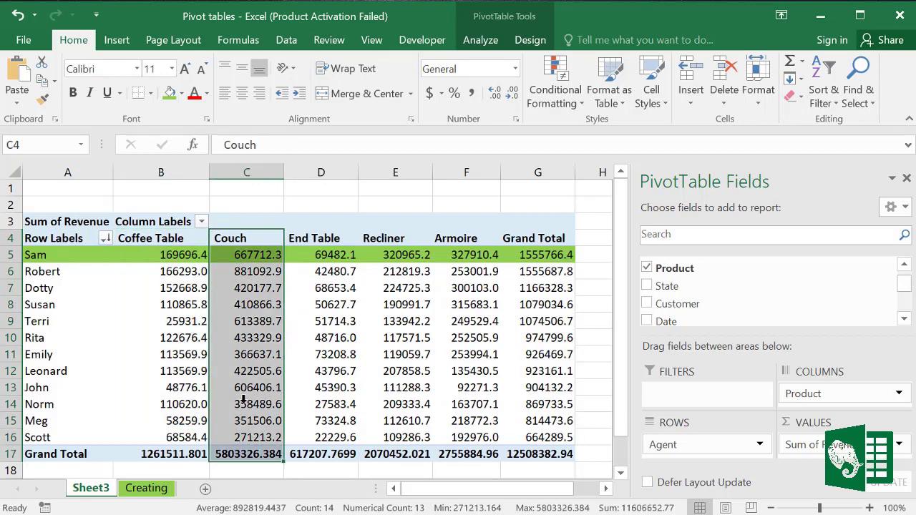
click(367, 349)
click(475, 288)
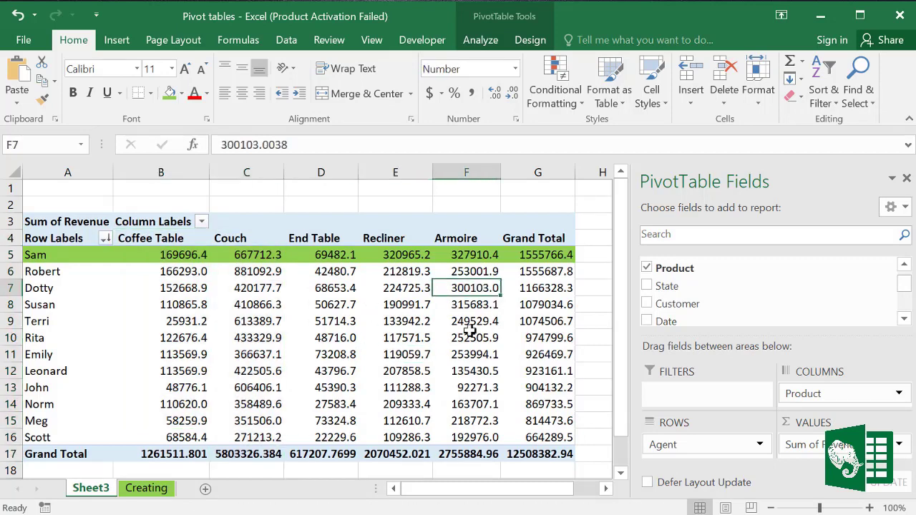
click(310, 290)
mouse_move(168, 343)
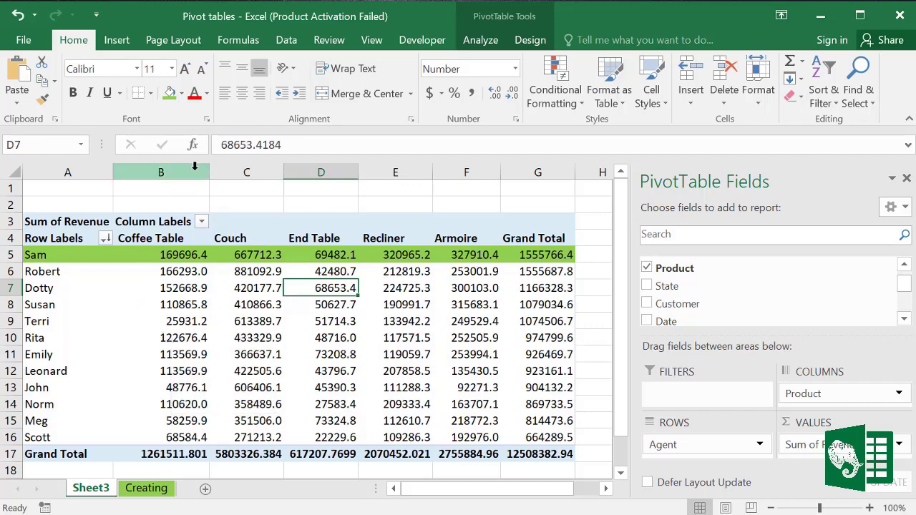
Step: Give the pivot table Banded Rows, leaving Banded Columns off
click(529, 40)
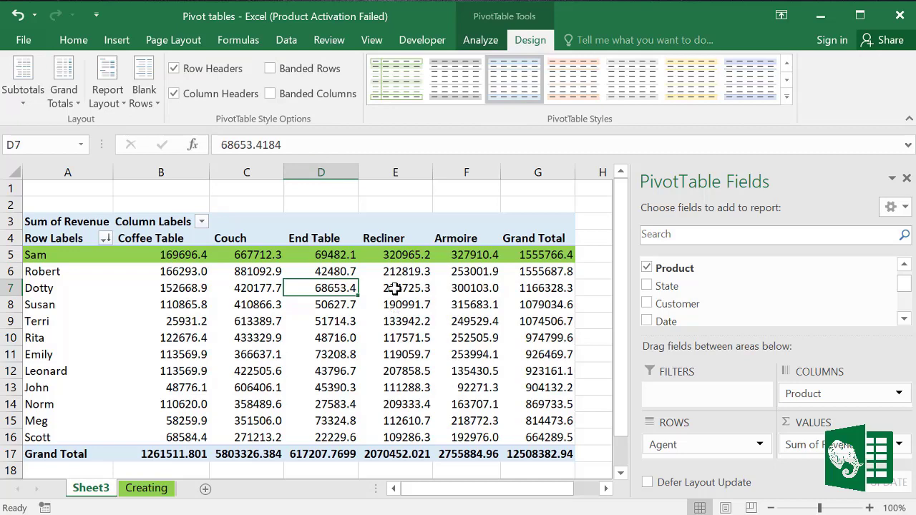
click(276, 99)
click(271, 69)
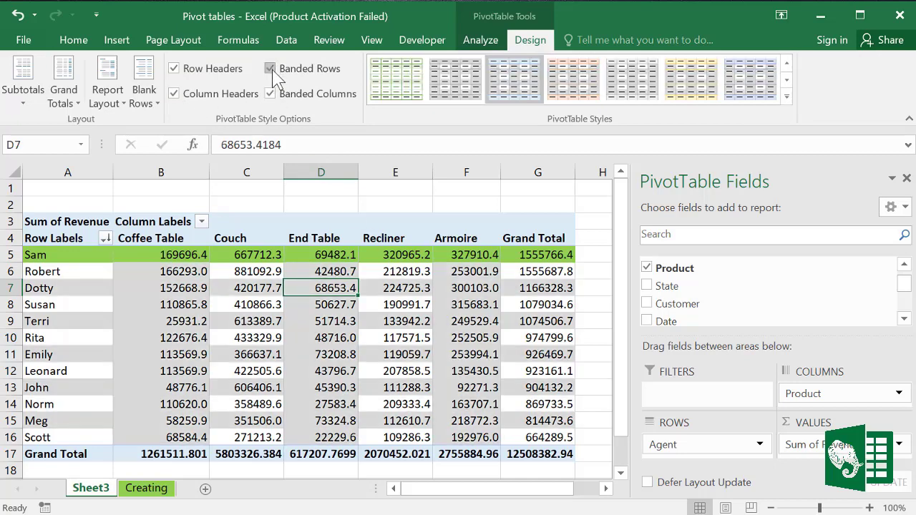
click(270, 94)
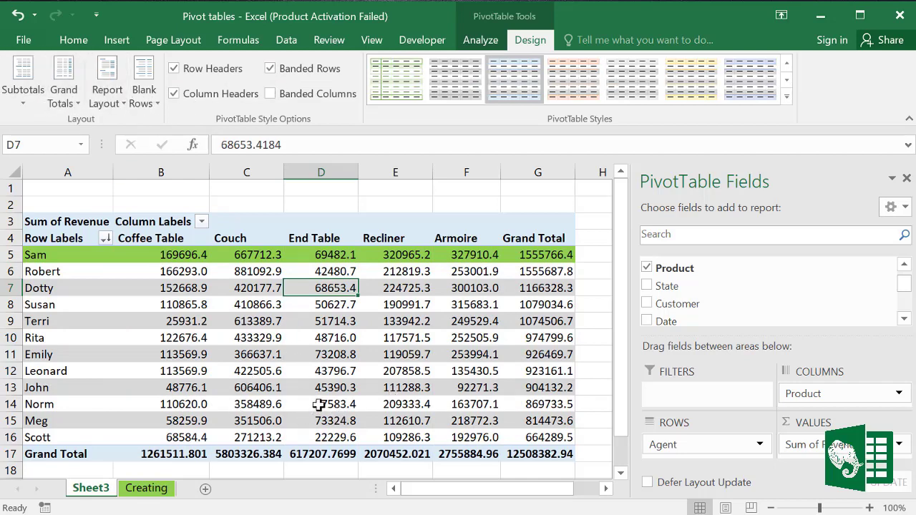
Step: Switch to the PivotChart sheet and select a cell inside its sales records
mouse_move(274, 367)
mouse_move(307, 349)
mouse_move(258, 334)
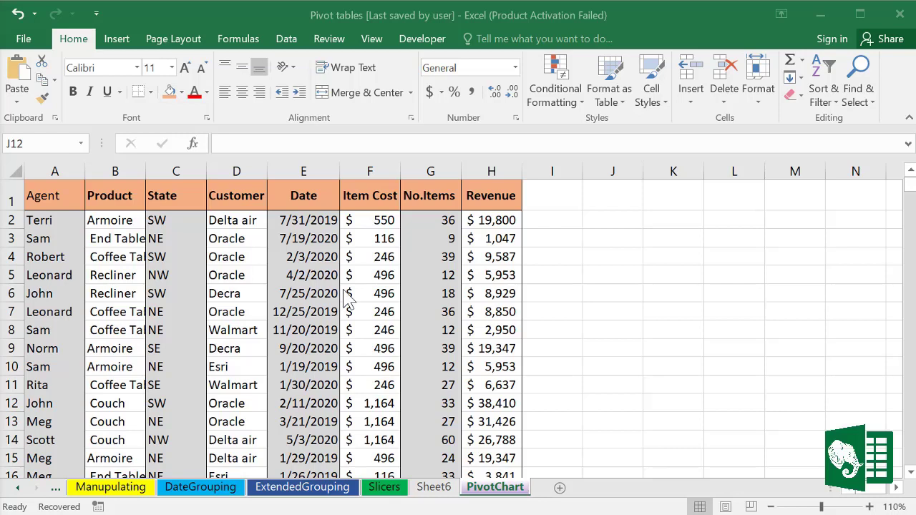
click(297, 279)
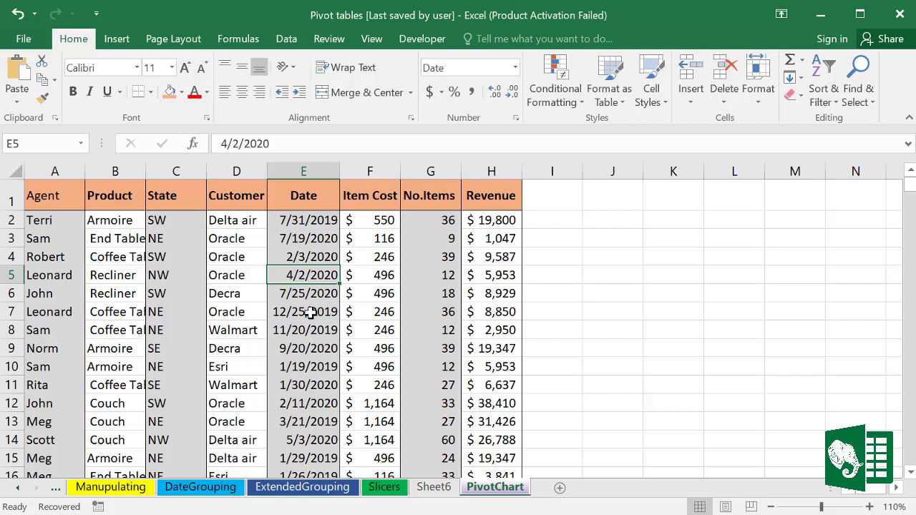
click(248, 318)
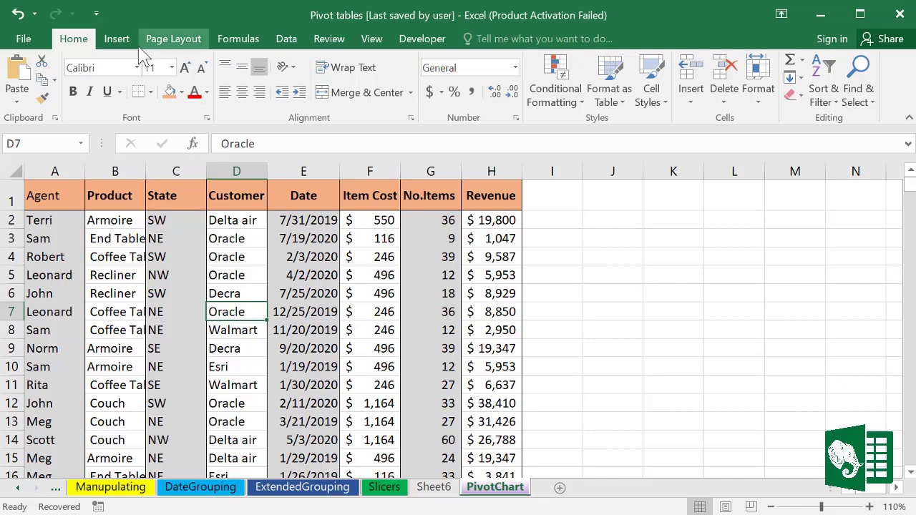
Step: Insert a PivotChart from PivotChart!$A$1:$H$910 on a new worksheet
click(118, 40)
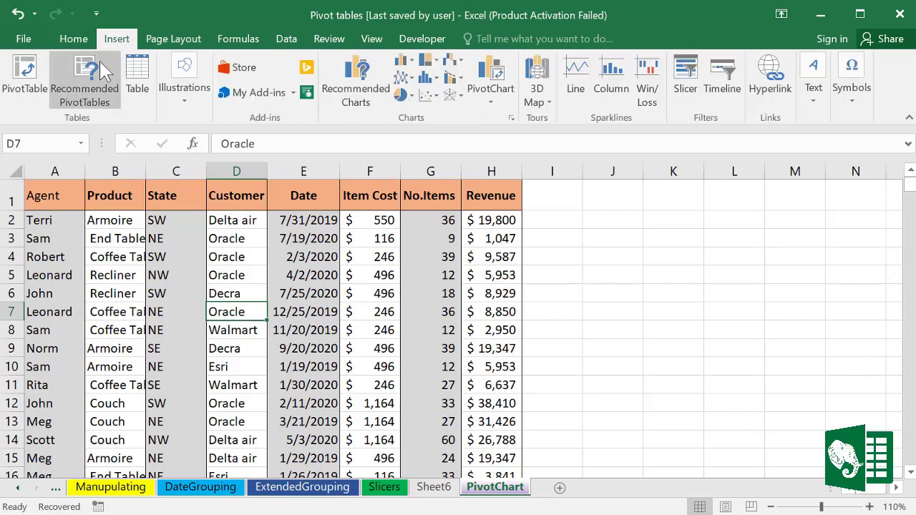
click(493, 75)
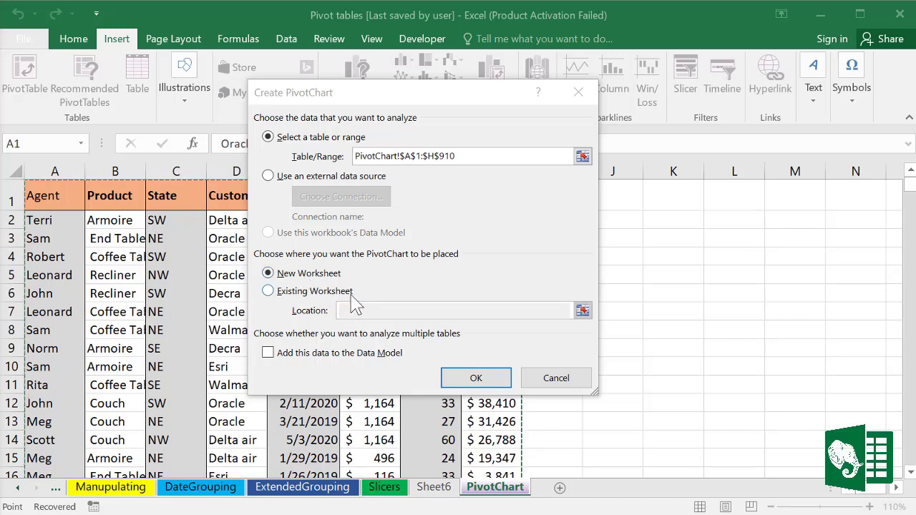
click(484, 381)
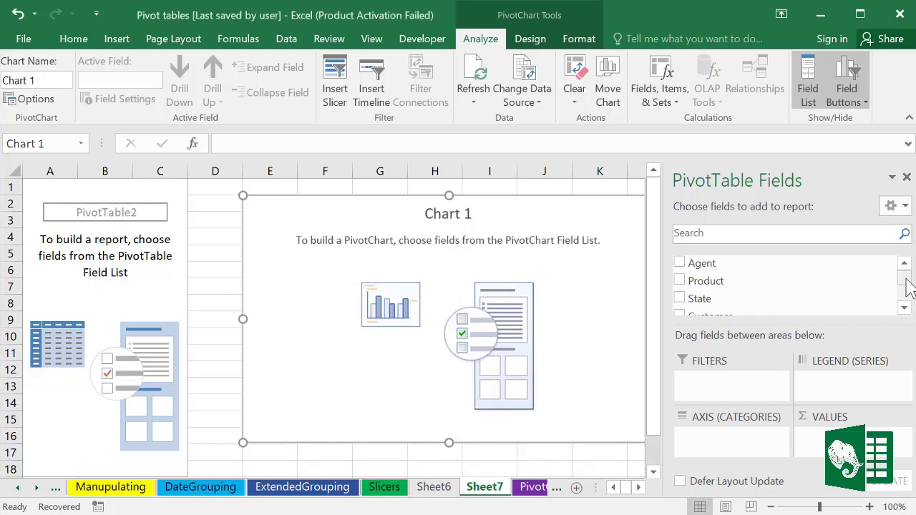
Step: Chart Sum of No.Items per agent with Agent on the axis and No.Items as values
scroll(903, 299, down, 2)
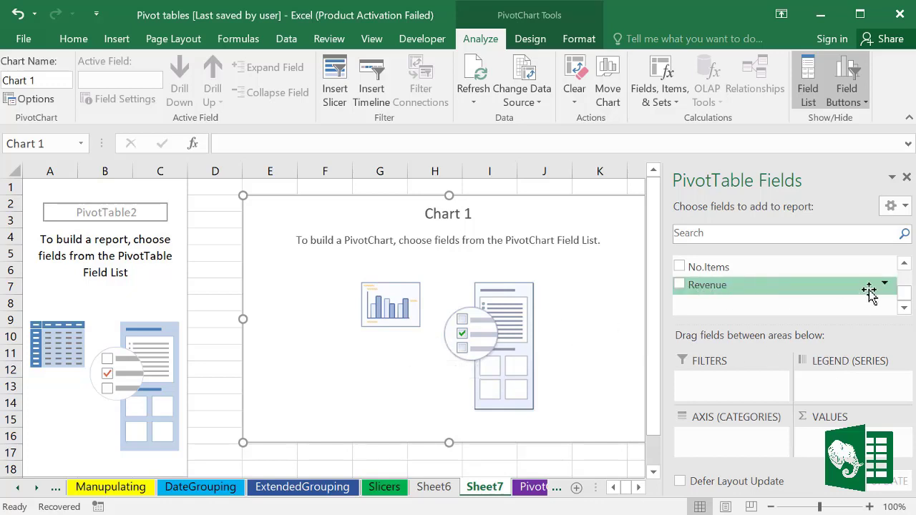
drag(905, 300, 903, 266)
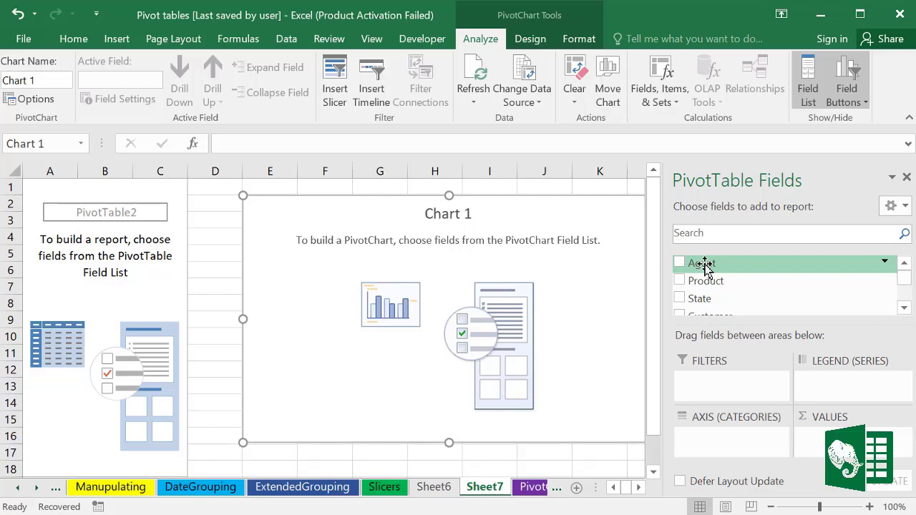
drag(703, 266, 701, 442)
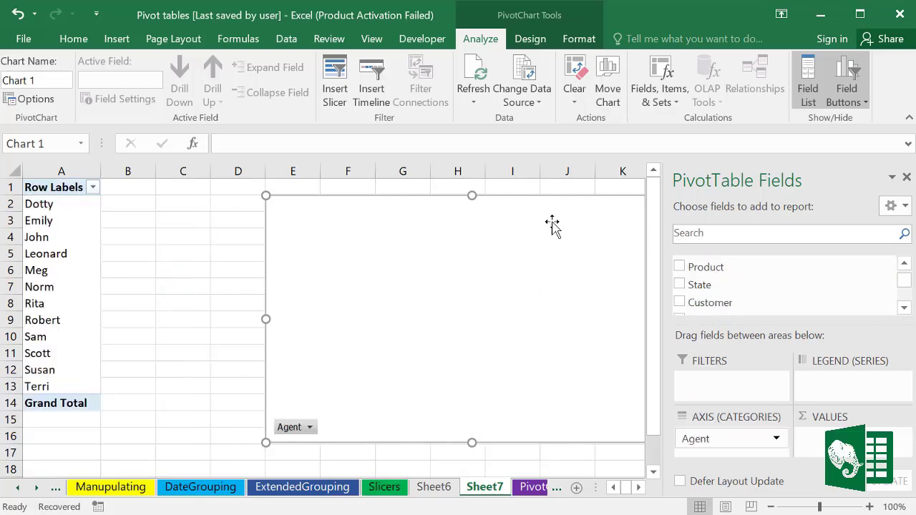
click(903, 307)
click(904, 307)
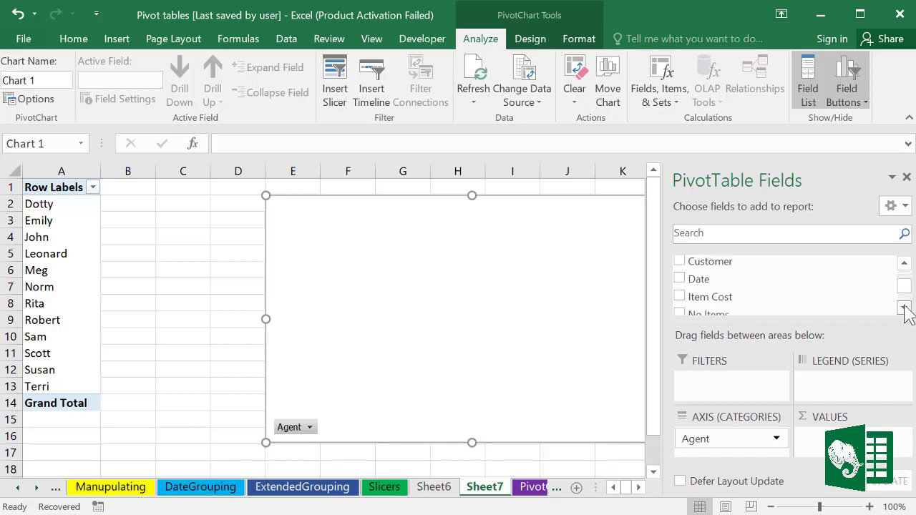
click(903, 307)
click(903, 306)
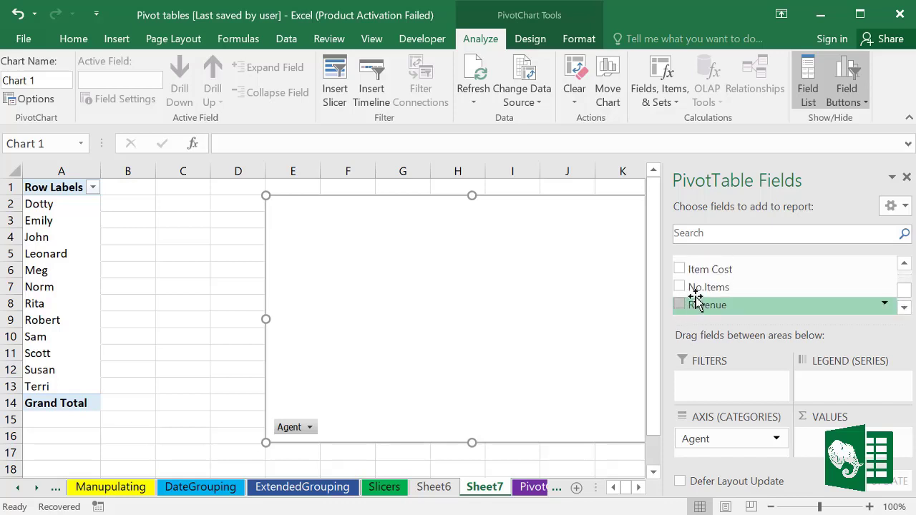
drag(705, 290, 844, 454)
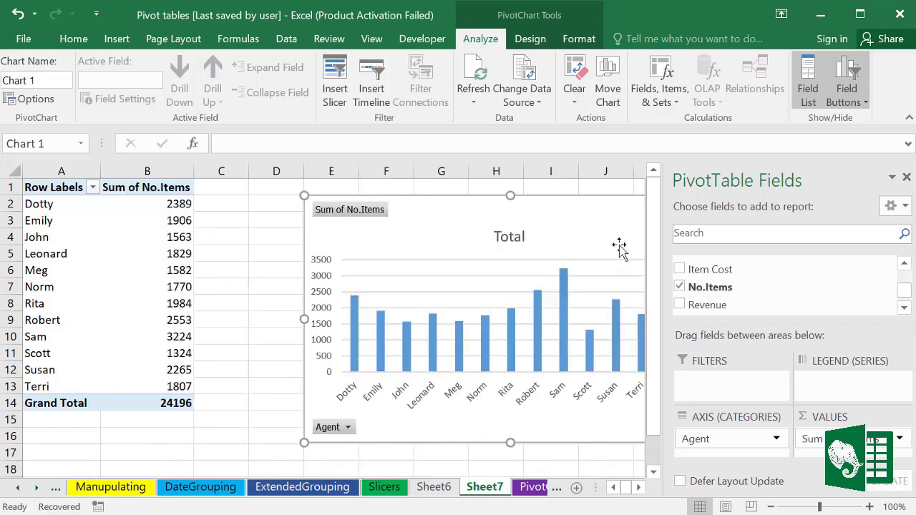
Step: Split the columns into Product series and move the chart left beside the table
drag(586, 206, 507, 194)
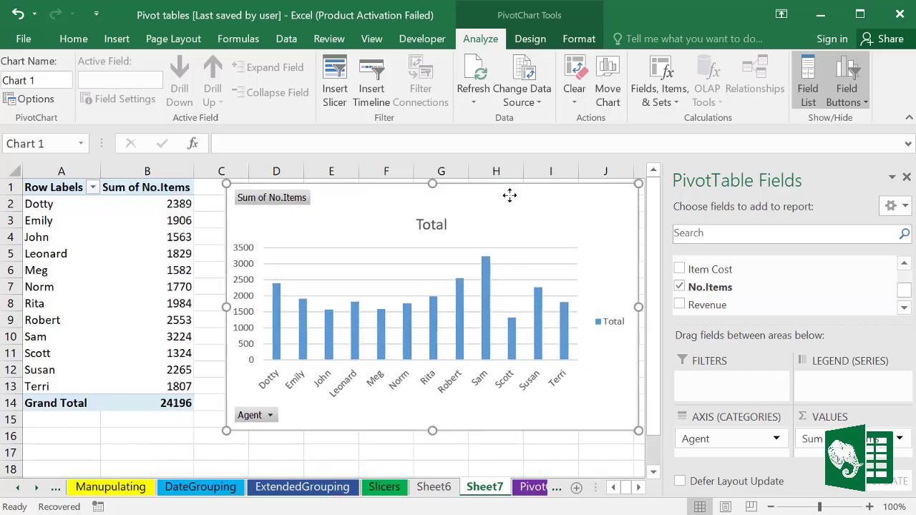
drag(906, 299, 899, 286)
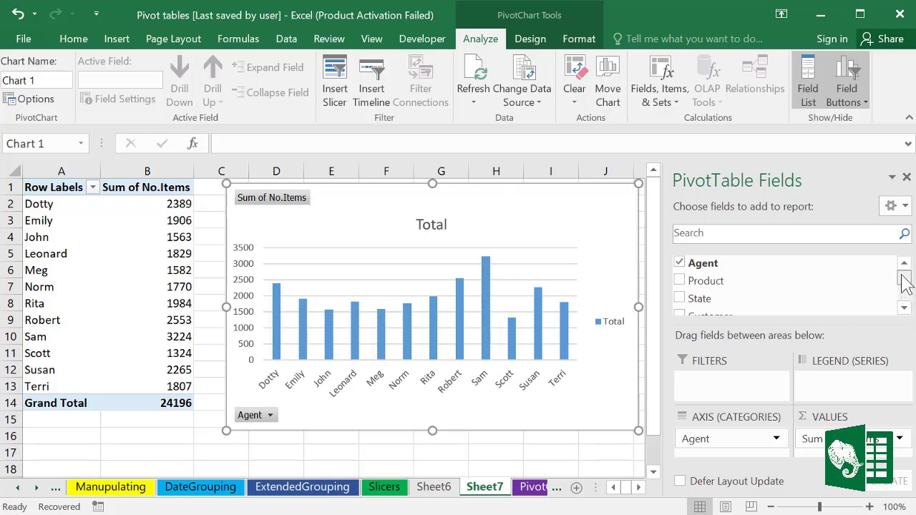
drag(663, 287, 851, 391)
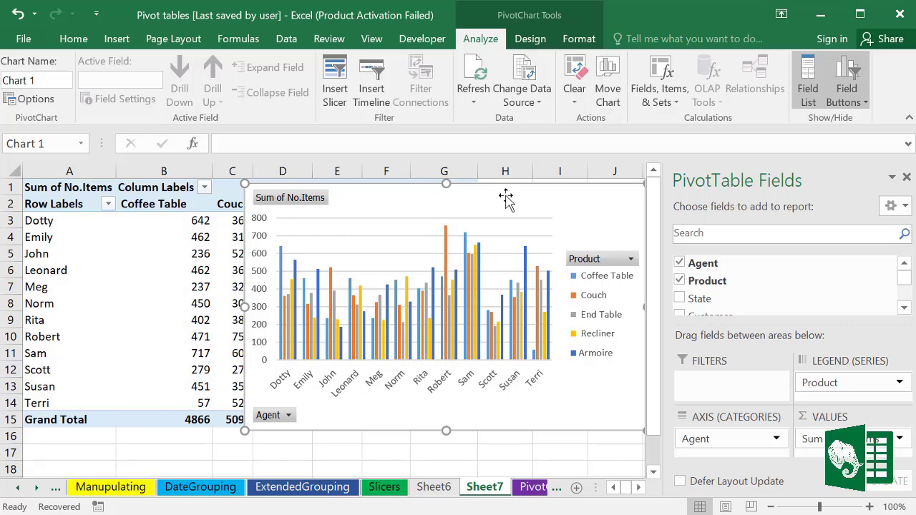
drag(506, 197, 484, 201)
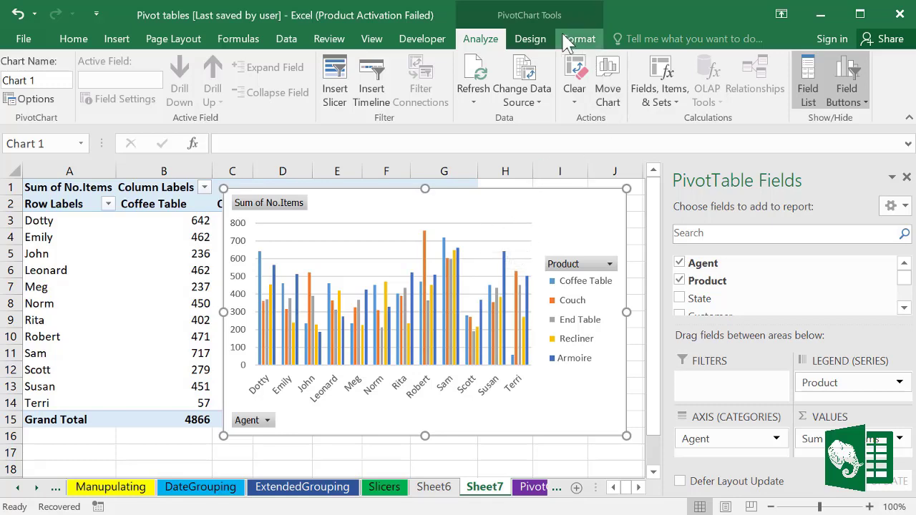
Step: Change the PivotChart to a stacked column chart
click(535, 40)
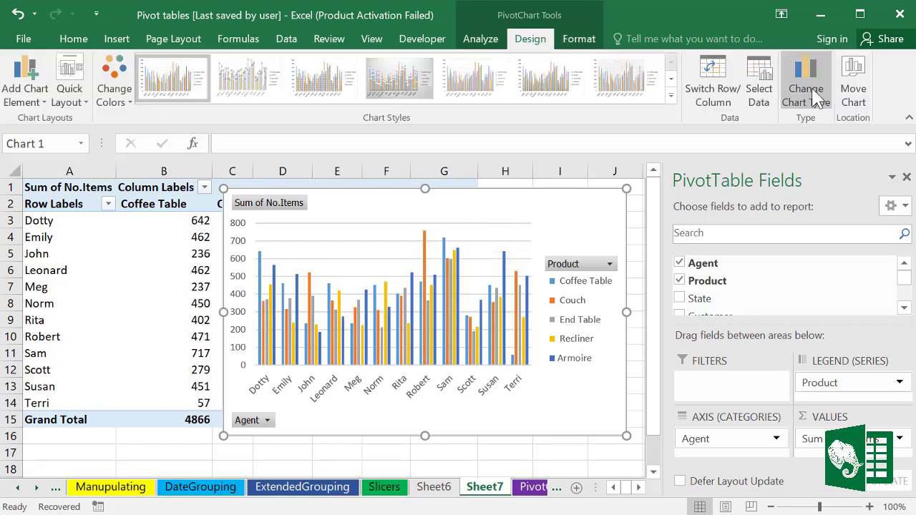
click(670, 95)
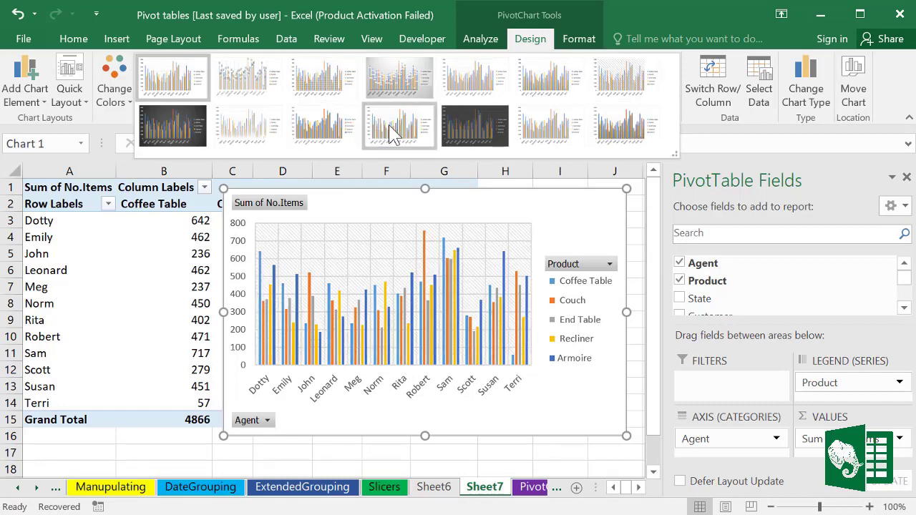
click(808, 93)
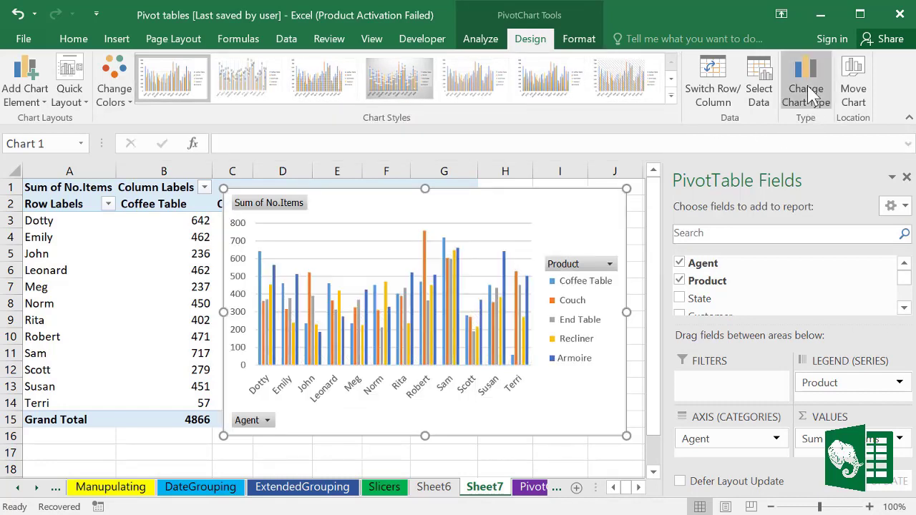
click(808, 94)
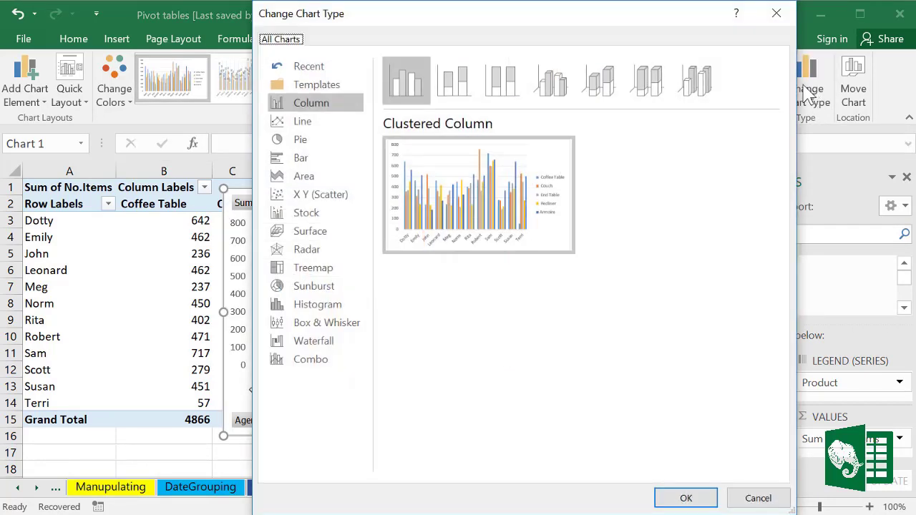
click(462, 89)
mouse_move(485, 206)
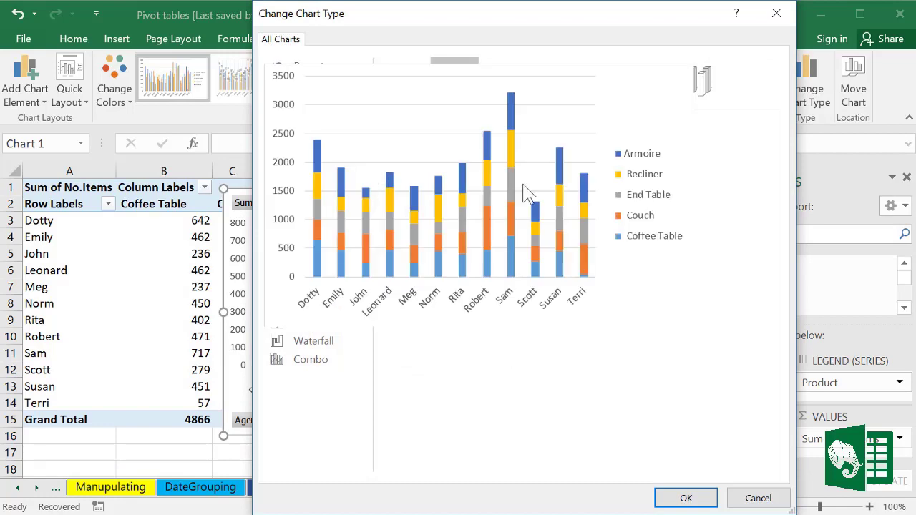
click(684, 496)
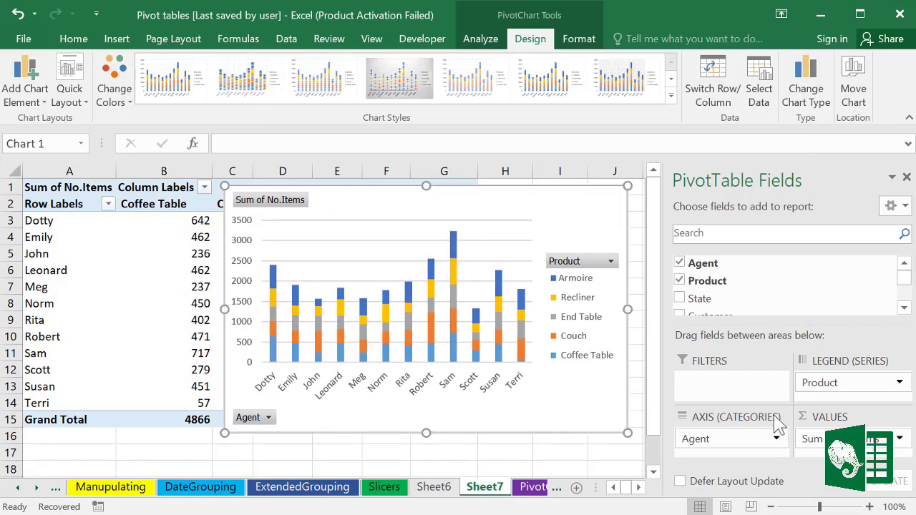
Step: Put Product on the chart axis and Agent in the legend, then widen and reposition the chart
drag(832, 386, 743, 439)
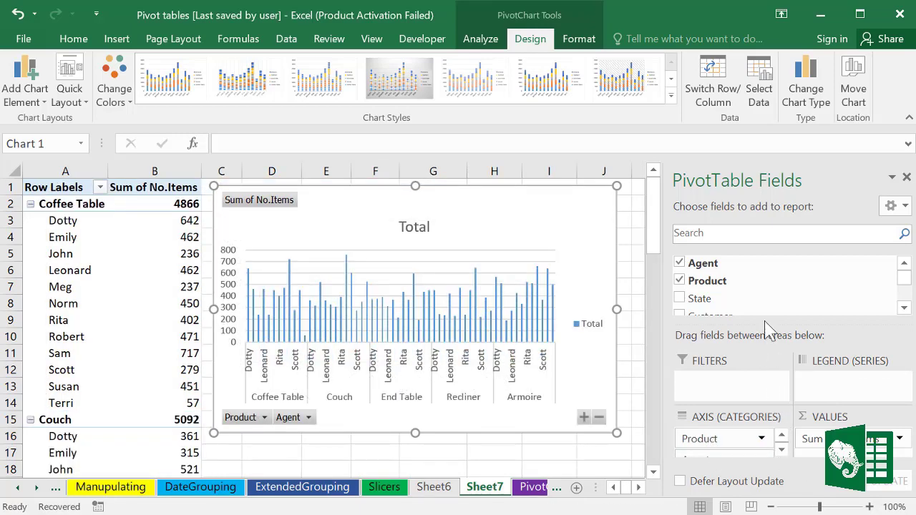
drag(764, 324, 763, 273)
drag(746, 434, 830, 342)
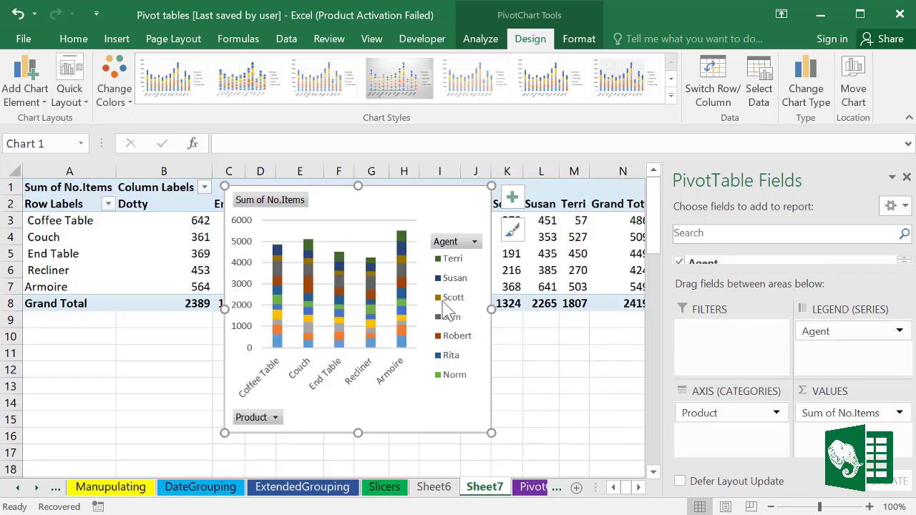
drag(494, 433, 535, 431)
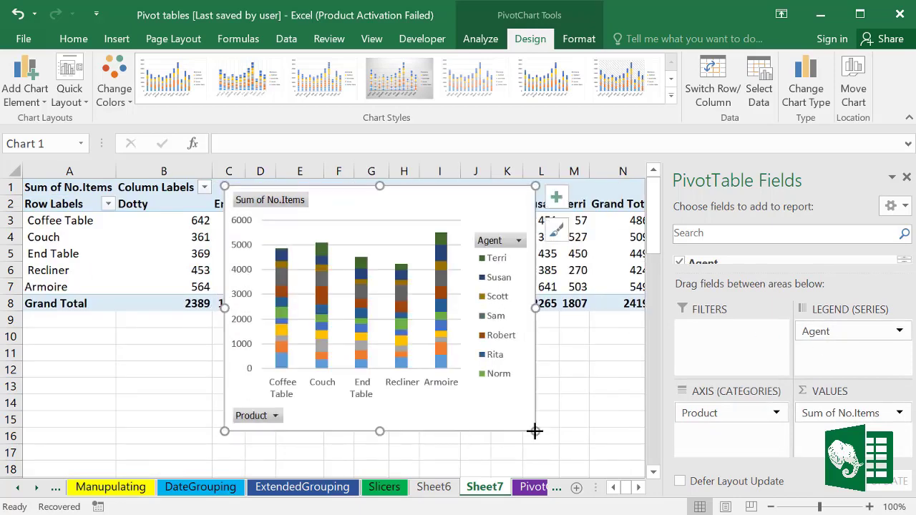
drag(419, 214, 411, 238)
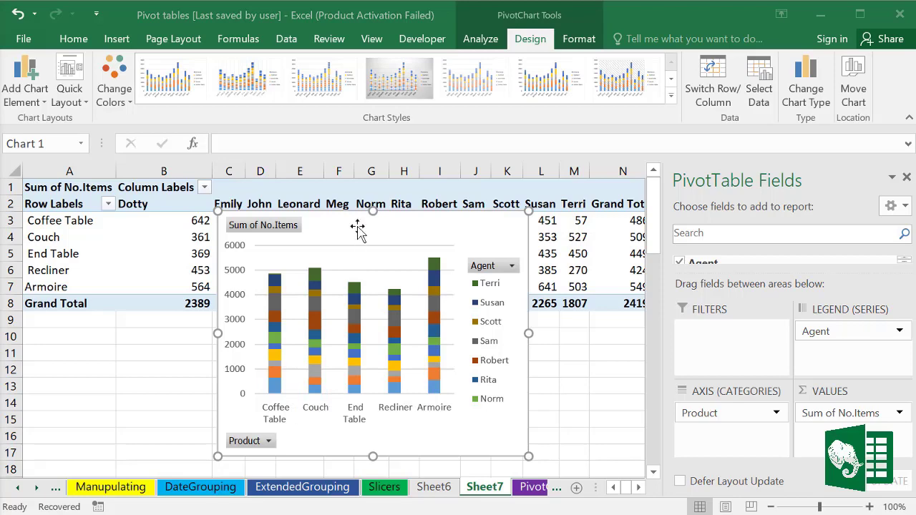
drag(347, 227, 317, 222)
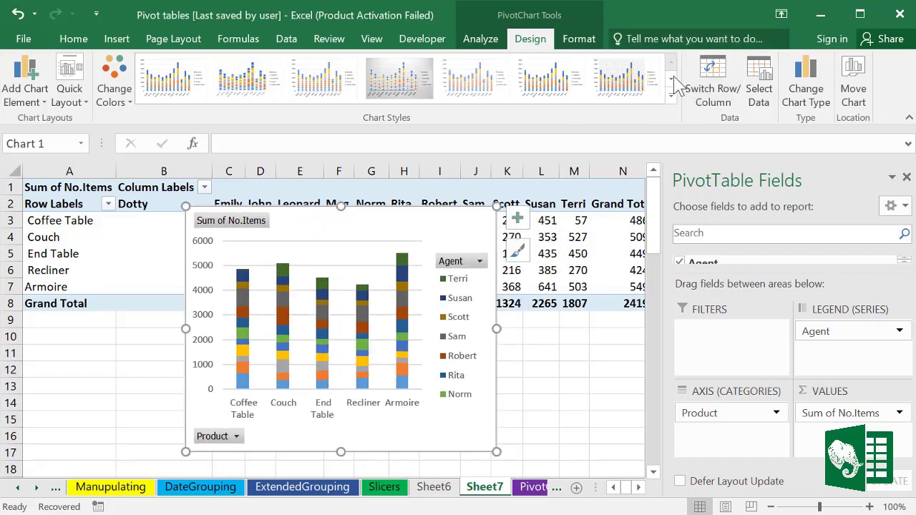
Step: Apply the dark chart style and make the chart wider in its new position
click(671, 96)
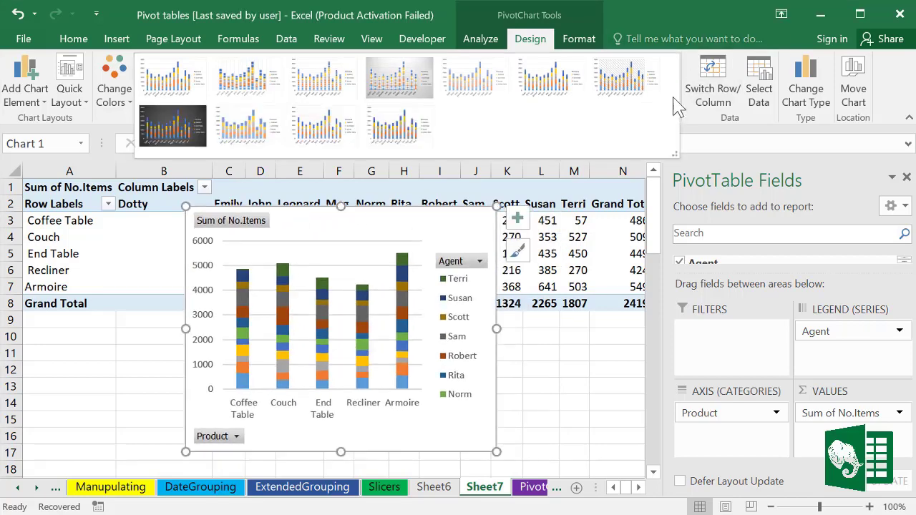
click(172, 123)
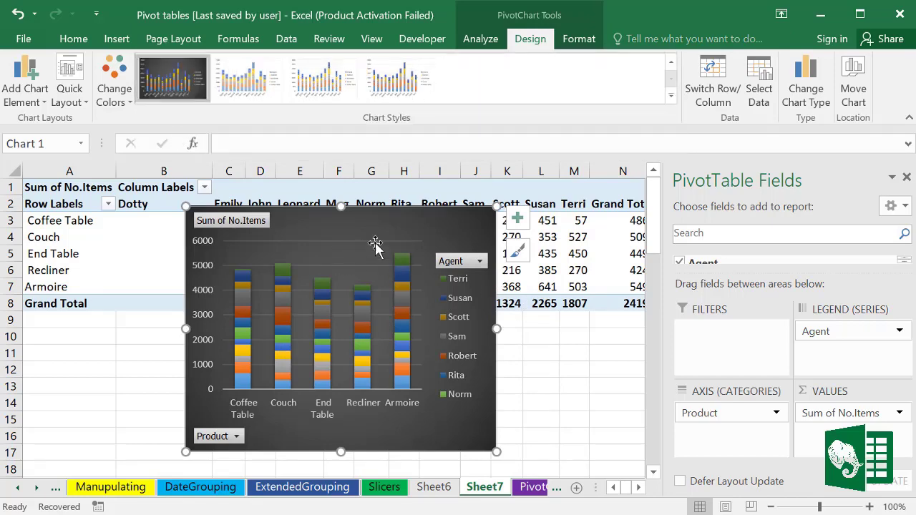
drag(375, 243, 367, 276)
drag(488, 361, 569, 362)
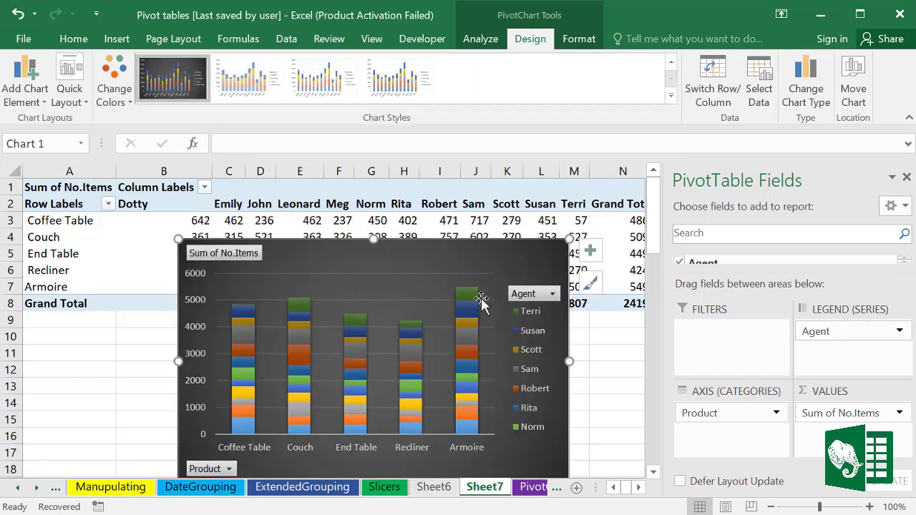
double_click(418, 426)
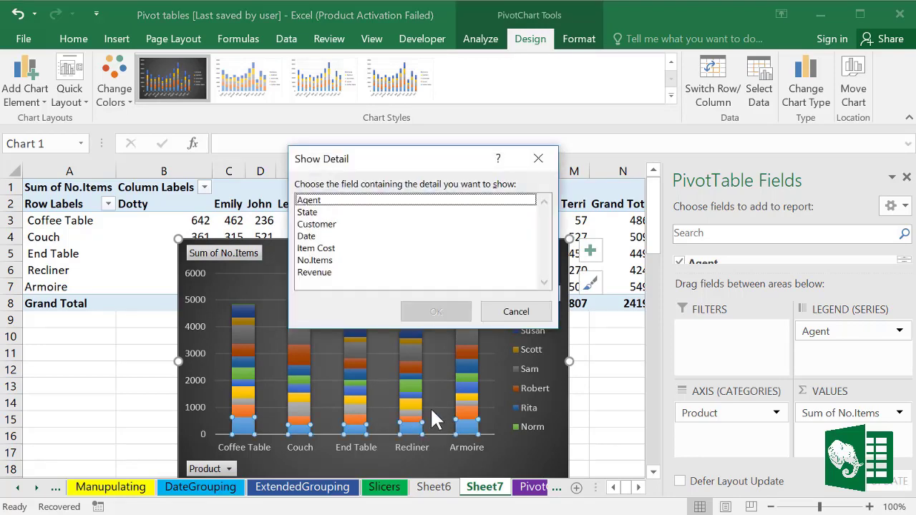
click(515, 311)
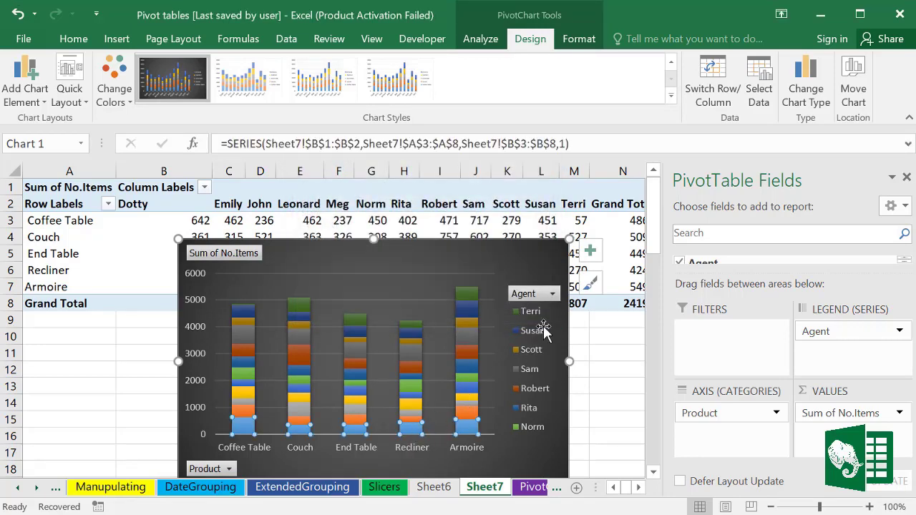
click(418, 258)
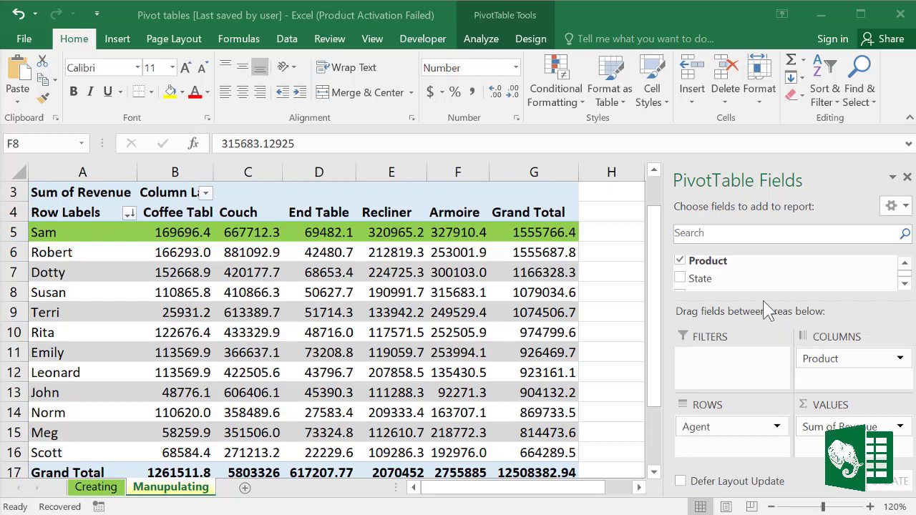
Step: Remove Product from the pivot columns and make Customer the column field
drag(763, 299, 764, 326)
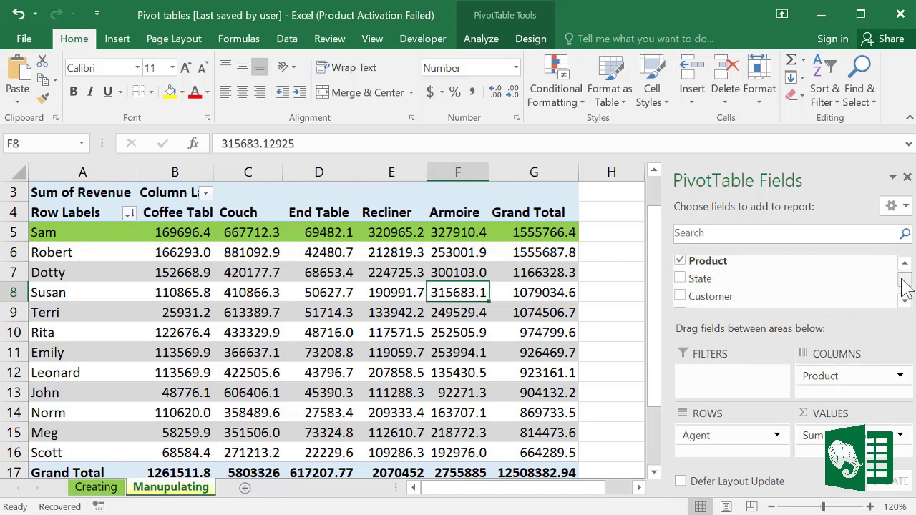
drag(901, 286, 901, 280)
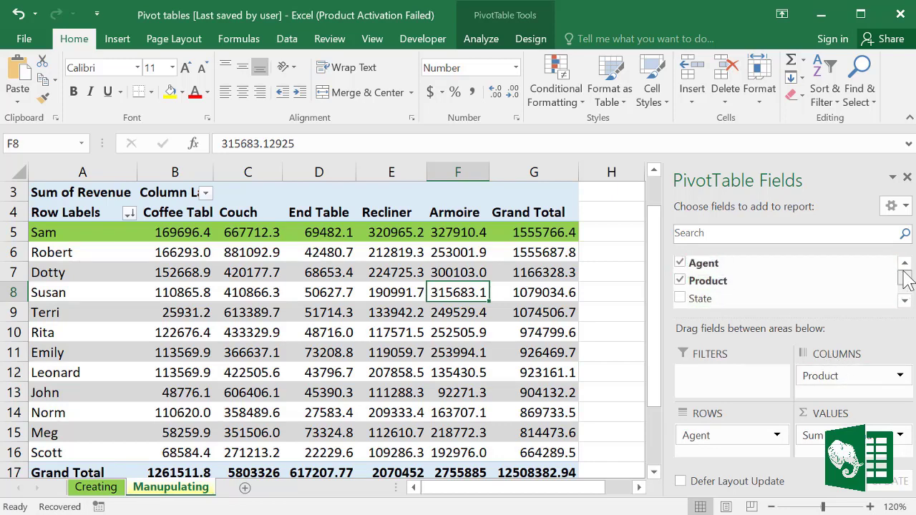
click(681, 282)
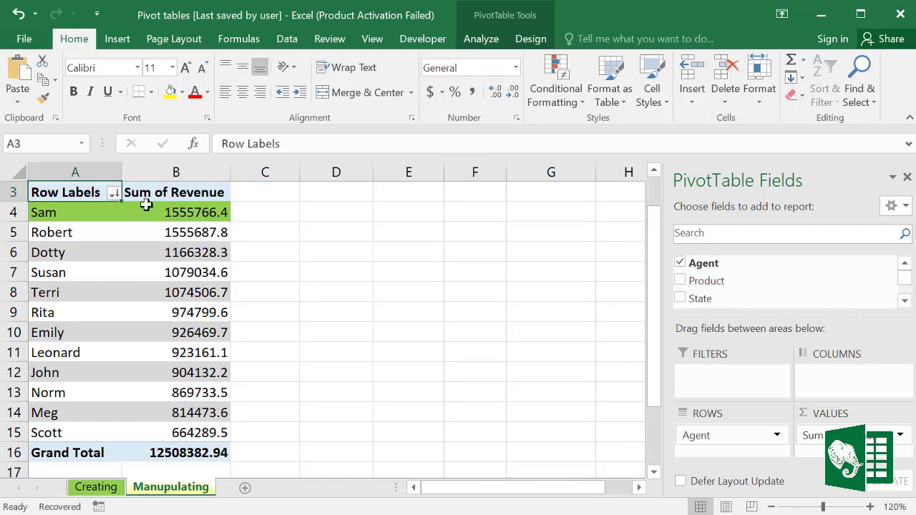
click(904, 301)
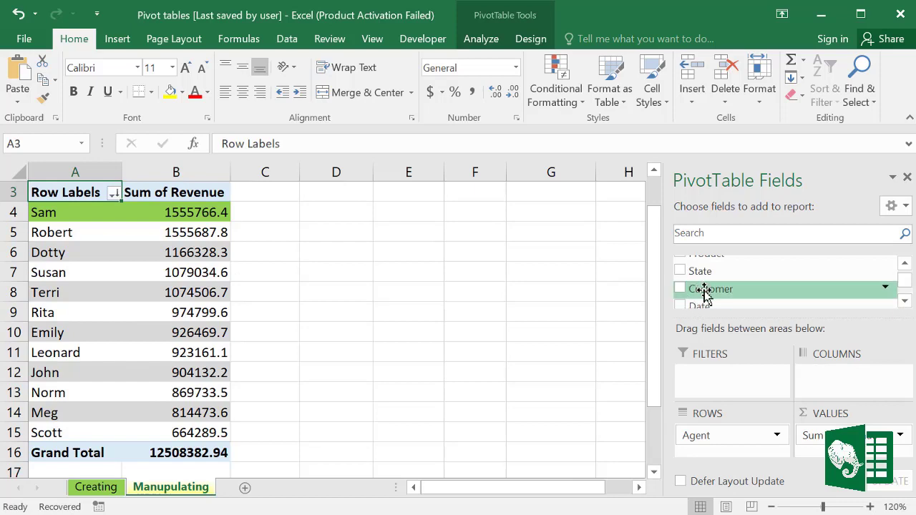
drag(704, 294, 830, 379)
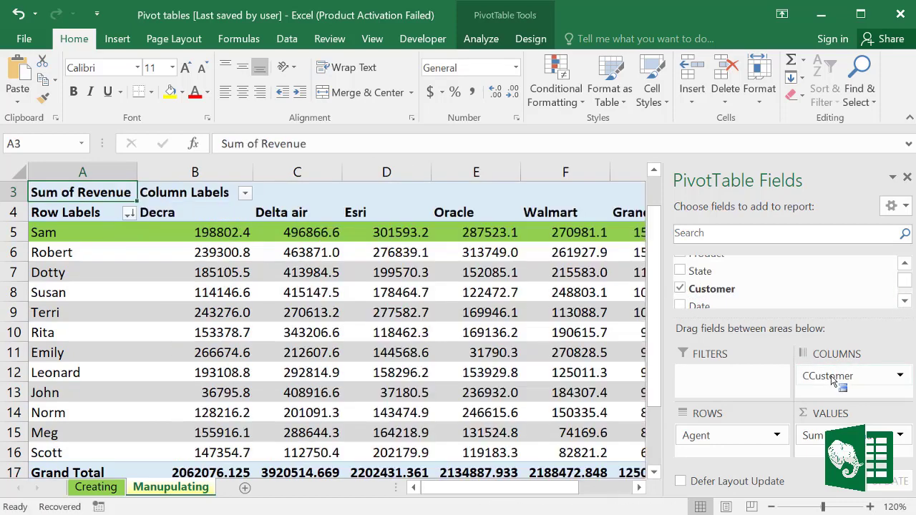
Step: Review agents' revenue per customer, then remove Agent from the pivot rows
mouse_move(191, 169)
mouse_down()
mouse_move(525, 174)
mouse_move(192, 173)
mouse_up()
drag(528, 494, 481, 494)
click(351, 316)
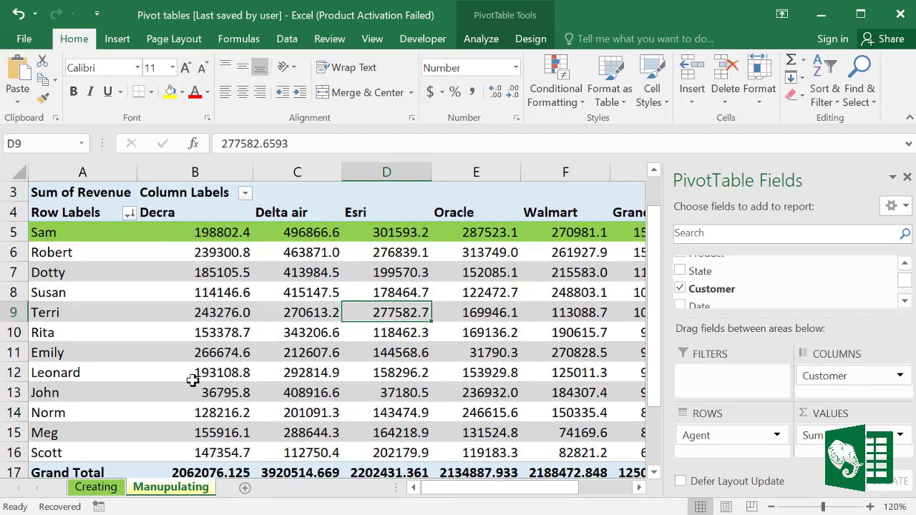
click(283, 275)
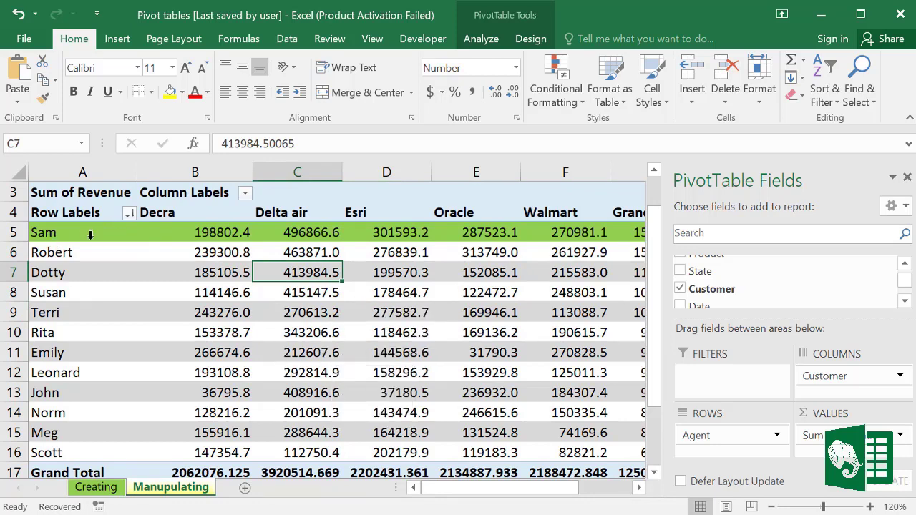
drag(90, 234, 79, 473)
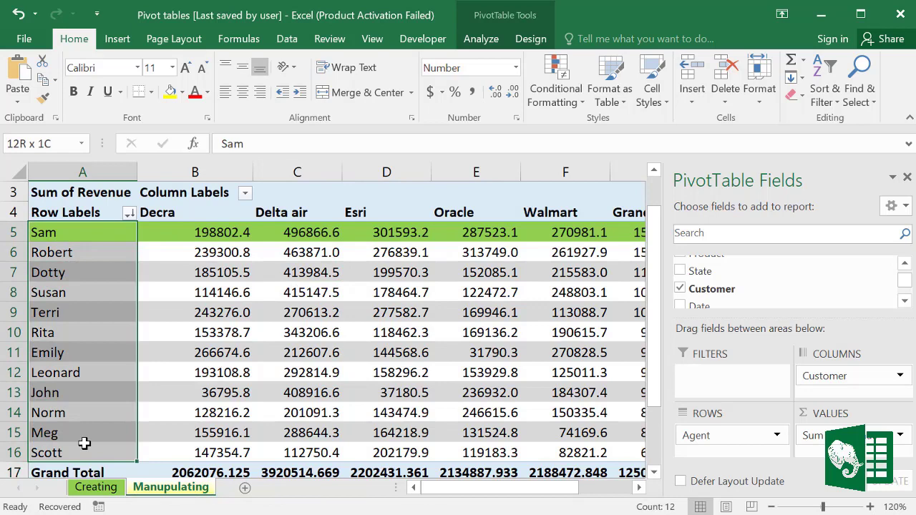
drag(83, 444, 84, 449)
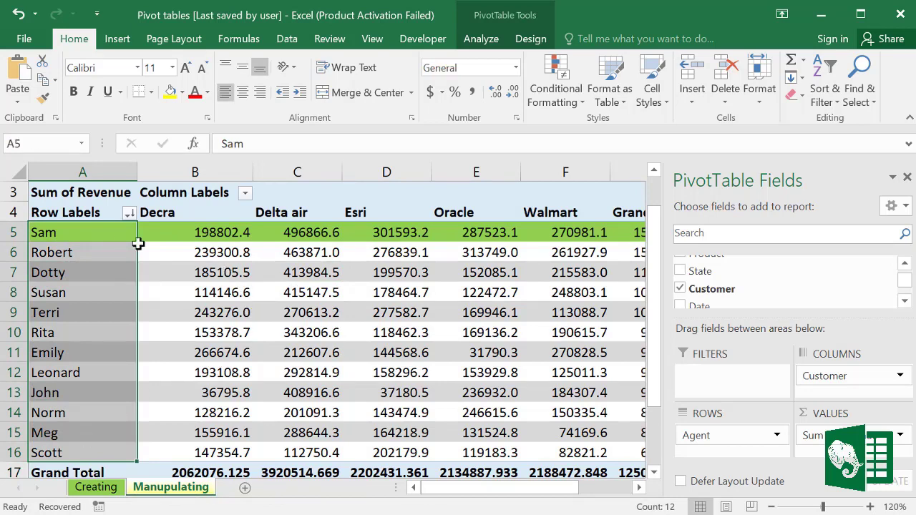
click(76, 236)
drag(68, 252, 63, 445)
click(226, 328)
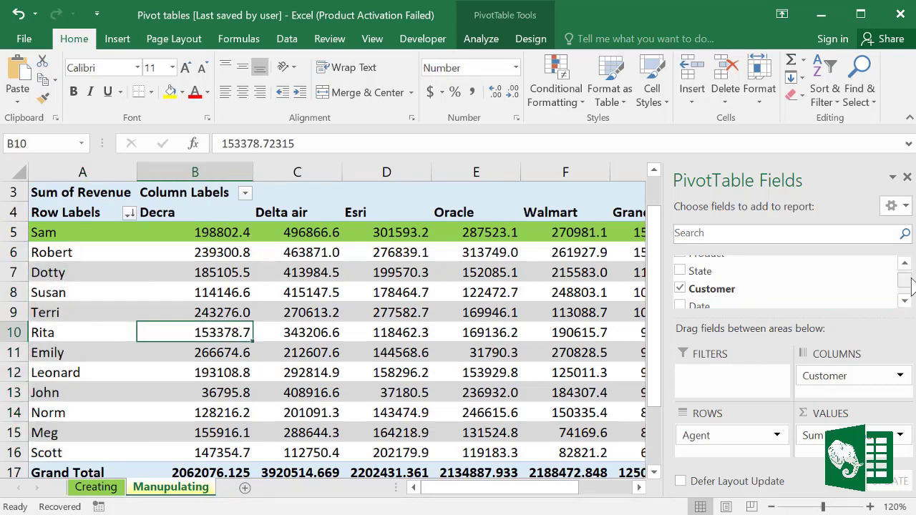
scroll(910, 287, up, 2)
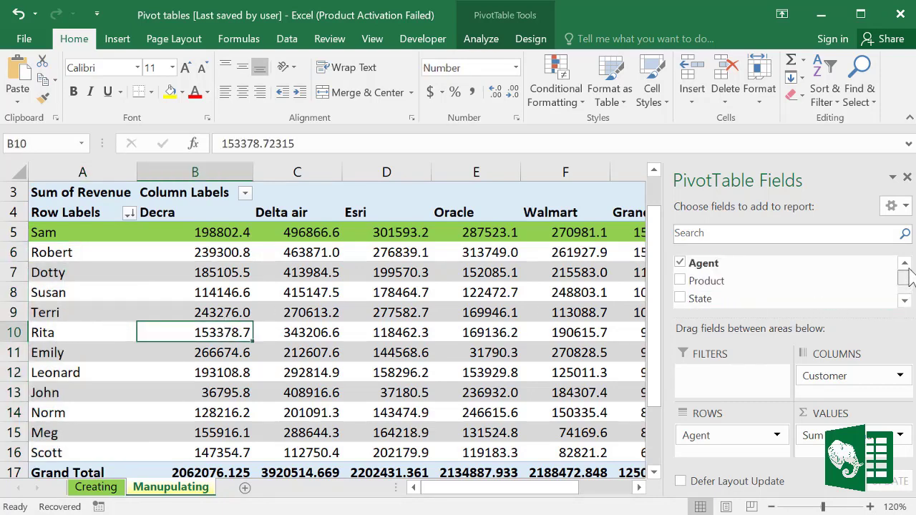
click(679, 263)
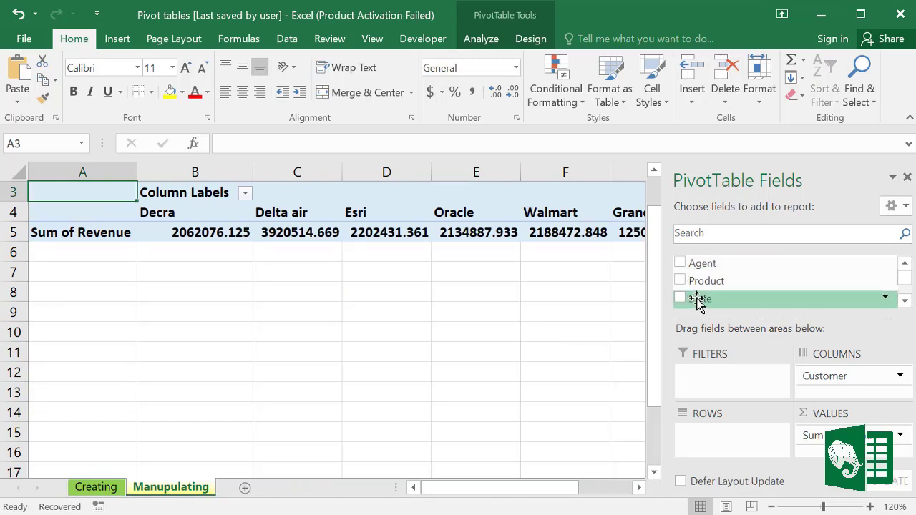
Step: Make State the pivot's row field and review NE–SW rows against the customer columns
drag(698, 301, 701, 448)
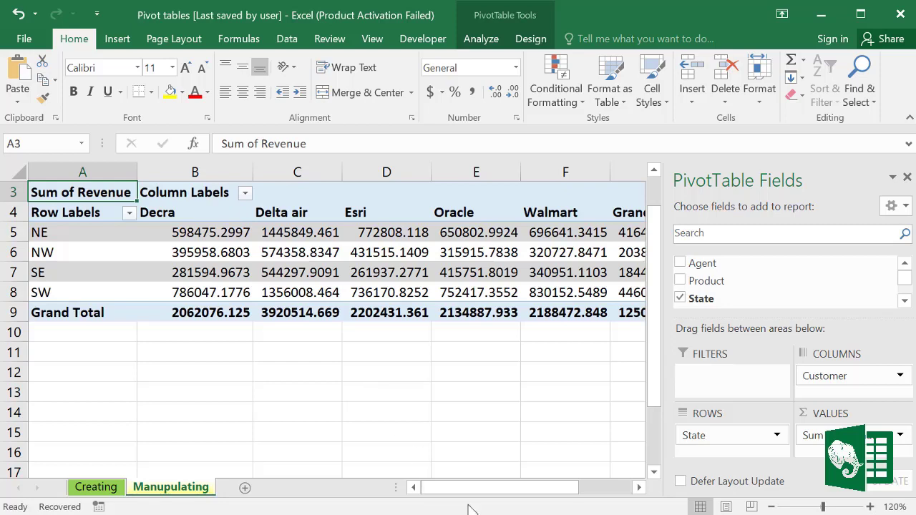
mouse_move(470, 493)
mouse_down()
mouse_move(494, 493)
mouse_move(466, 494)
mouse_up()
drag(50, 231, 68, 250)
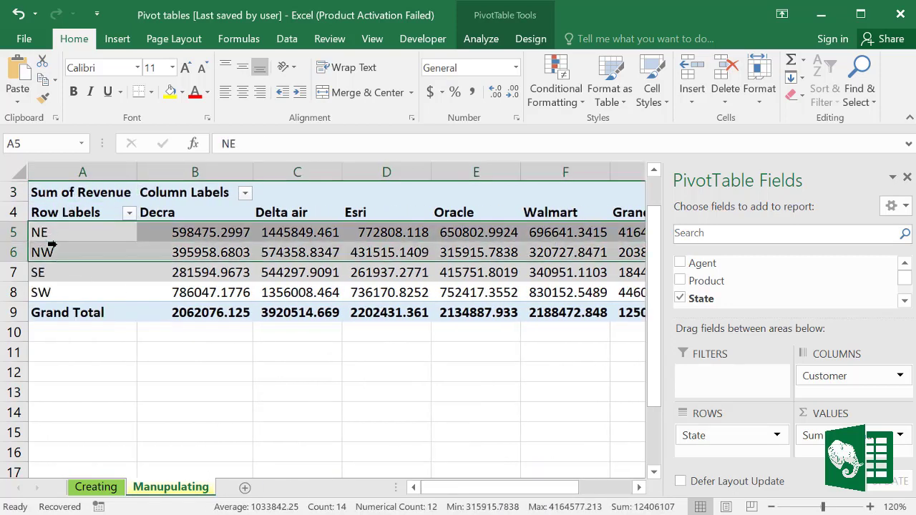
click(44, 292)
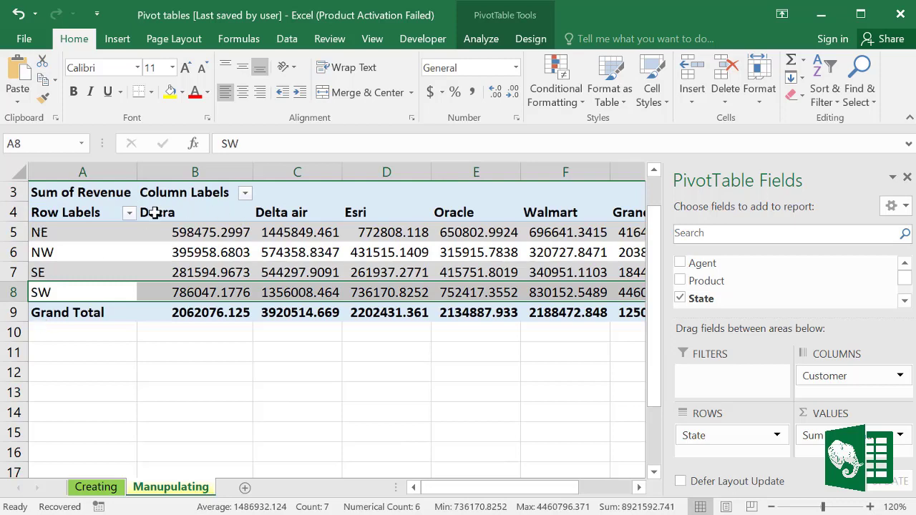
drag(155, 210, 629, 198)
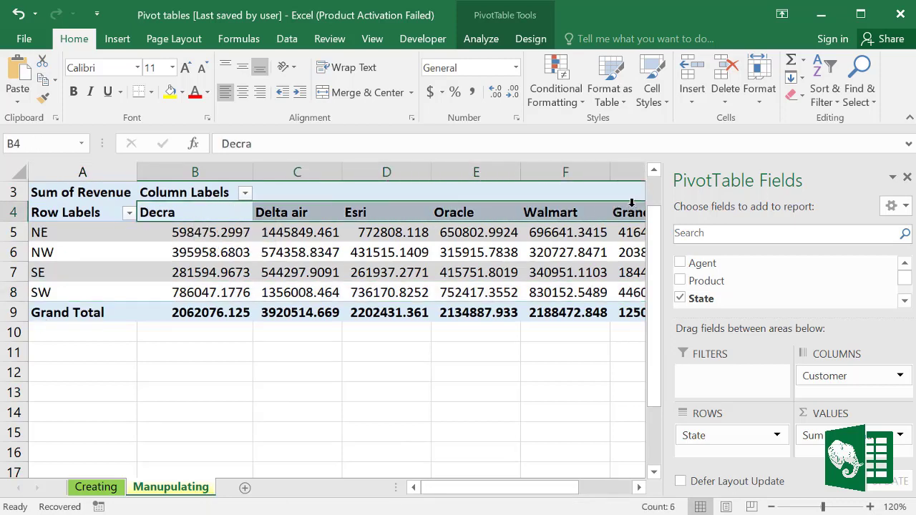
mouse_move(548, 488)
mouse_down()
mouse_move(581, 498)
mouse_move(541, 499)
mouse_up()
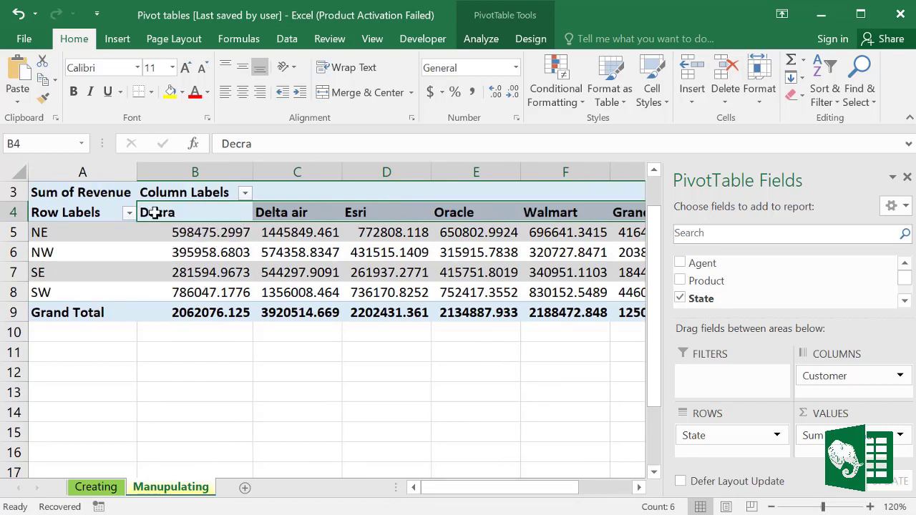
drag(163, 213, 609, 210)
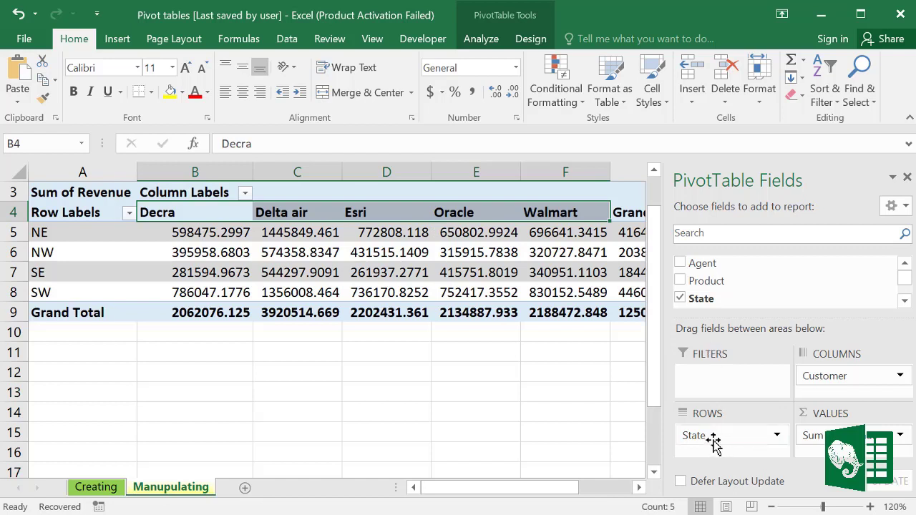
Step: Move State to the columns and Customer to the rows, then review the totals
drag(713, 438, 823, 377)
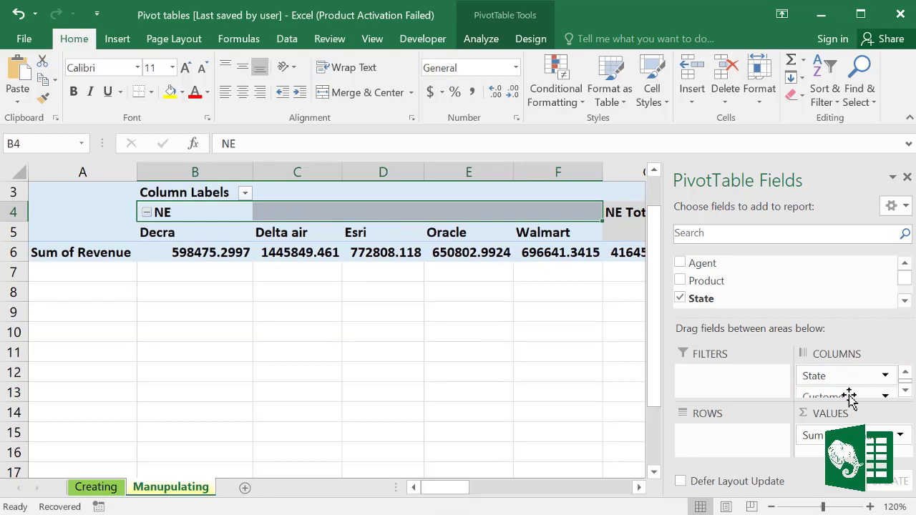
drag(849, 399, 724, 444)
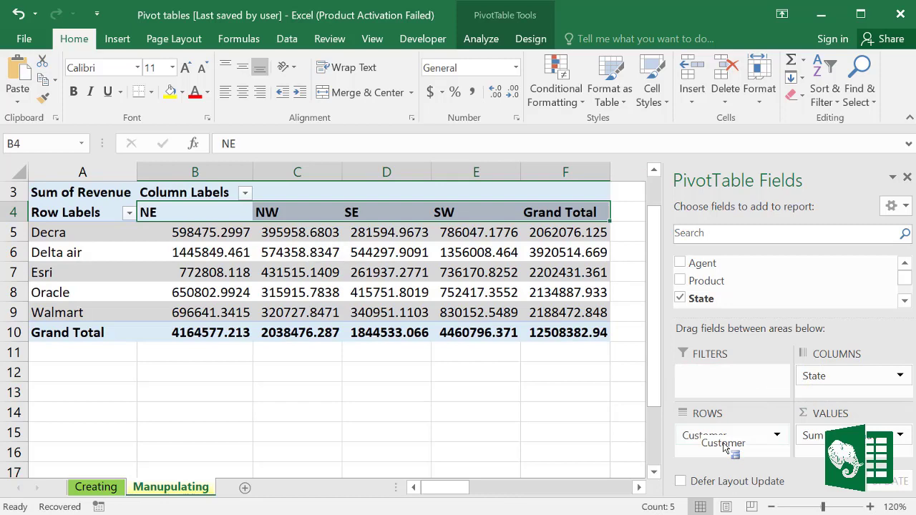
click(256, 352)
click(170, 212)
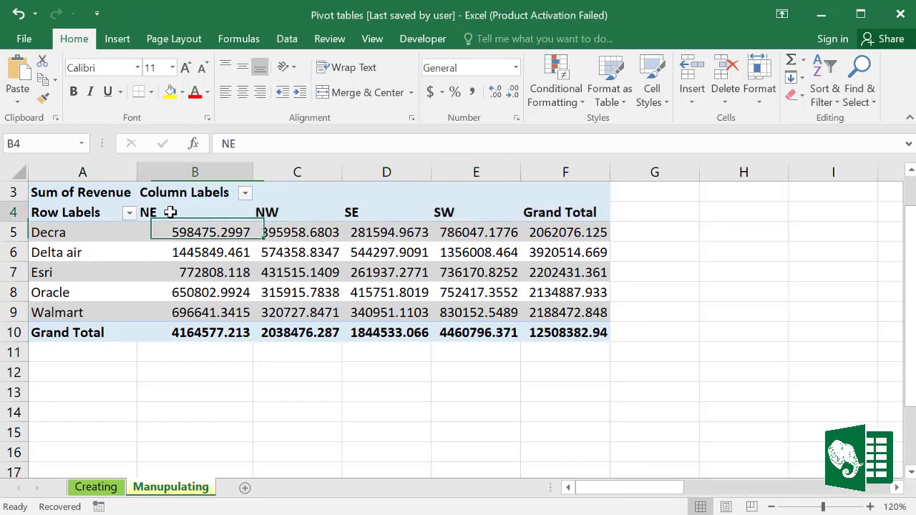
drag(53, 232, 50, 292)
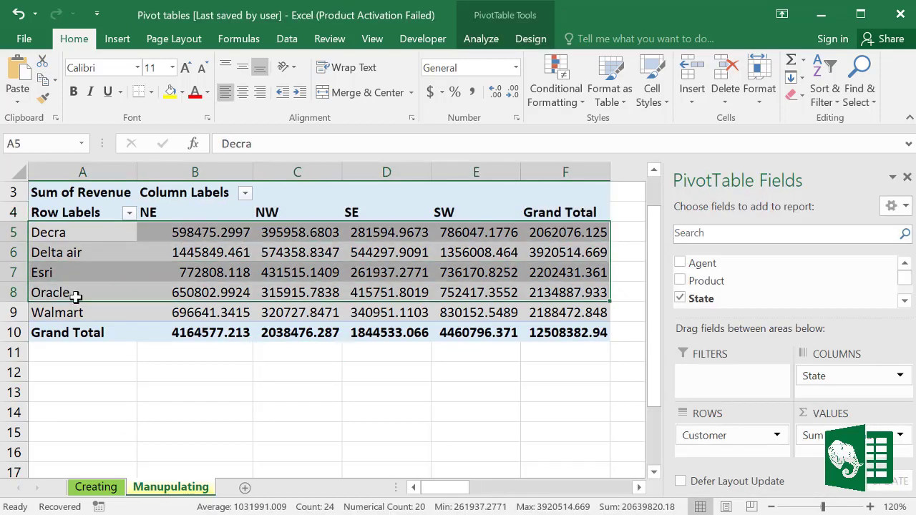
click(559, 331)
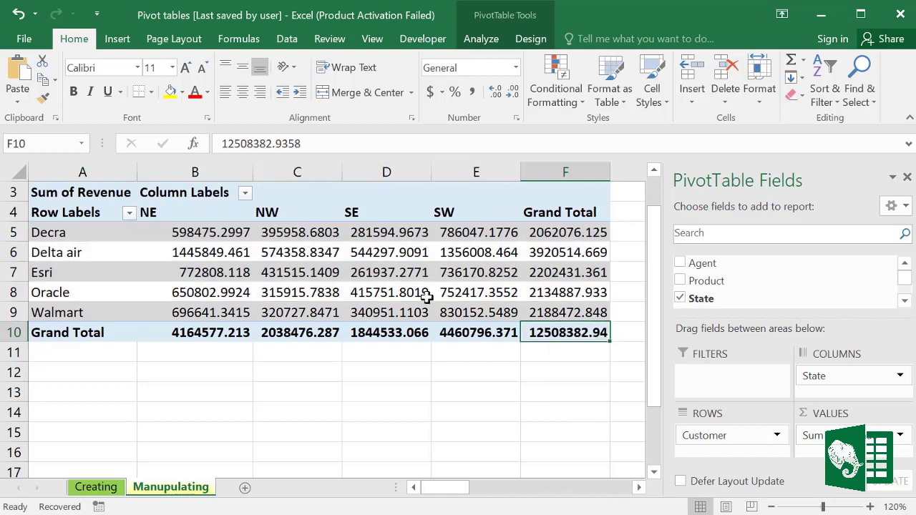
click(372, 285)
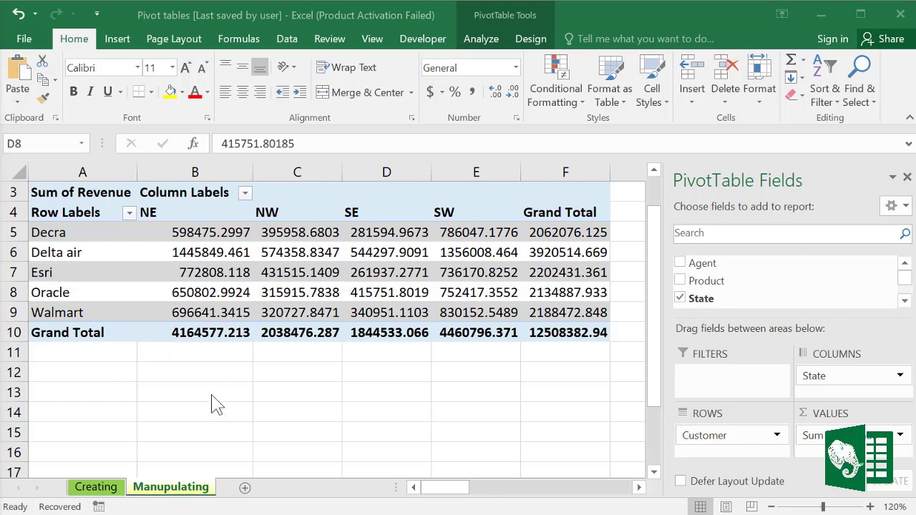
click(111, 492)
Step: On the Creating sheet change the first Item Cost from 496 to 550
click(100, 487)
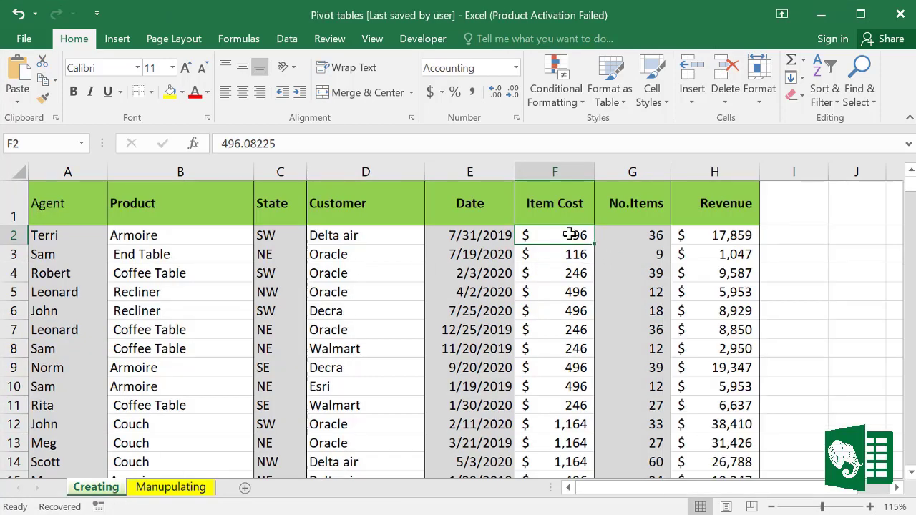
text(55)
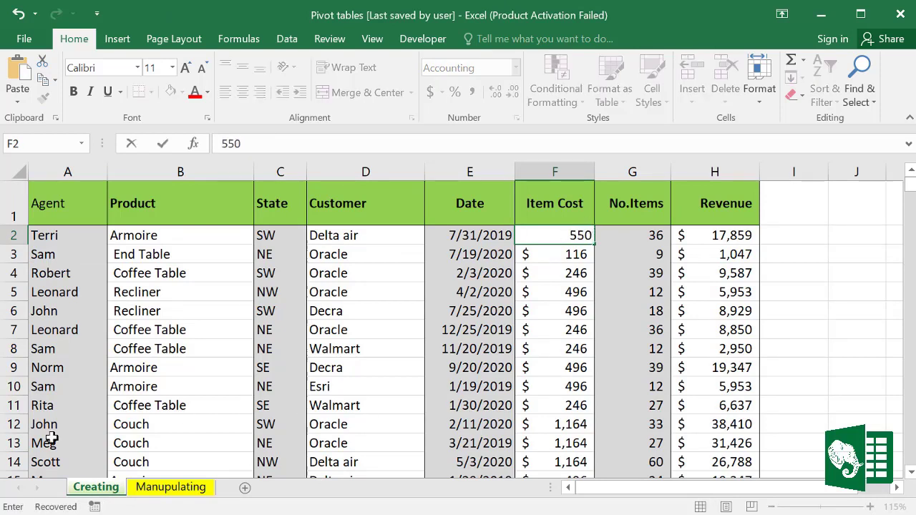
text(0)
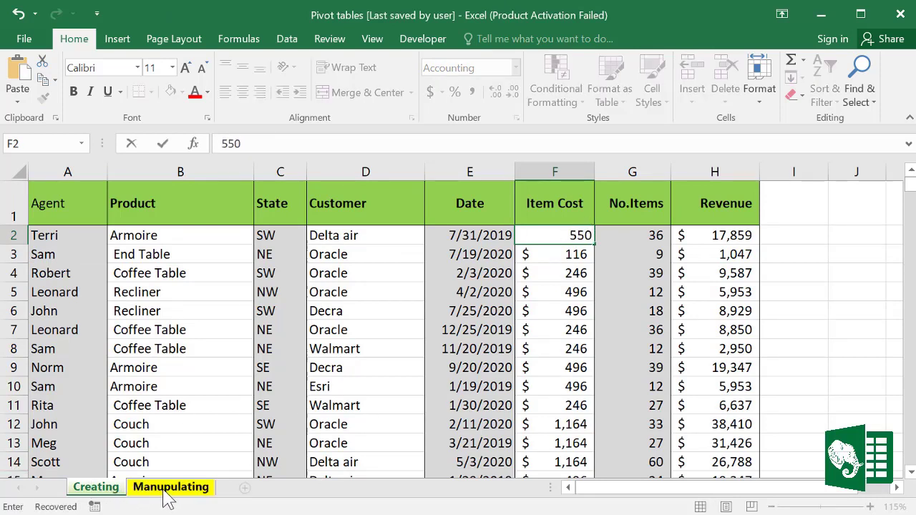
click(164, 493)
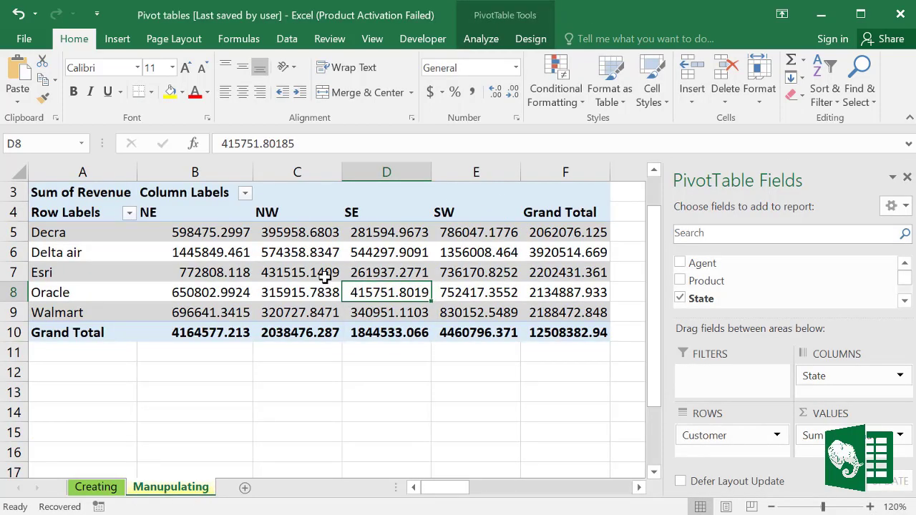
Step: Refresh the Manupulating pivot so its SW and grand totals reflect the new cost
click(481, 40)
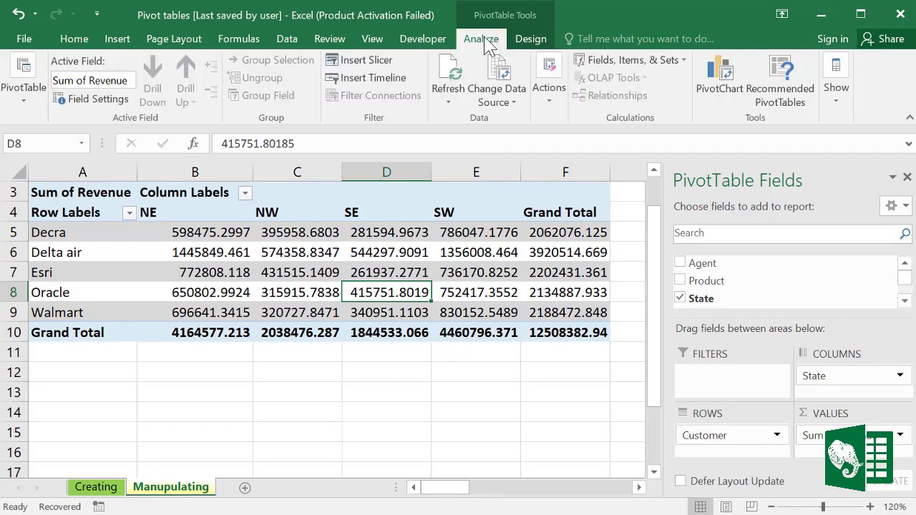
click(450, 102)
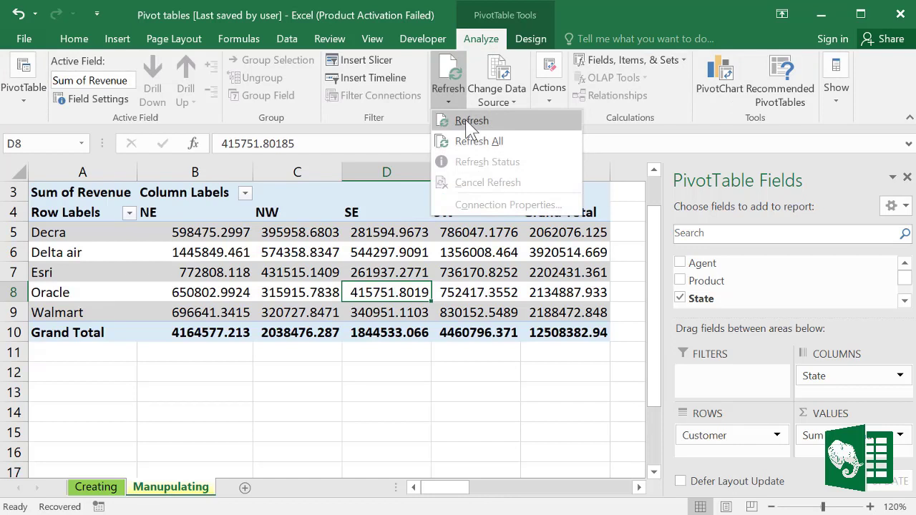
click(469, 122)
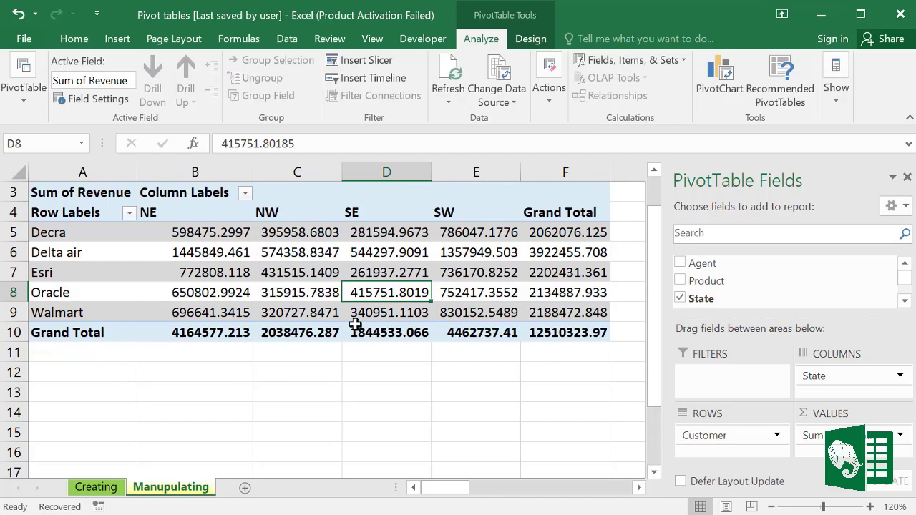
mouse_move(355, 324)
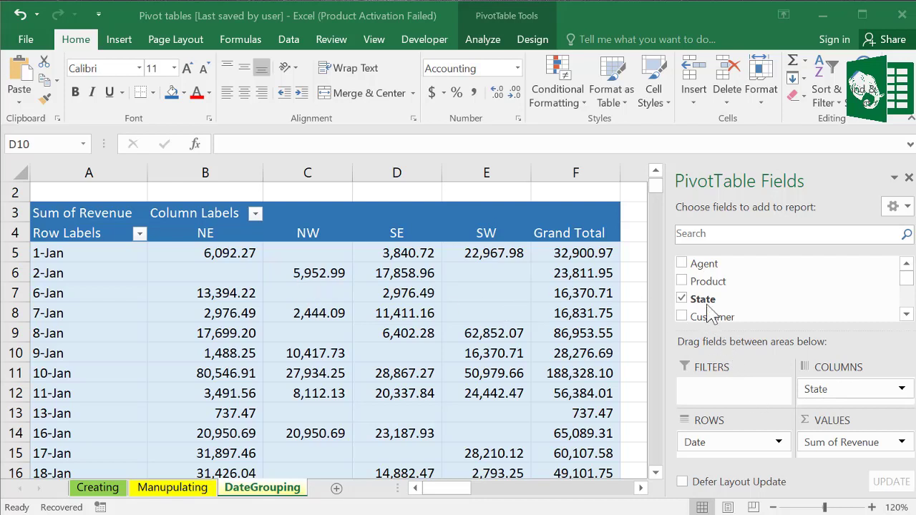
Step: Inspect the DateGrouping pivot's daily date rows and their NE–SW revenue values
click(830, 390)
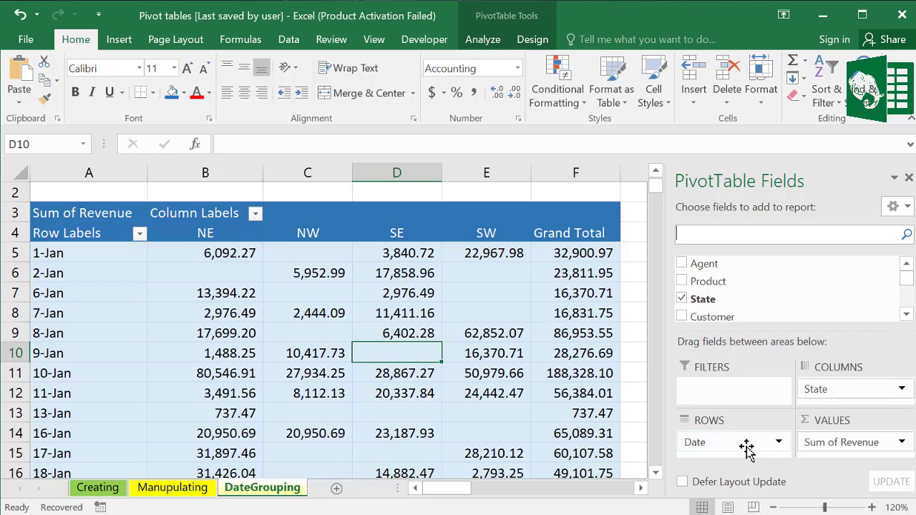
mouse_move(902, 282)
mouse_down()
mouse_move(907, 315)
mouse_move(905, 285)
mouse_move(905, 296)
mouse_up()
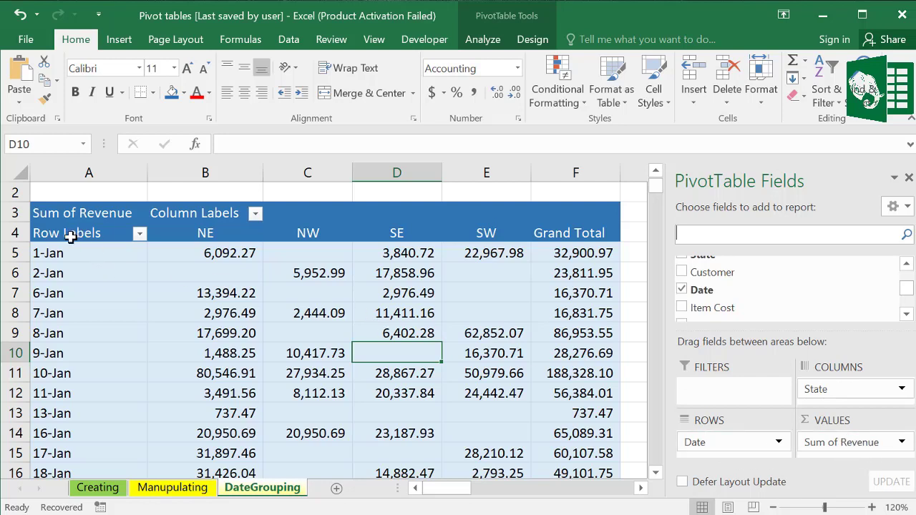
drag(66, 254, 64, 454)
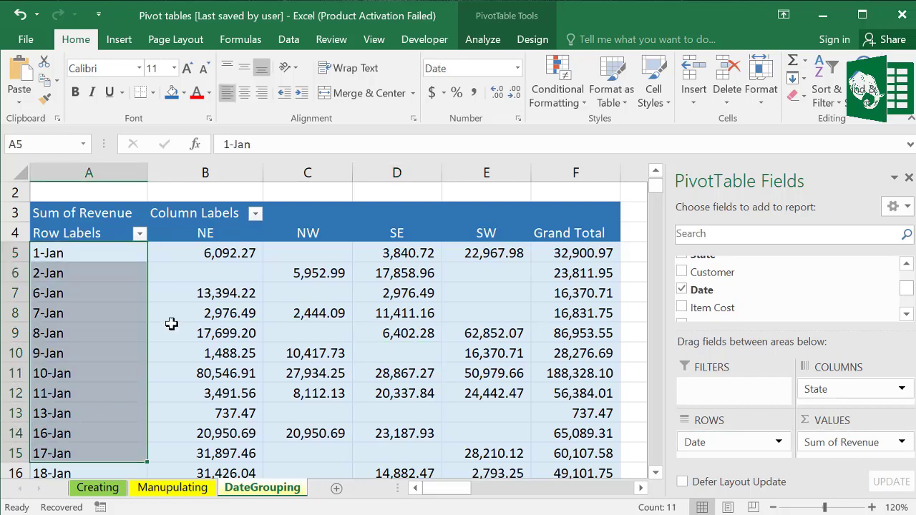
click(204, 233)
drag(299, 235, 465, 237)
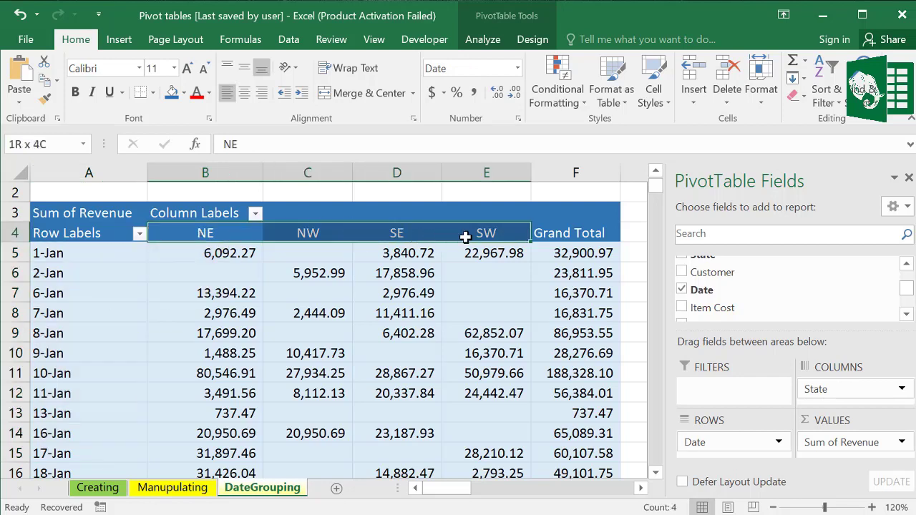
click(275, 360)
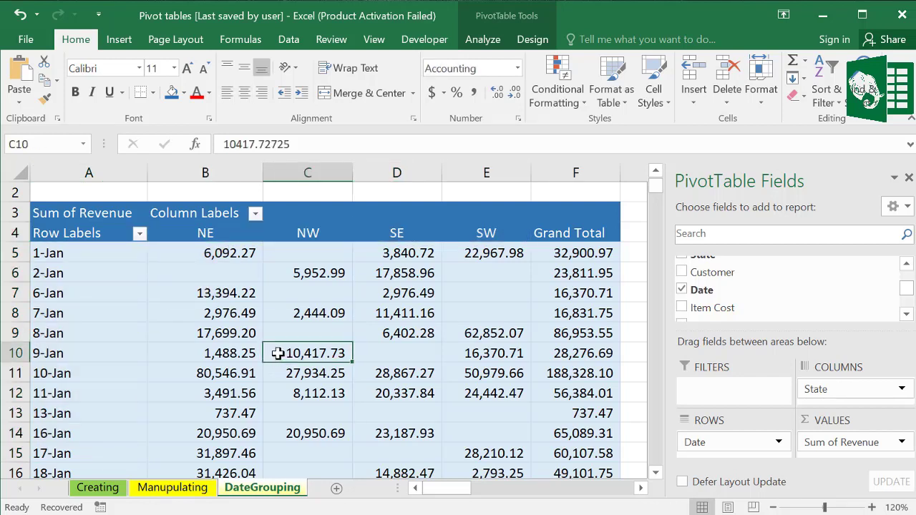
click(73, 292)
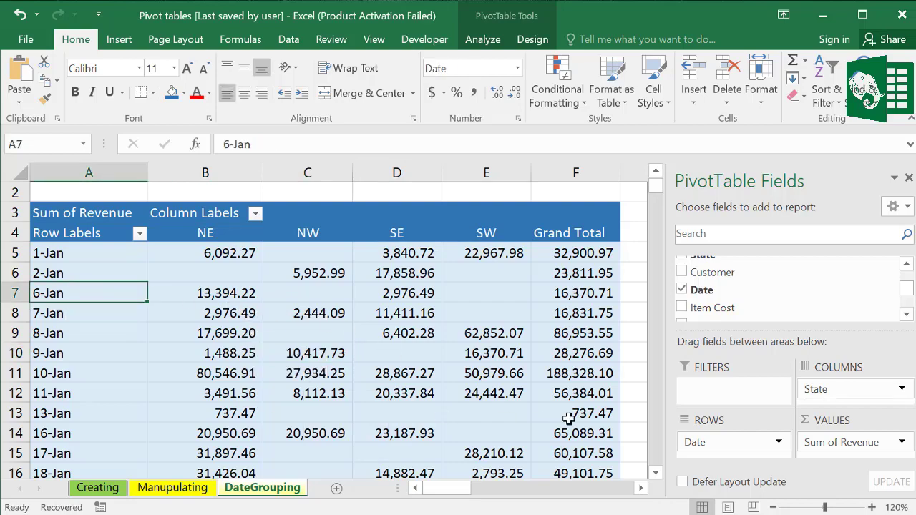
mouse_move(657, 193)
mouse_down()
mouse_move(654, 368)
mouse_move(655, 184)
mouse_up()
click(66, 323)
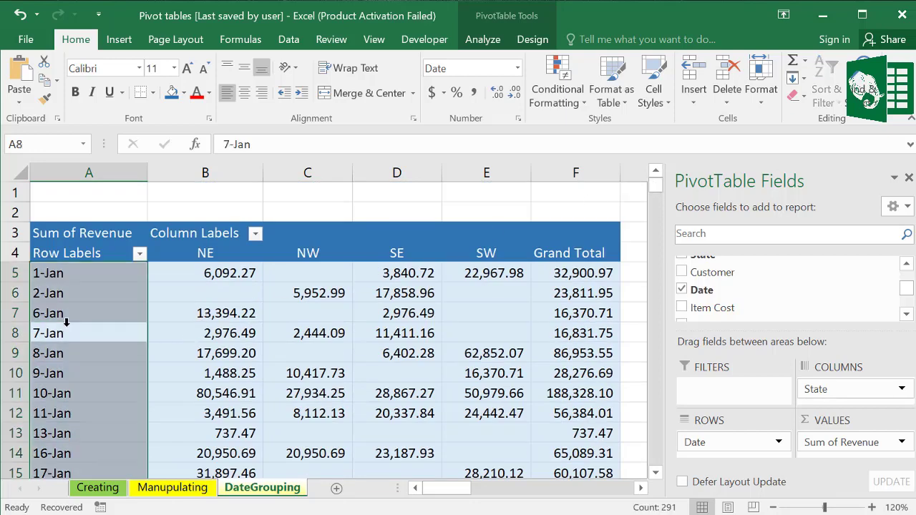
click(65, 343)
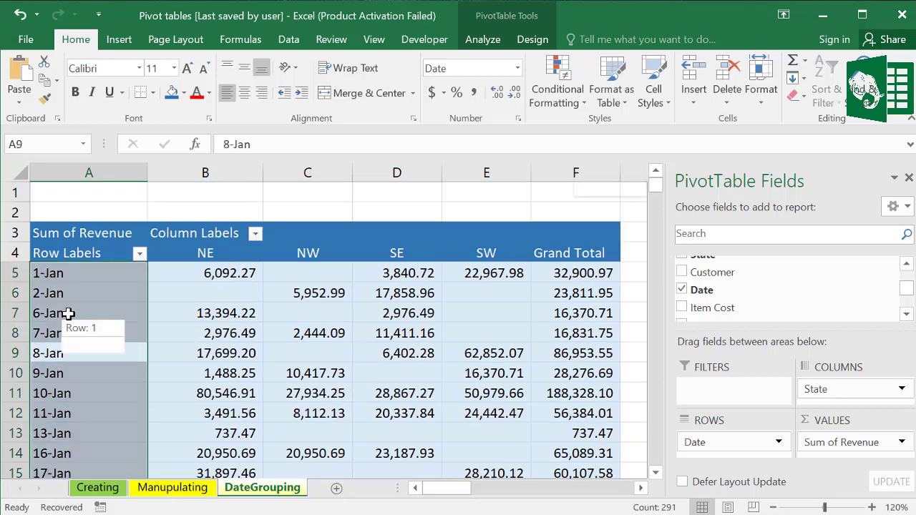
click(67, 314)
click(200, 345)
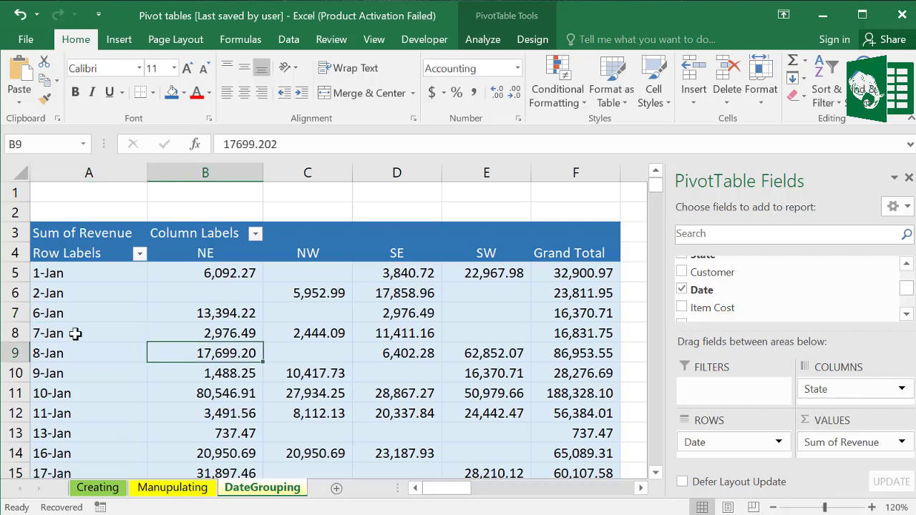
click(75, 334)
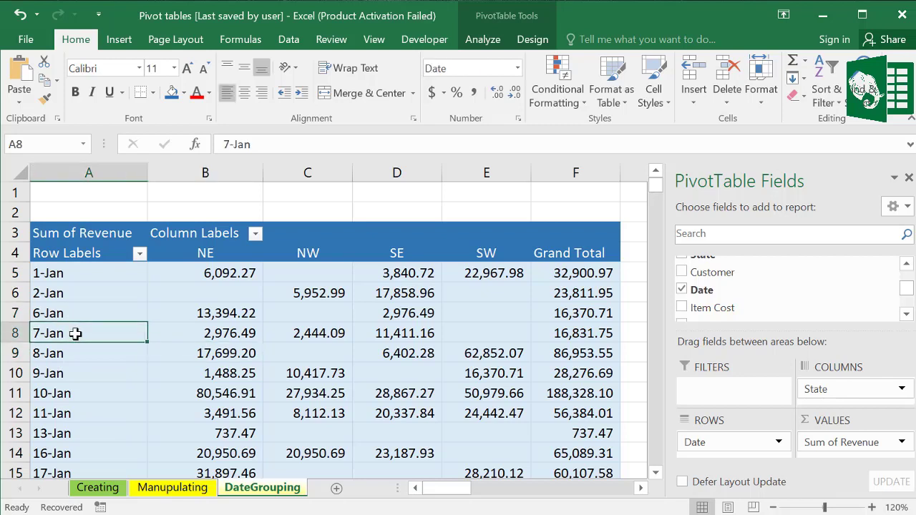
click(88, 394)
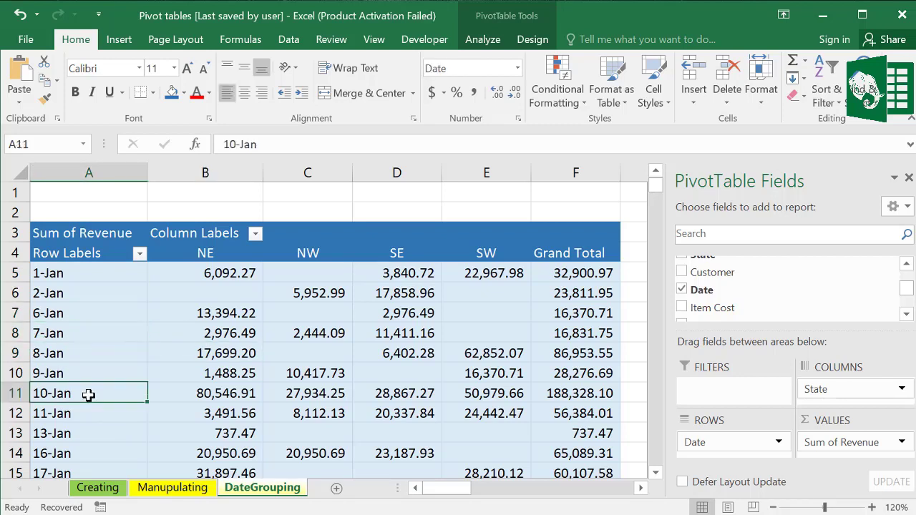
click(85, 332)
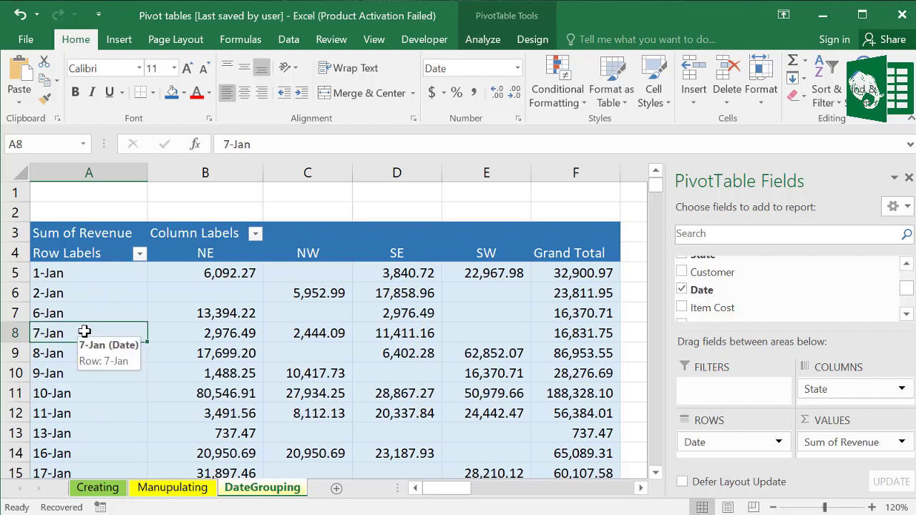
Step: Group the dates by Months, Quarters and Years, dropping Days
right_click(84, 331)
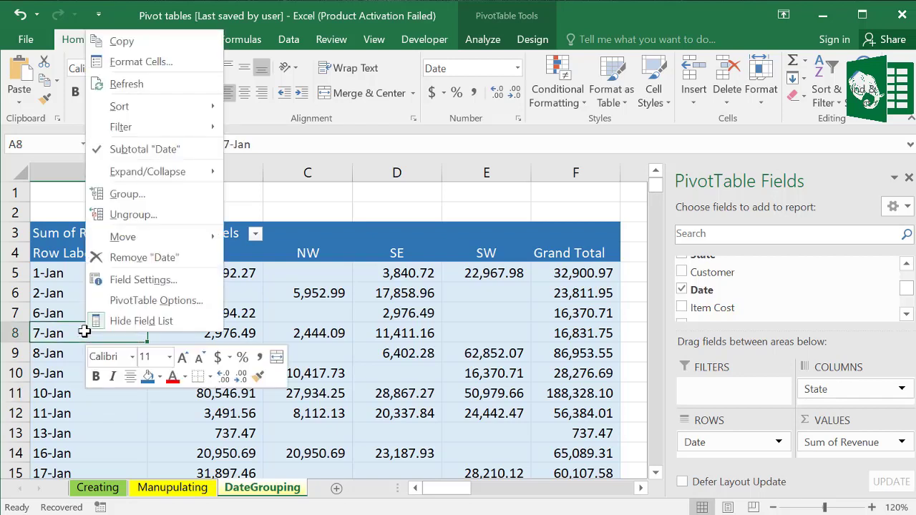
click(133, 201)
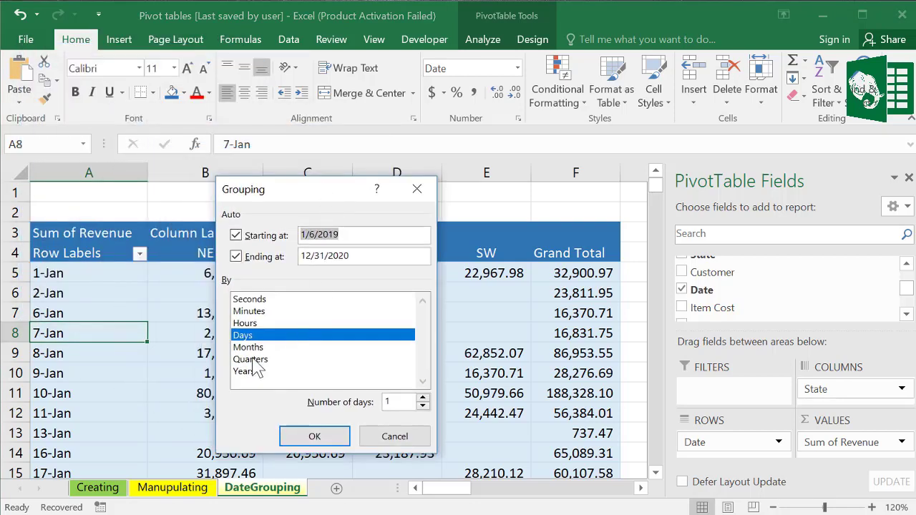
click(259, 347)
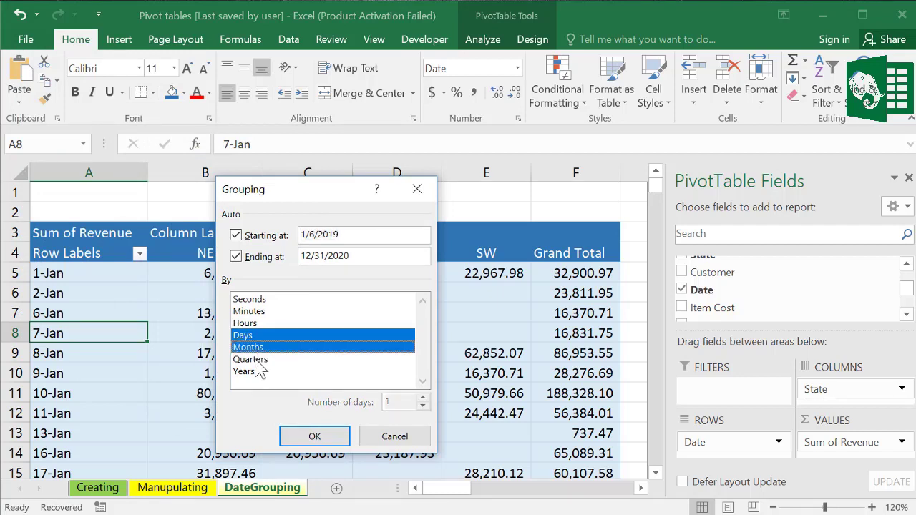
click(257, 360)
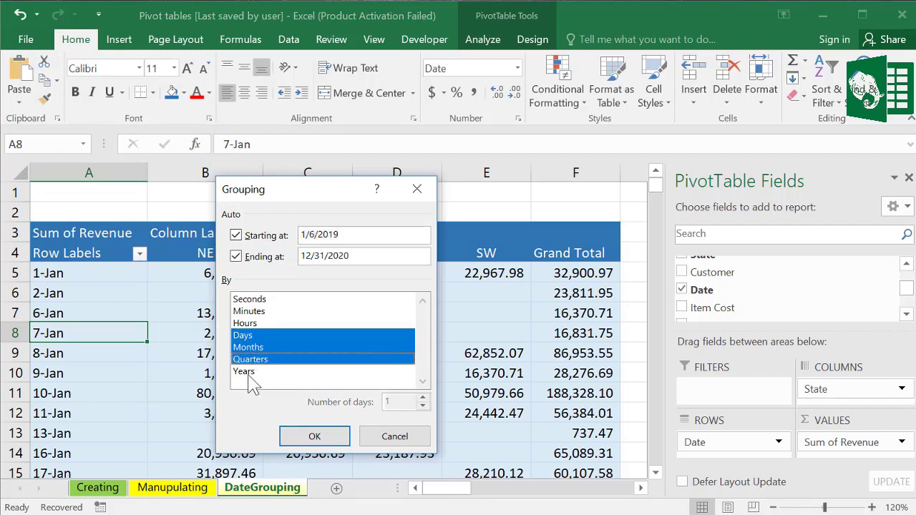
click(247, 372)
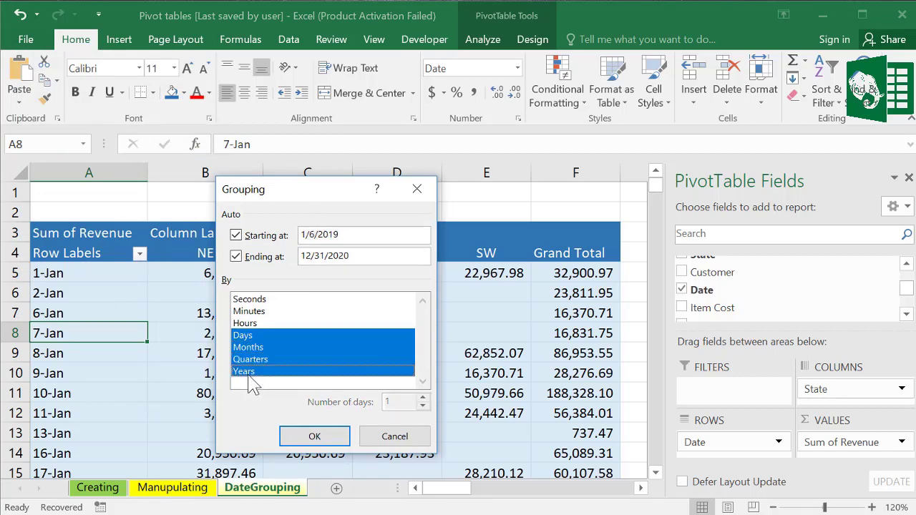
click(247, 336)
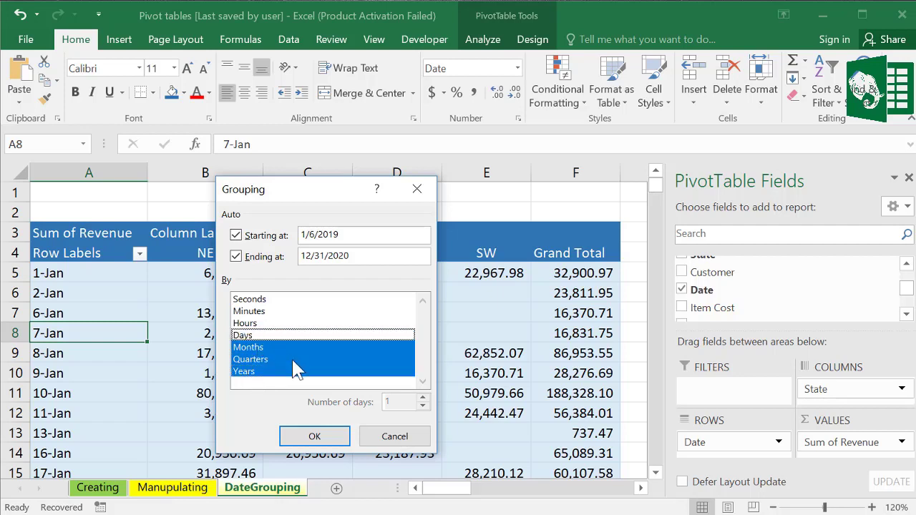
click(316, 440)
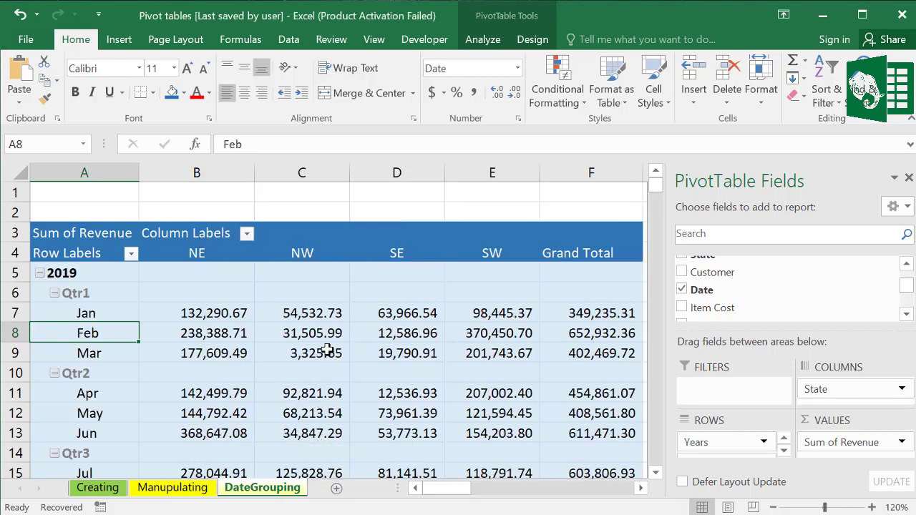
Step: Move the Date field into the pivot's report filter area
click(262, 367)
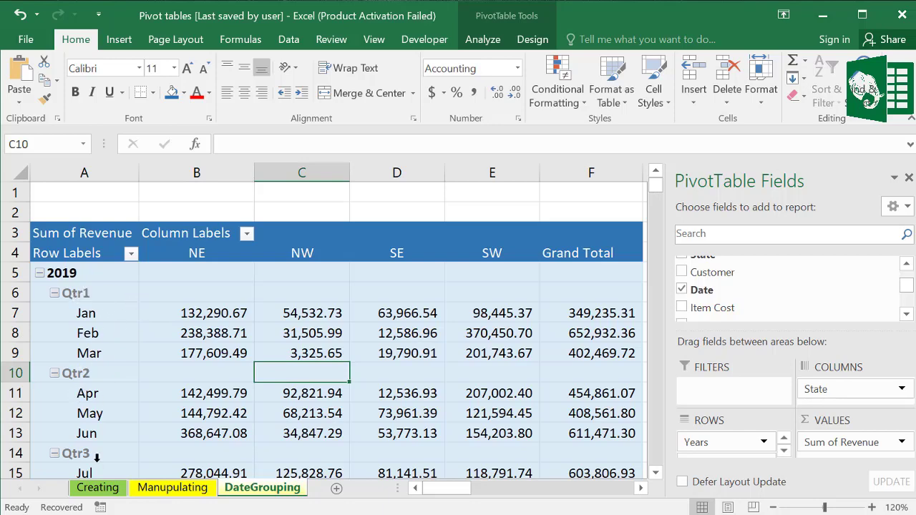
mouse_move(663, 187)
mouse_down()
mouse_move(662, 205)
mouse_move(662, 179)
mouse_up()
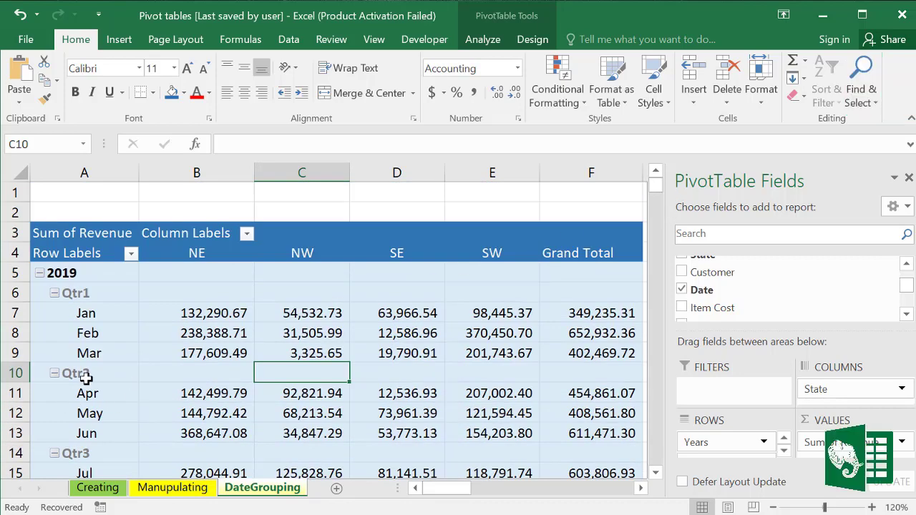
drag(764, 341, 761, 281)
scroll(789, 441, down, 1)
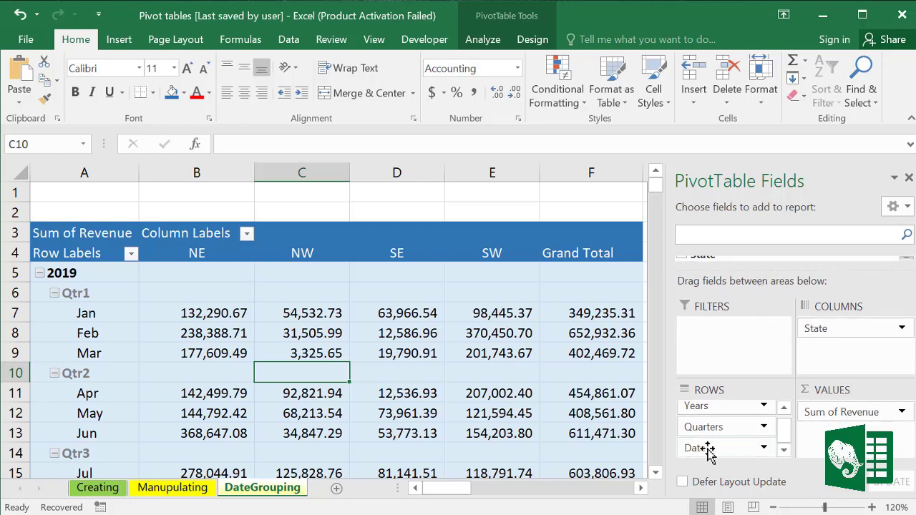
drag(710, 450, 719, 345)
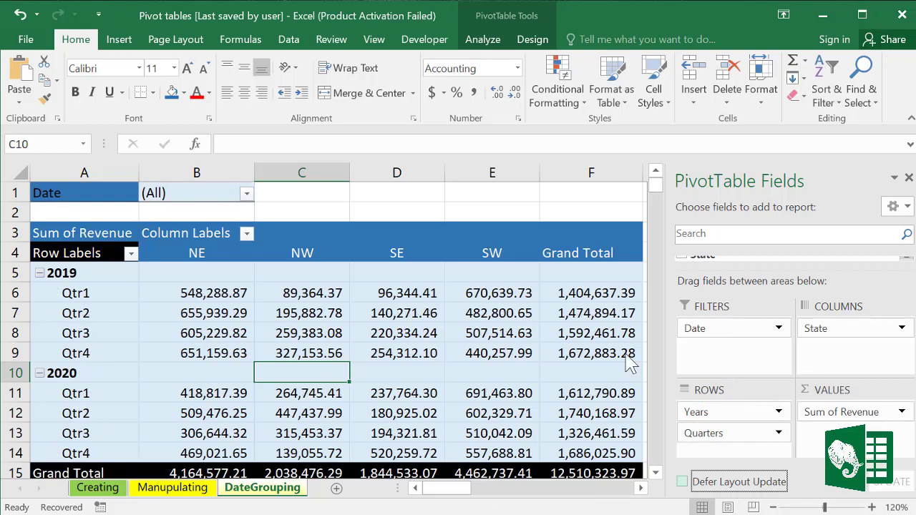
Step: Review the 2019 and 2020 quarter rows and their NE revenue figures
click(134, 353)
drag(79, 290, 125, 331)
click(66, 275)
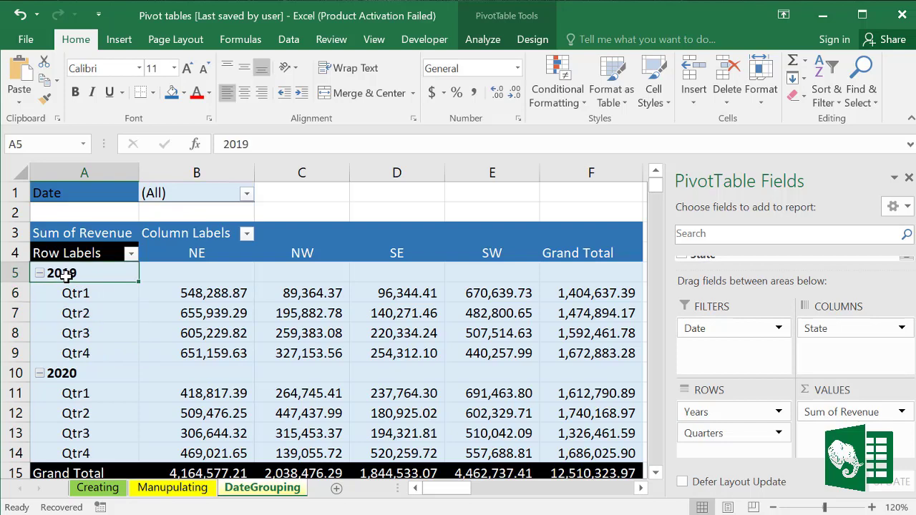
click(78, 375)
scroll(655, 461, down, 1)
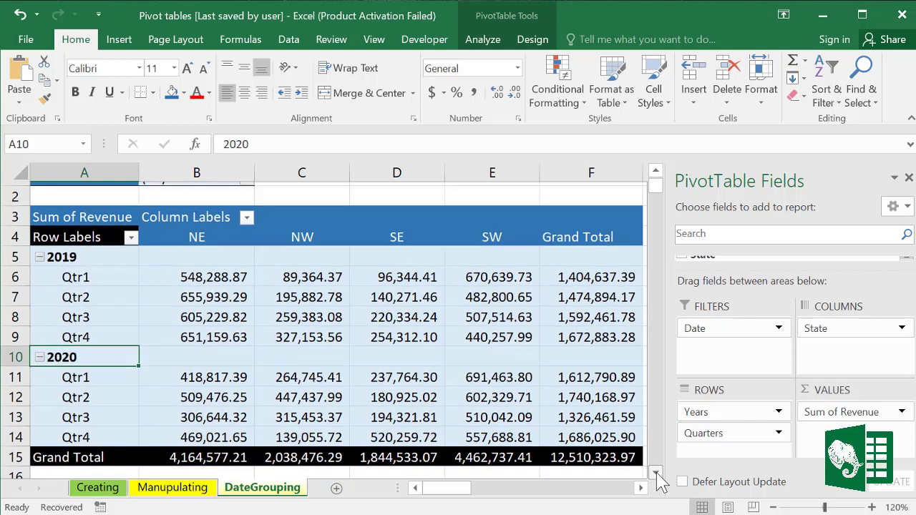
drag(196, 245, 201, 313)
click(301, 274)
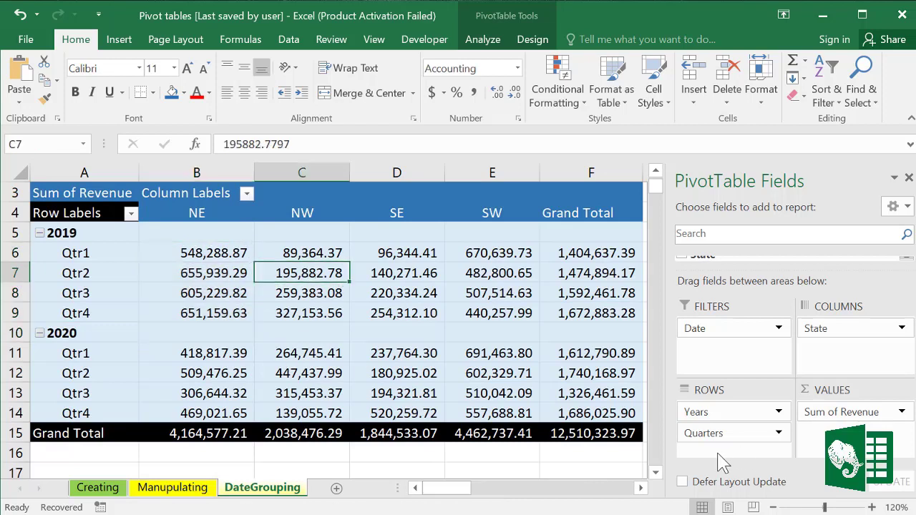
click(273, 366)
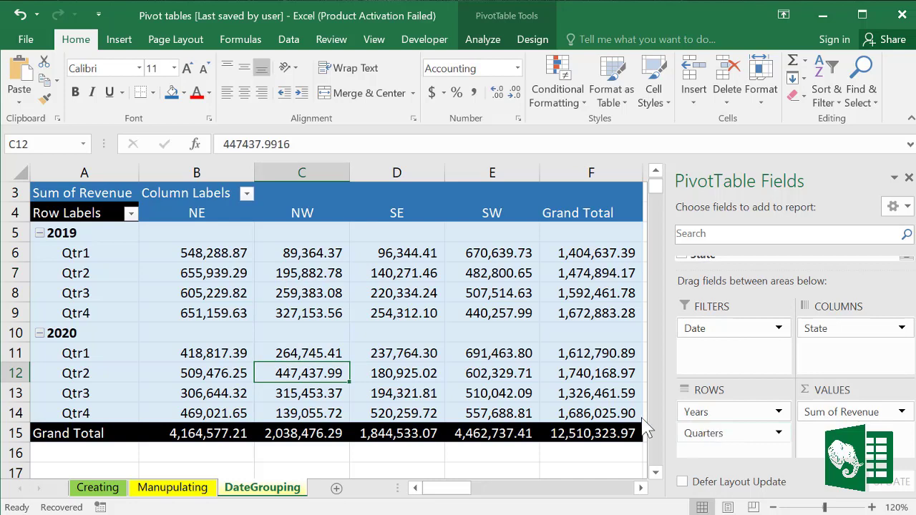
Step: Place Quarters above Years so 2019 and 2020 nest under each quarter
drag(652, 193, 652, 184)
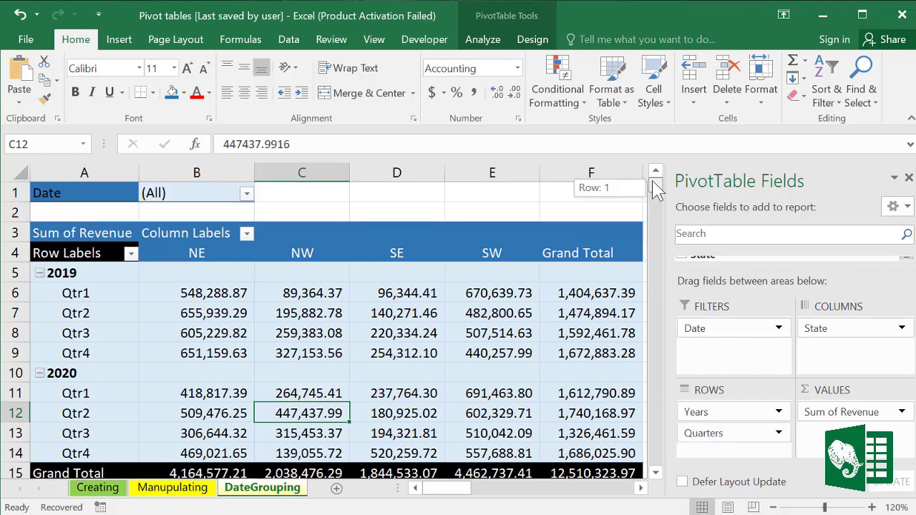
drag(720, 440, 721, 409)
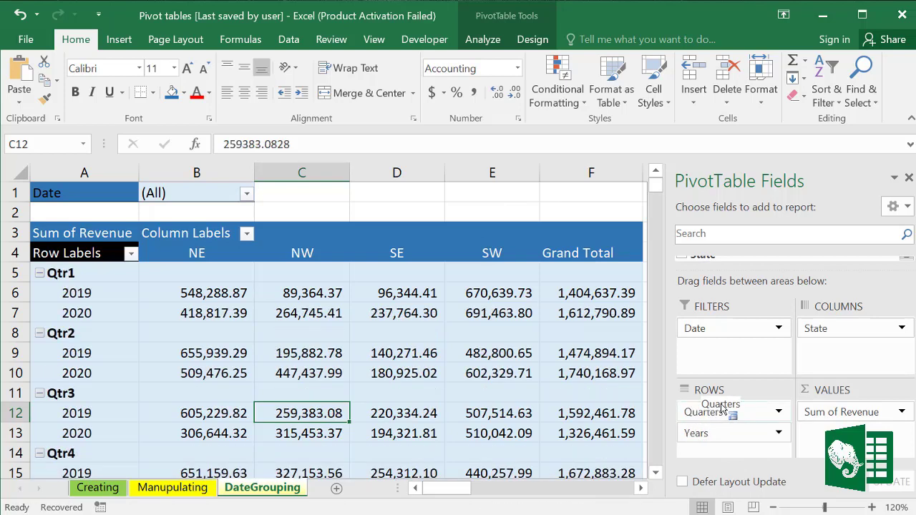
drag(68, 281, 307, 313)
drag(117, 299, 593, 315)
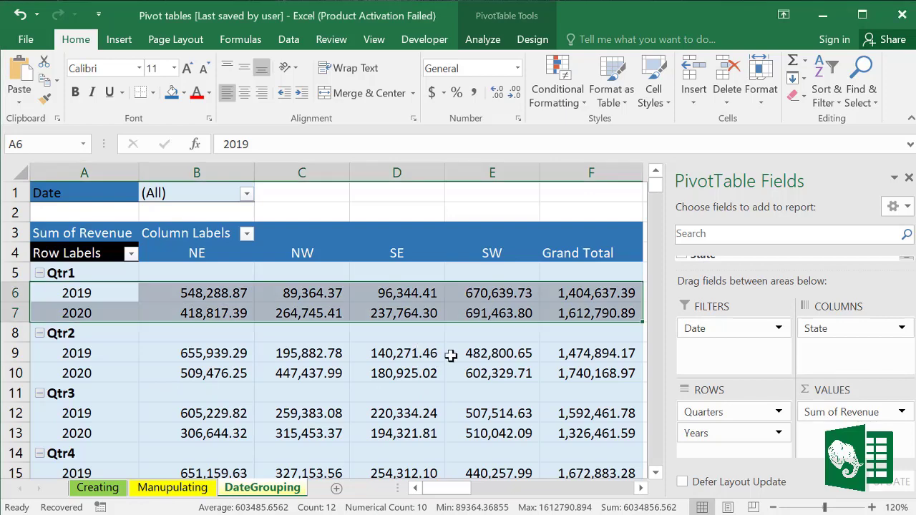
Step: Show all subtotals at the bottom of each quarter group
click(353, 325)
click(308, 291)
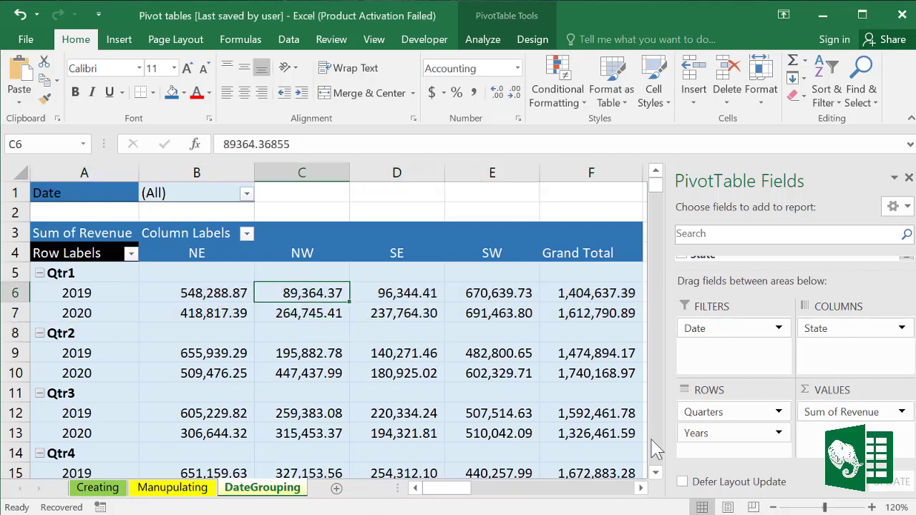
mouse_move(284, 348)
click(541, 40)
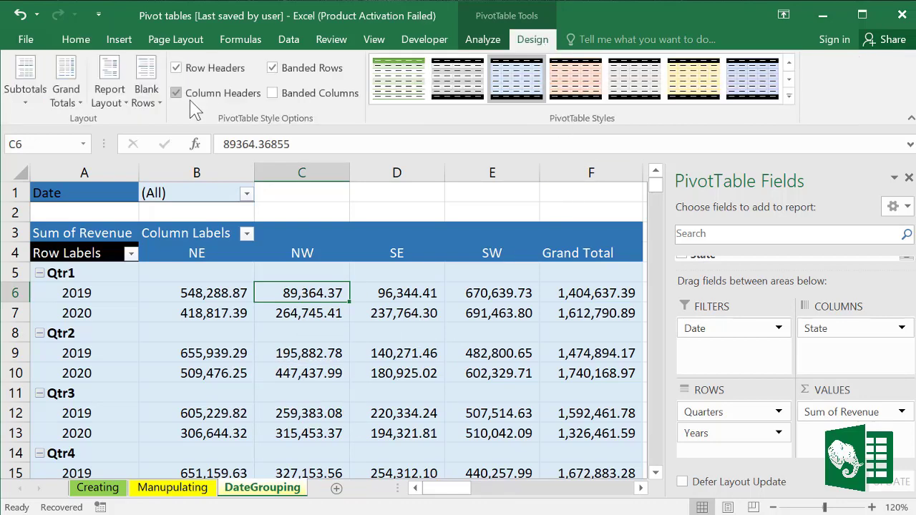
click(30, 104)
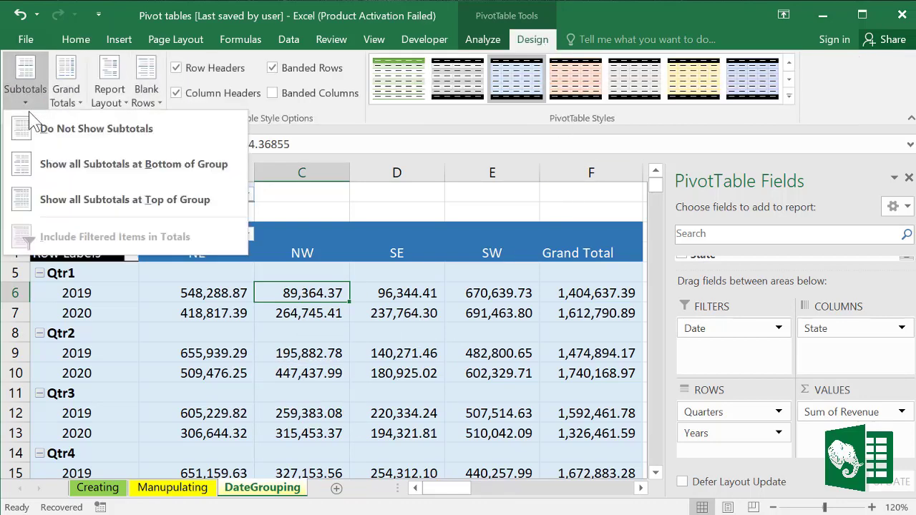
click(113, 166)
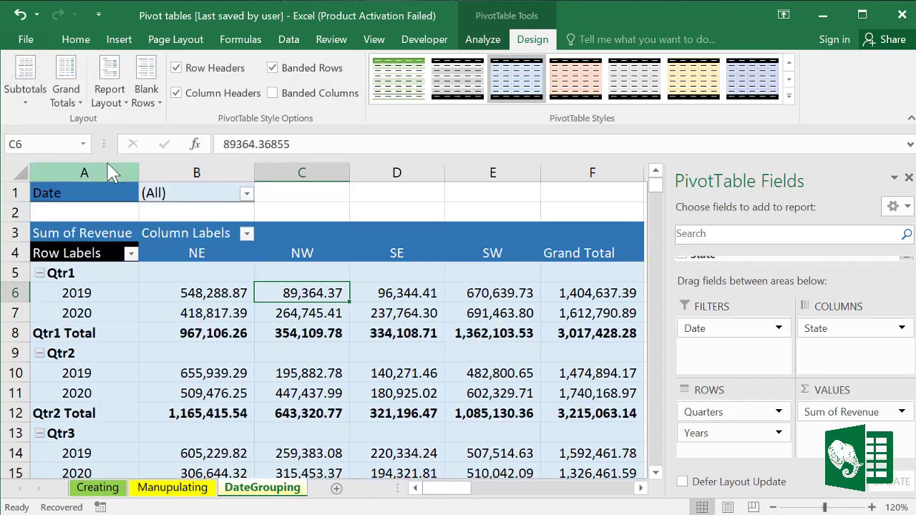
Step: Browse the Grand Totals and Report Layout menus without changing anything
click(27, 94)
click(80, 108)
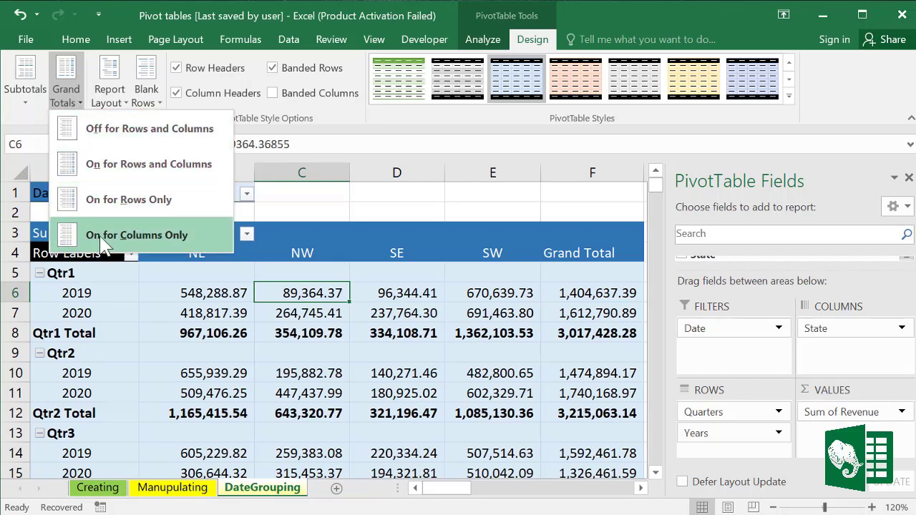
click(126, 98)
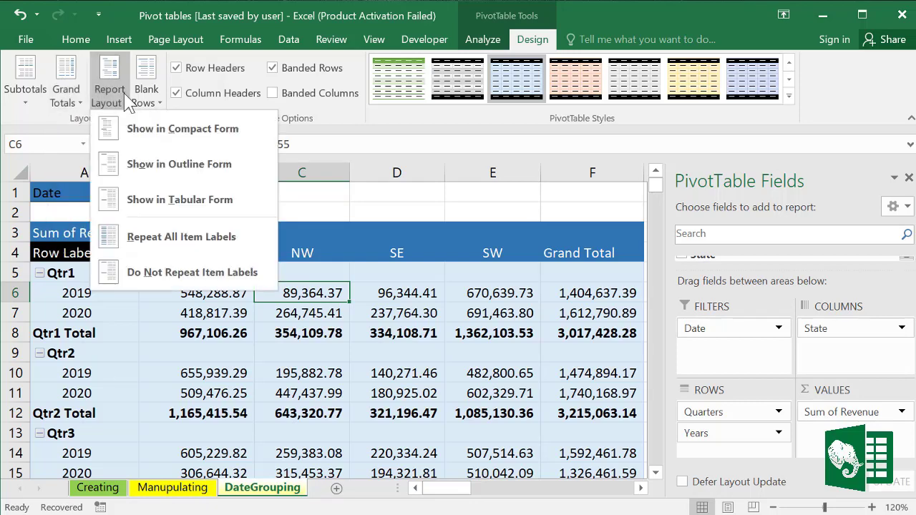
click(253, 350)
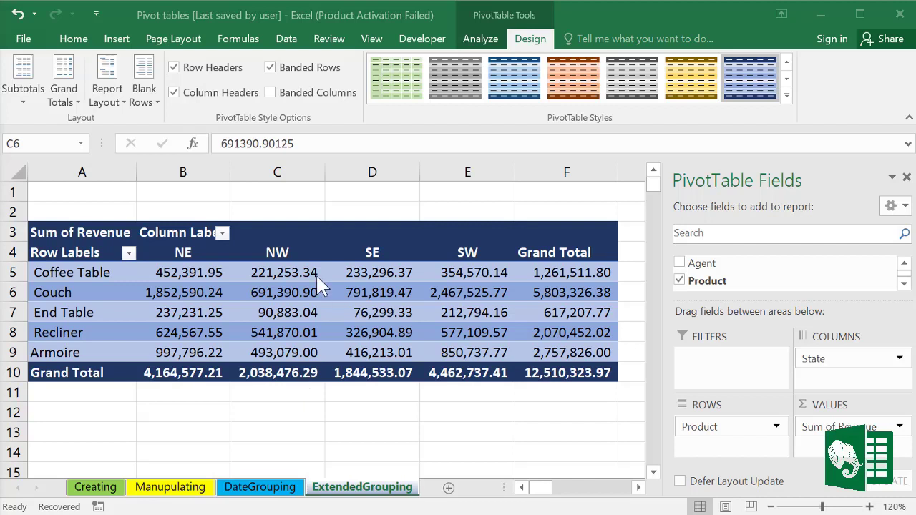
Step: Group the NE and NW columns, collapse the group and rename it North
click(187, 243)
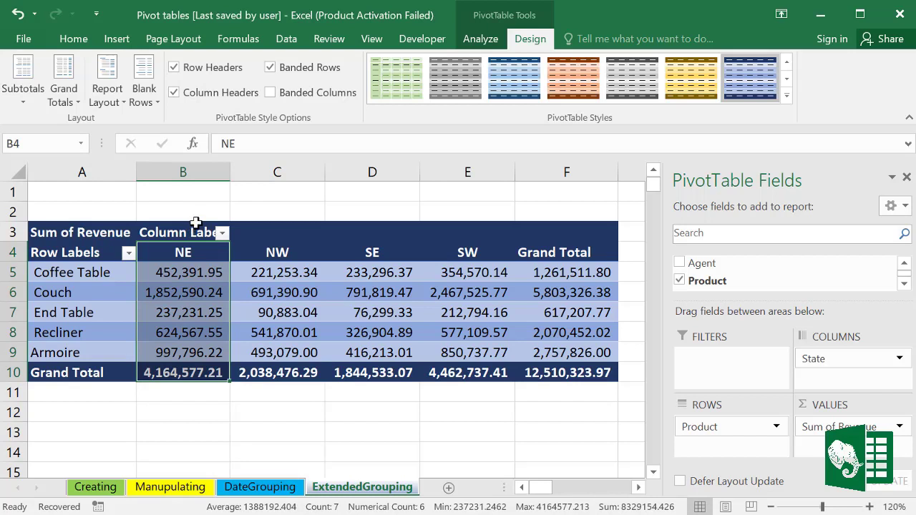
drag(207, 252, 271, 350)
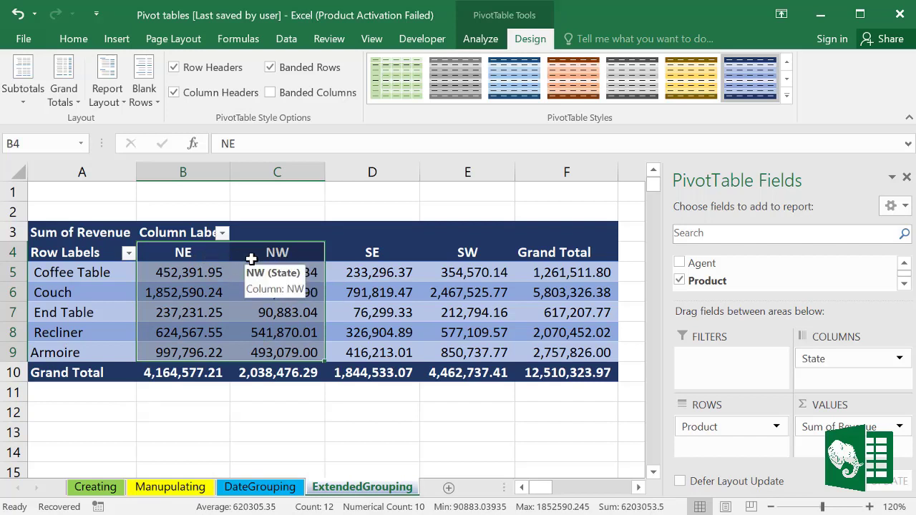
drag(364, 255, 437, 349)
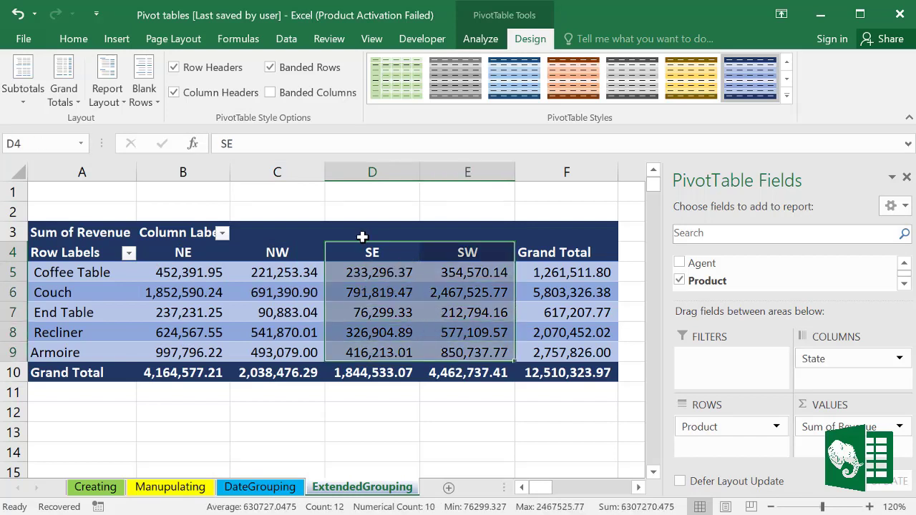
click(393, 288)
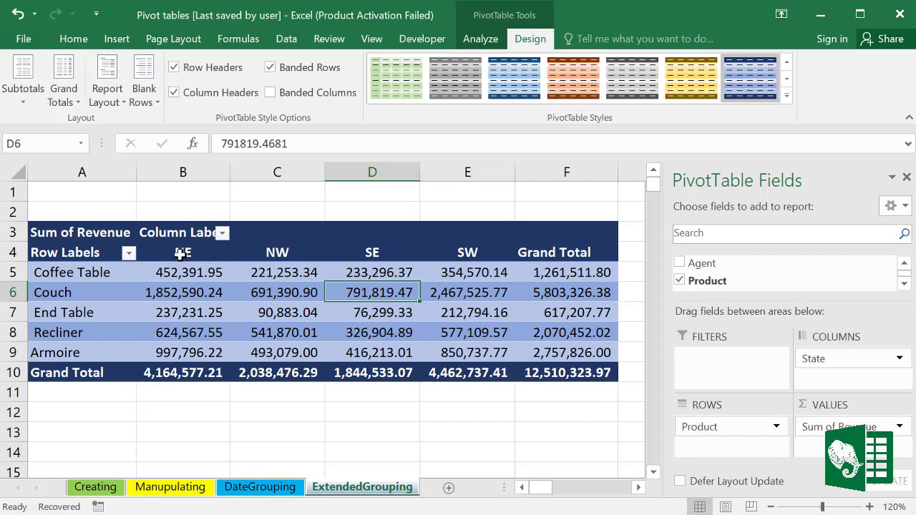
drag(179, 254, 279, 369)
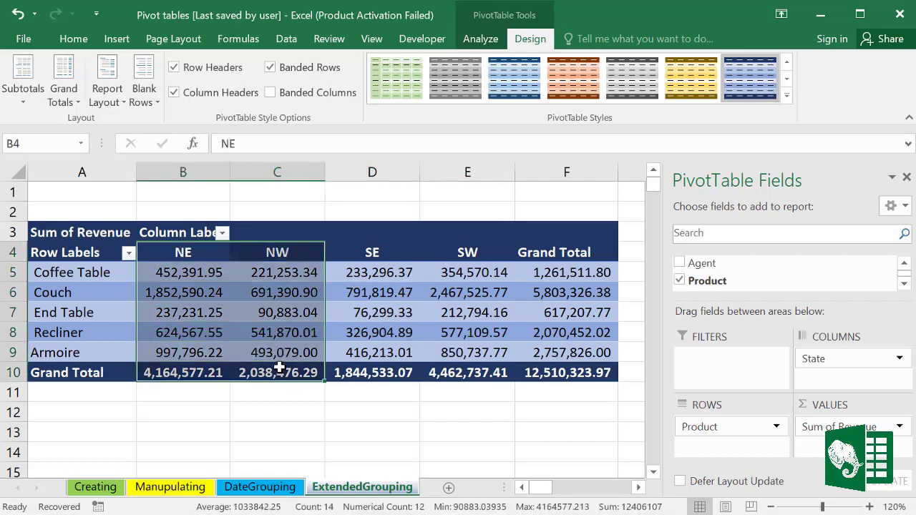
right_click(245, 272)
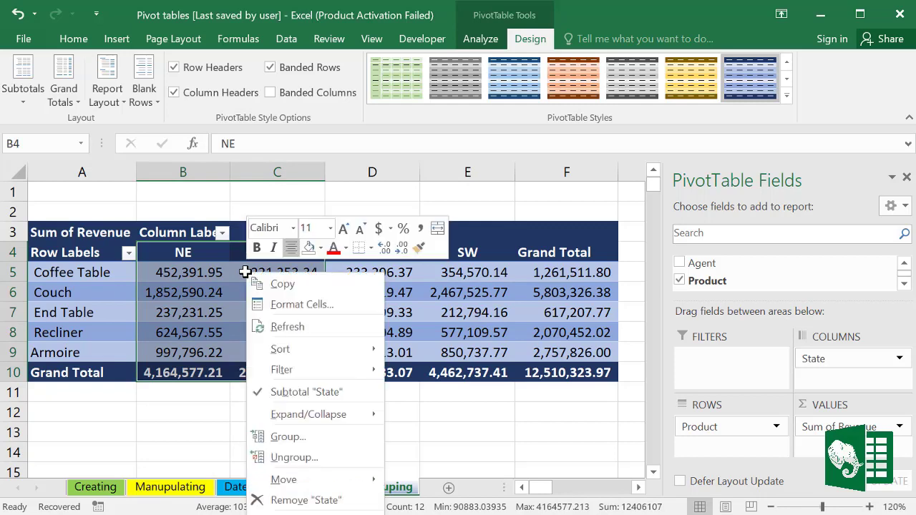
click(287, 436)
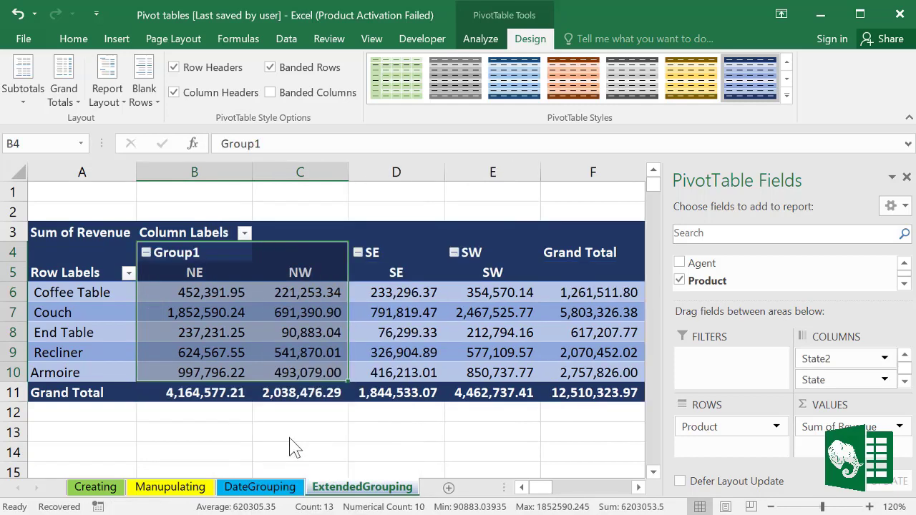
double_click(196, 252)
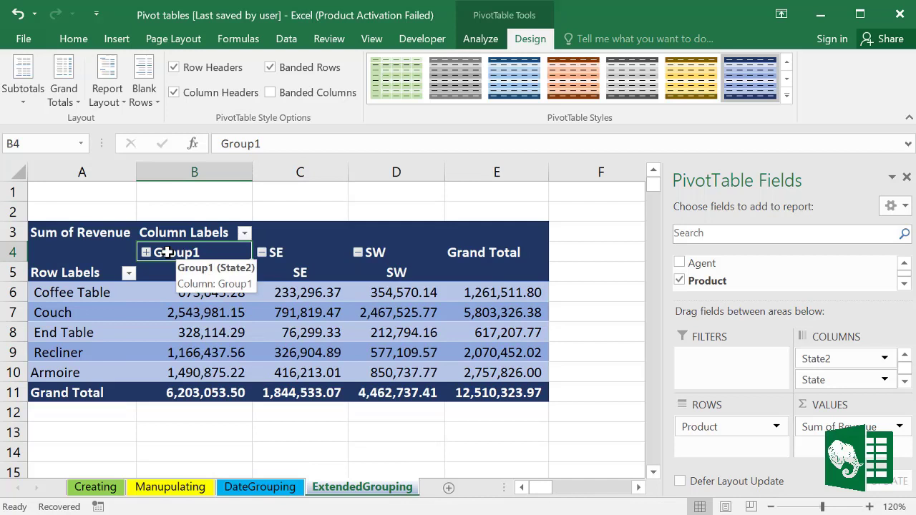
text(N)
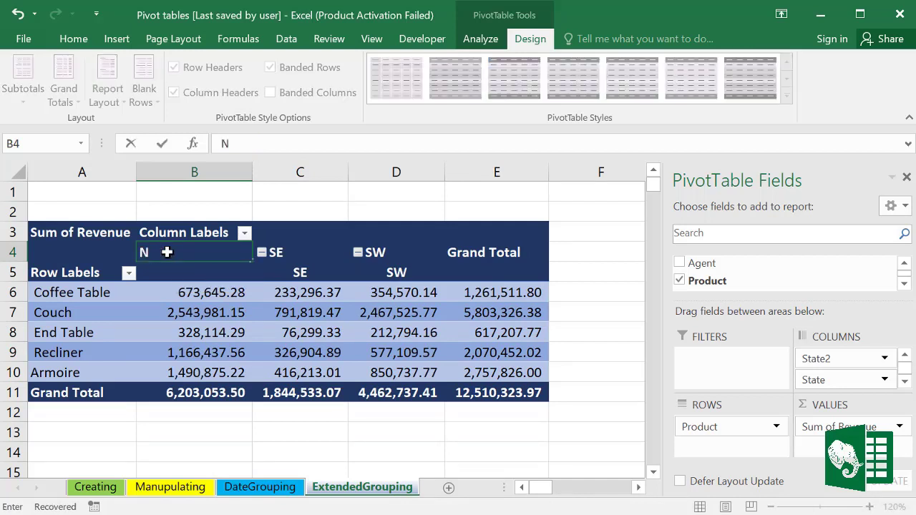
text(orth)
click(235, 329)
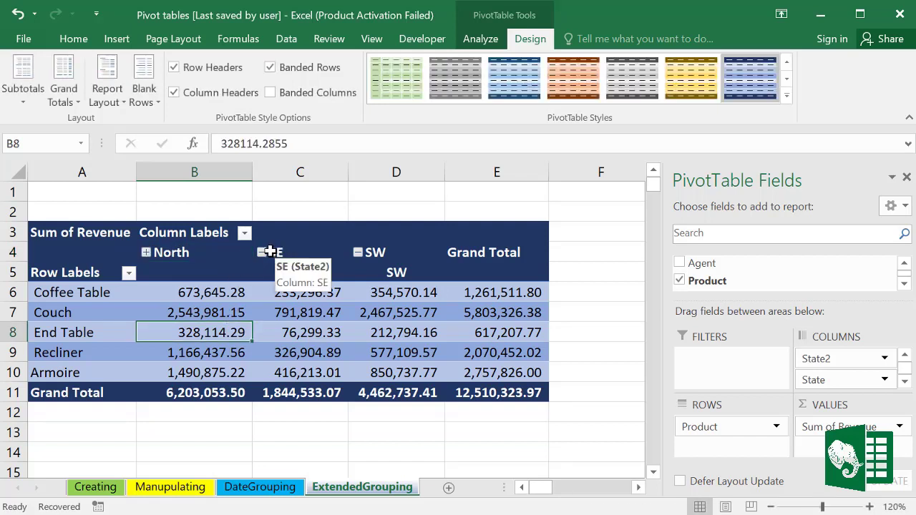
Step: Group SE and SW into a collapsed column named South, then expand North again
drag(277, 253, 388, 342)
right_click(375, 254)
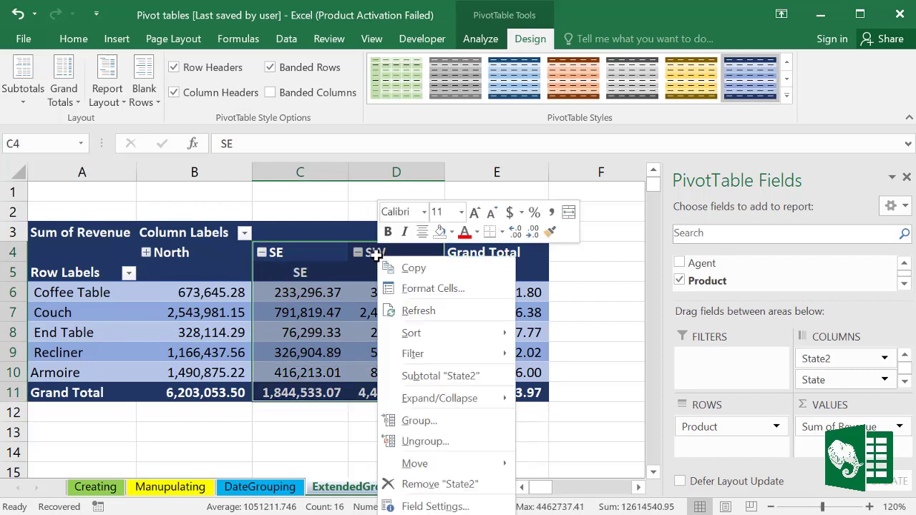
click(419, 422)
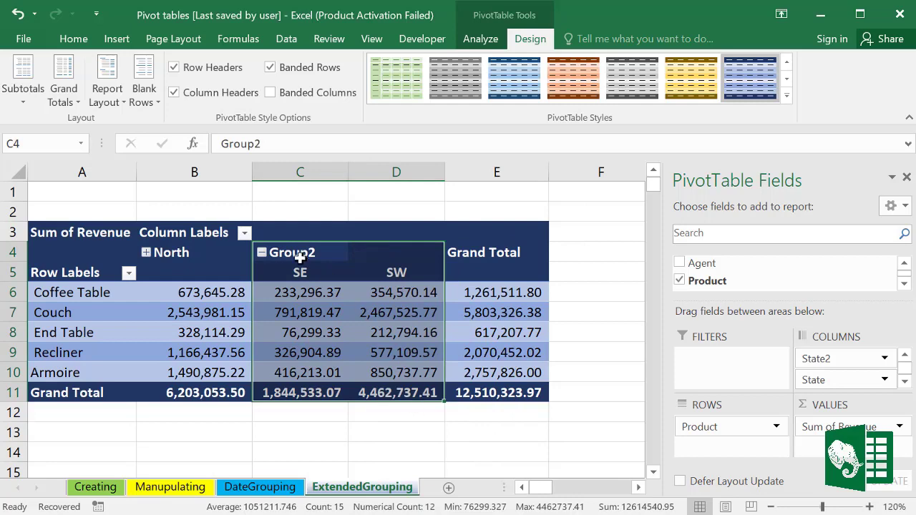
click(300, 253)
double_click(300, 253)
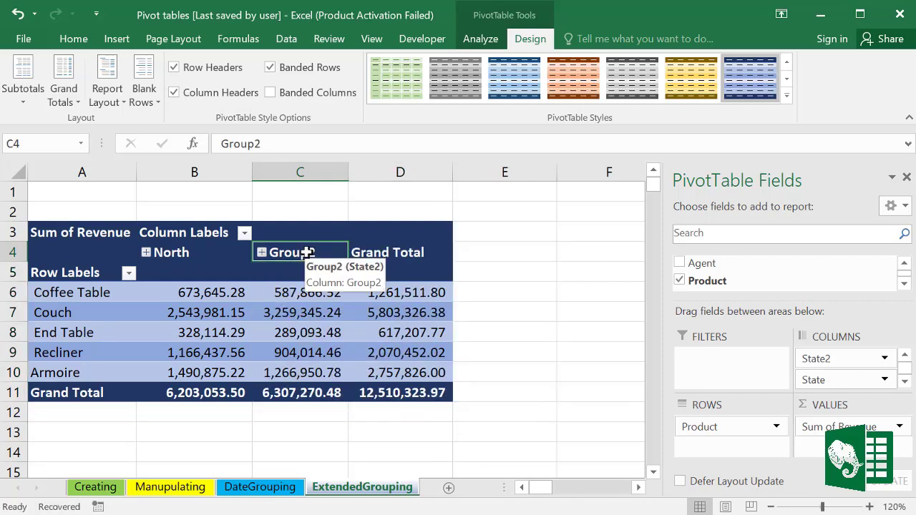
text(So)
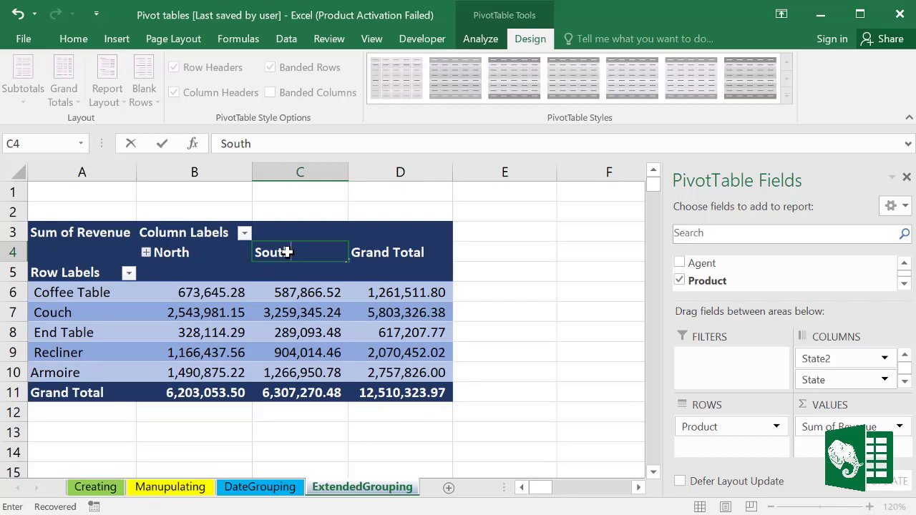
text(uth)
click(365, 365)
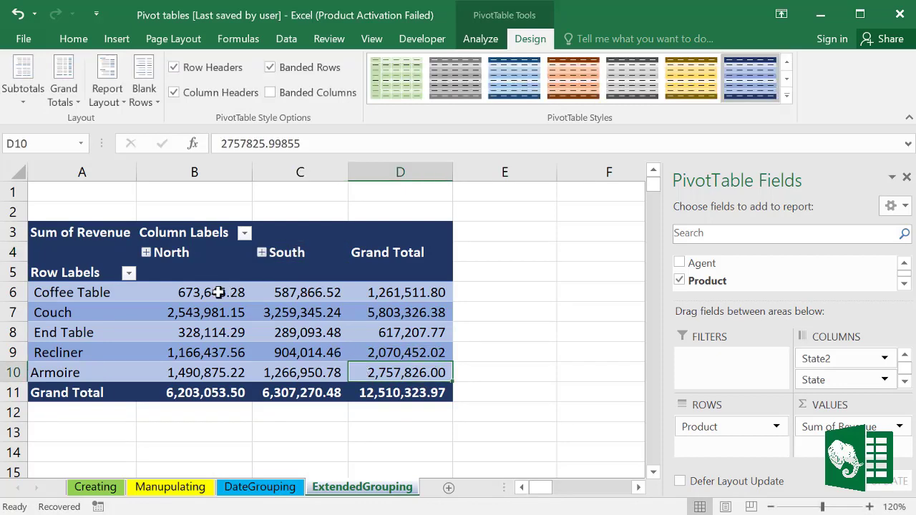
click(146, 251)
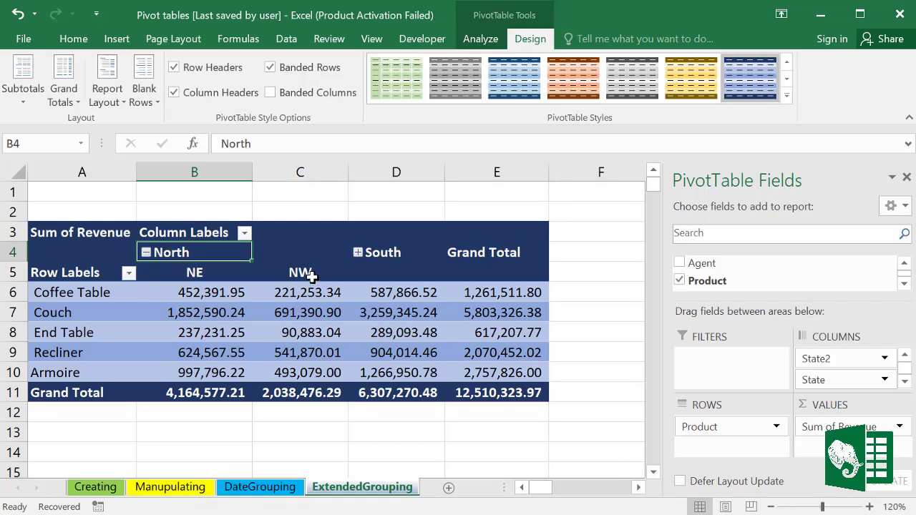
Step: Expand and collapse South and North, leaving both groups collapsed
click(358, 252)
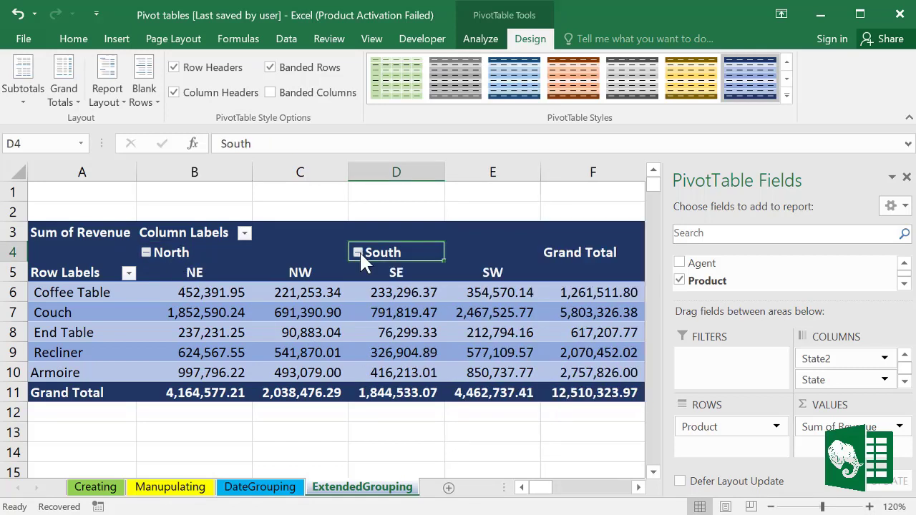
click(358, 251)
click(146, 252)
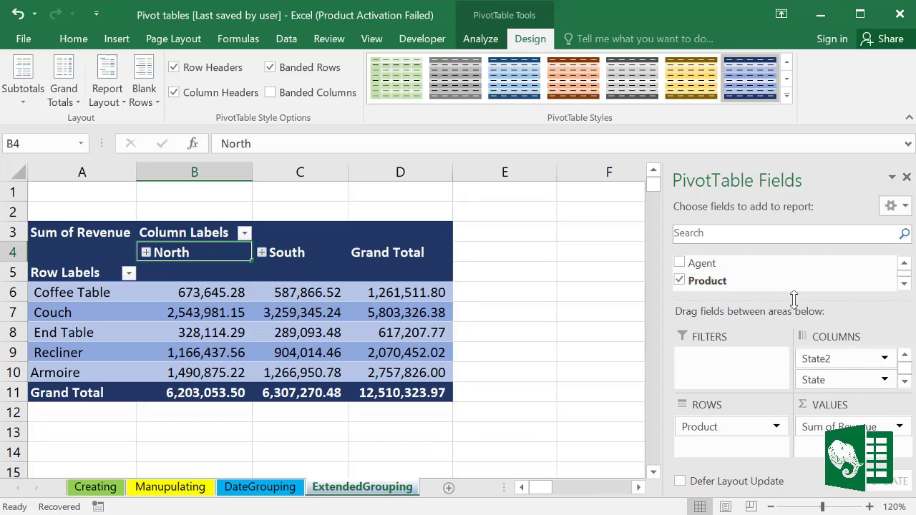
Step: Make State a report filter, review the North and South revenue, then drag State toward the columns
drag(793, 299, 793, 263)
drag(815, 323, 762, 327)
click(225, 311)
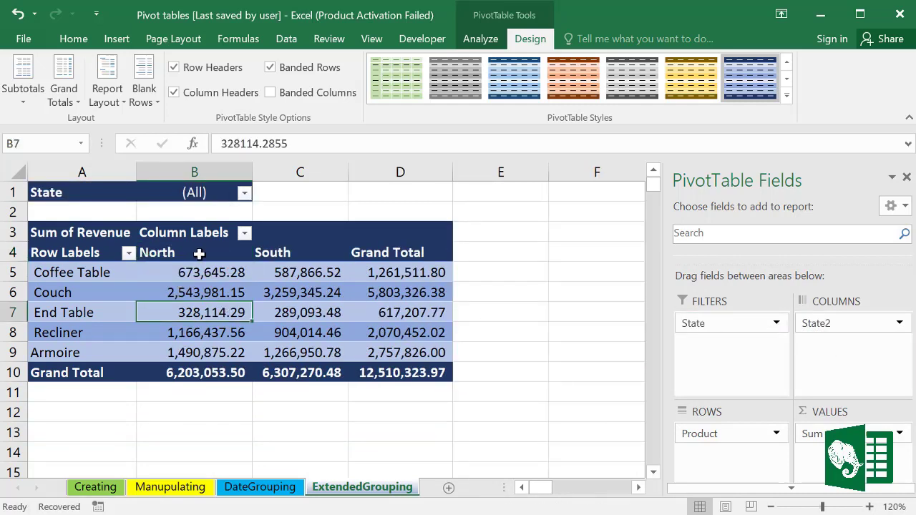
drag(199, 253, 313, 354)
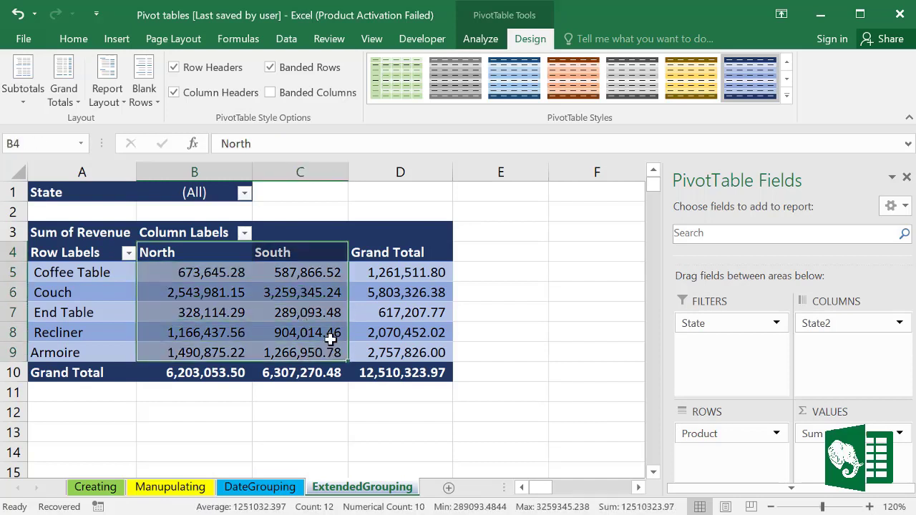
click(300, 312)
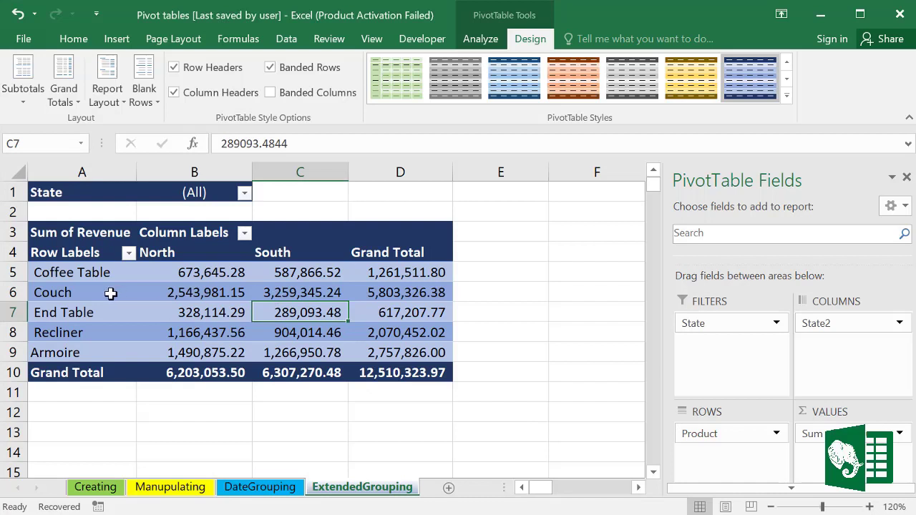
drag(31, 313, 32, 333)
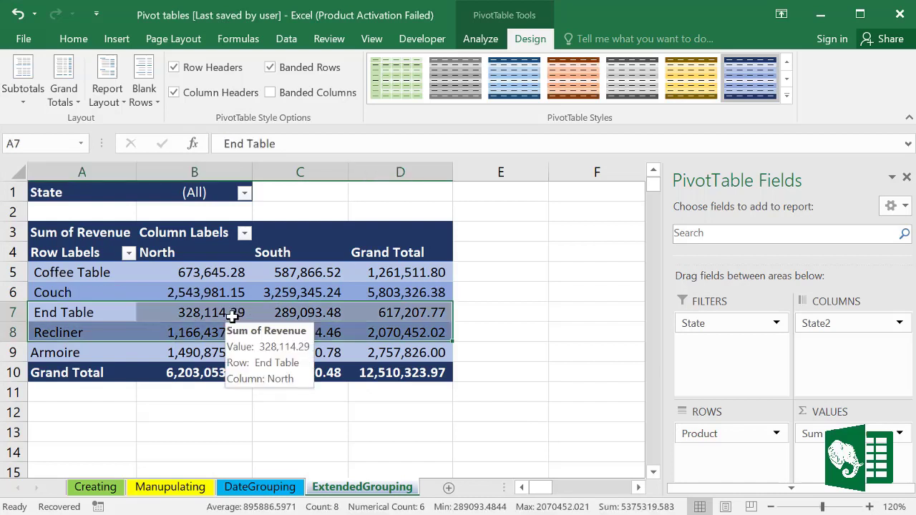
click(315, 310)
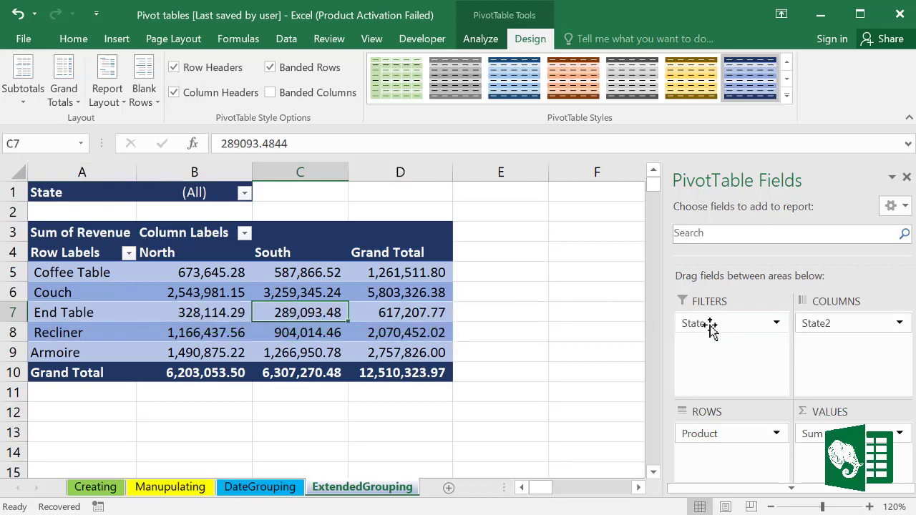
drag(709, 326, 834, 344)
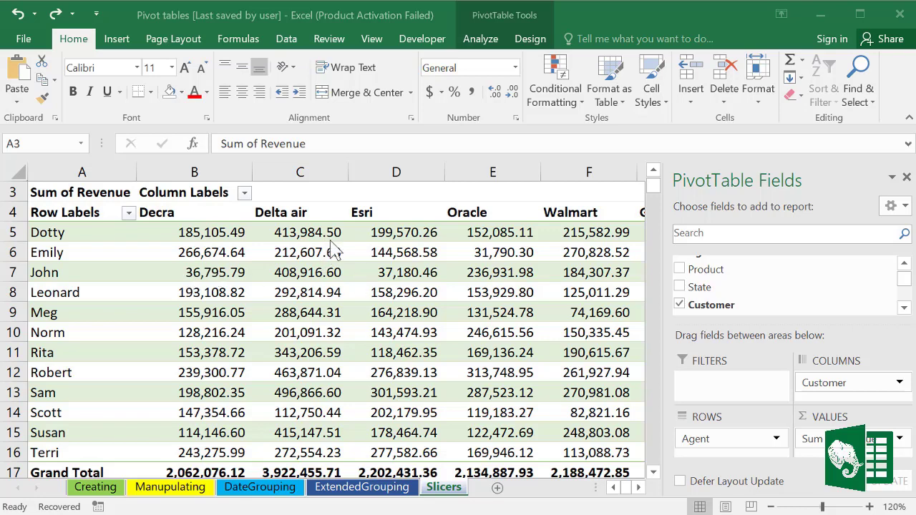
Step: Insert Agent, Product, State and Customer slicers for the Agent-by-Customer revenue pivot table
click(411, 255)
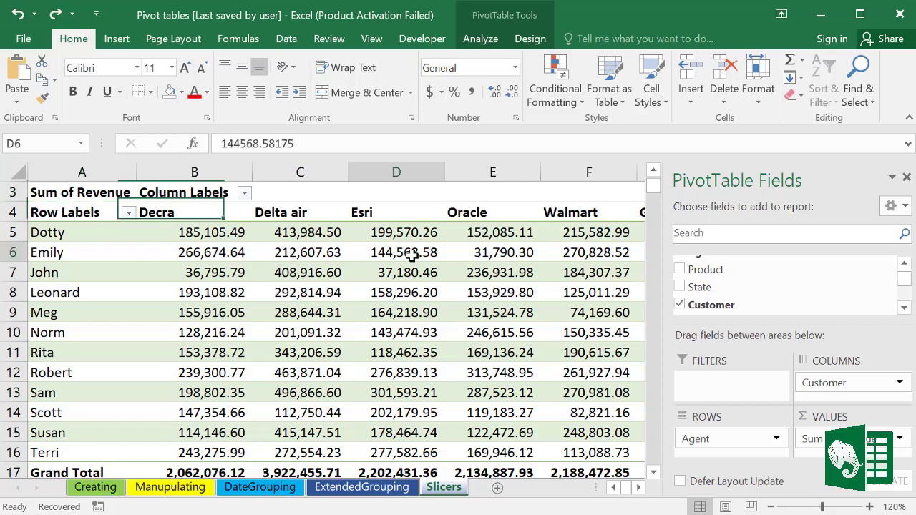
click(489, 42)
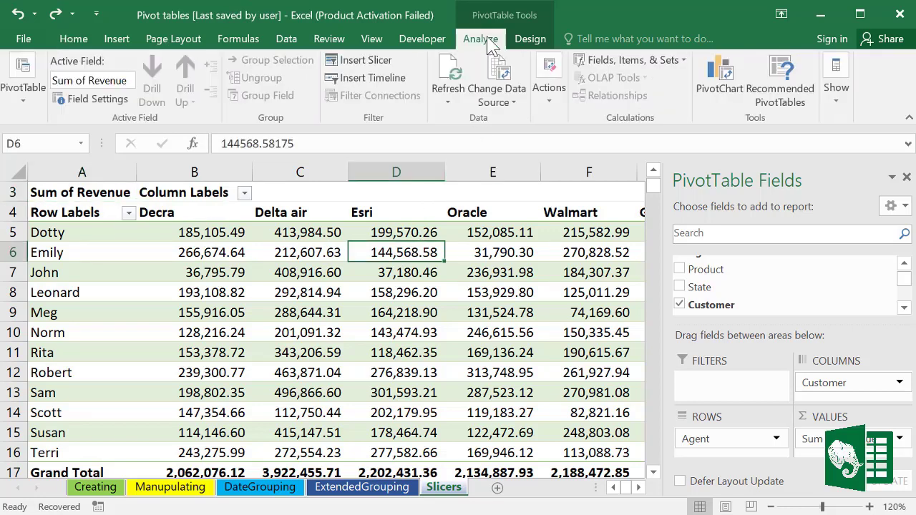
click(362, 63)
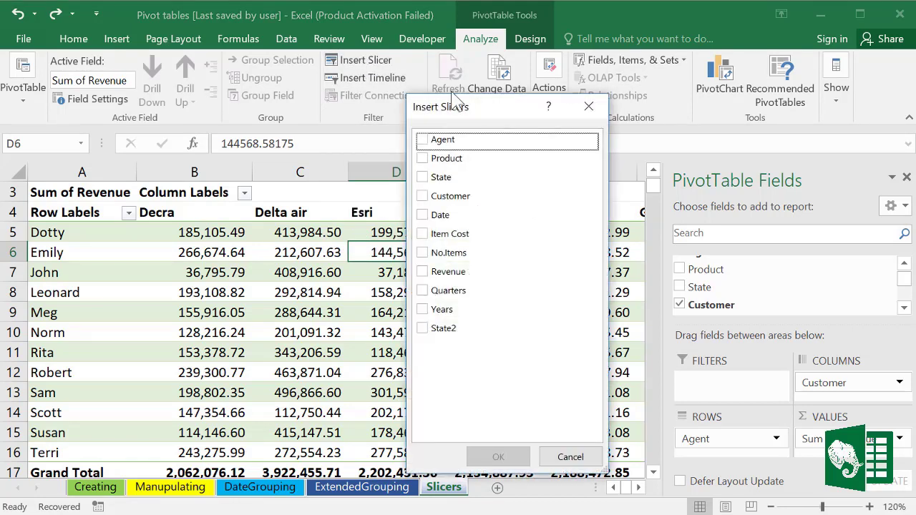
drag(497, 108, 412, 95)
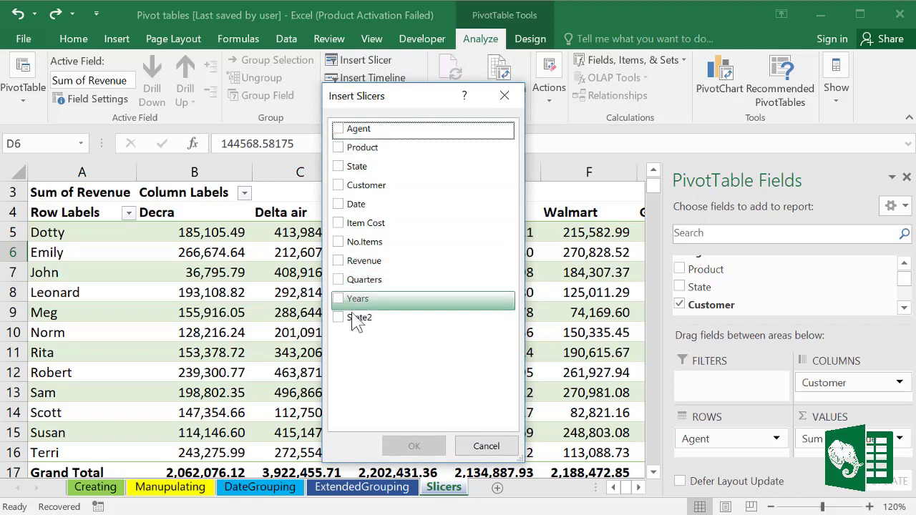
click(341, 131)
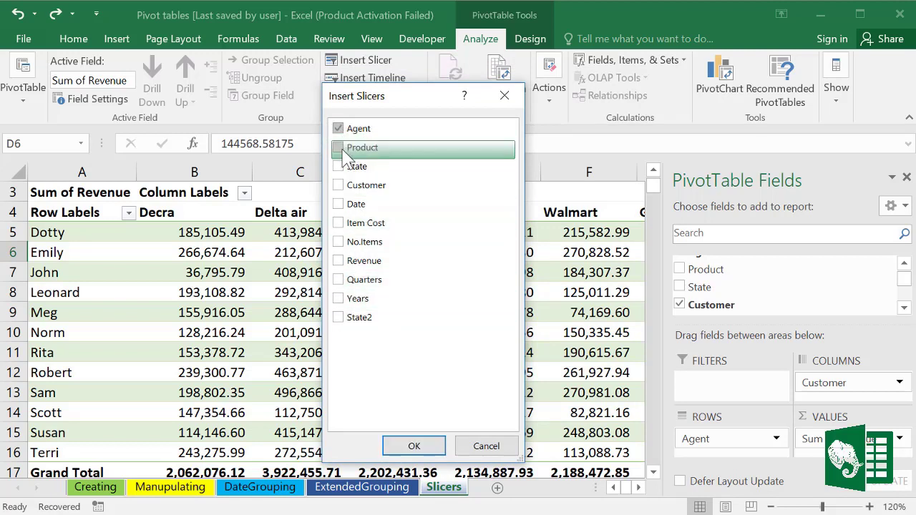
click(341, 149)
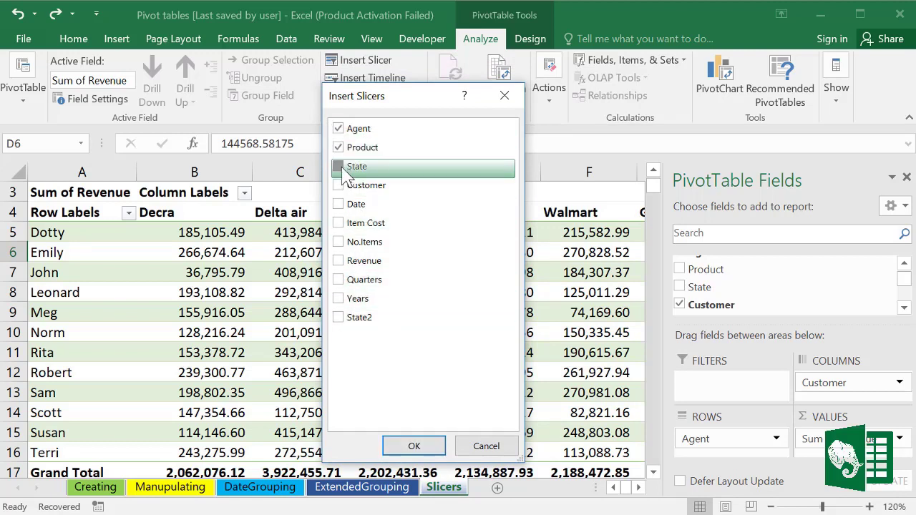
click(341, 168)
click(341, 187)
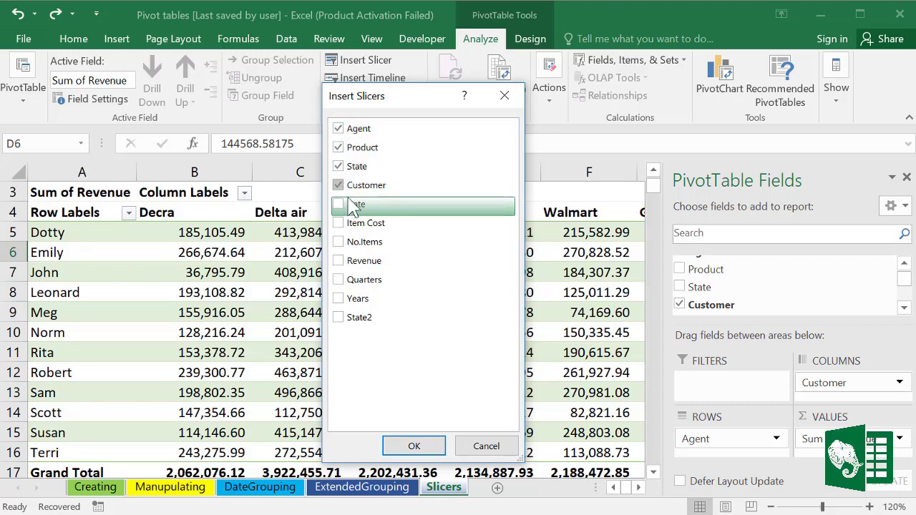
click(412, 447)
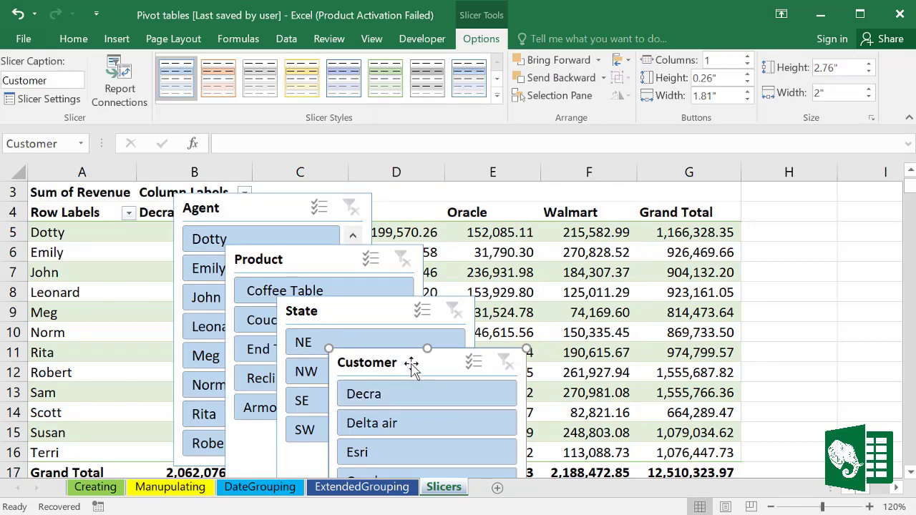
Step: Move and shrink the Customer and State slicers into place along the top, over columns G–J
drag(414, 360, 727, 192)
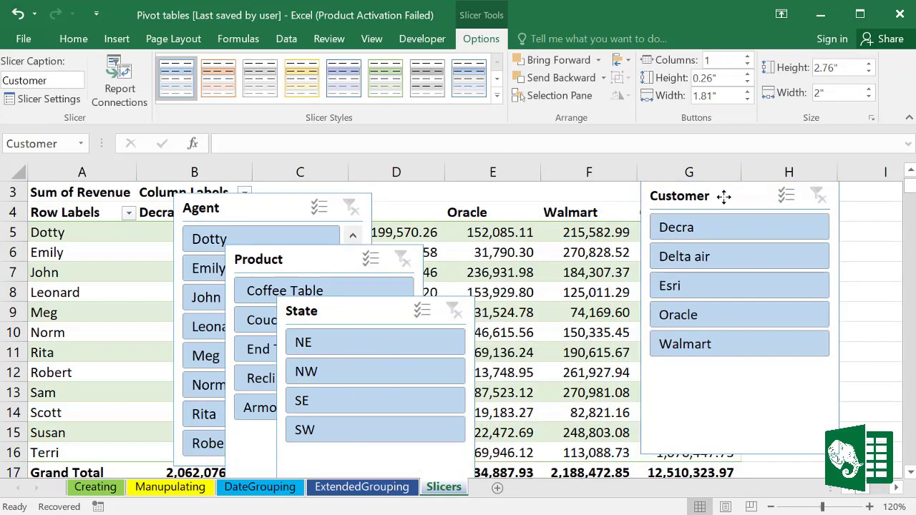
drag(838, 453, 773, 340)
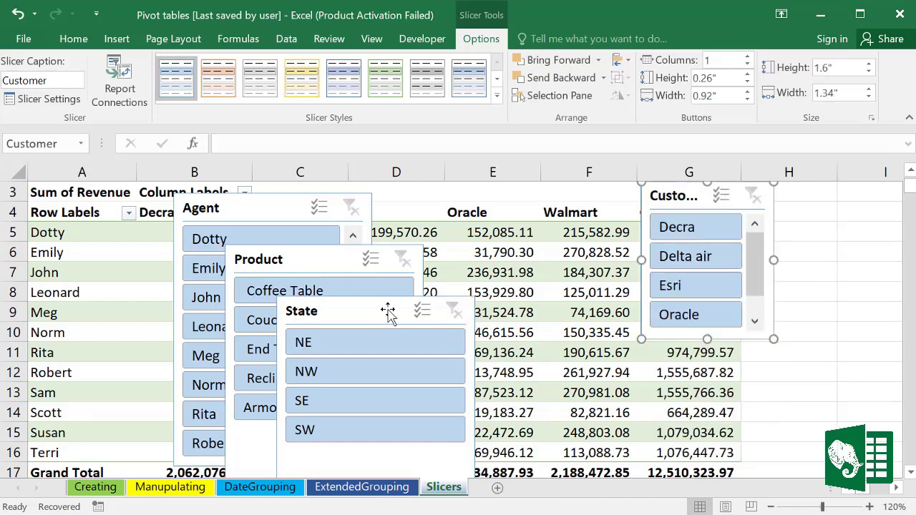
drag(387, 311, 798, 285)
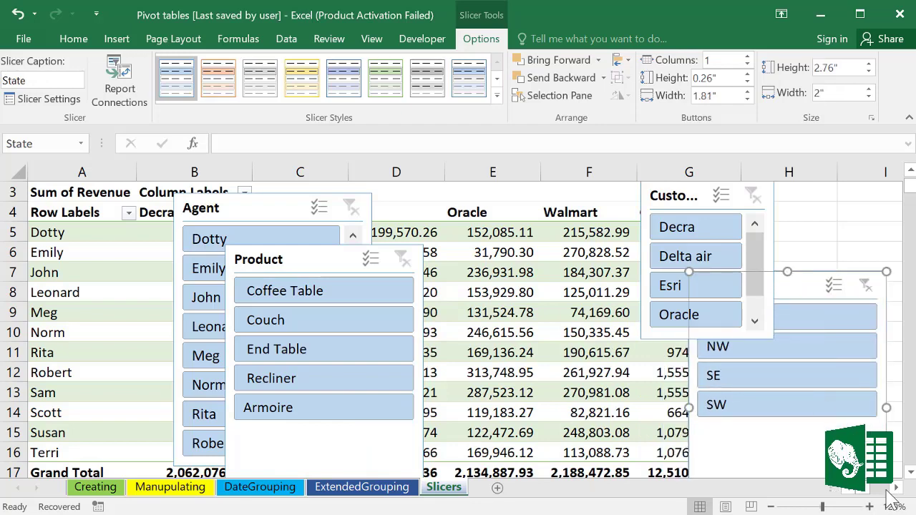
scroll(887, 493, right, 2)
drag(577, 286, 681, 196)
drag(768, 456, 749, 342)
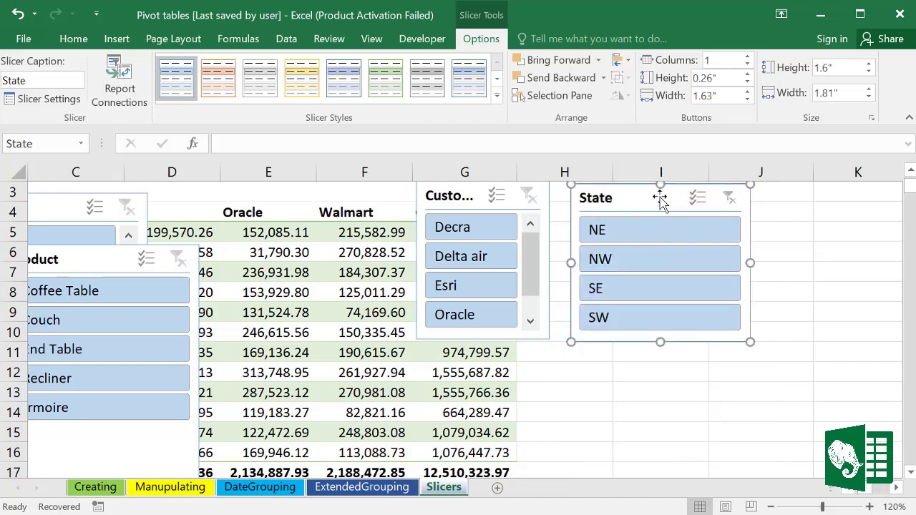
drag(658, 198, 744, 202)
drag(464, 204, 565, 207)
Step: Resize the Product slicer and place it below the State slicer
drag(88, 262, 382, 208)
drag(496, 463, 493, 386)
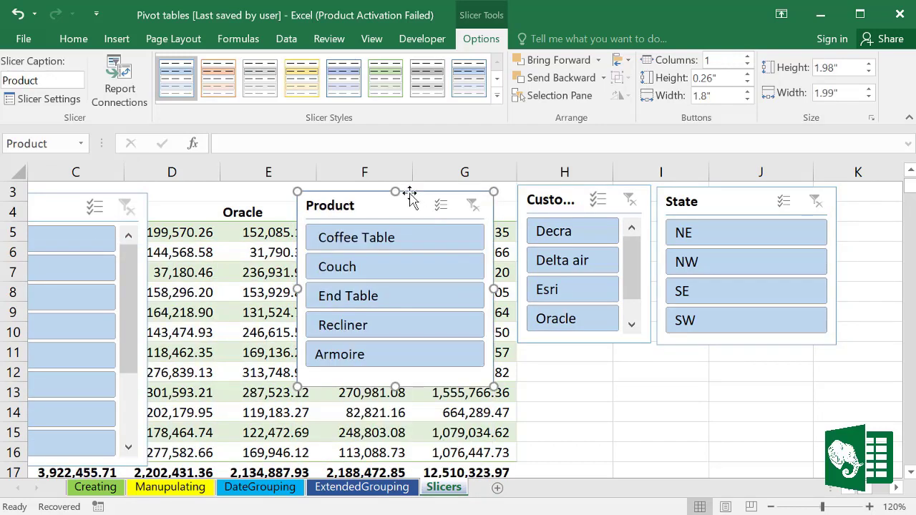
drag(372, 204, 731, 358)
Step: Shrink the Agent slicer to two columns and set it beside Product with a small gap
drag(47, 207, 357, 204)
drag(458, 468, 447, 343)
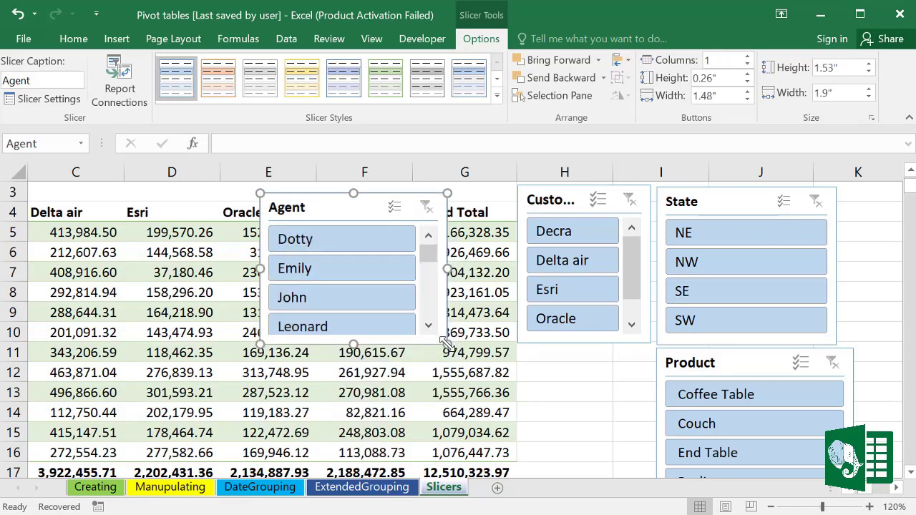
click(747, 57)
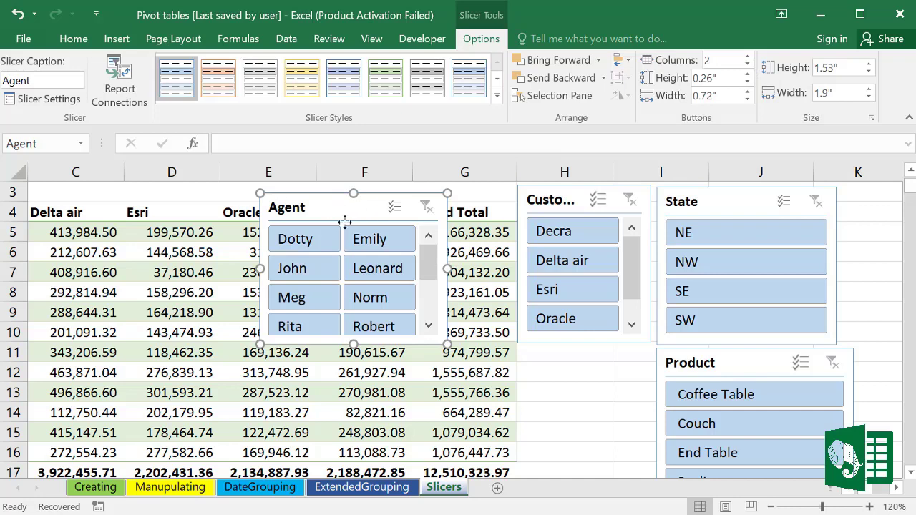
drag(345, 222, 548, 364)
drag(738, 366, 757, 364)
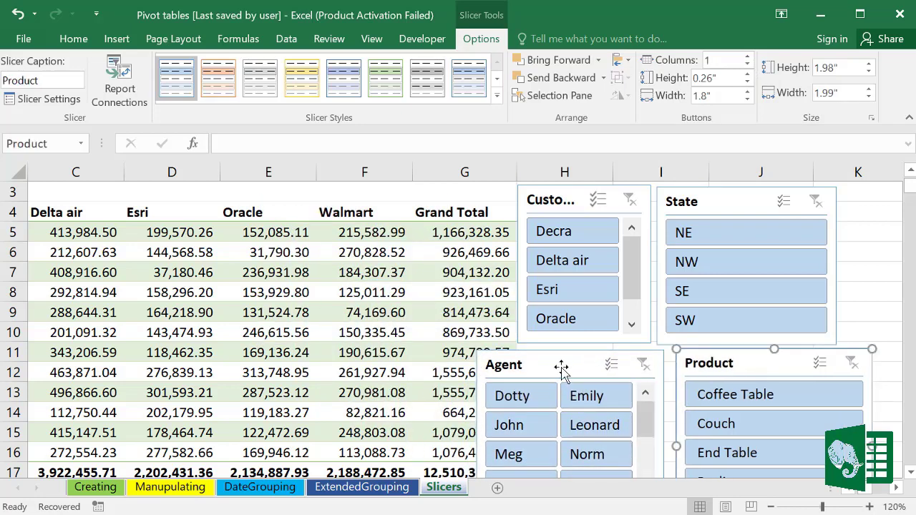
drag(560, 365, 566, 362)
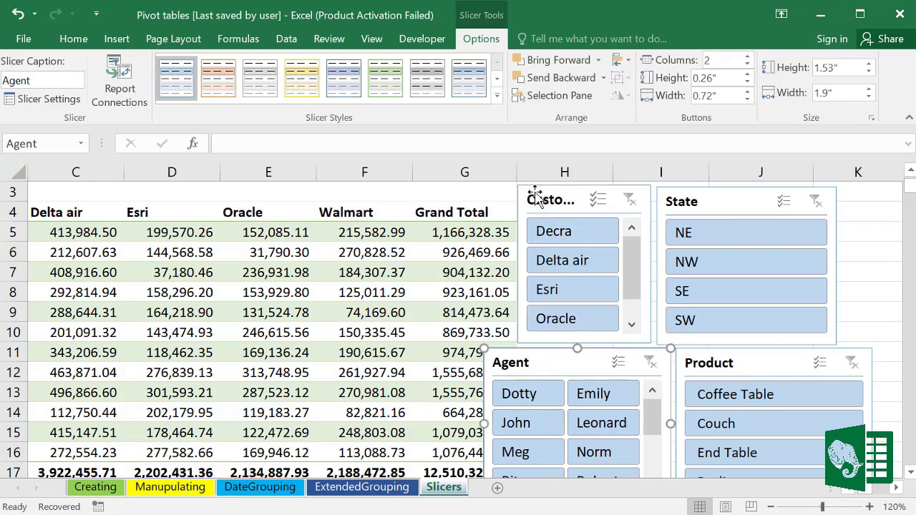
Step: Style the Customer slicer yellow and the State slicer green
click(525, 192)
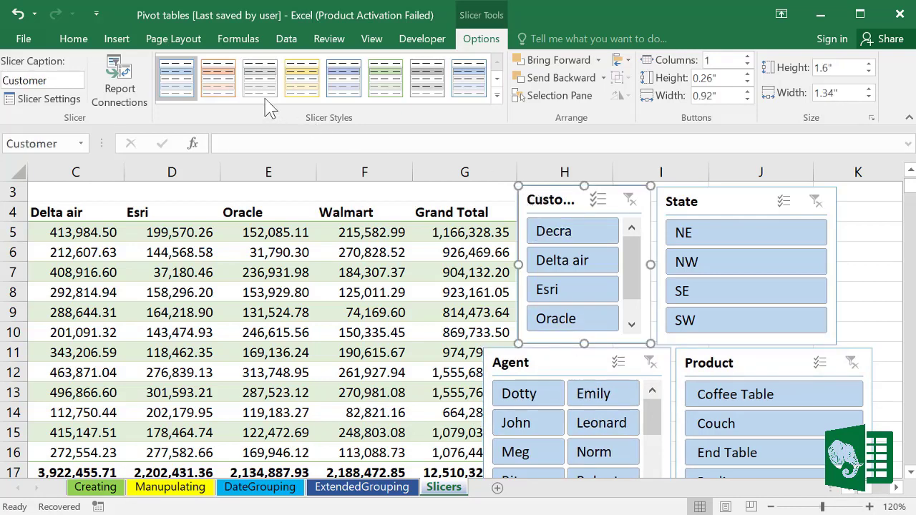
click(302, 77)
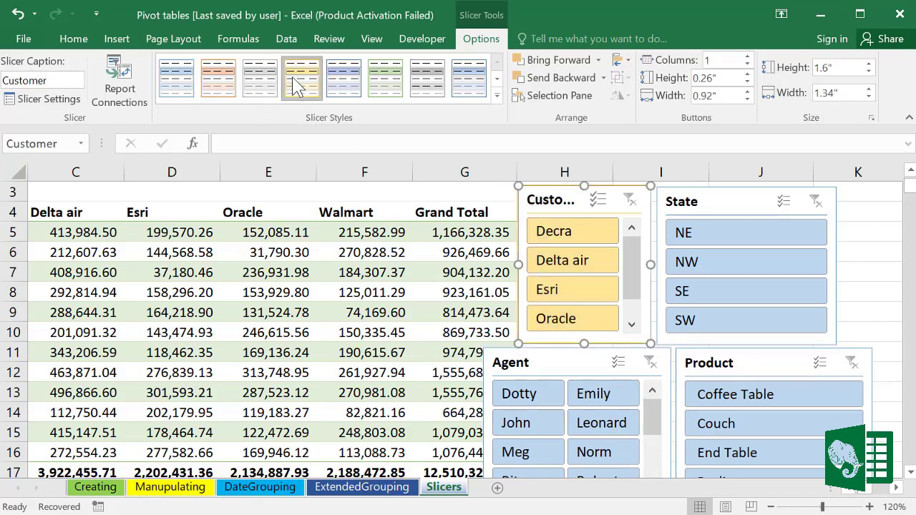
click(721, 196)
click(385, 77)
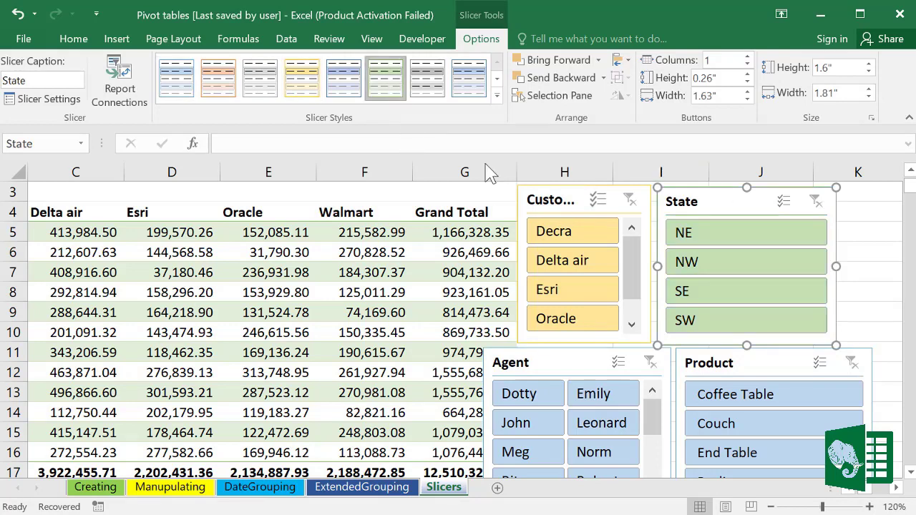
Step: Style the Agent slicer orange and the Product slicer dark blue
click(567, 363)
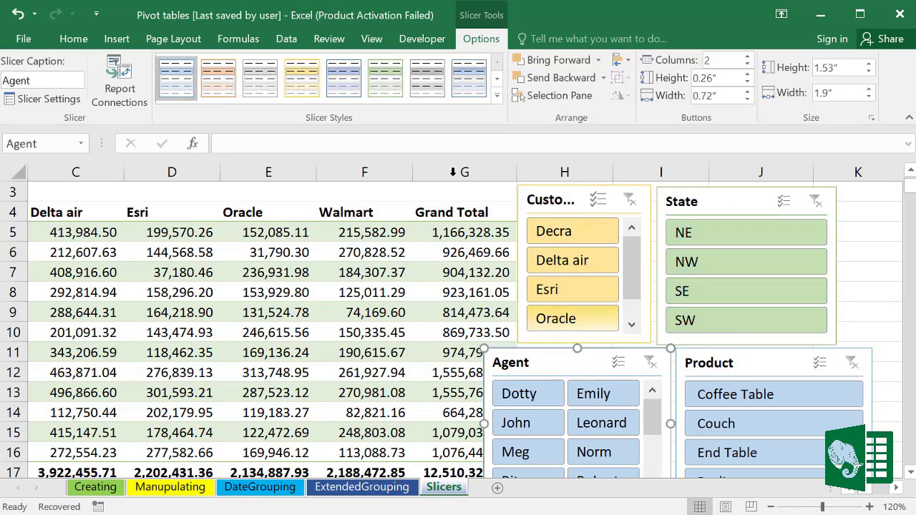
click(223, 79)
click(780, 368)
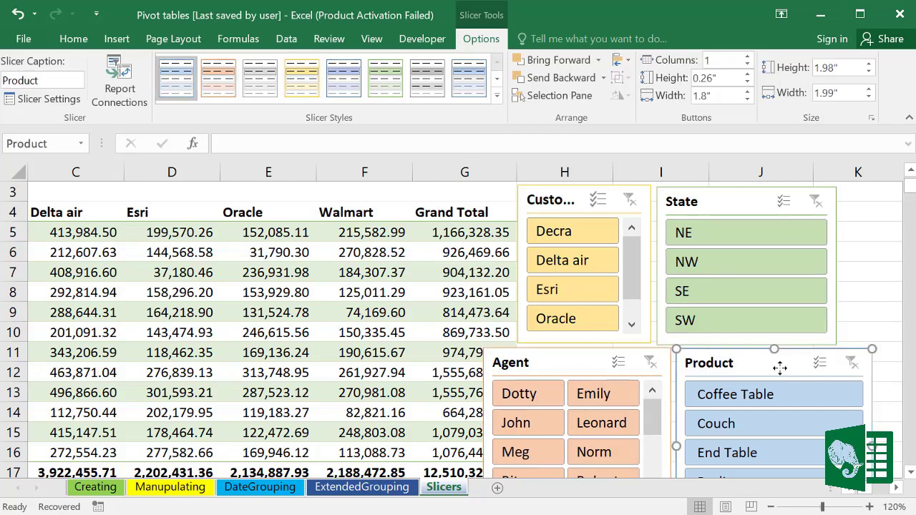
click(343, 78)
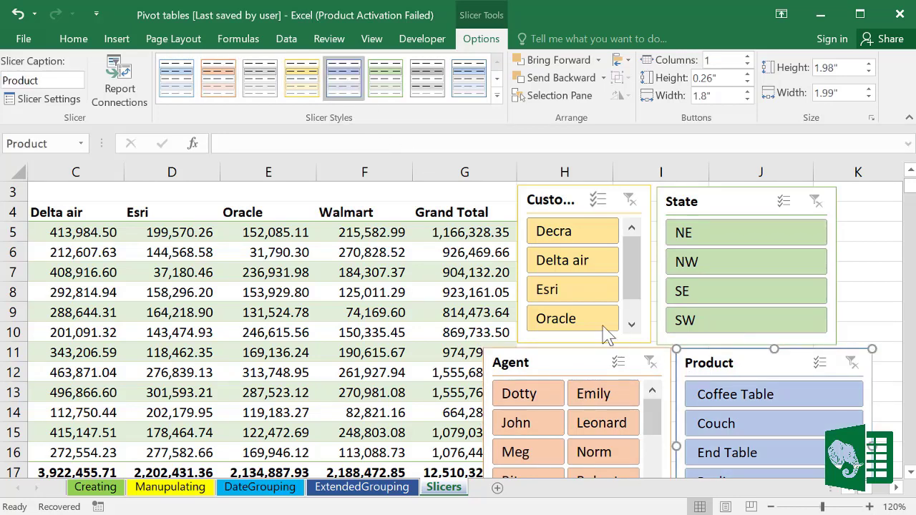
click(910, 474)
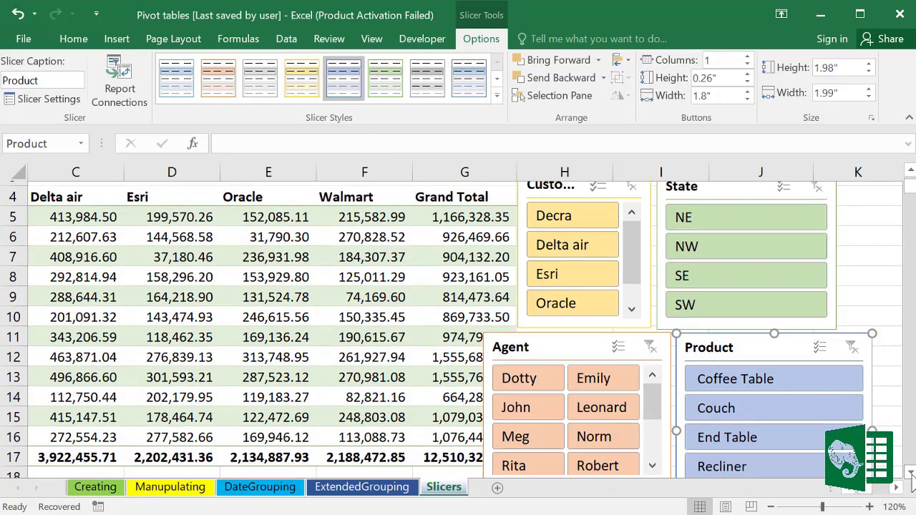
click(911, 475)
click(910, 475)
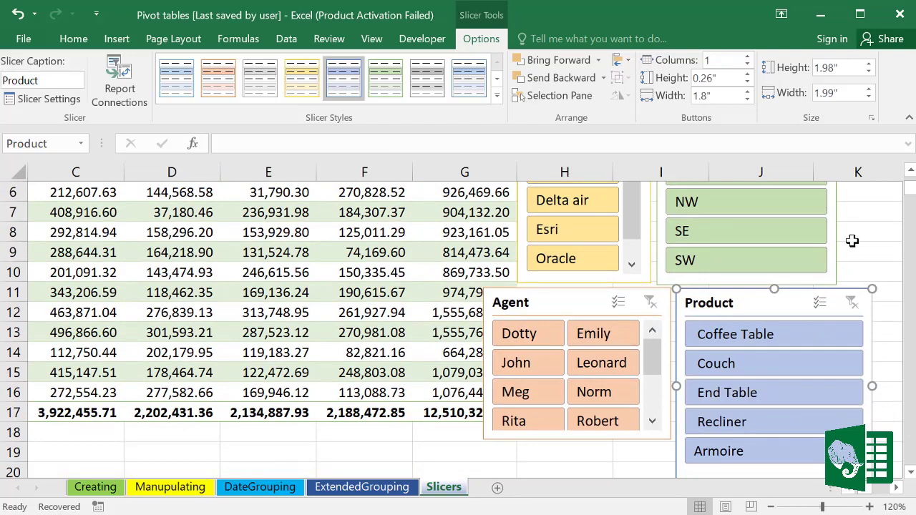
click(910, 172)
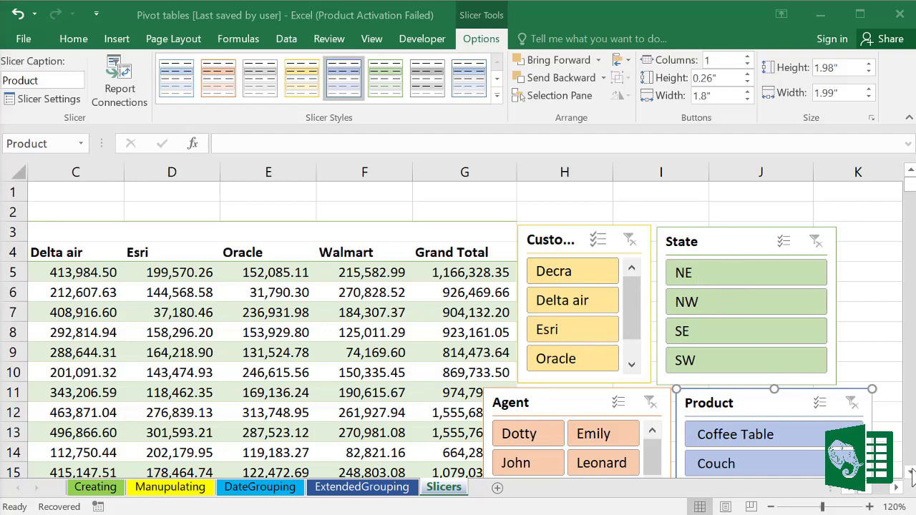
Step: Filter the pivot to NE, then to Coffee Table, and clear both filters
scroll(912, 475, down, 2)
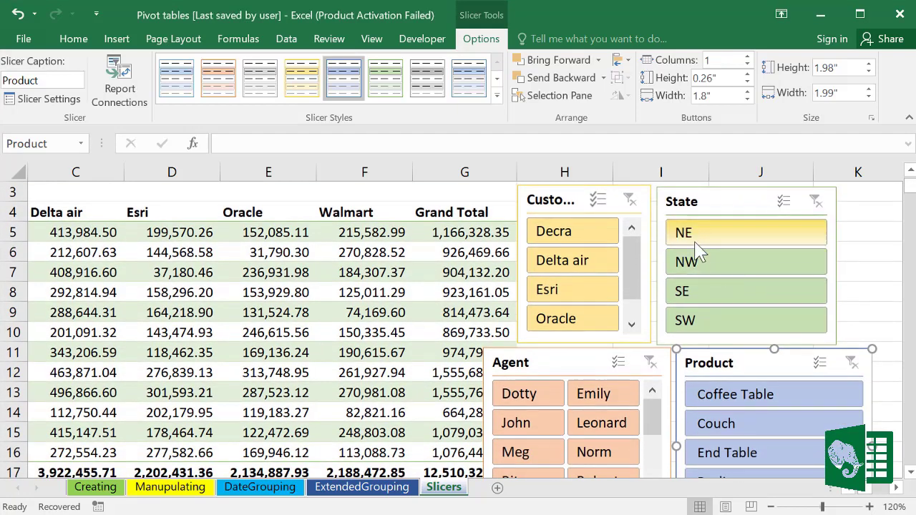
click(697, 242)
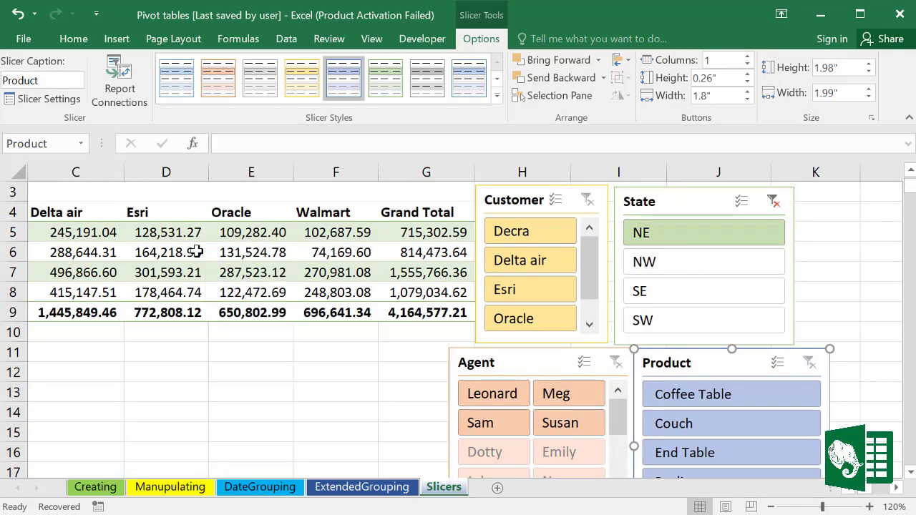
mouse_move(171, 255)
click(696, 407)
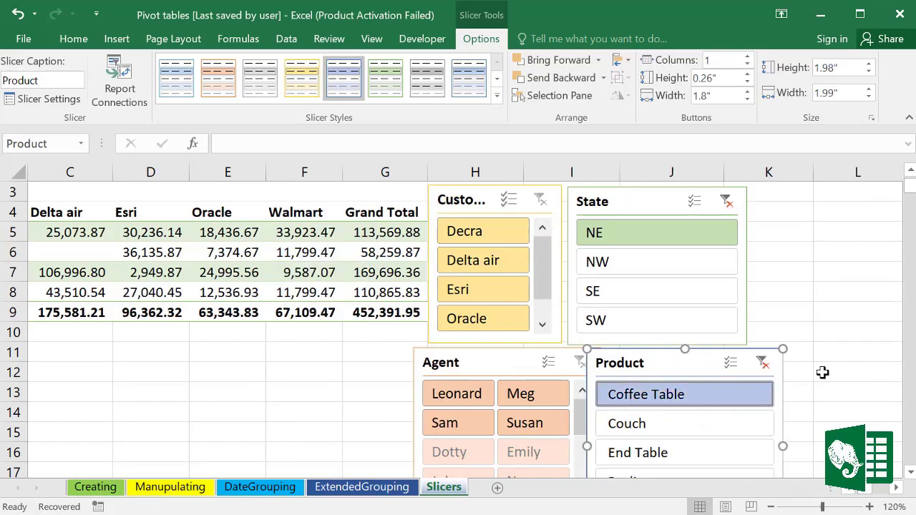
click(762, 362)
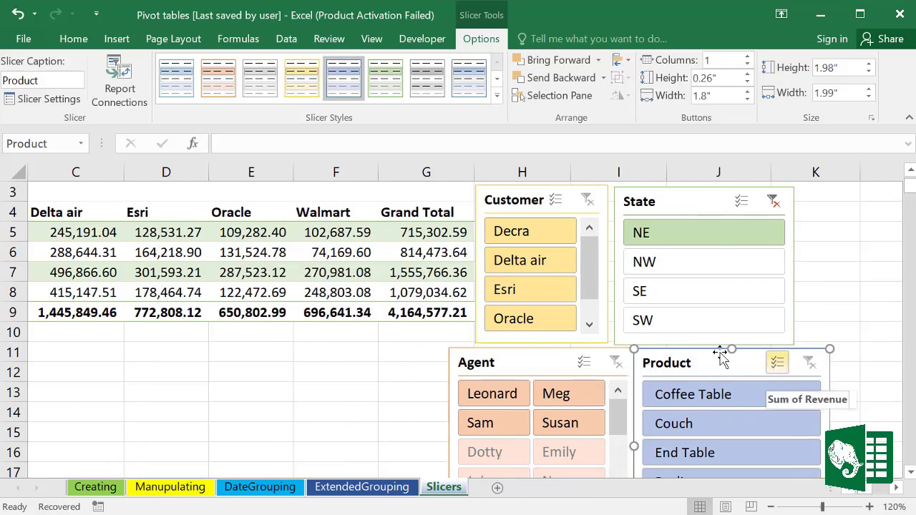
click(774, 202)
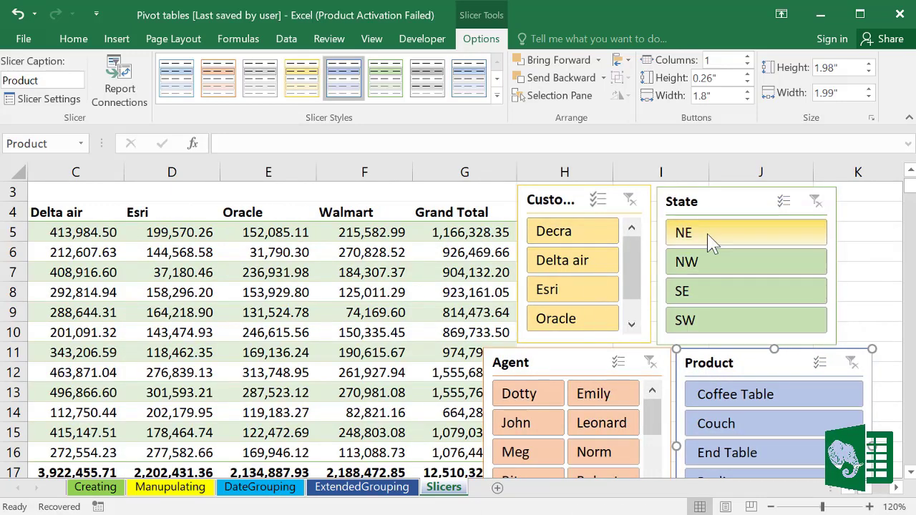
Step: Try multi-state filters: NE, NW and SE, then NE with SE
click(711, 241)
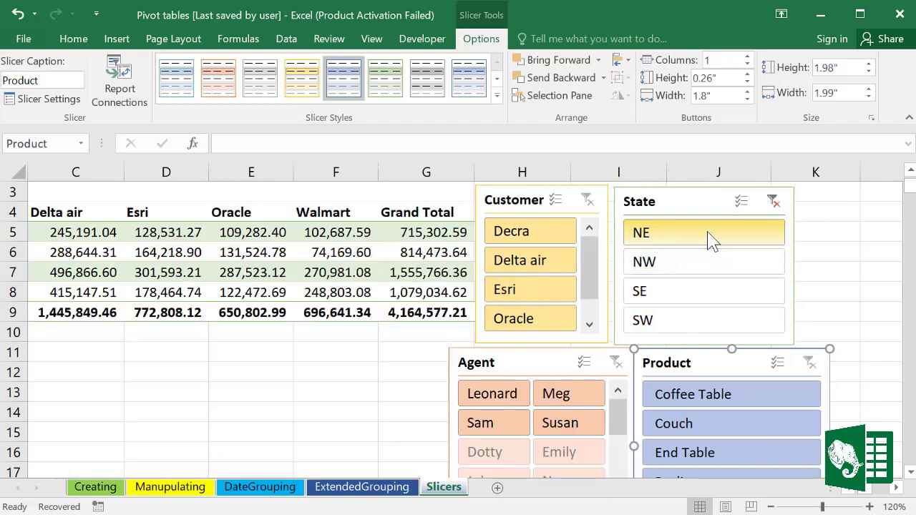
ctrl+click(696, 266)
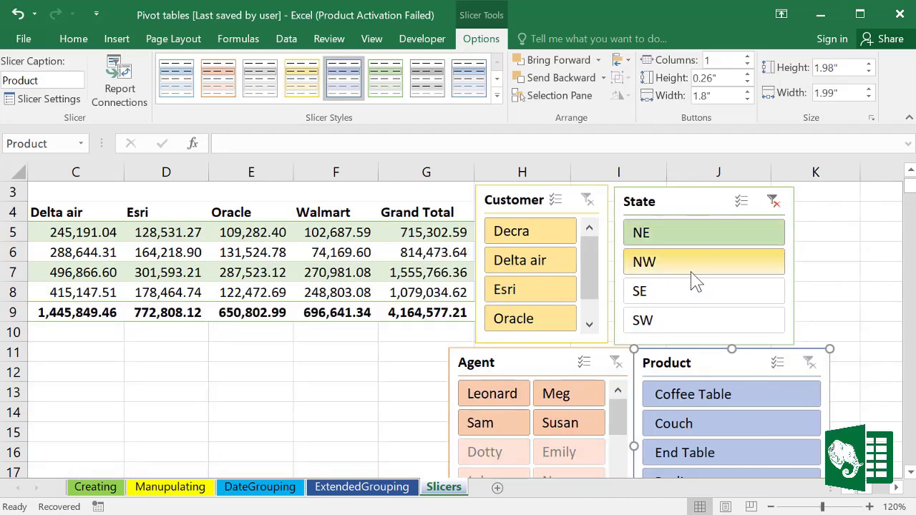
ctrl+click(680, 293)
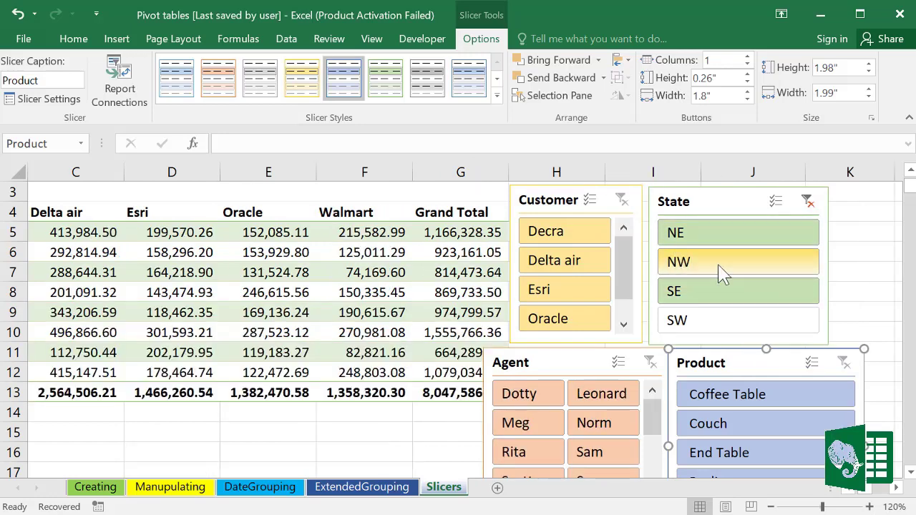
click(720, 238)
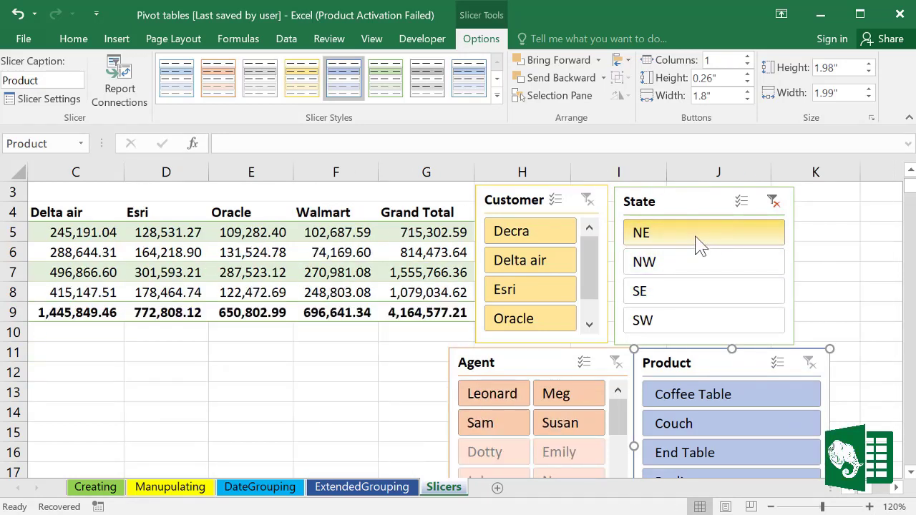
ctrl+click(681, 295)
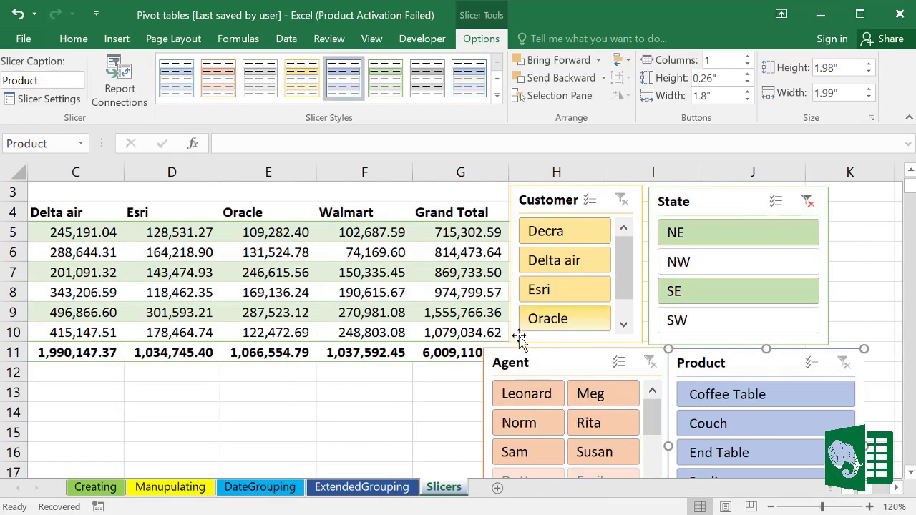
Step: Filter to Delta air, then clear the customer filter and leave the State slicer on NE only
click(398, 314)
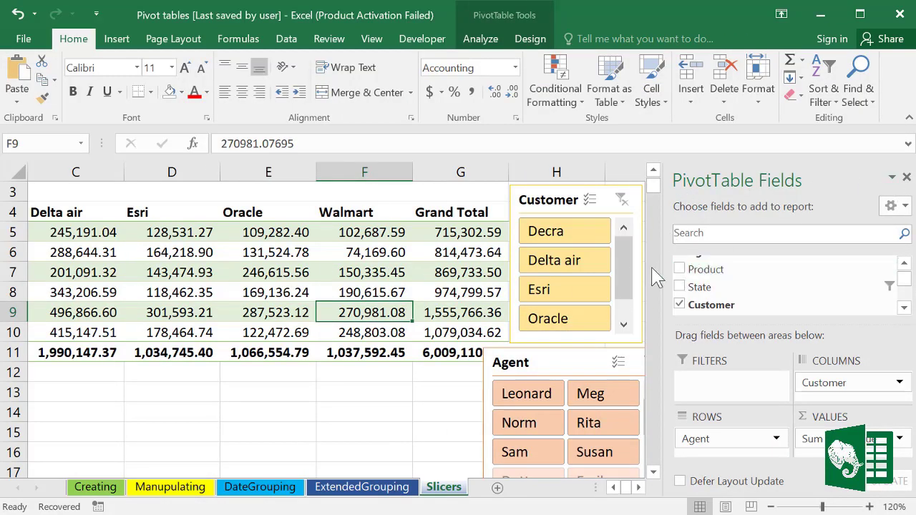
click(562, 264)
click(205, 286)
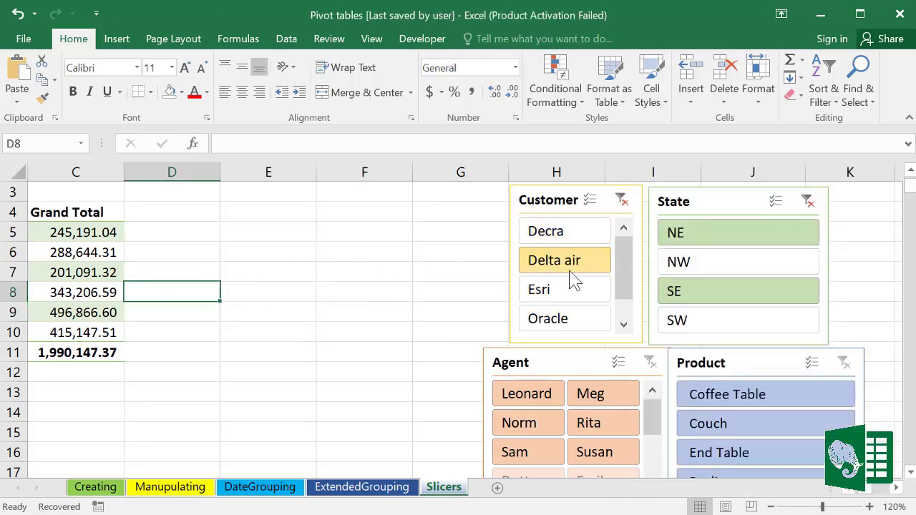
click(685, 237)
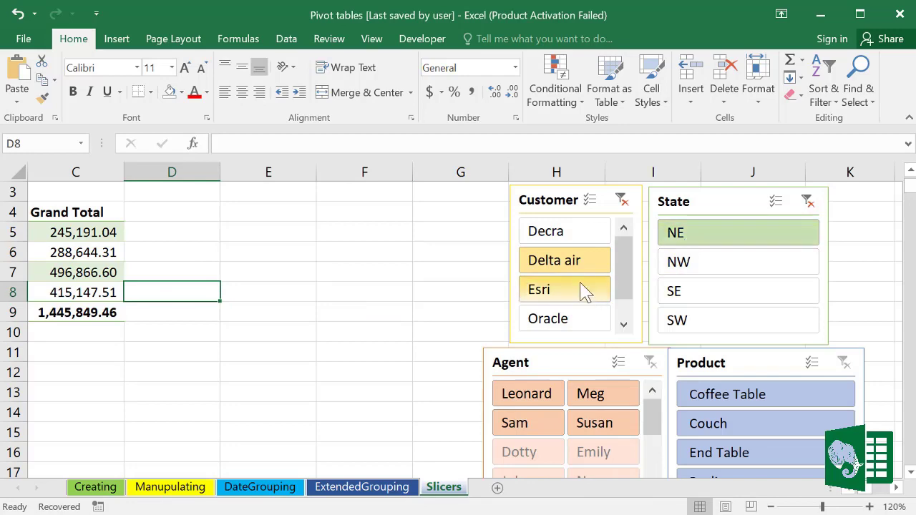
click(621, 201)
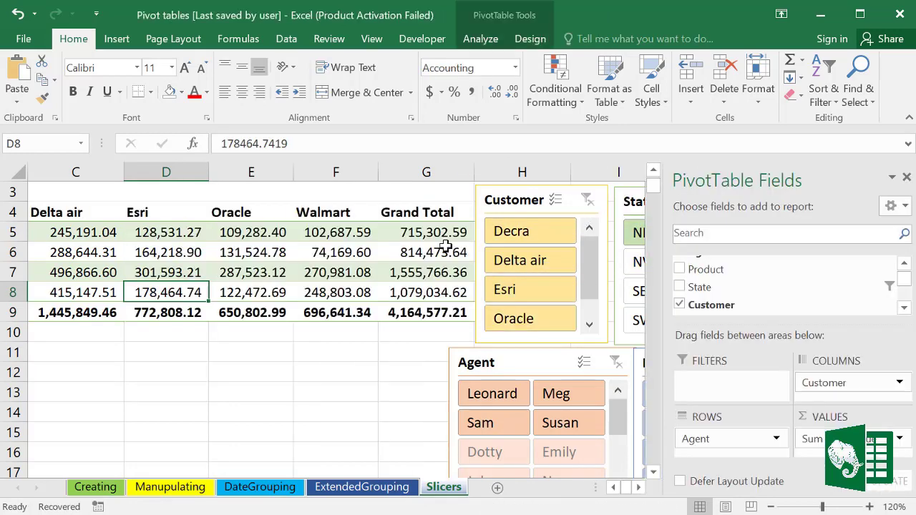
click(276, 388)
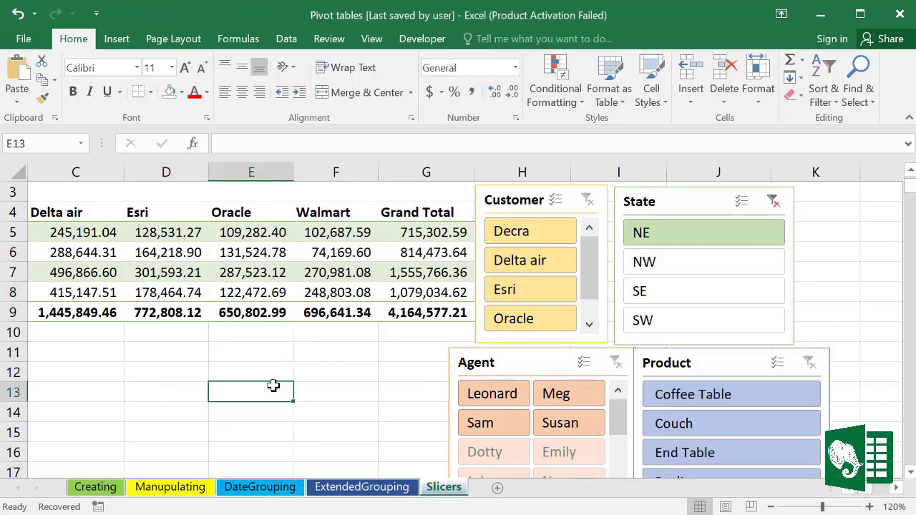